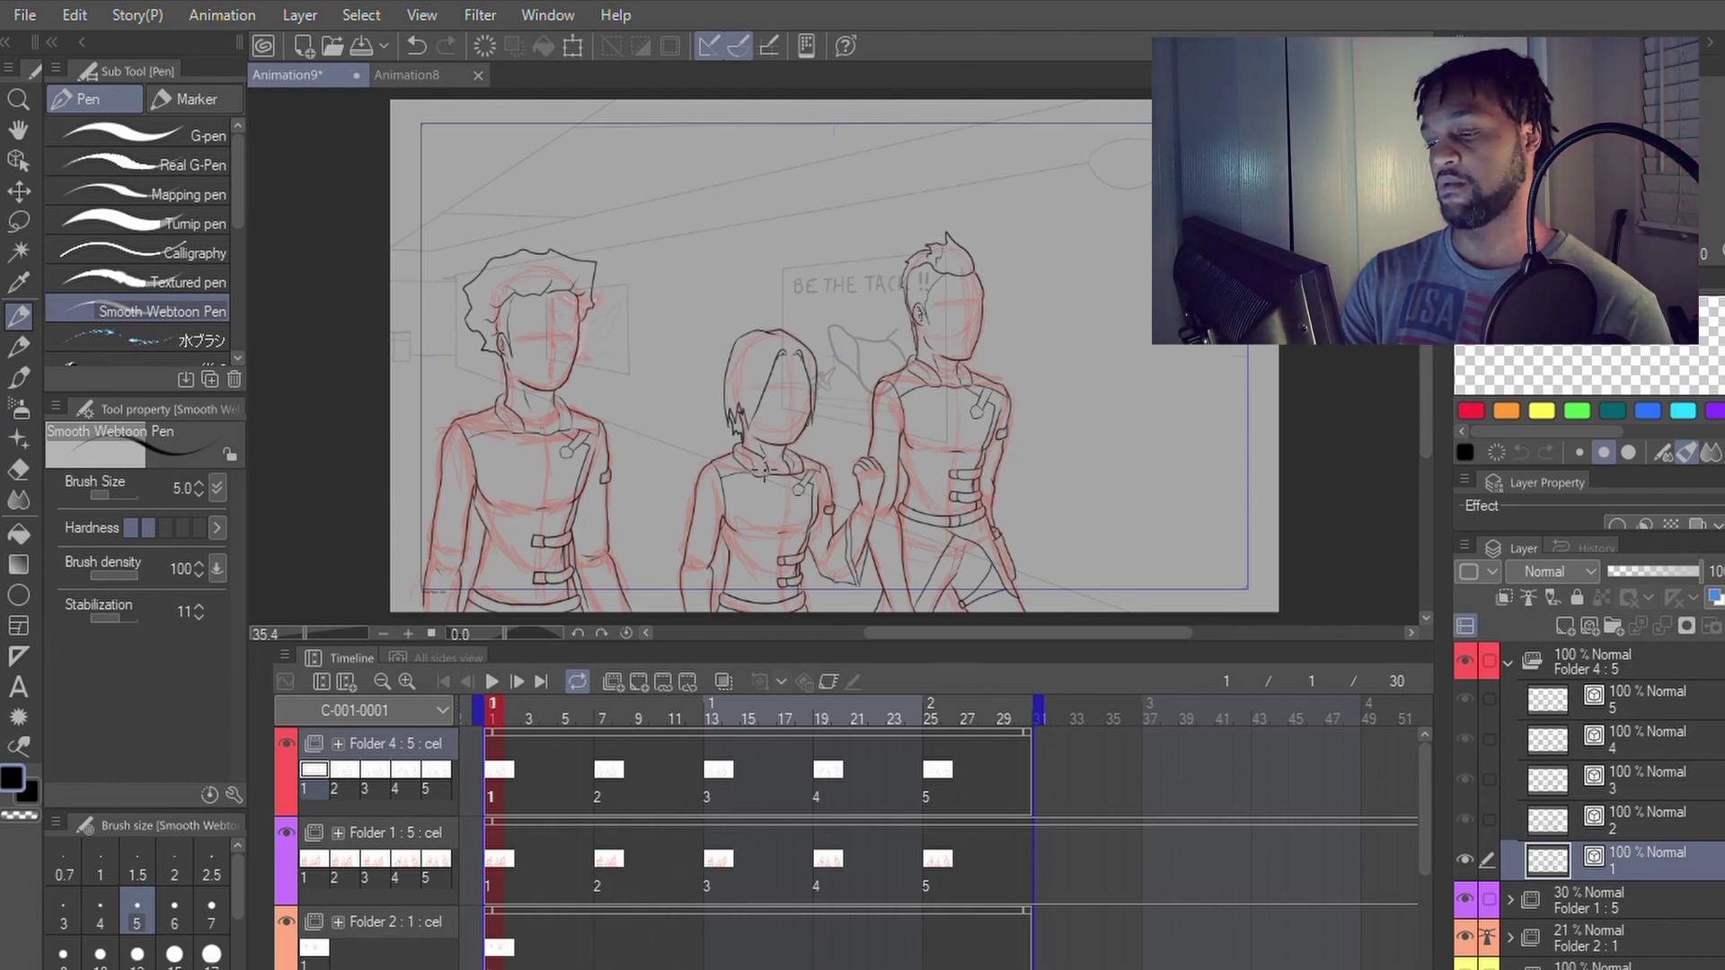
{"action": "scroll", "coordinate": [757, 481], "scroll_direction": "down", "scroll_amount": 1}
{"action": "scroll", "coordinate": [763, 467], "scroll_direction": "up", "scroll_amount": 3}
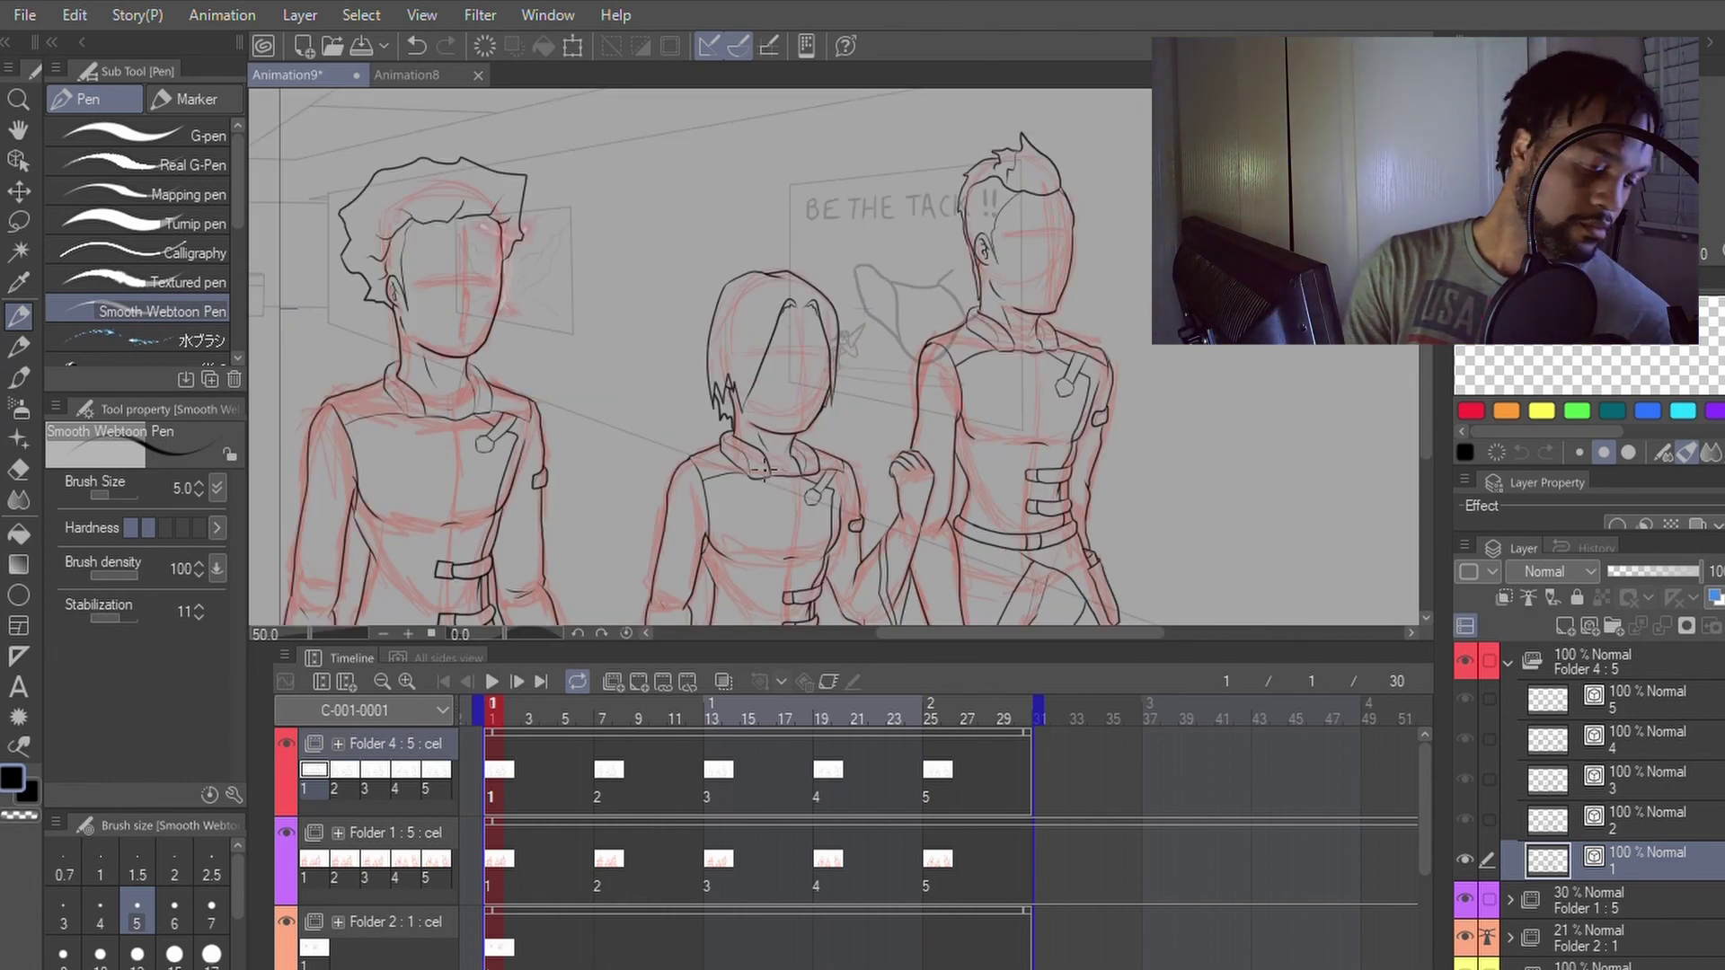
{"action": "scroll", "coordinate": [764, 469], "scroll_direction": "down", "scroll_amount": 2}
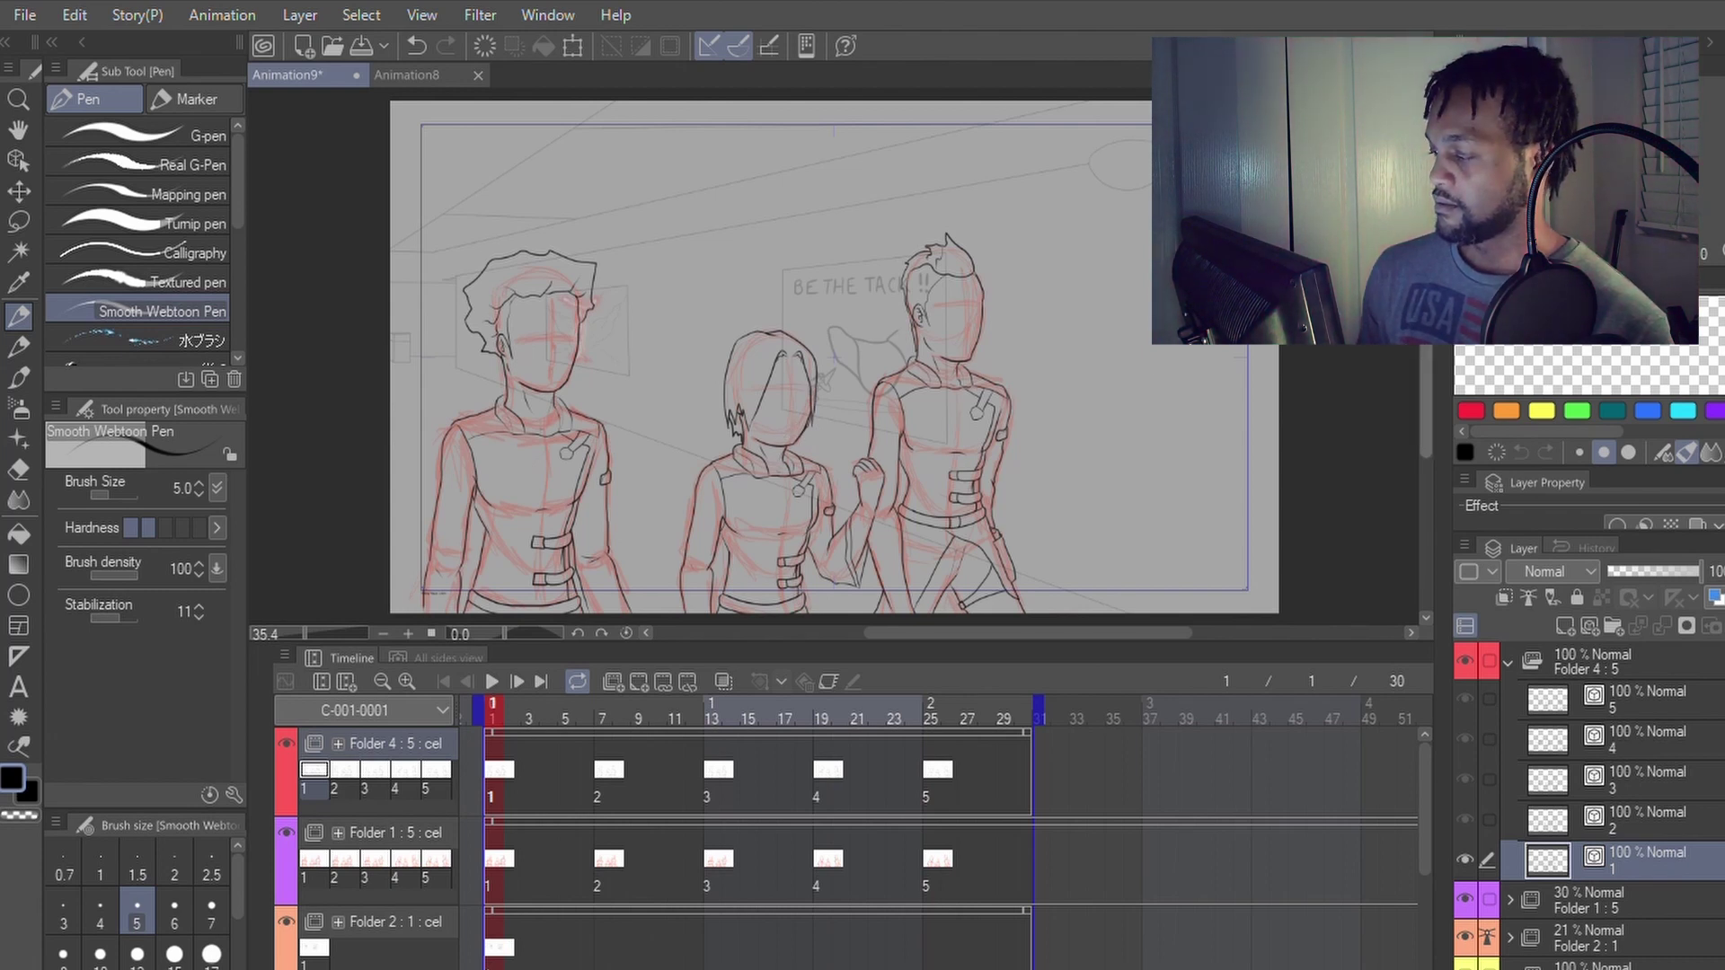
{"action": "key", "text": "space"}
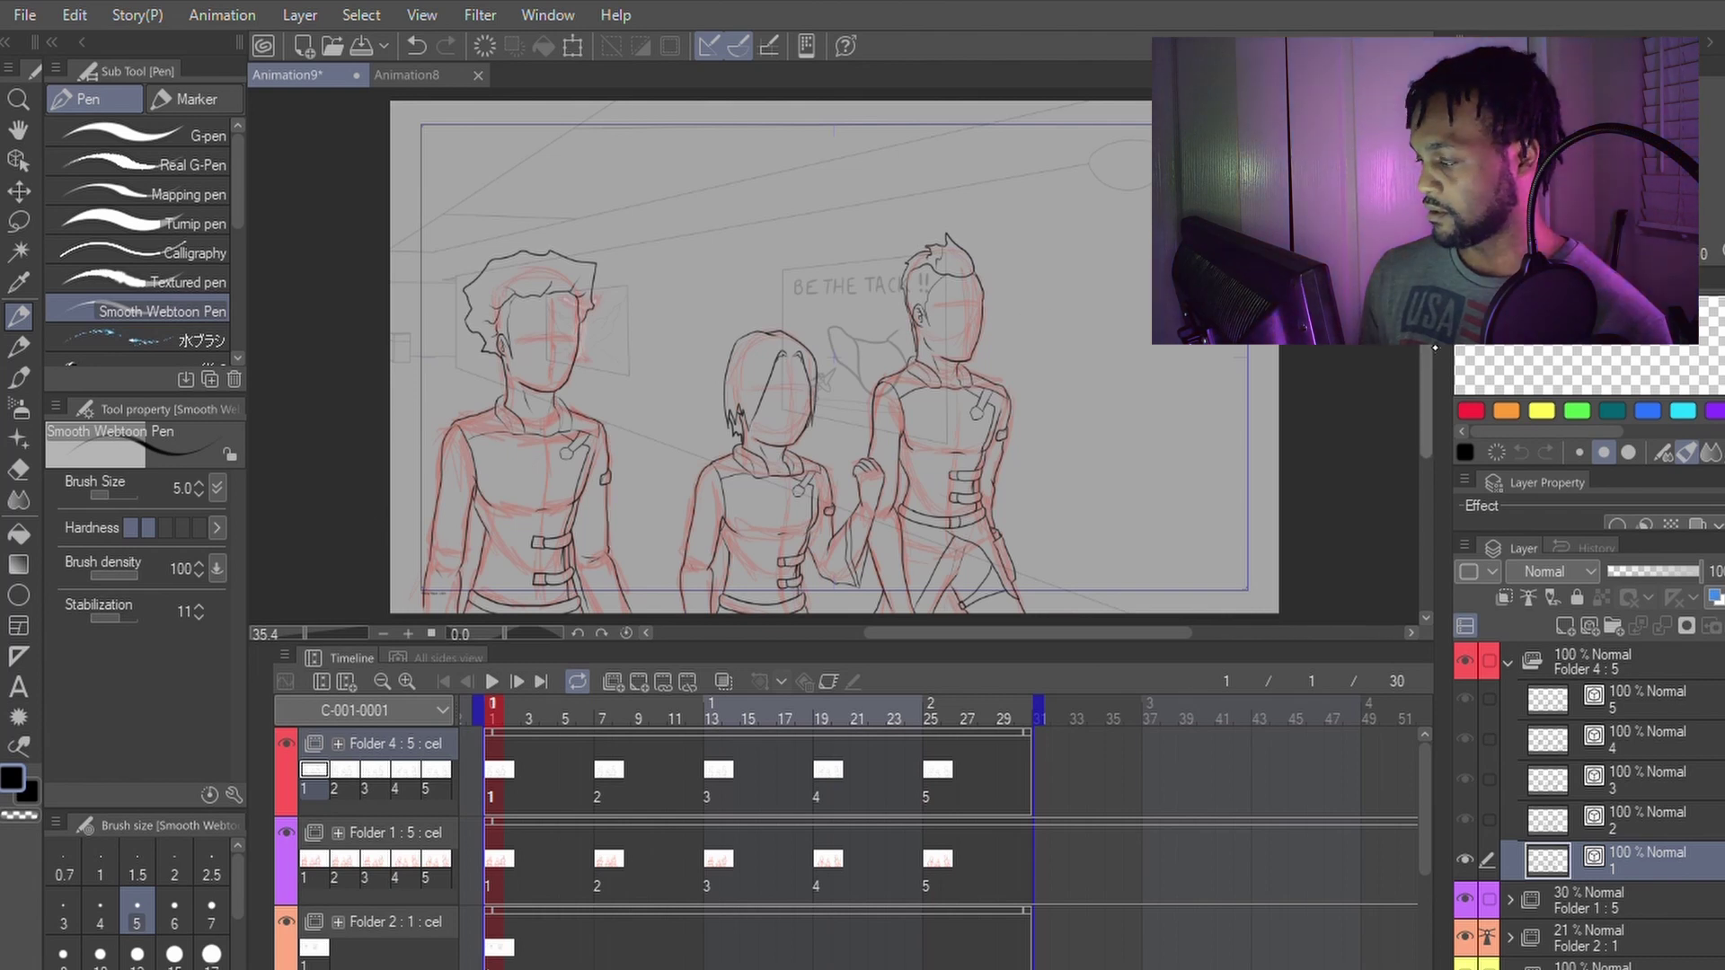
{"action": "scroll", "coordinate": [1434, 347], "scroll_direction": "down", "scroll_amount": 2}
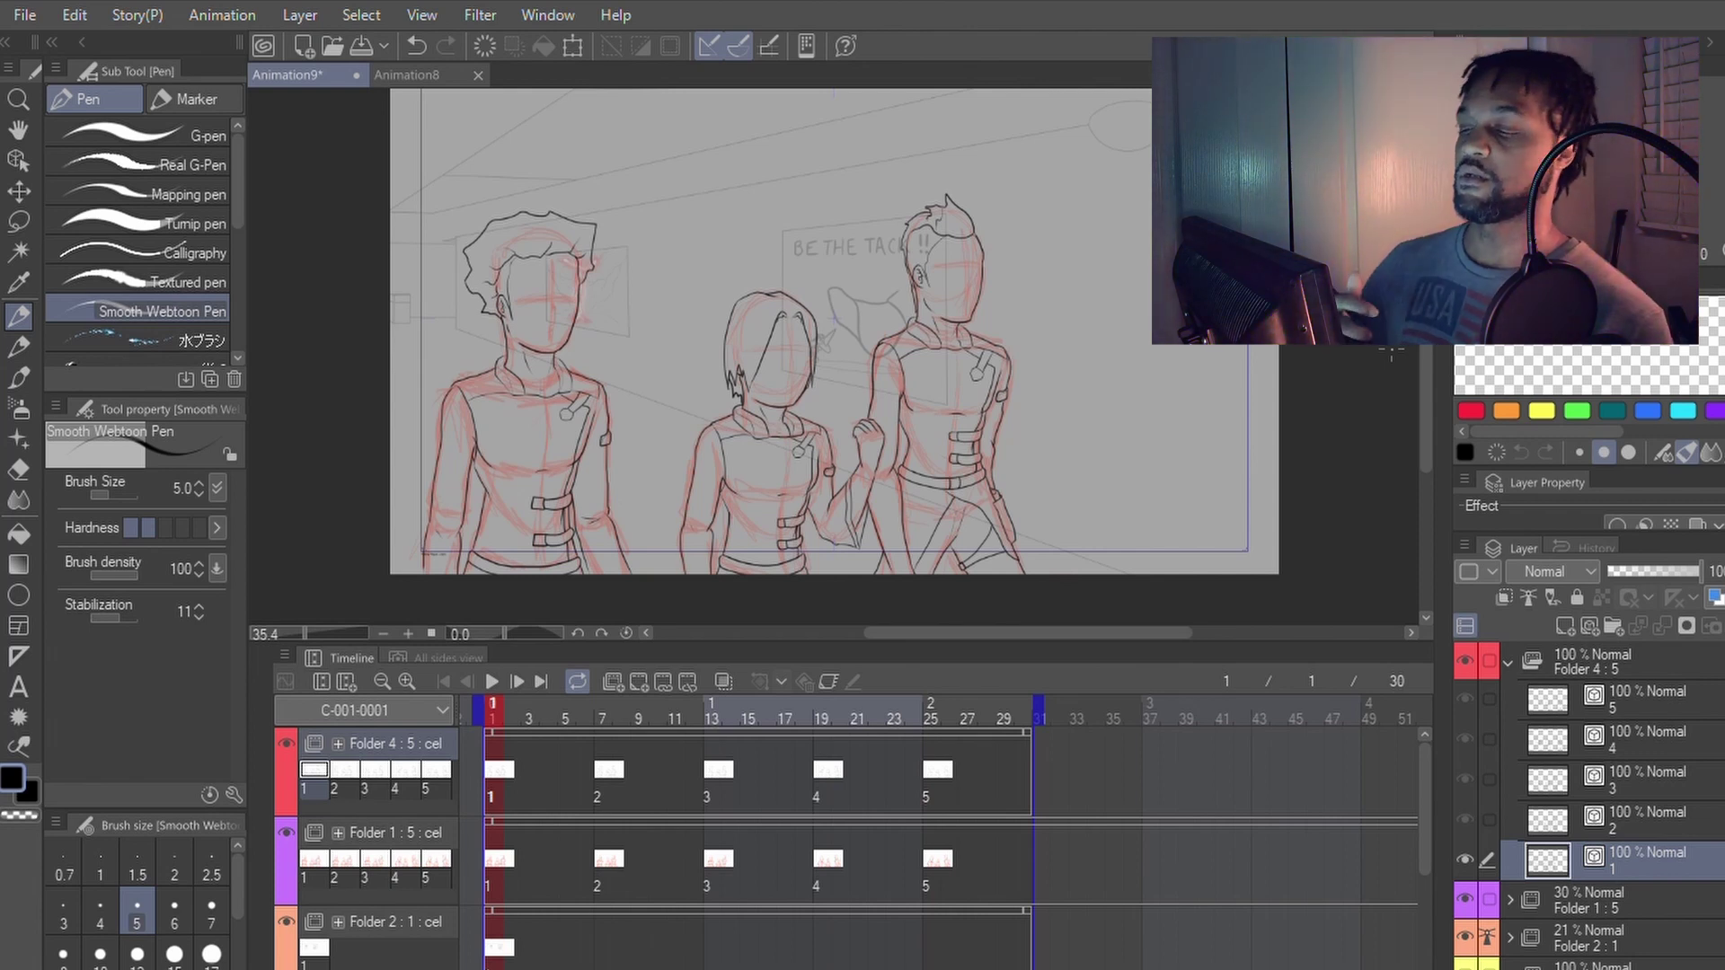
Step: Step through the opening frames of the animation up to frame 7 and return to frame 1 to review the drawing timing
{"action": "key", "text": "Right"}
{"action": "key", "text": "Right"}
{"action": "key", "text": "Right"}
{"action": "key", "text": "Right"}
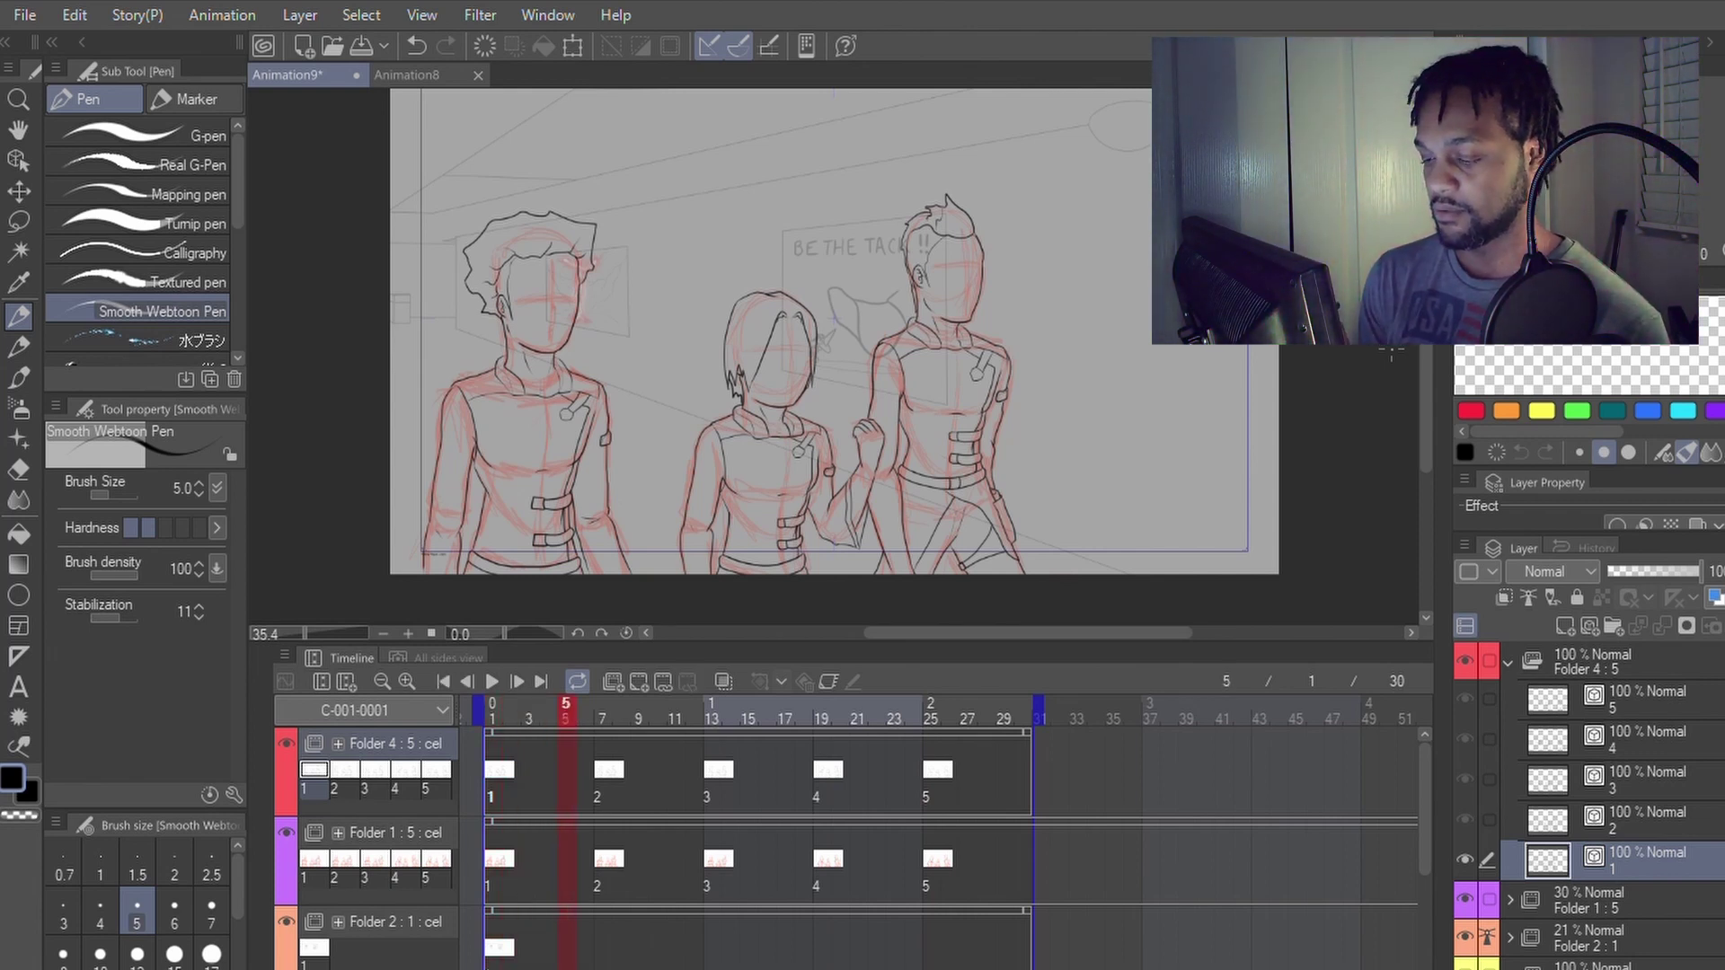
{"action": "key", "text": "Right"}
{"action": "key", "text": "Right"}
{"action": "key", "text": "Left"}
{"action": "key", "text": "Left"}
{"action": "key", "text": "Left"}
{"action": "key", "text": "Left"}
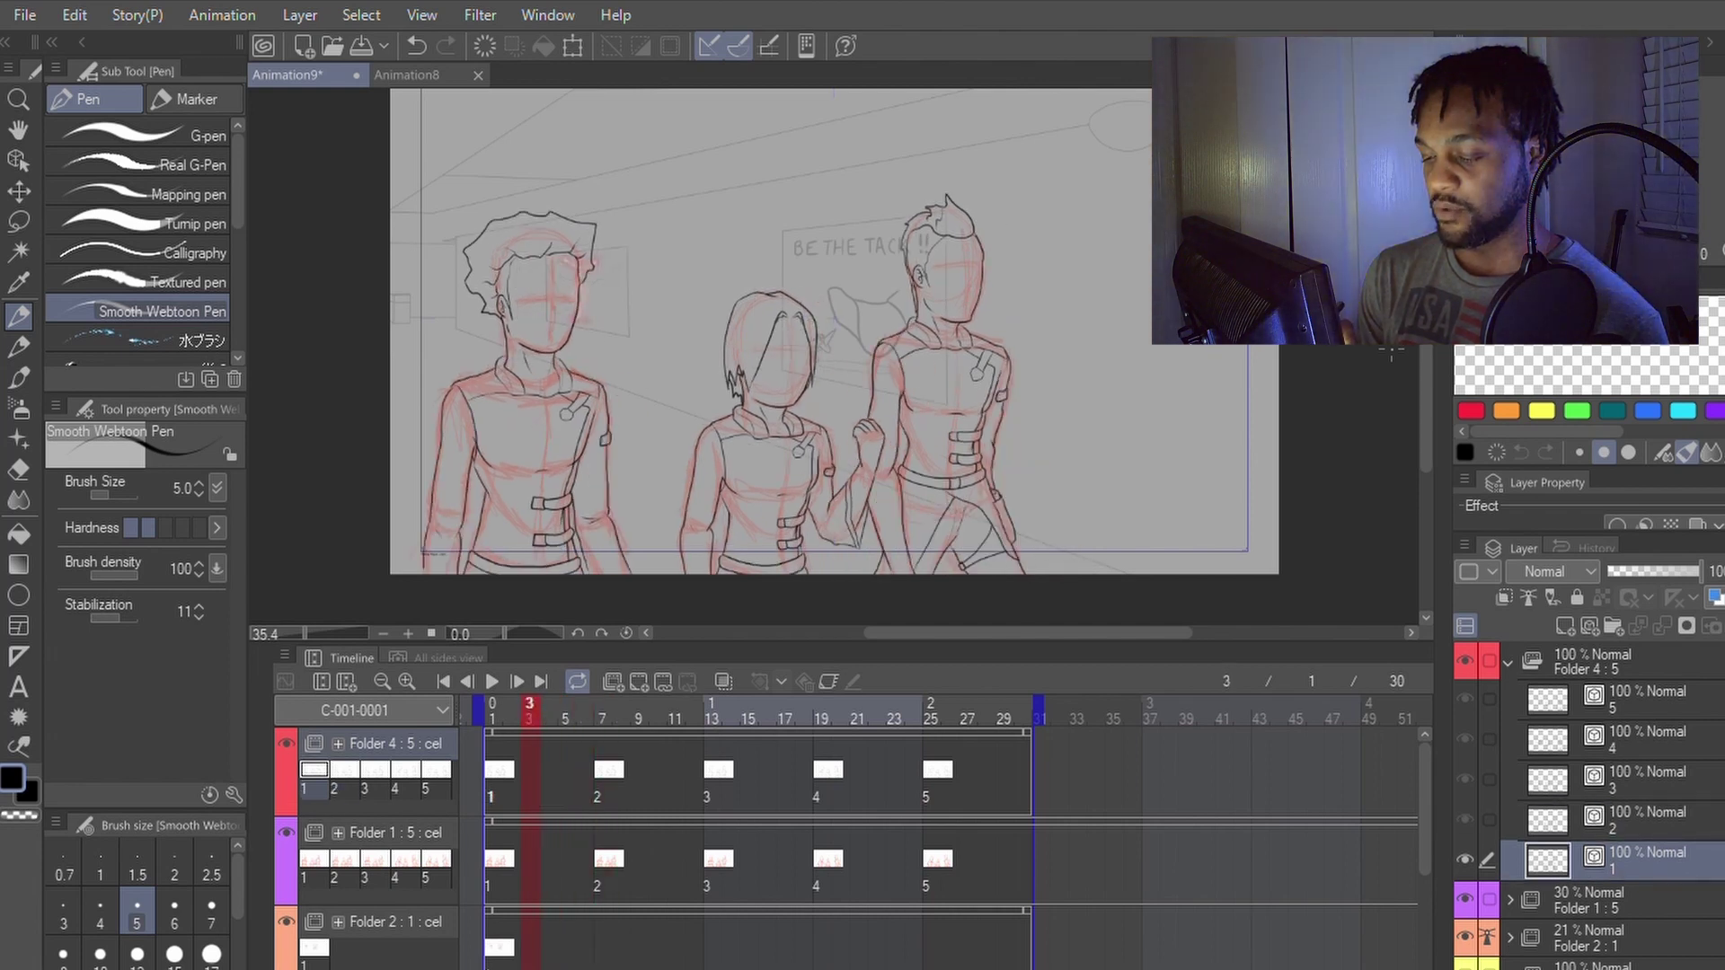
{"action": "key", "text": "Left"}
{"action": "key", "text": "Left"}
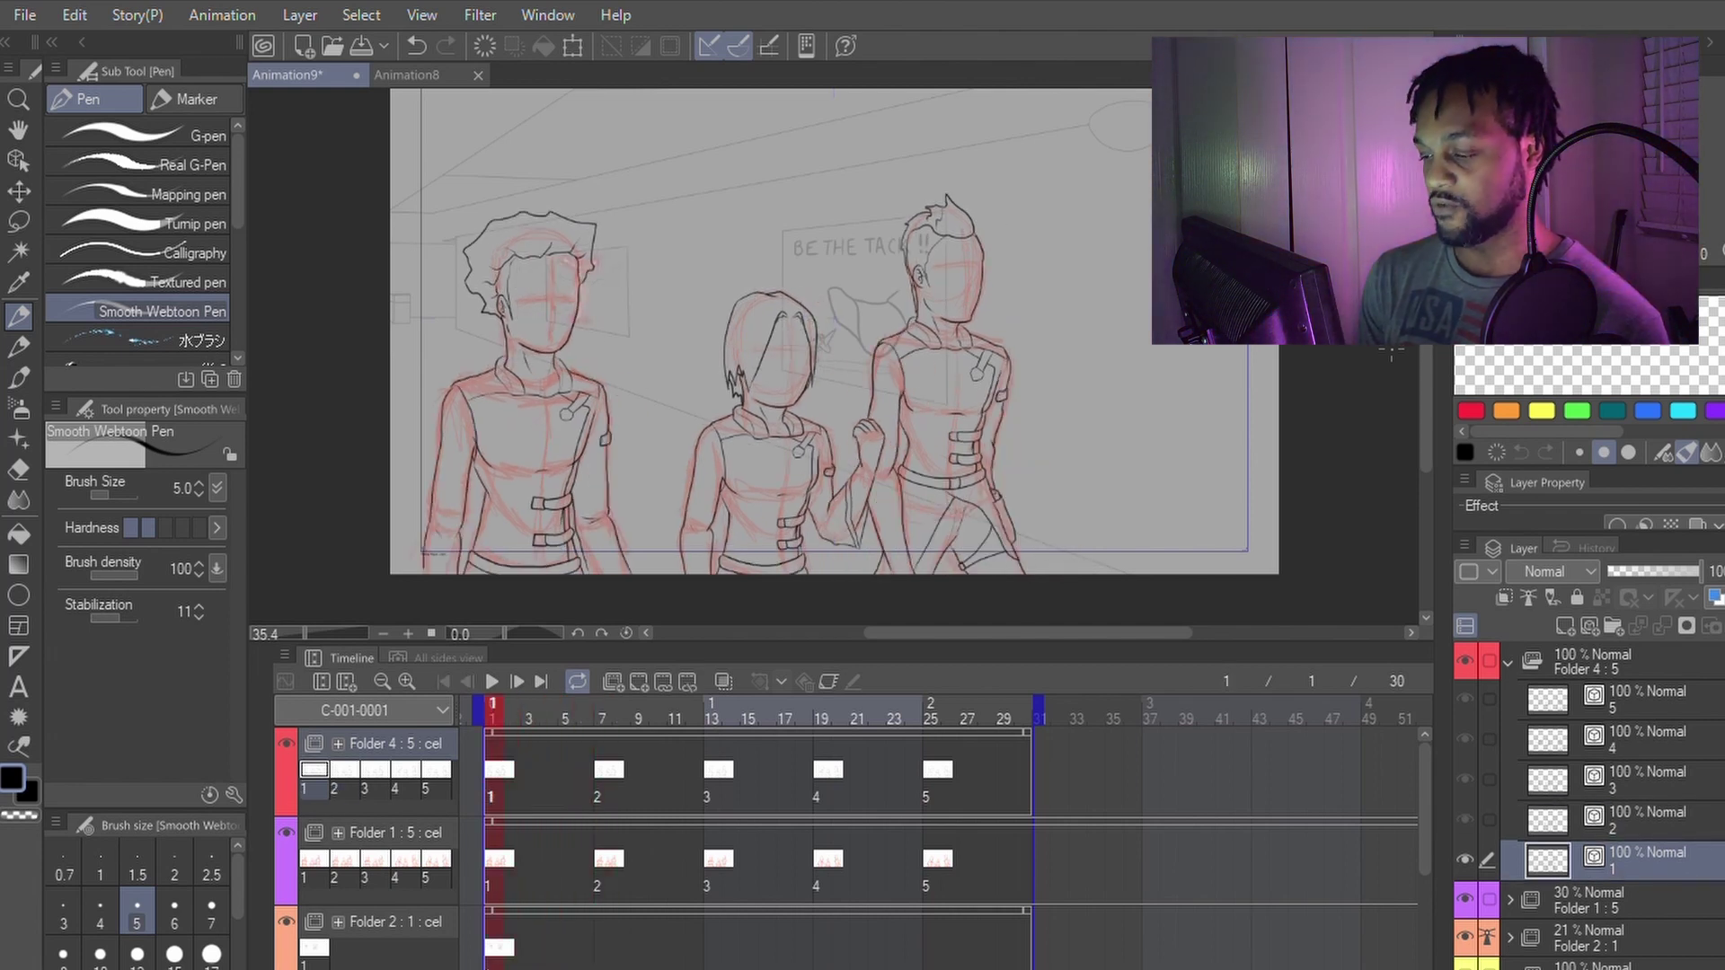
Step: Add a new in-between cel at frame 4 of Folder 4 and enable onion skin
{"action": "mouse_move", "coordinate": [1008, 358]}
{"action": "left_mouse_down"}
{"action": "mouse_move", "coordinate": [1012, 413]}
{"action": "mouse_move", "coordinate": [1012, 373]}
{"action": "left_mouse_up"}
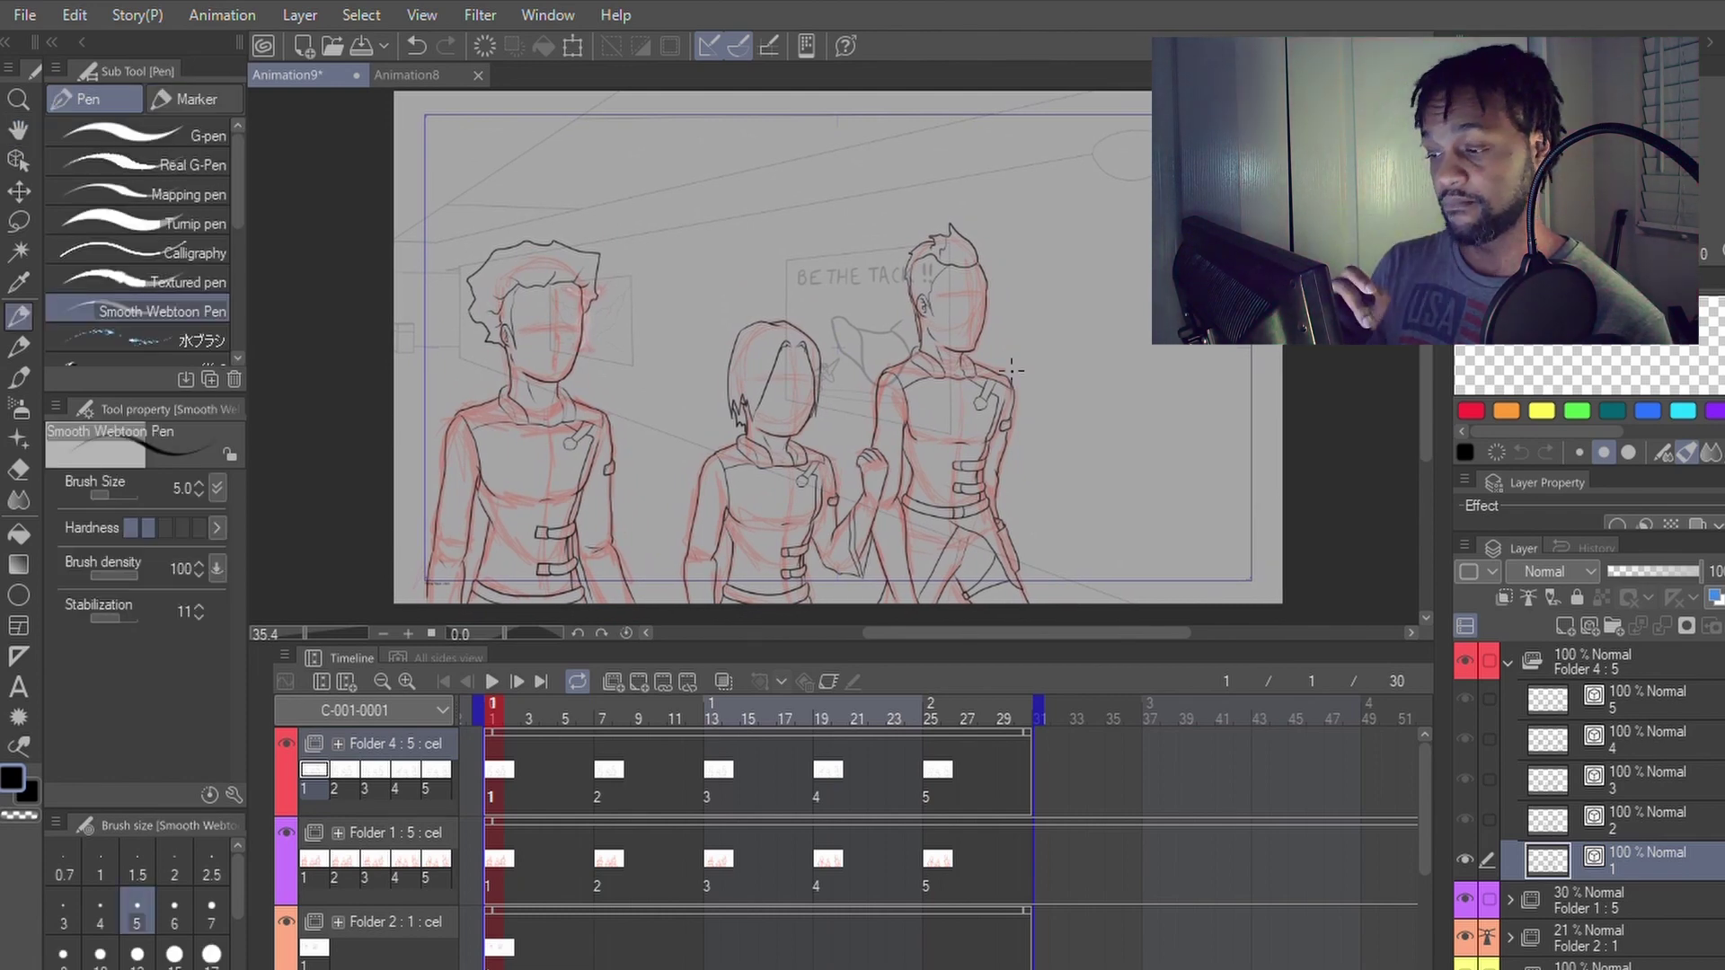
{"action": "scroll", "coordinate": [1011, 368], "scroll_direction": "up", "scroll_amount": 1}
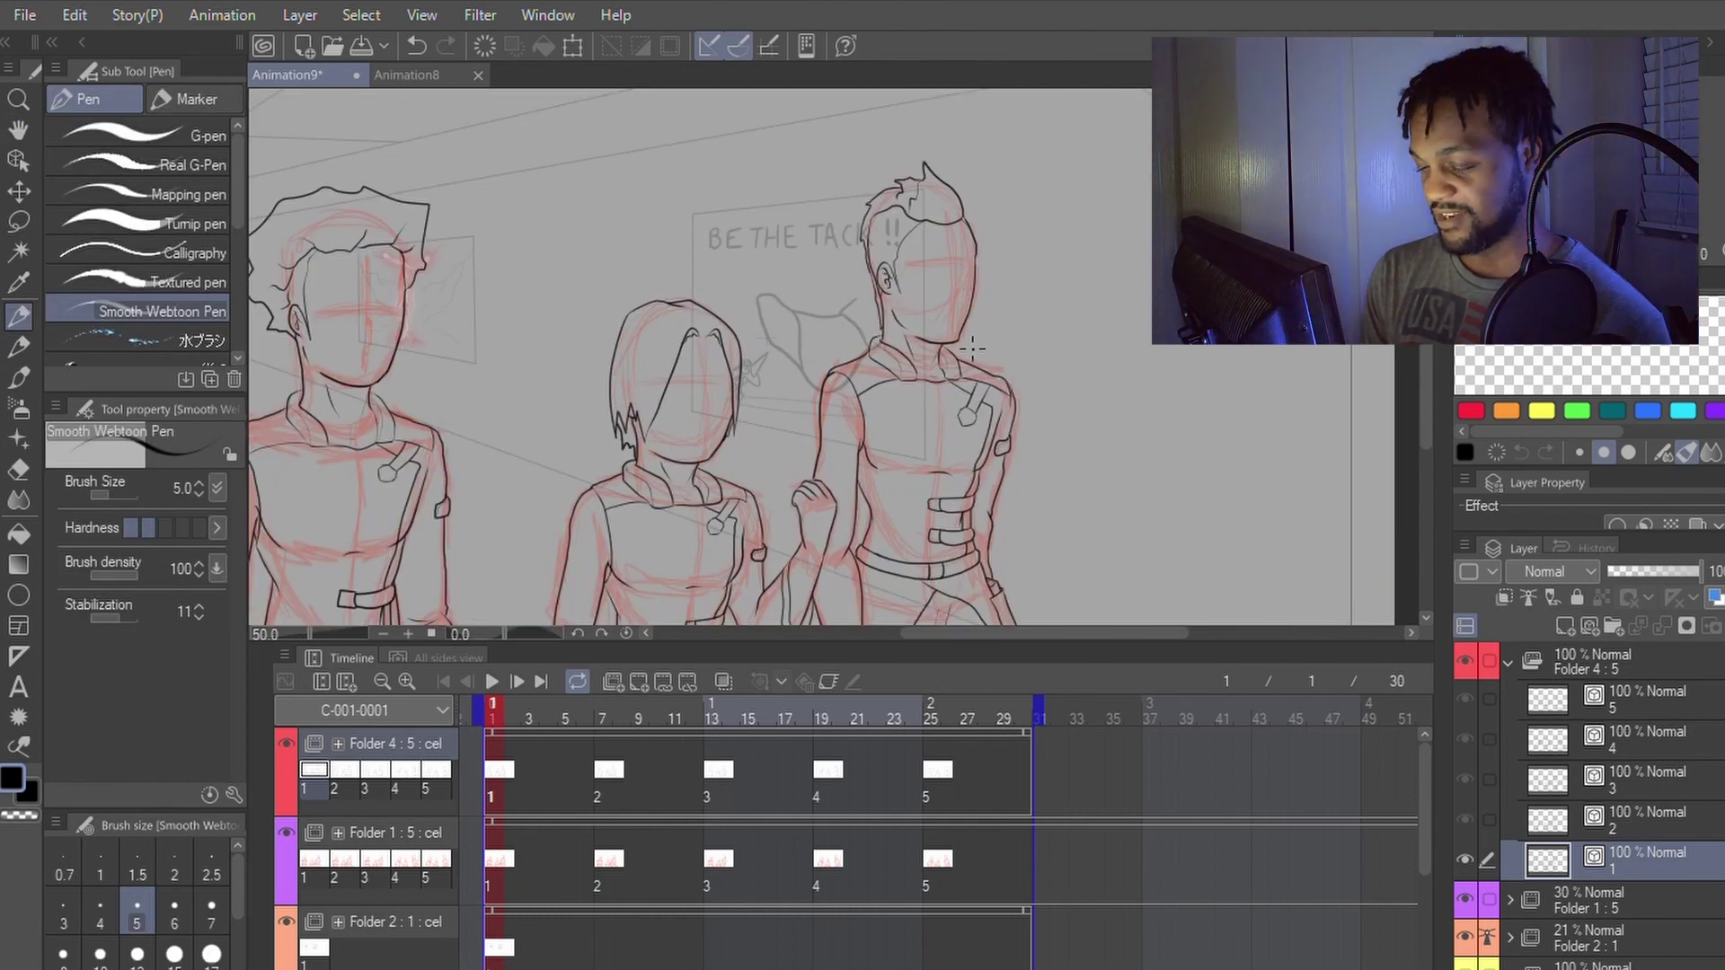
{"action": "left_click", "coordinate": [550, 779]}
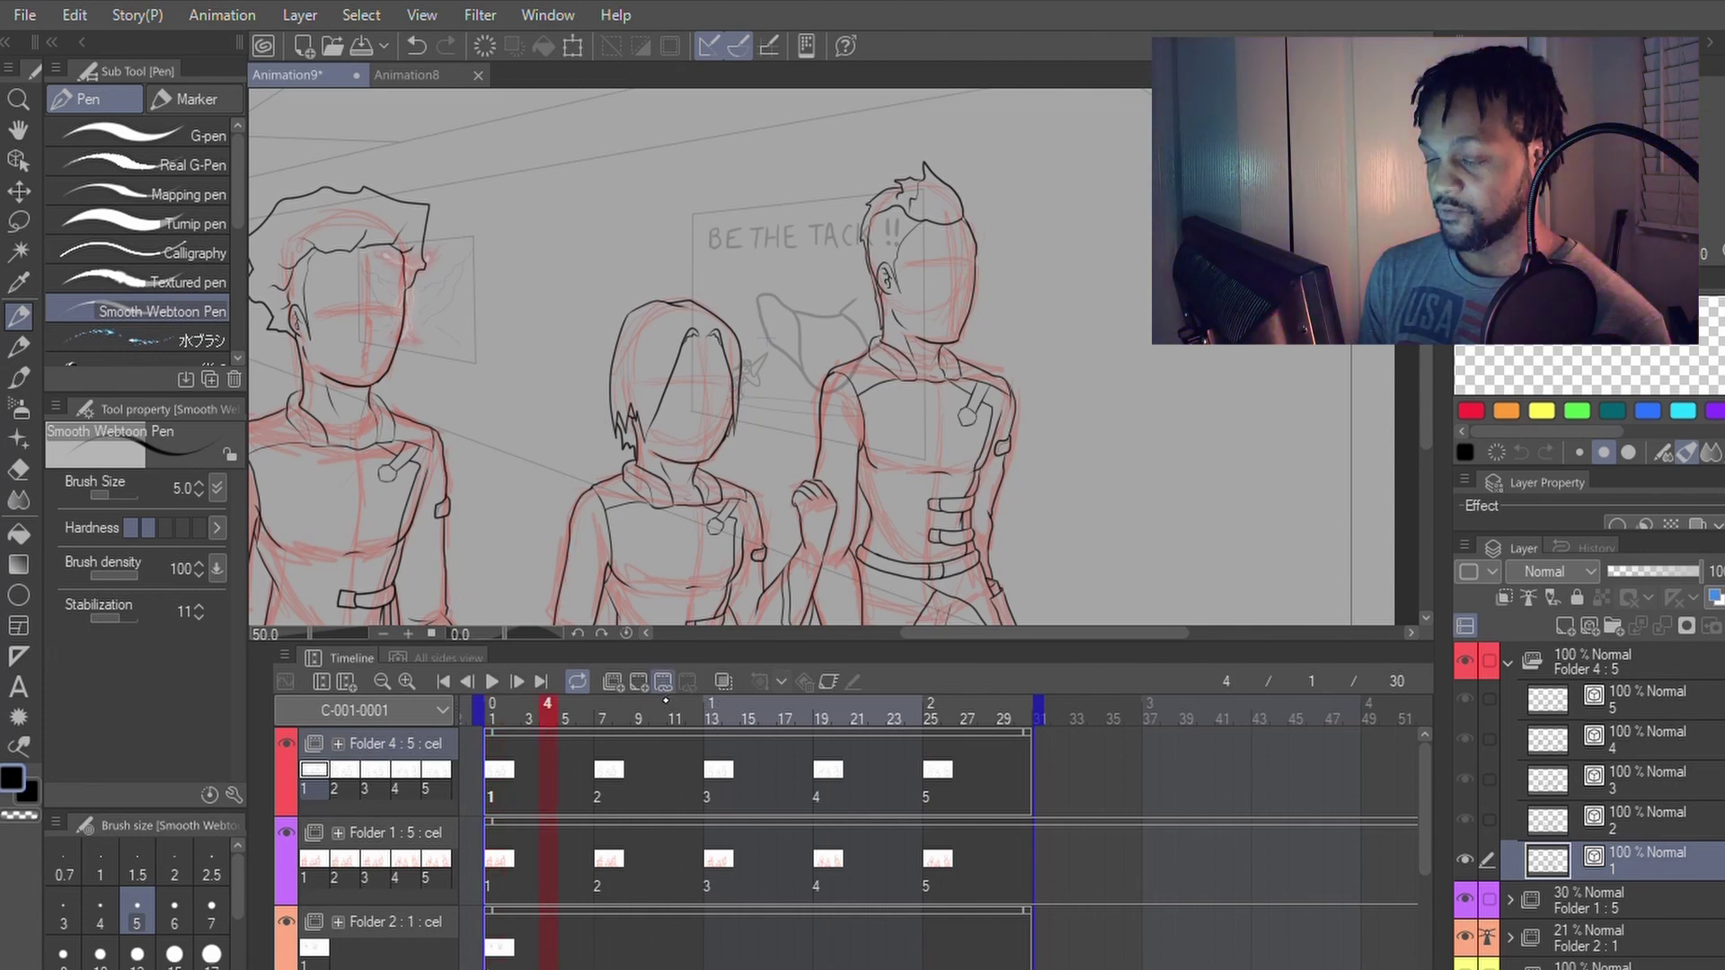
{"action": "key", "text": "ctrl+minus"}
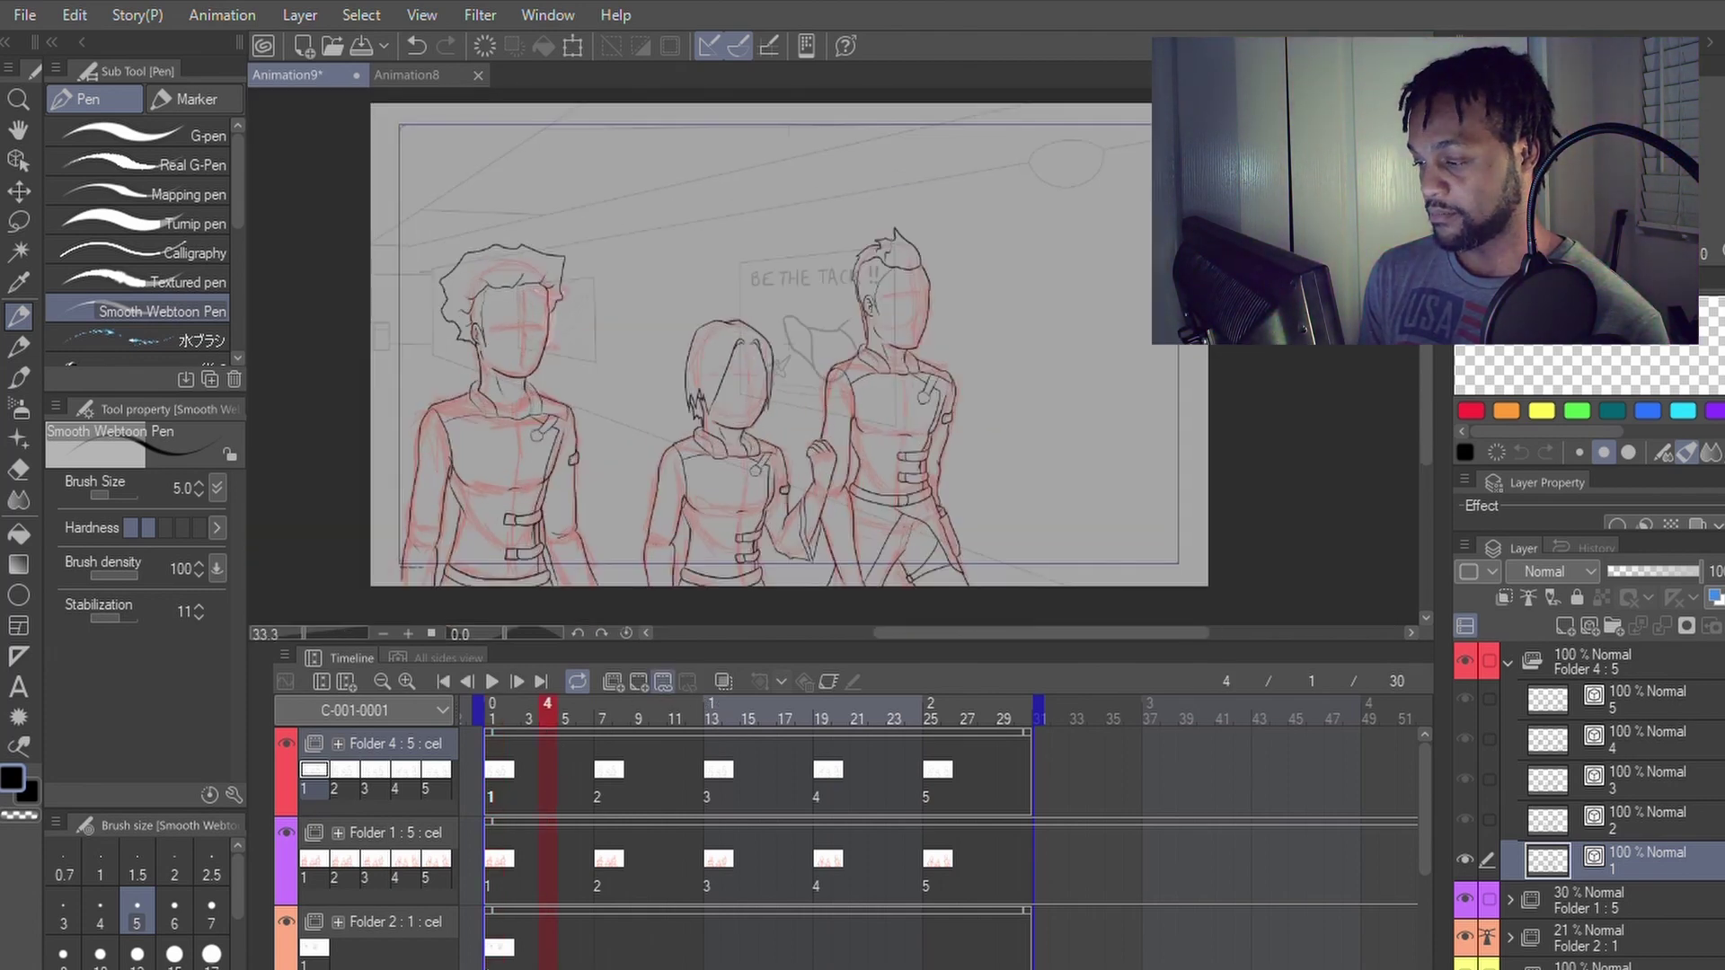
{"action": "key", "text": "ctrl+plus"}
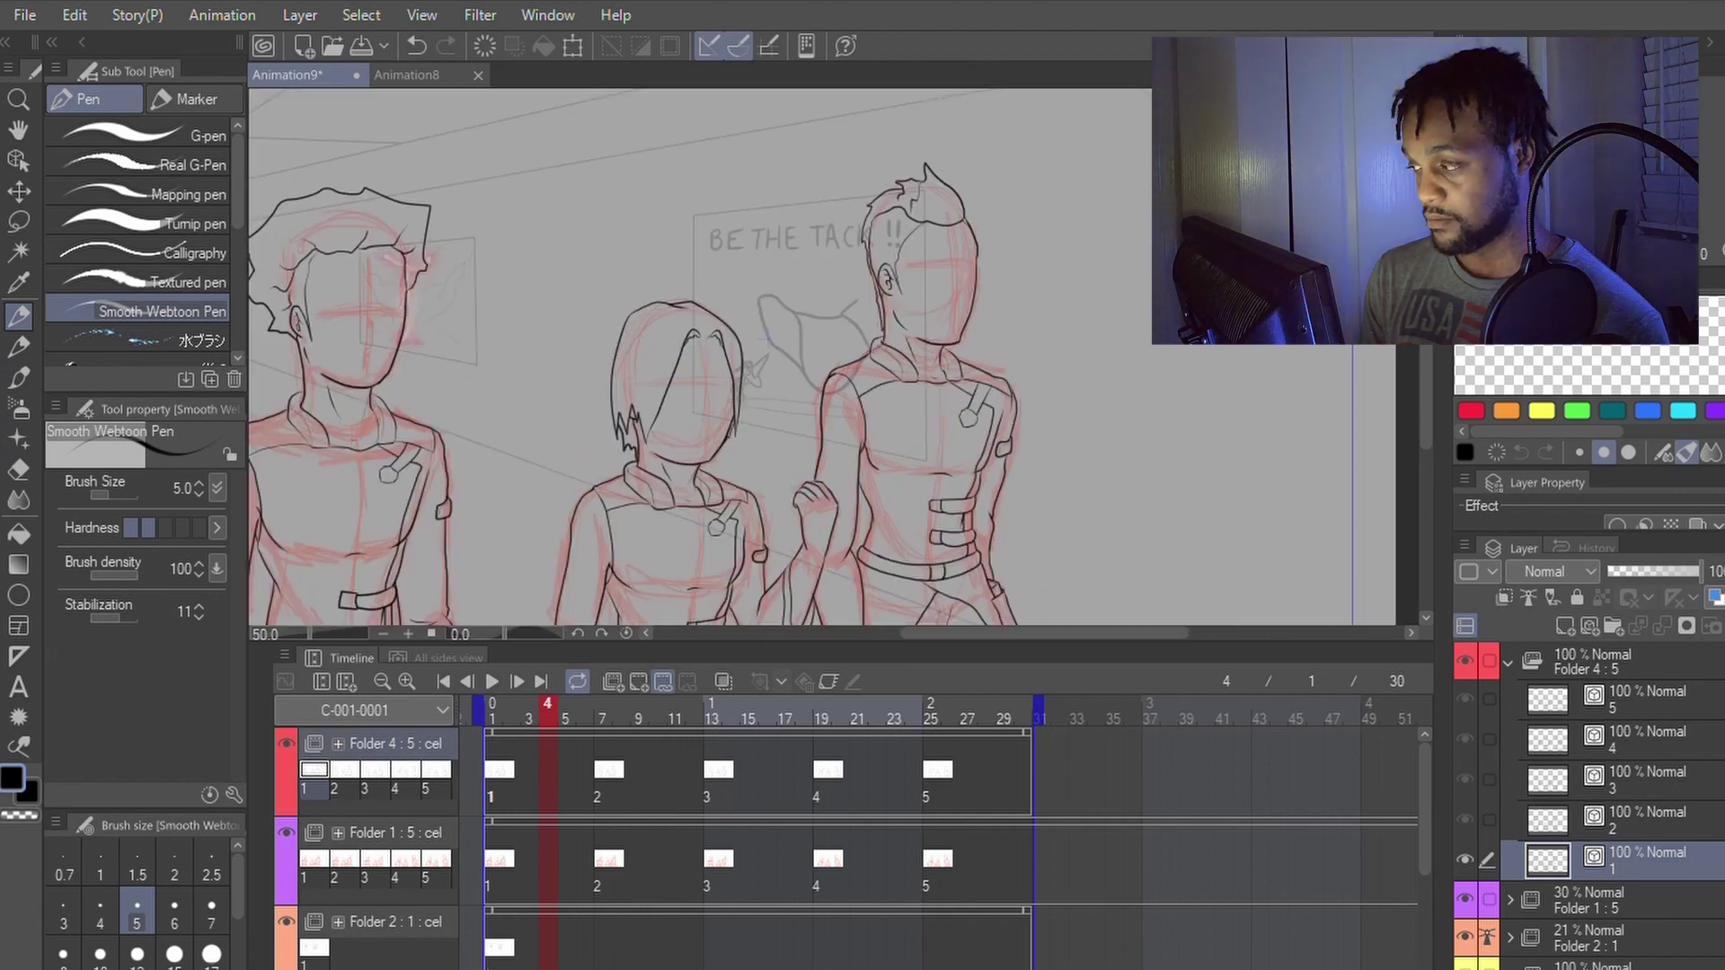
{"action": "key", "text": "ctrl+minus"}
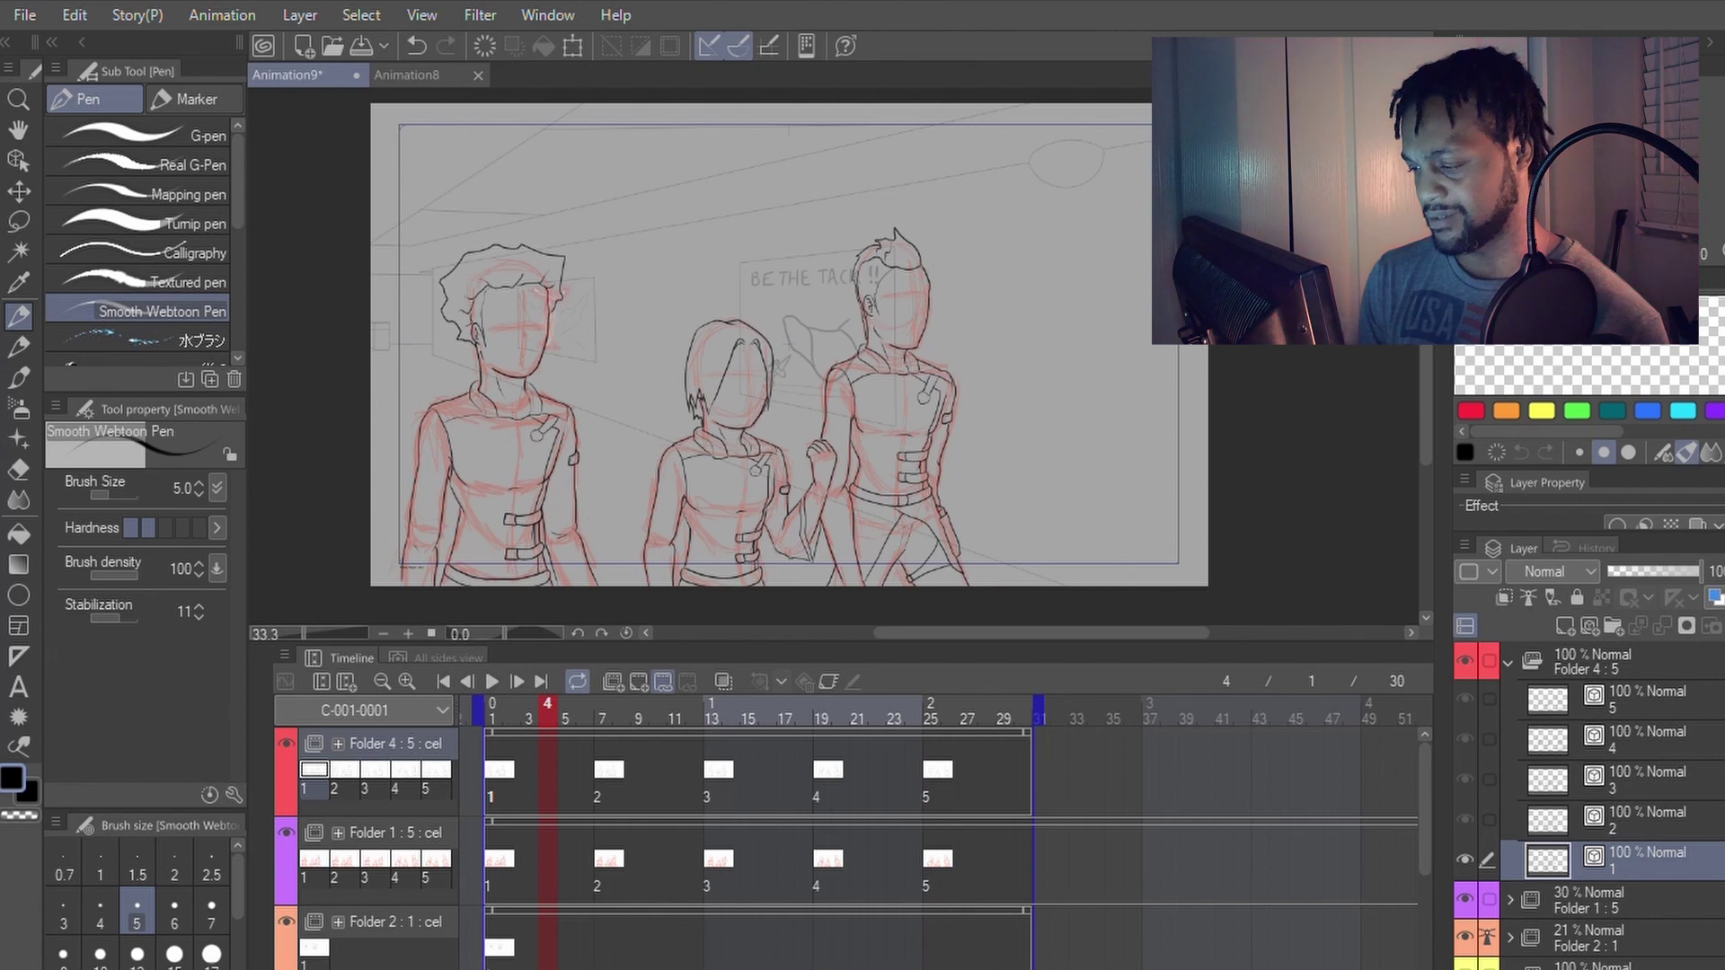
{"action": "scroll", "coordinate": [917, 345], "scroll_direction": "up", "scroll_amount": 1}
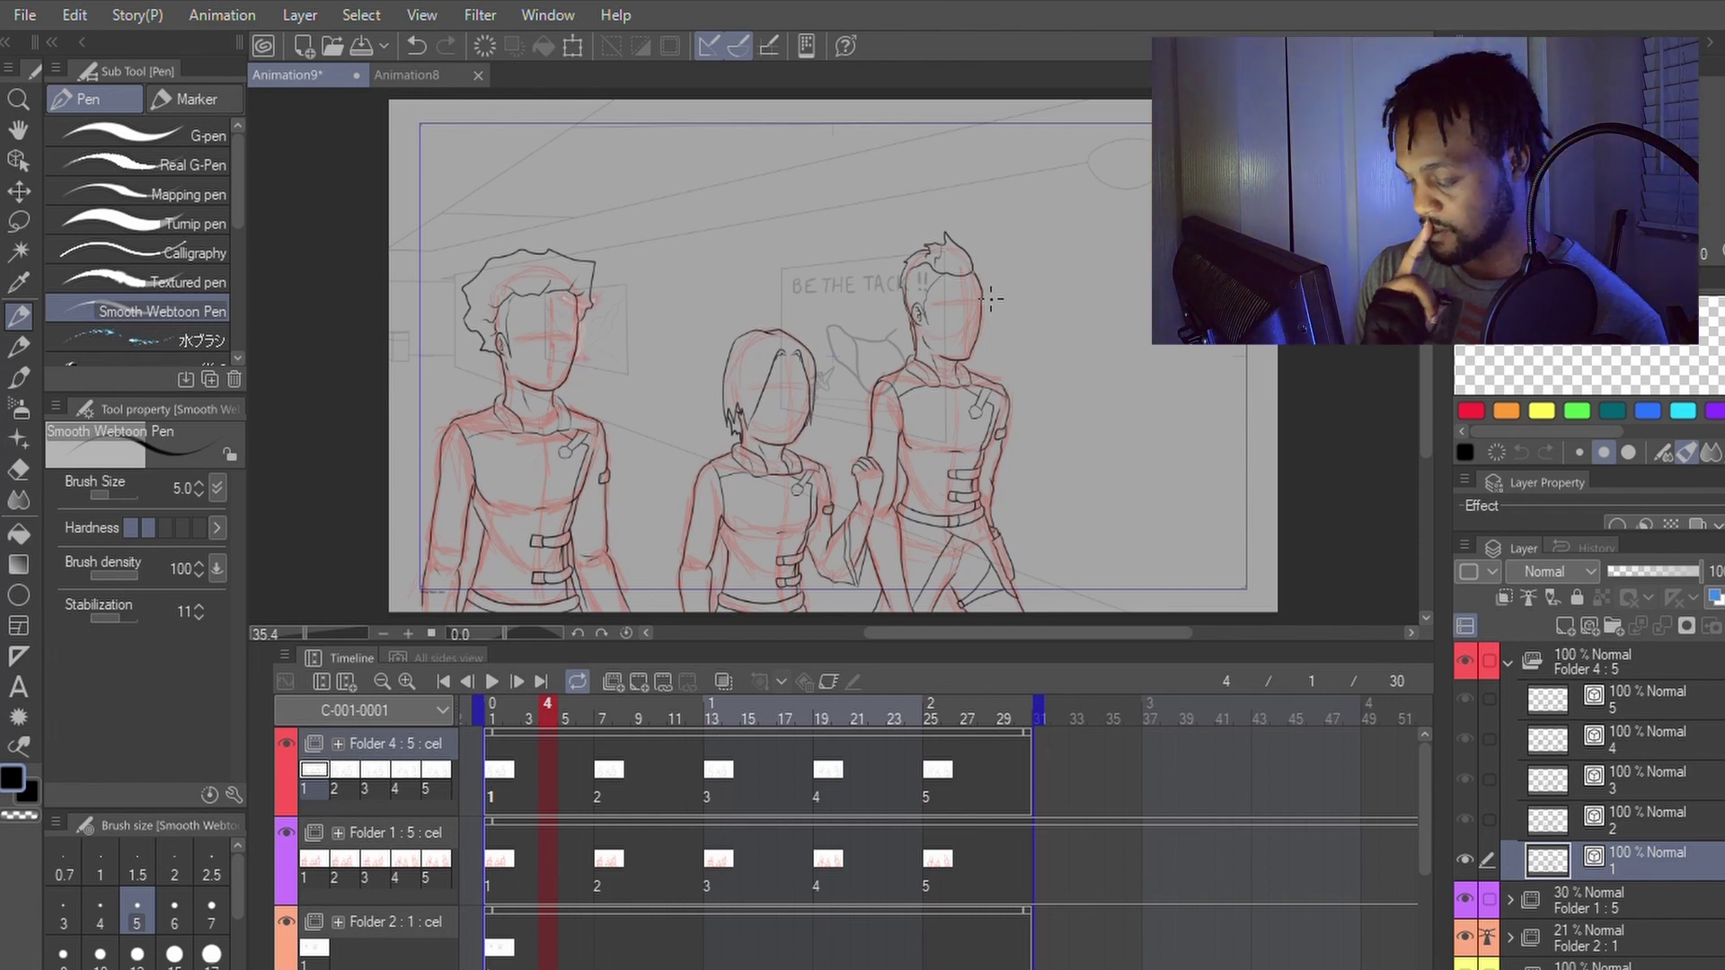
{"action": "left_click", "coordinate": [638, 682]}
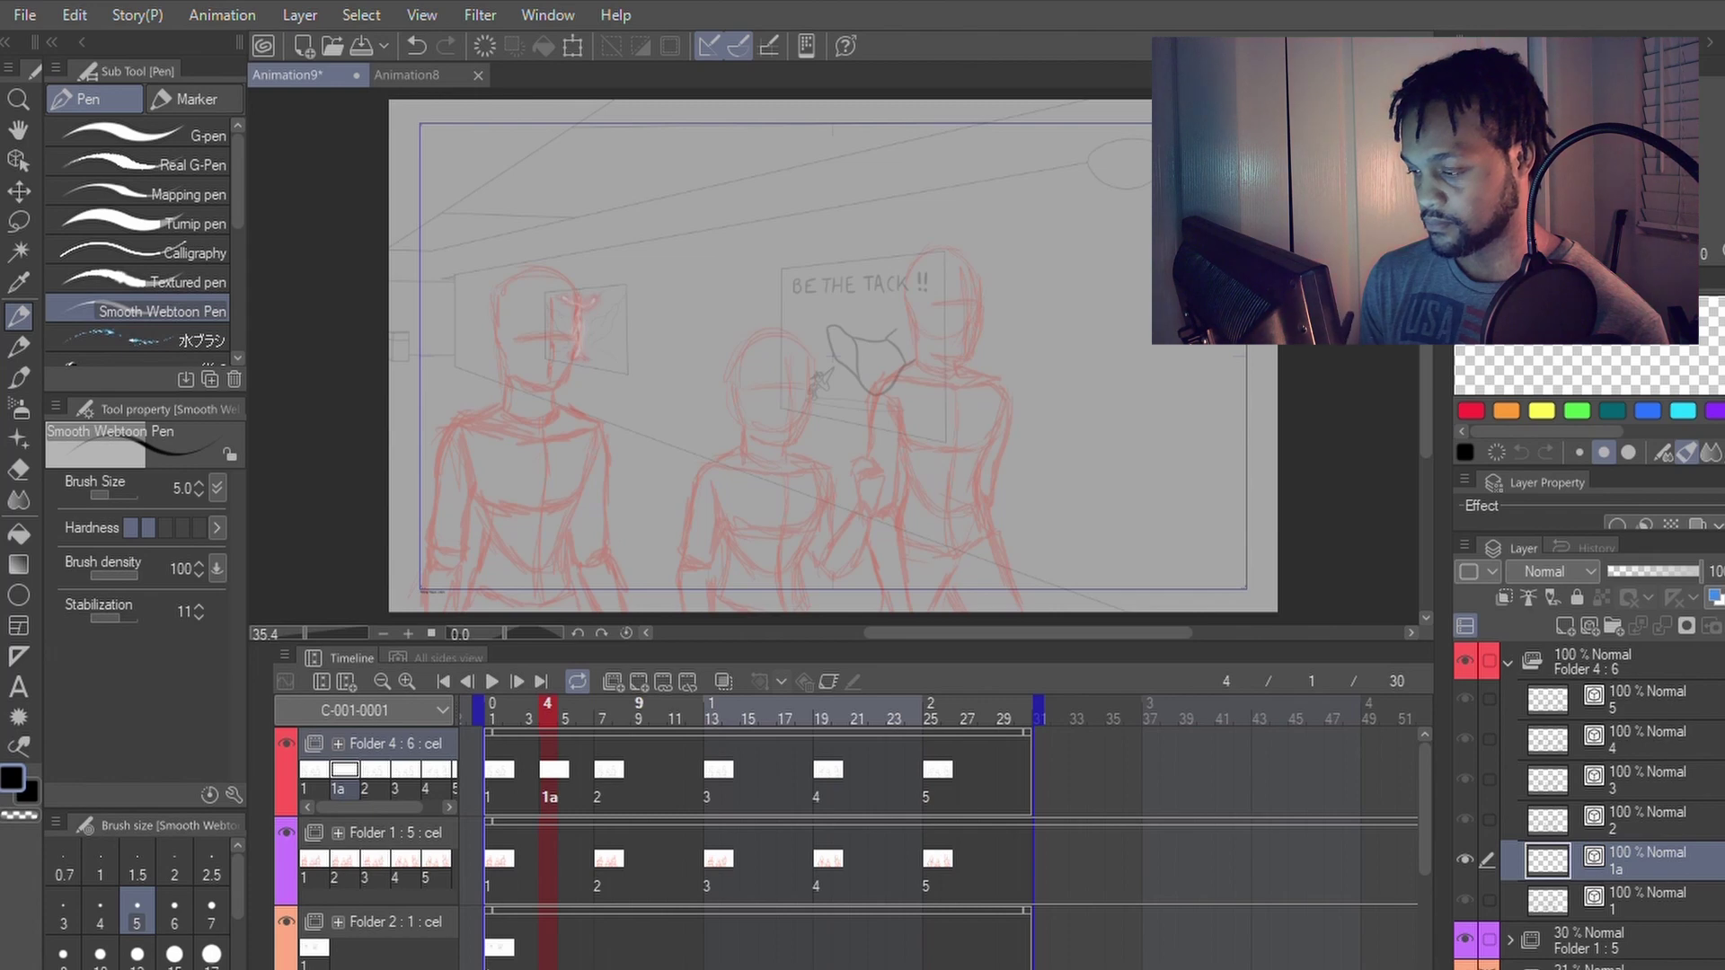
{"action": "left_click", "coordinate": [723, 681]}
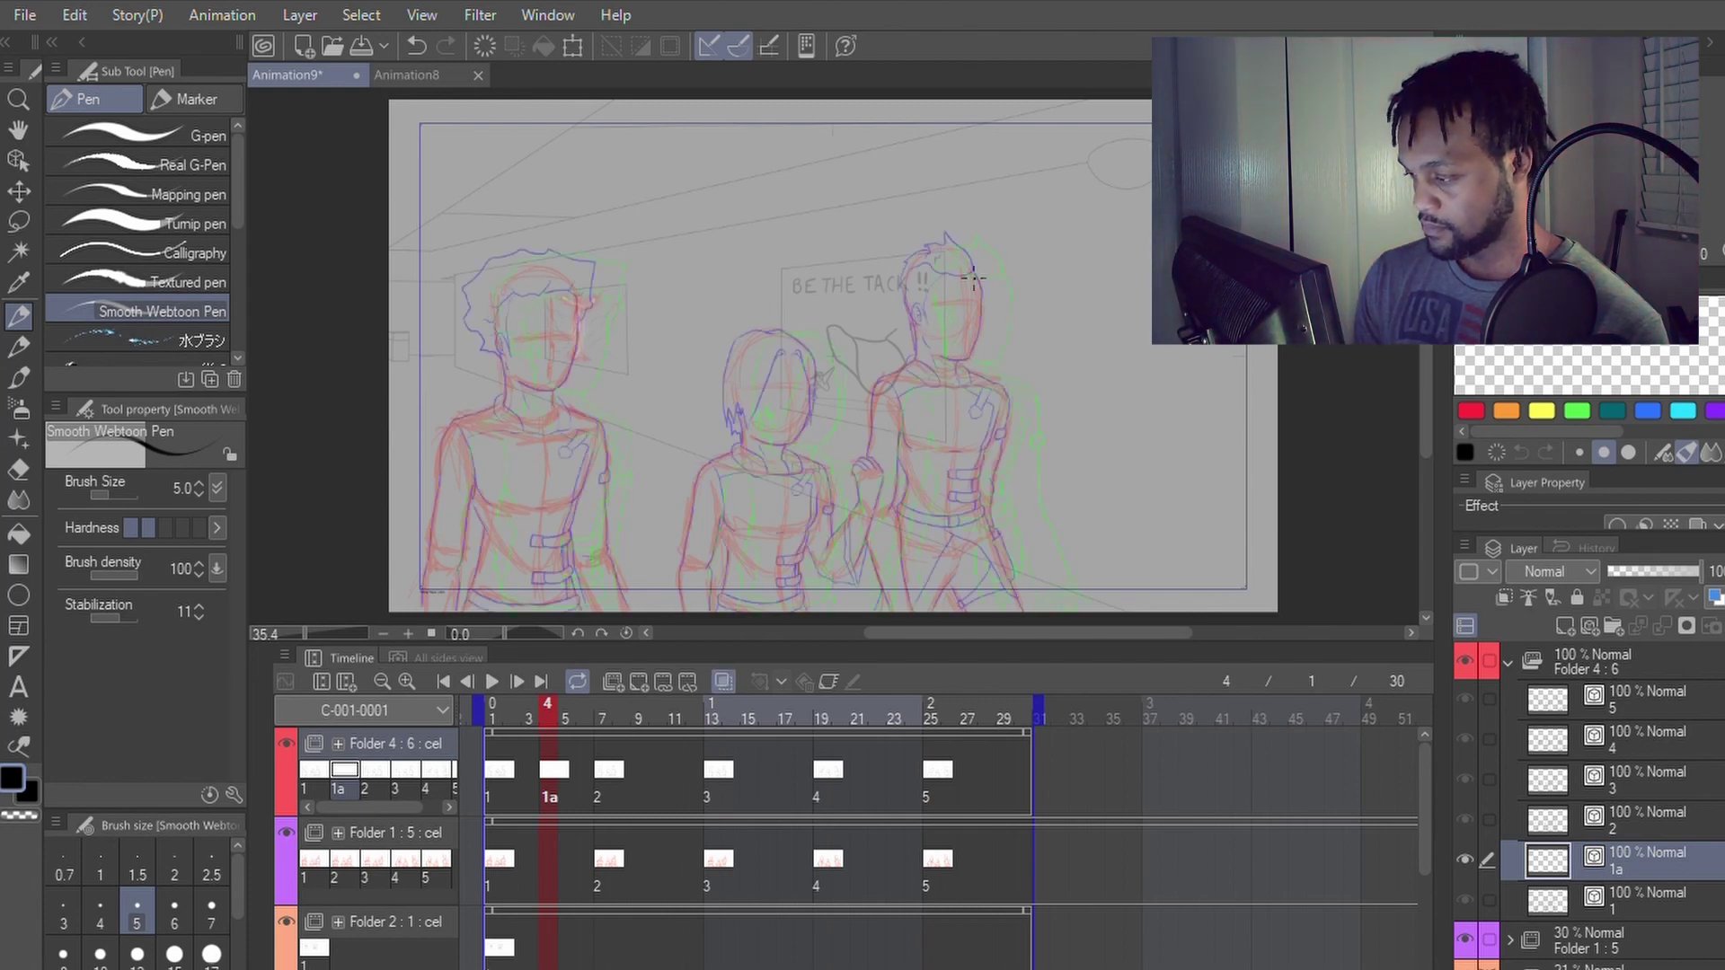
Step: Copy the line art of cel 1 in Folder 4 into the new cel 1a
{"action": "scroll", "coordinate": [984, 266], "scroll_direction": "up", "scroll_amount": 3}
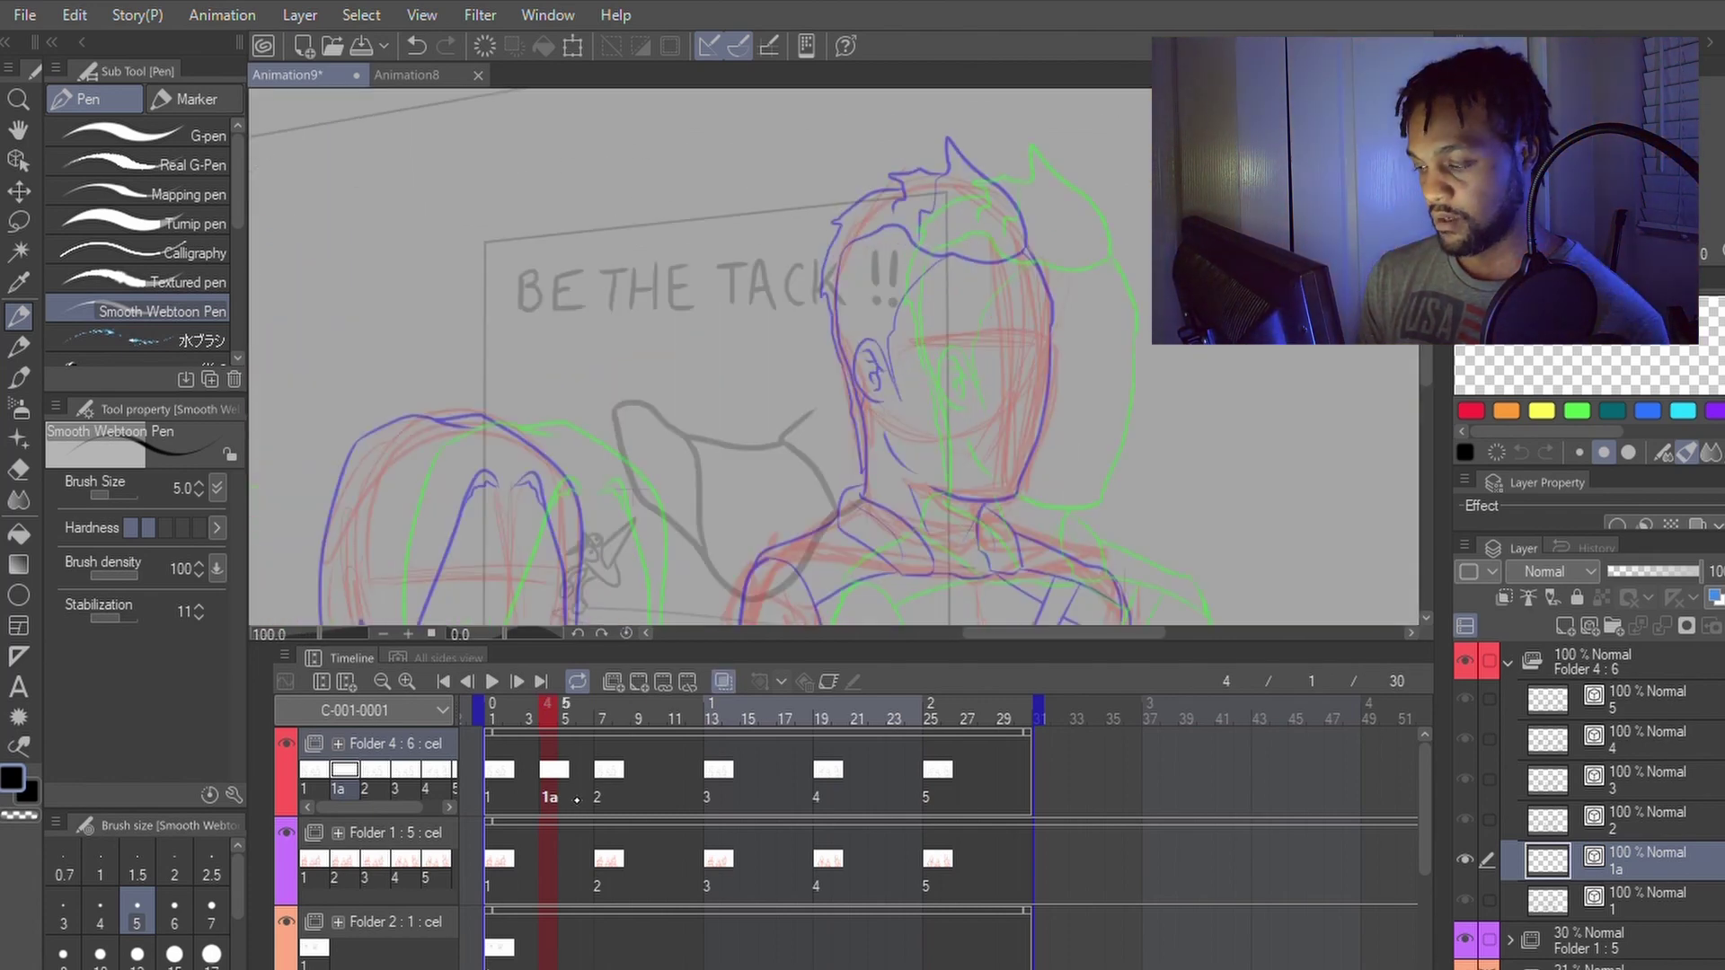
{"action": "key", "text": "ctrl+z"}
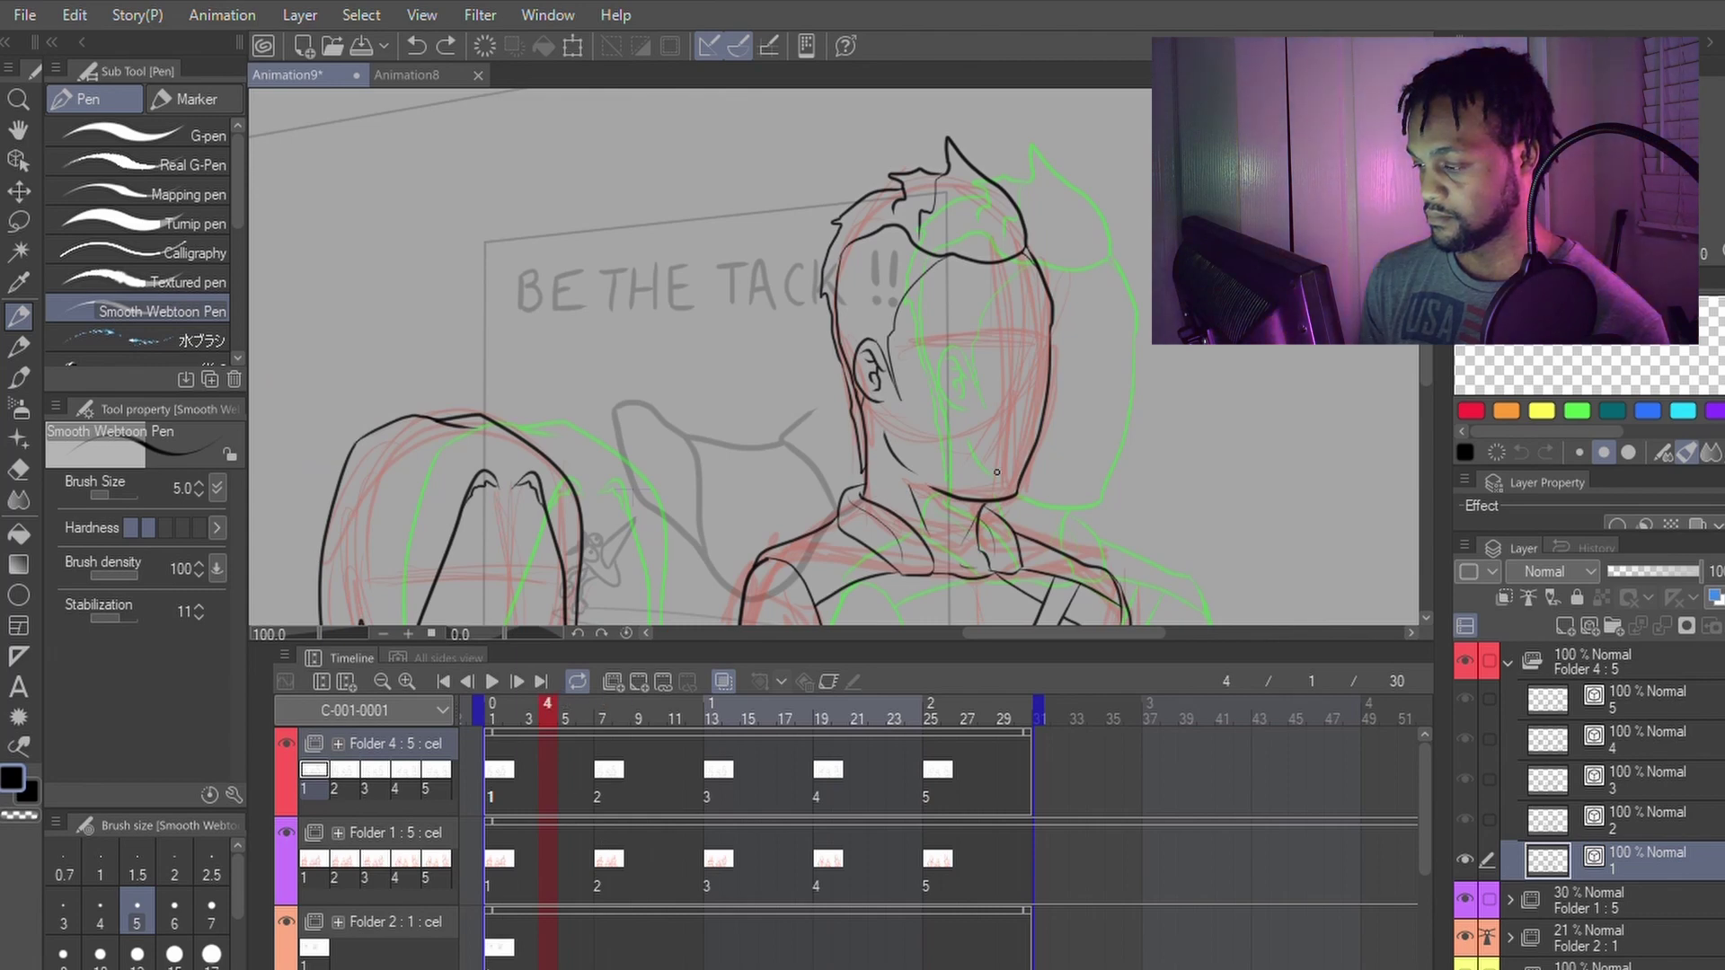
{"action": "key", "text": "ctrl+y"}
{"action": "scroll", "coordinate": [1146, 422], "scroll_direction": "down", "scroll_amount": 2}
{"action": "left_click_drag", "start_coordinate": [1198, 413], "coordinate": [1043, 216]}
{"action": "scroll", "coordinate": [938, 193], "scroll_direction": "up", "scroll_amount": 1}
{"action": "scroll", "coordinate": [1047, 236], "scroll_direction": "down", "scroll_amount": 1}
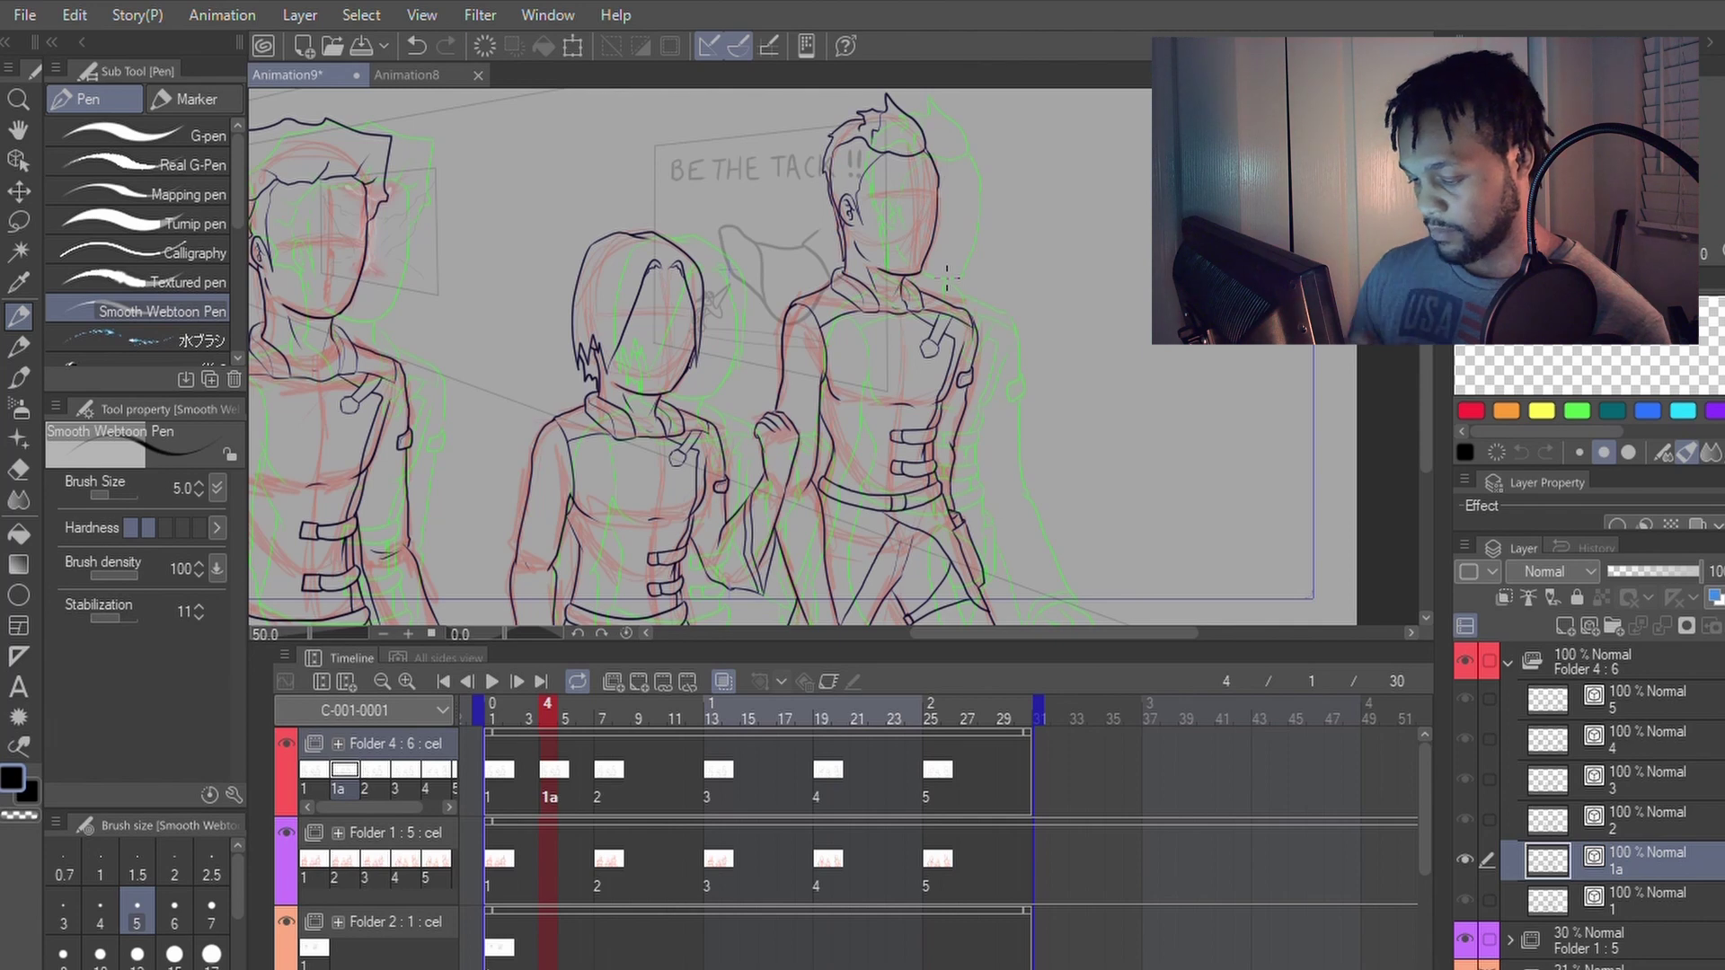
Step: Hide the Folder 2 background sketch, darken the Paper layer's gray, and make cel 1a active again
{"action": "left_click", "coordinate": [288, 925]}
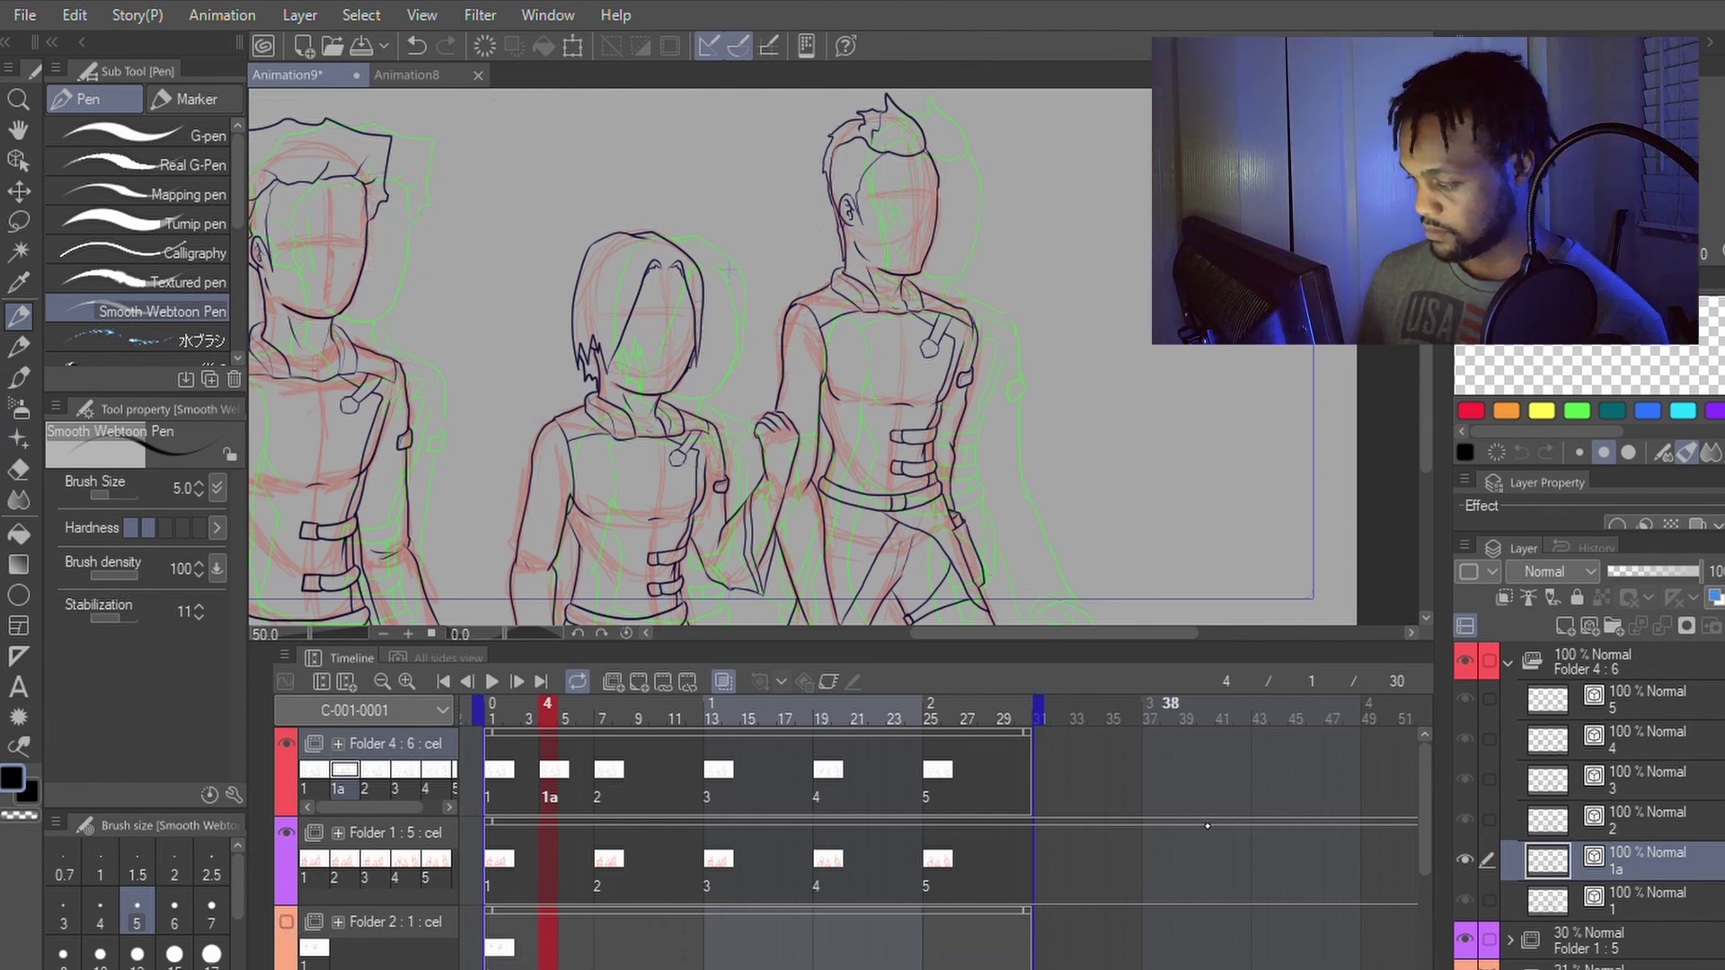
{"action": "scroll", "coordinate": [1423, 921], "scroll_direction": "down", "scroll_amount": 3}
{"action": "scroll", "coordinate": [1423, 920], "scroll_direction": "down", "scroll_amount": 1}
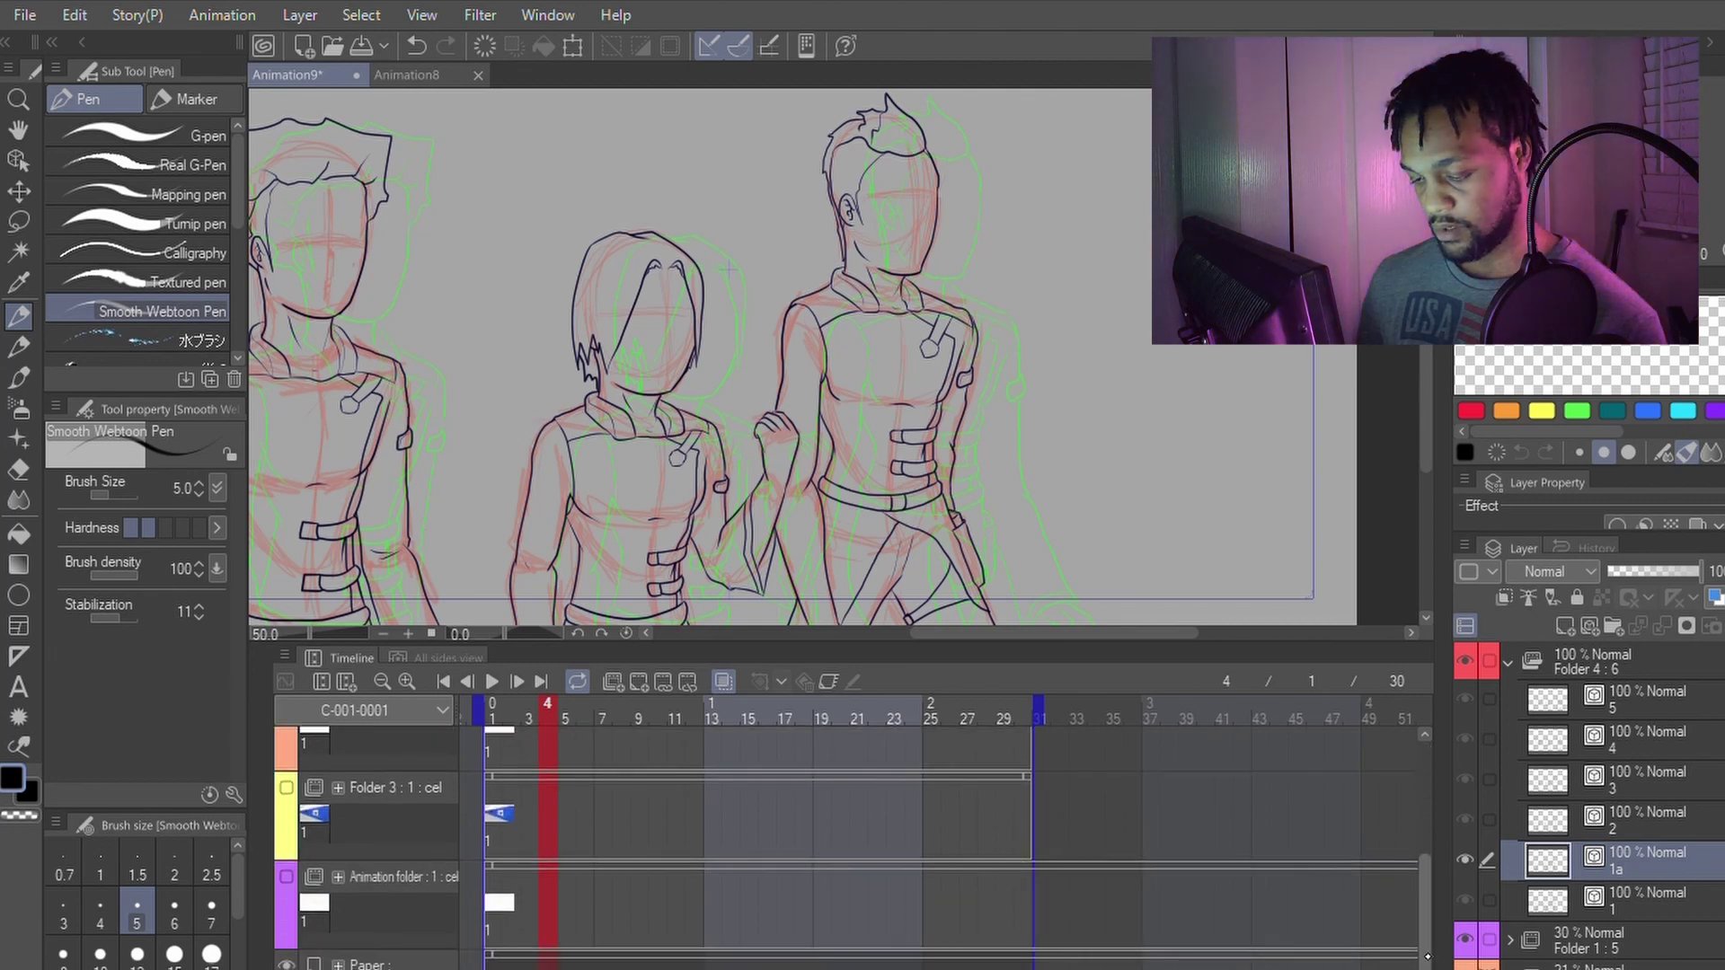
{"action": "scroll", "coordinate": [1588, 806], "scroll_direction": "down", "scroll_amount": 3}
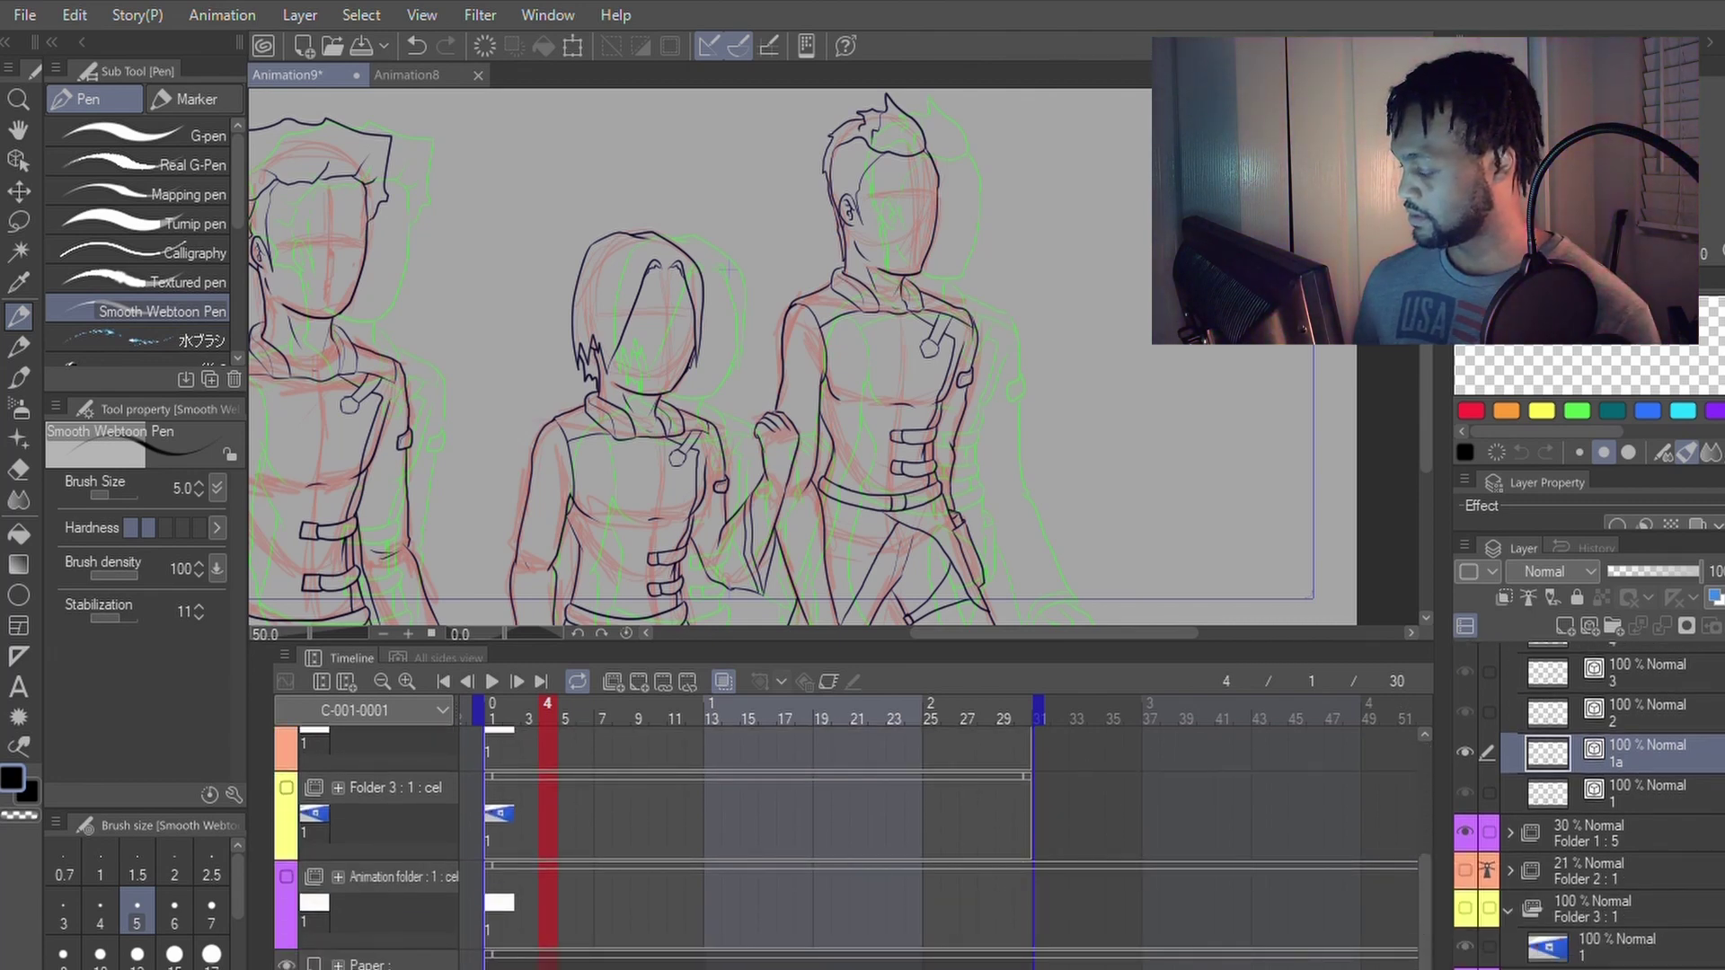
{"action": "left_click", "coordinate": [1612, 756]}
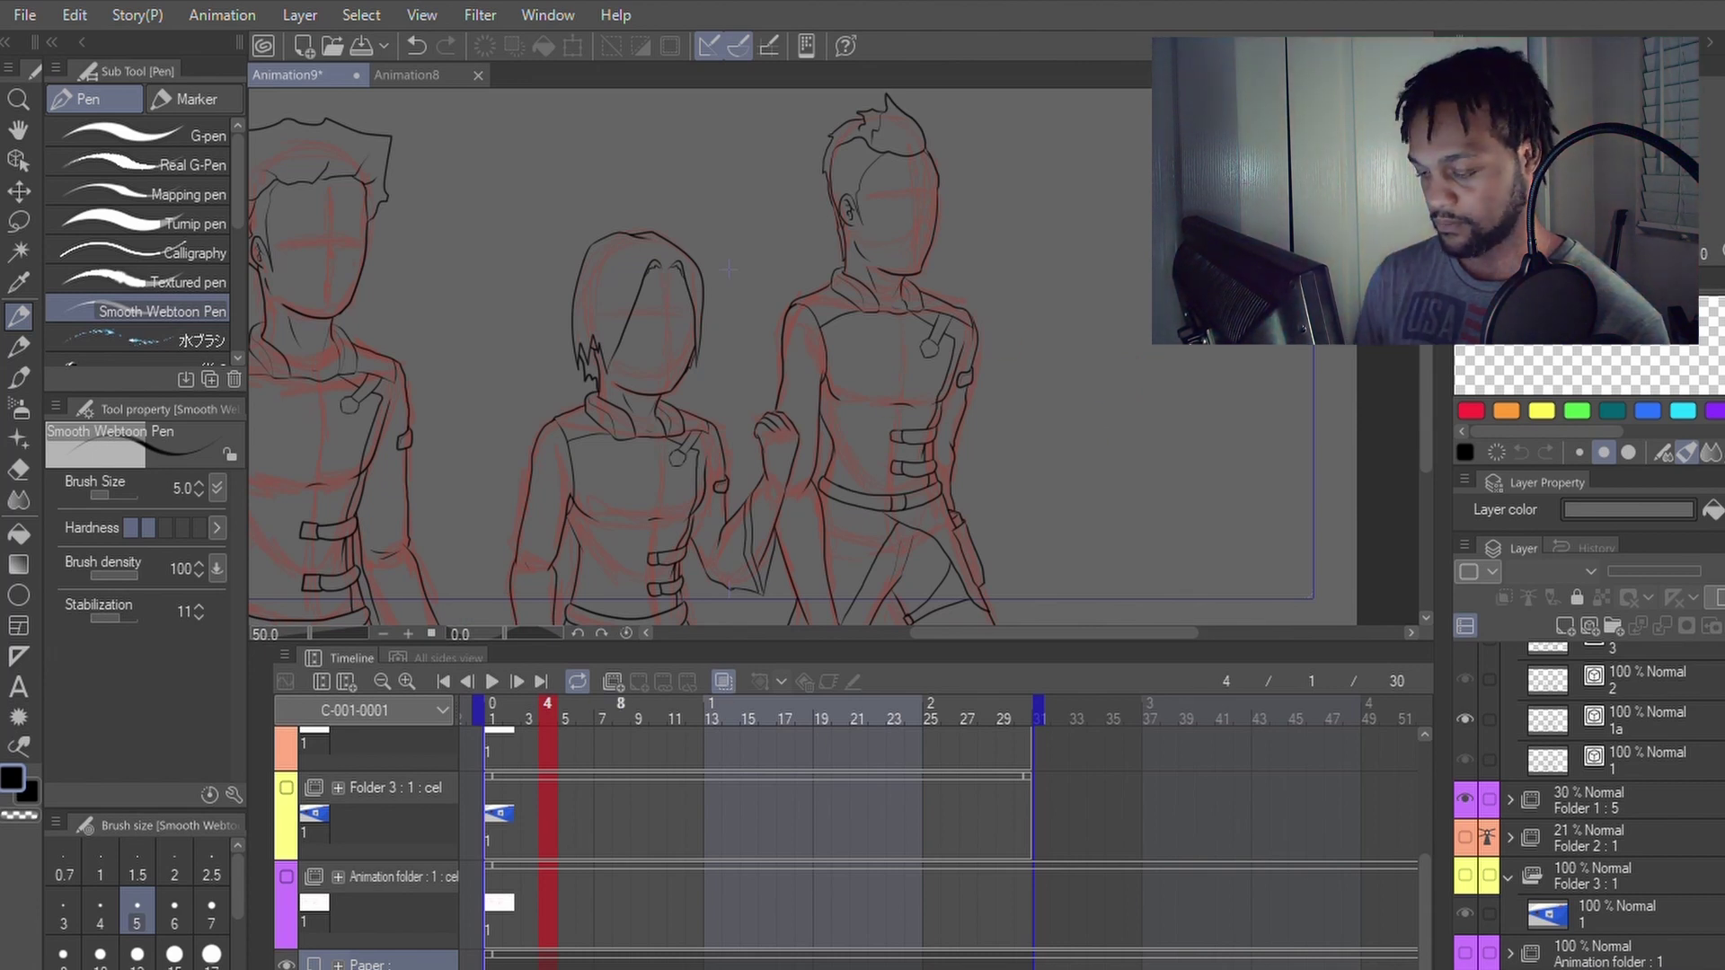
{"action": "left_click_drag", "start_coordinate": [1425, 898], "coordinate": [1445, 783]}
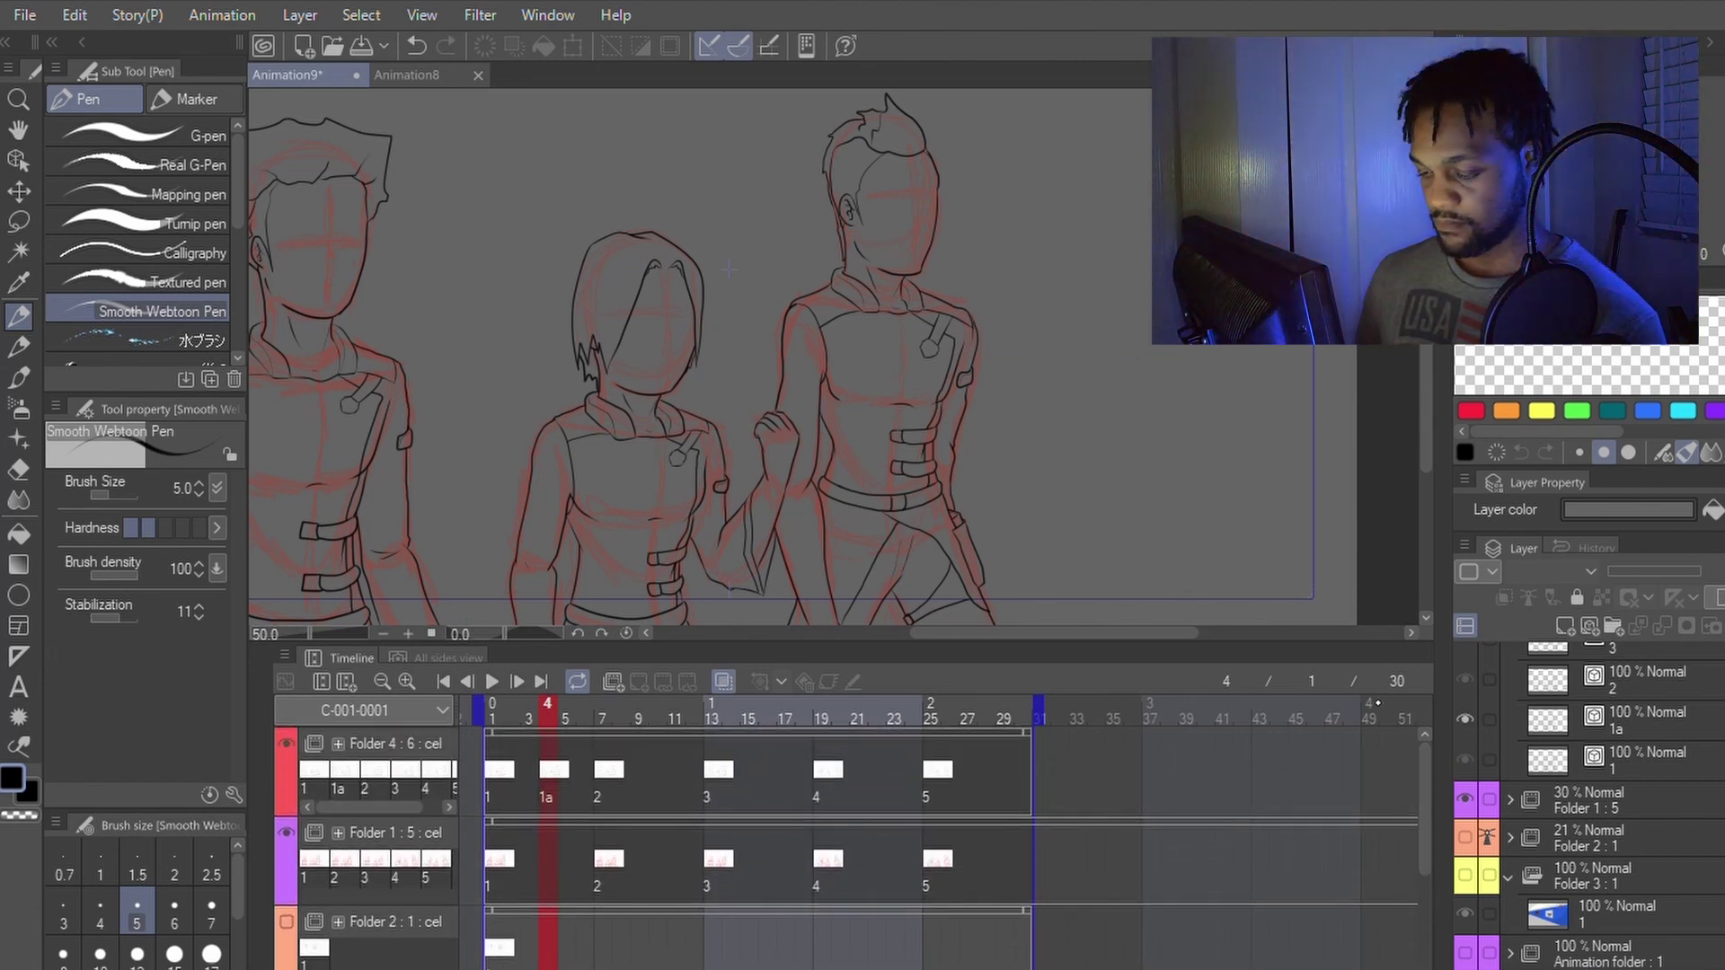
{"action": "left_click", "coordinate": [553, 770]}
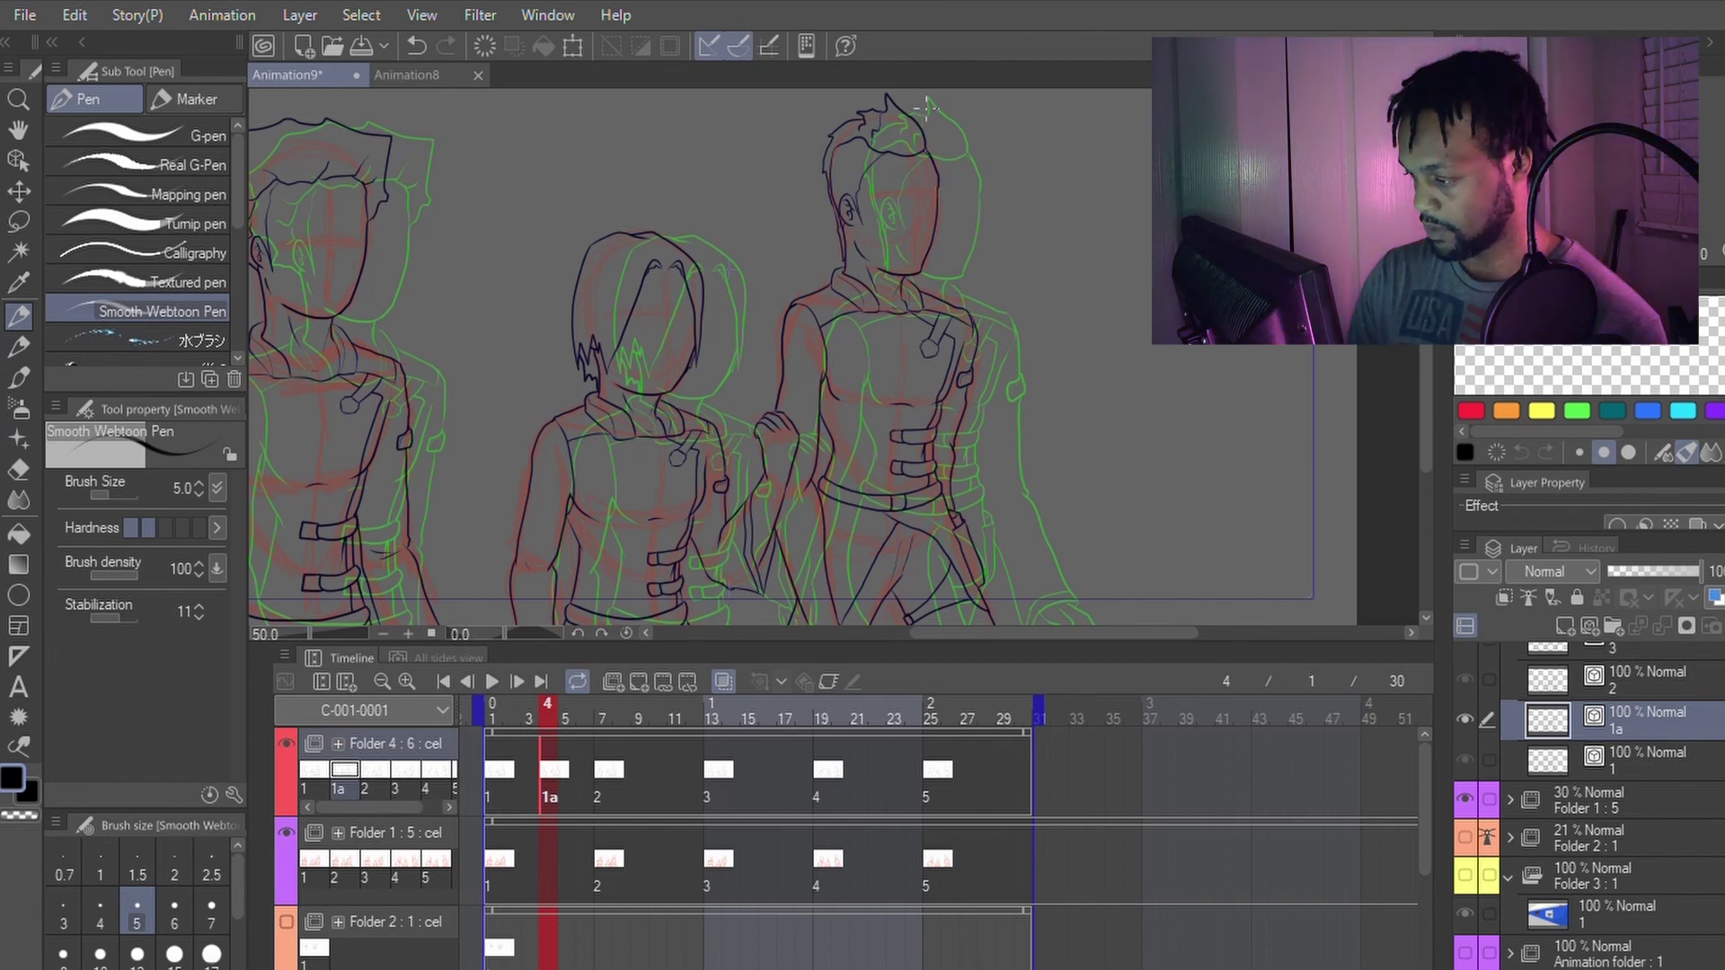
Step: Lasso the spiky-haired character's line art on cel 1a, shift it slightly toward the green onion-skin pose, and deselect
{"action": "scroll", "coordinate": [934, 116], "scroll_direction": "up", "scroll_amount": 2}
{"action": "scroll", "coordinate": [934, 116], "scroll_direction": "down", "scroll_amount": 2}
{"action": "key", "text": "space"}
{"action": "left_click_drag", "start_coordinate": [1002, 113], "coordinate": [998, 159]}
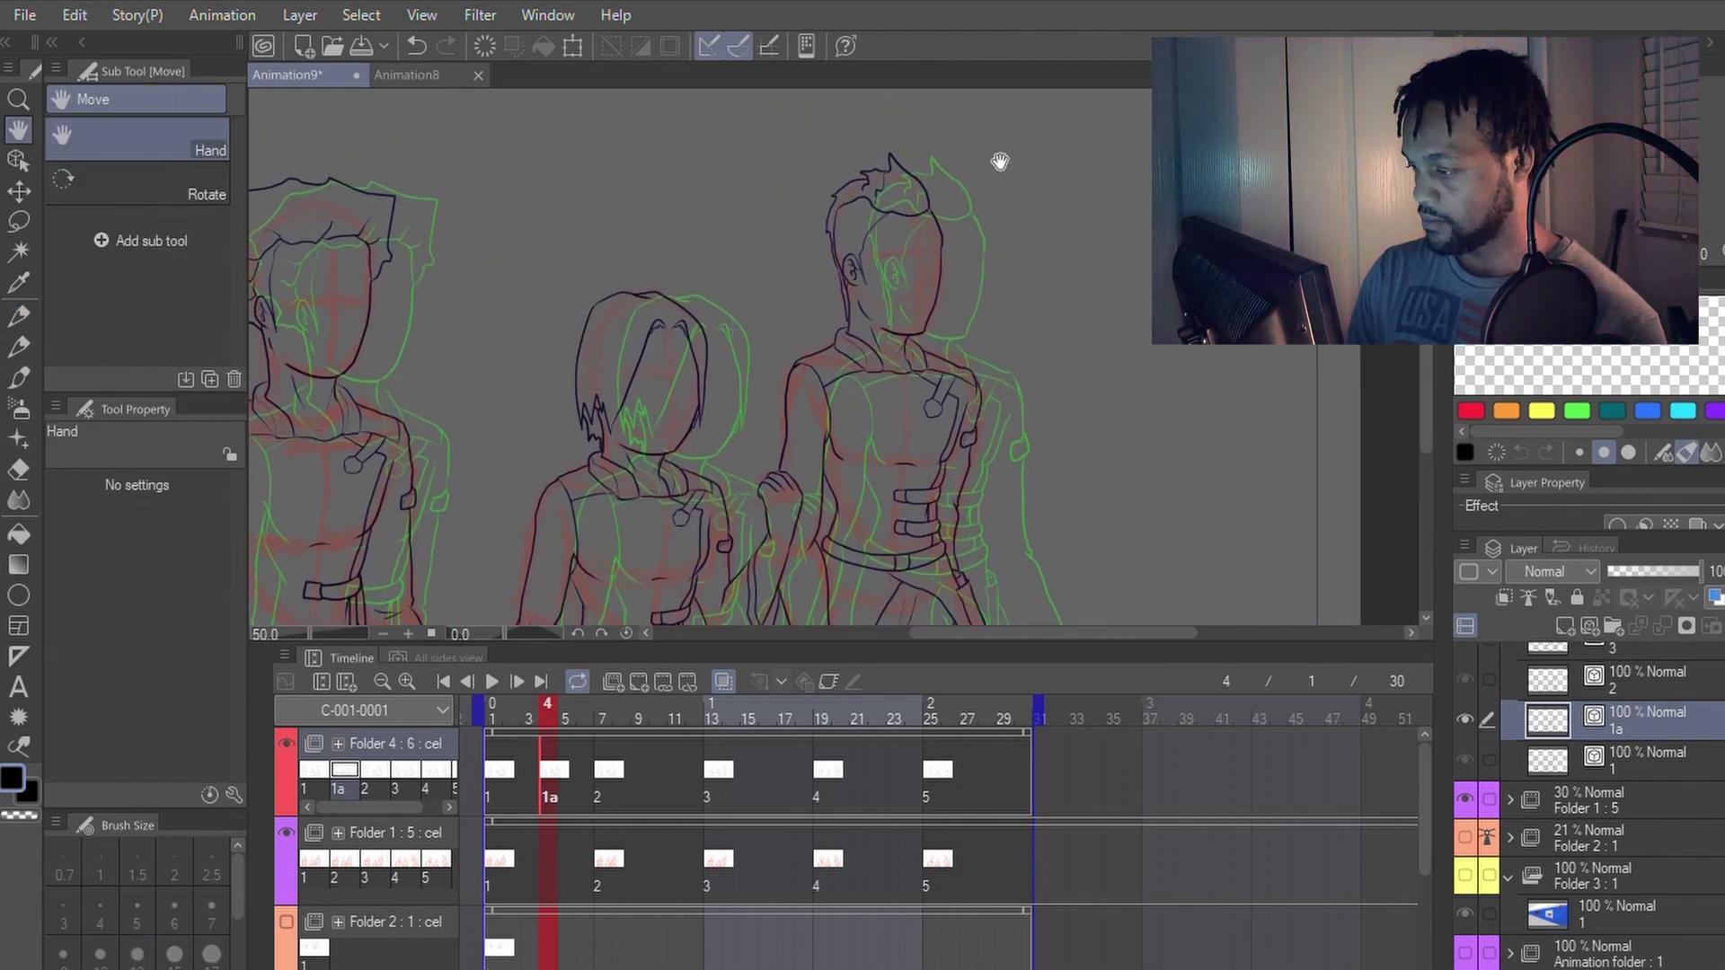
{"action": "key", "text": "p"}
{"action": "key", "text": "m"}
{"action": "mouse_move", "coordinate": [878, 139]}
{"action": "left_mouse_down"}
{"action": "mouse_move", "coordinate": [772, 353]}
{"action": "mouse_move", "coordinate": [767, 458]}
{"action": "mouse_move", "coordinate": [795, 464]}
{"action": "mouse_move", "coordinate": [805, 500]}
{"action": "mouse_move", "coordinate": [780, 632]}
{"action": "mouse_move", "coordinate": [843, 590]}
{"action": "mouse_move", "coordinate": [1037, 572]}
{"action": "mouse_move", "coordinate": [1055, 399]}
{"action": "mouse_move", "coordinate": [1032, 227]}
{"action": "mouse_move", "coordinate": [1041, 93]}
{"action": "mouse_move", "coordinate": [876, 90]}
{"action": "left_mouse_up"}
{"action": "key", "text": "p"}
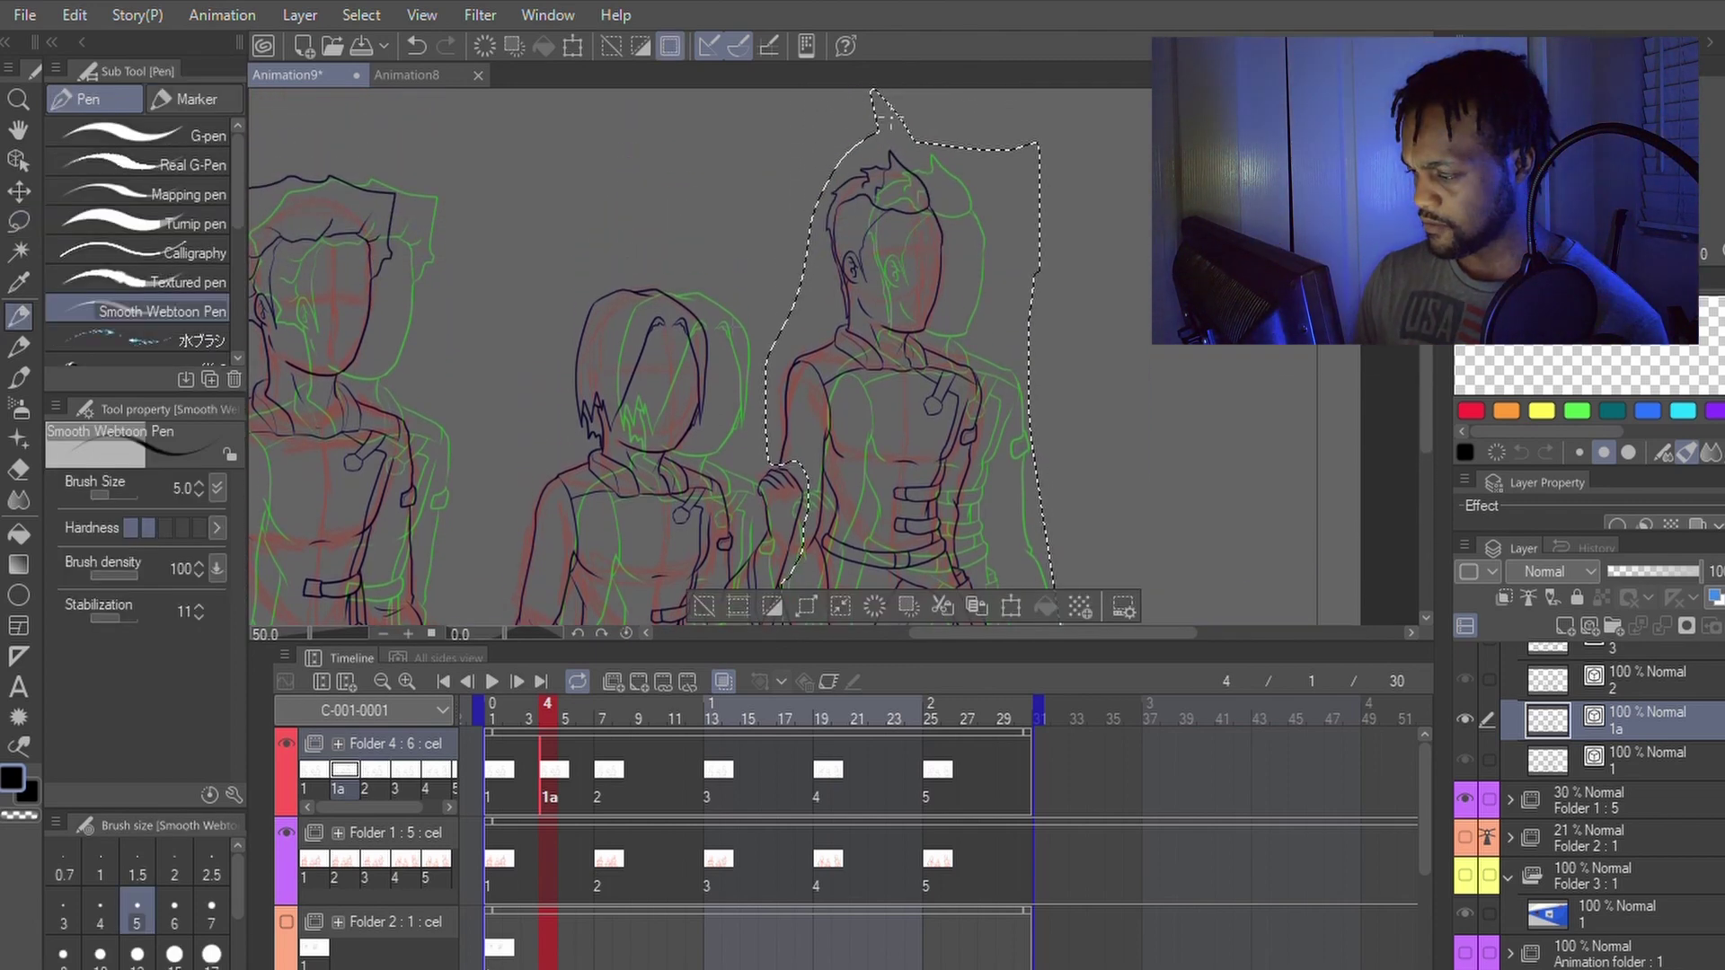
{"action": "key", "text": "space"}
{"action": "left_click_drag", "start_coordinate": [1170, 455], "coordinate": [1155, 325]}
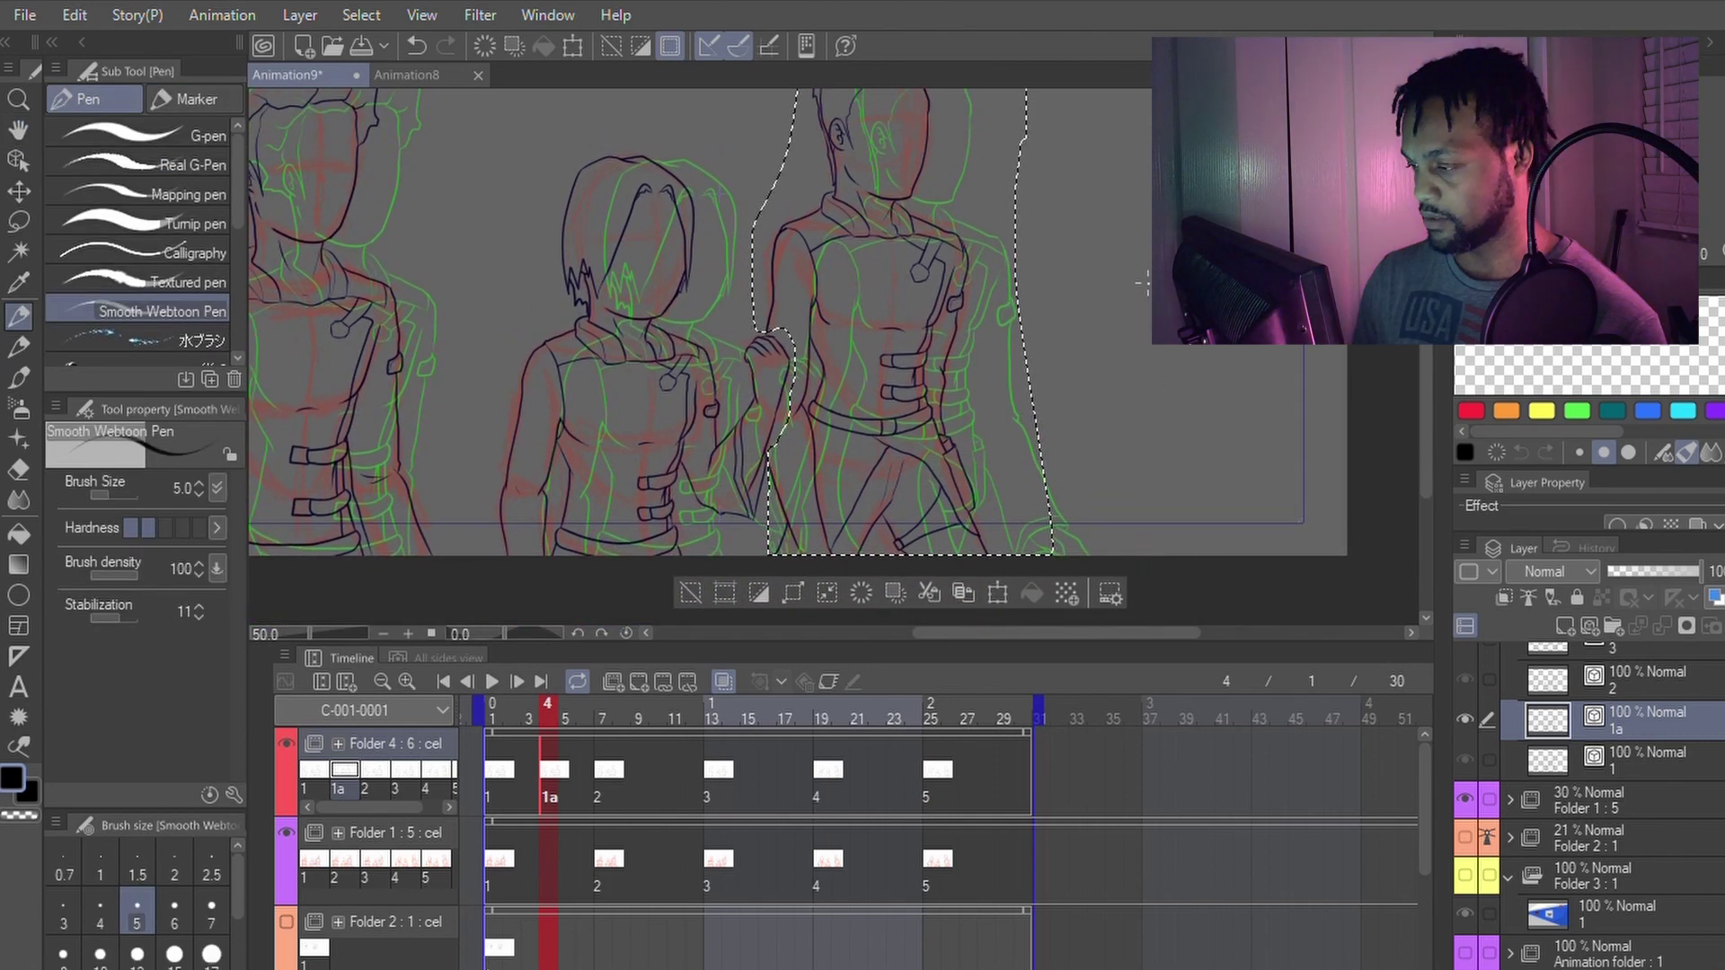
{"action": "scroll", "coordinate": [1135, 277], "scroll_direction": "down", "scroll_amount": 2}
{"action": "scroll", "coordinate": [1135, 277], "scroll_direction": "up", "scroll_amount": 2}
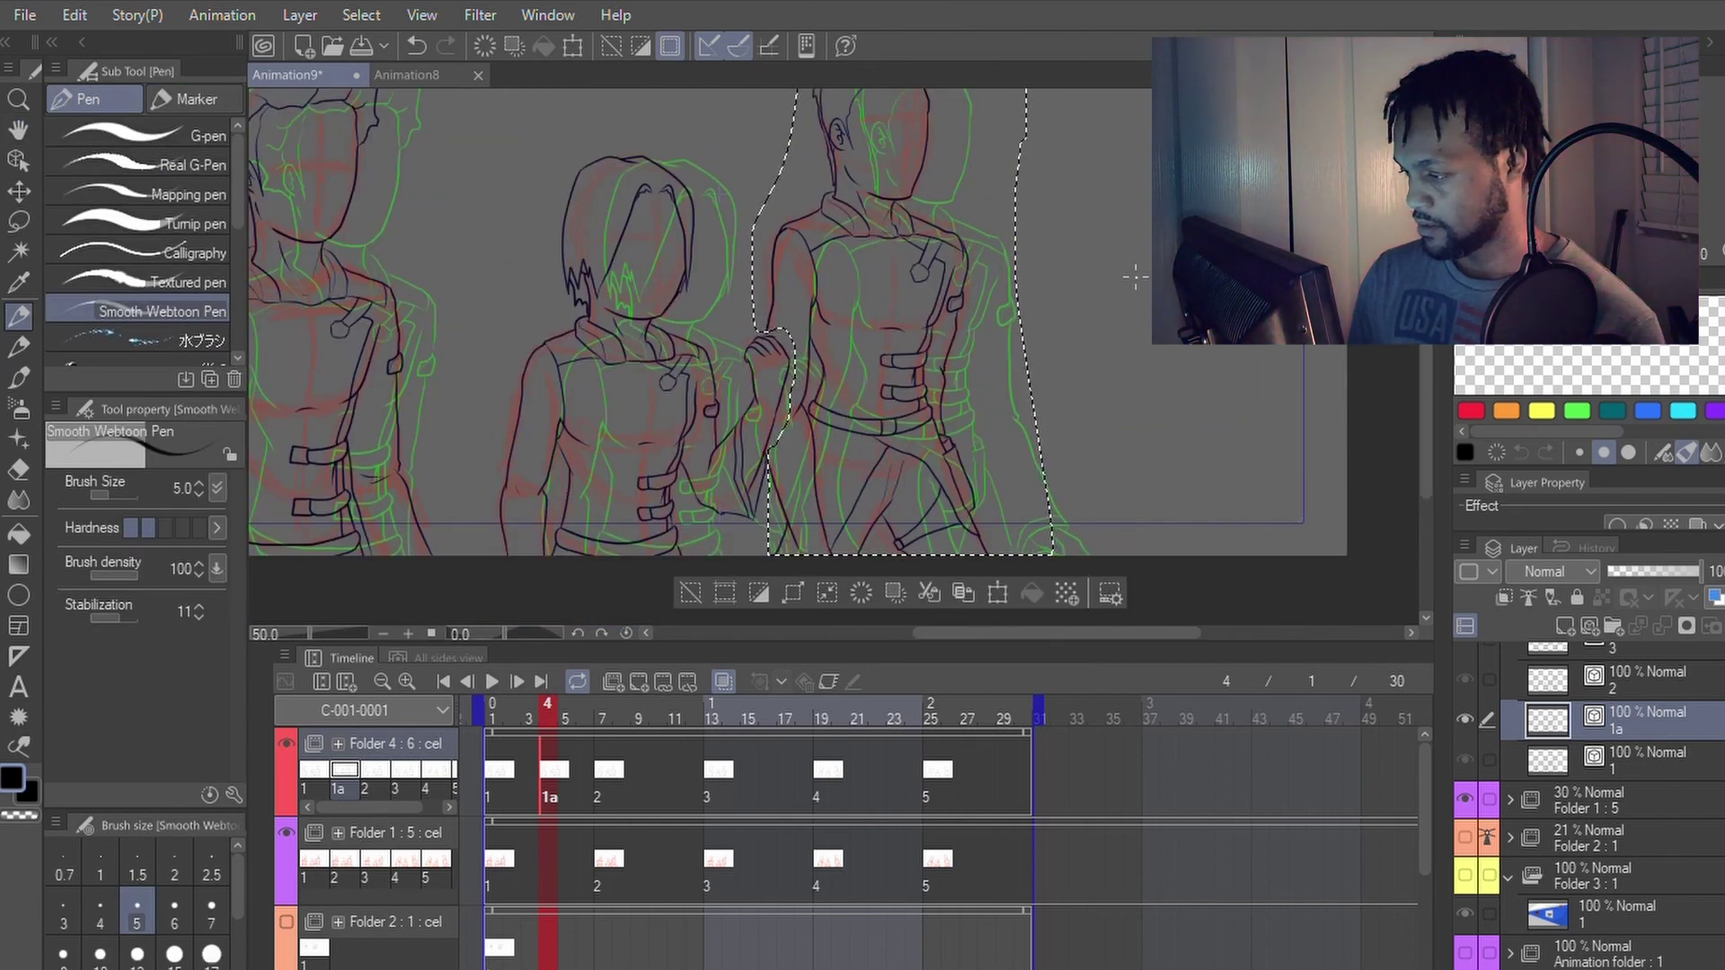
{"action": "scroll", "coordinate": [1070, 323], "scroll_direction": "down", "scroll_amount": 1}
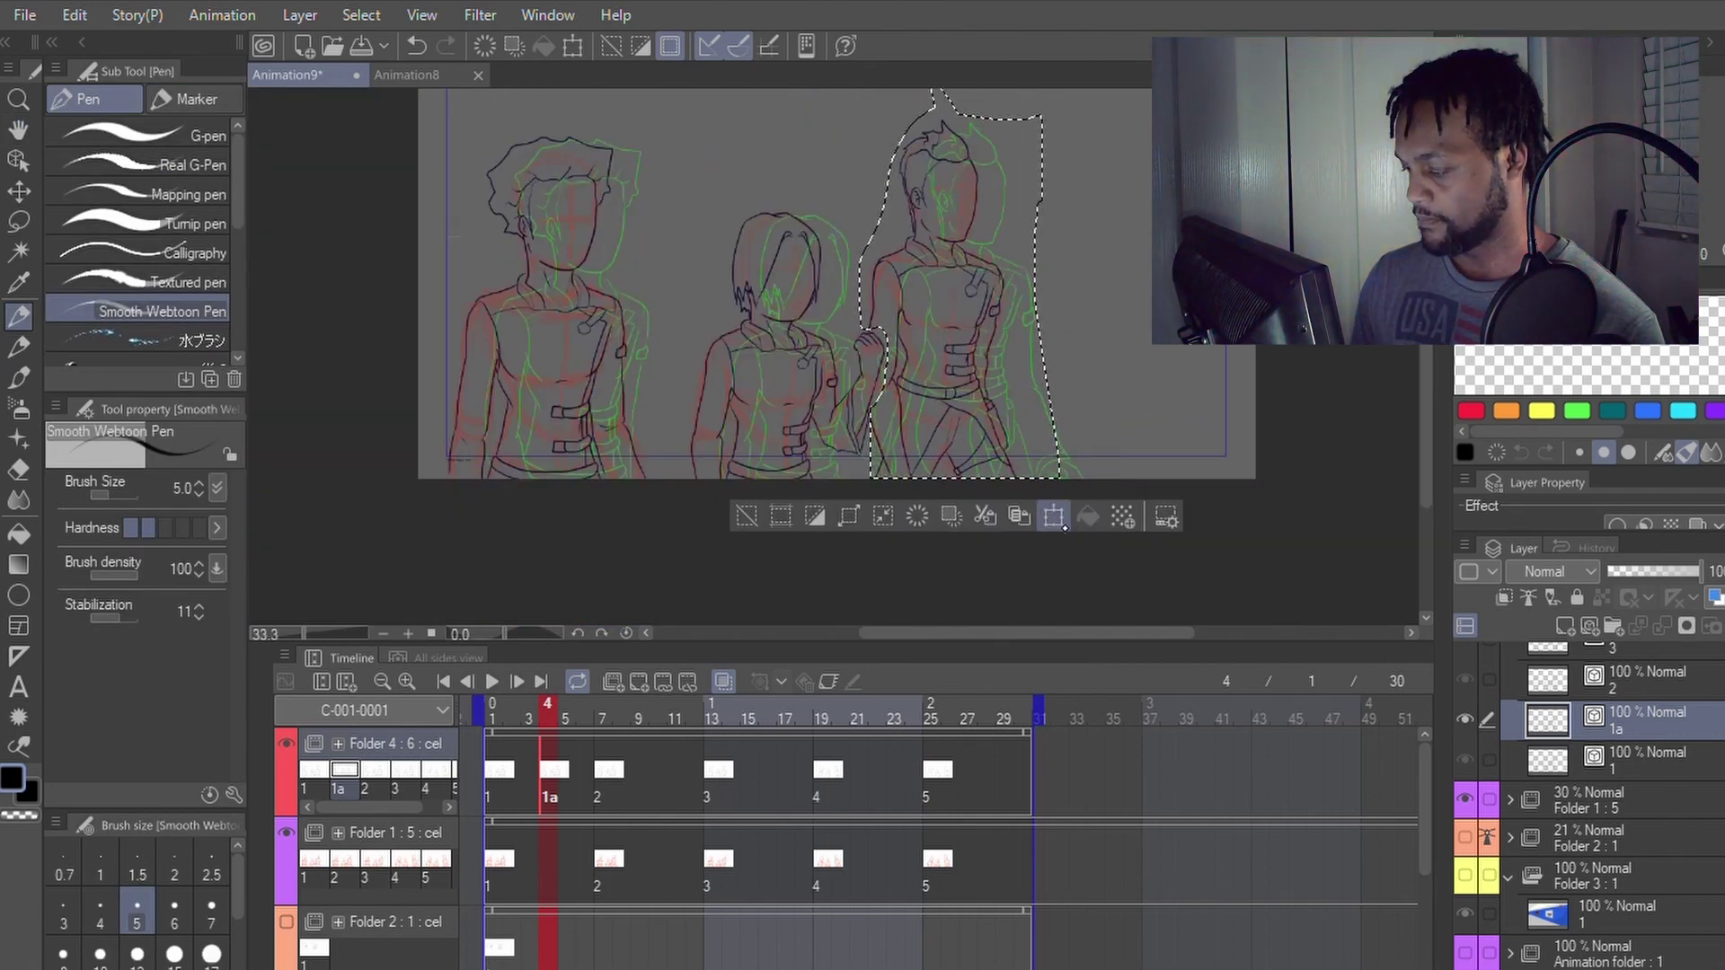
{"action": "key", "text": "ctrl+t"}
{"action": "left_click_drag", "start_coordinate": [1021, 284], "coordinate": [1028, 282]}
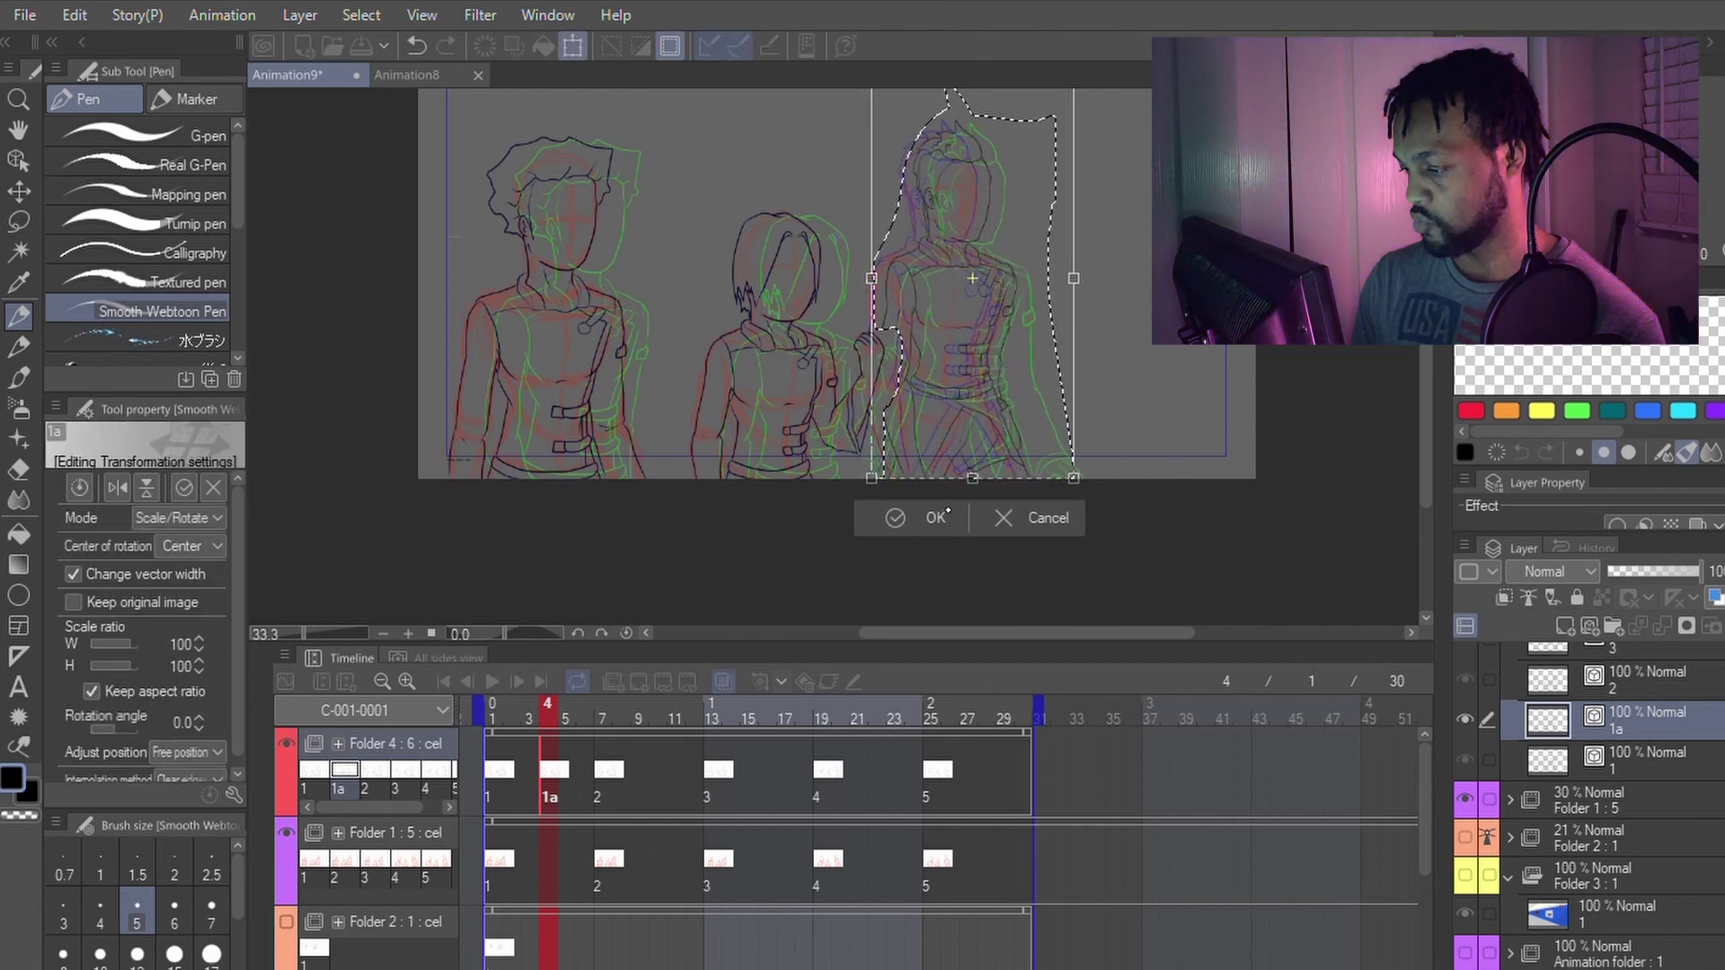
{"action": "key", "text": "Return"}
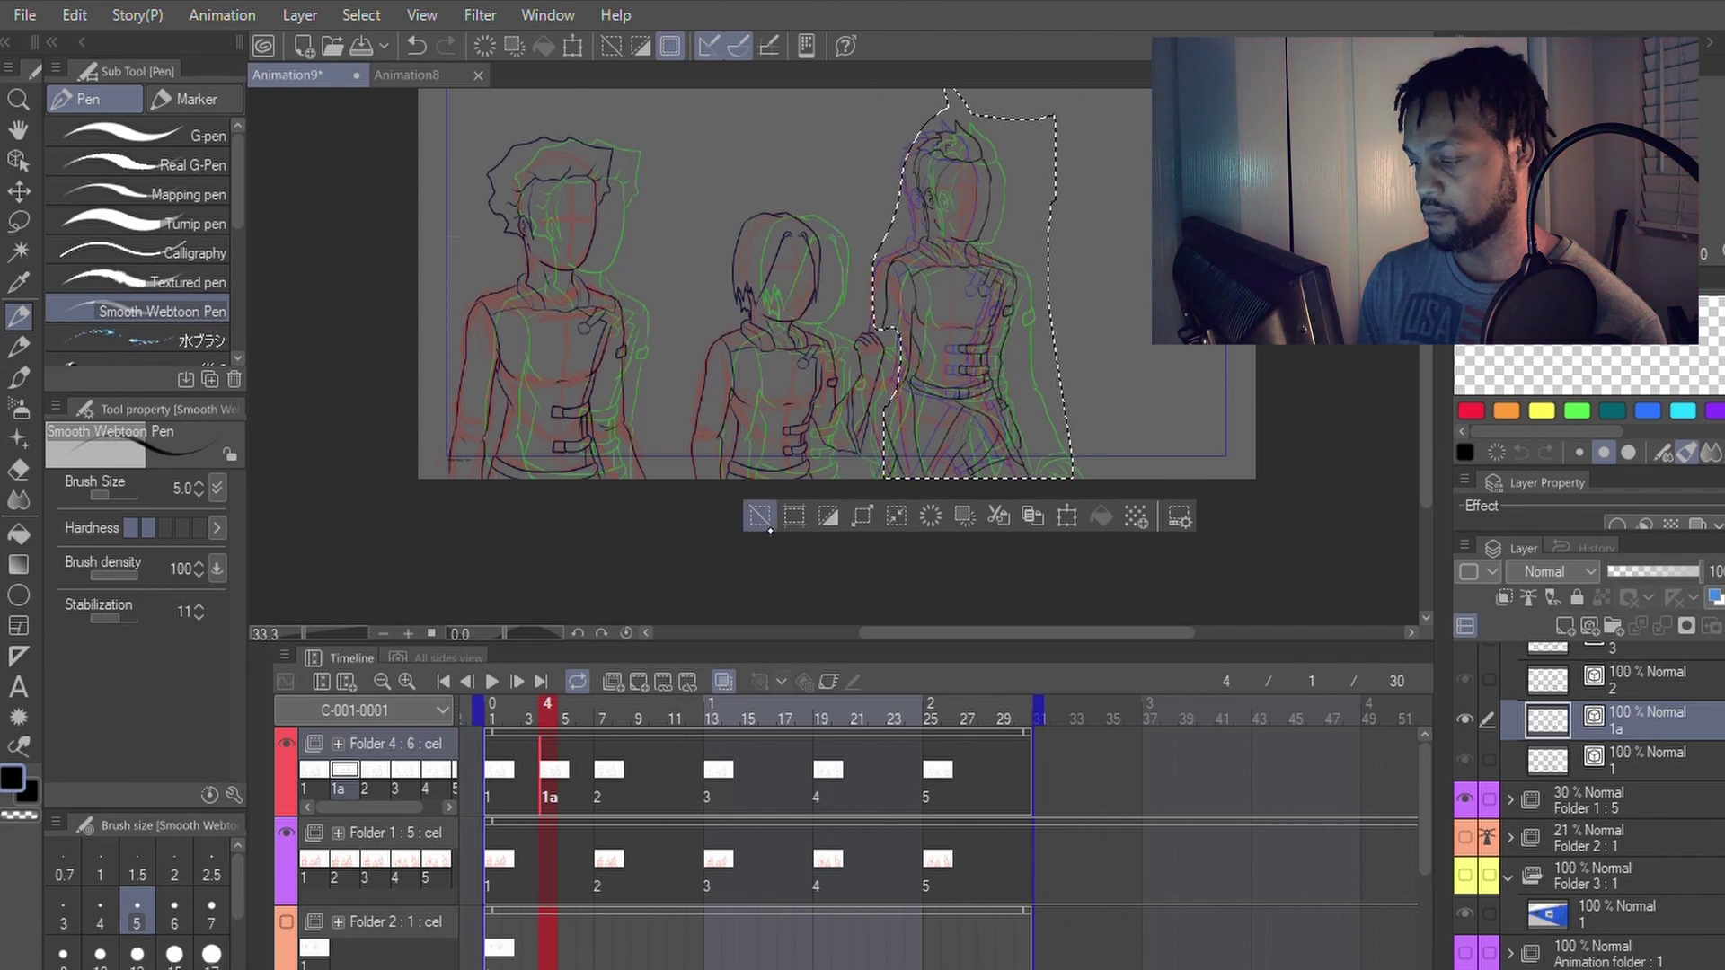
{"action": "key", "text": "ctrl+d"}
Step: Compare the shifted line art on cel 1a with onion skin off and on
{"action": "scroll", "coordinate": [1021, 310], "scroll_direction": "up", "scroll_amount": 2}
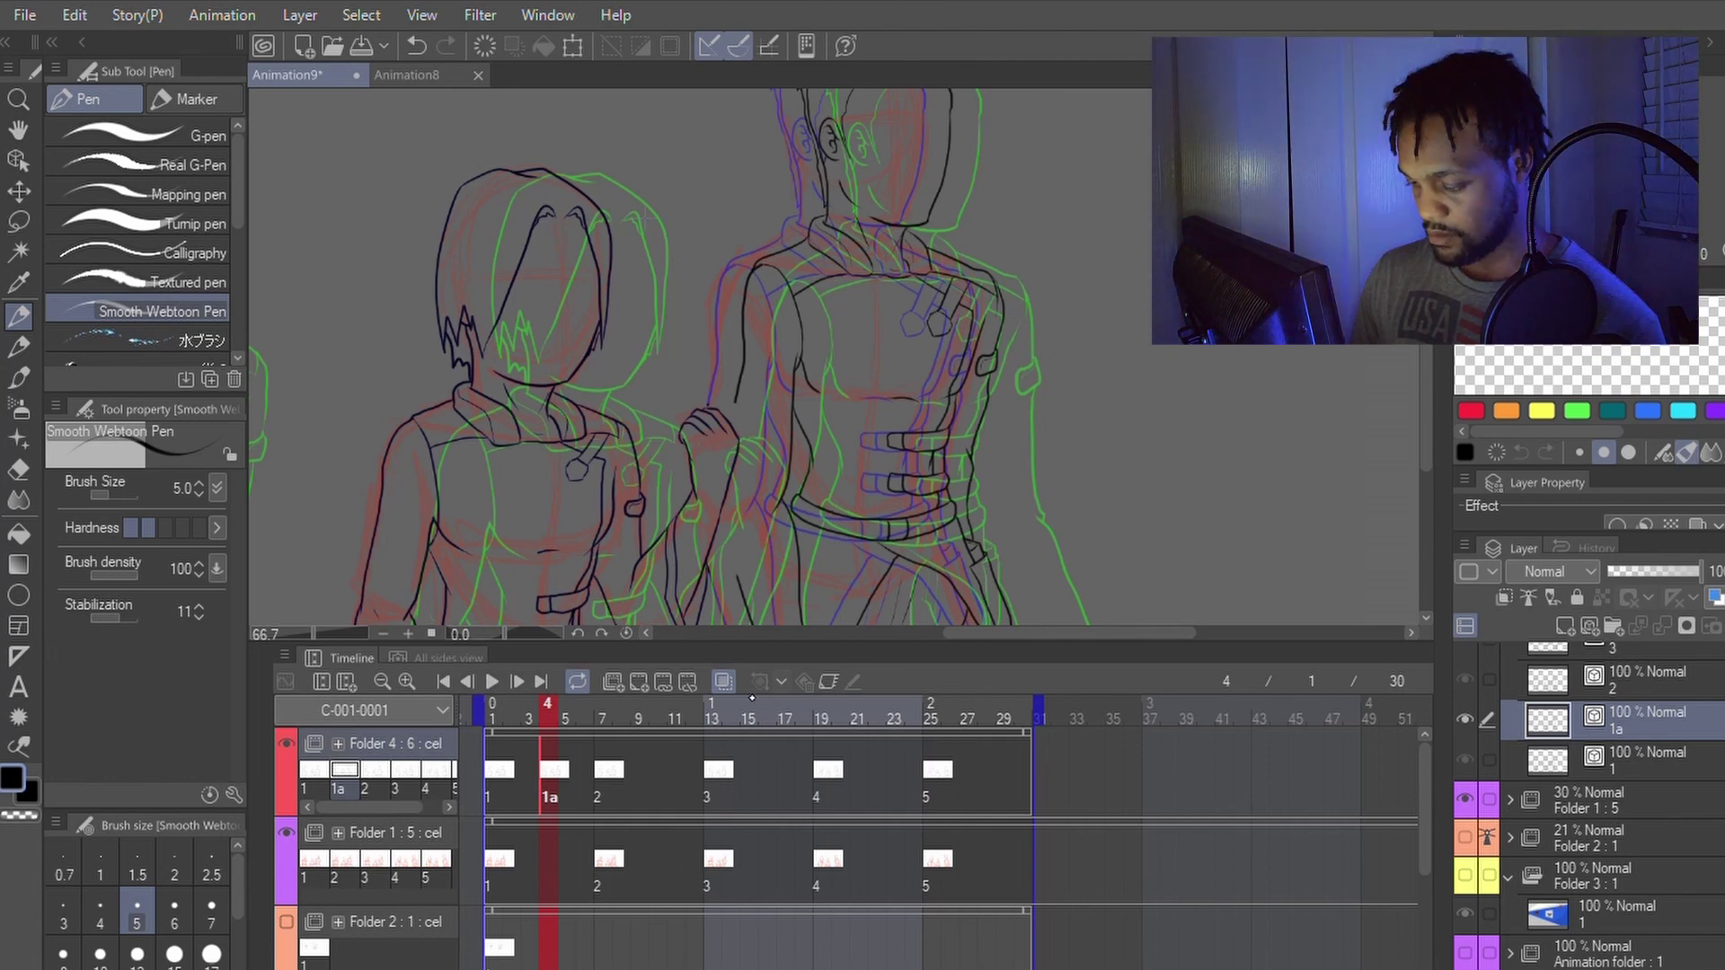
{"action": "left_click", "coordinate": [723, 681]}
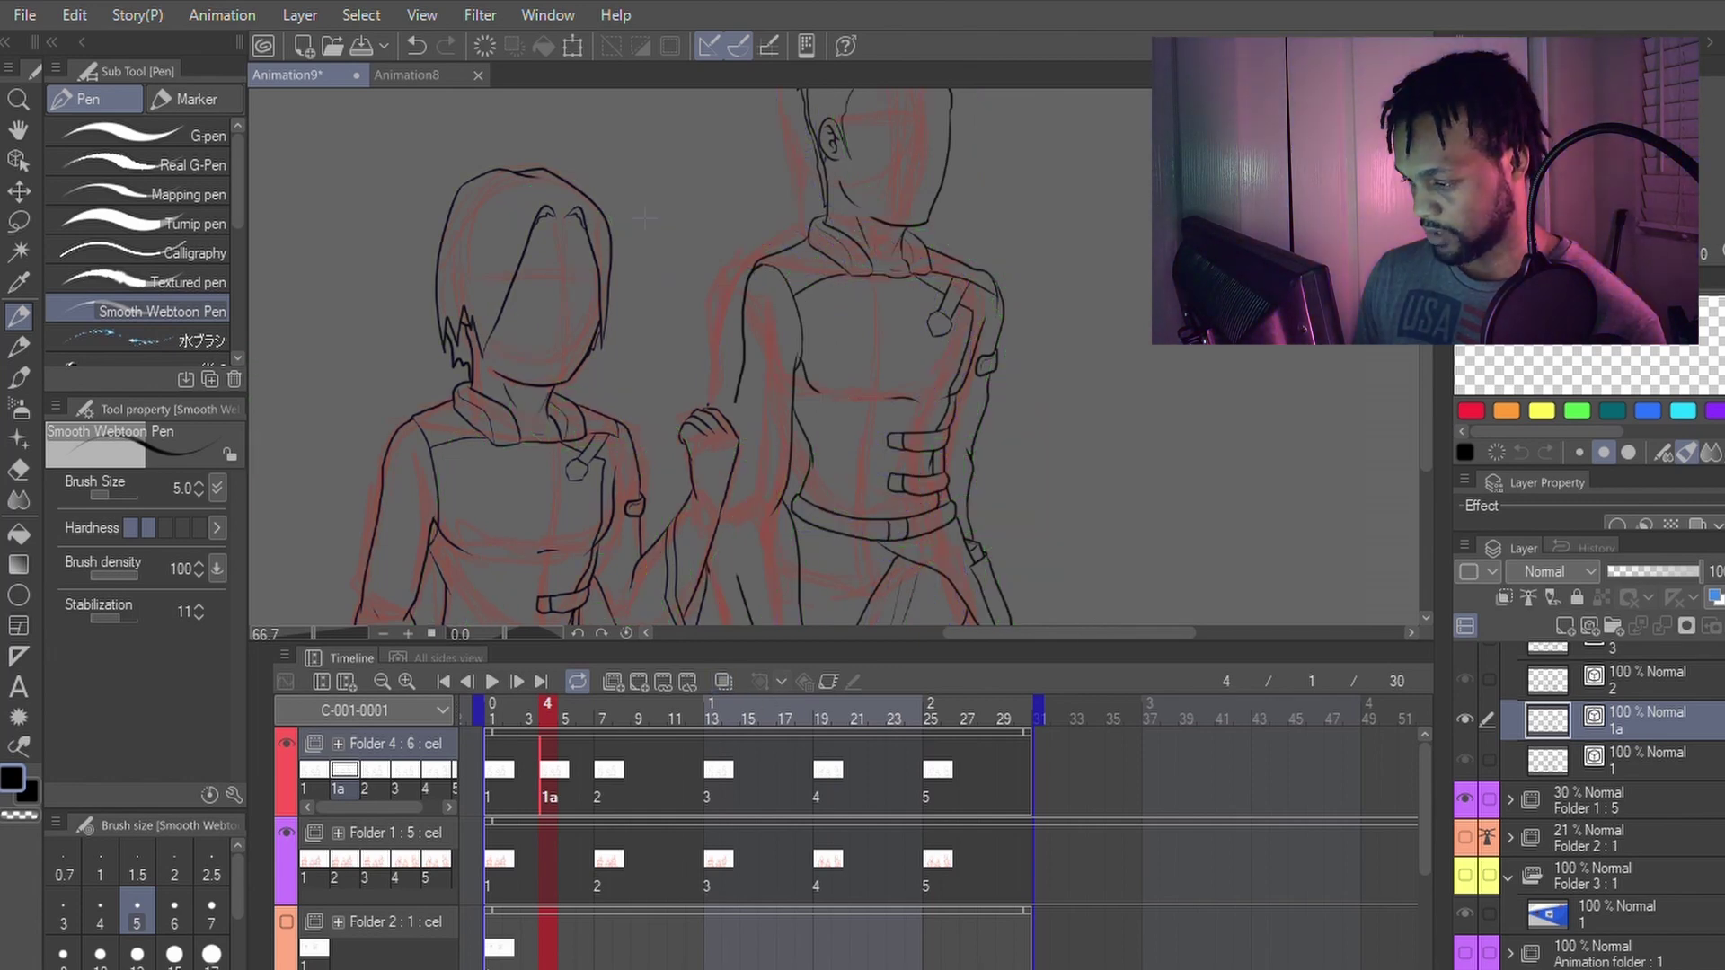
{"action": "left_click", "coordinate": [723, 681]}
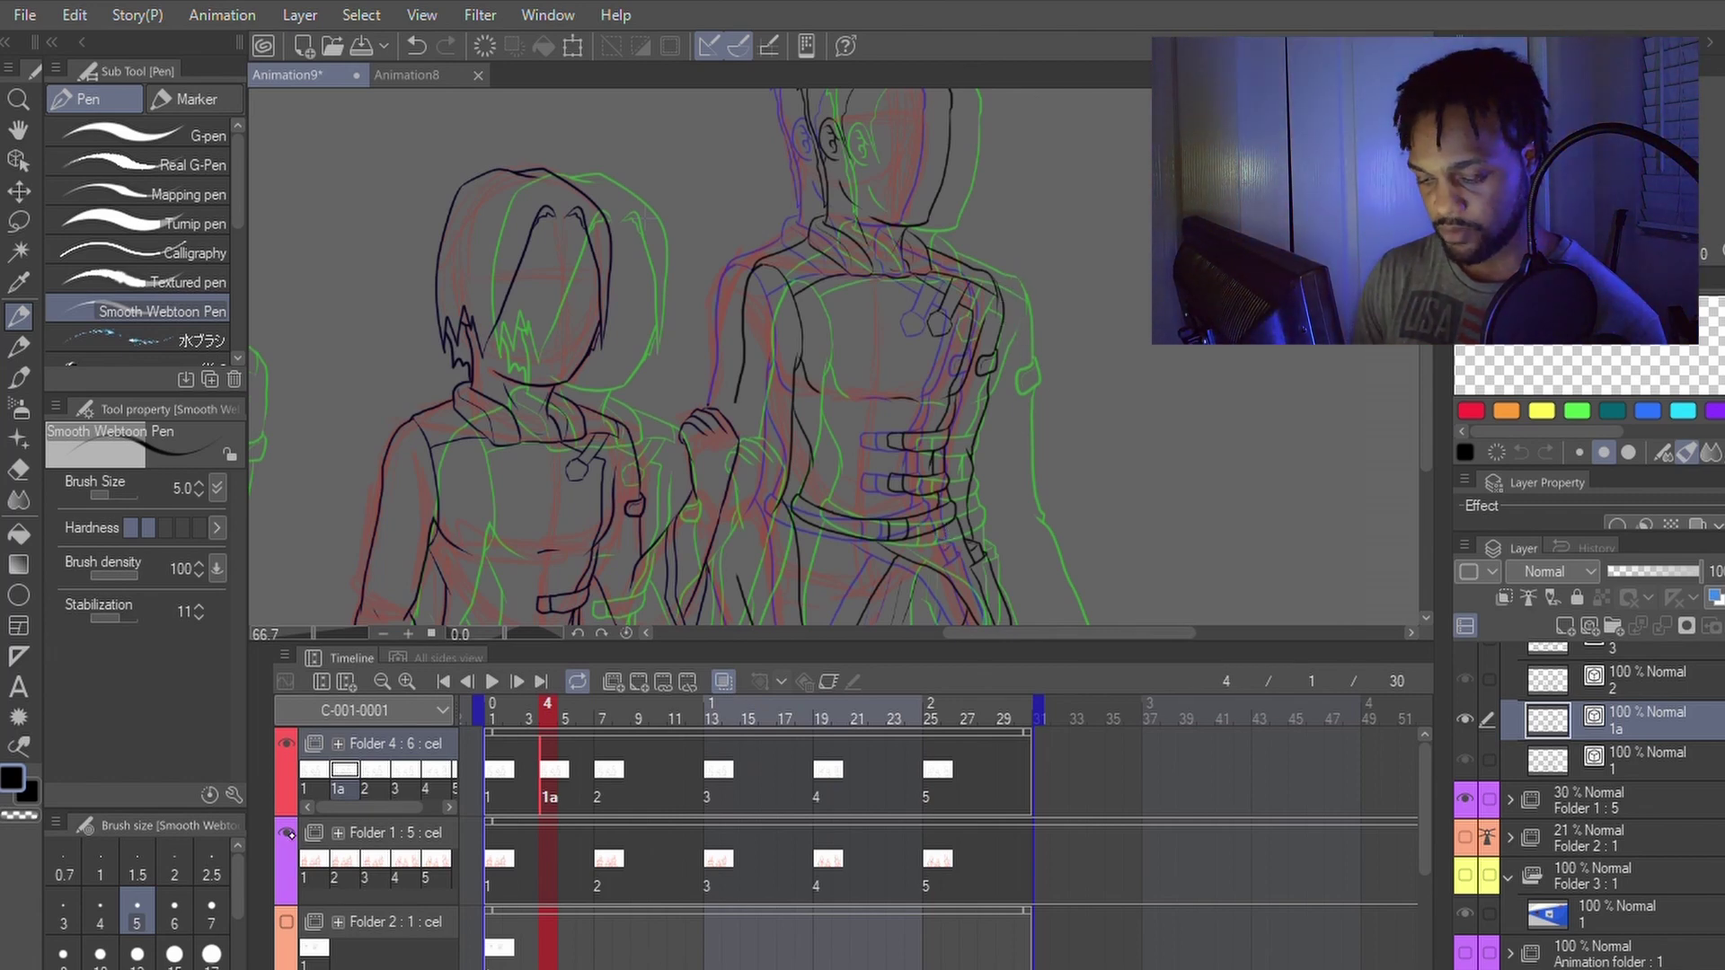
Step: Hide the Folder 1 sketch, lasso the tall character's outer arm on cel 1a, and rotate it about -9.7° outward toward the green onion-skin pose
{"action": "left_click", "coordinate": [287, 834]}
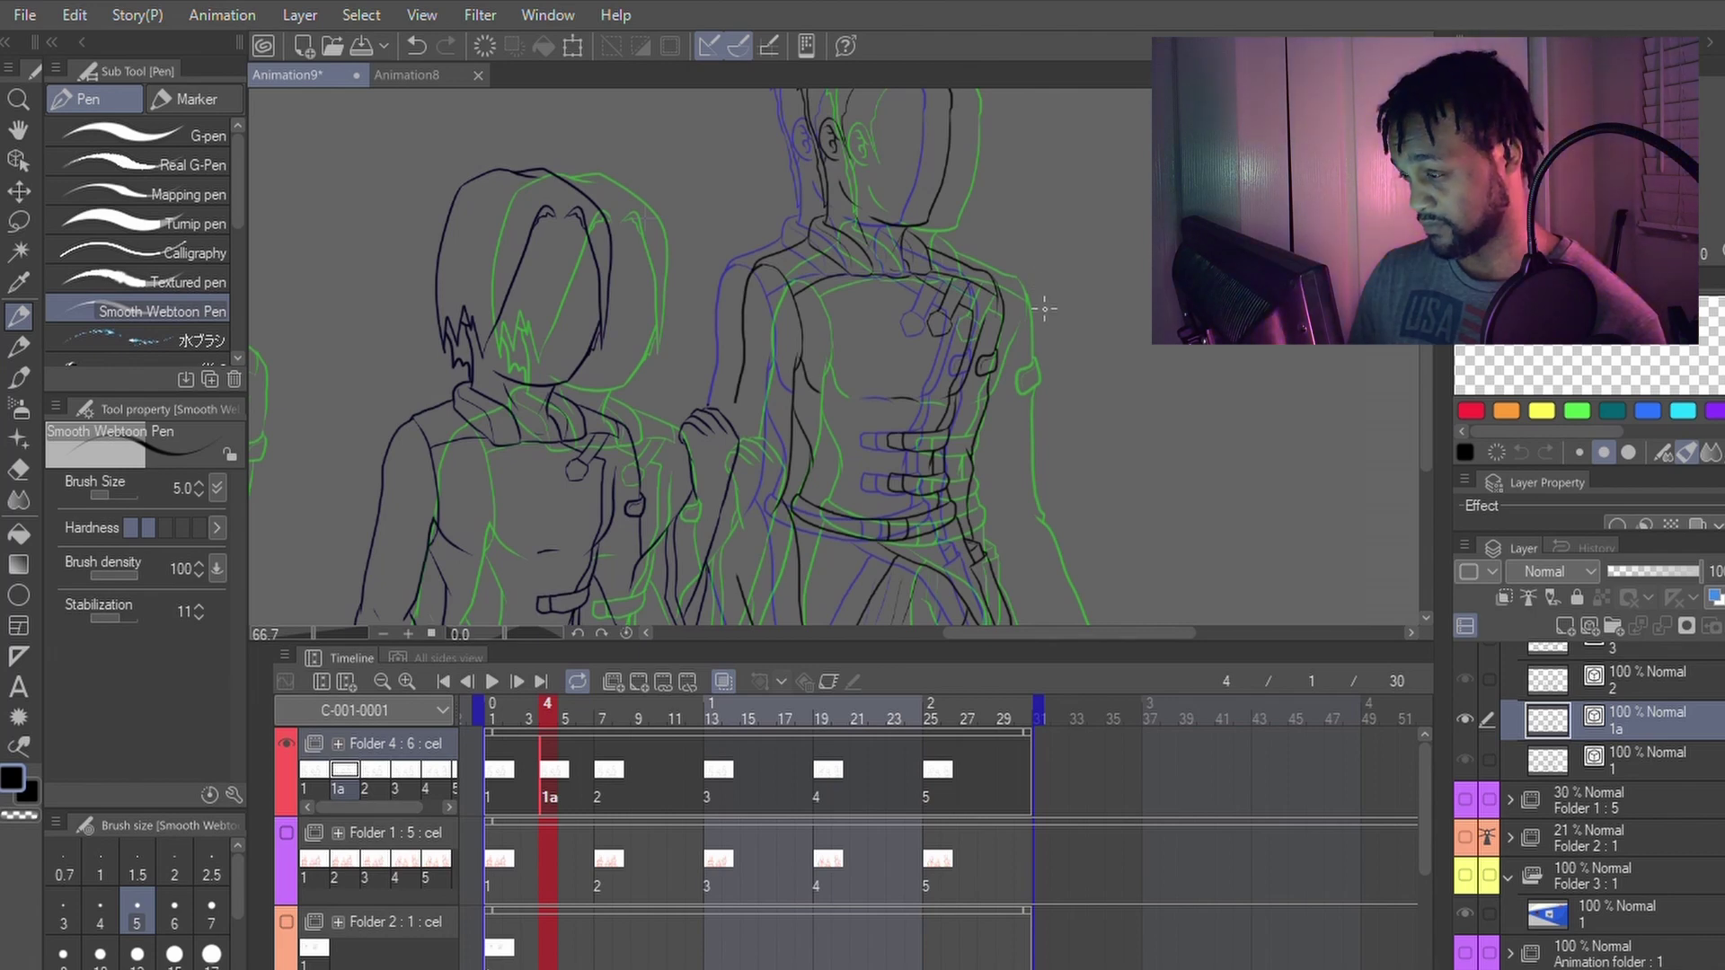
{"action": "scroll", "coordinate": [1042, 314], "scroll_direction": "up", "scroll_amount": 2}
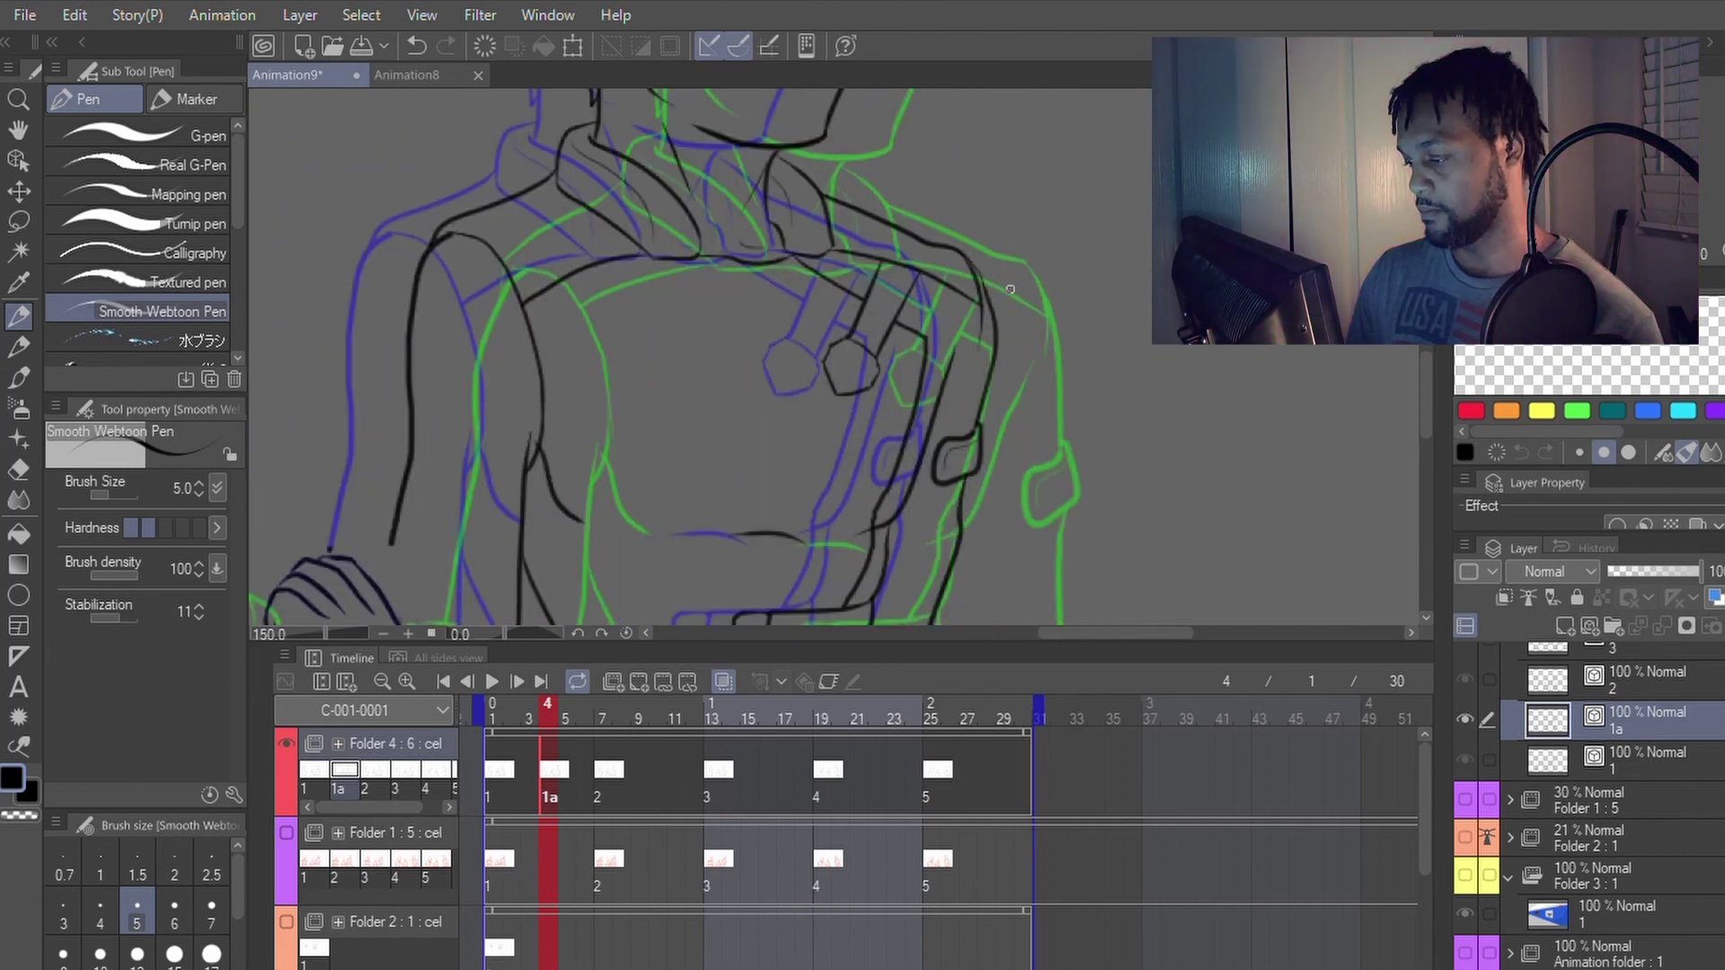
{"action": "left_click_drag", "start_coordinate": [1105, 377], "coordinate": [982, 224]}
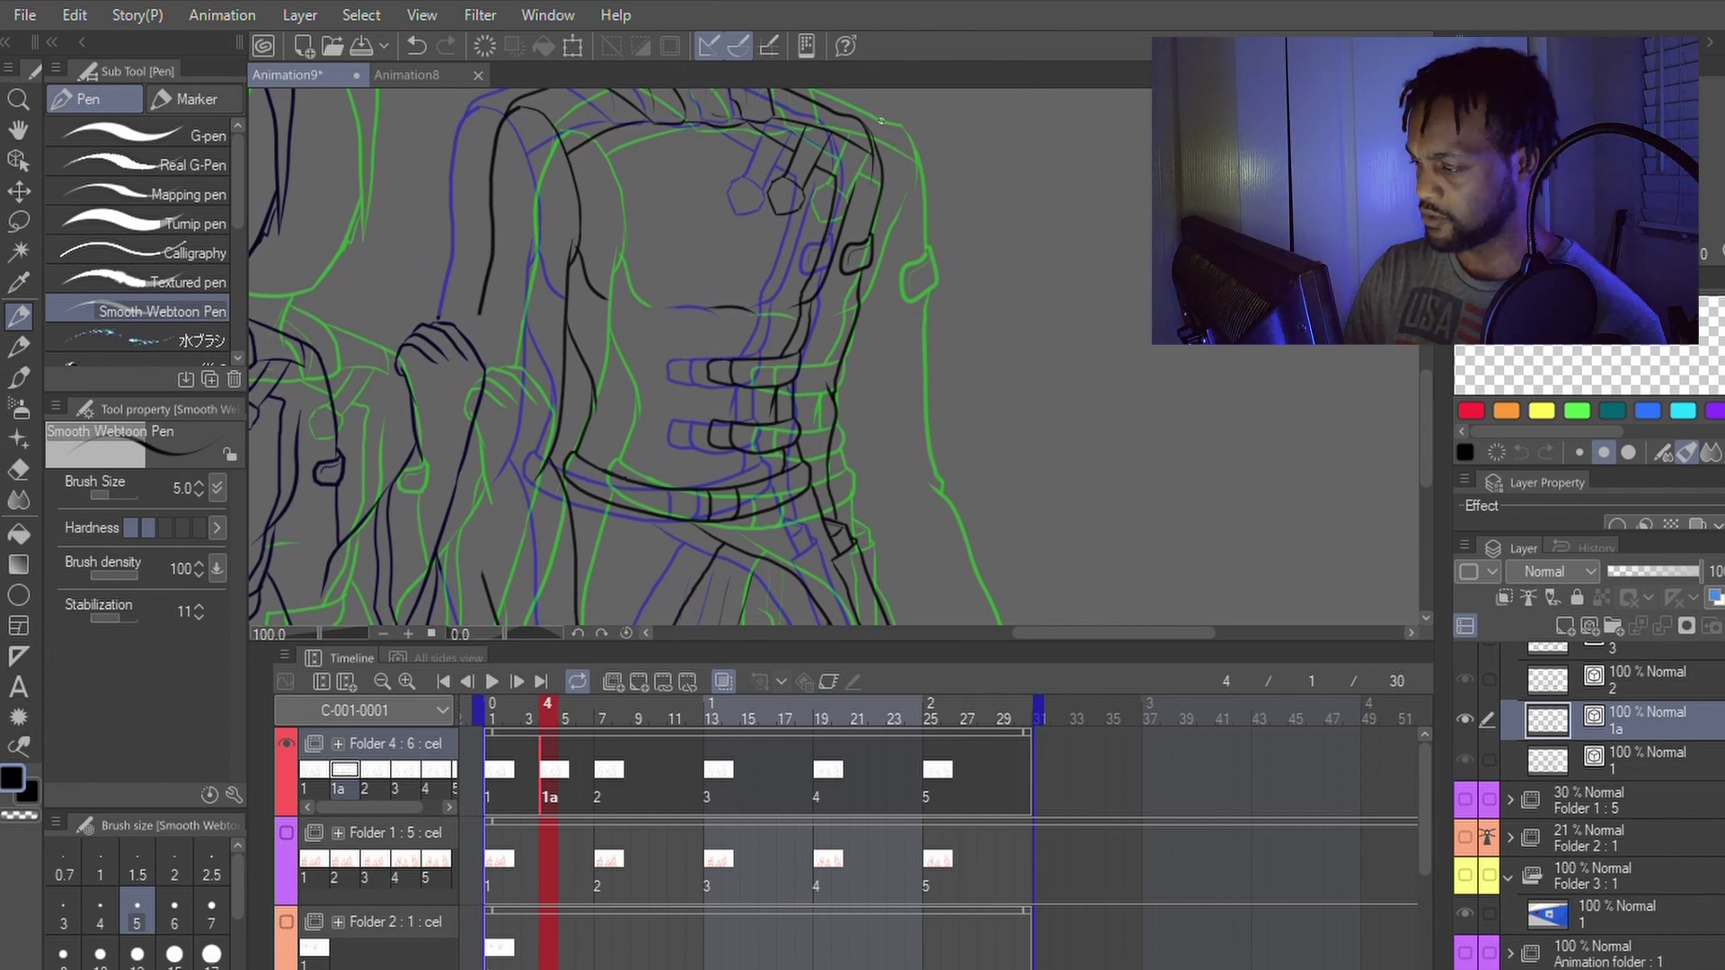
{"action": "key", "text": "m"}
{"action": "mouse_move", "coordinate": [869, 118]}
{"action": "left_mouse_down"}
{"action": "mouse_move", "coordinate": [813, 369]}
{"action": "mouse_move", "coordinate": [814, 458]}
{"action": "mouse_move", "coordinate": [841, 523]}
{"action": "mouse_move", "coordinate": [880, 476]}
{"action": "mouse_move", "coordinate": [913, 252]}
{"action": "left_mouse_up"}
{"action": "key", "text": "p"}
{"action": "key", "text": "ctrl+t"}
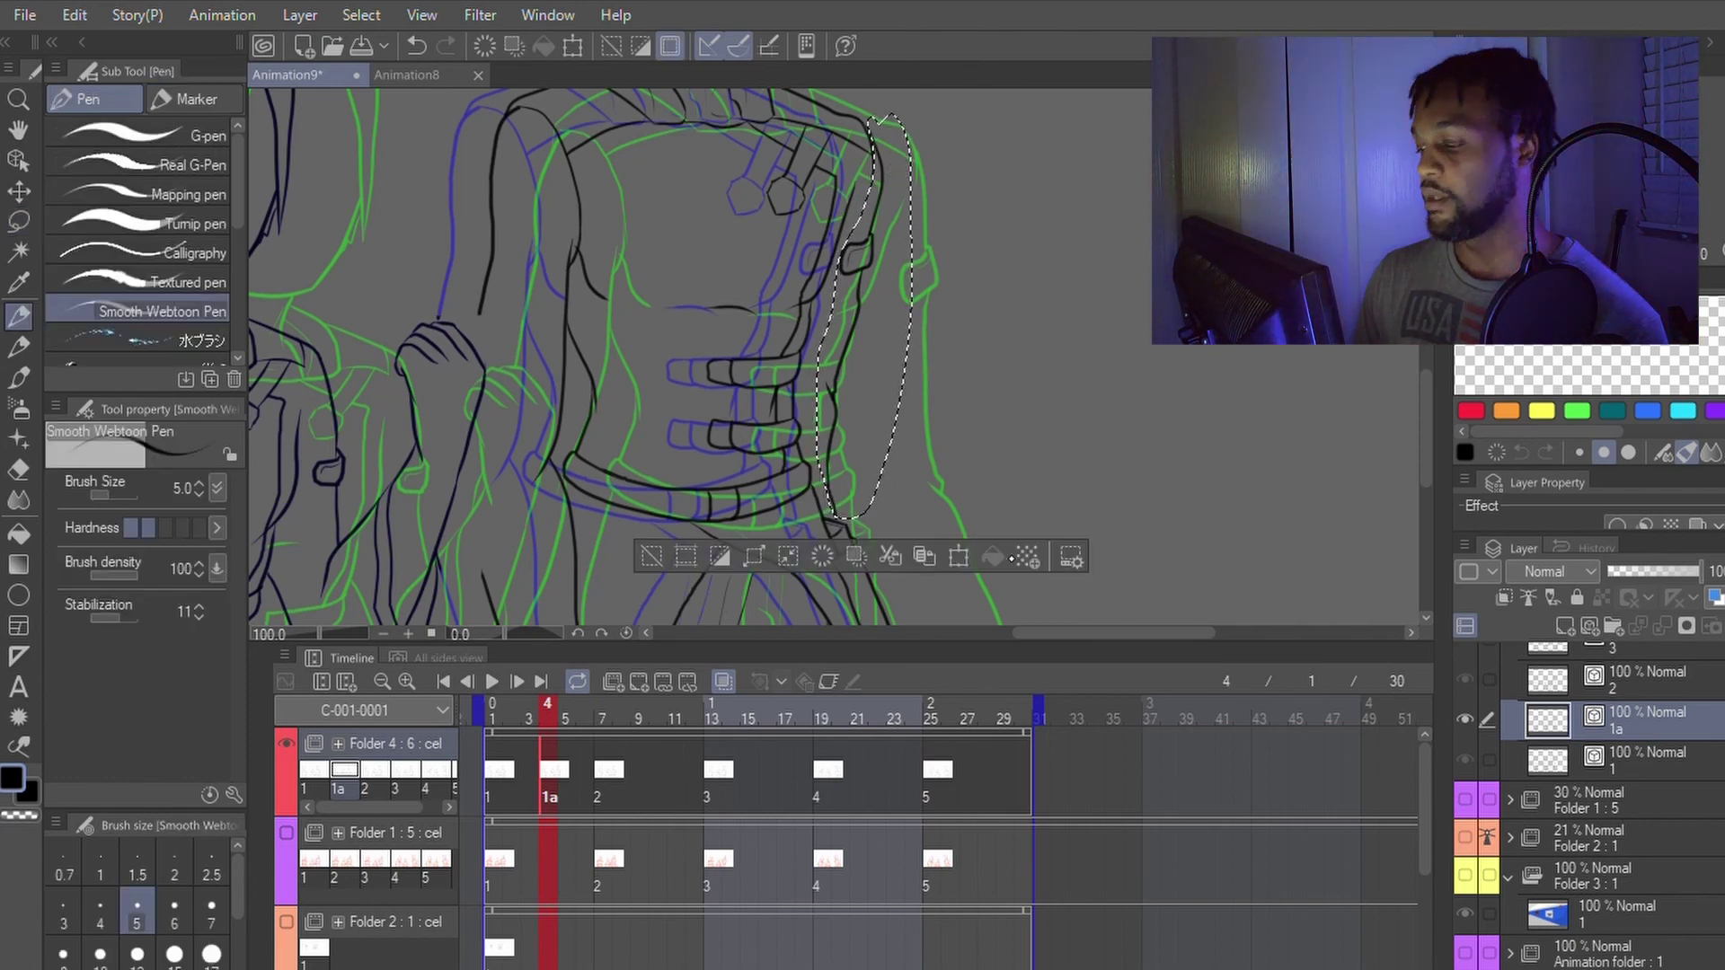
{"action": "left_click_drag", "start_coordinate": [1016, 493], "coordinate": [1028, 478]}
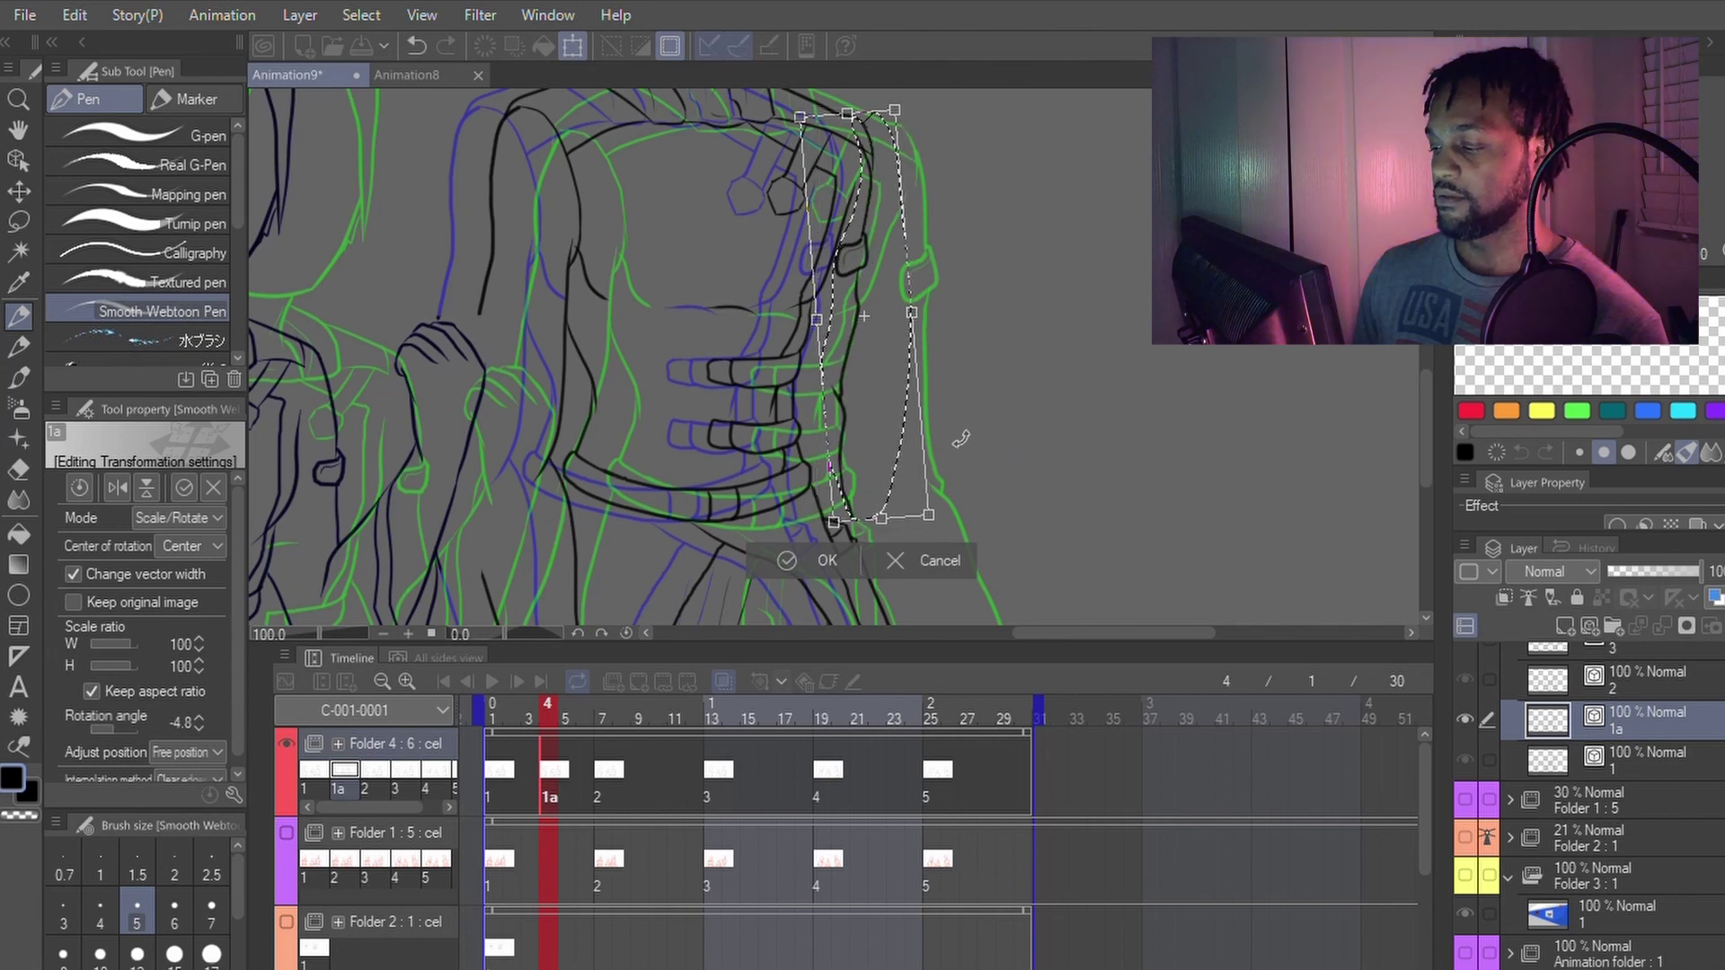
{"action": "mouse_move", "coordinate": [877, 421]}
{"action": "left_mouse_down"}
{"action": "mouse_move", "coordinate": [898, 436]}
{"action": "mouse_move", "coordinate": [1093, 423]}
{"action": "mouse_move", "coordinate": [1032, 428]}
{"action": "left_mouse_up"}
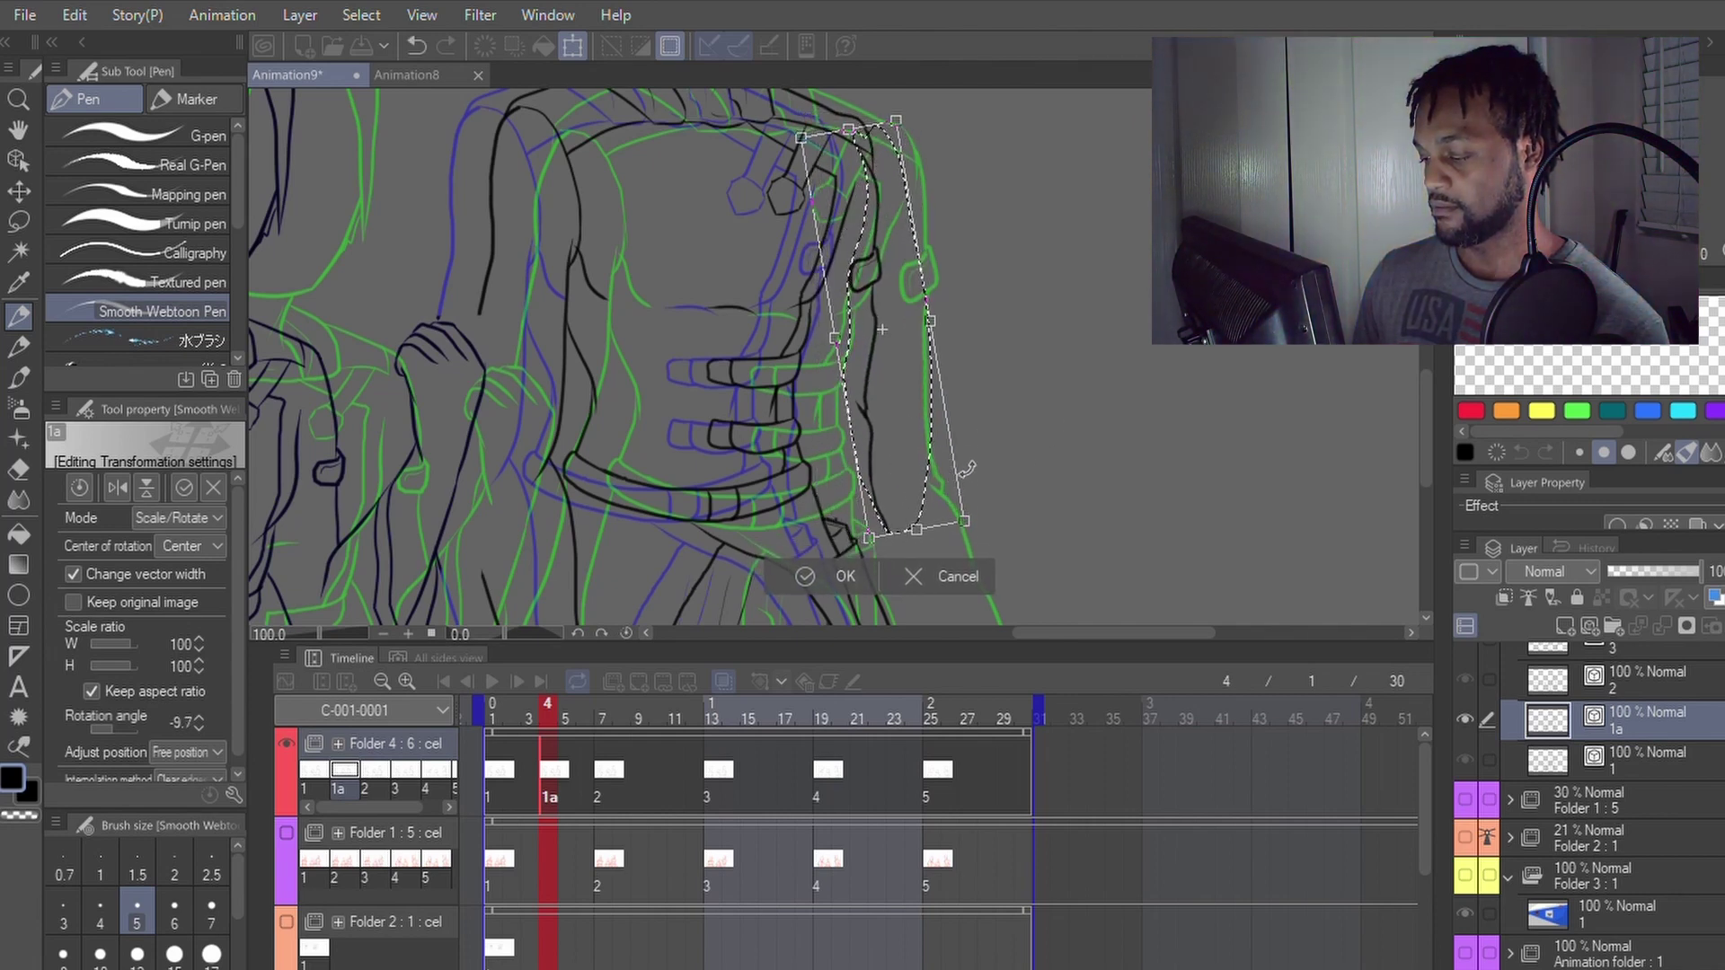
{"action": "left_click", "coordinate": [850, 579]}
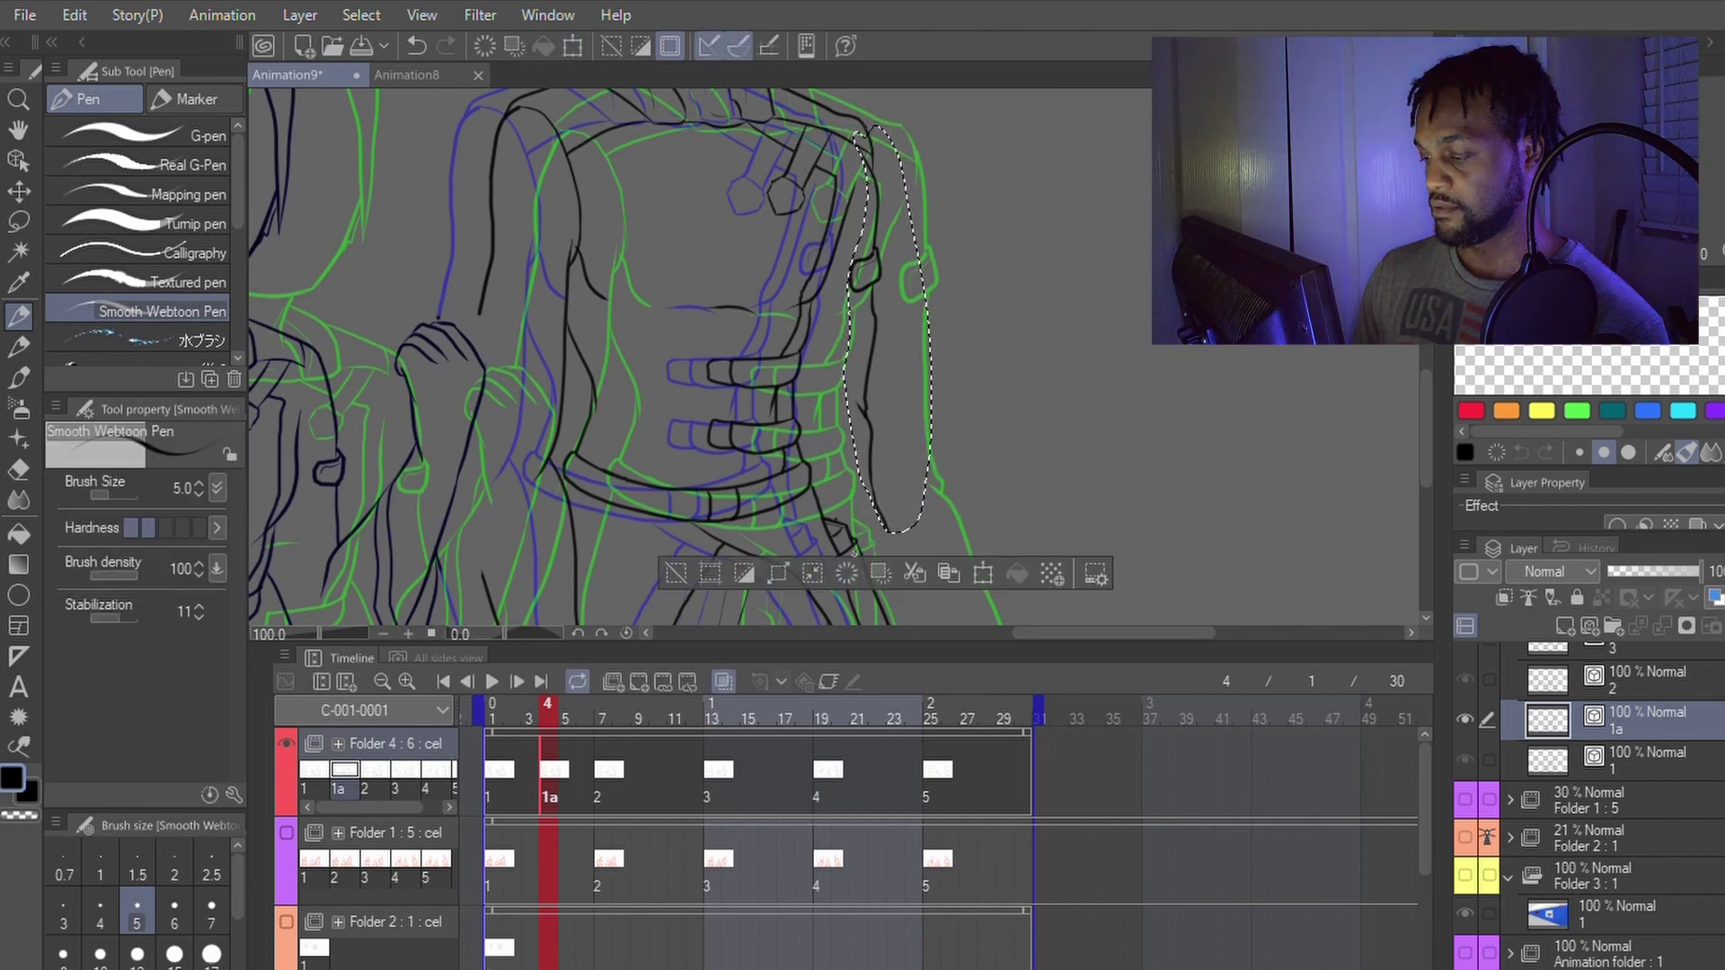
Step: Deselect the arm, redraw its upper vector line to meet the shoulder, and clean up the nearby strap lines
{"action": "key", "text": "y"}
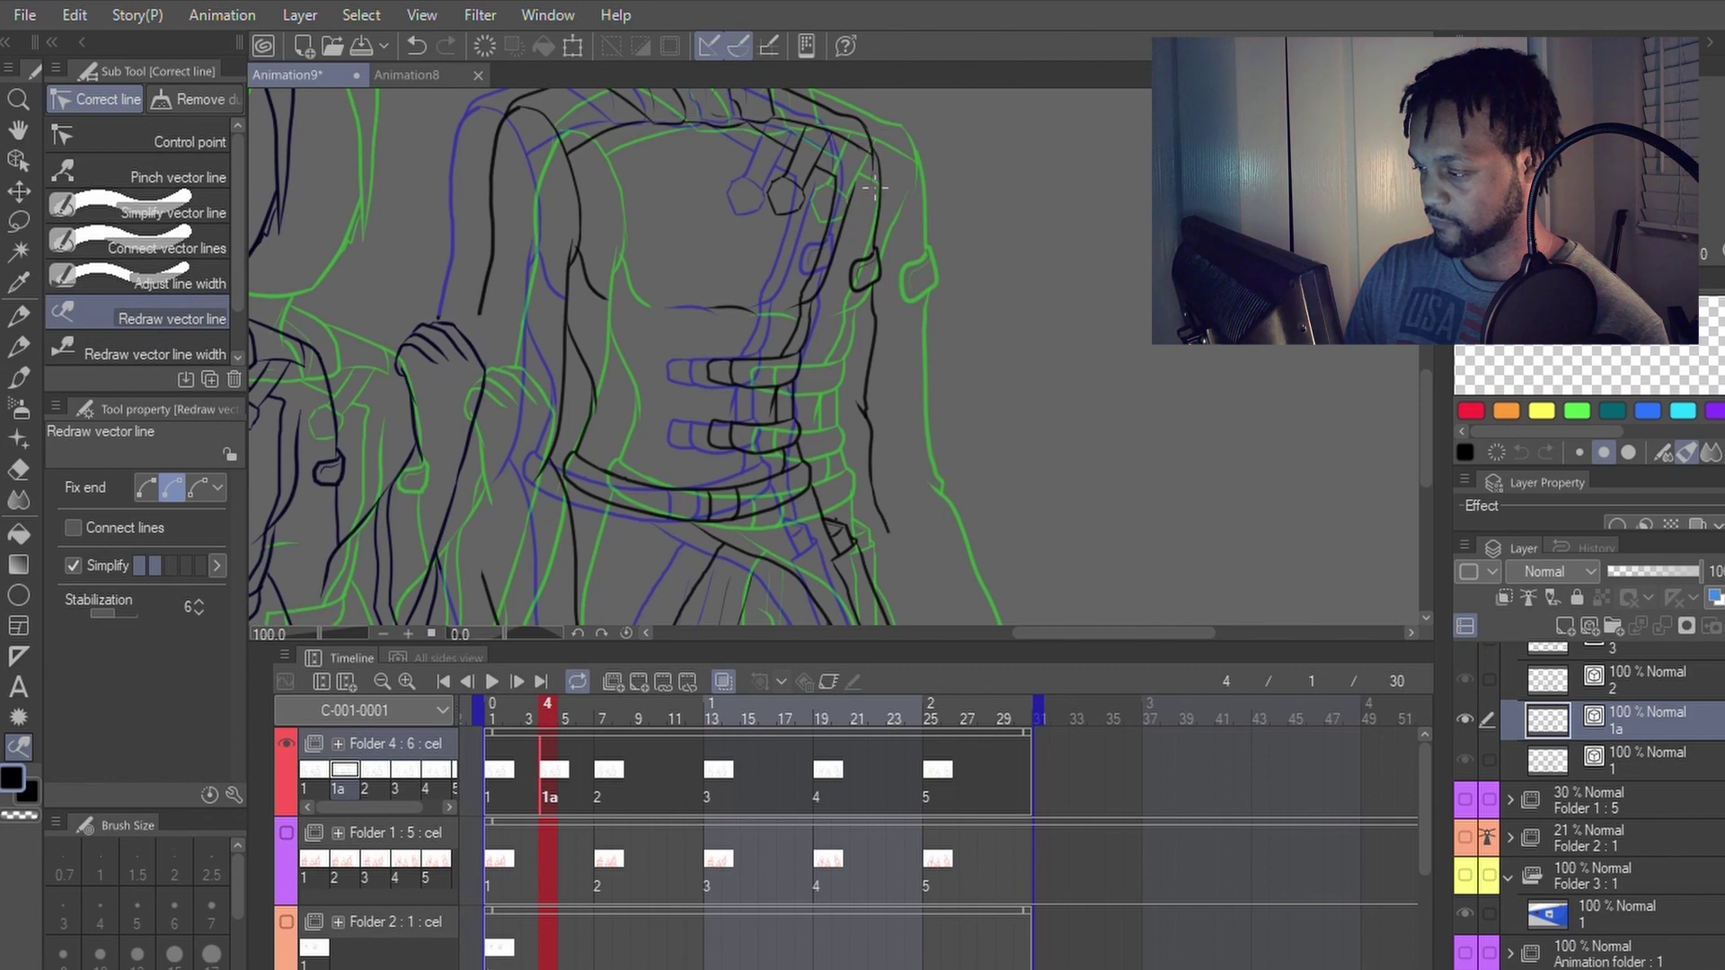
{"action": "key", "text": "e"}
{"action": "key", "text": "p"}
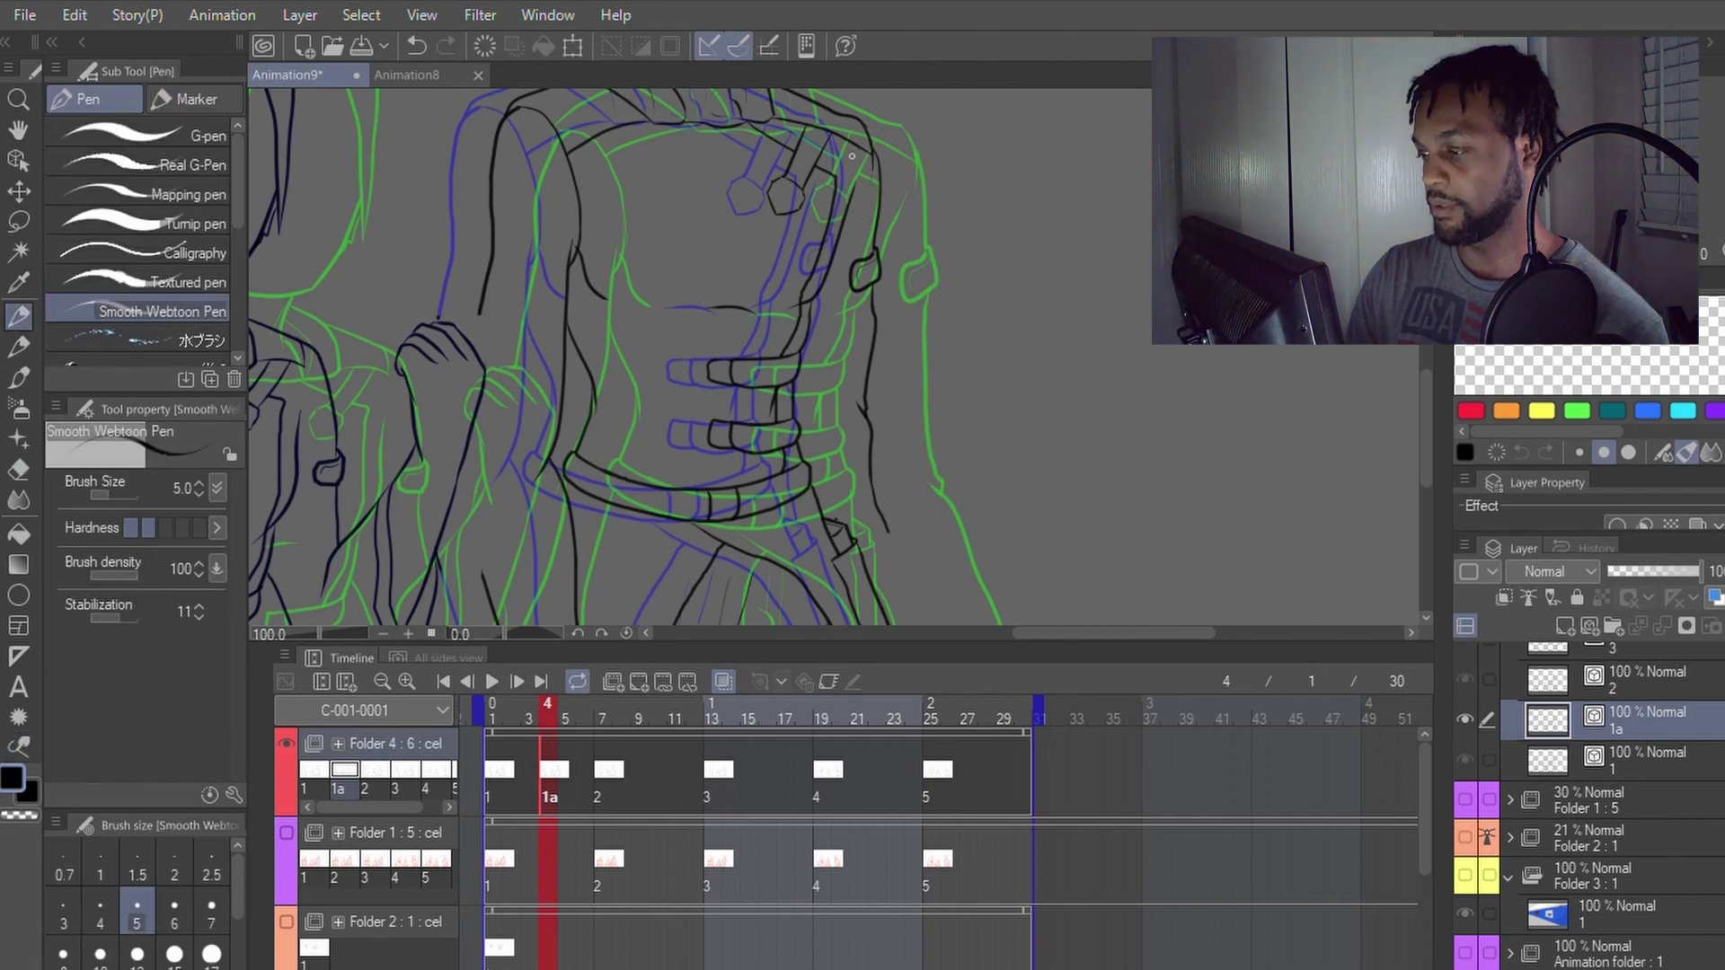
{"action": "scroll", "coordinate": [864, 153], "scroll_direction": "up", "scroll_amount": 3}
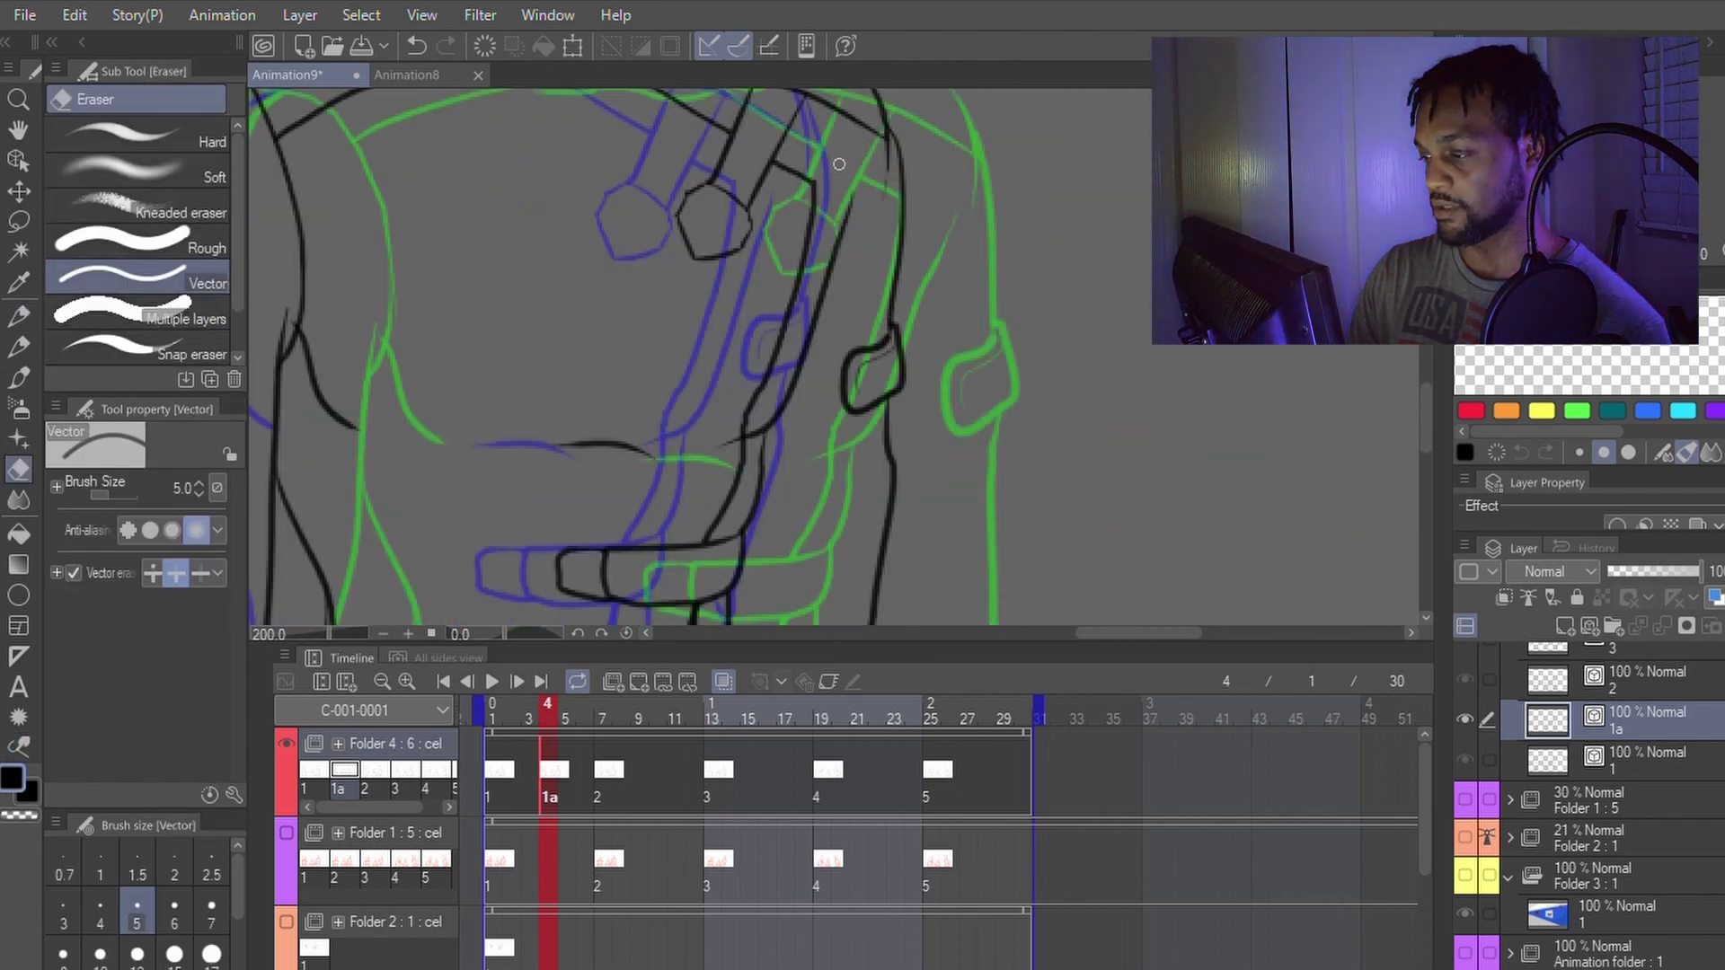
{"action": "scroll", "coordinate": [957, 260], "scroll_direction": "down", "scroll_amount": 1}
{"action": "key", "text": "space"}
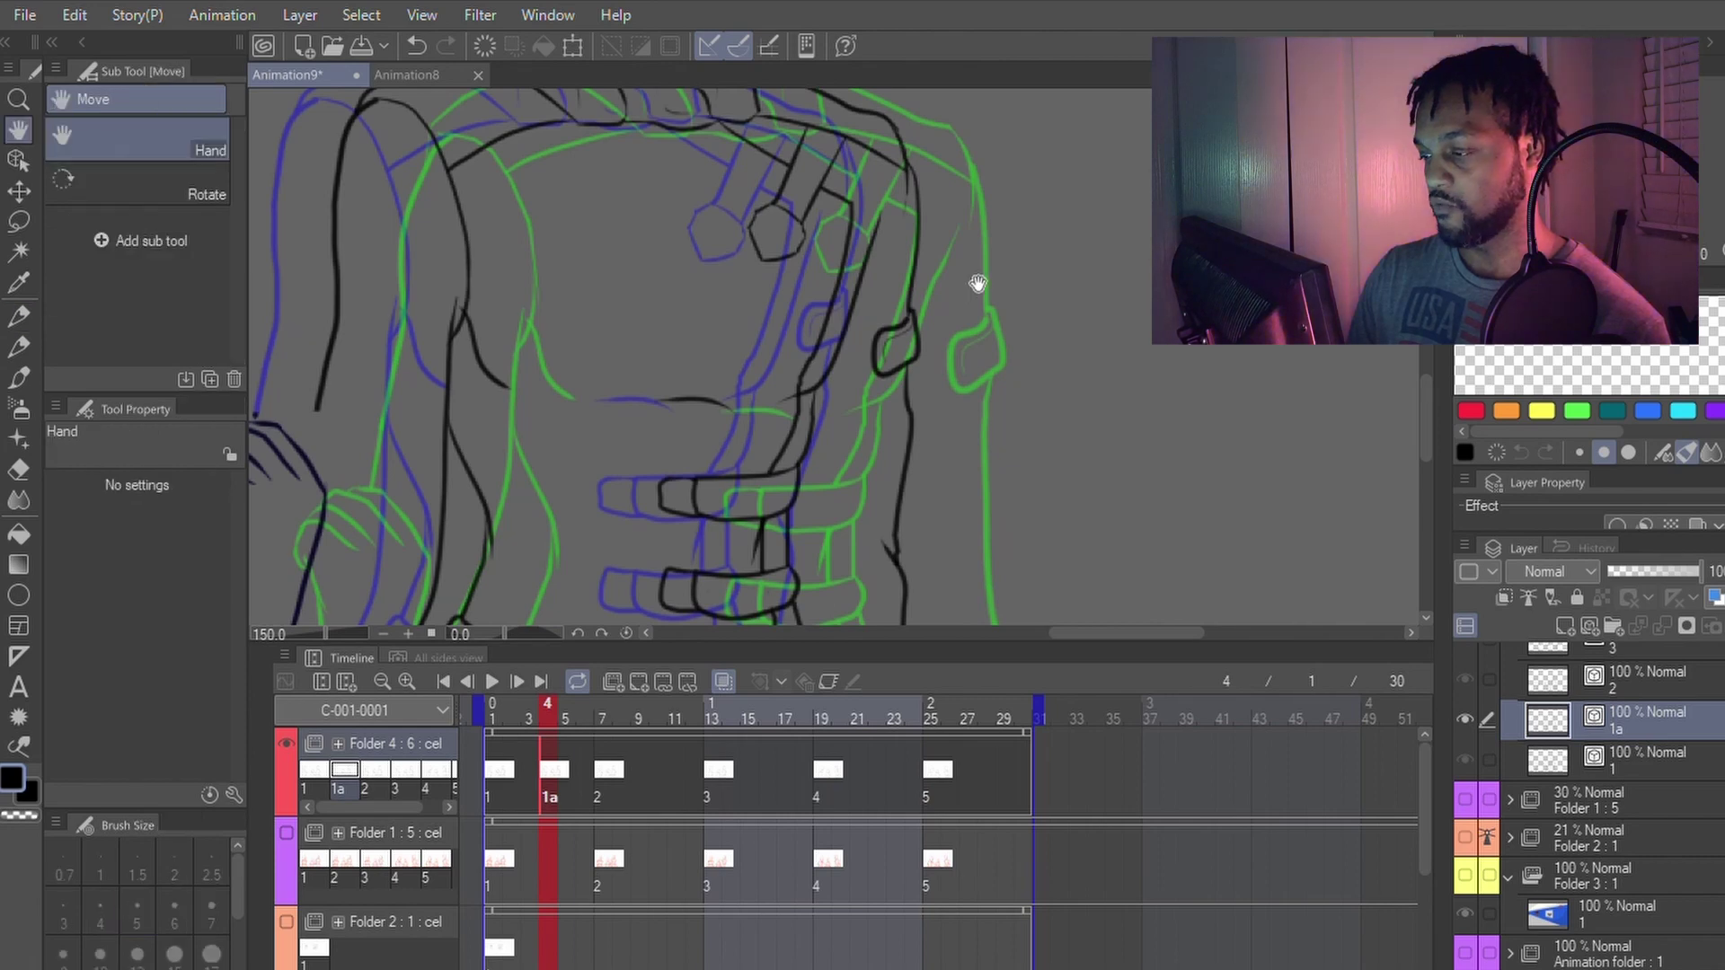
Step: Extend the tall character's outer forearm down to the wrist with the Smooth Webtoon Pen and draw the sleeve cuff's edge
{"action": "scroll", "coordinate": [974, 295], "scroll_direction": "down", "scroll_amount": 3}
{"action": "key", "text": "space"}
{"action": "left_click_drag", "start_coordinate": [1031, 406], "coordinate": [884, 220]}
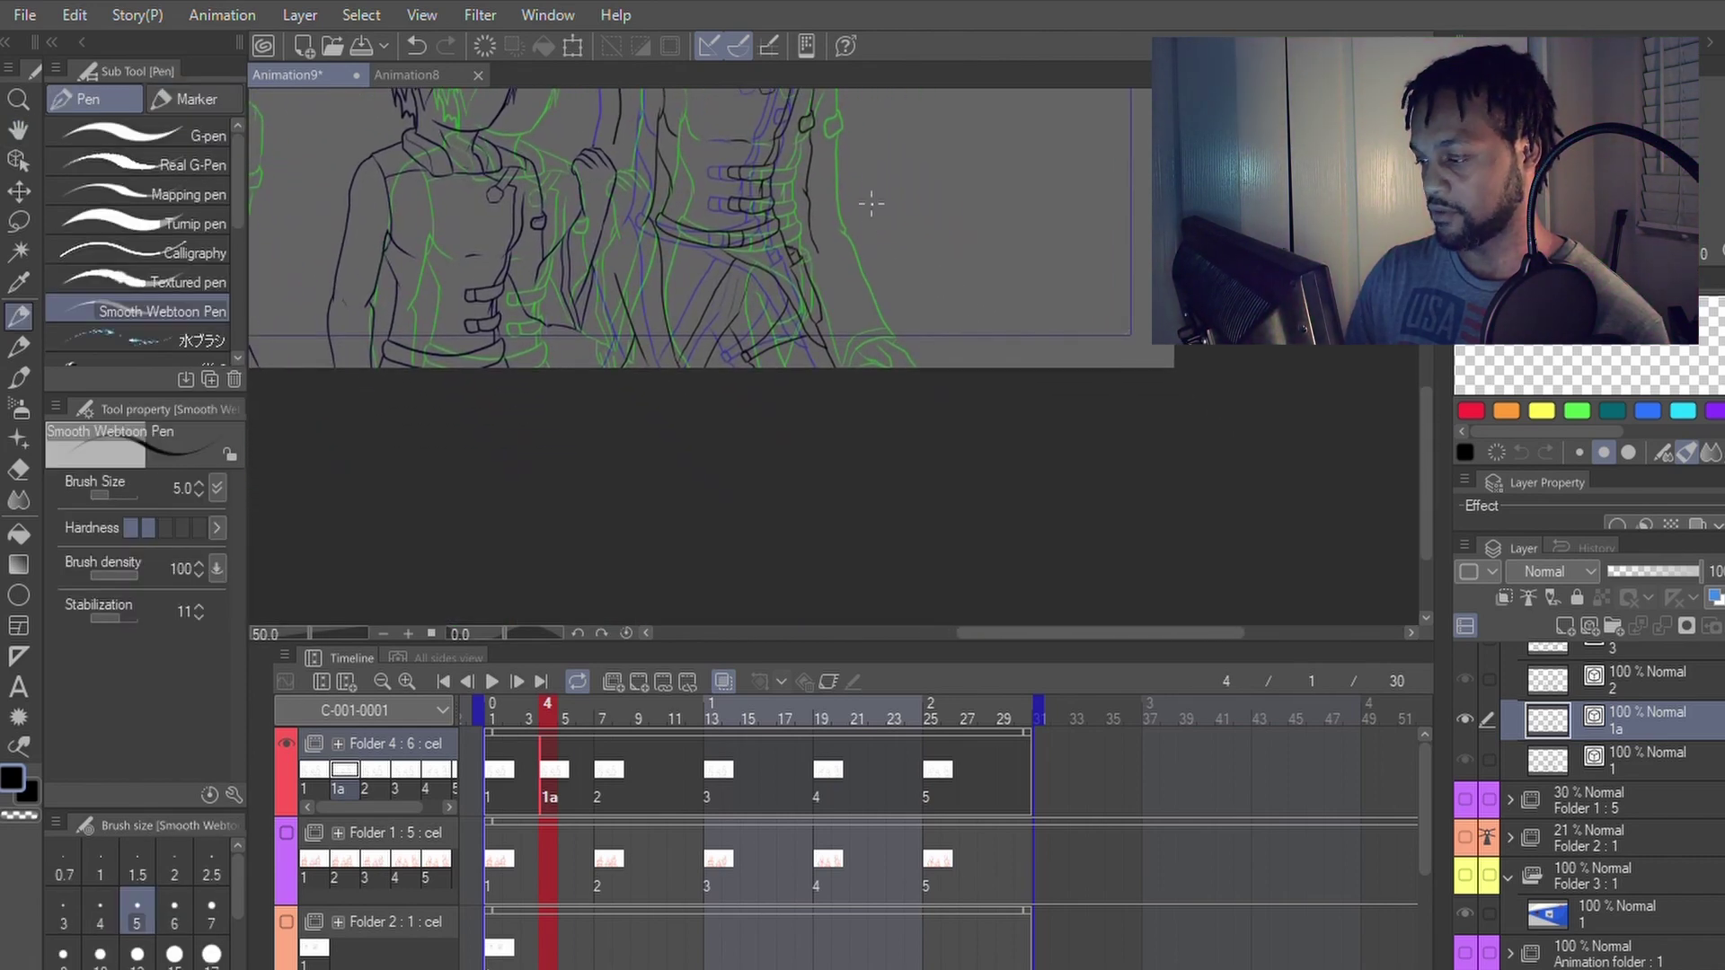
{"action": "scroll", "coordinate": [838, 241], "scroll_direction": "up", "scroll_amount": 1}
{"action": "scroll", "coordinate": [845, 241], "scroll_direction": "up", "scroll_amount": 2}
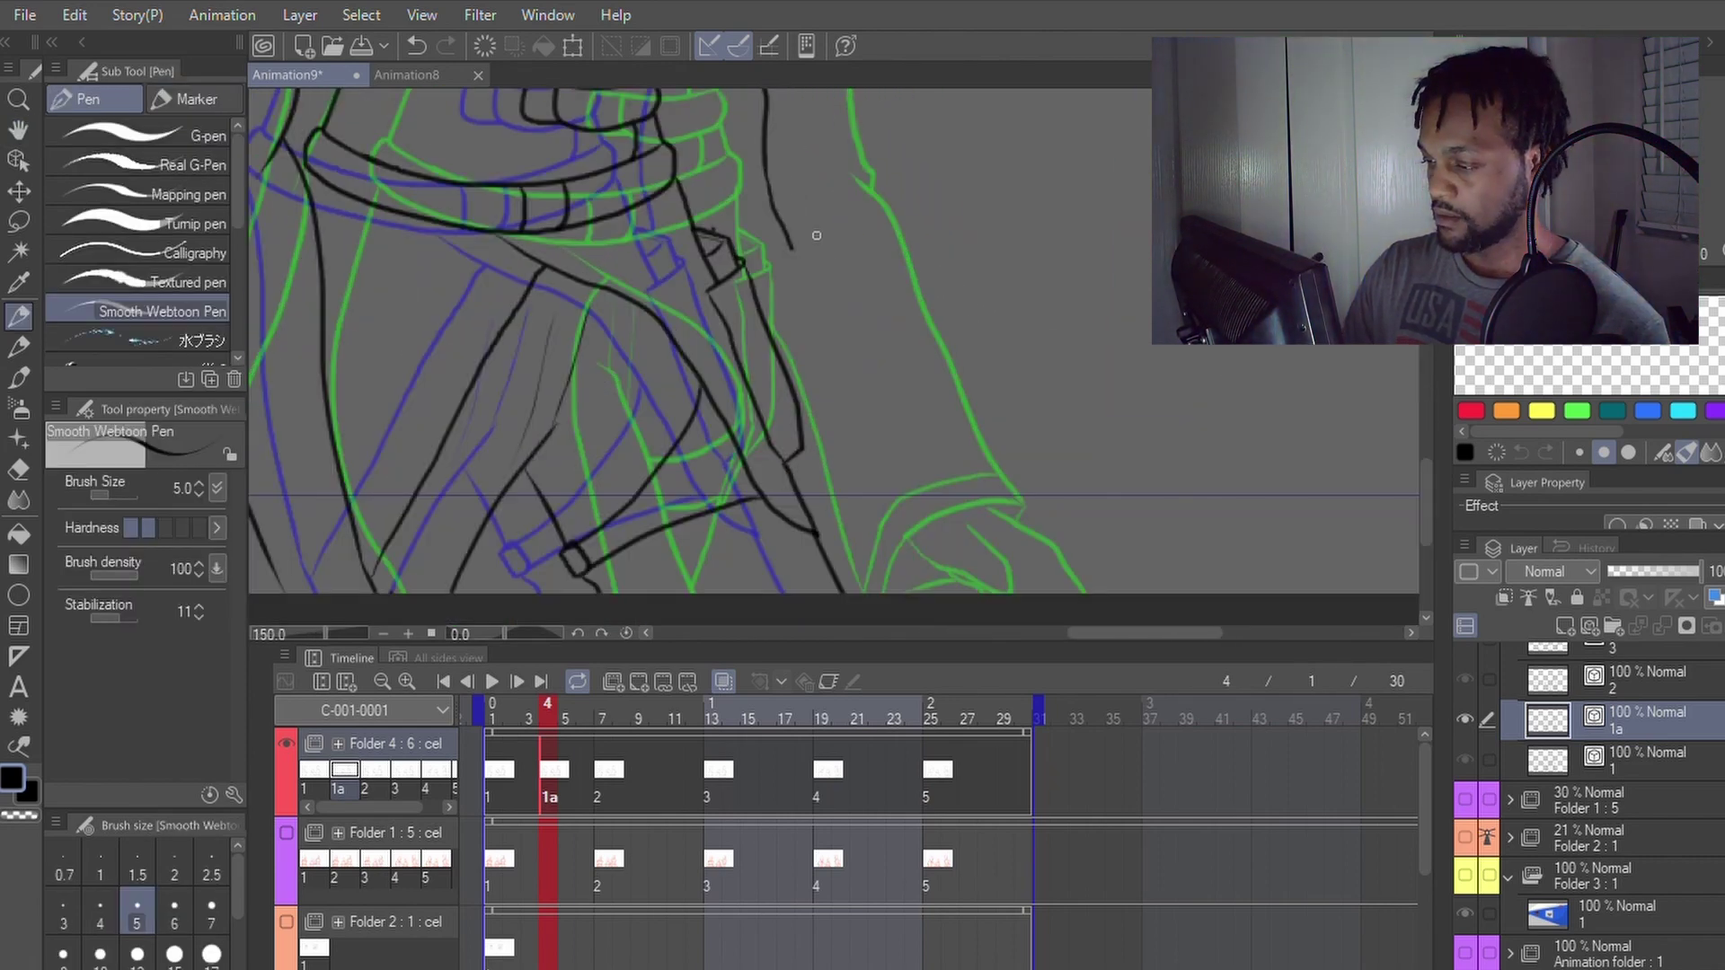
{"action": "mouse_move", "coordinate": [793, 250]}
{"action": "left_mouse_down"}
{"action": "mouse_move", "coordinate": [875, 475]}
{"action": "mouse_move", "coordinate": [792, 517]}
{"action": "mouse_move", "coordinate": [828, 546]}
{"action": "left_mouse_up"}
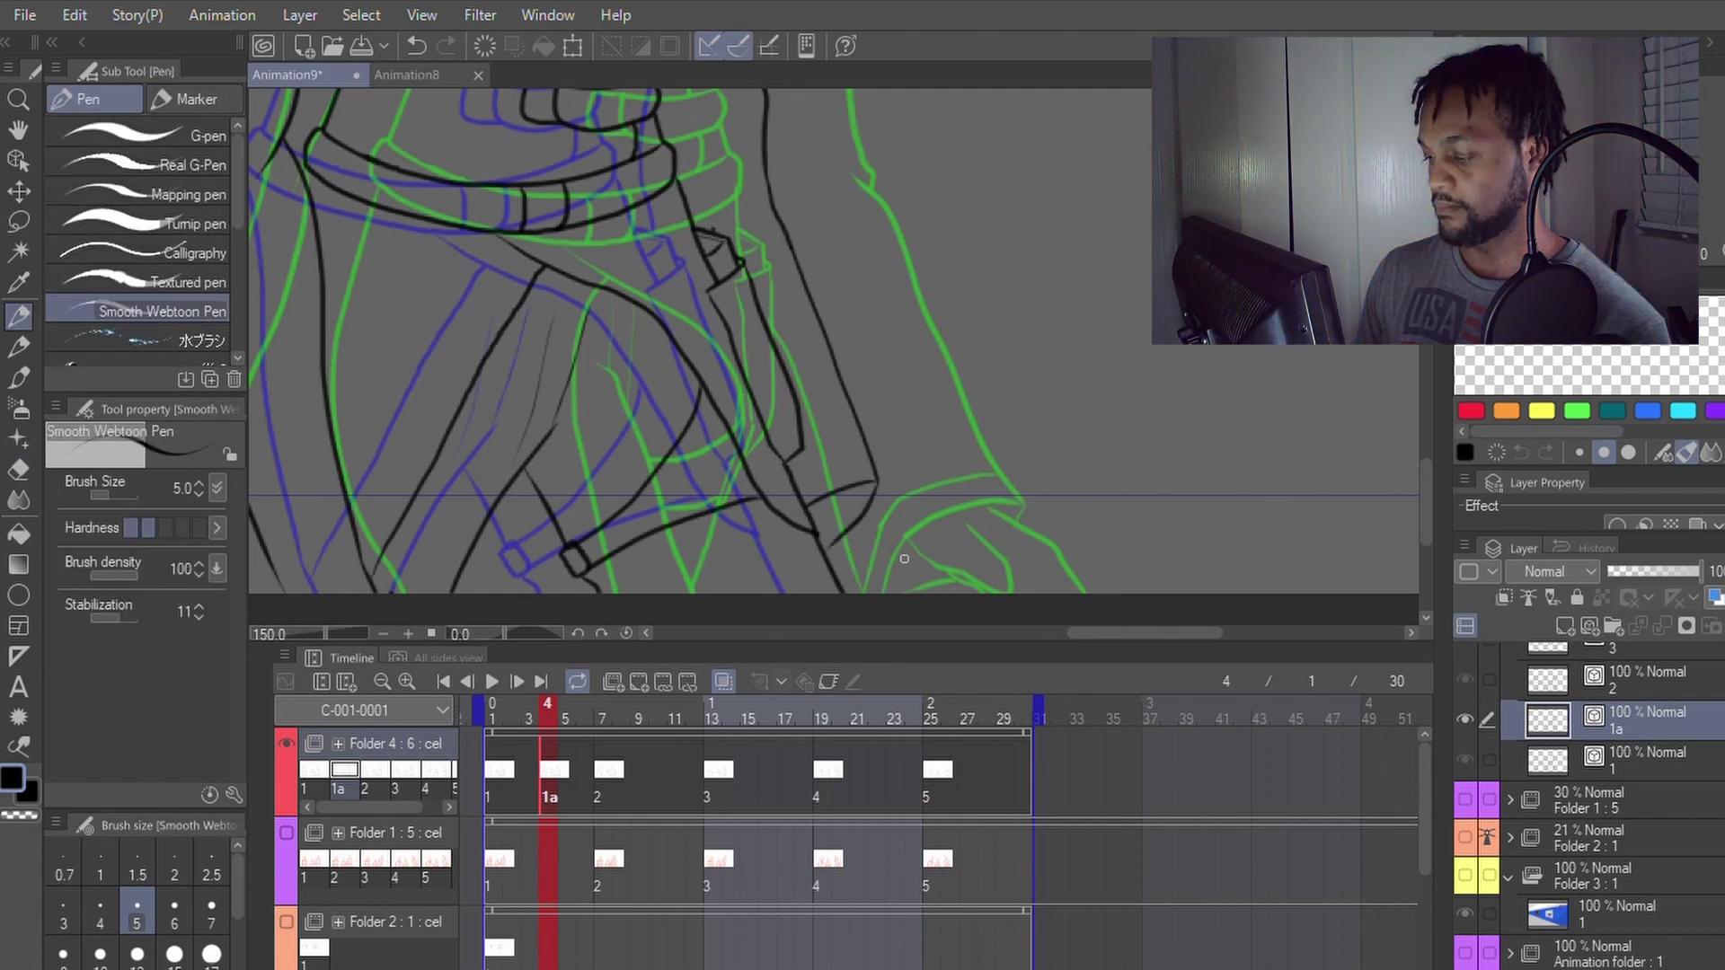
{"action": "key", "text": "ctrl+z"}
{"action": "mouse_move", "coordinate": [849, 488]}
{"action": "left_mouse_down"}
{"action": "mouse_move", "coordinate": [907, 616]}
{"action": "mouse_move", "coordinate": [979, 487]}
{"action": "mouse_move", "coordinate": [987, 351]}
{"action": "left_mouse_up"}
{"action": "key", "text": "space"}
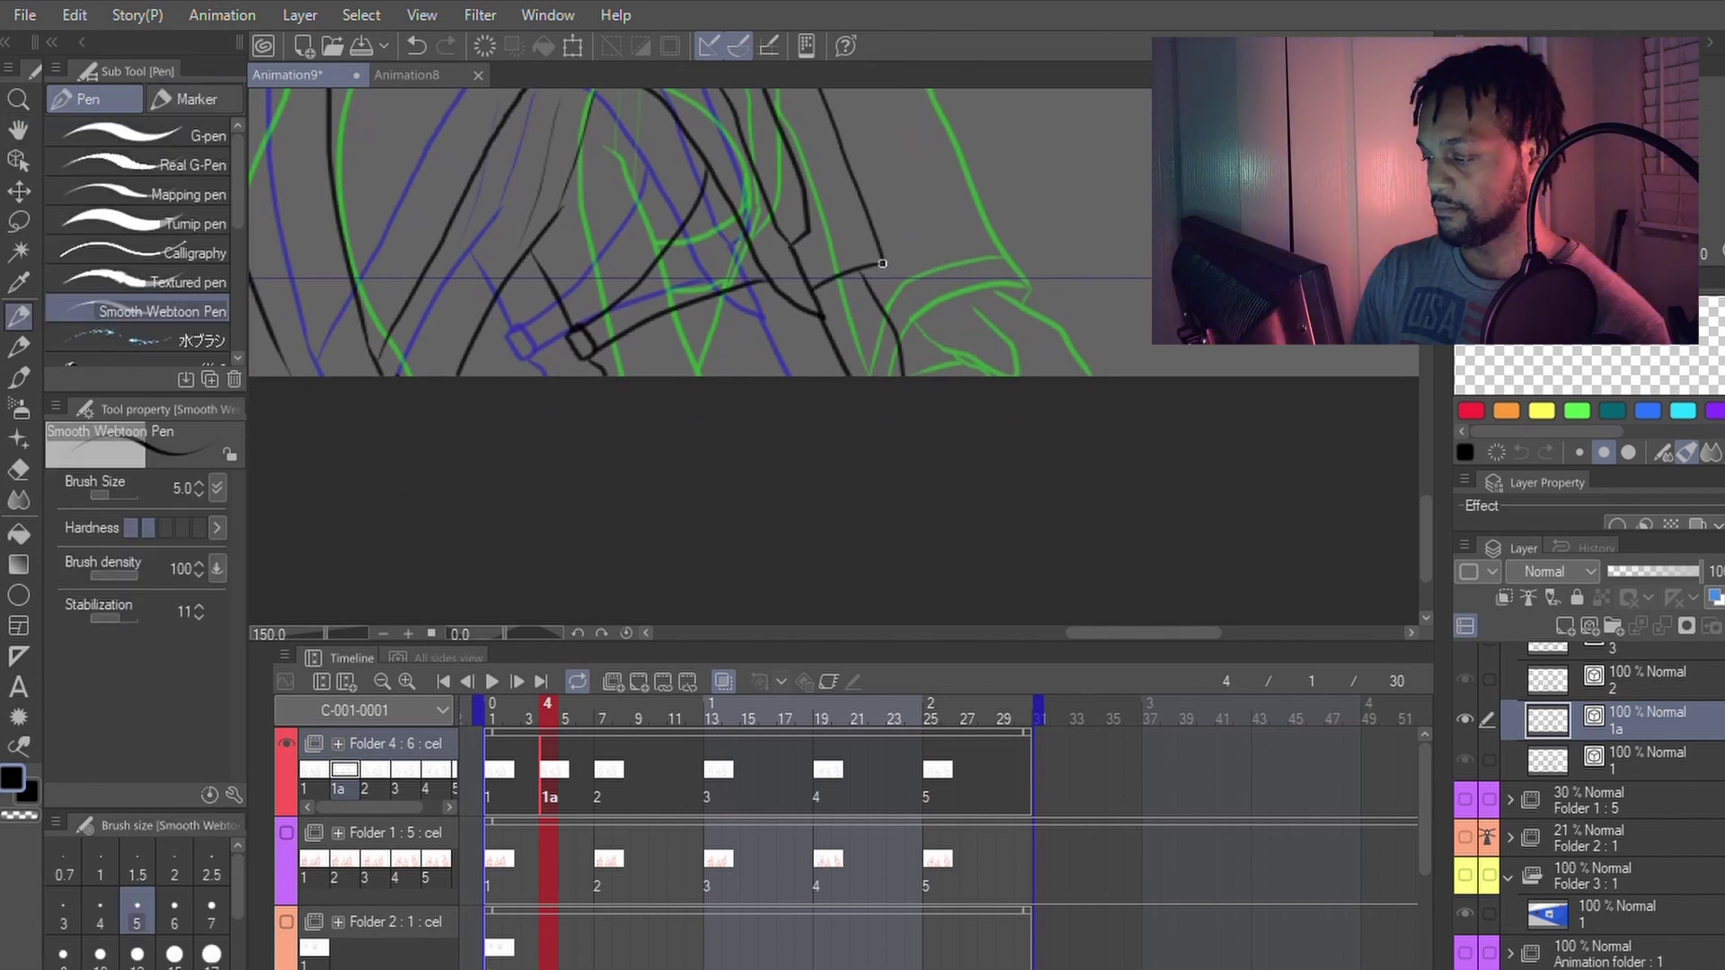
Step: Try adding a short stroke under the sleeve cuff's corner and erasing the line below it
{"action": "left_click_drag", "start_coordinate": [882, 263], "coordinate": [882, 302]}
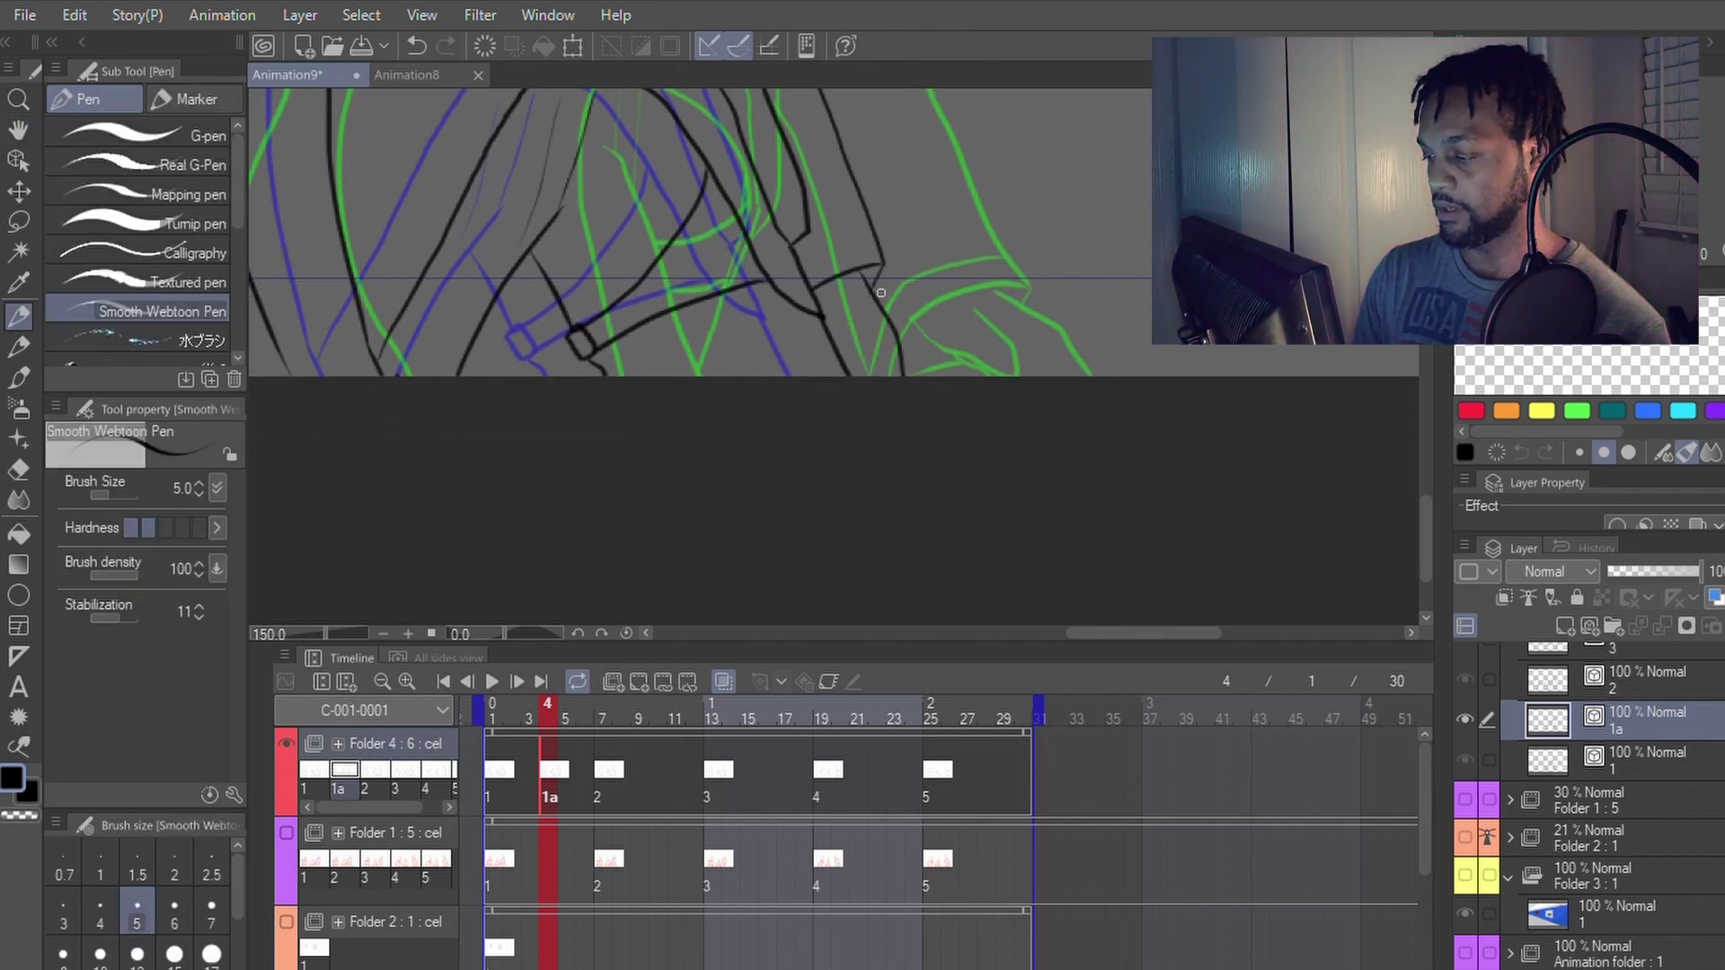
{"action": "key", "text": "e"}
{"action": "left_click_drag", "start_coordinate": [870, 299], "coordinate": [882, 308]}
{"action": "key", "text": "p"}
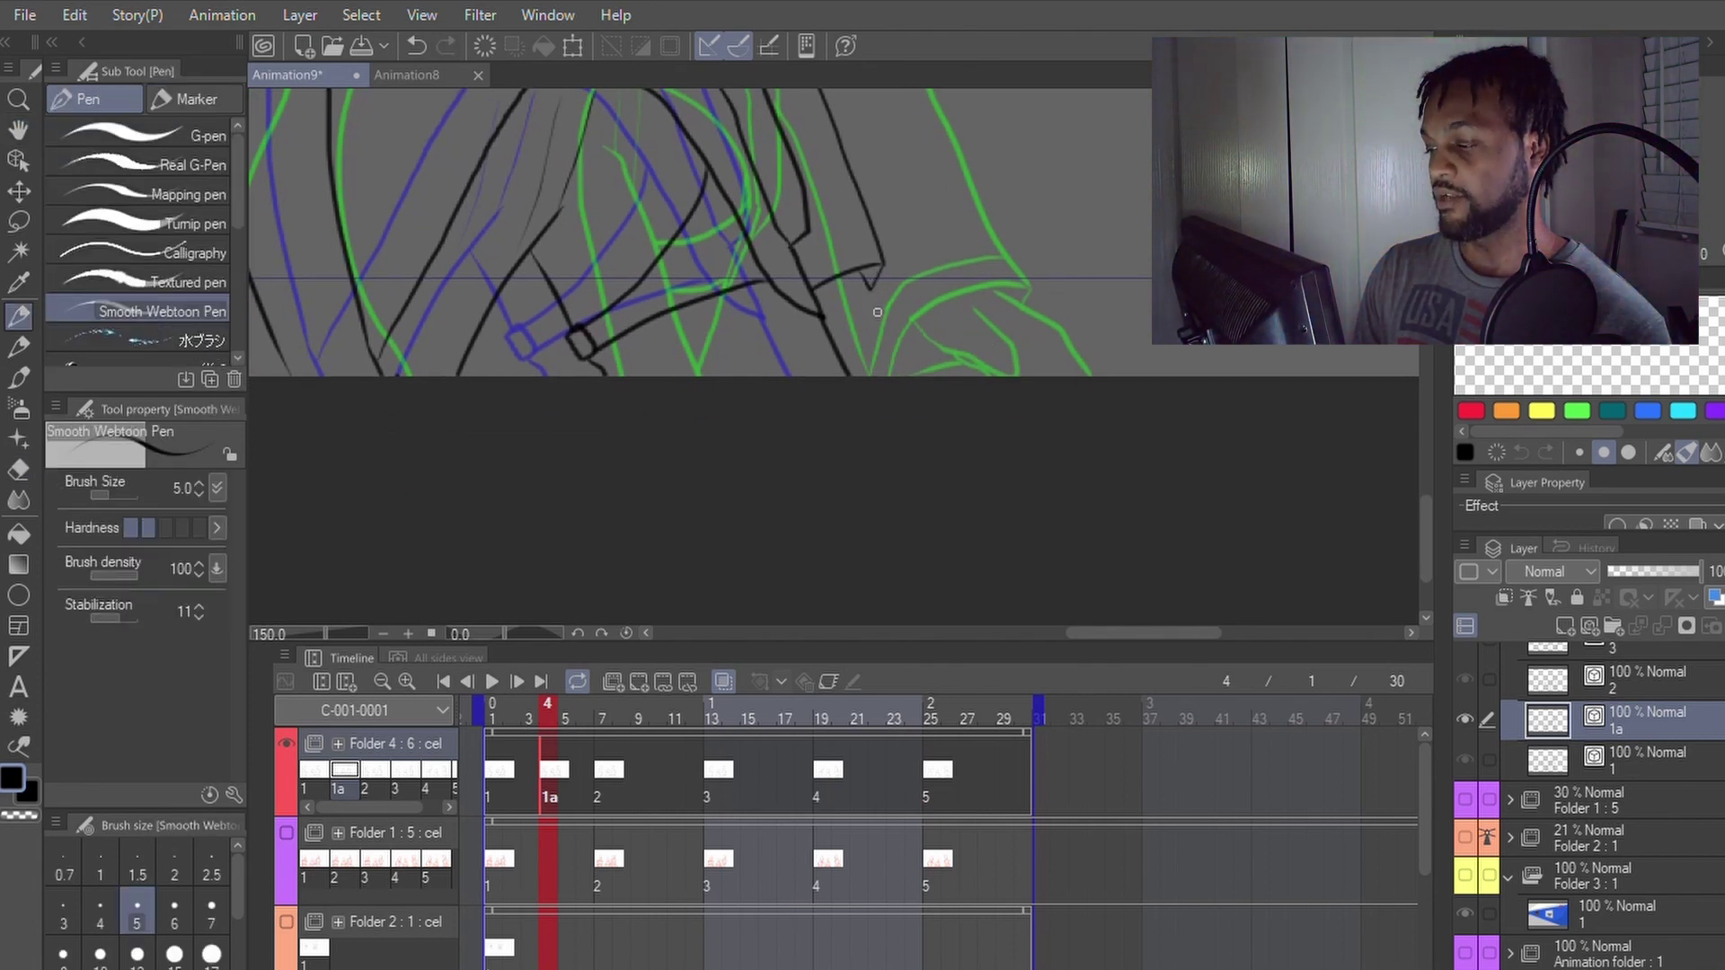
{"action": "key", "text": "ctrl+z"}
Step: Tidy the corner under the sleeve cuff and draw a second curved line across the cuff, parallel to its edge
{"action": "key", "text": "e"}
{"action": "key", "text": "p"}
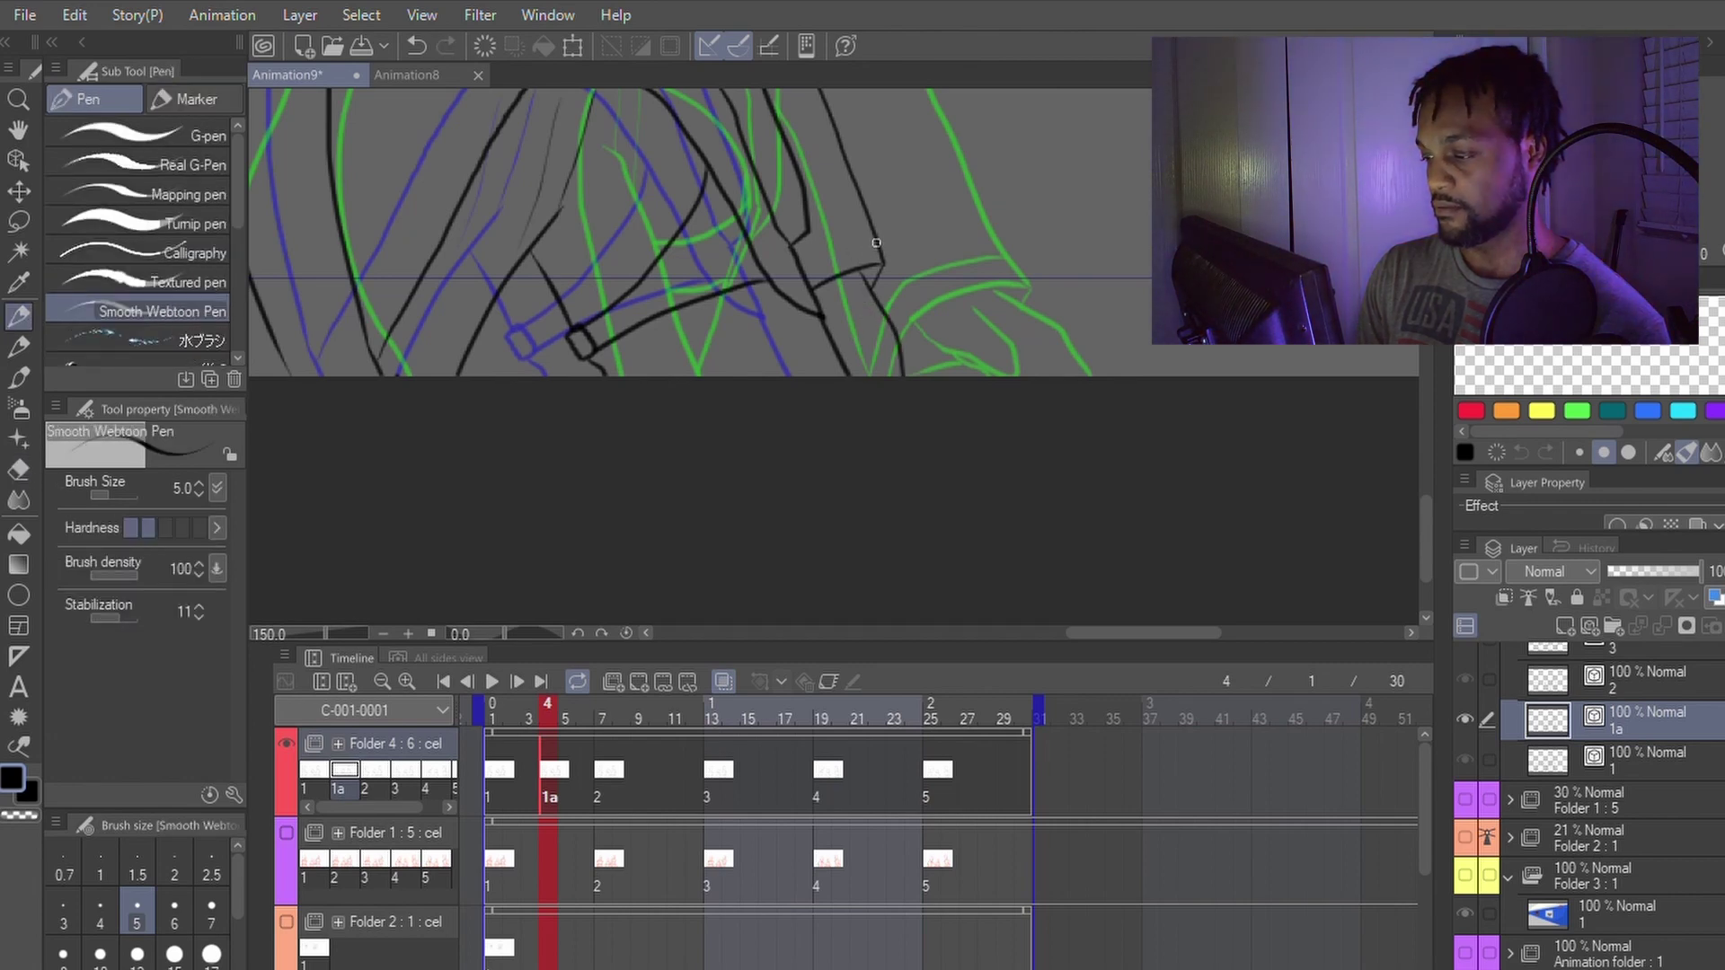
{"action": "left_click_drag", "start_coordinate": [876, 242], "coordinate": [819, 249]}
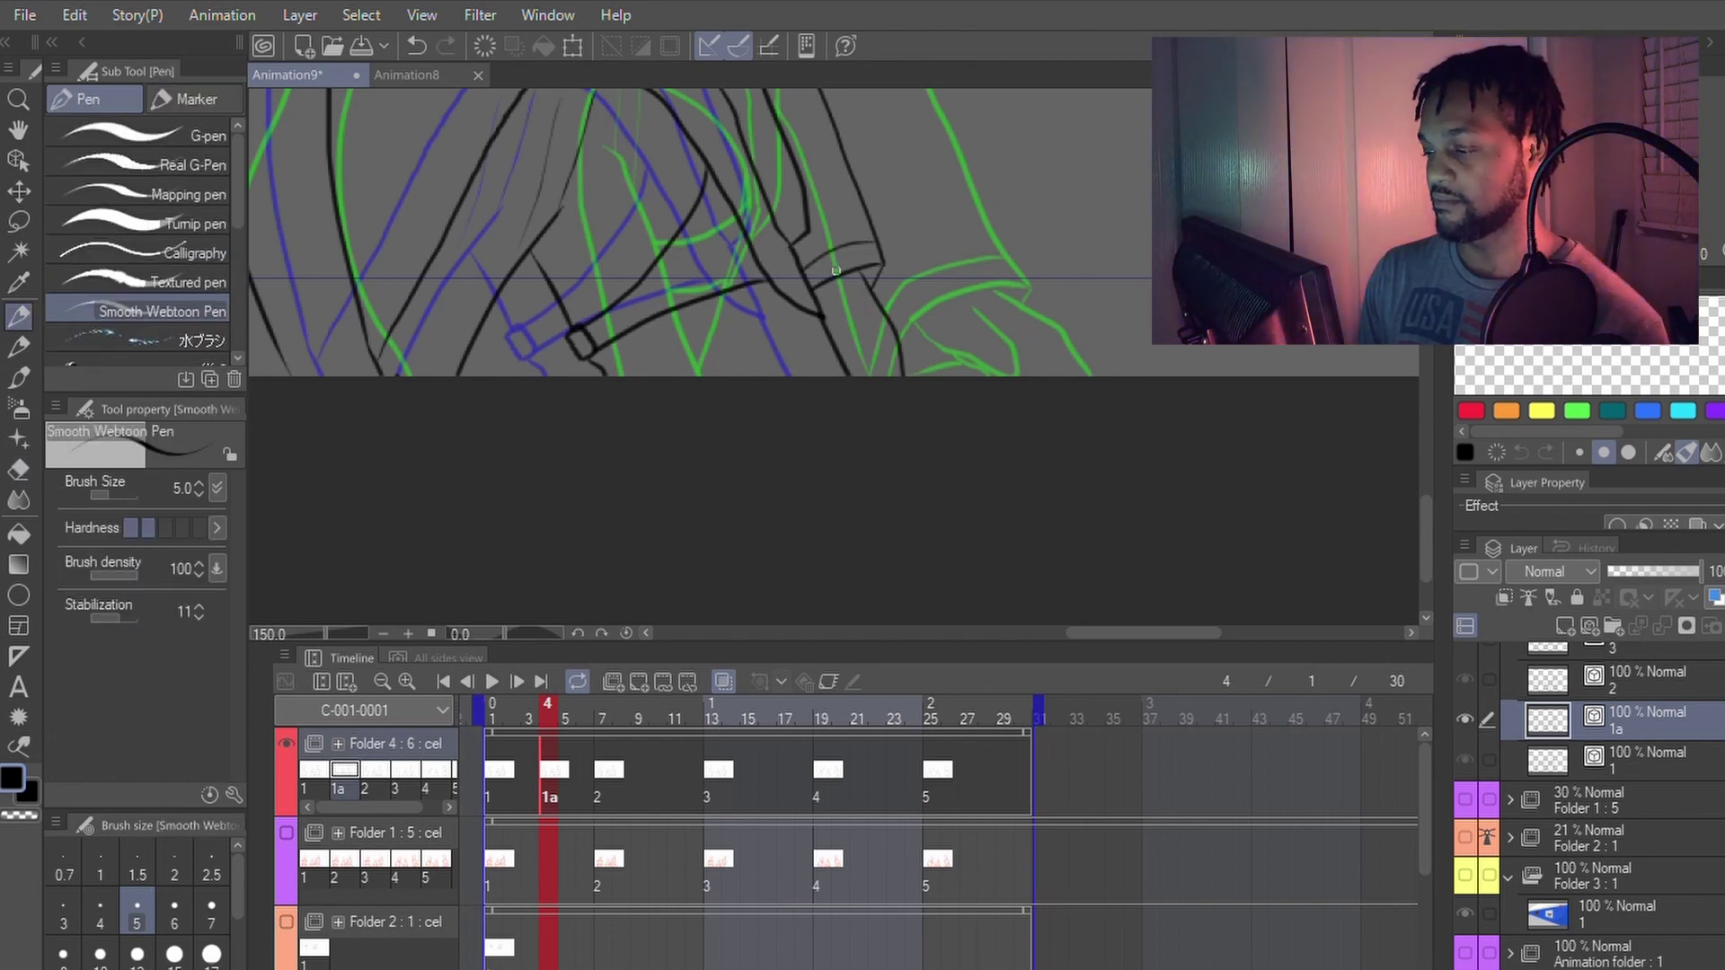
{"action": "scroll", "coordinate": [835, 270], "scroll_direction": "down", "scroll_amount": 2}
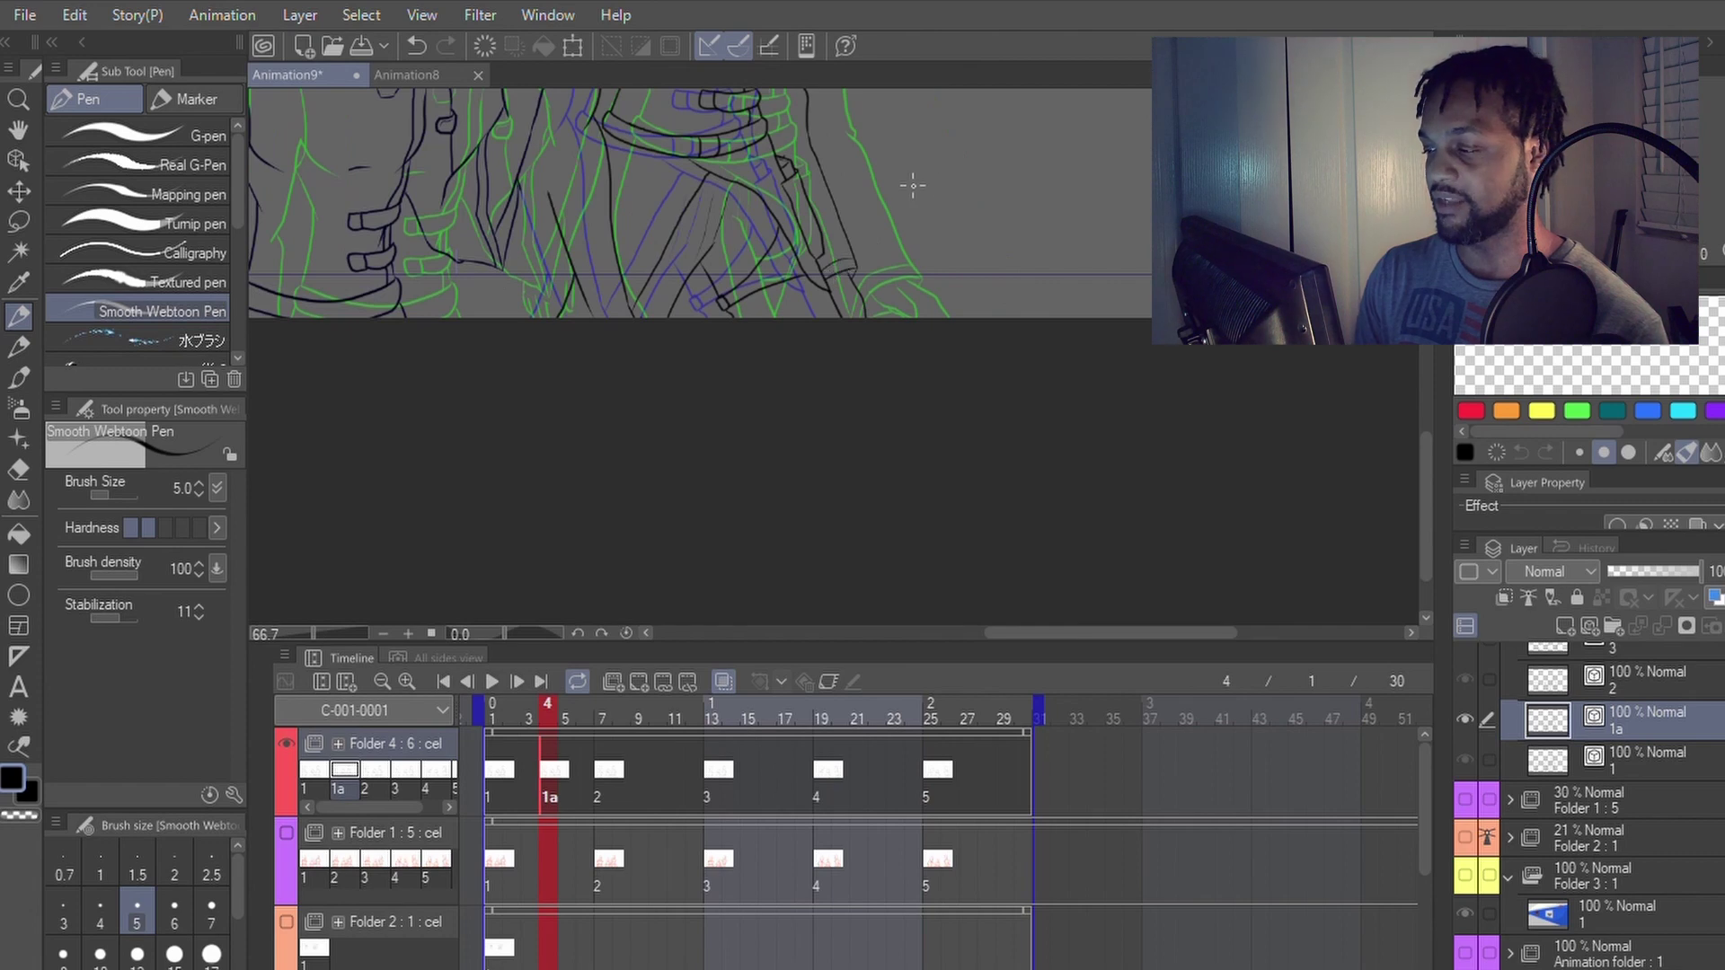
Step: Trim the outer arm's line around the elbow and redraw the top of the forearm as an elbow crease
{"action": "left_click_drag", "start_coordinate": [905, 150], "coordinate": [917, 274]}
{"action": "scroll", "coordinate": [857, 177], "scroll_direction": "up", "scroll_amount": 1}
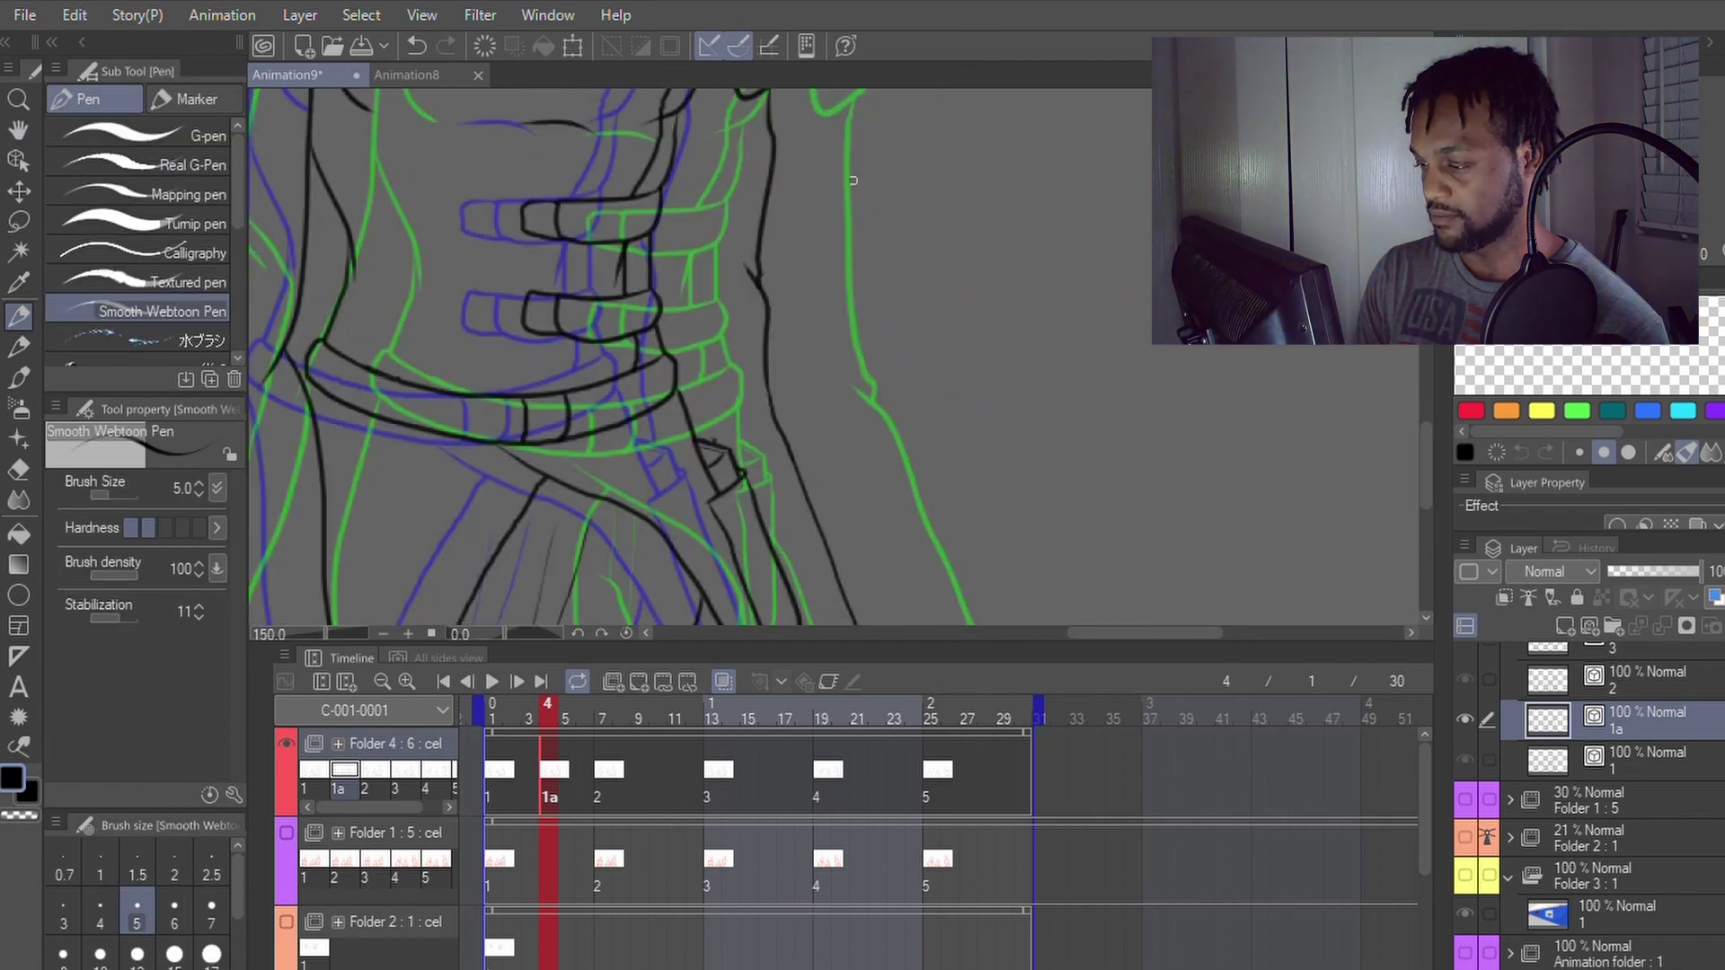
{"action": "left_click_drag", "start_coordinate": [915, 194], "coordinate": [911, 269]}
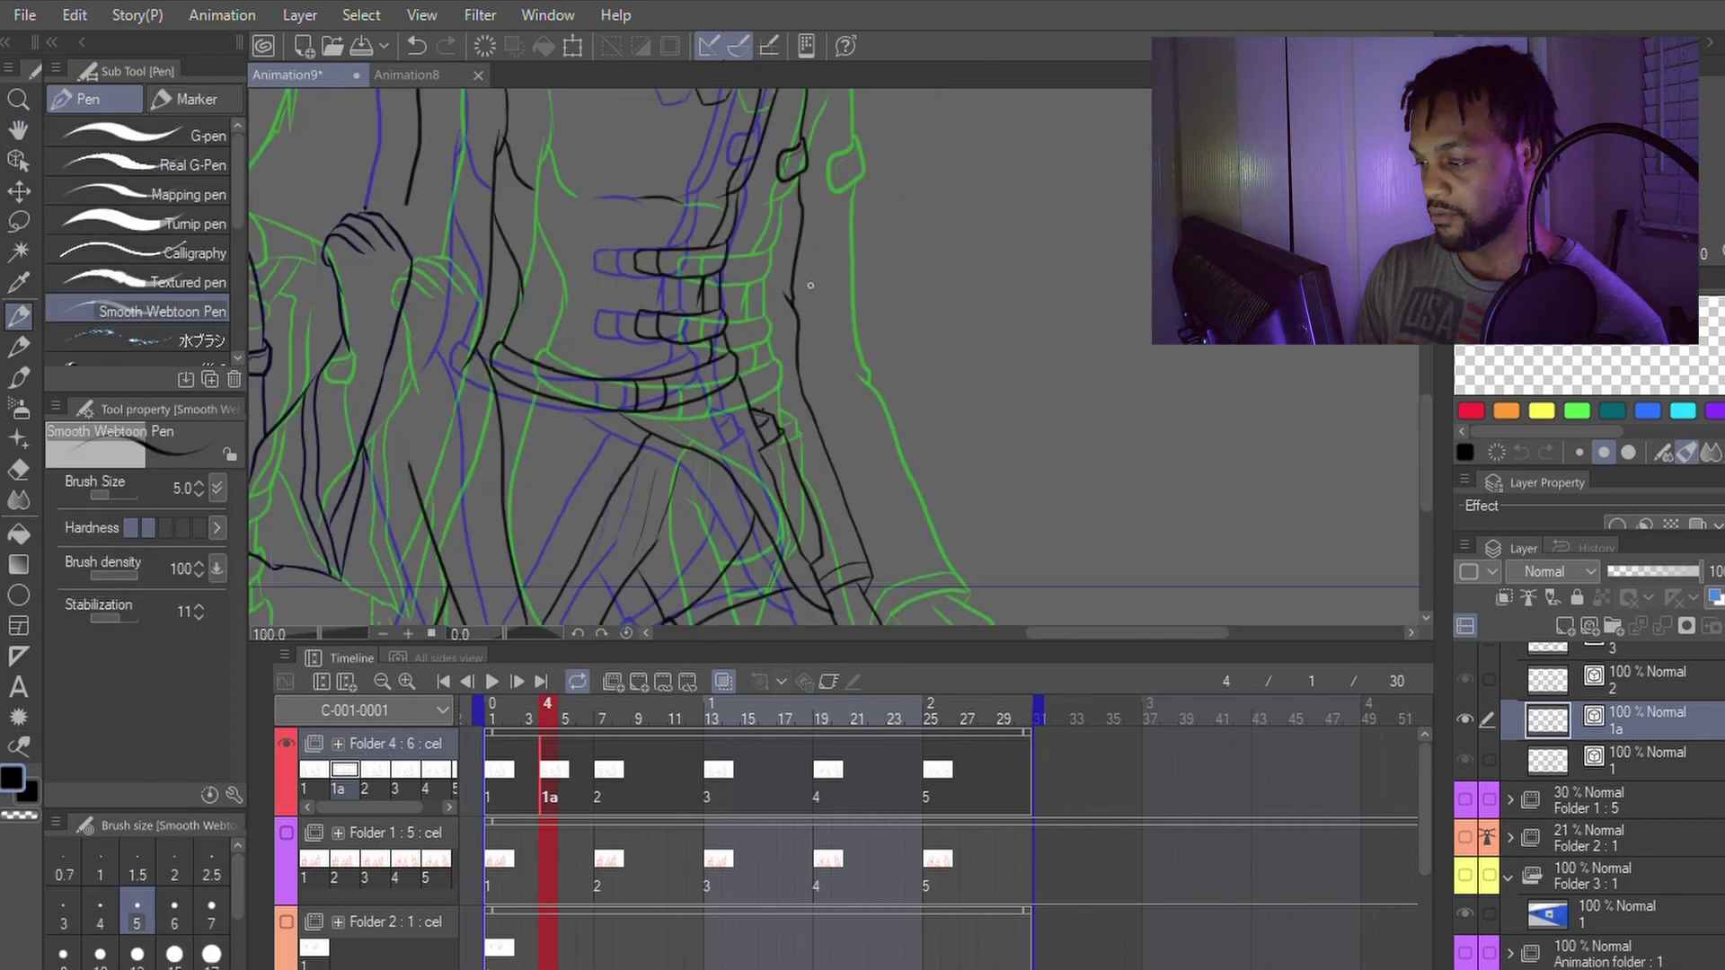
{"action": "key", "text": "y"}
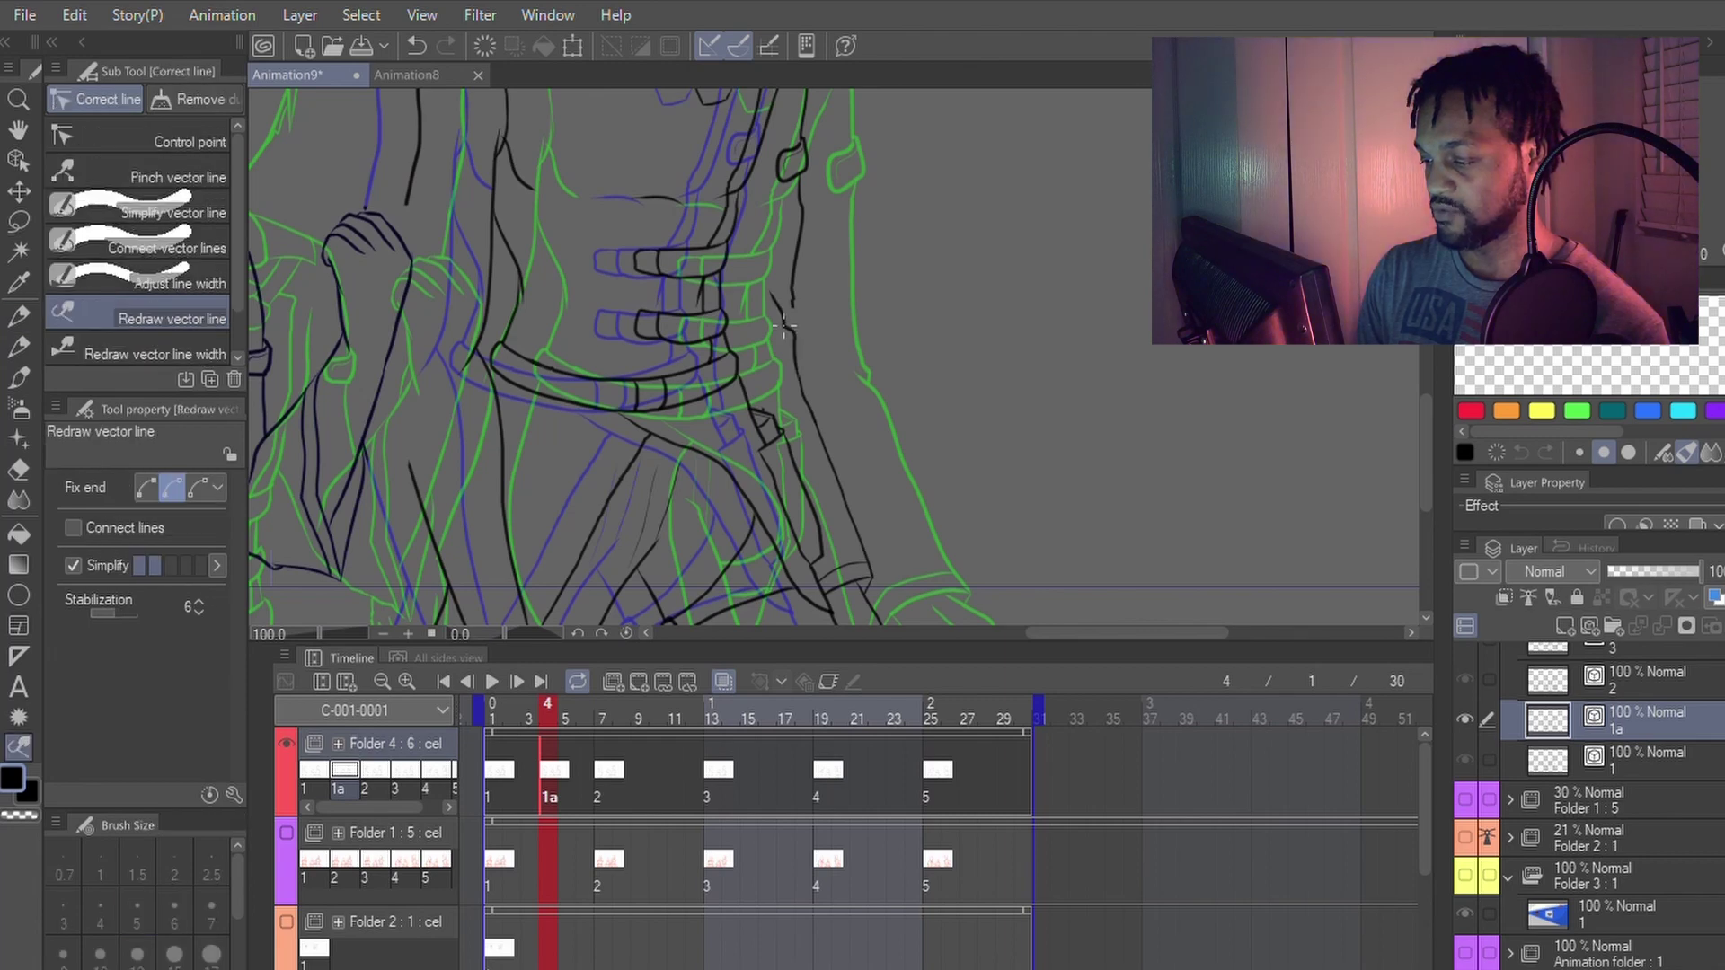
{"action": "left_click_drag", "start_coordinate": [791, 343], "coordinate": [794, 355]}
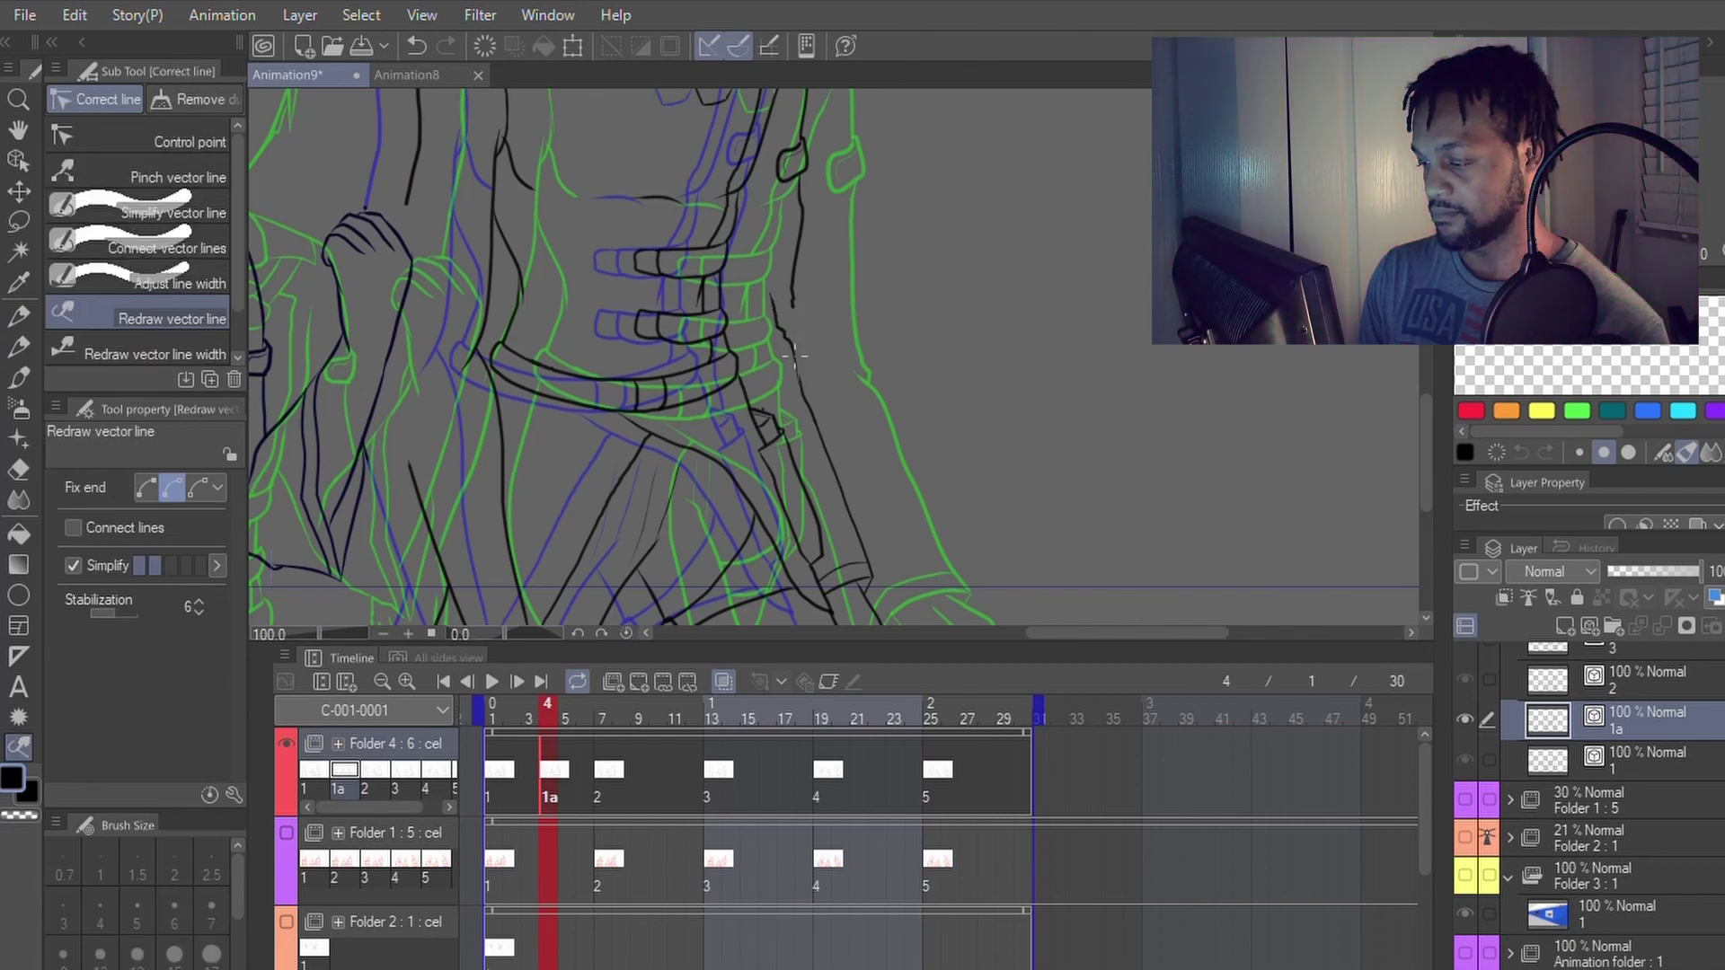
{"action": "key", "text": "p"}
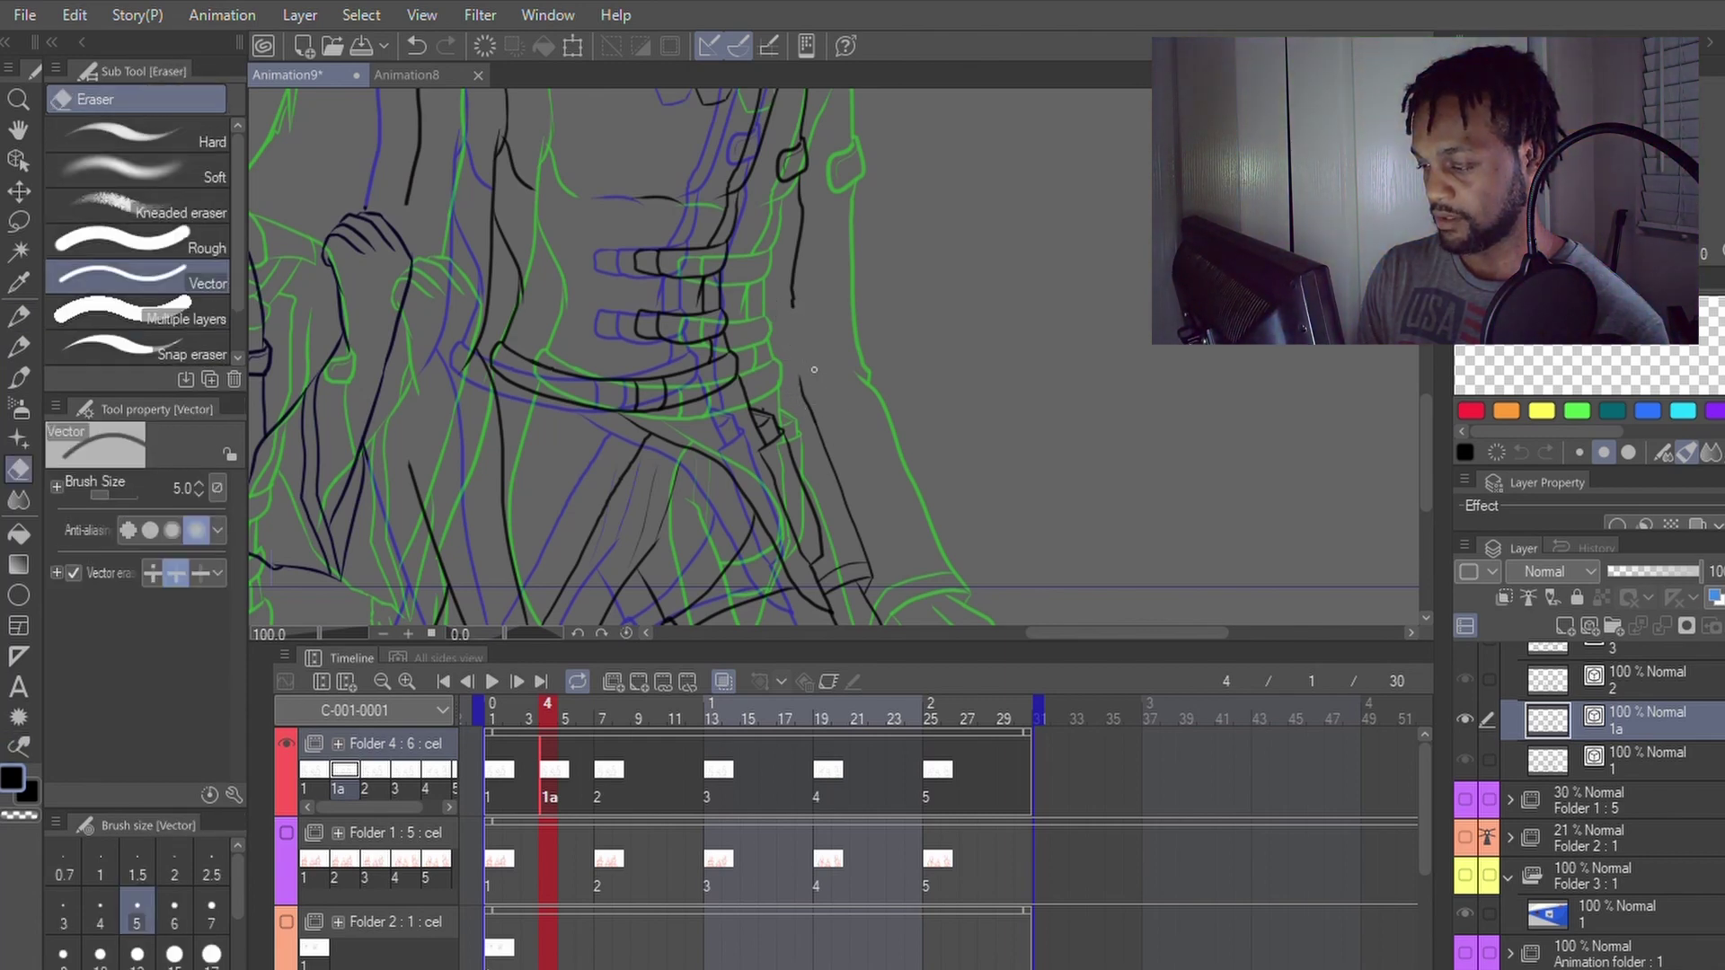
{"action": "left_click_drag", "start_coordinate": [798, 376], "coordinate": [780, 347]}
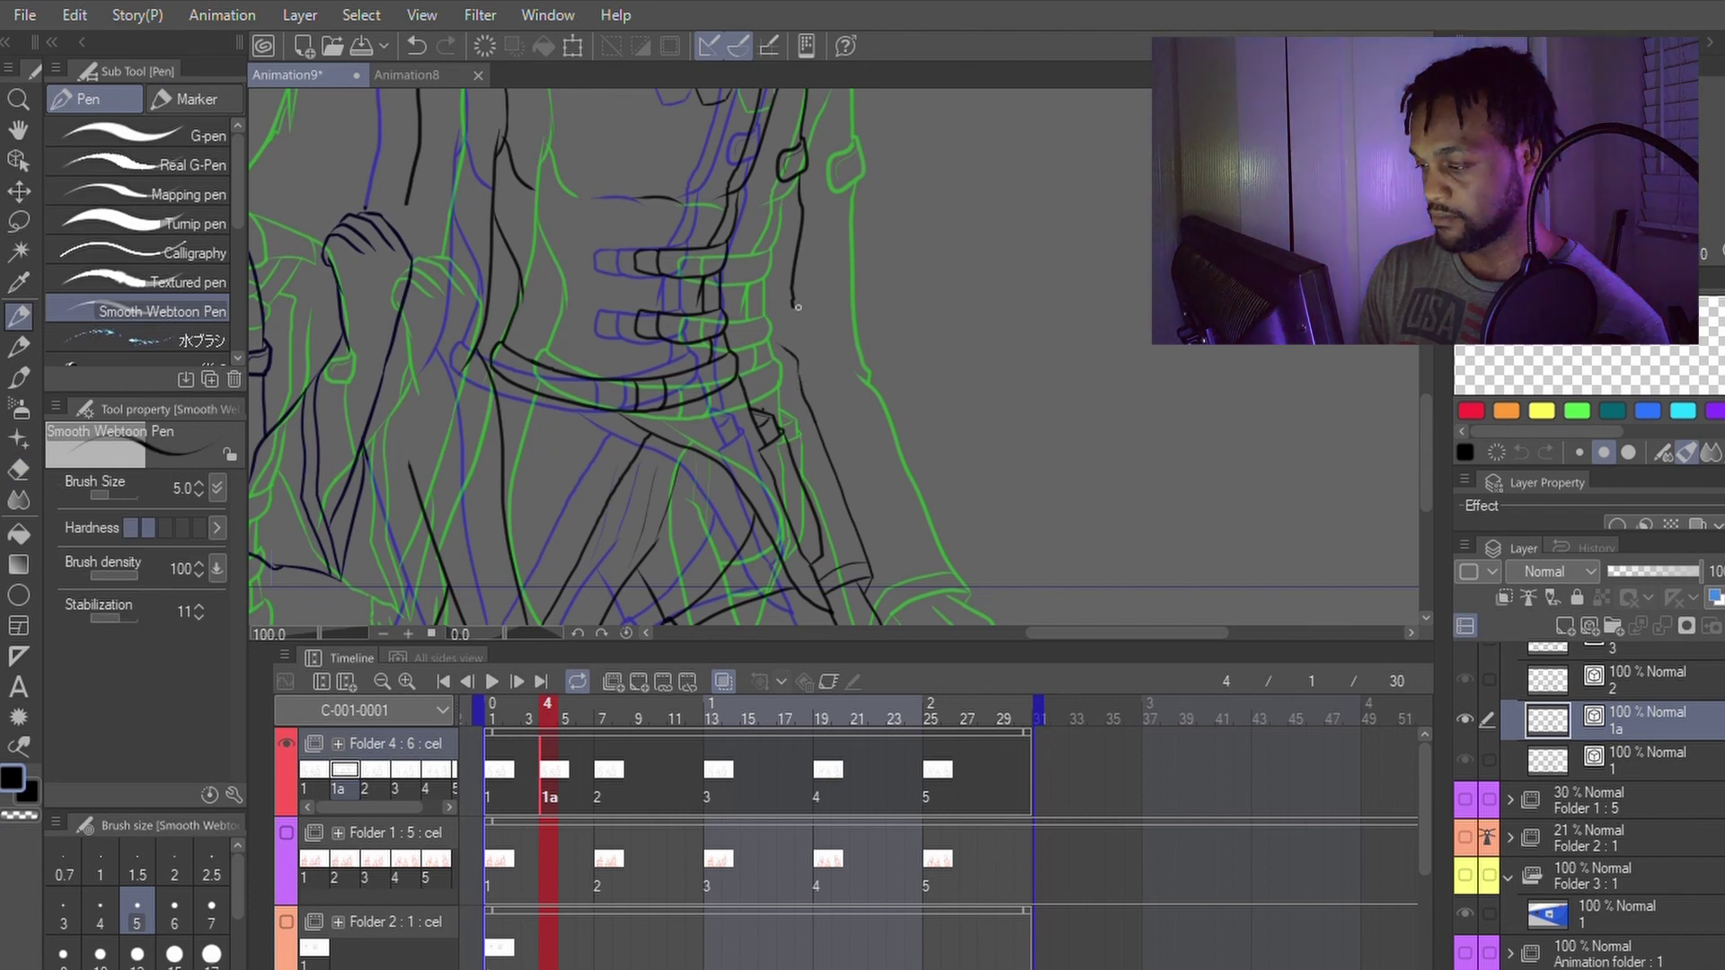
Step: Redraw the outer upper-arm vector line so it runs smoothly from the arm buckle down to the elbow crease
{"action": "key", "text": "y"}
{"action": "left_click_drag", "start_coordinate": [800, 225], "coordinate": [787, 356]}
{"action": "key", "text": "p"}
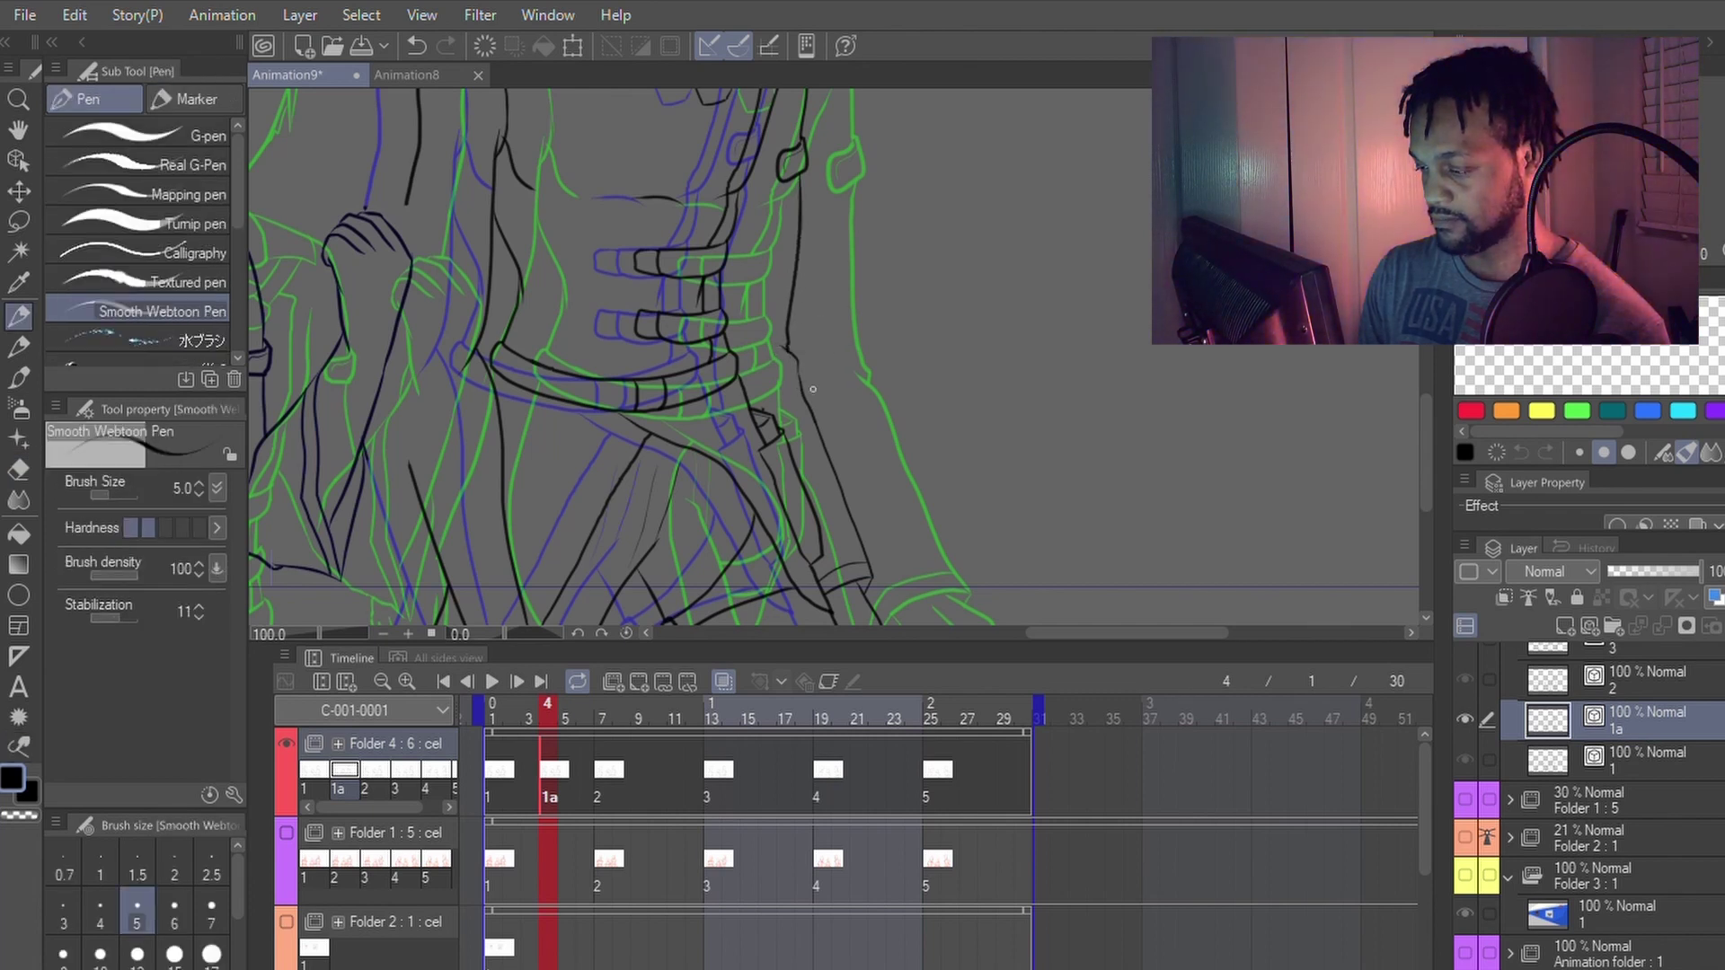
{"action": "key", "text": "y"}
{"action": "left_click_drag", "start_coordinate": [800, 224], "coordinate": [789, 352]}
{"action": "left_click_drag", "start_coordinate": [798, 258], "coordinate": [789, 352]}
{"action": "key", "text": "p"}
Step: Step back and forth through the frames around cel 1a to check the outer arm's motion between cels 1 and 2
{"action": "scroll", "coordinate": [846, 459], "scroll_direction": "down", "scroll_amount": 1}
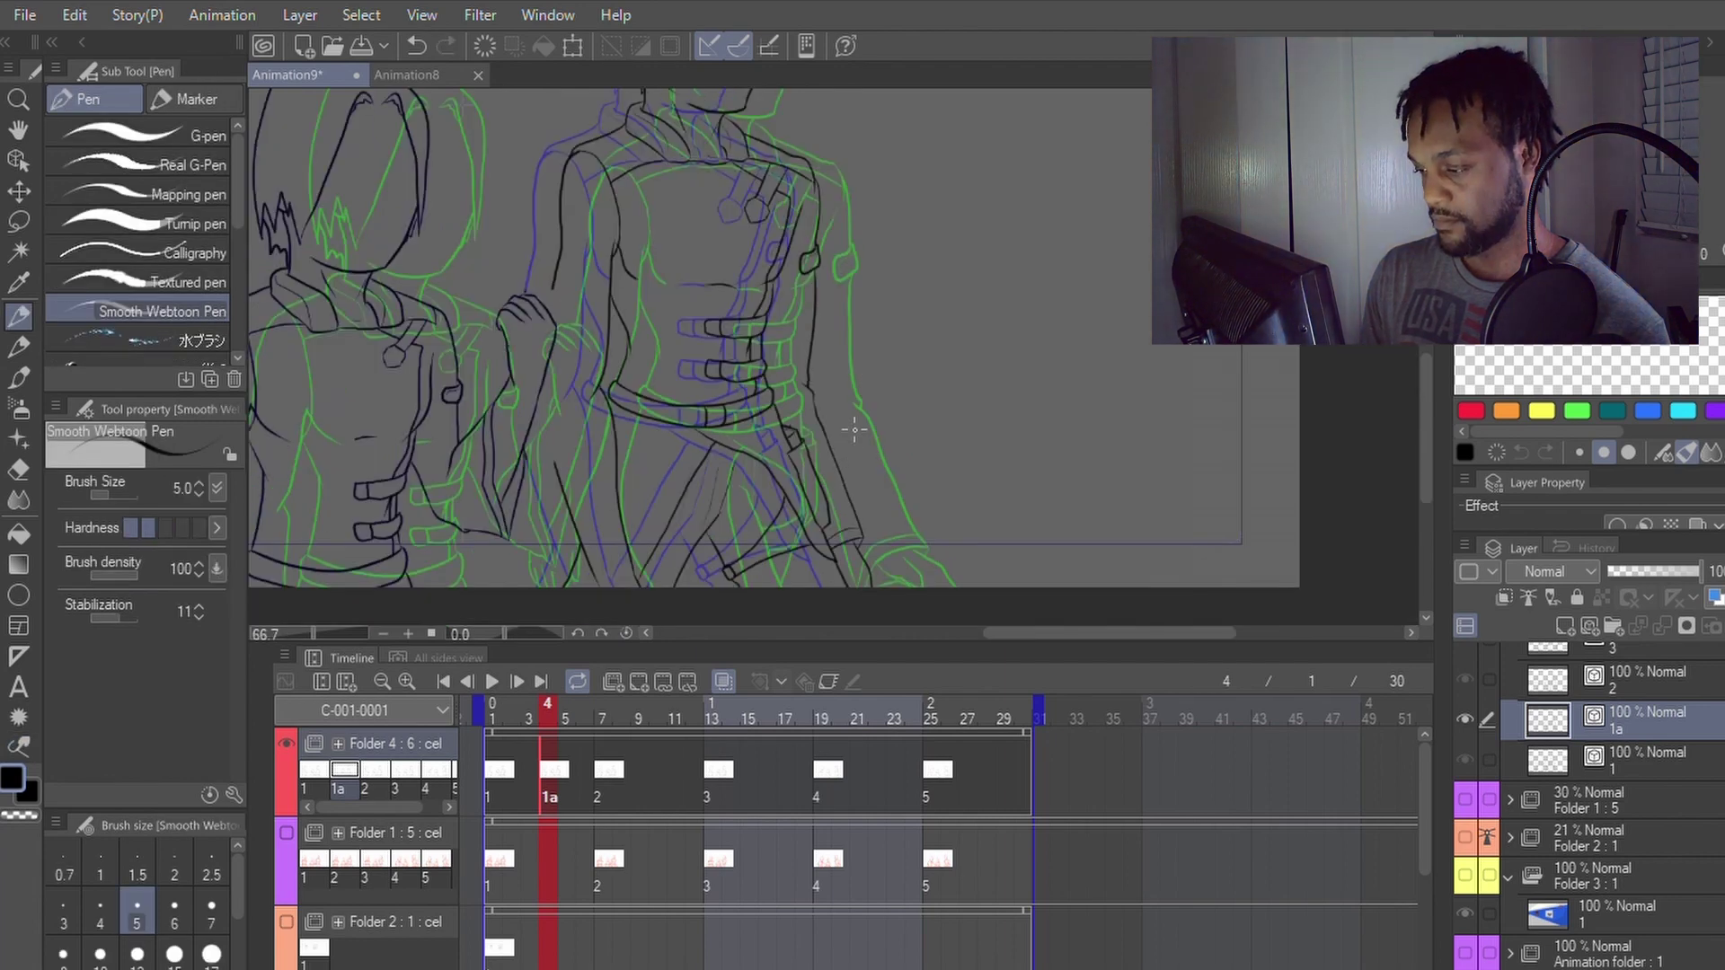
{"action": "key", "text": "Left"}
{"action": "key", "text": "Right"}
{"action": "key", "text": "Right"}
{"action": "key", "text": "Right"}
{"action": "key", "text": "Right"}
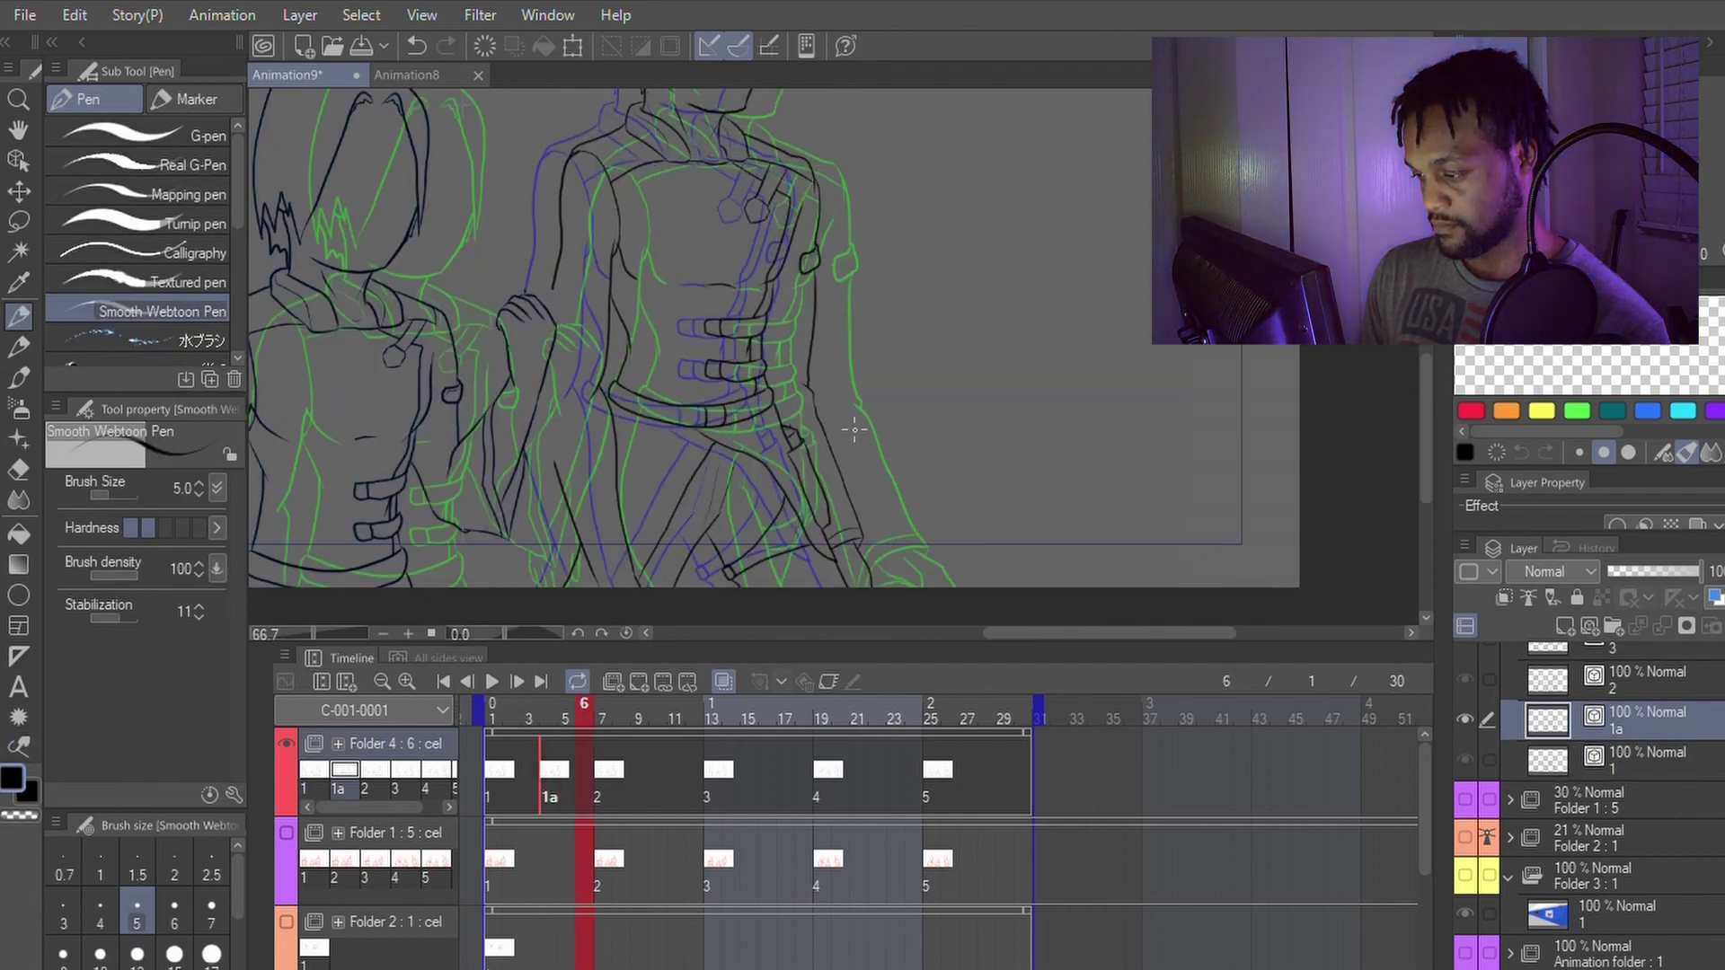
{"action": "key", "text": "Left"}
{"action": "key", "text": "Left"}
{"action": "key", "text": "Left"}
{"action": "key", "text": "Left"}
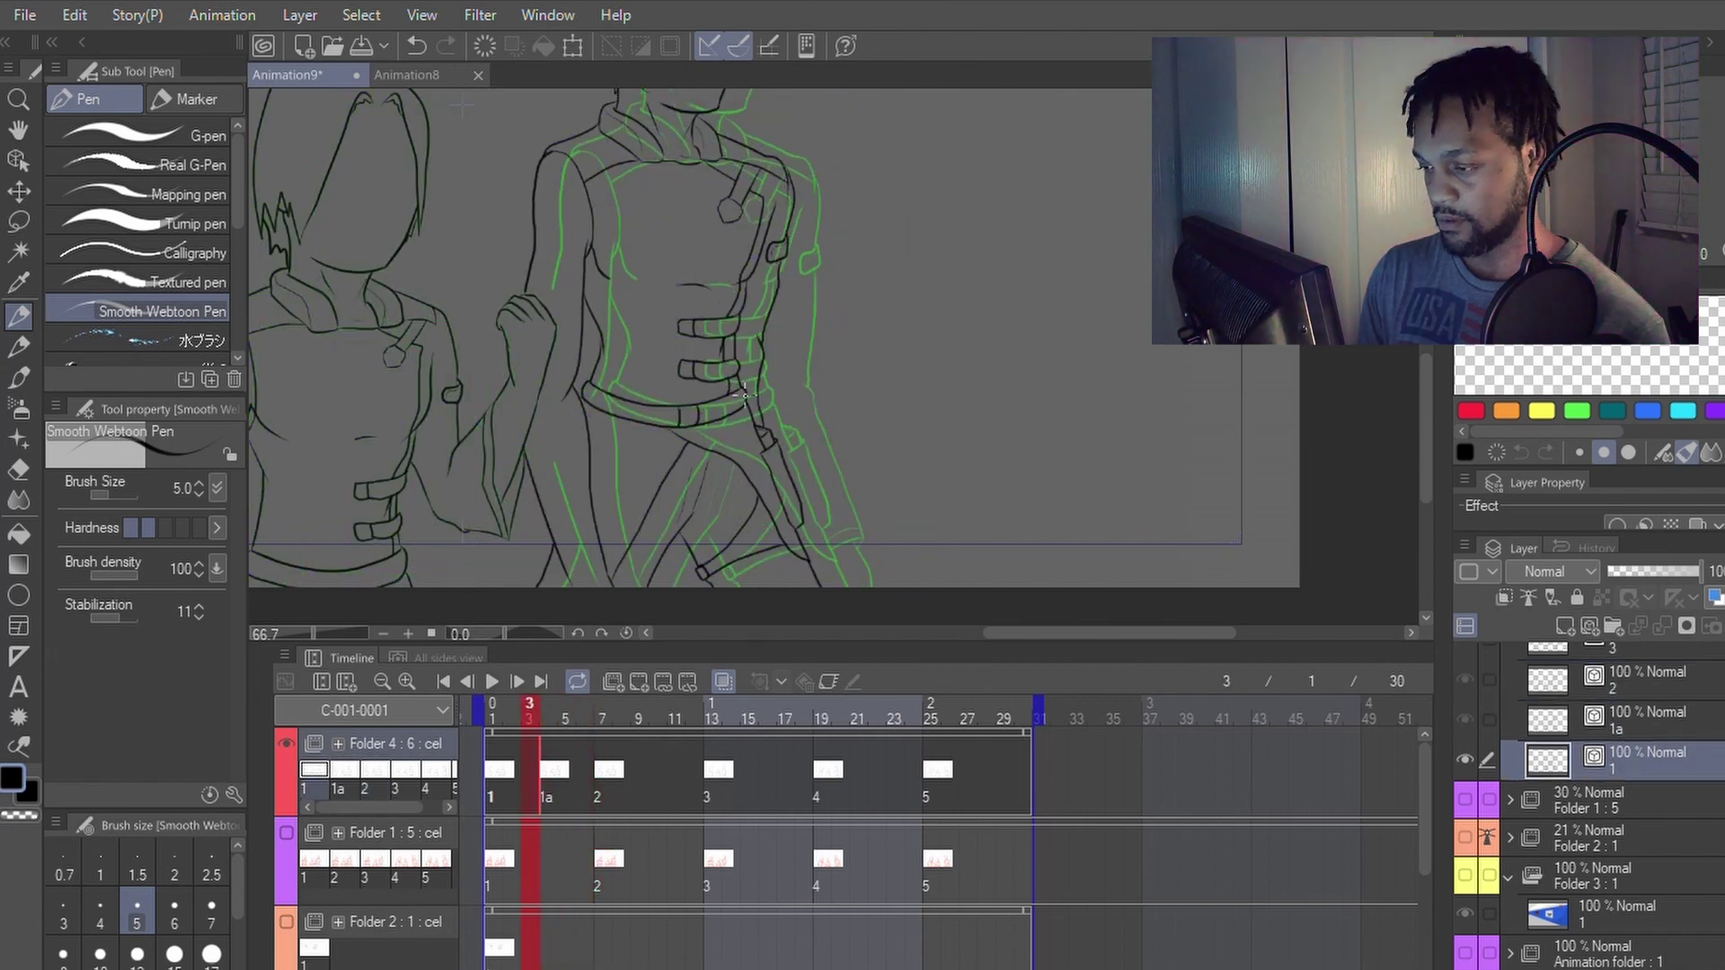
{"action": "key", "text": "Left"}
{"action": "key", "text": "Right"}
{"action": "key", "text": "Right"}
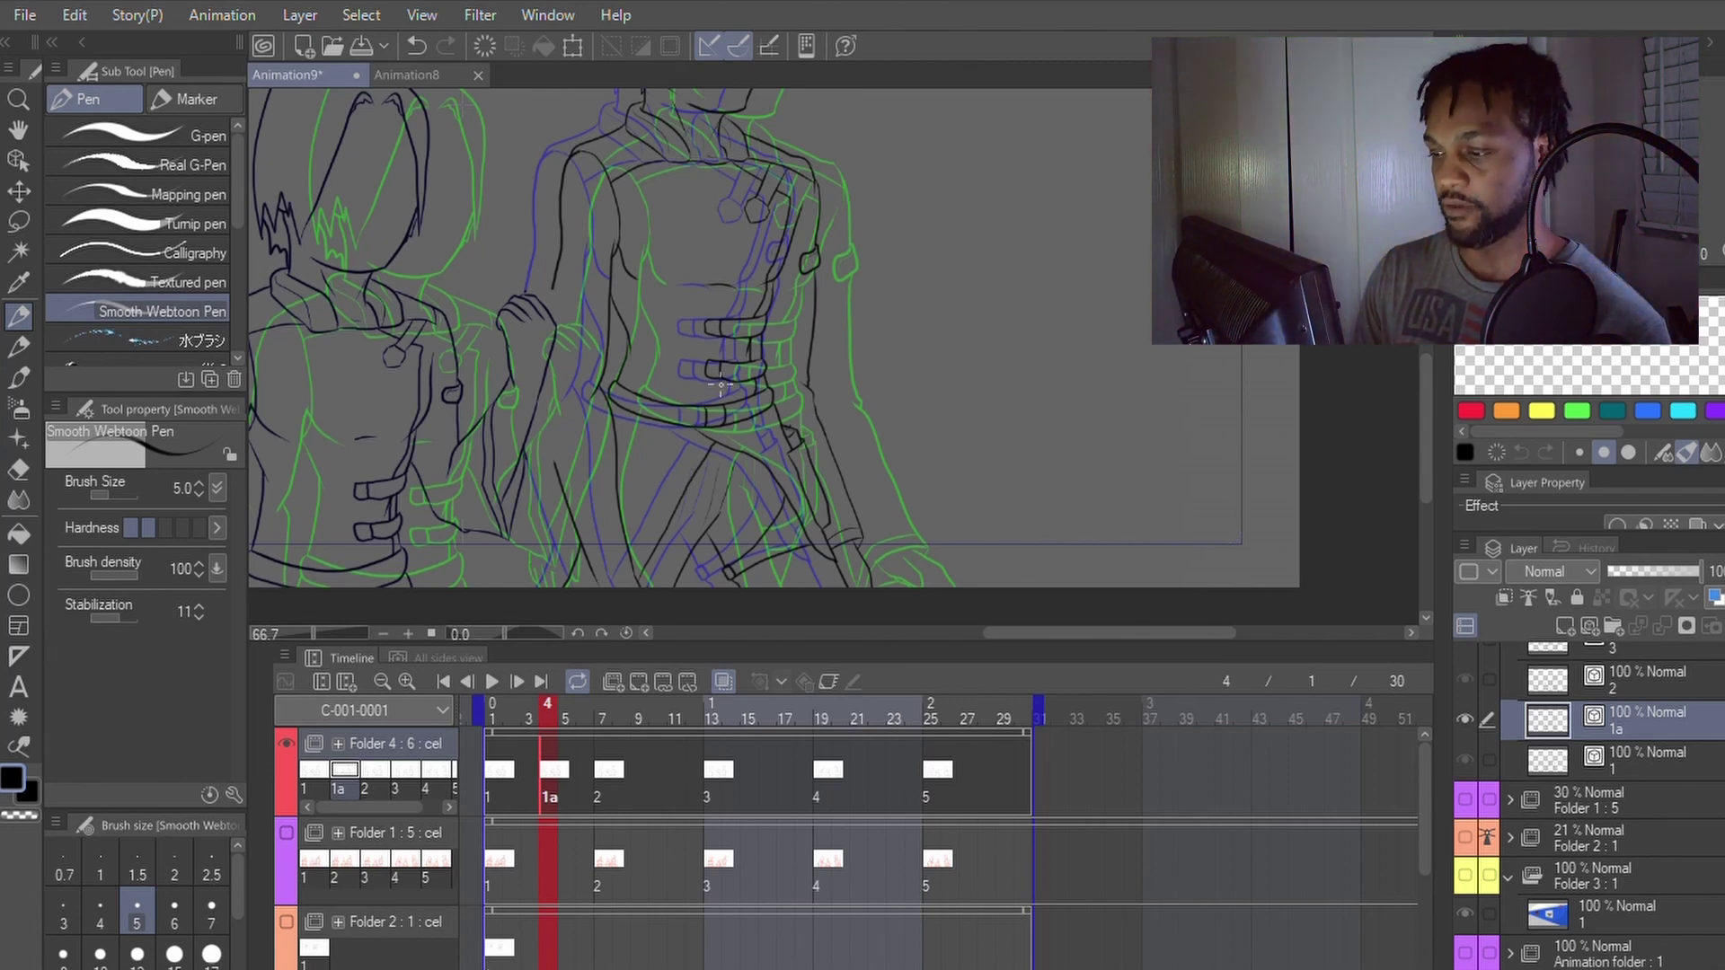
Step: Extend the tall right-hand character's rear arm line down to the middle character's raised hand in cel 1a
{"action": "key", "text": "space"}
{"action": "left_click_drag", "start_coordinate": [701, 423], "coordinate": [894, 445]}
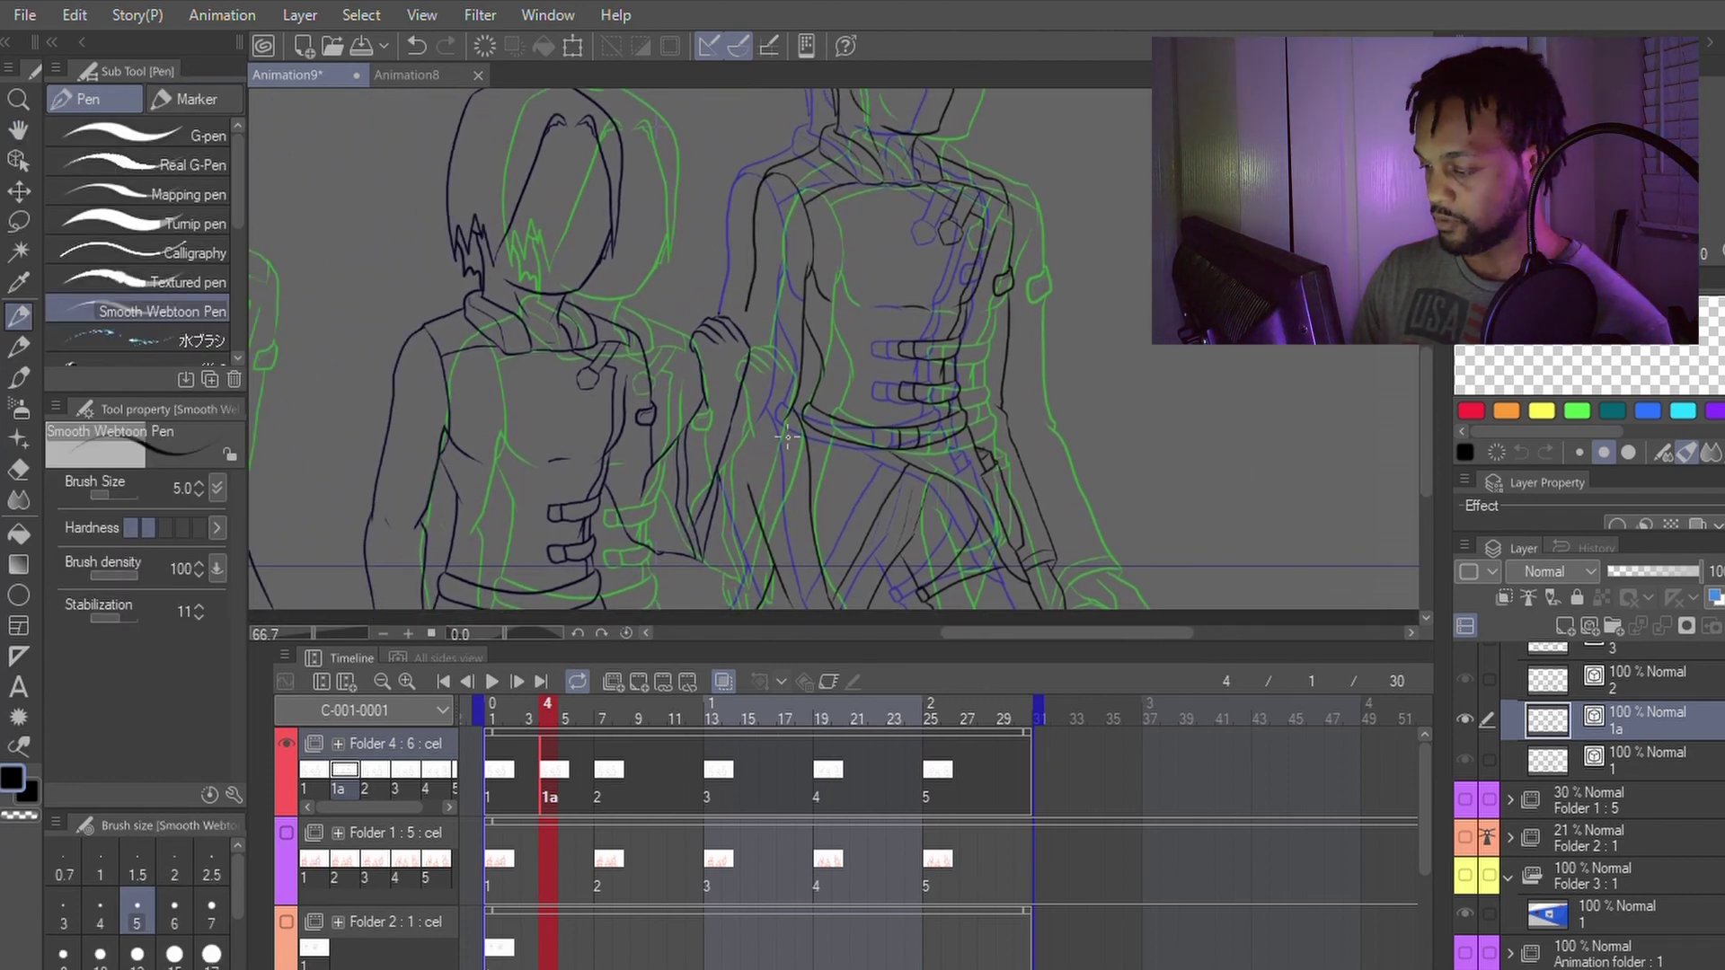
{"action": "scroll", "coordinate": [800, 343], "scroll_direction": "up", "scroll_amount": 1}
{"action": "key", "text": "e"}
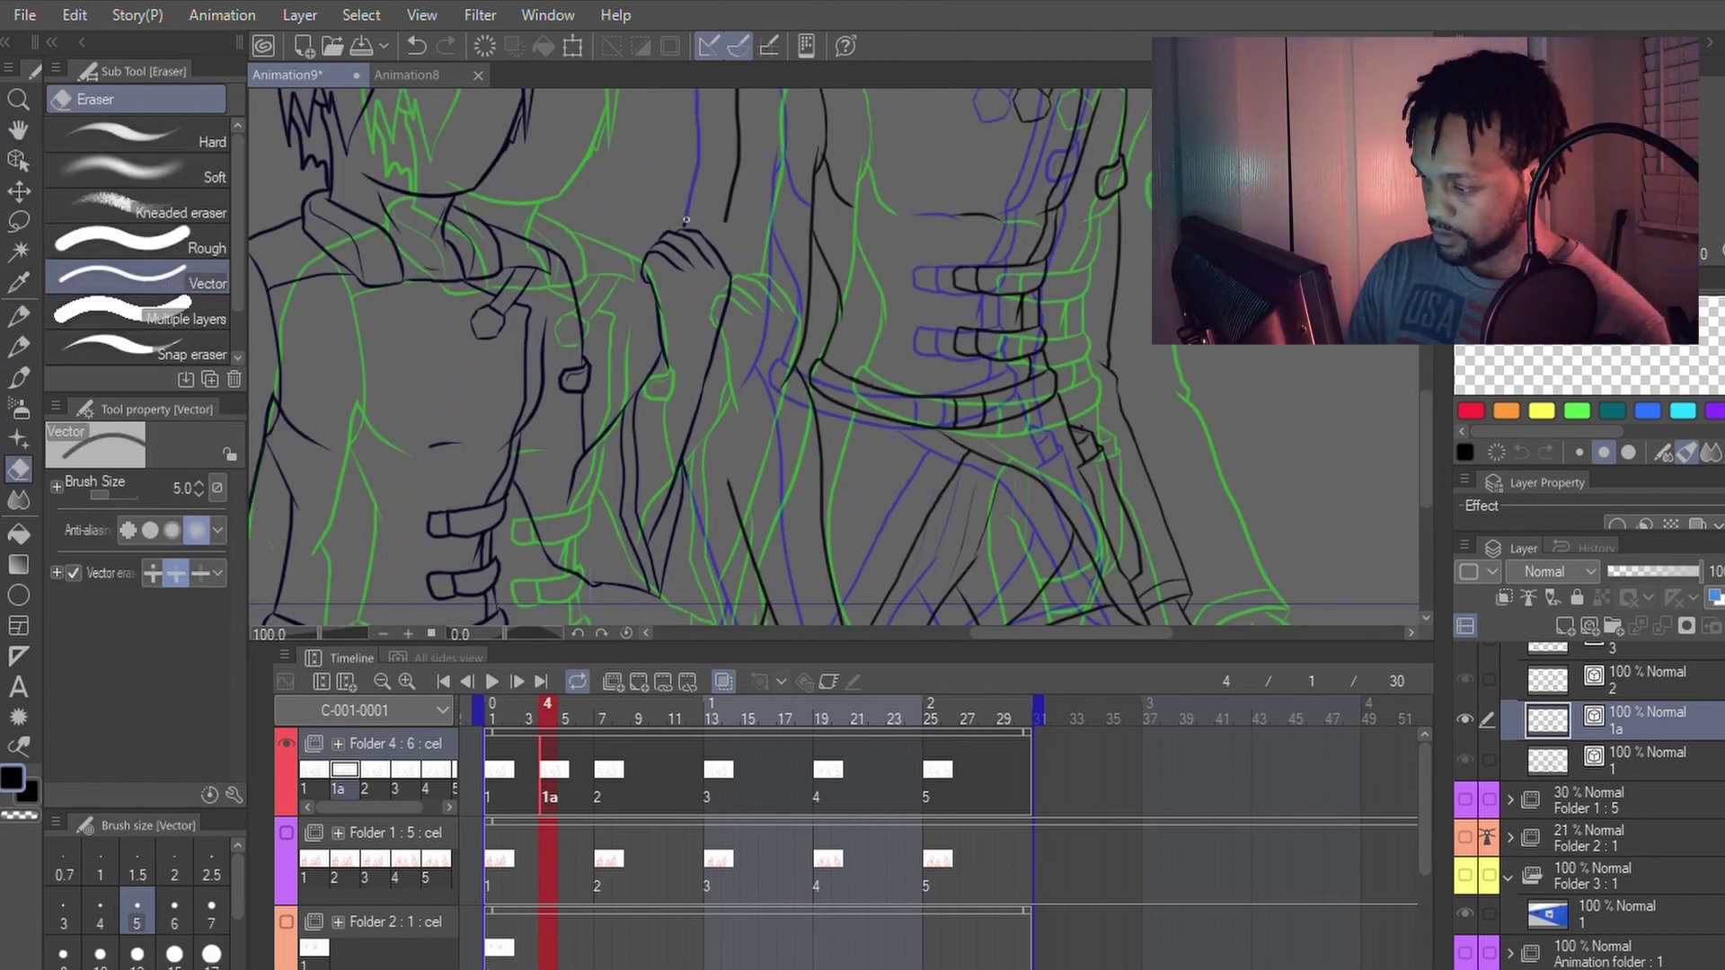
{"action": "key", "text": "p"}
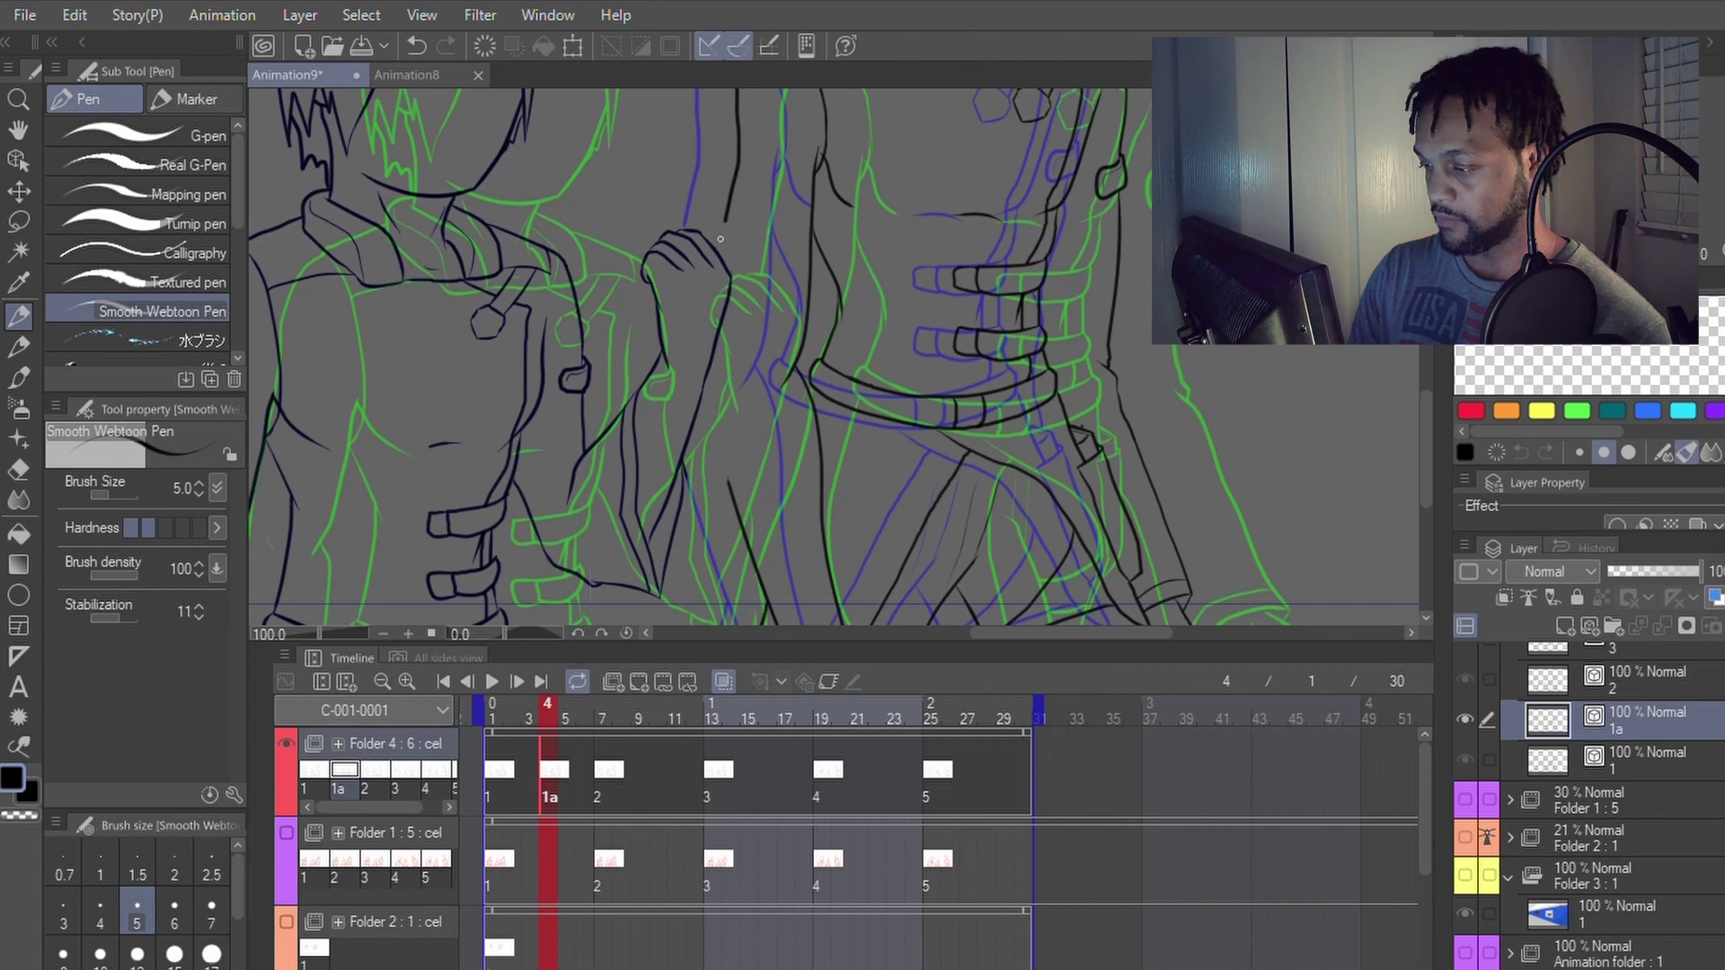
{"action": "key", "text": "y"}
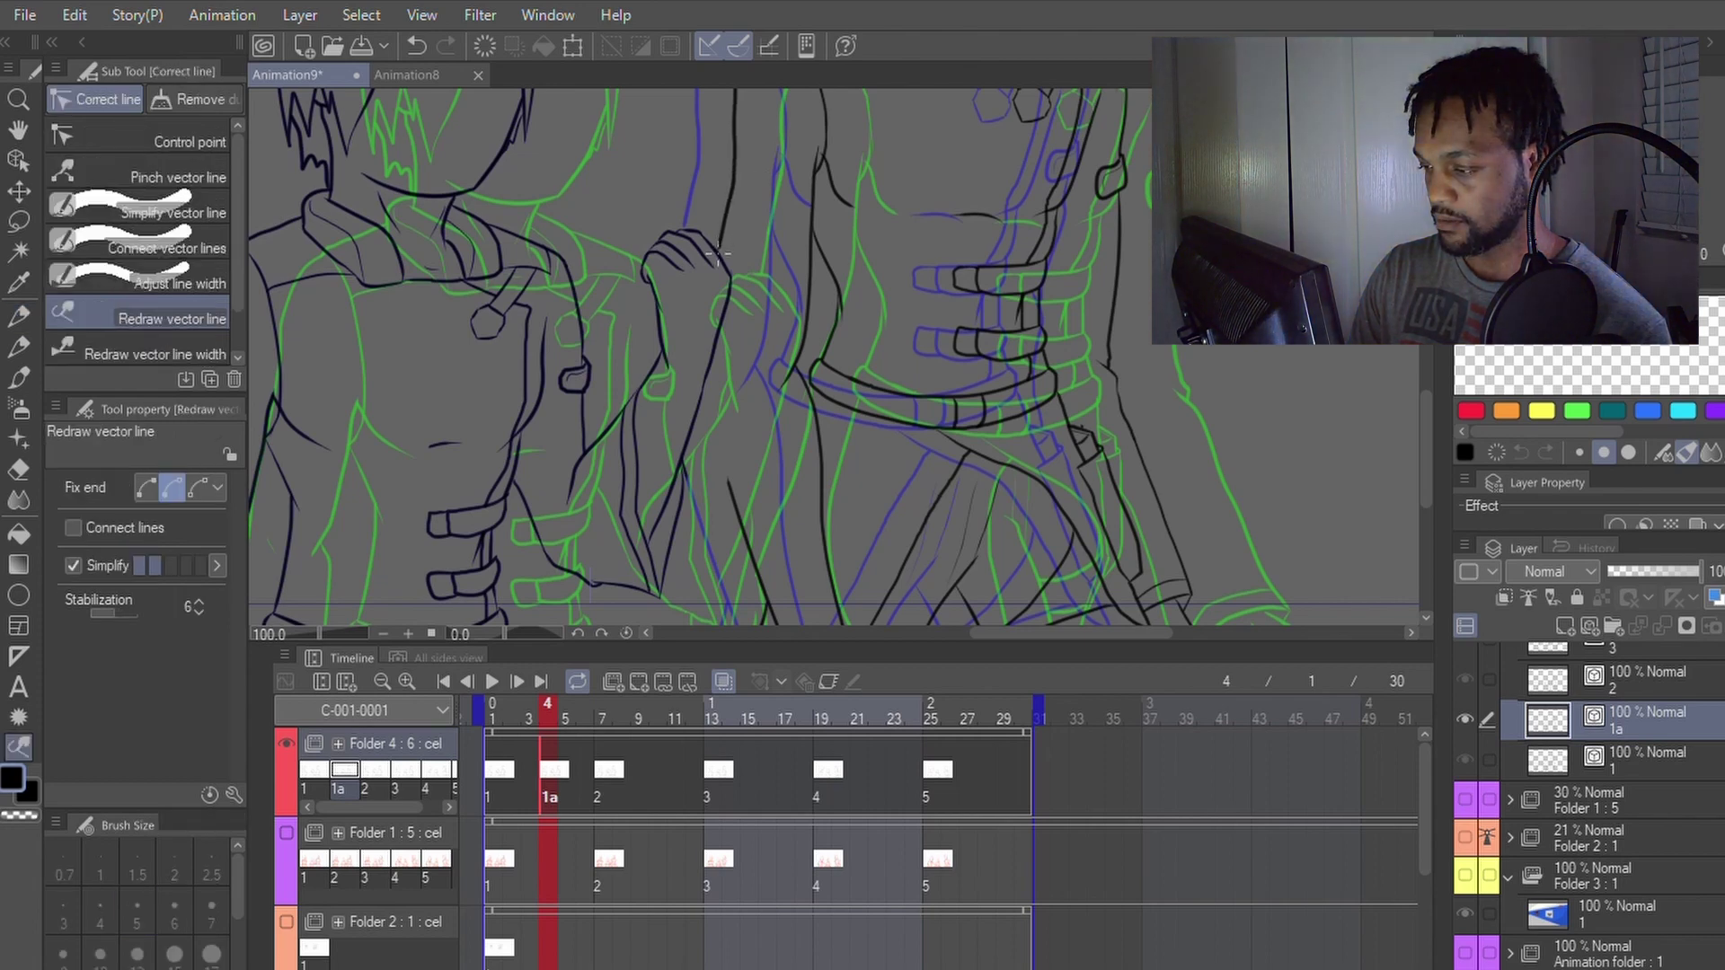
{"action": "key", "text": "p"}
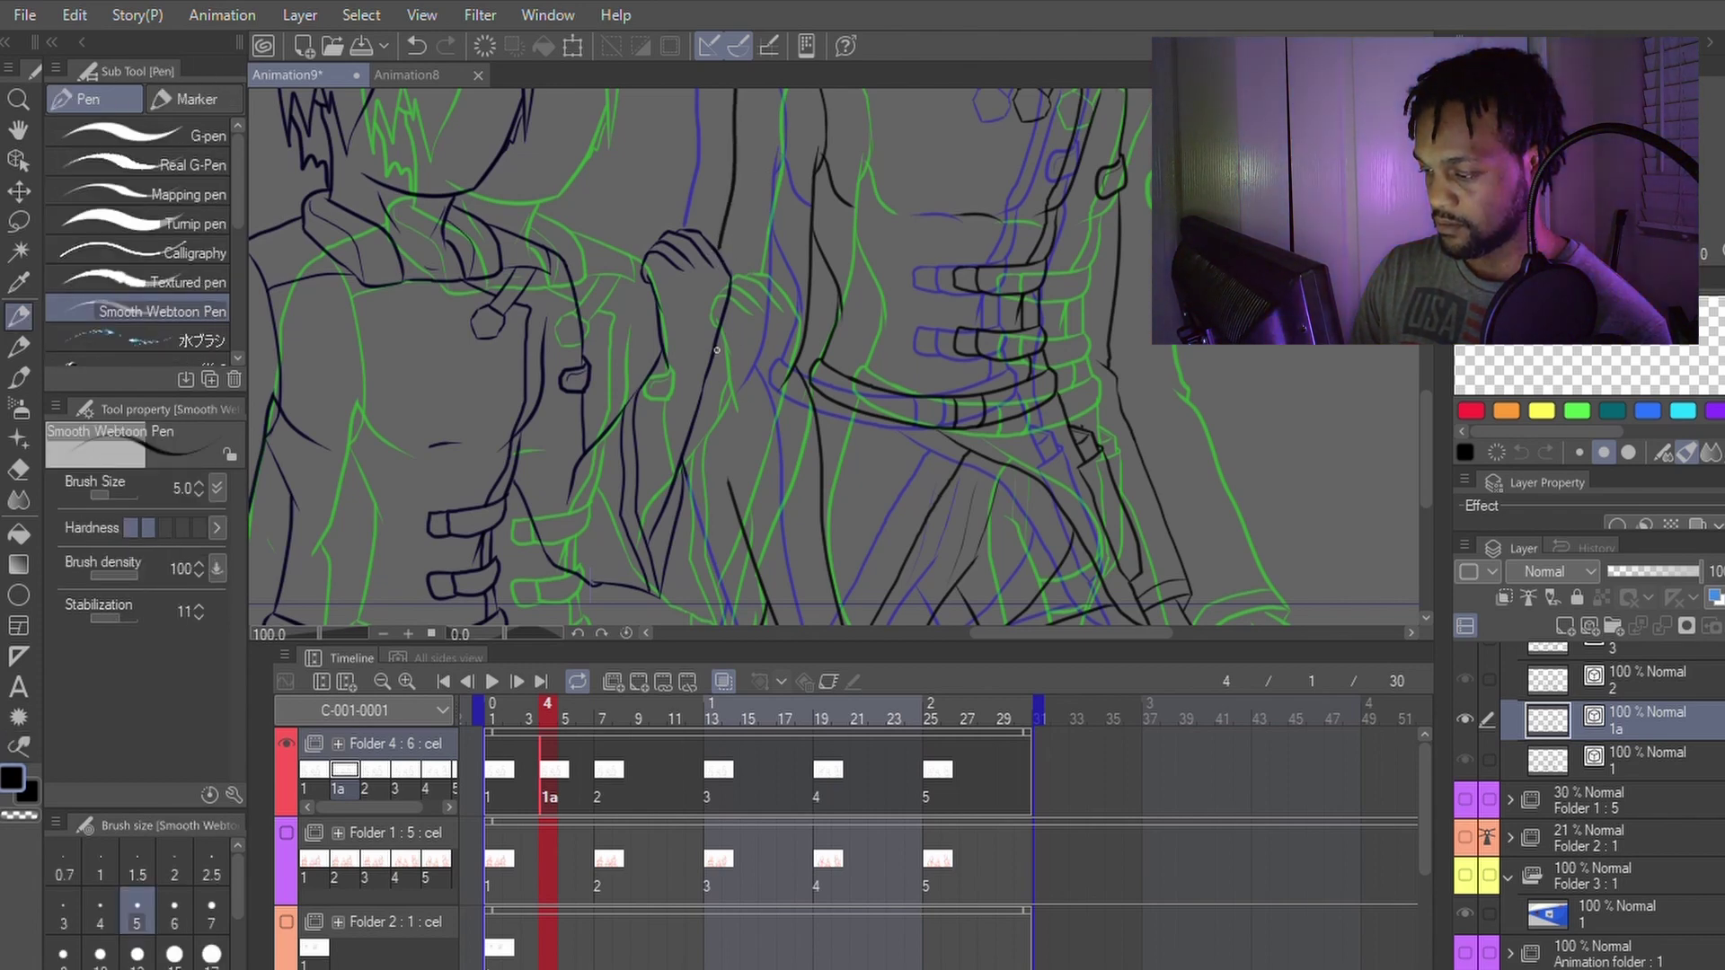
Step: Draw the rear arm's outline from below the gripping hand down to the existing forearm line
{"action": "left_click_drag", "start_coordinate": [716, 350], "coordinate": [749, 566]}
{"action": "key", "text": "ctrl+z"}
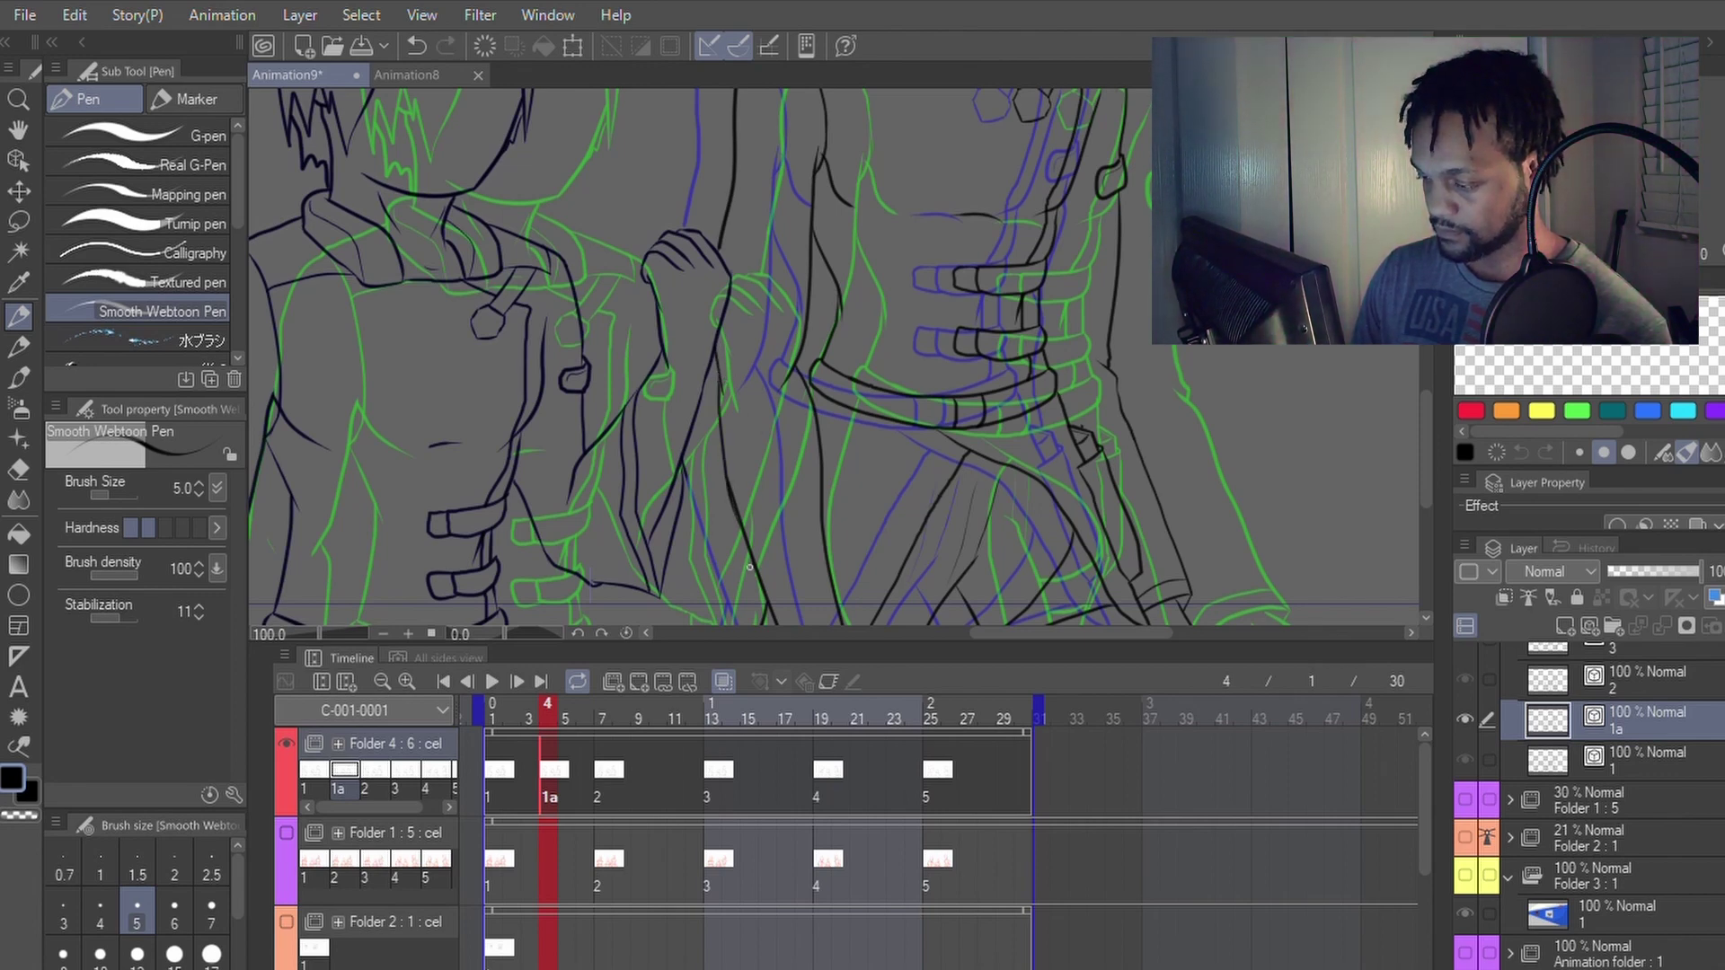
{"action": "key", "text": "ctrl+z"}
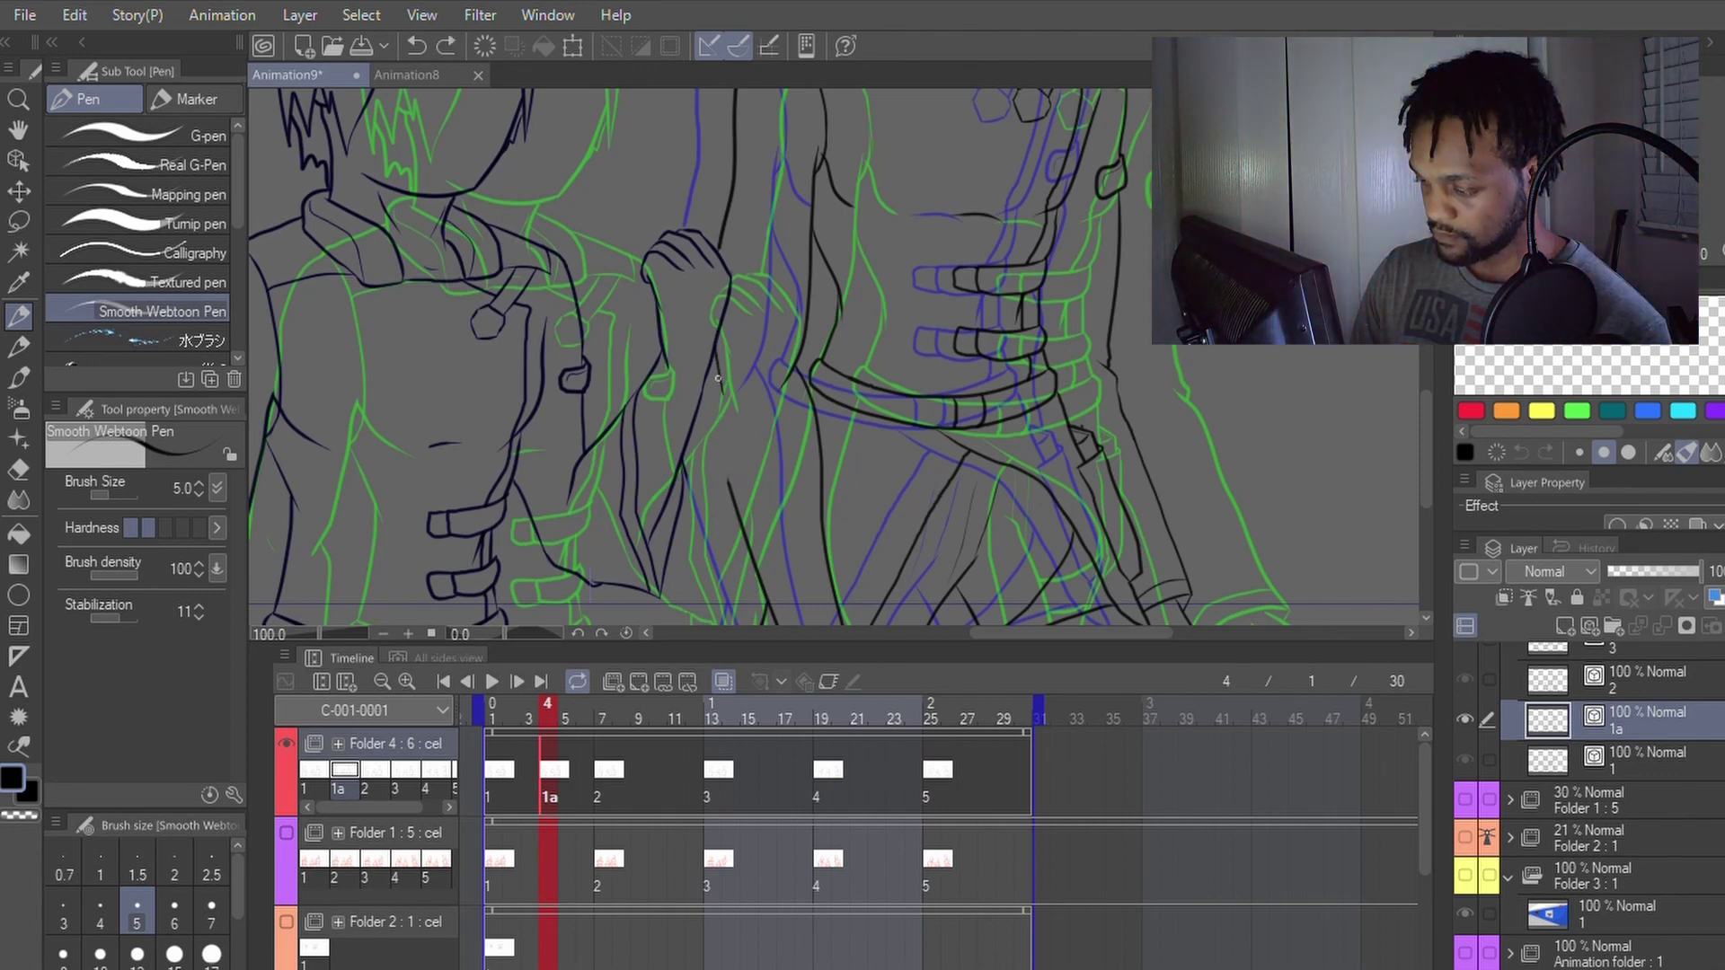
{"action": "left_click_drag", "start_coordinate": [719, 383], "coordinate": [735, 512]}
{"action": "key", "text": "ctrl+z"}
{"action": "left_click_drag", "start_coordinate": [720, 375], "coordinate": [740, 514]}
Step: Join the new arm stroke to the forearm line below it with the Connect vector lines tool
{"action": "key", "text": "y"}
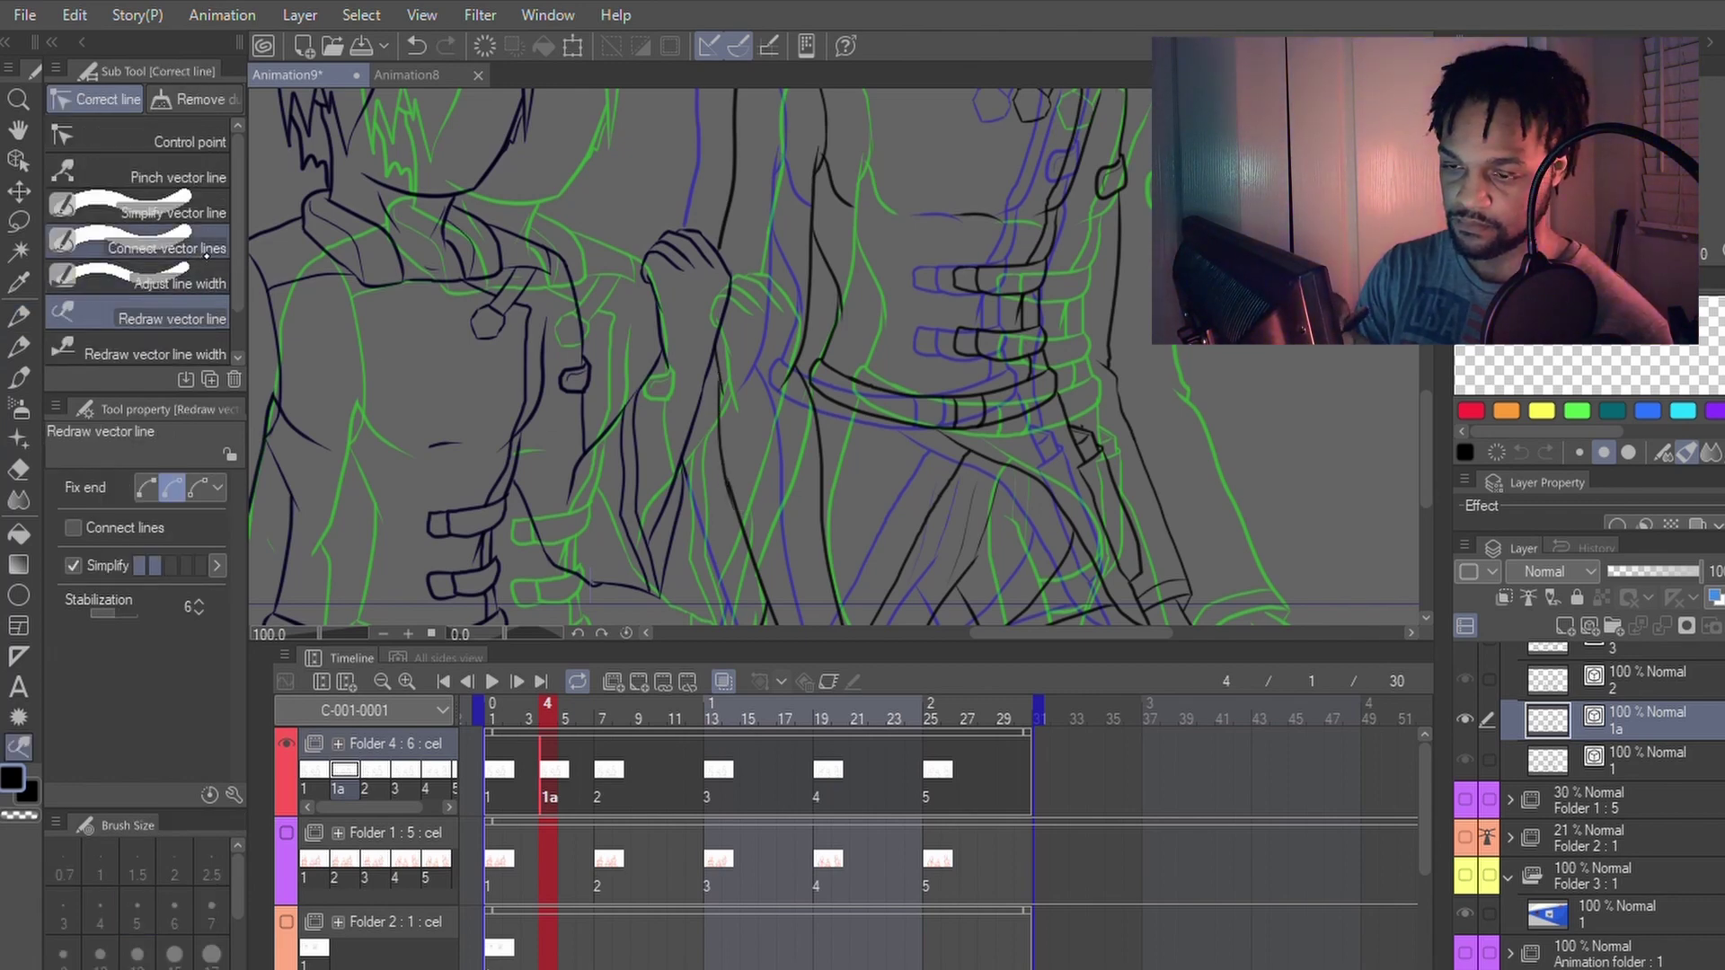
{"action": "left_click", "coordinate": [137, 245]}
{"action": "key", "text": "p"}
{"action": "key", "text": "y"}
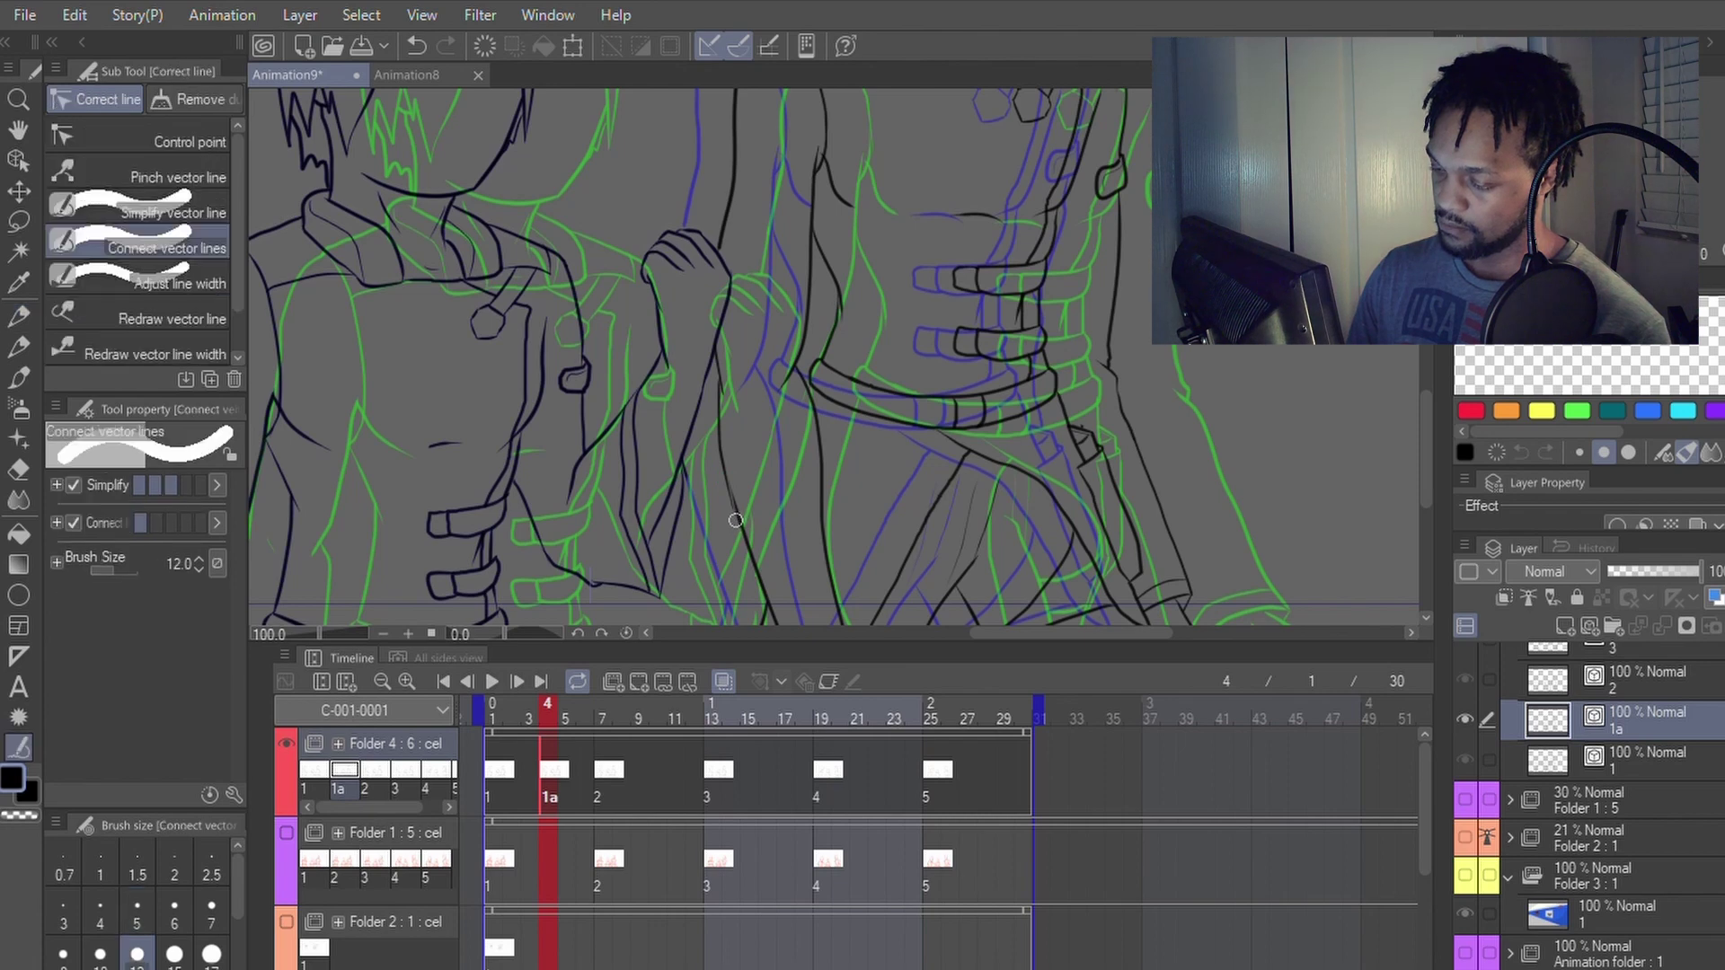
{"action": "key", "text": "p"}
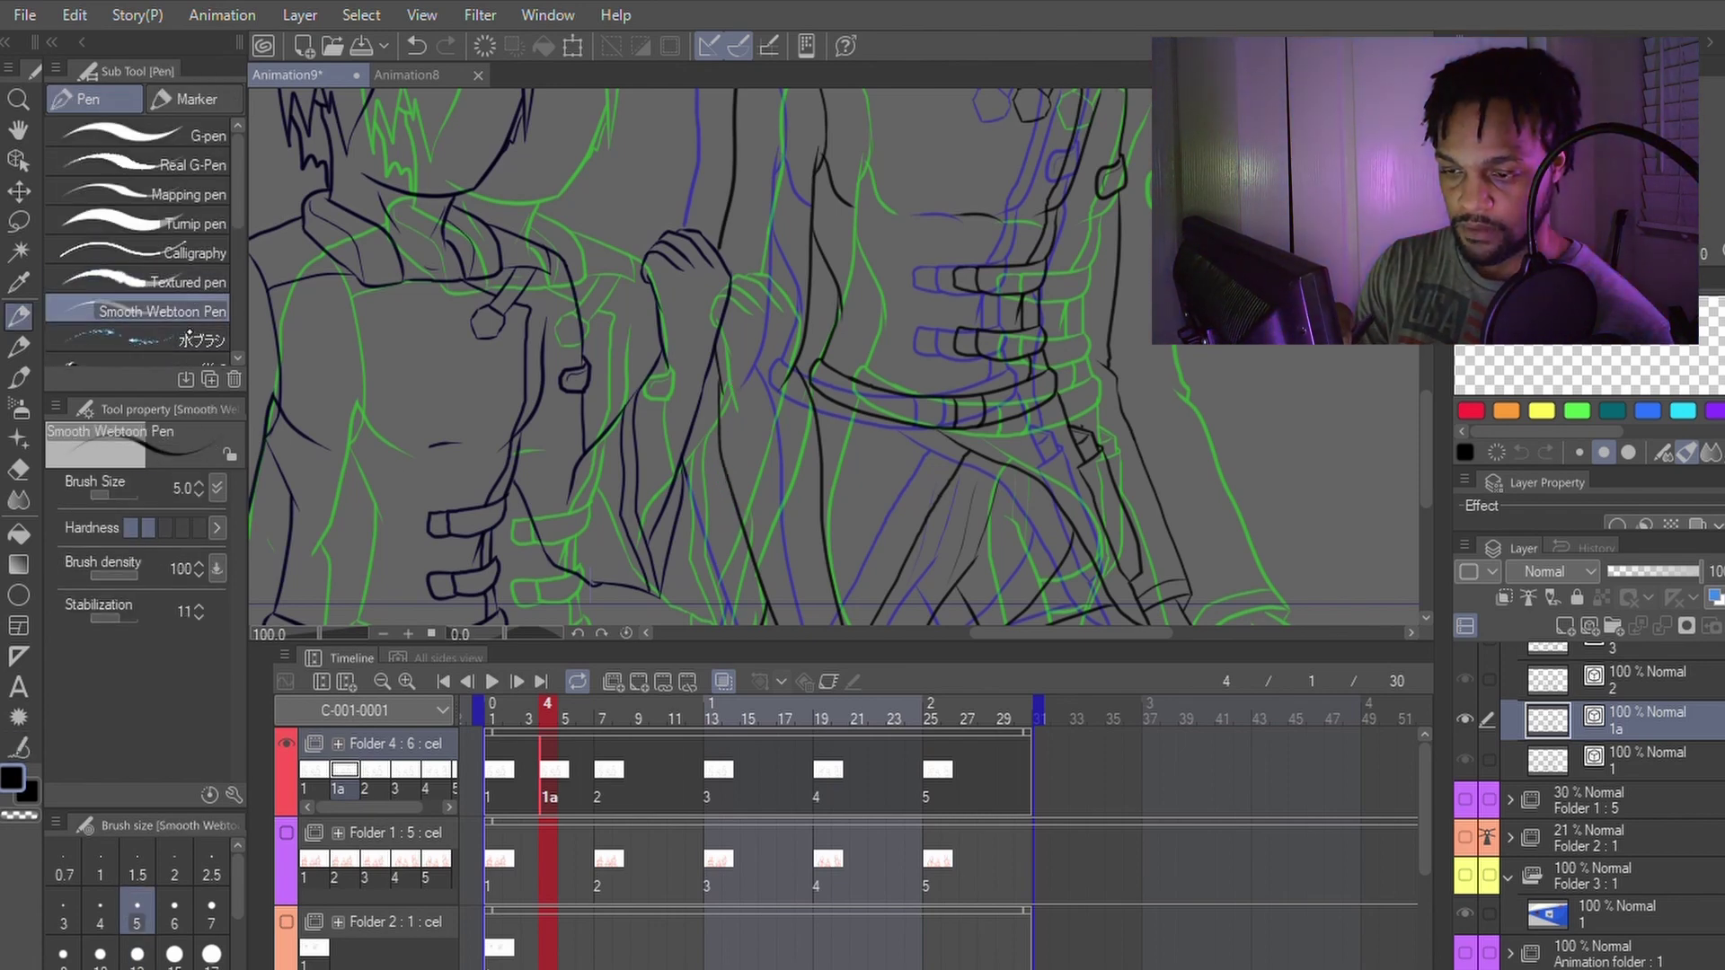
{"action": "key", "text": "y"}
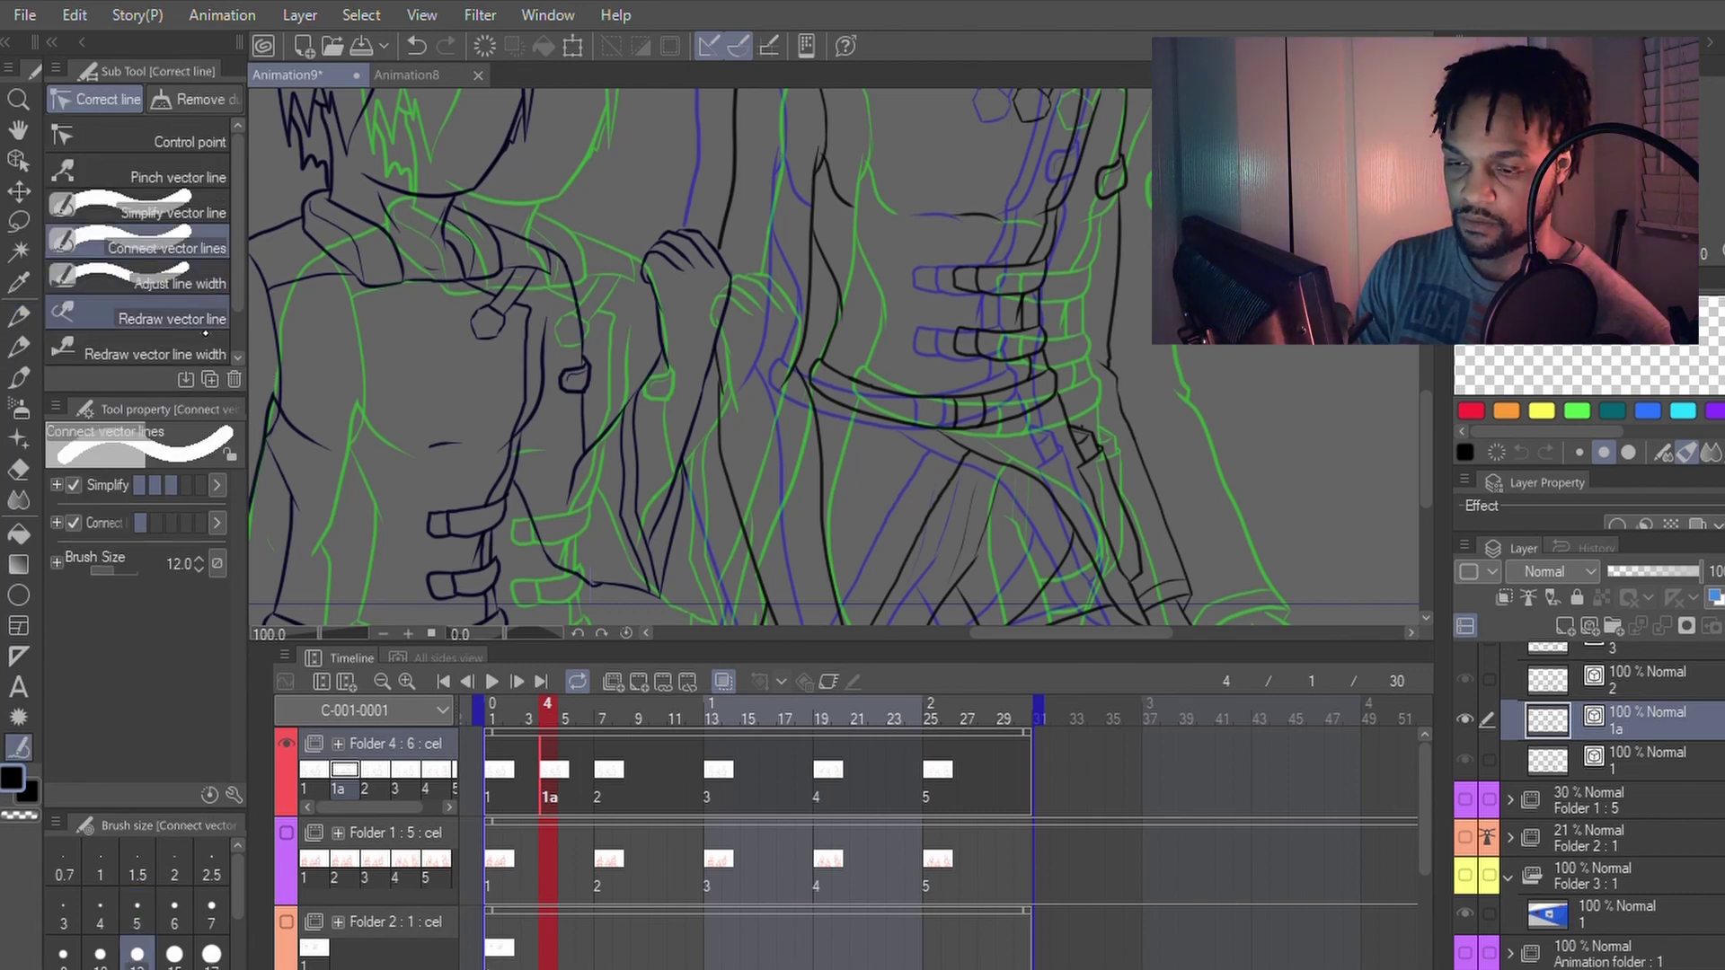
{"action": "key", "text": "p"}
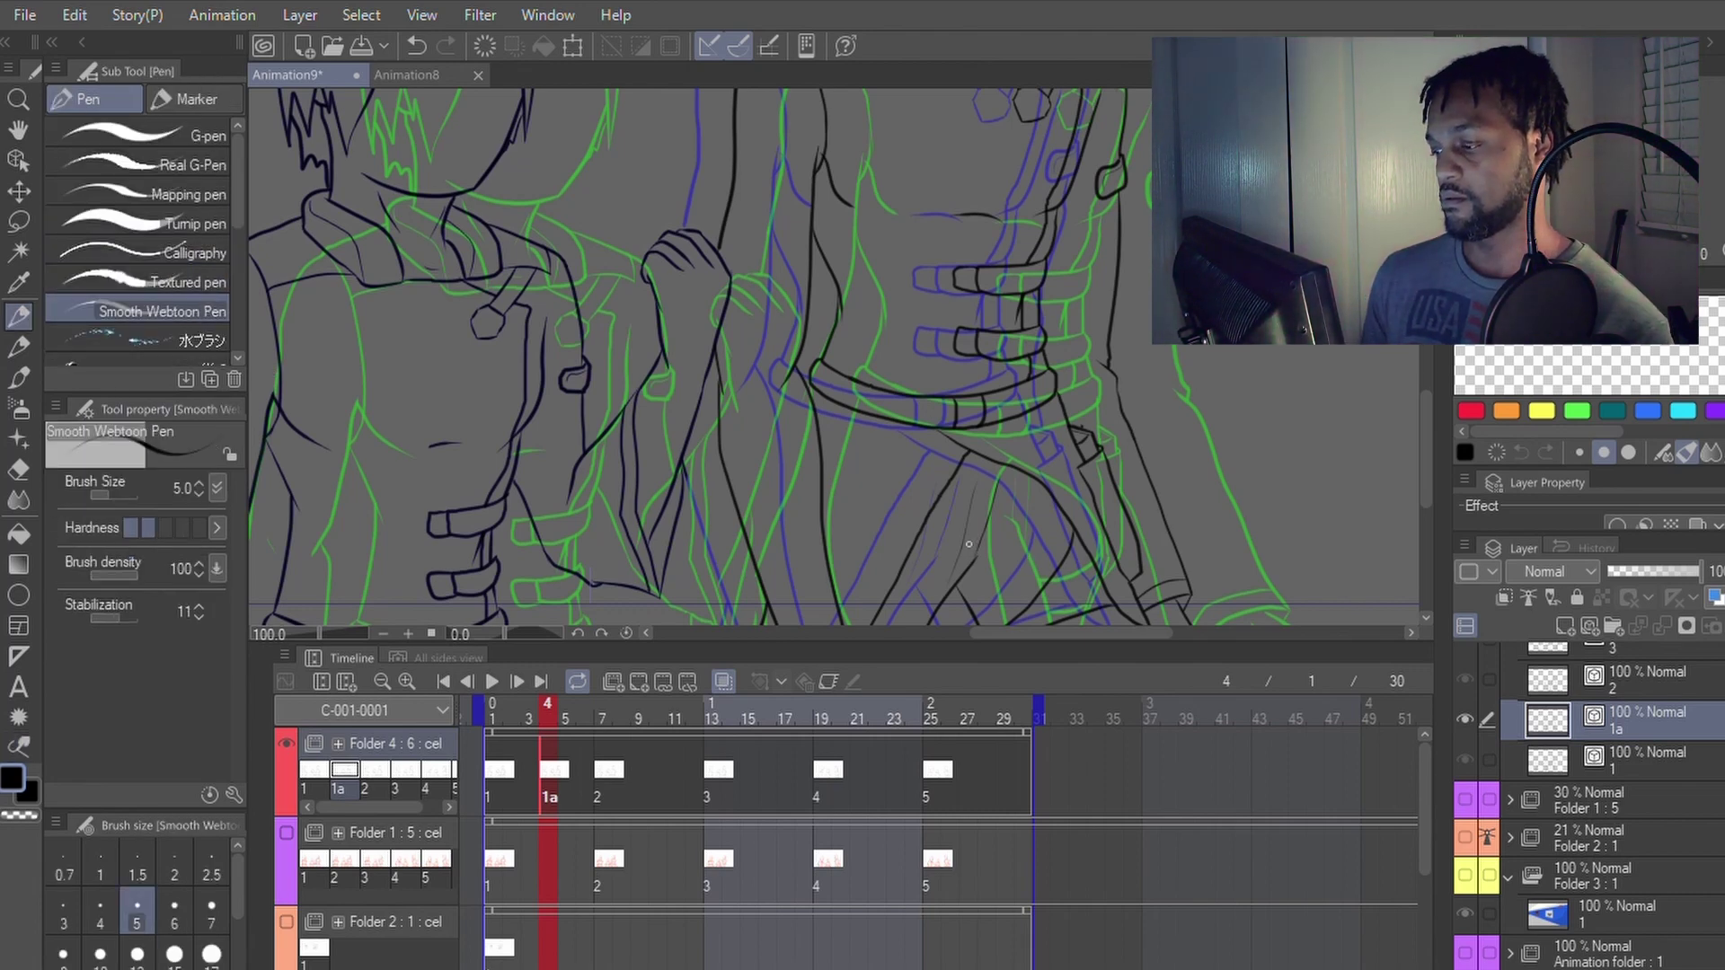
Step: Step back and forth between frames 1 and 8 to check the tall character's motion through cels 1, 1a and 2
{"action": "scroll", "coordinate": [968, 543], "scroll_direction": "down", "scroll_amount": 2}
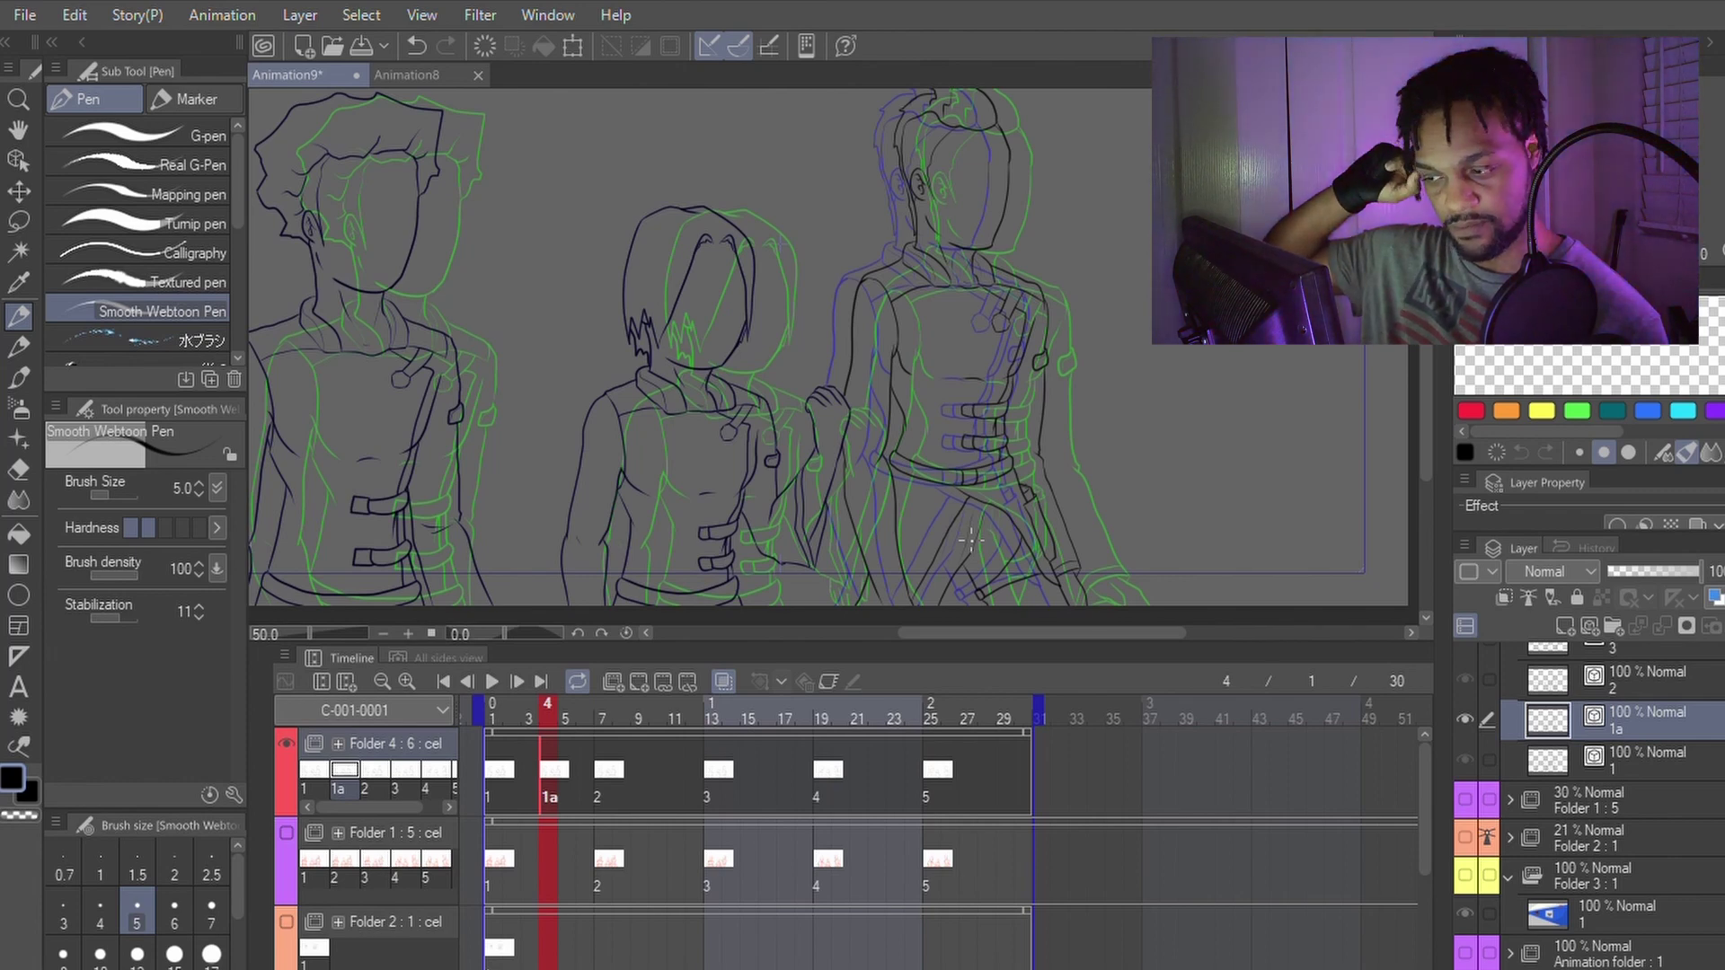
{"action": "key", "text": "Left"}
{"action": "key", "text": "Left"}
{"action": "key", "text": "Left"}
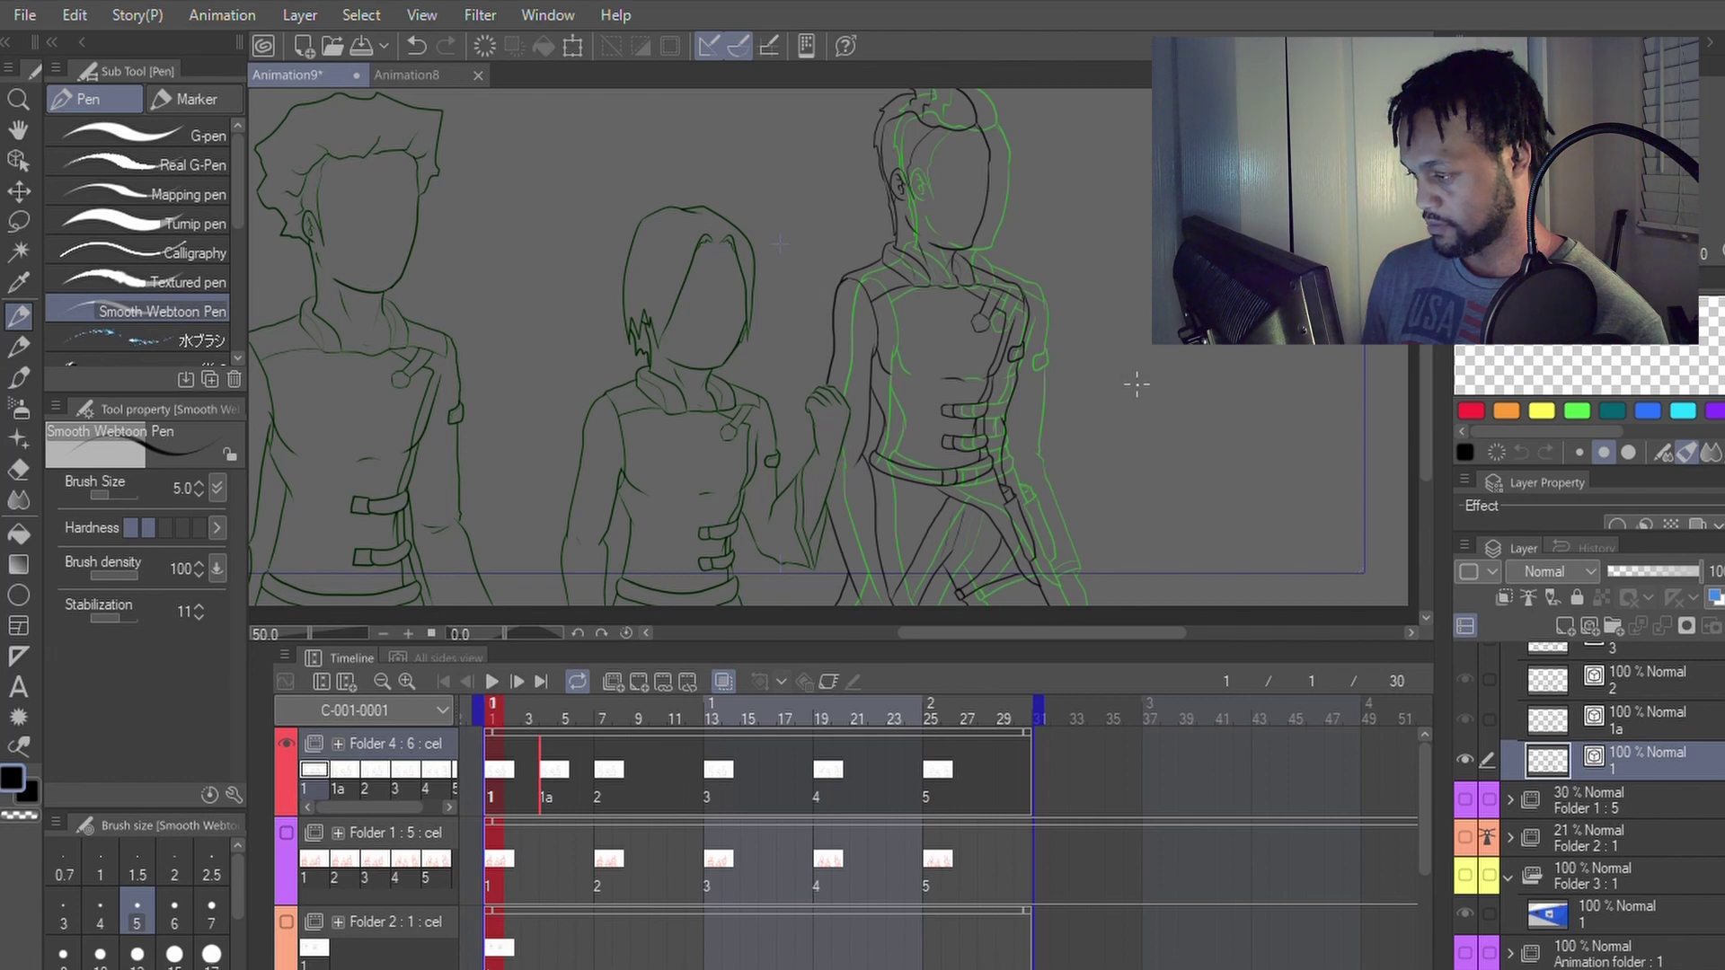
{"action": "key", "text": "Right"}
{"action": "key", "text": "Right"}
{"action": "key", "text": "Right"}
{"action": "key", "text": "Right"}
{"action": "key", "text": "Right"}
{"action": "key", "text": "Right"}
{"action": "key", "text": "Right"}
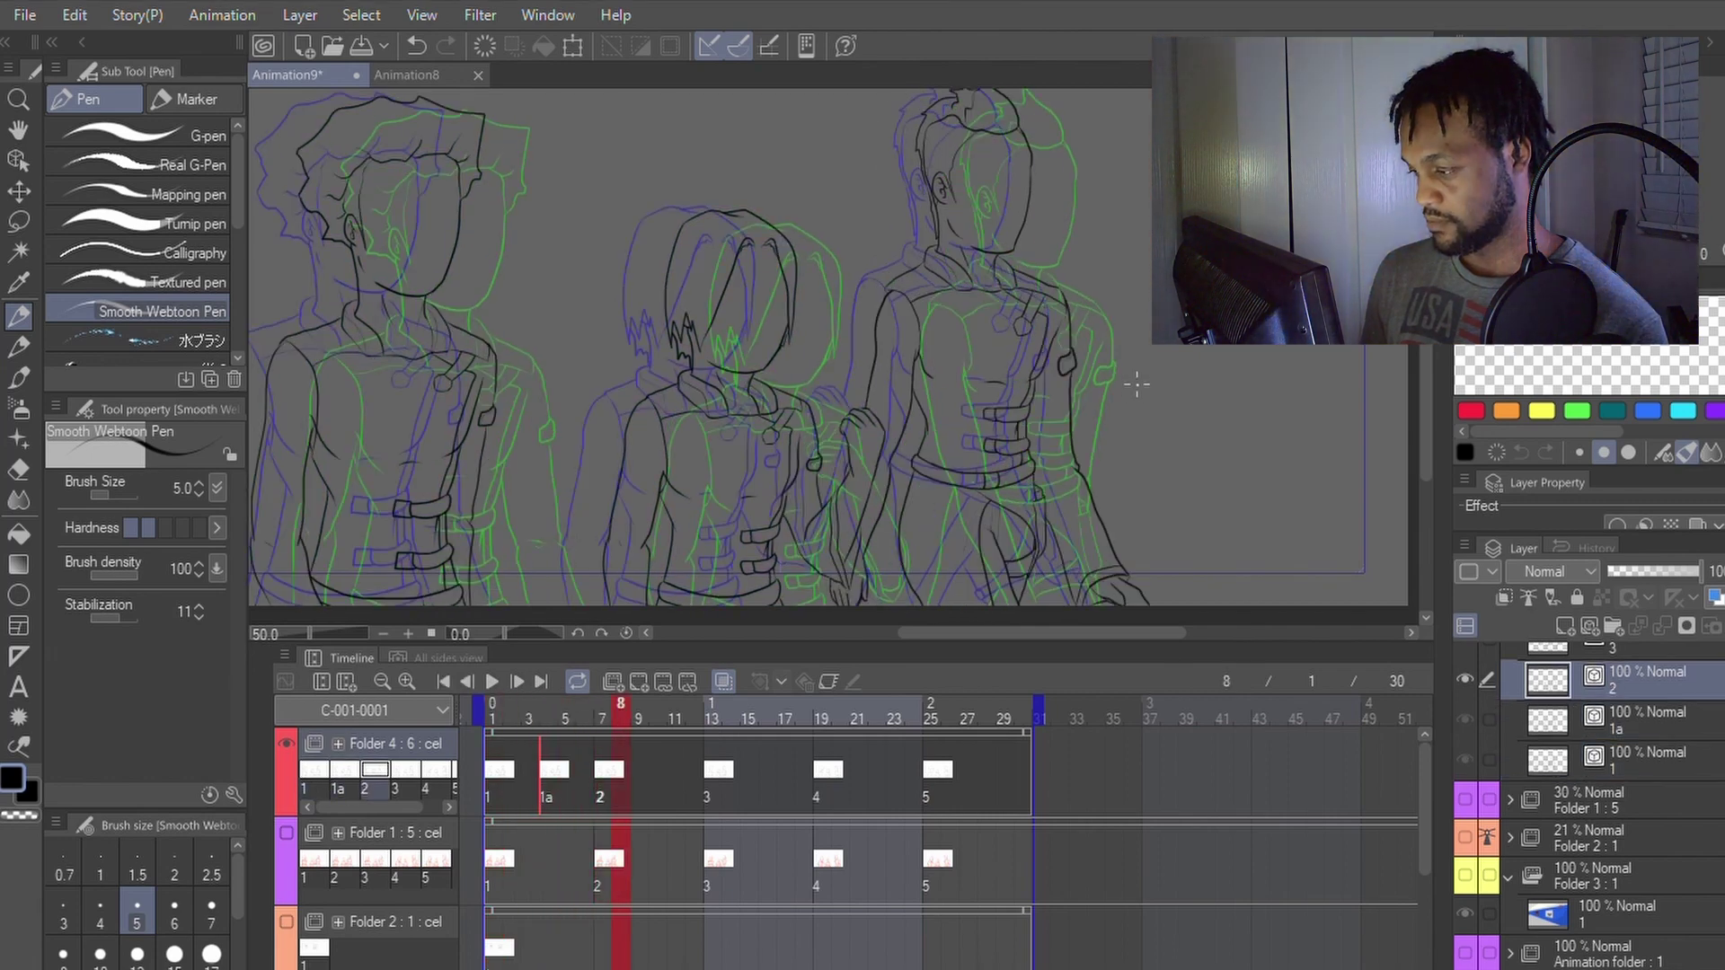
{"action": "key", "text": "Left"}
{"action": "key", "text": "Left"}
{"action": "key", "text": "Left"}
{"action": "key", "text": "Left"}
{"action": "key", "text": "Left"}
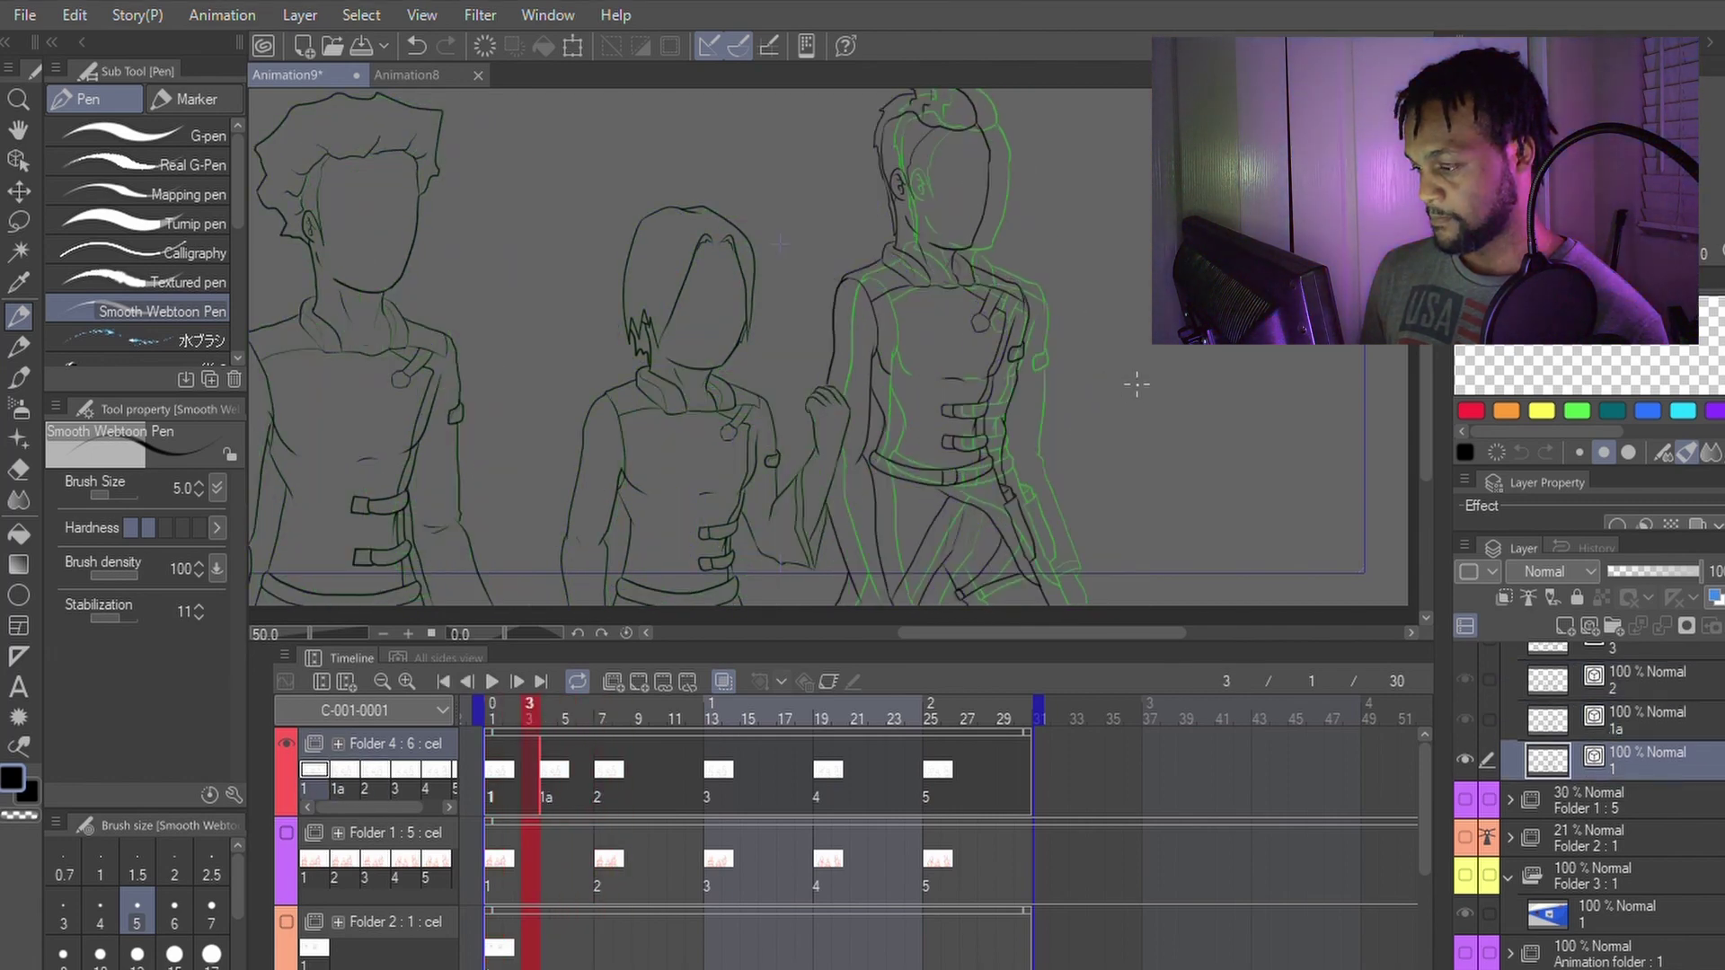
{"action": "key", "text": "Left"}
{"action": "key", "text": "Left"}
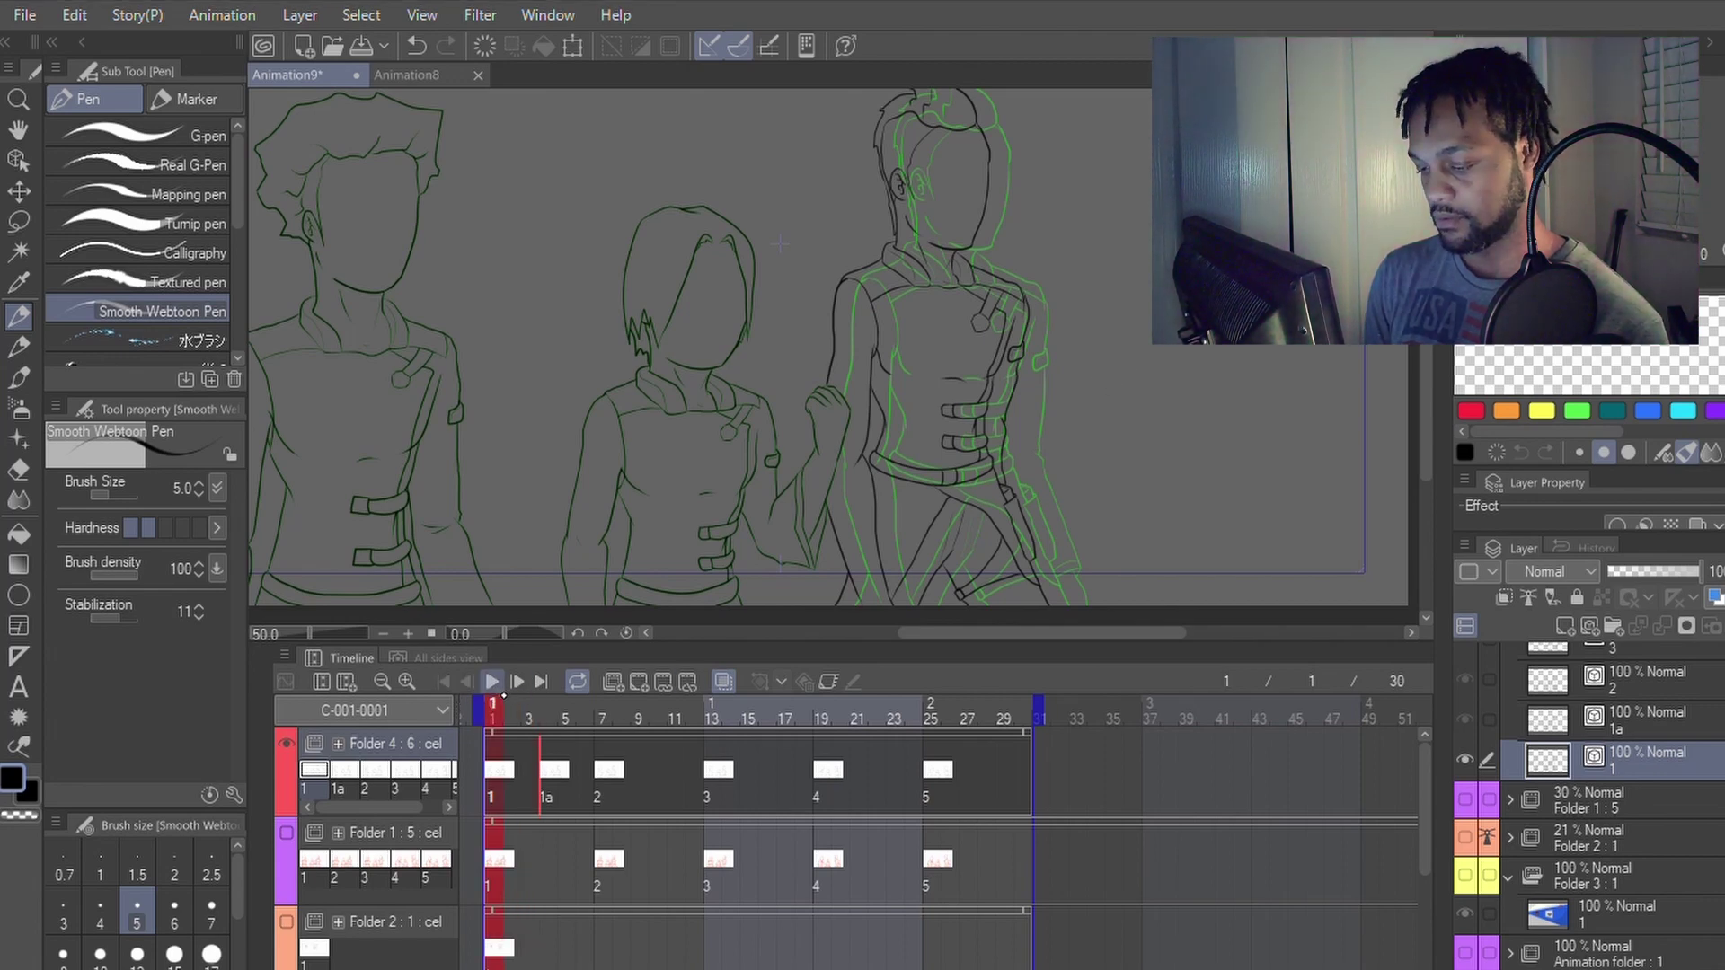
Step: Play the animation to review the walk, stop it, and return to cel 1a at frame 4
{"action": "left_click", "coordinate": [492, 681]}
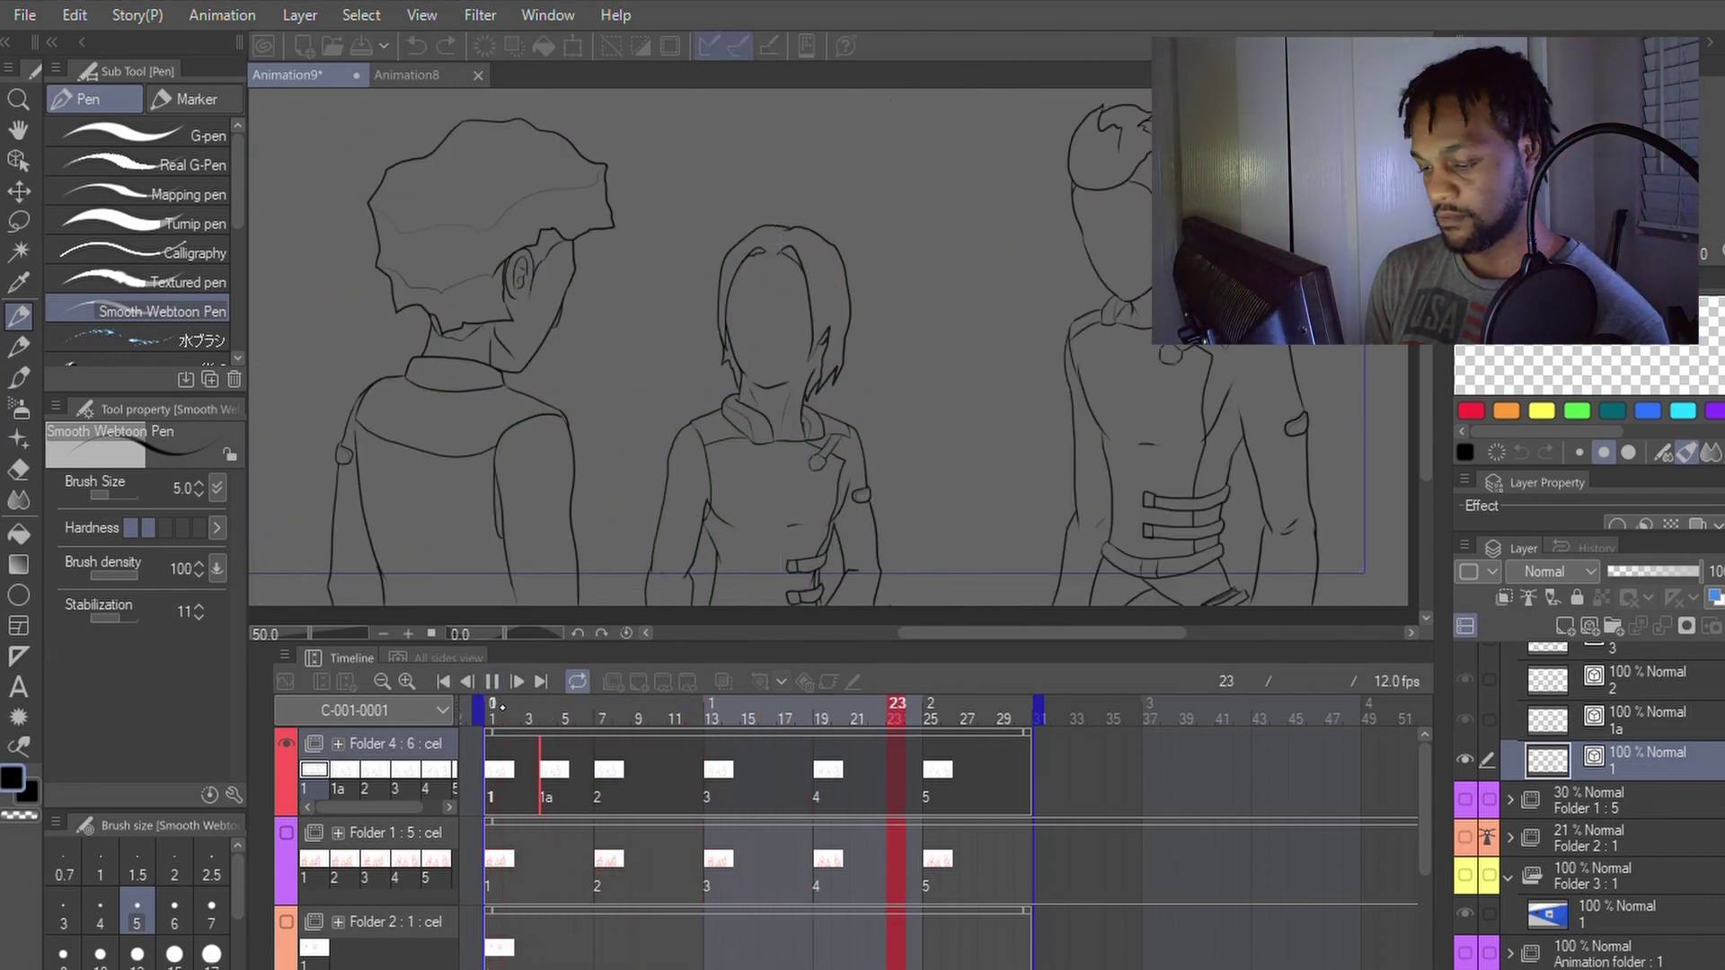
{"action": "left_click", "coordinate": [491, 681]}
{"action": "left_click", "coordinate": [547, 705]}
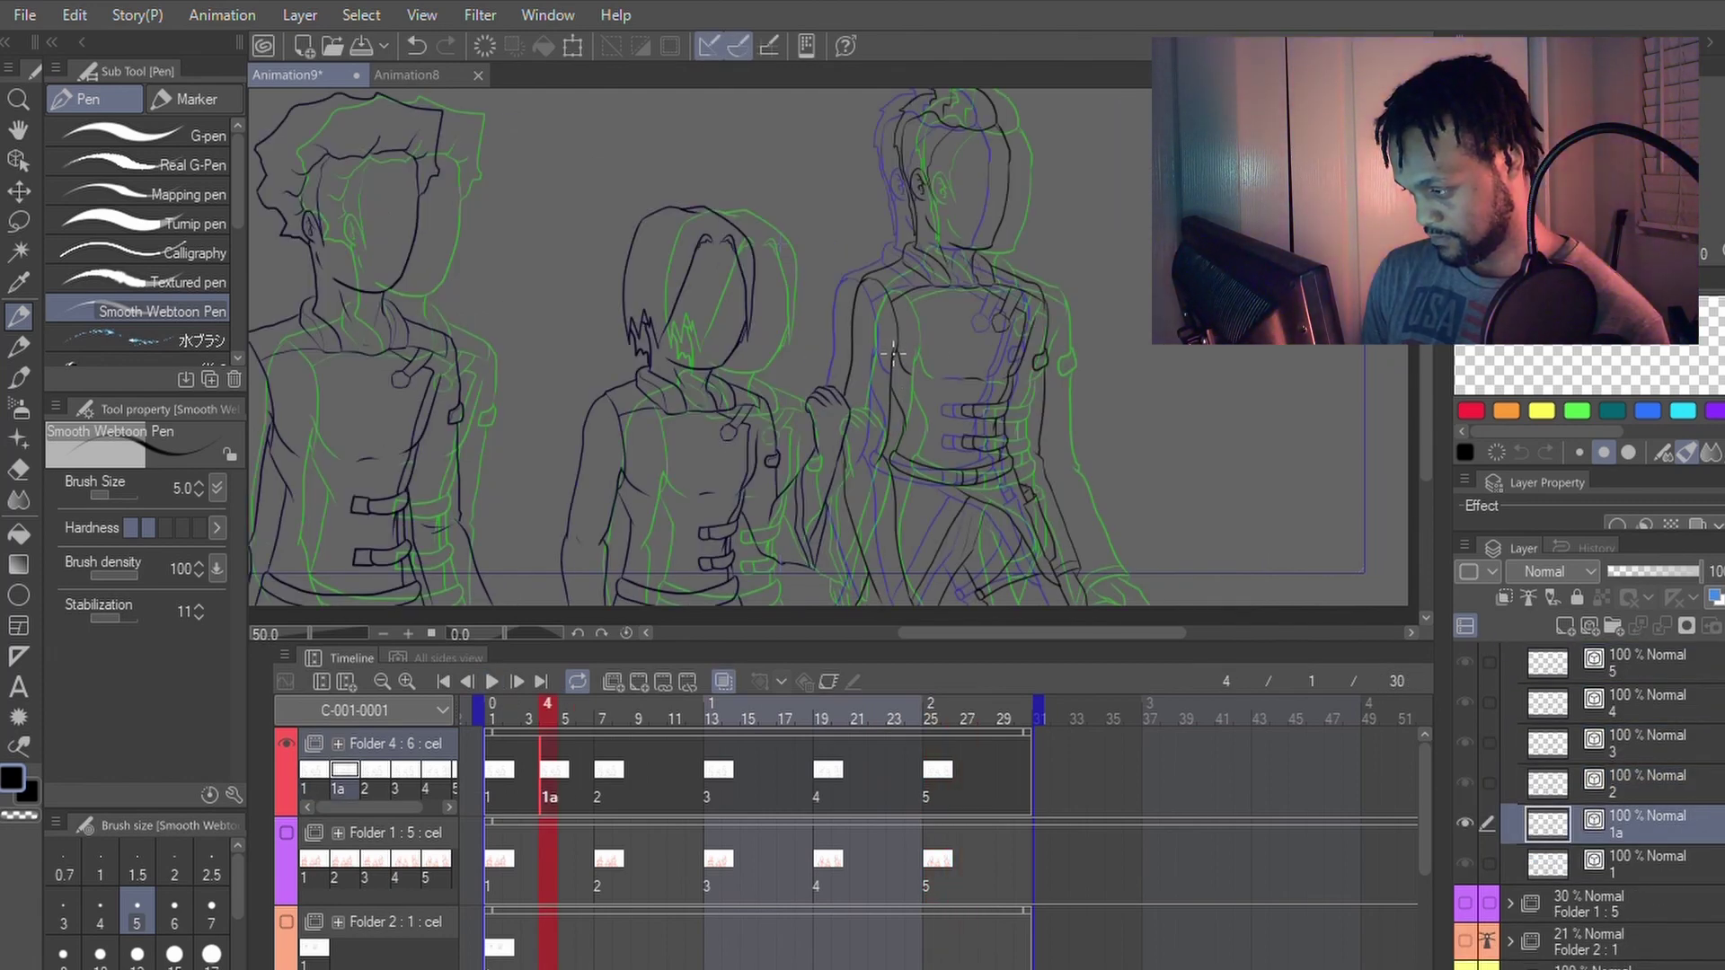
Step: Compare cel 1a with cels 2 and 1 frame by frame, replay the animation from frame 1, and go back to frame 4
{"action": "key", "text": "Right"}
{"action": "key", "text": "Right"}
{"action": "key", "text": "Right"}
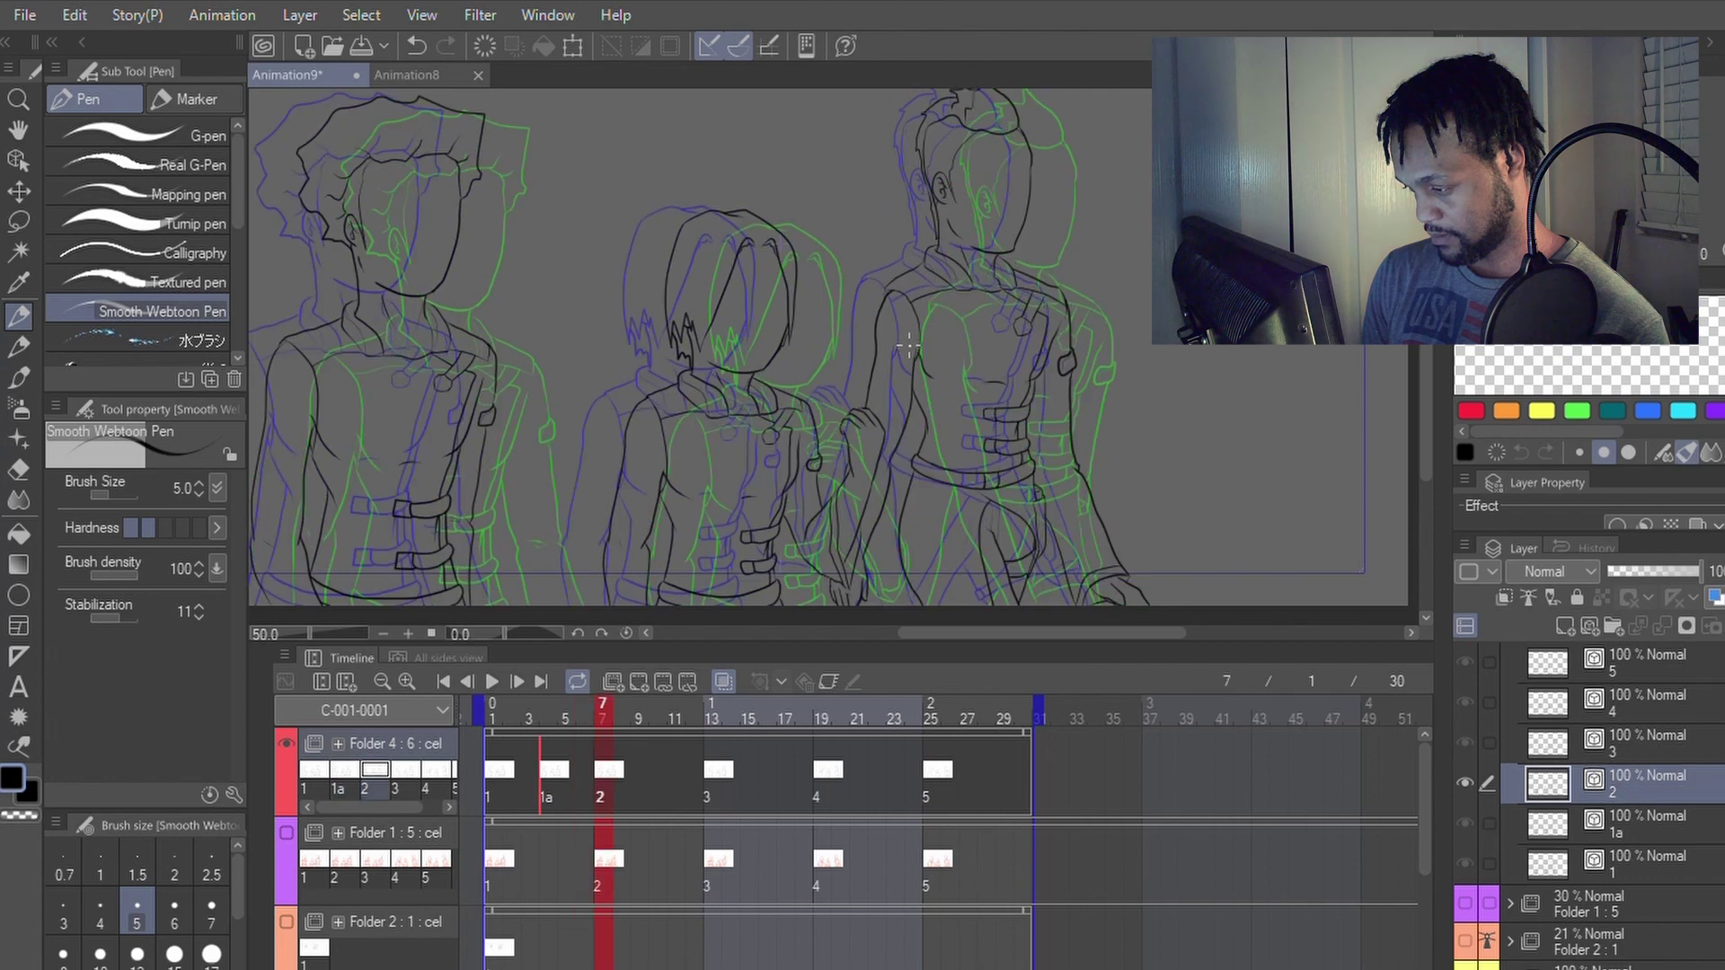
{"action": "key", "text": "Left"}
{"action": "key", "text": "Left"}
{"action": "key", "text": "Left"}
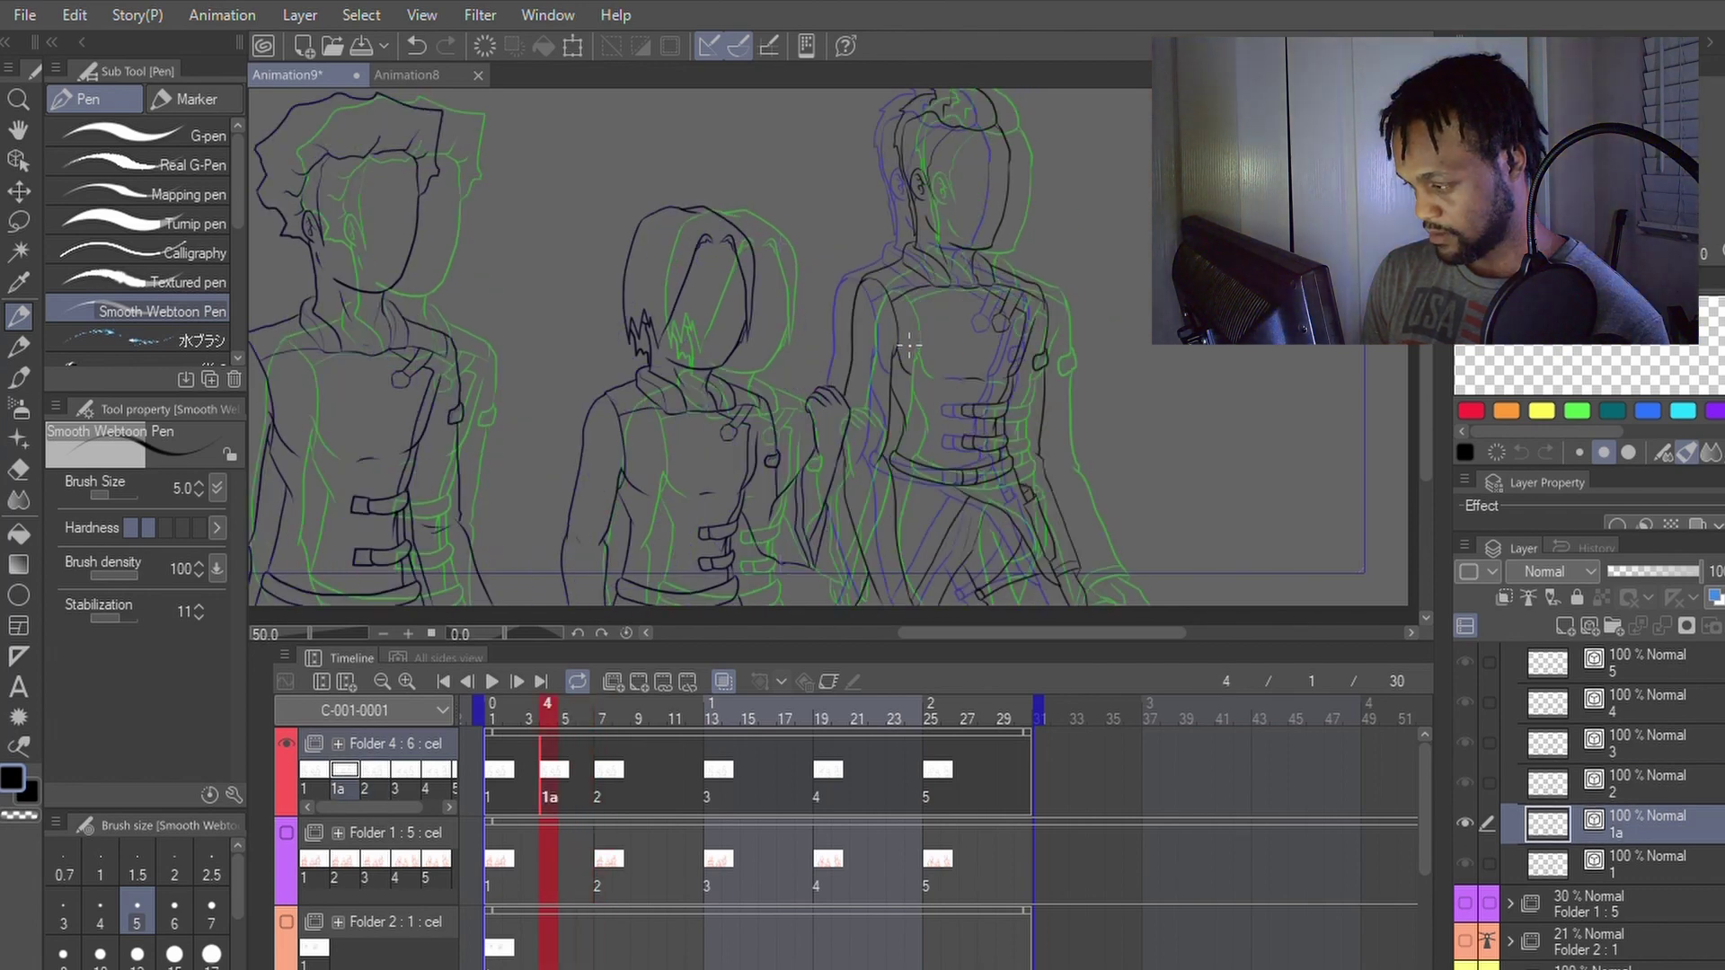
{"action": "key", "text": "Left"}
{"action": "key", "text": "Left"}
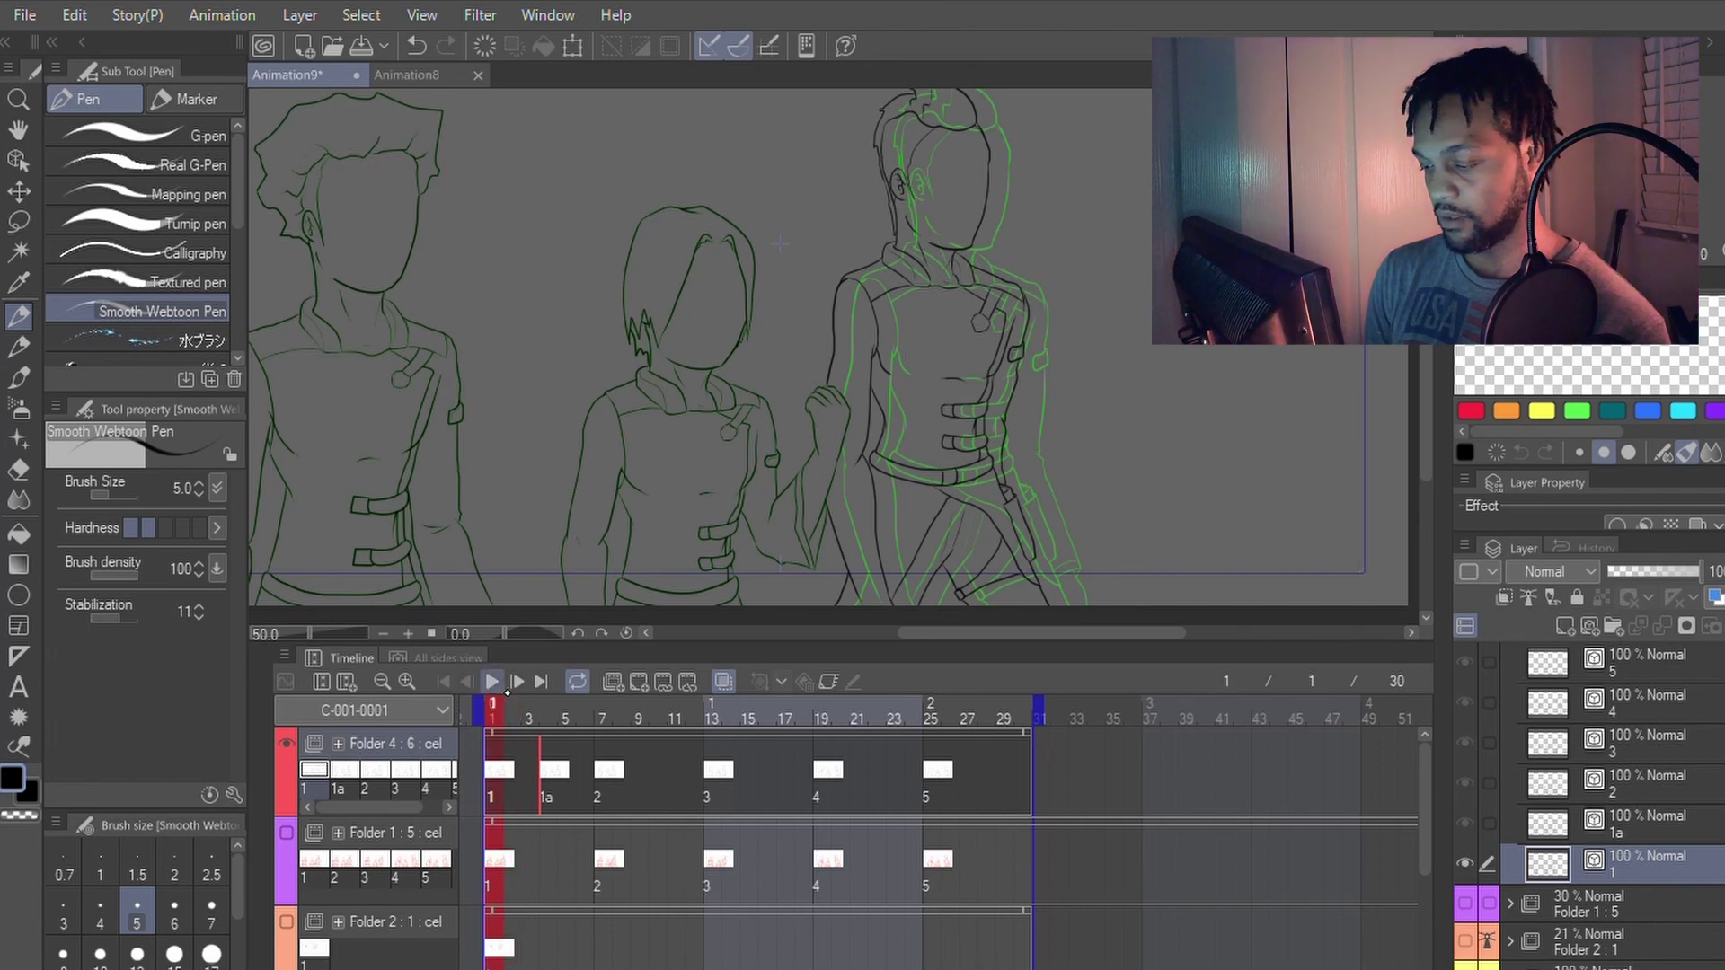
{"action": "left_click", "coordinate": [491, 681]}
{"action": "left_click", "coordinate": [492, 682]}
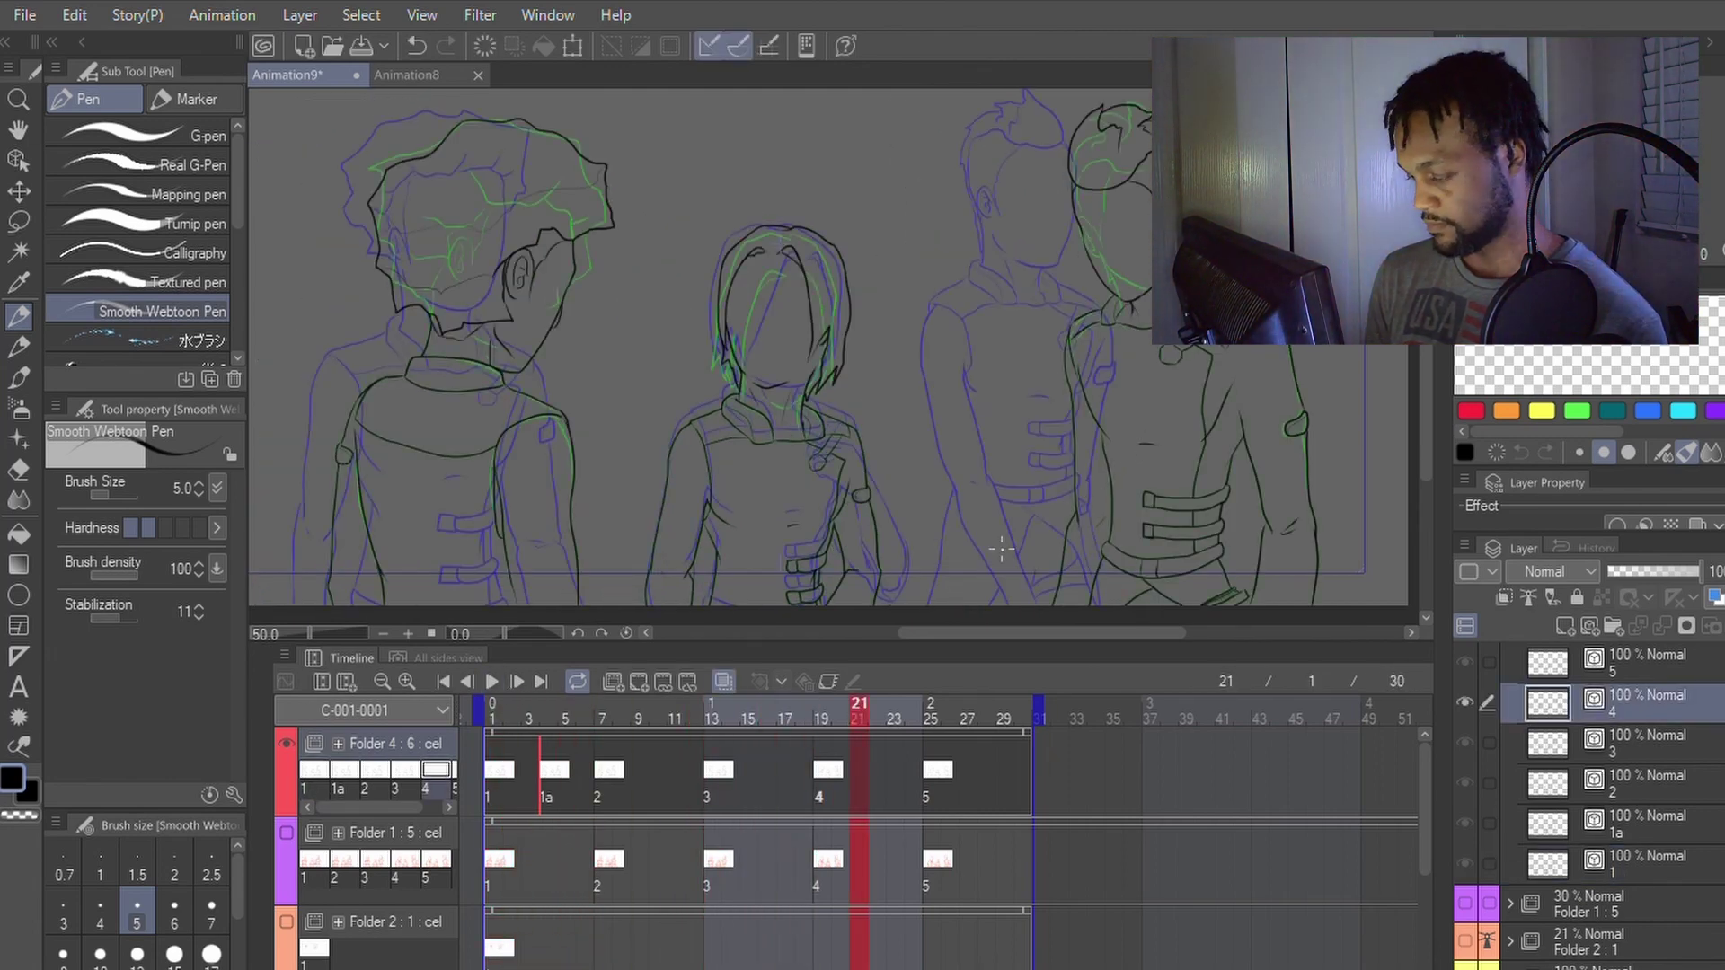
{"action": "left_click", "coordinate": [547, 706]}
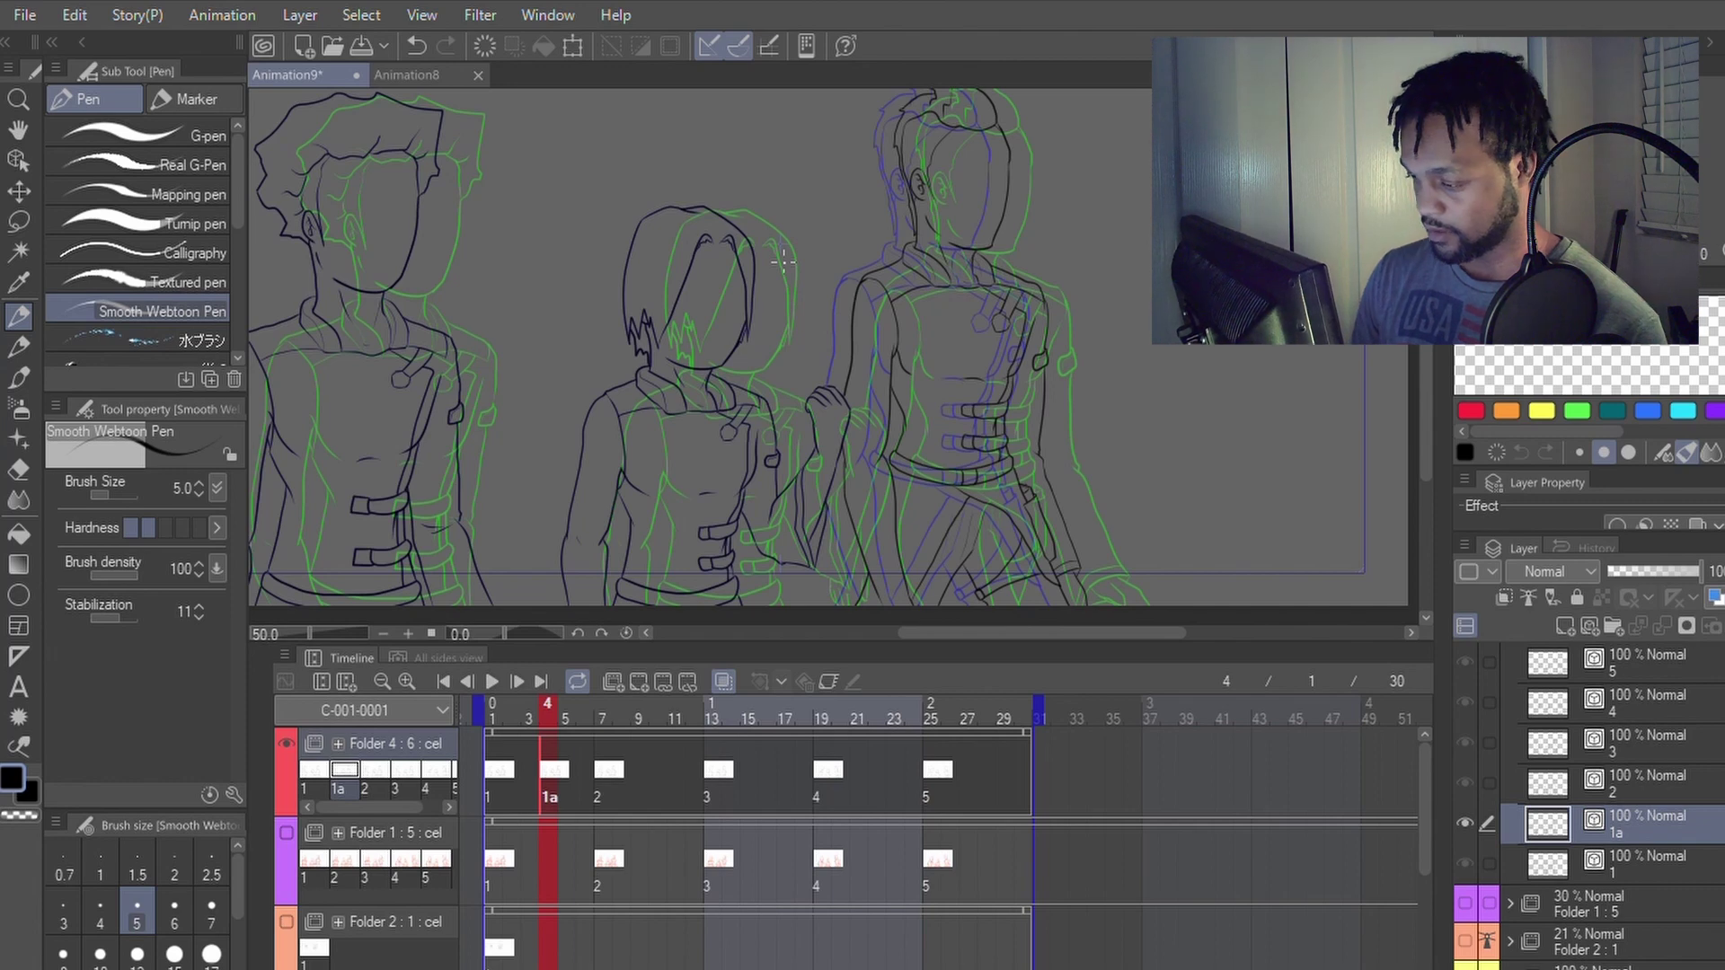
Step: Lasso the middle character with the raised hand in cel 1a and shift it slightly right, between its cel 1 and cel 2 positions
{"action": "scroll", "coordinate": [832, 526], "scroll_direction": "up", "scroll_amount": 1}
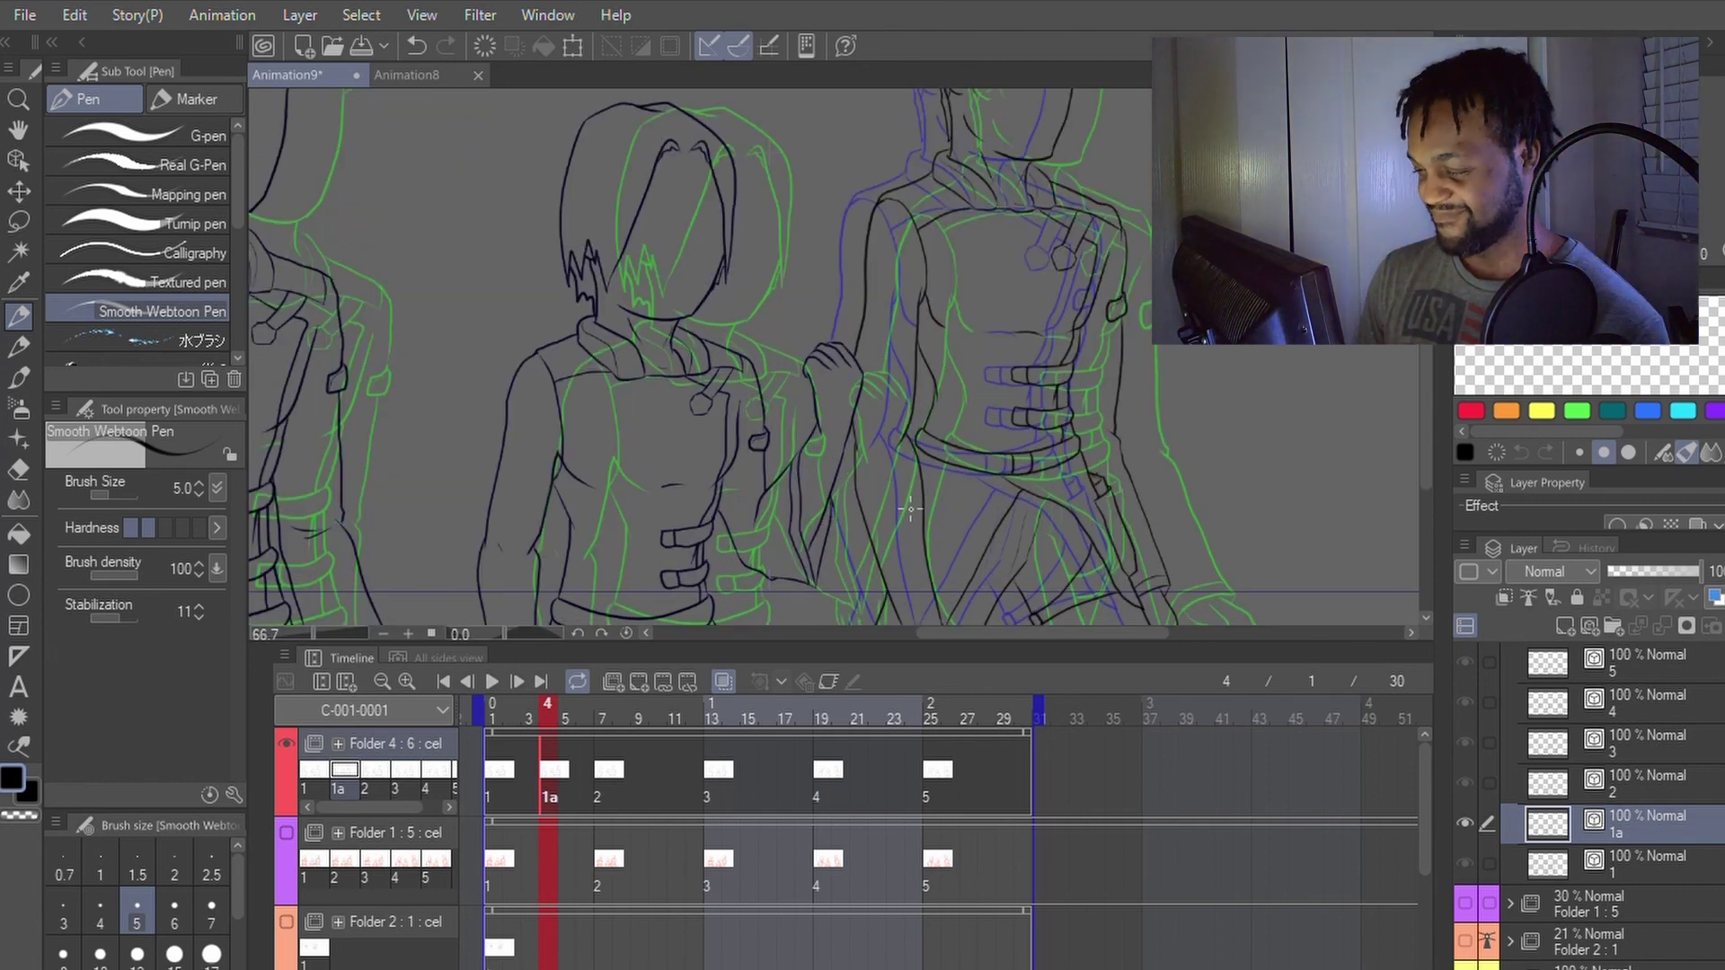
{"action": "left_click_drag", "start_coordinate": [910, 508], "coordinate": [982, 446]}
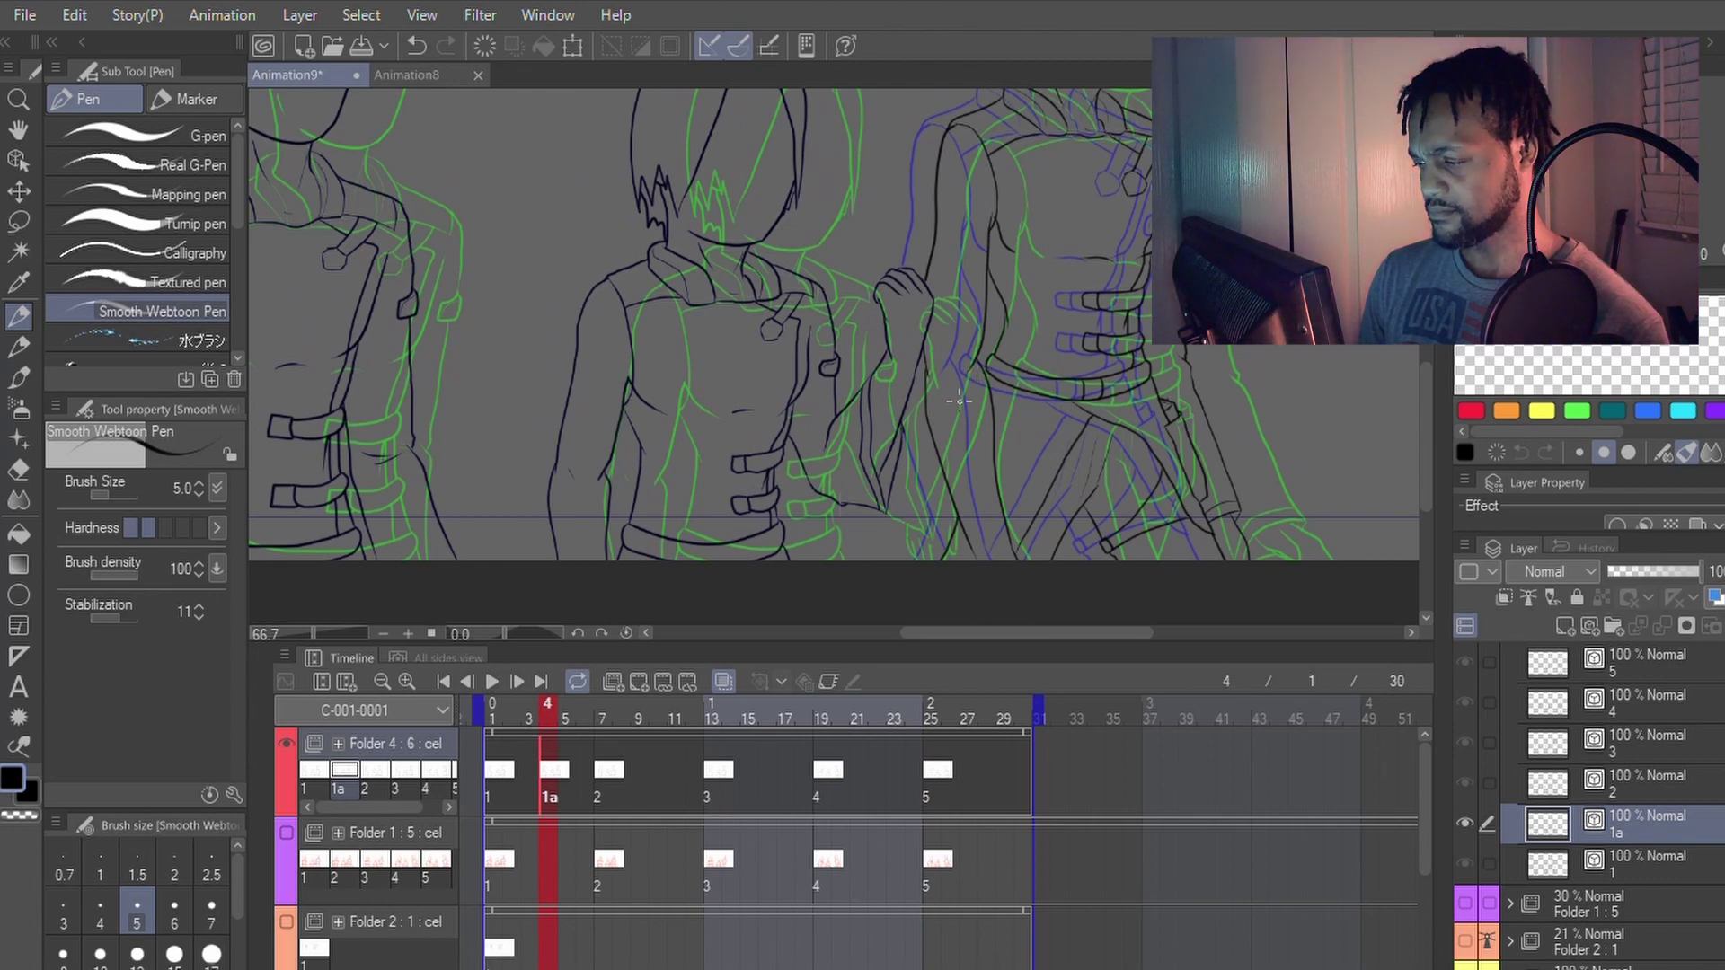
{"action": "scroll", "coordinate": [933, 441], "scroll_direction": "down", "scroll_amount": 1}
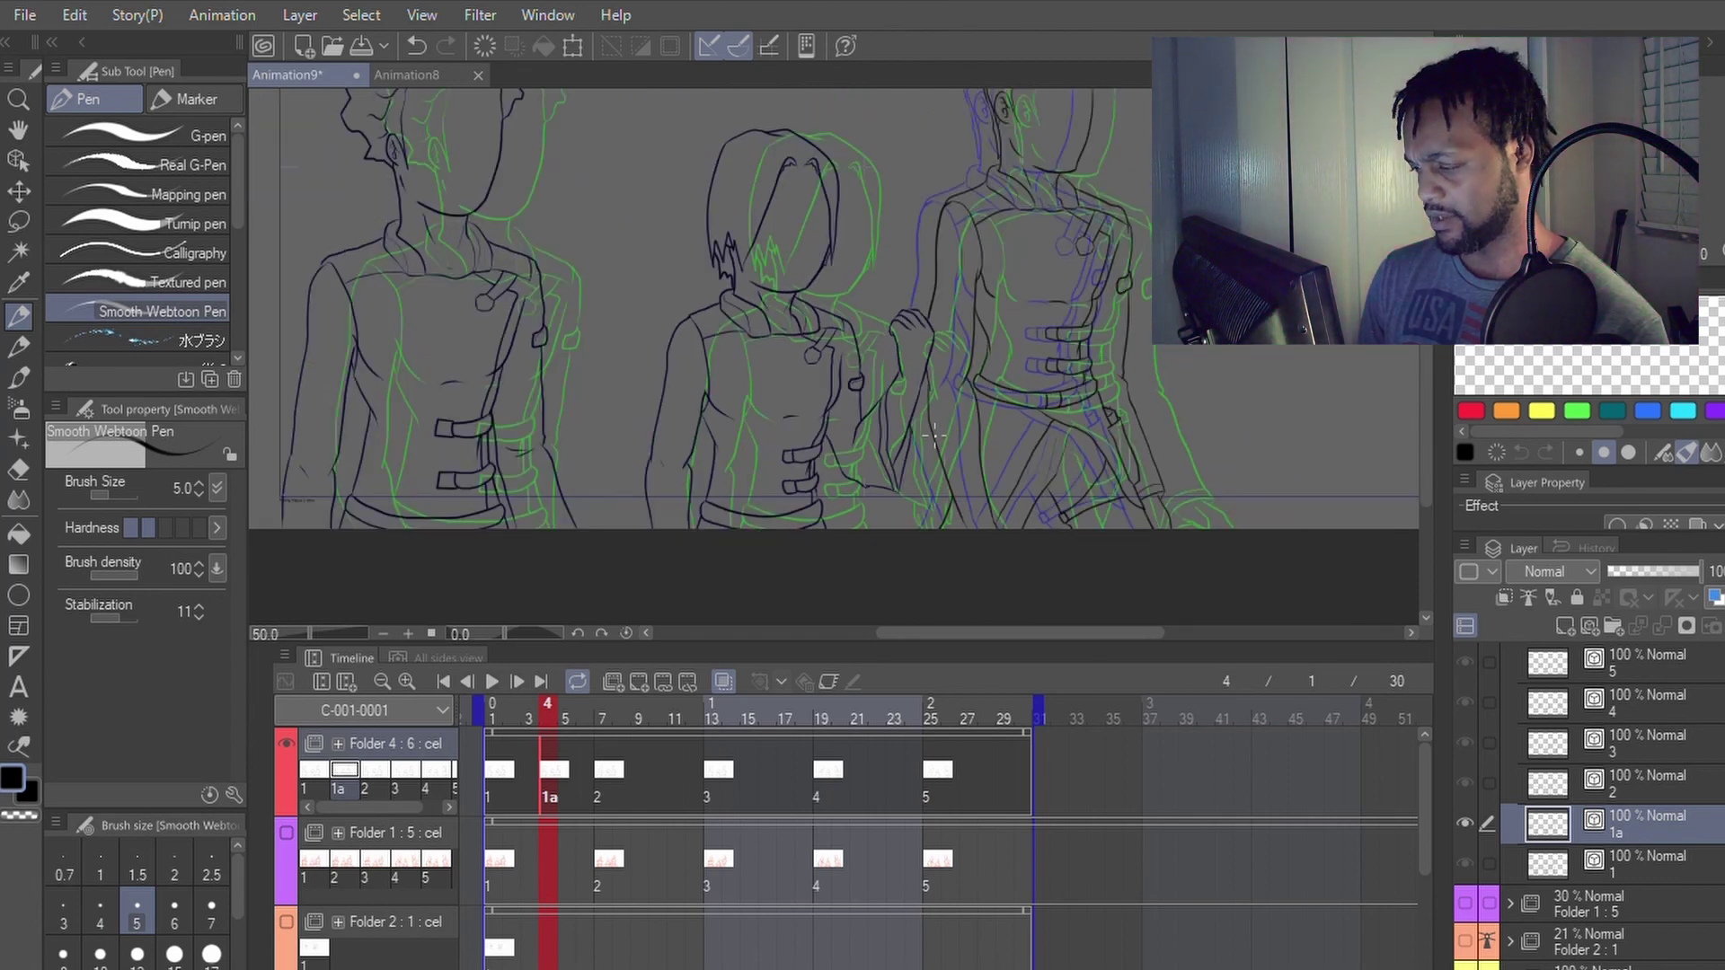
{"action": "left_click_drag", "start_coordinate": [962, 362], "coordinate": [968, 393]}
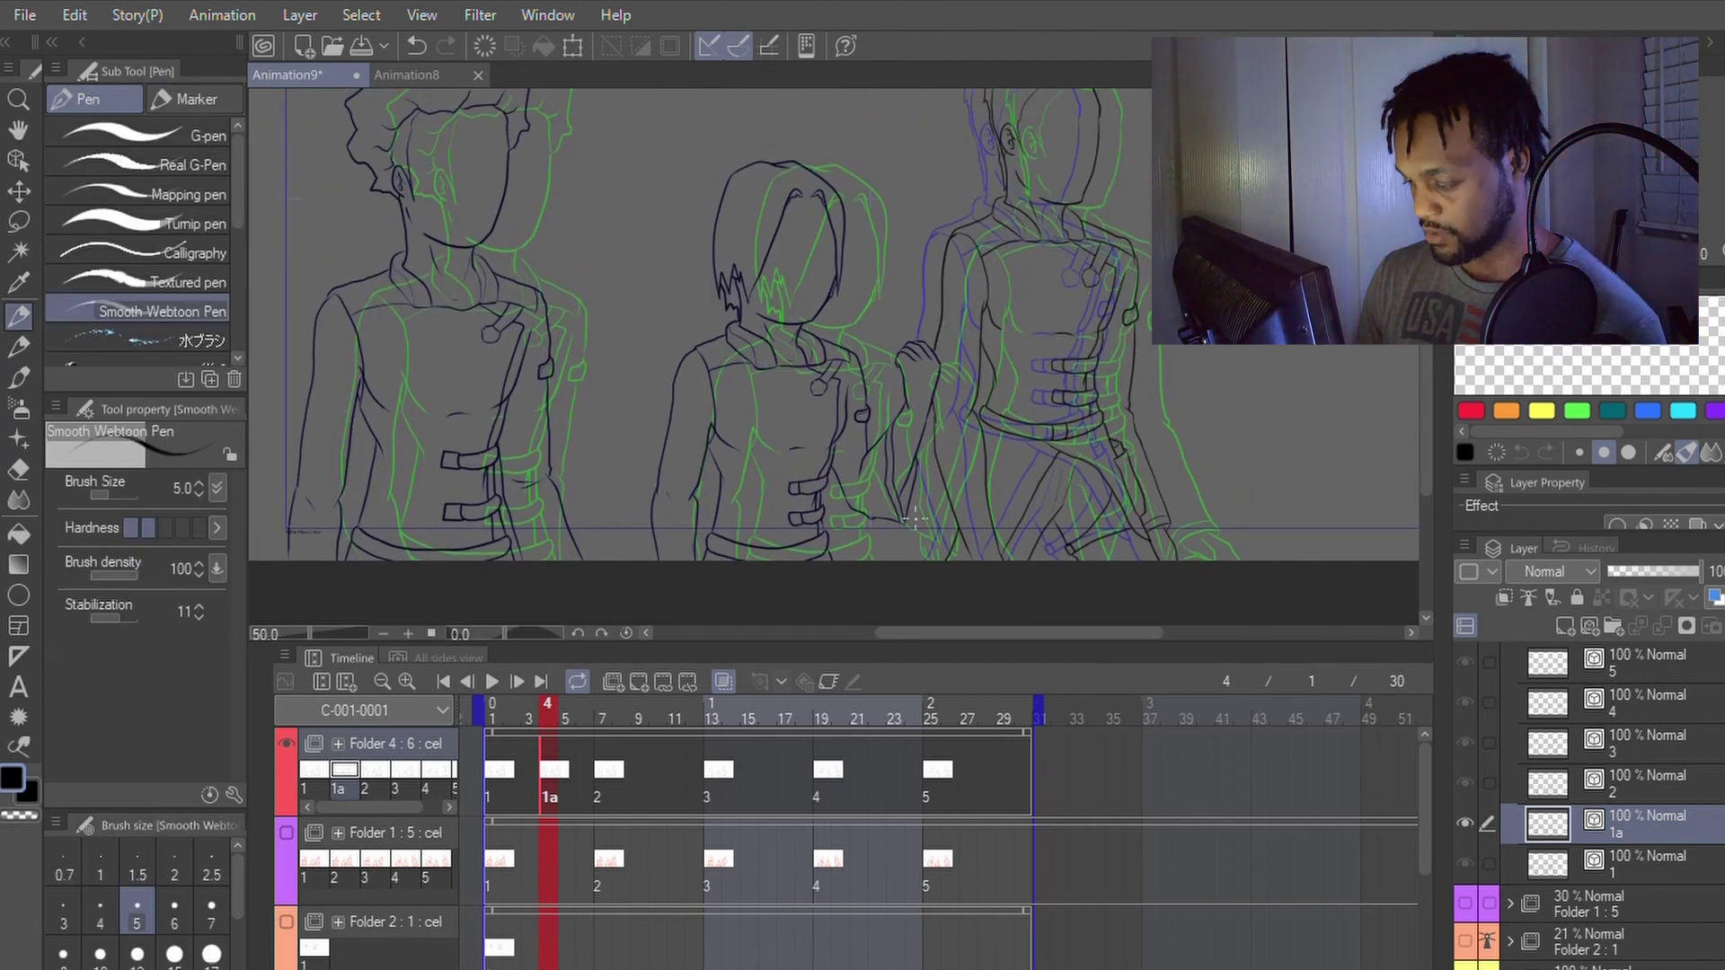
{"action": "key", "text": "m"}
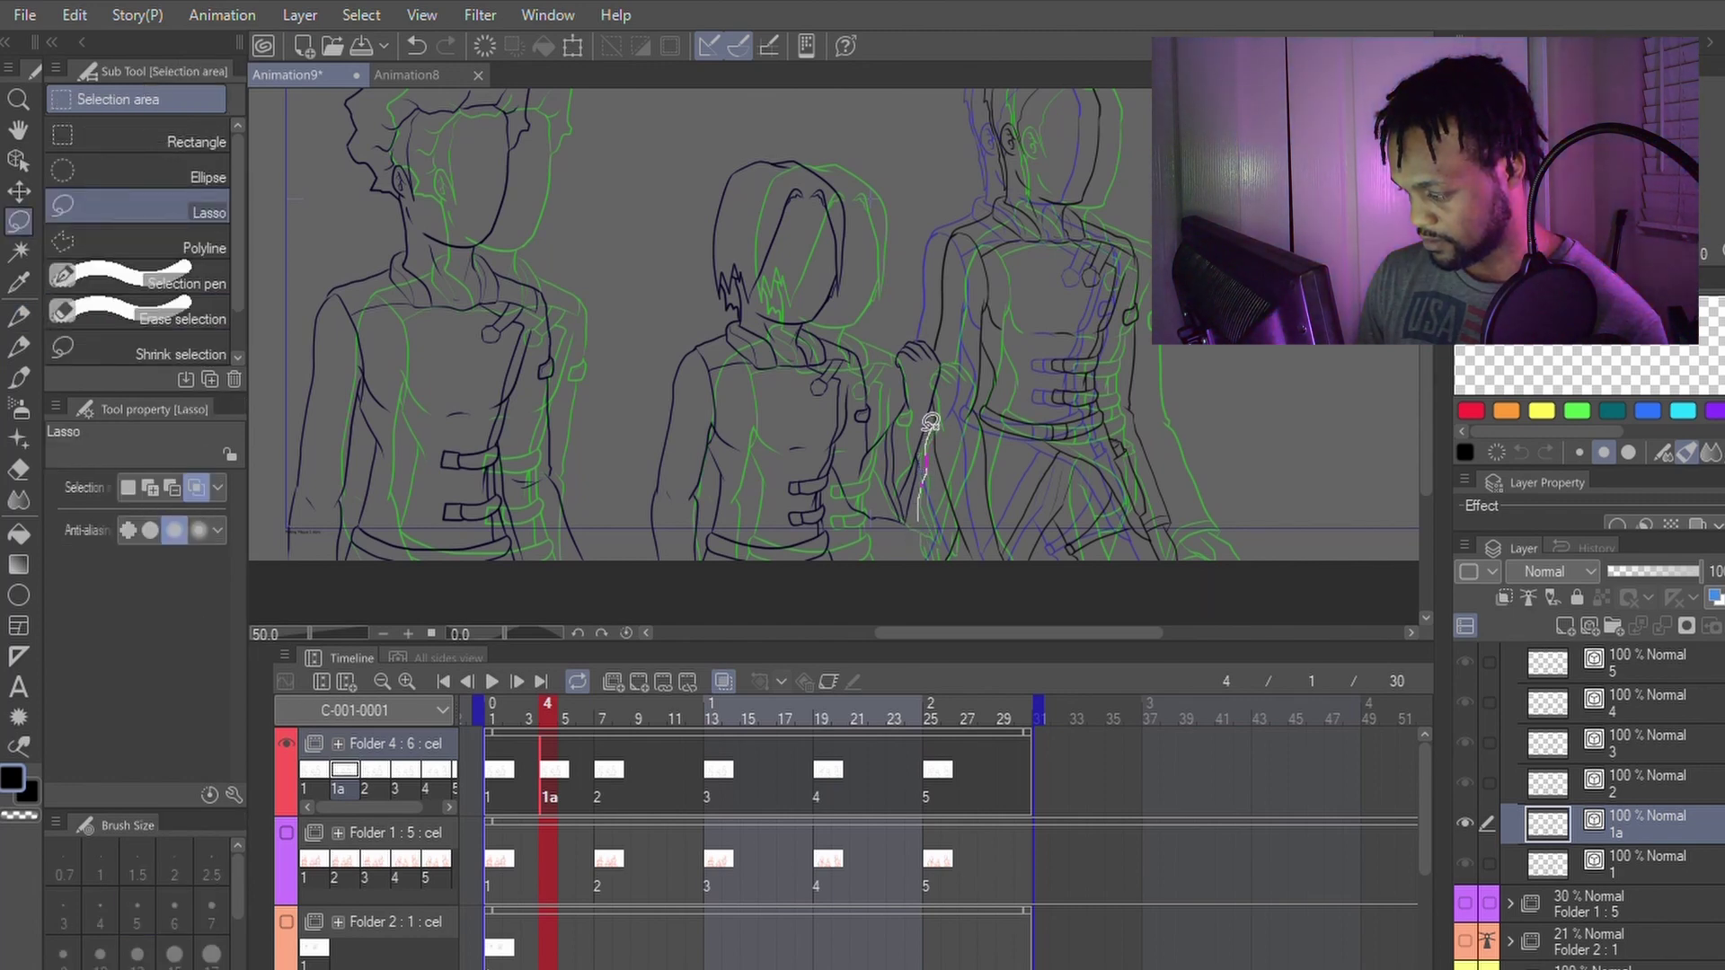
{"action": "left_click_drag", "start_coordinate": [933, 403], "coordinate": [937, 353]}
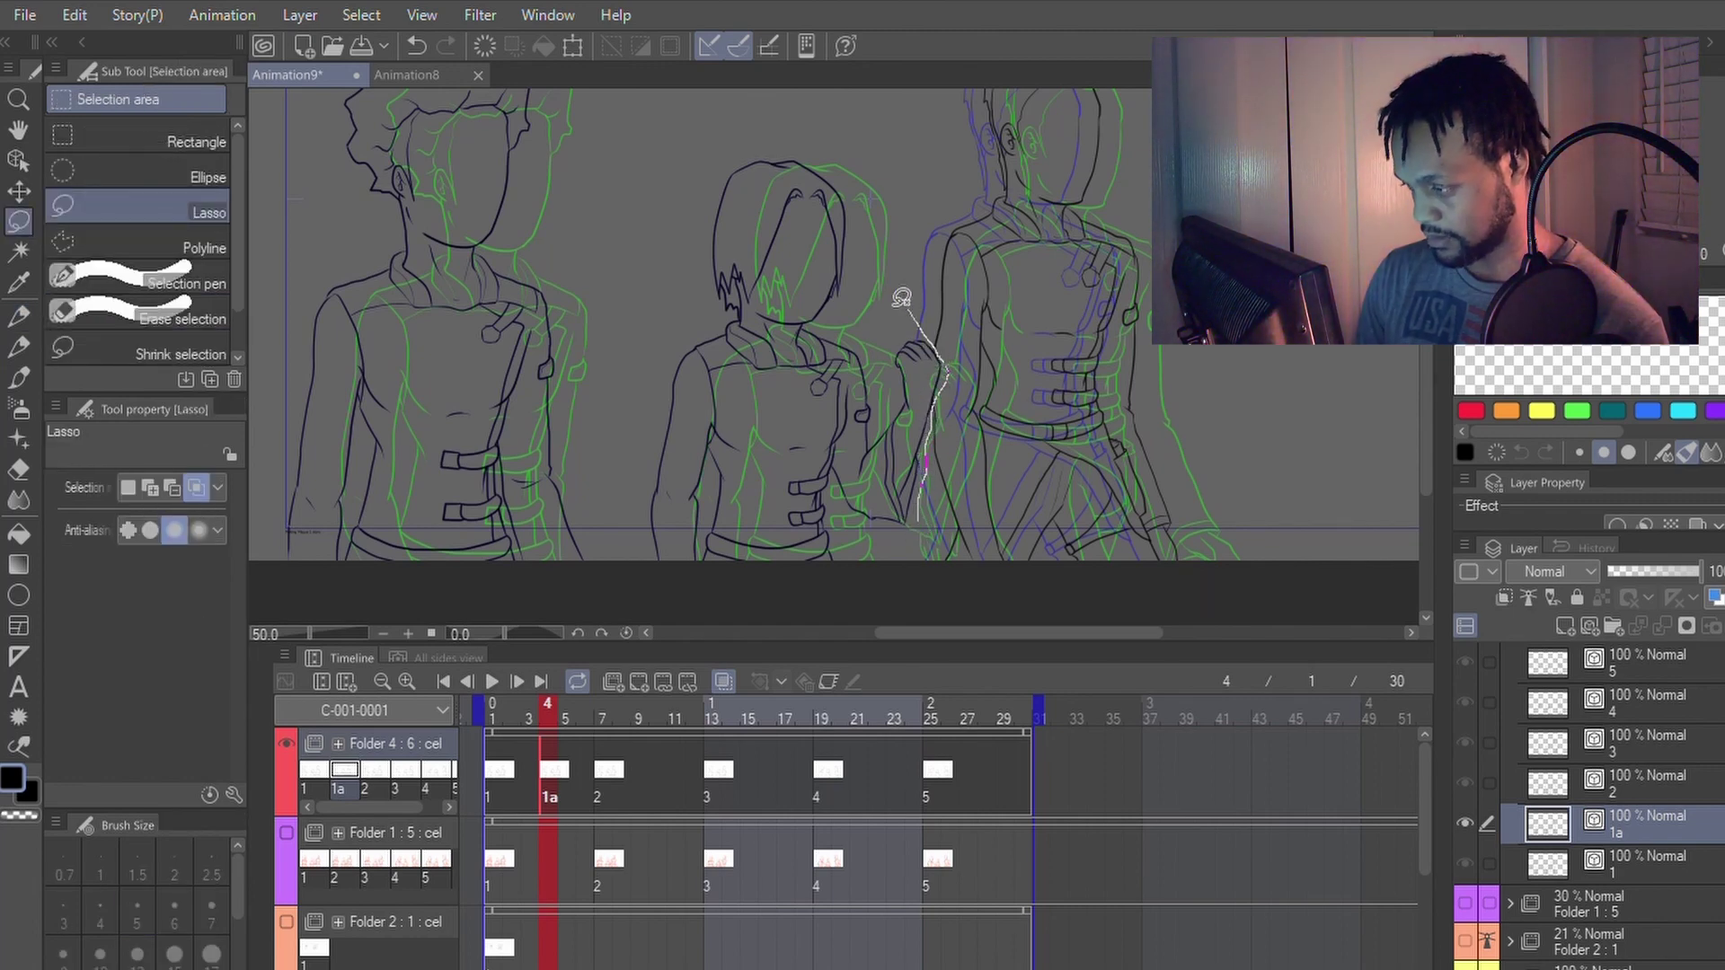
{"action": "mouse_move", "coordinate": [901, 297]}
{"action": "left_mouse_down"}
{"action": "mouse_move", "coordinate": [785, 127]}
{"action": "mouse_move", "coordinate": [660, 227]}
{"action": "mouse_move", "coordinate": [609, 485]}
{"action": "mouse_move", "coordinate": [619, 556]}
{"action": "mouse_move", "coordinate": [652, 594]}
{"action": "mouse_move", "coordinate": [787, 601]}
{"action": "left_mouse_up"}
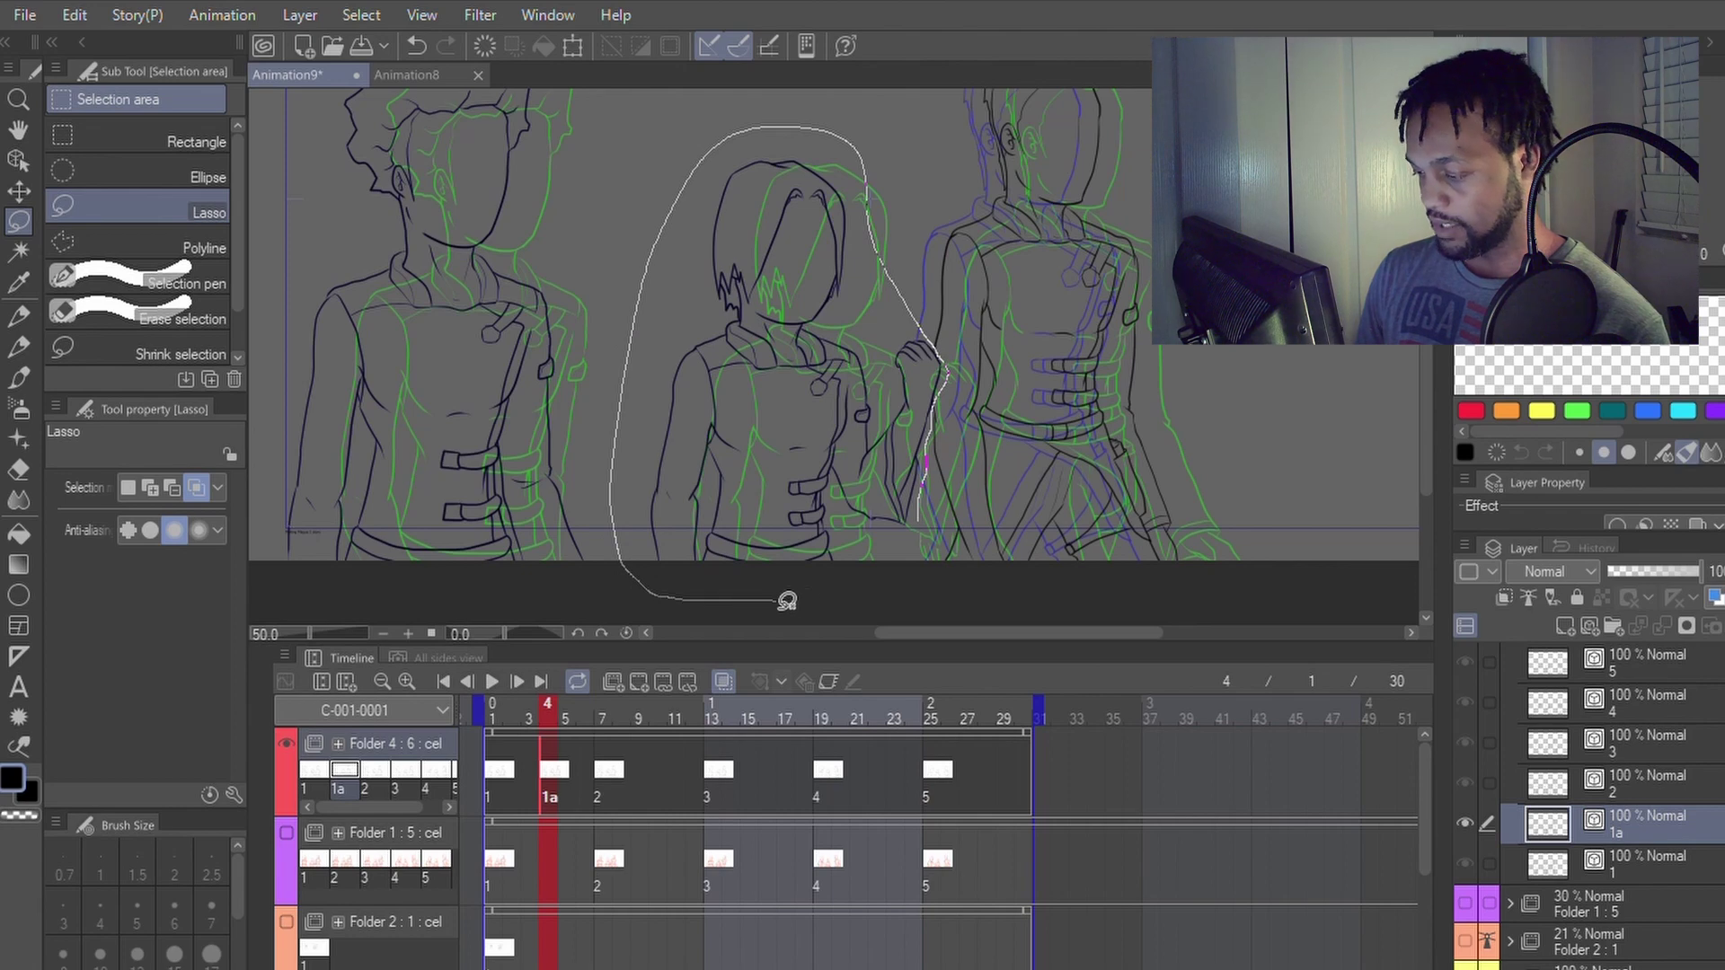
{"action": "left_click_drag", "start_coordinate": [913, 526], "coordinate": [924, 476]}
{"action": "key", "text": "p"}
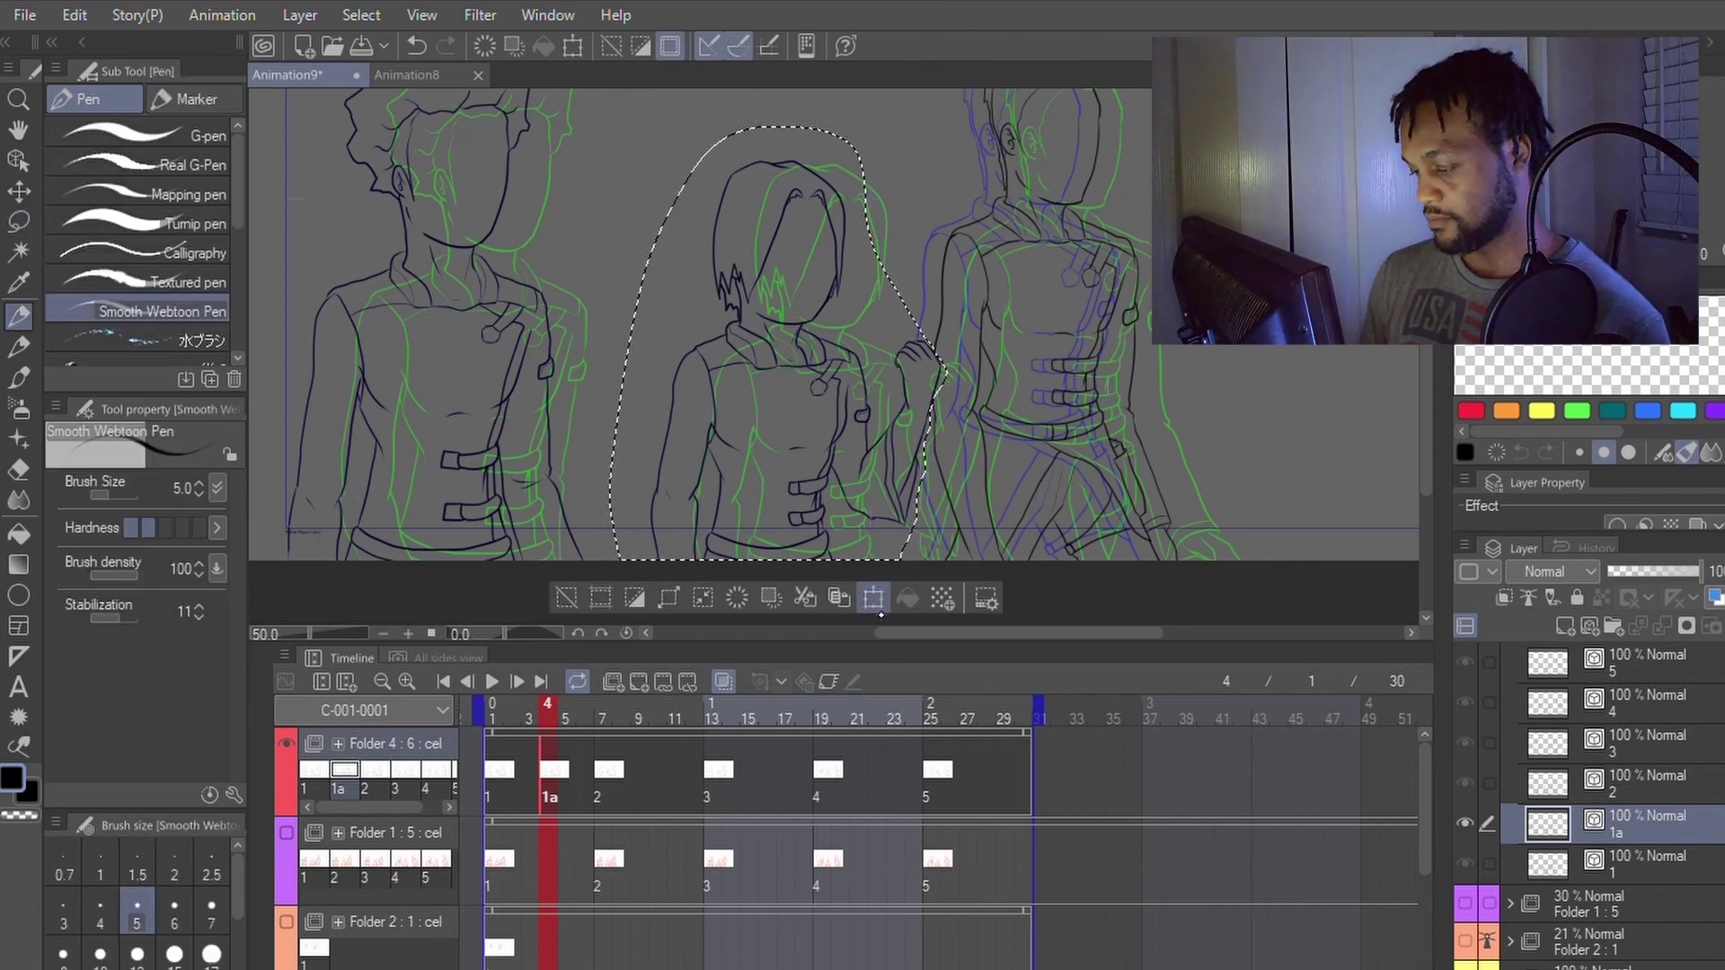
{"action": "left_click", "coordinate": [876, 603]}
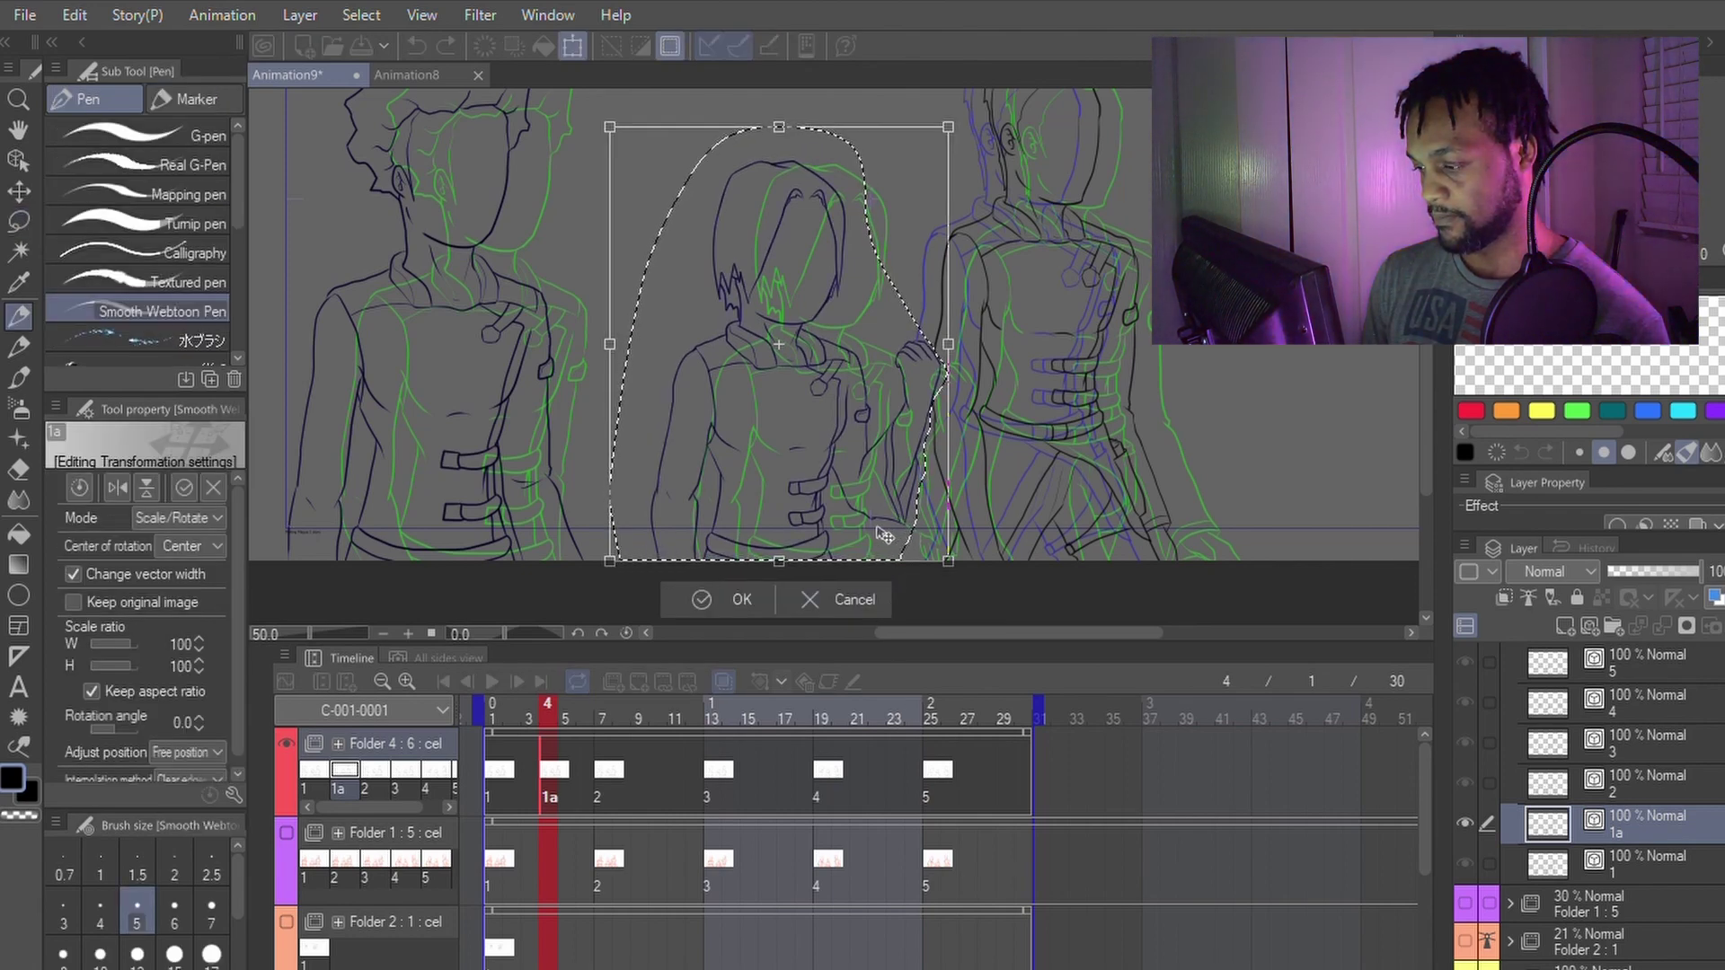
{"action": "left_click_drag", "start_coordinate": [885, 536], "coordinate": [898, 534]}
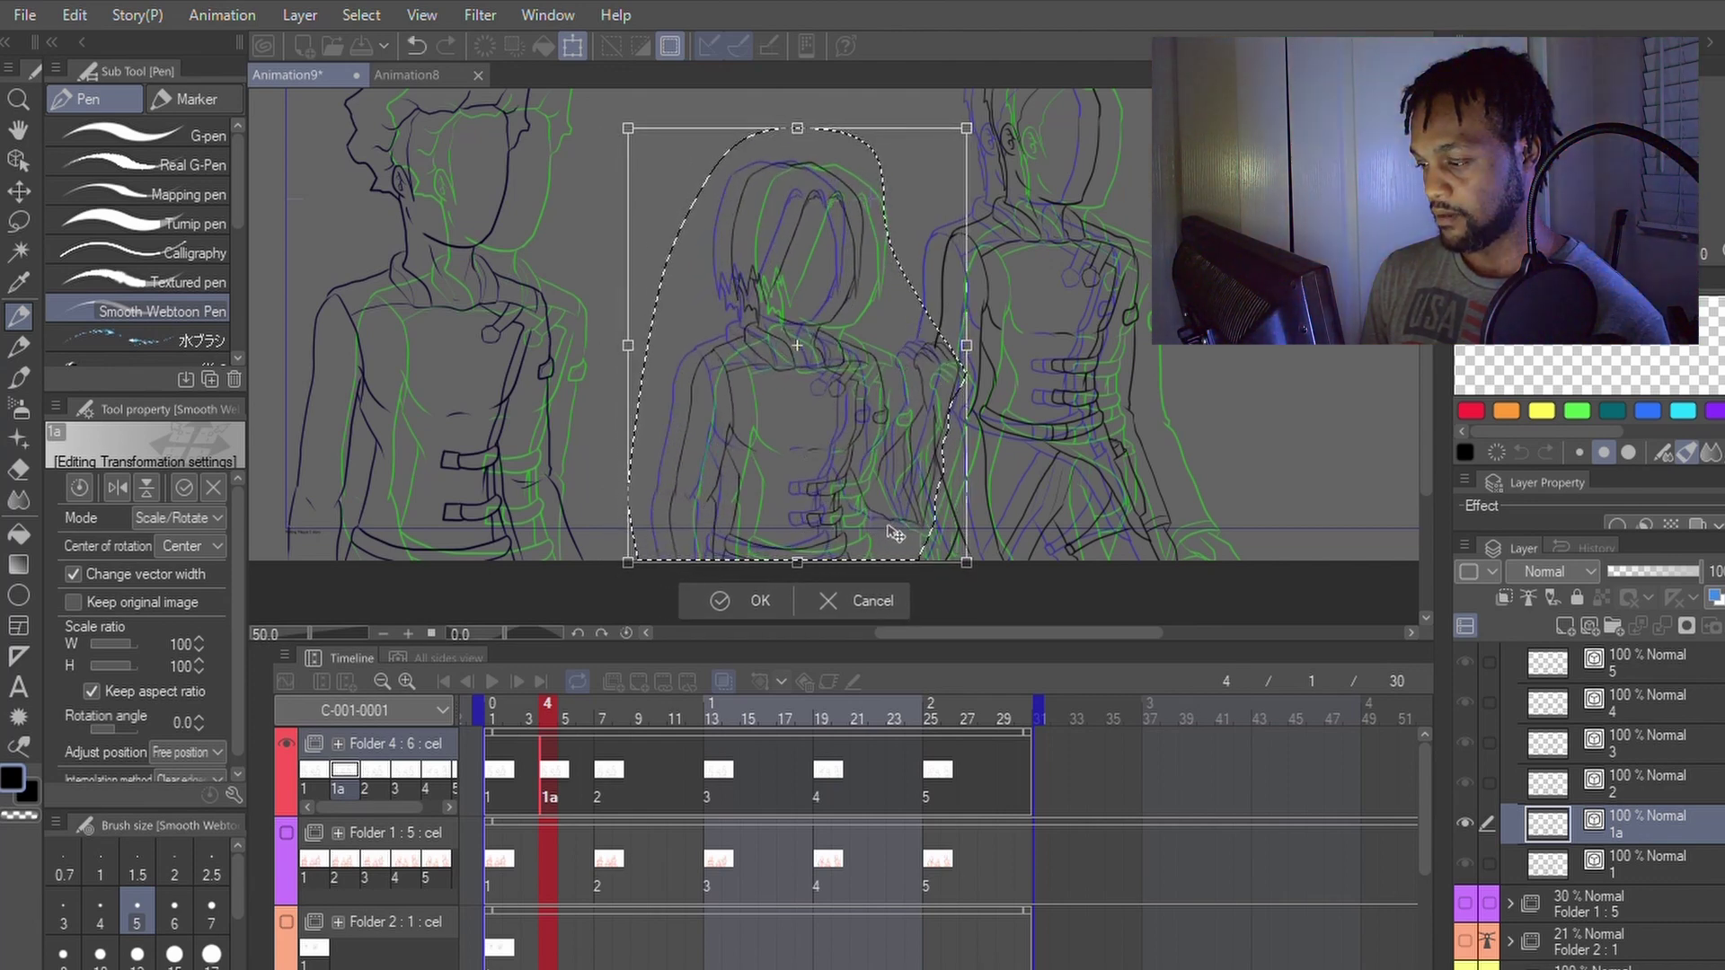
{"action": "left_click", "coordinate": [737, 600]}
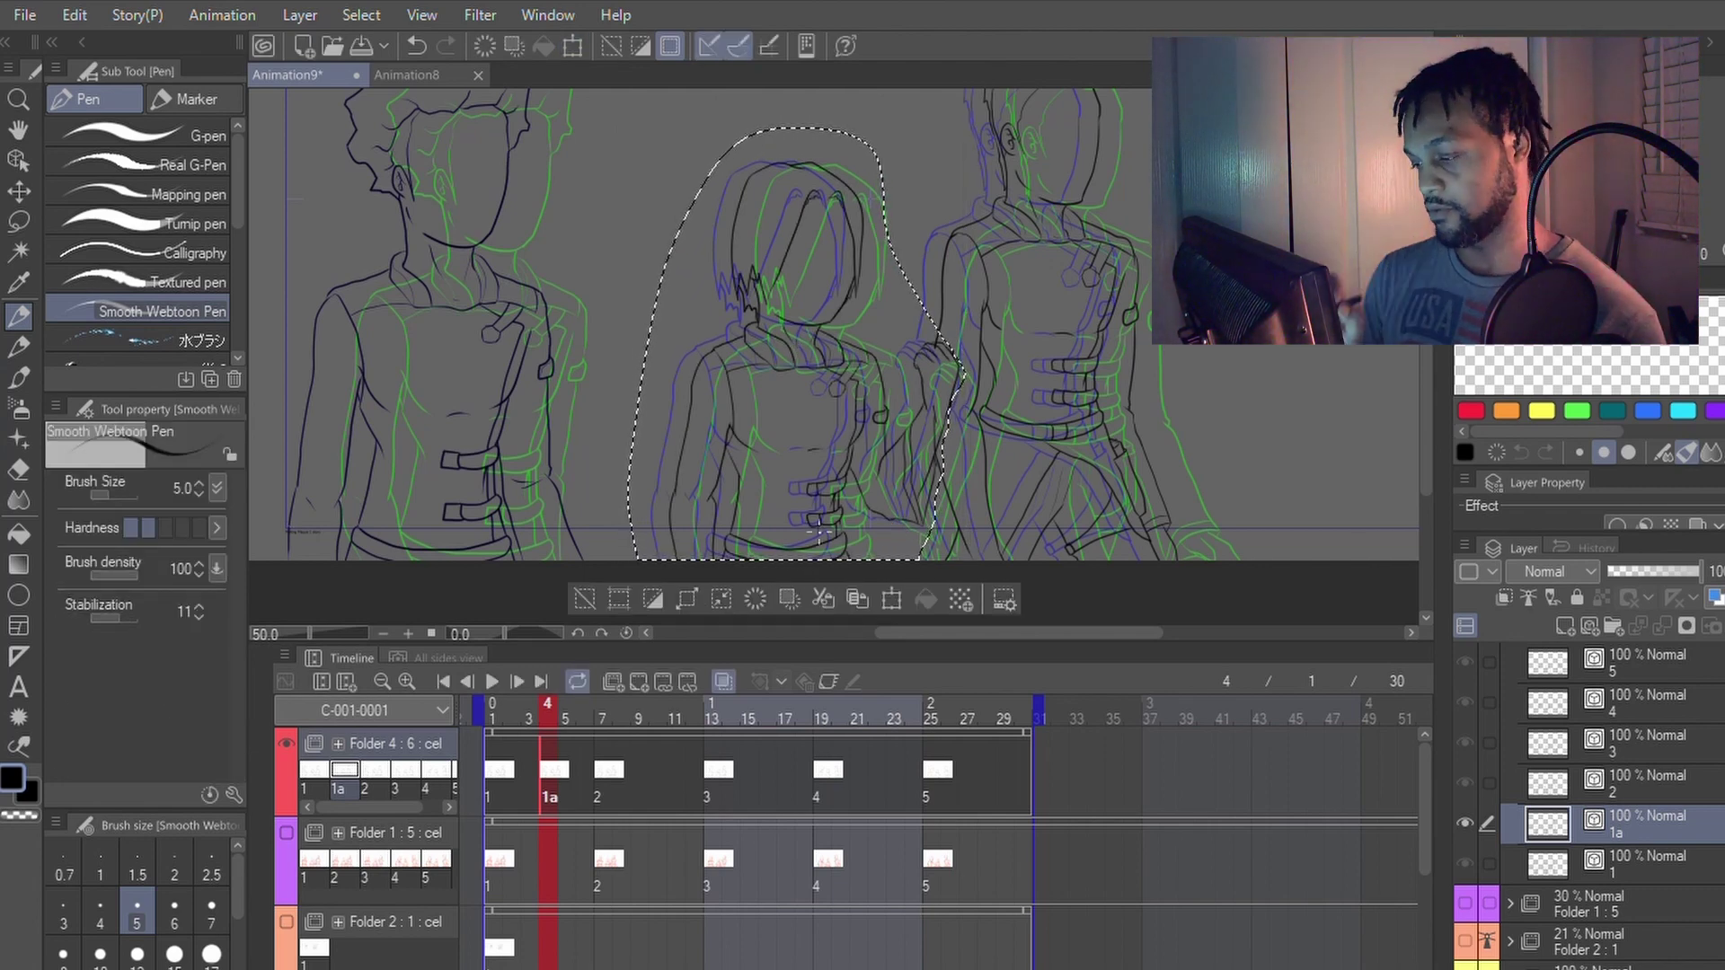
Step: Deselect the middle character and erase the overlapping vertical line running down its forearm below the raised hand in cel 1a
{"action": "left_click", "coordinate": [584, 599]}
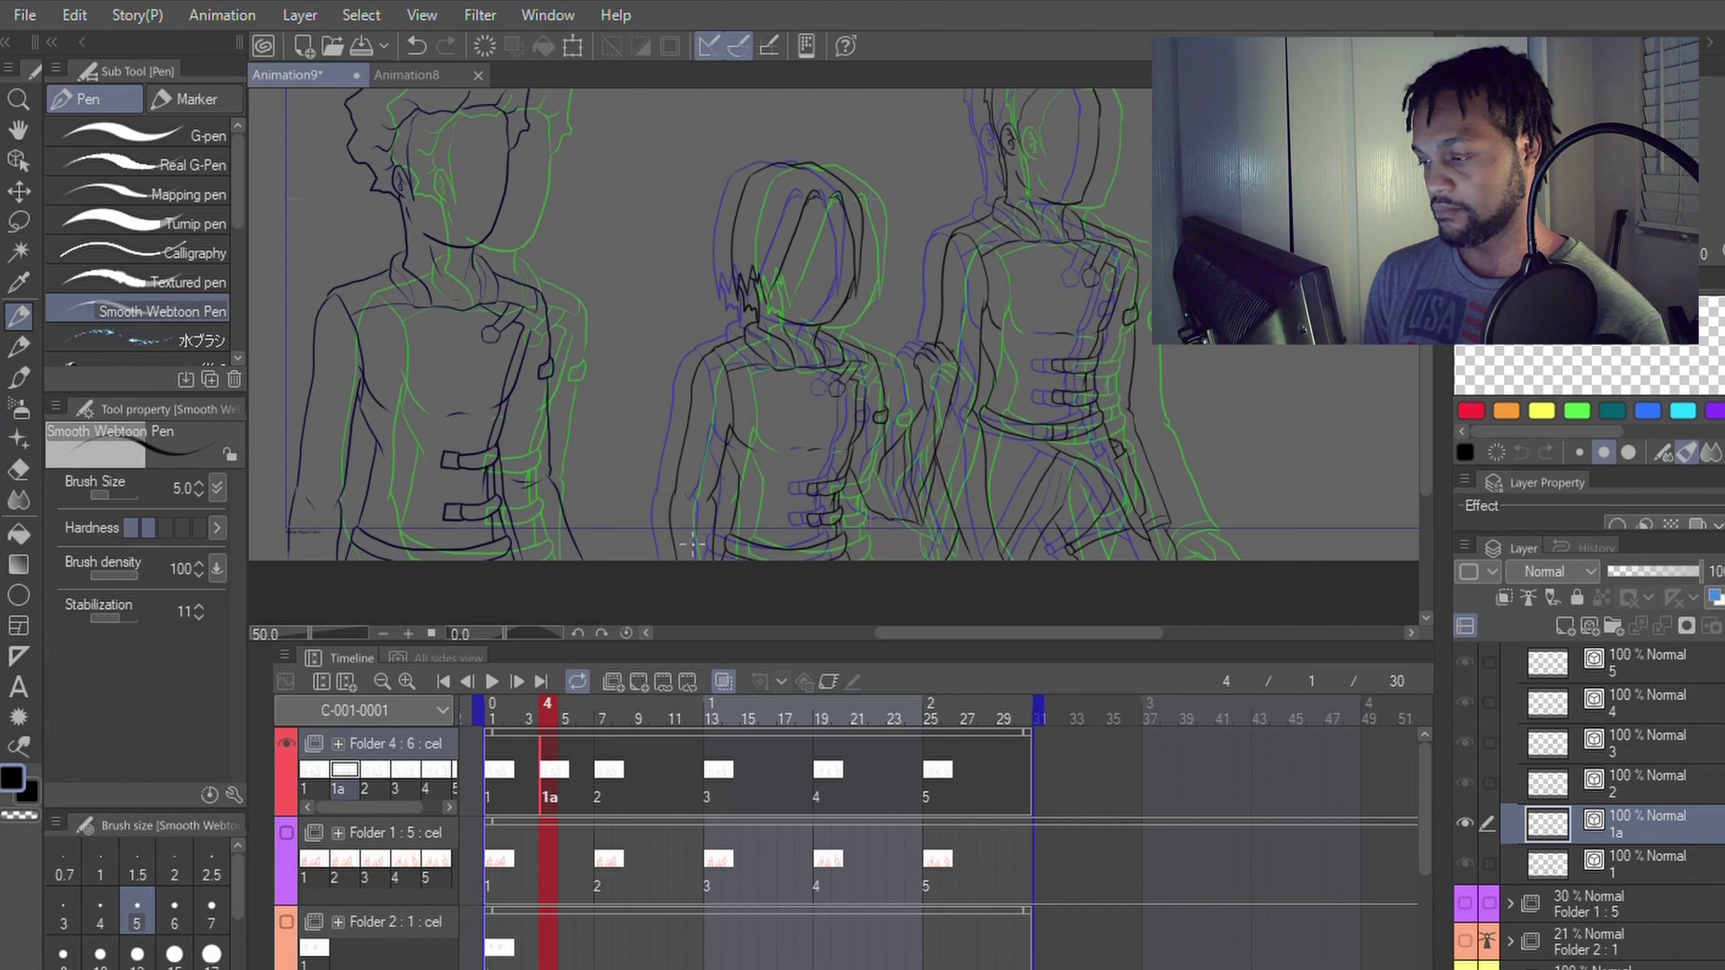
{"action": "scroll", "coordinate": [952, 364], "scroll_direction": "up", "scroll_amount": 5}
{"action": "key", "text": "e"}
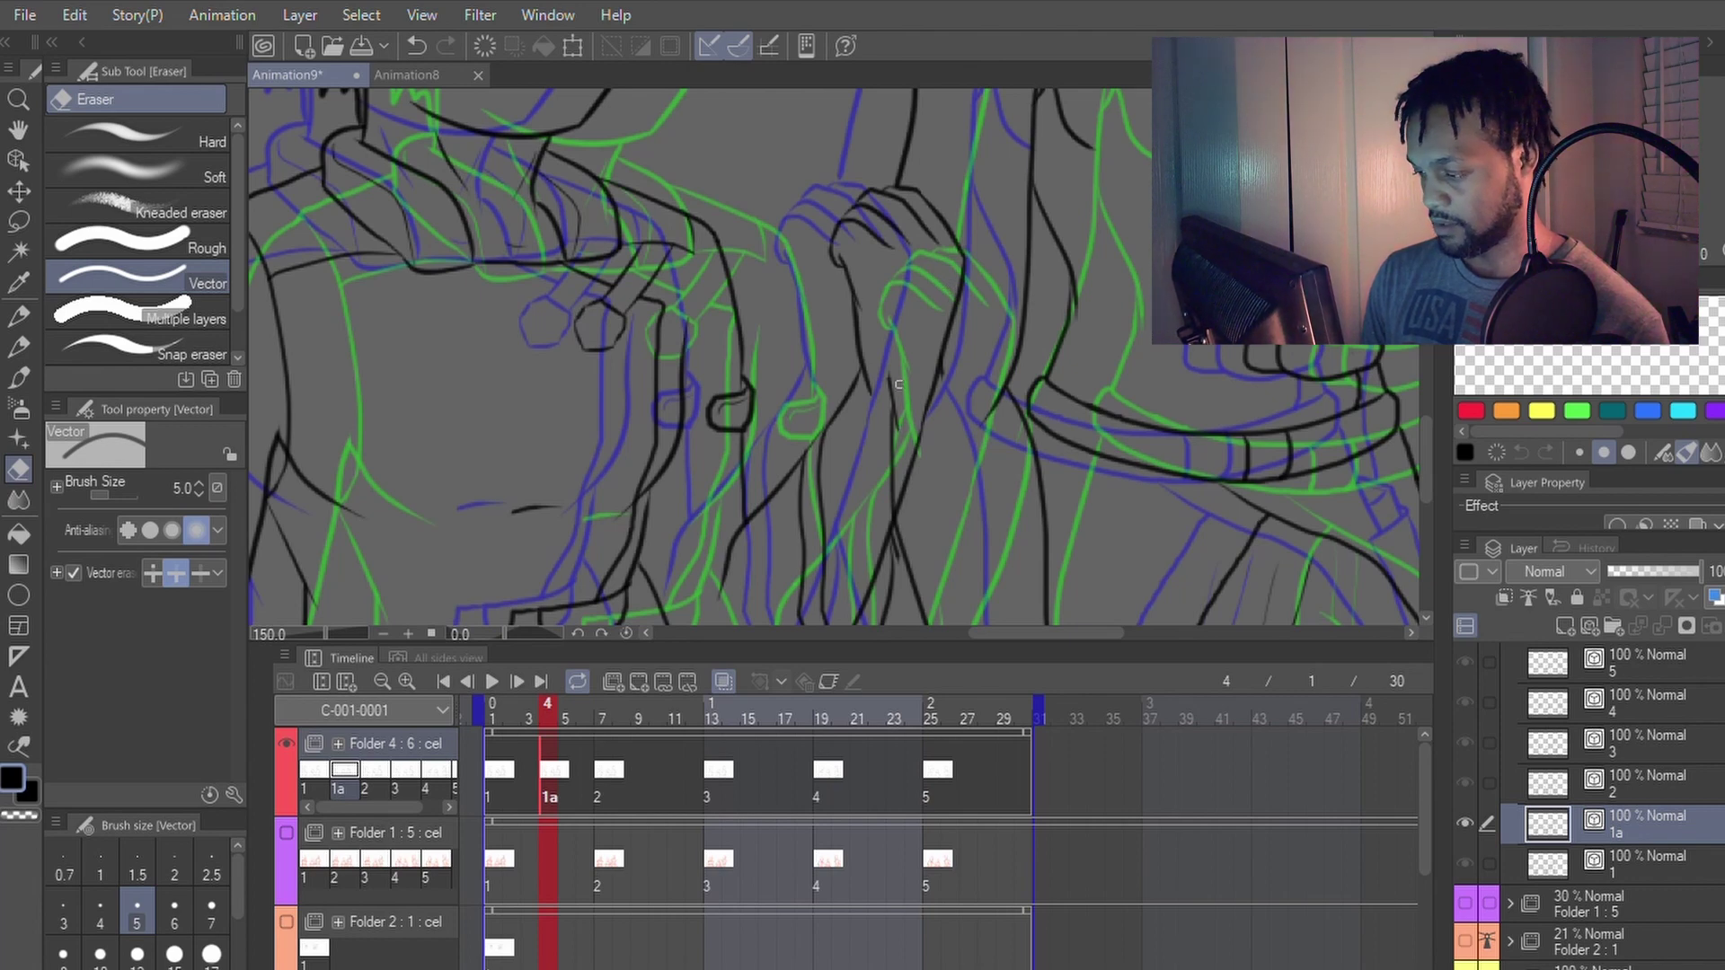
{"action": "left_click_drag", "start_coordinate": [895, 360], "coordinate": [889, 513]}
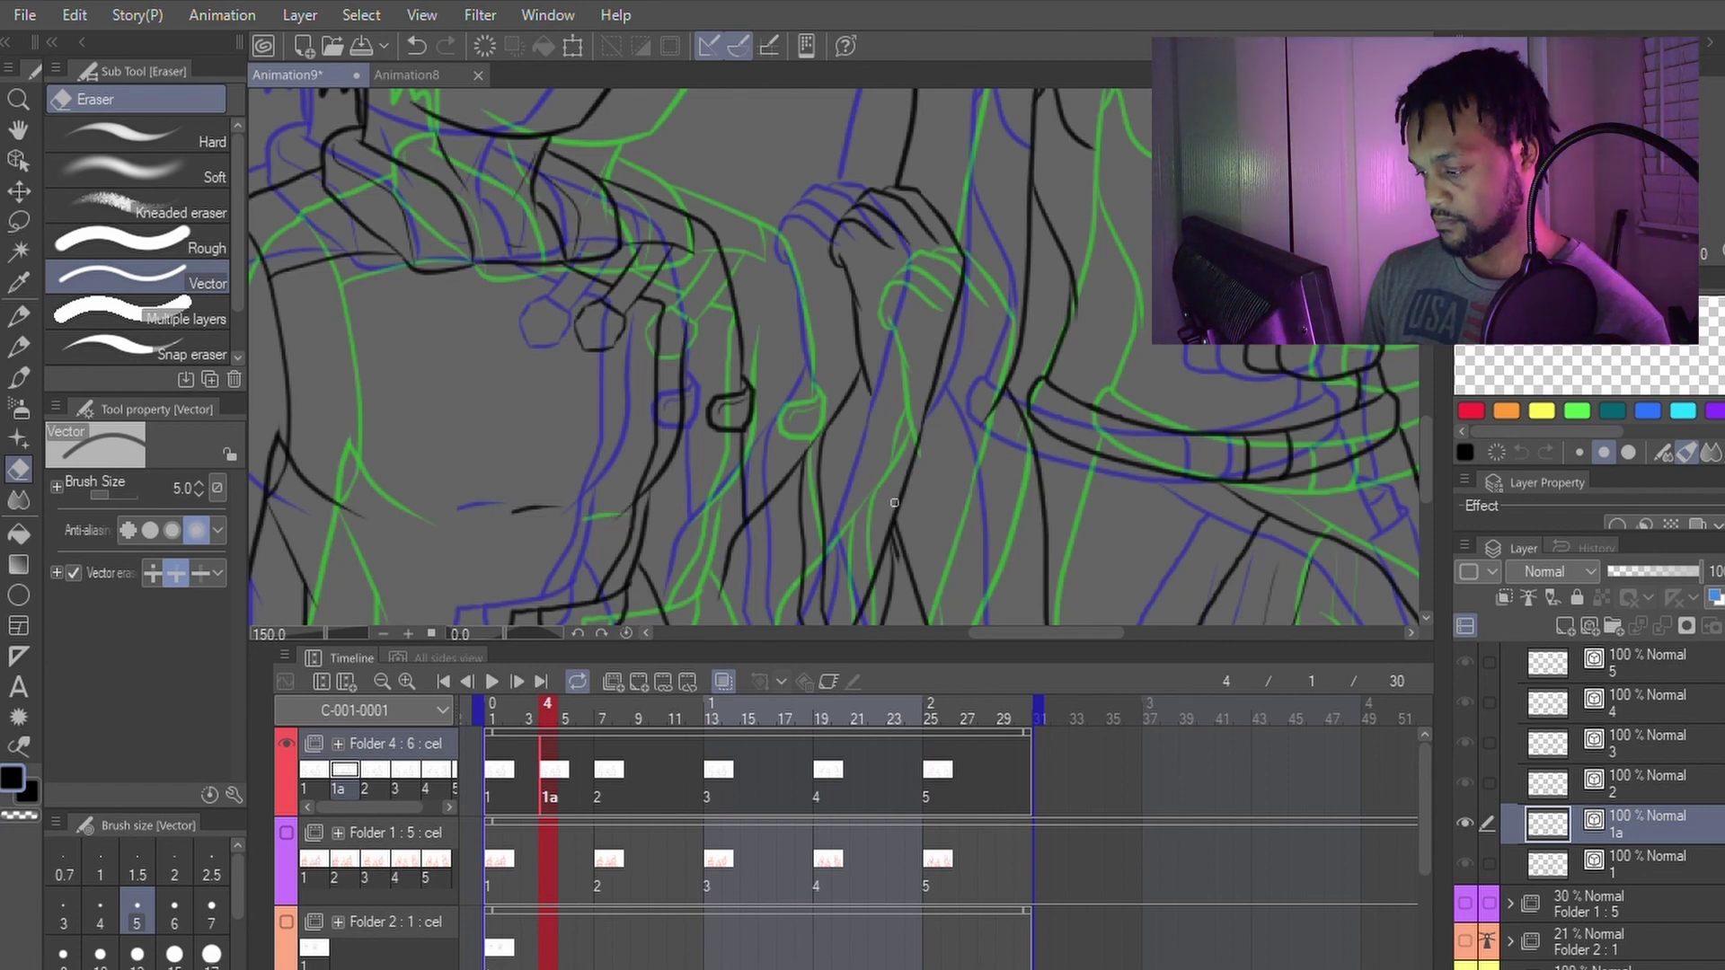
{"action": "key", "text": "p"}
{"action": "key", "text": "space"}
{"action": "left_click_drag", "start_coordinate": [949, 542], "coordinate": [952, 357]}
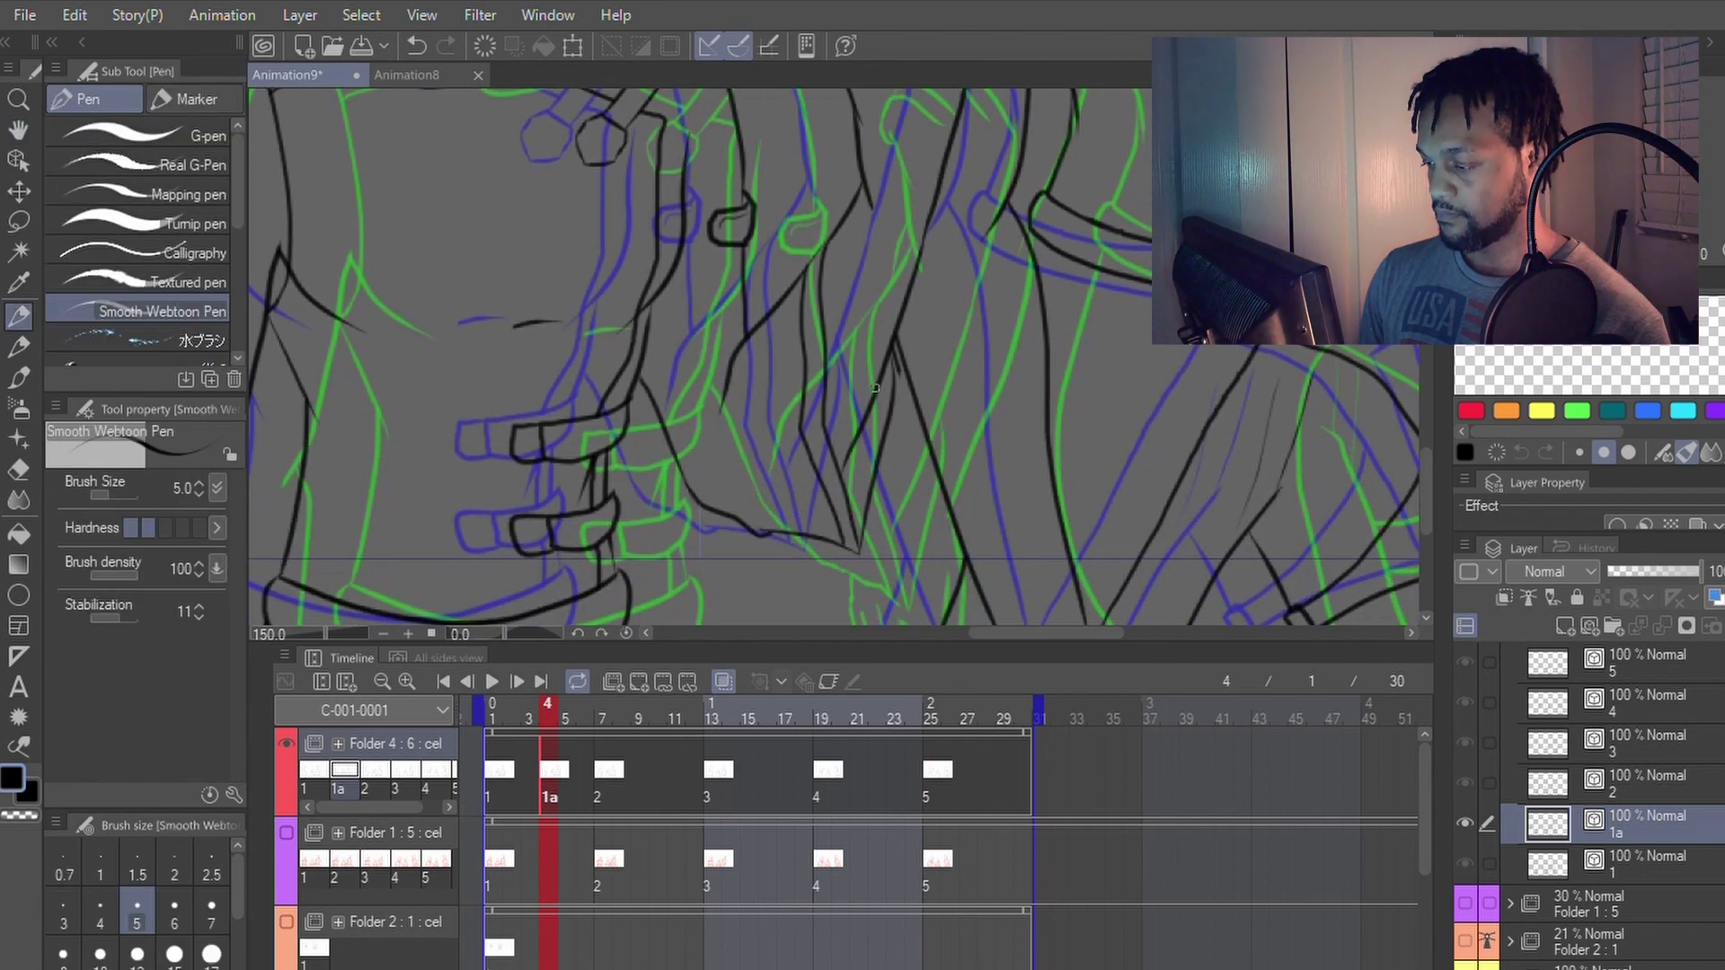
Step: Rework the middle character's forearm edge below the raised hand with the vector line correction tools so it continues toward the elbow
{"action": "key", "text": "y"}
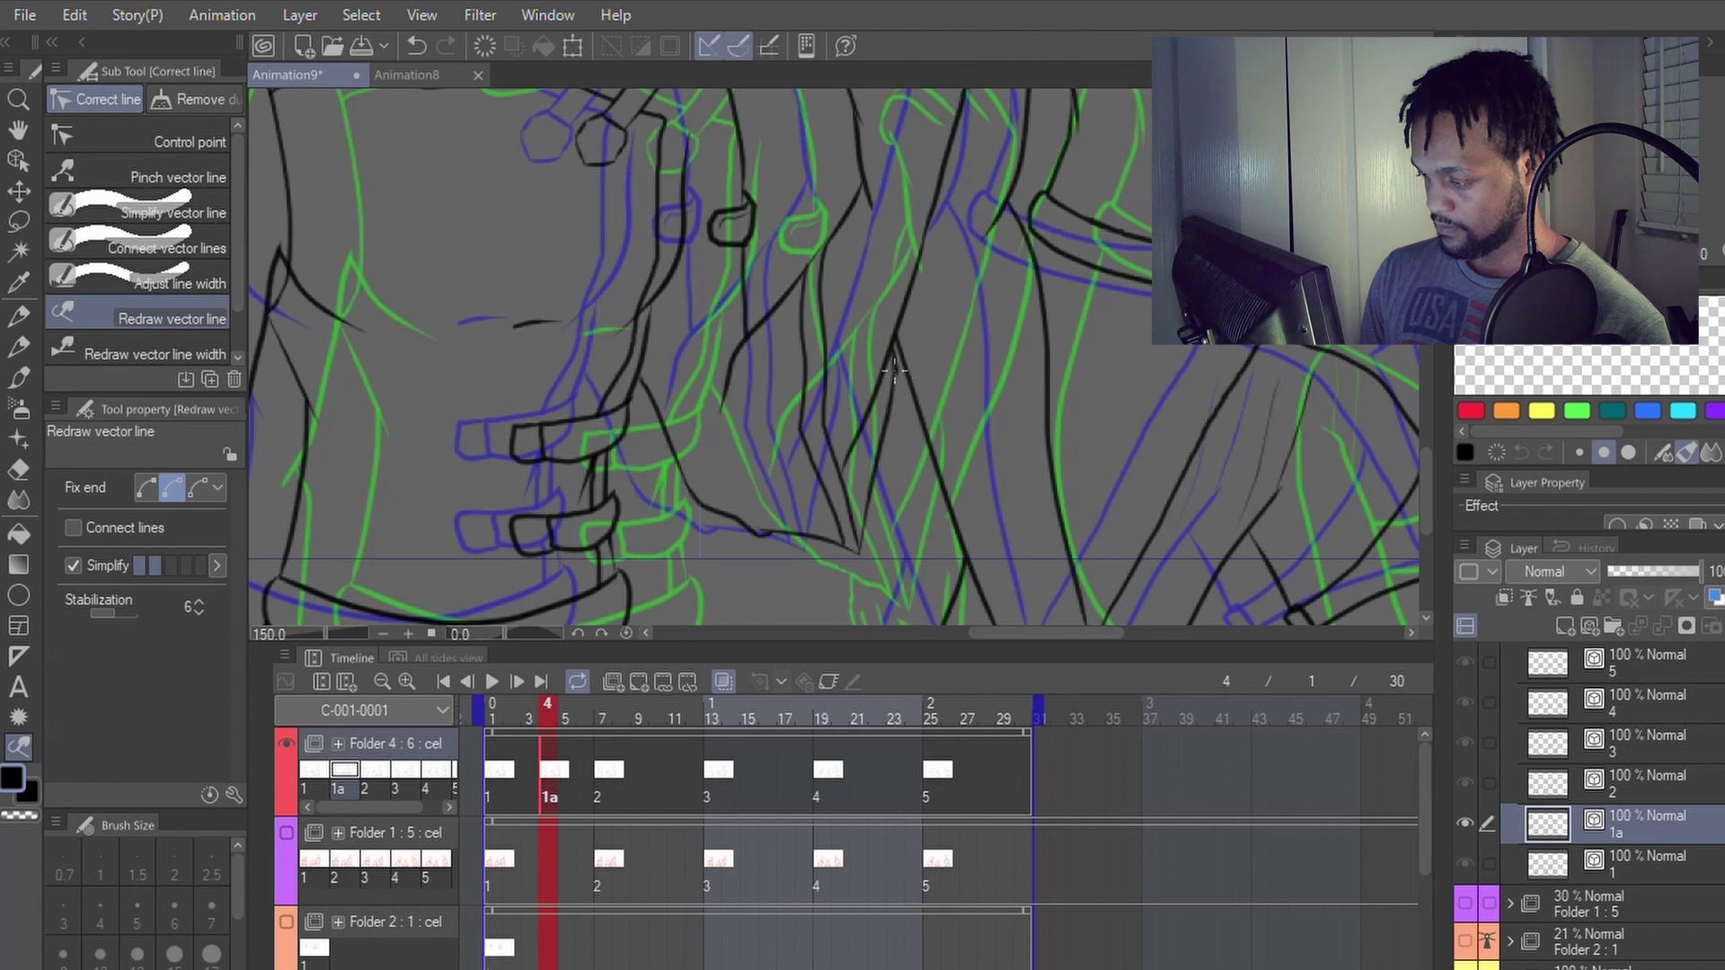
{"action": "key", "text": "p"}
{"action": "key", "text": "y"}
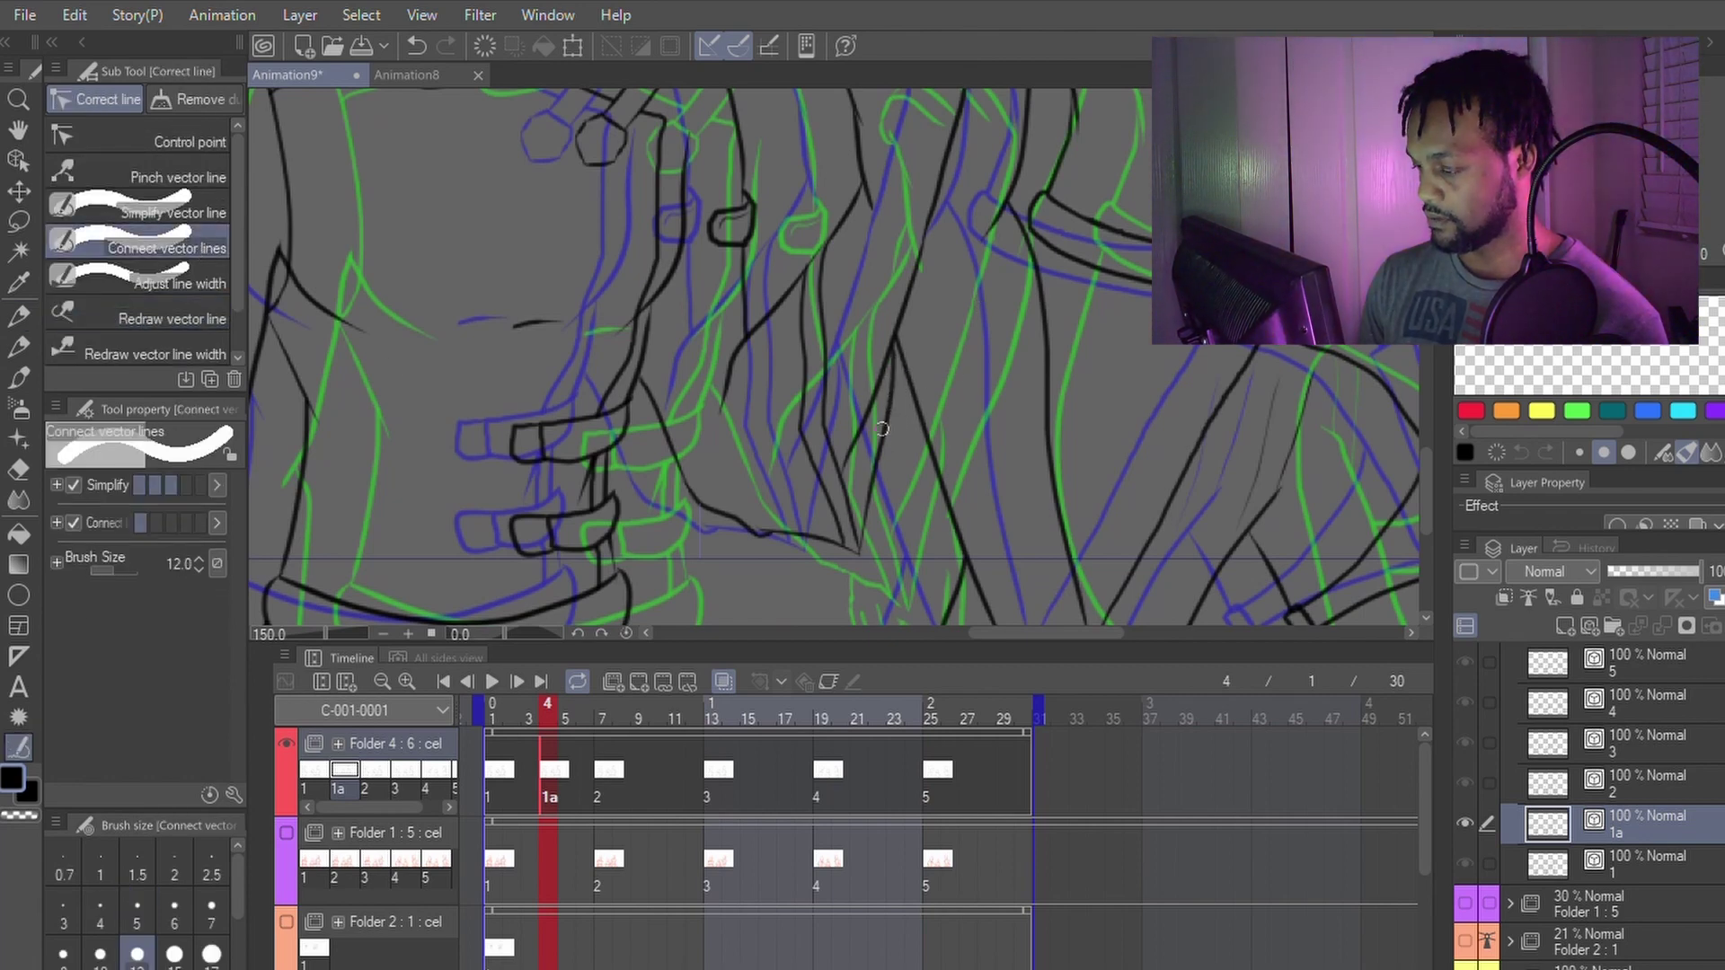
{"action": "key", "text": "p"}
{"action": "key", "text": "y"}
{"action": "left_click", "coordinate": [191, 320]}
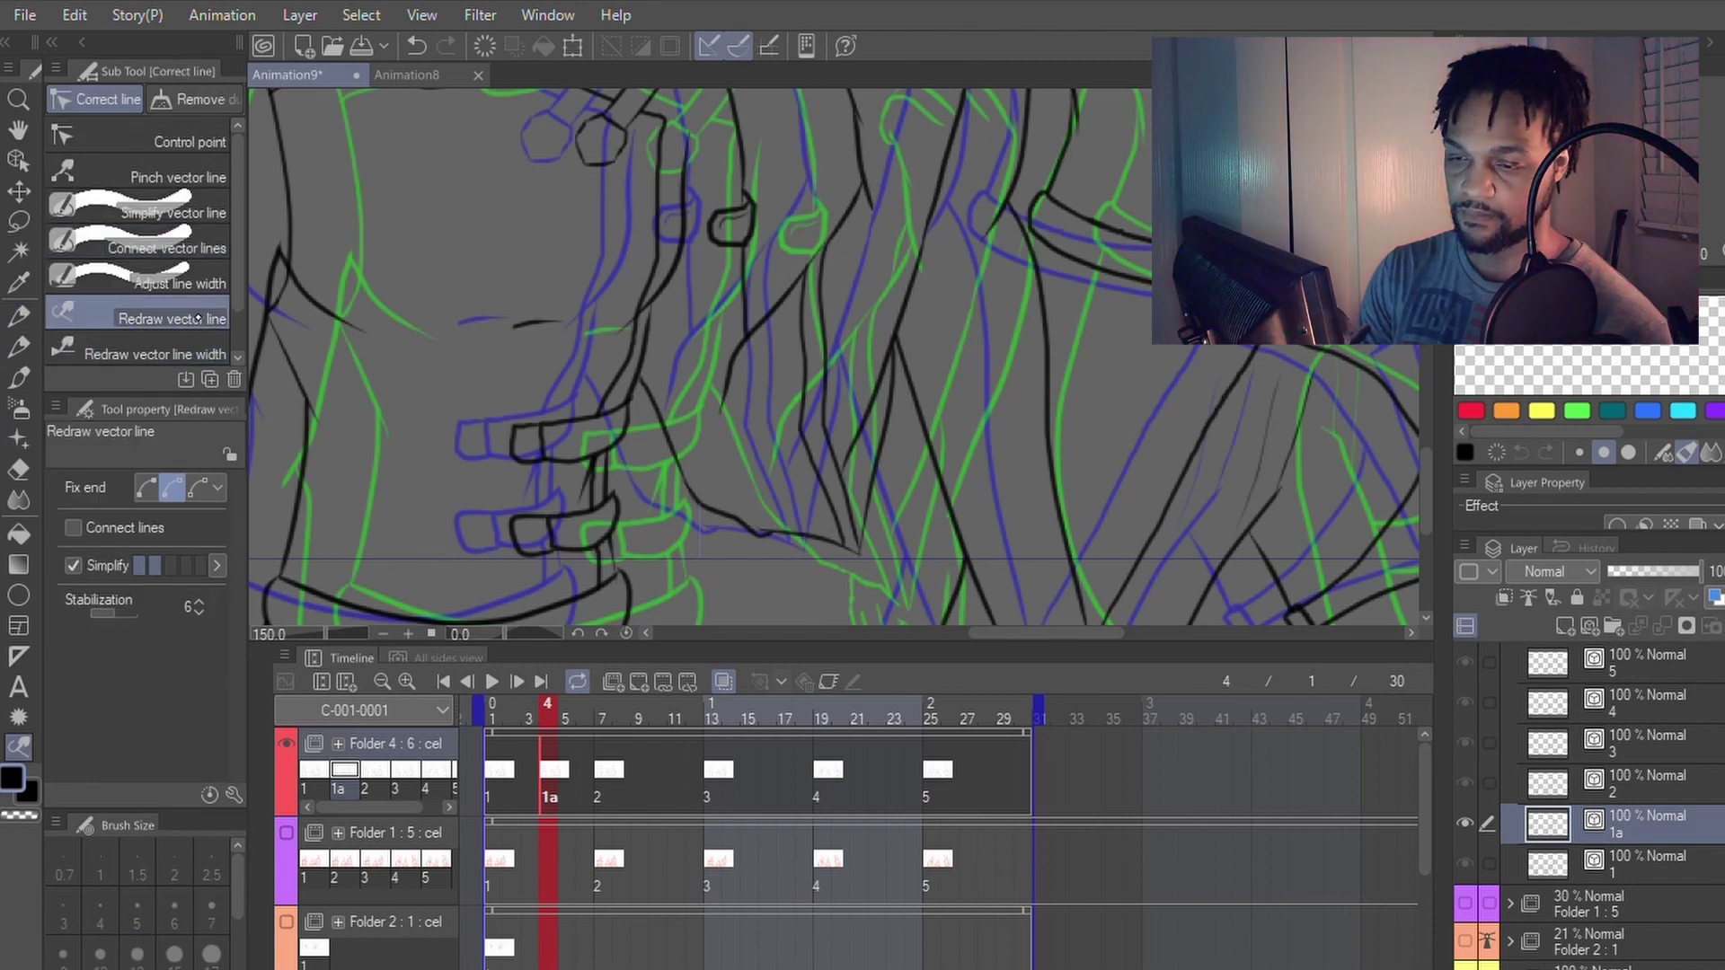
{"action": "key", "text": "p"}
{"action": "scroll", "coordinate": [744, 412], "scroll_direction": "down", "scroll_amount": 1}
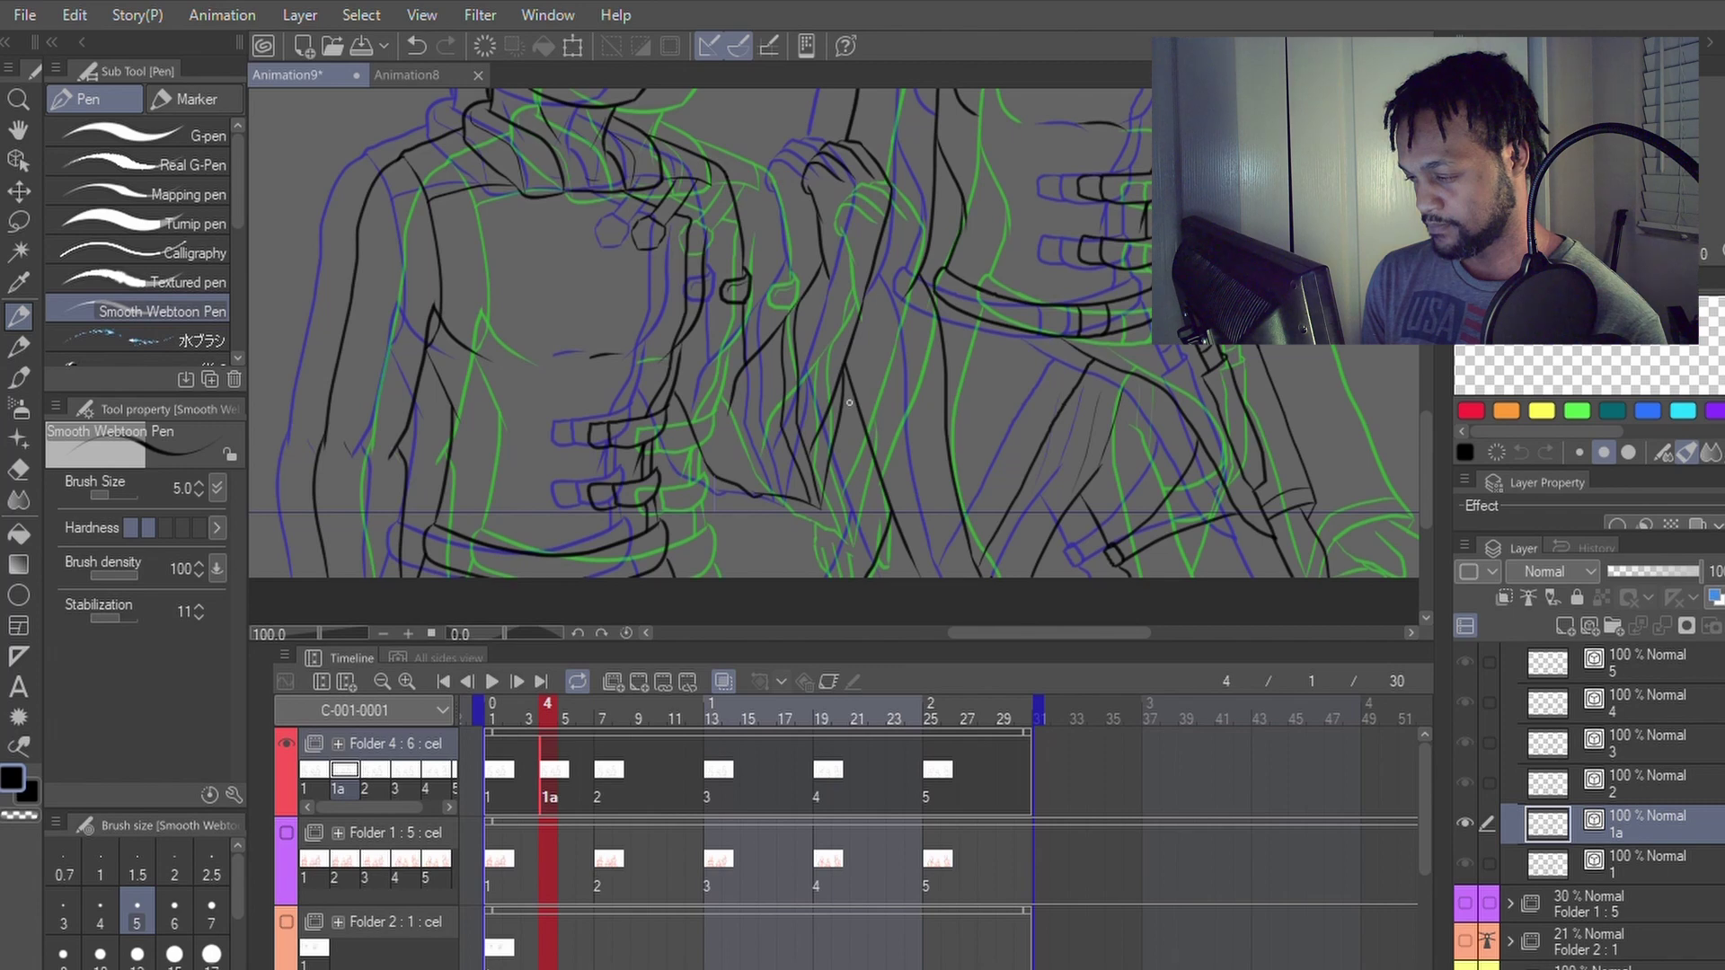
{"action": "key", "text": "y"}
{"action": "left_click_drag", "start_coordinate": [848, 404], "coordinate": [845, 456]}
{"action": "key", "text": "p"}
{"action": "key", "text": "ctrl+z"}
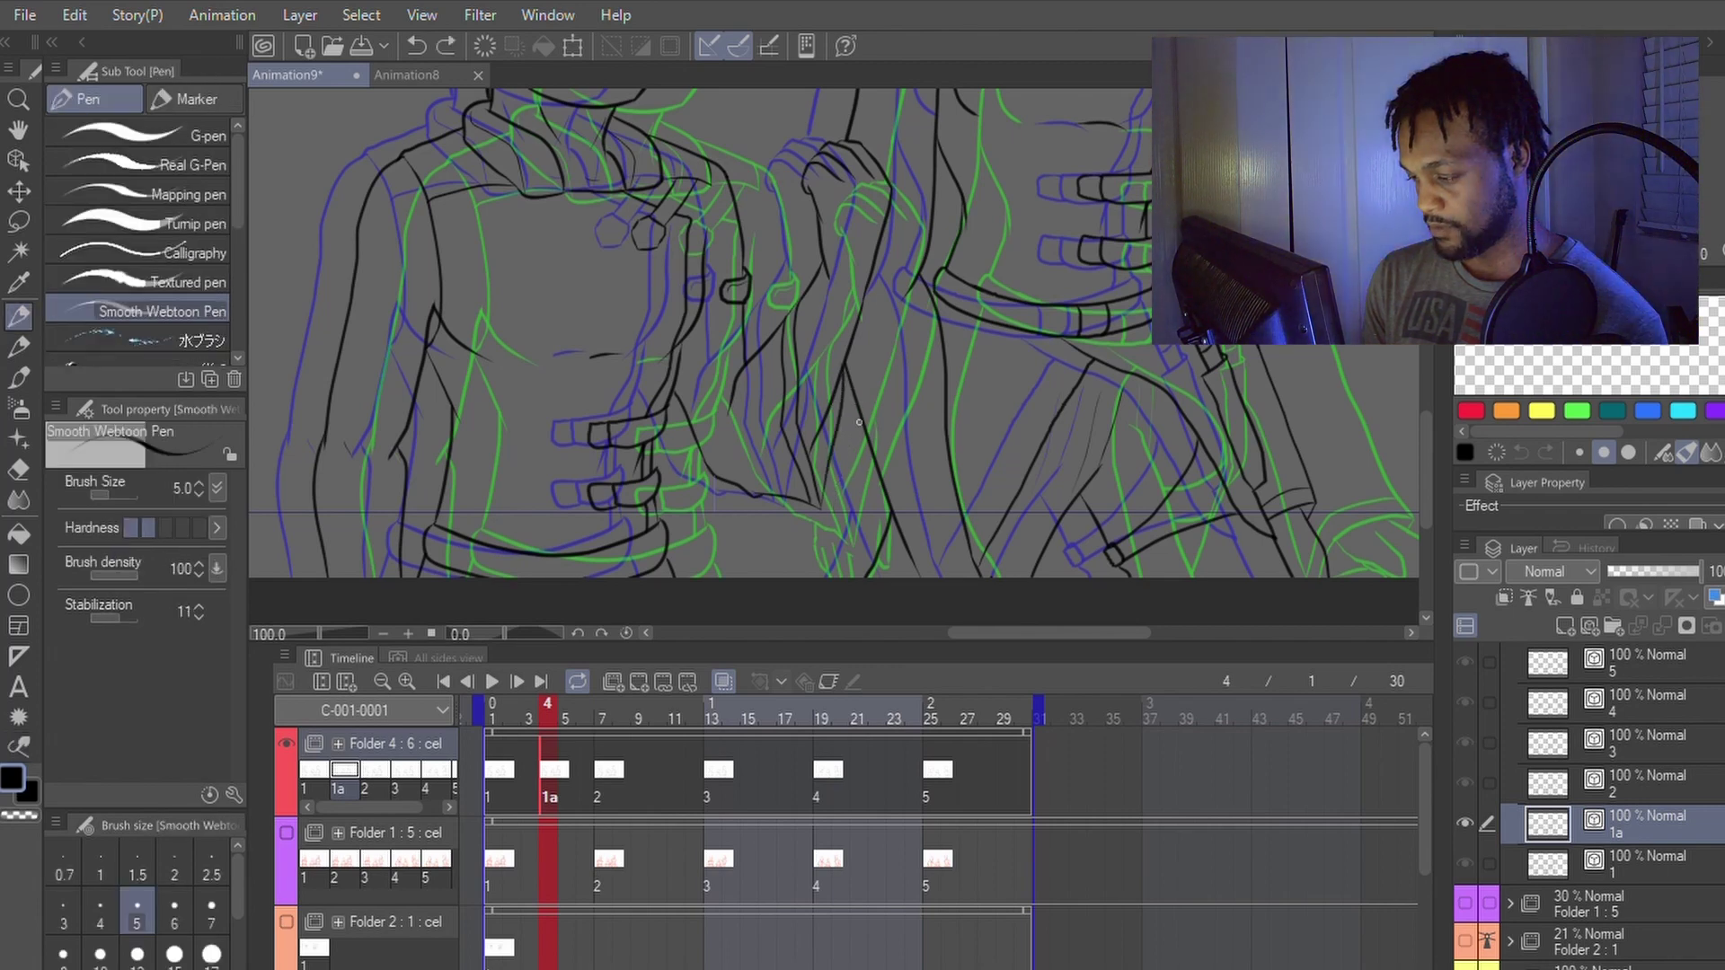
Step: Lasso the middle character's raised hand and forearm, rotate the selection by 0.8°, apply the transform and deselect
{"action": "key", "text": "m"}
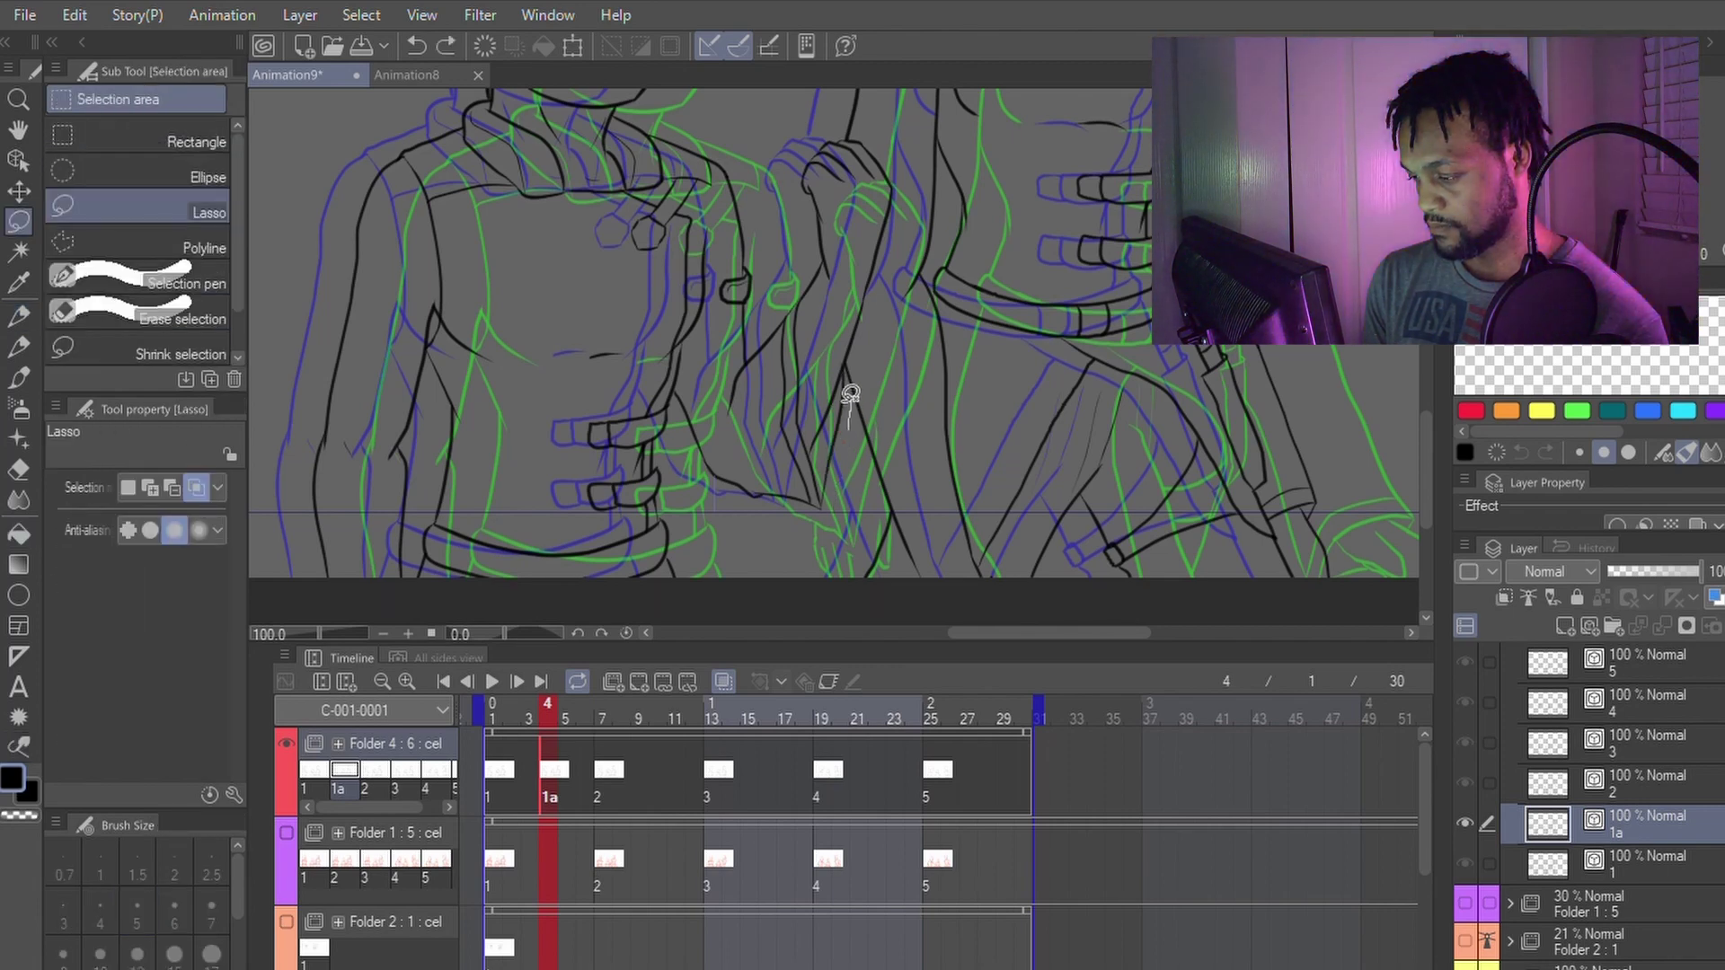
{"action": "mouse_move", "coordinate": [851, 395]}
{"action": "left_mouse_down"}
{"action": "mouse_move", "coordinate": [895, 191]}
{"action": "mouse_move", "coordinate": [870, 145]}
{"action": "mouse_move", "coordinate": [823, 136]}
{"action": "mouse_move", "coordinate": [785, 173]}
{"action": "mouse_move", "coordinate": [784, 288]}
{"action": "mouse_move", "coordinate": [718, 438]}
{"action": "mouse_move", "coordinate": [759, 465]}
{"action": "mouse_move", "coordinate": [776, 516]}
{"action": "mouse_move", "coordinate": [824, 537]}
{"action": "mouse_move", "coordinate": [846, 440]}
{"action": "left_mouse_up"}
{"action": "key", "text": "p"}
{"action": "key", "text": "ctrl+t"}
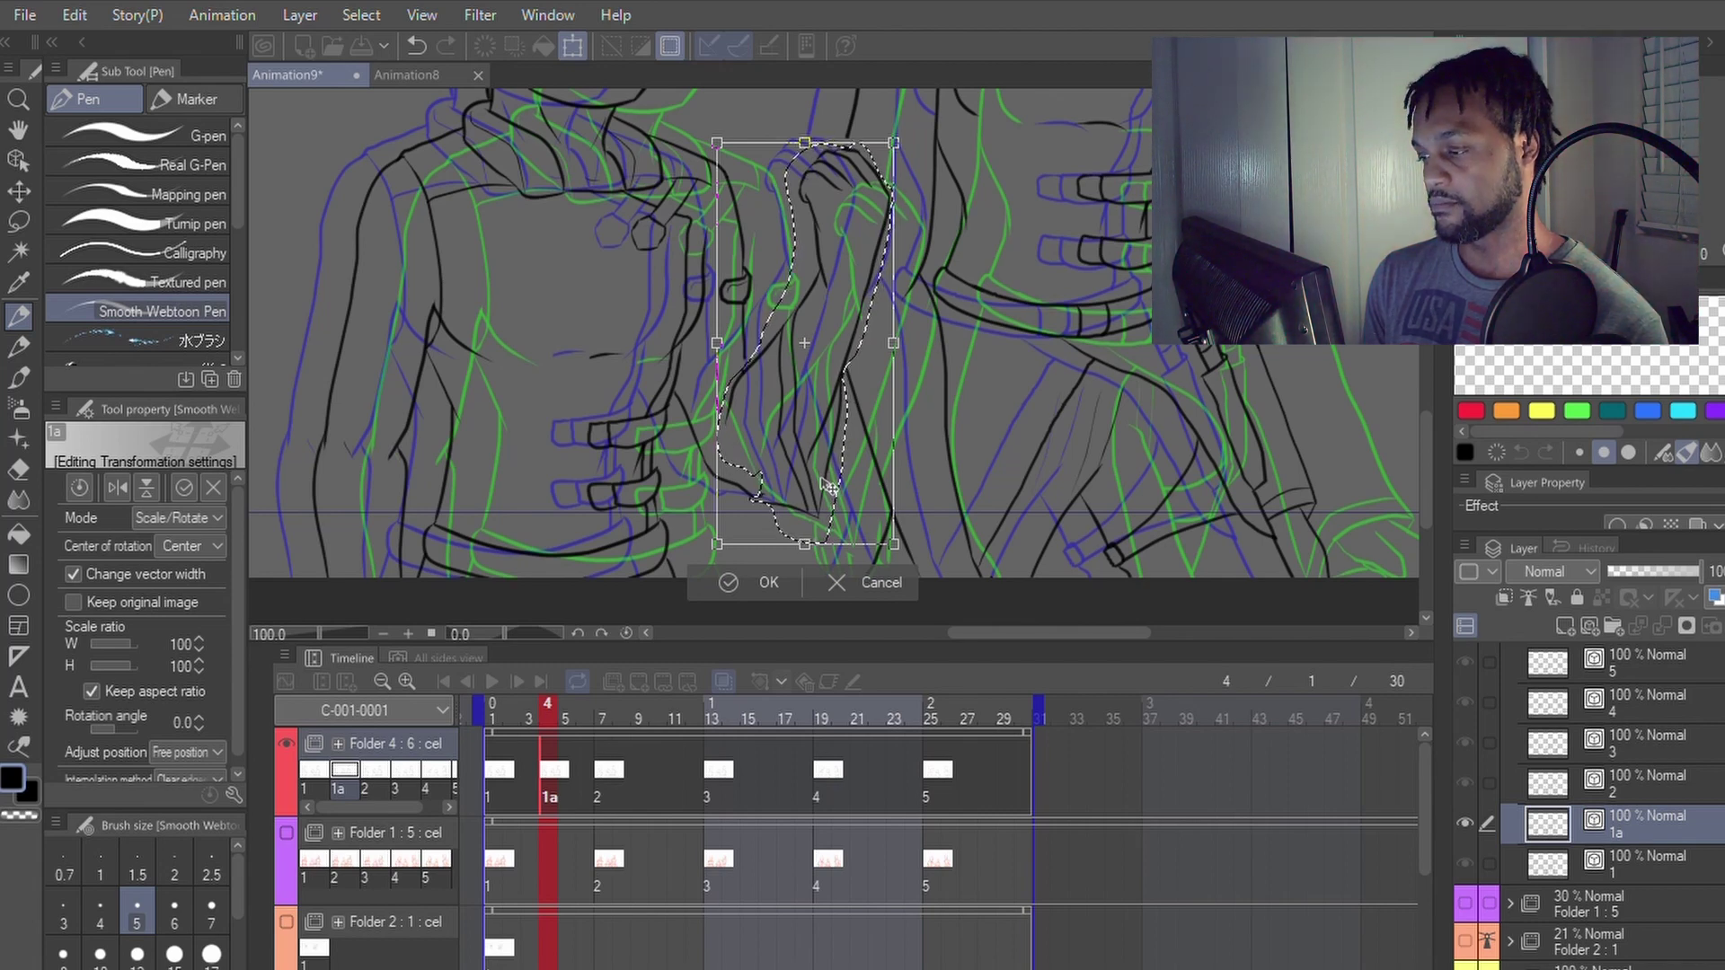
{"action": "left_click_drag", "start_coordinate": [931, 426], "coordinate": [934, 429]}
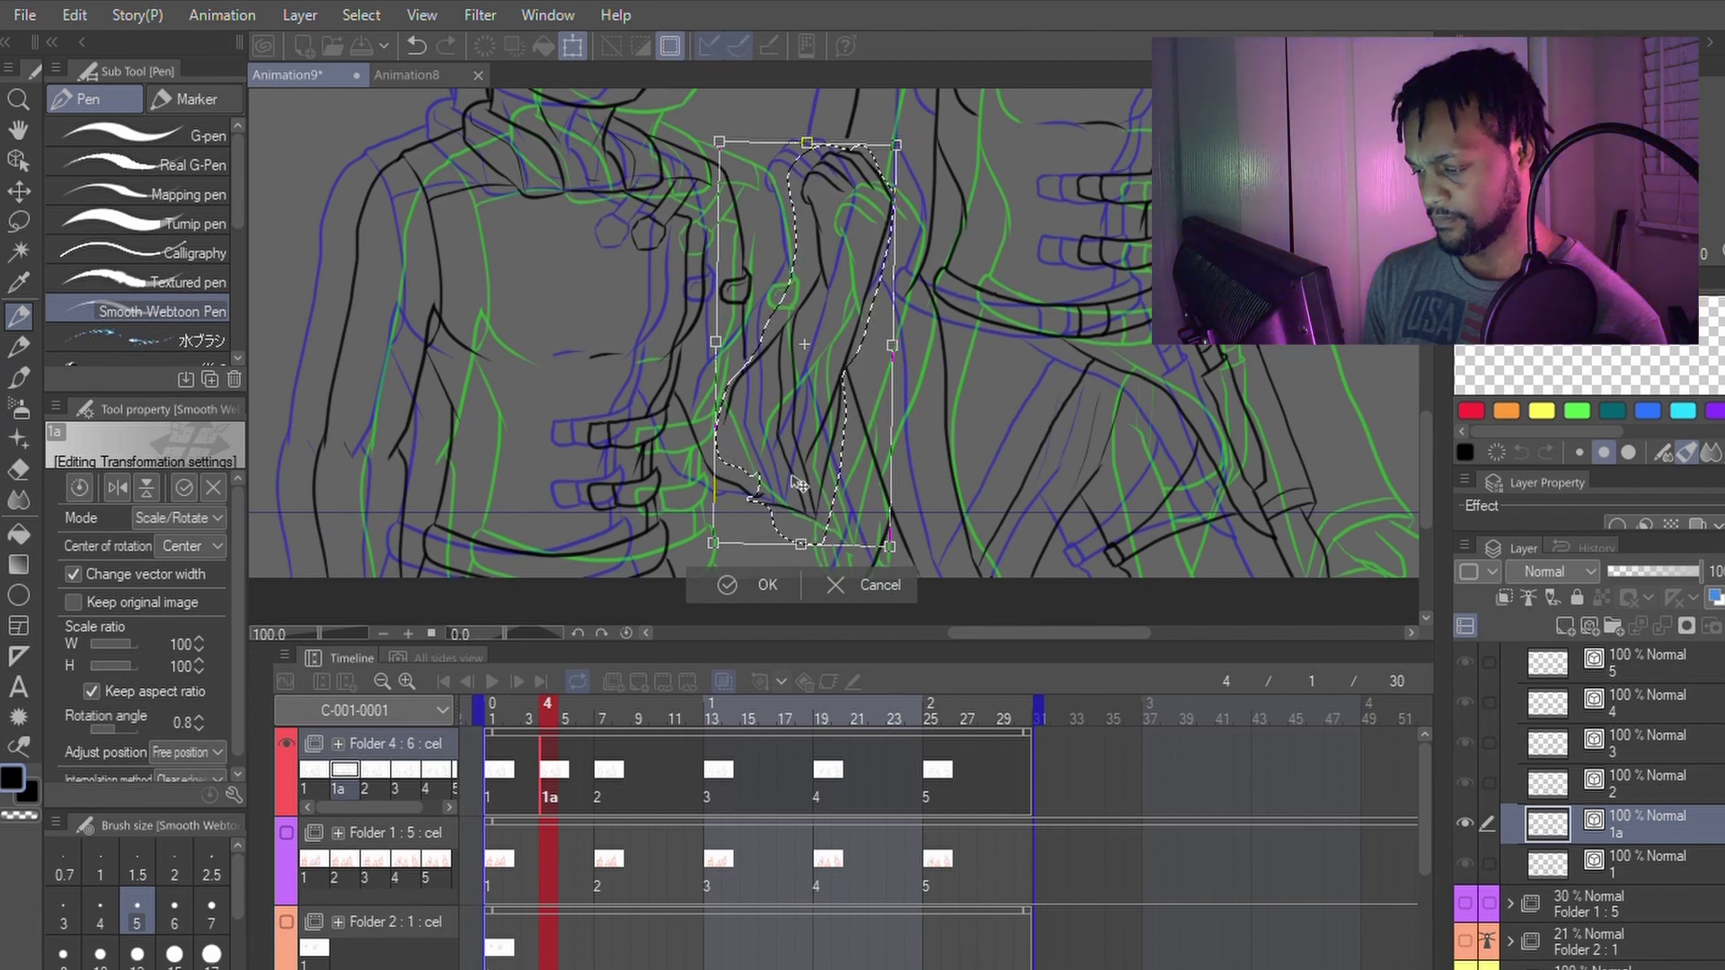
{"action": "left_click", "coordinate": [768, 586]}
{"action": "key", "text": "ctrl+d"}
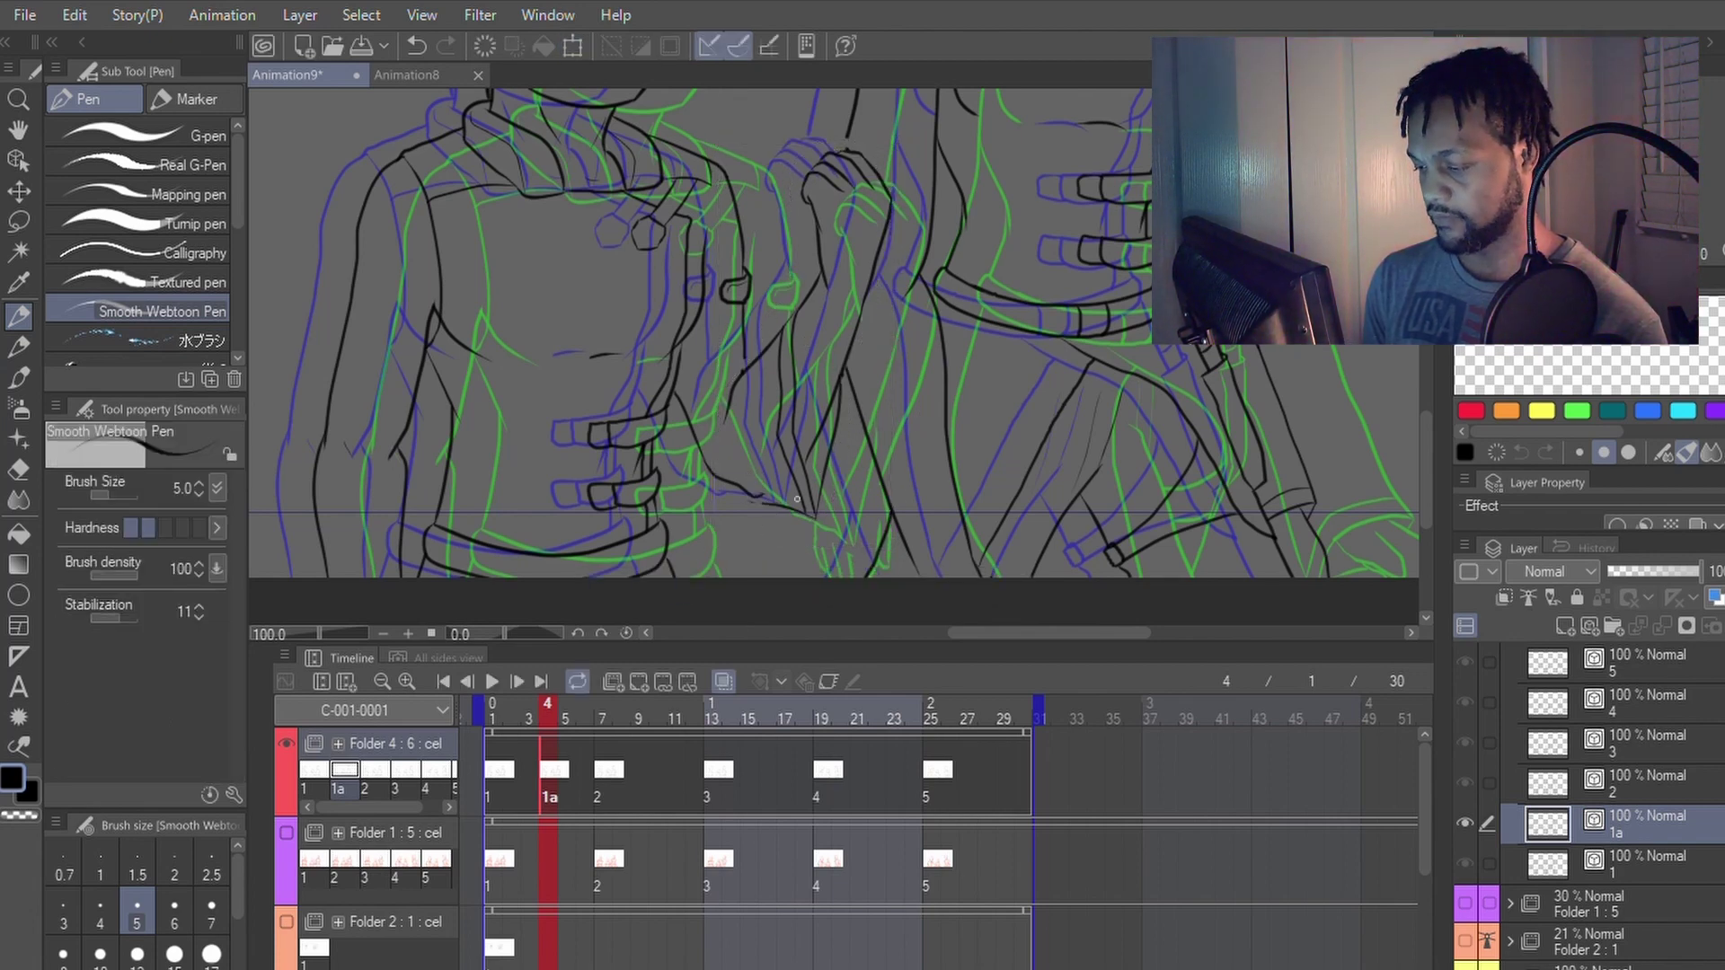
Step: Redraw the lower sleeve line of the middle character so it joins the rotated forearm at the elbow
{"action": "scroll", "coordinate": [766, 517], "scroll_direction": "up", "scroll_amount": 2}
{"action": "key", "text": "y"}
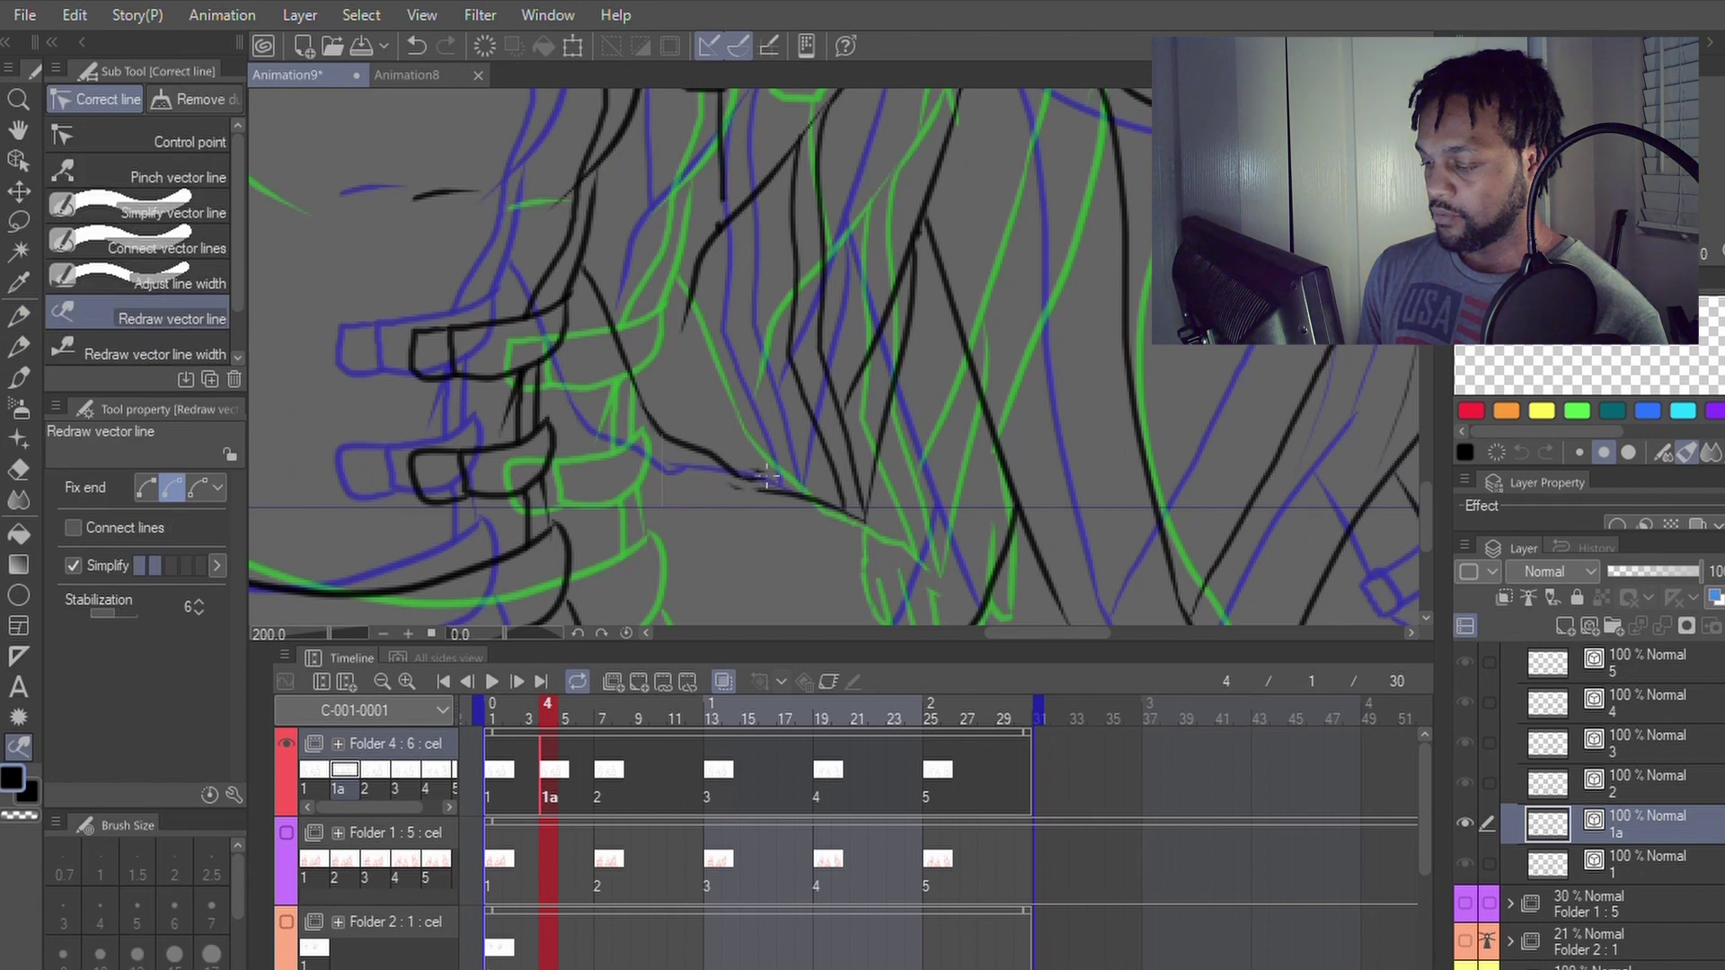
{"action": "key", "text": "p"}
{"action": "key", "text": "e"}
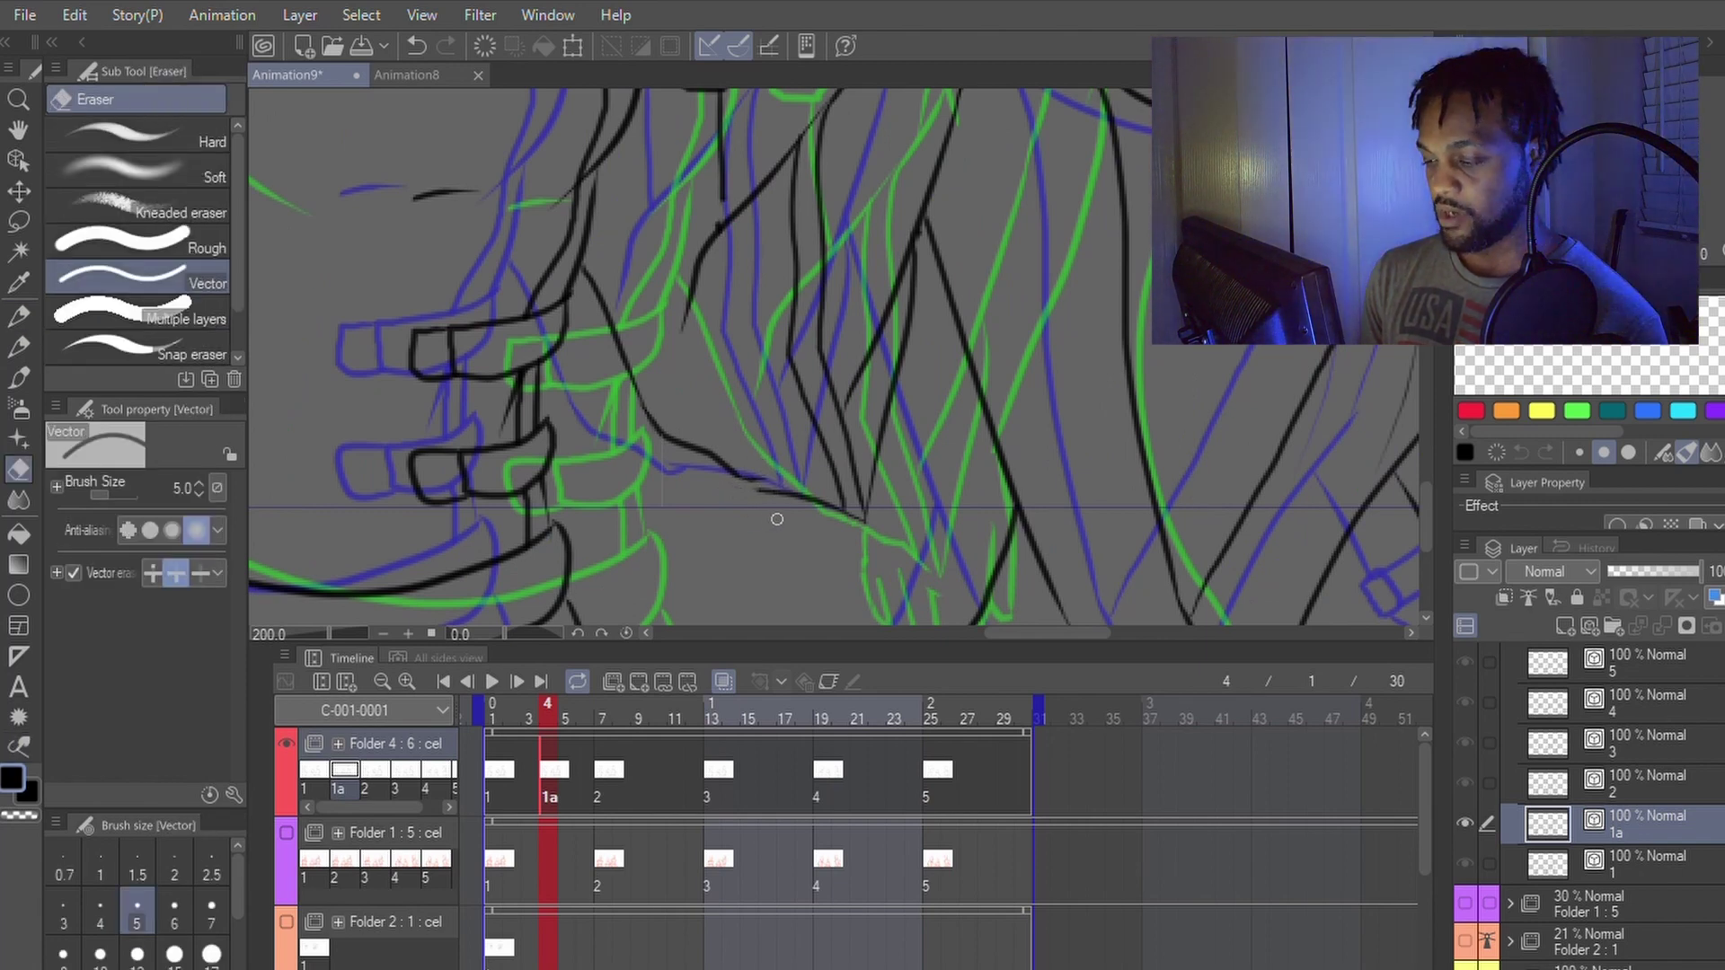
{"action": "key", "text": "y"}
{"action": "key", "text": "p"}
{"action": "scroll", "coordinate": [773, 541], "scroll_direction": "down", "scroll_amount": 3}
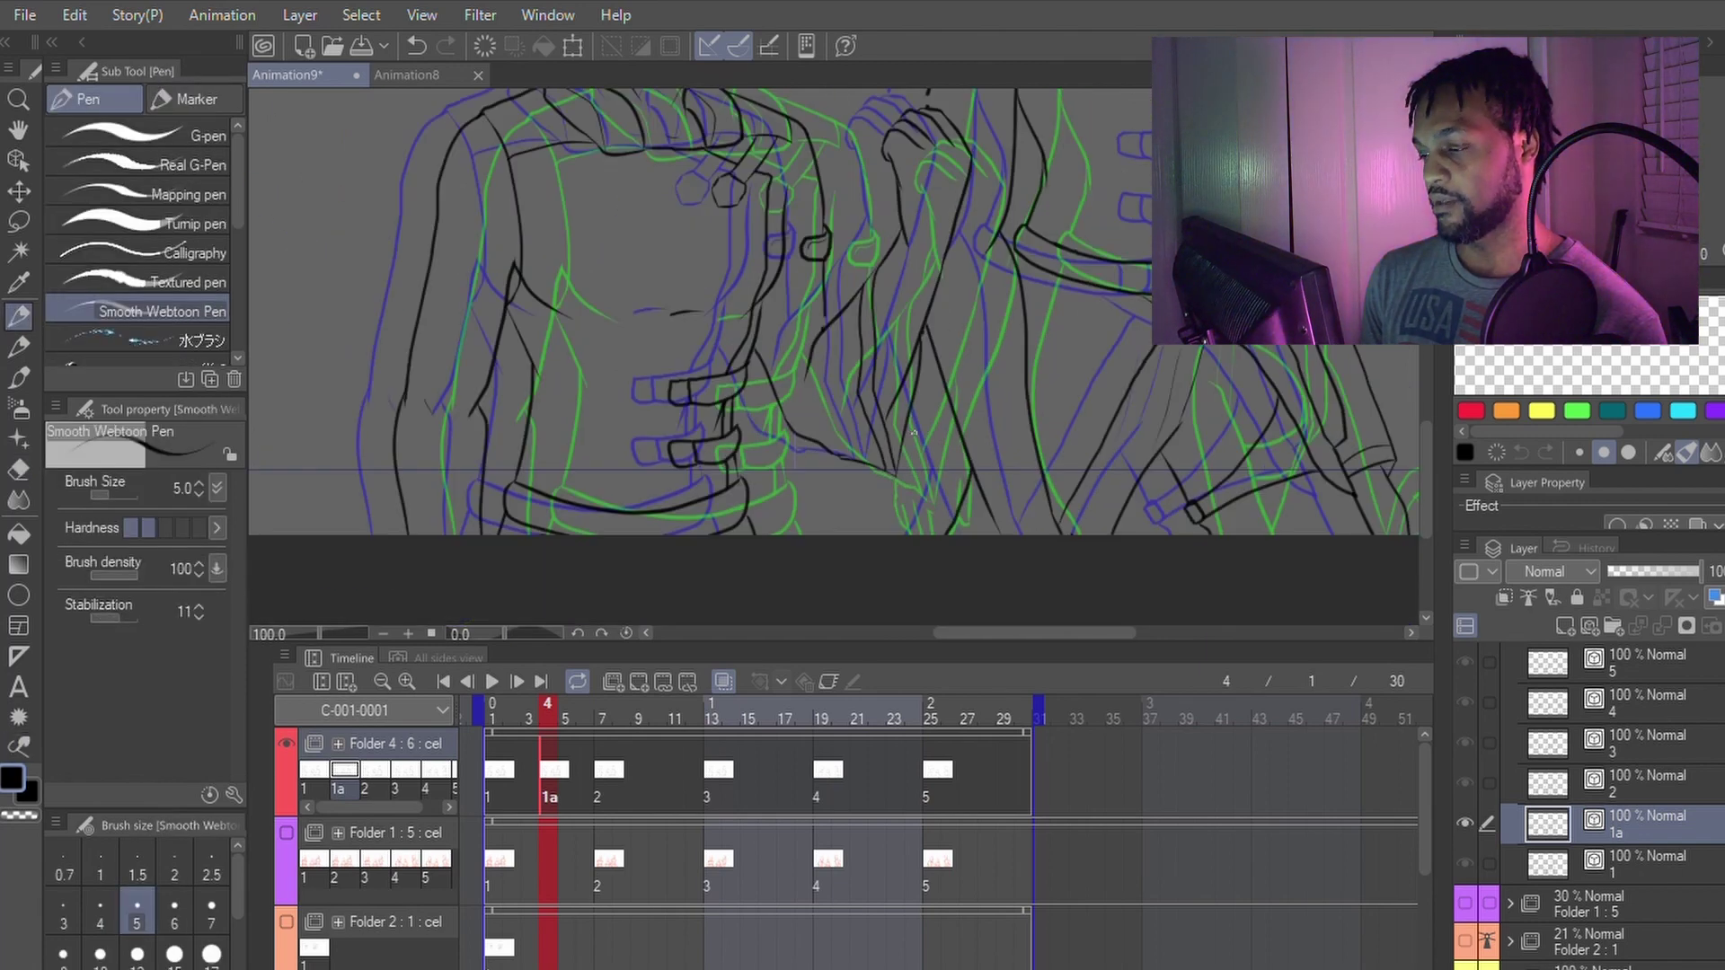
Step: Extend the short vertical line below the middle character's shoulder buckle down to the diagonal forearm line
{"action": "scroll", "coordinate": [813, 337], "scroll_direction": "up", "scroll_amount": 6}
{"action": "key", "text": "e"}
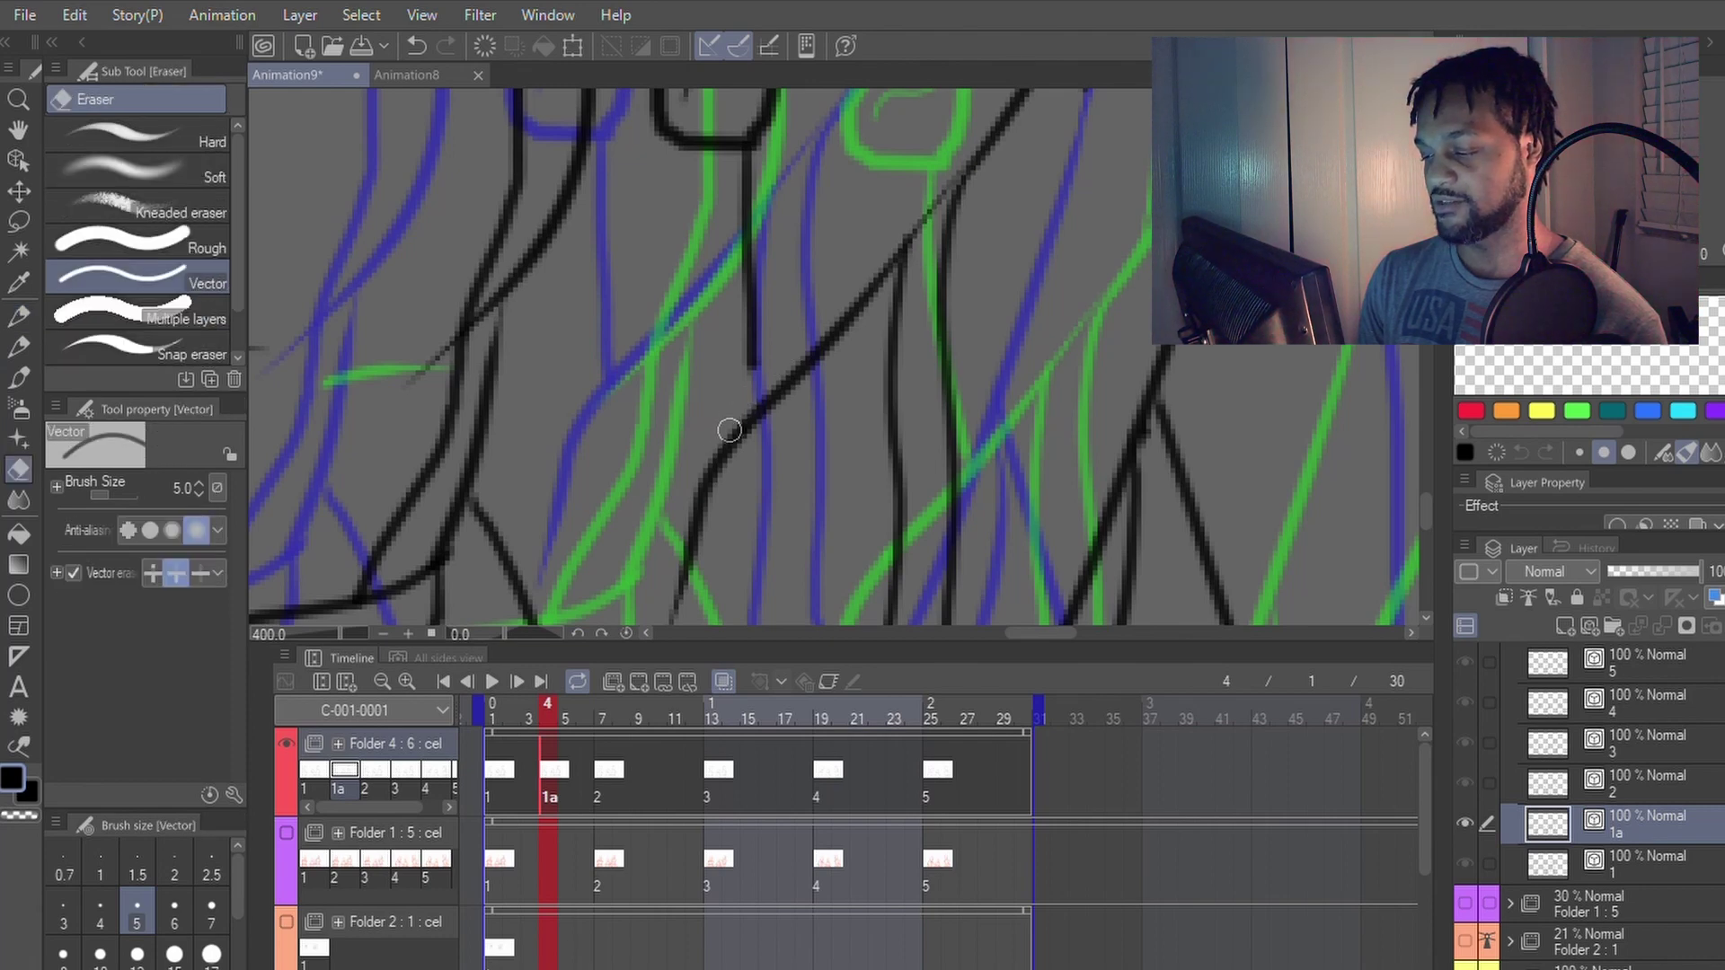
{"action": "key", "text": "p"}
{"action": "left_click_drag", "start_coordinate": [751, 357], "coordinate": [756, 420]}
{"action": "key", "text": "ctrl+z"}
{"action": "key", "text": "y"}
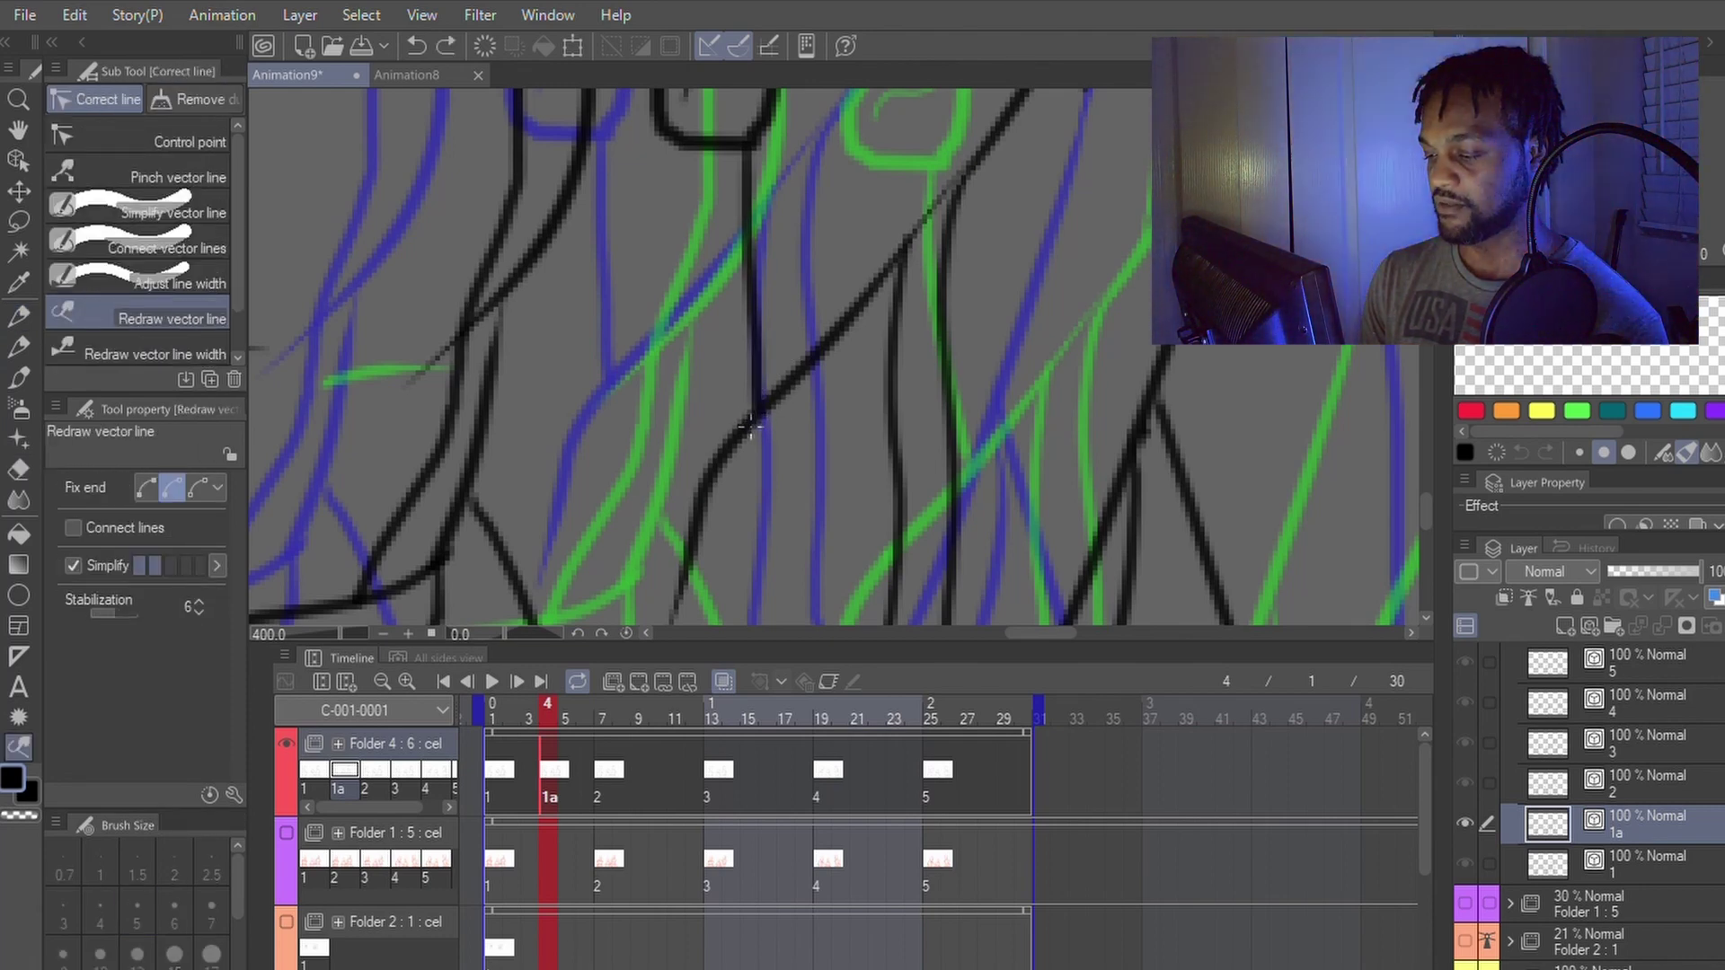
{"action": "left_click_drag", "start_coordinate": [752, 232], "coordinate": [755, 431]}
{"action": "key", "text": "p"}
{"action": "scroll", "coordinate": [770, 402], "scroll_direction": "down", "scroll_amount": 3}
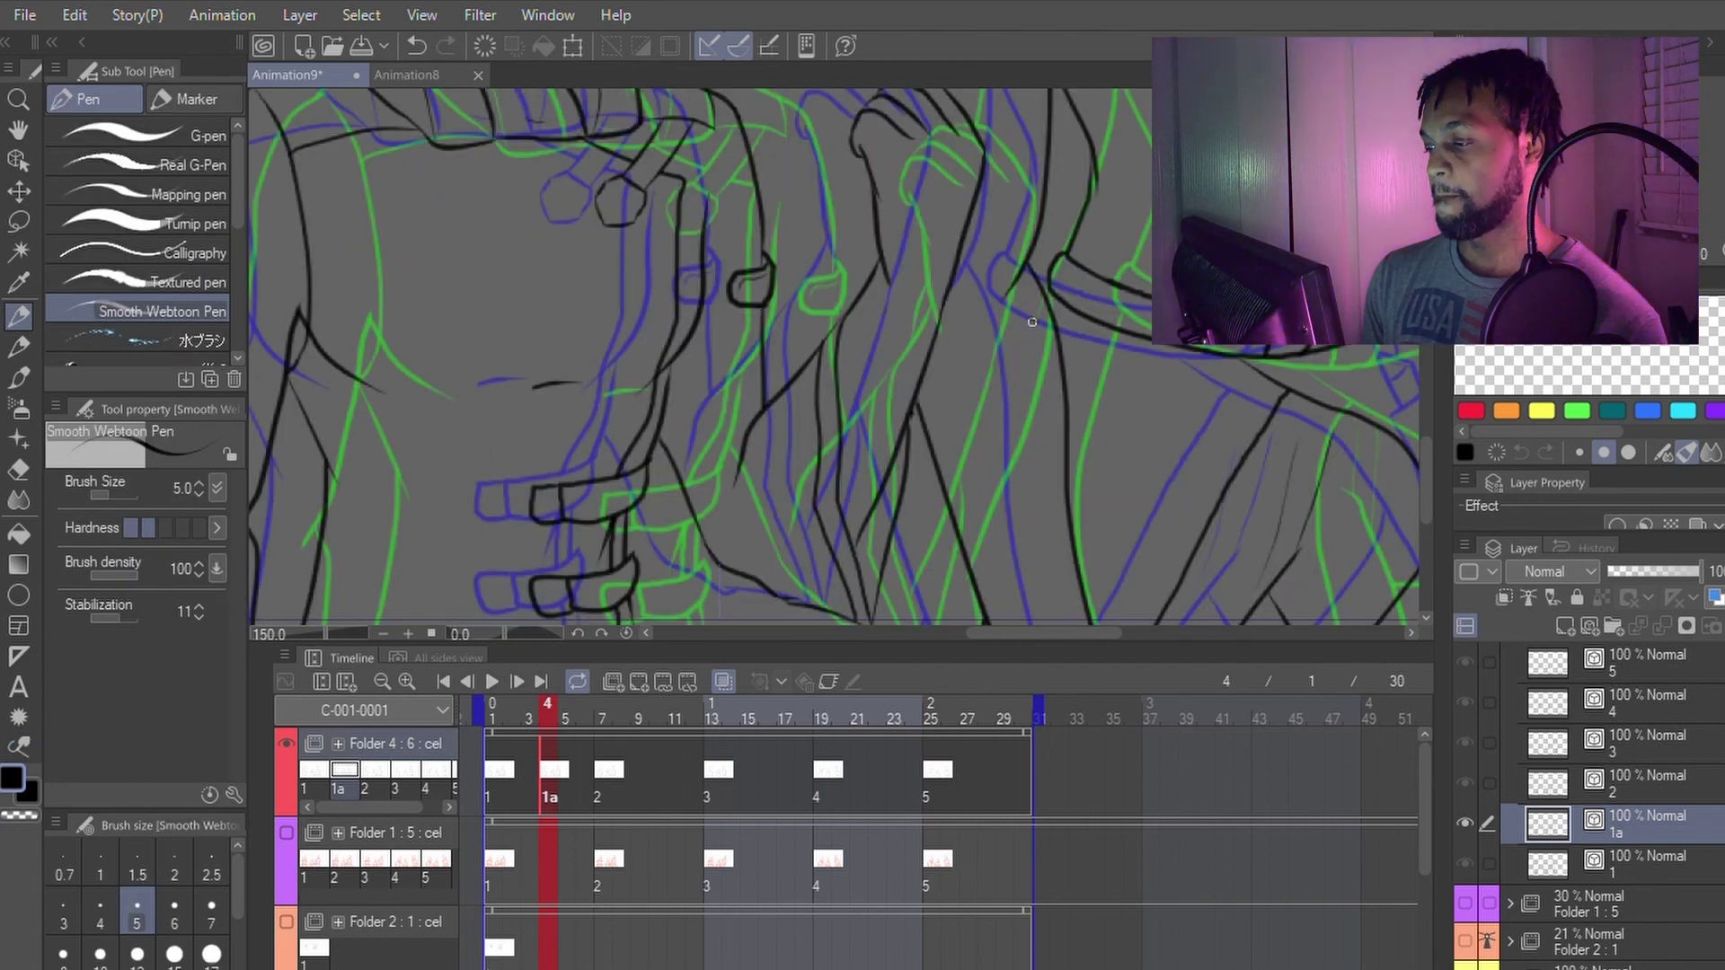
Step: Redraw the lower end of the rear character's arm line so it meets the middle character's raised hand
{"action": "scroll", "coordinate": [1031, 323], "scroll_direction": "down", "scroll_amount": 3}
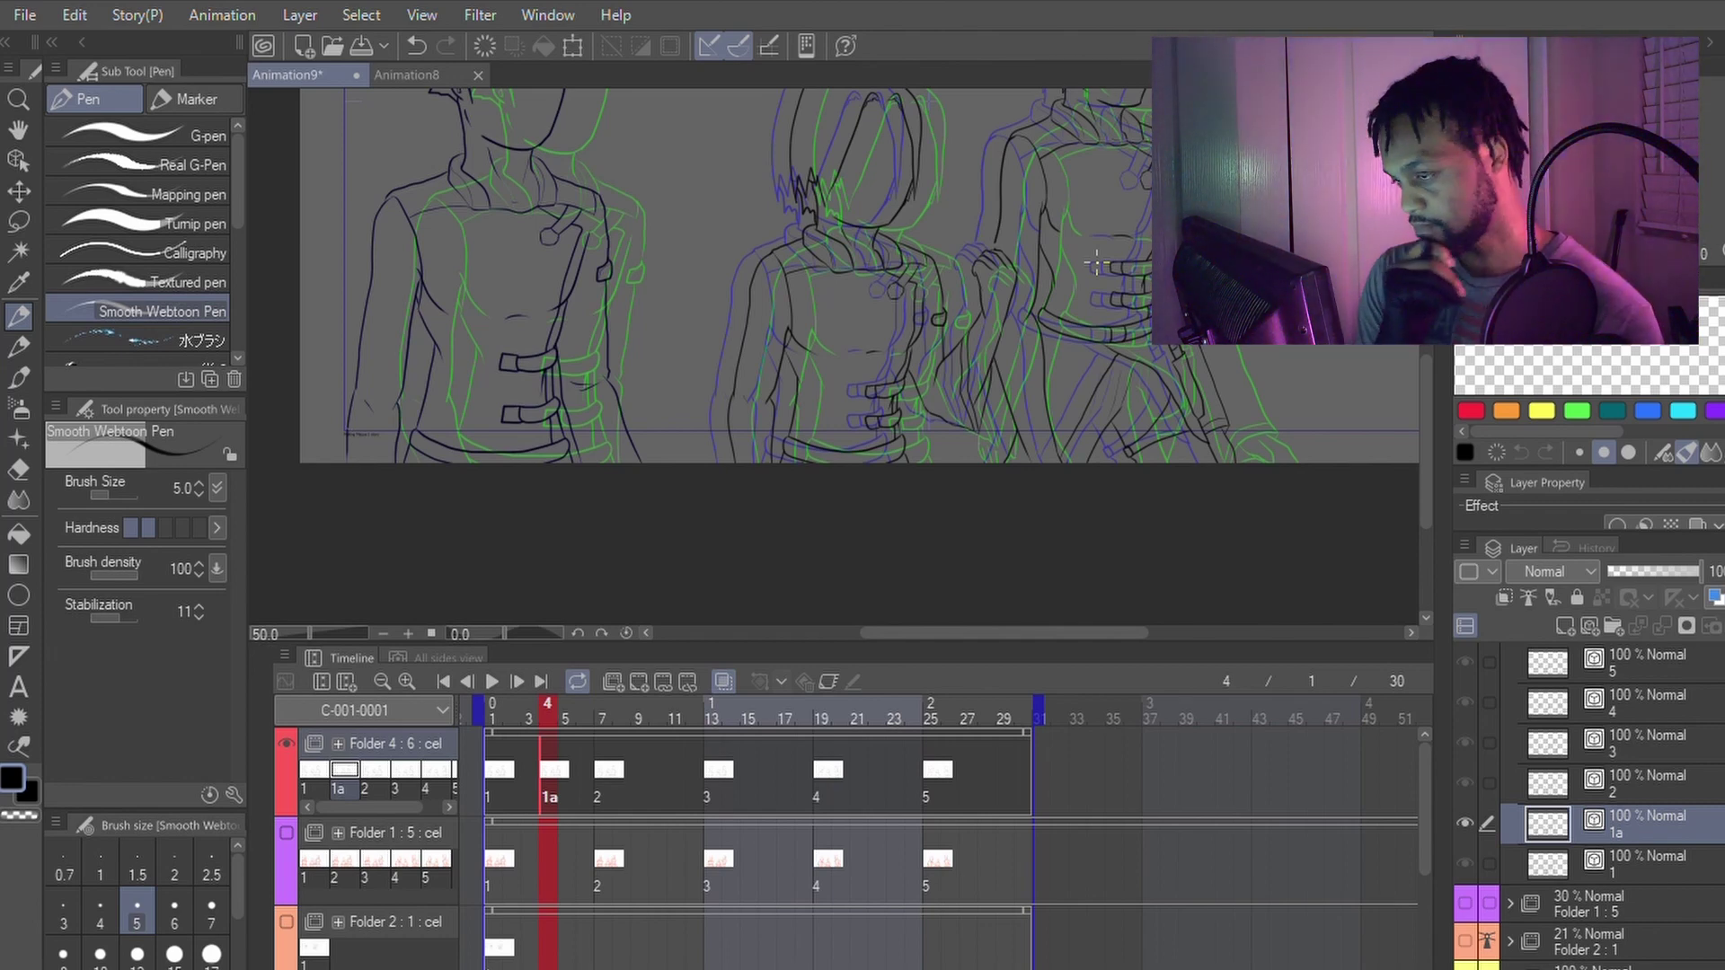
{"action": "scroll", "coordinate": [899, 193], "scroll_direction": "up", "scroll_amount": 2}
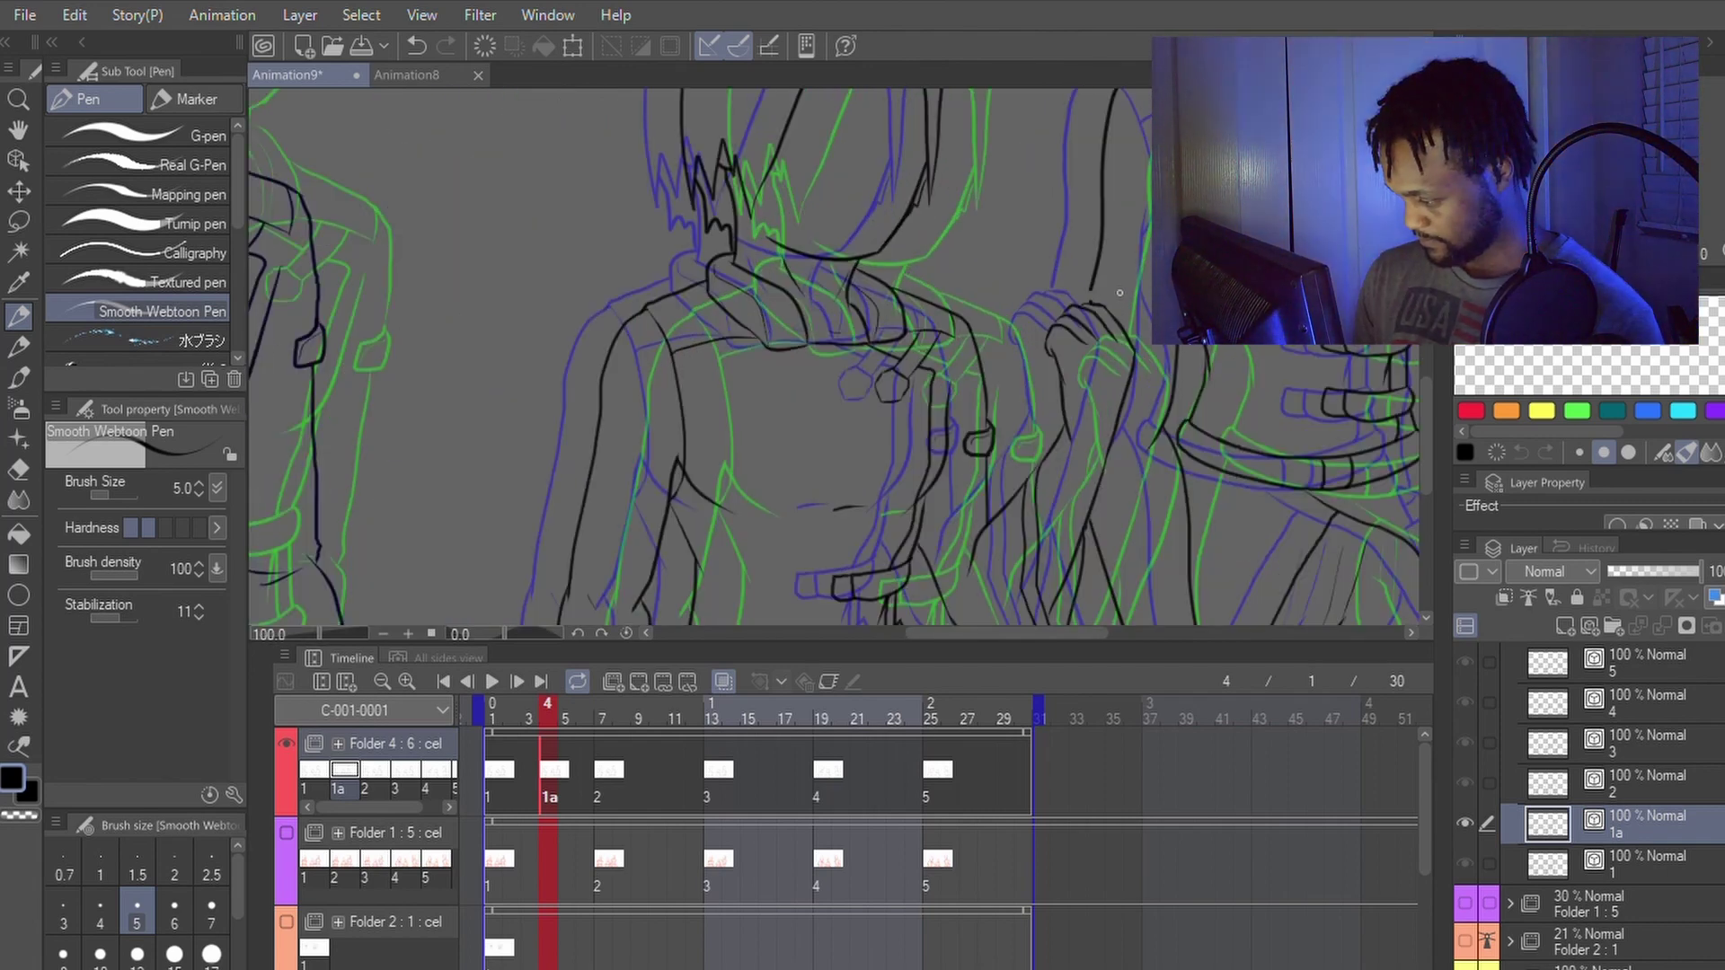
{"action": "scroll", "coordinate": [1083, 310], "scroll_direction": "up", "scroll_amount": 3}
{"action": "key", "text": "y"}
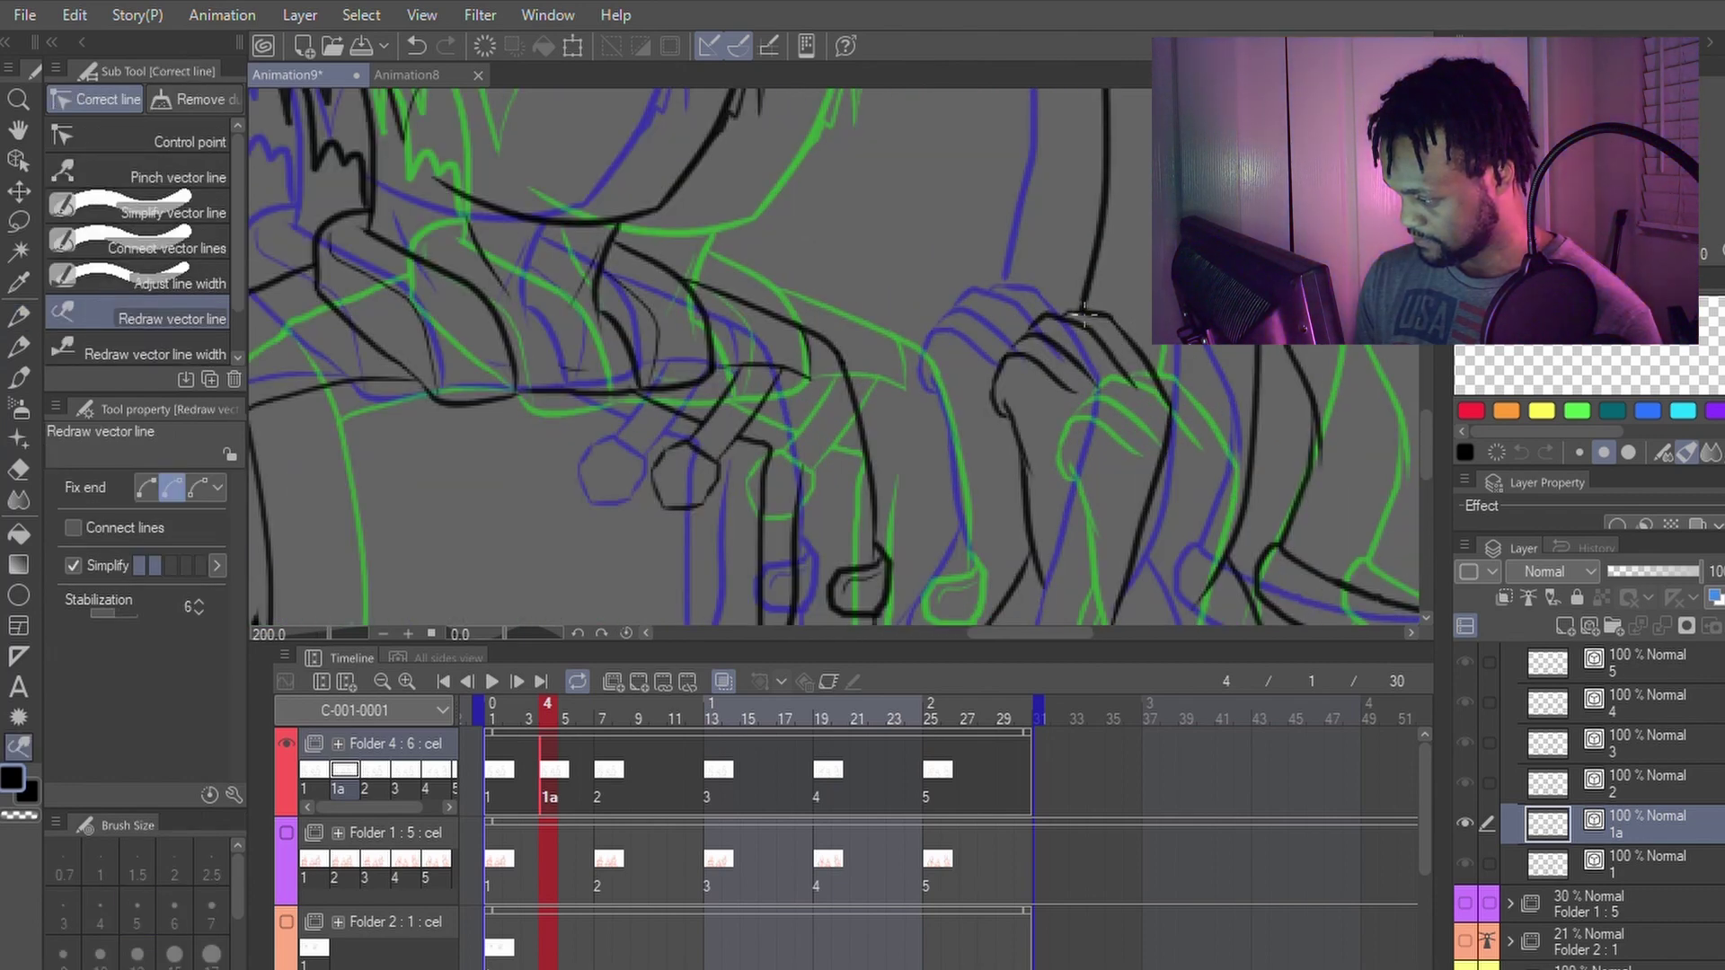
{"action": "key", "text": "p"}
{"action": "scroll", "coordinate": [1122, 422], "scroll_direction": "down", "scroll_amount": 1}
{"action": "key", "text": "space"}
{"action": "left_click_drag", "start_coordinate": [1167, 503], "coordinate": [1269, 195]}
{"action": "key", "text": "p"}
{"action": "scroll", "coordinate": [1159, 315], "scroll_direction": "down", "scroll_amount": 2}
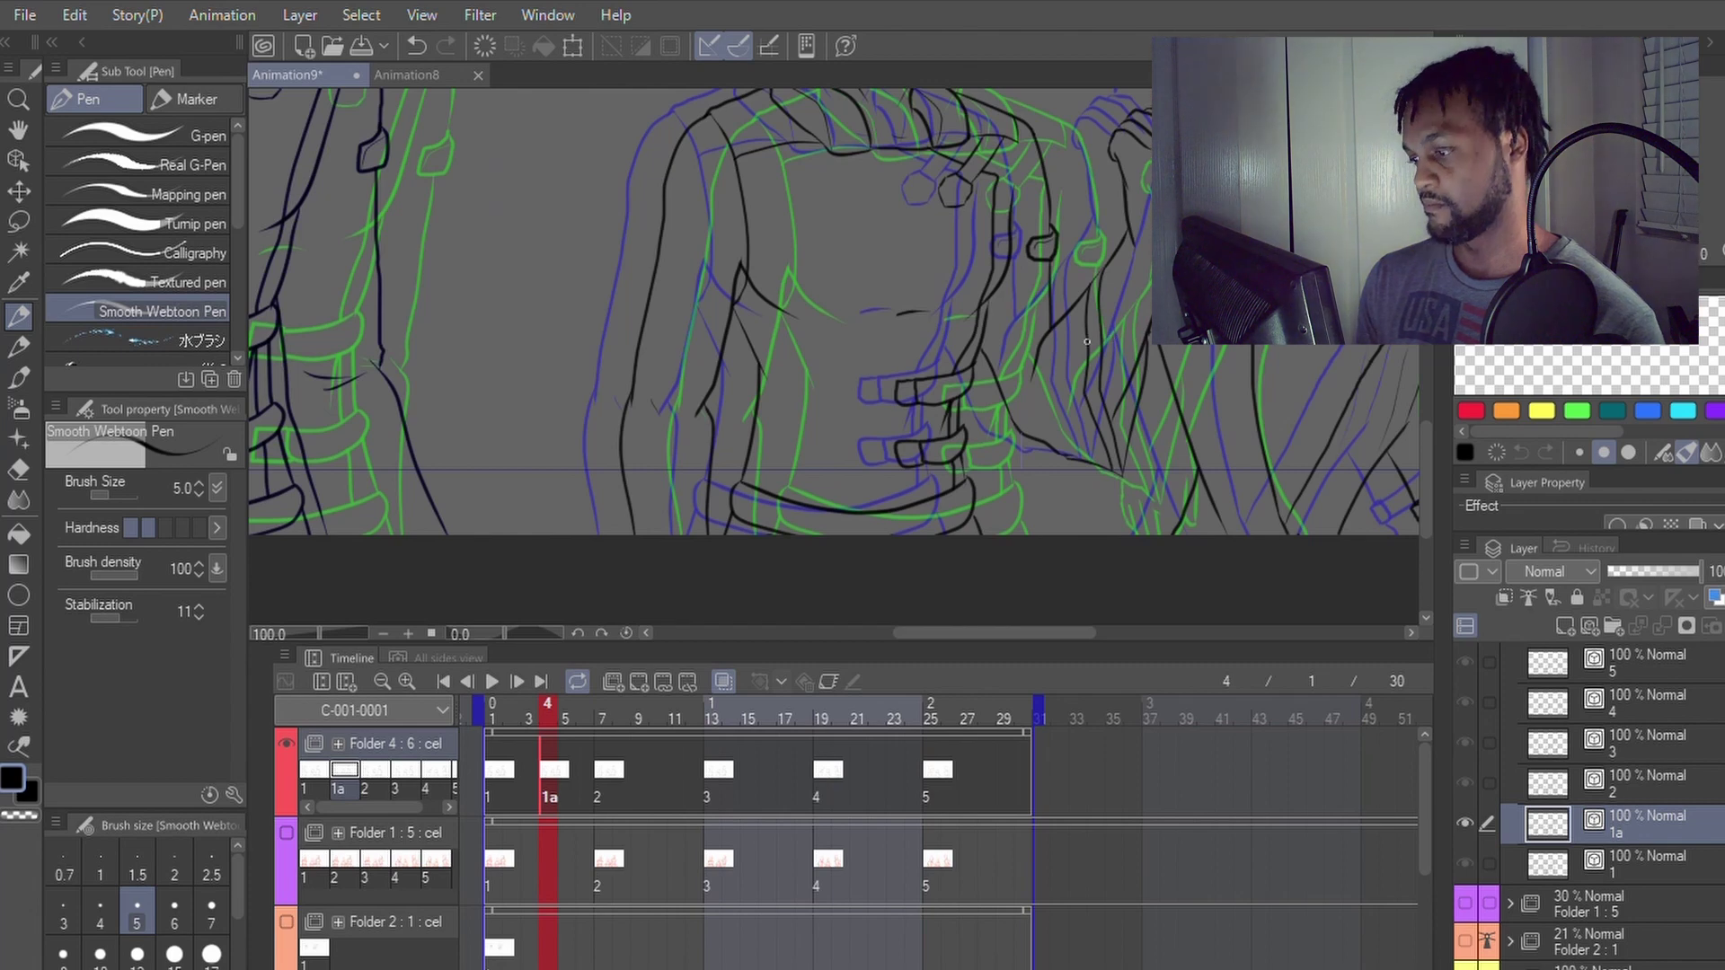
Step: Redraw the outer line of the middle character's lowered arm from the shoulder to the canvas edge in cel 1a
{"action": "scroll", "coordinate": [1087, 319], "scroll_direction": "down", "scroll_amount": 2}
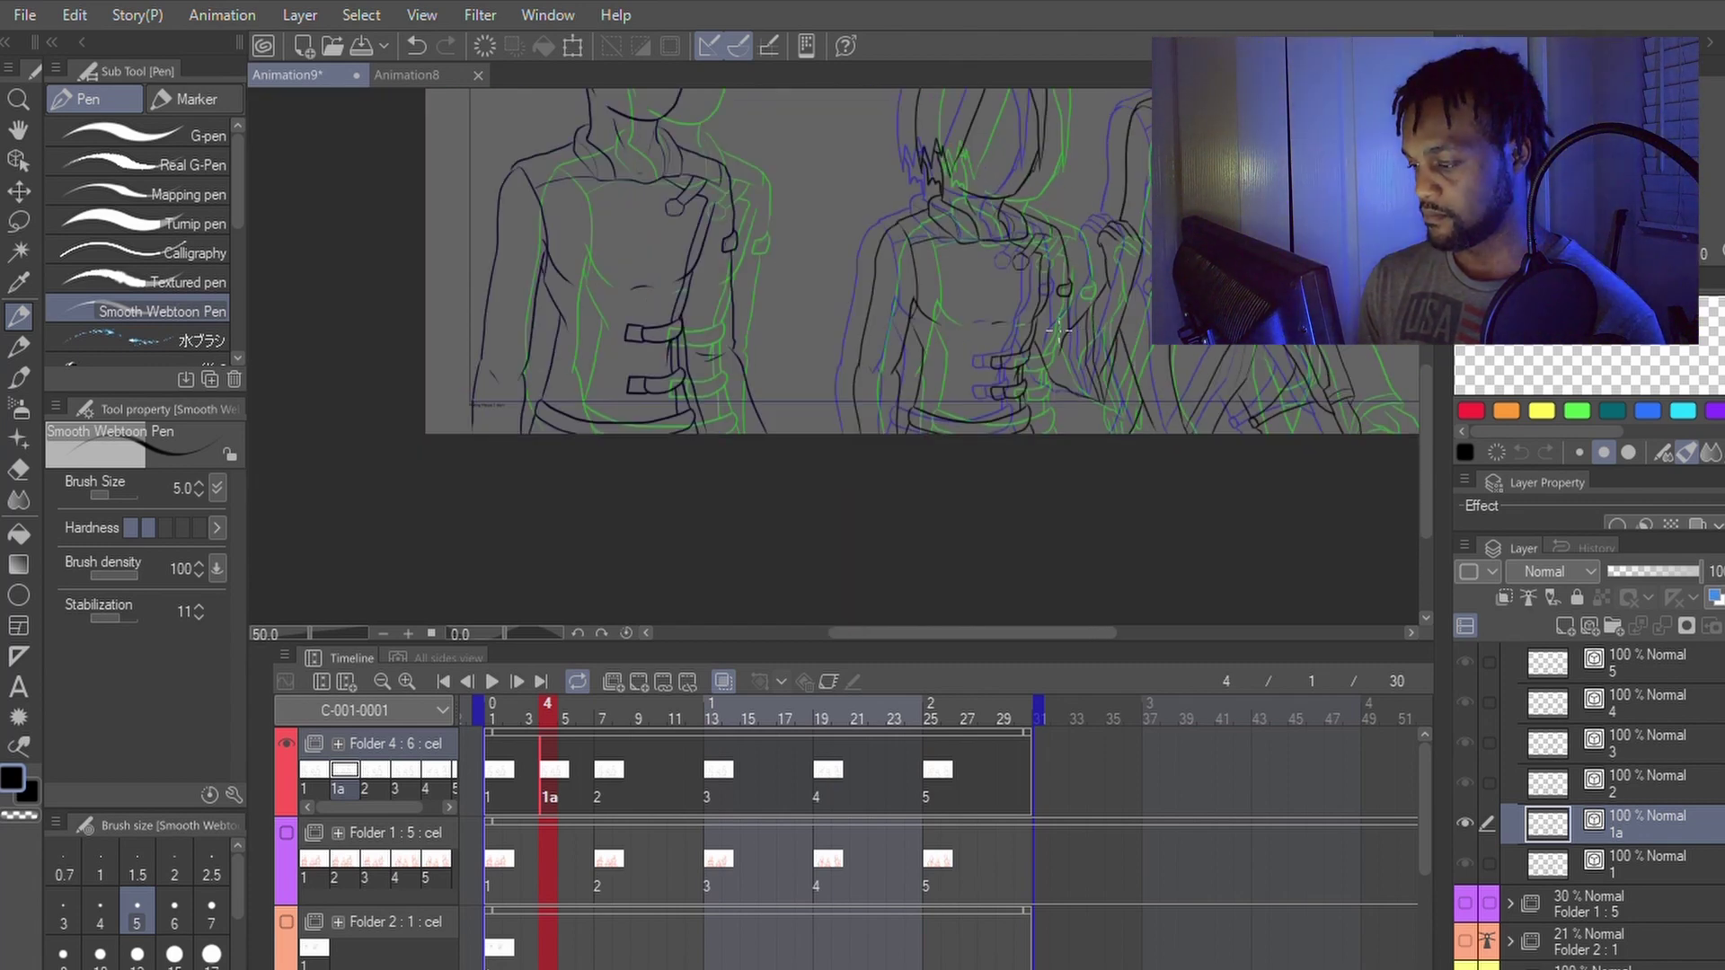
{"action": "scroll", "coordinate": [1058, 331], "scroll_direction": "up", "scroll_amount": 2}
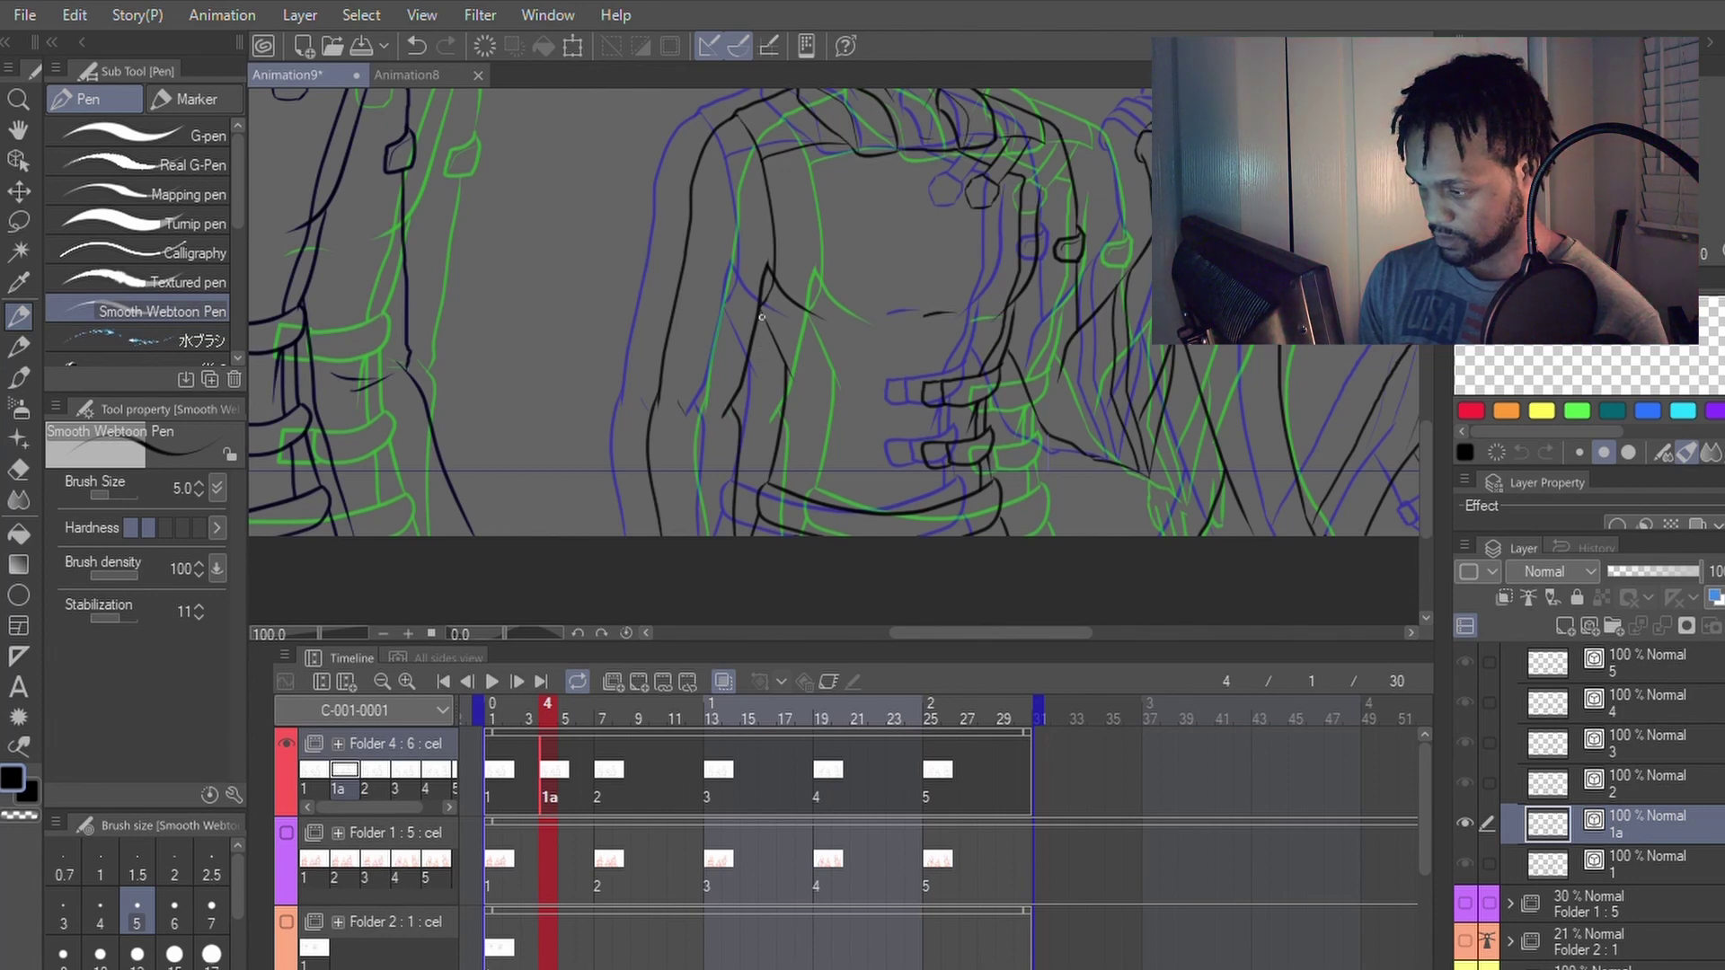
{"action": "key", "text": "y"}
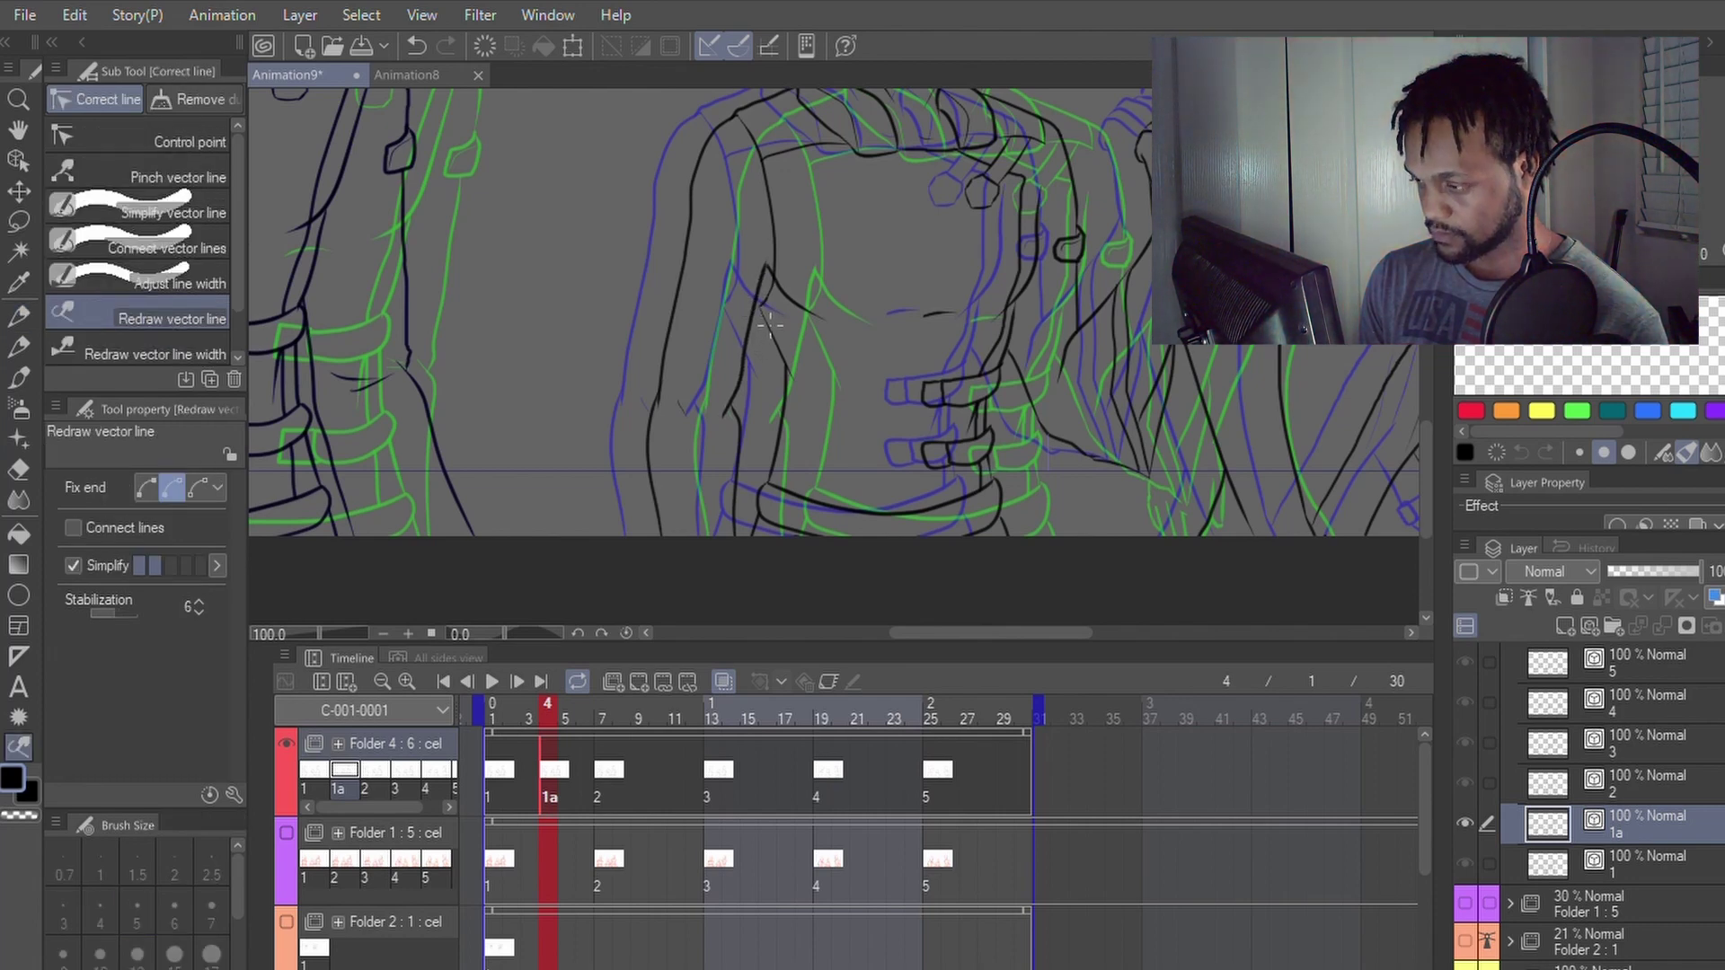
{"action": "key", "text": "p"}
{"action": "key", "text": "y"}
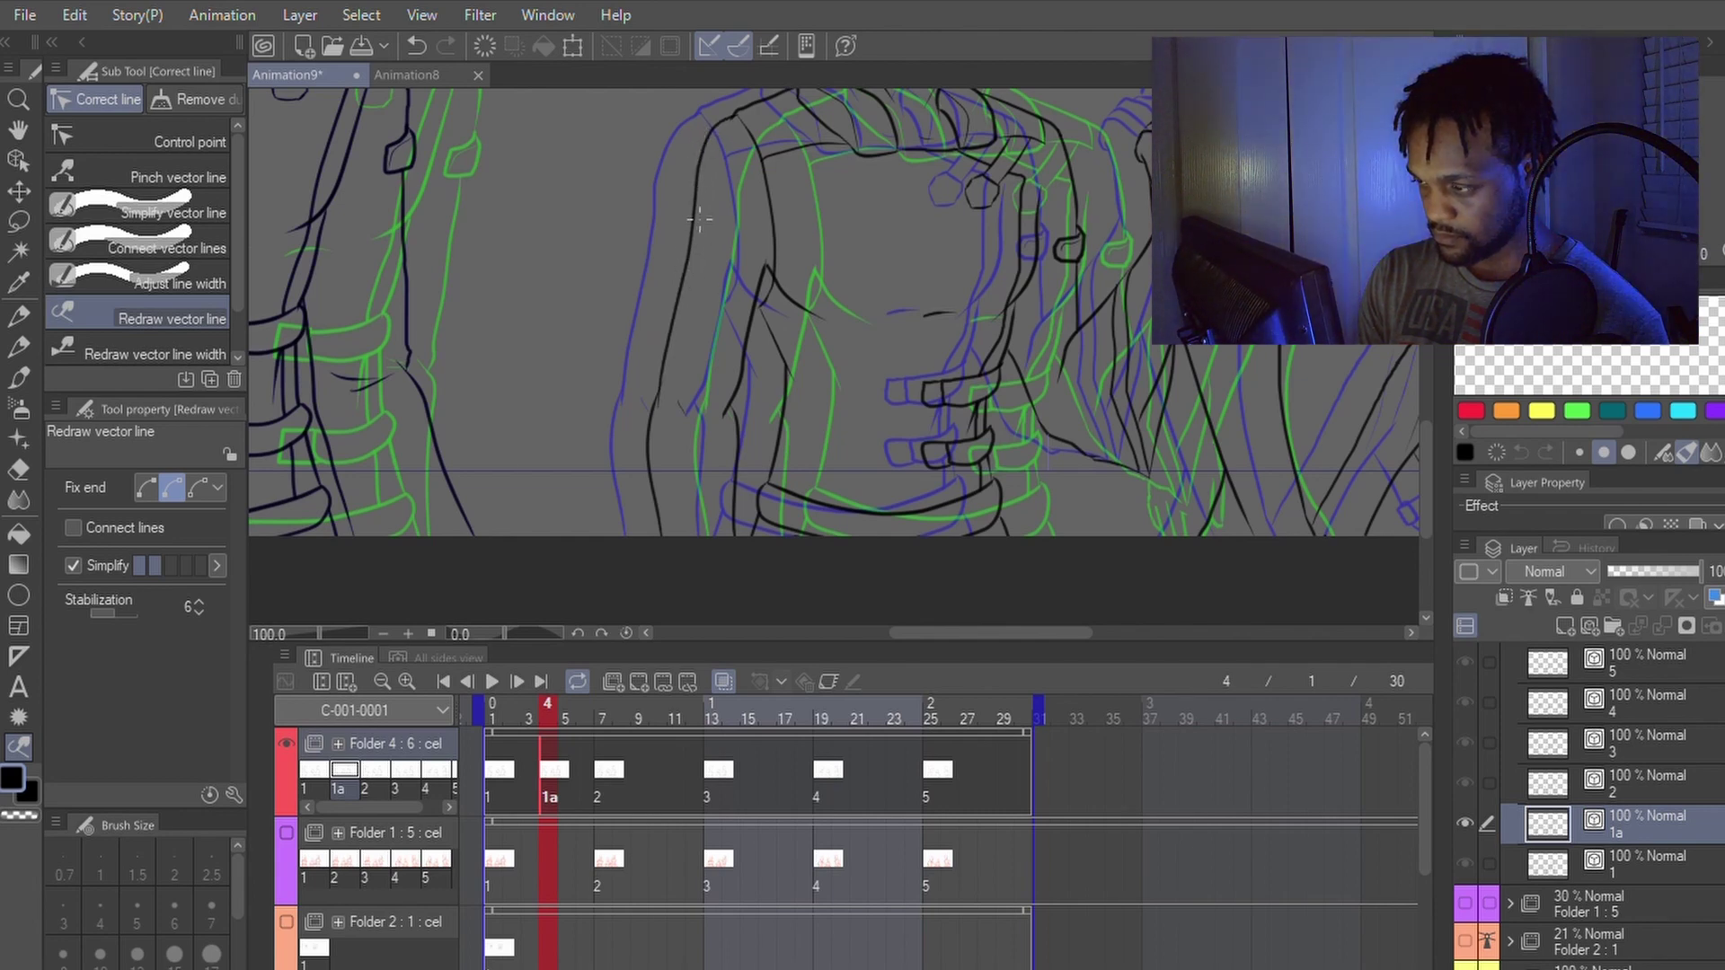
{"action": "mouse_move", "coordinate": [717, 126]}
{"action": "left_mouse_down"}
{"action": "mouse_move", "coordinate": [645, 449]}
{"action": "mouse_move", "coordinate": [659, 532]}
{"action": "left_mouse_up"}
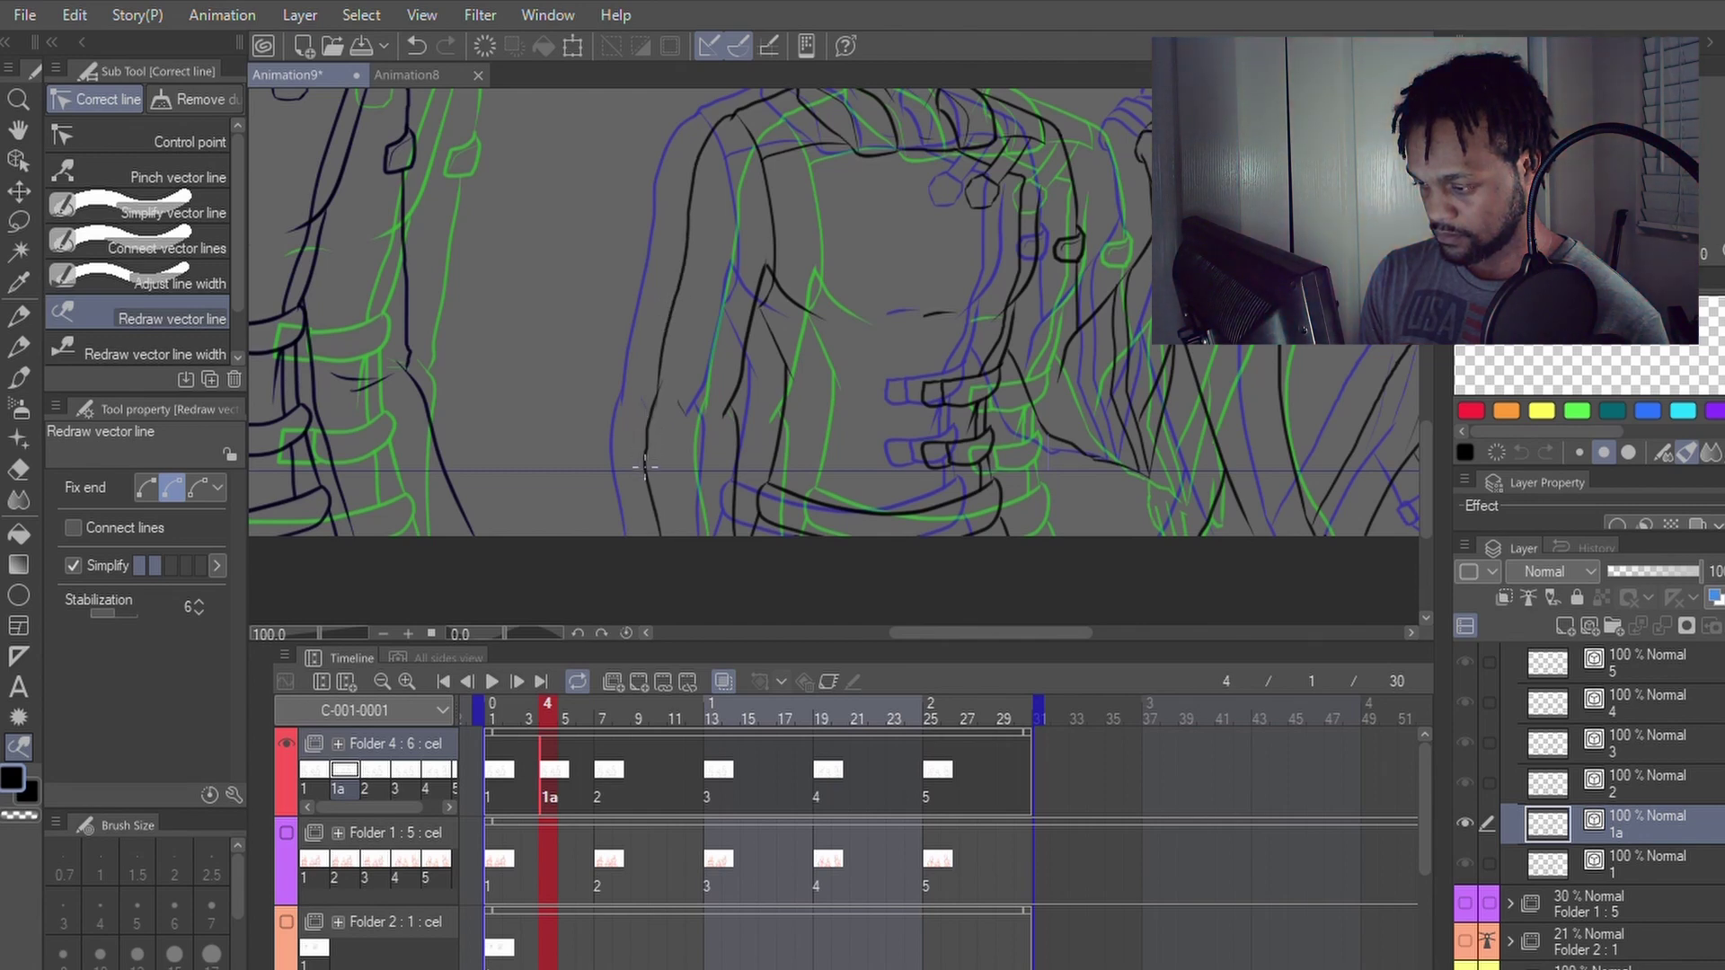
{"action": "key", "text": "p"}
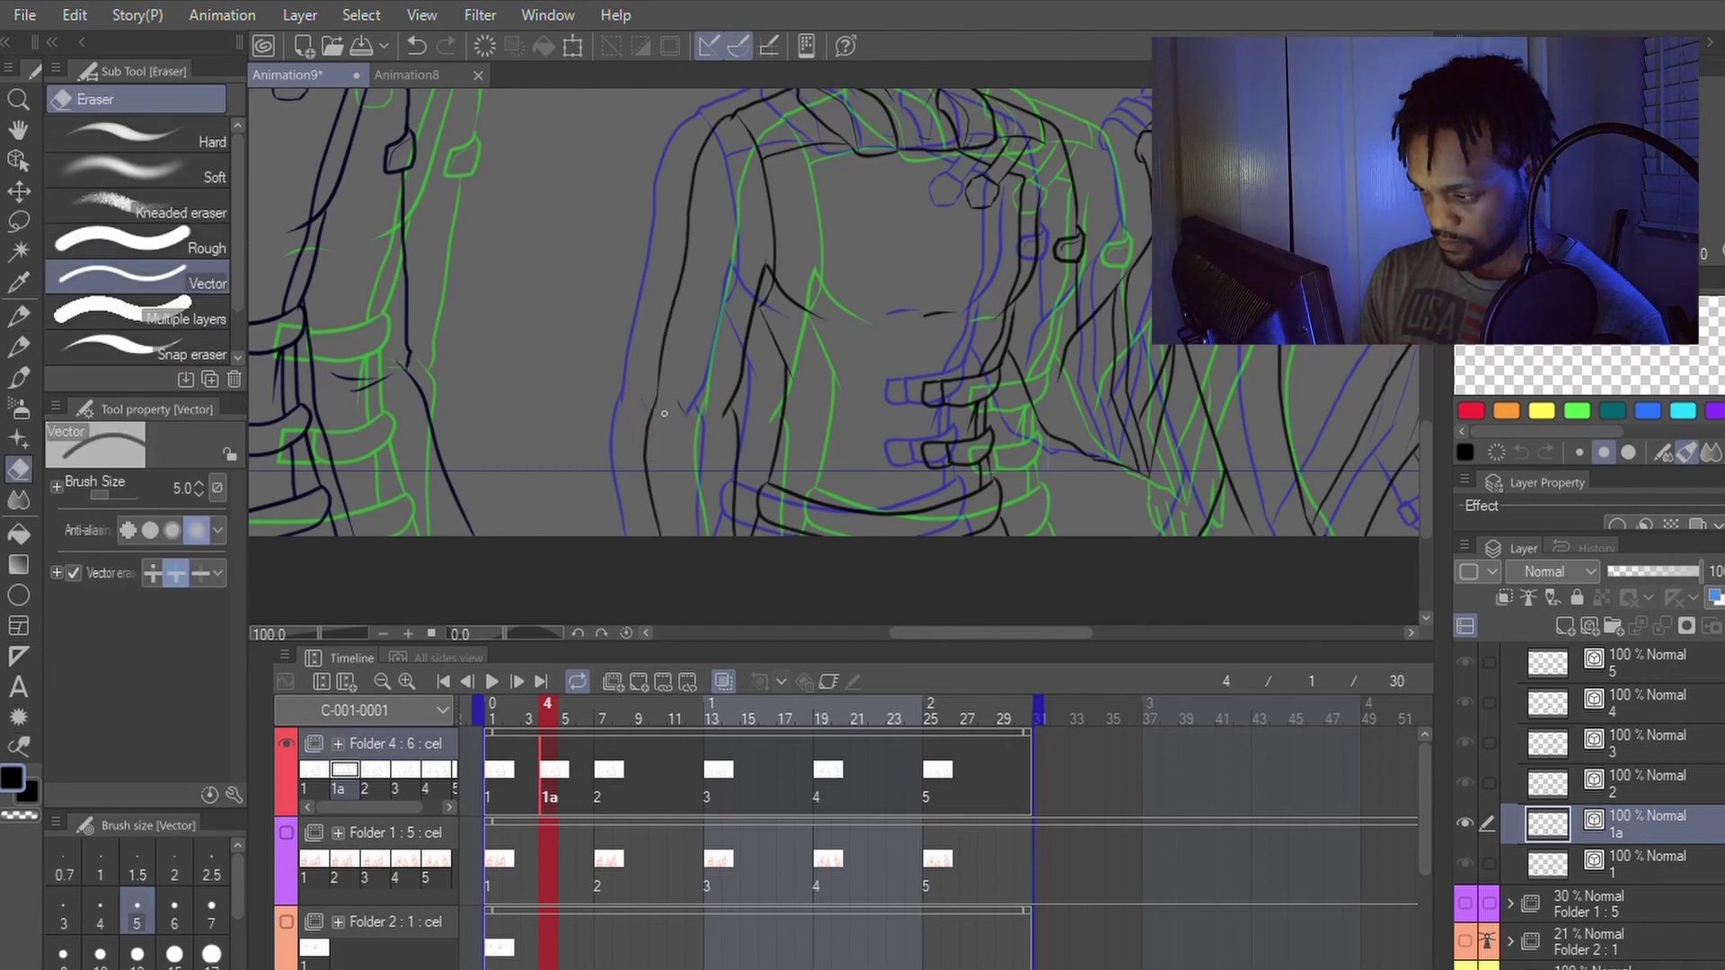
{"action": "key", "text": "p"}
Step: Step back and forth between frames 1 and 7 to check the corrected middle character through cels 1, 1a and 2, and return to frame 4
{"action": "scroll", "coordinate": [629, 528], "scroll_direction": "down", "scroll_amount": 2}
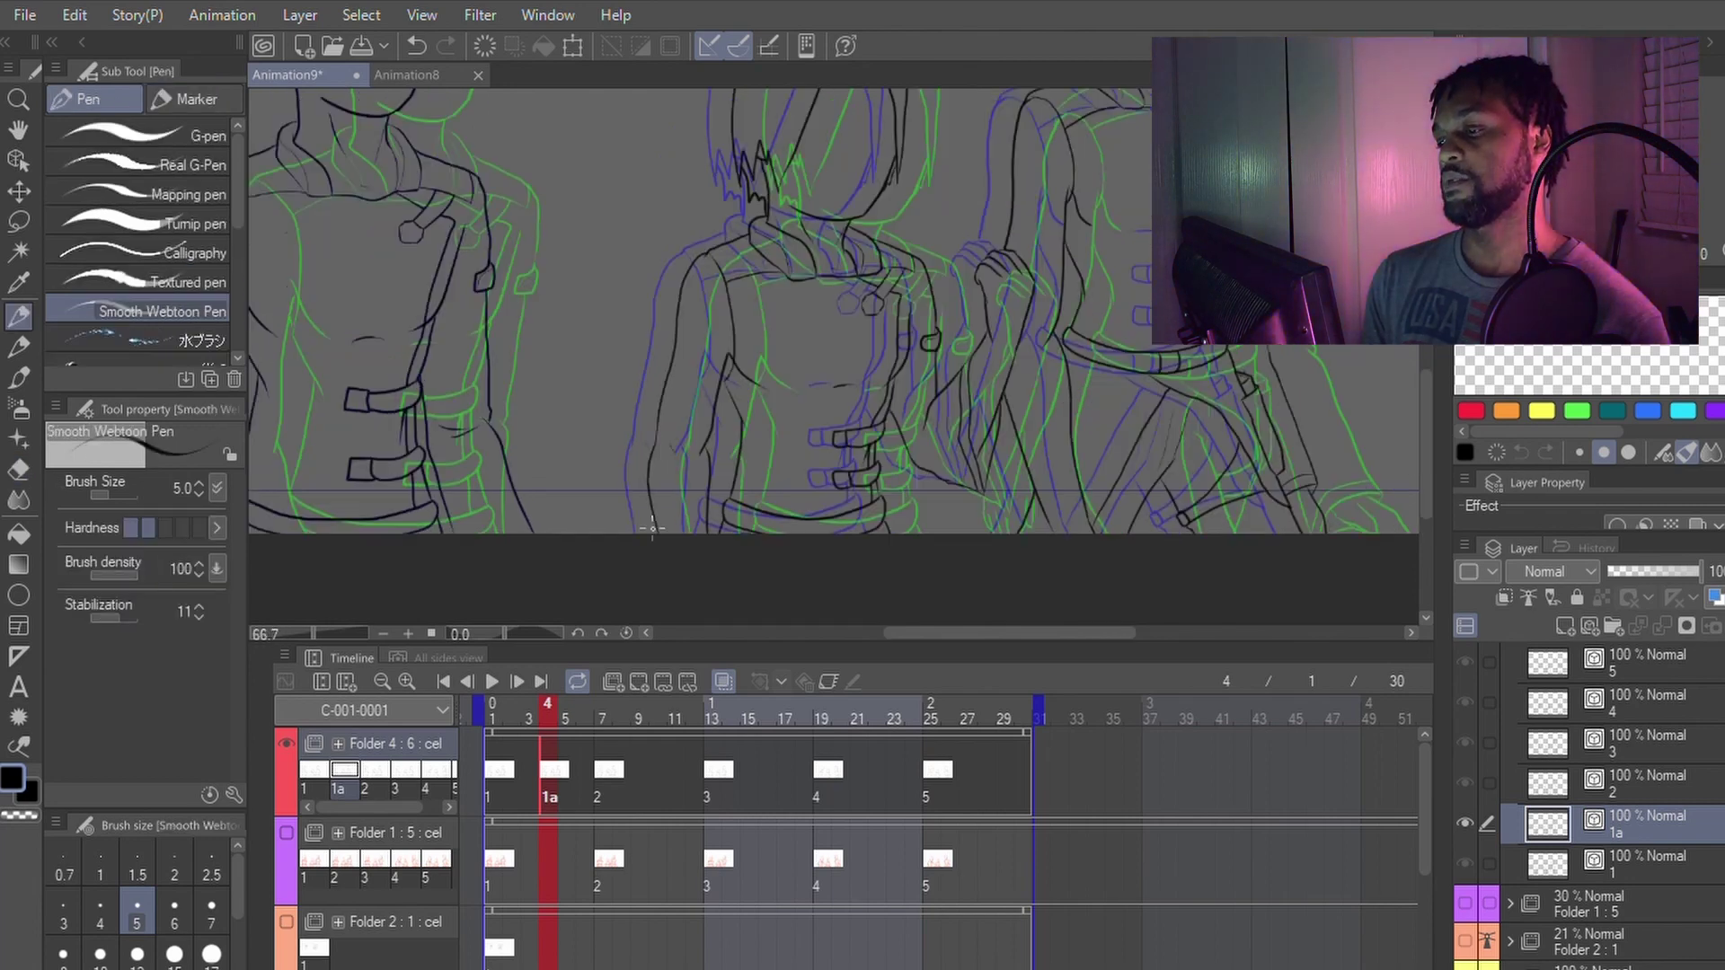
{"action": "key", "text": "Left"}
{"action": "key", "text": "Left"}
{"action": "key", "text": "Left"}
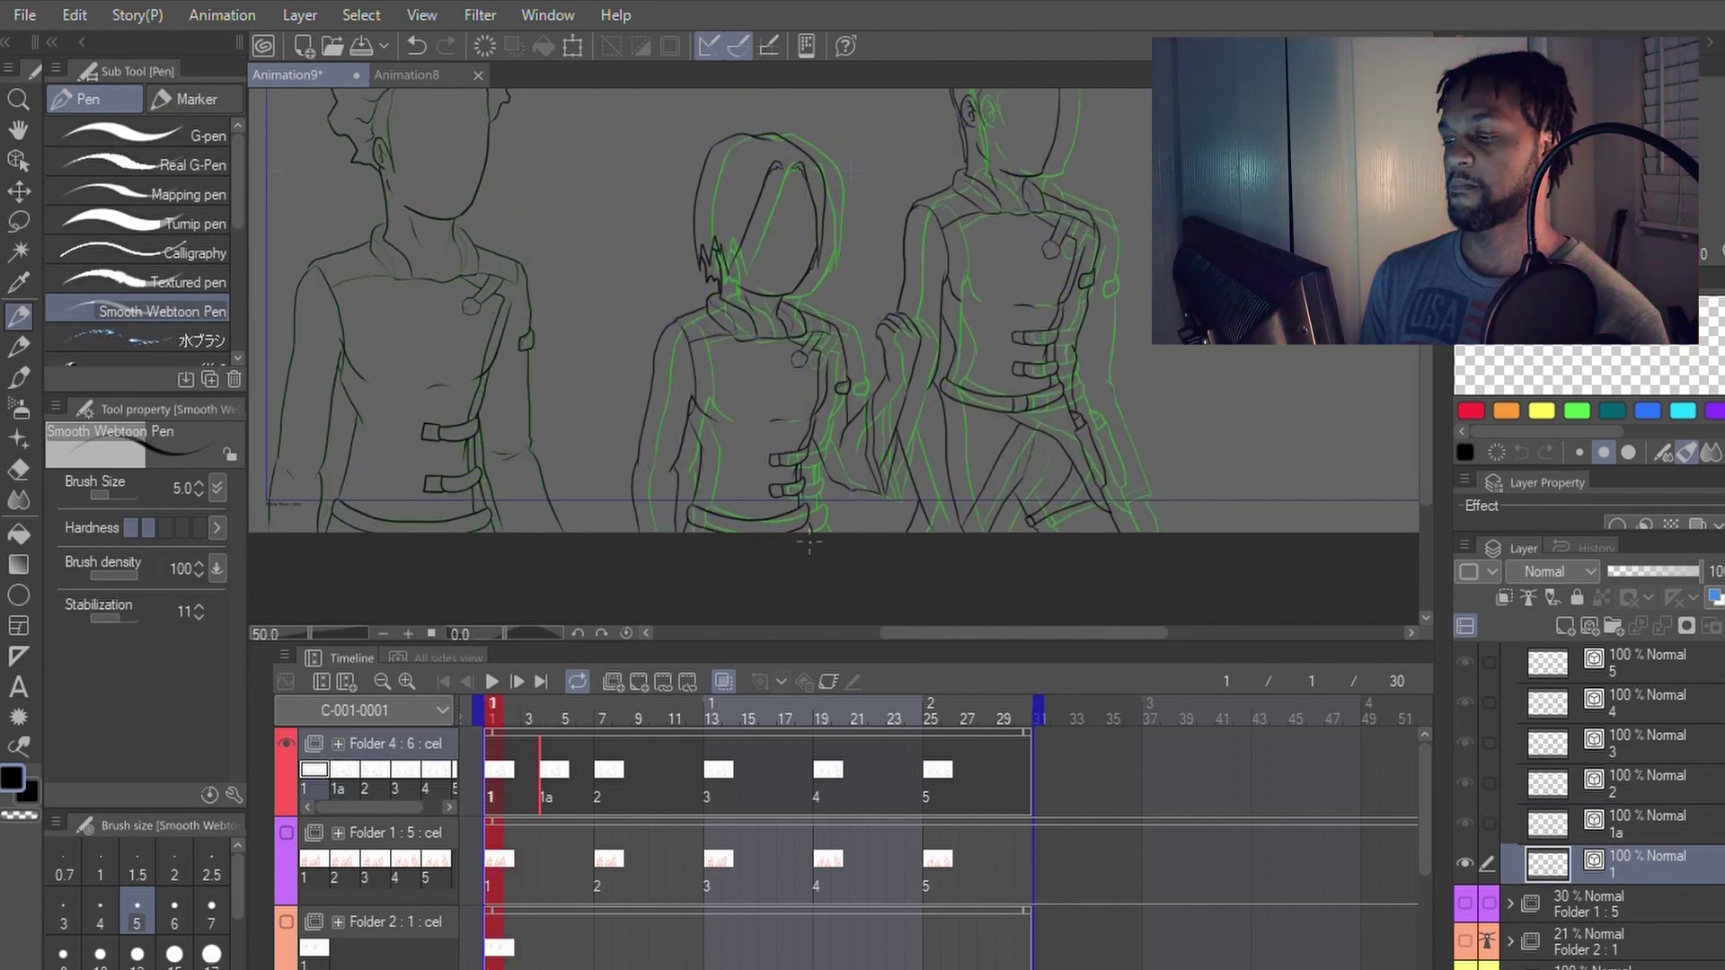
{"action": "key", "text": "Right"}
{"action": "key", "text": "Right"}
{"action": "key", "text": "Right"}
{"action": "key", "text": "Right"}
{"action": "key", "text": "Right"}
{"action": "key", "text": "Right"}
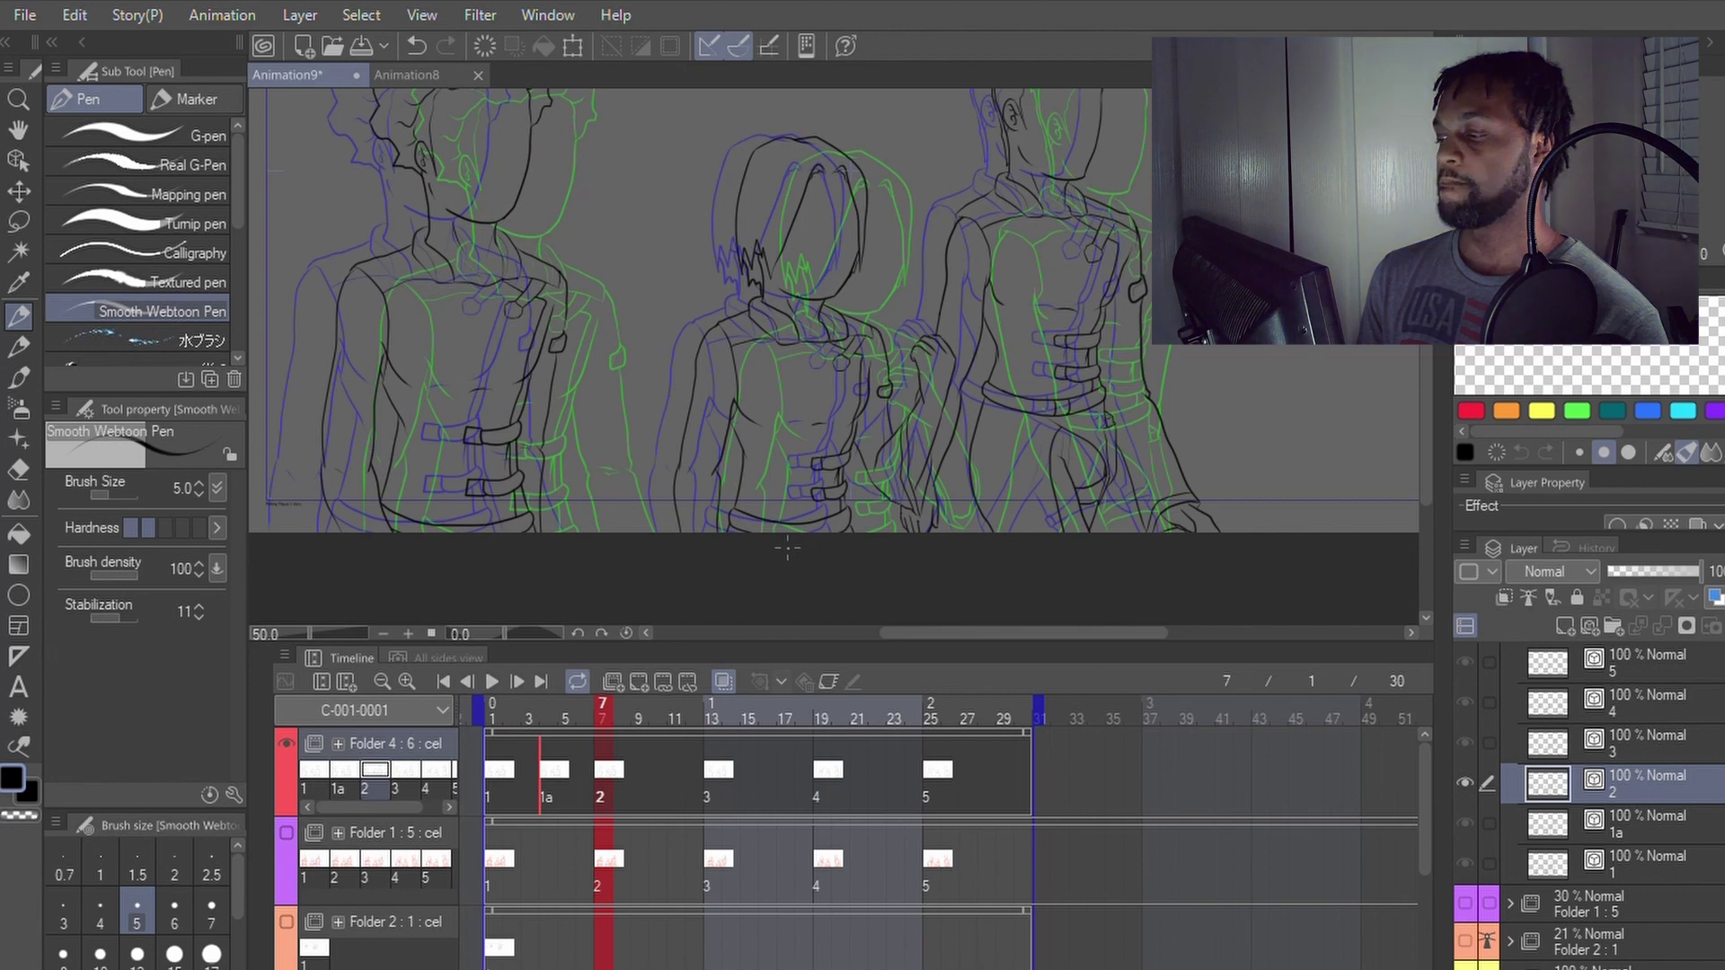
{"action": "key", "text": "Left"}
{"action": "key", "text": "Left"}
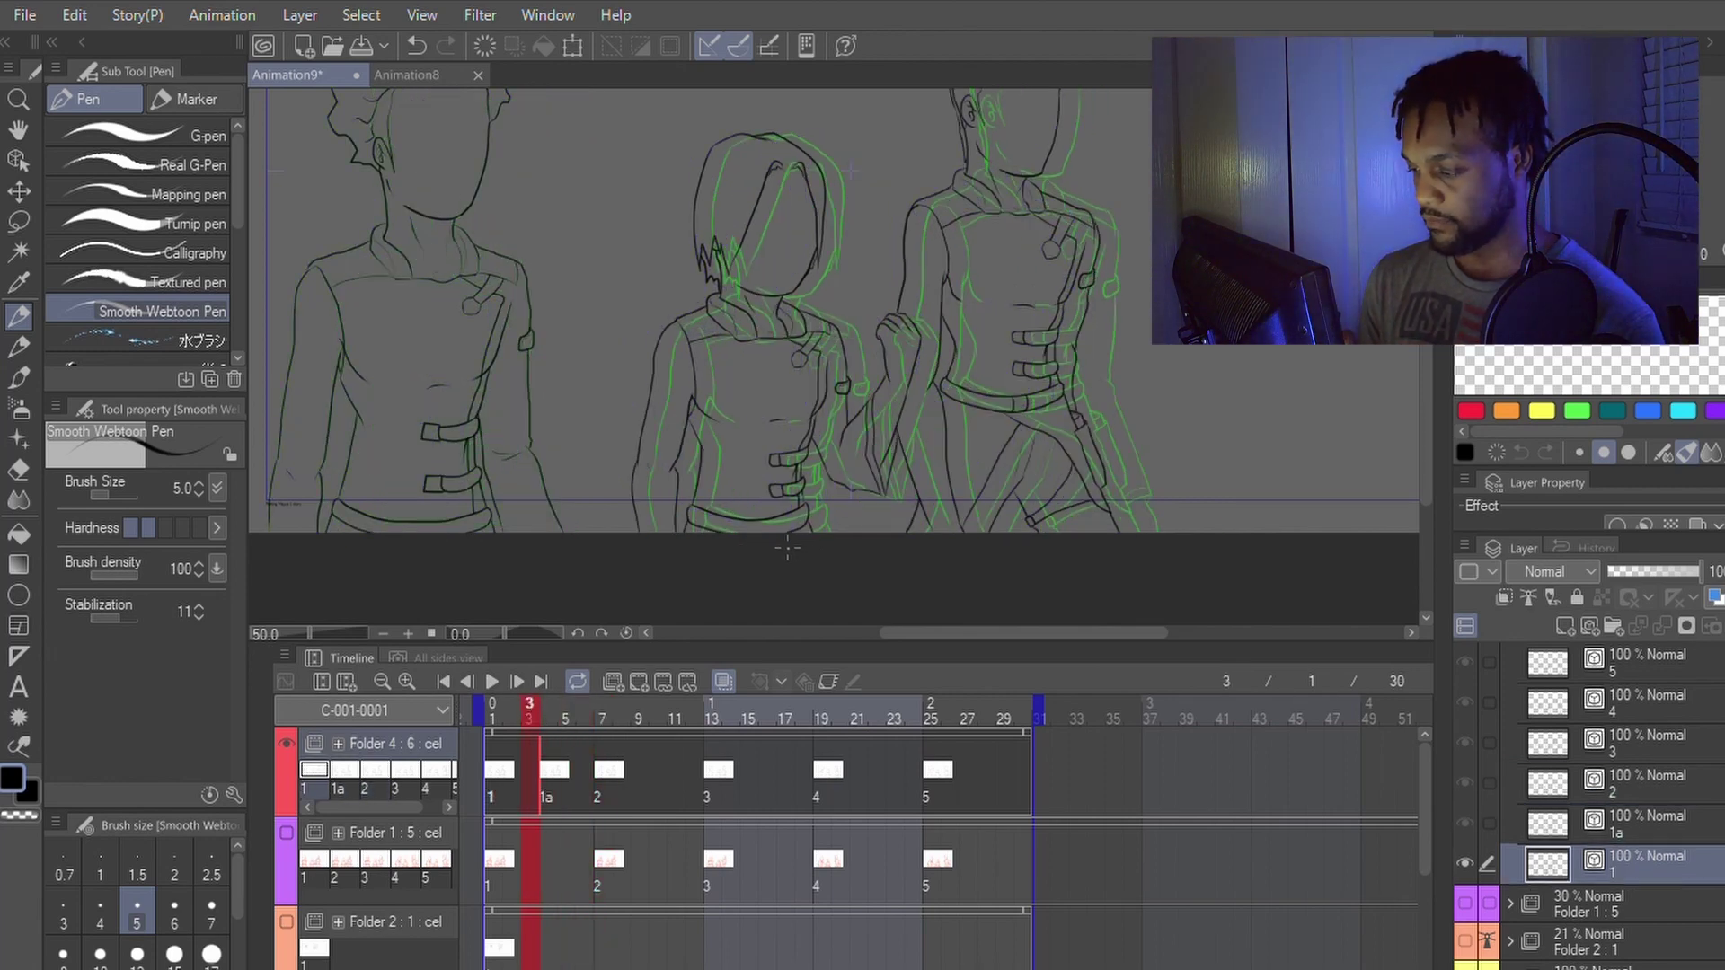
{"action": "key", "text": "Right"}
{"action": "key", "text": "Right"}
{"action": "key", "text": "Right"}
{"action": "key", "text": "Right"}
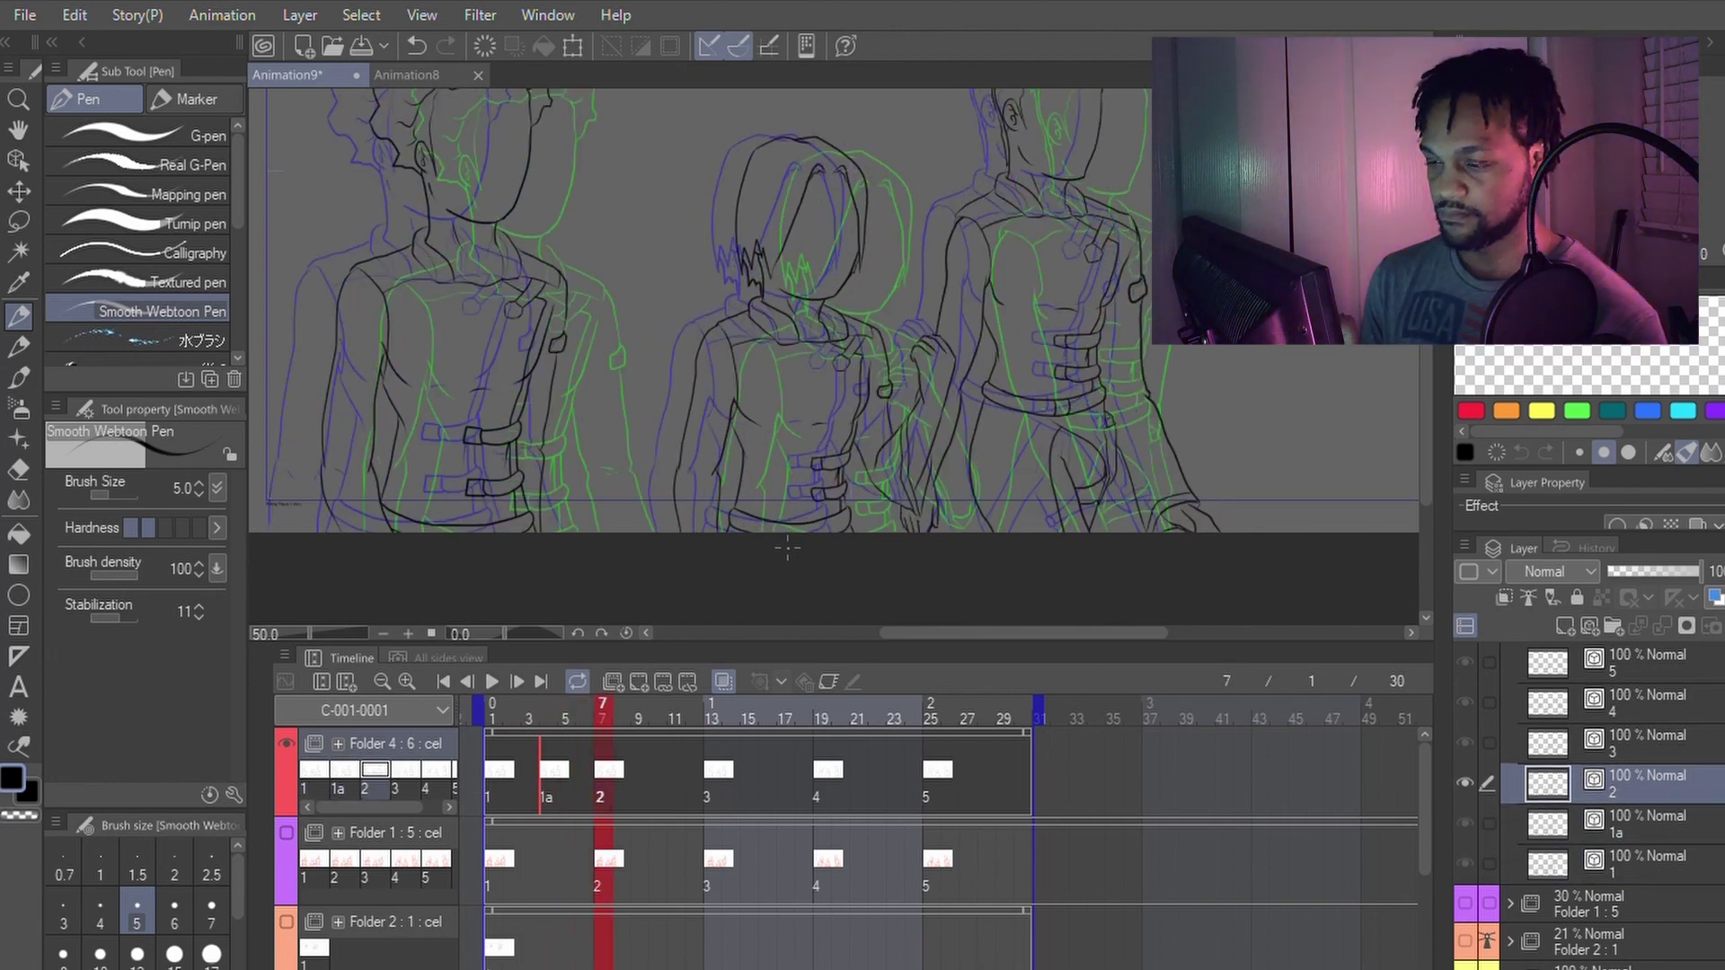
{"action": "key", "text": "Left"}
{"action": "key", "text": "Left"}
{"action": "key", "text": "Left"}
{"action": "key", "text": "h"}
{"action": "left_click_drag", "start_coordinate": [736, 264], "coordinate": [1006, 220]}
{"action": "key", "text": "p"}
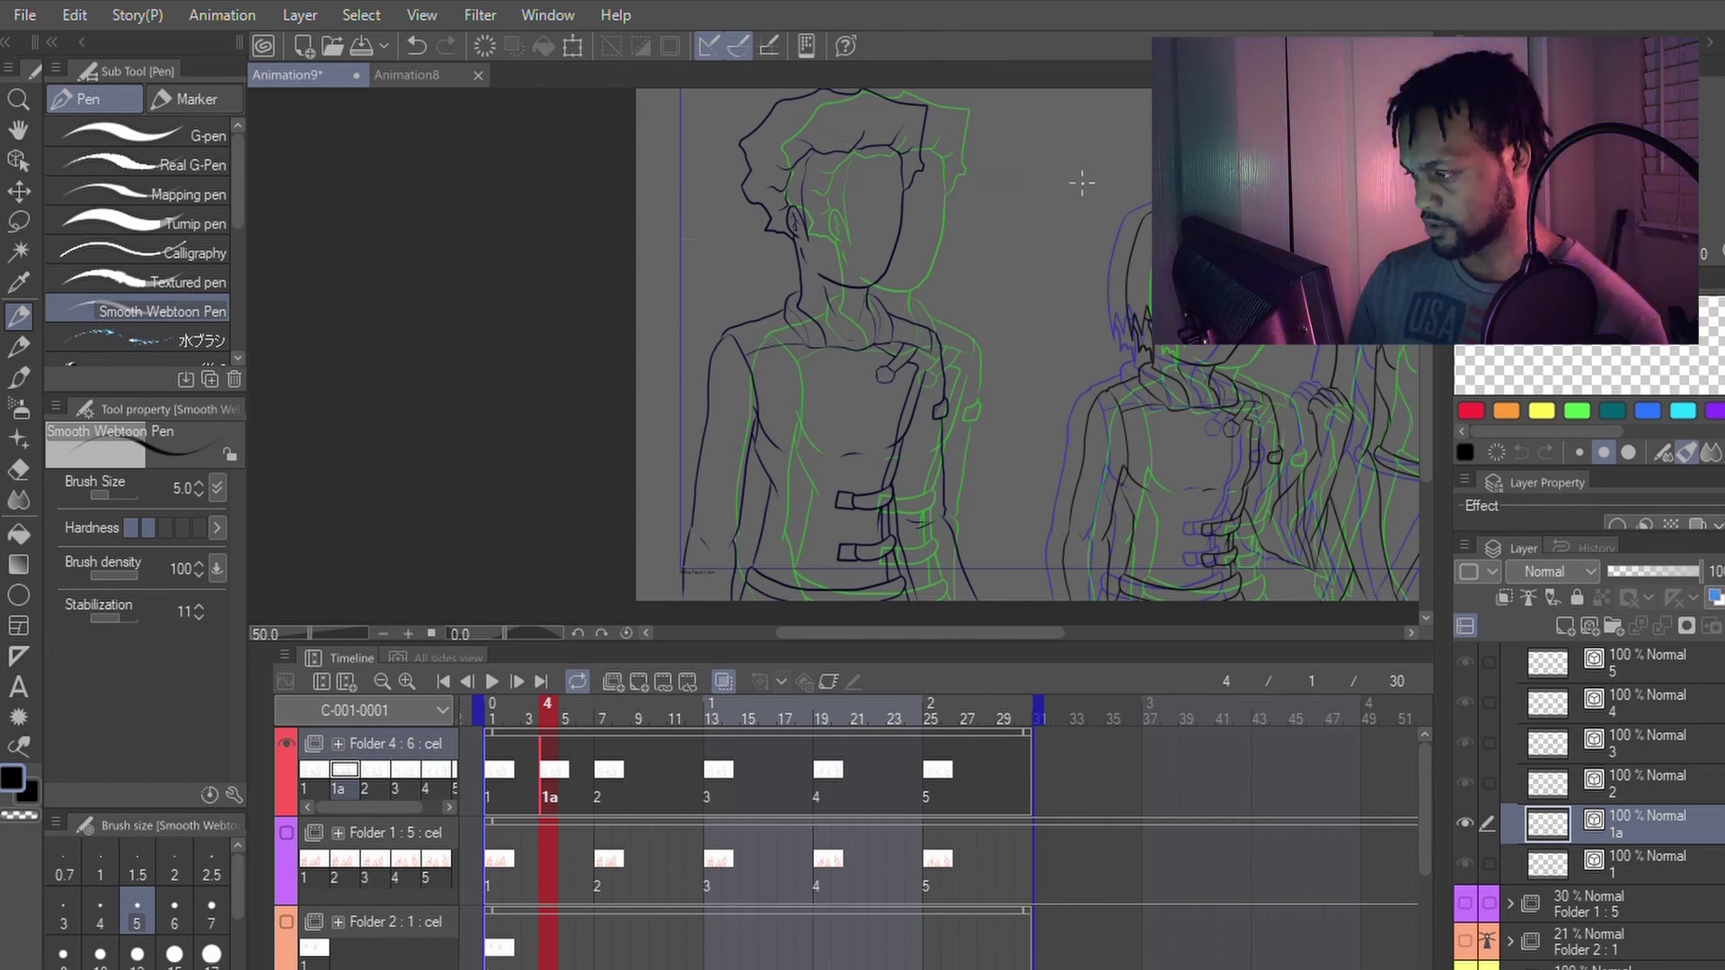
Step: Lasso the leftmost character in cel 1a, shift it sideways to sit midway between cels 1 and 2, and deselect it
{"action": "key", "text": "m"}
{"action": "mouse_move", "coordinate": [1010, 618]}
{"action": "left_mouse_down"}
{"action": "mouse_move", "coordinate": [1014, 258]}
{"action": "mouse_move", "coordinate": [989, 97]}
{"action": "mouse_move", "coordinate": [933, 81]}
{"action": "mouse_move", "coordinate": [841, 99]}
{"action": "mouse_move", "coordinate": [696, 219]}
{"action": "mouse_move", "coordinate": [609, 488]}
{"action": "mouse_move", "coordinate": [607, 640]}
{"action": "mouse_move", "coordinate": [617, 657]}
{"action": "mouse_move", "coordinate": [670, 607]}
{"action": "mouse_move", "coordinate": [993, 468]}
{"action": "left_mouse_up"}
{"action": "key", "text": "p"}
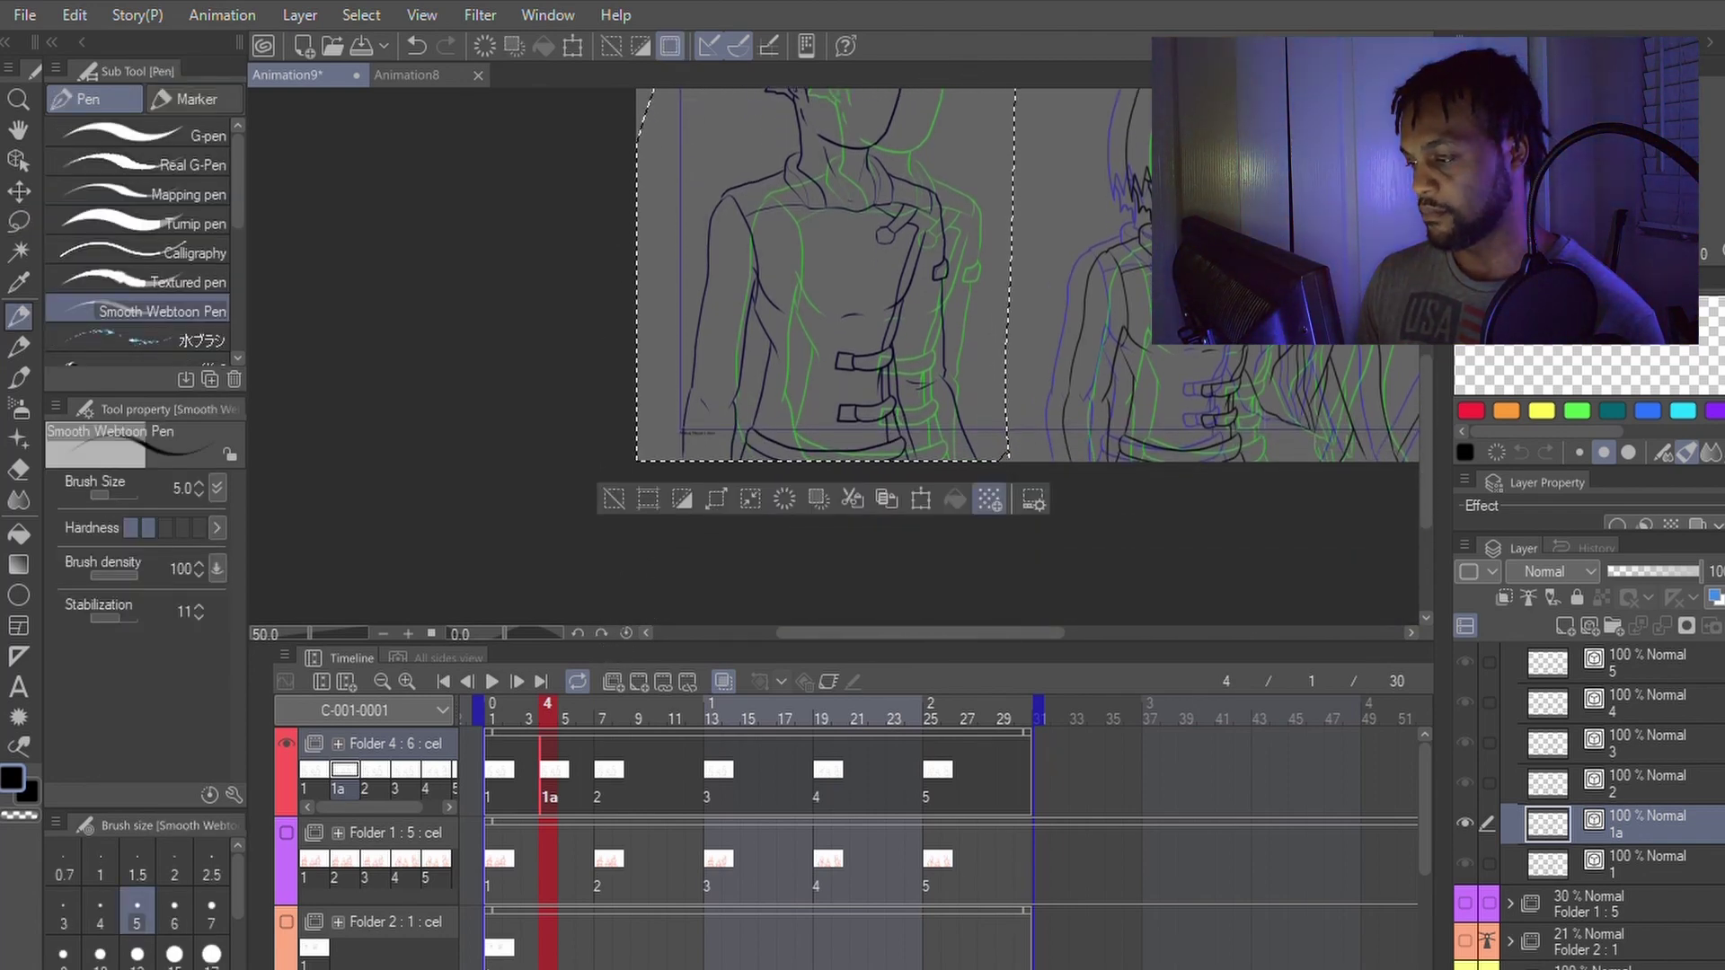
{"action": "scroll", "coordinate": [1024, 463], "scroll_direction": "down", "scroll_amount": 1}
{"action": "key", "text": "space"}
{"action": "left_click_drag", "start_coordinate": [1053, 257], "coordinate": [1027, 313]}
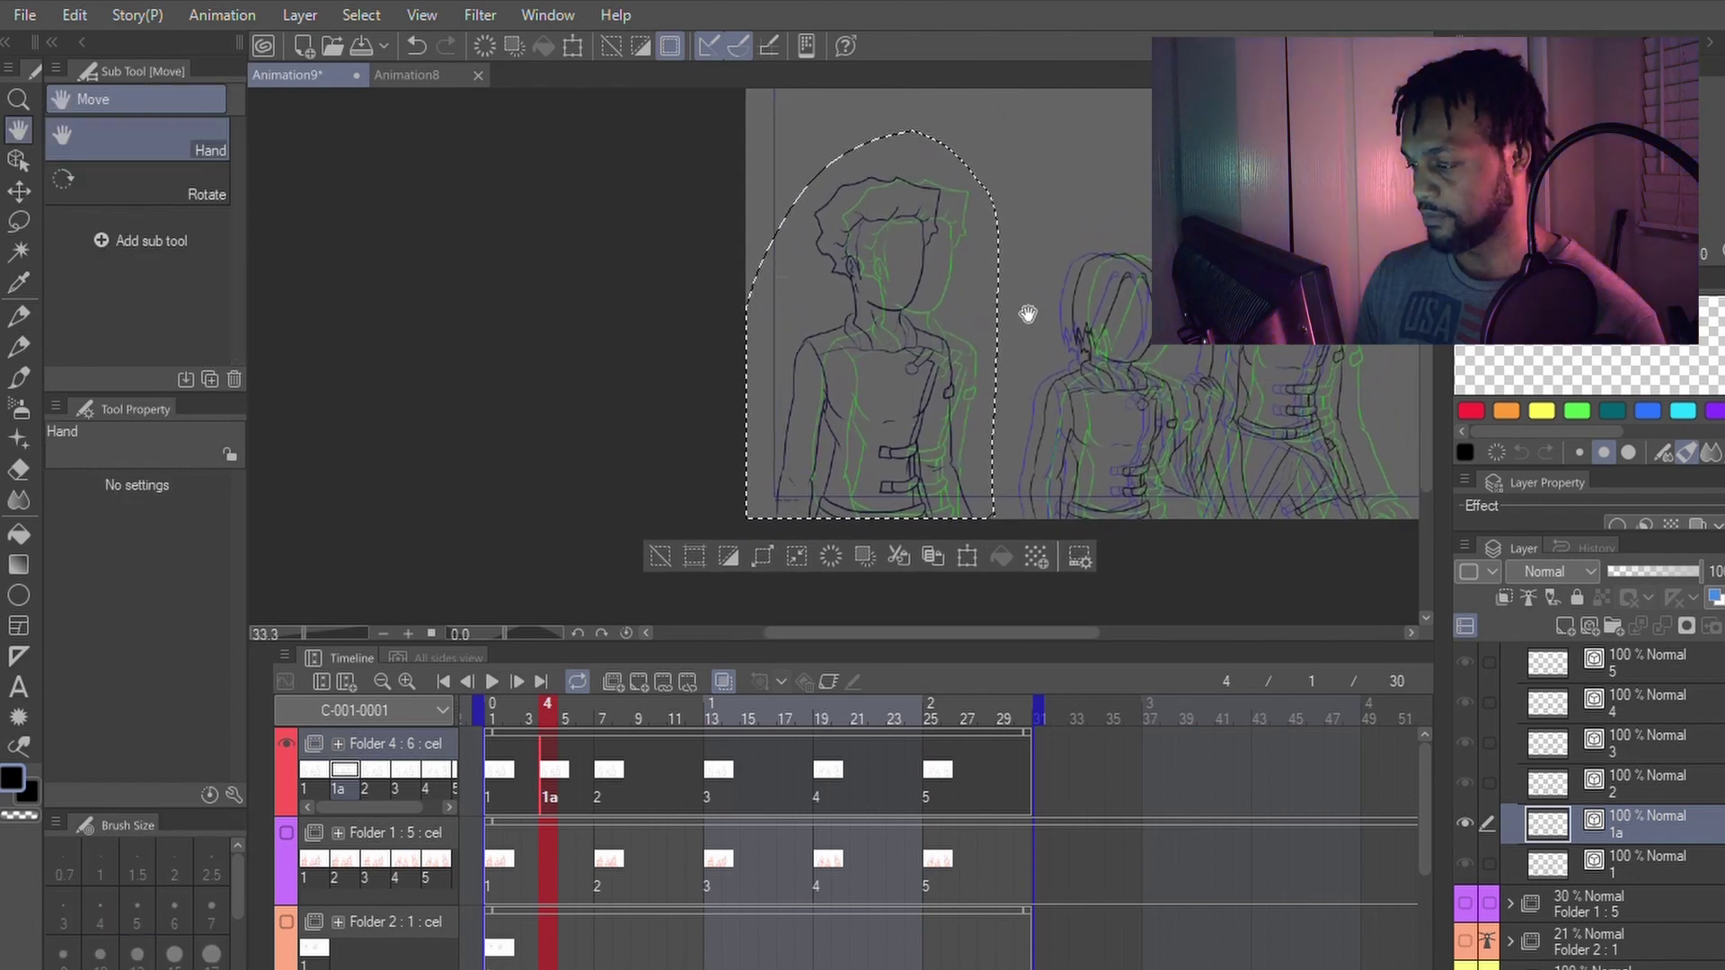
{"action": "left_click", "coordinate": [967, 557]}
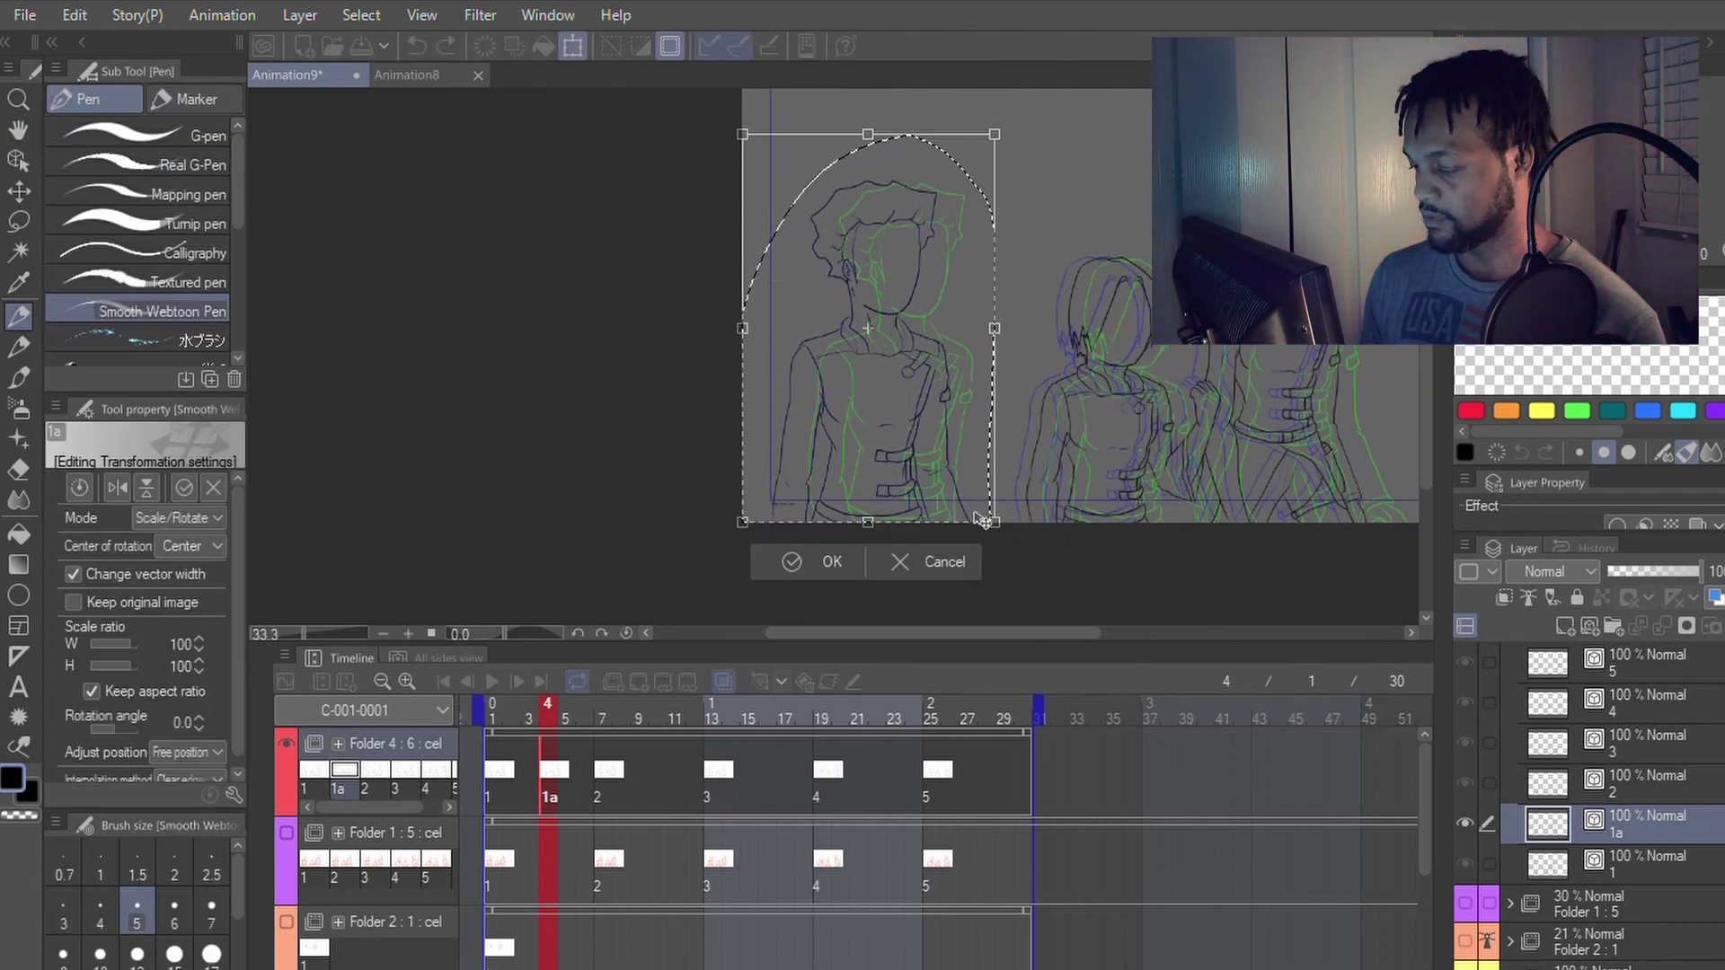
{"action": "left_click_drag", "start_coordinate": [950, 380], "coordinate": [968, 381]}
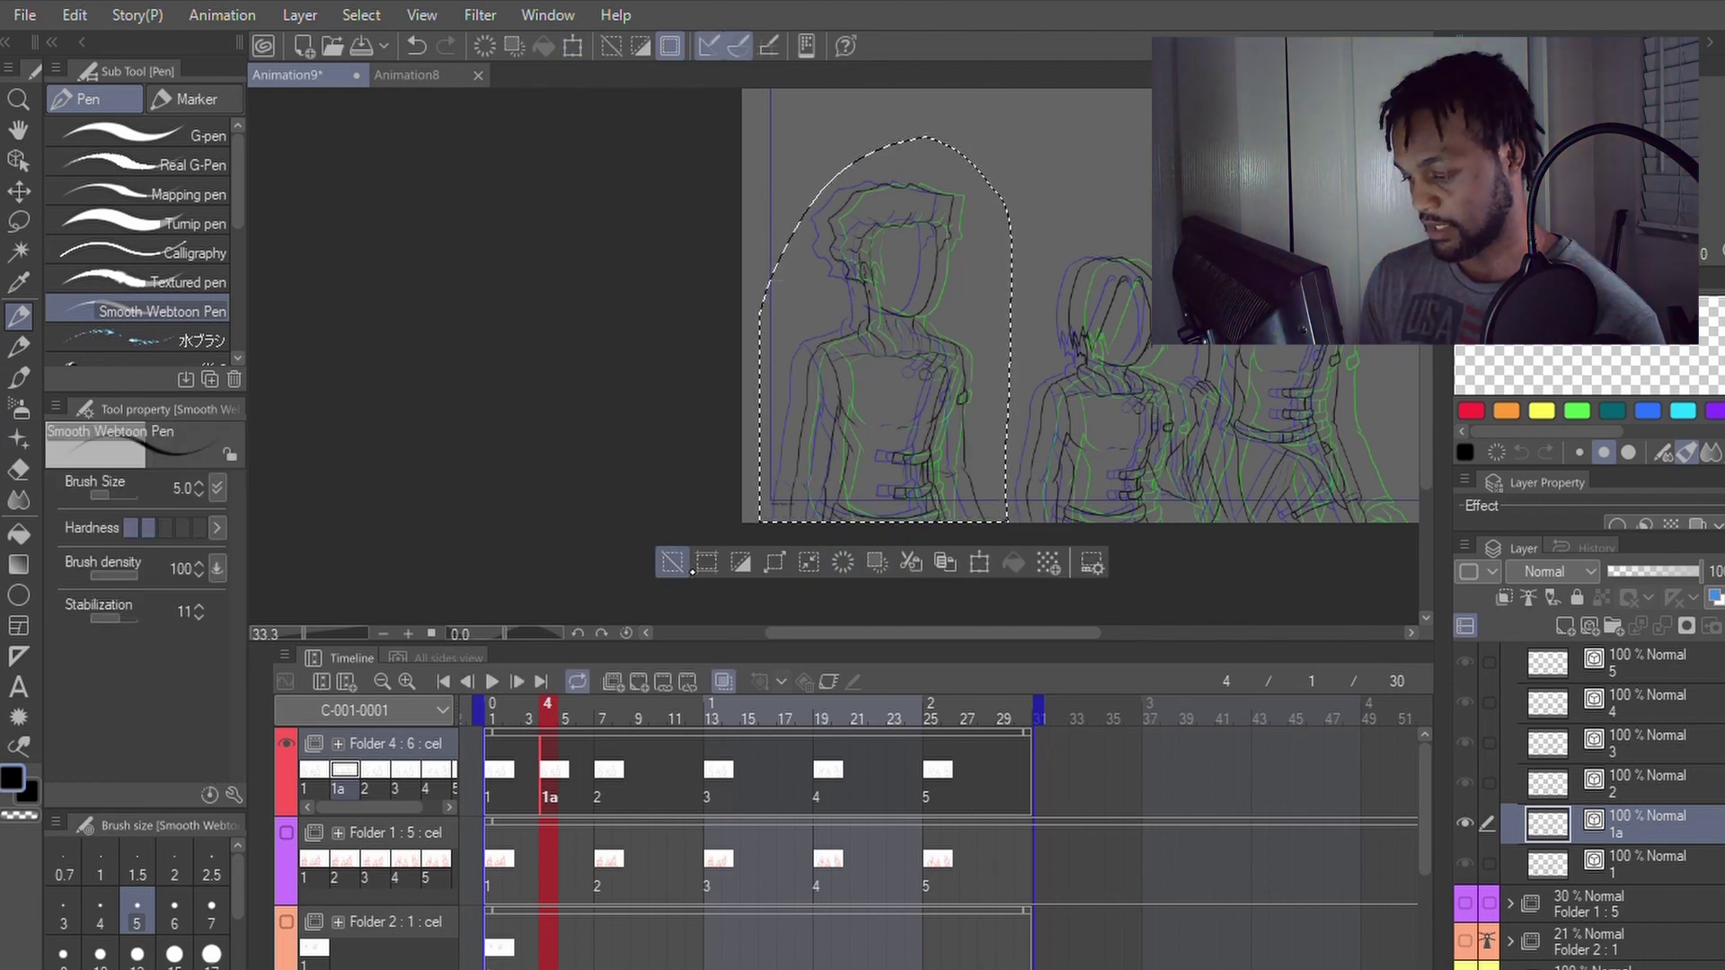
{"action": "left_click", "coordinate": [672, 562]}
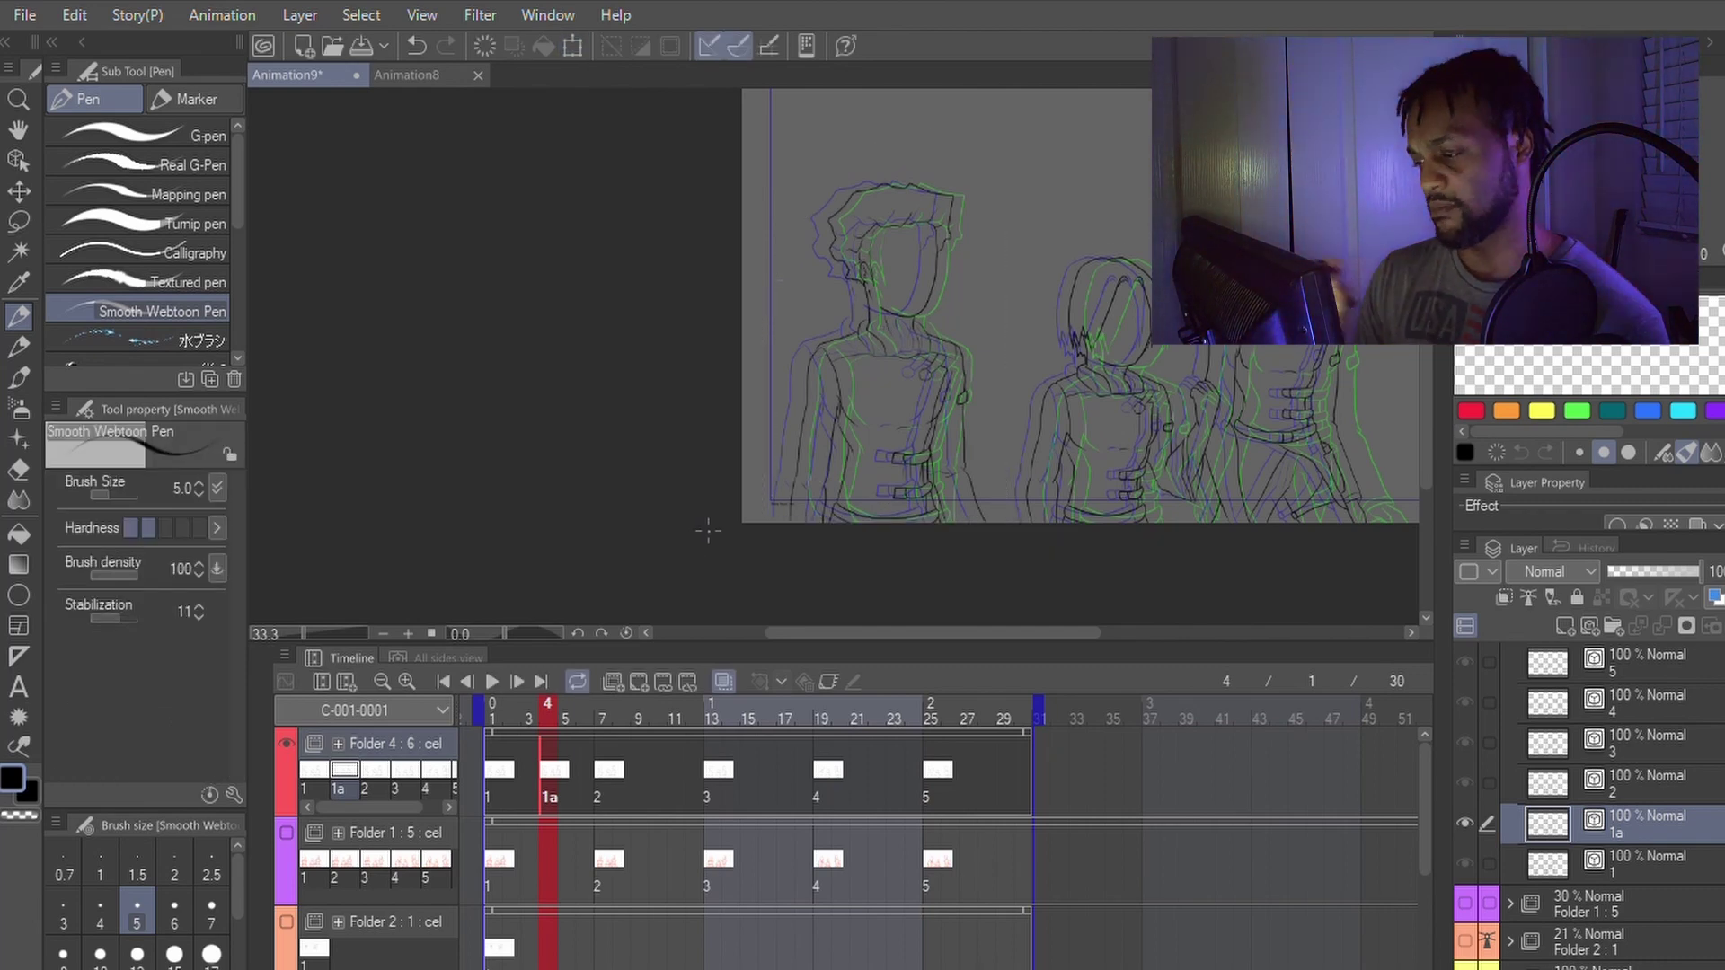
Step: Select the leftmost character's arm on the buckled side, rotate it 6.6 degrees and move it inward against the torso
{"action": "scroll", "coordinate": [964, 248], "scroll_direction": "up", "scroll_amount": 2}
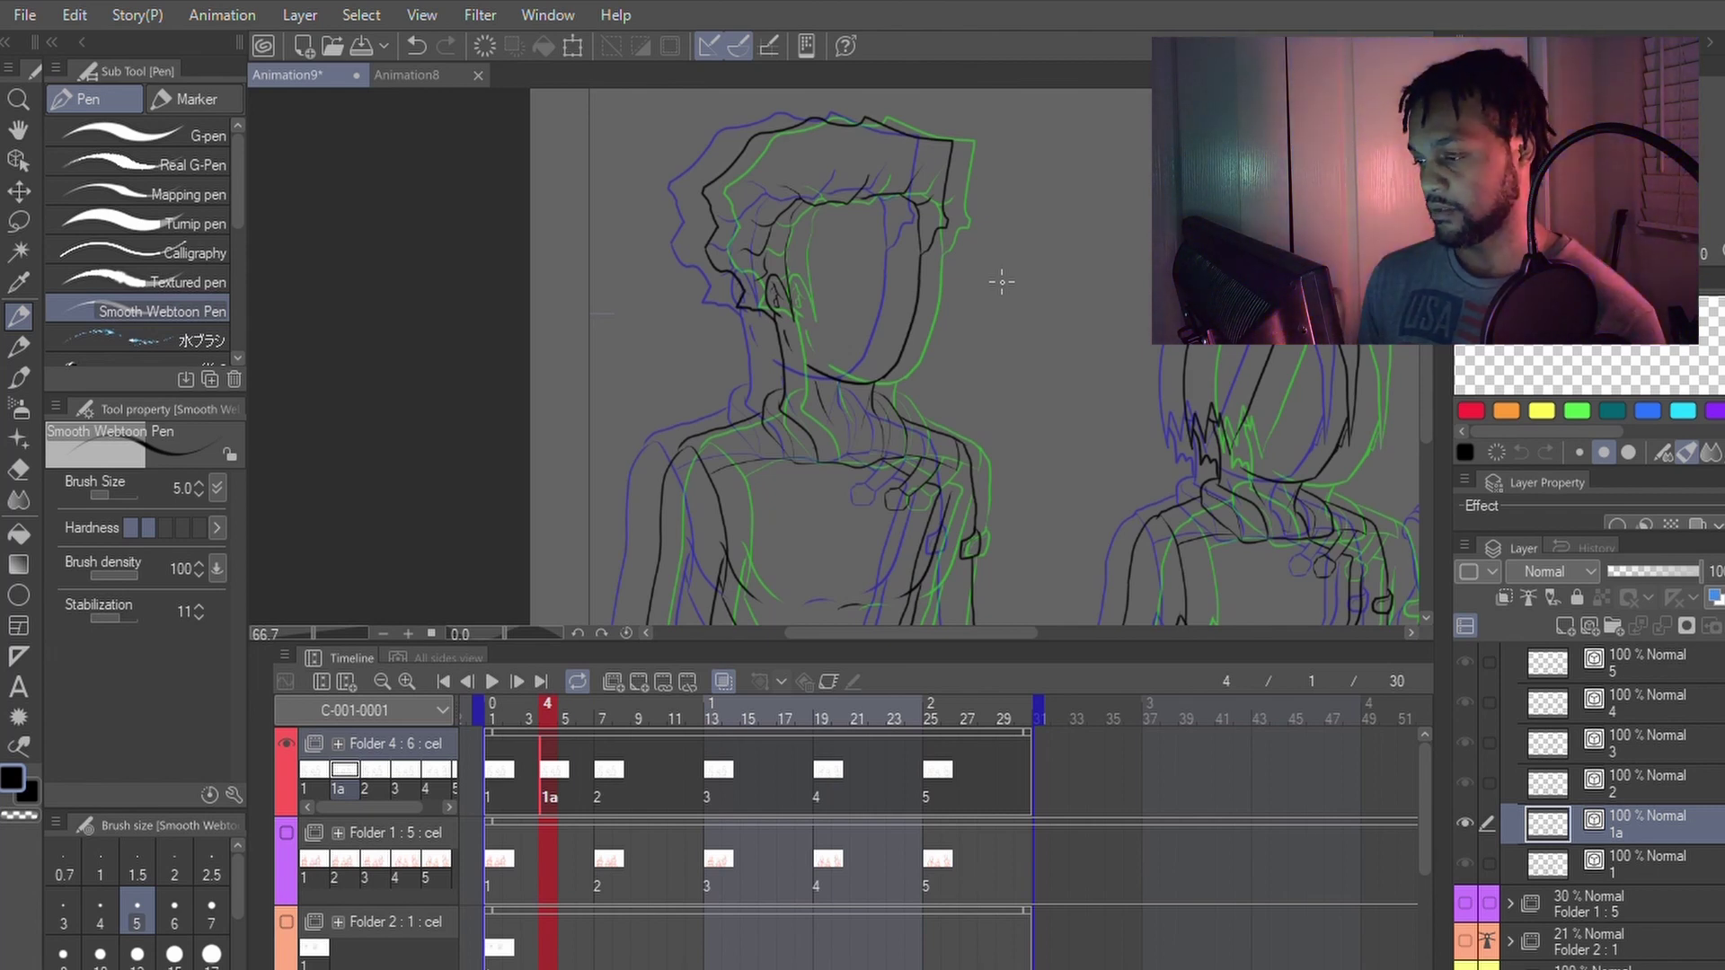
{"action": "left_click_drag", "start_coordinate": [1028, 550], "coordinate": [1009, 412]}
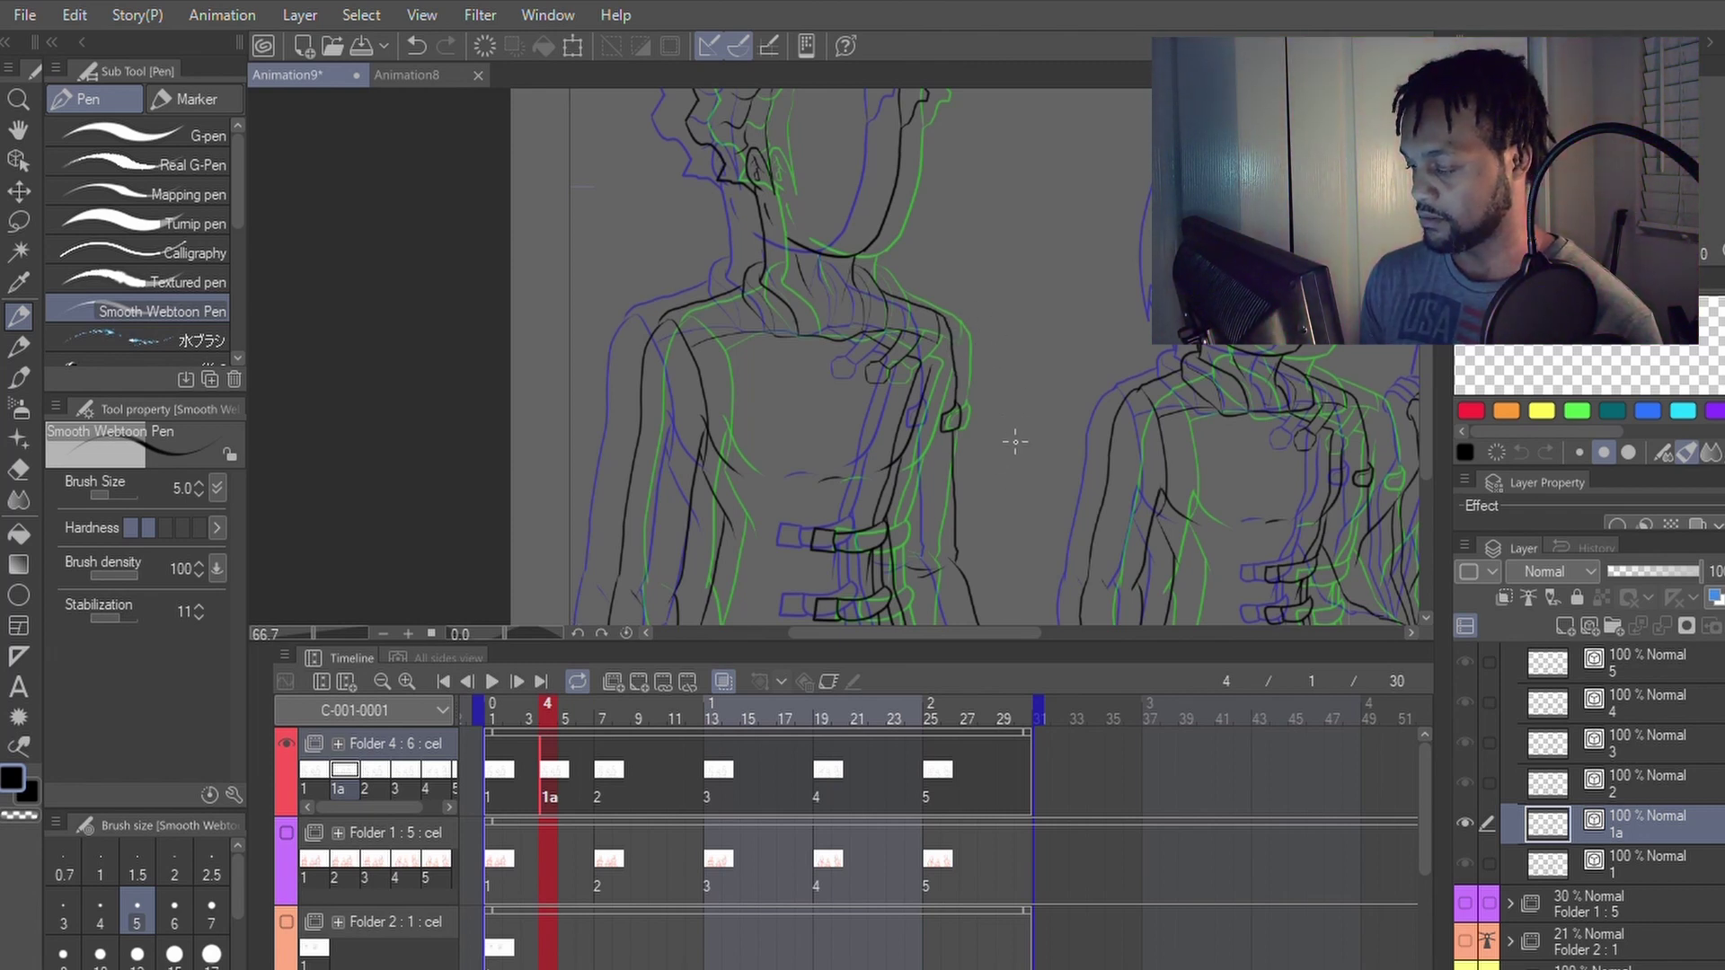
{"action": "key", "text": "space"}
{"action": "left_click_drag", "start_coordinate": [1015, 441], "coordinate": [959, 235]}
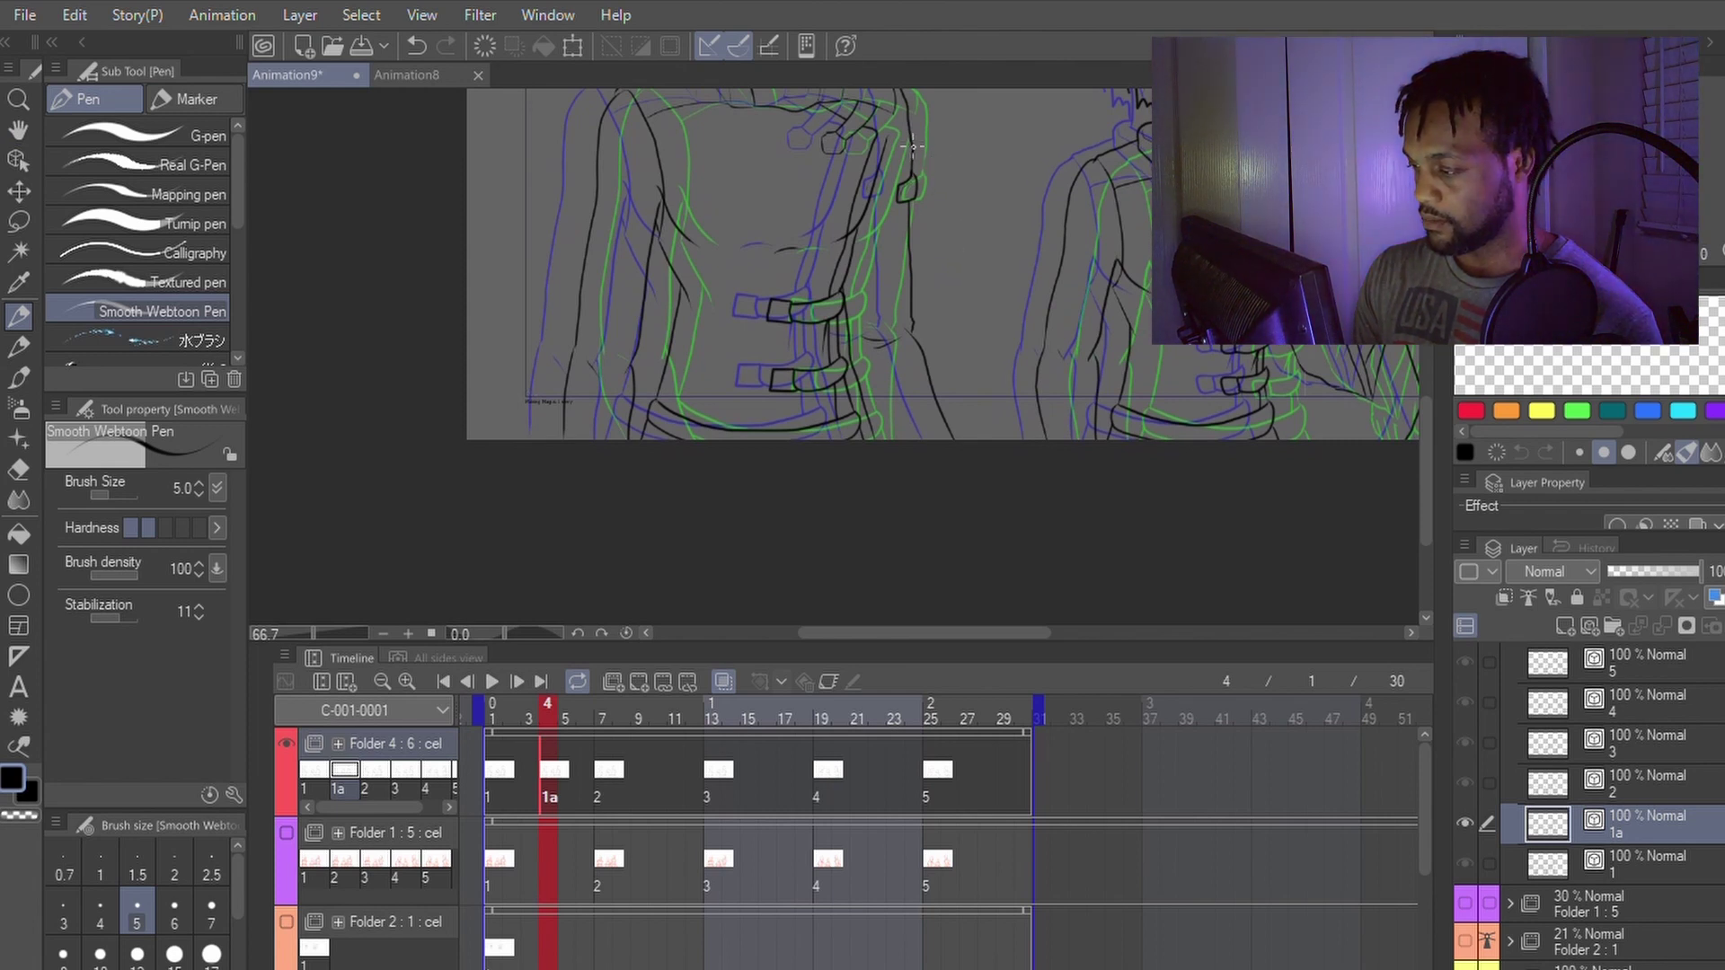
{"action": "key", "text": "space"}
{"action": "mouse_move", "coordinate": [974, 127]}
{"action": "left_mouse_down"}
{"action": "mouse_move", "coordinate": [936, 172]}
{"action": "mouse_move", "coordinate": [868, 151]}
{"action": "mouse_move", "coordinate": [851, 237]}
{"action": "mouse_move", "coordinate": [853, 366]}
{"action": "mouse_move", "coordinate": [880, 467]}
{"action": "mouse_move", "coordinate": [918, 512]}
{"action": "mouse_move", "coordinate": [944, 465]}
{"action": "mouse_move", "coordinate": [921, 214]}
{"action": "mouse_move", "coordinate": [888, 130]}
{"action": "left_mouse_up"}
{"action": "key", "text": "m"}
{"action": "key", "text": "p"}
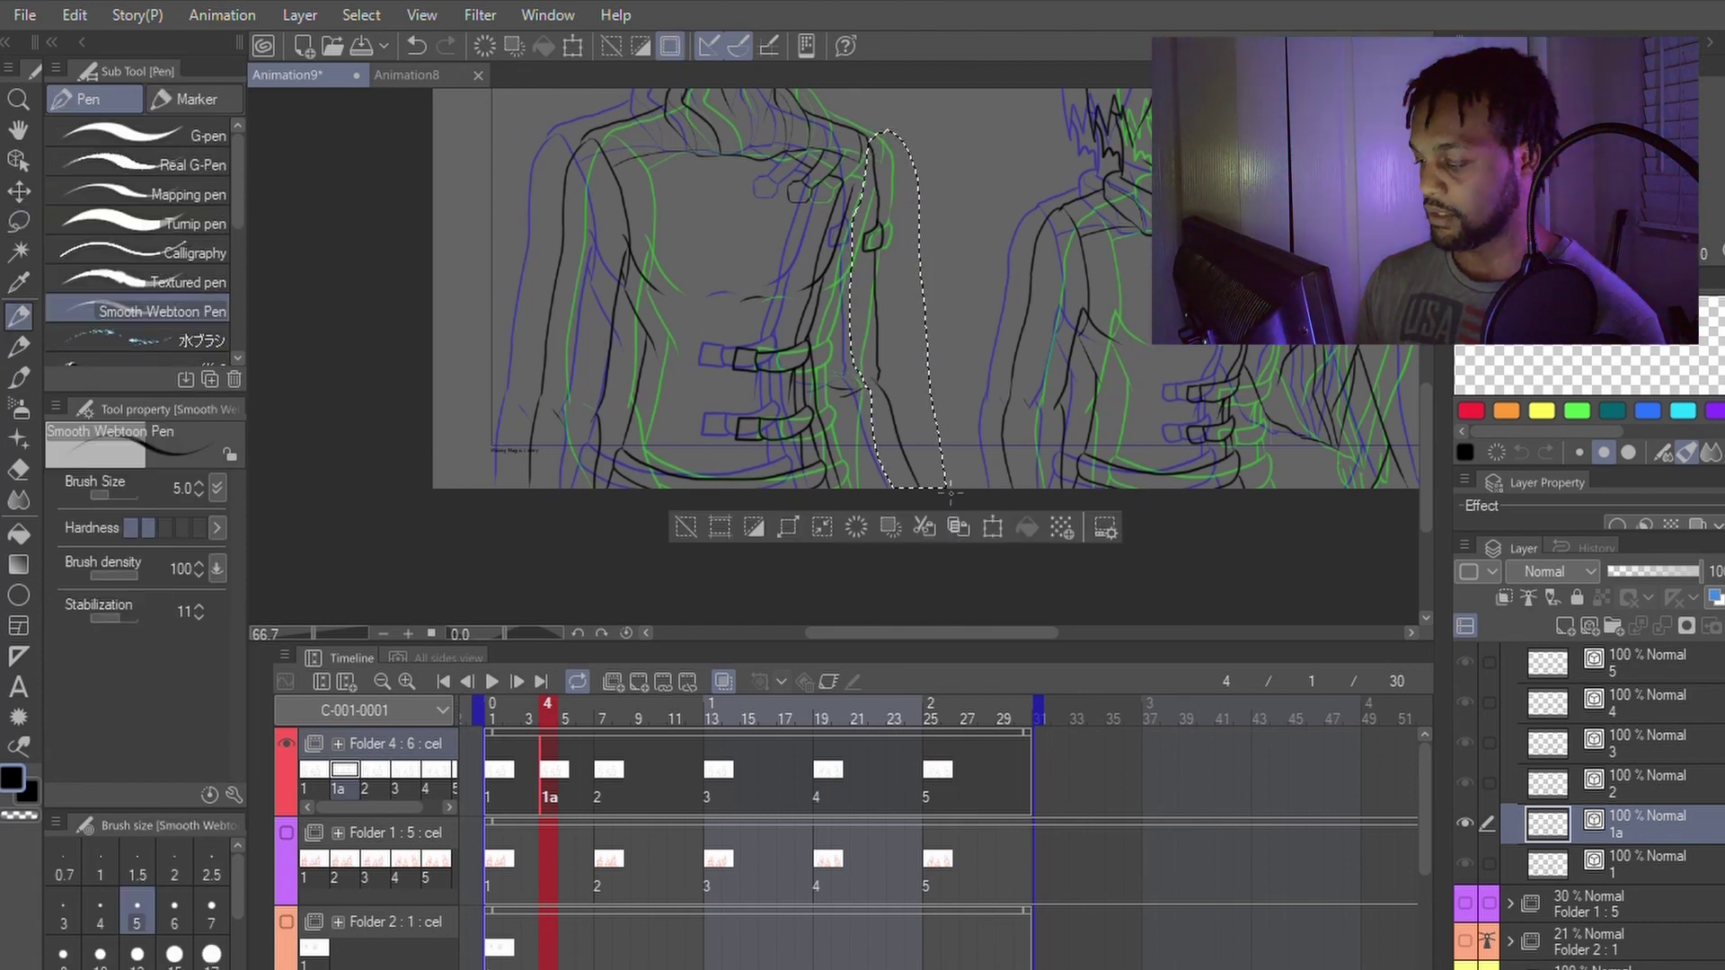
{"action": "key", "text": "ctrl+t"}
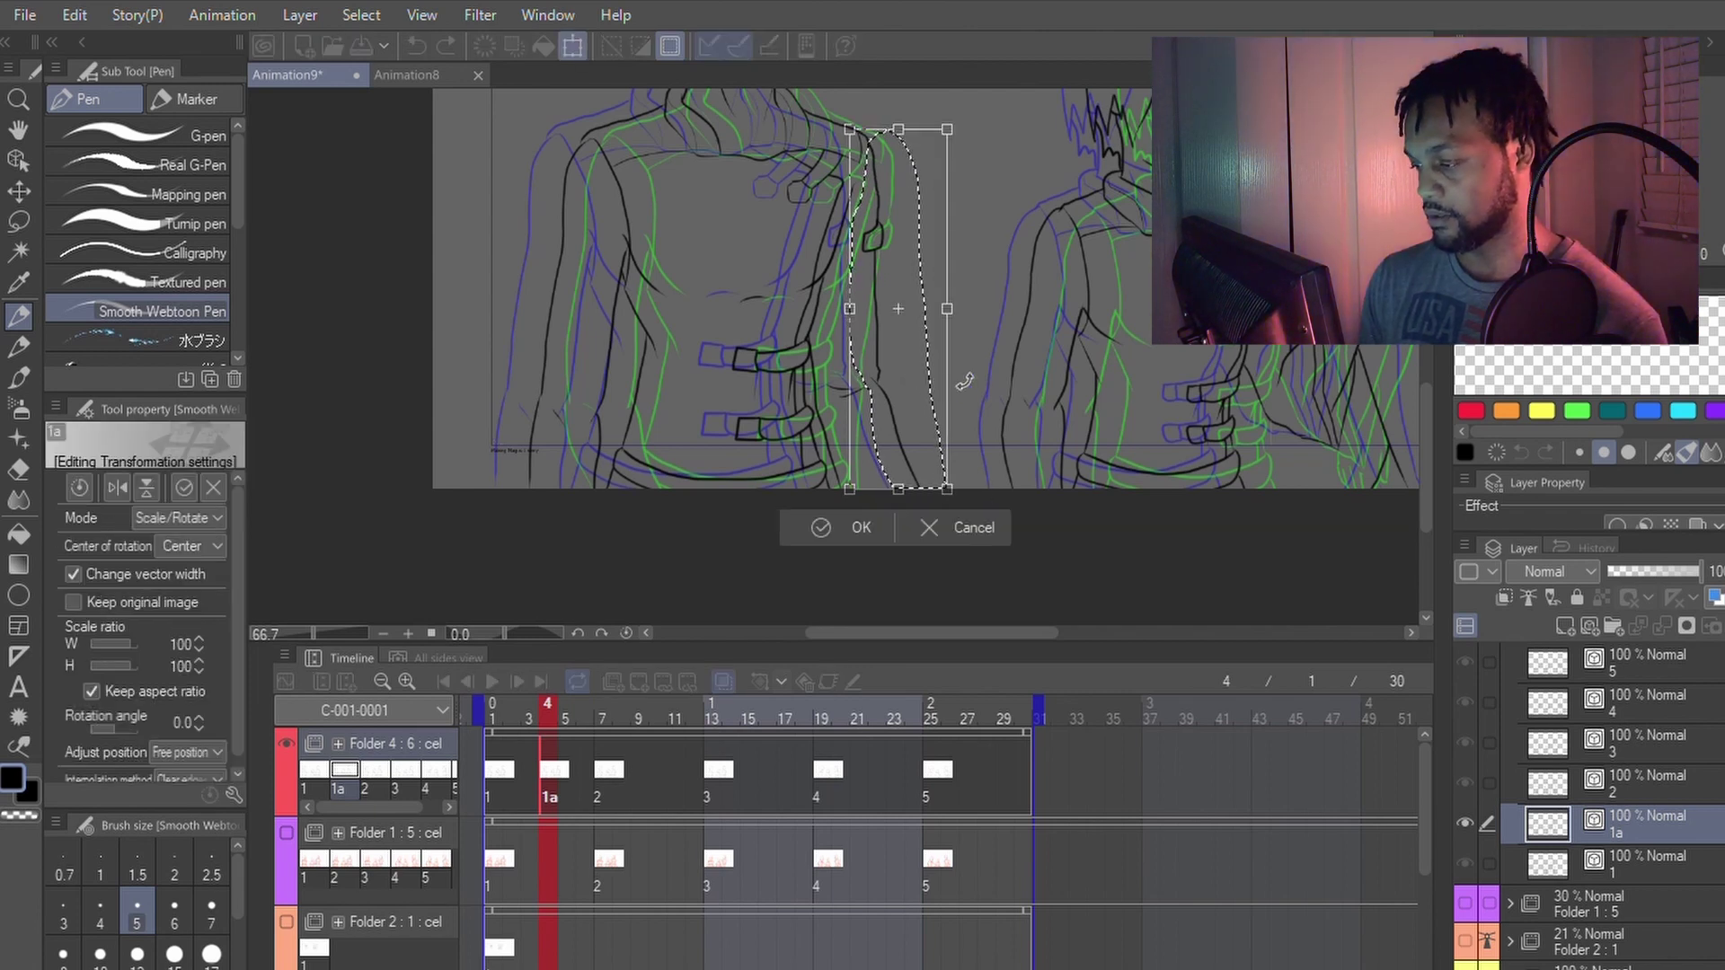
{"action": "mouse_move", "coordinate": [959, 350]}
{"action": "left_mouse_down"}
{"action": "mouse_move", "coordinate": [950, 364]}
{"action": "mouse_move", "coordinate": [1000, 311]}
{"action": "left_mouse_up"}
{"action": "left_click_drag", "start_coordinate": [897, 329], "coordinate": [874, 325]}
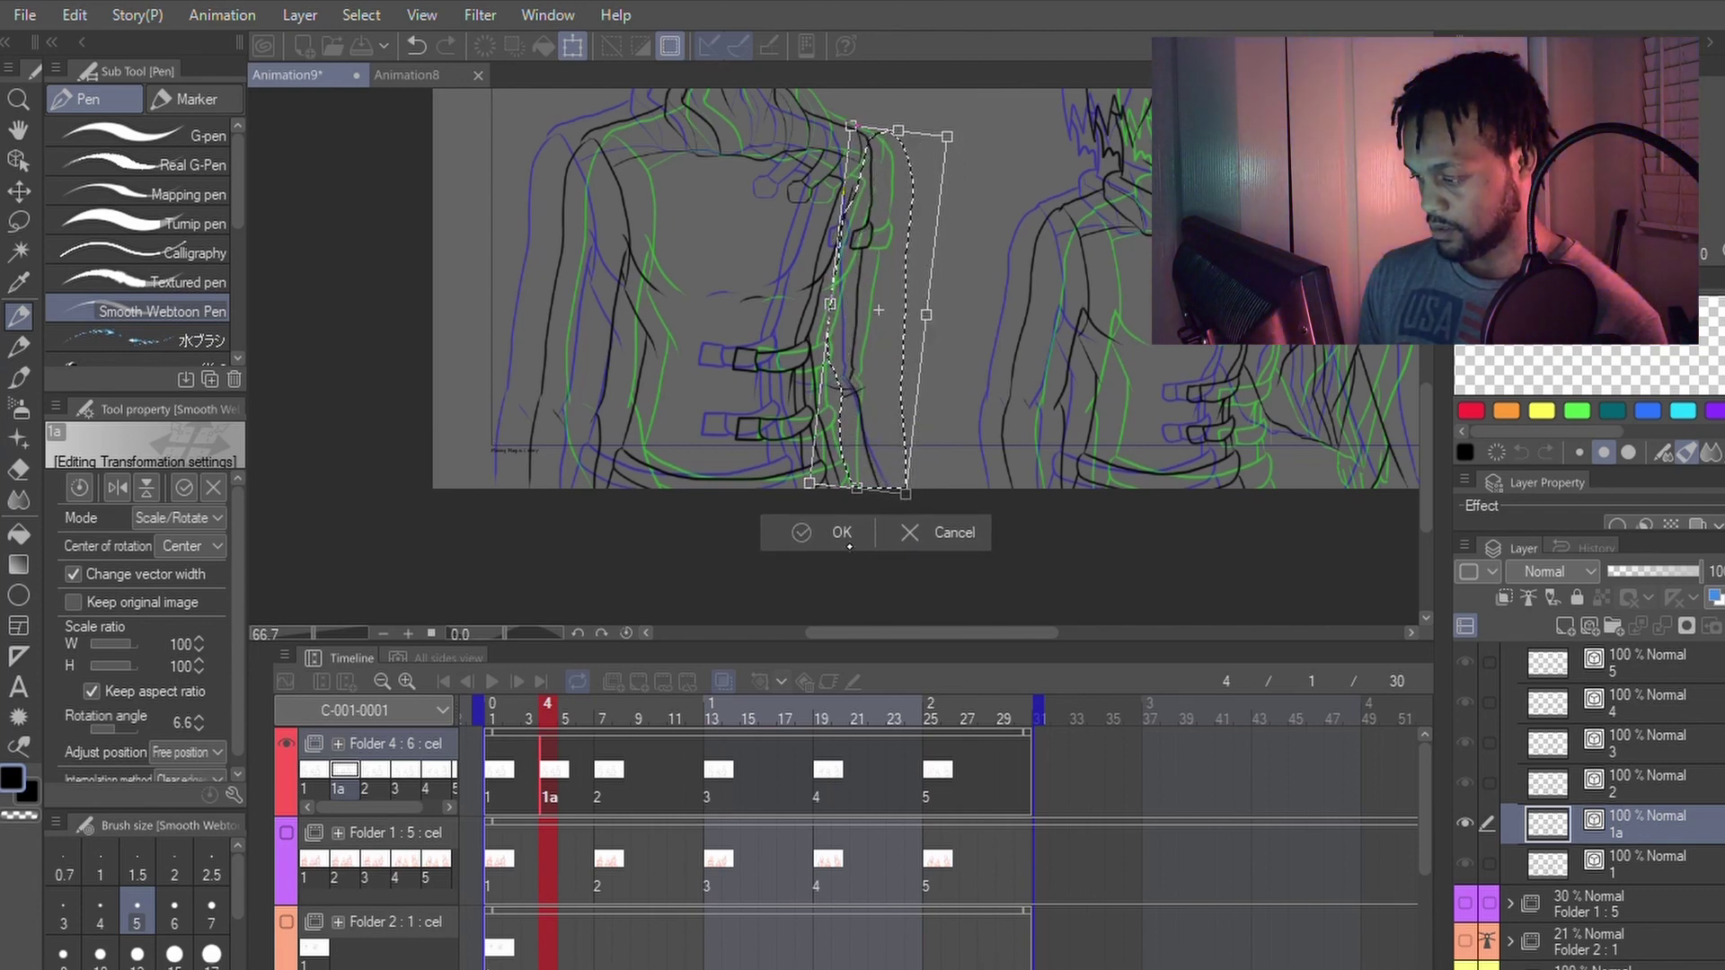
{"action": "left_click", "coordinate": [815, 537]}
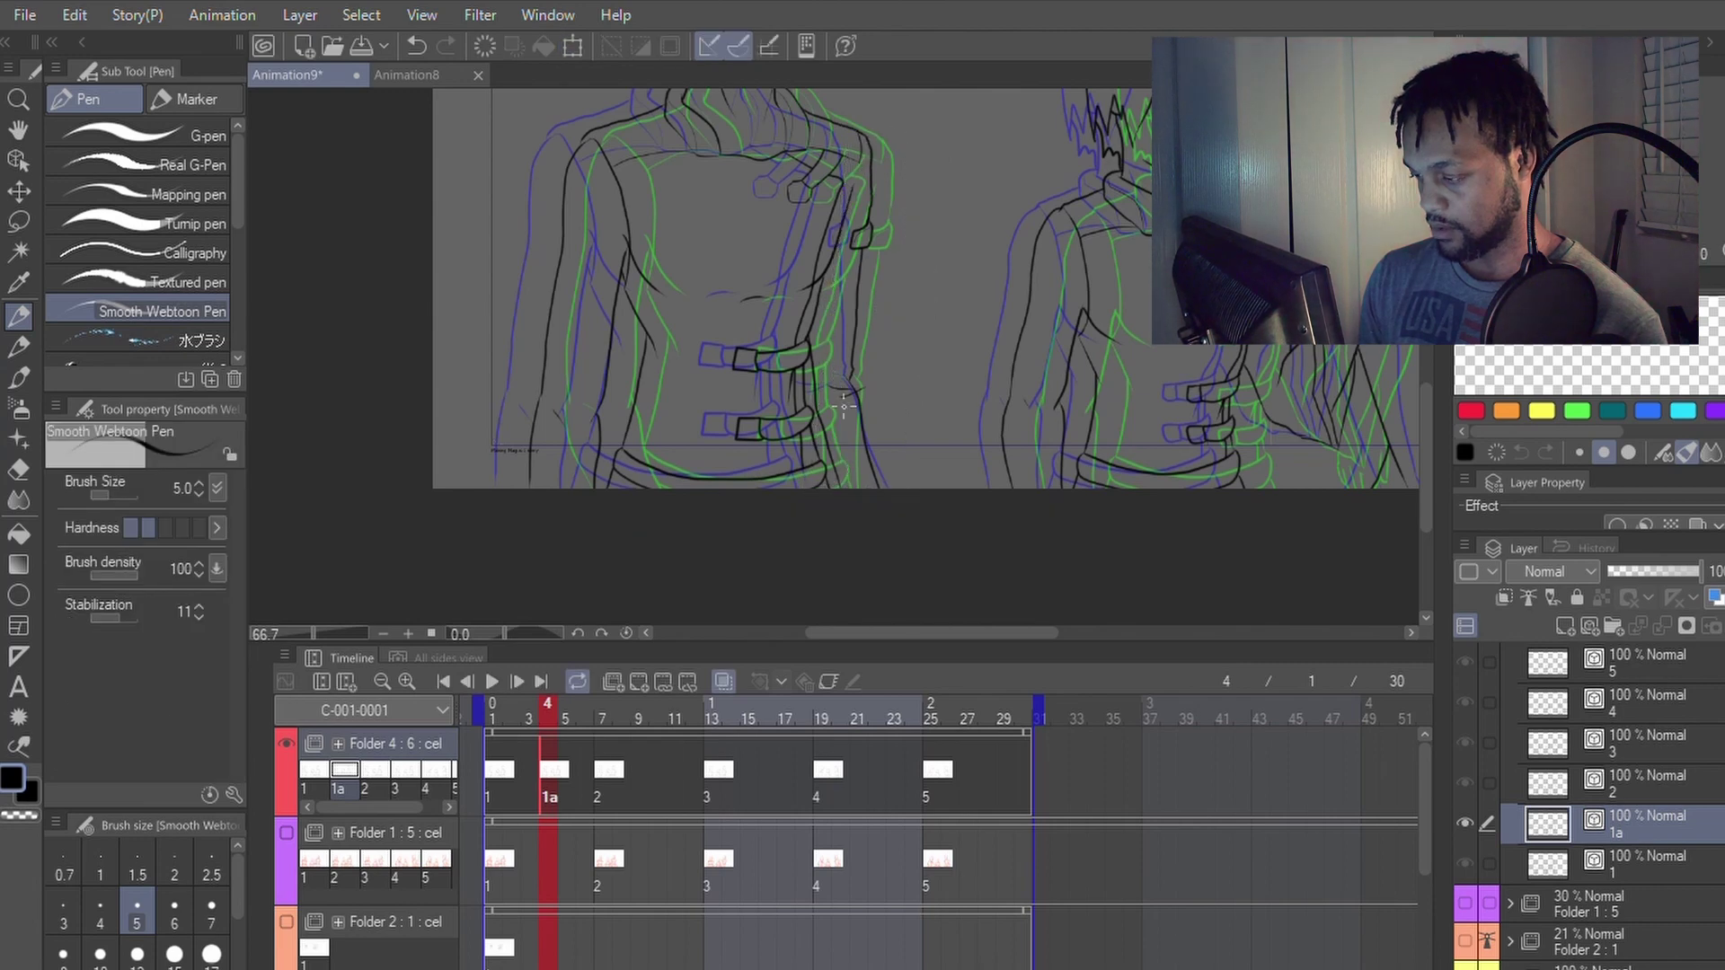
Step: Clean up the elbow crease on the rotated arm and redraw its forearm line down to the canvas edge
{"action": "scroll", "coordinate": [876, 395], "scroll_direction": "up", "scroll_amount": 1}
{"action": "key", "text": "e"}
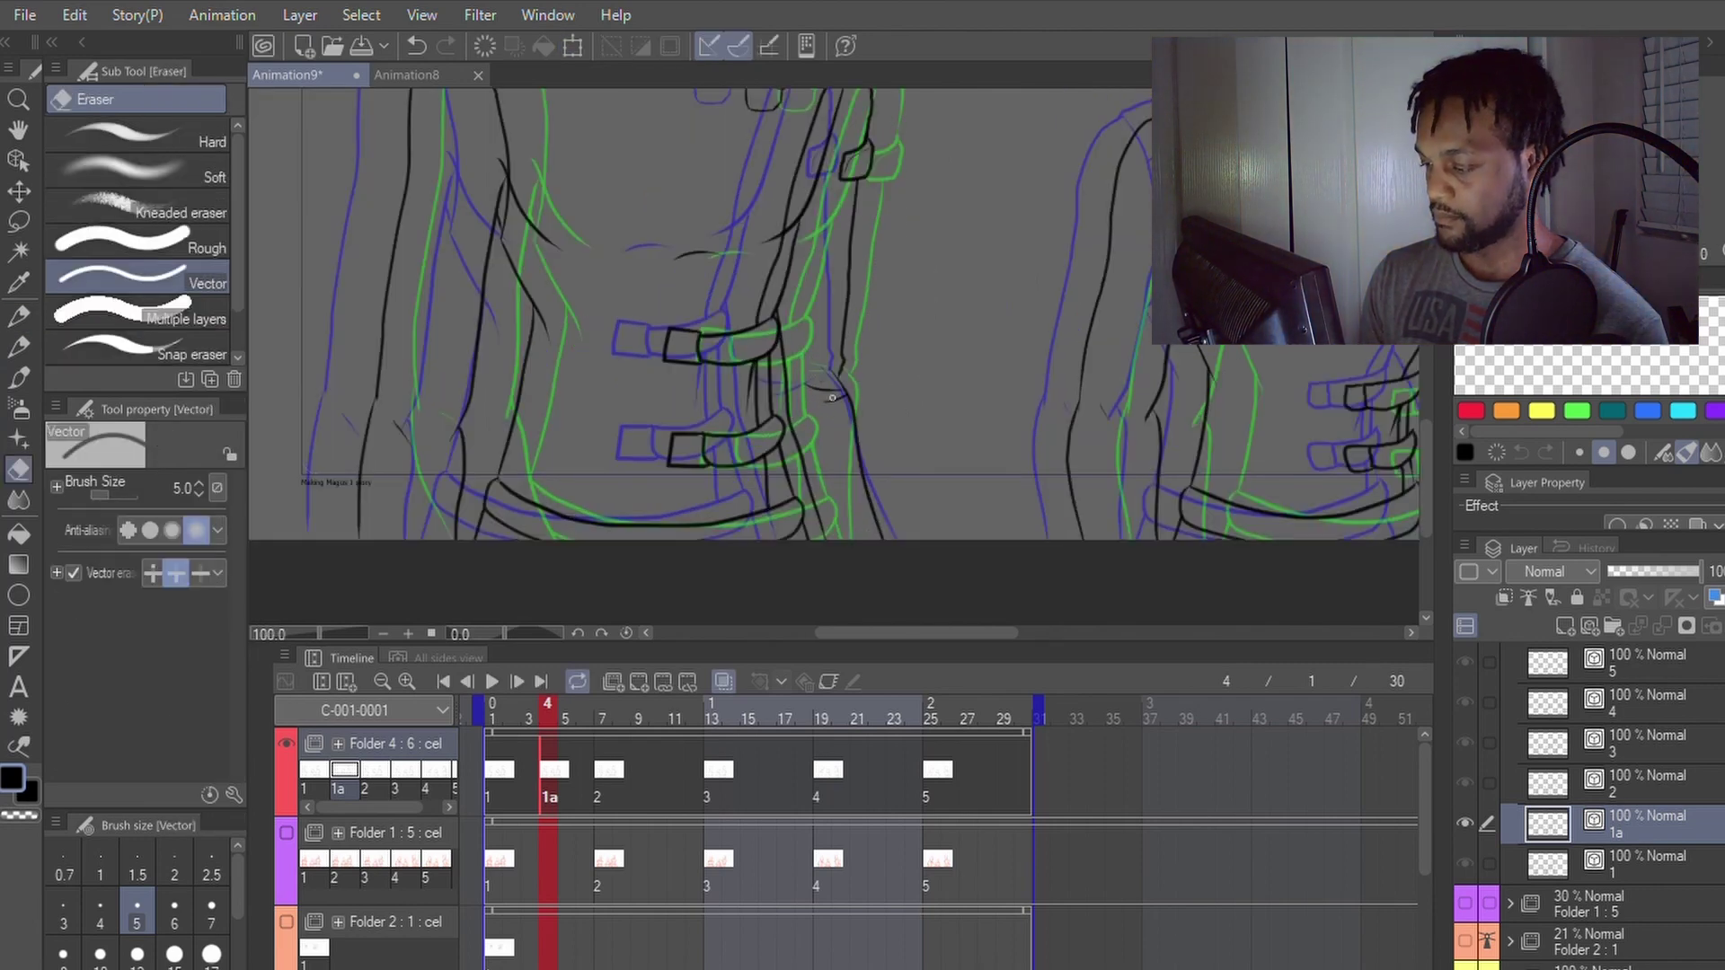
{"action": "key", "text": "p"}
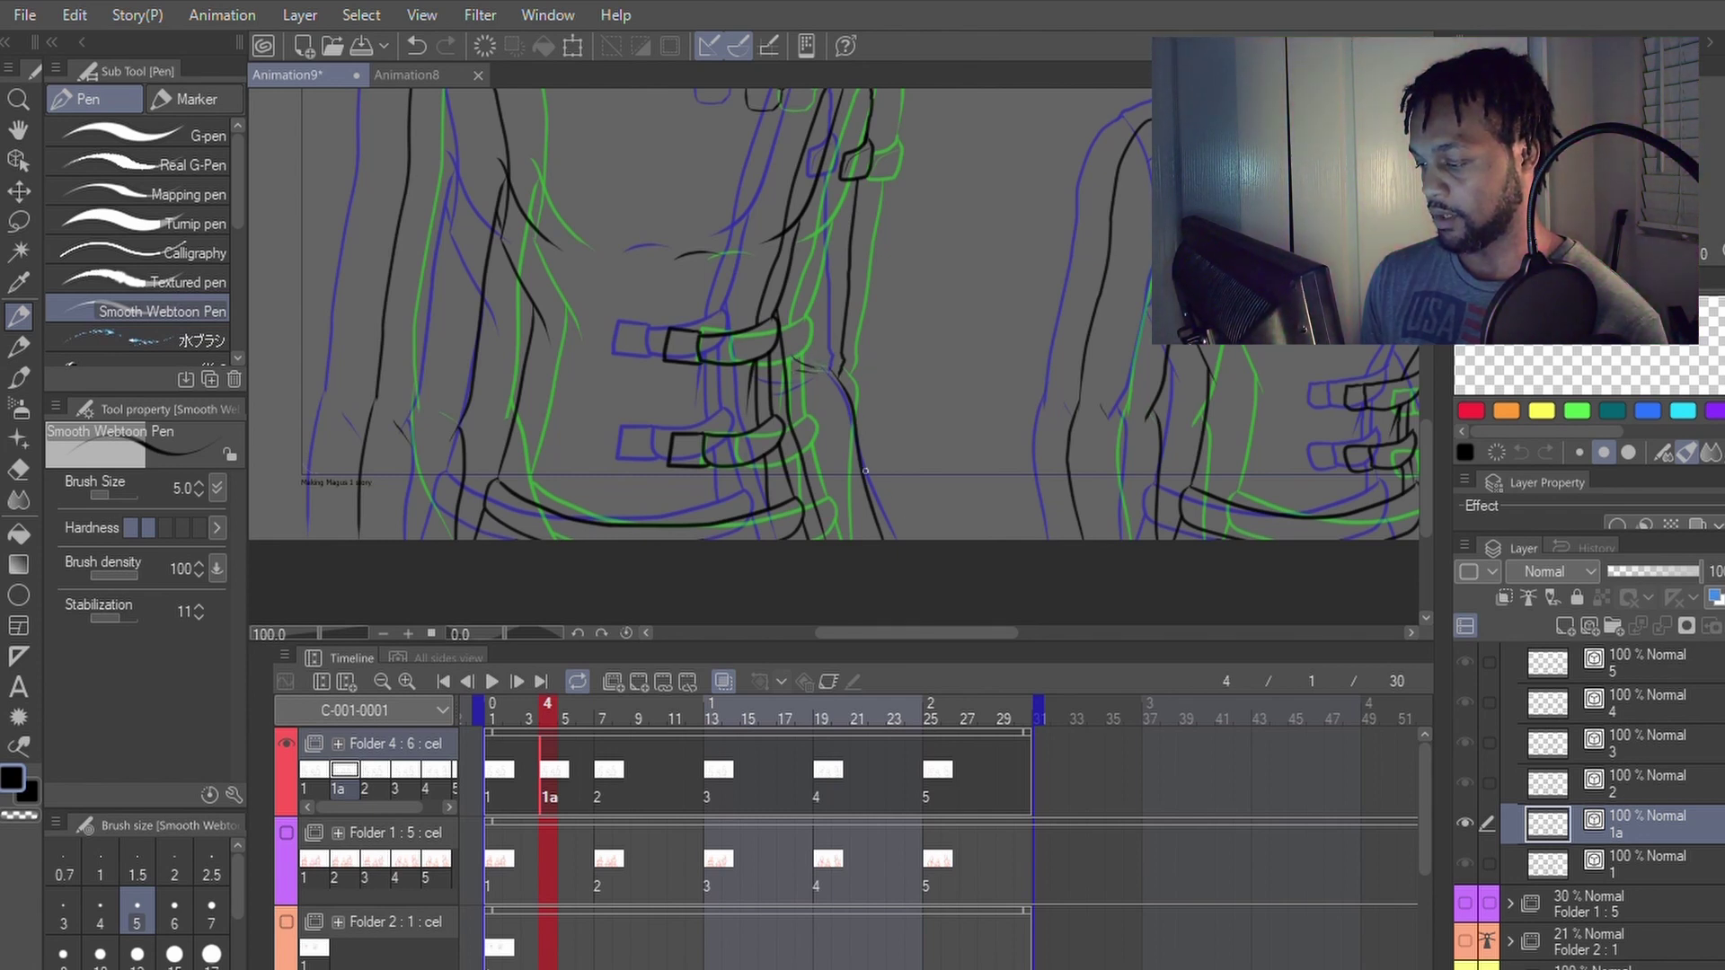
{"action": "key", "text": "y"}
{"action": "left_click_drag", "start_coordinate": [858, 462], "coordinate": [879, 539]}
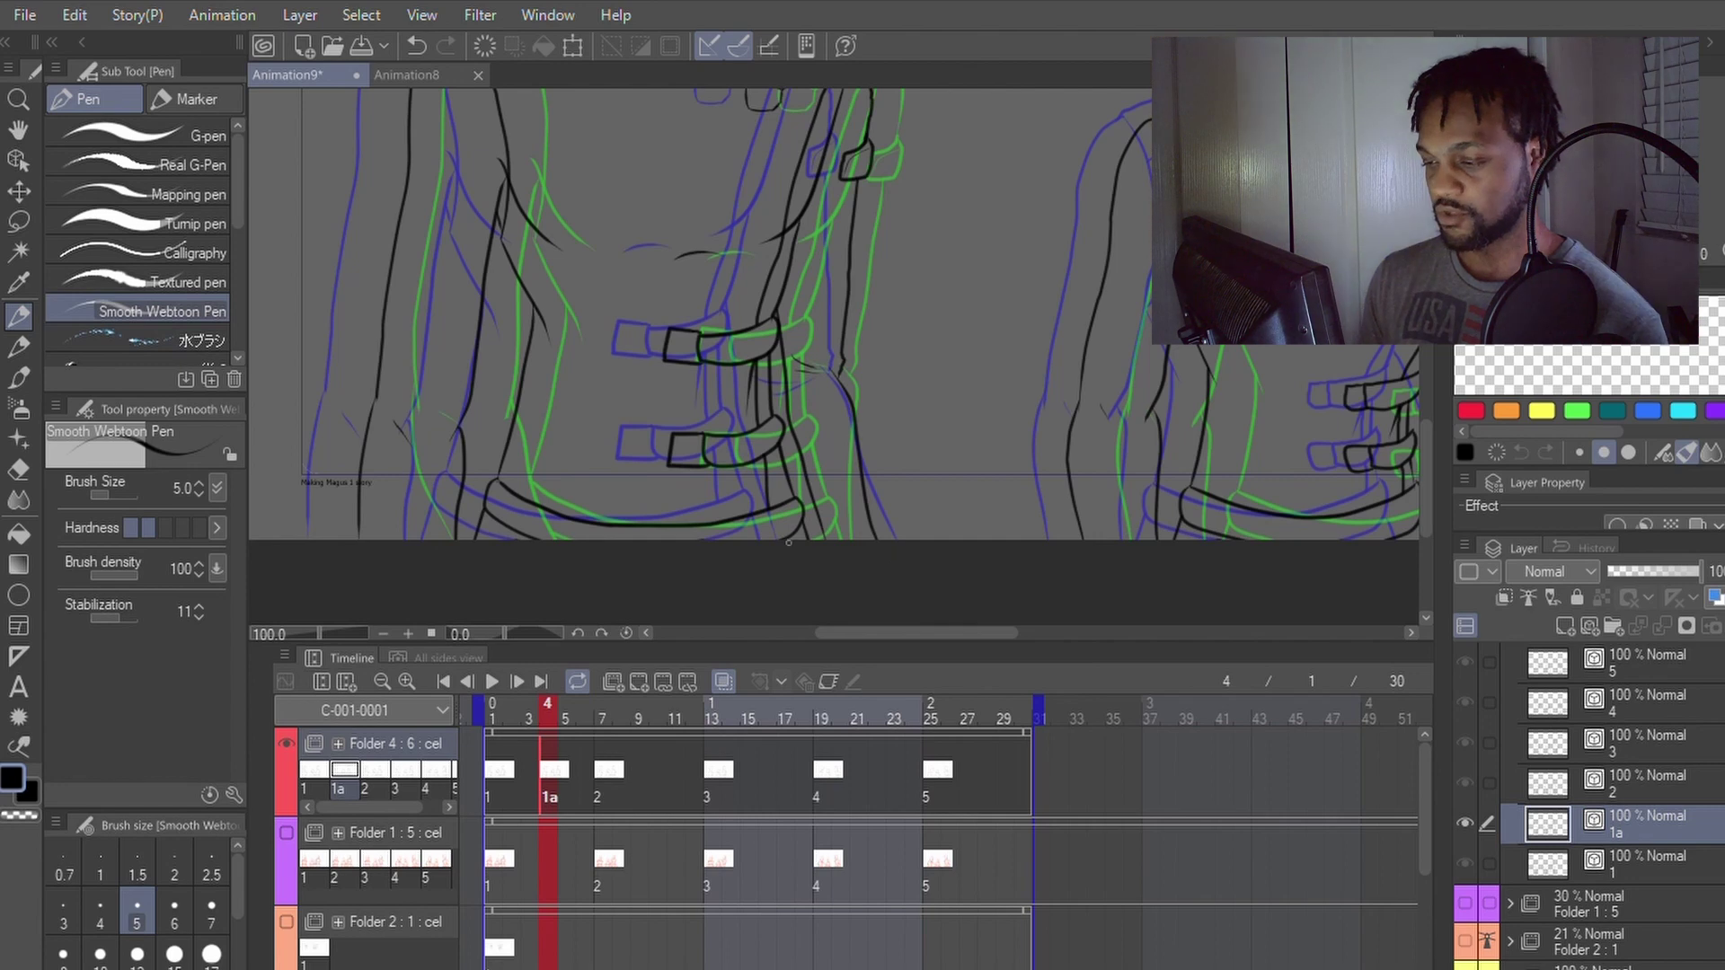
Step: Redraw the outer forearm line of the leftmost character's other arm so it bends inward from the elbow to the canvas edge
{"action": "key", "text": "space"}
{"action": "scroll", "coordinate": [946, 424], "scroll_direction": "down", "scroll_amount": 2}
{"action": "key", "text": "space"}
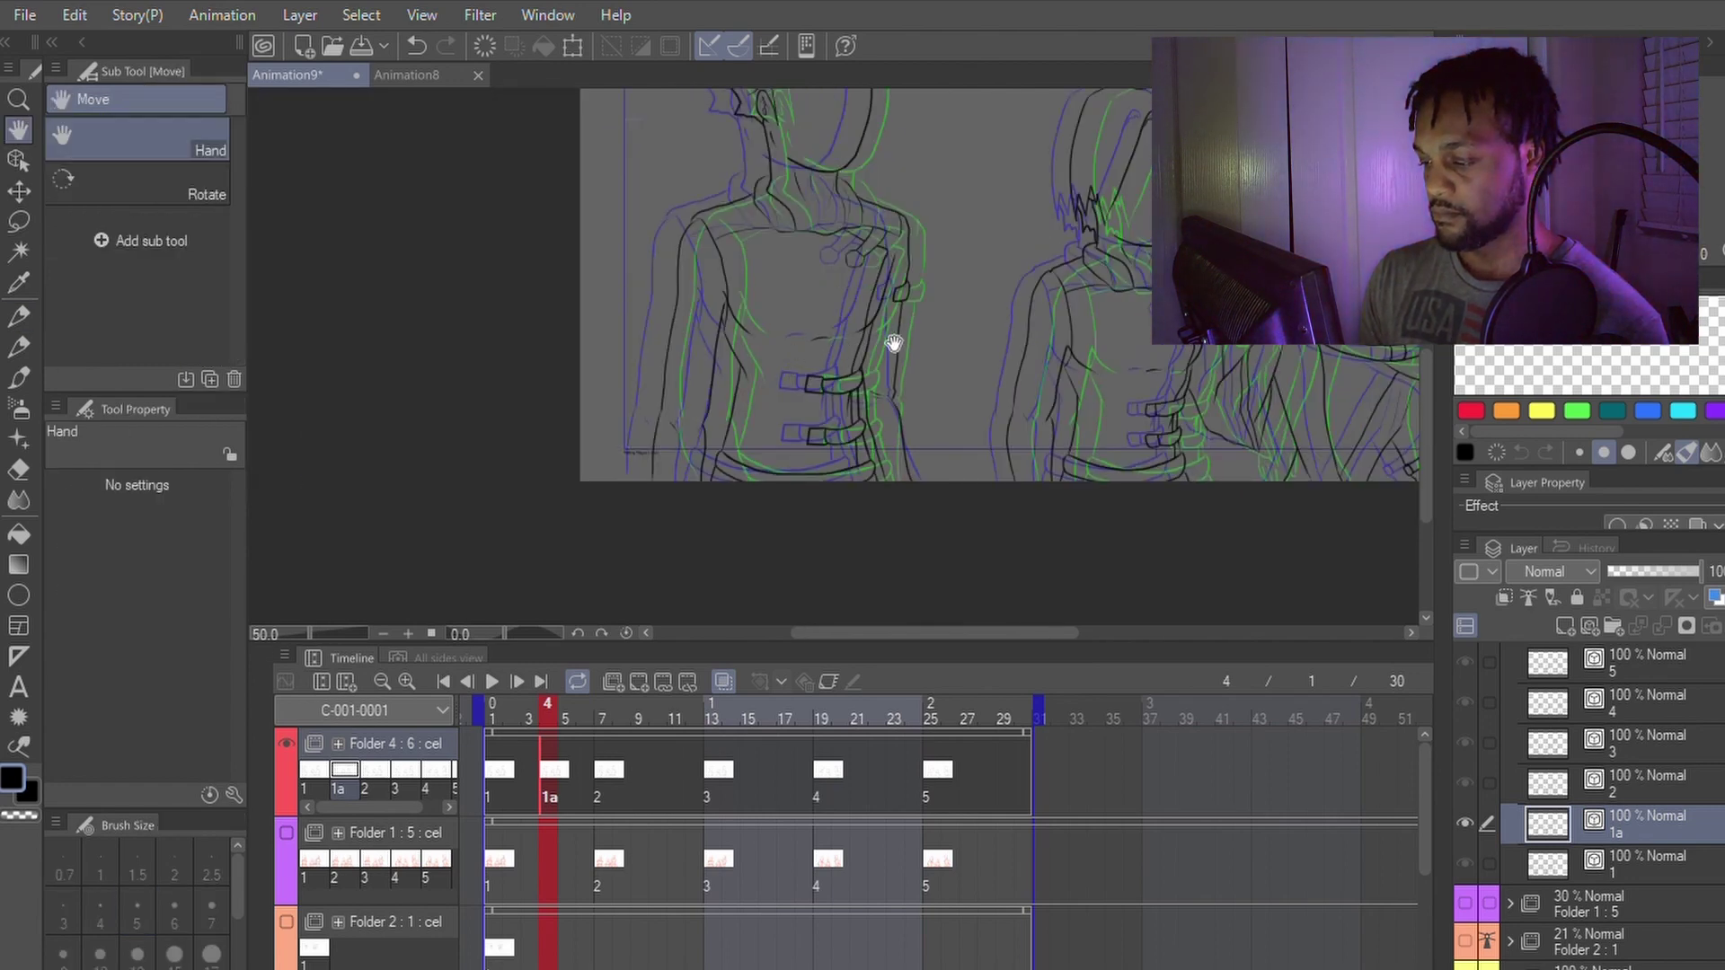
{"action": "key", "text": "space"}
{"action": "left_click_drag", "start_coordinate": [783, 363], "coordinate": [893, 324]}
{"action": "scroll", "coordinate": [813, 400], "scroll_direction": "up", "scroll_amount": 2}
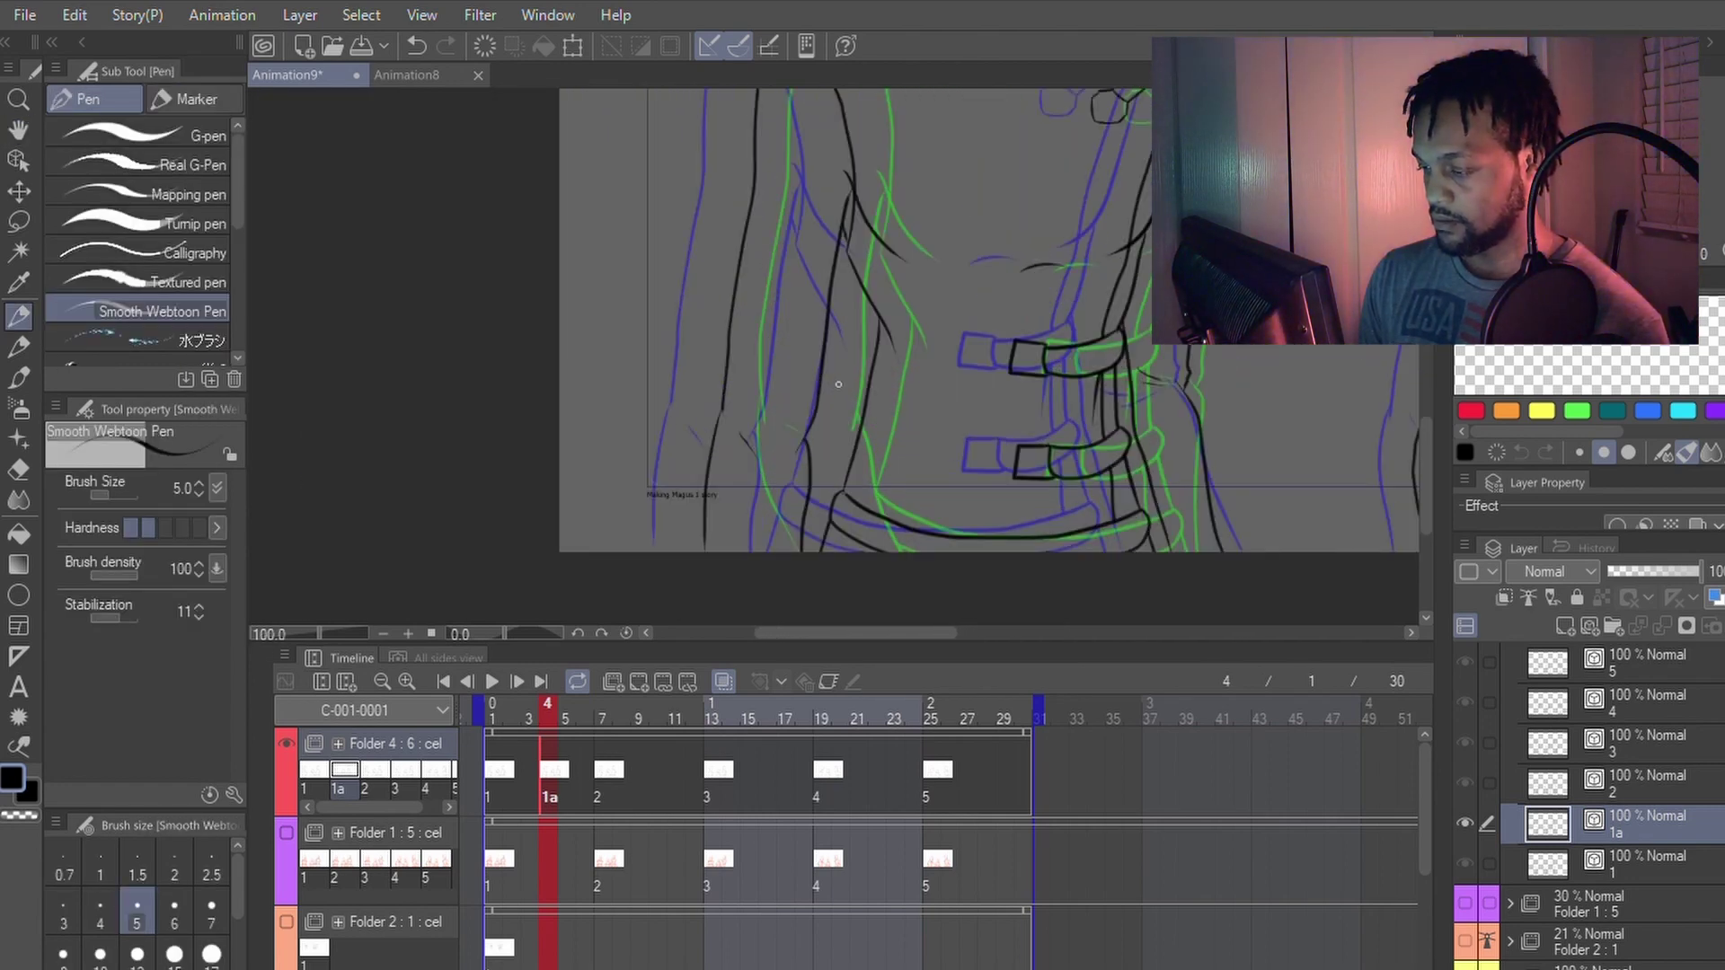
{"action": "scroll", "coordinate": [838, 385], "scroll_direction": "down", "scroll_amount": 1}
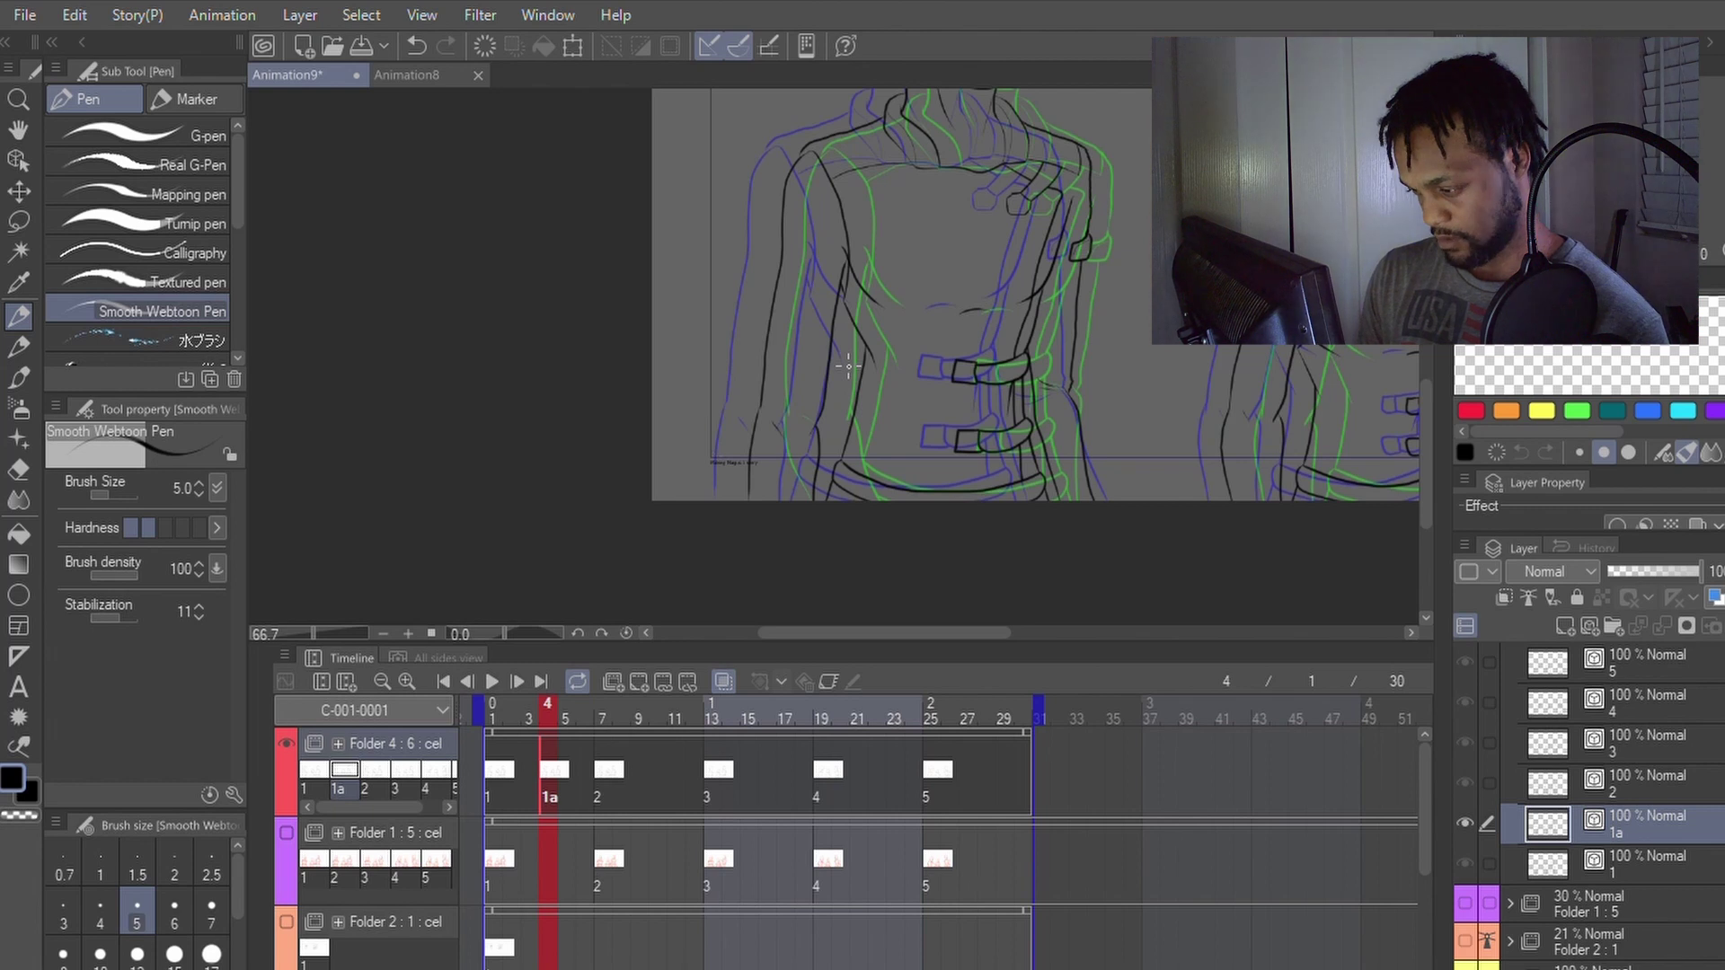
{"action": "scroll", "coordinate": [790, 441], "scroll_direction": "up", "scroll_amount": 1}
{"action": "key", "text": "y"}
{"action": "left_click_drag", "start_coordinate": [734, 437], "coordinate": [762, 568]}
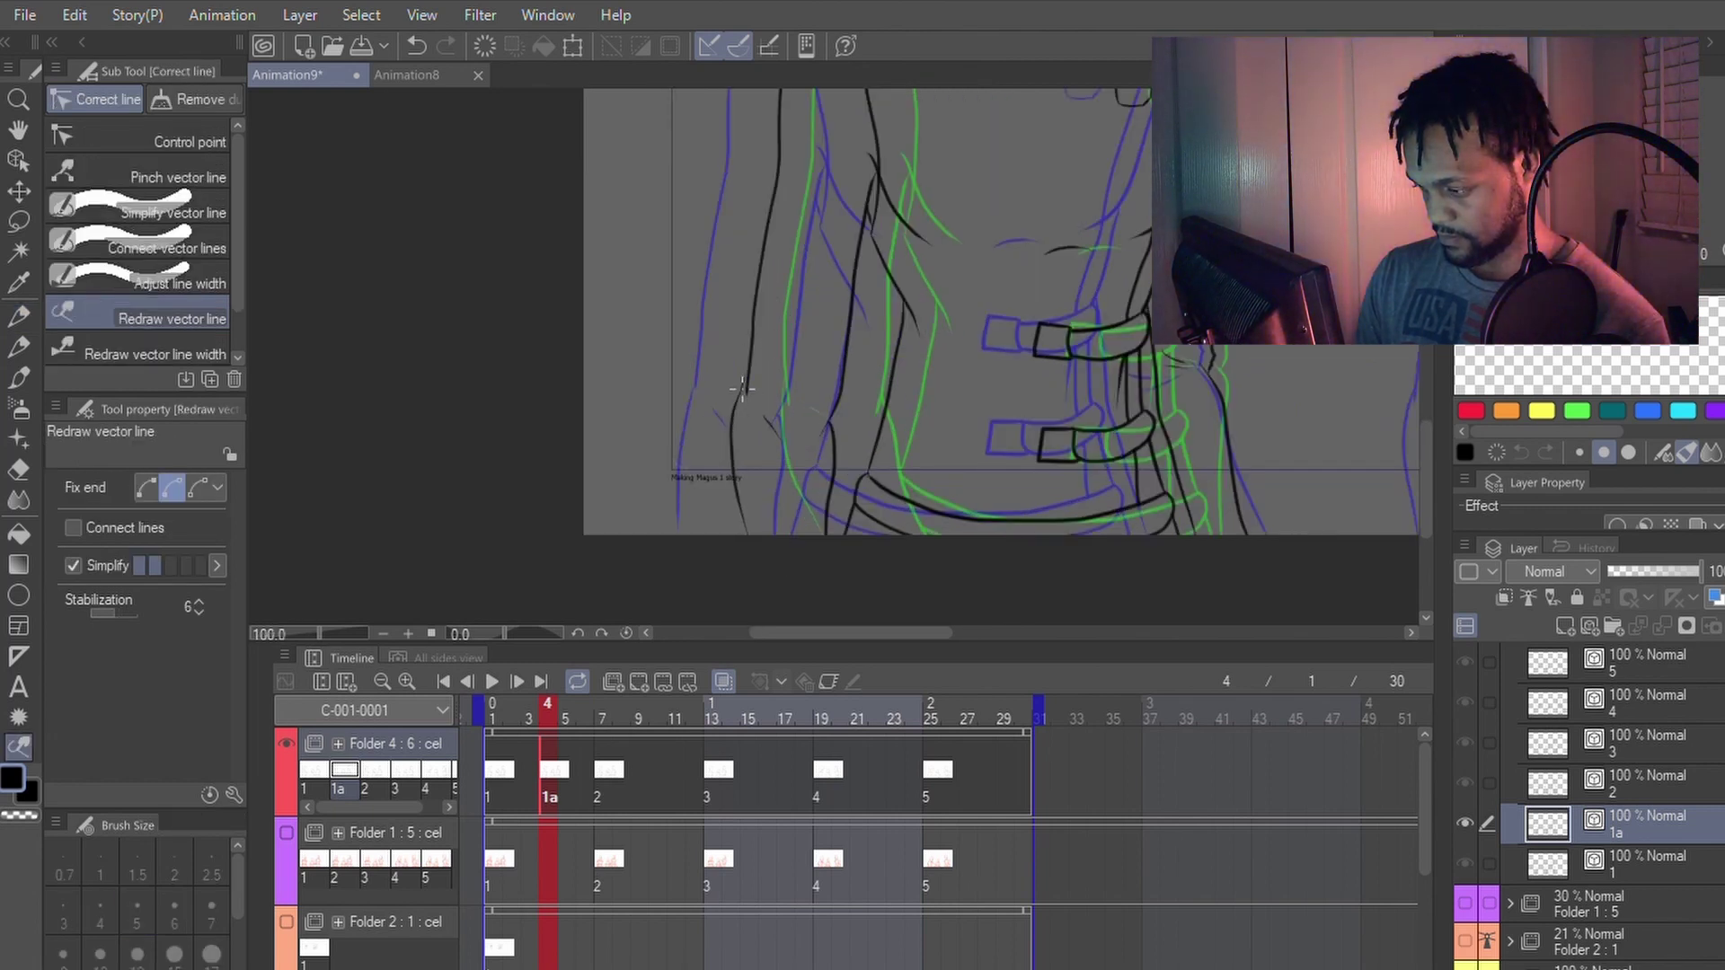
{"action": "mouse_move", "coordinate": [746, 393]}
{"action": "left_mouse_down"}
{"action": "mouse_move", "coordinate": [740, 503]}
{"action": "mouse_move", "coordinate": [780, 594]}
{"action": "left_mouse_up"}
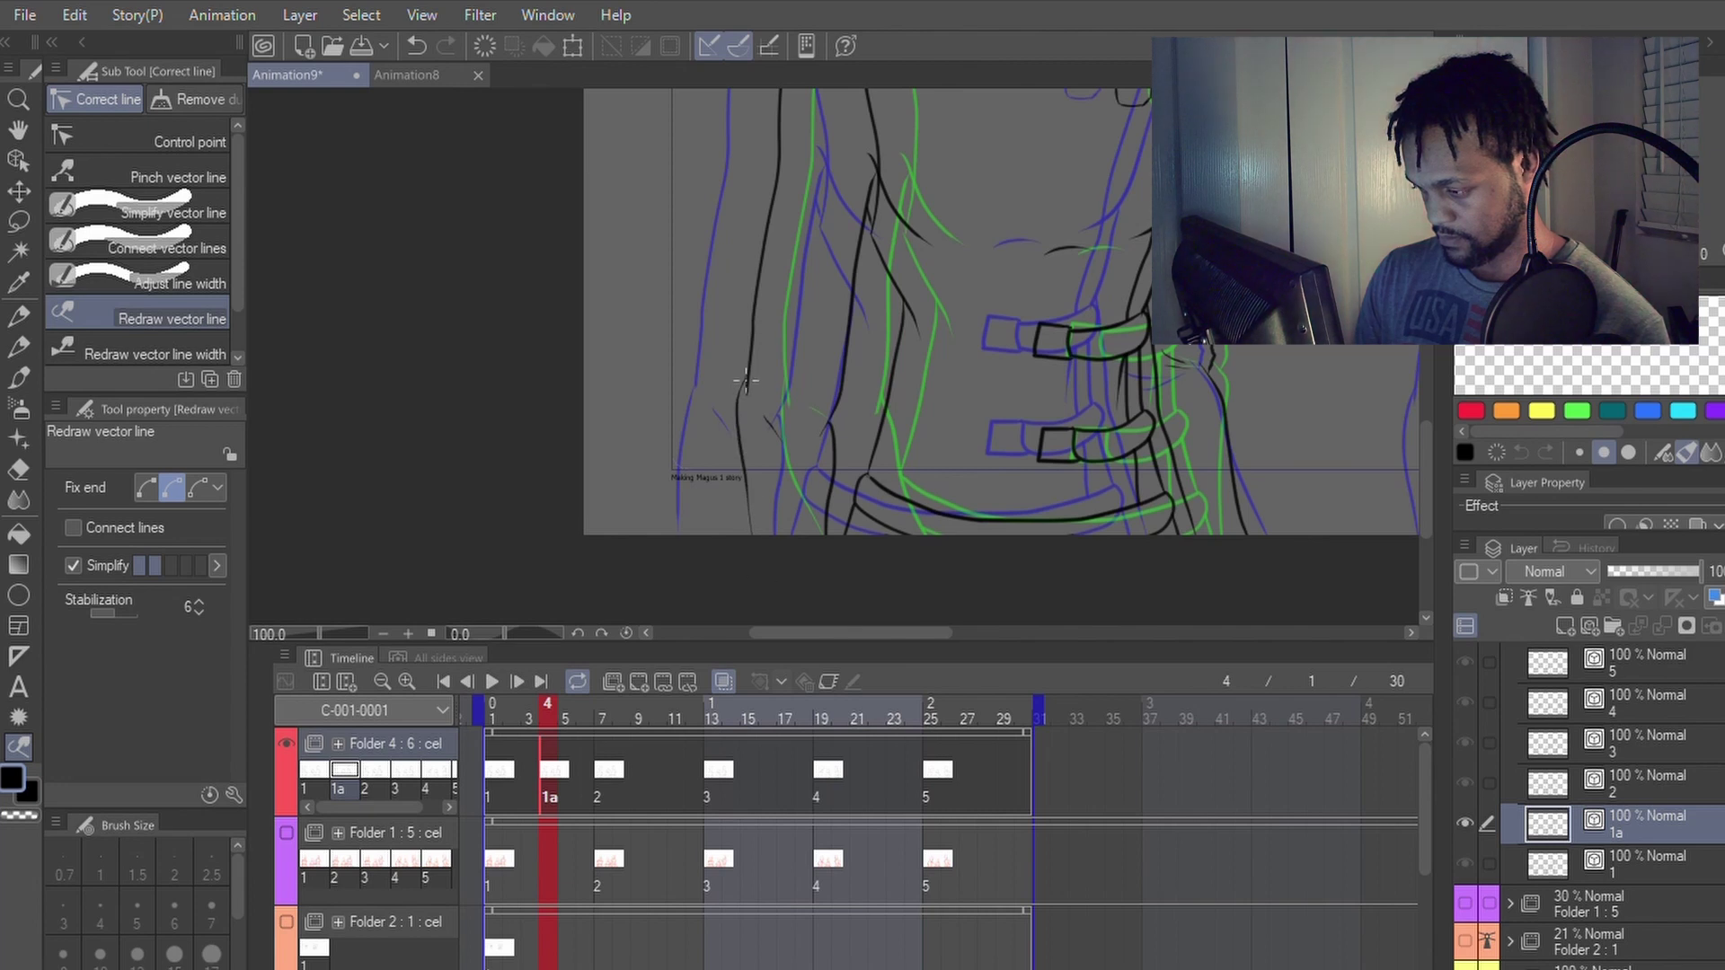
{"action": "left_click_drag", "start_coordinate": [744, 390], "coordinate": [749, 502]}
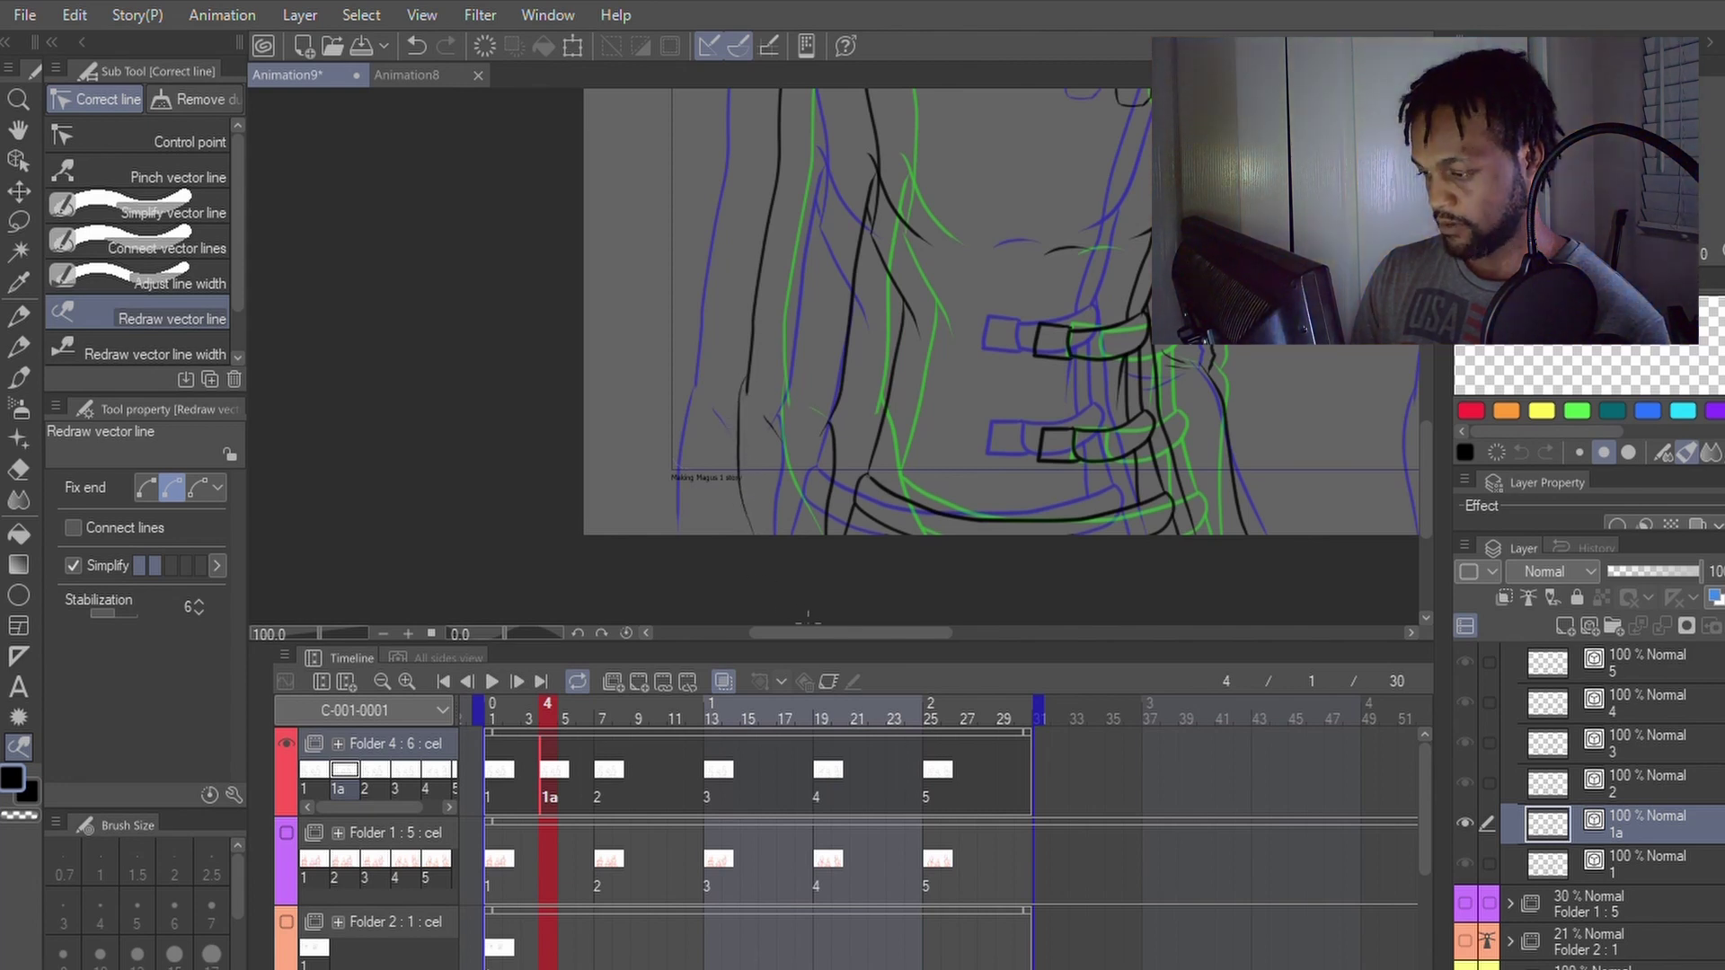
{"action": "left_click_drag", "start_coordinate": [739, 382], "coordinate": [763, 523]}
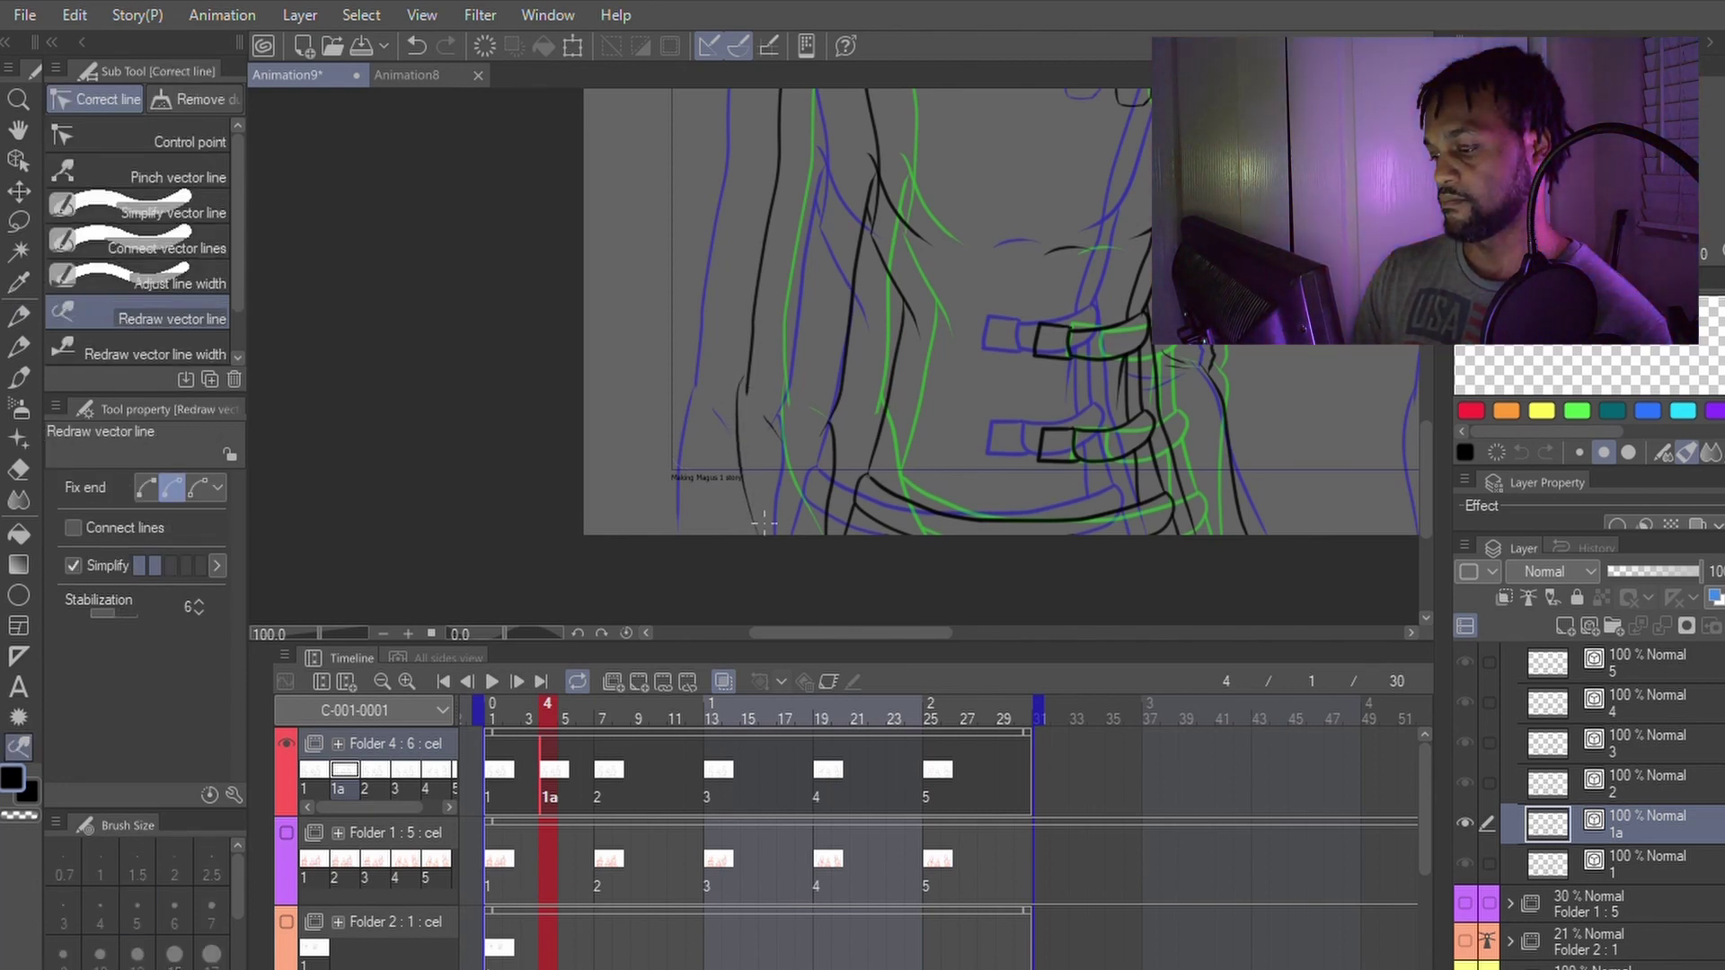
{"action": "left_click_drag", "start_coordinate": [734, 403], "coordinate": [745, 498]}
Step: Redraw the inner forearm line of the same arm from the wrist side of the elbow across the jacket hem
{"action": "key", "text": "p"}
{"action": "key", "text": "y"}
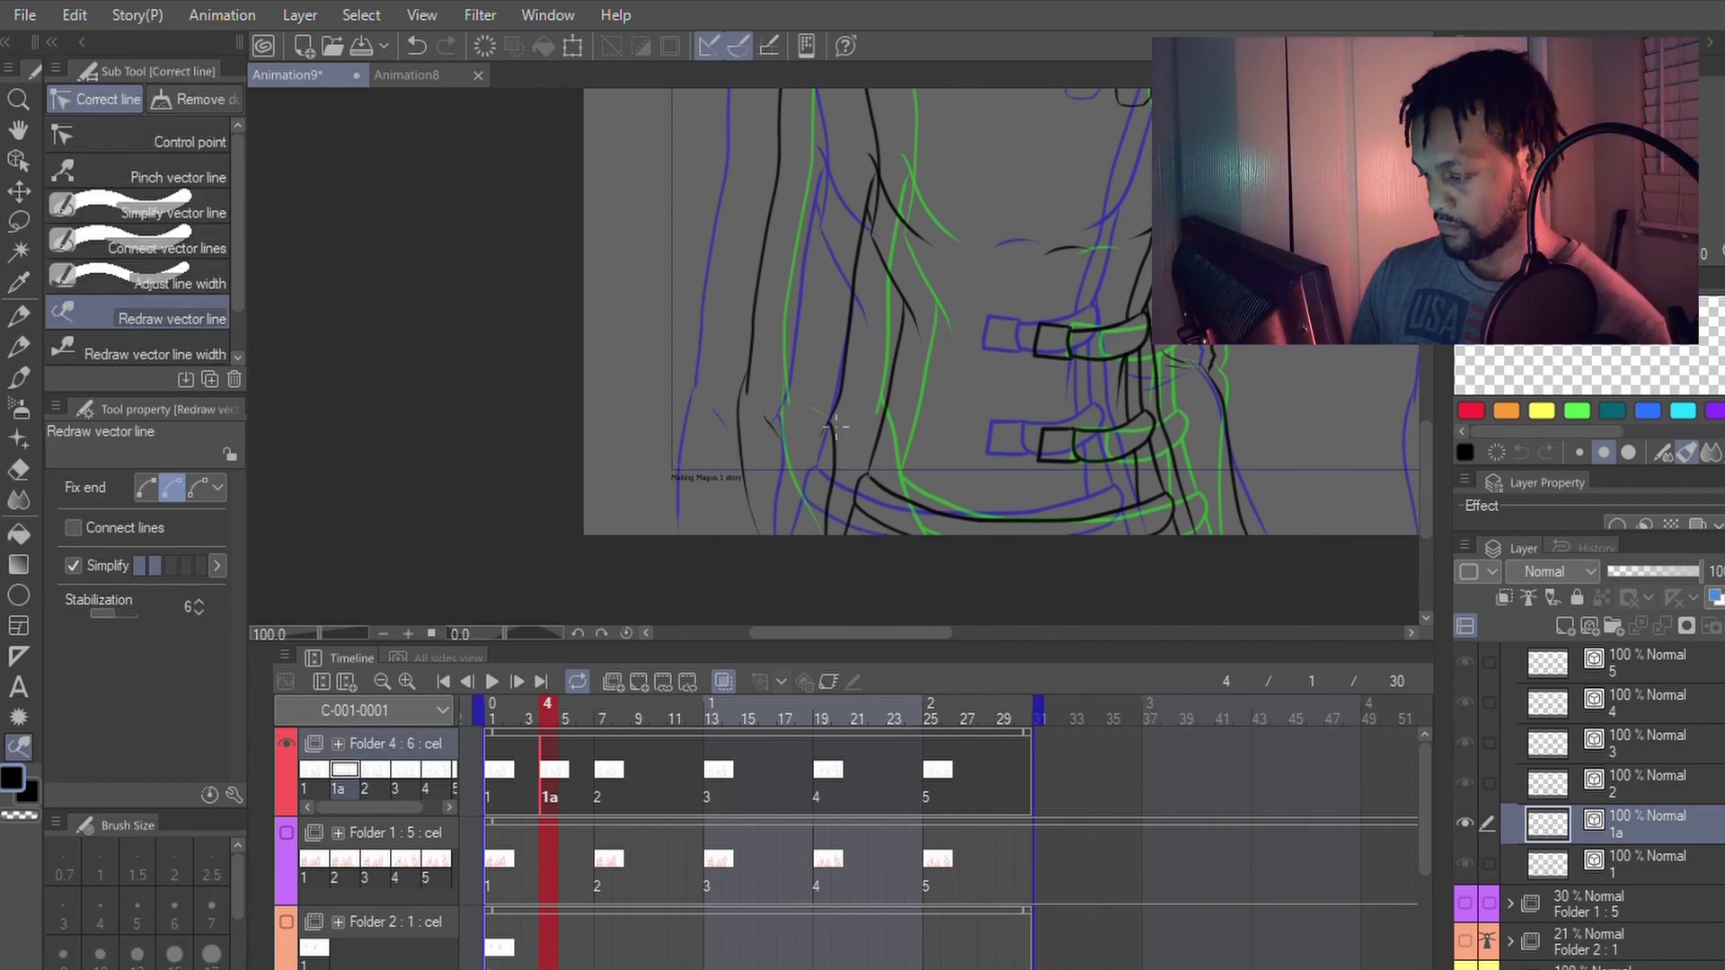
{"action": "left_click_drag", "start_coordinate": [830, 422], "coordinate": [870, 611]}
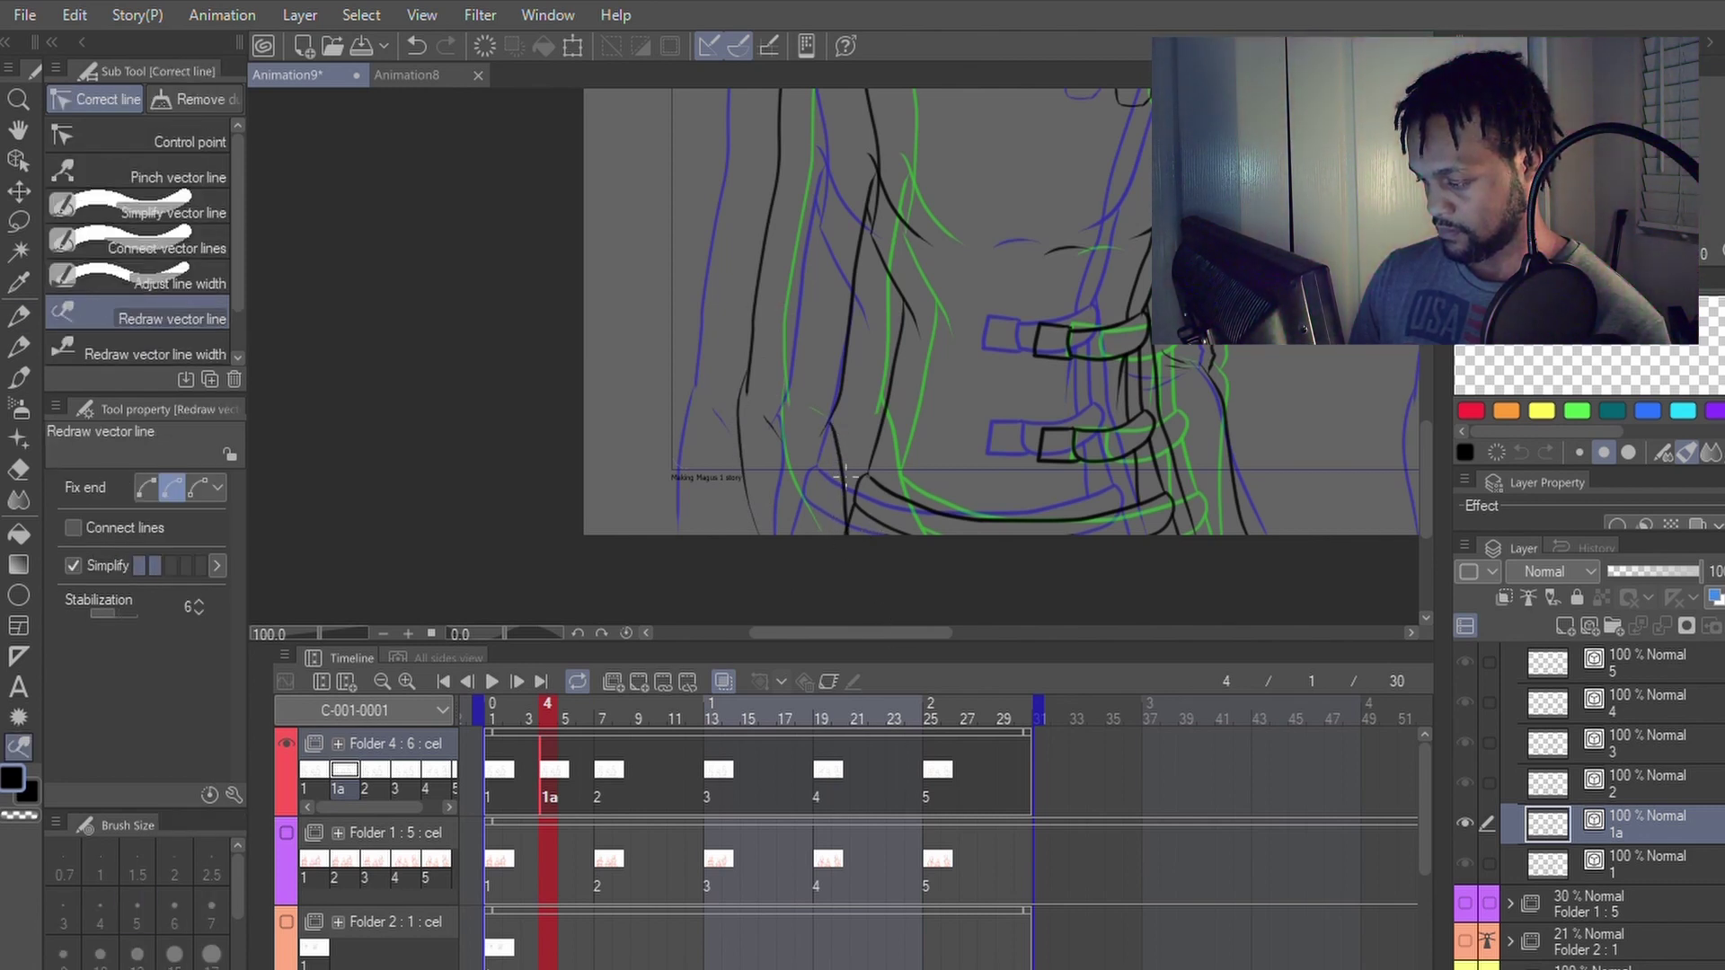
{"action": "key", "text": "p"}
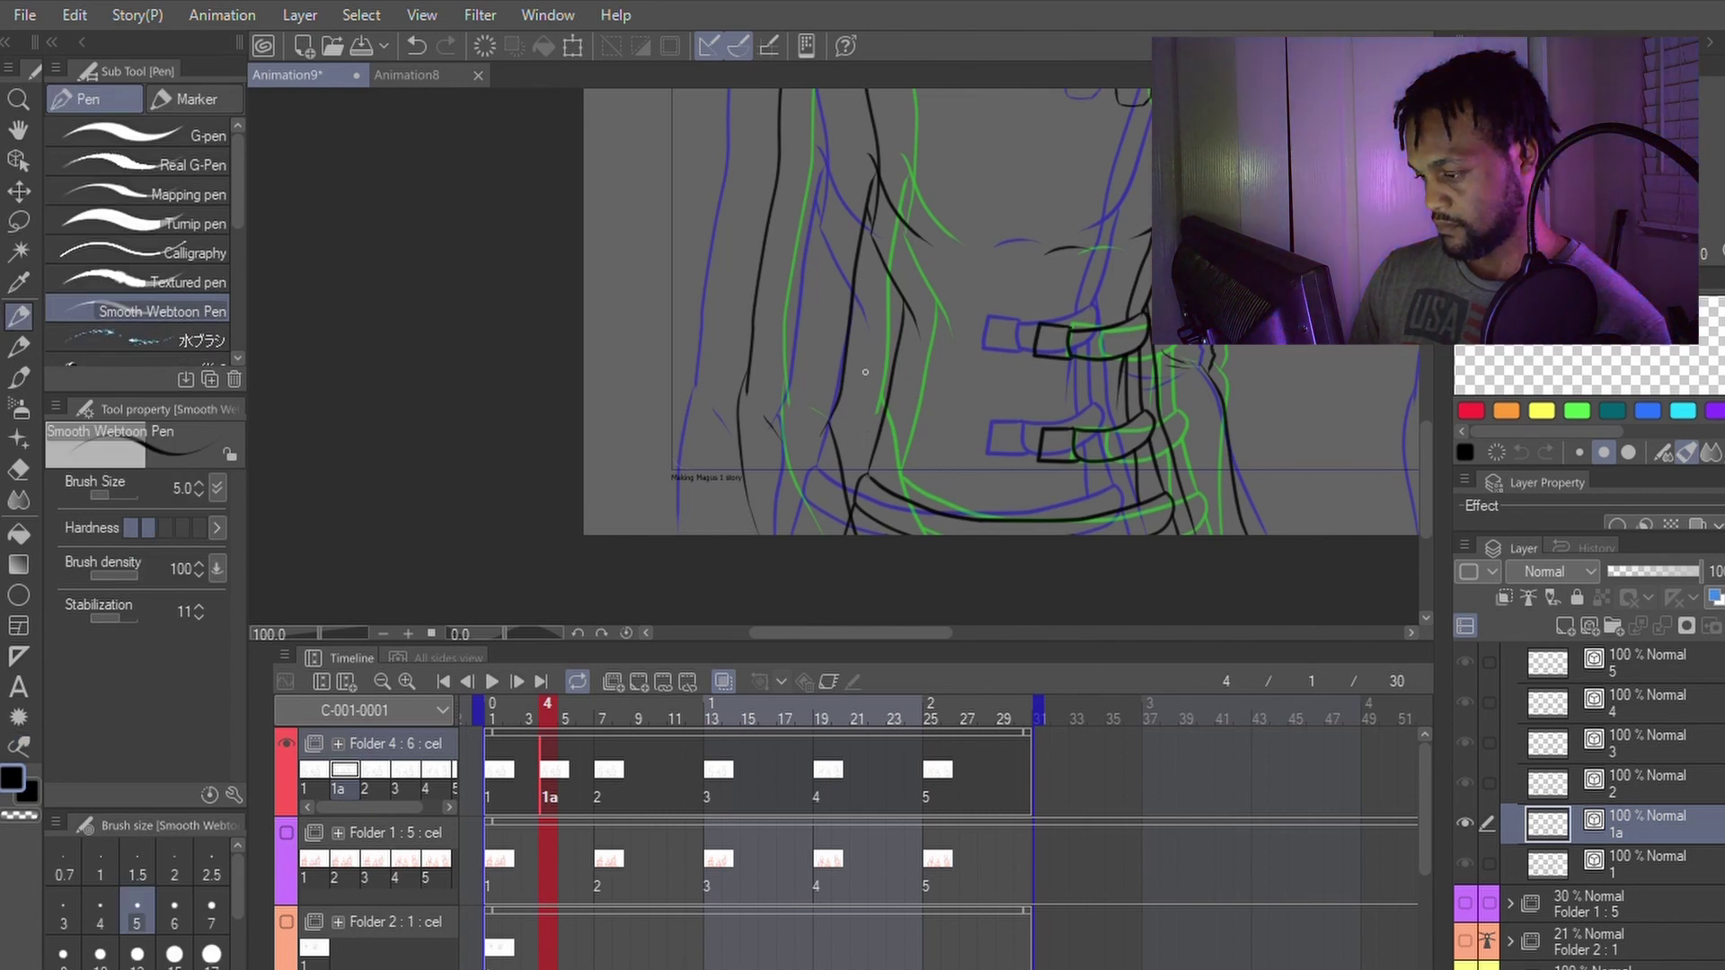
Step: Step back and forth through the frames around cels 1, 1a and 2 to check the leftmost character's arms, ending at frame 8
{"action": "key", "text": "Left"}
{"action": "key", "text": "Left"}
{"action": "key", "text": "Right"}
{"action": "key", "text": "Right"}
{"action": "key", "text": "Right"}
{"action": "key", "text": "Right"}
{"action": "key", "text": "Right"}
{"action": "key", "text": "Right"}
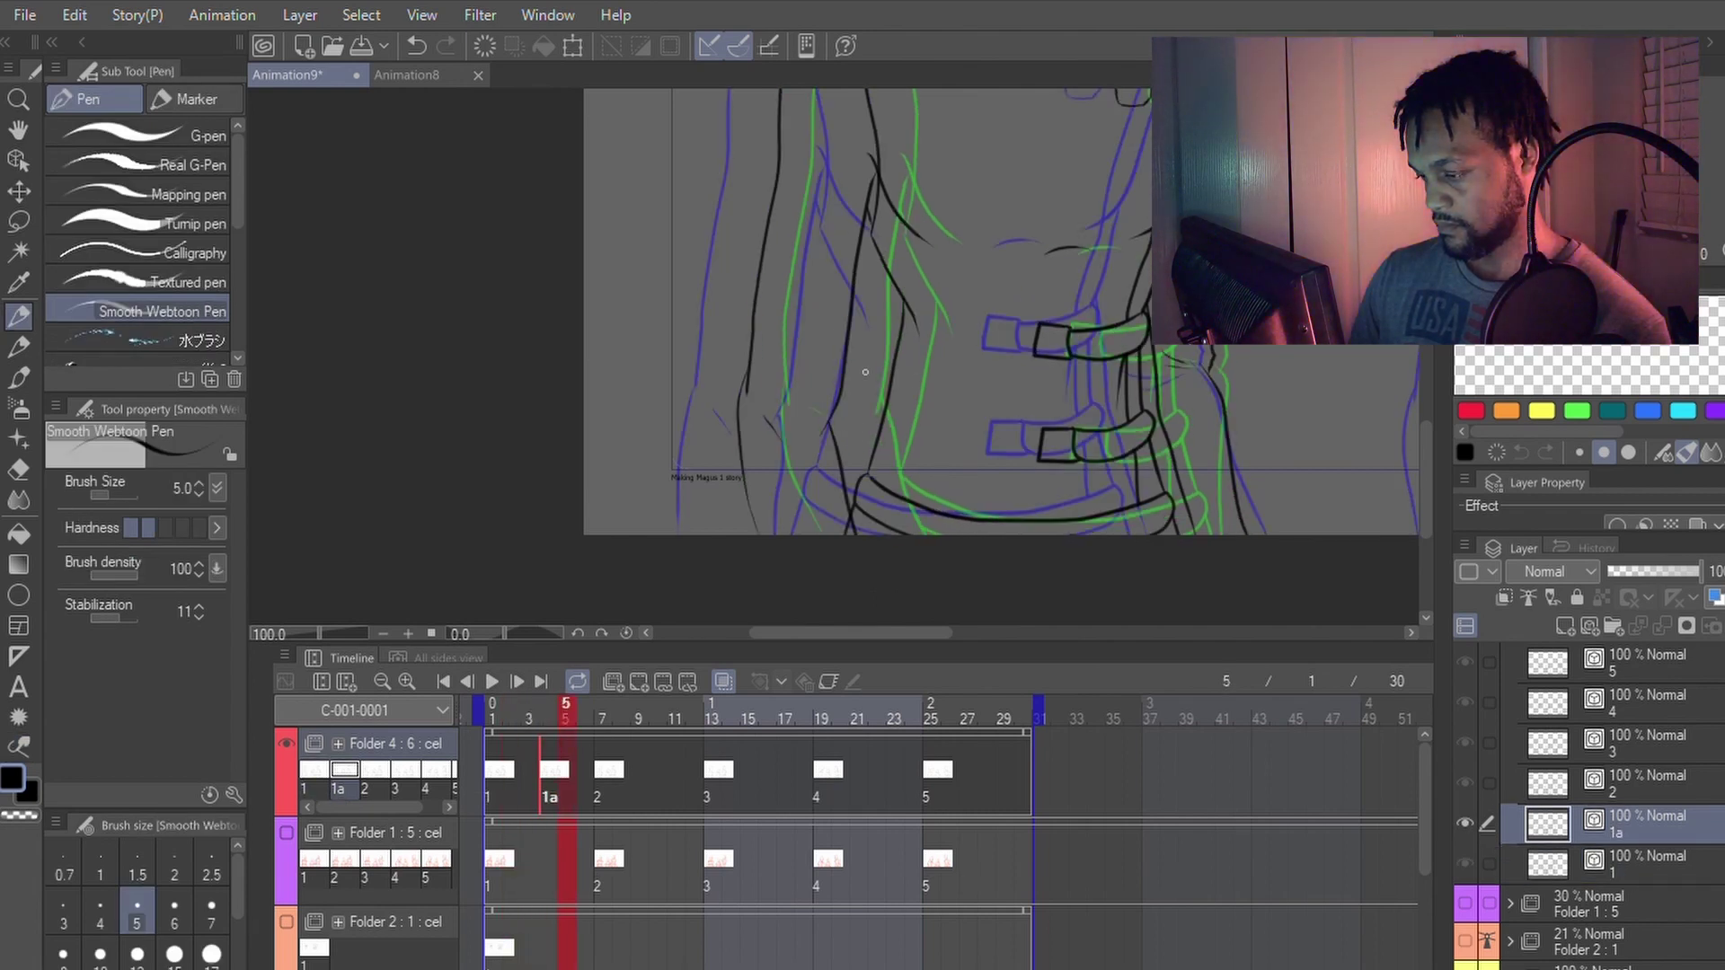
Step: Fit the whole canvas in view and play the animation from frame 2 to review the motion of all three characters
{"action": "scroll", "coordinate": [865, 372], "scroll_direction": "down", "scroll_amount": 1}
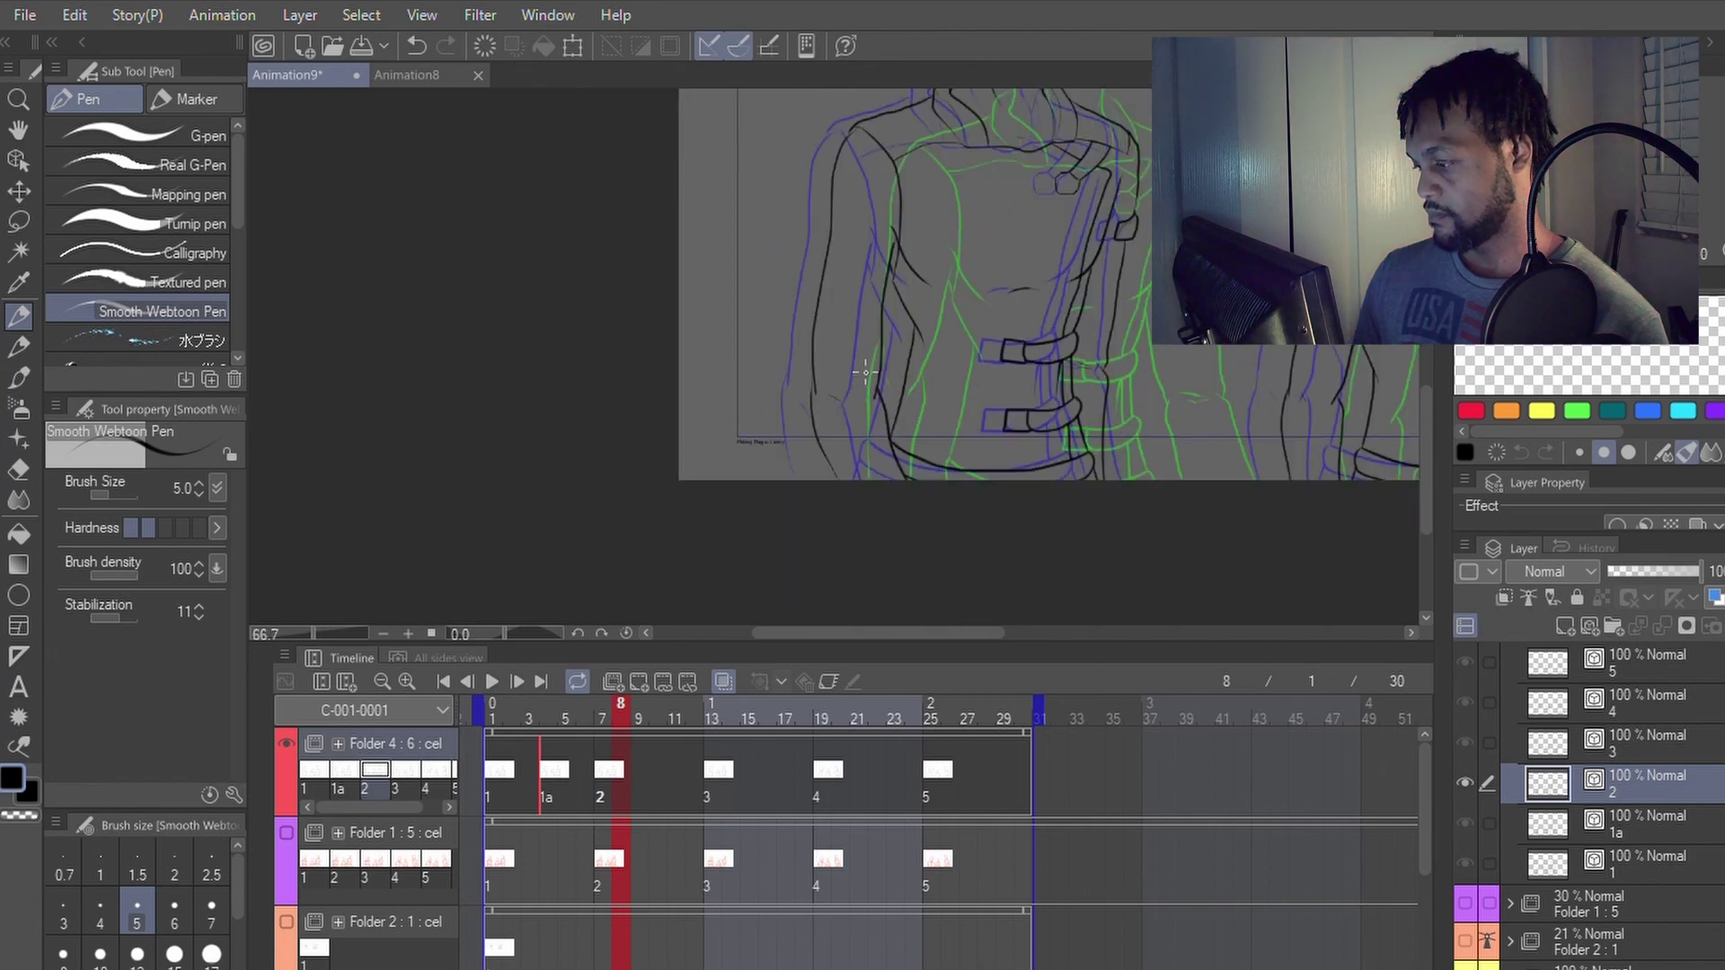
{"action": "key", "text": "ctrl+0"}
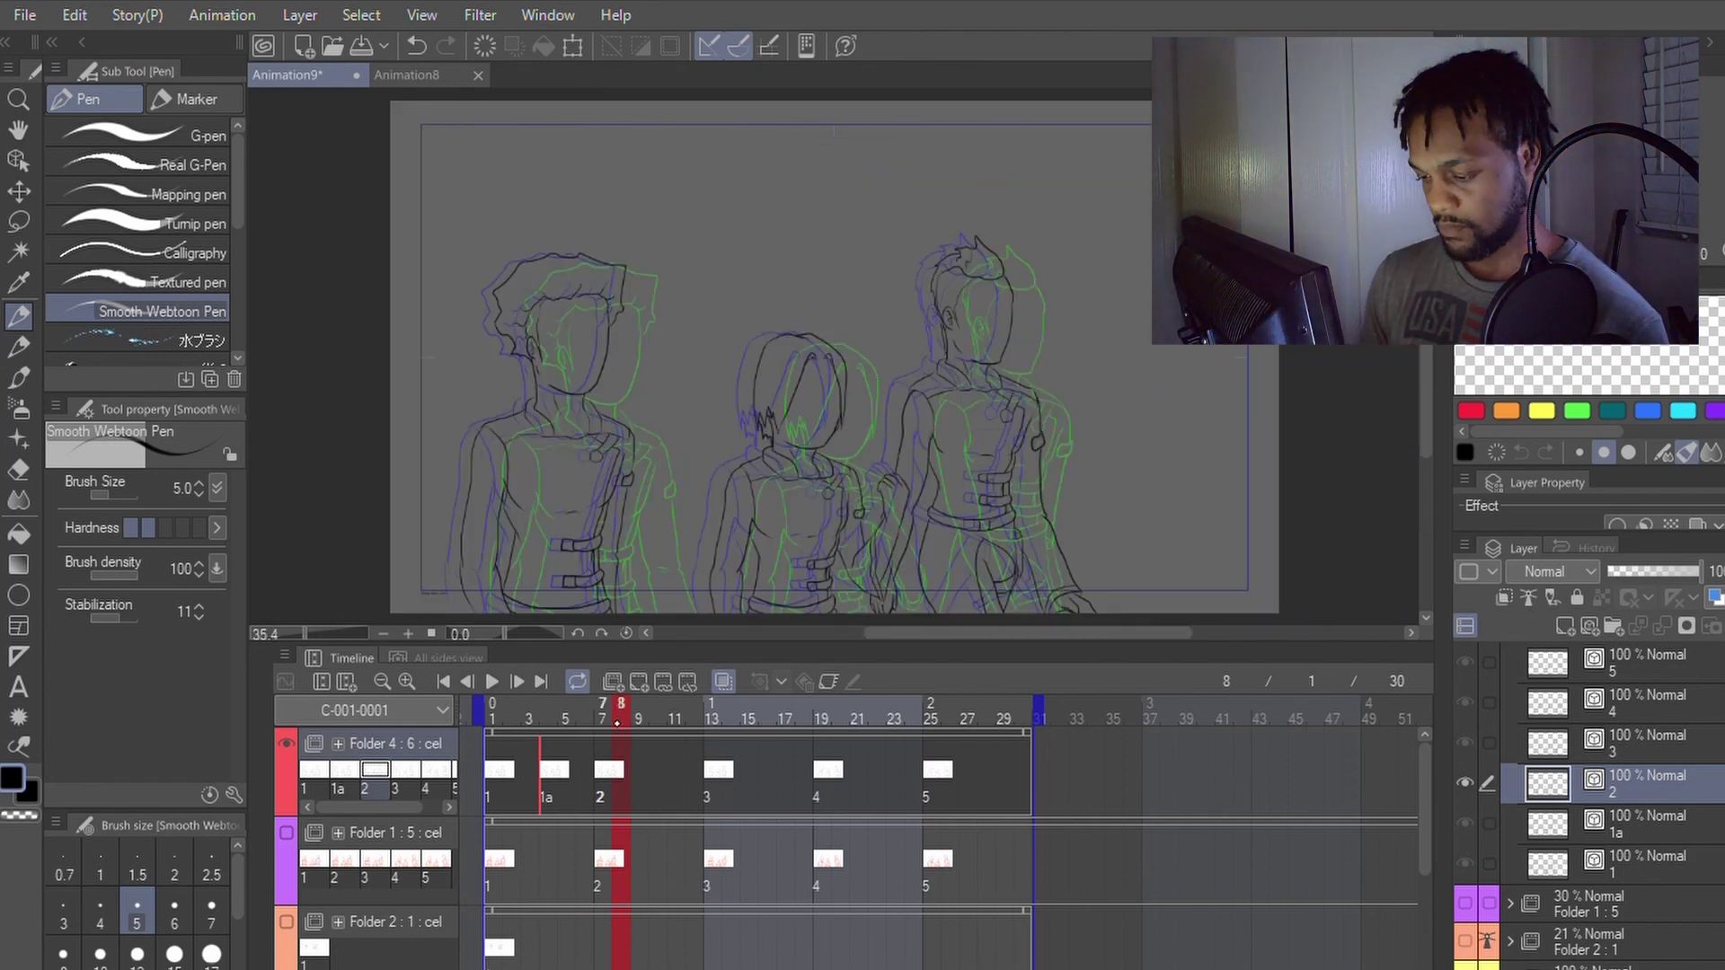
{"action": "left_click_drag", "start_coordinate": [629, 722], "coordinate": [664, 719]}
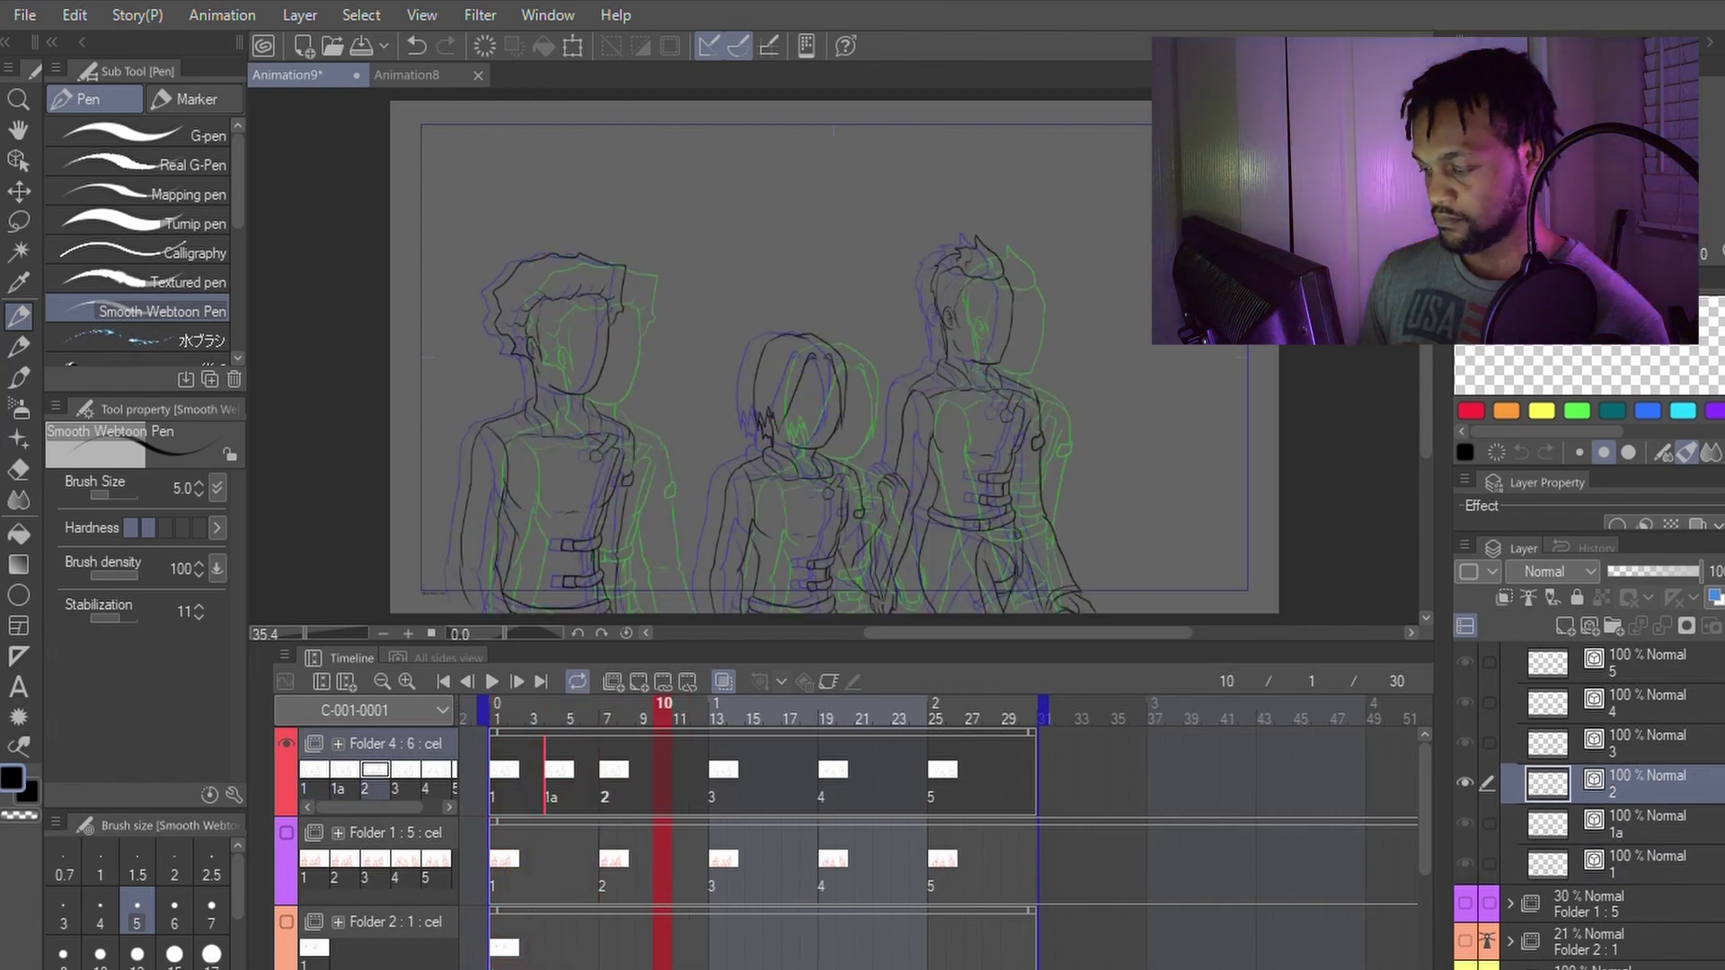
{"action": "left_click", "coordinate": [499, 714]}
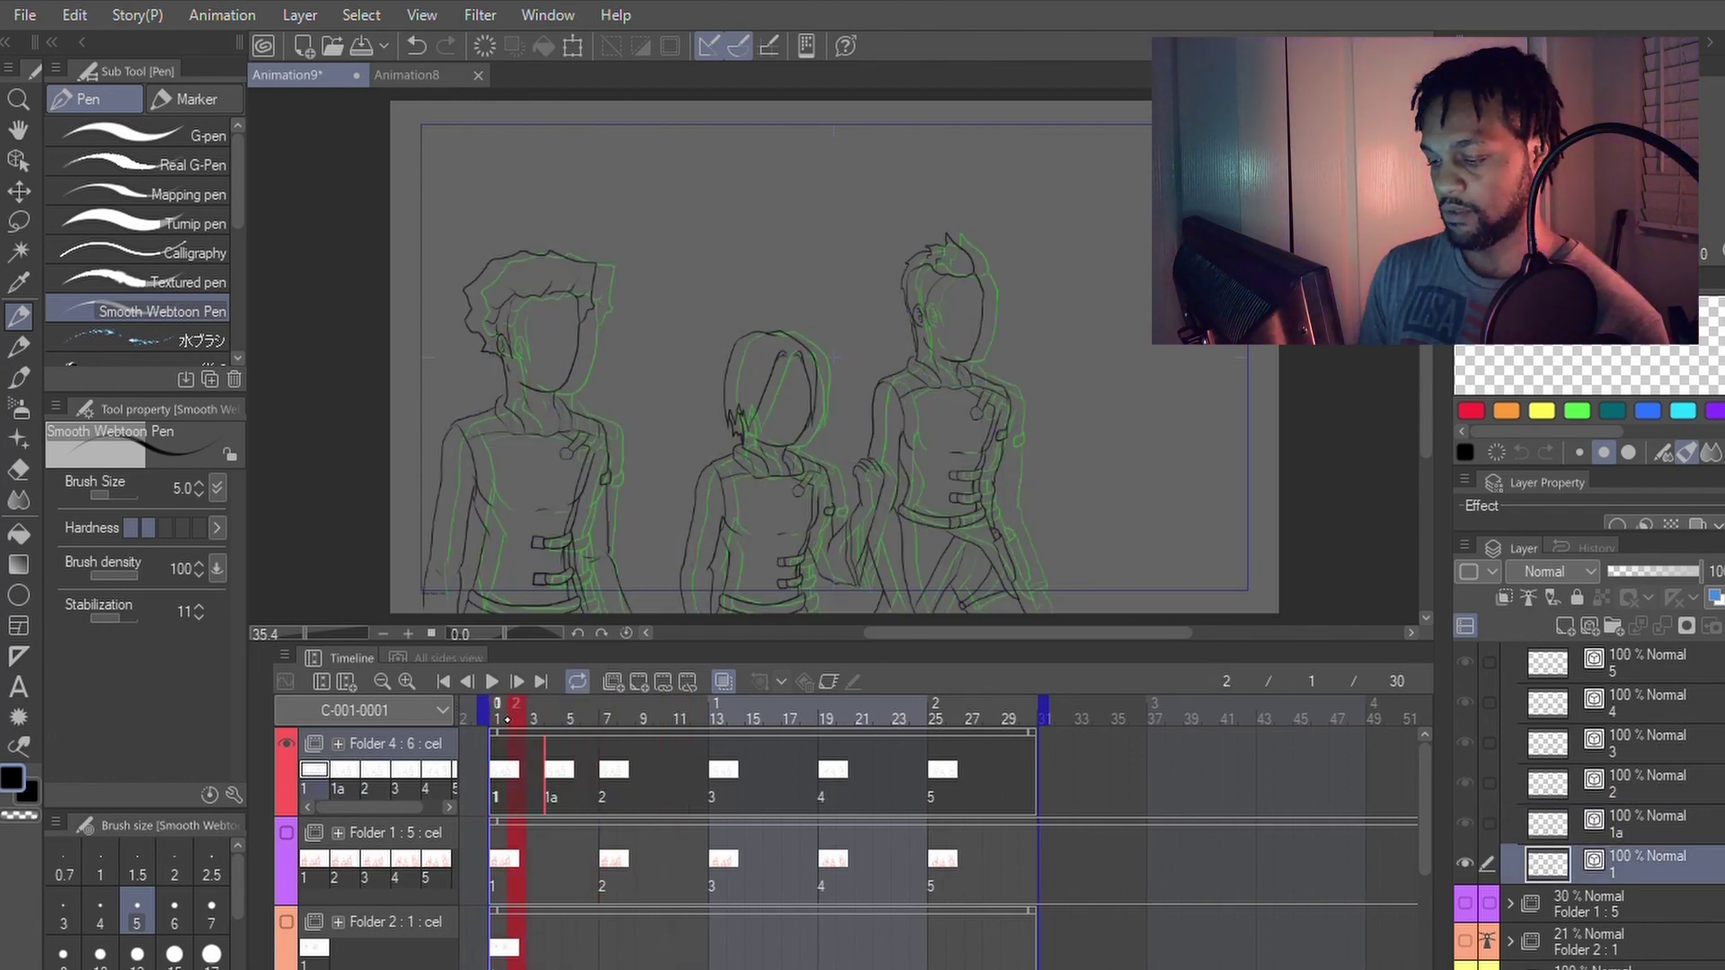
{"action": "left_click", "coordinate": [492, 682]}
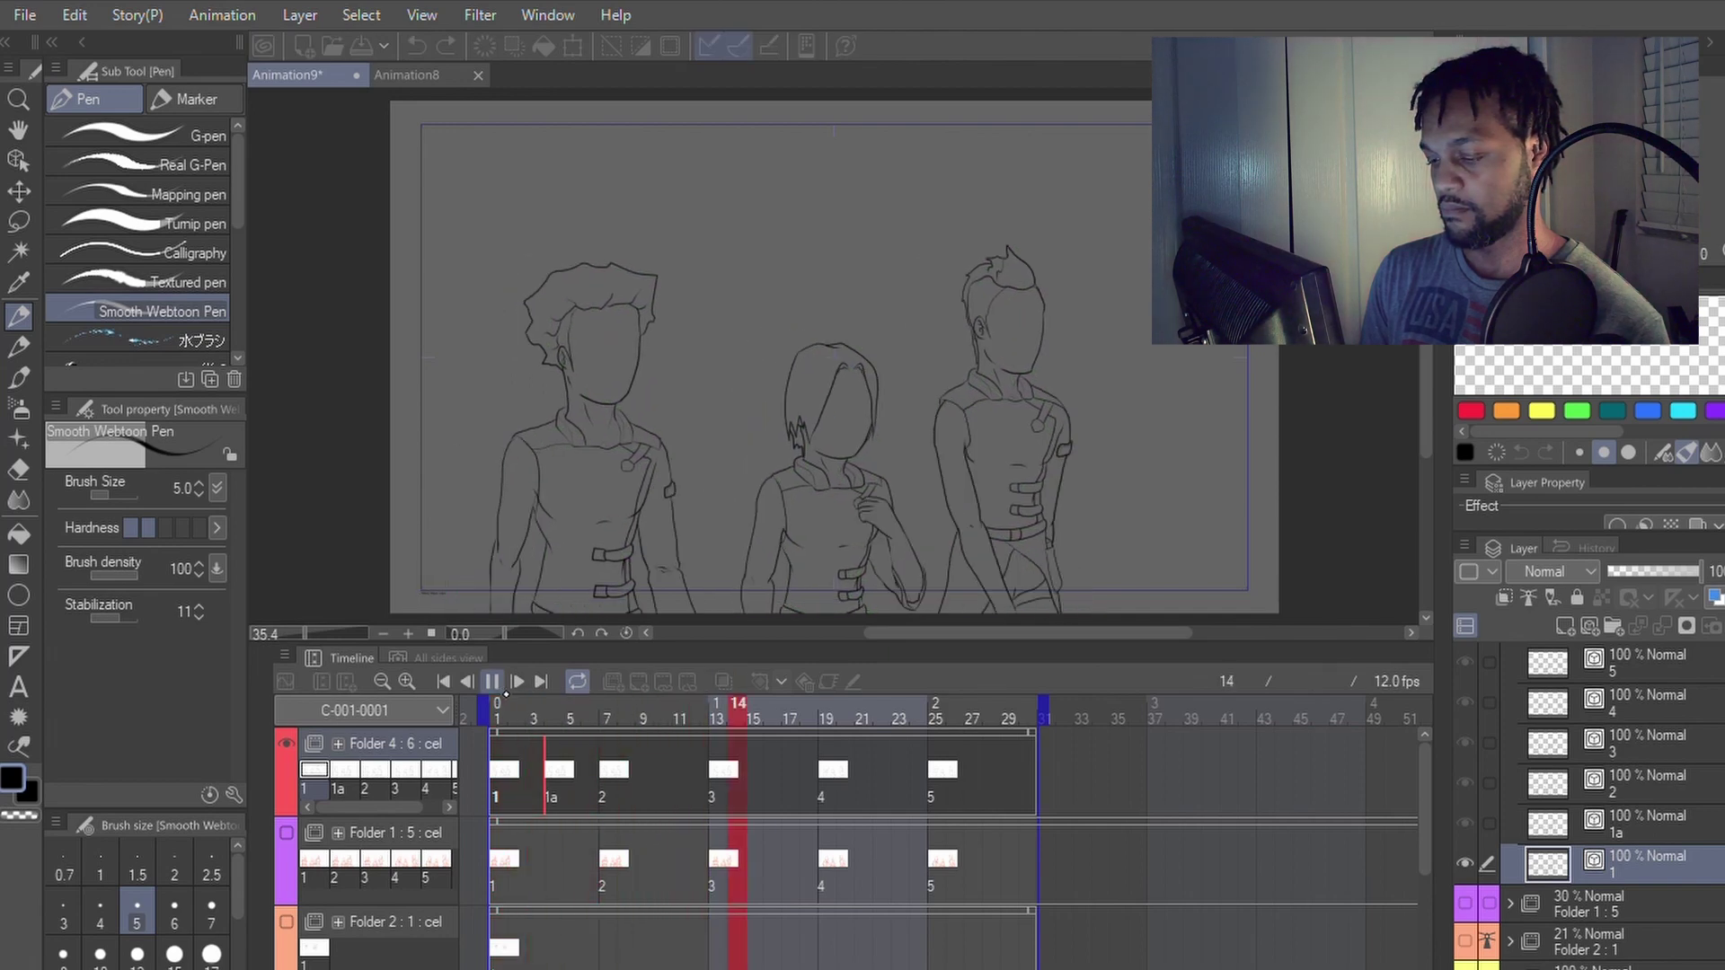
{"action": "left_click", "coordinate": [491, 682]}
Step: Add in-between cel 2a at frame 10 as a copy of cel 2's line art
{"action": "left_click", "coordinate": [663, 716]}
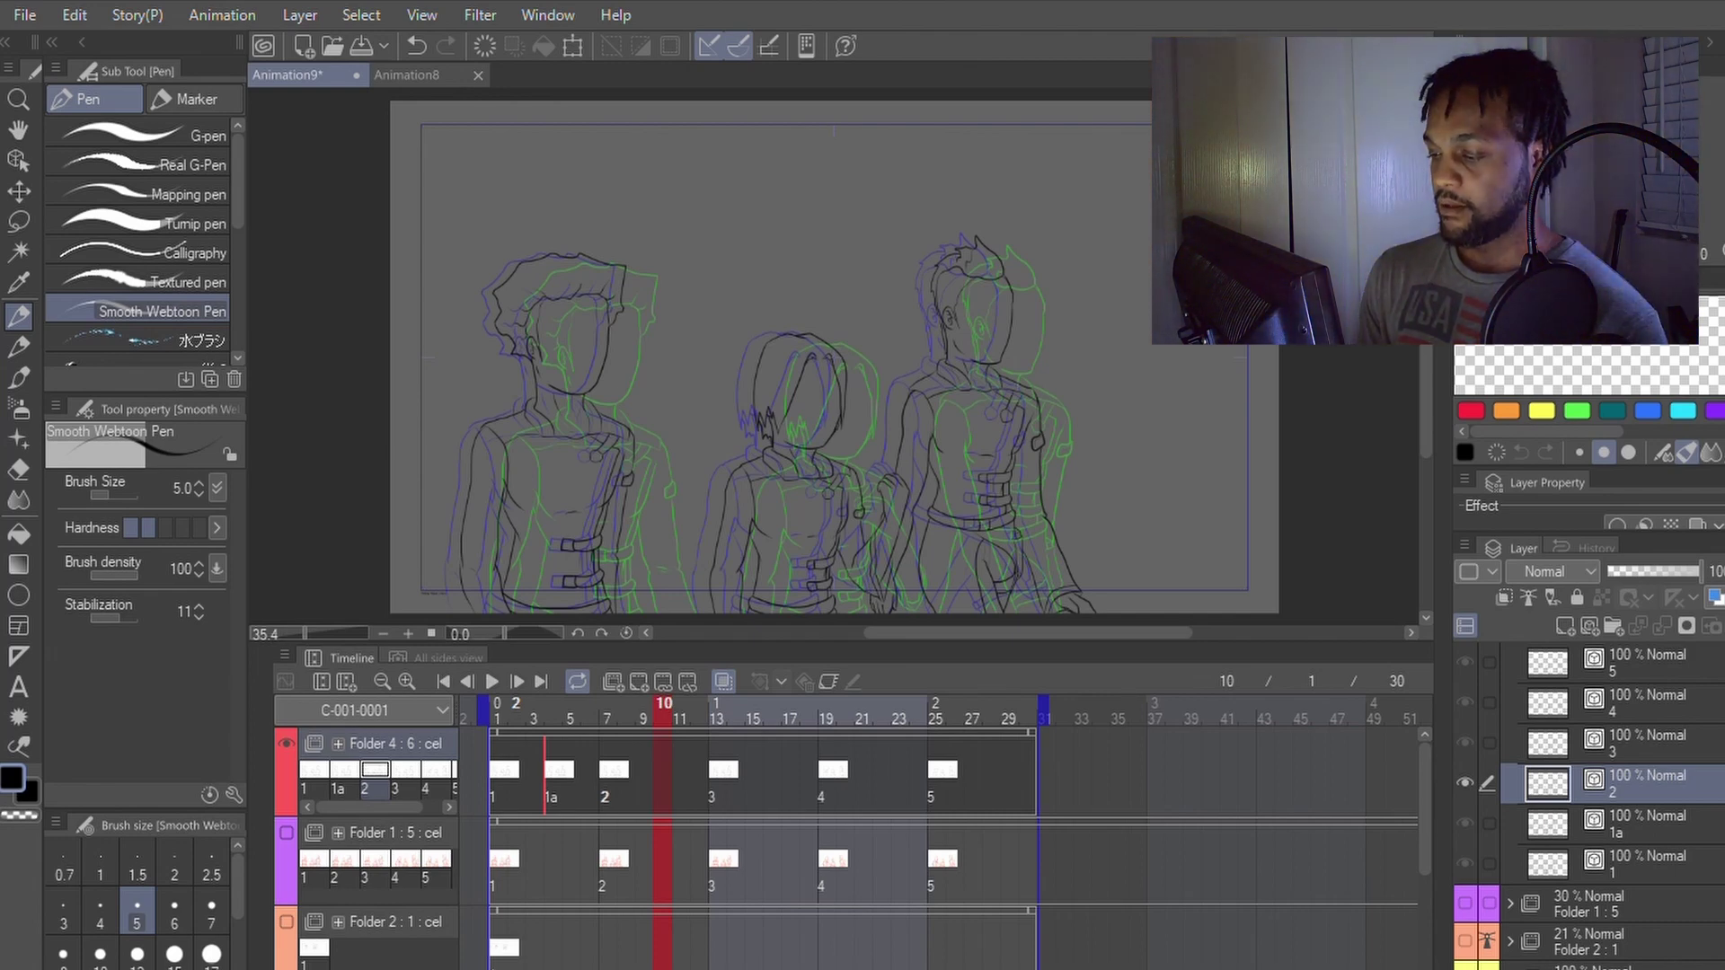
{"action": "key", "text": "ctrl+shift+n"}
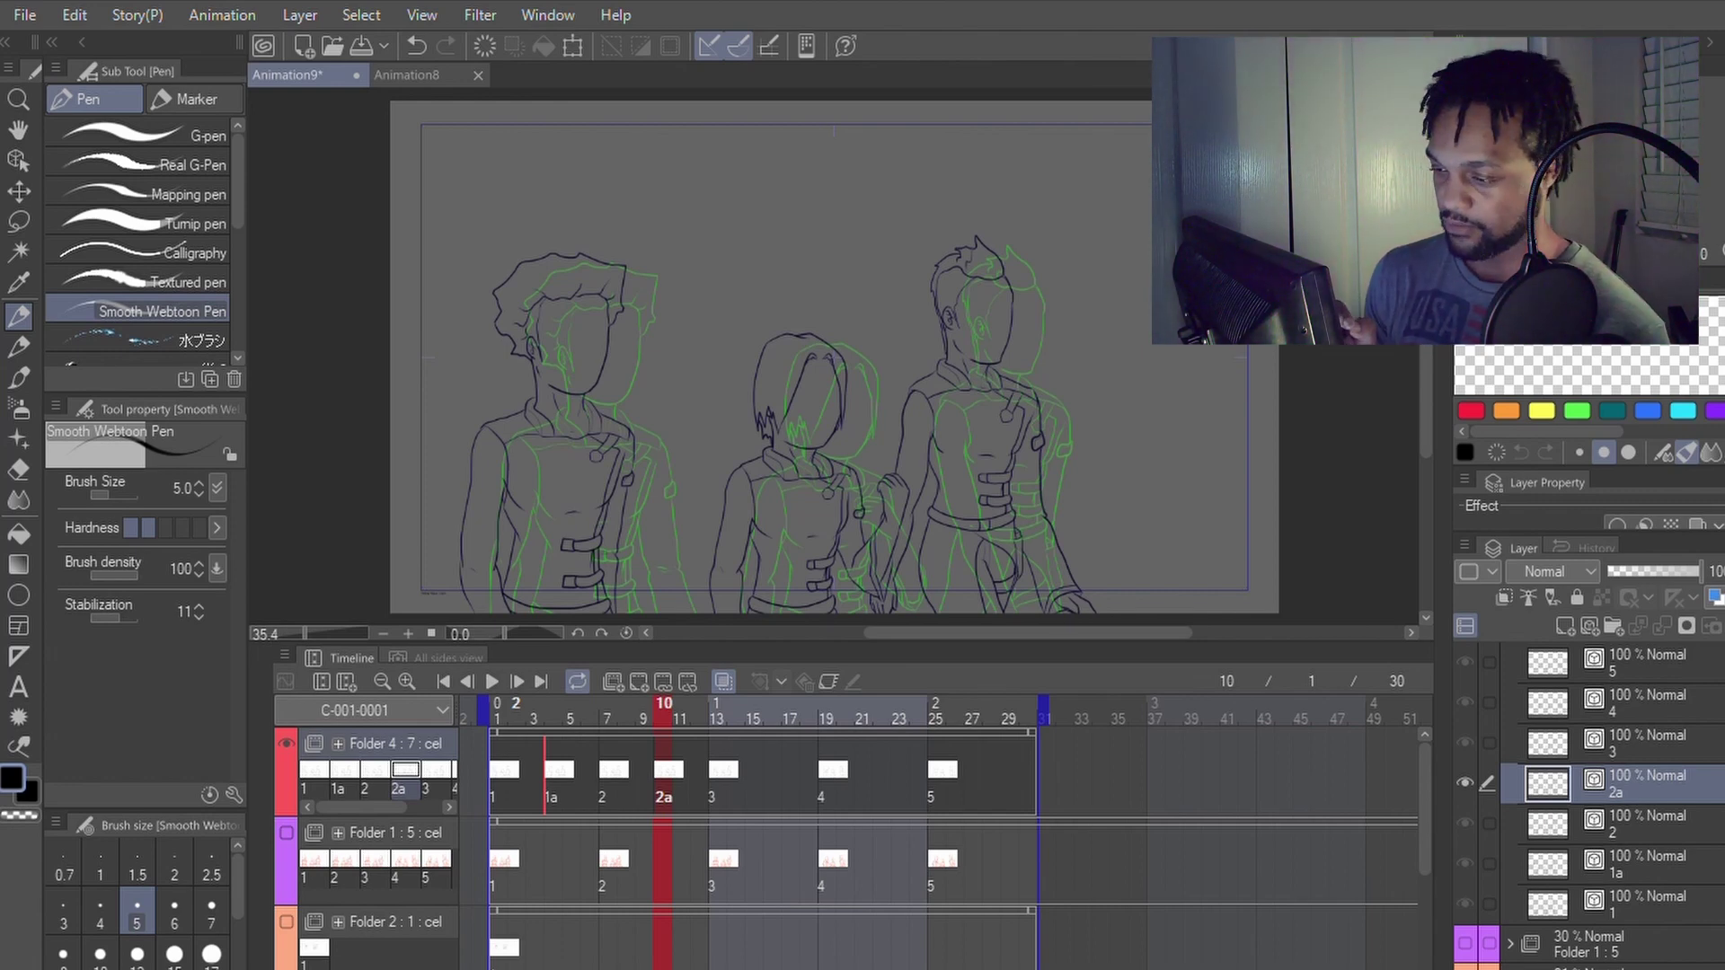
{"action": "scroll", "coordinate": [989, 308], "scroll_direction": "up", "scroll_amount": 10}
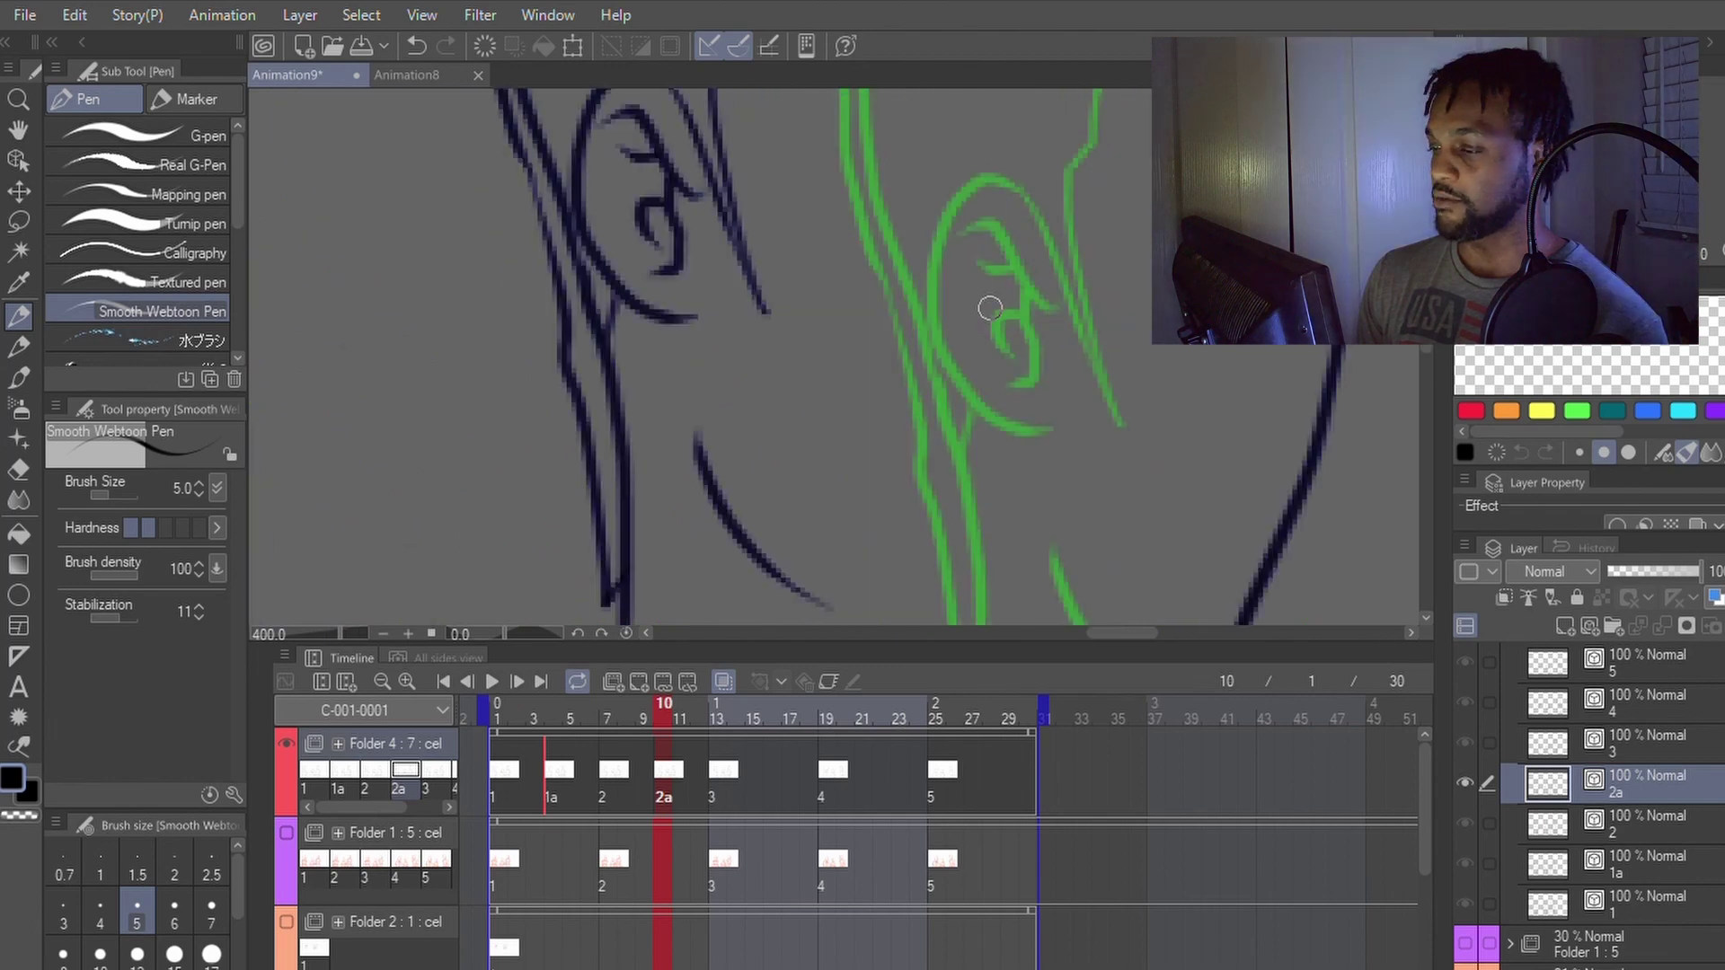
{"action": "scroll", "coordinate": [794, 458], "scroll_direction": "down", "scroll_amount": 5}
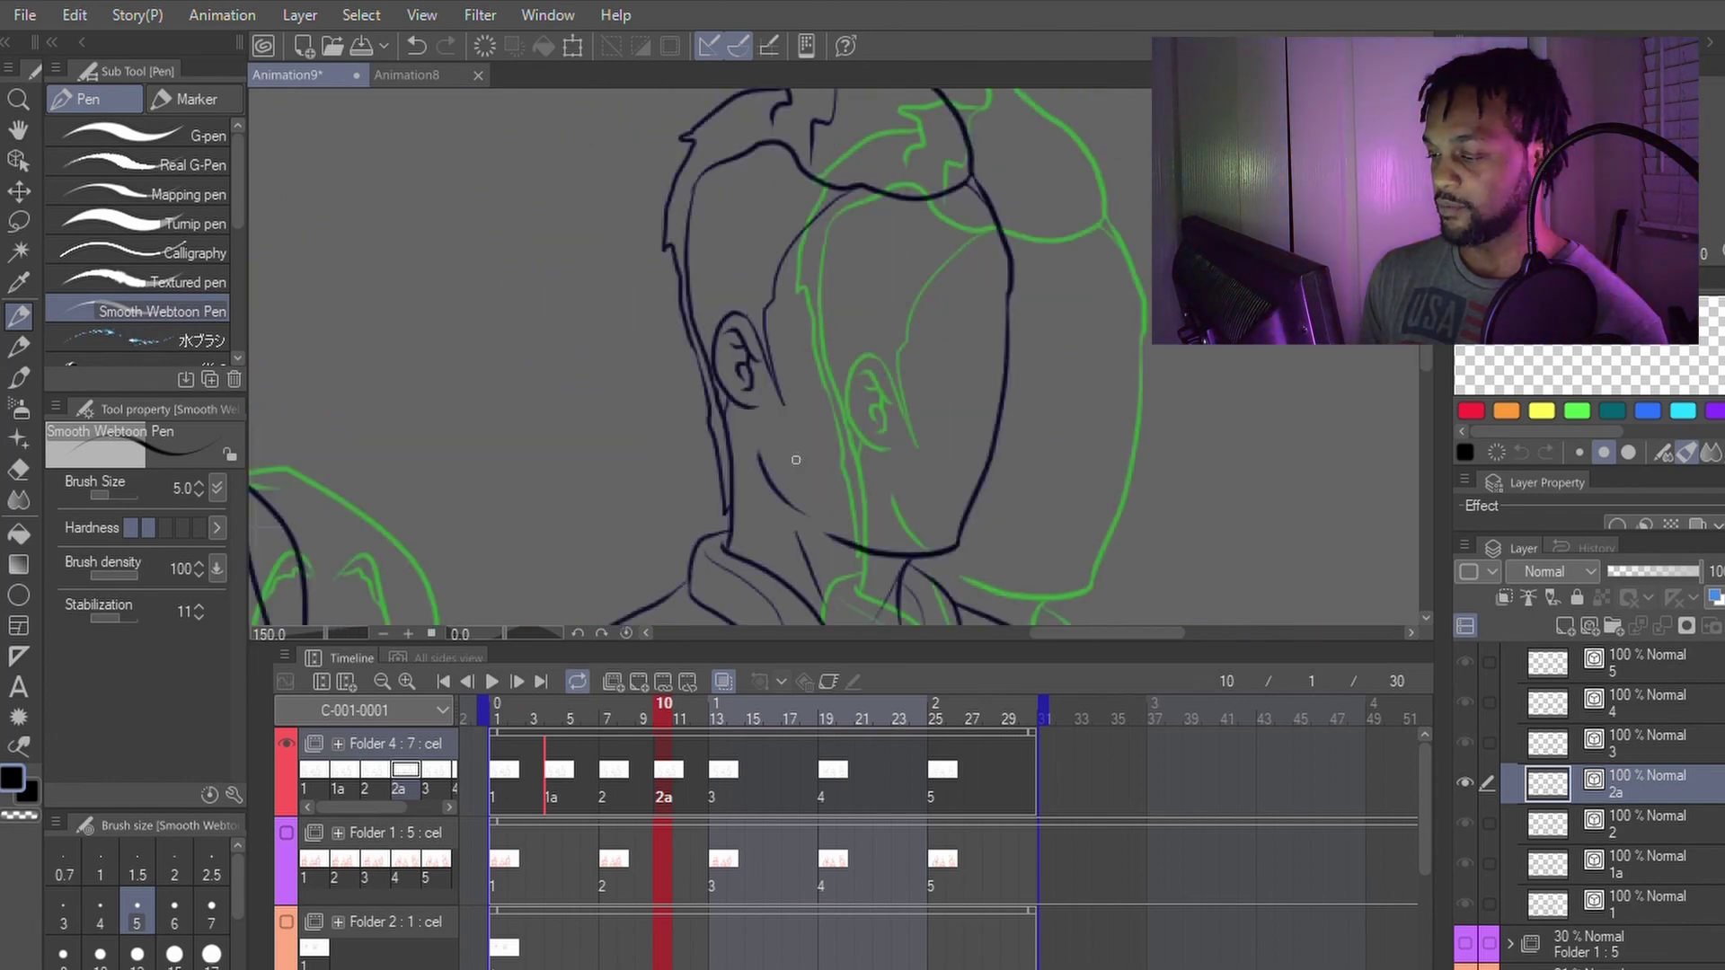
Step: Step back from frame 10 to frame 1 to check the rightmost character's head position across the cels
{"action": "scroll", "coordinate": [795, 459], "scroll_direction": "down", "scroll_amount": 2}
{"action": "scroll", "coordinate": [795, 460], "scroll_direction": "down", "scroll_amount": 2}
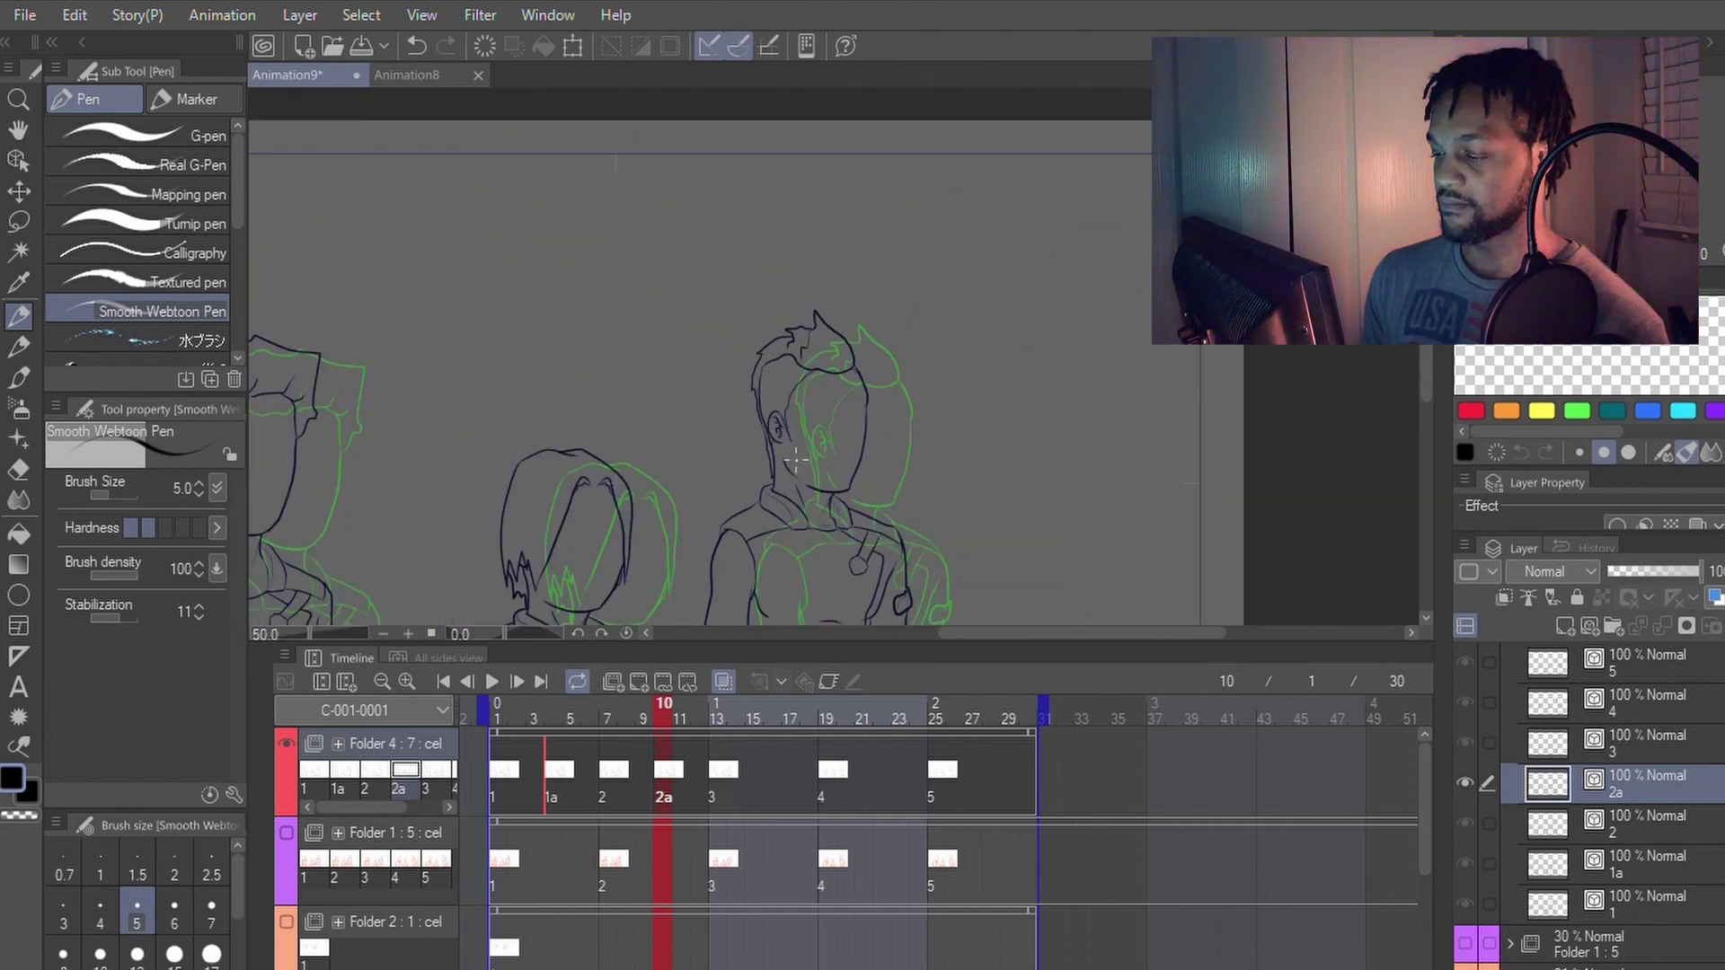
{"action": "scroll", "coordinate": [795, 460], "scroll_direction": "up", "scroll_amount": 4}
{"action": "key", "text": "Left"}
{"action": "key", "text": "Left"}
{"action": "key", "text": "Left"}
{"action": "key", "text": "Left"}
{"action": "key", "text": "Left"}
{"action": "key", "text": "Left"}
{"action": "key", "text": "Left"}
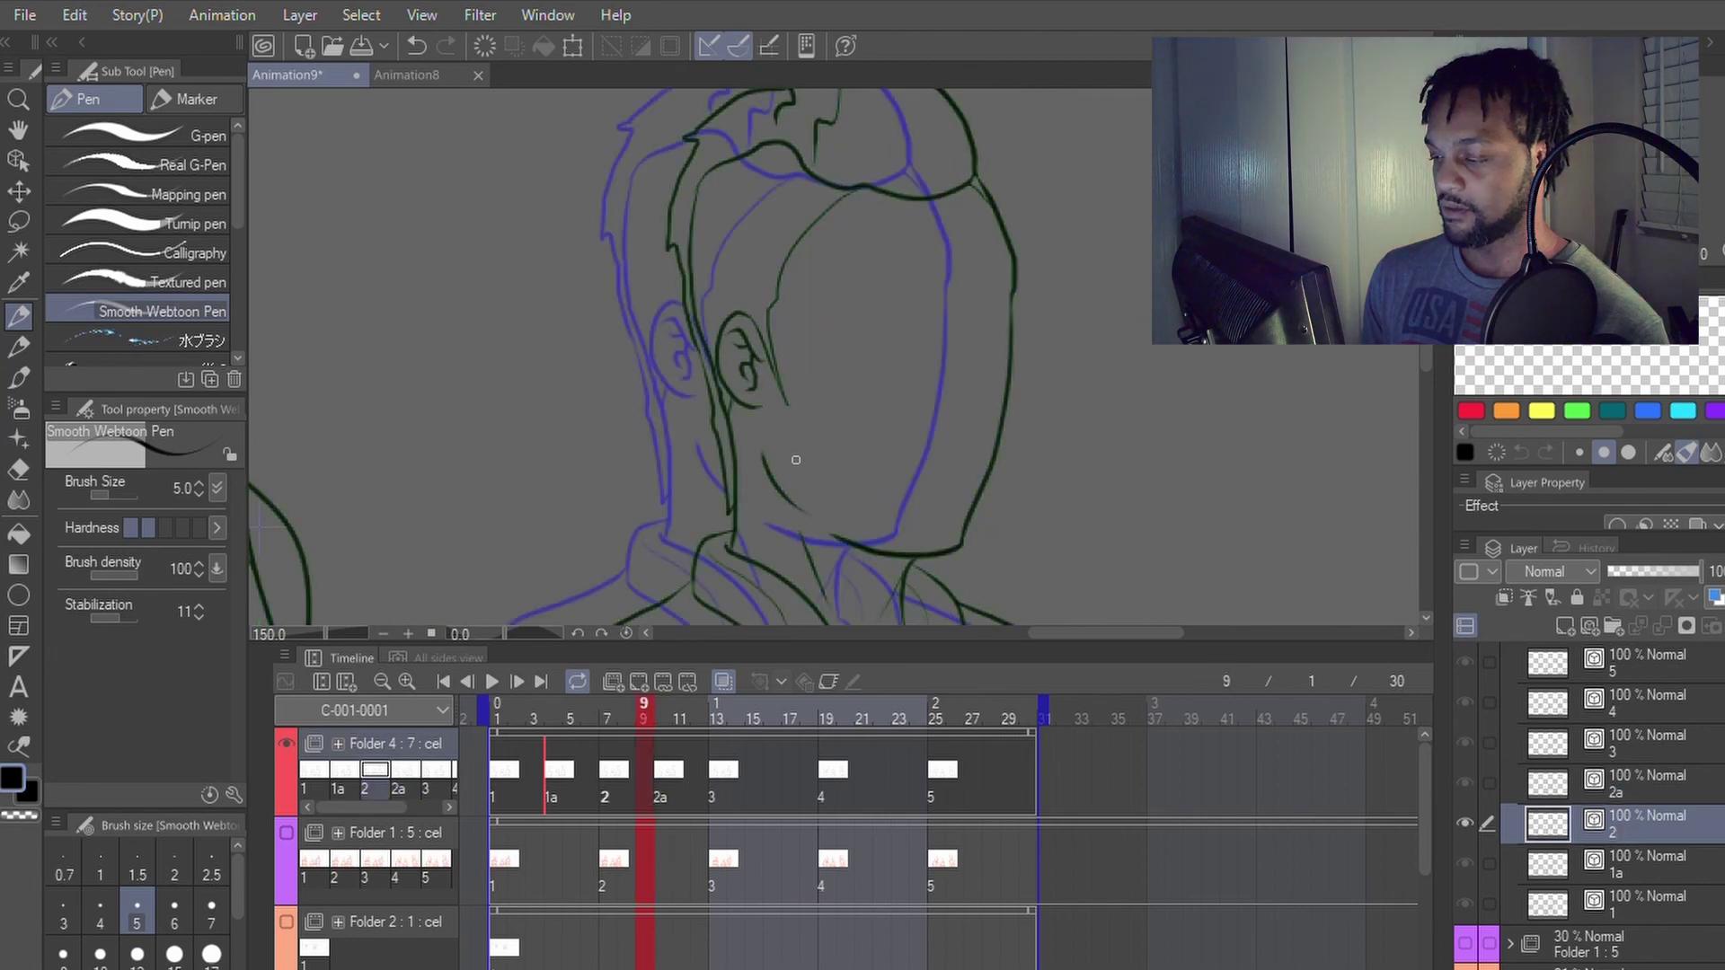
{"action": "key", "text": "Left"}
{"action": "key", "text": "Left"}
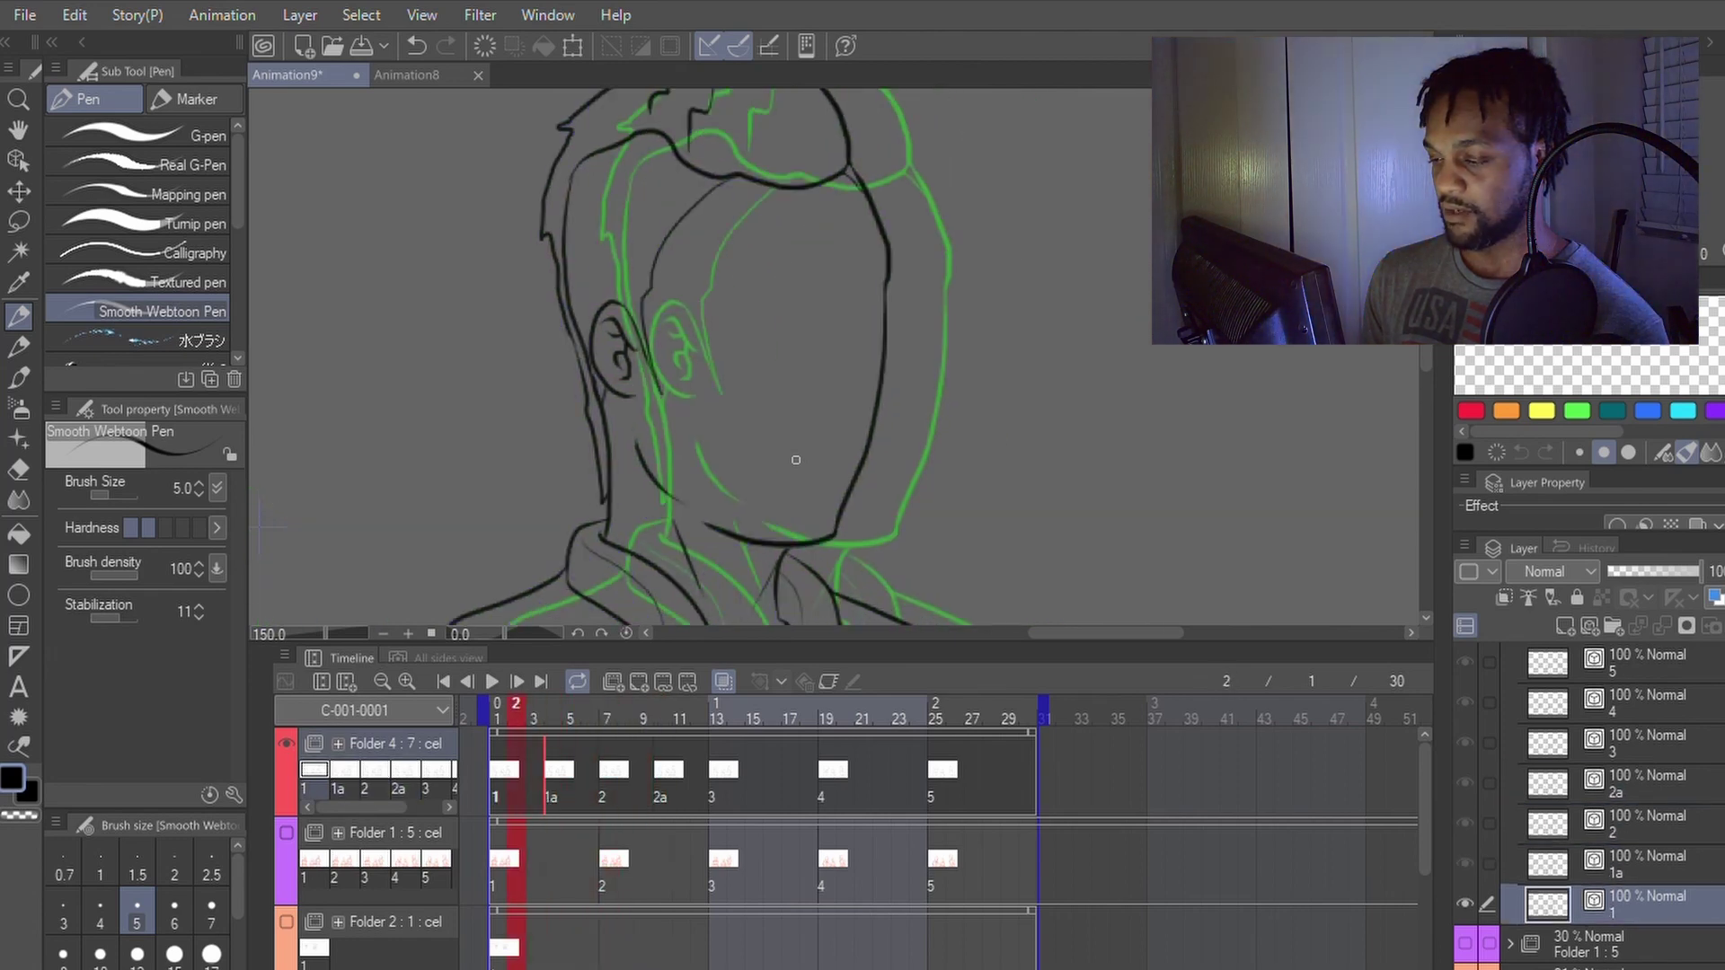
{"action": "scroll", "coordinate": [795, 460], "scroll_direction": "down", "scroll_amount": 5}
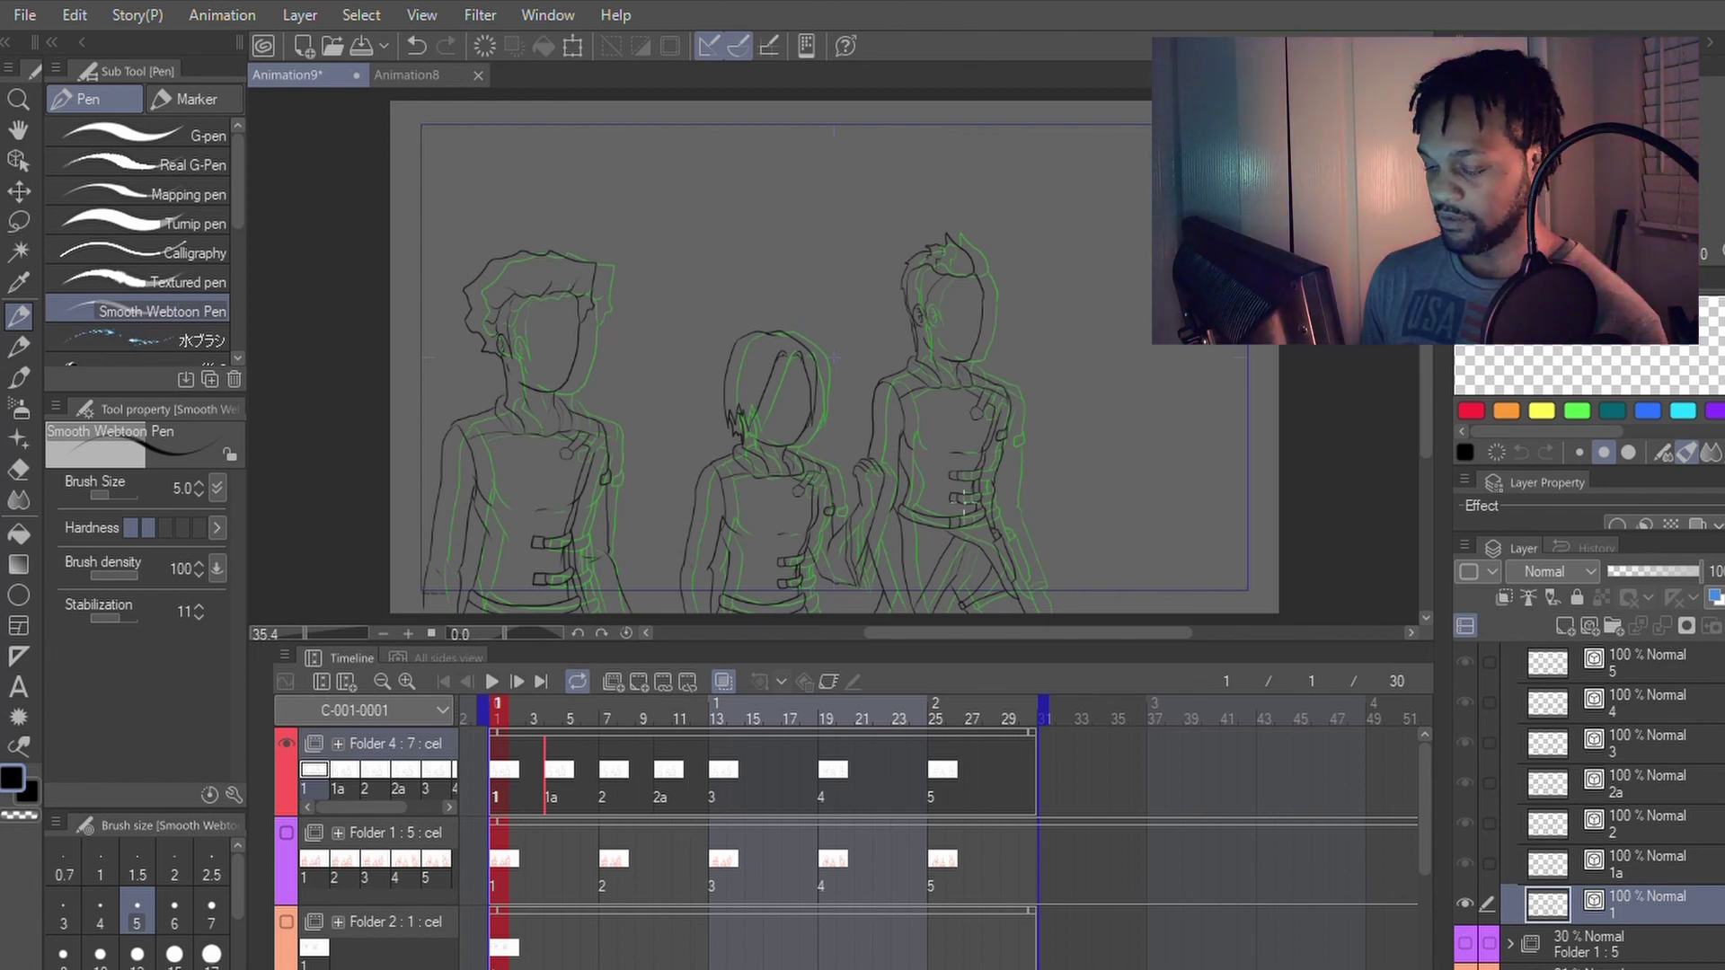
Step: Step forward from frame 1 to cel 2a at frame 10 to compare the three characters' positions
{"action": "key", "text": "Right"}
{"action": "key", "text": "Right"}
{"action": "key", "text": "Right"}
{"action": "key", "text": "Right"}
{"action": "key", "text": "Right"}
{"action": "key", "text": "Right"}
{"action": "key", "text": "Right"}
{"action": "key", "text": "Right"}
{"action": "key", "text": "Right"}
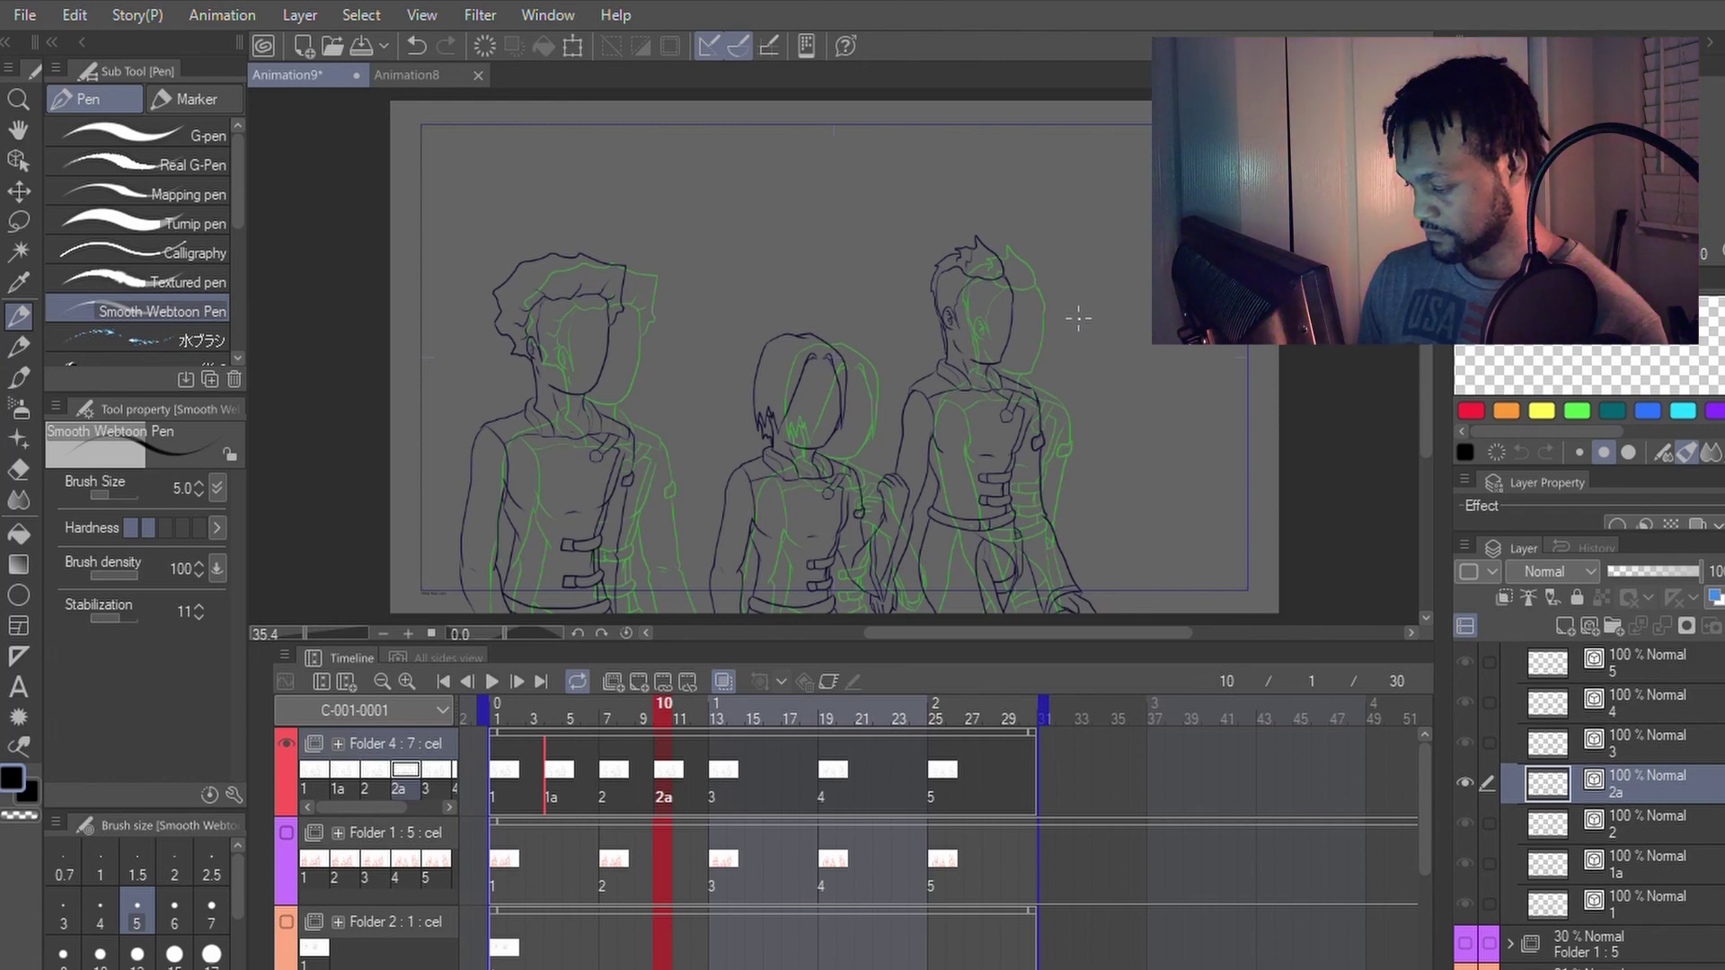
Step: Lasso the rightmost character on cel 2a, following the outer edge of the middle character's raised hand
{"action": "scroll", "coordinate": [1019, 244], "scroll_direction": "up", "scroll_amount": 1}
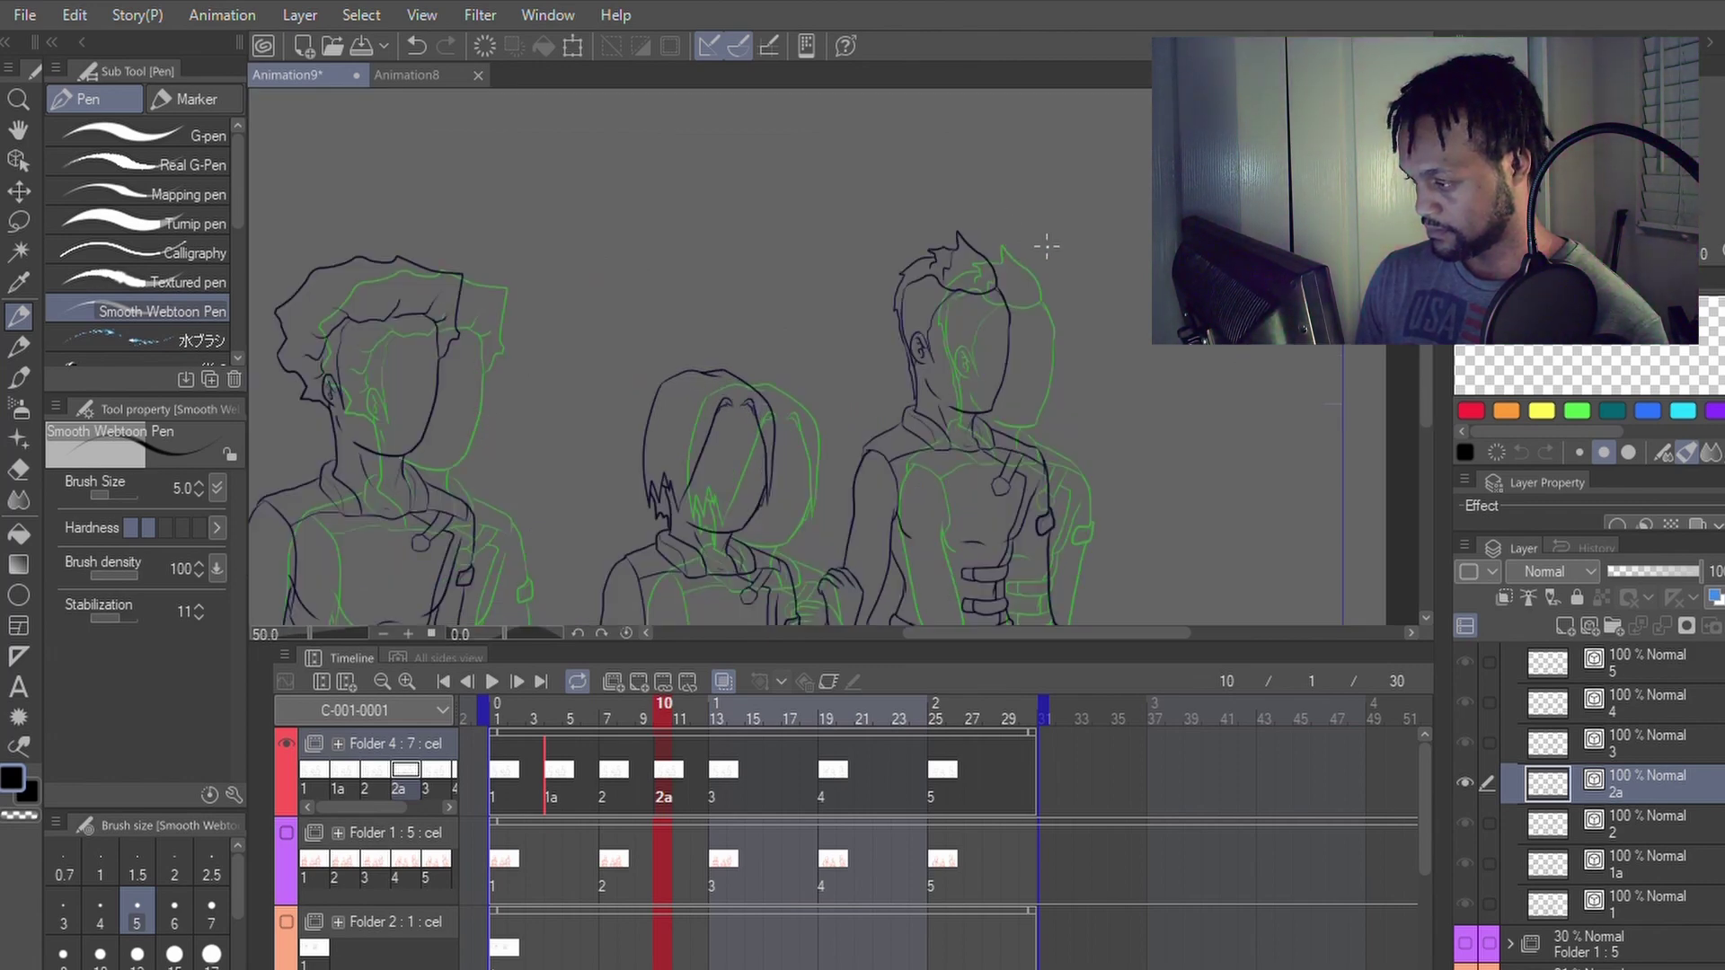
{"action": "key", "text": "space"}
{"action": "left_click_drag", "start_coordinate": [1135, 339], "coordinate": [1036, 177]}
{"action": "key", "text": "p"}
{"action": "scroll", "coordinate": [1010, 189], "scroll_direction": "down", "scroll_amount": 2}
{"action": "scroll", "coordinate": [1011, 191], "scroll_direction": "up", "scroll_amount": 2}
{"action": "key", "text": "space"}
{"action": "scroll", "coordinate": [1024, 154], "scroll_direction": "down", "scroll_amount": 1}
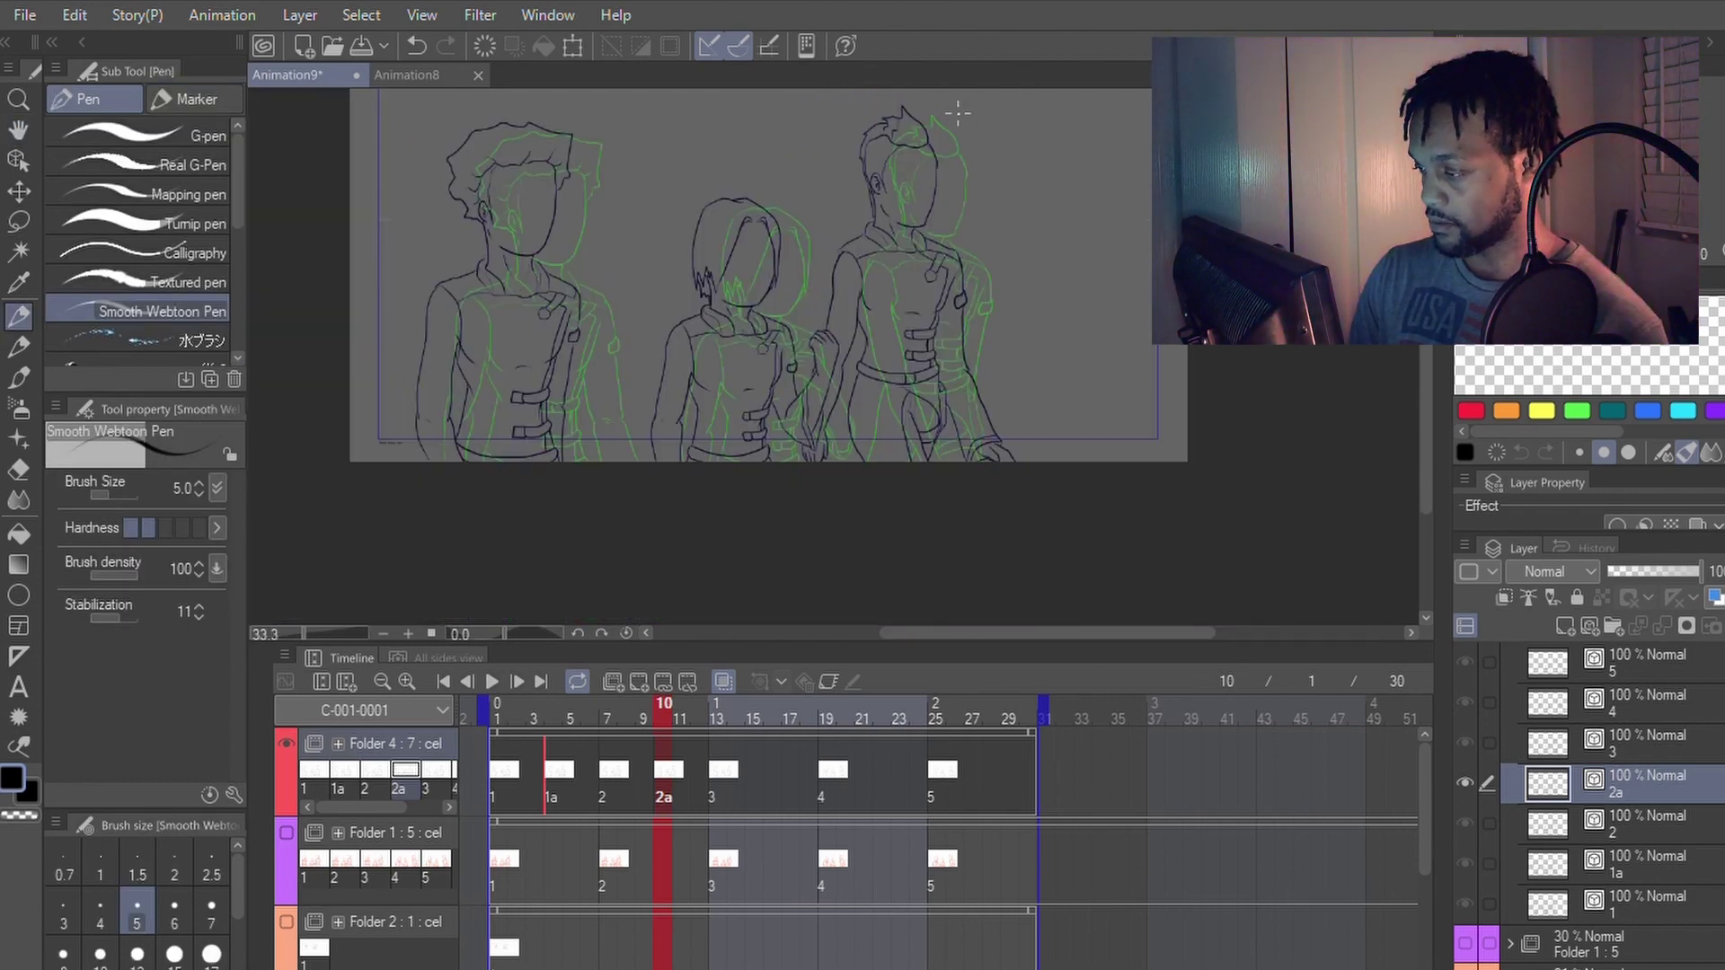
{"action": "key", "text": "h"}
{"action": "mouse_move", "coordinate": [986, 111]}
{"action": "left_mouse_down"}
{"action": "mouse_move", "coordinate": [985, 165]}
{"action": "mouse_move", "coordinate": [962, 159]}
{"action": "mouse_move", "coordinate": [982, 155]}
{"action": "left_mouse_up"}
{"action": "key", "text": "p"}
{"action": "scroll", "coordinate": [966, 168], "scroll_direction": "up", "scroll_amount": 1}
{"action": "key", "text": "h"}
{"action": "key", "text": "p"}
{"action": "key", "text": "h"}
{"action": "key", "text": "p"}
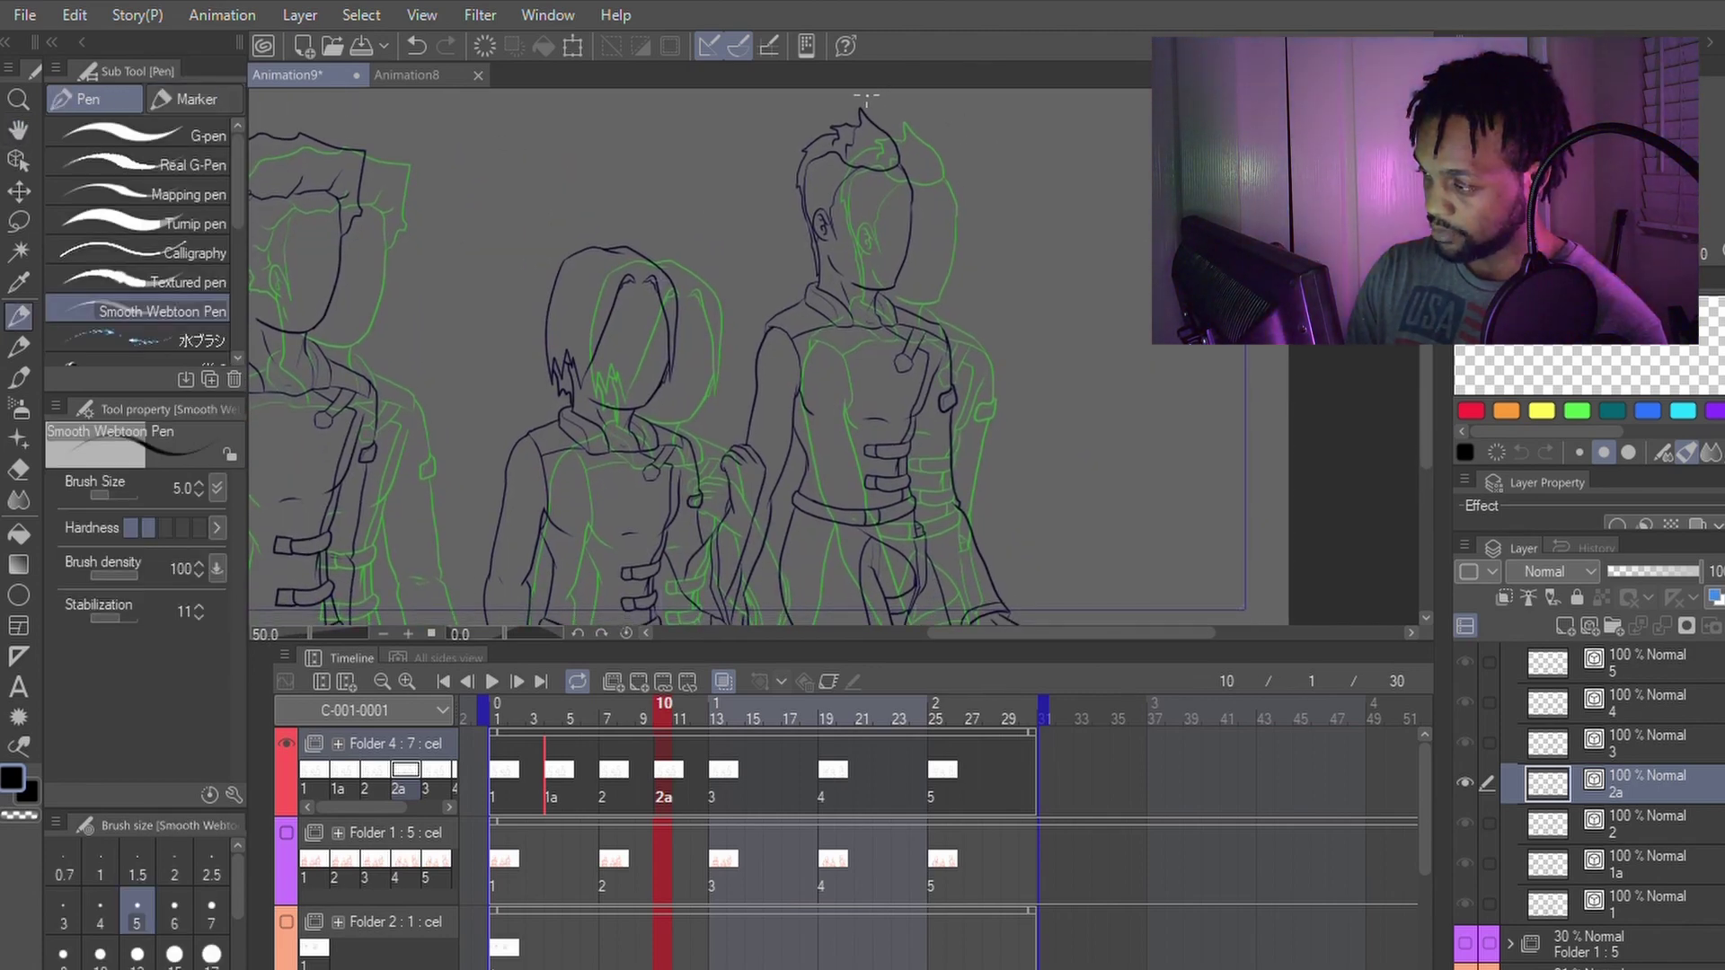
{"action": "key", "text": "m"}
{"action": "mouse_move", "coordinate": [839, 101]}
{"action": "left_mouse_down"}
{"action": "mouse_move", "coordinate": [777, 158]}
{"action": "mouse_move", "coordinate": [729, 409]}
{"action": "mouse_move", "coordinate": [760, 507]}
{"action": "left_mouse_up"}
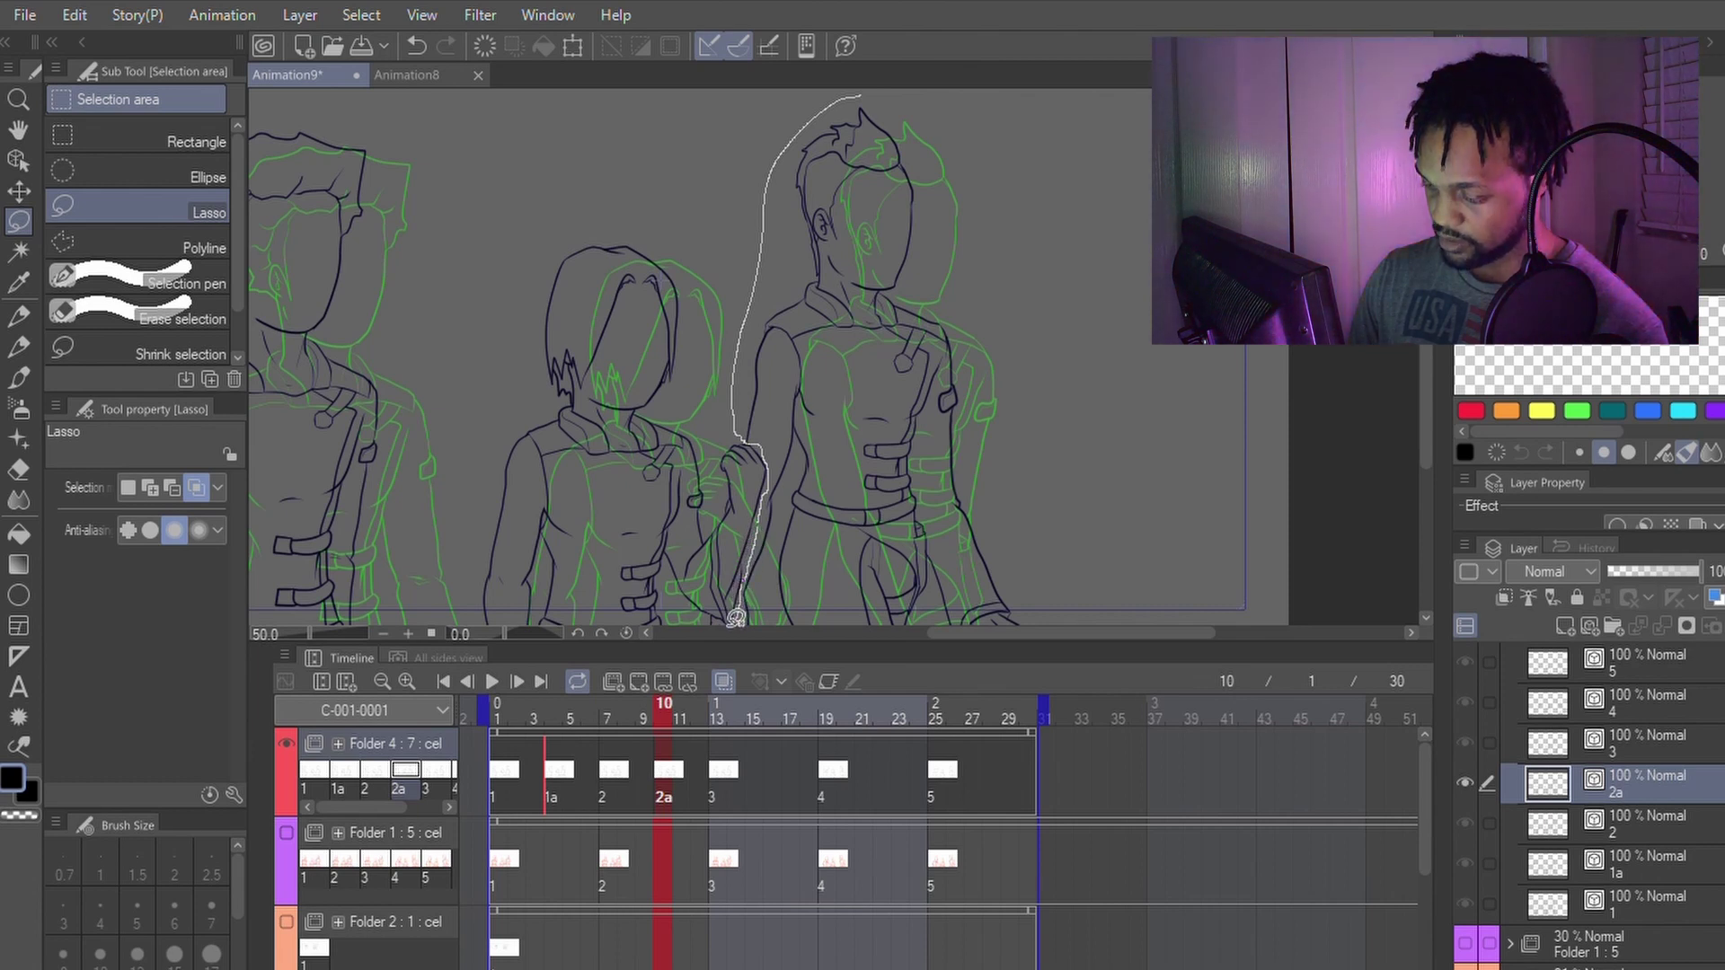
{"action": "scroll", "coordinate": [735, 619], "scroll_direction": "down", "scroll_amount": 3}
{"action": "mouse_move", "coordinate": [734, 618]}
{"action": "left_mouse_down"}
{"action": "mouse_move", "coordinate": [751, 551]}
{"action": "mouse_move", "coordinate": [800, 515]}
{"action": "mouse_move", "coordinate": [1040, 536]}
{"action": "mouse_move", "coordinate": [1080, 393]}
{"action": "mouse_move", "coordinate": [1031, 219]}
{"action": "mouse_move", "coordinate": [1032, 87]}
{"action": "mouse_move", "coordinate": [851, 135]}
{"action": "left_mouse_up"}
{"action": "scroll", "coordinate": [1034, 88], "scroll_direction": "up", "scroll_amount": 1}
{"action": "scroll", "coordinate": [1033, 86], "scroll_direction": "up", "scroll_amount": 4}
{"action": "key", "text": "p"}
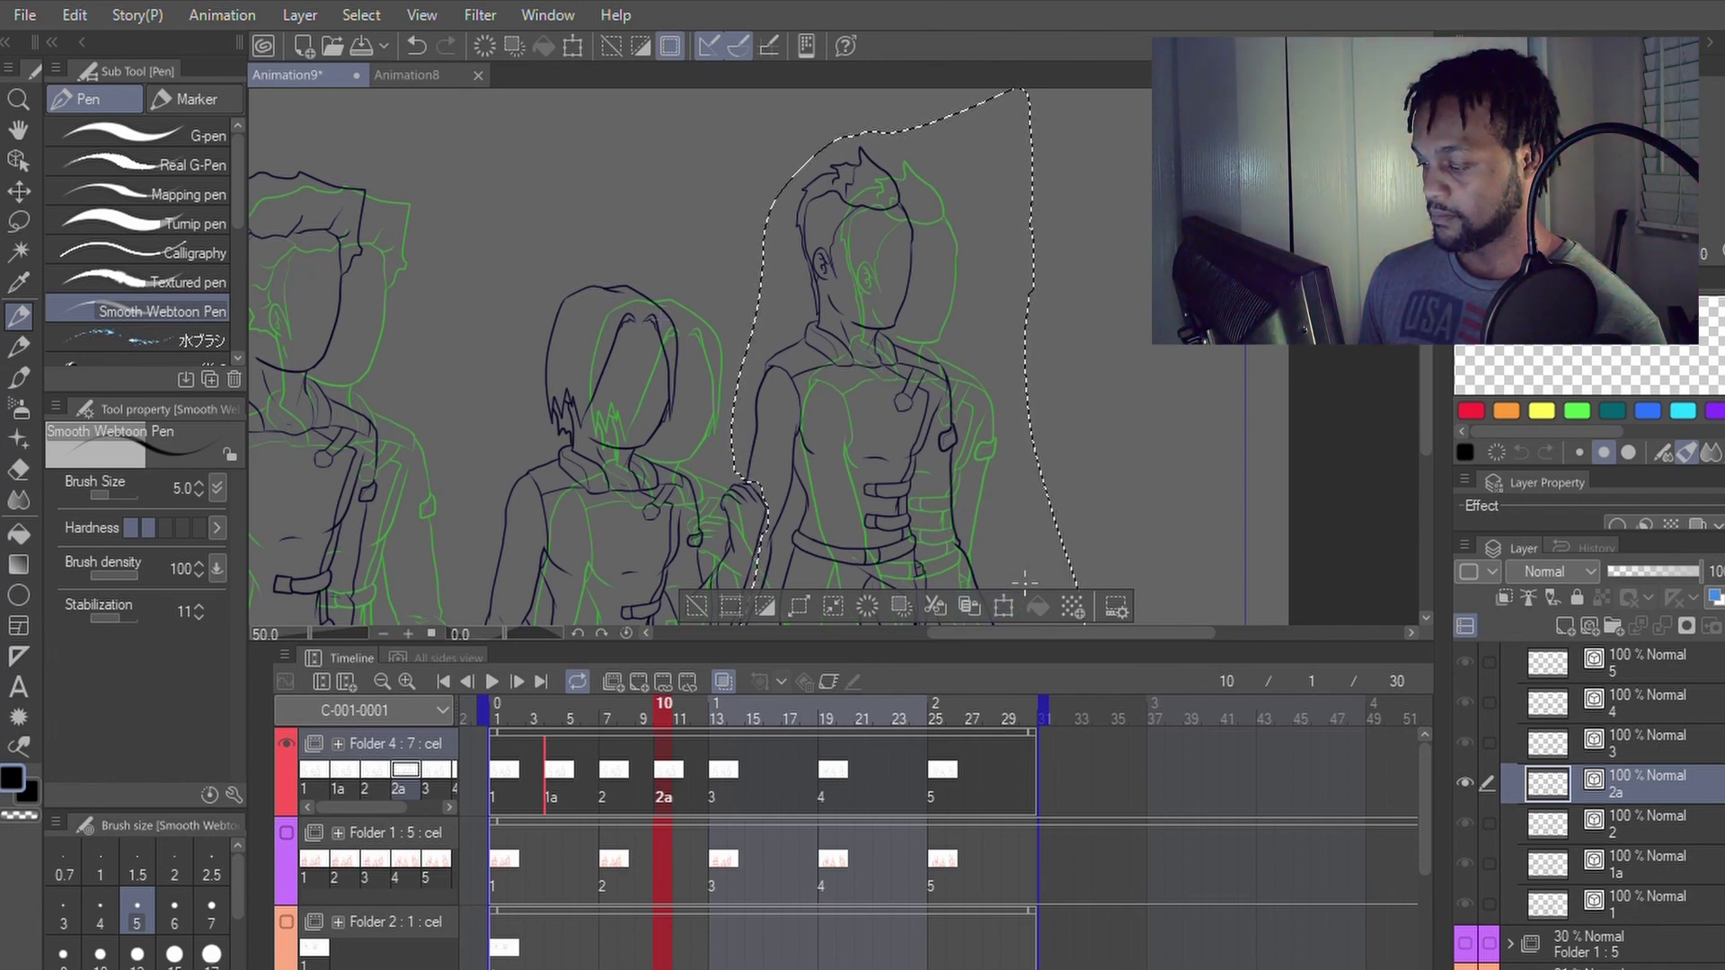
Step: Add the partly cut-off hand at the canvas's lower edge to the lasso selection
{"action": "key", "text": "h"}
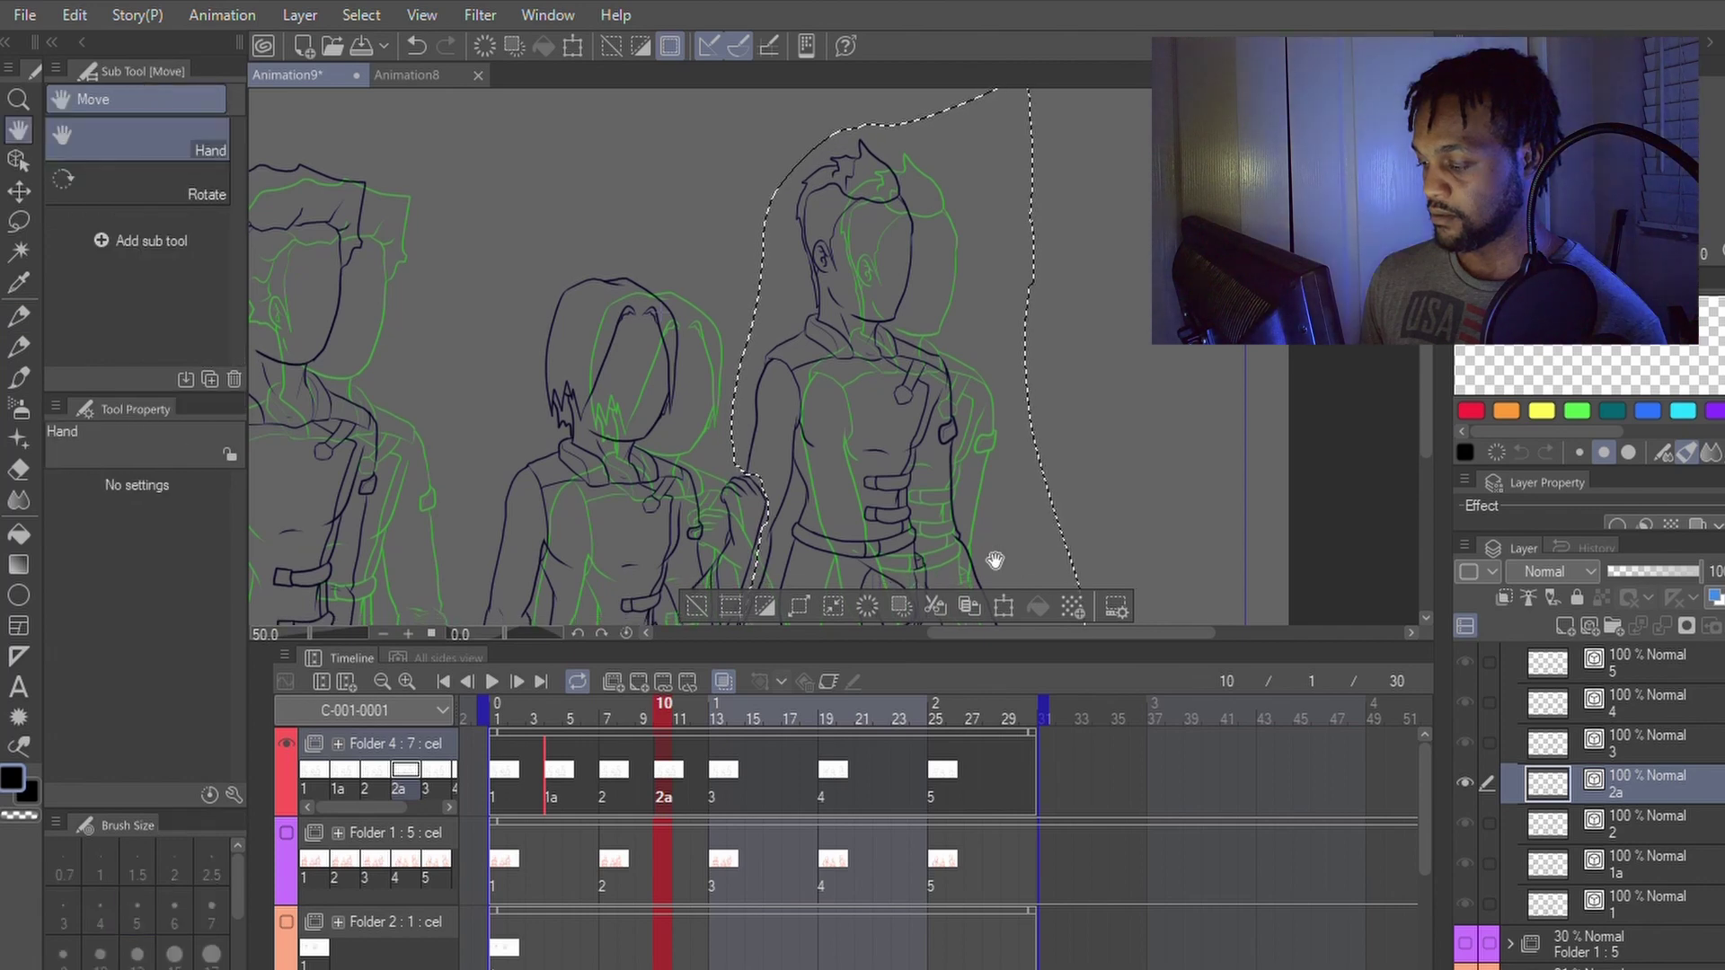
{"action": "left_click_drag", "start_coordinate": [994, 561], "coordinate": [1158, 399]}
{"action": "key", "text": "p"}
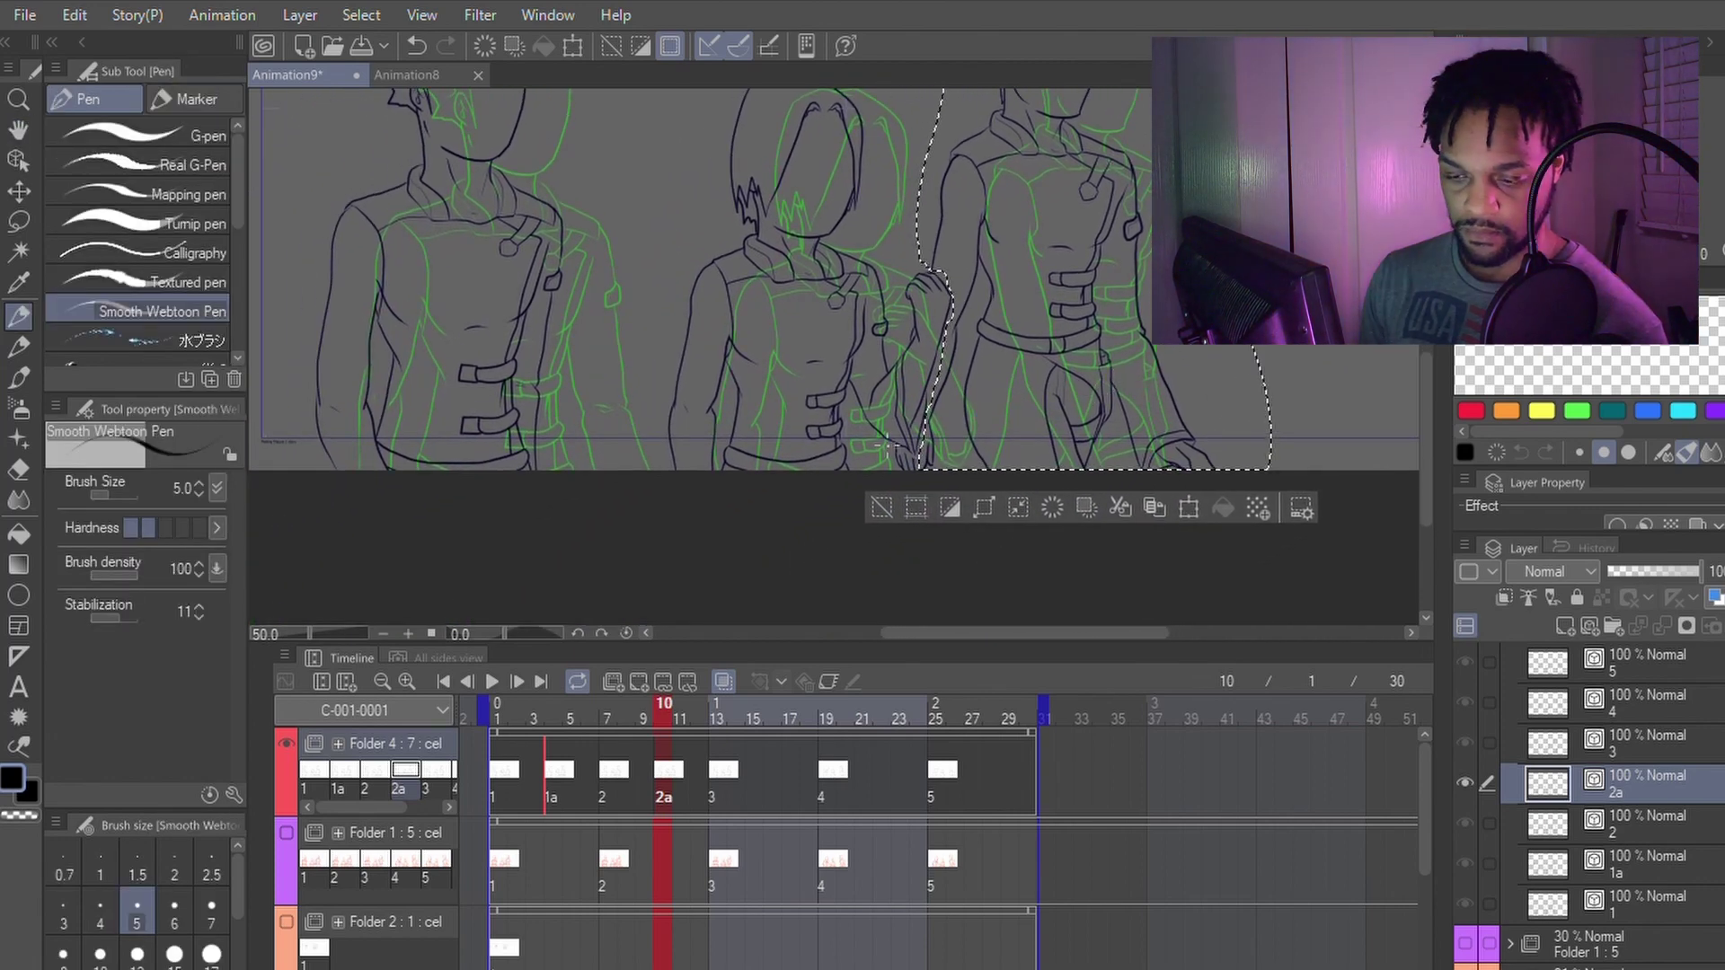
{"action": "key", "text": "m"}
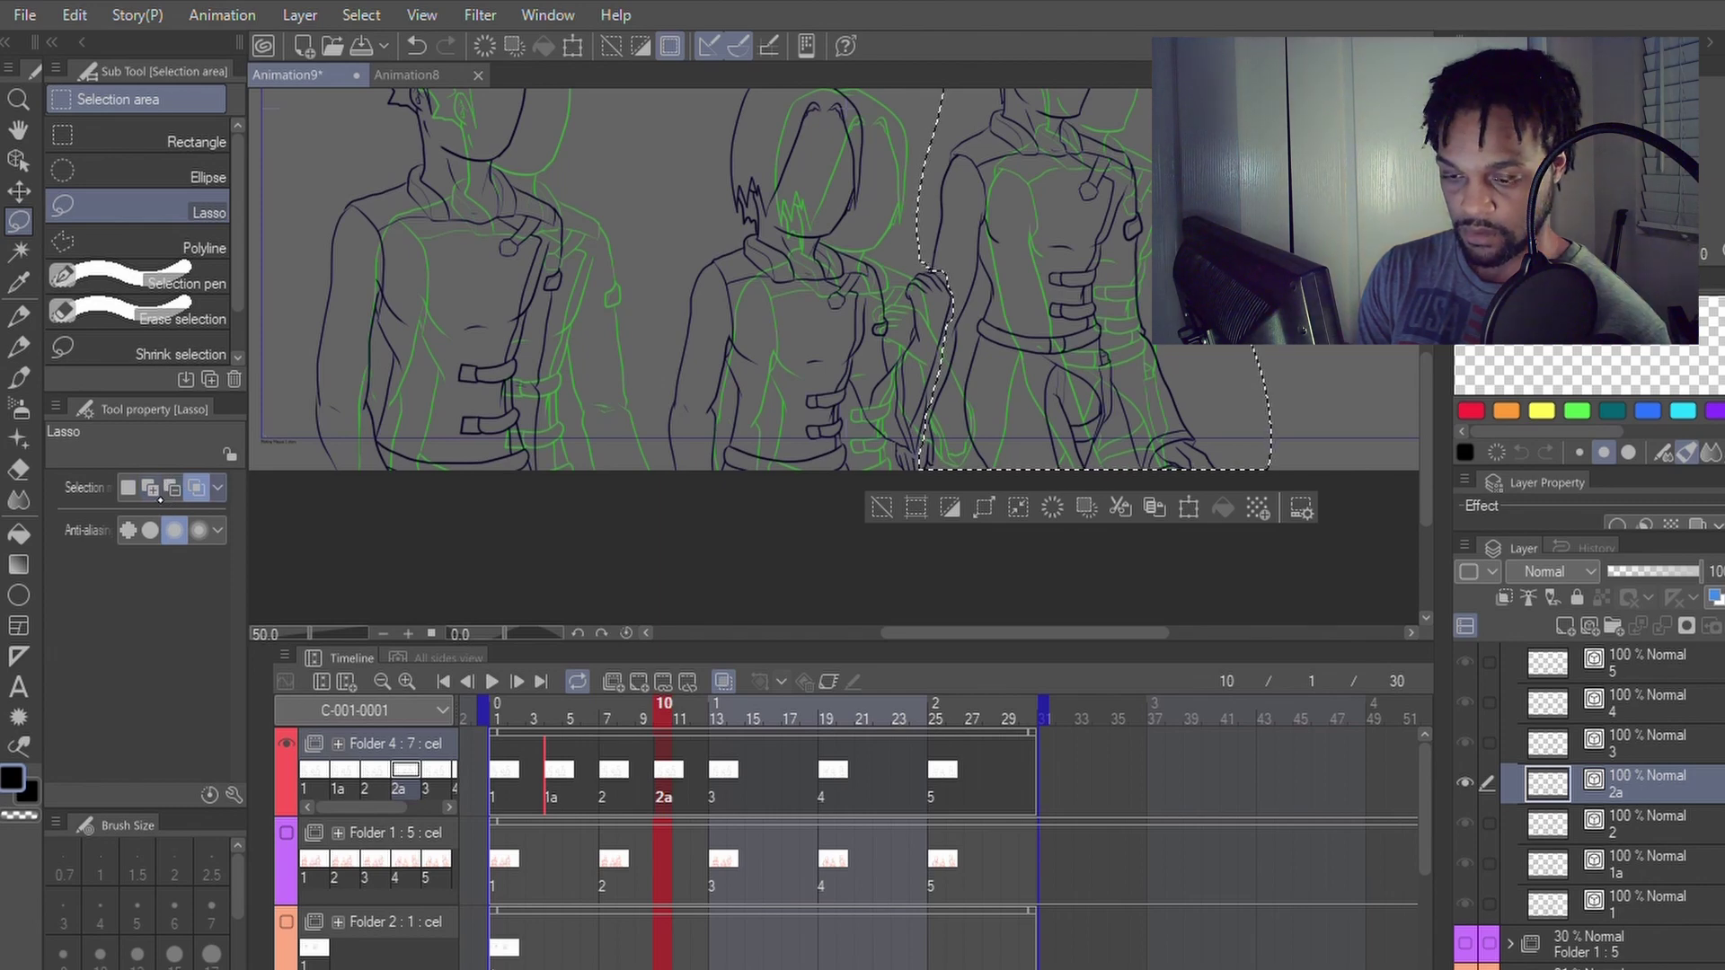
{"action": "key", "text": "p"}
{"action": "scroll", "coordinate": [974, 451], "scroll_direction": "up", "scroll_amount": 2}
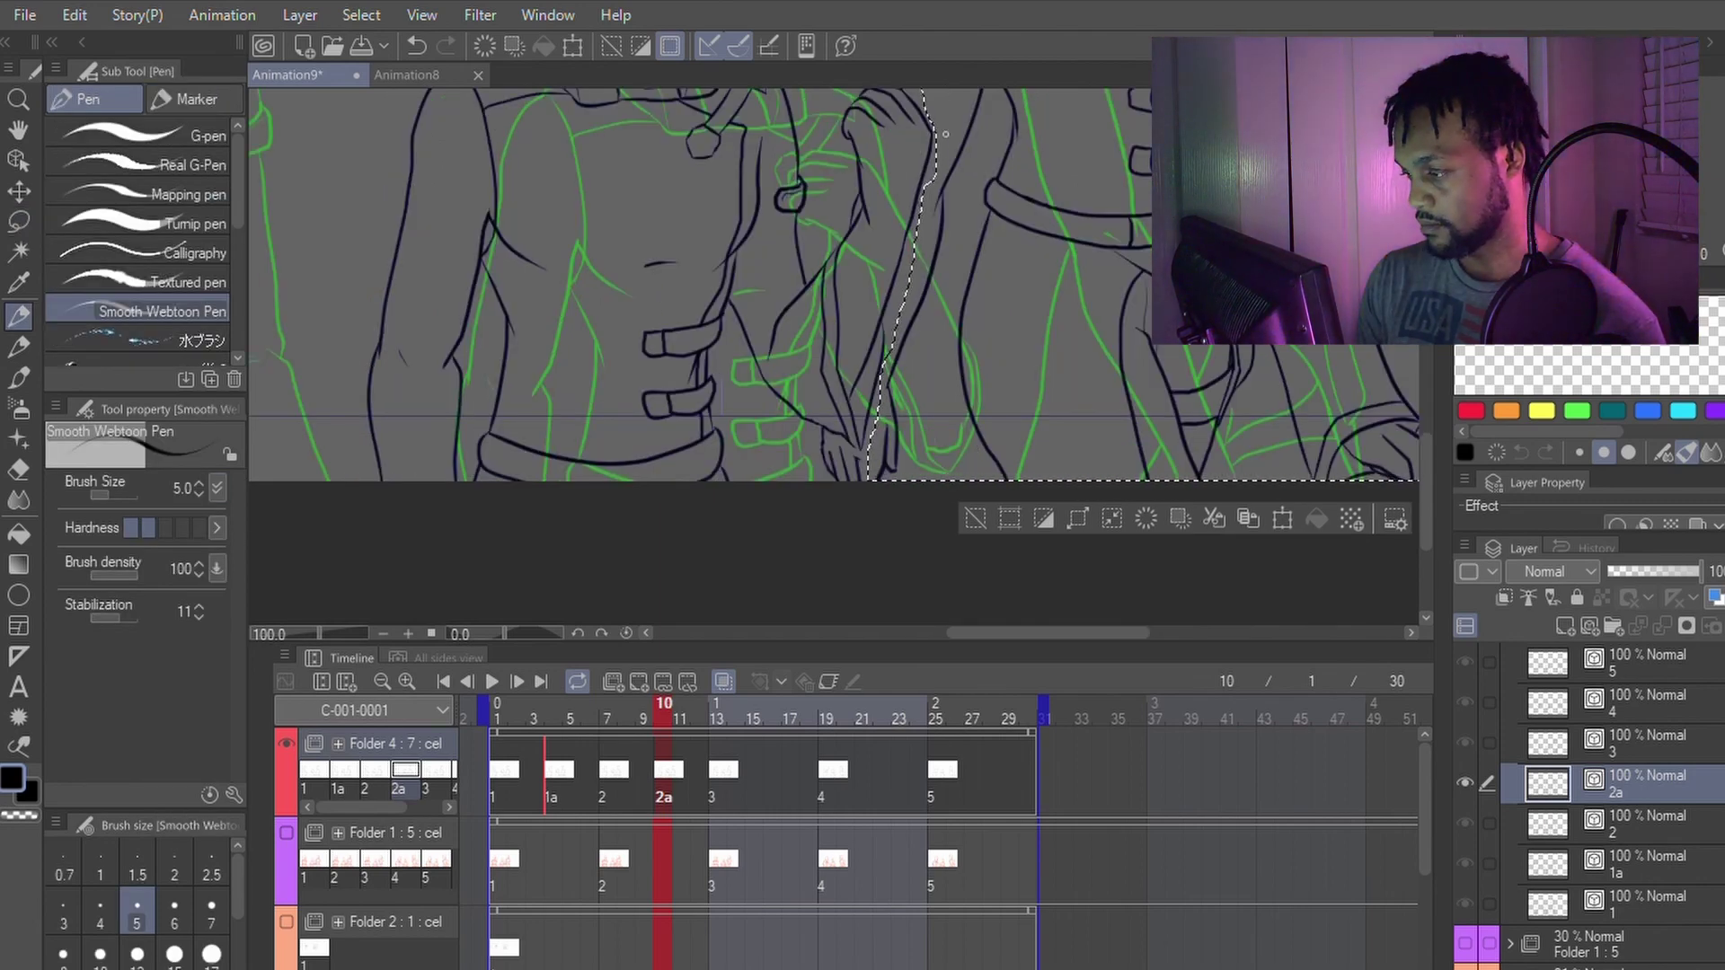
{"action": "key", "text": "m"}
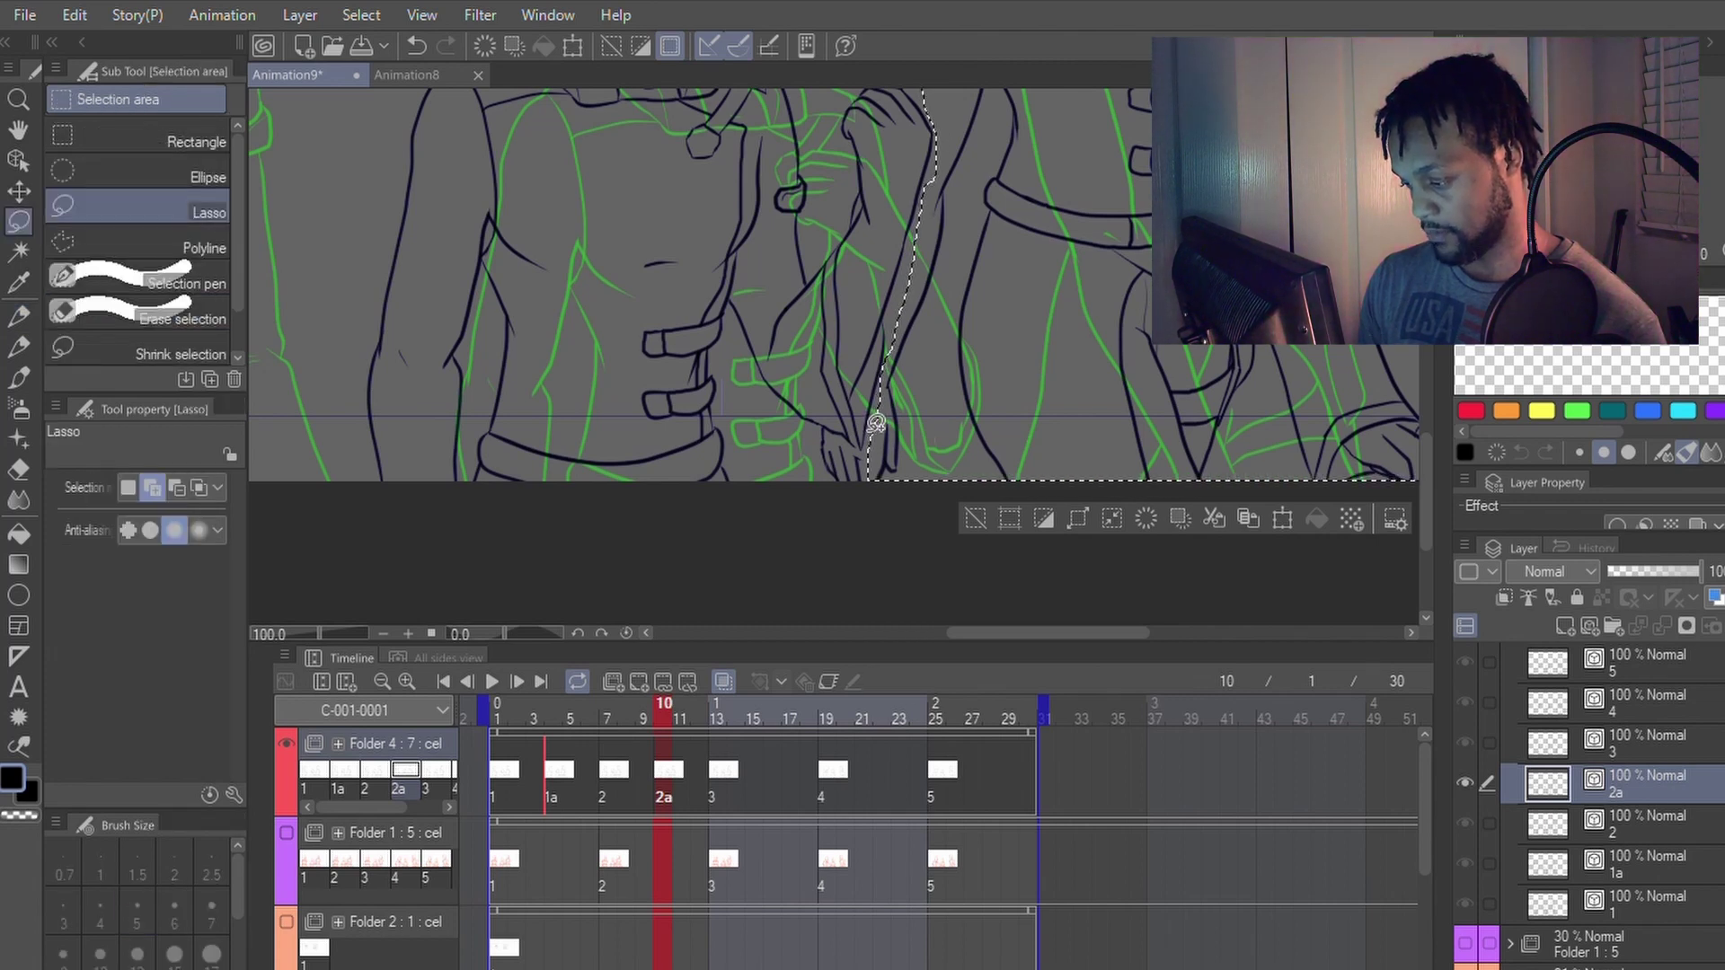
{"action": "mouse_move", "coordinate": [857, 449]}
{"action": "left_mouse_down"}
{"action": "mouse_move", "coordinate": [808, 444]}
{"action": "mouse_move", "coordinate": [814, 474]}
{"action": "mouse_move", "coordinate": [853, 497]}
{"action": "mouse_move", "coordinate": [943, 485]}
{"action": "left_mouse_up"}
{"action": "key", "text": "p"}
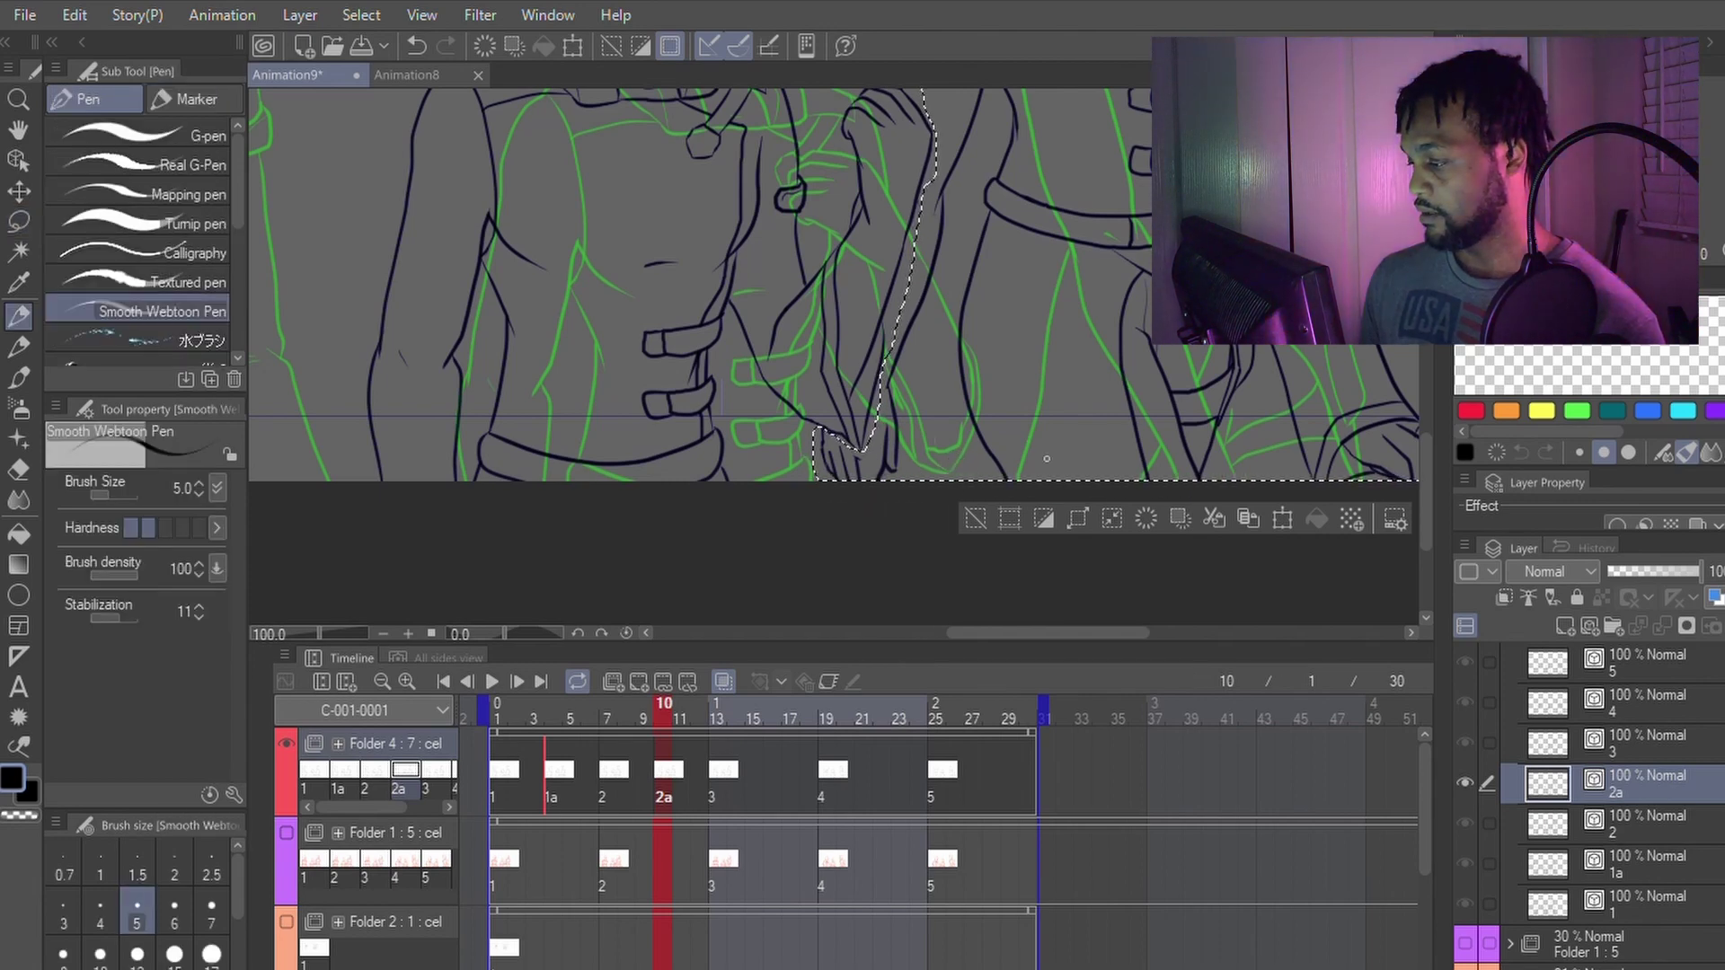
Step: Move the selected rightmost character forward and slightly down, midway between its poses in cels 2 and 3, and deselect it
{"action": "scroll", "coordinate": [1202, 368], "scroll_direction": "down", "scroll_amount": 1}
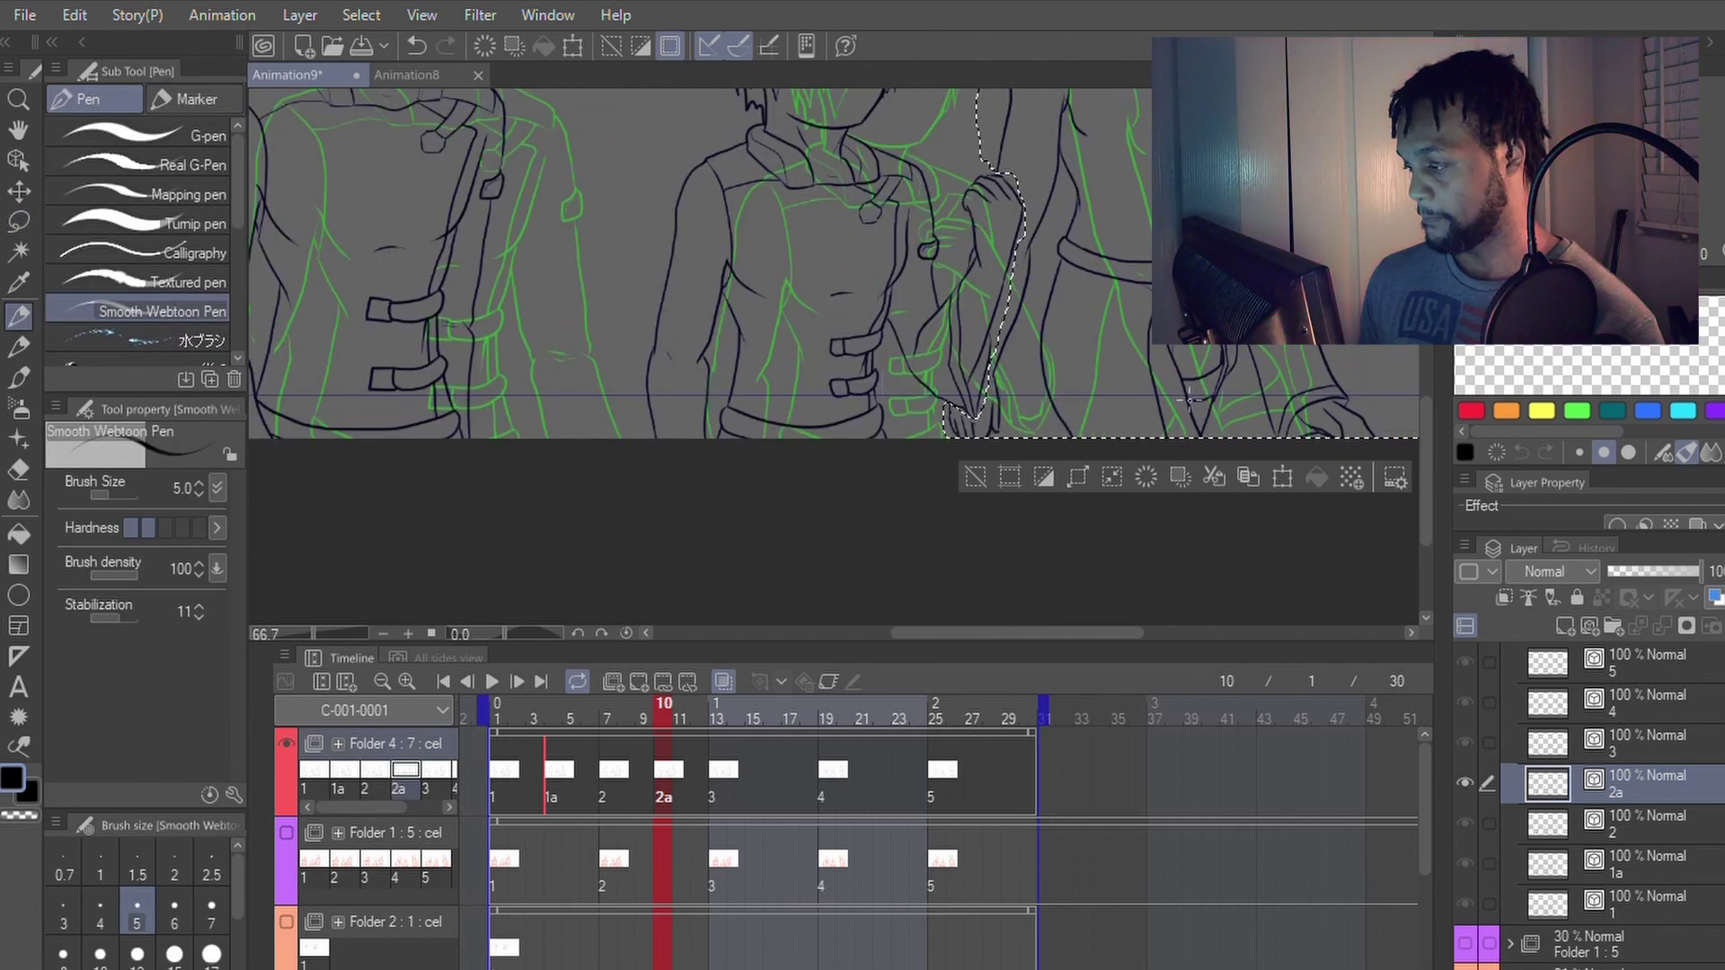
{"action": "key", "text": "space"}
{"action": "left_click_drag", "start_coordinate": [1396, 257], "coordinate": [1063, 378]}
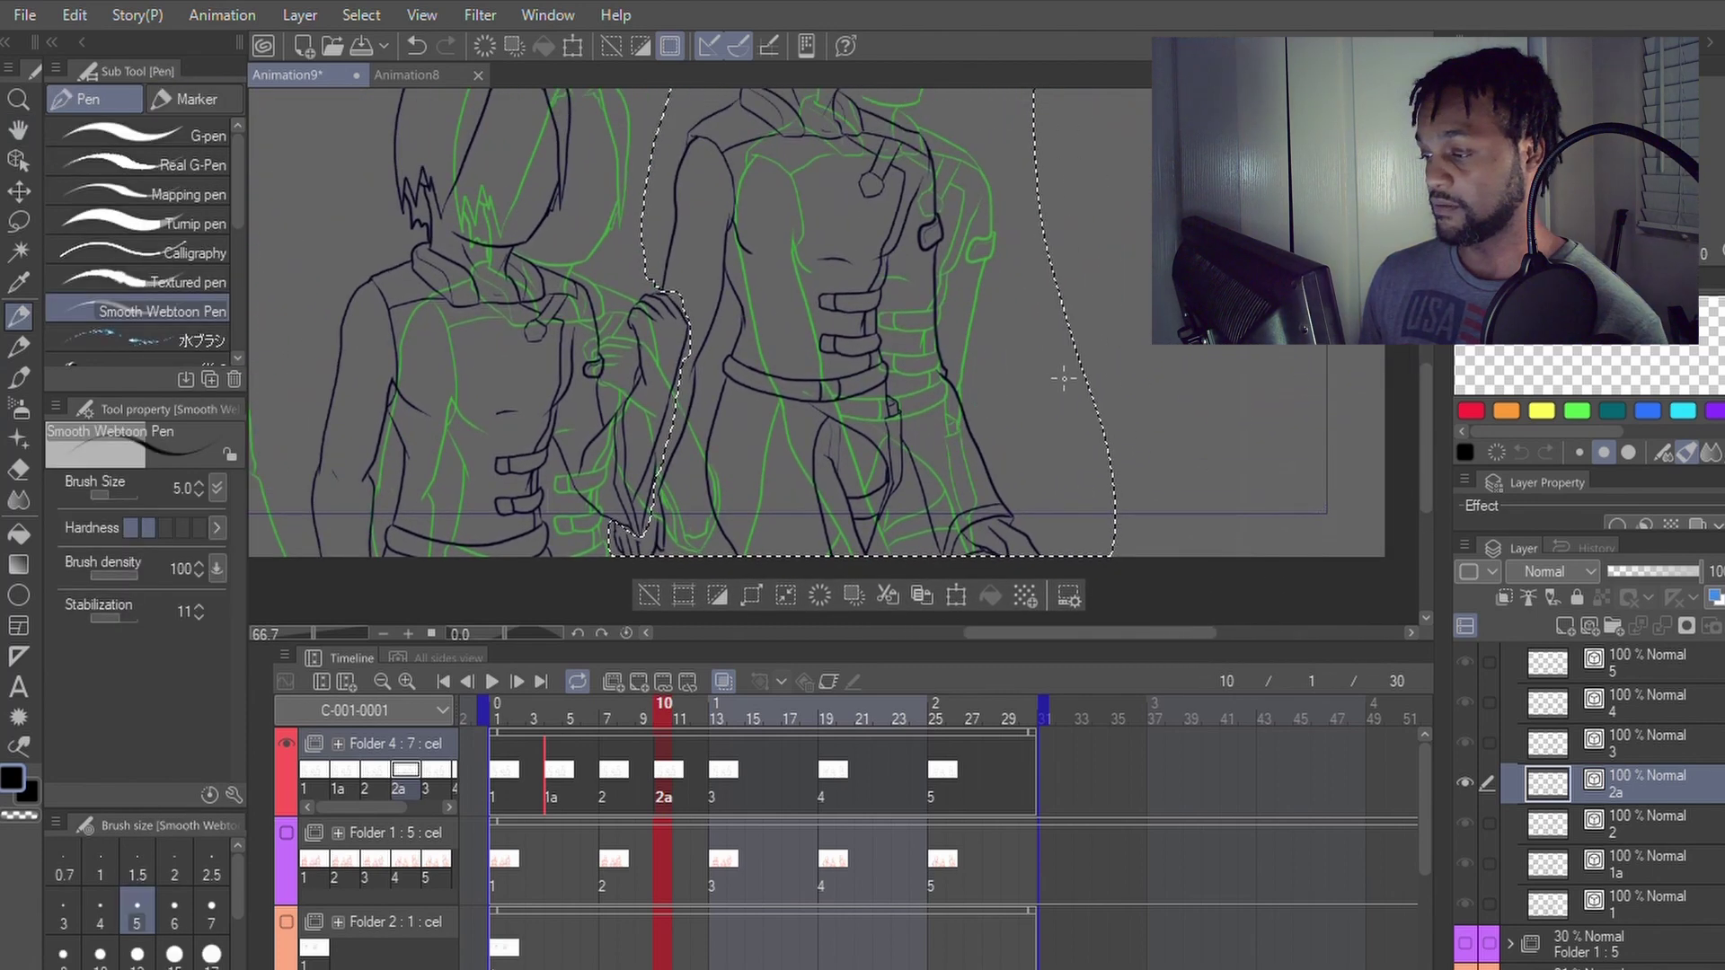
{"action": "scroll", "coordinate": [1063, 378], "scroll_direction": "down", "scroll_amount": 2}
{"action": "key", "text": "space"}
{"action": "left_click_drag", "start_coordinate": [1059, 270], "coordinate": [1122, 290]}
{"action": "scroll", "coordinate": [1105, 288], "scroll_direction": "up", "scroll_amount": 2}
{"action": "key", "text": "space"}
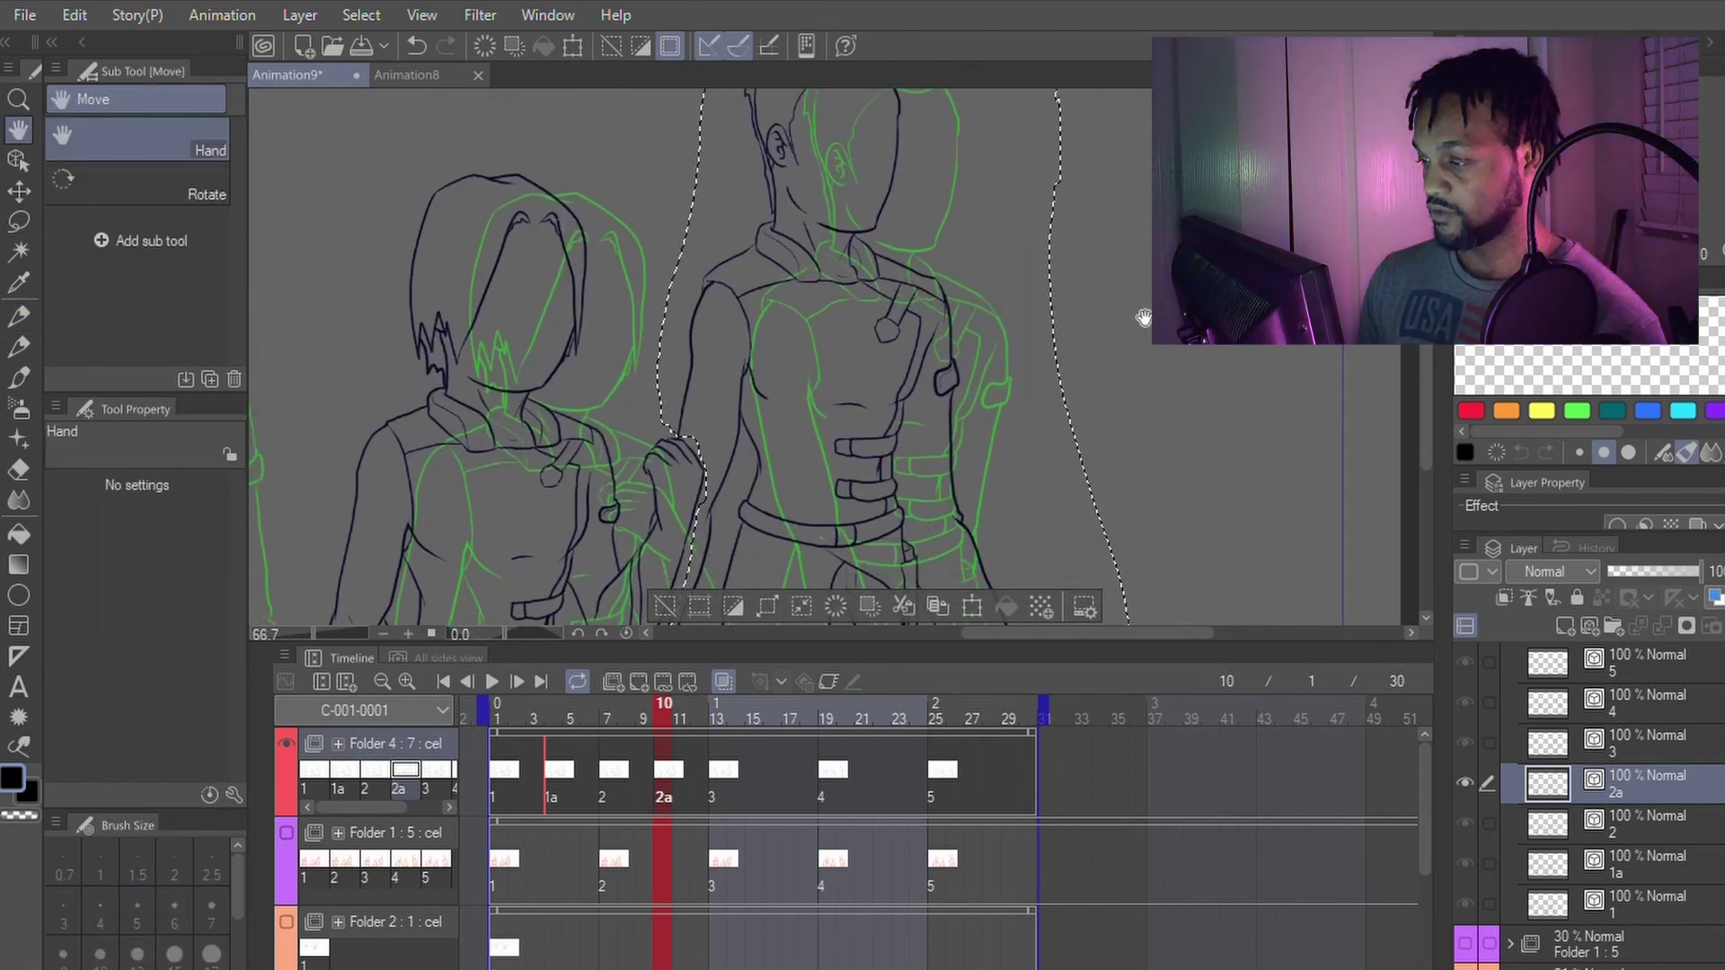
{"action": "scroll", "coordinate": [1142, 319], "scroll_direction": "down", "scroll_amount": 1}
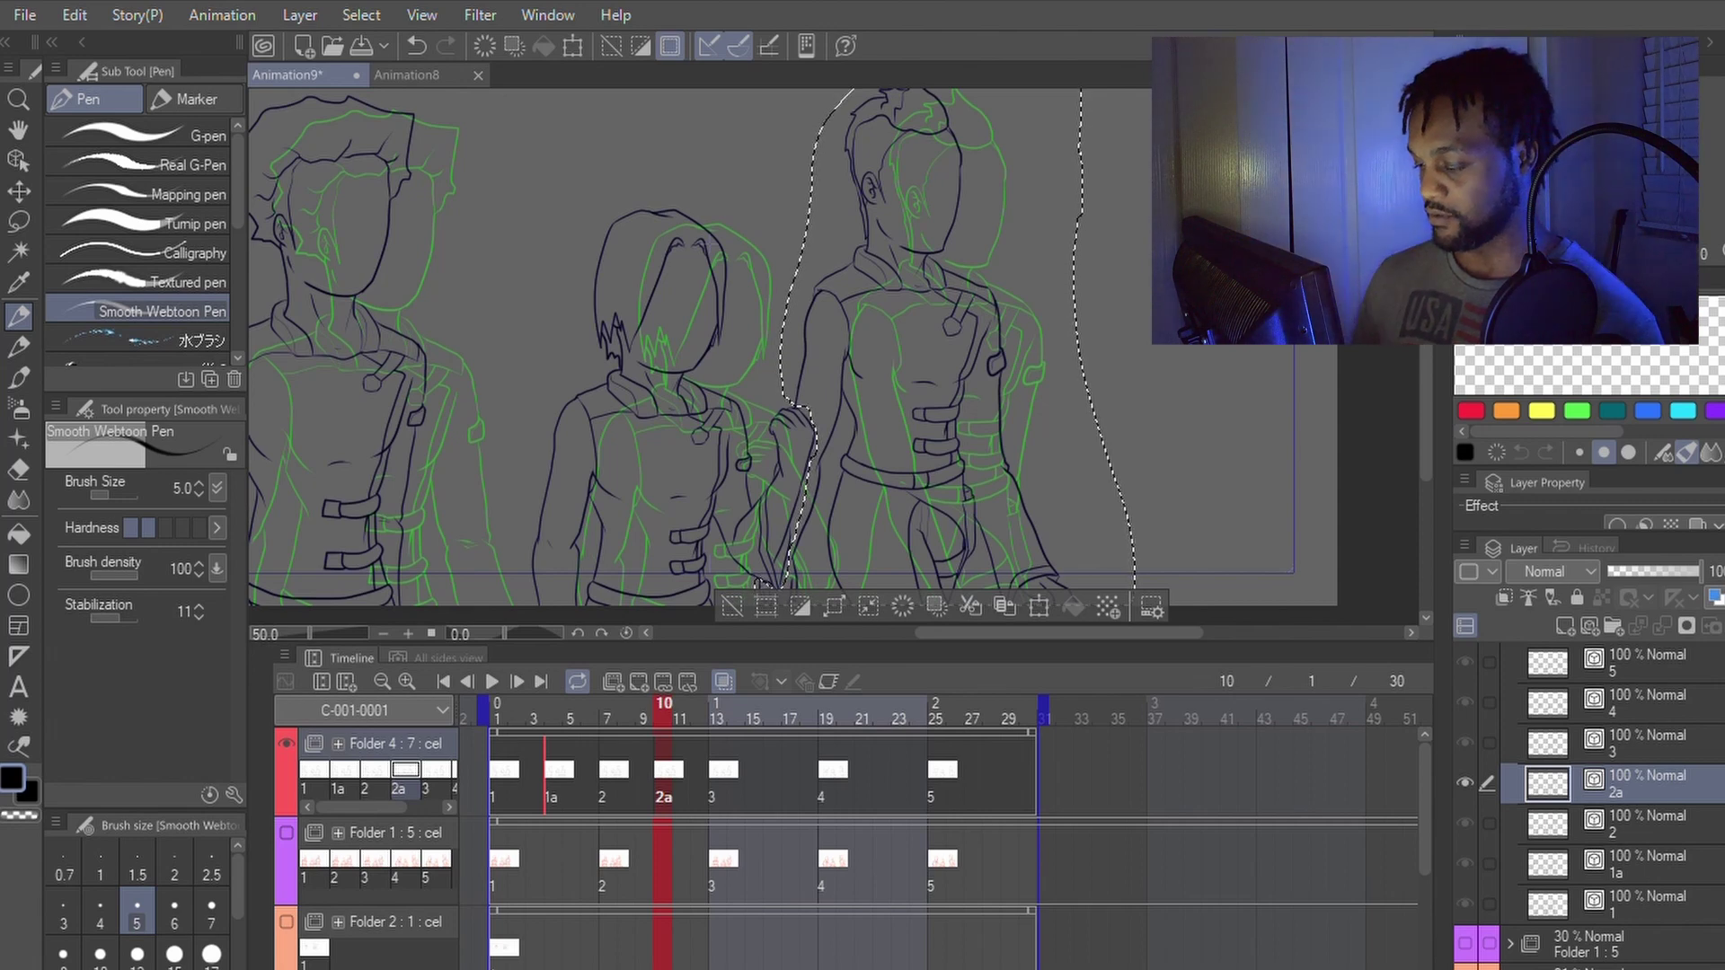
{"action": "left_click", "coordinate": [1039, 608]}
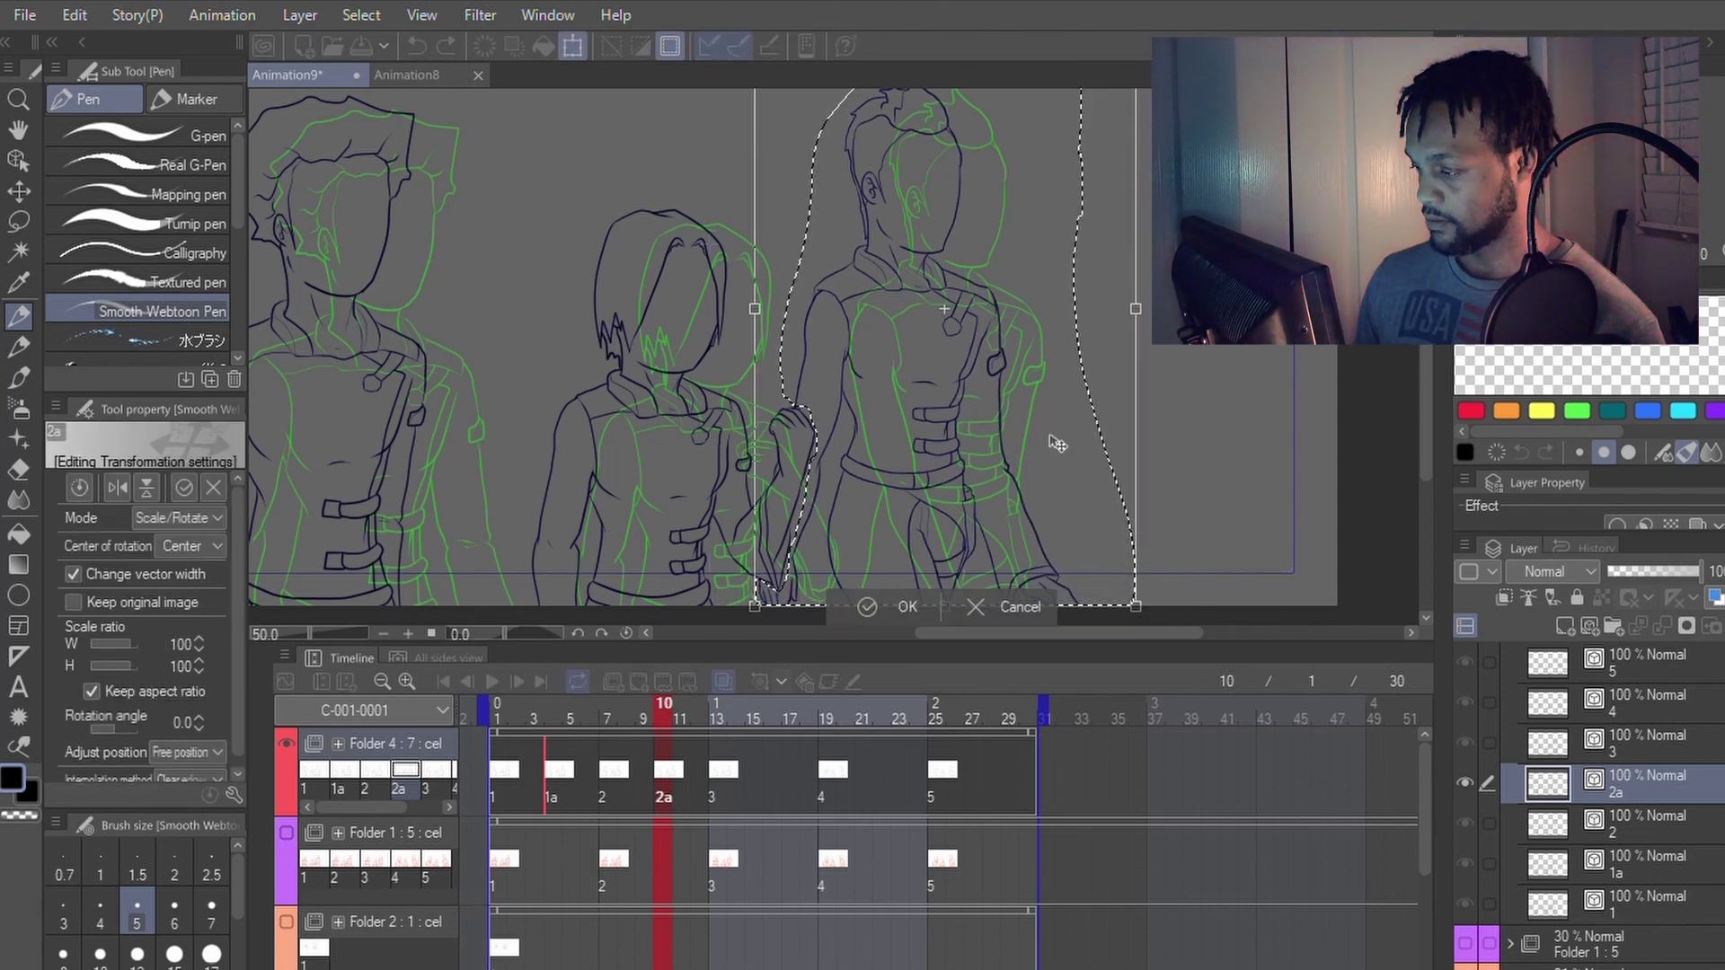
{"action": "left_click_drag", "start_coordinate": [1057, 443], "coordinate": [1081, 445]}
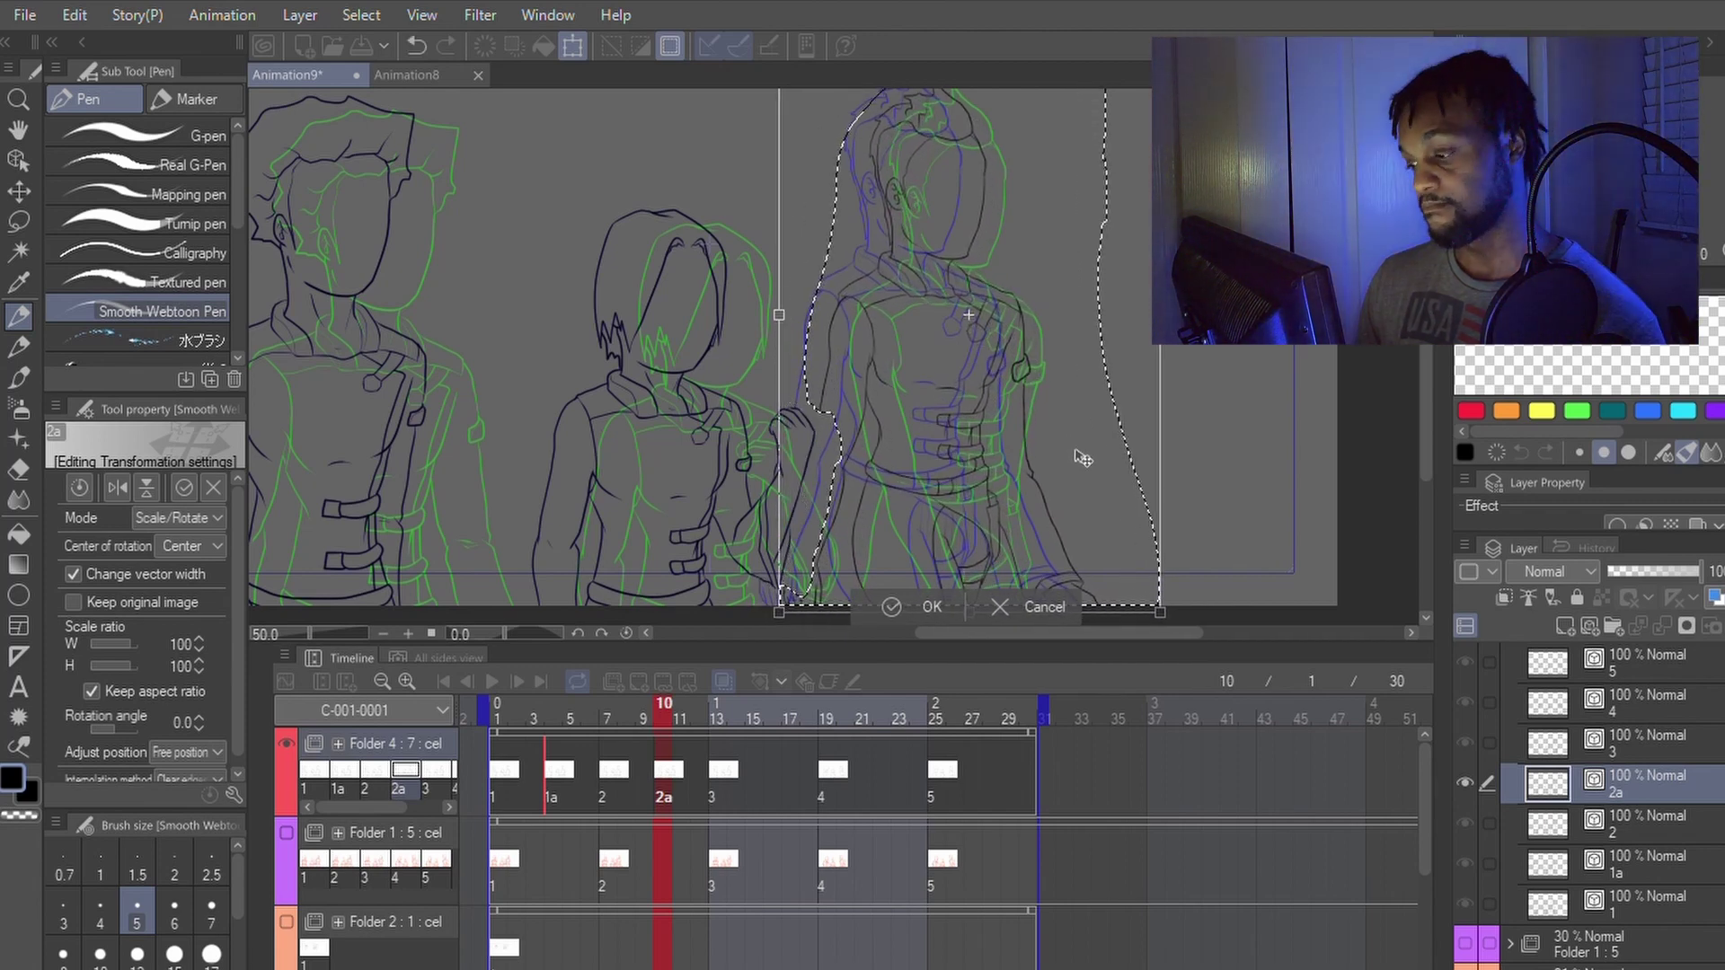
{"action": "left_click", "coordinate": [932, 607]}
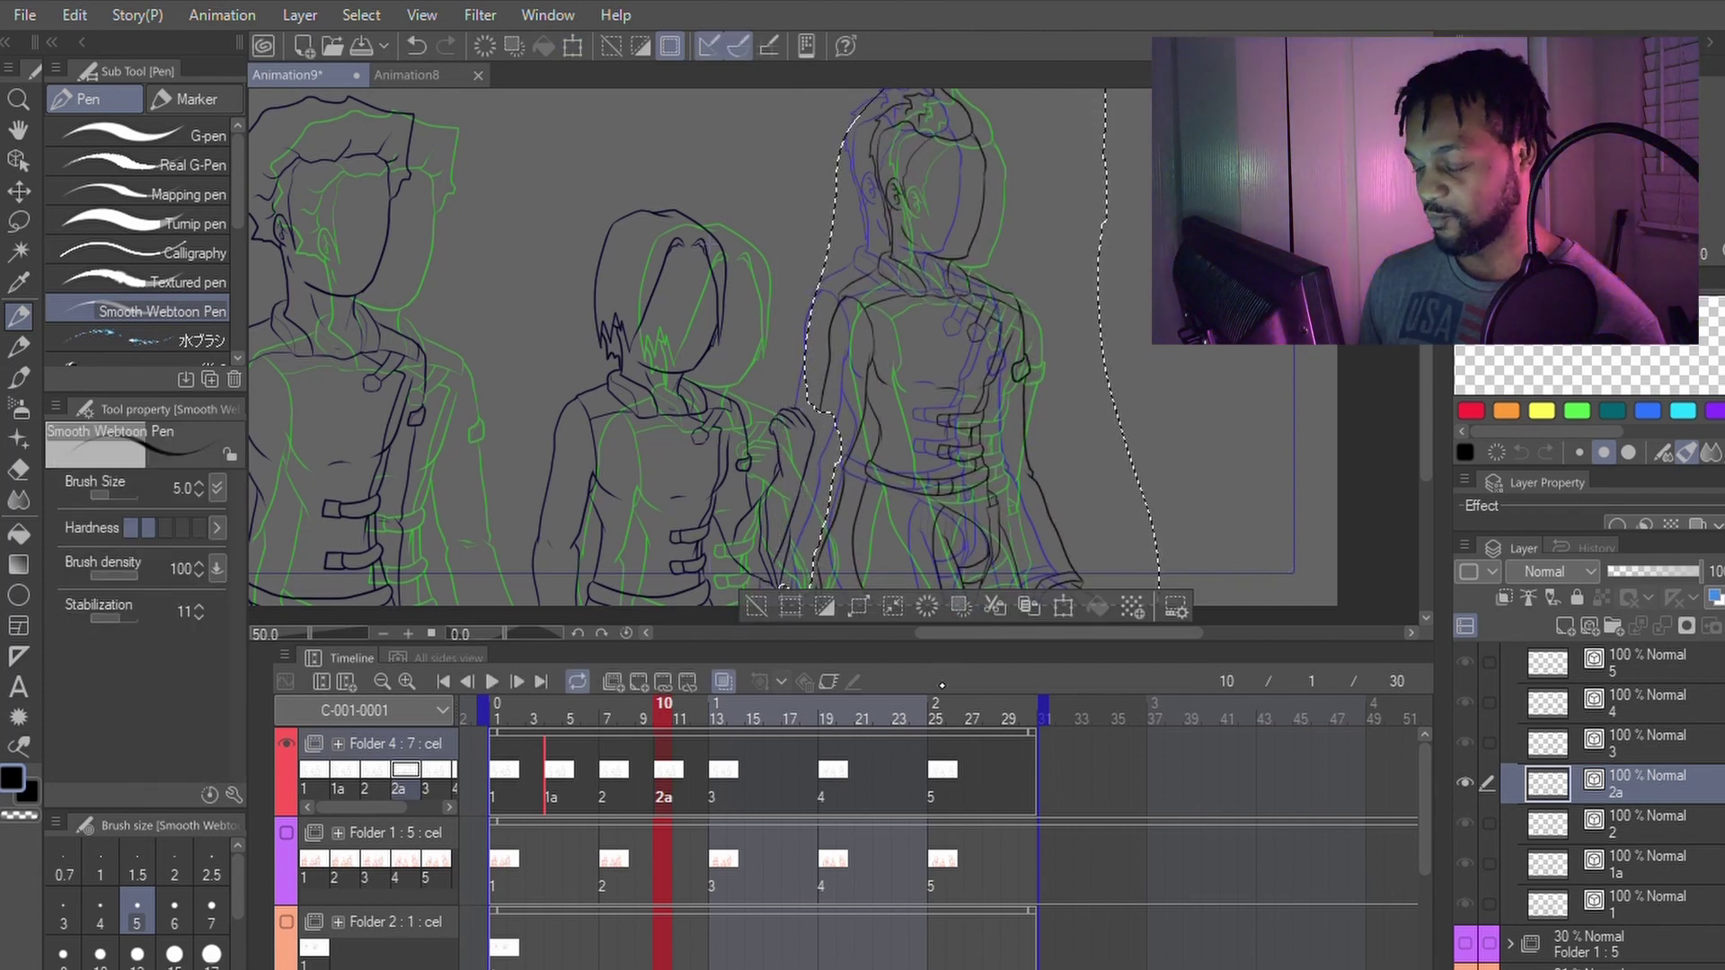
{"action": "key", "text": "ctrl+d"}
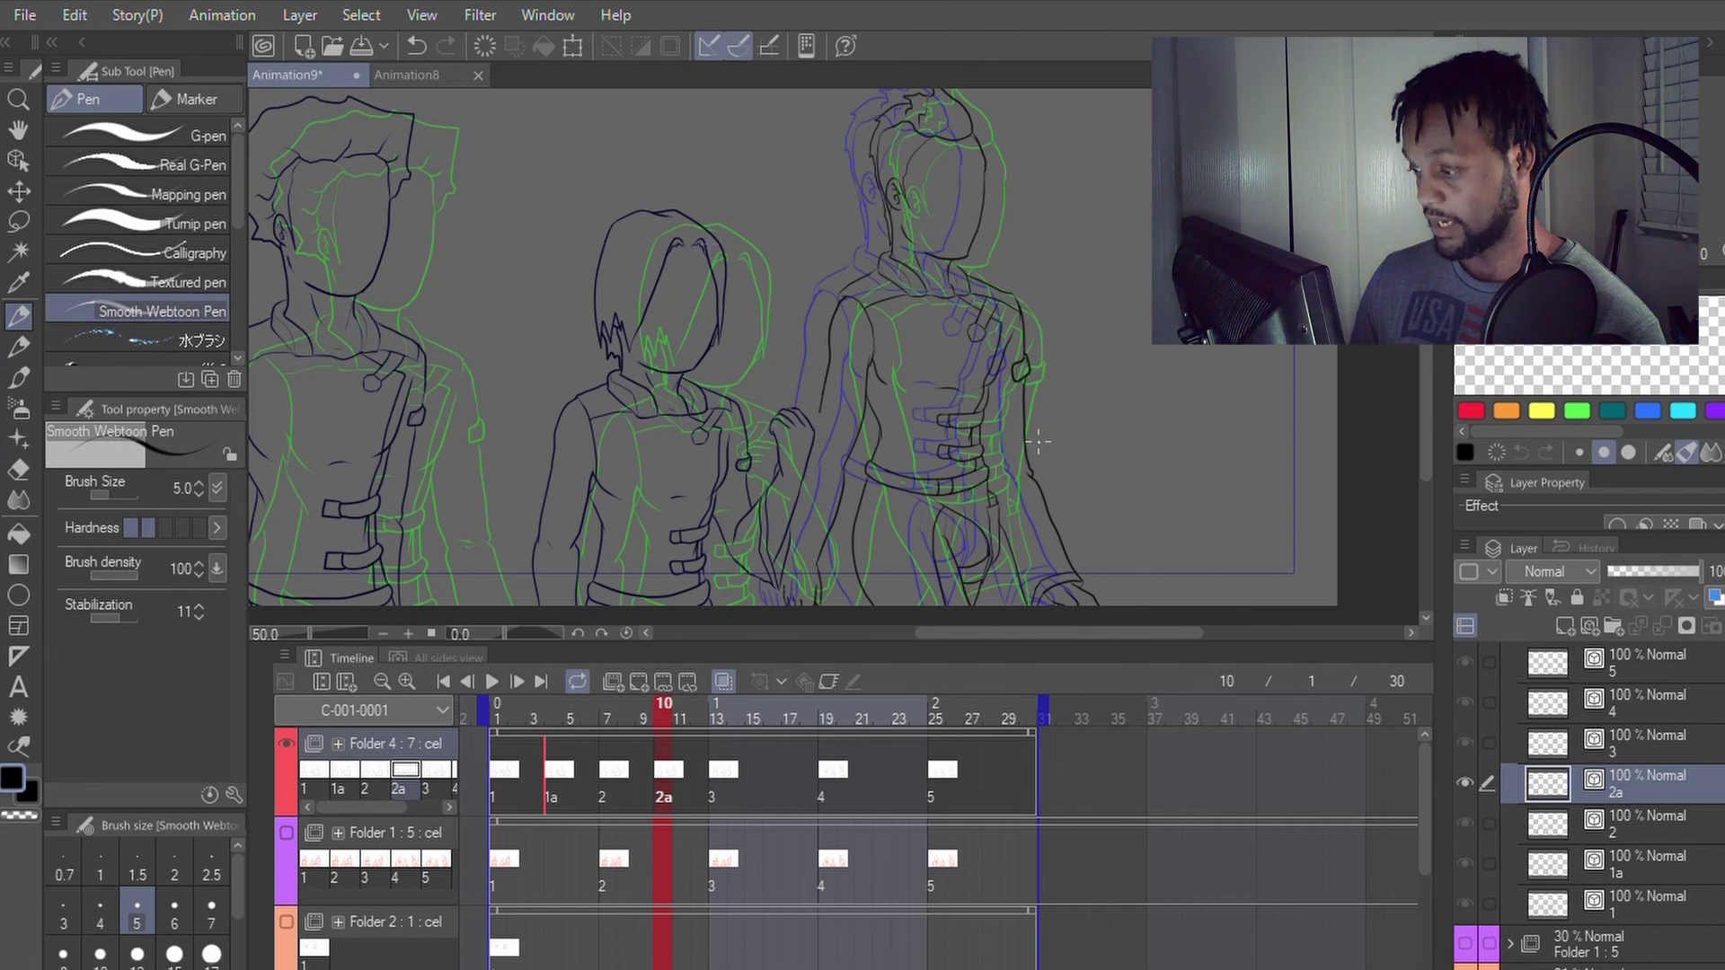
Step: Redraw the rightmost character's far shoulder line on cel 2a toward the cel 3 pose
{"action": "scroll", "coordinate": [1031, 308], "scroll_direction": "up", "scroll_amount": 3}
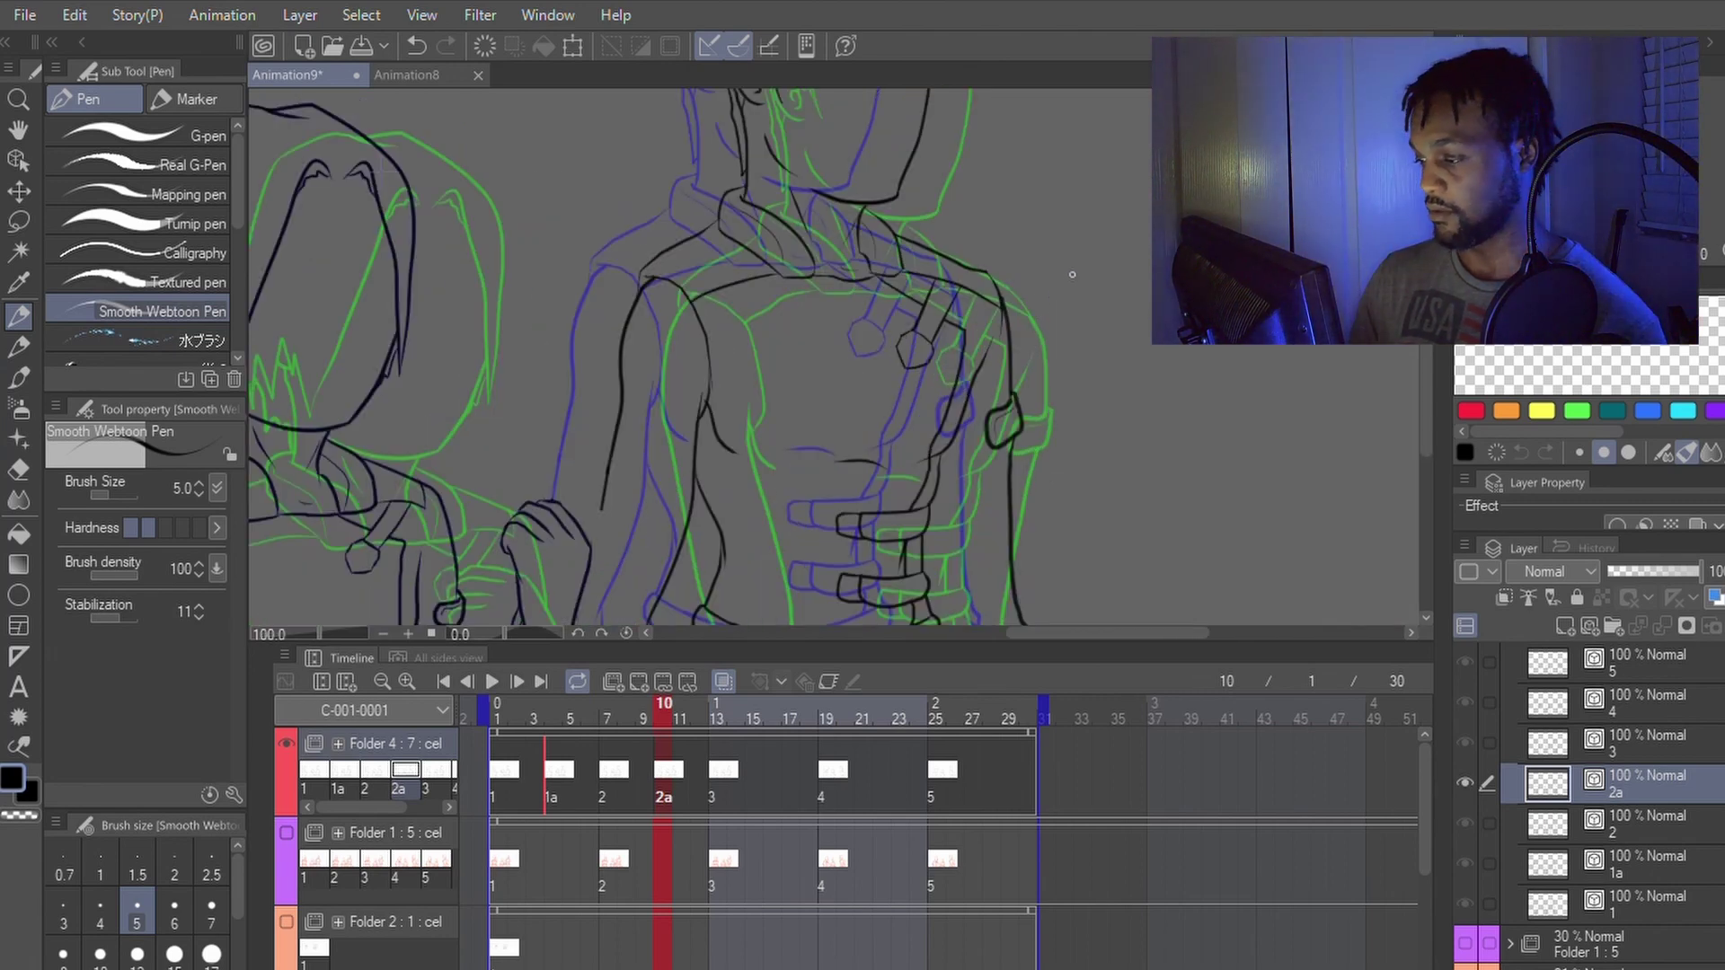
{"action": "key", "text": "space"}
{"action": "left_click_drag", "start_coordinate": [1075, 274], "coordinate": [1032, 277]}
{"action": "key", "text": "y"}
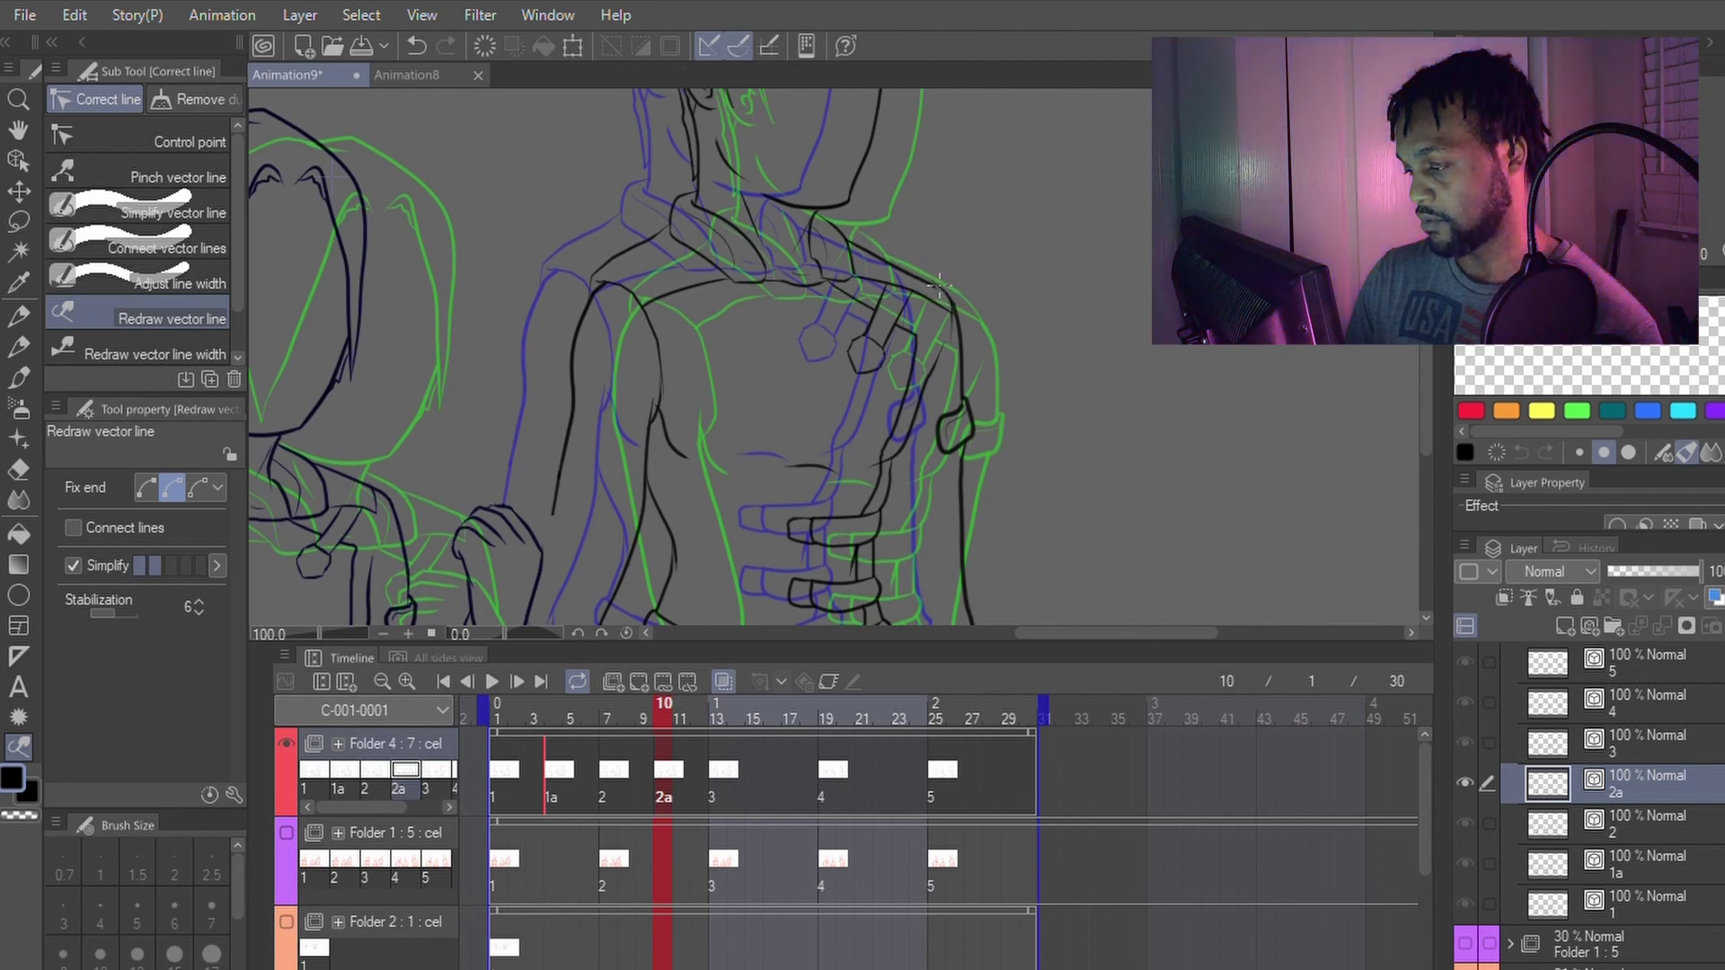
{"action": "key", "text": "p"}
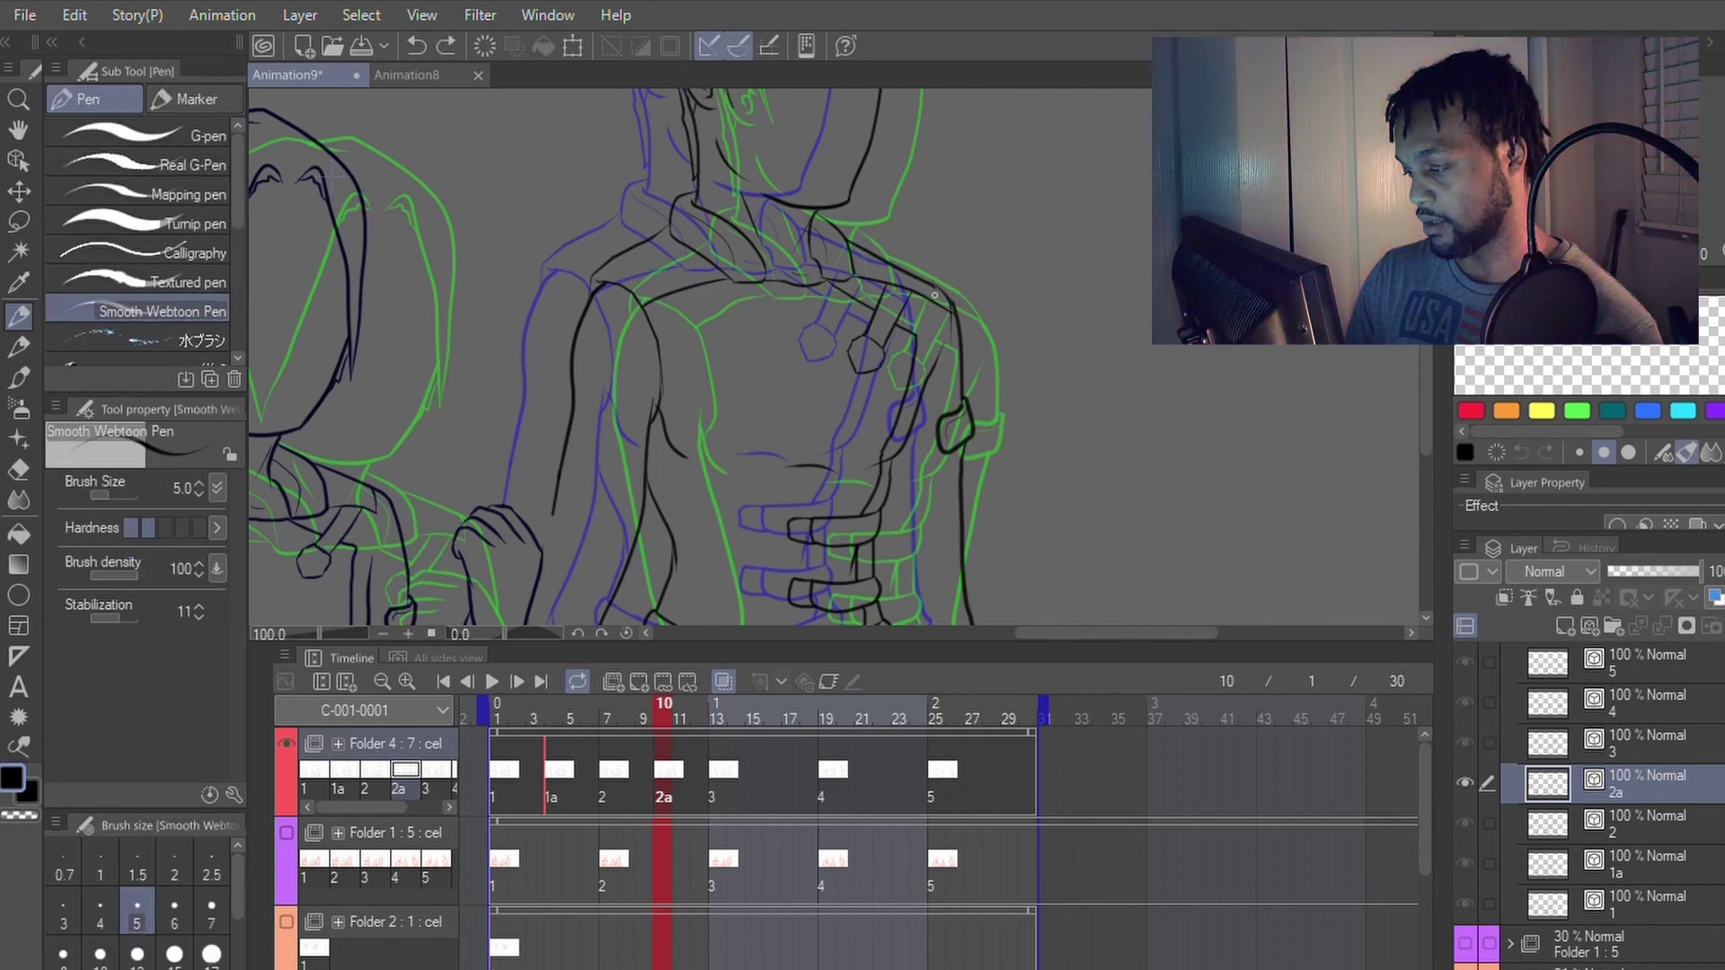
{"action": "key", "text": "y"}
{"action": "key", "text": "p"}
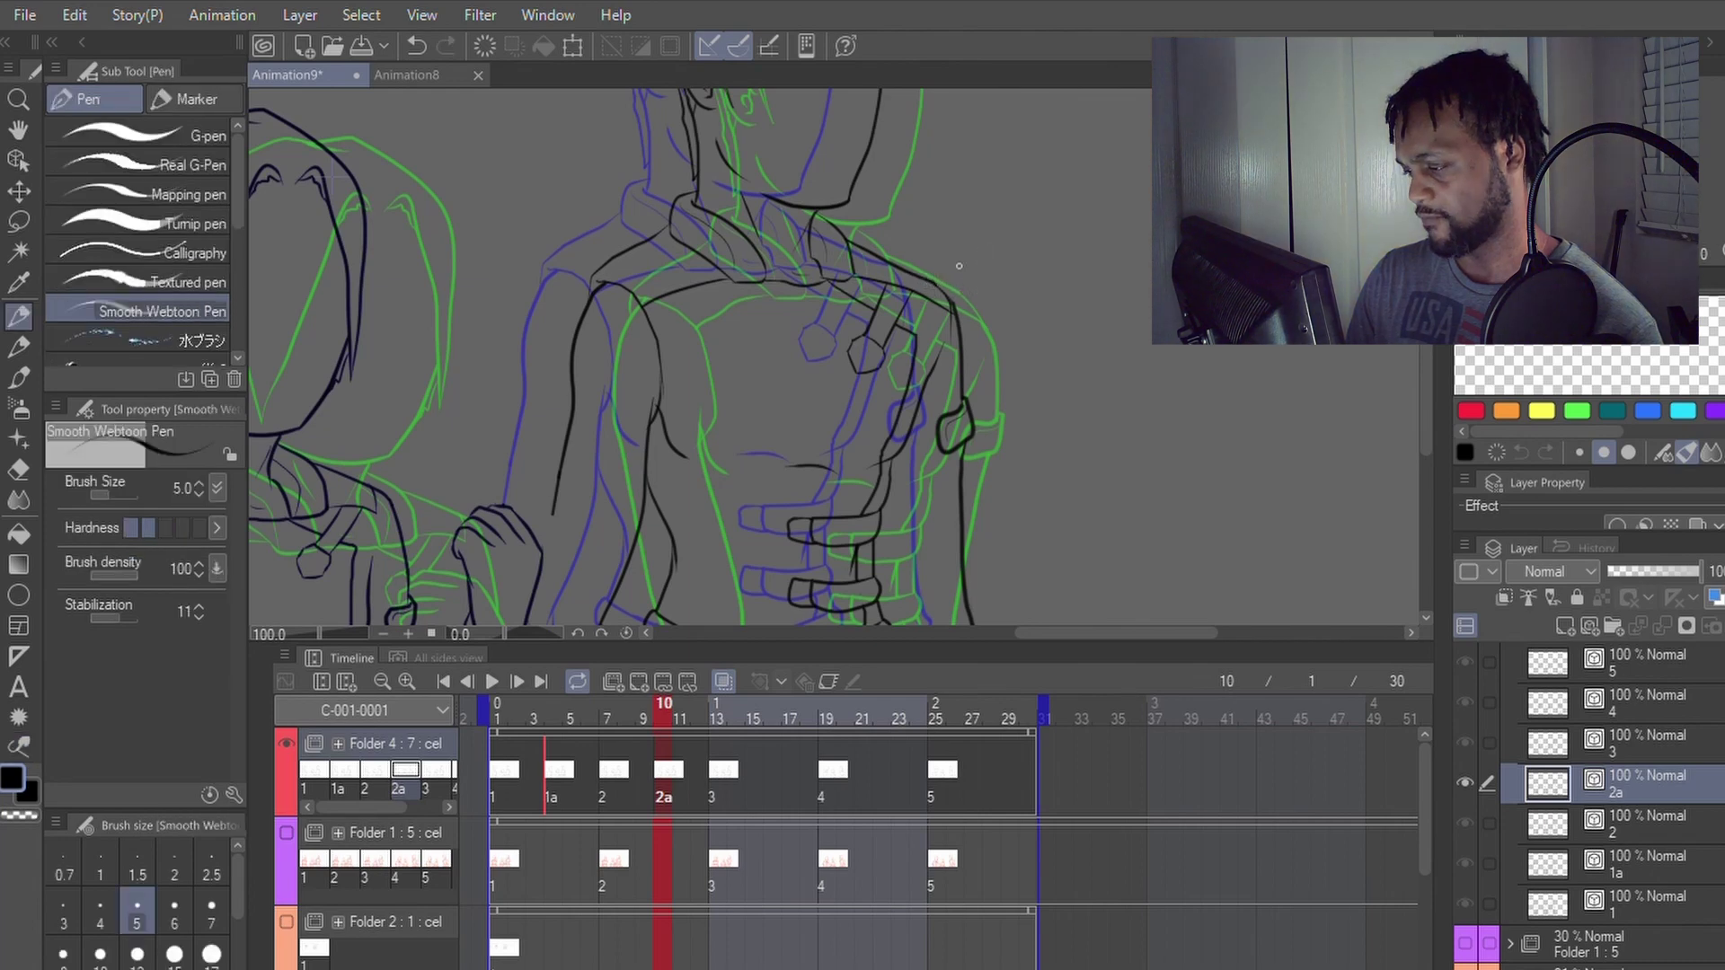
{"action": "key", "text": "e"}
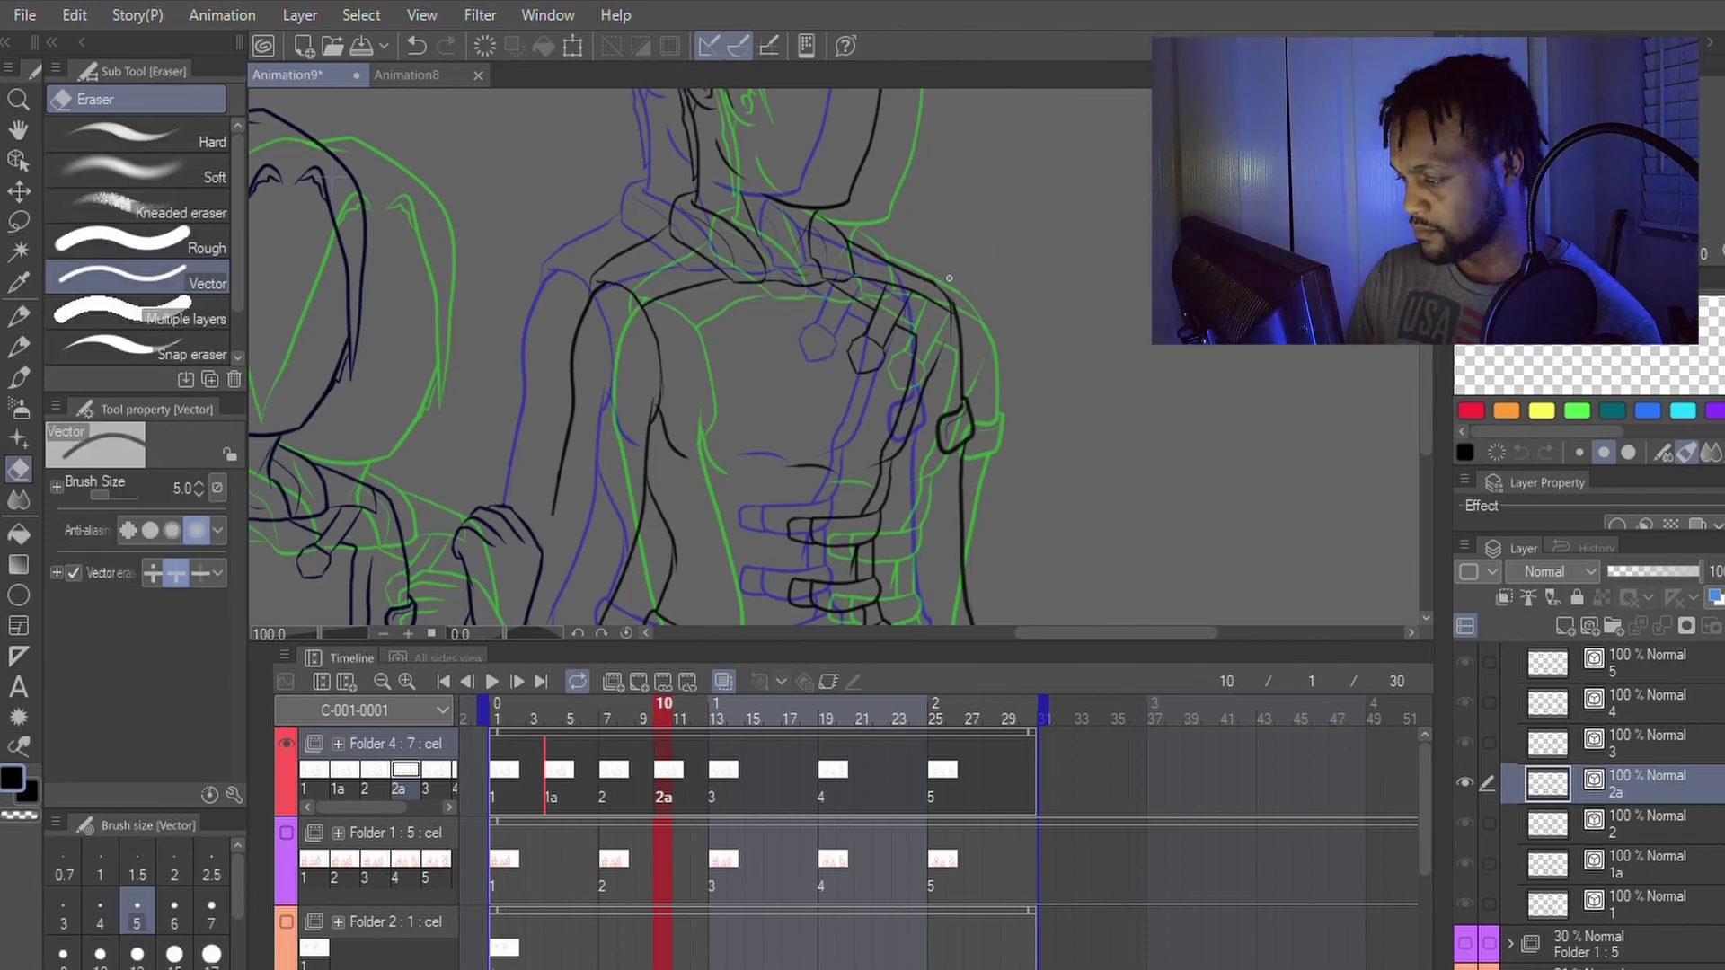
{"action": "scroll", "coordinate": [934, 279], "scroll_direction": "up", "scroll_amount": 2}
{"action": "key", "text": "p"}
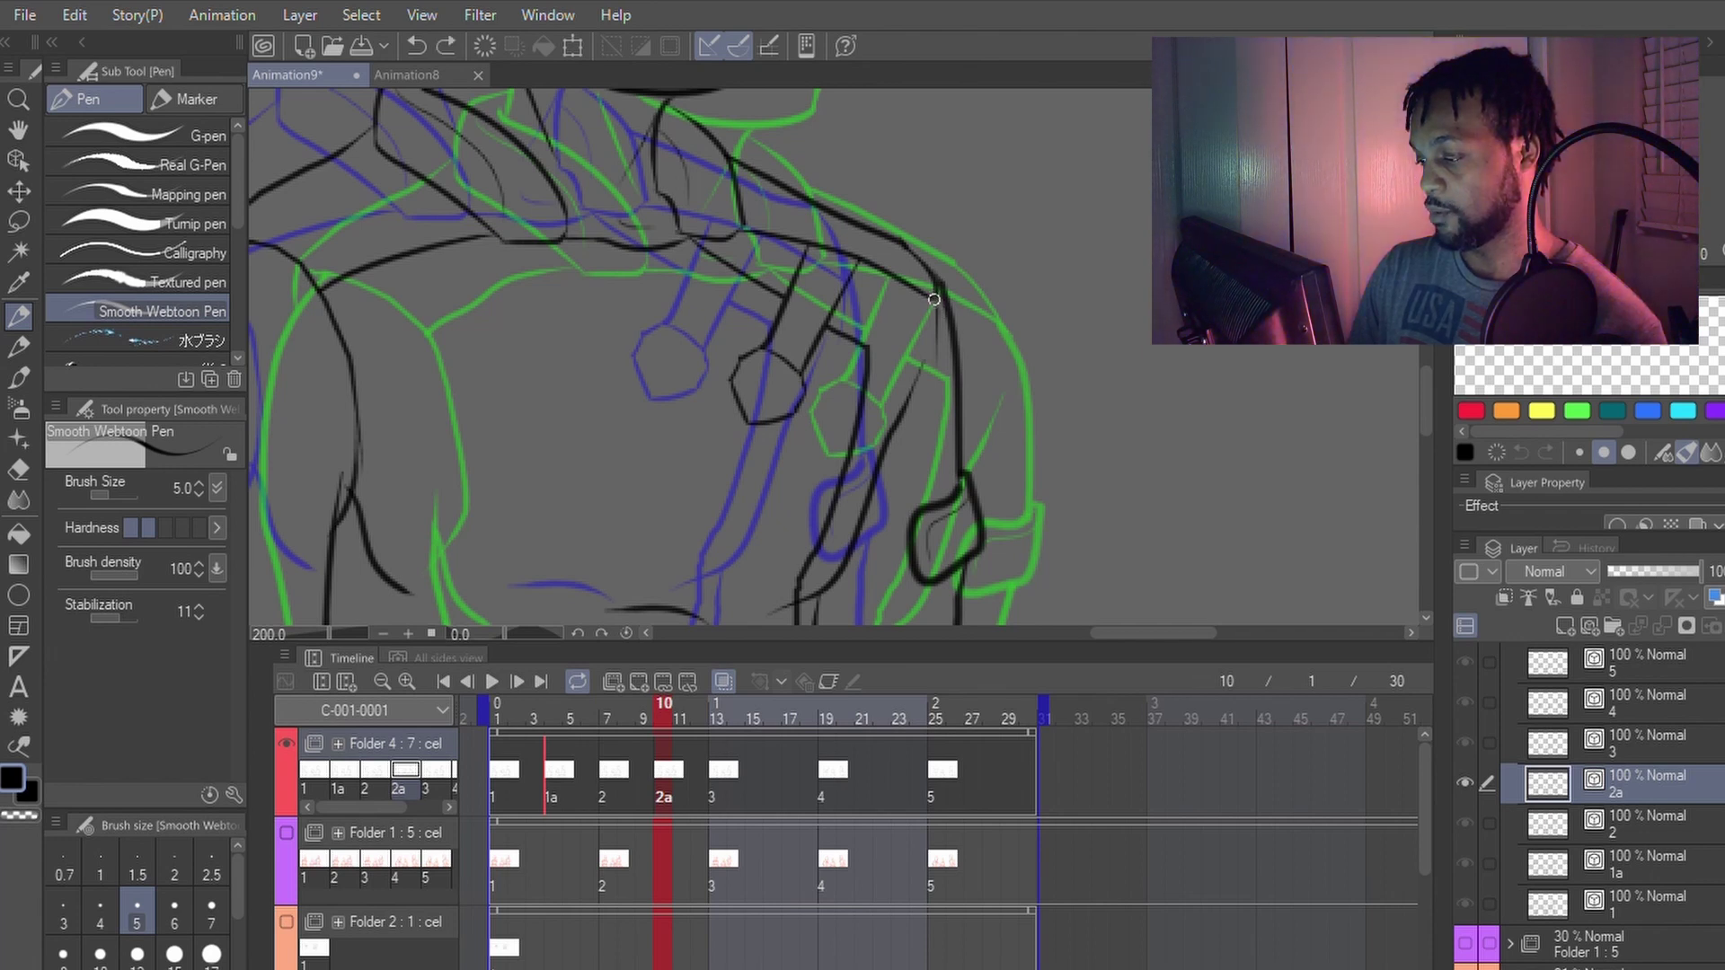
{"action": "key", "text": "y"}
{"action": "key", "text": "p"}
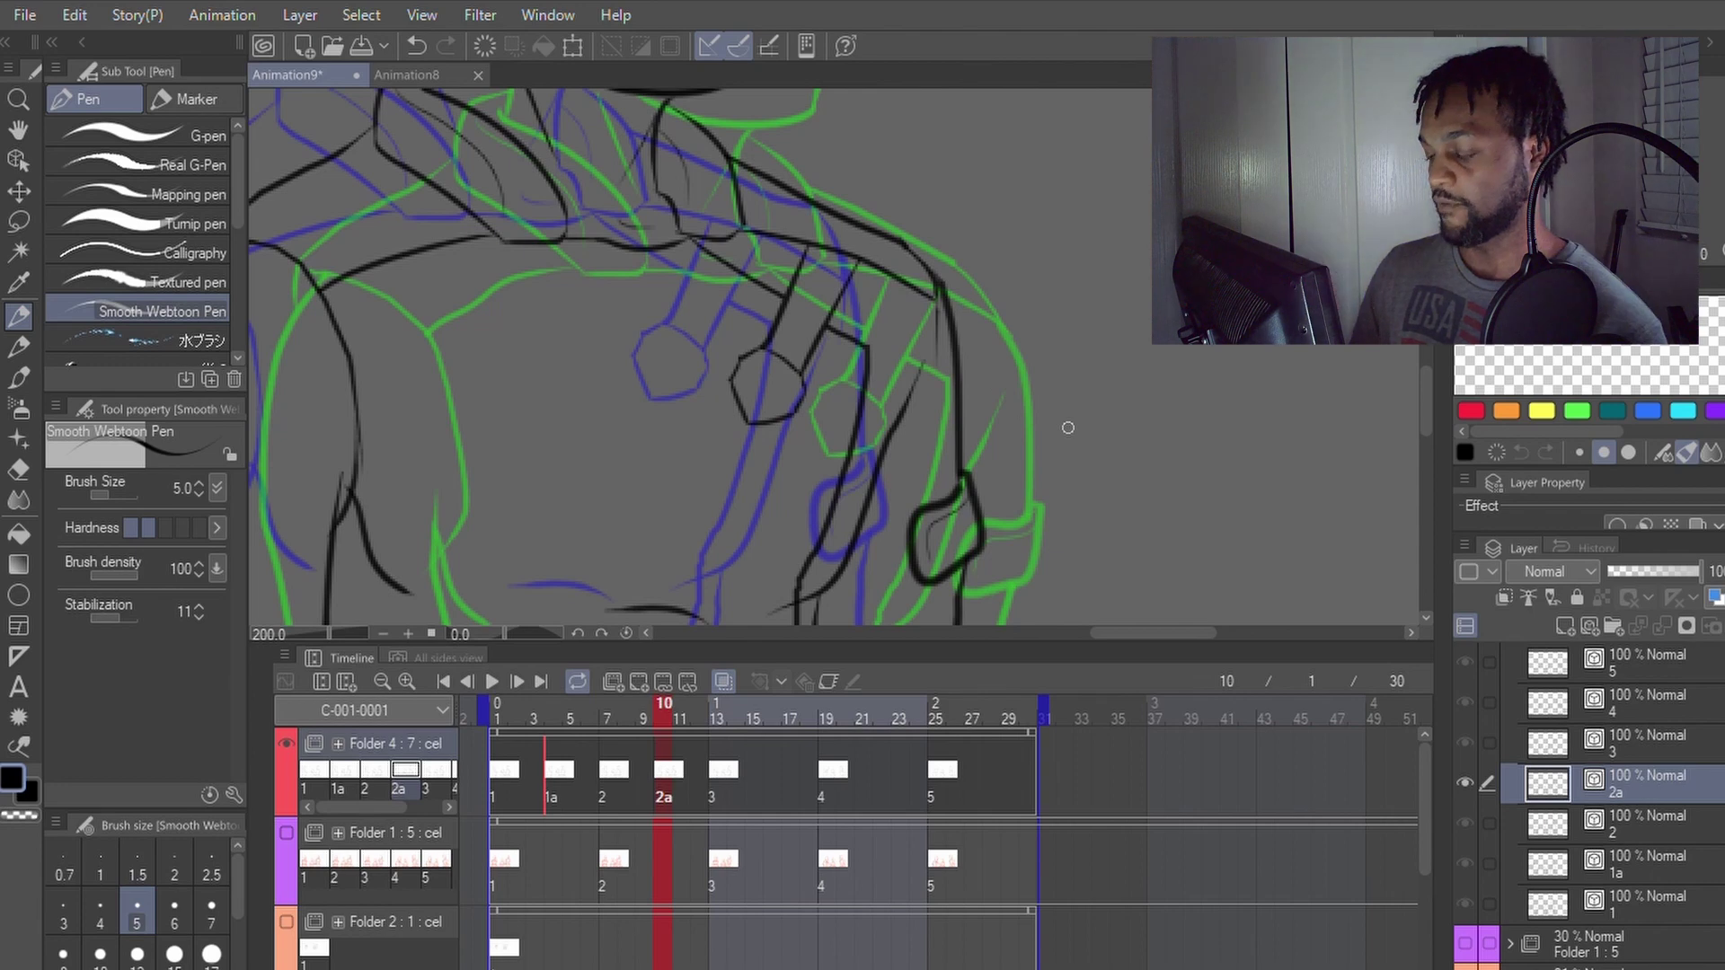
Step: Redraw the rightmost character's inner shoulder seam on cel 2a so it runs down to the top of the far arm
{"action": "left_click_drag", "start_coordinate": [1086, 431], "coordinate": [1109, 269]}
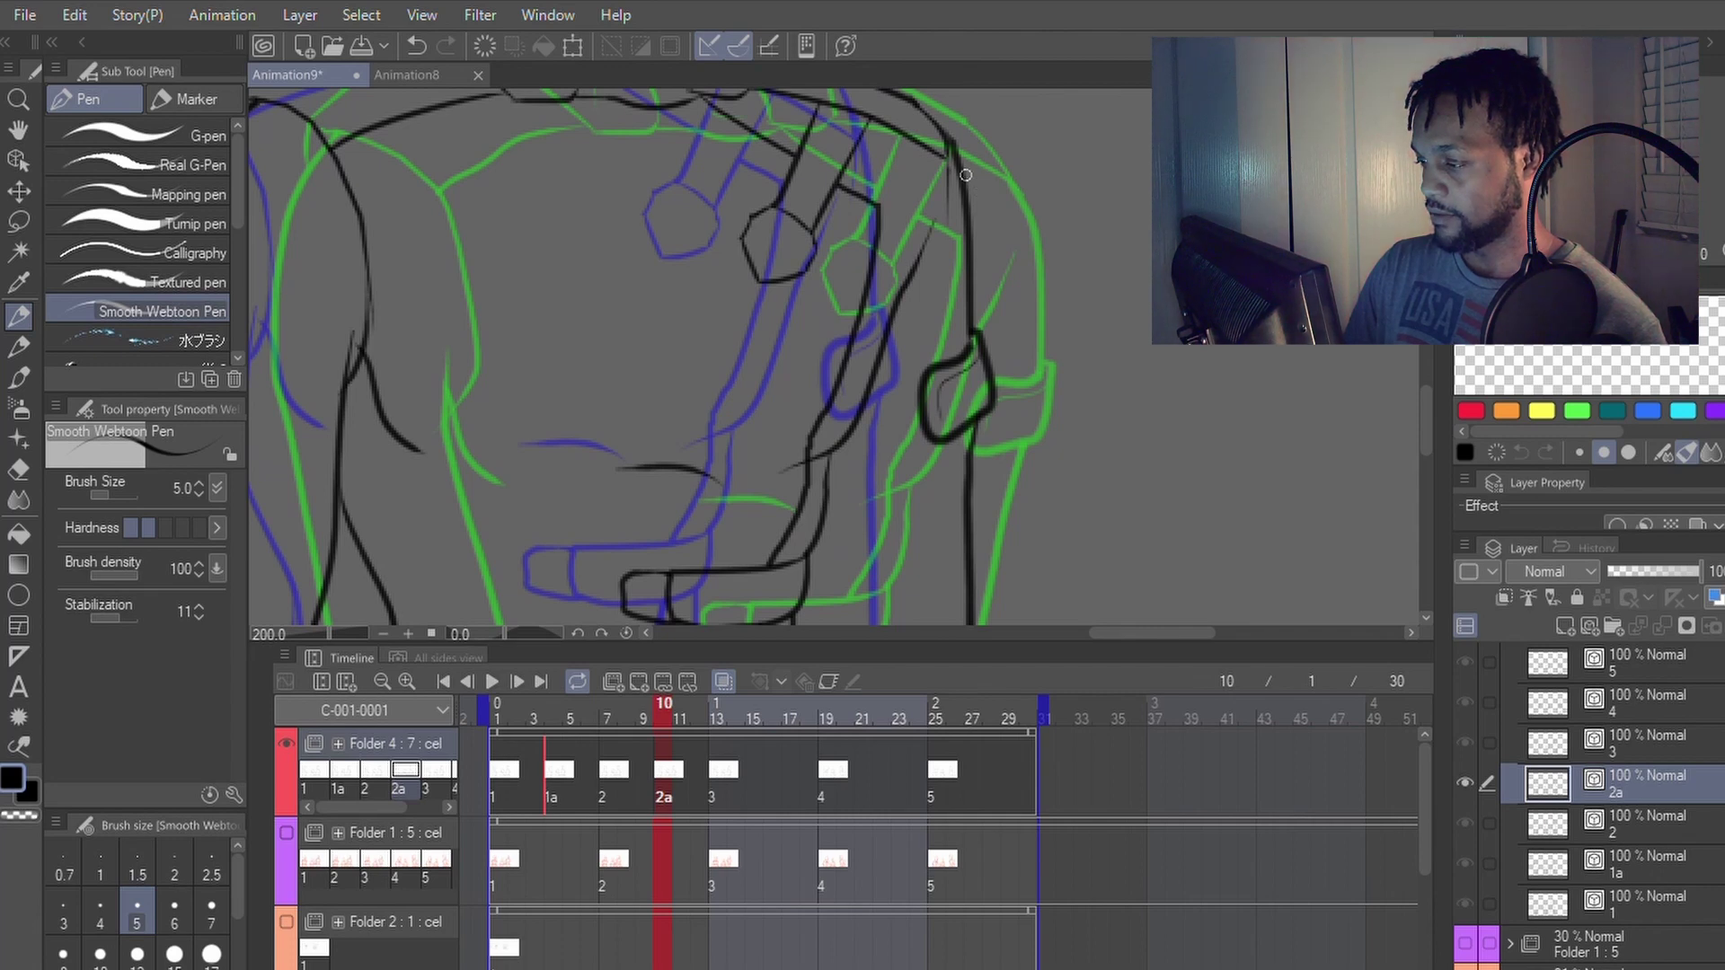
{"action": "key", "text": "y"}
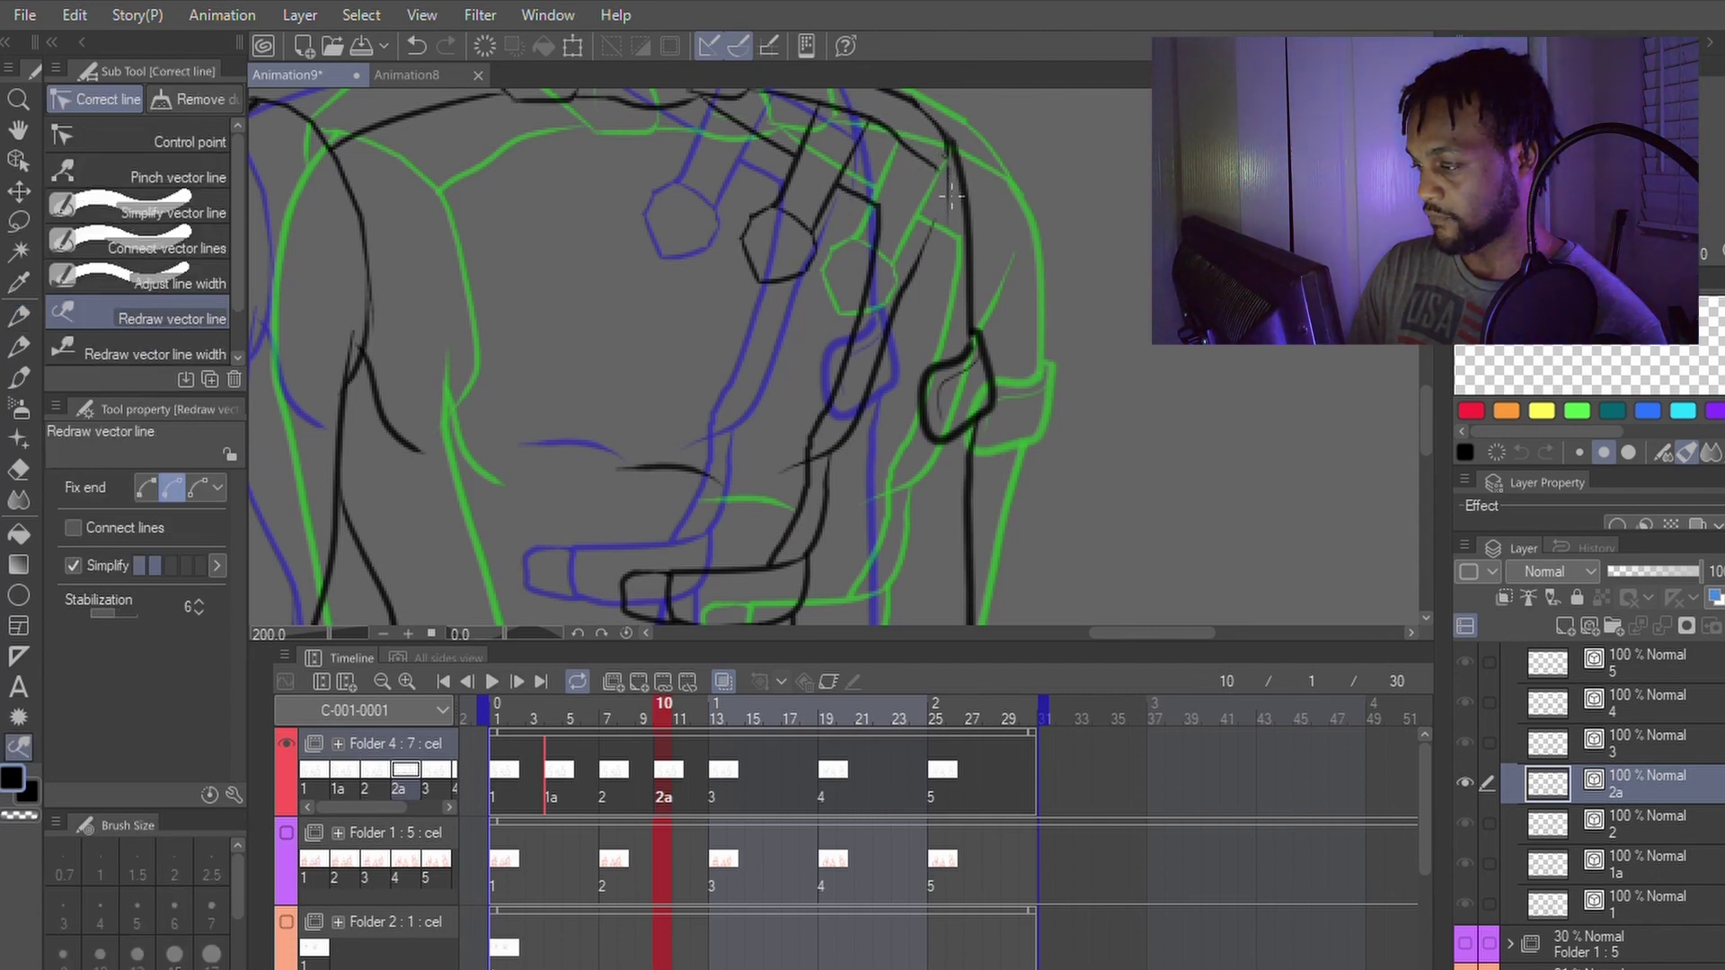
{"action": "key", "text": "p"}
{"action": "key", "text": "ctrl+z"}
{"action": "key", "text": "y"}
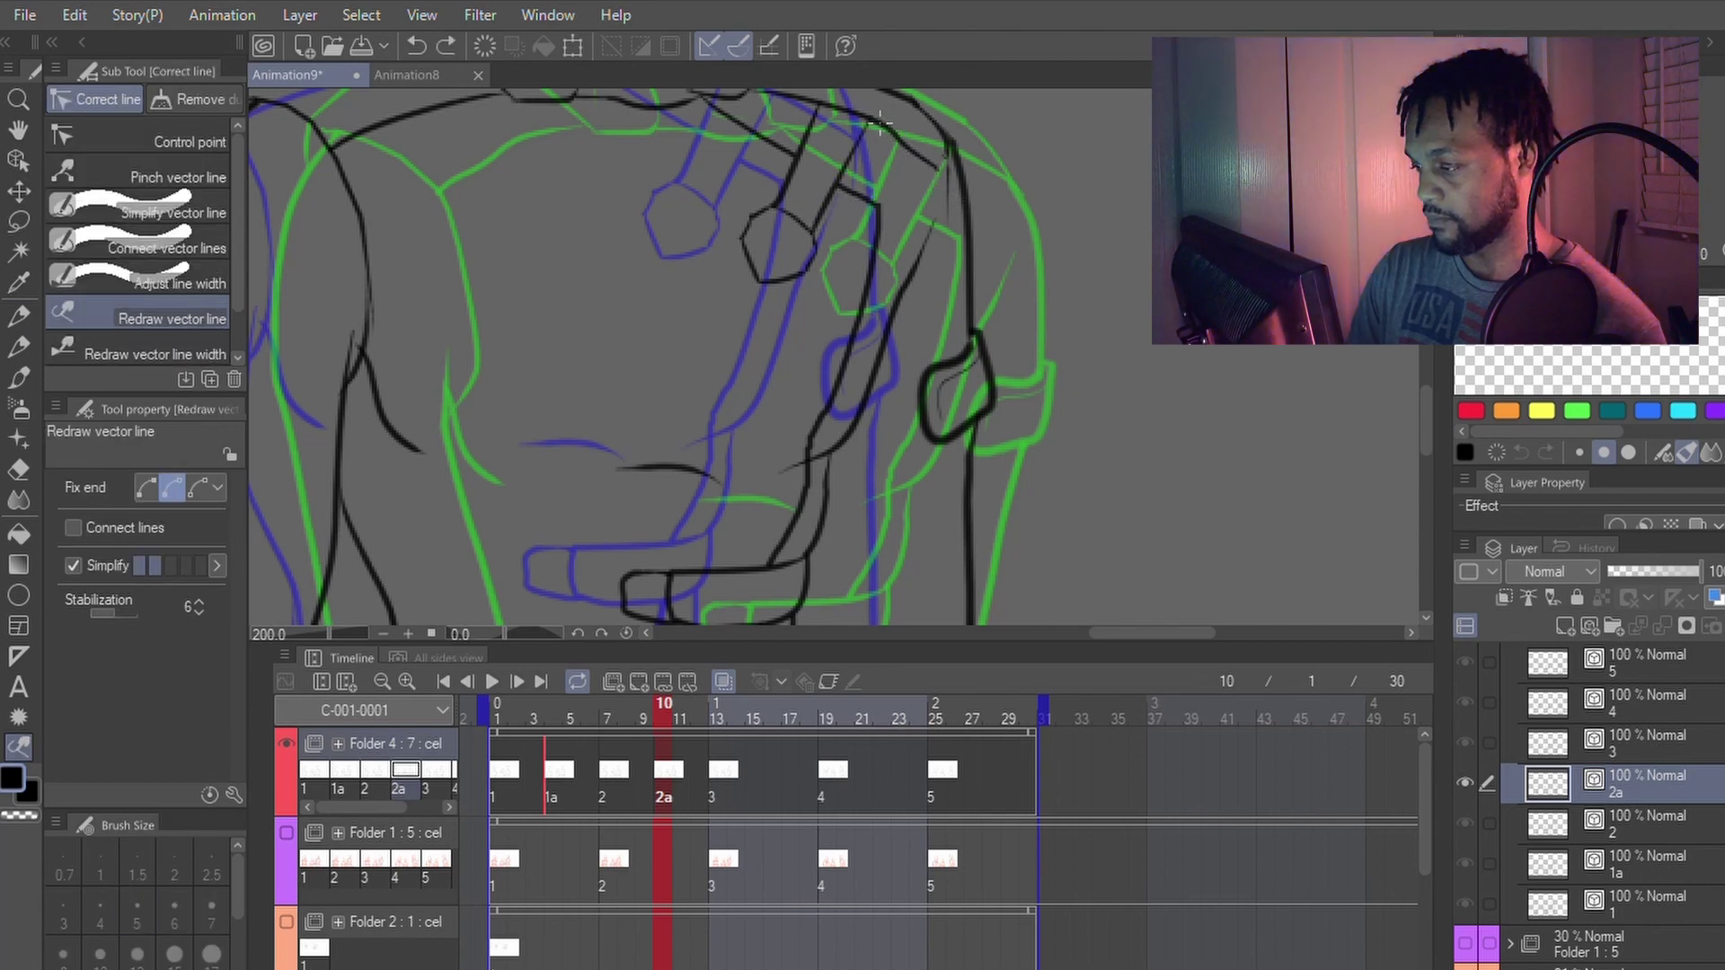
{"action": "left_click_drag", "start_coordinate": [864, 117], "coordinate": [938, 162]}
{"action": "key", "text": "p"}
{"action": "key", "text": "y"}
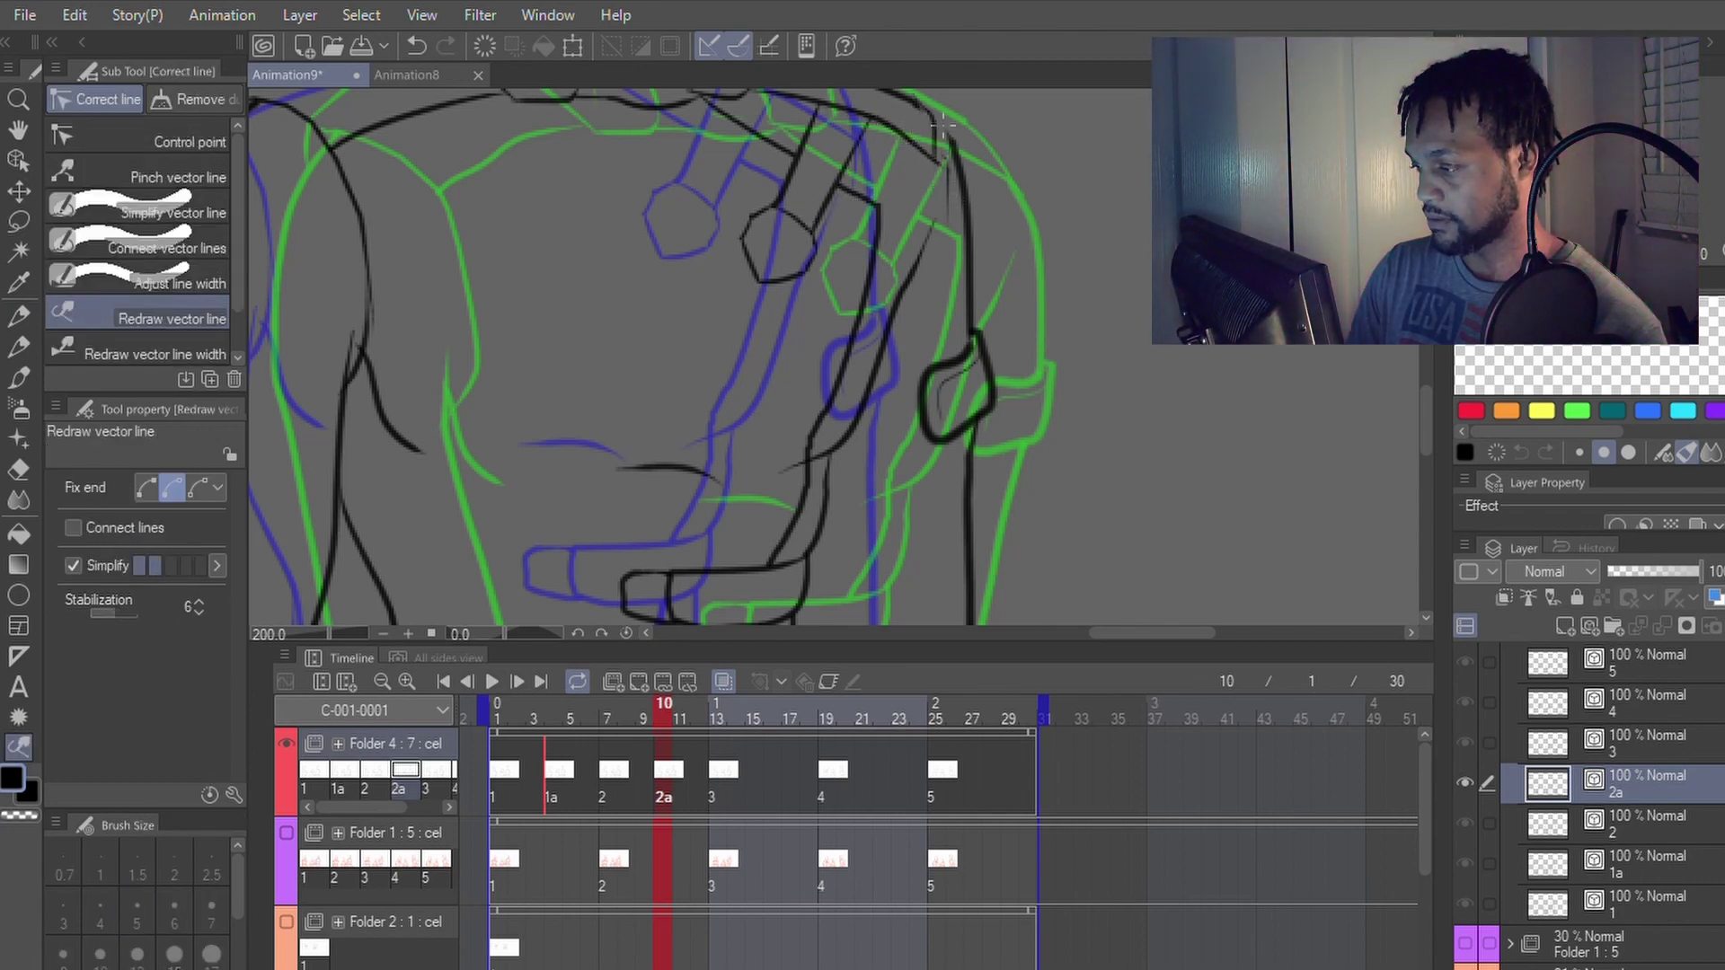
{"action": "key", "text": "p"}
Step: Clean up the stray line at the far armpit on cel 2a and redraw the upper part of the torso's front edge
{"action": "key", "text": "e"}
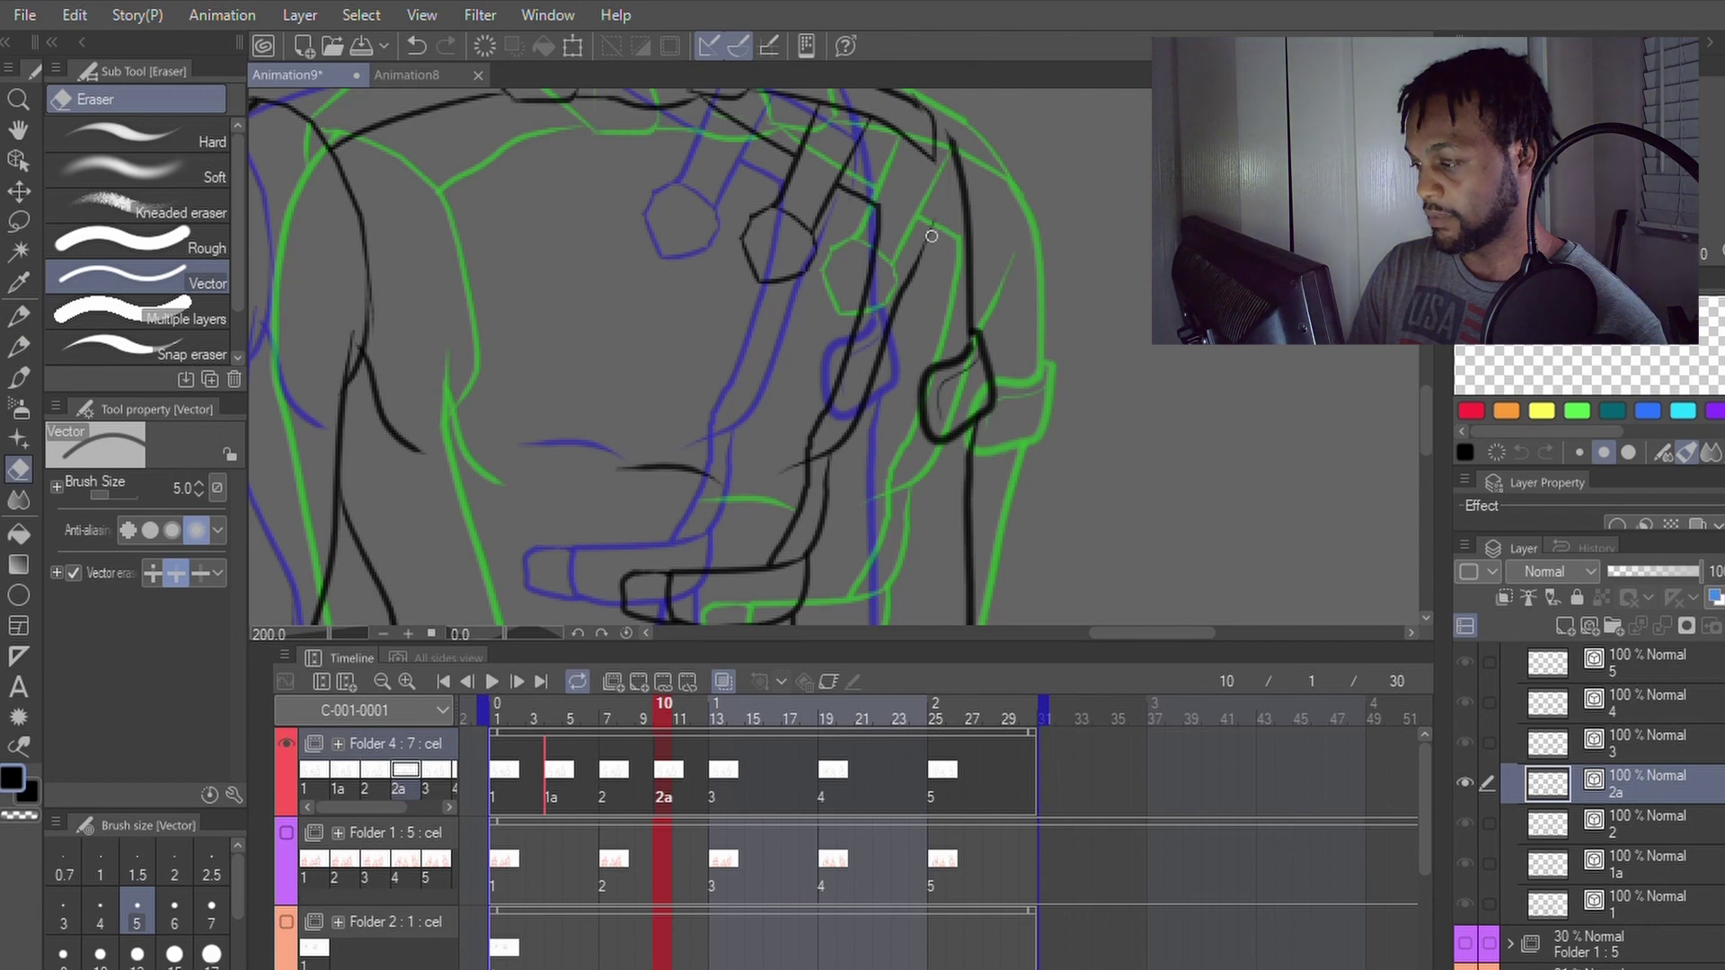
{"action": "key", "text": "p"}
{"action": "key", "text": "y"}
{"action": "left_click_drag", "start_coordinate": [869, 384], "coordinate": [922, 225]}
{"action": "key", "text": "p"}
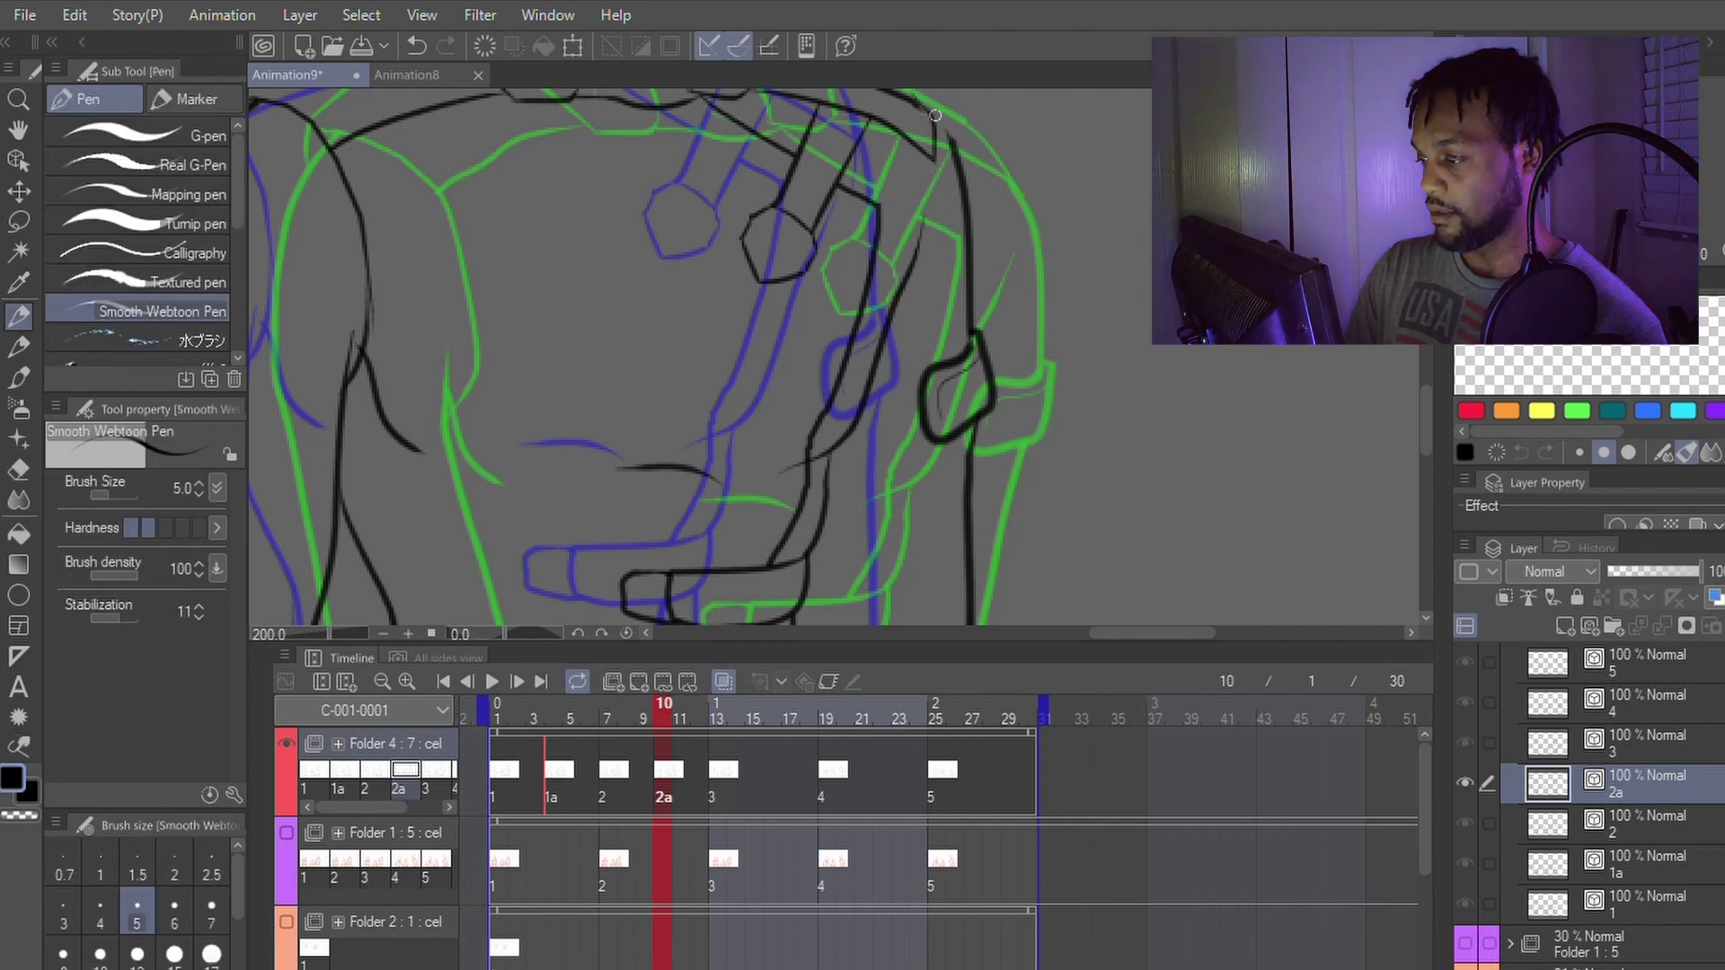
Step: Draw and trim a short armhole line on cel 2a, and redraw the far upper arm's outline to meet the shoulder
{"action": "key", "text": "e"}
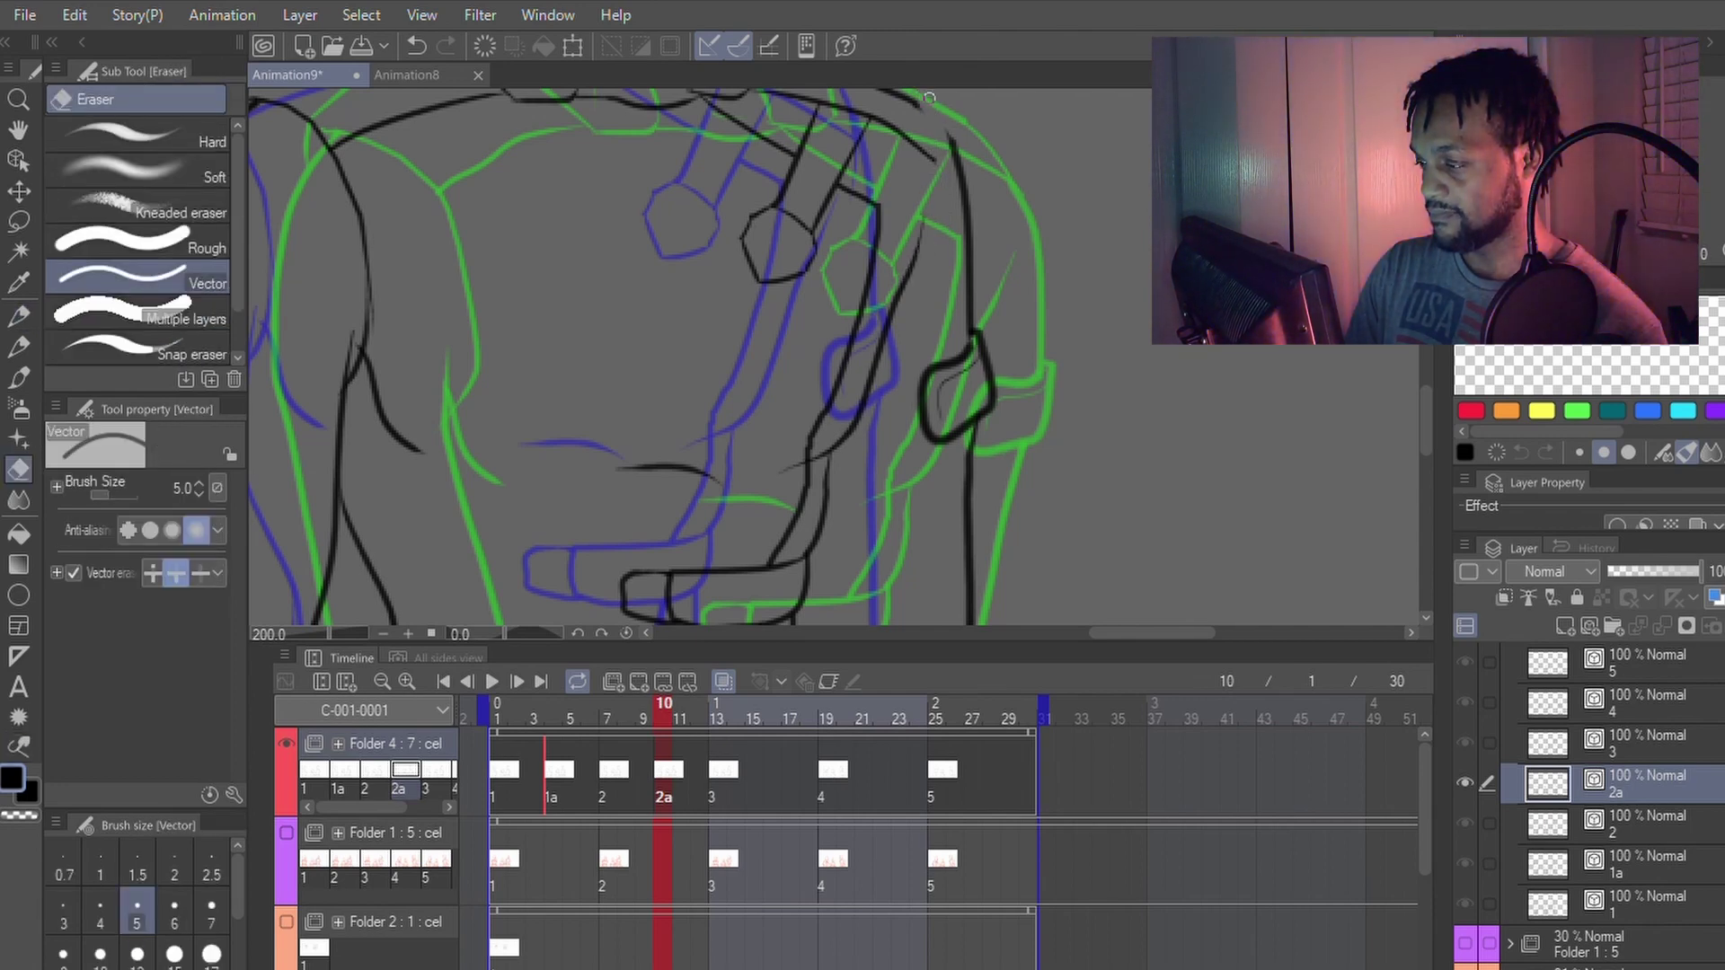
{"action": "key", "text": "p"}
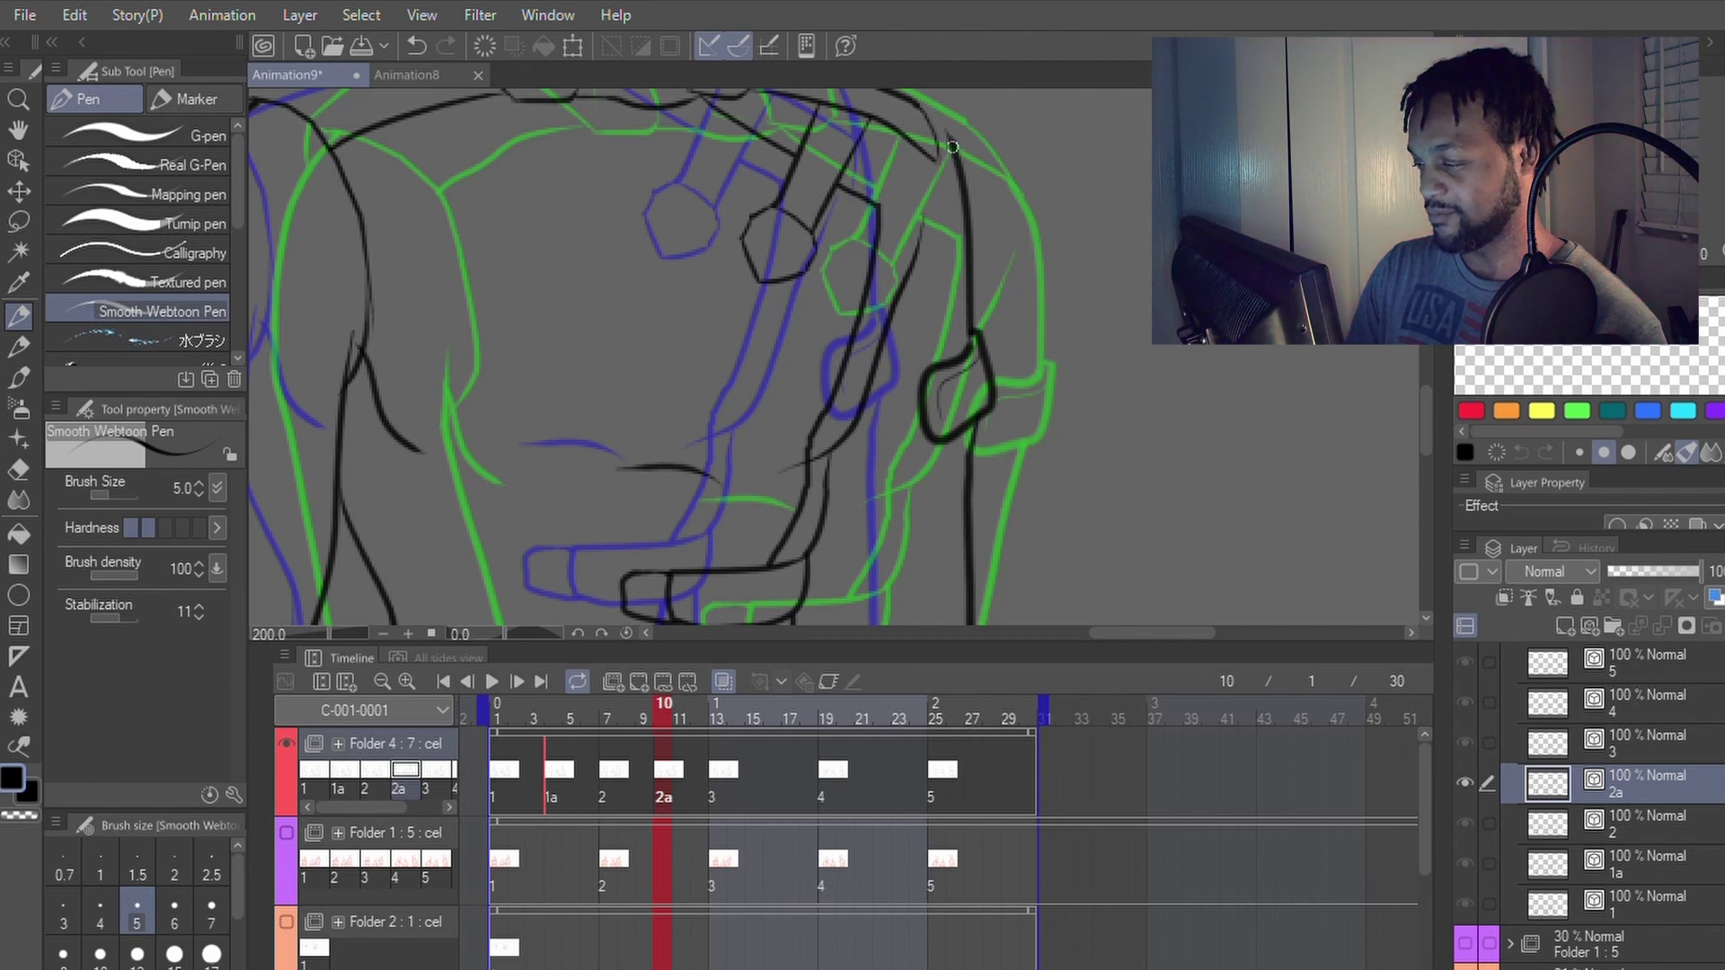
{"action": "key", "text": "ctrl+z"}
{"action": "left_click_drag", "start_coordinate": [925, 113], "coordinate": [936, 194]}
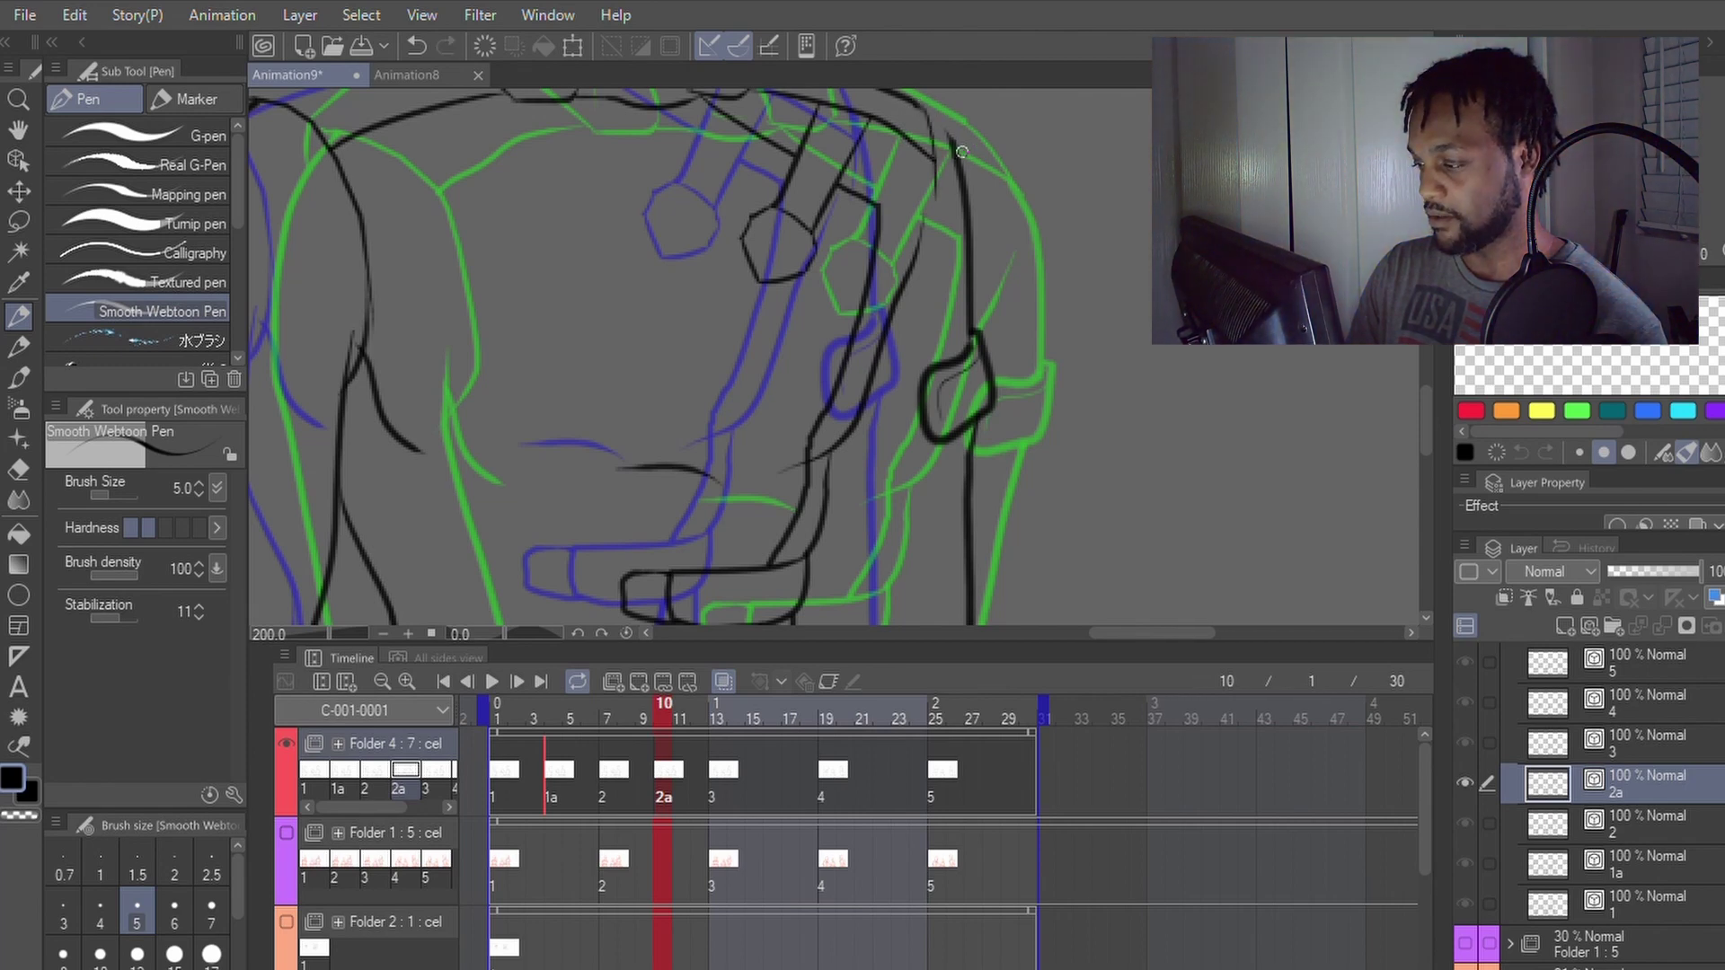
{"action": "key", "text": "e"}
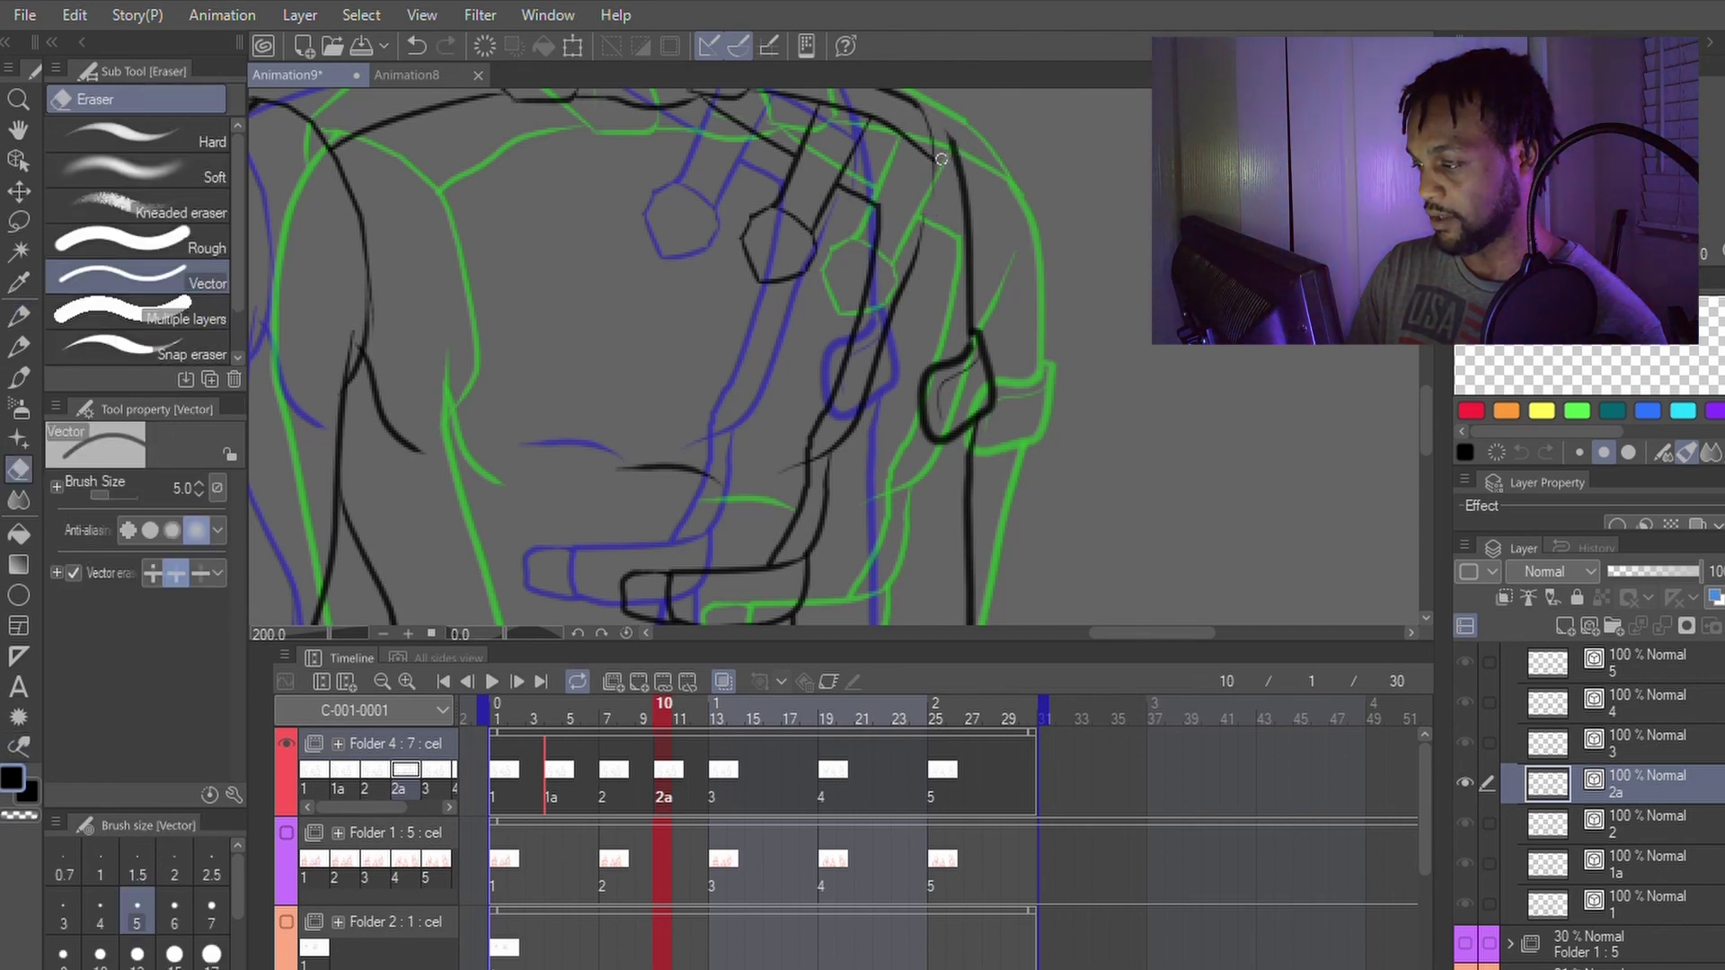
{"action": "key", "text": "p"}
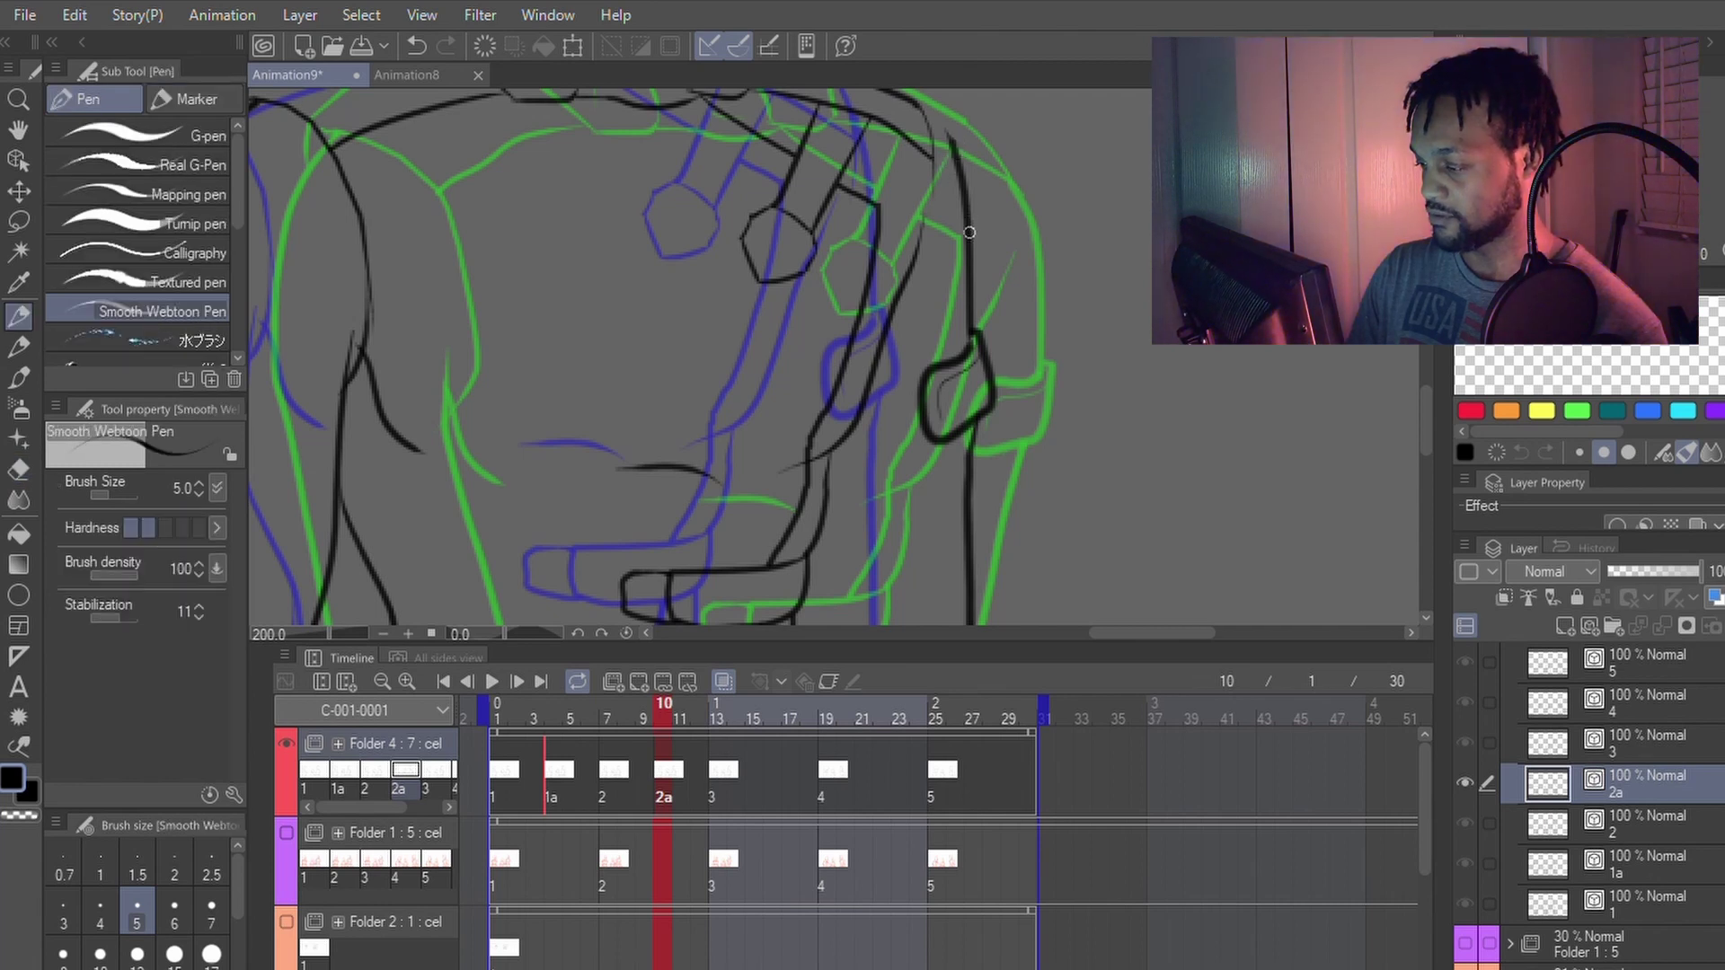
{"action": "key", "text": "y"}
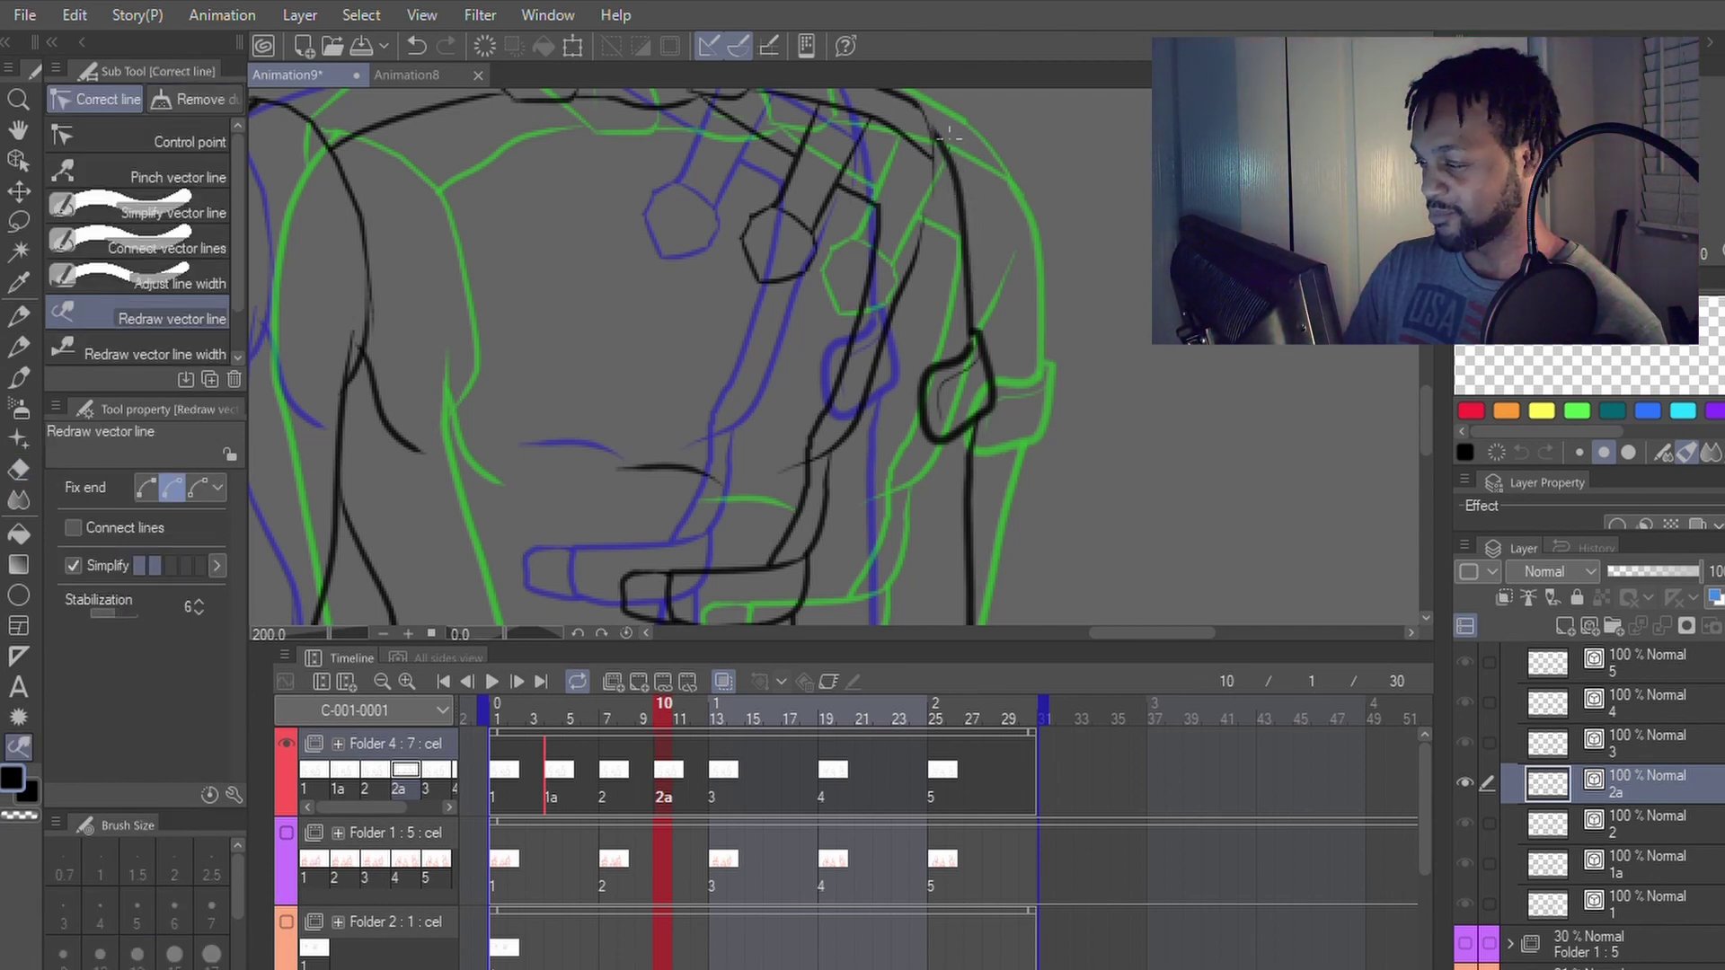
{"action": "key", "text": "p"}
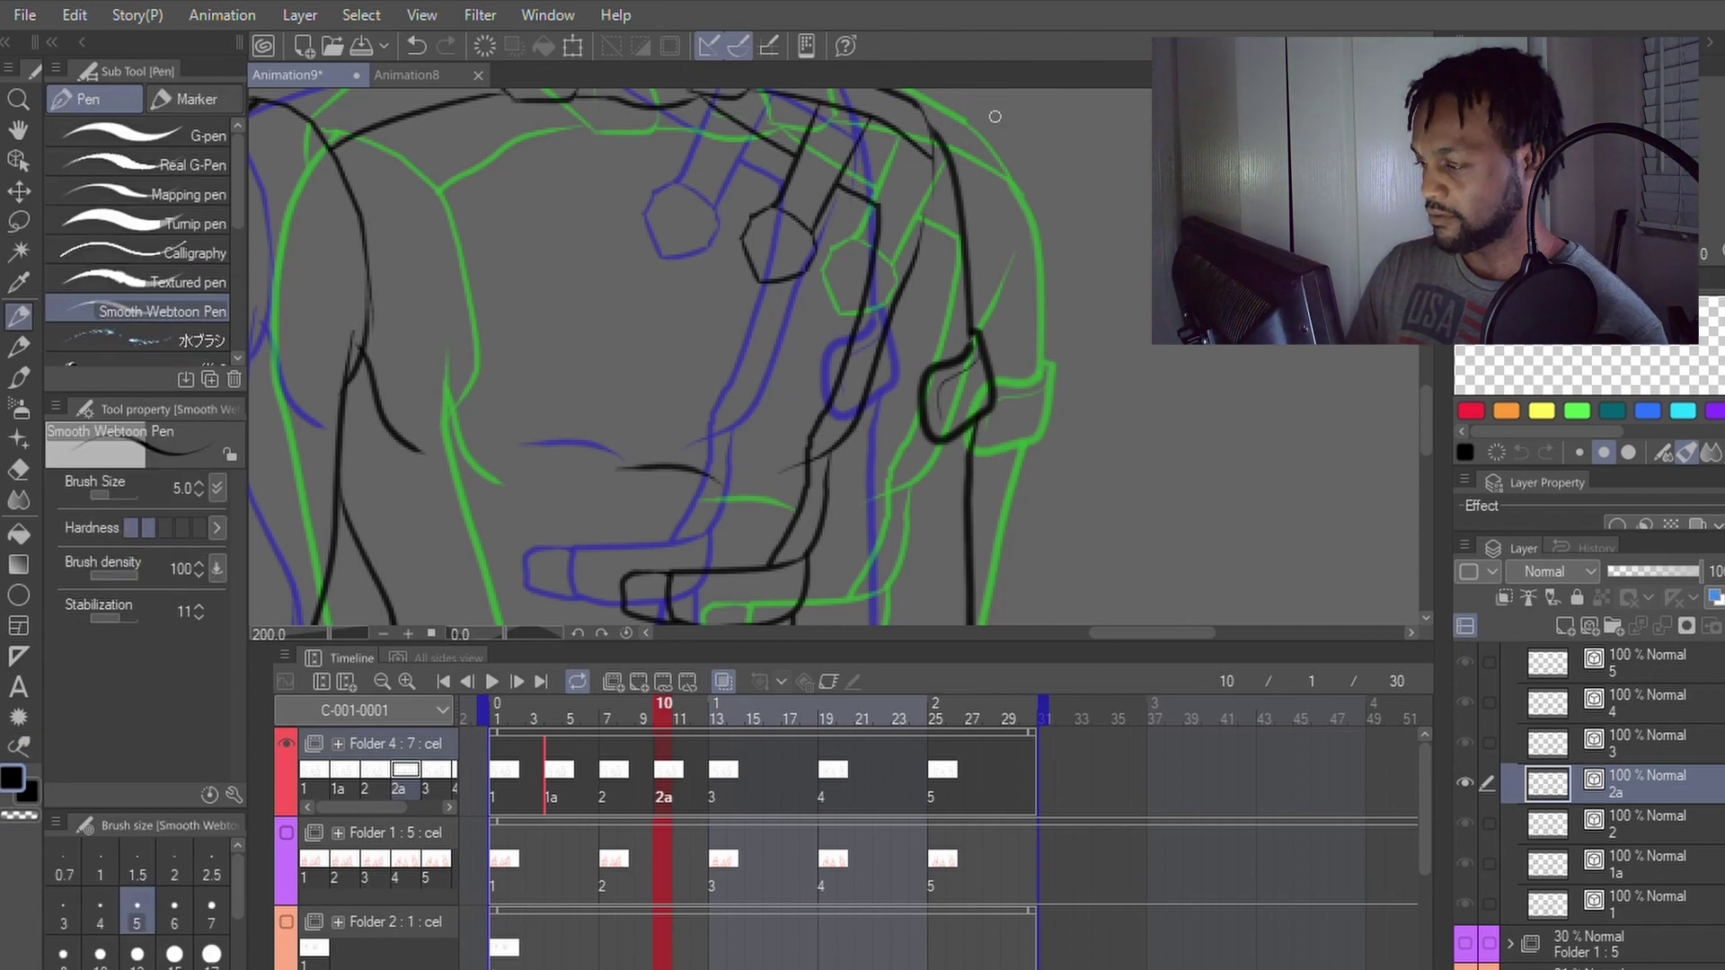
Step: Lasso the rightmost character's far arm from the elbow band to the hand on cel 2a, shift it slightly back, and deselect it
{"action": "left_click_drag", "start_coordinate": [1090, 374], "coordinate": [1133, 223]}
{"action": "scroll", "coordinate": [1111, 159], "scroll_direction": "down", "scroll_amount": 1}
{"action": "scroll", "coordinate": [1122, 179], "scroll_direction": "down", "scroll_amount": 1}
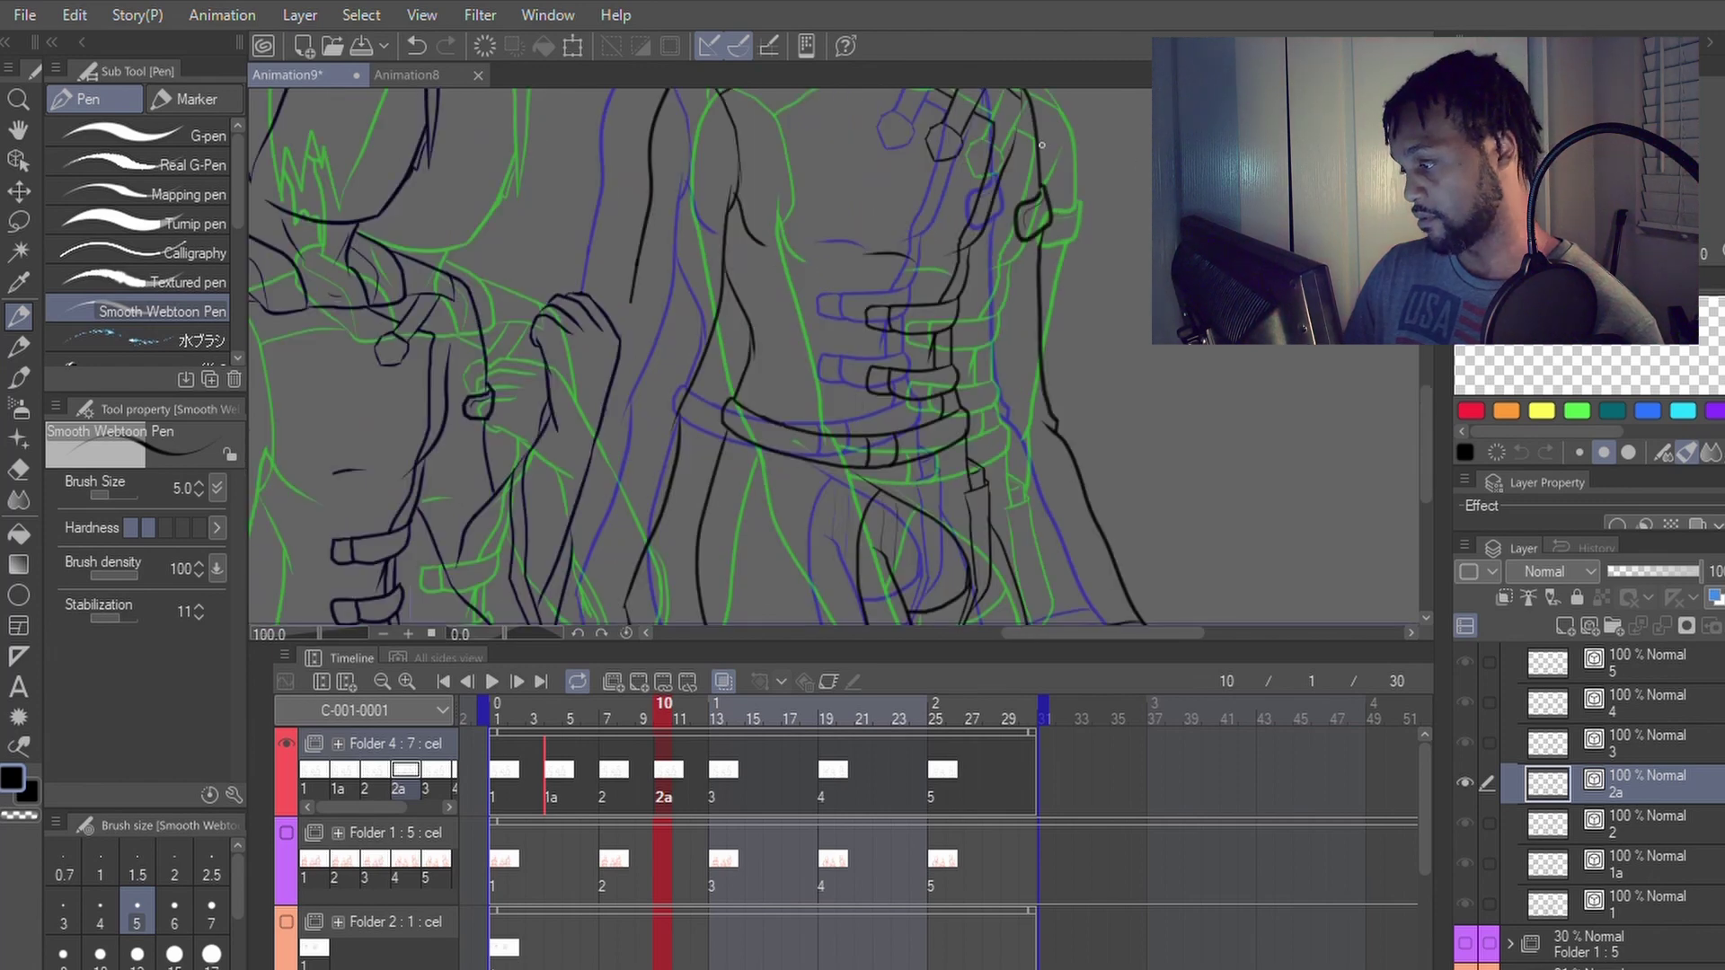
{"action": "key", "text": "y"}
{"action": "key", "text": "p"}
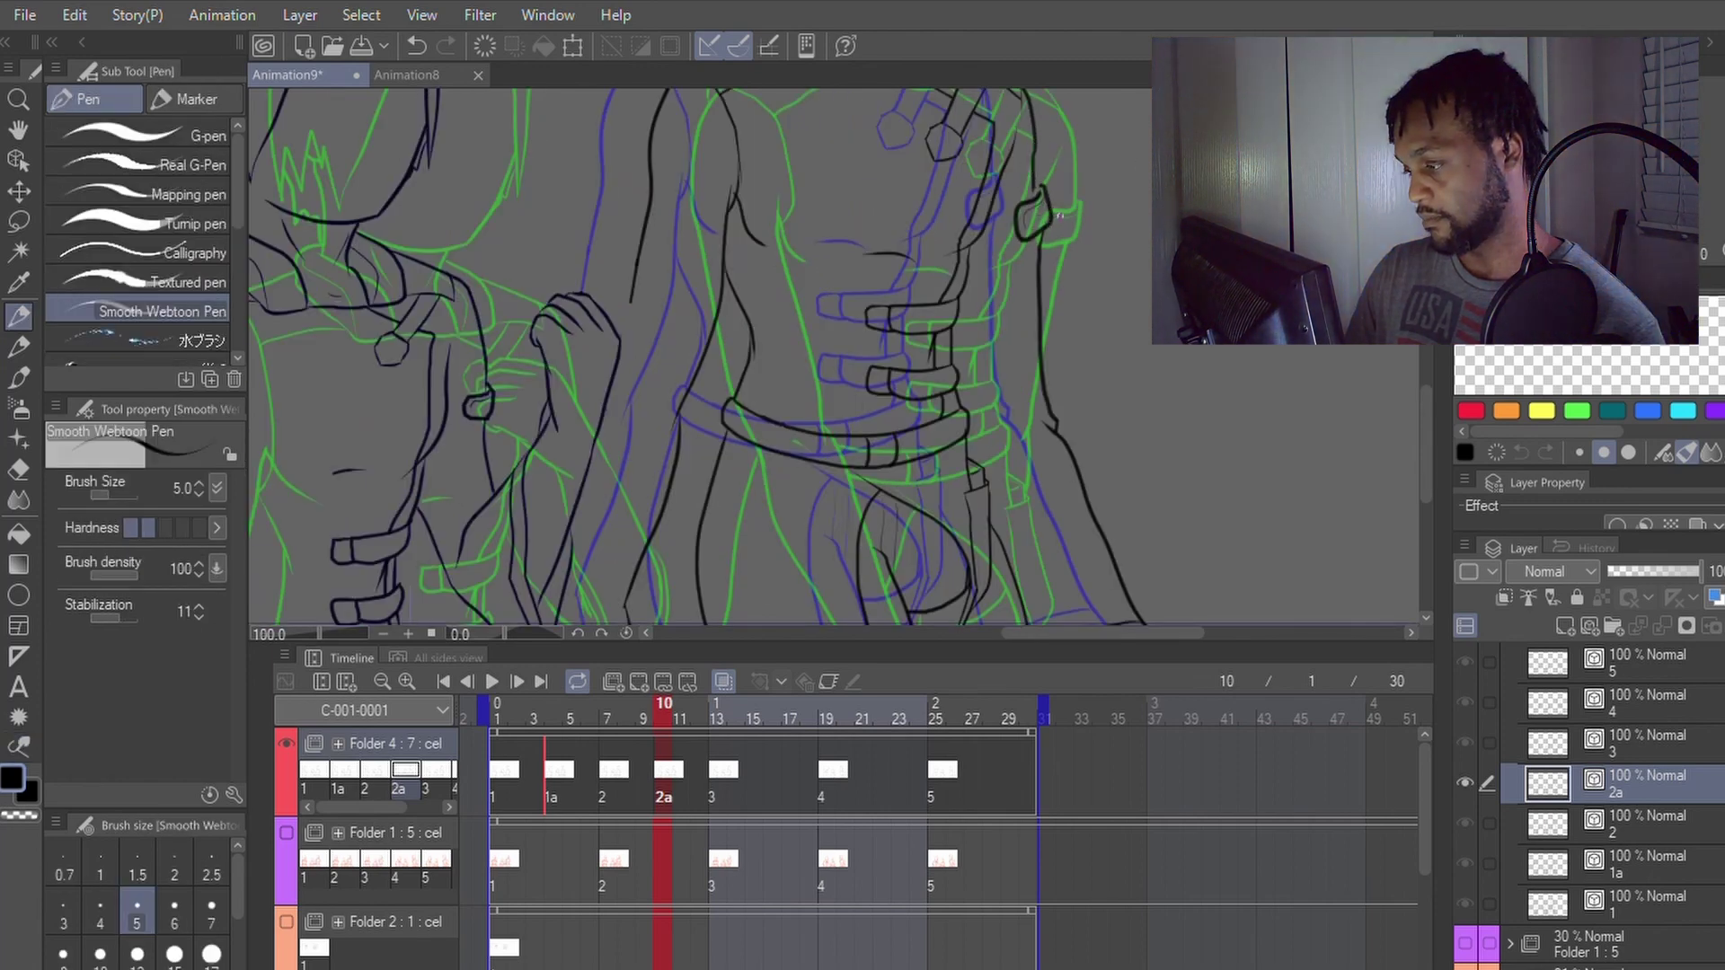
{"action": "key", "text": "m"}
{"action": "mouse_move", "coordinate": [1087, 191]}
{"action": "left_mouse_down"}
{"action": "mouse_move", "coordinate": [1053, 172]}
{"action": "mouse_move", "coordinate": [1007, 222]}
{"action": "mouse_move", "coordinate": [1024, 434]}
{"action": "mouse_move", "coordinate": [1058, 563]}
{"action": "mouse_move", "coordinate": [1046, 622]}
{"action": "mouse_move", "coordinate": [1105, 621]}
{"action": "mouse_move", "coordinate": [1203, 574]}
{"action": "mouse_move", "coordinate": [1132, 230]}
{"action": "left_mouse_up"}
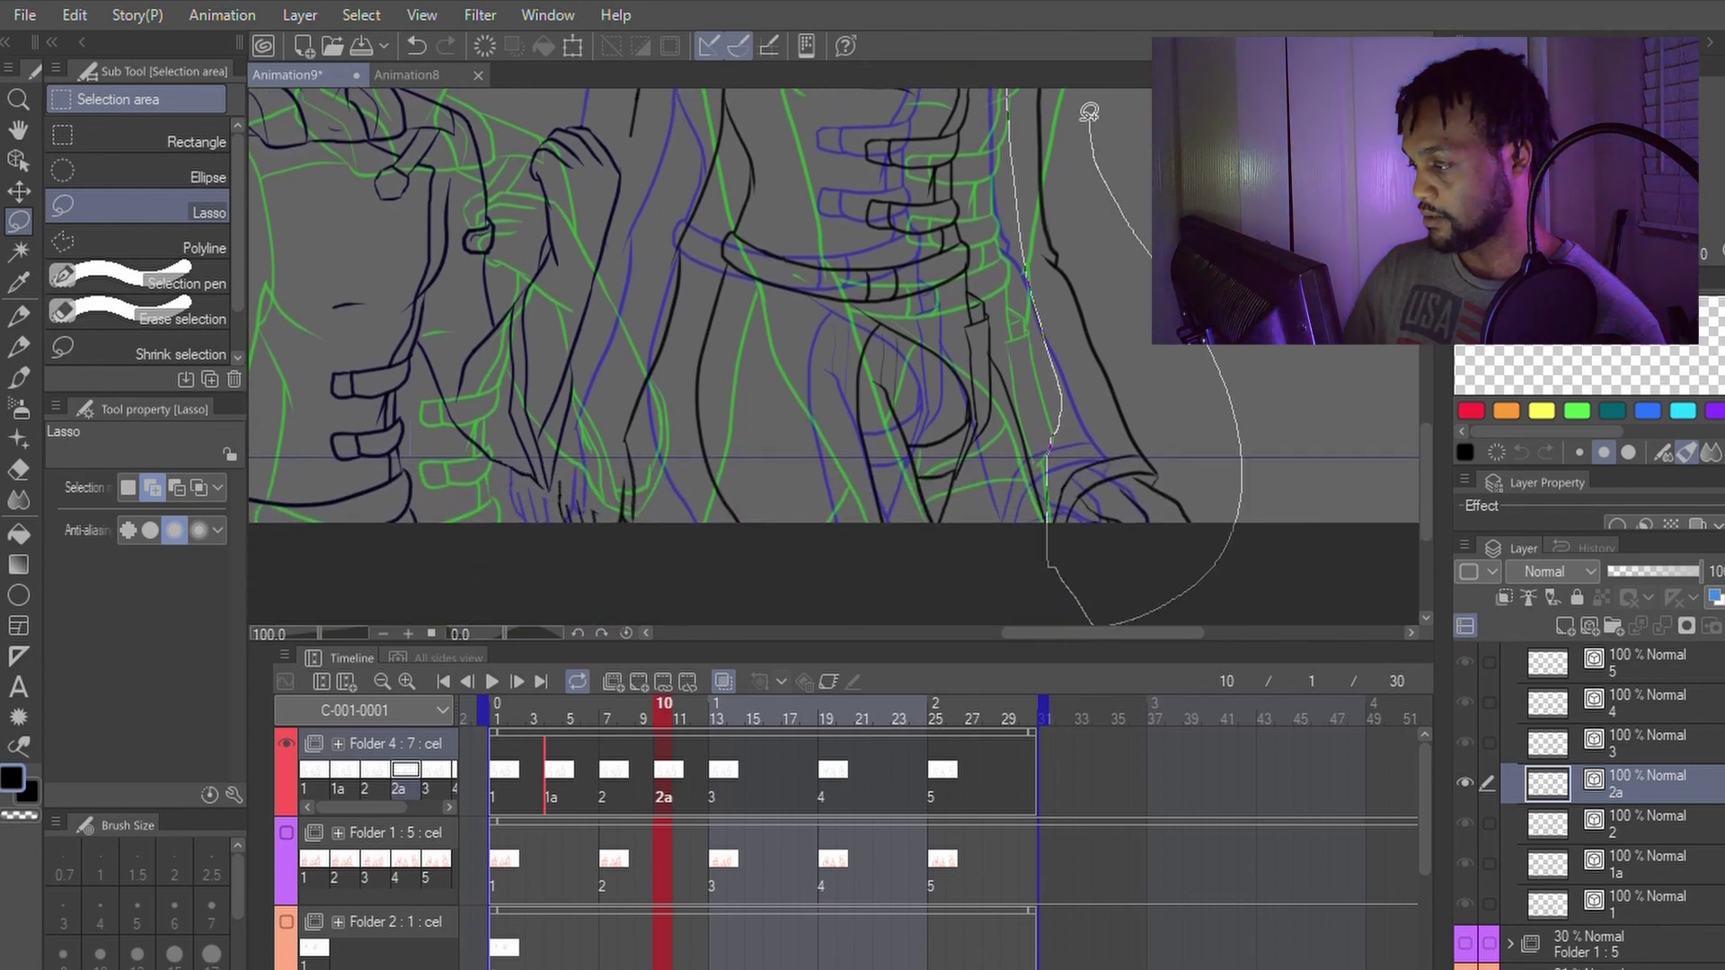
{"action": "mouse_move", "coordinate": [1088, 112]}
{"action": "left_mouse_down"}
{"action": "mouse_move", "coordinate": [1104, 85]}
{"action": "mouse_move", "coordinate": [1078, 108]}
{"action": "left_mouse_up"}
{"action": "key", "text": "p"}
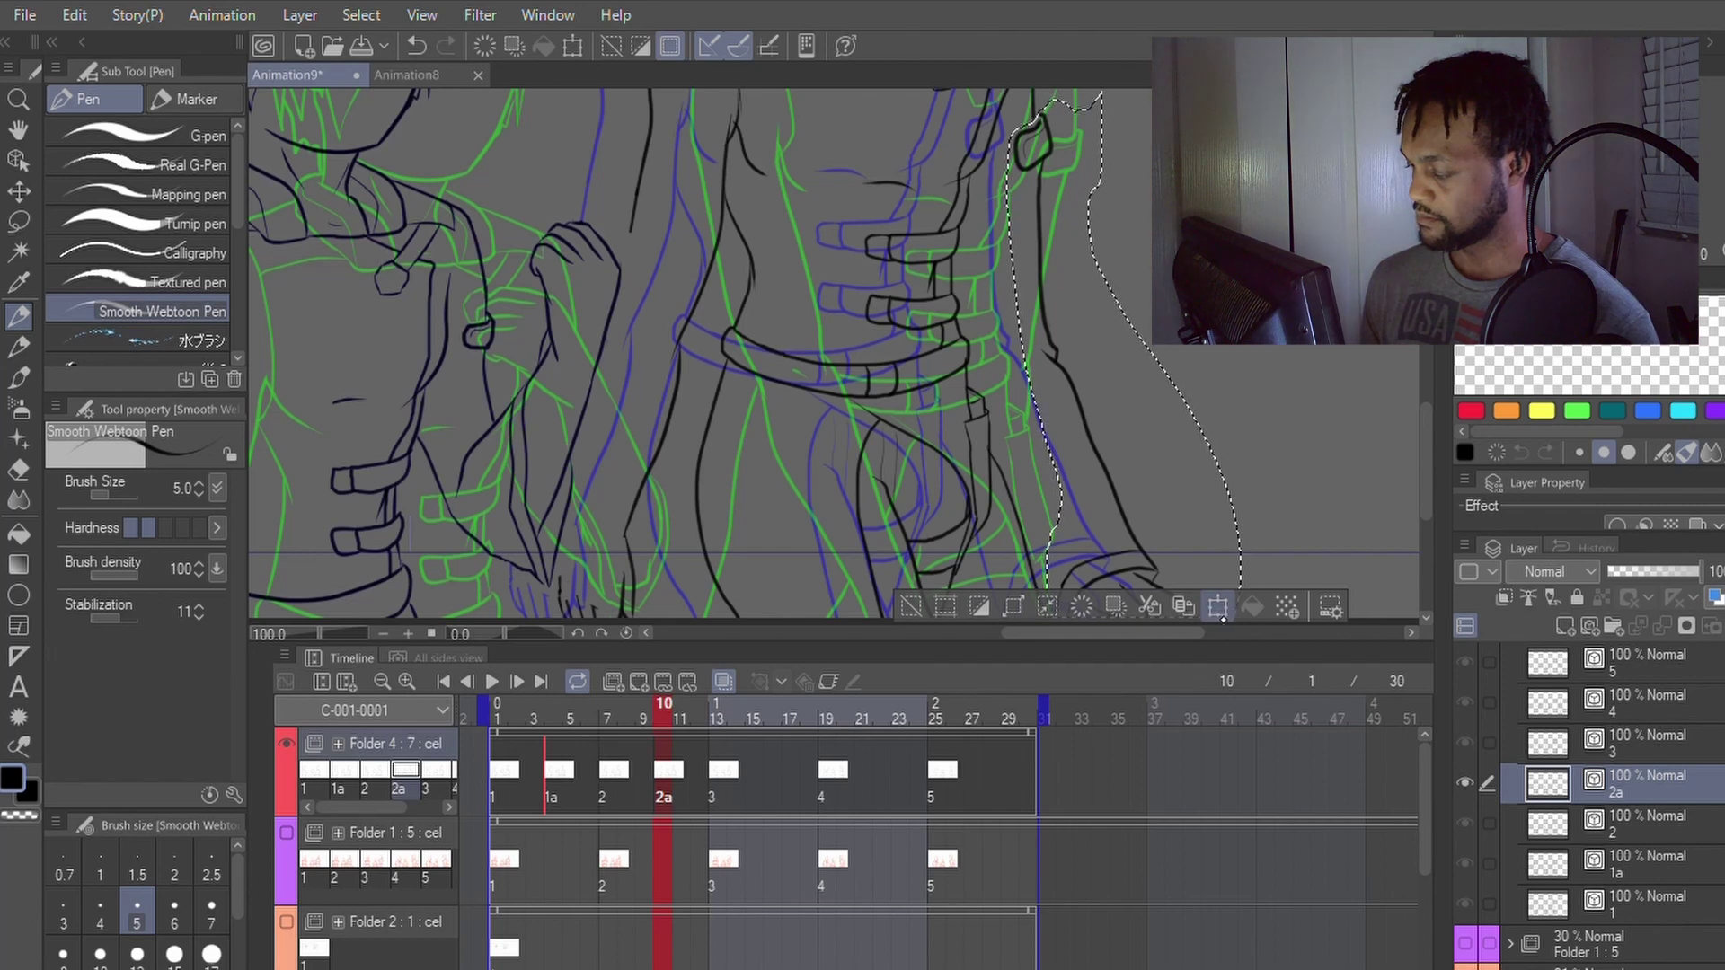
{"action": "left_click", "coordinate": [1219, 608]}
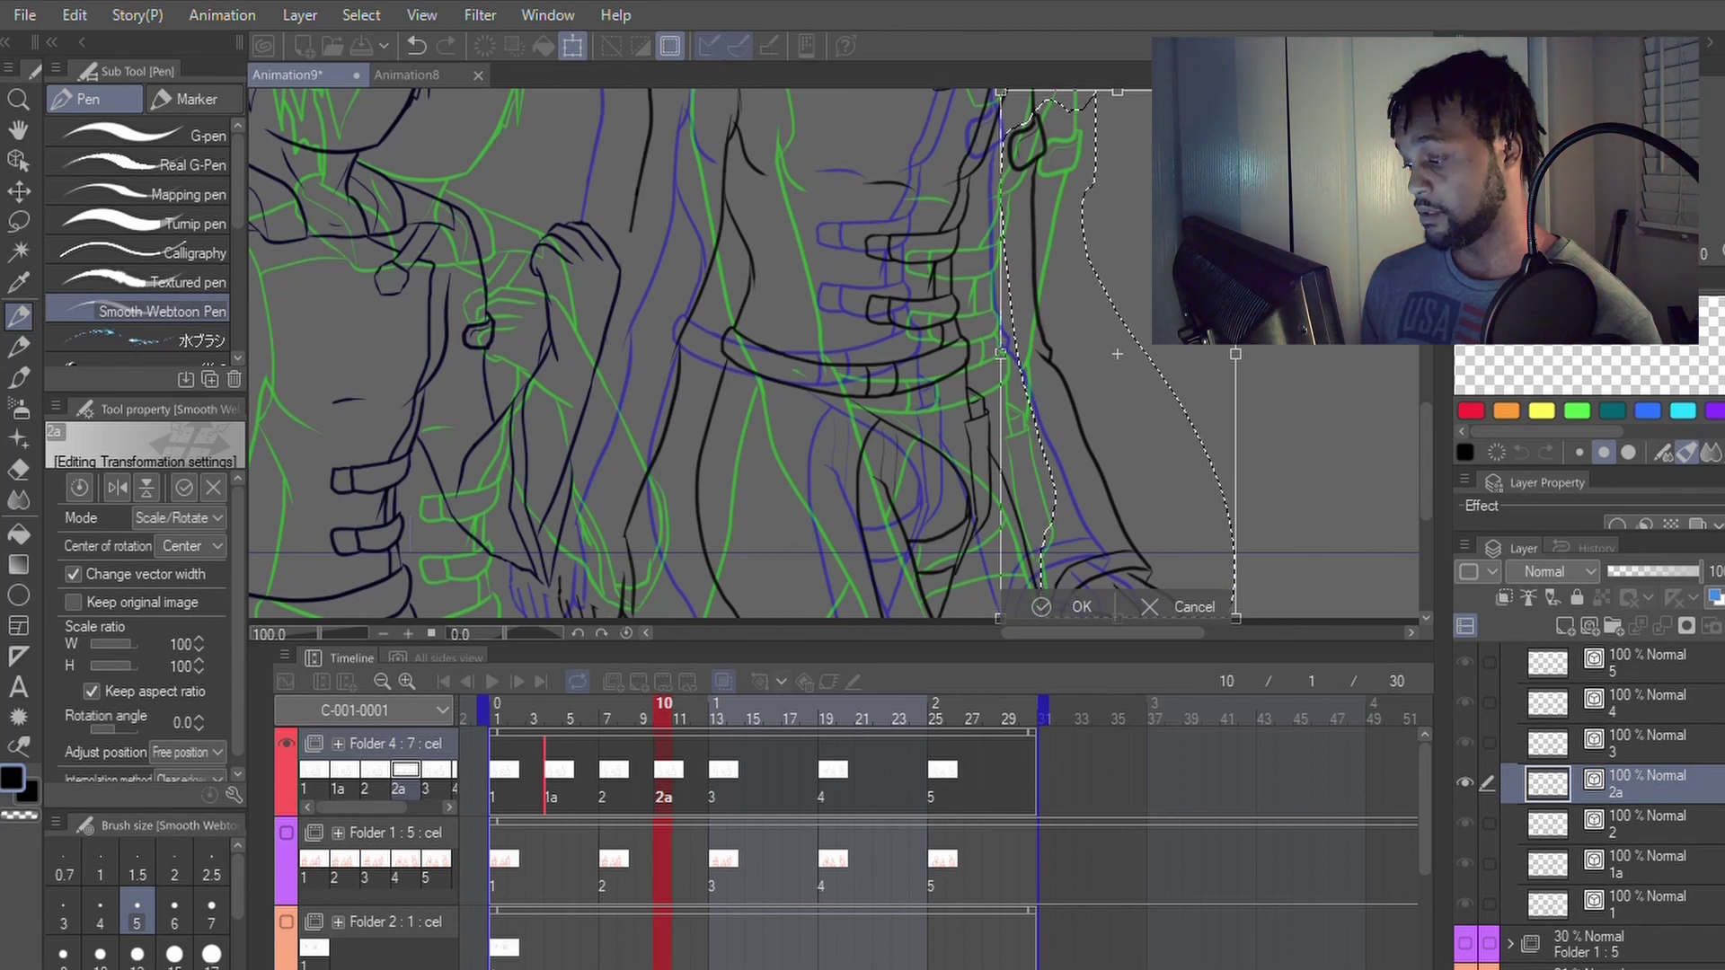
{"action": "key", "text": "Return"}
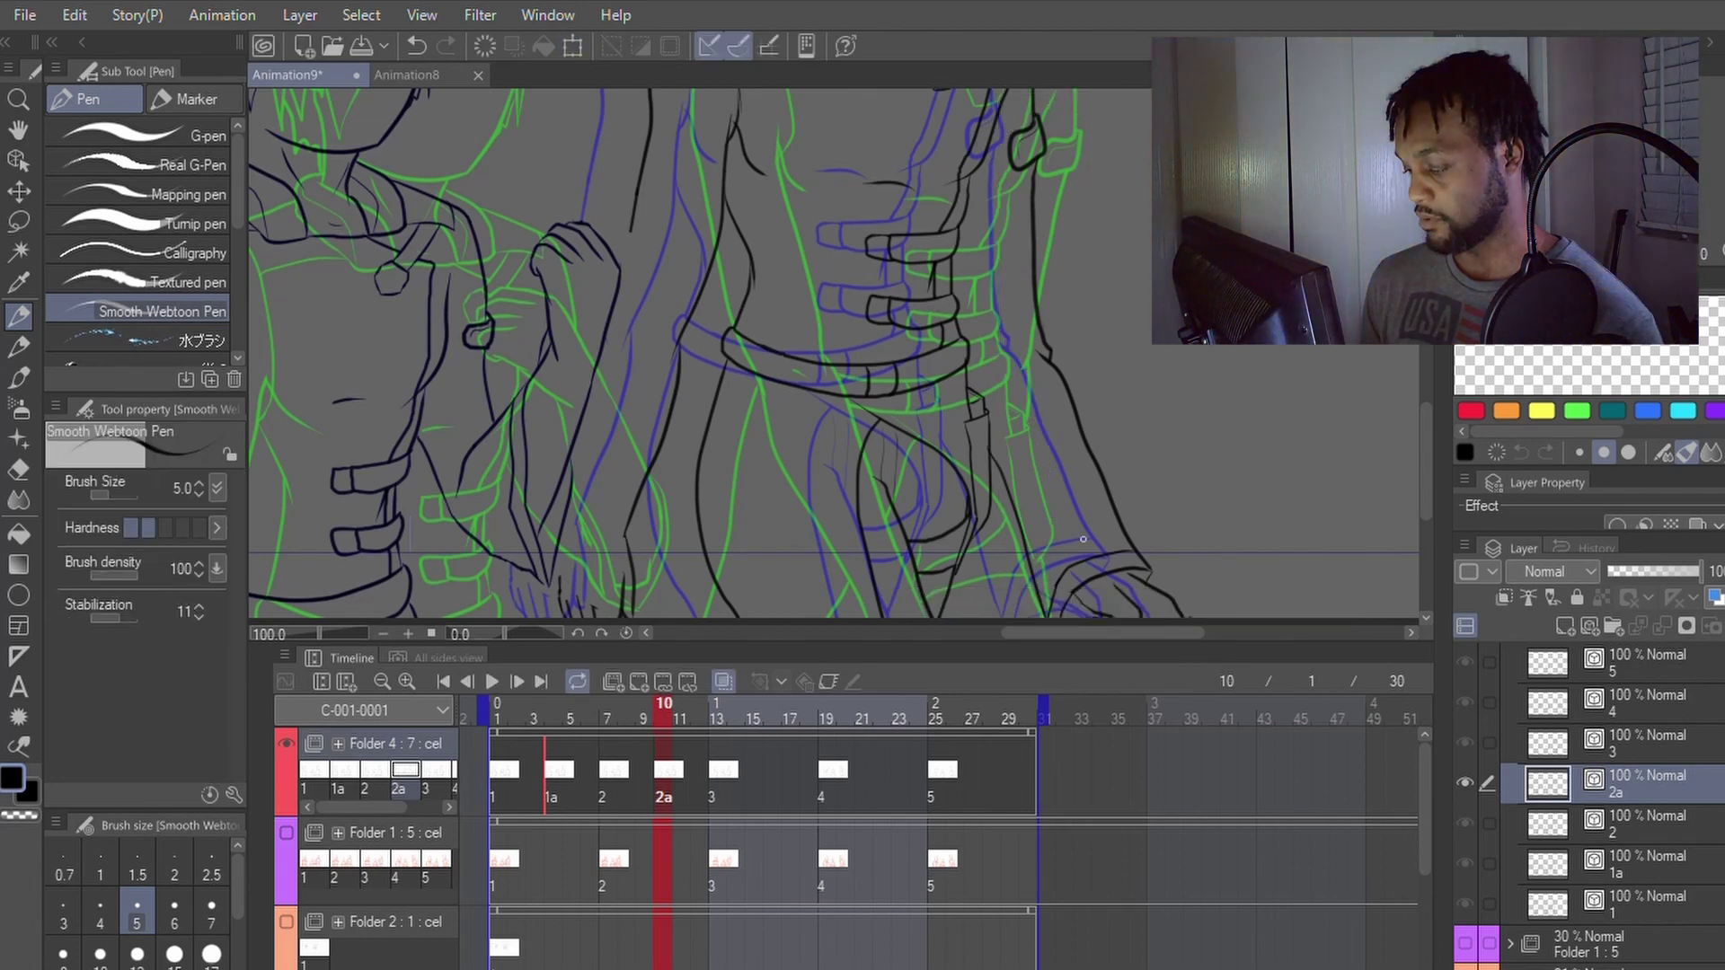
Step: Fit the whole canvas in view on cel 2 and turn off the onion skin
{"action": "key", "text": "space"}
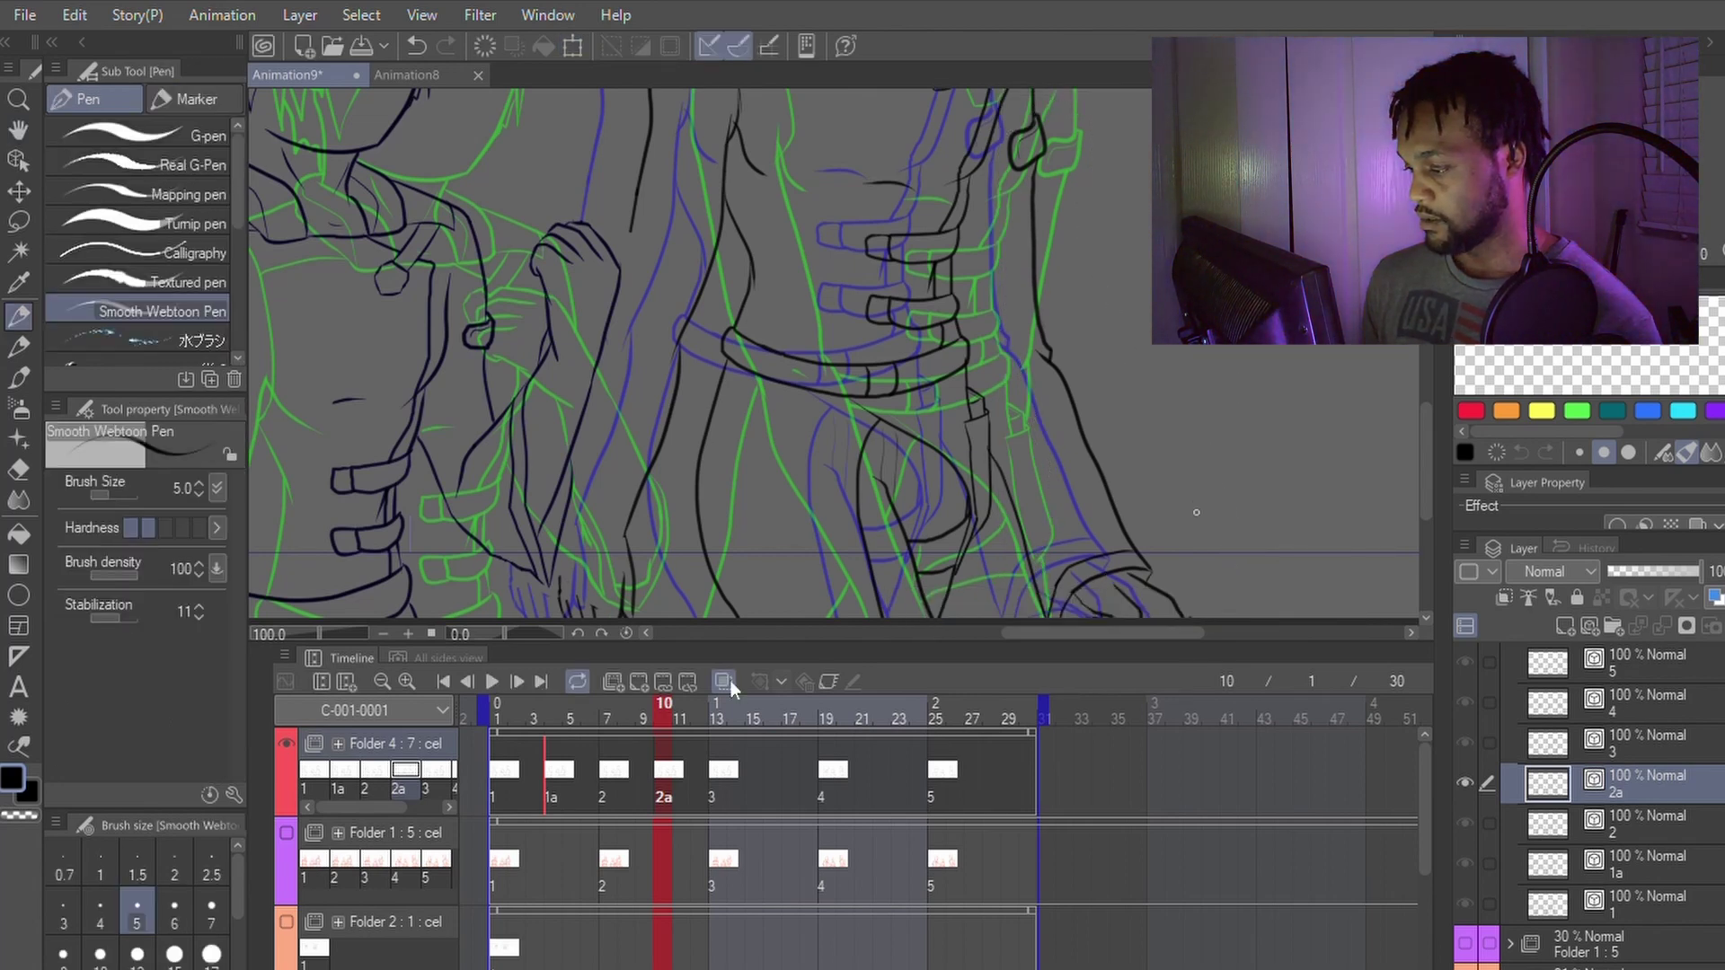
{"action": "scroll", "coordinate": [1193, 516], "scroll_direction": "down", "scroll_amount": 1}
{"action": "scroll", "coordinate": [1133, 461], "scroll_direction": "up", "scroll_amount": 1}
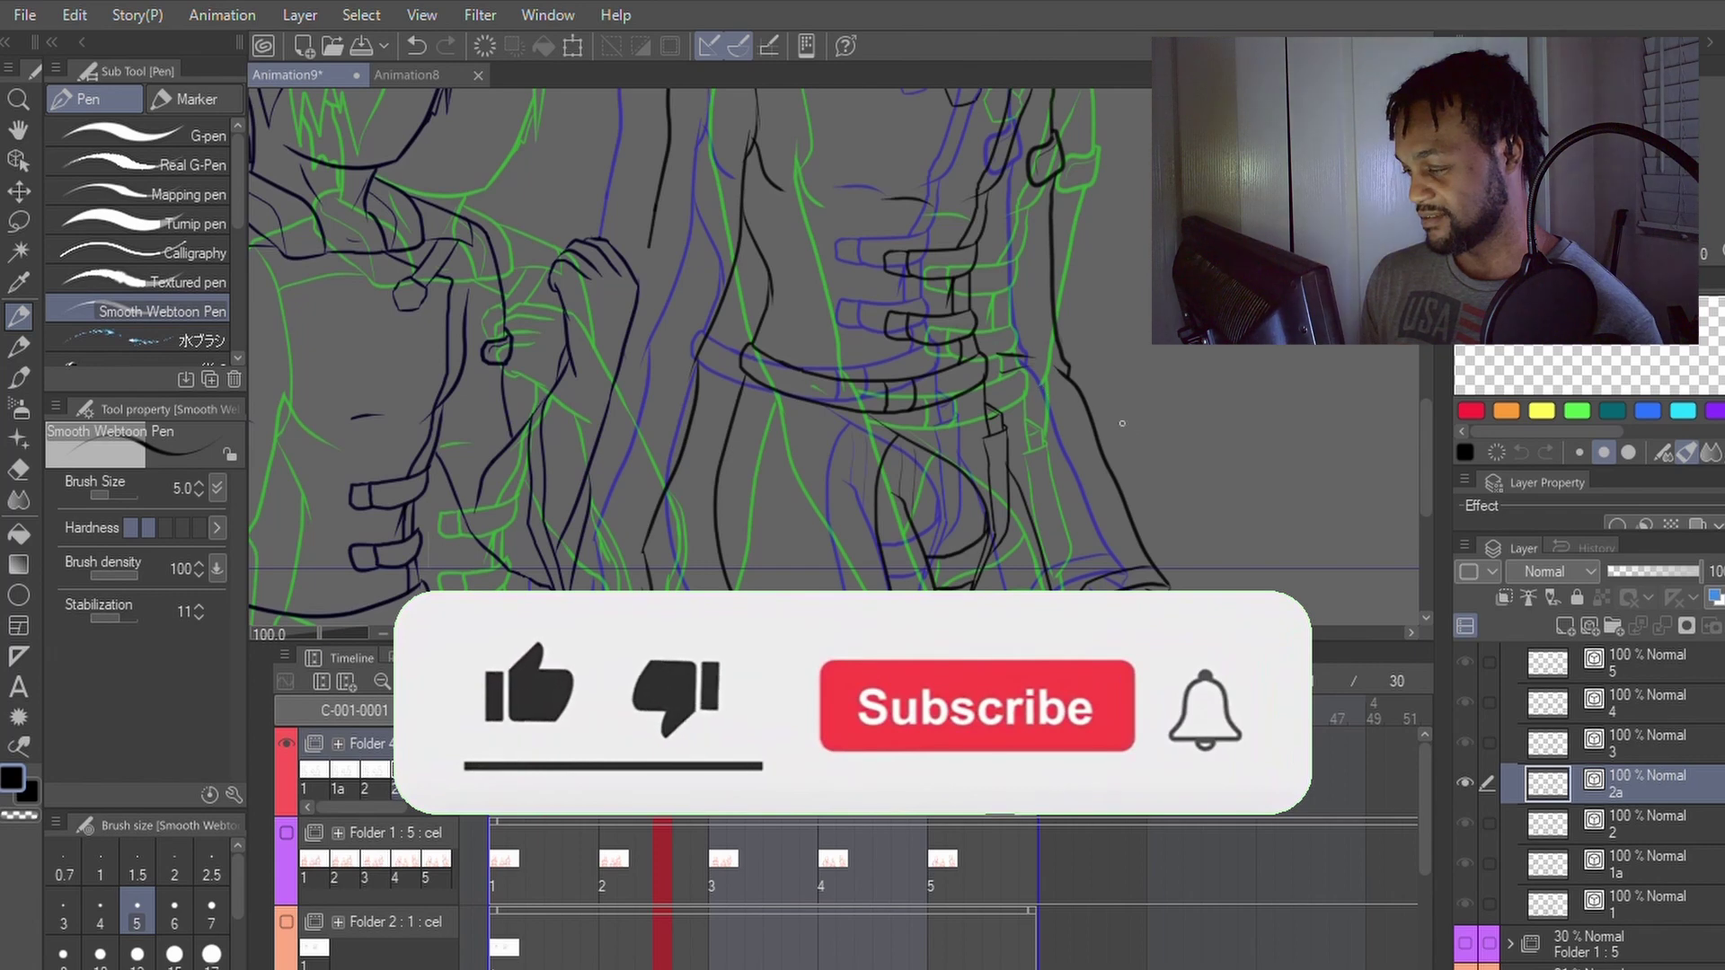
{"action": "left_click_drag", "start_coordinate": [1192, 503], "coordinate": [1097, 350]}
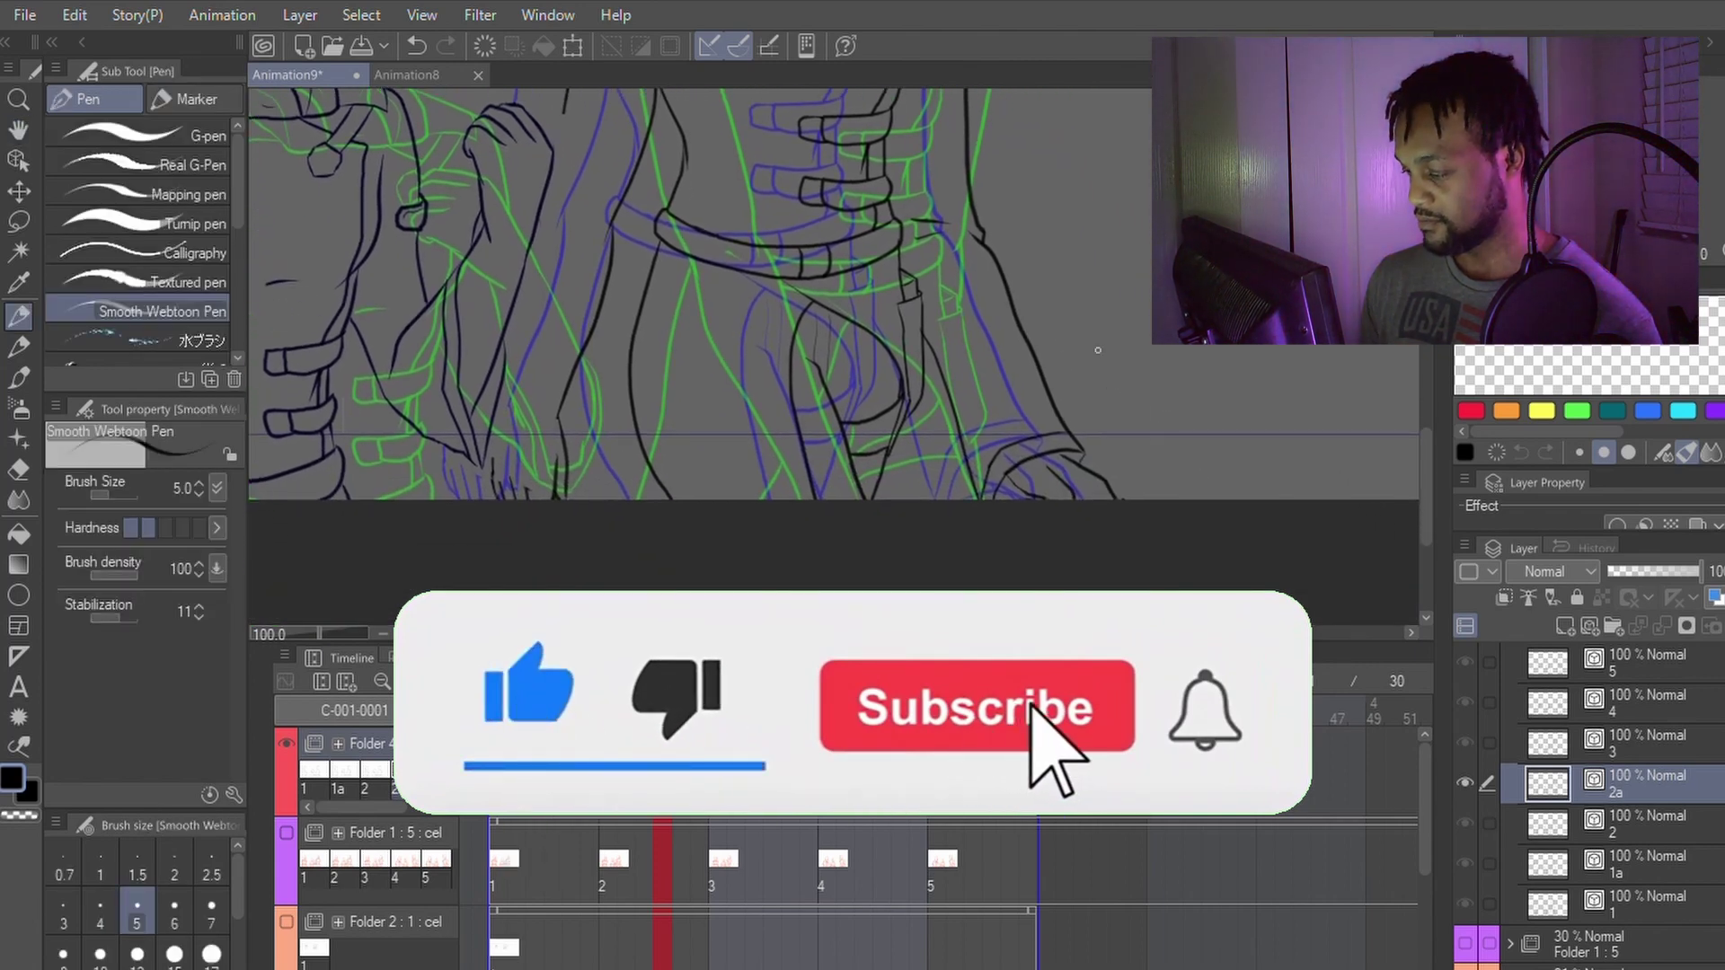
{"action": "scroll", "coordinate": [869, 305], "scroll_direction": "up", "scroll_amount": 2}
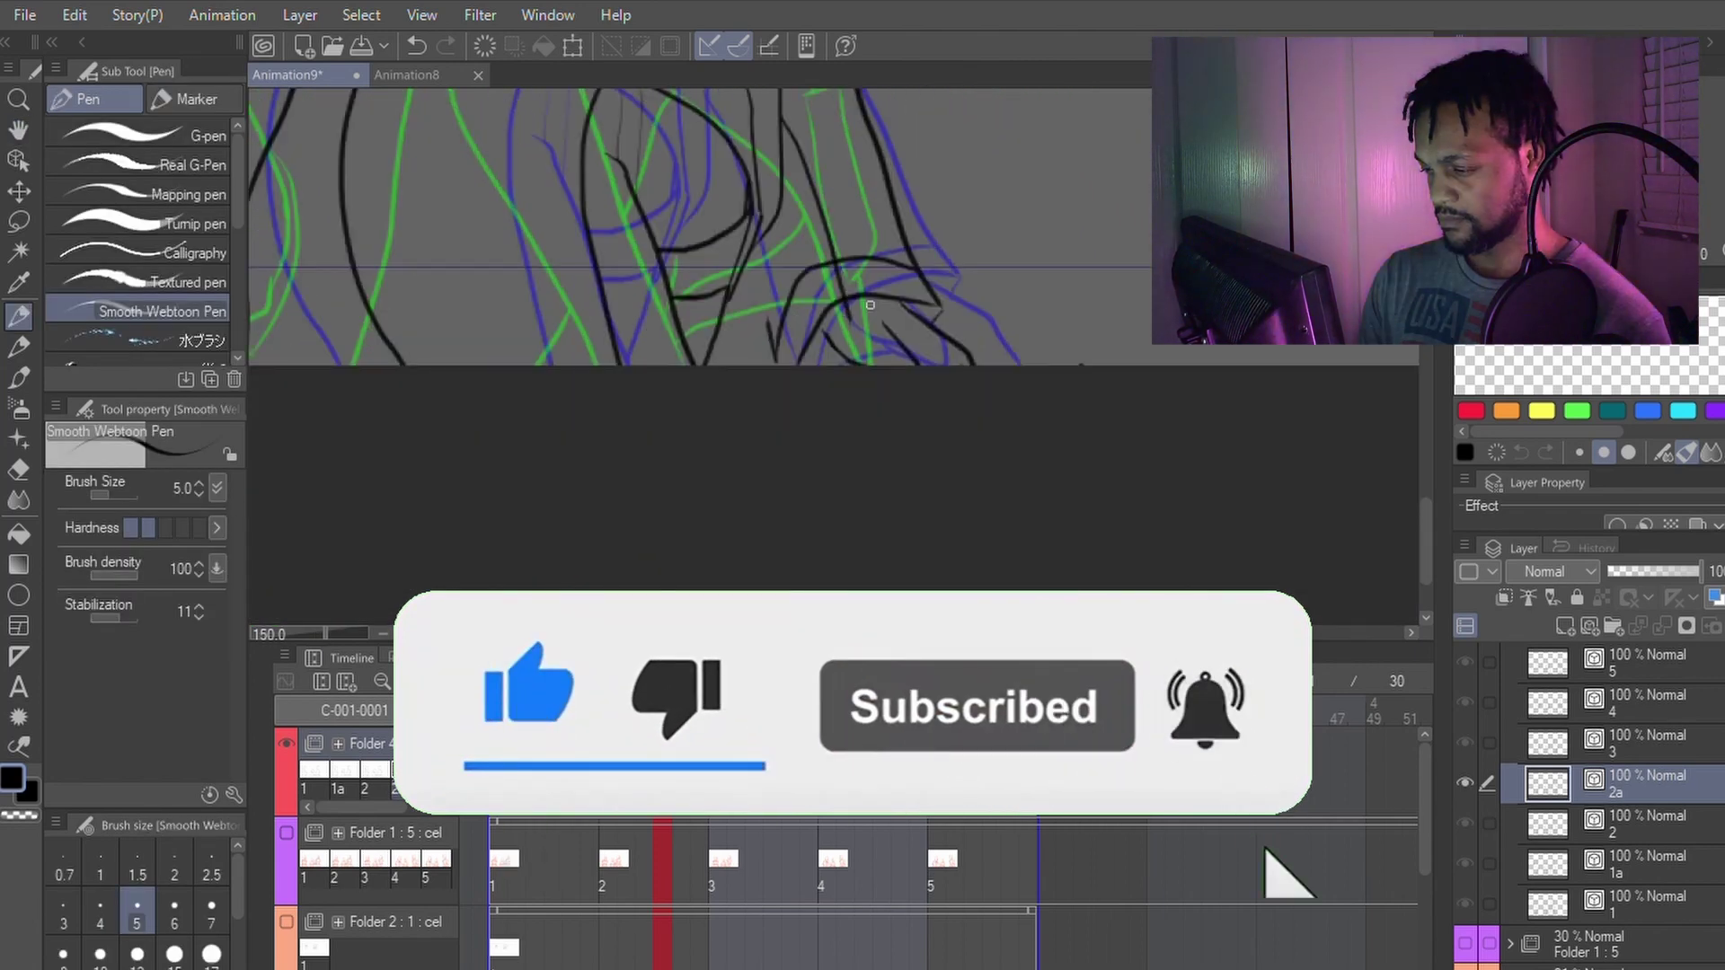
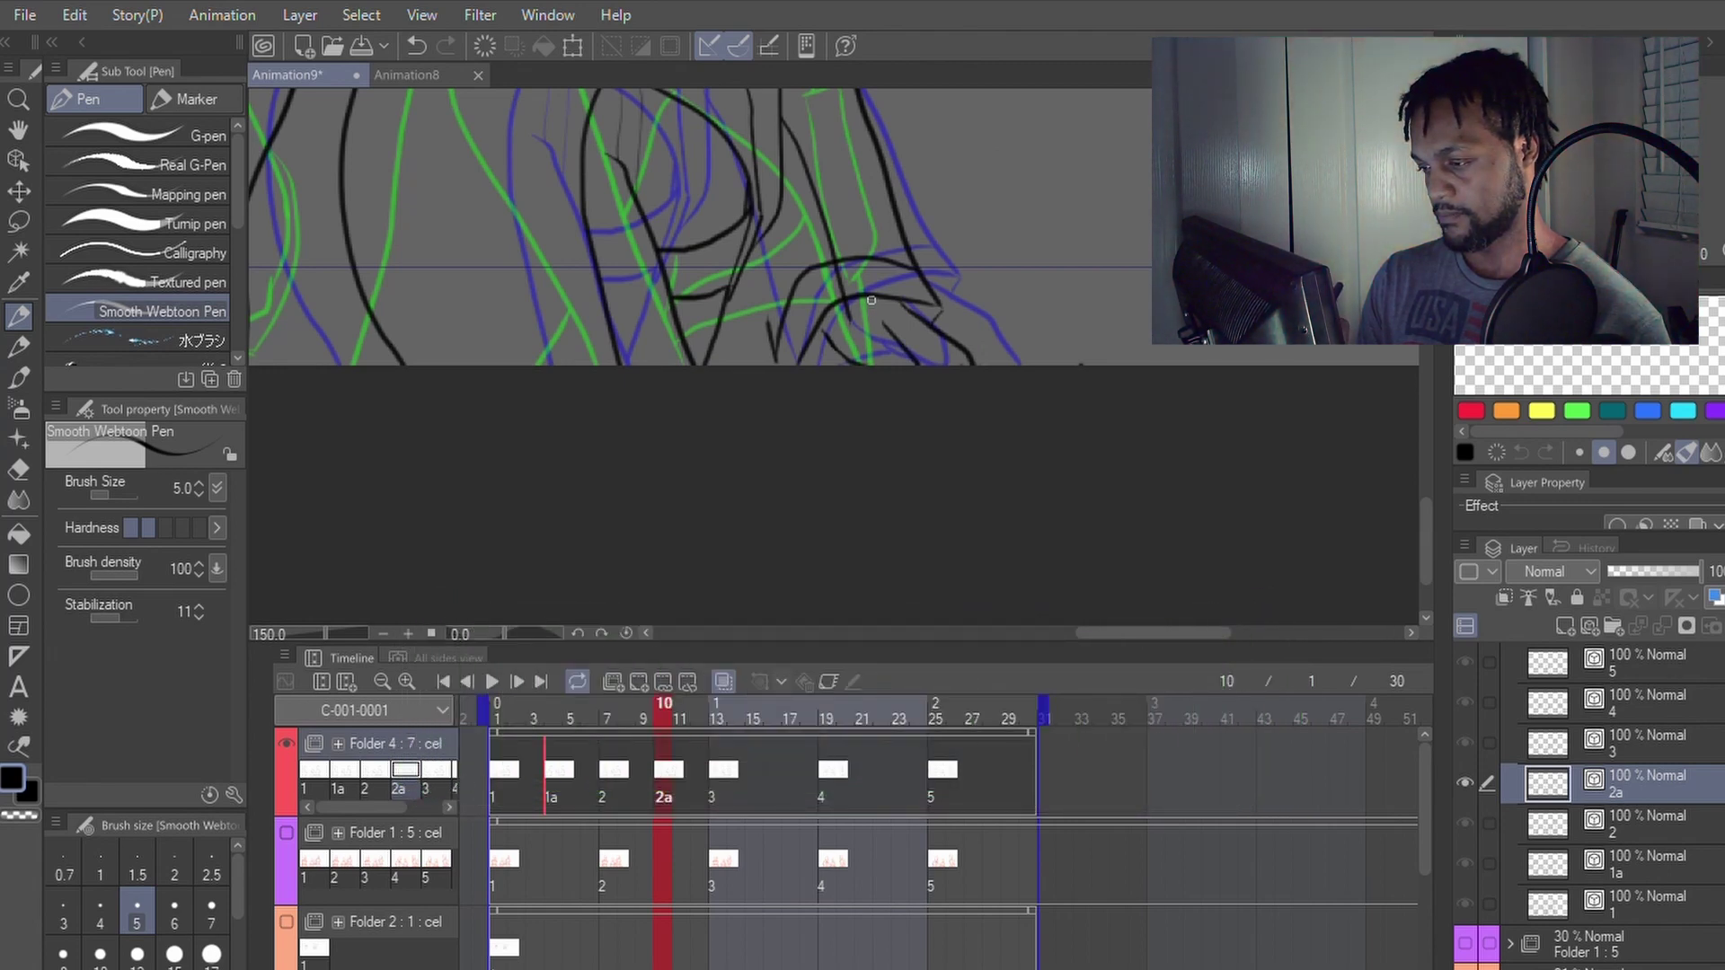
{"action": "key", "text": "Left"}
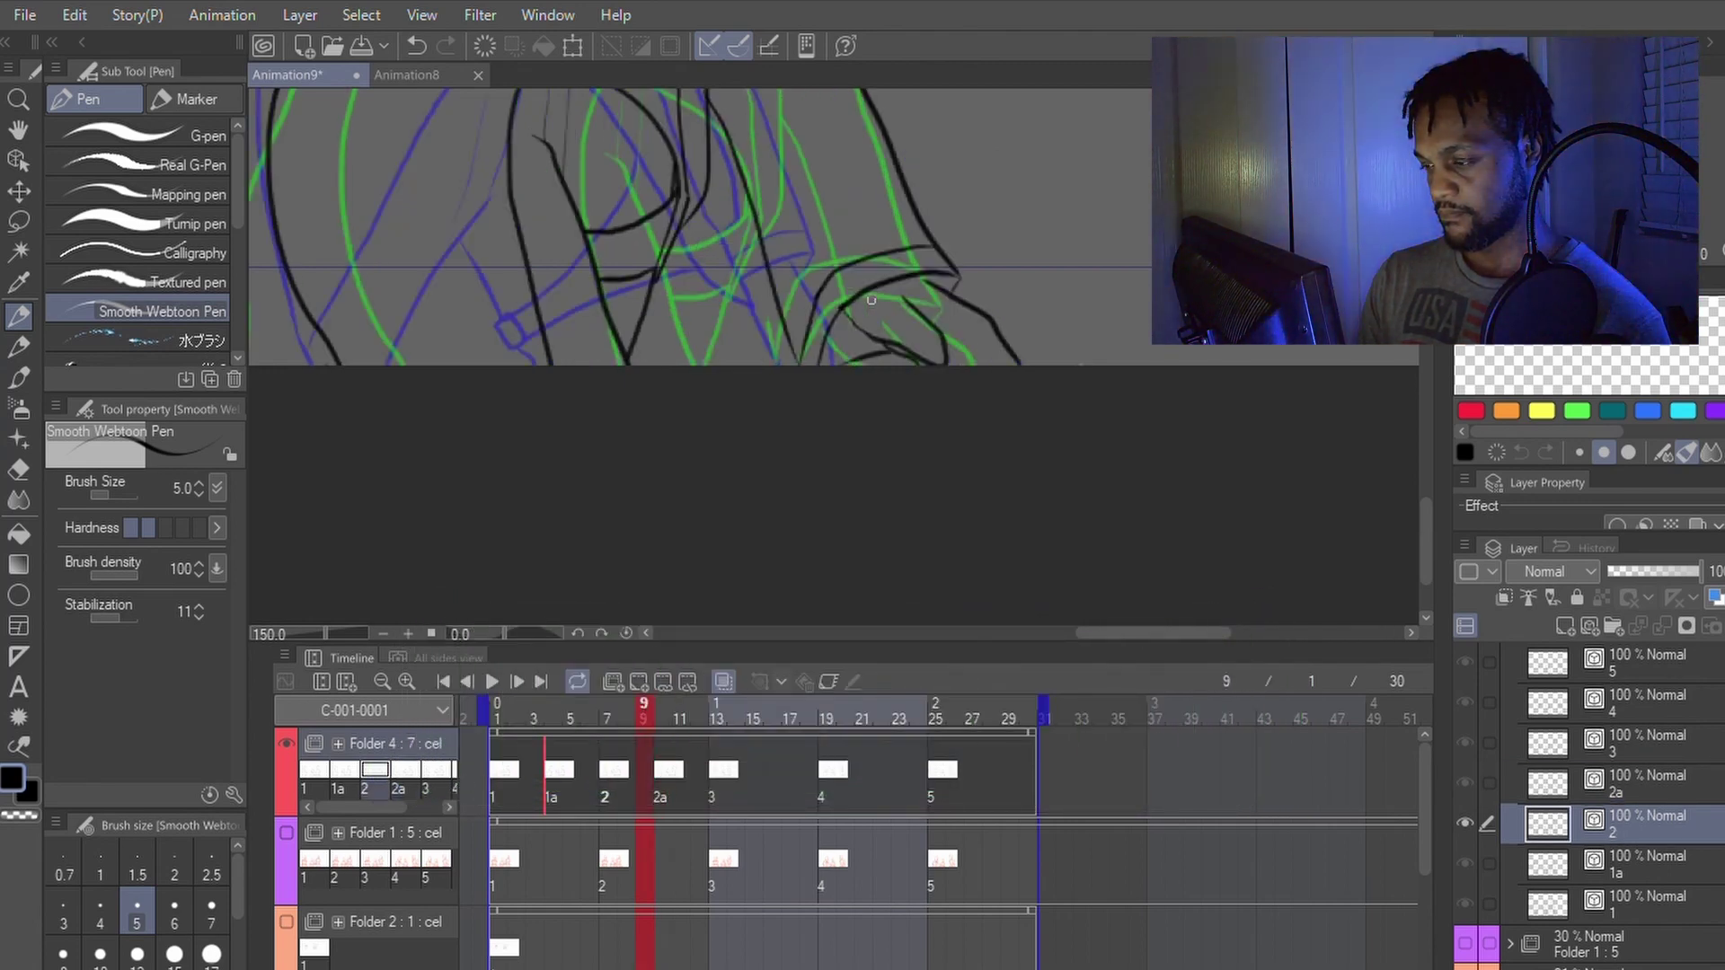
{"action": "key", "text": "ctrl+0"}
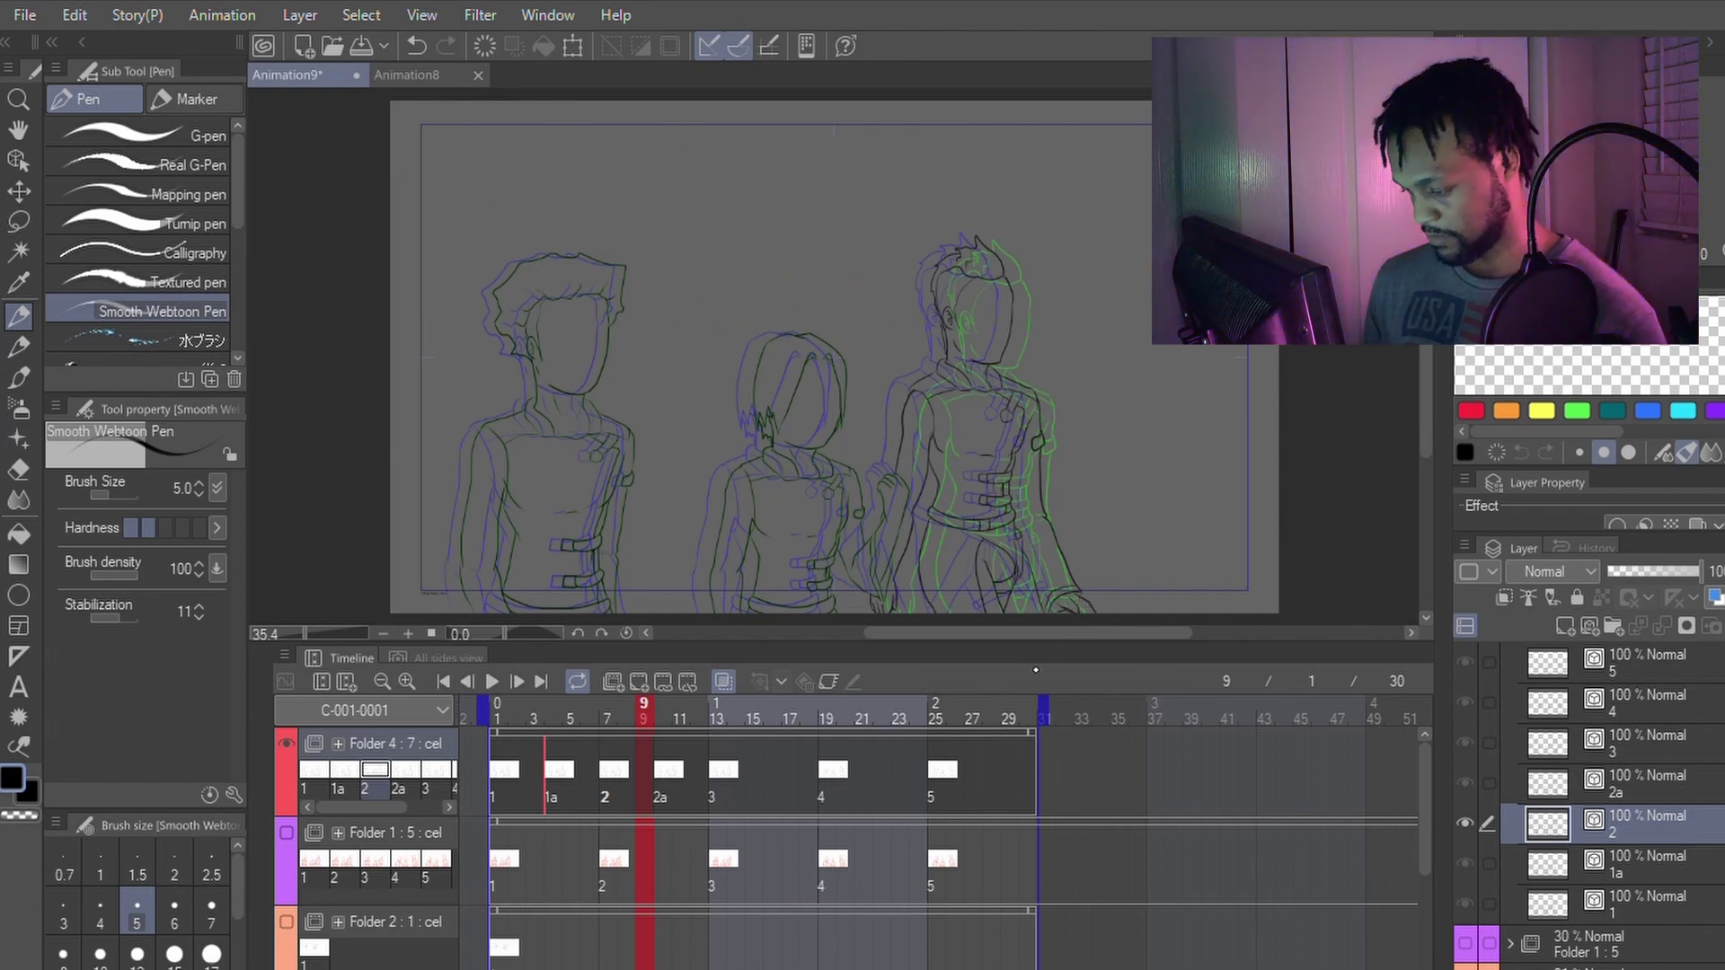
{"action": "left_click", "coordinate": [723, 680]}
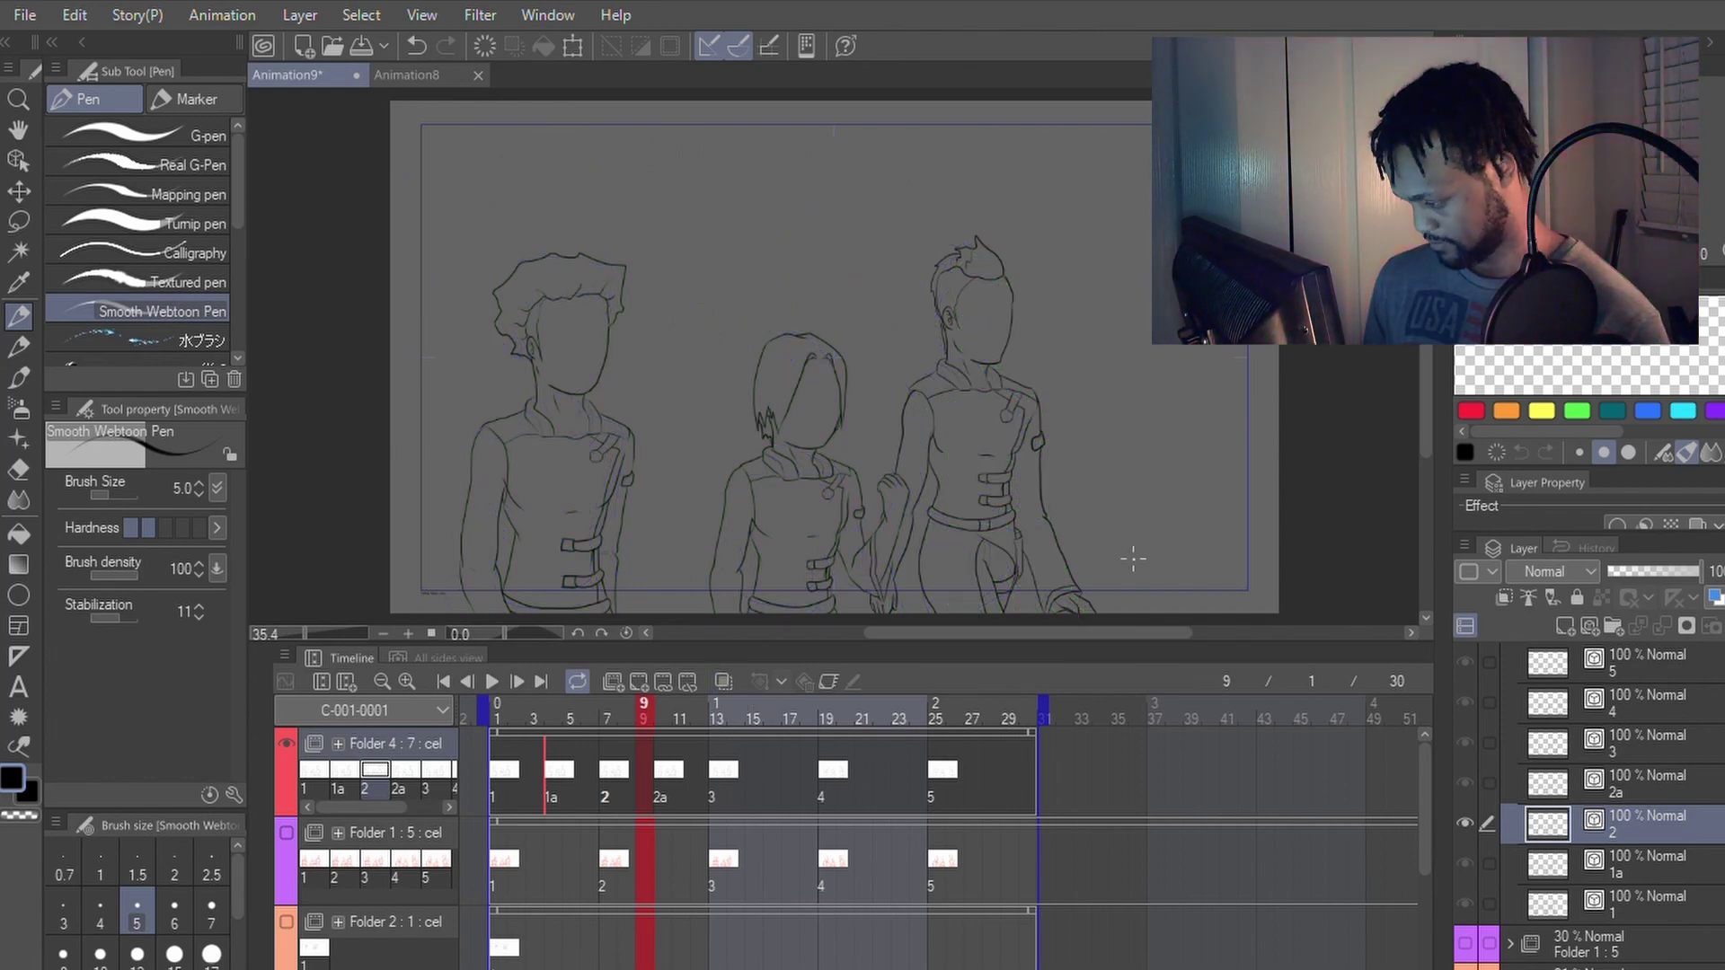
Step: Flip back and forth between cels 1a, 2 and 2a to examine the rightmost character's movement, ending on frame 10
{"action": "key", "text": "Left"}
{"action": "key", "text": "Left"}
{"action": "key", "text": "Left"}
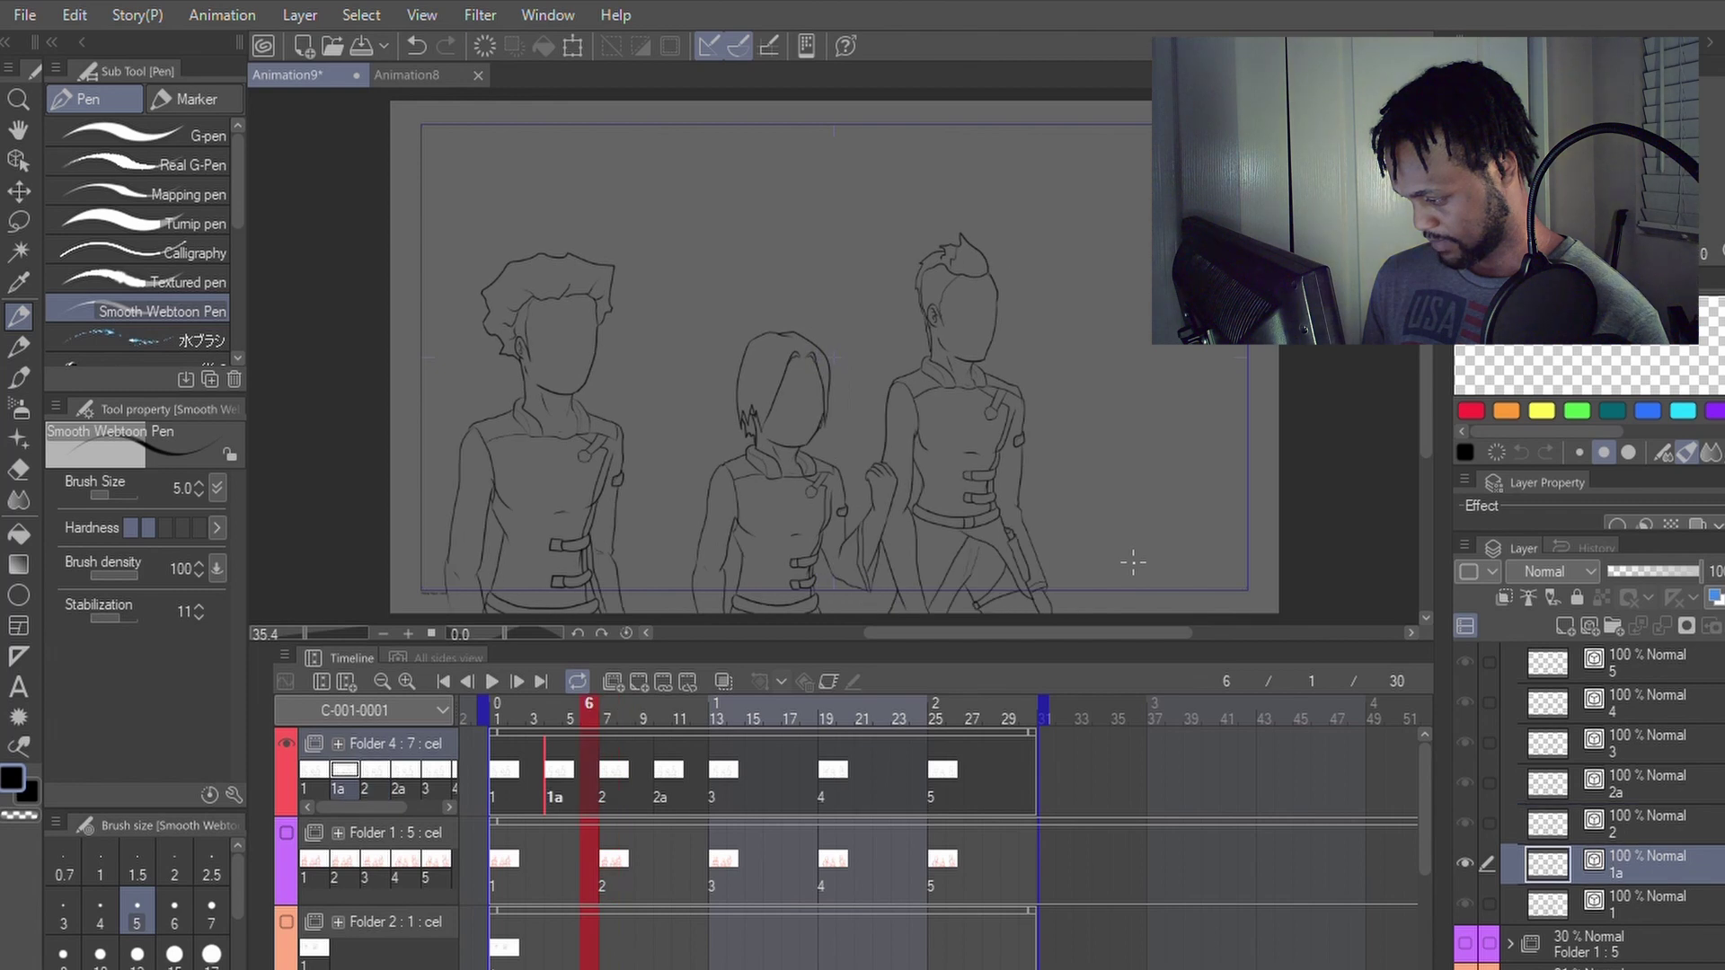
{"action": "key", "text": "Right"}
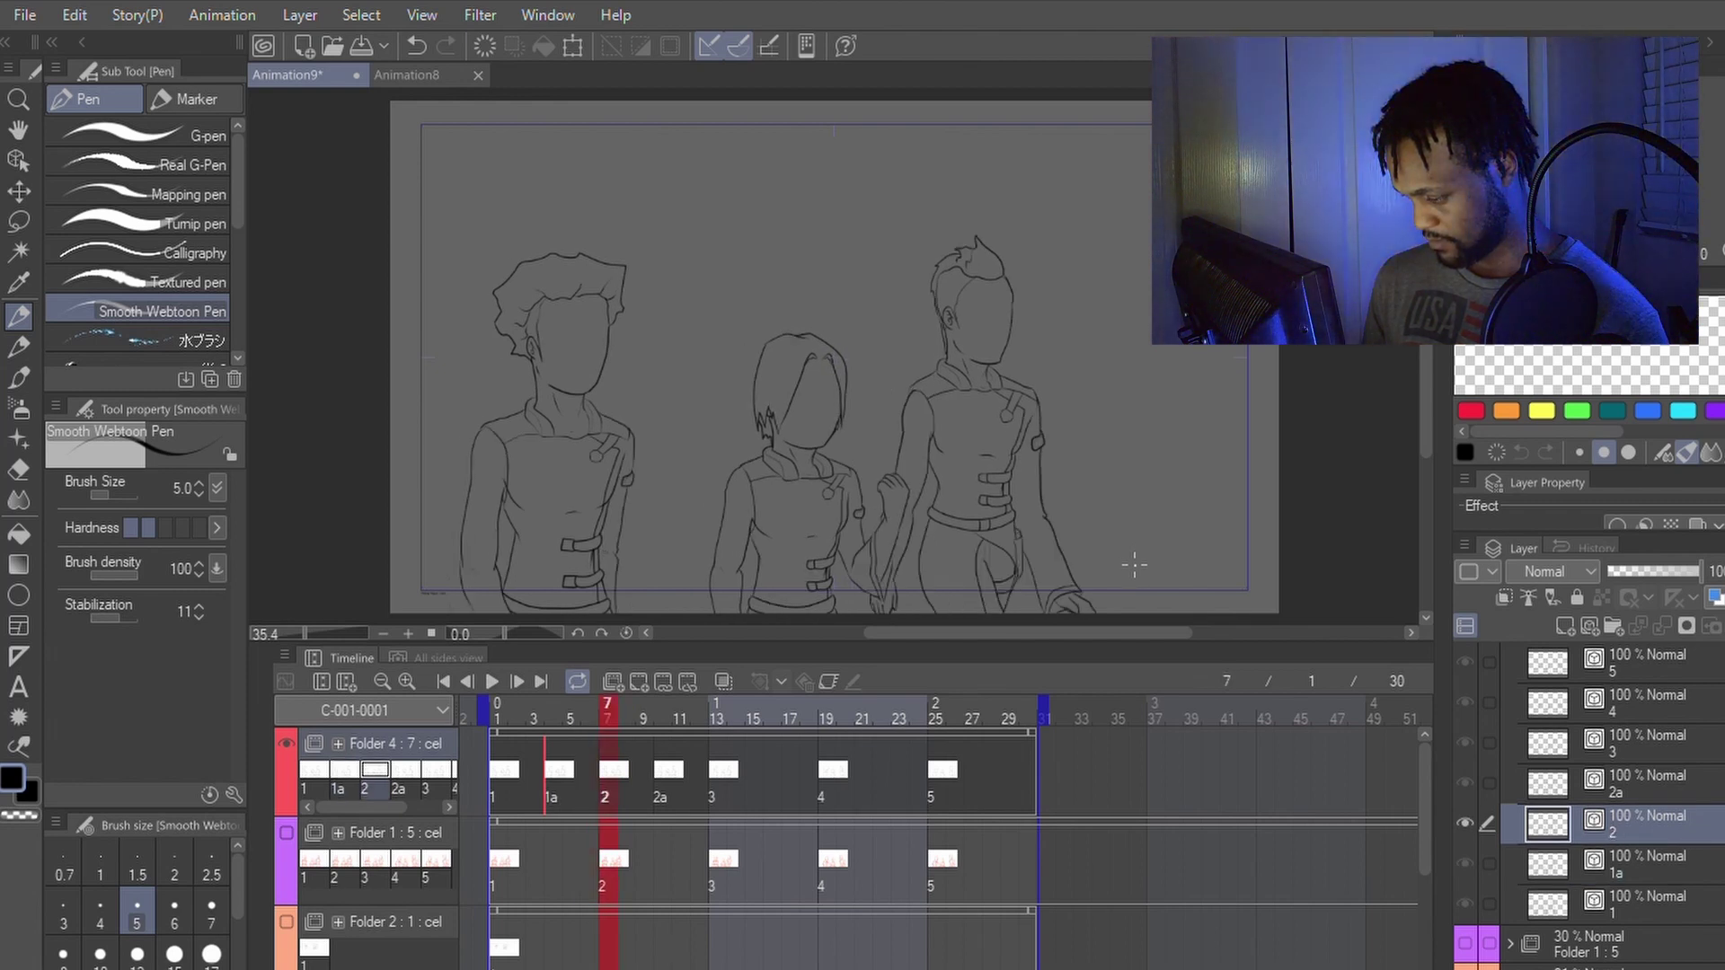
{"action": "key", "text": "Right"}
{"action": "key", "text": "Right"}
{"action": "key", "text": "Right"}
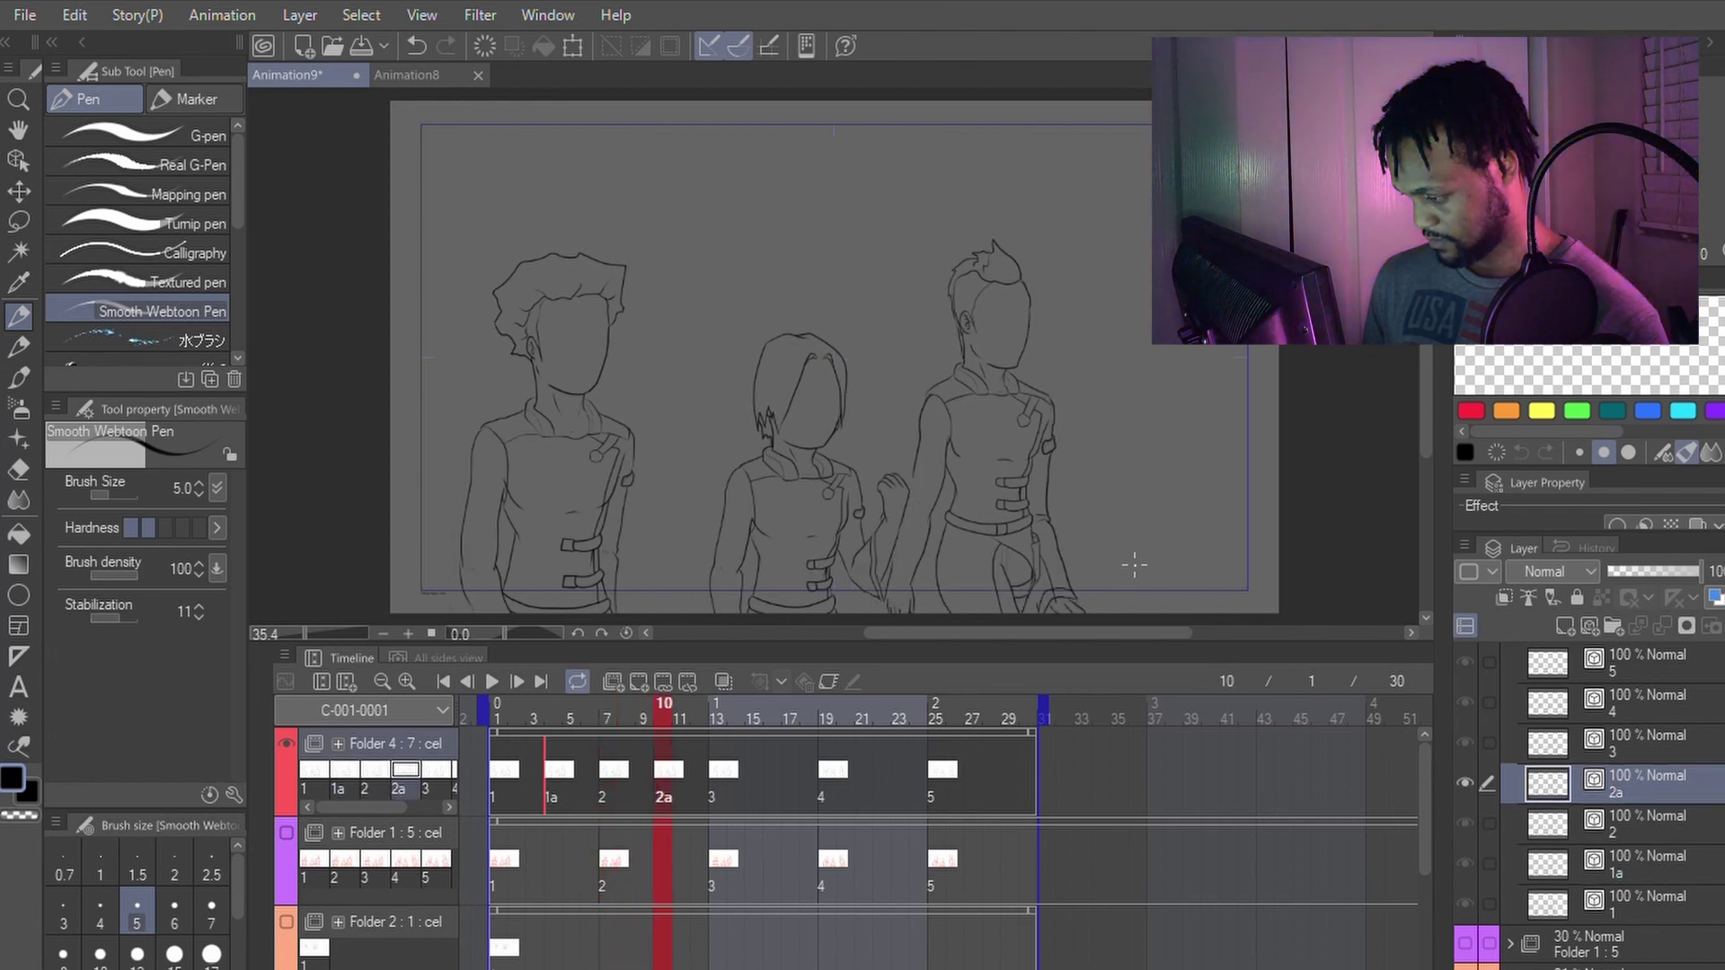
{"action": "key", "text": "Left"}
{"action": "key", "text": "Left"}
{"action": "key", "text": "Left"}
{"action": "key", "text": "Left"}
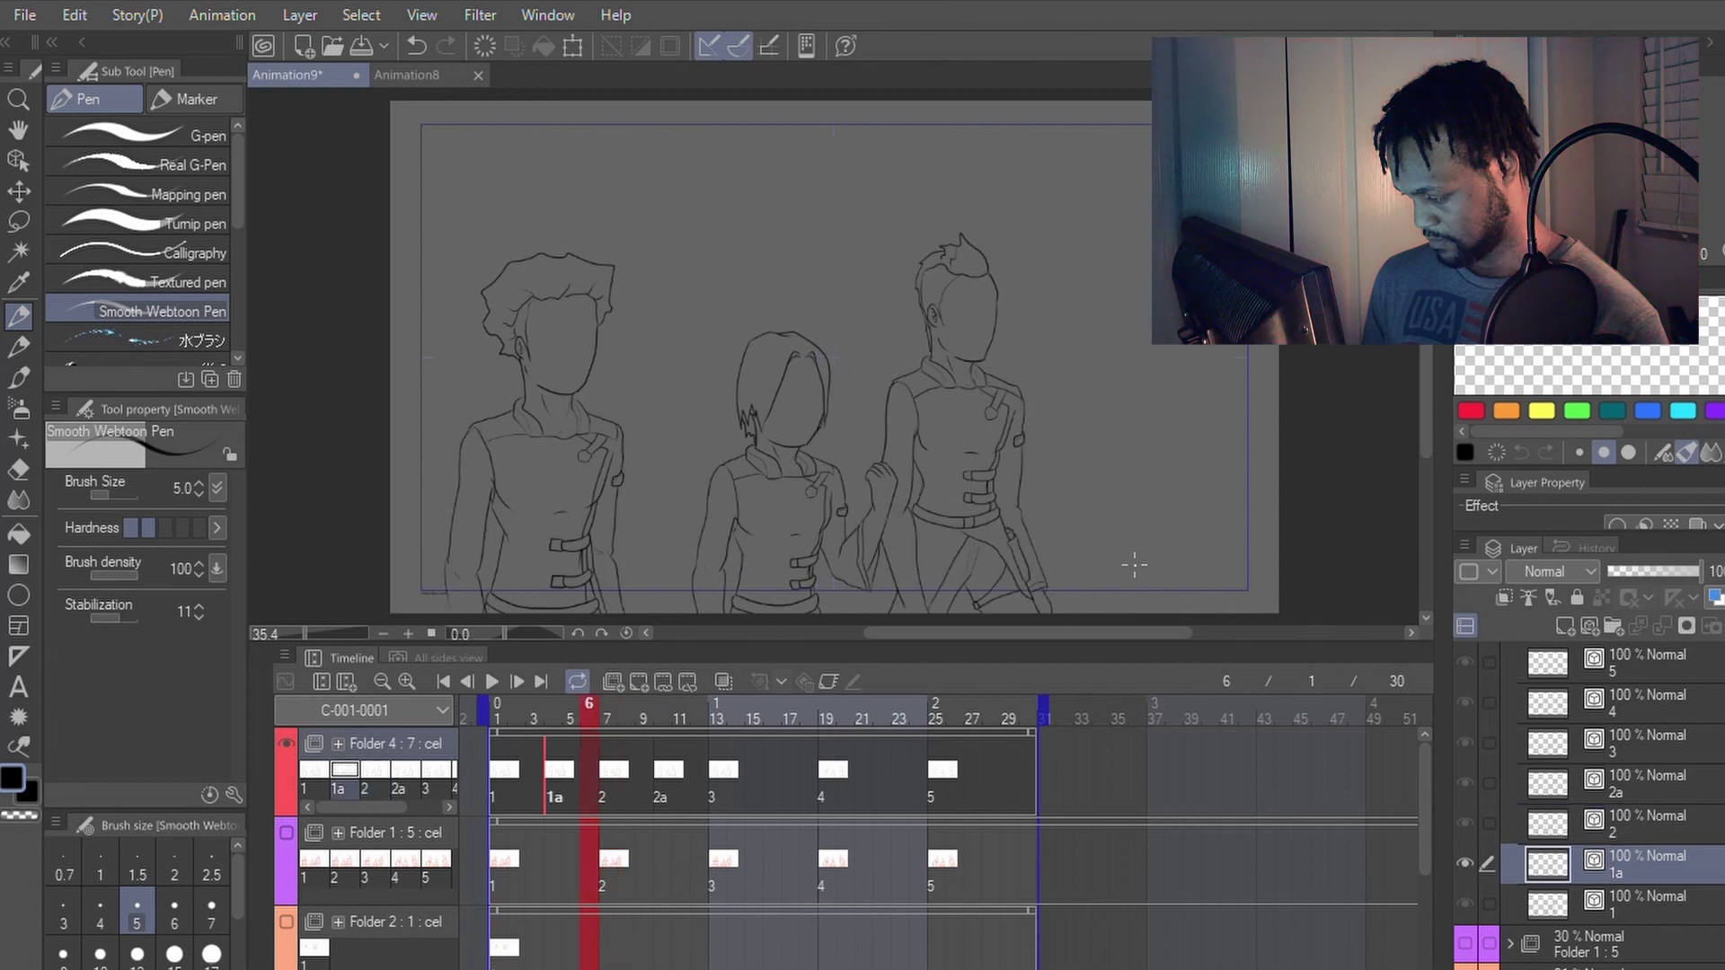
{"action": "key", "text": "Right"}
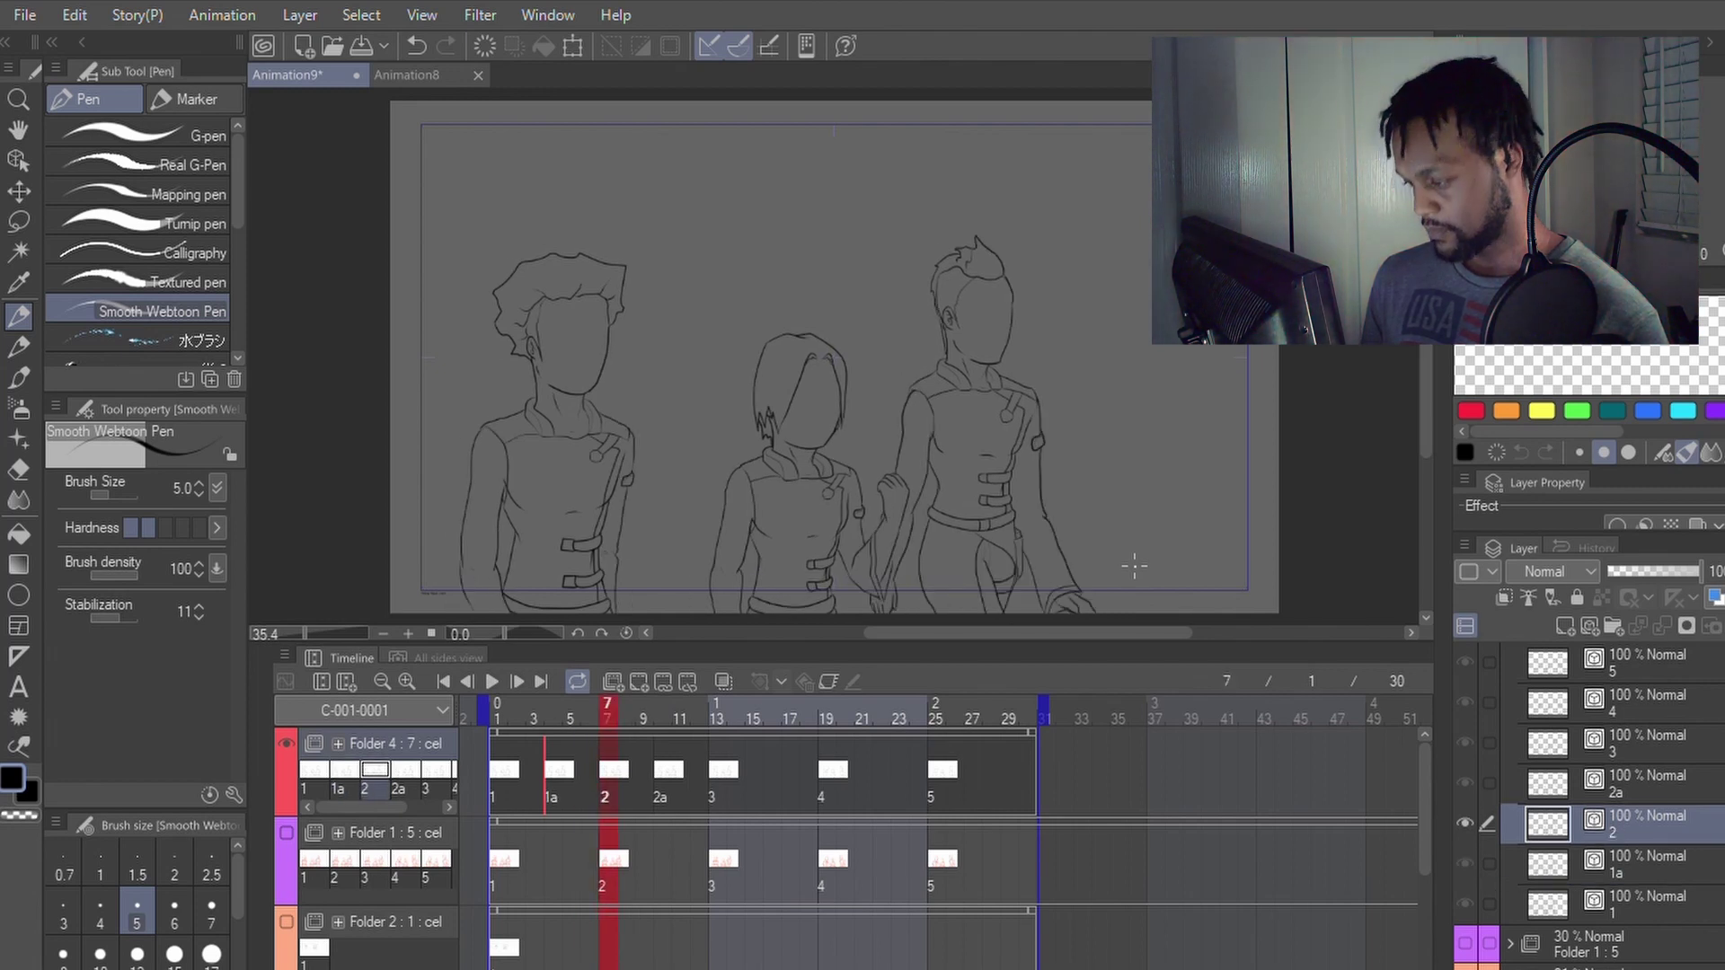
{"action": "key", "text": "Right"}
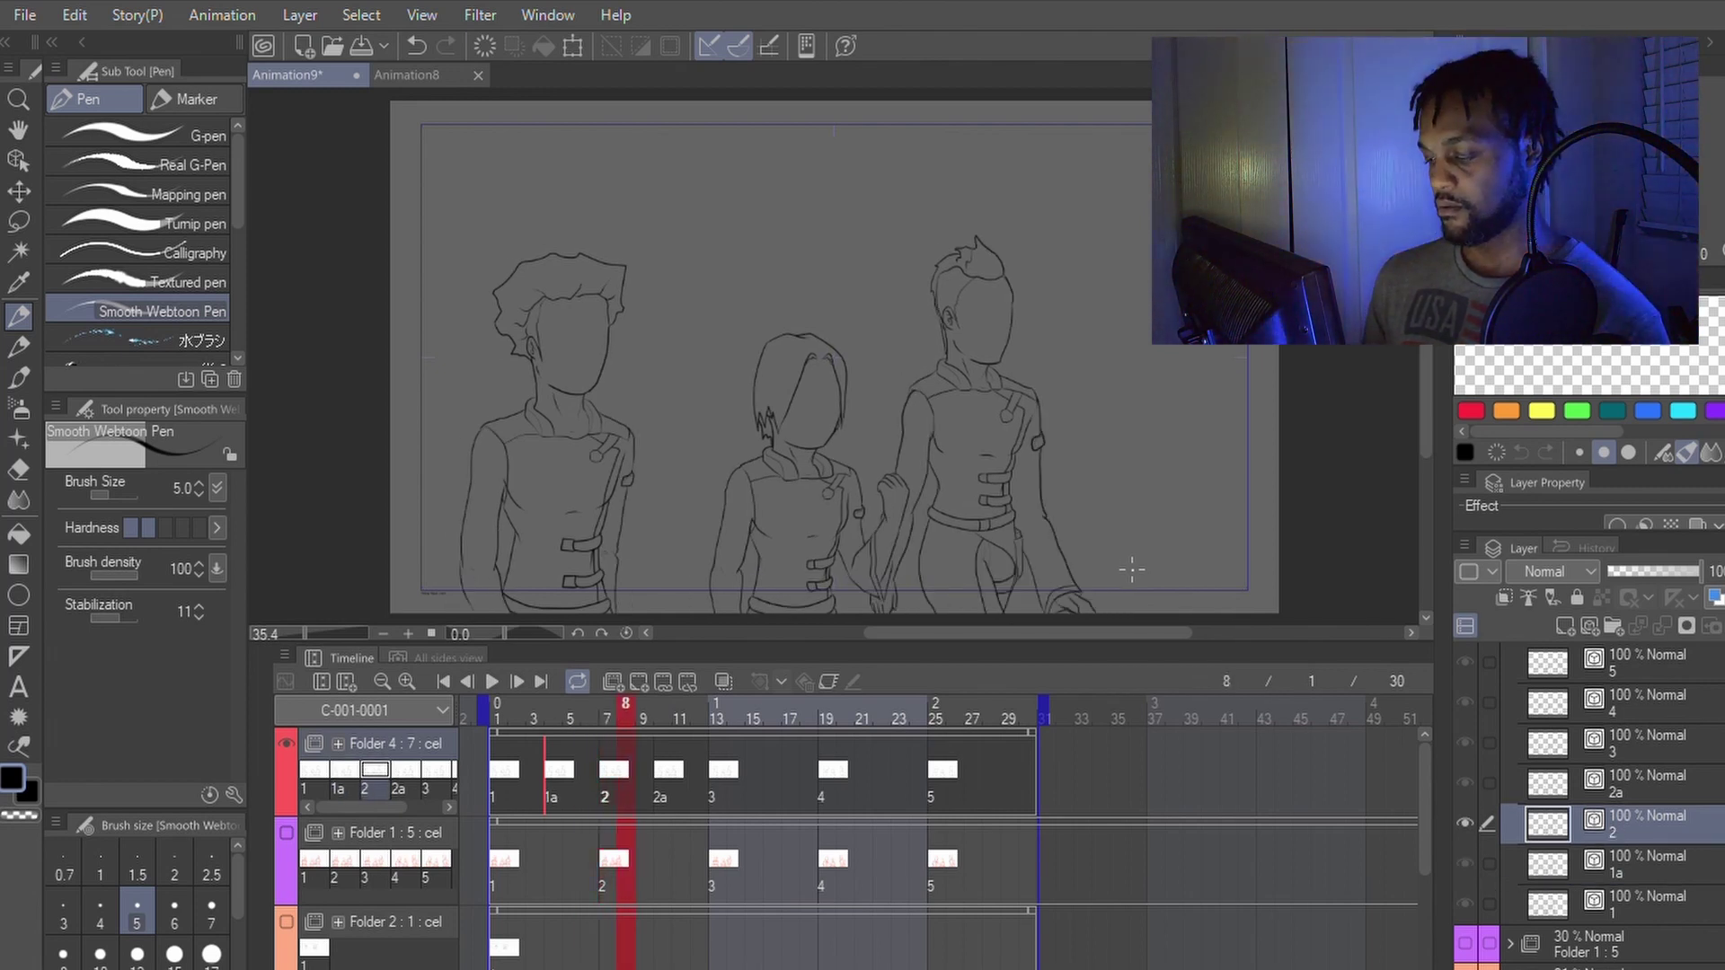
{"action": "key", "text": "Right"}
{"action": "key", "text": "Right"}
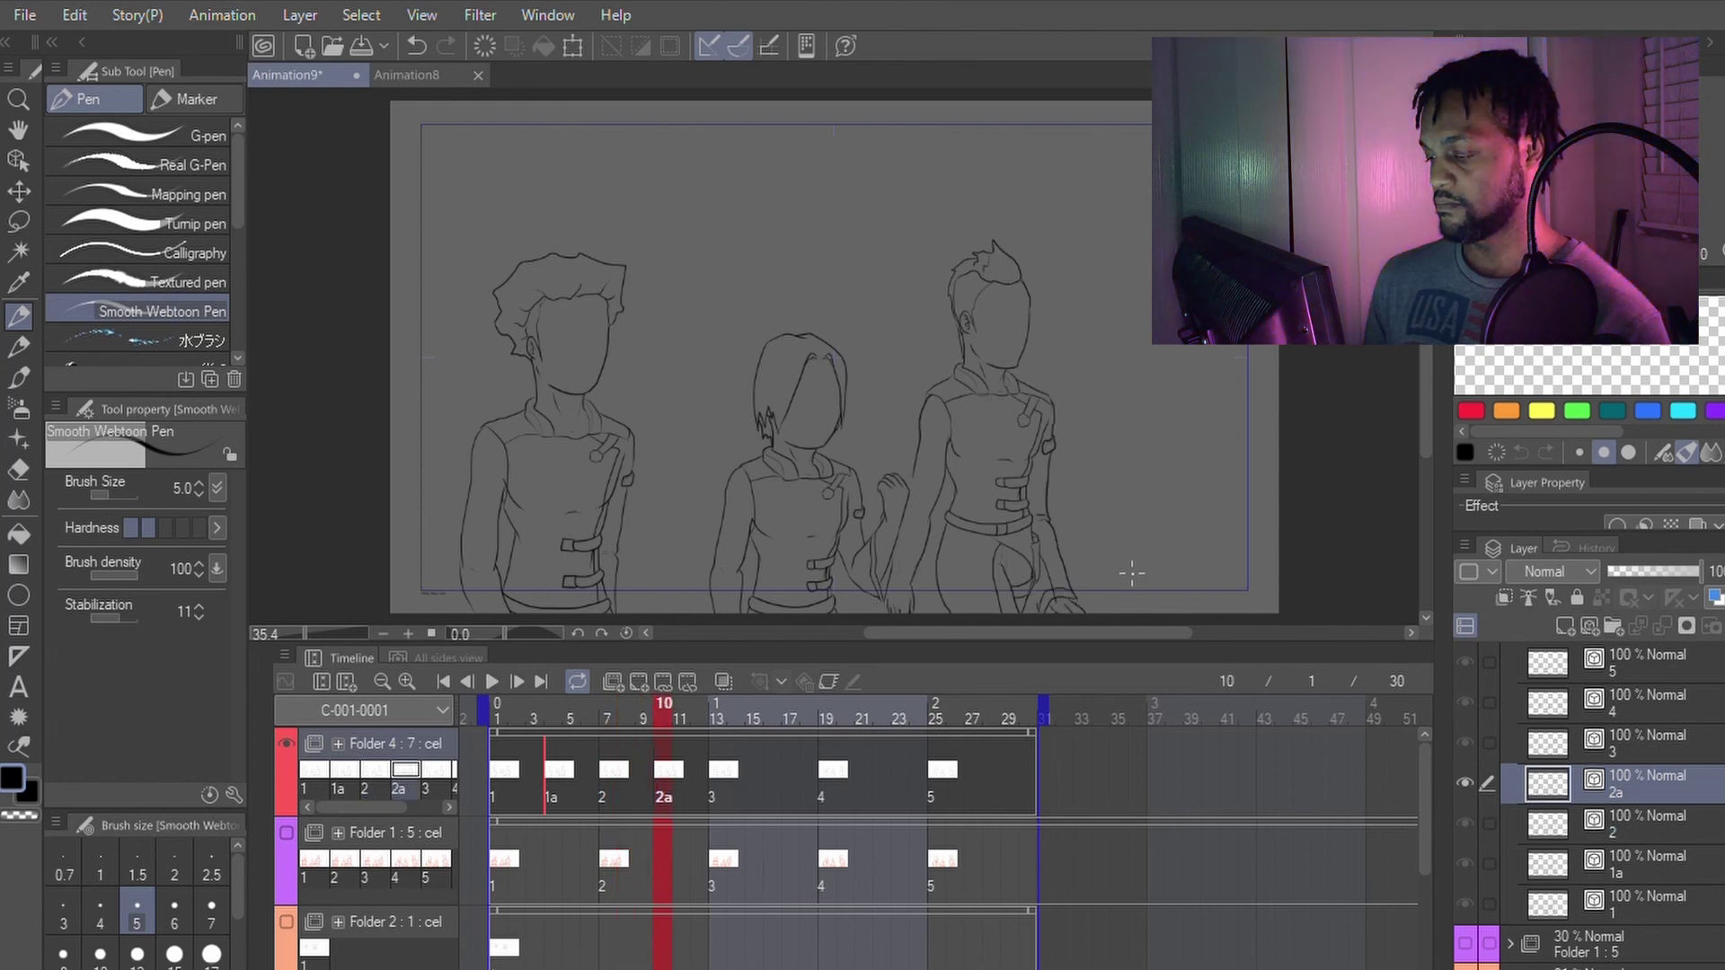
Step: Compare the rightmost character's hip, thigh and far hand on cels 2 and 2a, ending on cel 2a
{"action": "scroll", "coordinate": [1075, 558], "scroll_direction": "up", "scroll_amount": 2}
{"action": "key", "text": "space"}
{"action": "left_click_drag", "start_coordinate": [1128, 570], "coordinate": [1013, 265]}
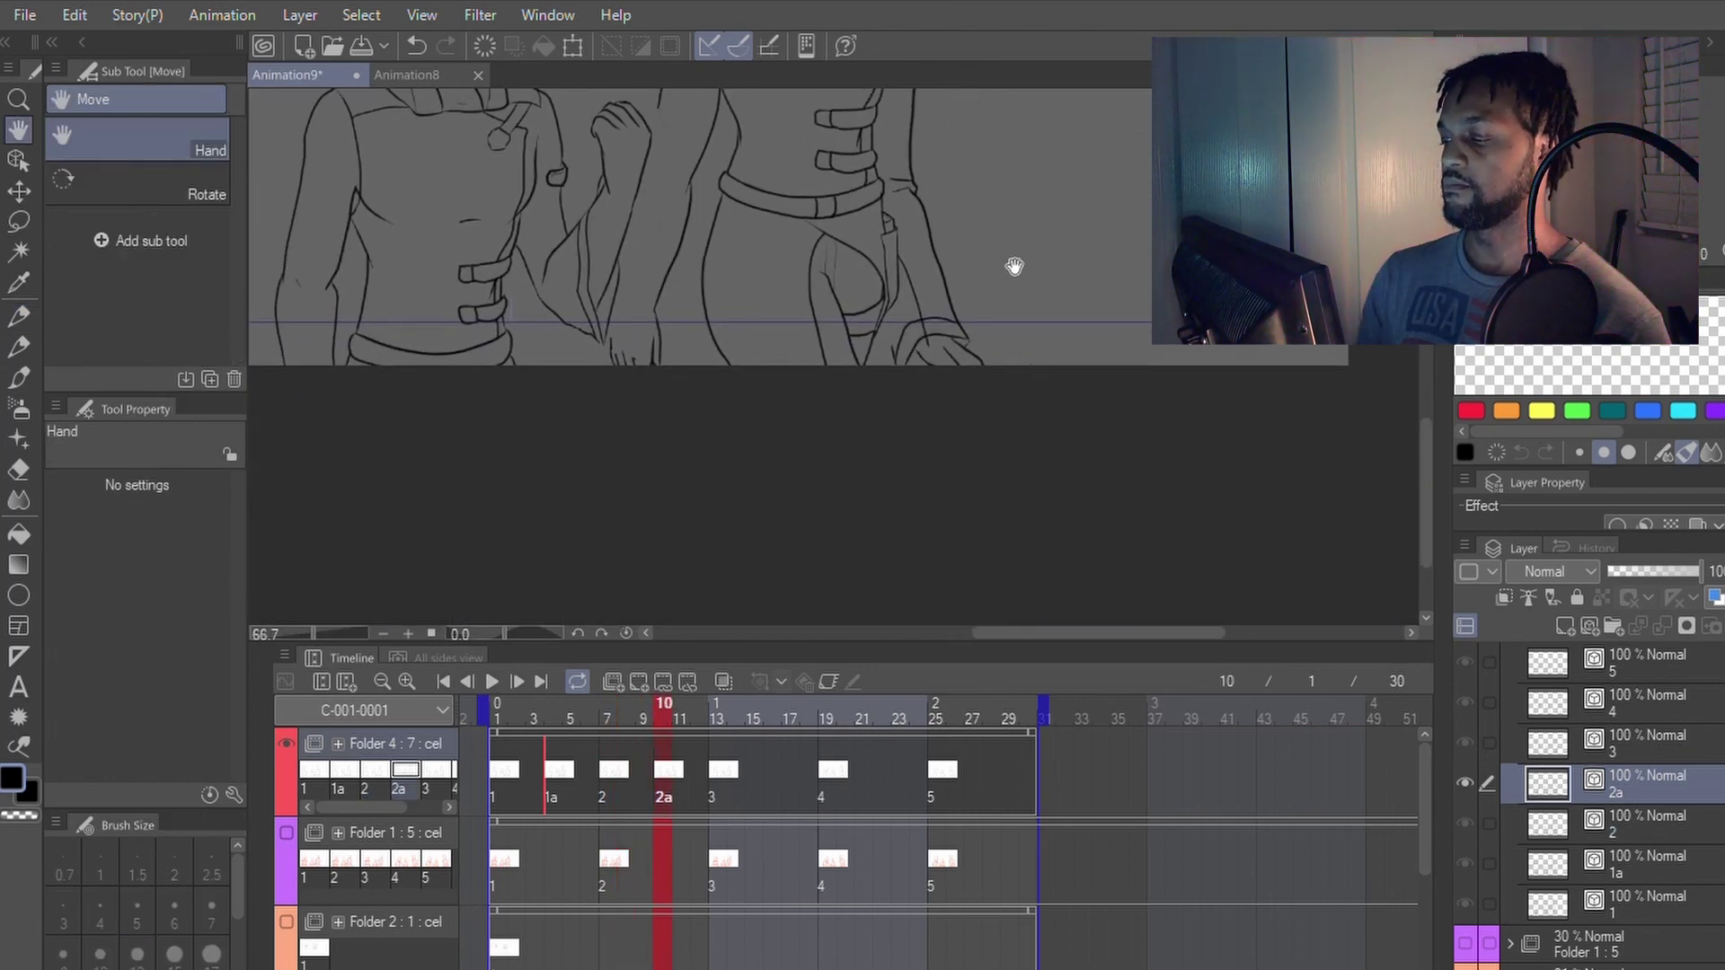
{"action": "key", "text": "e"}
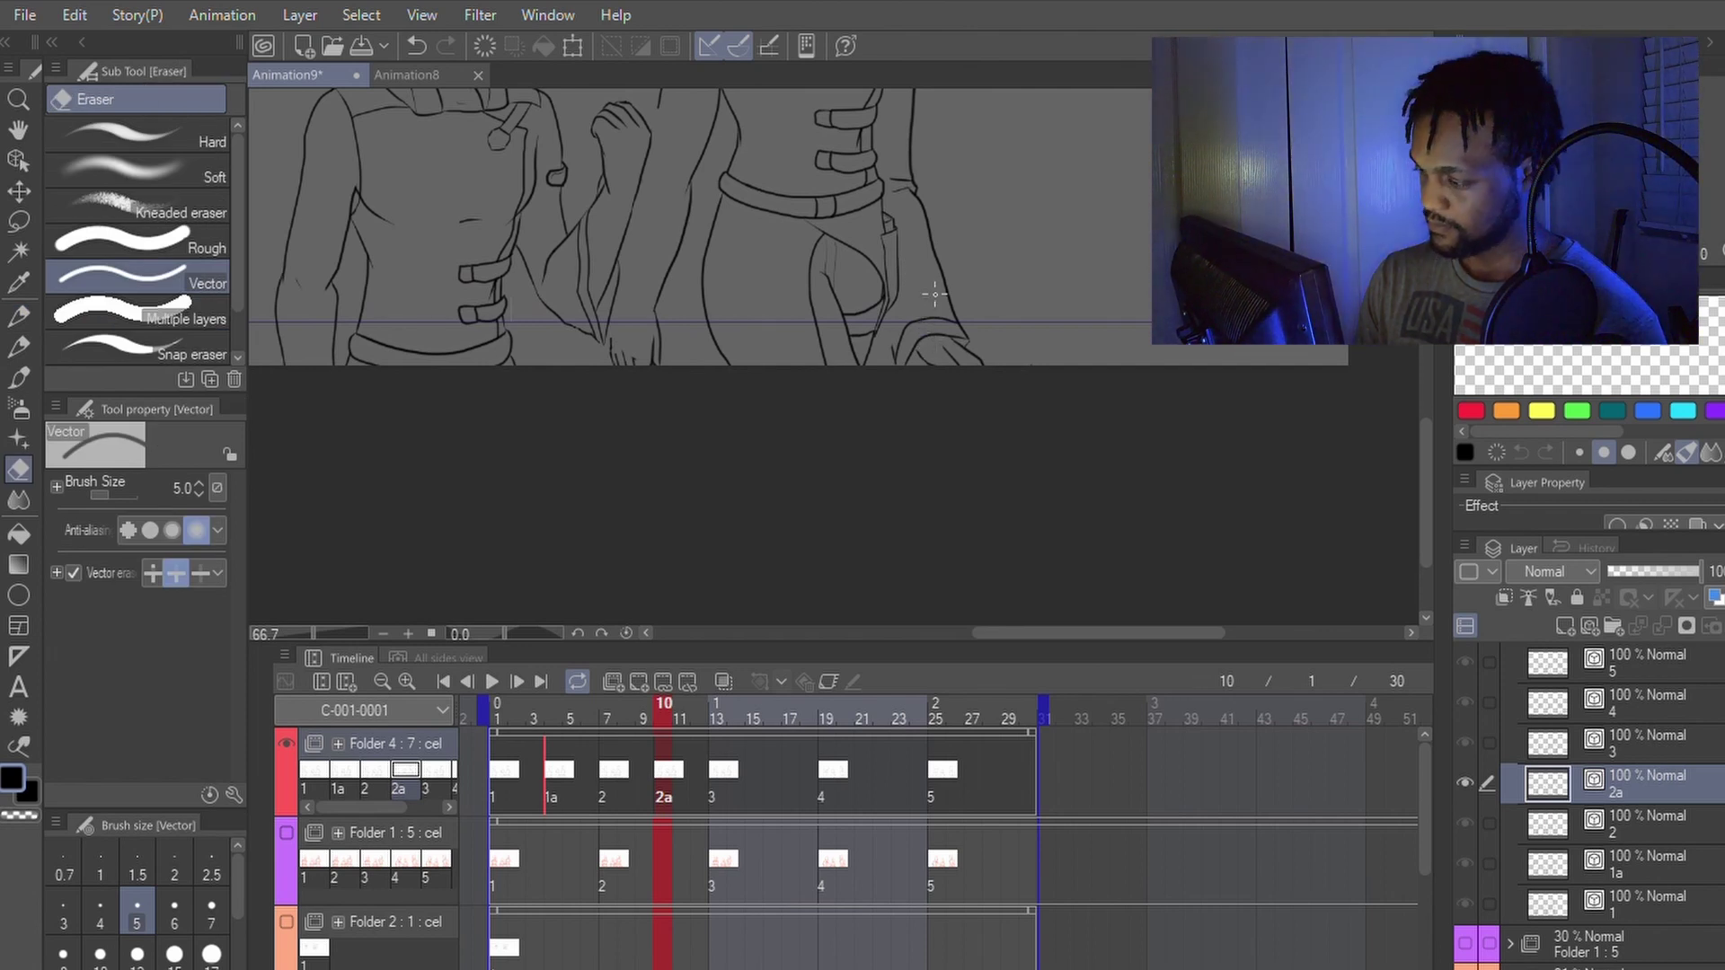
{"action": "key", "text": "p"}
{"action": "scroll", "coordinate": [883, 303], "scroll_direction": "up", "scroll_amount": 2}
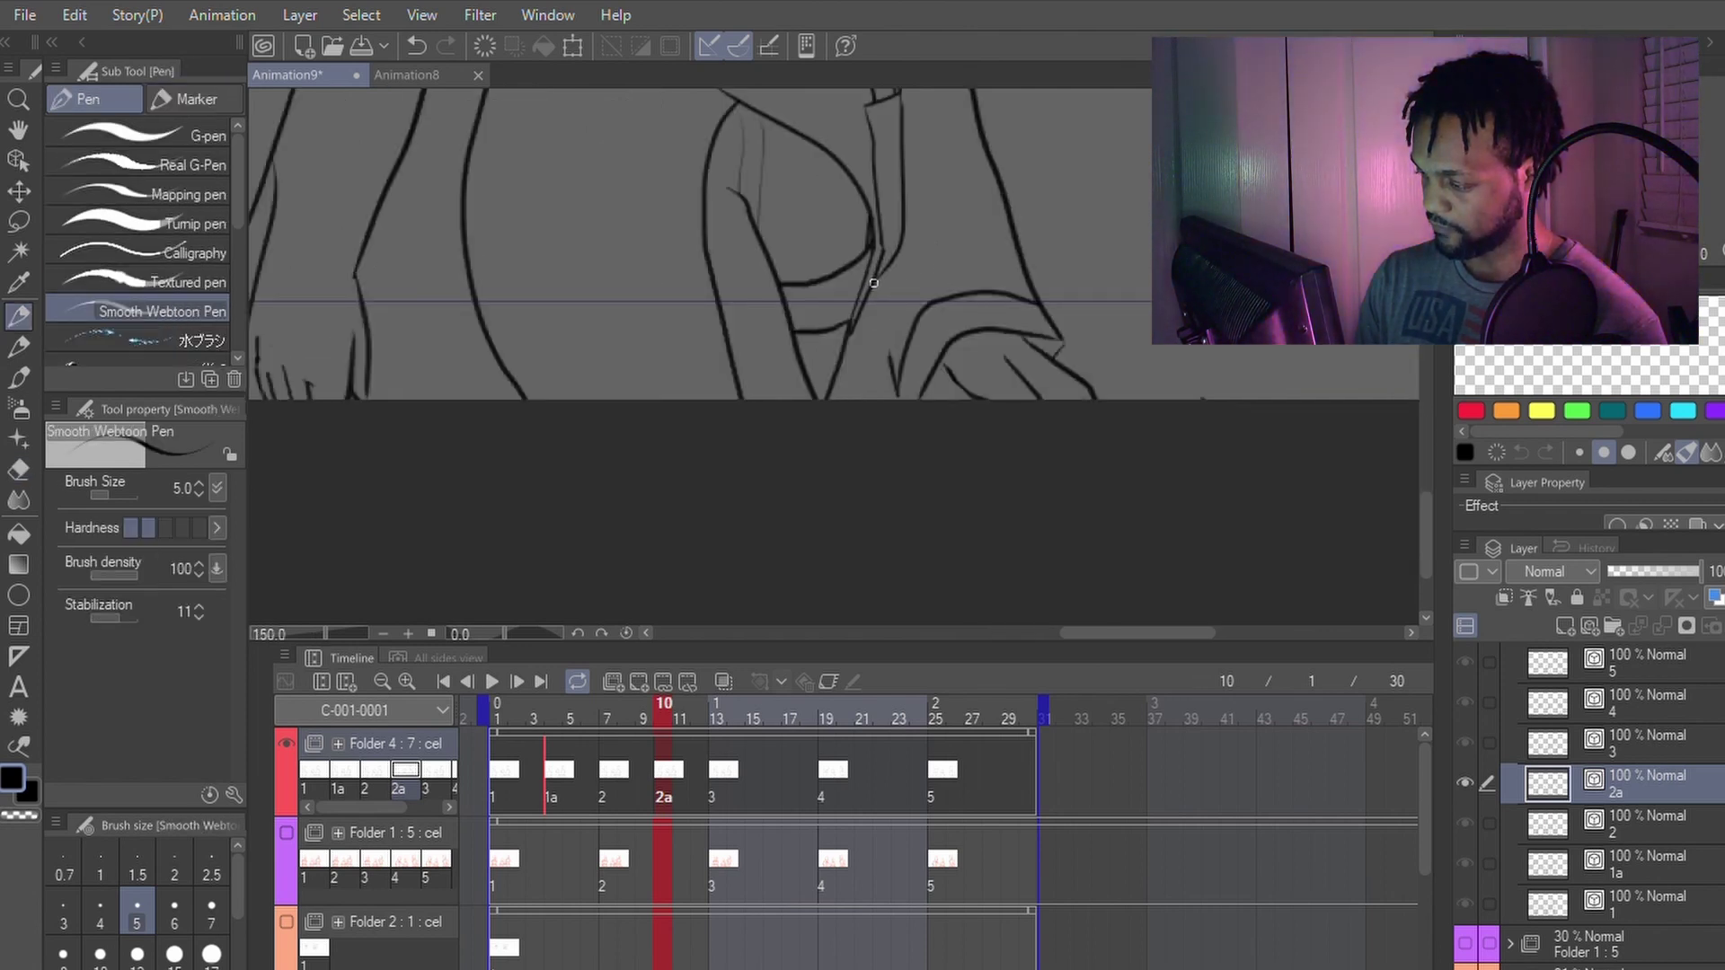
{"action": "scroll", "coordinate": [907, 334], "scroll_direction": "down", "scroll_amount": 2}
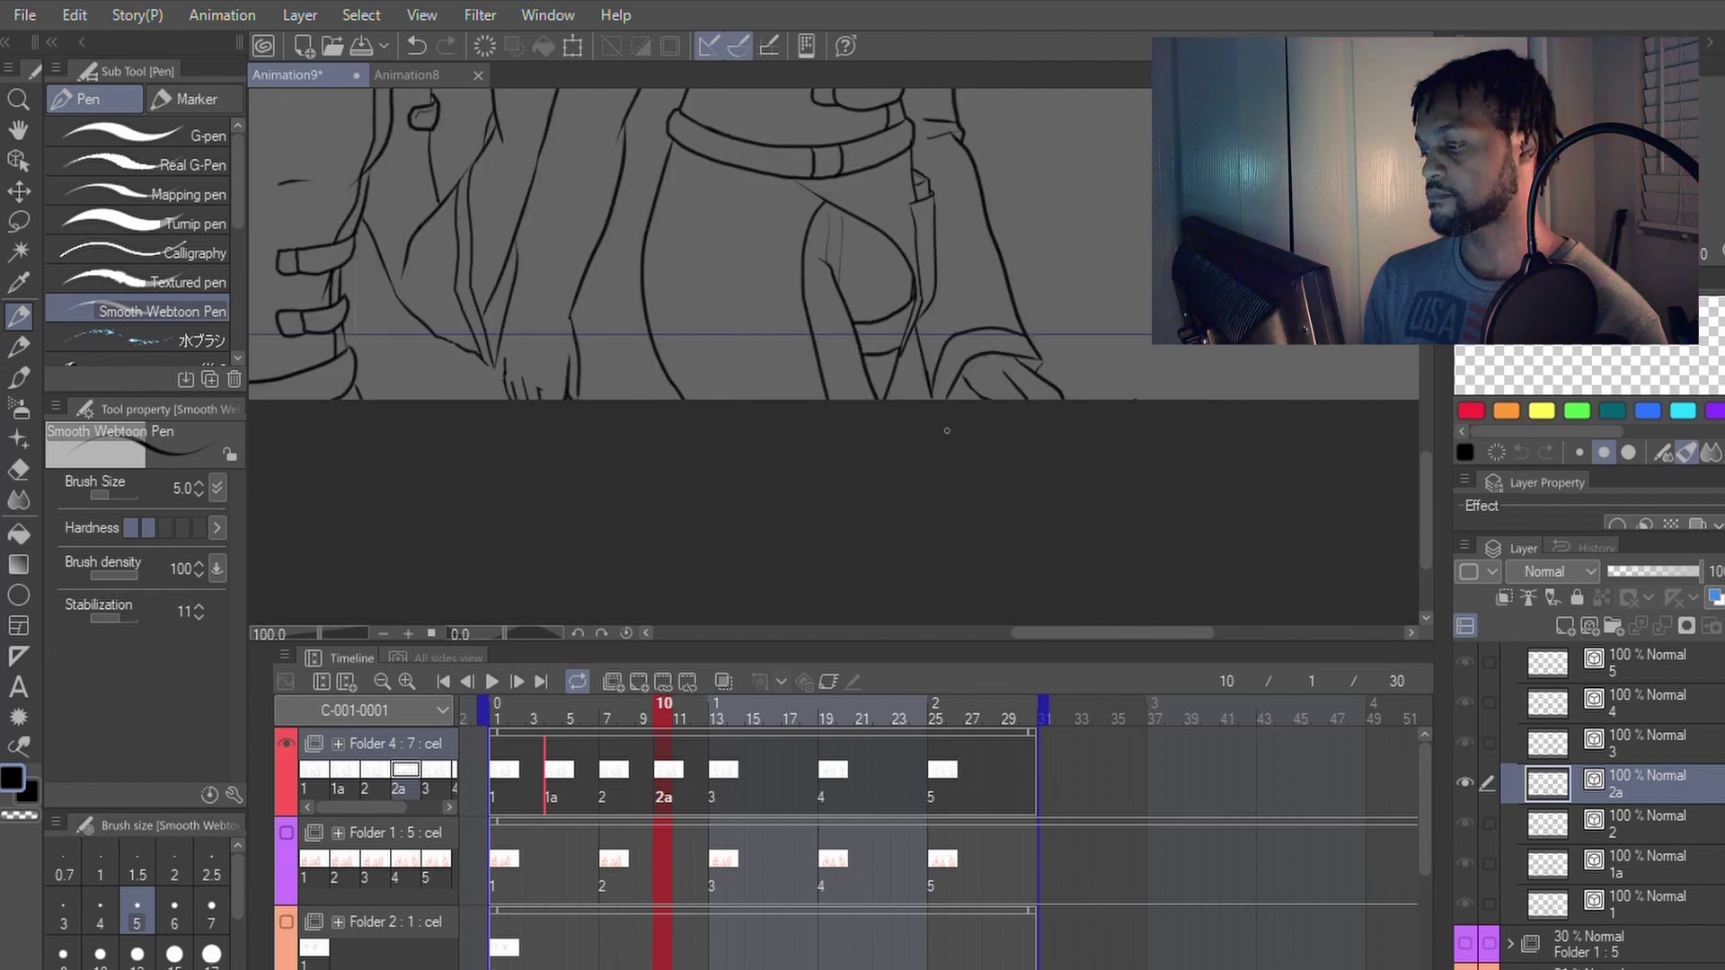
{"action": "scroll", "coordinate": [945, 438], "scroll_direction": "down", "scroll_amount": 1}
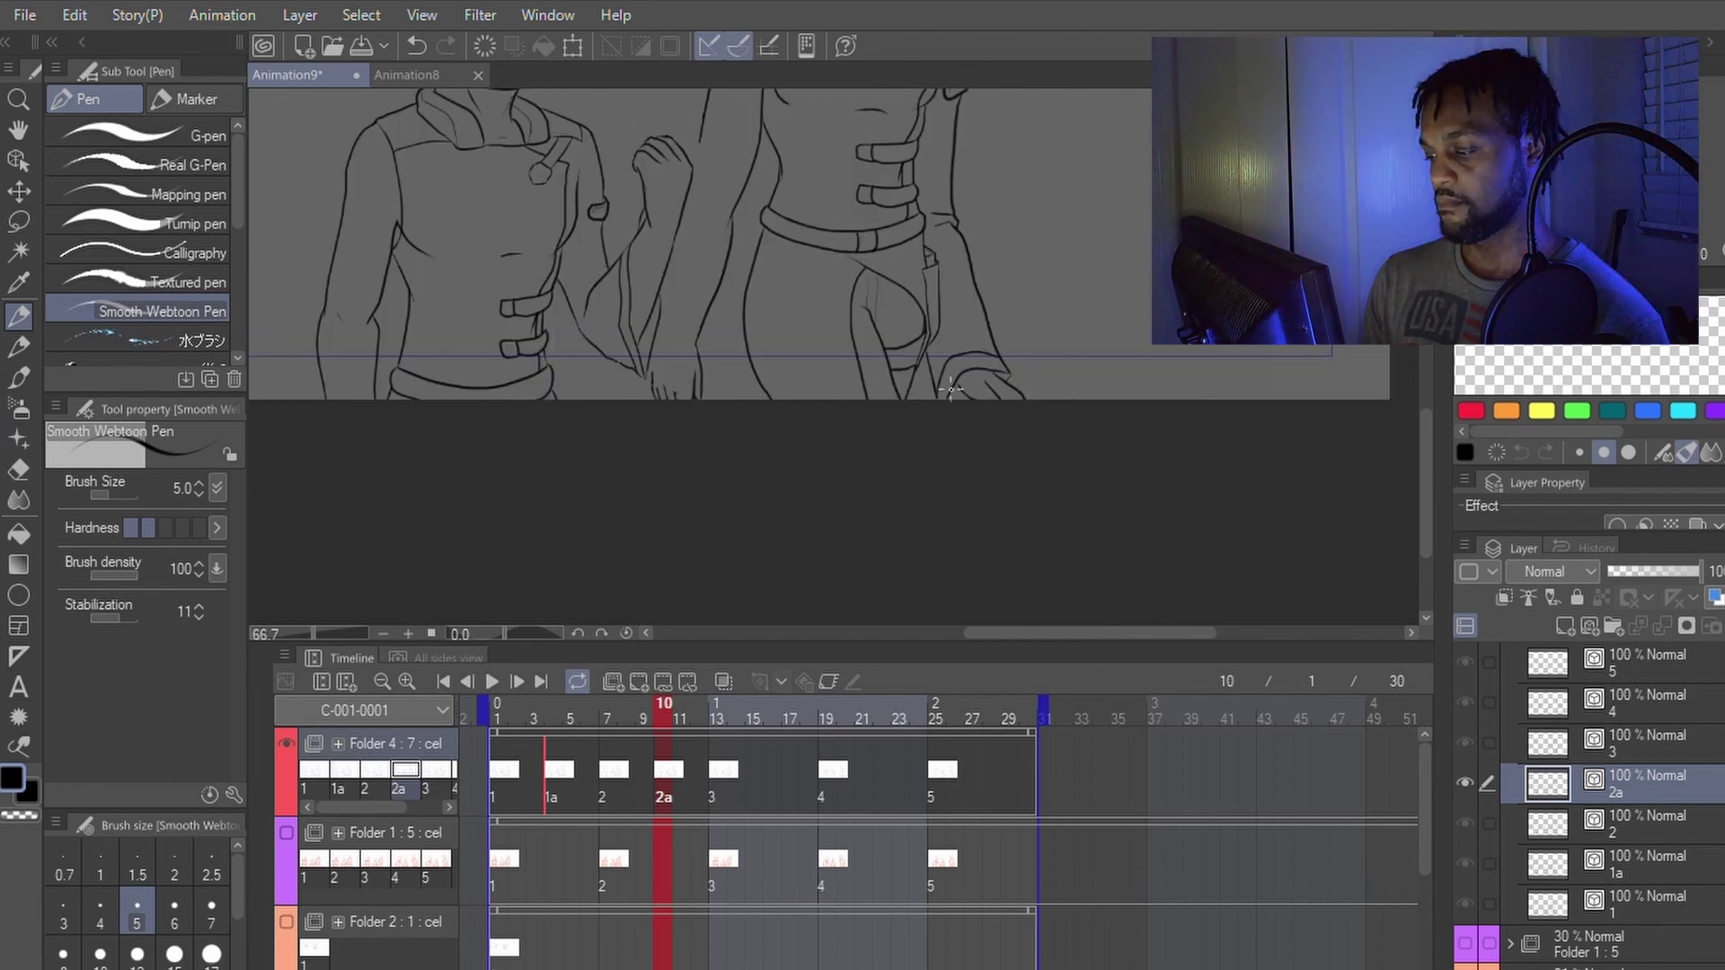
{"action": "scroll", "coordinate": [931, 347], "scroll_direction": "up", "scroll_amount": 2}
{"action": "key", "text": "Left"}
{"action": "key", "text": "Left"}
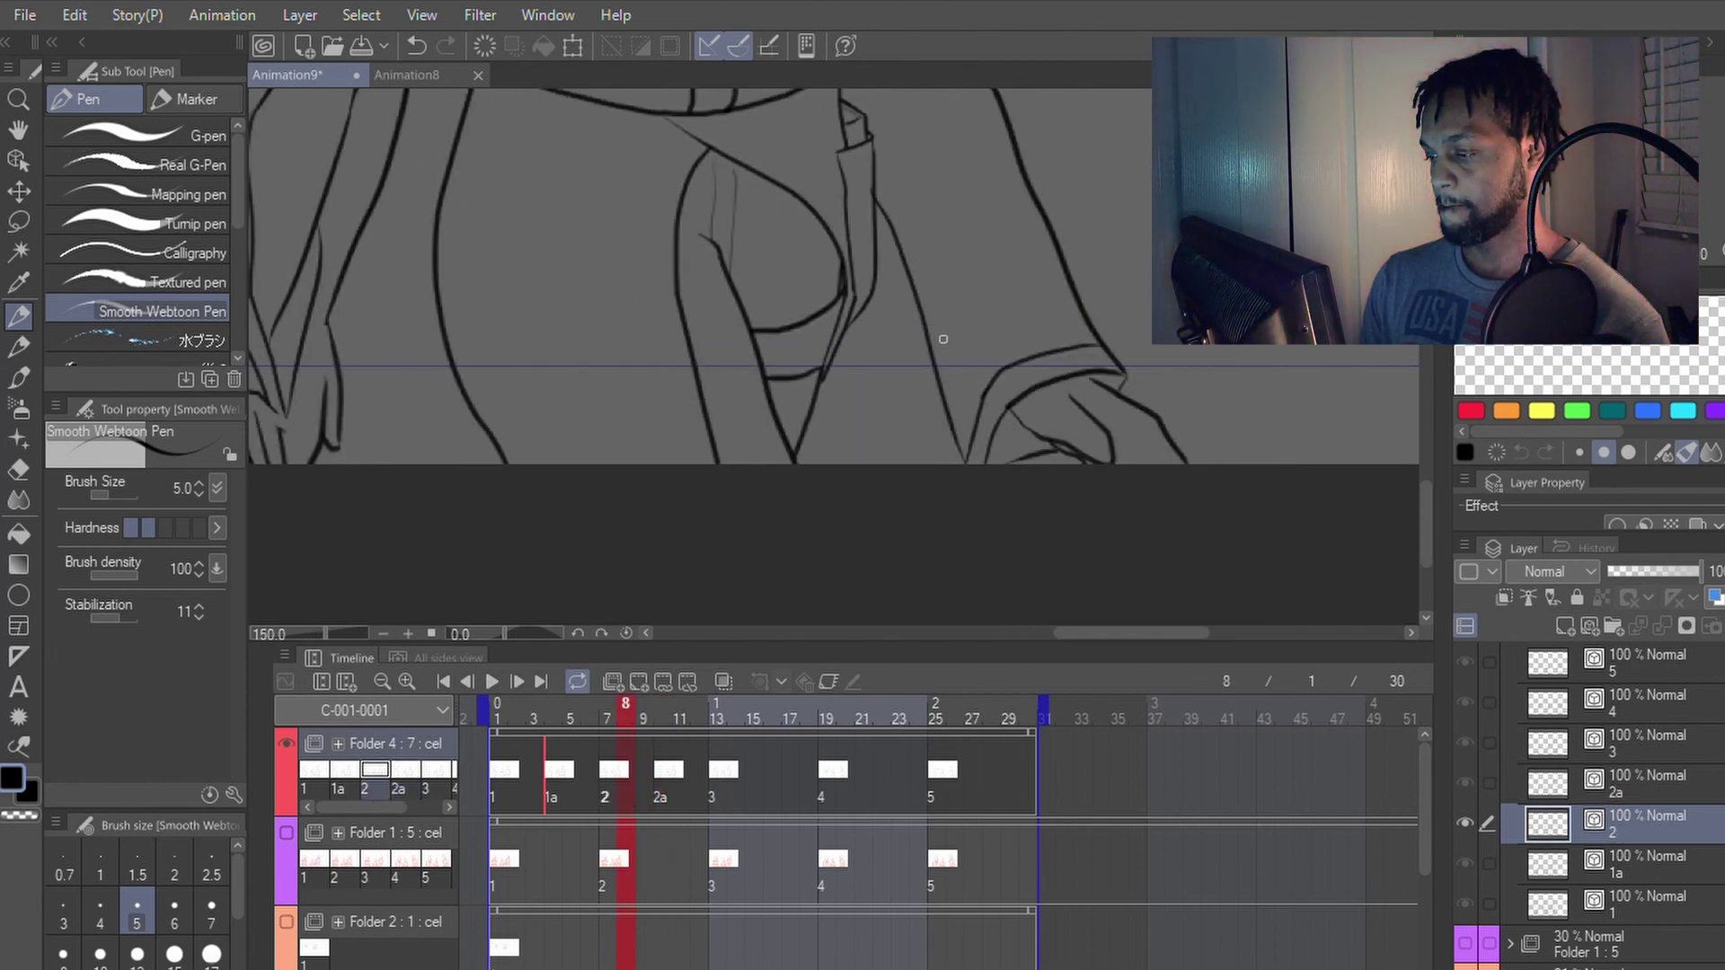
{"action": "key", "text": "Right"}
{"action": "key", "text": "Right"}
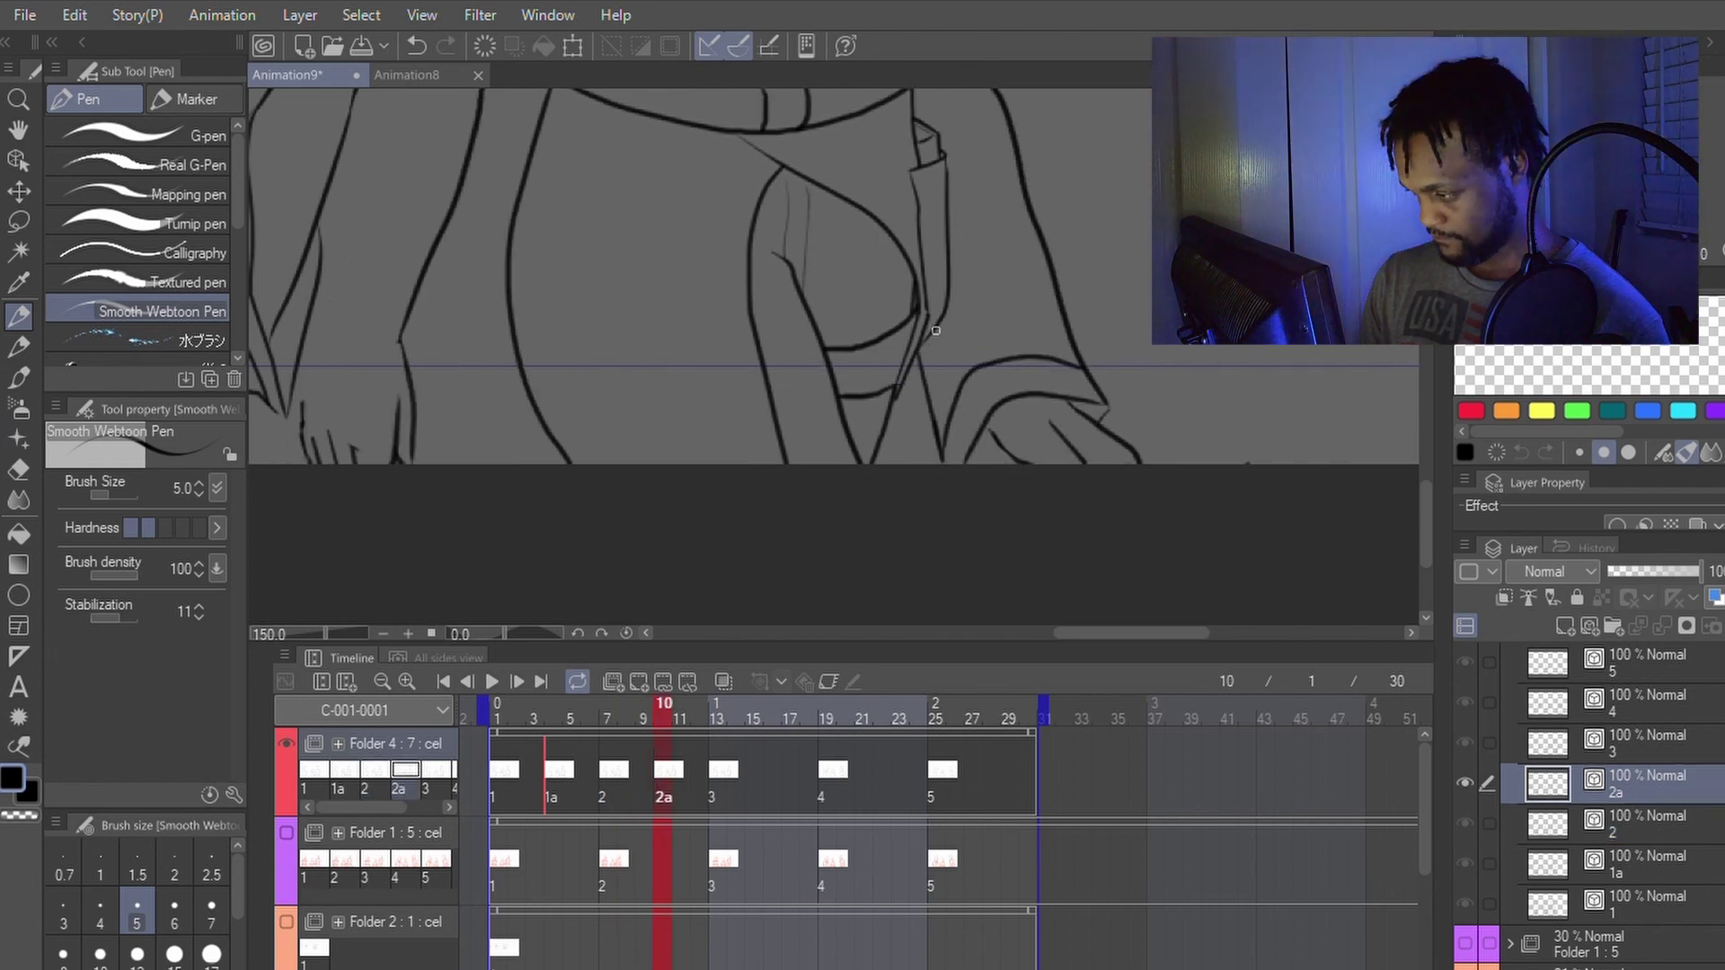
Step: Erase the rear thigh outline on cel 2a and redraw the tunic flap's edge, extending it down past the holster to the canvas edge
{"action": "key", "text": "y"}
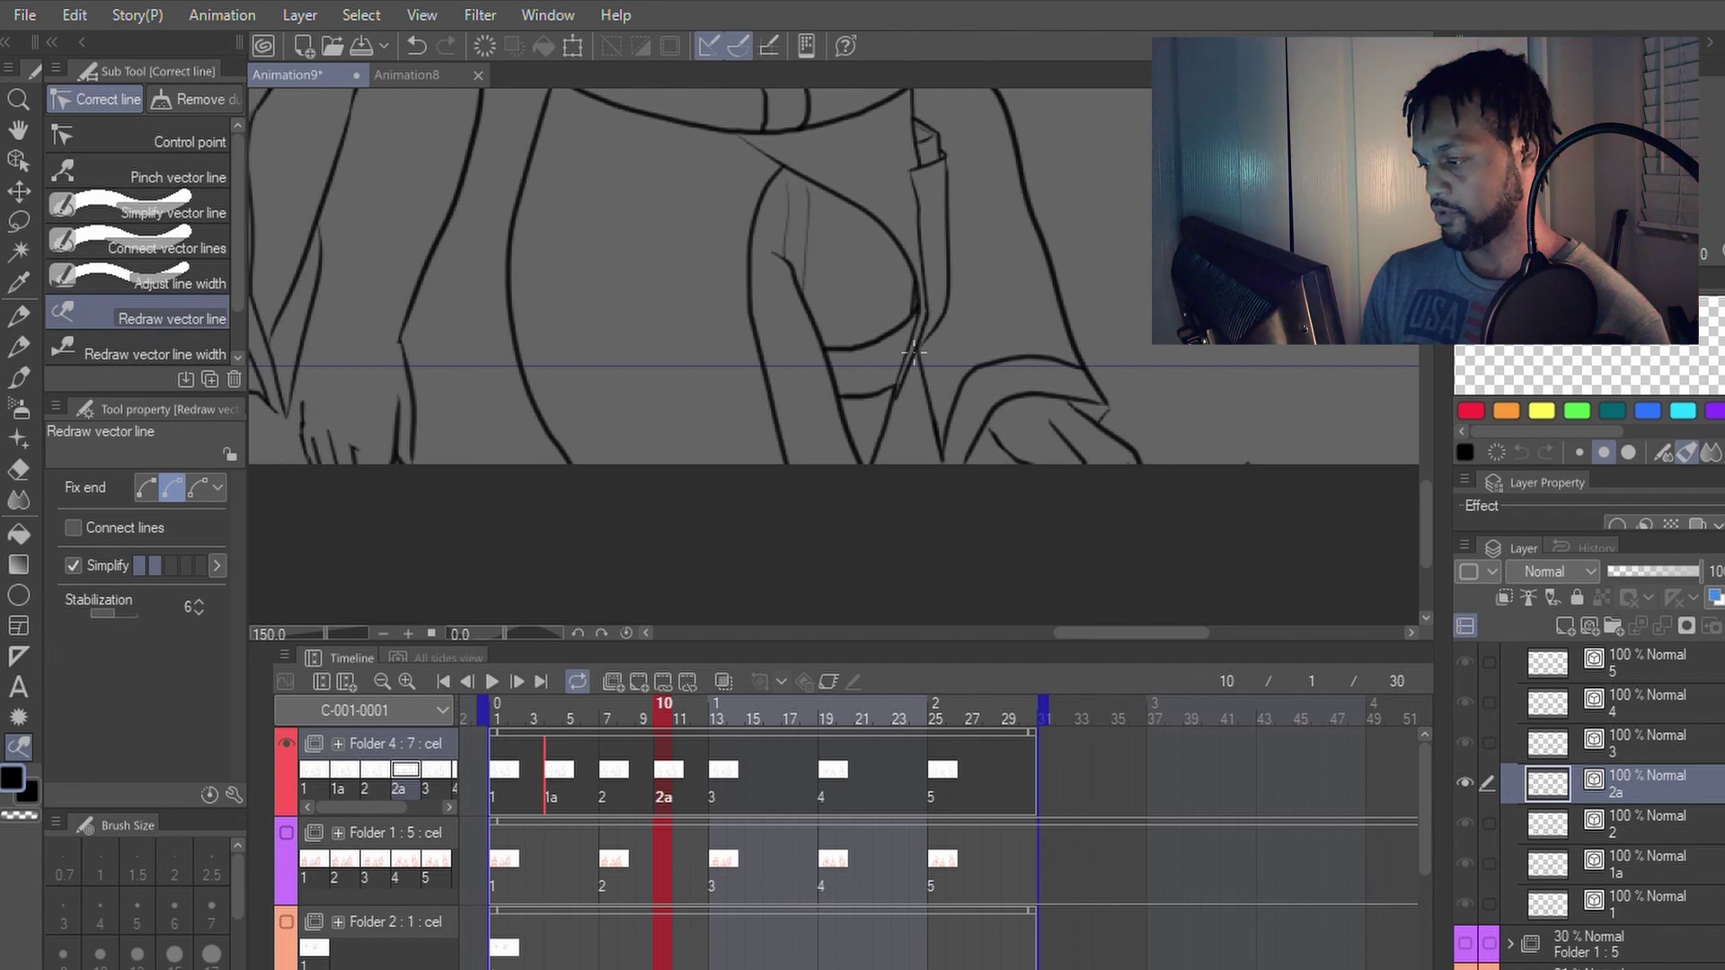
{"action": "mouse_move", "coordinate": [914, 352]}
{"action": "left_mouse_down"}
{"action": "mouse_move", "coordinate": [916, 315]}
{"action": "mouse_move", "coordinate": [900, 404]}
{"action": "left_mouse_up"}
{"action": "key", "text": "p"}
{"action": "key", "text": "ctrl+z"}
{"action": "key", "text": "e"}
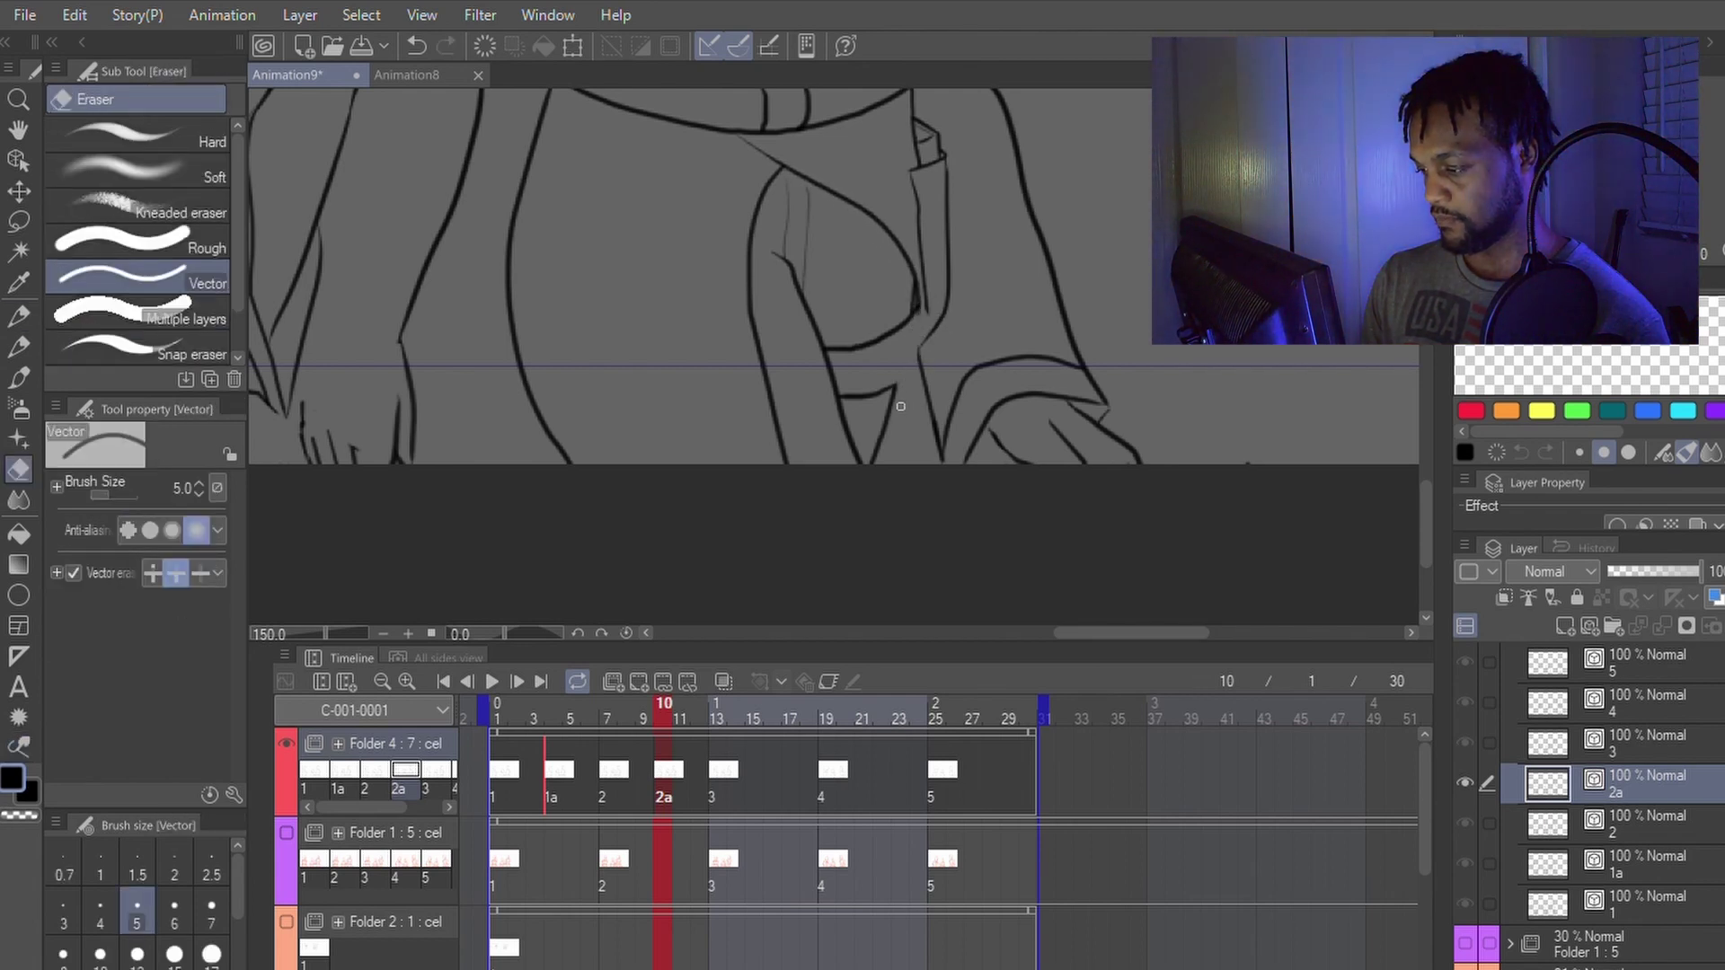
{"action": "key", "text": "p"}
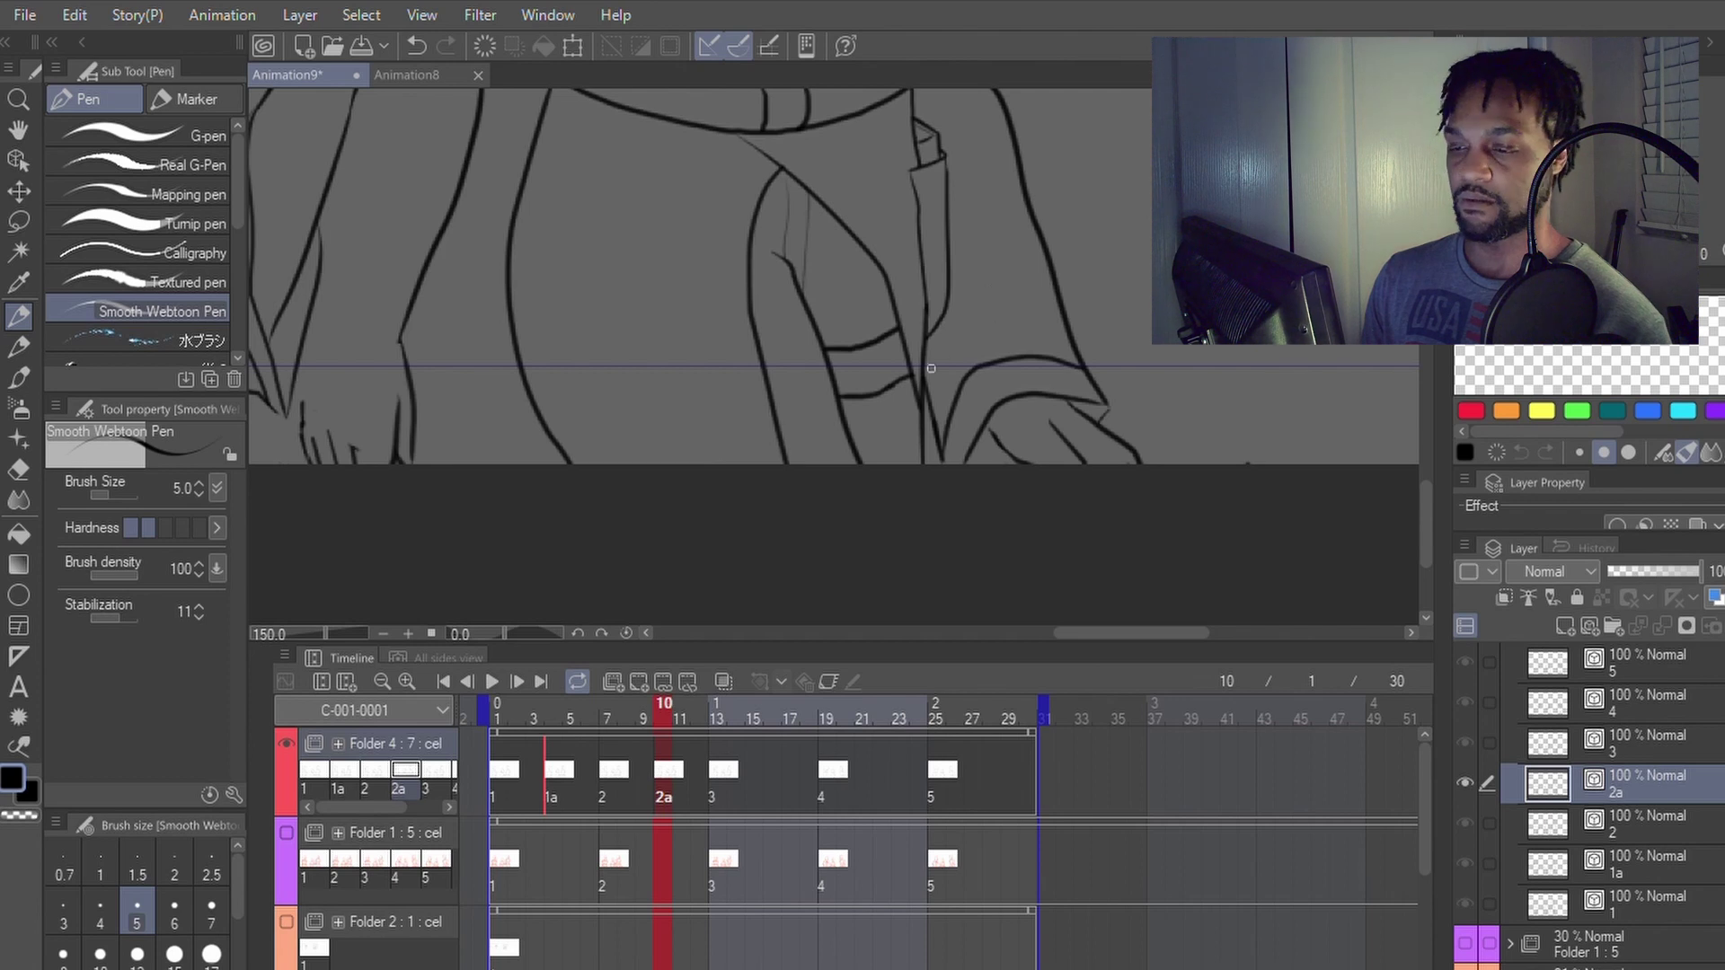
Step: Redraw the rightmost character's outer hip line and inner leg outlines on cel 2a to run nearly straight down
{"action": "scroll", "coordinate": [775, 392], "scroll_direction": "down", "scroll_amount": 1}
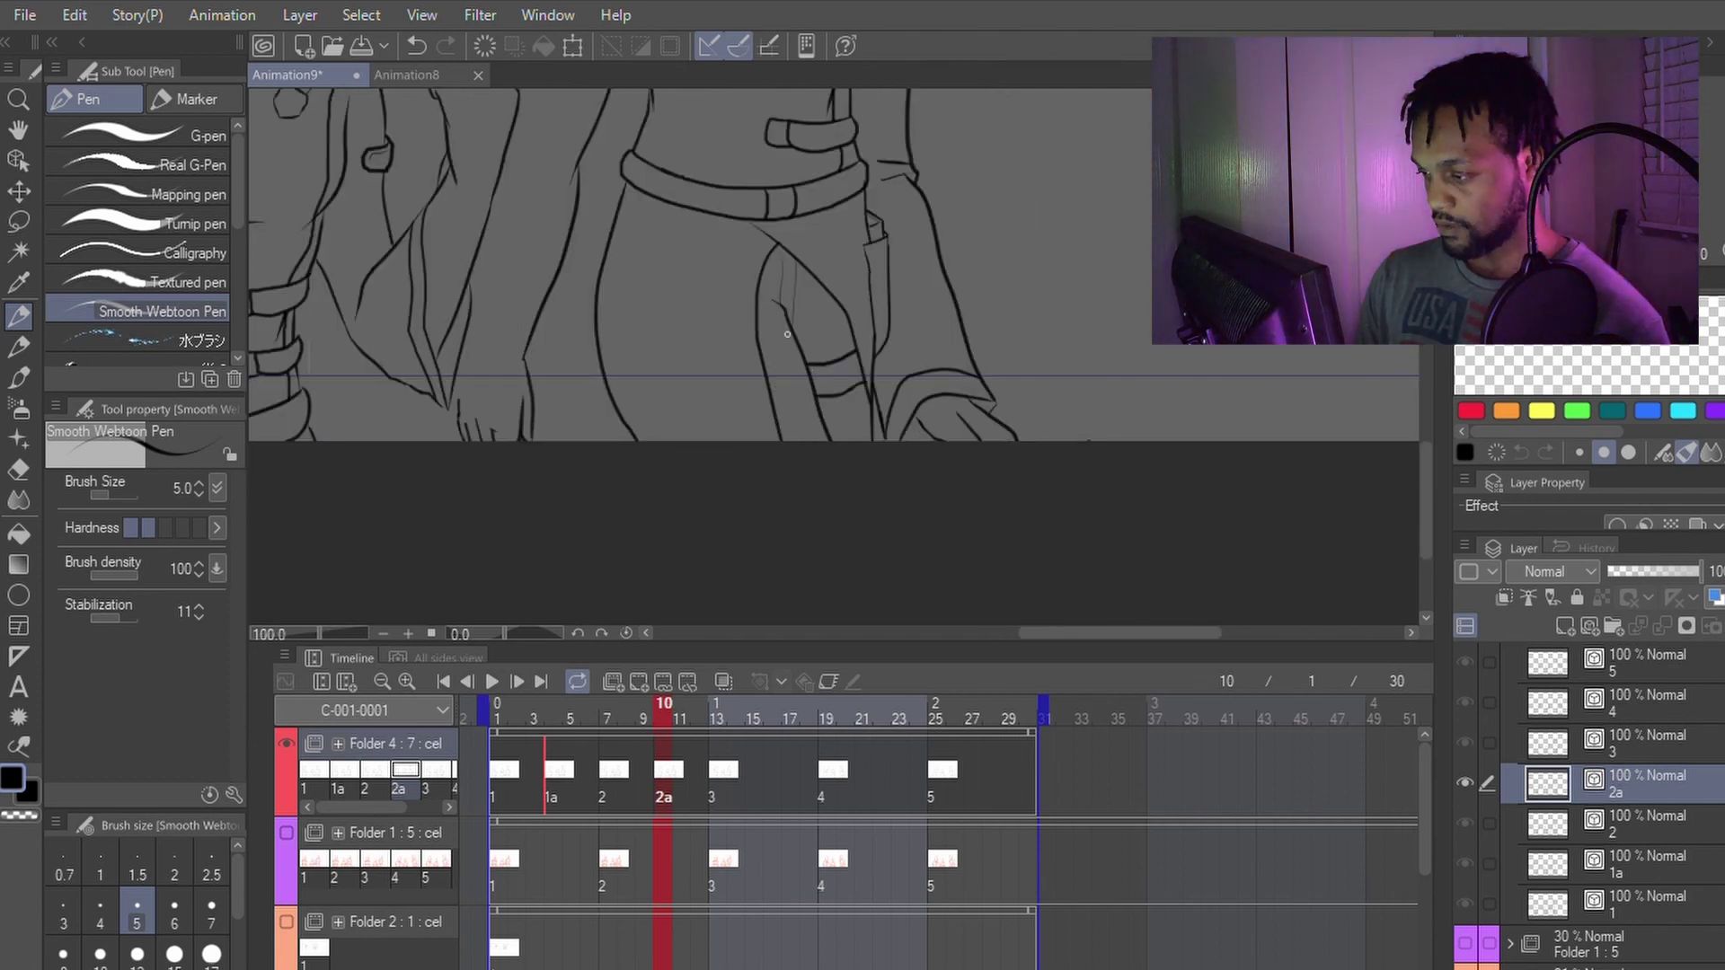
{"action": "key", "text": "y"}
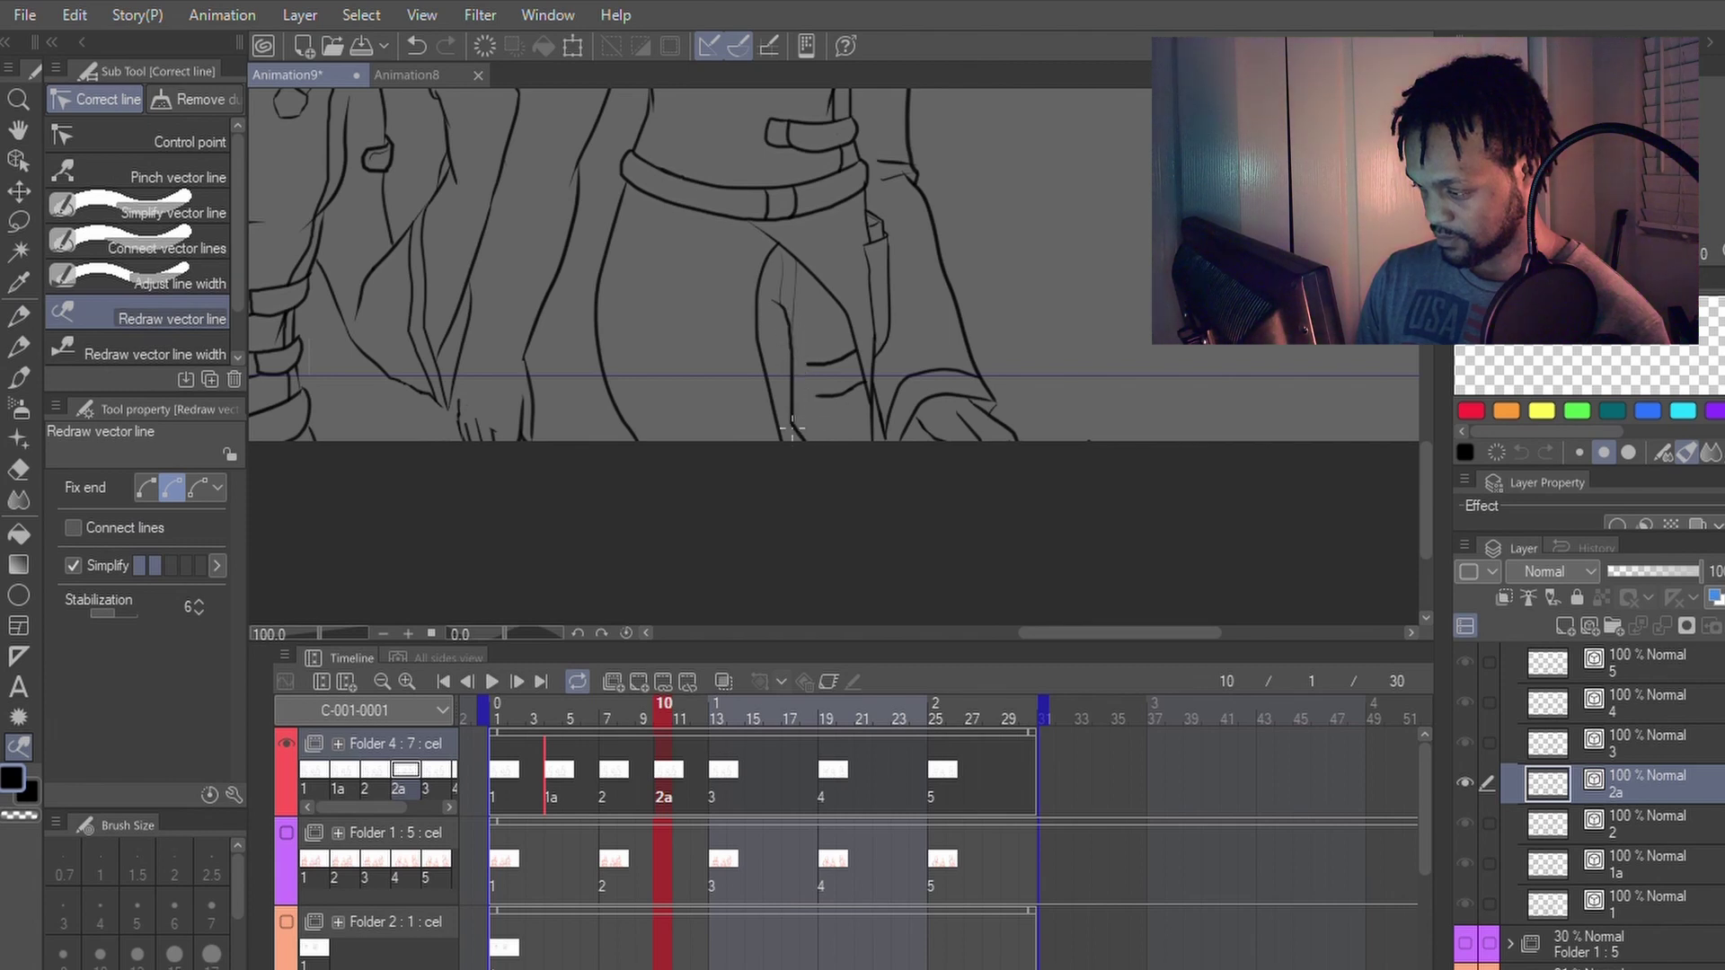
{"action": "key", "text": "p"}
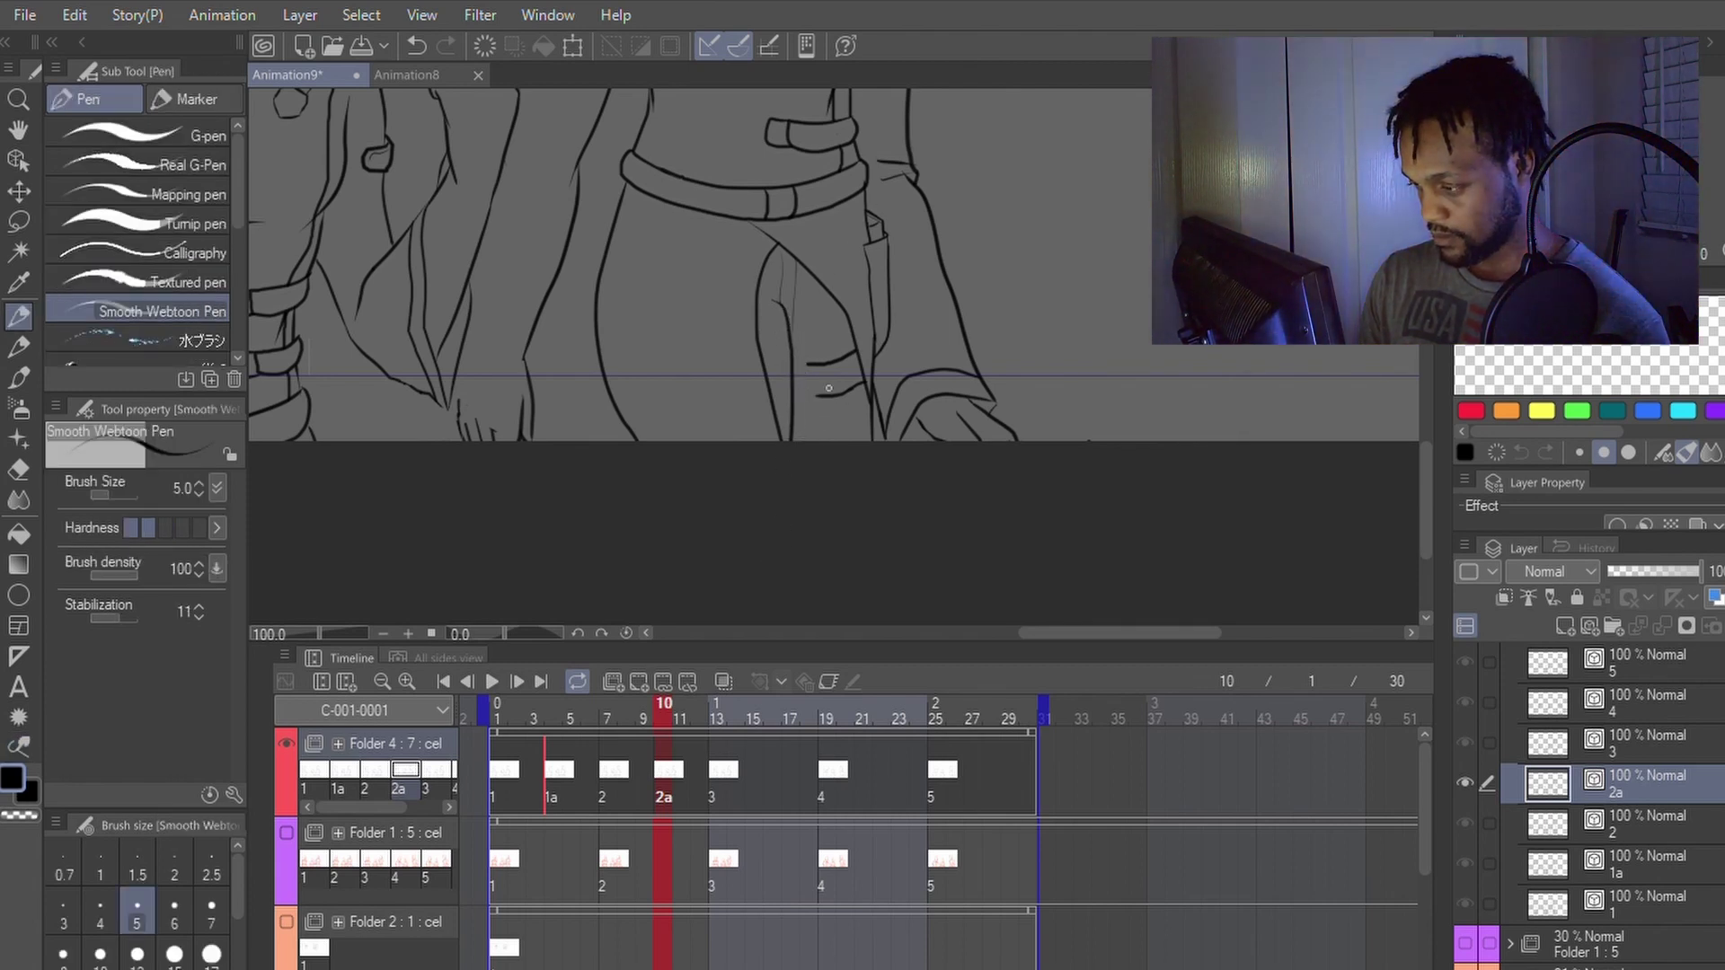
{"action": "key", "text": "y"}
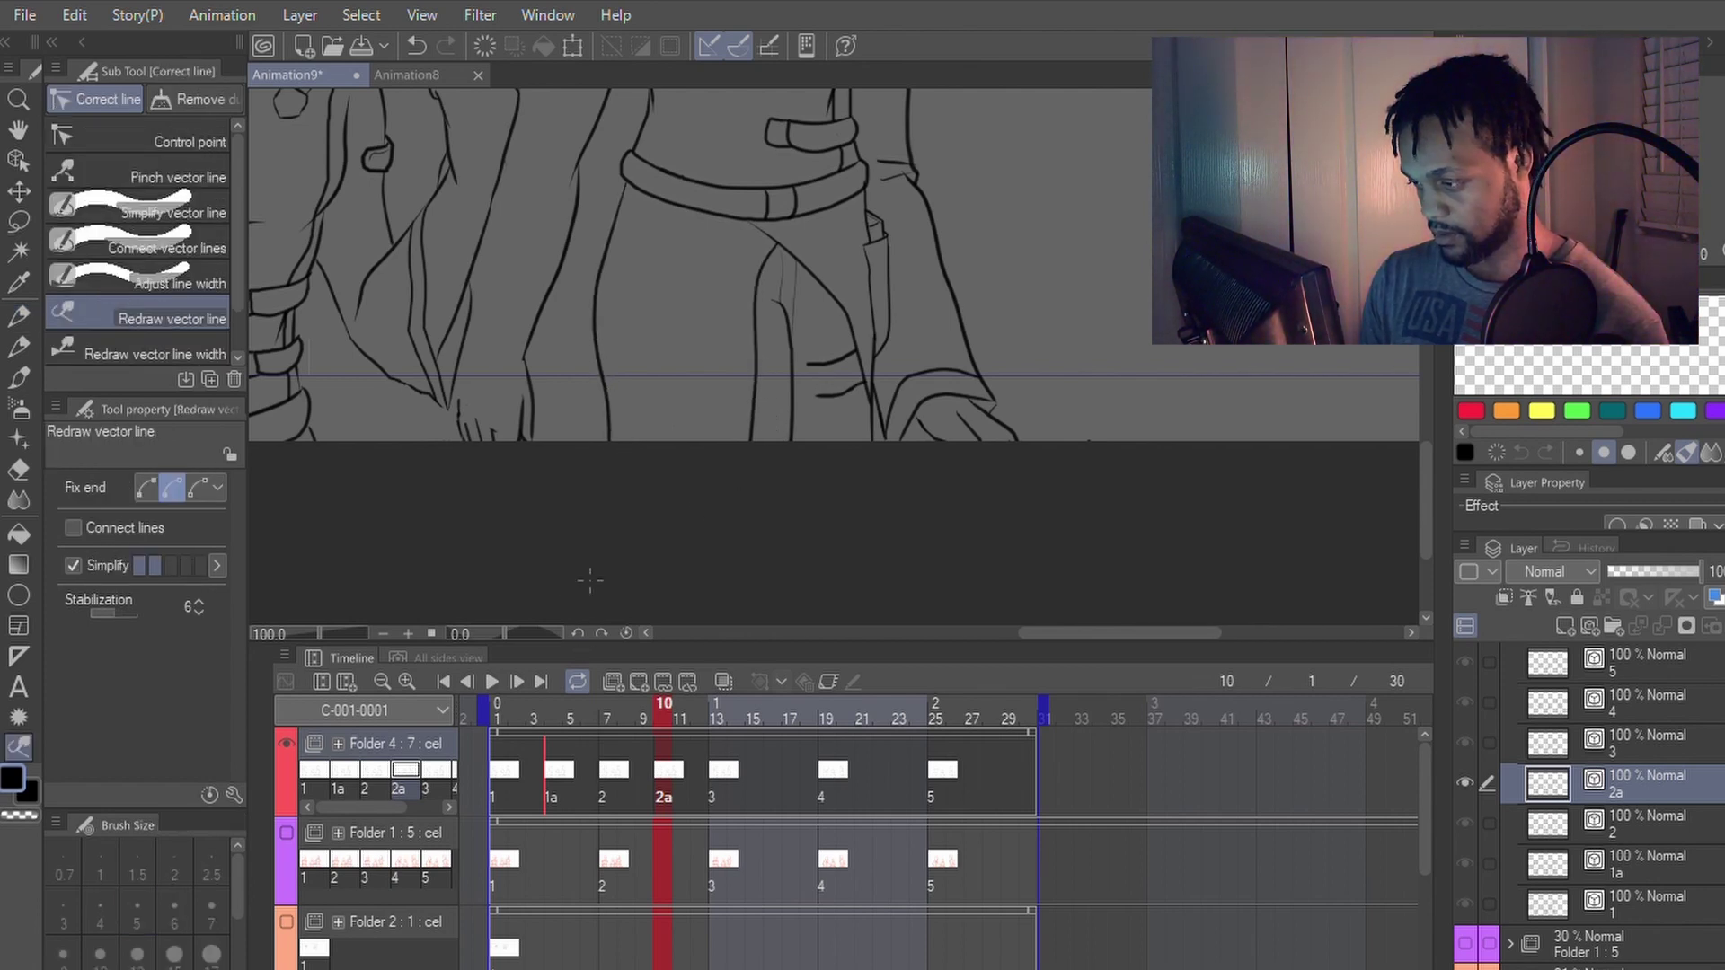
Step: Draw short V-shaped crease lines at the top of the inner leg outline and redraw that outline to meet them
{"action": "key", "text": "p"}
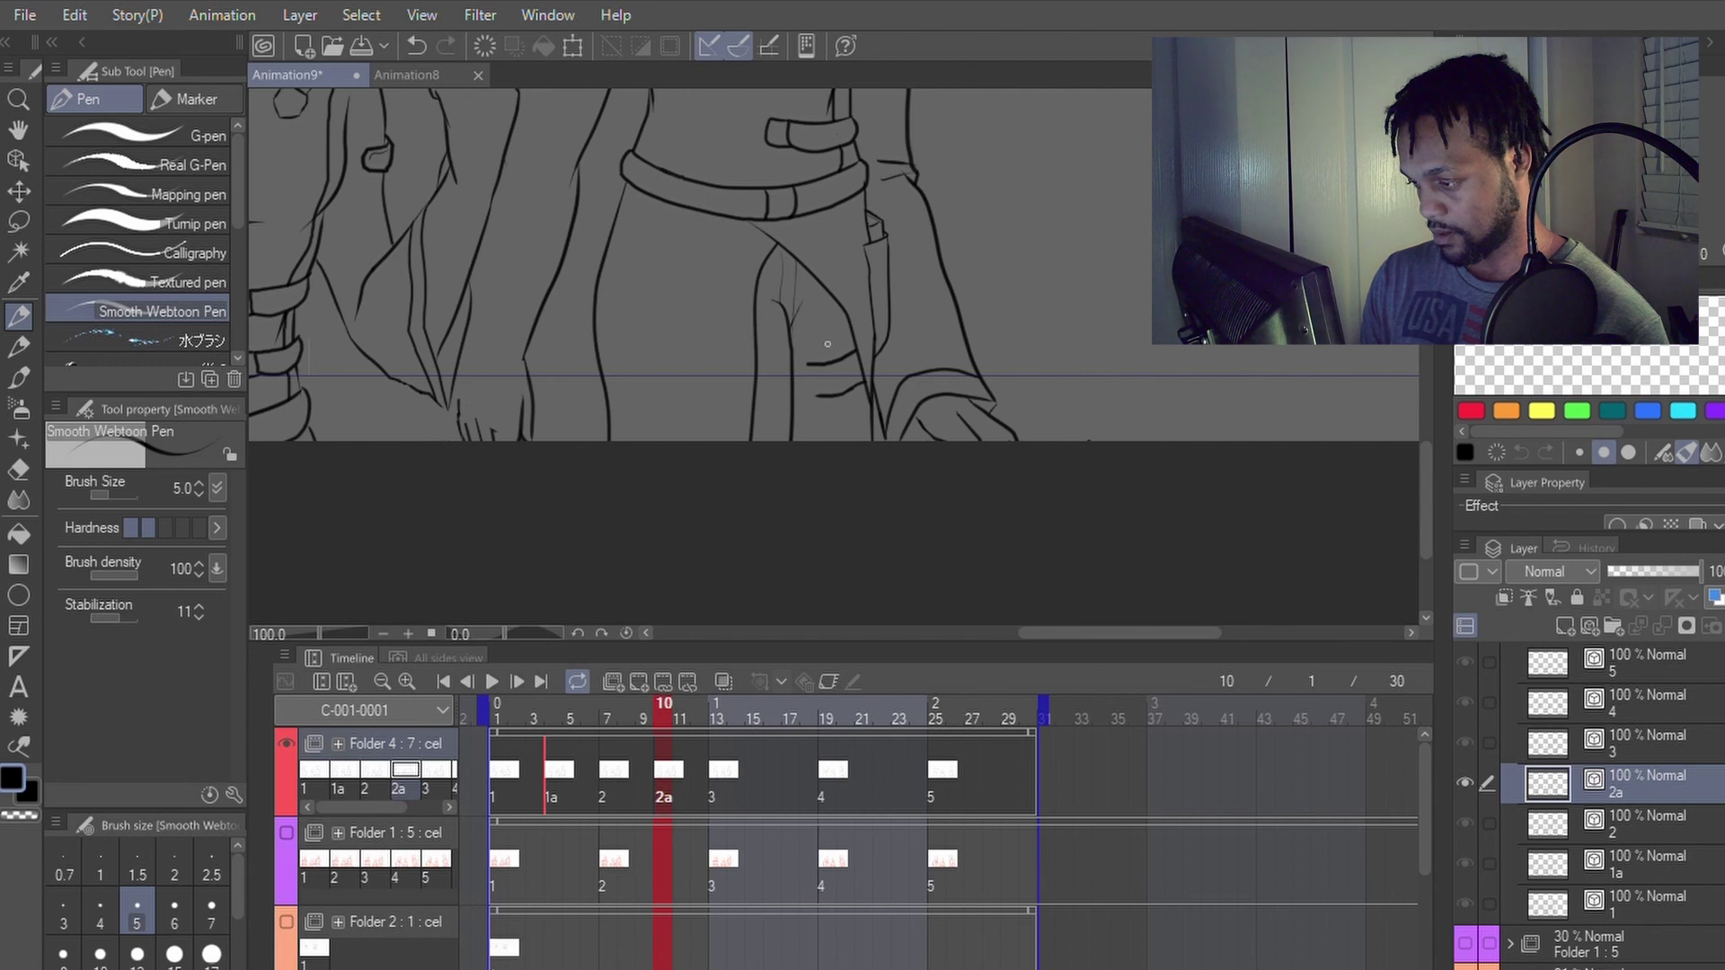
{"action": "key", "text": "y"}
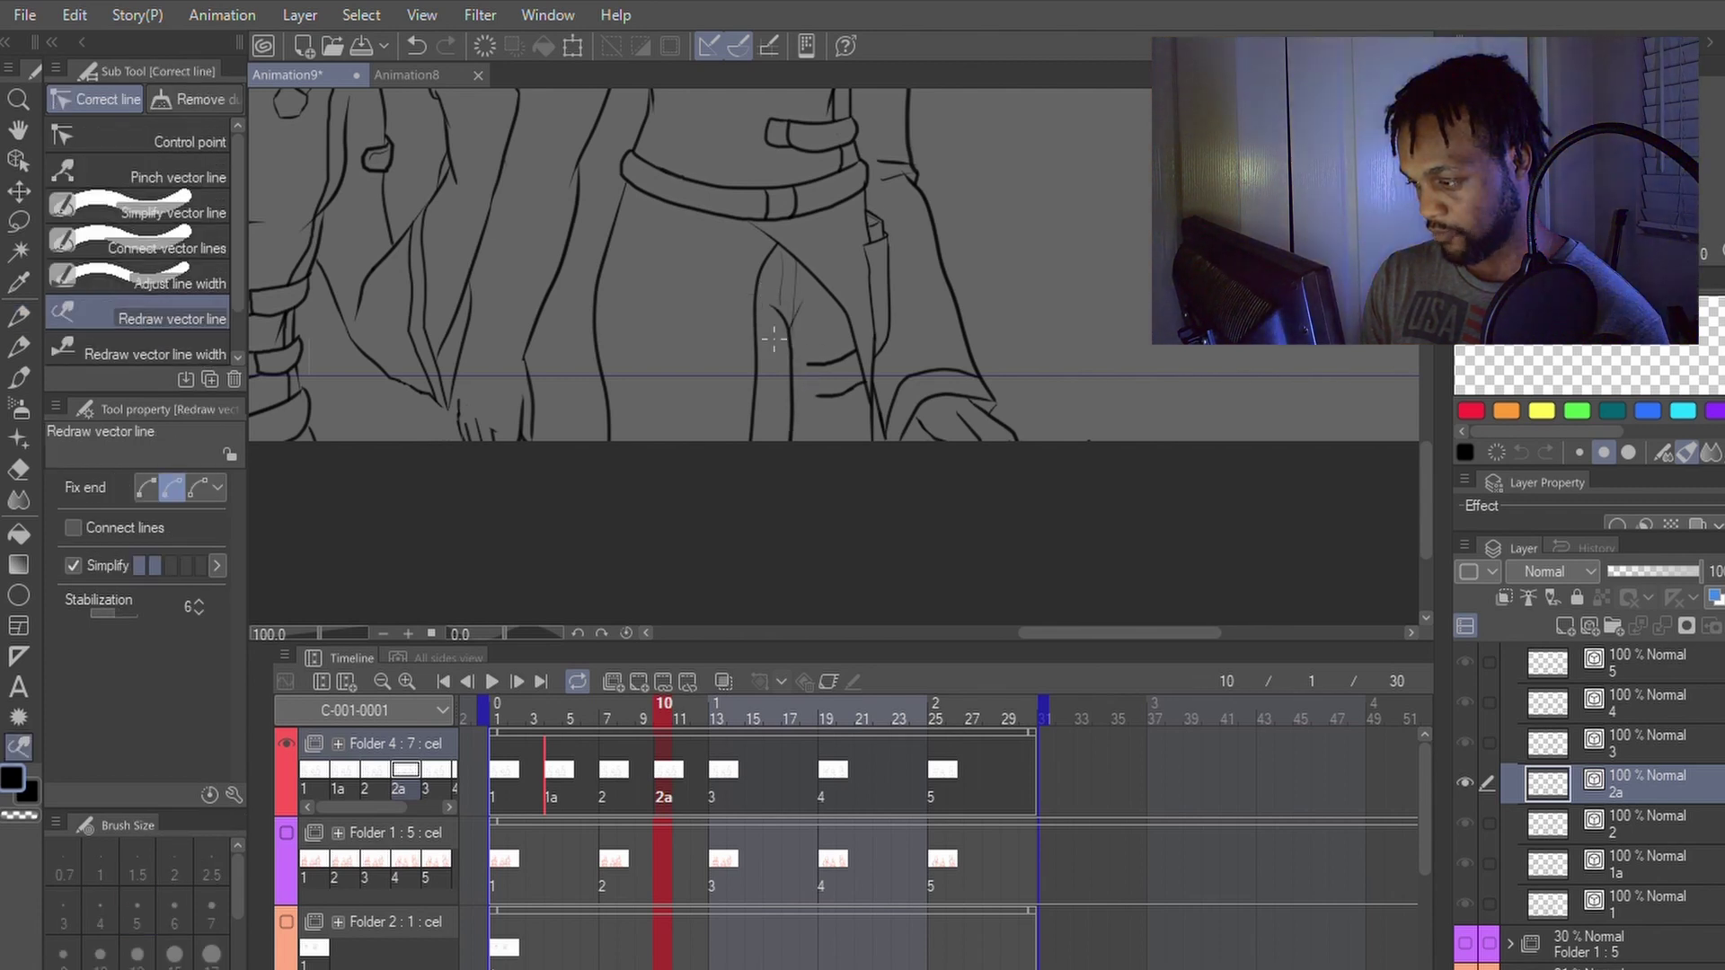
{"action": "key", "text": "p"}
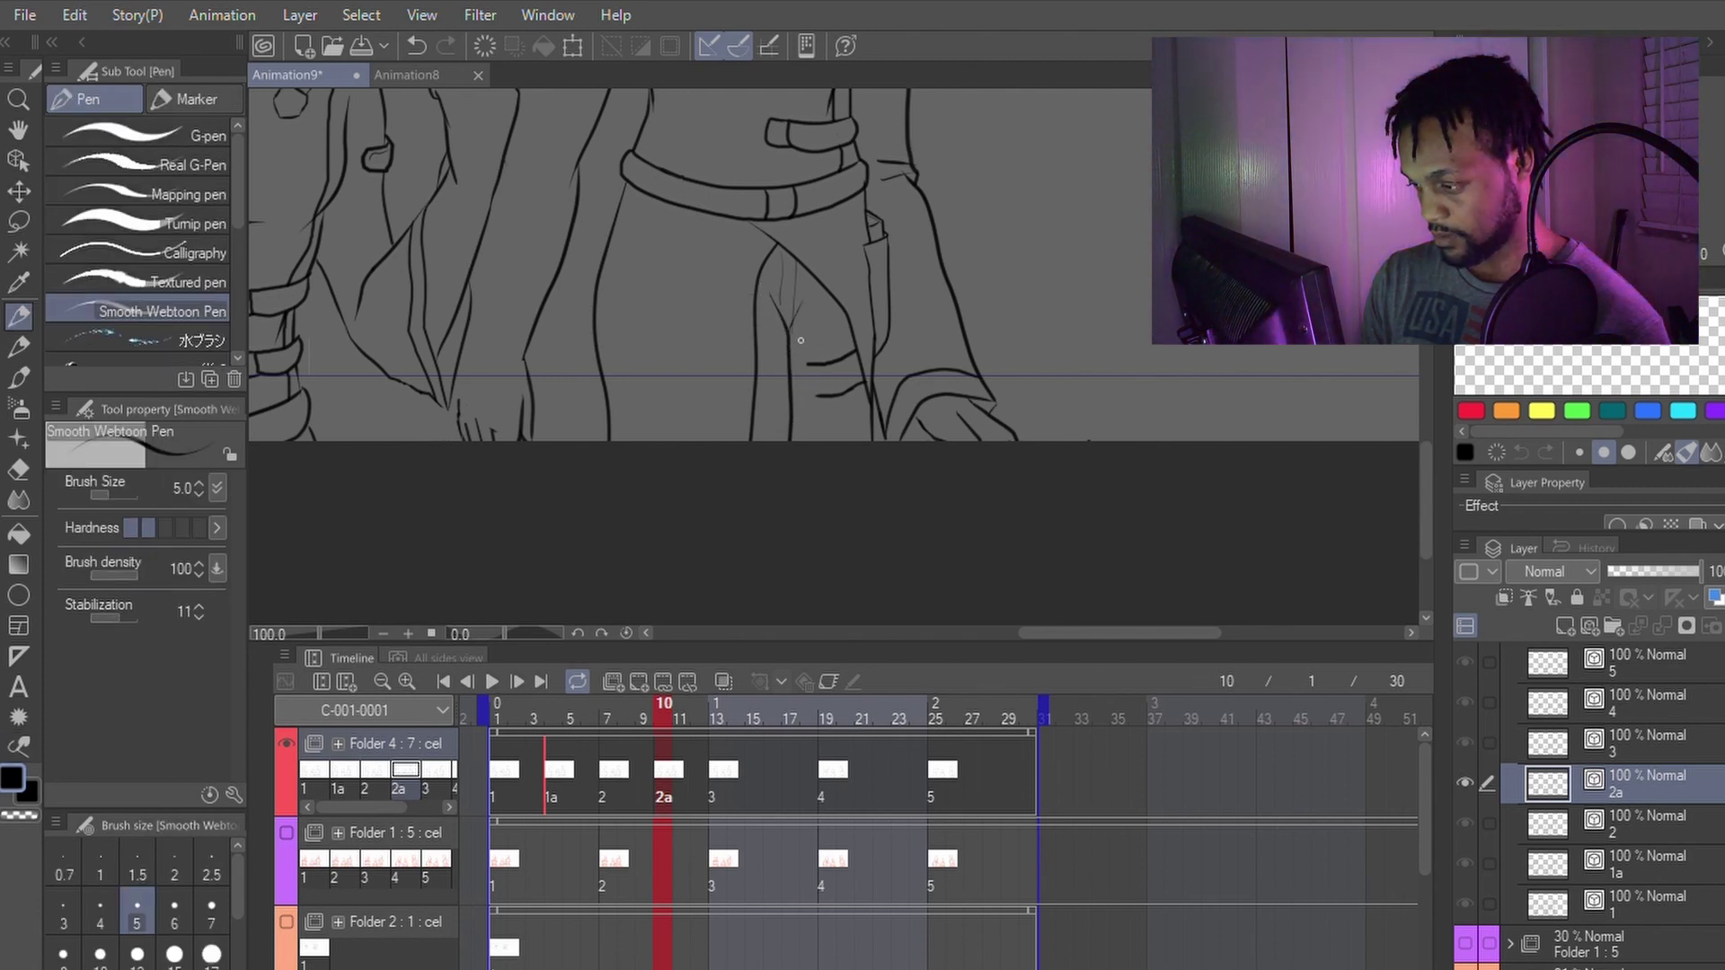
{"action": "key", "text": "e"}
{"action": "key", "text": "p"}
{"action": "scroll", "coordinate": [790, 310], "scroll_direction": "up", "scroll_amount": 2}
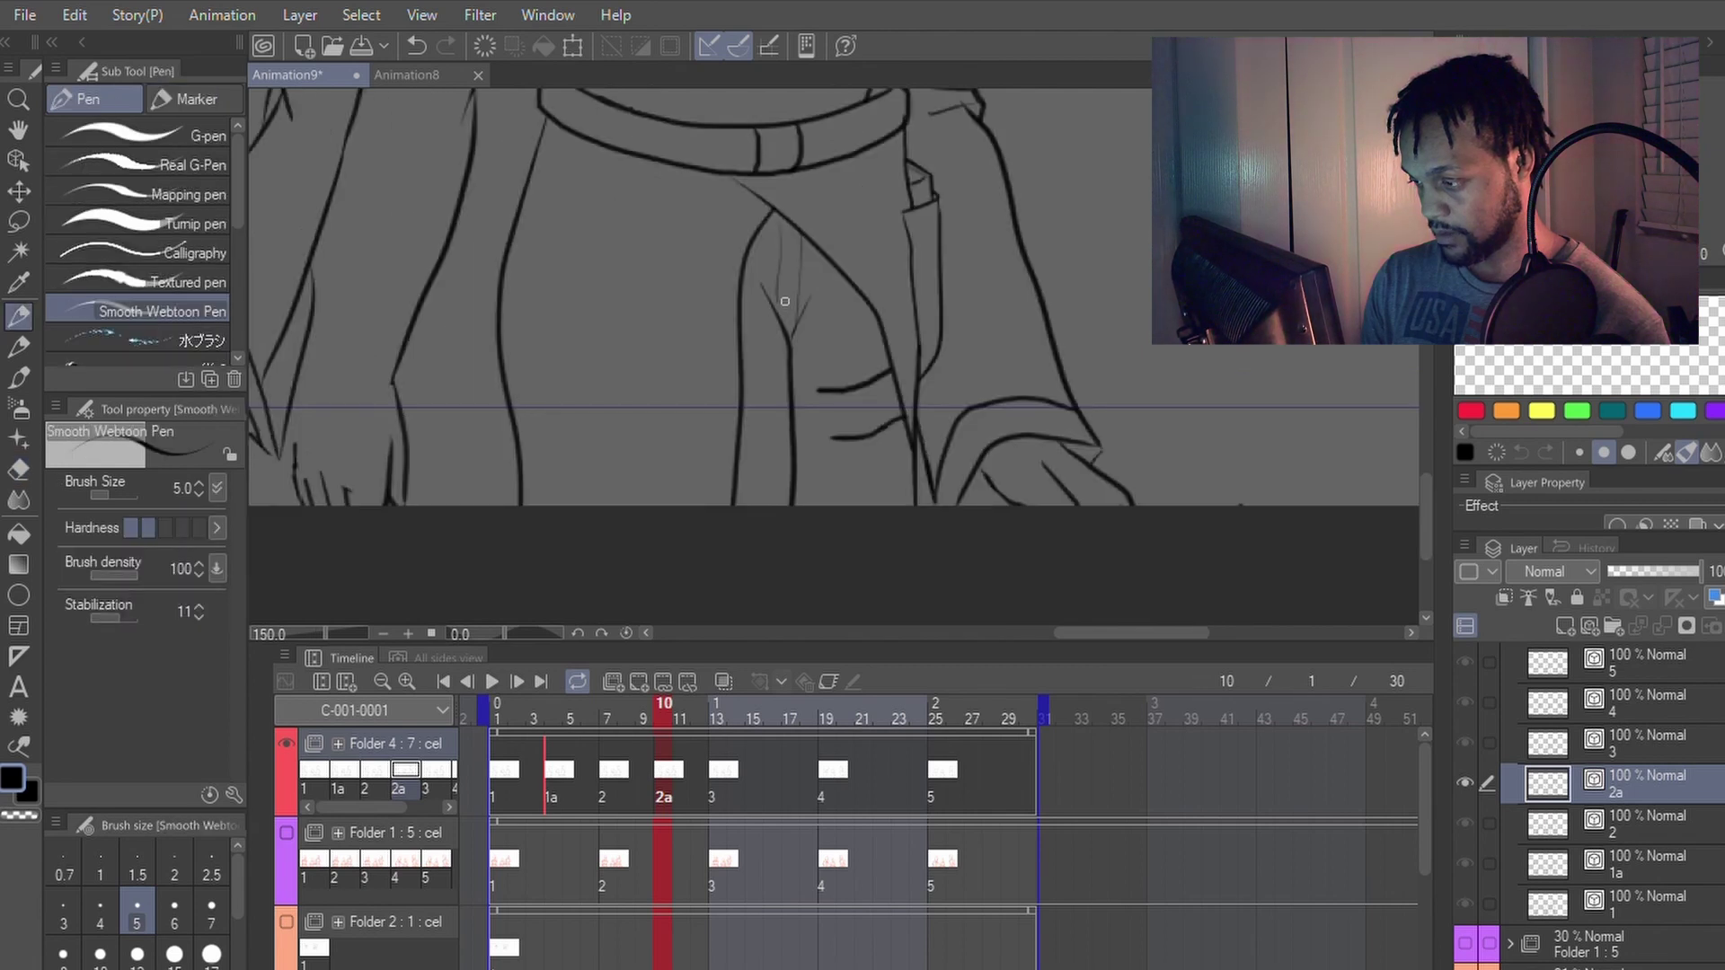
{"action": "key", "text": "y"}
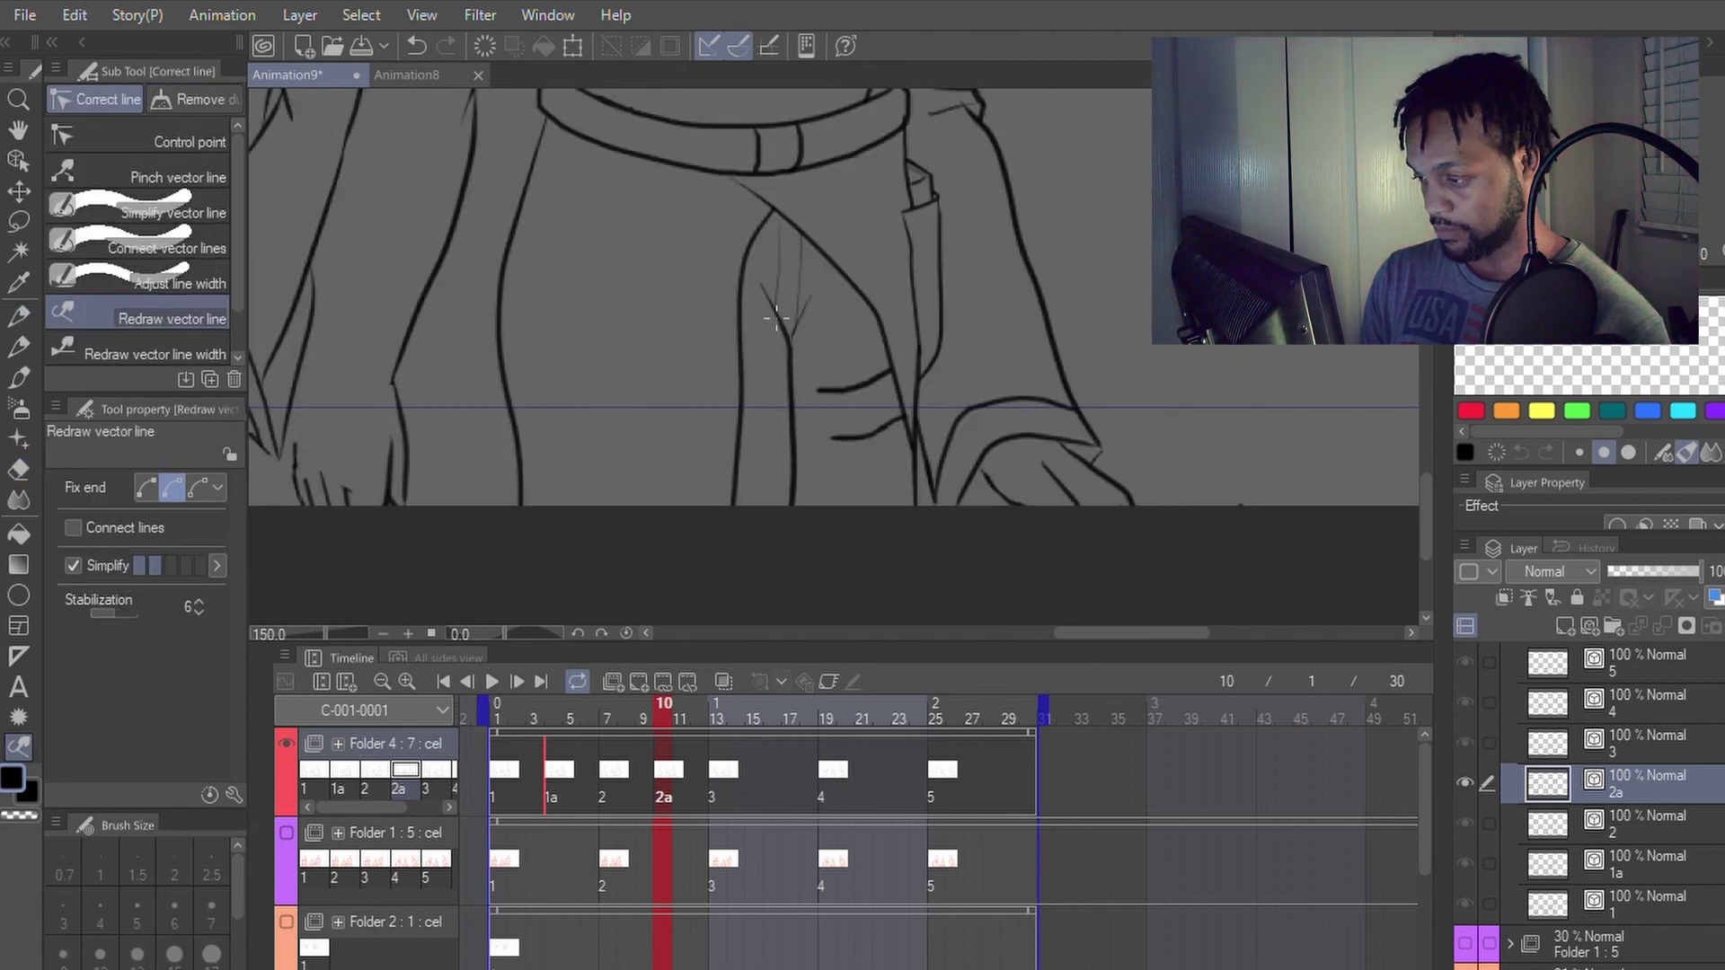
{"action": "key", "text": "p"}
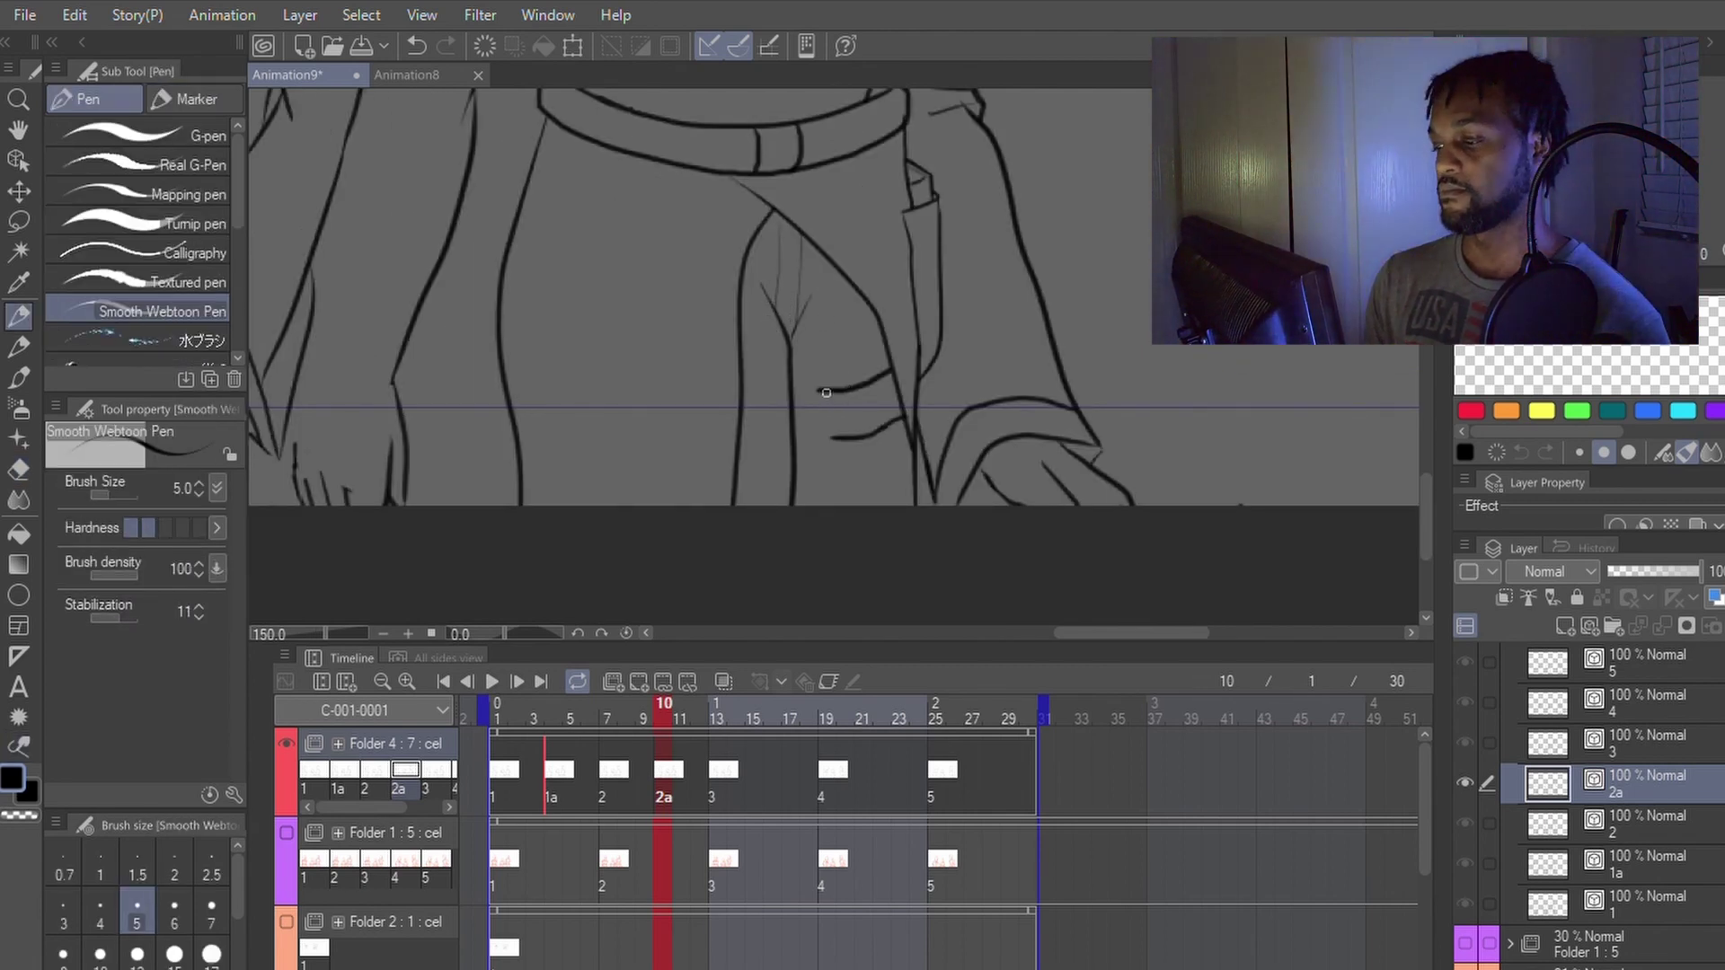
Step: Redraw the two thigh strap lines on cel 2a so they extend to the inner leg outline
{"action": "key", "text": "y"}
{"action": "key", "text": "p"}
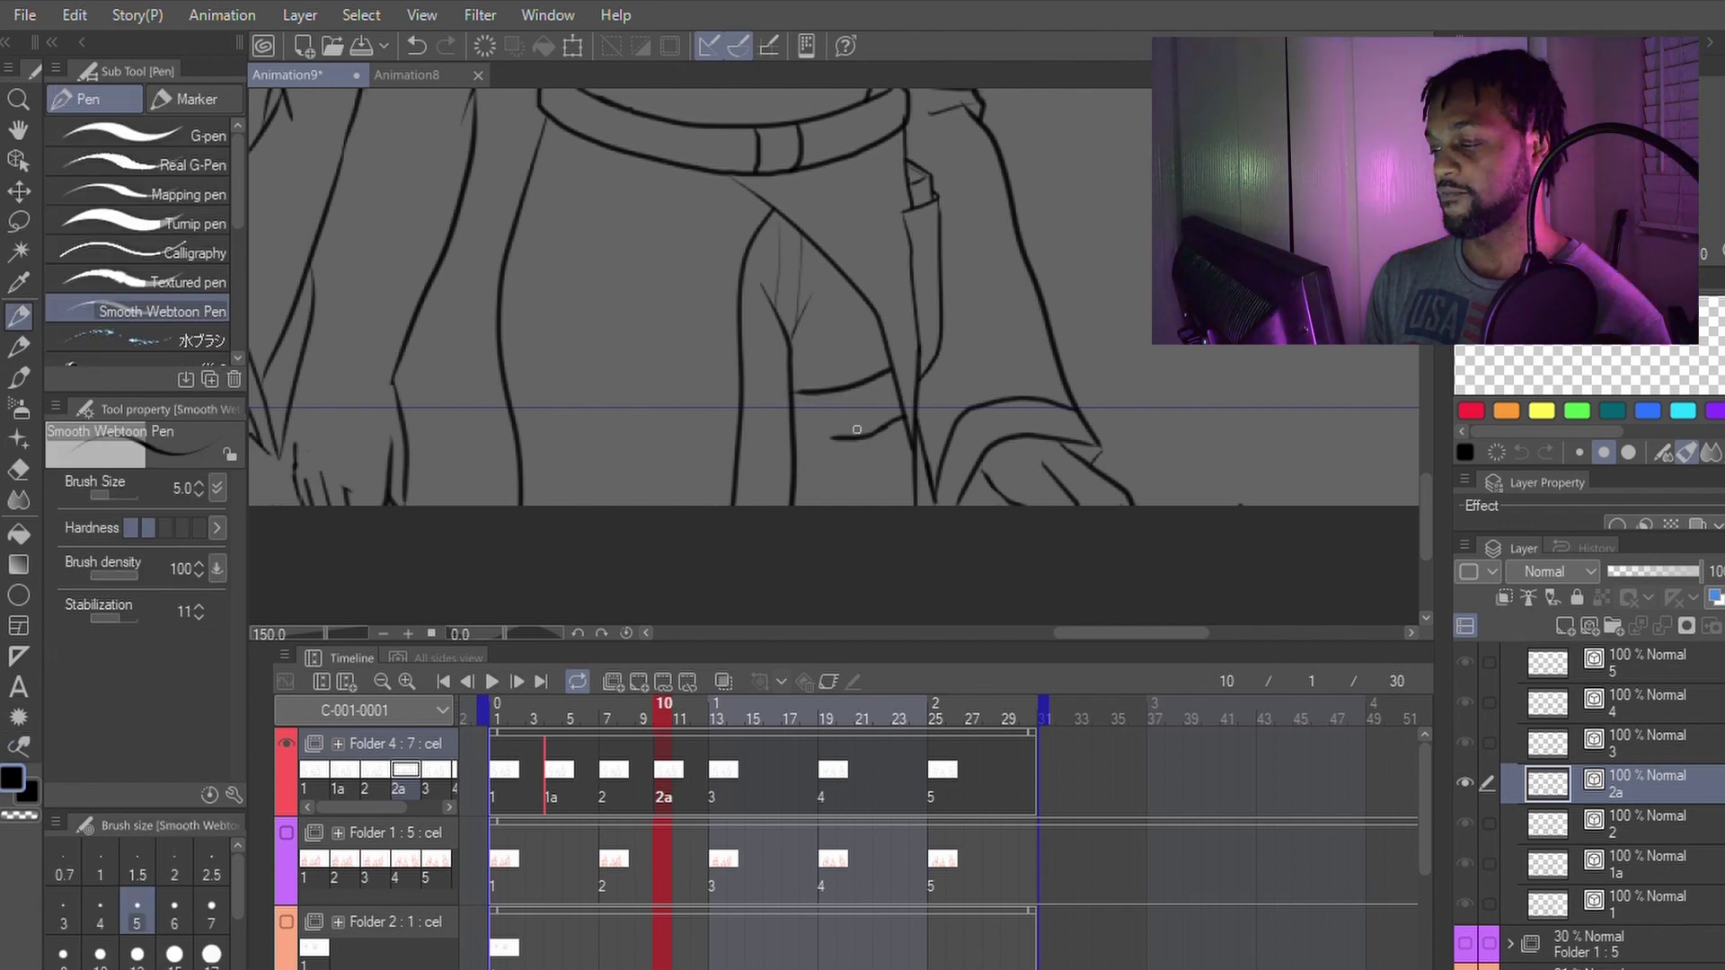
{"action": "key", "text": "y"}
{"action": "left_click_drag", "start_coordinate": [860, 434], "coordinate": [792, 435]}
{"action": "key", "text": "p"}
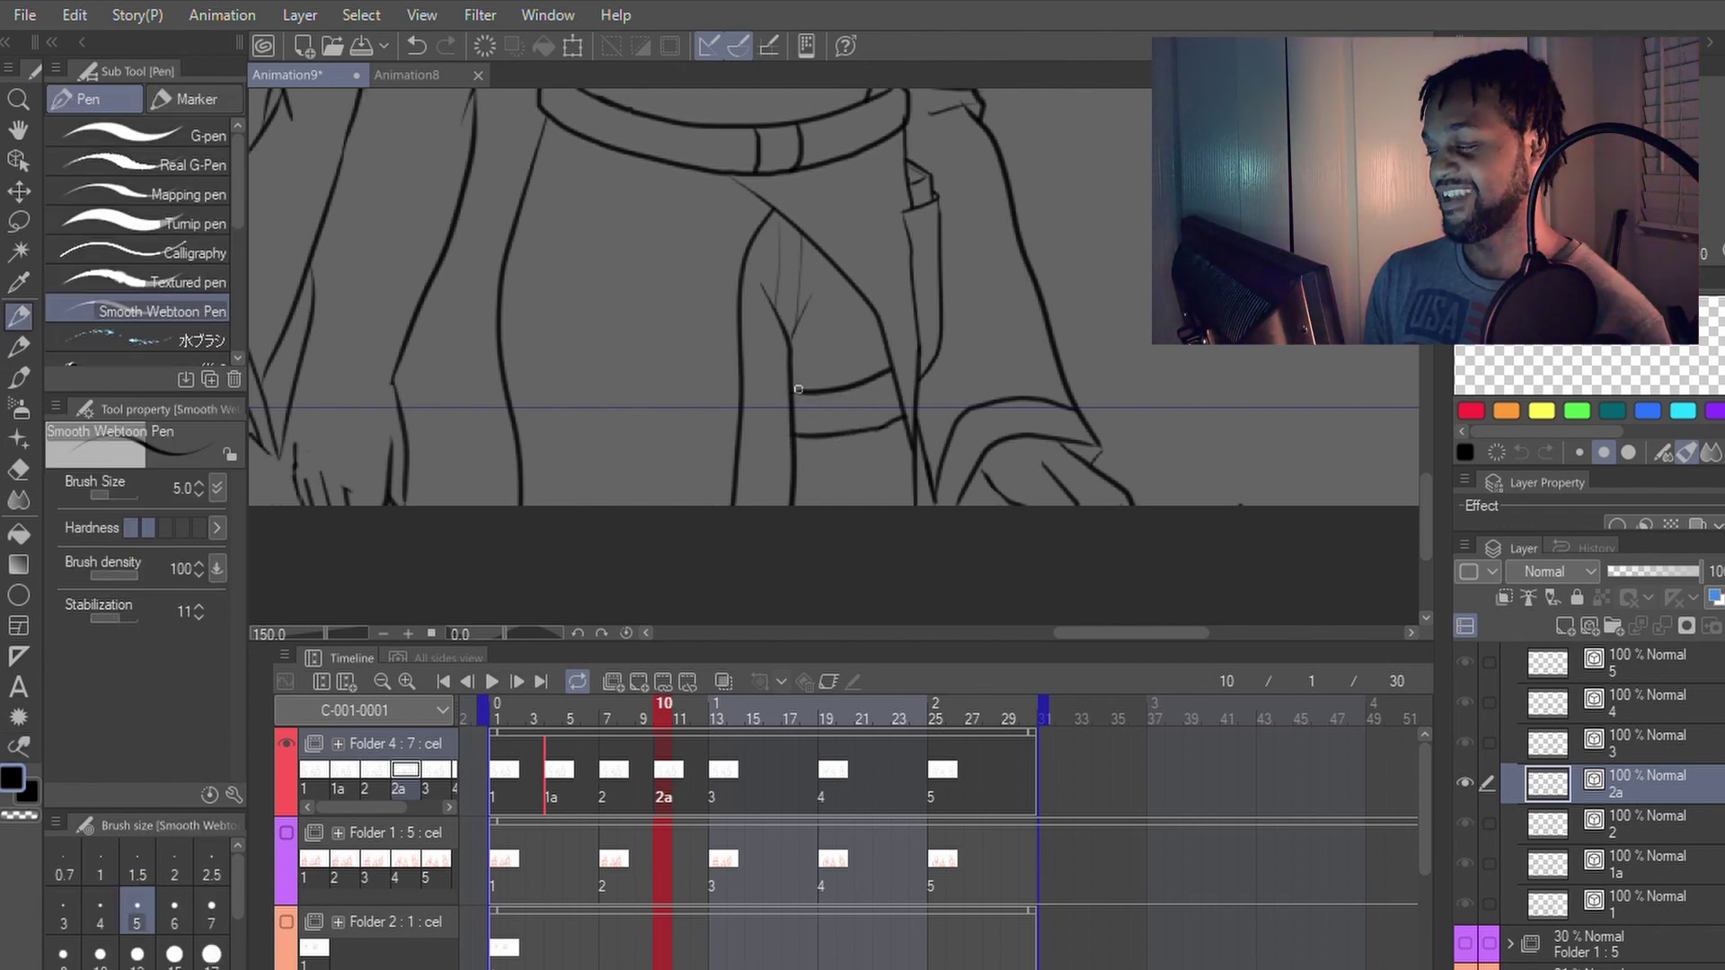
{"action": "key", "text": "y"}
{"action": "left_click_drag", "start_coordinate": [875, 374], "coordinate": [790, 391]}
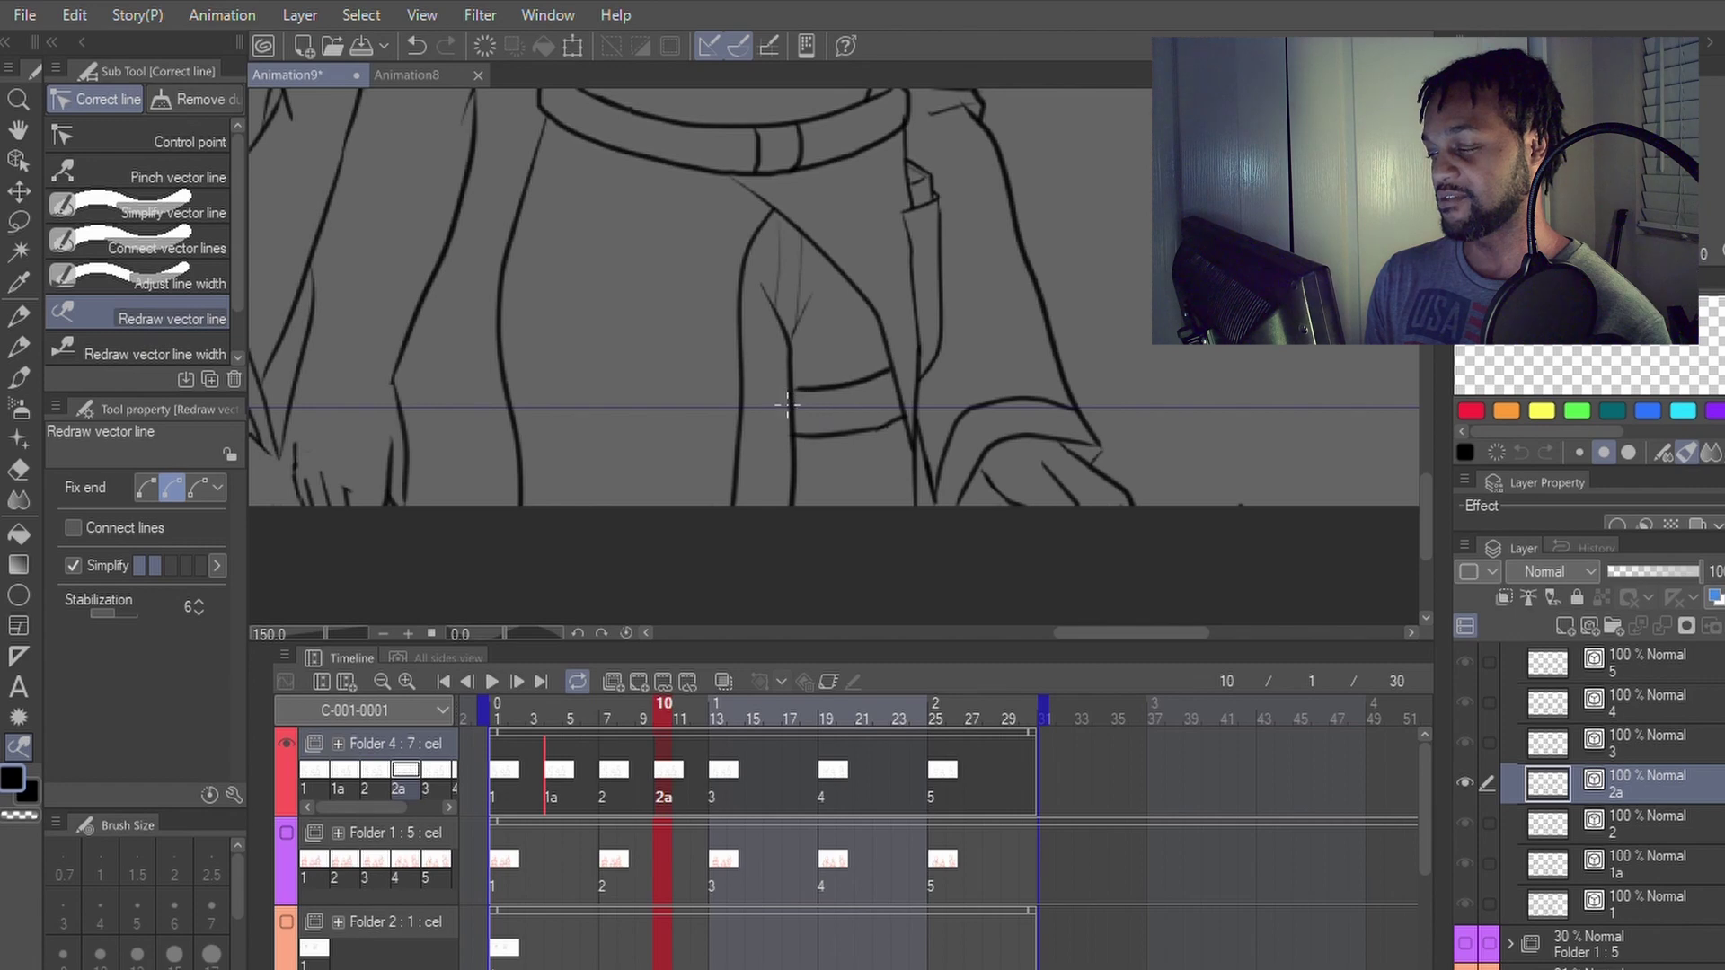
{"action": "key", "text": "p"}
{"action": "key", "text": "y"}
{"action": "key", "text": "p"}
{"action": "scroll", "coordinate": [865, 465], "scroll_direction": "down", "scroll_amount": 4}
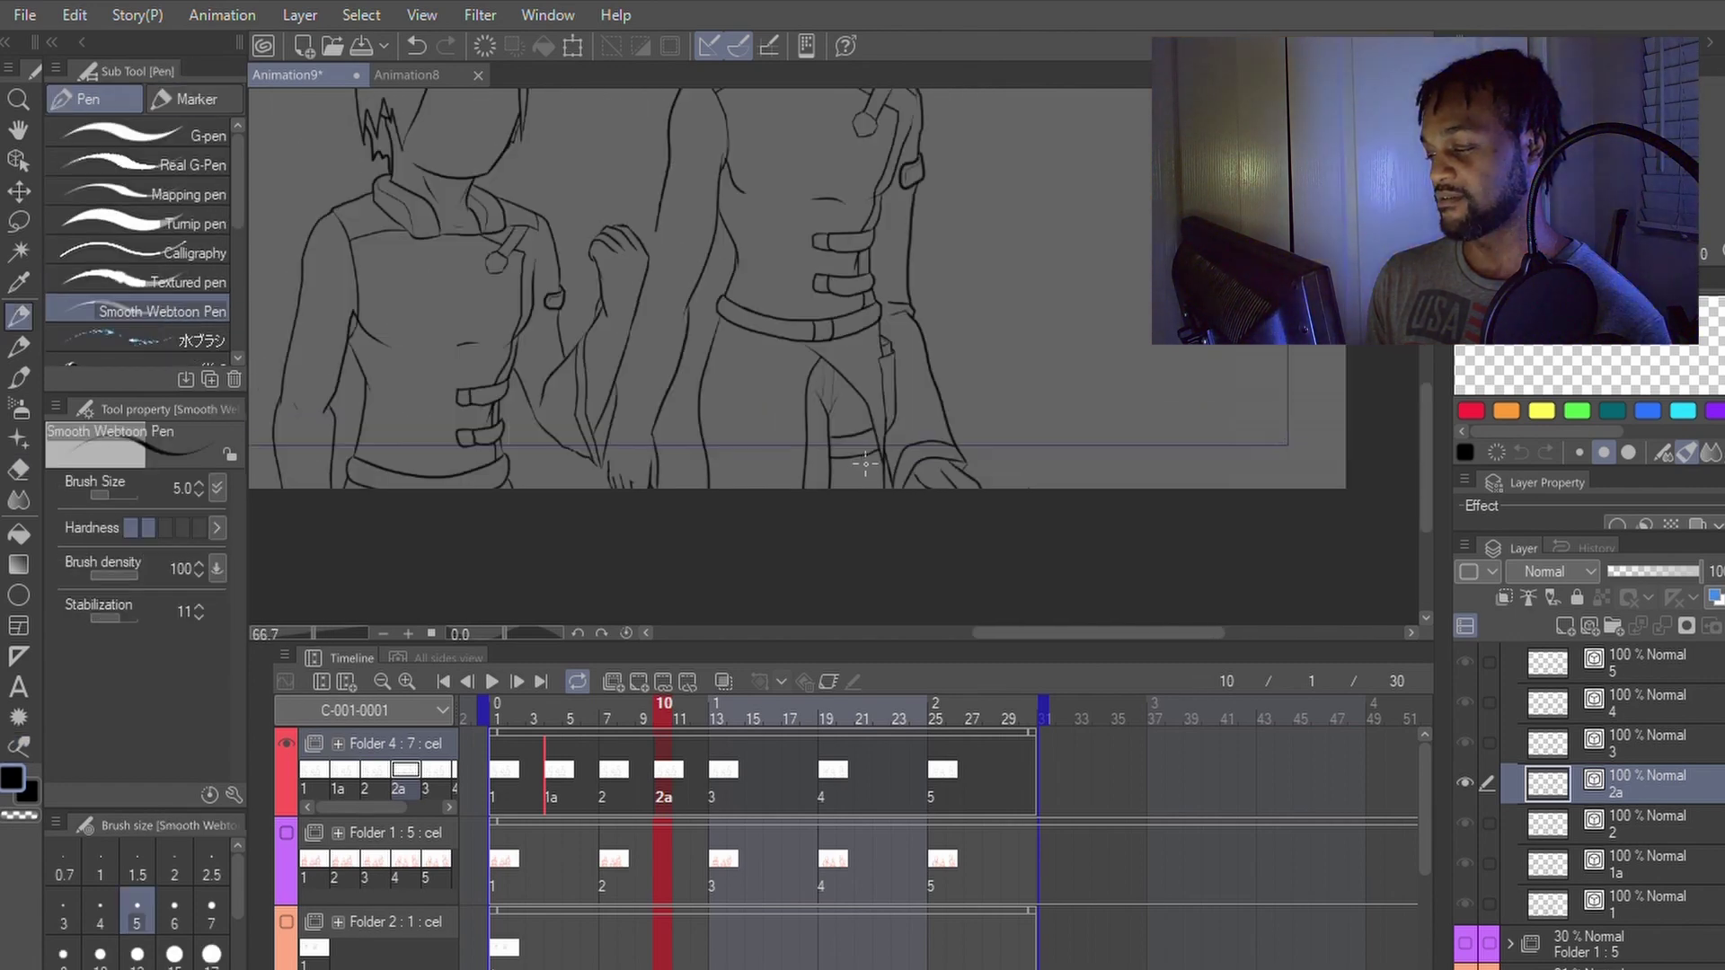
Step: Clean up the ends of the thigh strap lines where they meet the inner leg outline
{"action": "scroll", "coordinate": [865, 464], "scroll_direction": "up", "scroll_amount": 4}
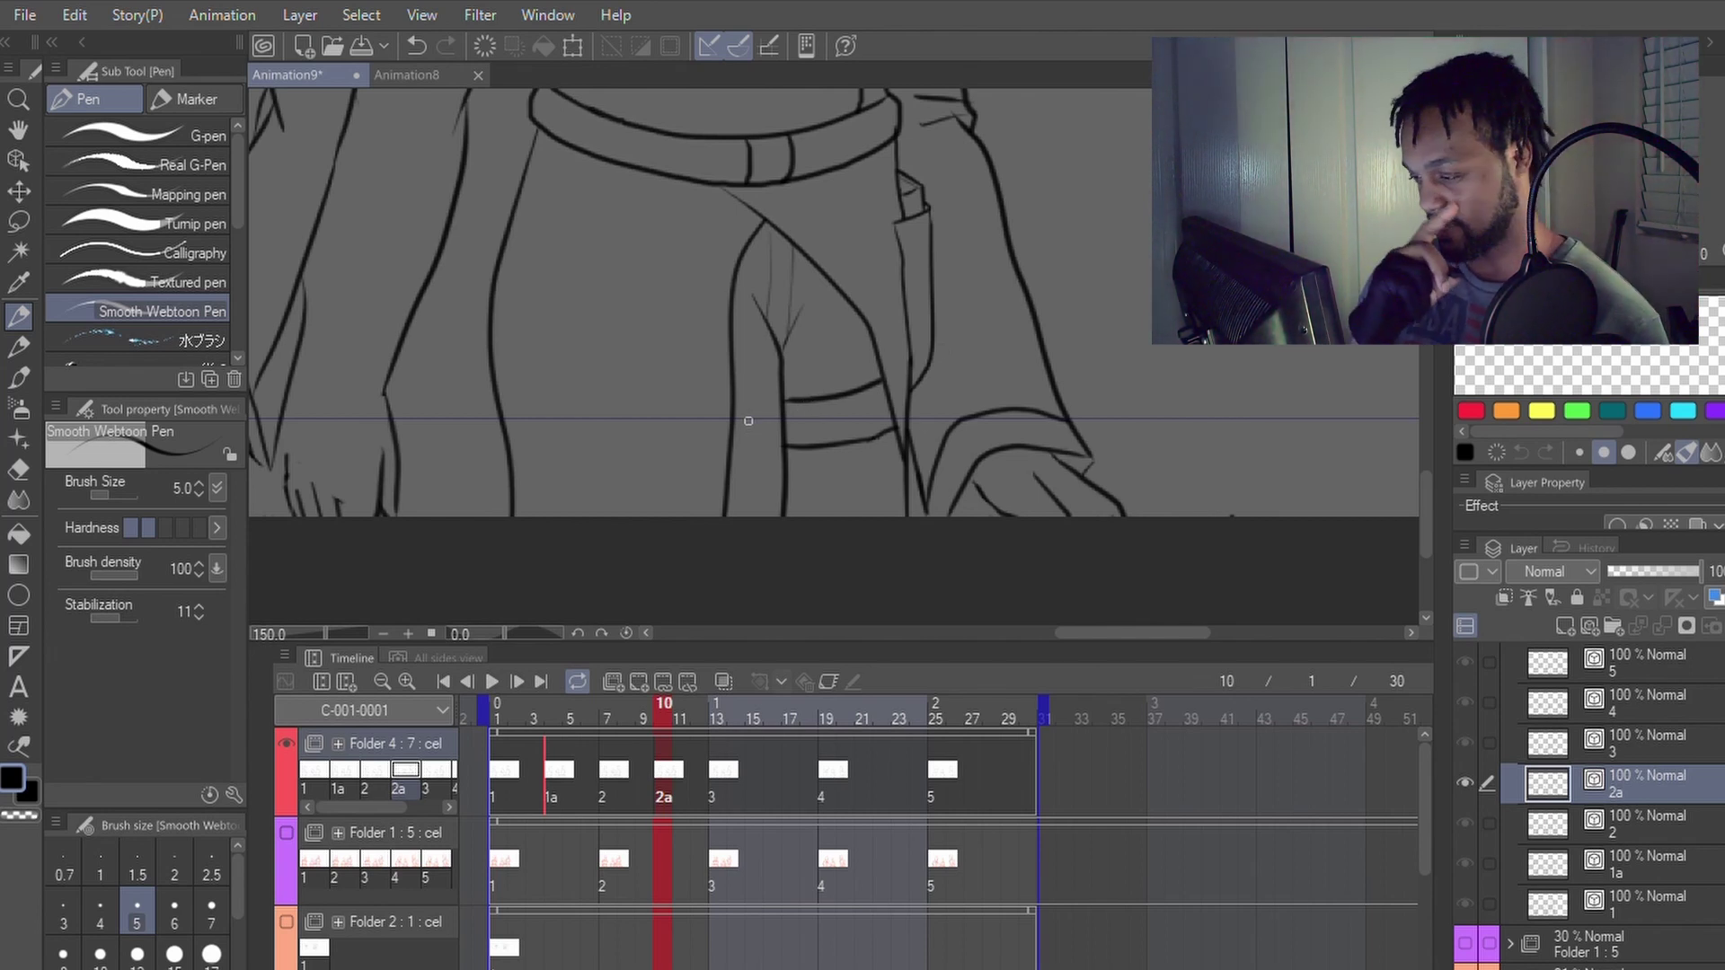
{"action": "key", "text": "y"}
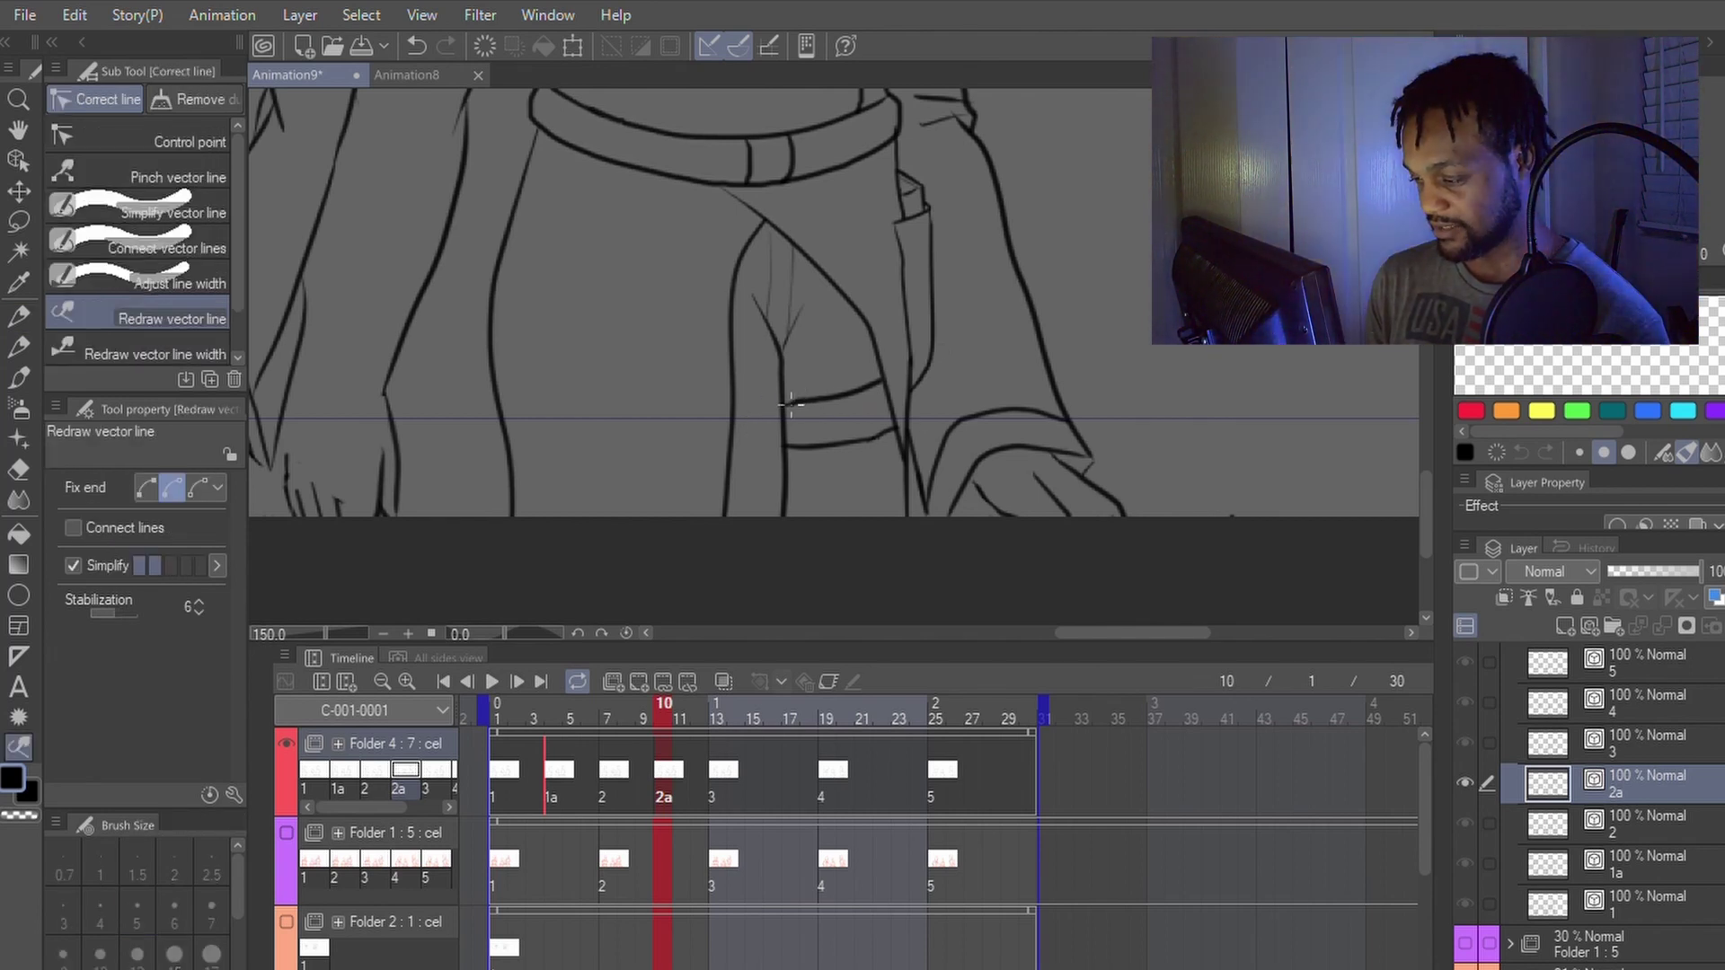
{"action": "key", "text": "e"}
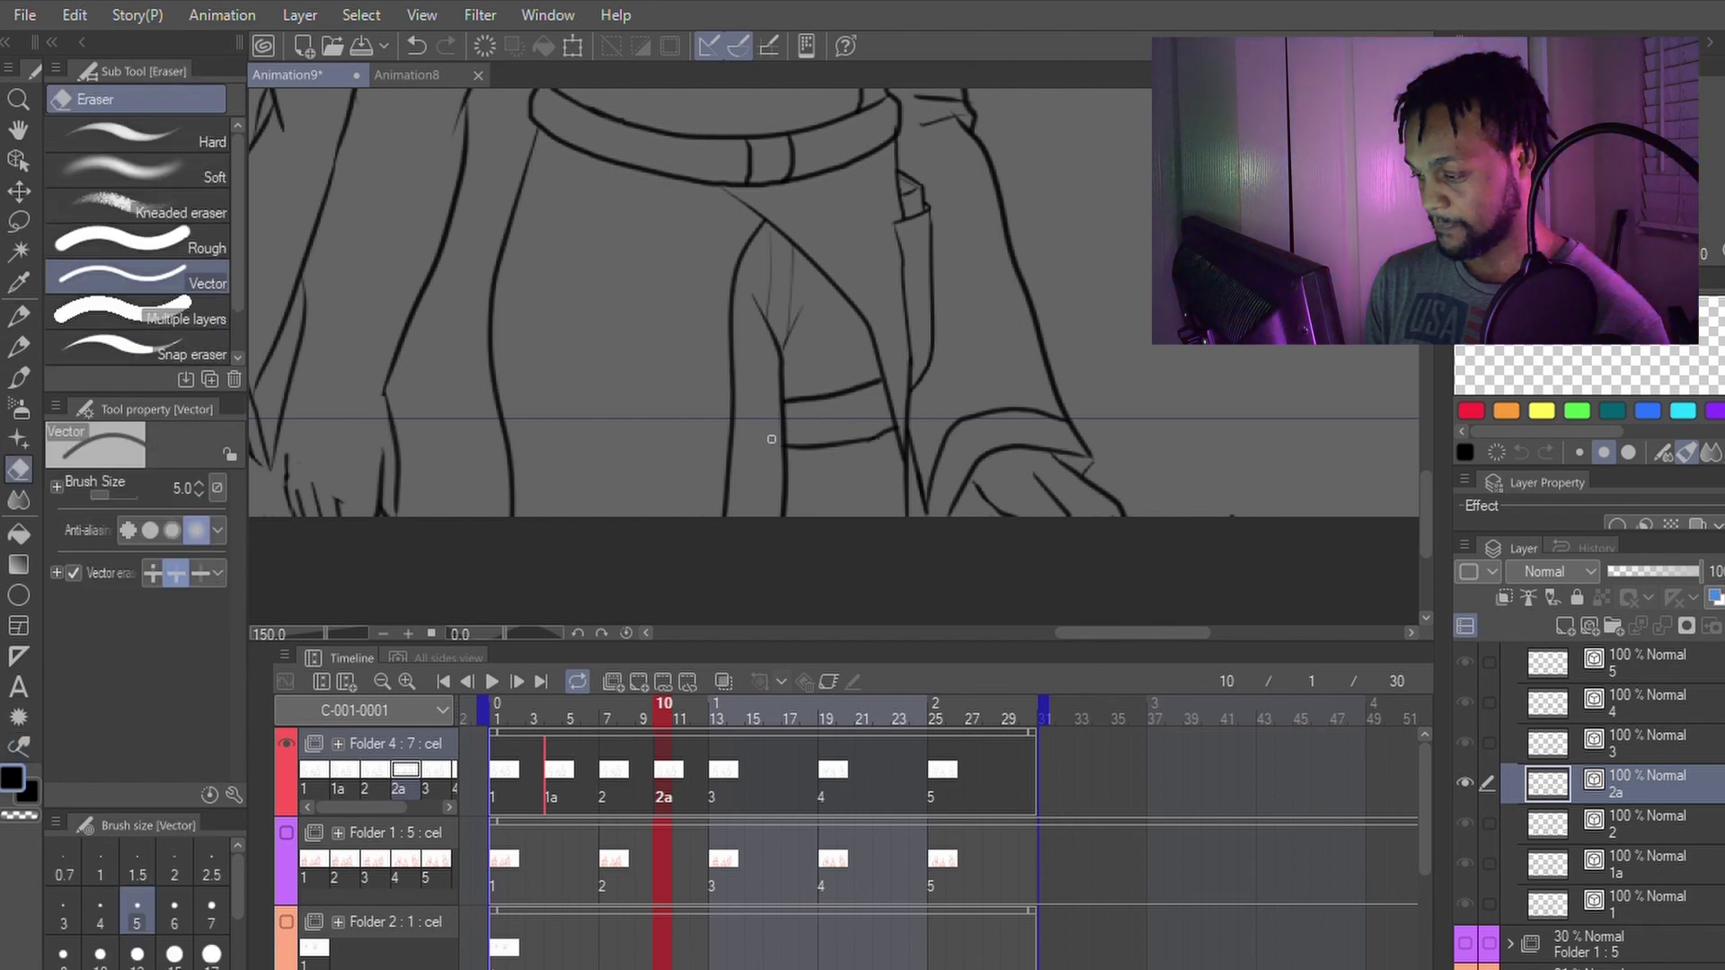
{"action": "key", "text": "p"}
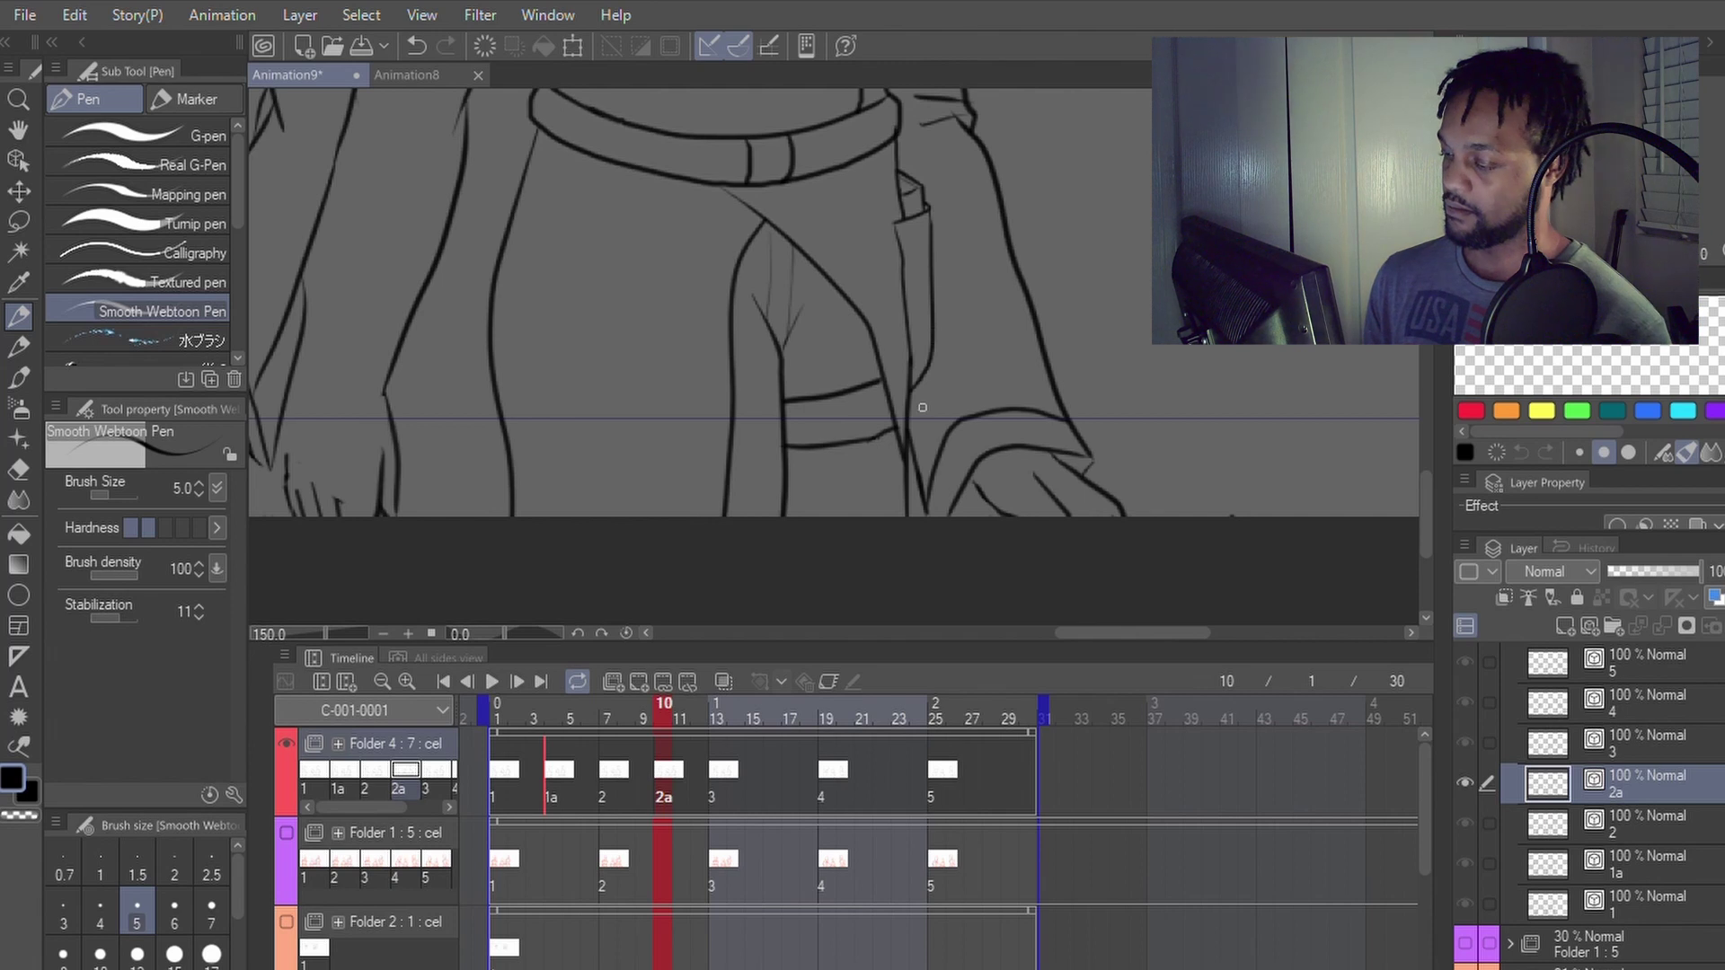
{"action": "key", "text": "y"}
{"action": "key", "text": "p"}
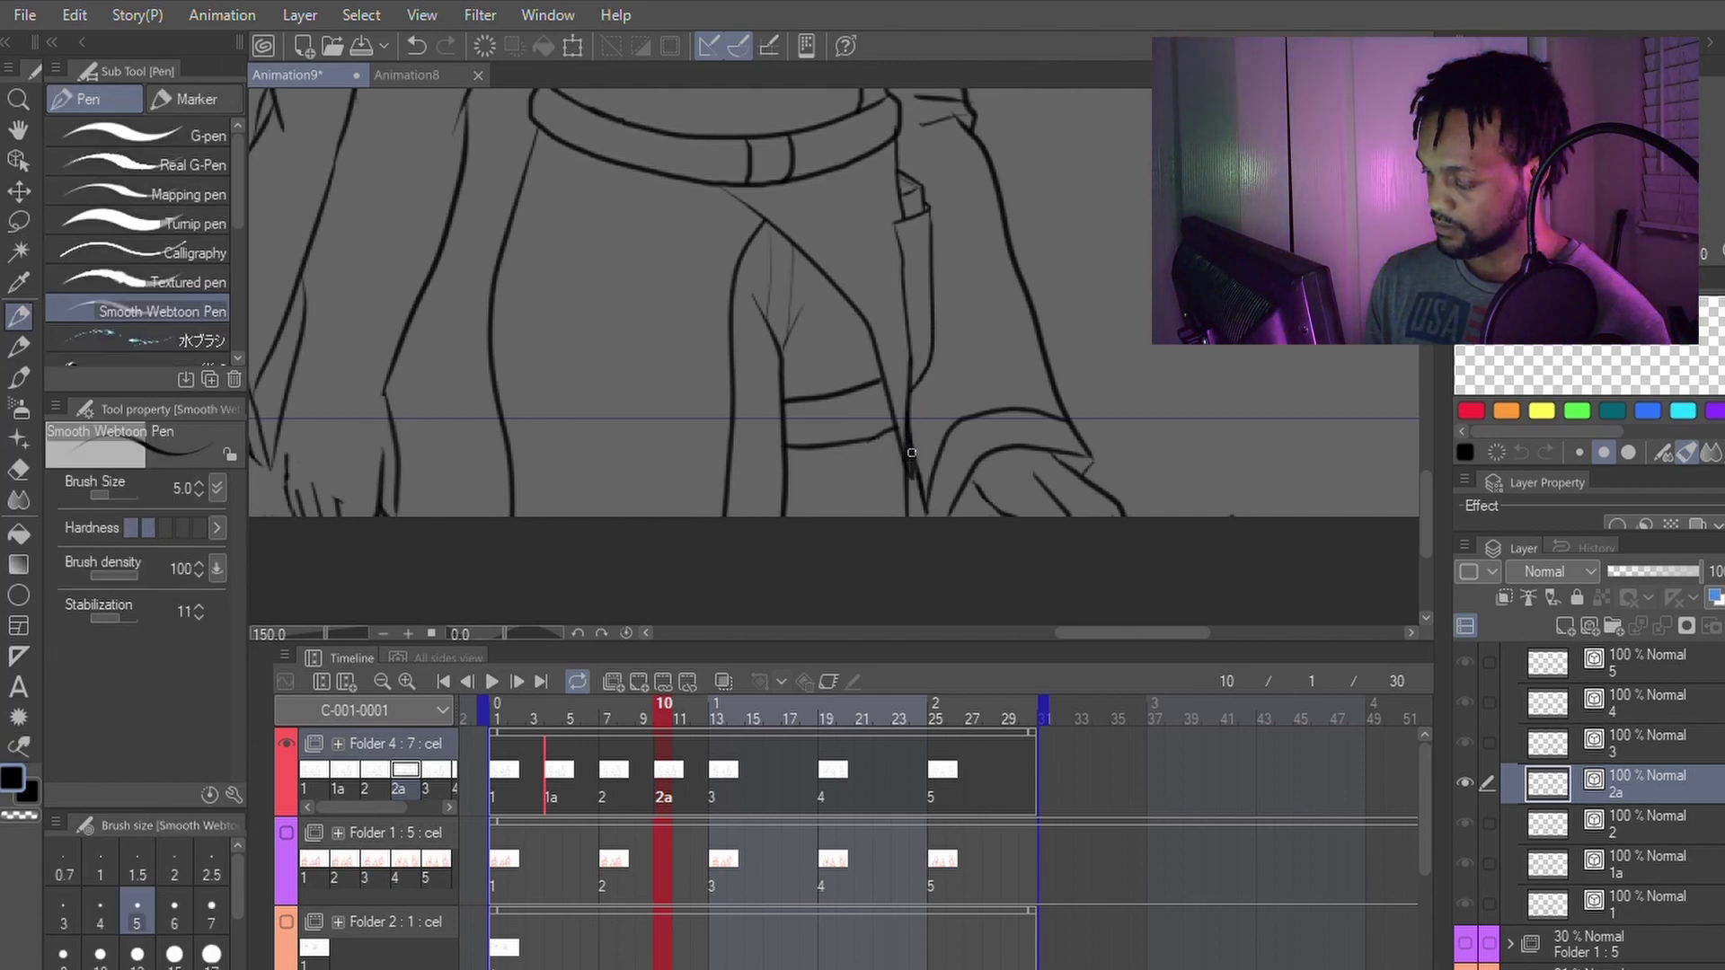
{"action": "key", "text": "ctrl+z"}
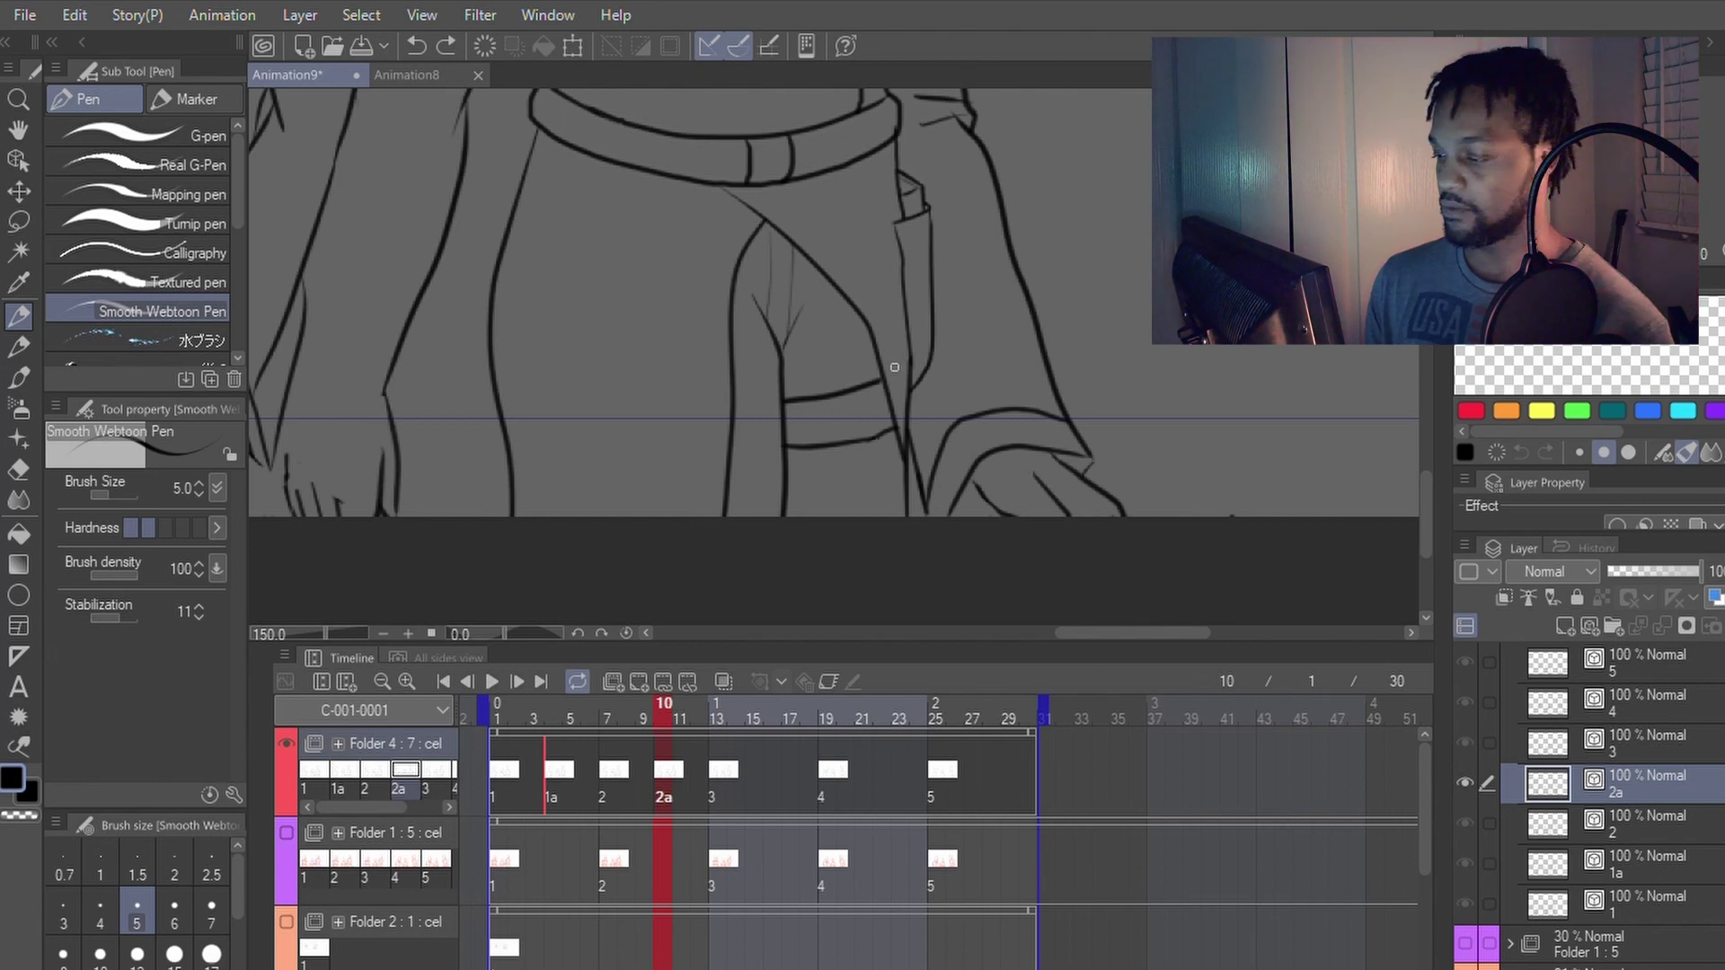
Step: Extend the upper thigh strap line to the tunic flap's edge and trim the part that crosses it
{"action": "key", "text": "y"}
{"action": "left_click_drag", "start_coordinate": [875, 382], "coordinate": [884, 380]}
{"action": "key", "text": "p"}
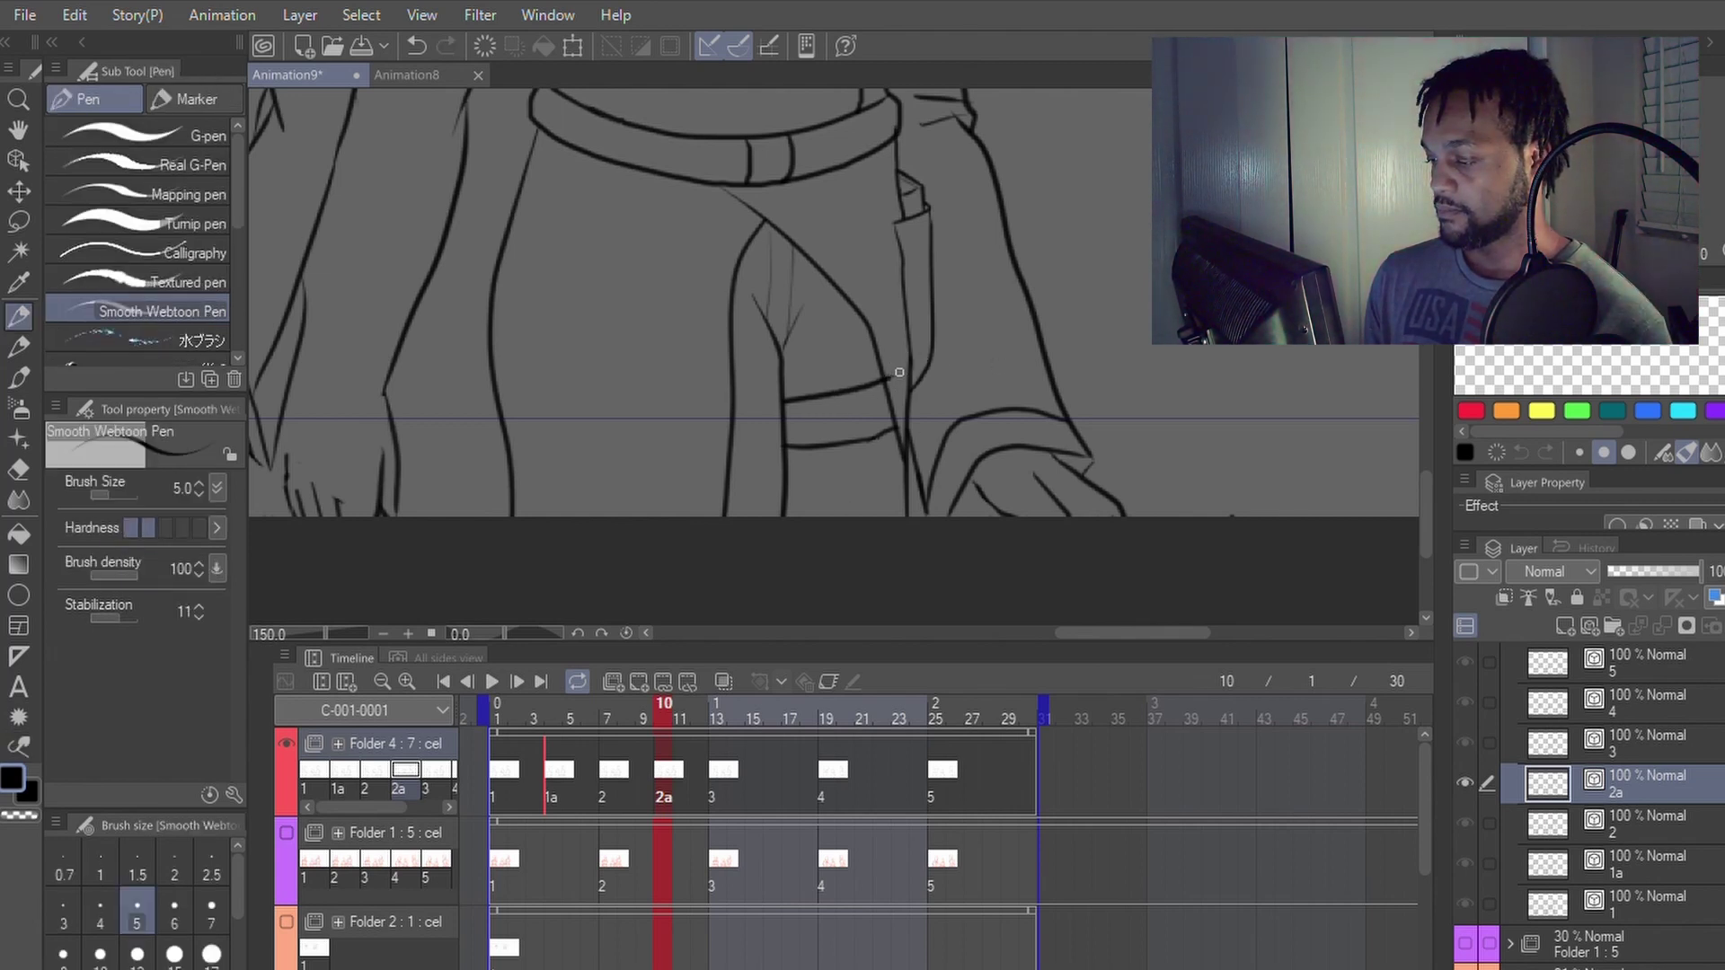
{"action": "key", "text": "e"}
{"action": "key", "text": "p"}
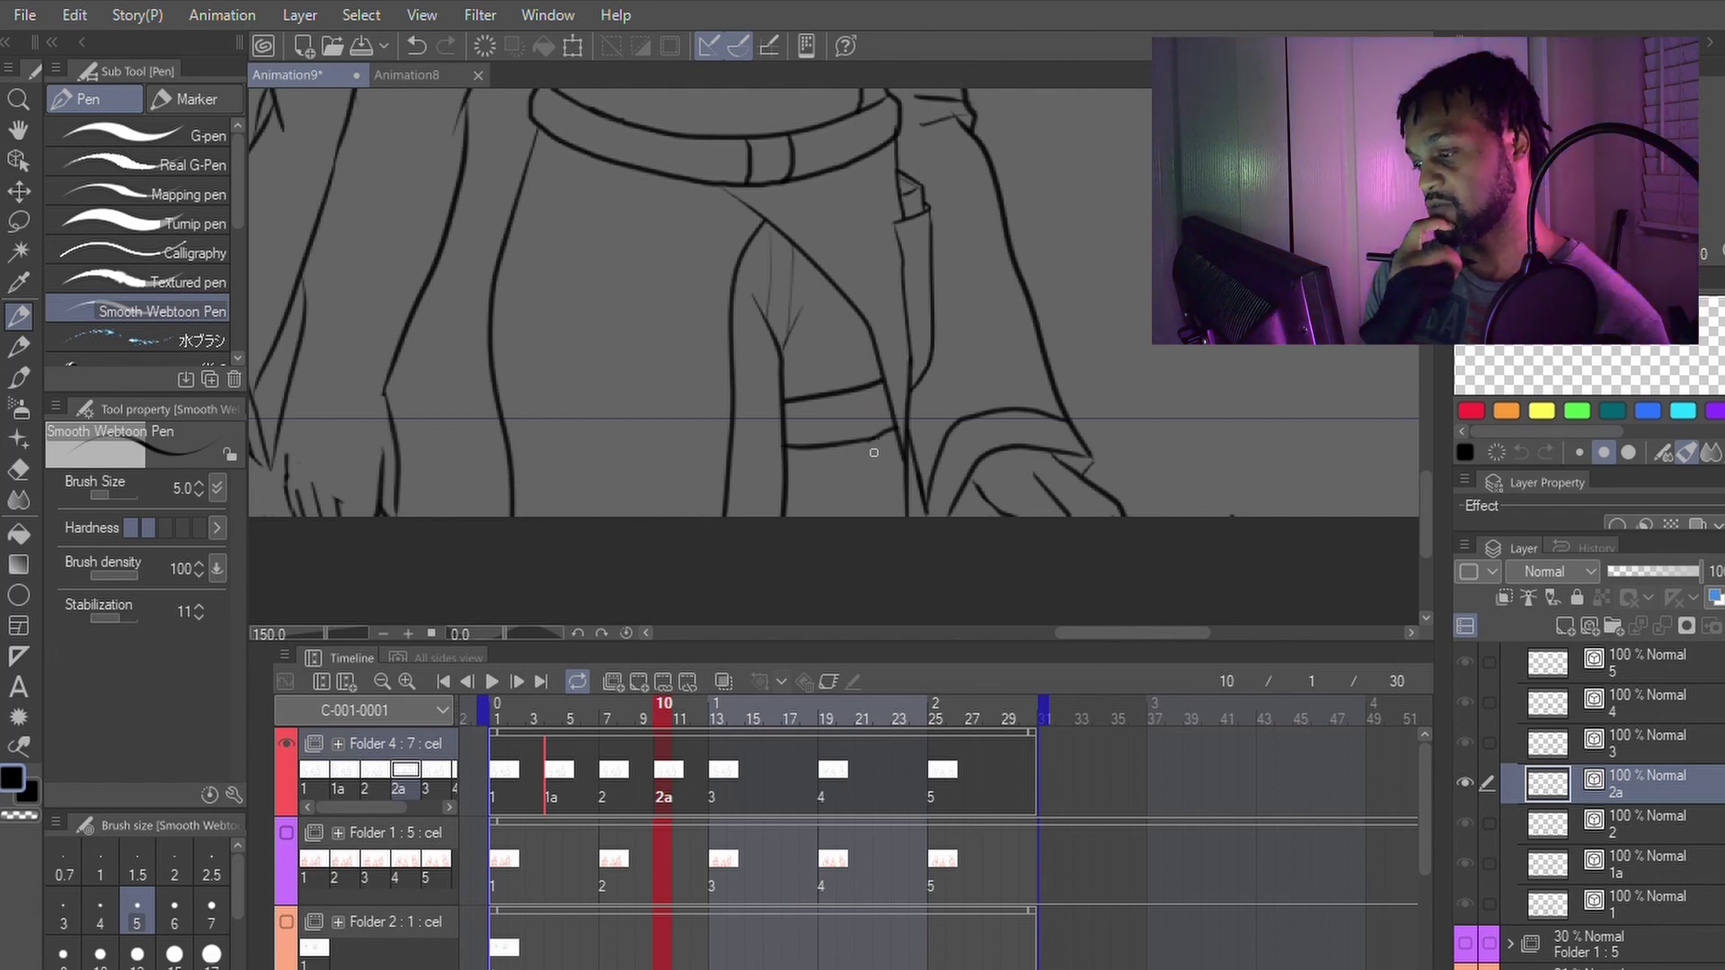
Step: Flip between cels 2, 2a and 3 to examine the rightmost character's hip and leg movement, ending on frame 10
{"action": "key", "text": "Left"}
{"action": "key", "text": "Right"}
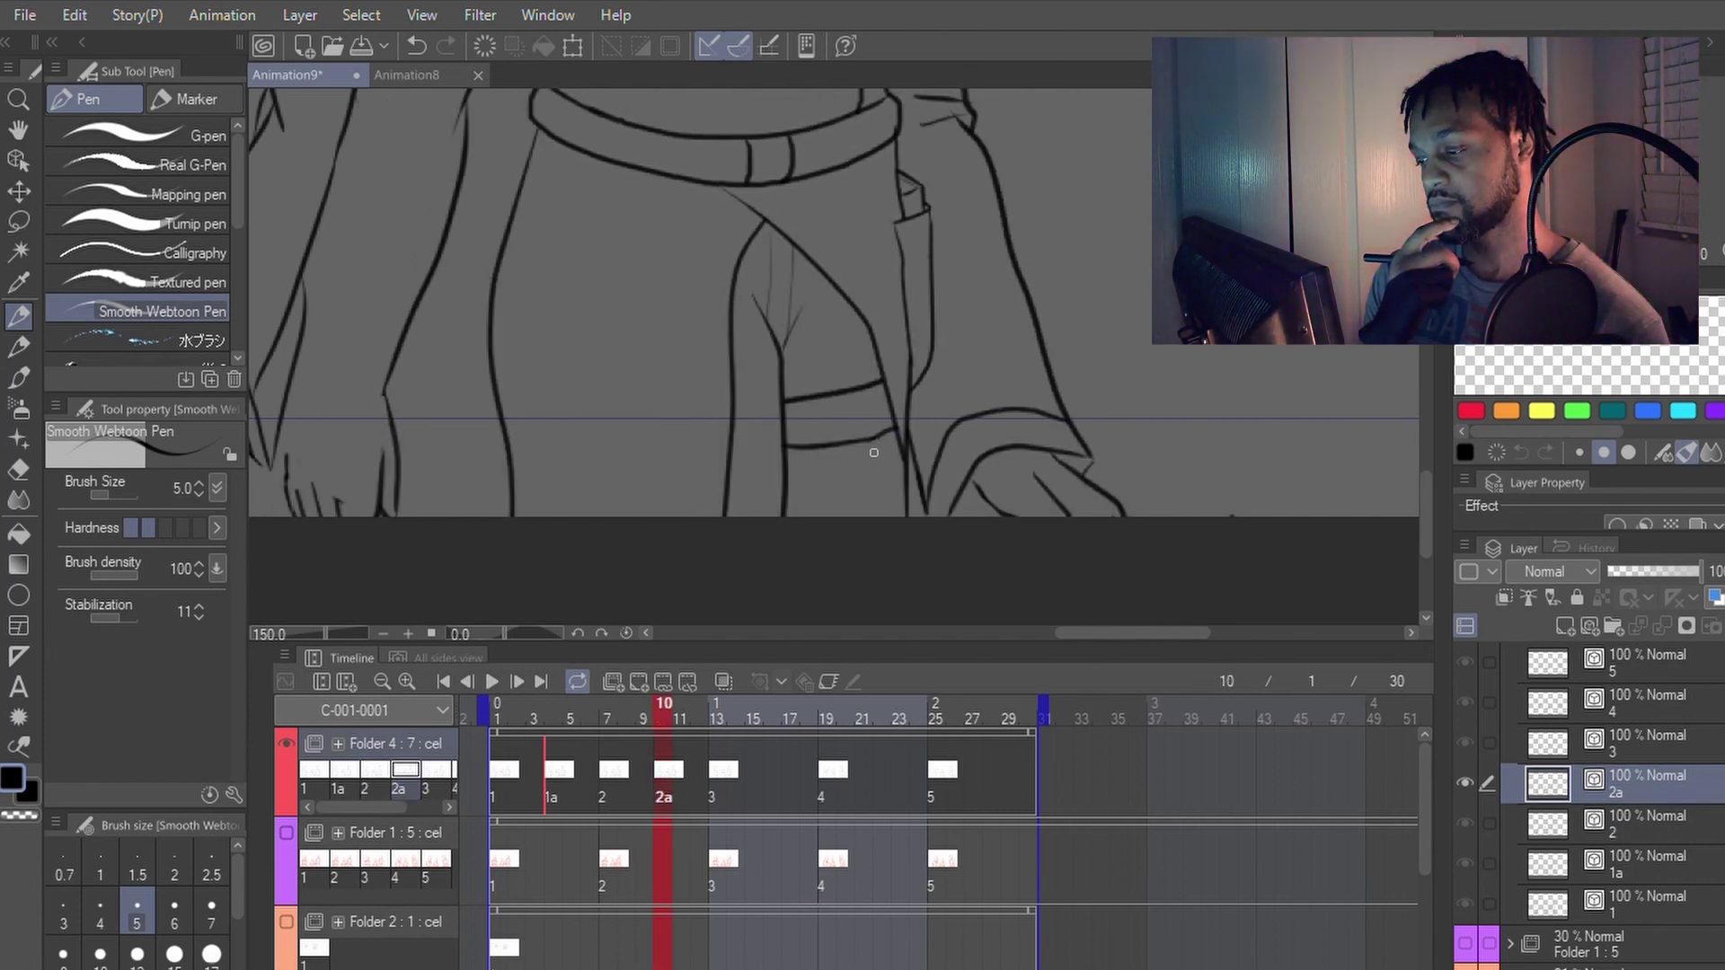
{"action": "key", "text": "Right"}
{"action": "key", "text": "Right"}
{"action": "key", "text": "Right"}
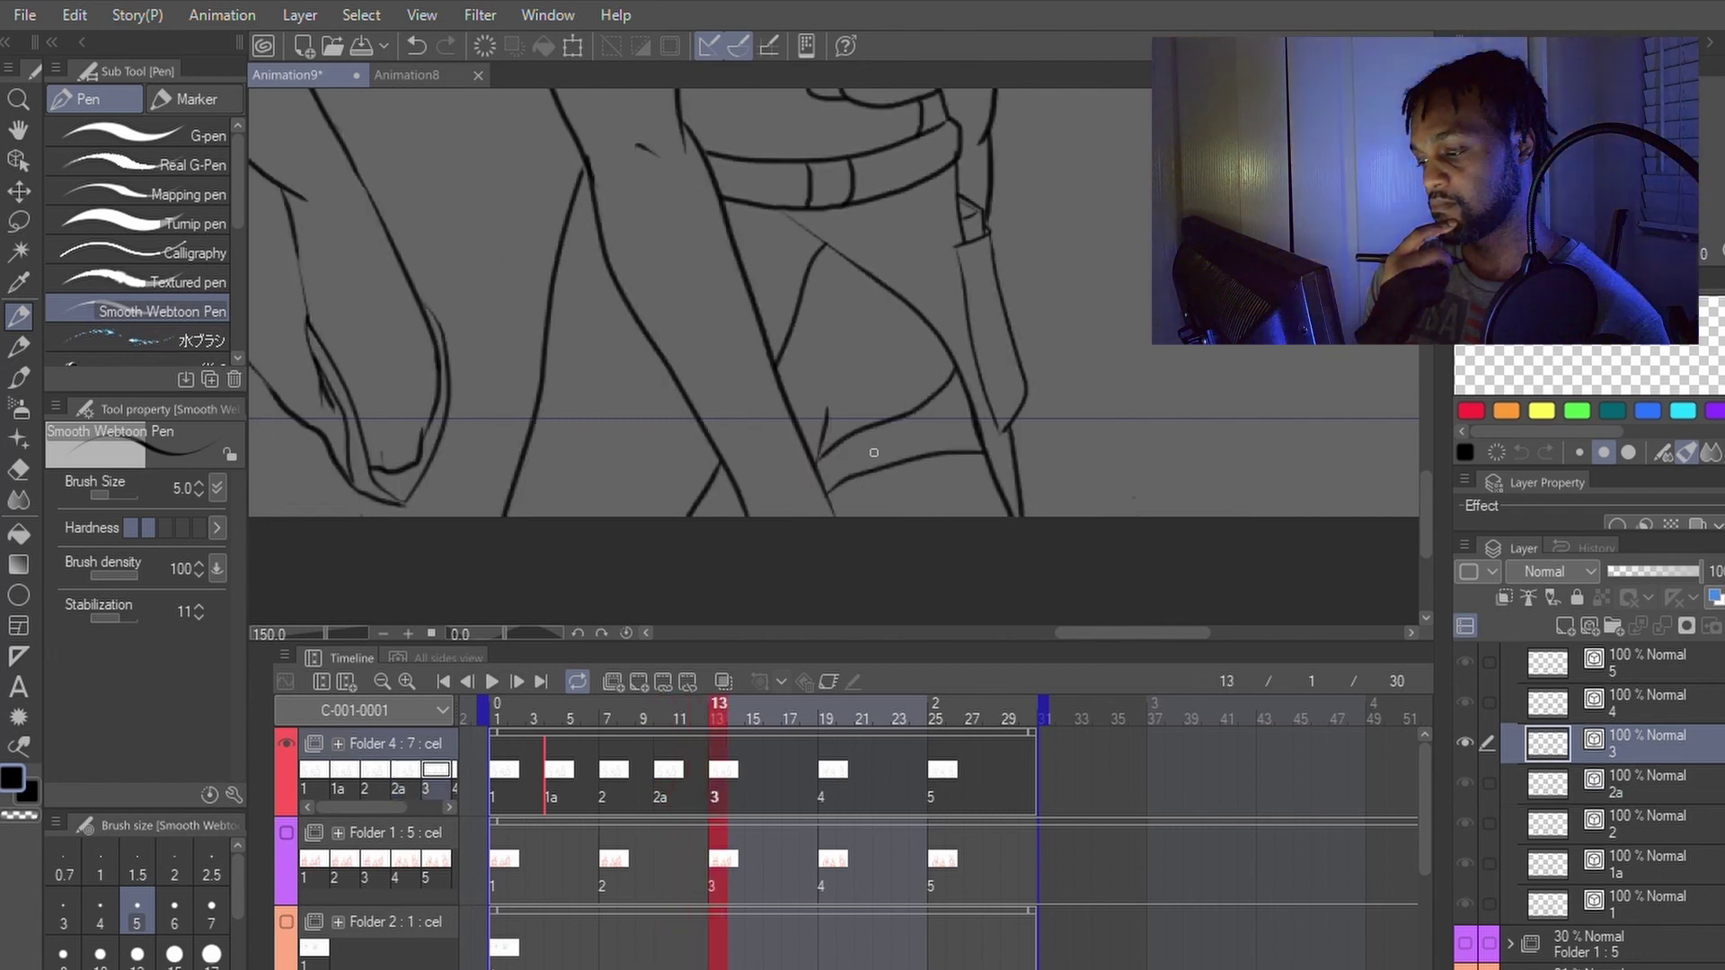
{"action": "key", "text": "Left"}
{"action": "key", "text": "Left"}
{"action": "key", "text": "Left"}
{"action": "key", "text": "Left"}
{"action": "key", "text": "Left"}
{"action": "key", "text": "Left"}
{"action": "key", "text": "Left"}
{"action": "key", "text": "Left"}
{"action": "key", "text": "Left"}
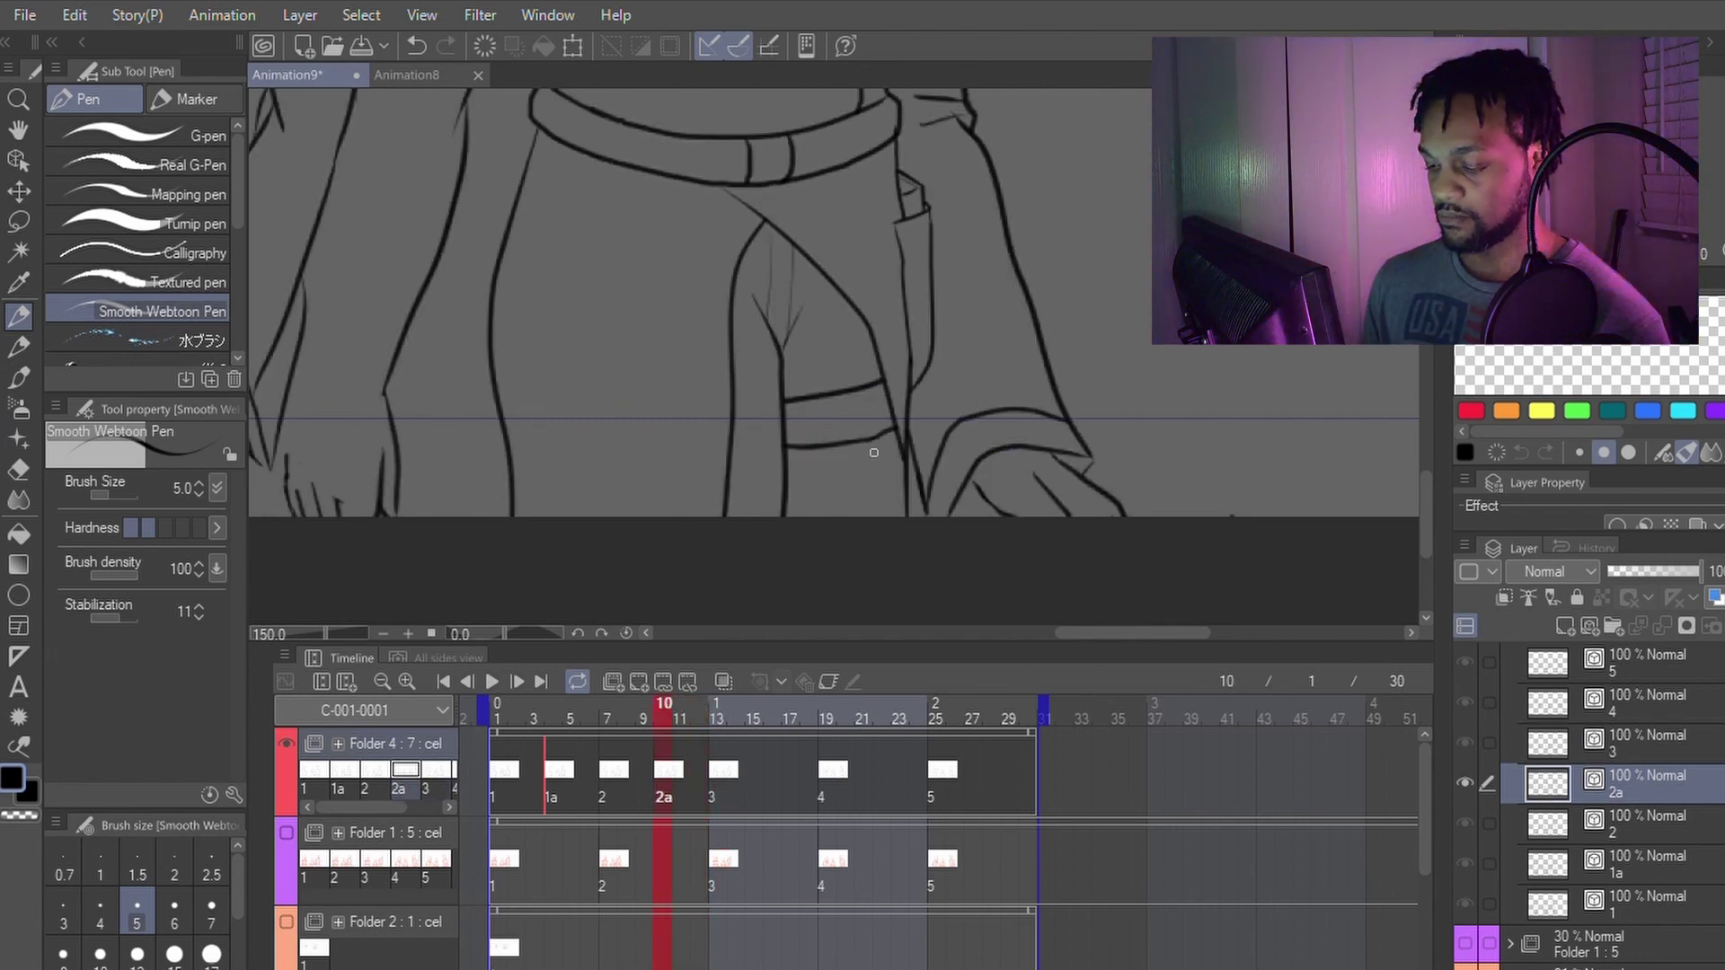
Step: On cel 1a, redraw the rightmost character's inner leg outline so it drops more vertically
{"action": "key", "text": "Left"}
{"action": "key", "text": "Left"}
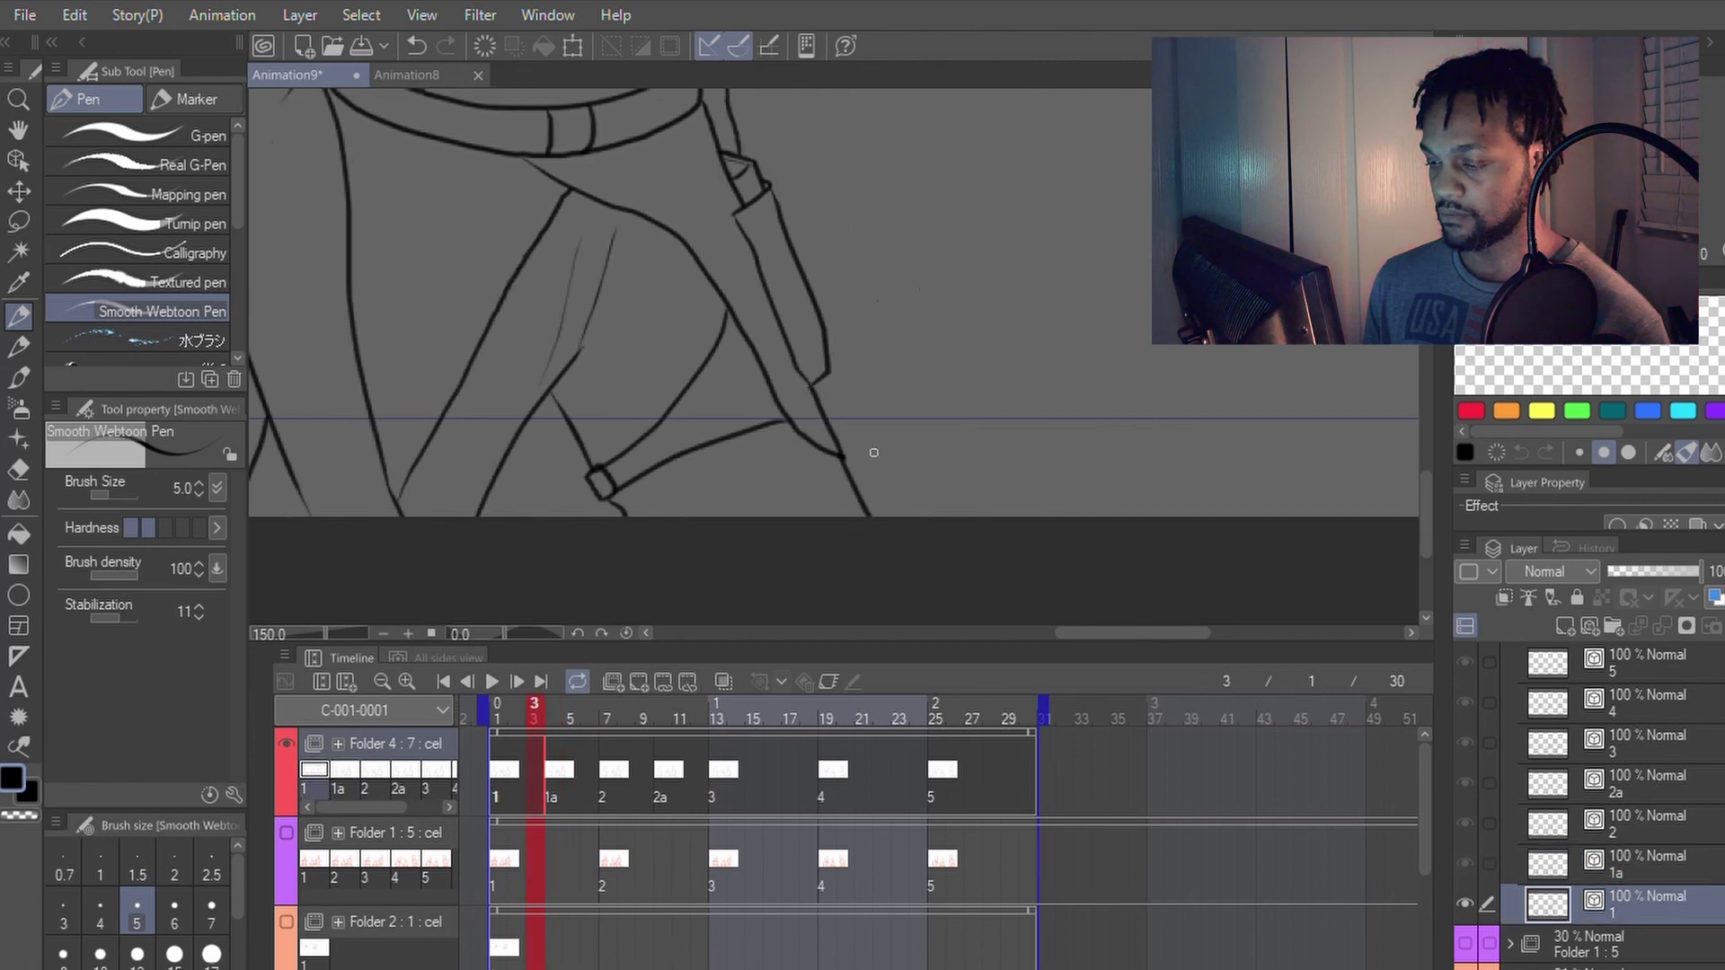
{"action": "key", "text": "Right"}
{"action": "key", "text": "Right"}
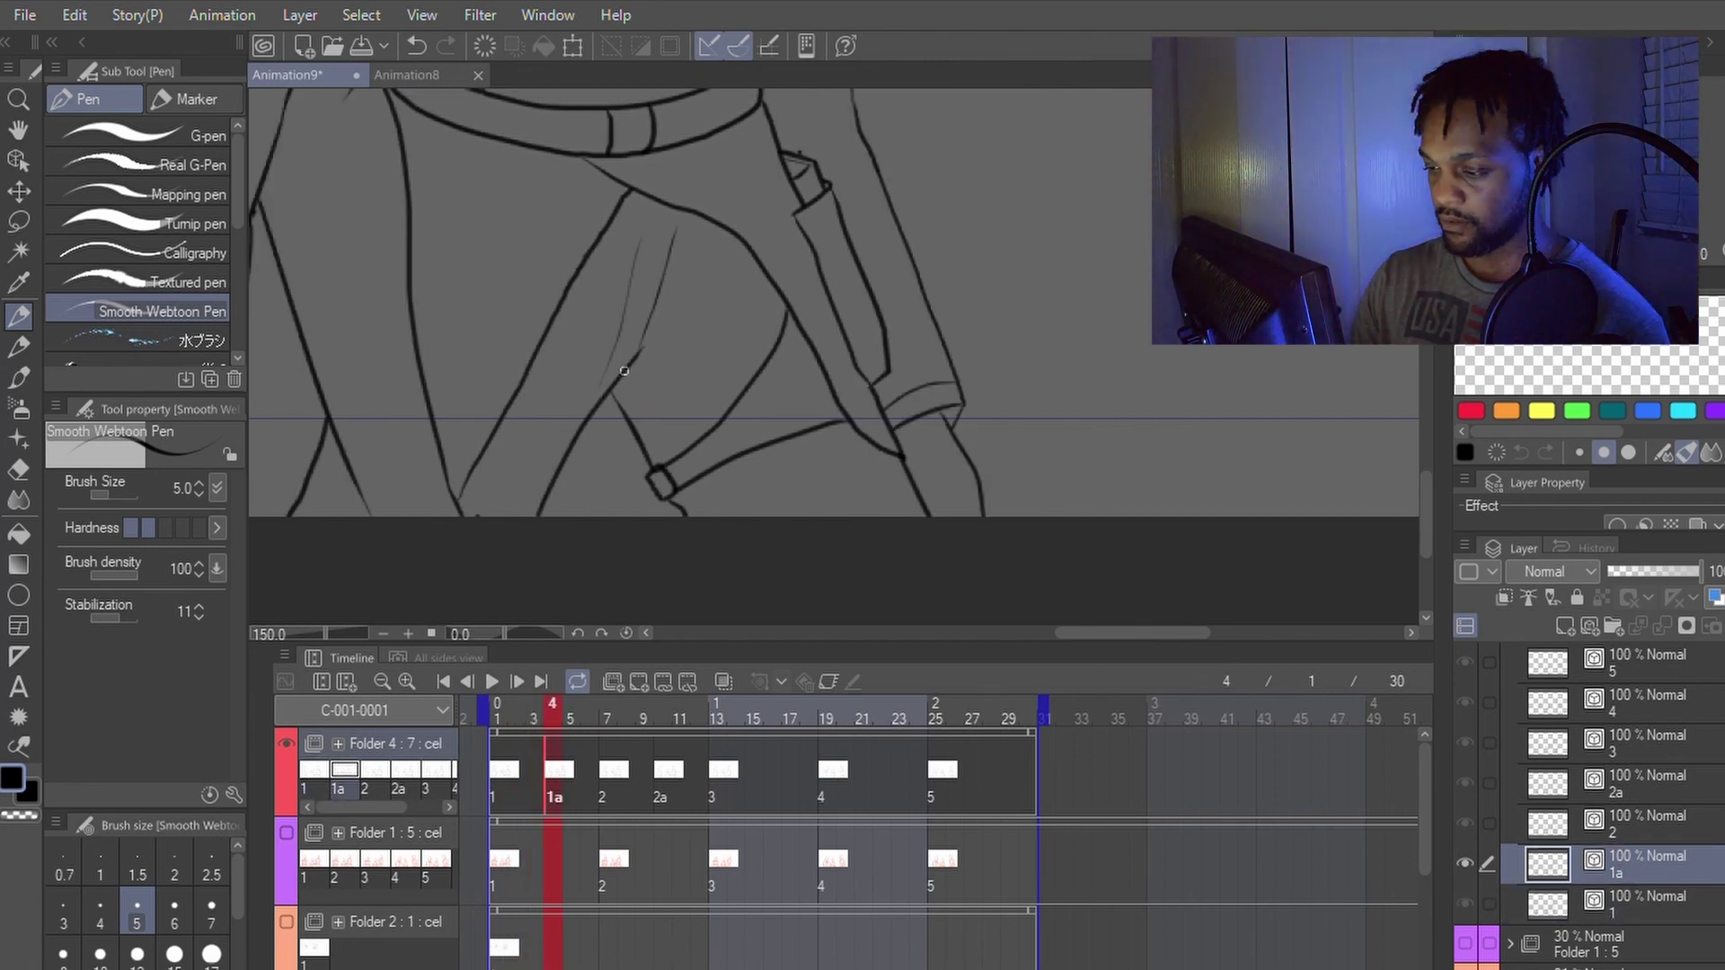
{"action": "key", "text": "y"}
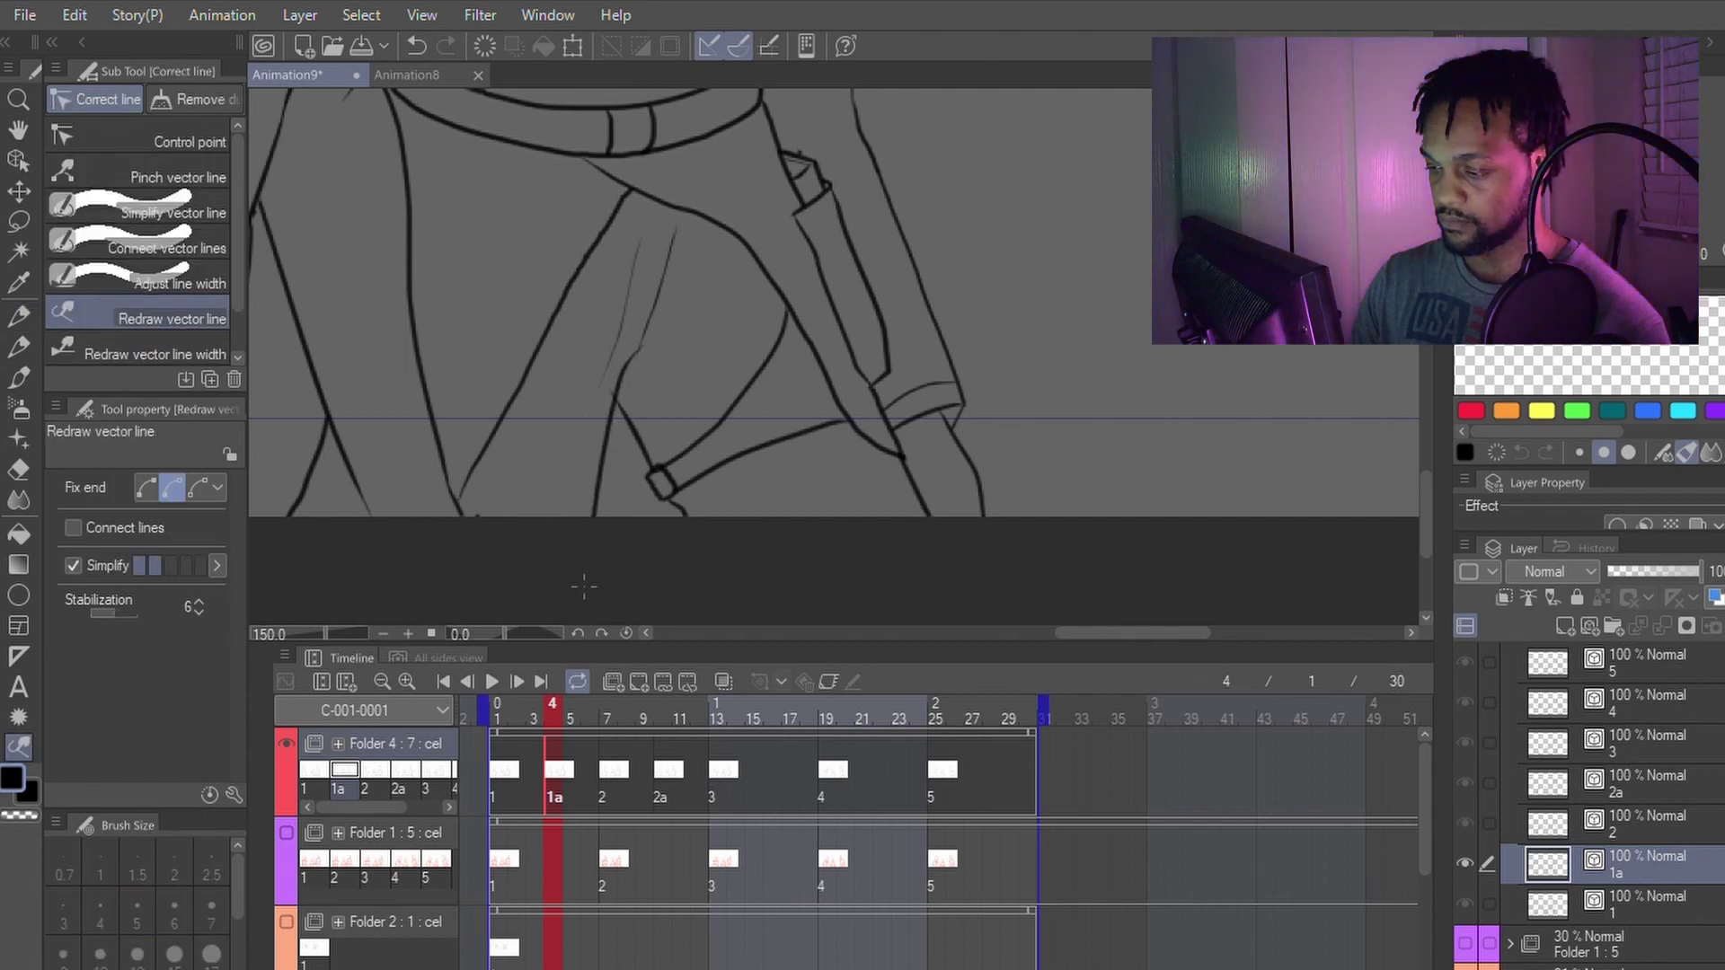
{"action": "left_click_drag", "start_coordinate": [613, 398], "coordinate": [600, 473]}
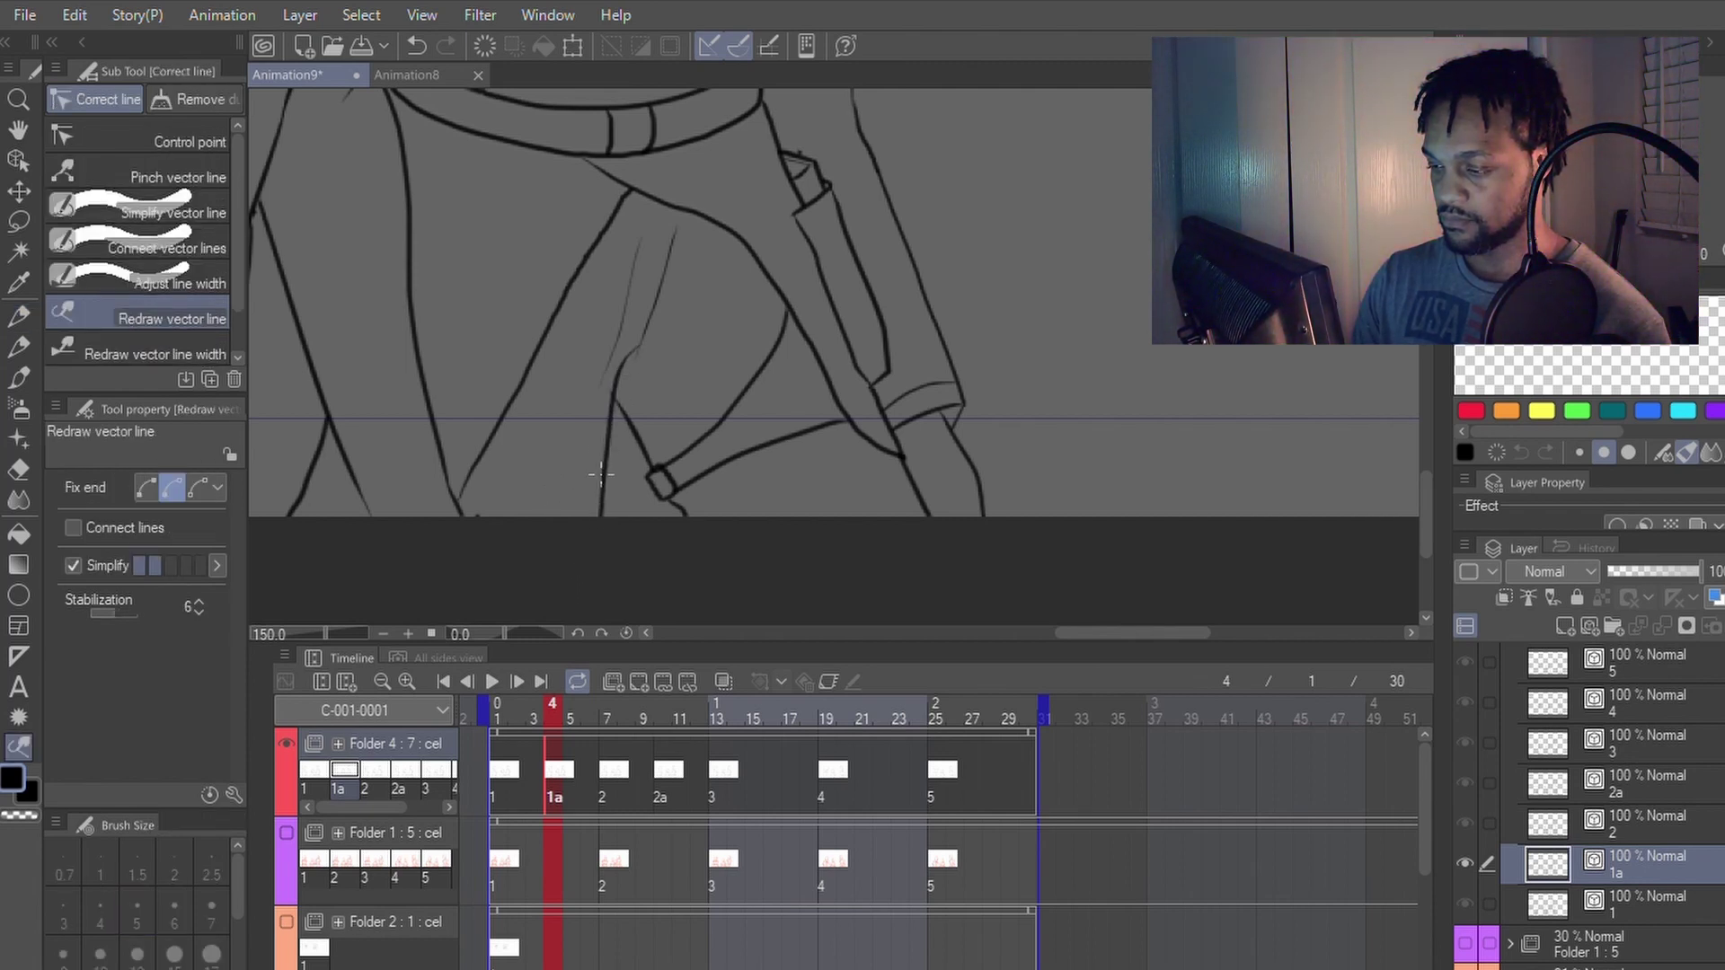
{"action": "key", "text": "p"}
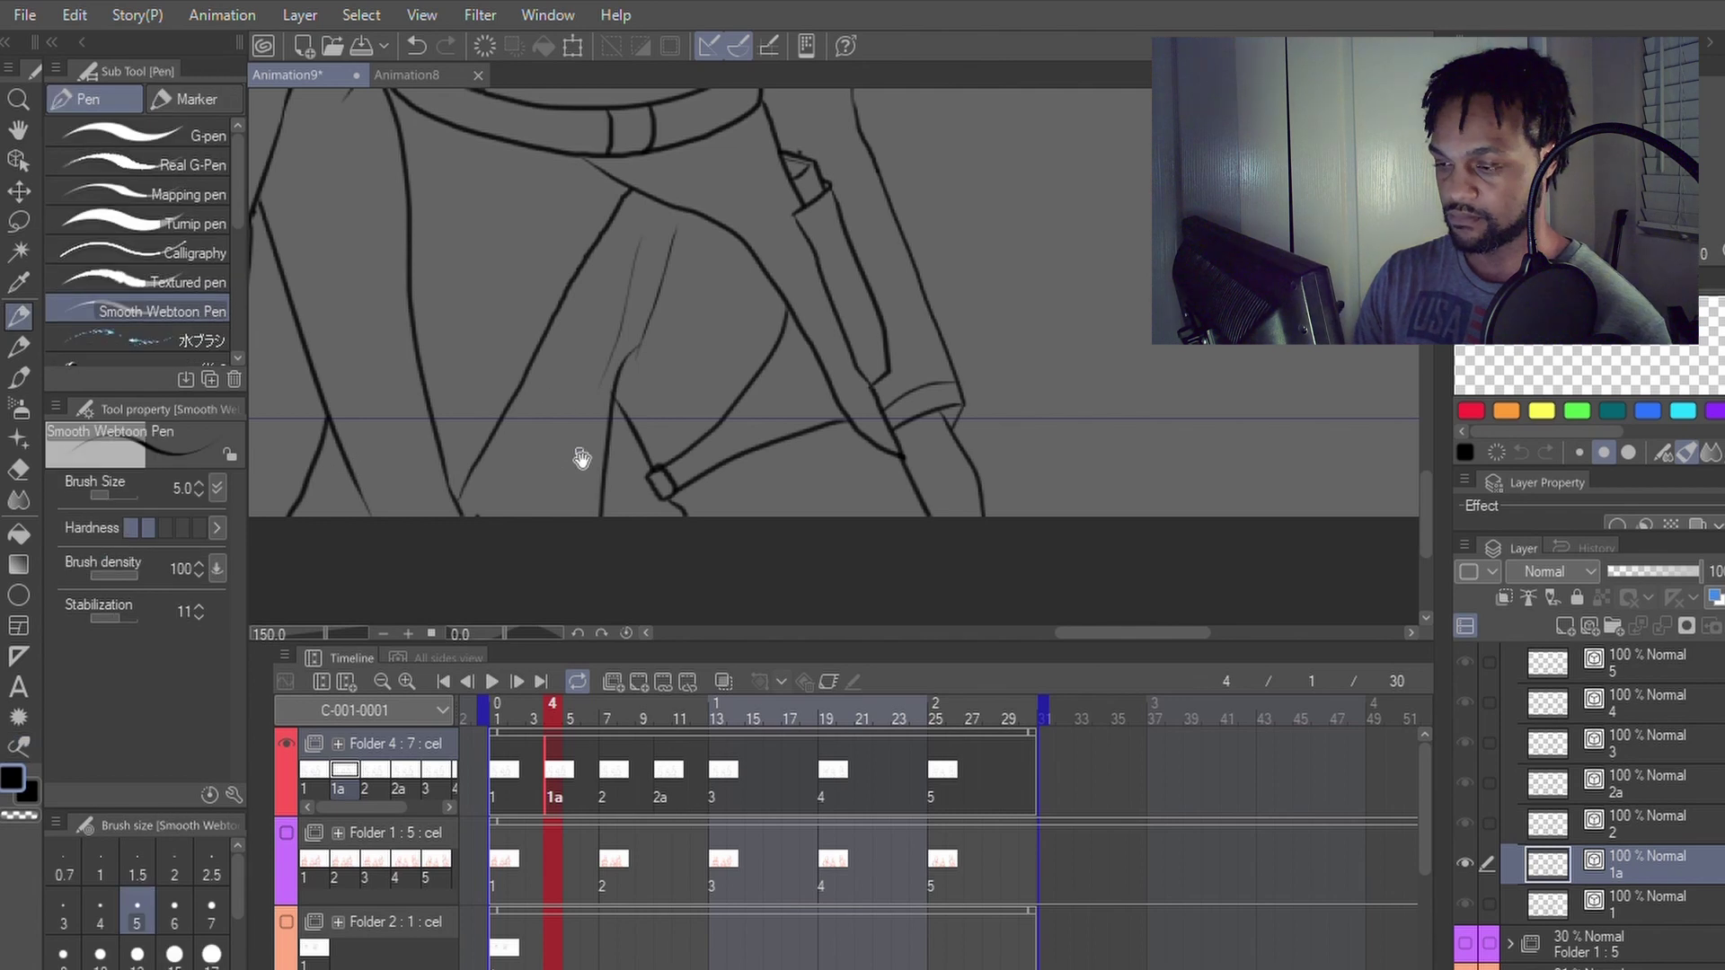
Step: Redraw the same leg's outer outline on cel 1a so it curves down from the hip nearly vertically
{"action": "left_click_drag", "start_coordinate": [578, 454], "coordinate": [875, 384]}
{"action": "key", "text": "y"}
{"action": "left_click_drag", "start_coordinate": [593, 338], "coordinate": [618, 490]}
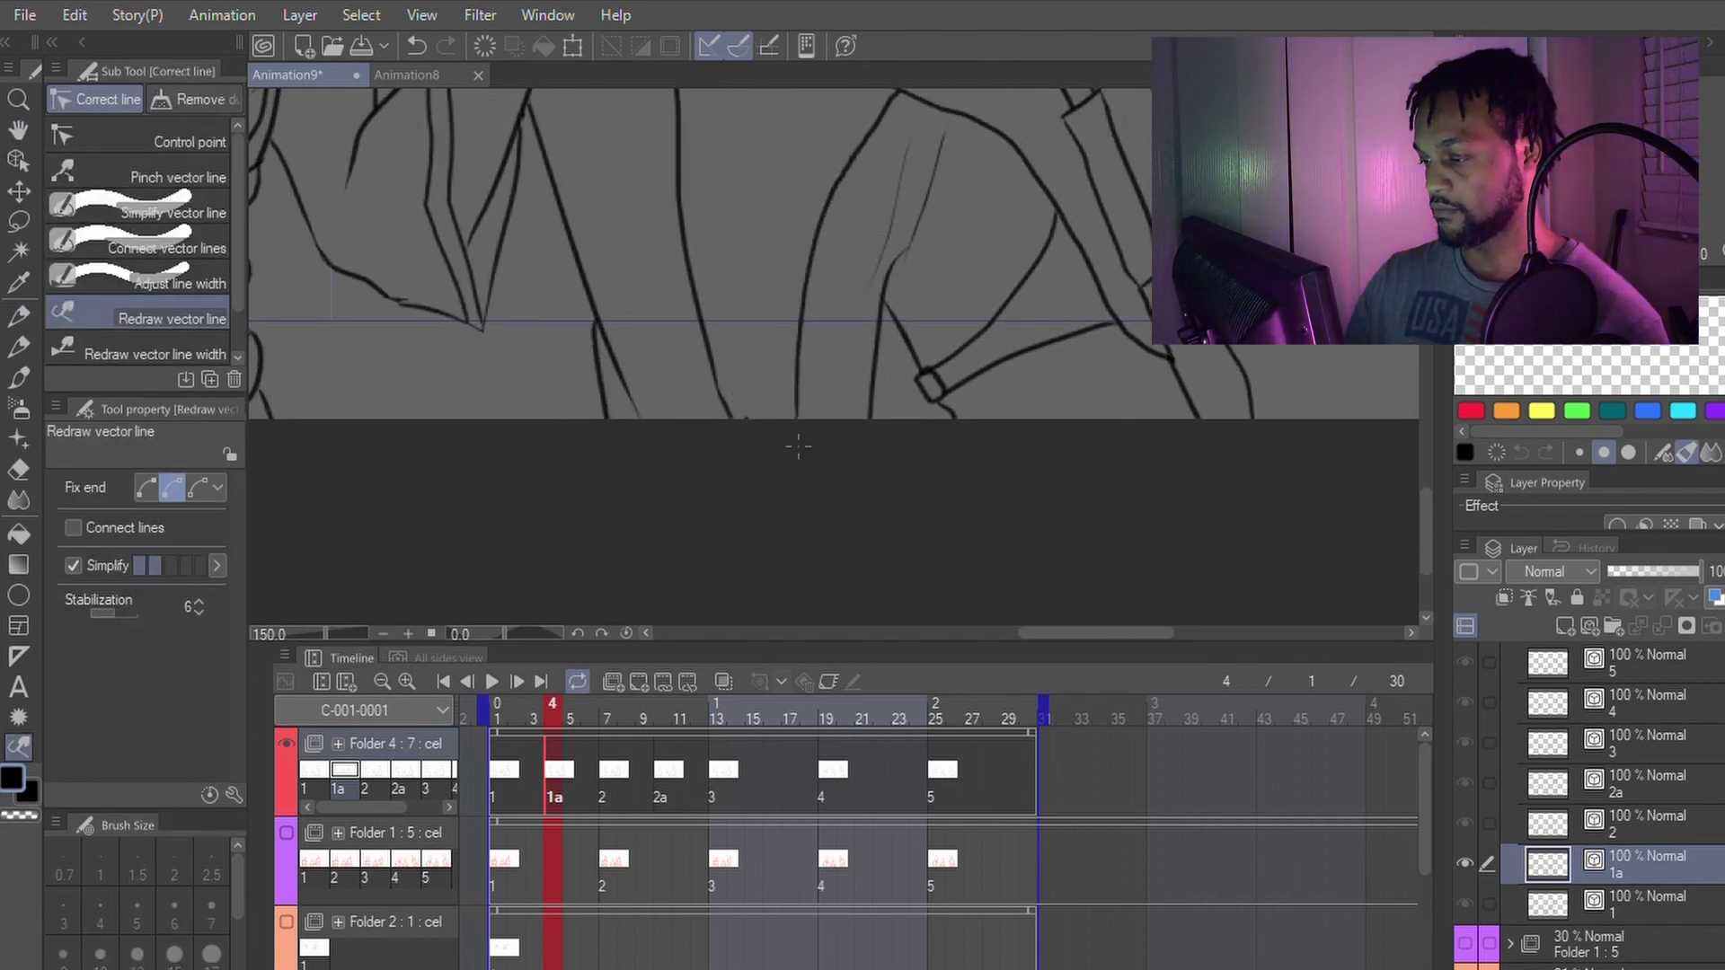
{"action": "key", "text": "p"}
{"action": "key", "text": "y"}
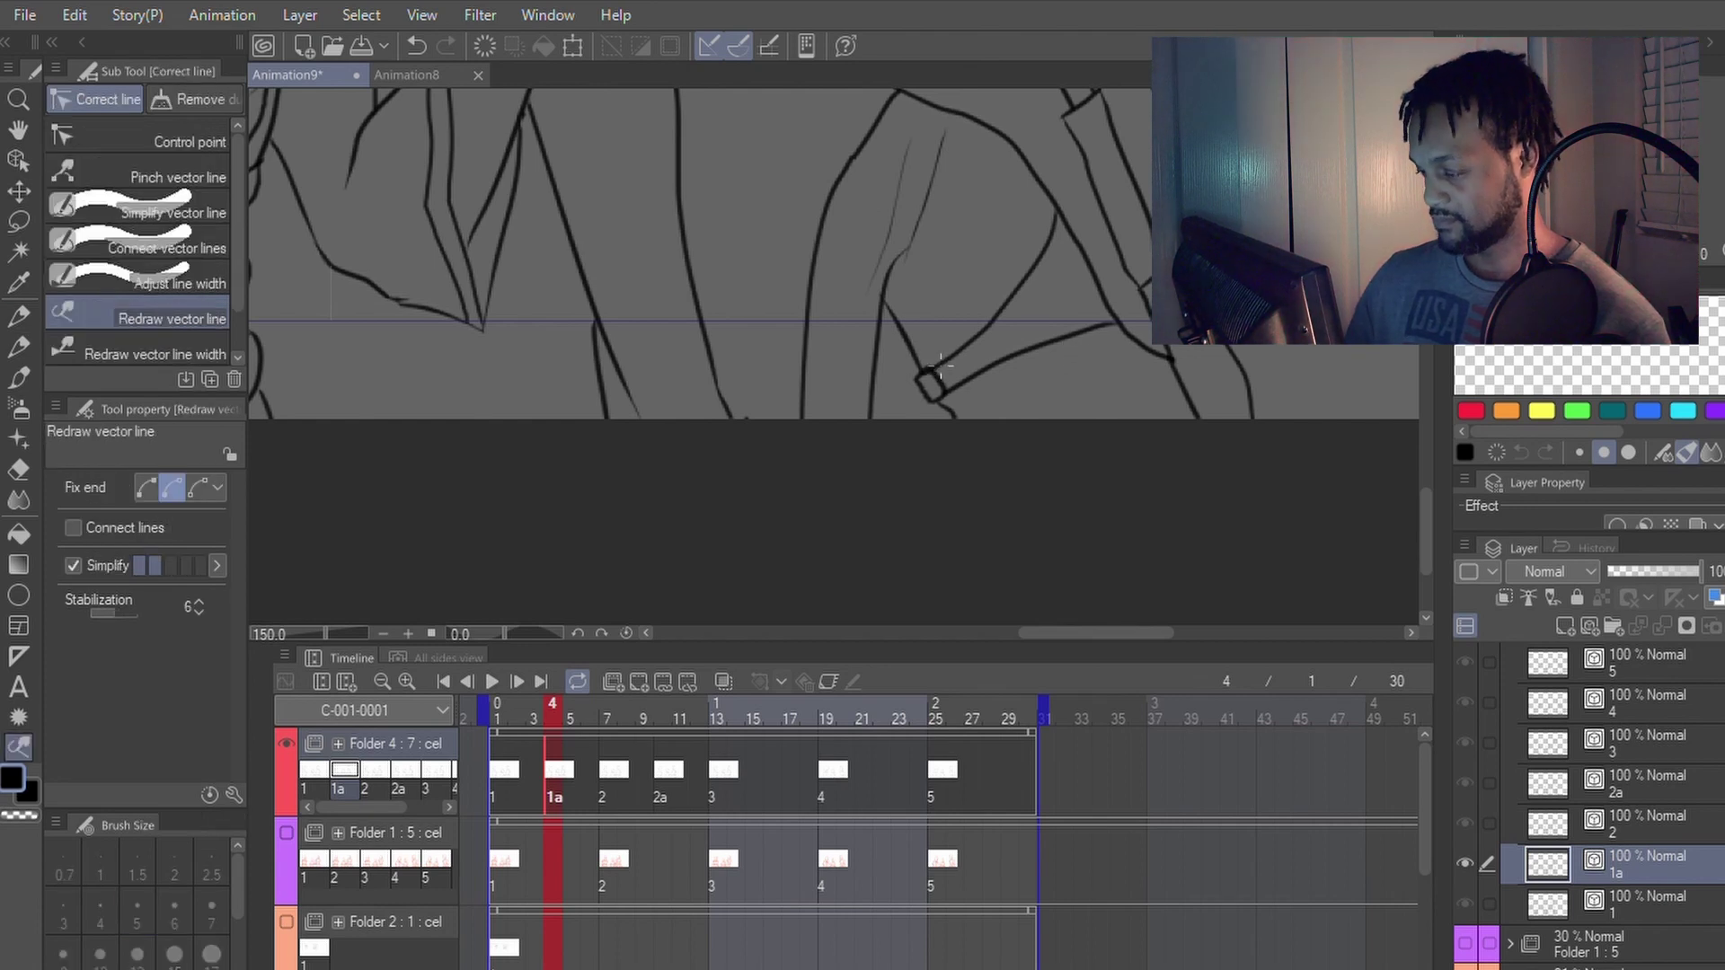
{"action": "key", "text": "p"}
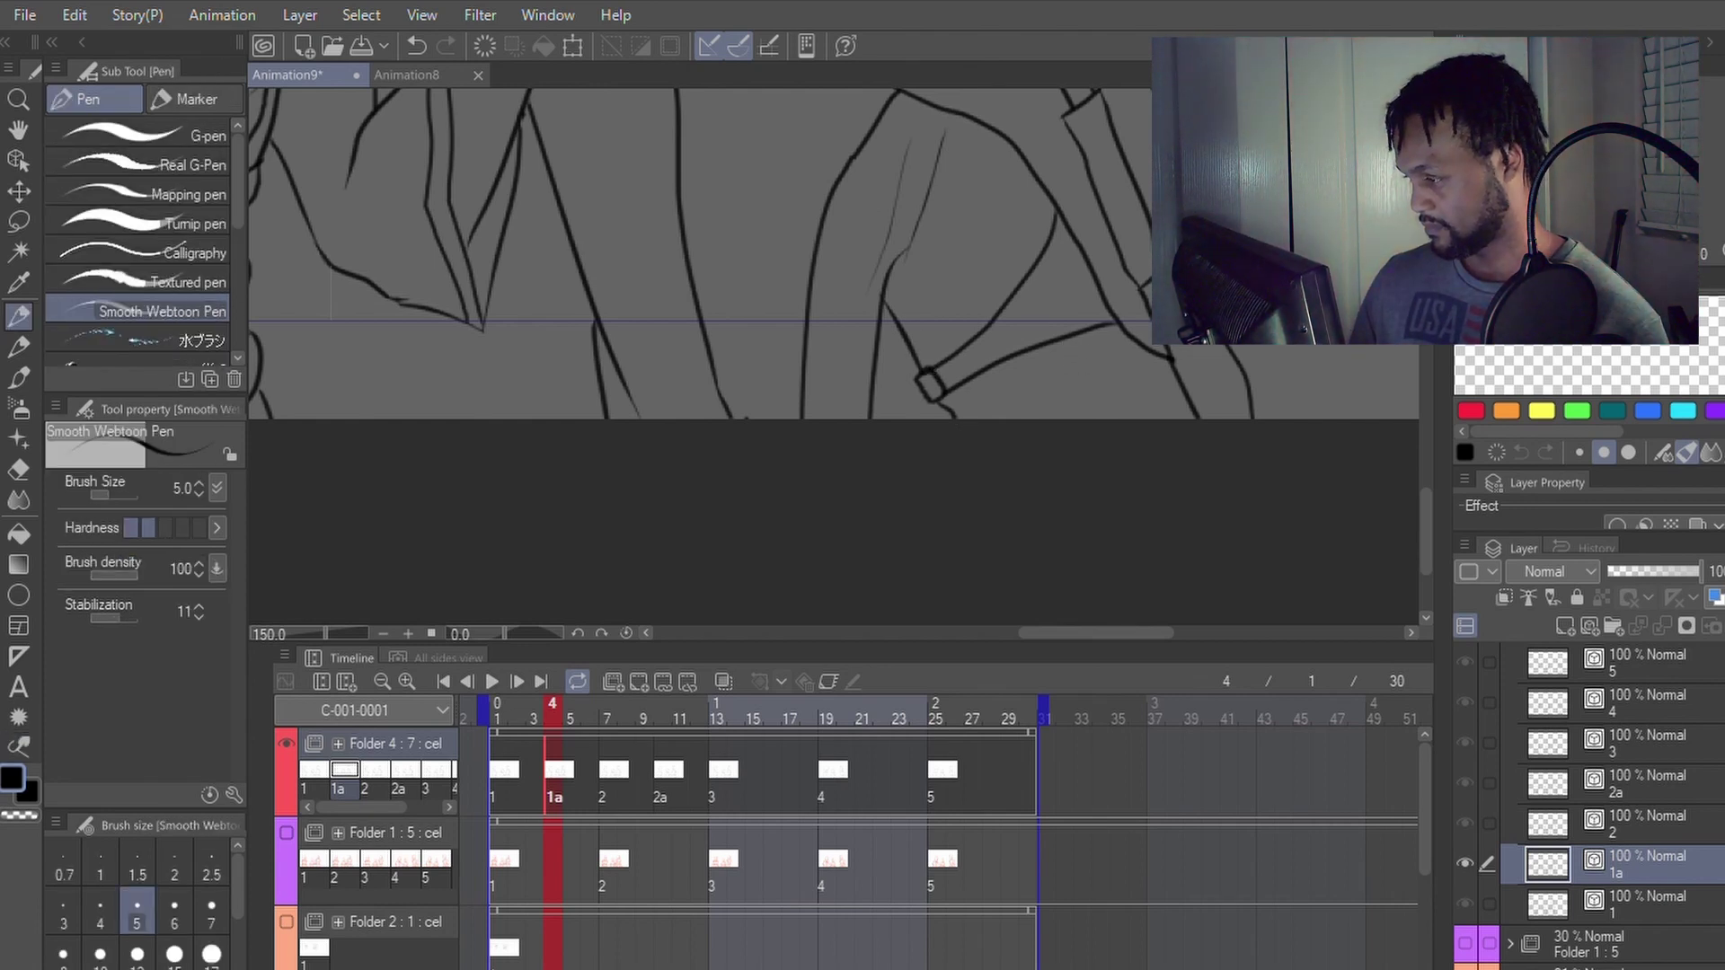
Step: Compare cels 1 and 1a, and redraw the tunic flap's edge on 1a so it falls more steeply across the thigh
{"action": "key", "text": "space"}
{"action": "left_click_drag", "start_coordinate": [1152, 348], "coordinate": [999, 444]}
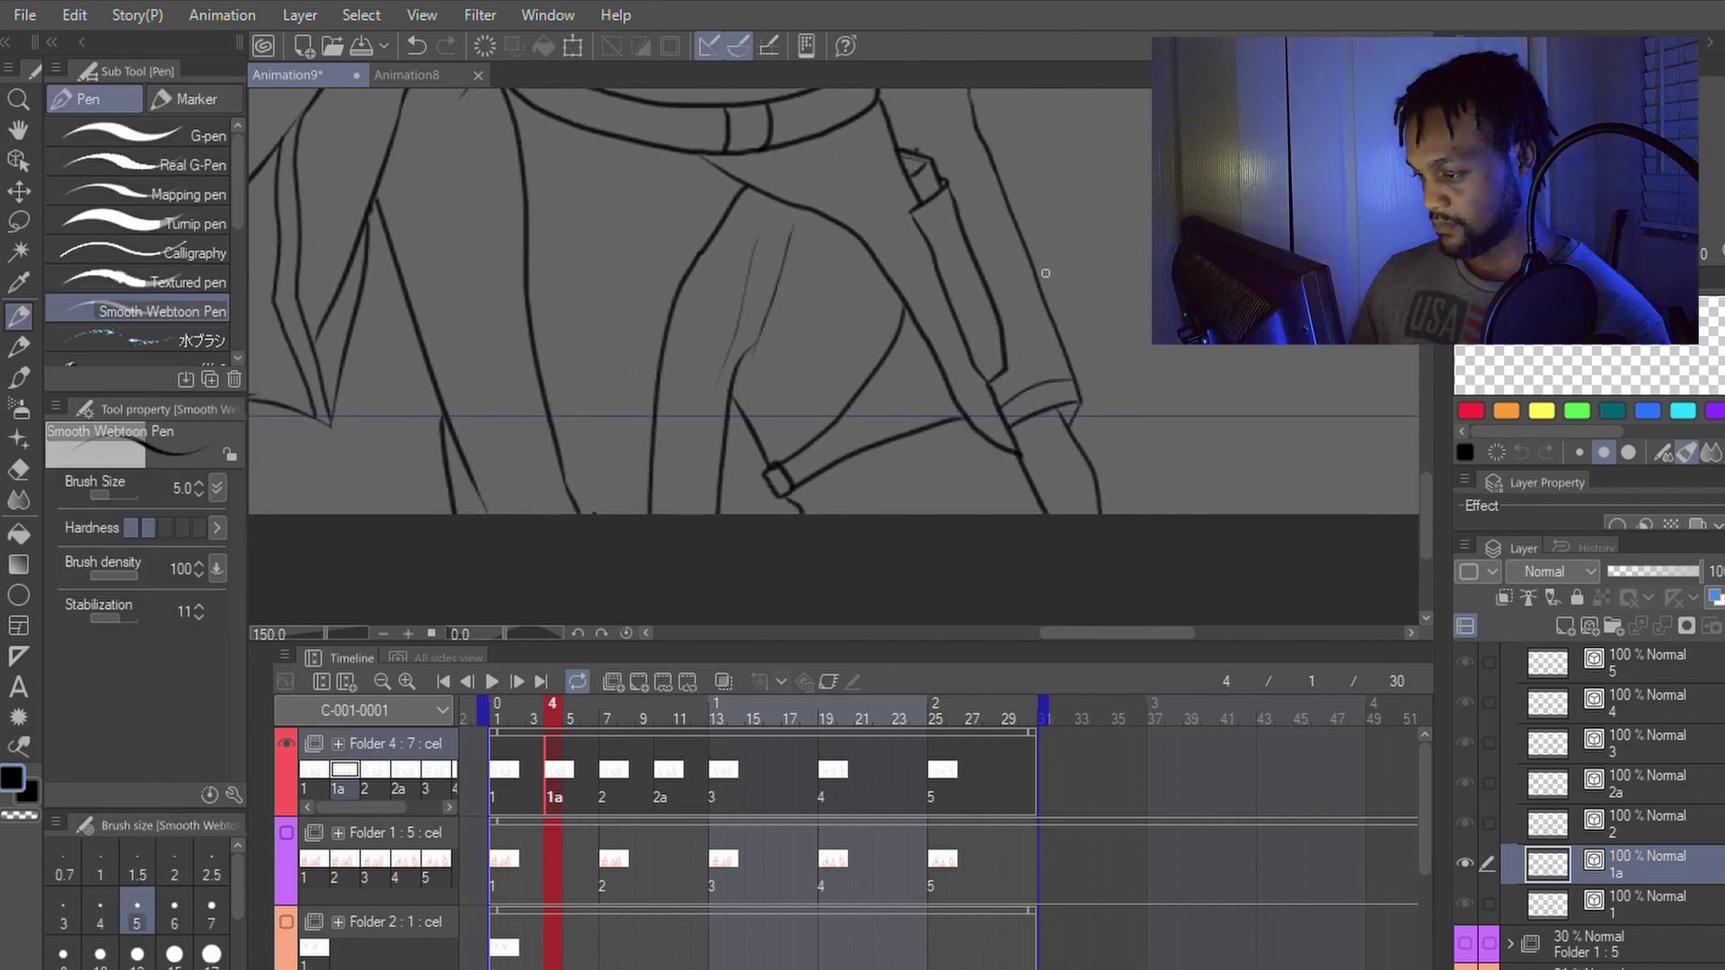
{"action": "key", "text": "Left"}
{"action": "key", "text": "Right"}
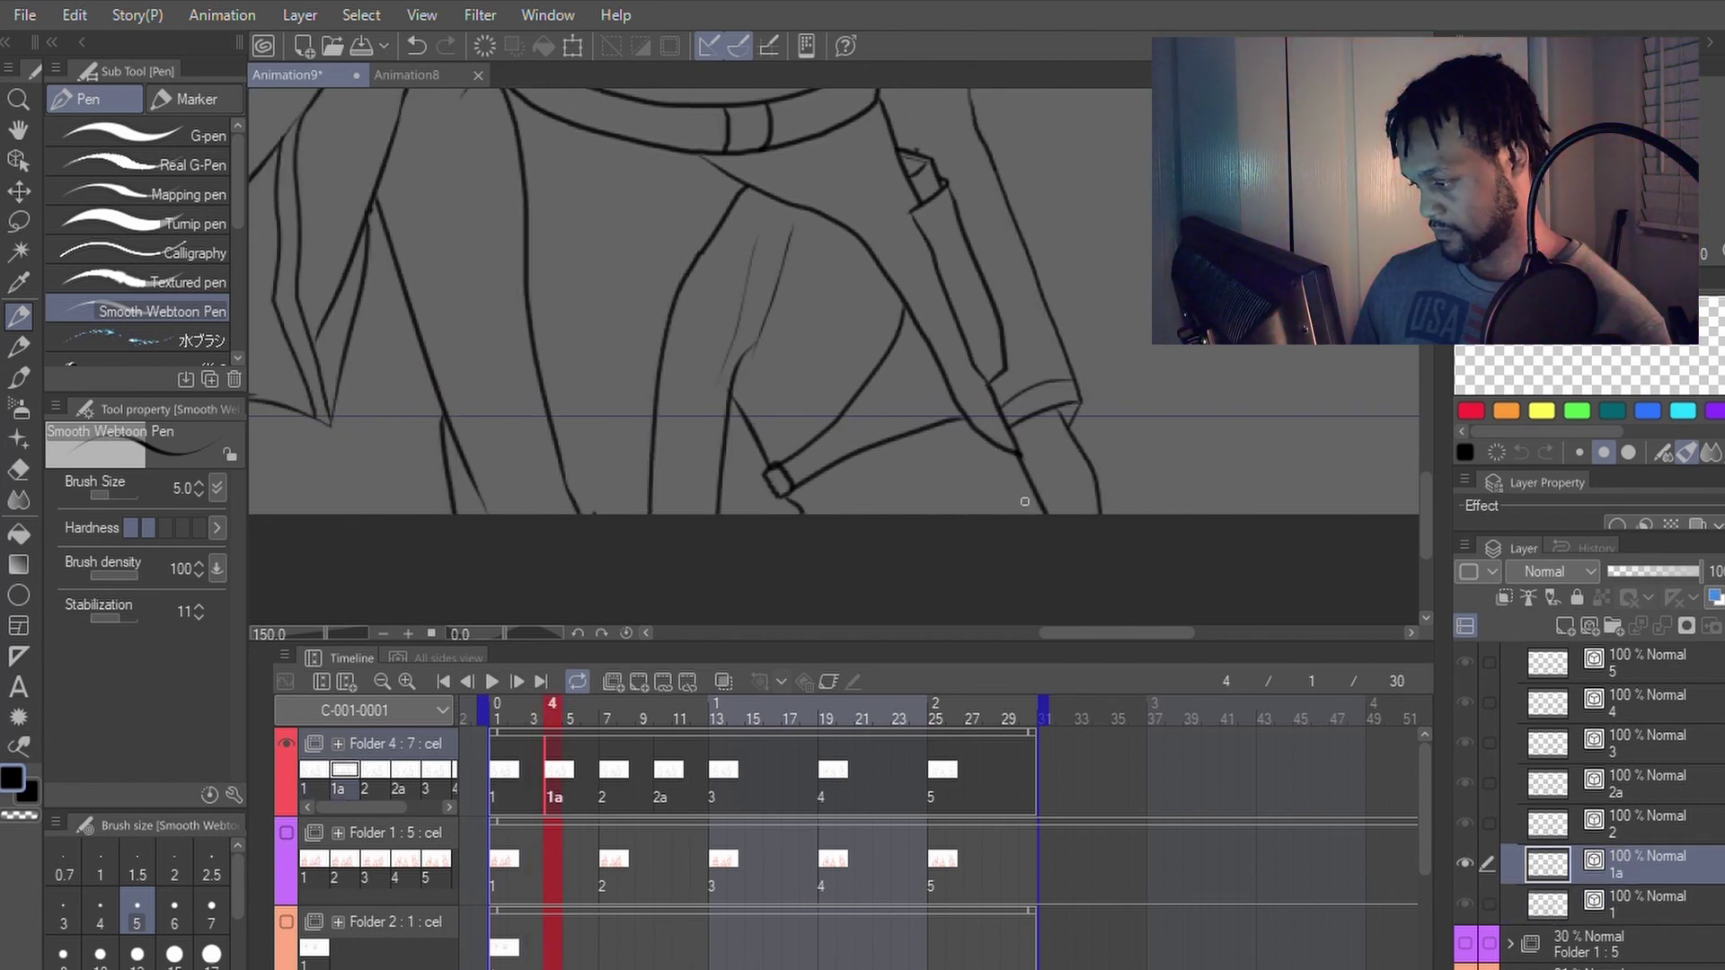
{"action": "key", "text": "y"}
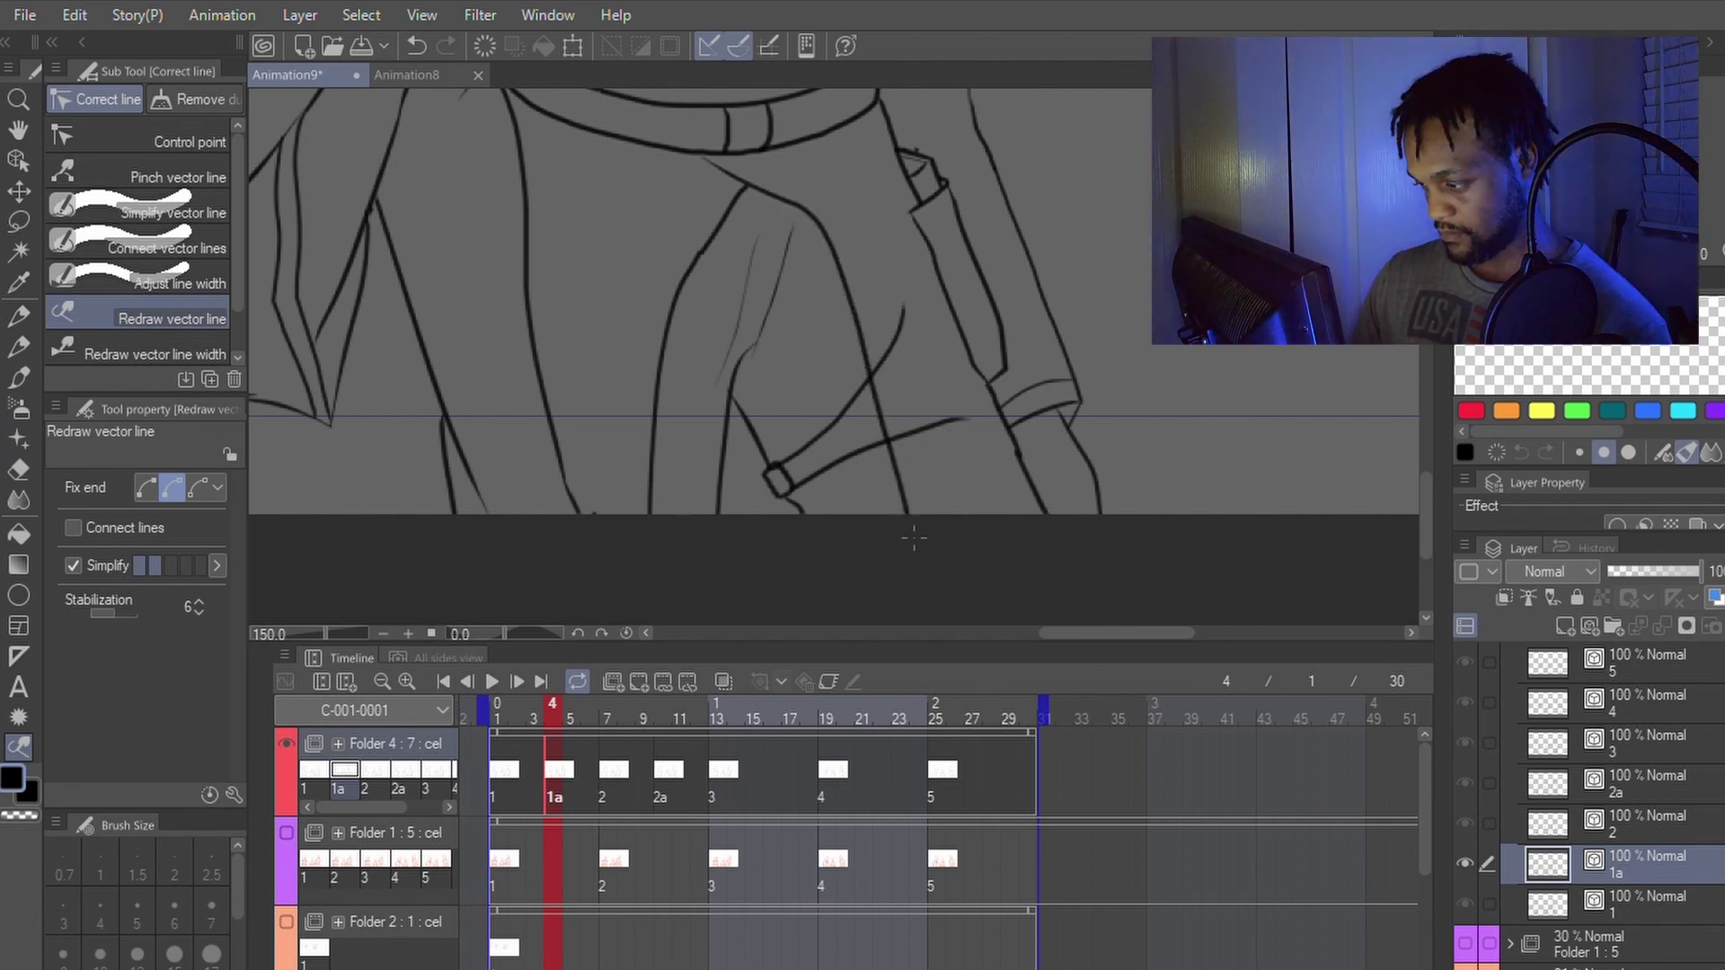
Step: Erase the parts of the thigh strap lines that extend past the new flap edge
{"action": "key", "text": "p"}
{"action": "key", "text": "e"}
{"action": "left_click_drag", "start_coordinate": [885, 331], "coordinate": [929, 467]}
{"action": "key", "text": "p"}
Step: Redraw the upper thigh strap line on cel 1a flatter across the leg and trim its inner end
{"action": "key", "text": "y"}
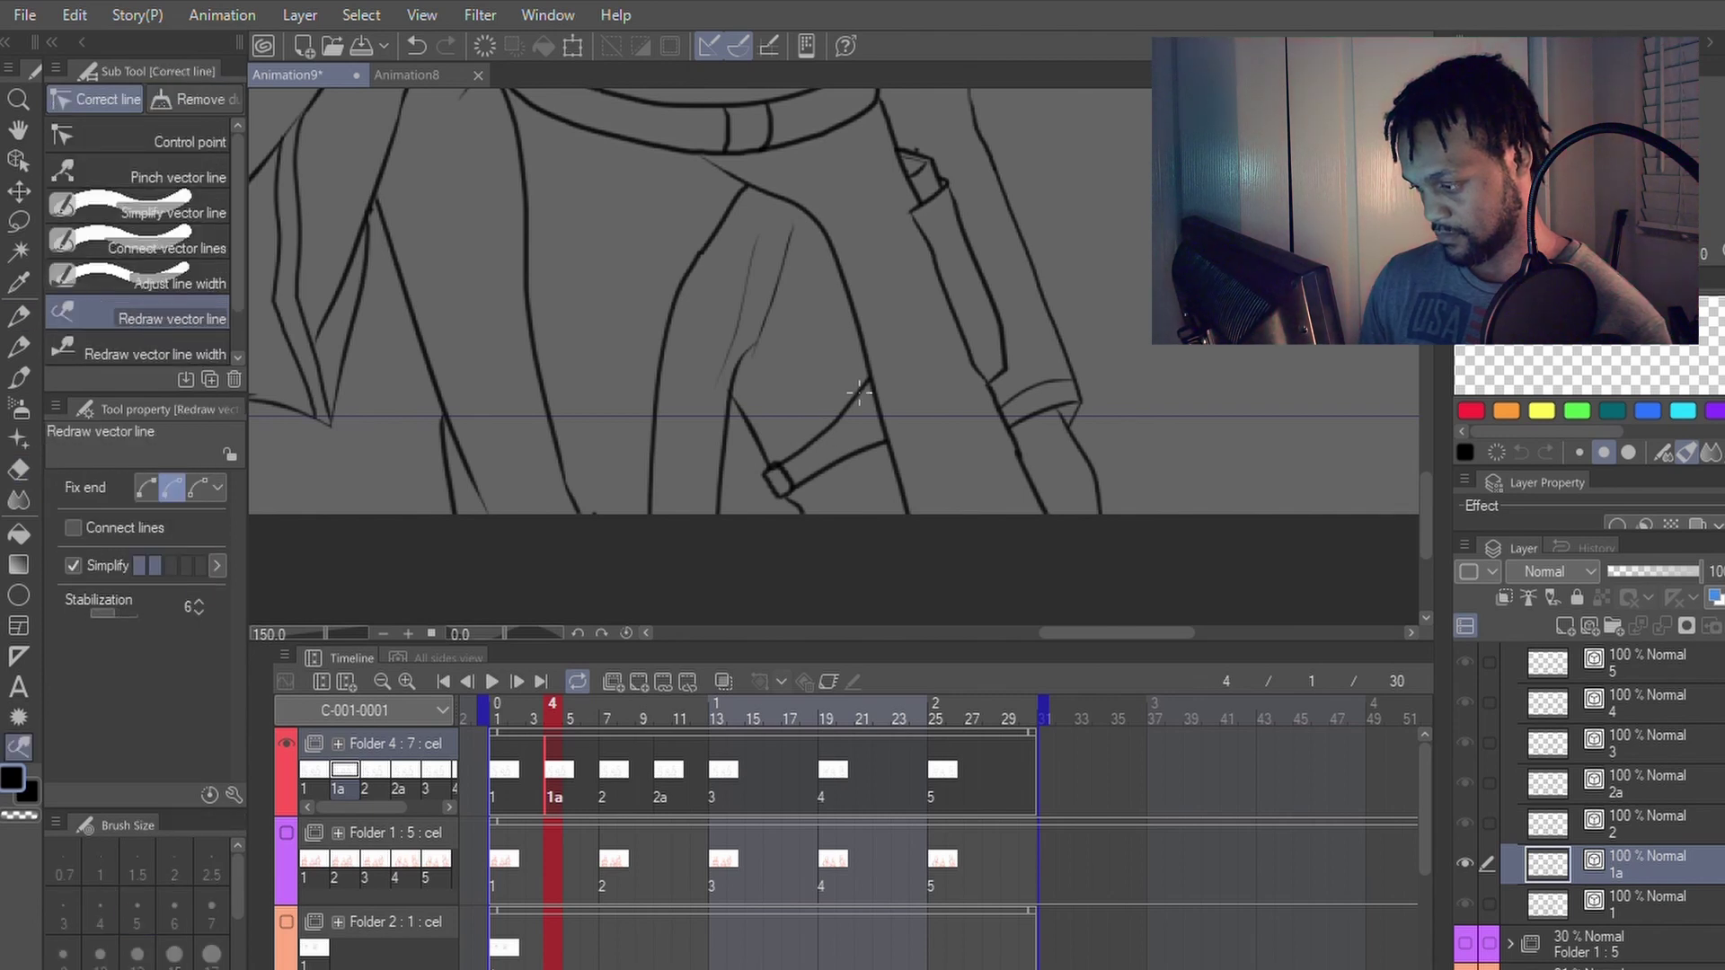
{"action": "left_click_drag", "start_coordinate": [767, 454], "coordinate": [730, 456]}
{"action": "left_click_drag", "start_coordinate": [850, 391], "coordinate": [736, 398]}
{"action": "left_click_drag", "start_coordinate": [849, 386], "coordinate": [754, 406]}
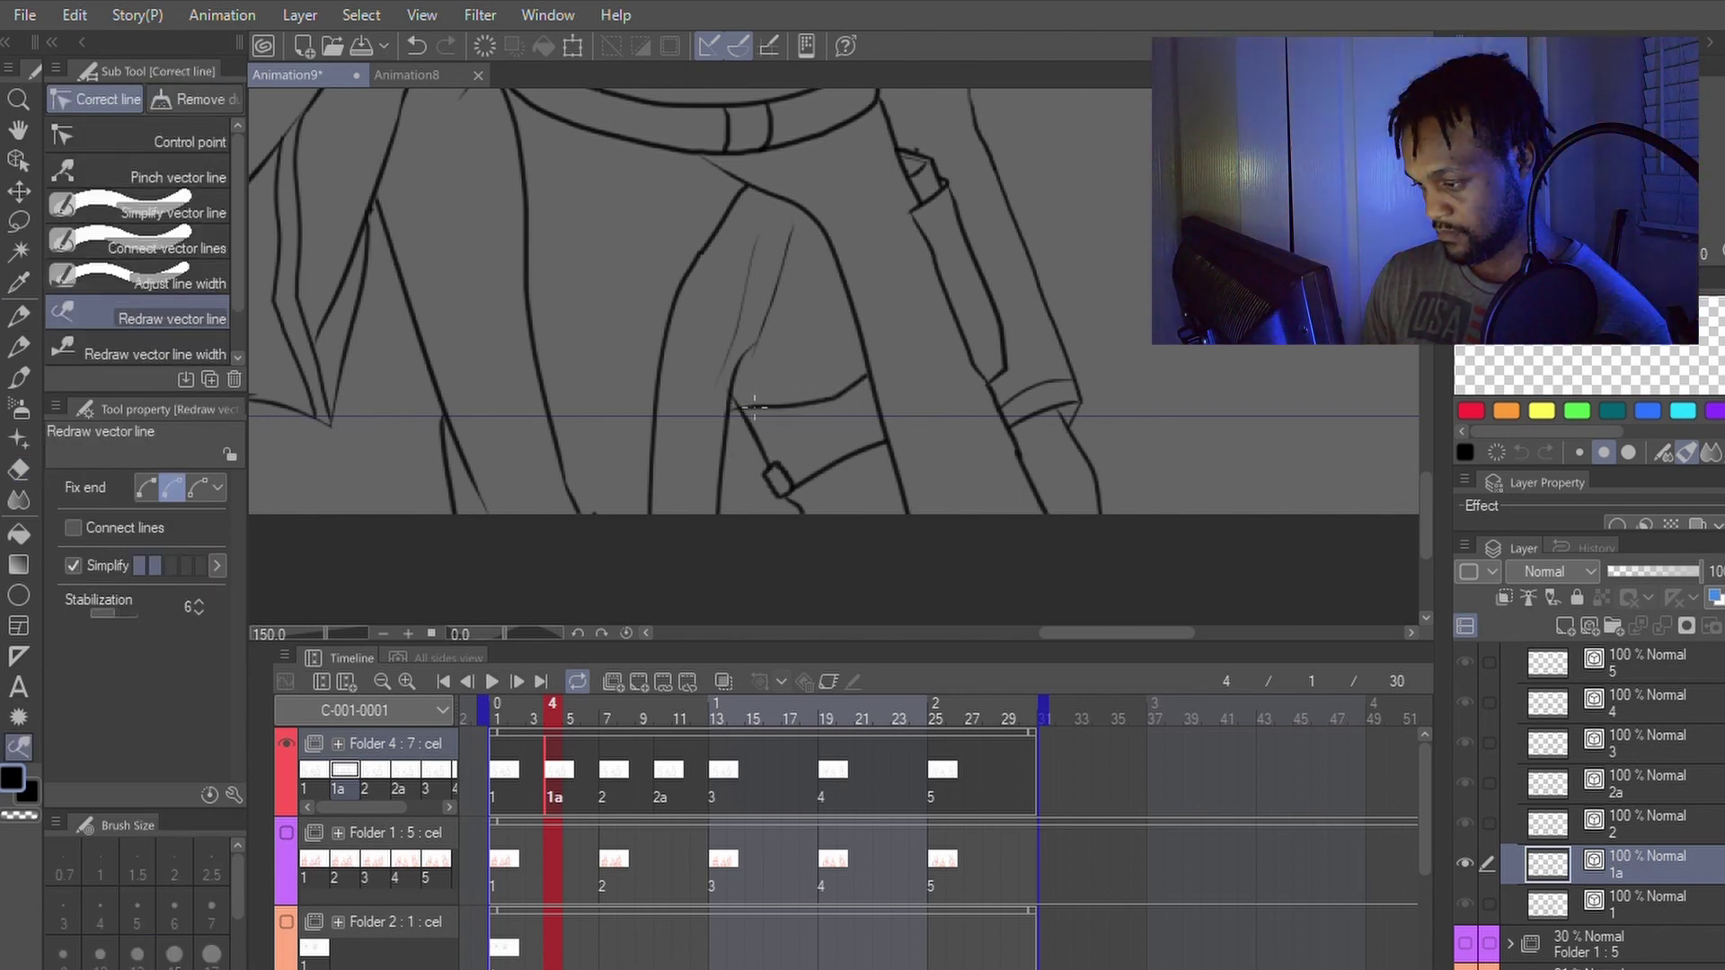
{"action": "key", "text": "e"}
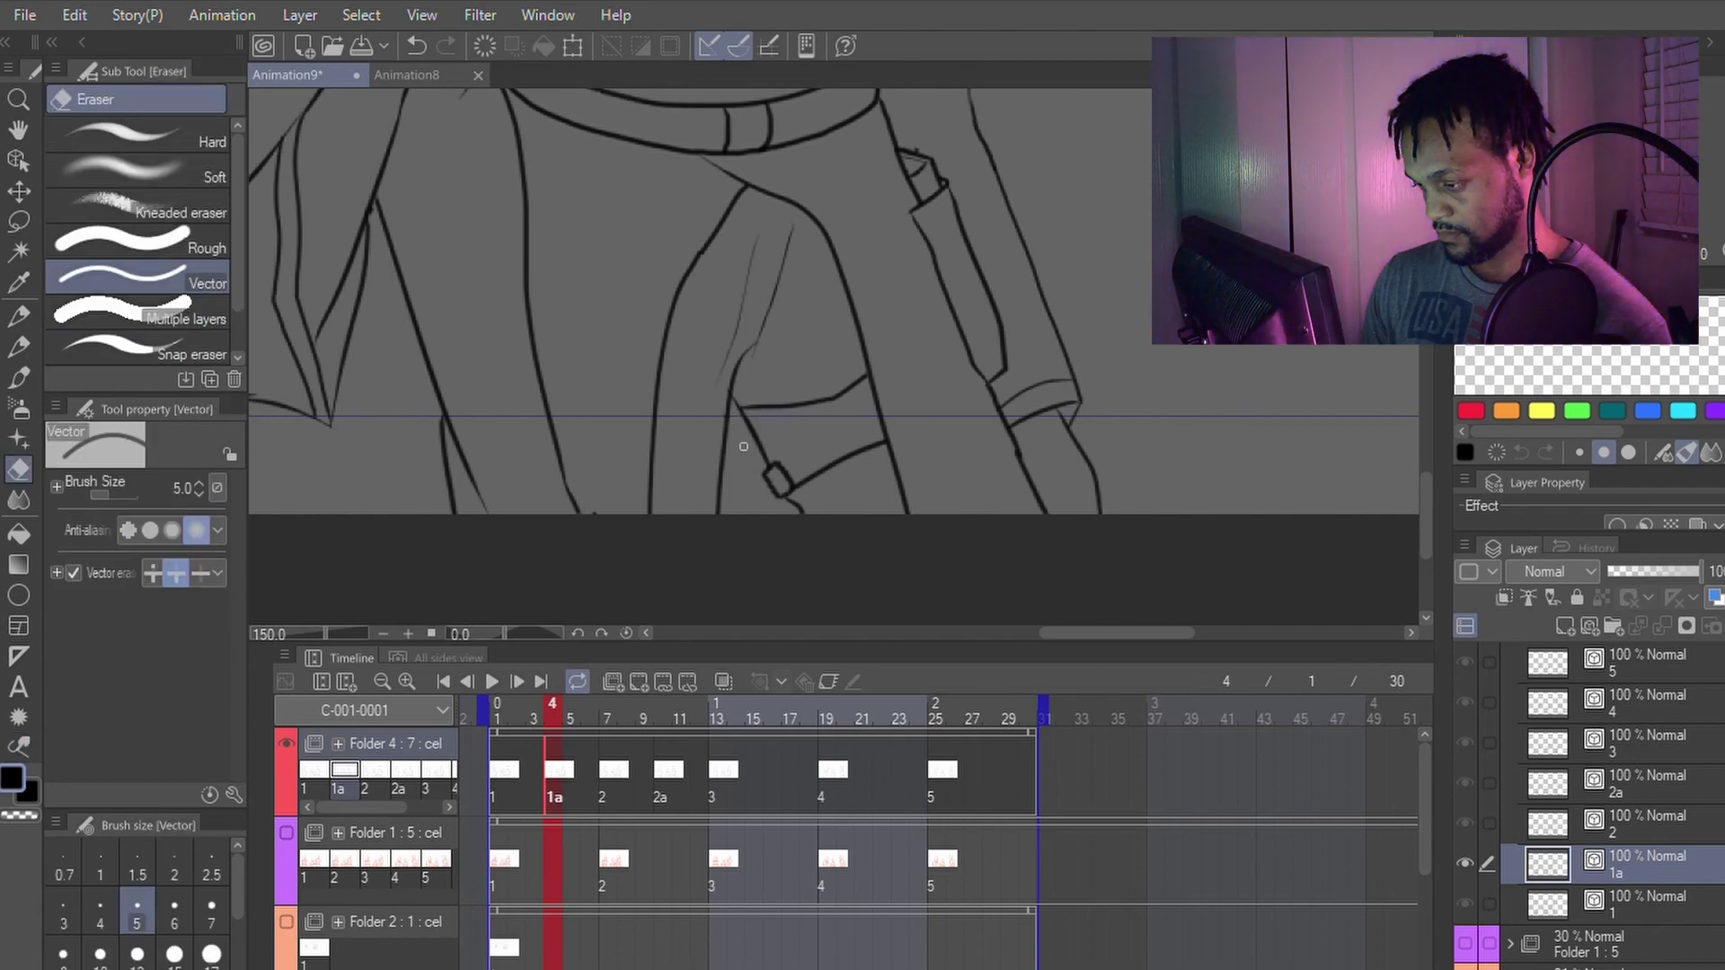
Step: Redraw the lower thigh strap line flatter to match the upper one and trim the end crossing the inner thigh line
{"action": "key", "text": "p"}
{"action": "key", "text": "y"}
{"action": "left_click_drag", "start_coordinate": [858, 449], "coordinate": [744, 433]}
{"action": "key", "text": "p"}
{"action": "key", "text": "y"}
{"action": "left_click_drag", "start_coordinate": [844, 448], "coordinate": [741, 440]}
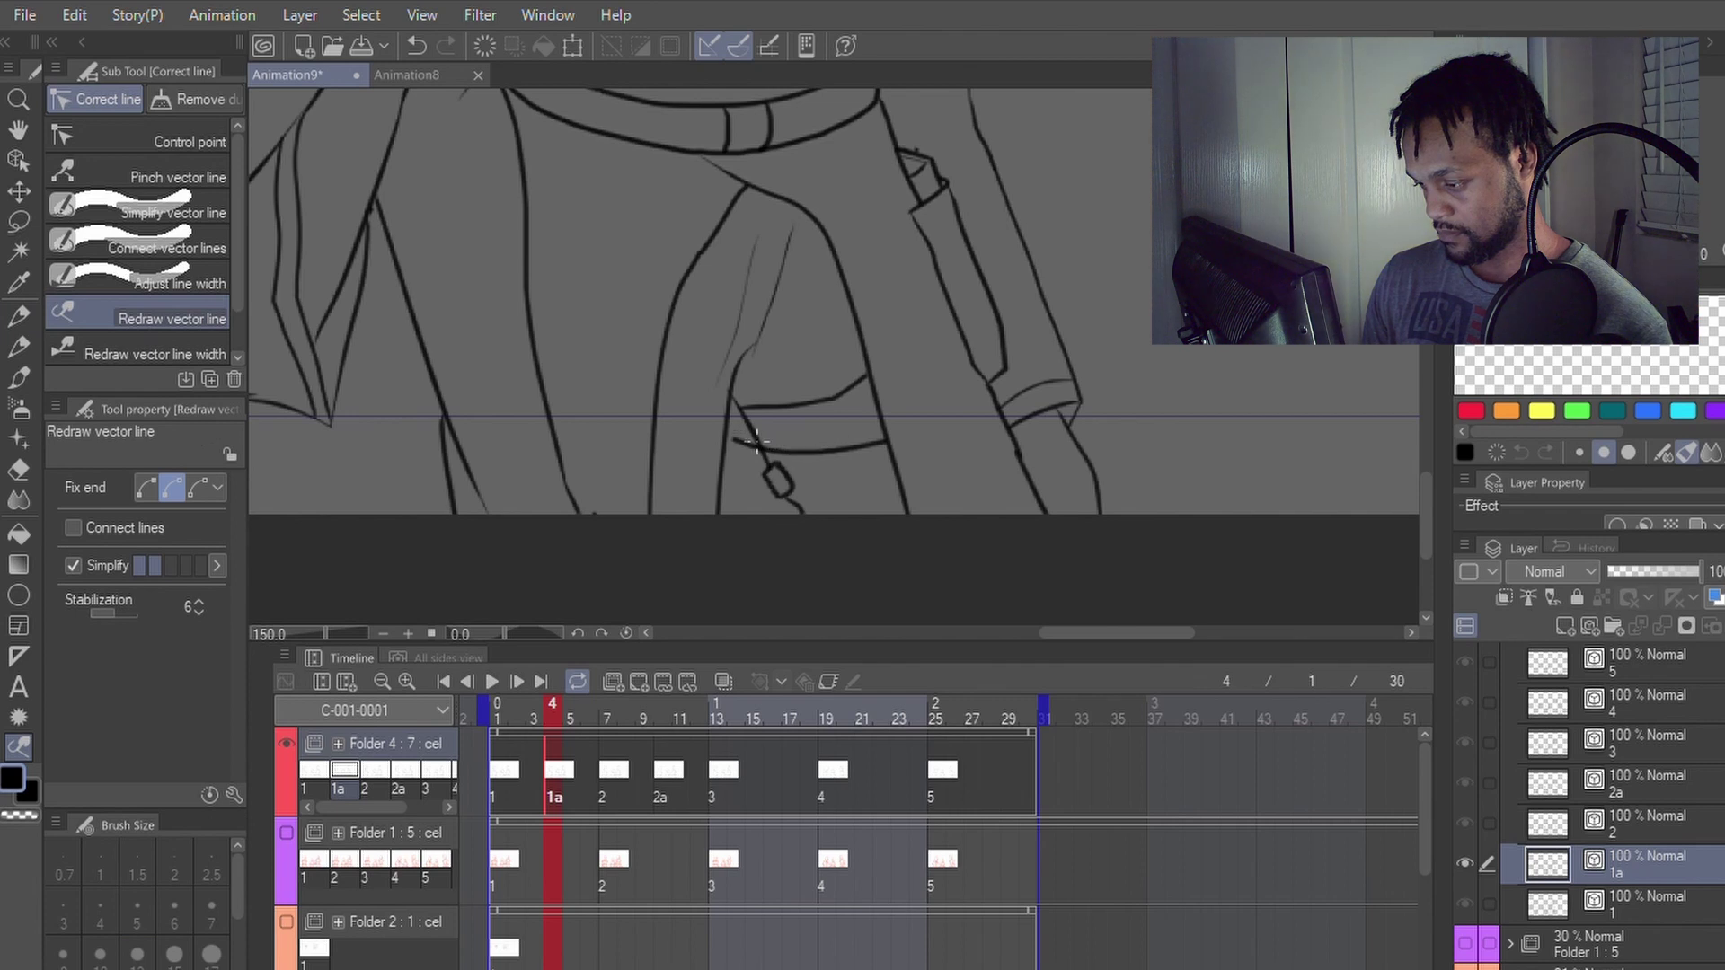
{"action": "key", "text": "e"}
{"action": "key", "text": "p"}
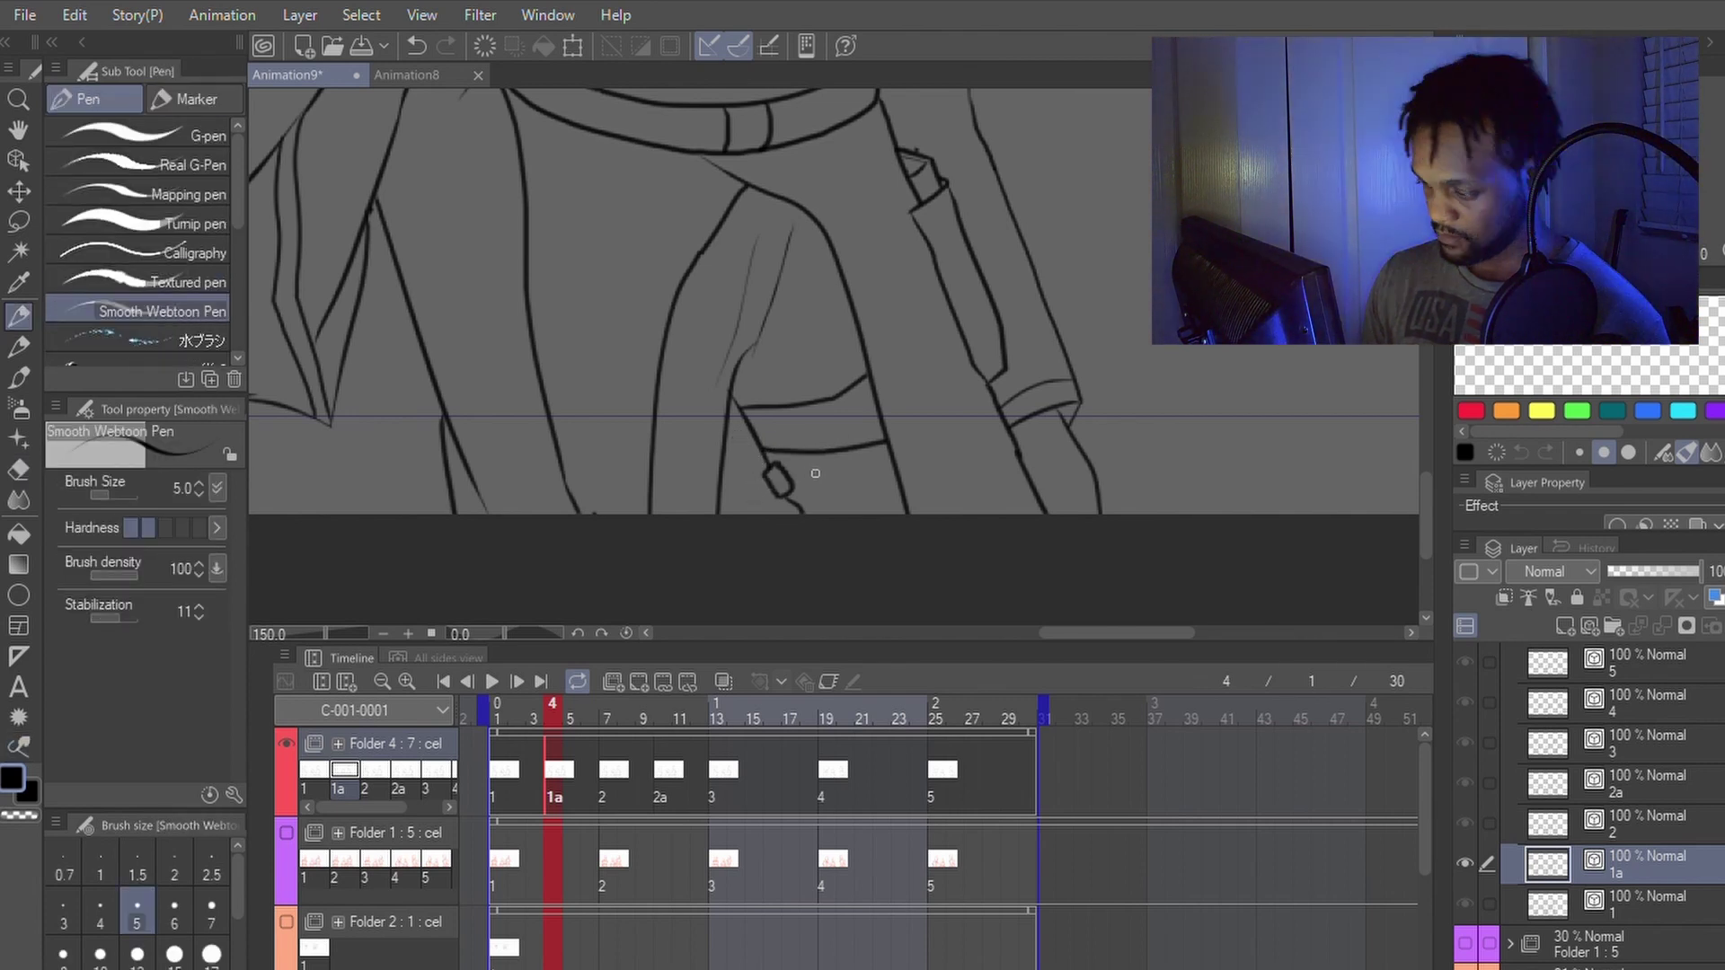
Step: Try to move and rotate the strap buckle up between the redrawn strap lines, with a new leg line below it
{"action": "key", "text": "e"}
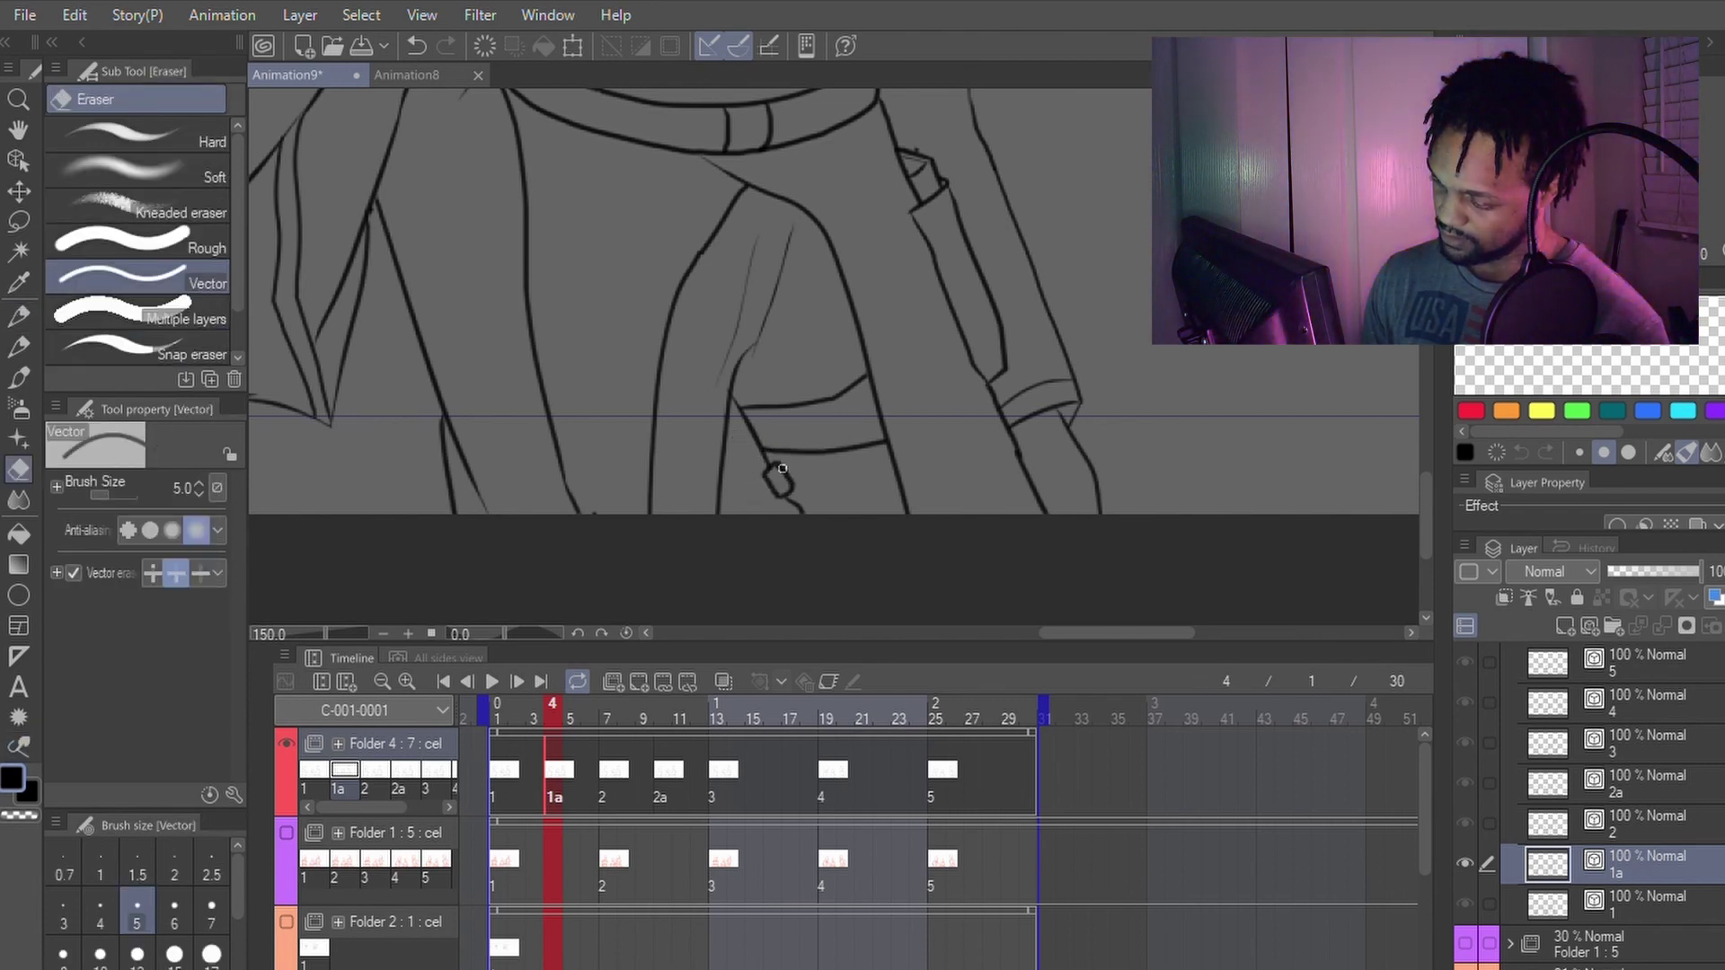
{"action": "key", "text": "p"}
{"action": "key", "text": "m"}
{"action": "mouse_move", "coordinate": [782, 470]}
{"action": "left_mouse_down"}
{"action": "mouse_move", "coordinate": [759, 483]}
{"action": "mouse_move", "coordinate": [787, 492]}
{"action": "mouse_move", "coordinate": [782, 472]}
{"action": "left_mouse_up"}
{"action": "key", "text": "p"}
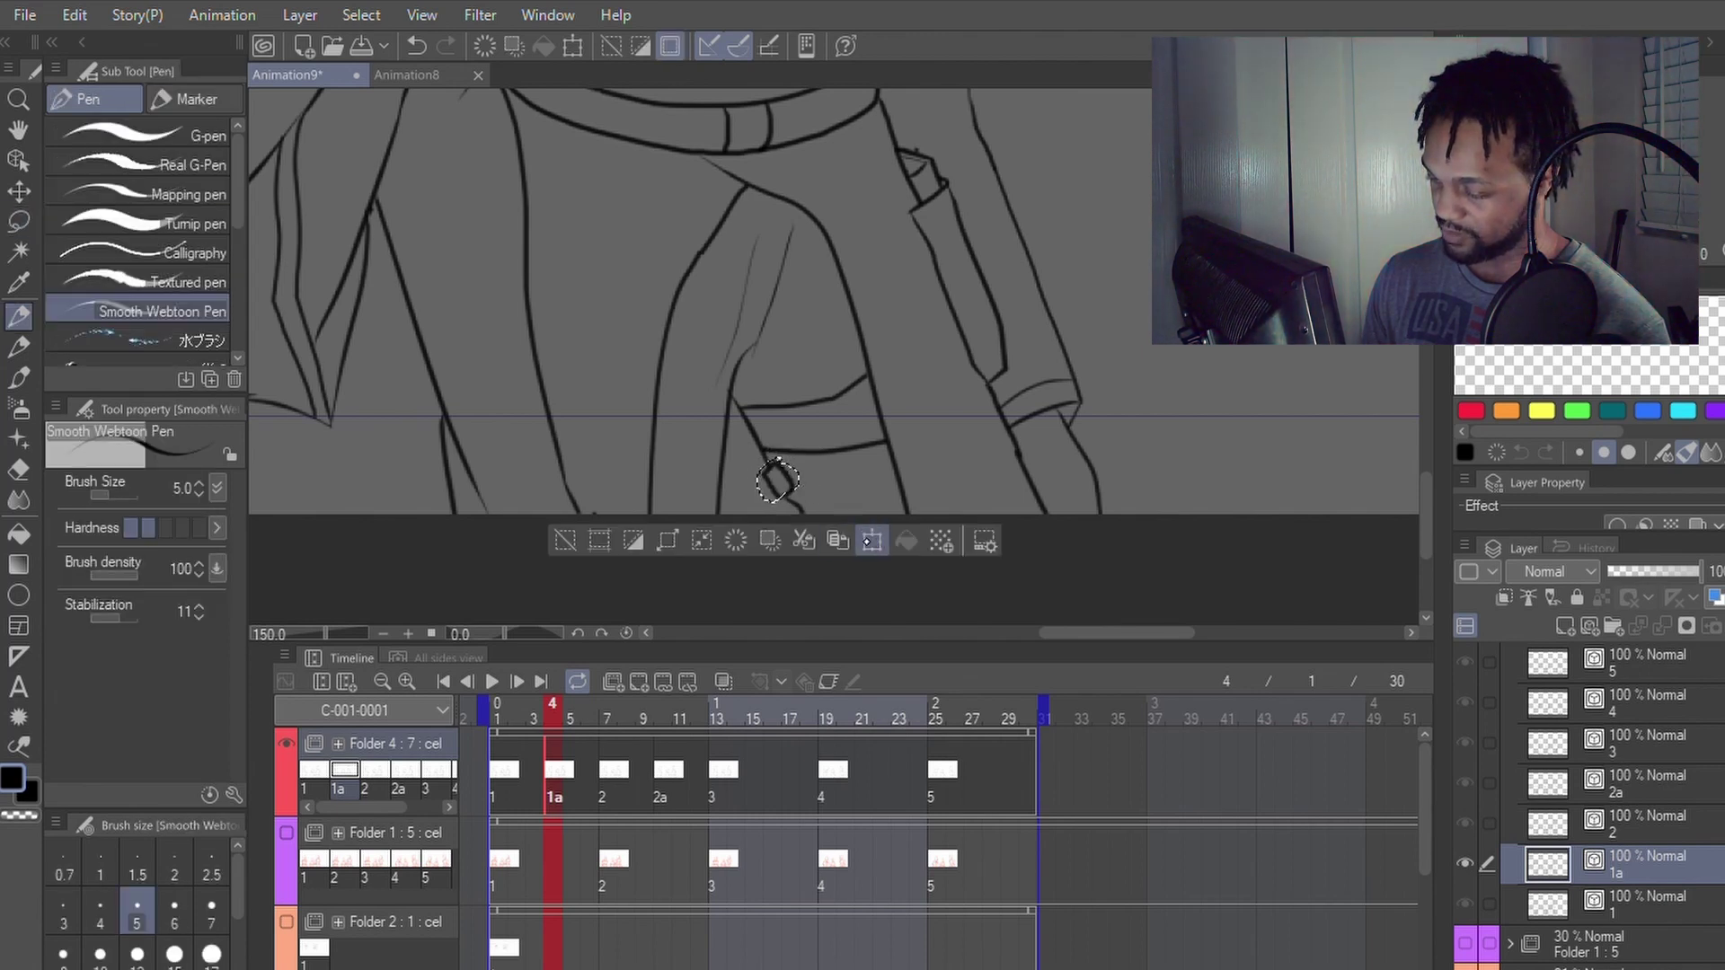
{"action": "key", "text": "ctrl+t"}
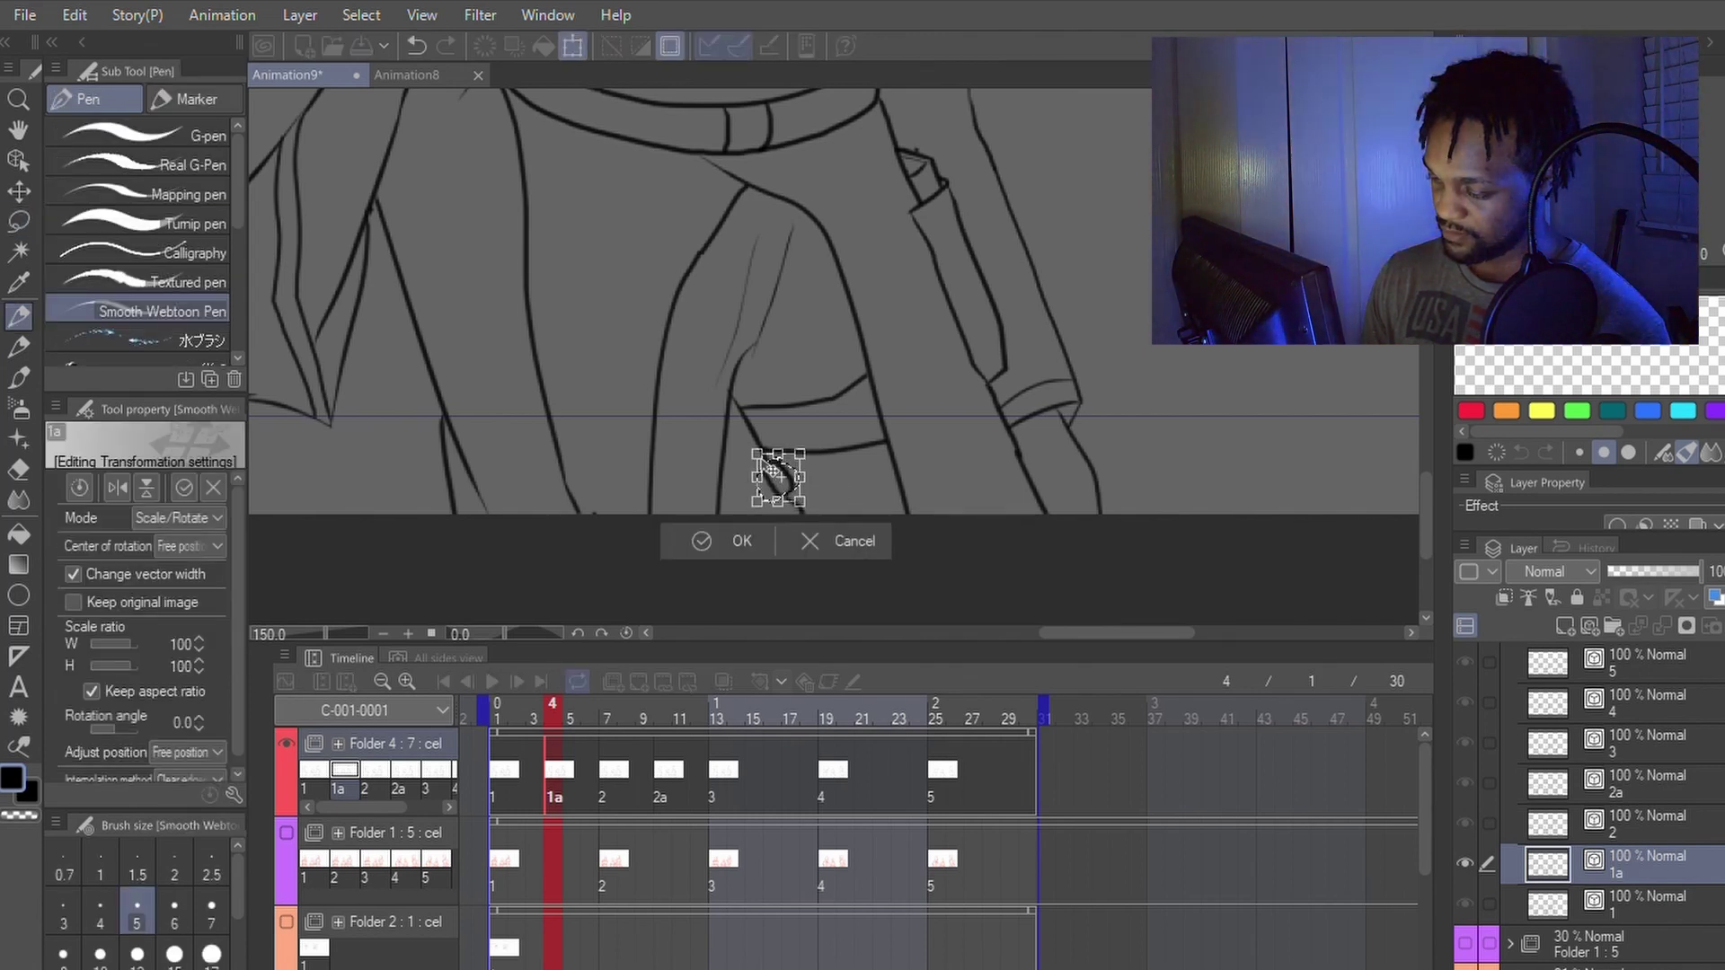
{"action": "mouse_move", "coordinate": [780, 479]}
{"action": "left_mouse_down"}
{"action": "mouse_move", "coordinate": [747, 423]}
{"action": "mouse_move", "coordinate": [826, 433]}
{"action": "left_mouse_up"}
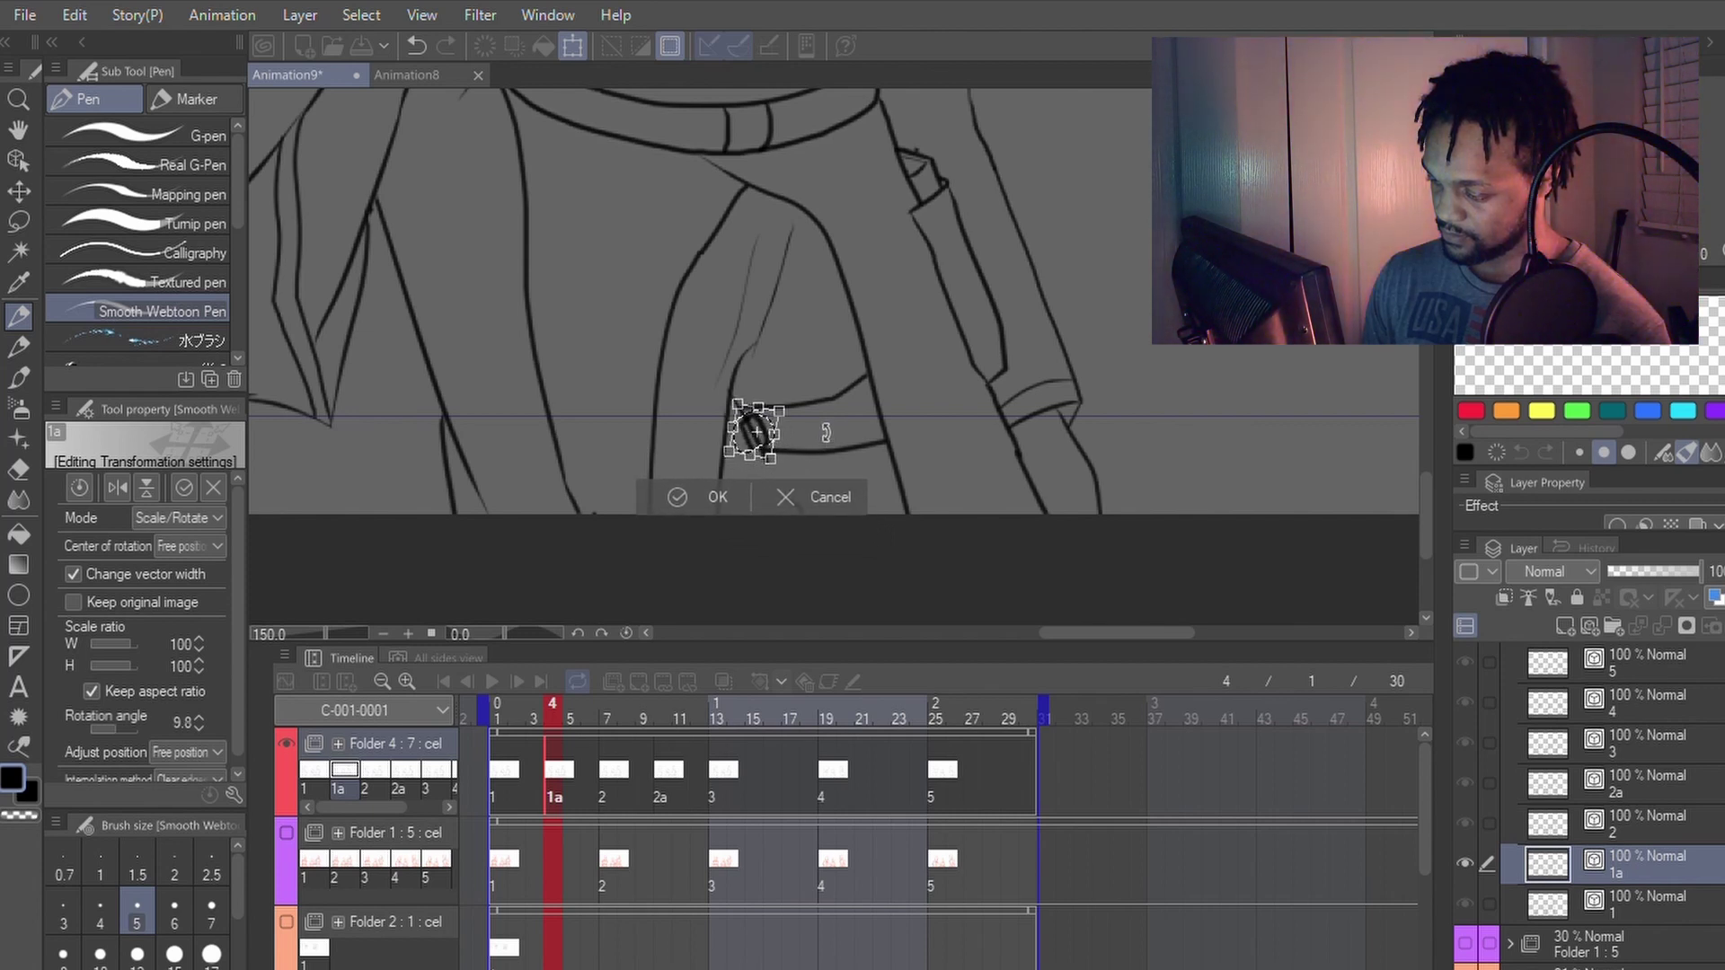
{"action": "left_click", "coordinate": [713, 496]}
{"action": "left_click", "coordinate": [541, 497]}
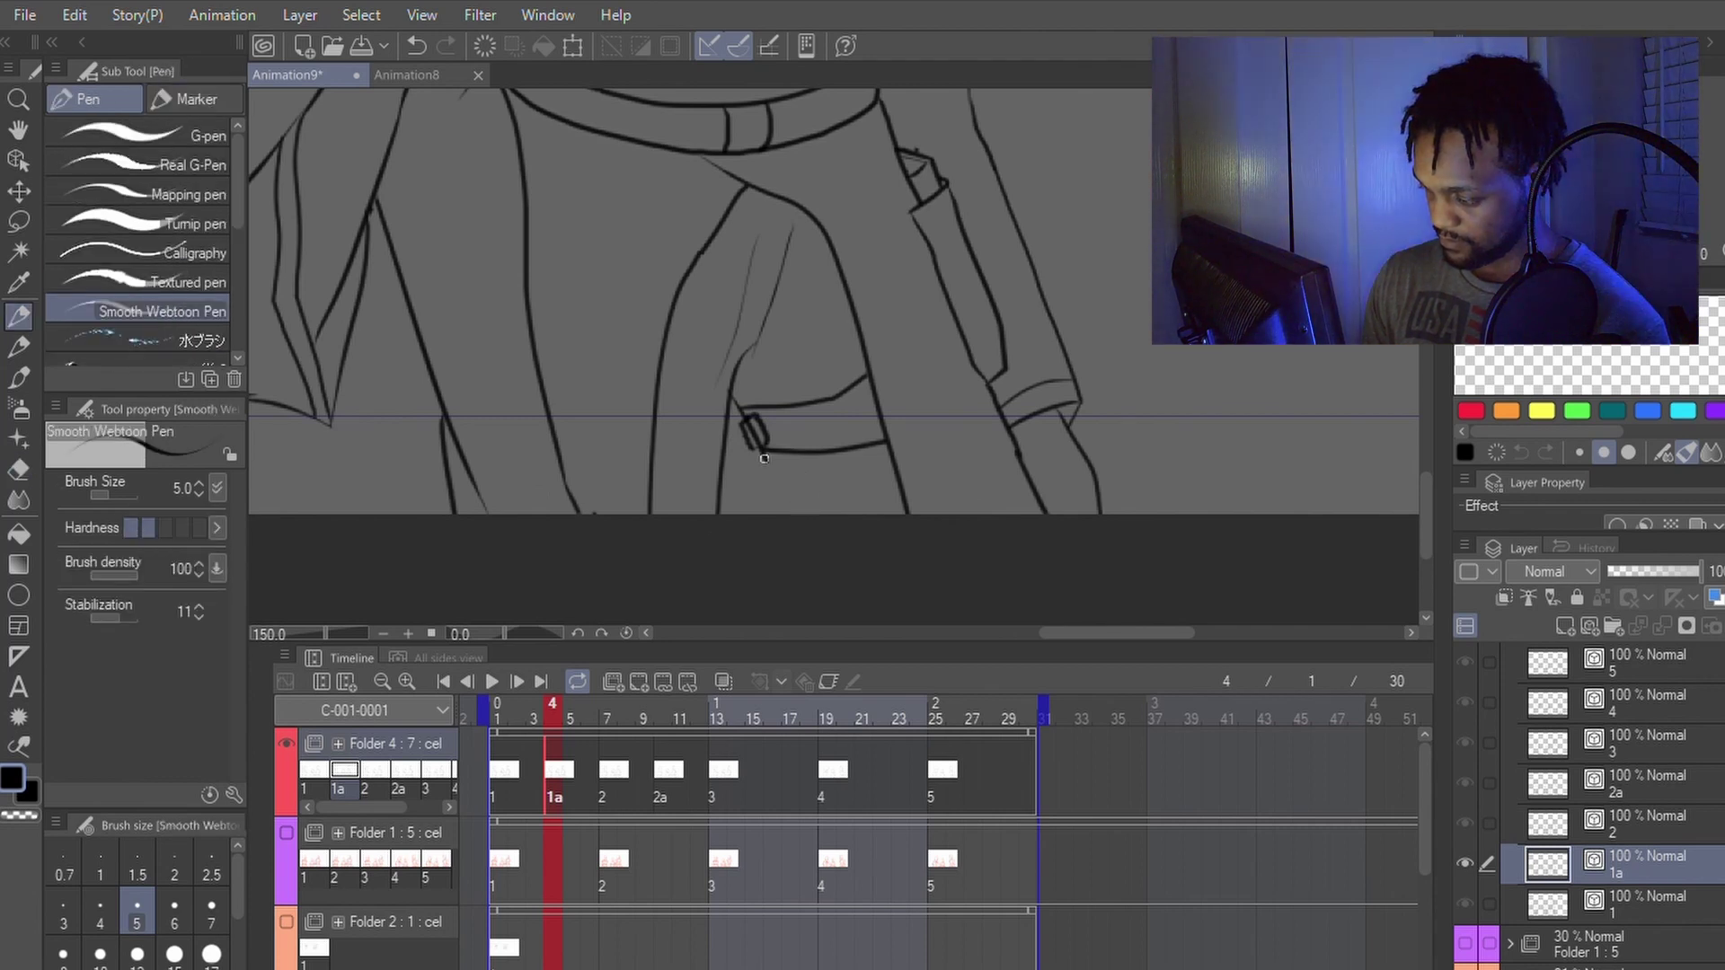
{"action": "left_click_drag", "start_coordinate": [764, 459], "coordinate": [789, 531]}
Step: Erase the old buckle and slanted inner thigh line, and draw a nearly vertical thigh outline down to the canvas edge
{"action": "key", "text": "e"}
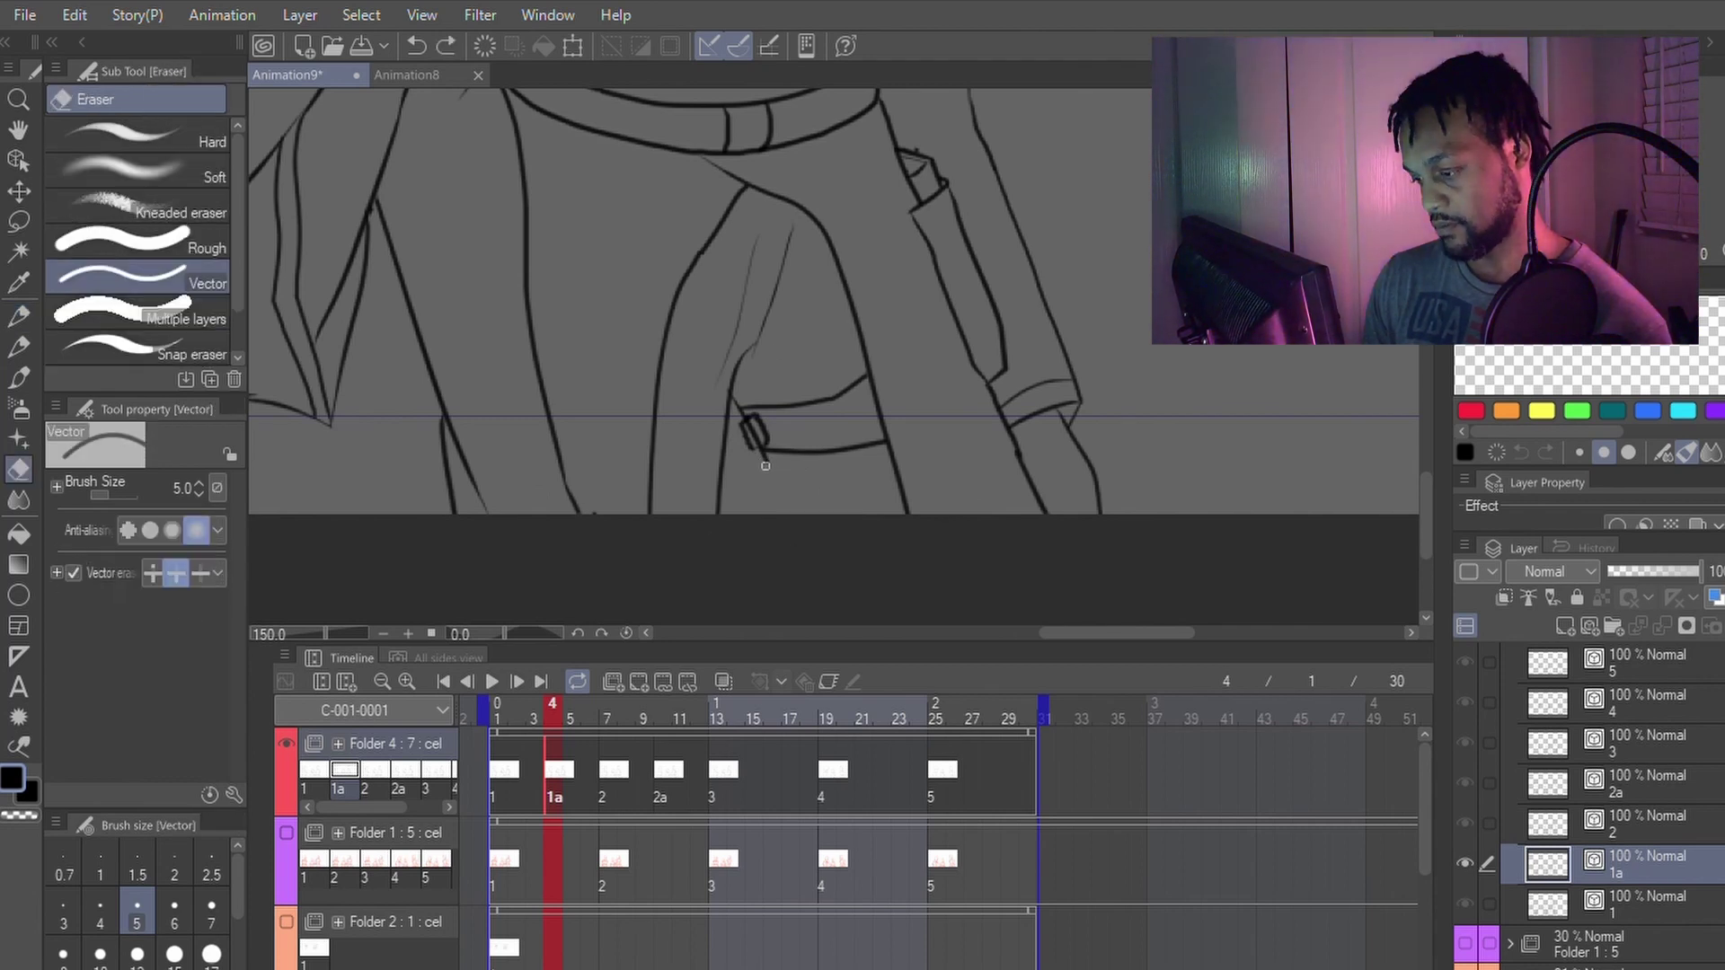
{"action": "mouse_move", "coordinate": [754, 441]}
{"action": "left_mouse_down"}
{"action": "mouse_move", "coordinate": [778, 442]}
{"action": "mouse_move", "coordinate": [734, 398]}
{"action": "left_mouse_up"}
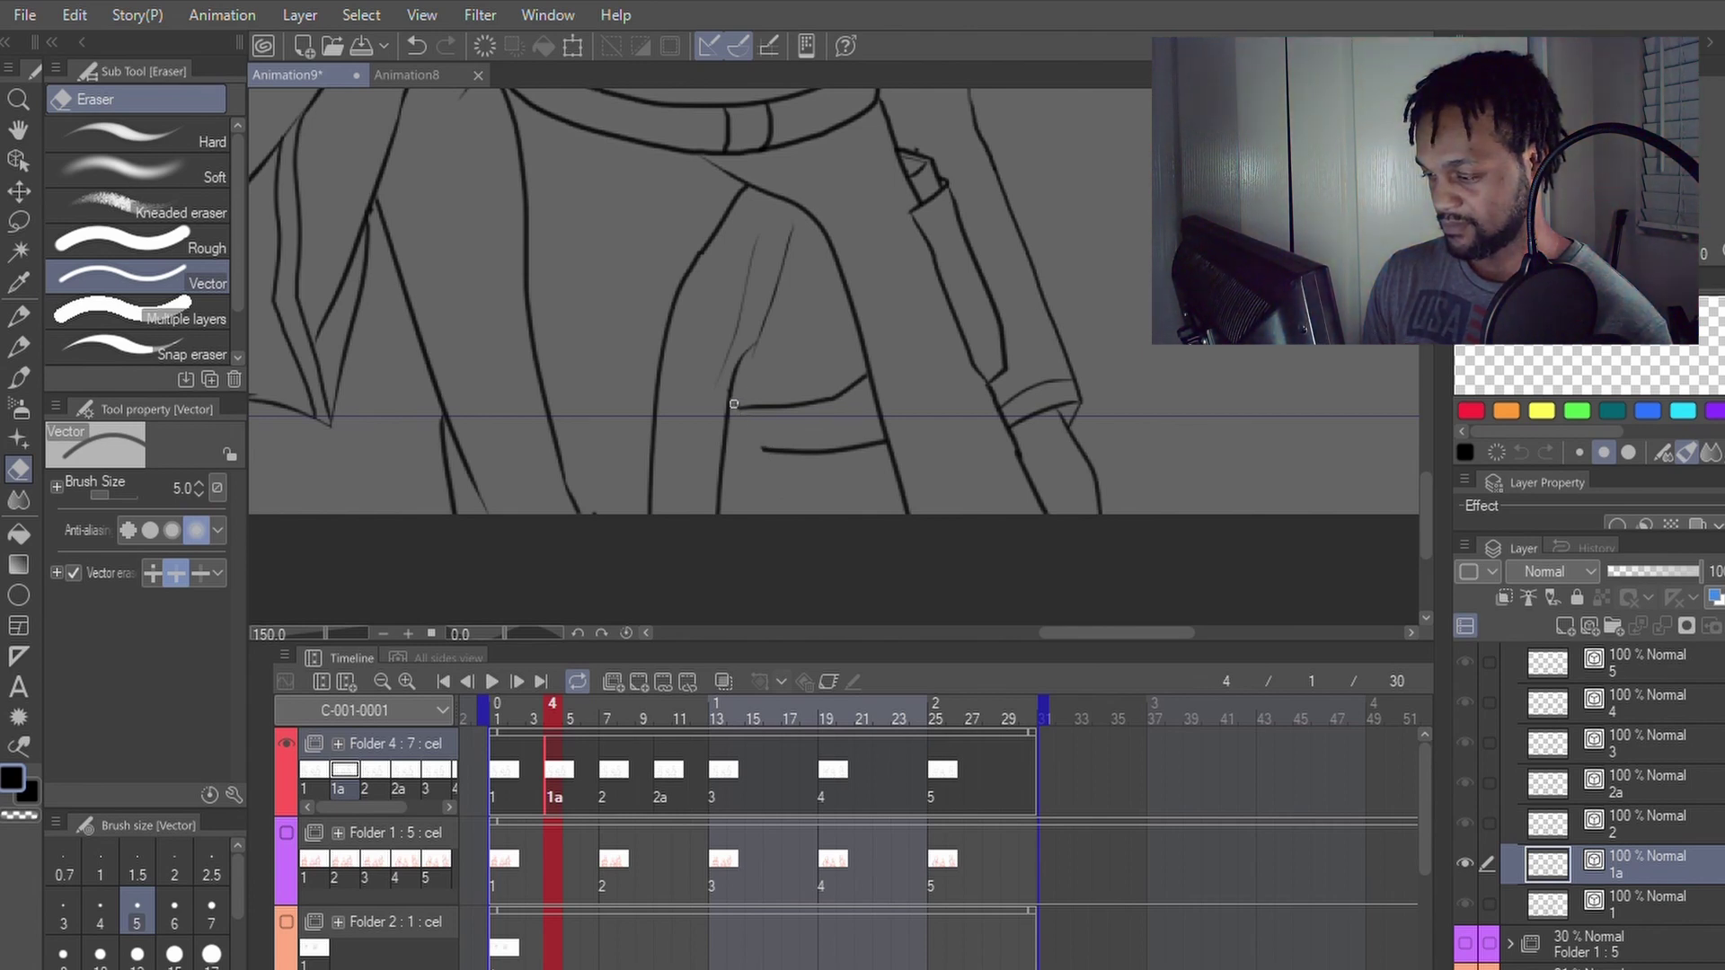
{"action": "key", "text": "p"}
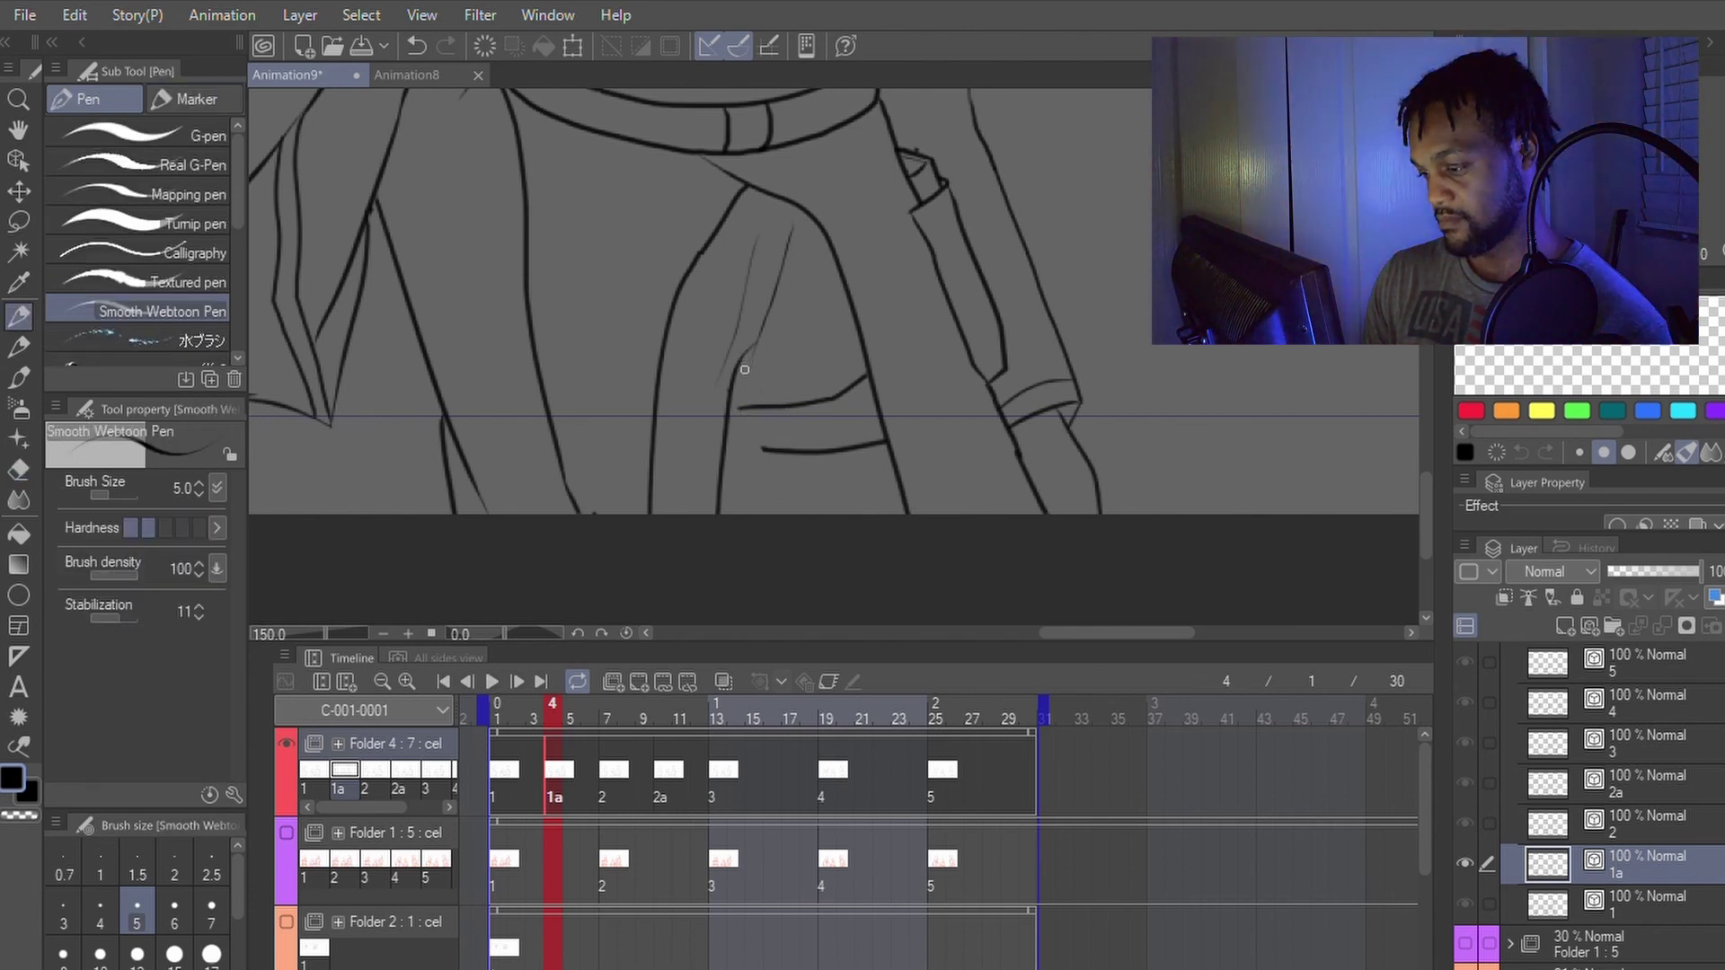
{"action": "left_click_drag", "start_coordinate": [741, 372], "coordinate": [748, 508]}
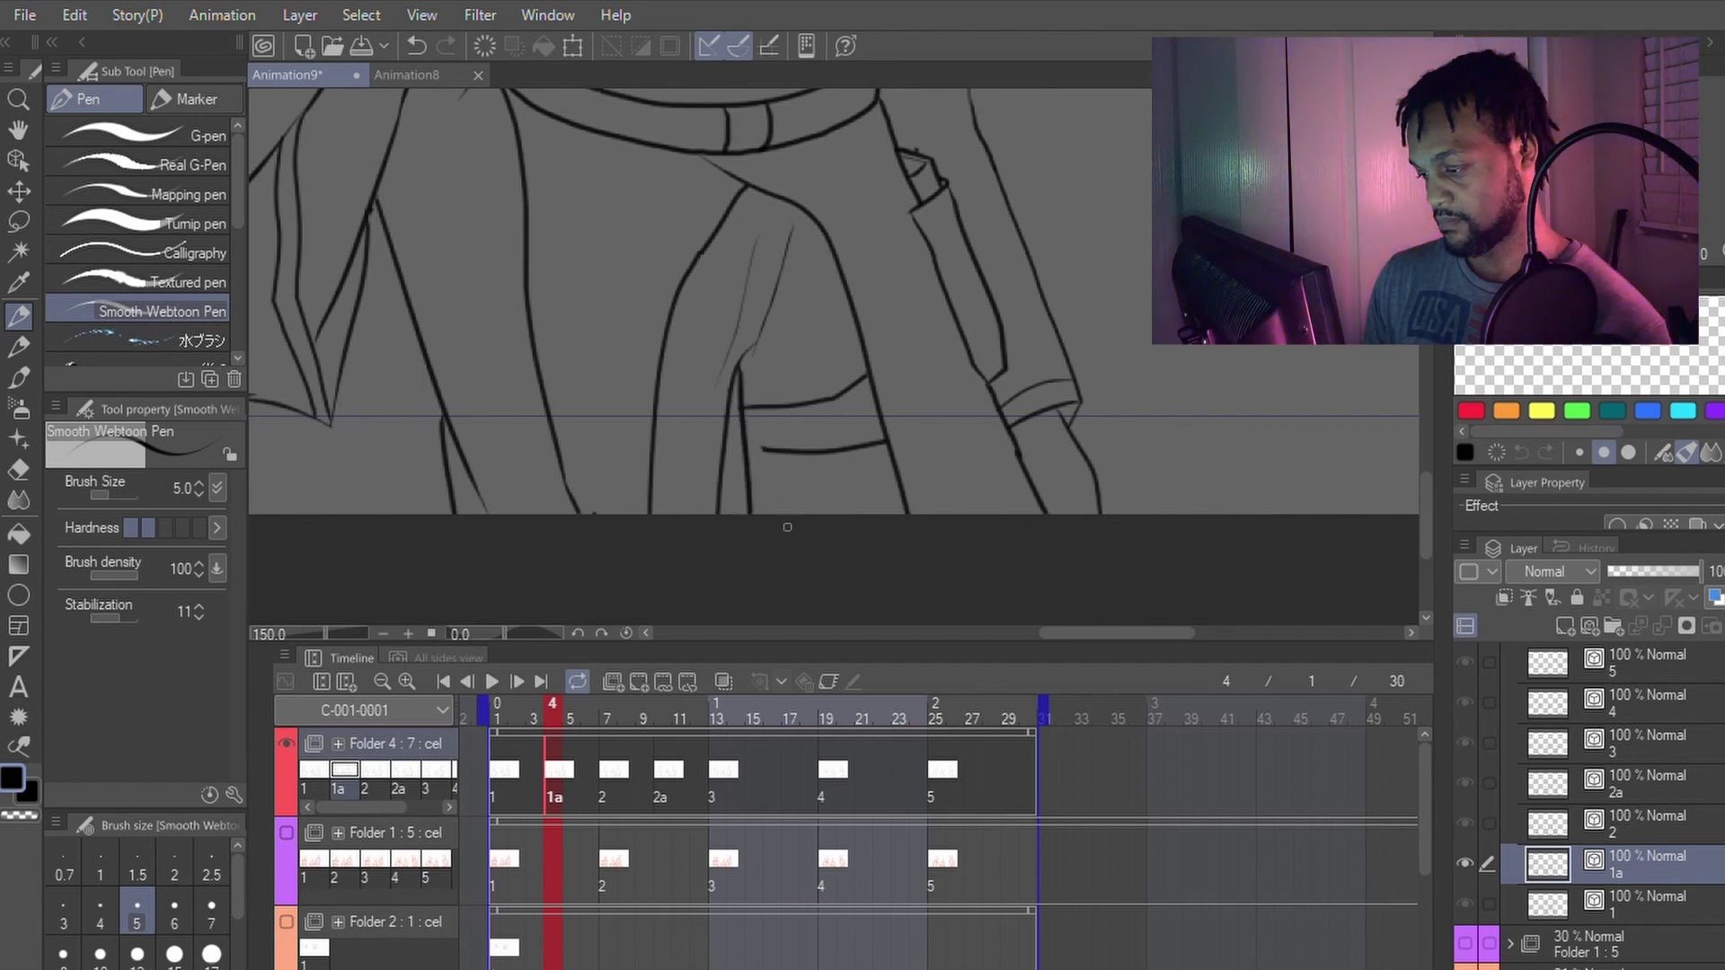
Step: Extend the lower strap line to the new thigh outline and draw the buckle's outer side and base
{"action": "key", "text": "y"}
{"action": "mouse_move", "coordinate": [768, 450]}
{"action": "left_mouse_down"}
{"action": "mouse_move", "coordinate": [733, 411]}
{"action": "mouse_move", "coordinate": [745, 445]}
{"action": "left_mouse_up"}
{"action": "key", "text": "p"}
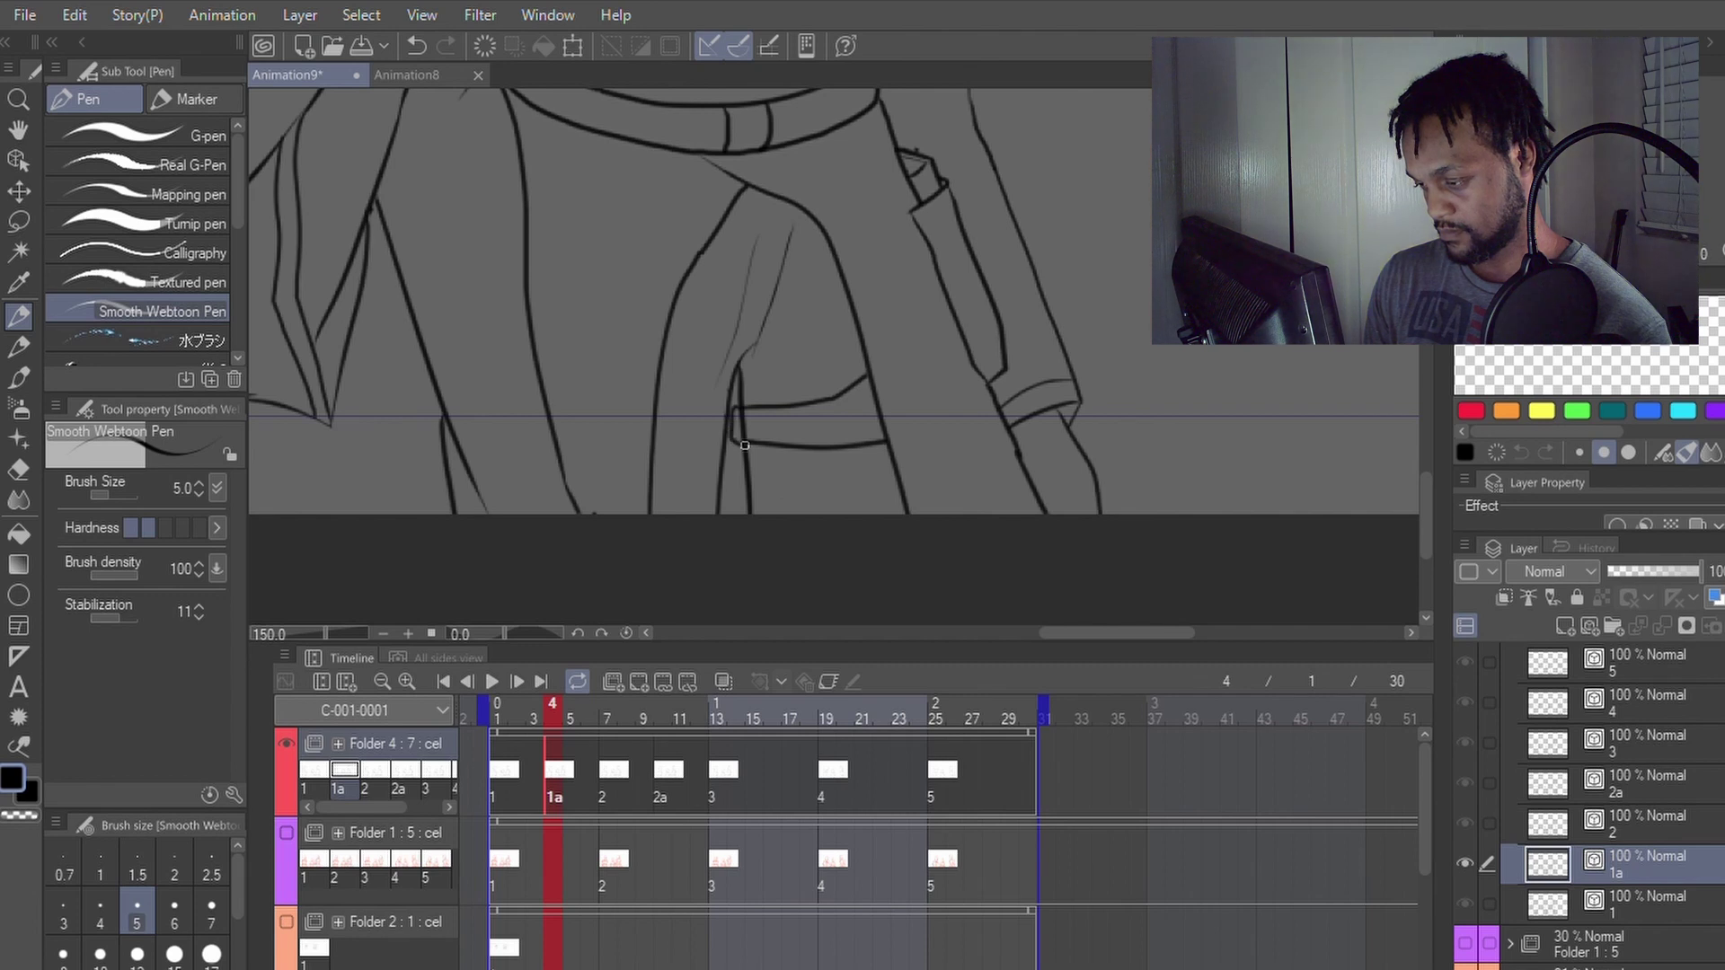
Step: Try to close the strap buckle and erase the leg line inside it, and undo the result
{"action": "key", "text": "e"}
{"action": "key", "text": "p"}
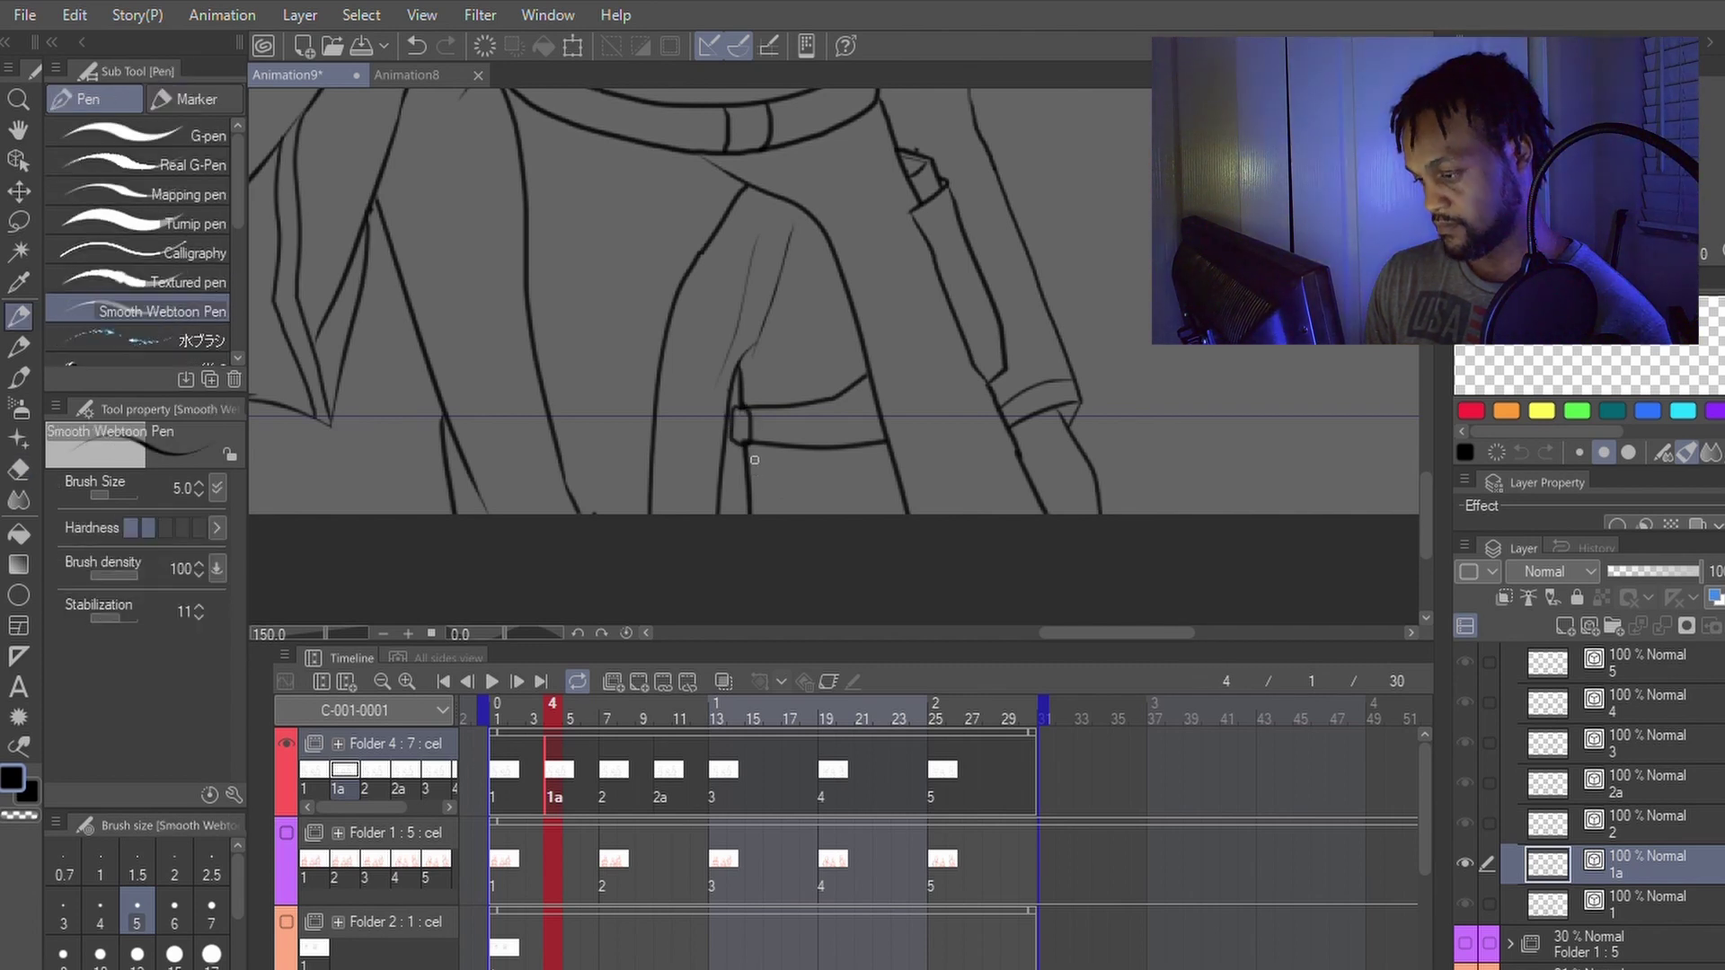
{"action": "key", "text": "e"}
{"action": "left_click", "coordinate": [742, 439]}
{"action": "key", "text": "p"}
{"action": "key", "text": "e"}
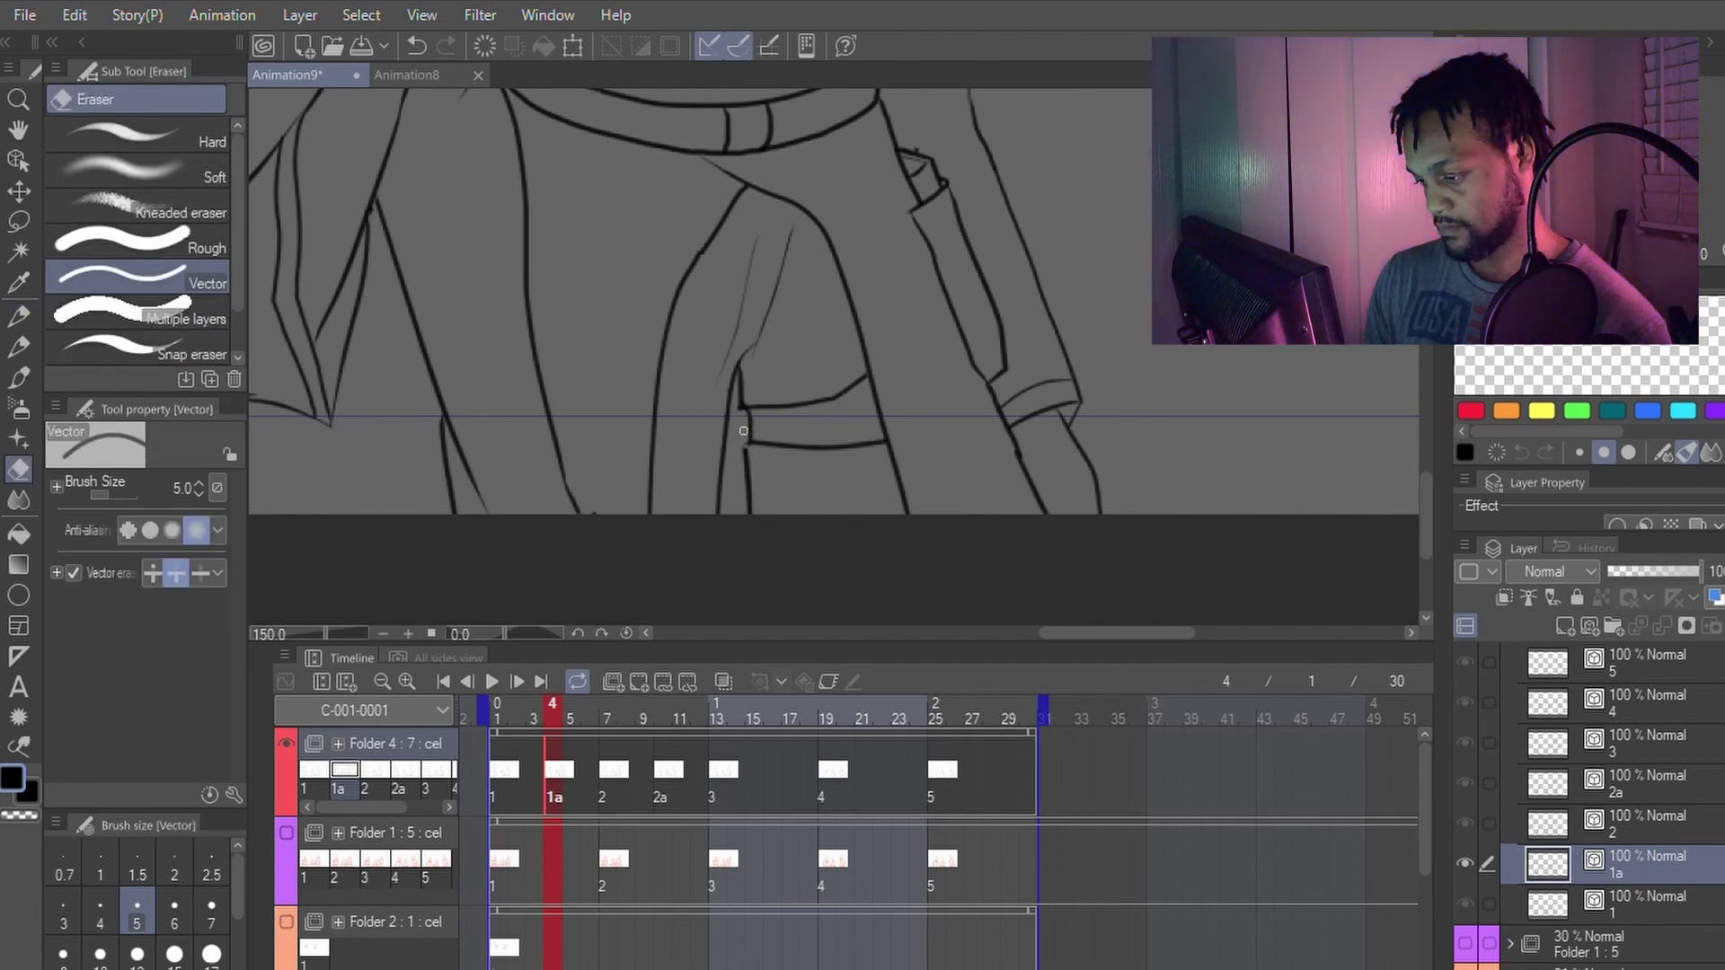
{"action": "key", "text": "p"}
{"action": "key", "text": "ctrl+z"}
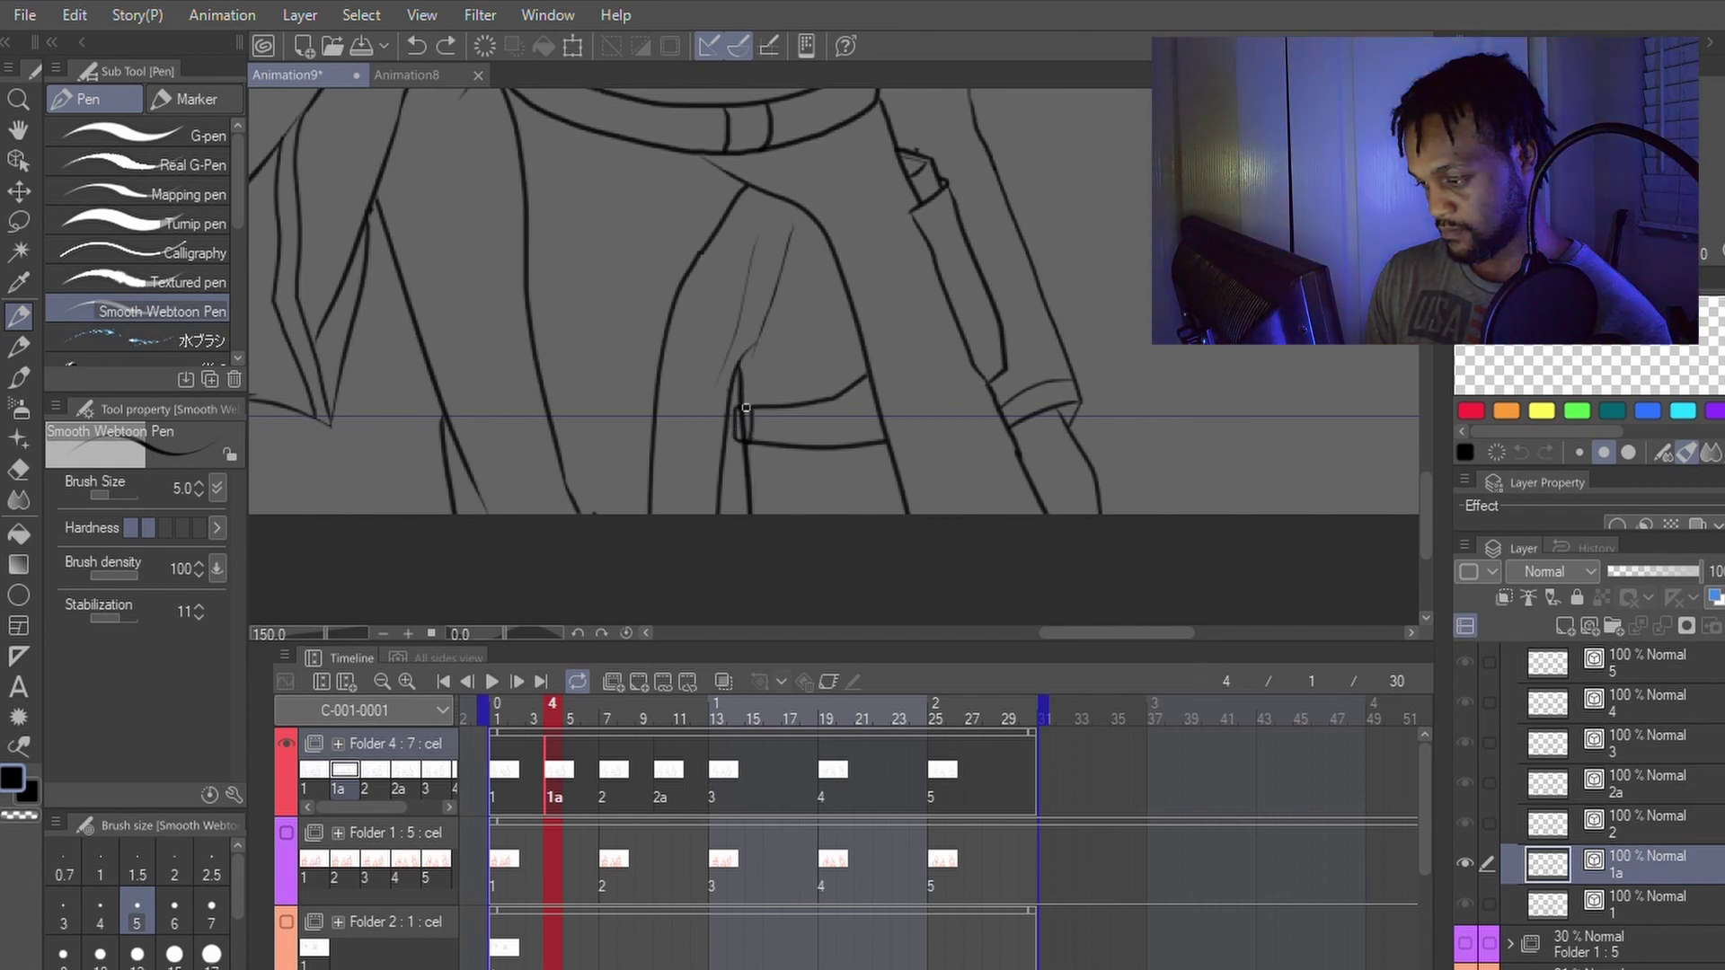
Step: Complete the buckle's outline at the strap's inner end and erase the thigh outline running through it
{"action": "left_click_drag", "start_coordinate": [745, 408], "coordinate": [751, 409]}
{"action": "key", "text": "e"}
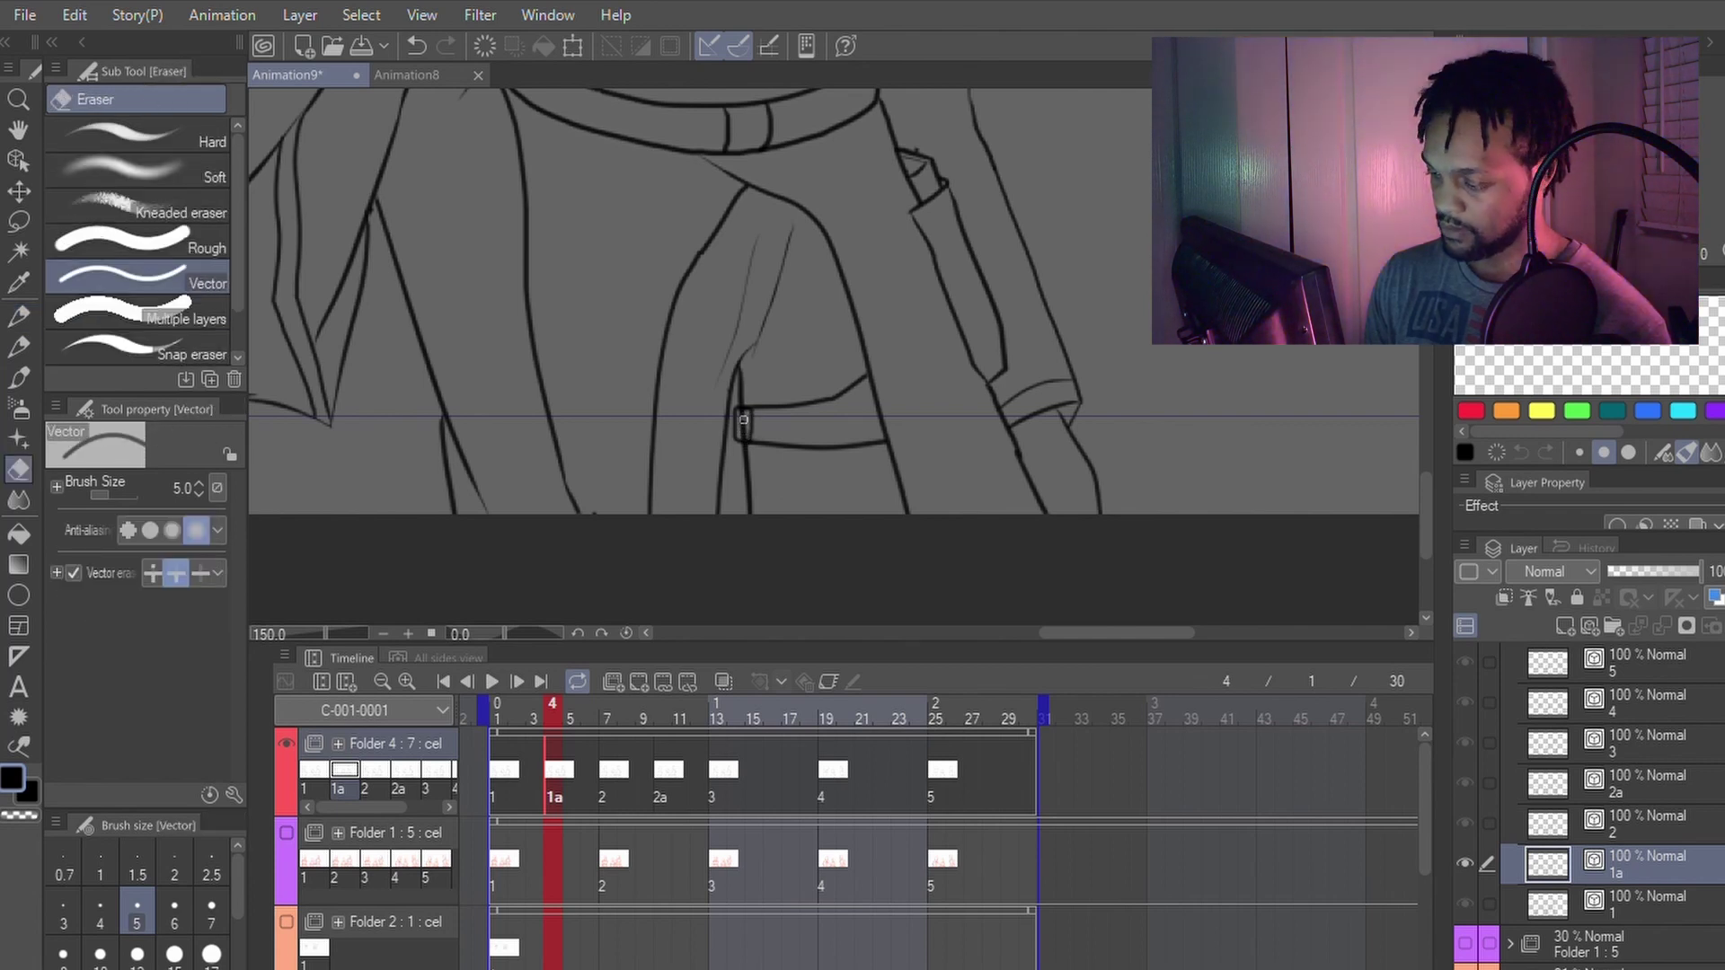
{"action": "key", "text": "p"}
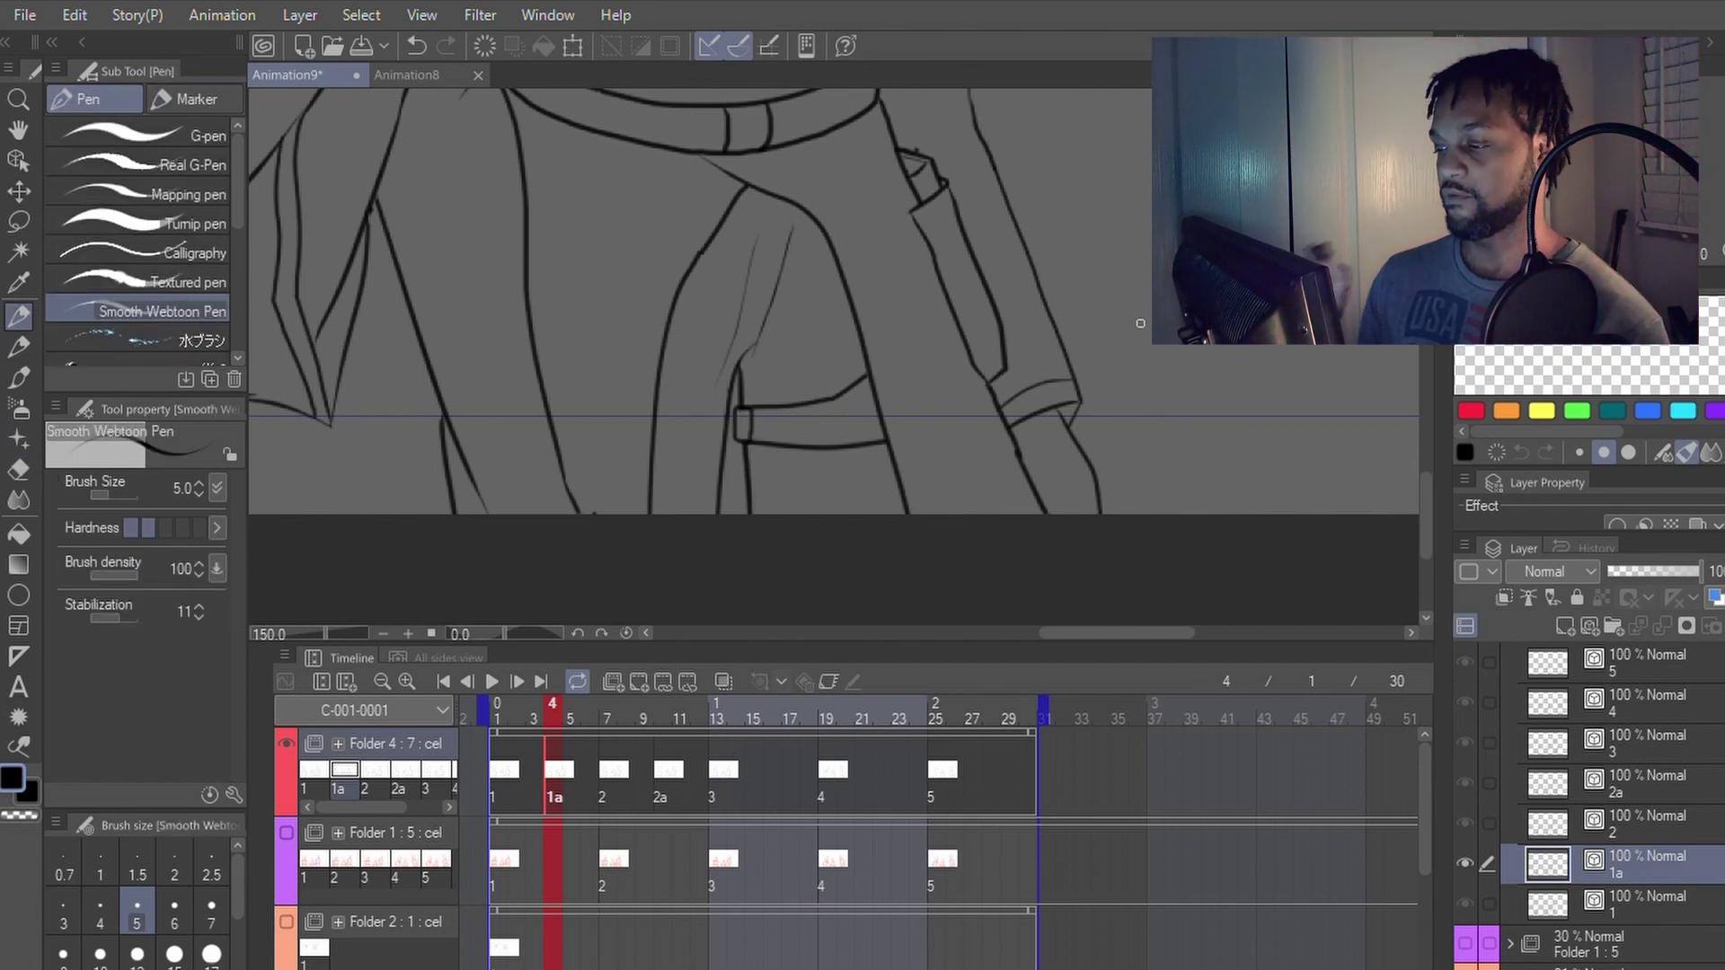
{"action": "key", "text": "e"}
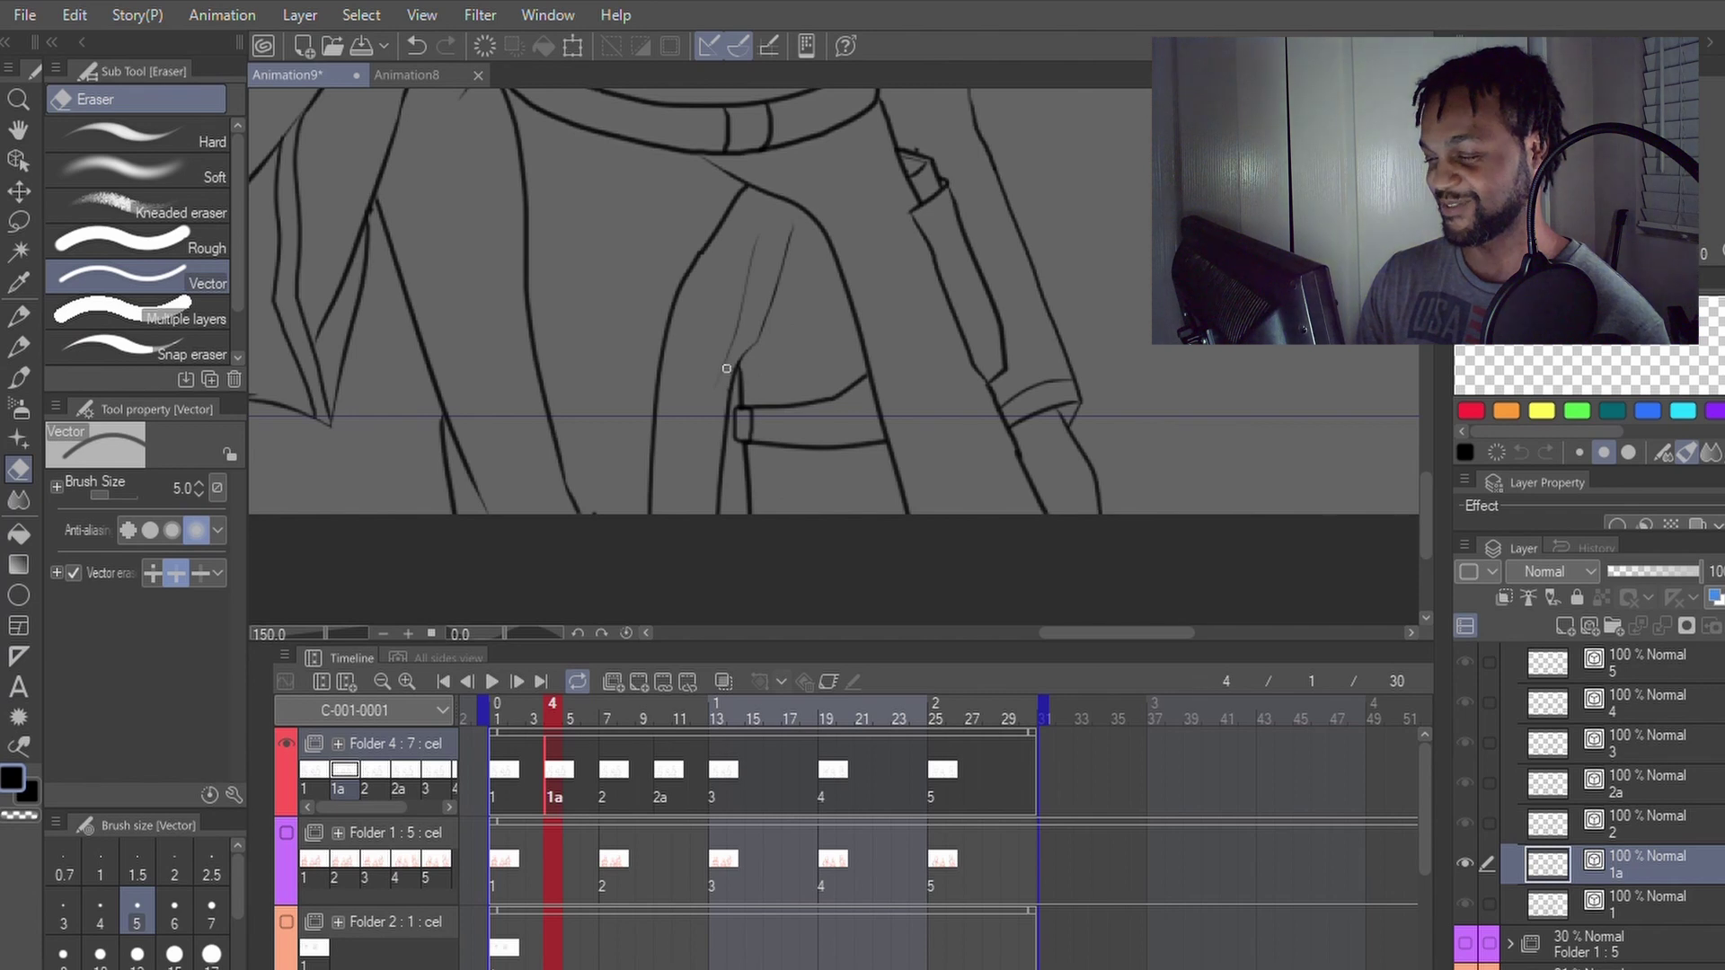
{"action": "key", "text": "y"}
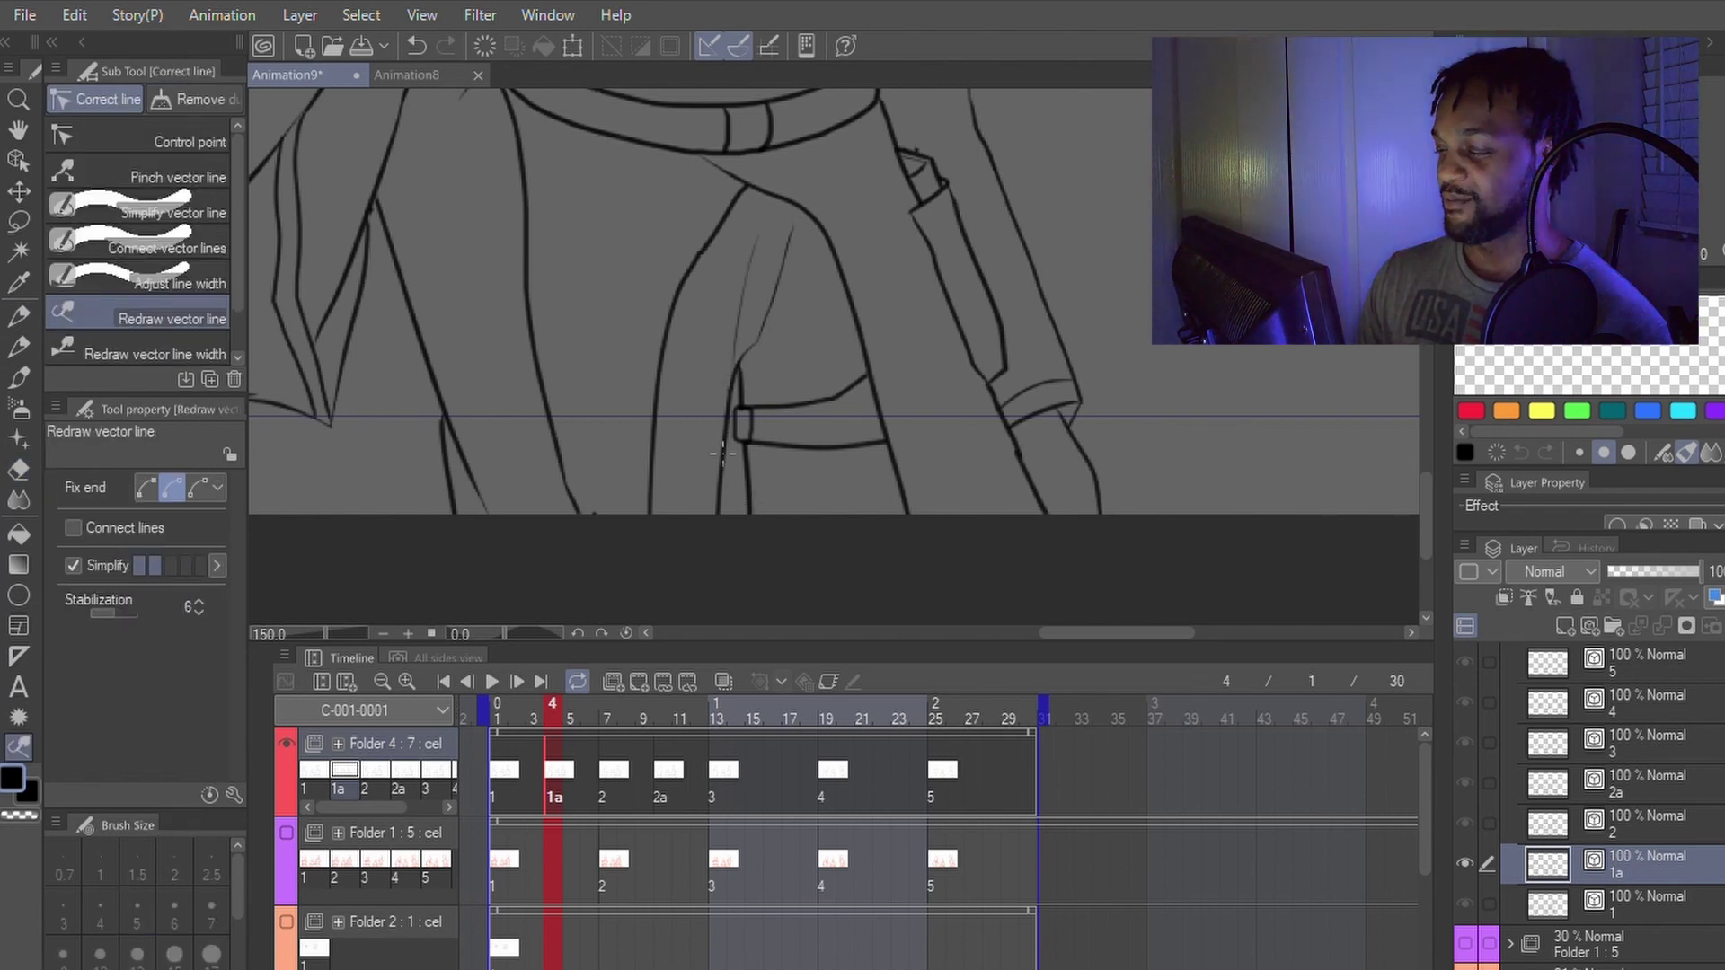
{"action": "key", "text": "e"}
{"action": "key", "text": "y"}
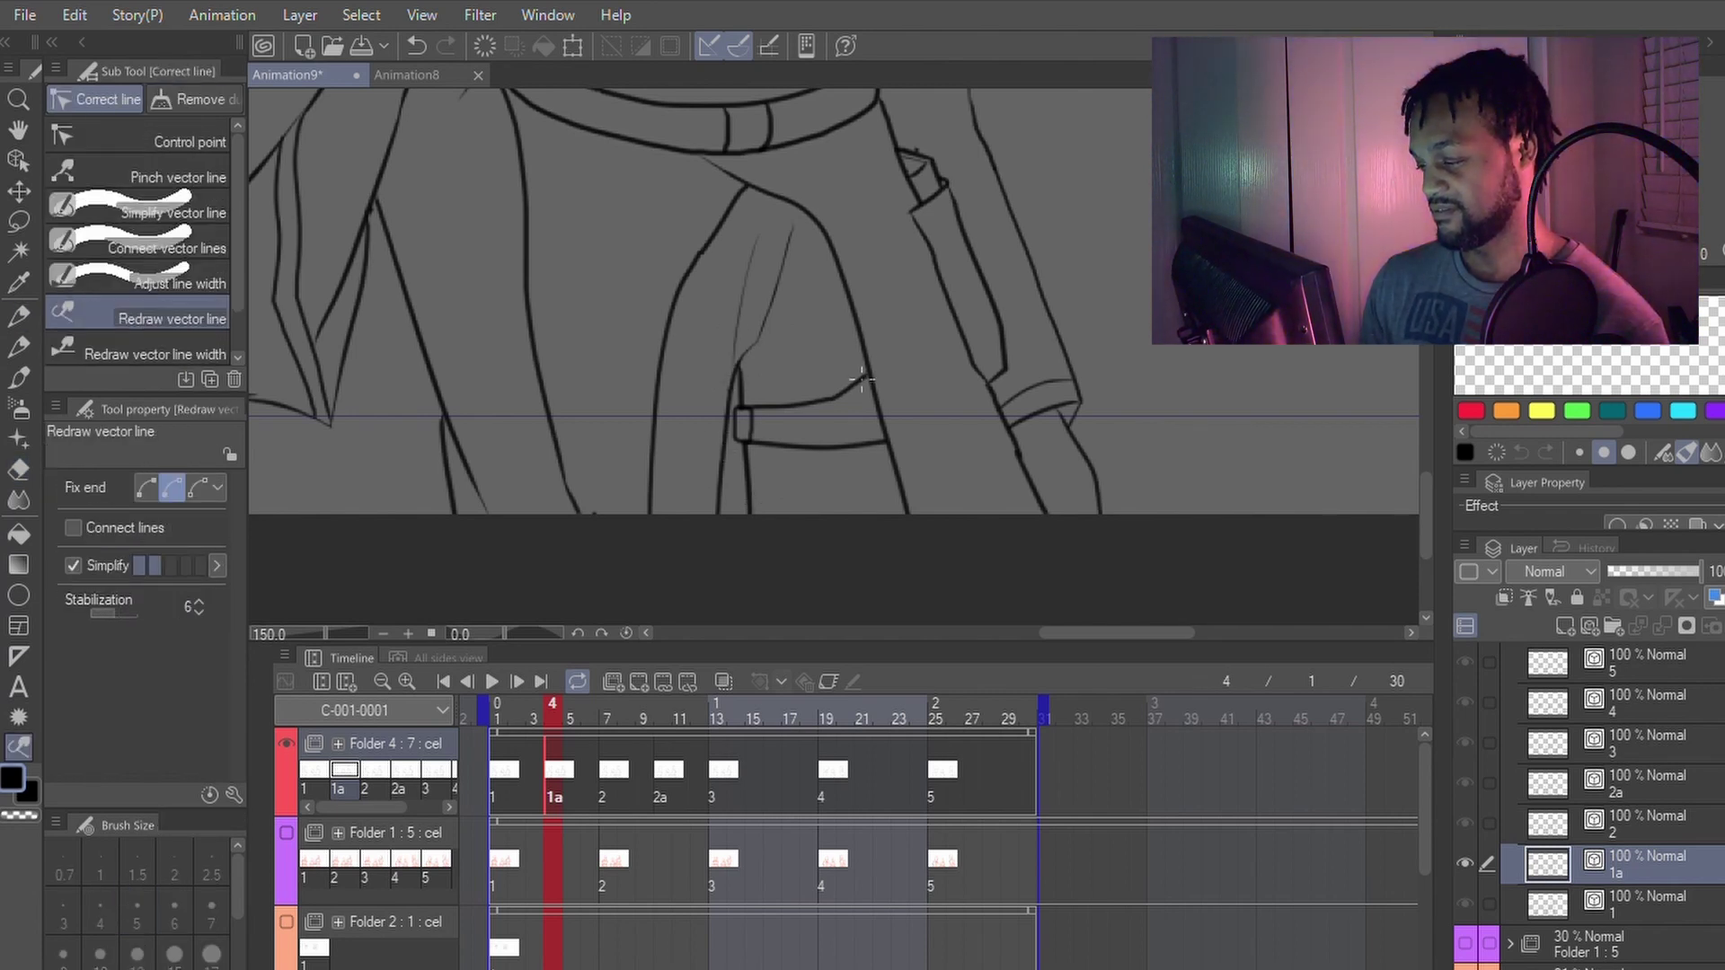
{"action": "key", "text": "p"}
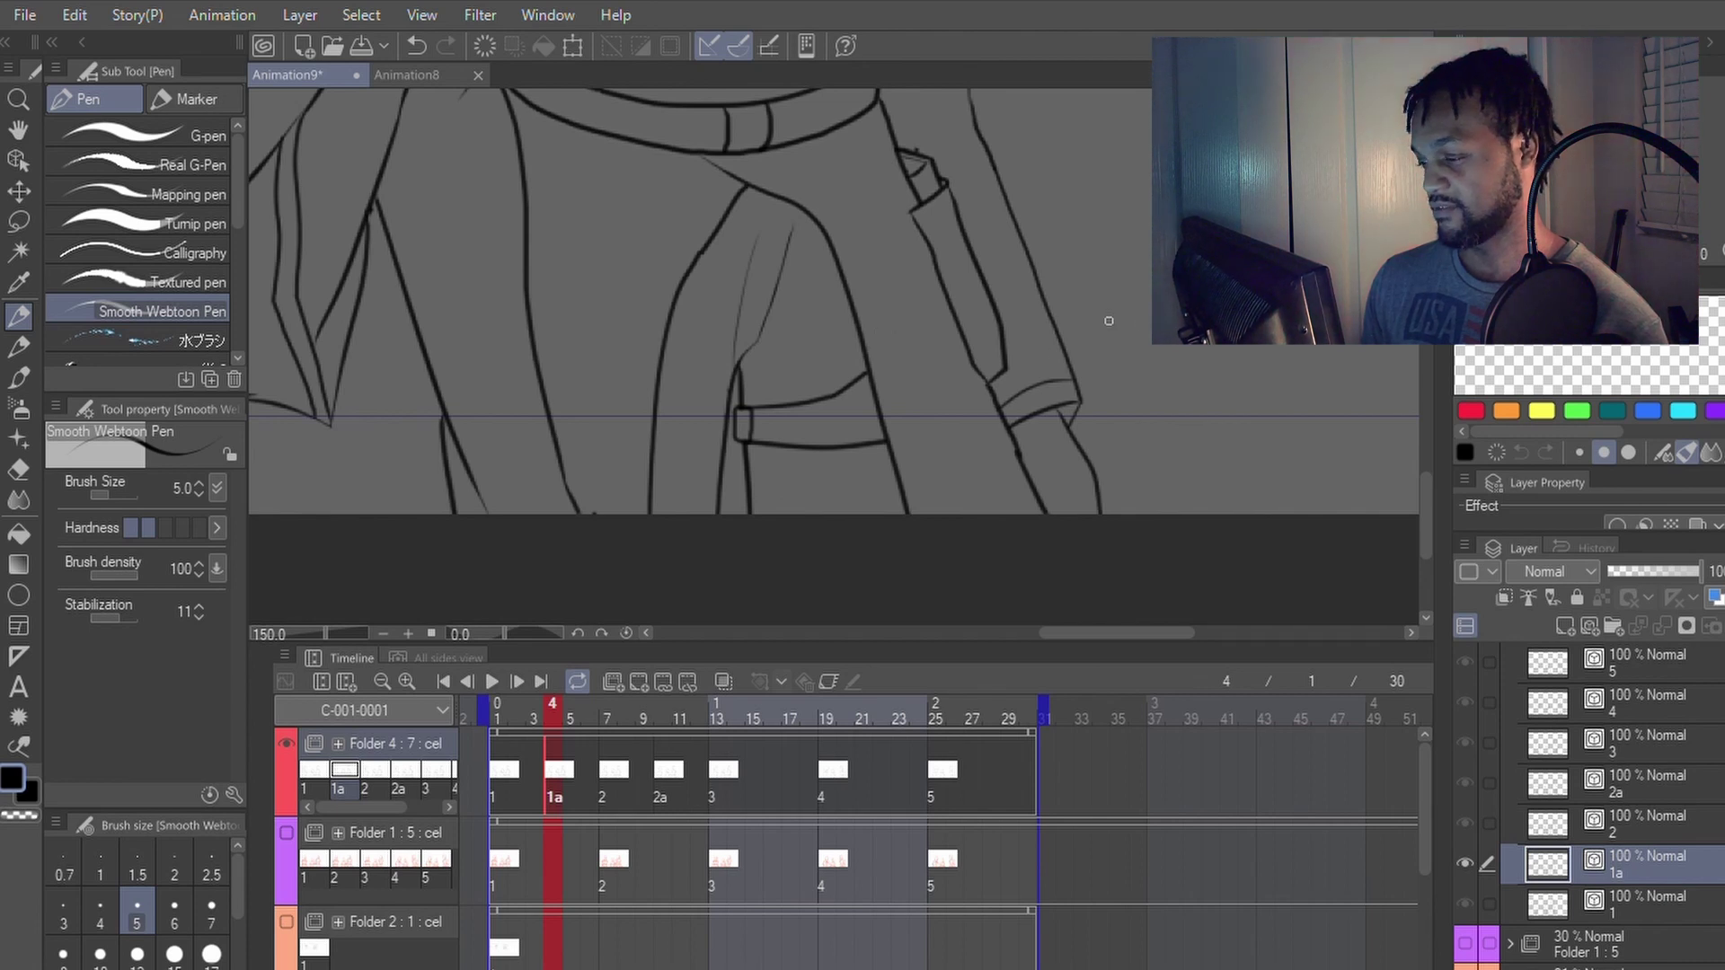
Step: Compare cel 1a with cel 1, then redraw the inner edge of the hanging hip pouch on cel 1a so it drops more vertically
{"action": "key", "text": "comma"}
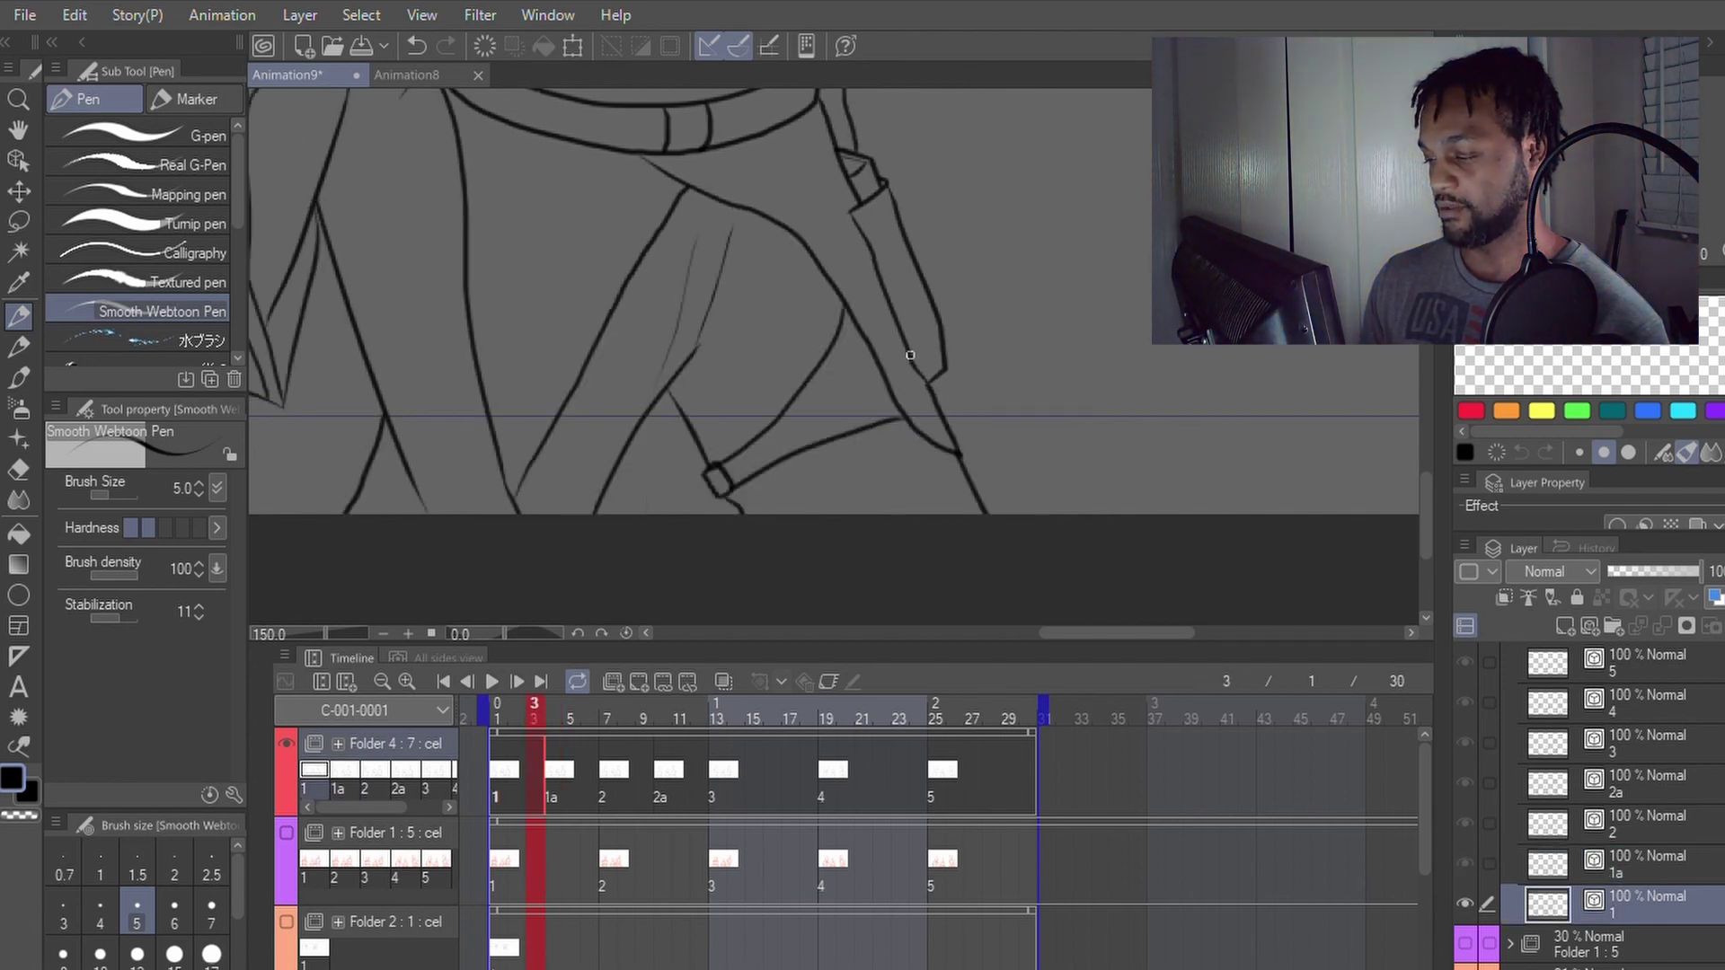
{"action": "key", "text": "period"}
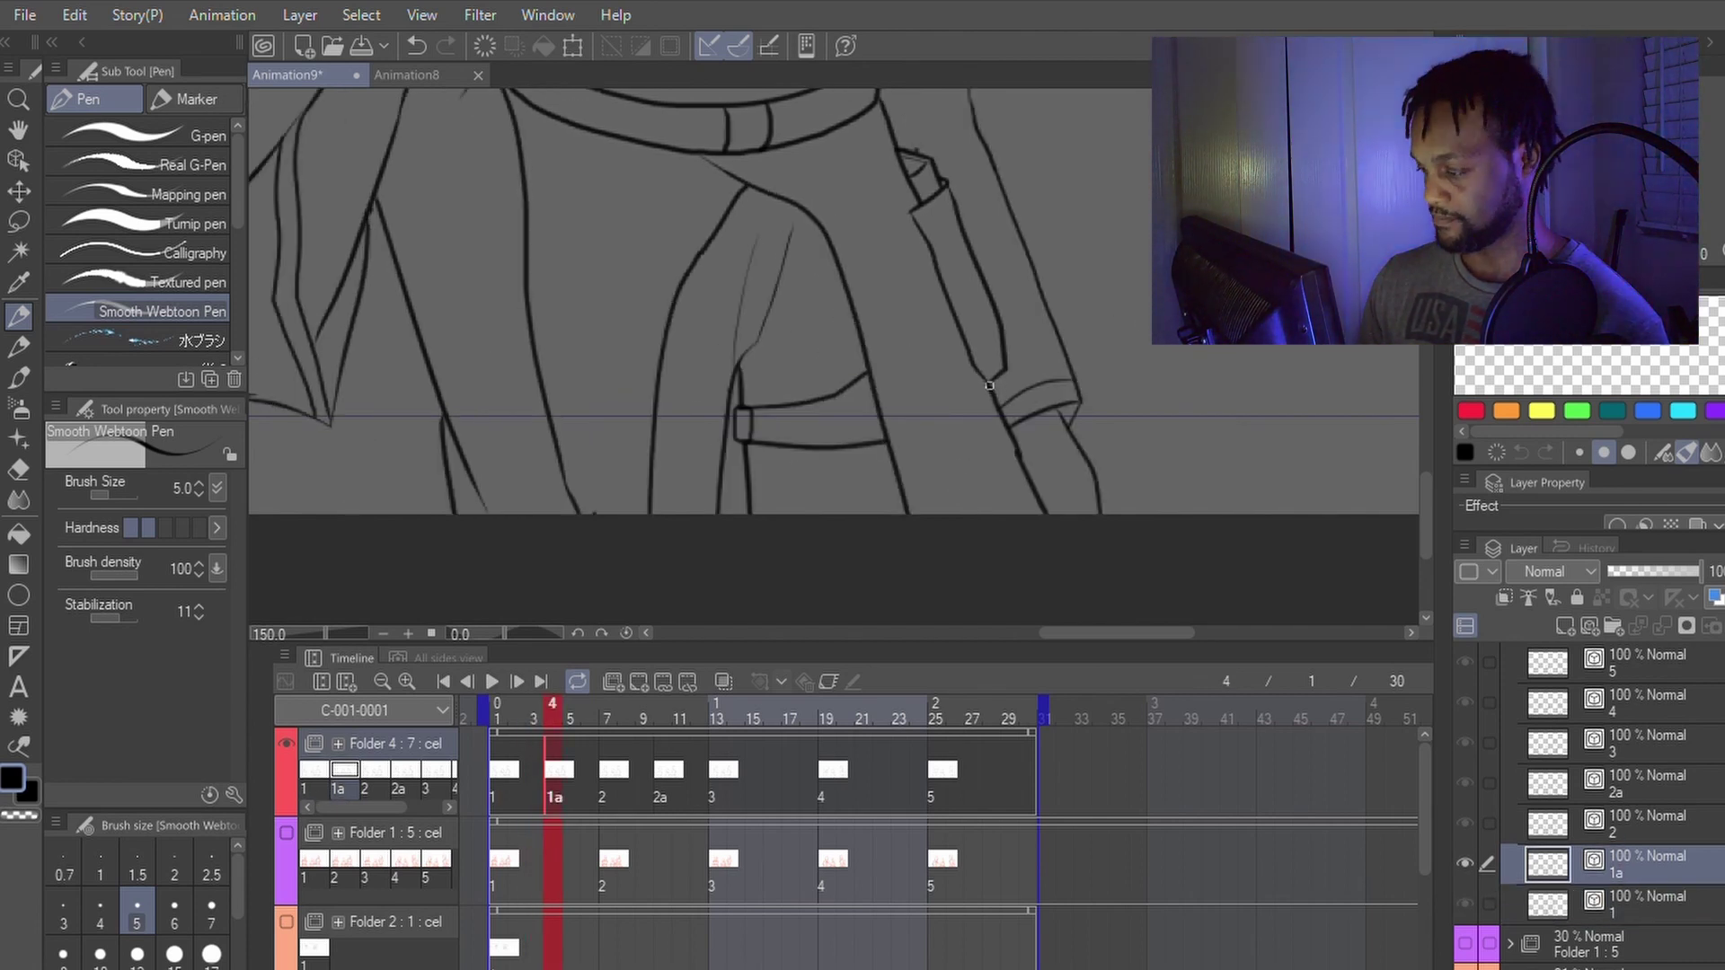
{"action": "key", "text": "y"}
{"action": "key", "text": "p"}
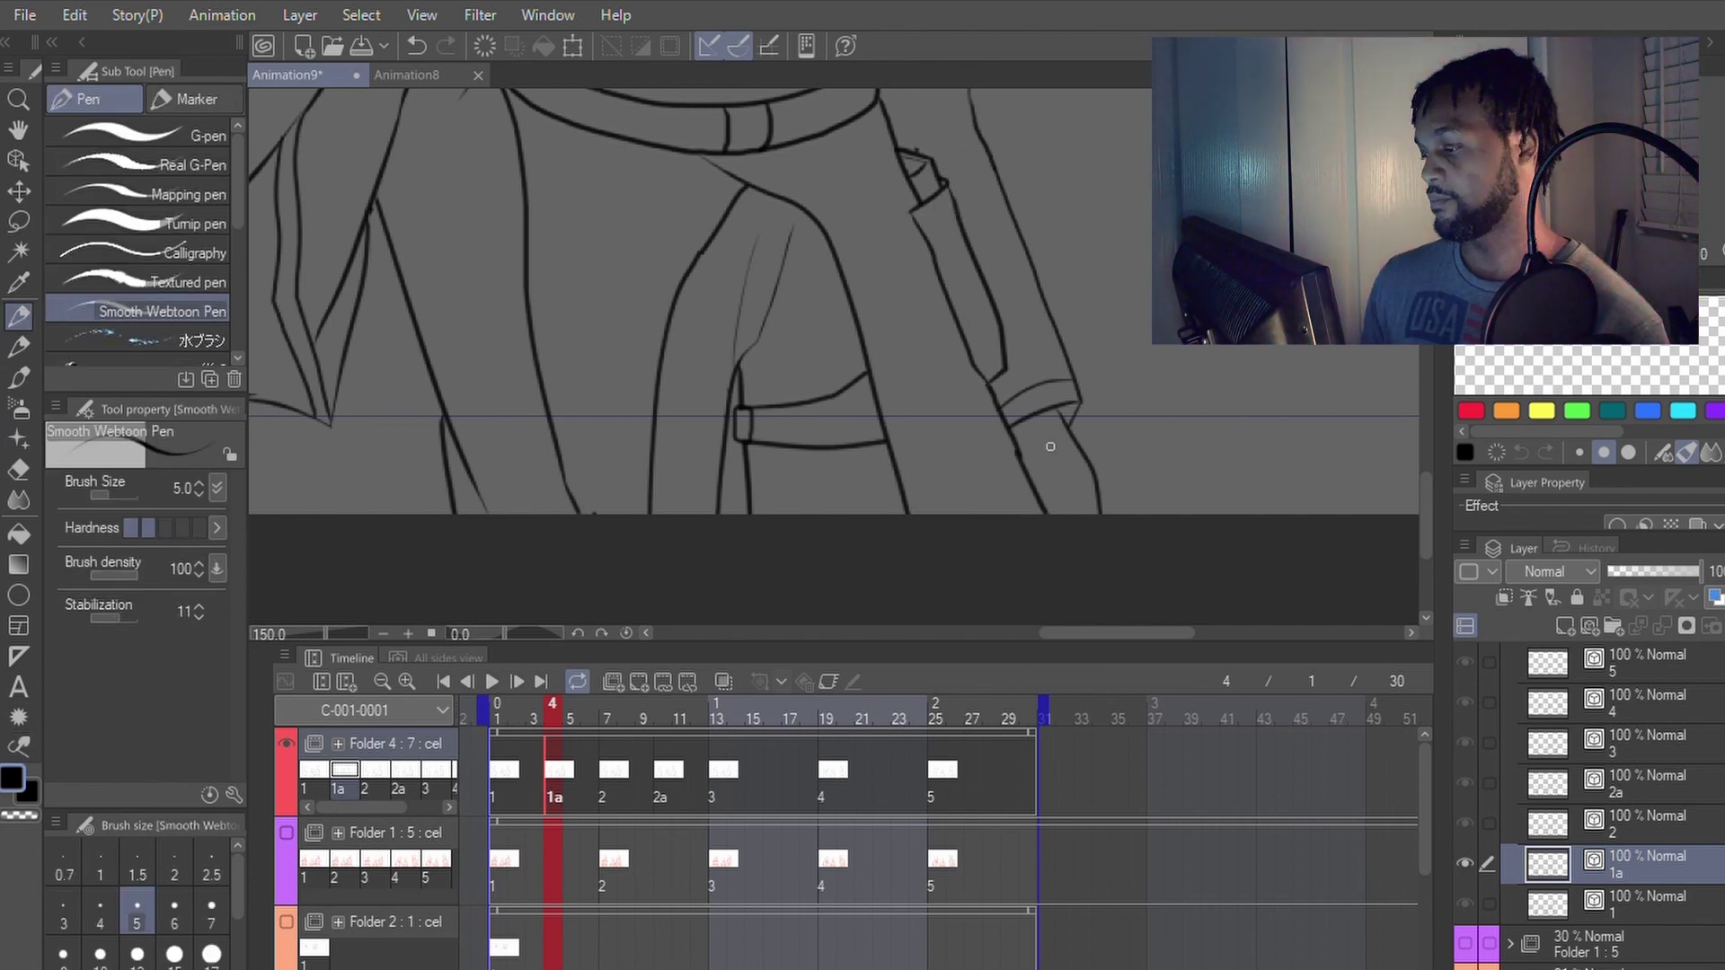
{"action": "key", "text": "y"}
{"action": "mouse_move", "coordinate": [990, 386]}
{"action": "left_mouse_down"}
{"action": "mouse_move", "coordinate": [973, 527]}
{"action": "mouse_move", "coordinate": [952, 437]}
{"action": "left_mouse_up"}
{"action": "key", "text": "p"}
Step: Redraw the hip pouch's outer edge on cel 1a as a near-vertical curve ending beside the inner edge
{"action": "key", "text": "y"}
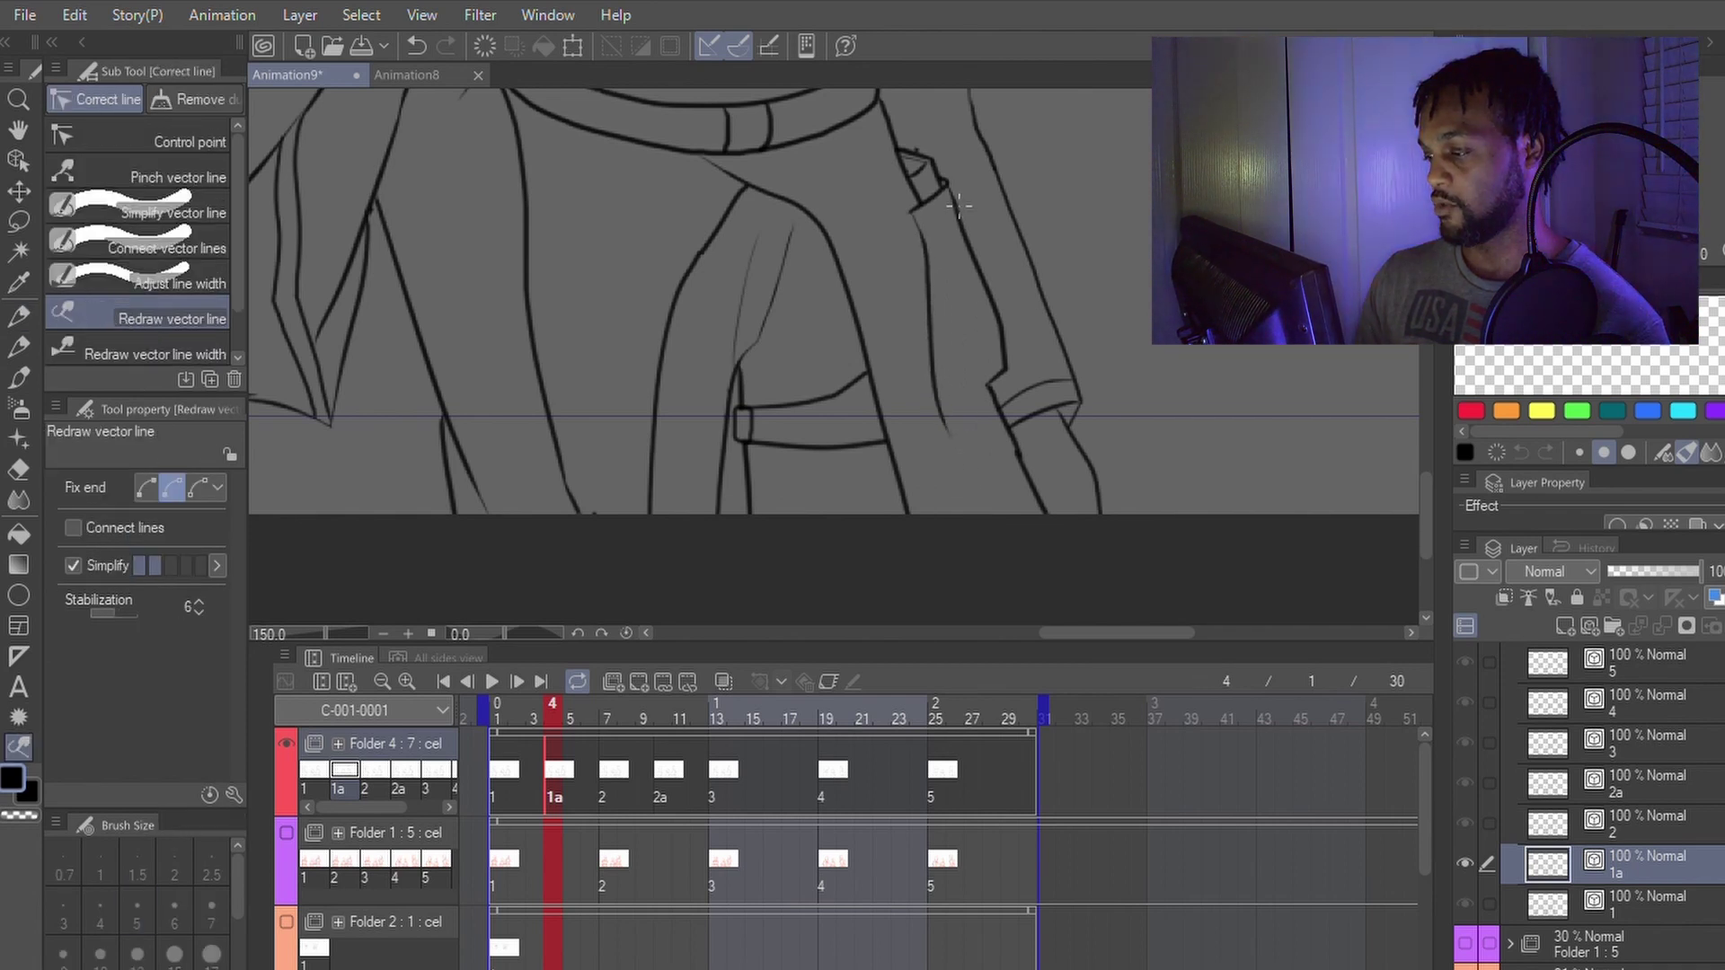
{"action": "mouse_move", "coordinate": [948, 187]}
{"action": "left_mouse_down"}
{"action": "mouse_move", "coordinate": [963, 405]}
{"action": "mouse_move", "coordinate": [968, 361]}
{"action": "mouse_move", "coordinate": [939, 412]}
{"action": "left_mouse_up"}
{"action": "key", "text": "p"}
{"action": "key", "text": "y"}
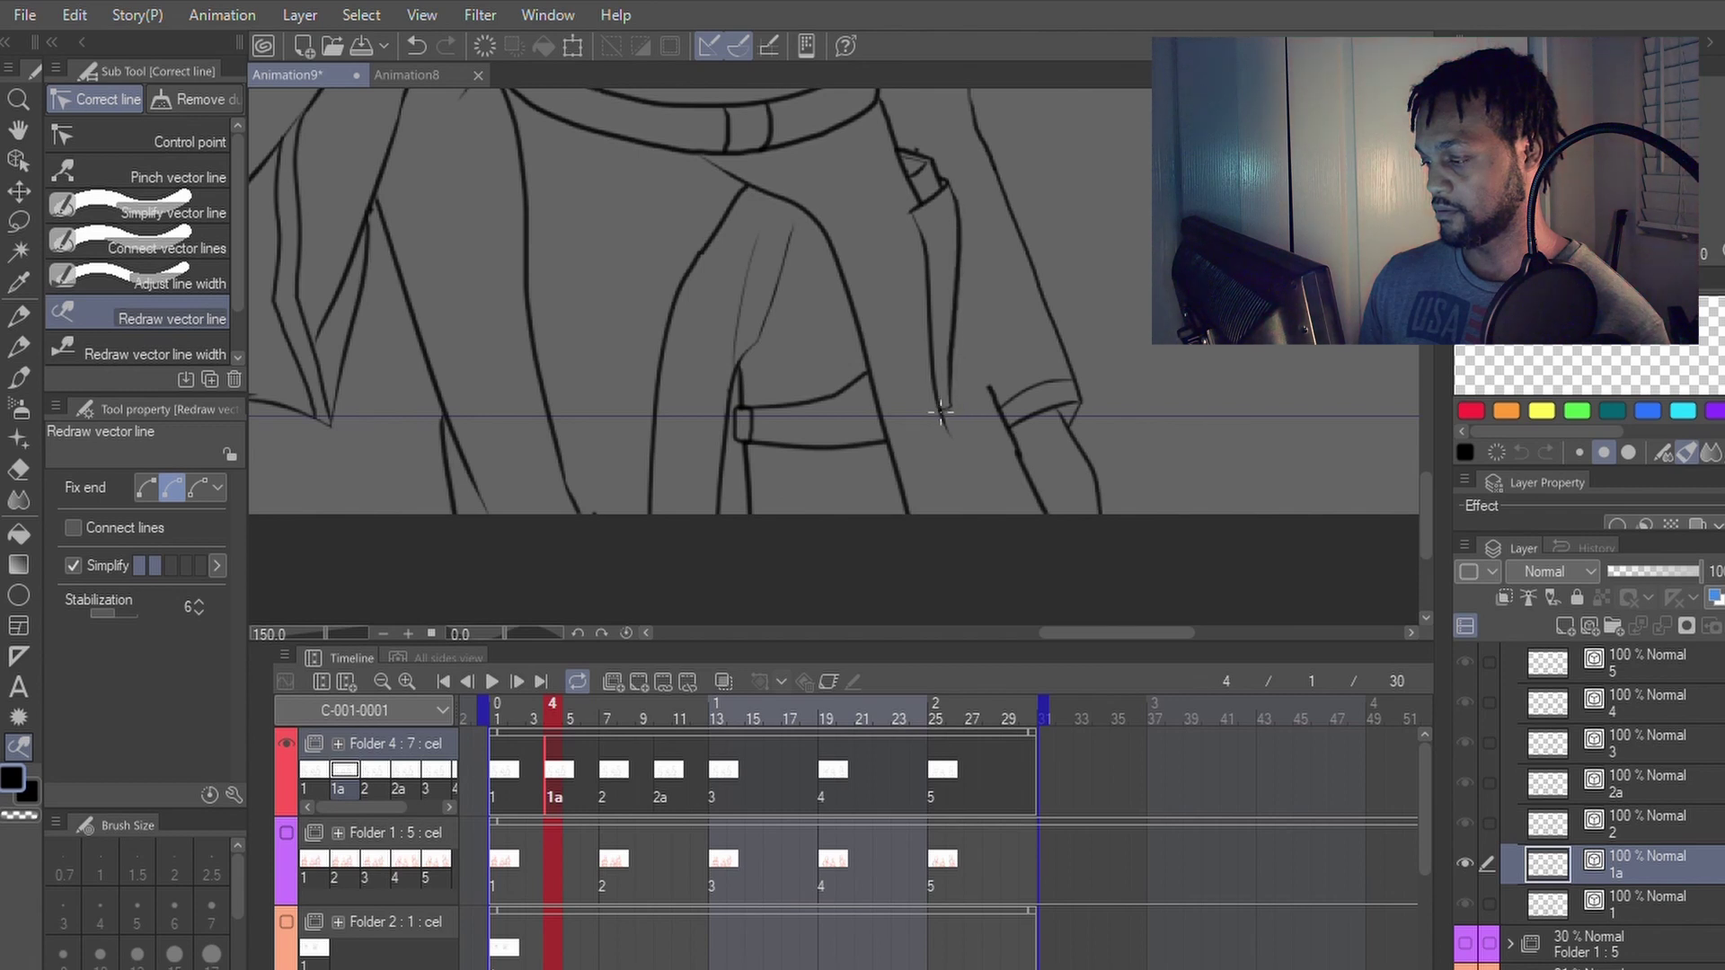
{"action": "key", "text": "p"}
{"action": "key", "text": "y"}
{"action": "left_click_drag", "start_coordinate": [957, 306], "coordinate": [960, 390]}
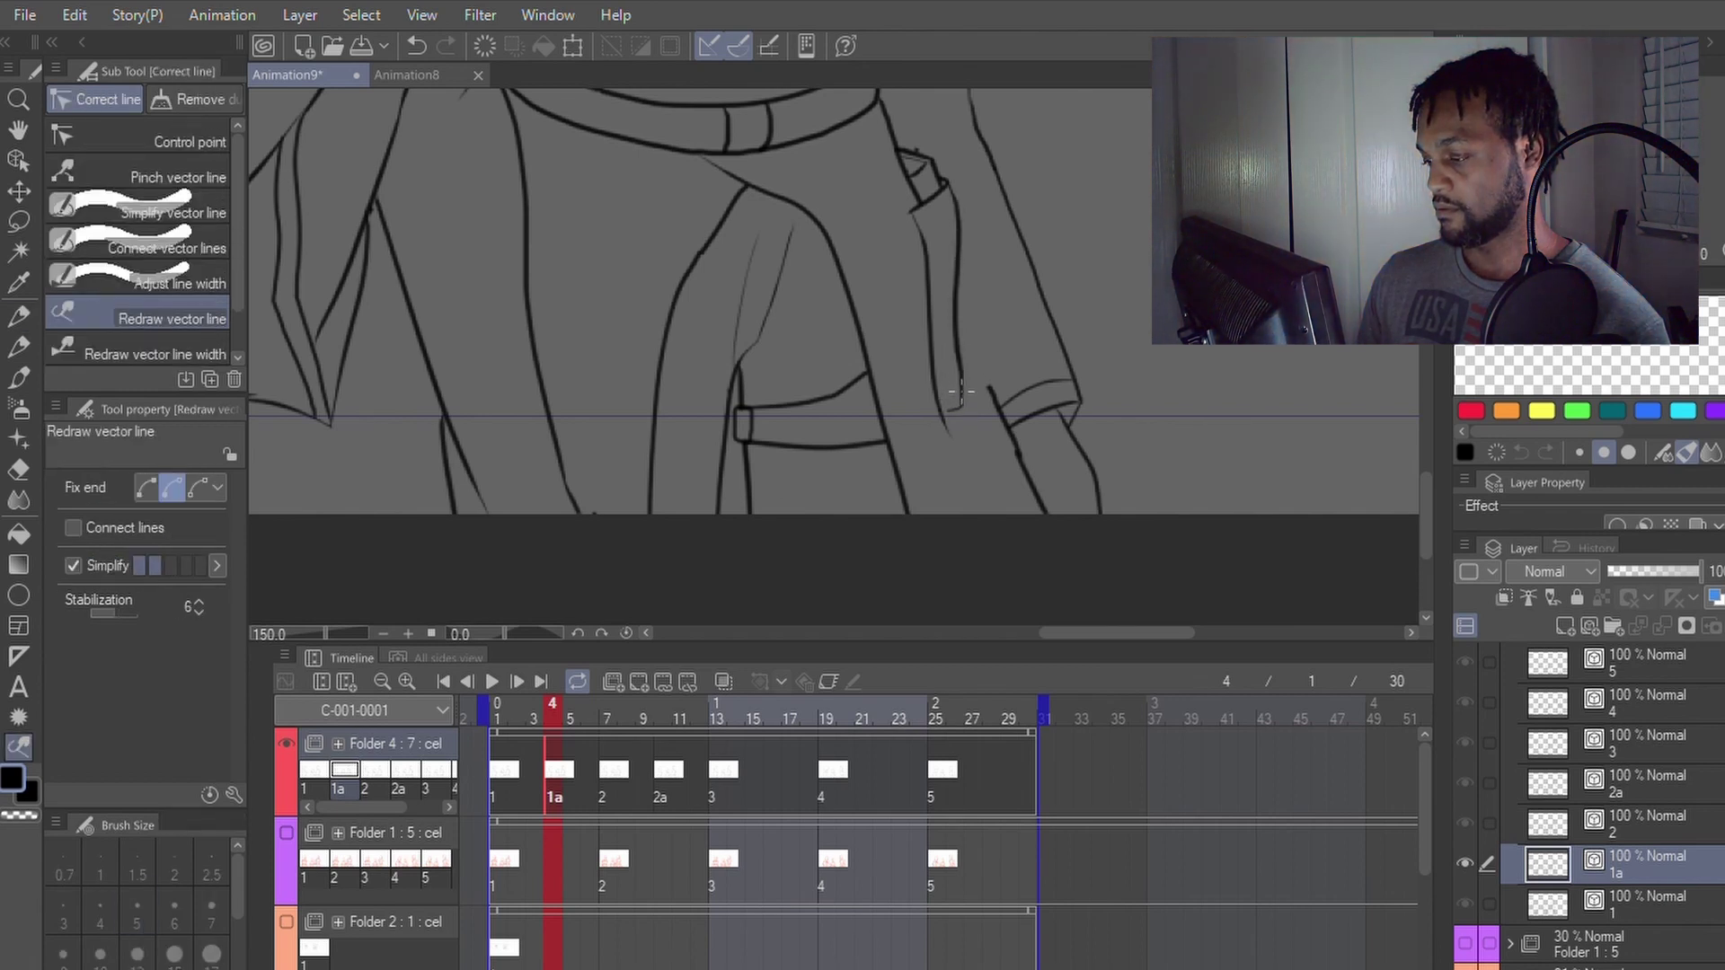
{"action": "key", "text": "p"}
{"action": "key", "text": "y"}
{"action": "left_click_drag", "start_coordinate": [954, 215], "coordinate": [952, 416]}
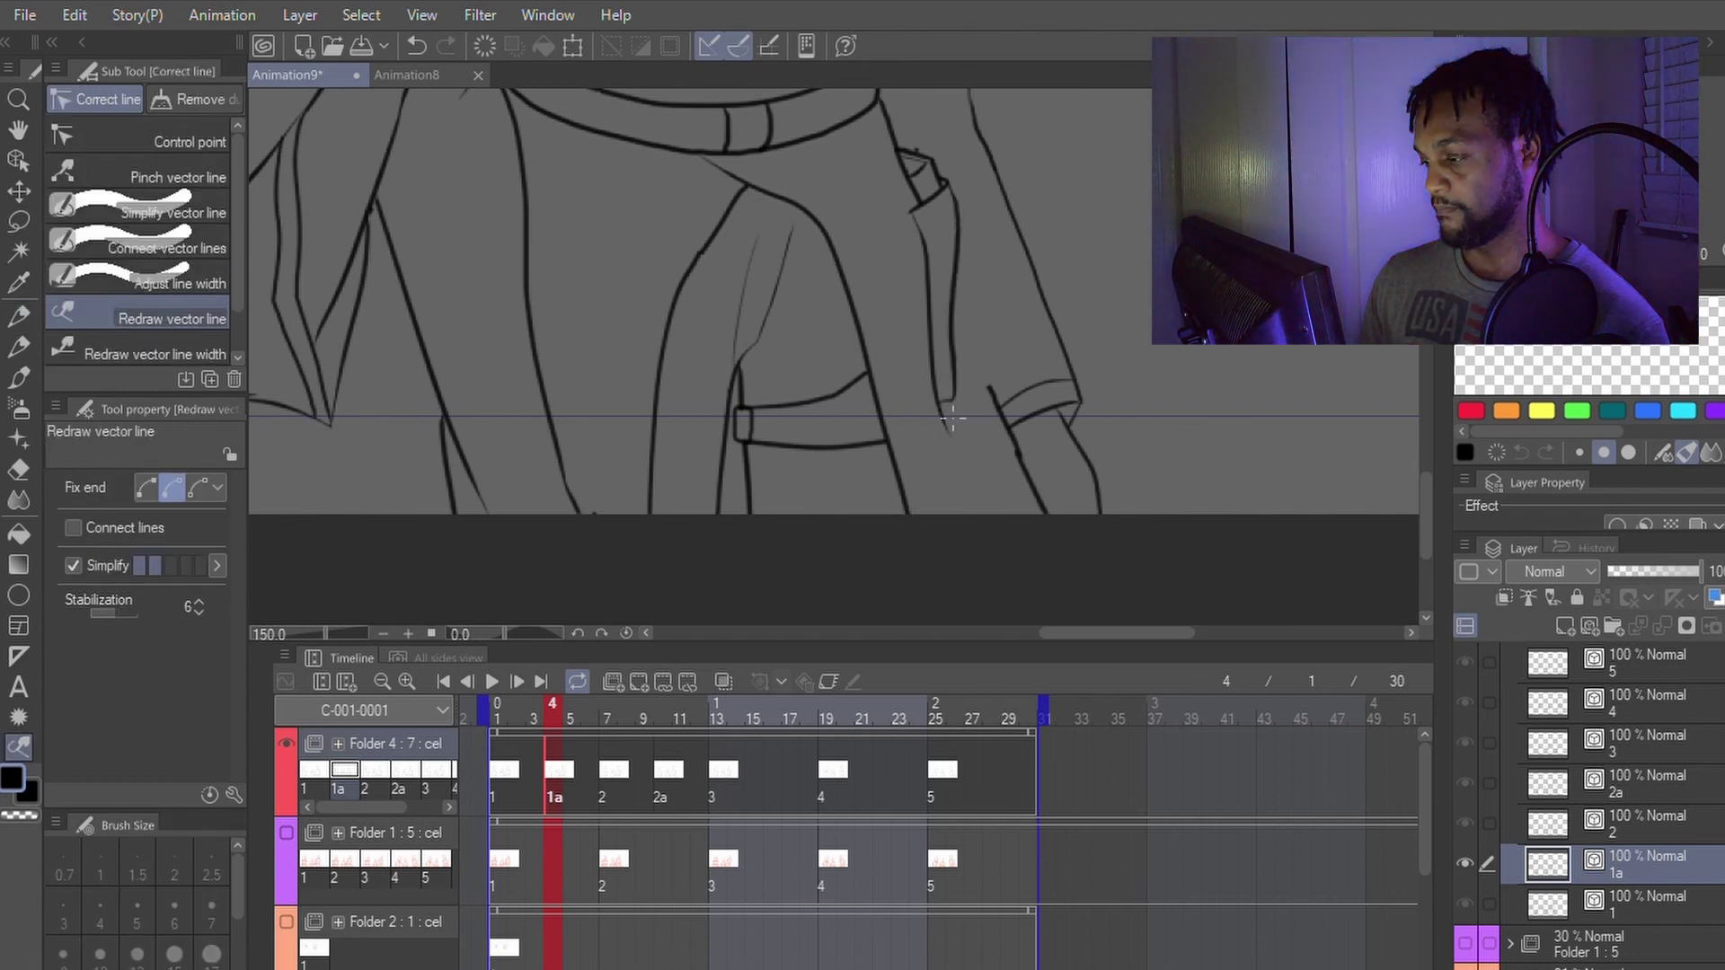
{"action": "key", "text": "p"}
{"action": "key", "text": "y"}
{"action": "left_click_drag", "start_coordinate": [954, 193], "coordinate": [959, 400]}
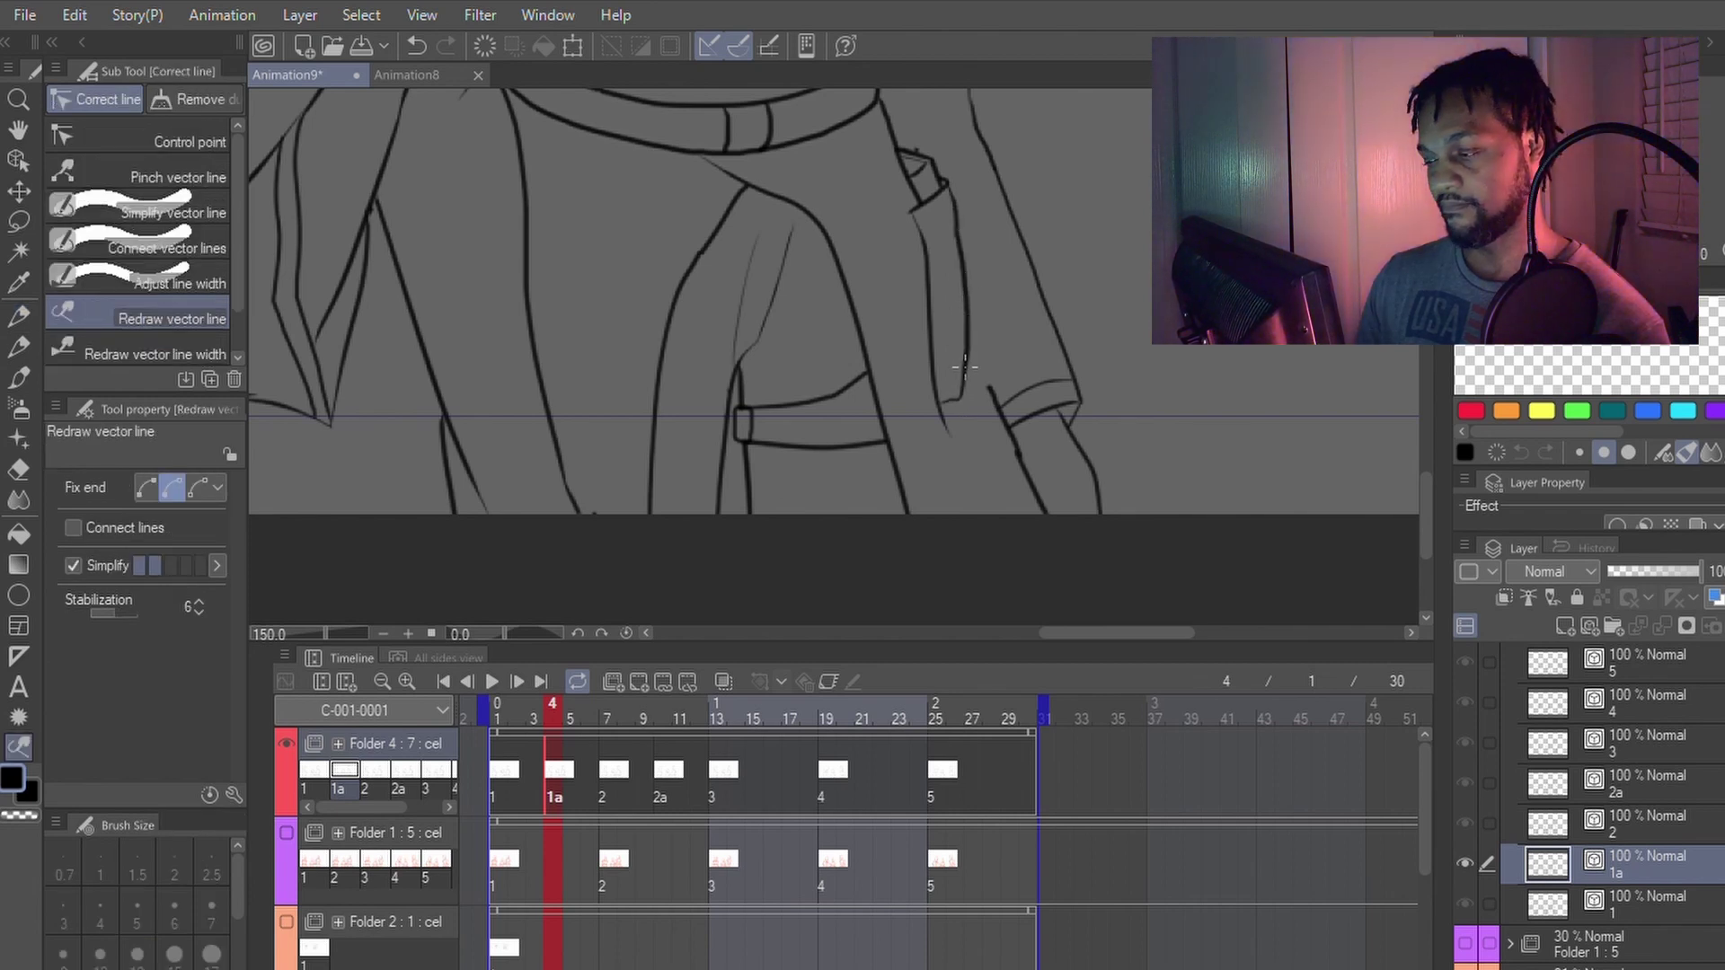
{"action": "key", "text": "p"}
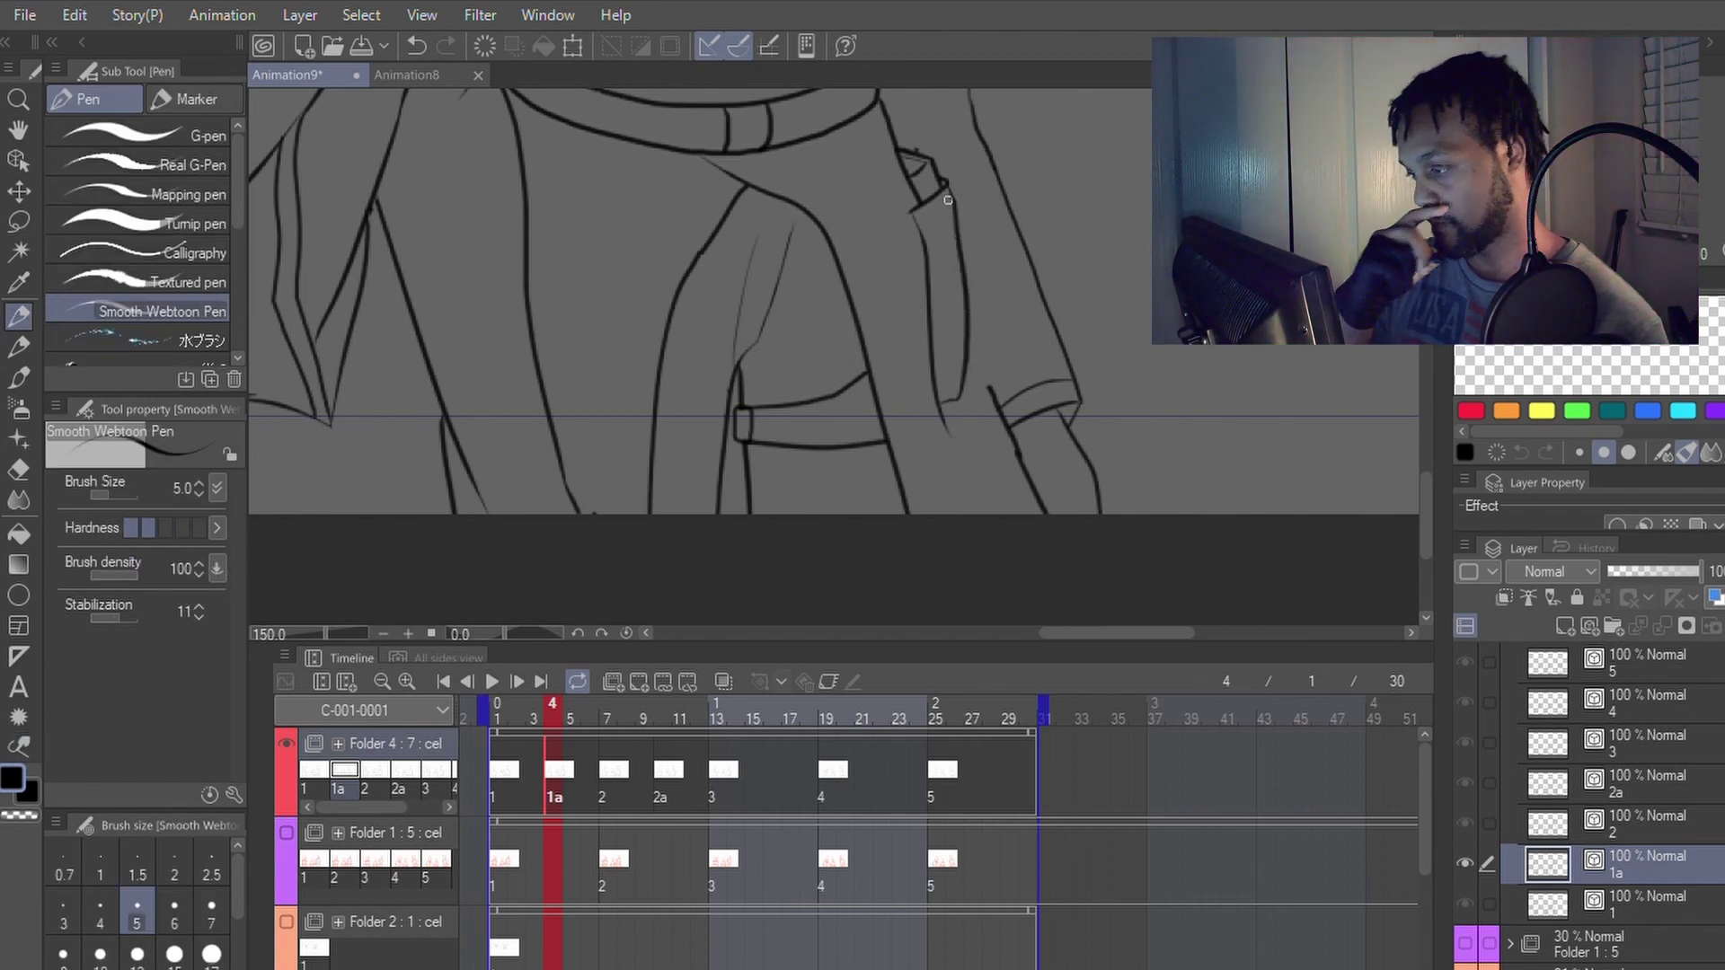
{"action": "key", "text": "y"}
{"action": "key", "text": "p"}
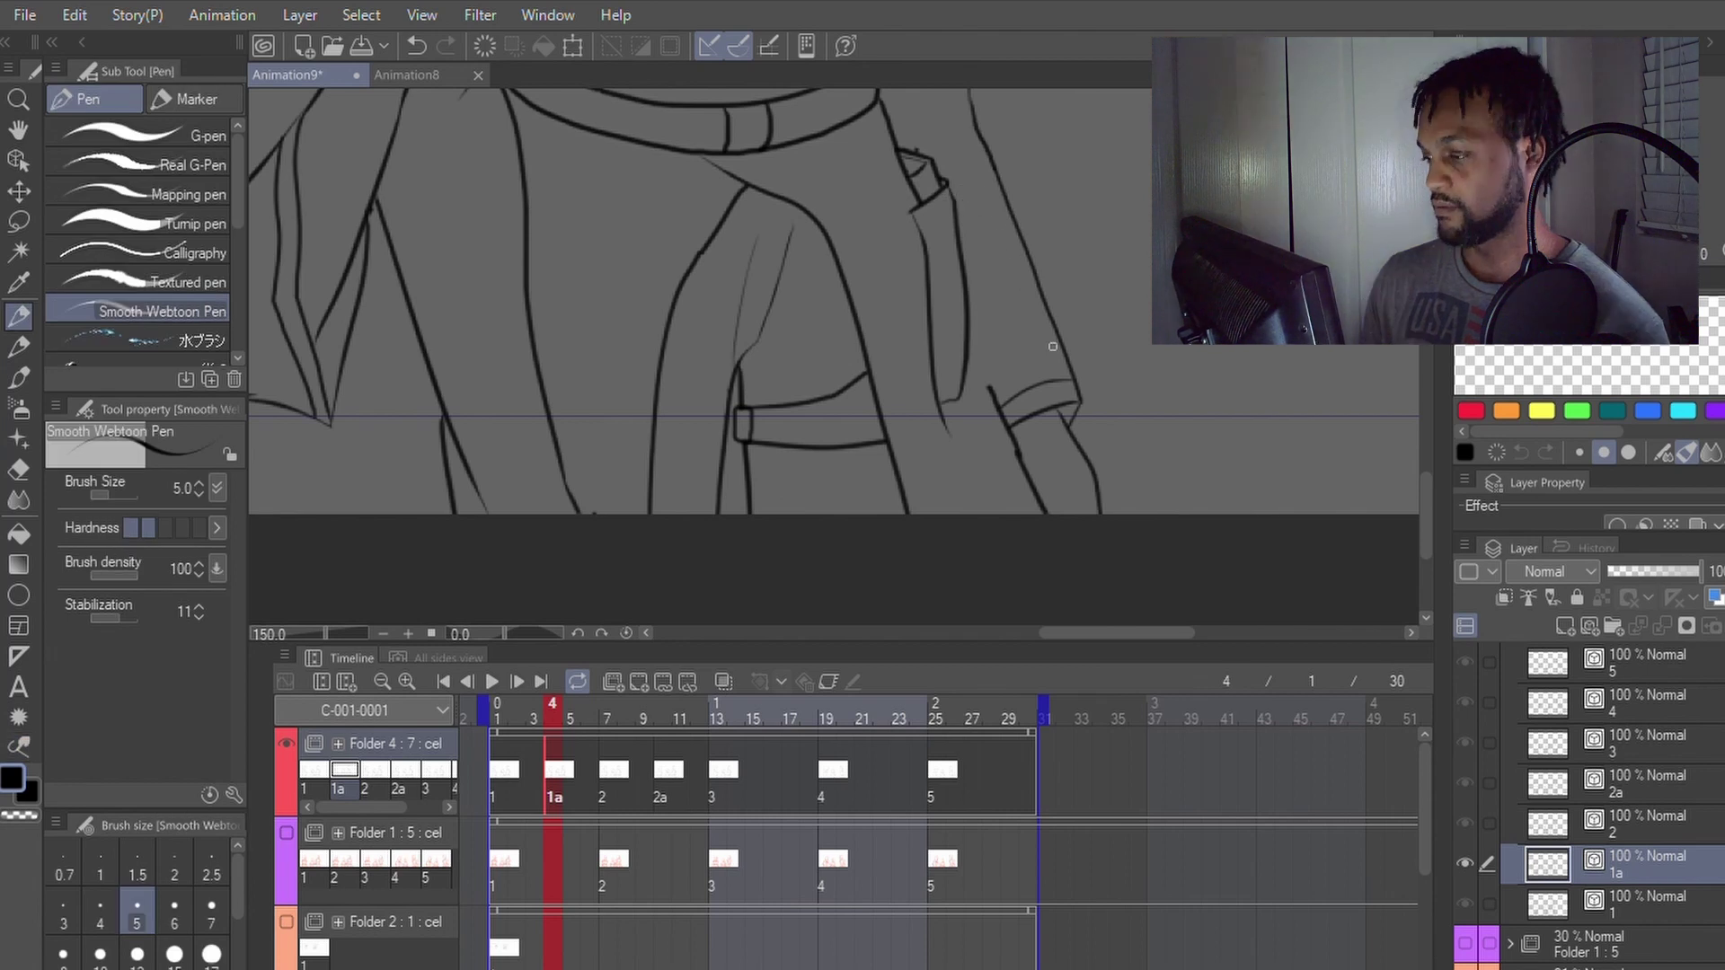
{"action": "key", "text": "y"}
{"action": "key", "text": "p"}
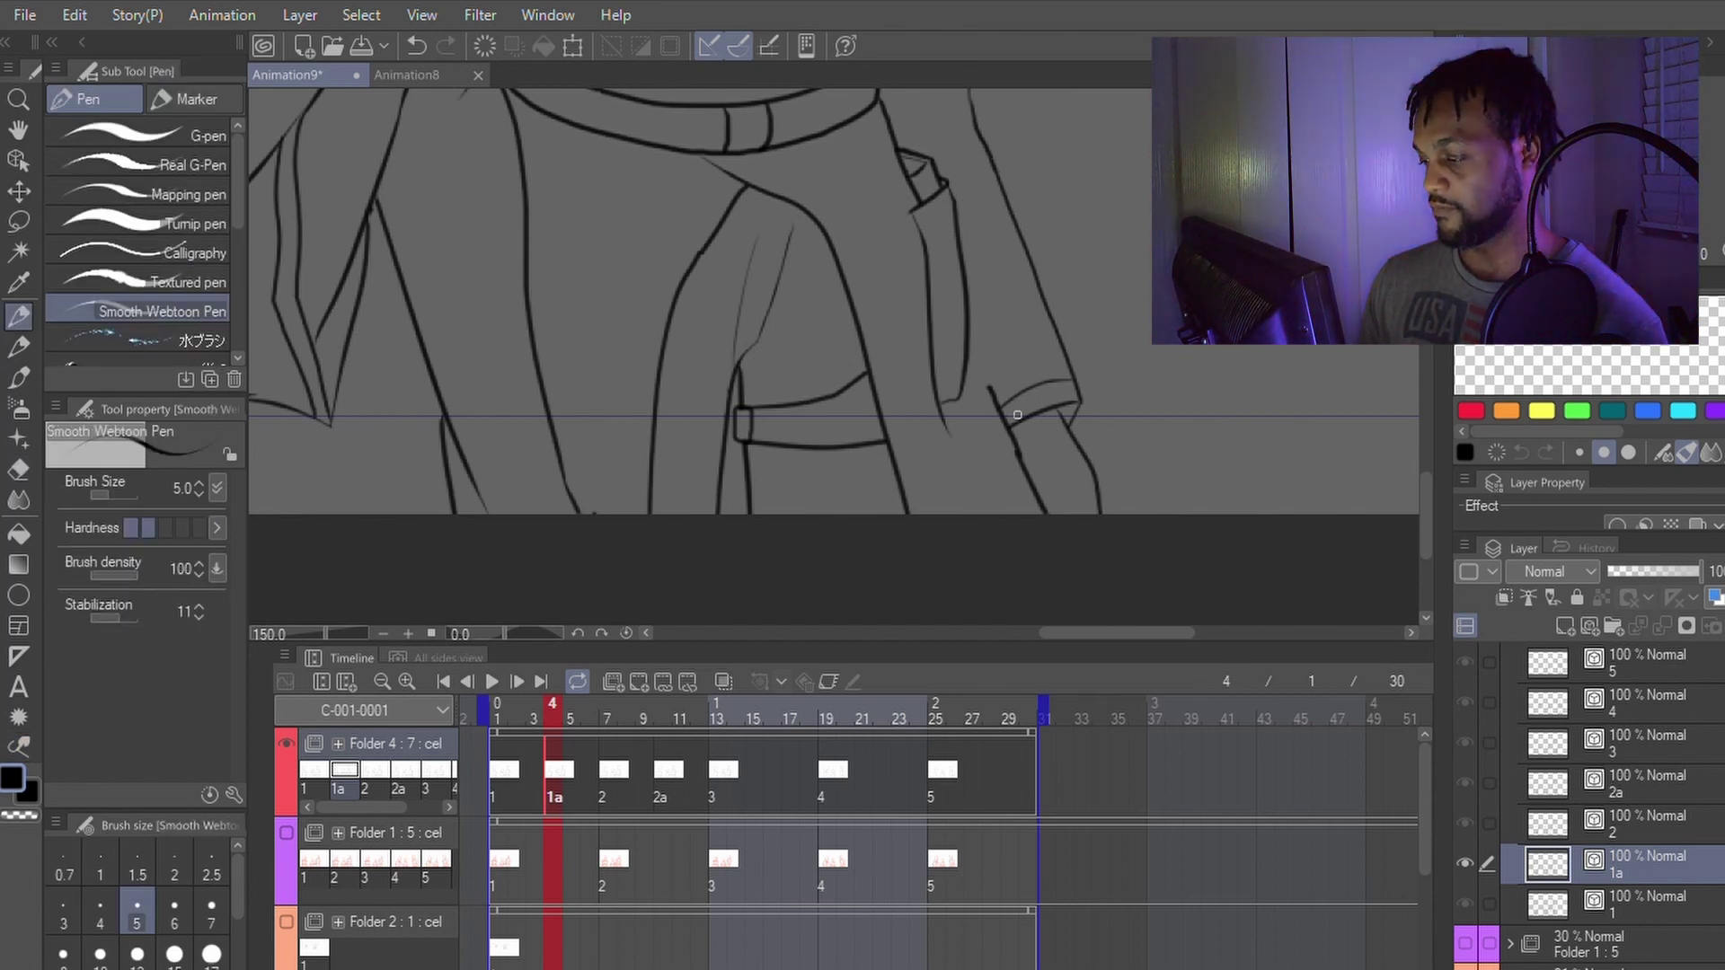
Step: Erase the leftover line below the sleeve cuff and draw the pointed lower tip of the coat flap beneath the pouch
{"action": "key", "text": "e"}
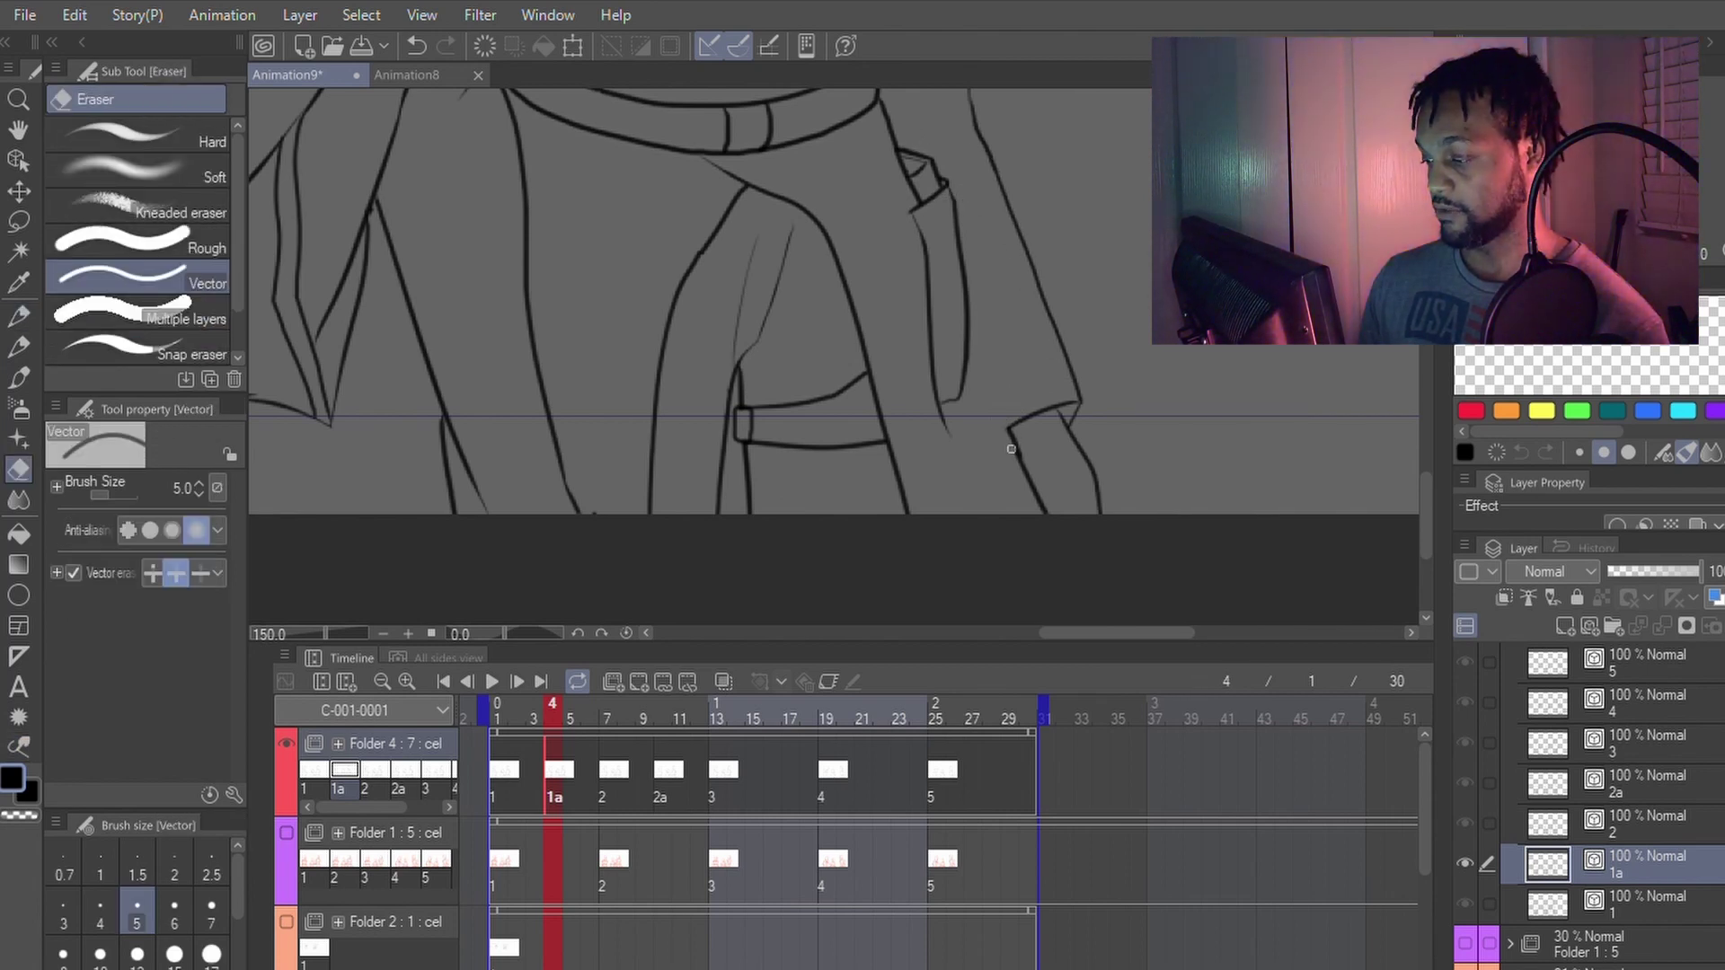
{"action": "left_click_drag", "start_coordinate": [1011, 448], "coordinate": [1046, 528]}
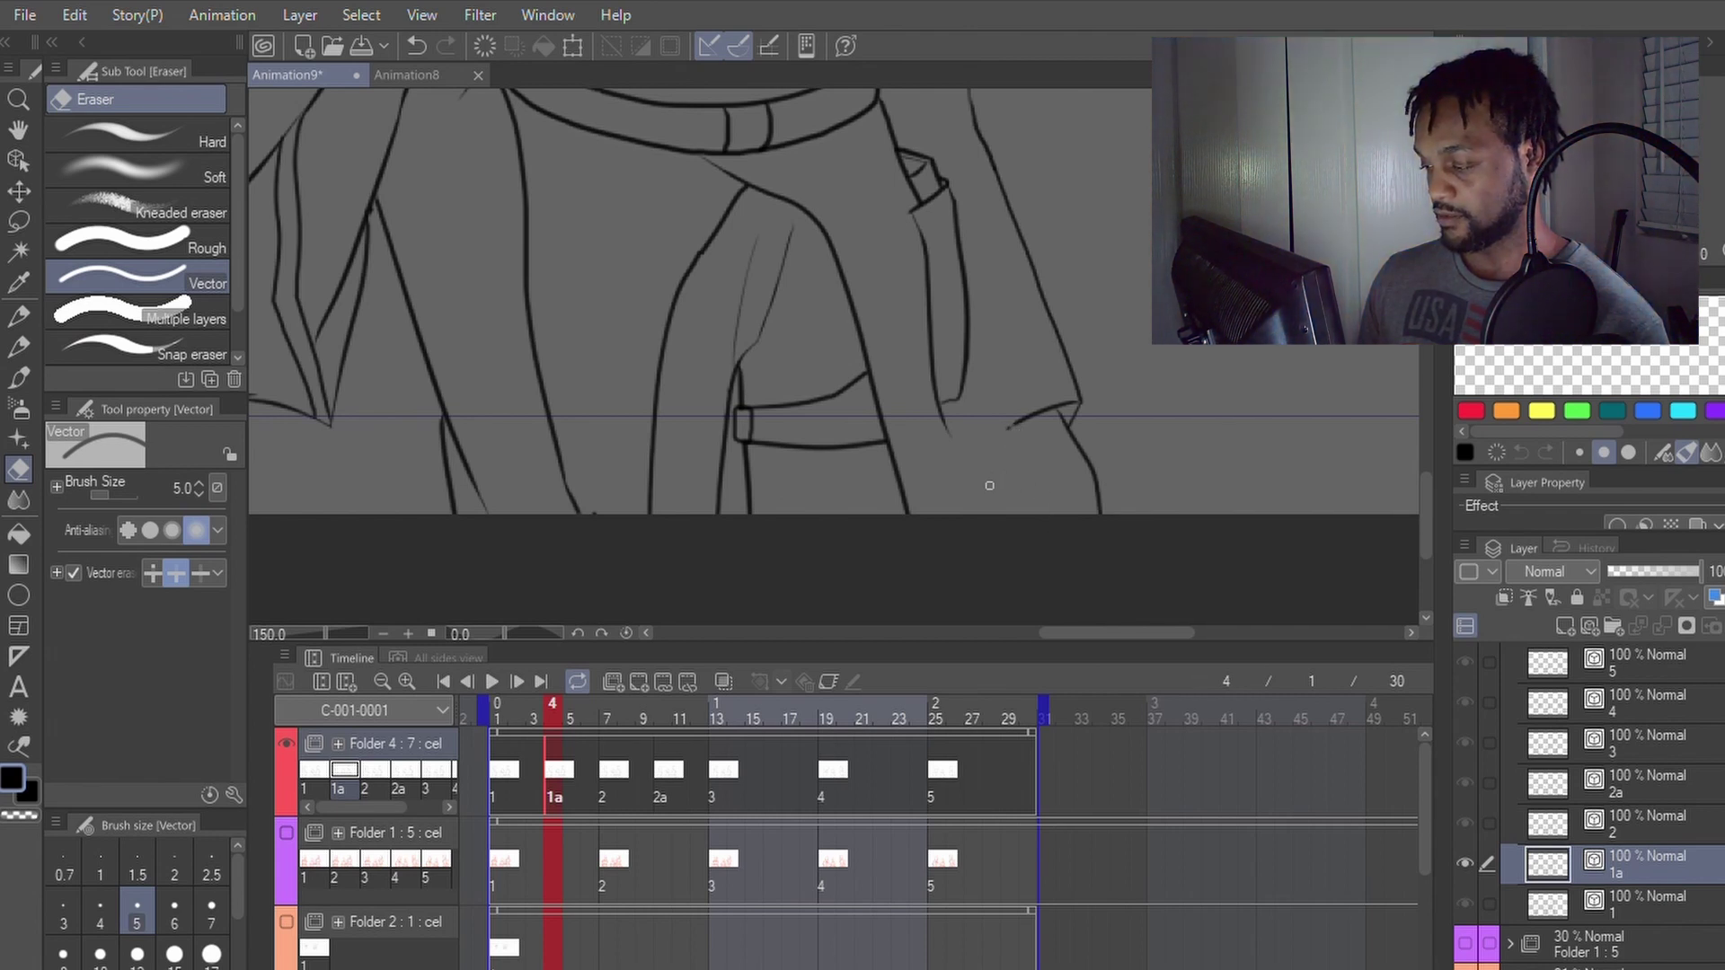
{"action": "key", "text": "p"}
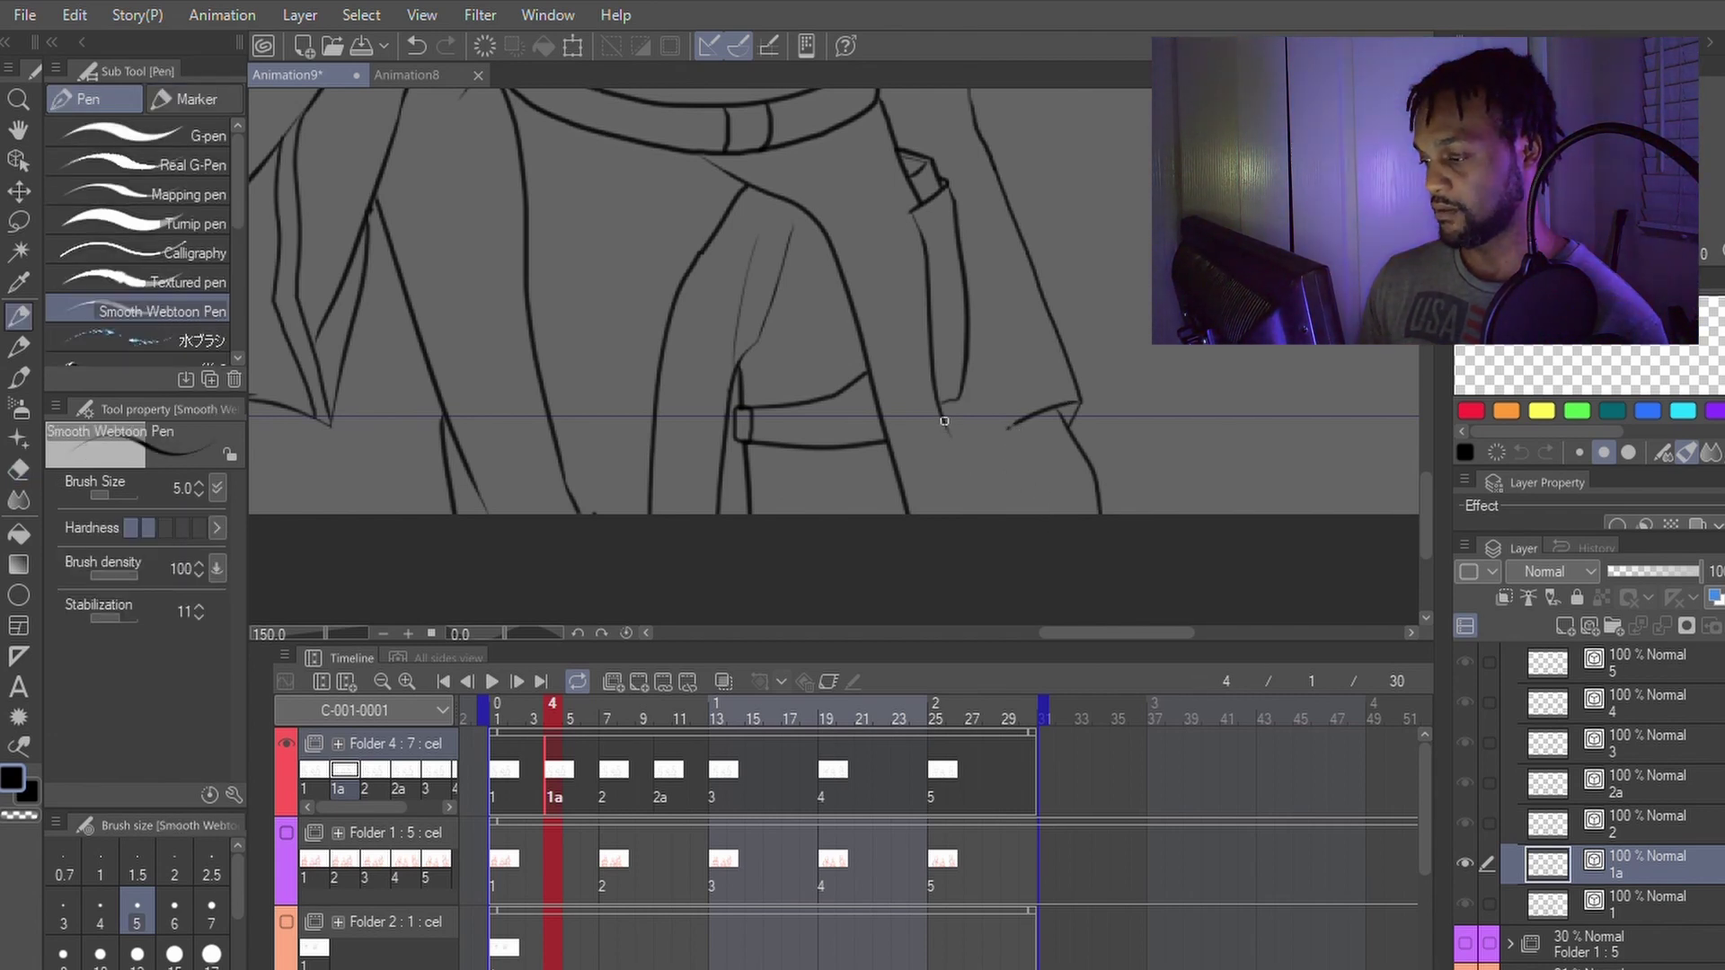
{"action": "mouse_move", "coordinate": [887, 440]}
{"action": "left_mouse_down"}
{"action": "mouse_move", "coordinate": [939, 503]}
{"action": "mouse_move", "coordinate": [935, 393]}
{"action": "left_mouse_up"}
{"action": "key", "text": "e"}
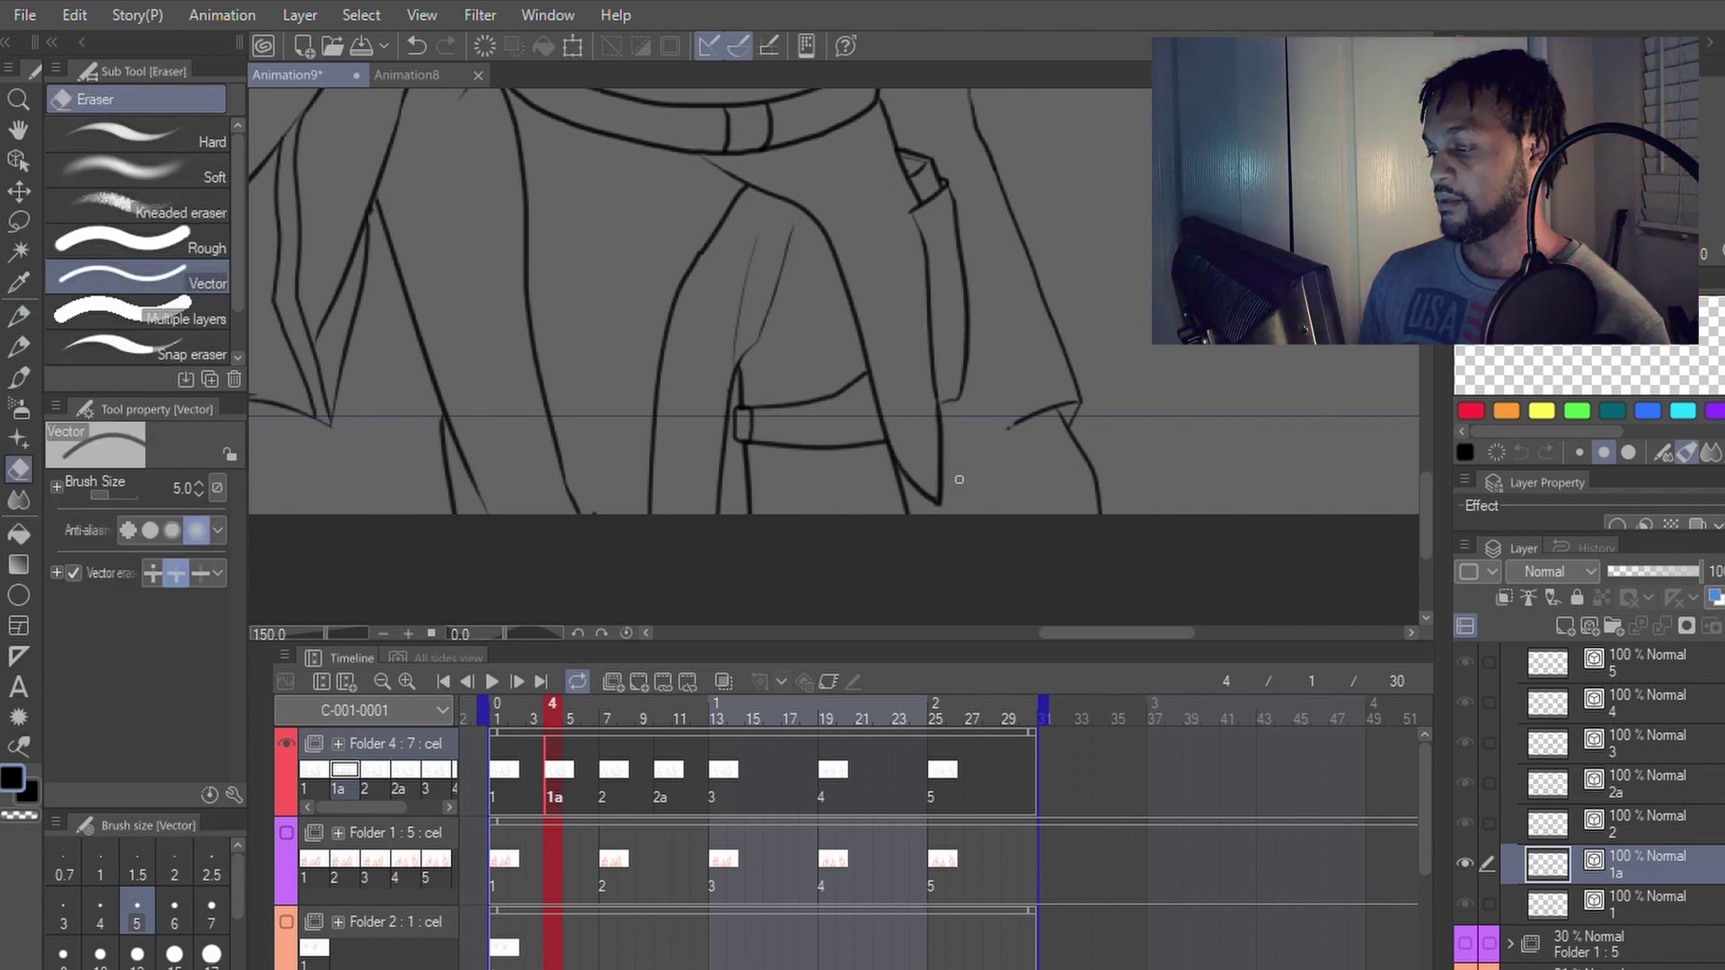
{"action": "key", "text": "p"}
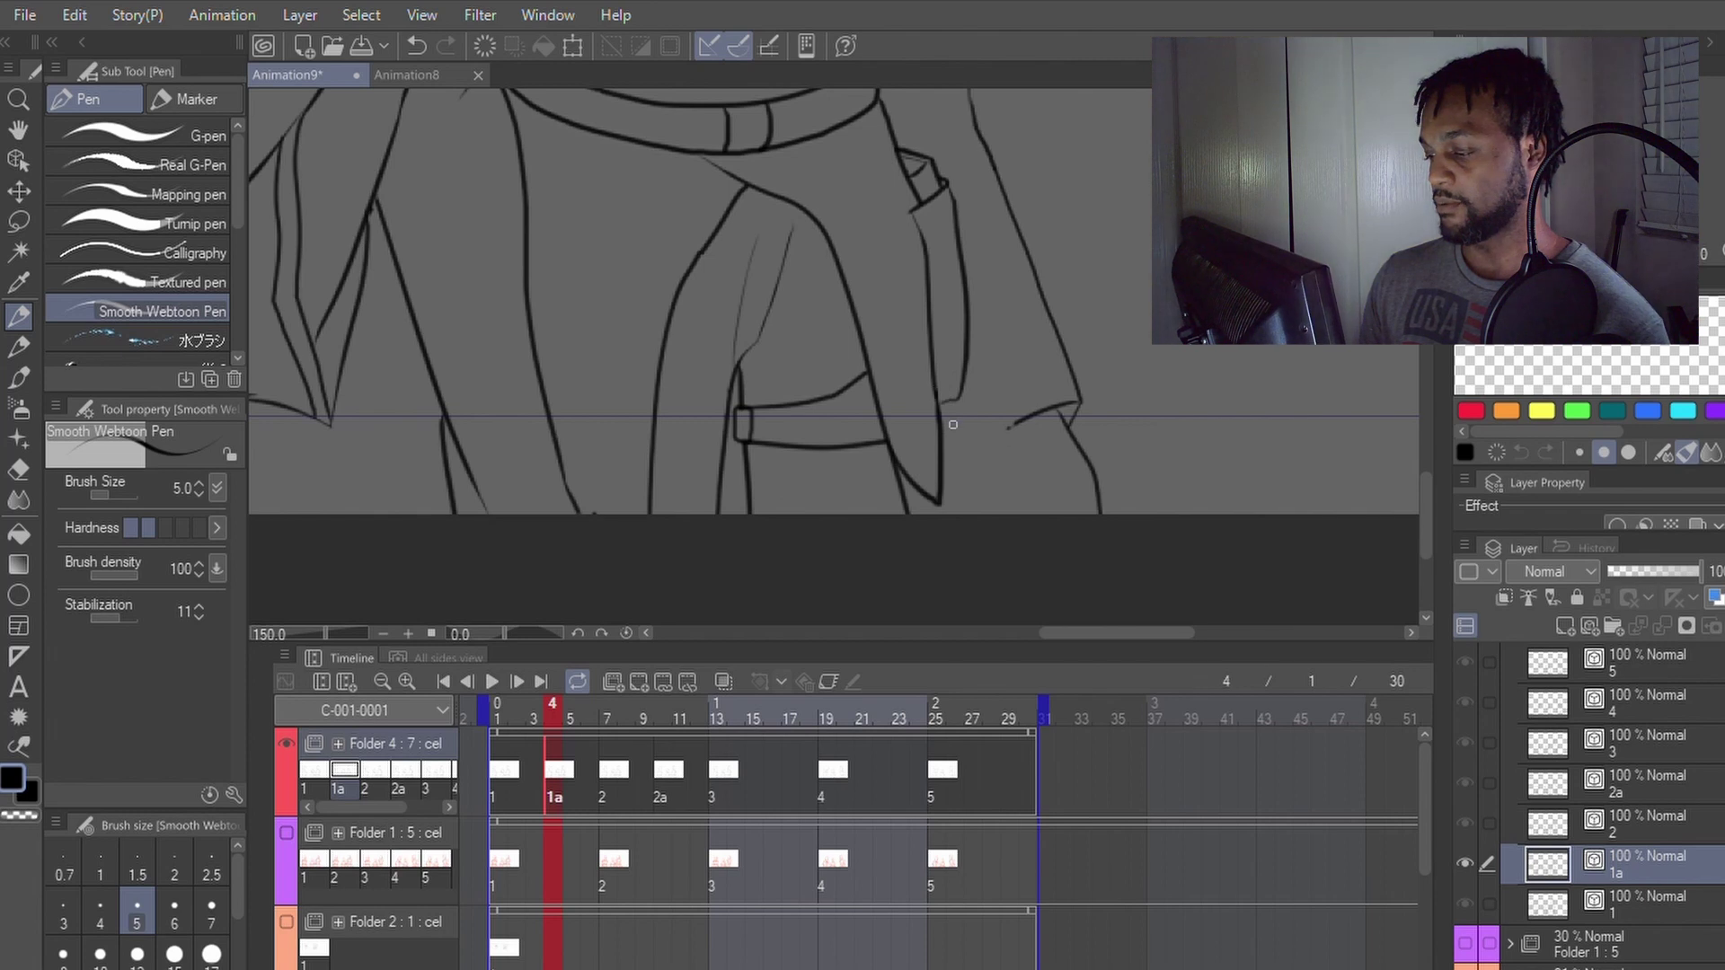
Step: Refine the pouch's outer edge by redrawing it slightly closer to the inner edge
{"action": "key", "text": "y"}
{"action": "left_click_drag", "start_coordinate": [954, 229], "coordinate": [939, 402]}
{"action": "key", "text": "p"}
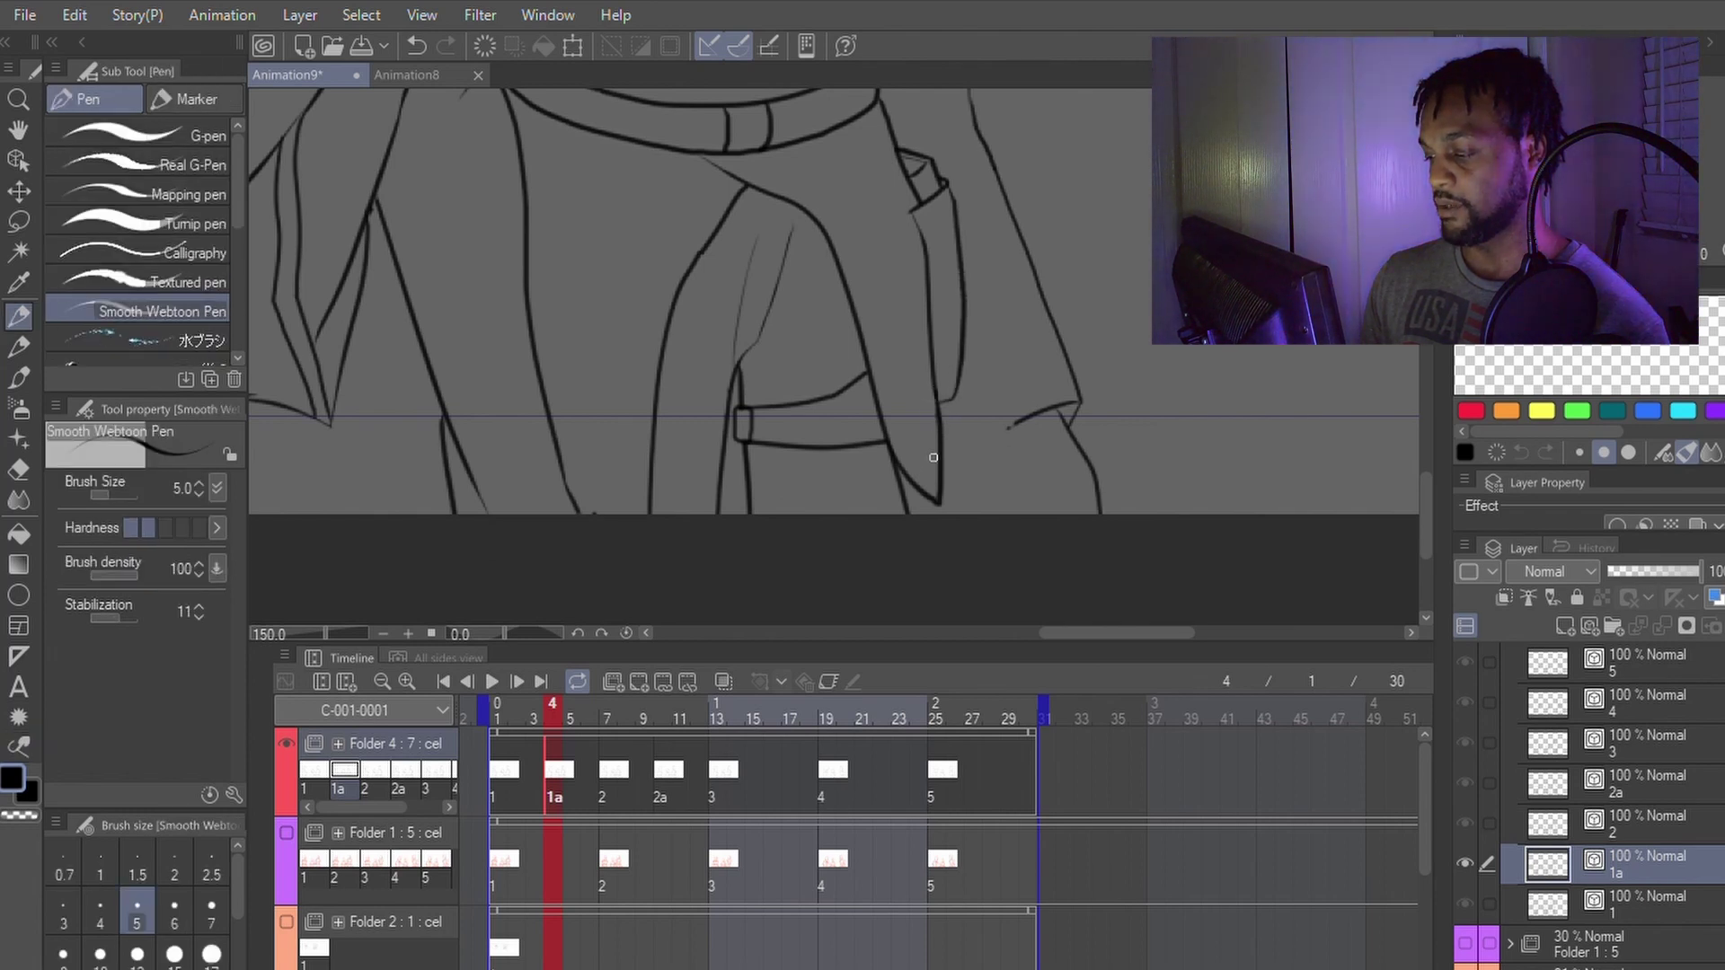
Step: Erase the leg line stub beside the coat flap's tip and draw a short leg line from the tip to the canvas edge
{"action": "key", "text": "e"}
{"action": "left_click_drag", "start_coordinate": [902, 505], "coordinate": [905, 517]}
{"action": "key", "text": "p"}
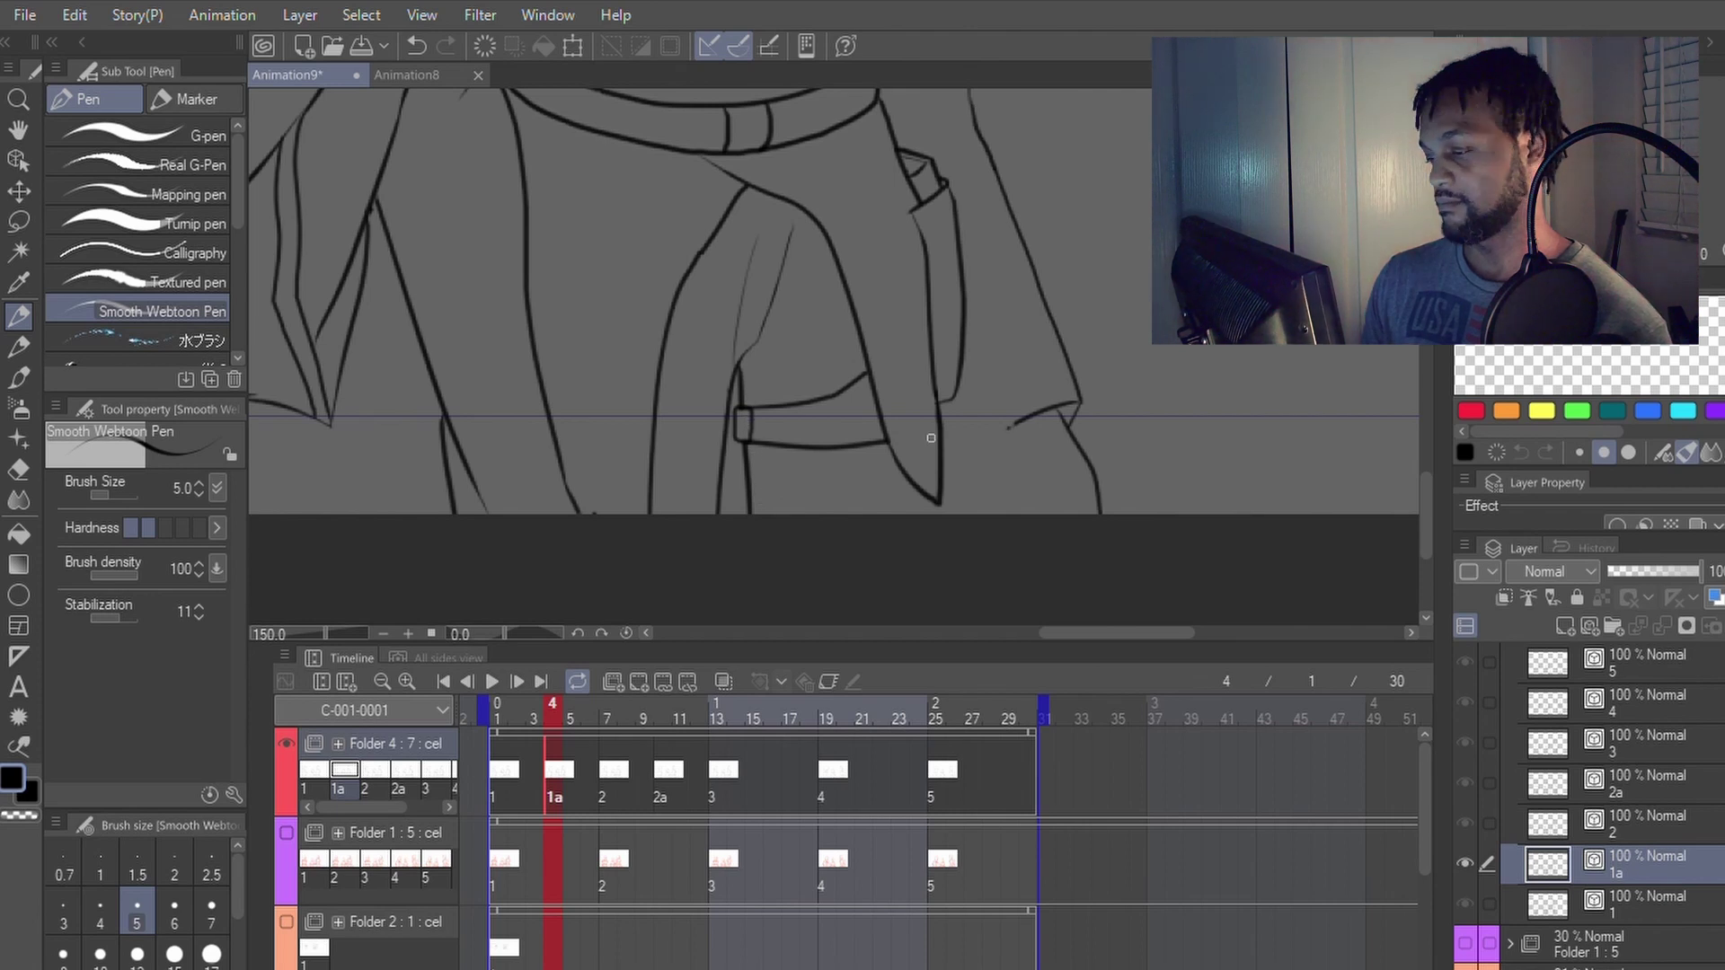
{"action": "left_click_drag", "start_coordinate": [927, 496], "coordinate": [925, 590]}
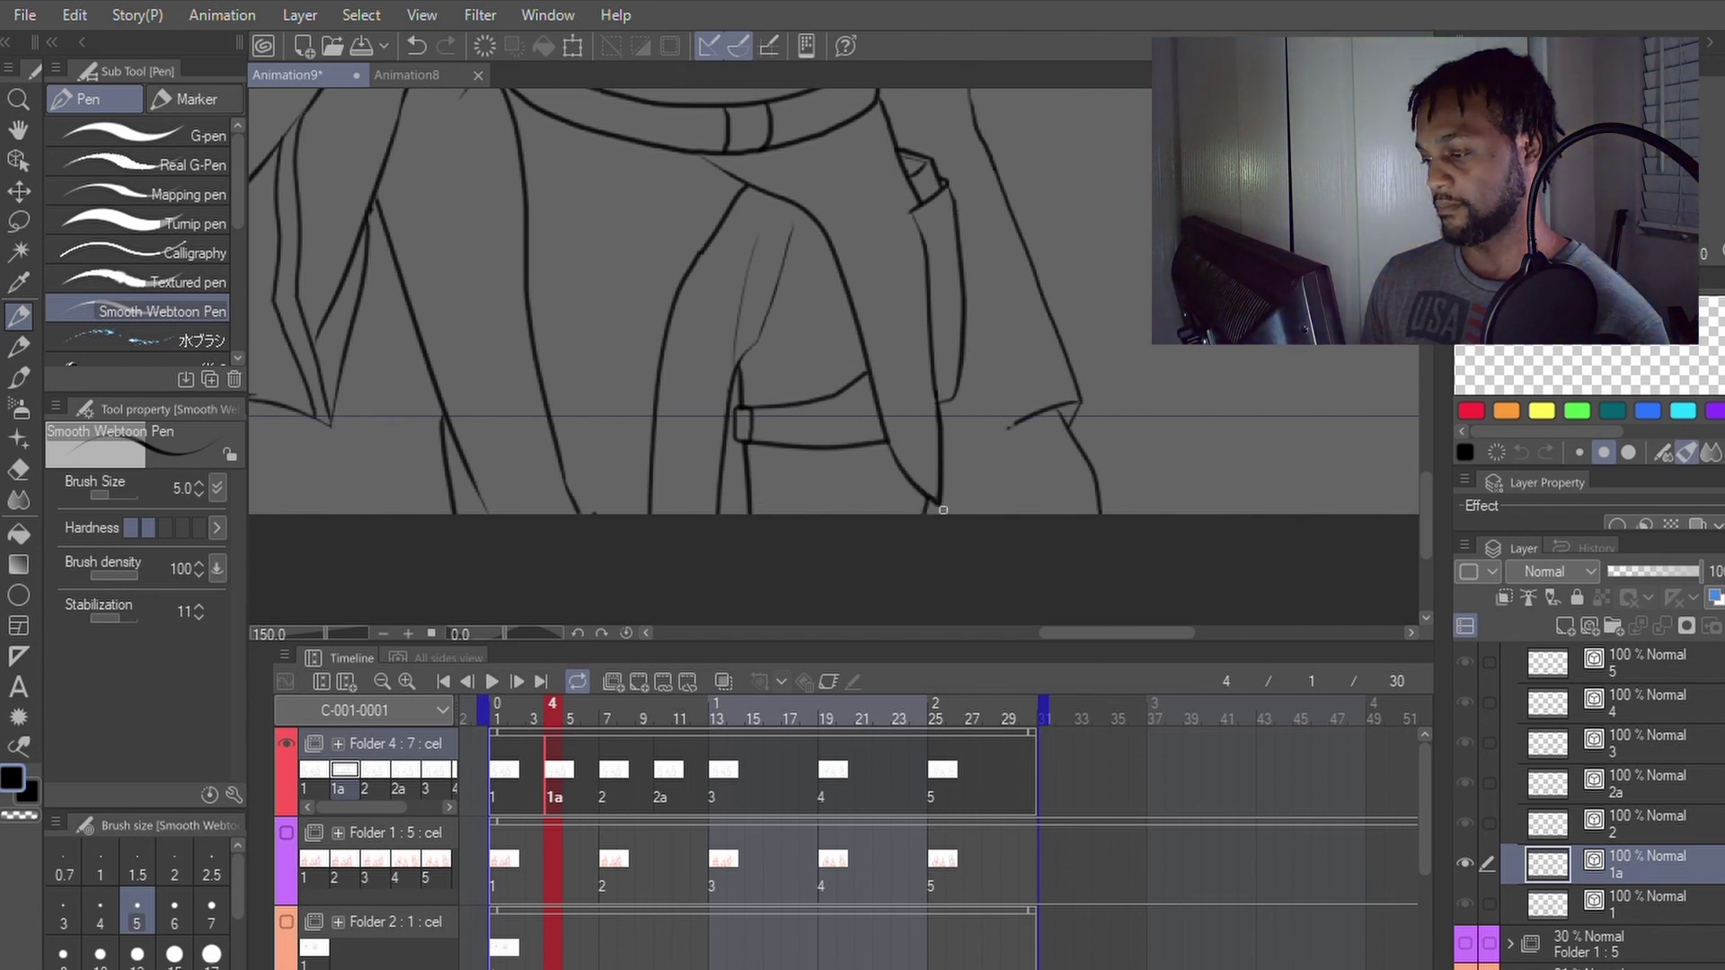
Step: Redraw the sleeve cuff's lower line on cel 1a so it extends down toward the coat flap's tip
{"action": "key", "text": "y"}
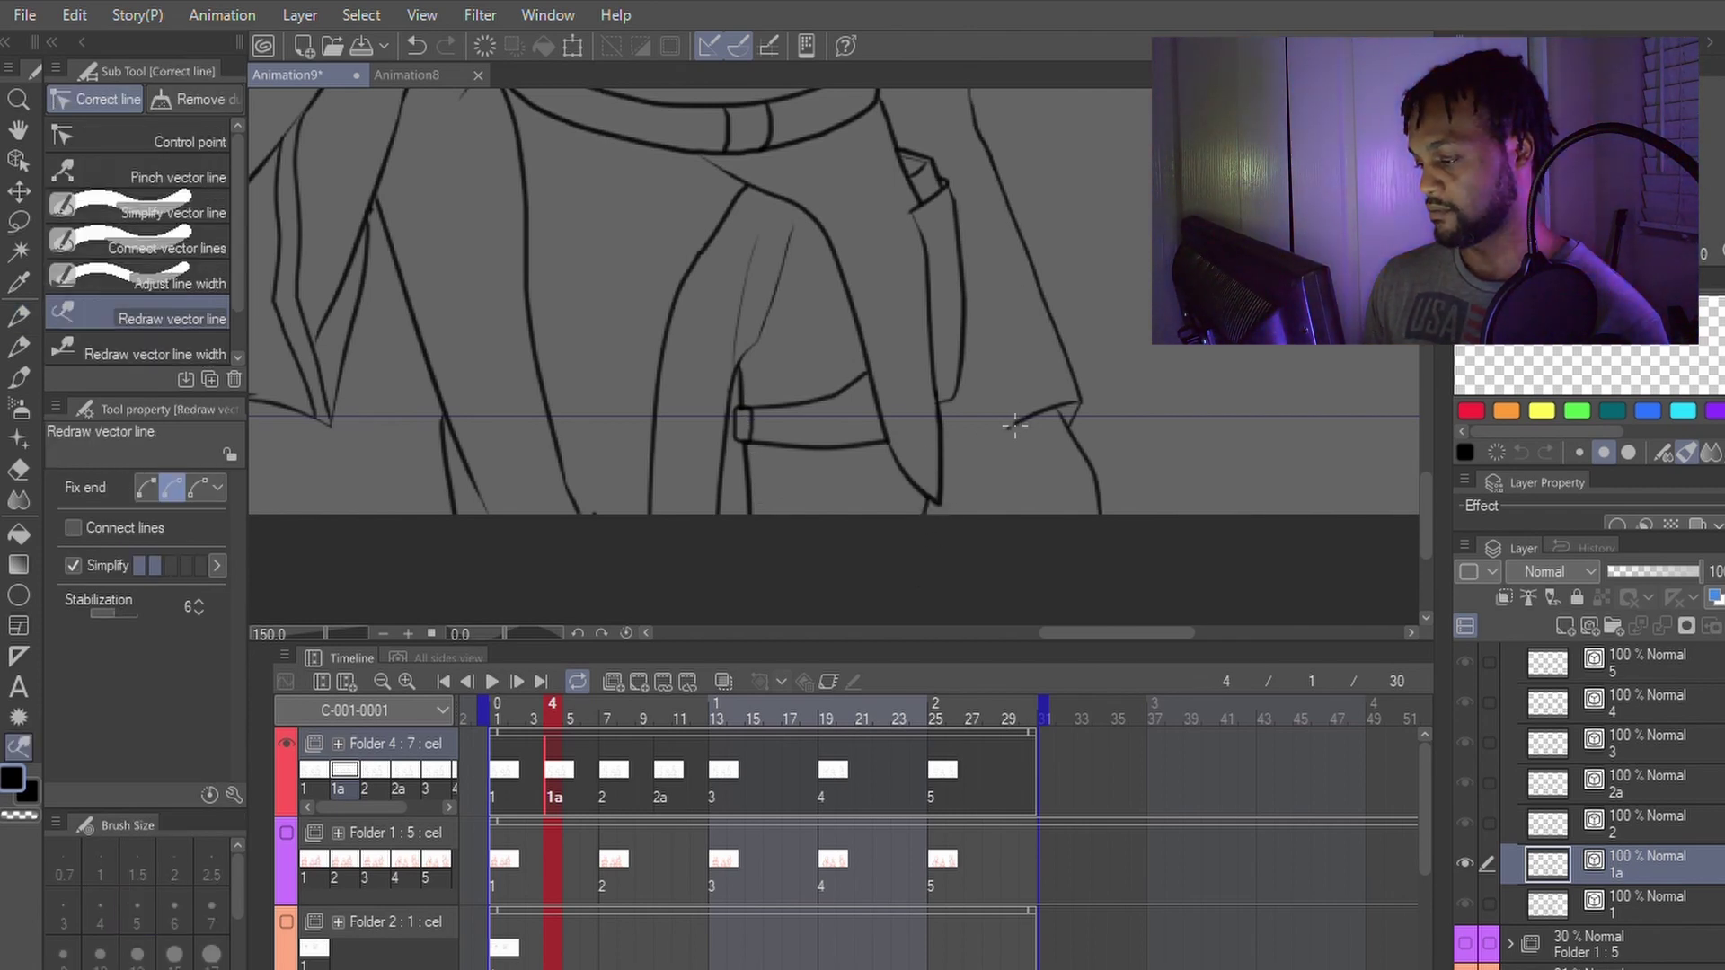
{"action": "left_click_drag", "start_coordinate": [1015, 422], "coordinate": [945, 465]}
{"action": "key", "text": "ctrl+z"}
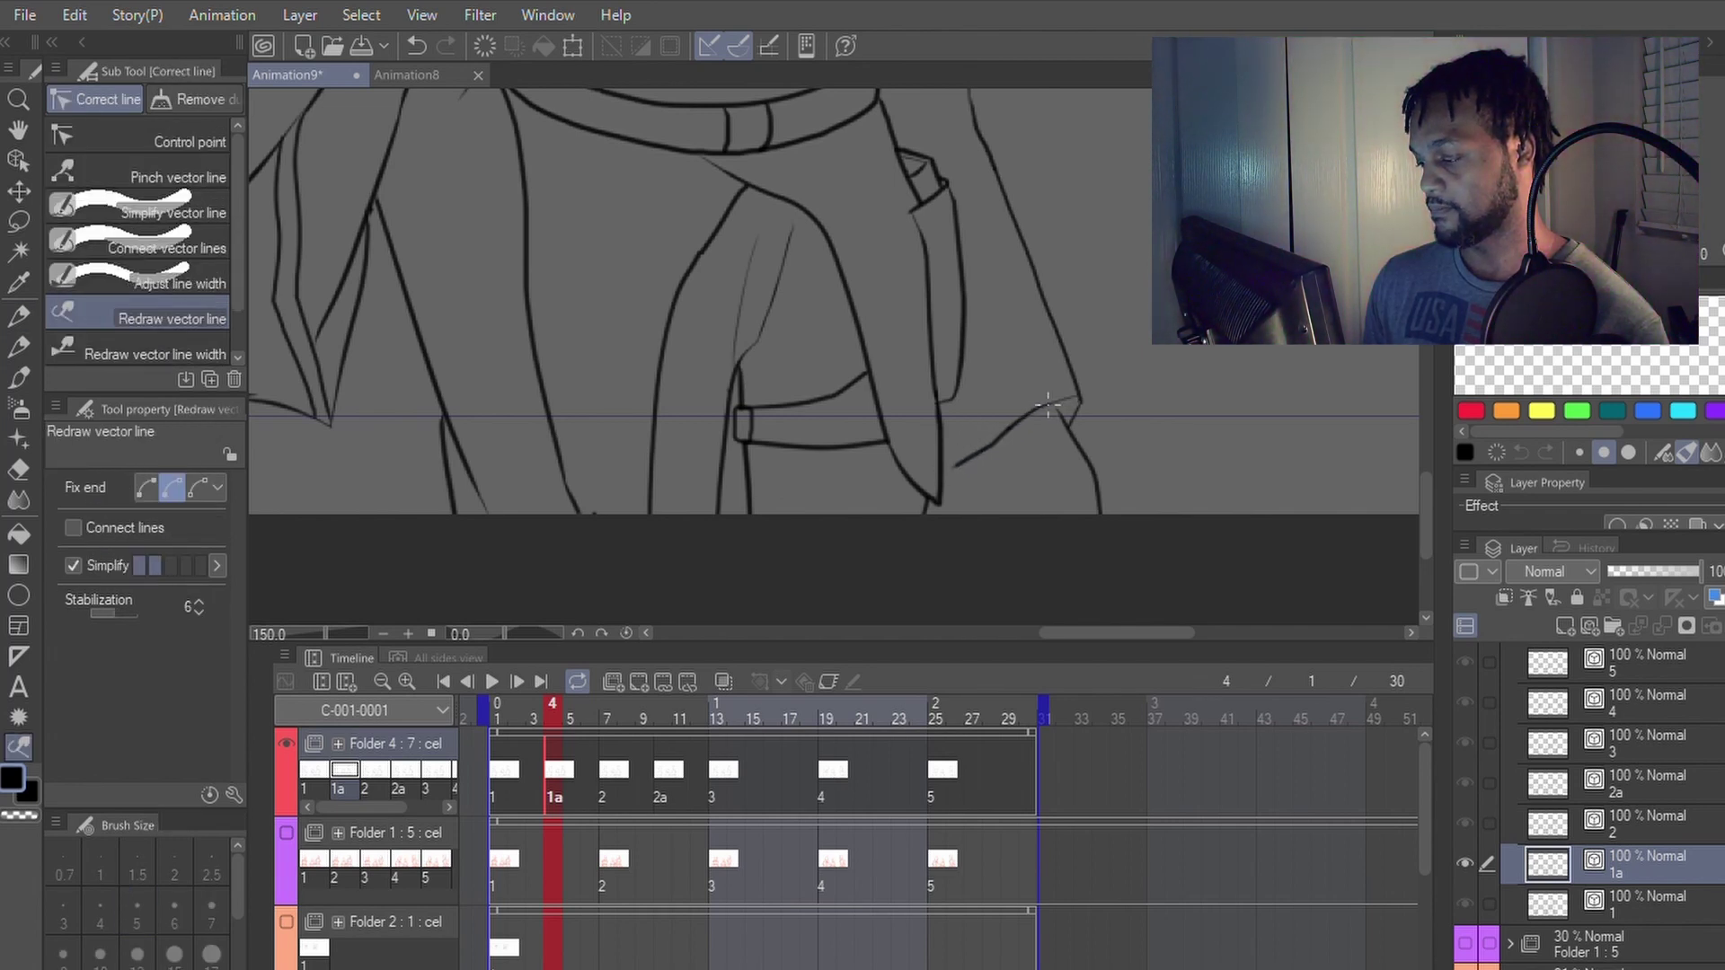
{"action": "key", "text": "p"}
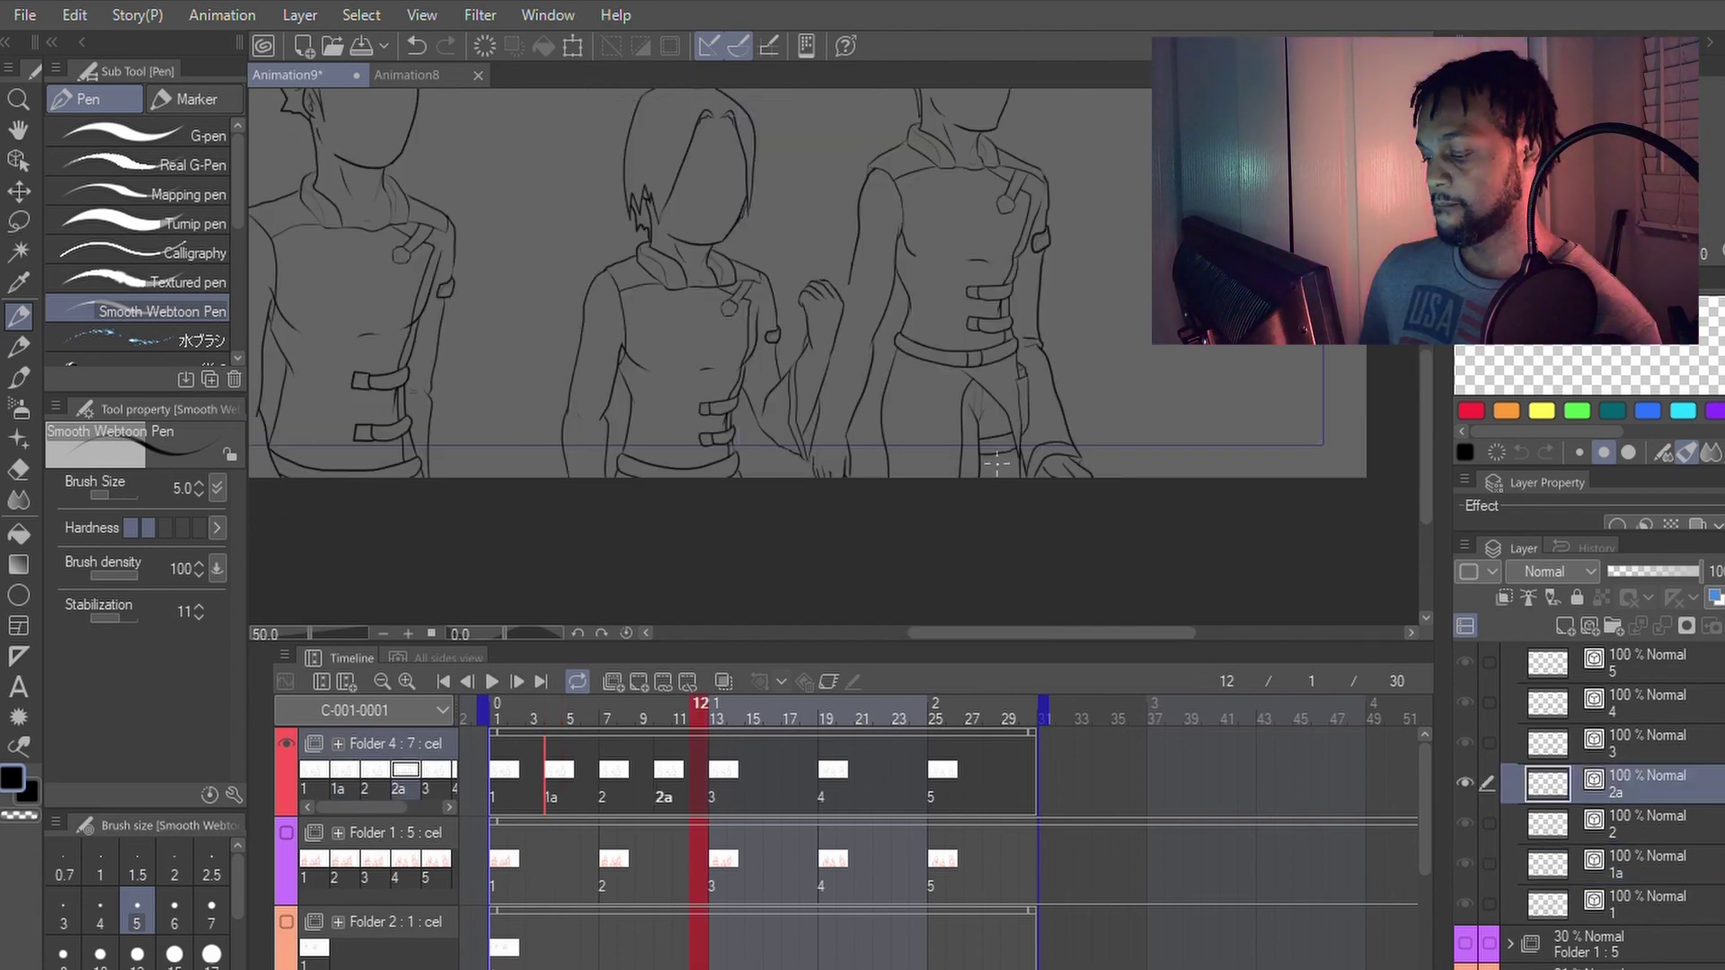
Step: Step back and forth through the frames of cels 2, 2a and 3 to examine how the poses flow
{"action": "key", "text": "Right"}
{"action": "key", "text": "Left"}
{"action": "key", "text": "Left"}
{"action": "key", "text": "Left"}
{"action": "key", "text": "Left"}
{"action": "key", "text": "Left"}
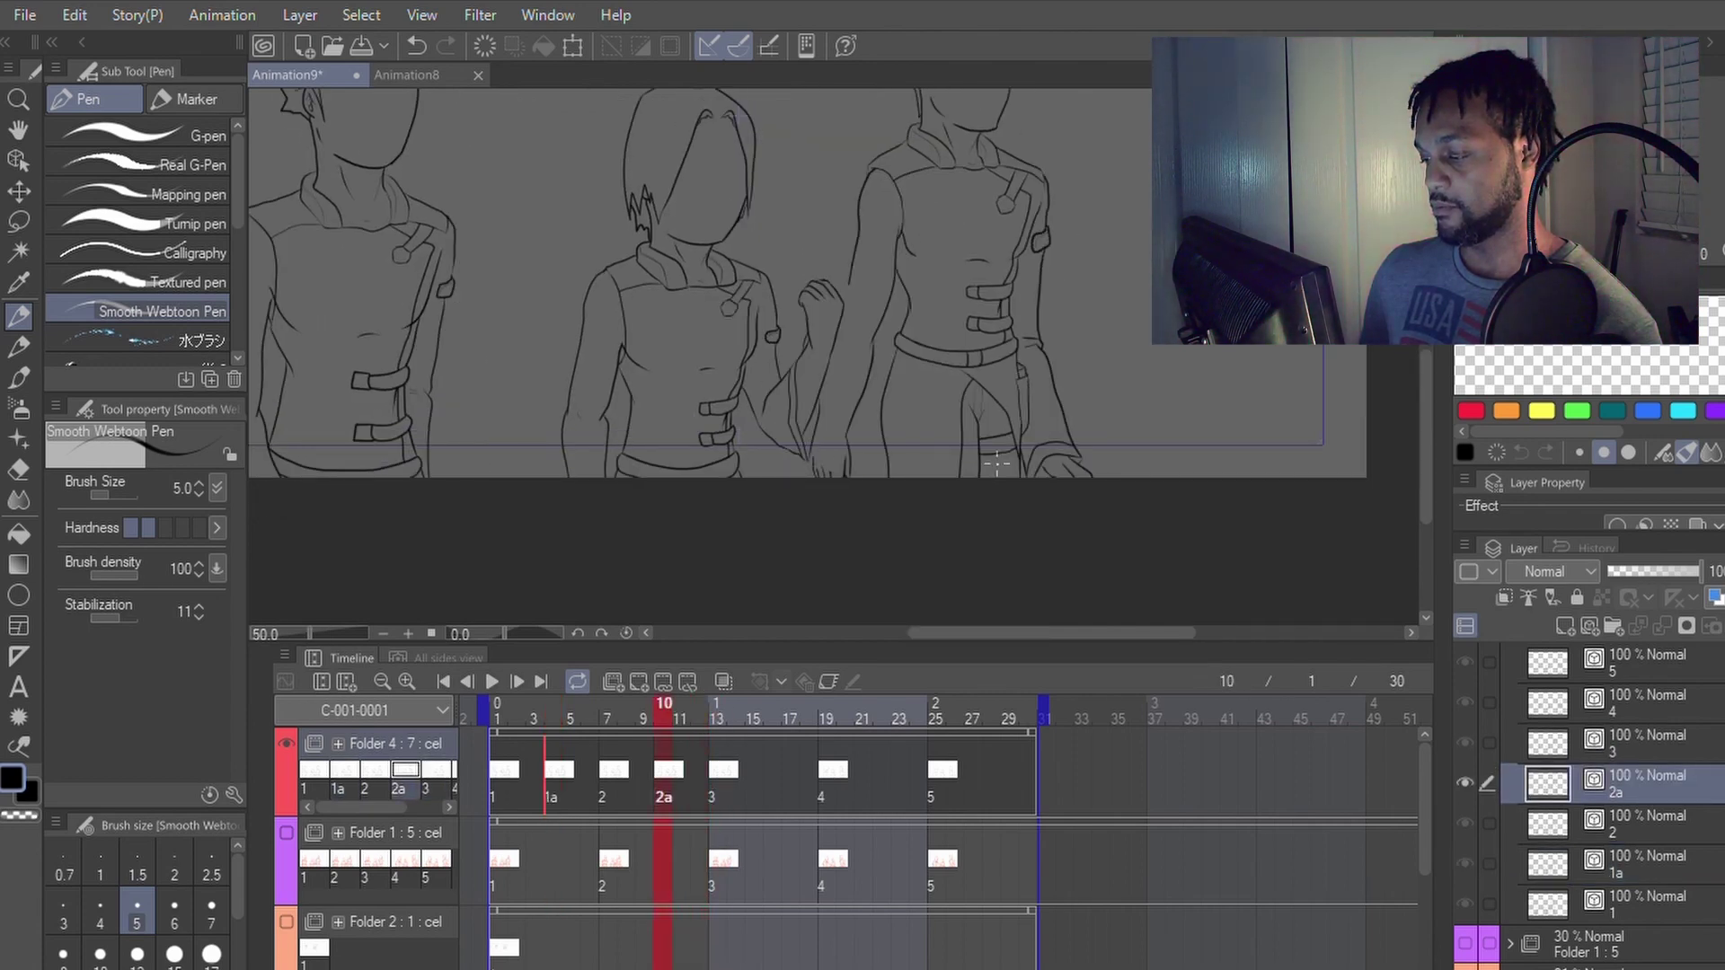
{"action": "key", "text": "Right"}
{"action": "key", "text": "Right"}
{"action": "key", "text": "Right"}
{"action": "key", "text": "Right"}
{"action": "key", "text": "Right"}
{"action": "key", "text": "Right"}
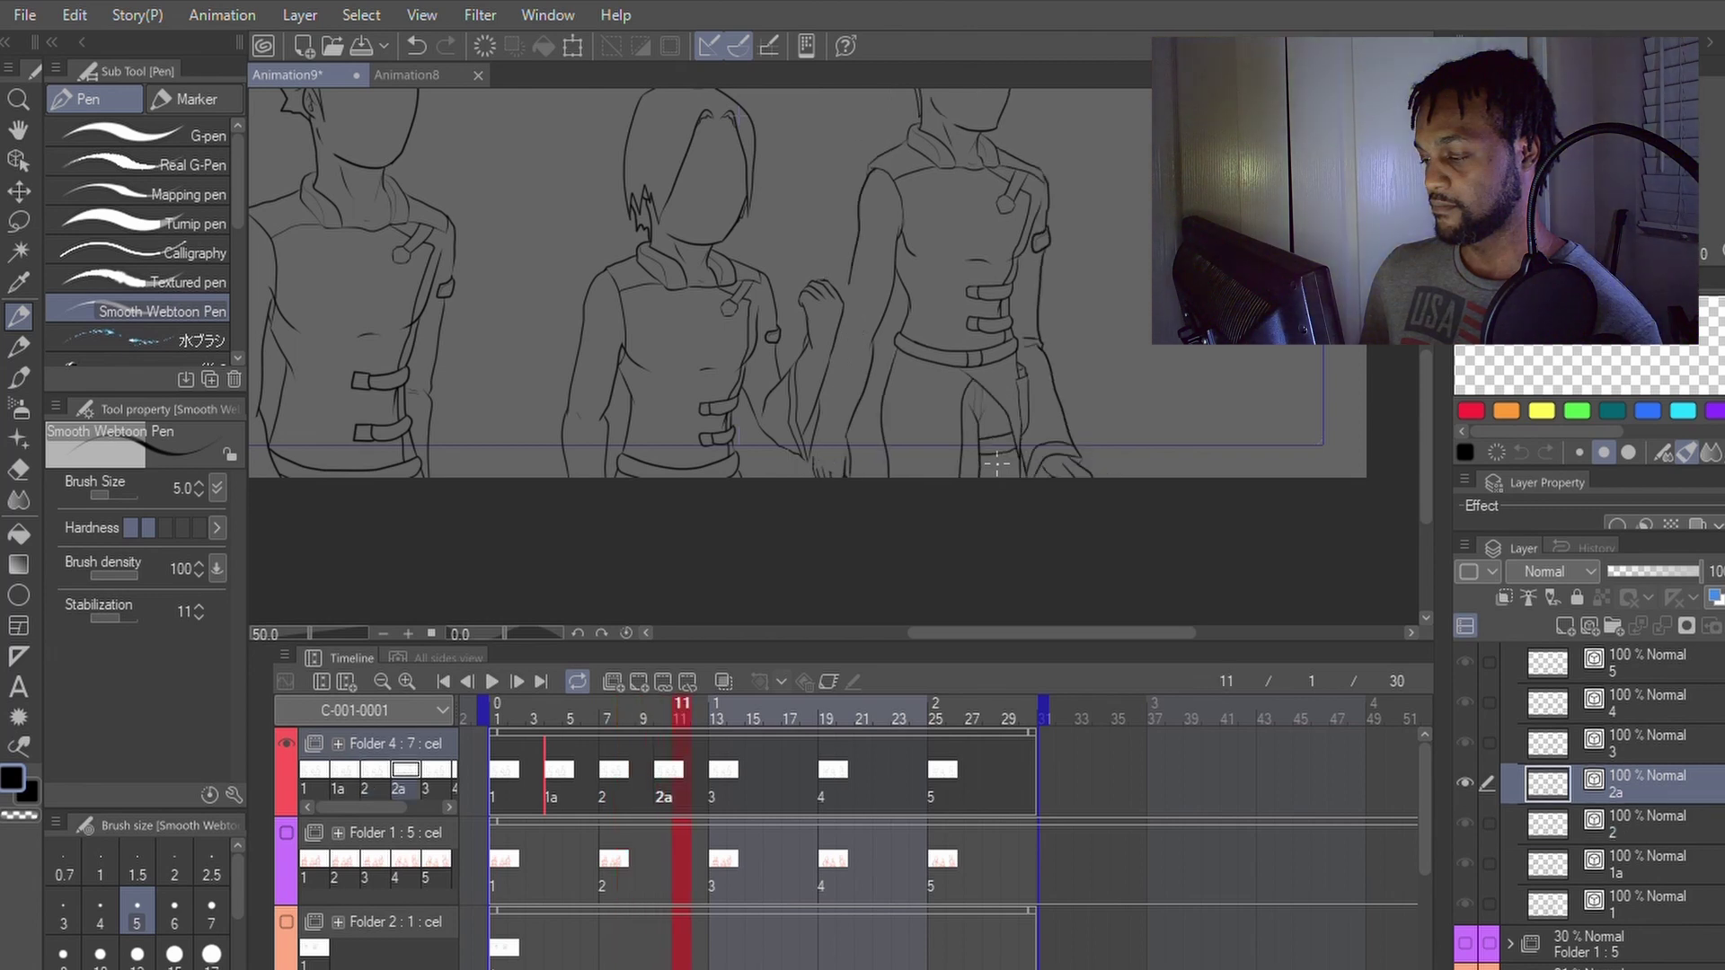
{"action": "key", "text": "Right"}
{"action": "key", "text": "Right"}
{"action": "key", "text": "Right"}
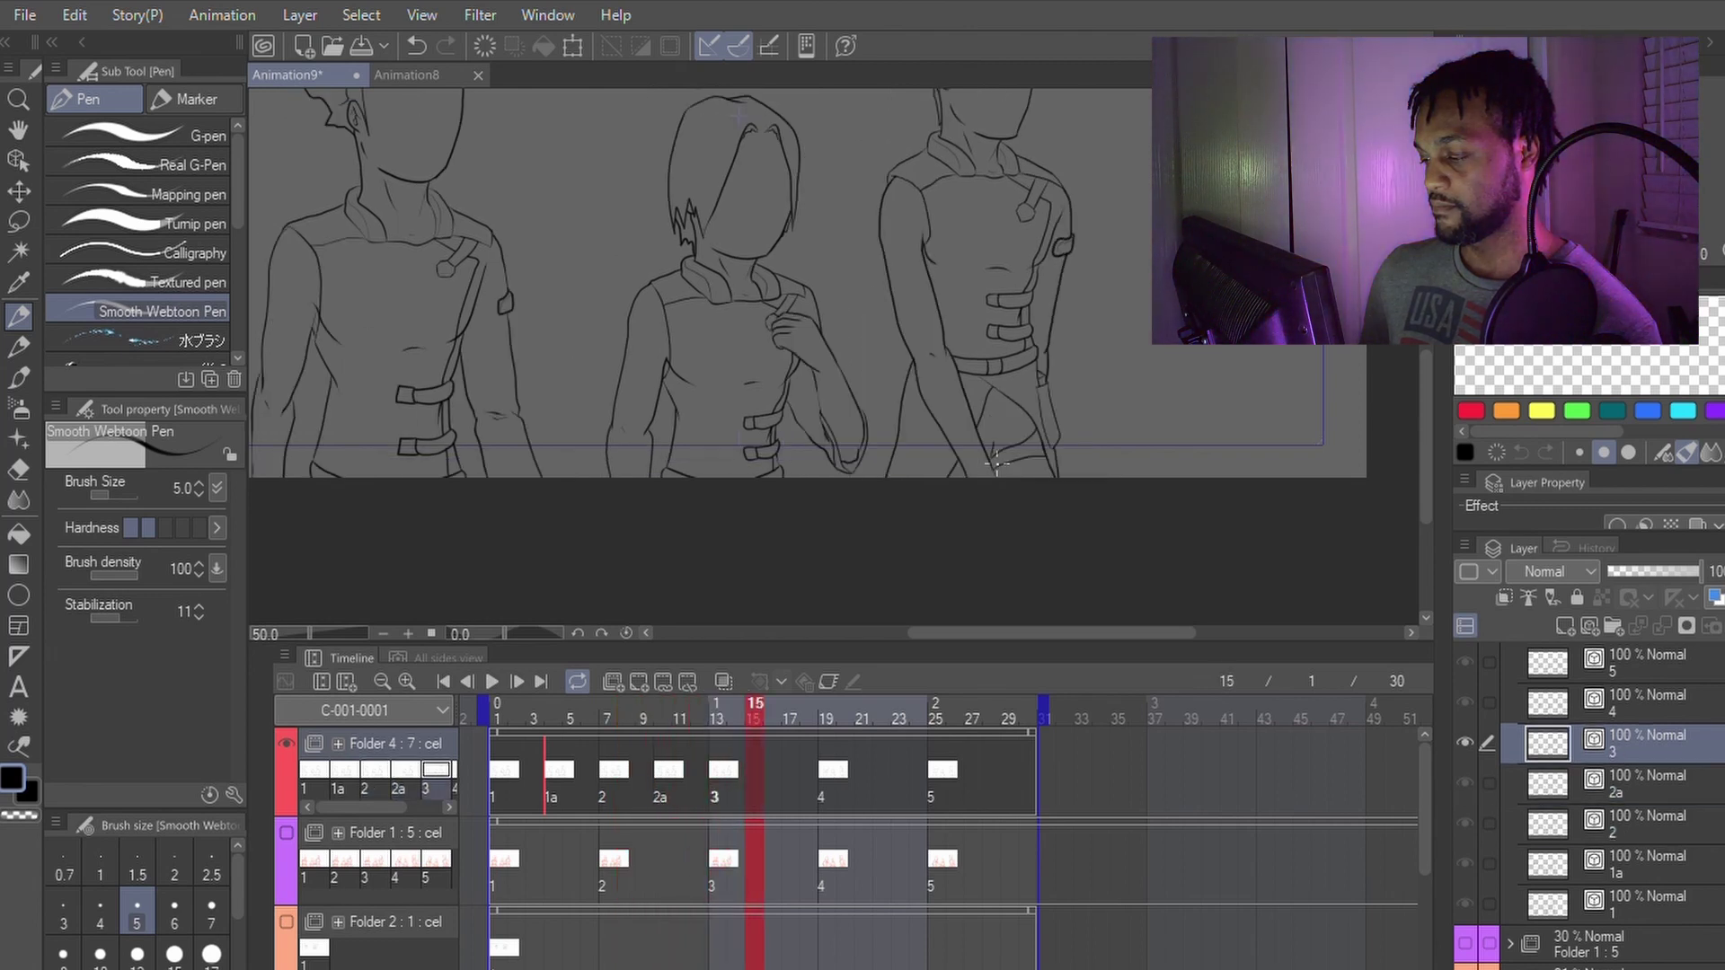
{"action": "key", "text": "Left"}
{"action": "key", "text": "Left"}
{"action": "key", "text": "Left"}
{"action": "key", "text": "Left"}
{"action": "key", "text": "Left"}
{"action": "key", "text": "Left"}
{"action": "key", "text": "Left"}
{"action": "key", "text": "Left"}
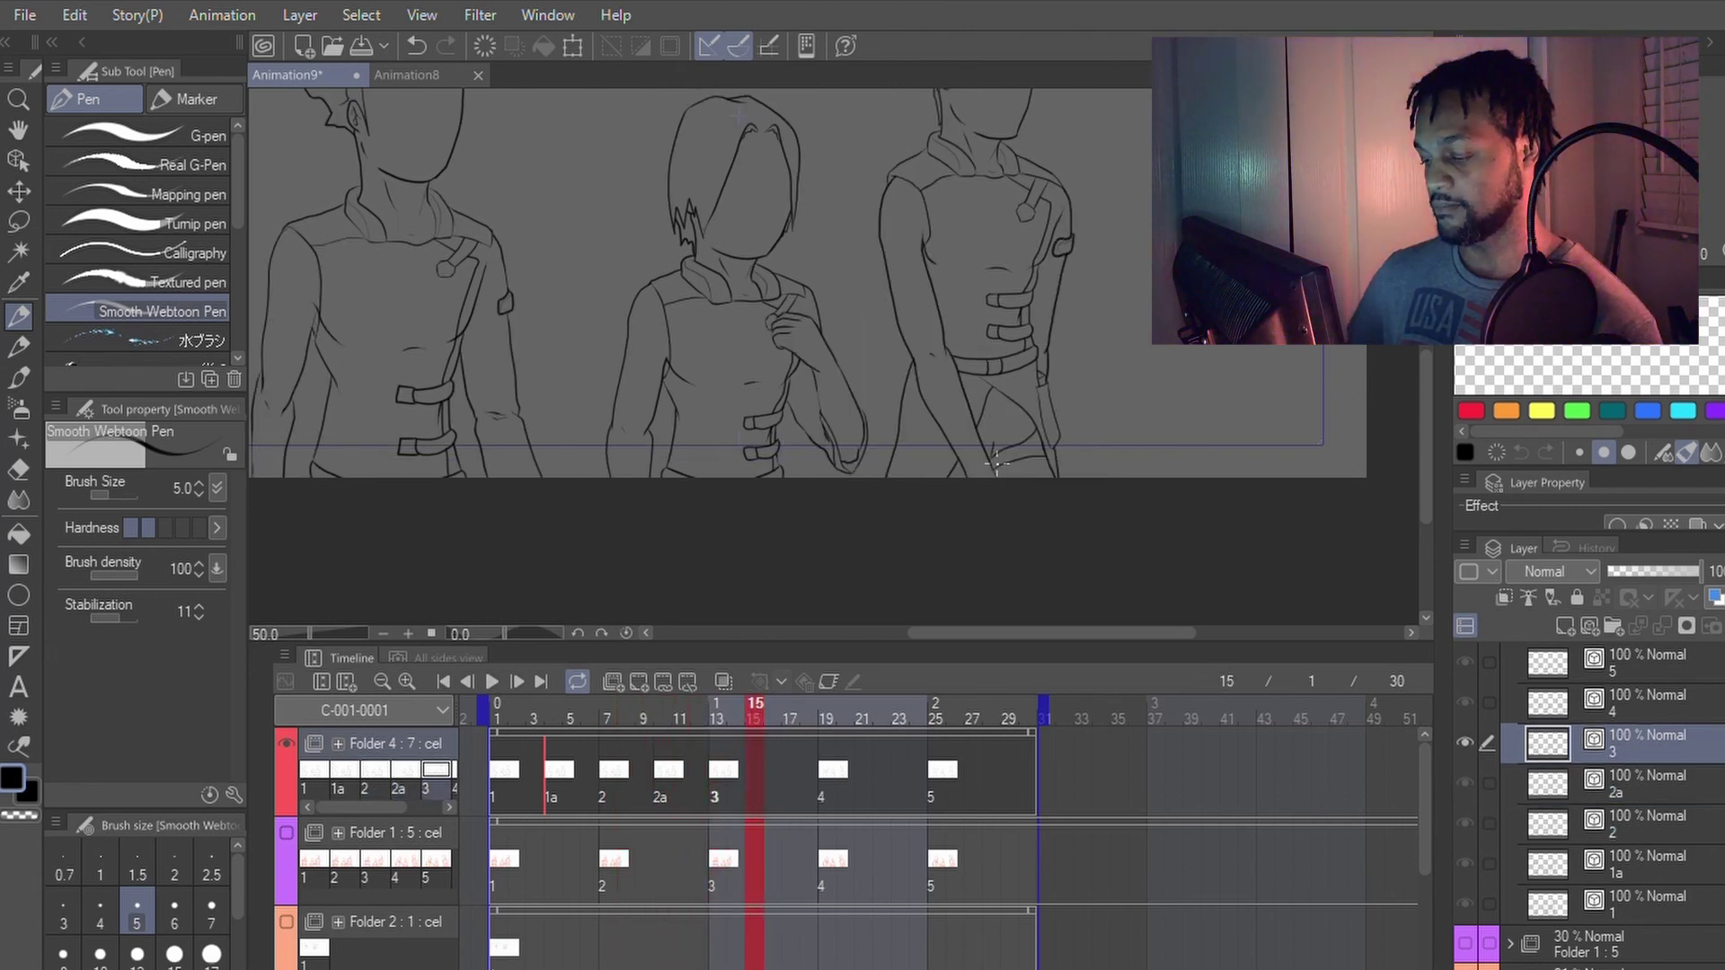
{"action": "key", "text": "Right"}
{"action": "key", "text": "Right"}
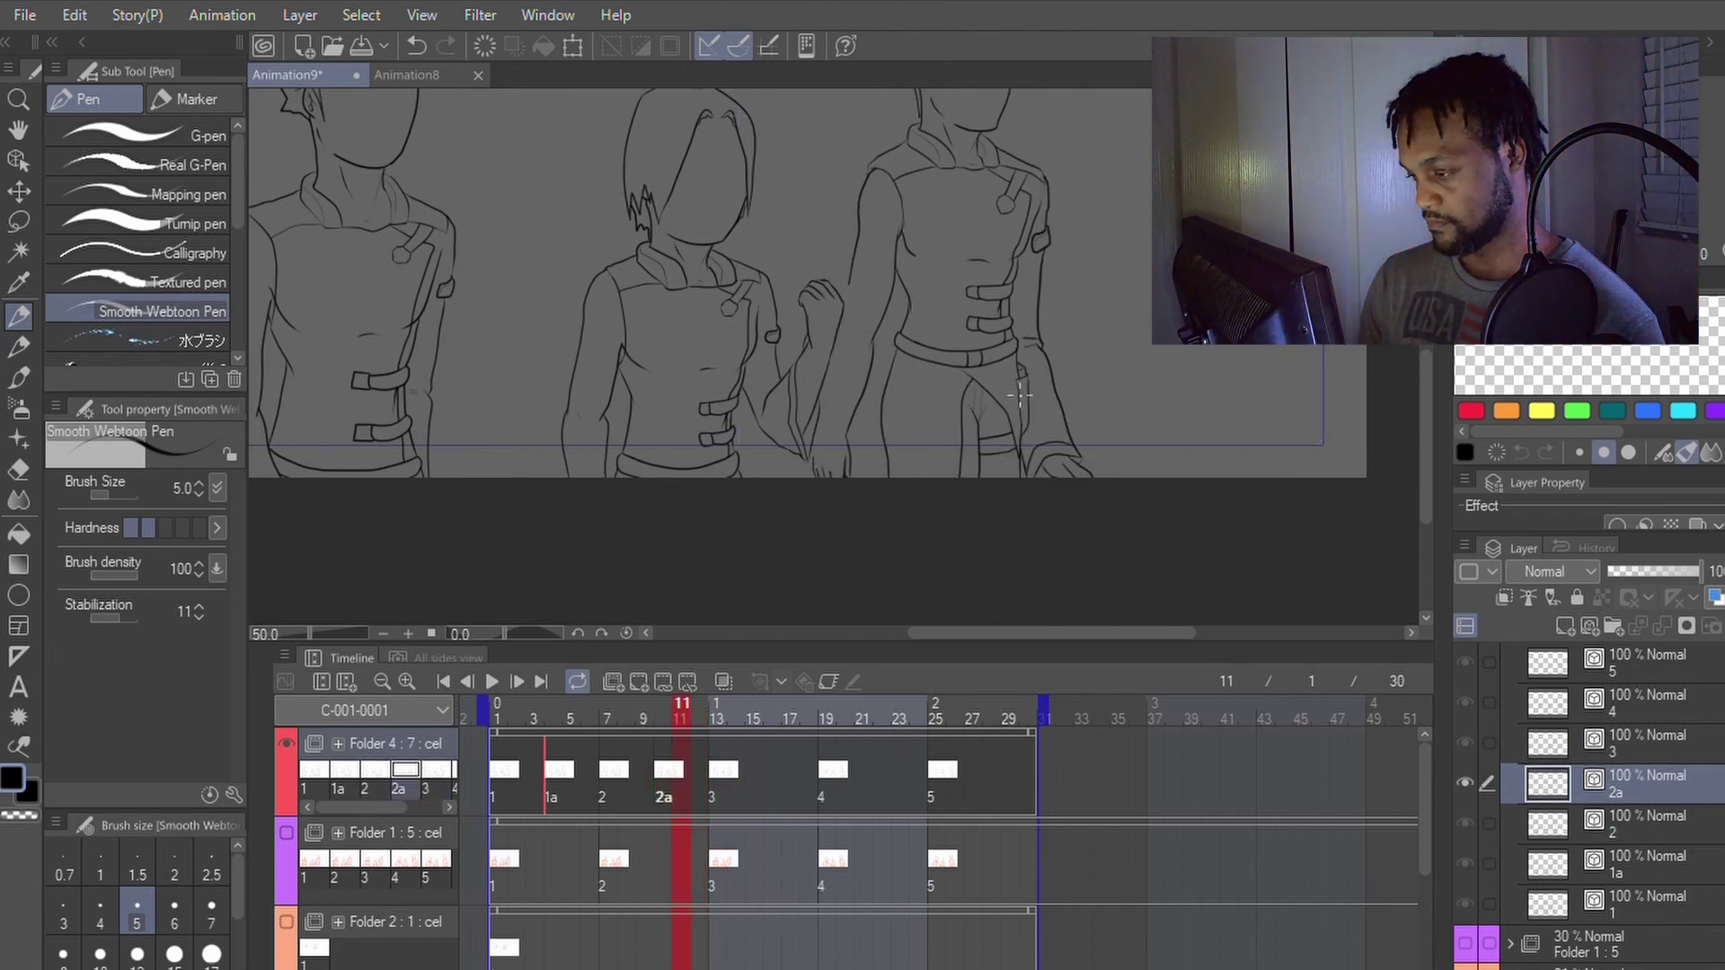
Step: Return to frame 10 and undo the last leg line stroke on cel 2a
{"action": "key", "text": "Left"}
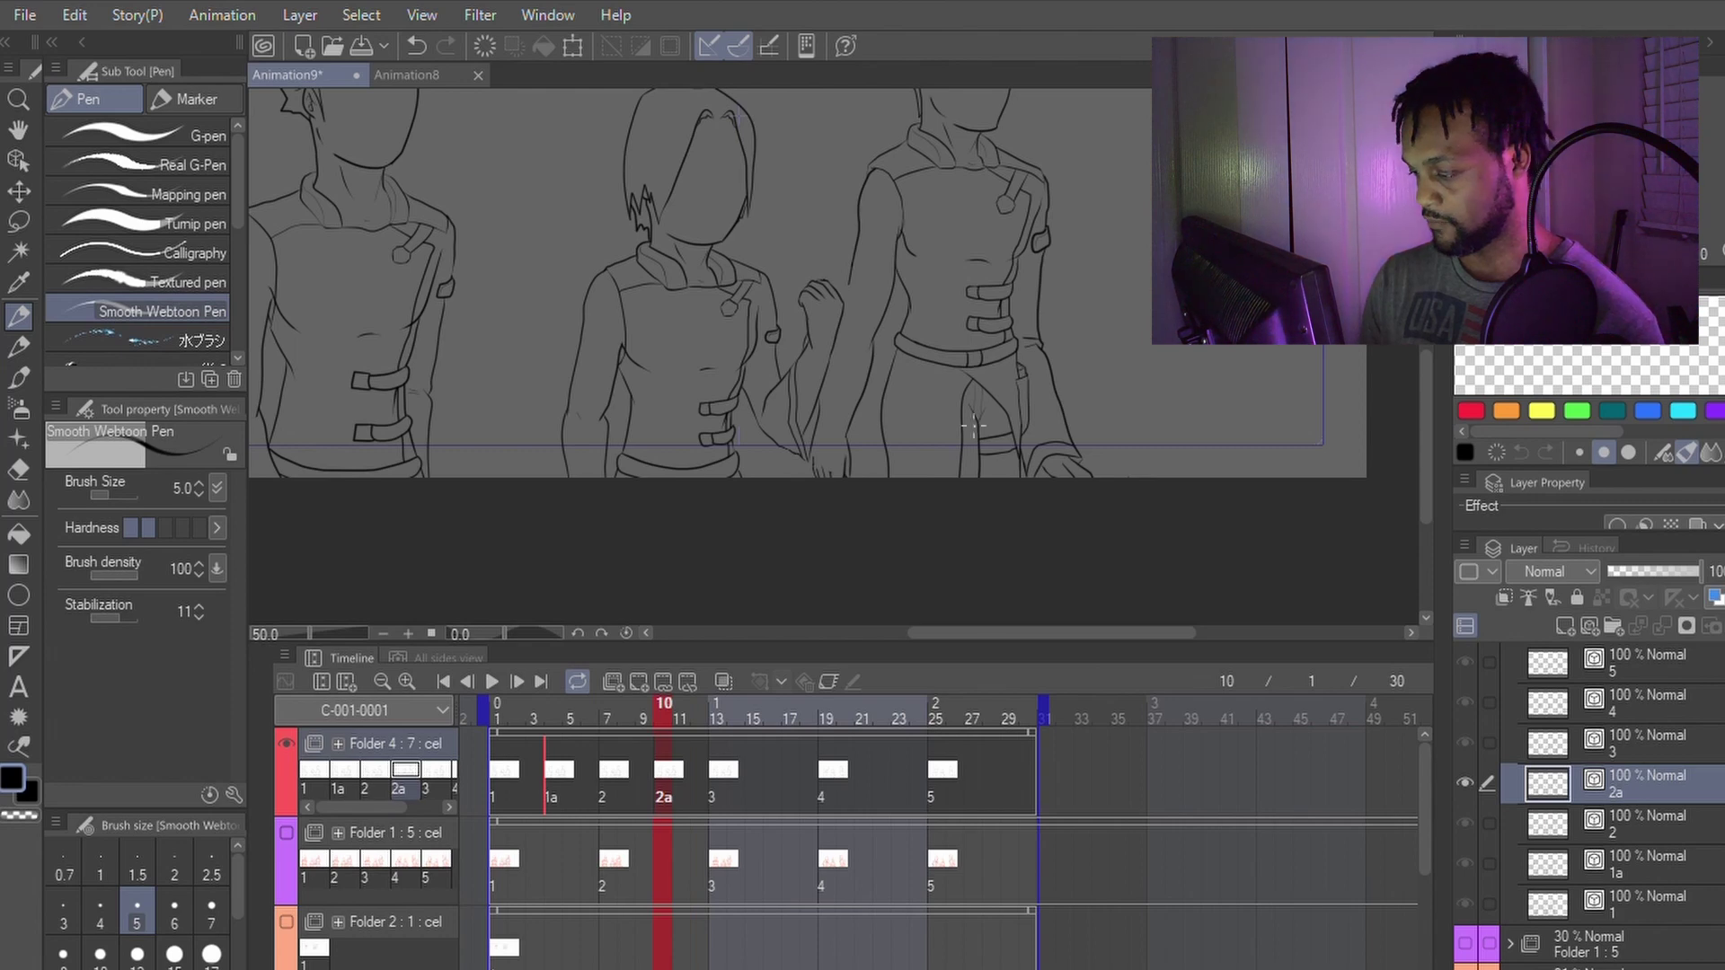
{"action": "scroll", "coordinate": [973, 425], "scroll_direction": "up", "scroll_amount": 3}
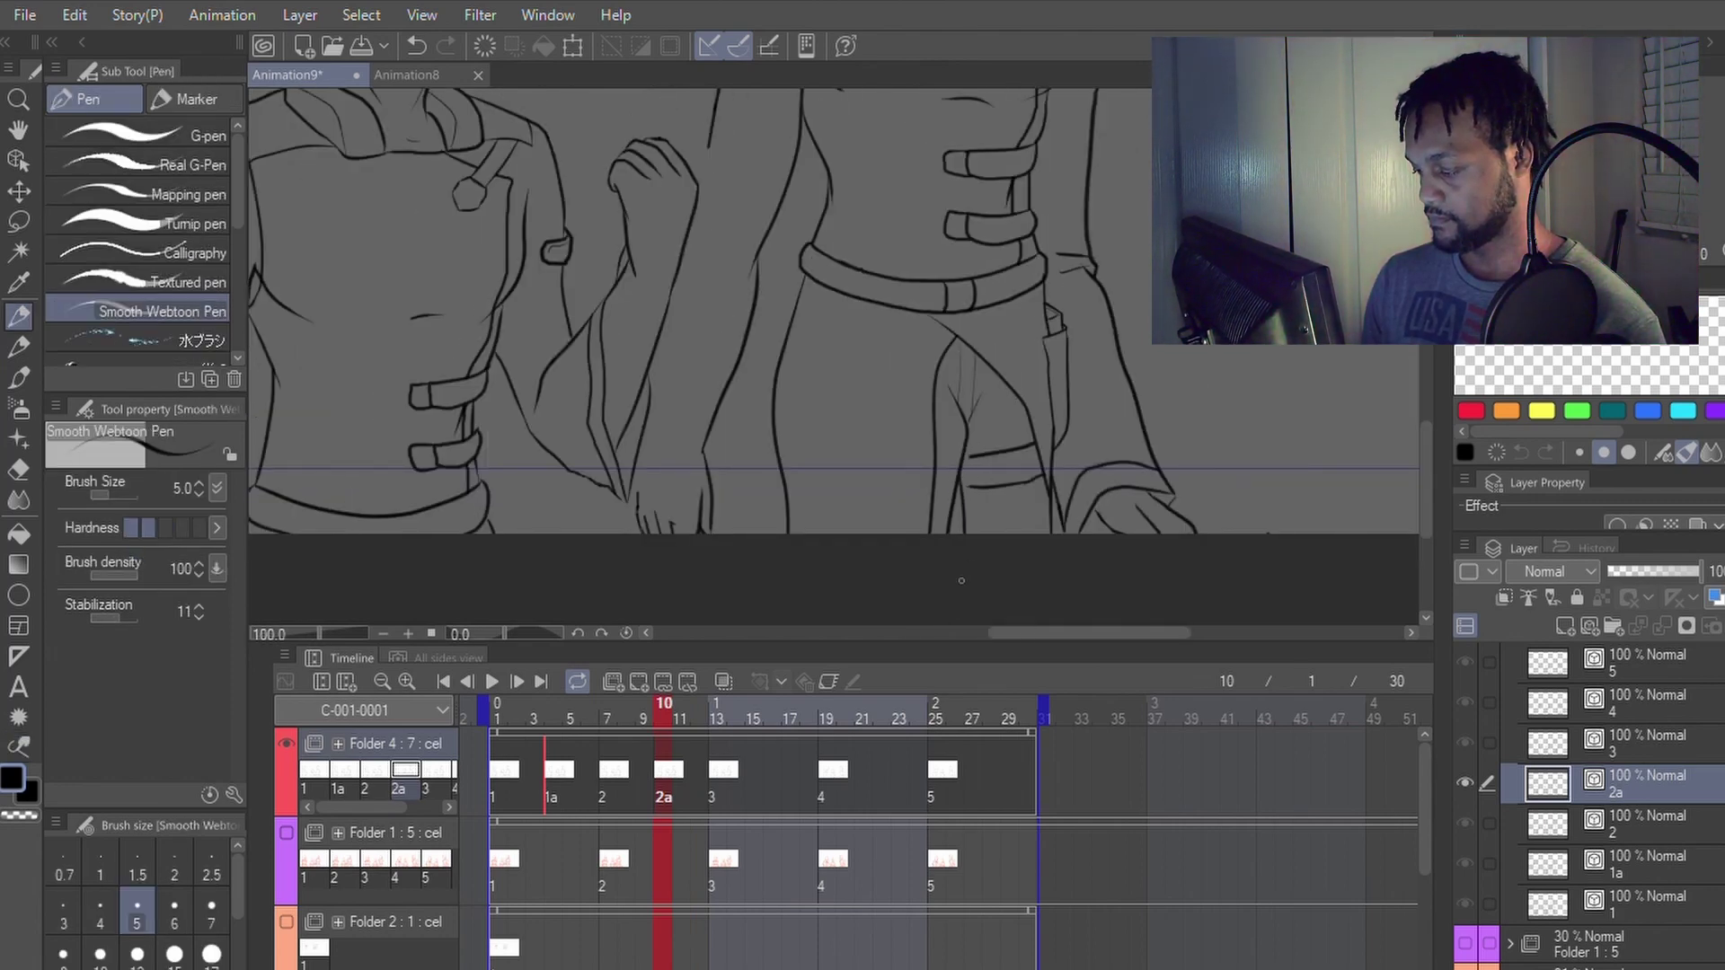
{"action": "key", "text": "ctrl+z"}
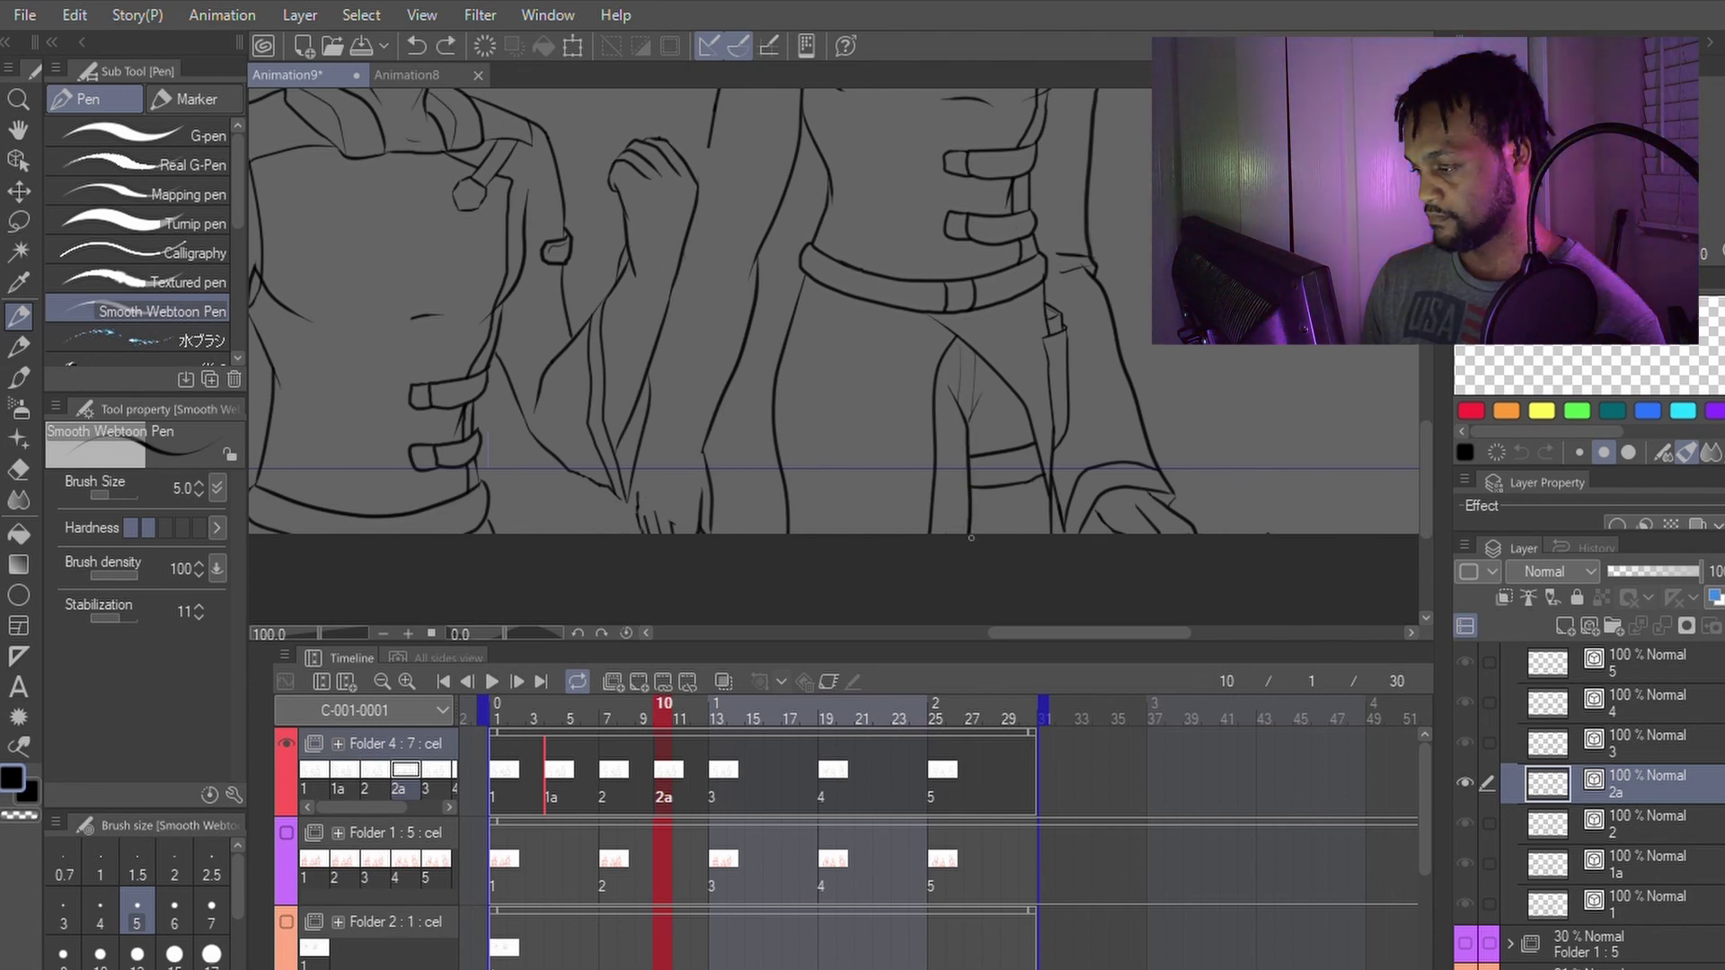
Step: Flip between cels 2a, 3 and 2 to compare the position of the legs and hip pouch
{"action": "key", "text": "Right"}
{"action": "key", "text": "Right"}
{"action": "key", "text": "Right"}
{"action": "key", "text": "Right"}
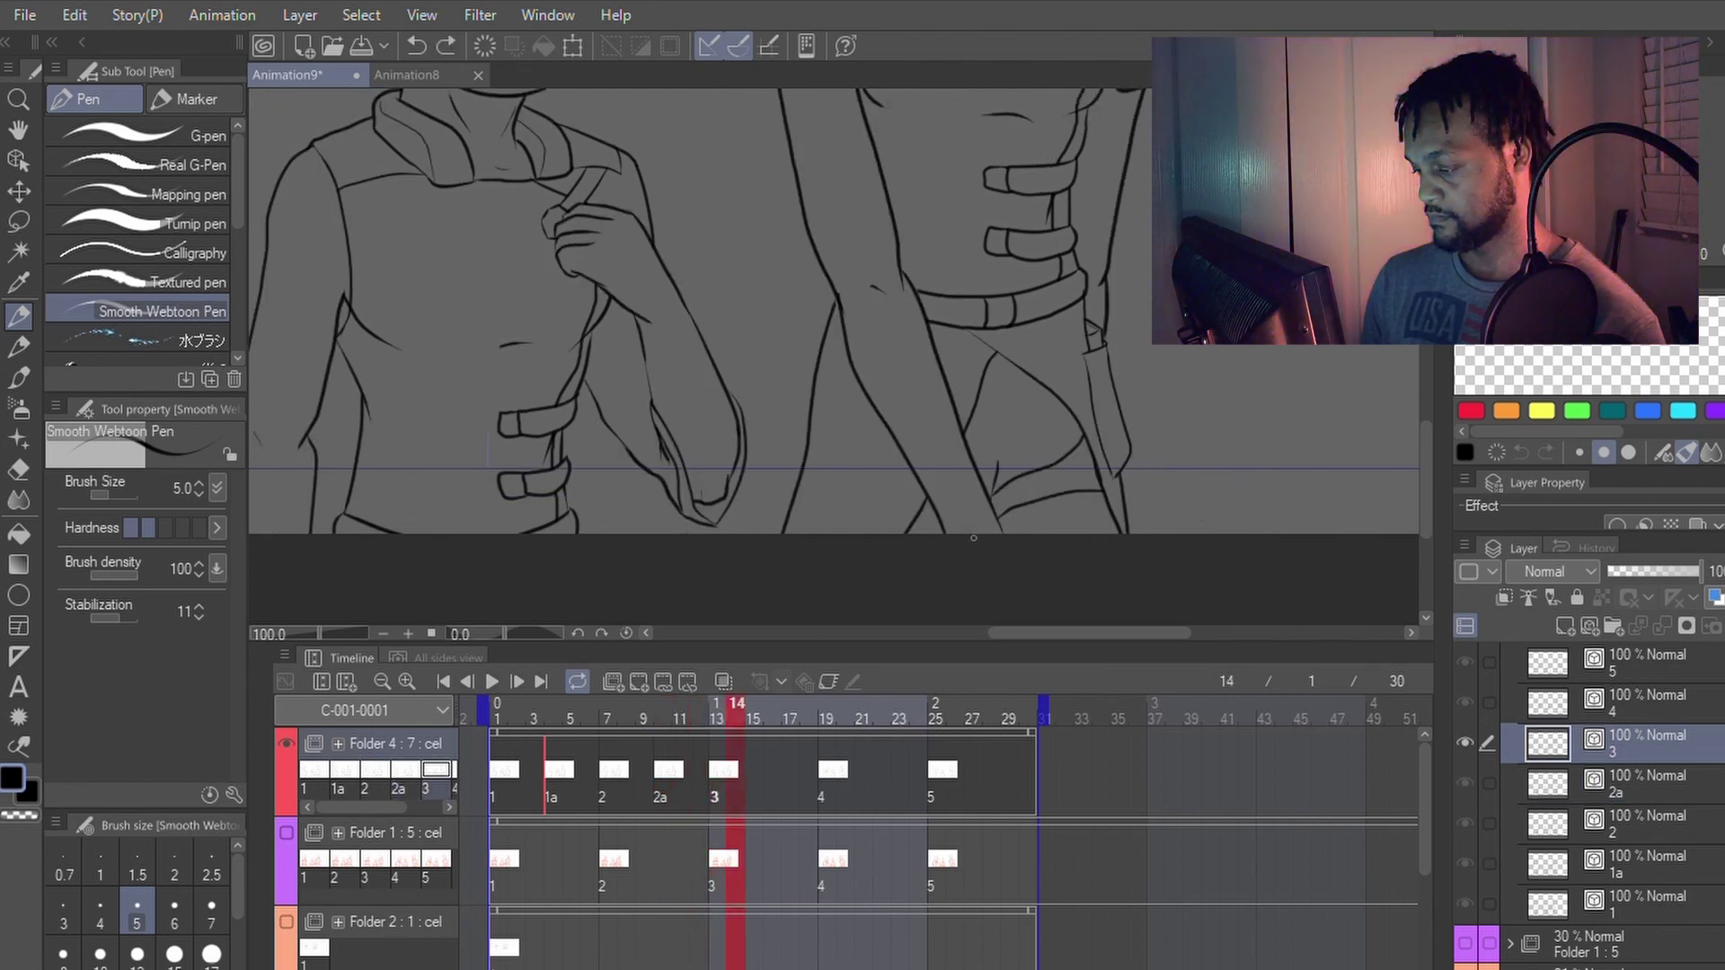
{"action": "key", "text": "Left"}
{"action": "key", "text": "Left"}
{"action": "key", "text": "Left"}
{"action": "key", "text": "Left"}
{"action": "key", "text": "Left"}
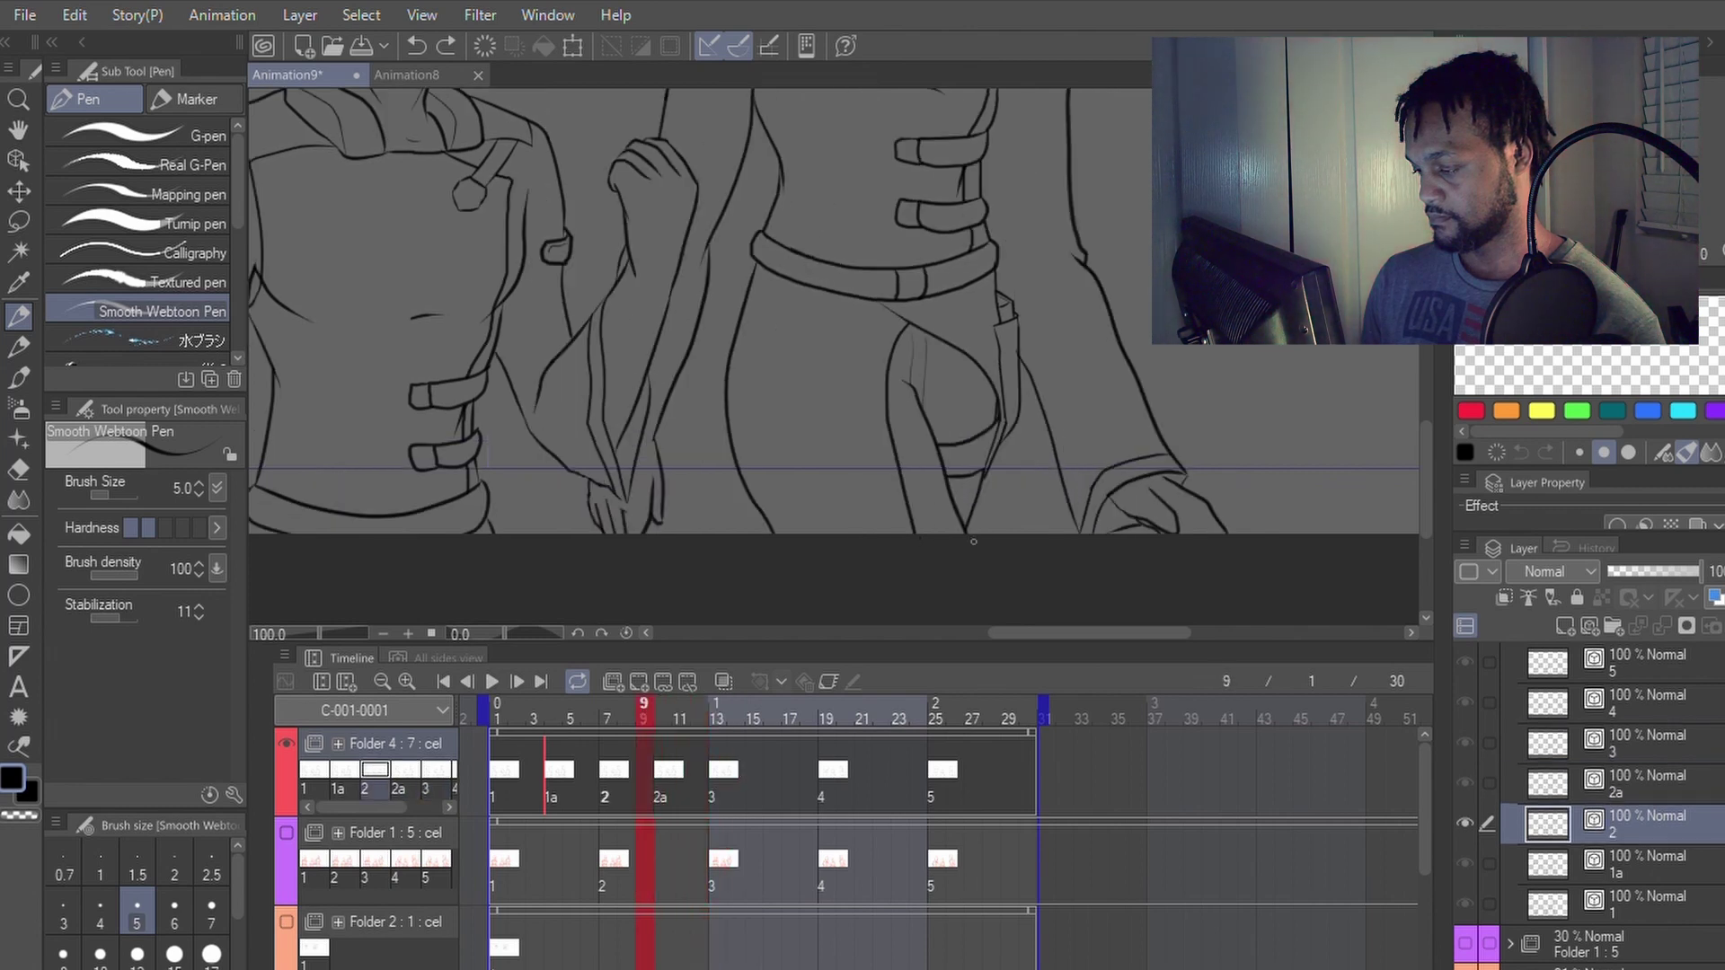
Step: Step through cels 2, 2a and 3 to compare the arm poses, returning to cel 2a on frame 12
{"action": "key", "text": "Right"}
{"action": "key", "text": "Right"}
{"action": "key", "text": "Right"}
{"action": "key", "text": "Right"}
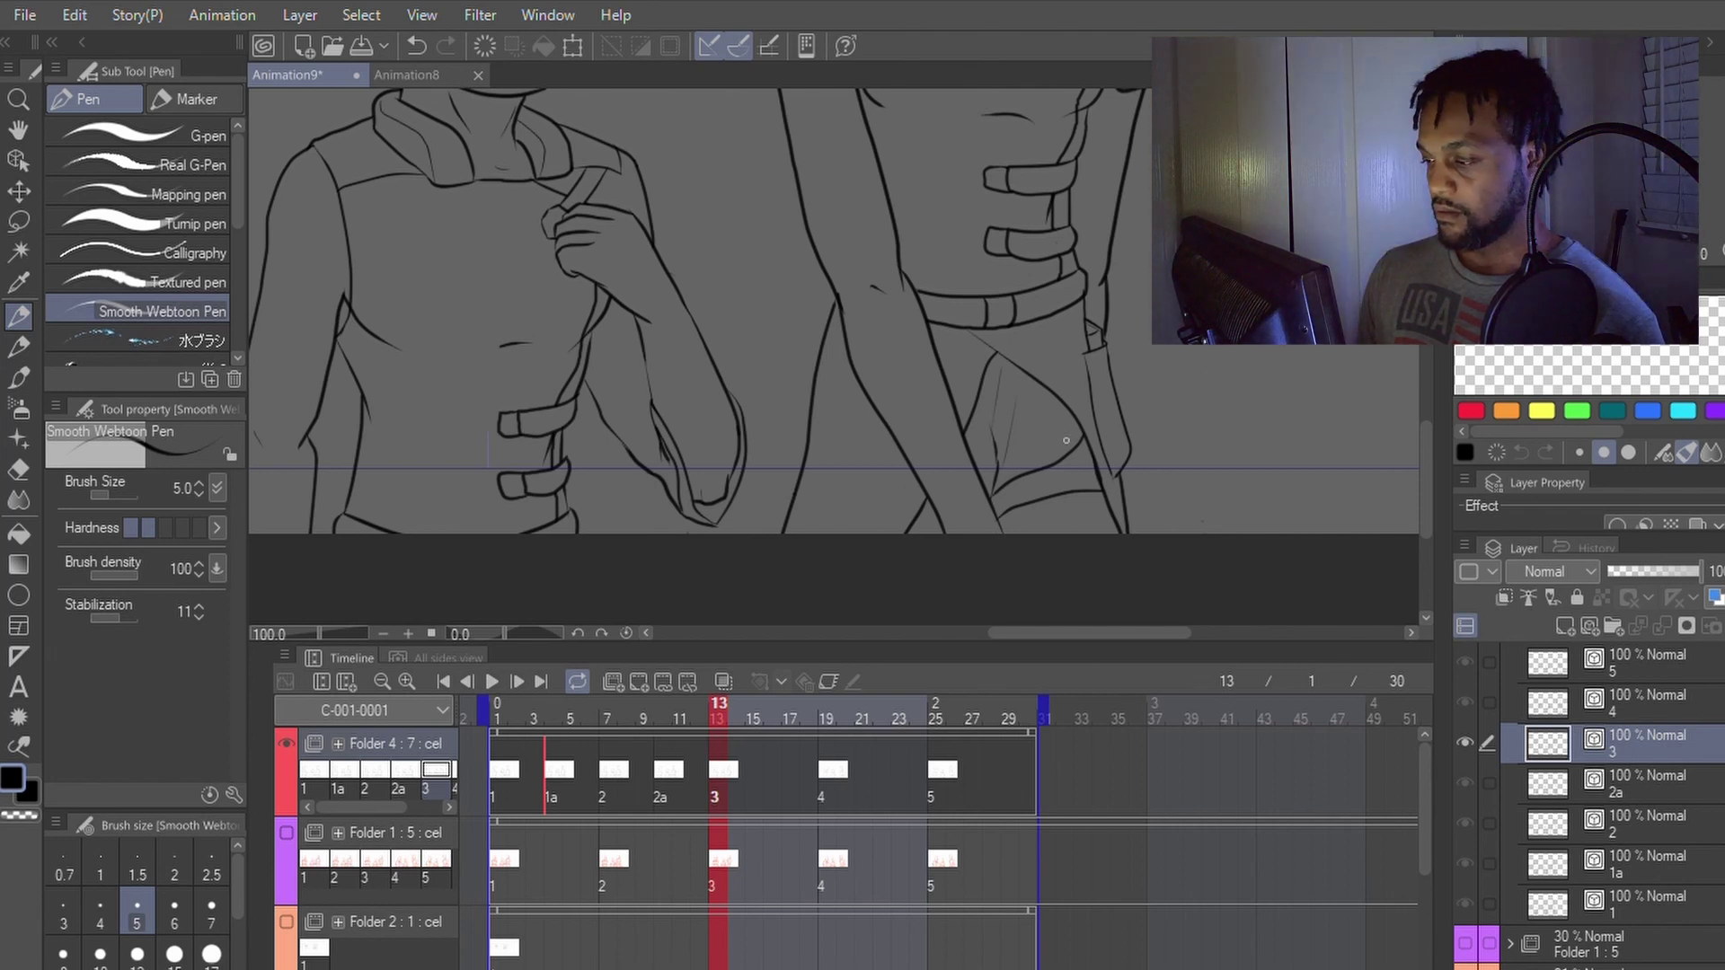
{"action": "key", "text": "Left"}
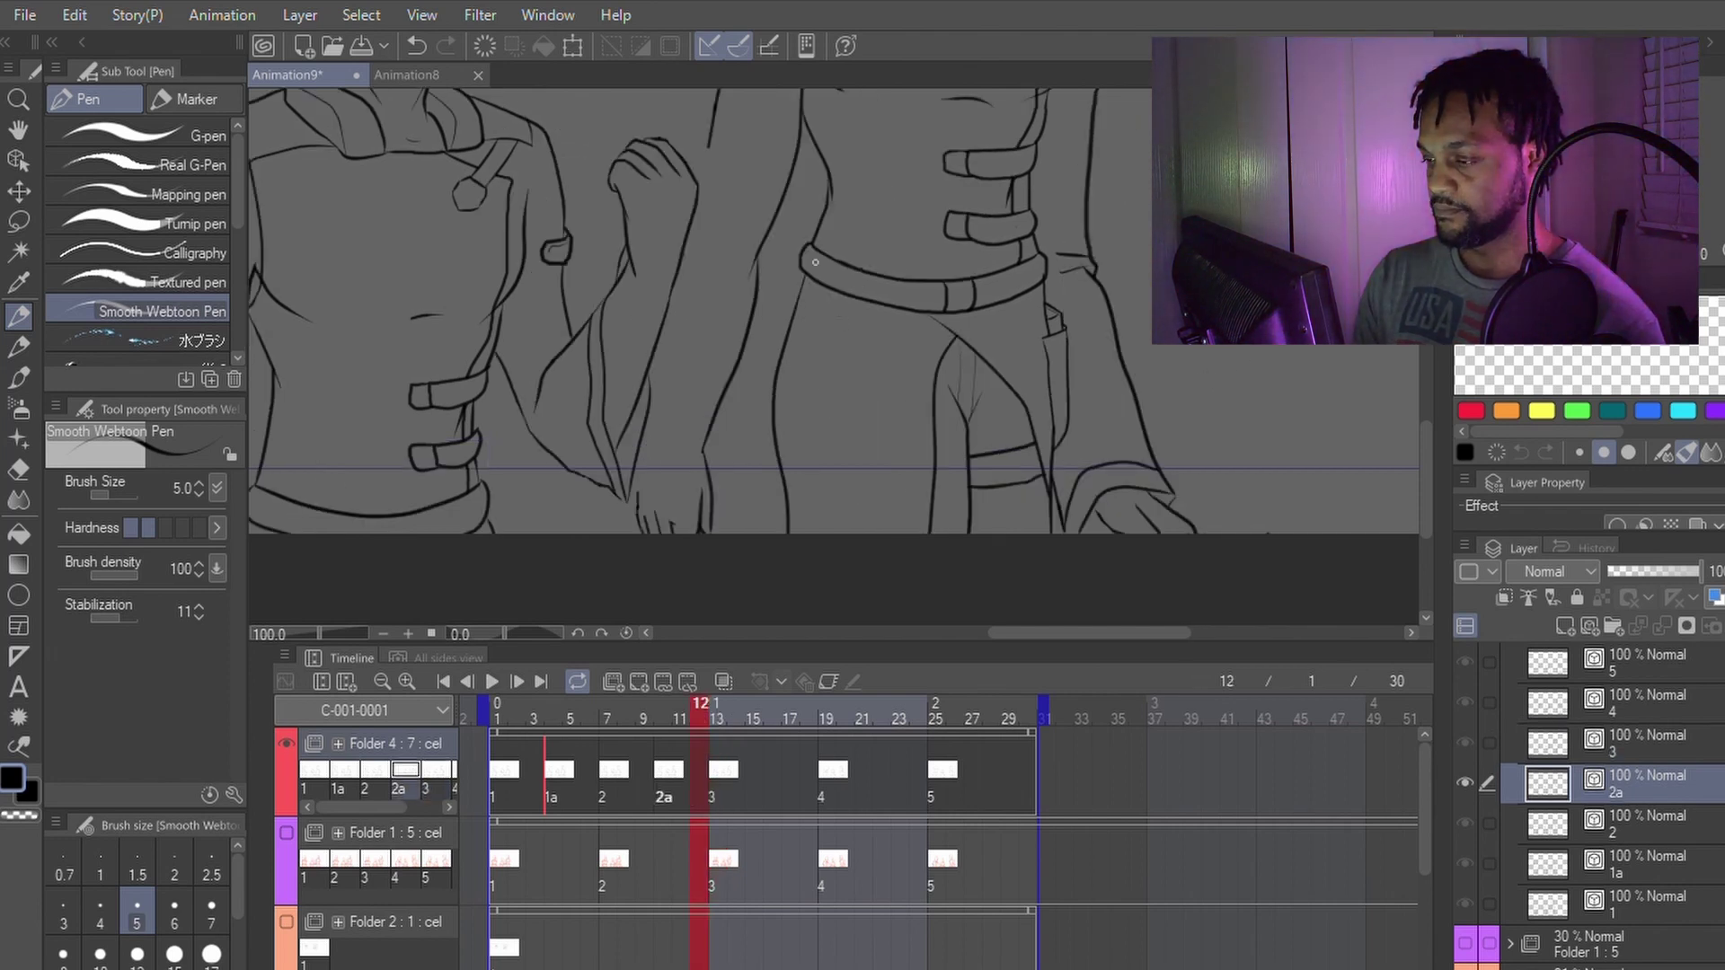
{"action": "key", "text": "space"}
{"action": "left_click_drag", "start_coordinate": [806, 203], "coordinate": [930, 328]}
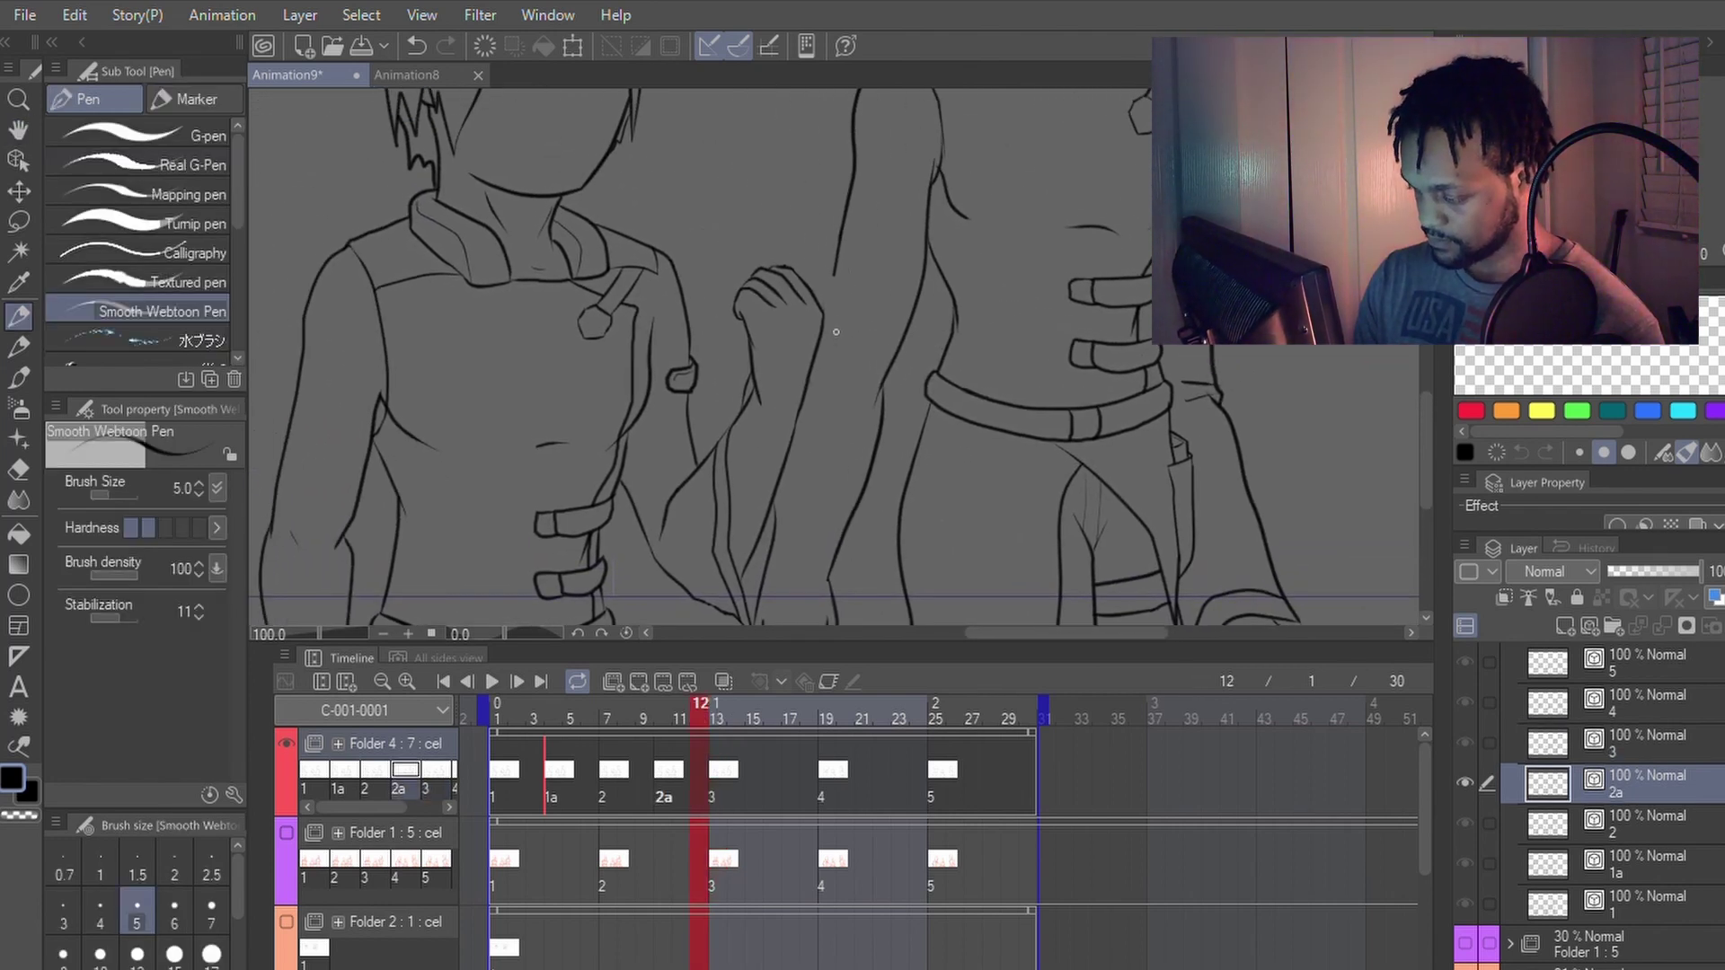
Step: Redraw the lower part of the middle character's raised forearm line on cel 2a with Redraw vector line
{"action": "key", "text": "e"}
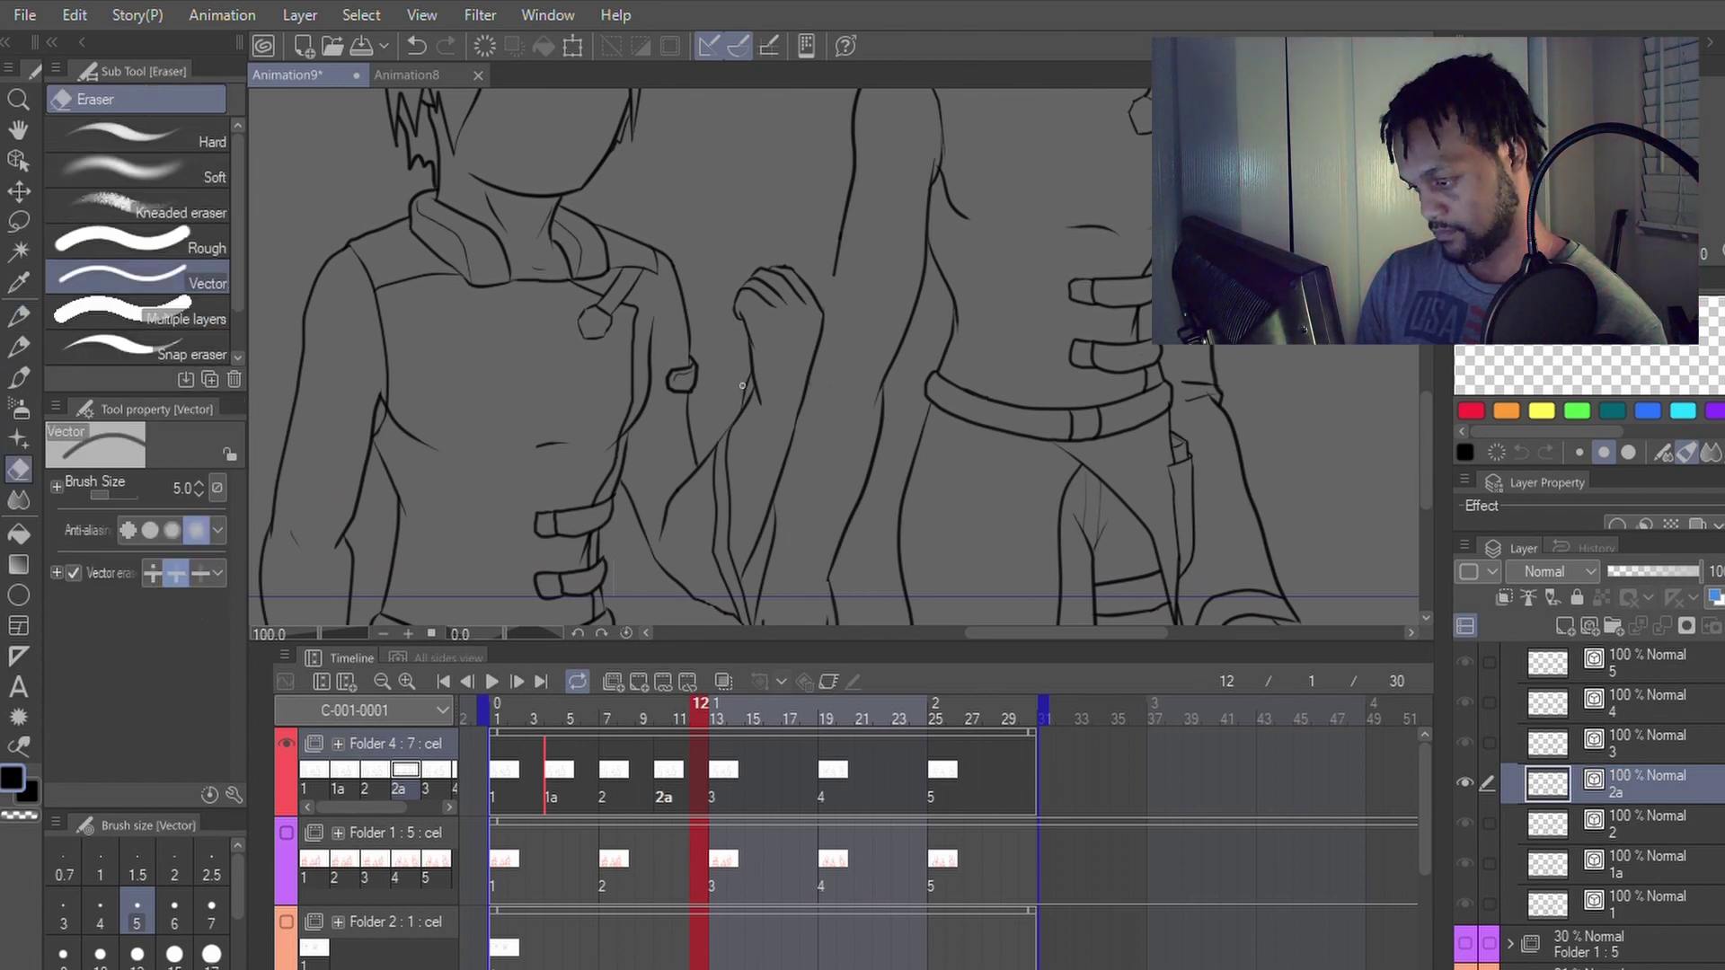
{"action": "key", "text": "p"}
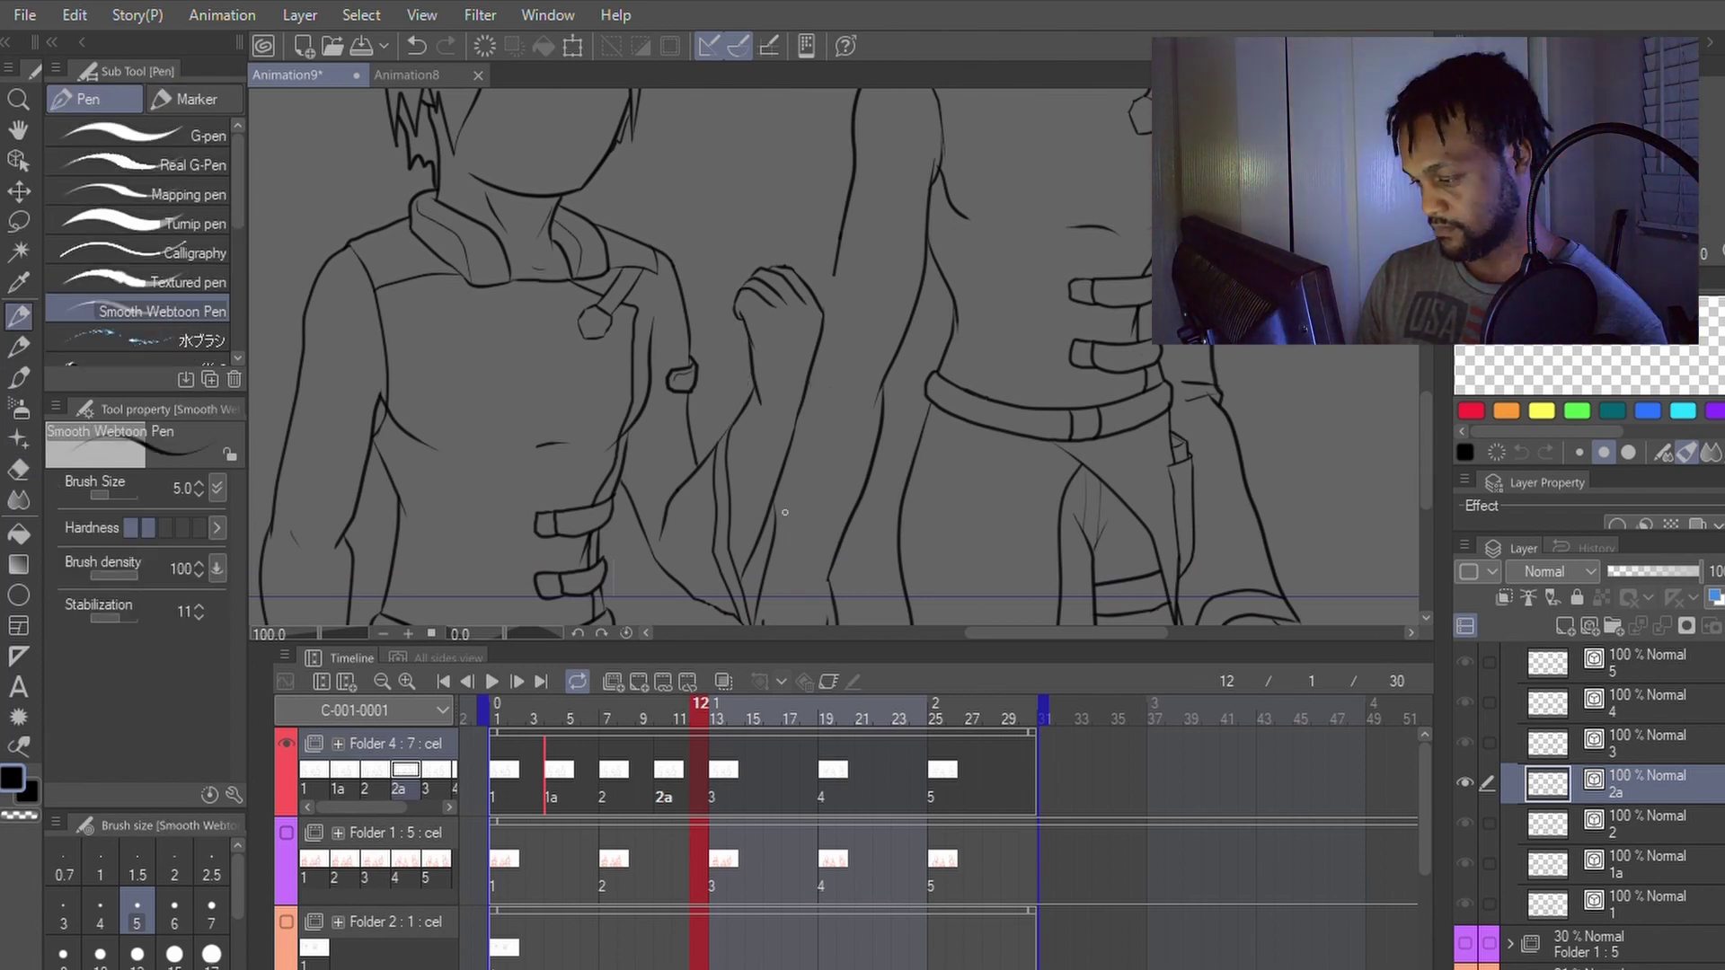
{"action": "key", "text": "y"}
{"action": "left_click_drag", "start_coordinate": [757, 613], "coordinate": [793, 463]}
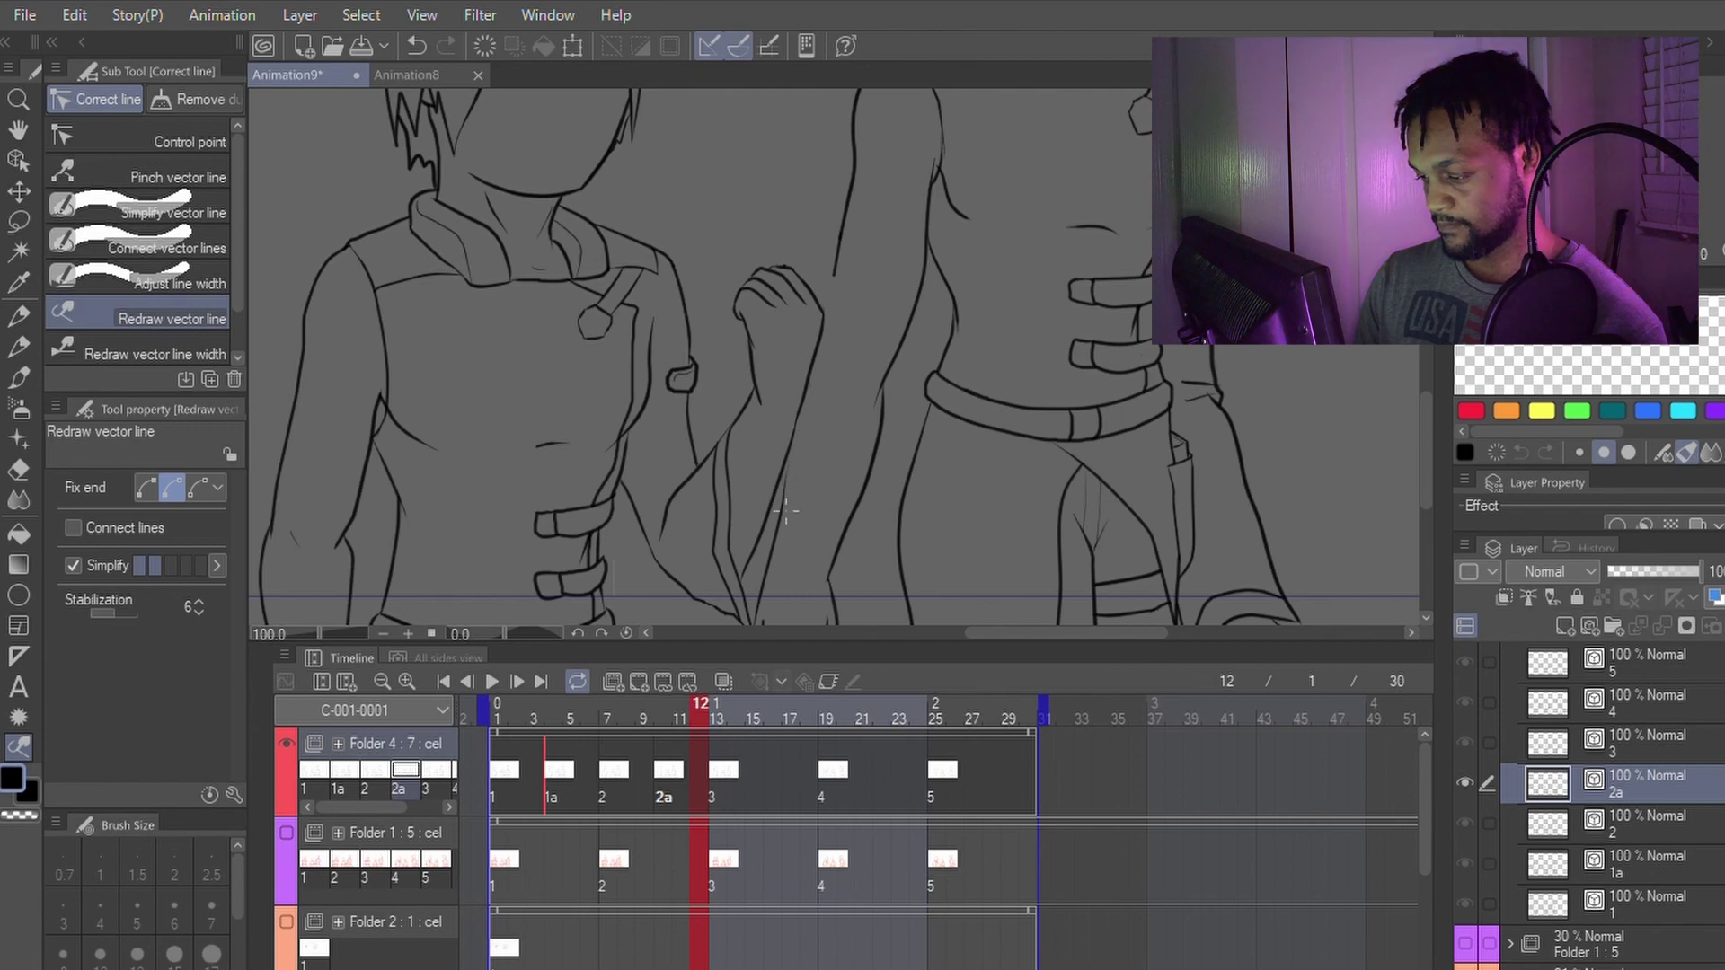
{"action": "left_click_drag", "start_coordinate": [771, 536], "coordinate": [778, 482]}
{"action": "key", "text": "p"}
{"action": "scroll", "coordinate": [810, 472], "scroll_direction": "down", "scroll_amount": 3}
{"action": "scroll", "coordinate": [815, 504], "scroll_direction": "up", "scroll_amount": 3}
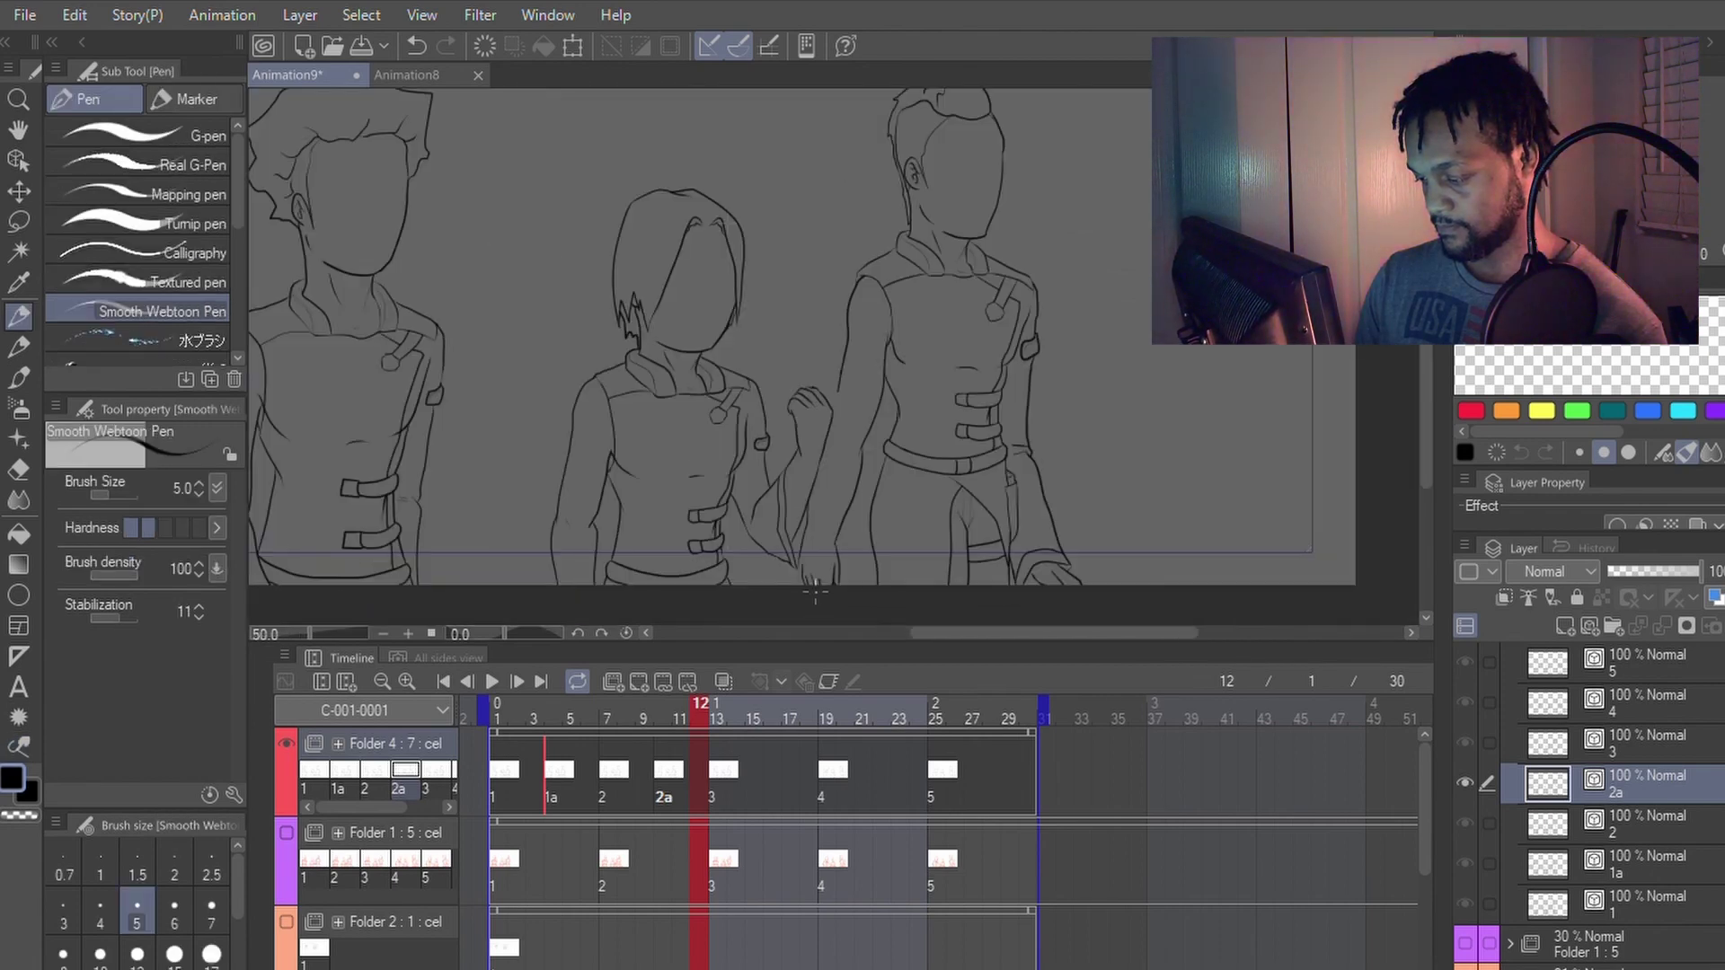
Step: Try to redraw the line between the sleeve cuff's tip and the right character's hand, and undo the attempt
{"action": "key", "text": "y"}
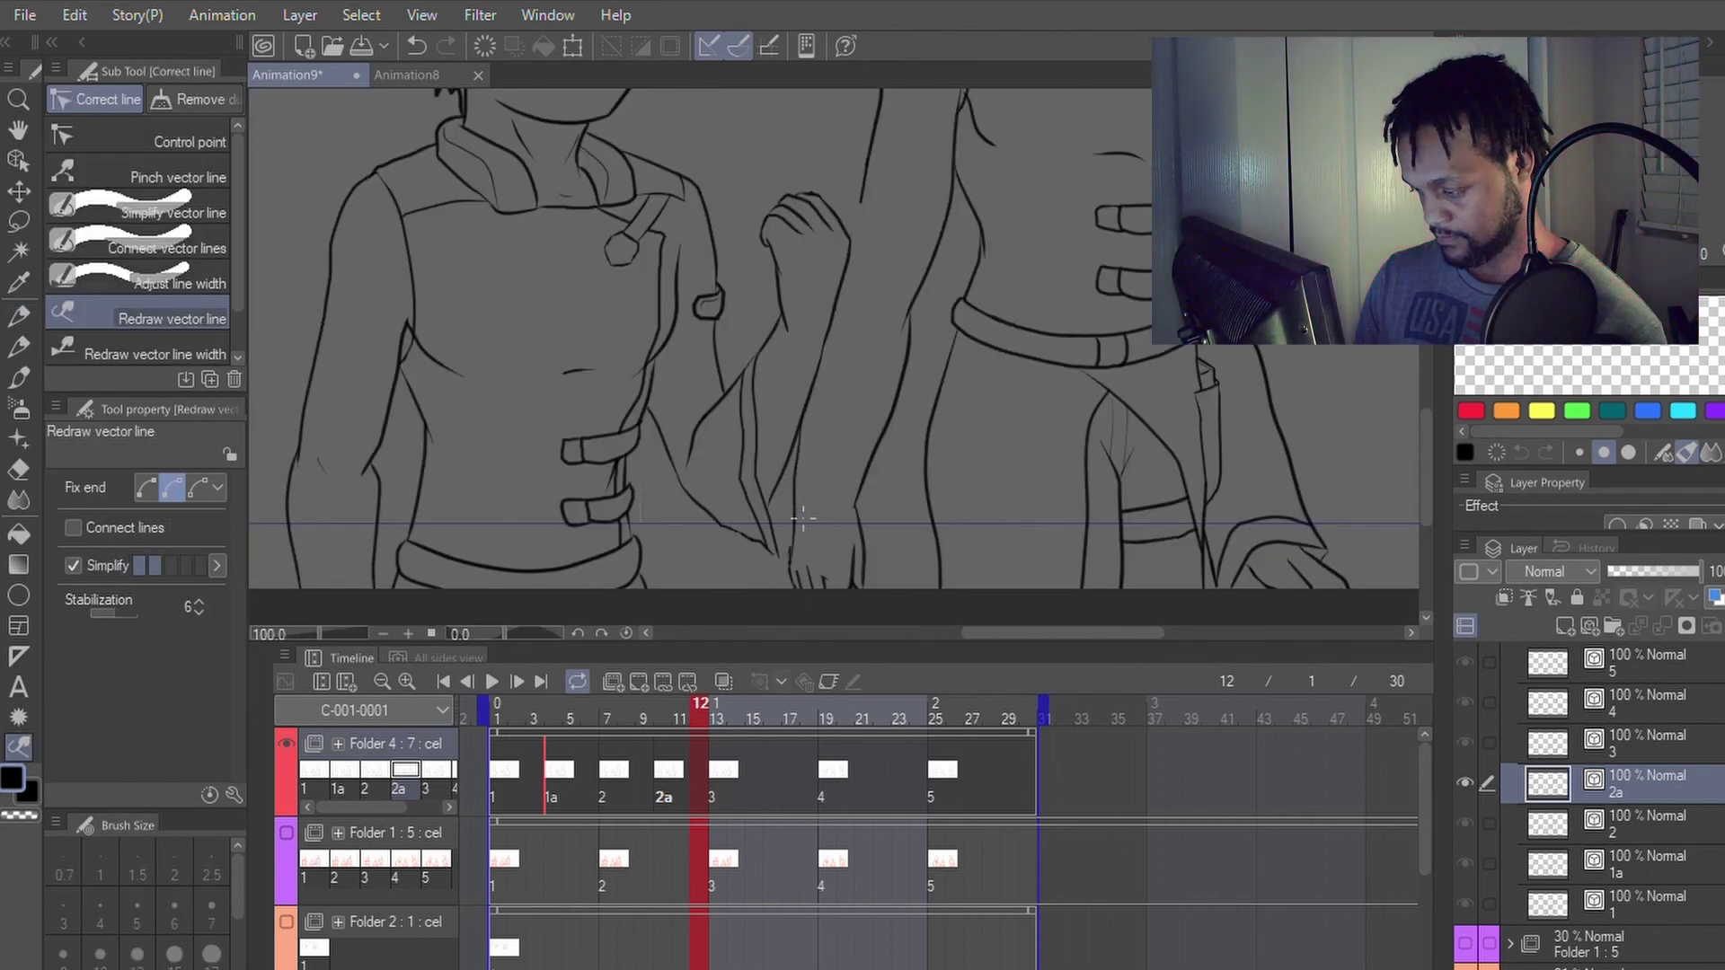
{"action": "left_click_drag", "start_coordinate": [799, 476], "coordinate": [791, 560]}
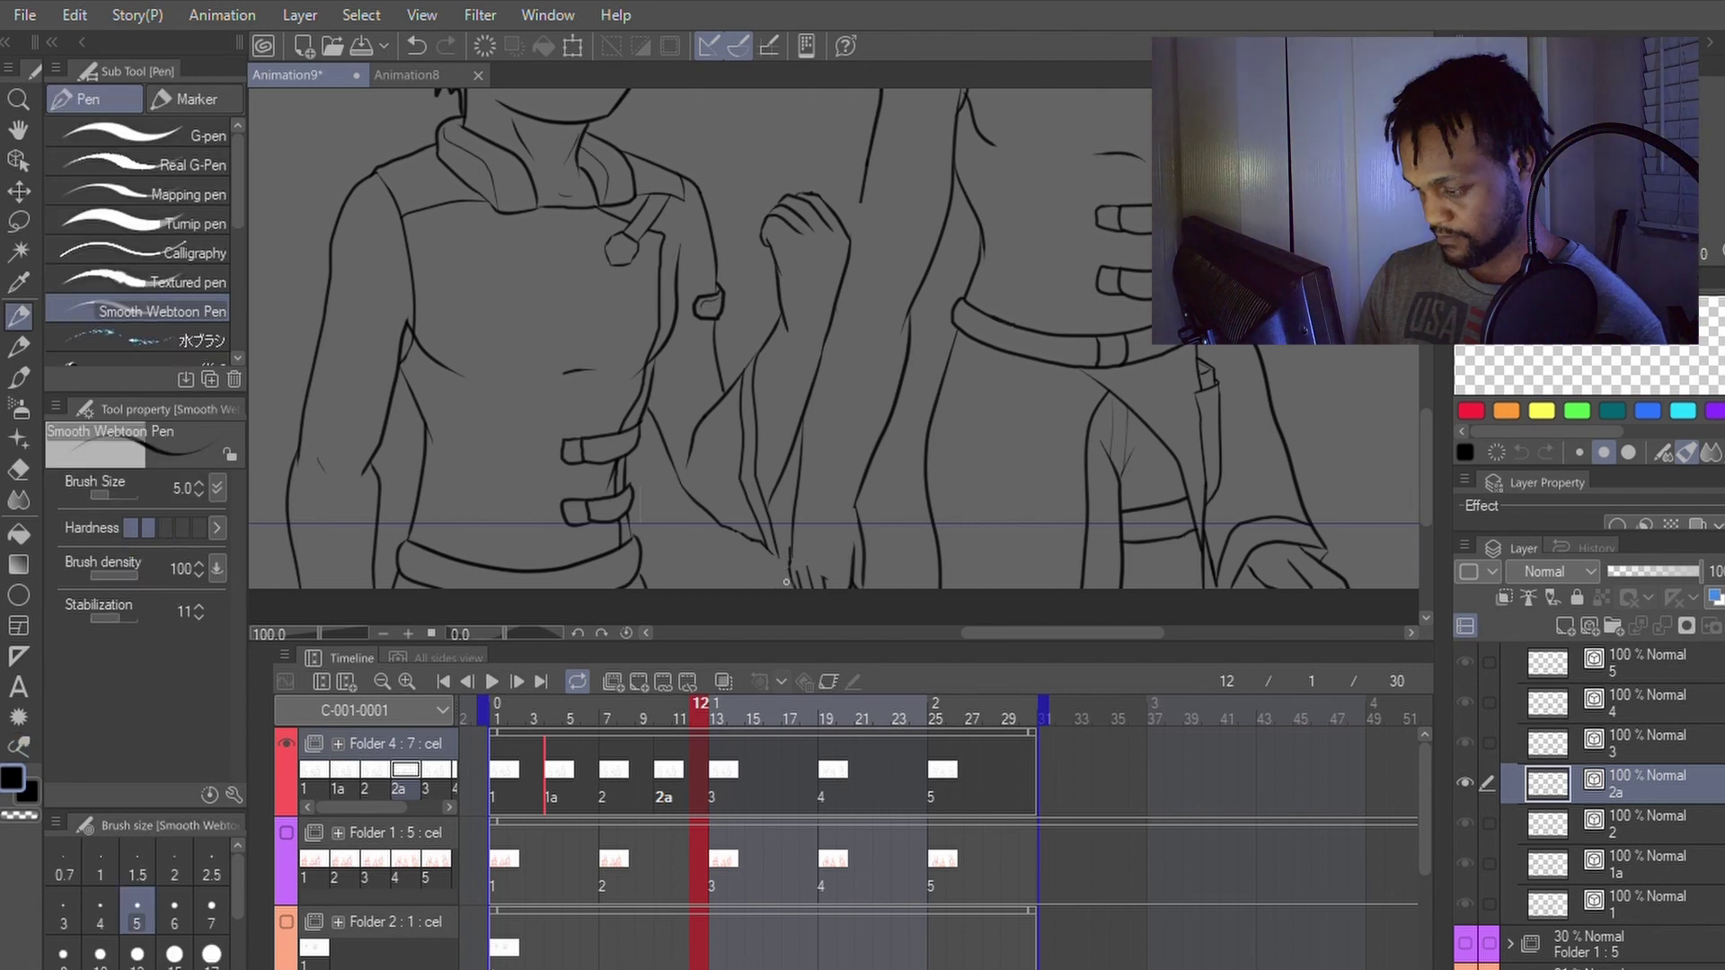
{"action": "left_click", "coordinate": [224, 256]}
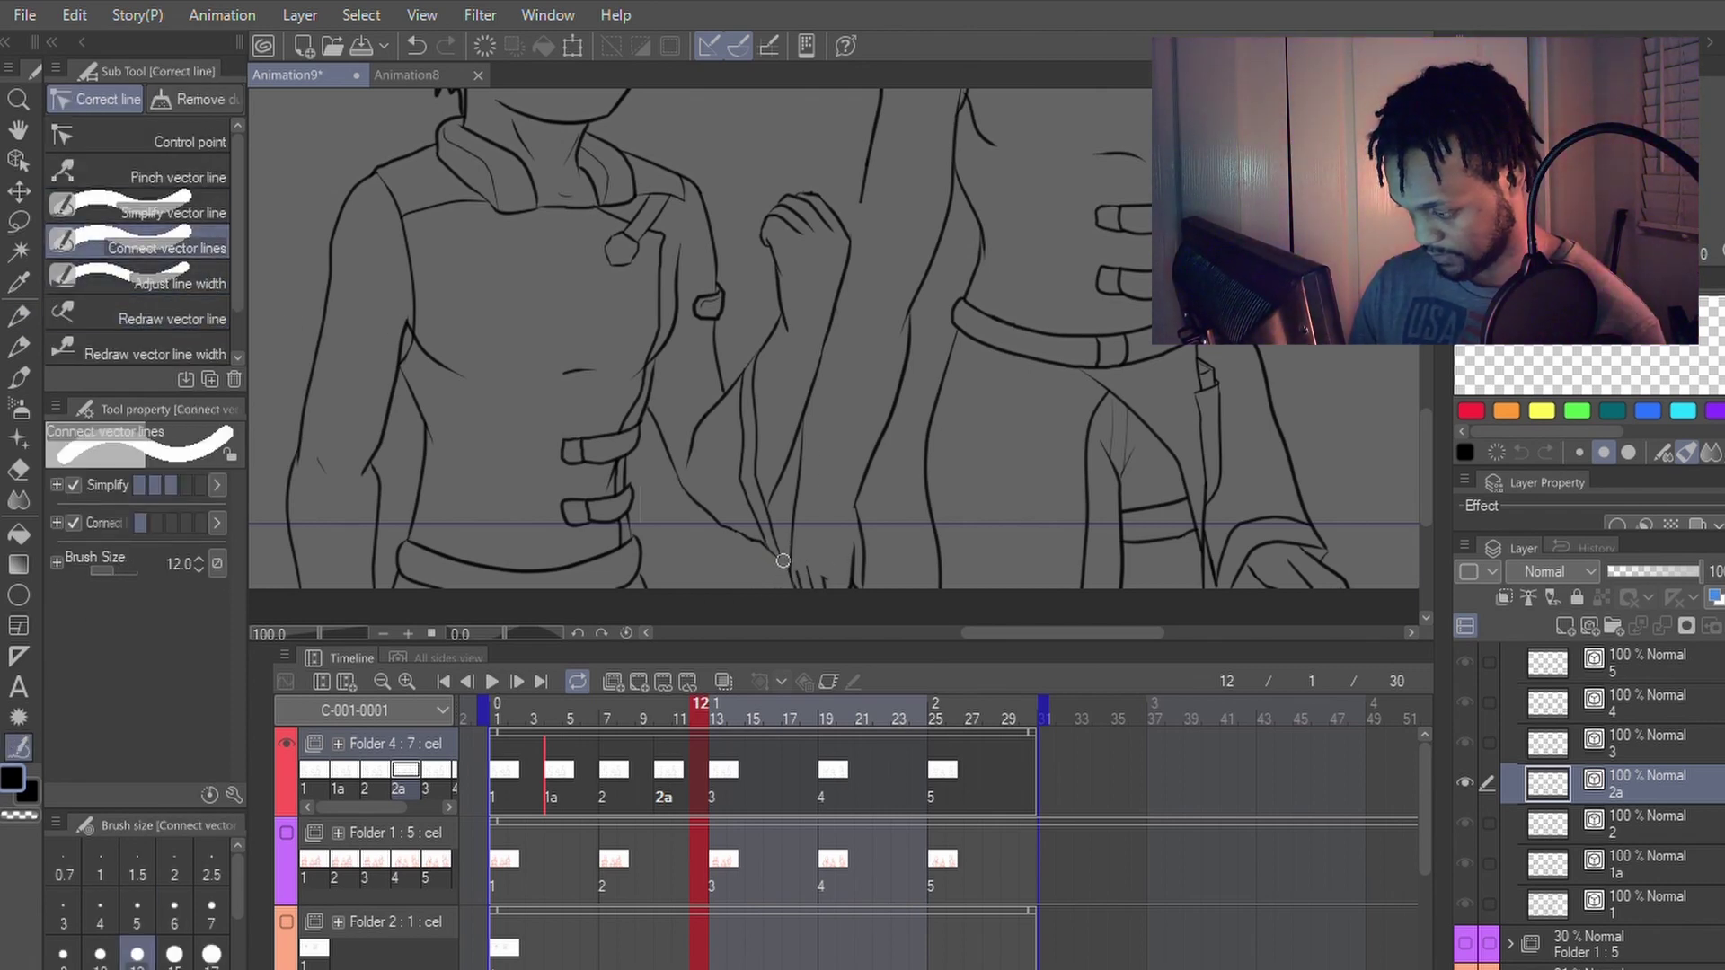
{"action": "key", "text": "p"}
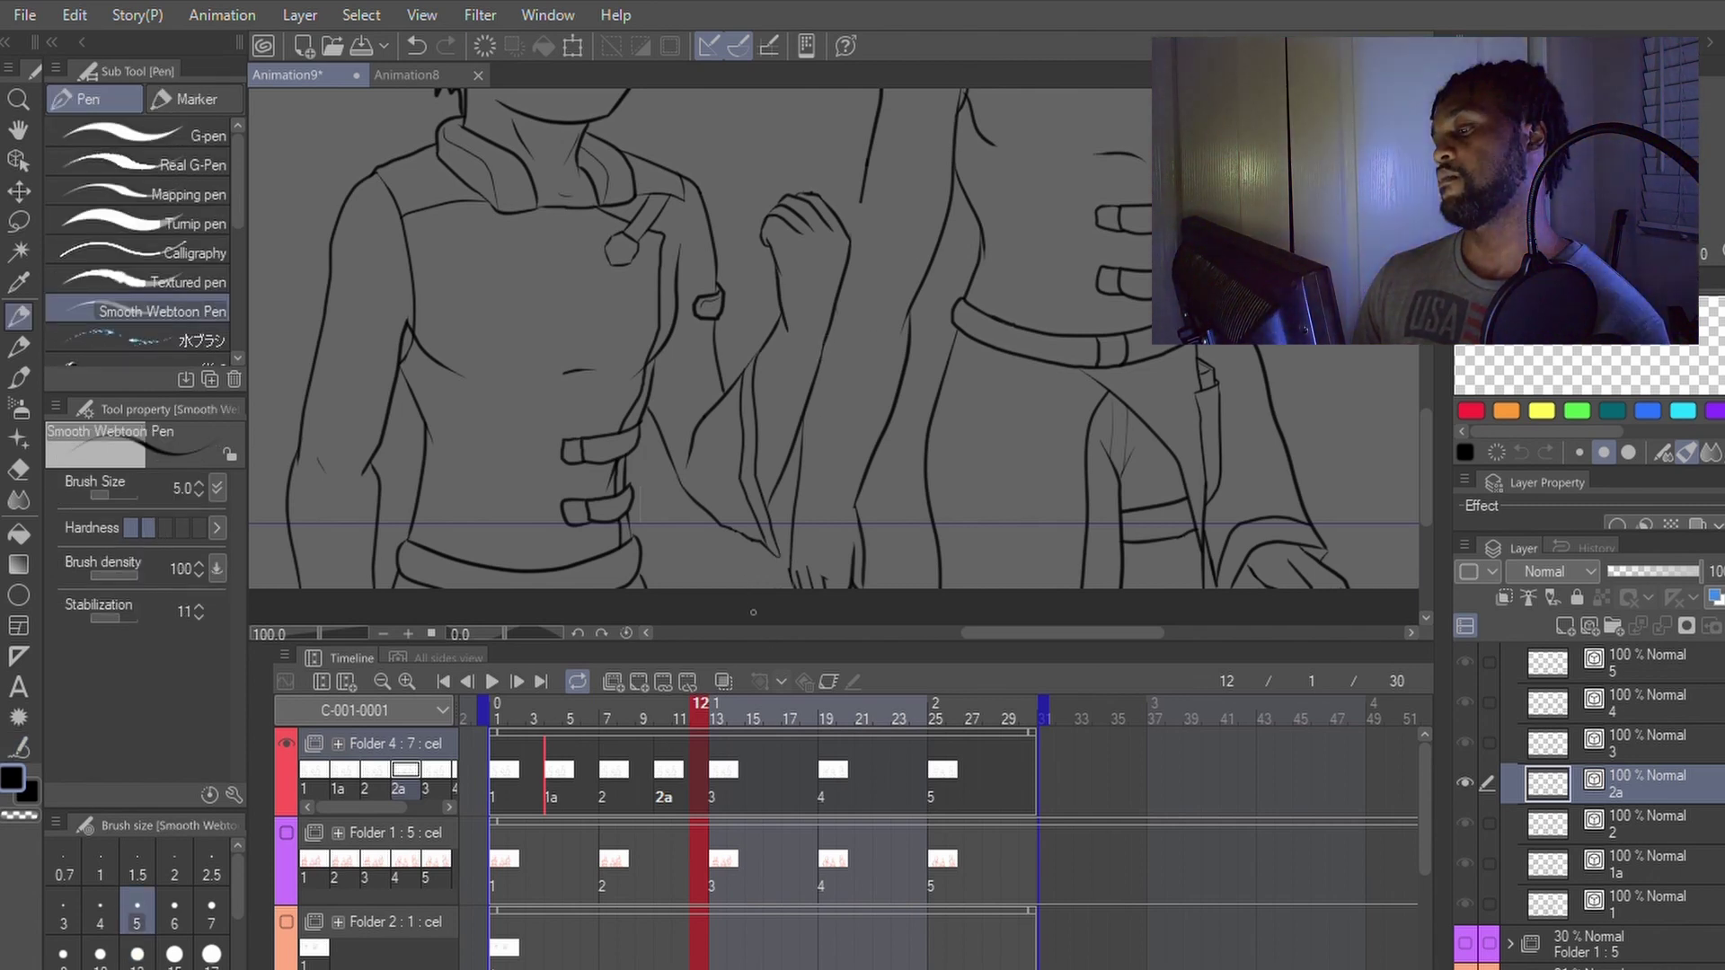
{"action": "key", "text": "ctrl+z"}
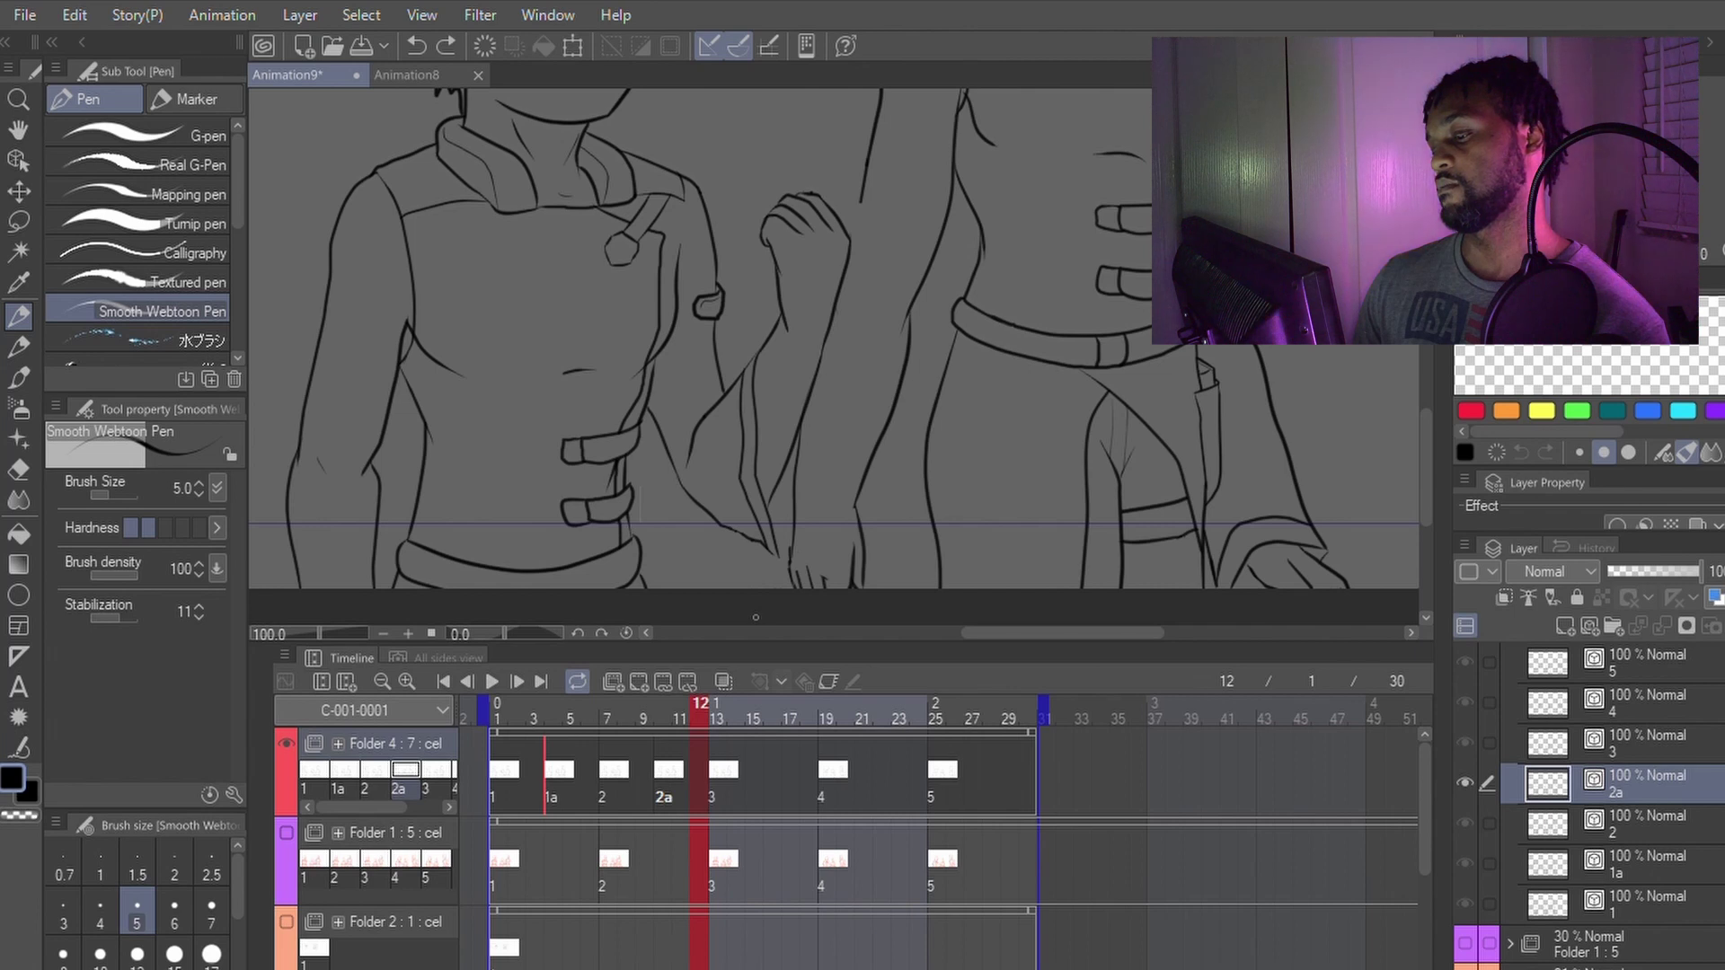
{"action": "key", "text": "ctrl+z"}
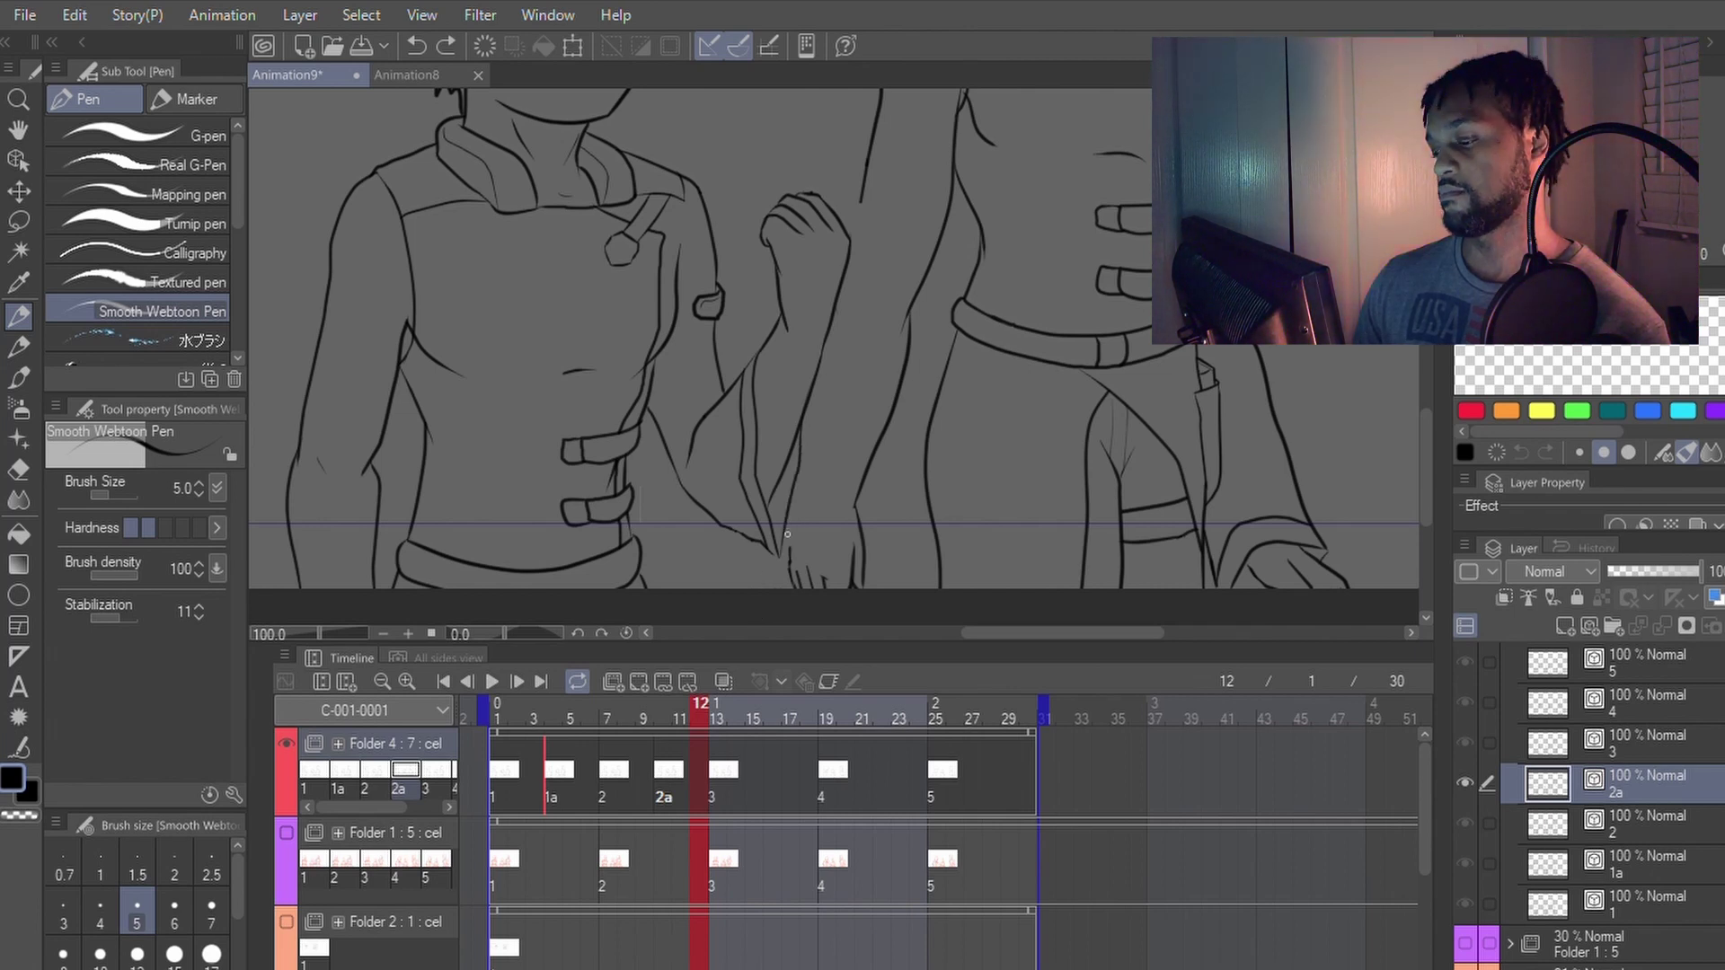
Step: Join the lines at the lower tip of the middle character's sleeve cuff with Connect vector lines
{"action": "key", "text": "y"}
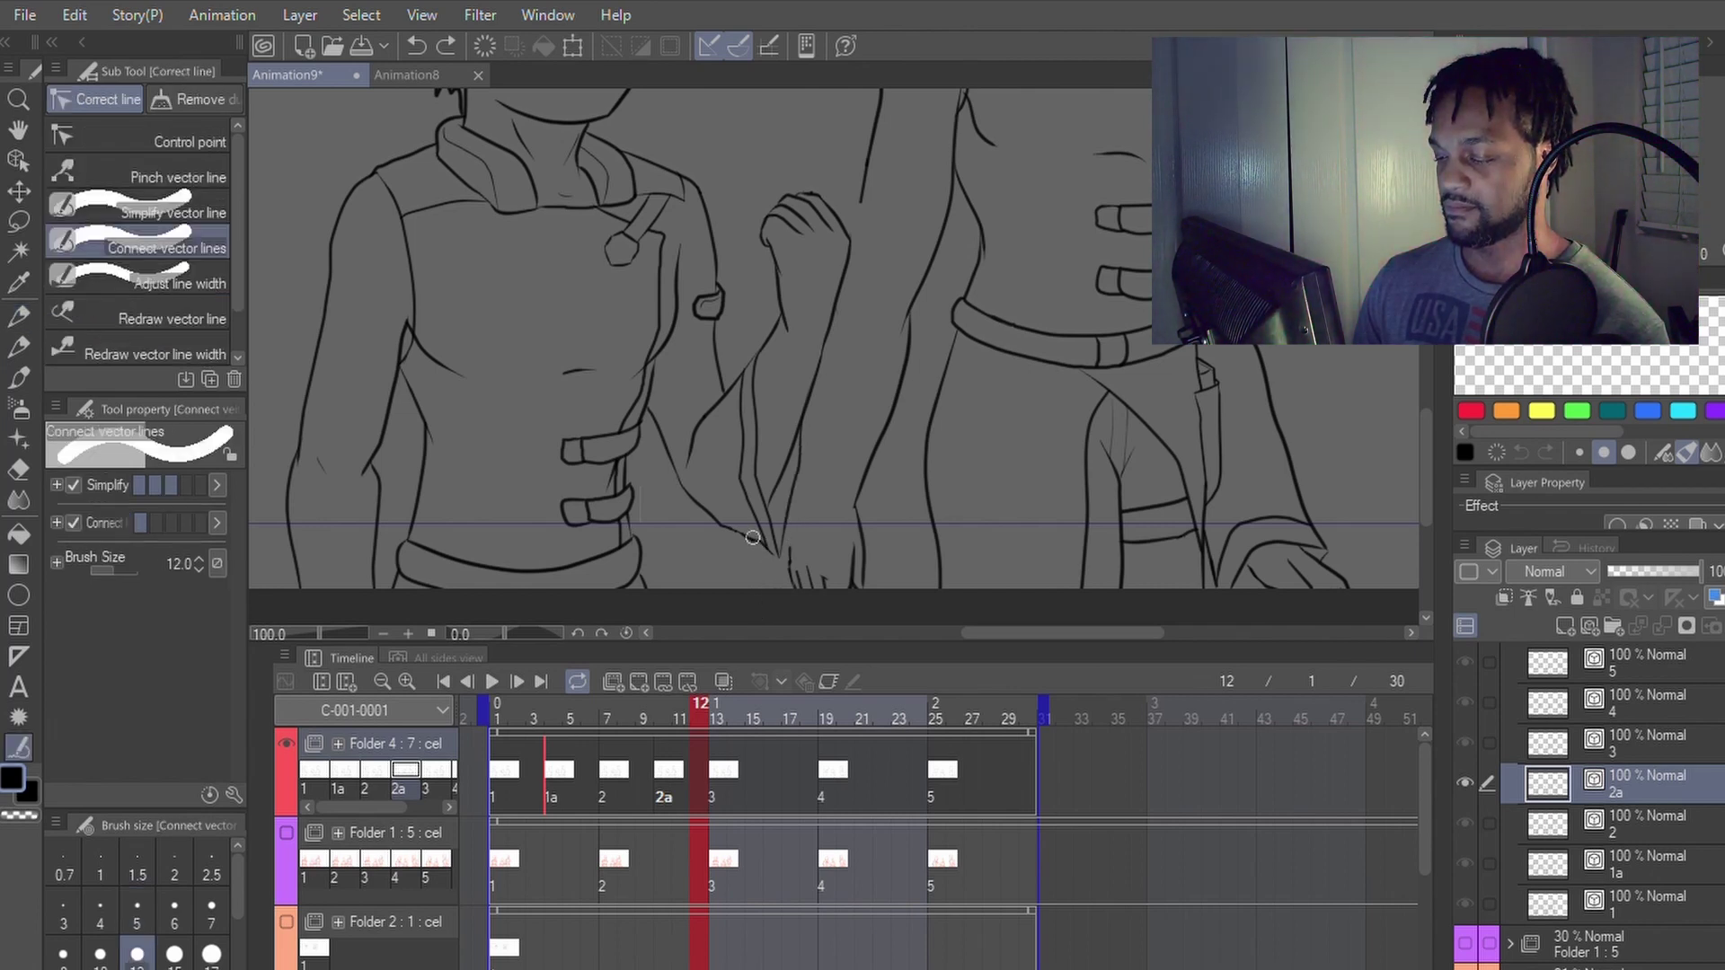
{"action": "left_click_drag", "start_coordinate": [737, 540], "coordinate": [781, 555]}
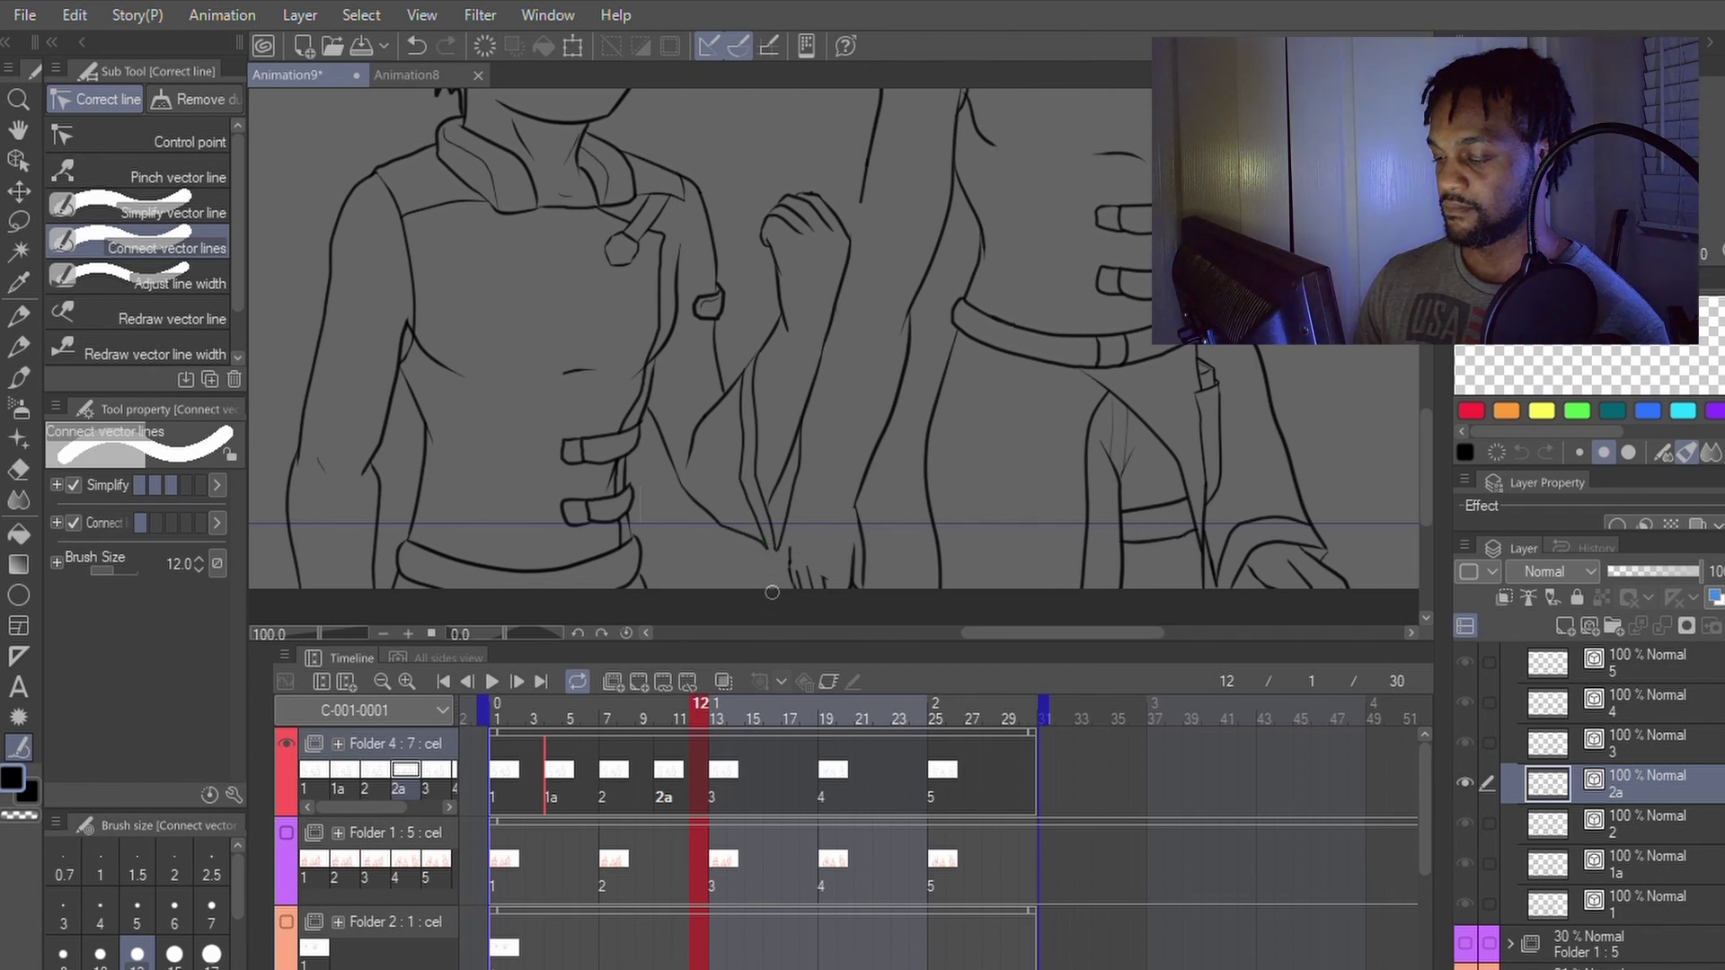
{"action": "key", "text": "p"}
{"action": "key", "text": "y"}
{"action": "key", "text": "p"}
{"action": "key", "text": "ctrl+z"}
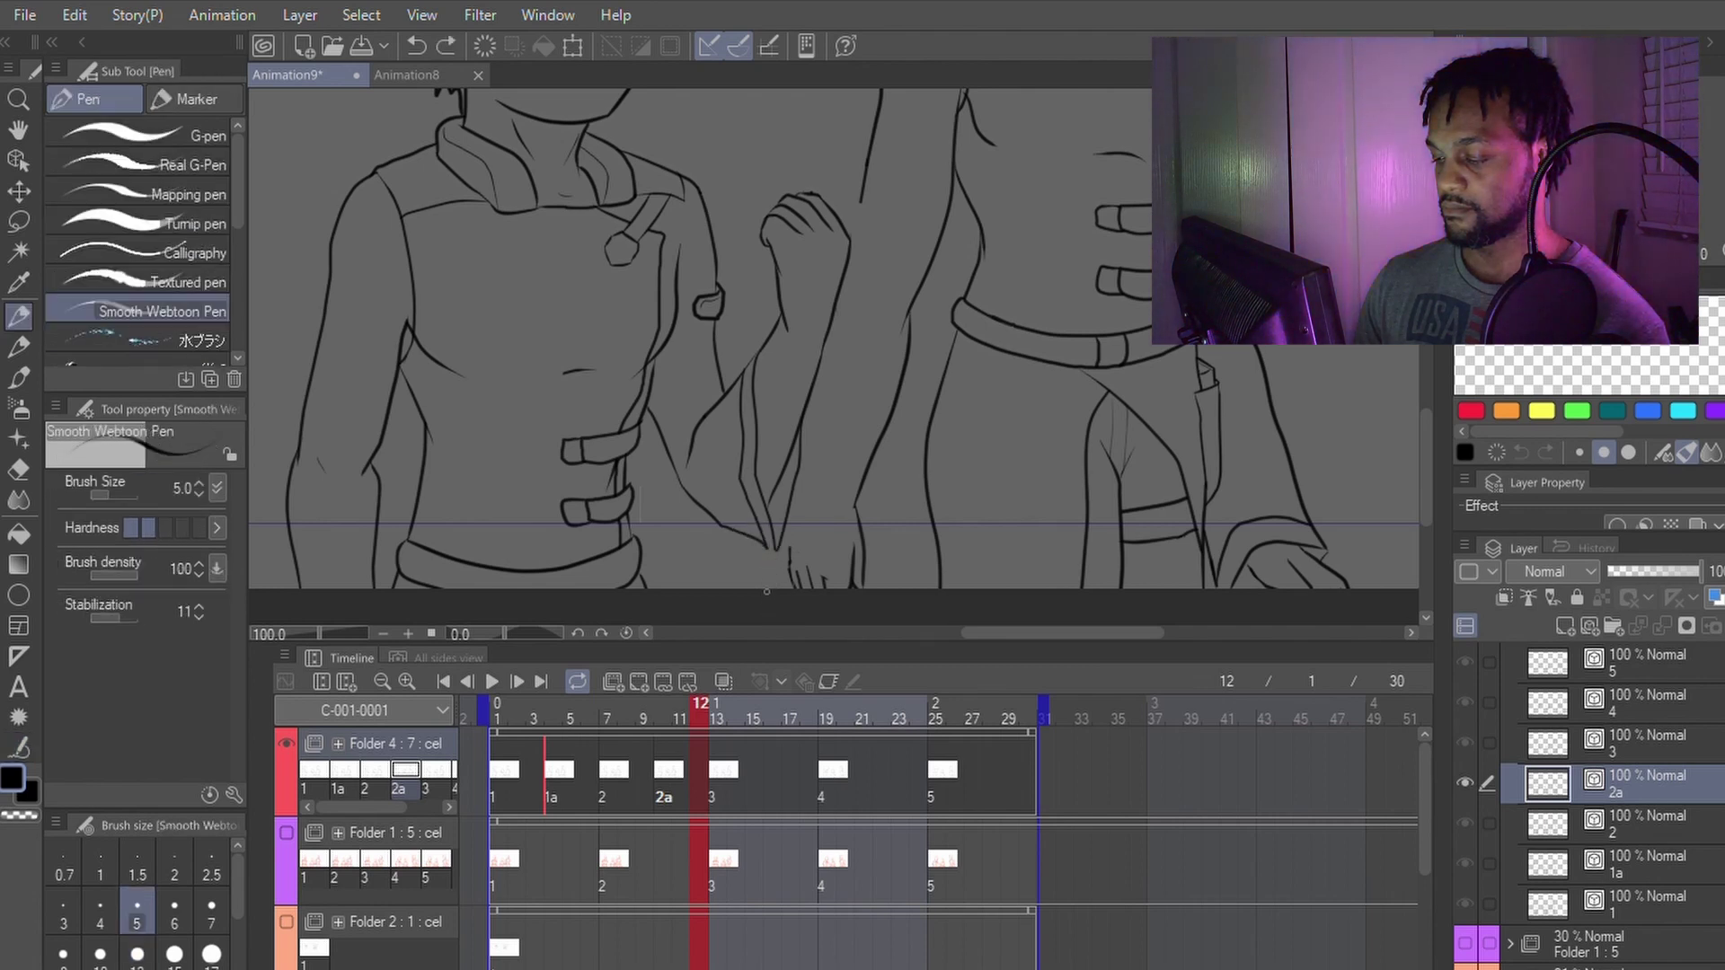
{"action": "left_click_drag", "start_coordinate": [769, 546], "coordinate": [775, 552]}
{"action": "key", "text": "ctrl+z"}
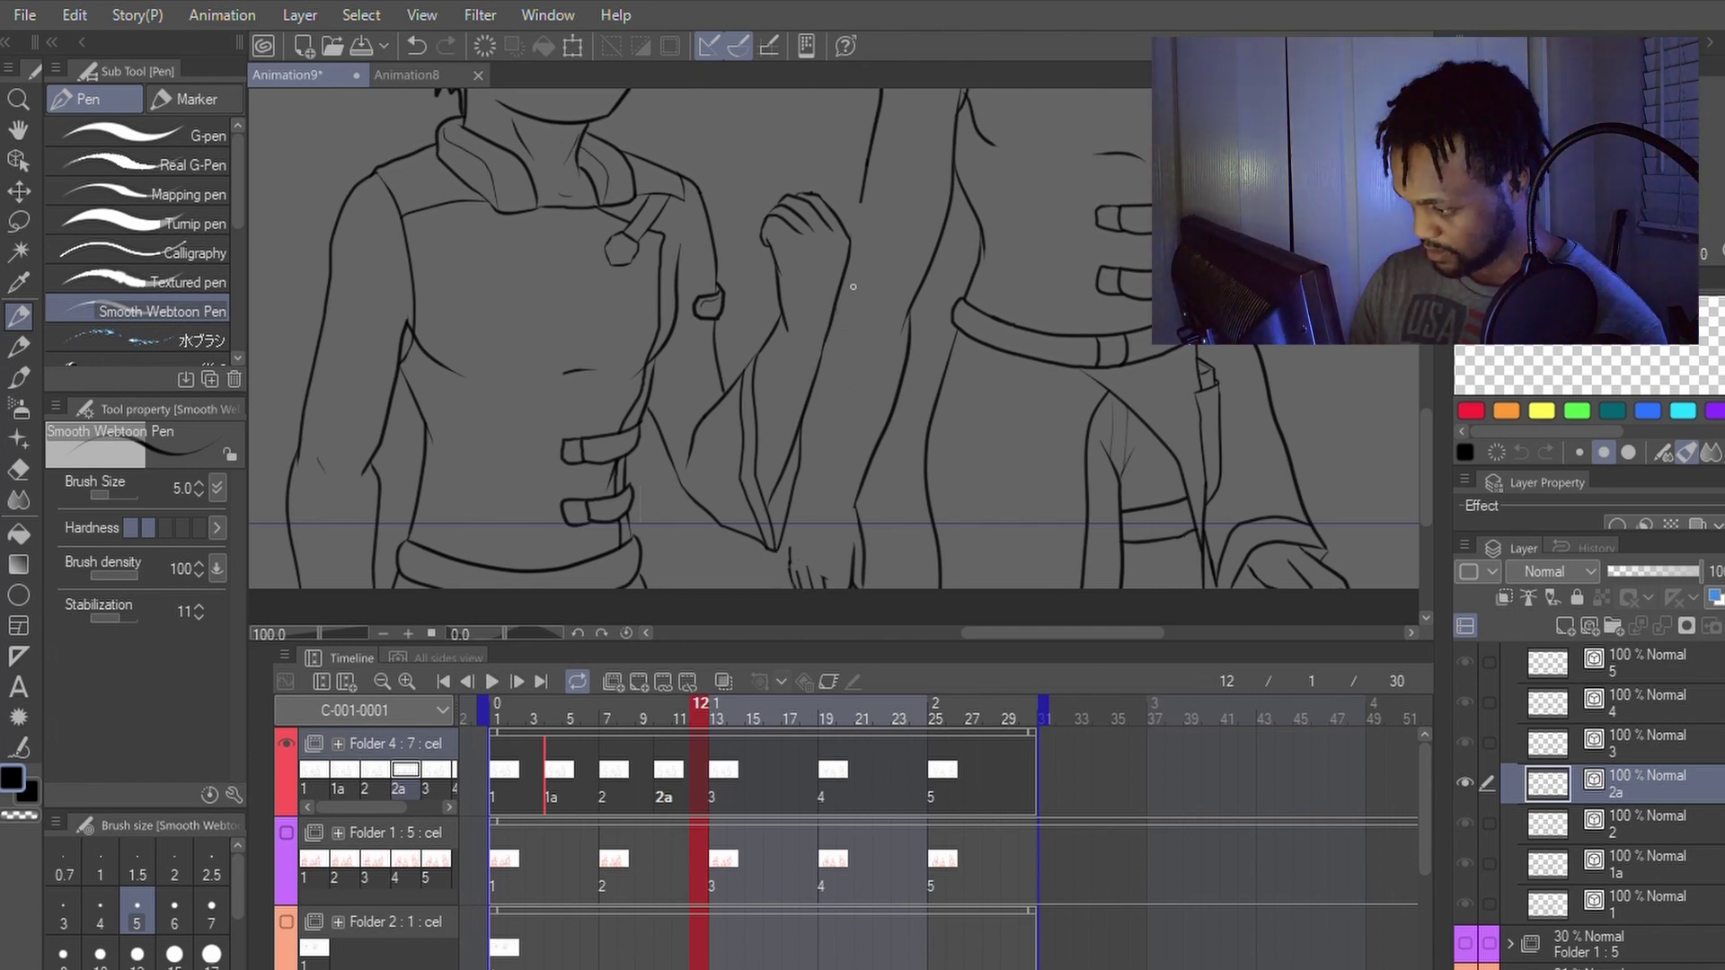
Step: Draw the right character's outer arm line from the hand up toward the middle character's raised forearm
{"action": "key", "text": "e"}
{"action": "key", "text": "p"}
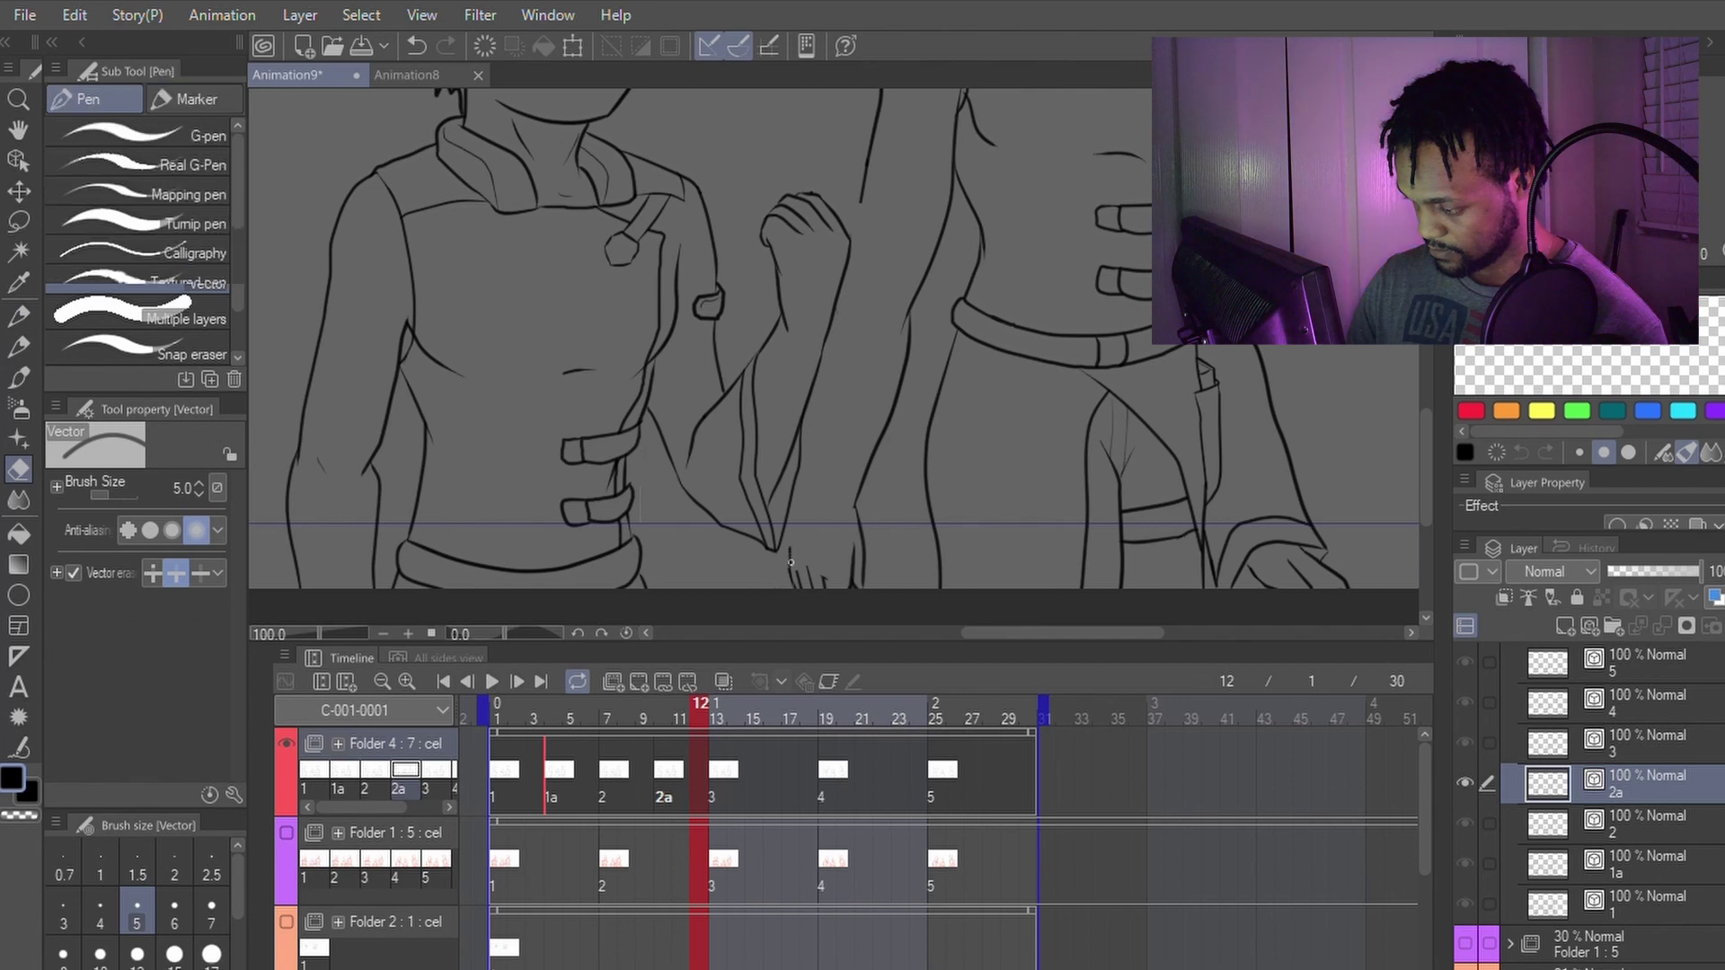
{"action": "key", "text": "y"}
{"action": "mouse_move", "coordinate": [792, 554]}
{"action": "left_mouse_down"}
{"action": "mouse_move", "coordinate": [794, 594]}
{"action": "mouse_move", "coordinate": [825, 337]}
{"action": "left_mouse_up"}
{"action": "key", "text": "p"}
{"action": "key", "text": "ctrl+z"}
{"action": "key", "text": "y"}
{"action": "key", "text": "p"}
{"action": "key", "text": "ctrl+z"}
{"action": "key", "text": "y"}
{"action": "key", "text": "p"}
{"action": "key", "text": "ctrl+z"}
{"action": "key", "text": "y"}
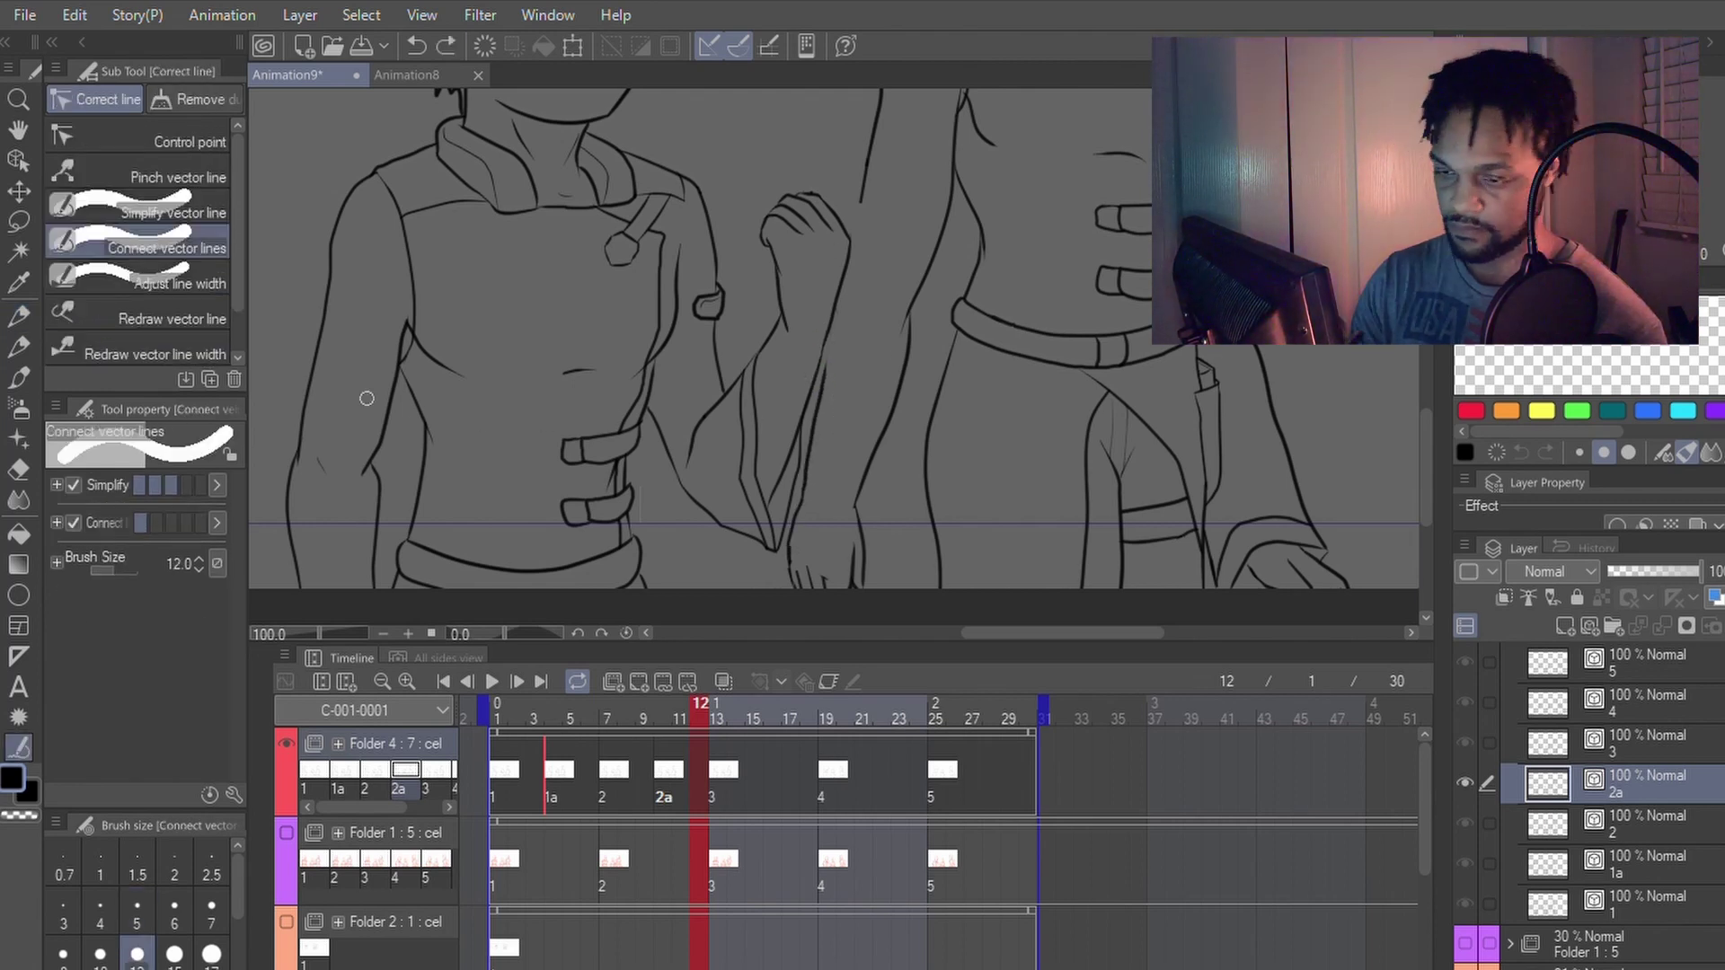
Step: Redraw the middle stretch of that arm line alongside the raised forearm with Redraw vector line
{"action": "left_click", "coordinate": [171, 319]}
{"action": "left_click_drag", "start_coordinate": [817, 376], "coordinate": [820, 409]}
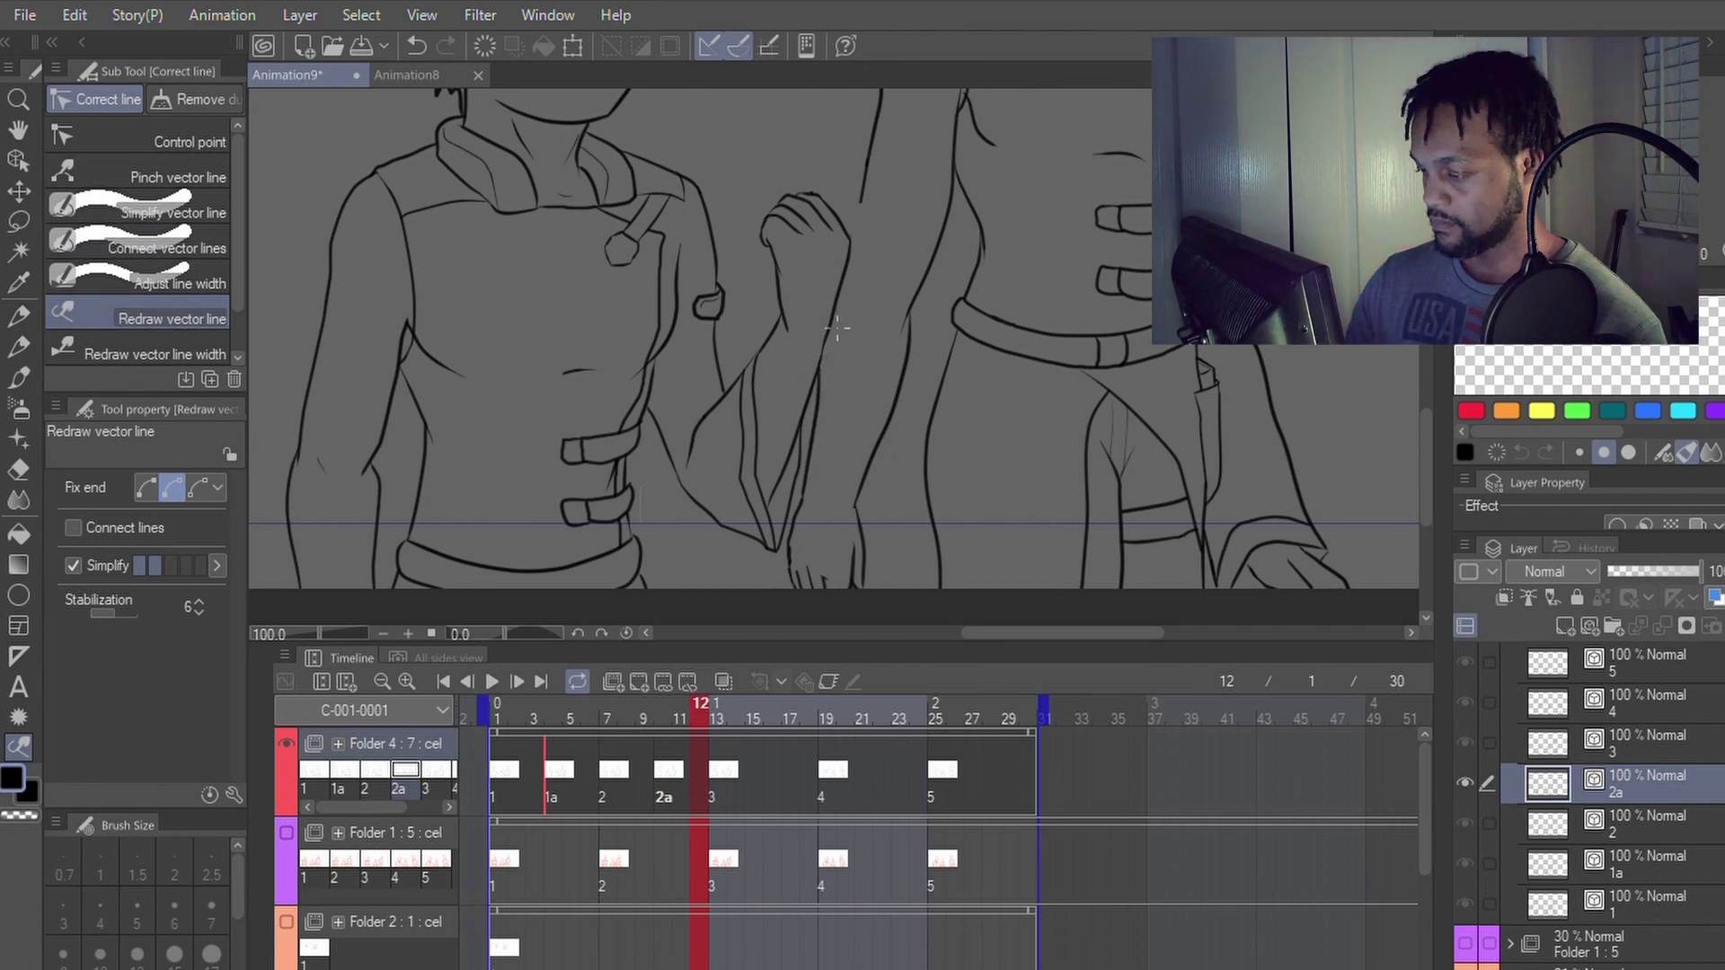
{"action": "key", "text": "p"}
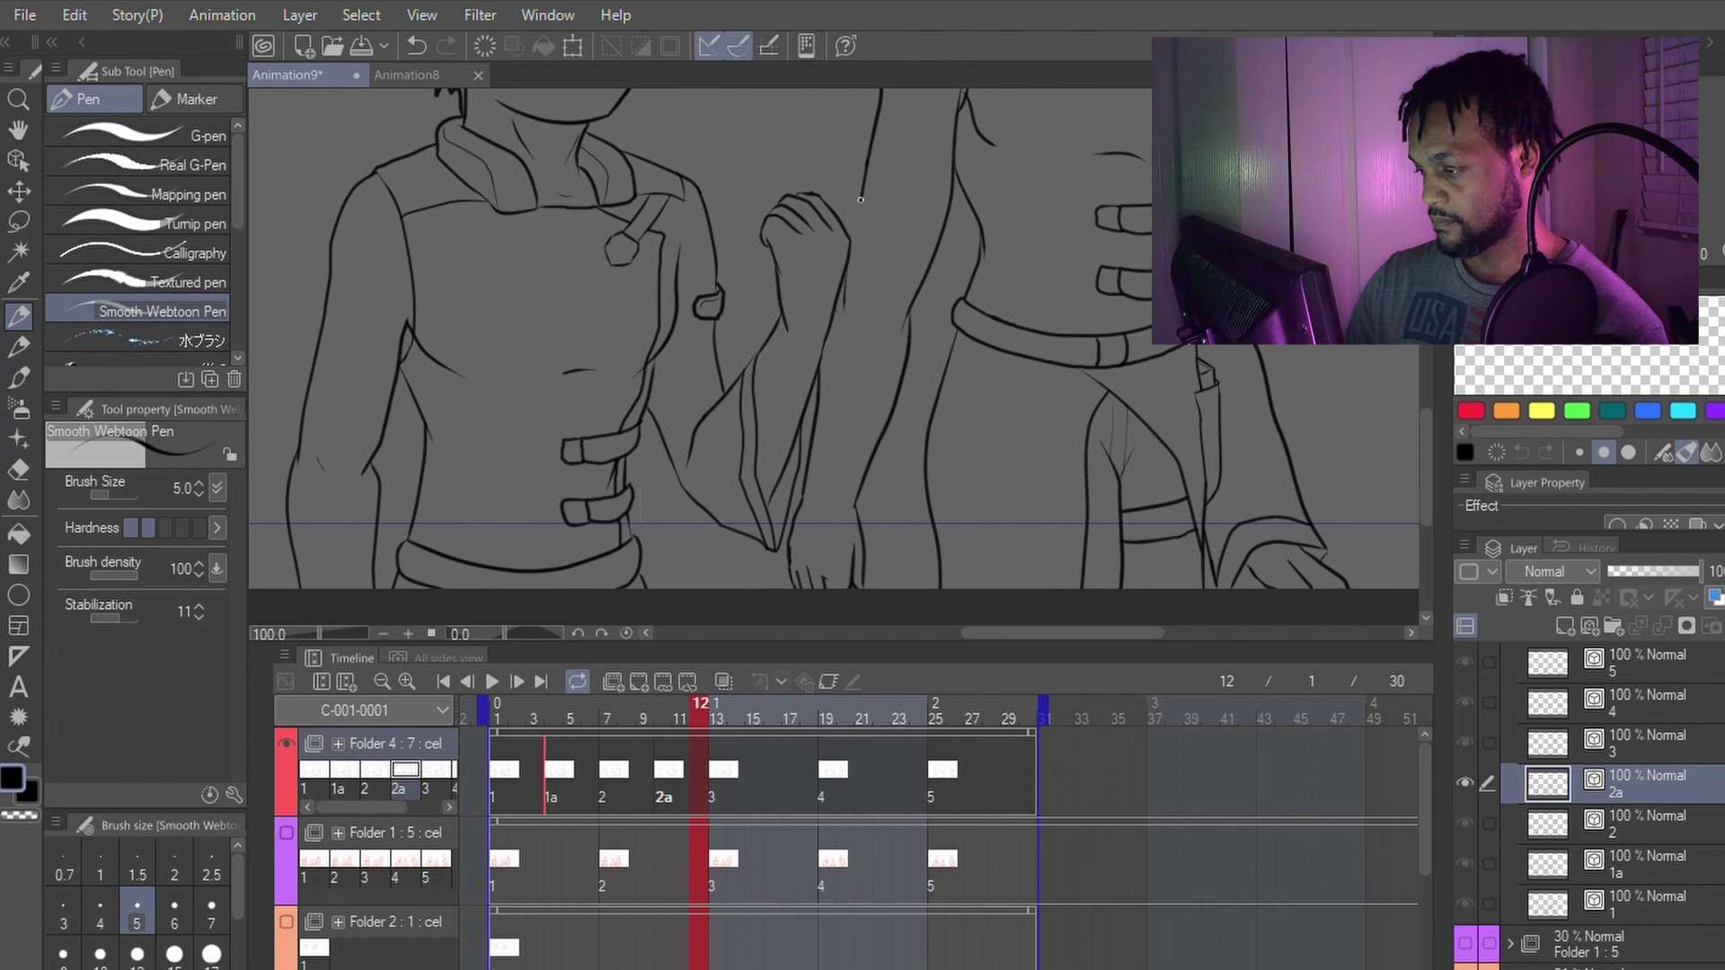
Step: Try to extend the right character's upper arm line down to the middle character's raised fist
{"action": "key", "text": "y"}
{"action": "key", "text": "p"}
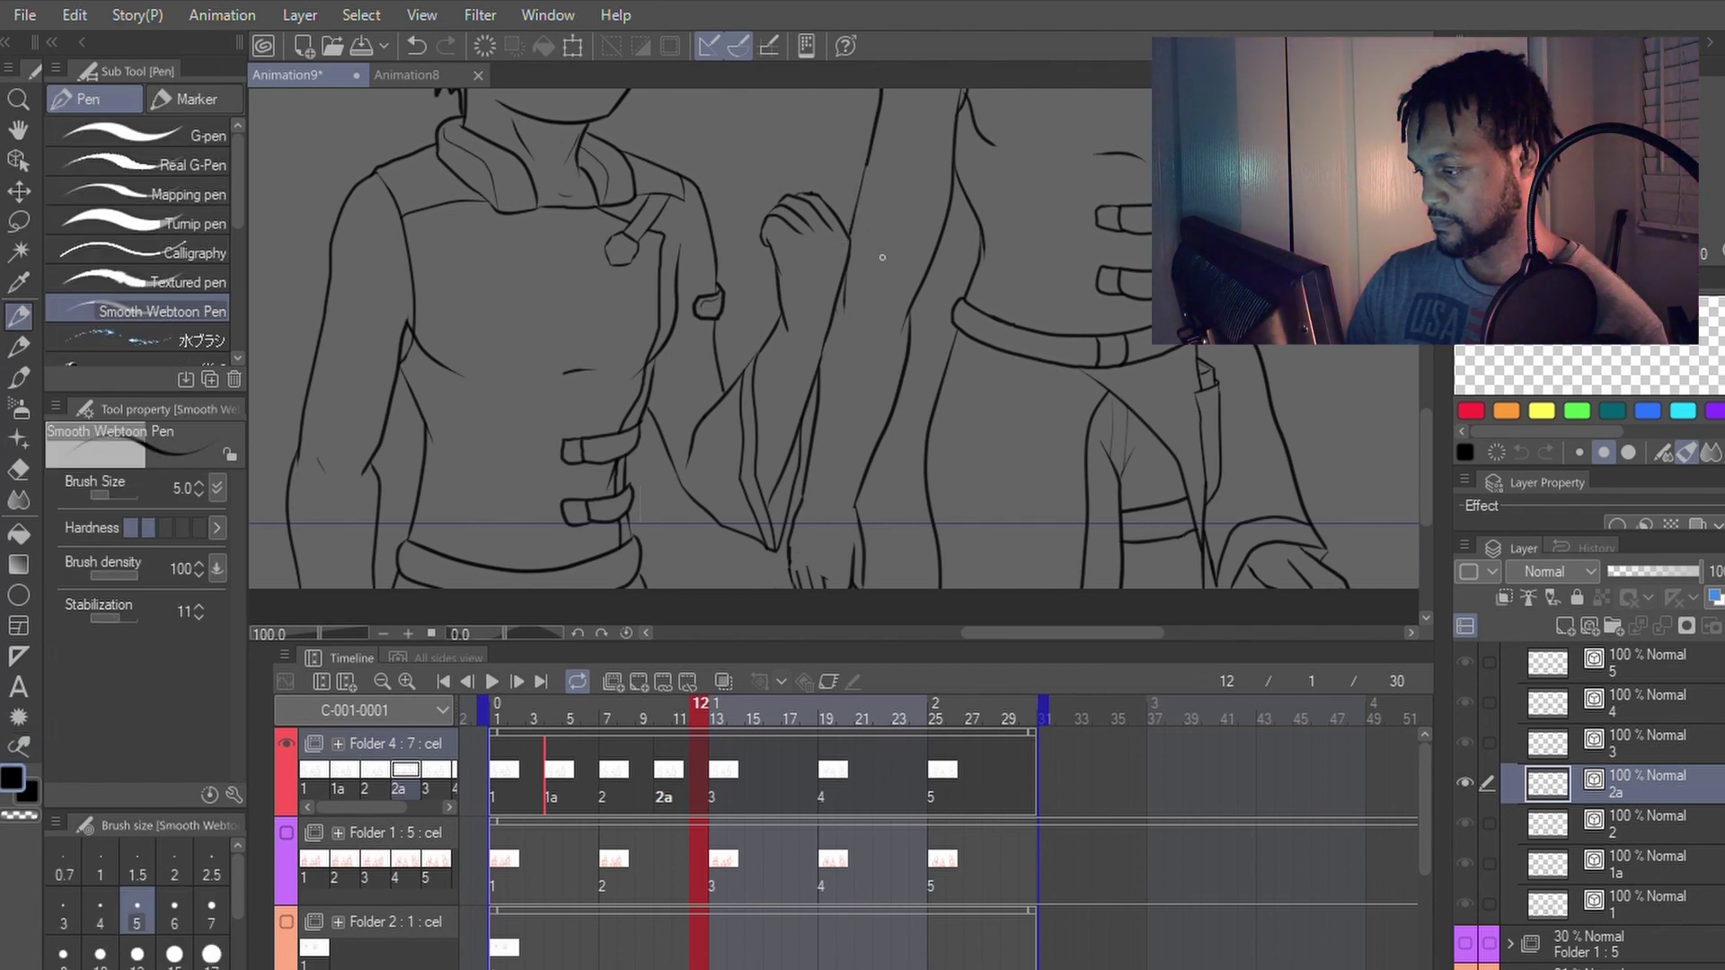
{"action": "key", "text": "ctrl+z"}
{"action": "left_click_drag", "start_coordinate": [860, 211], "coordinate": [850, 237]}
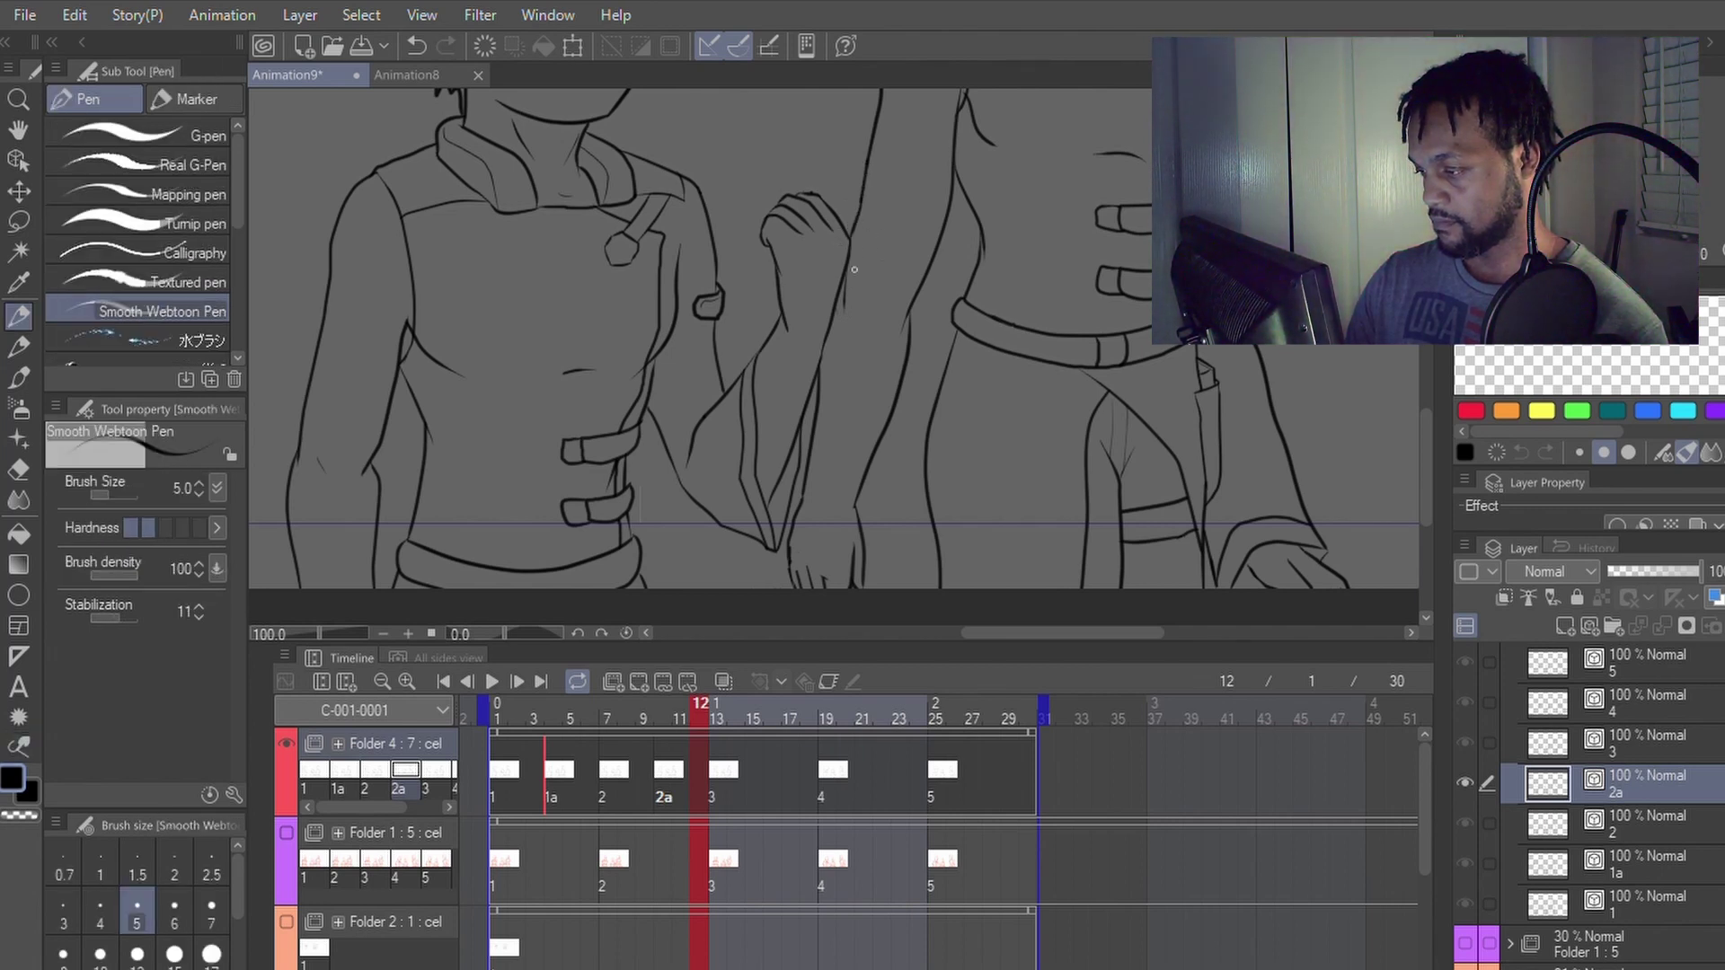
{"action": "key", "text": "y"}
{"action": "left_click_drag", "start_coordinate": [868, 164], "coordinate": [845, 292]}
{"action": "key", "text": "p"}
{"action": "key", "text": "ctrl+z"}
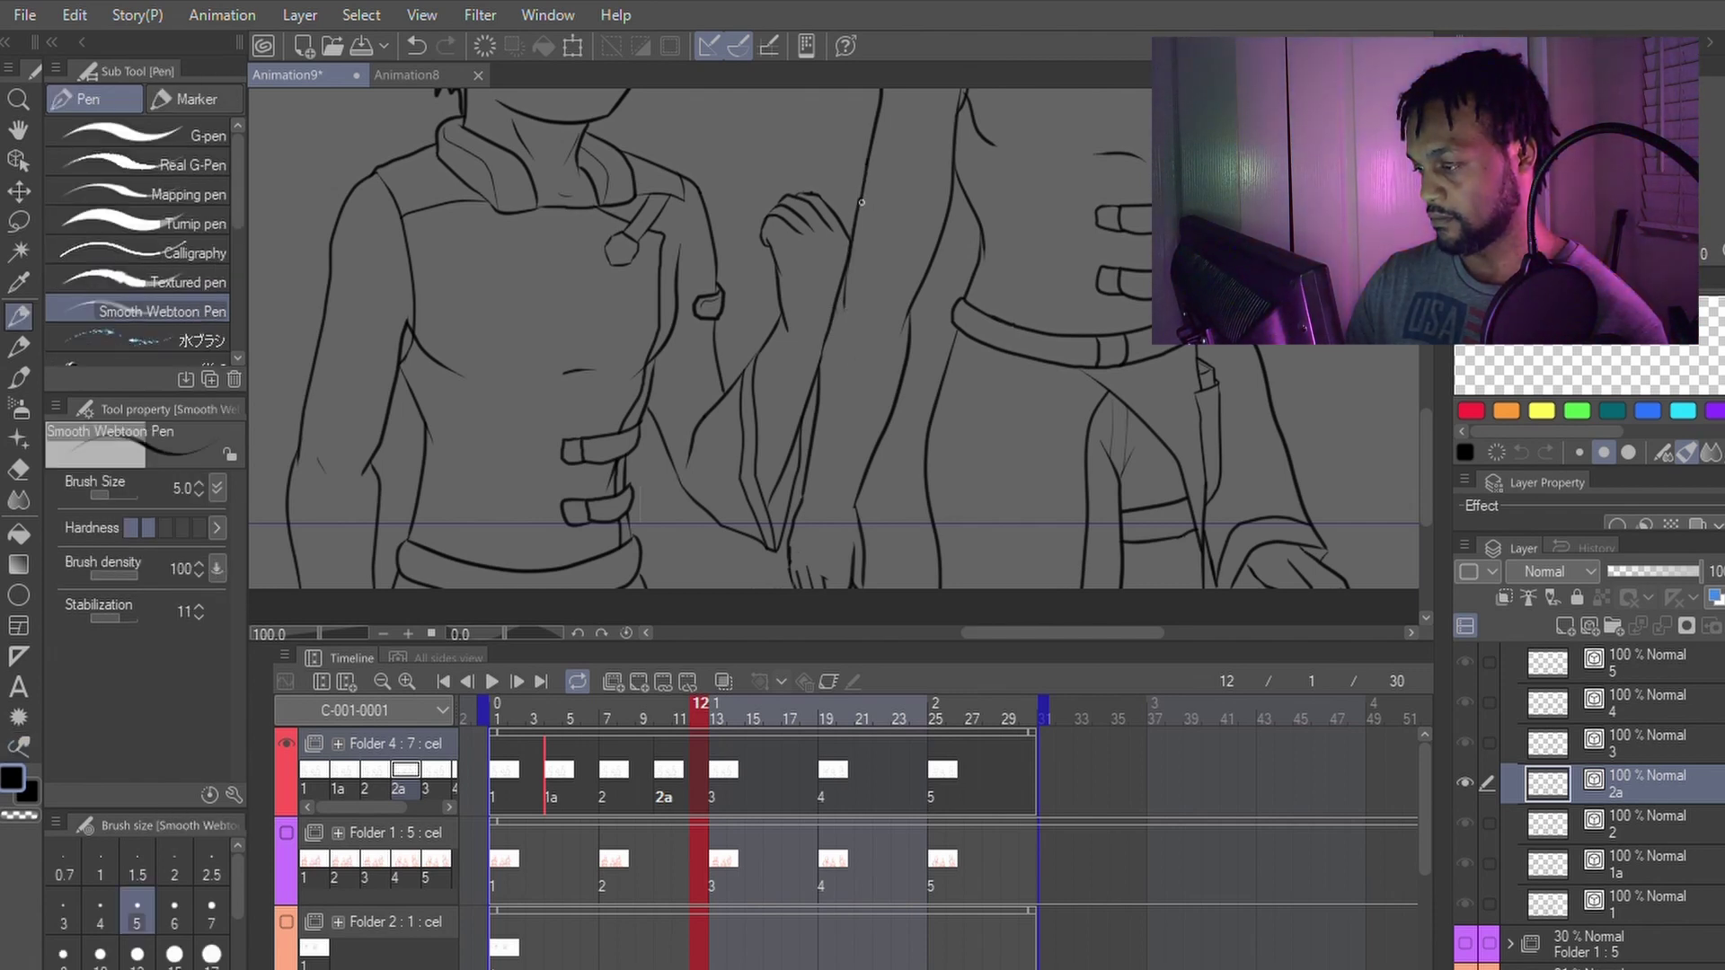
{"action": "key", "text": "y"}
{"action": "key", "text": "p"}
{"action": "key", "text": "ctrl+z"}
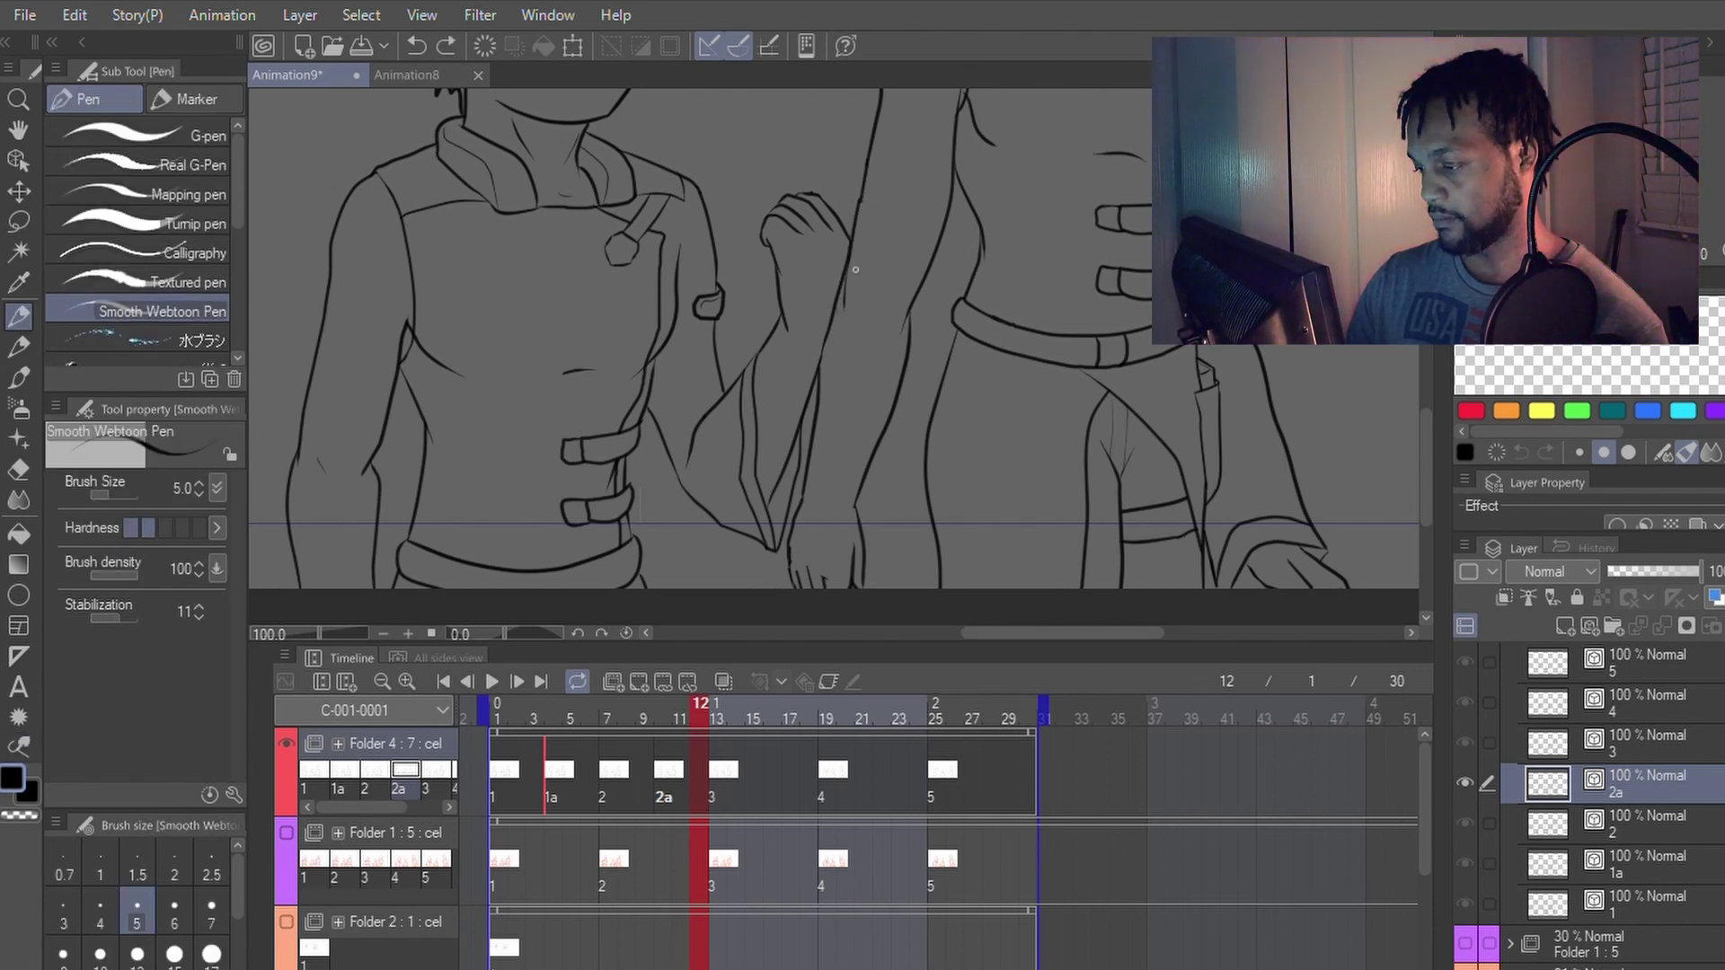
Step: Erase the extended stretch of the right character's upper arm line beside the raised fist with the Vector eraser
{"action": "scroll", "coordinate": [889, 272], "scroll_direction": "down", "scroll_amount": 2}
{"action": "scroll", "coordinate": [895, 319], "scroll_direction": "up", "scroll_amount": 2}
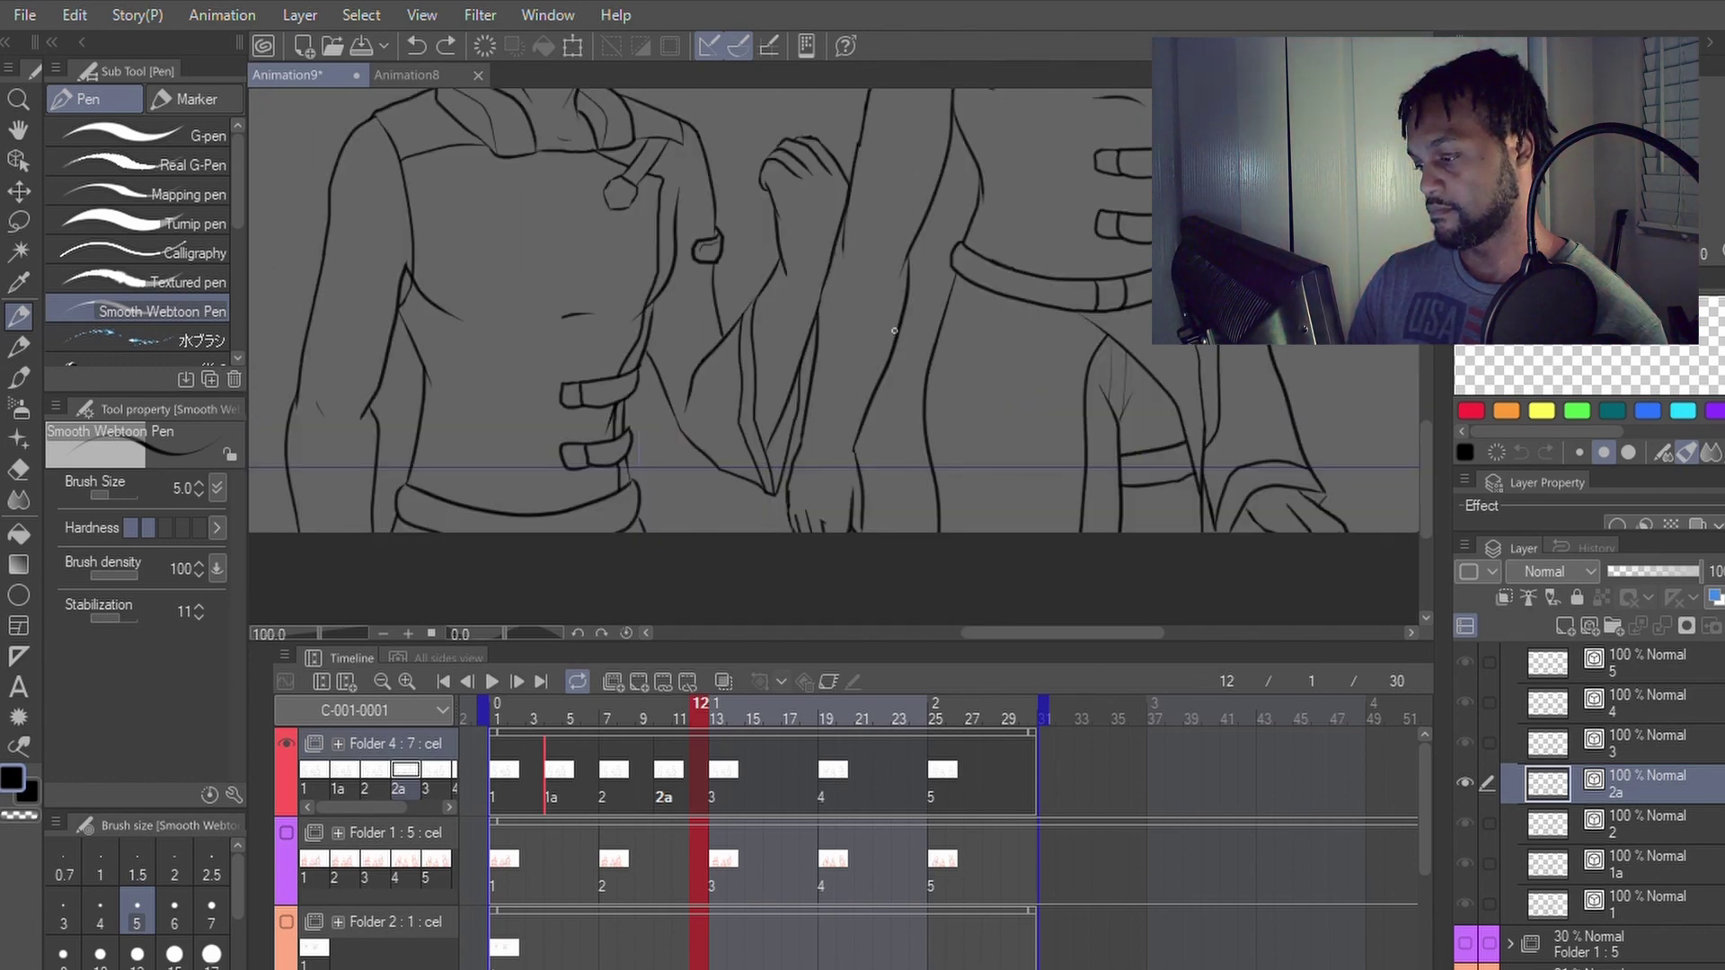
{"action": "left_click", "coordinate": [871, 330]}
{"action": "key", "text": "ctrl+z"}
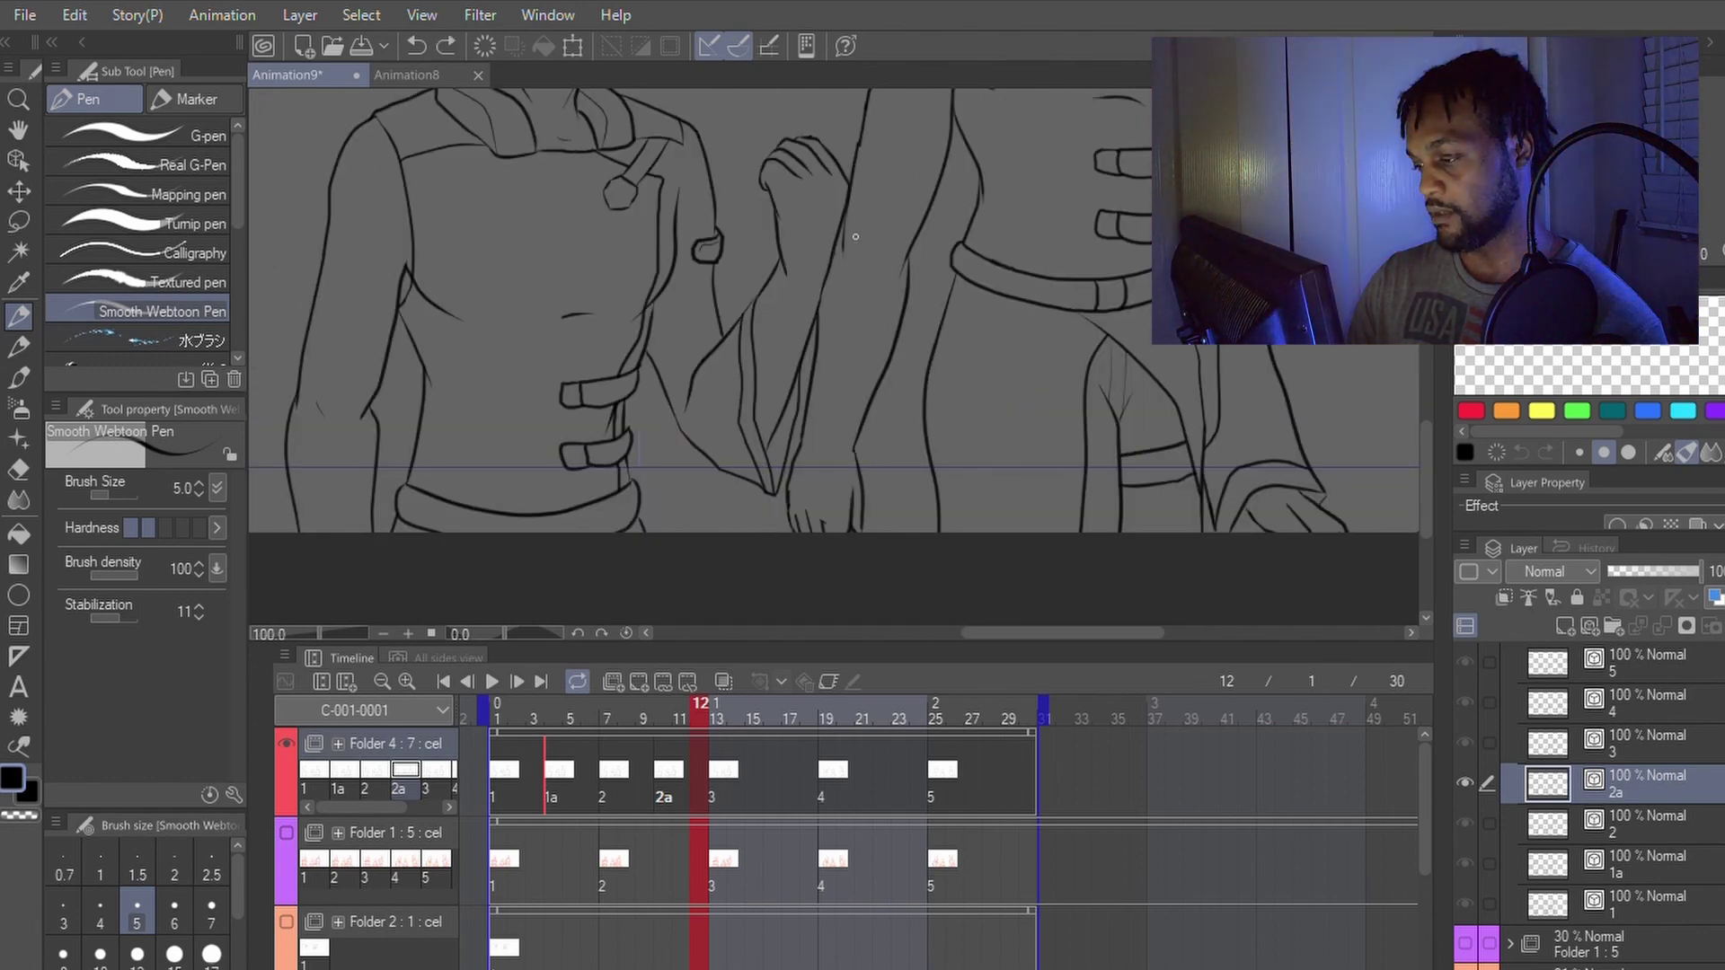
{"action": "key", "text": "e"}
{"action": "left_click_drag", "start_coordinate": [845, 251], "coordinate": [839, 273]}
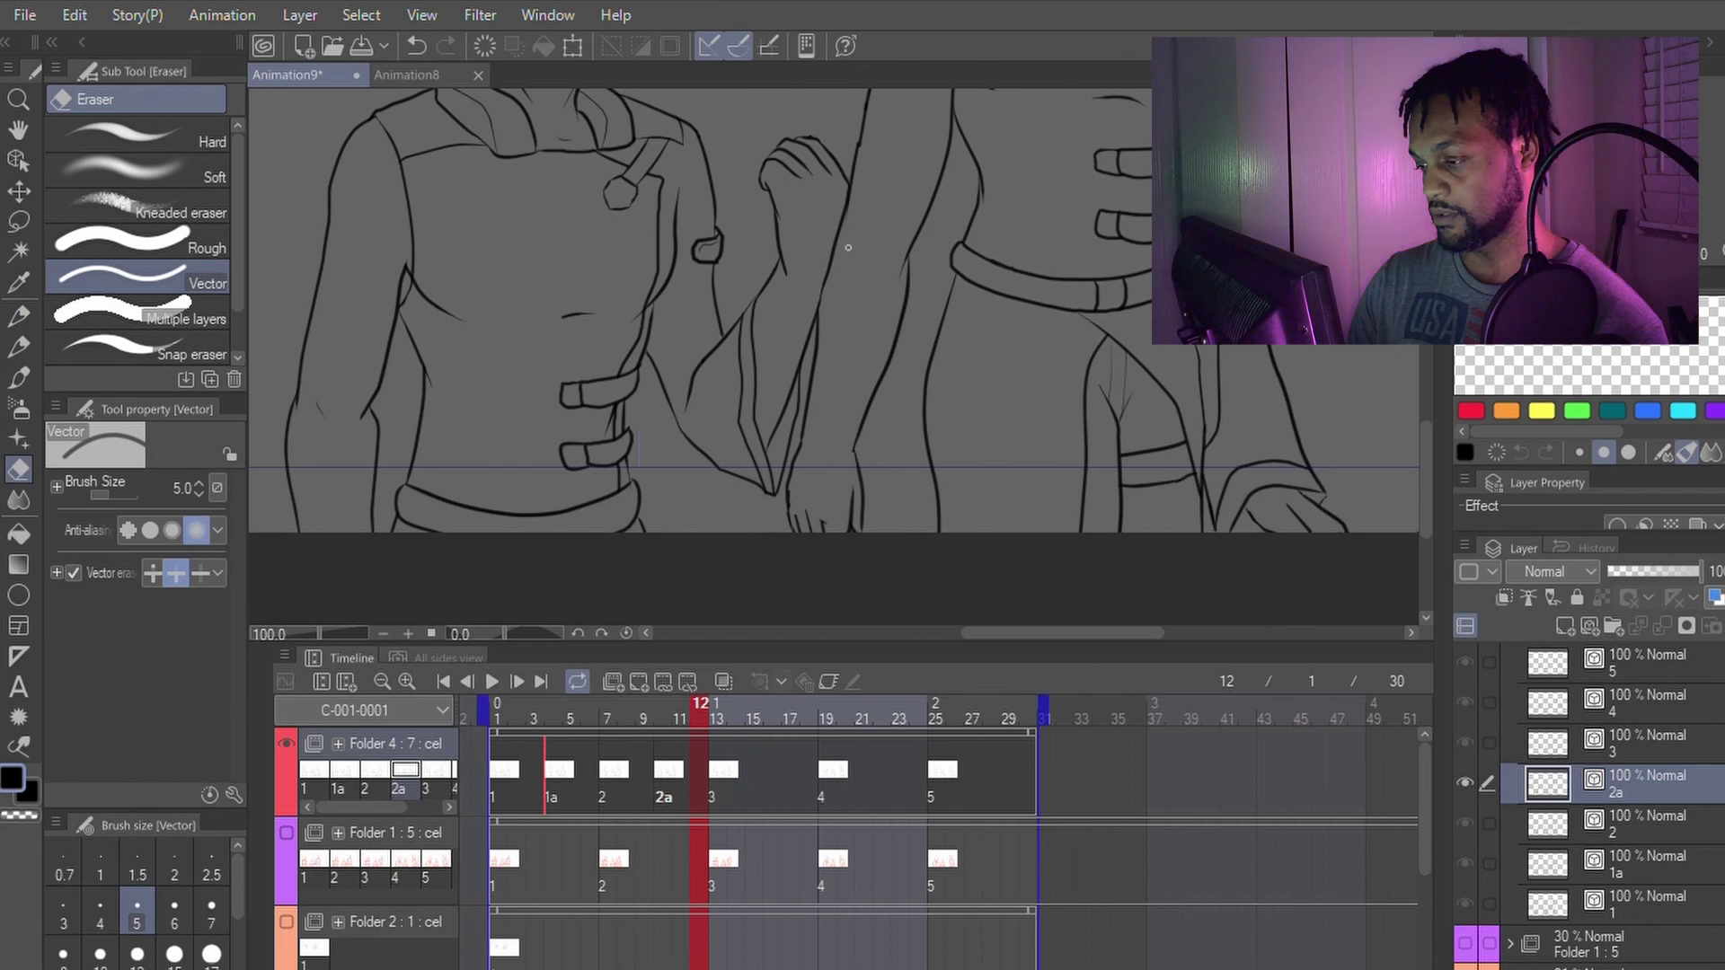
{"action": "key", "text": "p"}
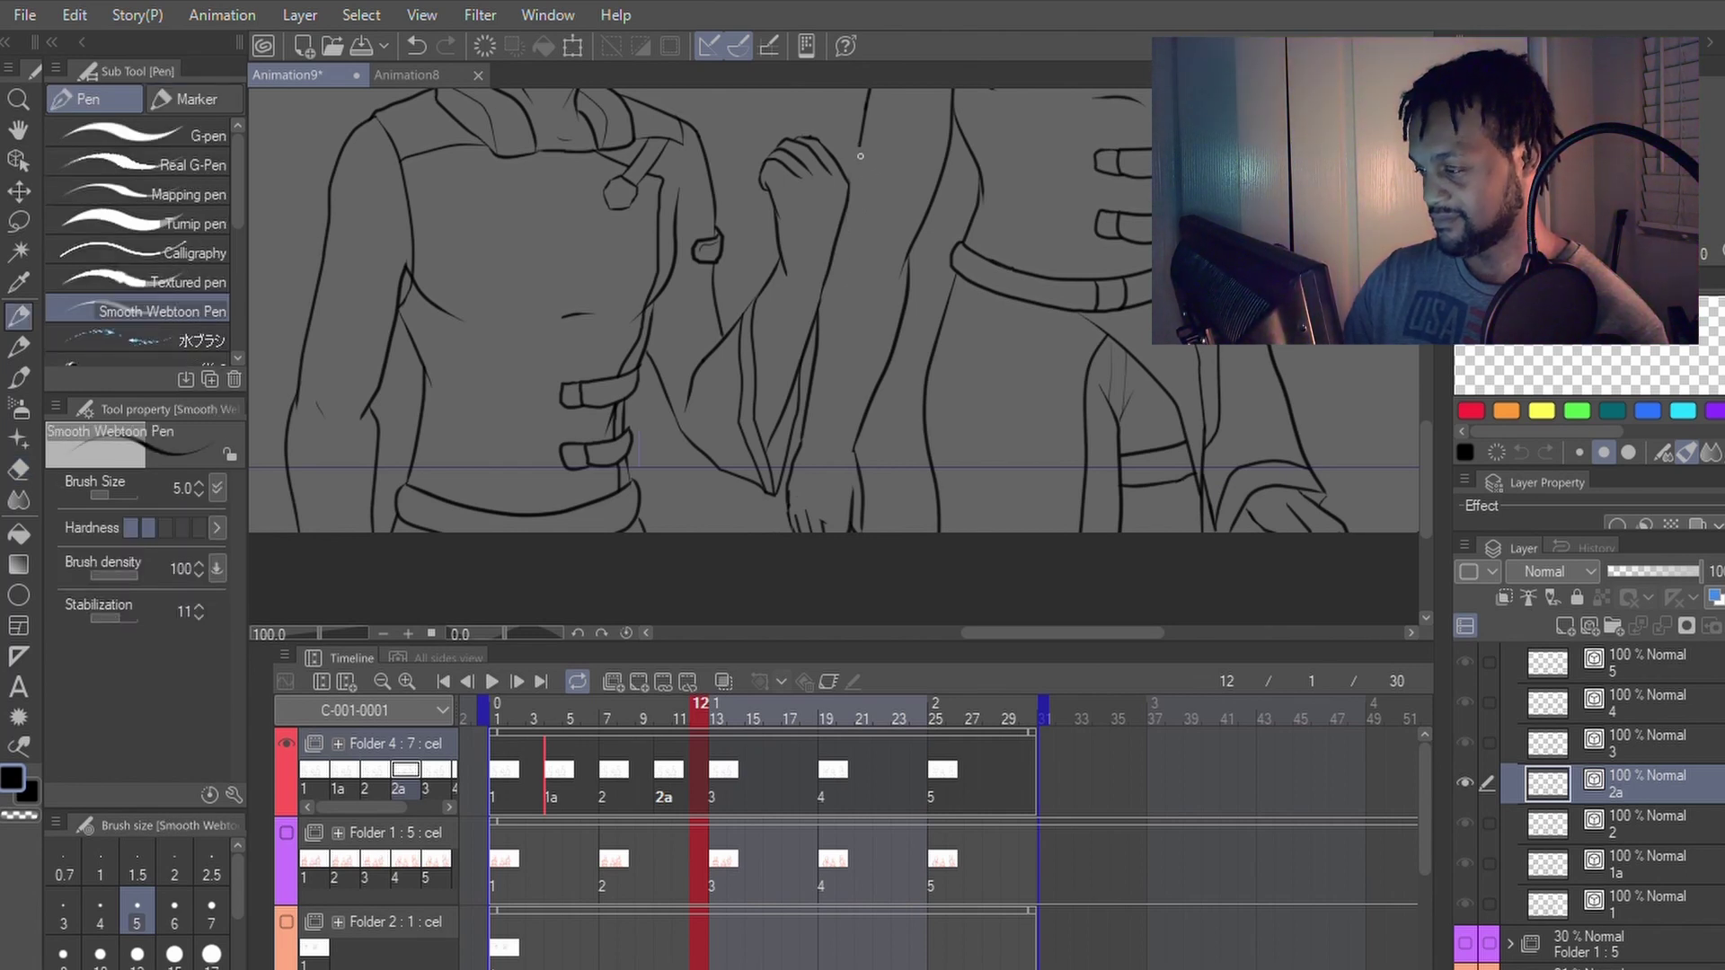
{"action": "key", "text": "ctrl+z"}
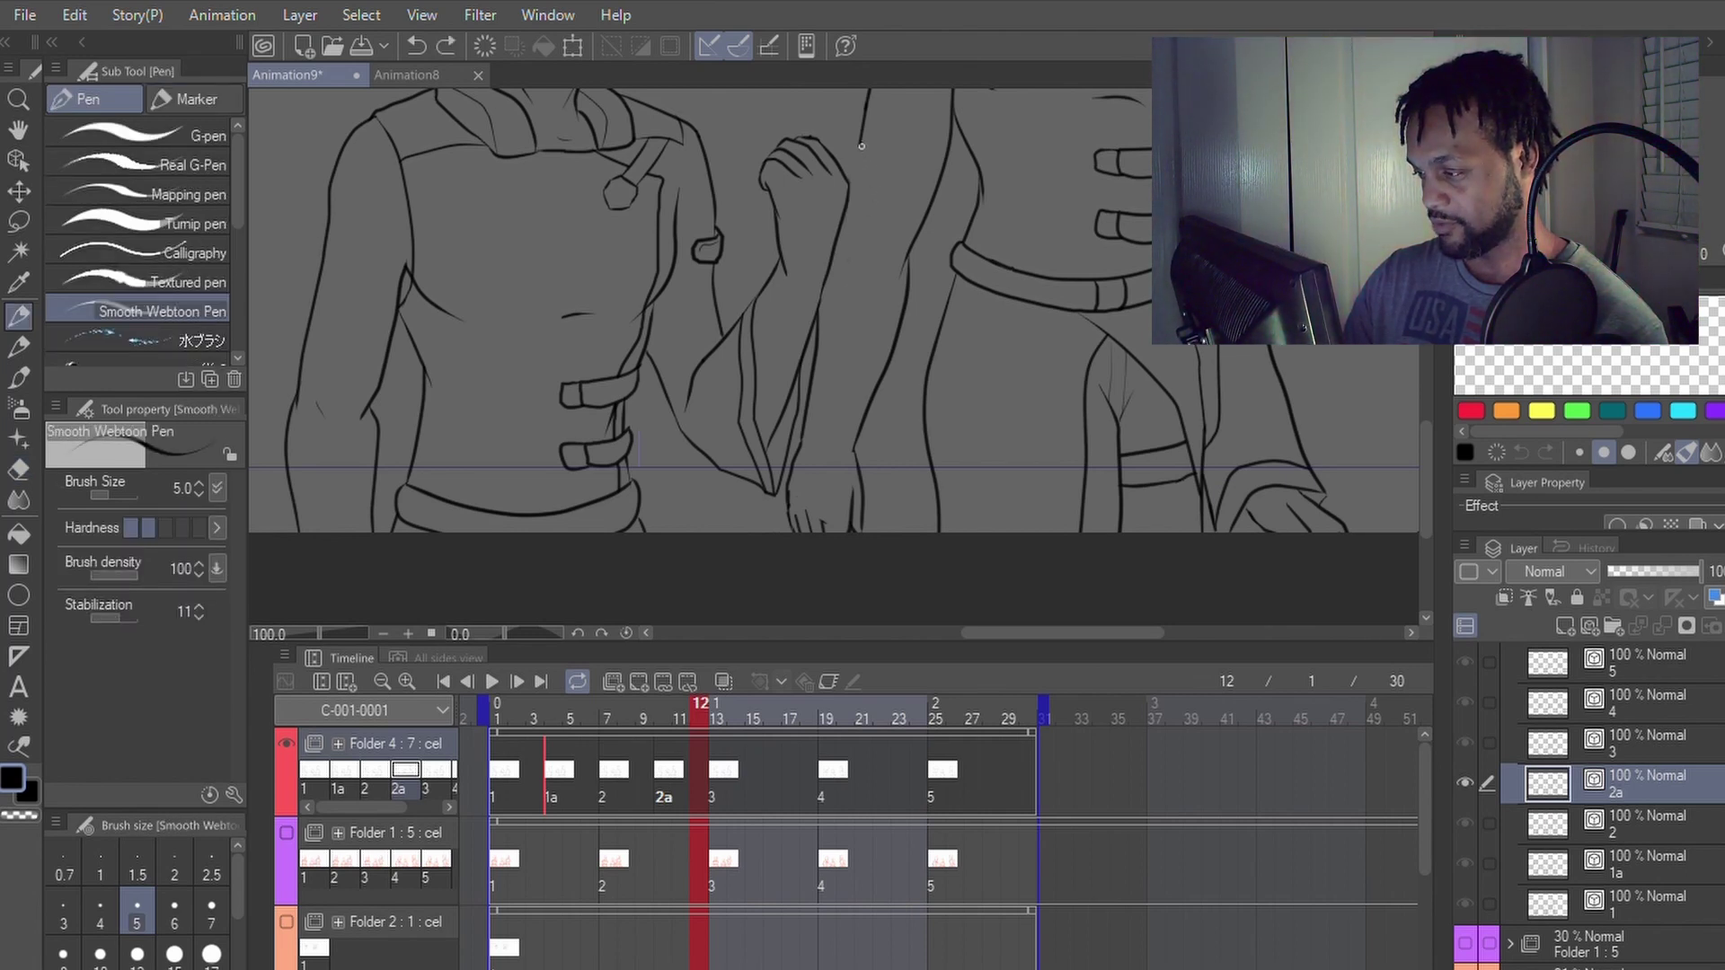
Step: Draw the right character's arm line from the open end of the upper arm down past the raised fist
{"action": "left_click_drag", "start_coordinate": [861, 141], "coordinate": [830, 306]}
{"action": "key", "text": "ctrl+z"}
{"action": "left_click_drag", "start_coordinate": [848, 230], "coordinate": [811, 388]}
{"action": "key", "text": "y"}
{"action": "key", "text": "p"}
Step: Redraw the right character's arm line below the raised fist so it runs smoothly along the forearm
{"action": "key", "text": "y"}
{"action": "left_click_drag", "start_coordinate": [831, 277], "coordinate": [815, 367]}
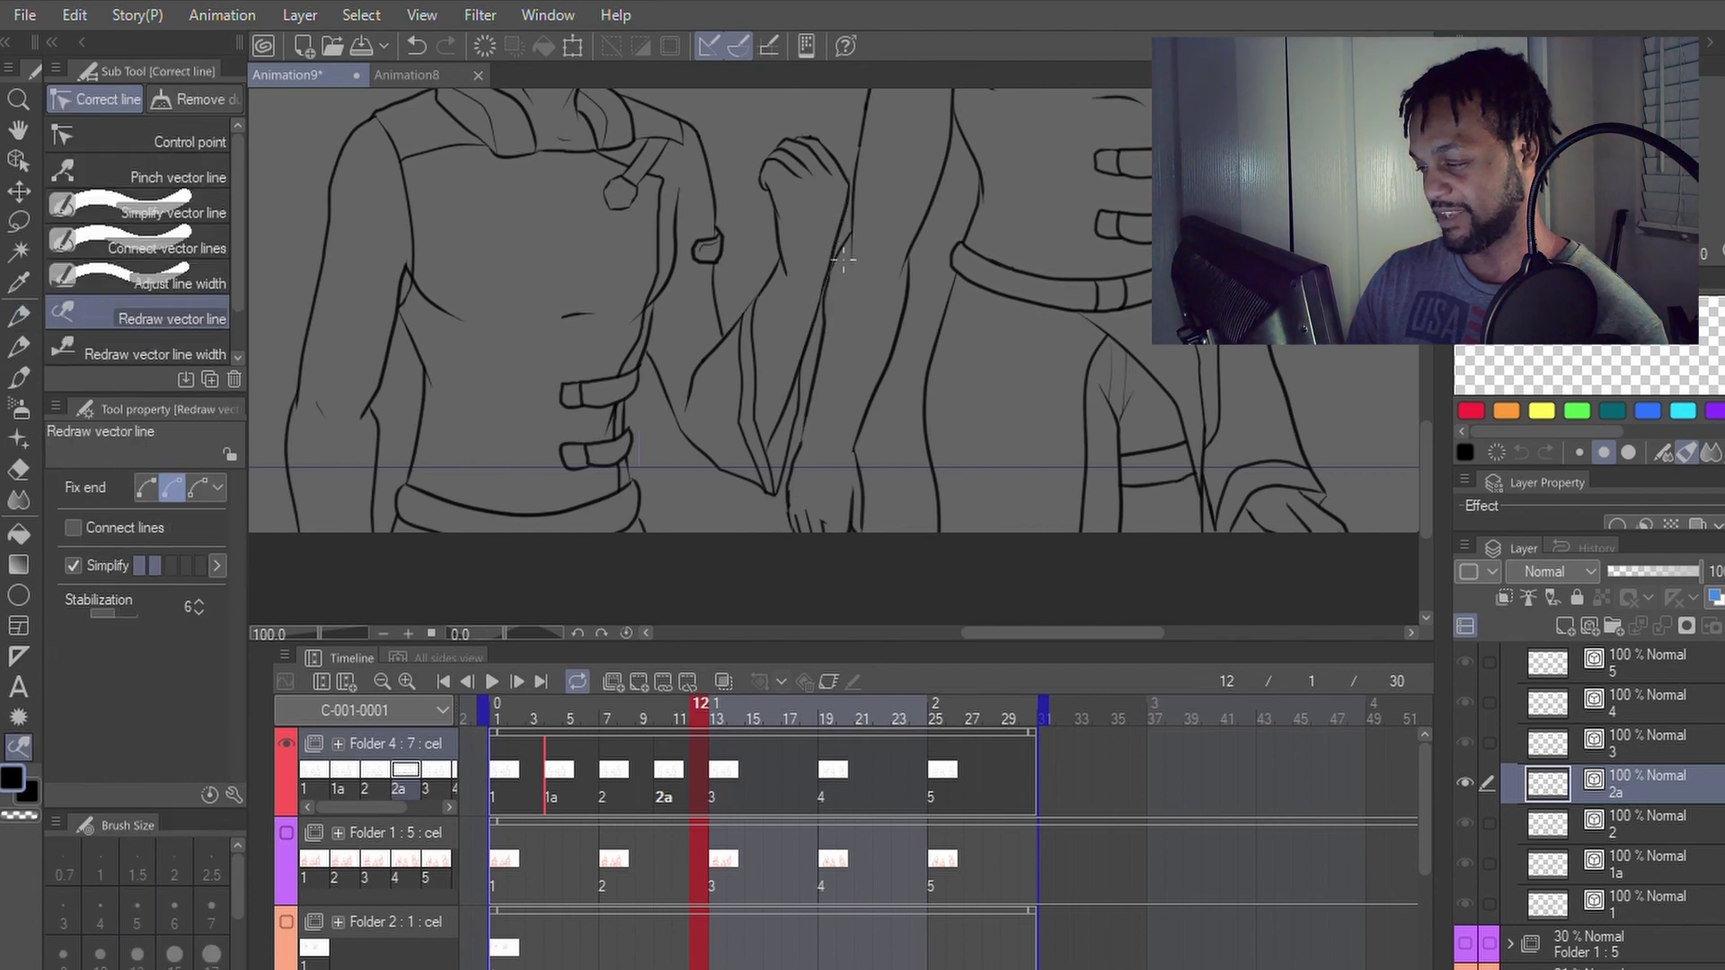
{"action": "key", "text": "p"}
{"action": "key", "text": "y"}
{"action": "left_click_drag", "start_coordinate": [827, 280], "coordinate": [806, 420]}
{"action": "key", "text": "p"}
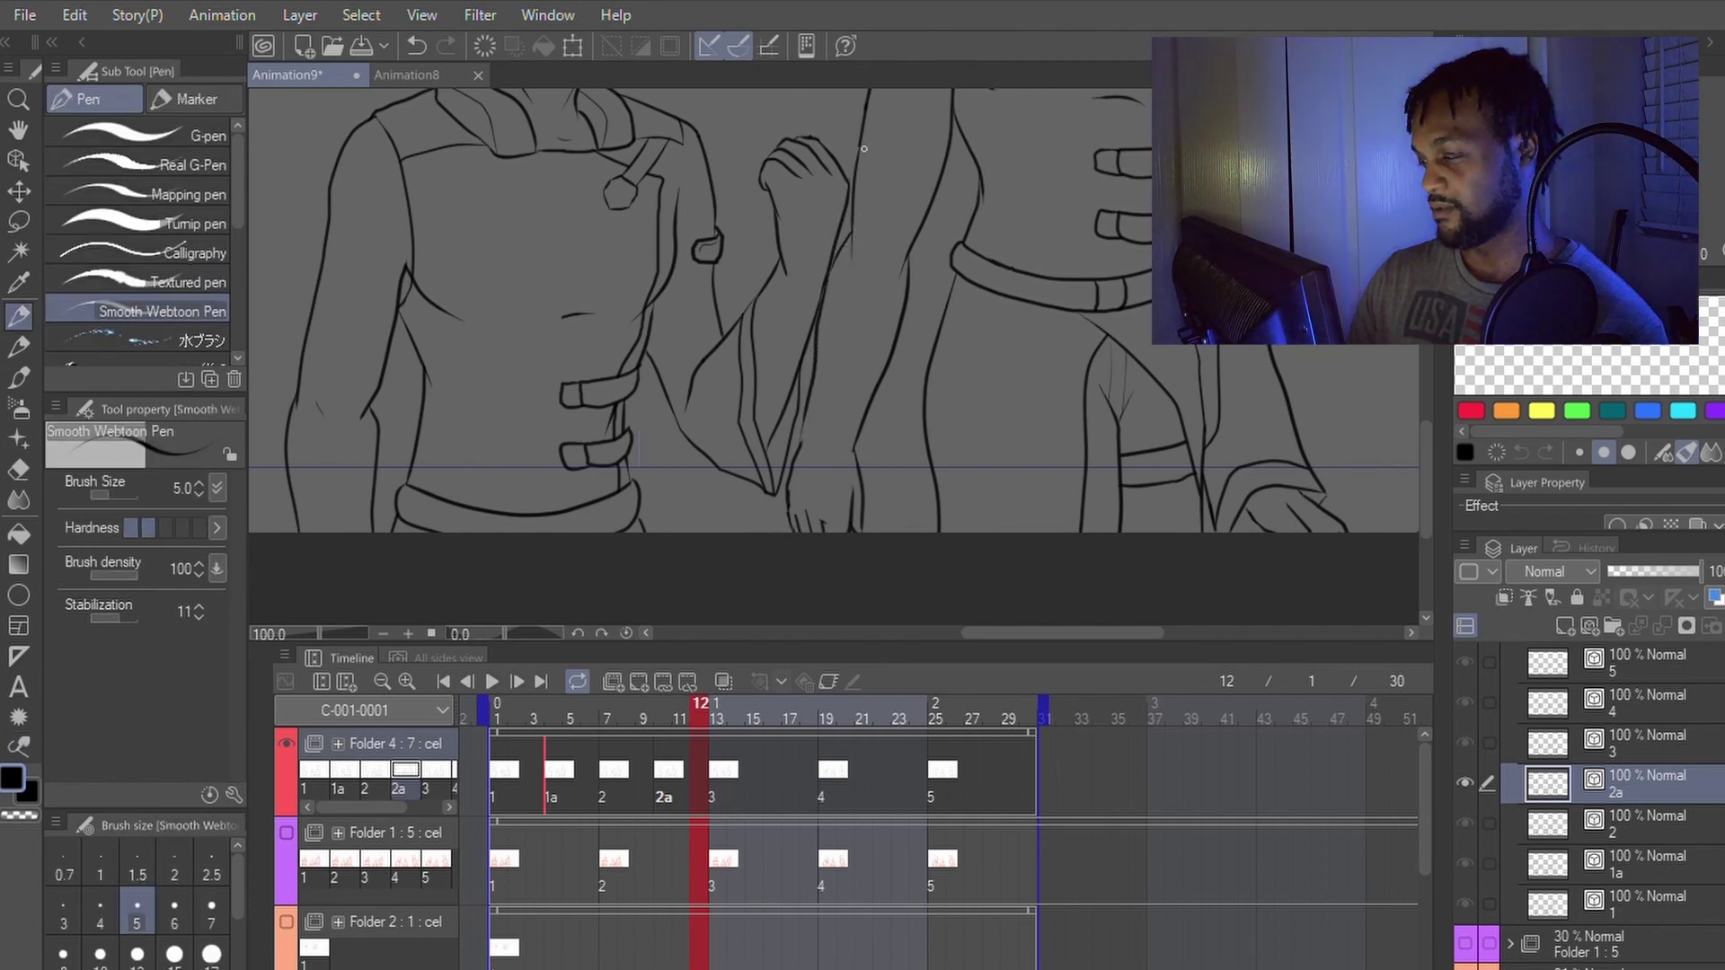
Step: Correct the short stretch of line beside the middle character's wrist with Redraw vector line
{"action": "key", "text": "y"}
{"action": "key", "text": "p"}
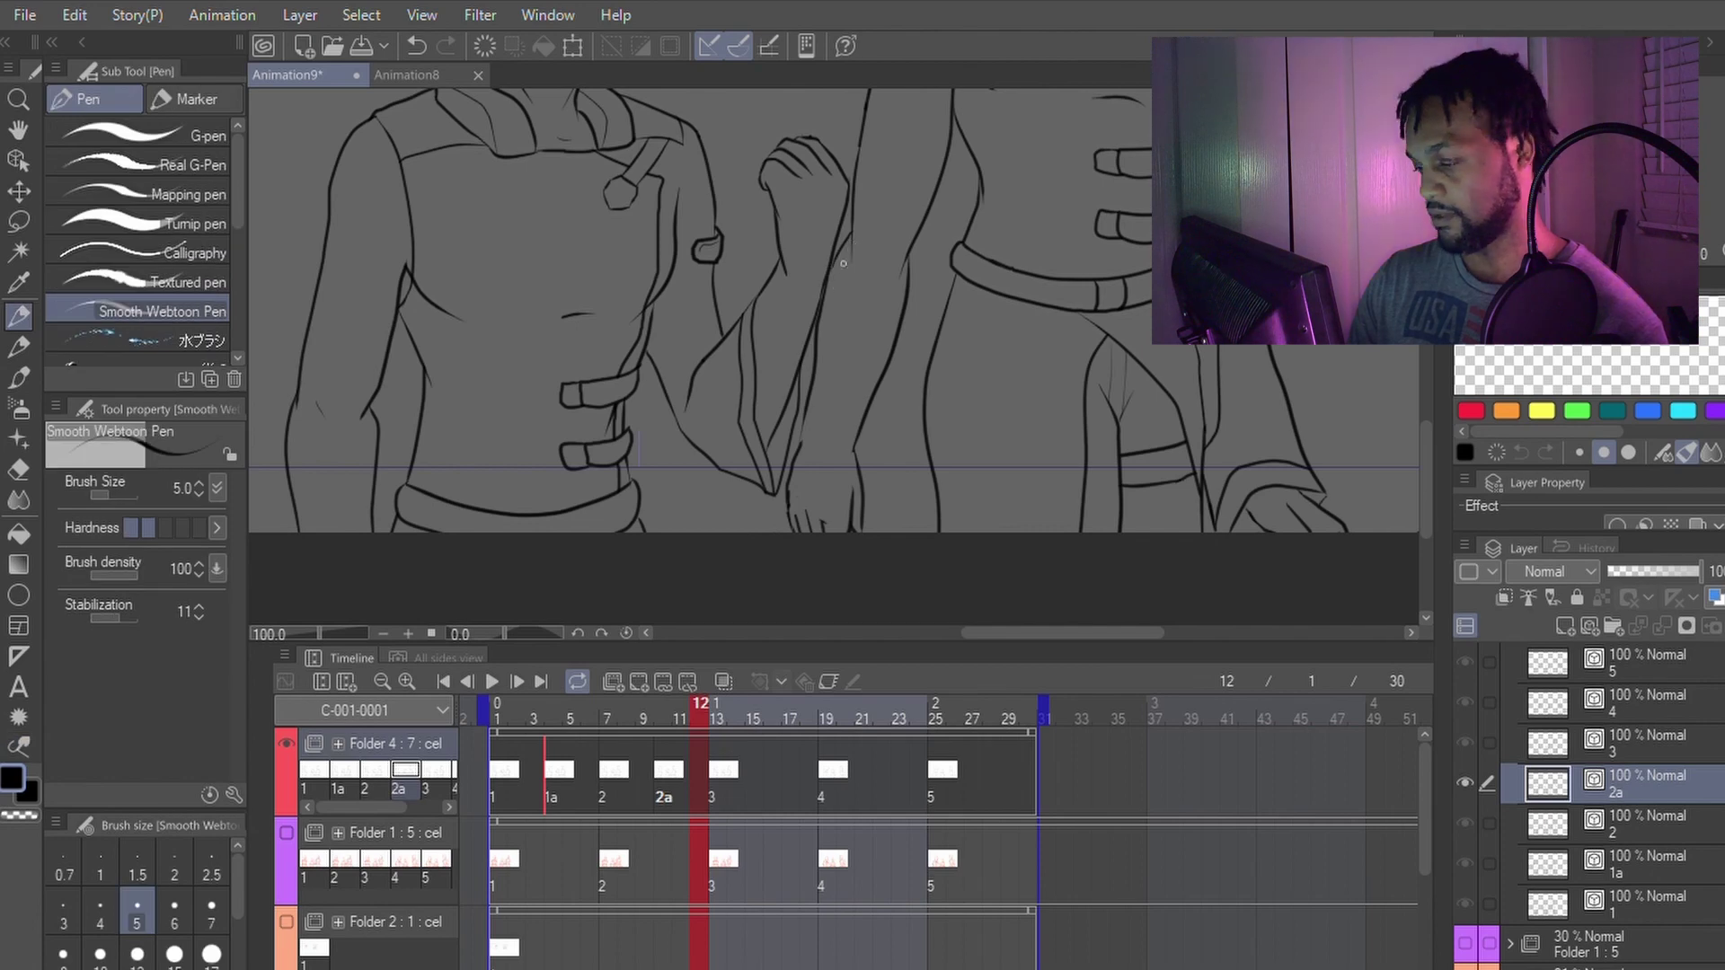
{"action": "key", "text": "y"}
{"action": "key", "text": "p"}
{"action": "key", "text": "ctrl+z"}
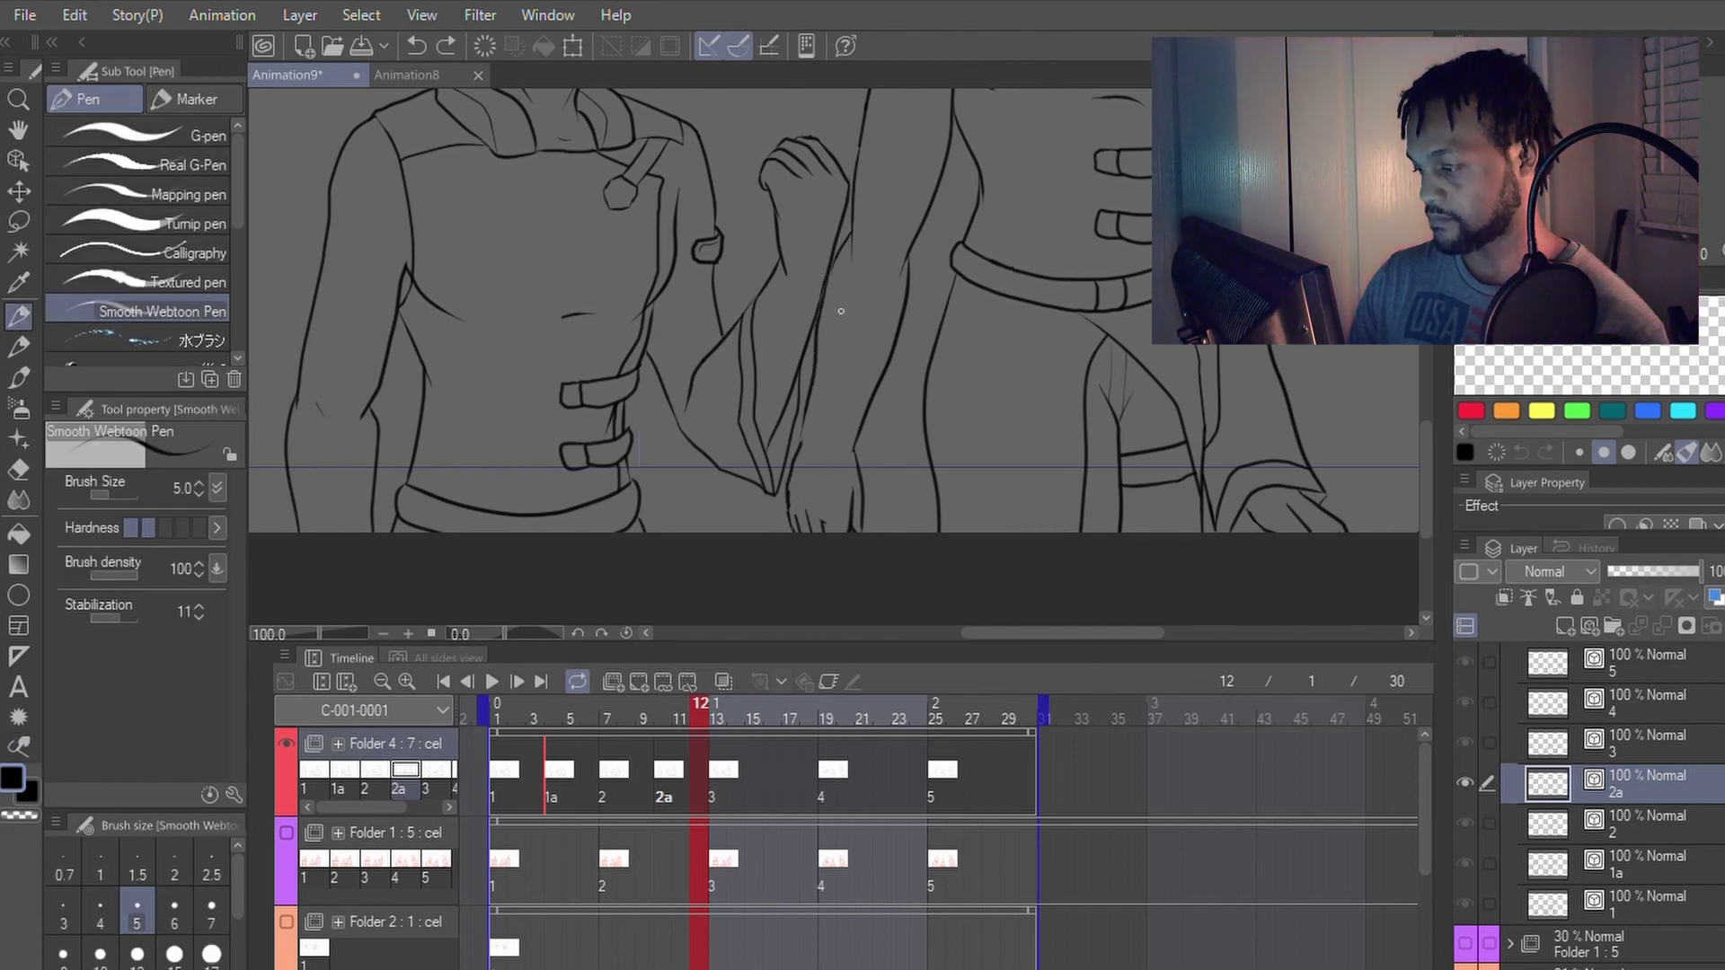
{"action": "key", "text": "y"}
{"action": "left_click_drag", "start_coordinate": [834, 268], "coordinate": [840, 249]}
{"action": "key", "text": "p"}
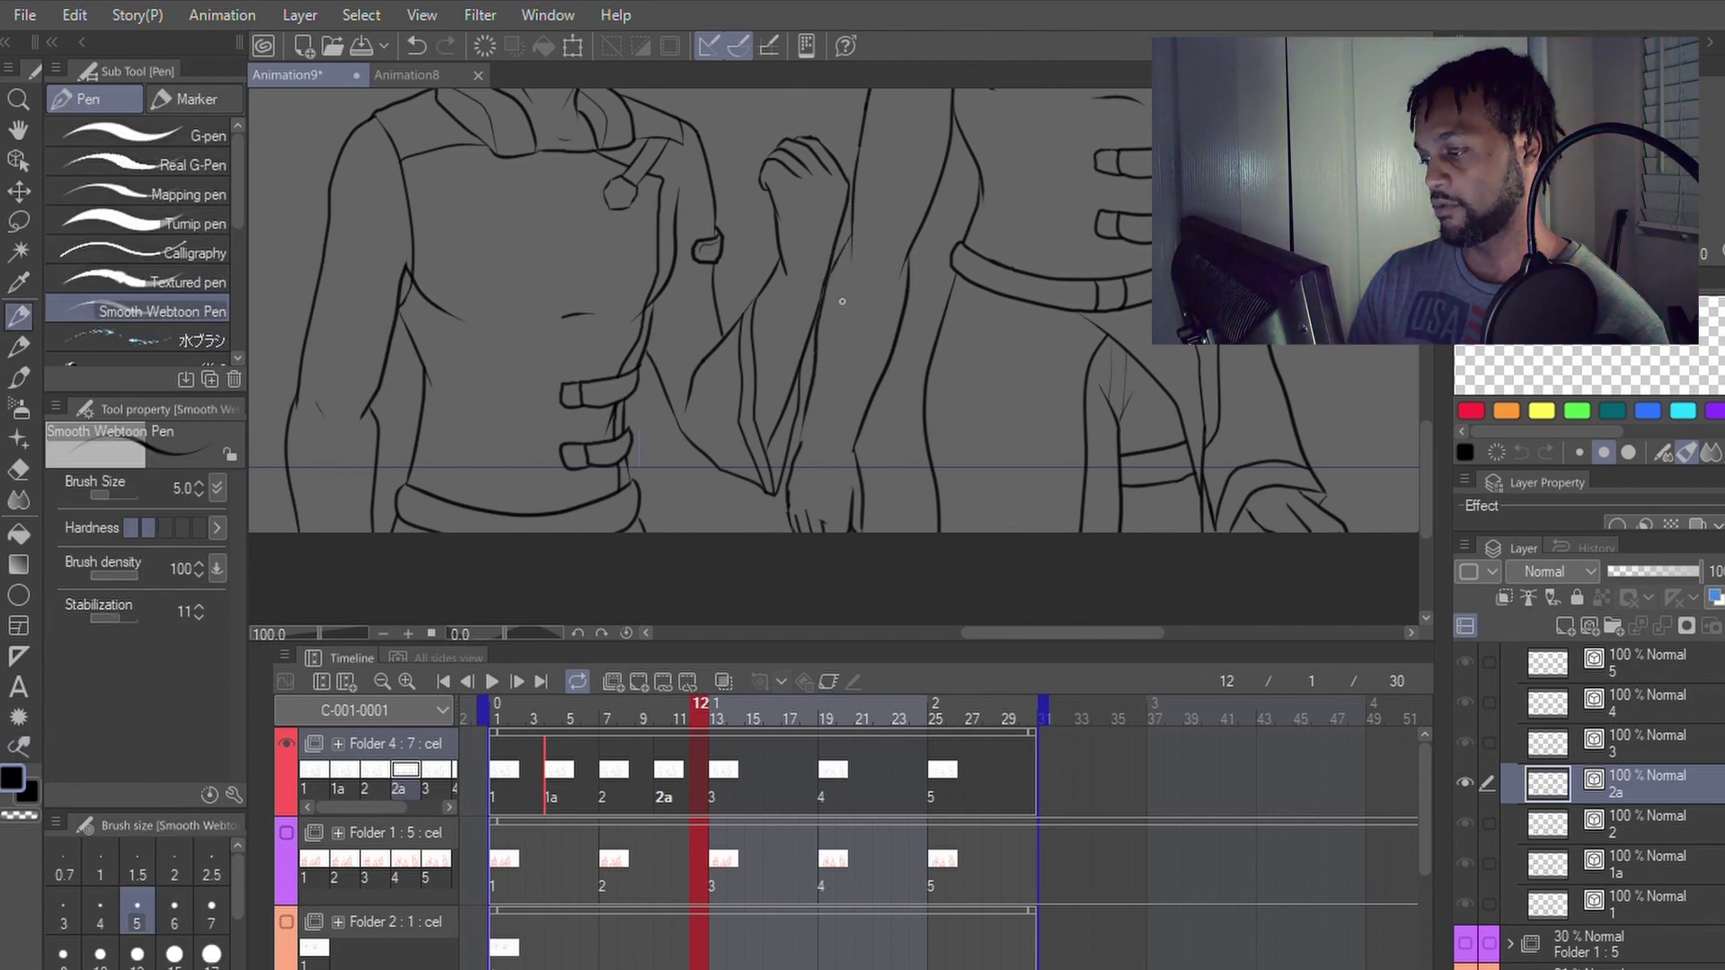
Step: Smooth both outlines of the right character's forearm on cel 2a with Redraw vector line and tidy the line at the wrist
{"action": "key", "text": "y"}
{"action": "key", "text": "p"}
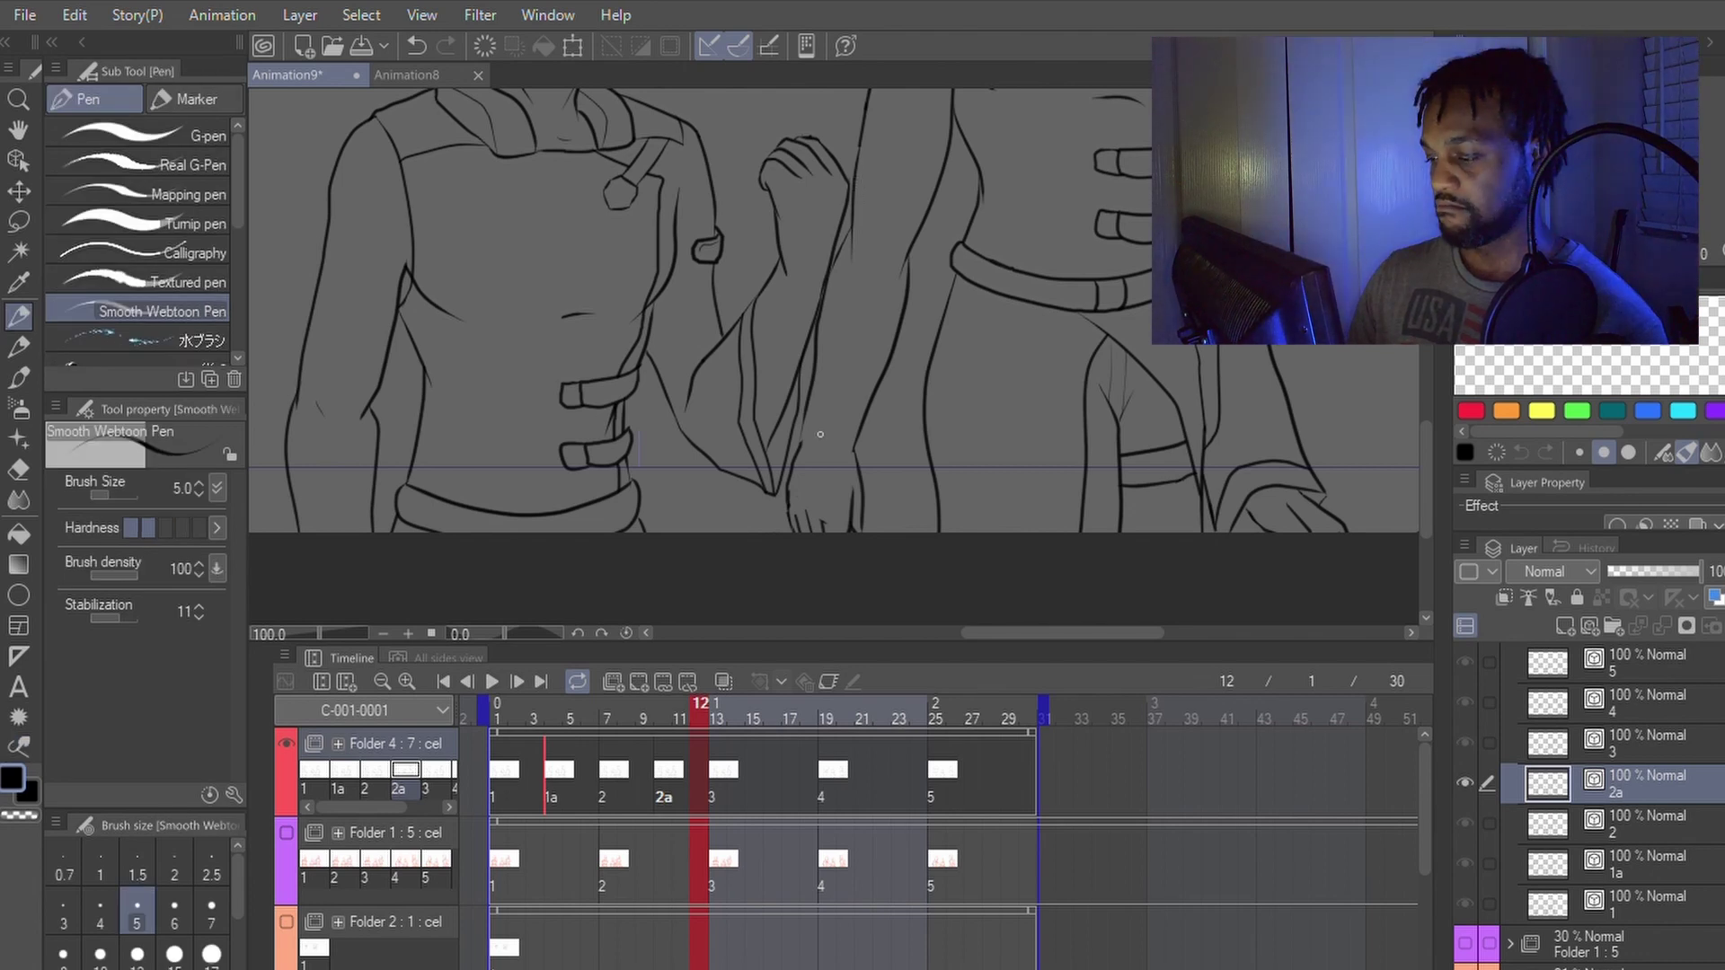
{"action": "key", "text": "y"}
{"action": "left_click_drag", "start_coordinate": [809, 403], "coordinate": [793, 469]}
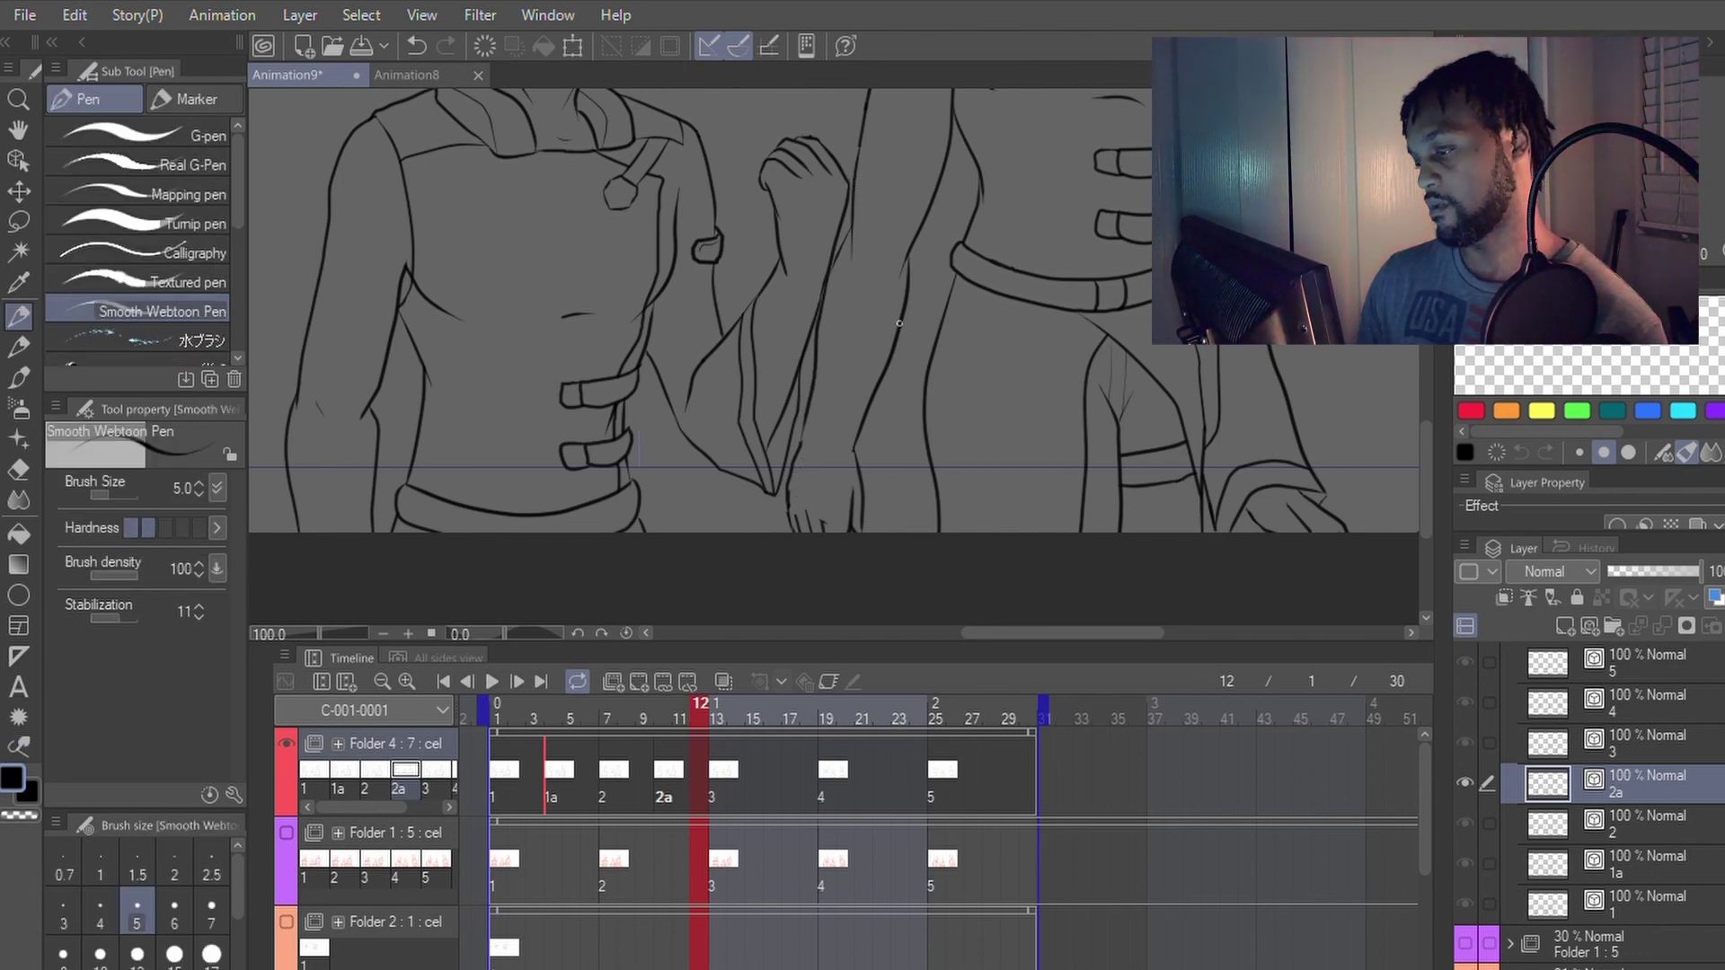
{"action": "key", "text": "y"}
{"action": "mouse_move", "coordinate": [899, 340]}
{"action": "left_mouse_down"}
{"action": "mouse_move", "coordinate": [853, 476]}
{"action": "mouse_move", "coordinate": [905, 303]}
{"action": "left_mouse_up"}
{"action": "key", "text": "p"}
{"action": "key", "text": "y"}
{"action": "key", "text": "p"}
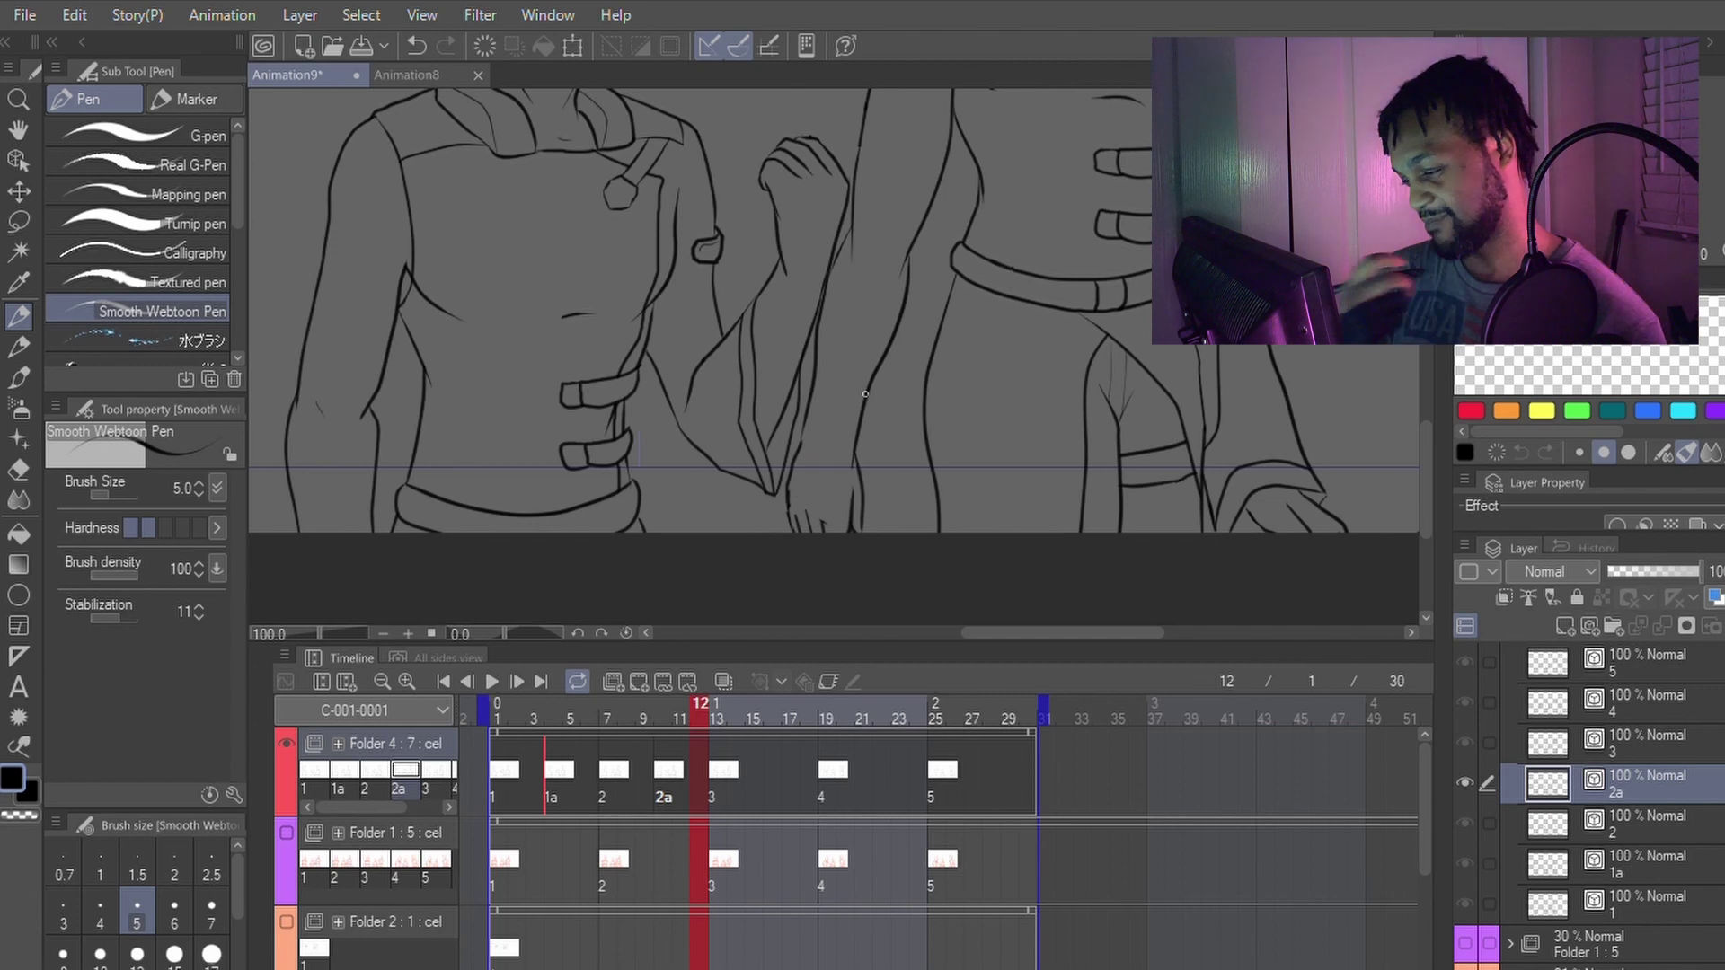
{"action": "key", "text": "e"}
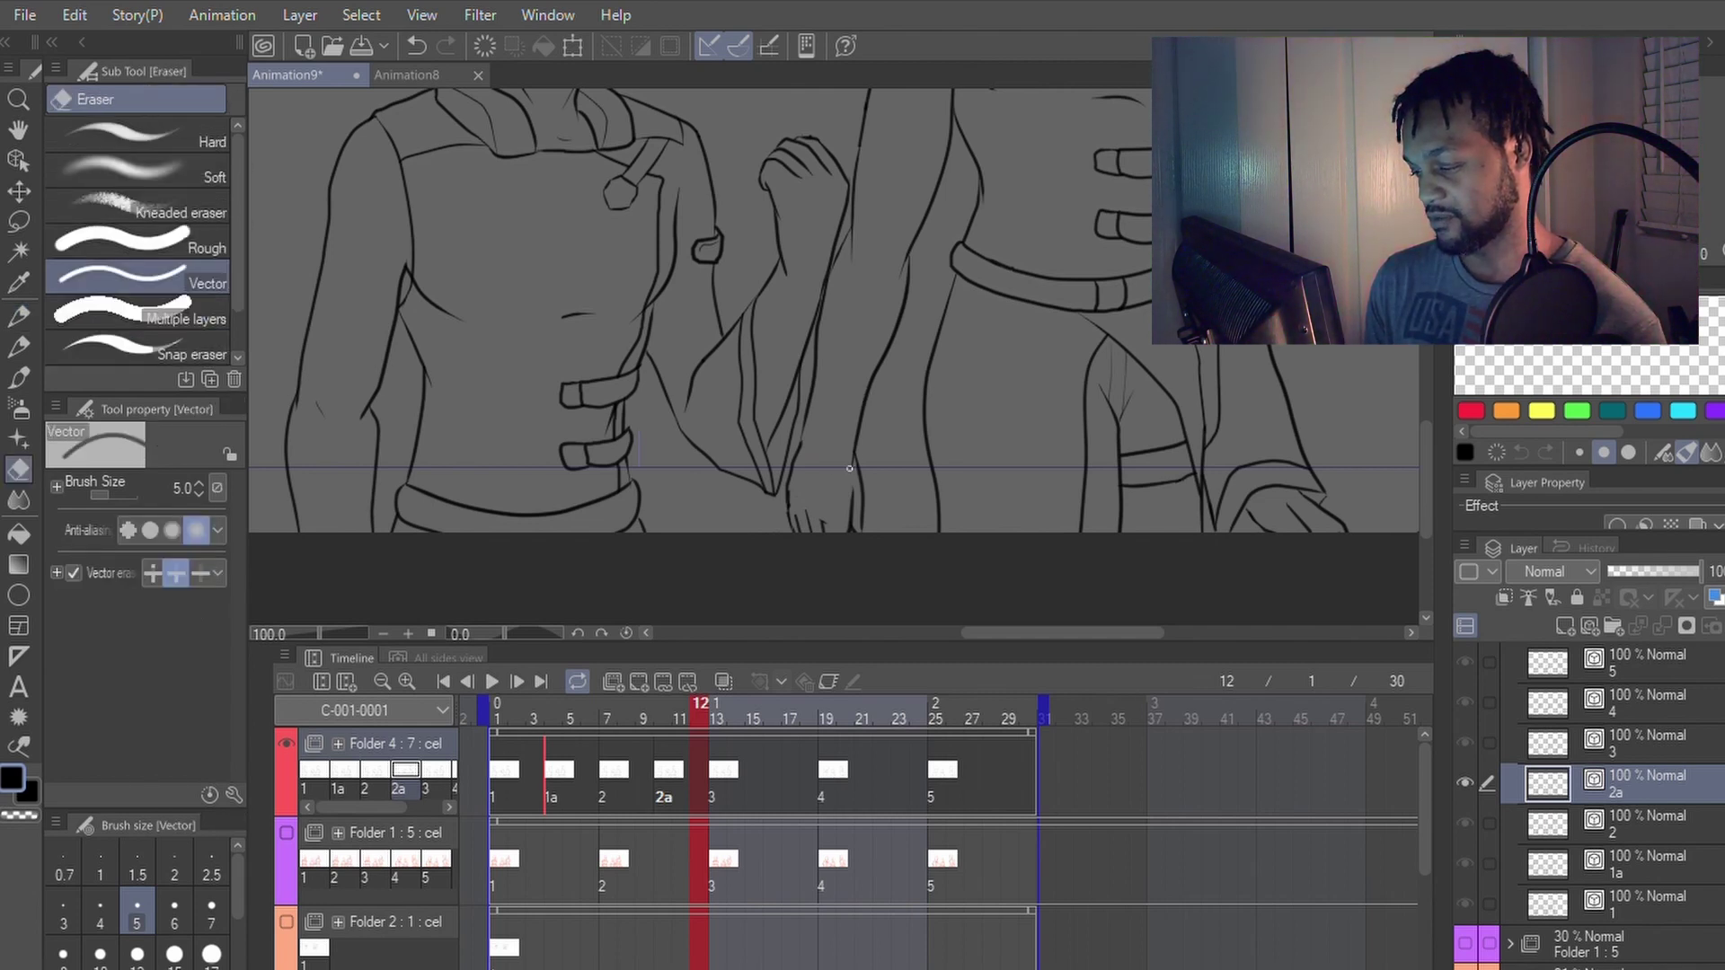
{"action": "key", "text": "p"}
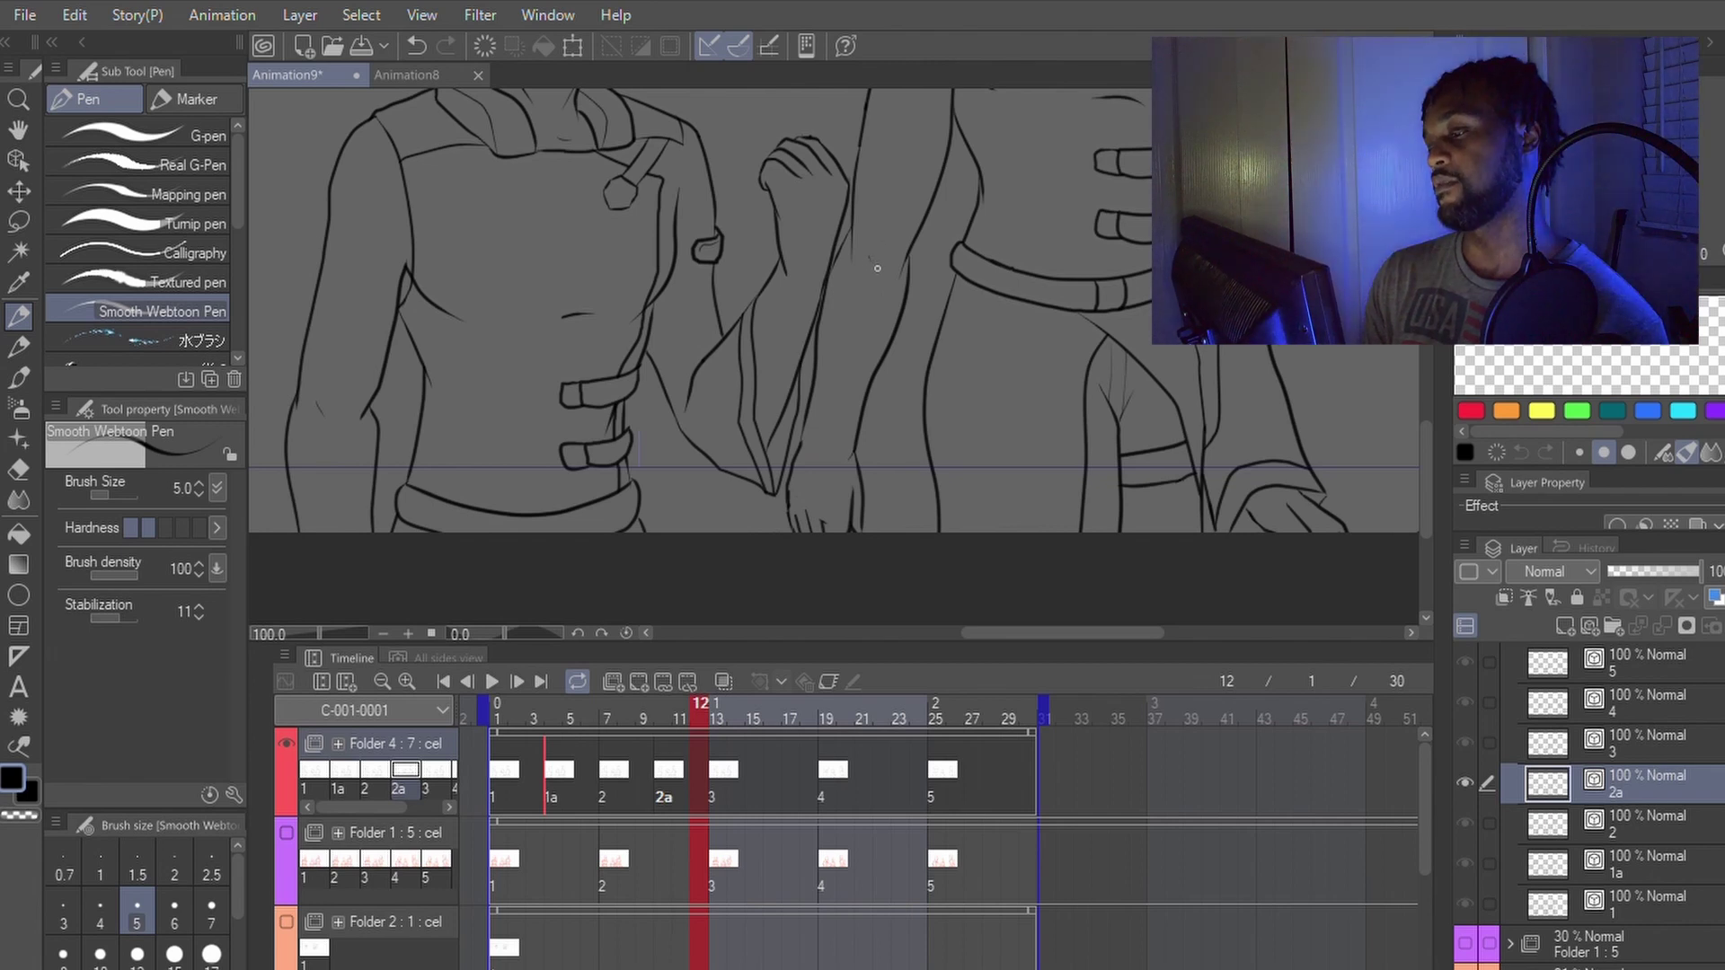
Step: Step back and forth between cels 2, 2a and 3 to compare the position of the right character's arm
{"action": "scroll", "coordinate": [877, 268], "scroll_direction": "down", "scroll_amount": 1}
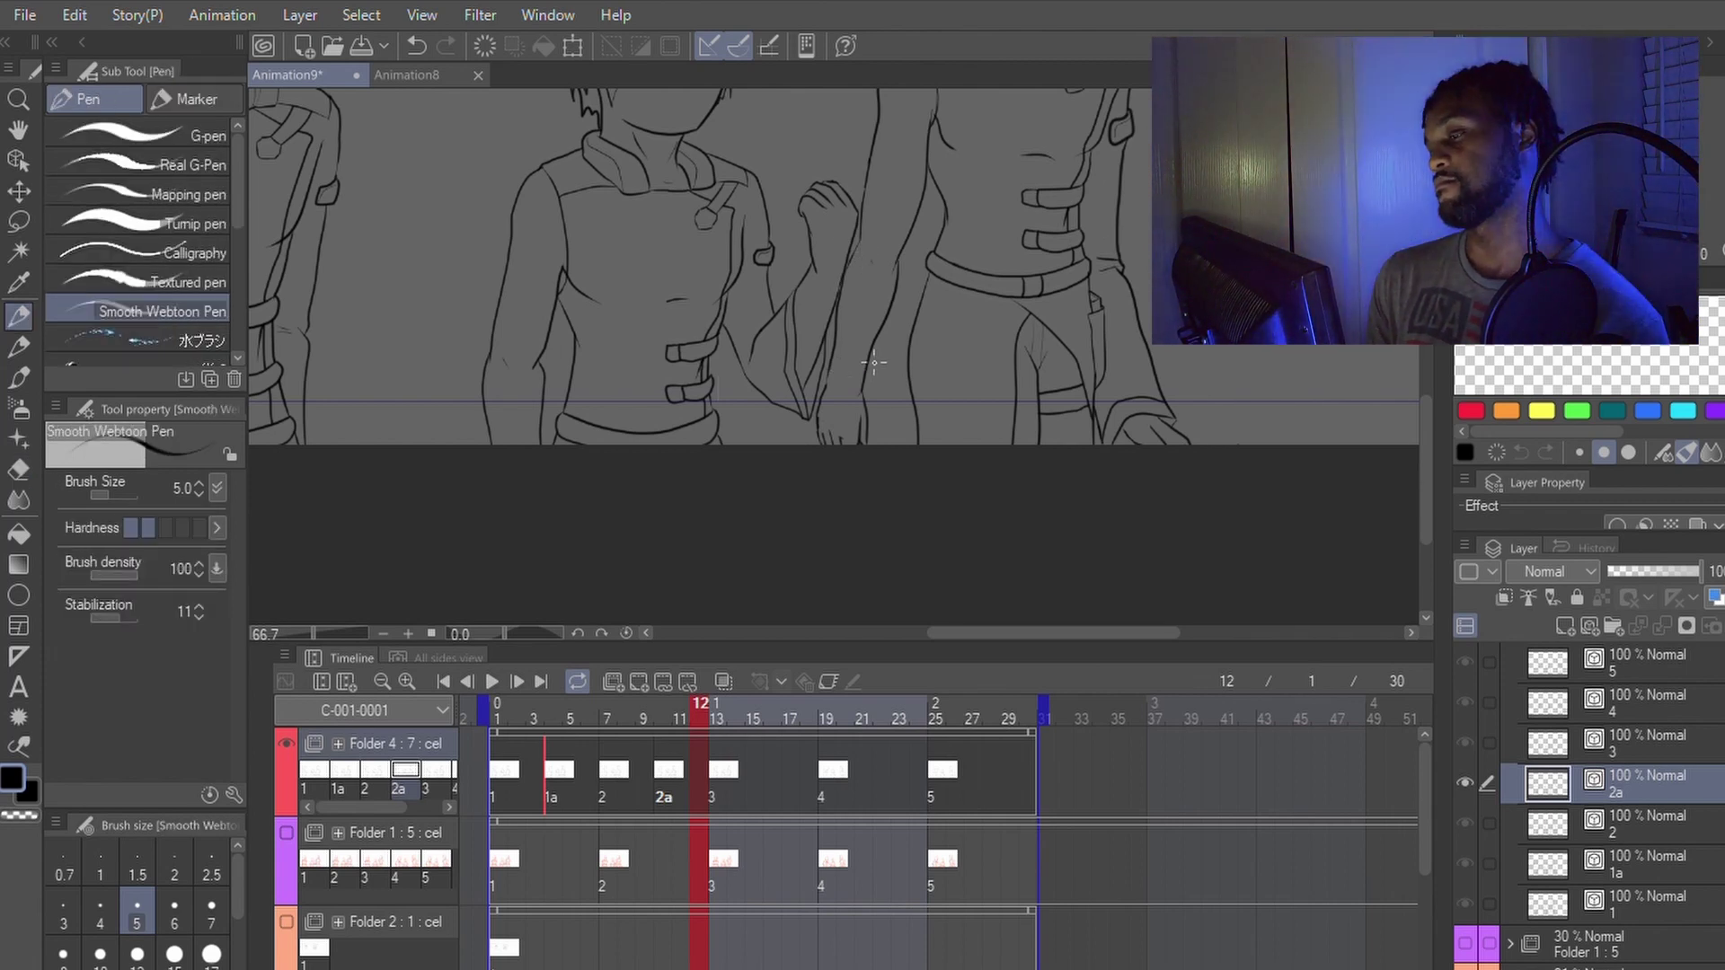
{"action": "scroll", "coordinate": [859, 253], "scroll_direction": "up", "scroll_amount": 2}
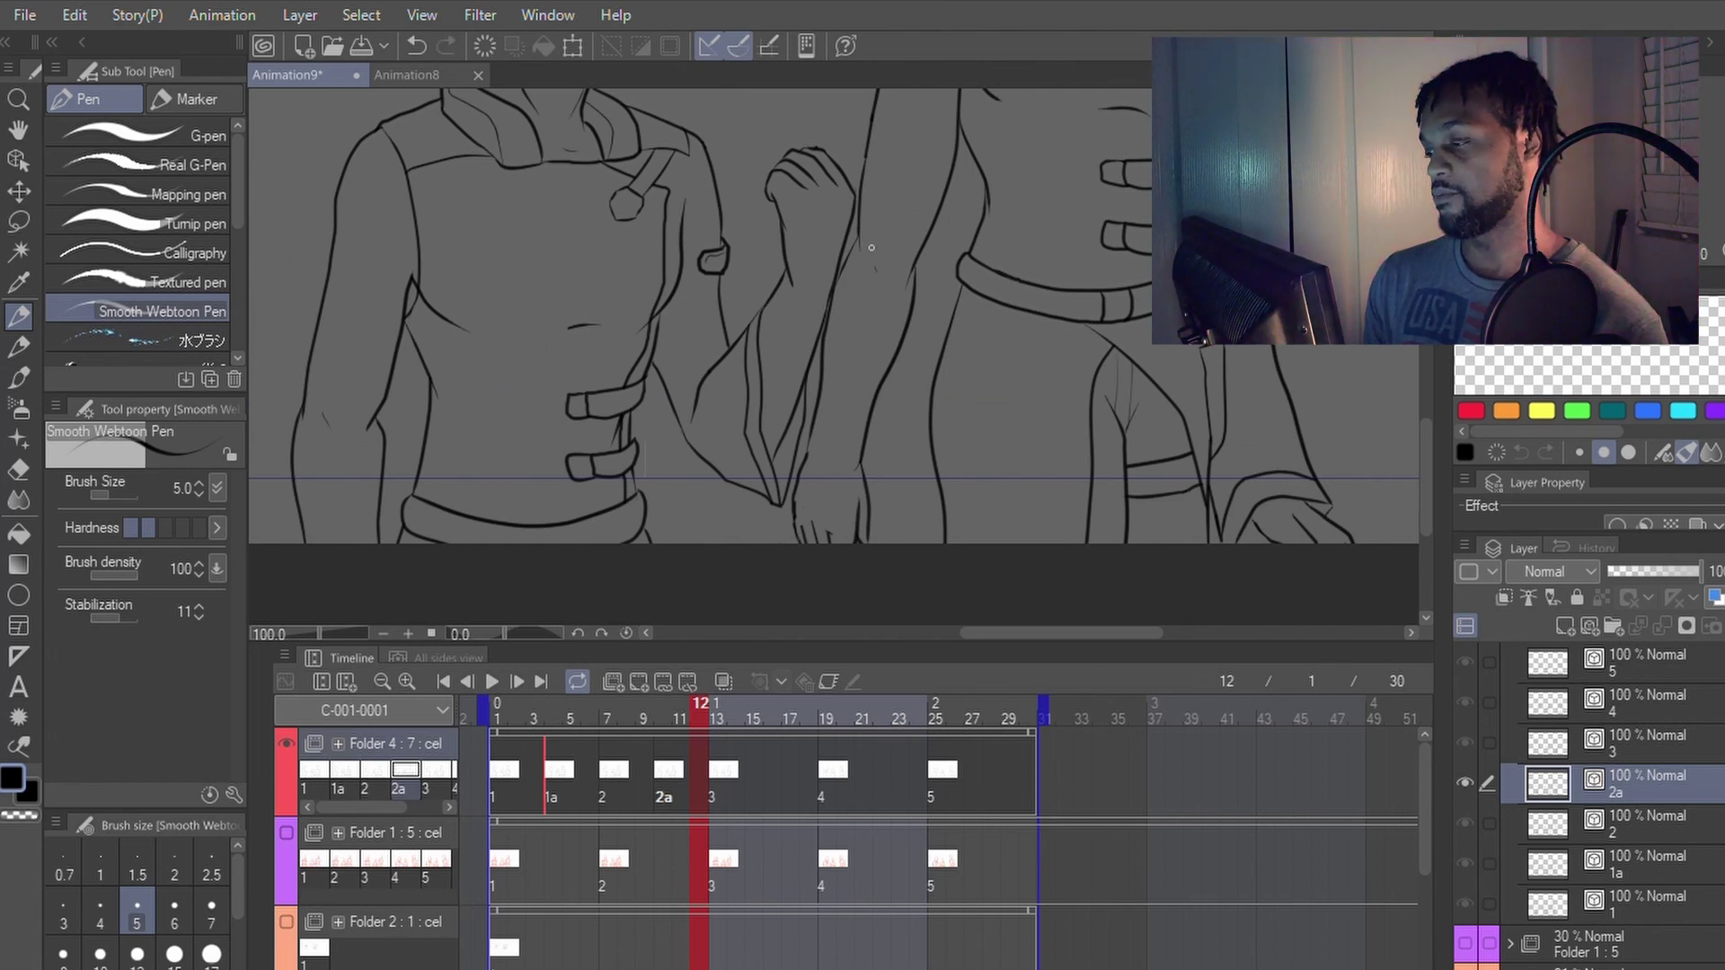
{"action": "scroll", "coordinate": [870, 247], "scroll_direction": "down", "scroll_amount": 3}
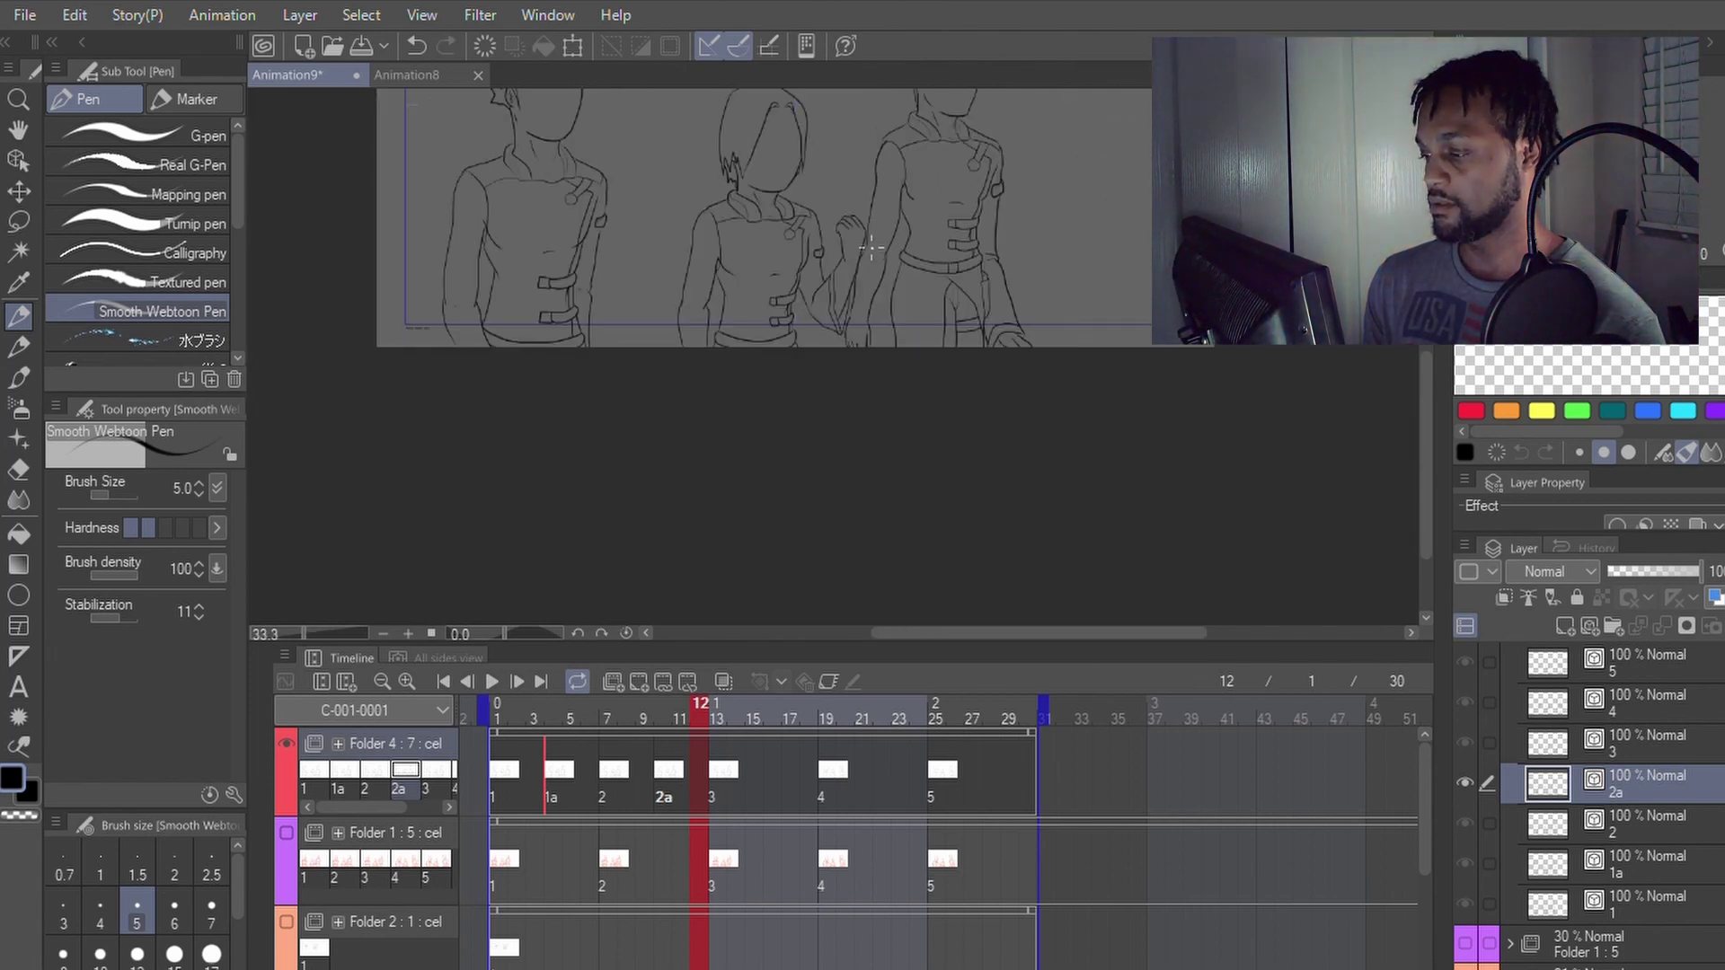
{"action": "key", "text": "Left"}
{"action": "key", "text": "Left"}
{"action": "key", "text": "Left"}
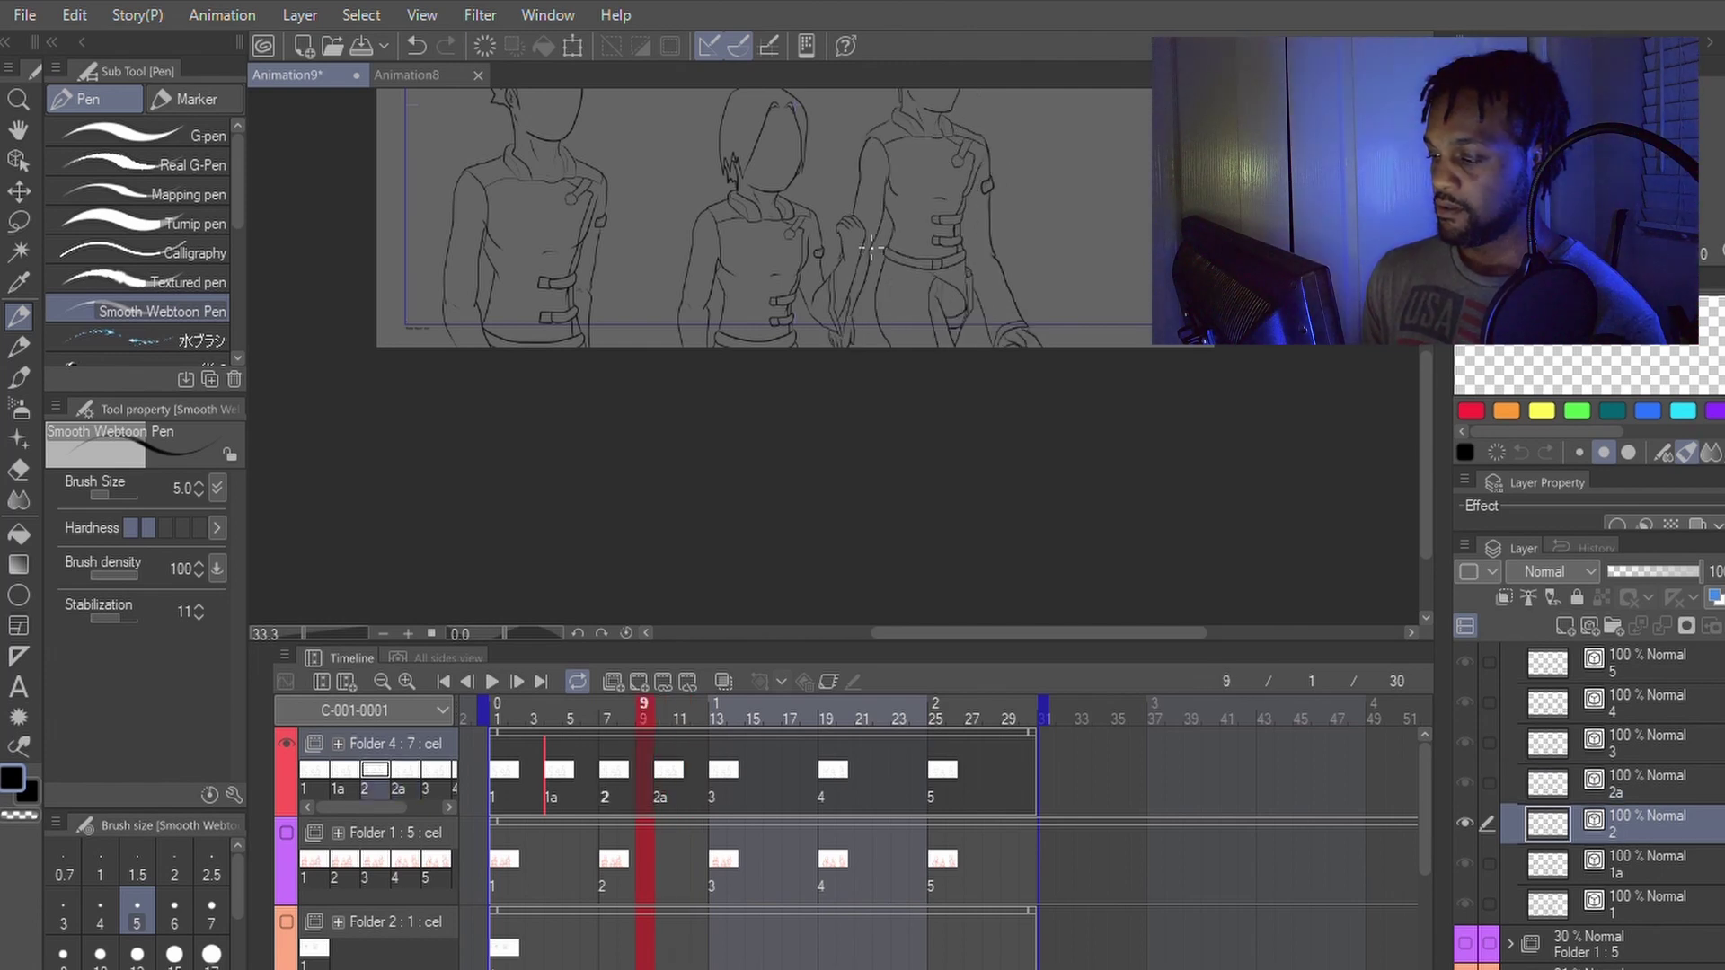
{"action": "key", "text": "Right"}
{"action": "key", "text": "Right"}
{"action": "key", "text": "Right"}
{"action": "key", "text": "Right"}
{"action": "key", "text": "Right"}
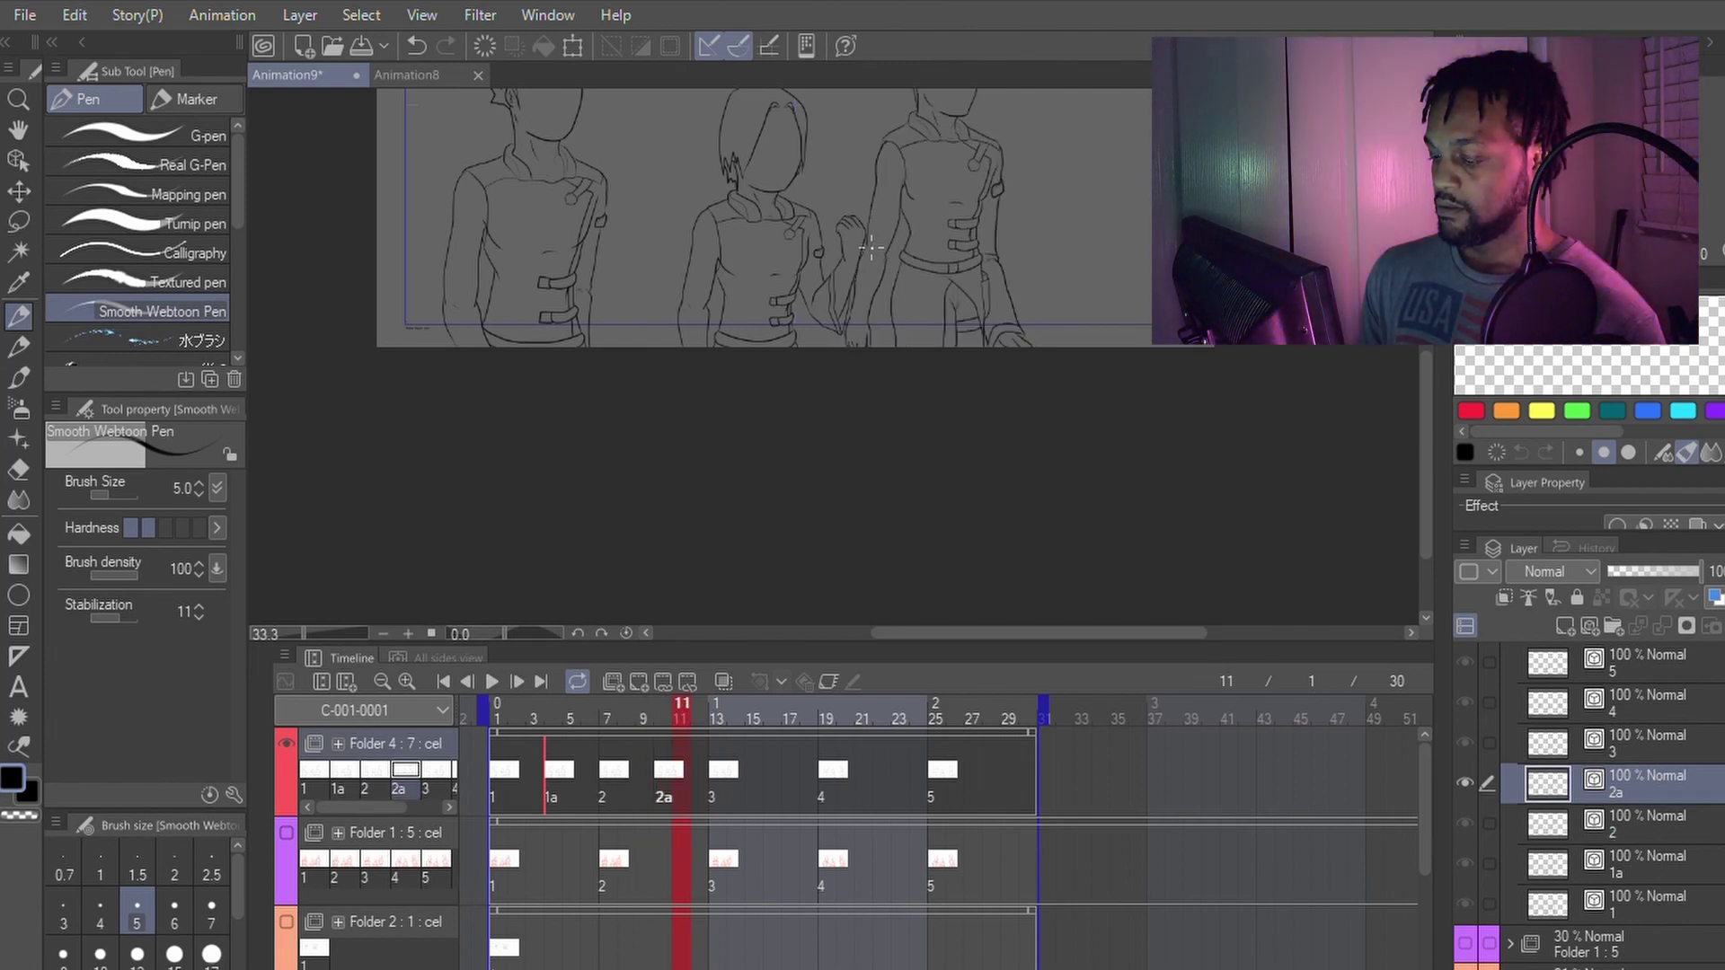
{"action": "key", "text": "Left"}
{"action": "key", "text": "Left"}
{"action": "key", "text": "Left"}
{"action": "key", "text": "Left"}
{"action": "key", "text": "Left"}
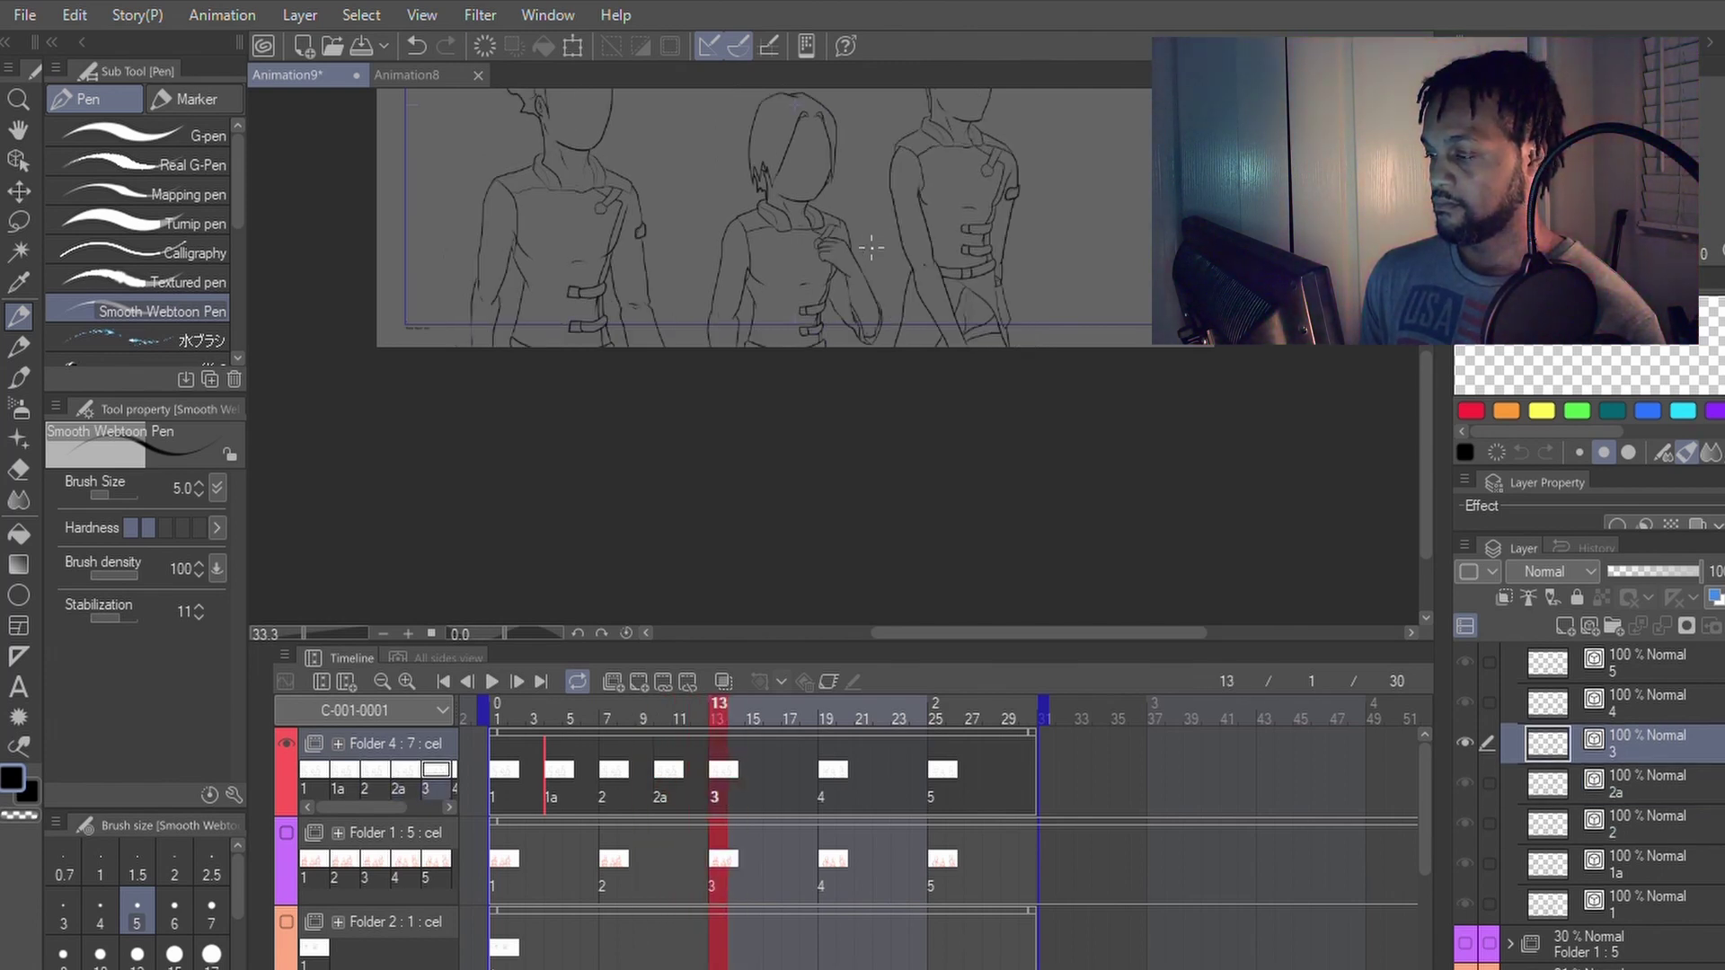
{"action": "key", "text": "Right"}
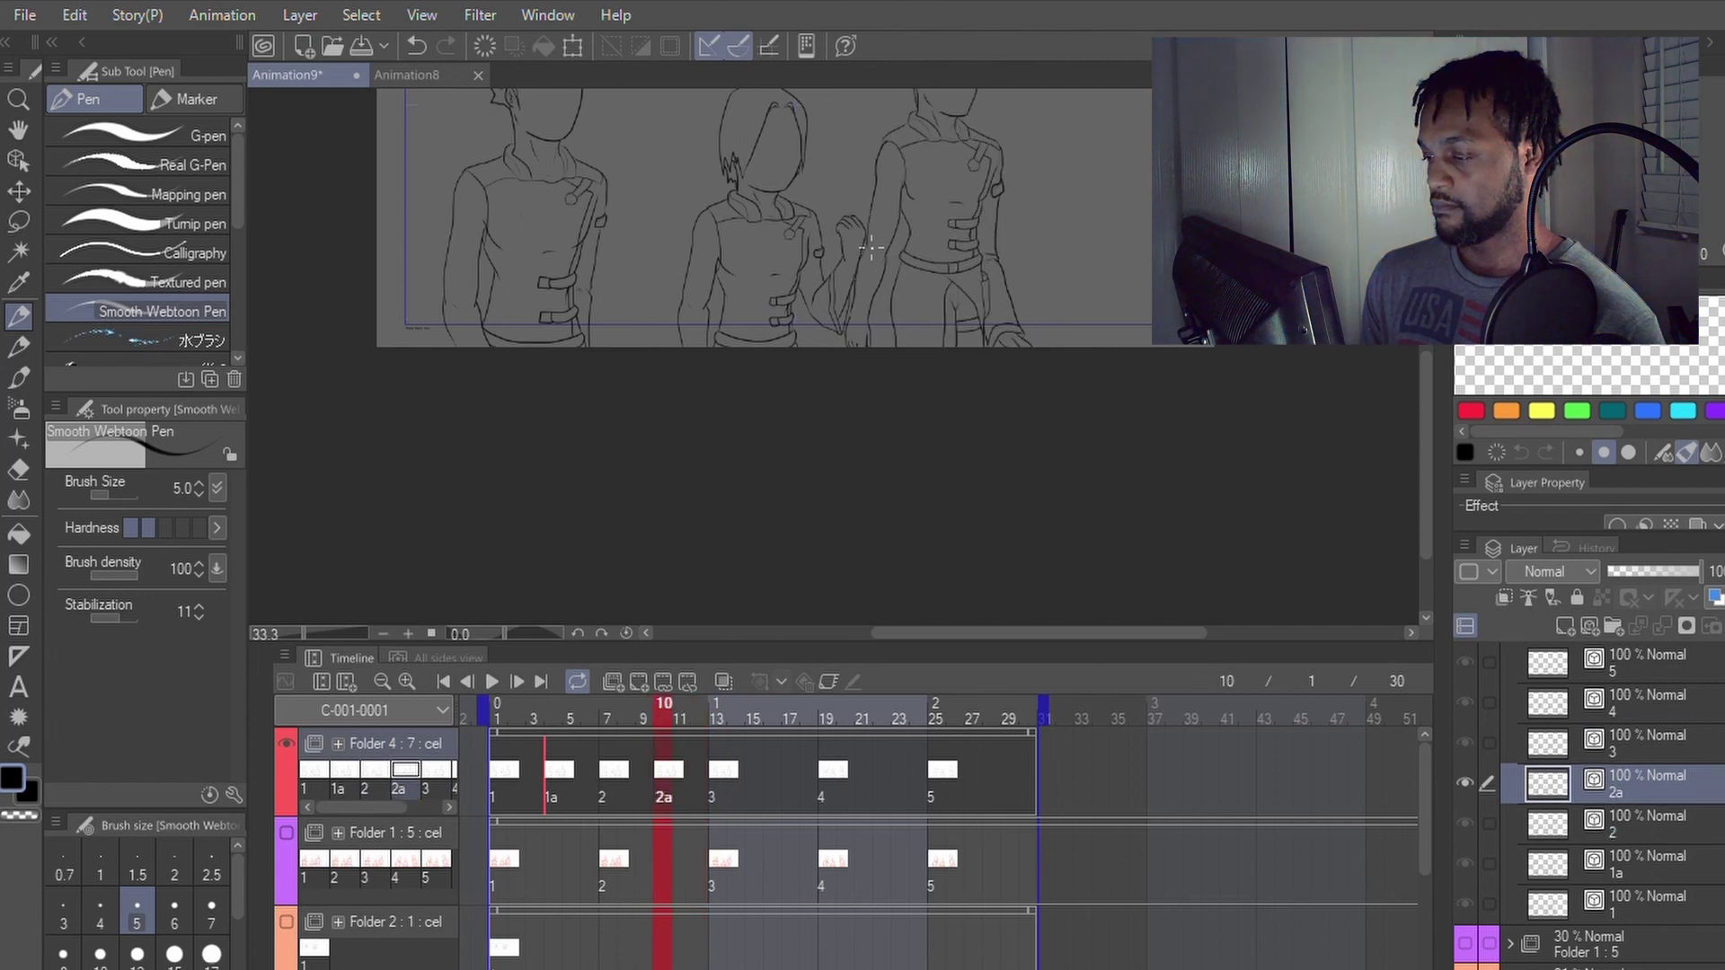
Step: Lasso the right character's arm on cel 2a and rotate it slightly away from the middle character's raised hand
{"action": "scroll", "coordinate": [871, 247], "scroll_direction": "up", "scroll_amount": 2}
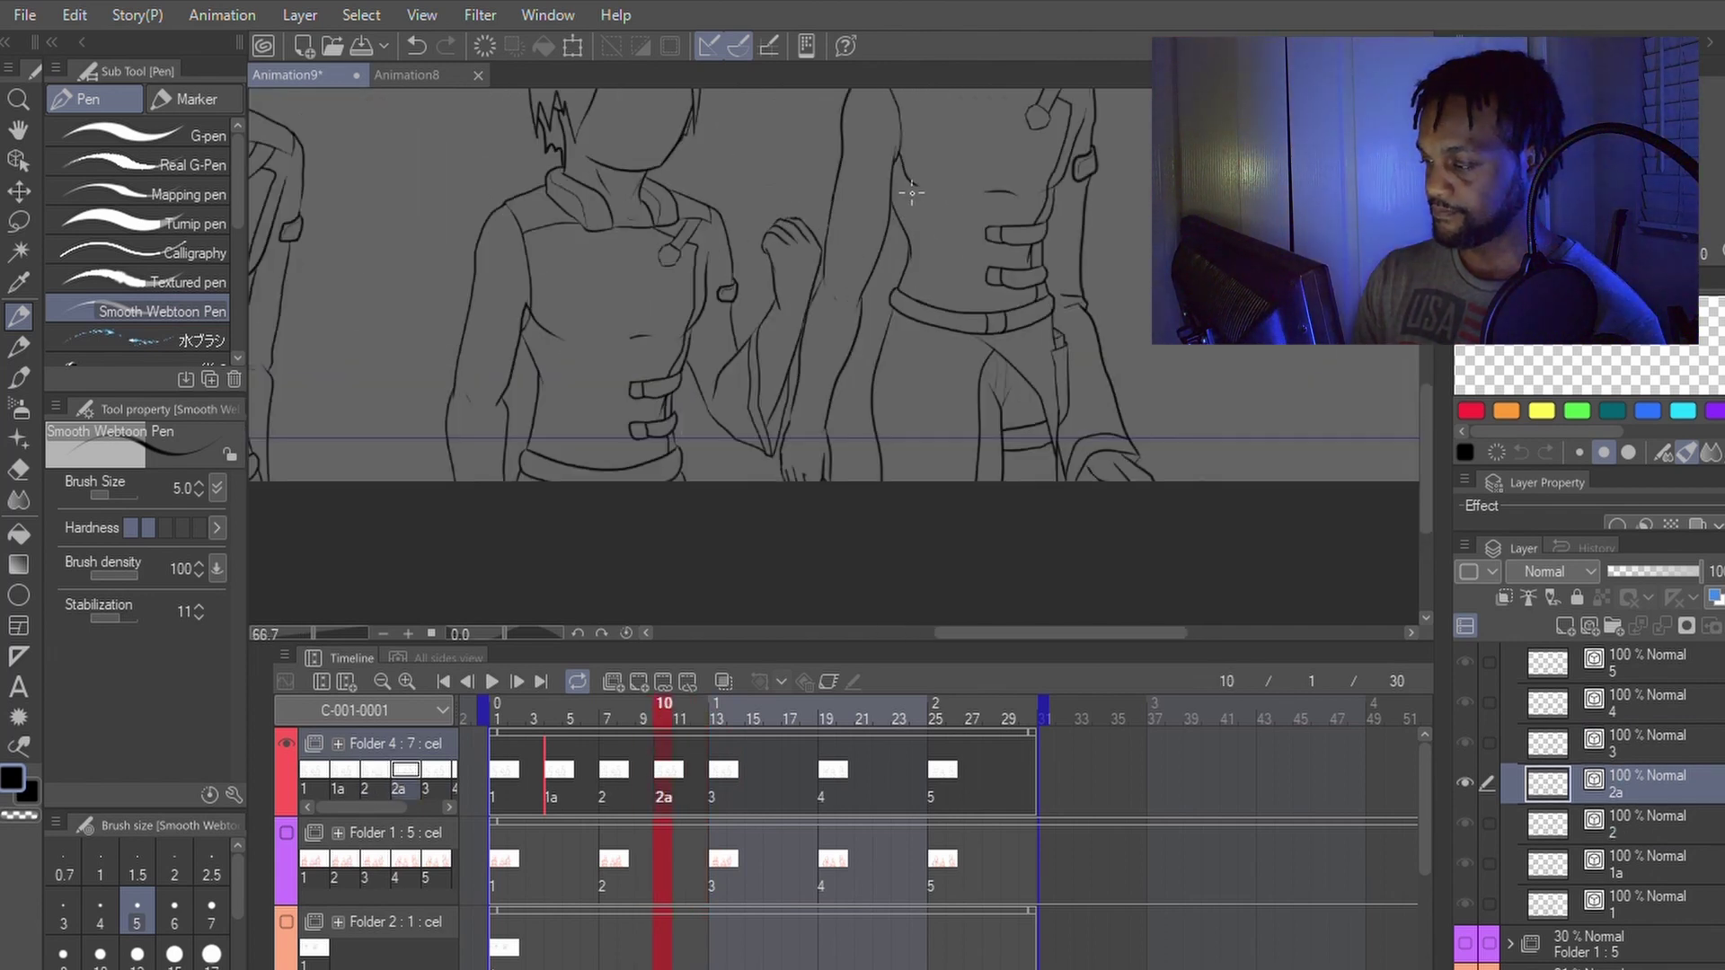
{"action": "key", "text": "m"}
{"action": "mouse_move", "coordinate": [846, 495]}
{"action": "left_mouse_down"}
{"action": "mouse_move", "coordinate": [893, 191]}
{"action": "mouse_move", "coordinate": [894, 148]}
{"action": "mouse_move", "coordinate": [863, 135]}
{"action": "mouse_move", "coordinate": [843, 135]}
{"action": "mouse_move", "coordinate": [827, 176]}
{"action": "mouse_move", "coordinate": [773, 484]}
{"action": "mouse_move", "coordinate": [800, 515]}
{"action": "mouse_move", "coordinate": [851, 496]}
{"action": "left_mouse_up"}
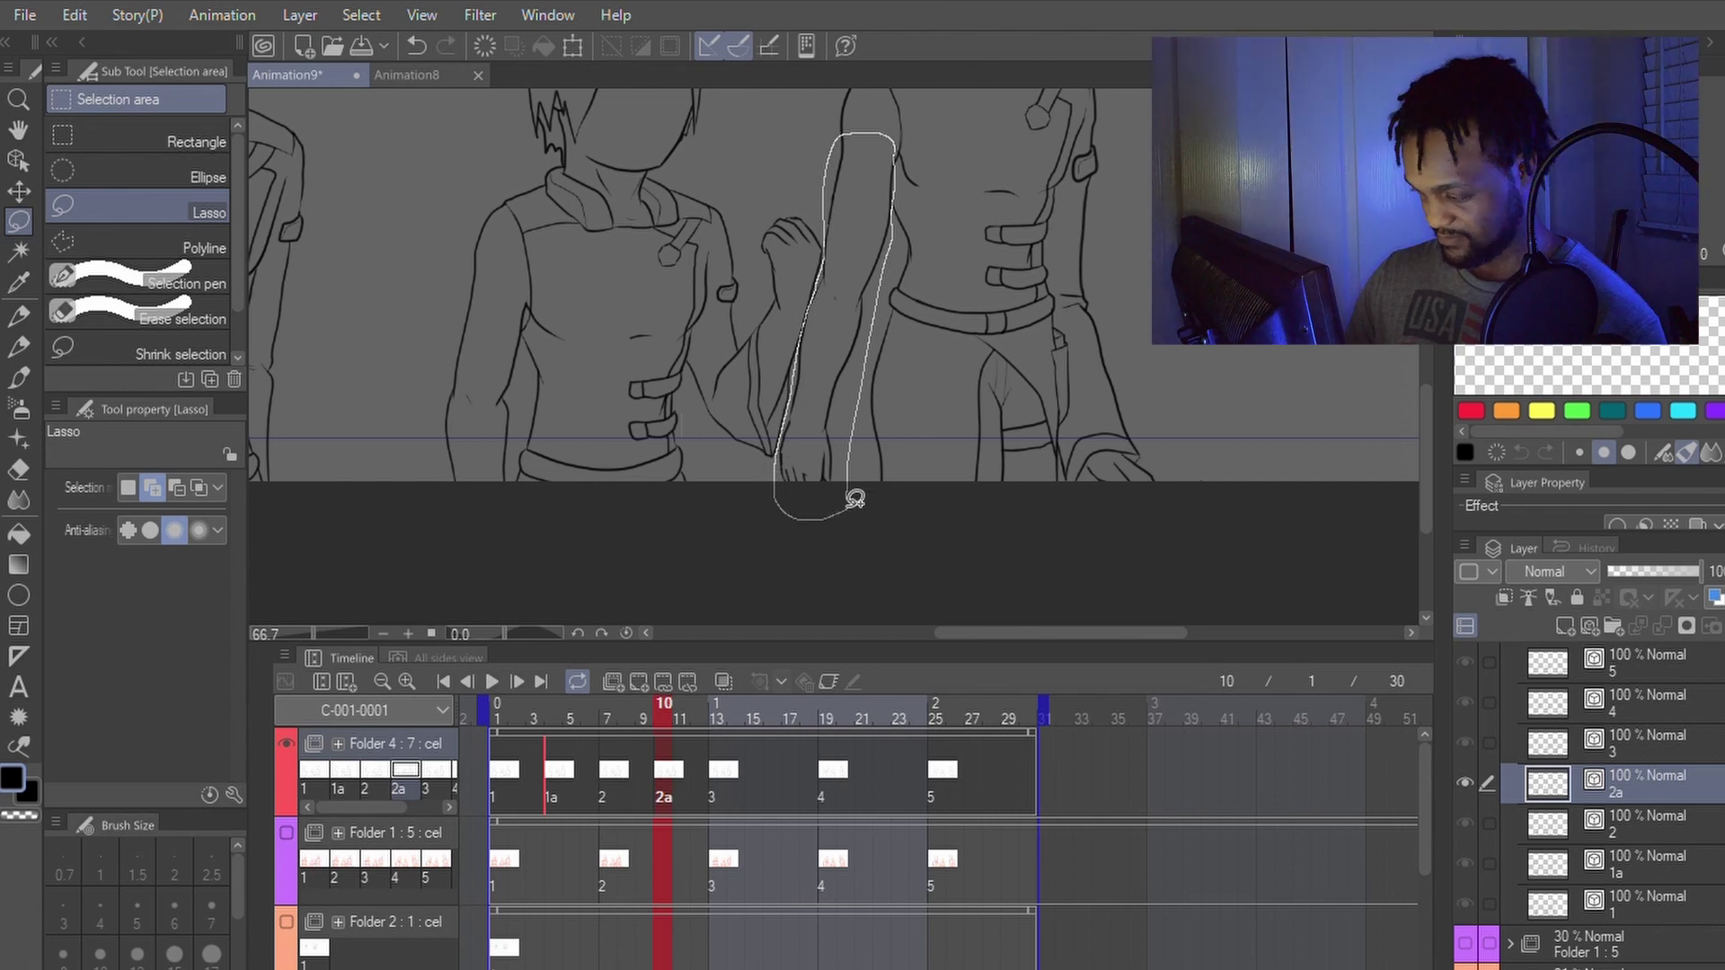
{"action": "key", "text": "p"}
{"action": "left_click", "coordinate": [928, 519]}
{"action": "mouse_move", "coordinate": [960, 440]}
{"action": "left_mouse_down"}
{"action": "mouse_move", "coordinate": [892, 410]}
{"action": "mouse_move", "coordinate": [922, 411]}
{"action": "left_mouse_up"}
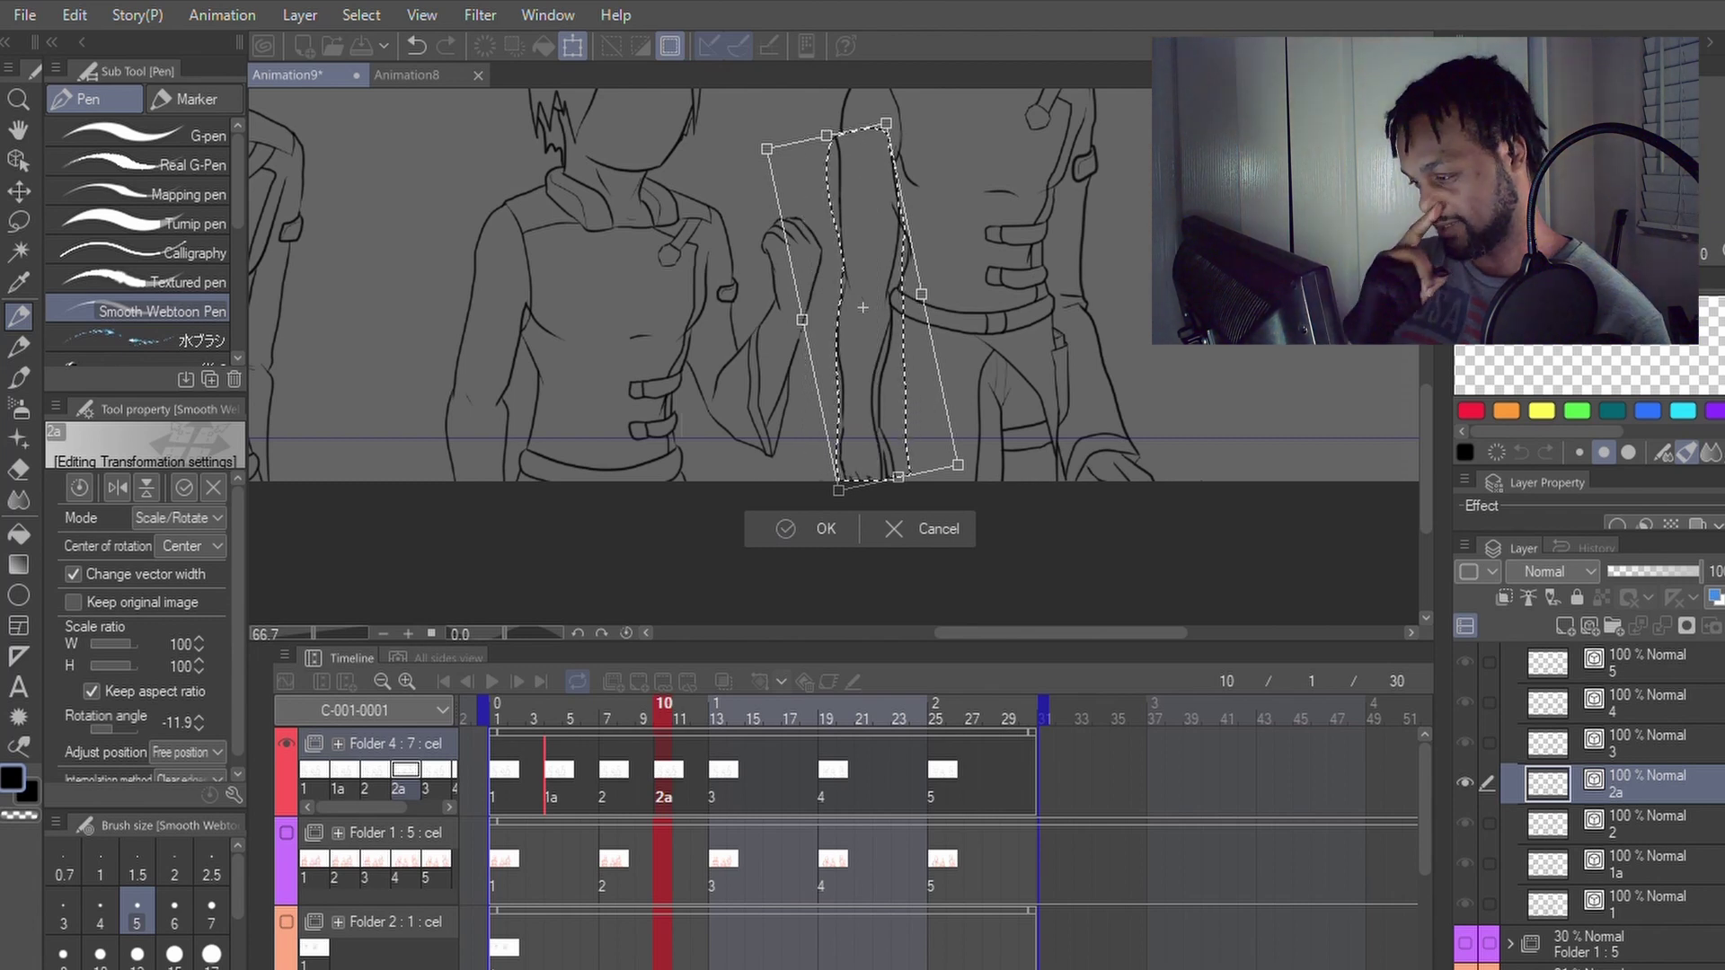
{"action": "left_click_drag", "start_coordinate": [904, 401], "coordinate": [898, 403]}
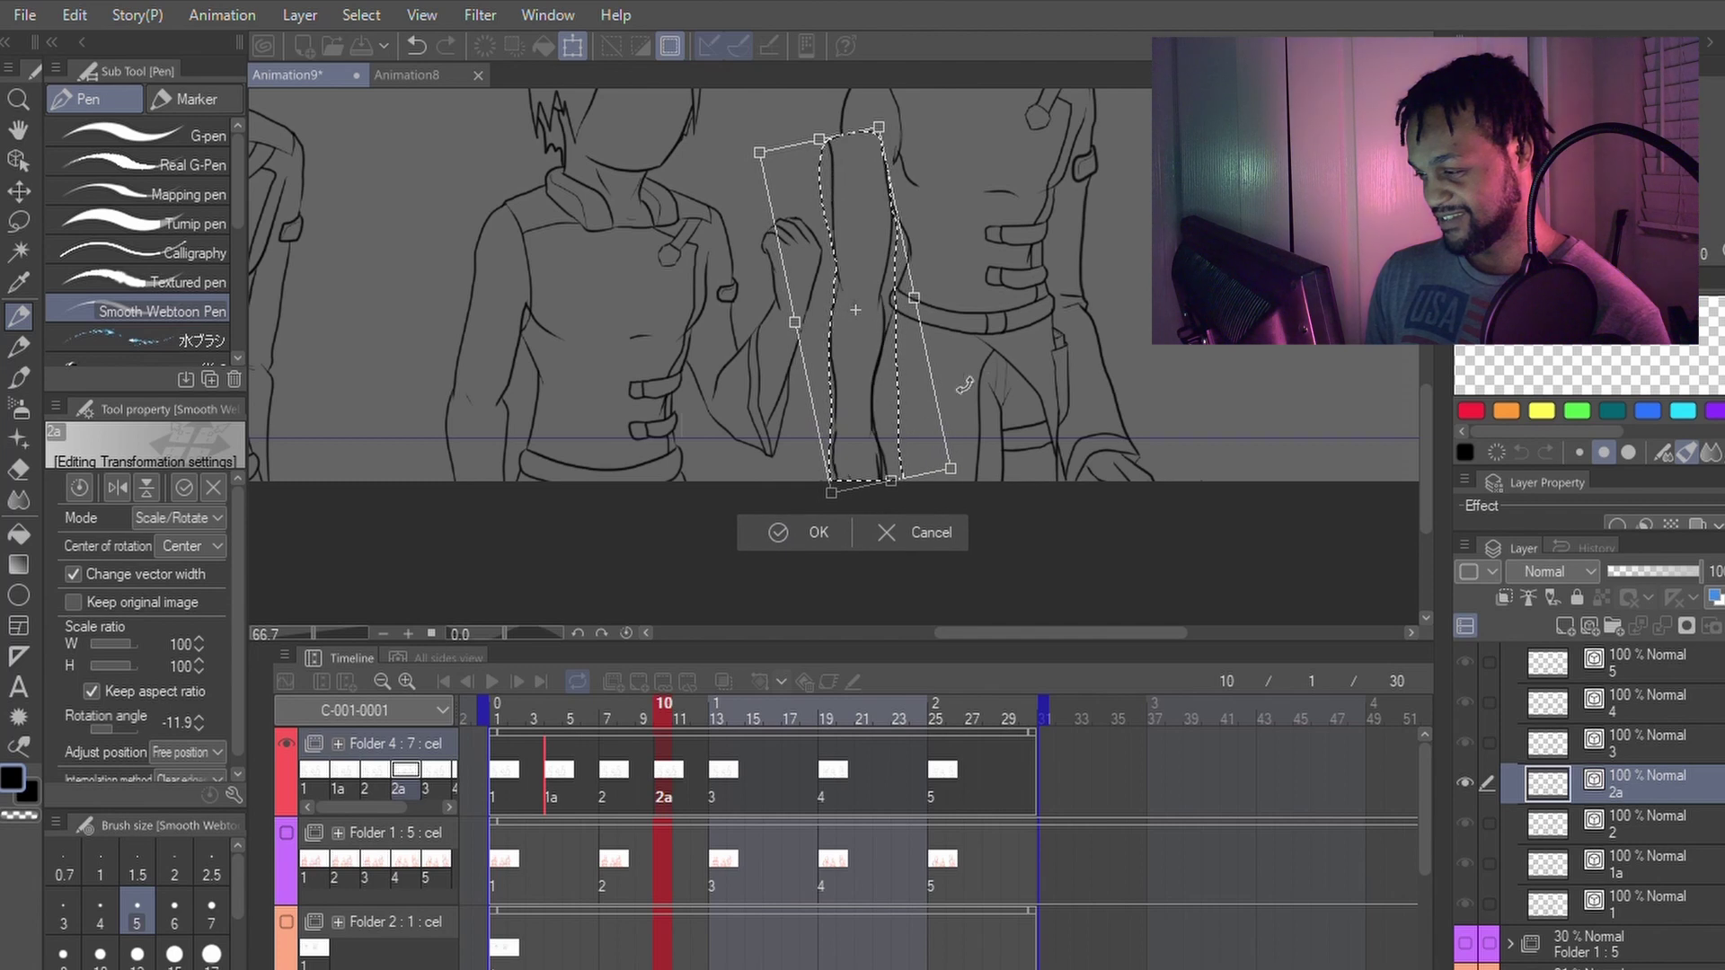
{"action": "left_click_drag", "start_coordinate": [1023, 381], "coordinate": [1023, 384]}
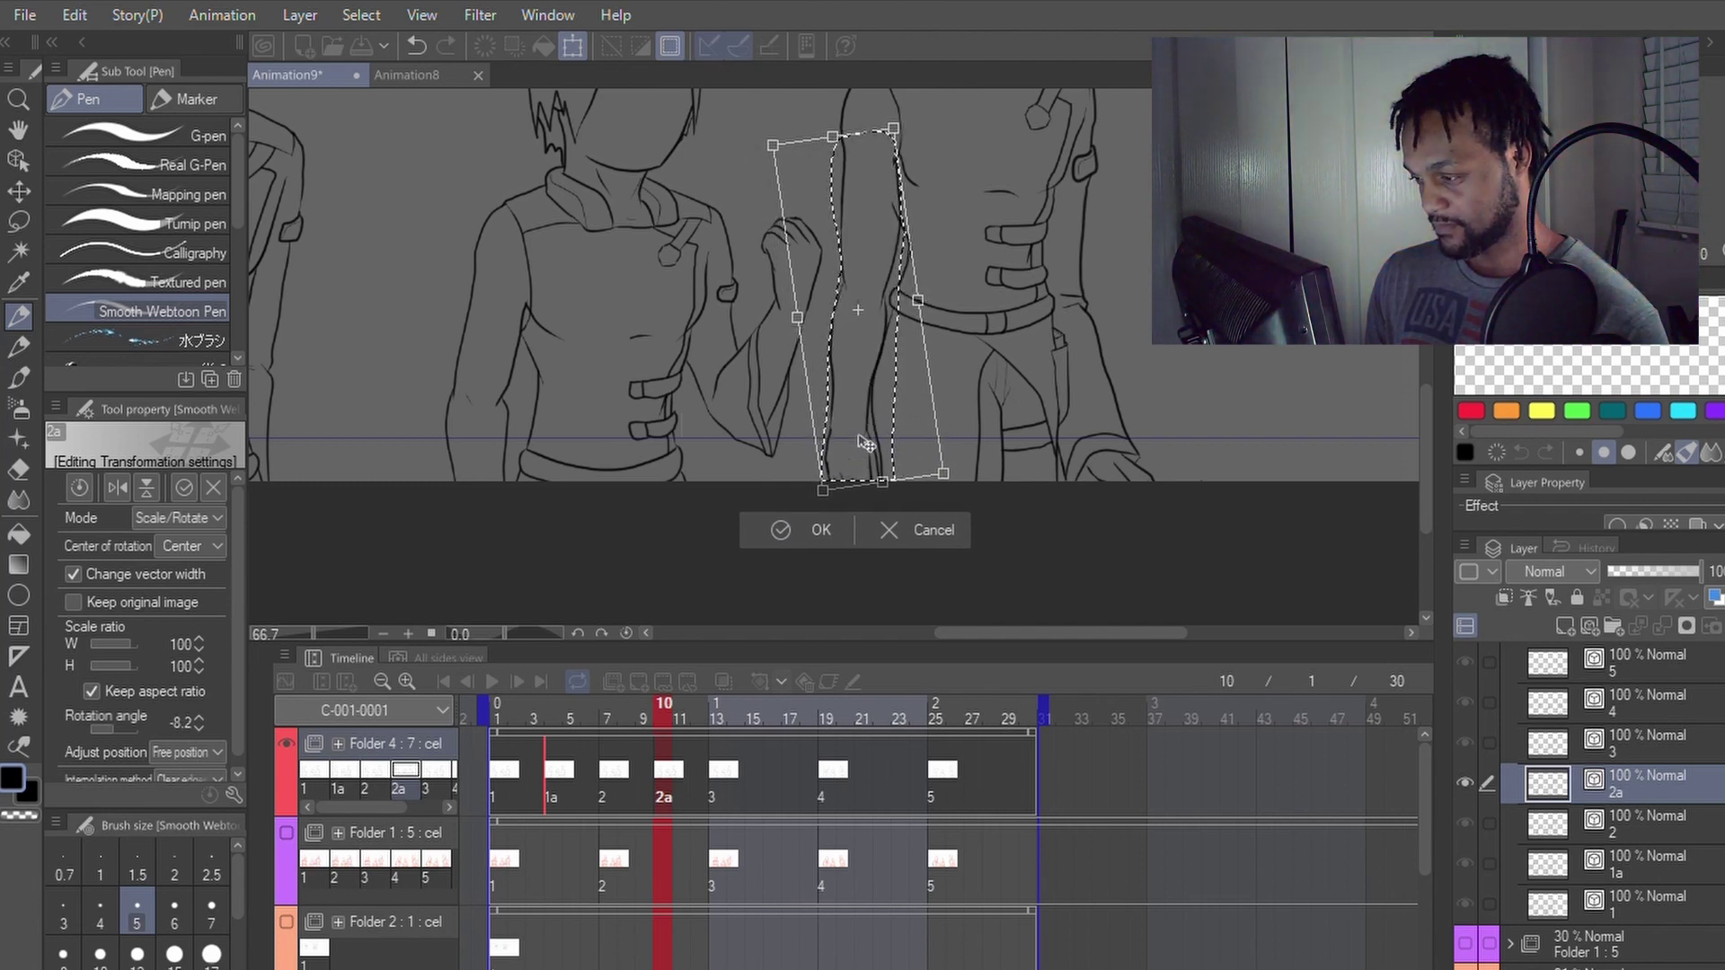
{"action": "left_click_drag", "start_coordinate": [1022, 373], "coordinate": [854, 387]}
{"action": "left_click", "coordinate": [819, 534]}
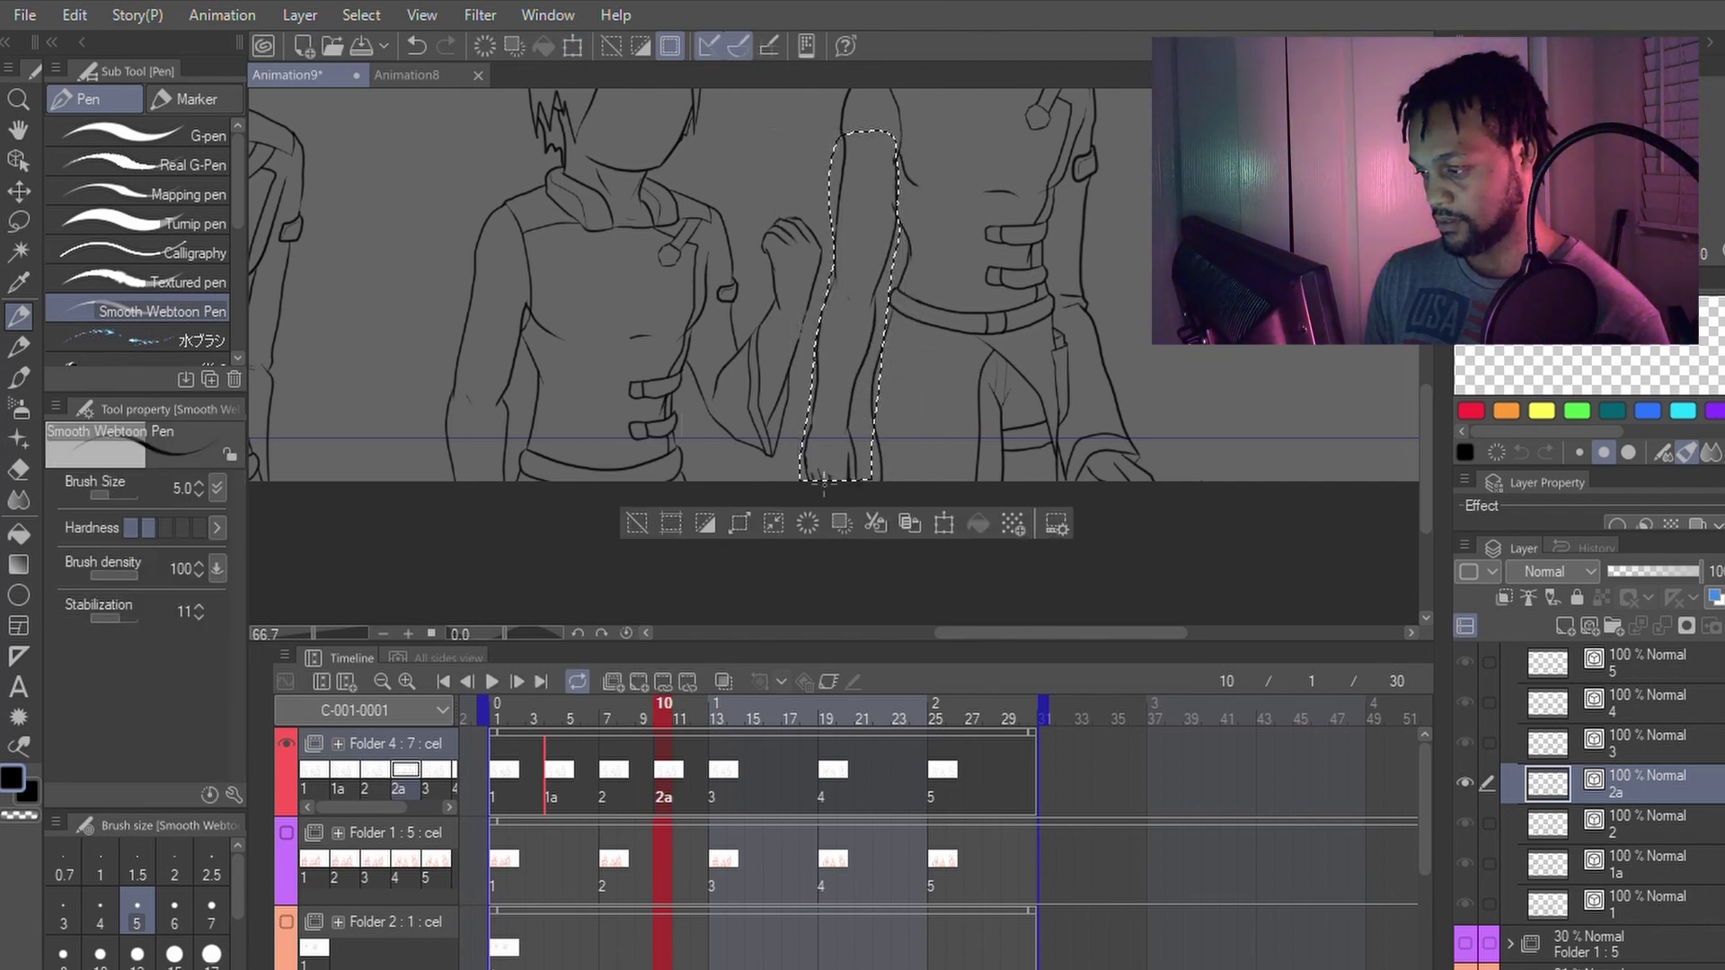
Step: Set the lasso to New selection mode and clear the current arm selection
{"action": "key", "text": "m"}
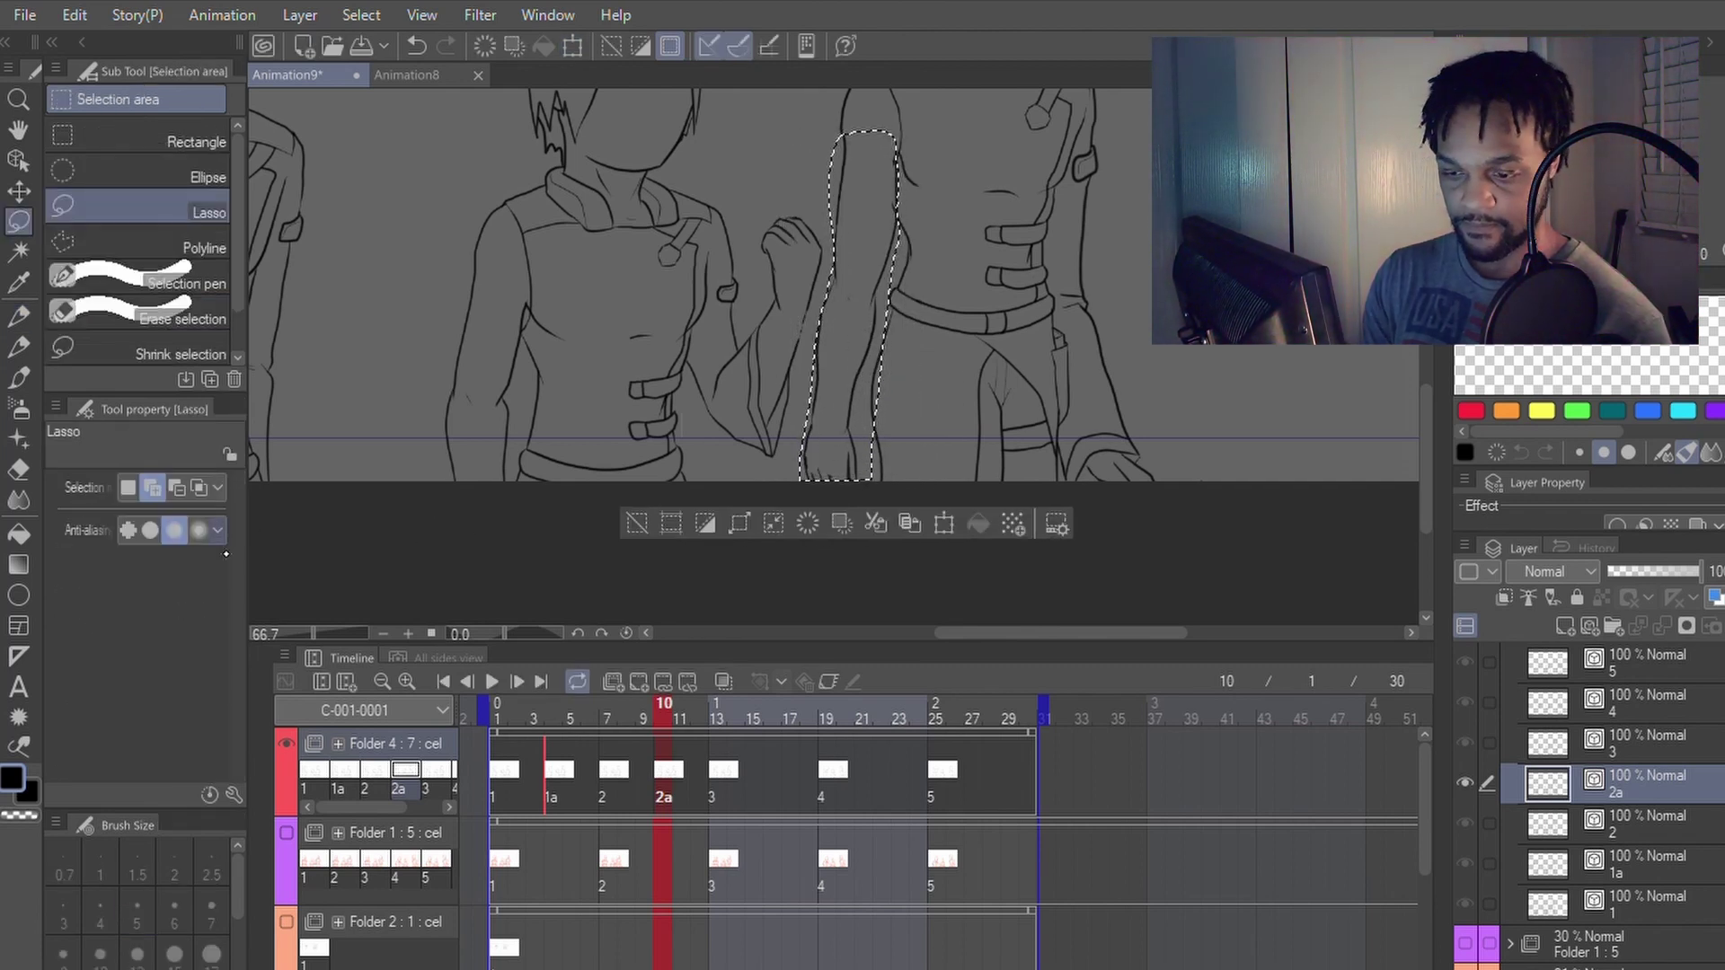
{"action": "left_click", "coordinate": [128, 488]}
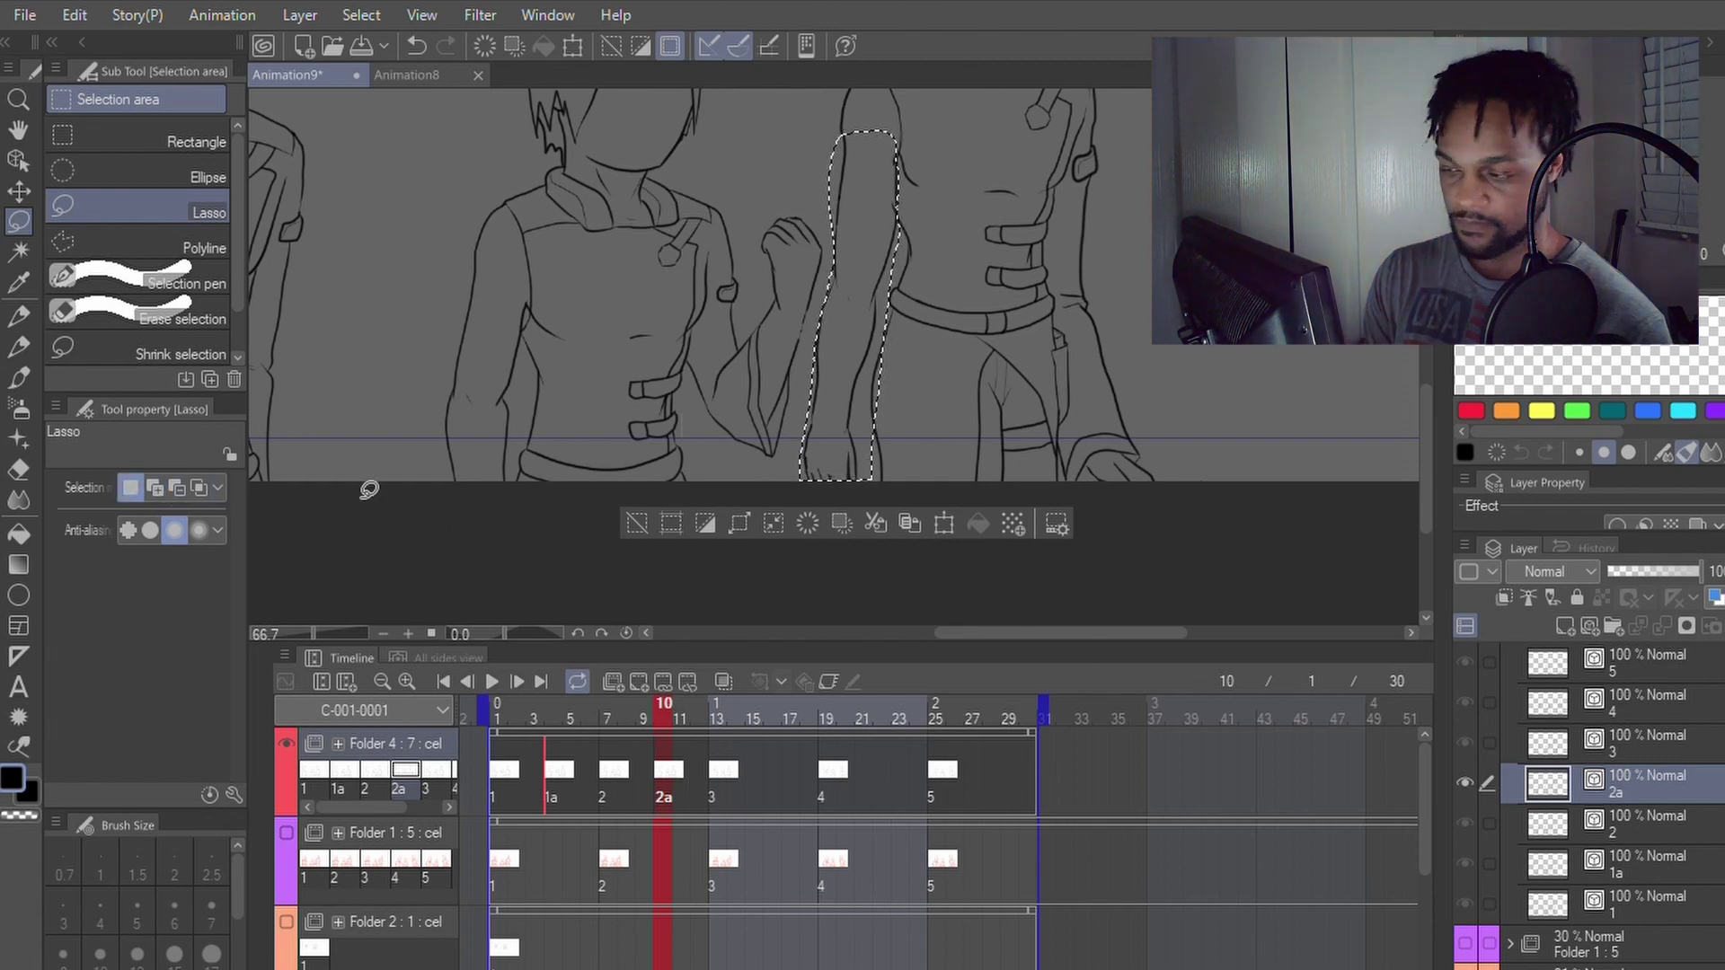
{"action": "left_click", "coordinate": [894, 323]}
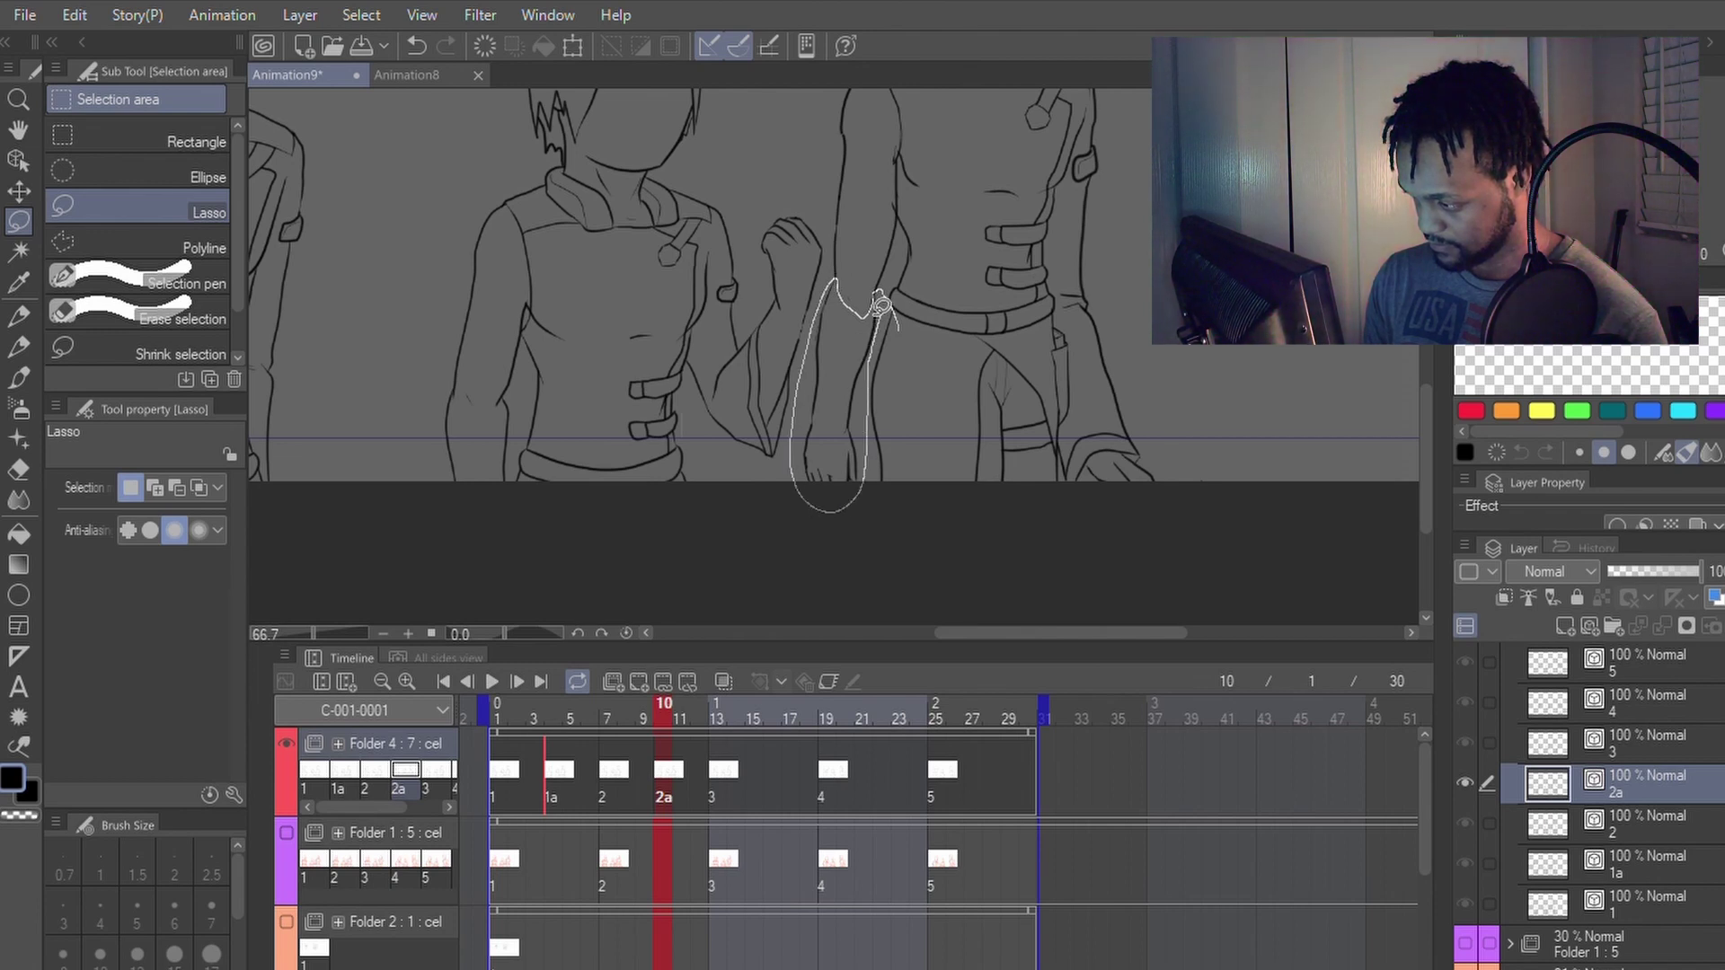
Step: Lasso the right character's forearm and hand, rotate them about -9.4 degrees at the elbow, and deselect
{"action": "left_click_drag", "start_coordinate": [880, 306], "coordinate": [882, 310]}
{"action": "key", "text": "p"}
{"action": "key", "text": "ctrl+t"}
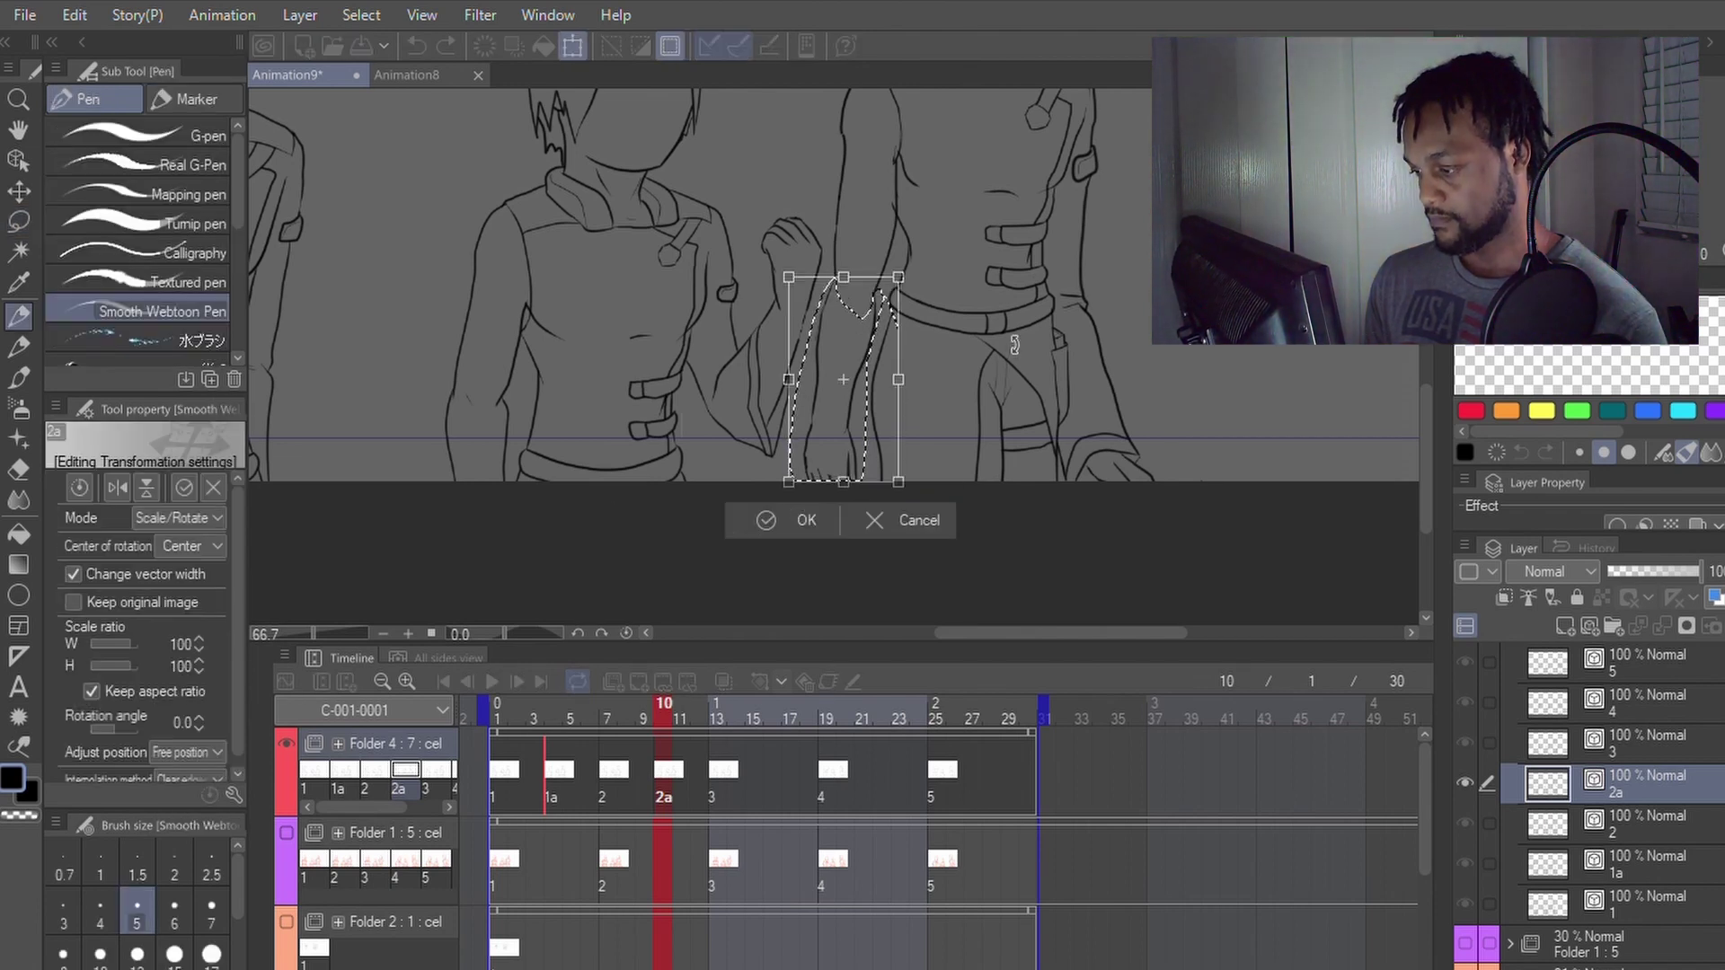
{"action": "left_click_drag", "start_coordinate": [1016, 500], "coordinate": [1026, 476]}
{"action": "left_click_drag", "start_coordinate": [871, 416], "coordinate": [870, 416]}
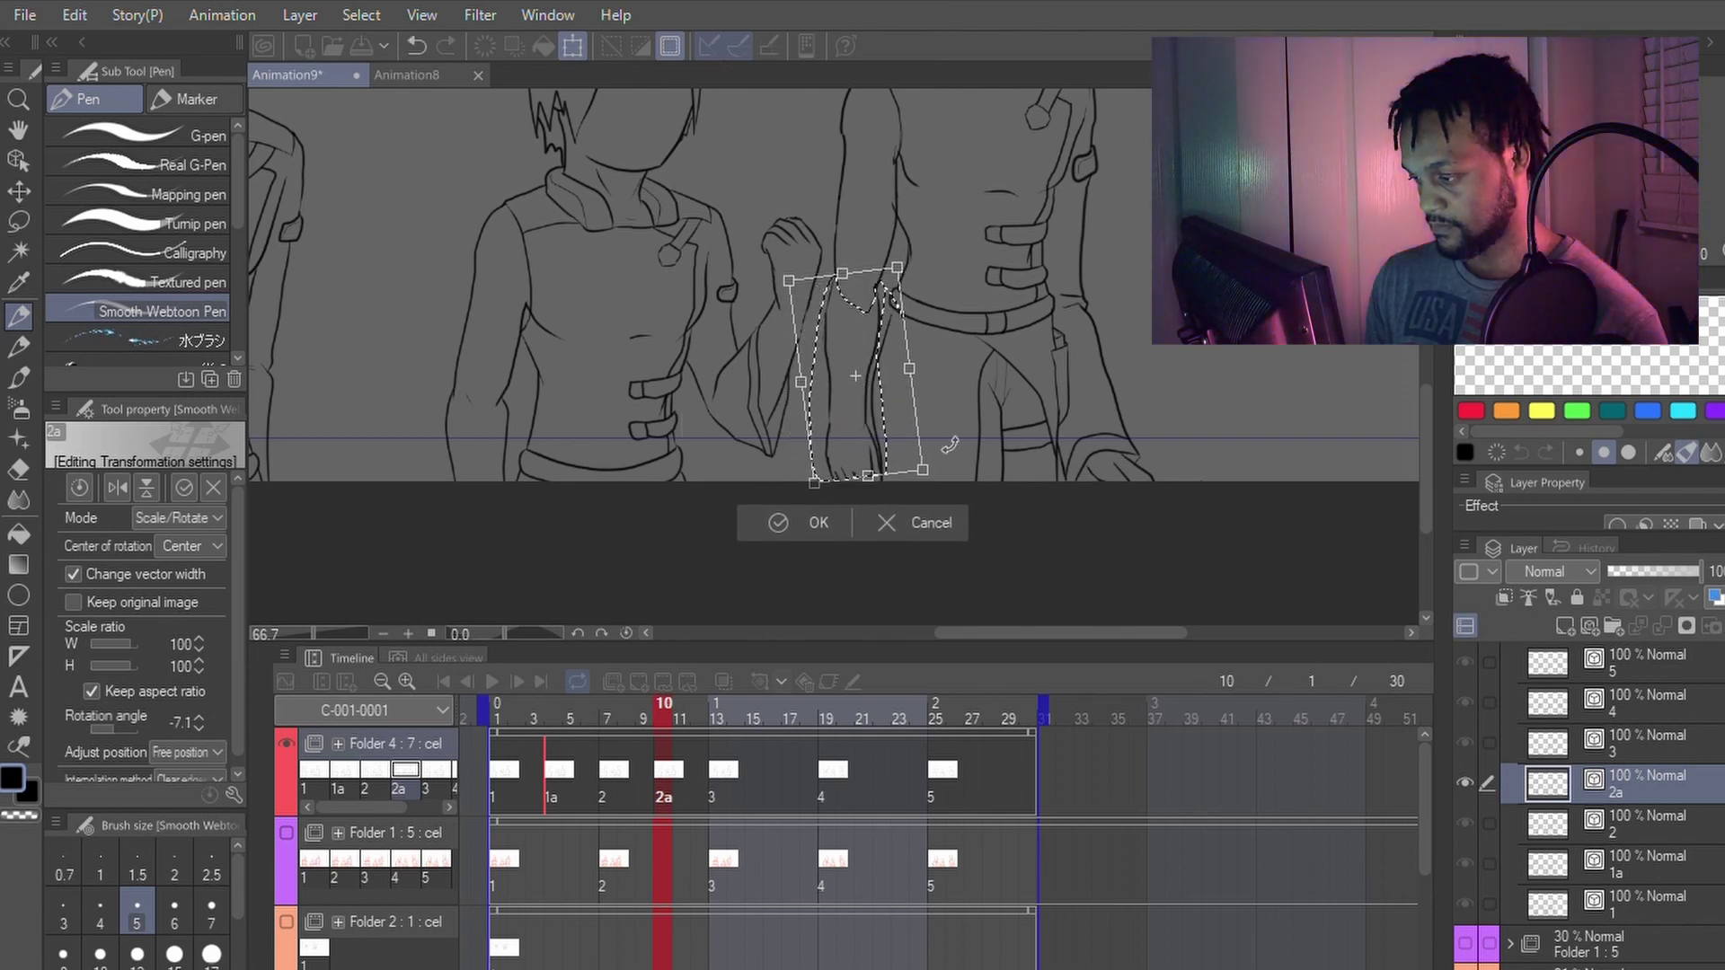
{"action": "left_click_drag", "start_coordinate": [1016, 486], "coordinate": [1022, 479]}
{"action": "left_click_drag", "start_coordinate": [883, 414], "coordinate": [885, 414]}
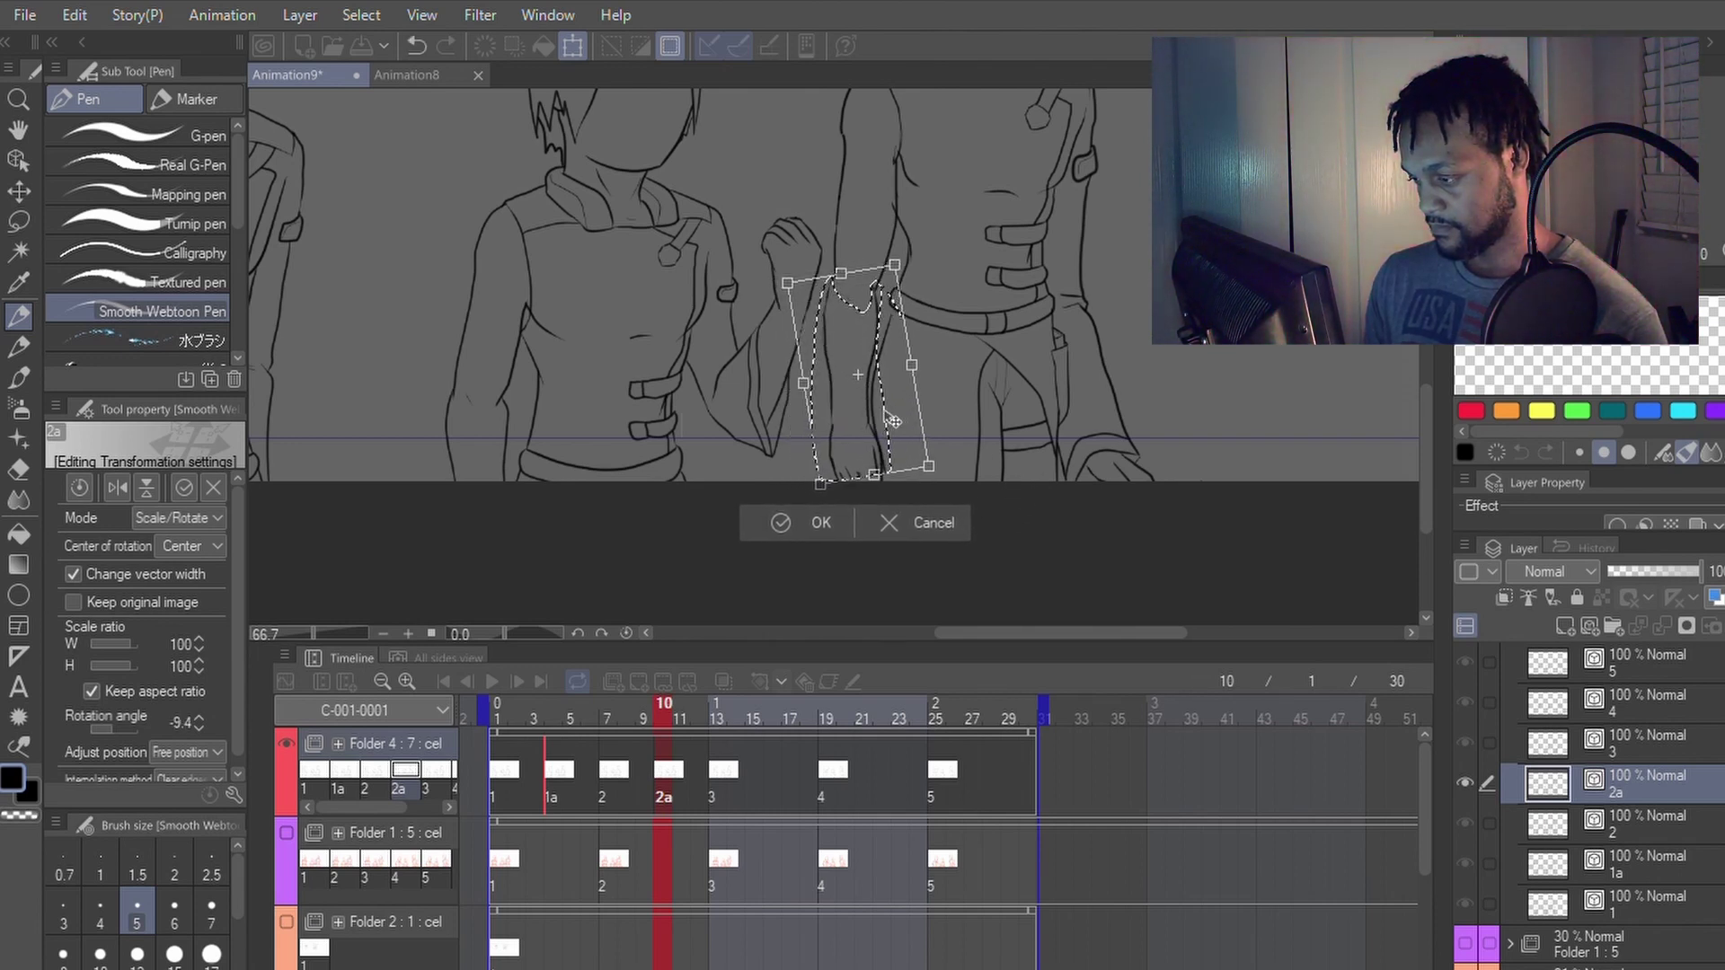
{"action": "left_click", "coordinate": [794, 522]}
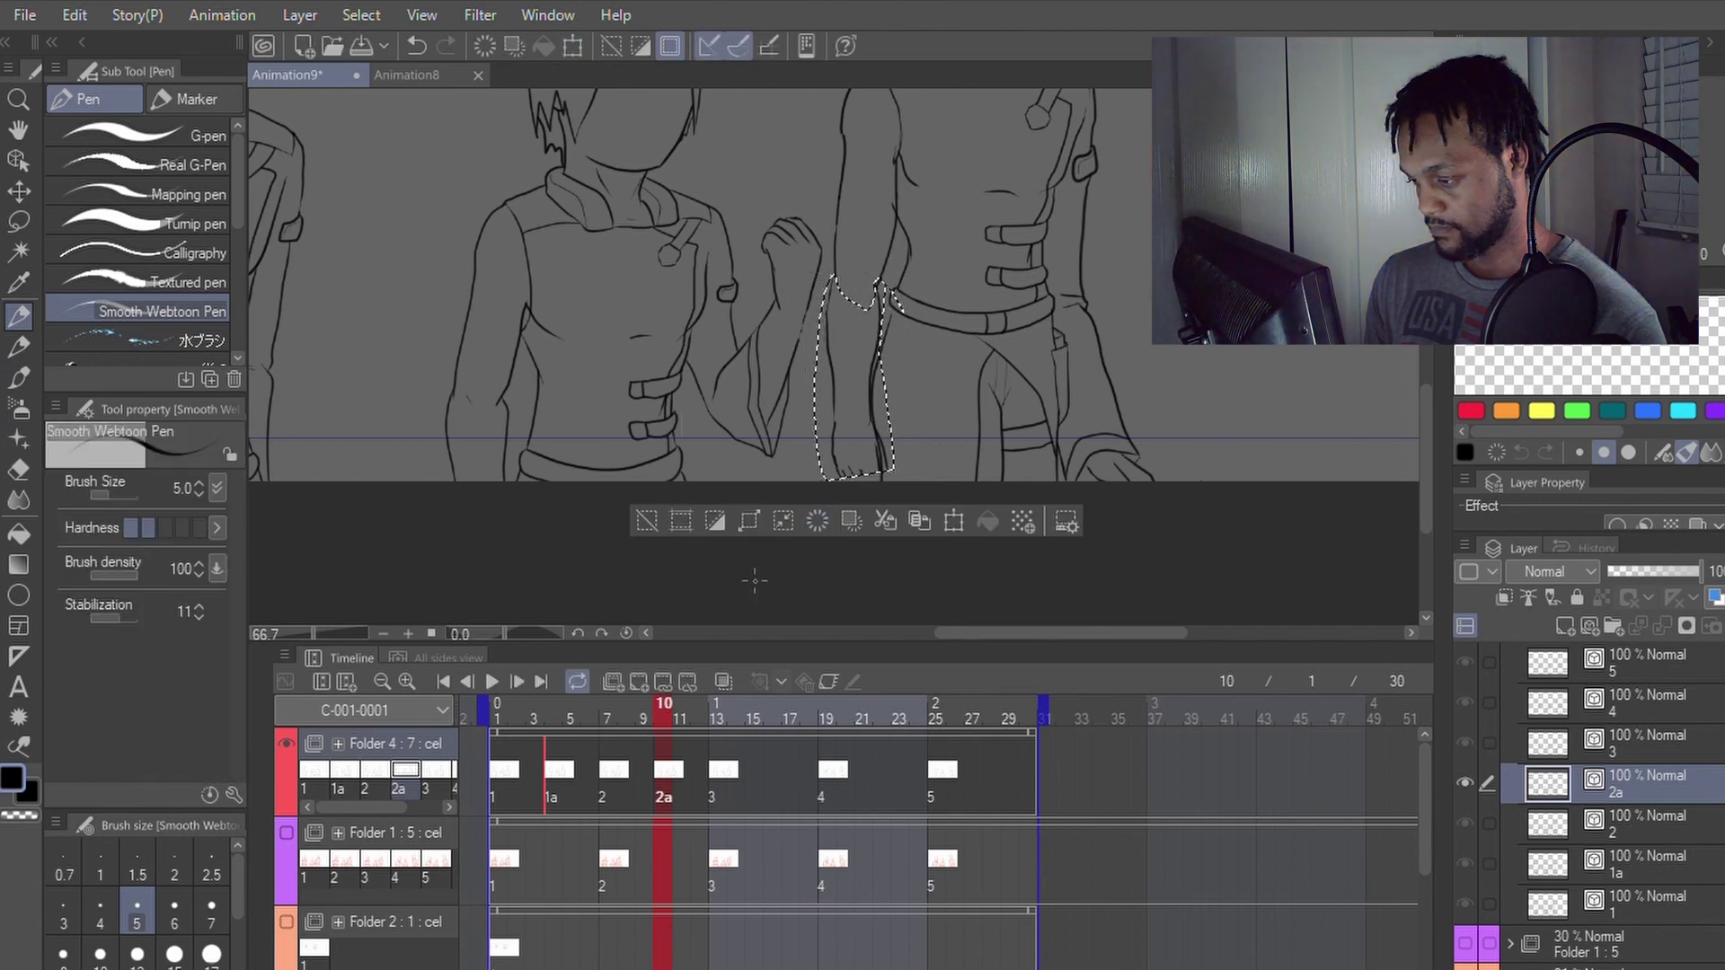
{"action": "left_click", "coordinate": [647, 521]}
Step: Clean up the top end of the right character's hip line and extend it to meet the belt
{"action": "scroll", "coordinate": [906, 406], "scroll_direction": "up", "scroll_amount": 4}
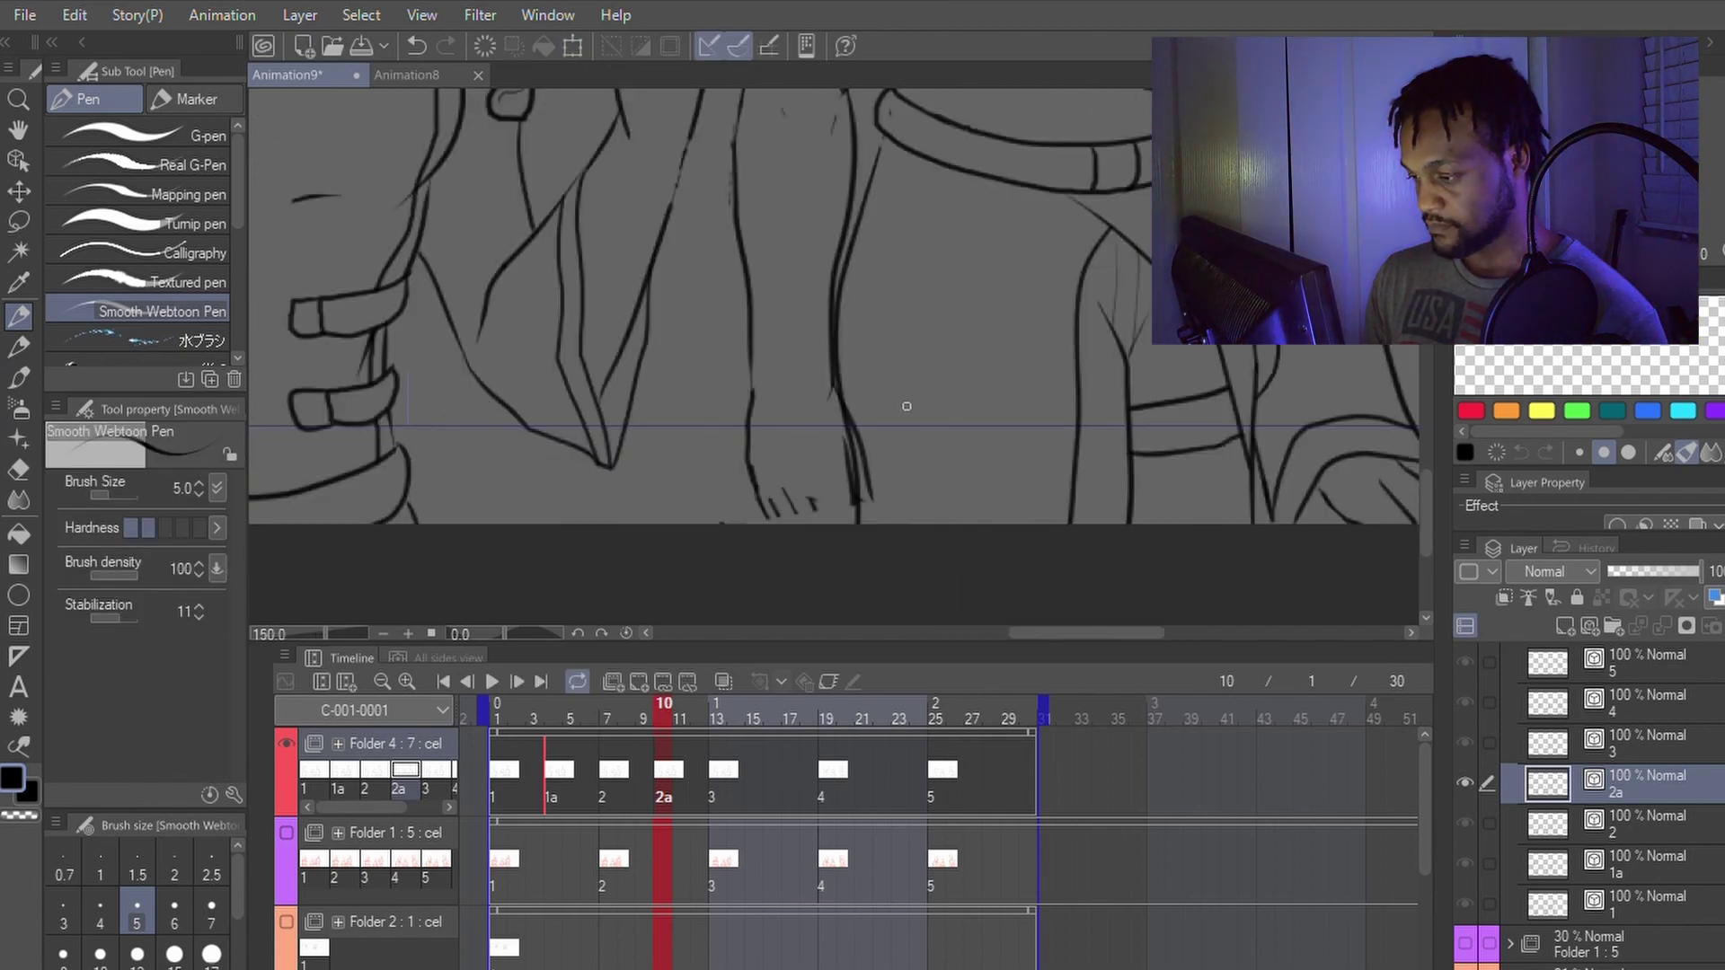
{"action": "key", "text": "e"}
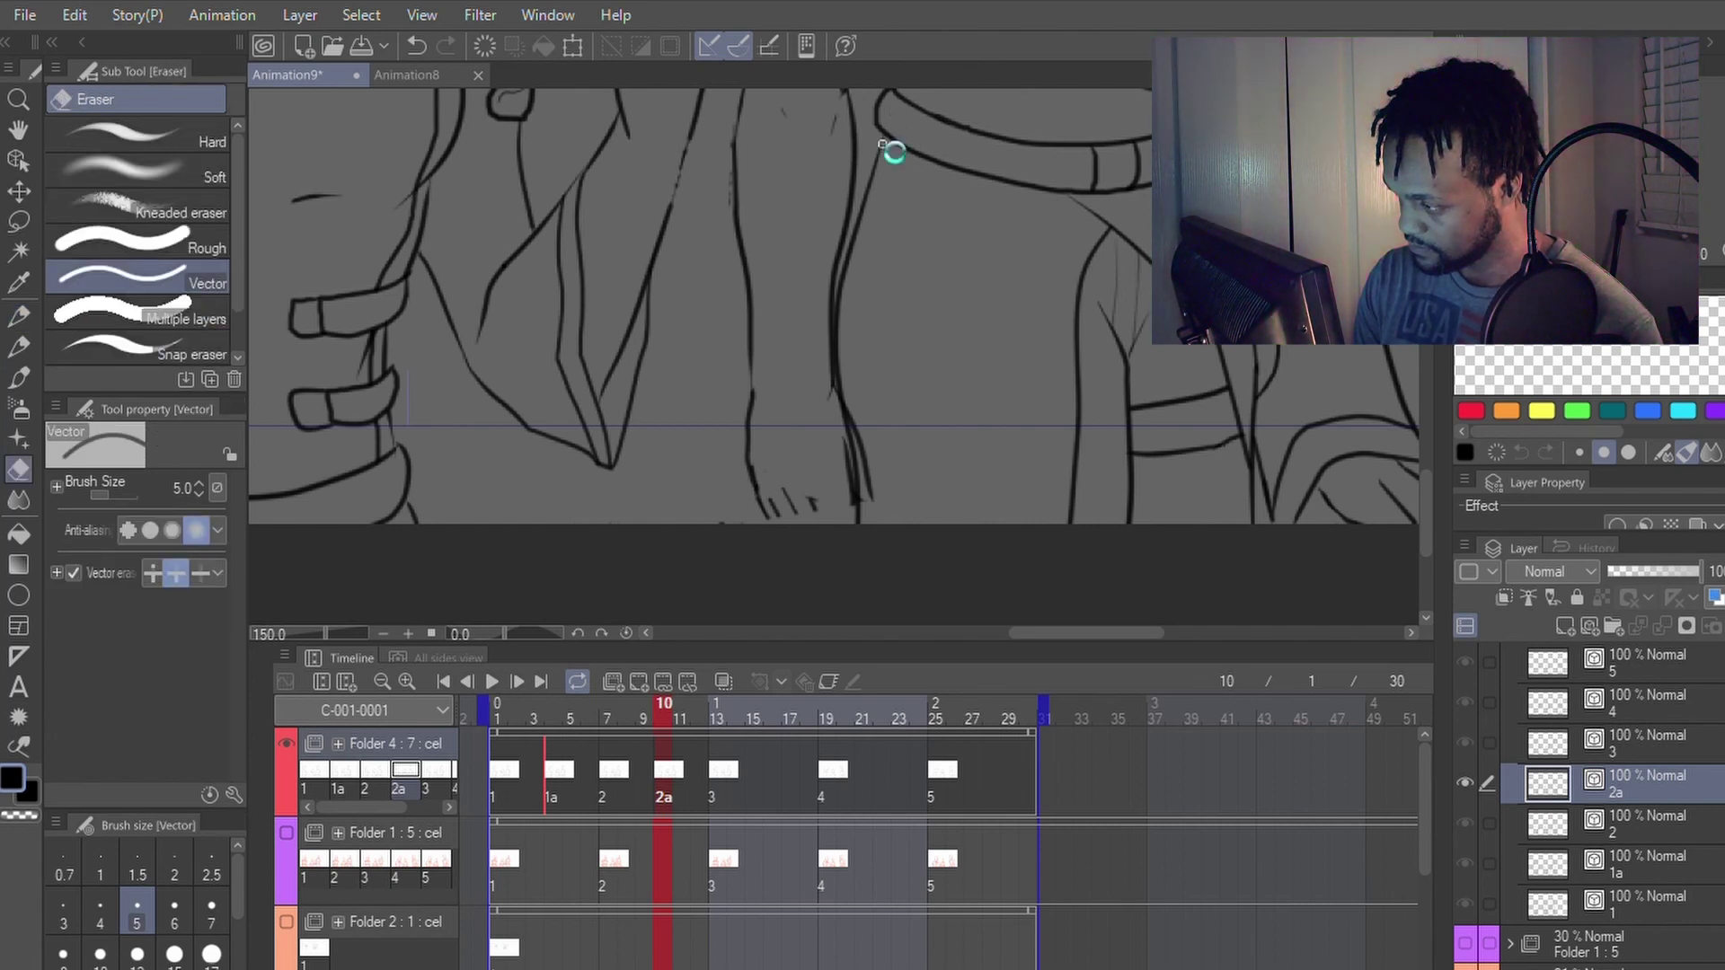
{"action": "key", "text": "p"}
{"action": "key", "text": "e"}
{"action": "key", "text": "p"}
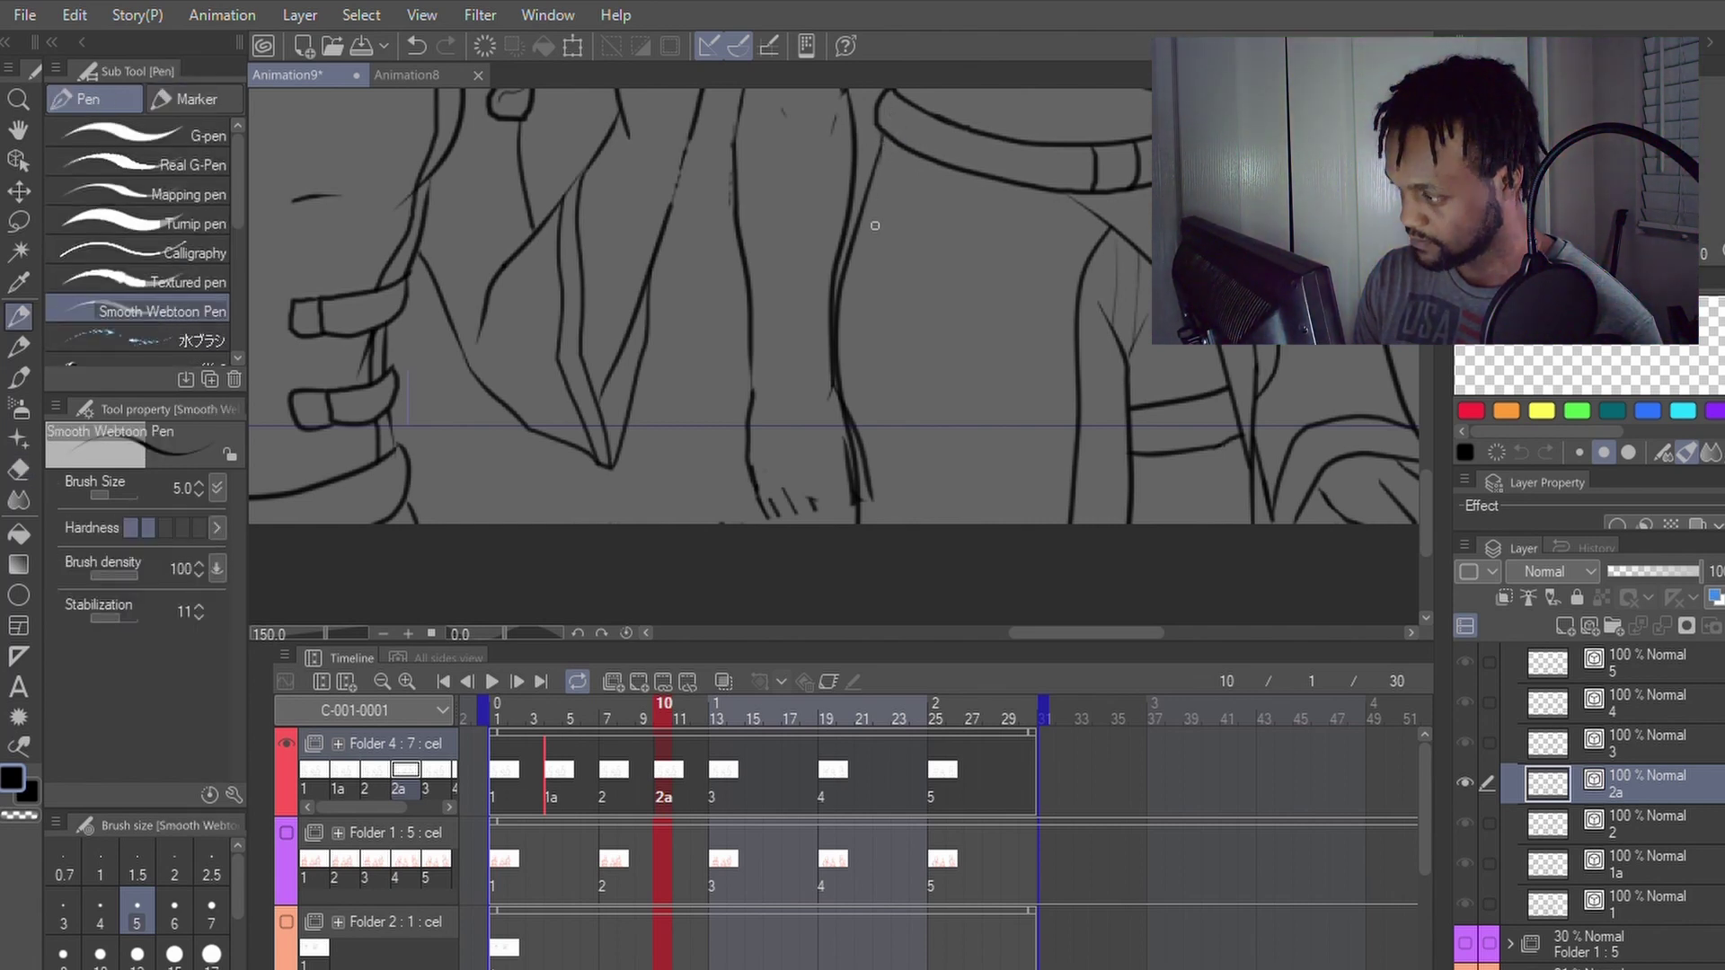
{"action": "key", "text": "ctrl+z"}
{"action": "left_click_drag", "start_coordinate": [879, 155], "coordinate": [884, 135]}
{"action": "key", "text": "ctrl+z"}
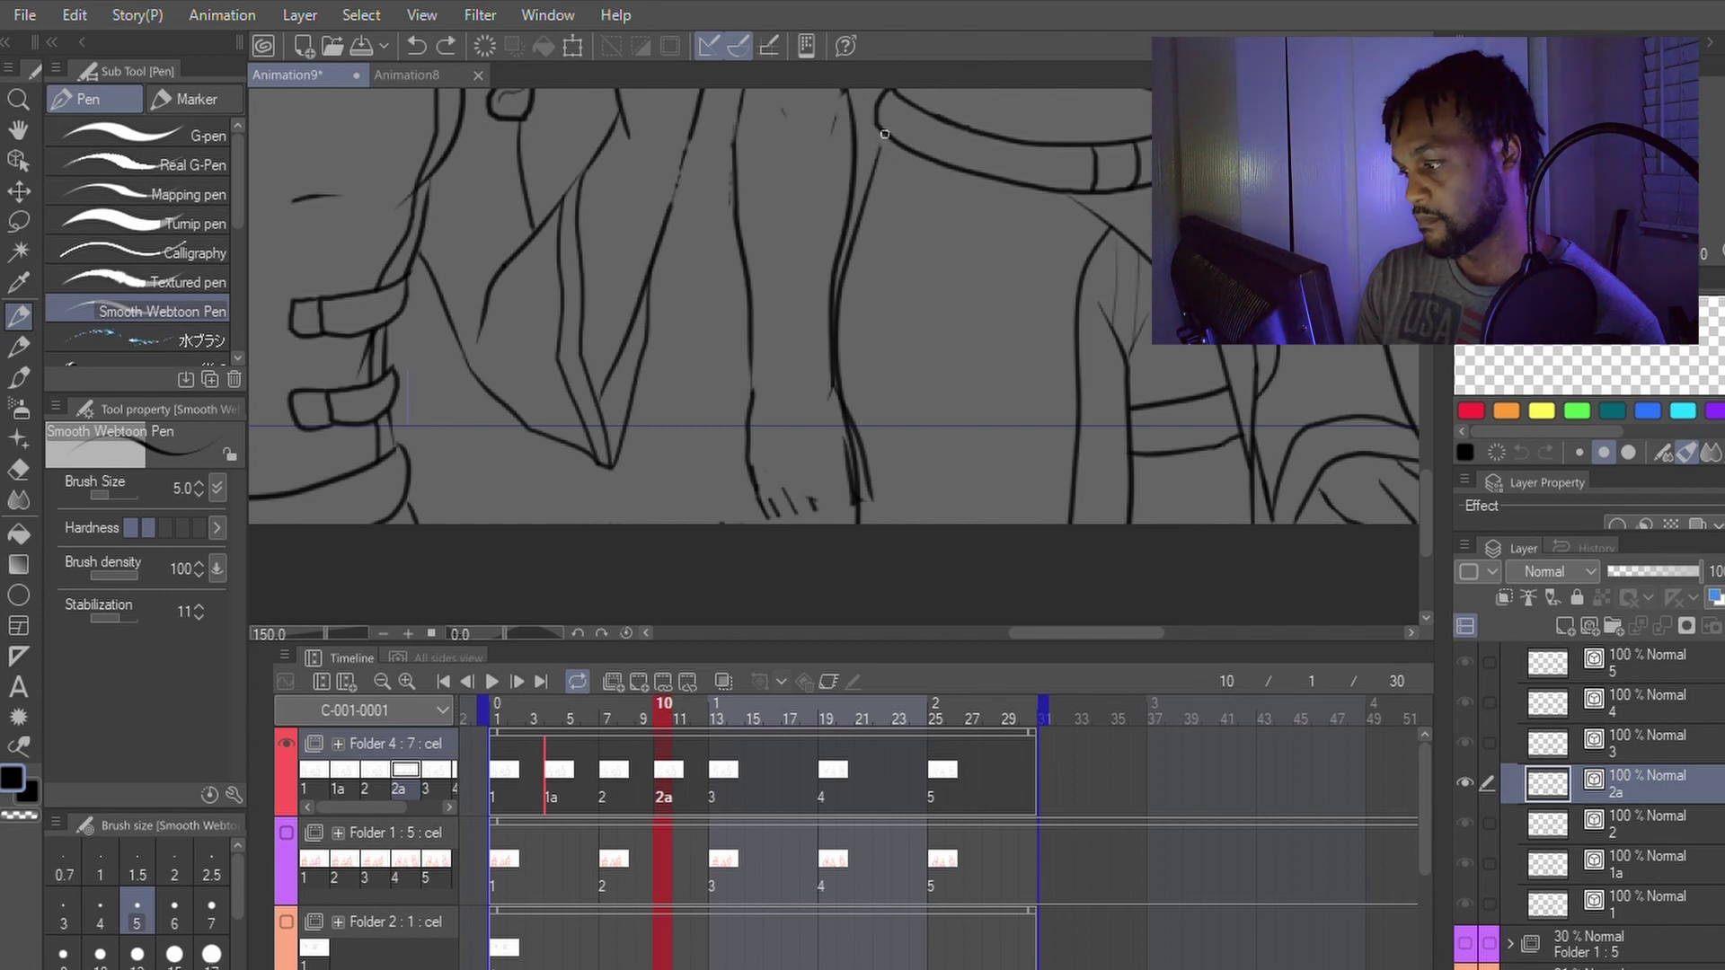
{"action": "key", "text": "ctrl+y"}
Step: Erase the small stray marks inside the right character's arm near the elbow with the Vector eraser
{"action": "key", "text": "e"}
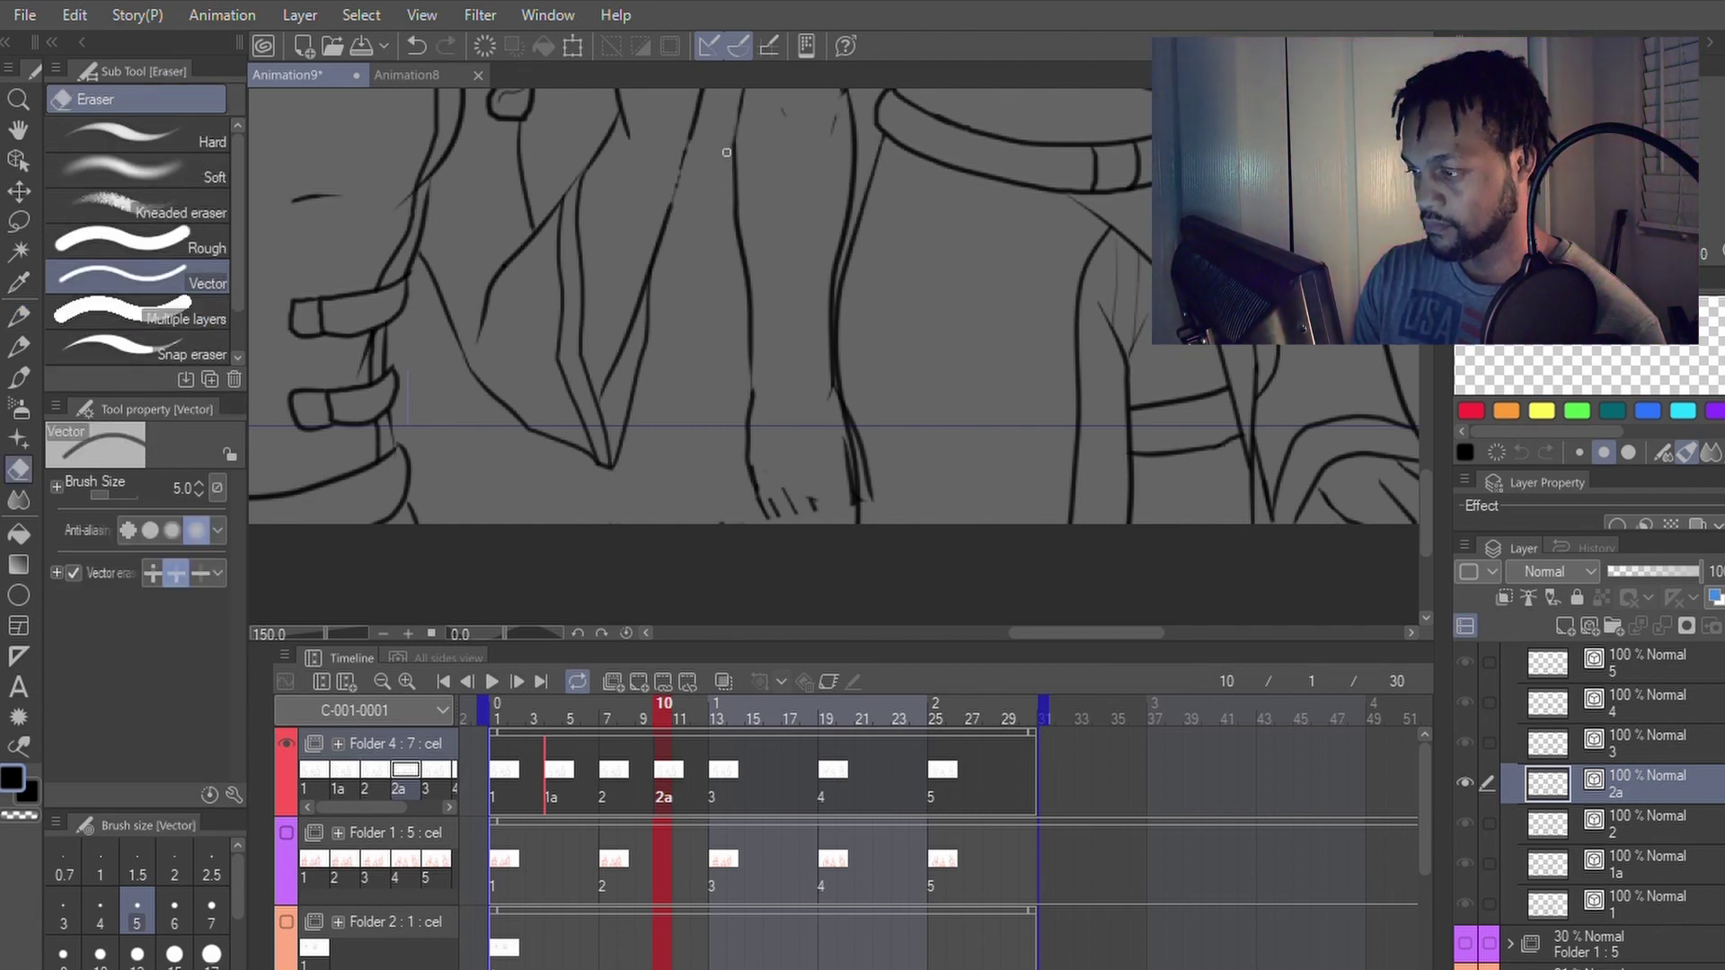
{"action": "key", "text": "p"}
{"action": "scroll", "coordinate": [772, 162], "scroll_direction": "down", "scroll_amount": 2}
{"action": "key", "text": "space"}
{"action": "left_click_drag", "start_coordinate": [868, 194], "coordinate": [867, 308]}
{"action": "scroll", "coordinate": [840, 253], "scroll_direction": "up", "scroll_amount": 1}
{"action": "key", "text": "e"}
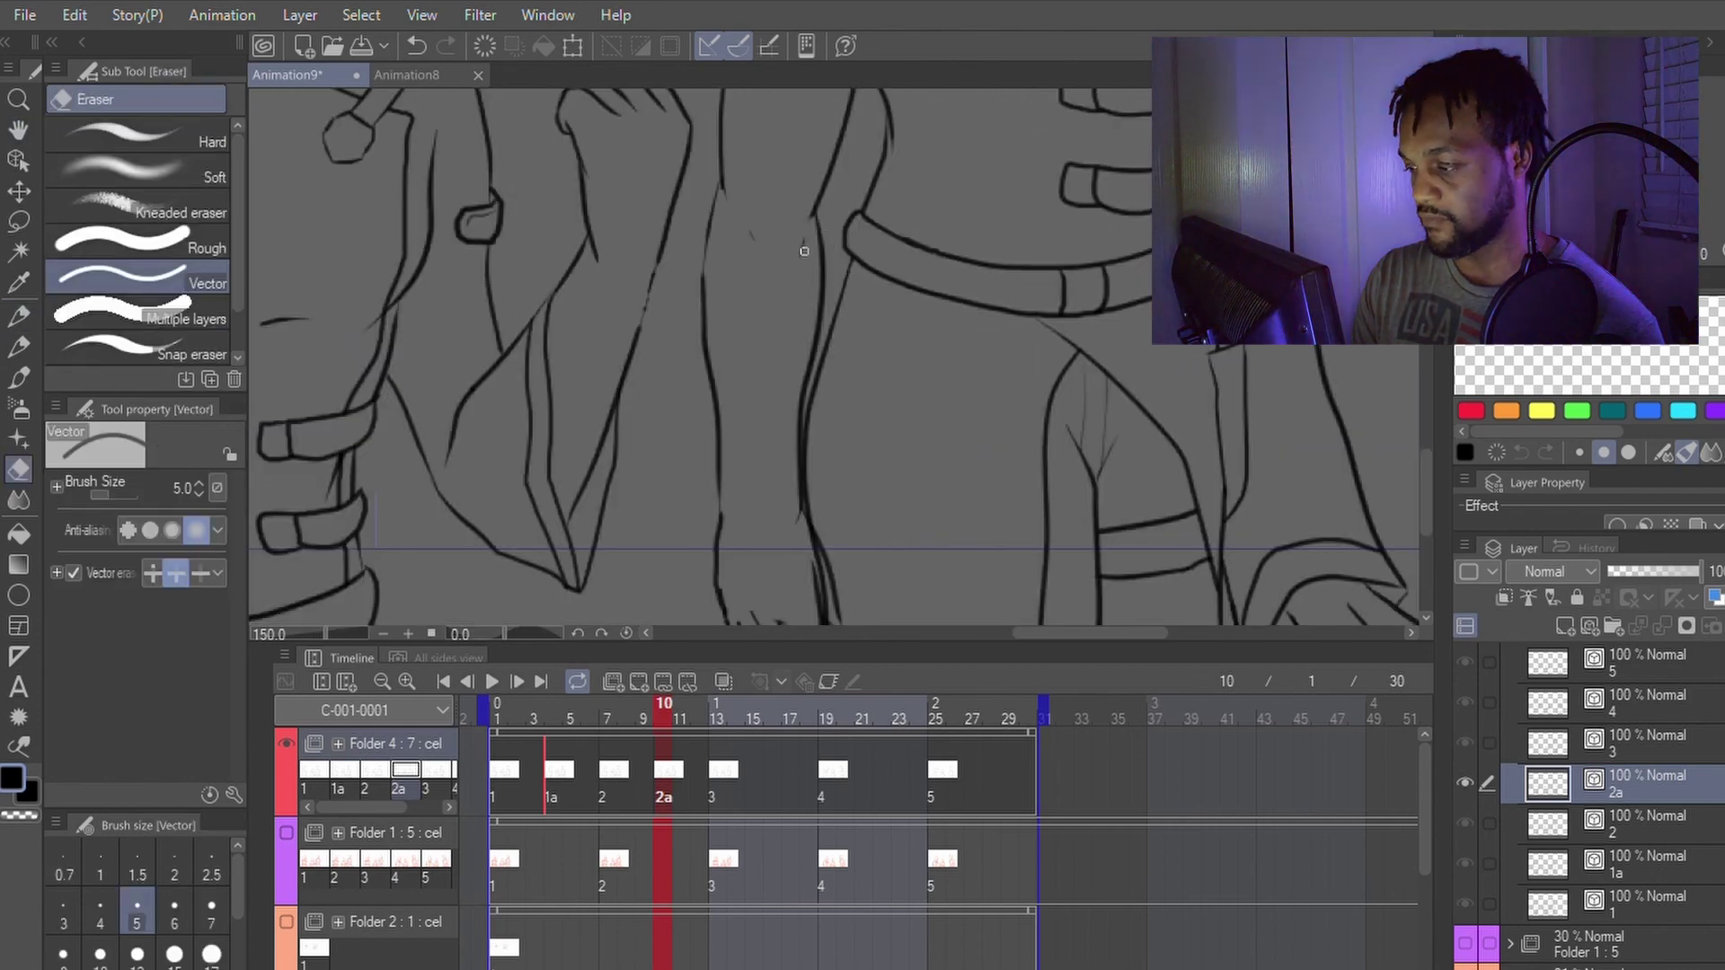
{"action": "key", "text": "p"}
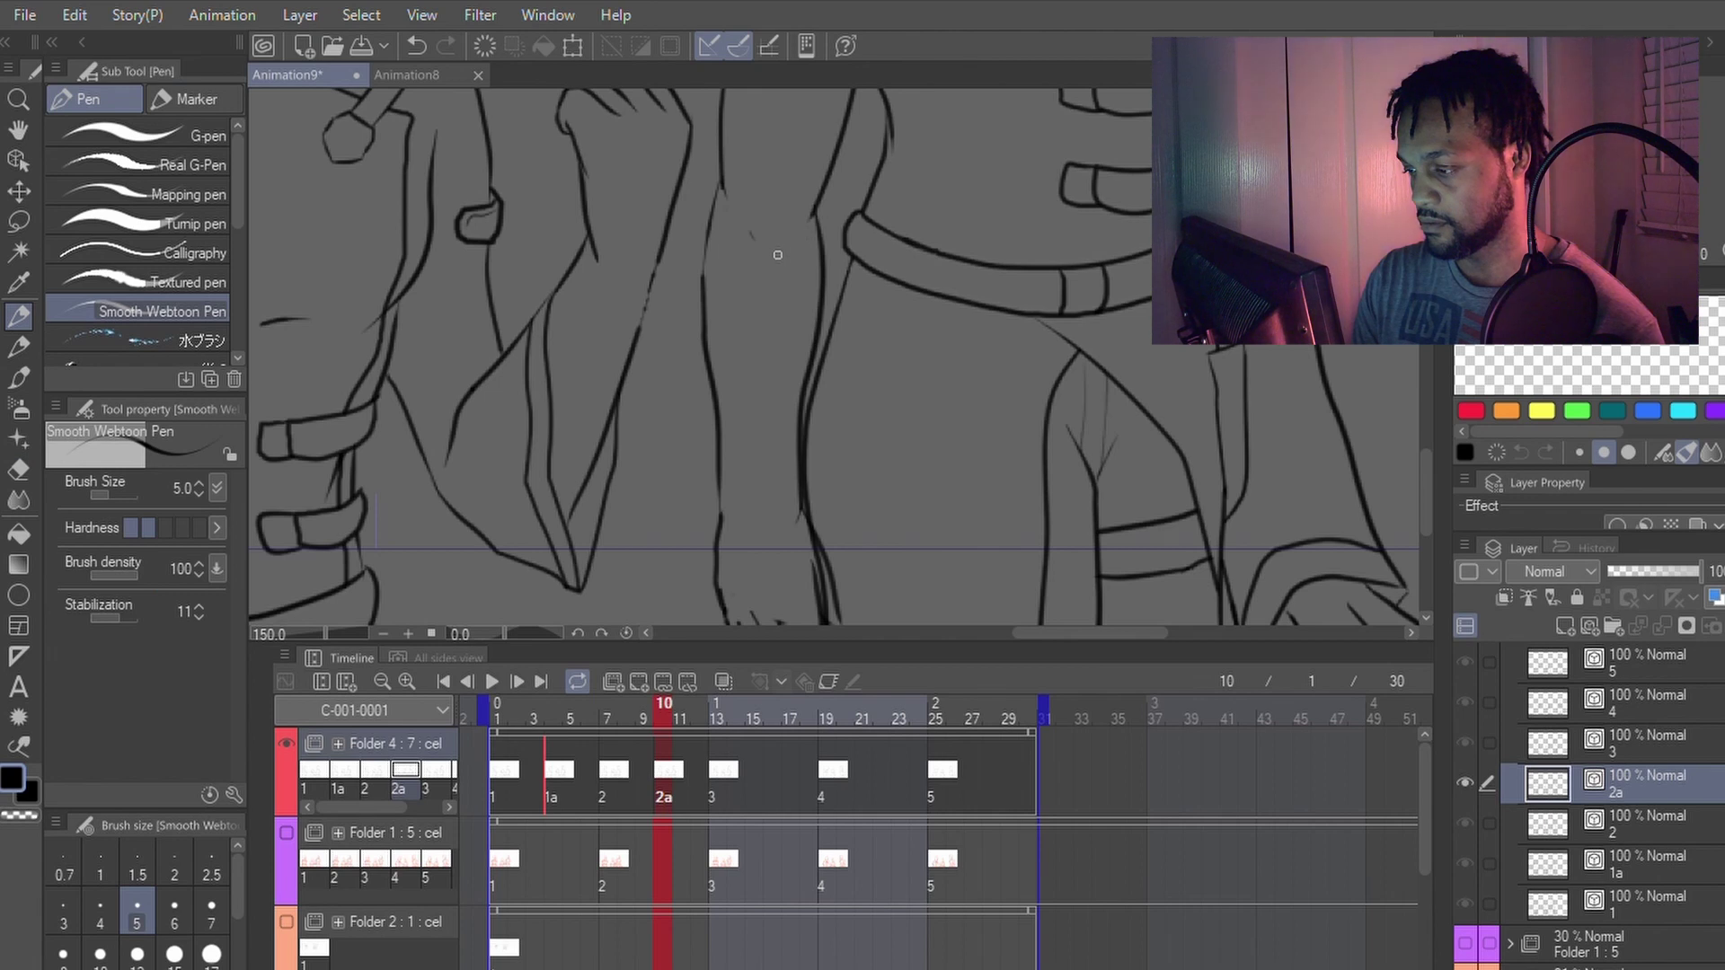
{"action": "key", "text": "e"}
{"action": "key", "text": "p"}
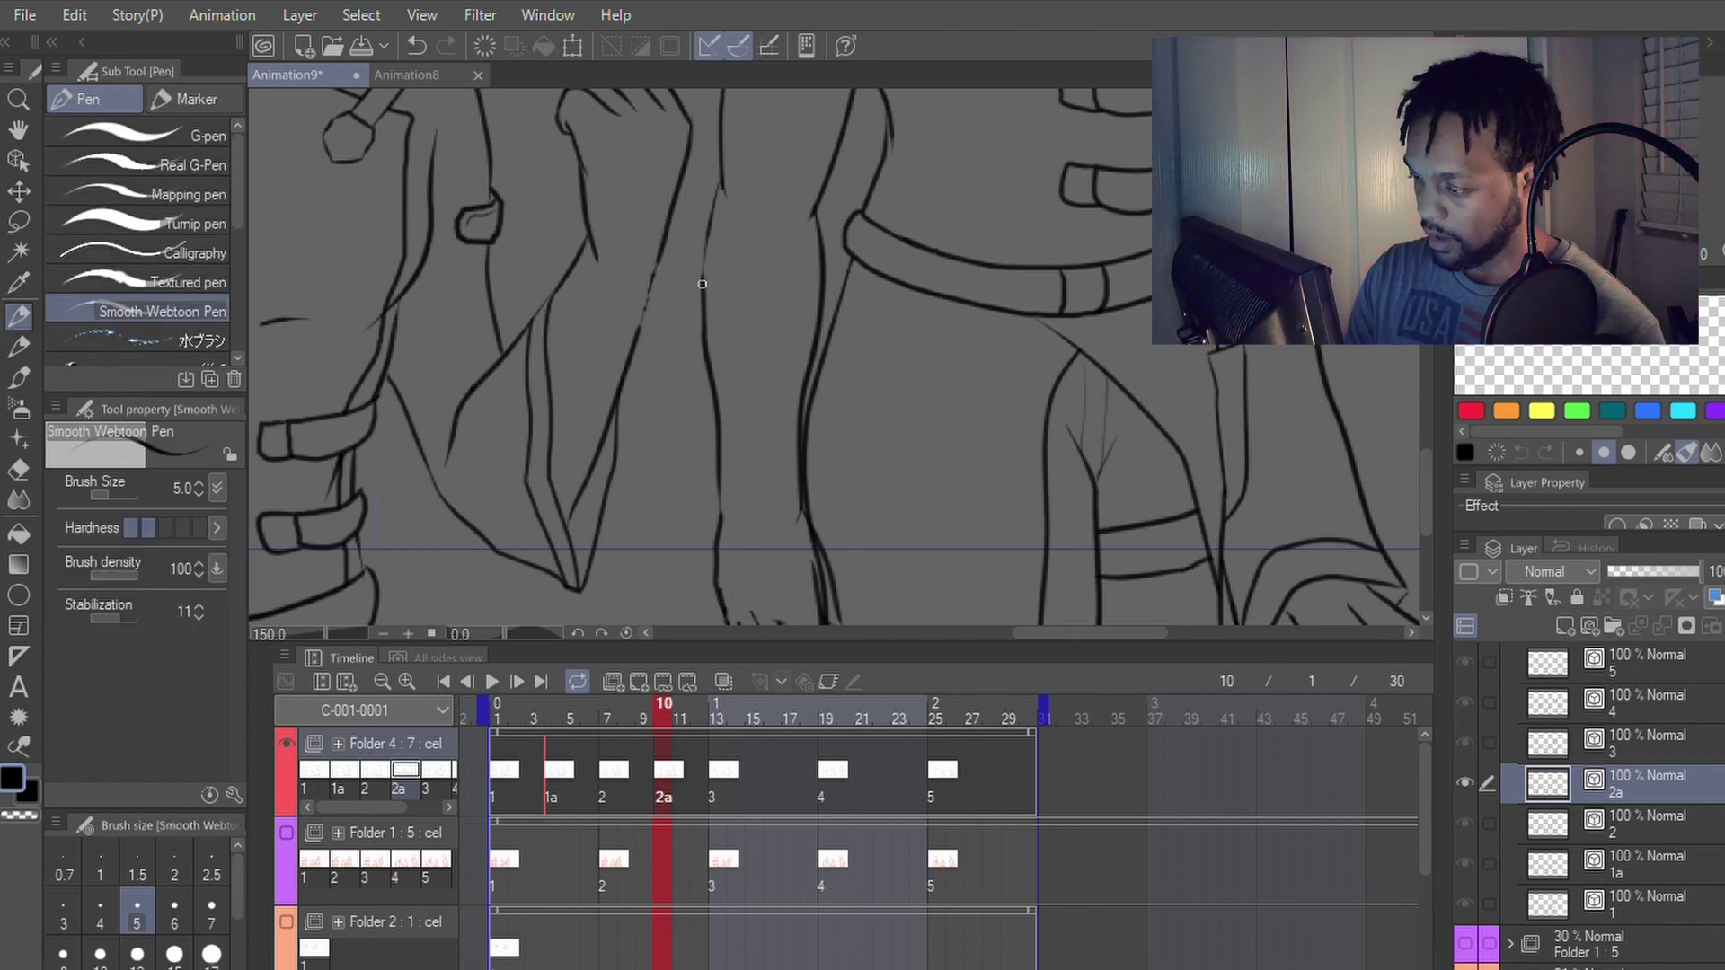
Step: Close the breaks in the right character's inner forearm line and the middle character's outer forearm line with pen strokes
{"action": "mouse_move", "coordinate": [702, 284]}
{"action": "left_mouse_down"}
{"action": "mouse_move", "coordinate": [722, 188]}
{"action": "mouse_move", "coordinate": [707, 325]}
{"action": "left_mouse_up"}
{"action": "key", "text": "ctrl+z"}
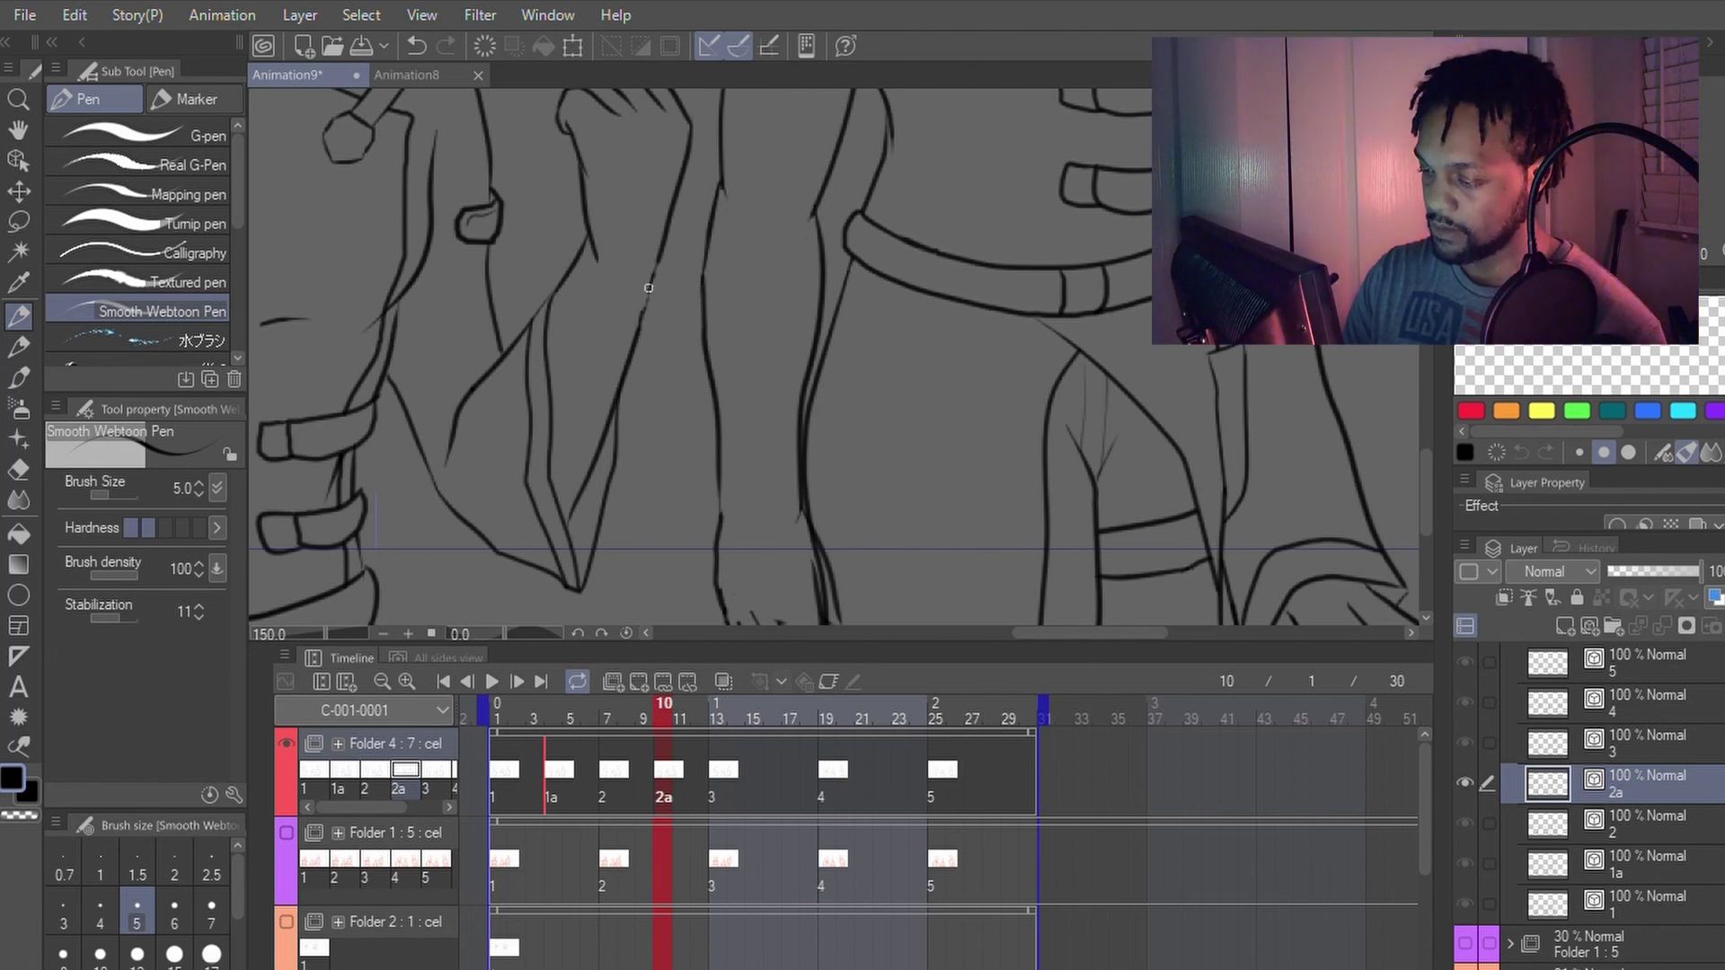
{"action": "left_click_drag", "start_coordinate": [642, 311], "coordinate": [687, 187]}
{"action": "key", "text": "ctrl+z"}
{"action": "left_click_drag", "start_coordinate": [638, 336], "coordinate": [684, 175]}
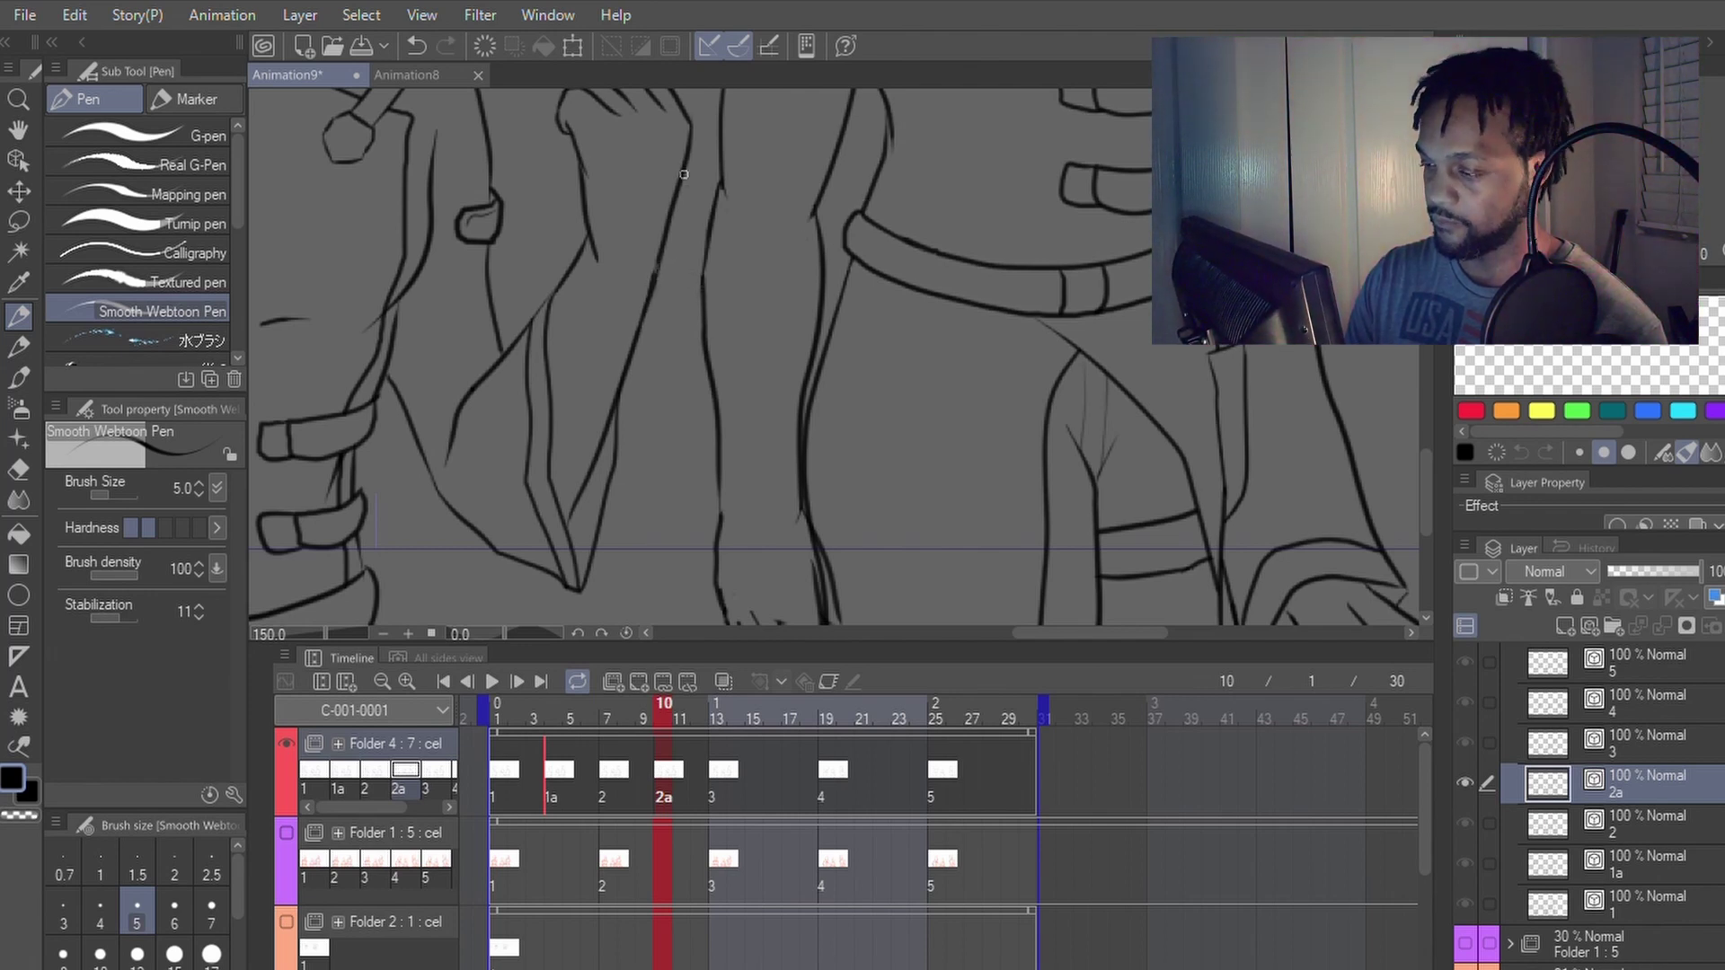
Step: Undo the last pen stroke and redraw the closing stroke on the middle character's outer forearm line
{"action": "key", "text": "ctrl+z"}
{"action": "left_click_drag", "start_coordinate": [659, 258], "coordinate": [637, 326]}
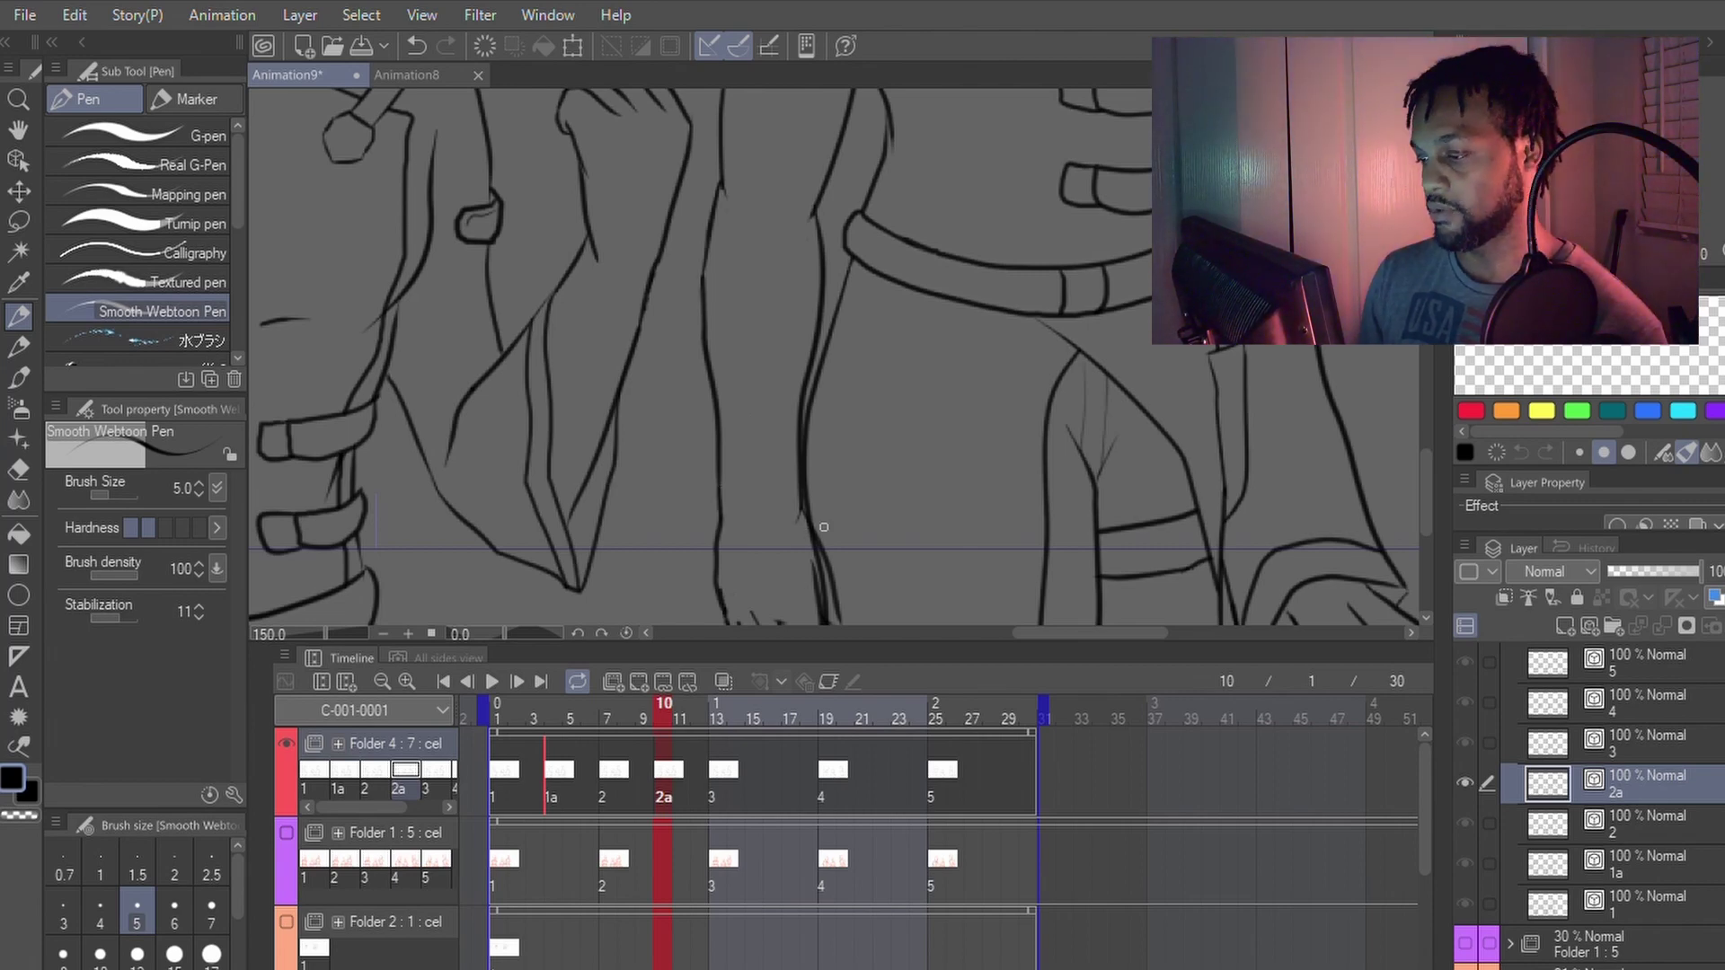
{"action": "scroll", "coordinate": [824, 528], "scroll_direction": "down", "scroll_amount": 2}
{"action": "scroll", "coordinate": [974, 439], "scroll_direction": "up", "scroll_amount": 1}
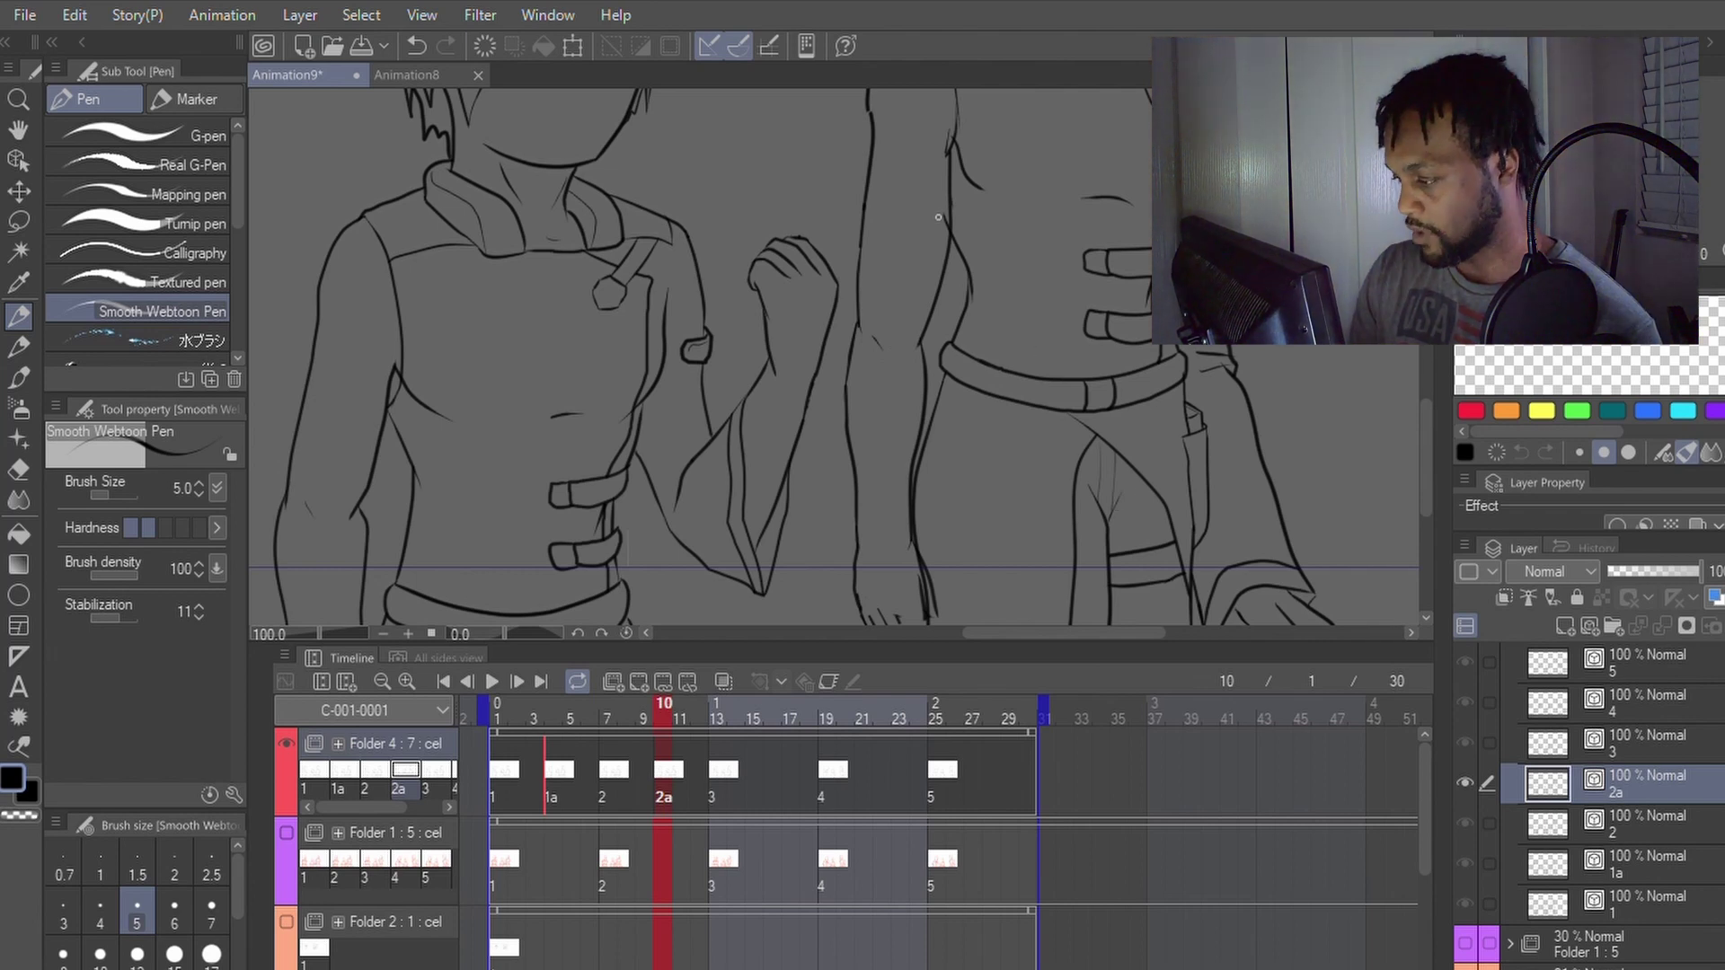
Step: Clean up the right character's inner arm line near the armpit with the Vector eraser and the Smooth Webtoon Pen
{"action": "key", "text": "e"}
{"action": "key", "text": "e"}
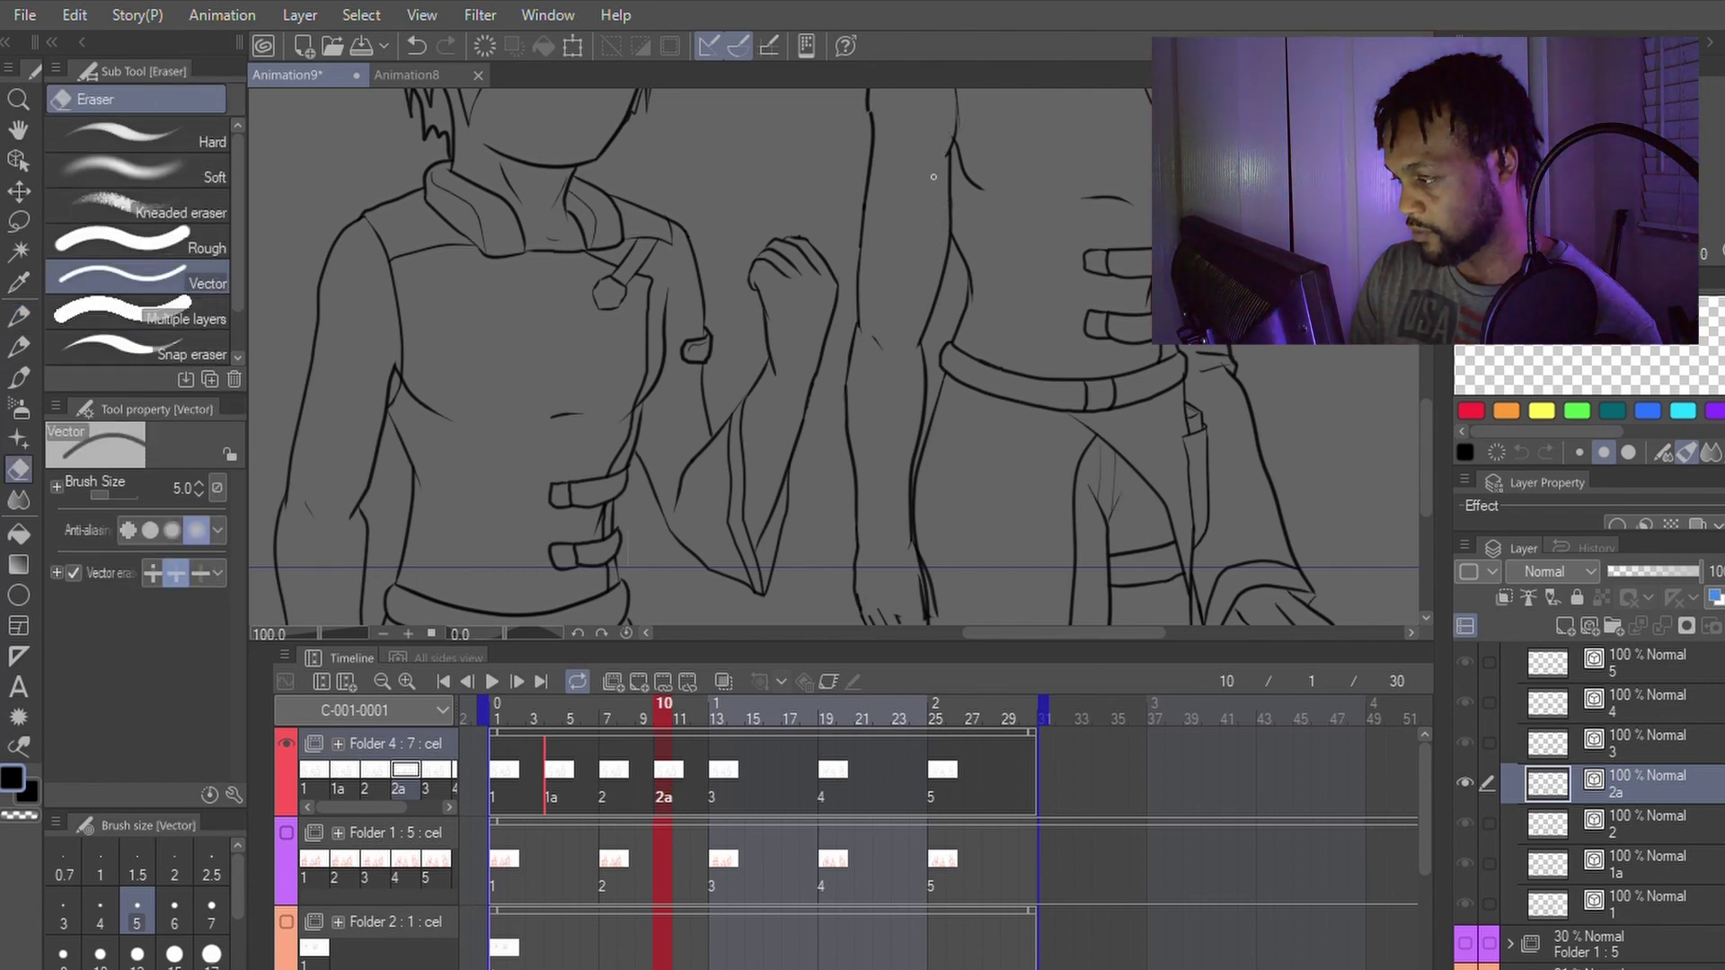
{"action": "key", "text": "e"}
{"action": "key", "text": "p"}
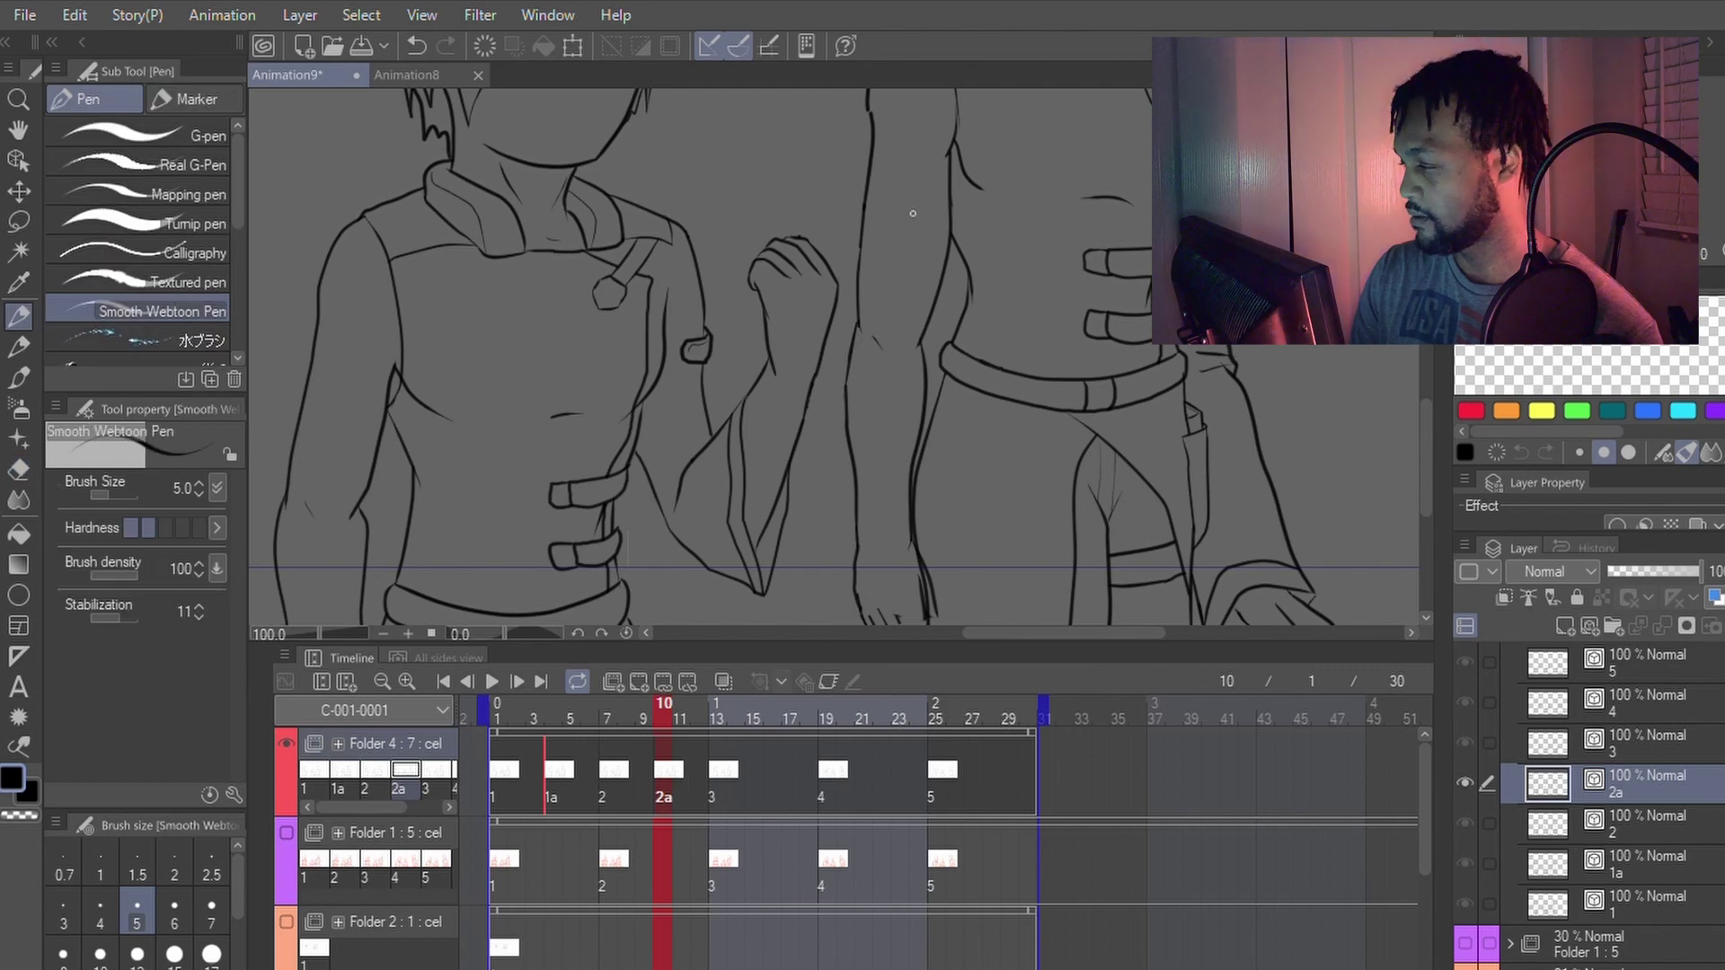
{"action": "left_click_drag", "start_coordinate": [1020, 158], "coordinate": [945, 300]}
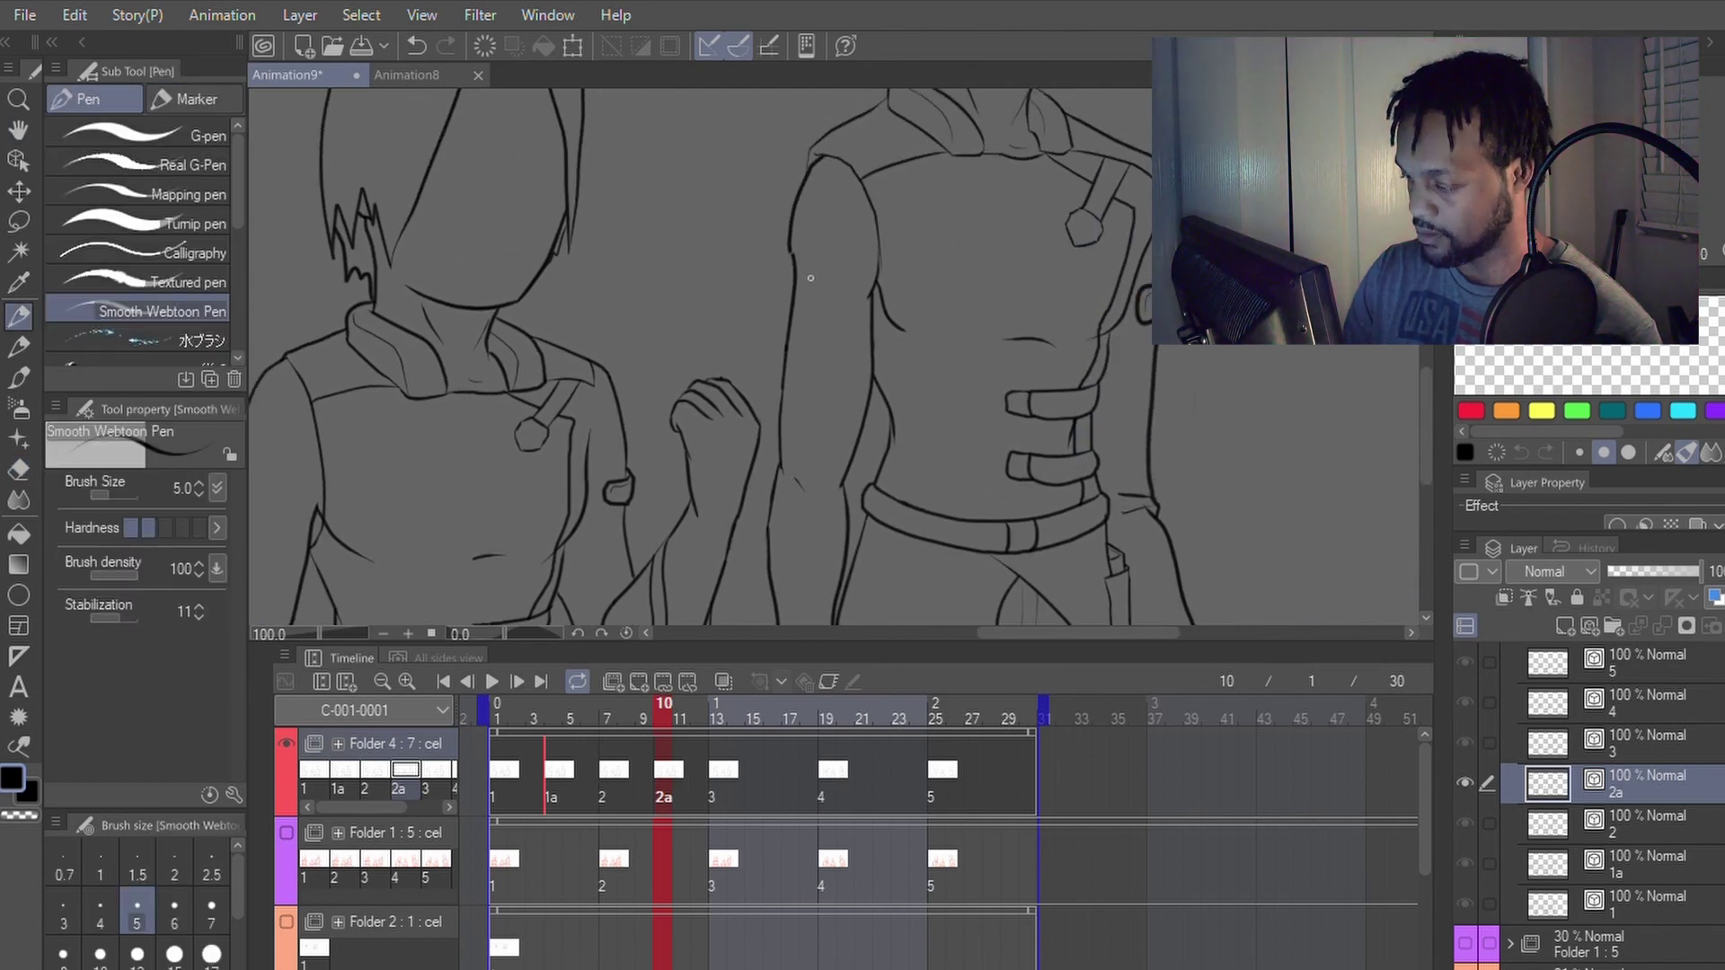
Step: Smooth the right character's outer upper-arm line below the shoulder with Redraw vector line, undoing an unwanted attempt
{"action": "key", "text": "y"}
{"action": "left_click_drag", "start_coordinate": [788, 319], "coordinate": [791, 245]}
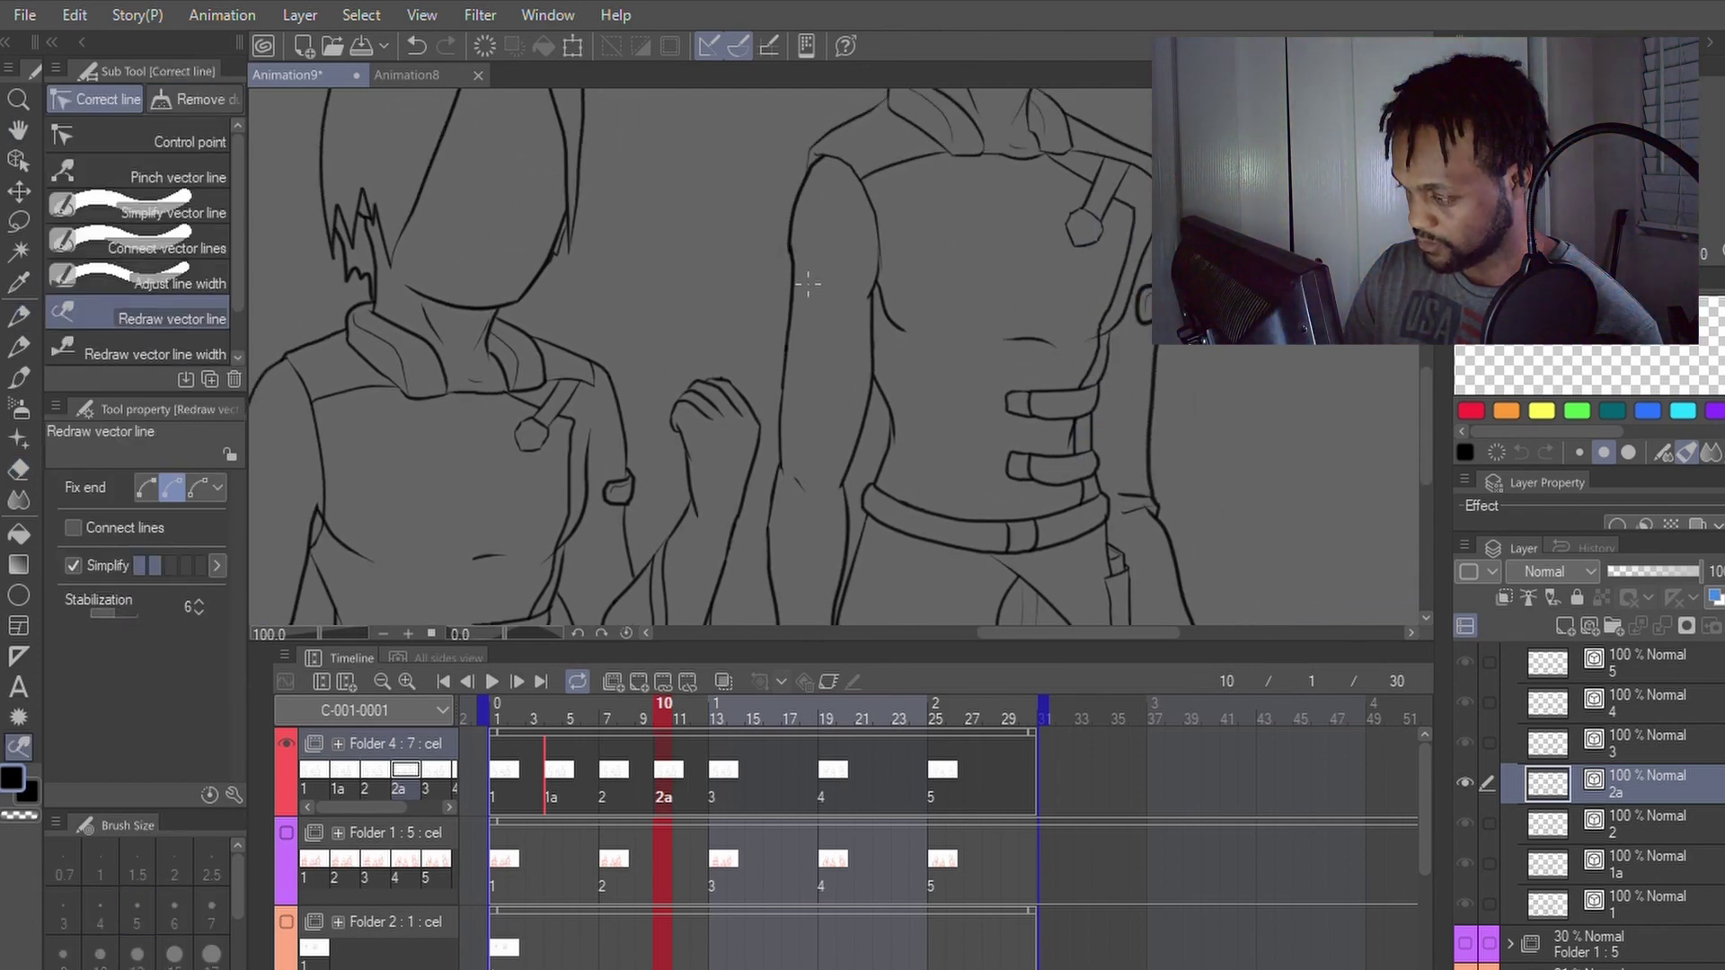
{"action": "key", "text": "p"}
{"action": "key", "text": "y"}
{"action": "left_click_drag", "start_coordinate": [778, 404], "coordinate": [790, 248]}
{"action": "key", "text": "p"}
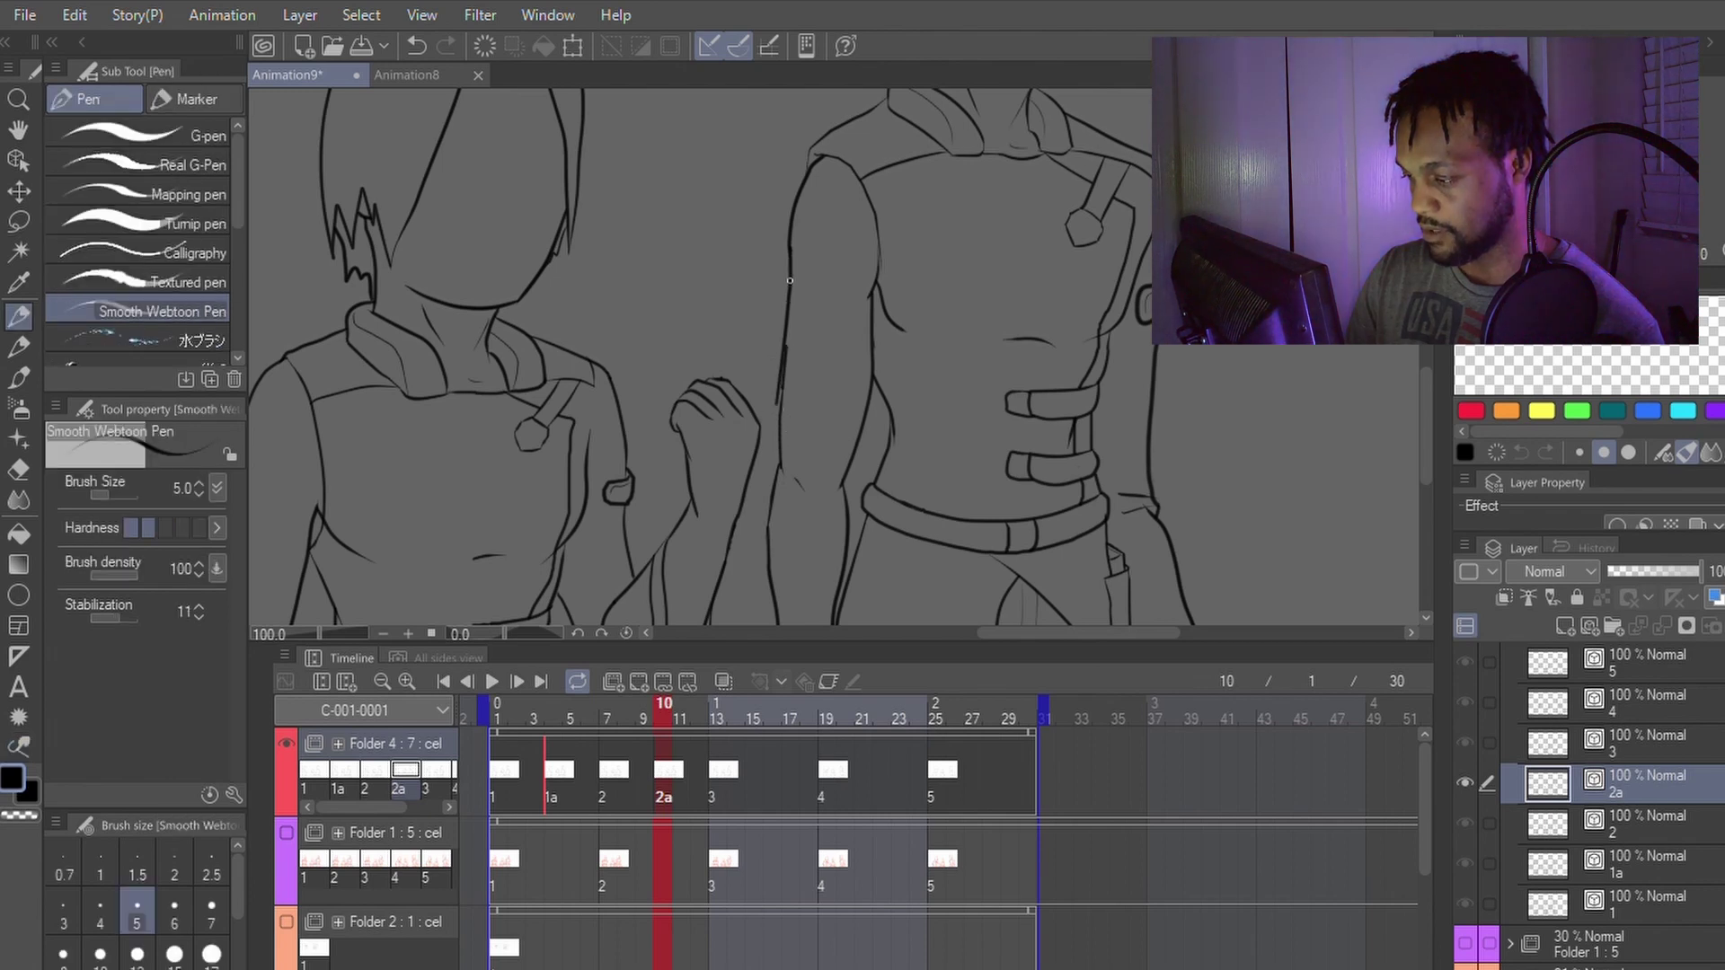
{"action": "key", "text": "ctrl+z"}
{"action": "key", "text": "y"}
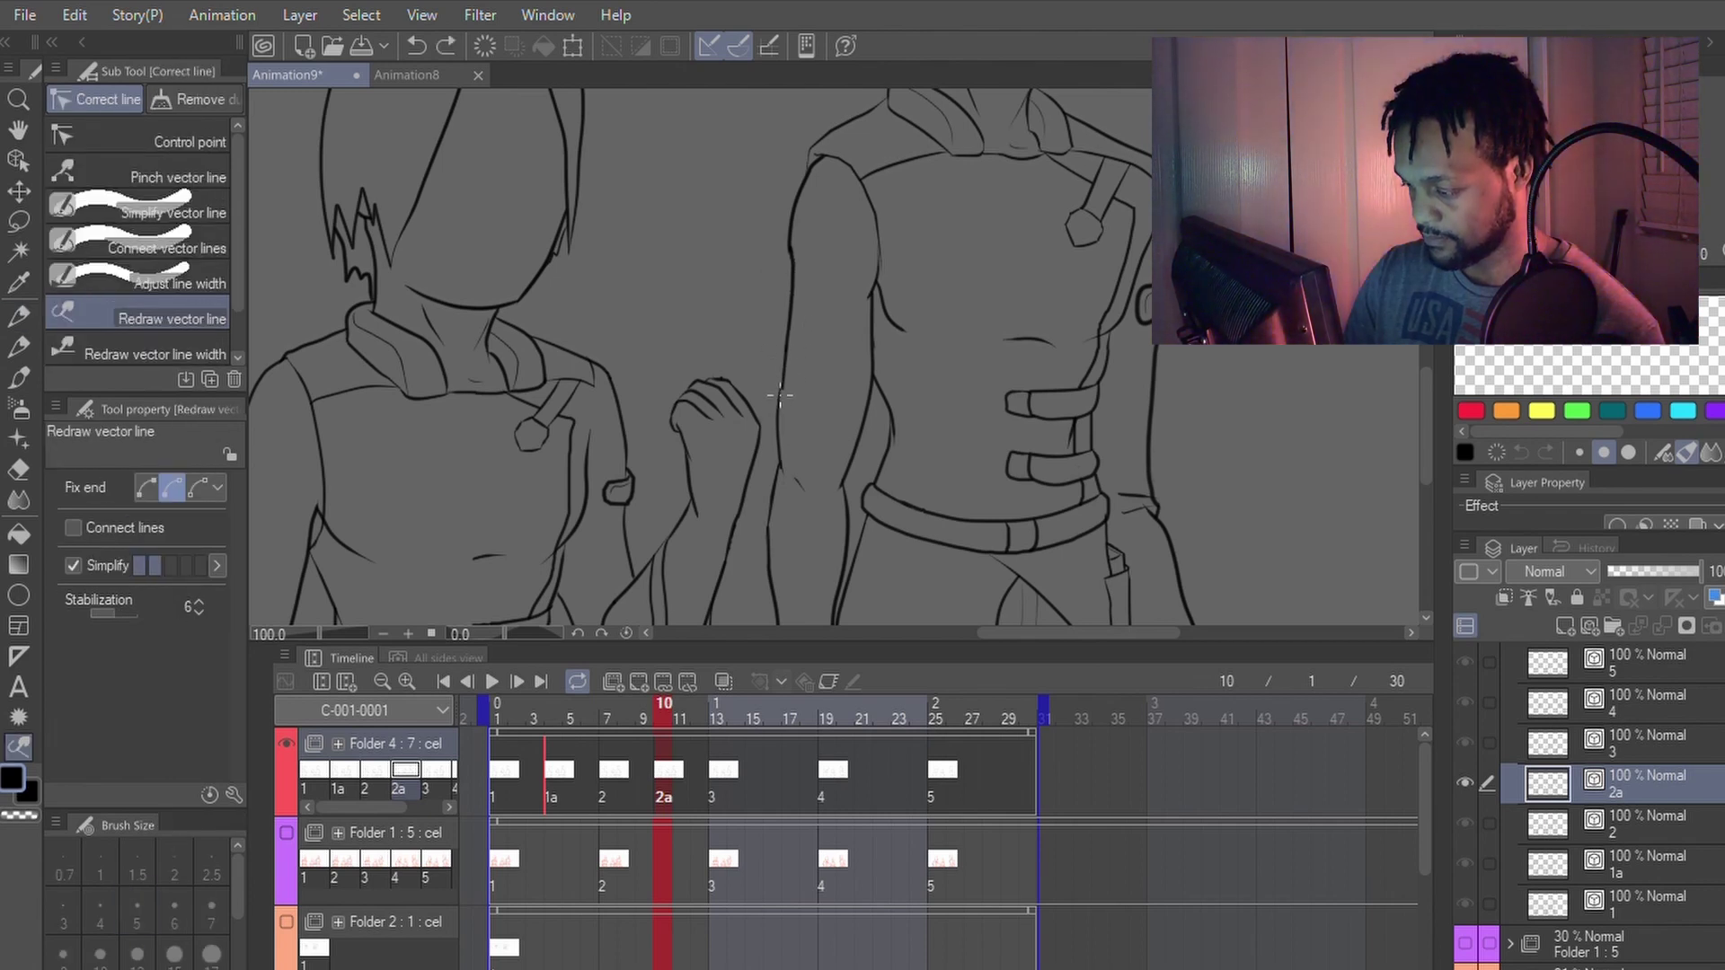
{"action": "left_click_drag", "start_coordinate": [787, 343], "coordinate": [793, 255]}
{"action": "key", "text": "p"}
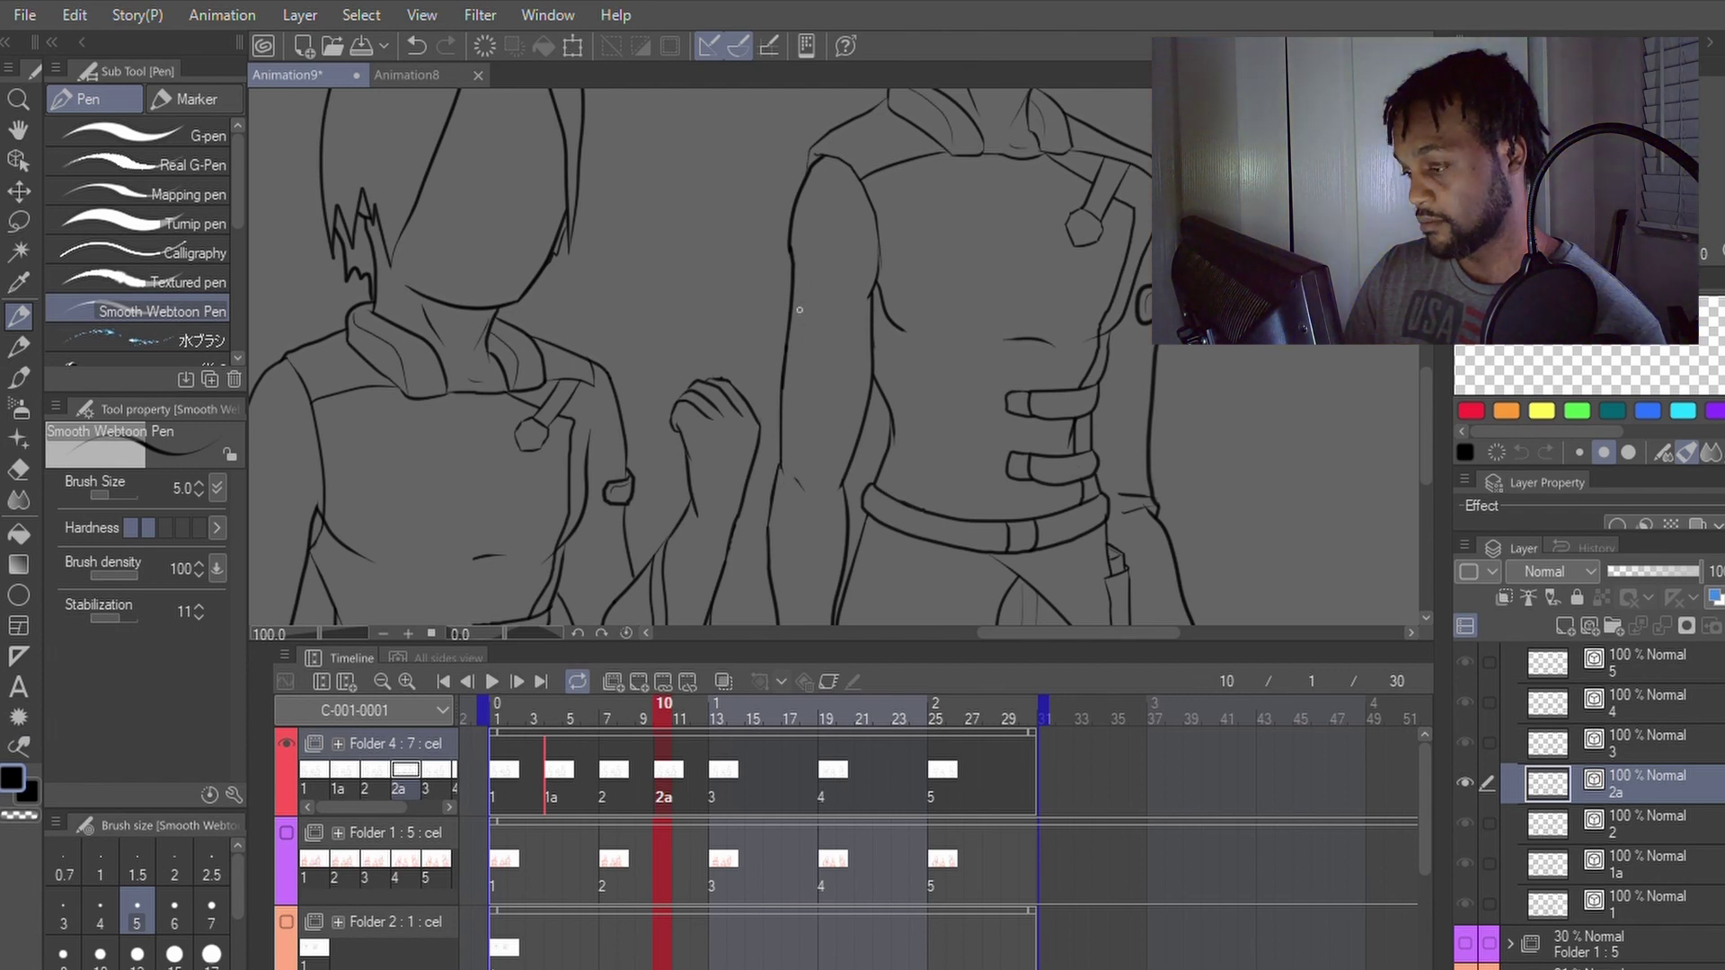
Step: Join the segments of the right character's outer upper-arm line with Connect vector lines
{"action": "key", "text": "y"}
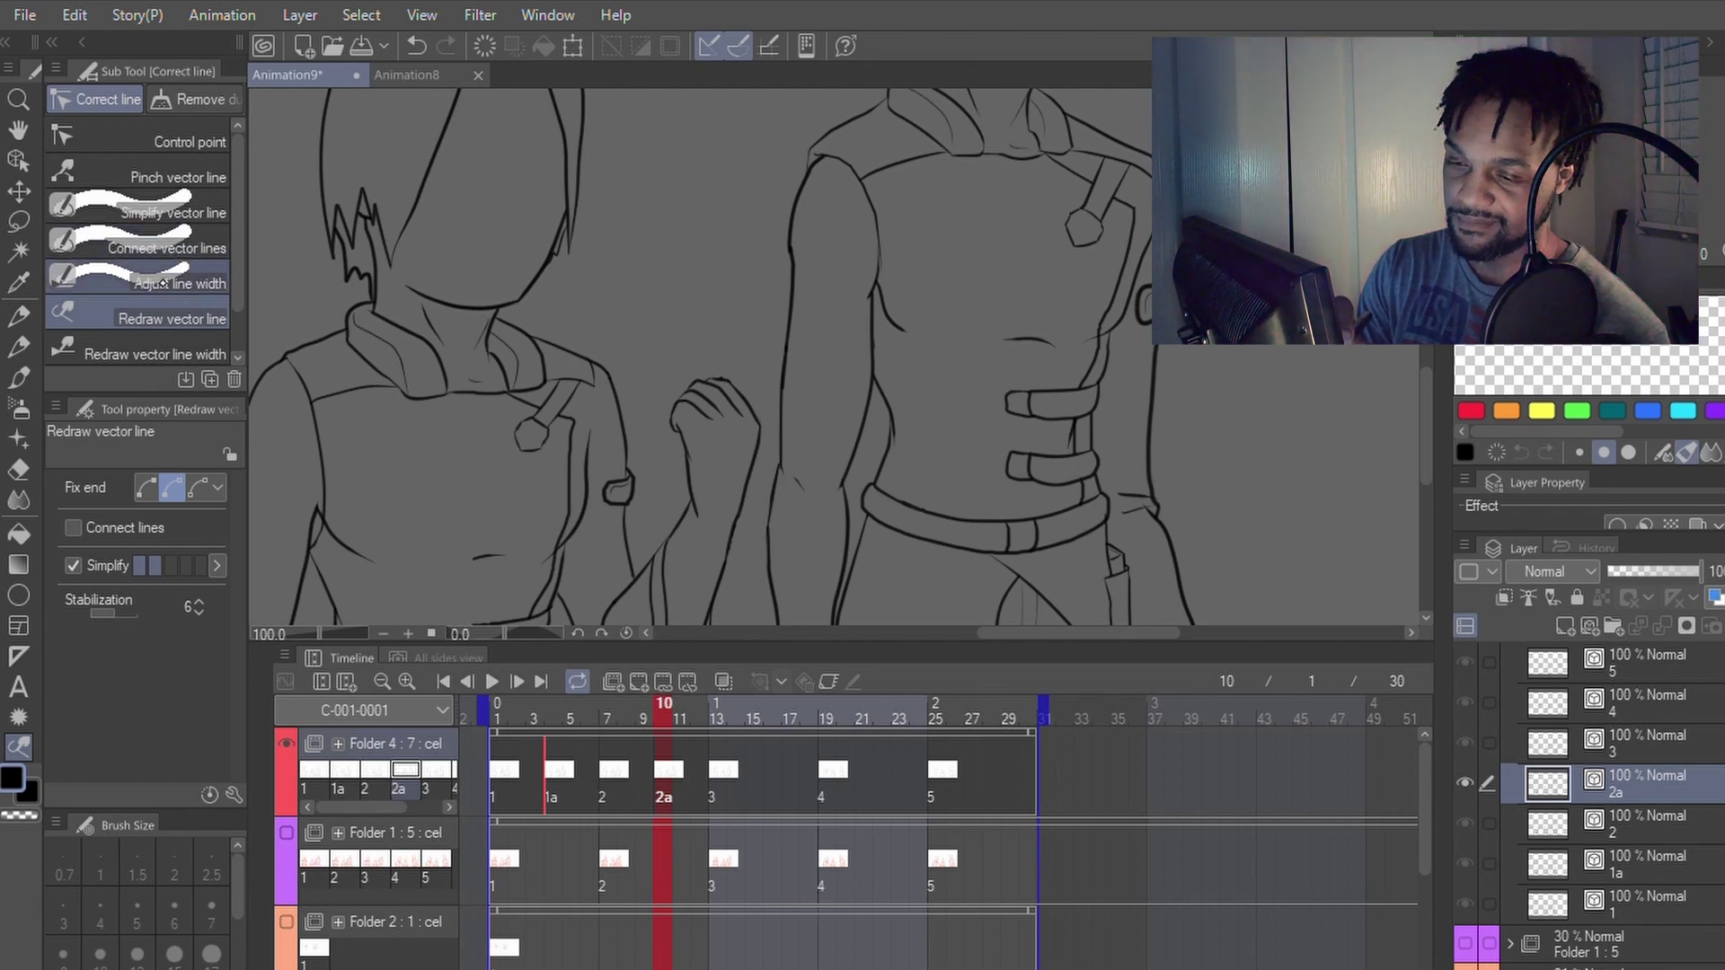
{"action": "left_click", "coordinate": [175, 248]}
{"action": "left_click_drag", "start_coordinate": [789, 236], "coordinate": [785, 392]}
{"action": "key", "text": "p"}
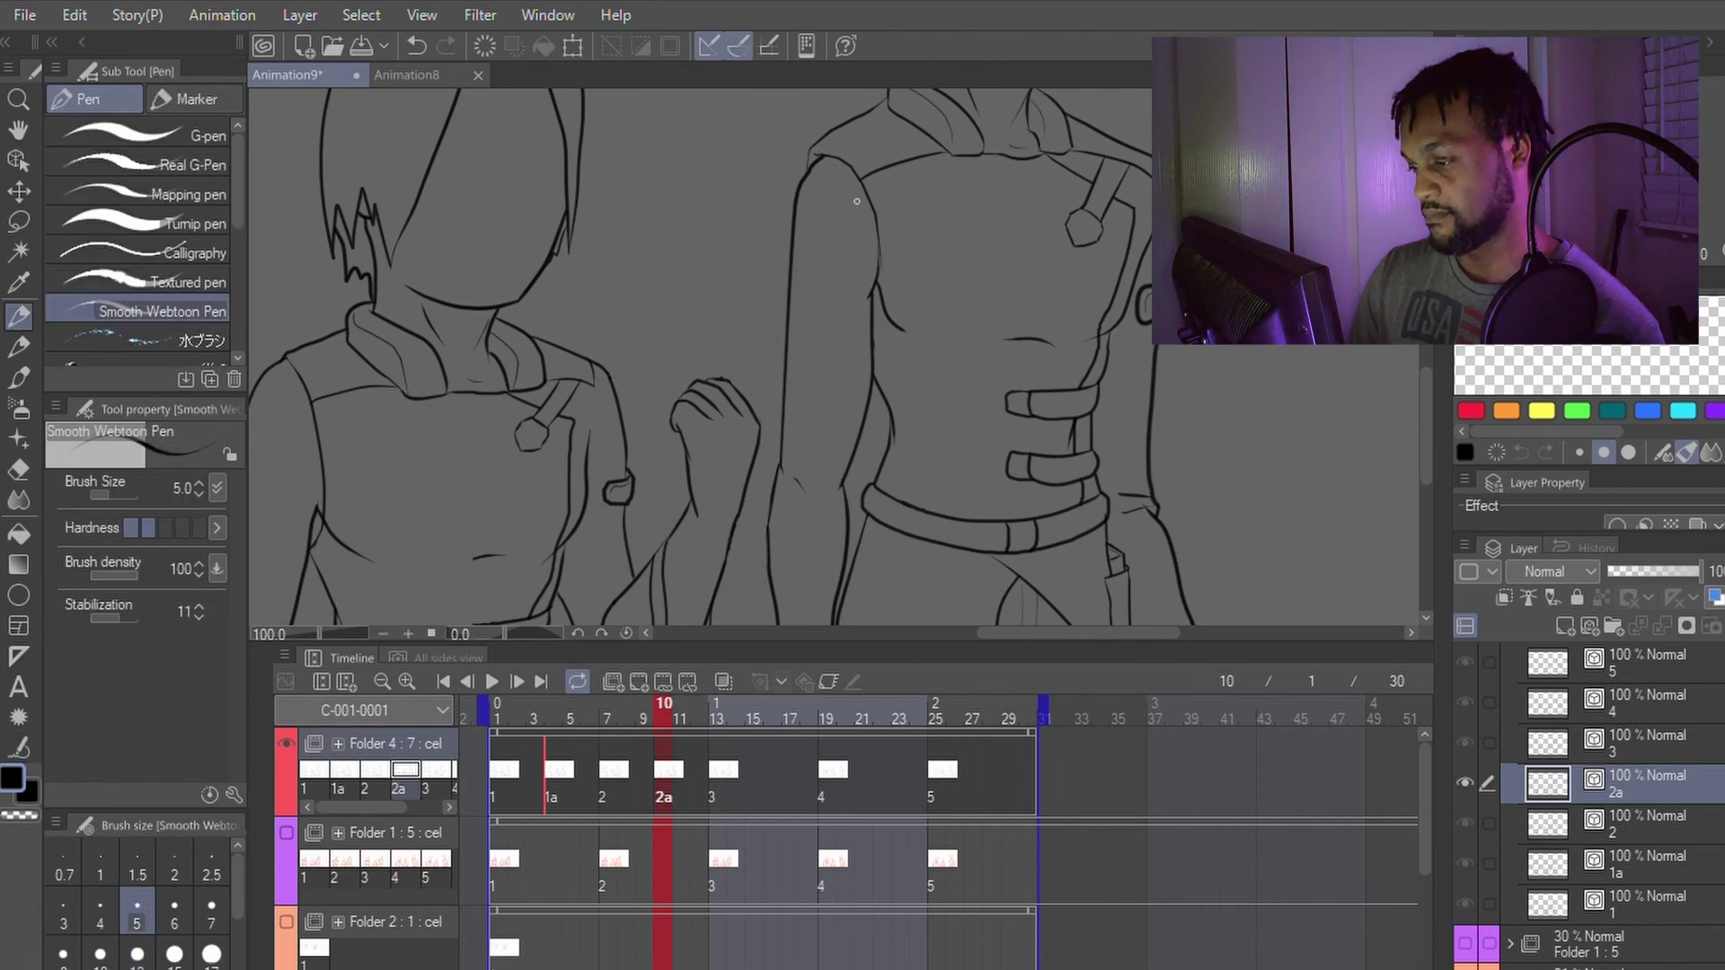
Step: Reshape the joined outer upper-arm line of the right character down to the elbow with Redraw vector line
{"action": "key", "text": "y"}
{"action": "left_click", "coordinate": [218, 311]}
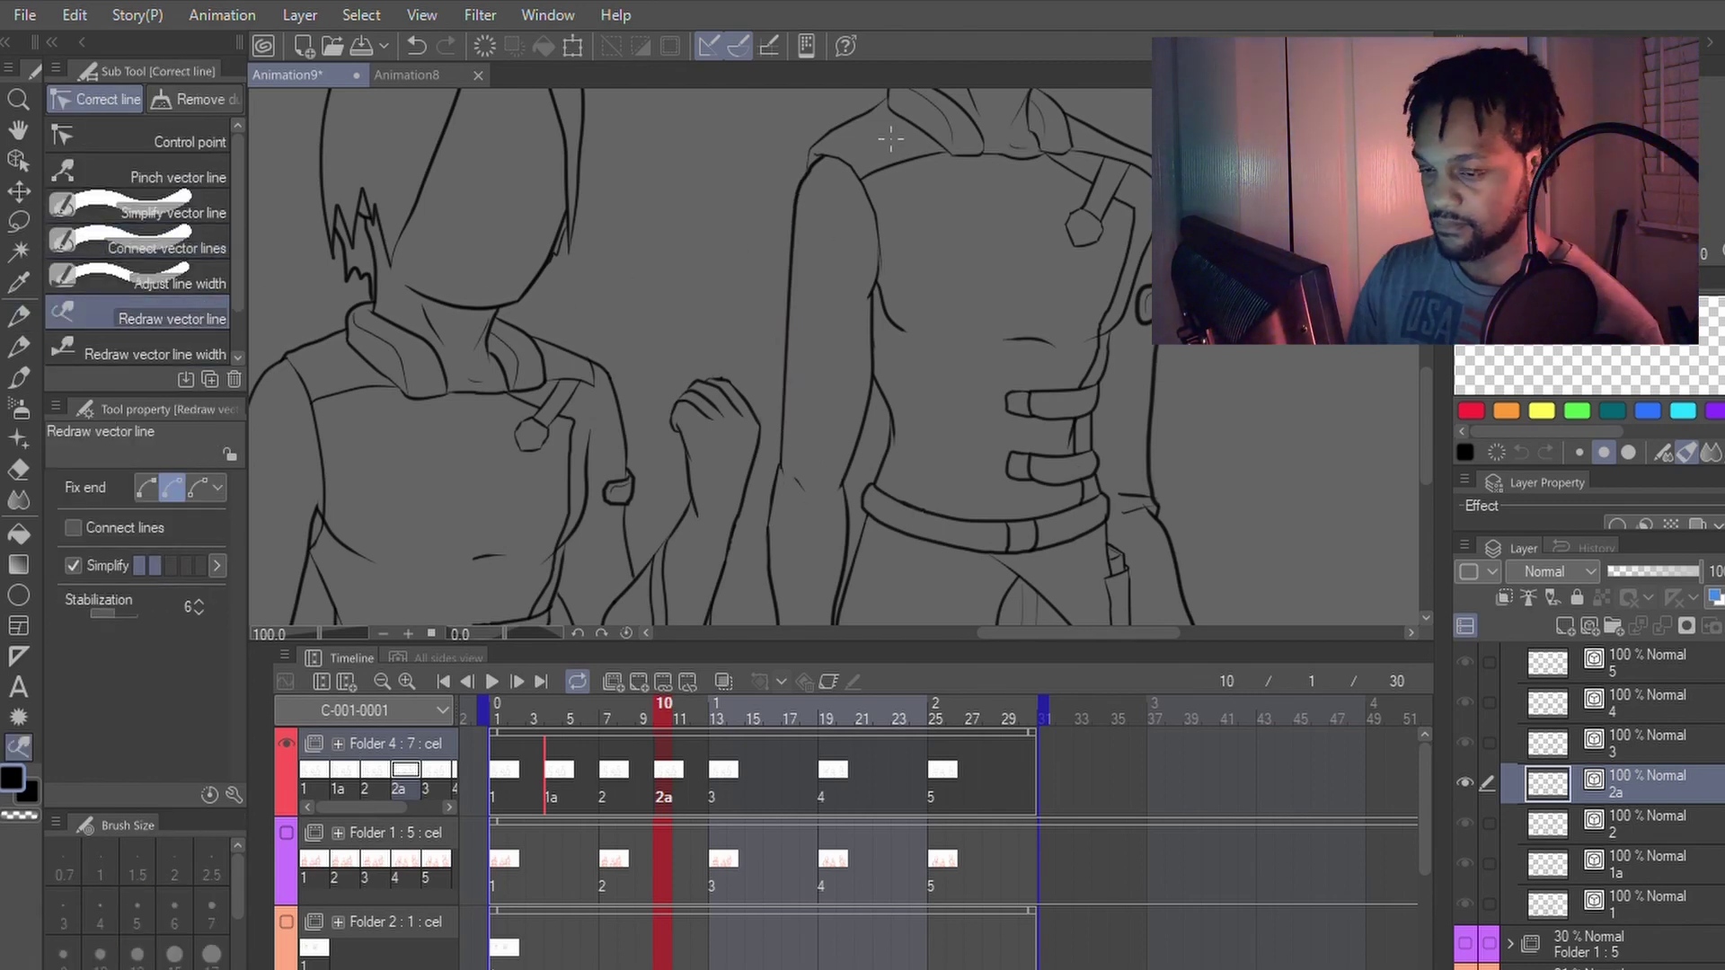
{"action": "left_click_drag", "start_coordinate": [798, 212], "coordinate": [781, 453]}
{"action": "key", "text": "p"}
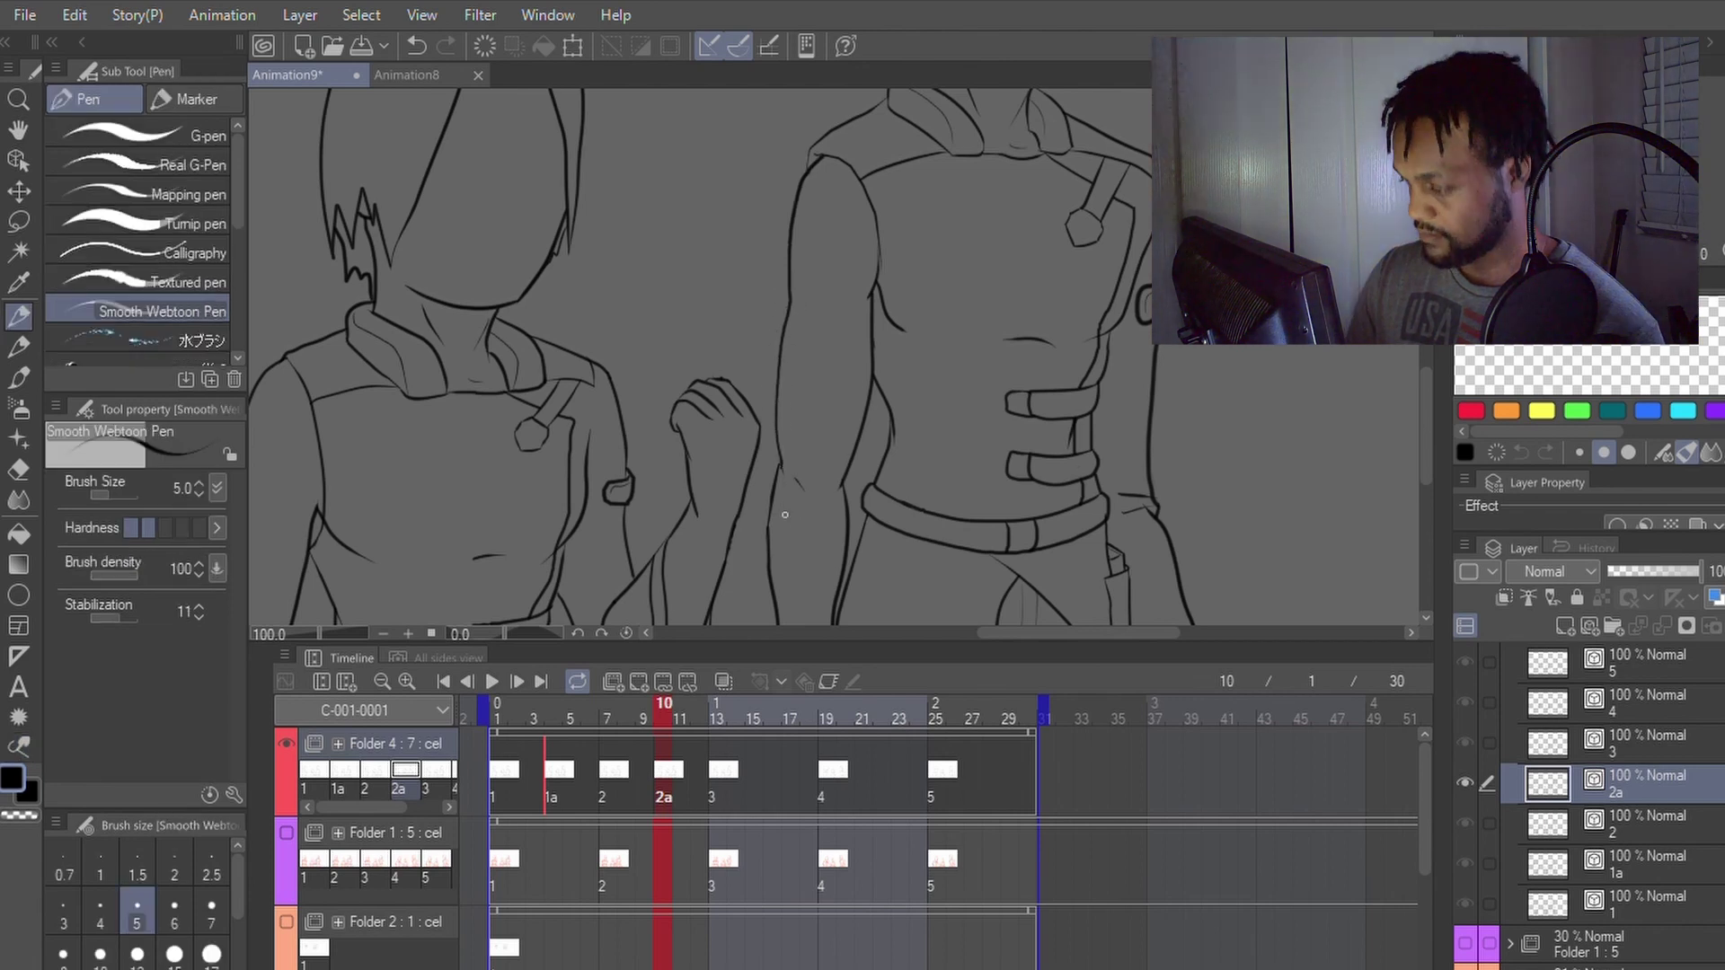
{"action": "key", "text": "y"}
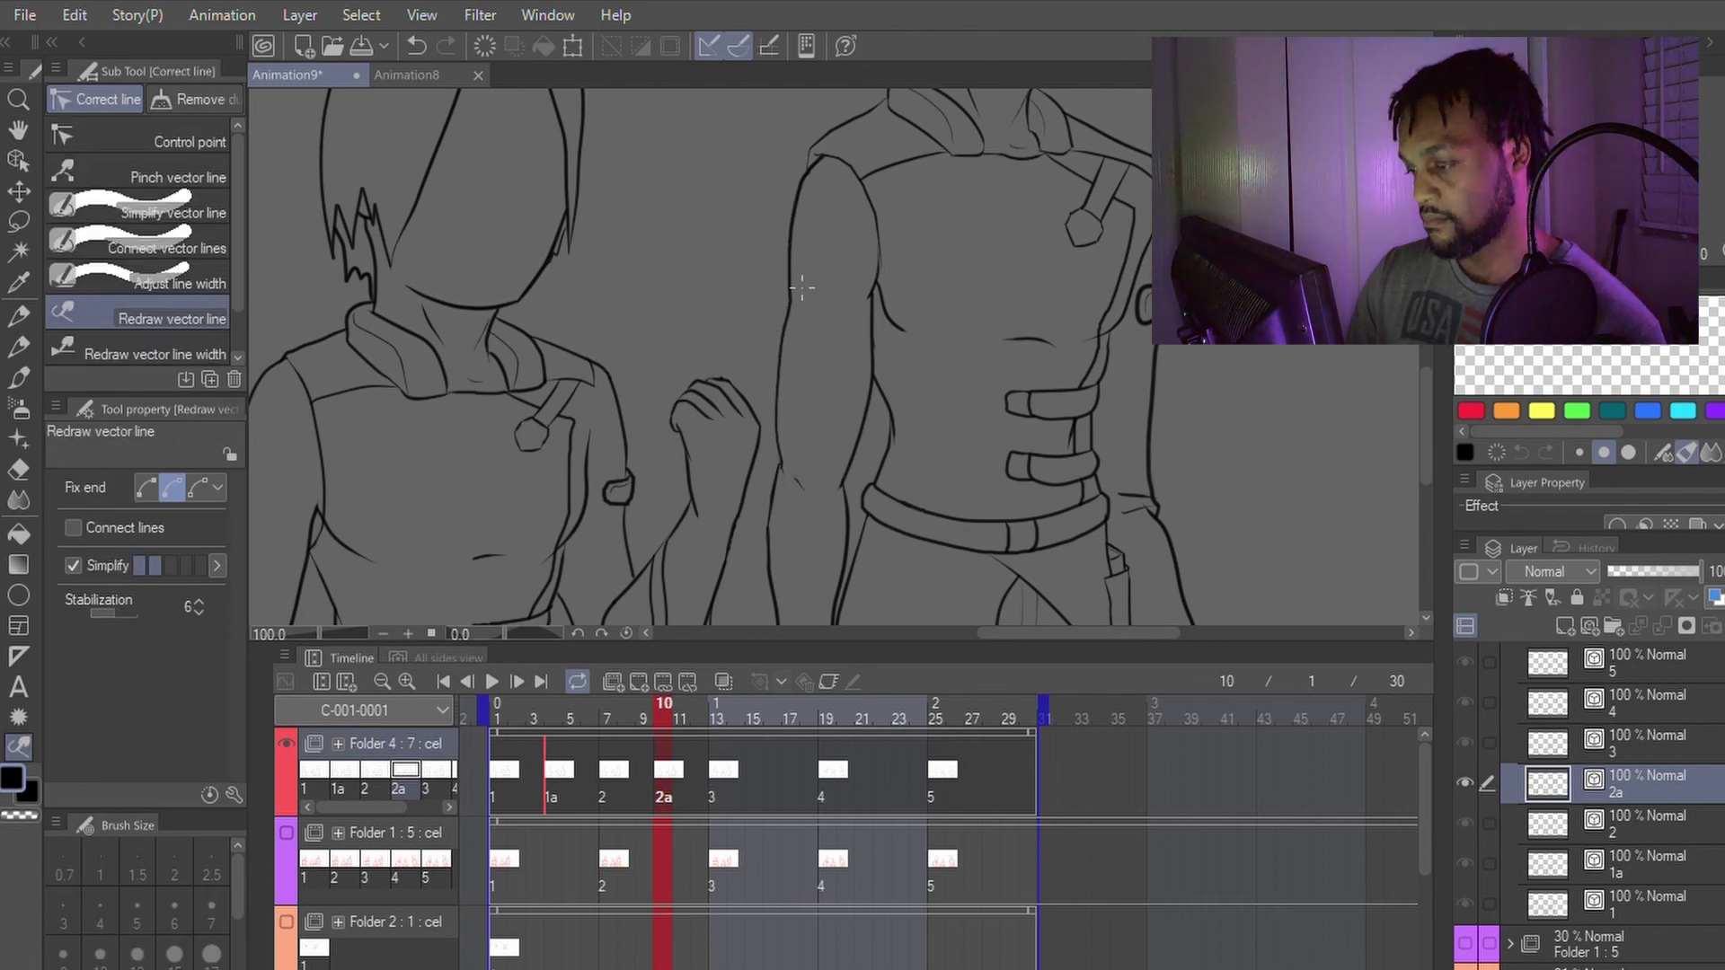
{"action": "left_click_drag", "start_coordinate": [791, 315], "coordinate": [781, 453]}
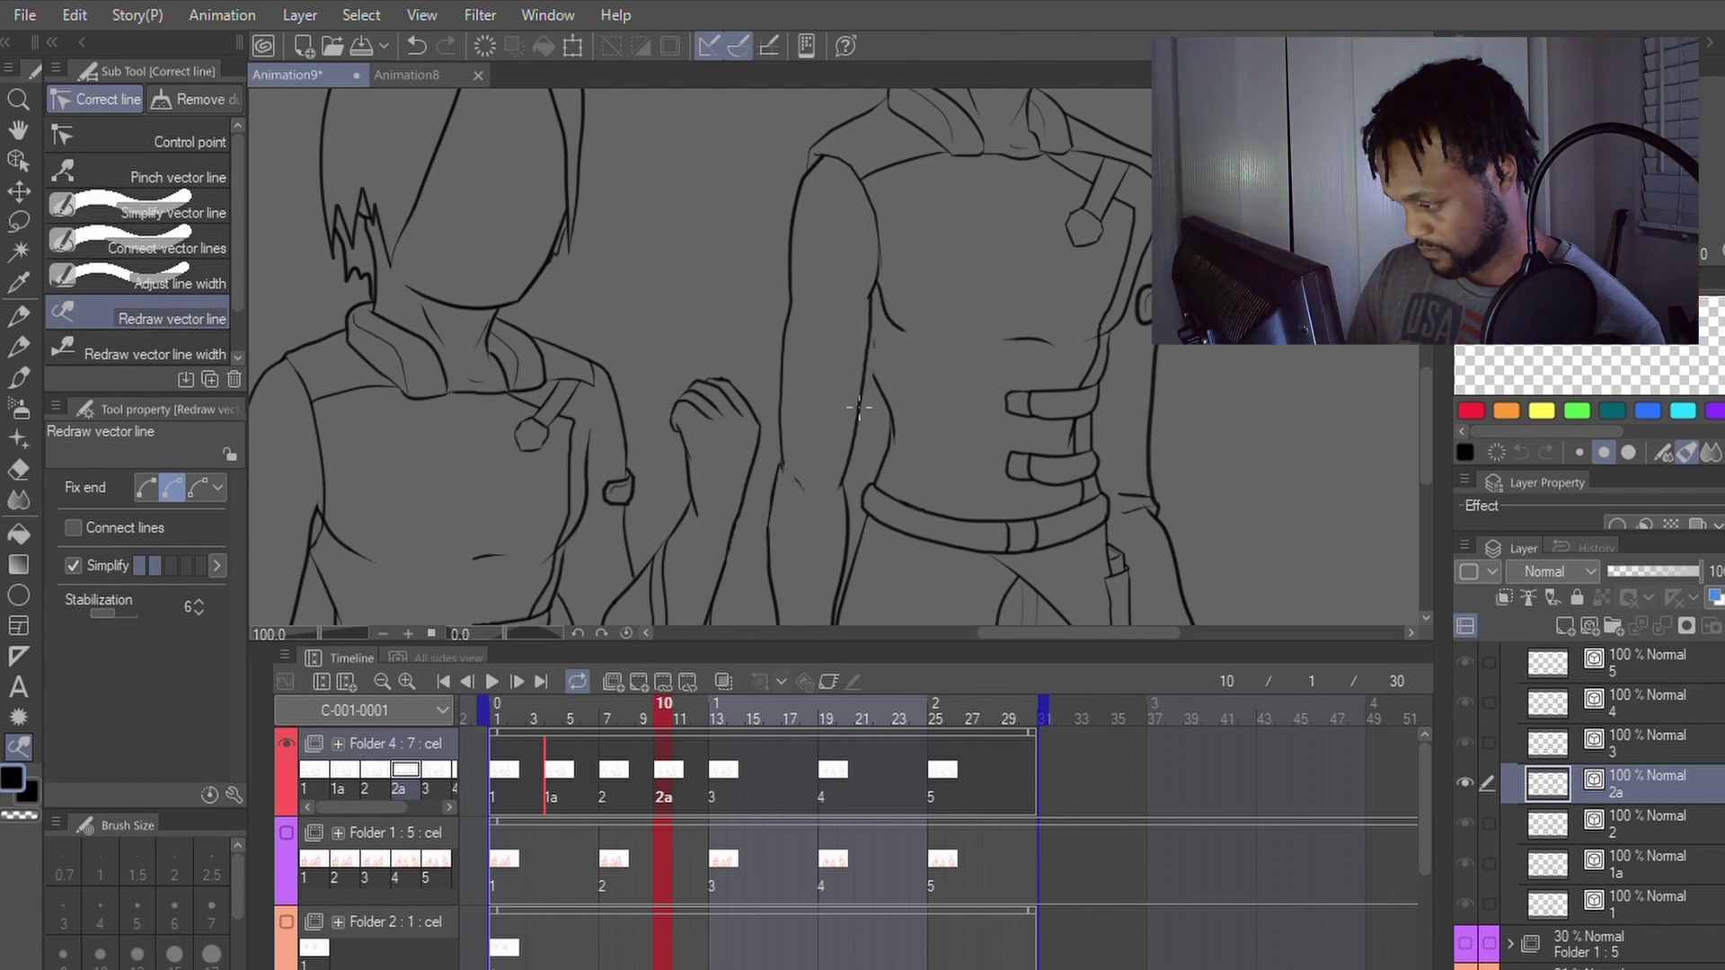
Step: Erase and redraw the right character's inner upper-arm line where it passes the armpit and torso
{"action": "key", "text": "e"}
{"action": "key", "text": "p"}
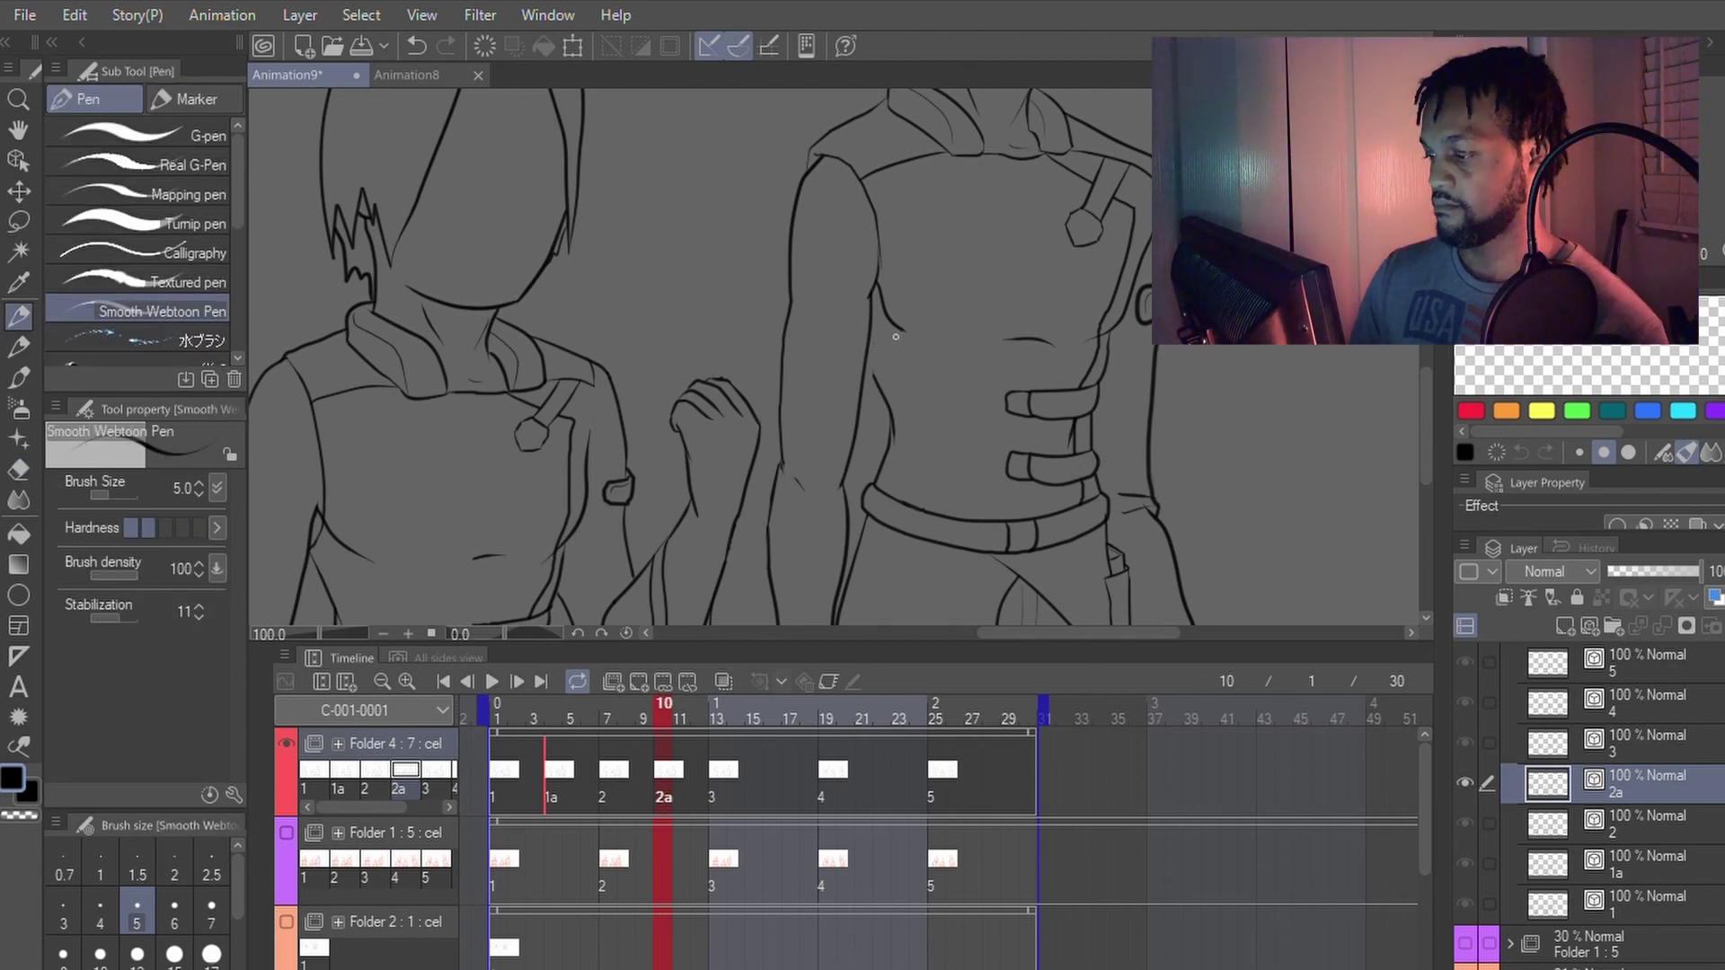
{"action": "key", "text": "comma"}
{"action": "key", "text": "period"}
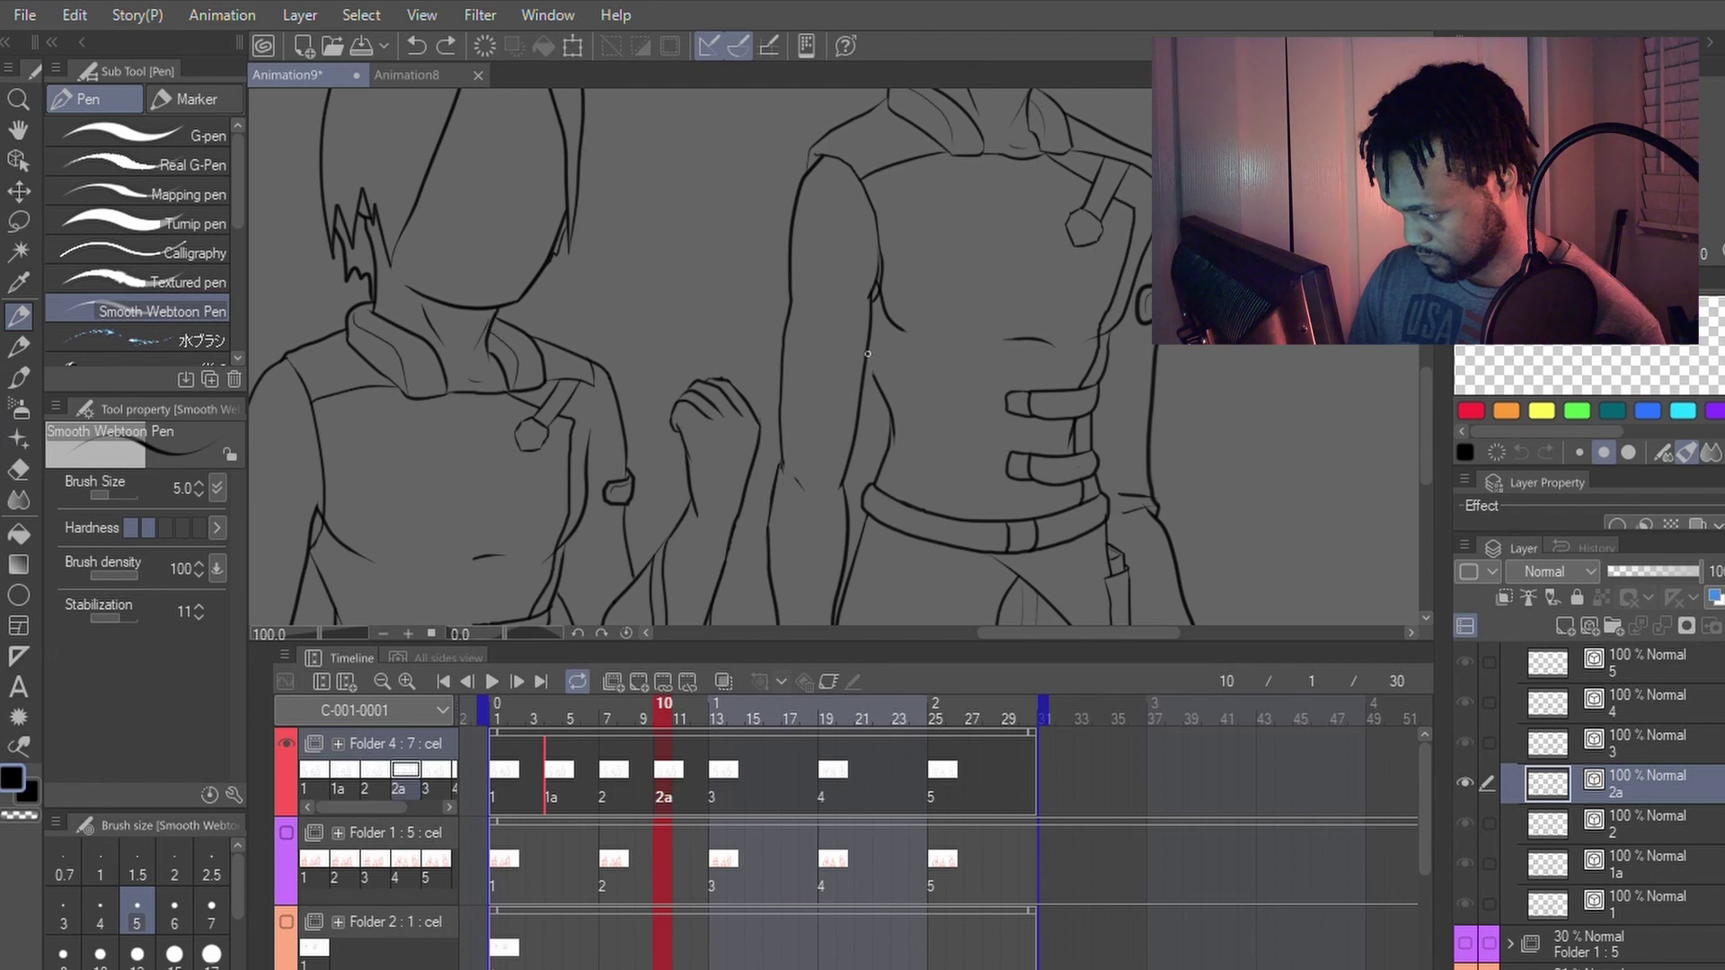
{"action": "key", "text": "e"}
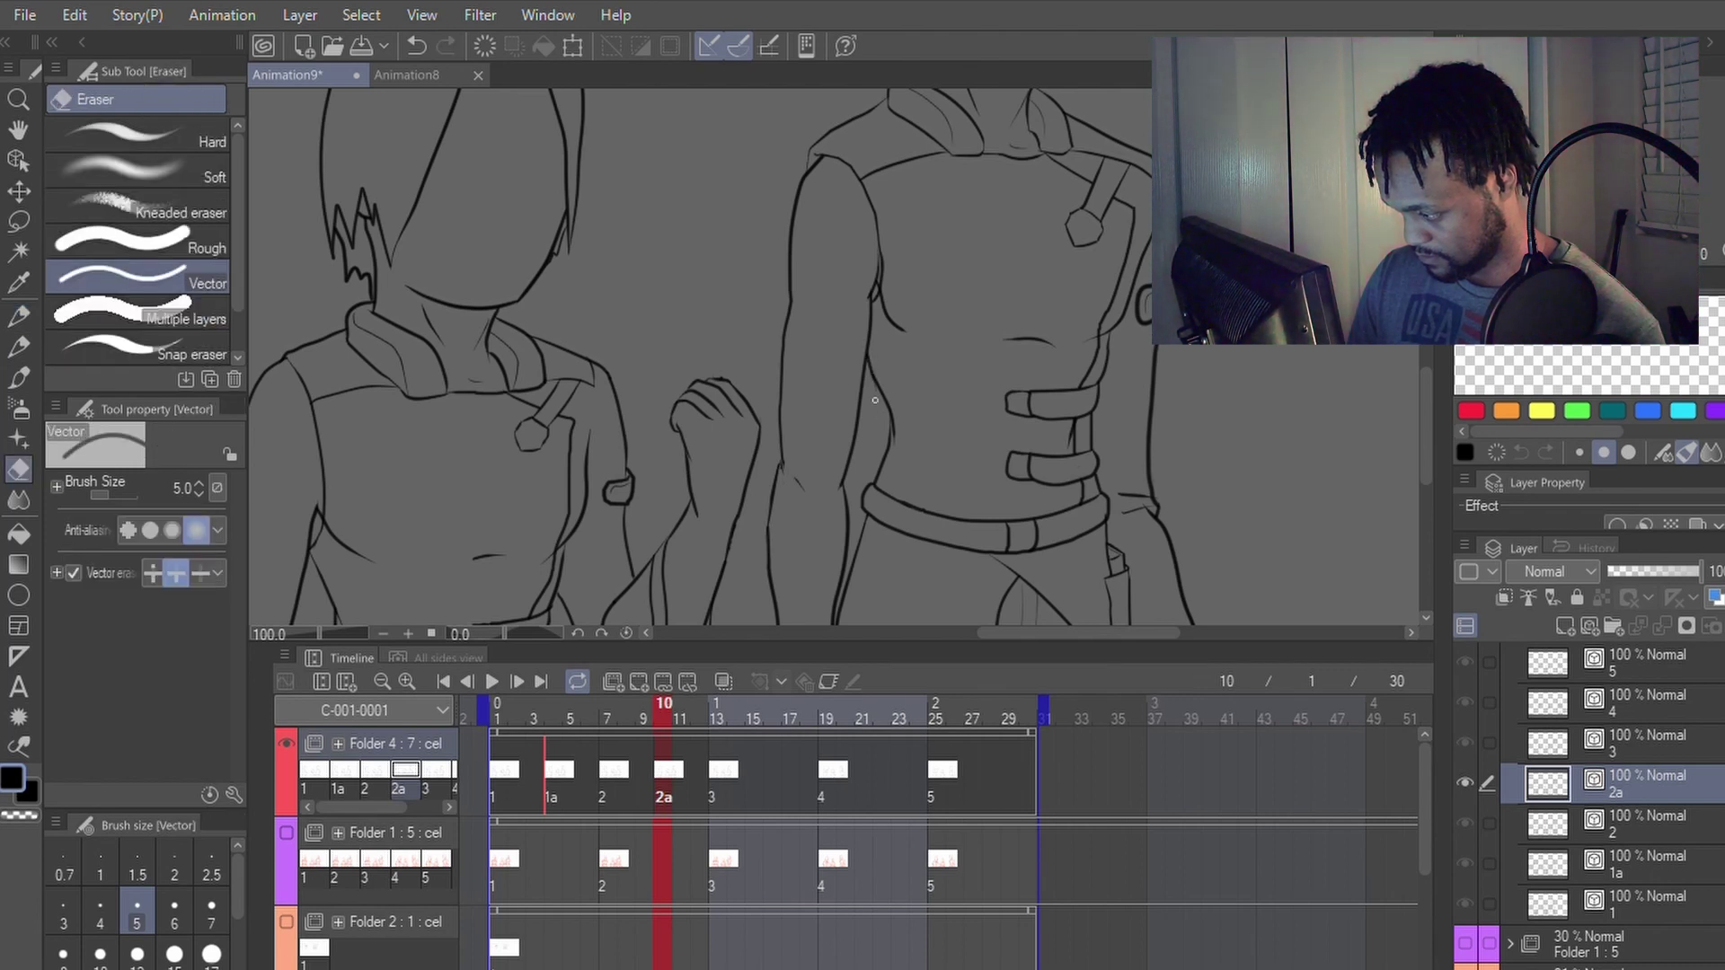
{"action": "key", "text": "p"}
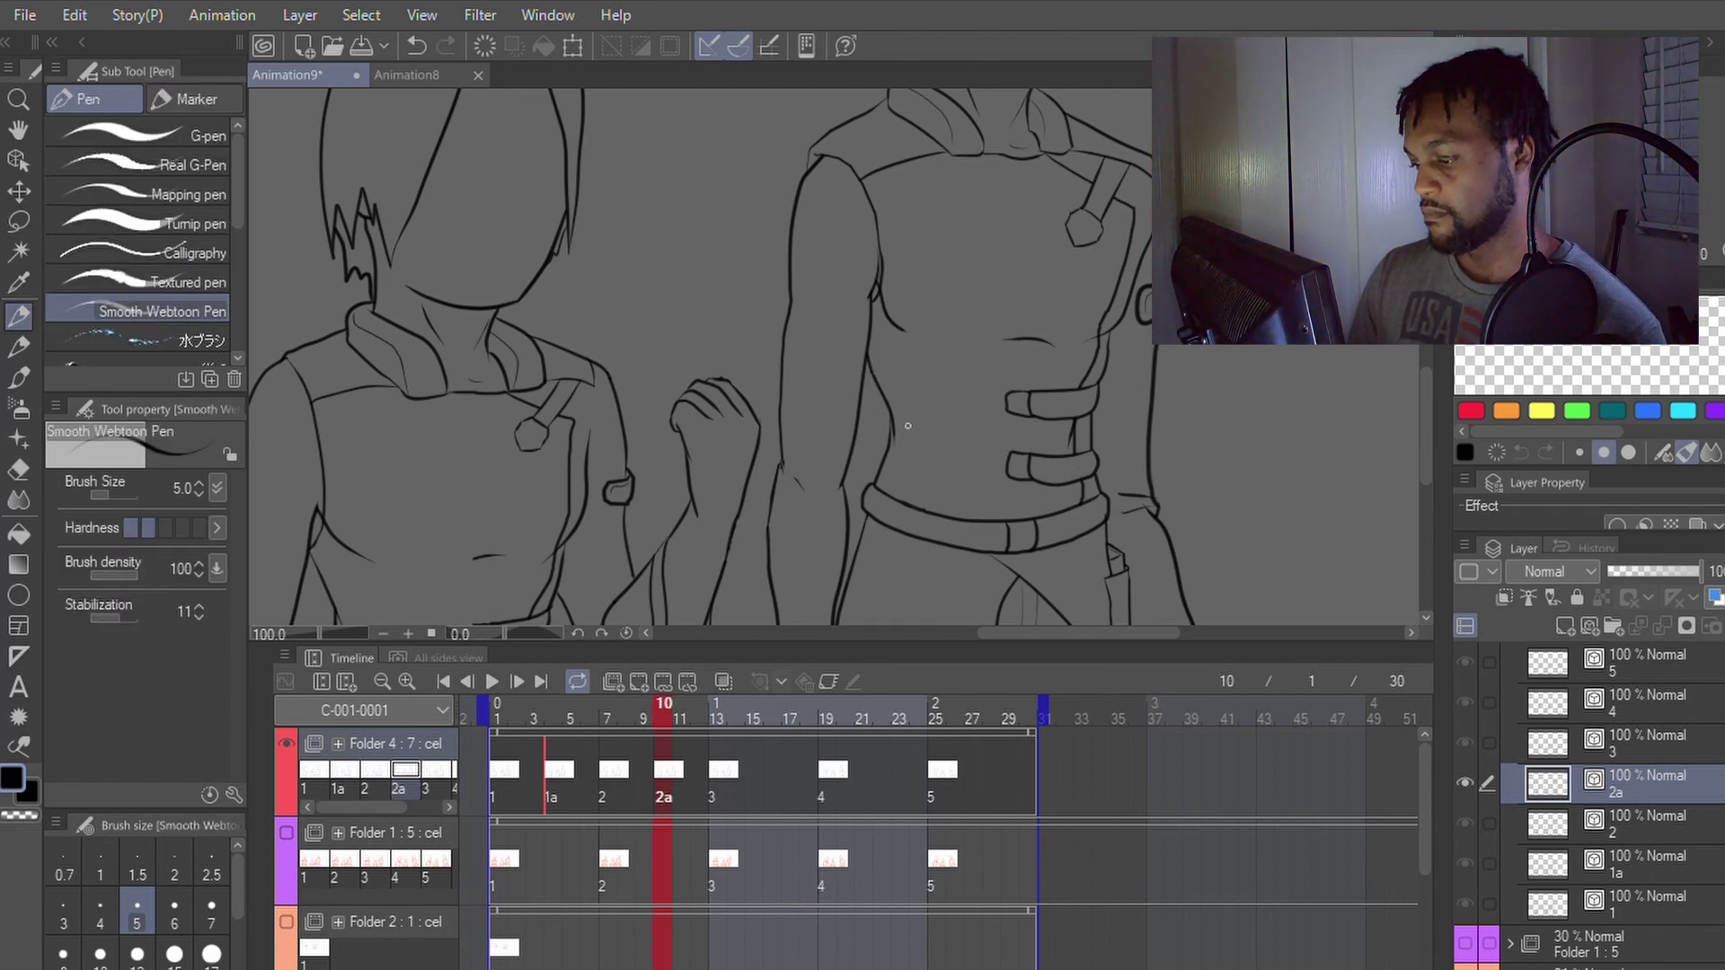
Step: Extend the top of the right character's outer forearm line to meet the upper-arm line at the elbow
{"action": "scroll", "coordinate": [789, 482], "scroll_direction": "up", "scroll_amount": 5}
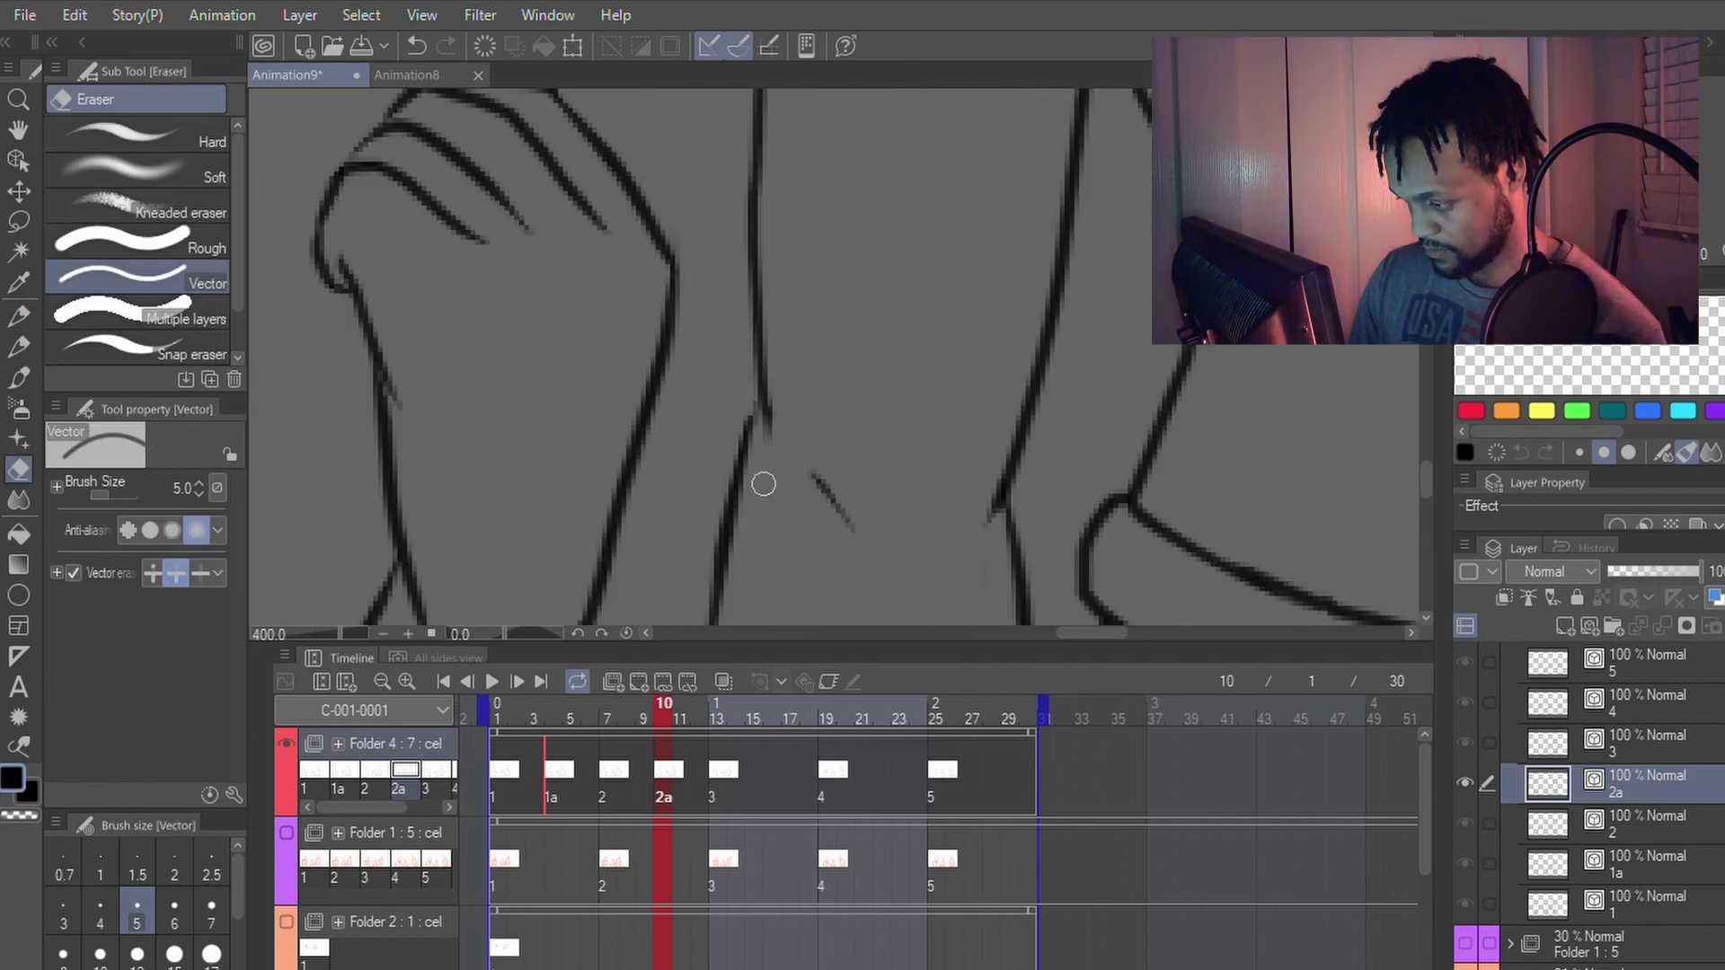
{"action": "key", "text": "y"}
{"action": "key", "text": "p"}
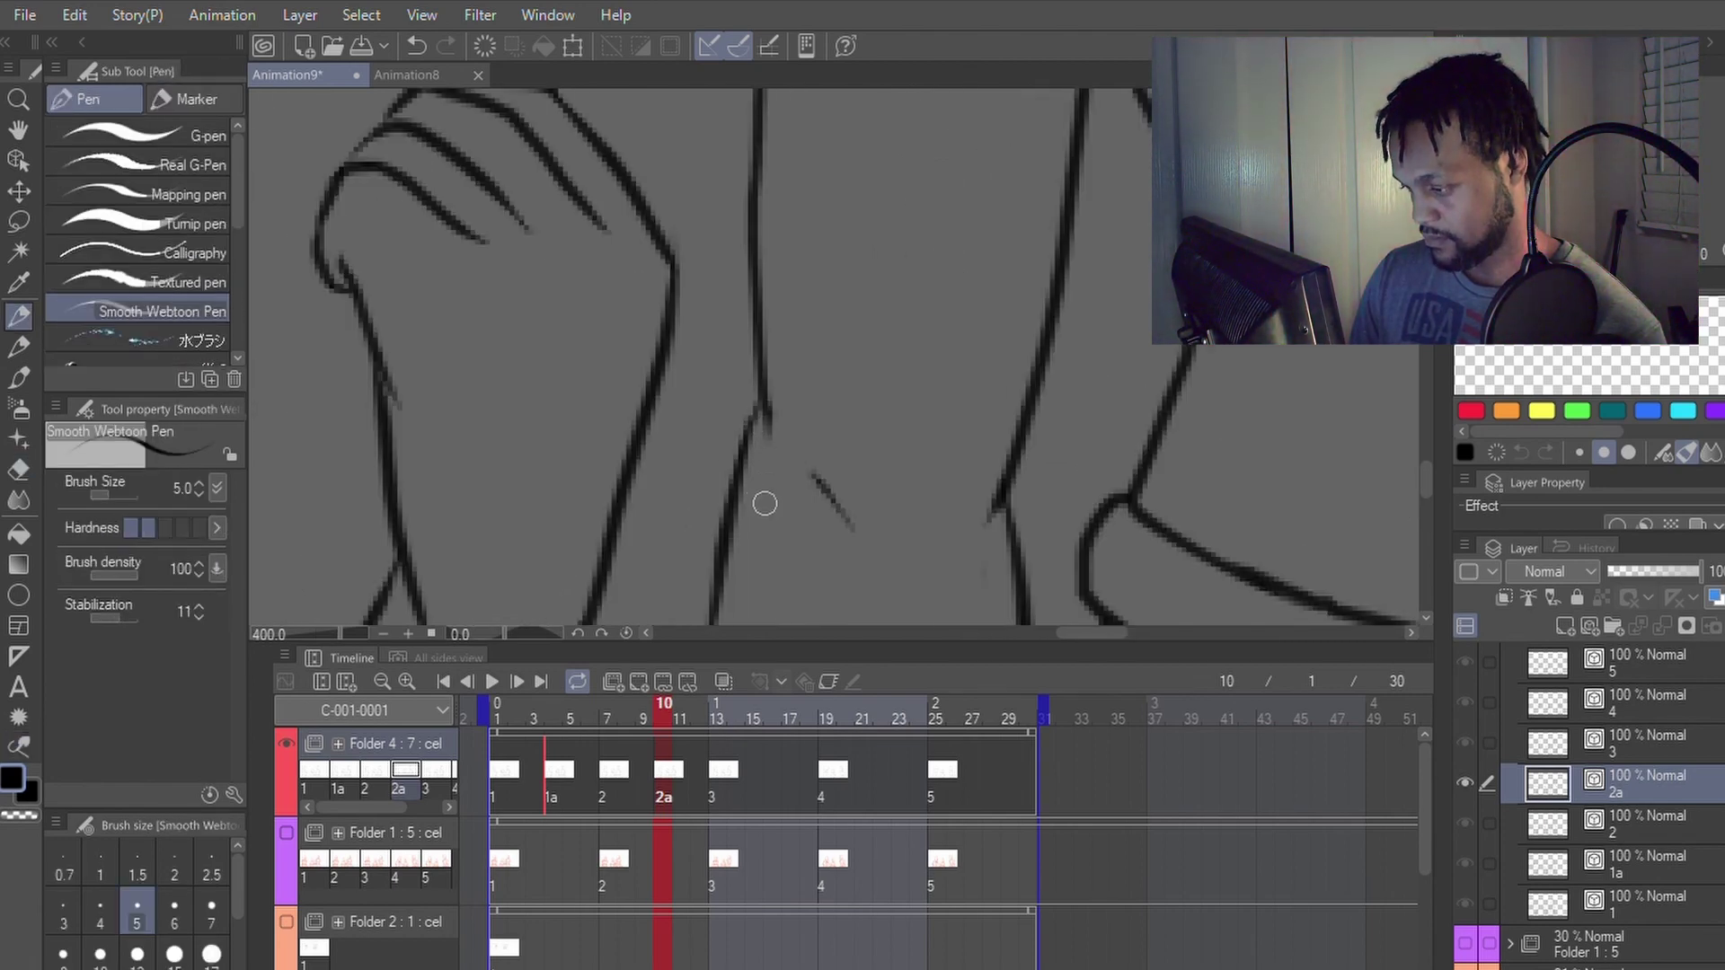
{"action": "scroll", "coordinate": [827, 350], "scroll_direction": "down", "scroll_amount": 3}
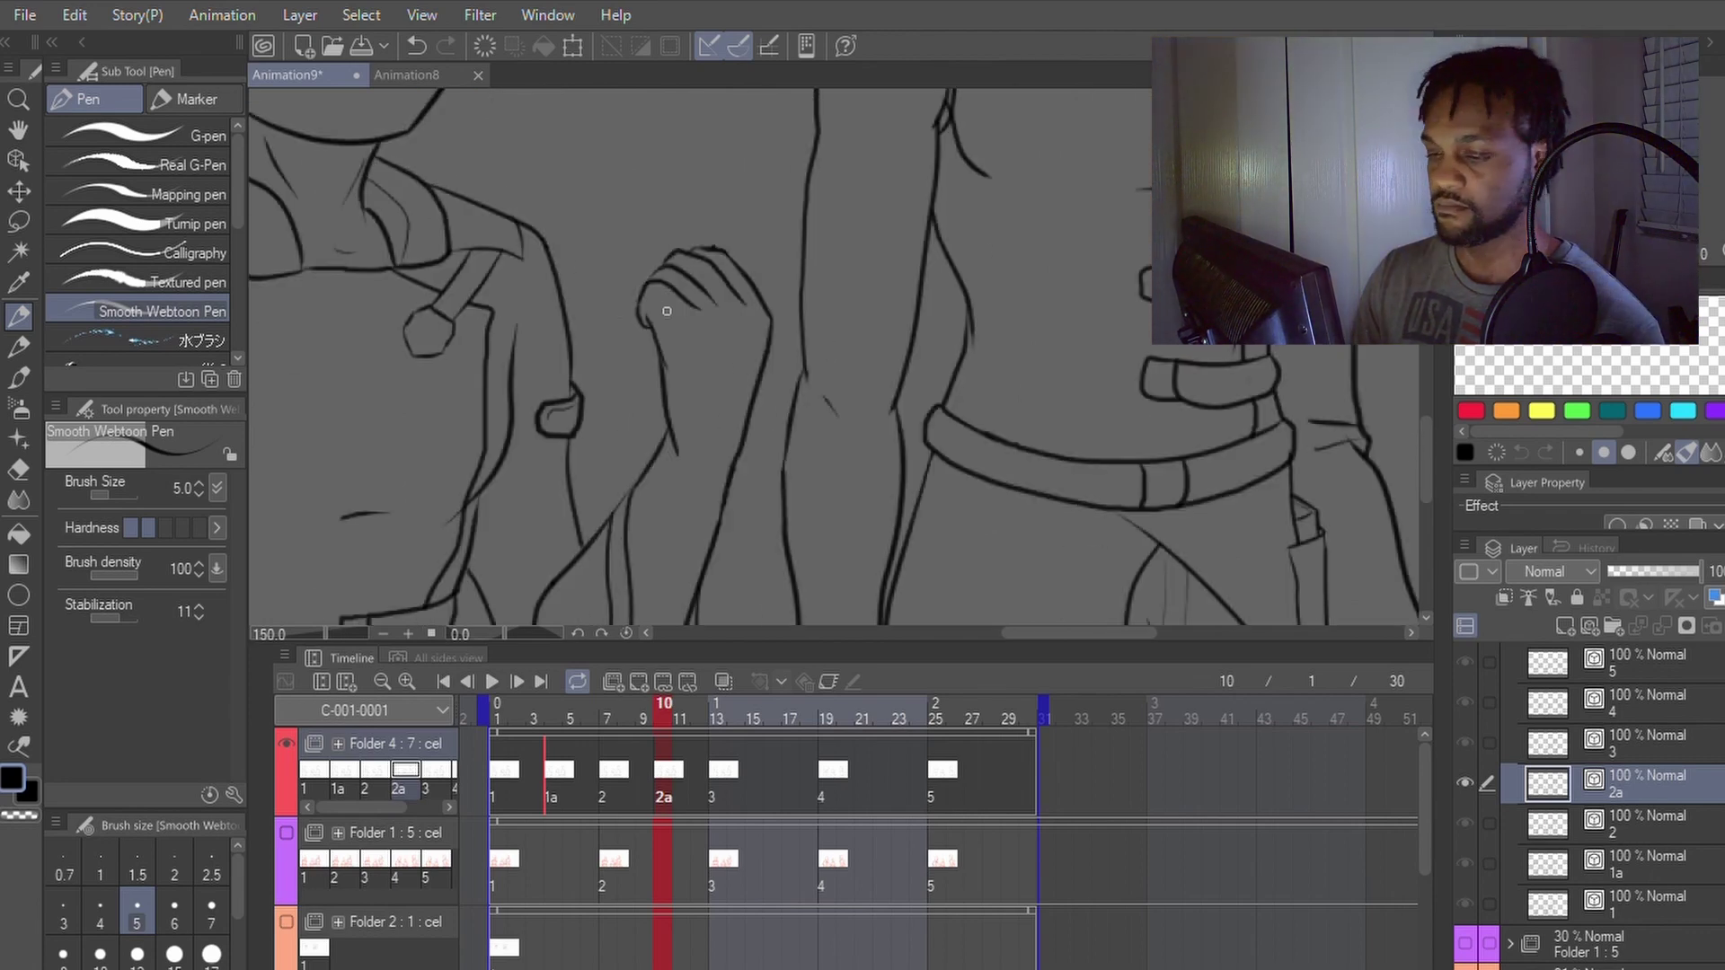
Step: Merge the segments of the right character's outer forearm line with Connect vector lines
{"action": "key", "text": "y"}
{"action": "left_click", "coordinate": [134, 248]}
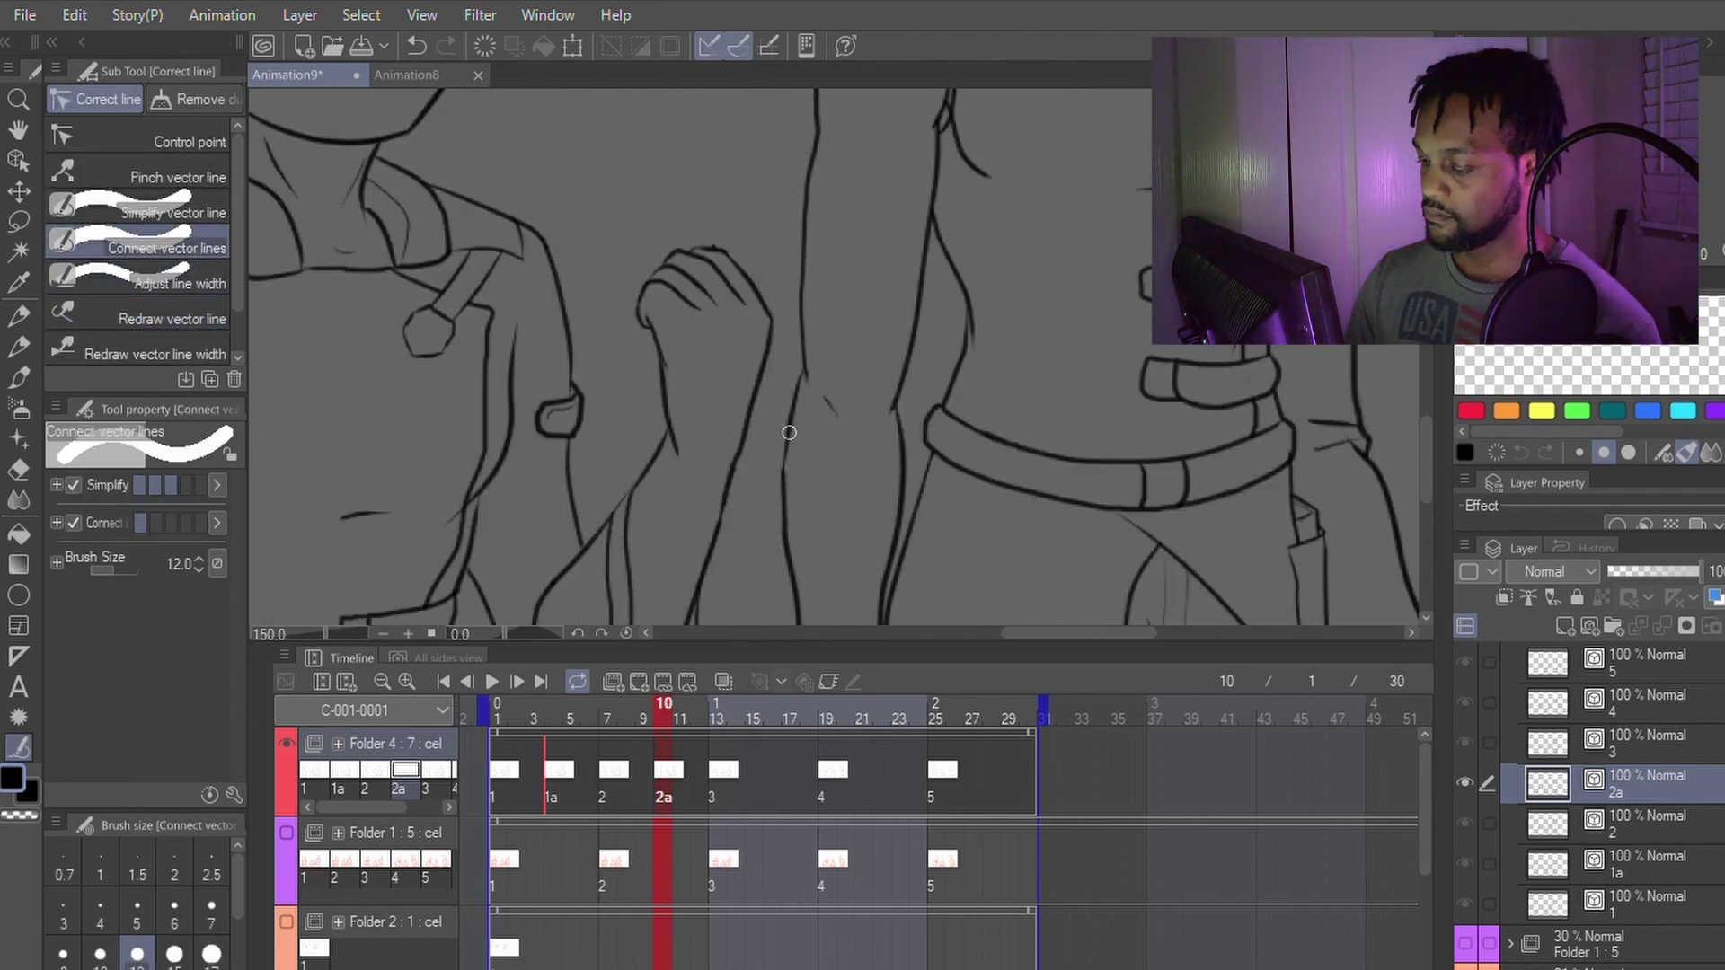
{"action": "left_click_drag", "start_coordinate": [790, 424], "coordinate": [789, 598]}
{"action": "key", "text": "y"}
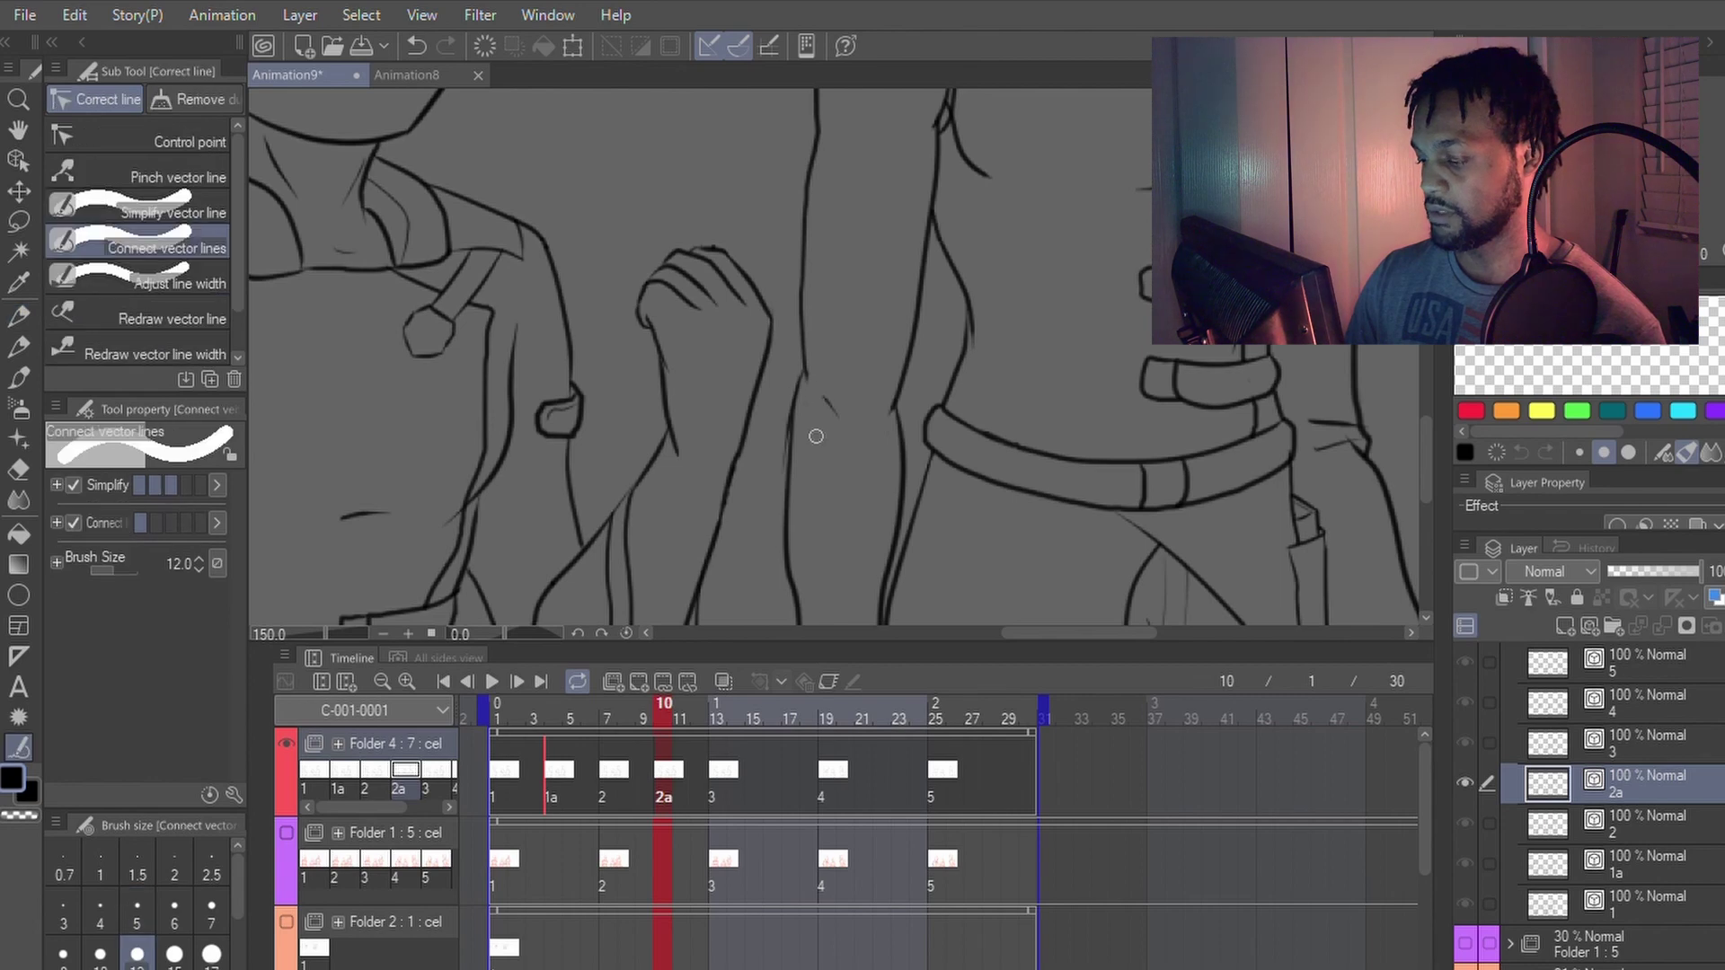
{"action": "left_click_drag", "start_coordinate": [788, 423], "coordinate": [786, 555]}
{"action": "key", "text": "p"}
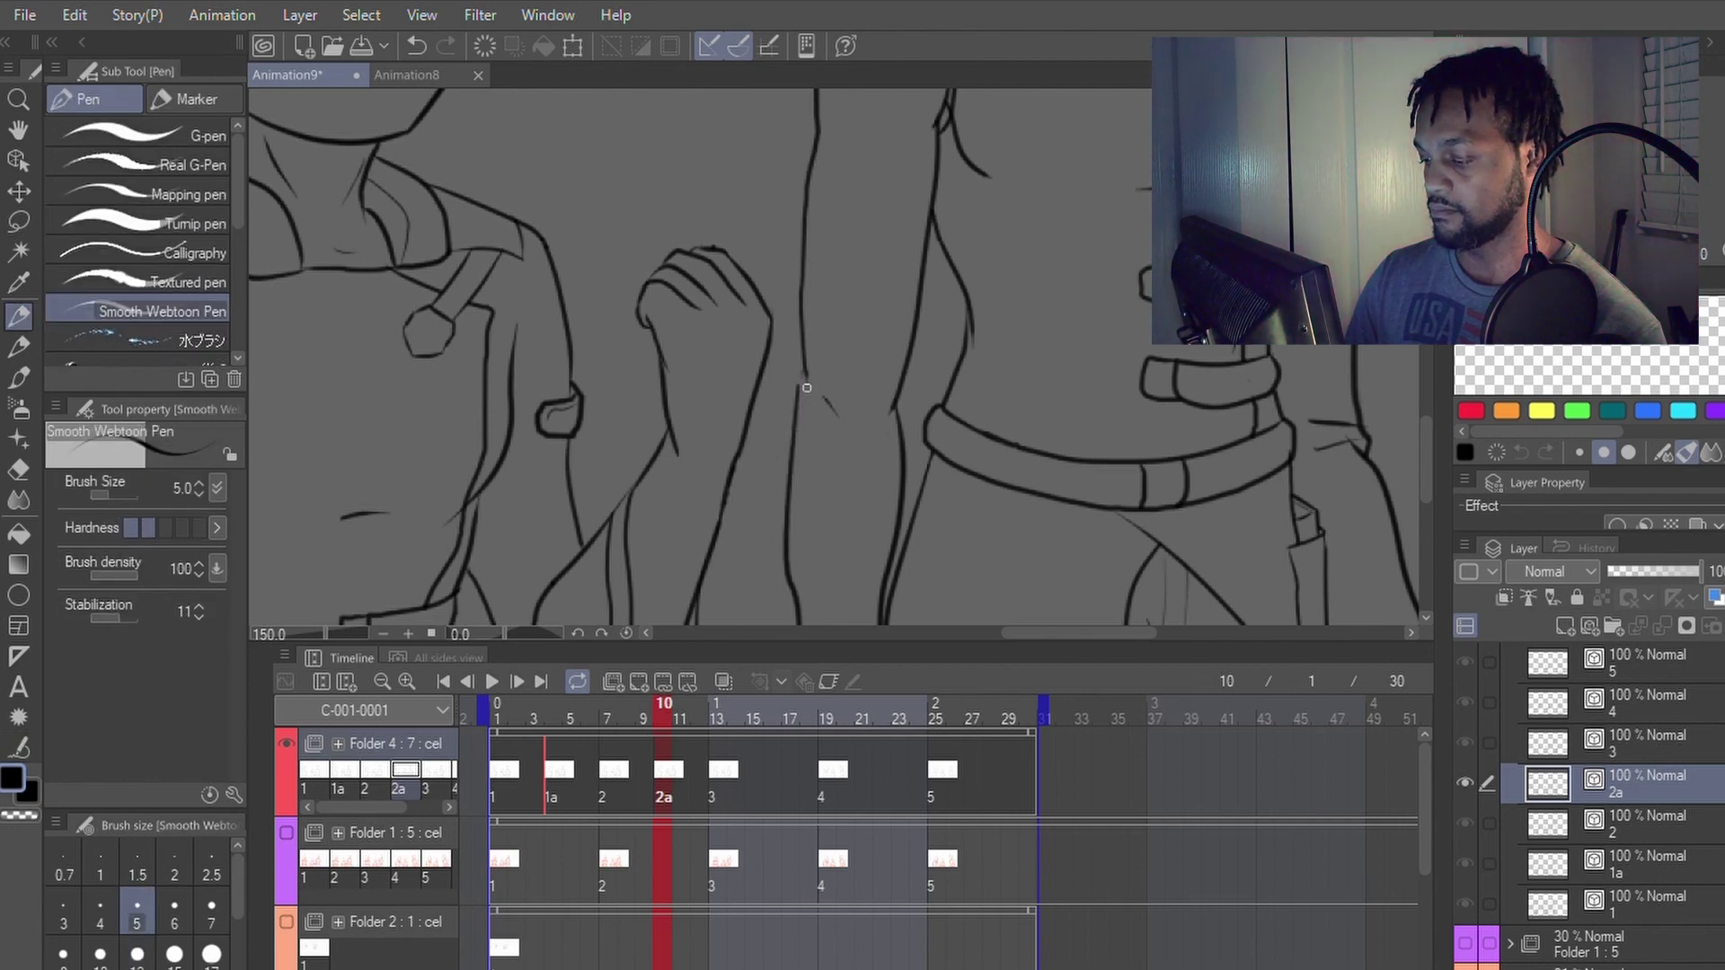
Step: Trim the top end of the right character's outer forearm line and redraw it up to the elbow with Redraw vector line
{"action": "key", "text": "y"}
{"action": "key", "text": "p"}
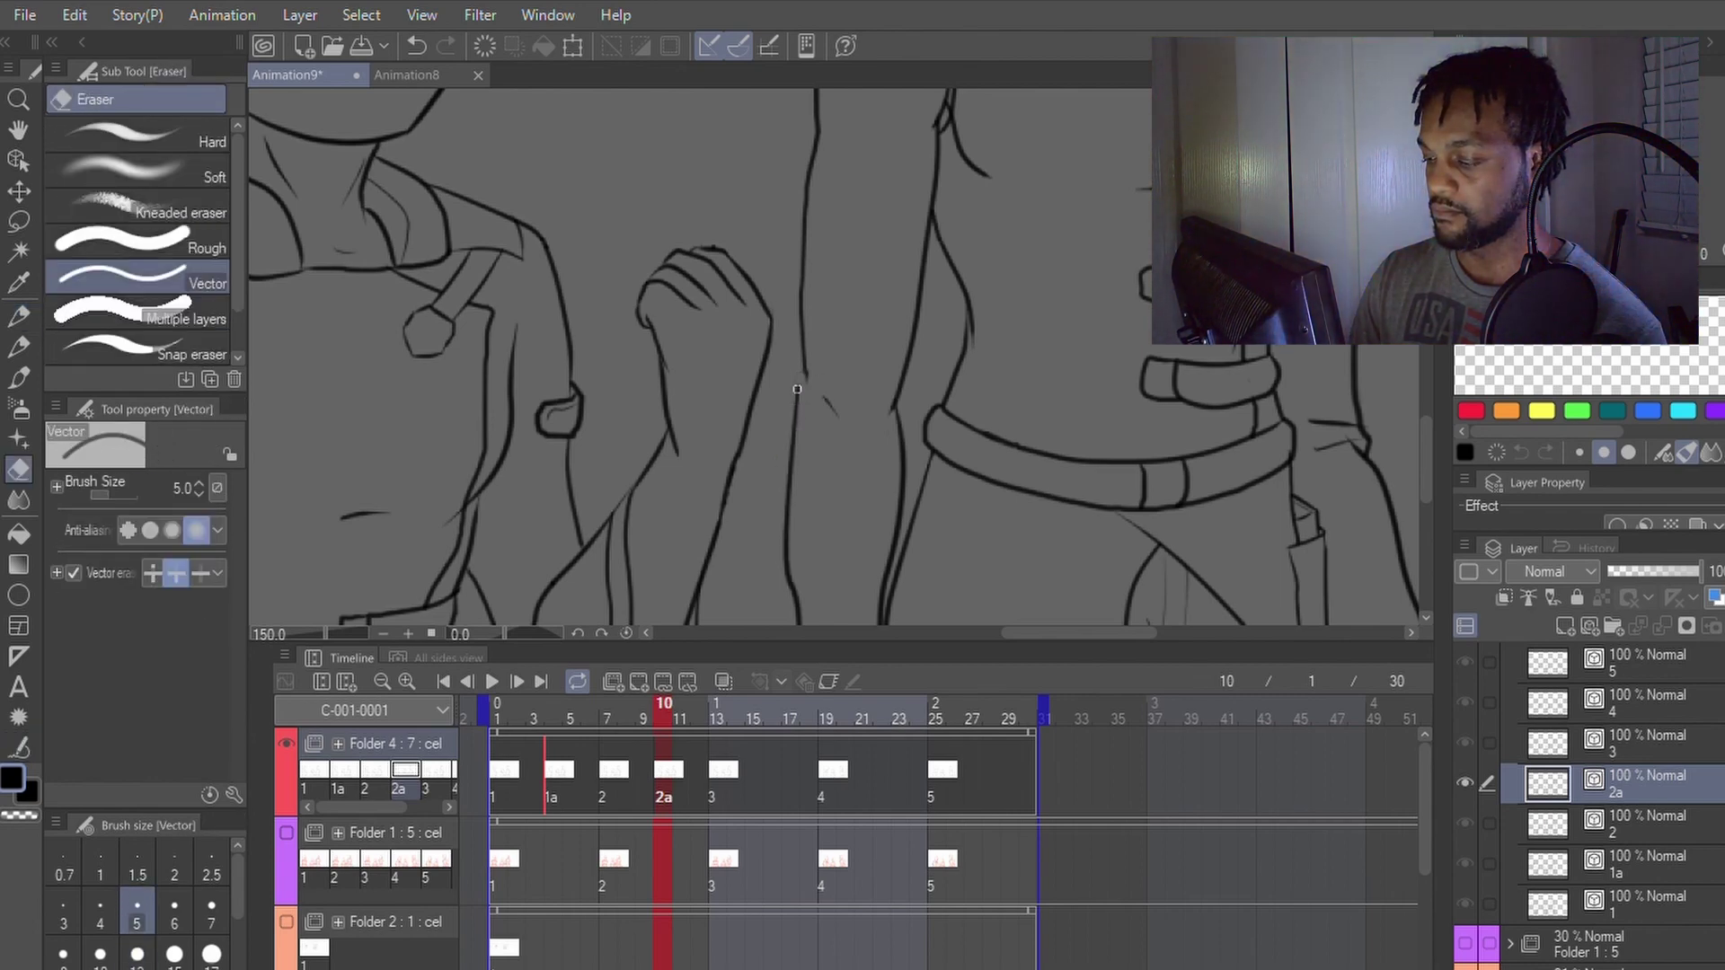
{"action": "key", "text": "y"}
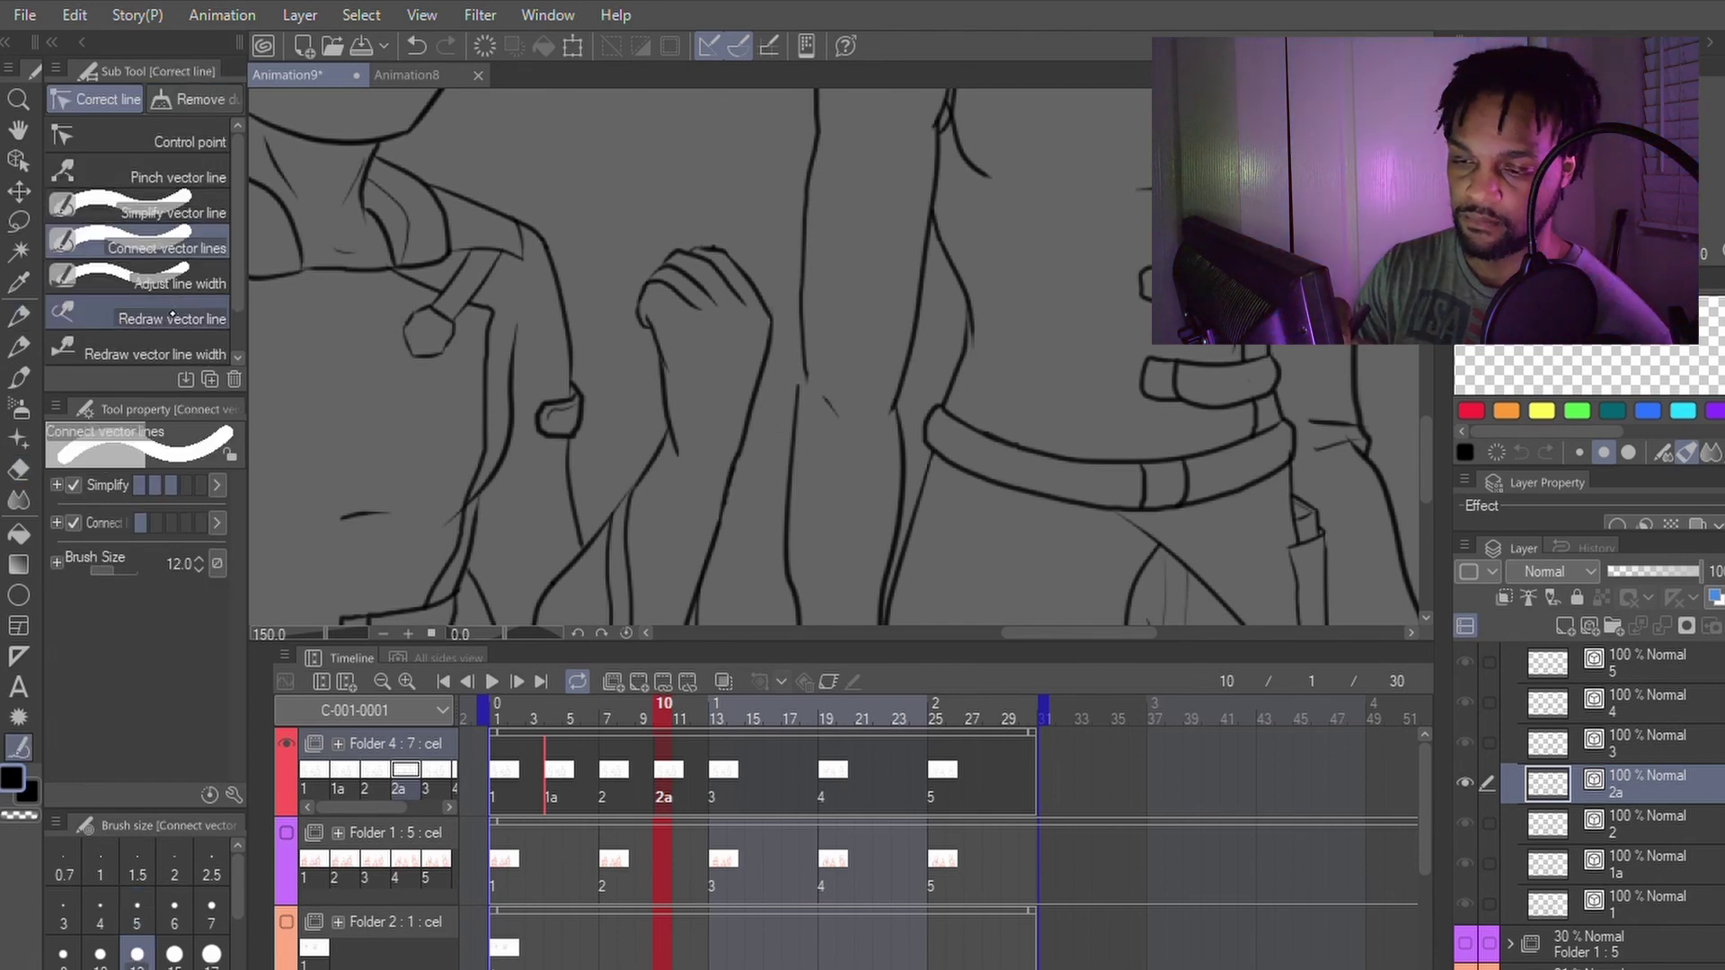
{"action": "left_click", "coordinate": [137, 312]}
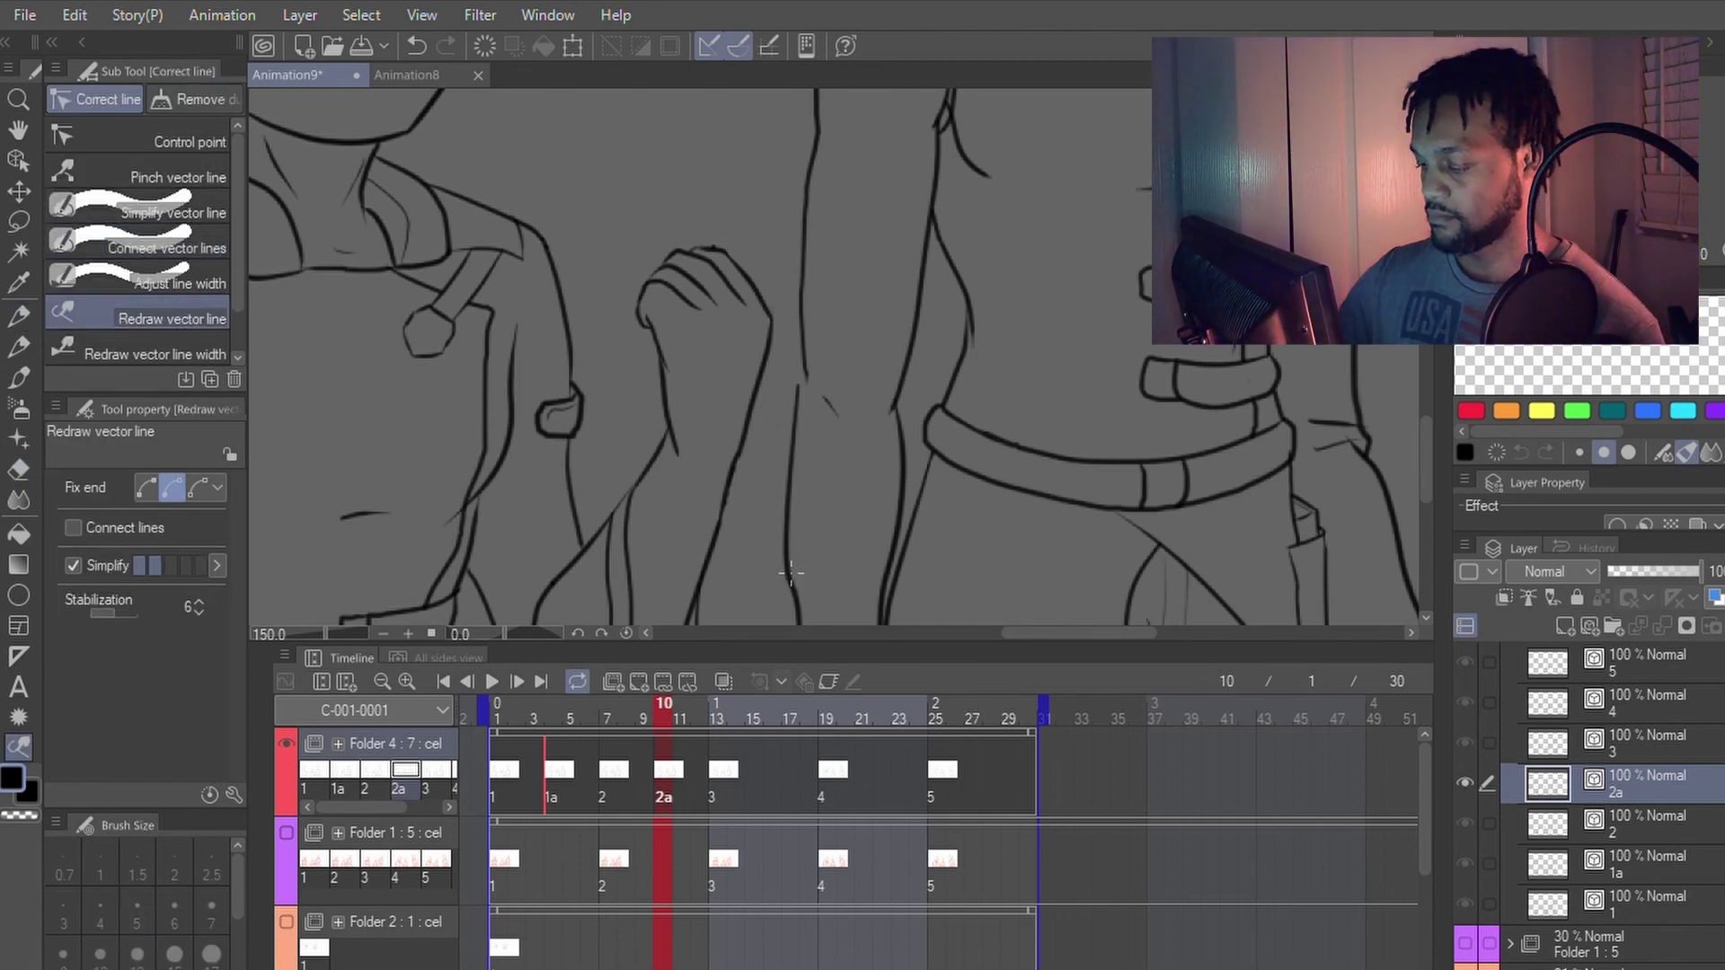
{"action": "left_click_drag", "start_coordinate": [791, 573], "coordinate": [802, 369]}
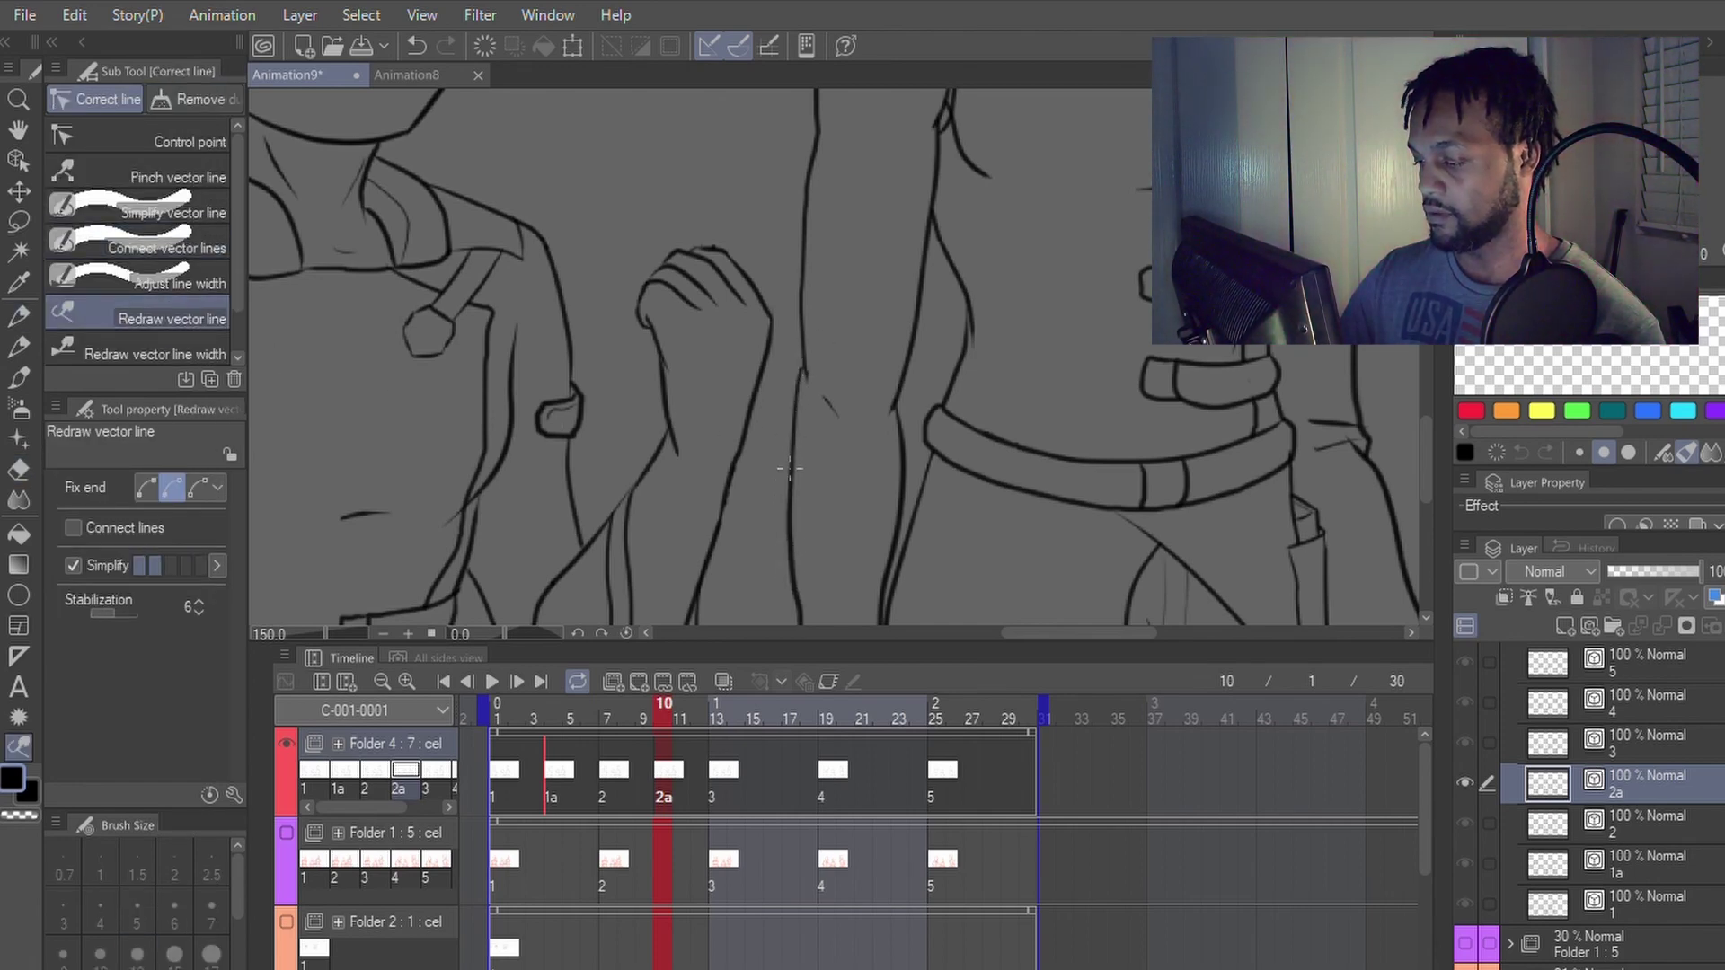
{"action": "key", "text": "p"}
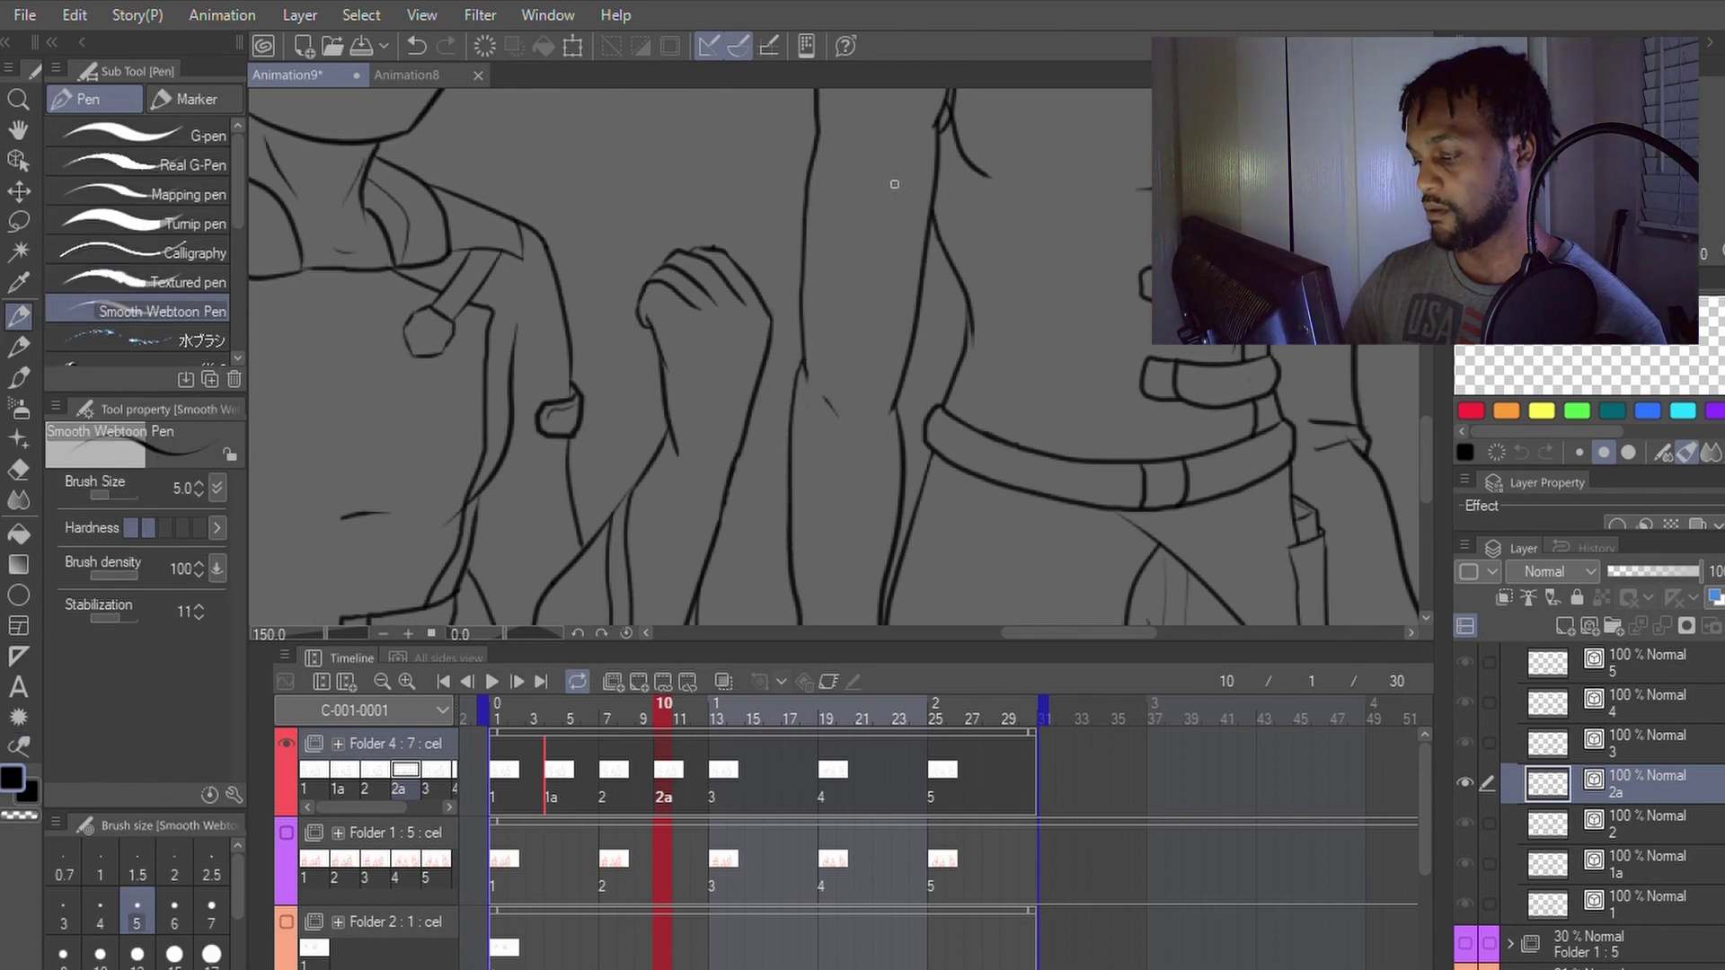
Step: Reshape the right character's outer forearm line into a fuller outward curve below the elbow with Redraw vector line
{"action": "scroll", "coordinate": [894, 532], "scroll_direction": "down", "scroll_amount": 3}
{"action": "scroll", "coordinate": [864, 492], "scroll_direction": "up", "scroll_amount": 2}
{"action": "key", "text": "y"}
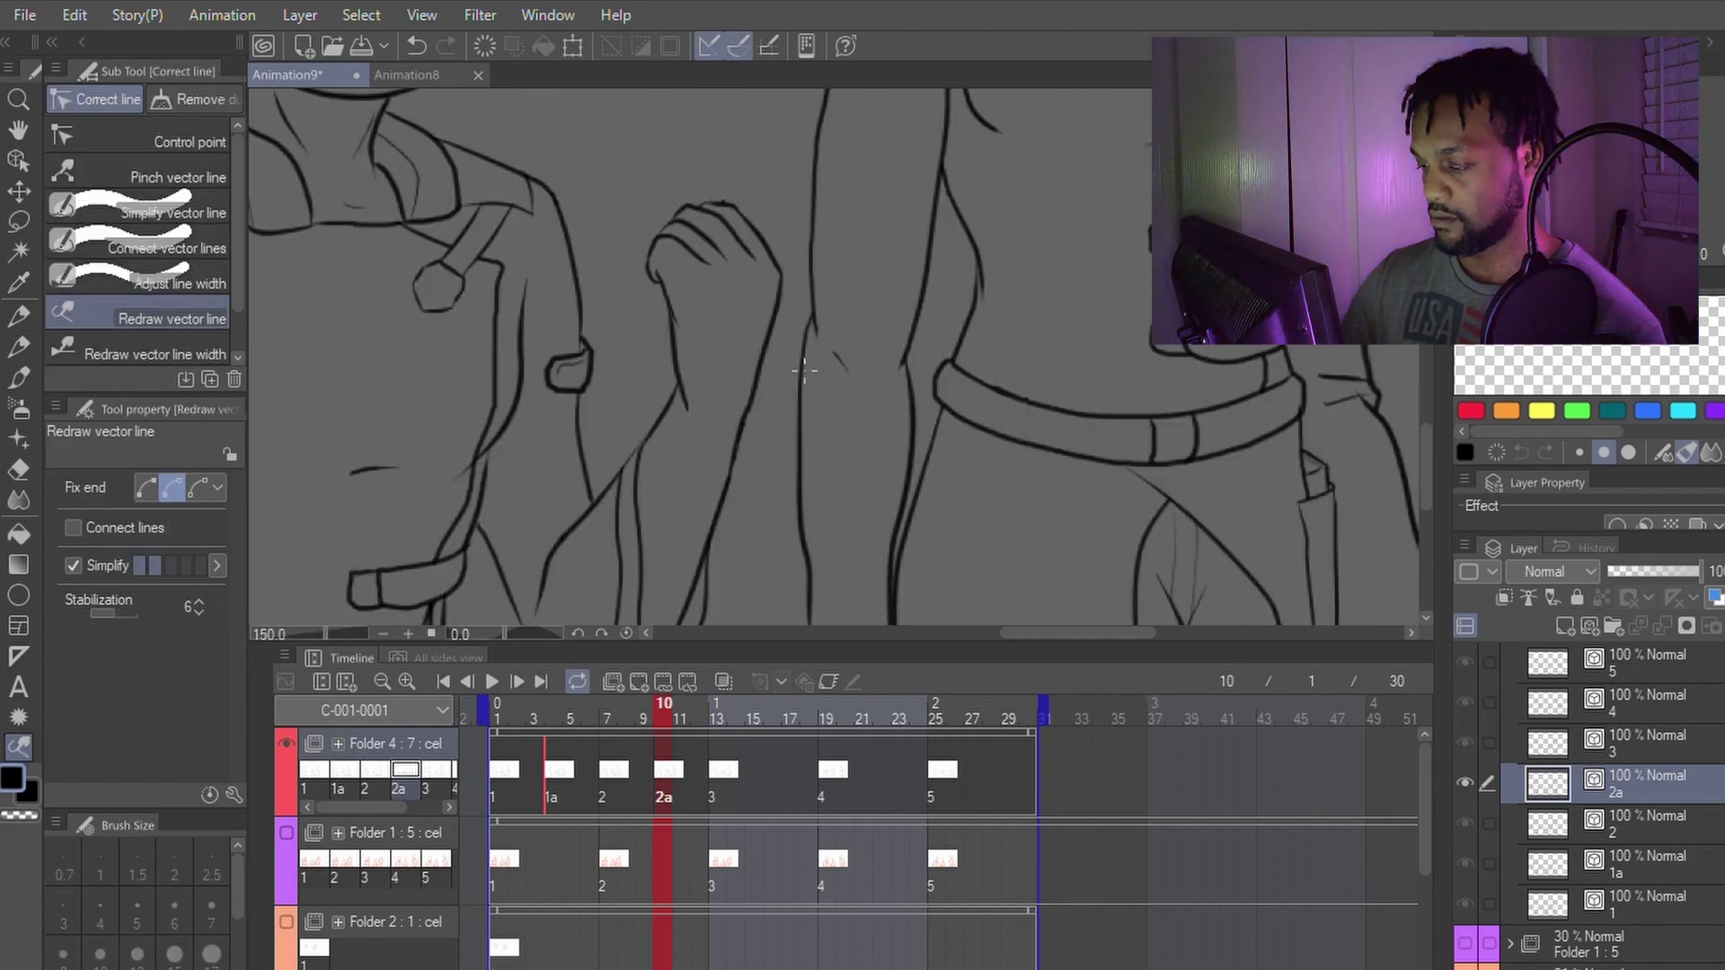
{"action": "left_click_drag", "start_coordinate": [809, 319], "coordinate": [796, 502]}
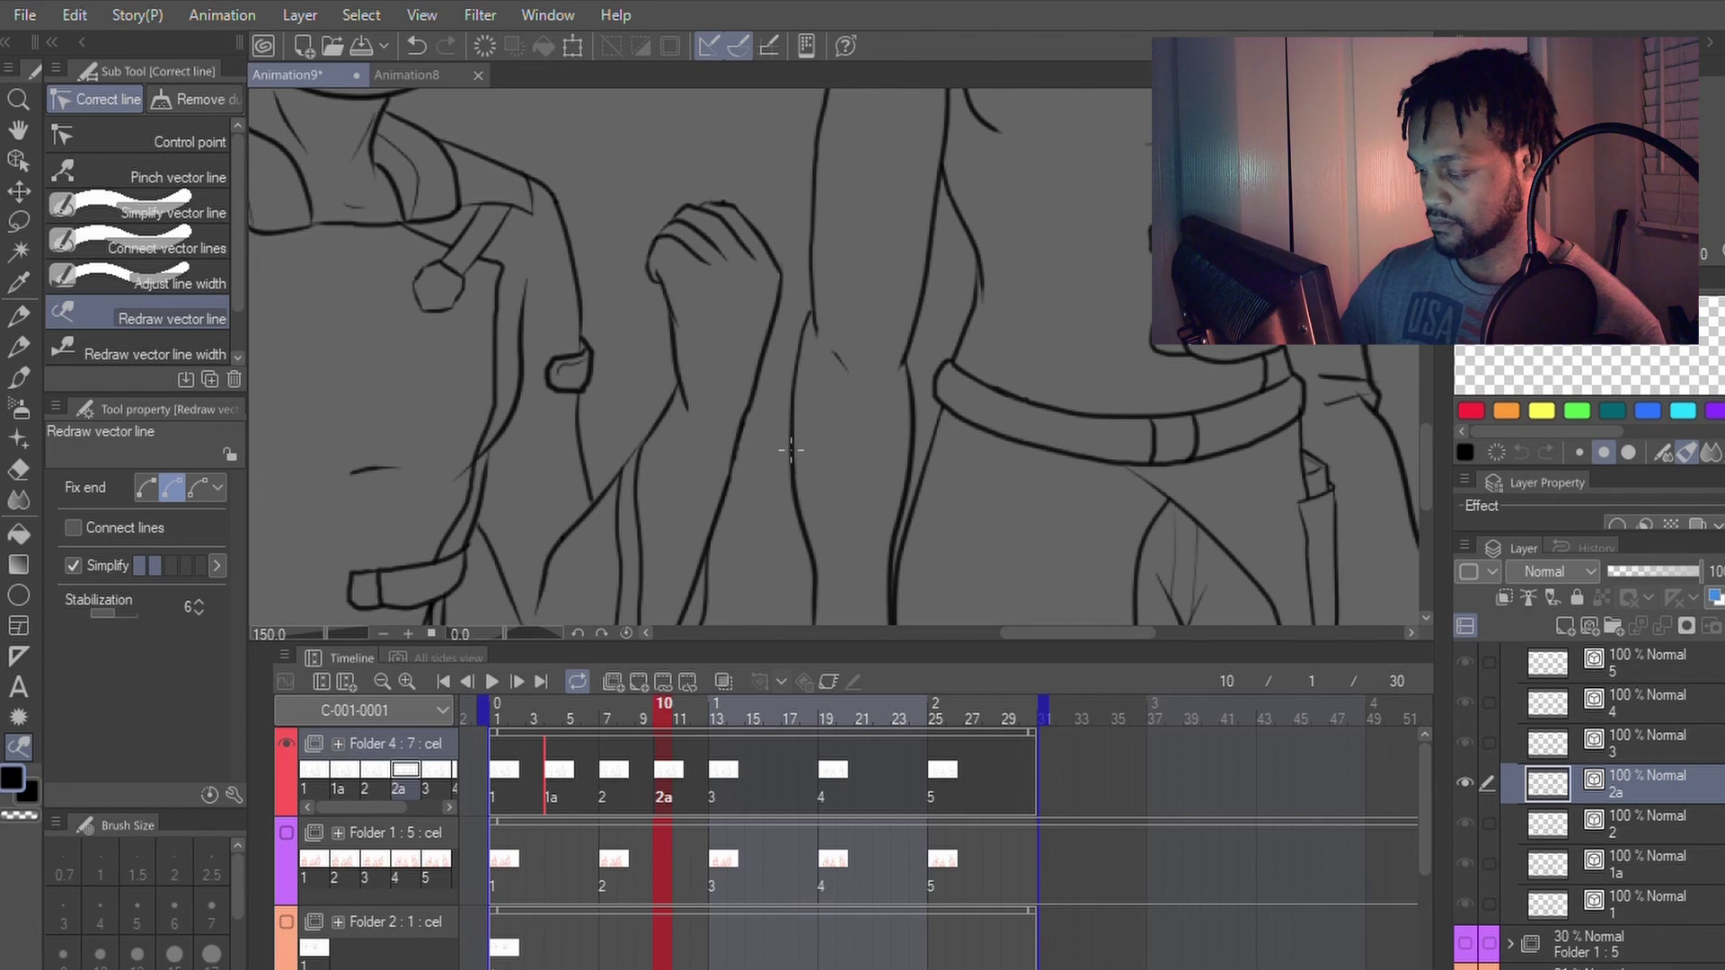
{"action": "key", "text": "p"}
{"action": "key", "text": "y"}
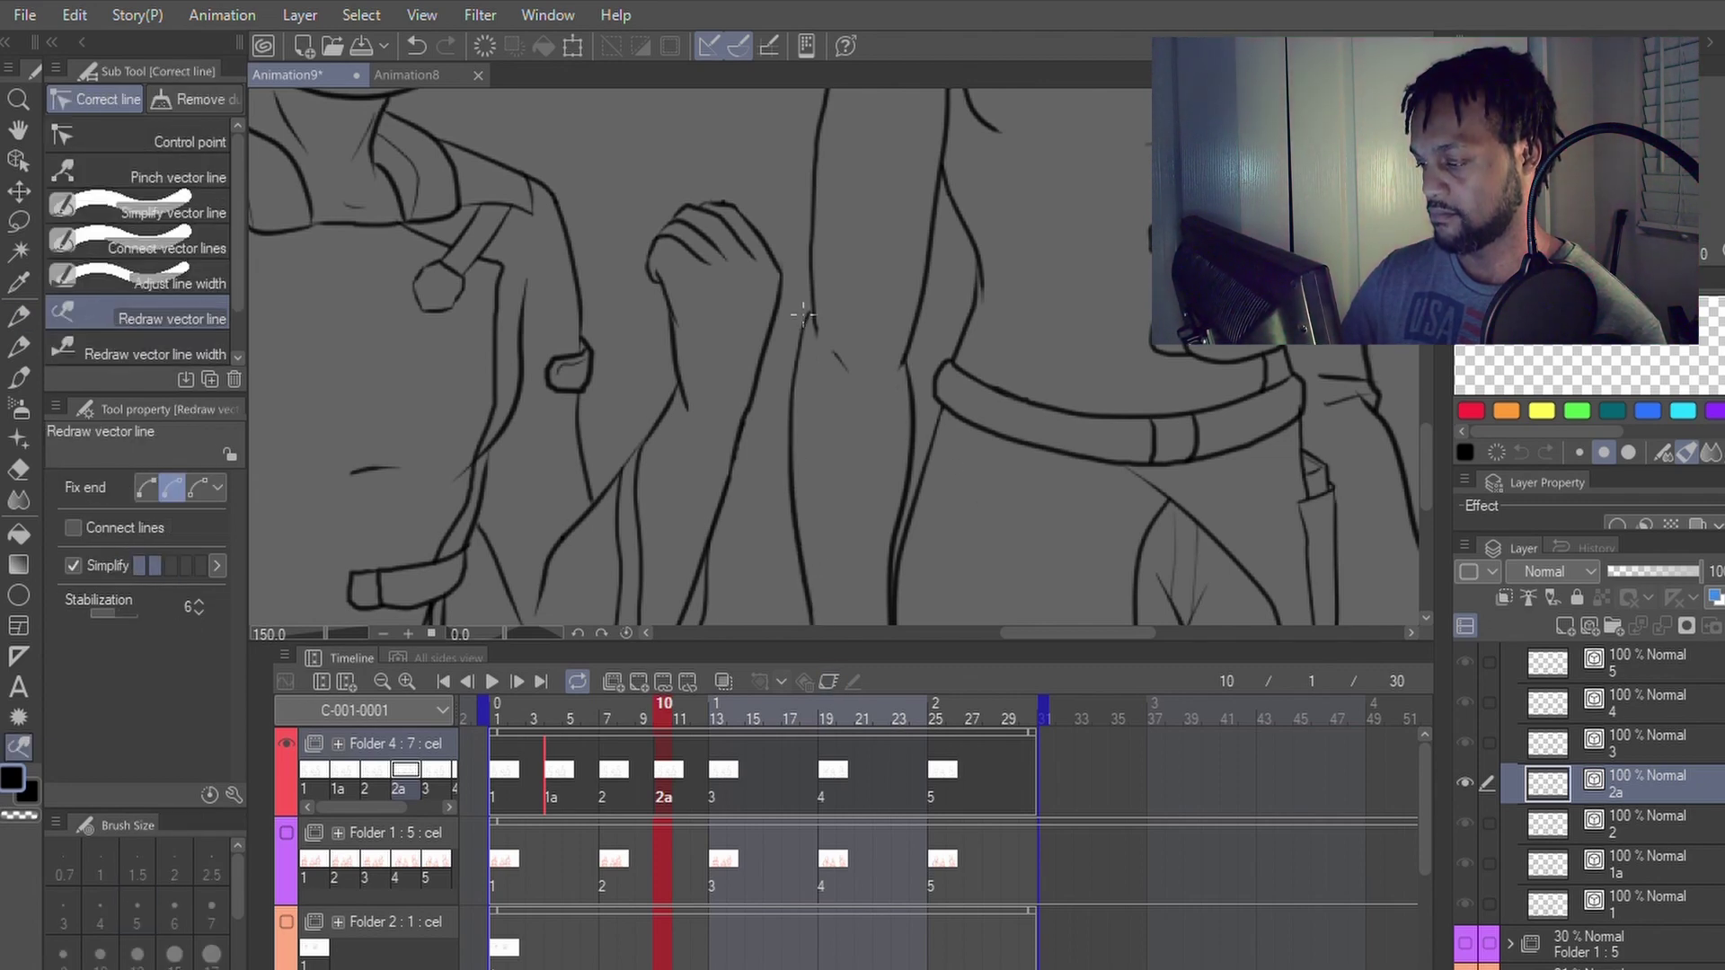
{"action": "left_click_drag", "start_coordinate": [811, 307], "coordinate": [793, 494]}
{"action": "key", "text": "p"}
Step: Clean up the line ends at the right character's outer elbow with the Vector eraser
{"action": "scroll", "coordinate": [851, 354], "scroll_direction": "down", "scroll_amount": 3}
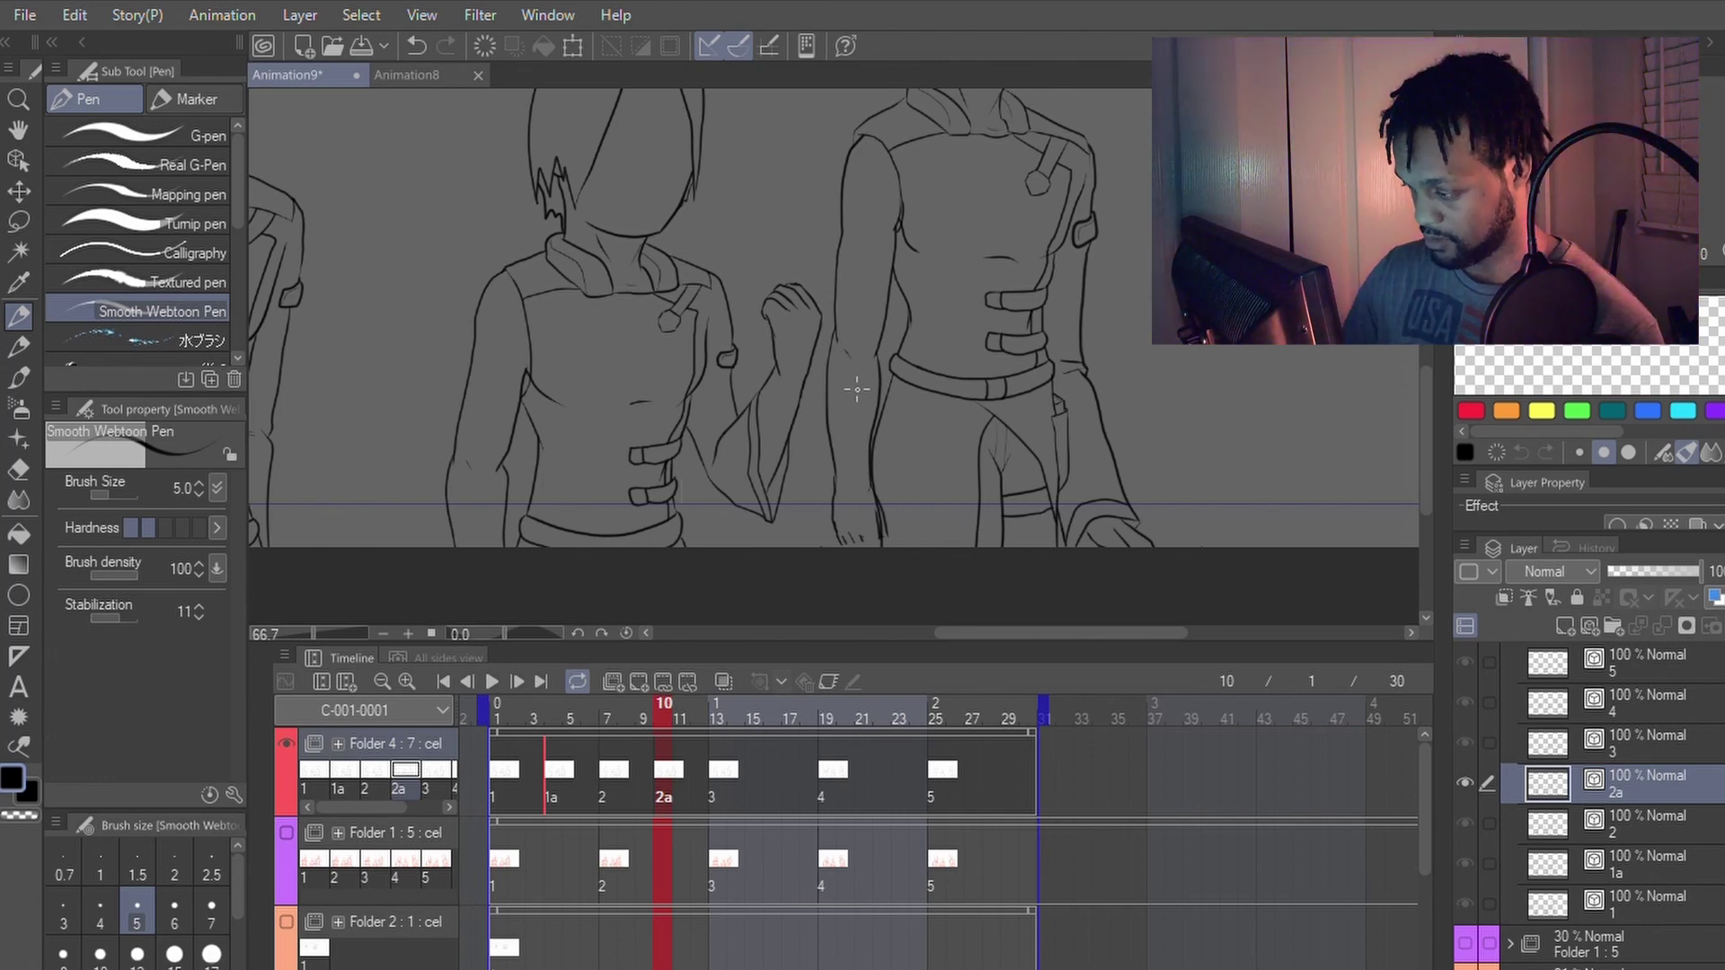
{"action": "scroll", "coordinate": [854, 381], "scroll_direction": "up", "scroll_amount": 3}
{"action": "key", "text": "e"}
{"action": "key", "text": "p"}
{"action": "scroll", "coordinate": [832, 385], "scroll_direction": "down", "scroll_amount": 1}
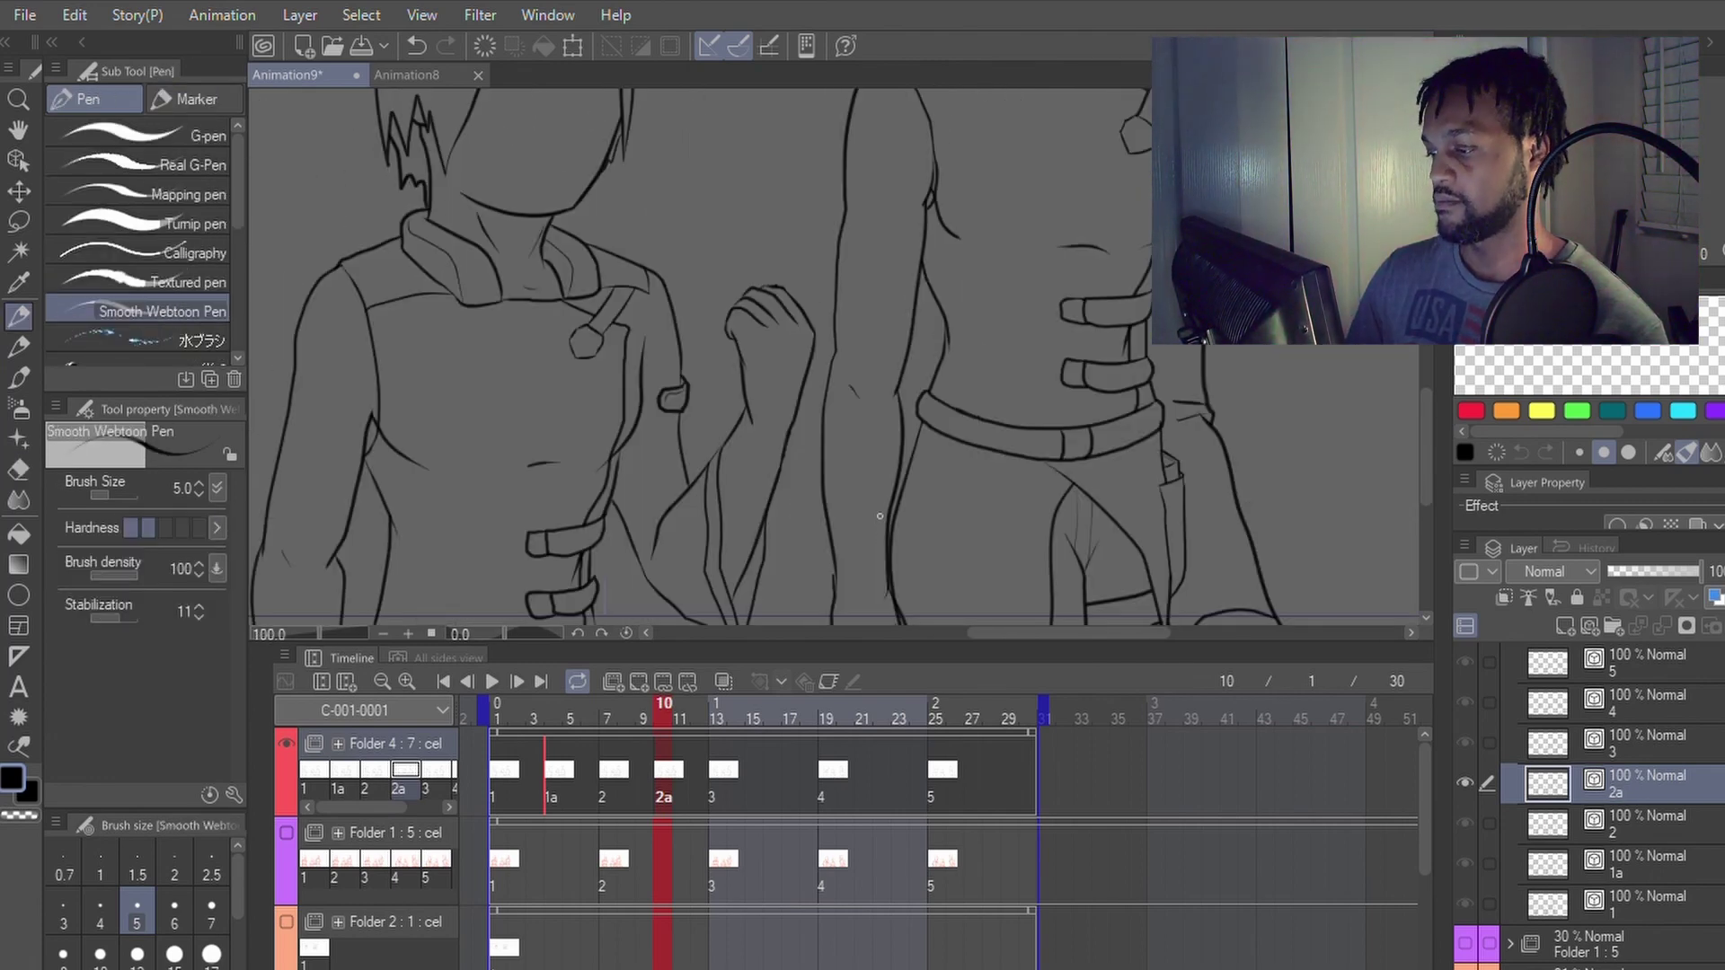
{"action": "key", "text": "m"}
{"action": "left_click_drag", "start_coordinate": [858, 374], "coordinate": [857, 388]}
{"action": "key", "text": "p"}
{"action": "left_click", "coordinate": [947, 460]}
{"action": "left_click", "coordinate": [778, 449]}
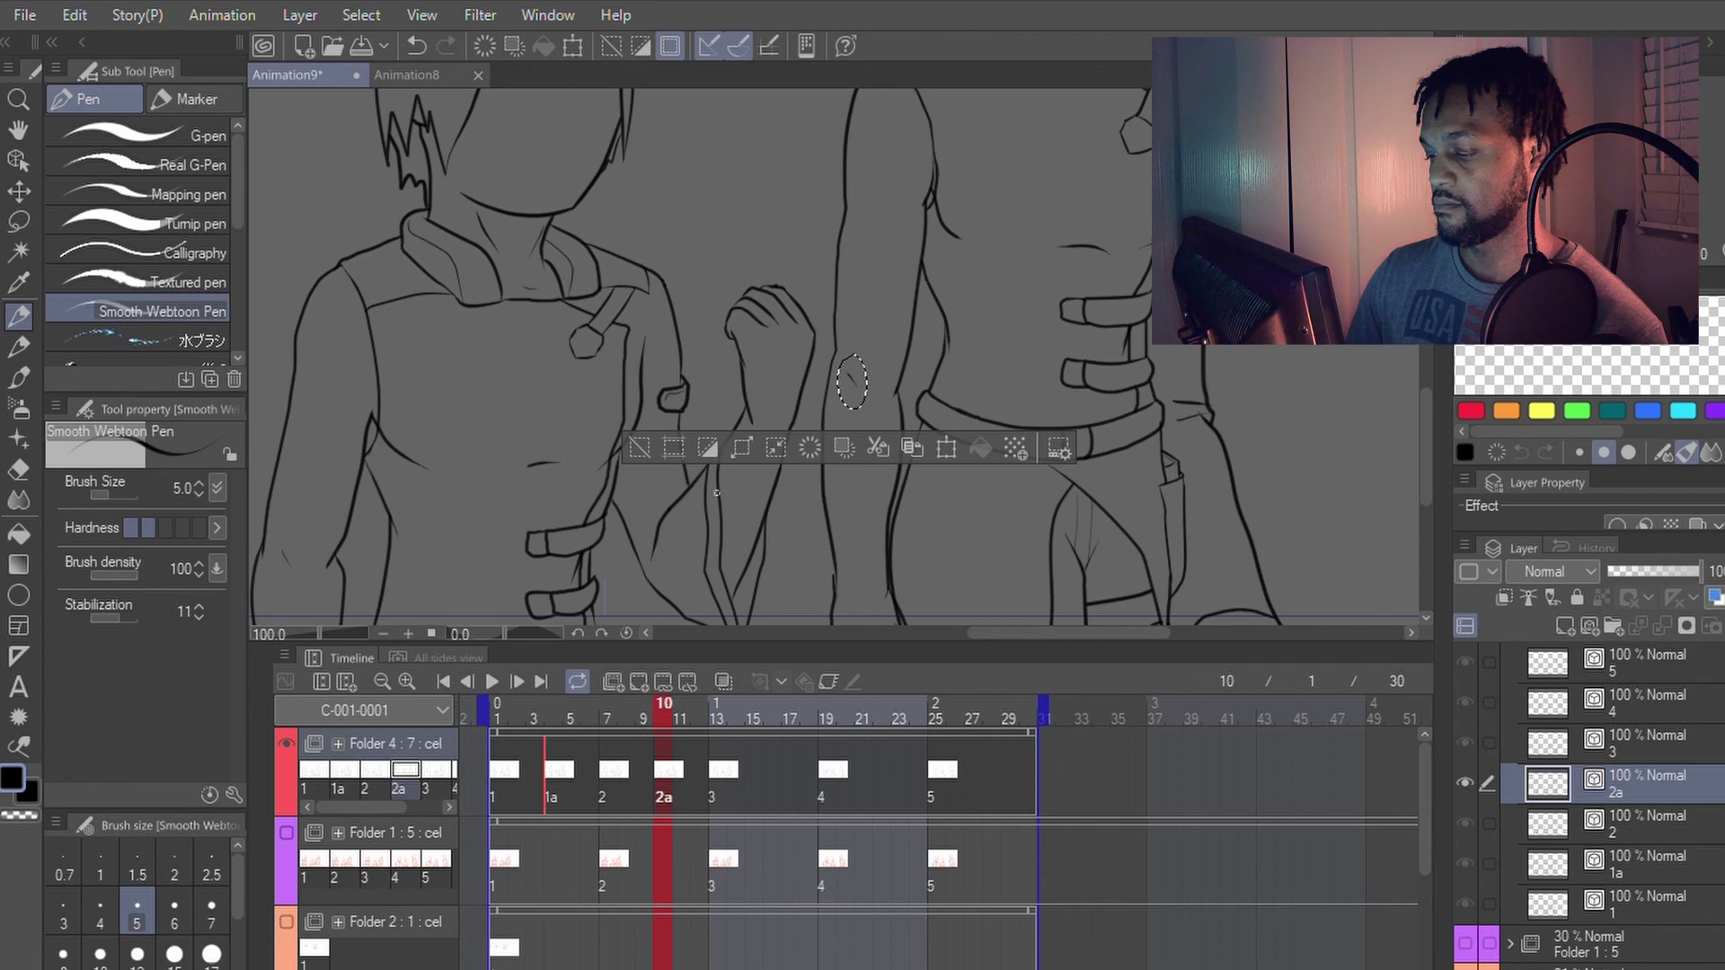
{"action": "left_click", "coordinate": [639, 448]}
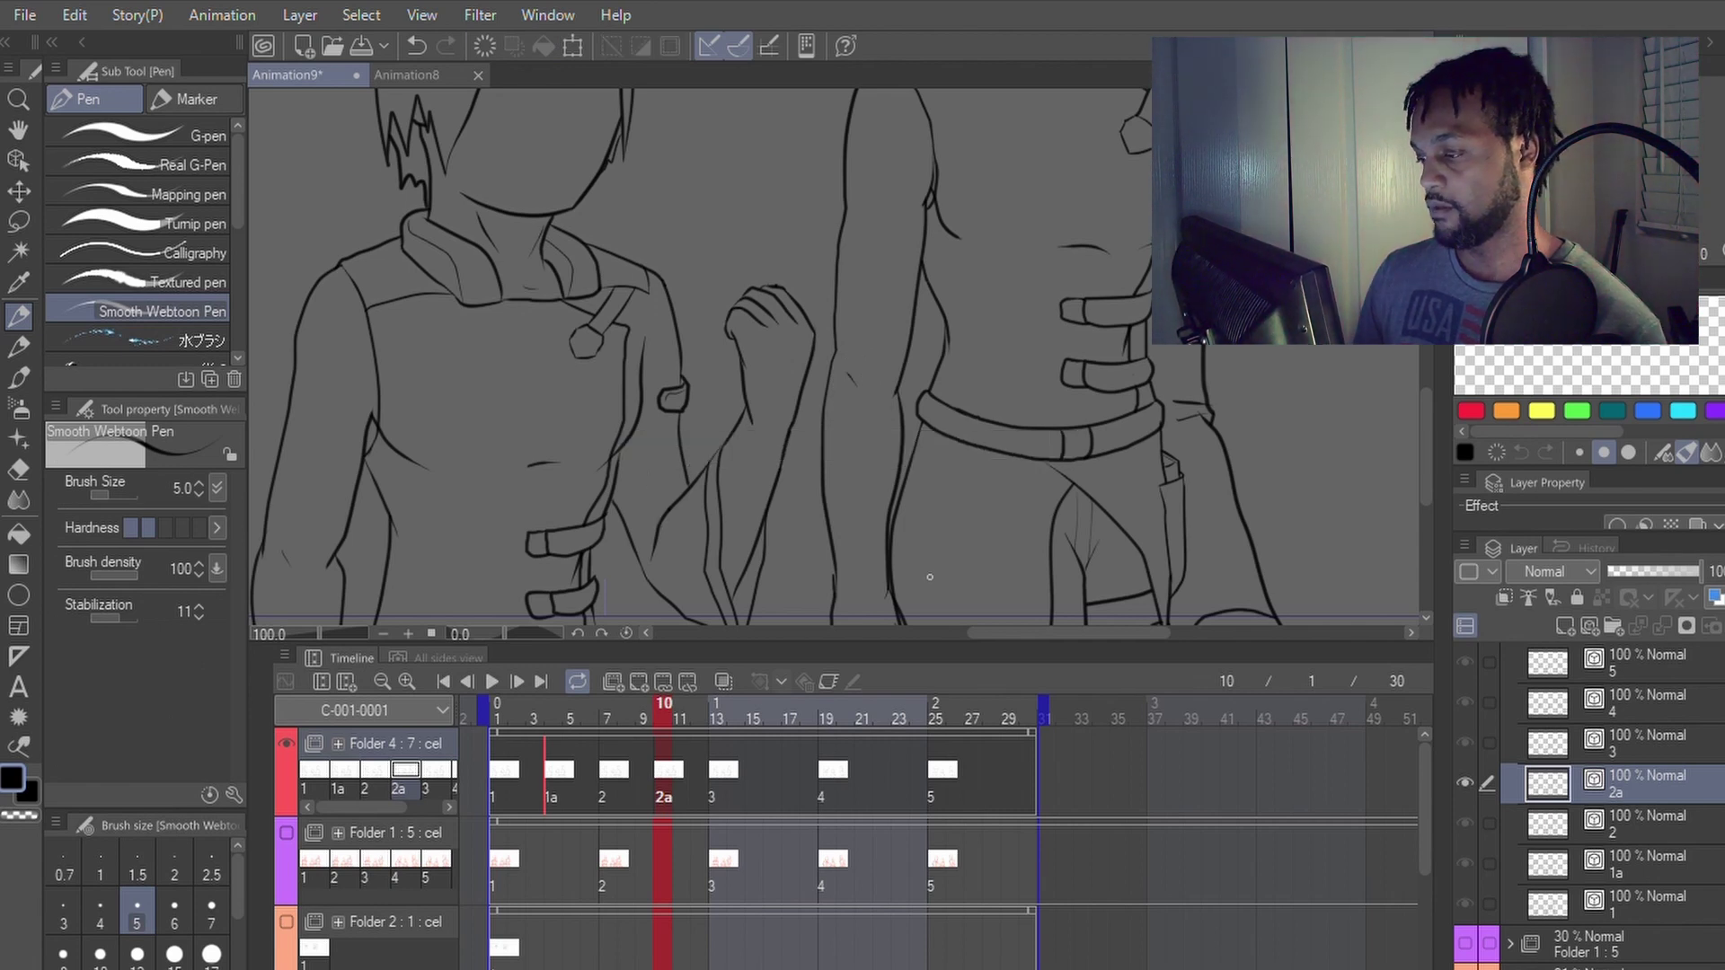
Step: Clean up the outer wrist line of the right character's lowered arm and join its segments with Connect vector lines
{"action": "left_click_drag", "start_coordinate": [929, 577], "coordinate": [958, 236]}
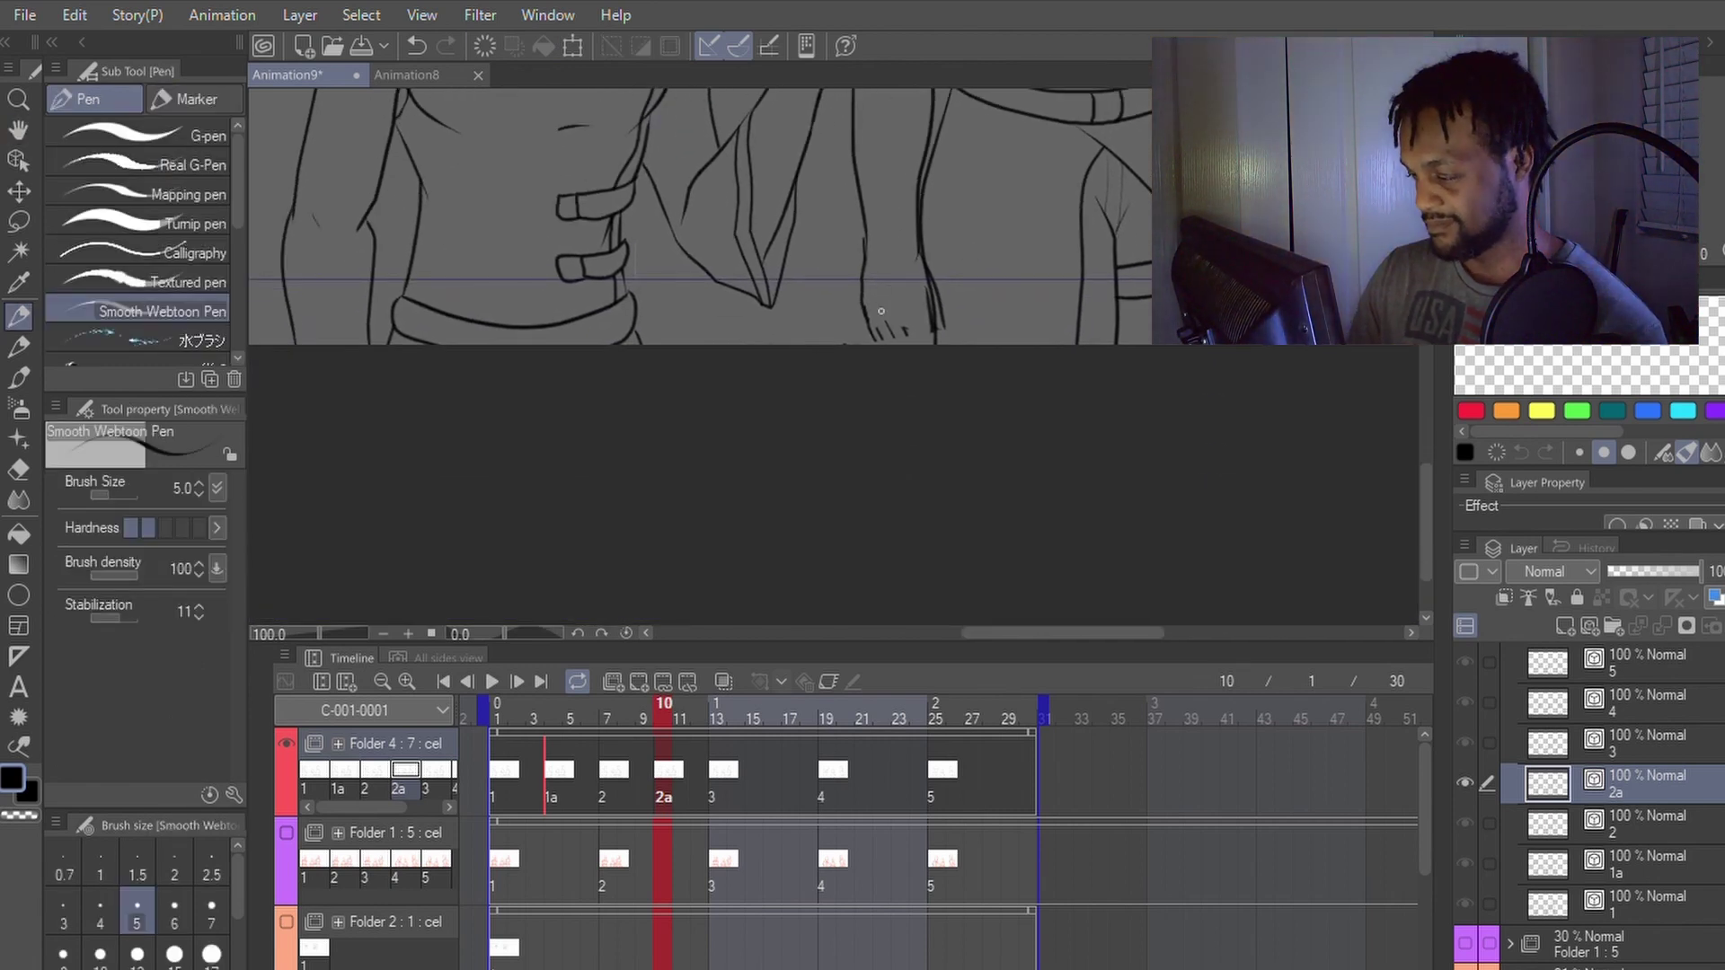
{"action": "key", "text": "e"}
{"action": "key", "text": "p"}
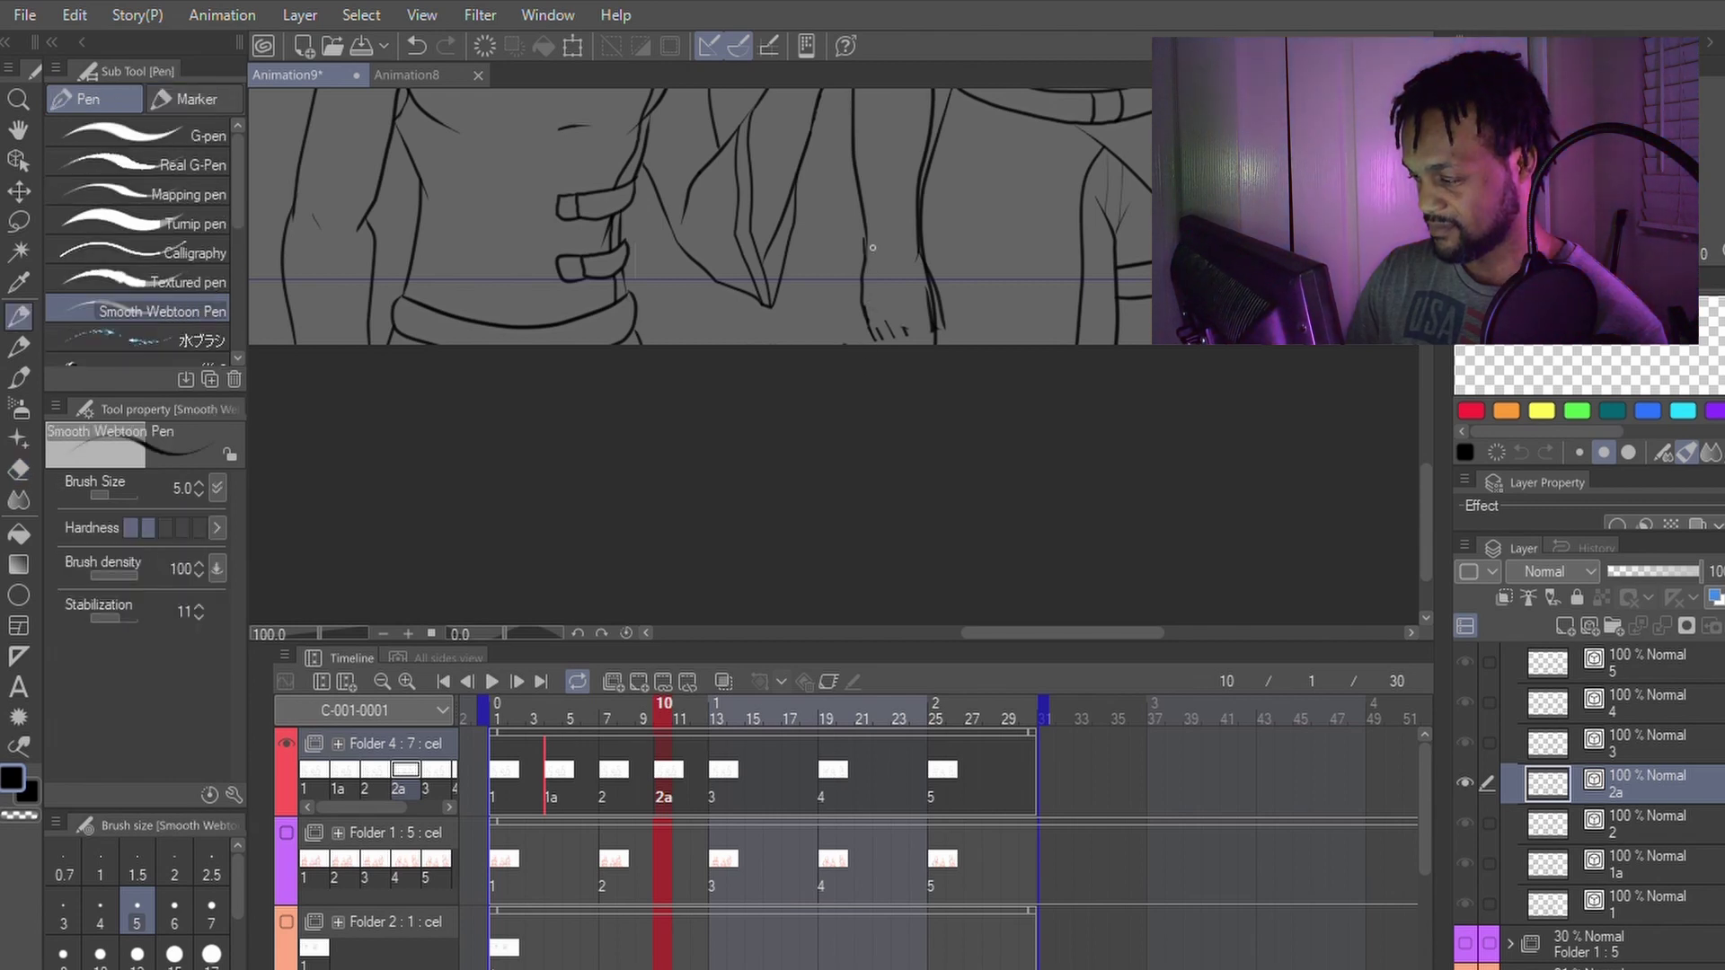
{"action": "key", "text": "y"}
{"action": "key", "text": "p"}
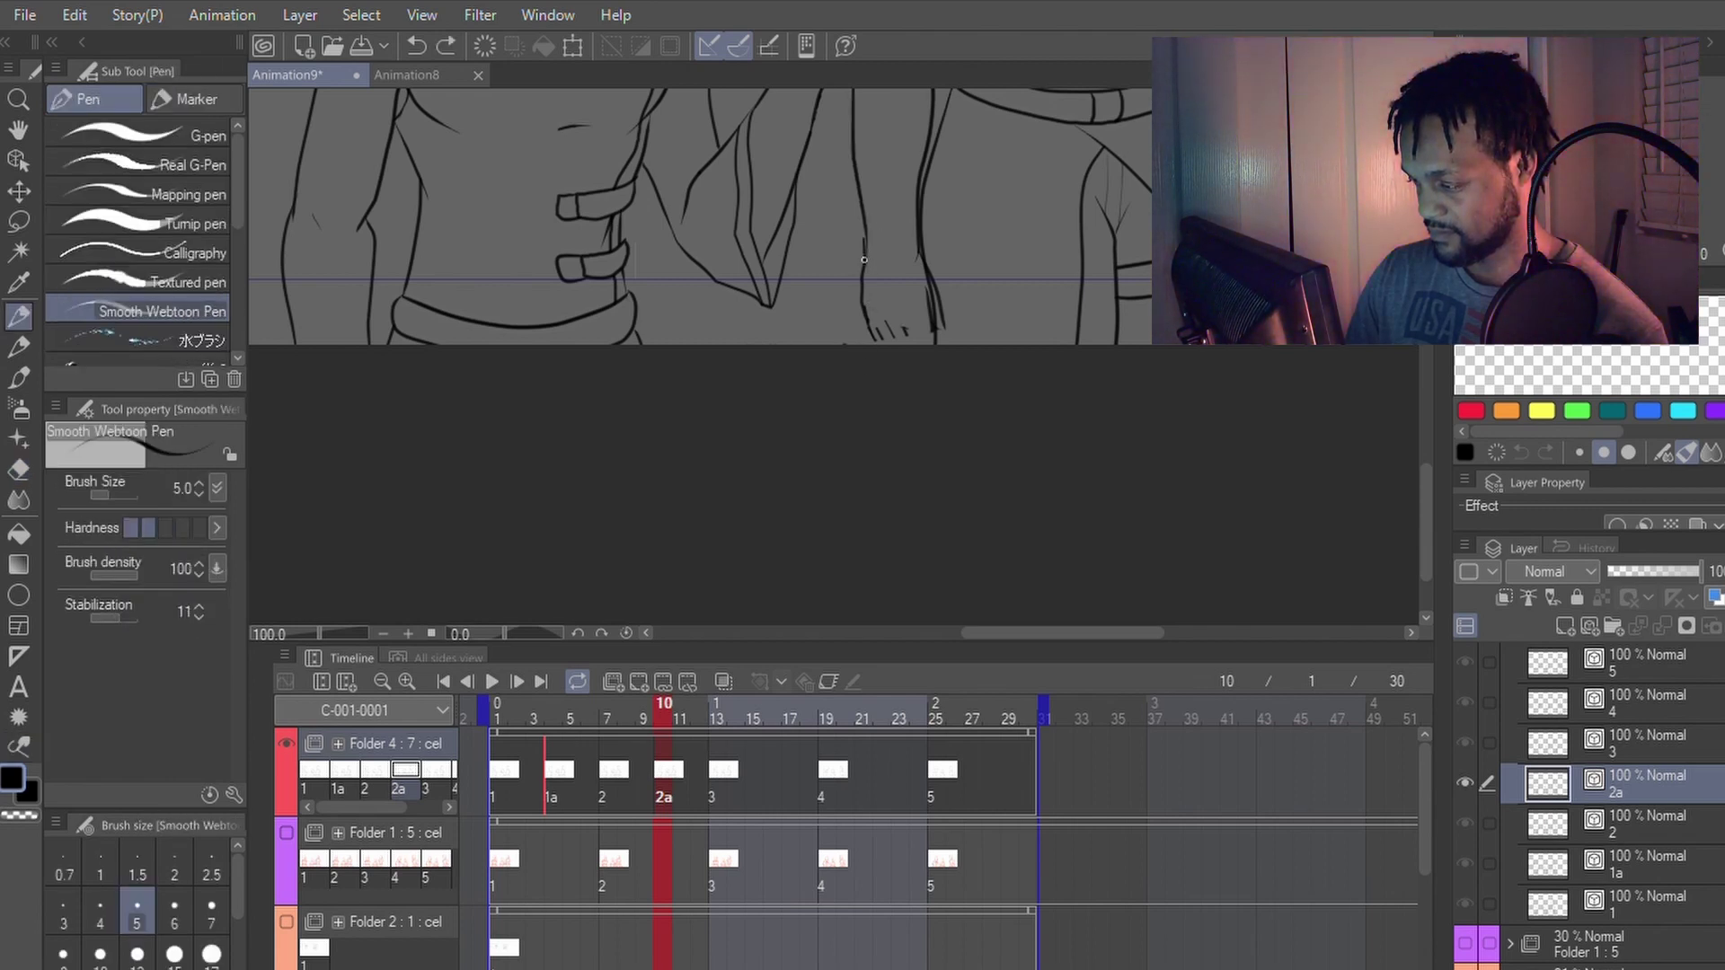
{"action": "key", "text": "y"}
{"action": "key", "text": "p"}
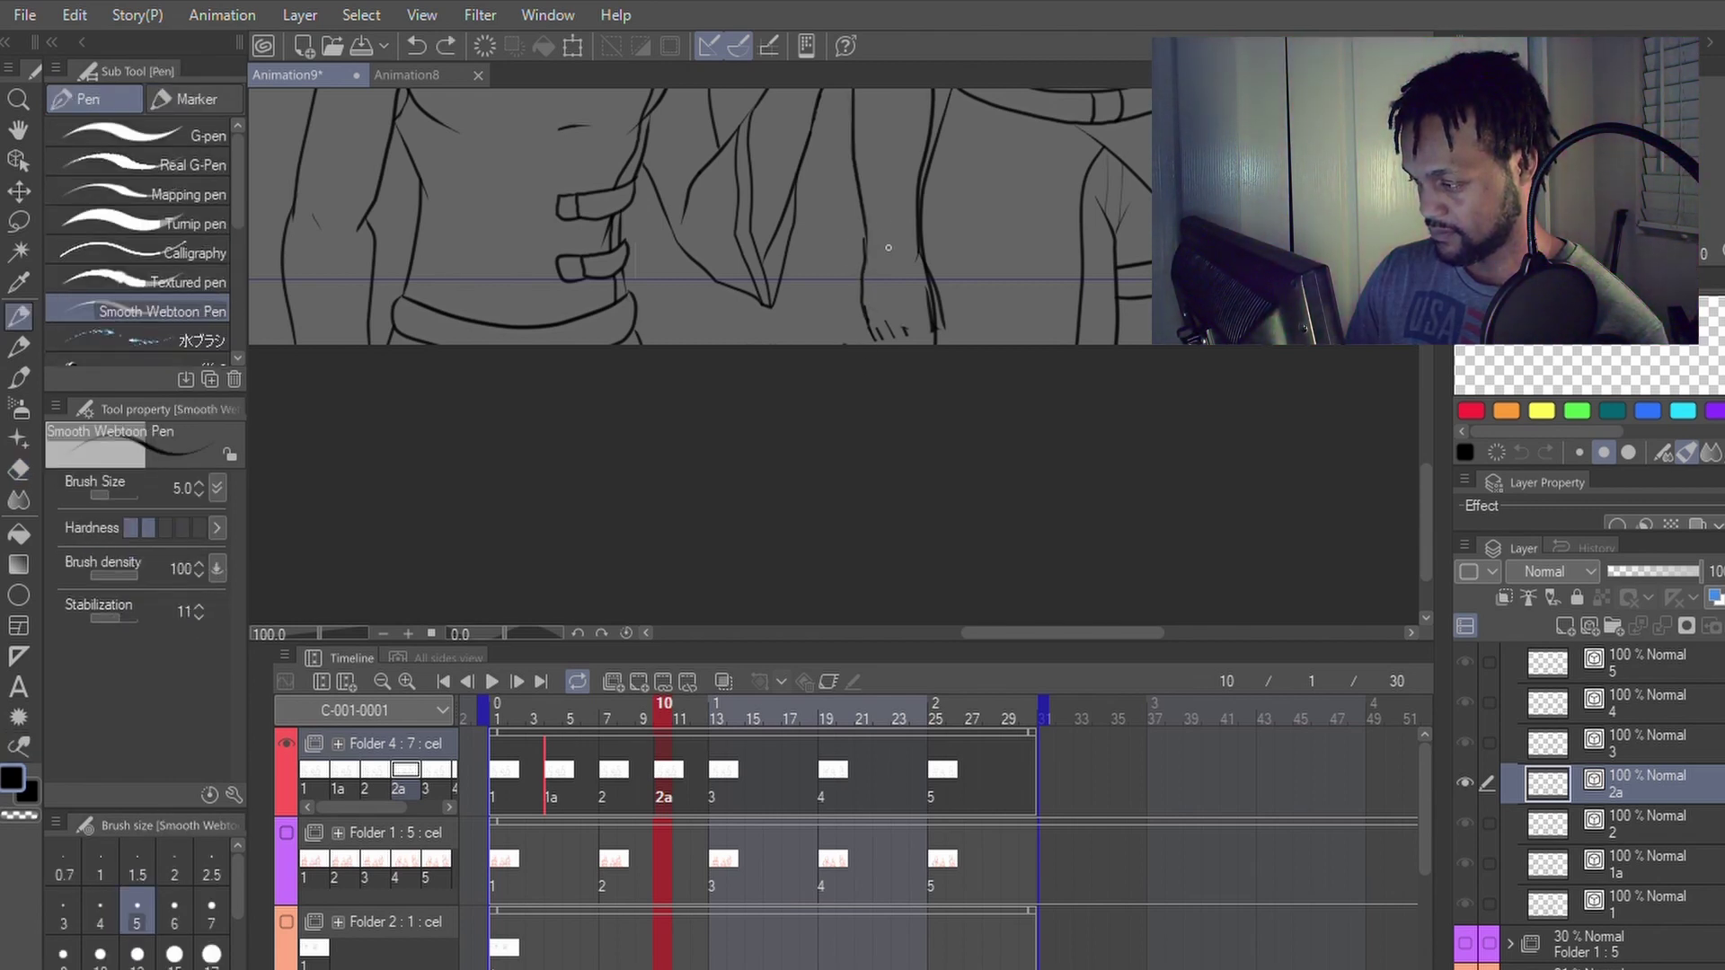
{"action": "key", "text": "y"}
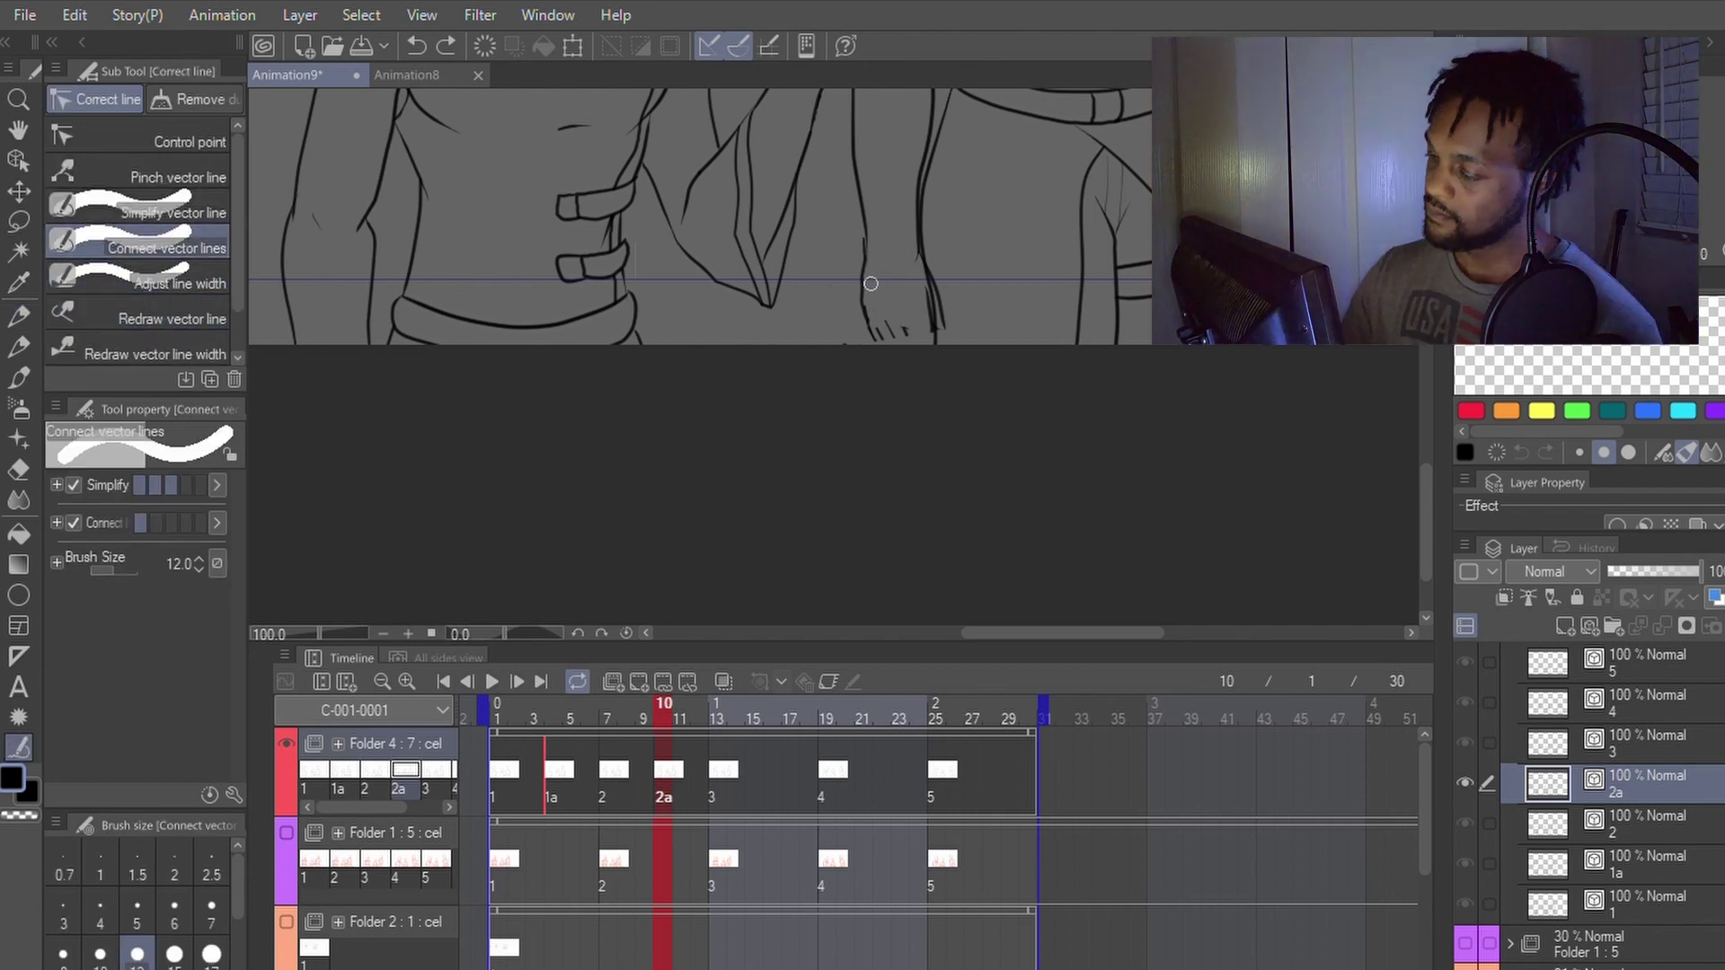
{"action": "left_click_drag", "start_coordinate": [865, 264], "coordinate": [866, 200]}
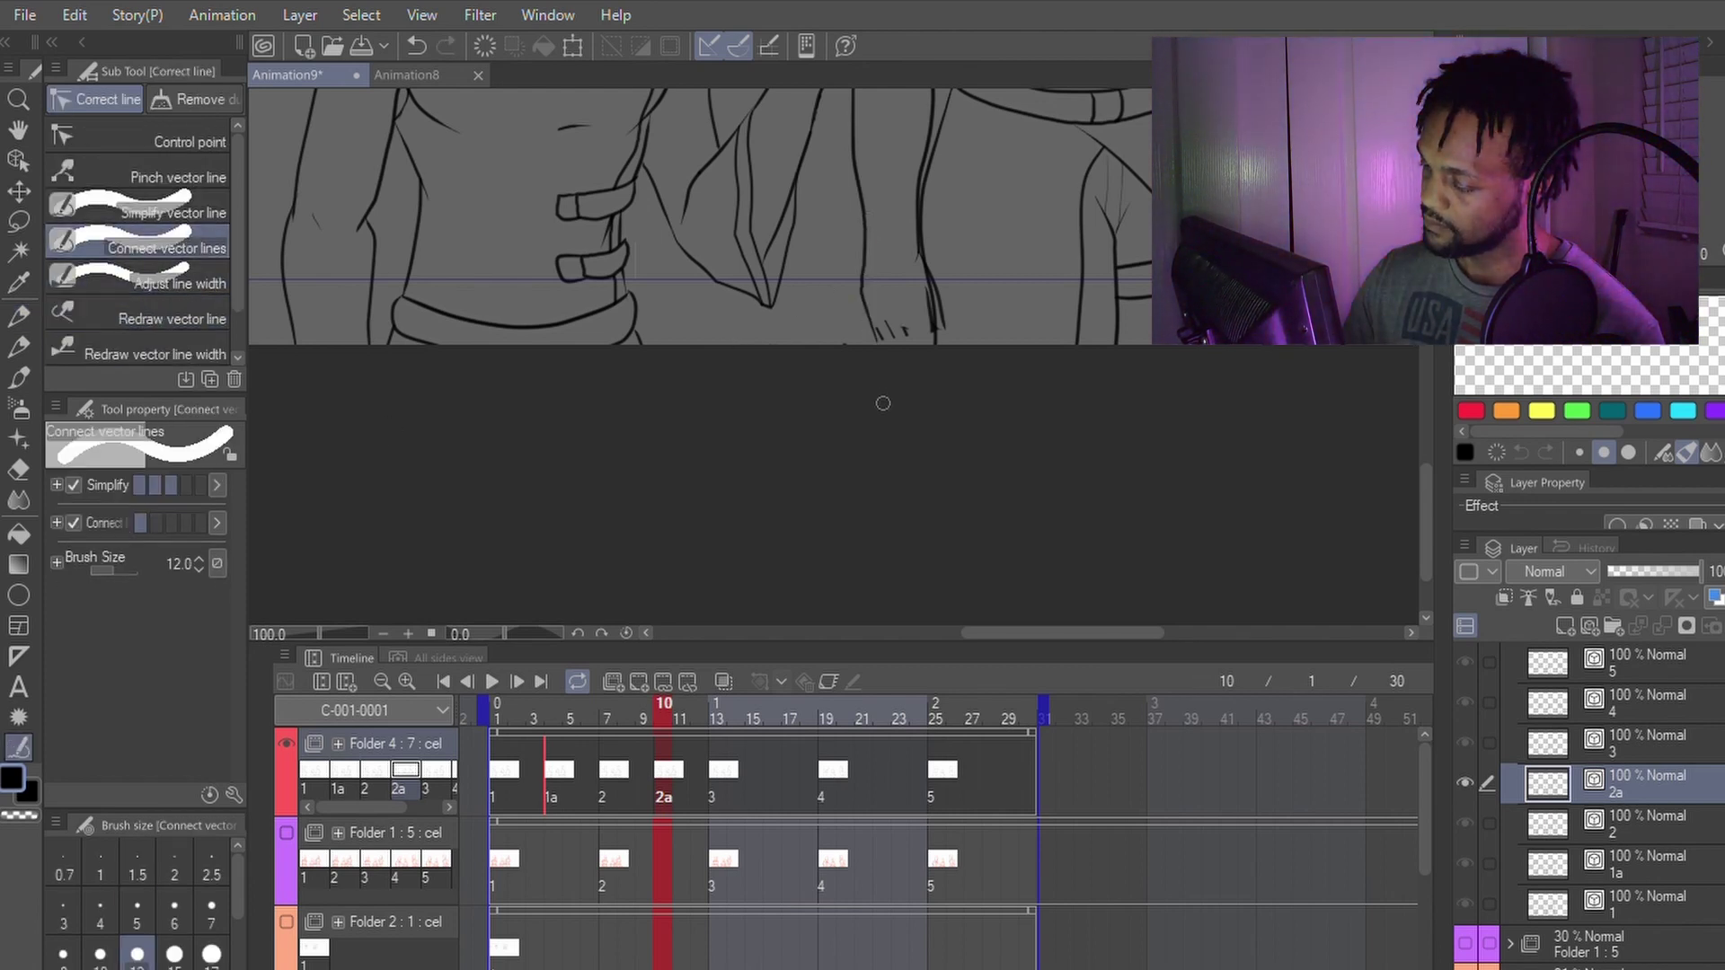
Step: Rework the outer edge of the right character's lowered hand just below the wrist with Redraw vector line
{"action": "key", "text": "p"}
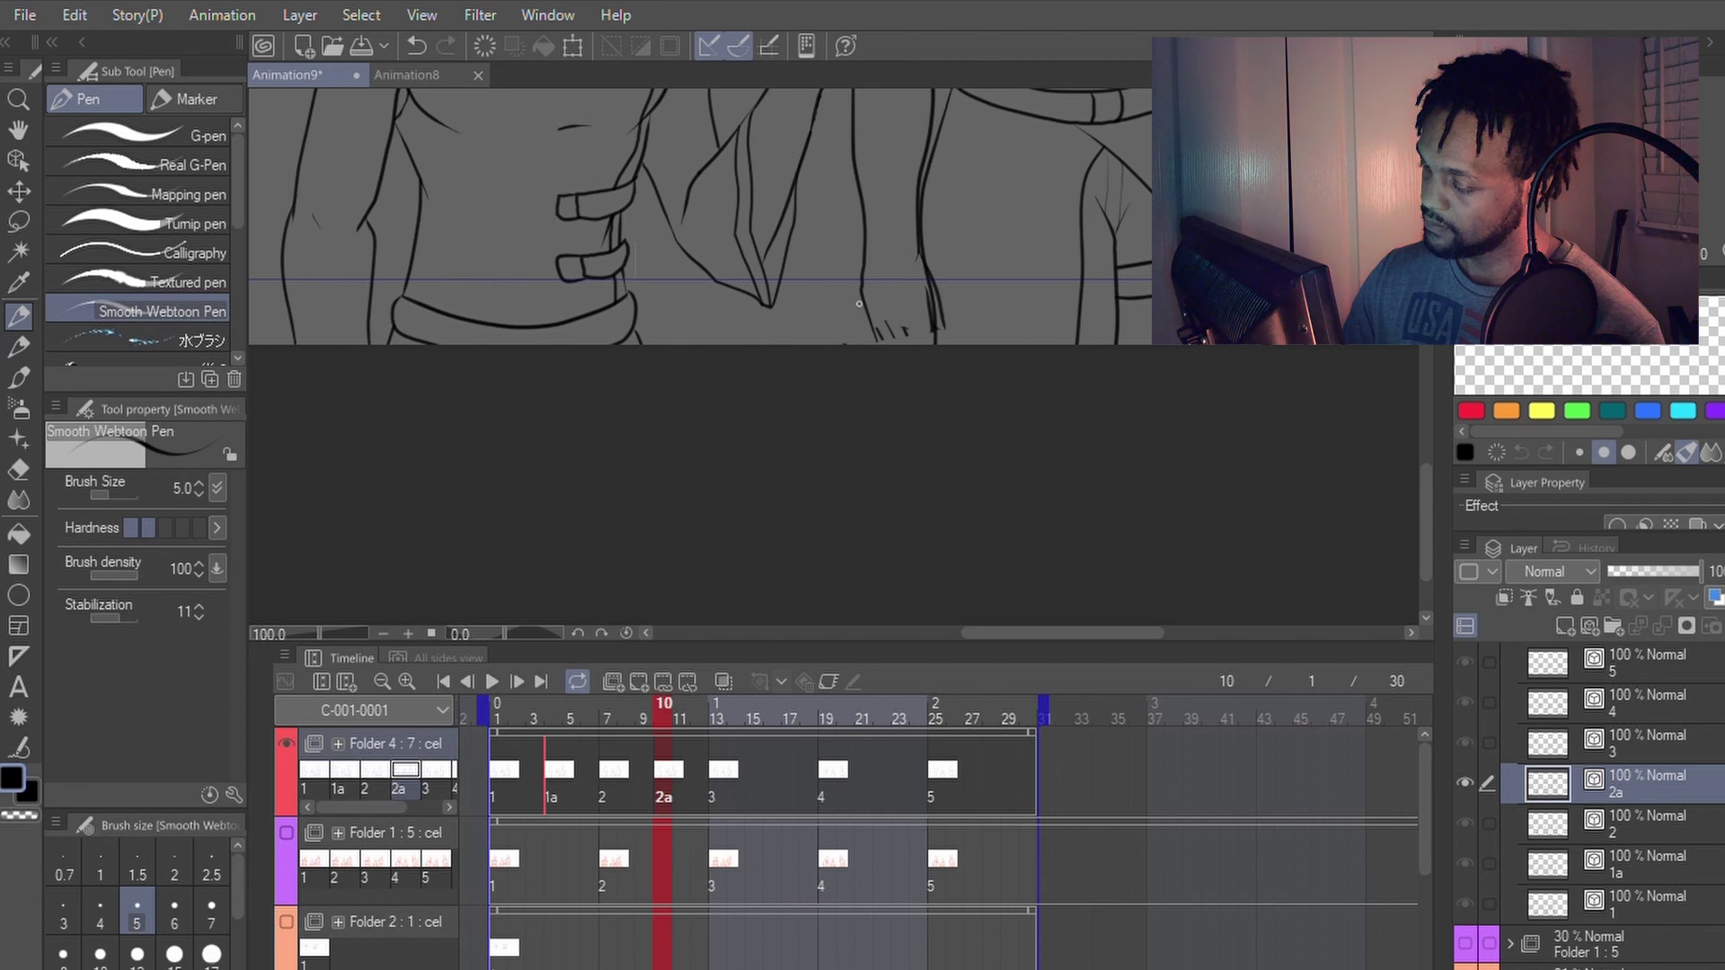
{"action": "key", "text": "y"}
{"action": "left_click", "coordinate": [144, 314]}
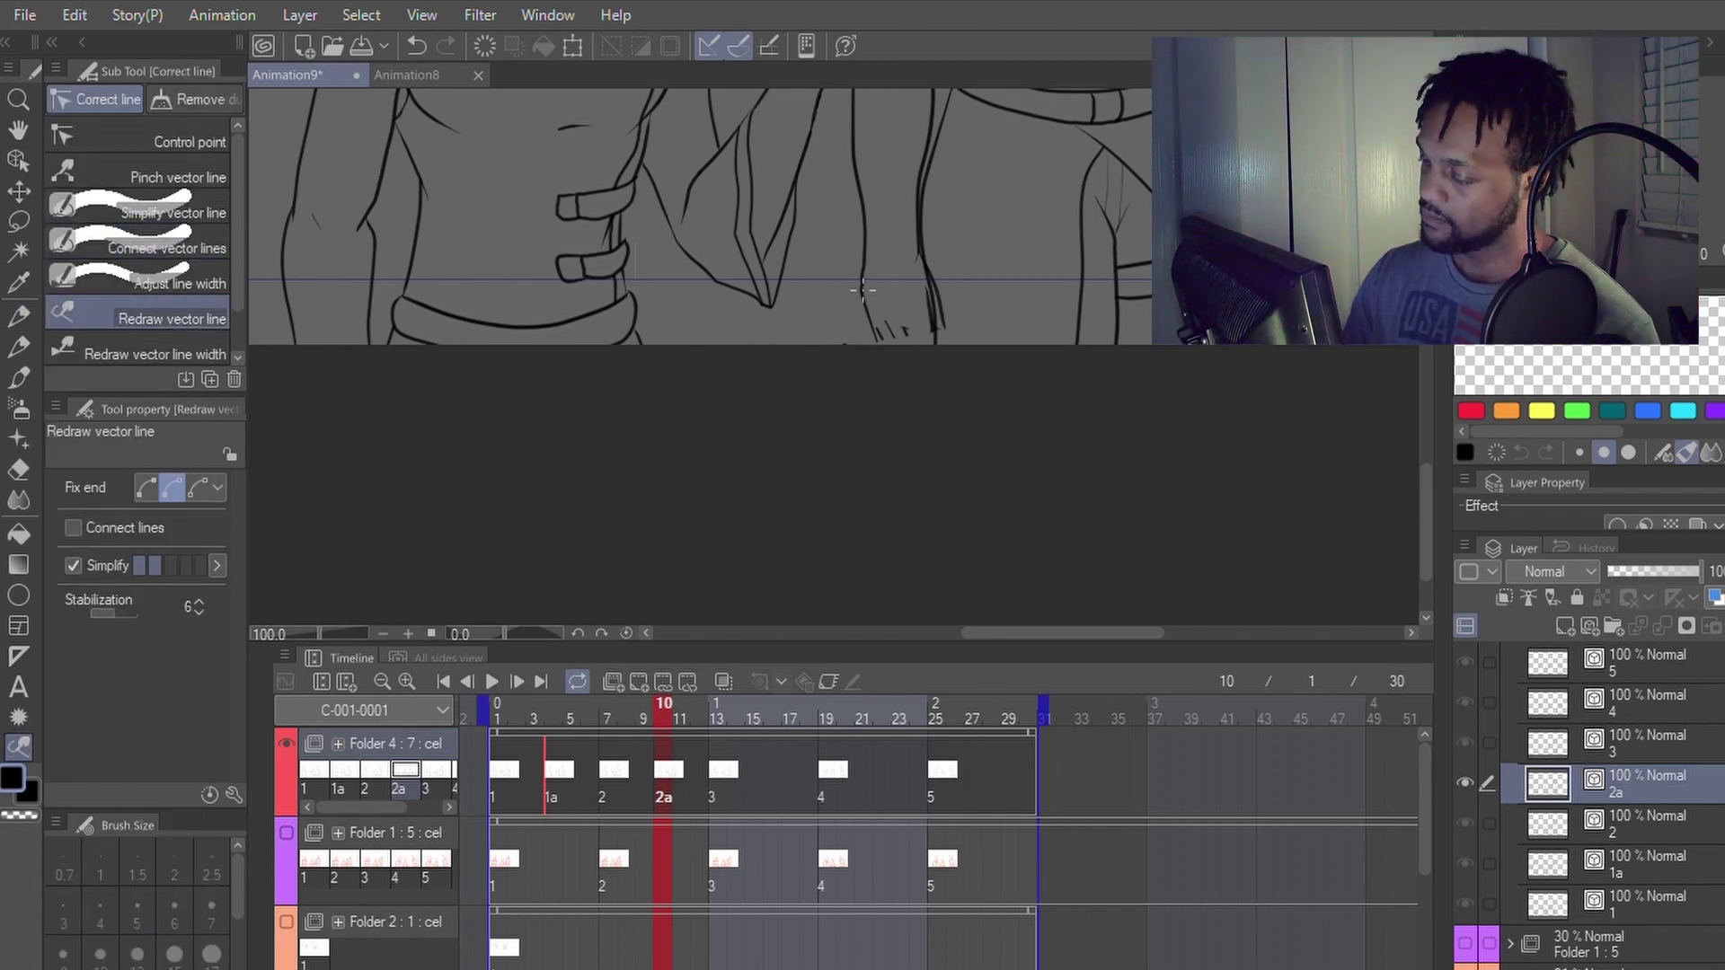
{"action": "key", "text": "p"}
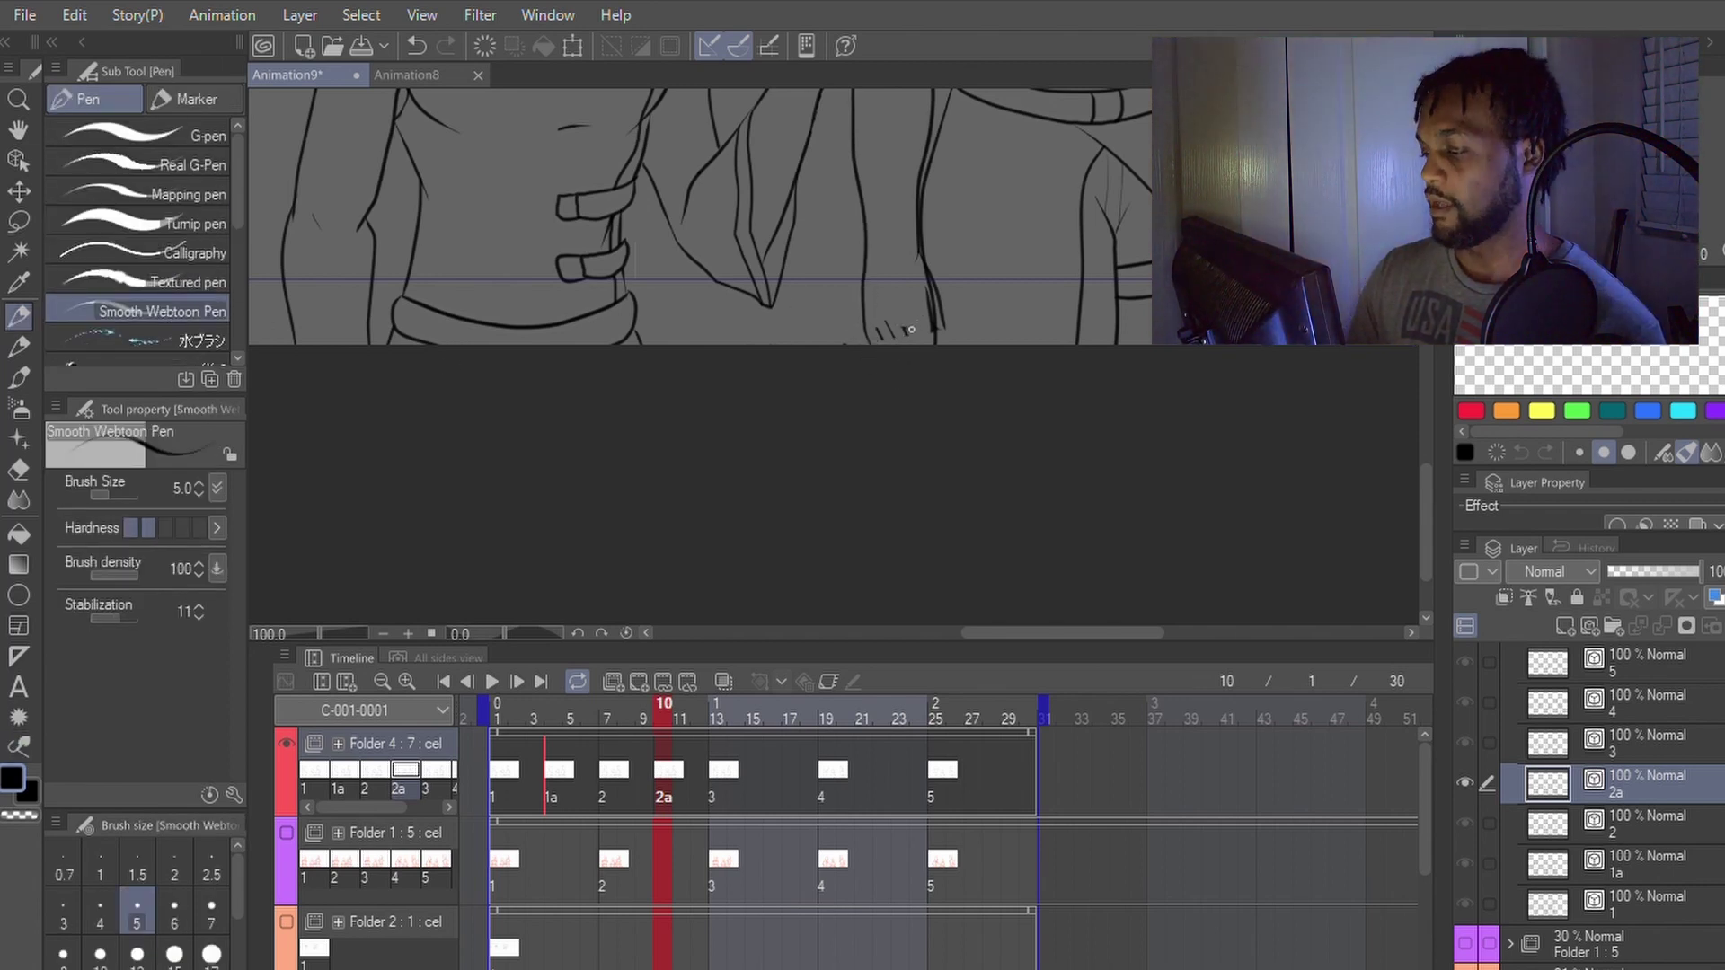
Step: Erase the rough finger marks on the right character's lowered hand and redraw the finger lines and outer hand edge
{"action": "key", "text": "e"}
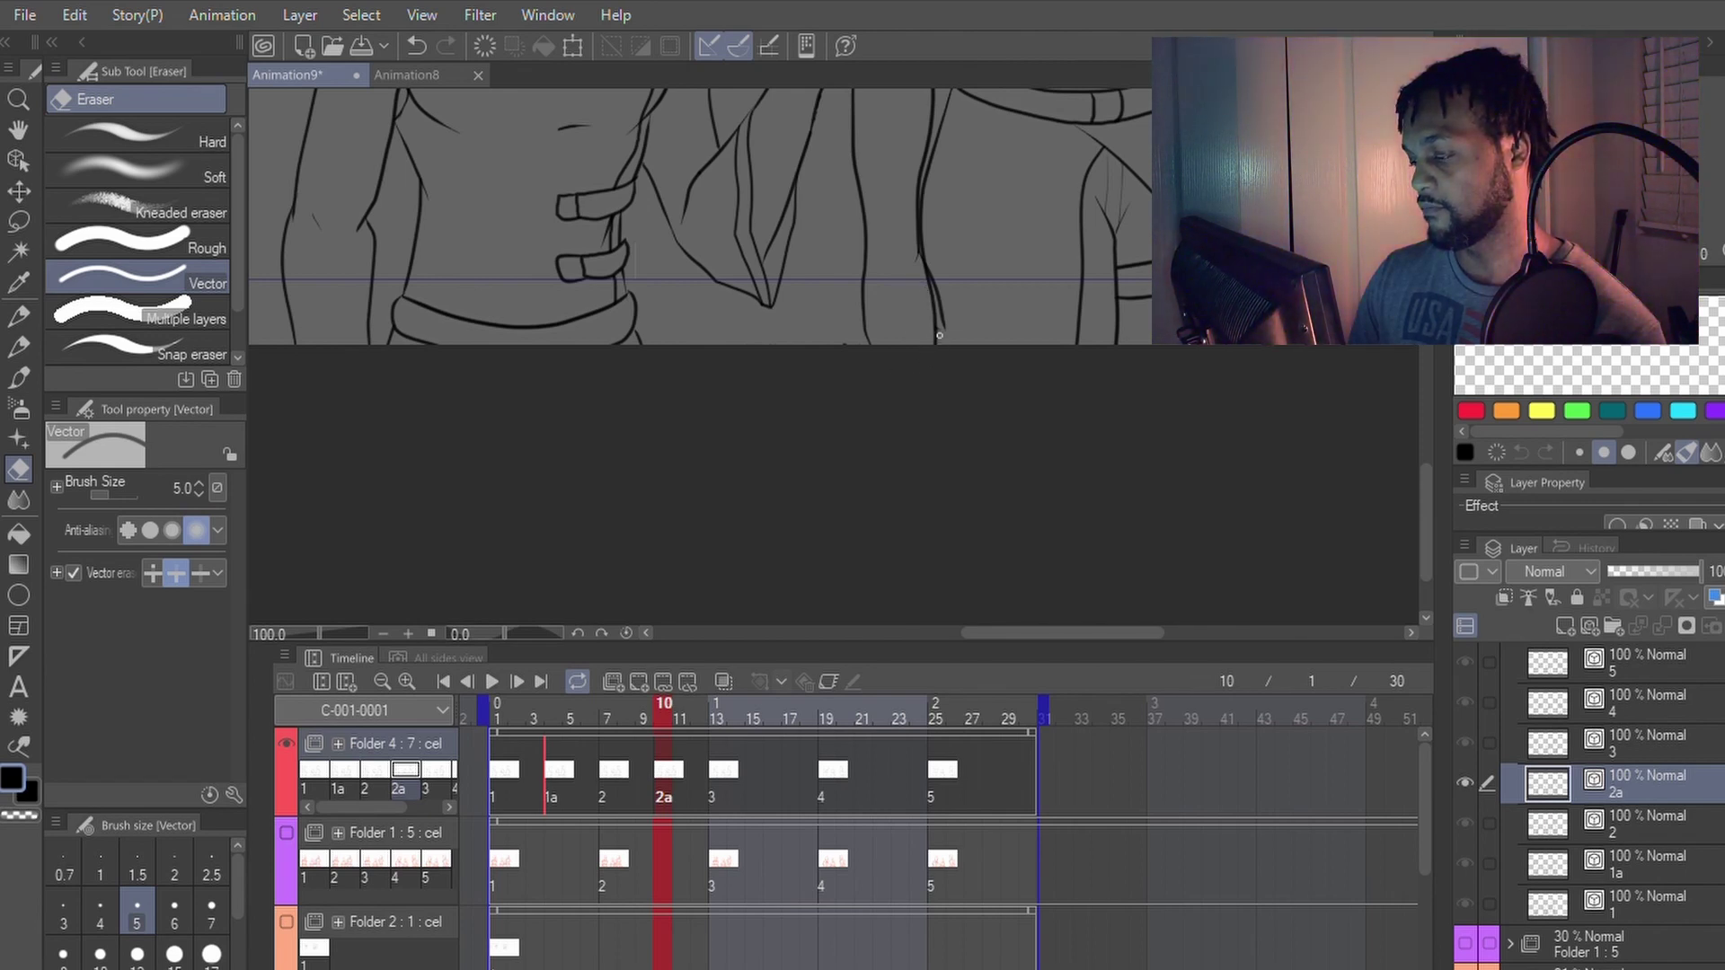
{"action": "key", "text": "p"}
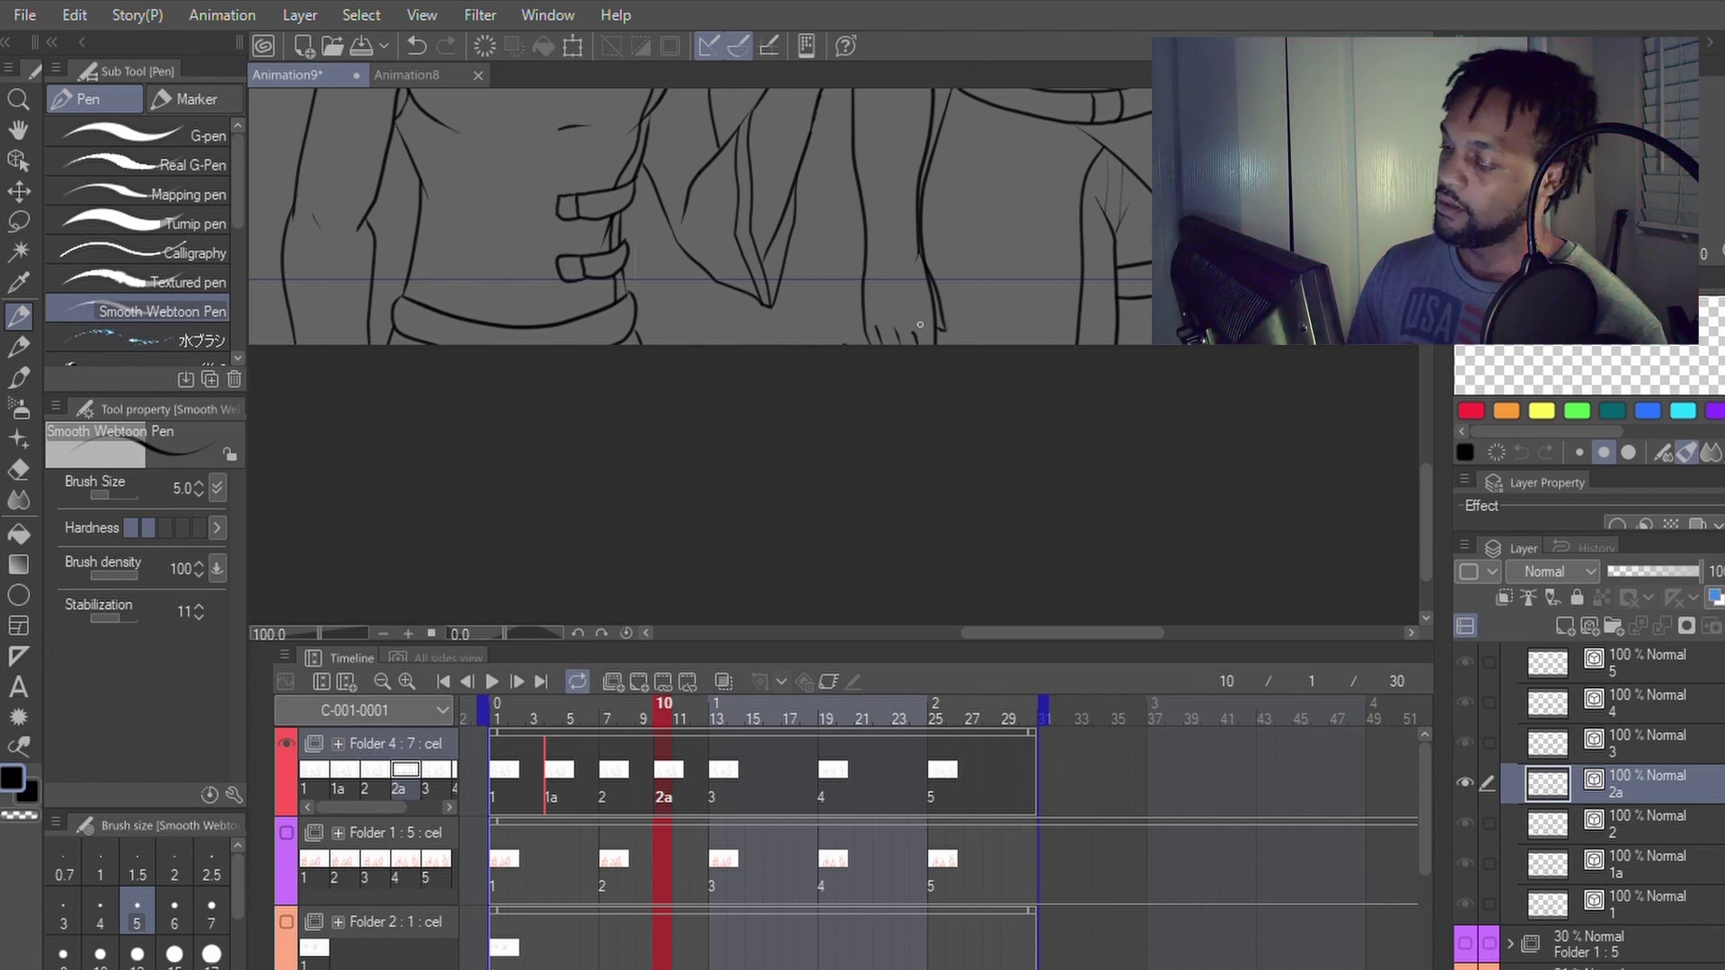
{"action": "key", "text": "ctrl+z"}
{"action": "key", "text": "ctrl+y"}
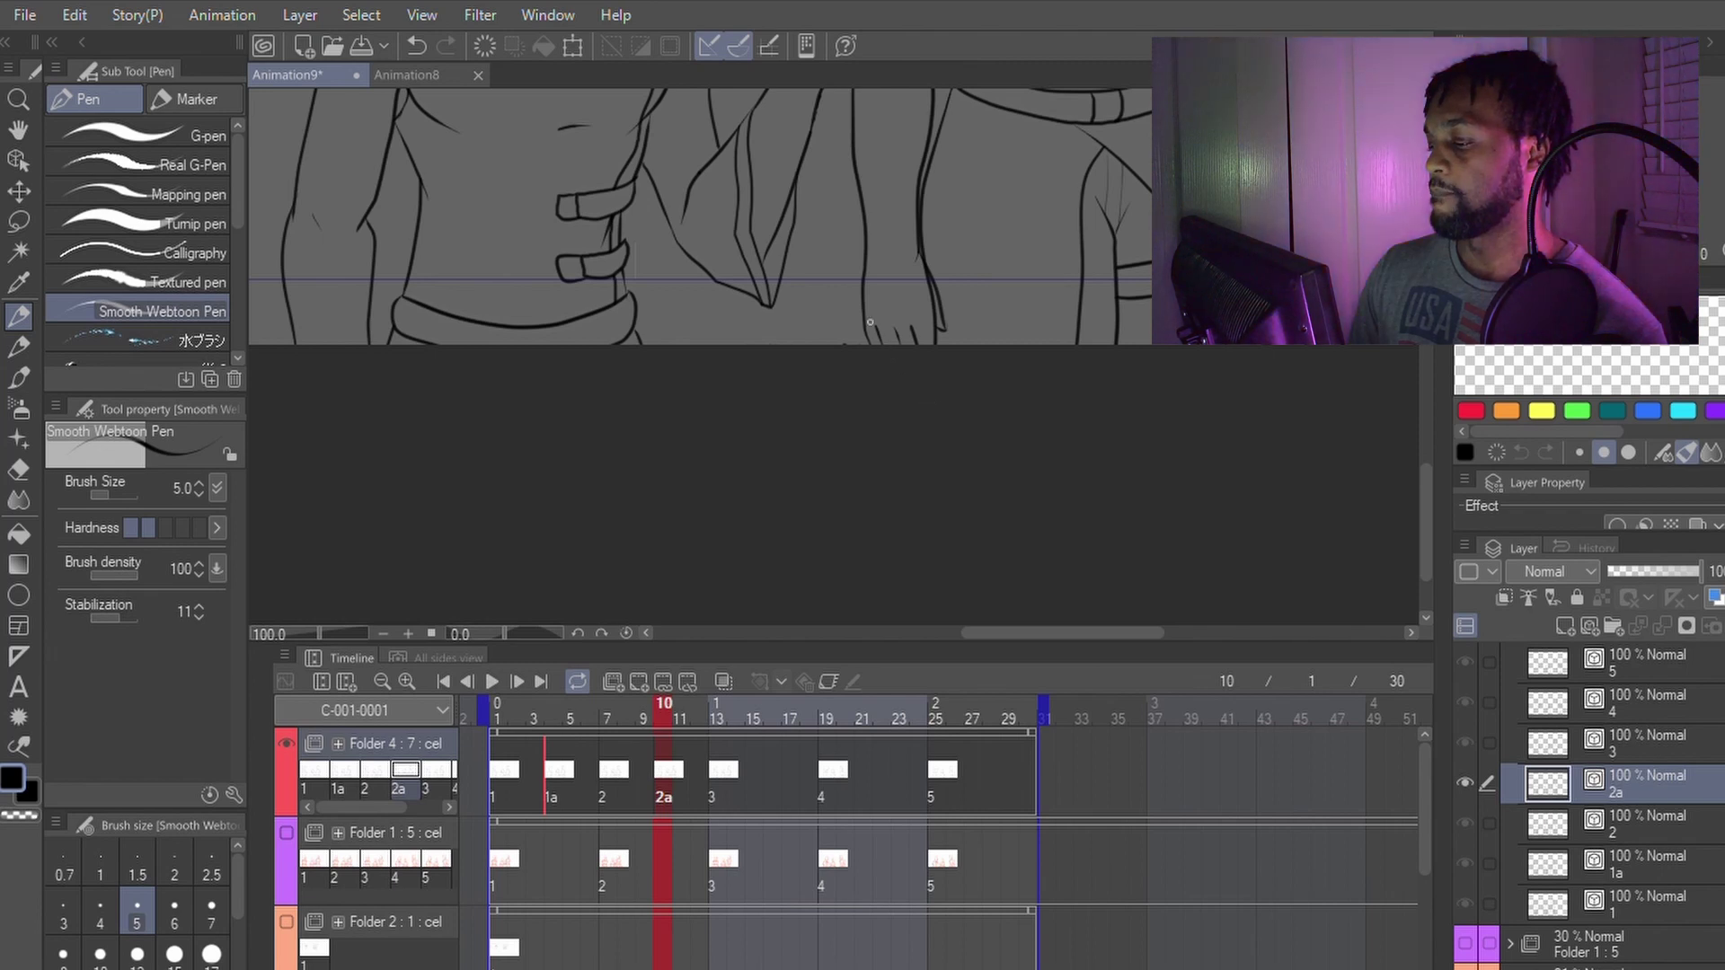
{"action": "key", "text": "y"}
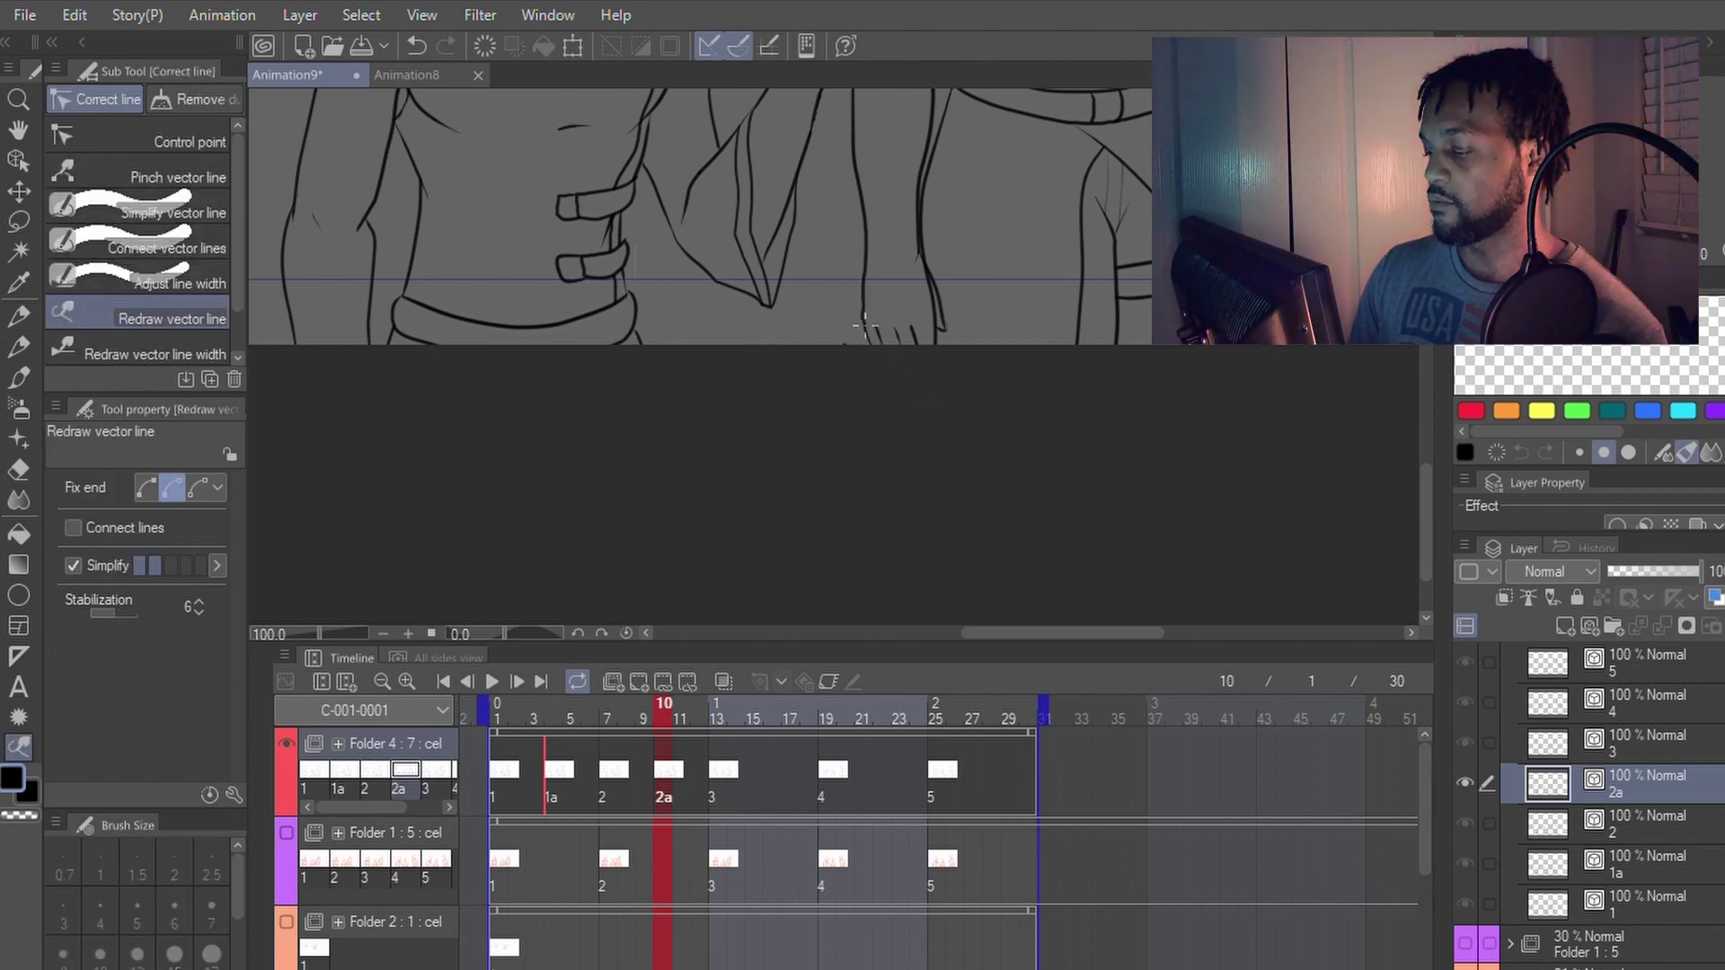
{"action": "key", "text": "p"}
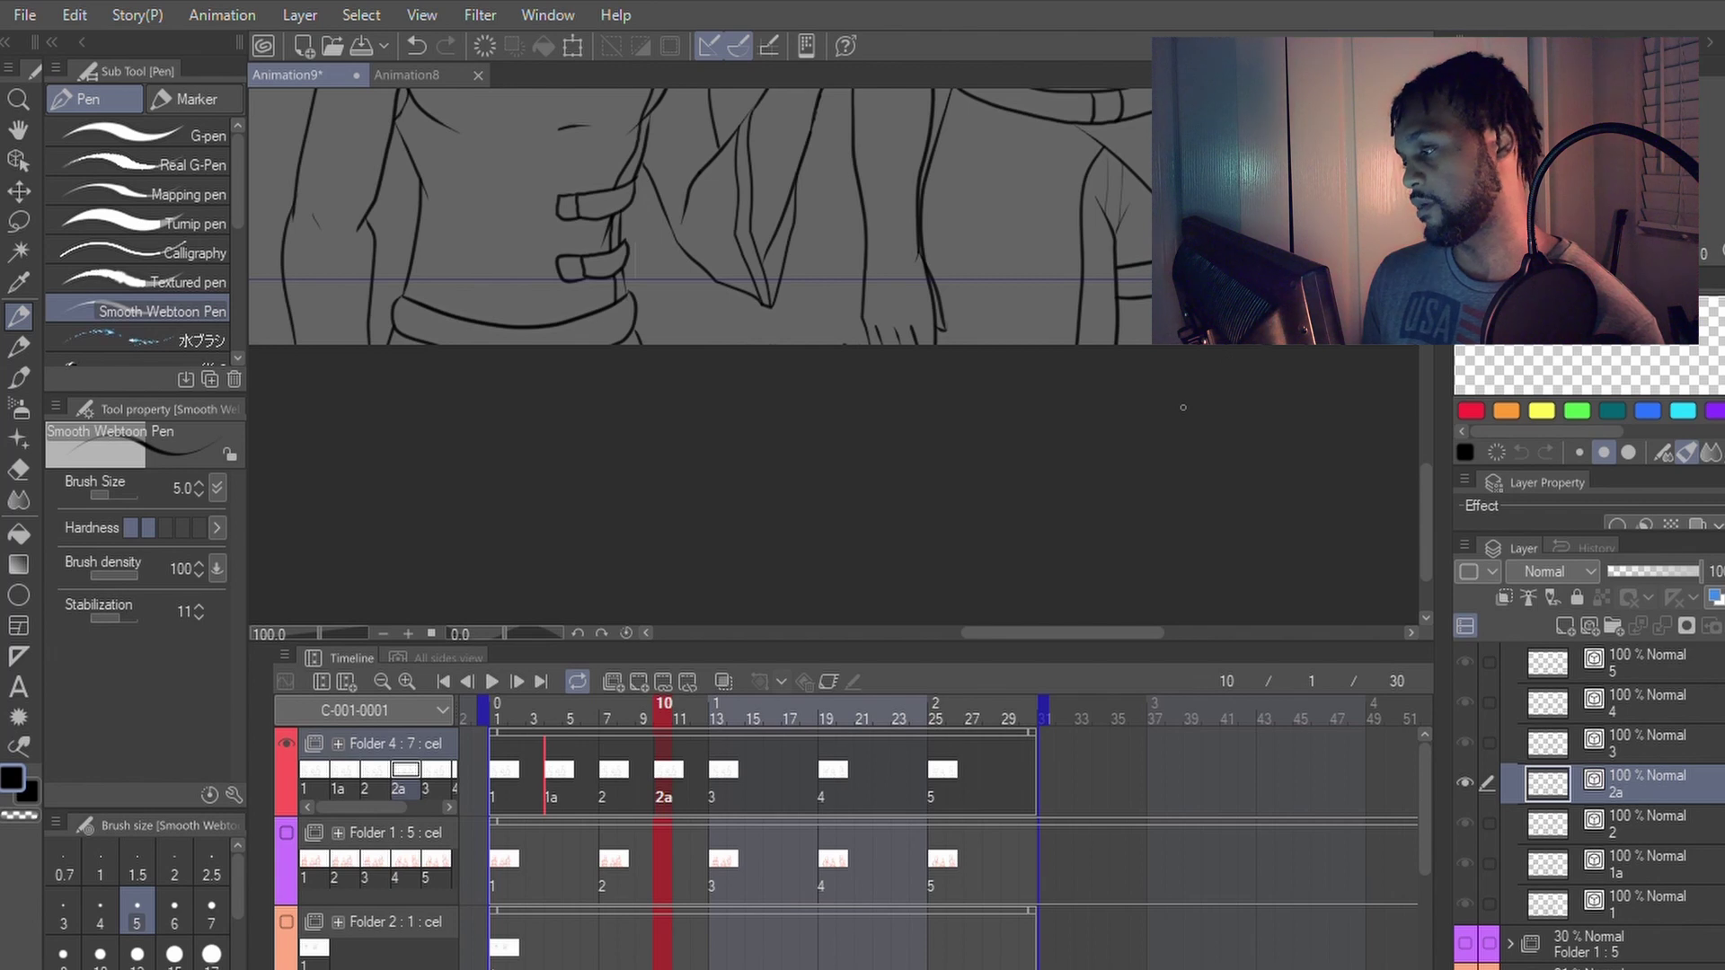
Step: Smooth the right character's shoulder line between the collar and the sleeve with Redraw vector line
{"action": "scroll", "coordinate": [1183, 407], "scroll_direction": "down", "scroll_amount": 1}
{"action": "mouse_move", "coordinate": [1147, 356]}
{"action": "left_mouse_down"}
{"action": "mouse_move", "coordinate": [978, 520]}
{"action": "mouse_move", "coordinate": [885, 535]}
{"action": "left_mouse_up"}
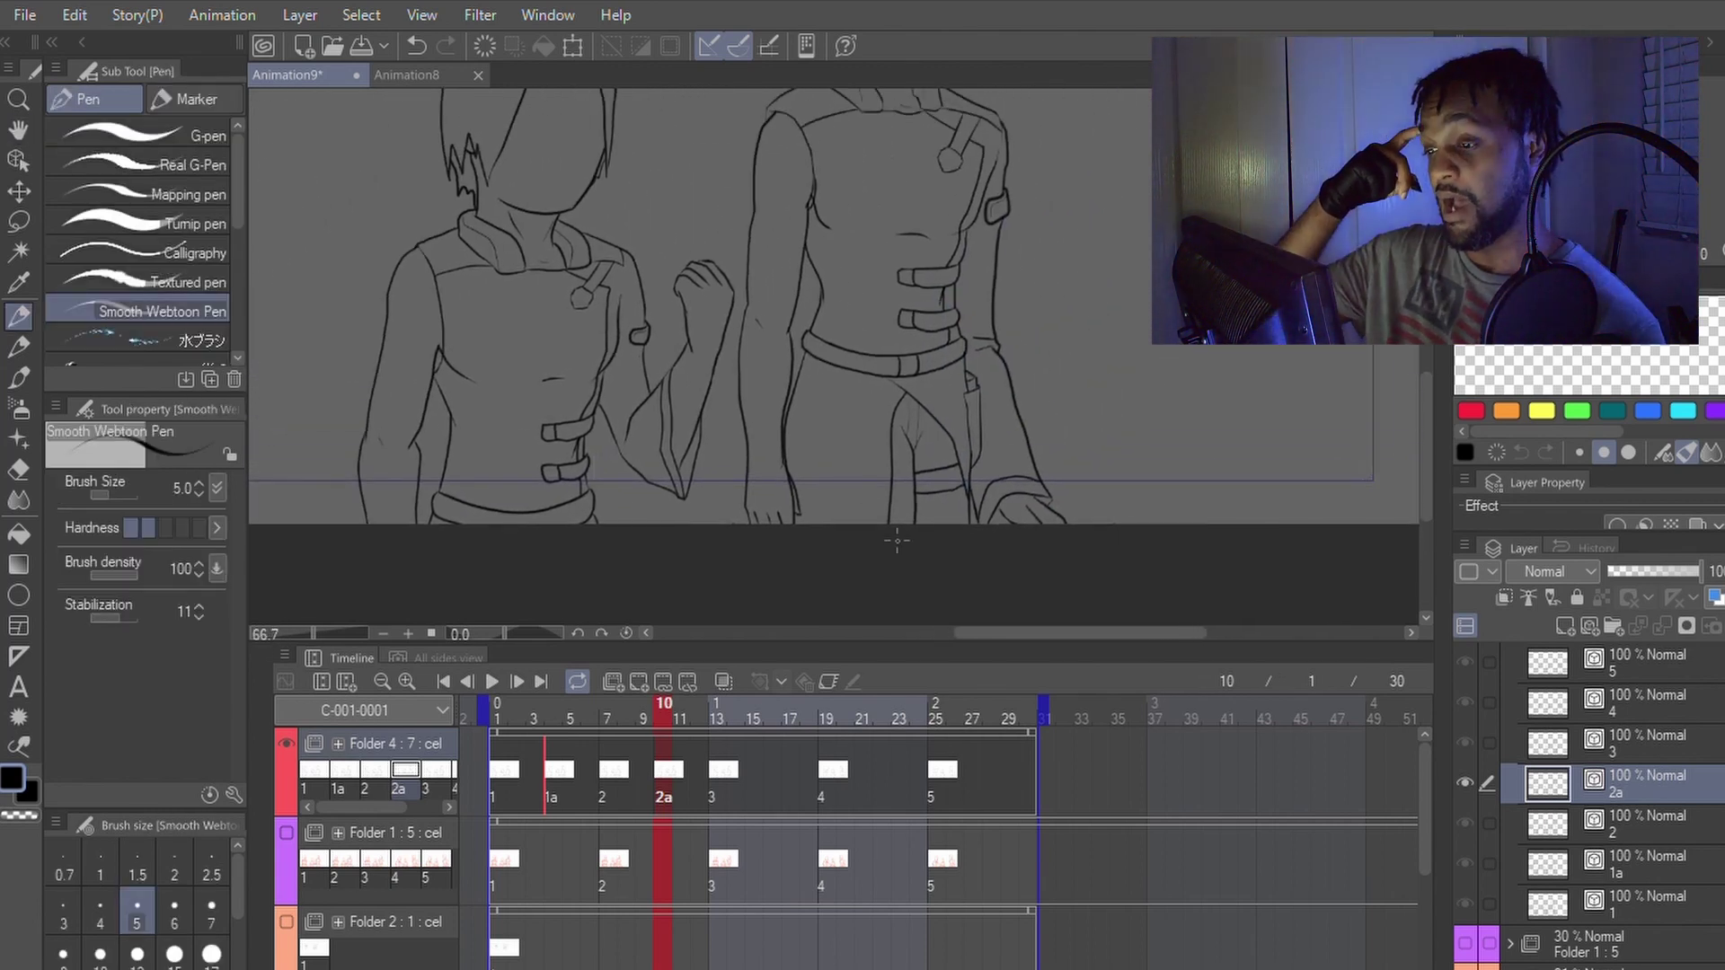
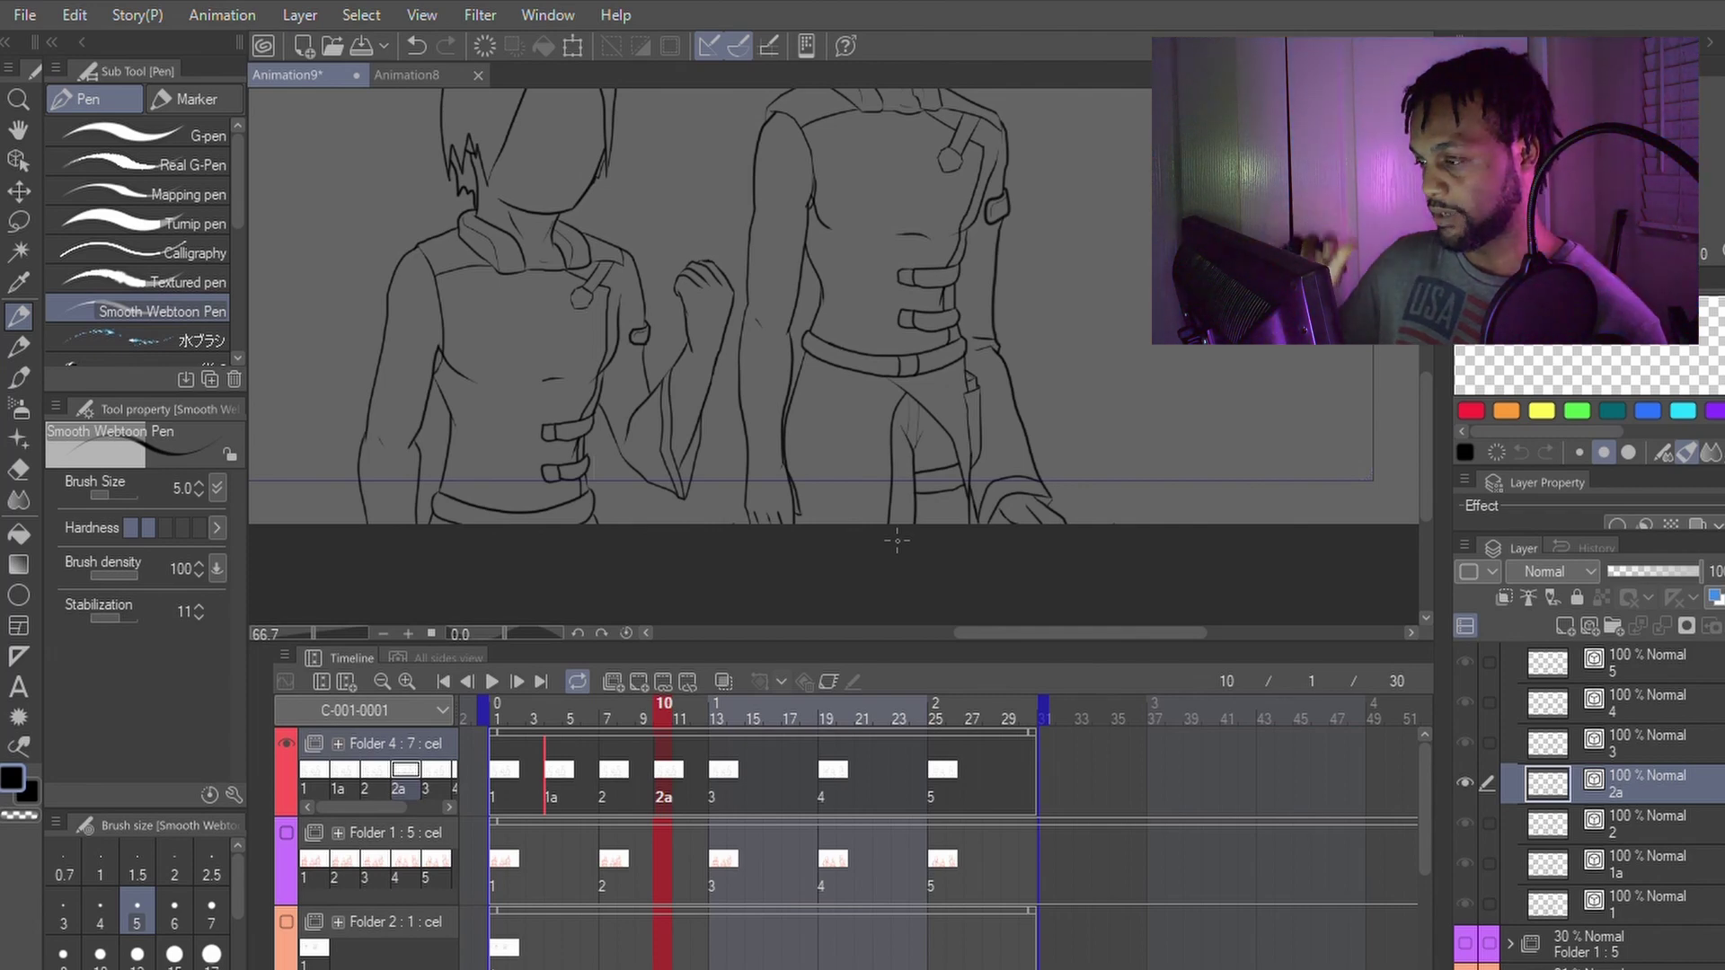
{"action": "left_click_drag", "start_coordinate": [1091, 203], "coordinate": [1047, 310]}
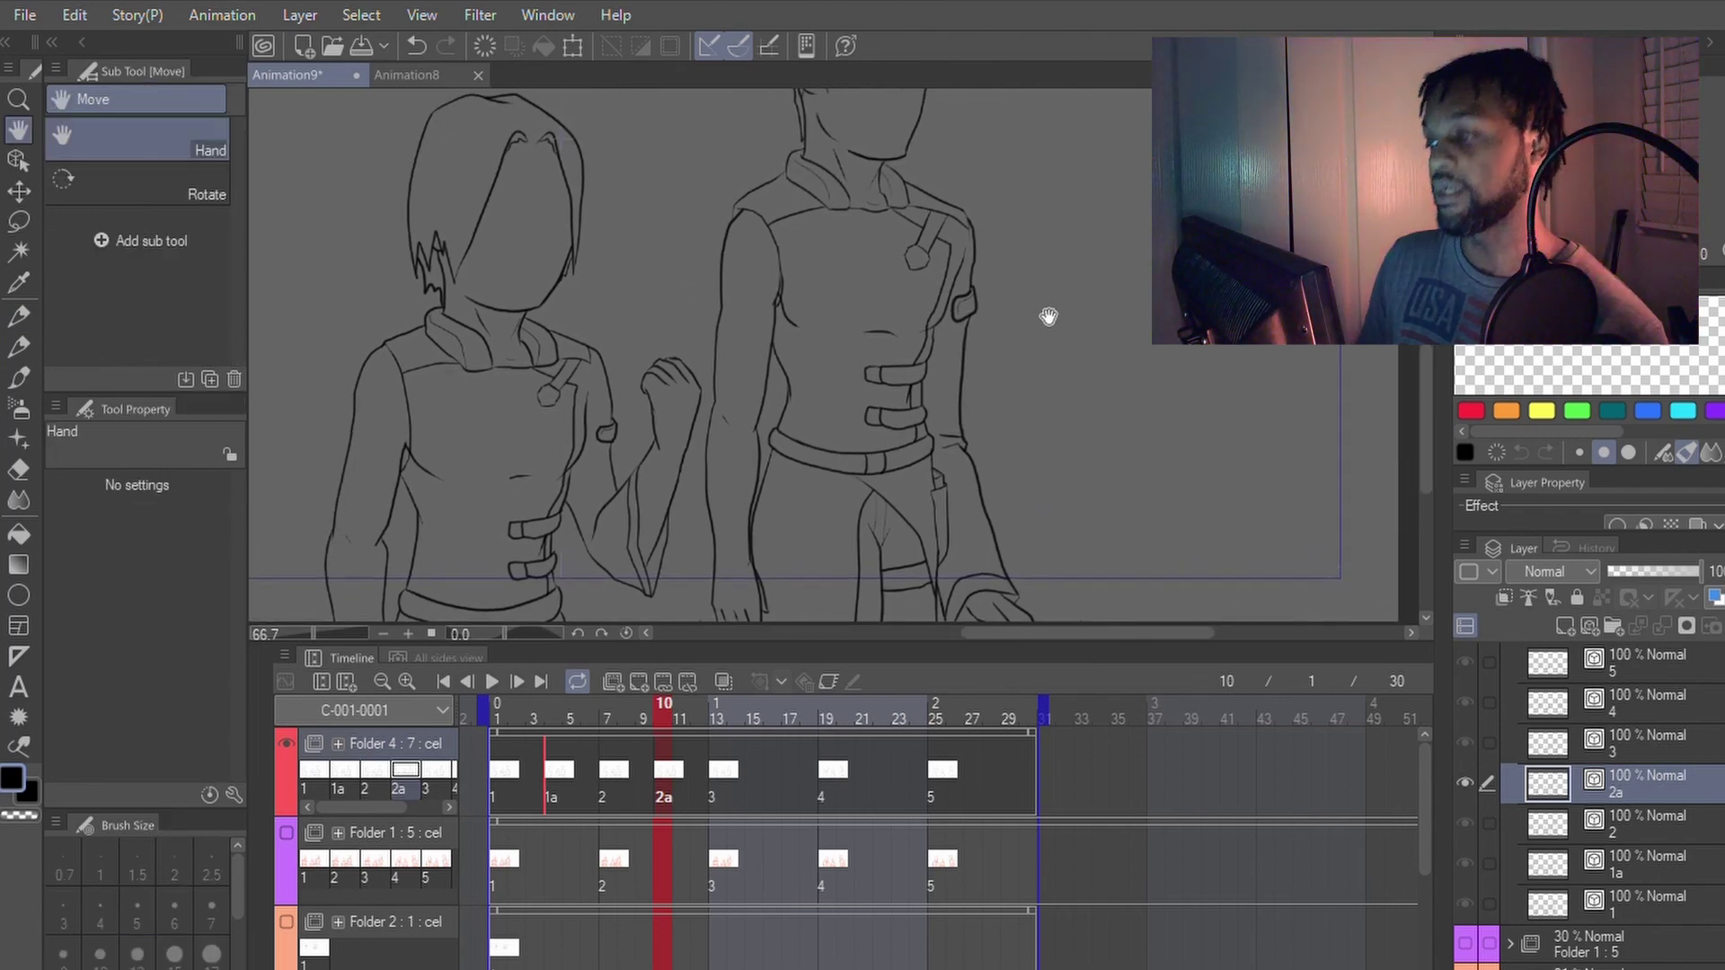
{"action": "scroll", "coordinate": [707, 268], "scroll_direction": "up", "scroll_amount": 4}
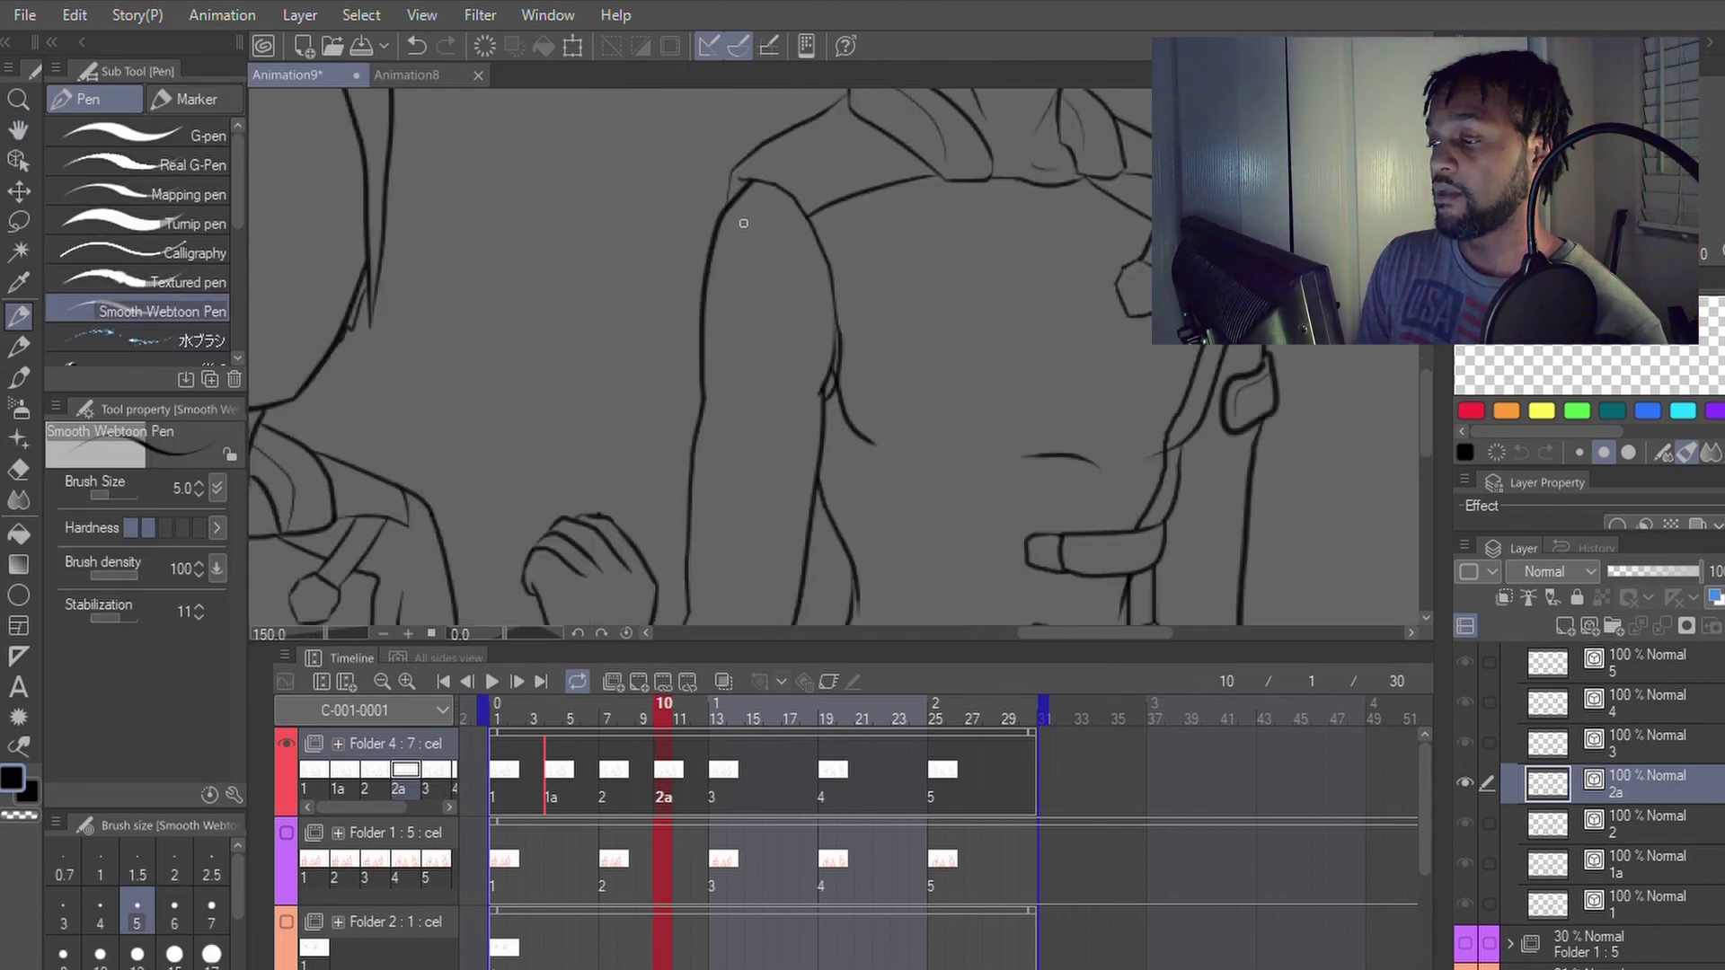
{"action": "scroll", "coordinate": [774, 188], "scroll_direction": "down", "scroll_amount": 2}
{"action": "left_click_drag", "start_coordinate": [835, 167], "coordinate": [742, 295]}
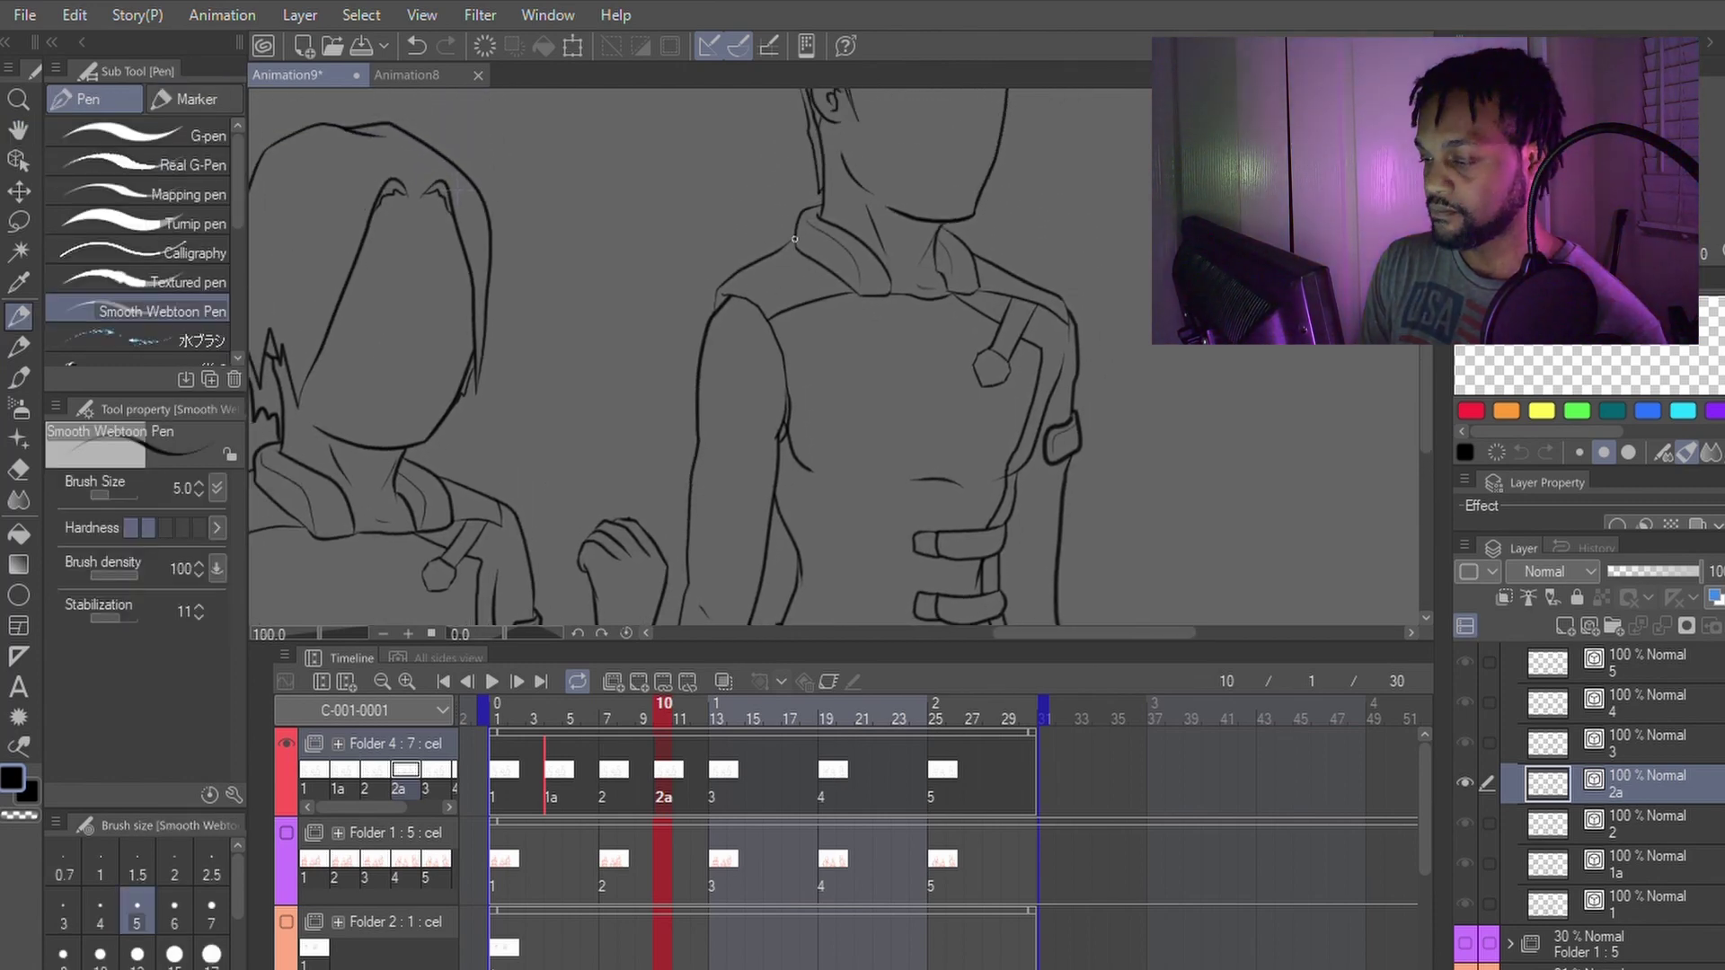
{"action": "key", "text": "y"}
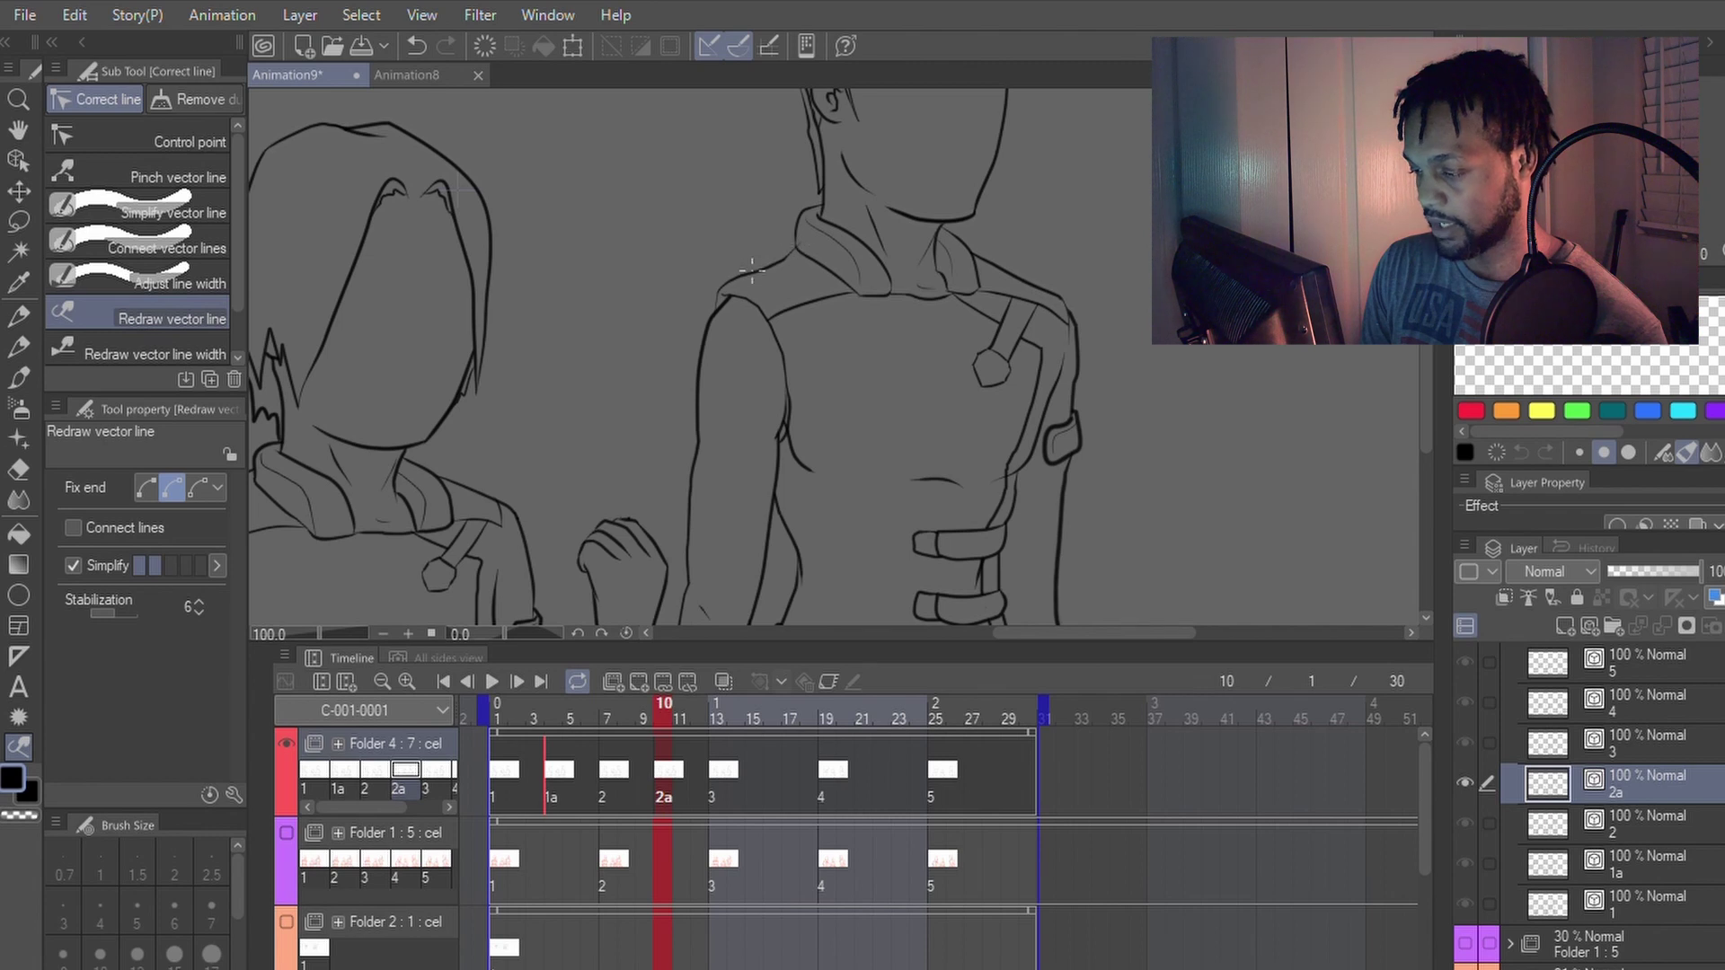
{"action": "key", "text": "p"}
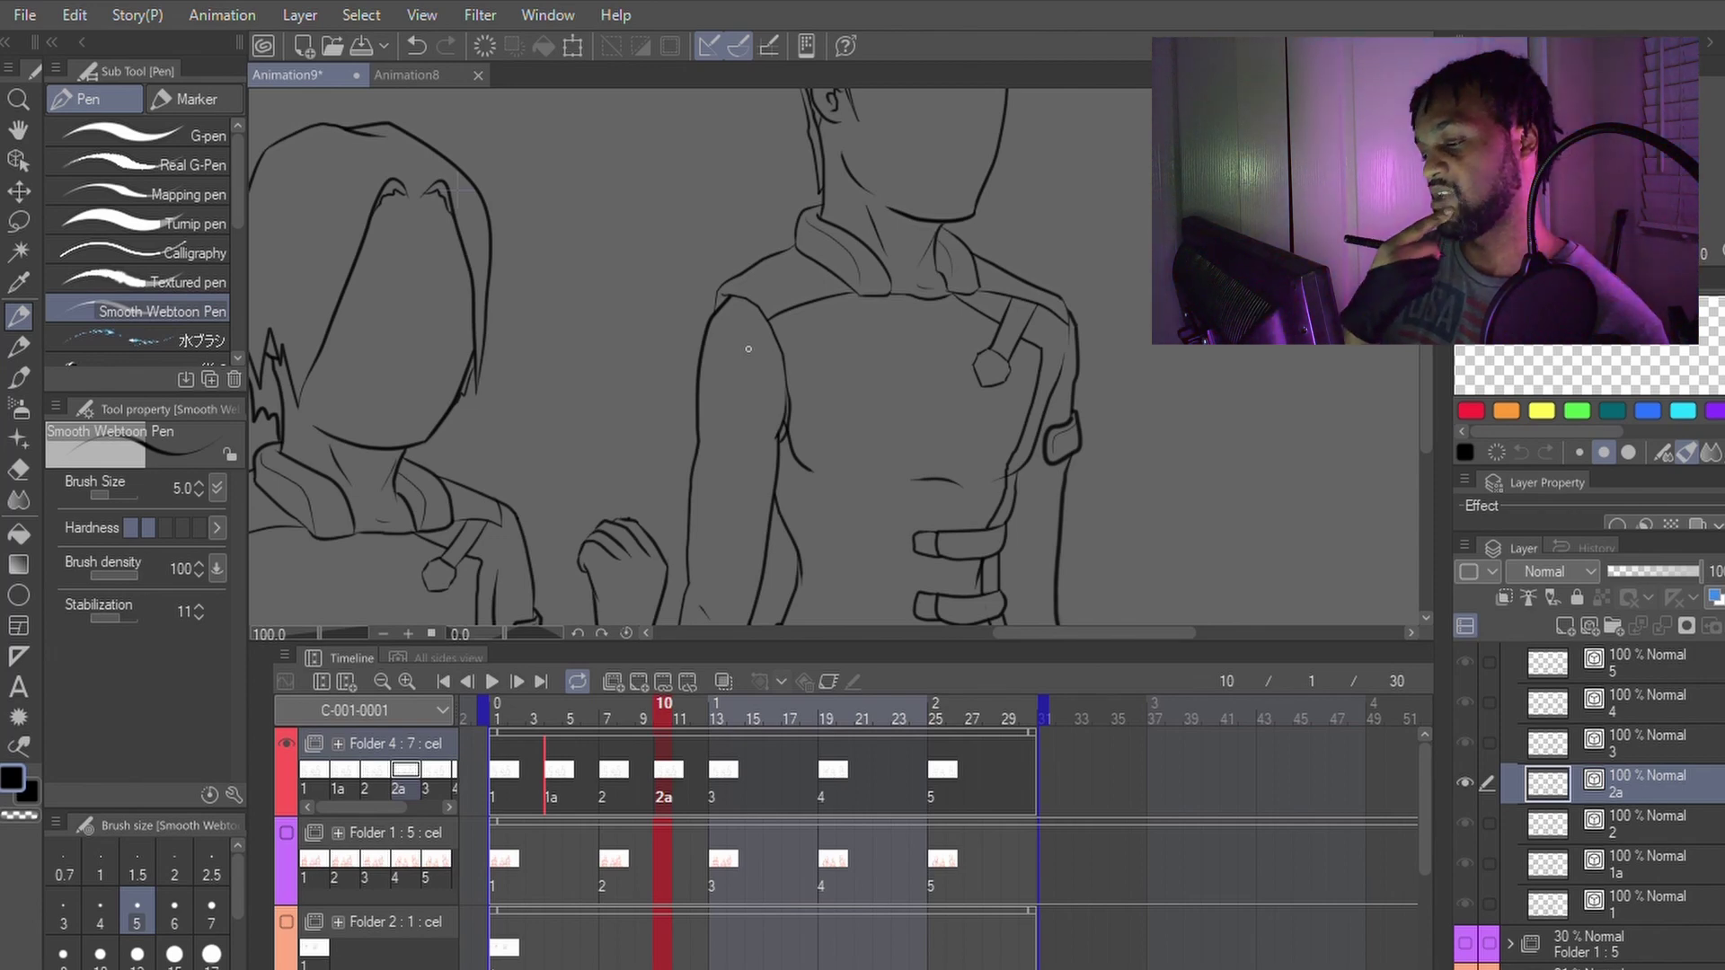
Step: Inspect the line art of all three characters on cel 2a, both in close-up and across the whole frame
{"action": "scroll", "coordinate": [748, 348], "scroll_direction": "down", "scroll_amount": 2}
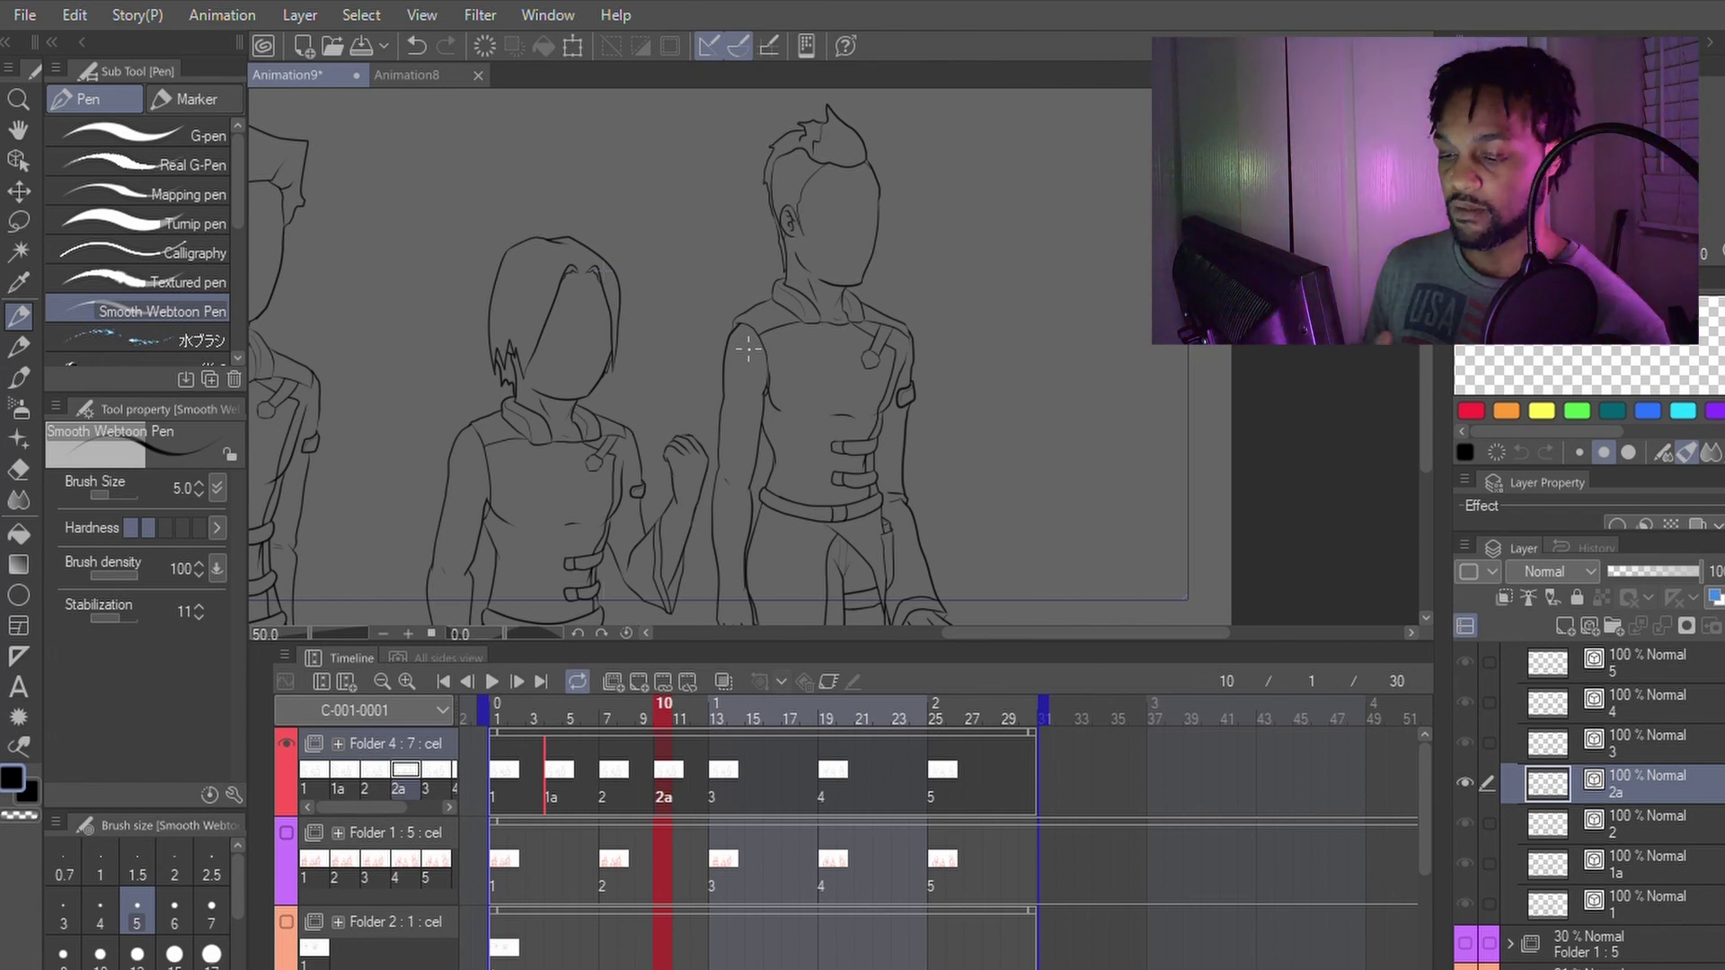
{"action": "scroll", "coordinate": [1018, 468], "scroll_direction": "down", "scroll_amount": 1}
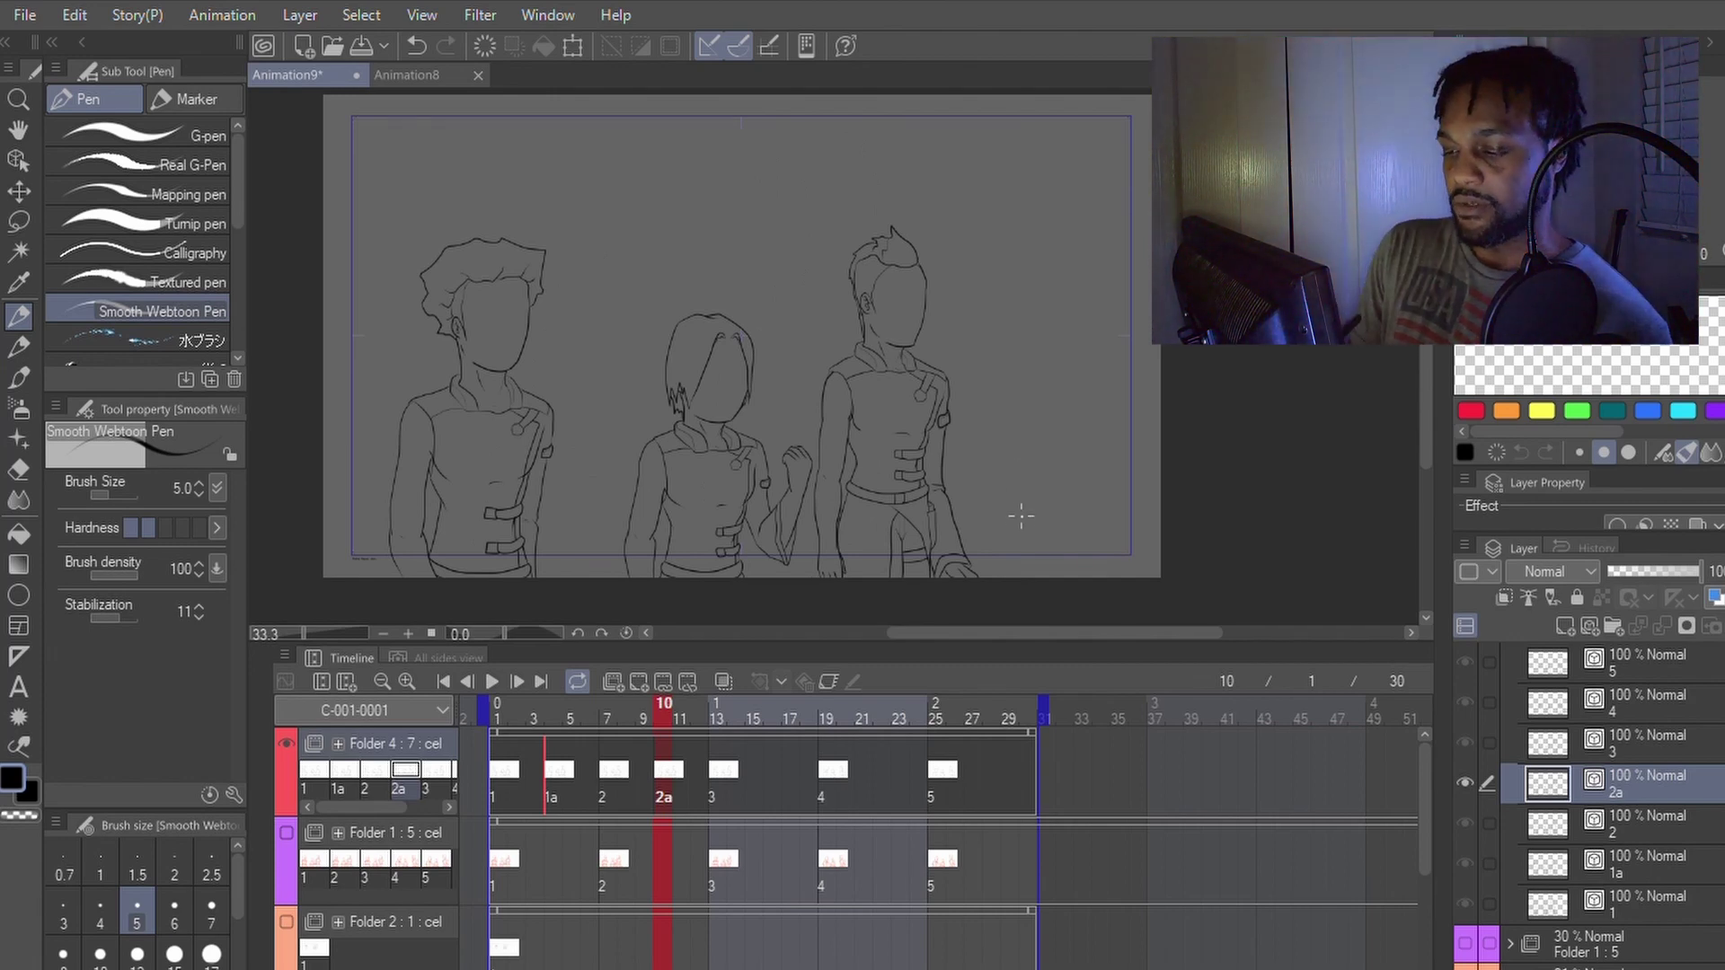
{"action": "scroll", "coordinate": [481, 374], "scroll_direction": "up", "scroll_amount": 3}
{"action": "scroll", "coordinate": [458, 285], "scroll_direction": "up", "scroll_amount": 1}
{"action": "scroll", "coordinate": [487, 273], "scroll_direction": "down", "scroll_amount": 1}
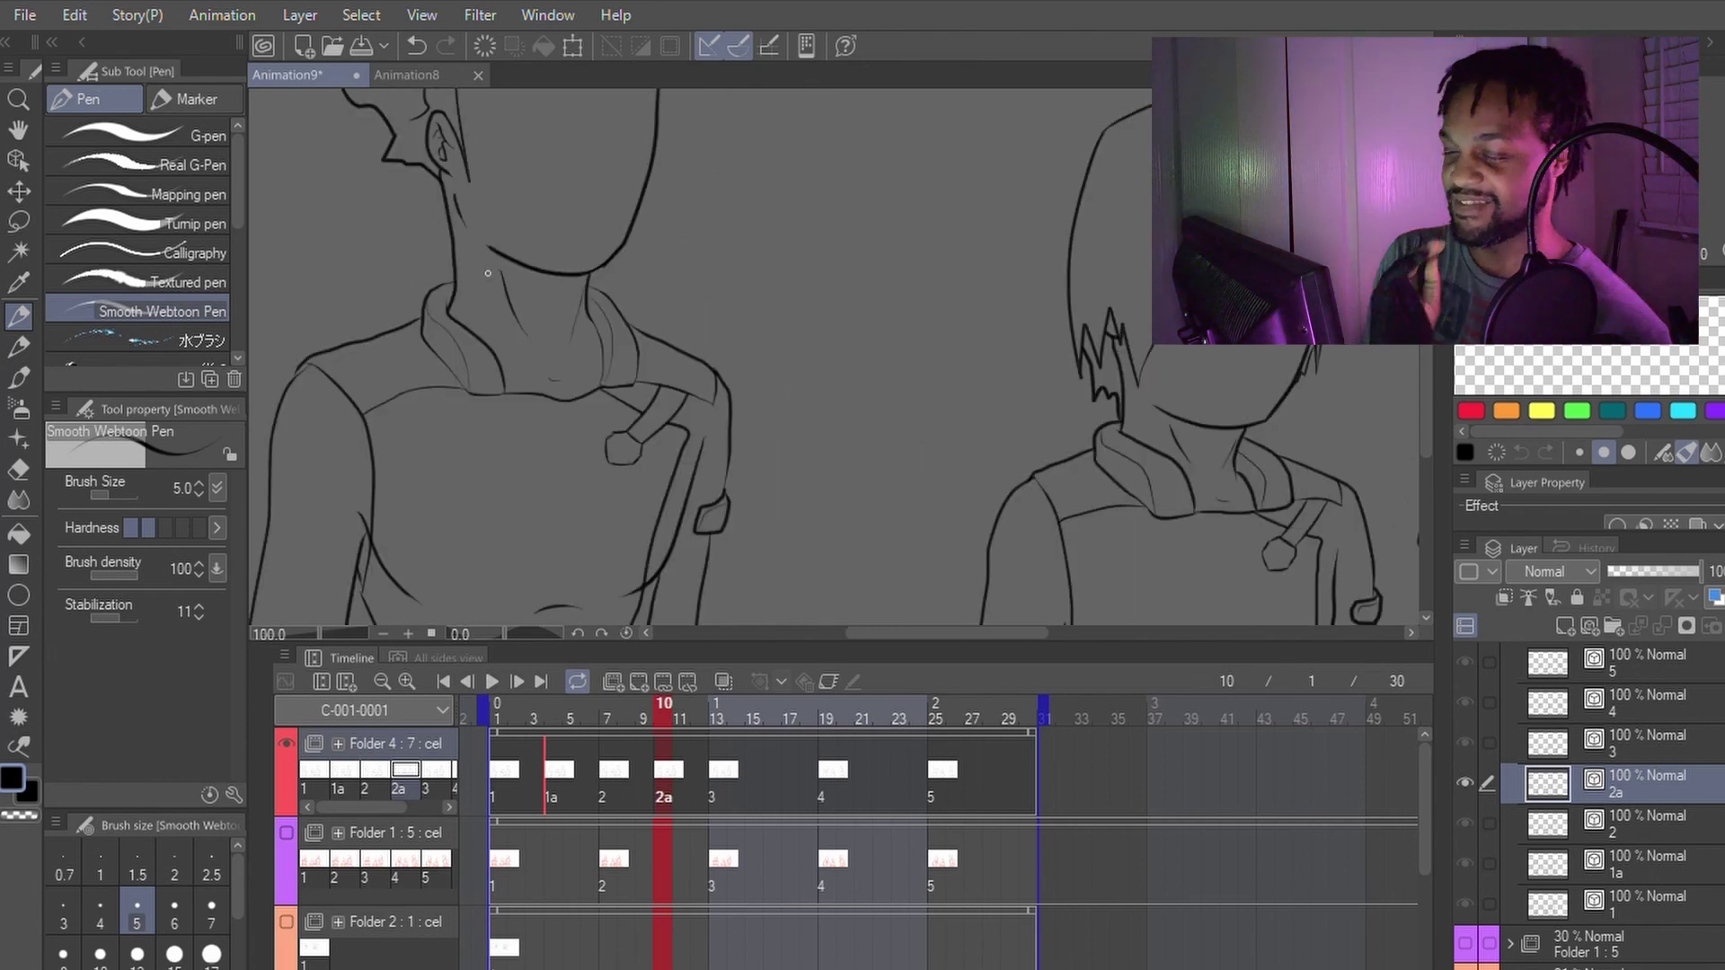
{"action": "scroll", "coordinate": [487, 273], "scroll_direction": "down", "scroll_amount": 1}
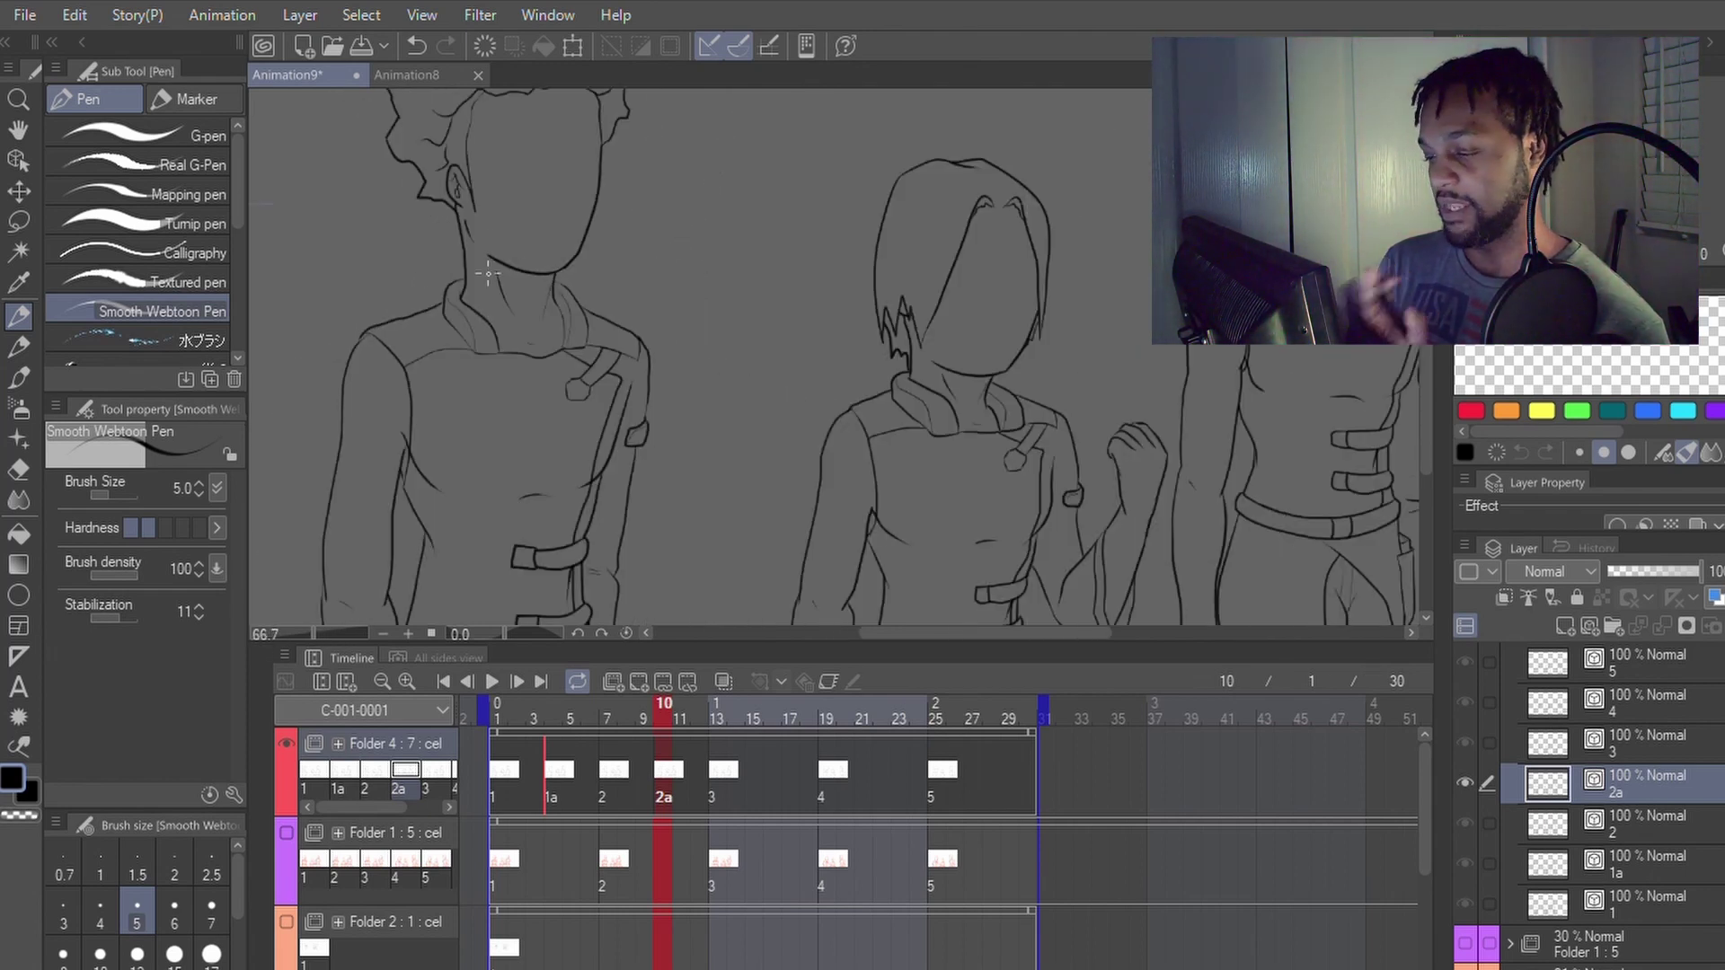
{"action": "scroll", "coordinate": [488, 273], "scroll_direction": "down", "scroll_amount": 2}
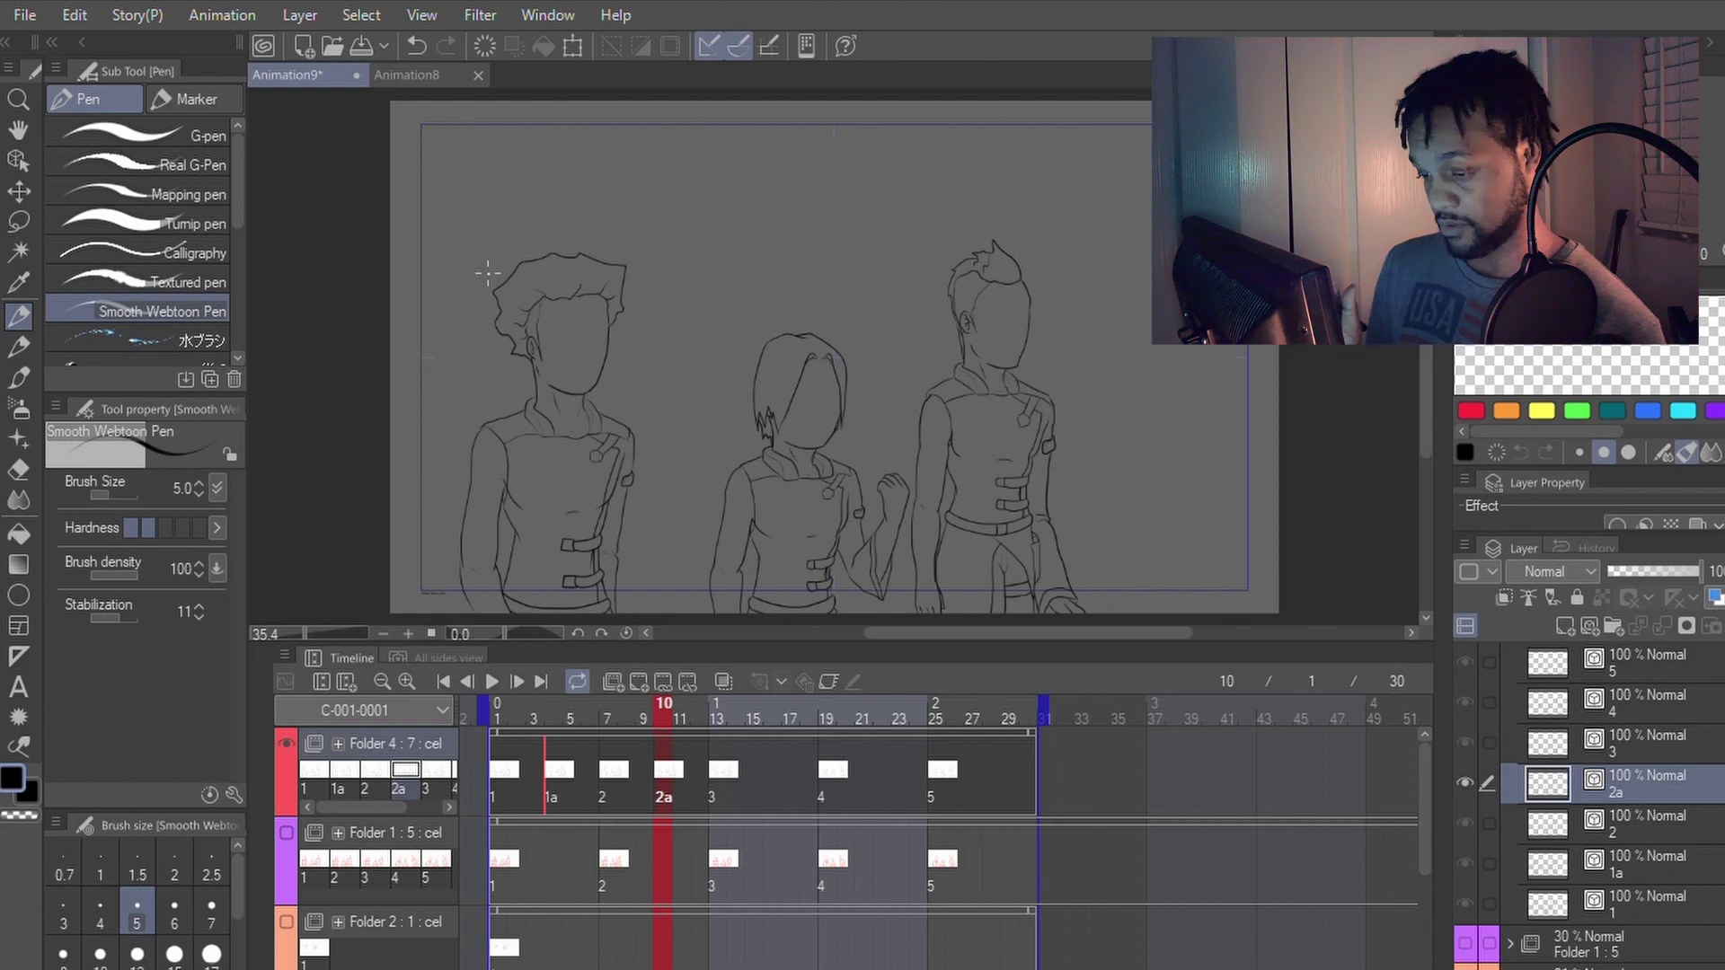
{"action": "scroll", "coordinate": [485, 277], "scroll_direction": "up", "scroll_amount": 2}
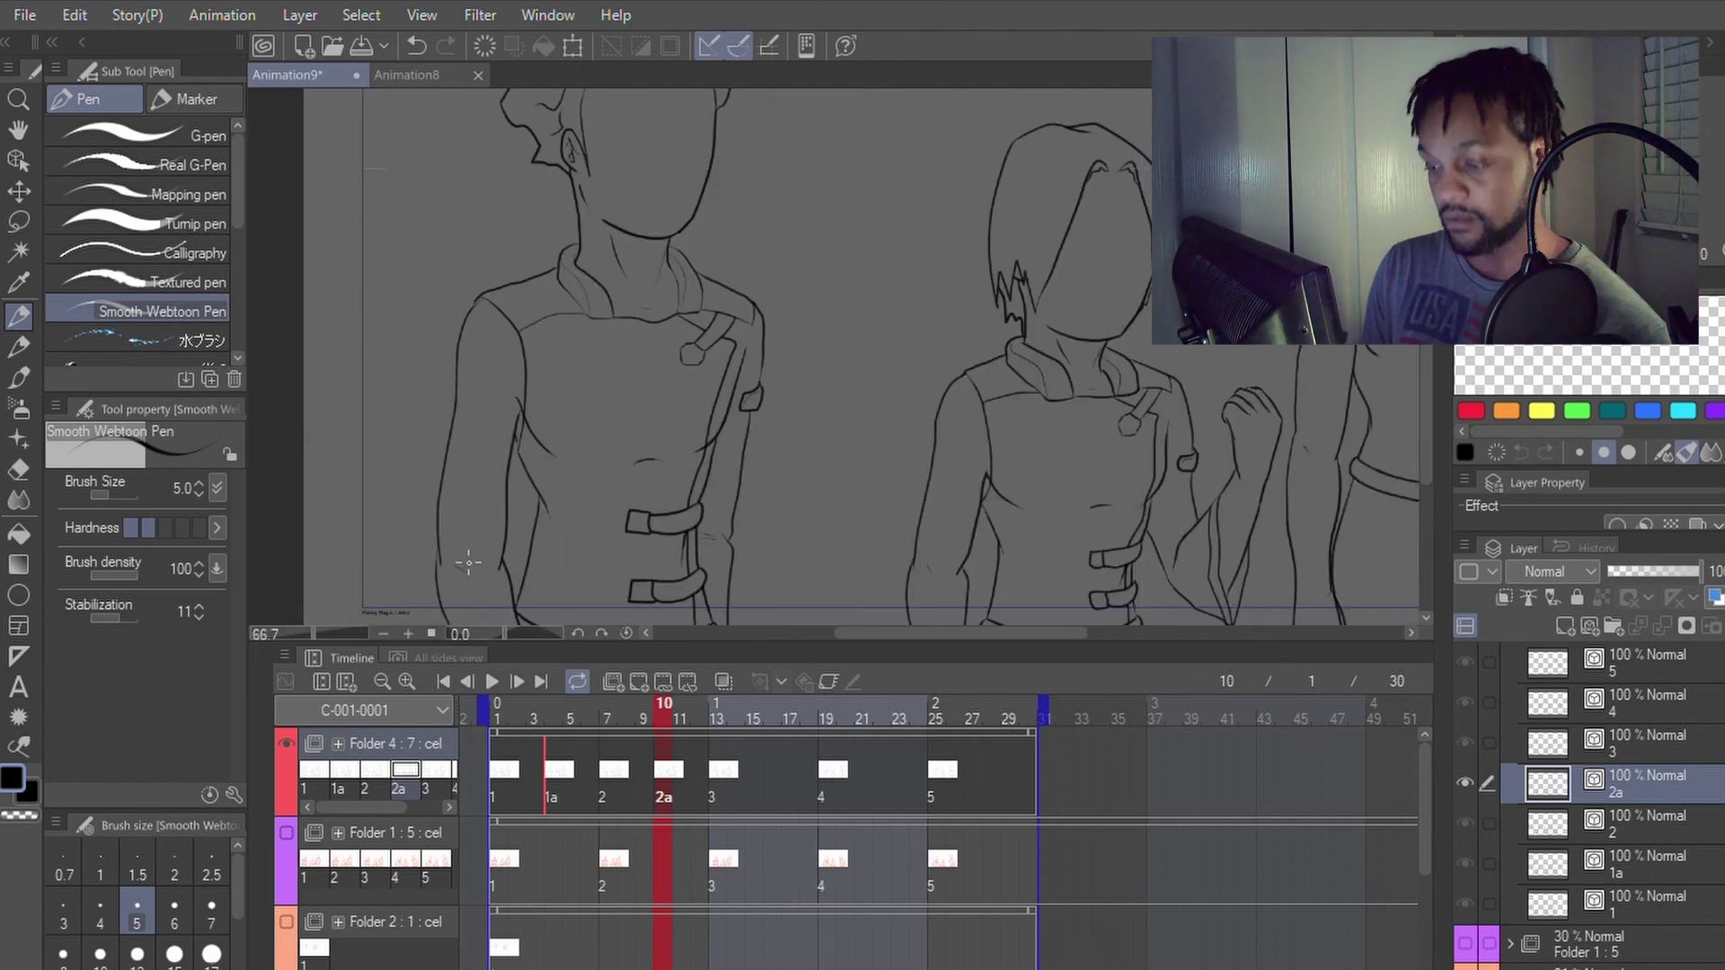
{"action": "scroll", "coordinate": [468, 564], "scroll_direction": "down", "scroll_amount": 2}
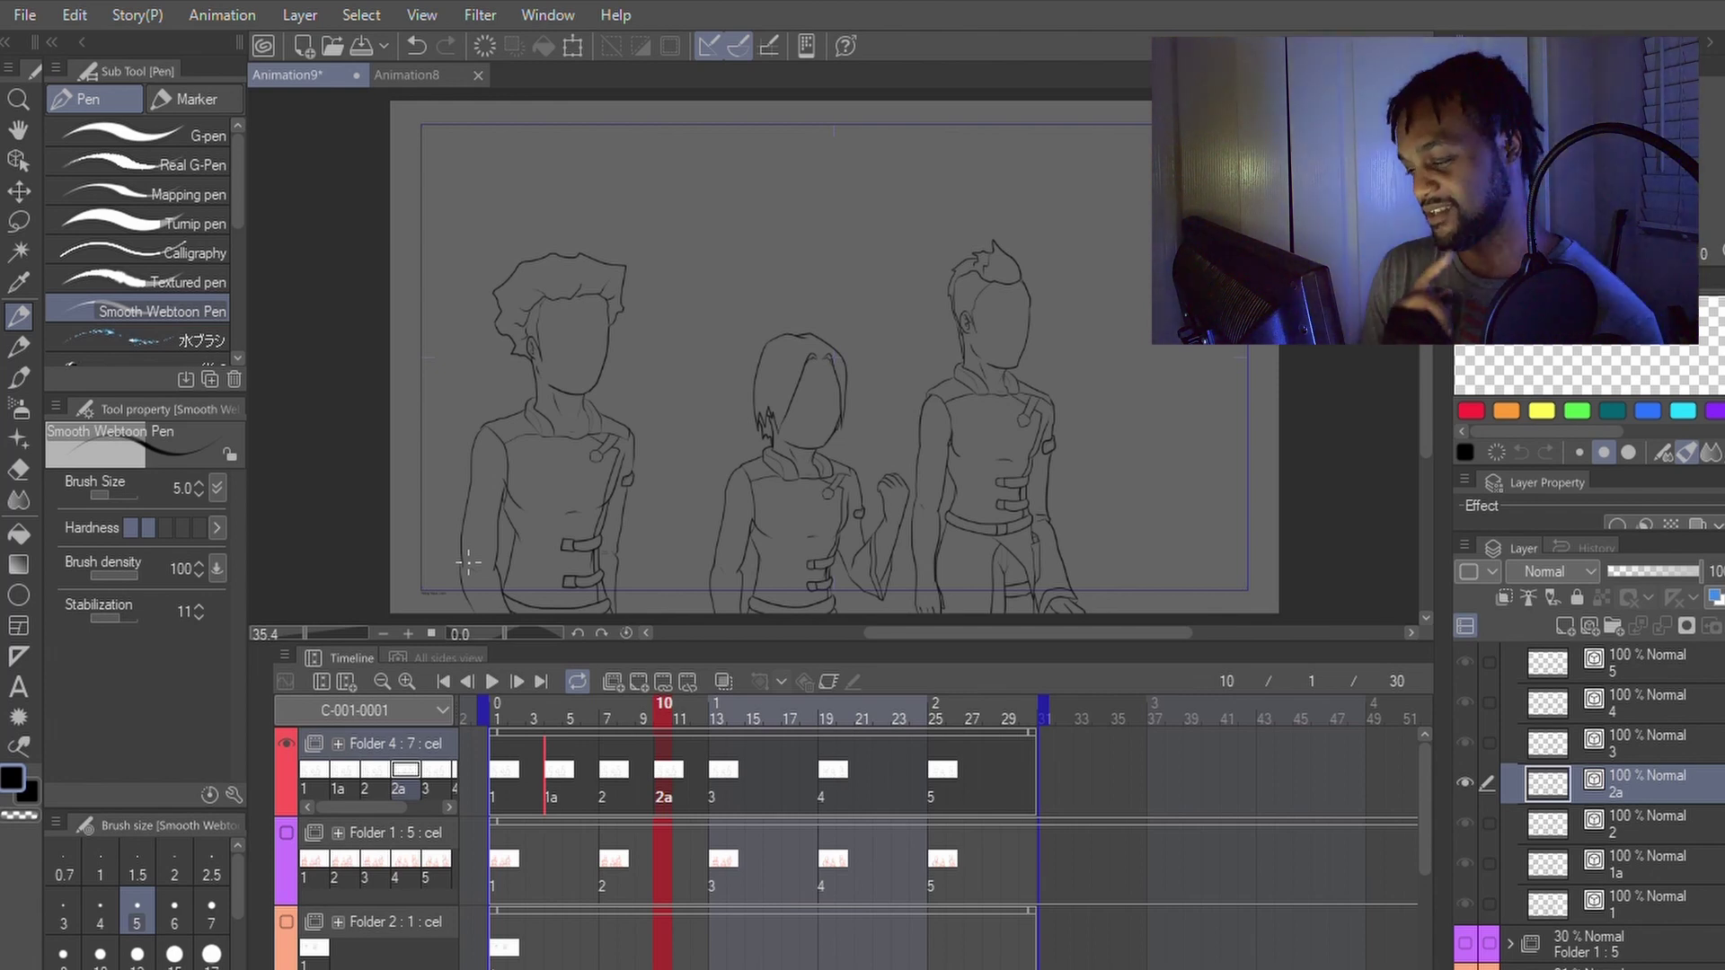
Step: Flip back and forth through the frames of cels 1a, 2, 2a and 3 to check the motion of the in-betweens
{"action": "key", "text": "Left"}
{"action": "key", "text": "Left"}
{"action": "key", "text": "Left"}
{"action": "key", "text": "Left"}
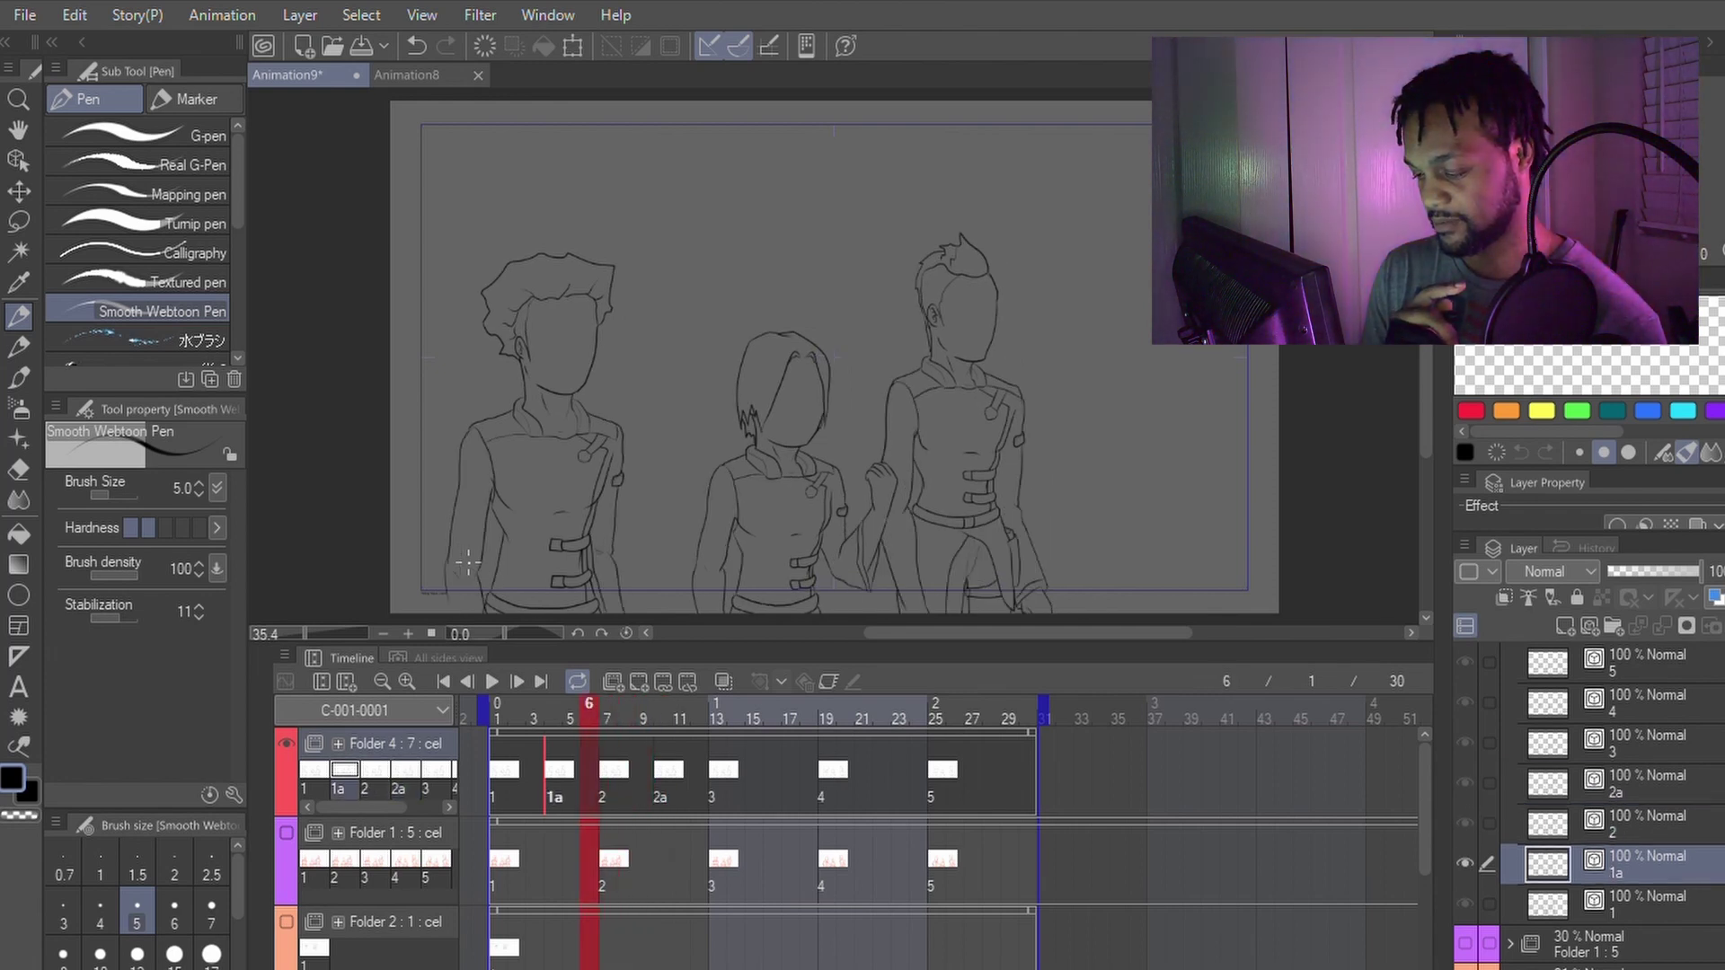
{"action": "key", "text": "Right"}
{"action": "key", "text": "Right"}
{"action": "key", "text": "Right"}
{"action": "key", "text": "Right"}
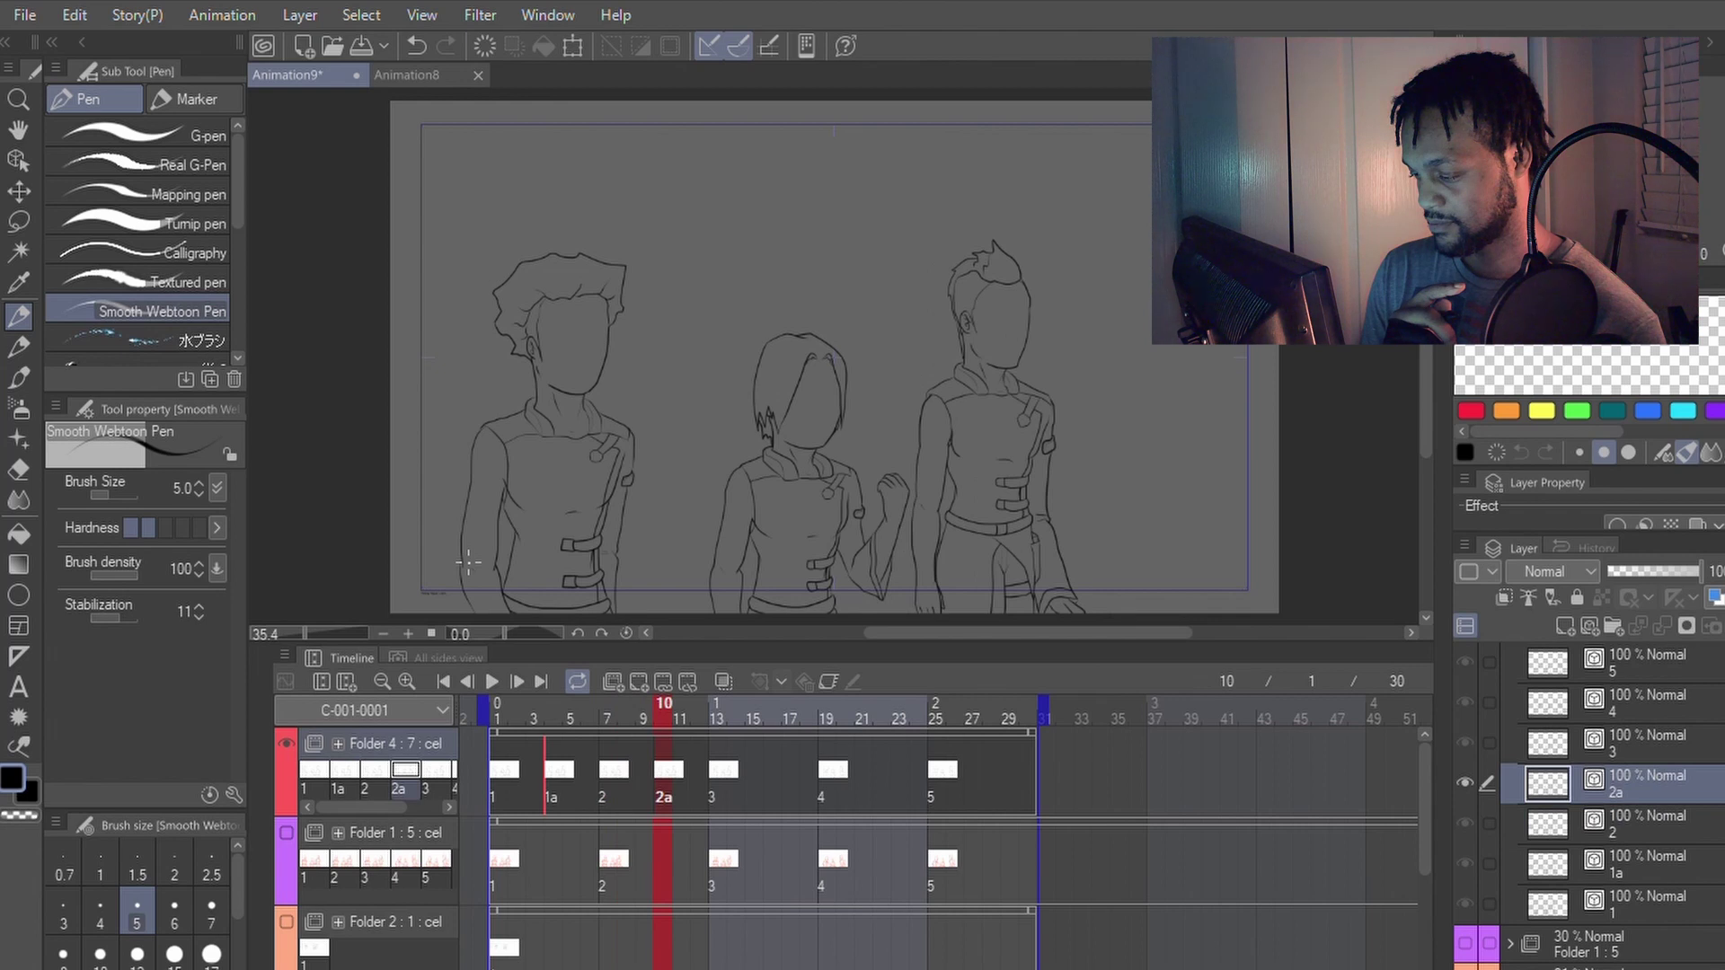
{"action": "key", "text": "Right"}
{"action": "key", "text": "Right"}
{"action": "key", "text": "Right"}
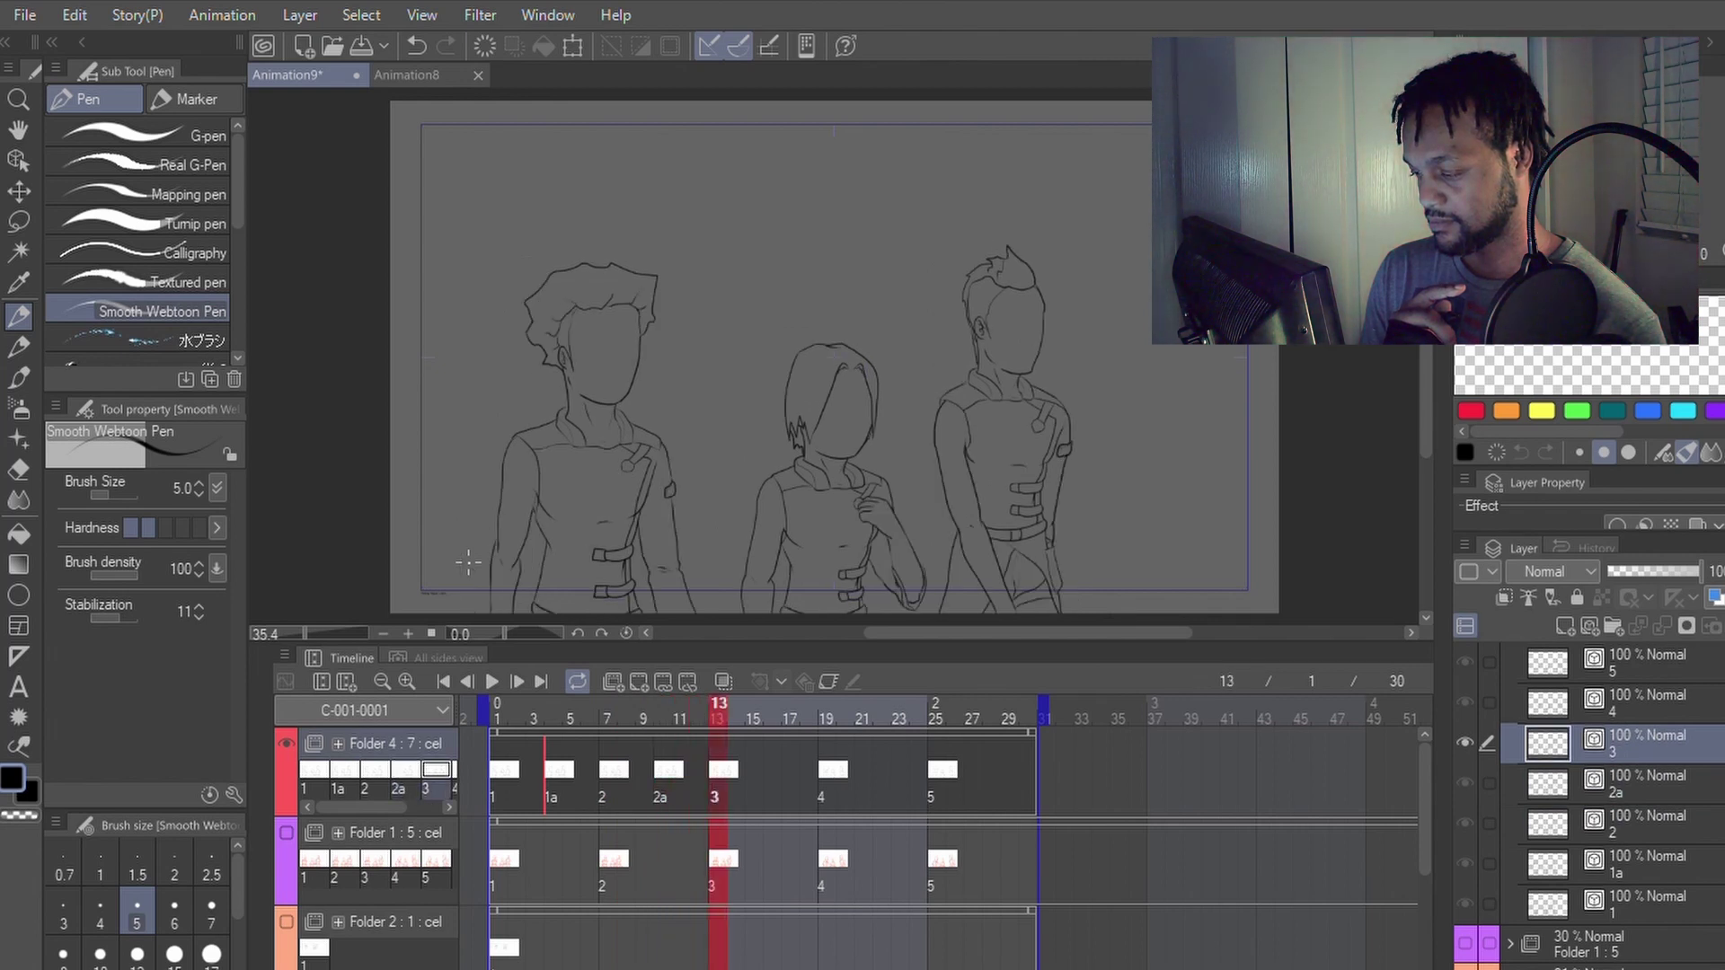
{"action": "key", "text": "Left"}
{"action": "key", "text": "Left"}
{"action": "key", "text": "Left"}
{"action": "key", "text": "Left"}
{"action": "key", "text": "Left"}
{"action": "key", "text": "Left"}
{"action": "key", "text": "Left"}
{"action": "key", "text": "Left"}
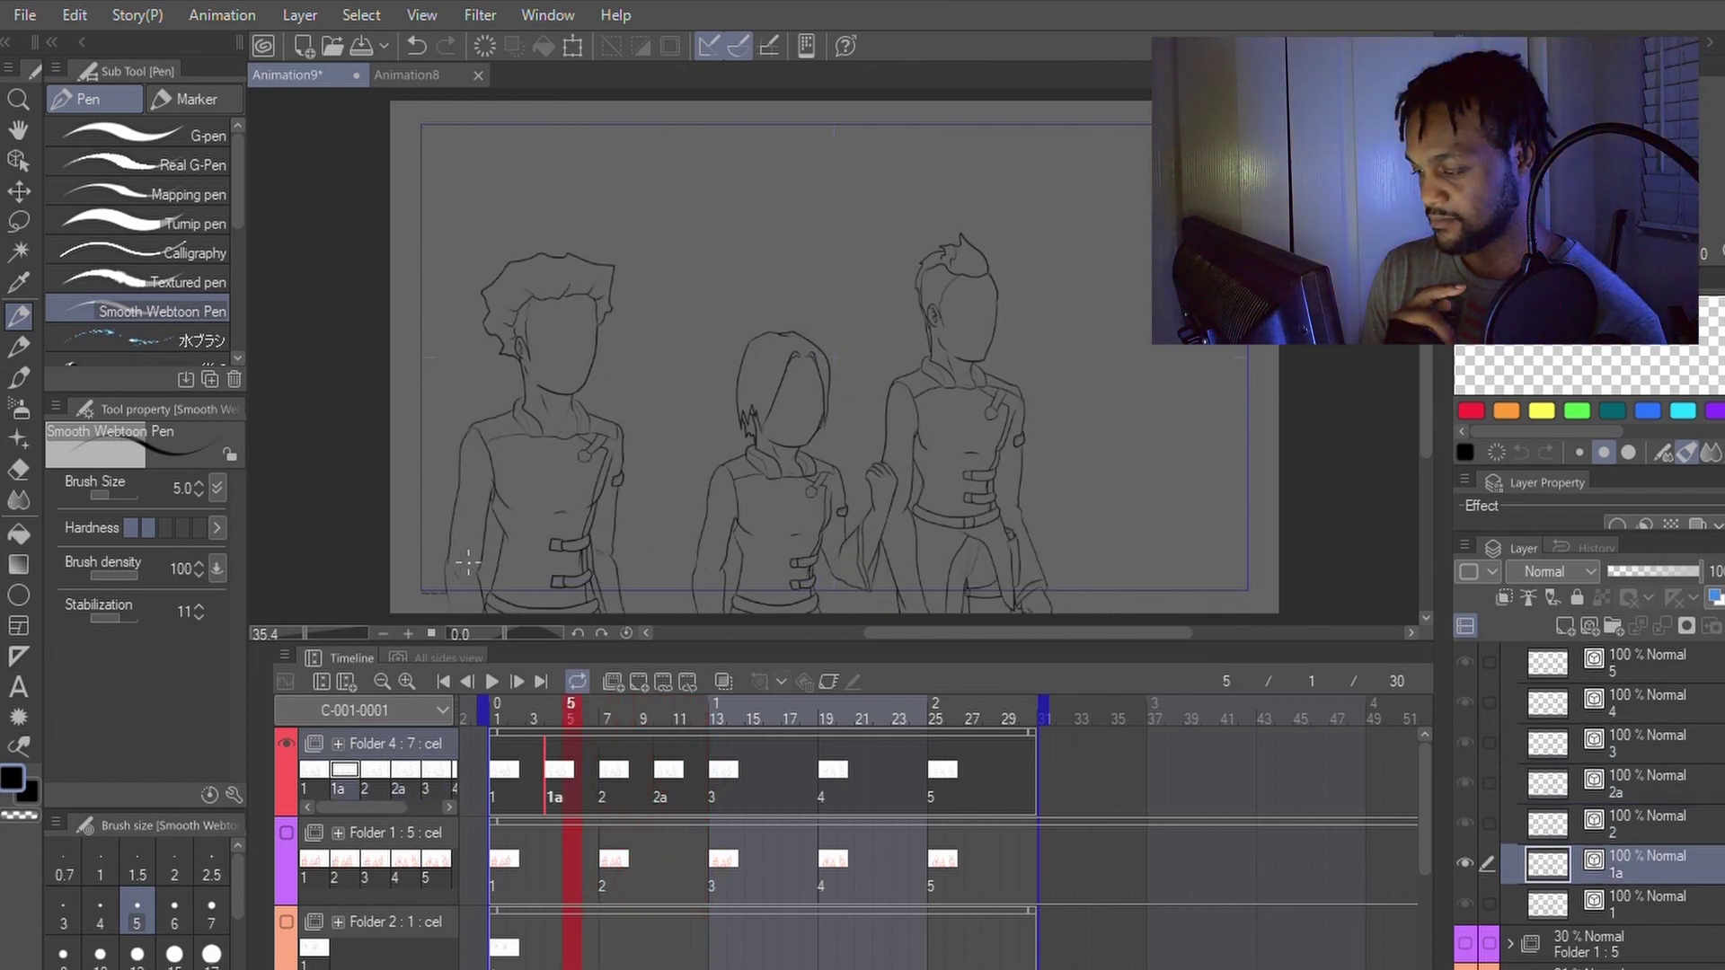
{"action": "key", "text": "Right"}
{"action": "key", "text": "Right"}
{"action": "key", "text": "Right"}
{"action": "key", "text": "Right"}
{"action": "key", "text": "Right"}
{"action": "key", "text": "Right"}
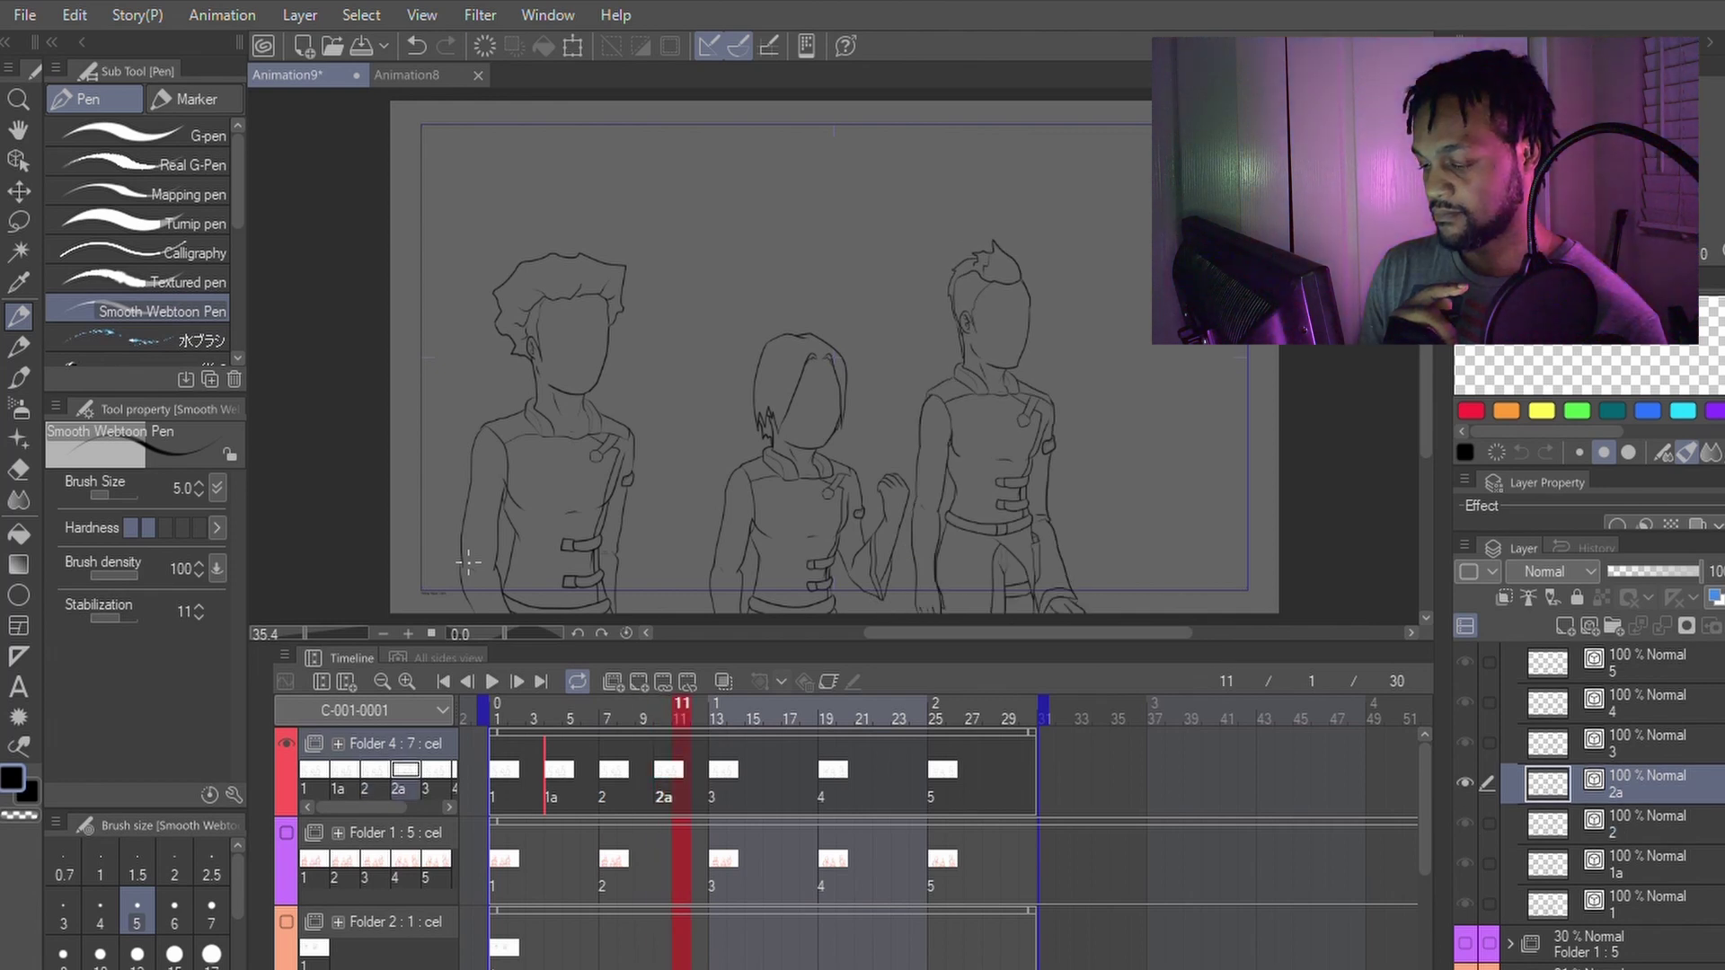
Step: Turn on onion skin at frame 10 and compare cel 2a's characters with their poses in the neighbouring cels
{"action": "key", "text": "Left"}
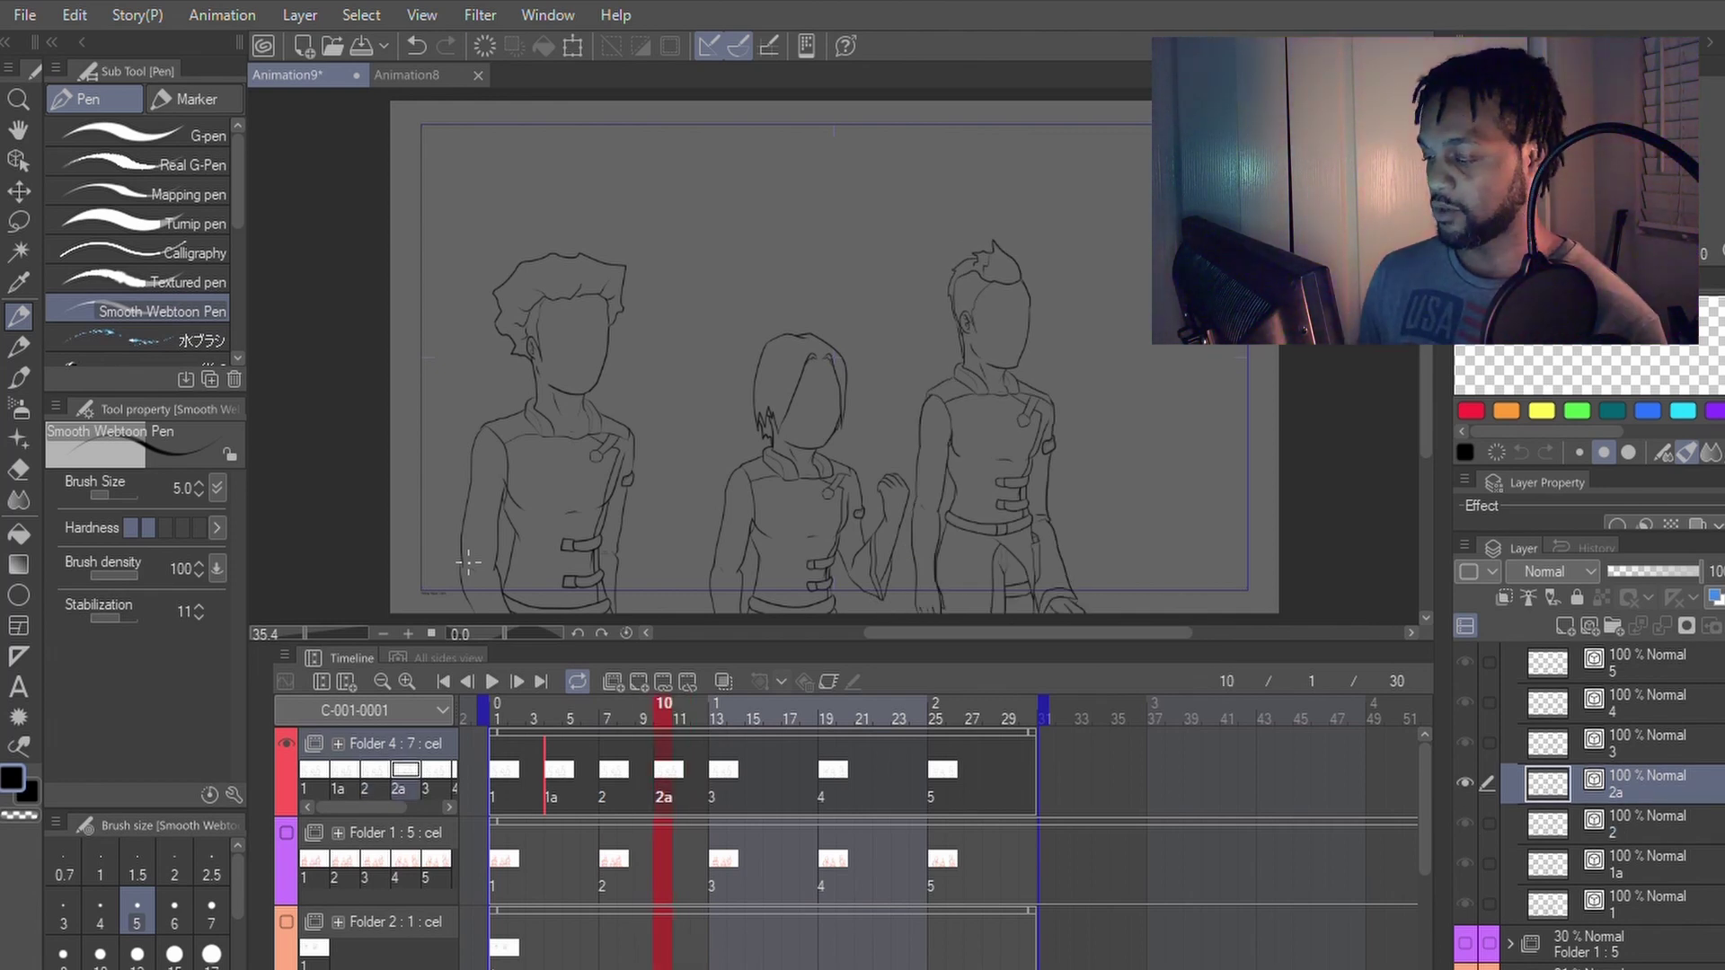
{"action": "left_click", "coordinate": [723, 681]}
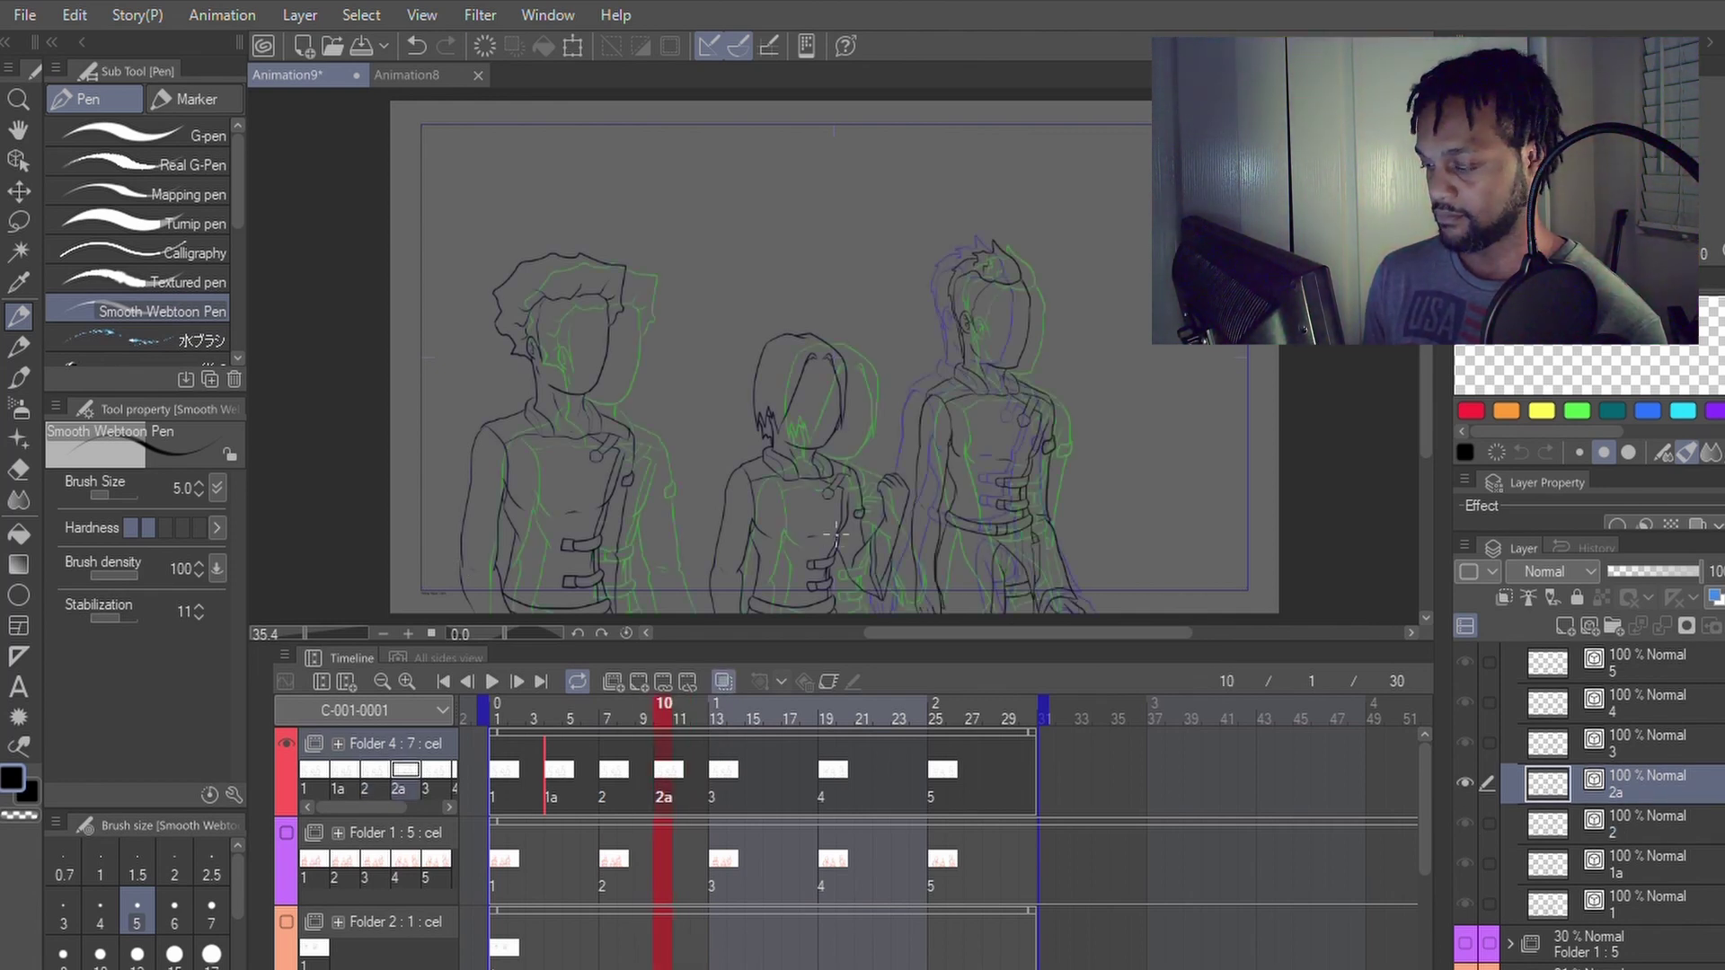
{"action": "scroll", "coordinate": [865, 457], "scroll_direction": "up", "scroll_amount": 4}
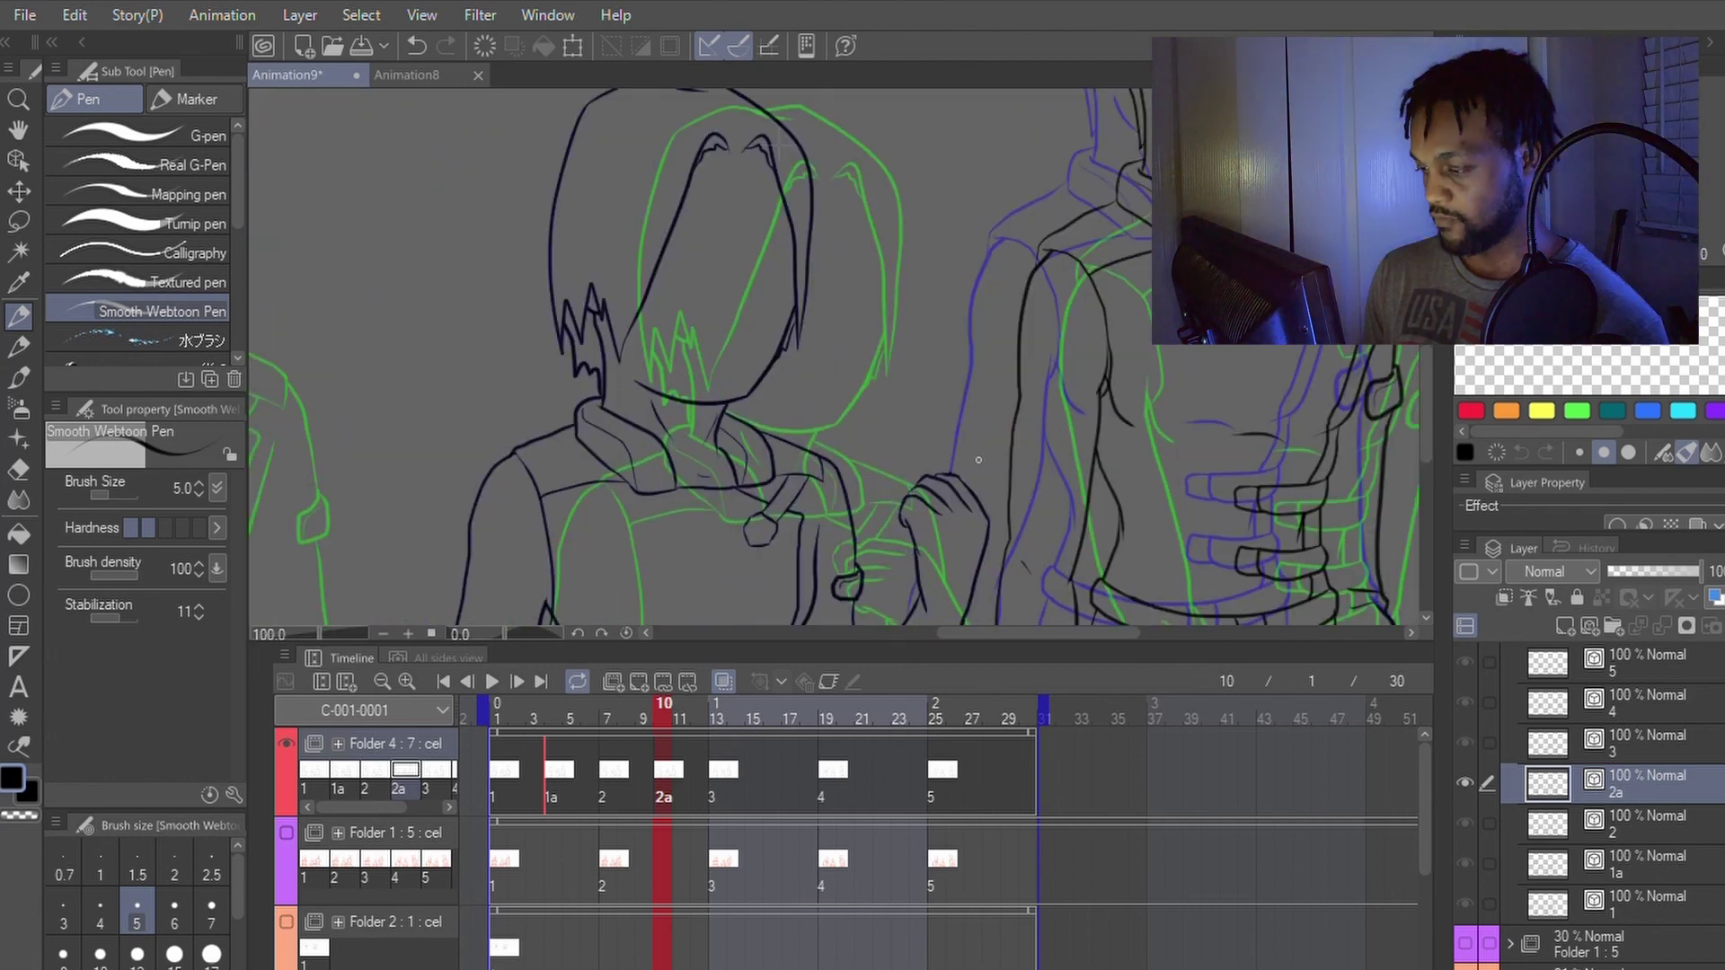
{"action": "left_click_drag", "start_coordinate": [1048, 510], "coordinate": [1004, 297]}
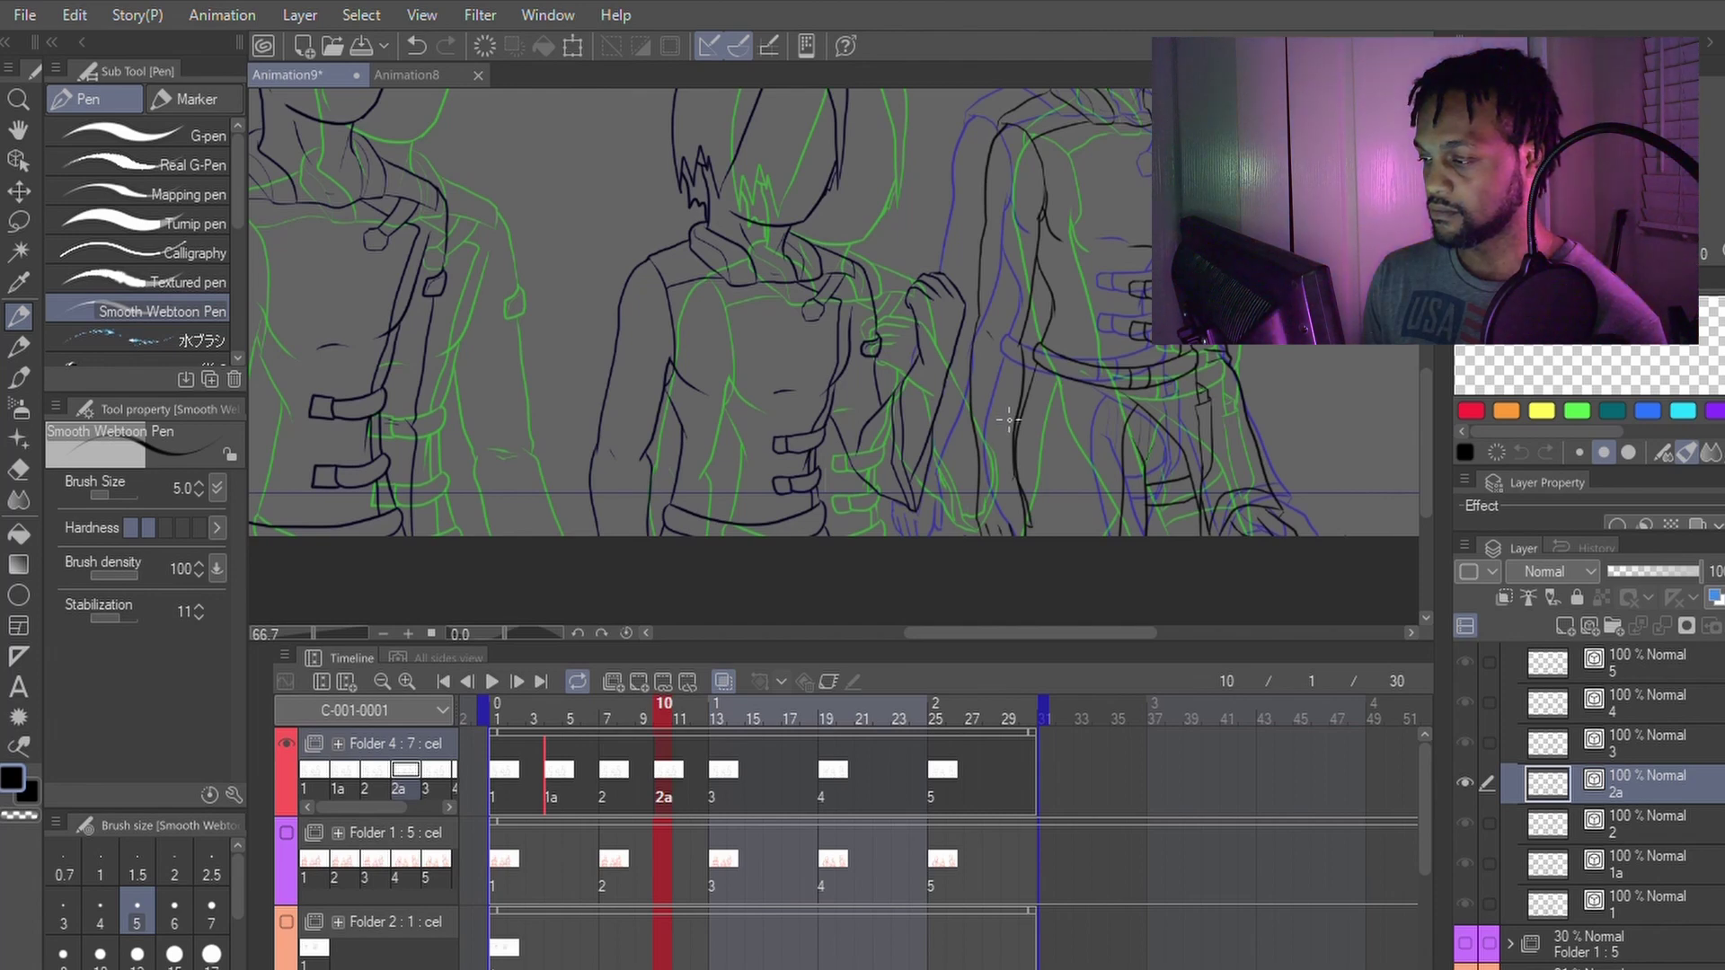
{"action": "scroll", "coordinate": [1009, 419], "scroll_direction": "down", "scroll_amount": 1}
{"action": "left_click_drag", "start_coordinate": [1016, 360], "coordinate": [1014, 398]}
Step: Lasso the middle character on cel 2a, move it slightly right and down towards its pose in cel 3, and deselect
{"action": "key", "text": "m"}
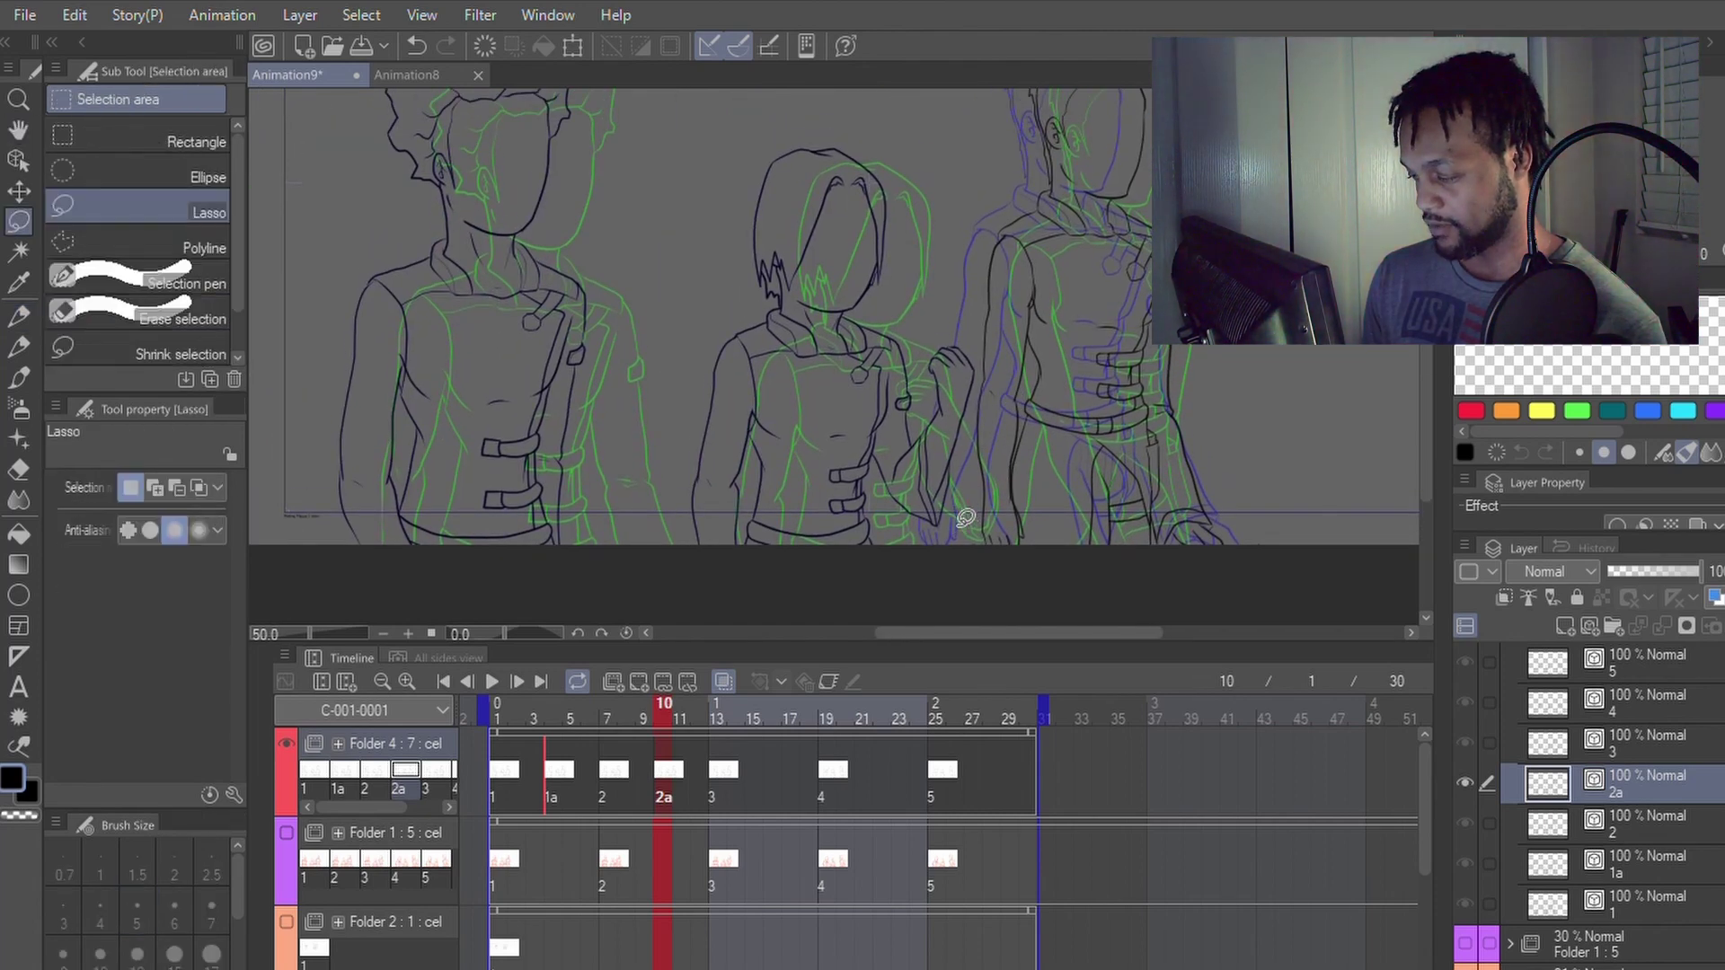
{"action": "mouse_move", "coordinate": [964, 511]}
{"action": "left_mouse_down"}
{"action": "mouse_move", "coordinate": [966, 326]}
{"action": "mouse_move", "coordinate": [904, 174]}
{"action": "mouse_move", "coordinate": [834, 115]}
{"action": "mouse_move", "coordinate": [718, 188]}
{"action": "mouse_move", "coordinate": [654, 509]}
{"action": "mouse_move", "coordinate": [673, 574]}
{"action": "mouse_move", "coordinate": [744, 613]}
{"action": "mouse_move", "coordinate": [917, 611]}
{"action": "mouse_move", "coordinate": [959, 513]}
{"action": "left_mouse_up"}
{"action": "key", "text": "p"}
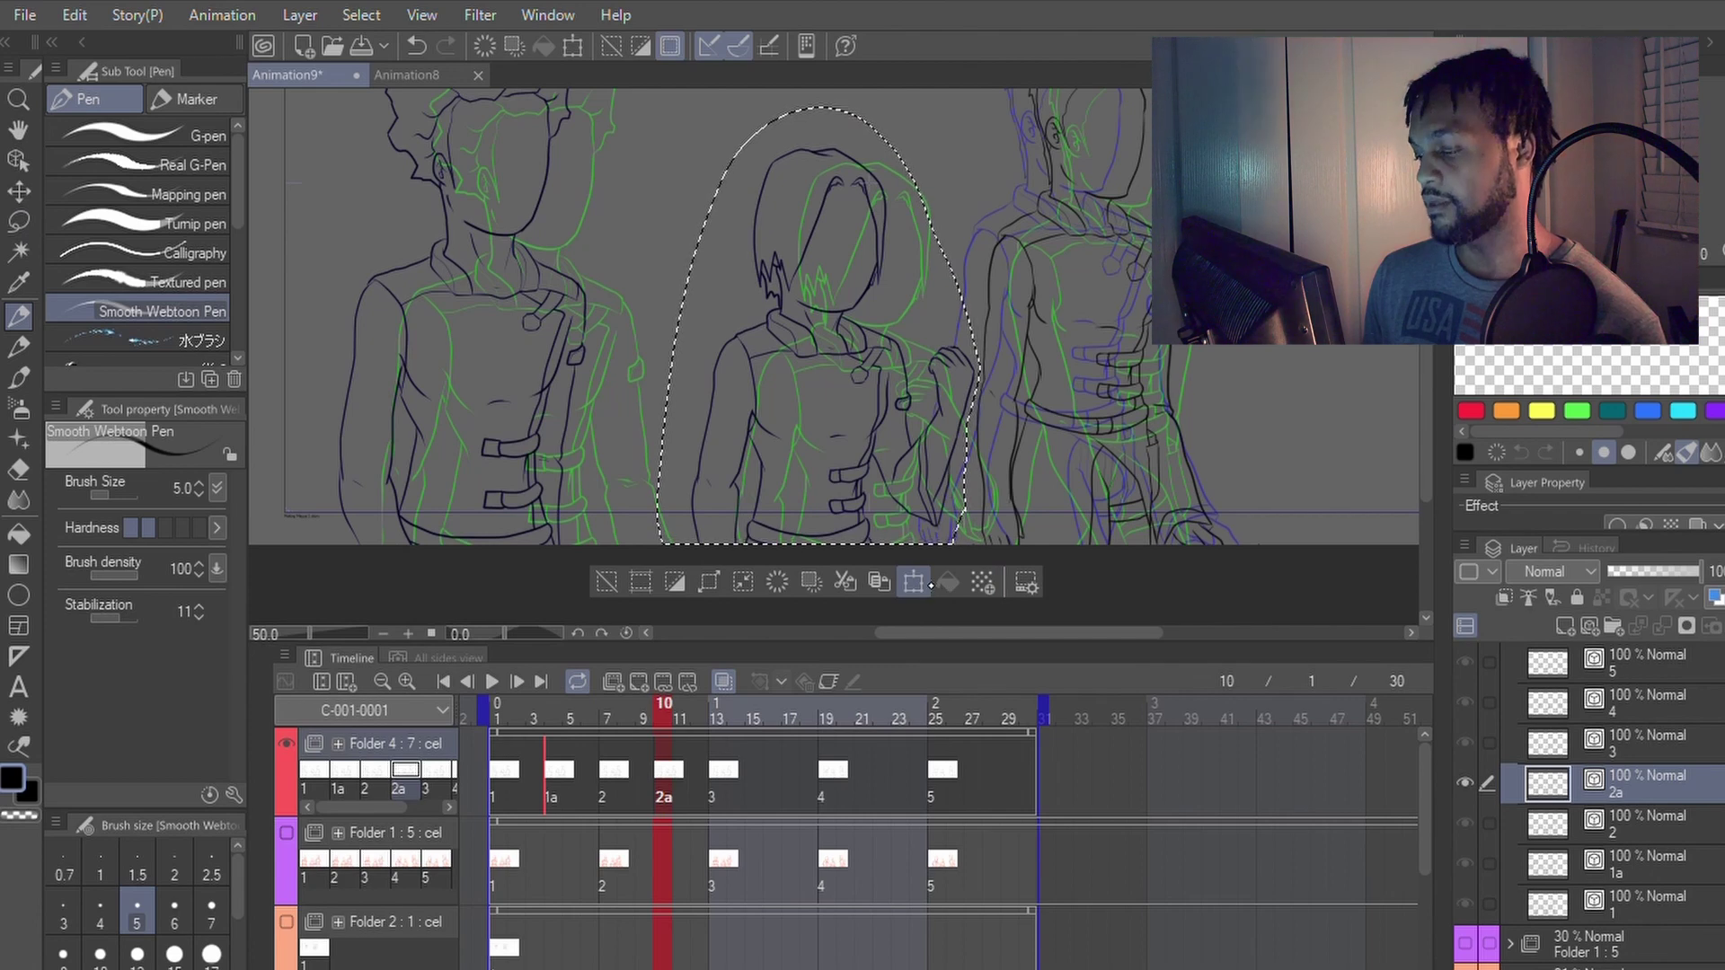
{"action": "left_click", "coordinate": [913, 582]}
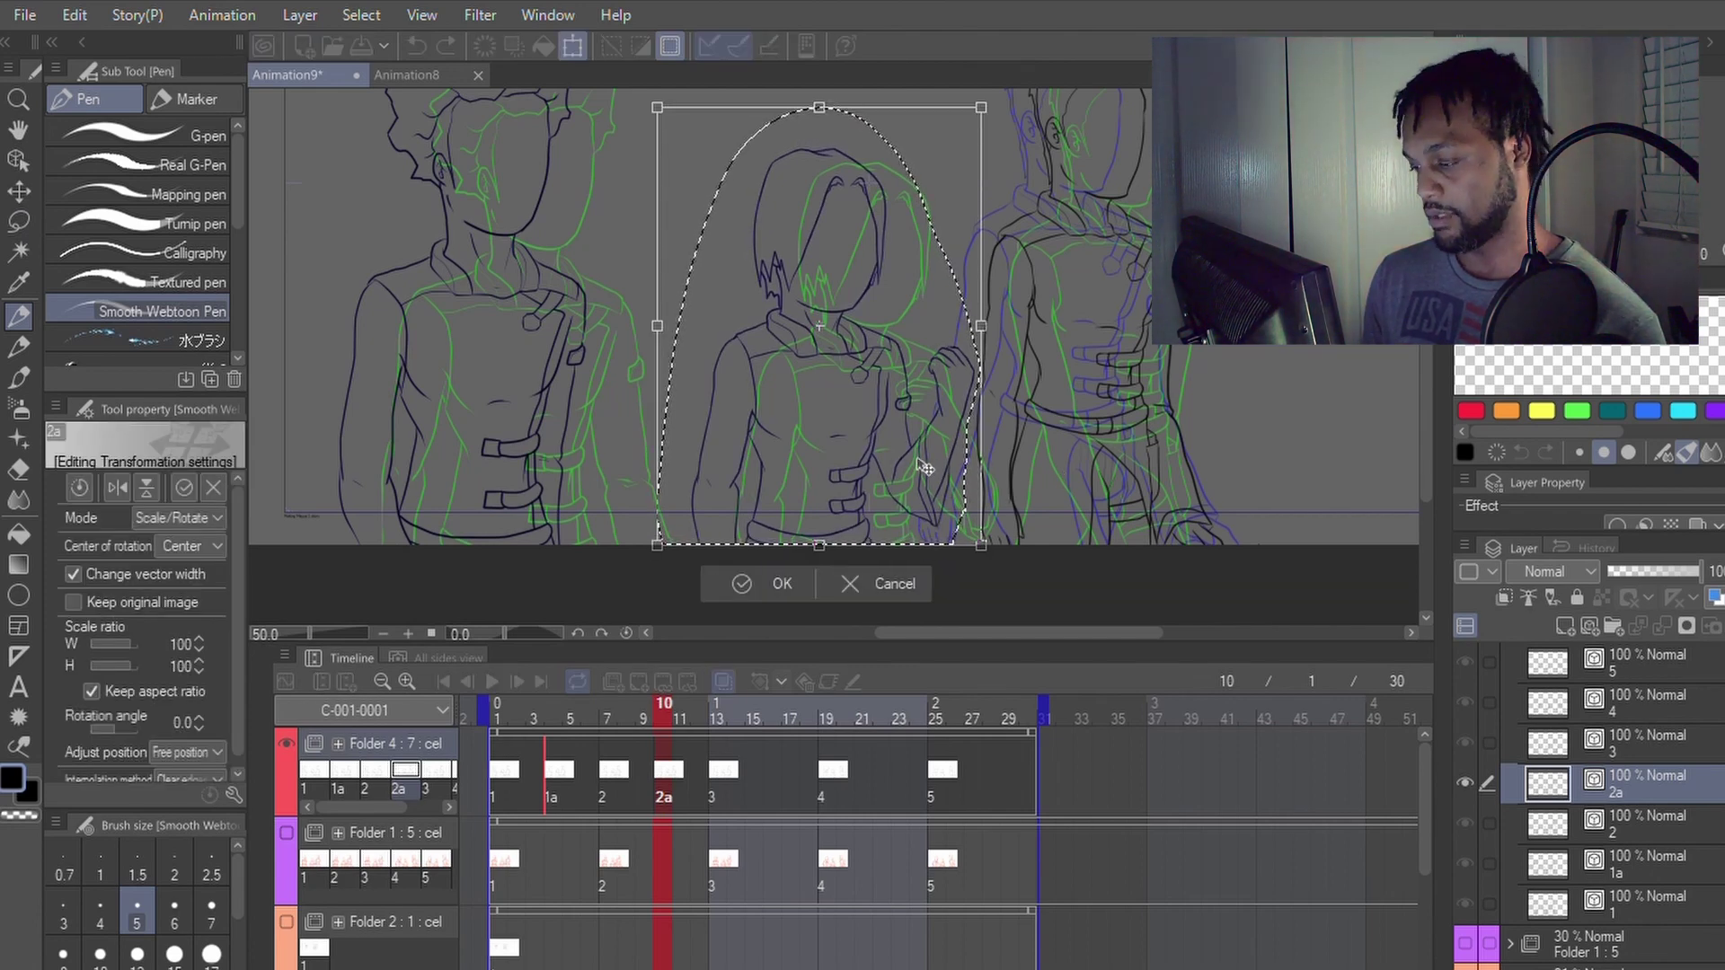
{"action": "left_click_drag", "start_coordinate": [934, 468], "coordinate": [951, 470]}
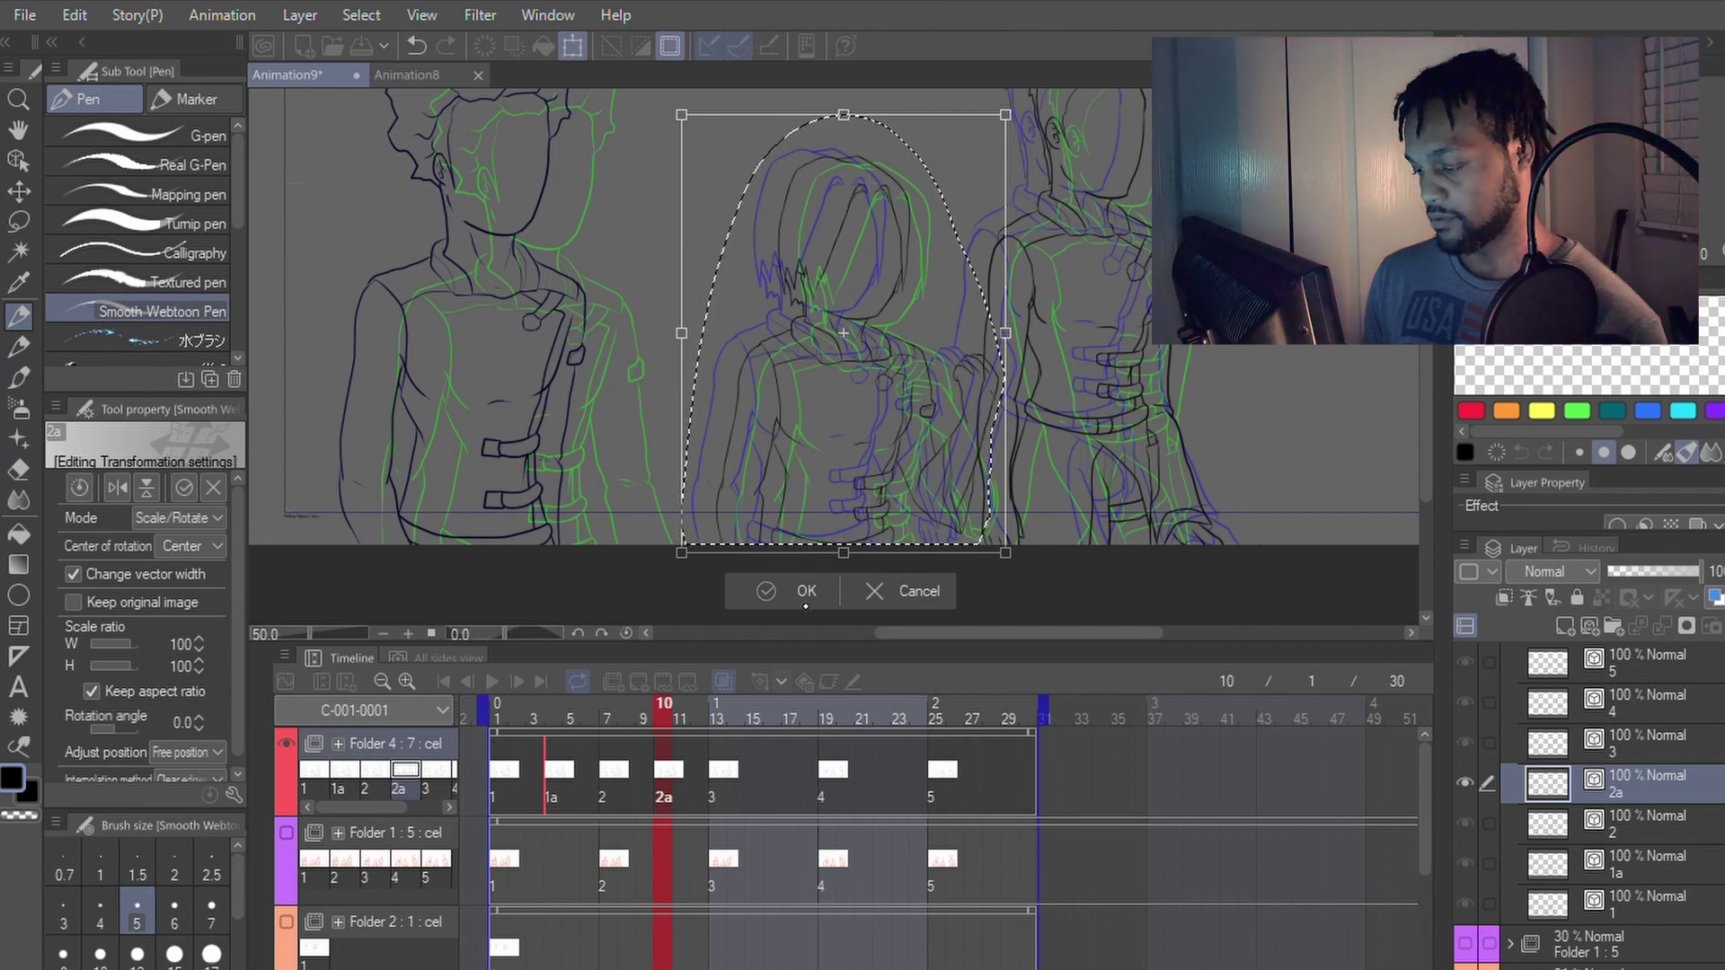
{"action": "left_click", "coordinate": [781, 590]}
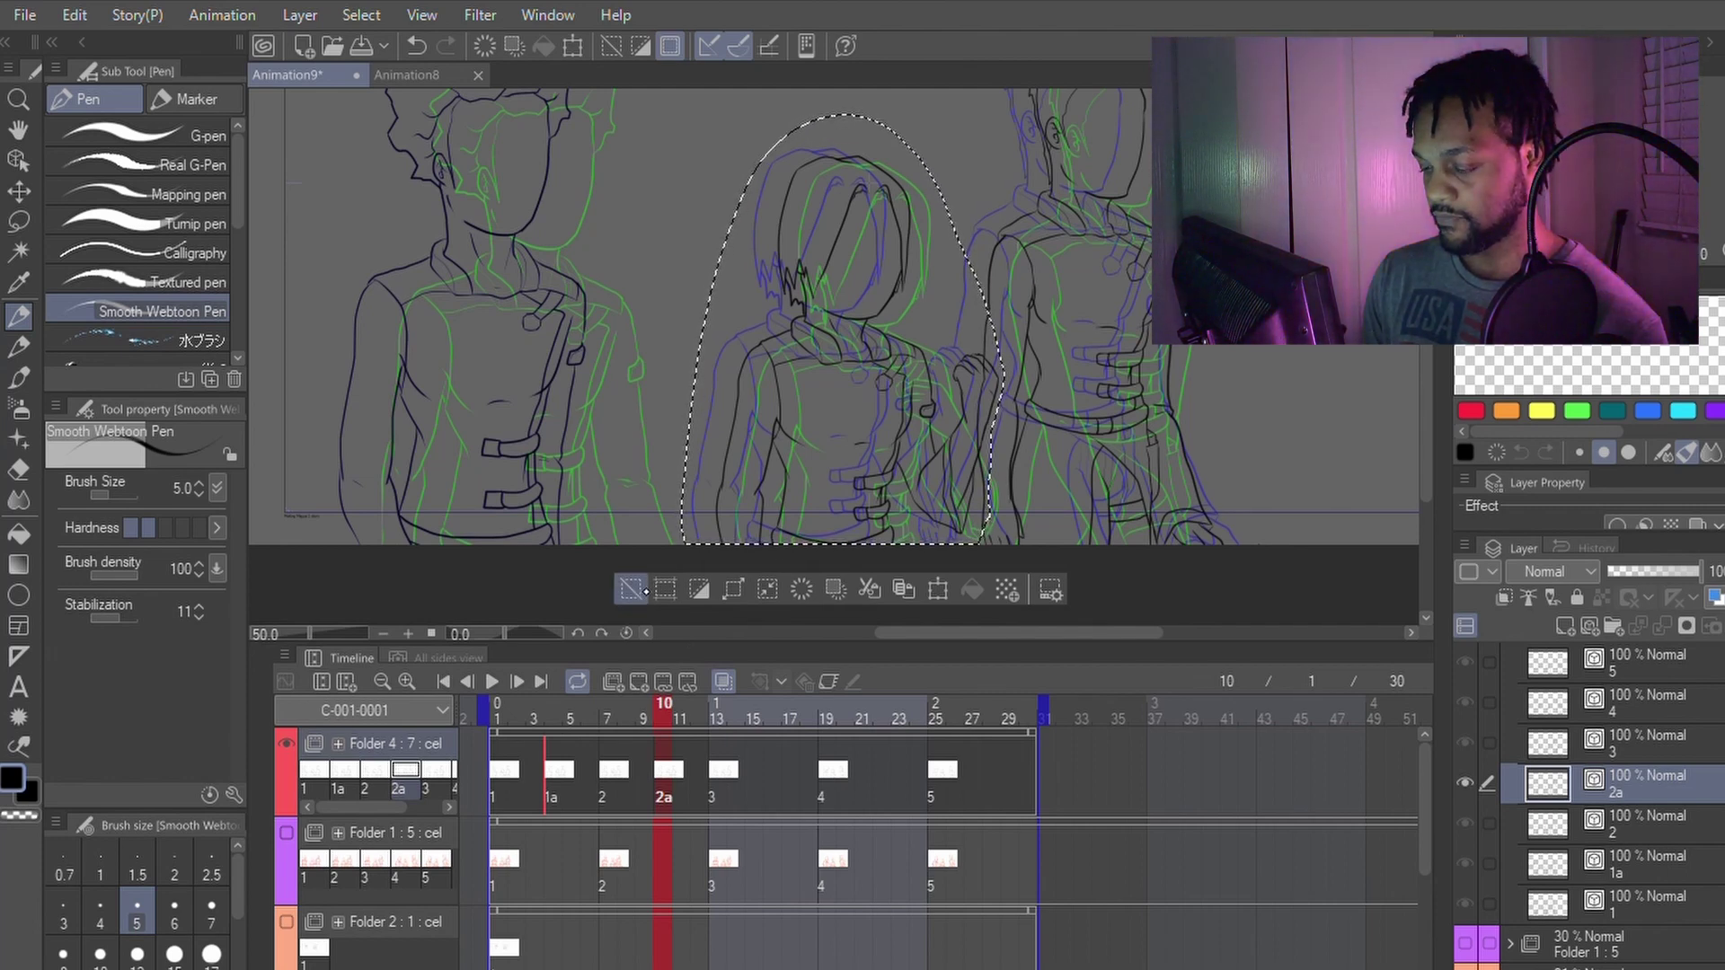
{"action": "left_click", "coordinate": [638, 589]}
Step: Lasso the middle character's raised forearm and hand on cel 2a
{"action": "scroll", "coordinate": [1033, 401], "scroll_direction": "up", "scroll_amount": 3}
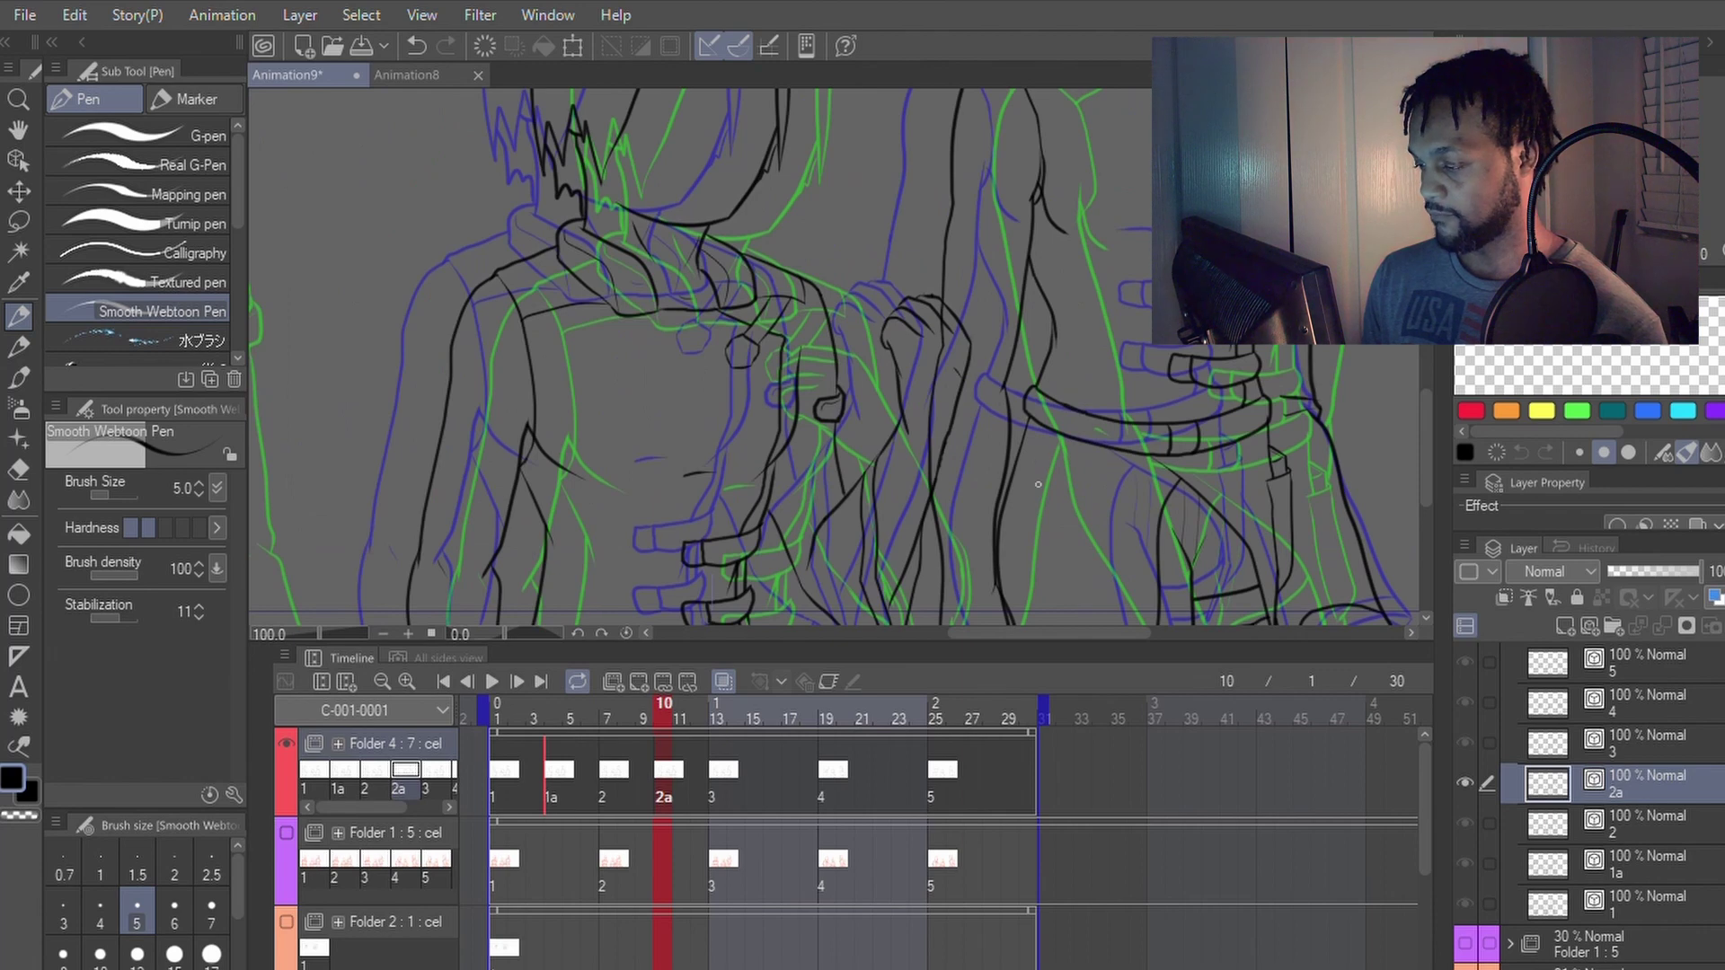
{"action": "key", "text": "space"}
{"action": "left_click_drag", "start_coordinate": [1032, 497], "coordinate": [1013, 392]}
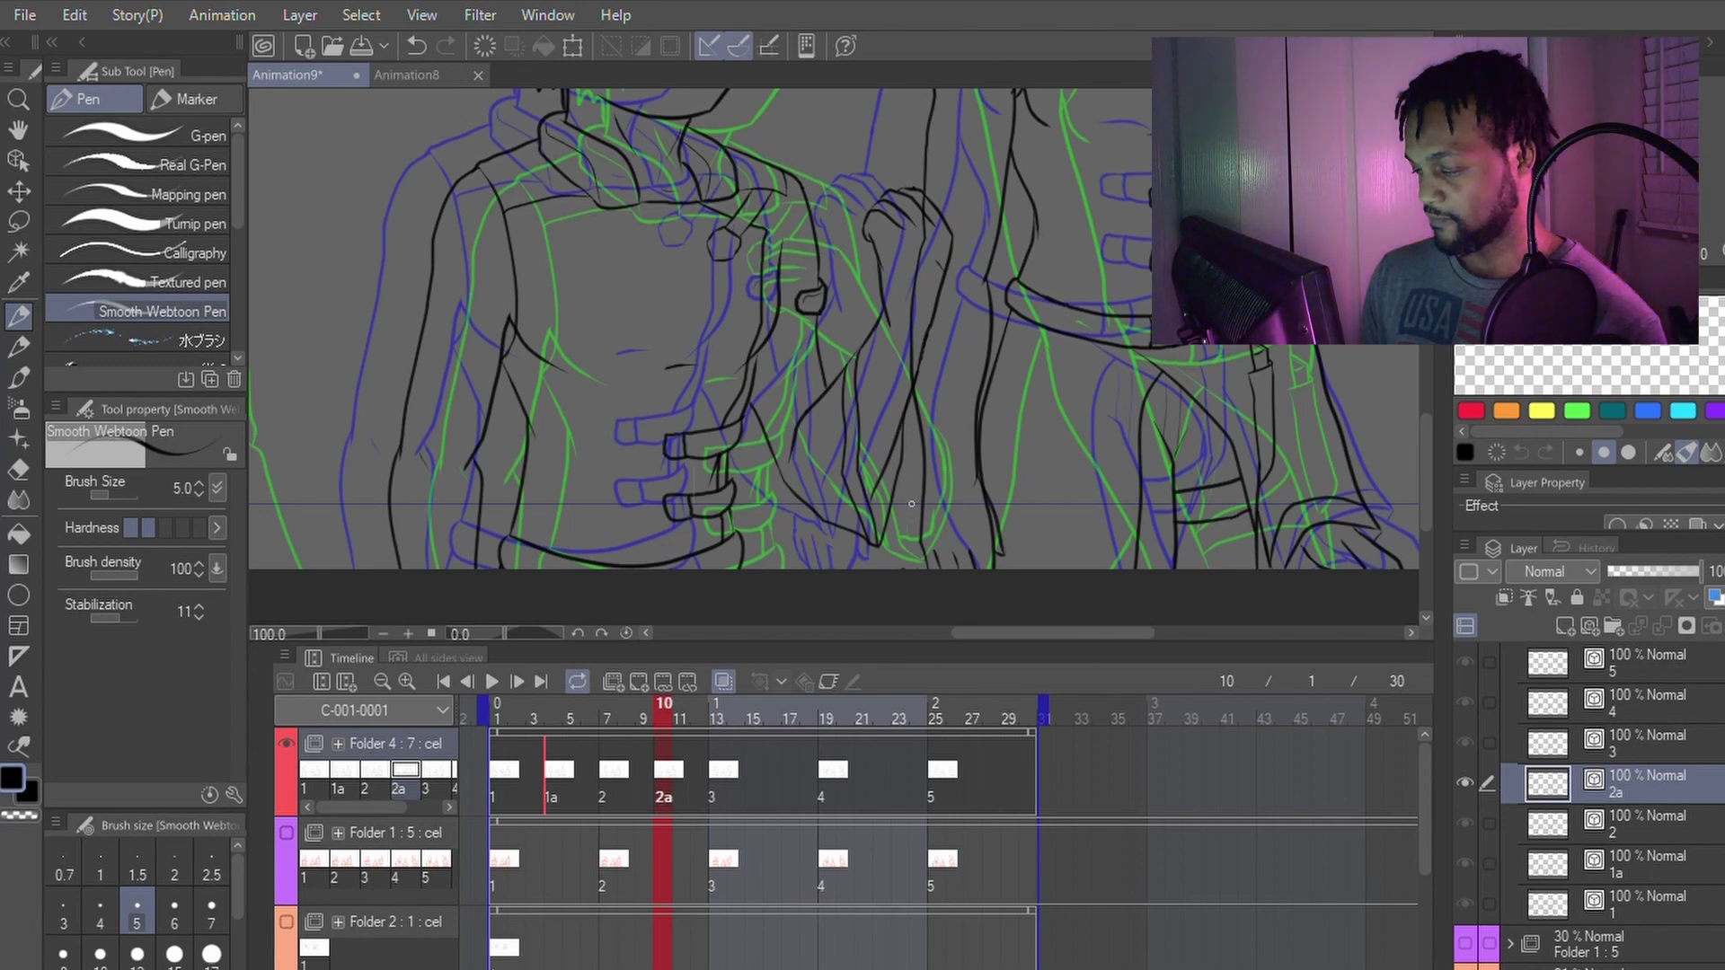
{"action": "key", "text": "m"}
{"action": "mouse_move", "coordinate": [909, 517]}
{"action": "left_mouse_down"}
{"action": "mouse_move", "coordinate": [907, 418]}
{"action": "mouse_move", "coordinate": [959, 239]}
{"action": "left_mouse_up"}
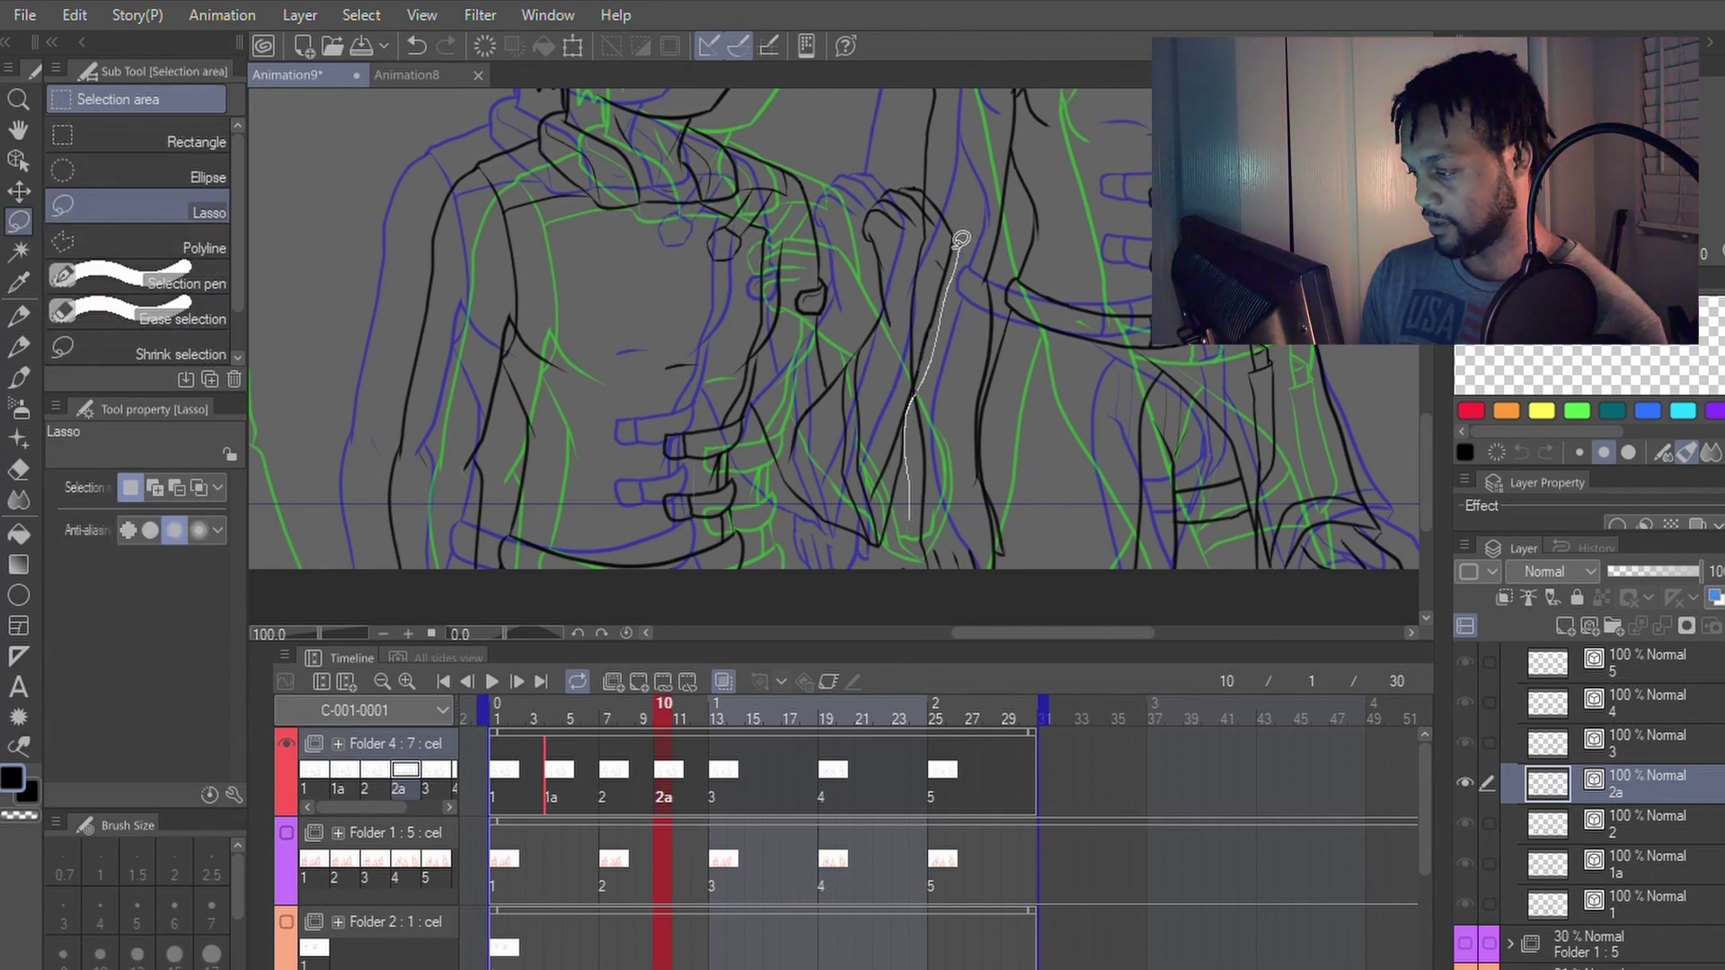
{"action": "mouse_move", "coordinate": [907, 178]}
{"action": "left_mouse_down"}
{"action": "mouse_move", "coordinate": [838, 262]}
{"action": "mouse_move", "coordinate": [821, 385]}
{"action": "mouse_move", "coordinate": [784, 420]}
{"action": "mouse_move", "coordinate": [784, 472]}
{"action": "mouse_move", "coordinate": [833, 545]}
{"action": "mouse_move", "coordinate": [869, 564]}
{"action": "mouse_move", "coordinate": [898, 534]}
{"action": "left_mouse_up"}
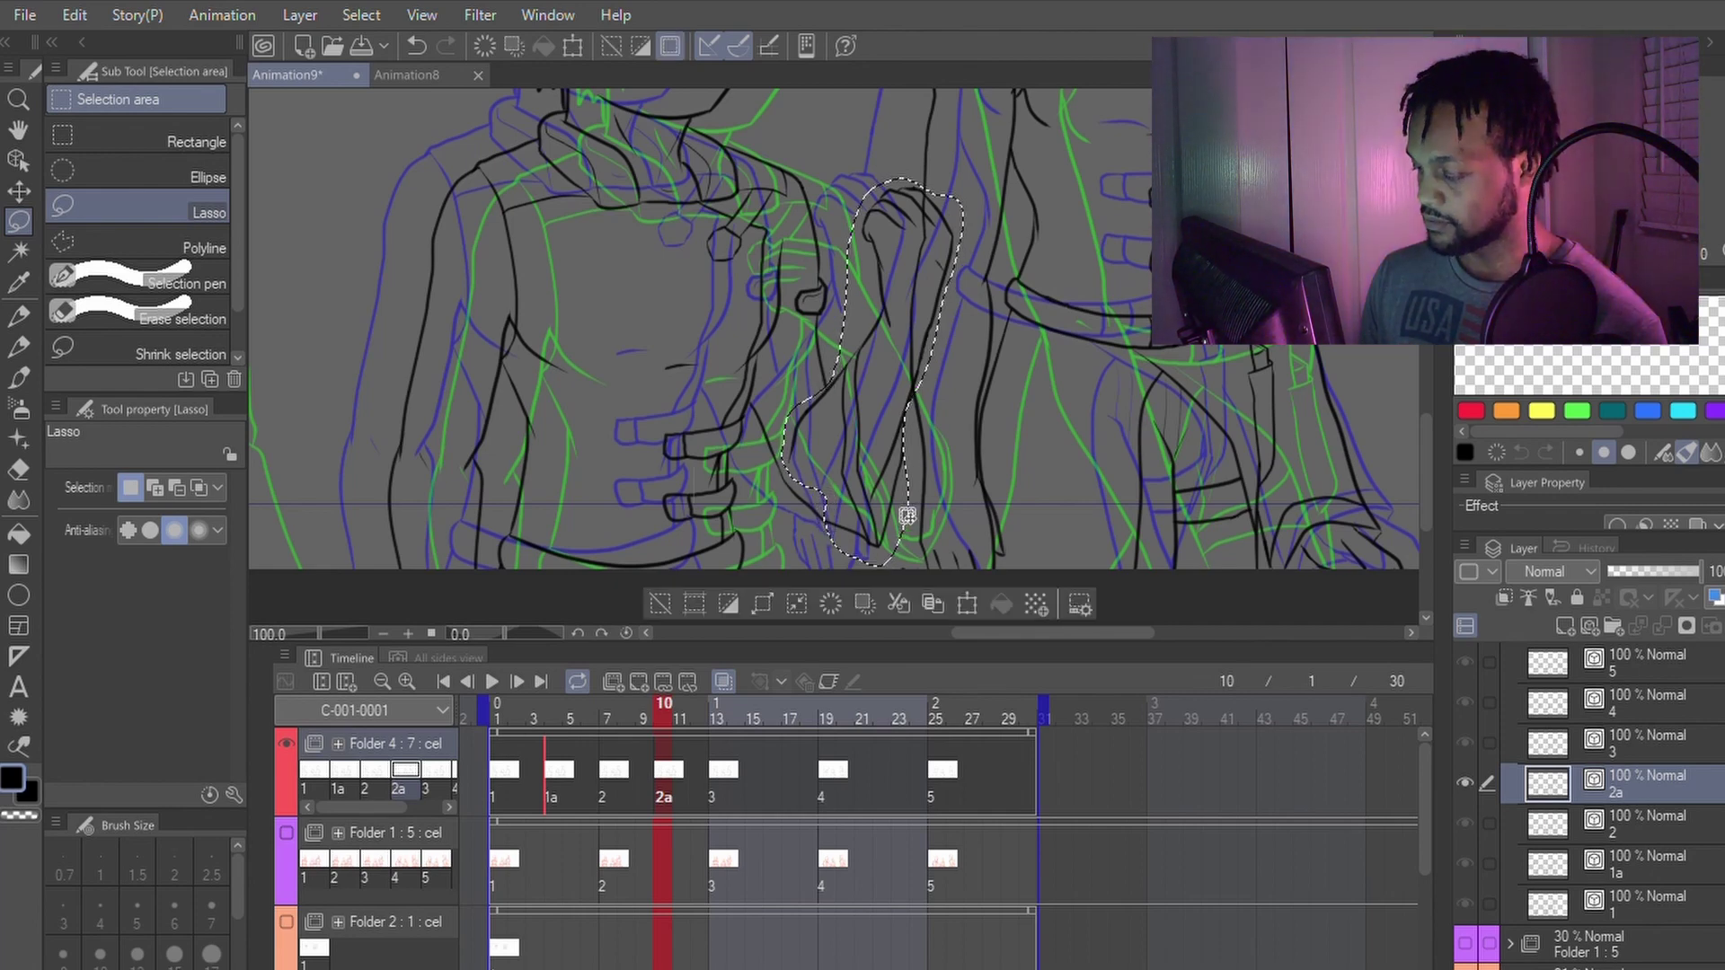
{"action": "key", "text": "p"}
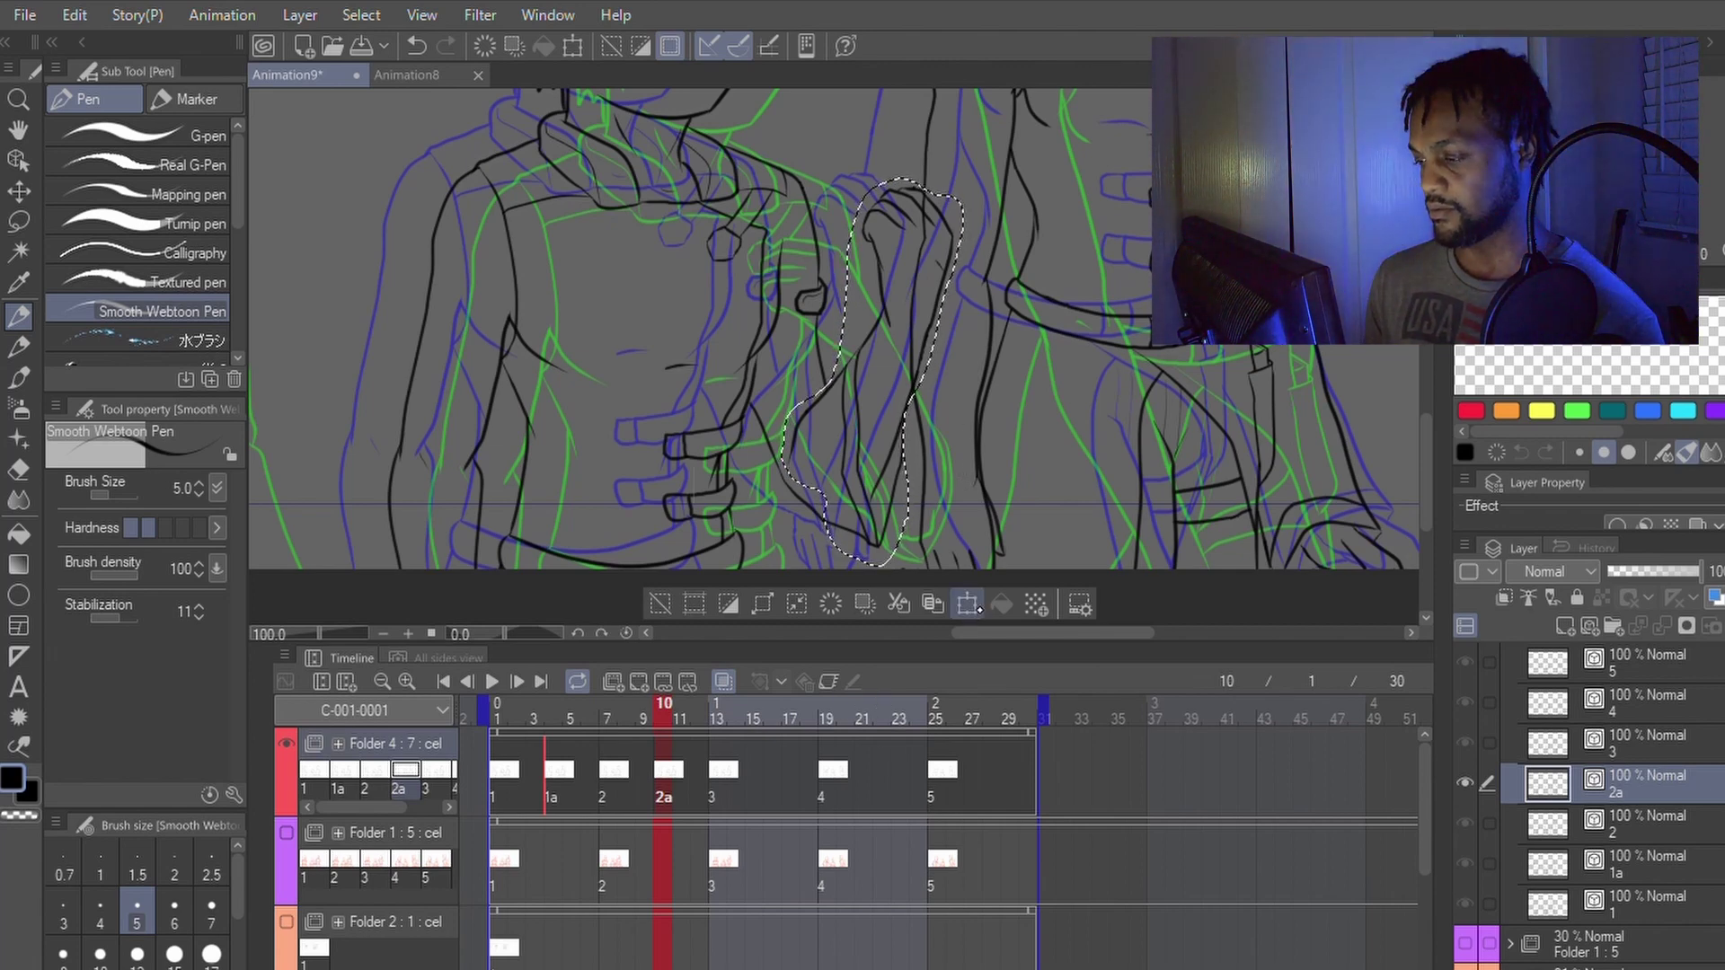
Step: Try rotating the selected forearm to -43.6° and placing its hand against the chest over the next cel's hand, then deselect
{"action": "left_click", "coordinate": [967, 604]}
{"action": "left_click_drag", "start_coordinate": [1018, 428], "coordinate": [993, 312]}
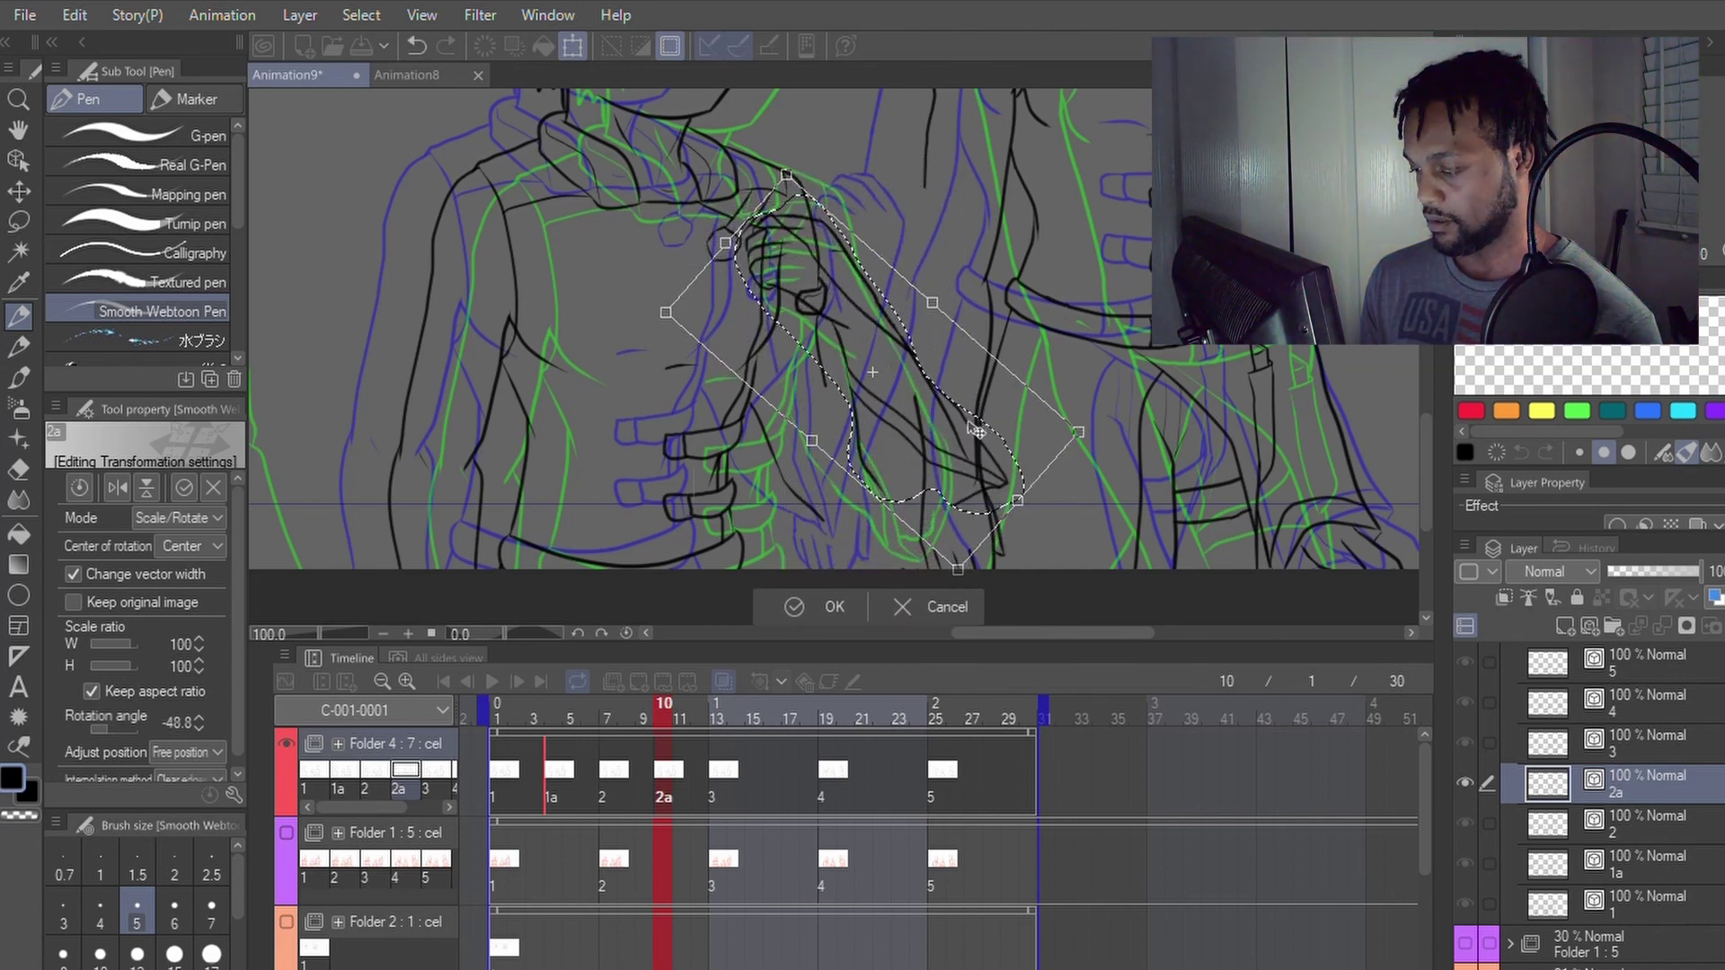
{"action": "mouse_move", "coordinate": [907, 449]}
{"action": "left_mouse_down"}
{"action": "mouse_move", "coordinate": [890, 476]}
{"action": "mouse_move", "coordinate": [891, 462]}
{"action": "left_mouse_up"}
{"action": "left_click_drag", "start_coordinate": [1112, 422], "coordinate": [1110, 442]}
{"action": "left_click_drag", "start_coordinate": [891, 434], "coordinate": [902, 444]}
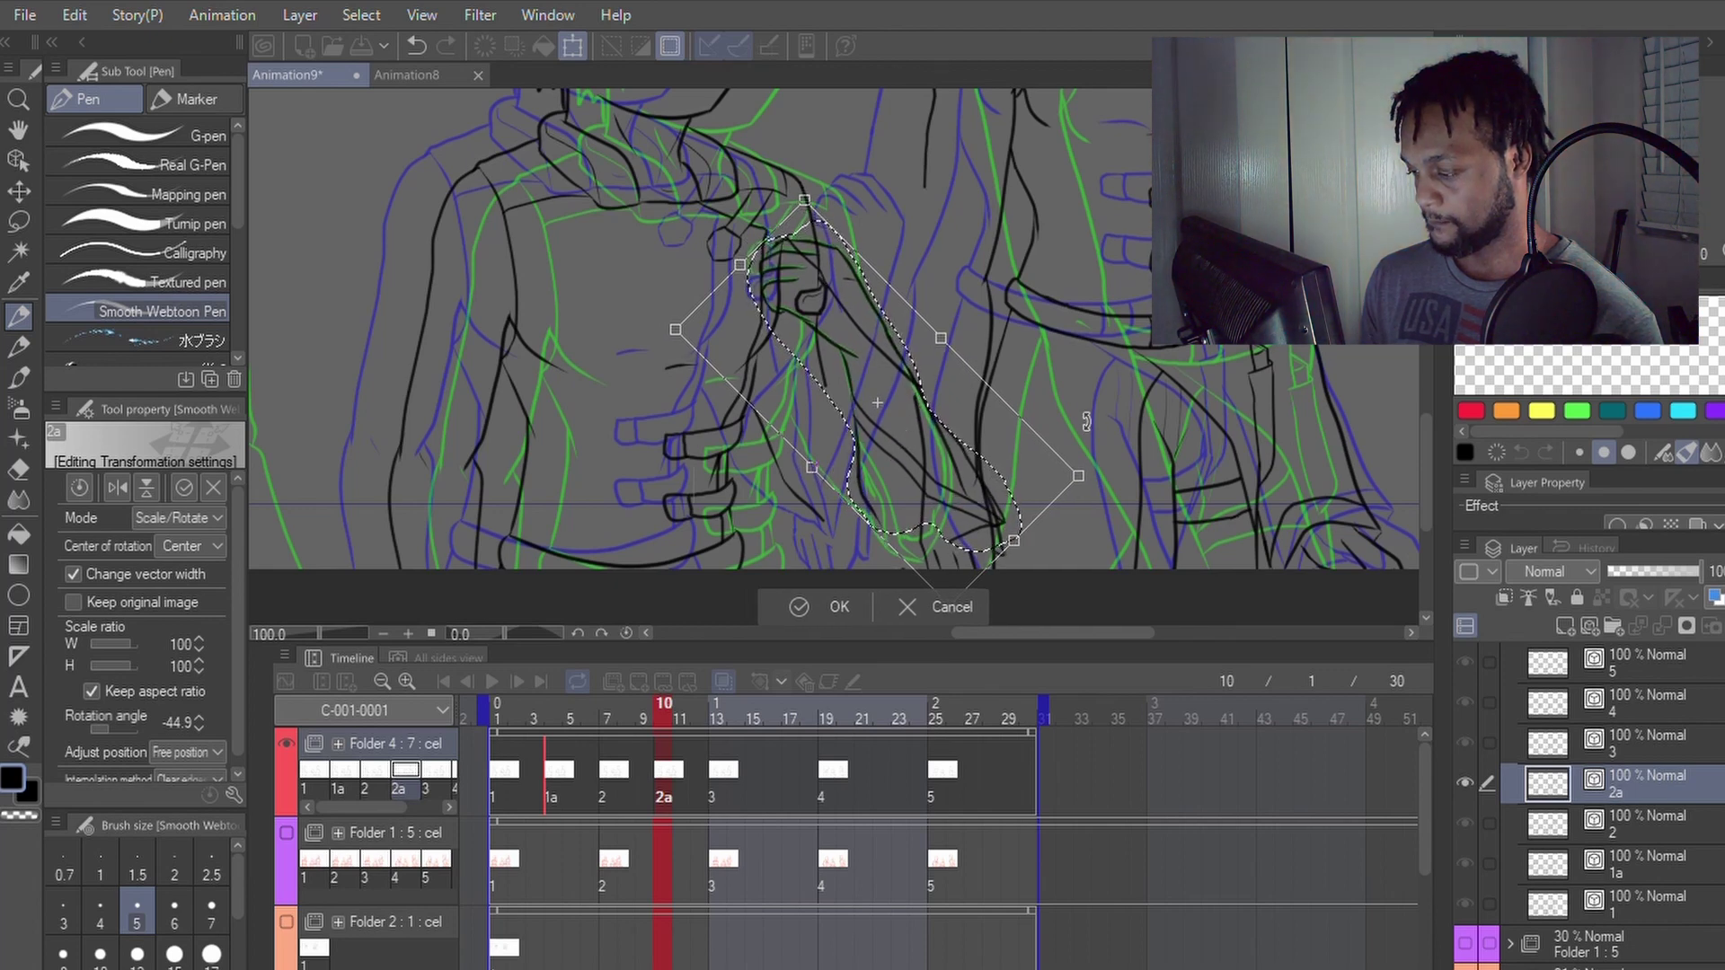
{"action": "left_click_drag", "start_coordinate": [1086, 422], "coordinate": [1100, 428]}
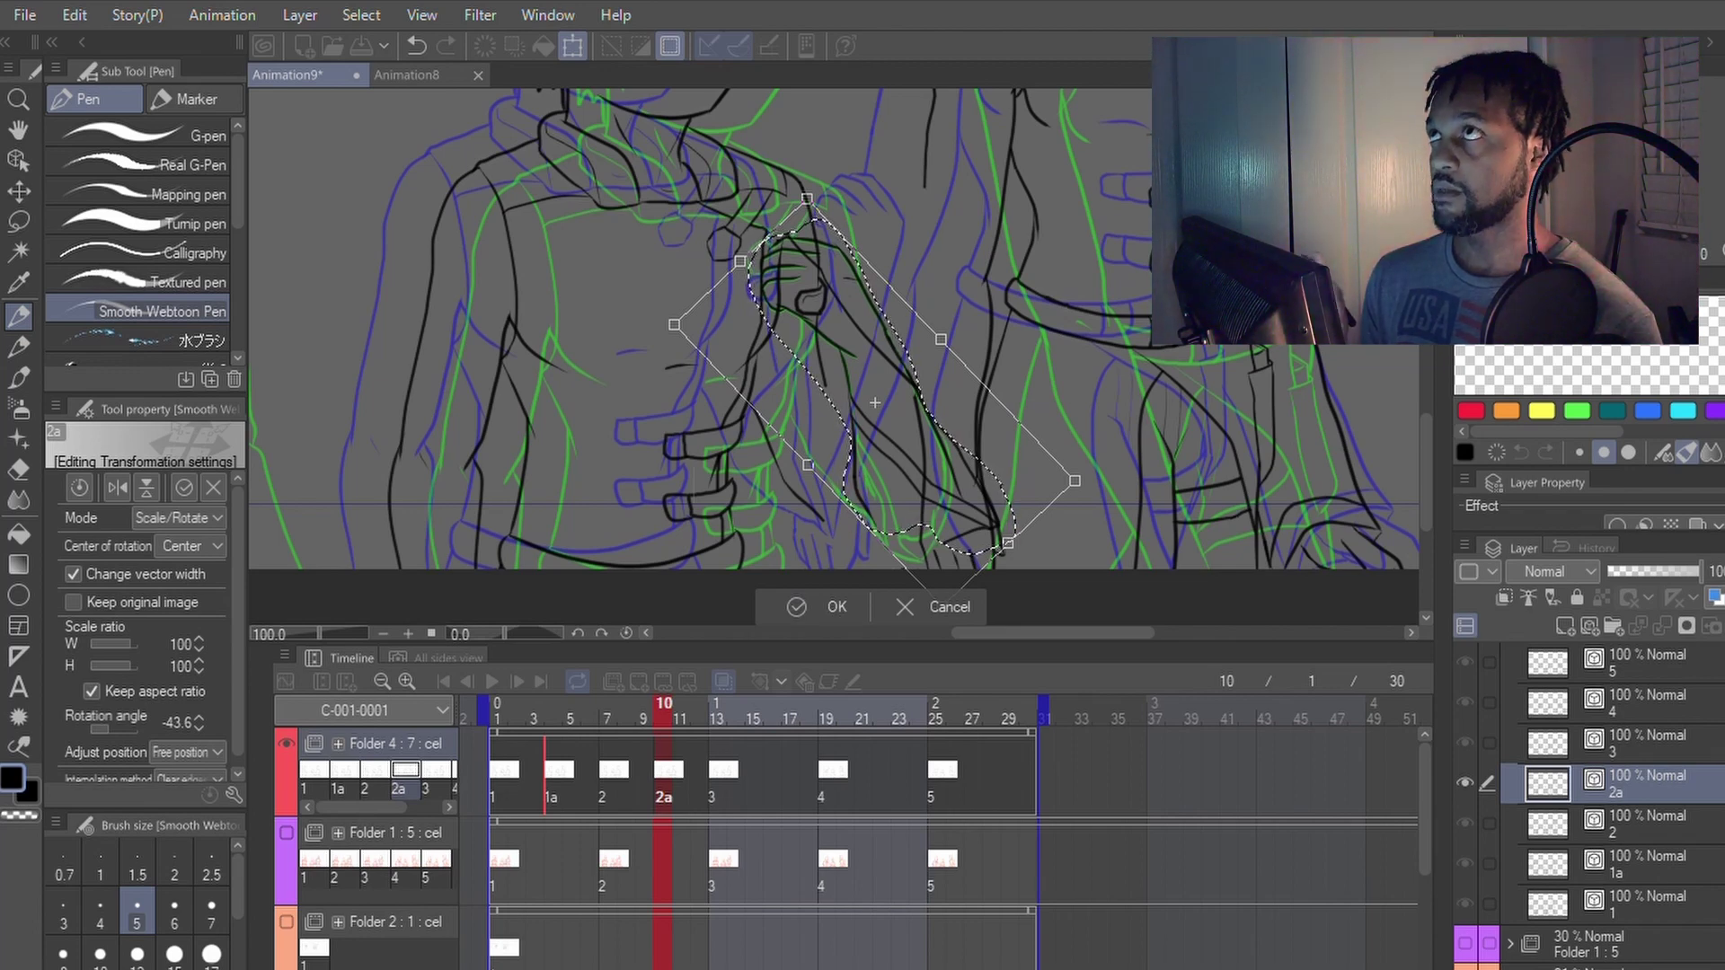
{"action": "left_click", "coordinate": [850, 614]}
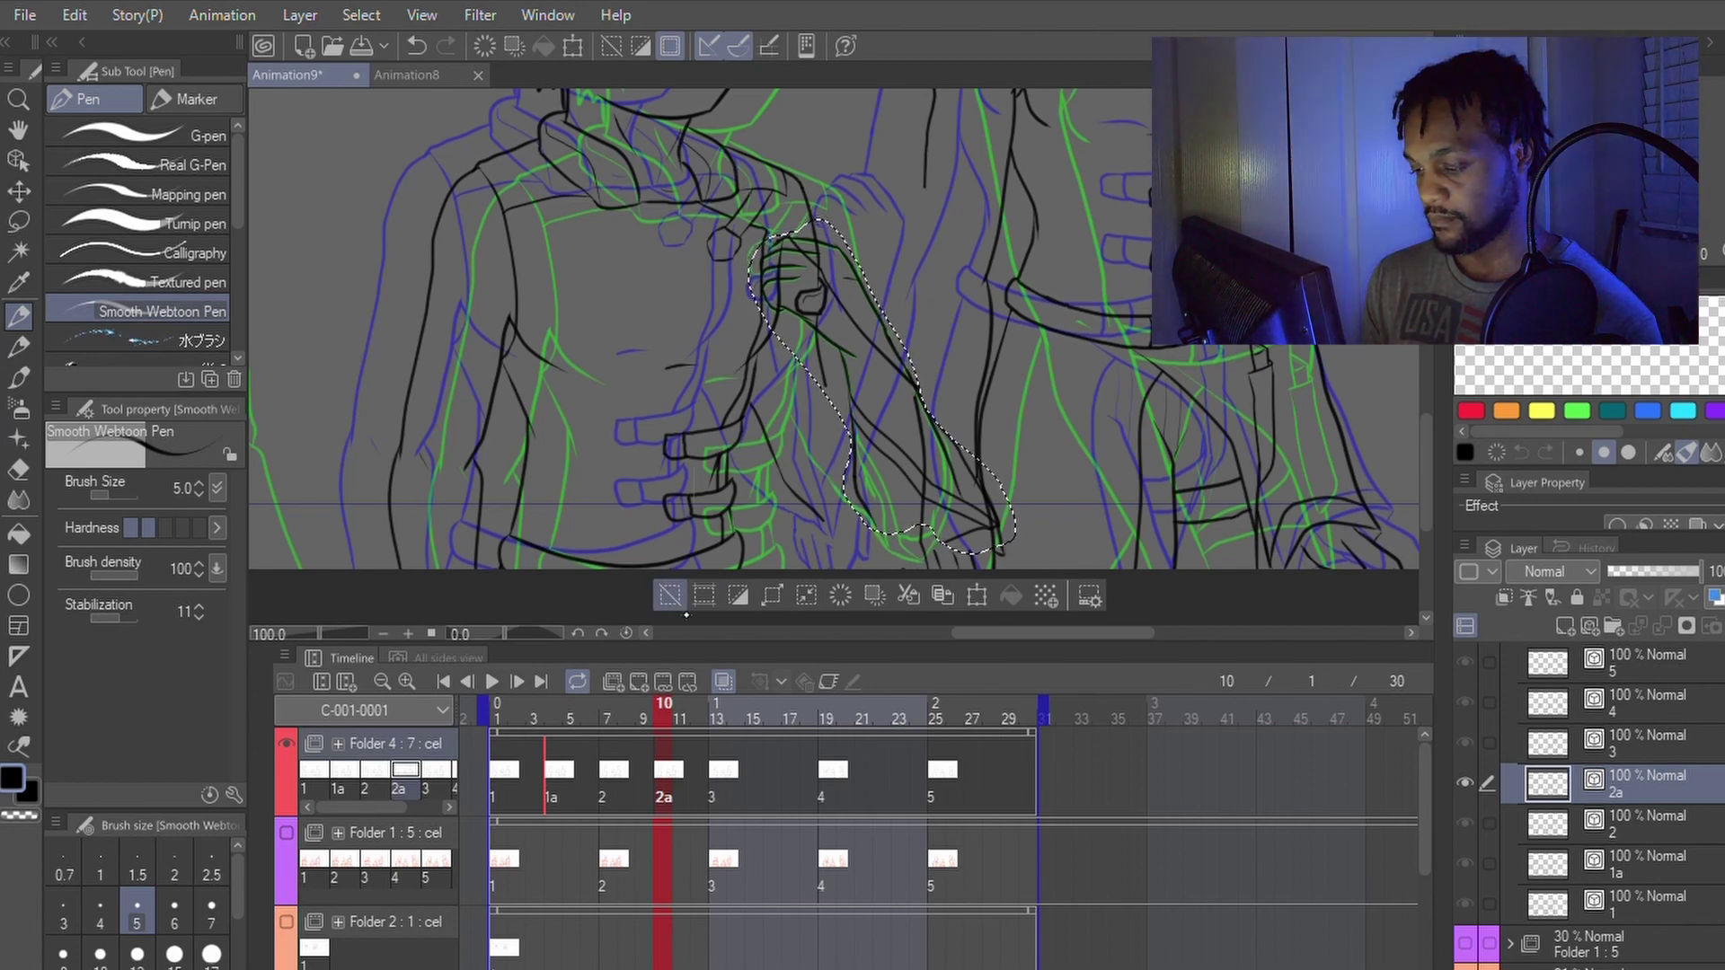
{"action": "left_click", "coordinate": [669, 596]}
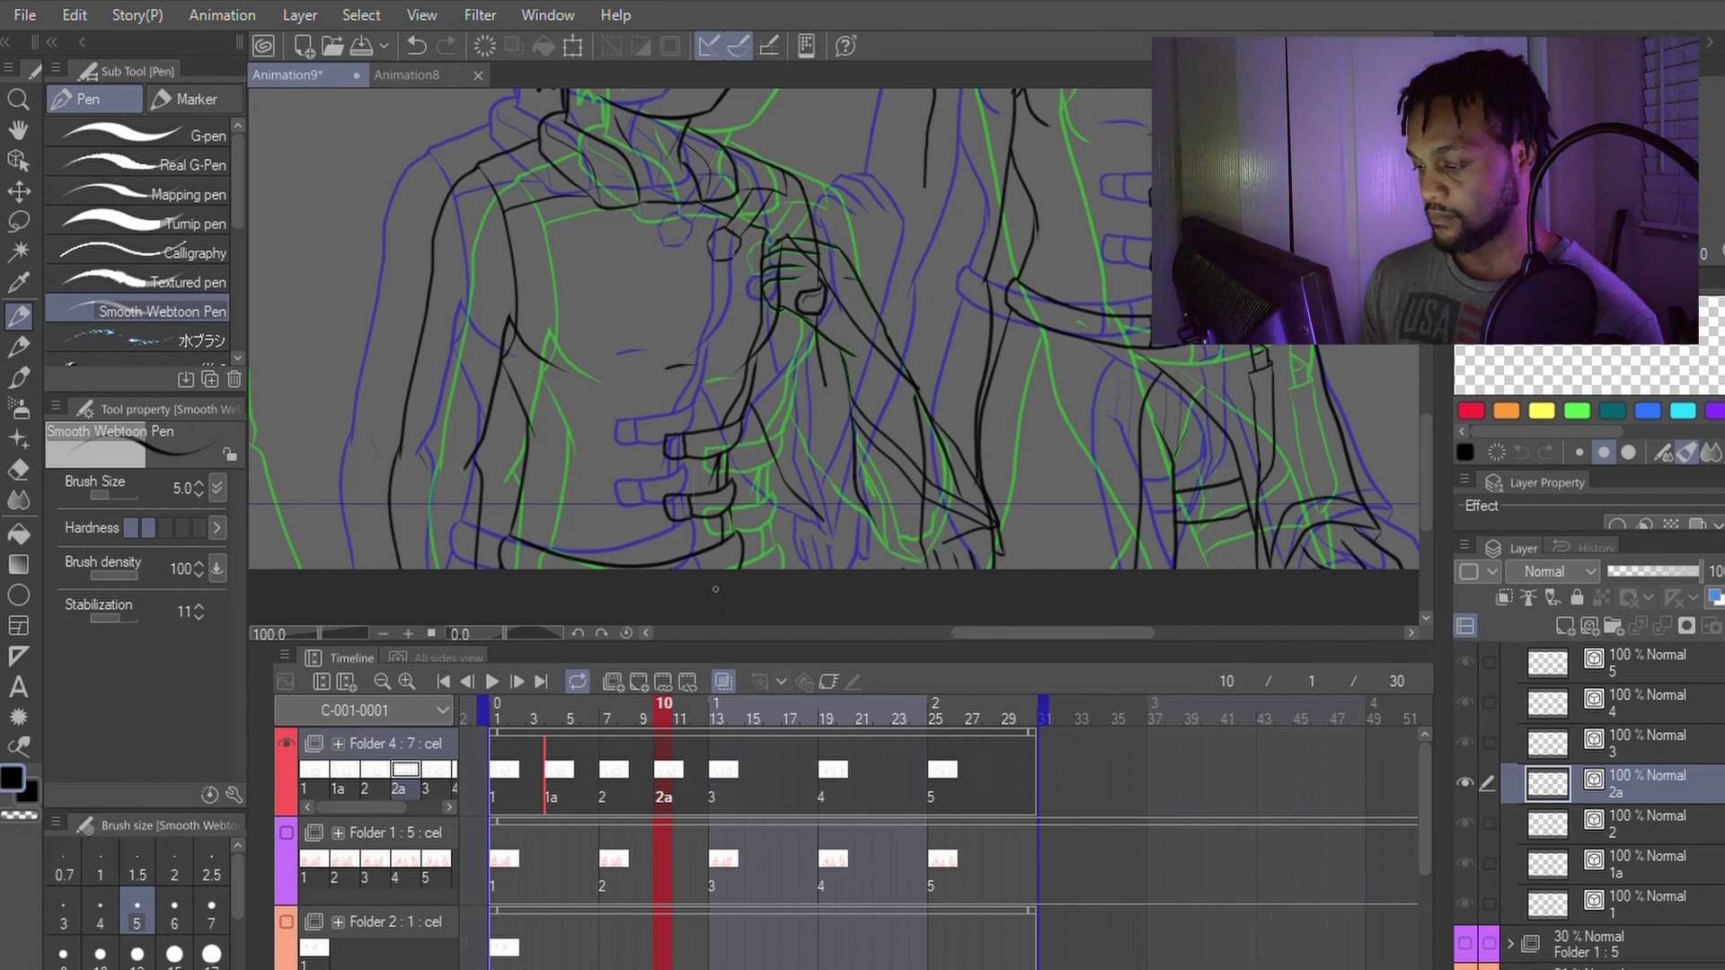
Step: Hide the onion skin and erase the sleeve lines and tab overlapping the middle character's hand with the Vector eraser
{"action": "left_click", "coordinate": [724, 681]}
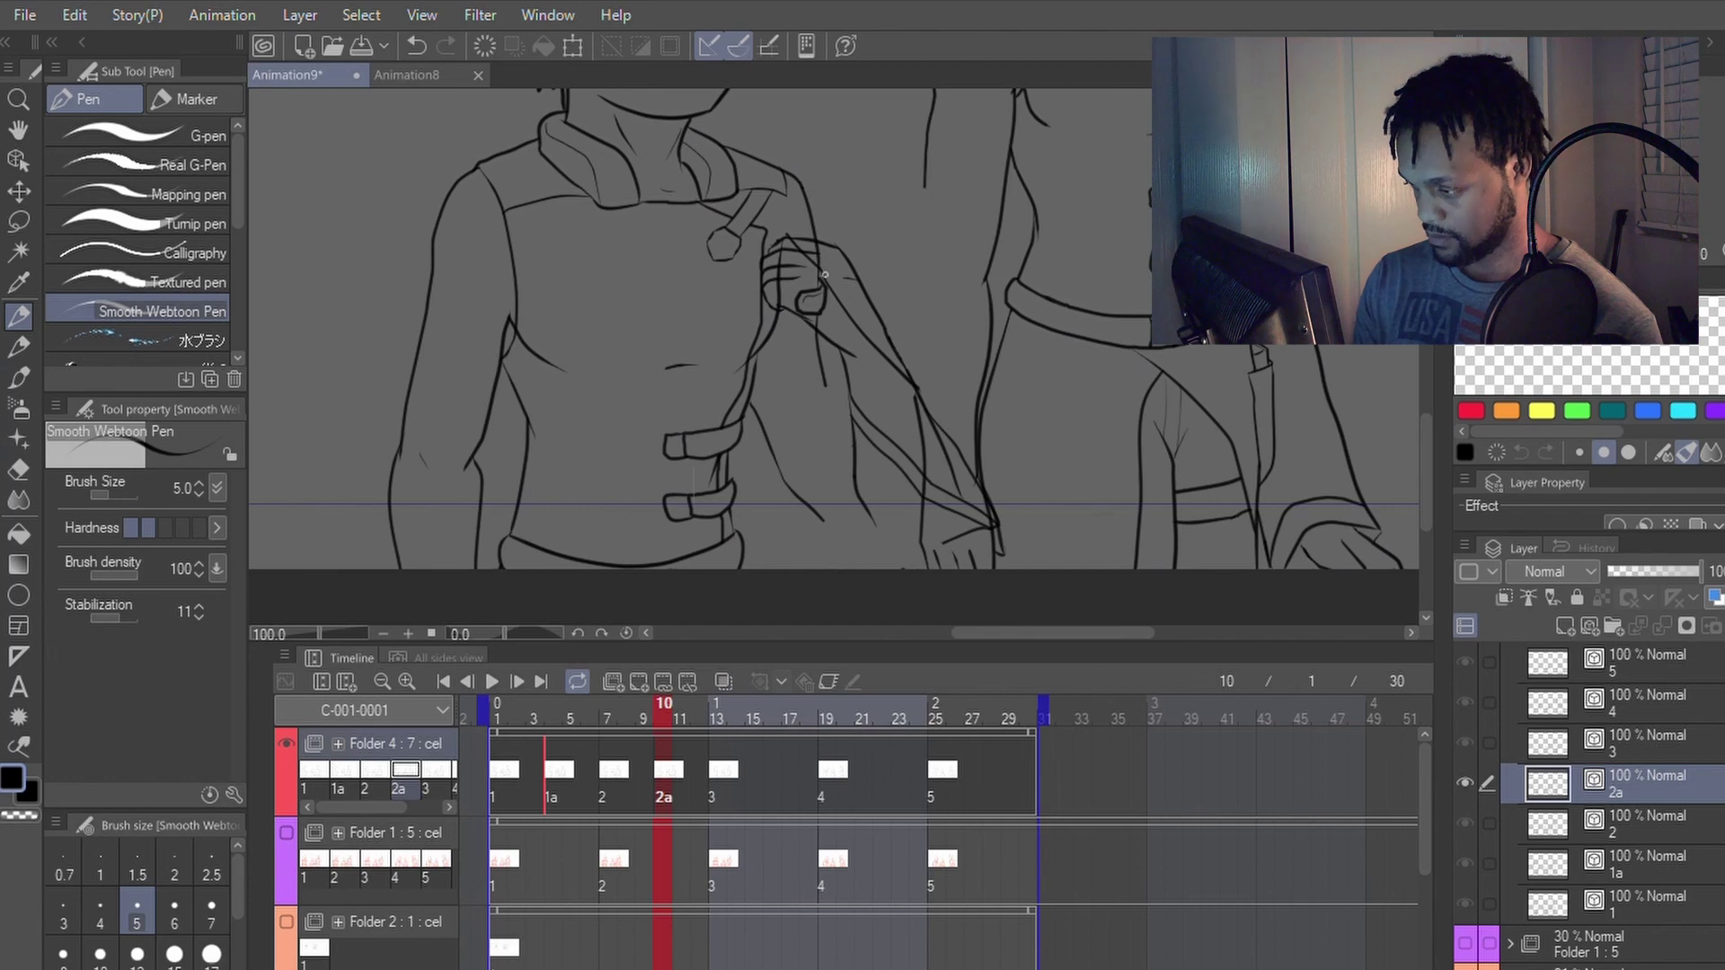
{"action": "scroll", "coordinate": [825, 273], "scroll_direction": "up", "scroll_amount": 4}
{"action": "scroll", "coordinate": [842, 246], "scroll_direction": "down", "scroll_amount": 2}
{"action": "key", "text": "e"}
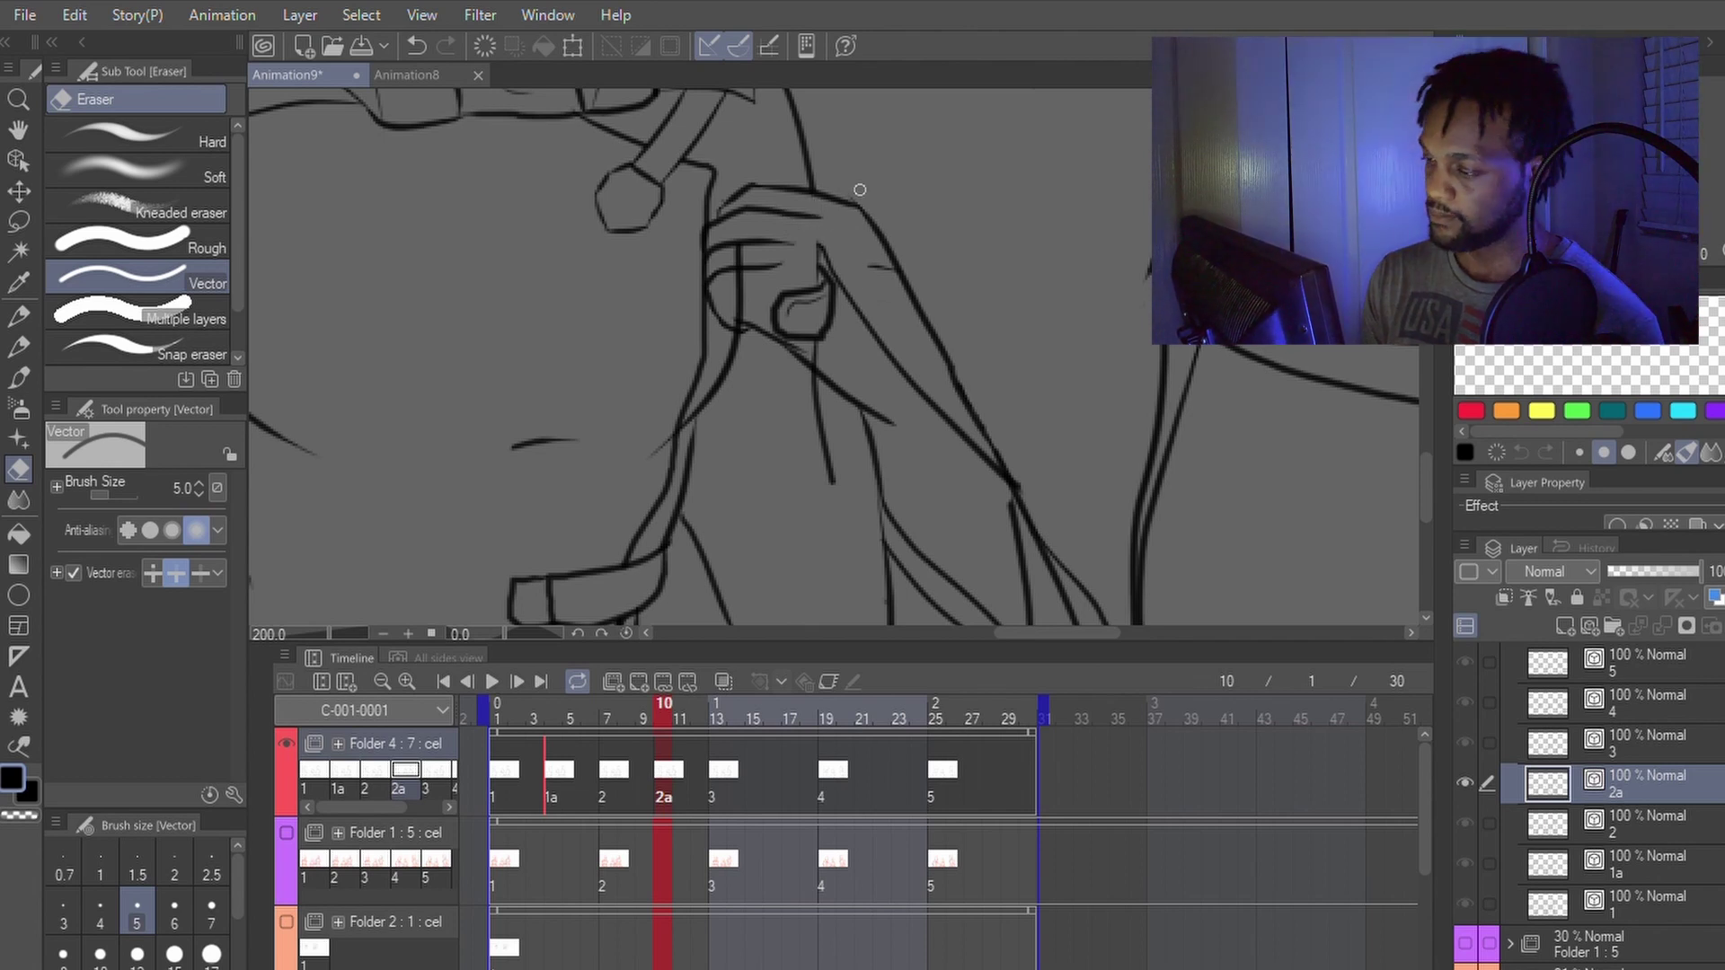
{"action": "mouse_move", "coordinate": [827, 231]}
{"action": "left_mouse_down"}
{"action": "mouse_move", "coordinate": [808, 293]}
{"action": "mouse_move", "coordinate": [834, 311]}
{"action": "mouse_move", "coordinate": [820, 251]}
{"action": "mouse_move", "coordinate": [838, 342]}
{"action": "left_mouse_up"}
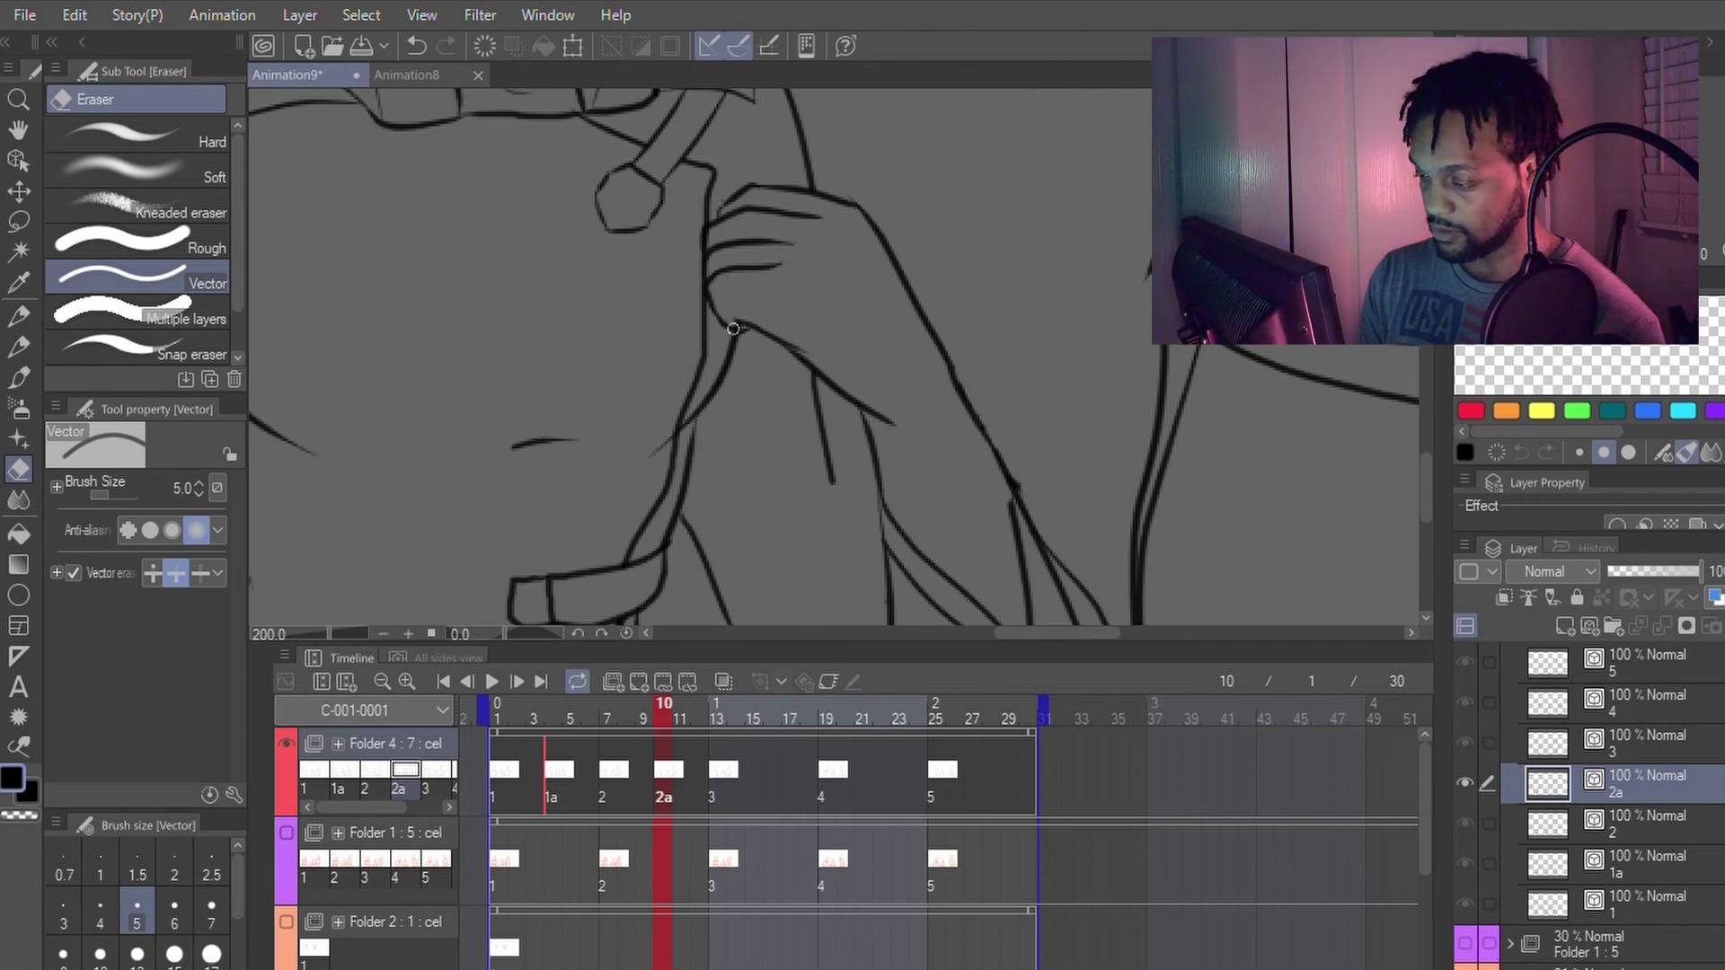
{"action": "key", "text": "p"}
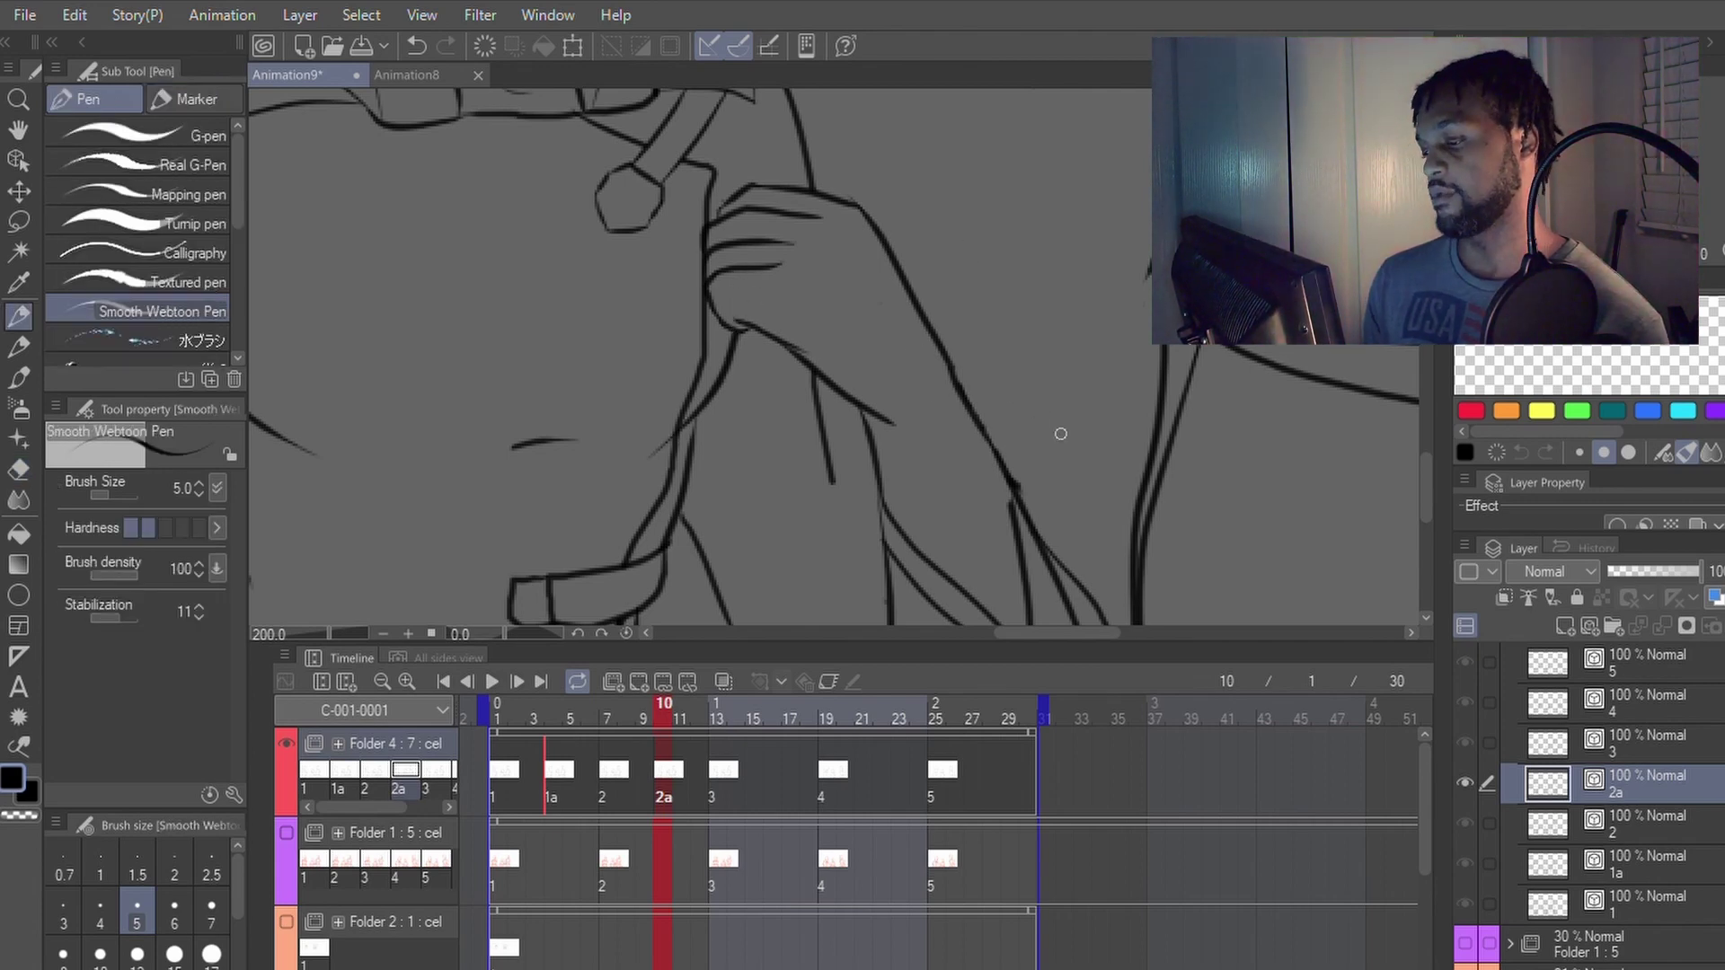
Step: Try erasing the crossing lines around the middle character's rotated elbow and the neighbouring lowered hand
{"action": "key", "text": "space"}
{"action": "left_click_drag", "start_coordinate": [1080, 437], "coordinate": [967, 168]}
{"action": "scroll", "coordinate": [966, 169], "scroll_direction": "down", "scroll_amount": 3}
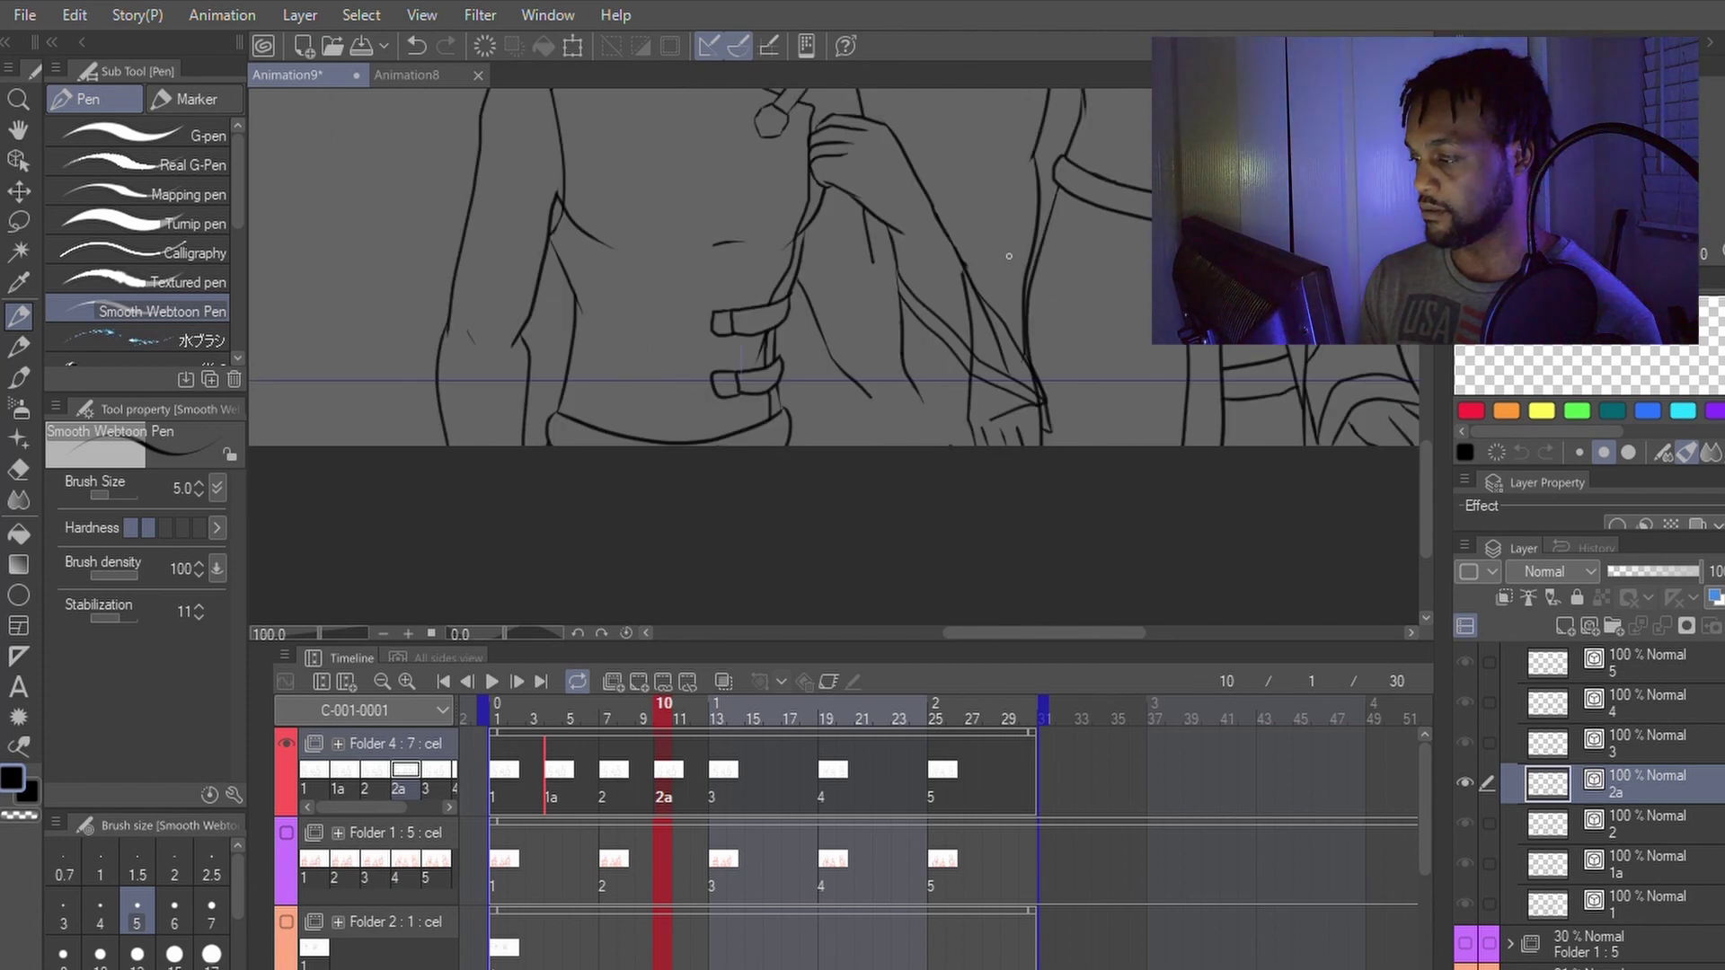
{"action": "key", "text": "e"}
{"action": "mouse_move", "coordinate": [1007, 356]}
{"action": "left_mouse_down"}
{"action": "mouse_move", "coordinate": [962, 292]}
{"action": "mouse_move", "coordinate": [1005, 342]}
{"action": "left_mouse_up"}
{"action": "key", "text": "p"}
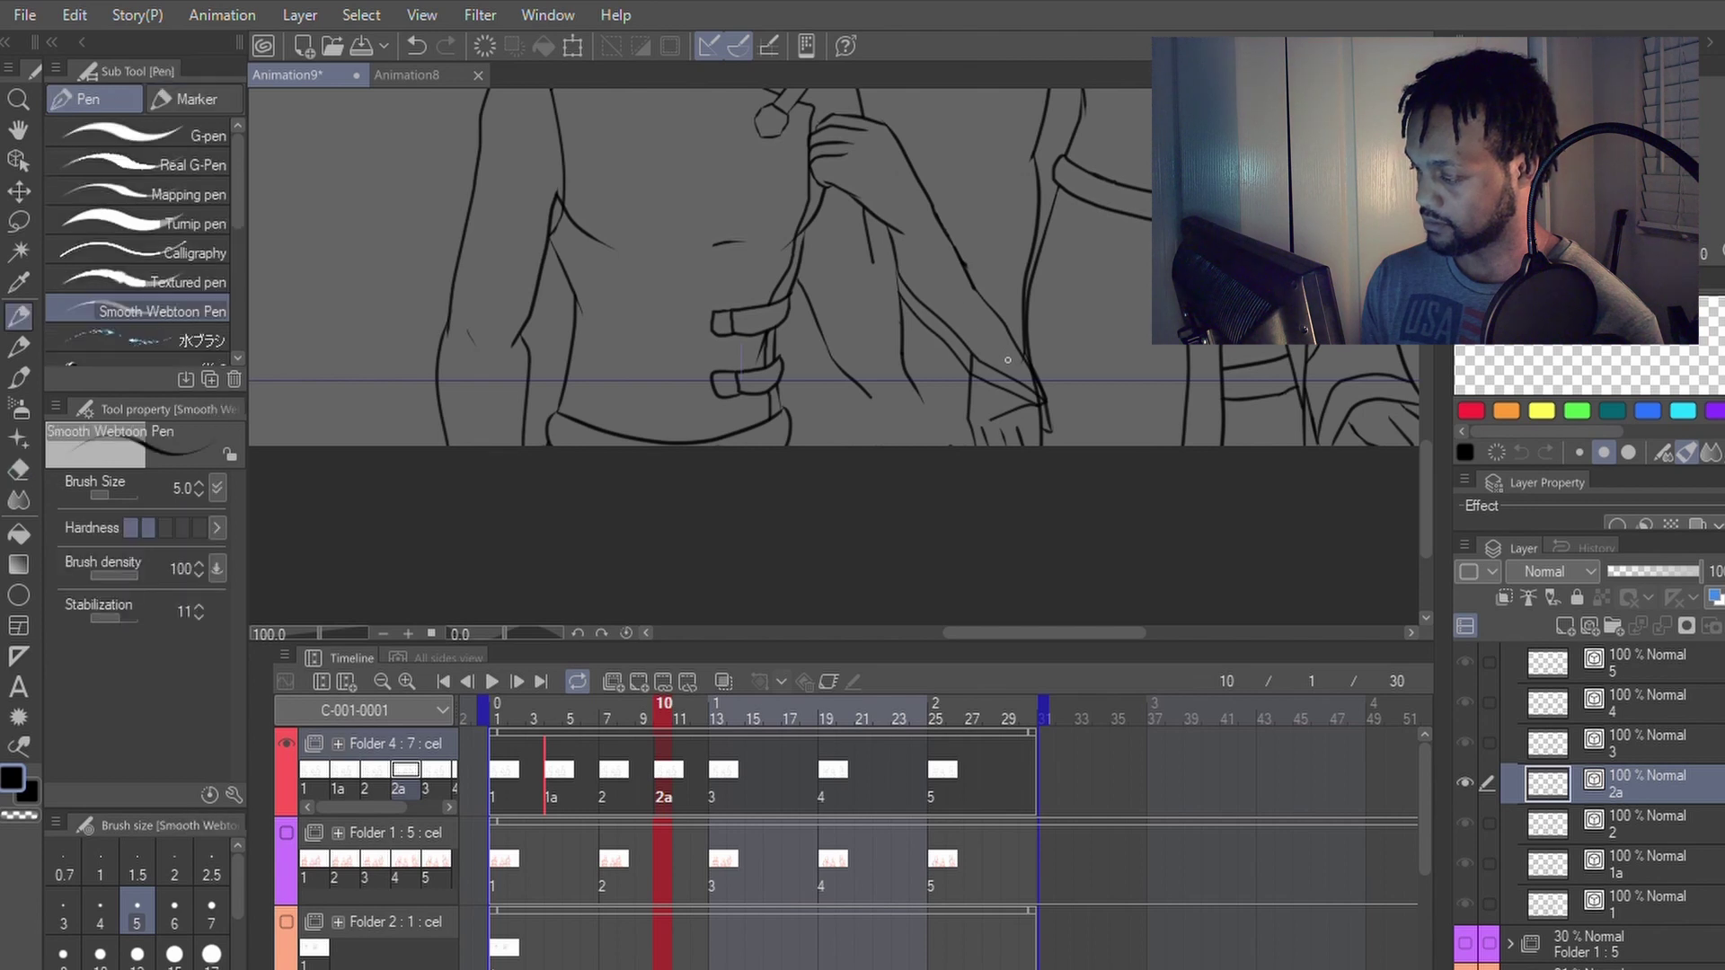
{"action": "key", "text": "ctrl+z"}
{"action": "key", "text": "ctrl+z"}
{"action": "key", "text": "e"}
{"action": "key", "text": "ctrl+y"}
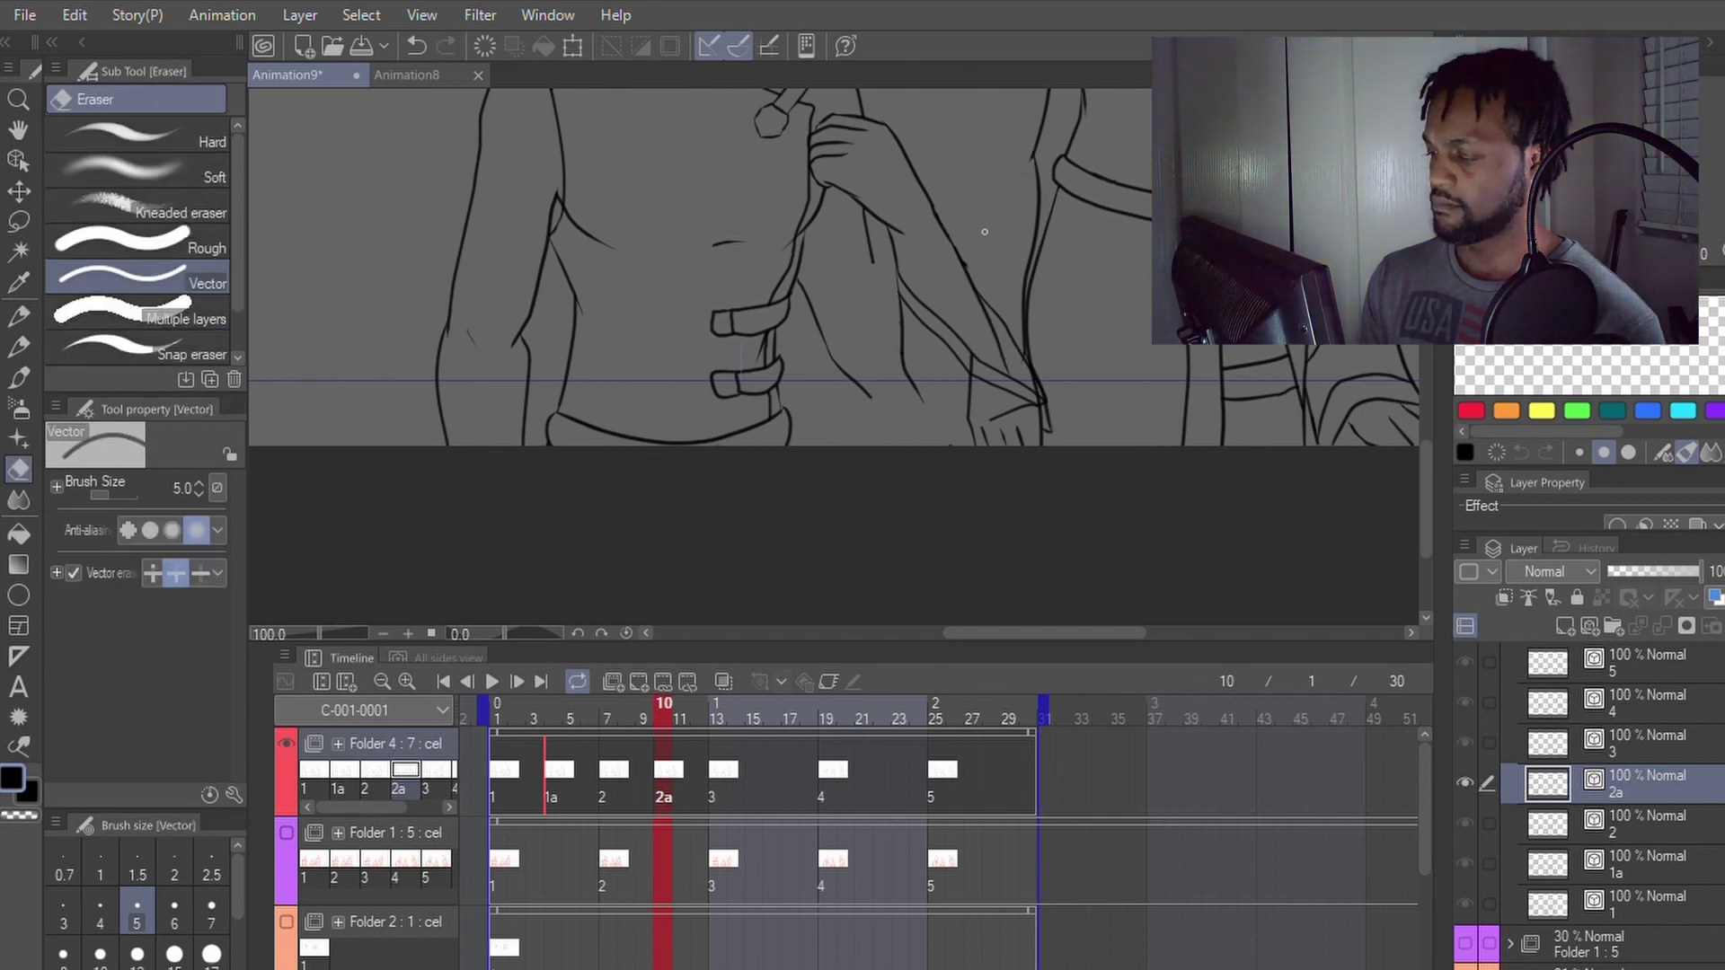
{"action": "key", "text": "p"}
{"action": "key", "text": "e"}
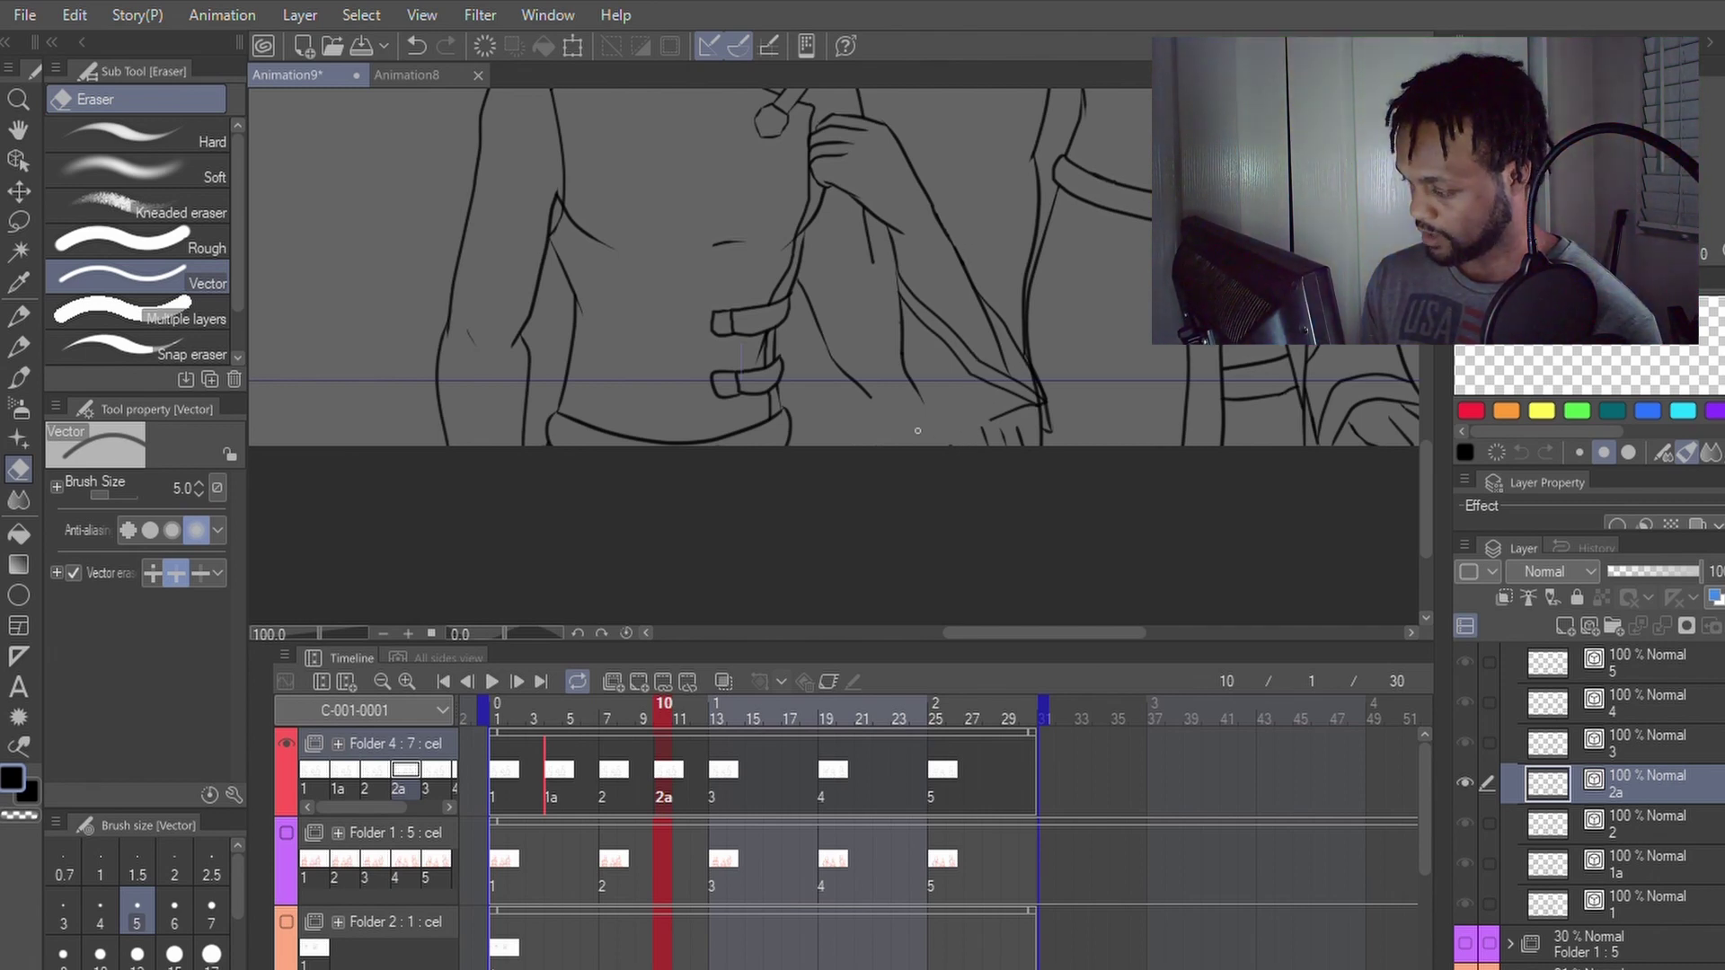
{"action": "key", "text": "p"}
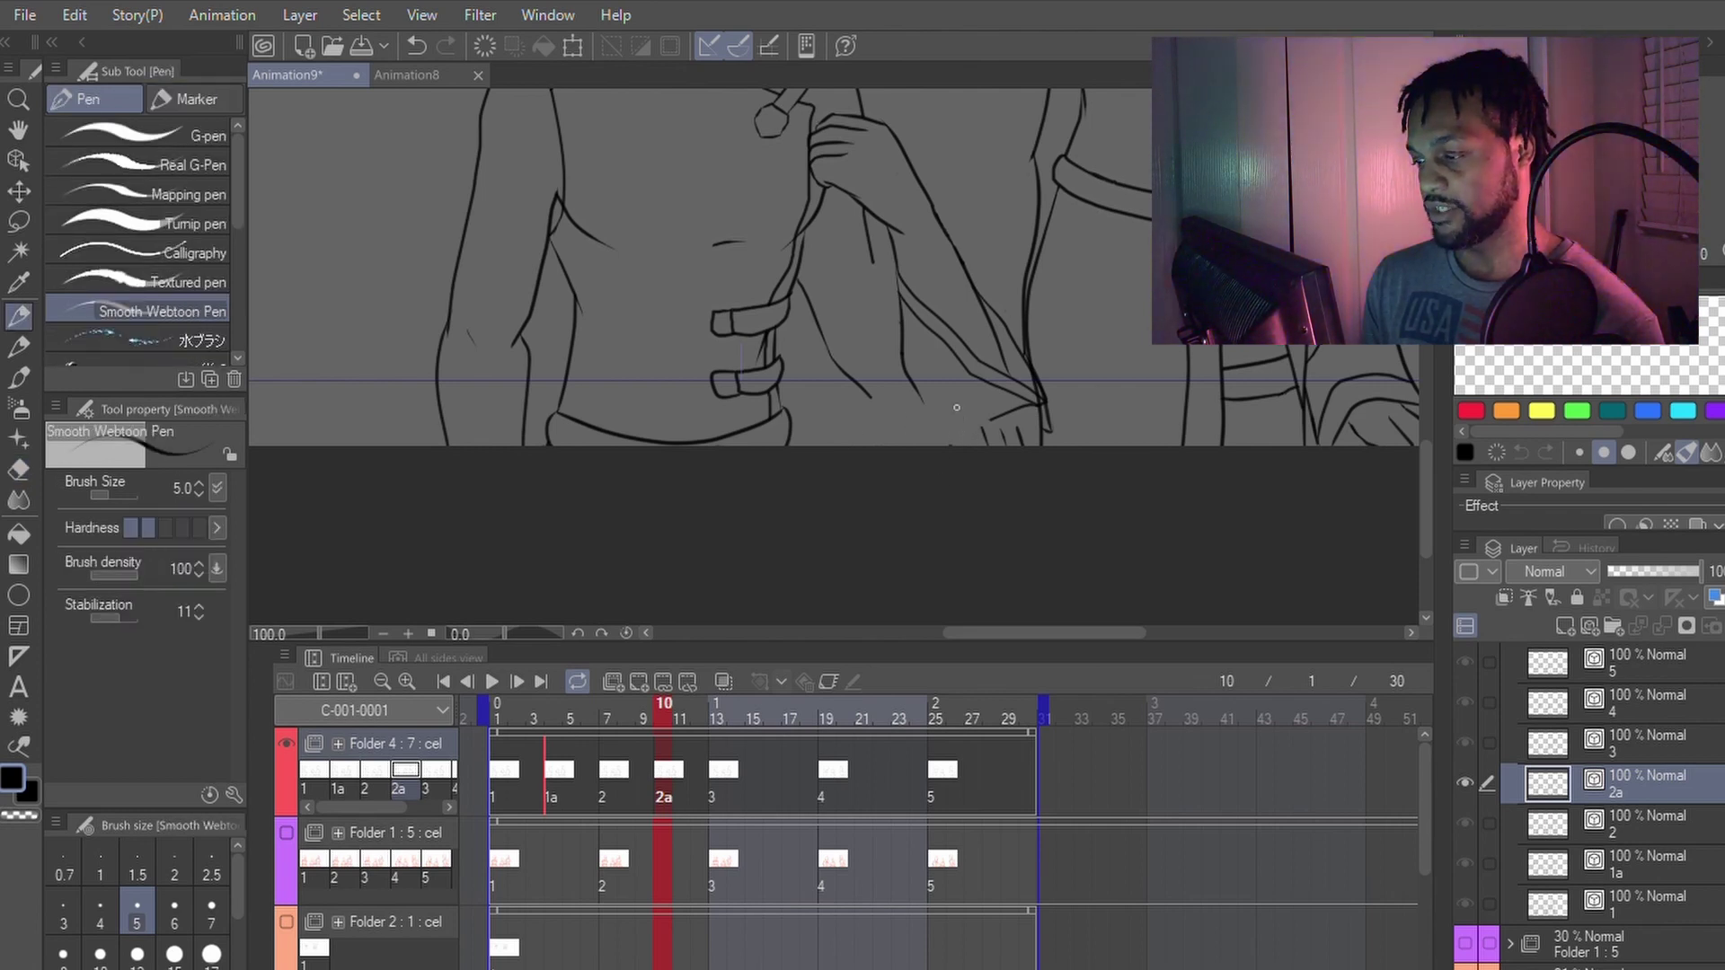
Step: Show the onion skin again and undo the erasing on the hand and elbow, back to the selected rotated forearm
{"action": "left_click", "coordinate": [724, 681]}
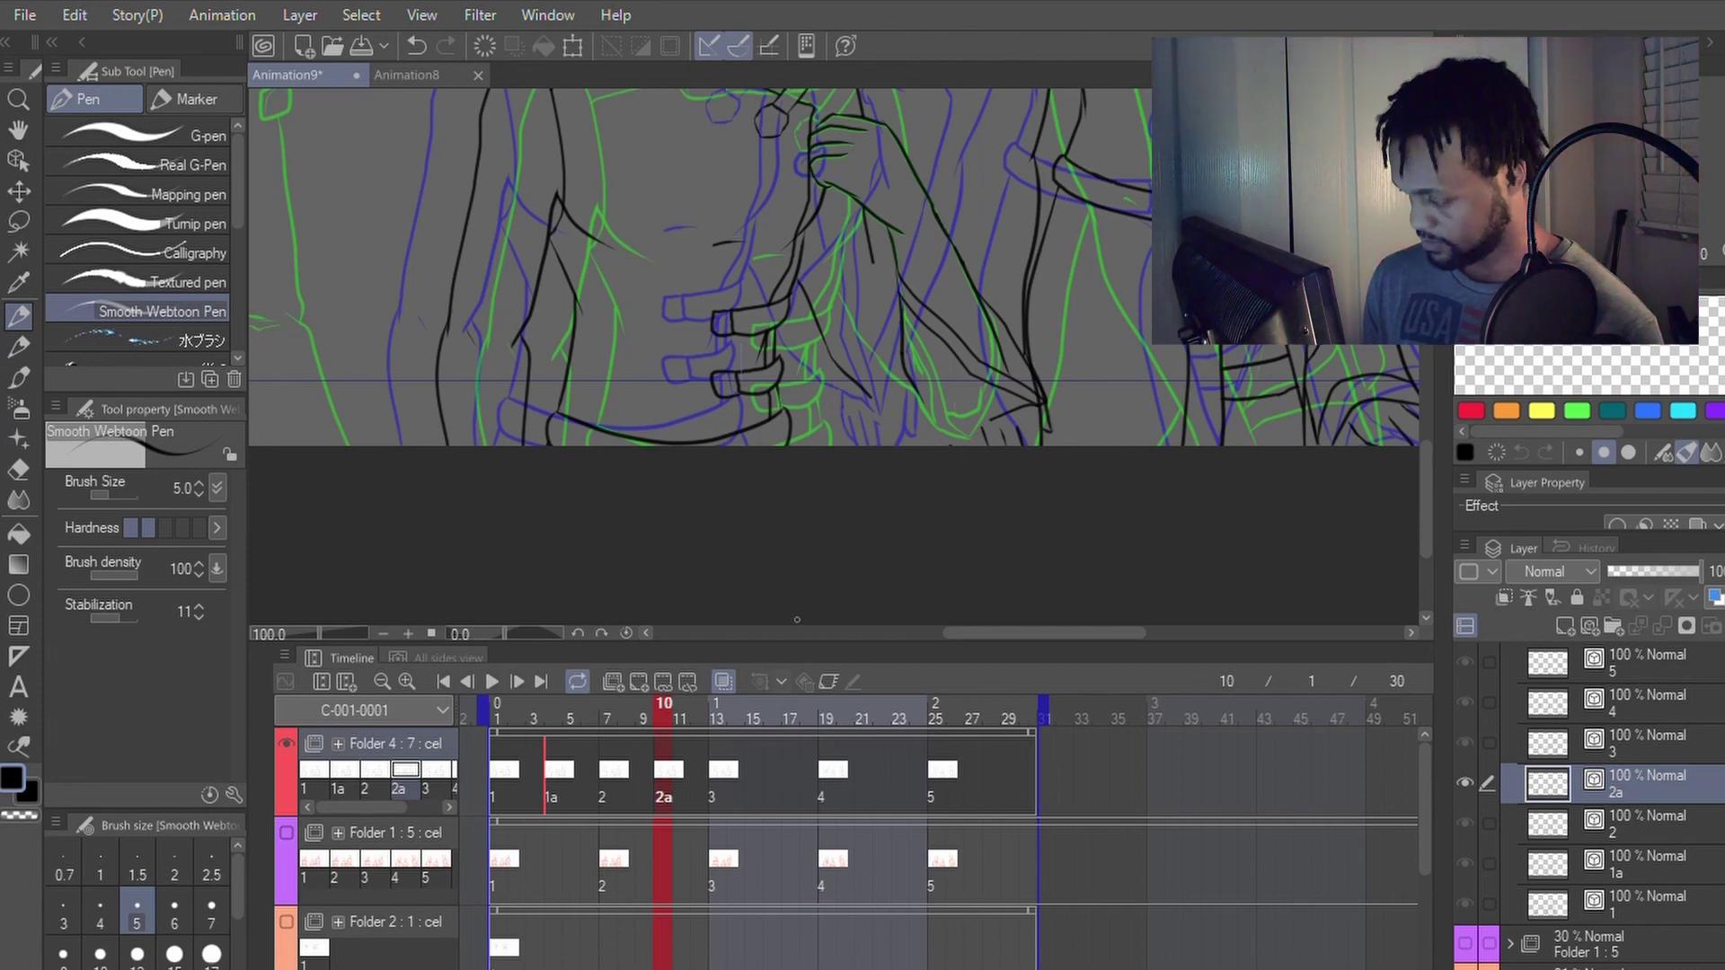
{"action": "key", "text": "ctrl+z"}
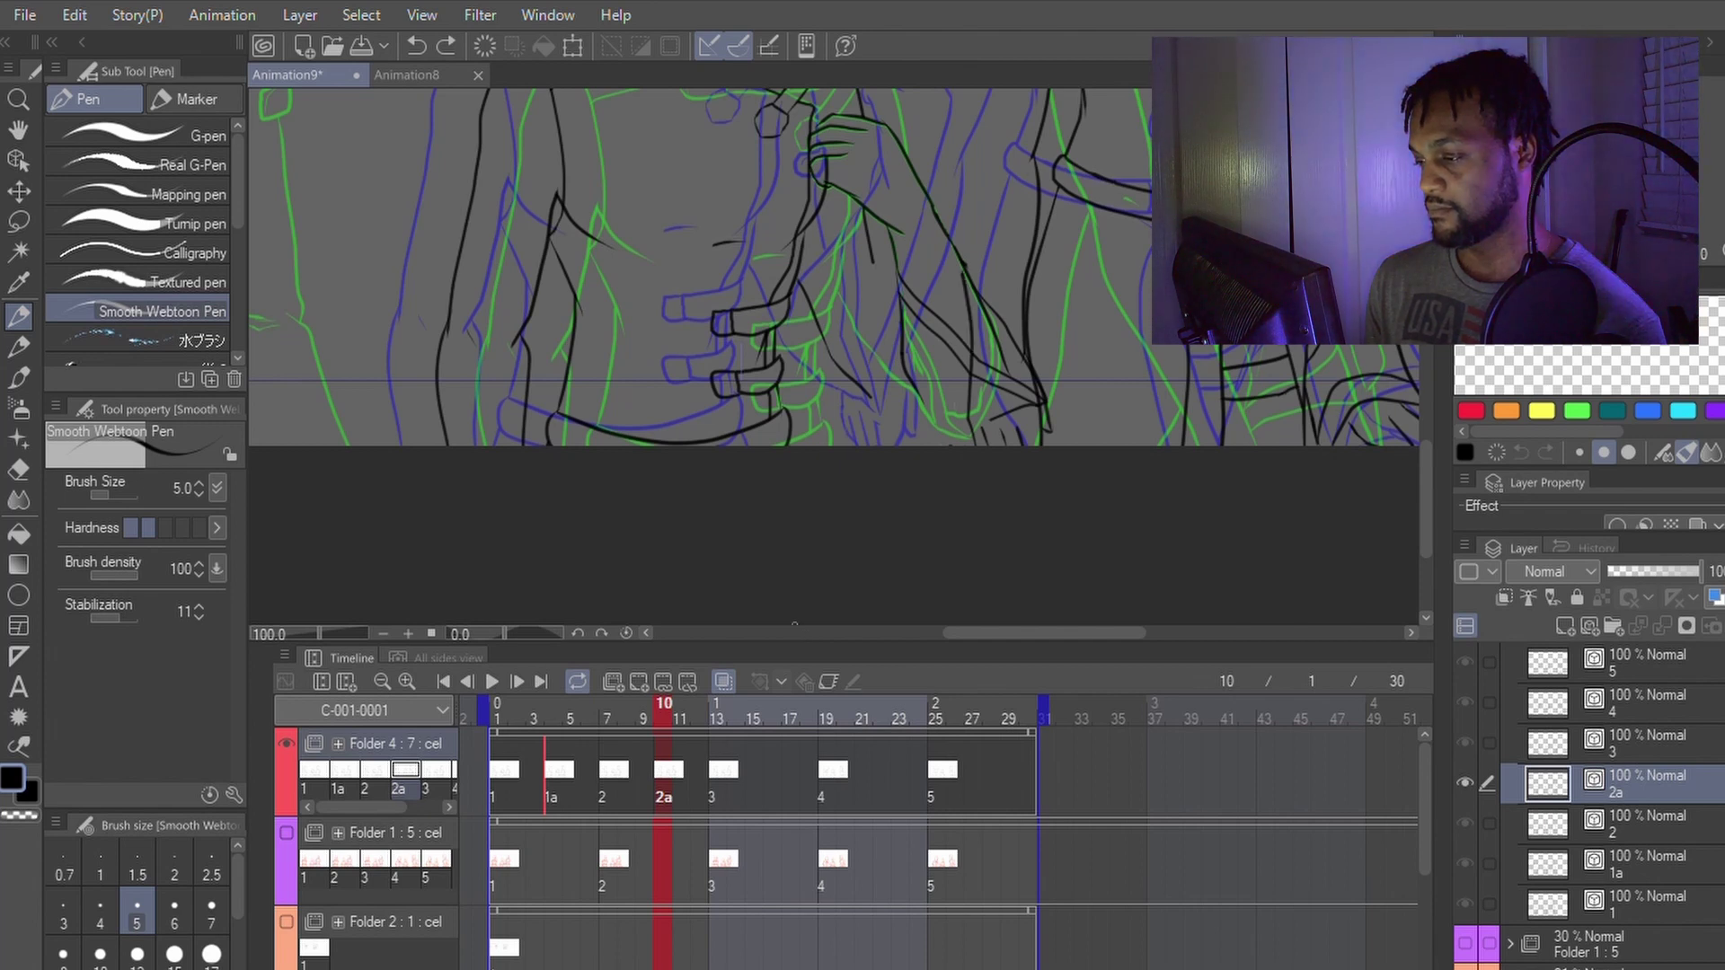
{"action": "left_click_drag", "start_coordinate": [865, 149], "coordinate": [847, 175]}
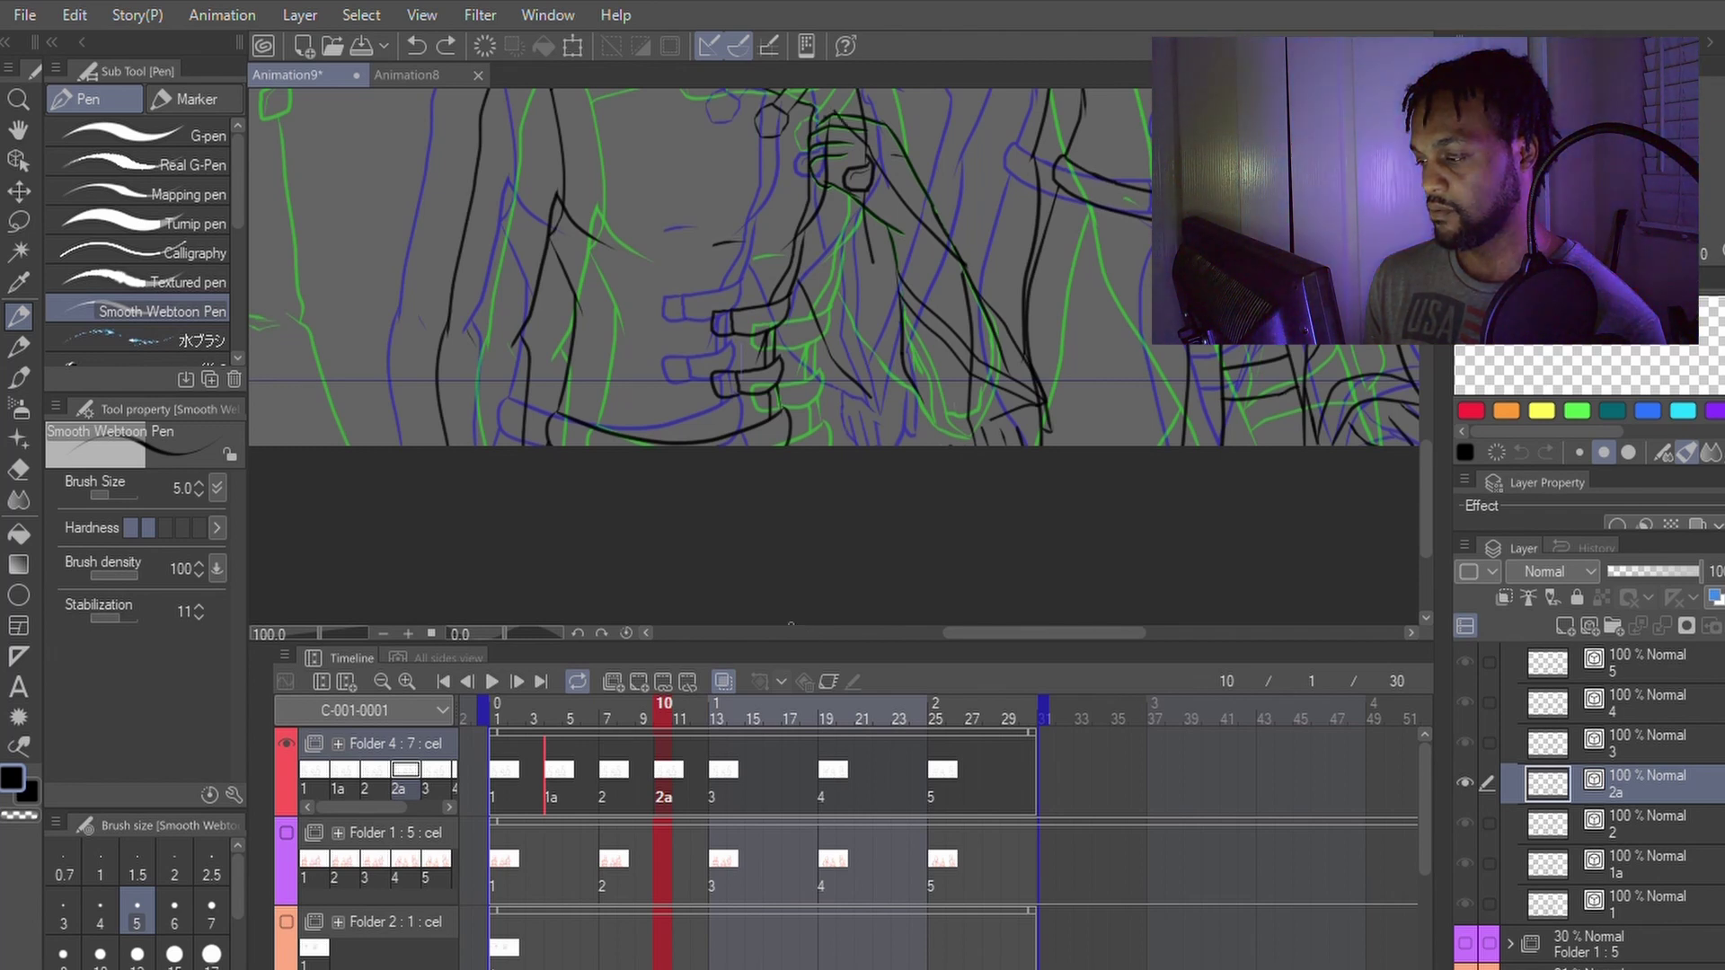
{"action": "key", "text": "ctrl+z"}
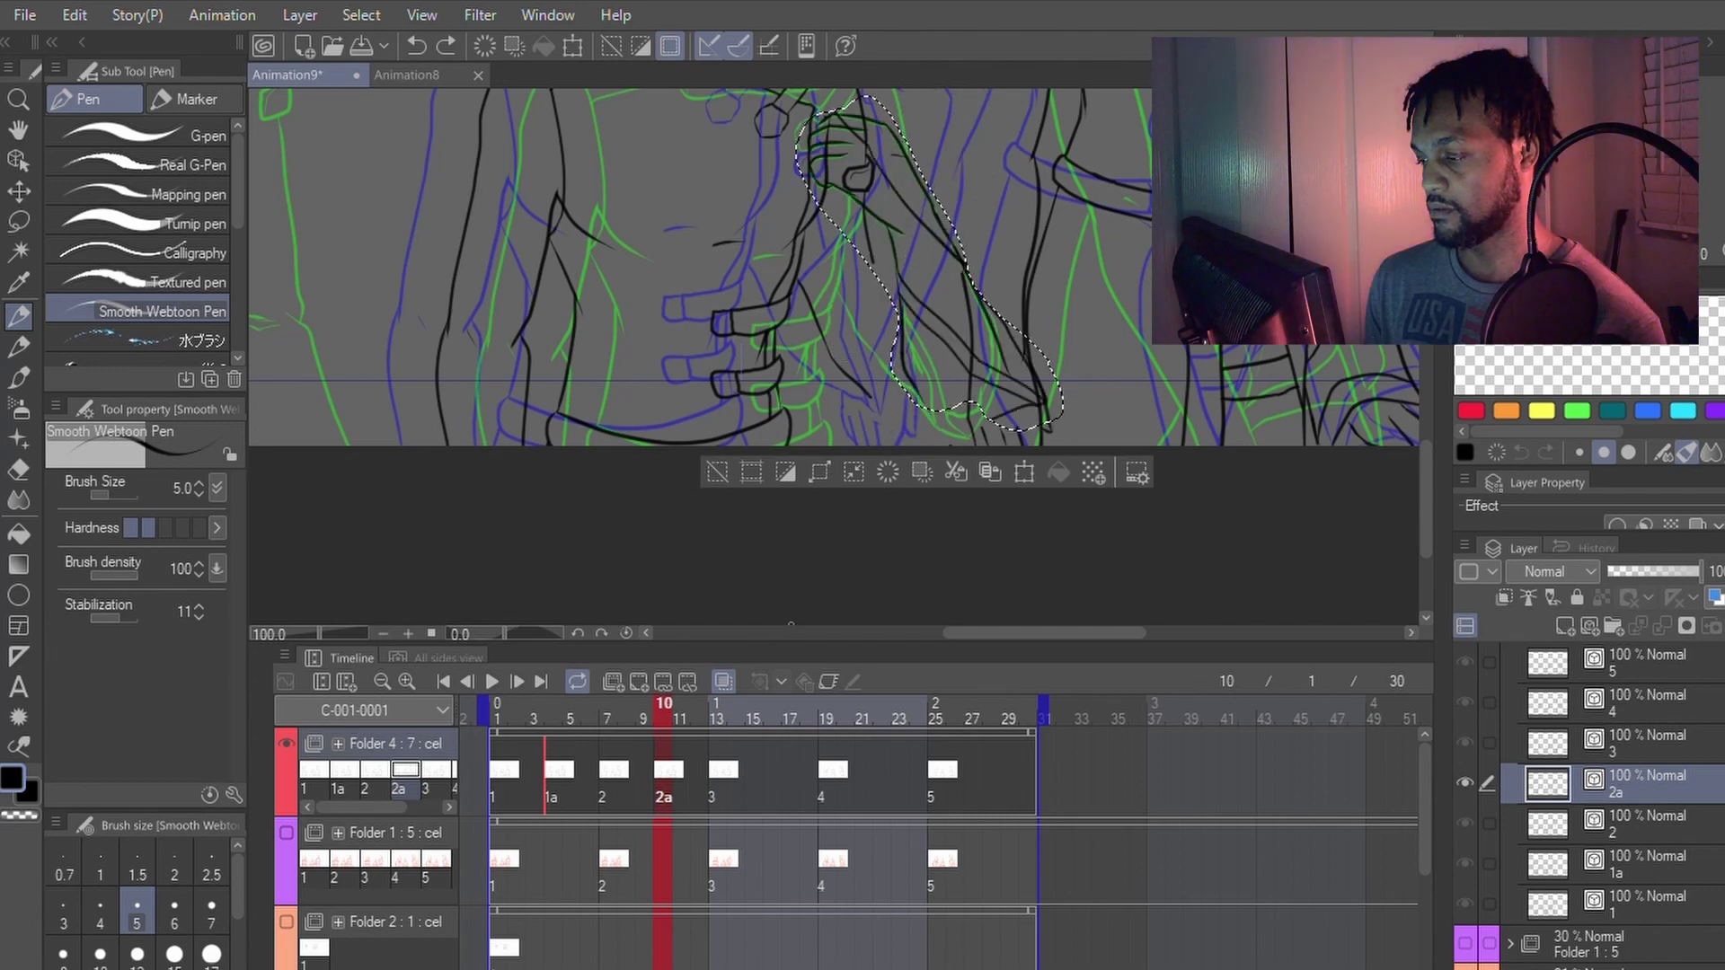
Step: Try nudging the rotated forearm, cancel that transformation, and undo the forearm's rotation
{"action": "left_click", "coordinate": [1024, 472]}
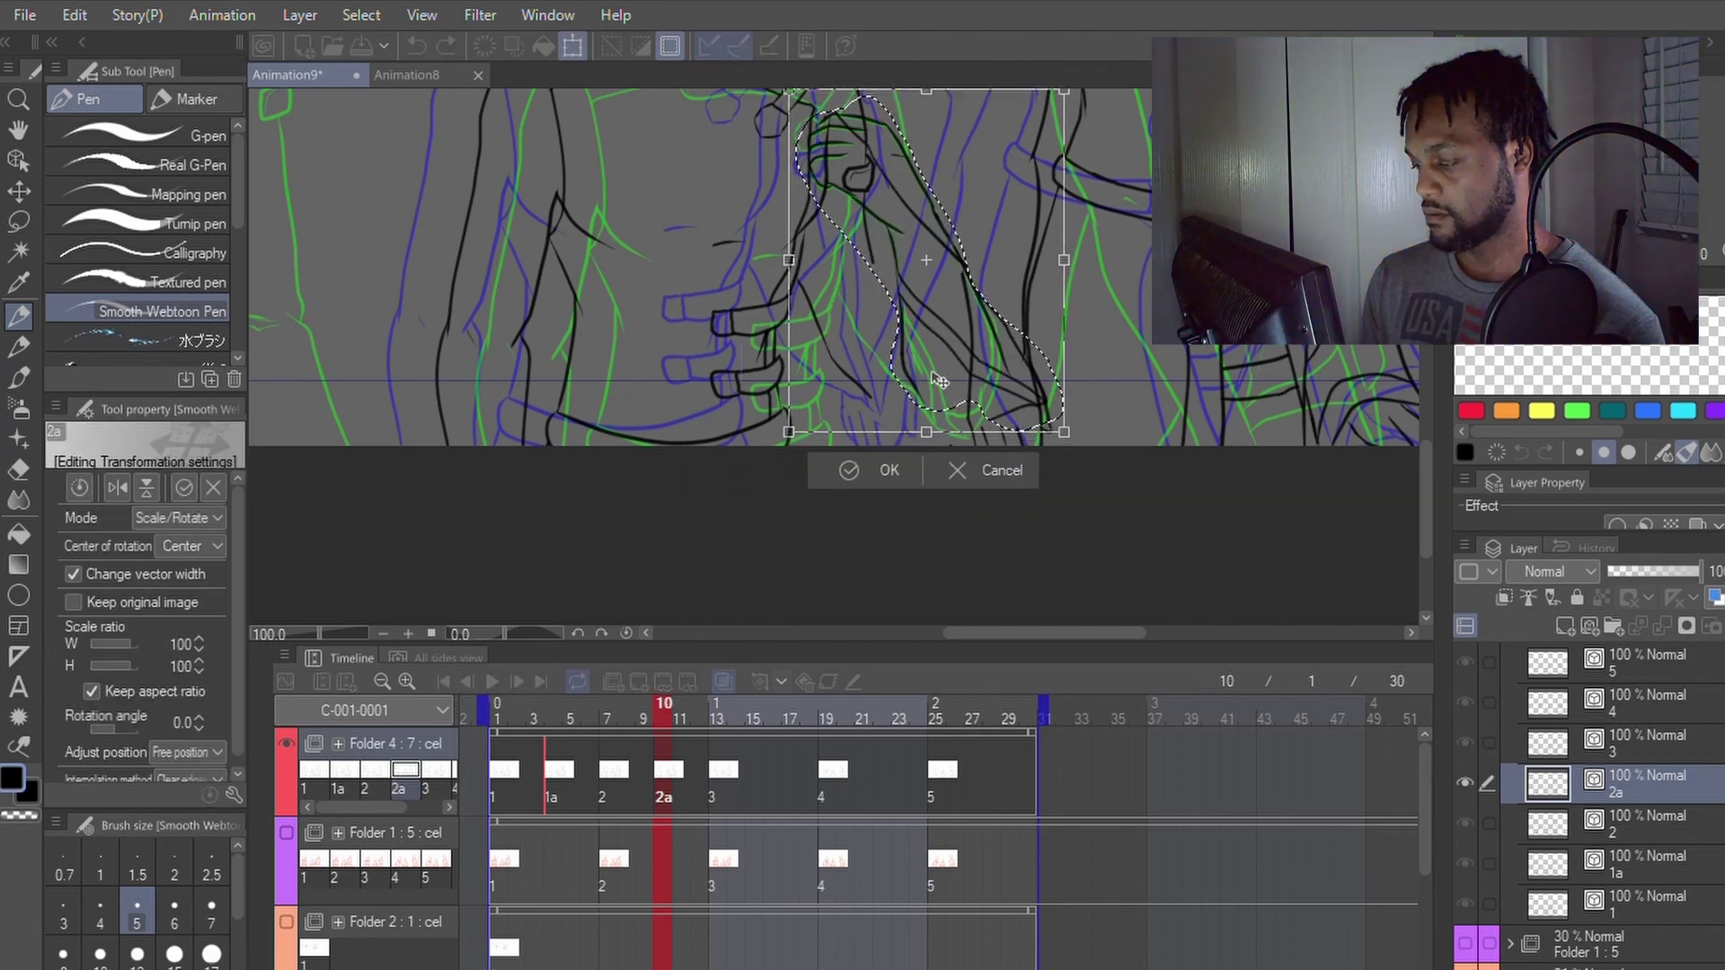
{"action": "mouse_move", "coordinate": [965, 413]}
{"action": "left_mouse_down"}
{"action": "mouse_move", "coordinate": [898, 409]}
{"action": "mouse_move", "coordinate": [986, 447]}
{"action": "left_mouse_up"}
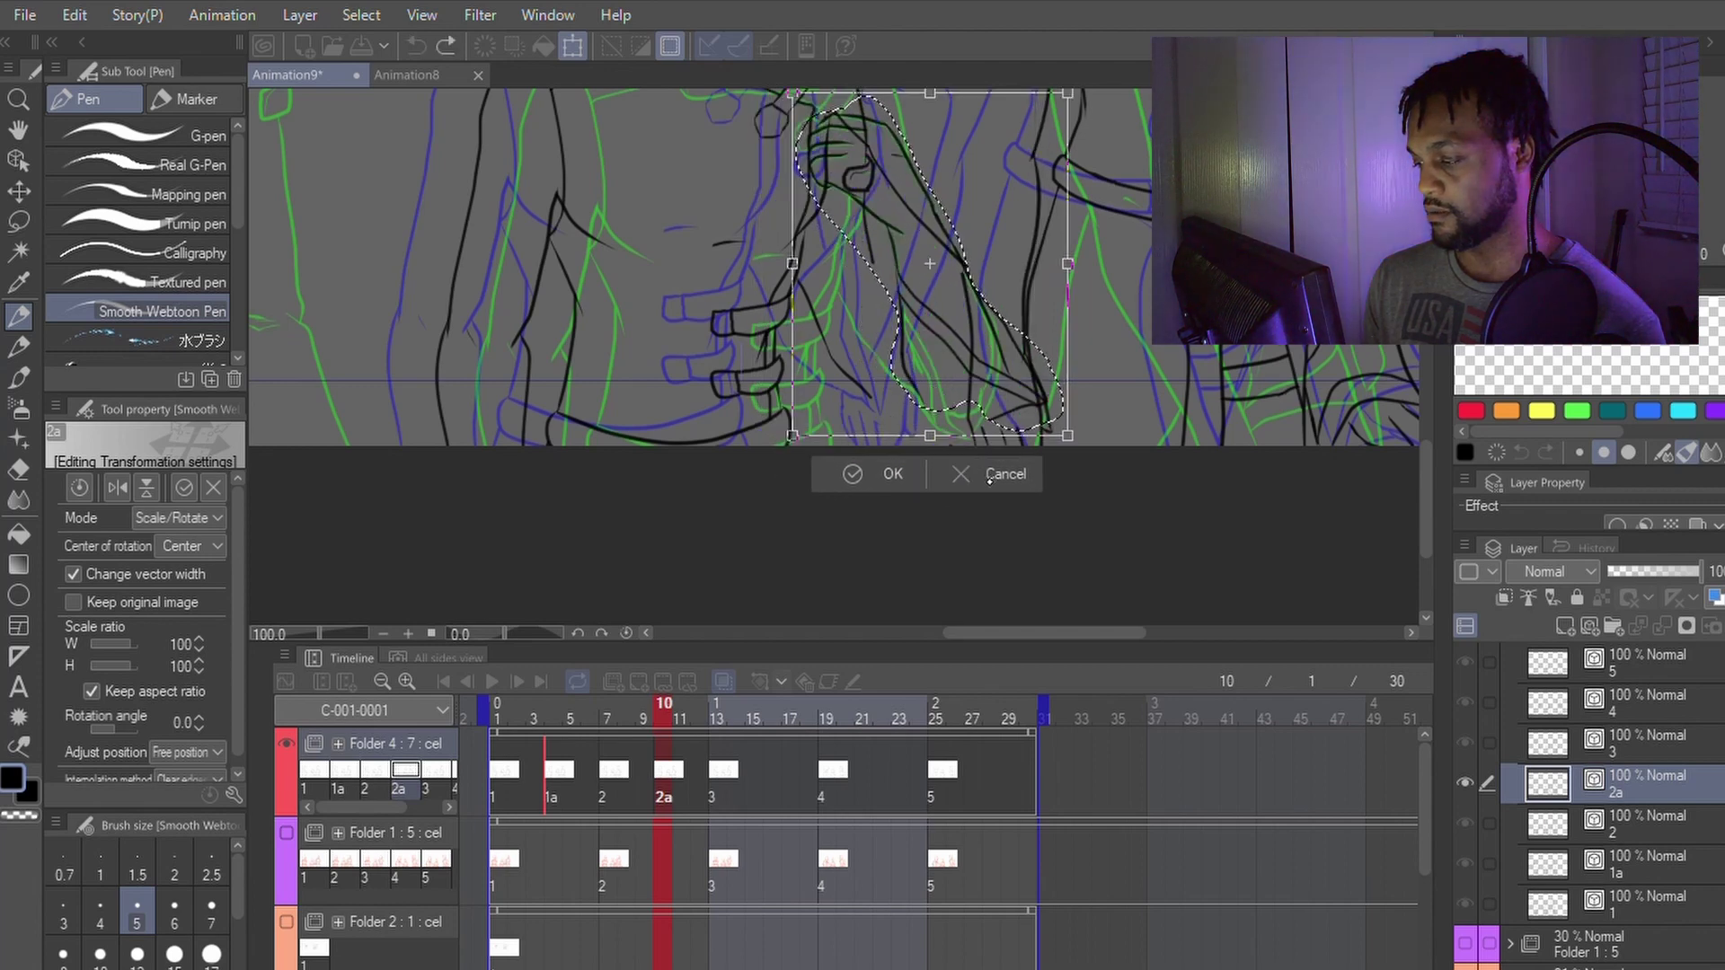
{"action": "left_click", "coordinate": [997, 482]}
{"action": "key", "text": "ctrl+z"}
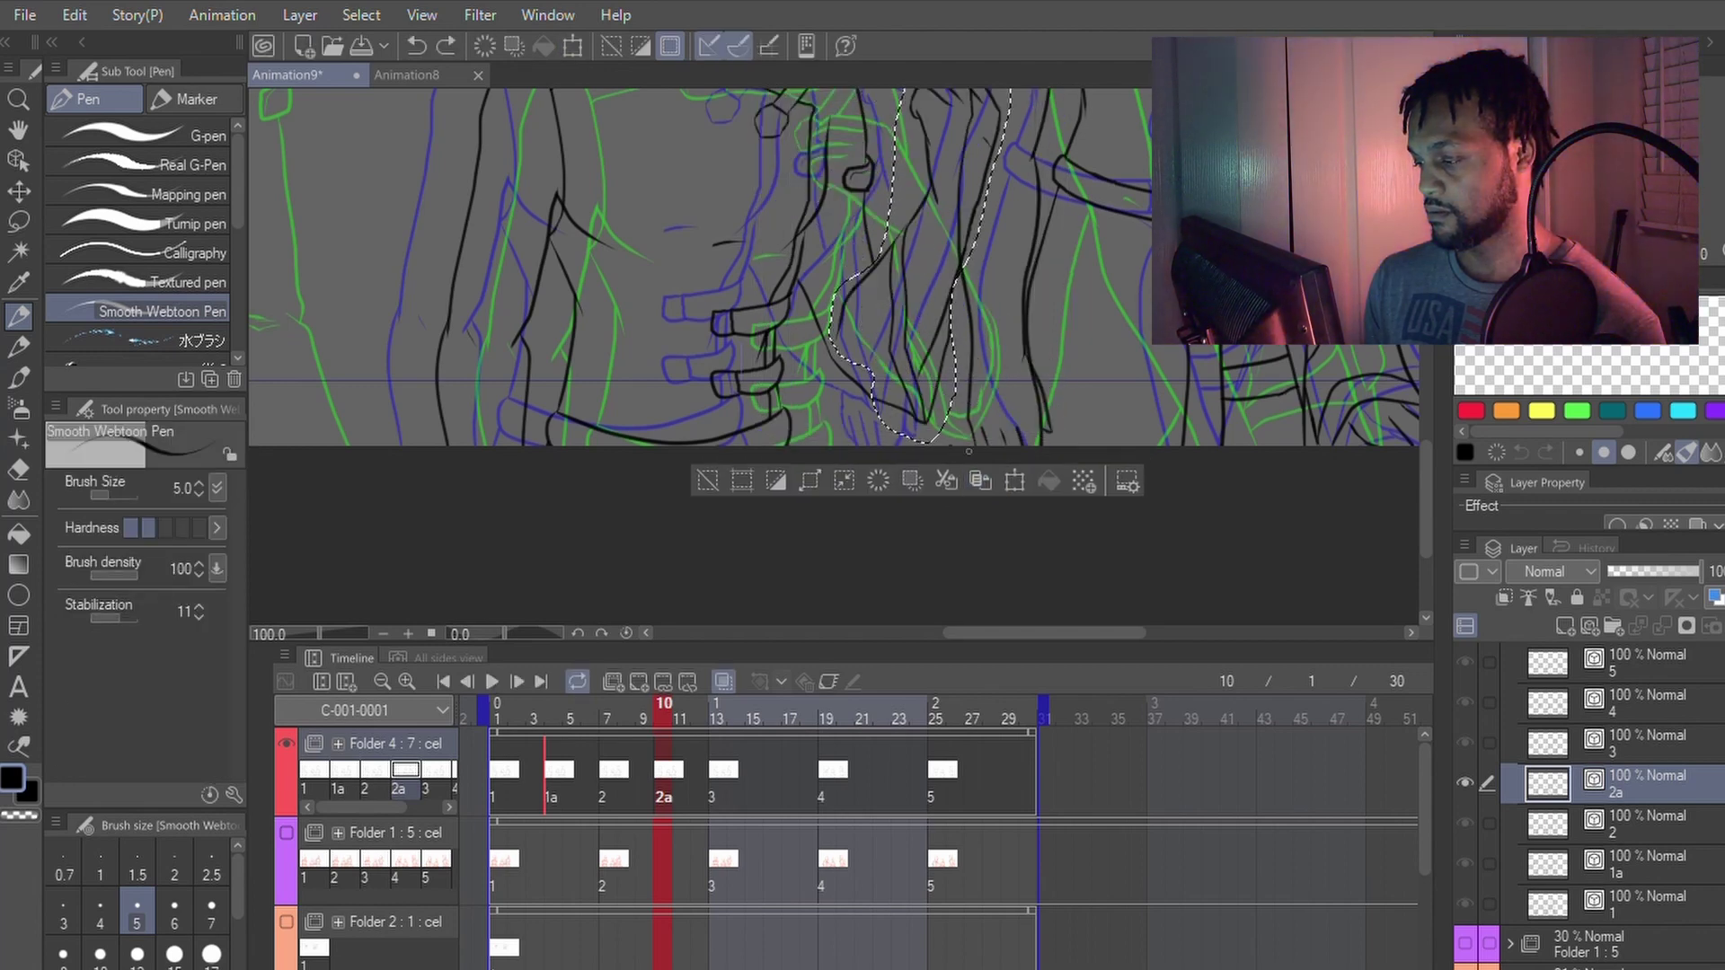
Step: Rotate the middle character's selected forearm by -25.5°, nudge it slightly toward the body and apply the transformation
{"action": "left_click", "coordinate": [1014, 481]}
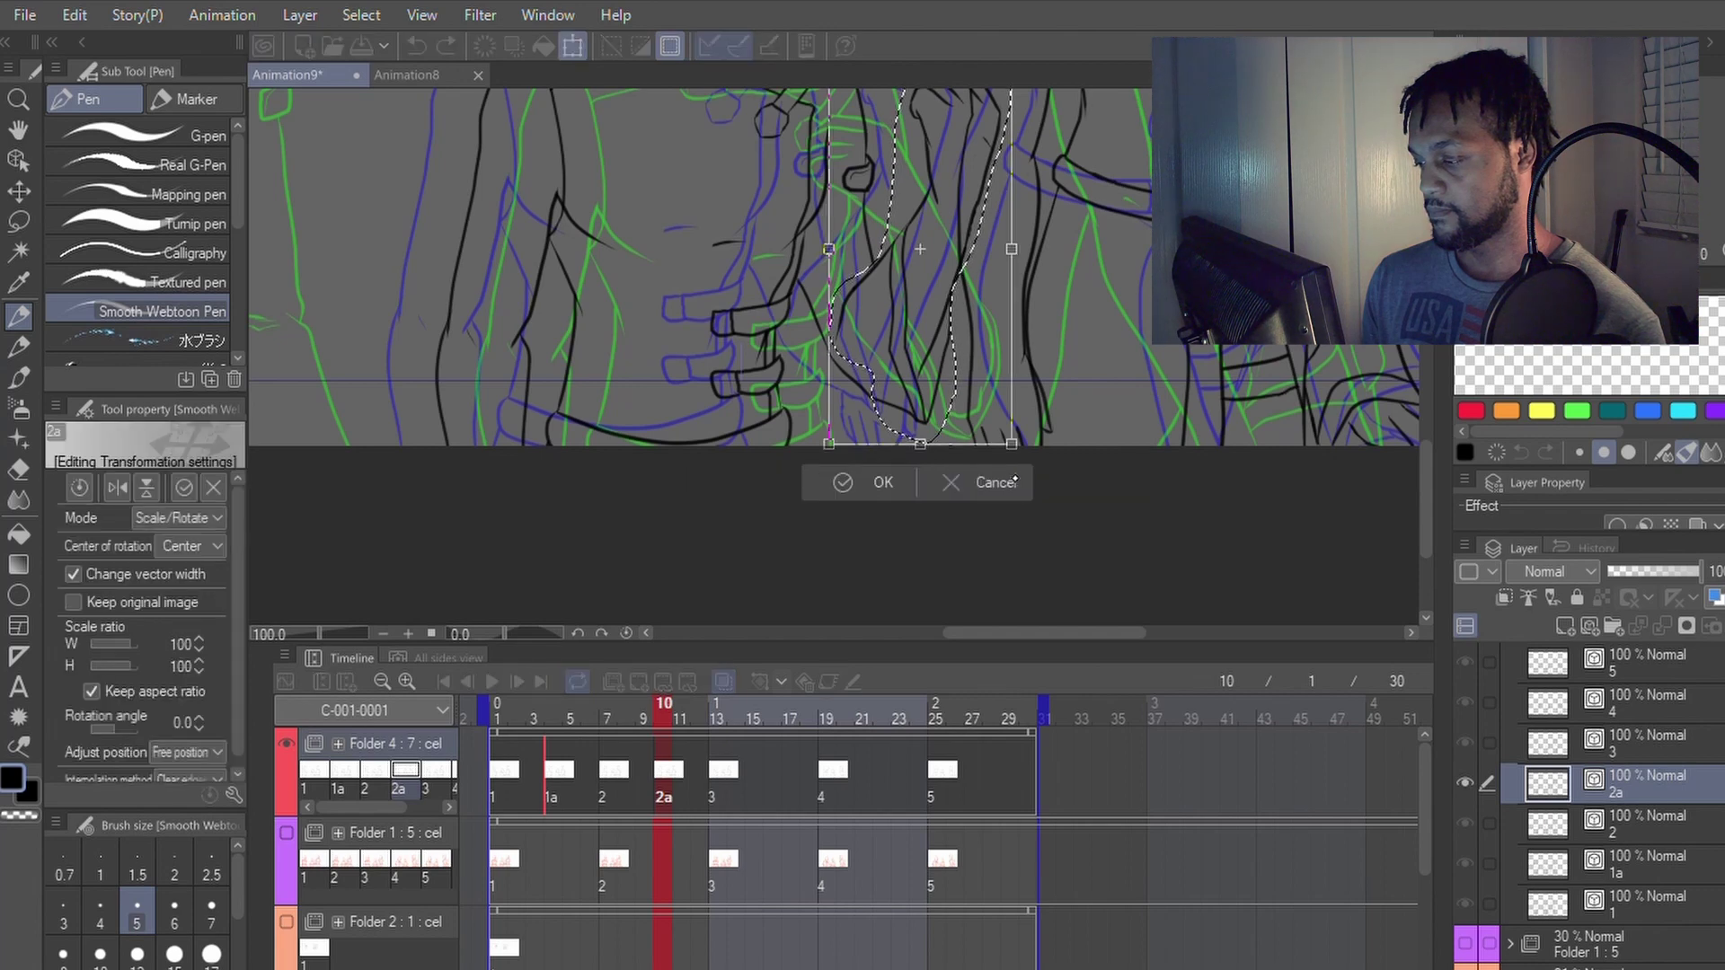
{"action": "left_click_drag", "start_coordinate": [1133, 476], "coordinate": [1113, 330]}
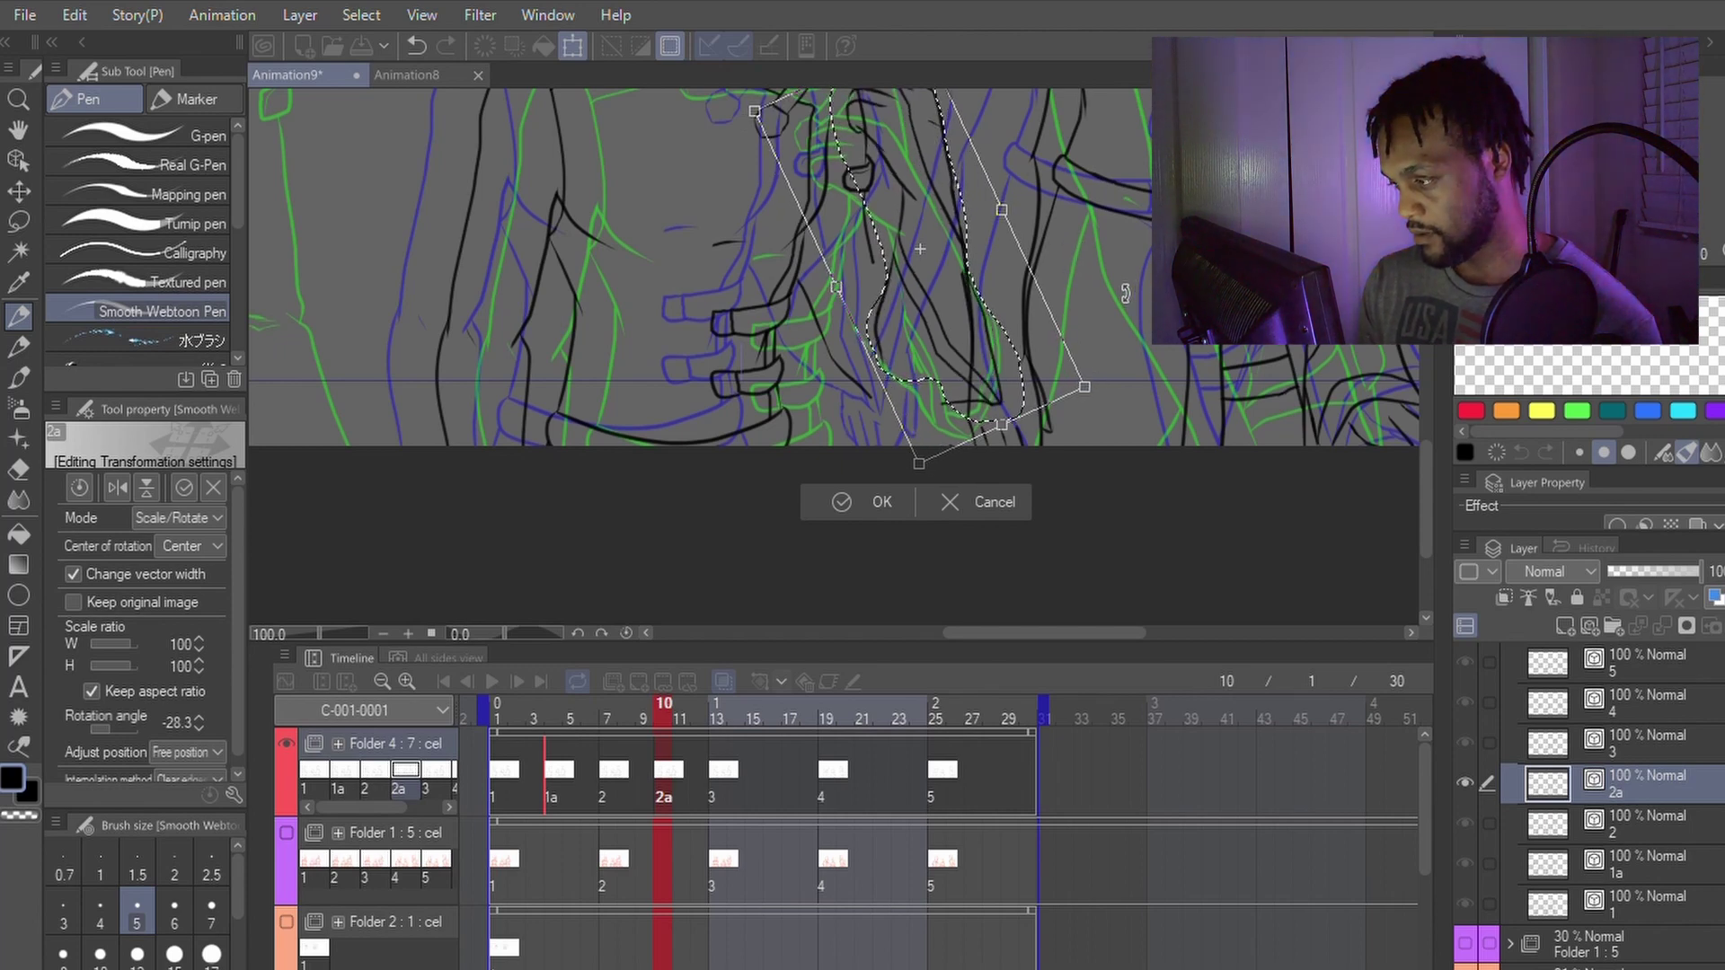
{"action": "left_click_drag", "start_coordinate": [1117, 279], "coordinate": [1101, 255]}
{"action": "left_click_drag", "start_coordinate": [1045, 315], "coordinate": [1021, 294]}
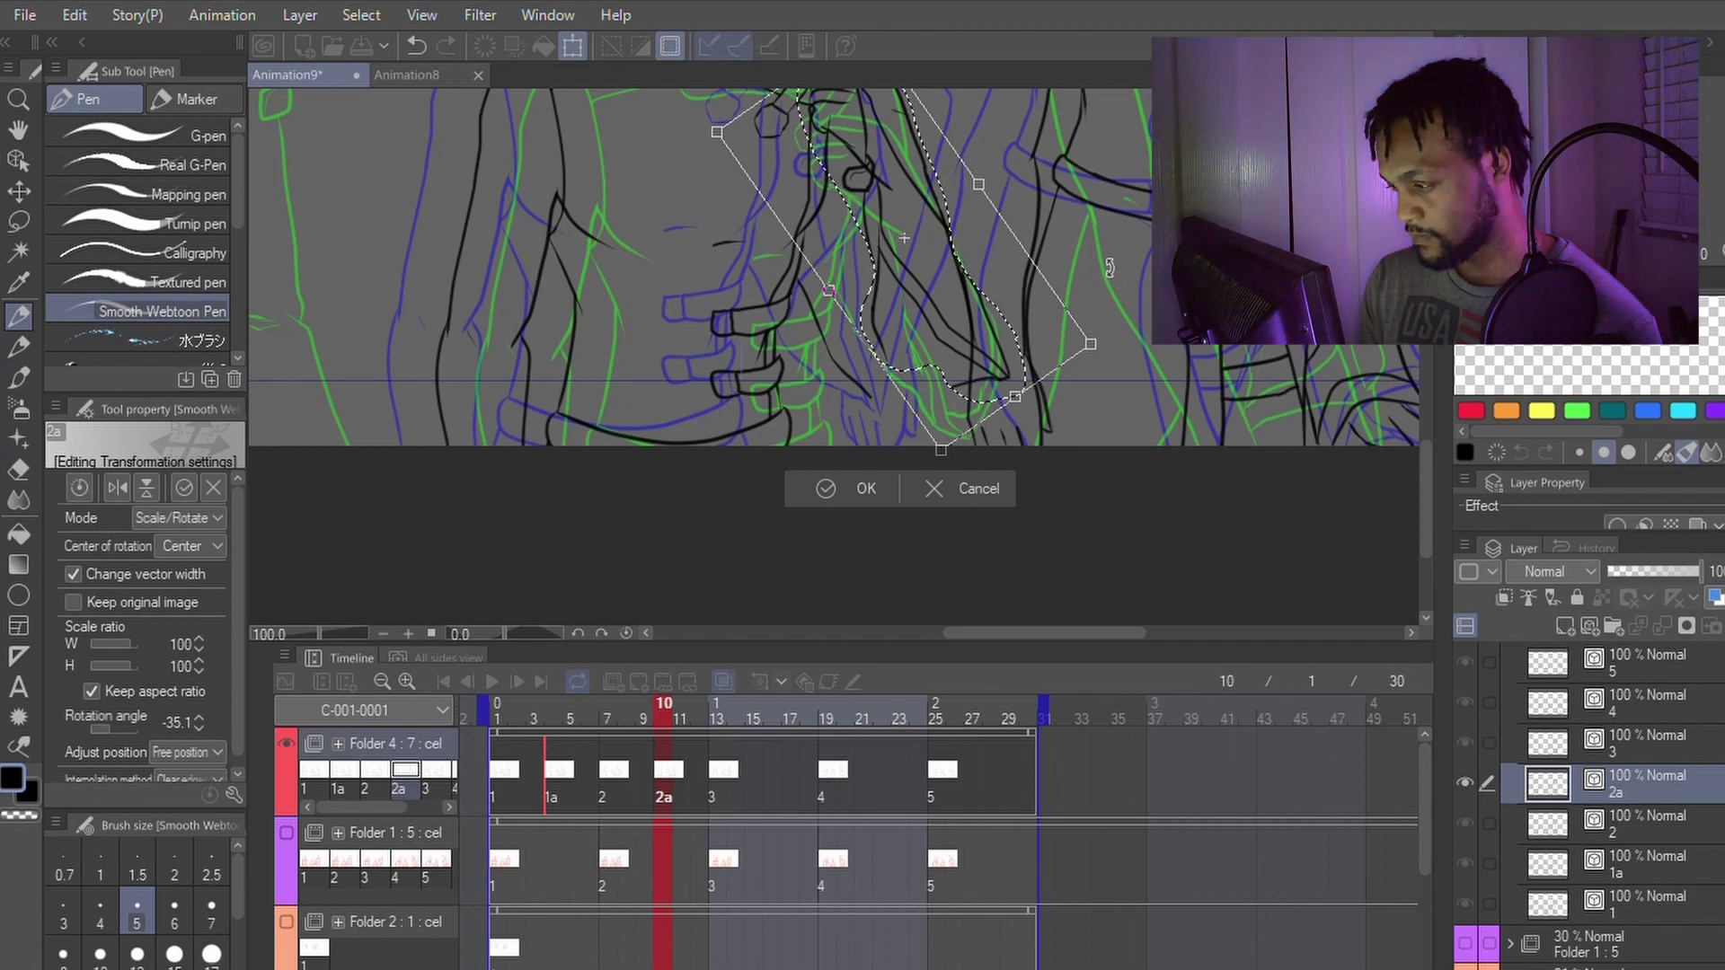
{"action": "left_click_drag", "start_coordinate": [1113, 268], "coordinate": [1006, 314]}
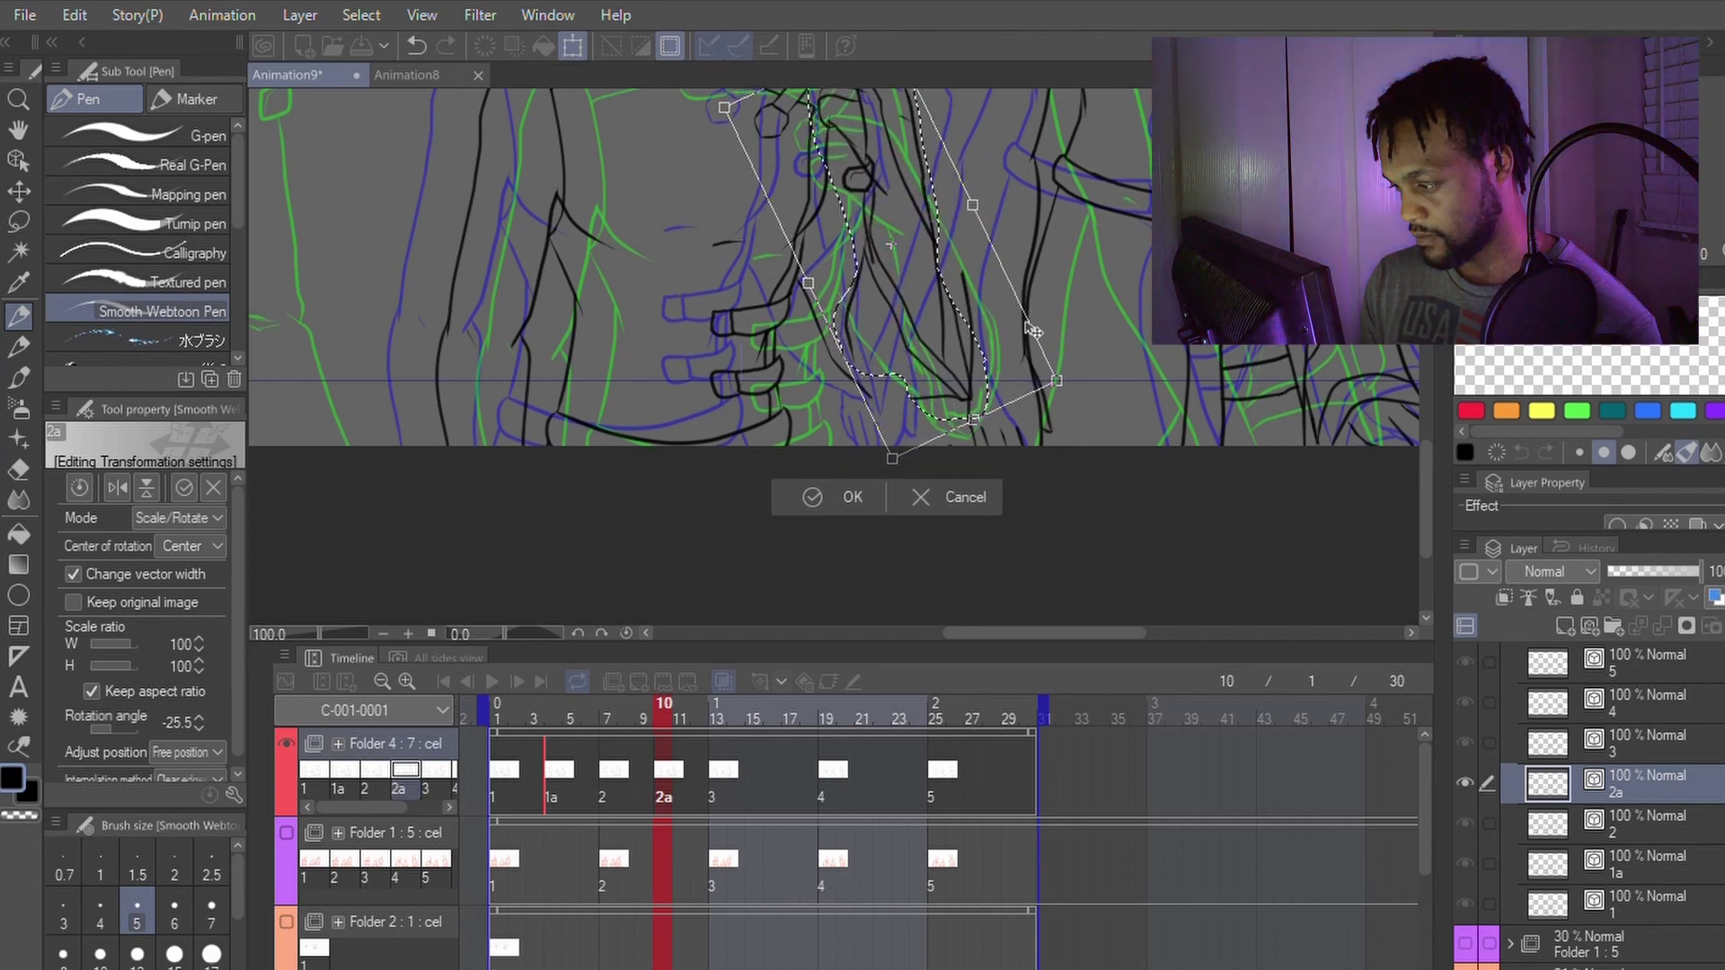
{"action": "left_click", "coordinate": [810, 496]}
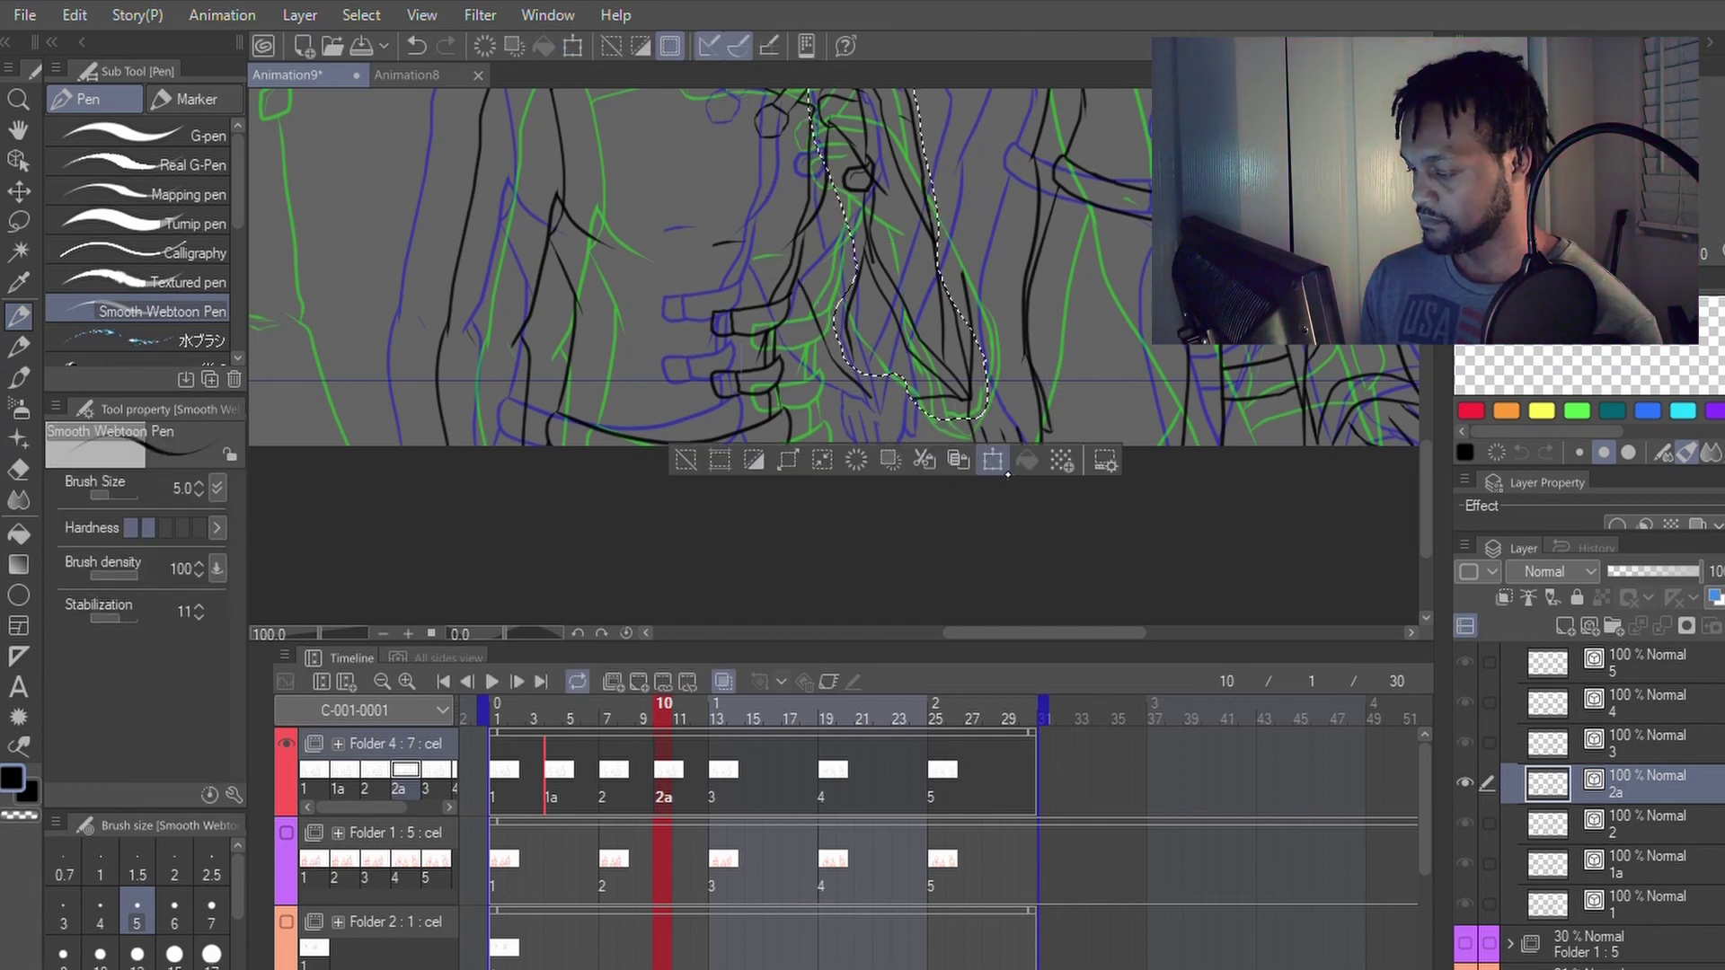
Step: Hide the onion skin, clear the selection and erase the lines crossing the middle character's raised hand and forearm with the Vector eraser
{"action": "left_click", "coordinate": [723, 680]}
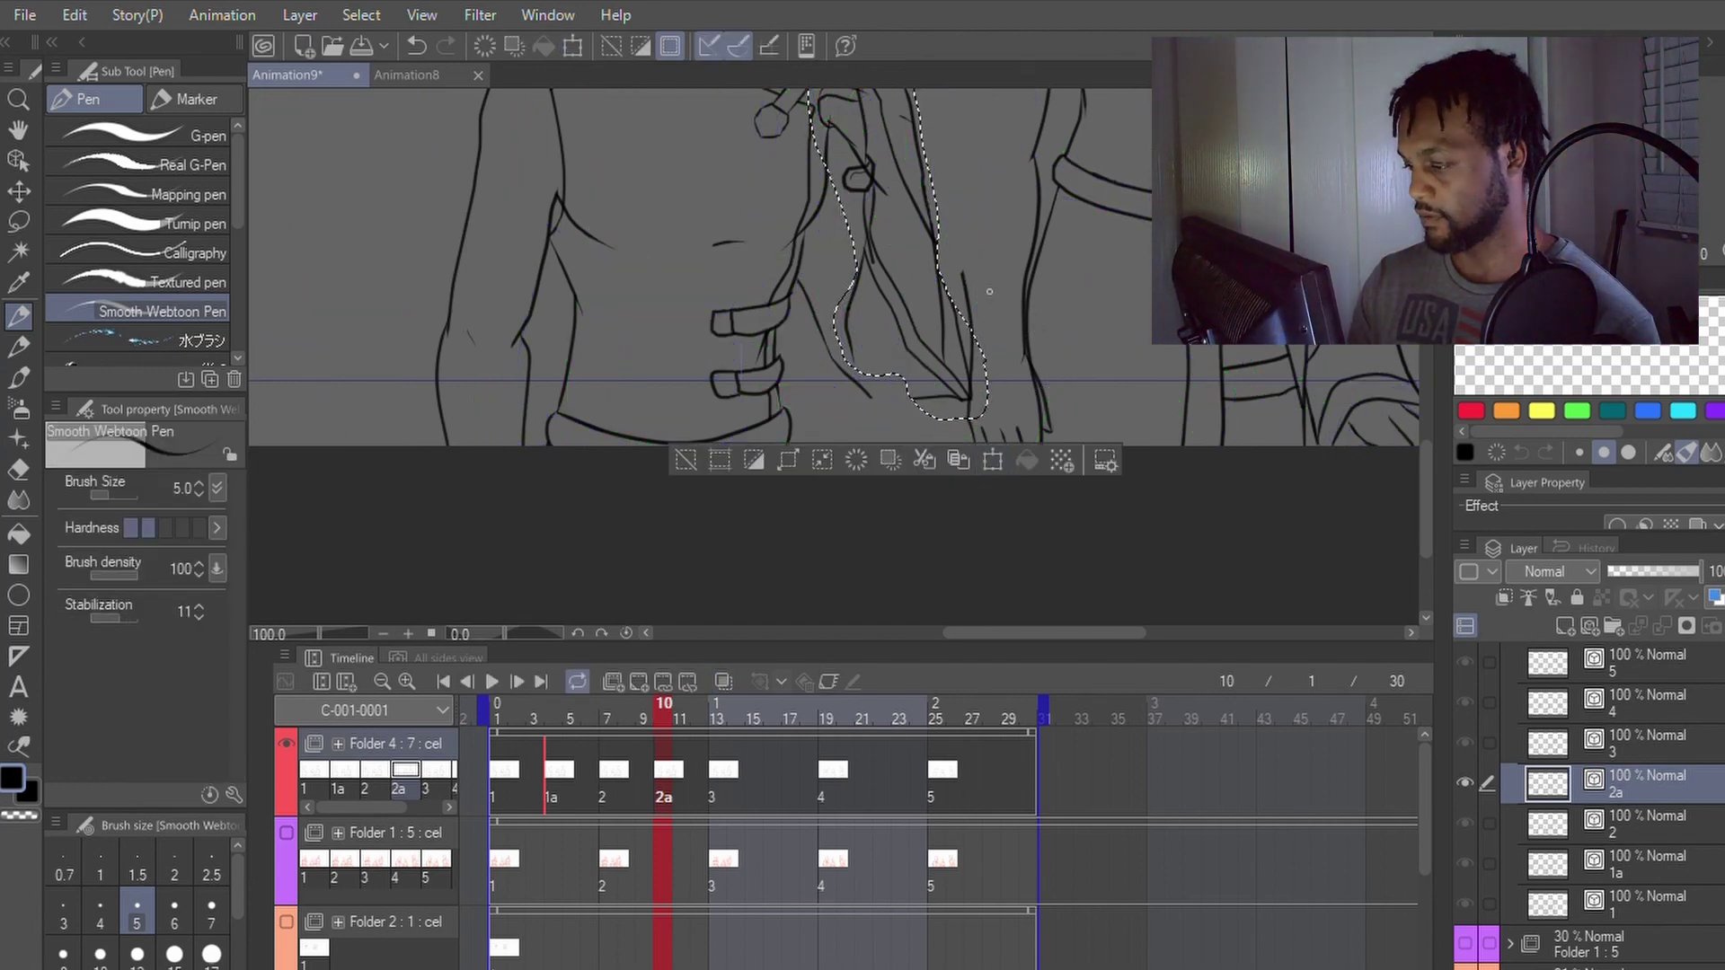
{"action": "left_click", "coordinate": [696, 466]}
{"action": "key", "text": "space"}
{"action": "left_click_drag", "start_coordinate": [1009, 138], "coordinate": [934, 266]}
{"action": "scroll", "coordinate": [815, 192], "scroll_direction": "up", "scroll_amount": 2}
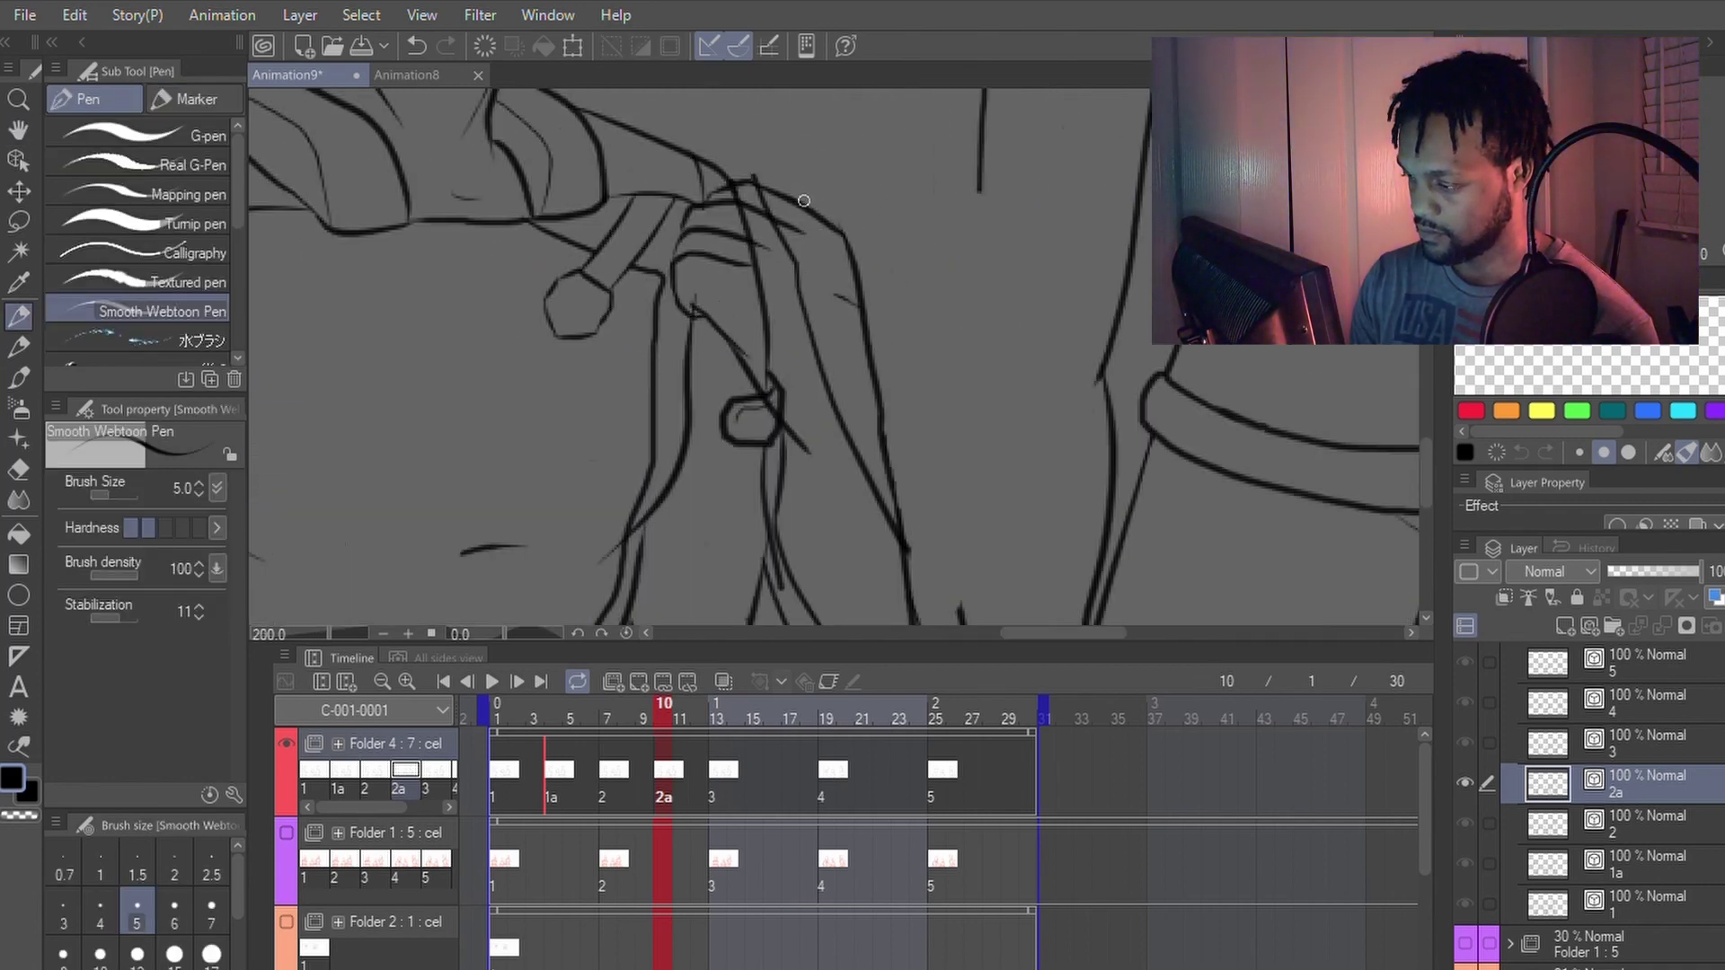
{"action": "key", "text": "e"}
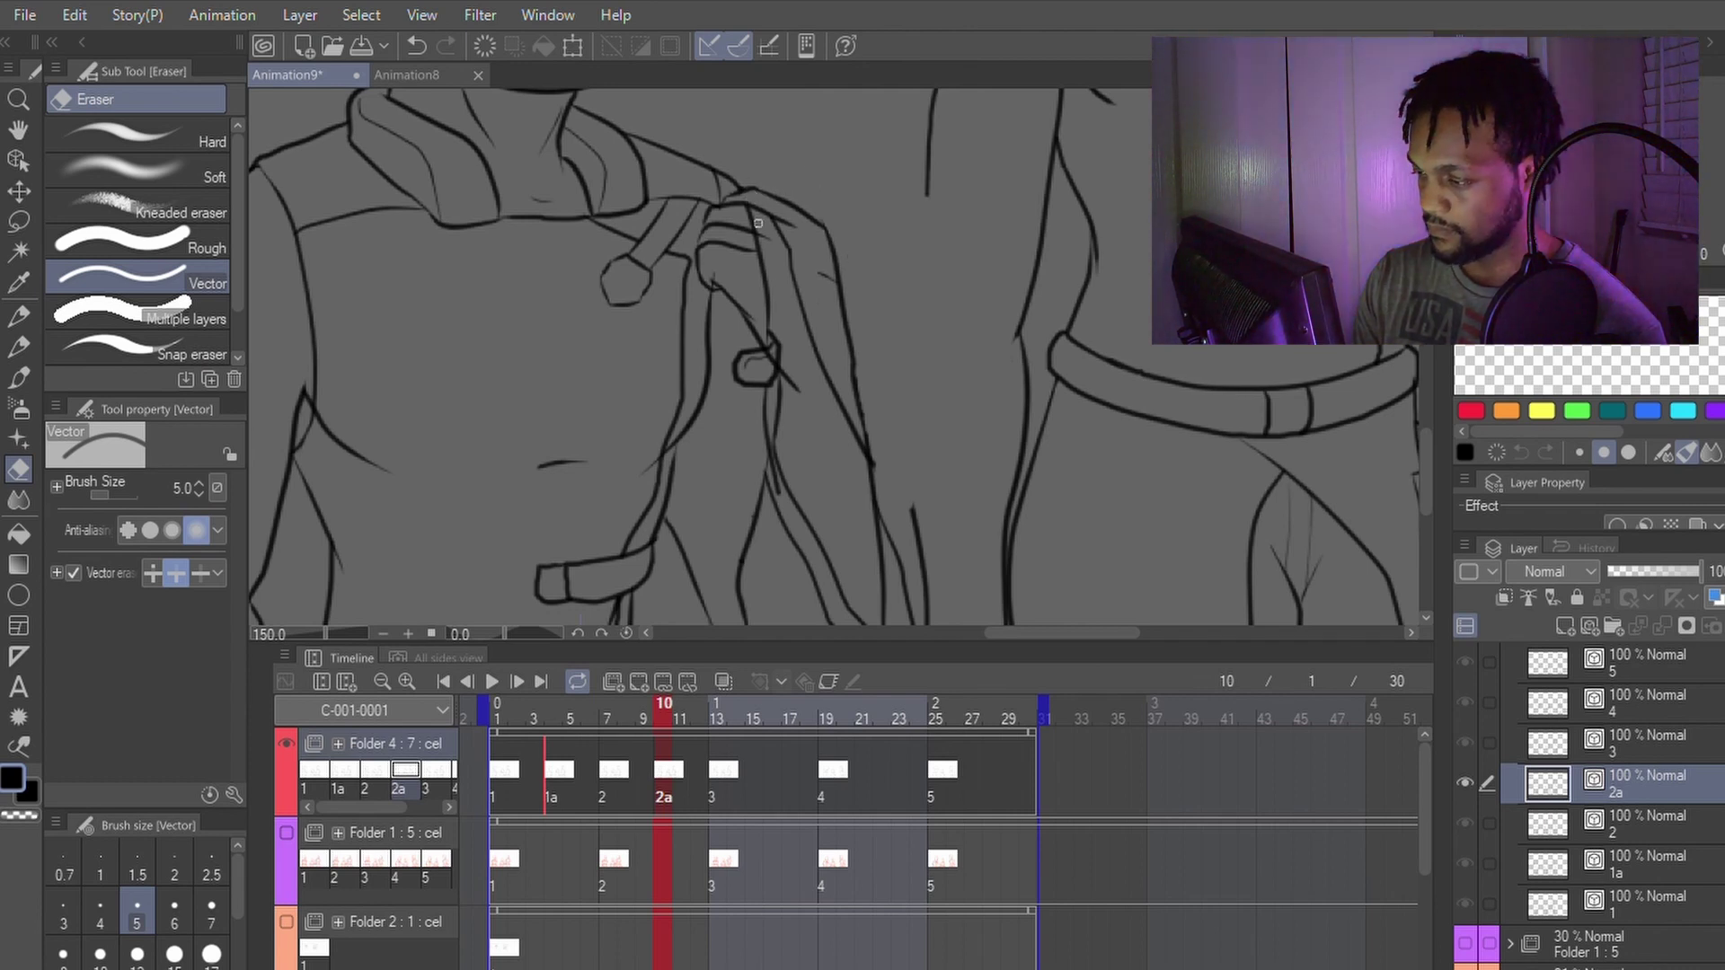
{"action": "left_click_drag", "start_coordinate": [768, 249], "coordinate": [786, 351]}
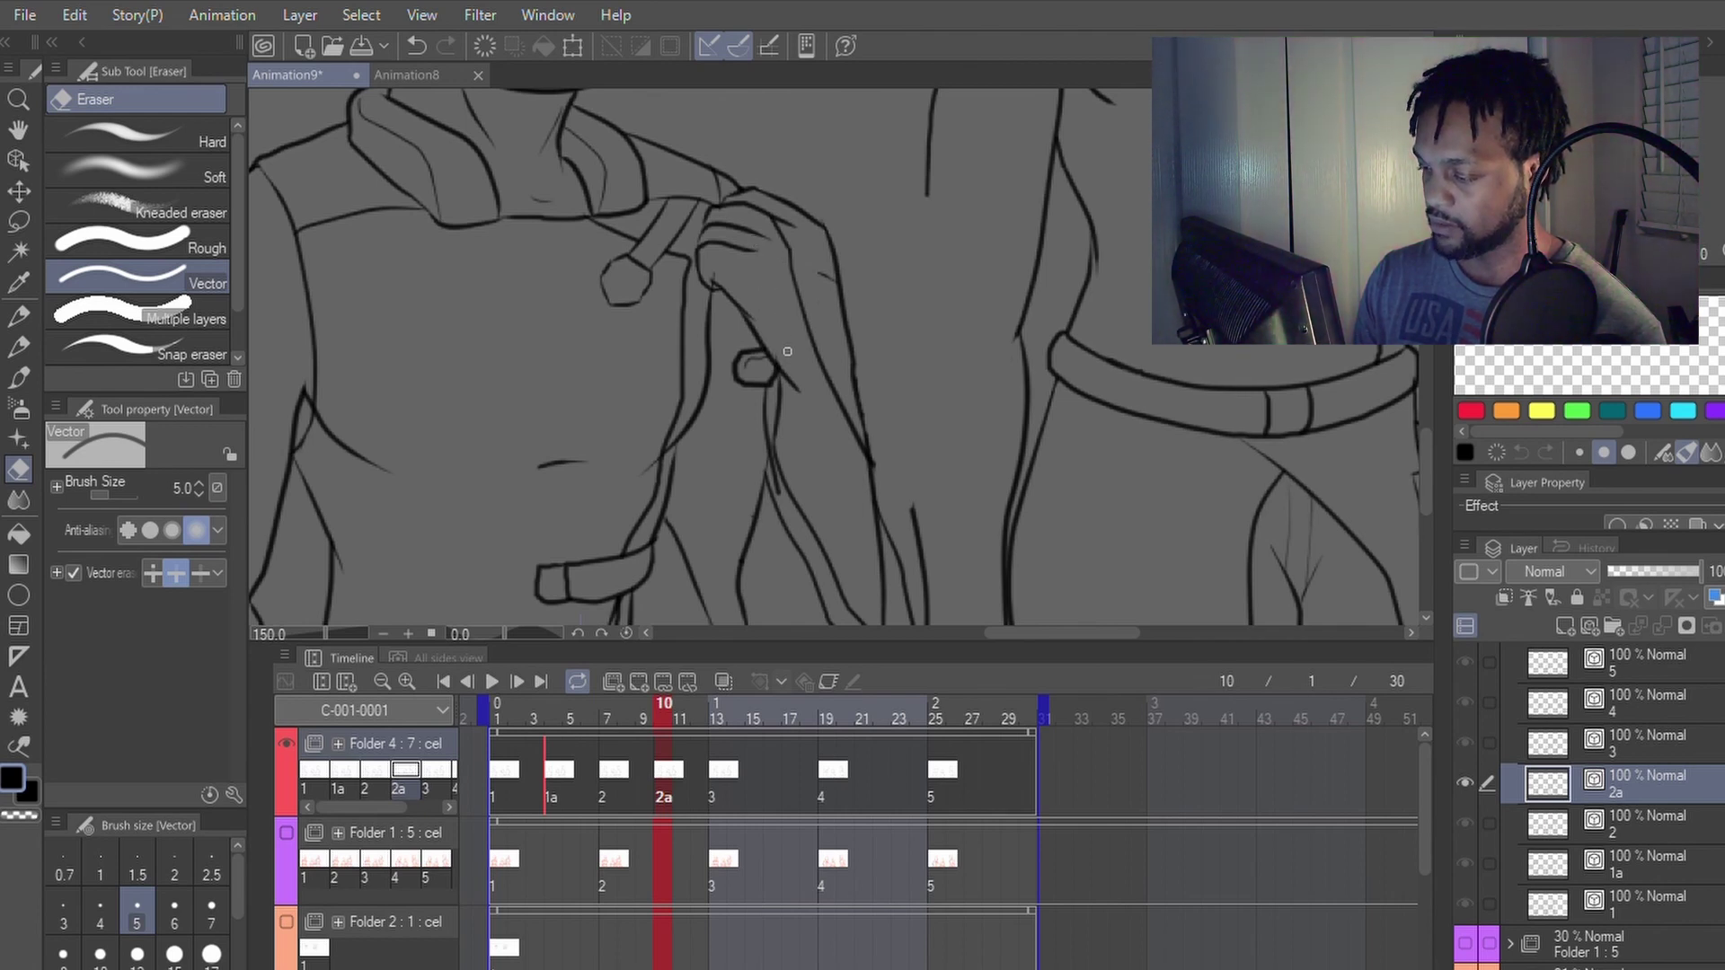
{"action": "mouse_move", "coordinate": [784, 231]}
{"action": "left_mouse_down"}
{"action": "mouse_move", "coordinate": [817, 292]}
{"action": "mouse_move", "coordinate": [793, 249]}
{"action": "mouse_move", "coordinate": [818, 369]}
{"action": "left_mouse_up"}
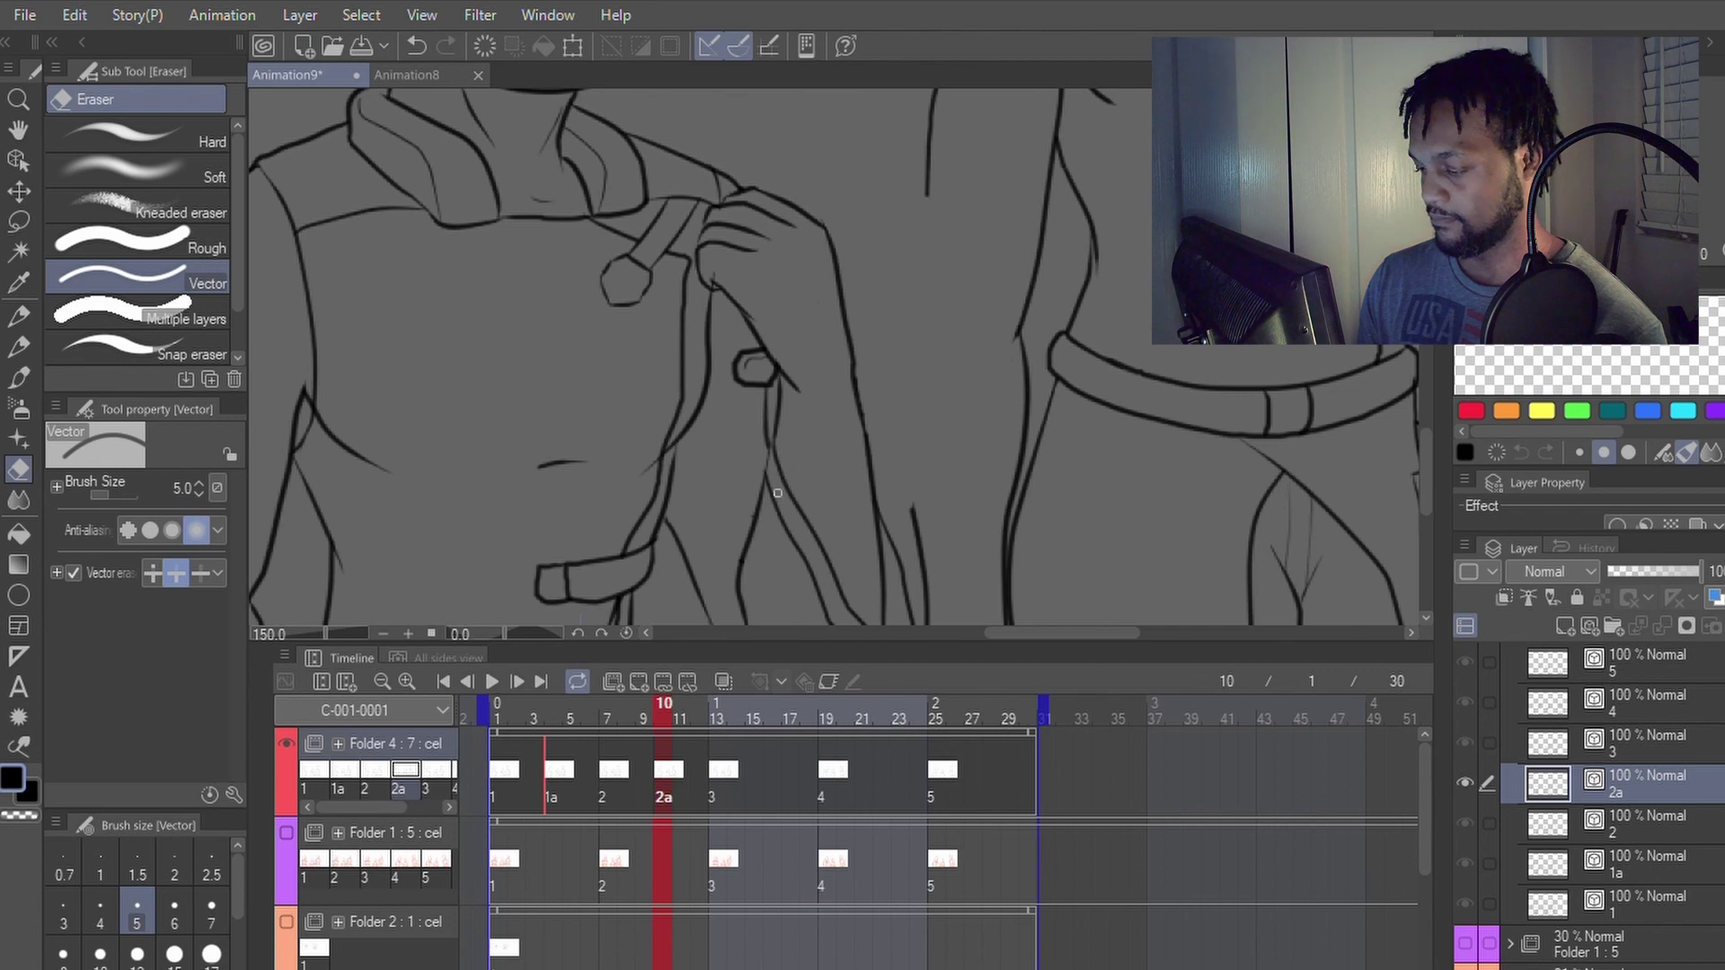
Step: Reshape and extend the hanging sleeve's bottom edge with Redraw vector line and the pen so it joins both lower corners
{"action": "key", "text": "p"}
{"action": "key", "text": "space"}
{"action": "left_click_drag", "start_coordinate": [939, 463], "coordinate": [889, 312]}
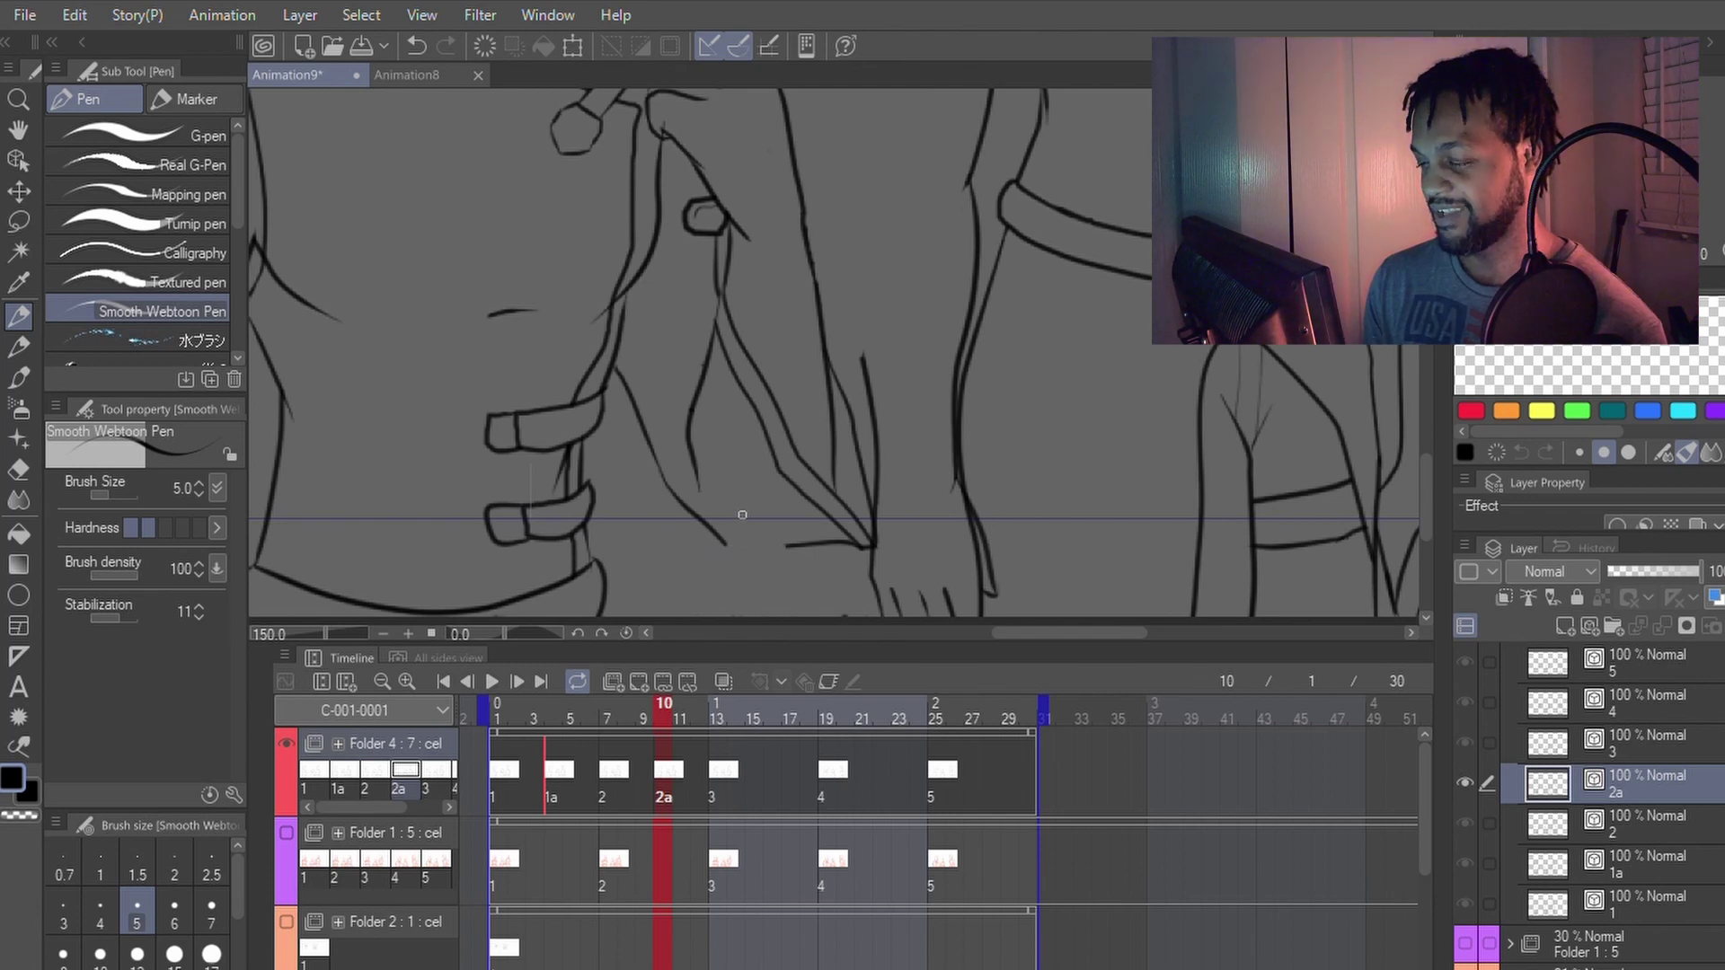
{"action": "key", "text": "y"}
{"action": "left_click_drag", "start_coordinate": [798, 545], "coordinate": [744, 537]}
{"action": "key", "text": "p"}
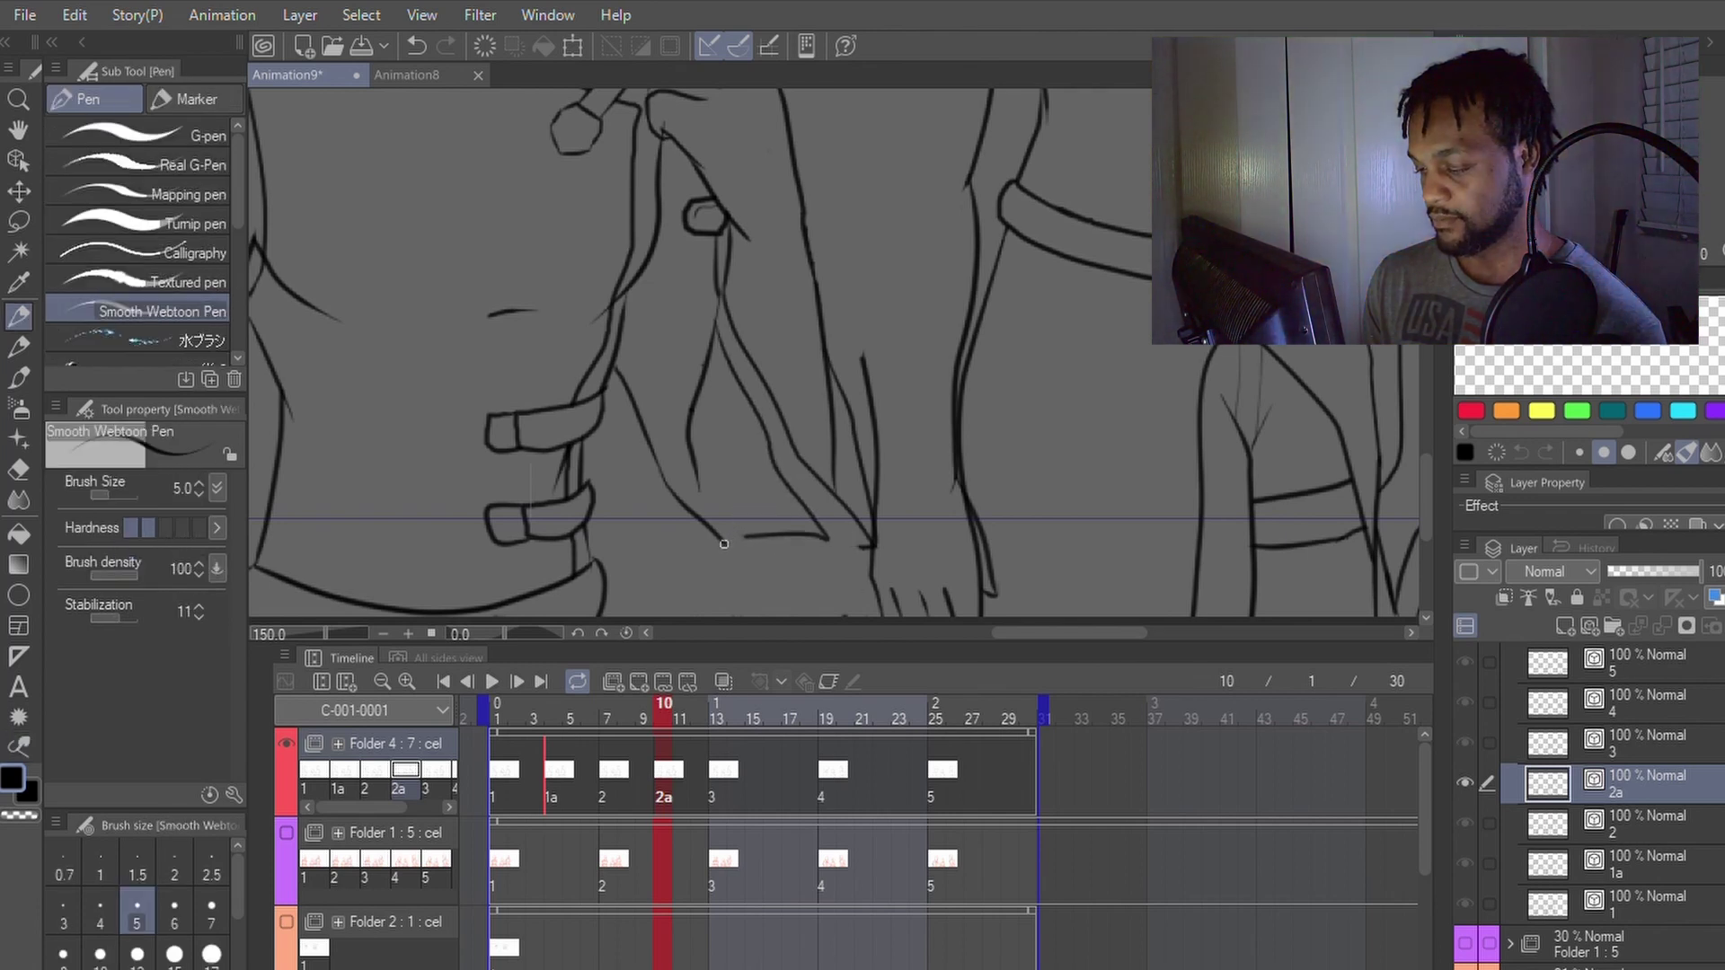
{"action": "key", "text": "y"}
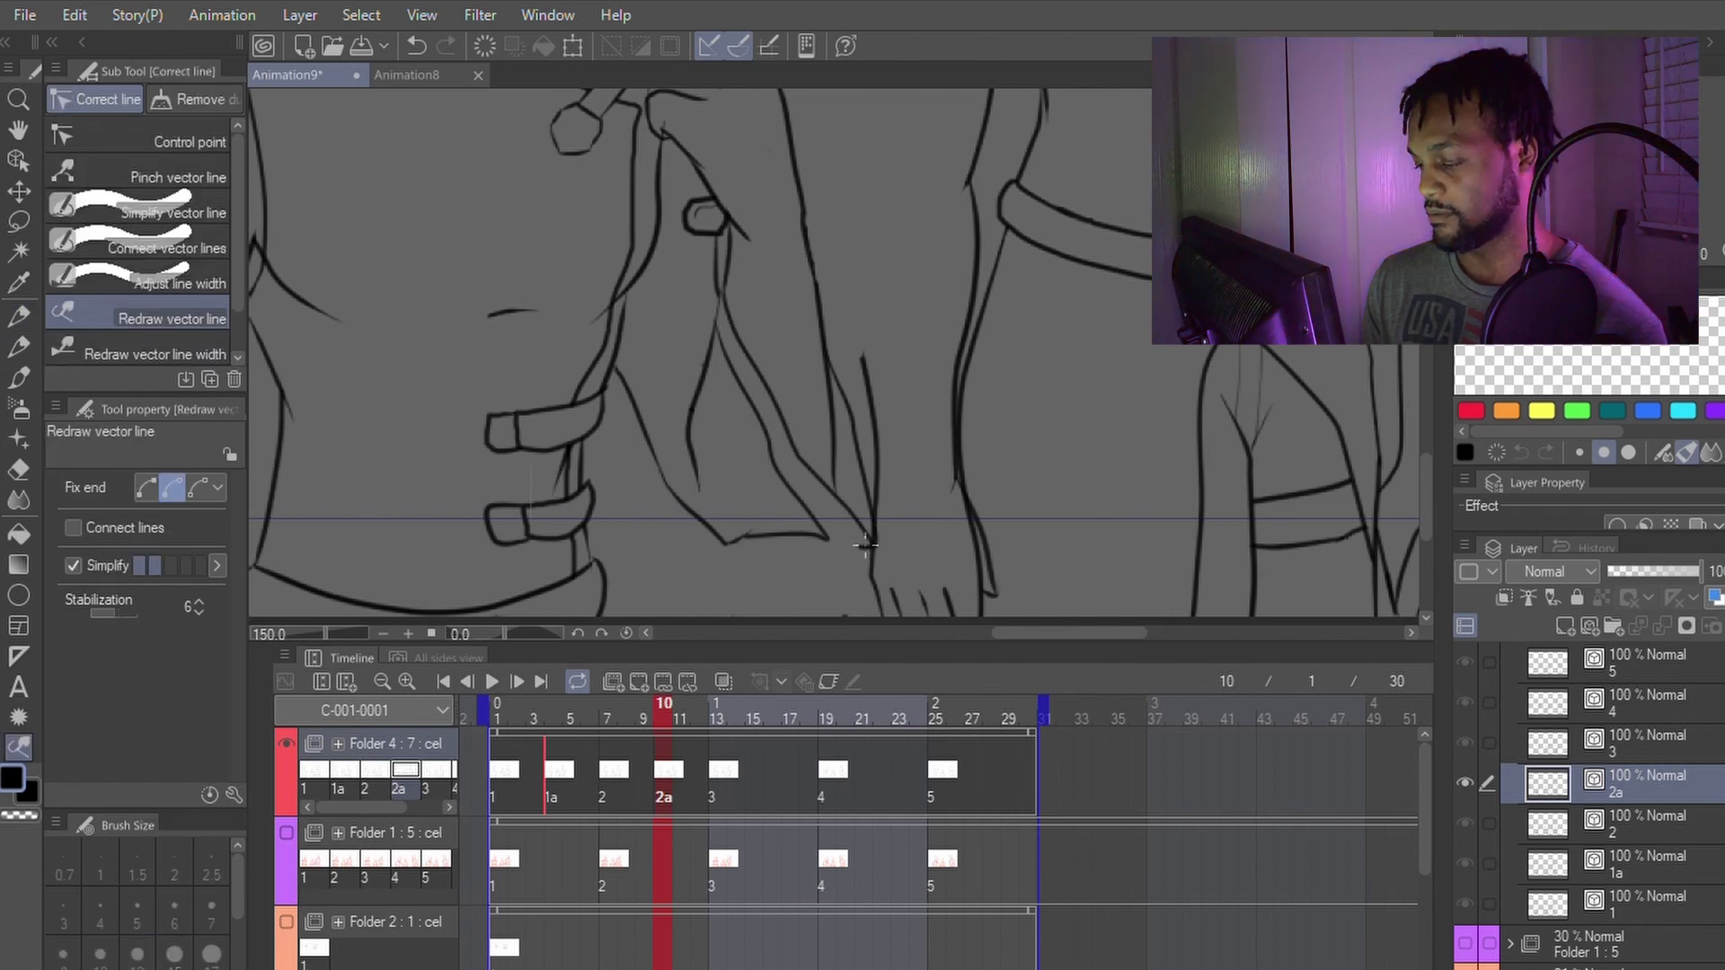
{"action": "key", "text": "p"}
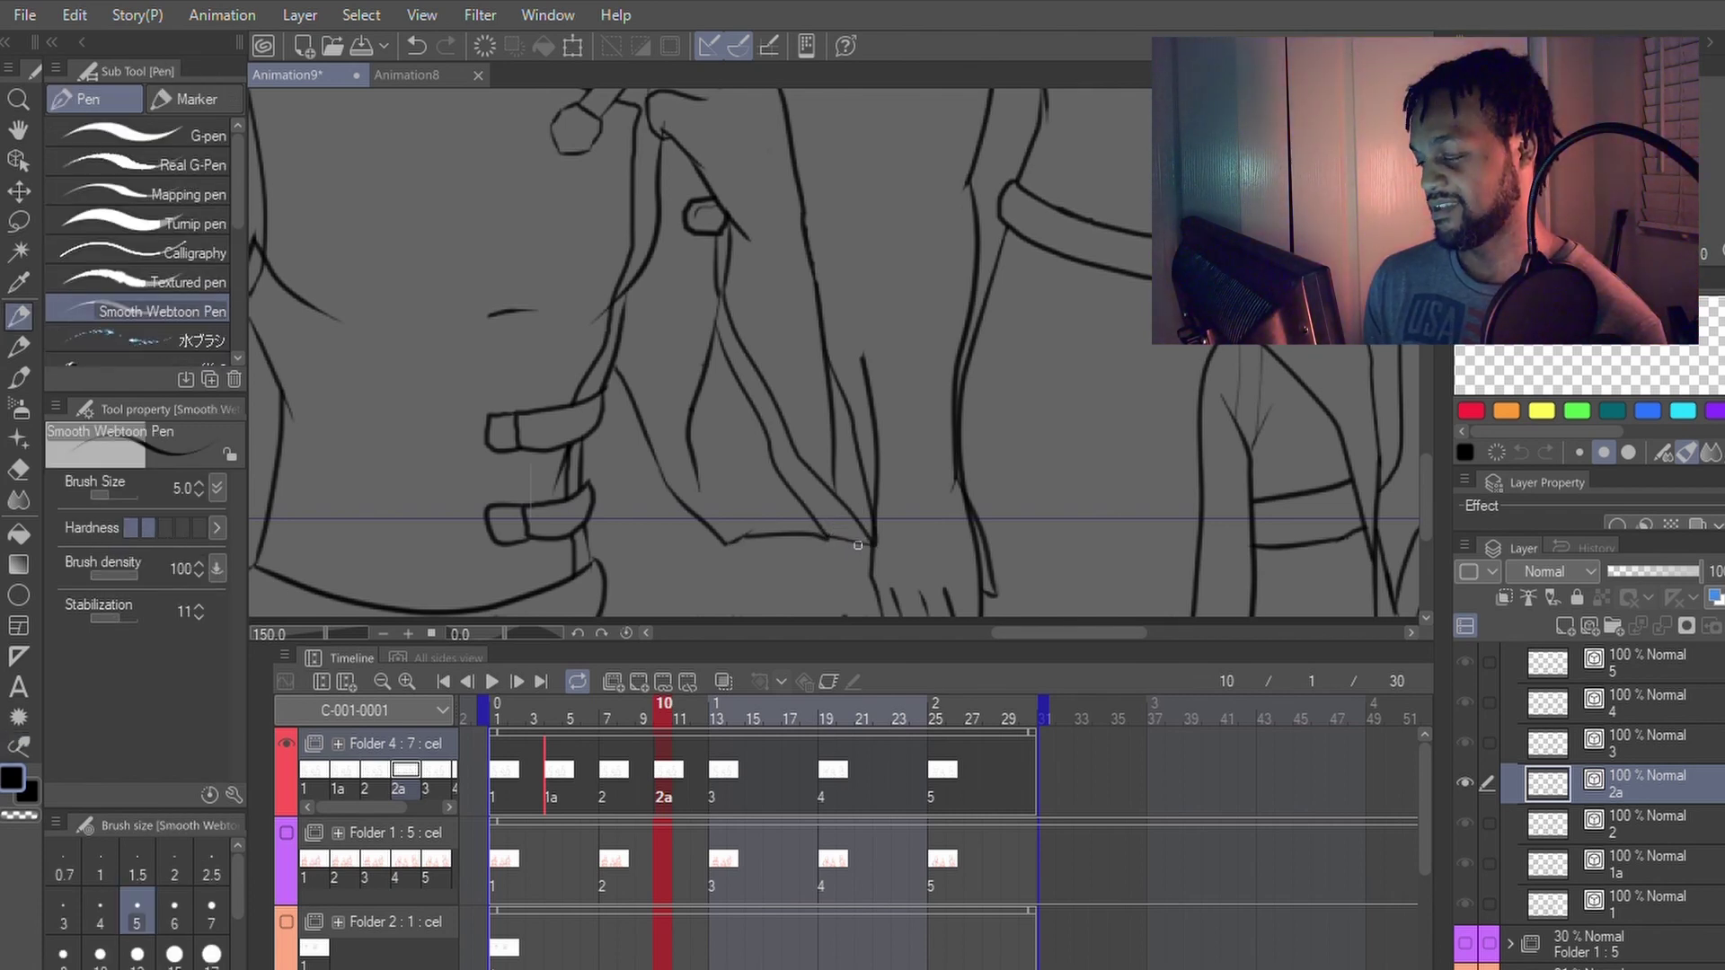
{"action": "key", "text": "ctrl+z"}
{"action": "key", "text": "y"}
{"action": "left_click_drag", "start_coordinate": [864, 545], "coordinate": [828, 536]}
{"action": "key", "text": "p"}
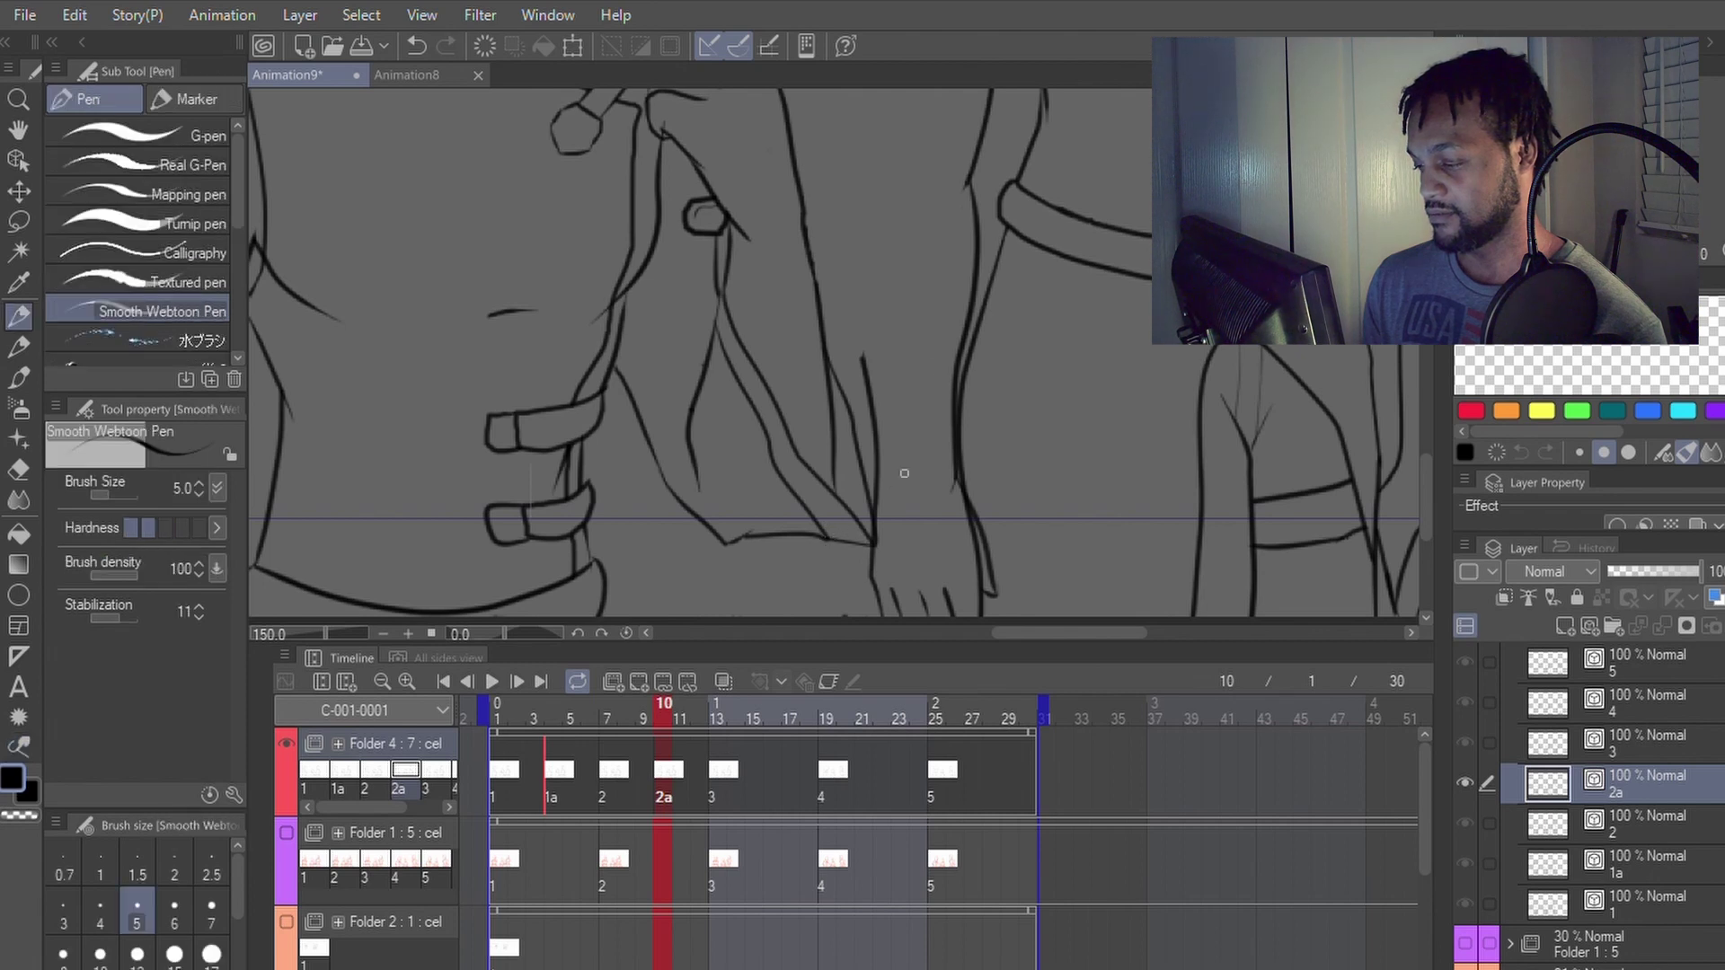
Step: Touch up the finger lines of the raised hand at the collar strap, alternating between the Vector eraser and the pen
{"action": "key", "text": "e"}
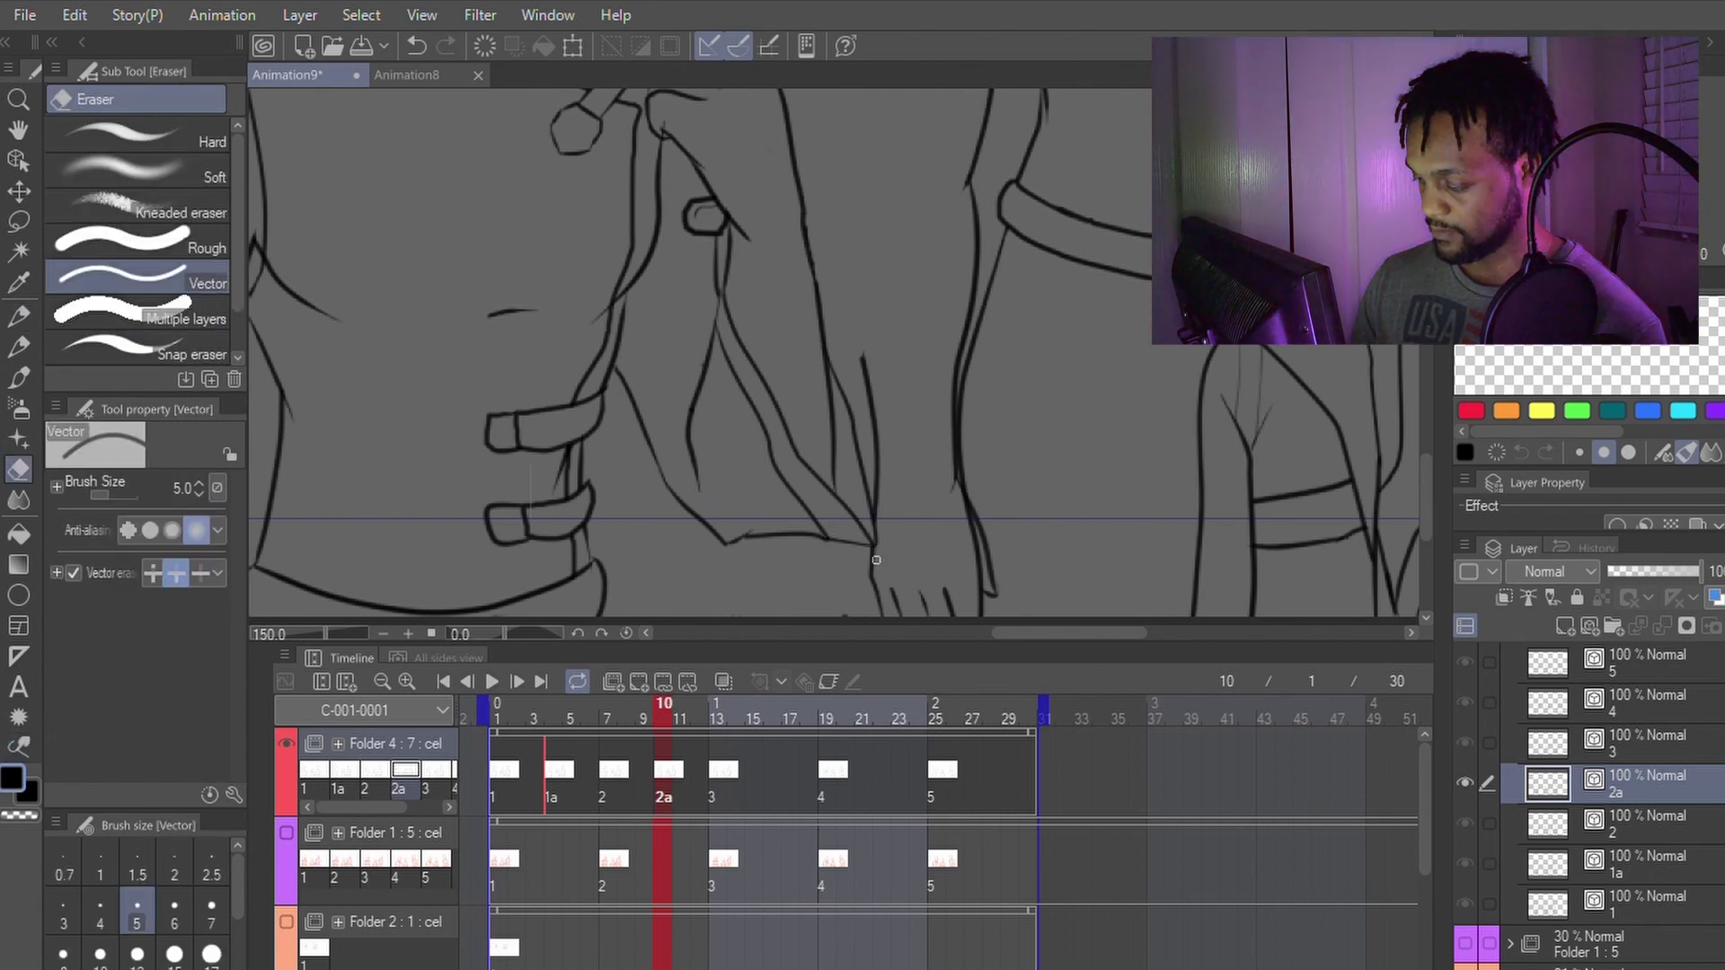
{"action": "key", "text": "p"}
{"action": "key", "text": "space"}
{"action": "left_click_drag", "start_coordinate": [924, 197], "coordinate": [869, 345]}
{"action": "key", "text": "e"}
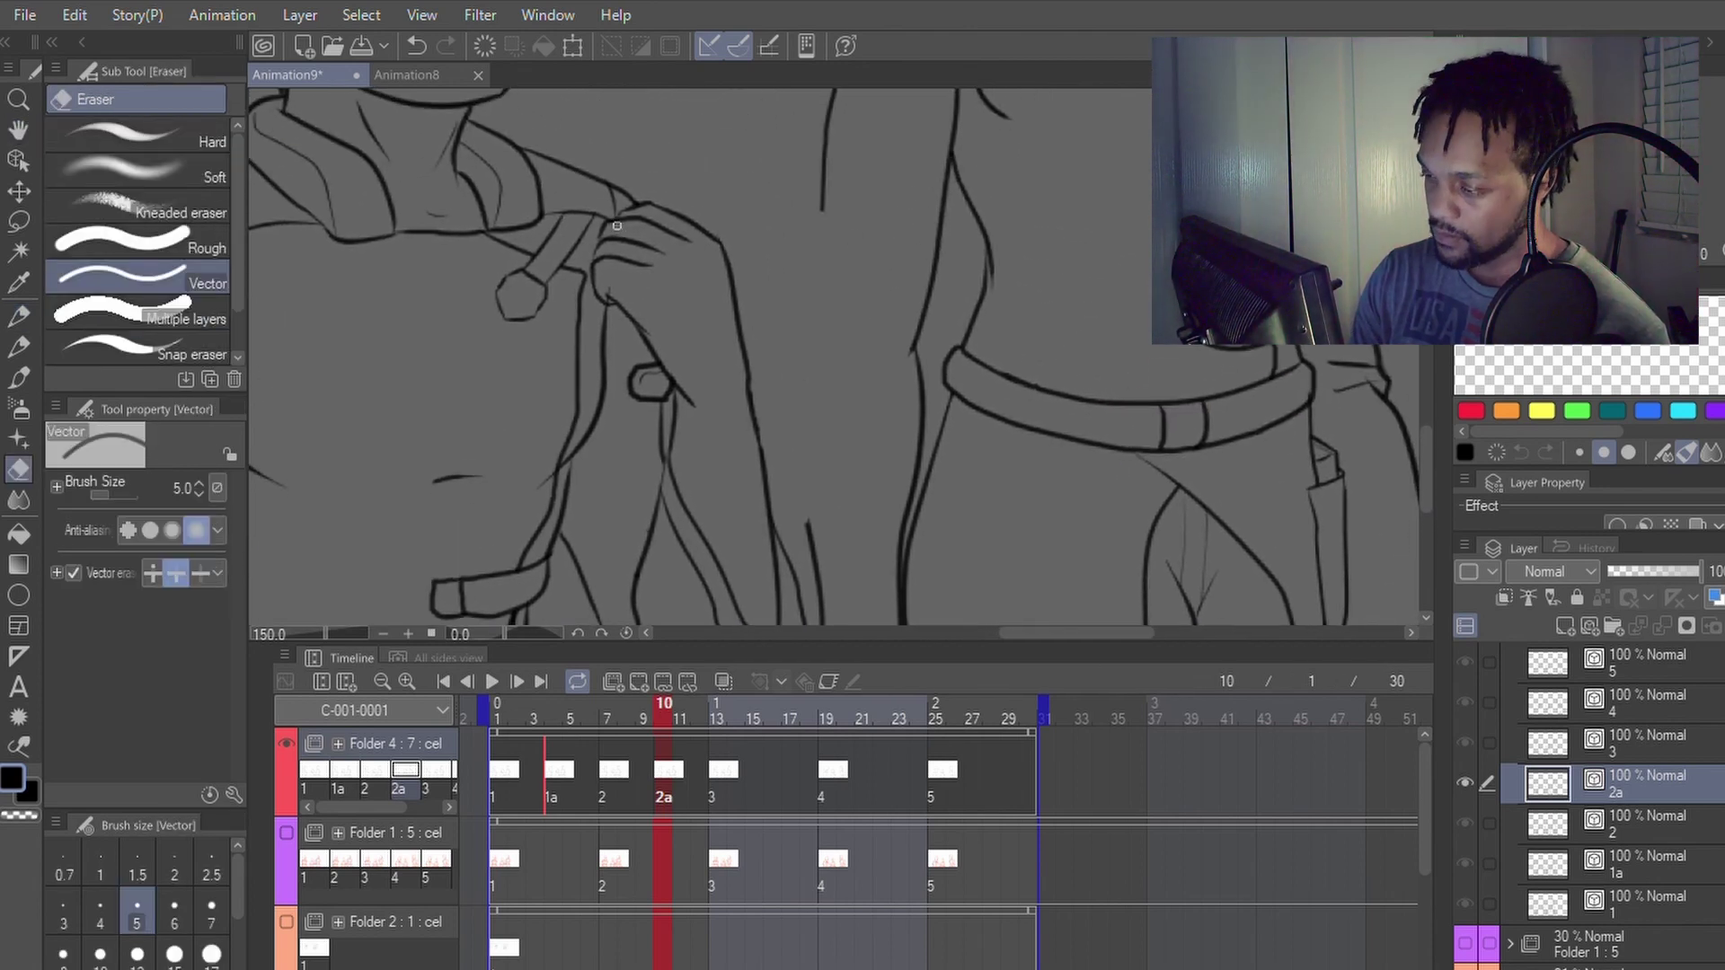
{"action": "key", "text": "p"}
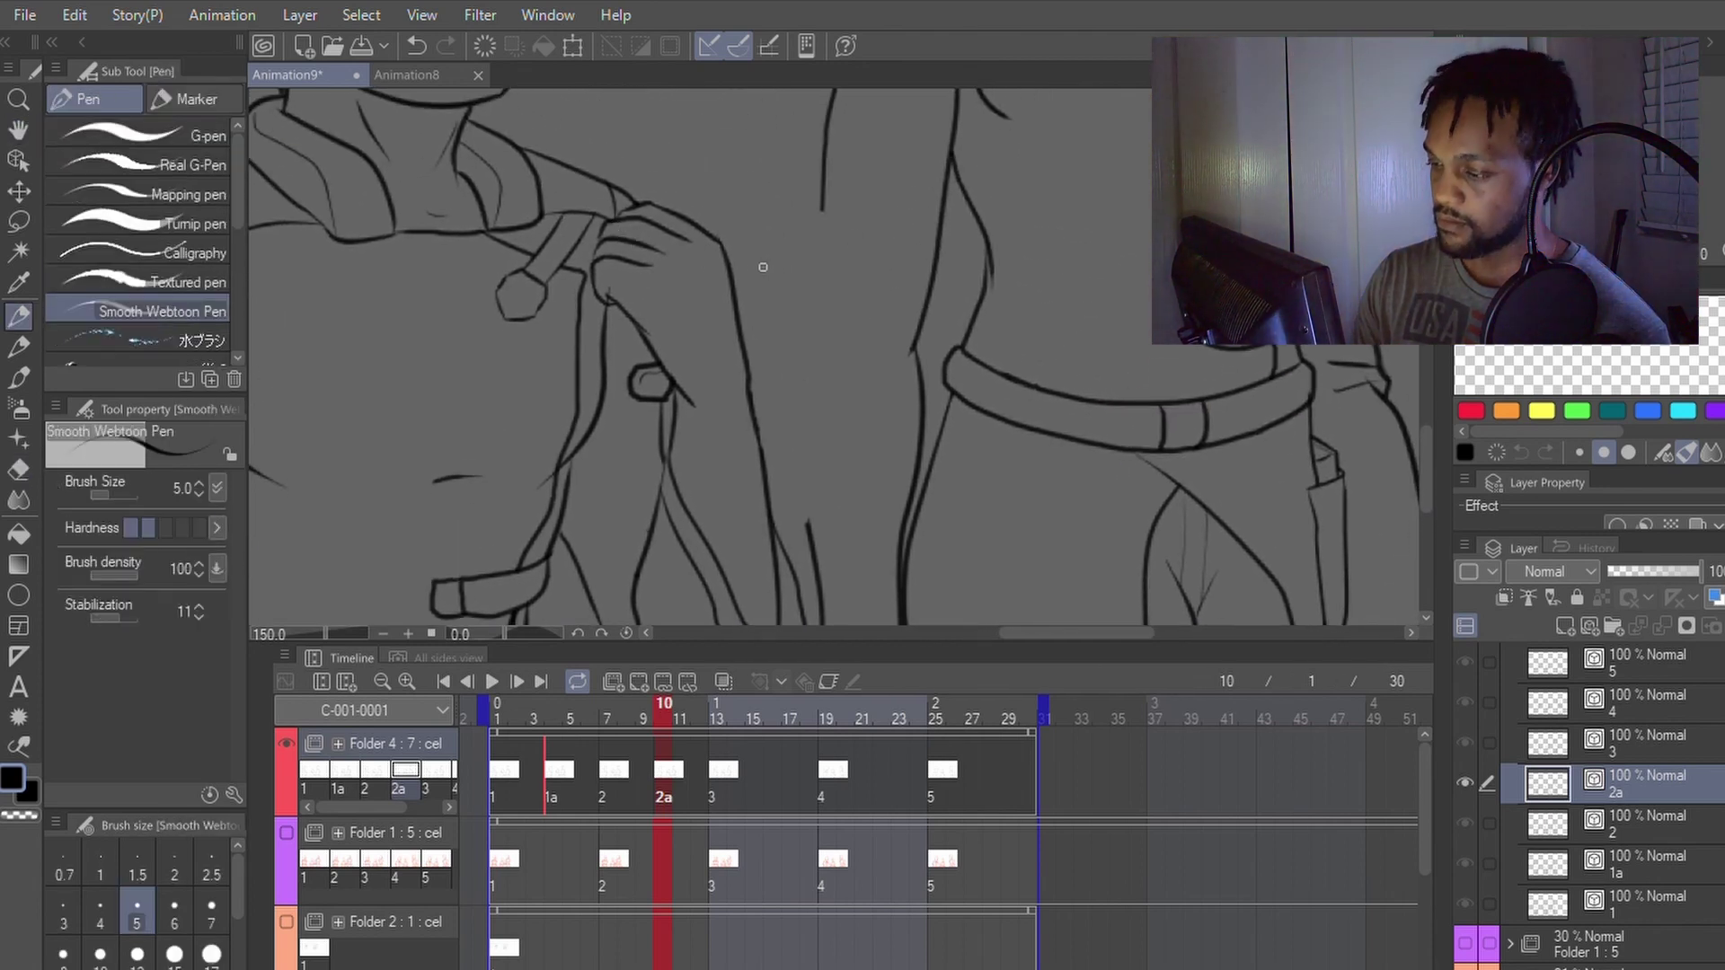
{"action": "key", "text": "e"}
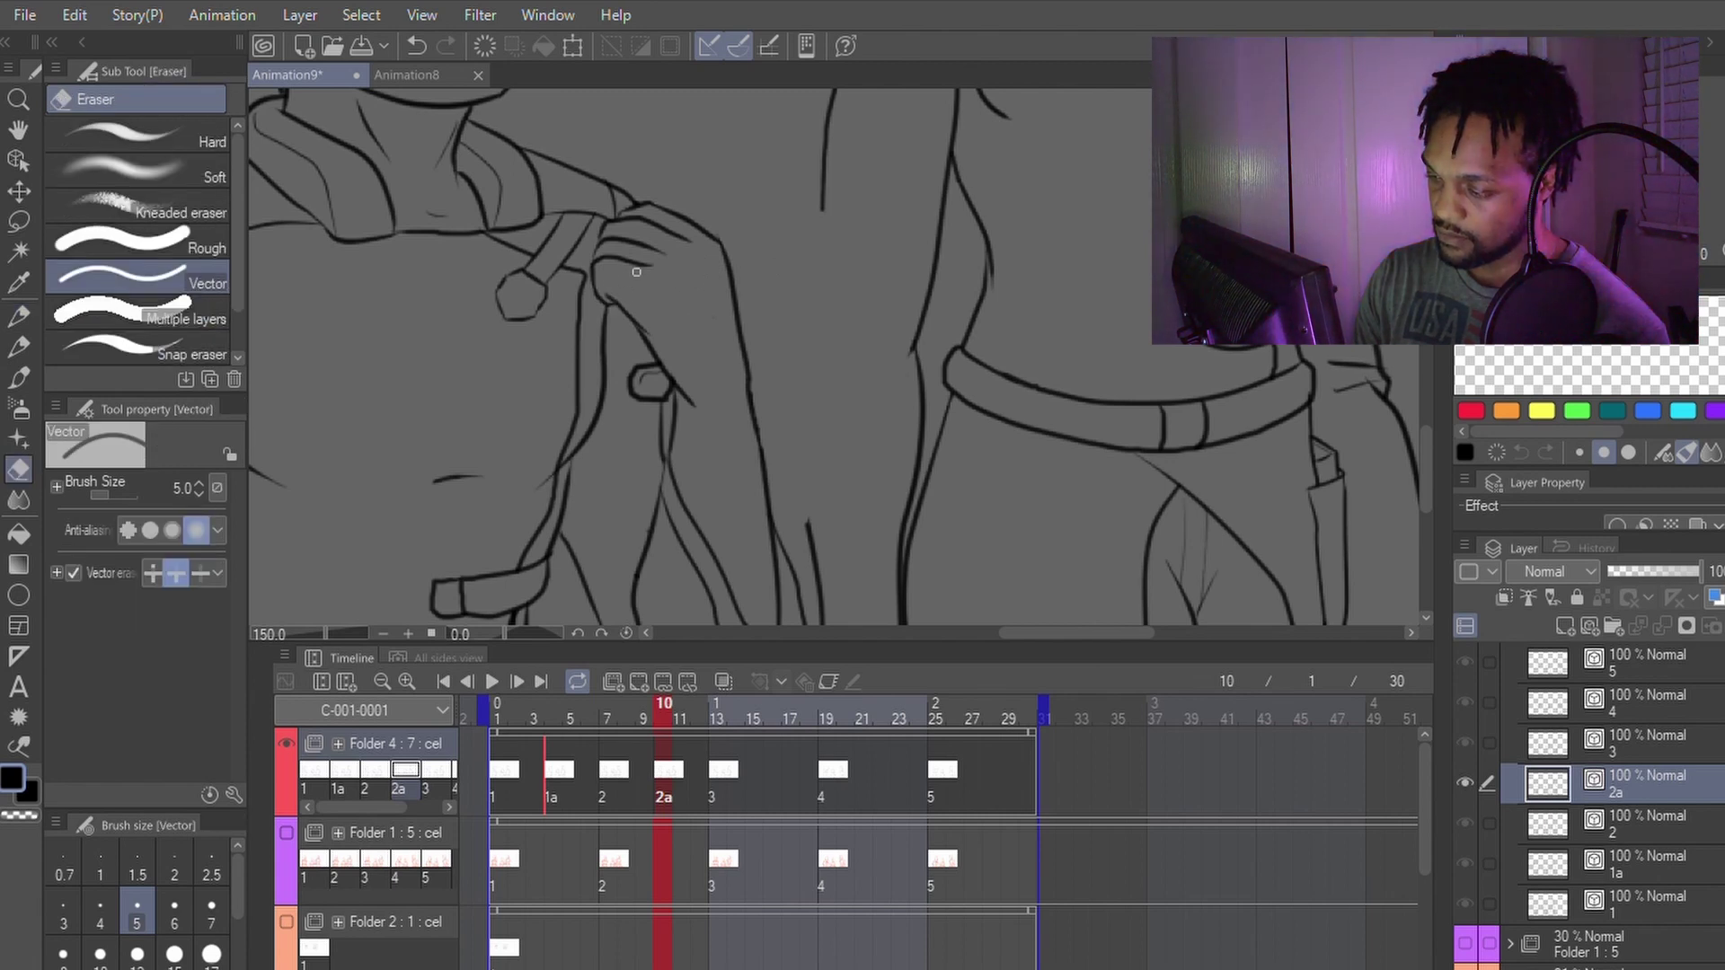
{"action": "key", "text": "p"}
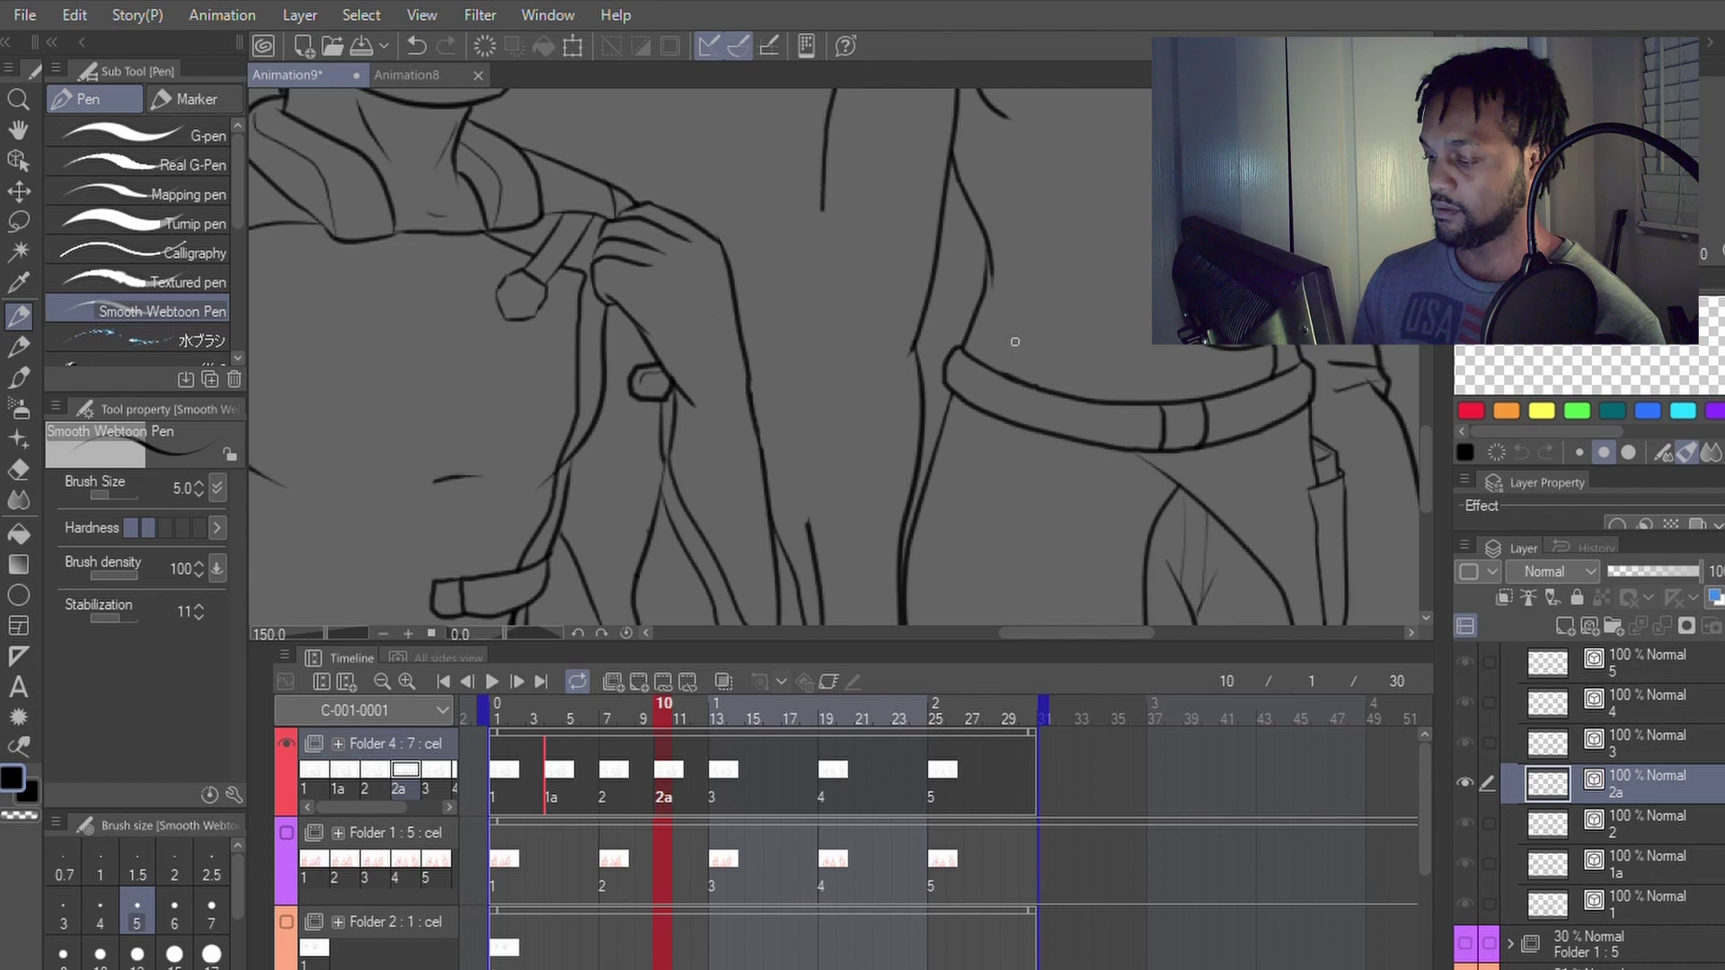
Step: Draw the missing outer outline of the neighbouring character's lowered arm, from the upper arm past the elbow down the forearm
{"action": "scroll", "coordinate": [1010, 361], "scroll_direction": "down", "scroll_amount": 1}
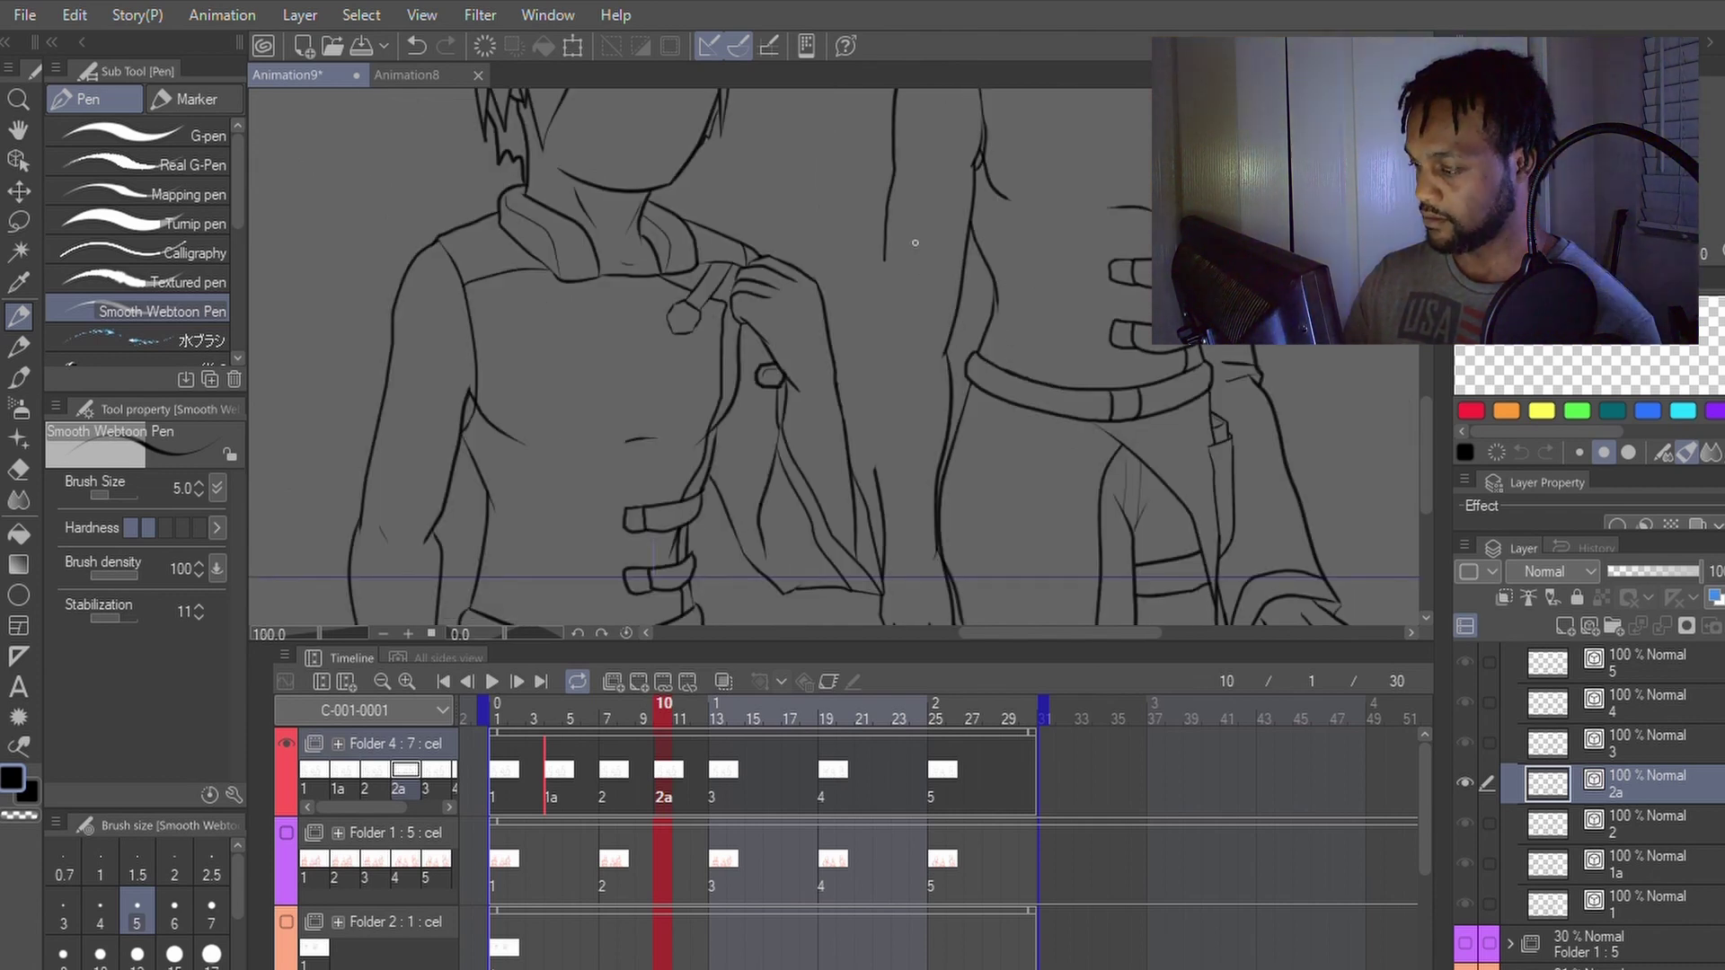
{"action": "left_click_drag", "start_coordinate": [883, 267], "coordinate": [892, 363]}
{"action": "key", "text": "ctrl+z"}
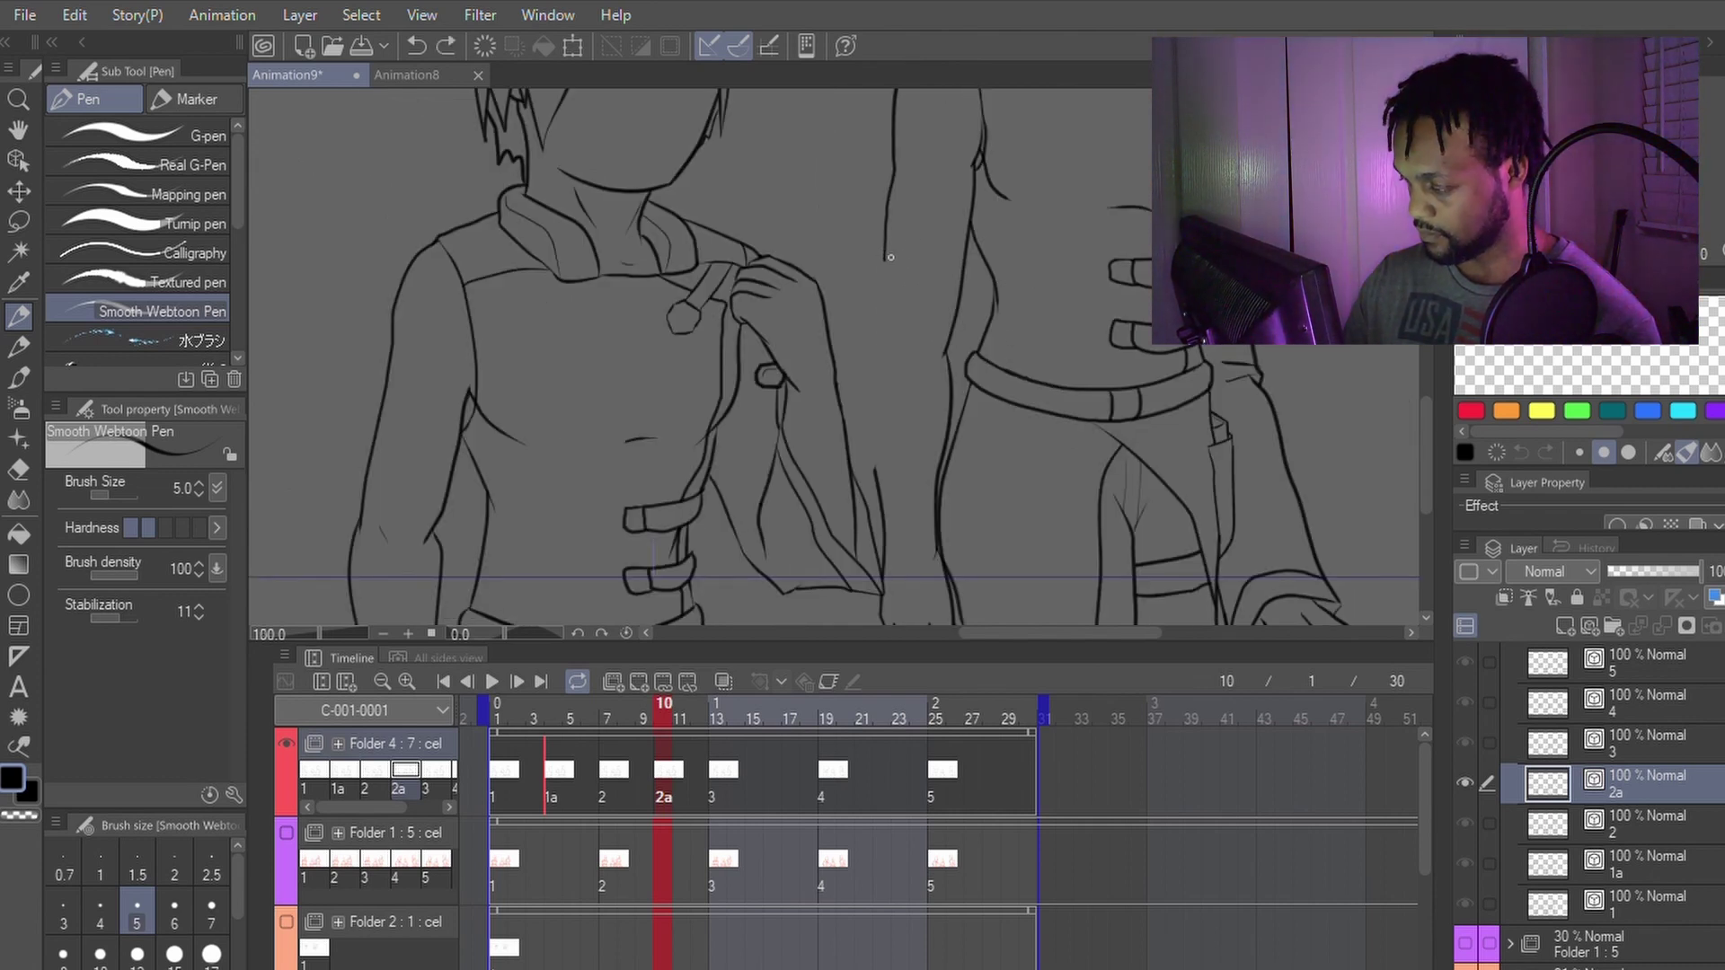
{"action": "left_click_drag", "start_coordinate": [882, 259], "coordinate": [892, 337]}
{"action": "key", "text": "ctrl+z"}
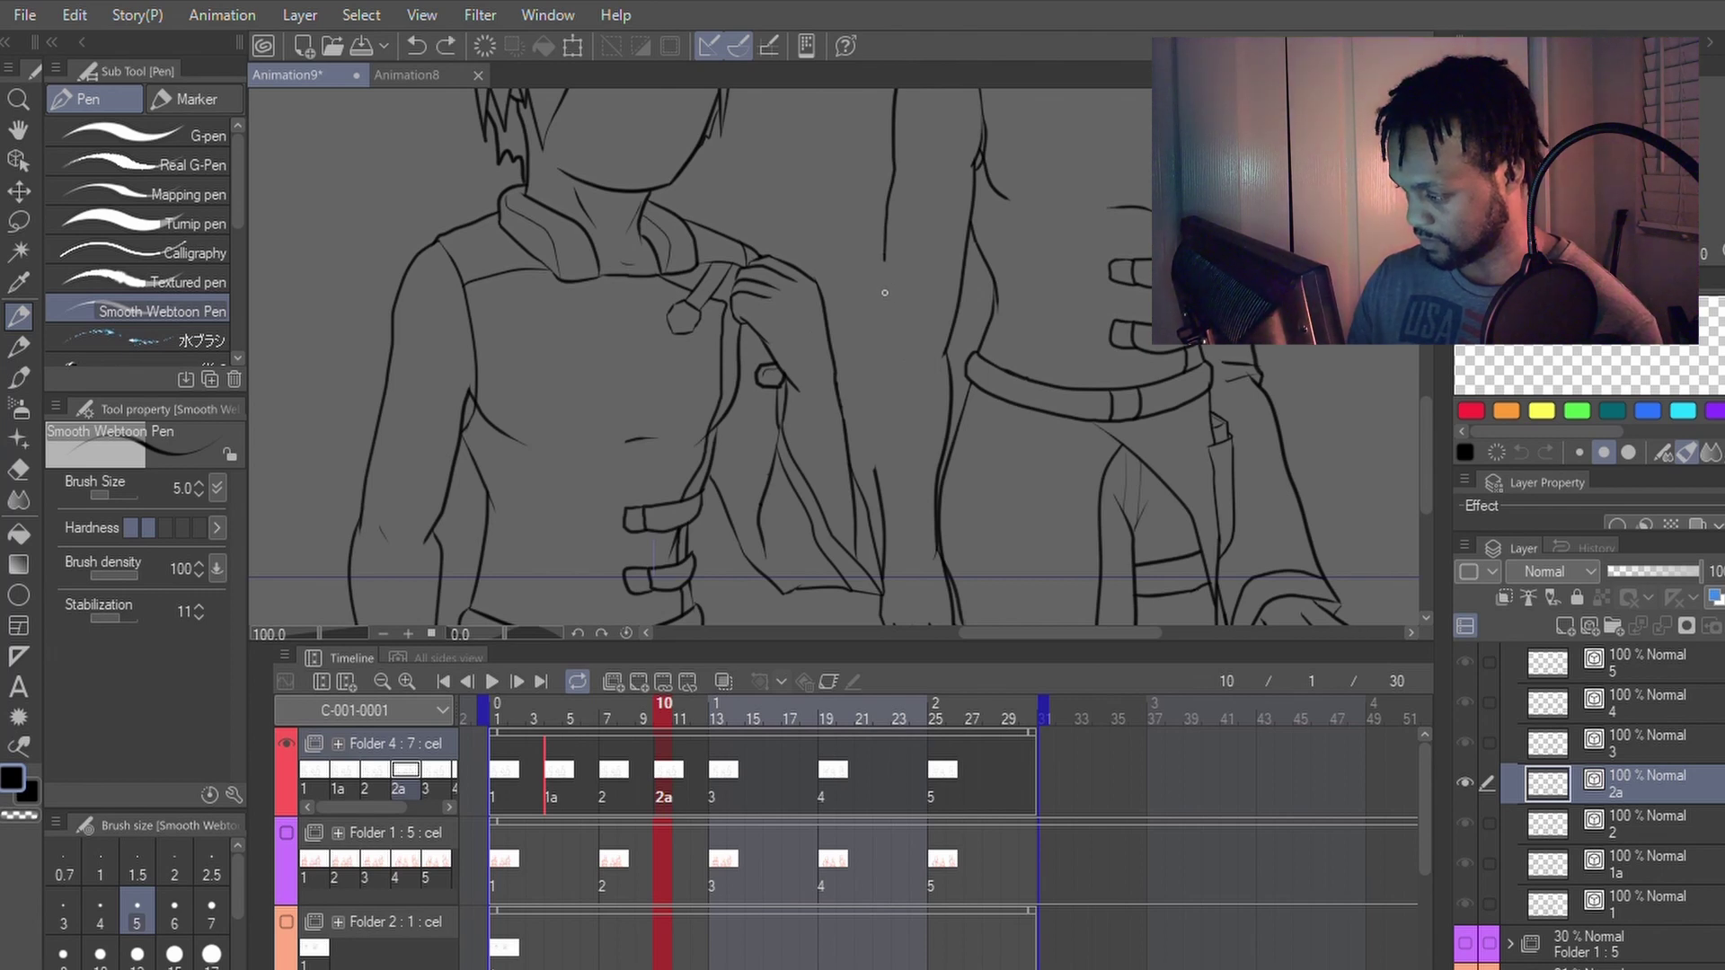
{"action": "left_click_drag", "start_coordinate": [885, 258], "coordinate": [873, 500]}
{"action": "key", "text": "ctrl+z"}
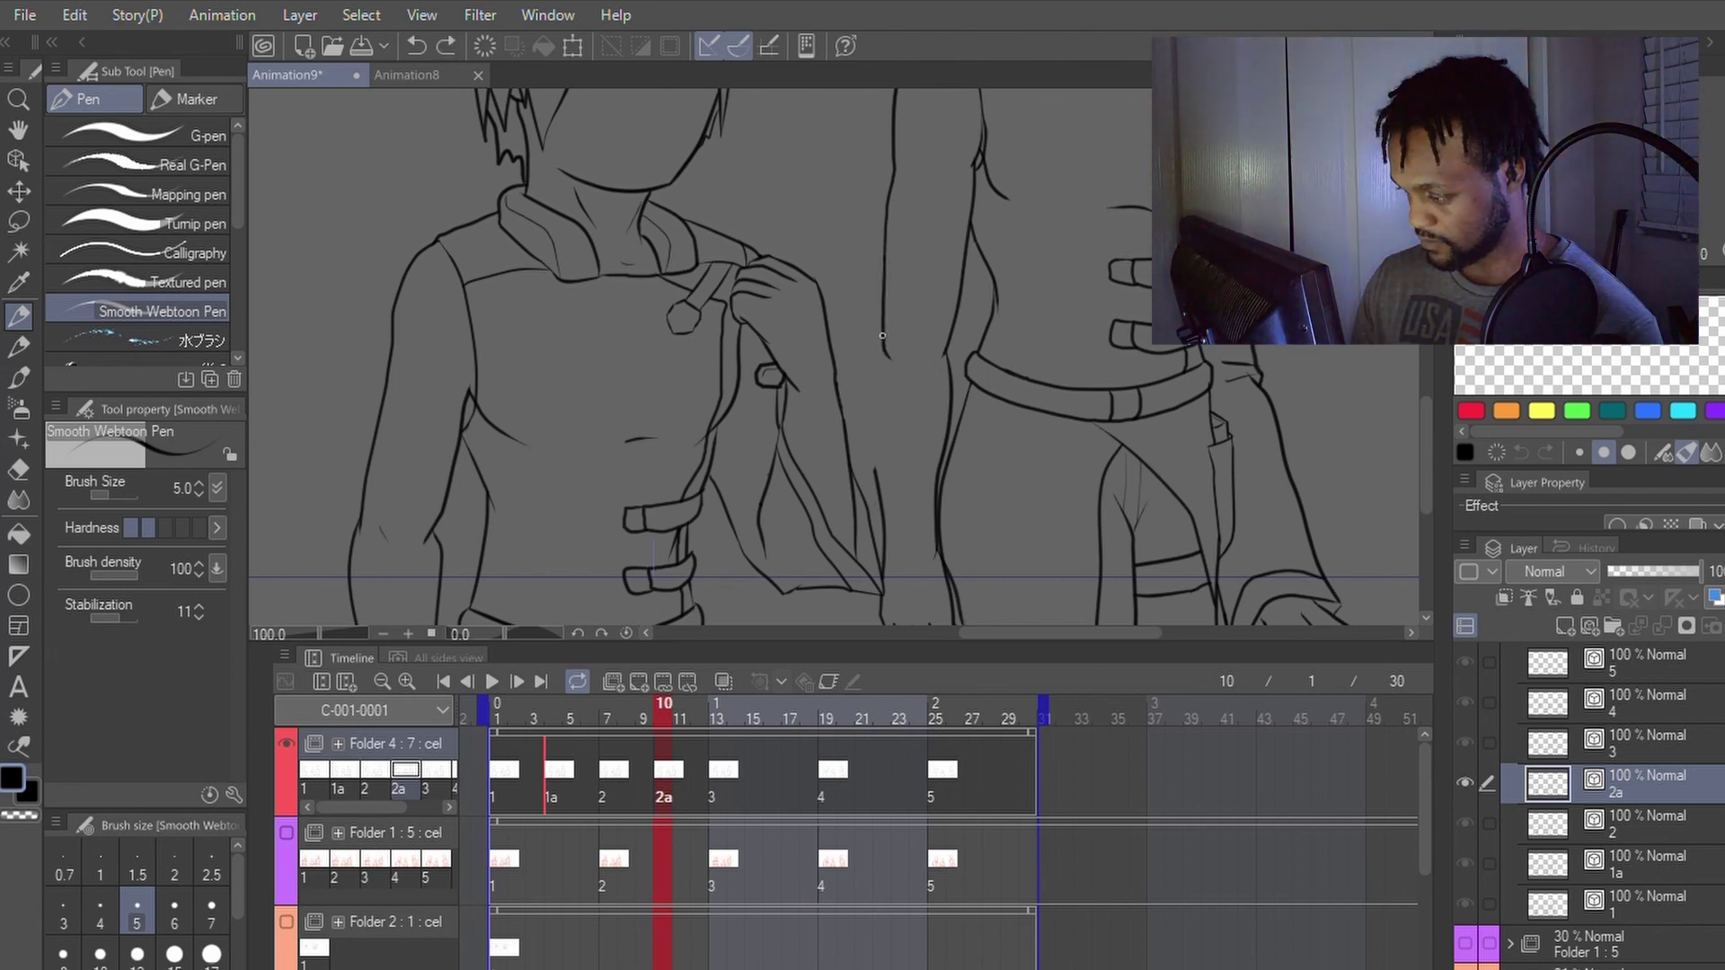
{"action": "mouse_move", "coordinate": [879, 338]}
{"action": "left_mouse_down"}
{"action": "mouse_move", "coordinate": [870, 437]}
{"action": "mouse_move", "coordinate": [872, 491]}
{"action": "left_mouse_up"}
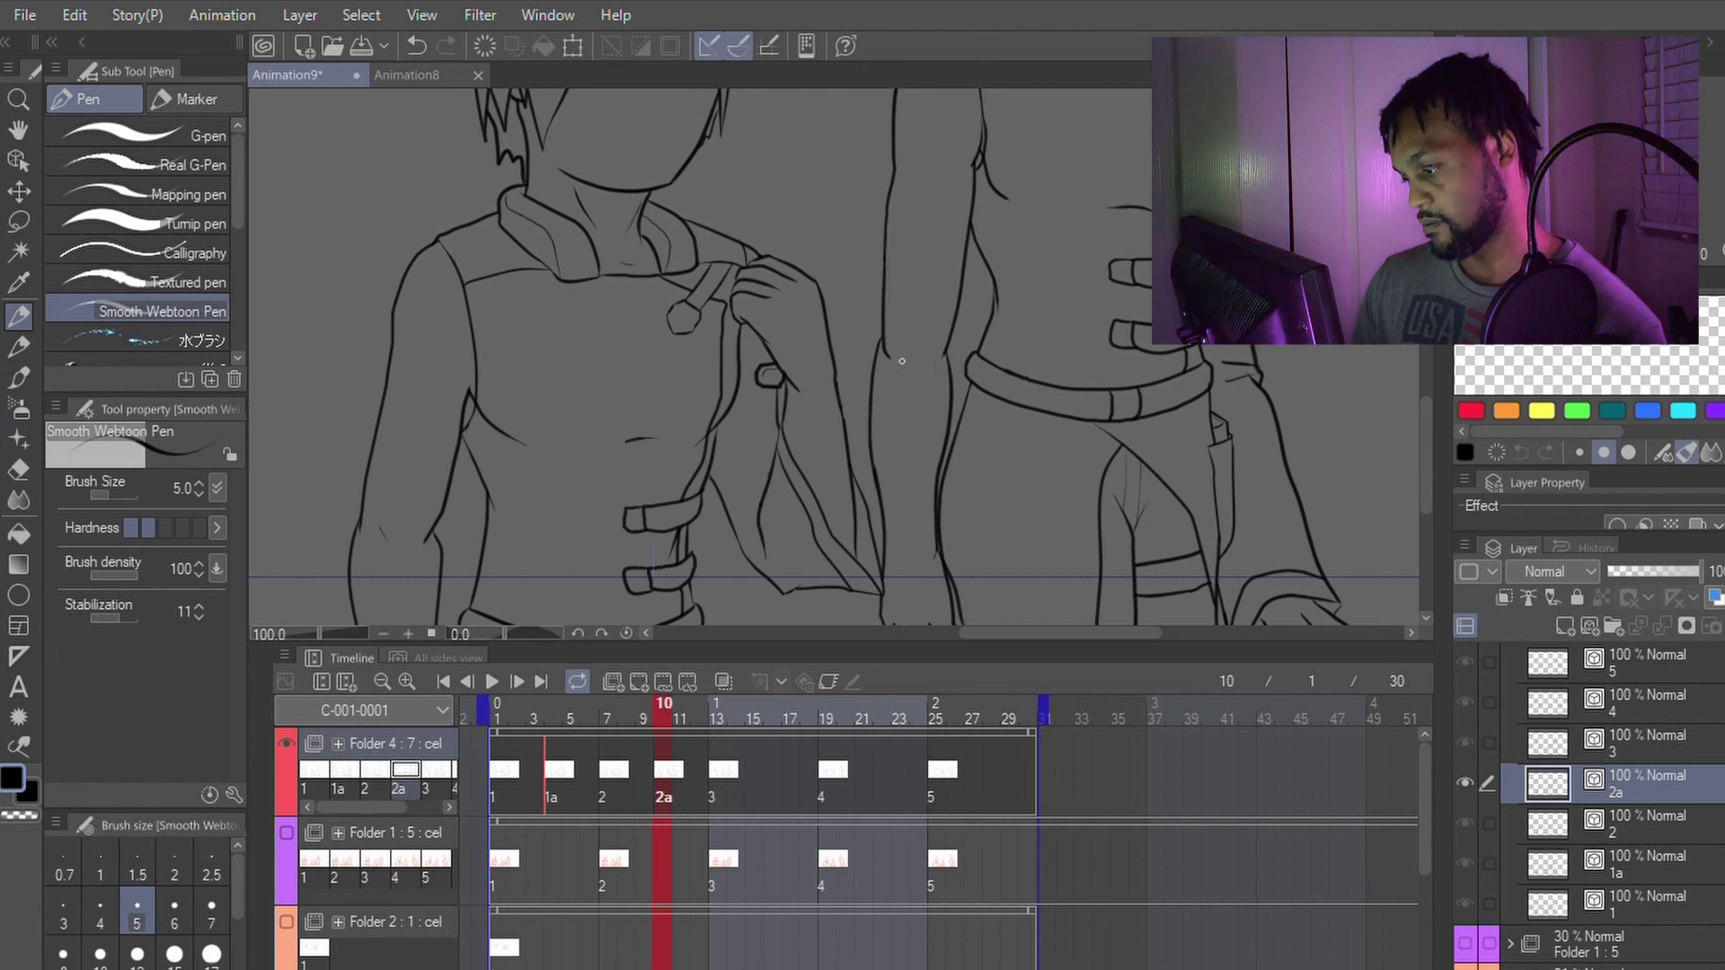
Step: Try reshaping the neighbouring character's arm line just above the elbow, and erase that segment with the Vector eraser
{"action": "key", "text": "y"}
{"action": "left_click_drag", "start_coordinate": [884, 297], "coordinate": [892, 345]}
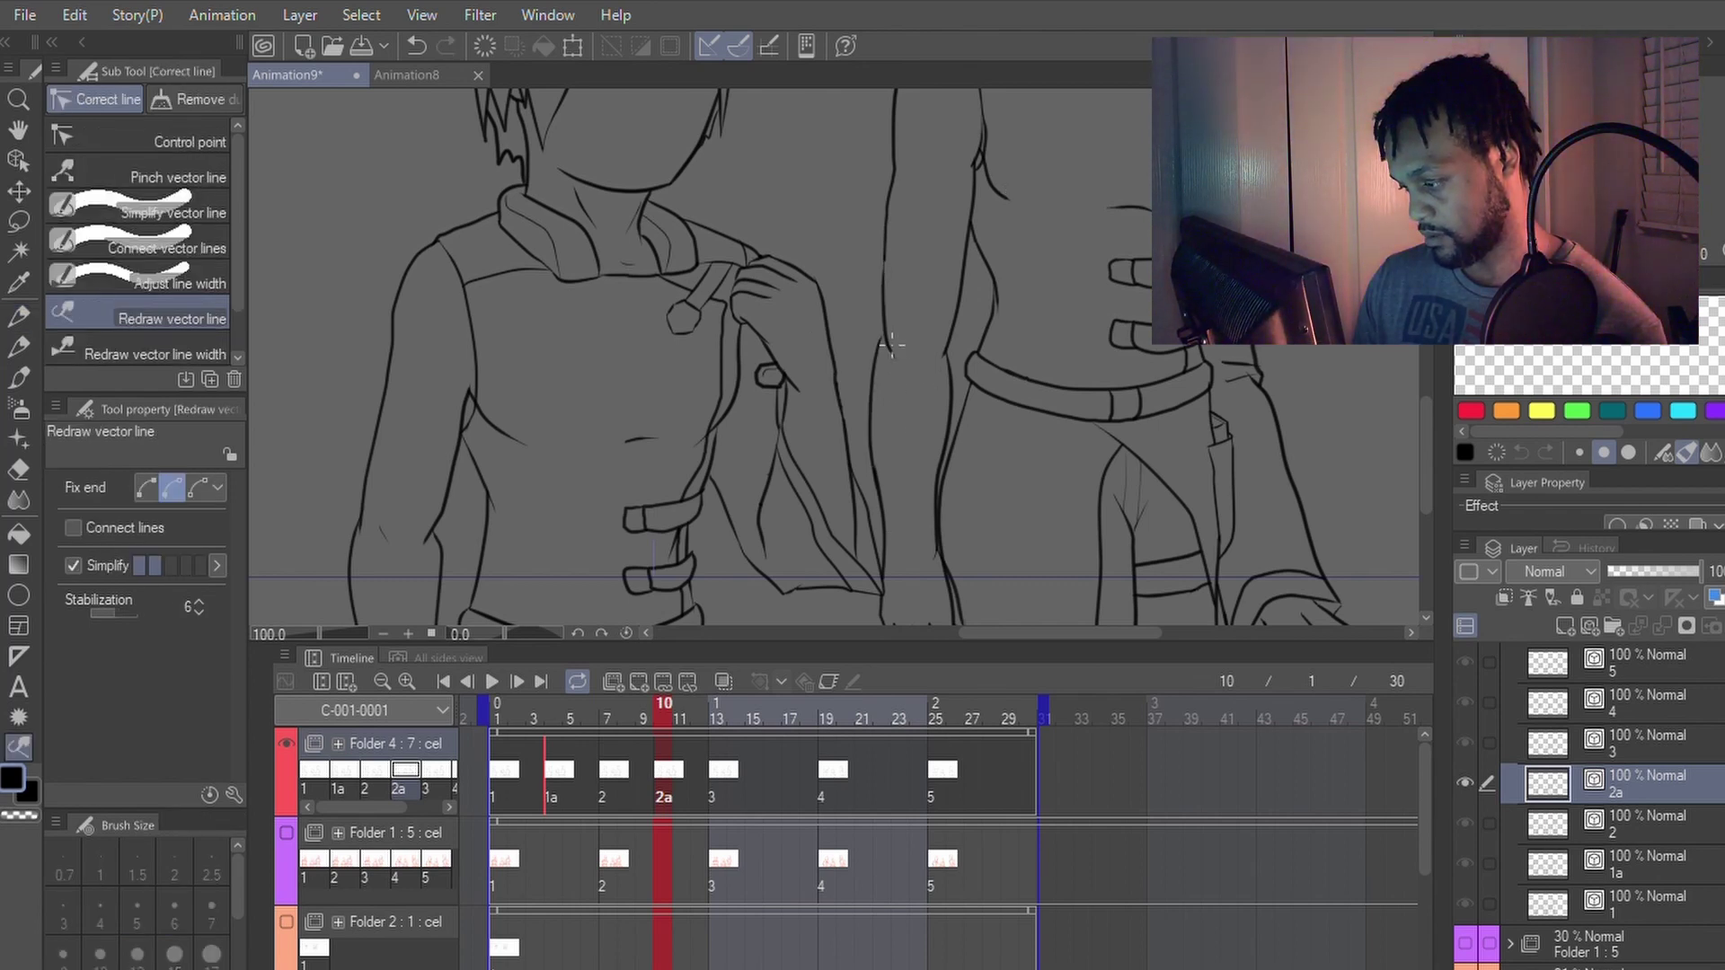
{"action": "key", "text": "p"}
{"action": "key", "text": "y"}
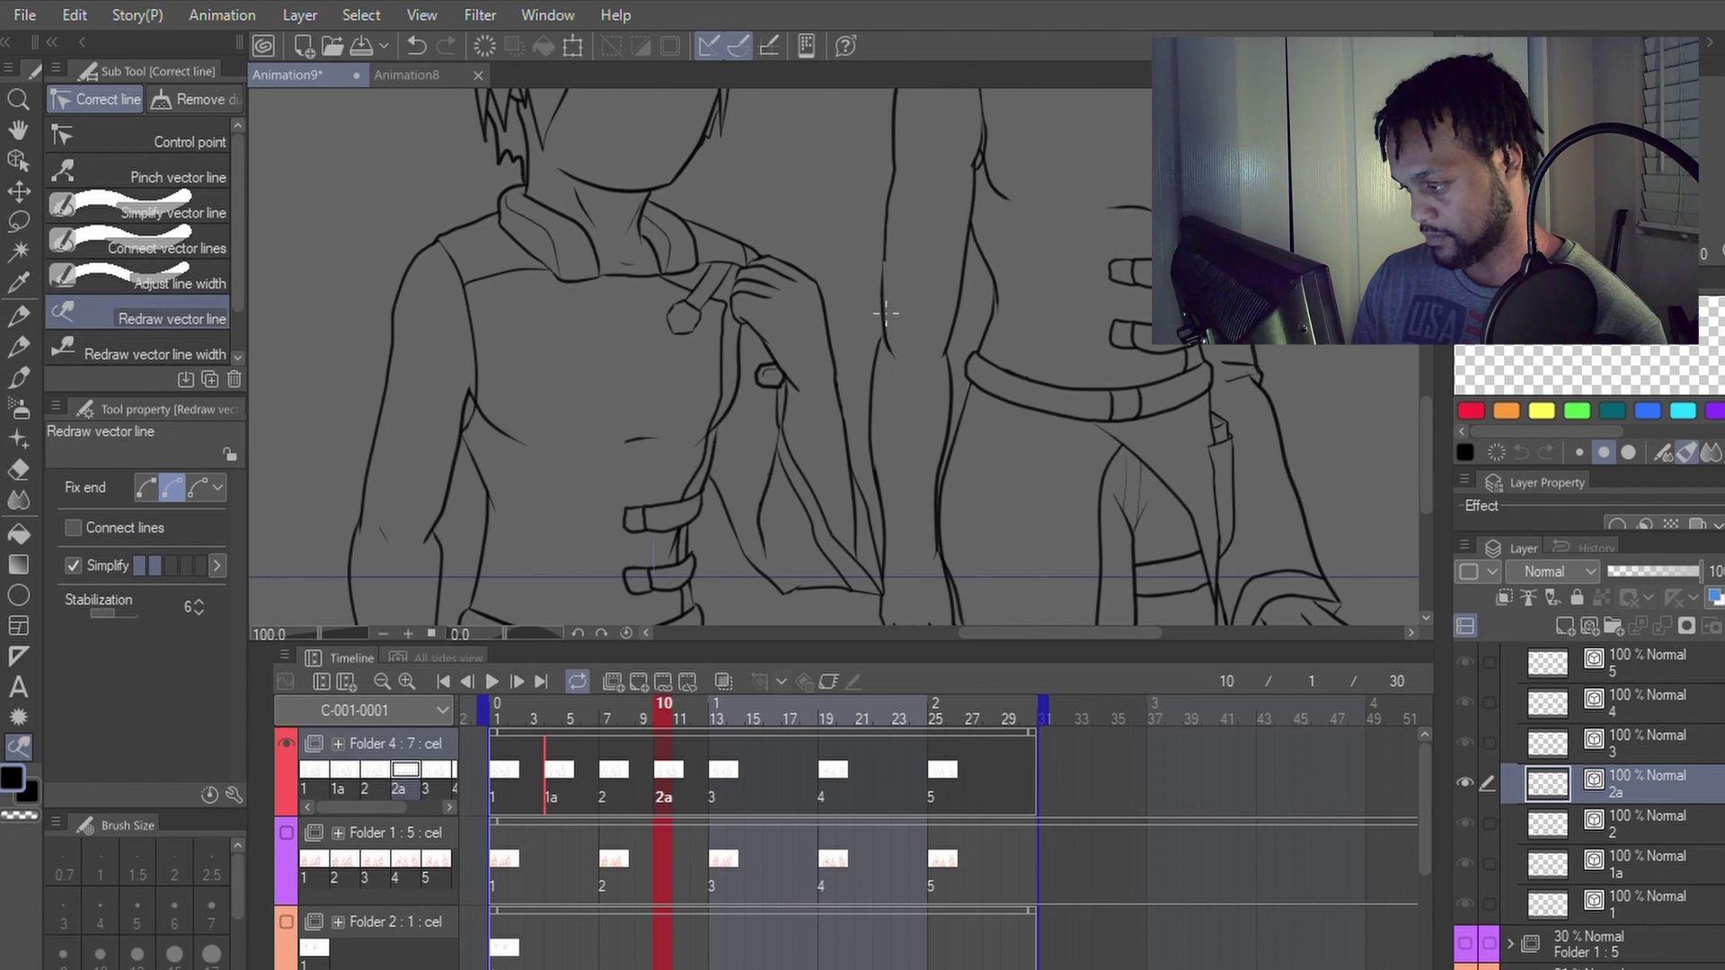
{"action": "key", "text": "p"}
{"action": "key", "text": "e"}
{"action": "left_click", "coordinate": [893, 354]}
{"action": "key", "text": "p"}
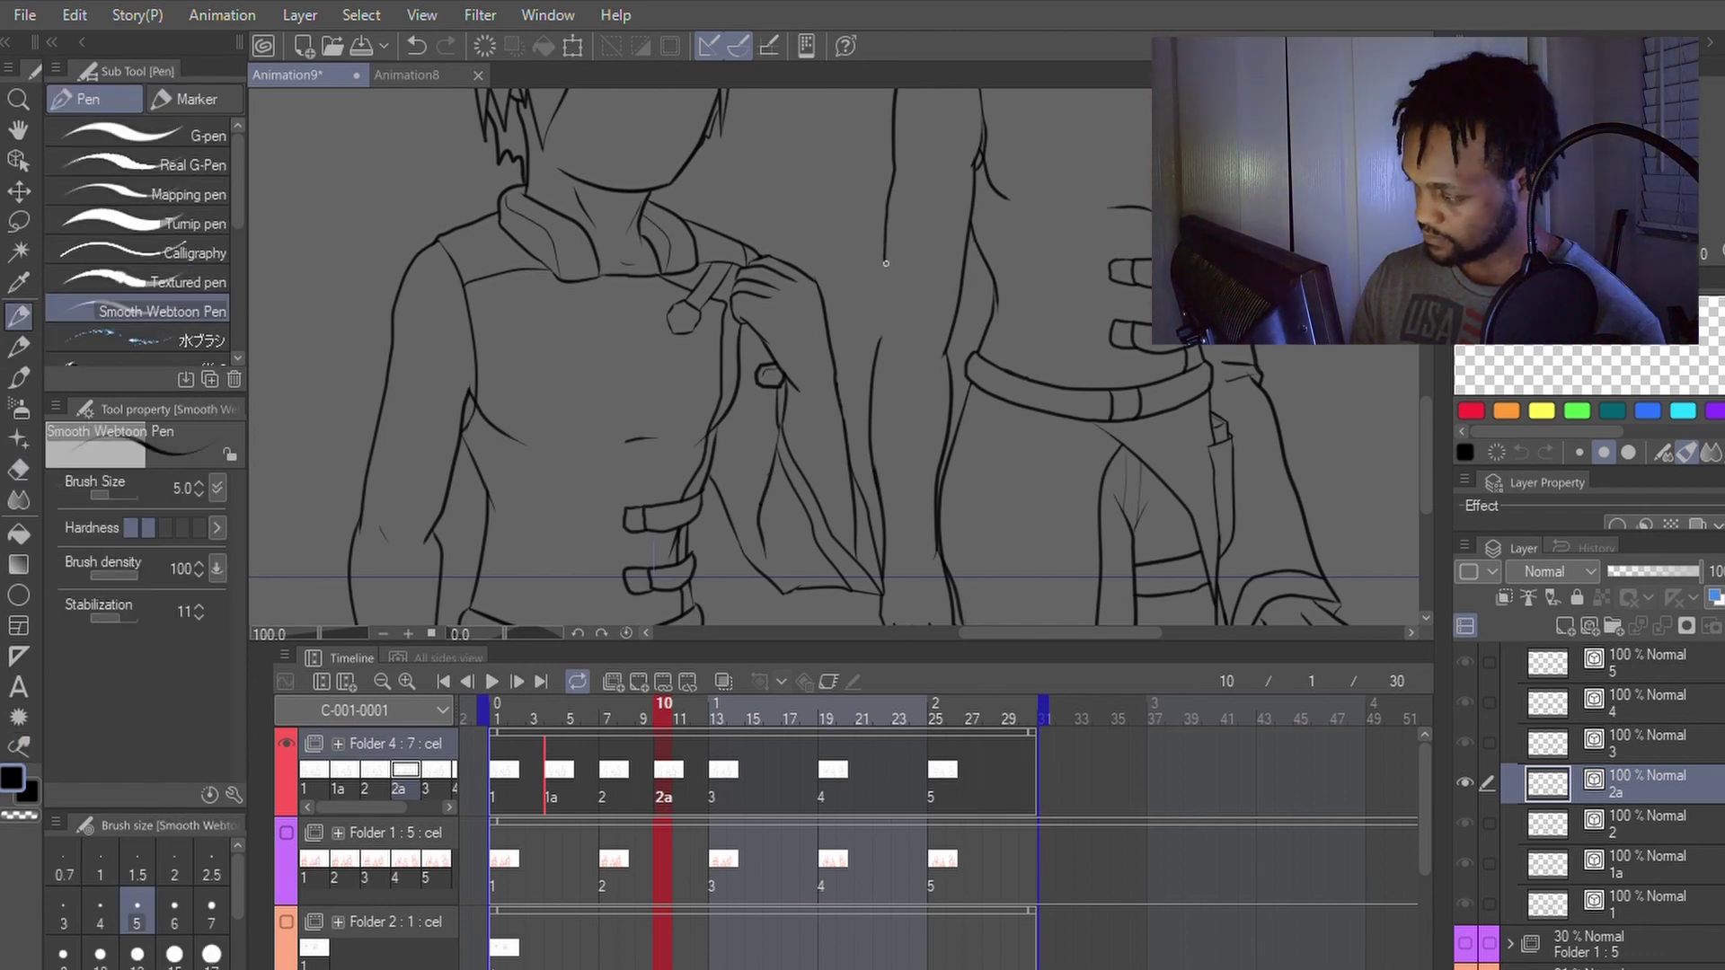
Step: Draw the upper arm line curving into the elbow and erase all of it except a short elbow crease
{"action": "left_click_drag", "start_coordinate": [885, 256], "coordinate": [888, 354]}
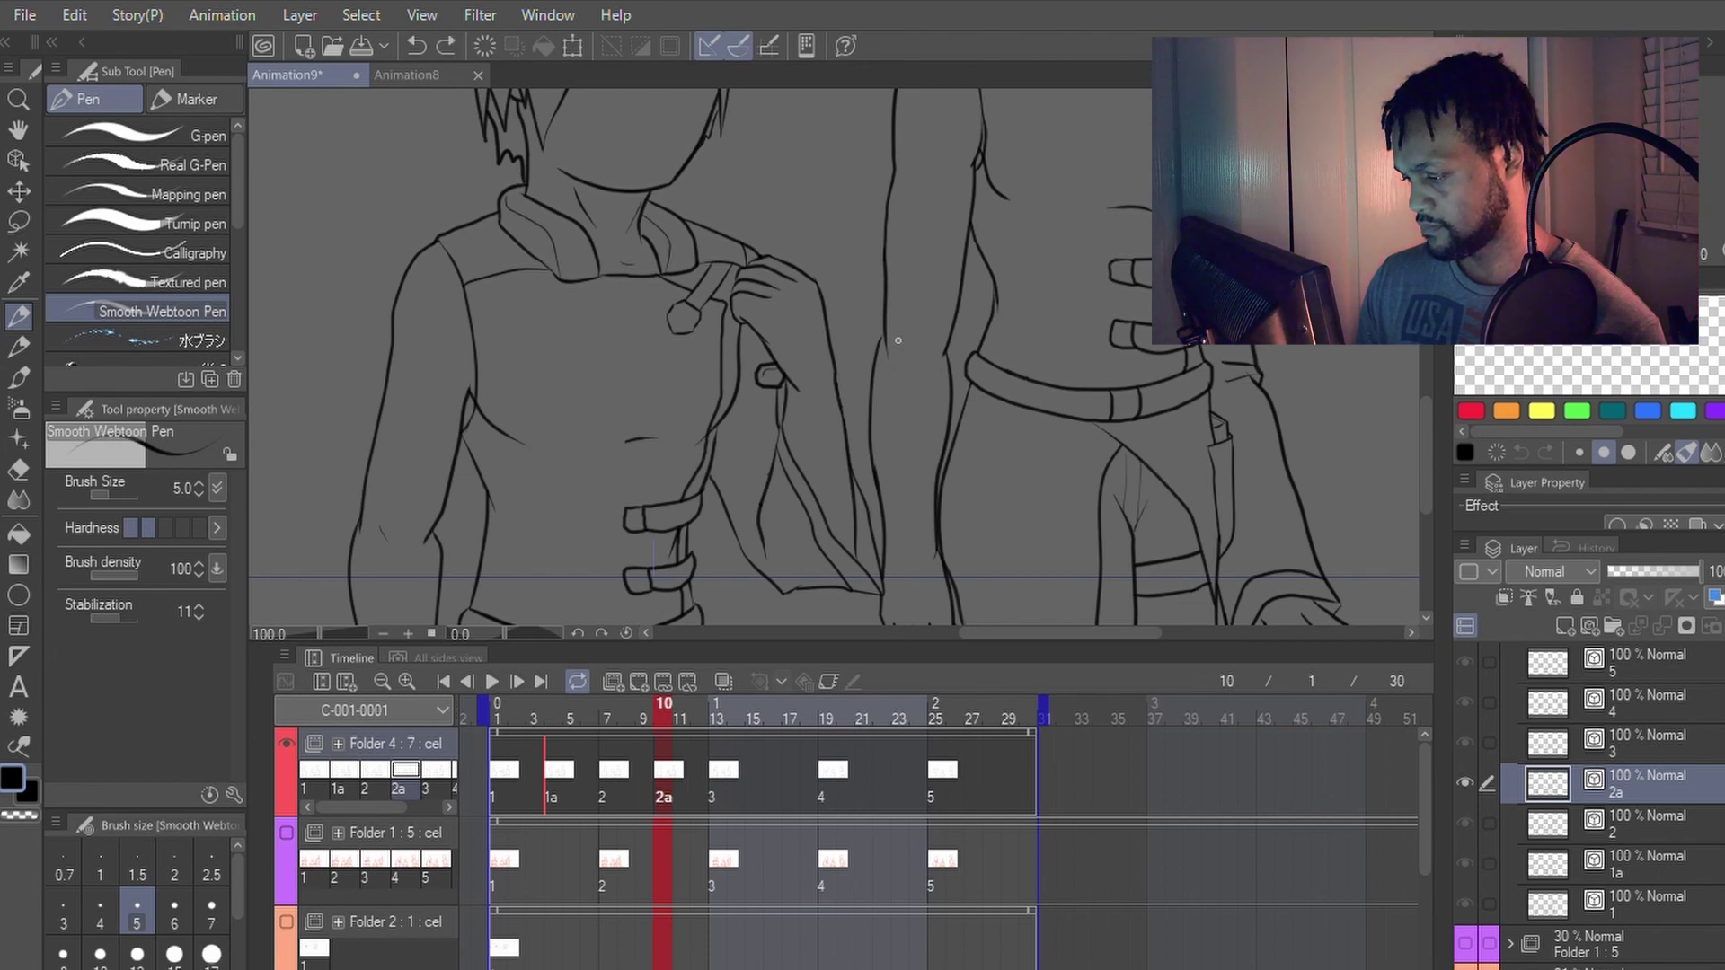
{"action": "key", "text": "e"}
{"action": "left_click", "coordinate": [890, 339]}
{"action": "key", "text": "p"}
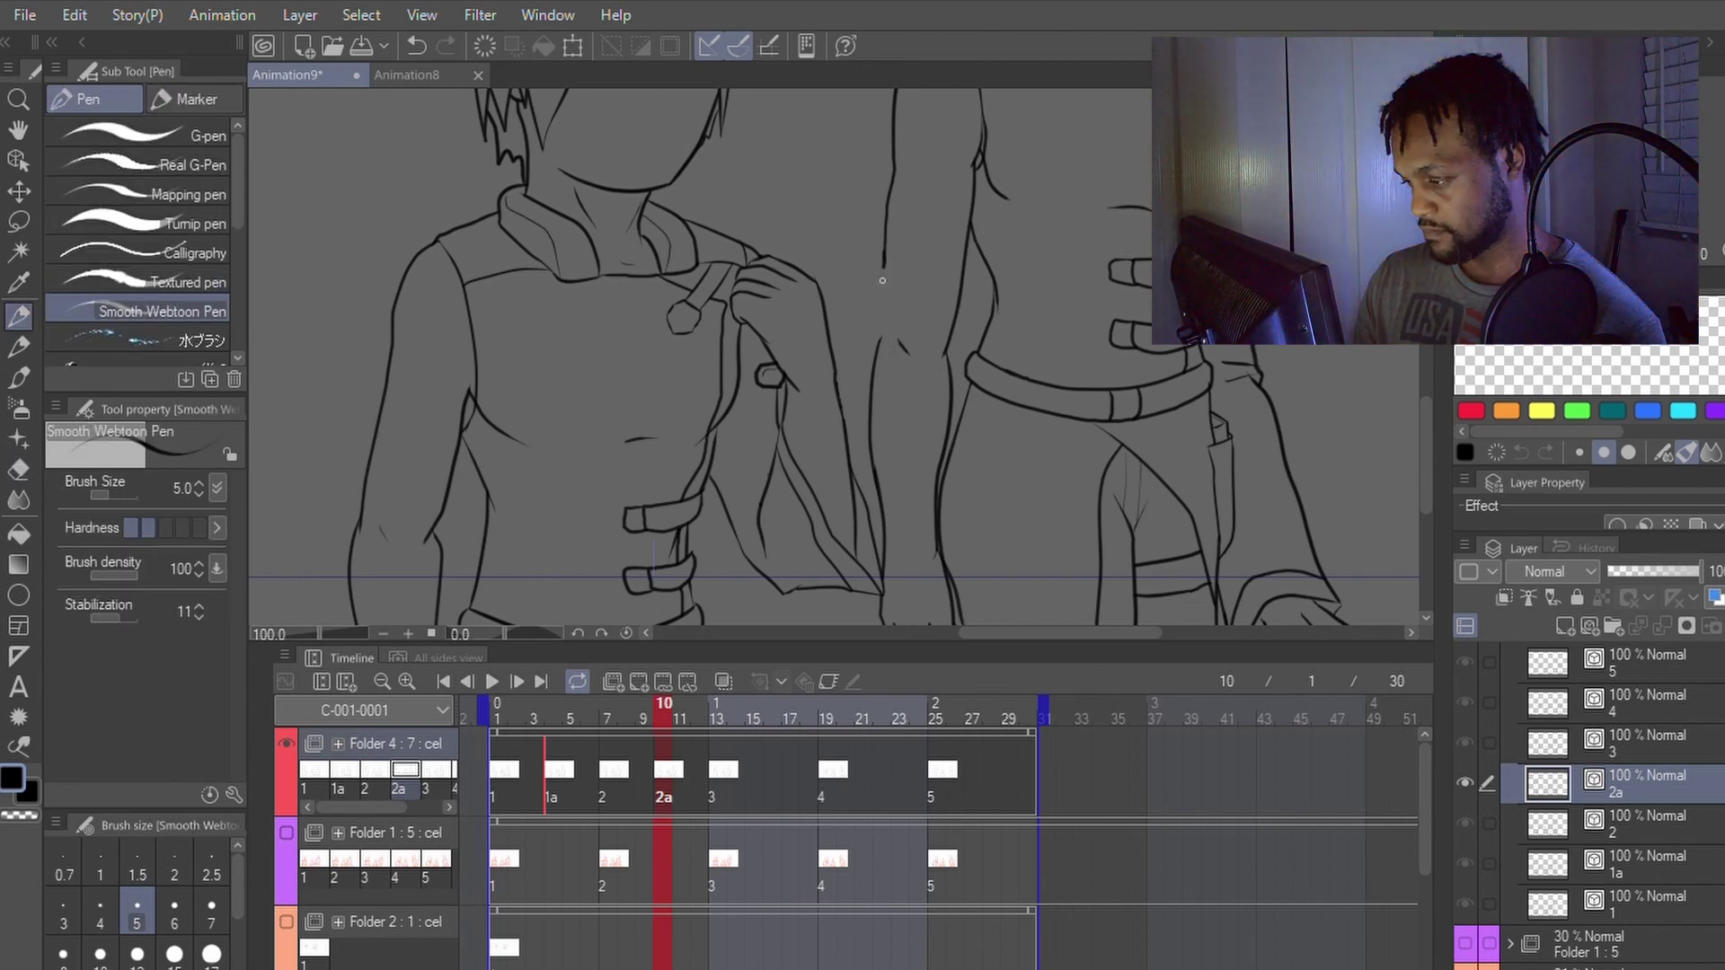
Step: Draw the outline joining the neighbouring character's upper arm to the forearm and smooth the join with Redraw vector line
{"action": "left_click_drag", "start_coordinate": [885, 267], "coordinate": [878, 345]}
{"action": "key", "text": "ctrl+z"}
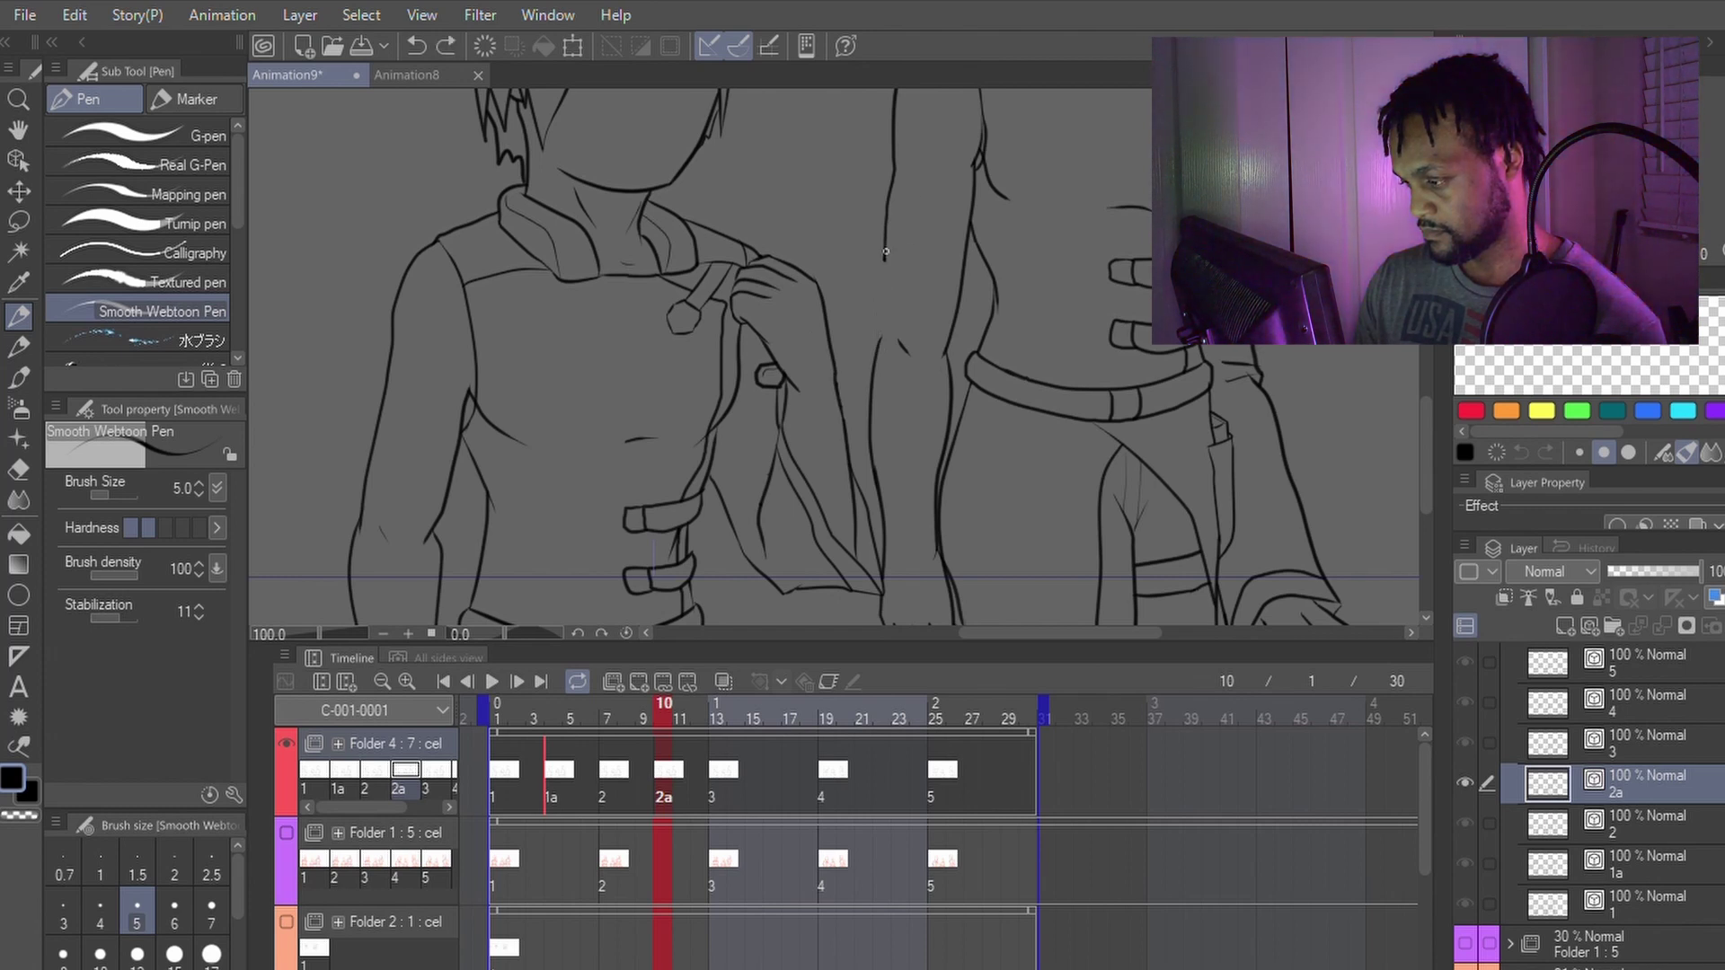
{"action": "left_click_drag", "start_coordinate": [886, 256], "coordinate": [884, 335]}
{"action": "key", "text": "ctrl+z"}
{"action": "left_click_drag", "start_coordinate": [884, 261], "coordinate": [880, 347]}
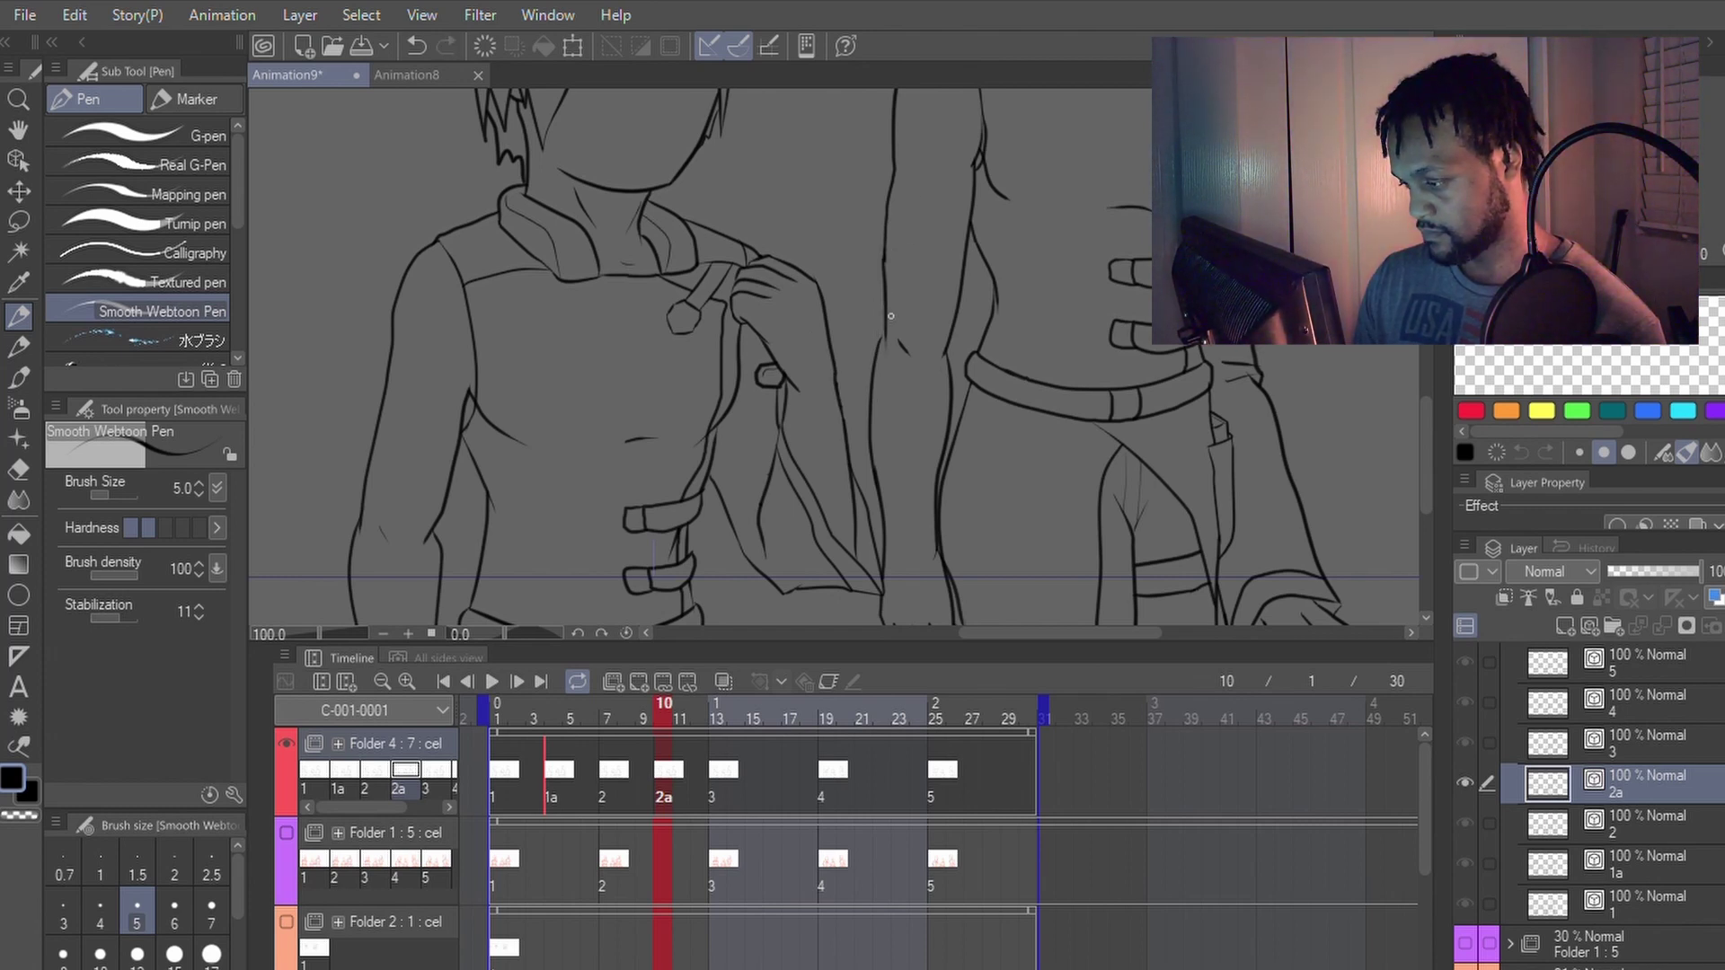
{"action": "key", "text": "ctrl+z"}
{"action": "left_click_drag", "start_coordinate": [884, 259], "coordinate": [880, 337]}
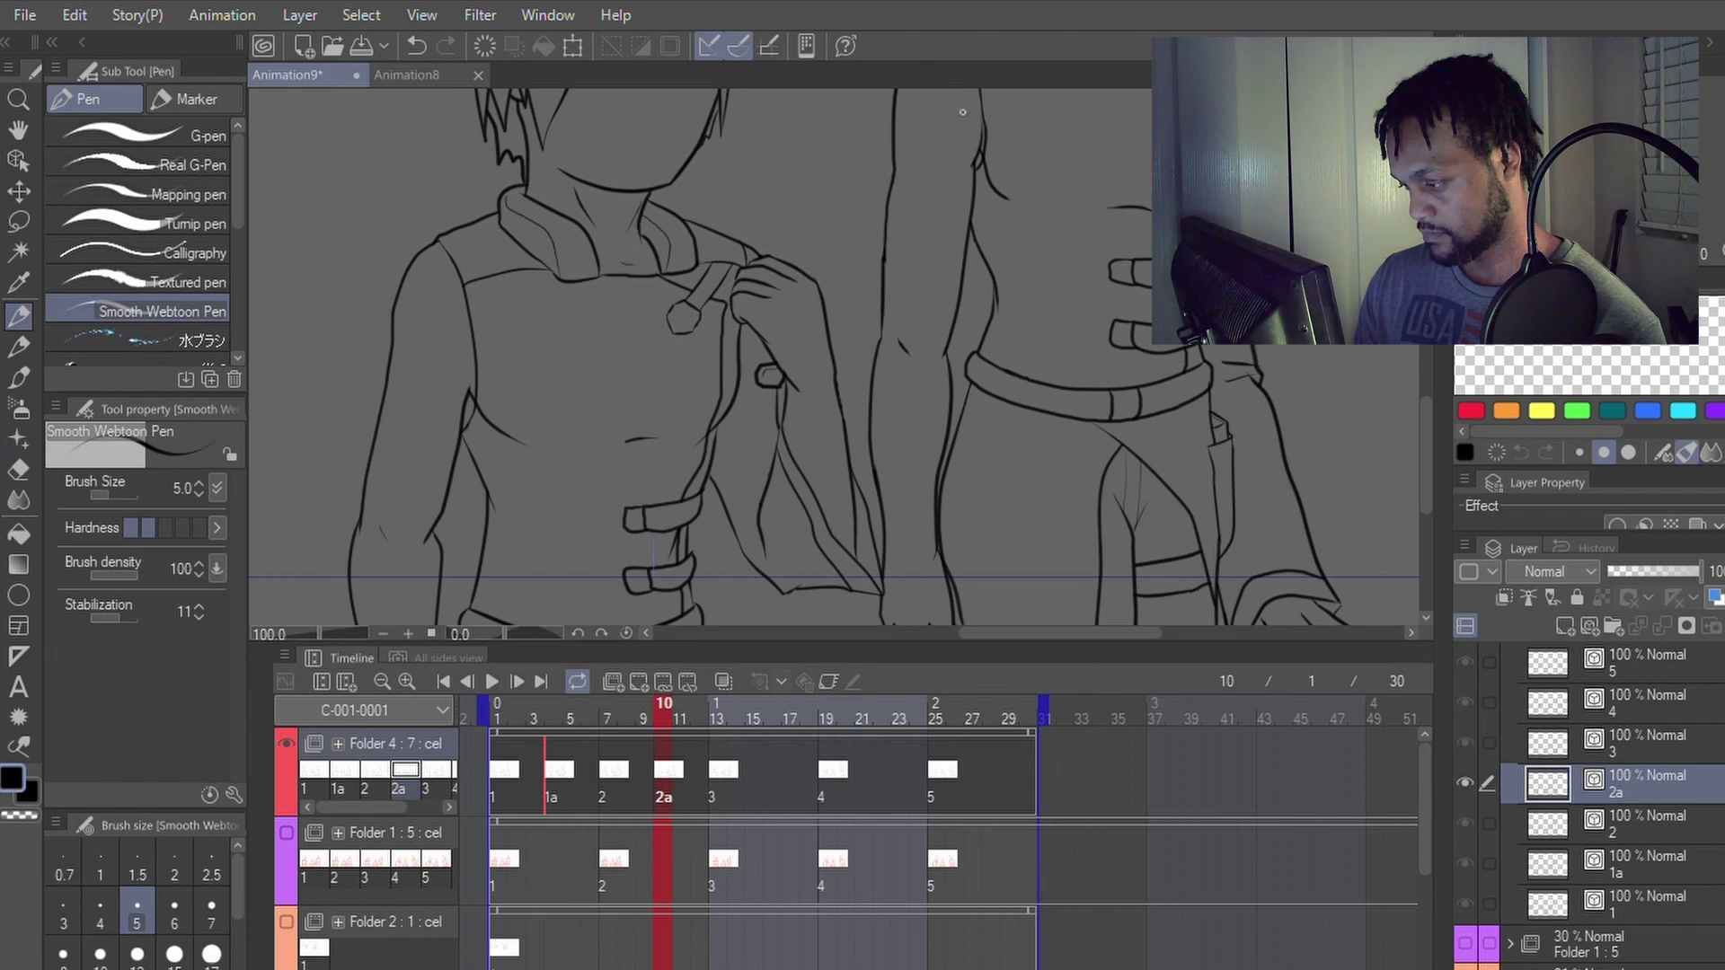
{"action": "key", "text": "y"}
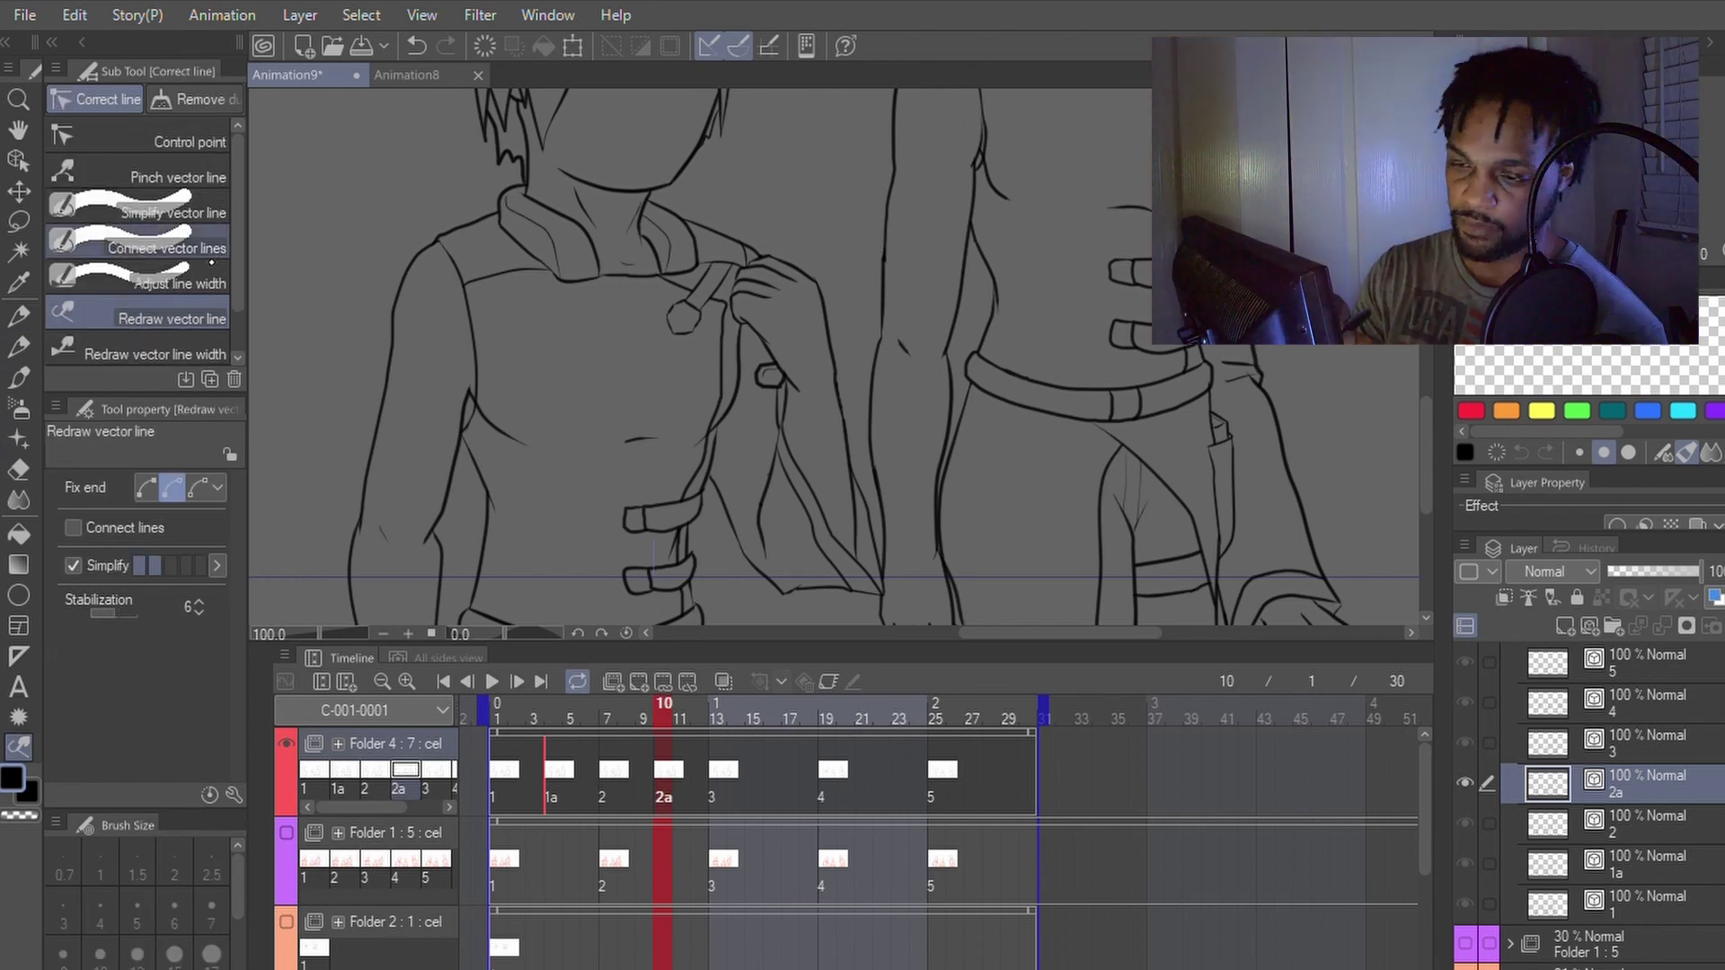
{"action": "left_click_drag", "start_coordinate": [885, 252], "coordinate": [873, 448]}
{"action": "key", "text": "p"}
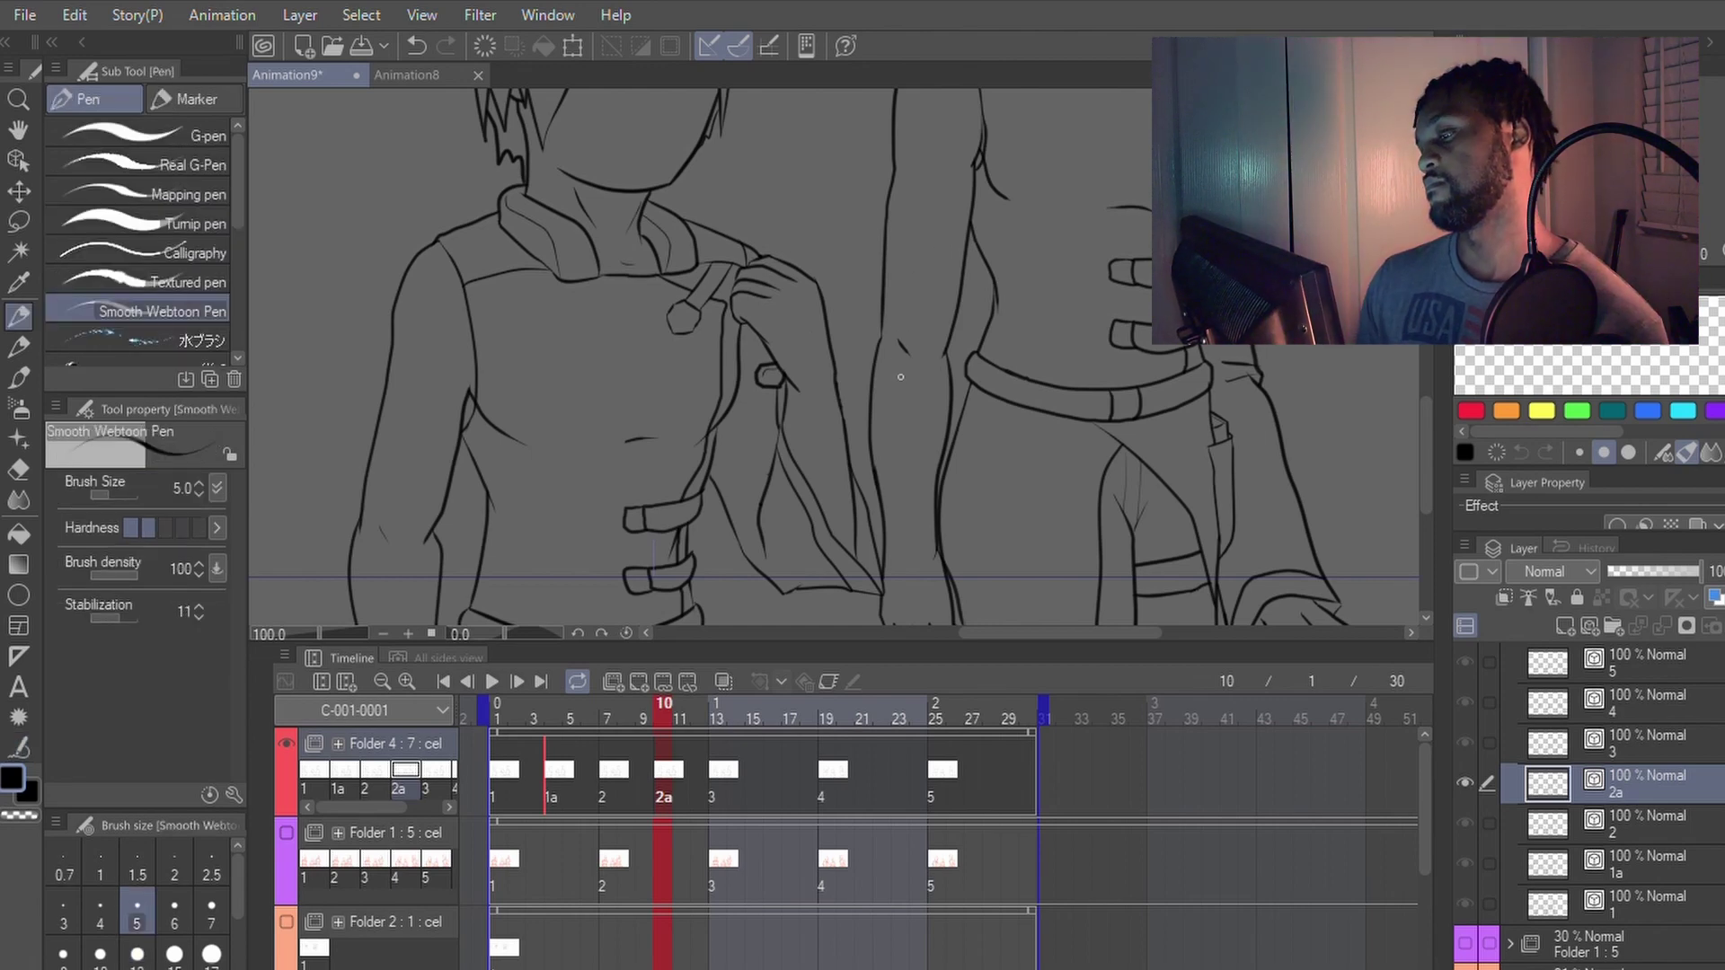
Step: Refine the outer arm outline around the elbow of the character on the right in cel 2a using Redraw vector line
{"action": "key", "text": "y"}
{"action": "key", "text": "p"}
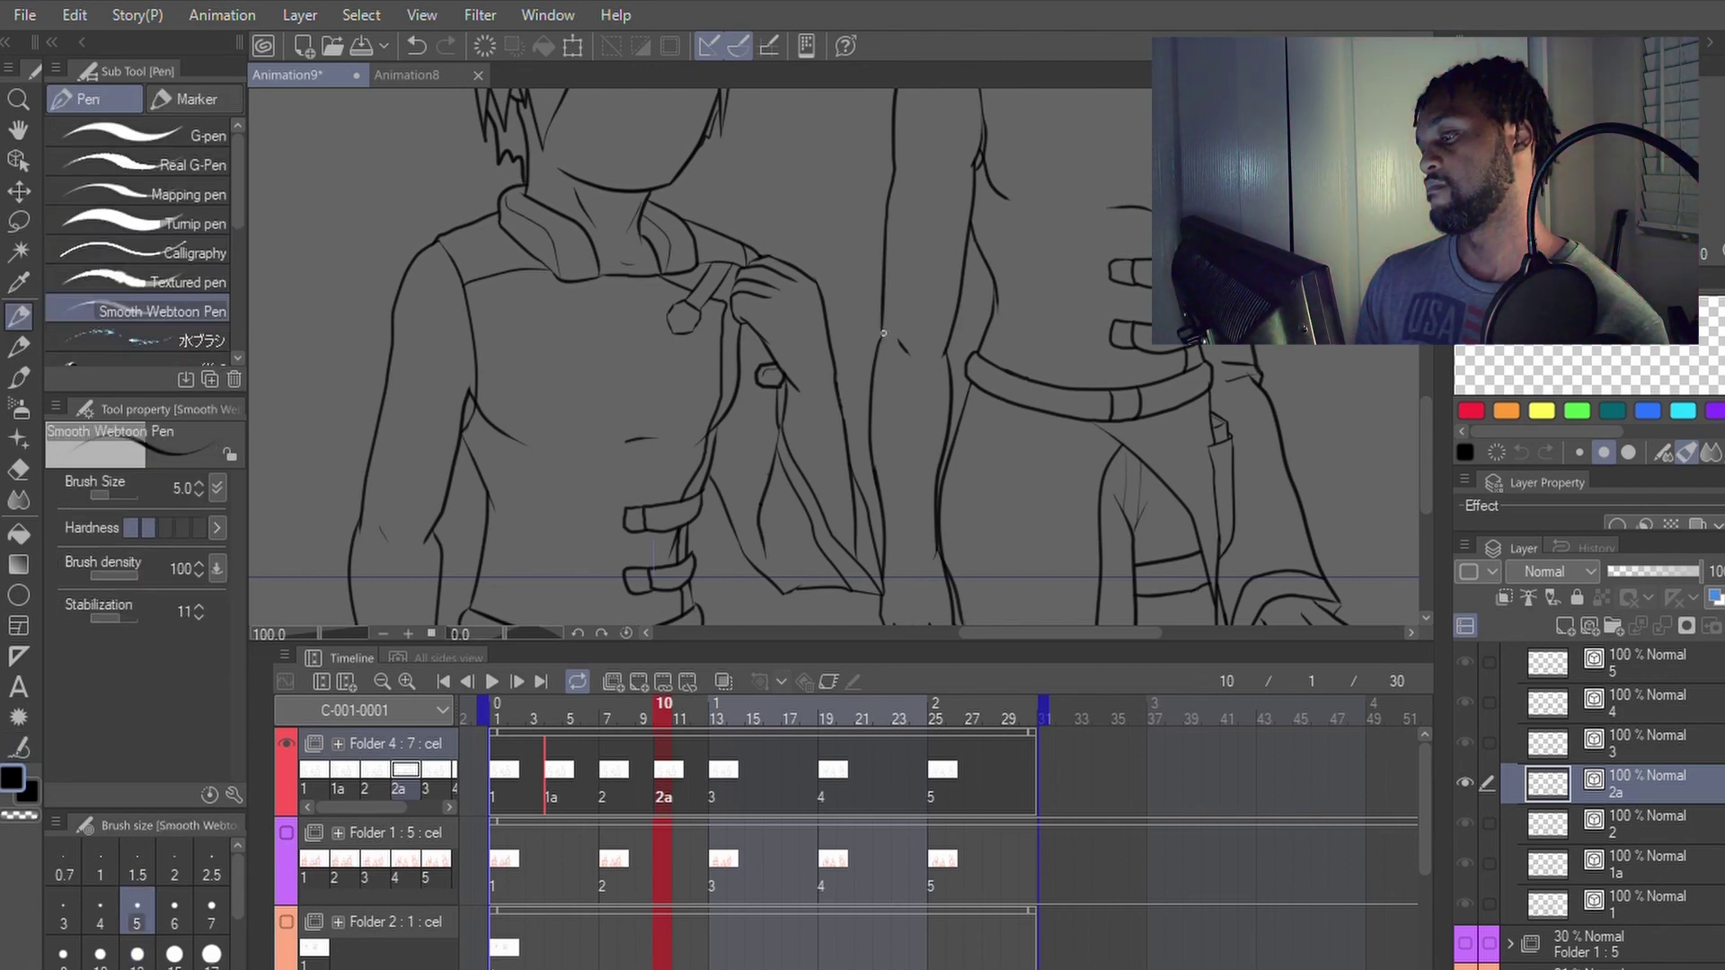
{"action": "key", "text": "y"}
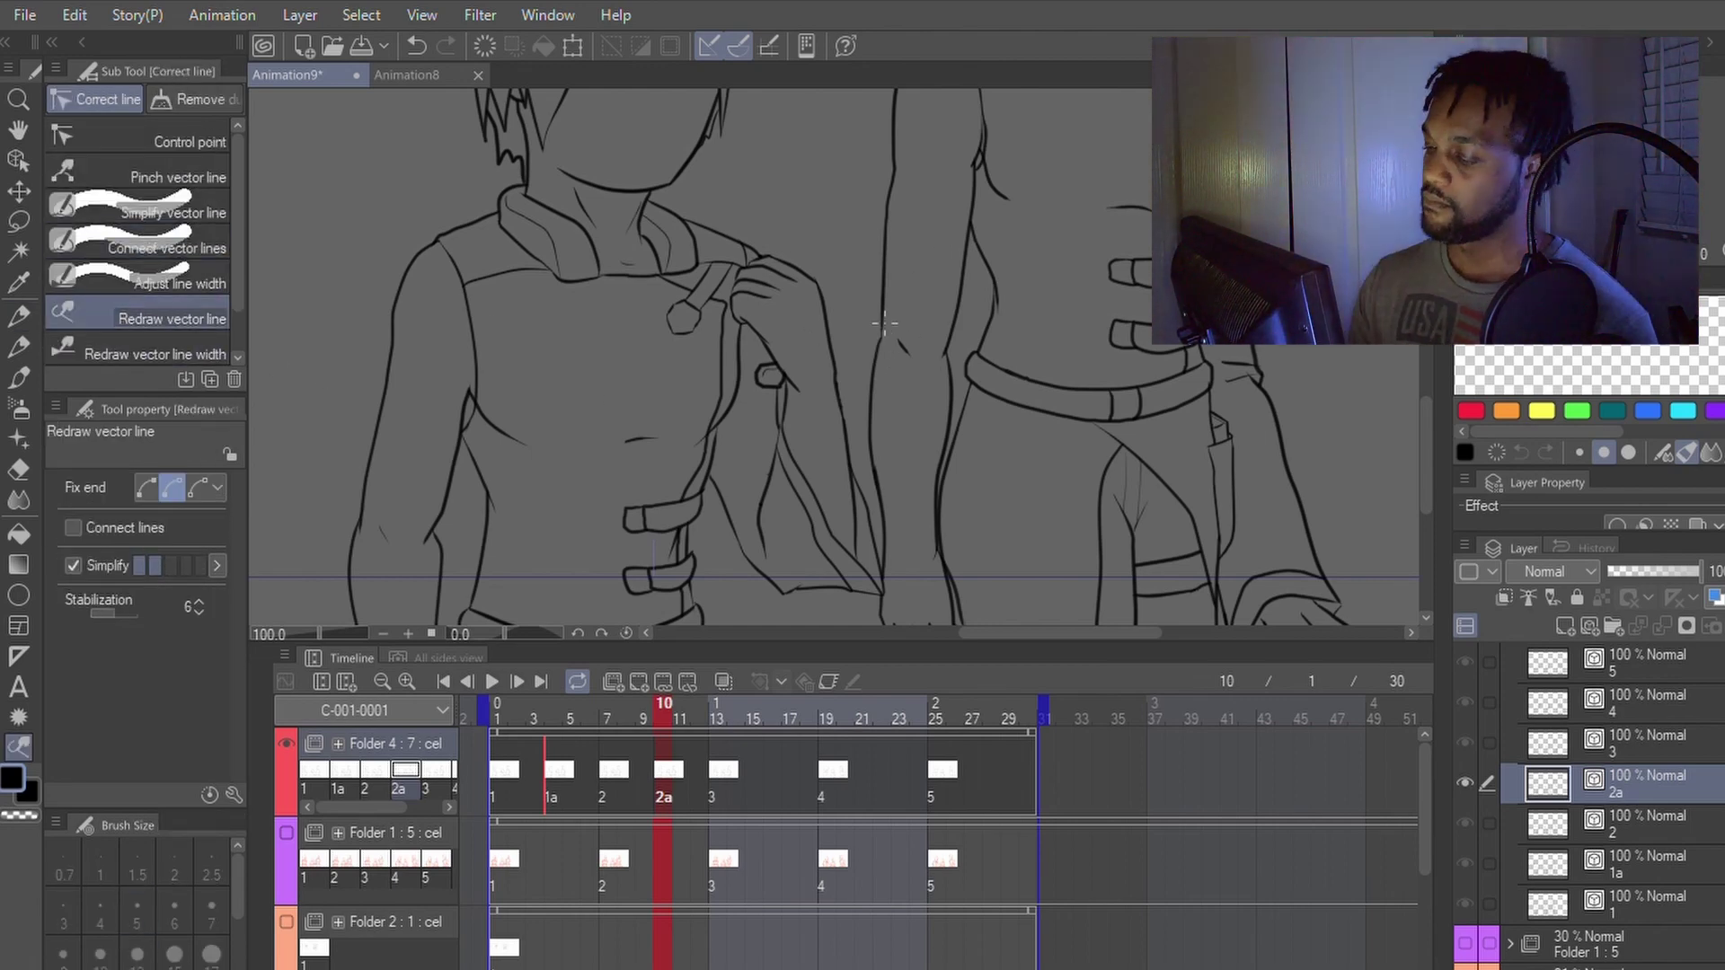
{"action": "key", "text": "p"}
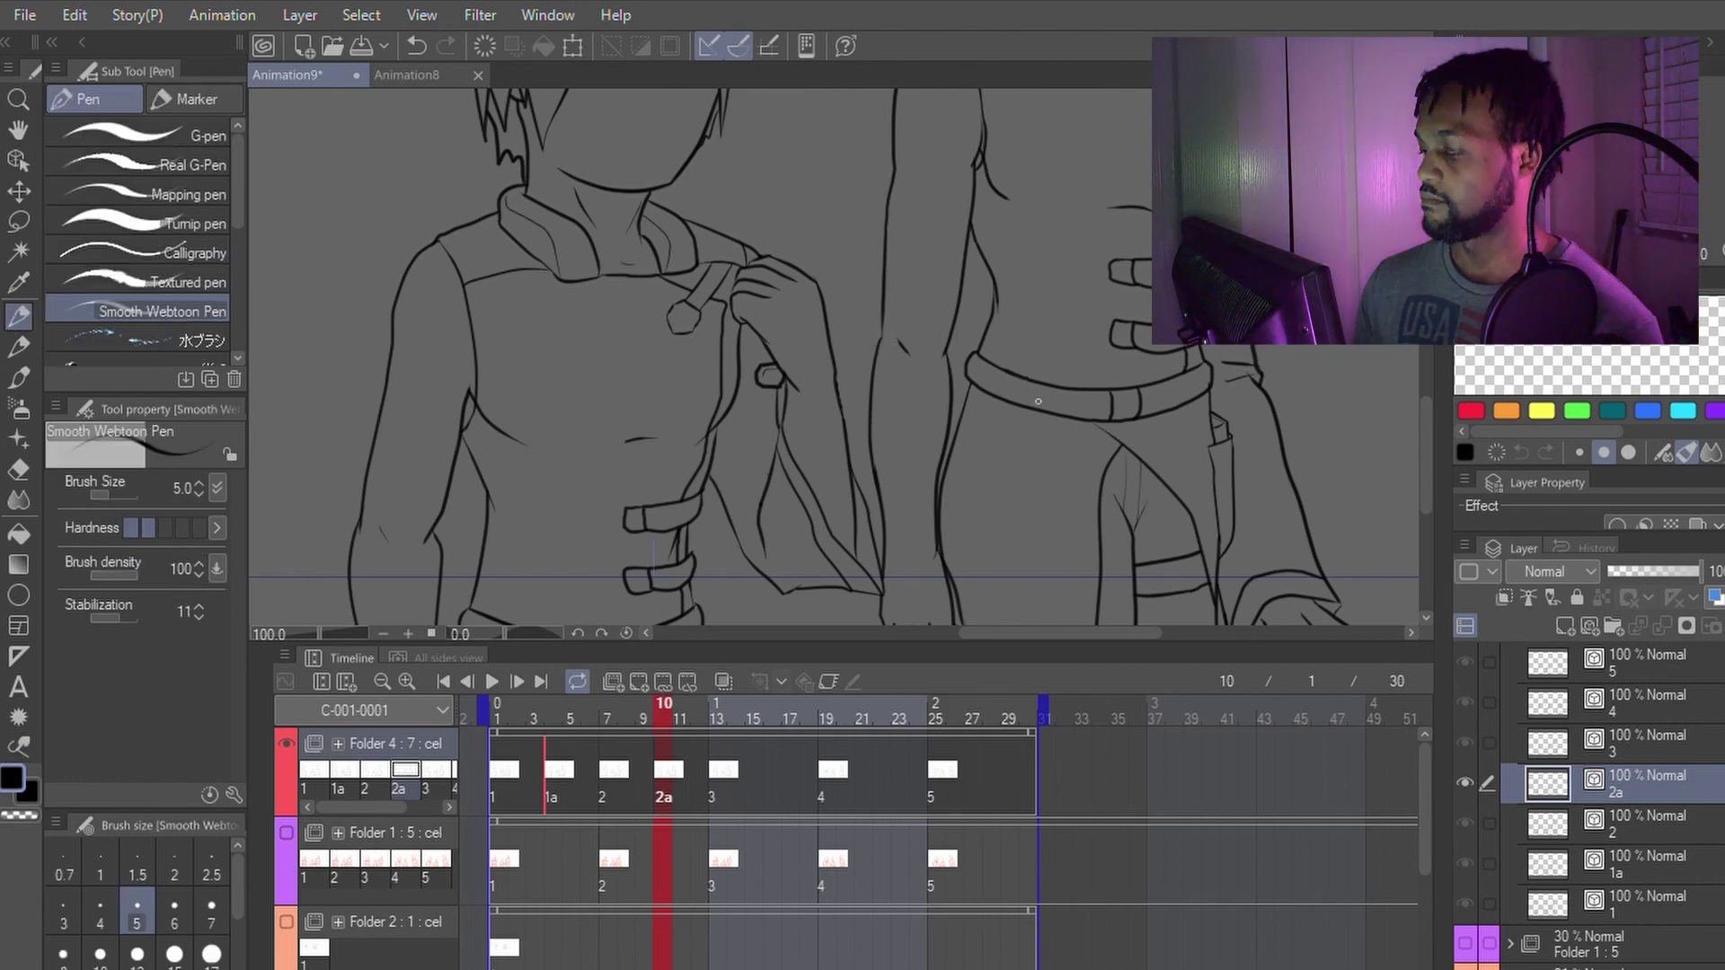
Step: Step back and forth through the frames of cels 2, 2a and 3 to compare the characters' arm motion
{"action": "scroll", "coordinate": [1042, 576], "scroll_direction": "down", "scroll_amount": 2}
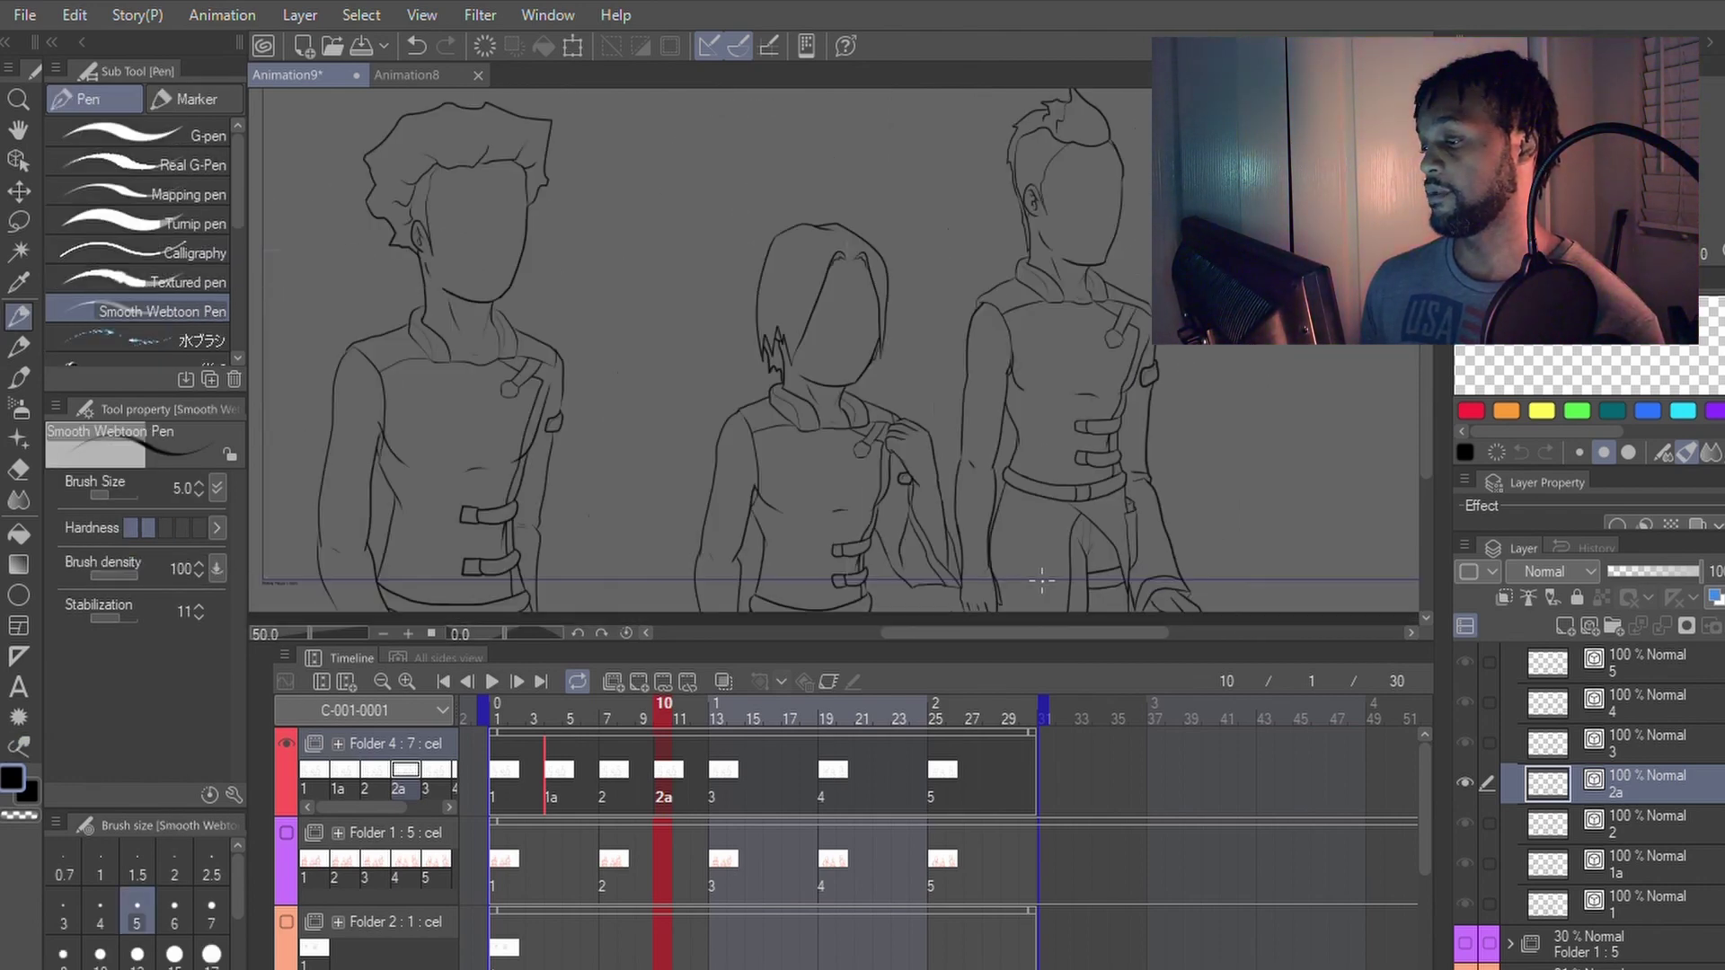
{"action": "key", "text": "Left"}
{"action": "key", "text": "Left"}
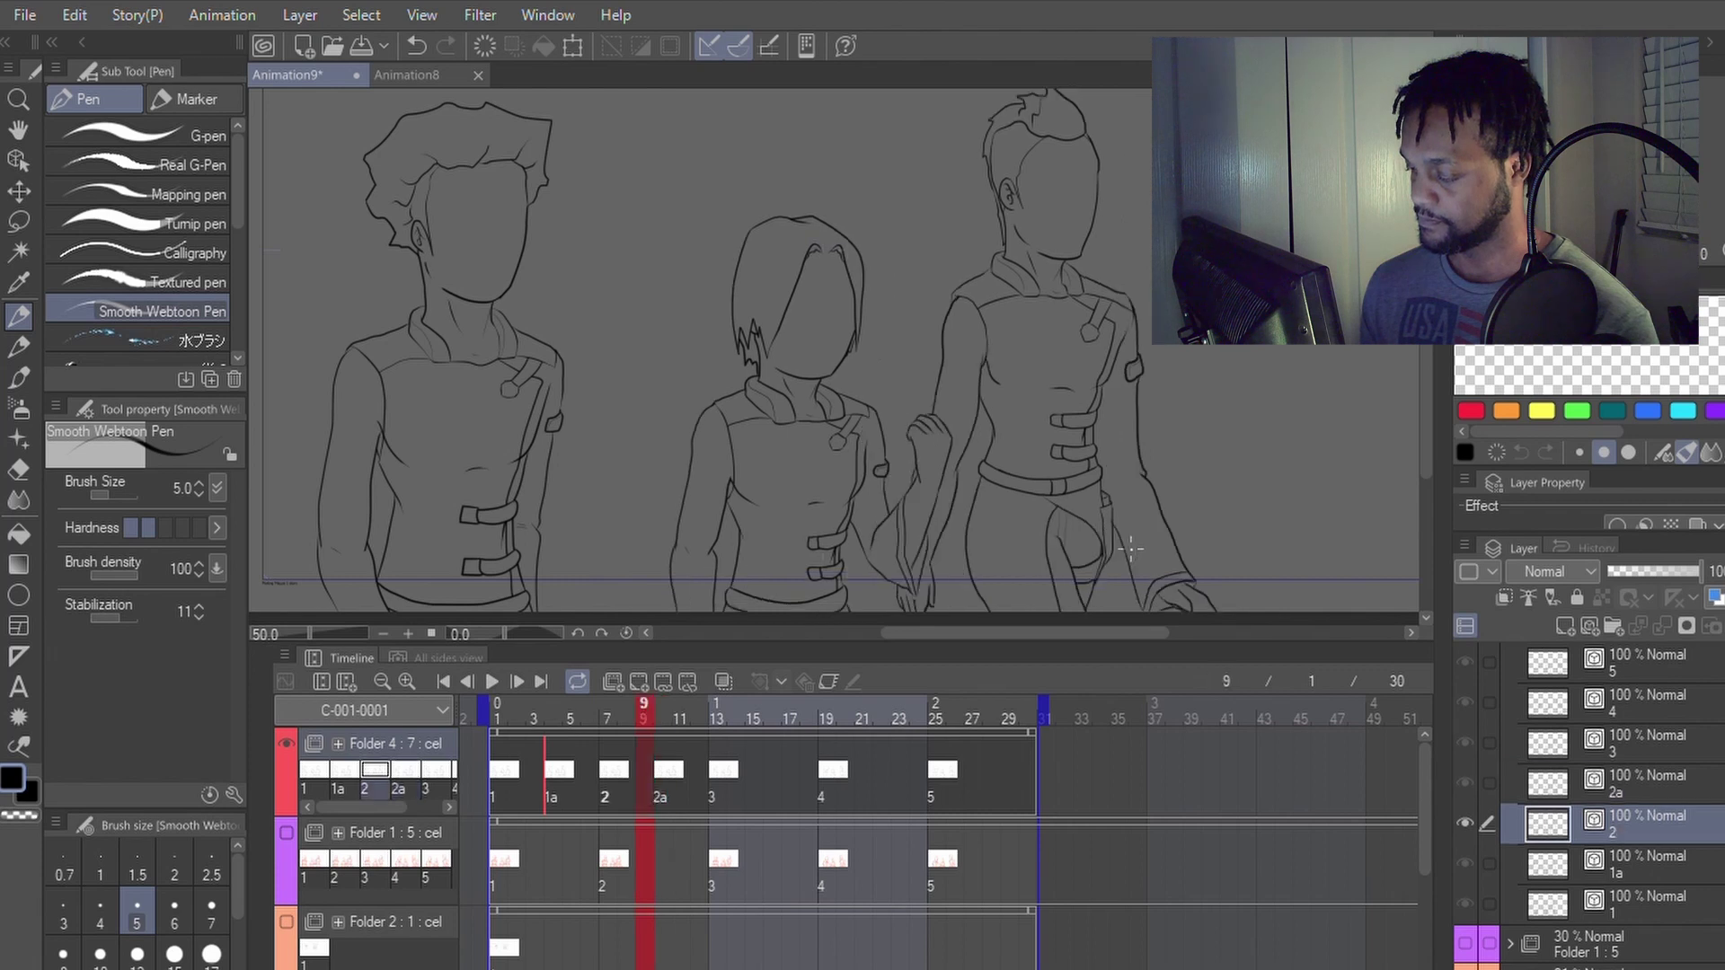
{"action": "key", "text": "Right"}
{"action": "key", "text": "Right"}
{"action": "key", "text": "Right"}
{"action": "key", "text": "Right"}
{"action": "key", "text": "Right"}
{"action": "key", "text": "Right"}
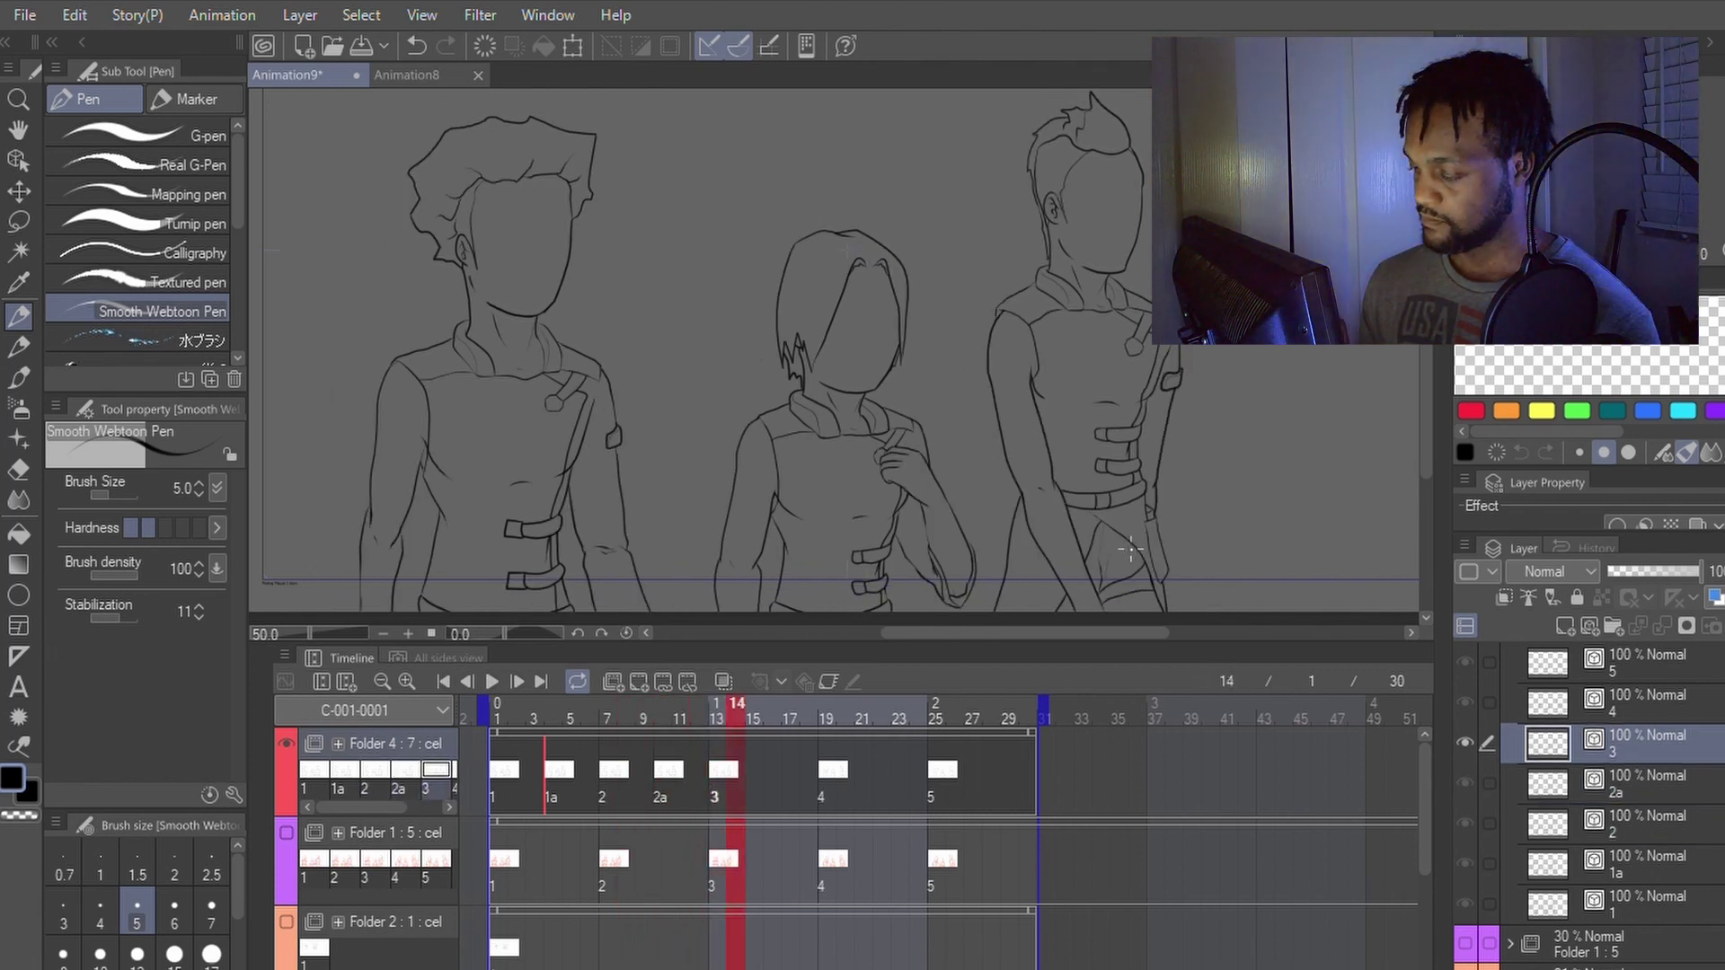
{"action": "key", "text": "Left"}
{"action": "key", "text": "Left"}
{"action": "key", "text": "Left"}
{"action": "key", "text": "Left"}
{"action": "key", "text": "Left"}
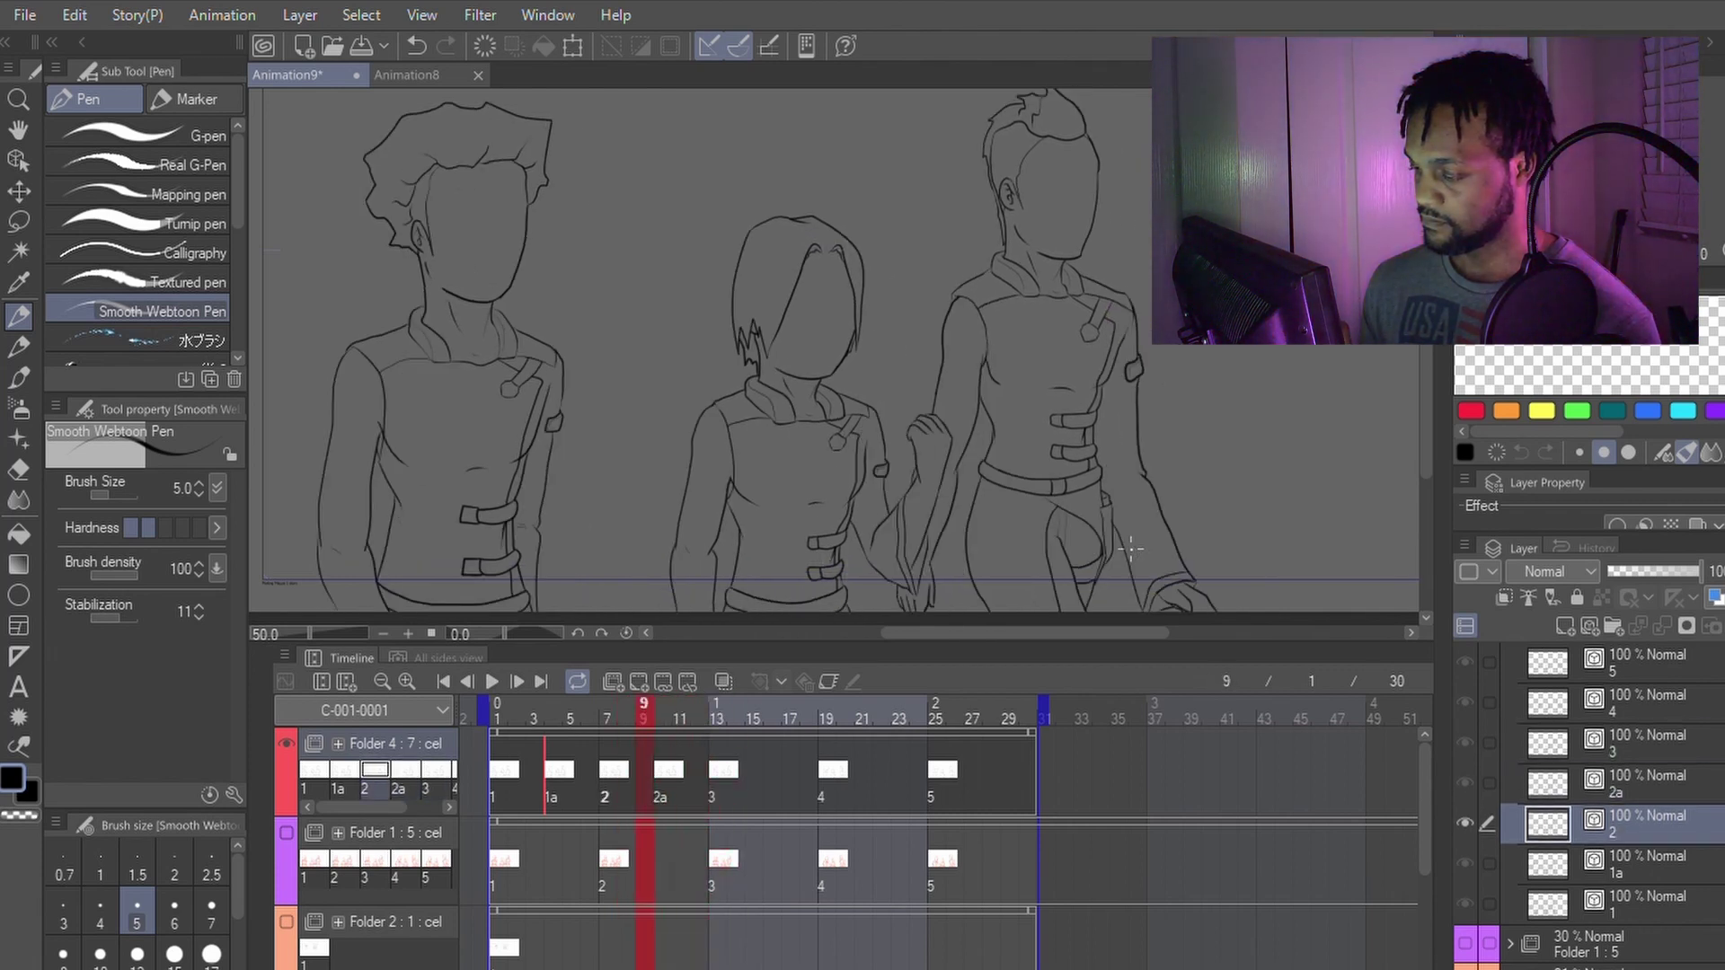
{"action": "key", "text": "Right"}
{"action": "key", "text": "Right"}
{"action": "key", "text": "Right"}
{"action": "key", "text": "Right"}
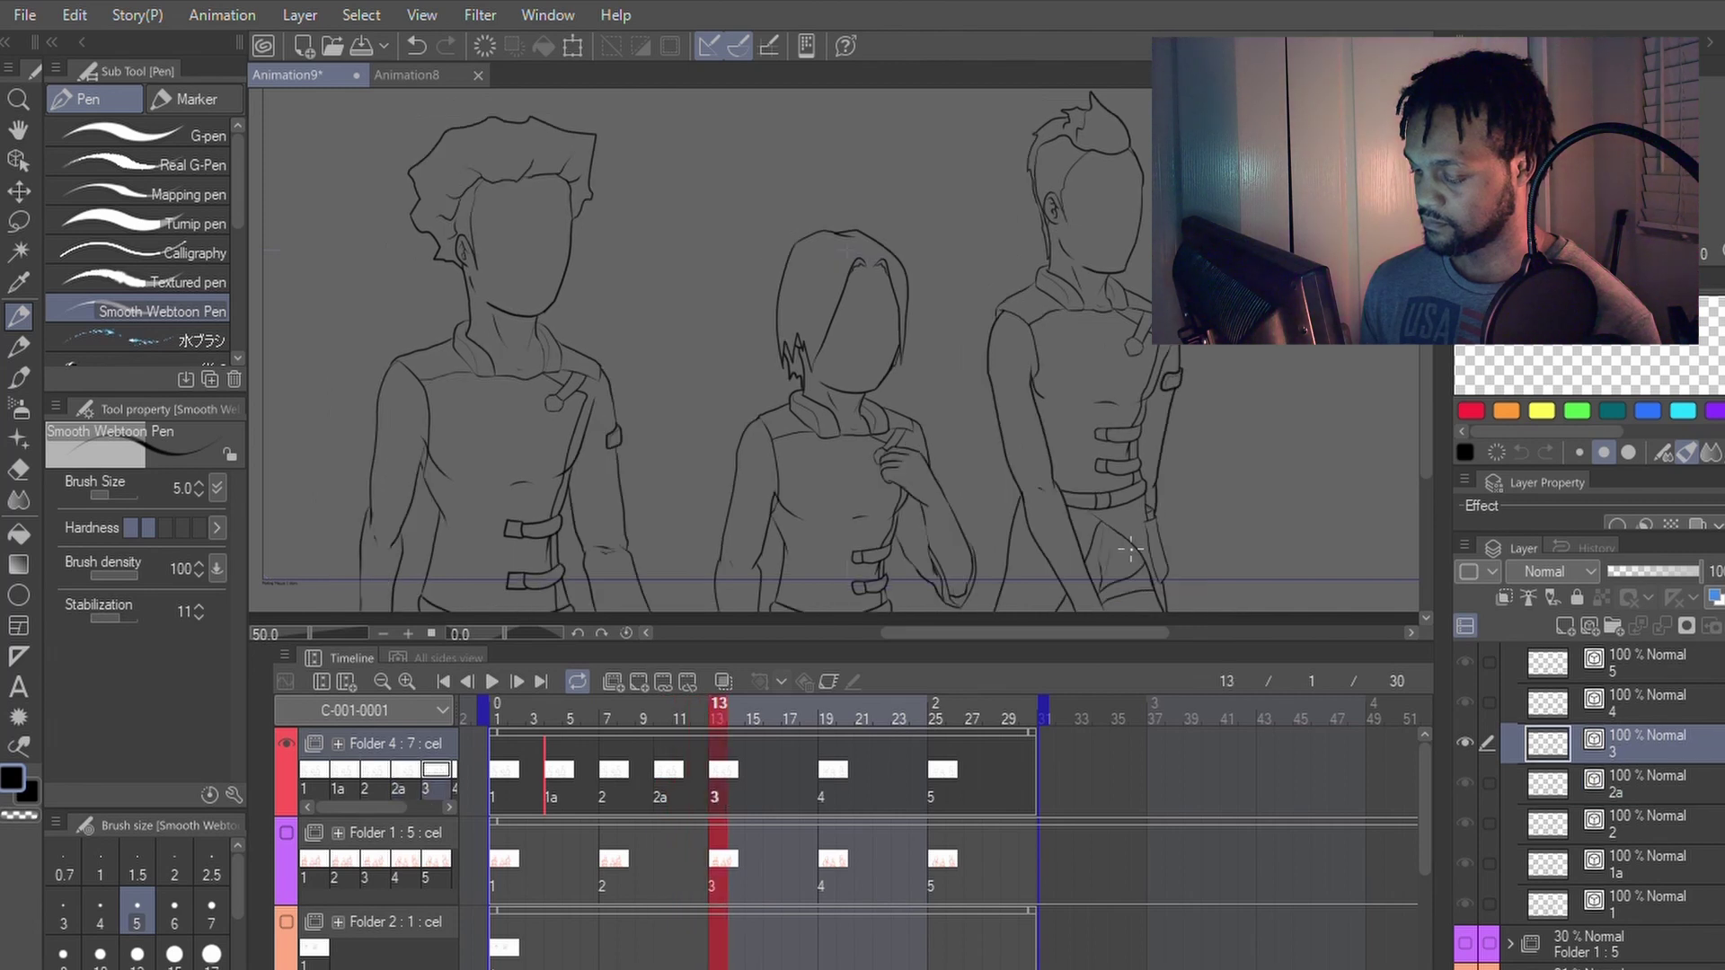
{"action": "key", "text": "Left"}
{"action": "key", "text": "Left"}
{"action": "key", "text": "Left"}
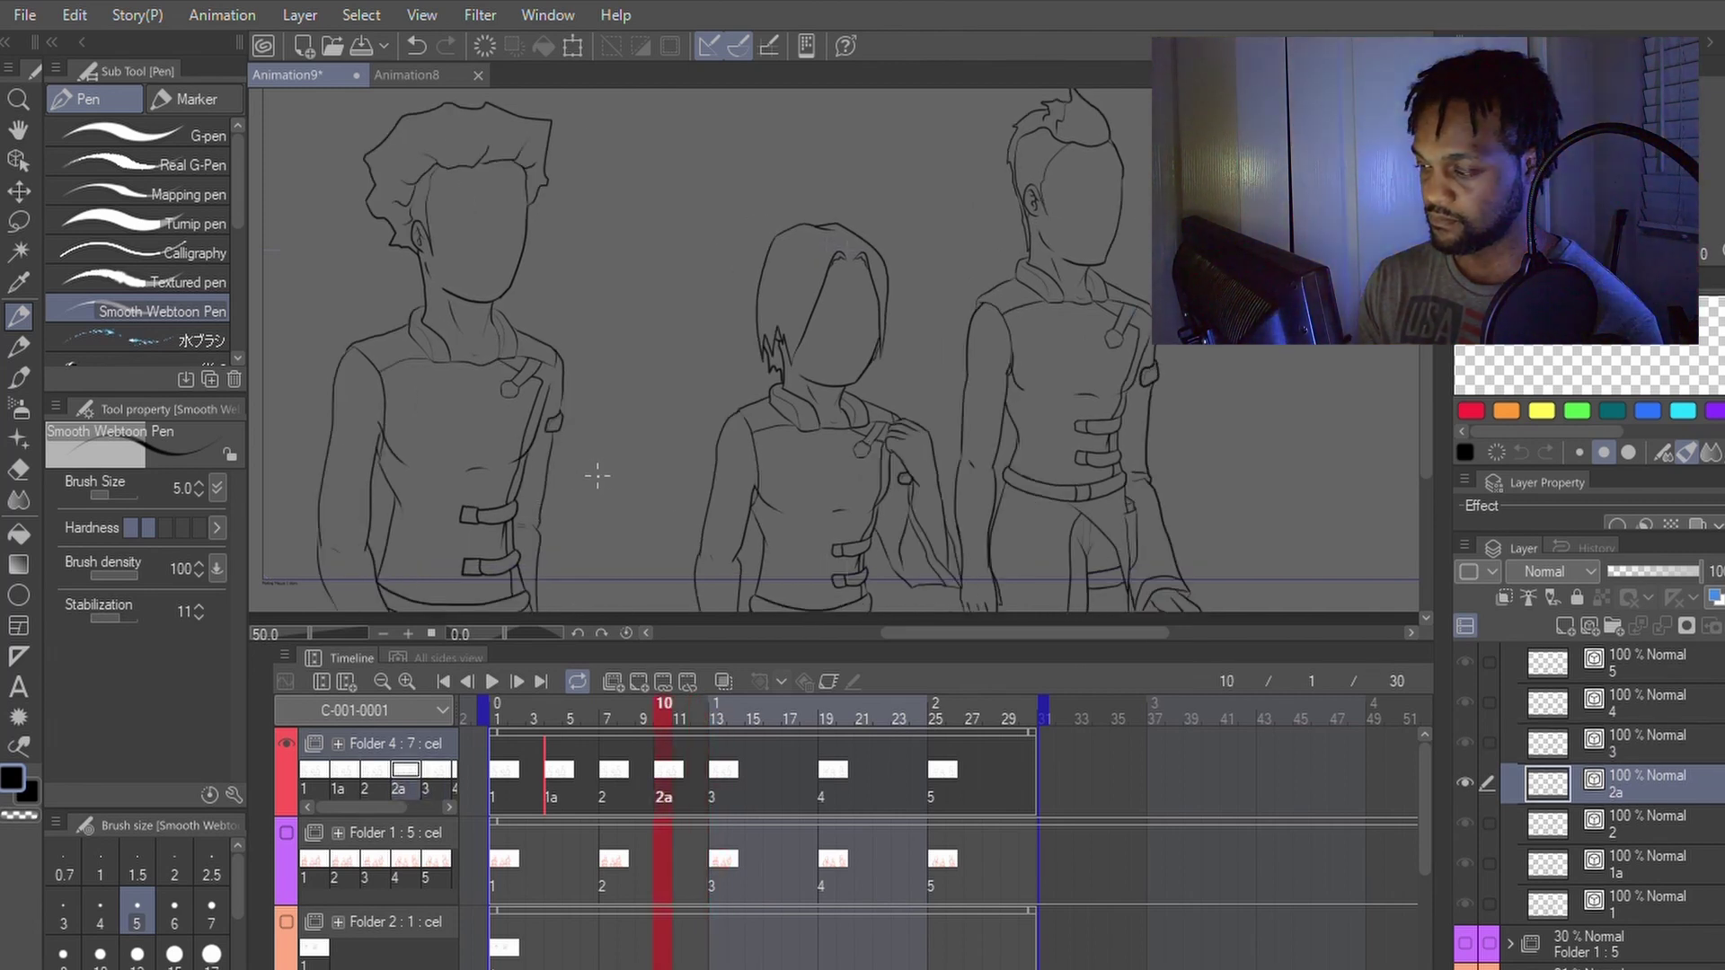
Step: Undo the last stroke by the jaw and neck of the curly-haired character in cel 2a
{"action": "left_click_drag", "start_coordinate": [607, 430], "coordinate": [961, 390]}
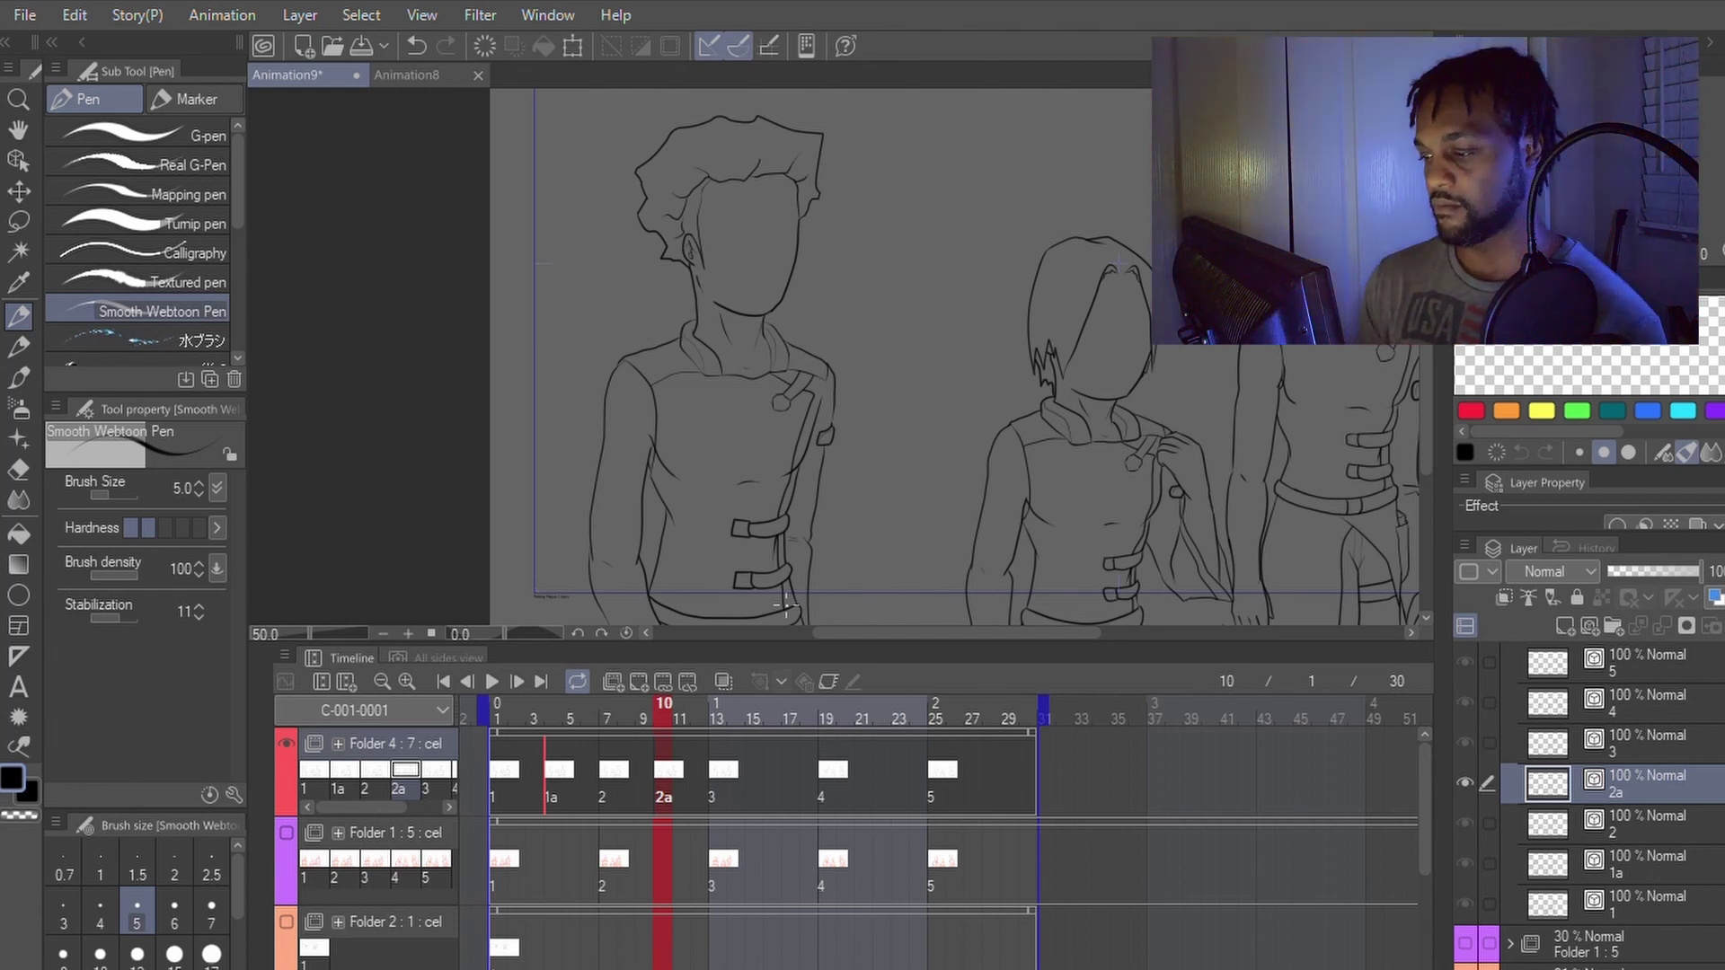
{"action": "scroll", "coordinate": [746, 326], "scroll_direction": "up", "scroll_amount": 4}
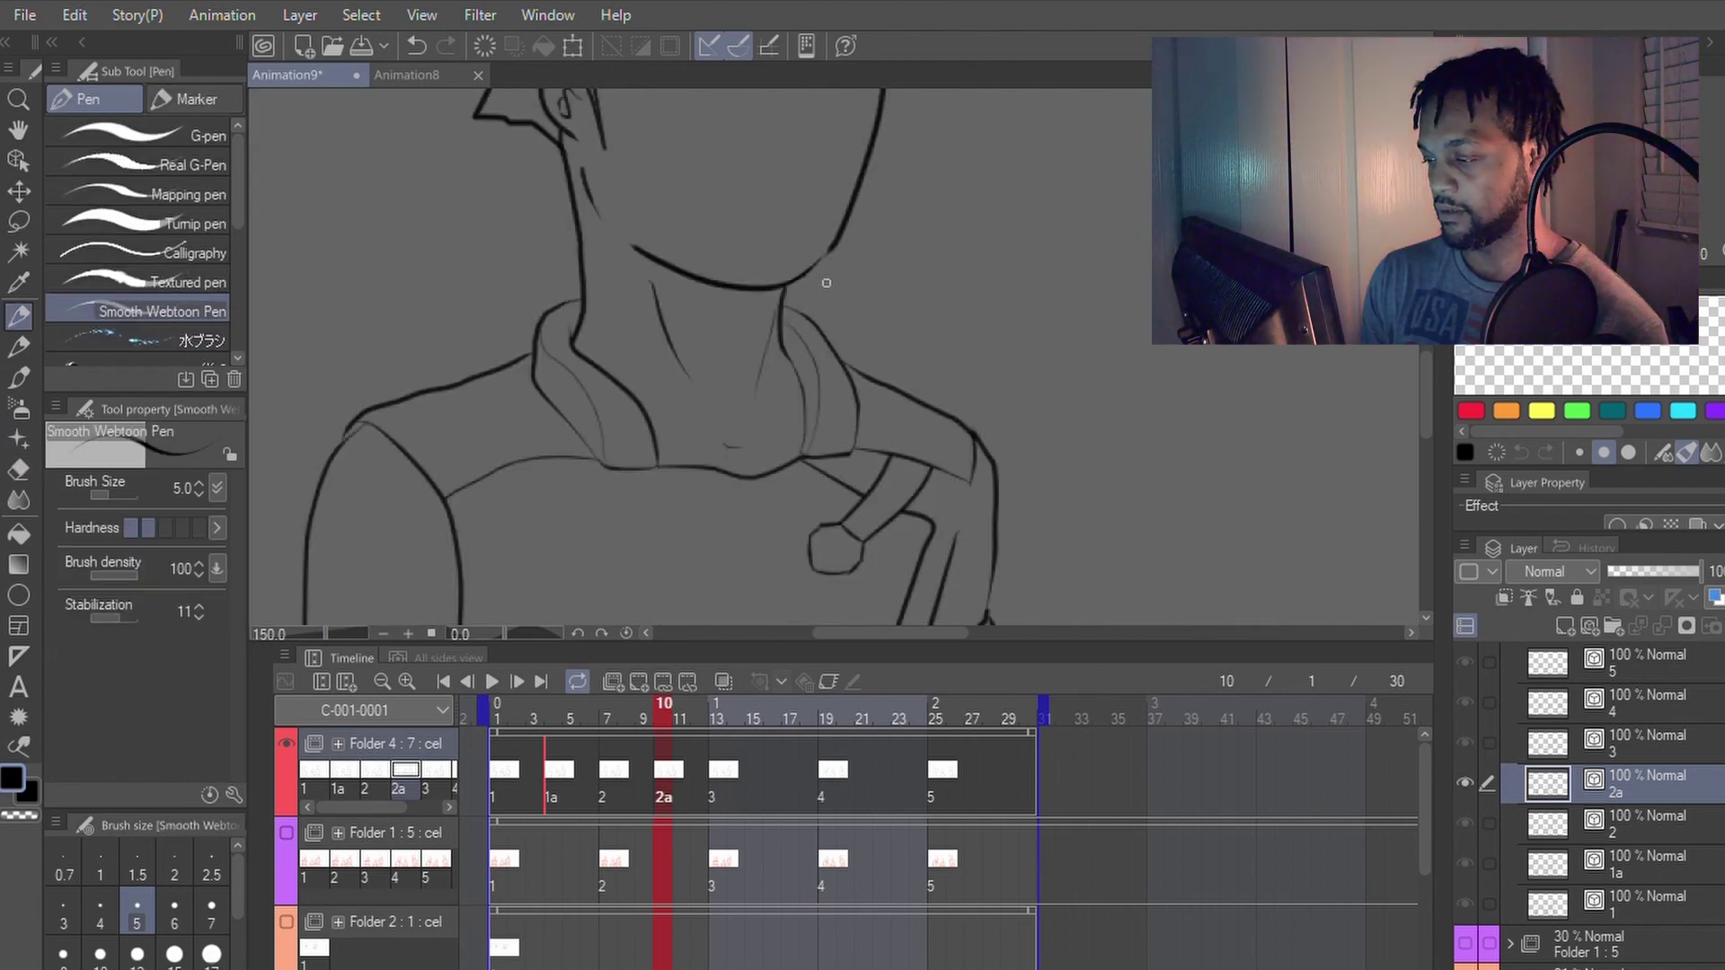
{"action": "key", "text": "ctrl+z"}
{"action": "scroll", "coordinate": [898, 297], "scroll_direction": "down", "scroll_amount": 3}
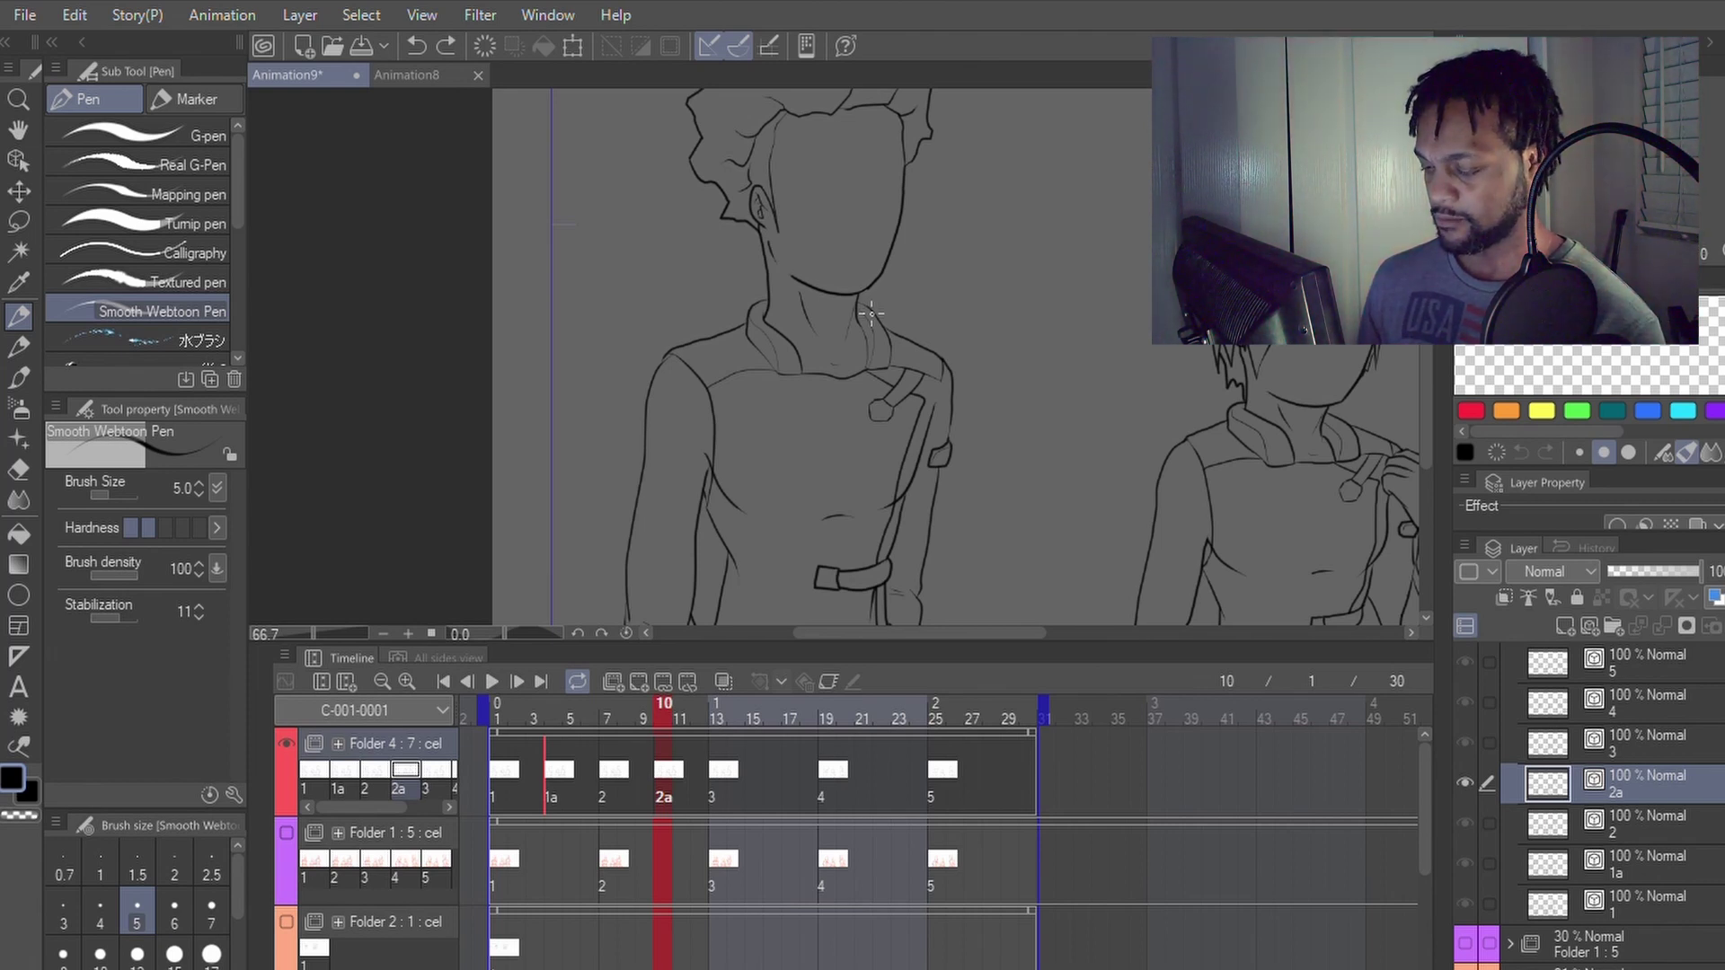
Step: Enable onion skin to overlay the neighbouring cels on cel 2a
{"action": "key", "text": "space"}
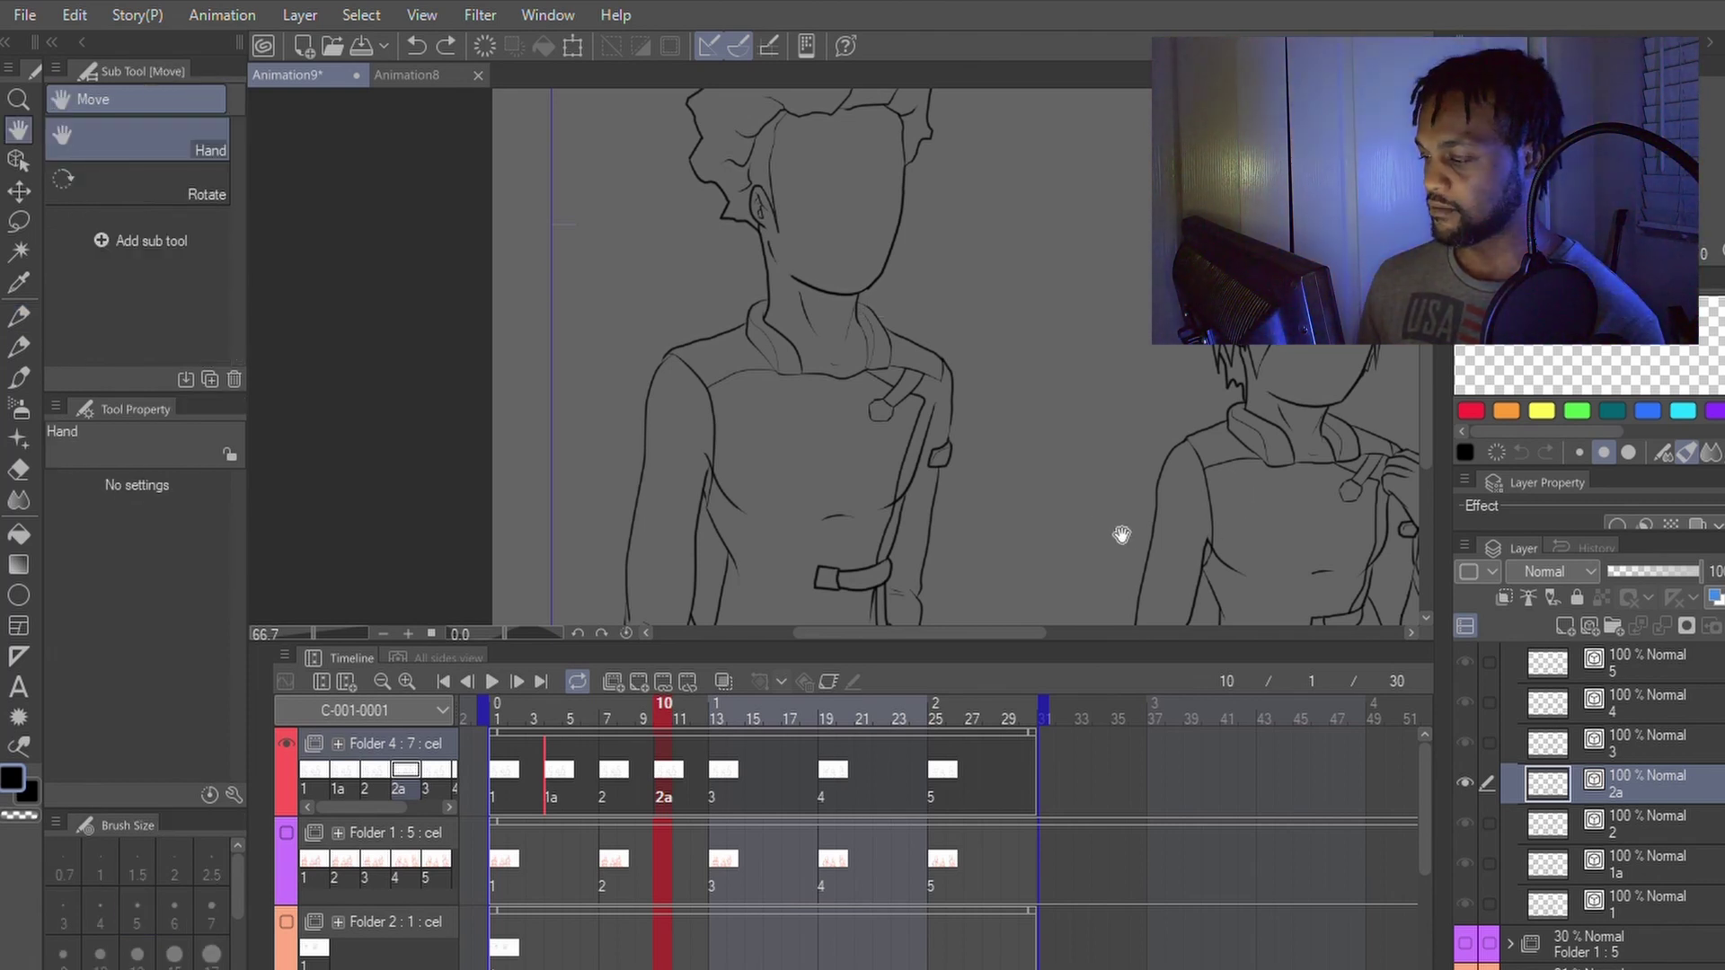
{"action": "left_click_drag", "start_coordinate": [1097, 472], "coordinate": [970, 382]}
{"action": "scroll", "coordinate": [1067, 534], "scroll_direction": "down", "scroll_amount": 2}
{"action": "scroll", "coordinate": [1073, 532], "scroll_direction": "up", "scroll_amount": 1}
{"action": "key", "text": "space"}
{"action": "scroll", "coordinate": [969, 367], "scroll_direction": "down", "scroll_amount": 1}
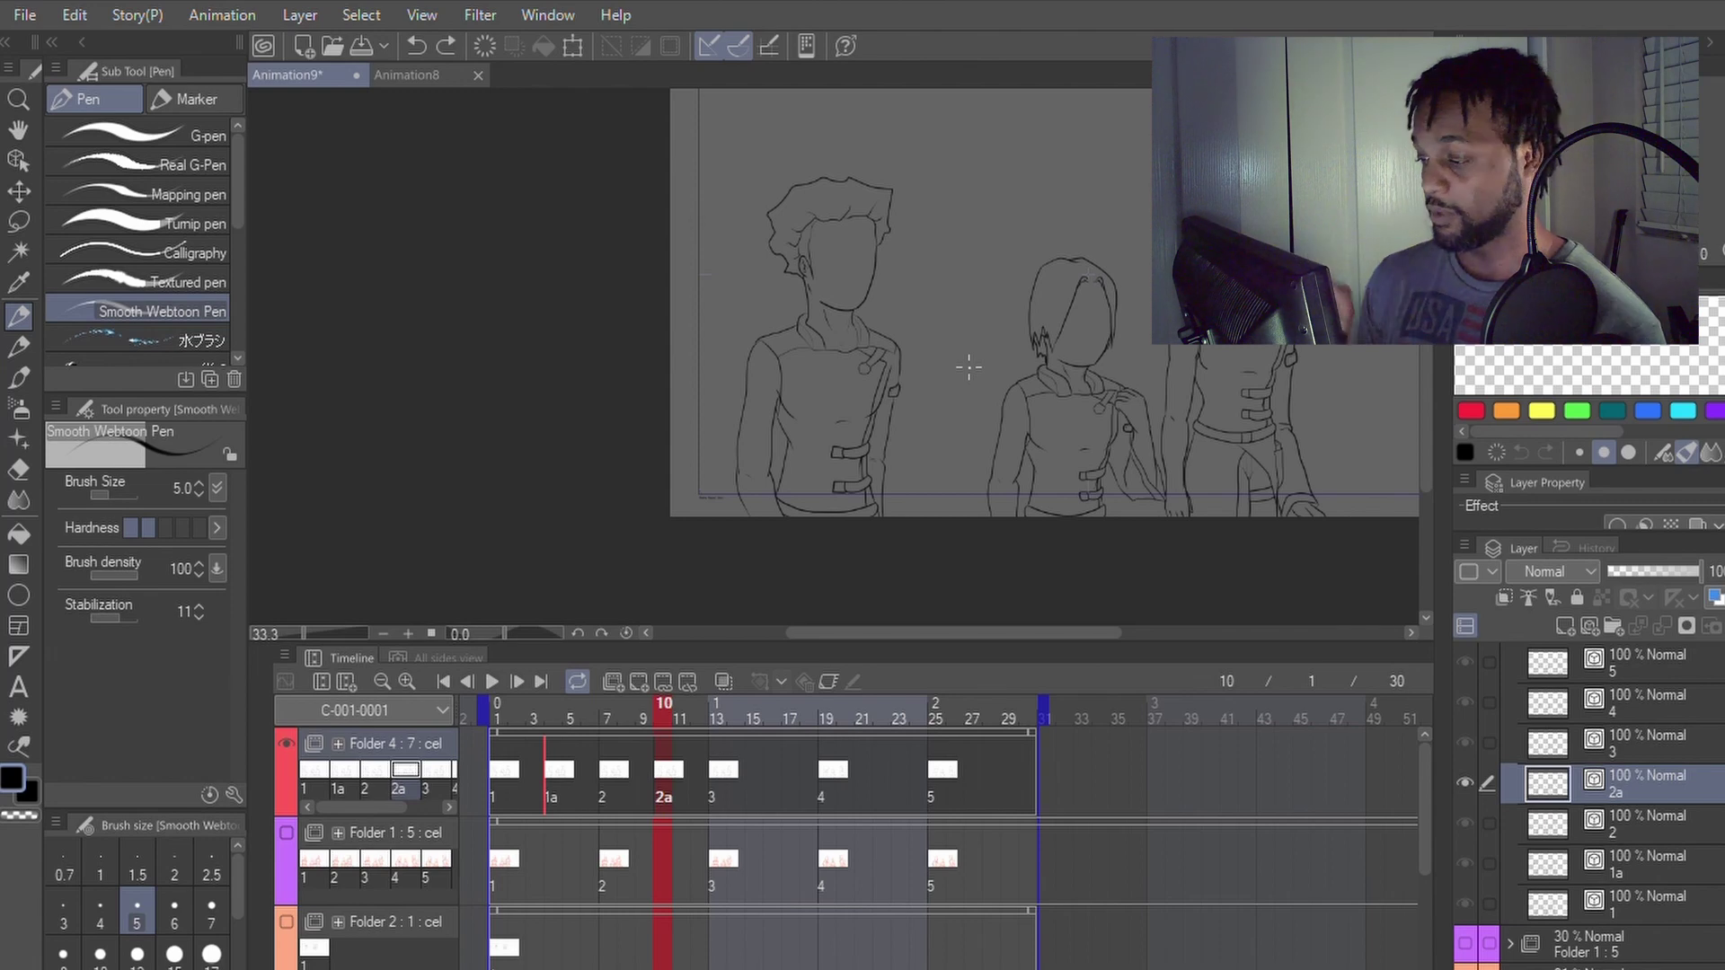
{"action": "left_click", "coordinate": [723, 681]}
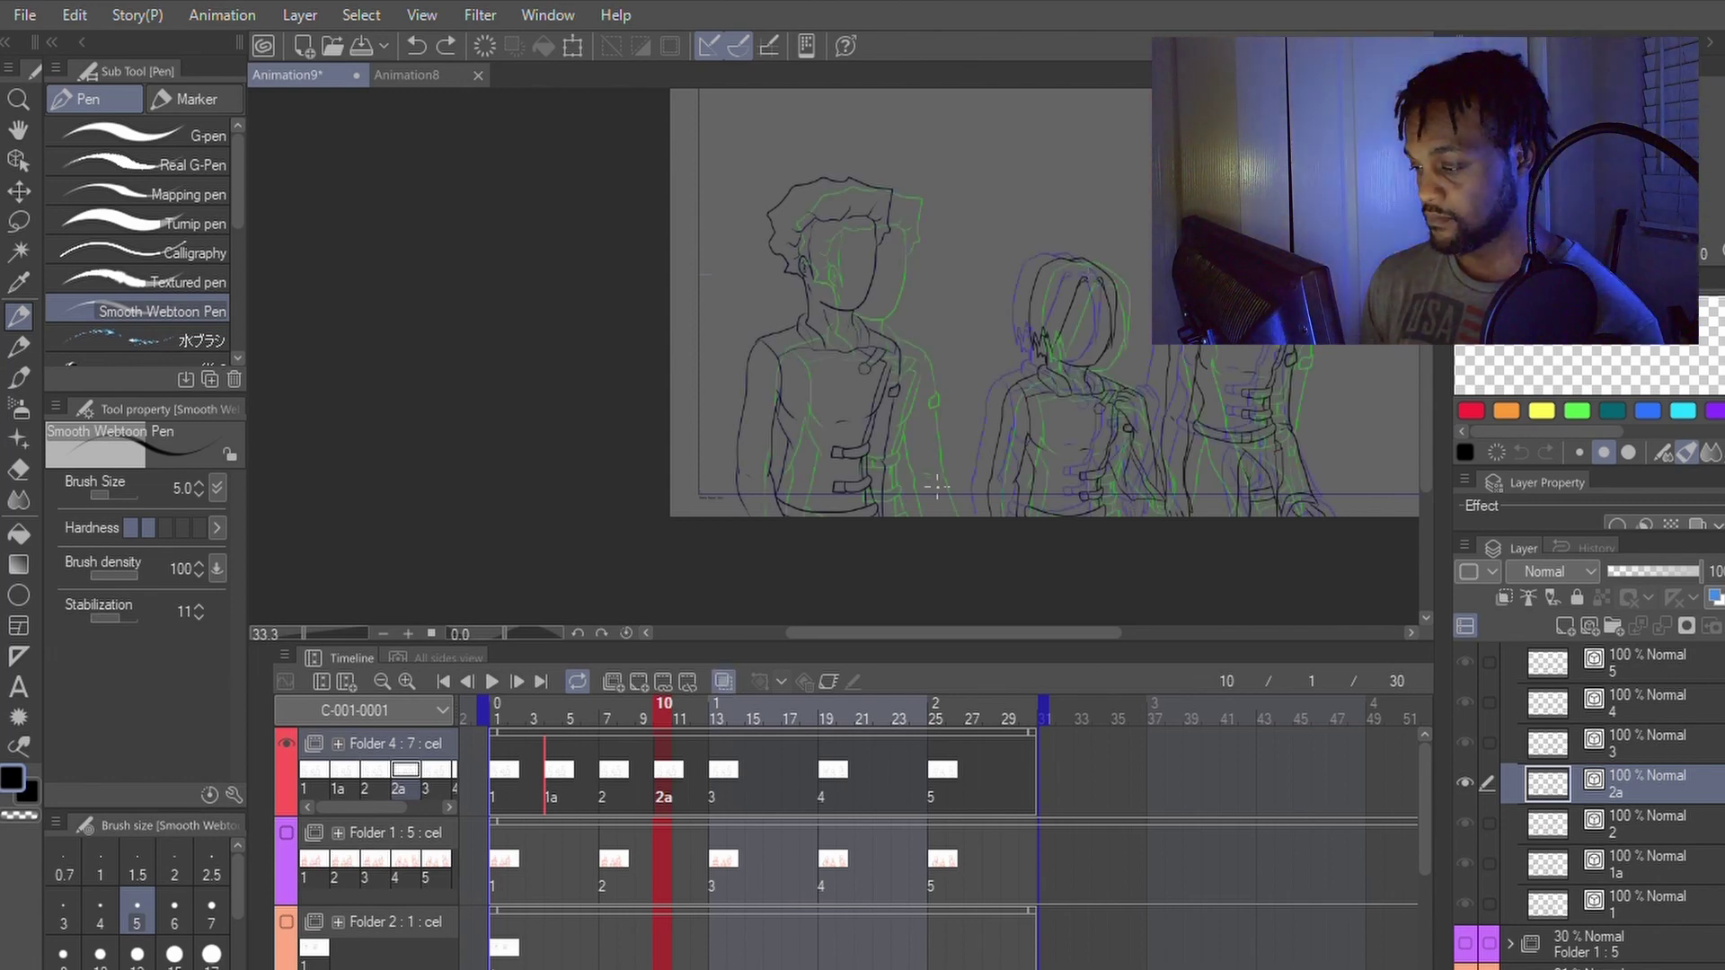
Step: Examine the curly-haired character's arms and torso in cel 2a against the onion-skinned neighbouring cels
{"action": "scroll", "coordinate": [924, 410], "scroll_direction": "up", "scroll_amount": 1}
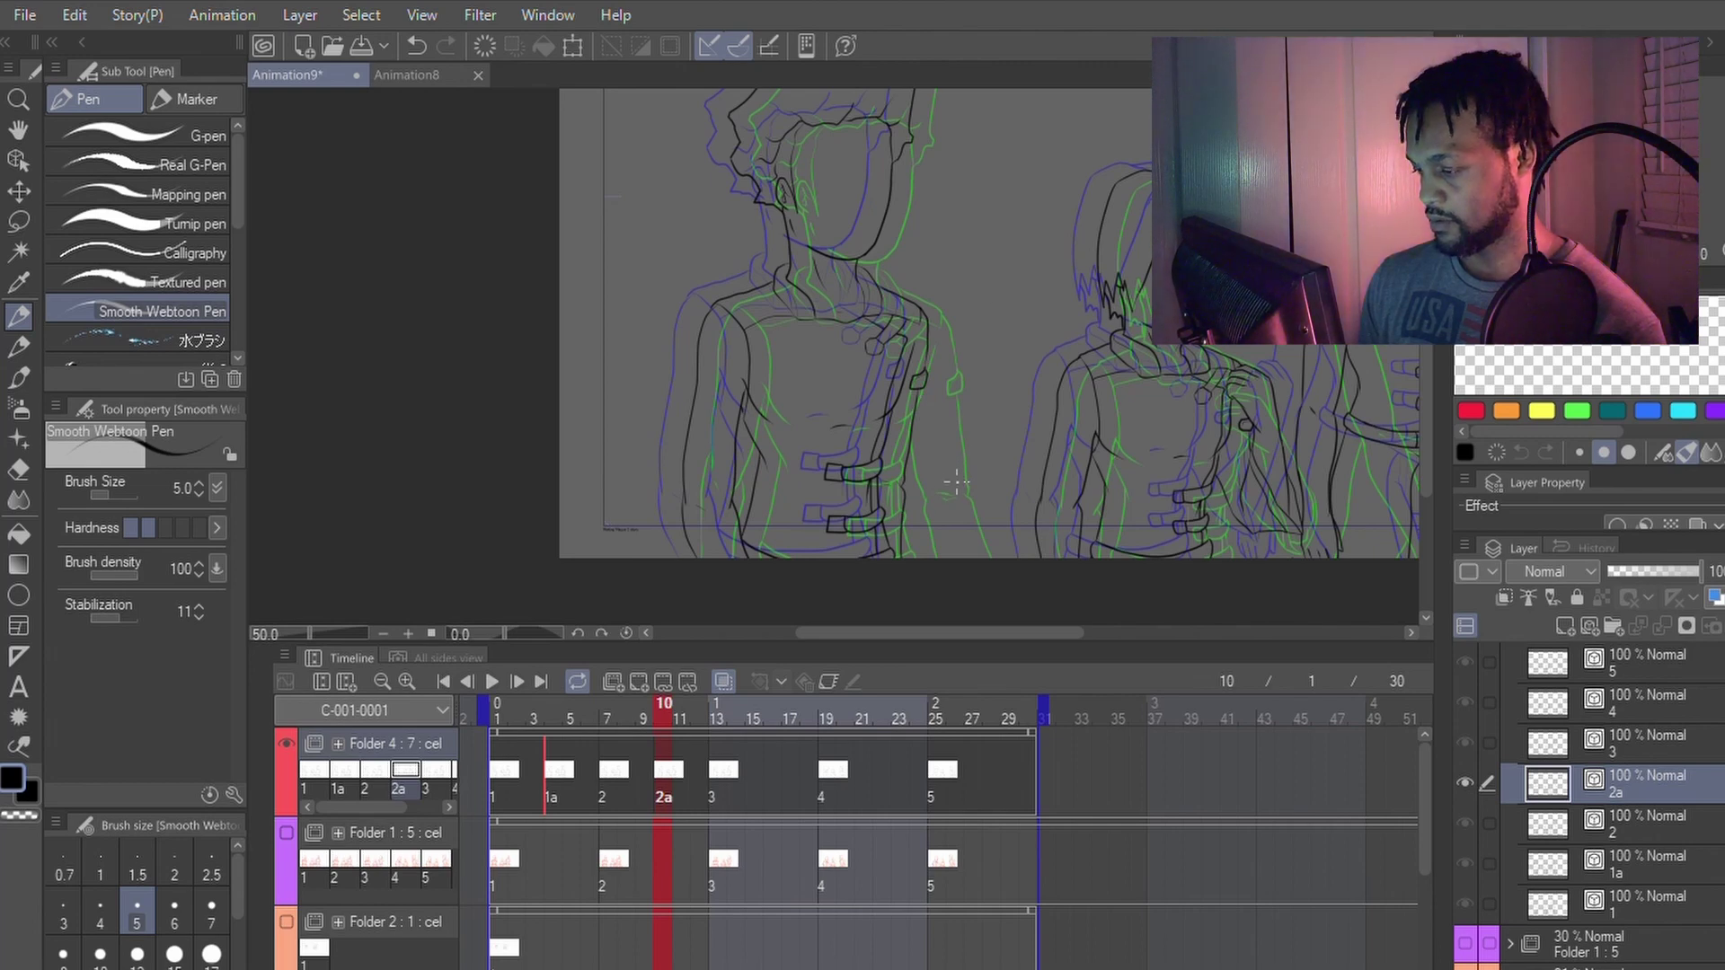
{"action": "key", "text": "space"}
{"action": "left_click_drag", "start_coordinate": [955, 481], "coordinate": [874, 314]}
{"action": "scroll", "coordinate": [859, 232], "scroll_direction": "up", "scroll_amount": 2}
{"action": "key", "text": "space"}
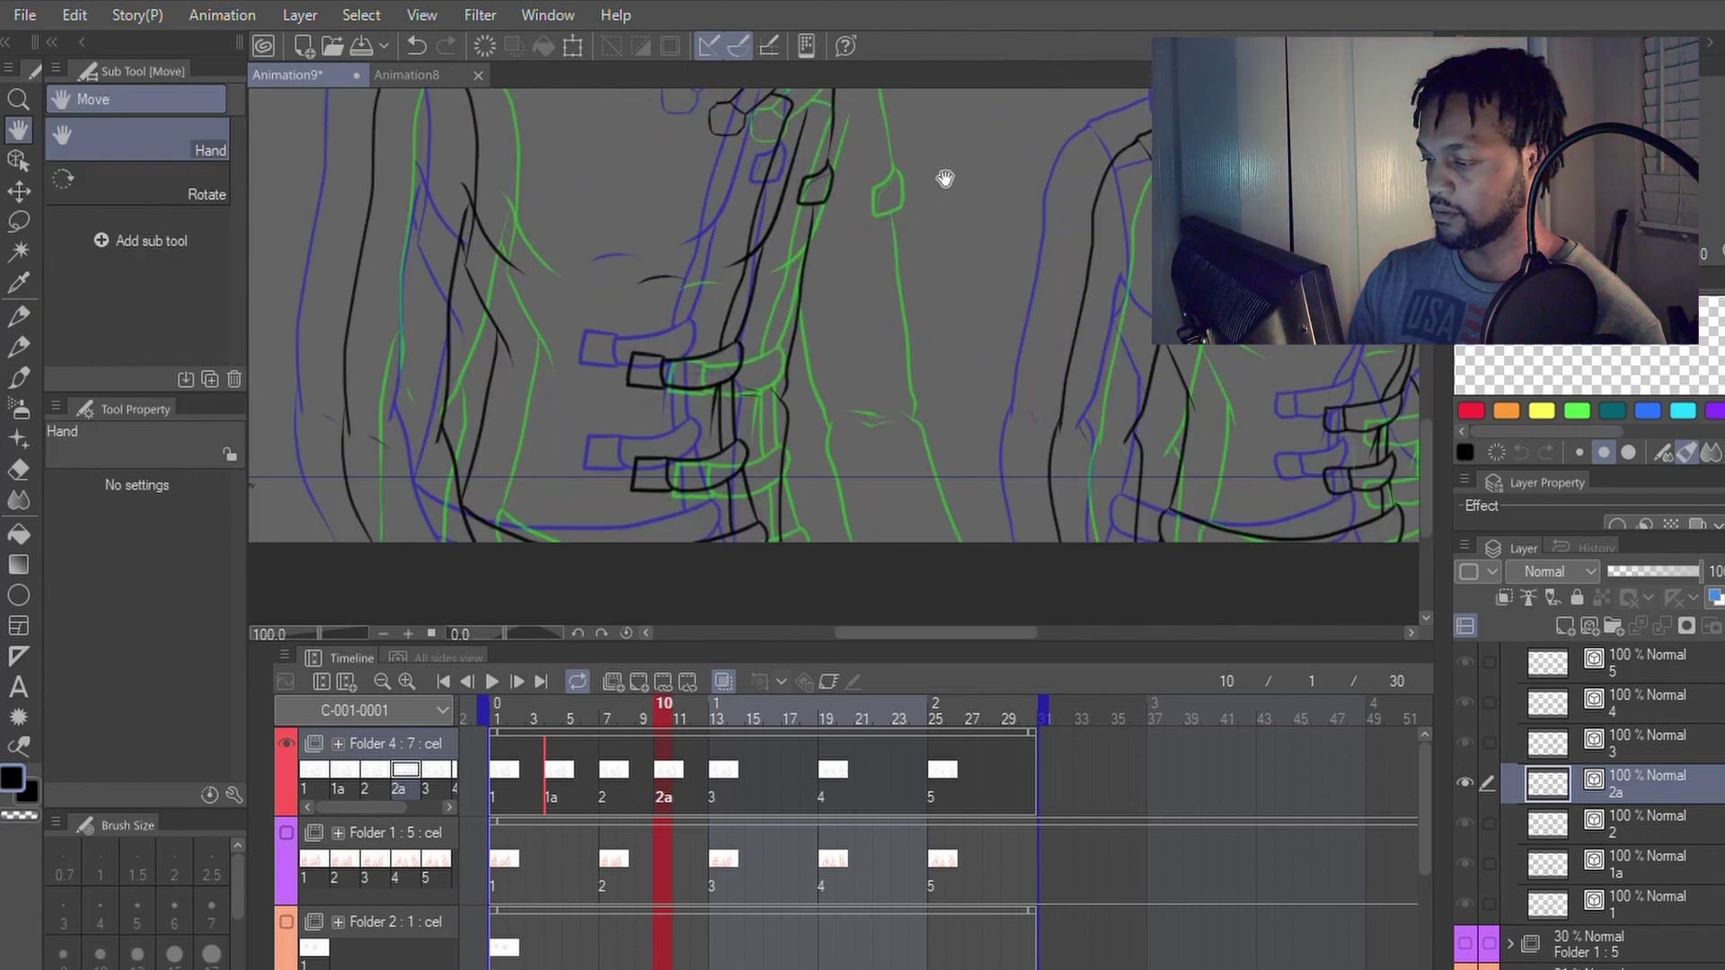
{"action": "left_click_drag", "start_coordinate": [945, 178], "coordinate": [932, 212]}
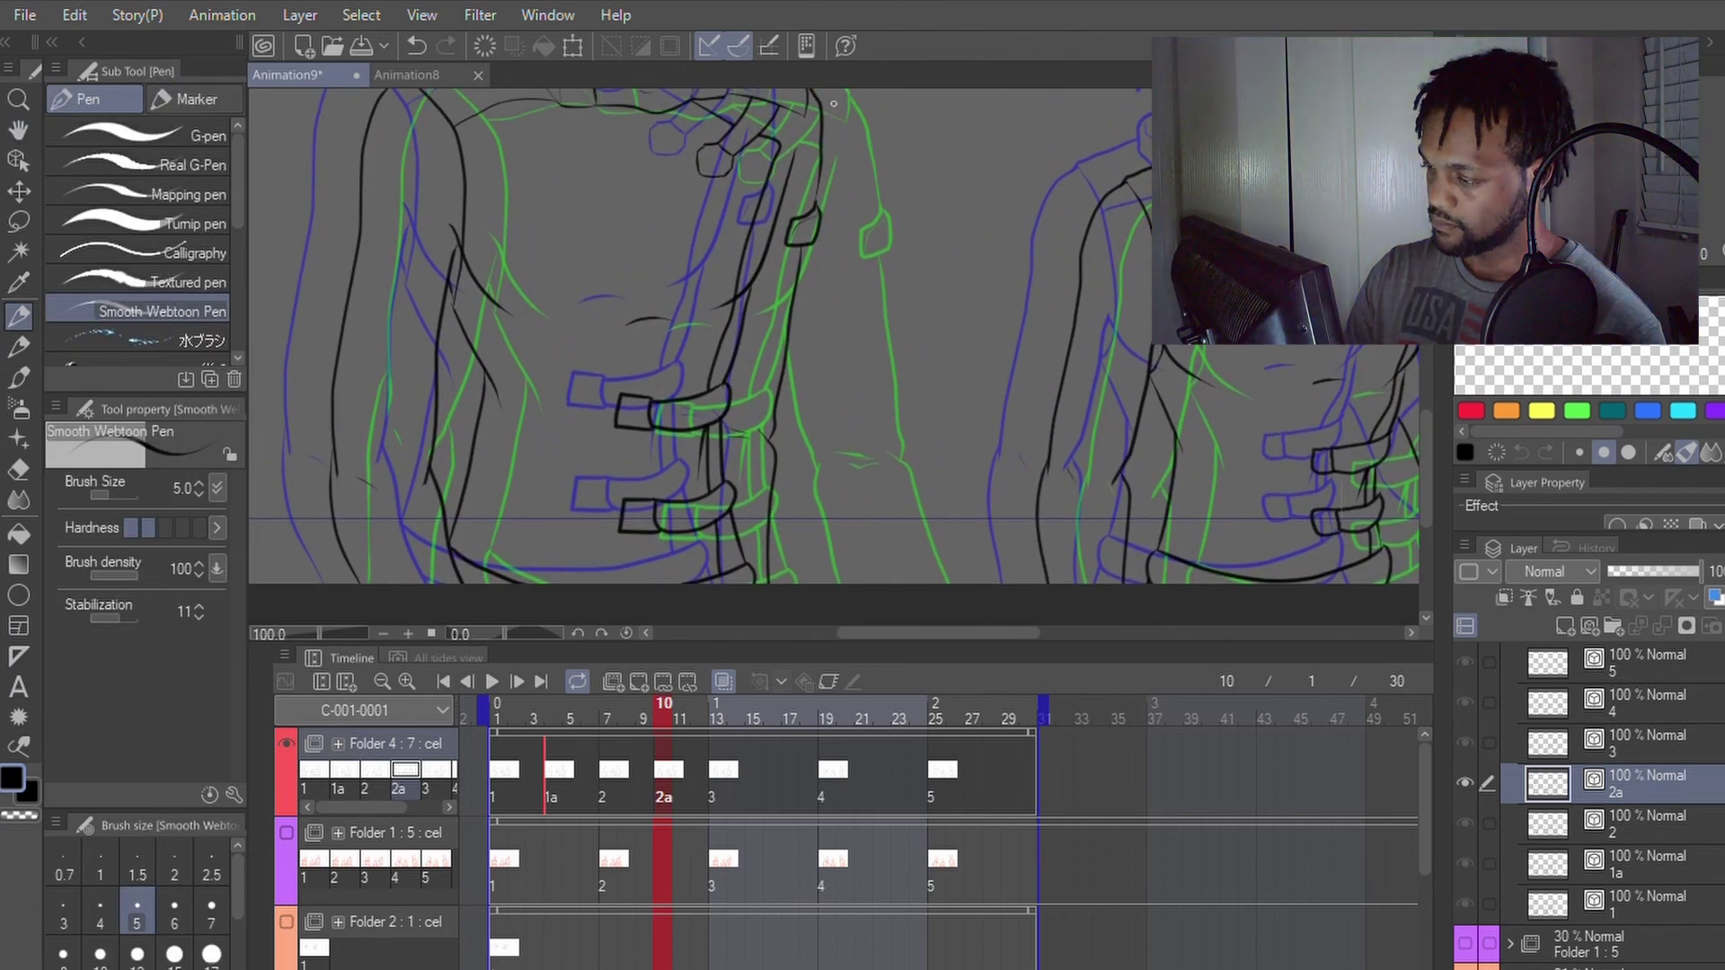
{"action": "scroll", "coordinate": [1214, 413], "scroll_direction": "down", "scroll_amount": 2}
{"action": "scroll", "coordinate": [777, 450], "scroll_direction": "up", "scroll_amount": 2}
{"action": "scroll", "coordinate": [776, 453], "scroll_direction": "down", "scroll_amount": 1}
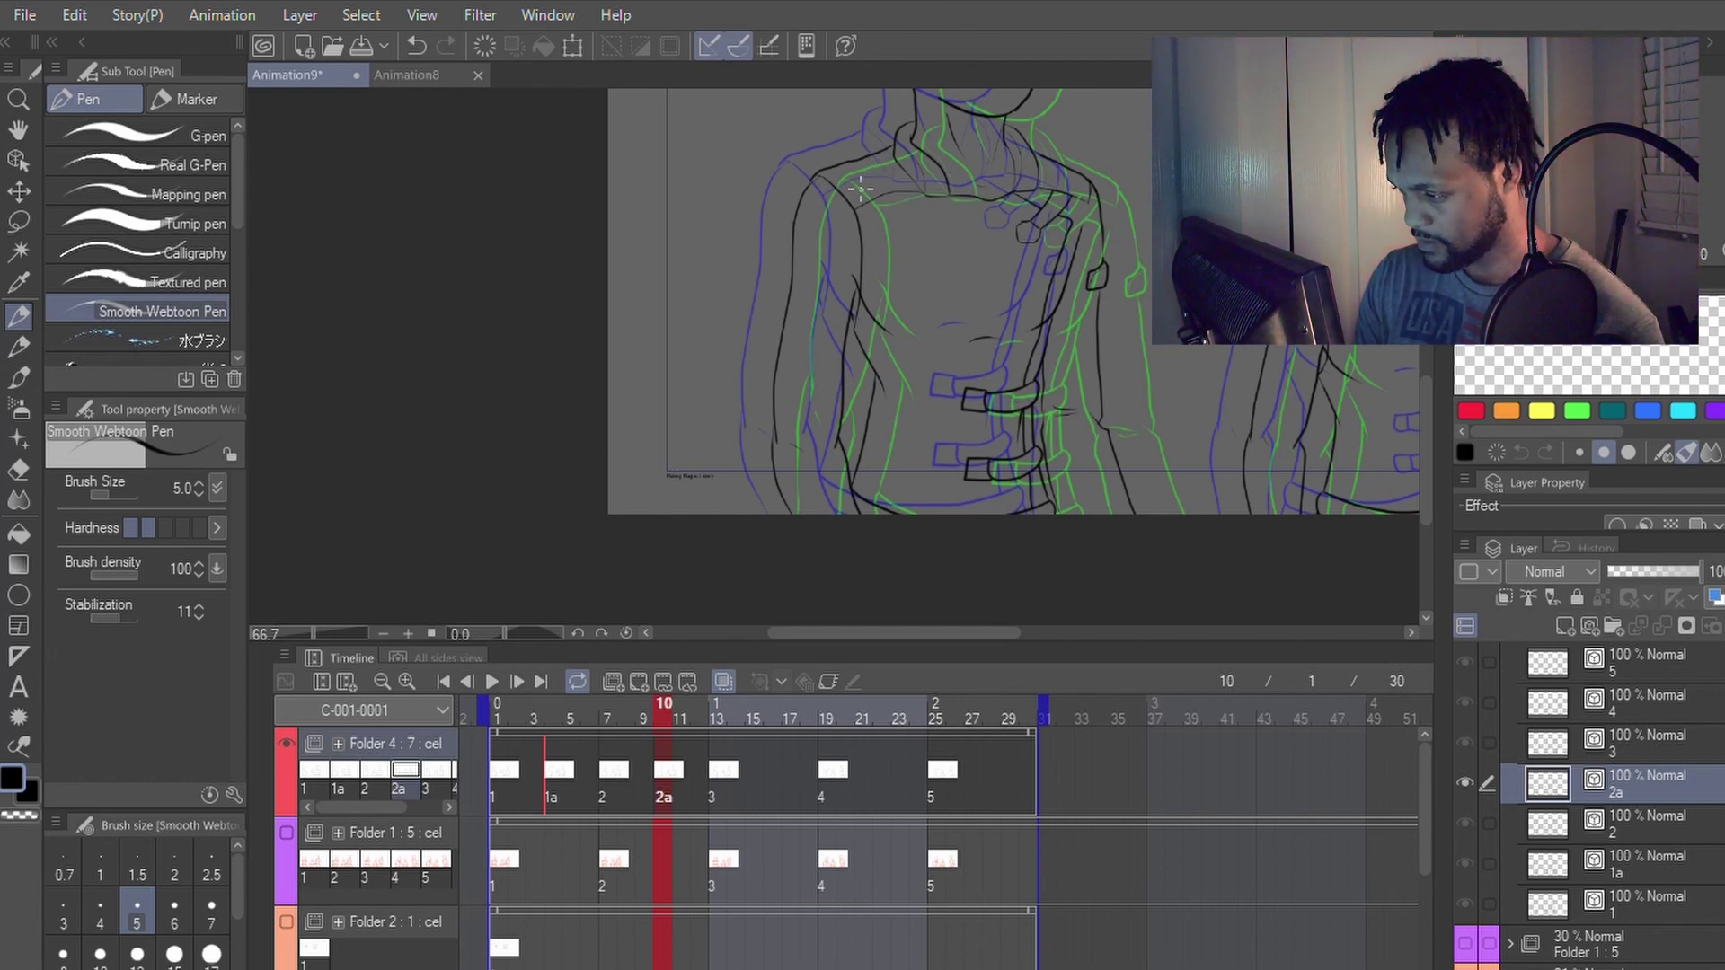
Step: Redraw the outer line of the curly-haired character's upper arm so it bends inward at the elbow, using Redraw vector line
{"action": "scroll", "coordinate": [866, 191], "scroll_direction": "up", "scroll_amount": 2}
{"action": "scroll", "coordinate": [865, 191], "scroll_direction": "down", "scroll_amount": 1}
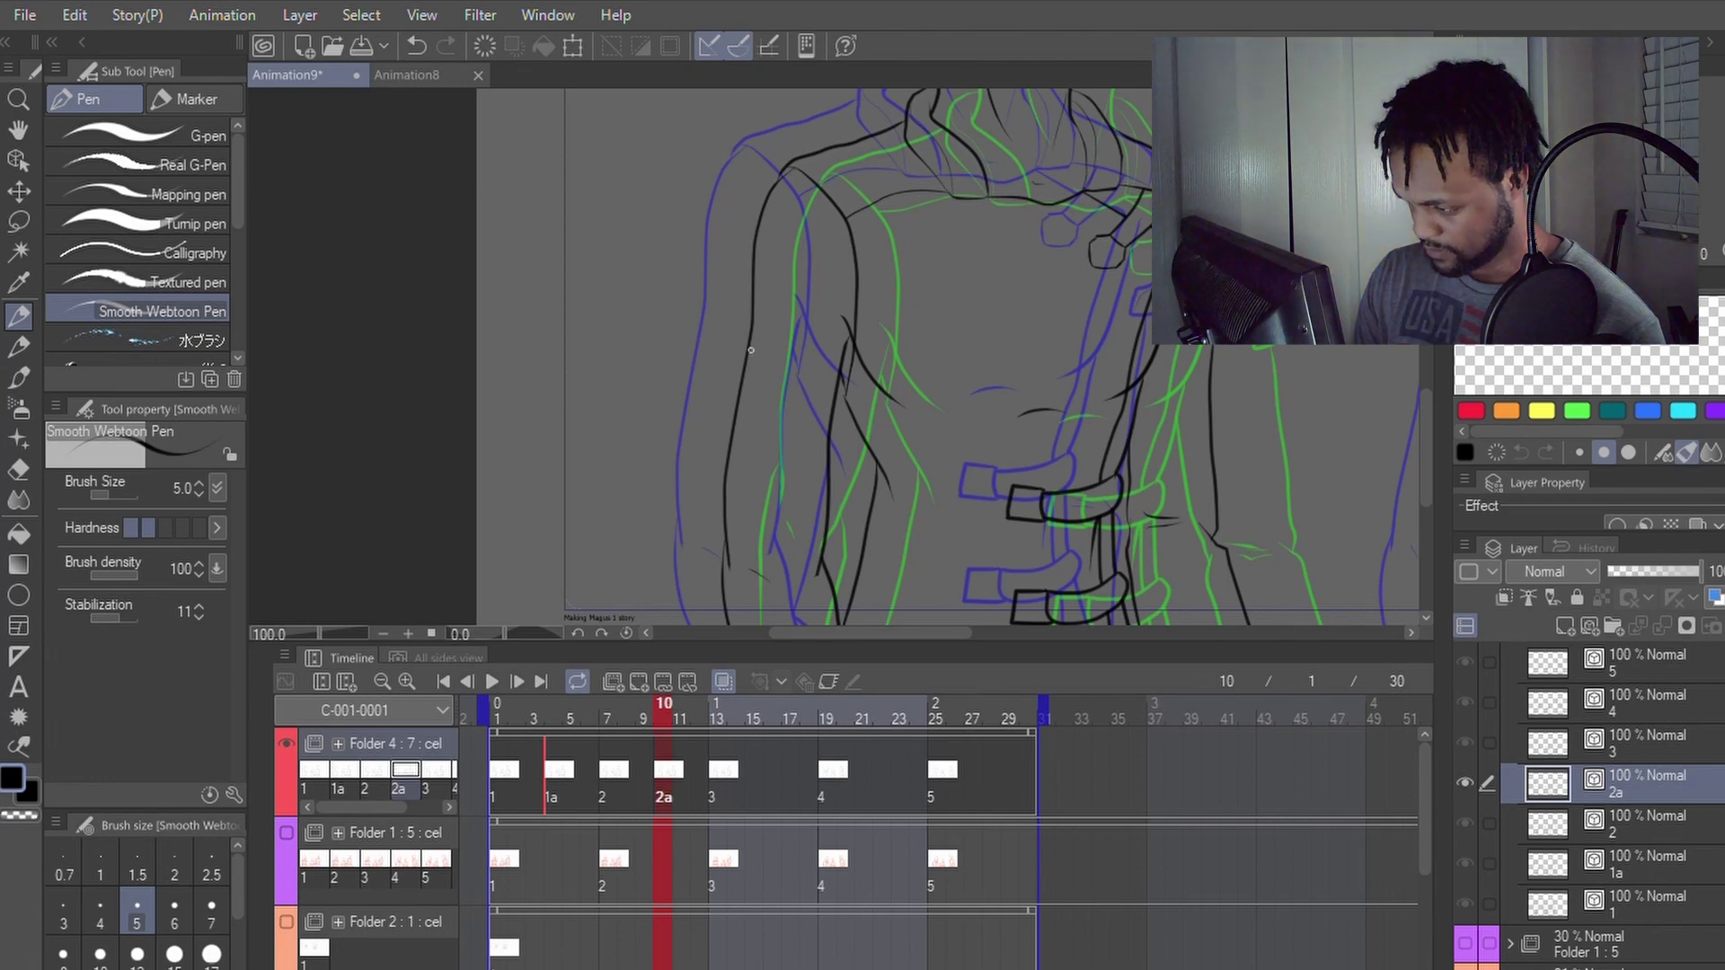
{"action": "key", "text": "y"}
{"action": "key", "text": "p"}
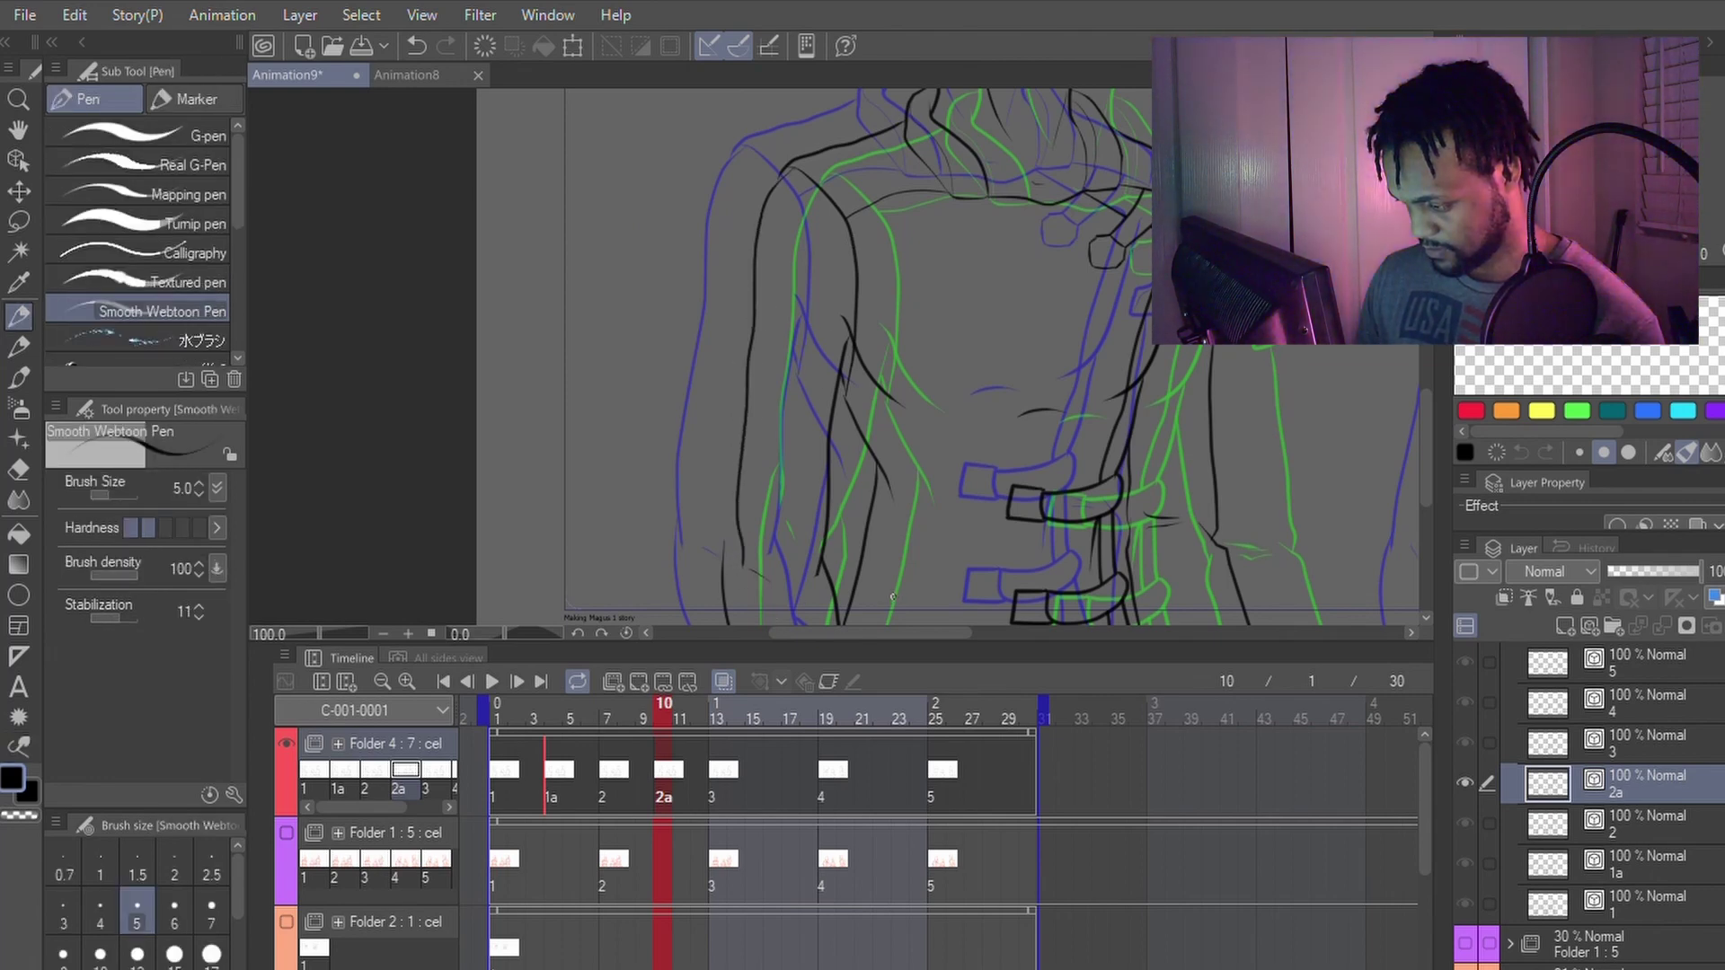
{"action": "left_click_drag", "start_coordinate": [878, 589], "coordinate": [901, 452]}
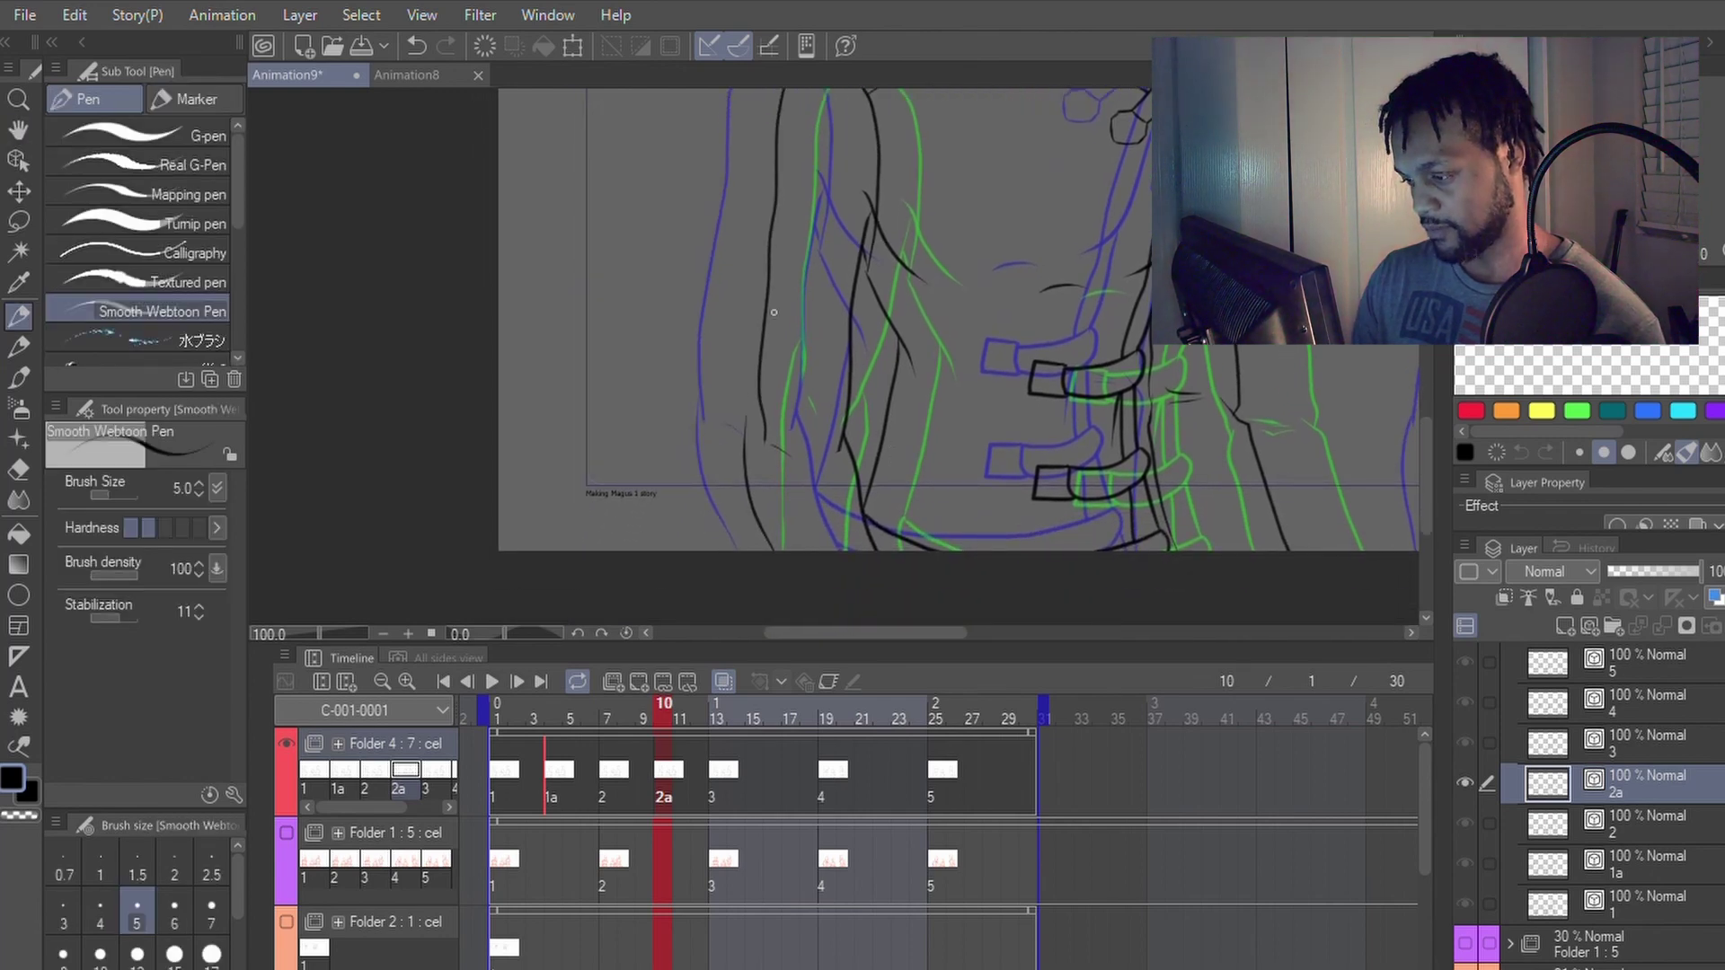
{"action": "key", "text": "y"}
{"action": "key", "text": "p"}
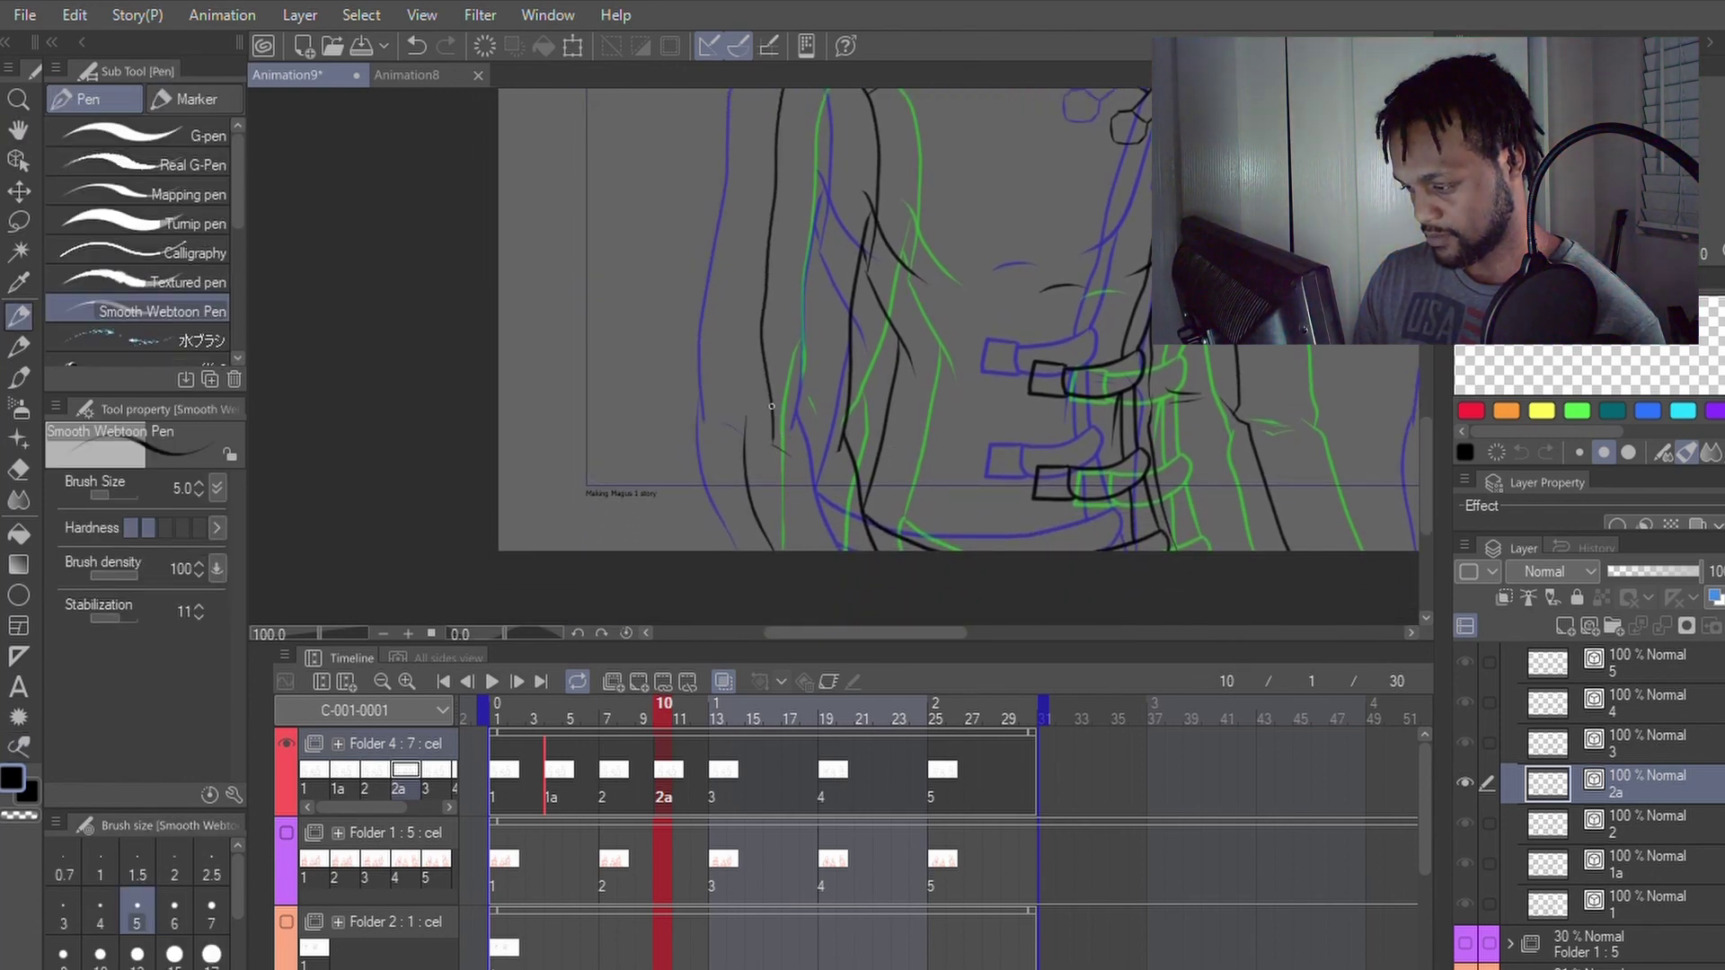
Step: Redraw the top of the outer forearm line to meet the upper arm, and erase the overhang at the join with the Vector eraser
{"action": "key", "text": "y"}
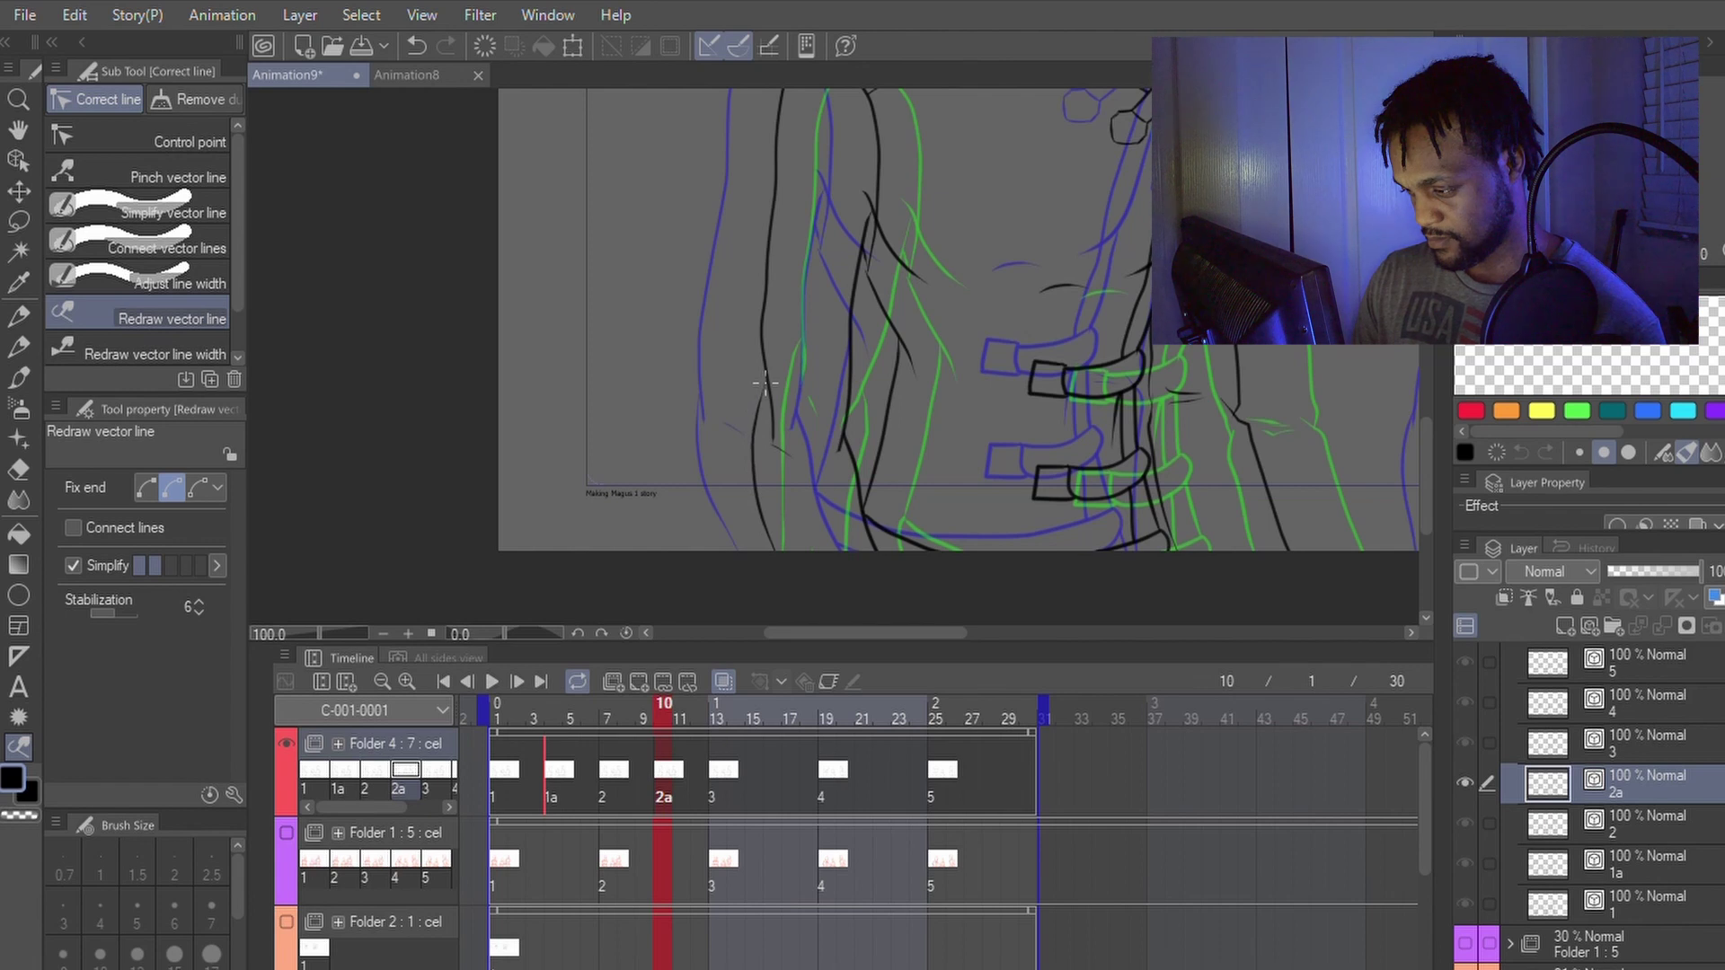
{"action": "left_click_drag", "start_coordinate": [766, 386], "coordinate": [759, 512]}
{"action": "key", "text": "p"}
{"action": "key", "text": "e"}
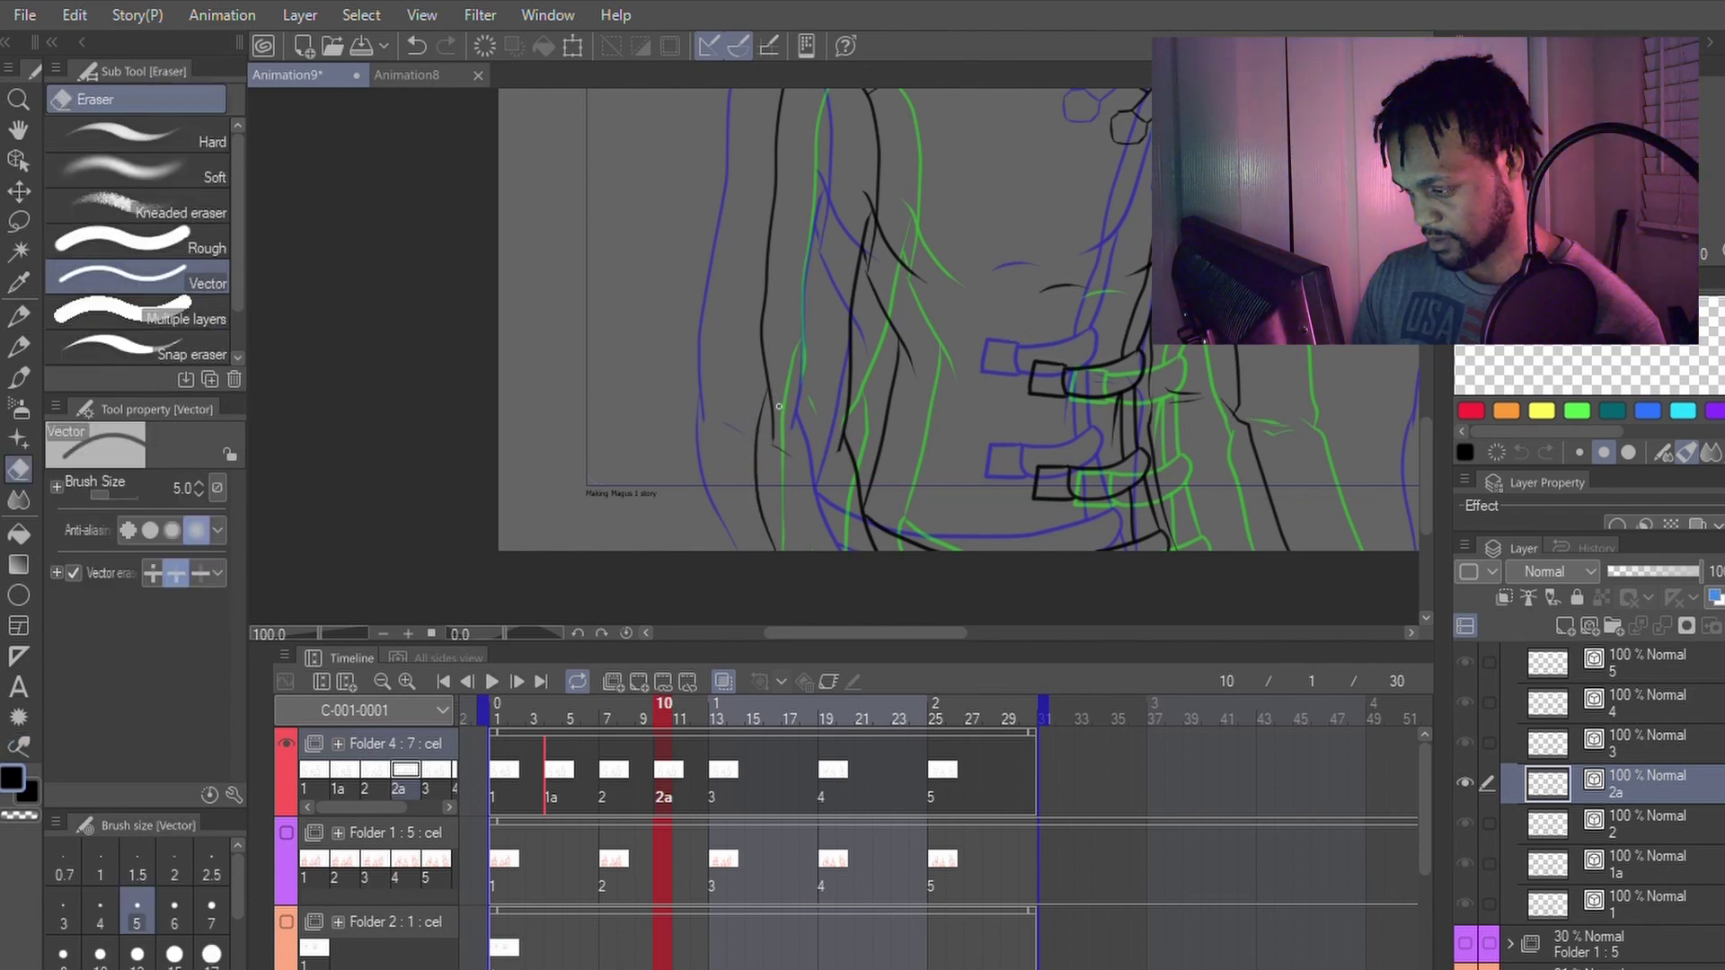
{"action": "mouse_move", "coordinate": [779, 419]}
{"action": "left_mouse_down"}
{"action": "mouse_move", "coordinate": [768, 431]}
{"action": "mouse_move", "coordinate": [773, 378]}
{"action": "mouse_move", "coordinate": [771, 430]}
{"action": "left_mouse_up"}
{"action": "key", "text": "p"}
{"action": "key", "text": "ctrl+z"}
{"action": "key", "text": "y"}
{"action": "key", "text": "p"}
{"action": "key", "text": "e"}
{"action": "key", "text": "p"}
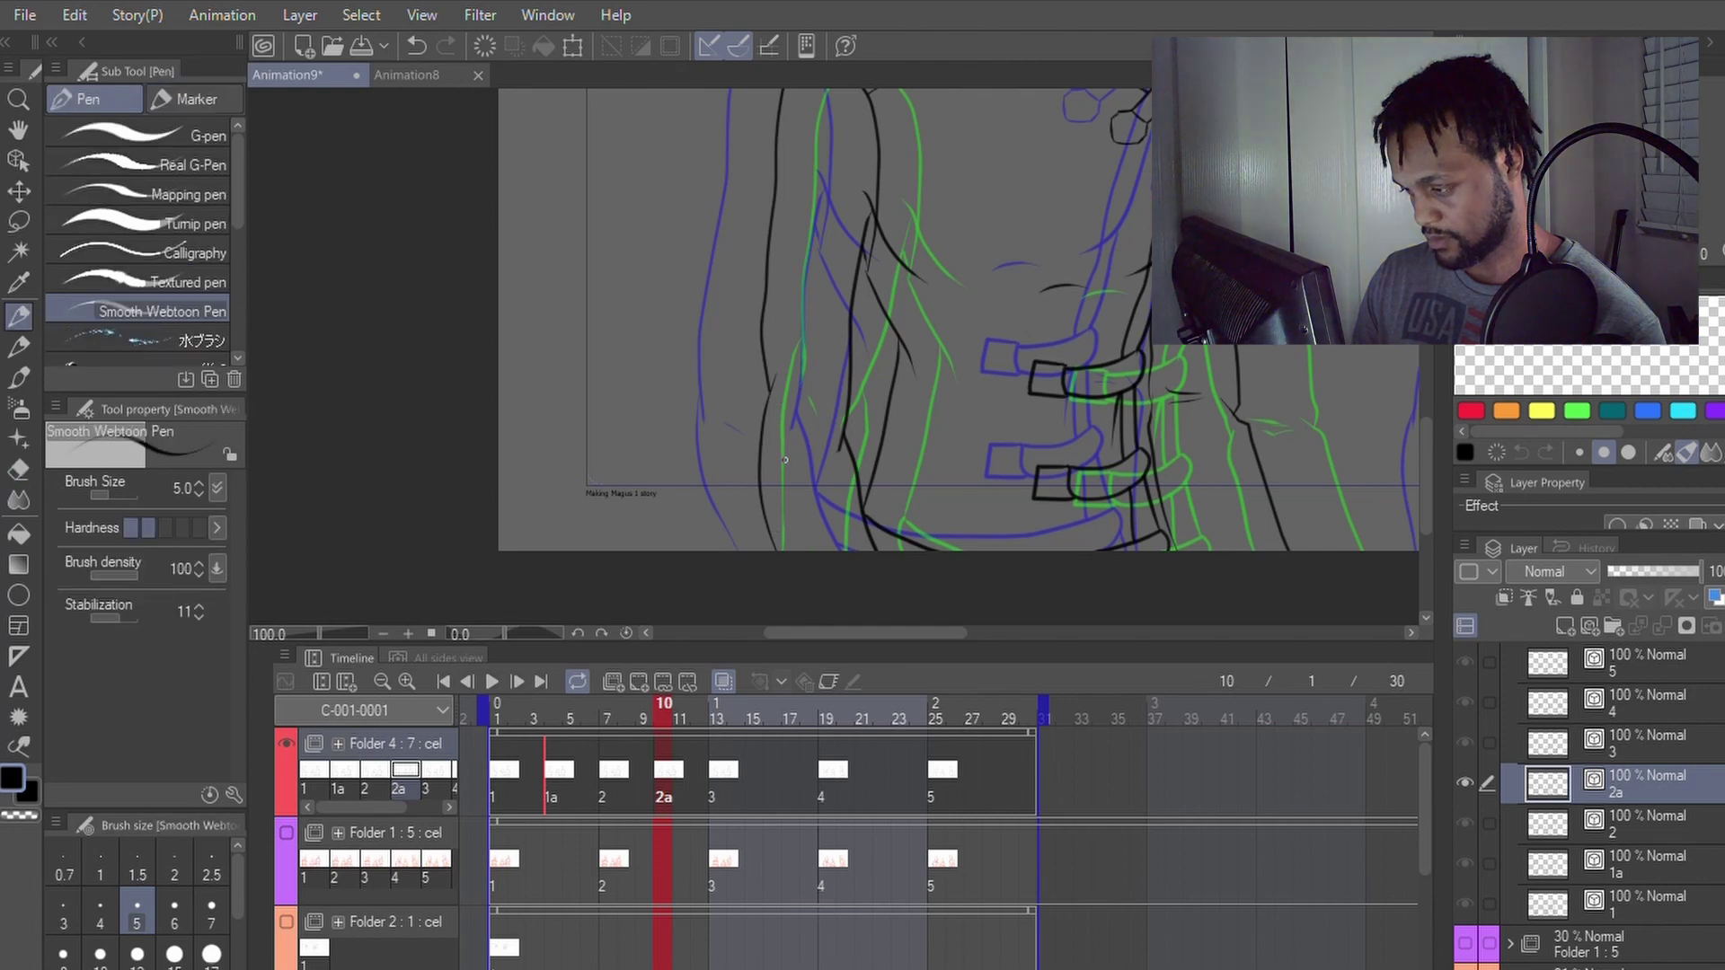
Step: Draw a short crease on the outer side of the curly-haired character's elbow and adjust it with Redraw vector line
{"action": "key", "text": "e"}
{"action": "key", "text": "p"}
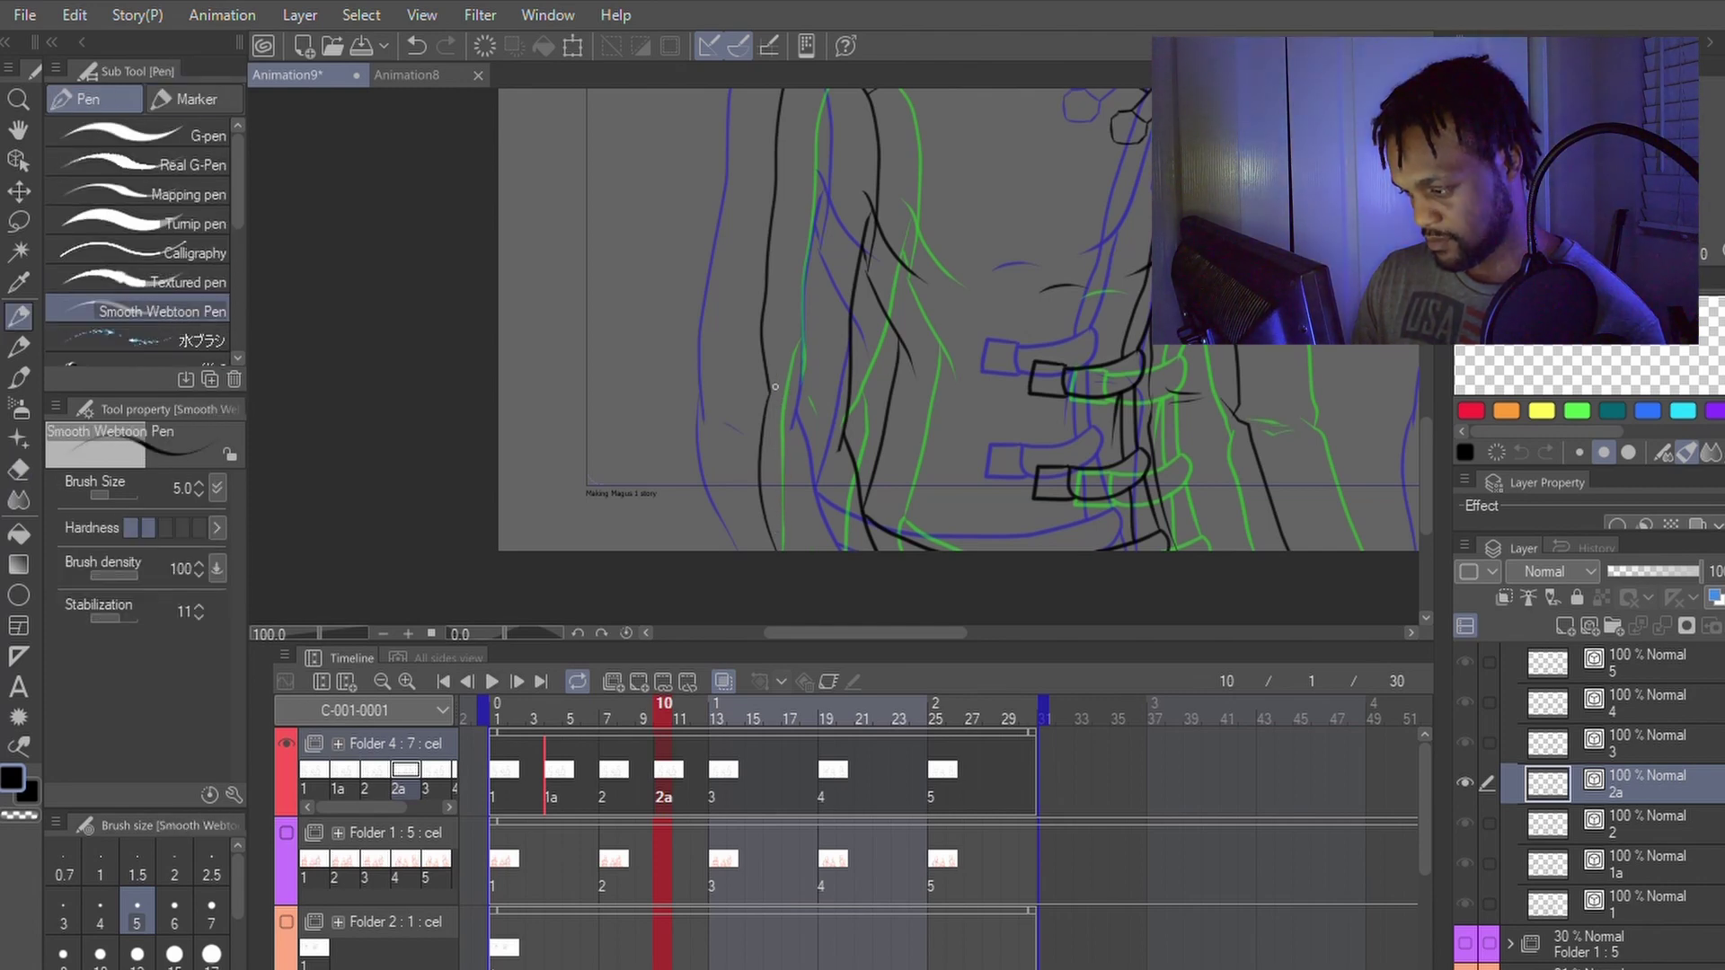
{"action": "left_click_drag", "start_coordinate": [774, 387], "coordinate": [780, 443]}
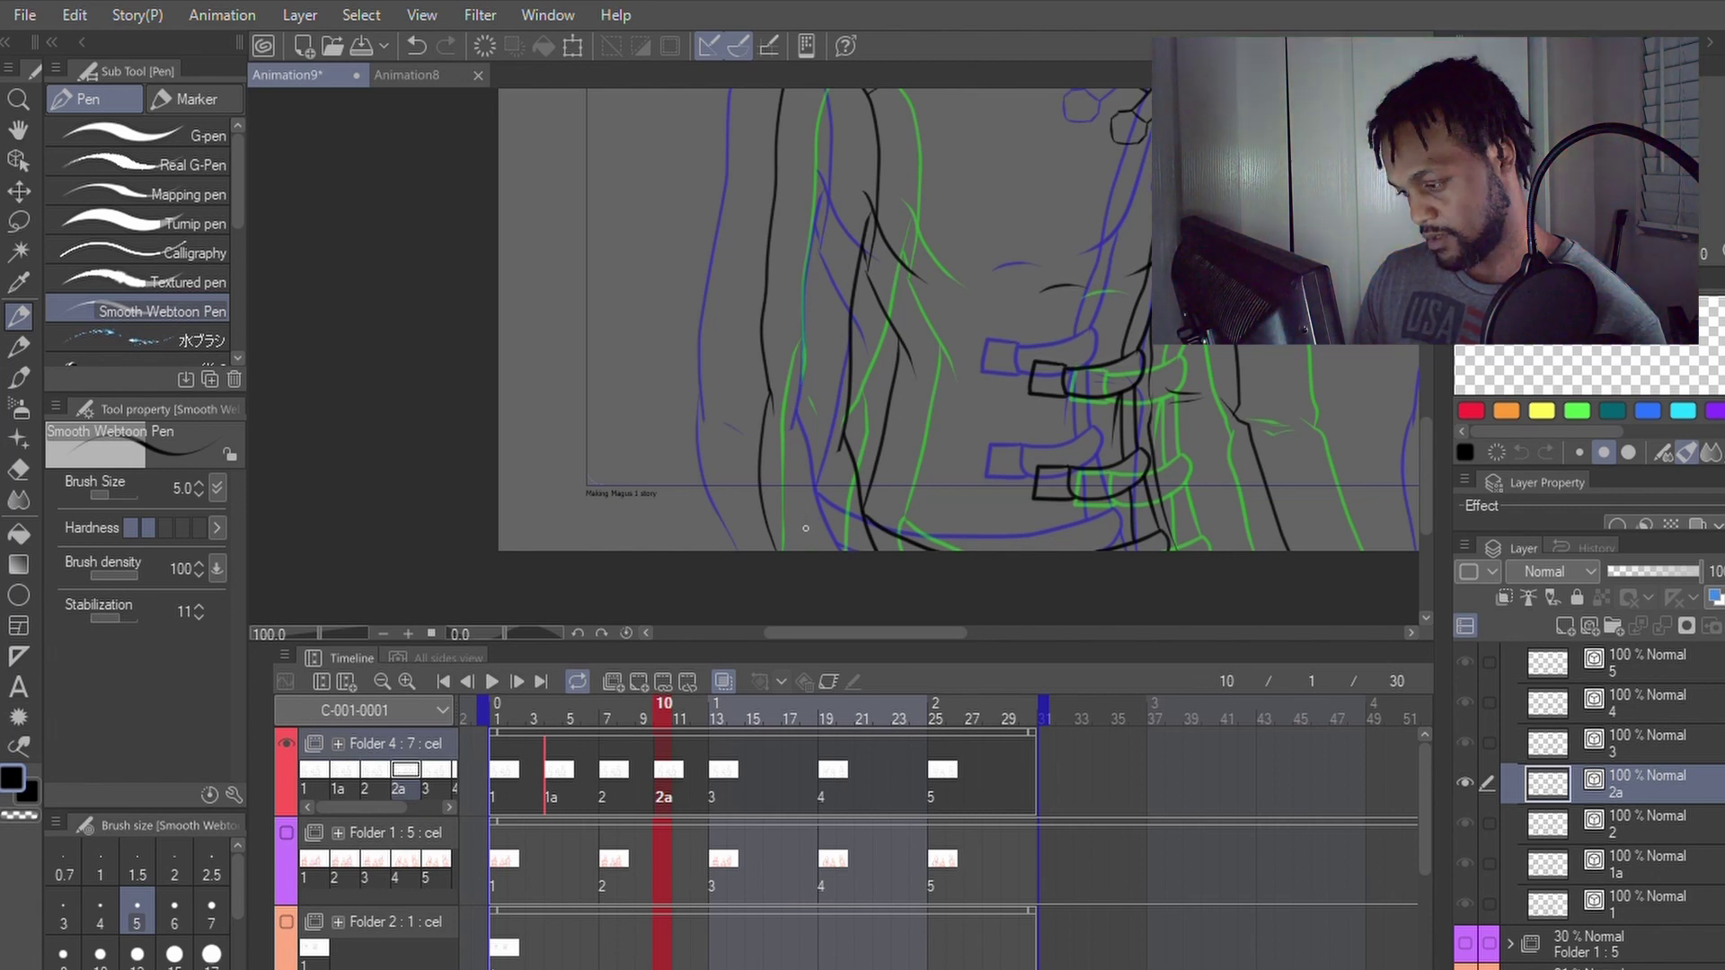
{"action": "key", "text": "y"}
{"action": "key", "text": "p"}
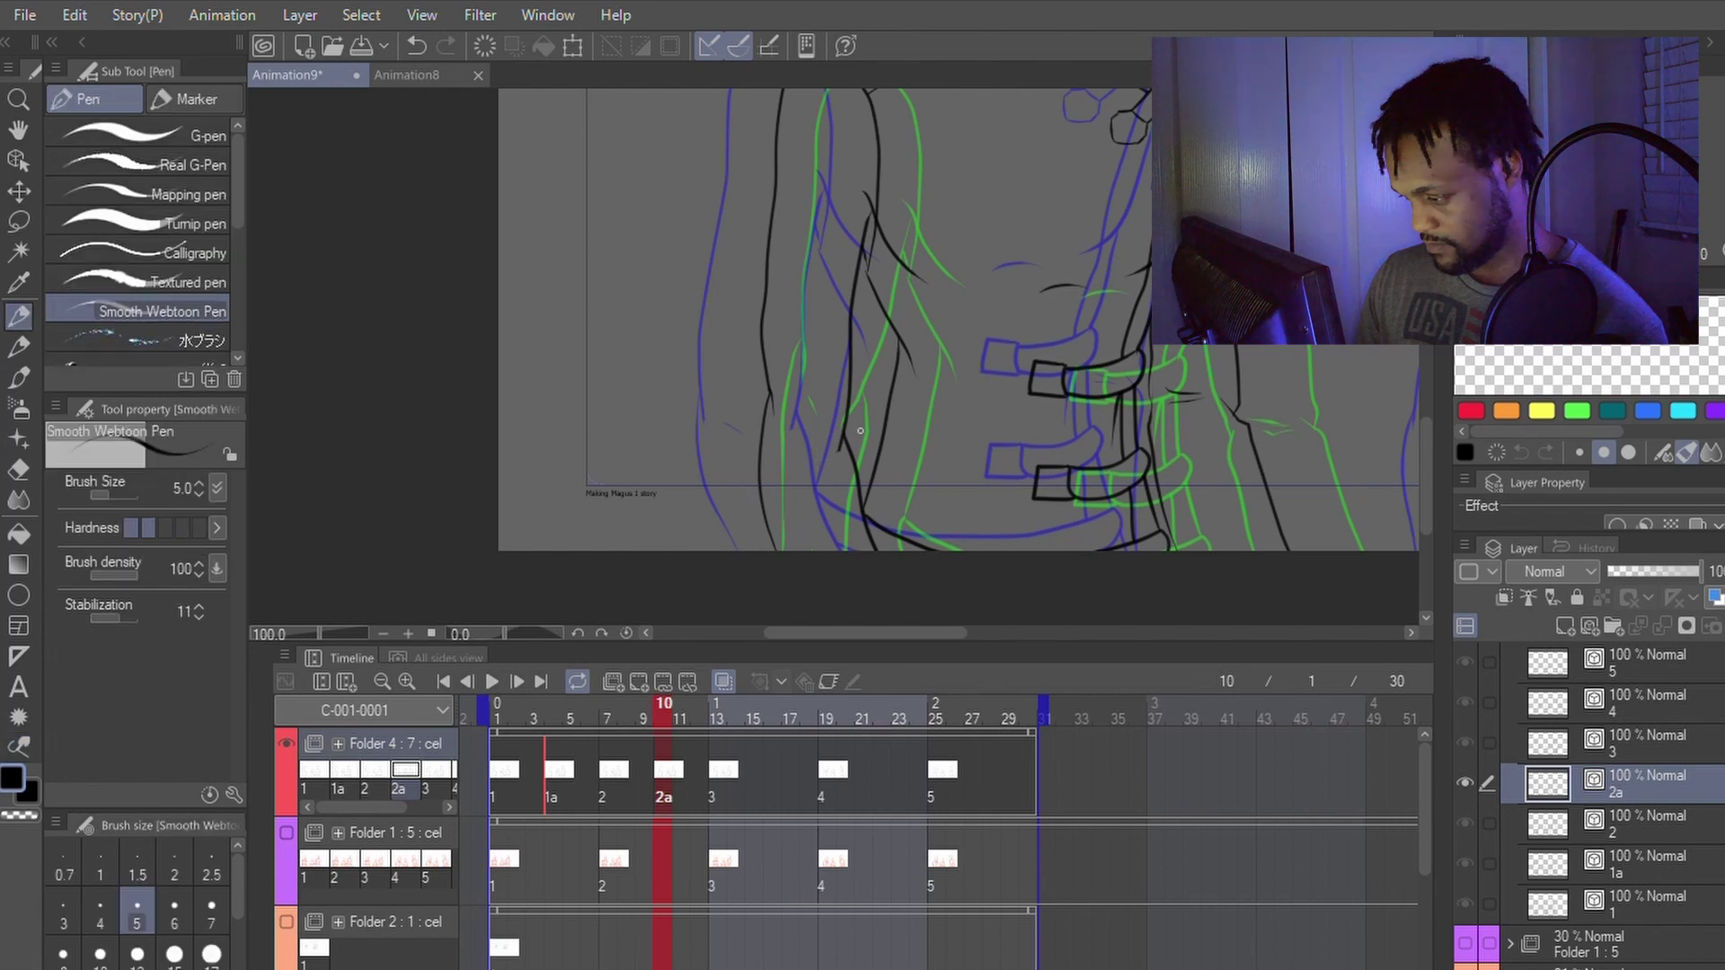
Step: Reshape the inner arm line from the upper arm to the elbow so it meets the forearm, using Redraw vector line
{"action": "key", "text": "y"}
{"action": "key", "text": "p"}
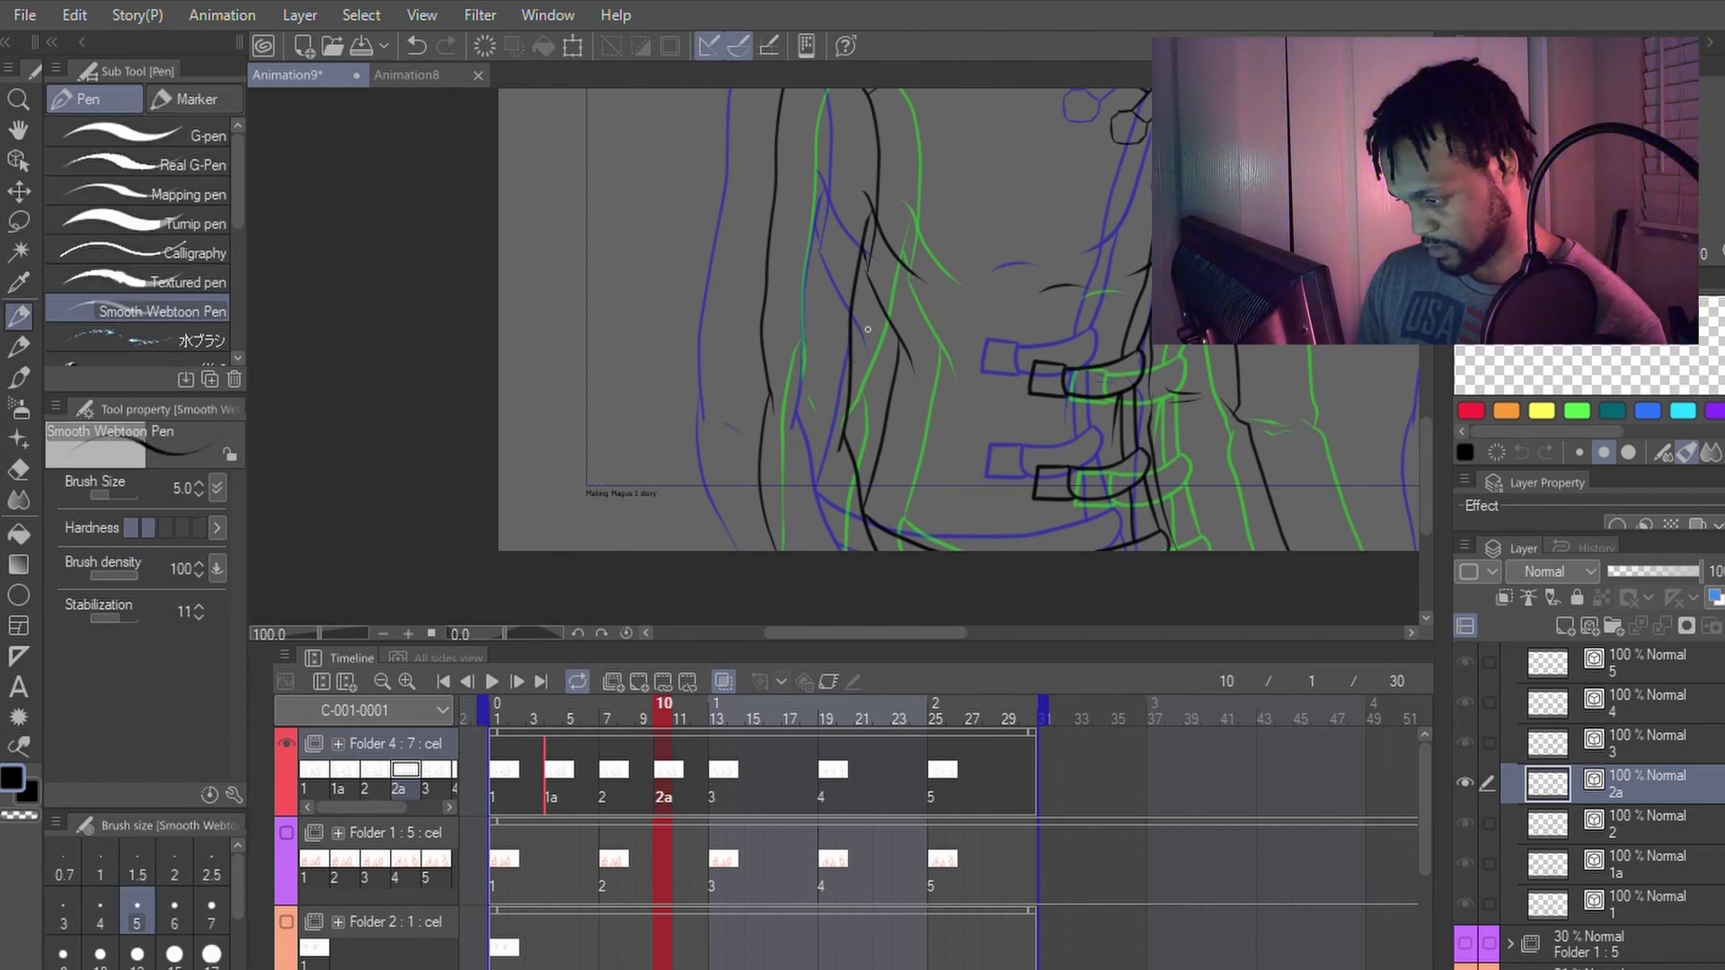
{"action": "key", "text": "y"}
{"action": "mouse_move", "coordinate": [850, 342]}
{"action": "left_mouse_down"}
{"action": "mouse_move", "coordinate": [815, 445]}
{"action": "mouse_move", "coordinate": [843, 431]}
{"action": "mouse_move", "coordinate": [834, 415]}
{"action": "left_mouse_up"}
{"action": "key", "text": "p"}
{"action": "key", "text": "y"}
{"action": "key", "text": "p"}
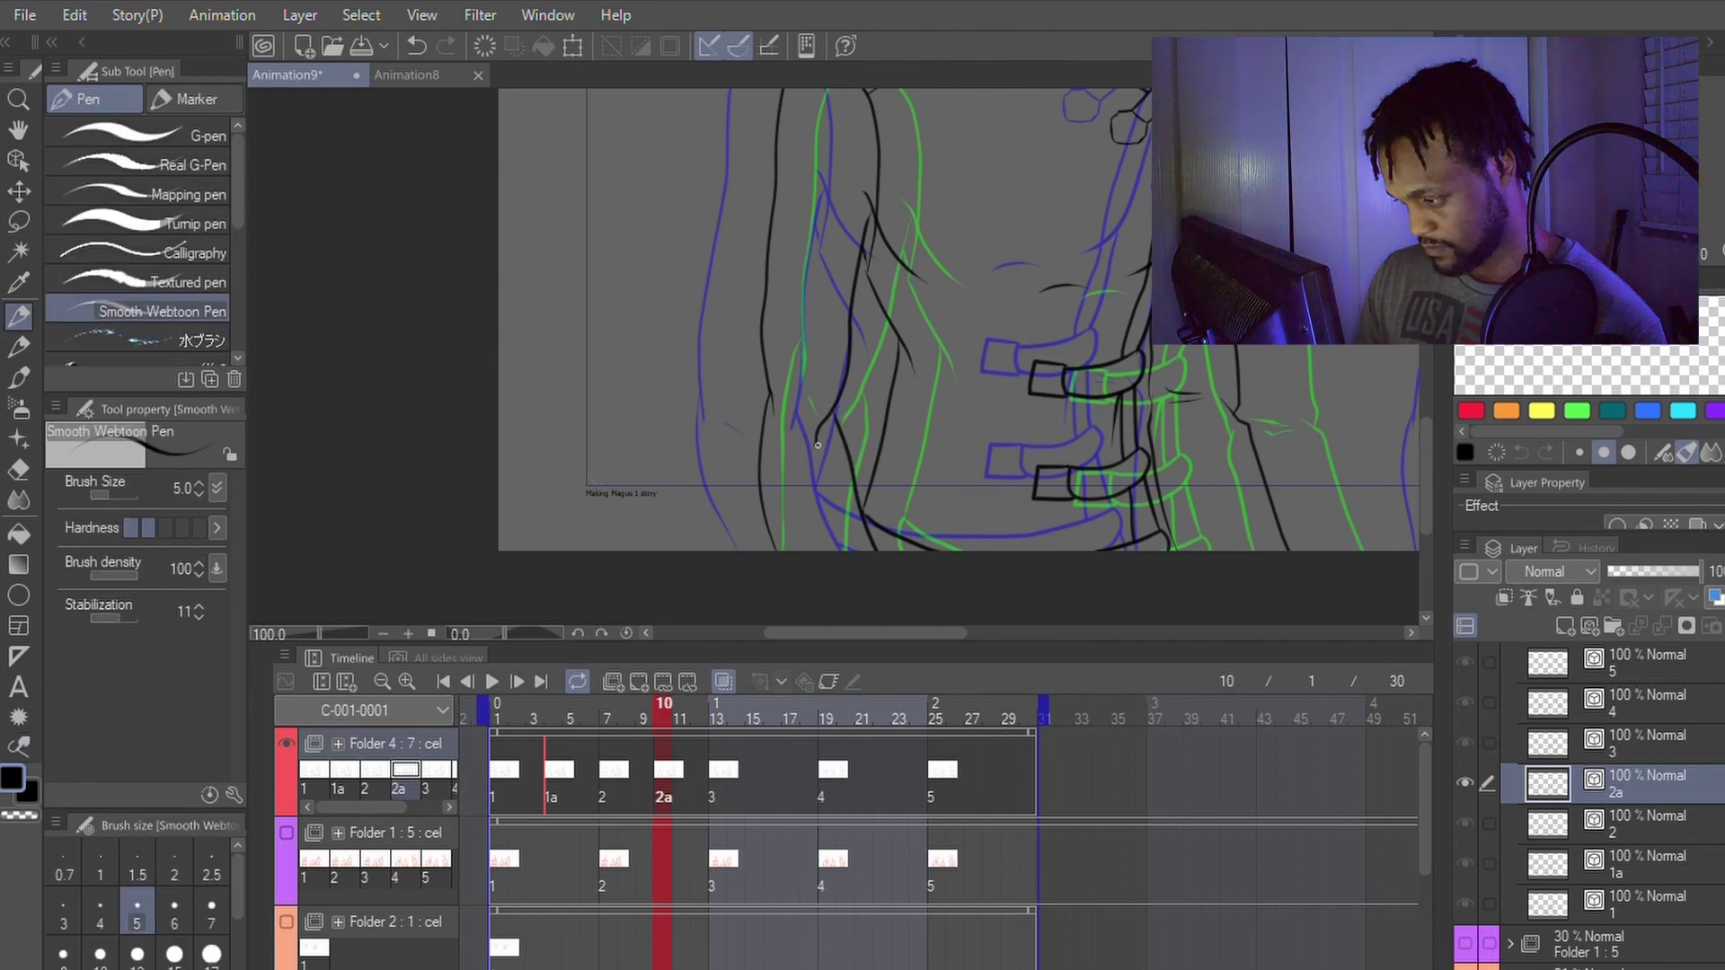
Step: Erase the overhang of the inner arm line below the elbow and draw a short inner elbow crease
{"action": "key", "text": "y"}
{"action": "key", "text": "p"}
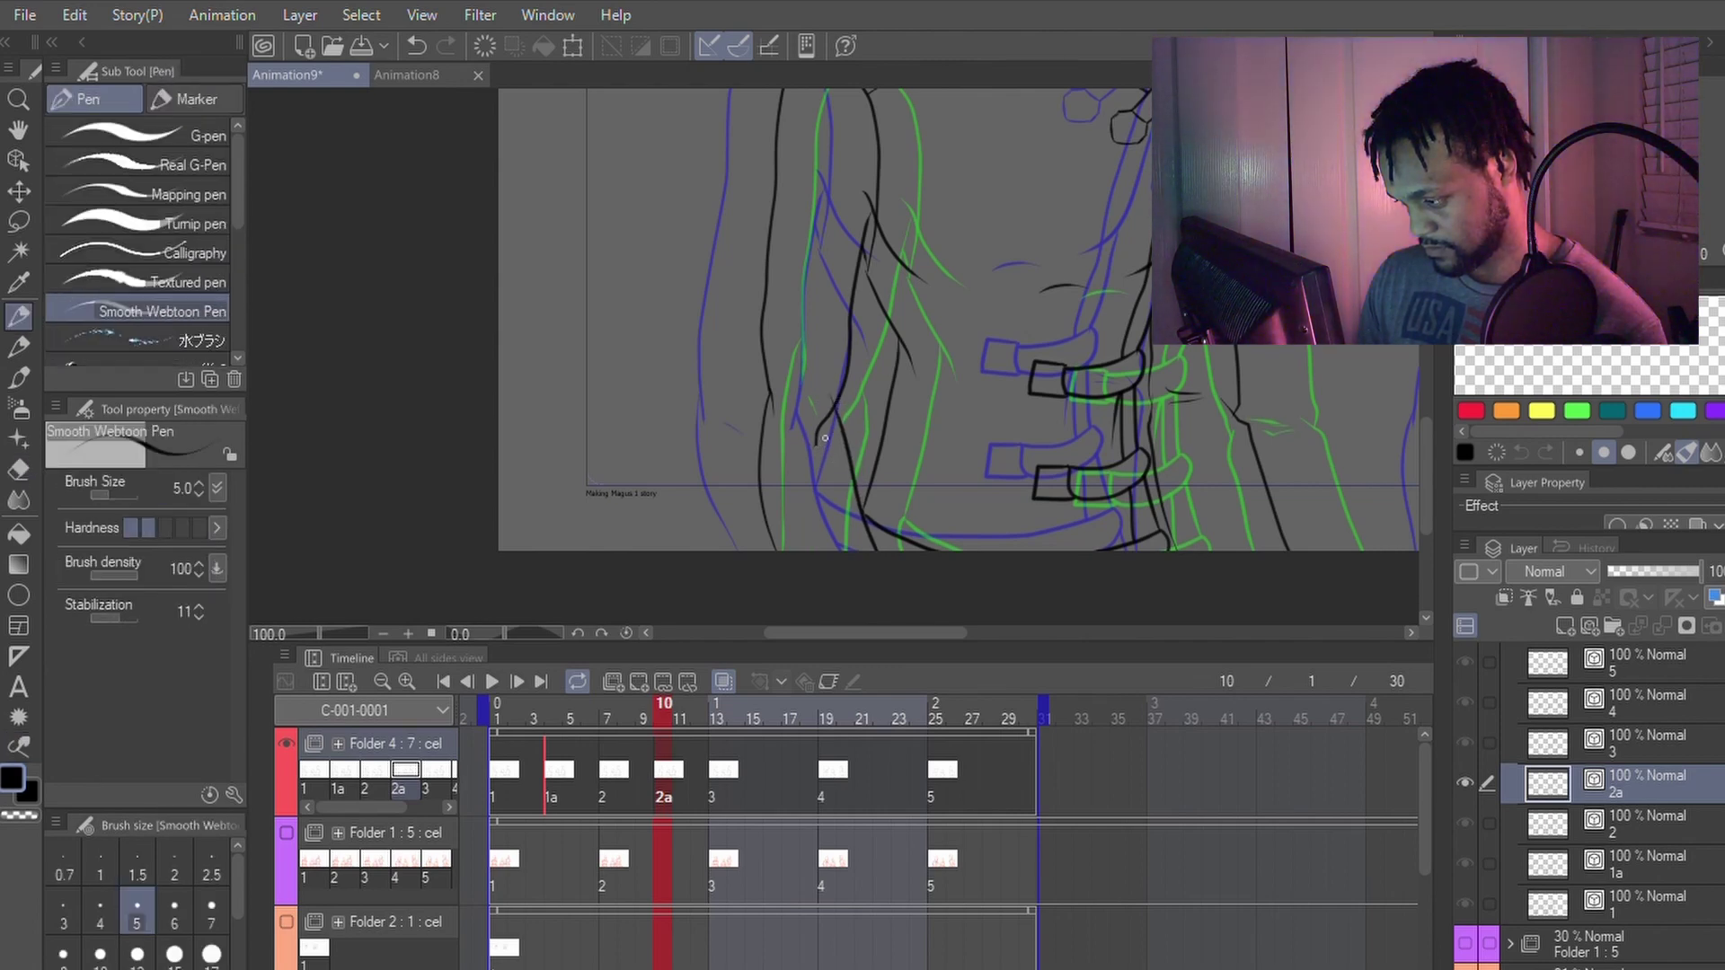
{"action": "key", "text": "e"}
{"action": "key", "text": "p"}
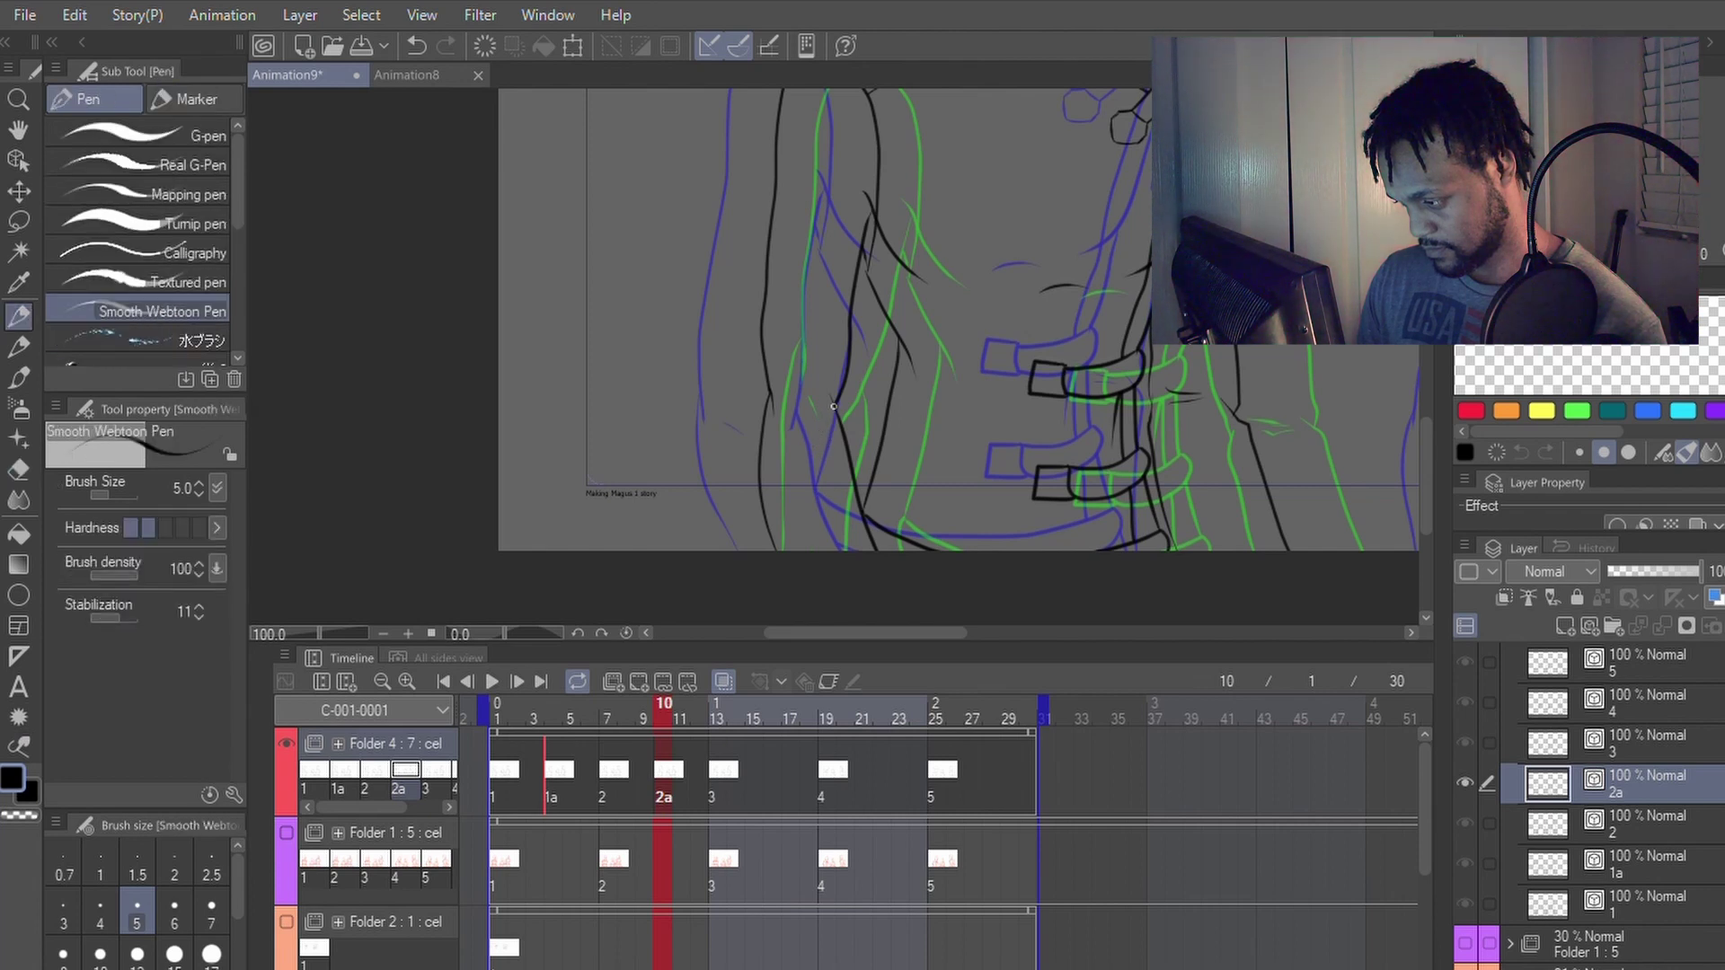
{"action": "left_click_drag", "start_coordinate": [835, 402], "coordinate": [824, 430]}
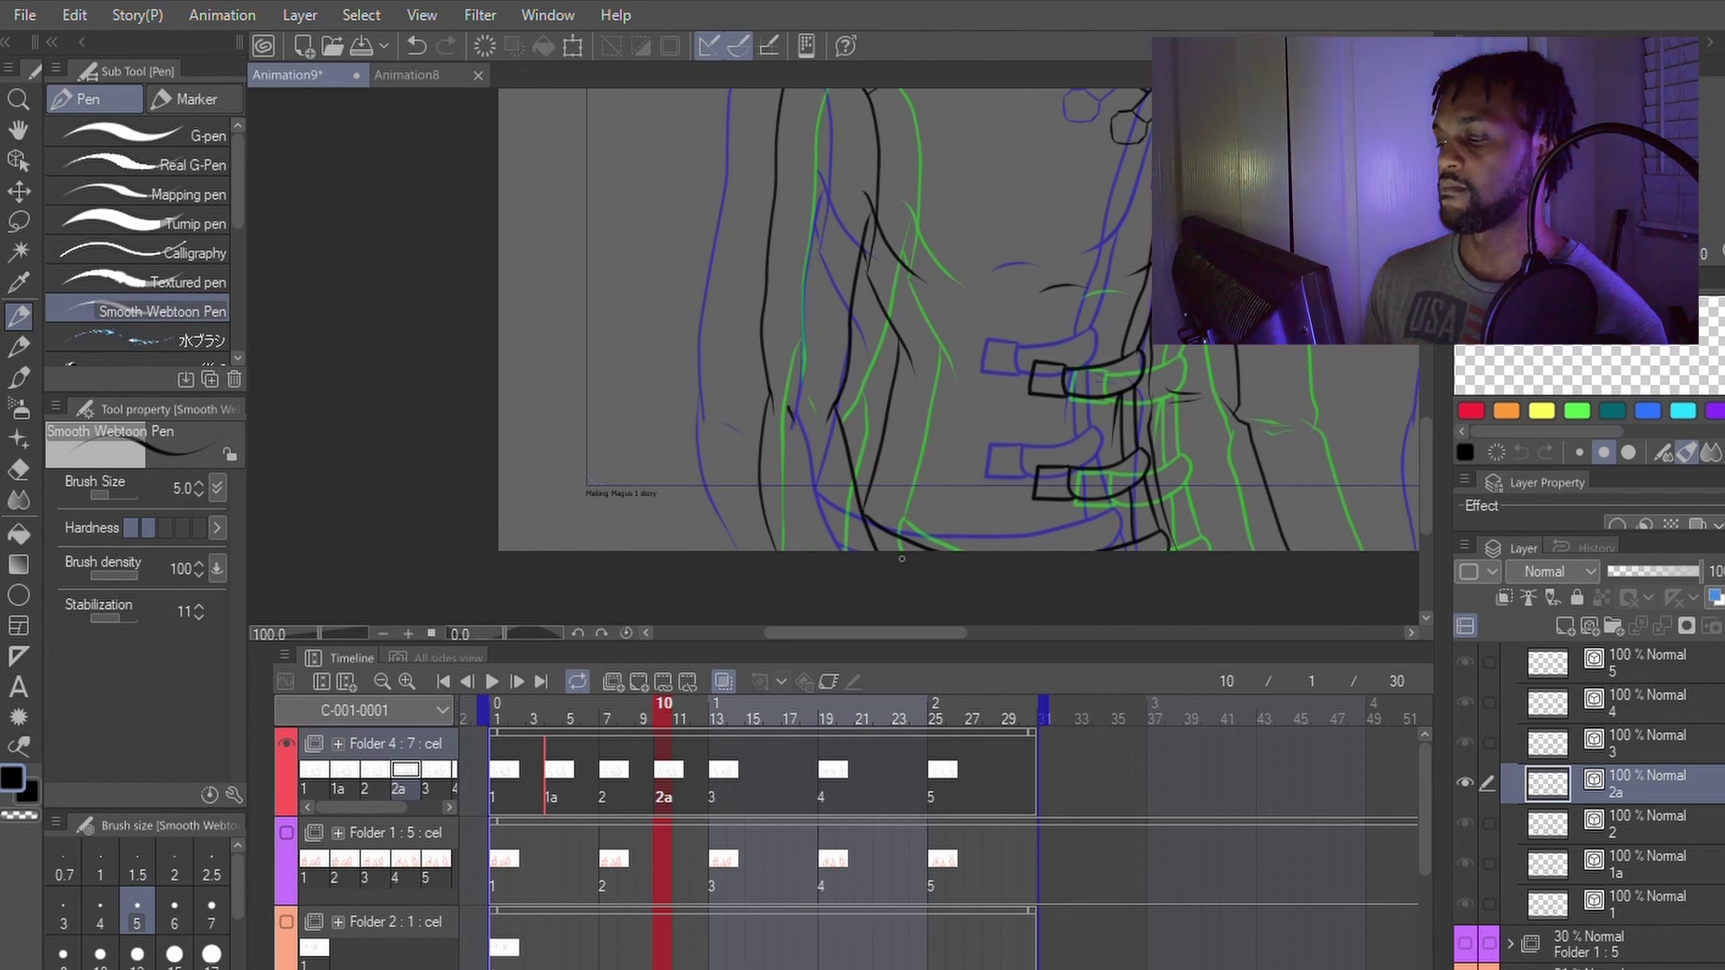
Step: Reshape the inner forearm line of the curly-haired character's arm below the elbow on cel 2a, using Redraw vector line
{"action": "key", "text": "y"}
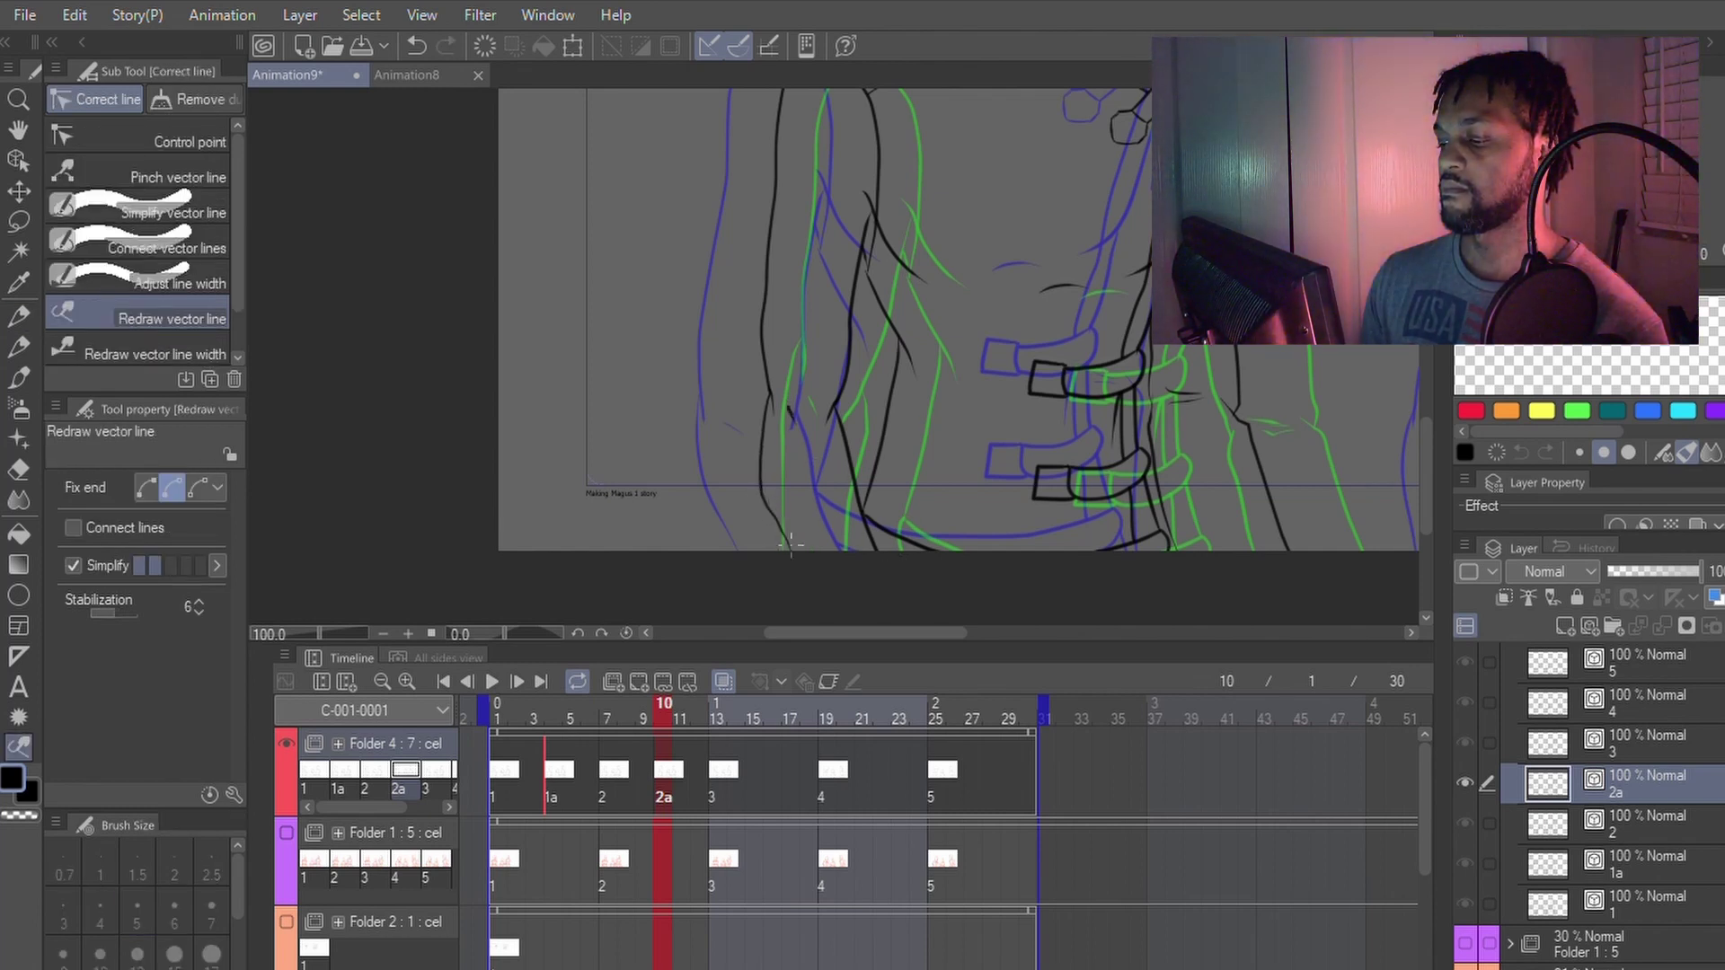
{"action": "key", "text": "p"}
{"action": "key", "text": "y"}
{"action": "left_click_drag", "start_coordinate": [835, 409], "coordinate": [861, 537]}
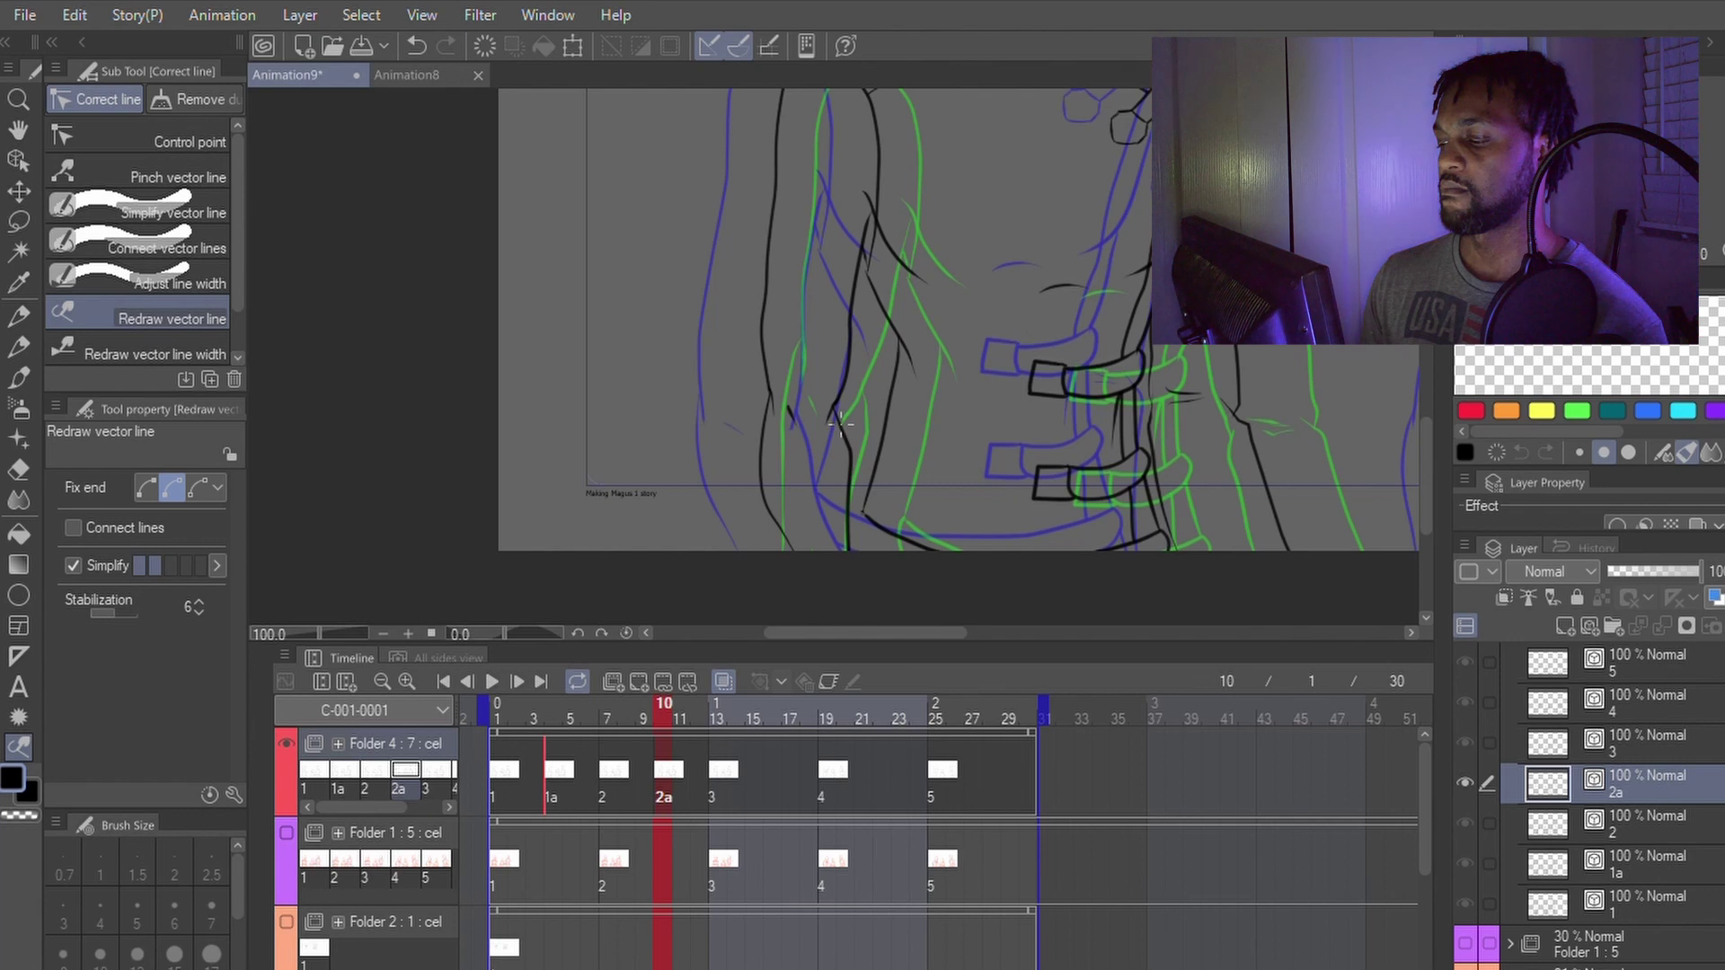
{"action": "key", "text": "p"}
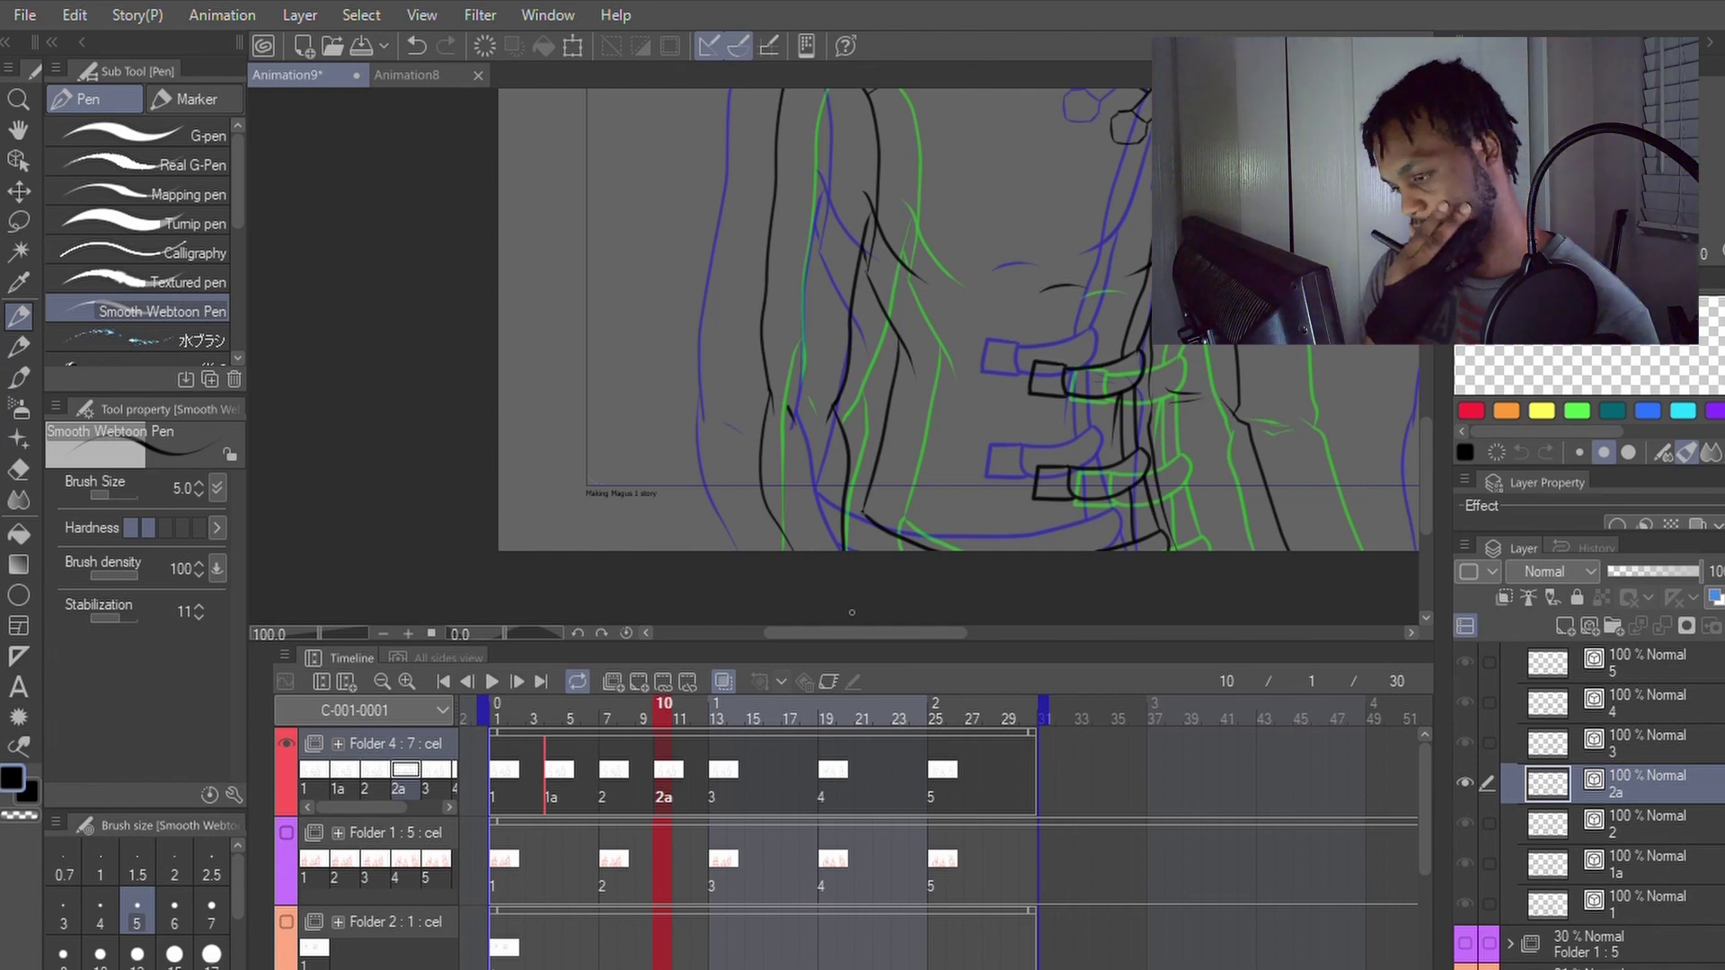
Step: Compare the curly-haired character's arm on cel 2a with neighbouring cels 2 and 3 by stepping through the frames
{"action": "scroll", "coordinate": [852, 612], "scroll_direction": "down", "scroll_amount": 1}
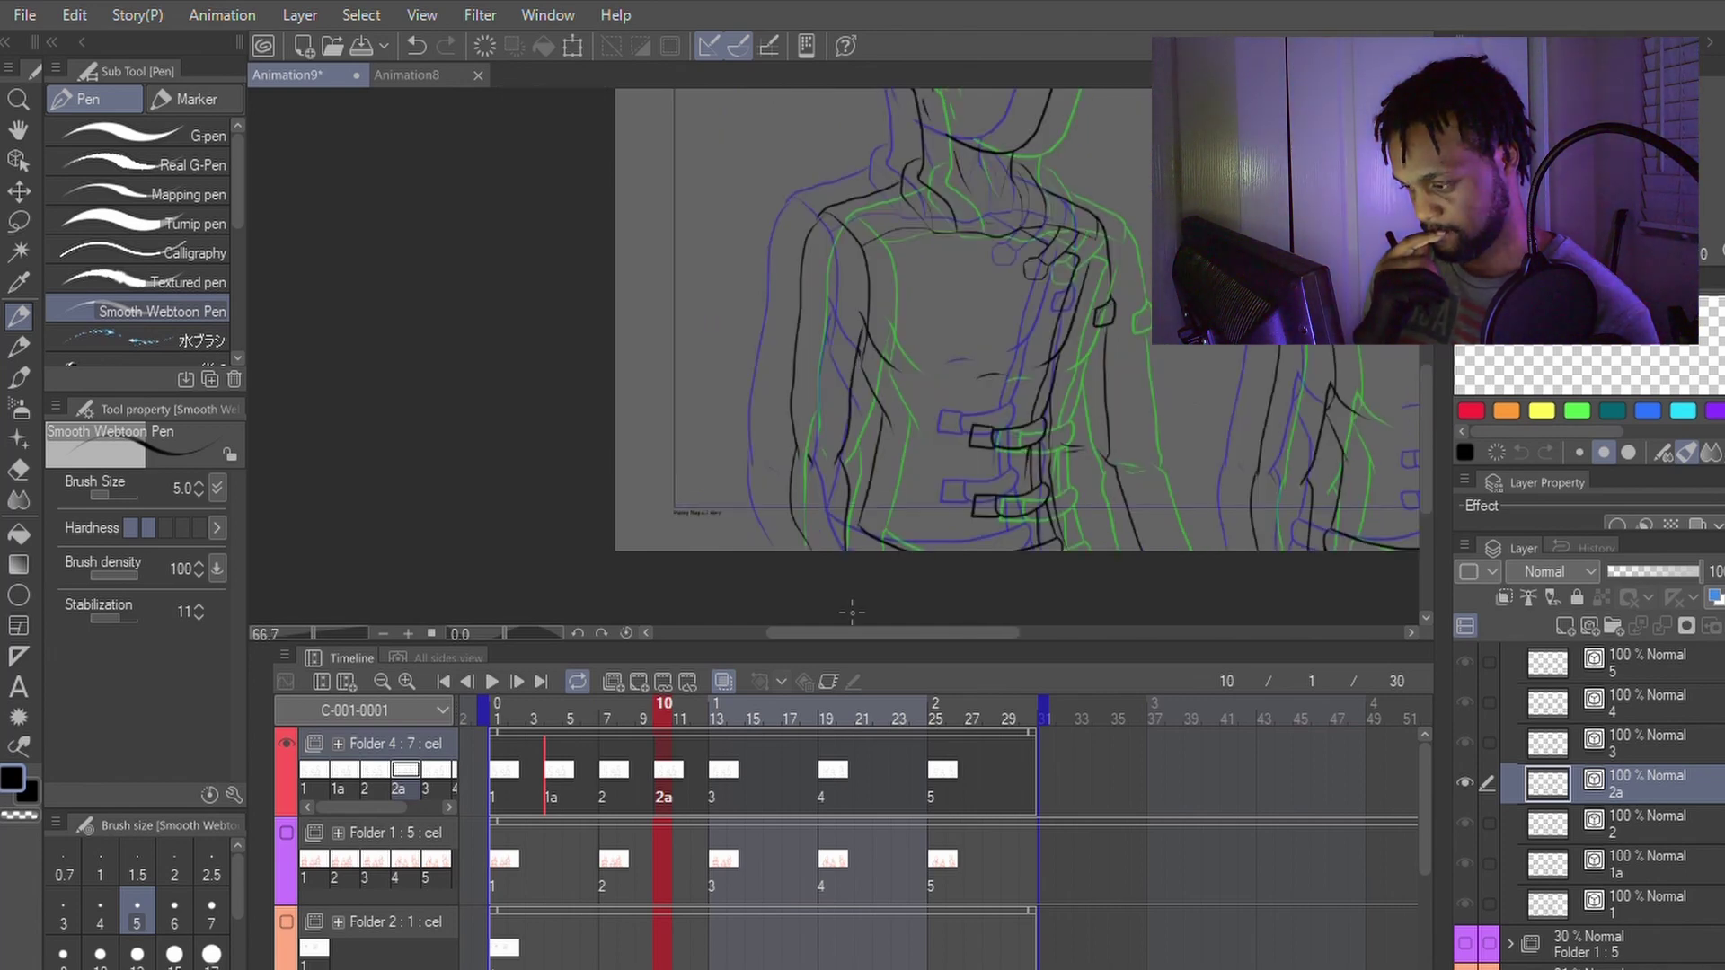
{"action": "key", "text": "Left"}
{"action": "key", "text": "Right"}
{"action": "key", "text": "Right"}
{"action": "key", "text": "Right"}
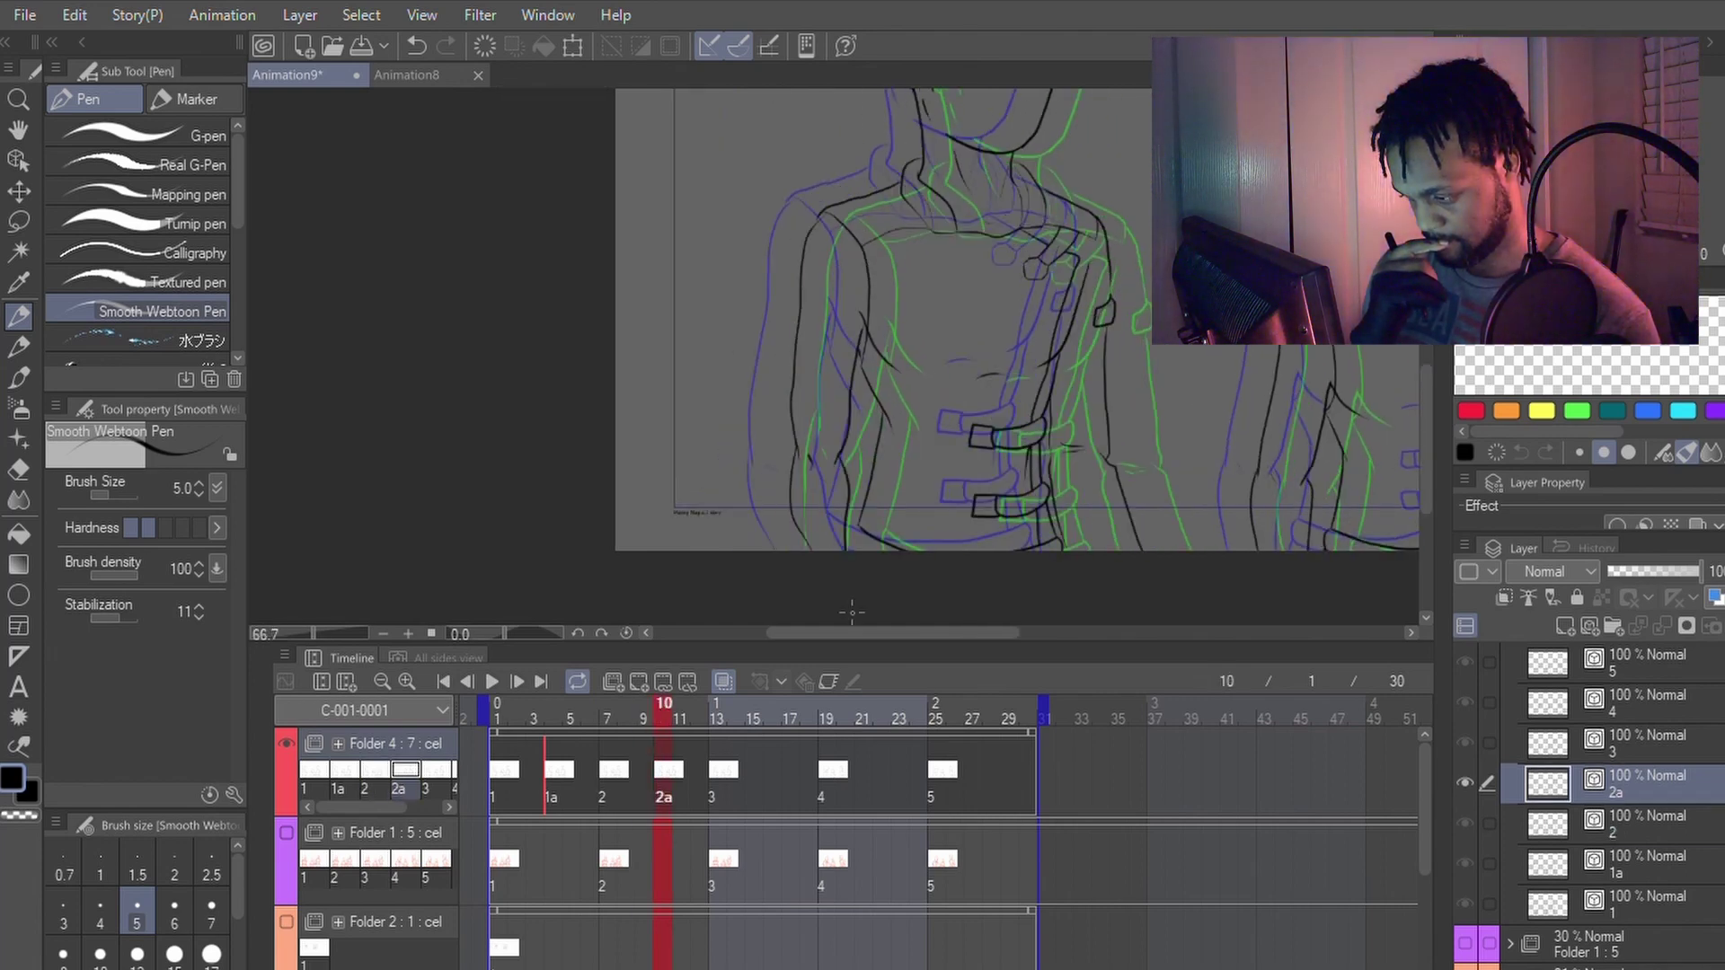
{"action": "key", "text": "Right"}
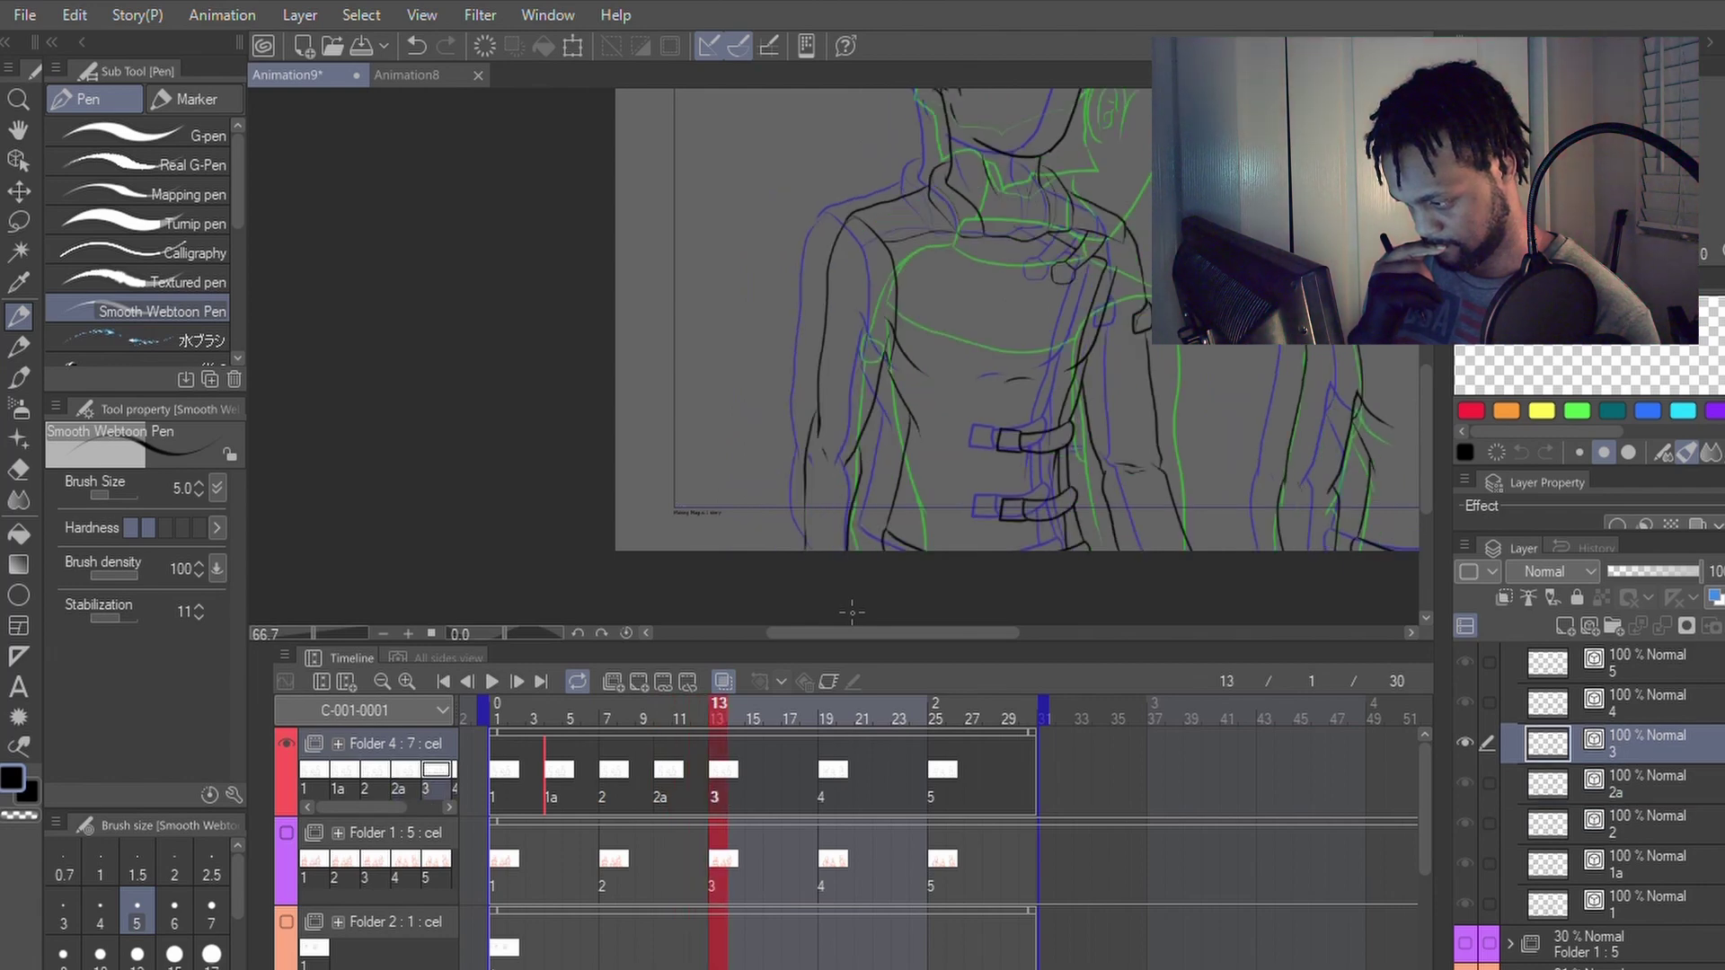
{"action": "key", "text": "Left"}
{"action": "key", "text": "Left"}
{"action": "key", "text": "Left"}
{"action": "key", "text": "Left"}
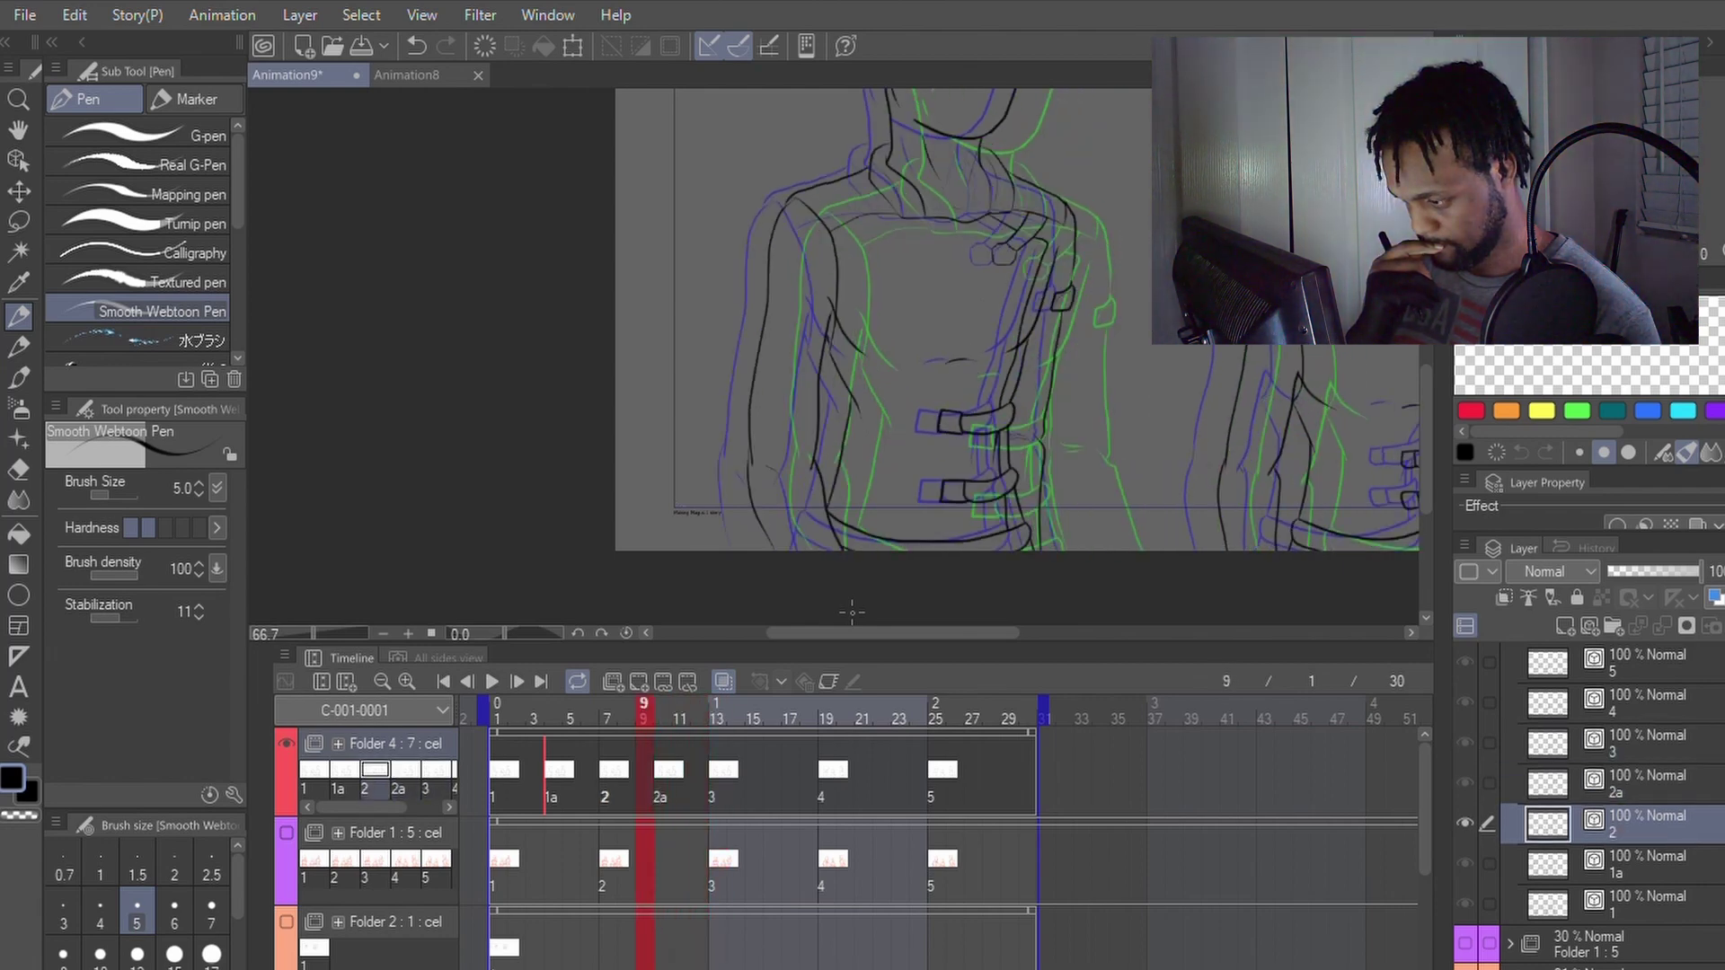
{"action": "key", "text": "Right"}
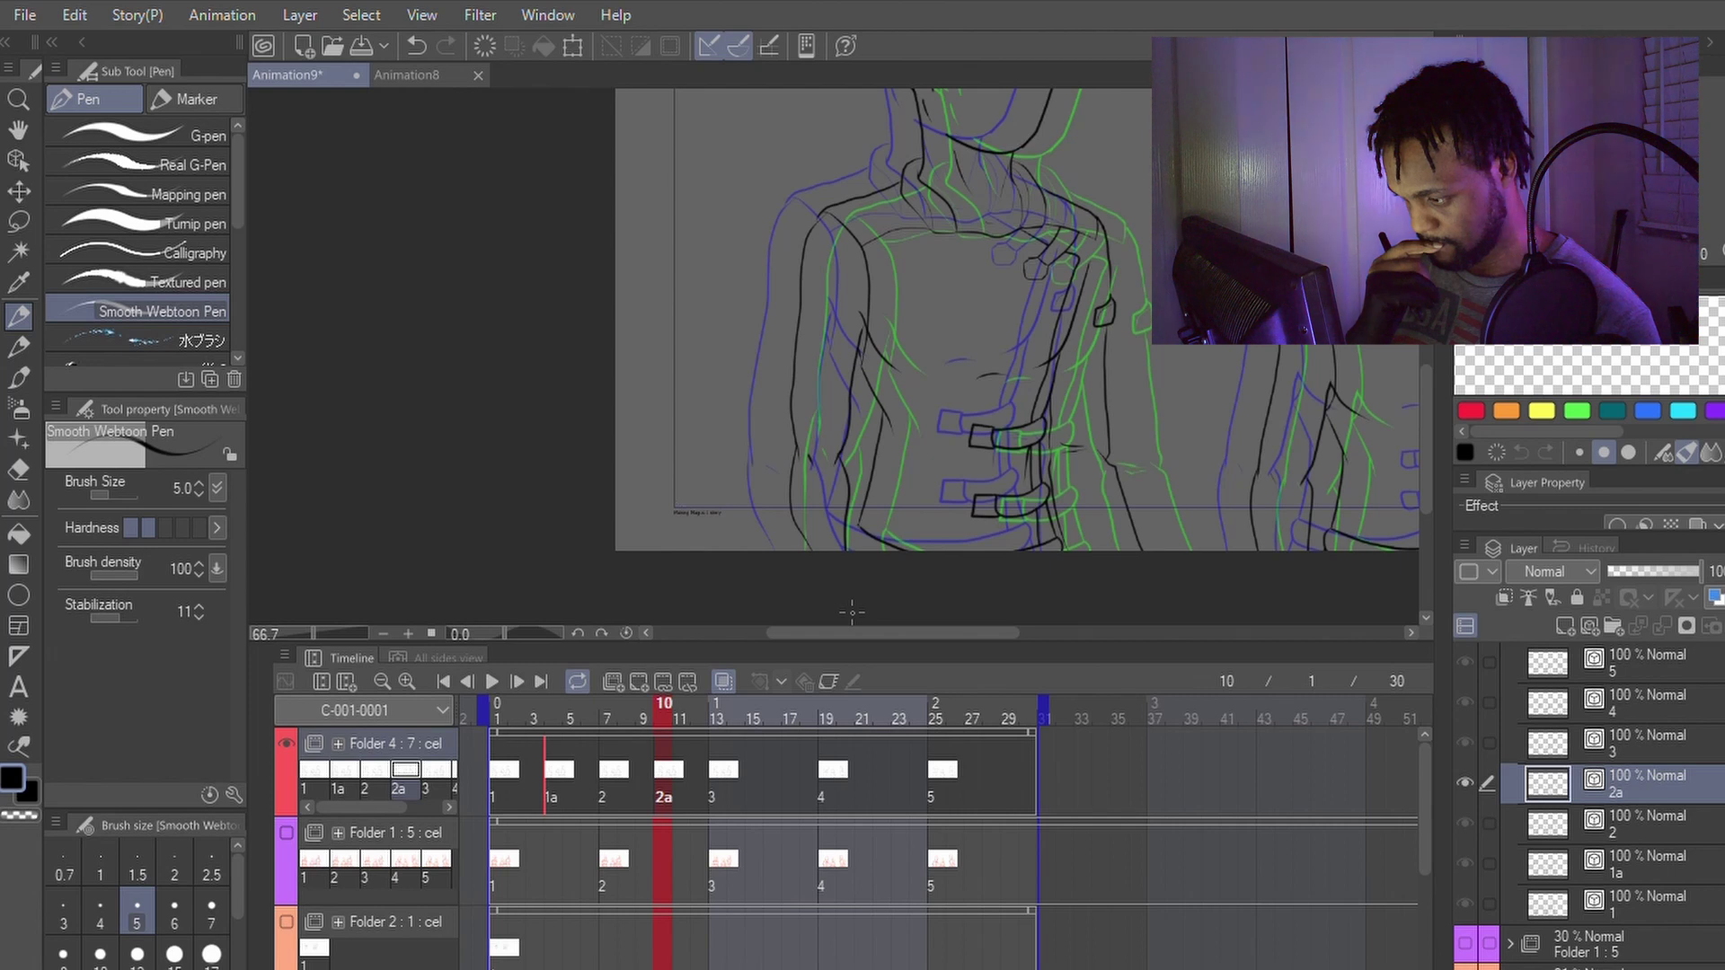
{"action": "key", "text": "Left"}
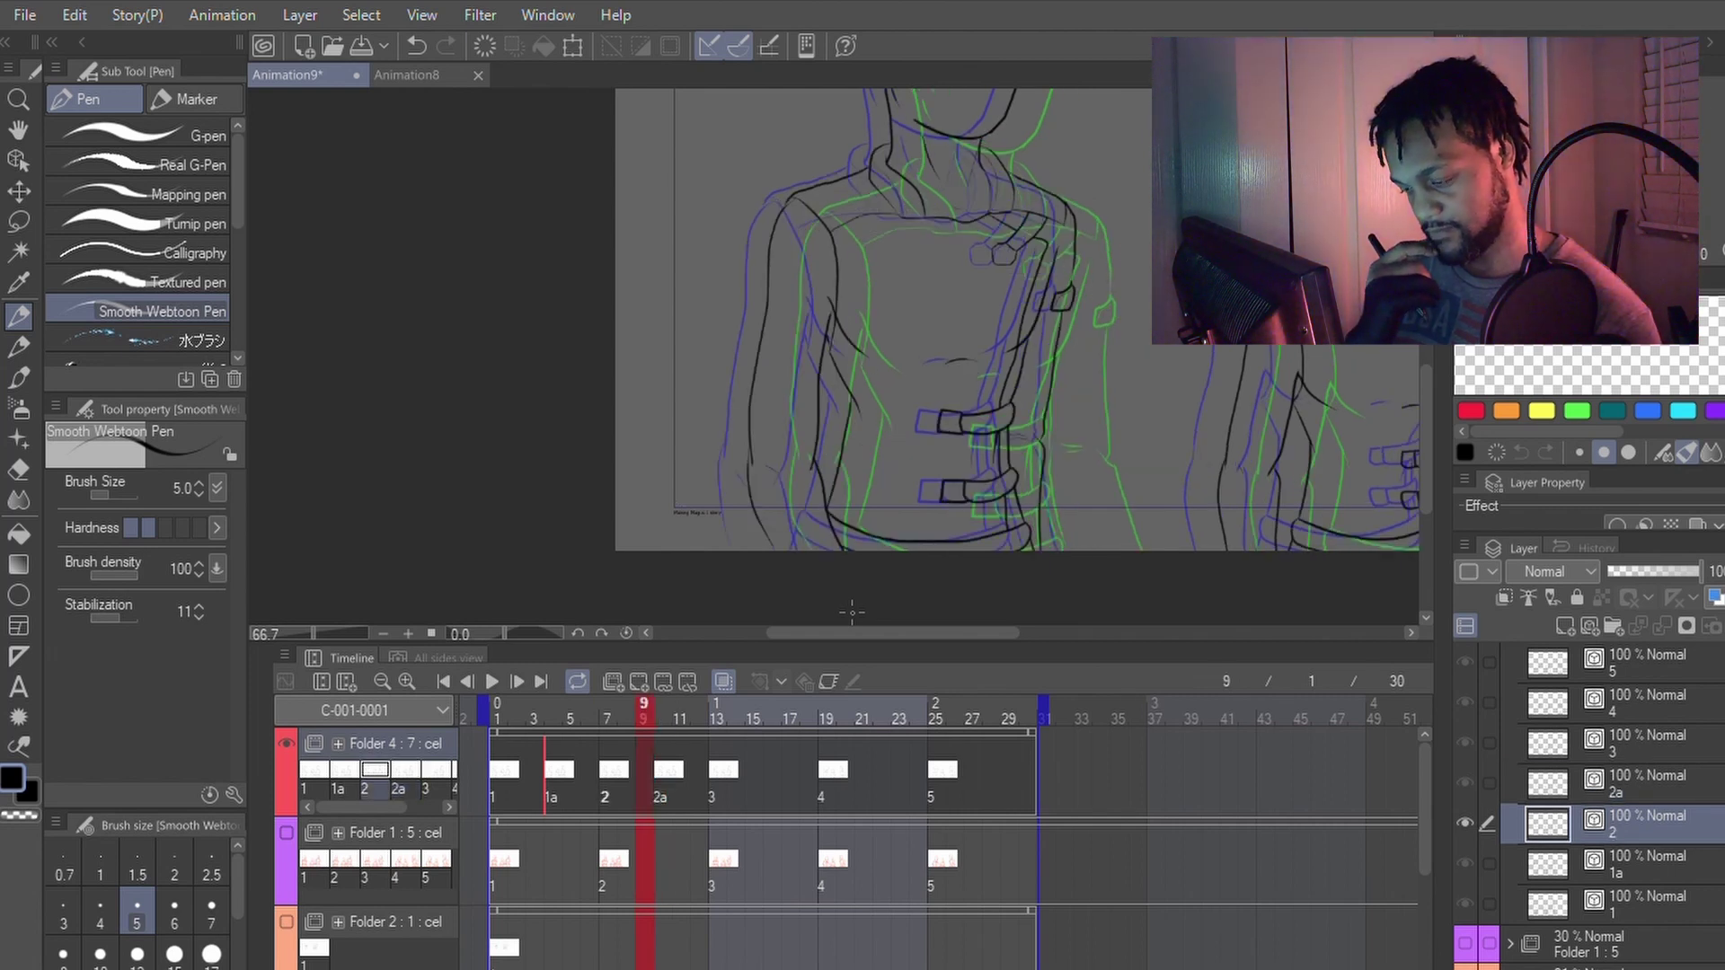
{"action": "key", "text": "Right"}
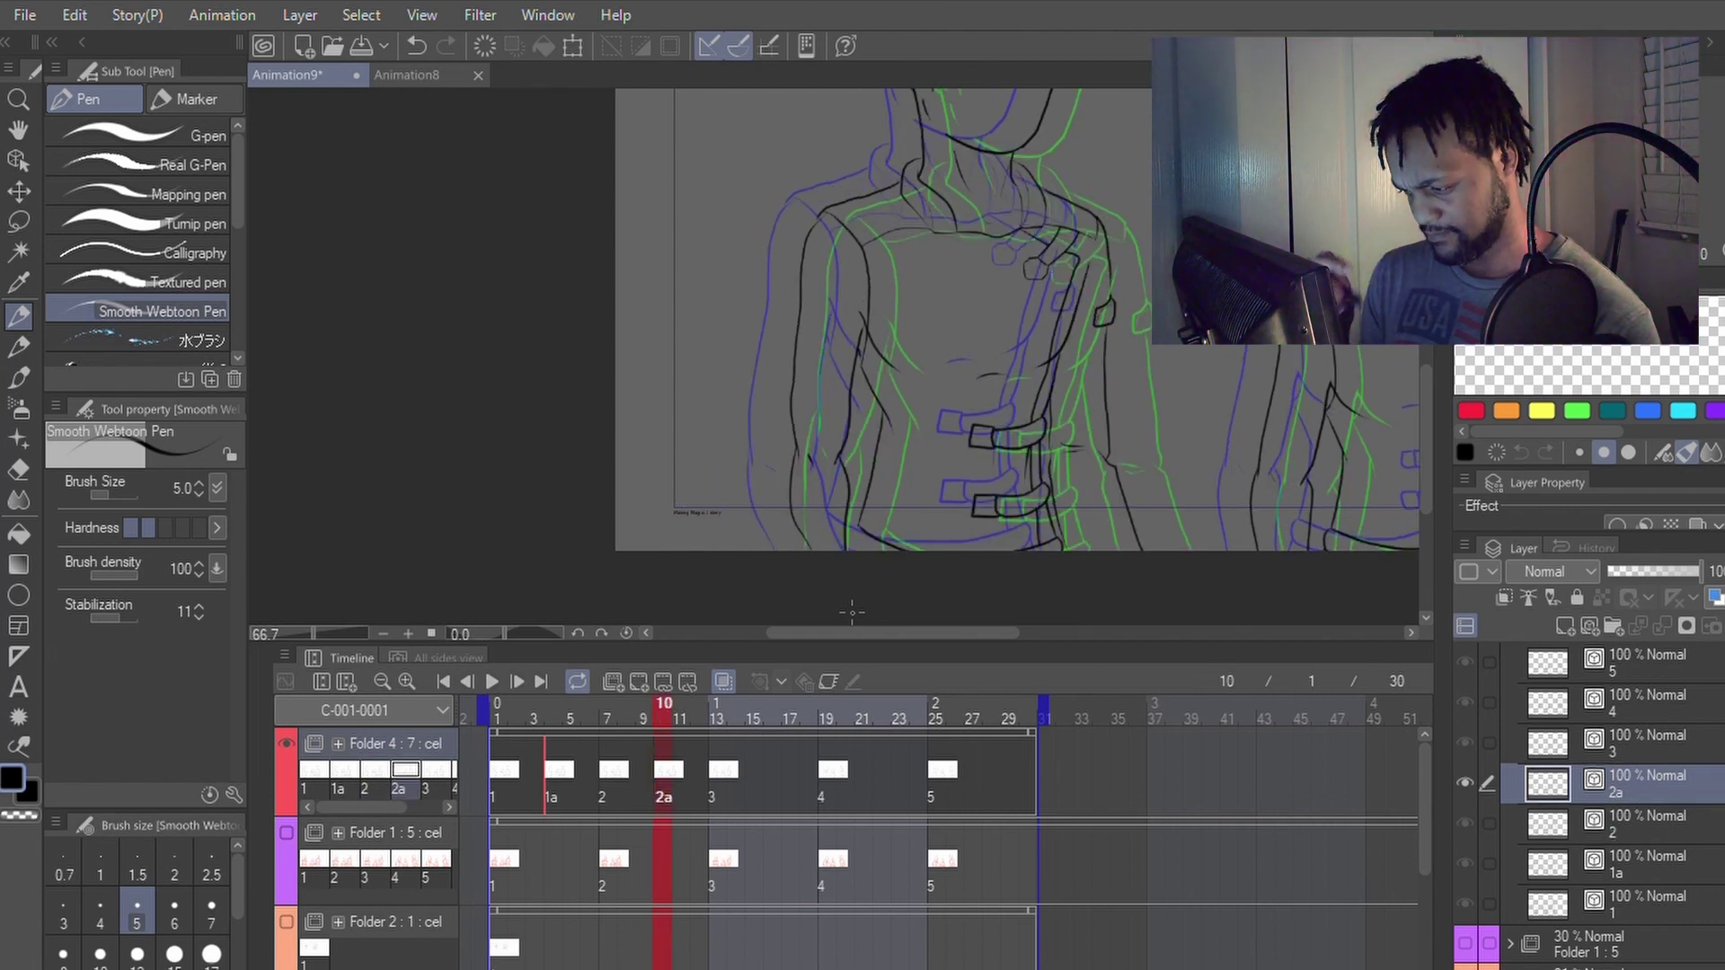
Step: Redraw the outer arm line of the curly-haired character around the elbow and upper forearm on cel 2a, using Redraw vector line
{"action": "scroll", "coordinate": [791, 332], "scroll_direction": "up", "scroll_amount": 1}
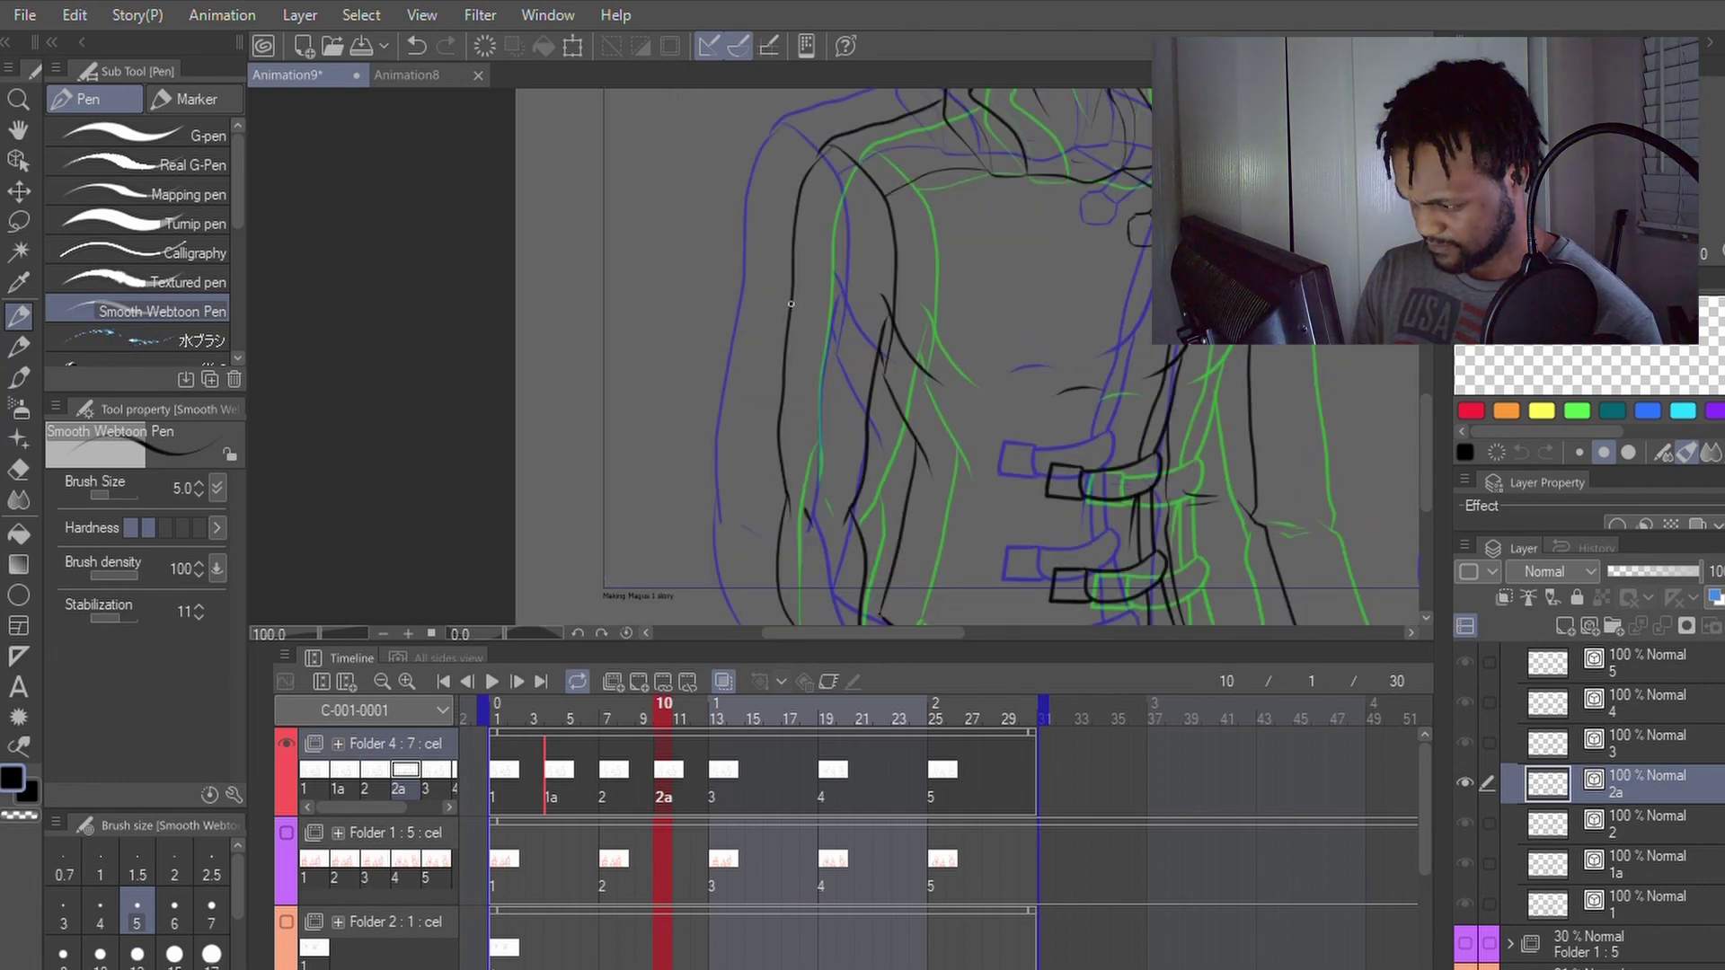
{"action": "key", "text": "y"}
{"action": "left_click_drag", "start_coordinate": [774, 485], "coordinate": [778, 505]}
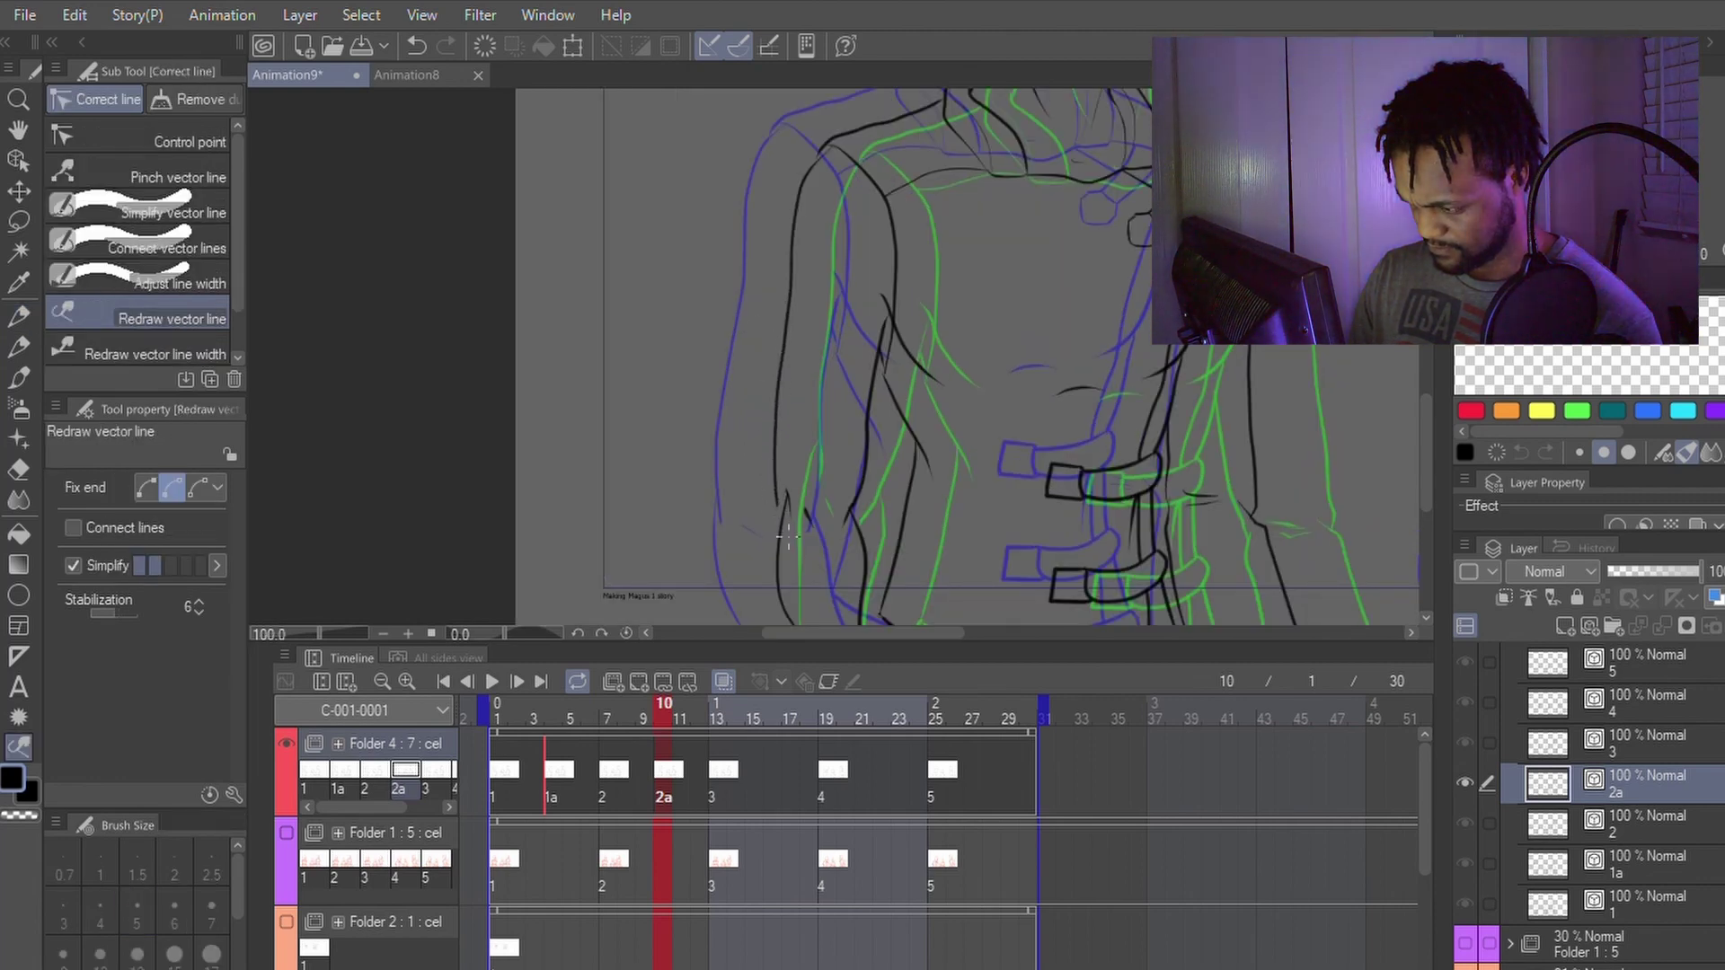
{"action": "left_click_drag", "start_coordinate": [780, 598], "coordinate": [771, 497]}
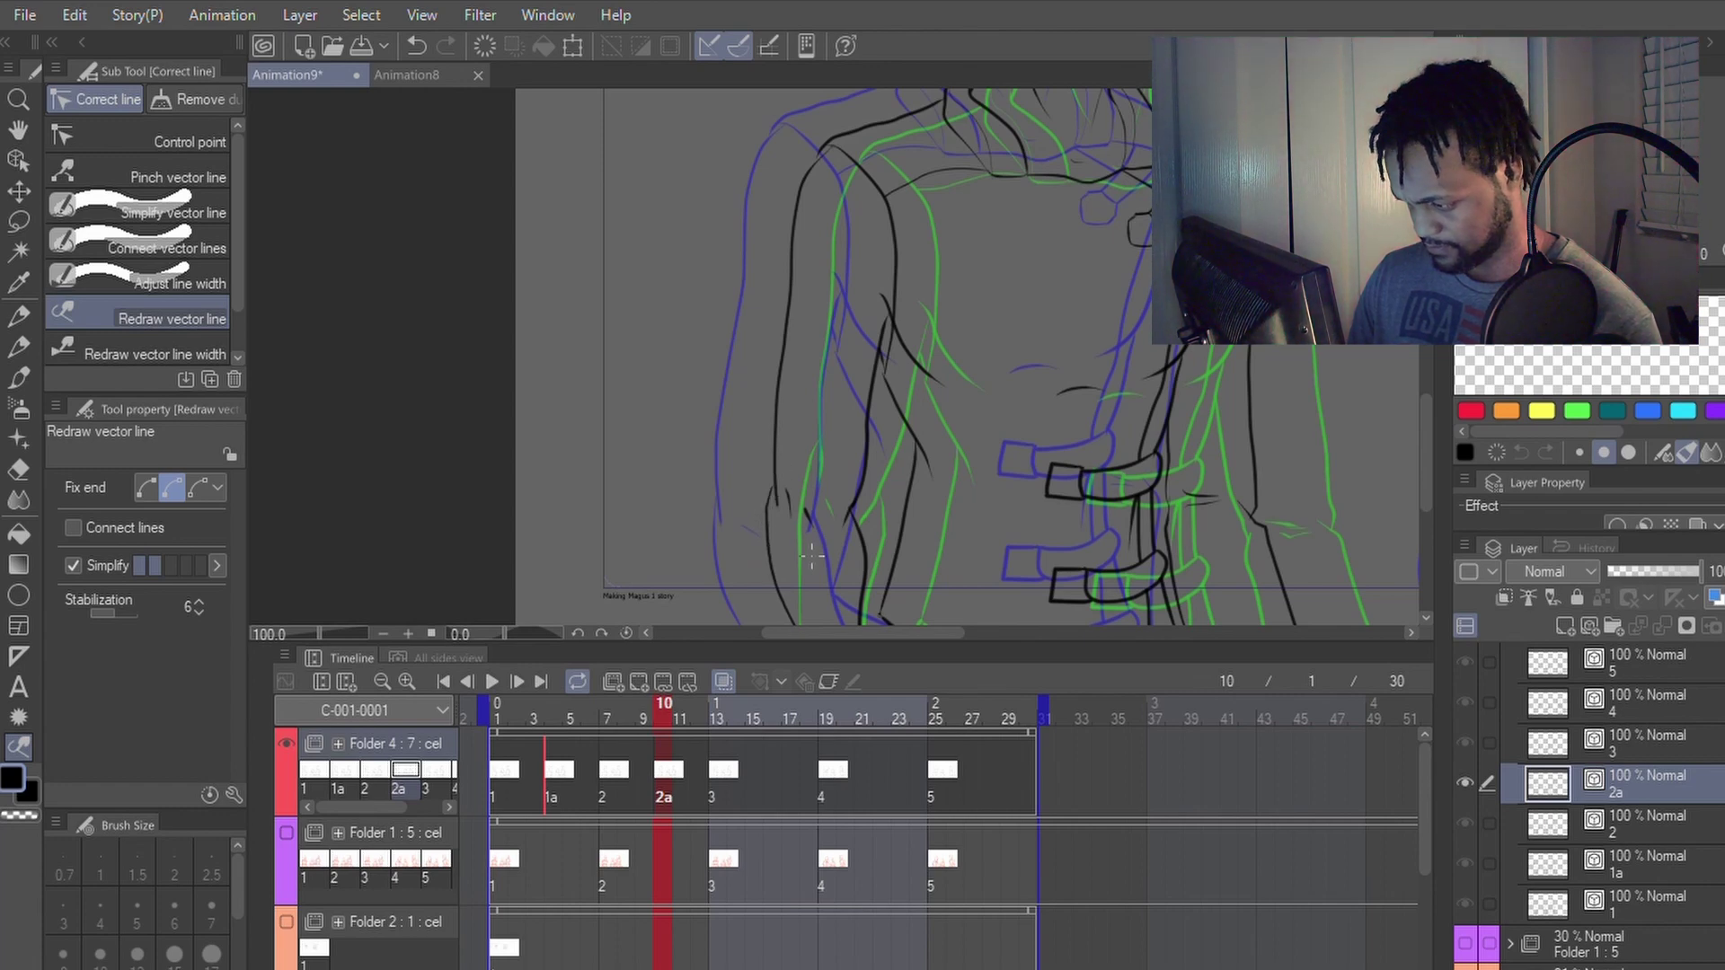
Step: Erase the short creases on the outer side and inside of the elbow with the Vector eraser
{"action": "key", "text": "p"}
{"action": "key", "text": "e"}
{"action": "key", "text": "p"}
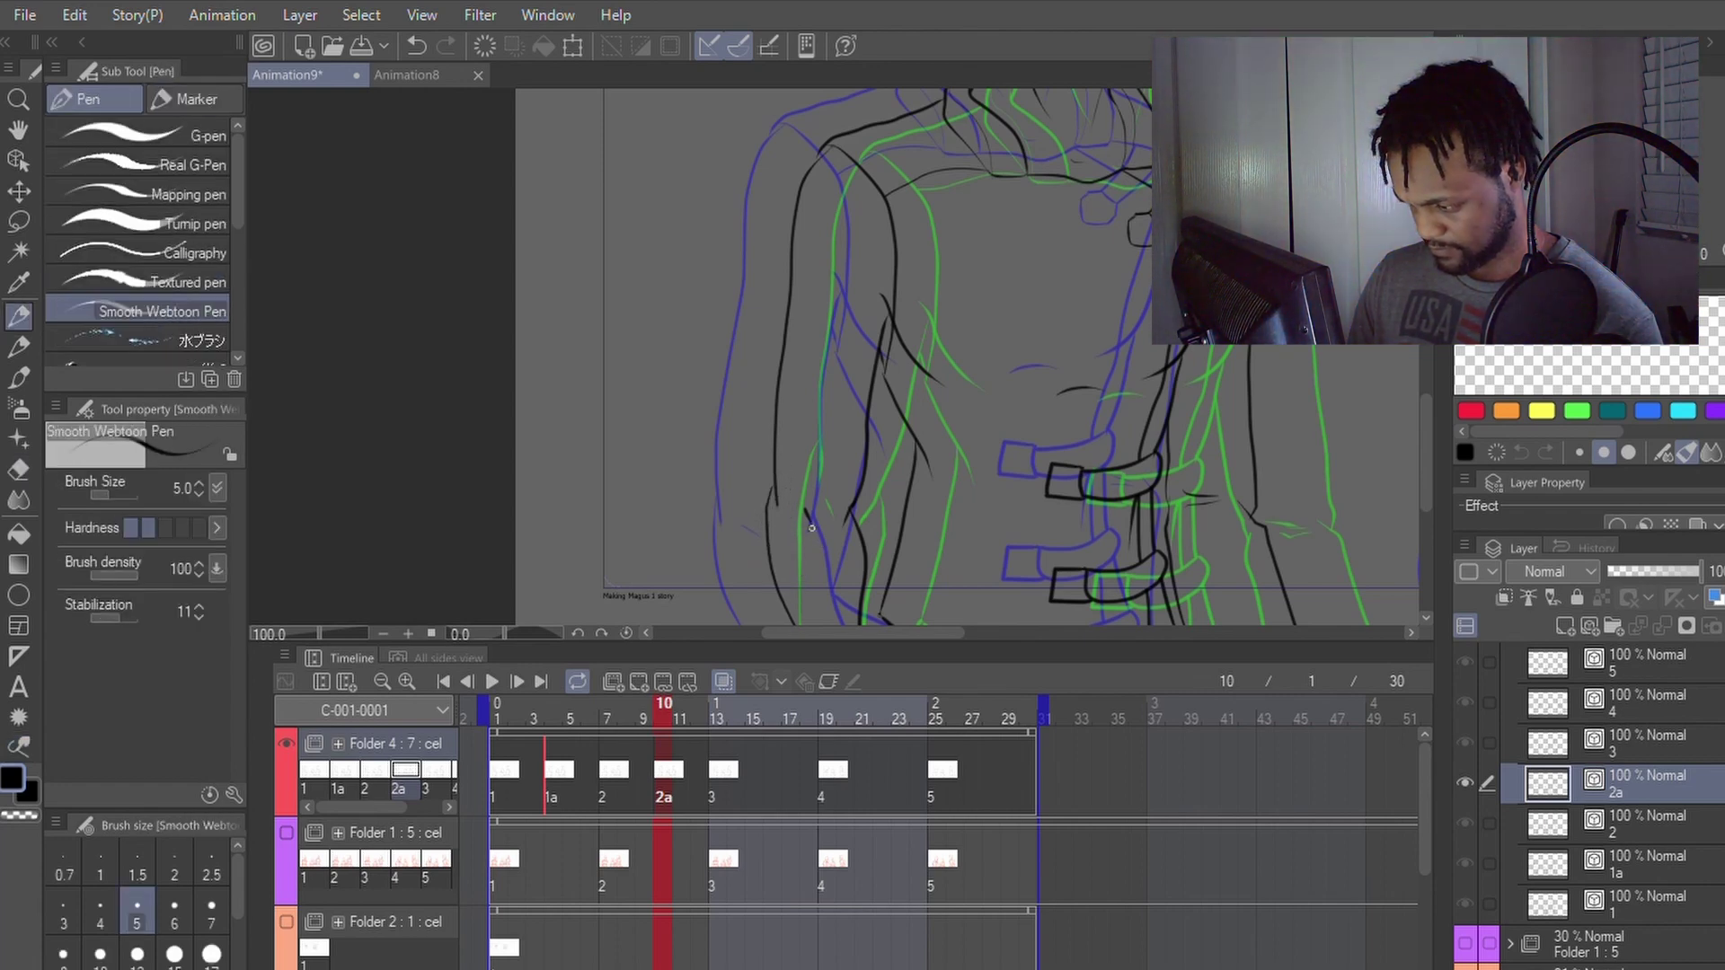
{"action": "key", "text": "y"}
{"action": "key", "text": "p"}
{"action": "key", "text": "e"}
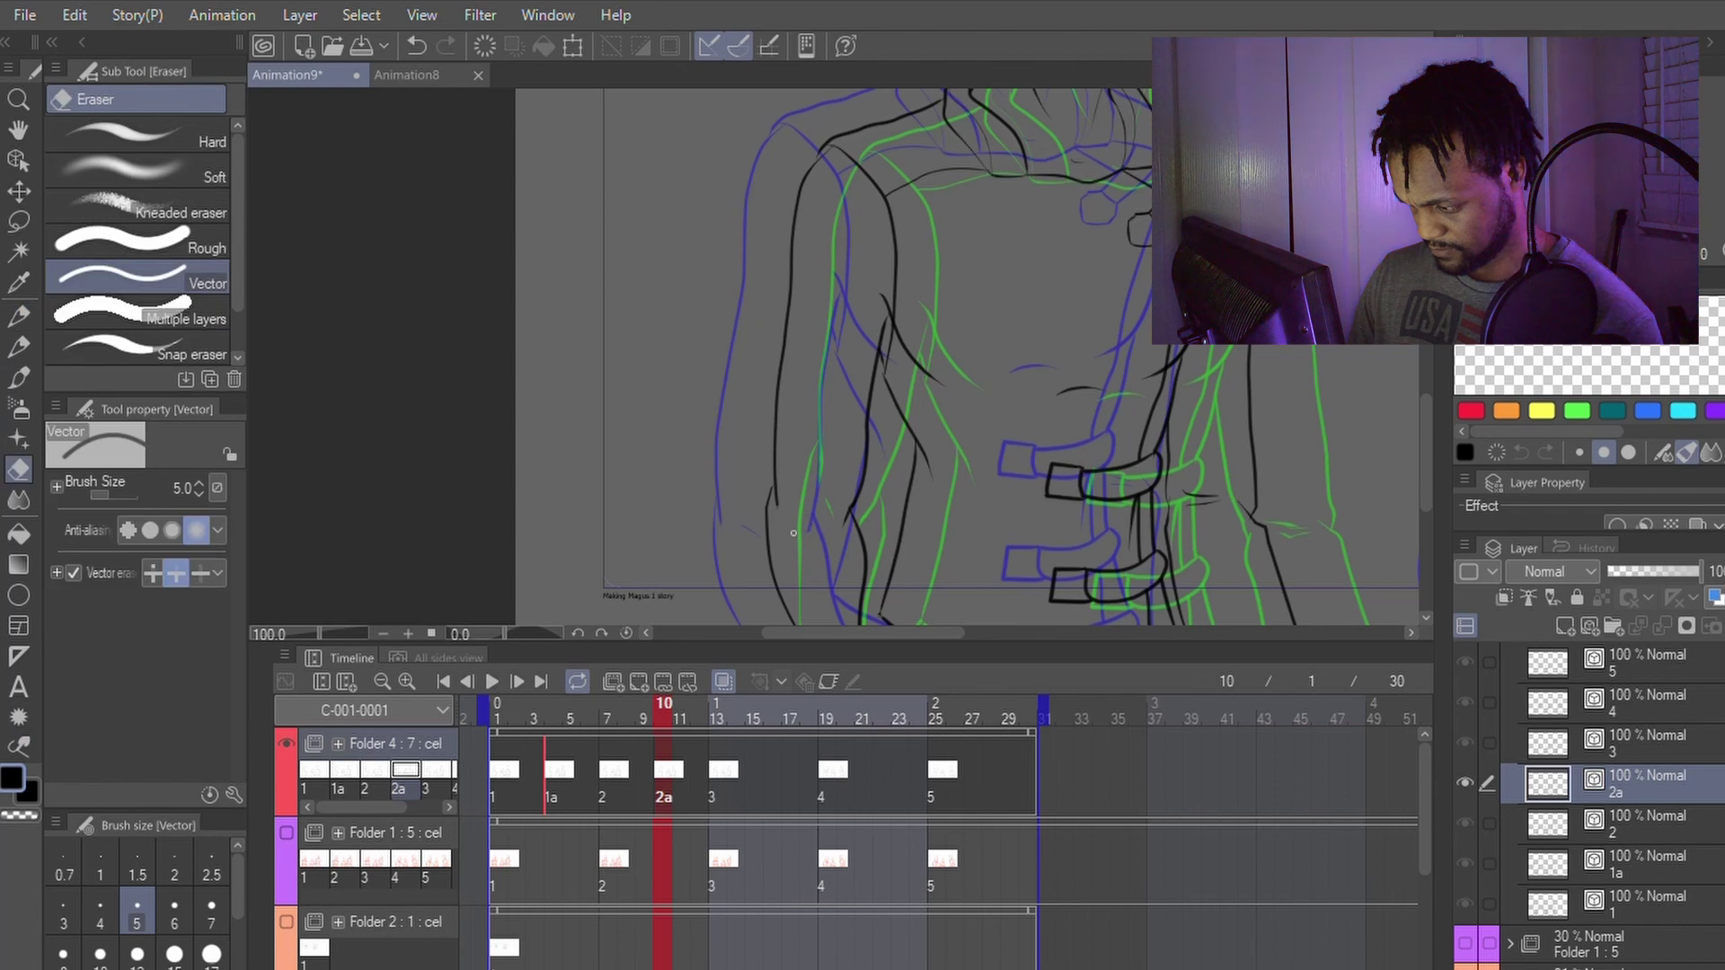
Step: Redraw the outer forearm line so it continues from the upper arm at the elbow, using Redraw vector line
{"action": "key", "text": "p"}
{"action": "key", "text": "y"}
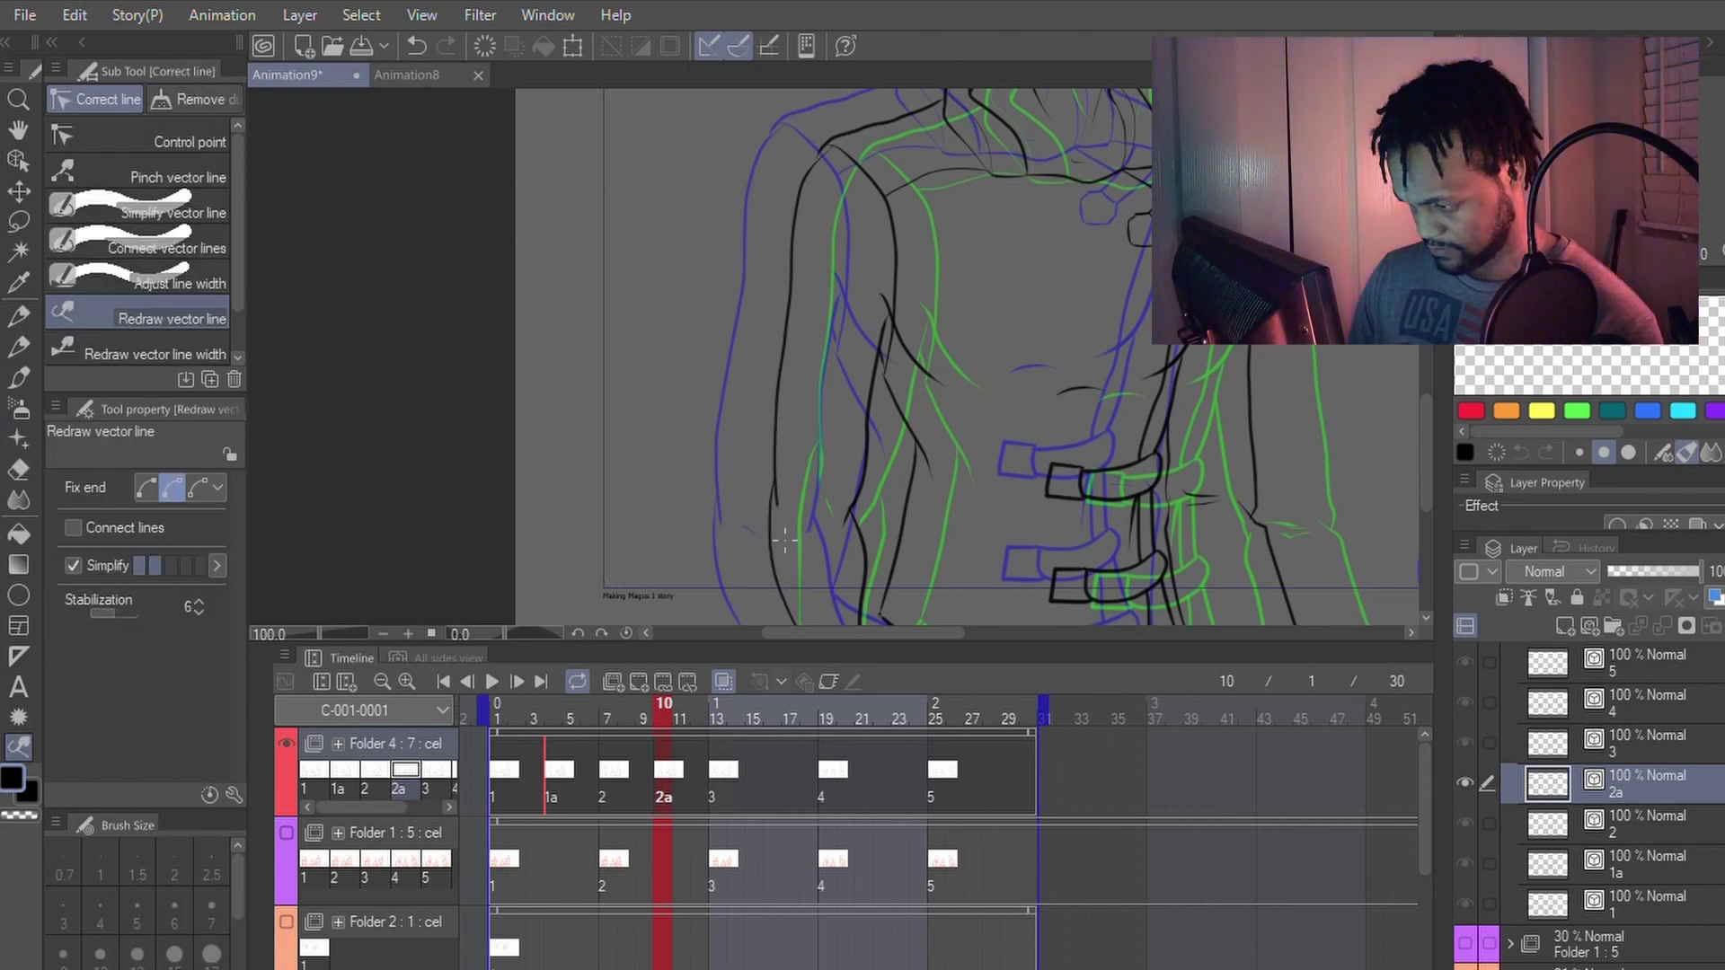
{"action": "key", "text": "p"}
{"action": "key", "text": "y"}
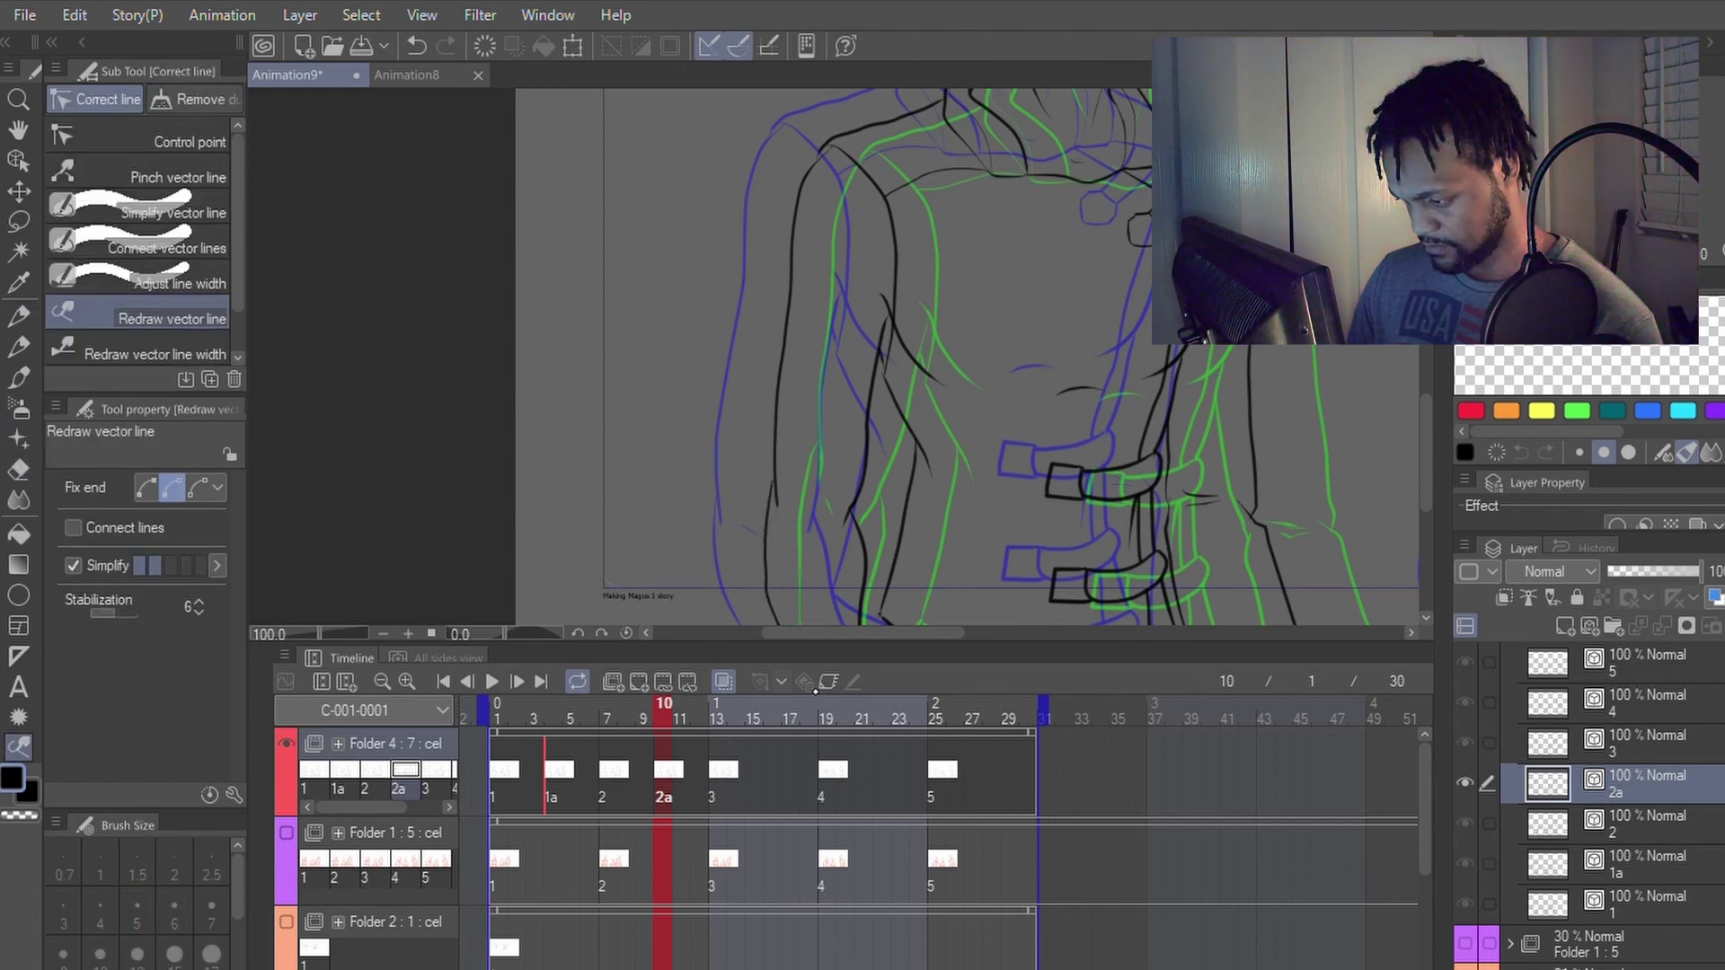
{"action": "key", "text": "p"}
{"action": "key", "text": "y"}
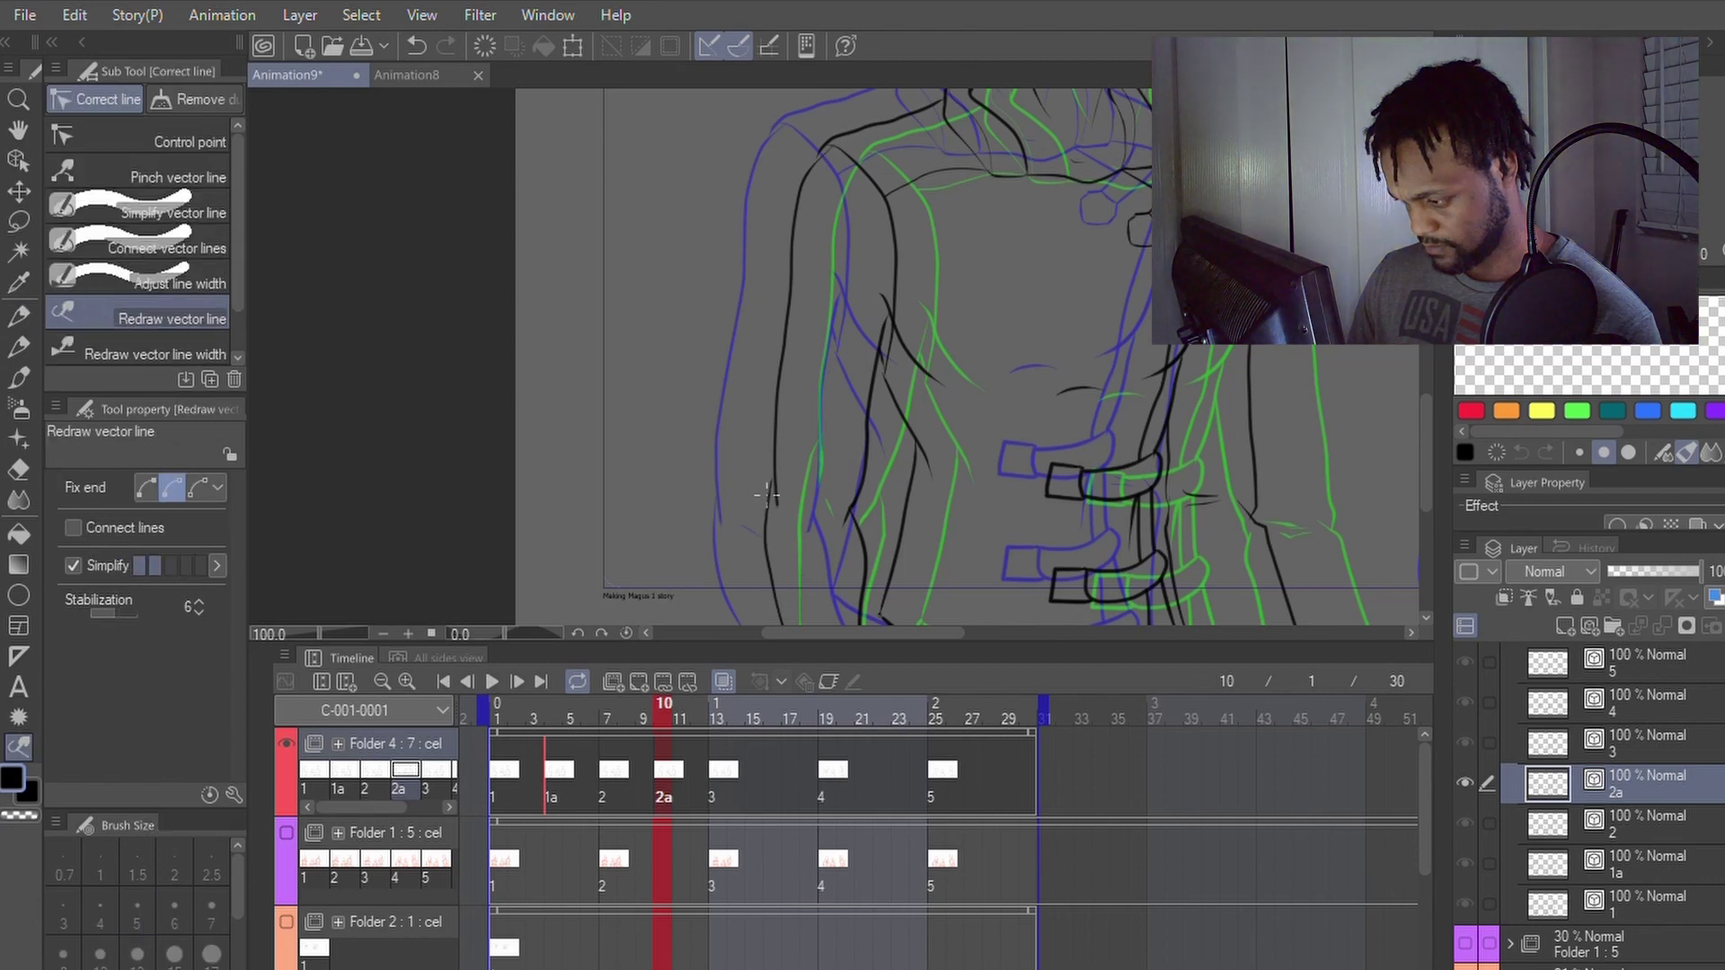
{"action": "key", "text": "p"}
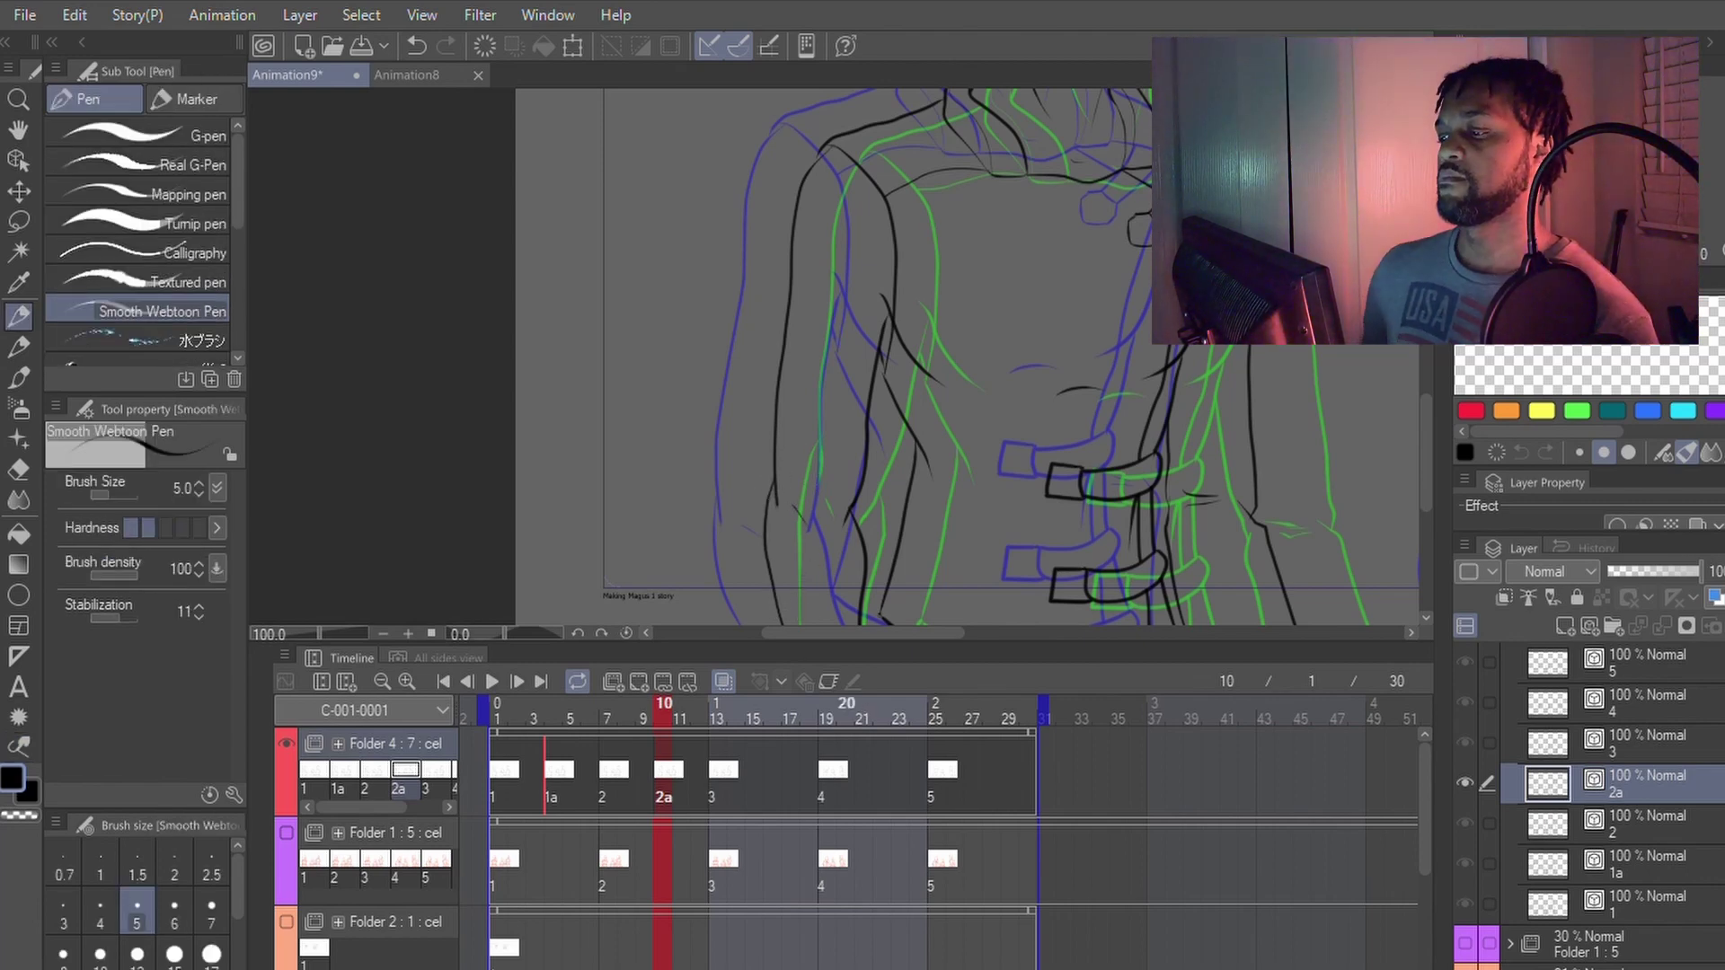
Step: Step through the frames from cel 1a to cel 3 to check how the arm moves
{"action": "key", "text": "Left"}
{"action": "key", "text": "Left"}
{"action": "key", "text": "Left"}
{"action": "key", "text": "Left"}
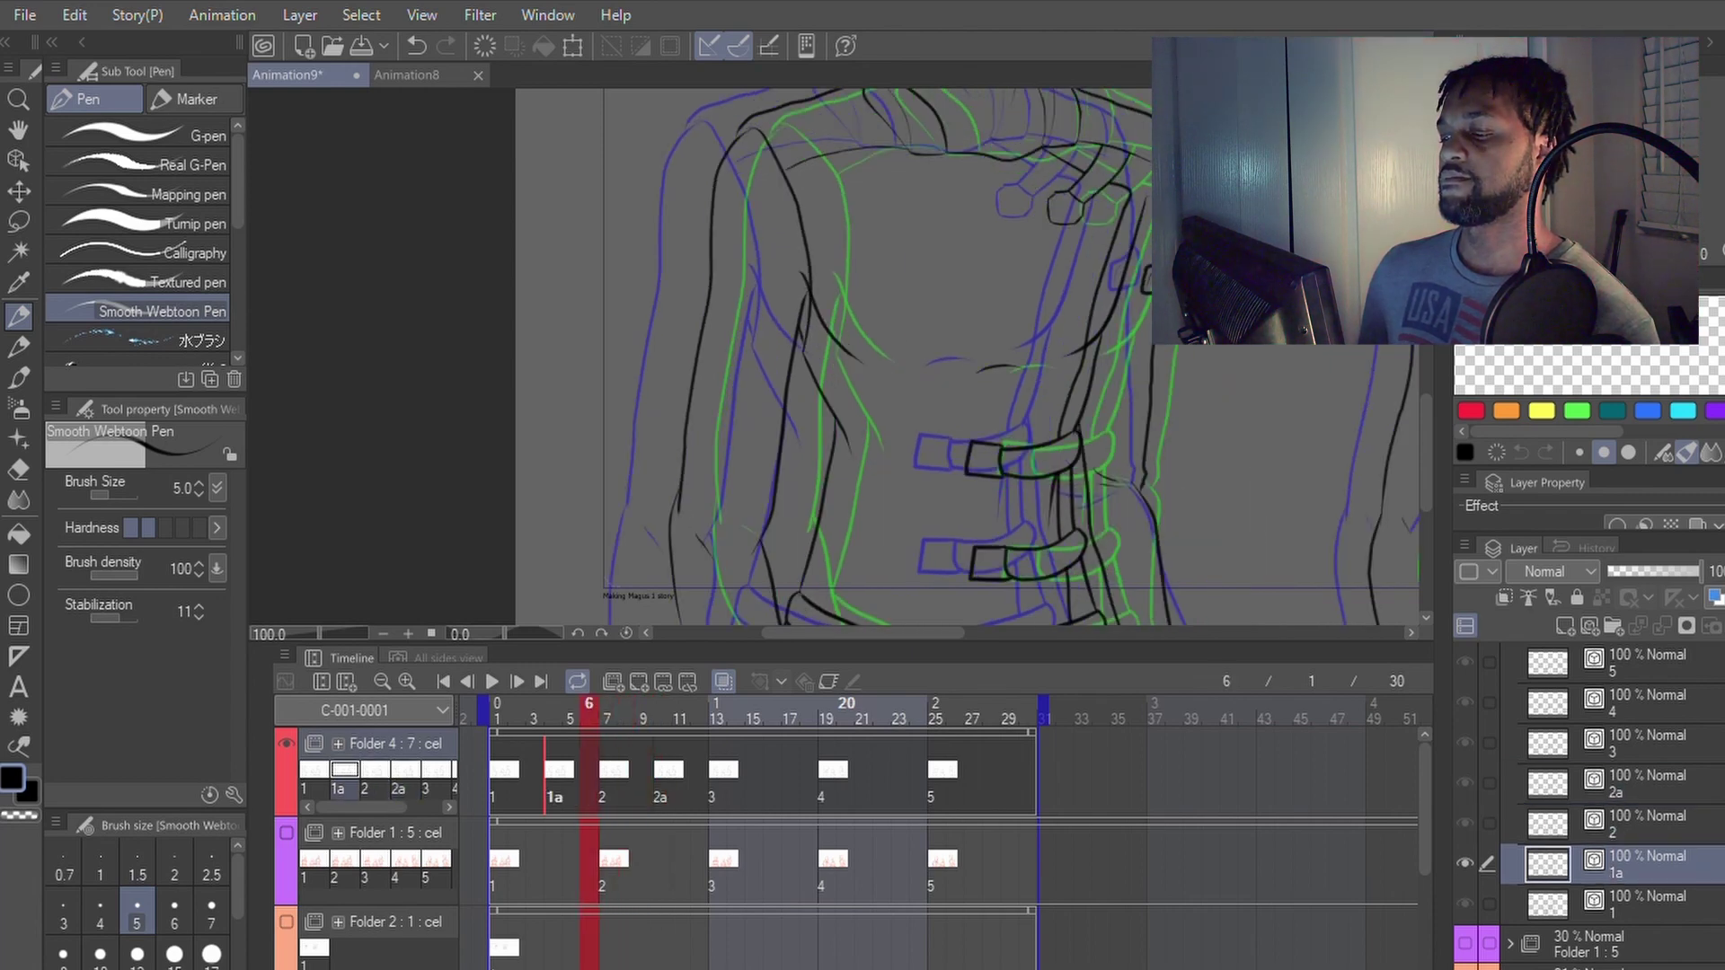
{"action": "key", "text": "Right"}
{"action": "key", "text": "Right"}
{"action": "key", "text": "Right"}
{"action": "key", "text": "Right"}
{"action": "key", "text": "Right"}
{"action": "key", "text": "Right"}
{"action": "key", "text": "Right"}
{"action": "key", "text": "Right"}
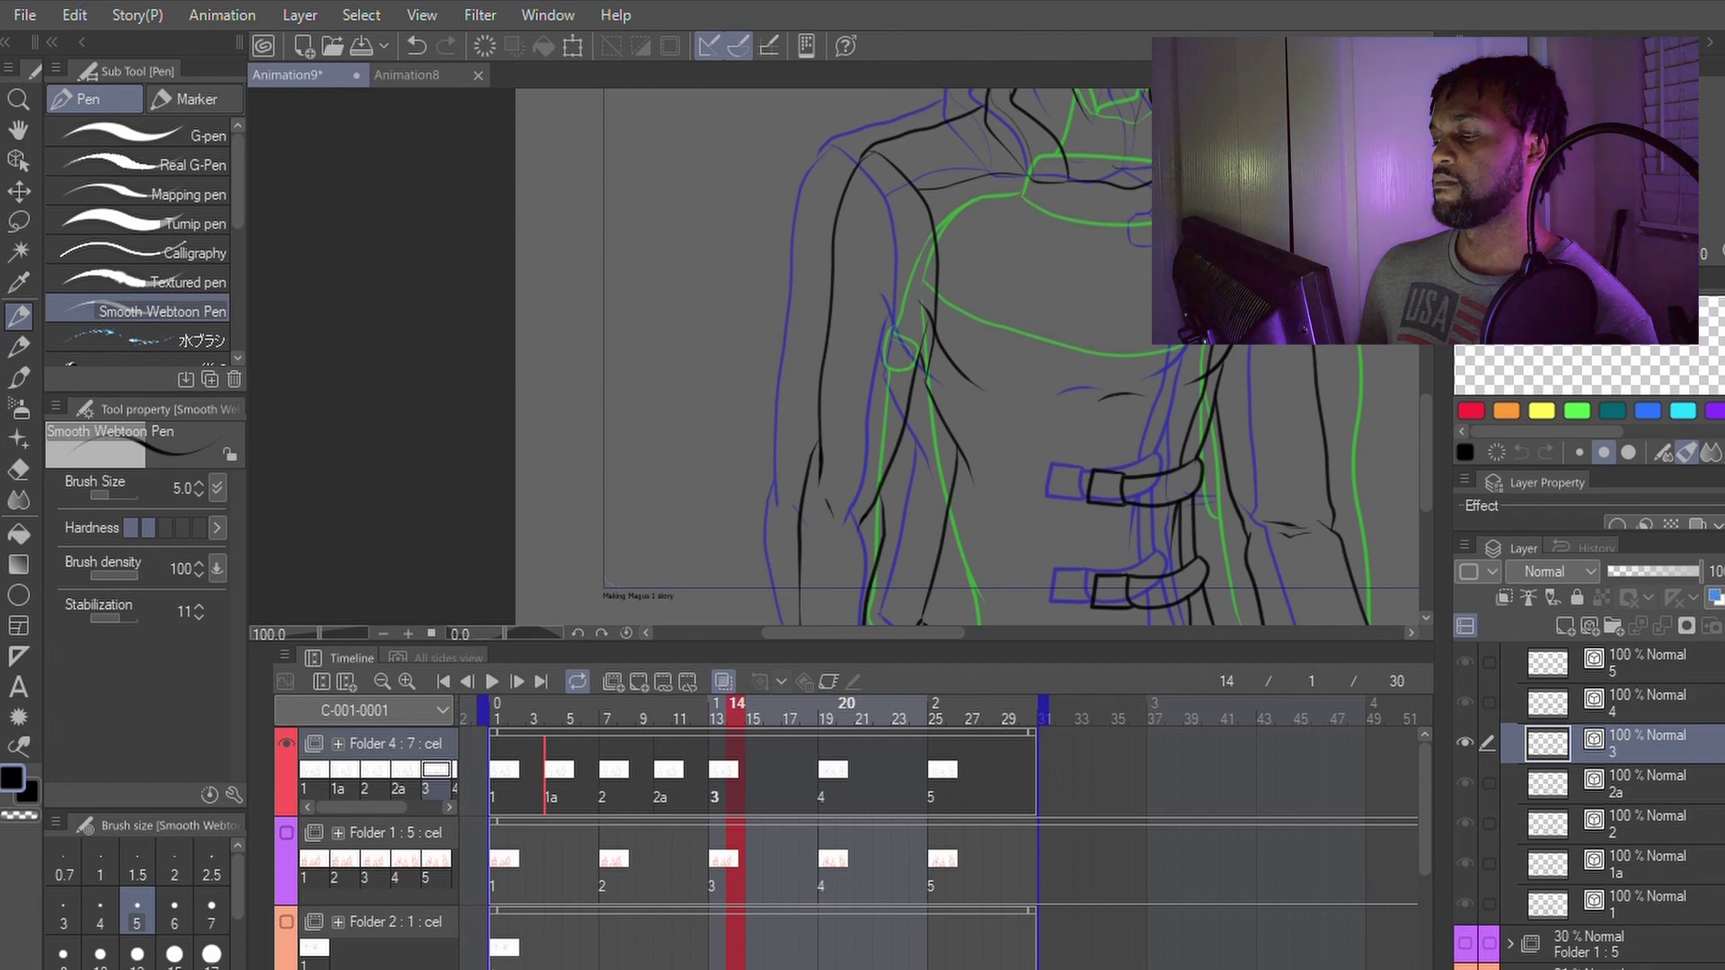
Step: Go to frame 13 on cel 3 with onion skin off and examine the curly-haired character's elbow up close
{"action": "key", "text": "ctrl+0"}
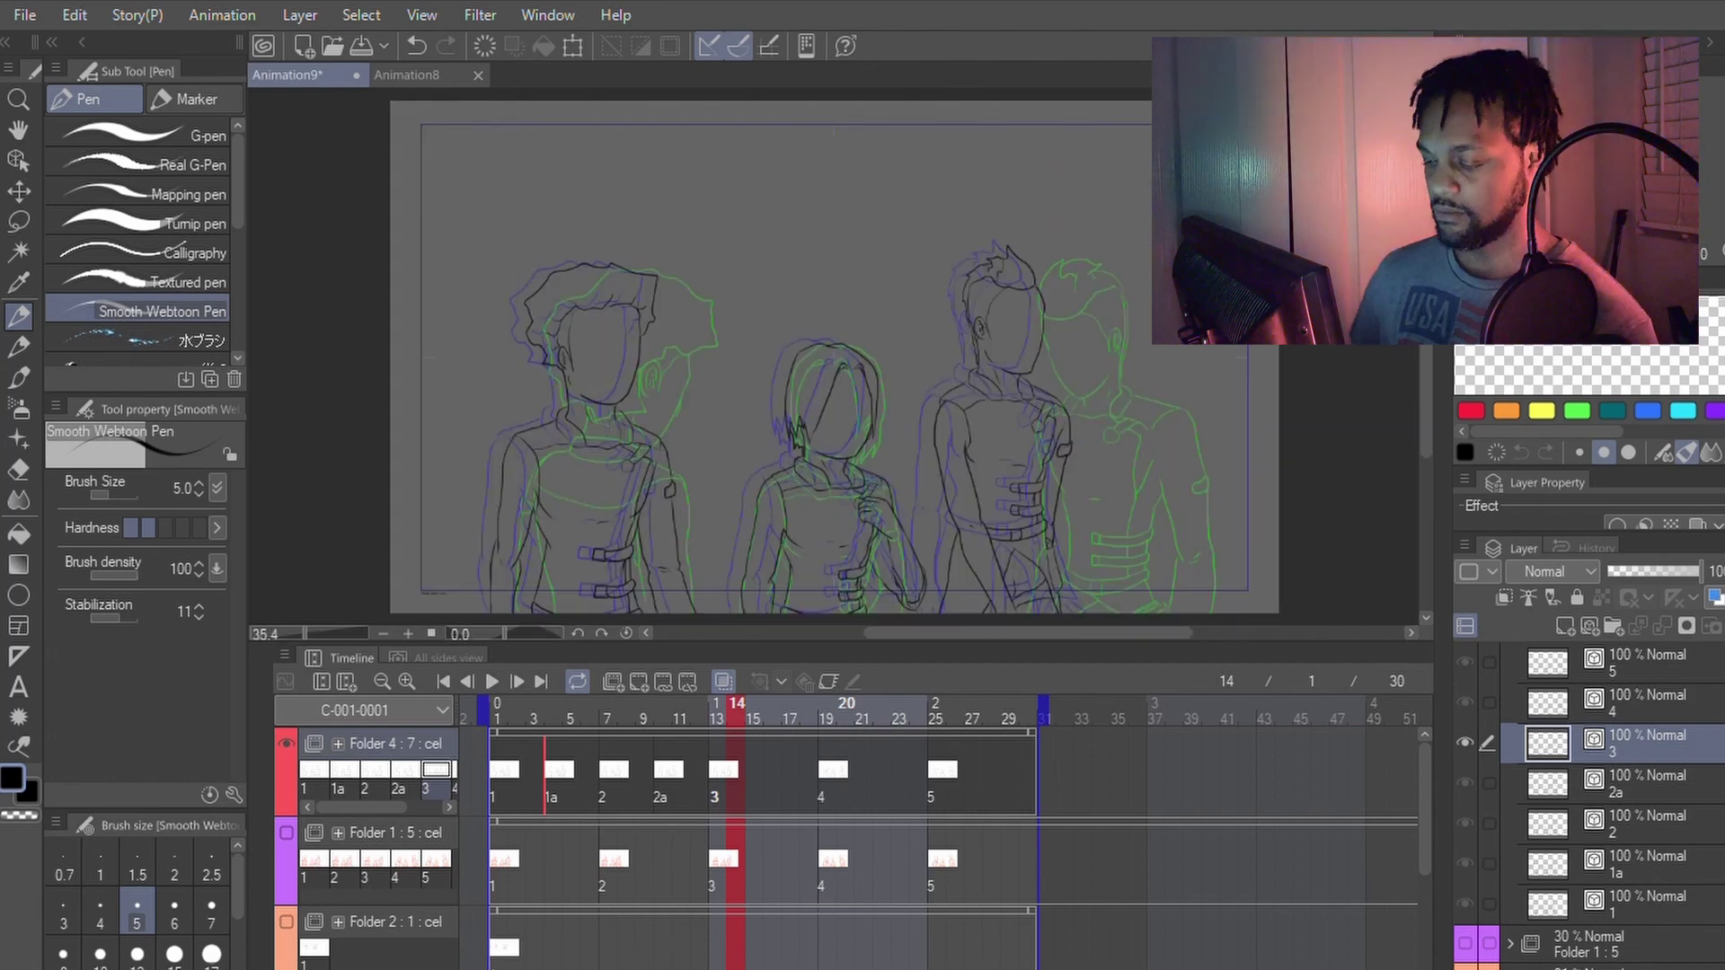
{"action": "mouse_move", "coordinate": [735, 703]}
{"action": "left_mouse_down"}
{"action": "mouse_move", "coordinate": [513, 724]}
{"action": "mouse_move", "coordinate": [682, 719]}
{"action": "mouse_move", "coordinate": [739, 738]}
{"action": "mouse_move", "coordinate": [570, 732]}
{"action": "mouse_move", "coordinate": [737, 743]}
{"action": "mouse_move", "coordinate": [500, 732]}
{"action": "mouse_move", "coordinate": [720, 736]}
{"action": "mouse_move", "coordinate": [602, 757]}
{"action": "mouse_move", "coordinate": [536, 747]}
{"action": "mouse_move", "coordinate": [643, 750]}
{"action": "mouse_move", "coordinate": [525, 747]}
{"action": "mouse_move", "coordinate": [735, 755]}
{"action": "mouse_move", "coordinate": [719, 756]}
{"action": "left_mouse_up"}
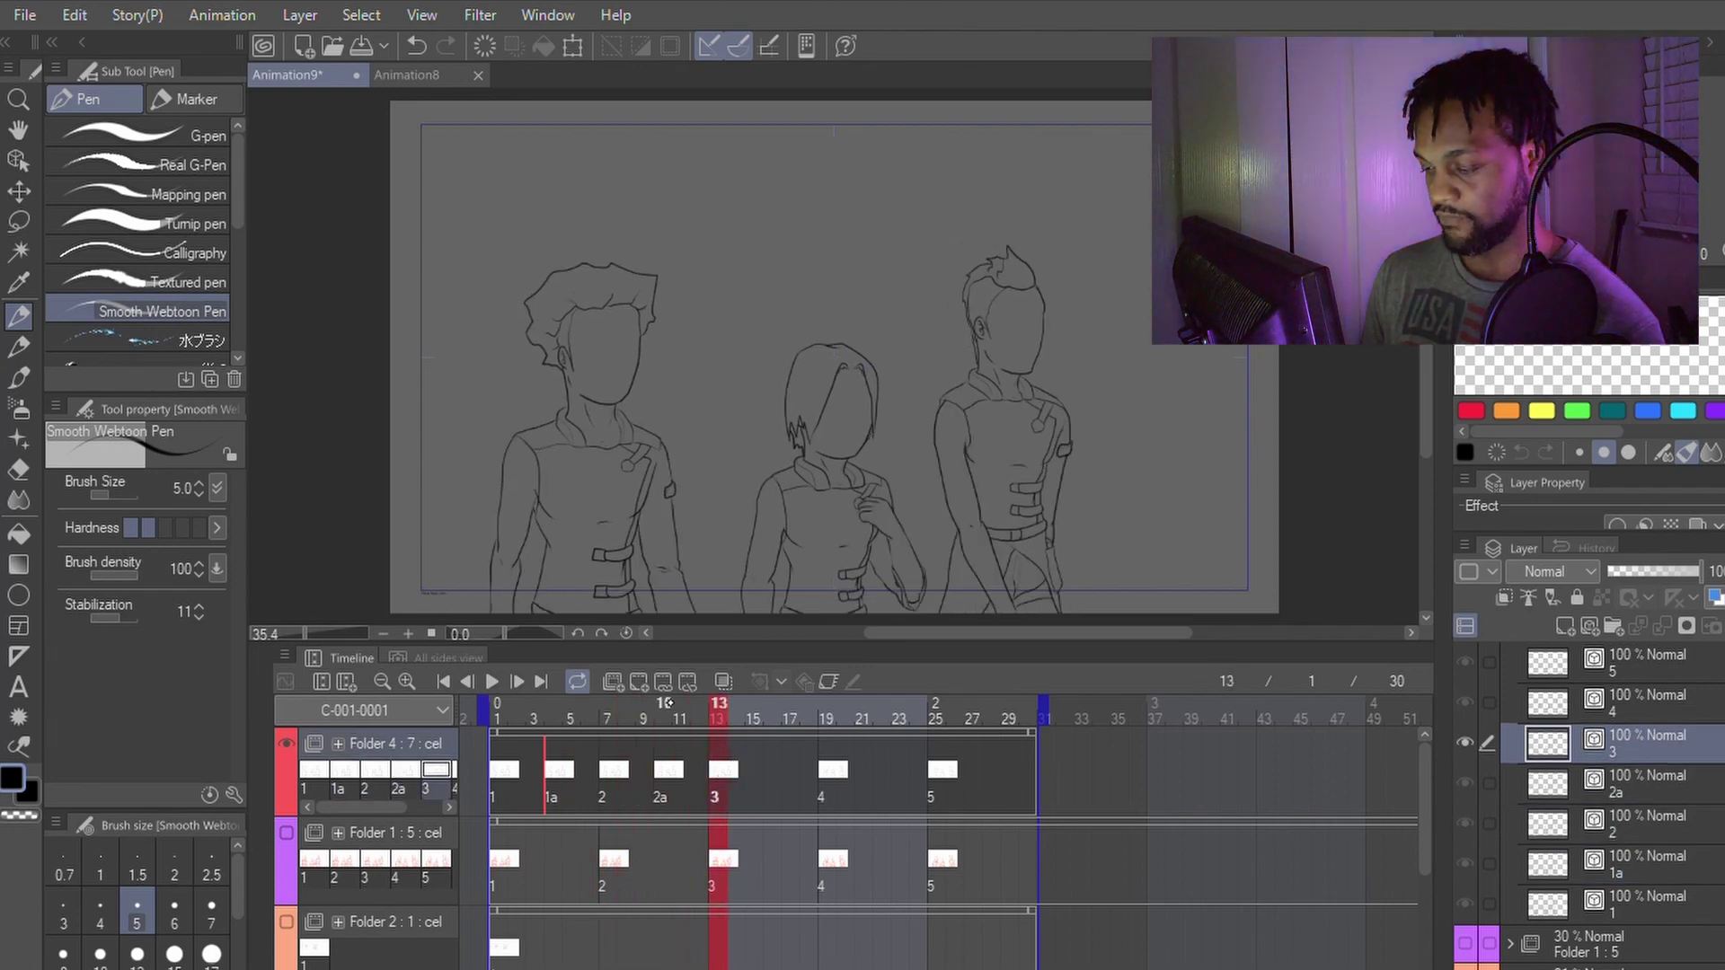
{"action": "key", "text": "space"}
{"action": "left_click_drag", "start_coordinate": [613, 618], "coordinate": [783, 536]}
{"action": "scroll", "coordinate": [803, 434], "scroll_direction": "up", "scroll_amount": 3}
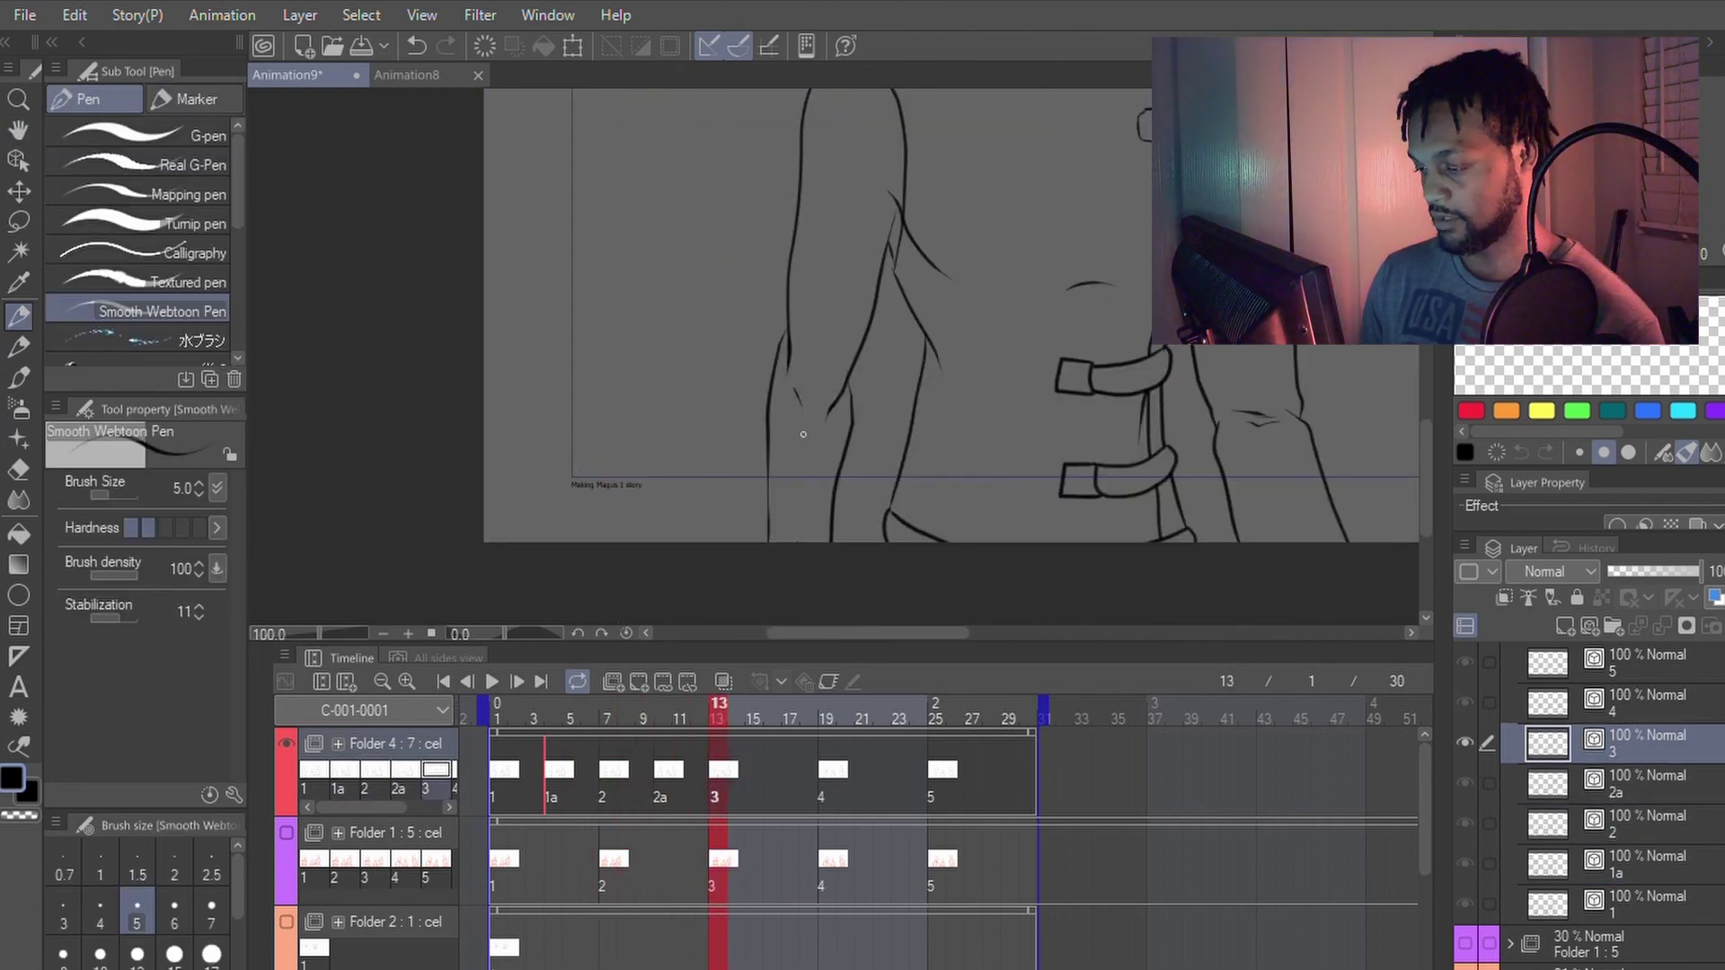
Step: On cel 3, reshape the tall figure's outer forearm line farther outward below the elbow and erase the leftover stub near the canvas edge
{"action": "key", "text": "y"}
{"action": "mouse_move", "coordinate": [778, 350]}
{"action": "left_mouse_down"}
{"action": "mouse_move", "coordinate": [743, 465]}
{"action": "mouse_move", "coordinate": [750, 532]}
{"action": "left_mouse_up"}
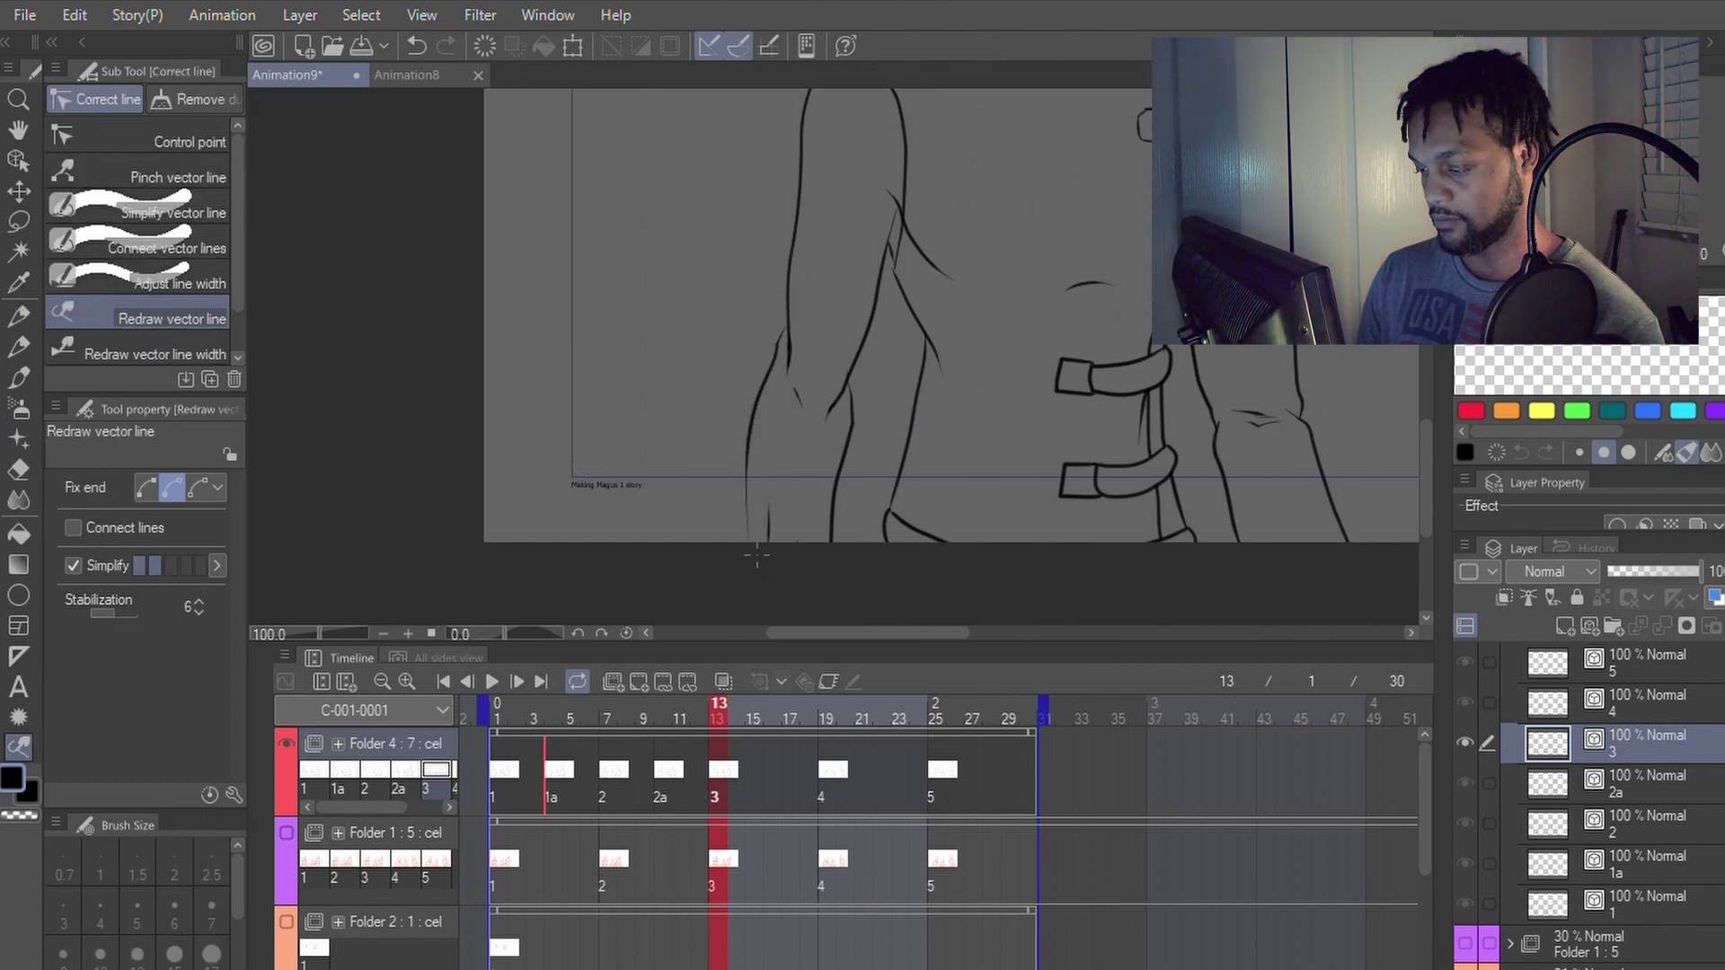
{"action": "key", "text": "y"}
{"action": "left_click_drag", "start_coordinate": [752, 422], "coordinate": [791, 332]}
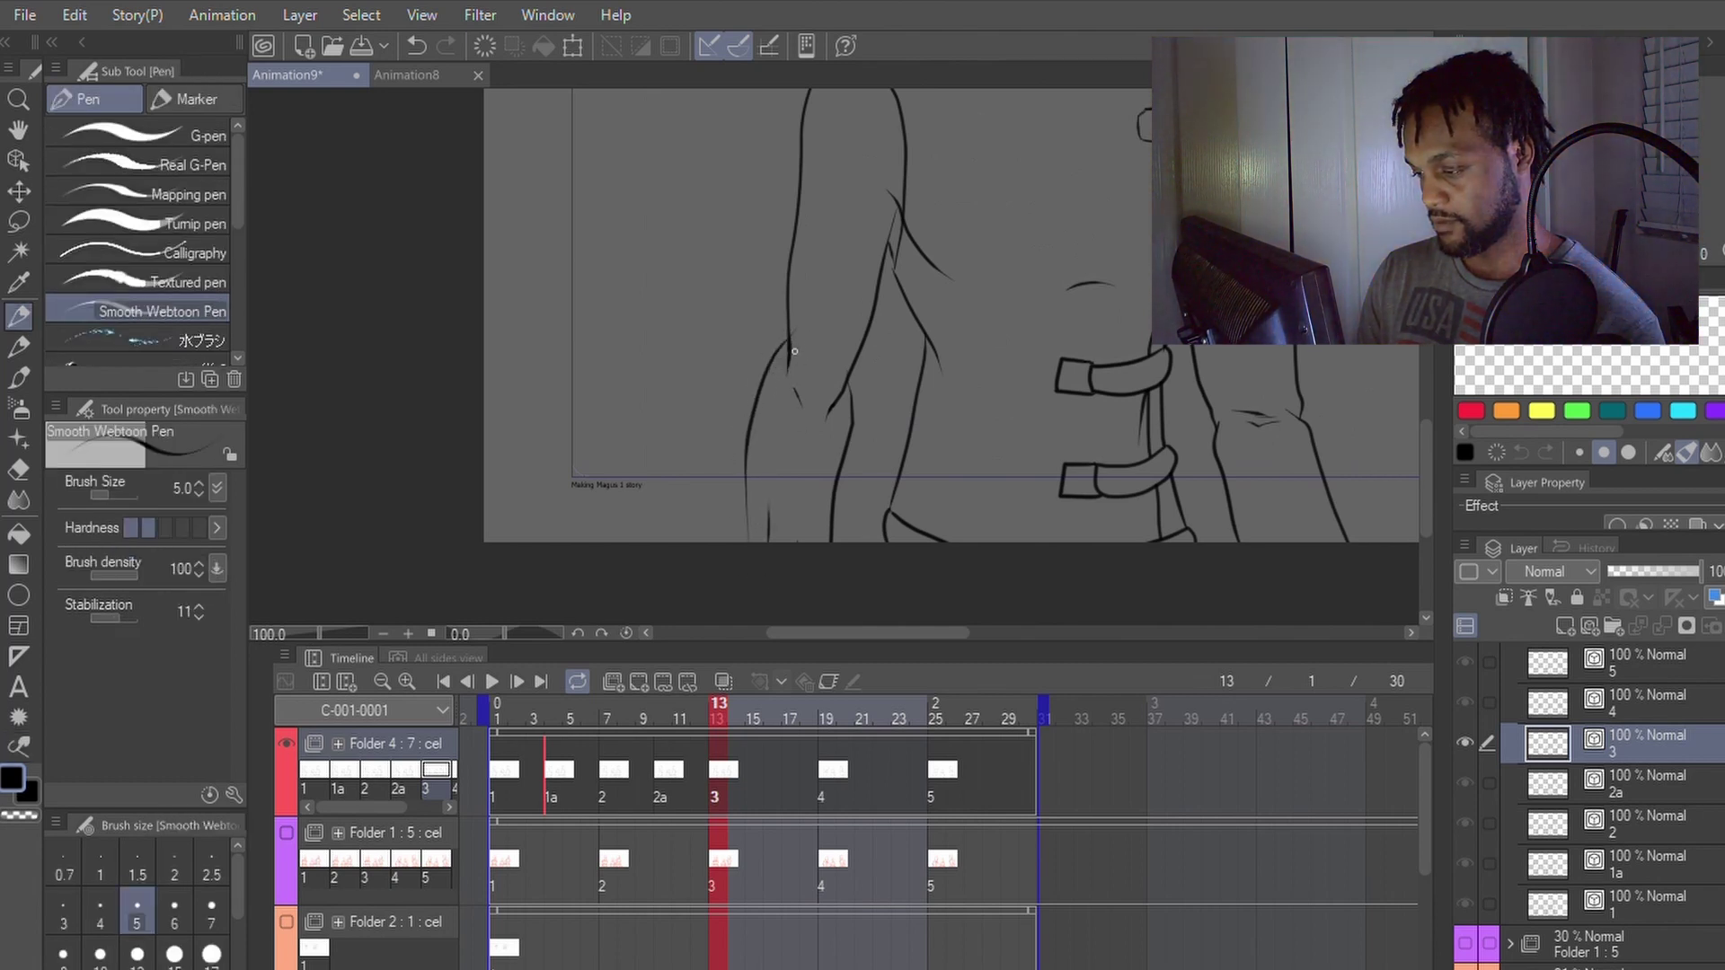
{"action": "key", "text": "y"}
{"action": "left_click_drag", "start_coordinate": [759, 395], "coordinate": [753, 462]}
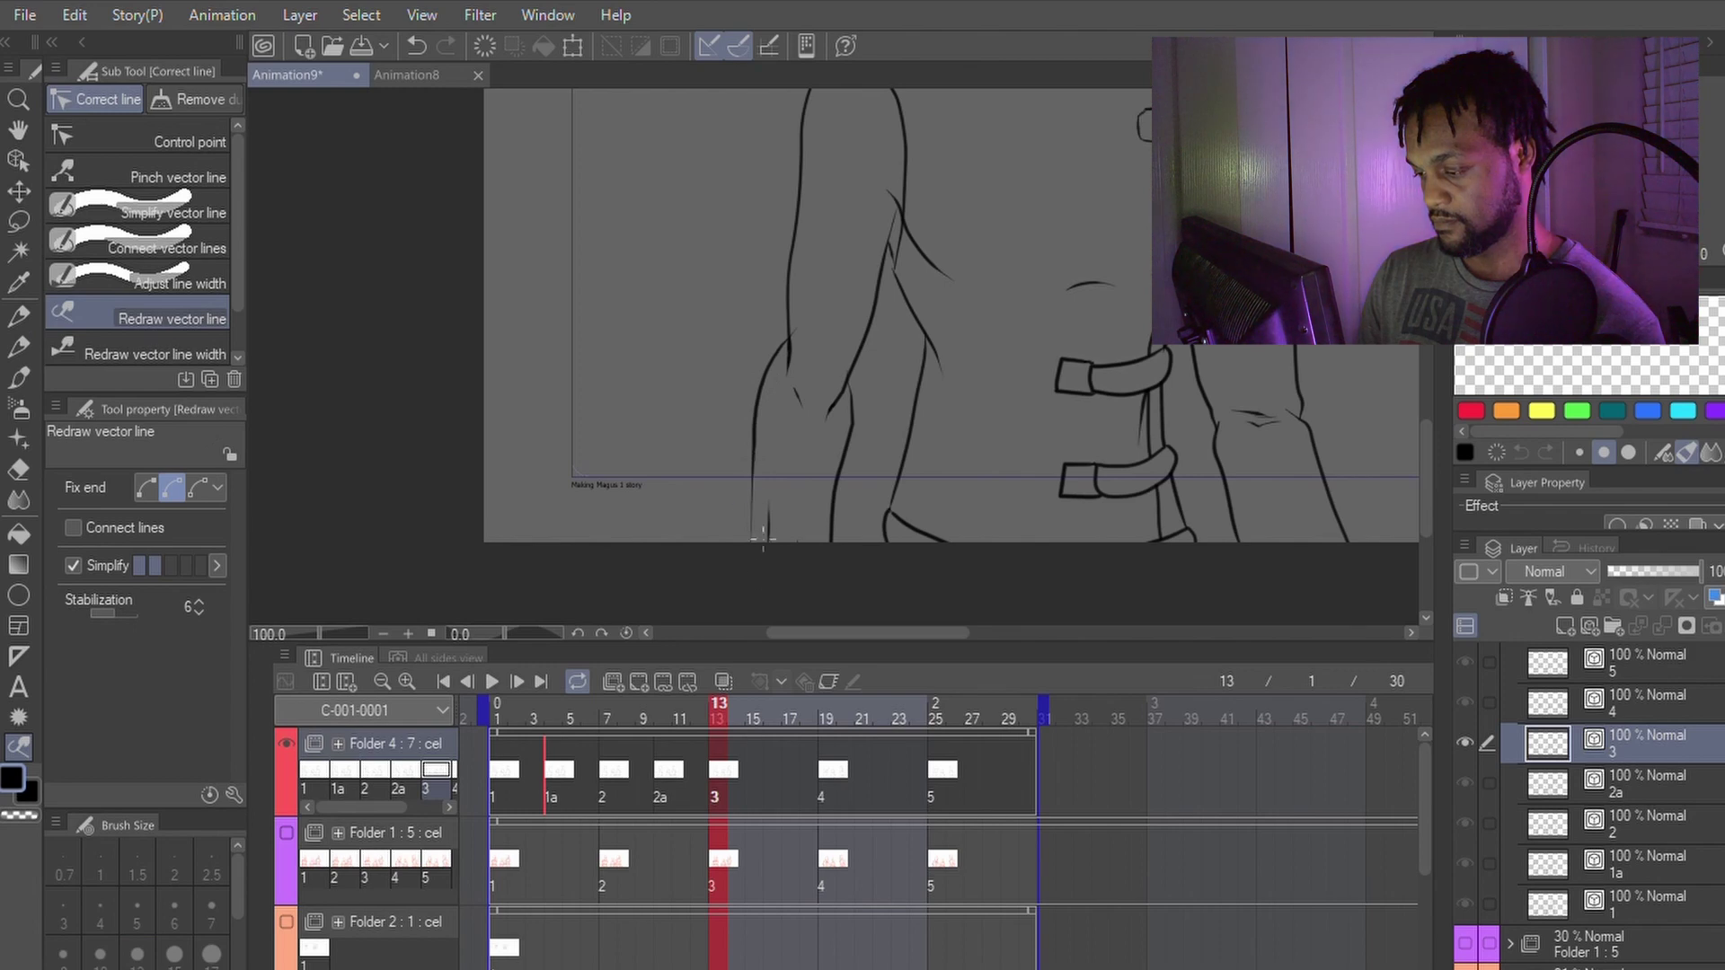
{"action": "key", "text": "e"}
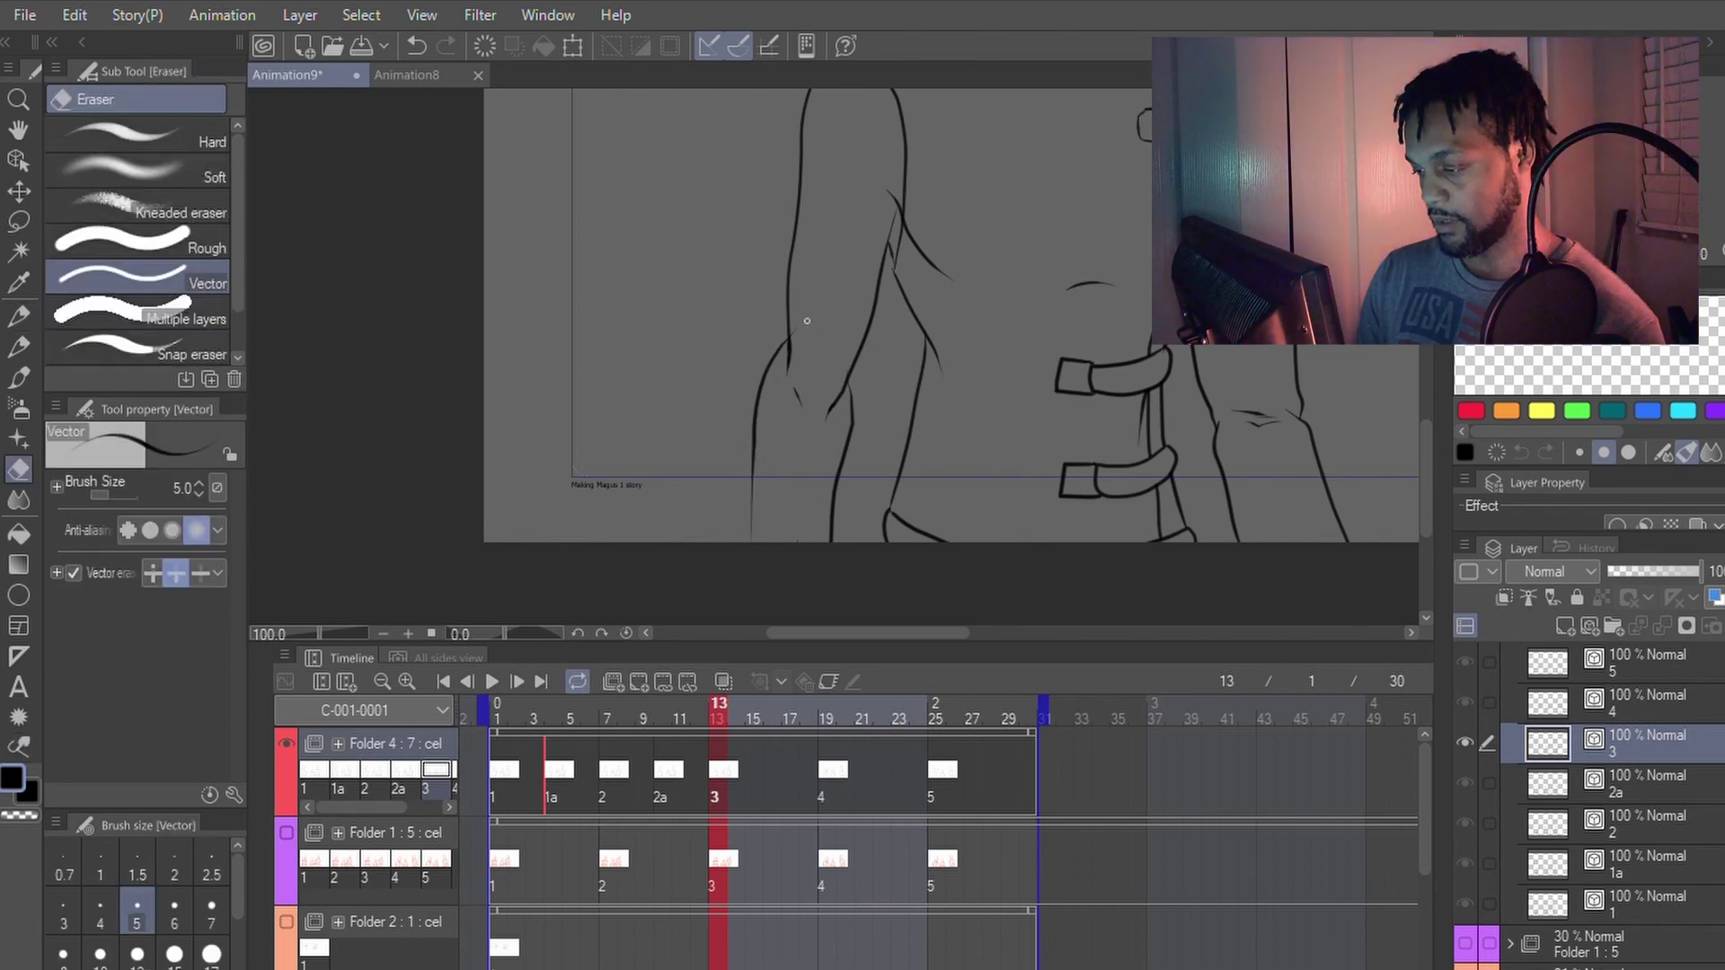
Step: Redraw the outer upper-arm line on cel 3 so it meets the forearm at the elbow, and erase the overlapping ends
{"action": "key", "text": "y"}
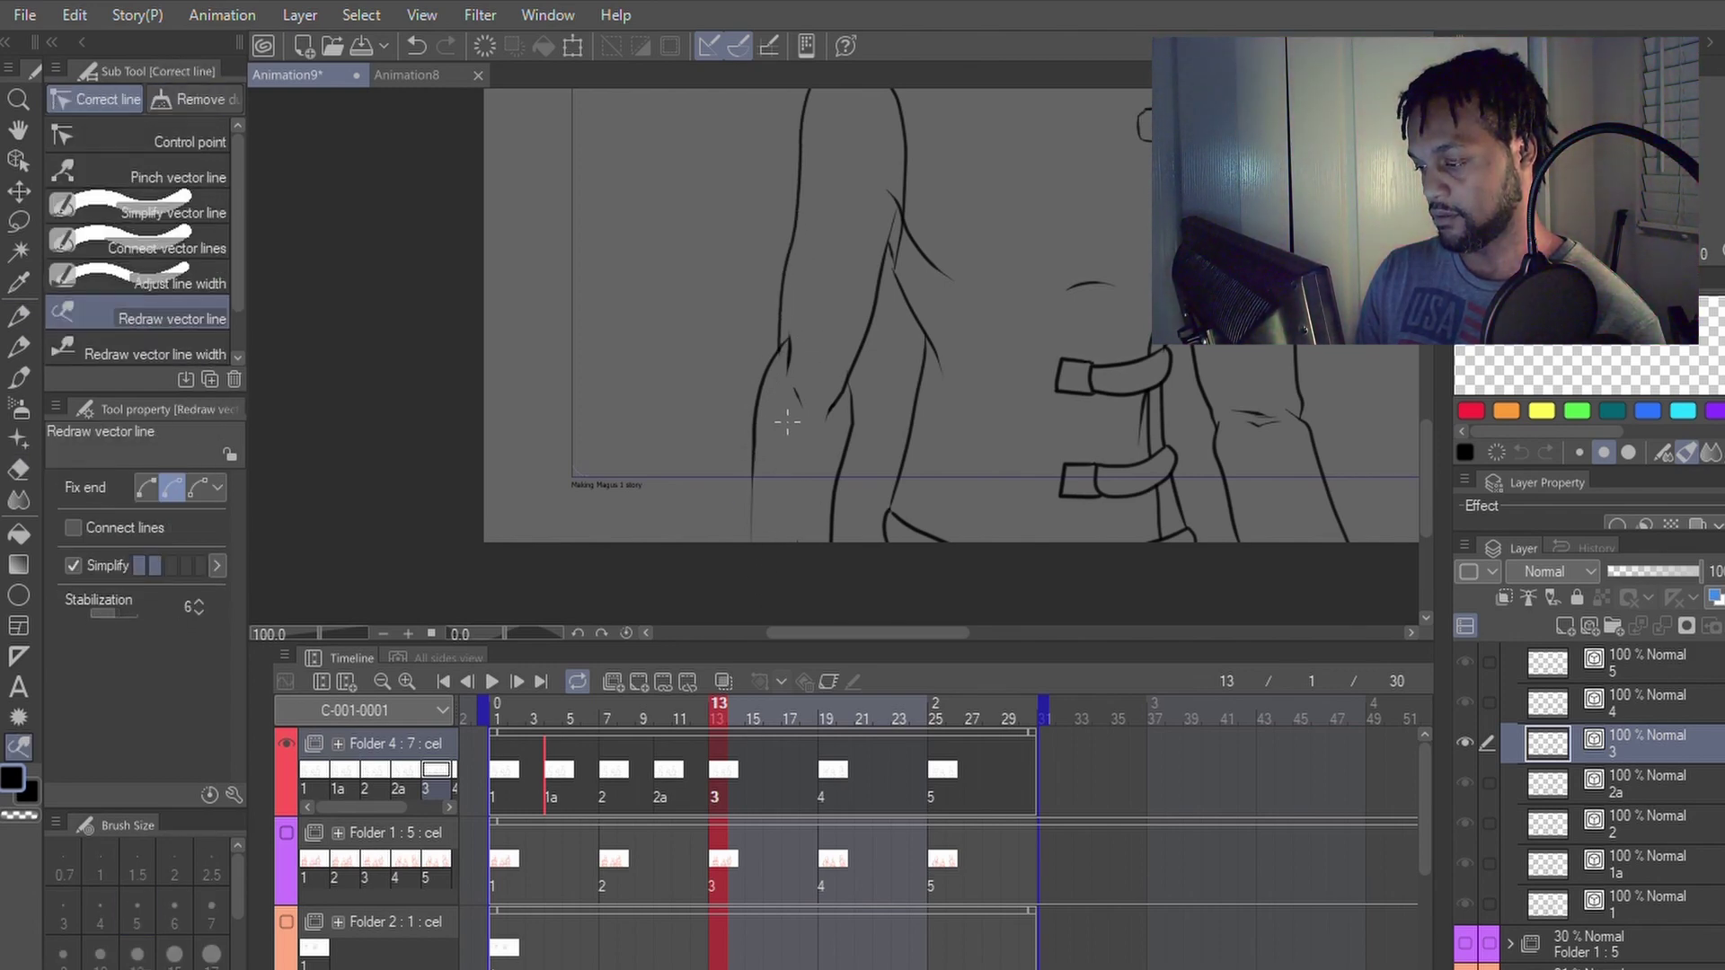
{"action": "key", "text": "p"}
{"action": "key", "text": "y"}
{"action": "left_click_drag", "start_coordinate": [798, 184], "coordinate": [779, 361]}
{"action": "key", "text": "p"}
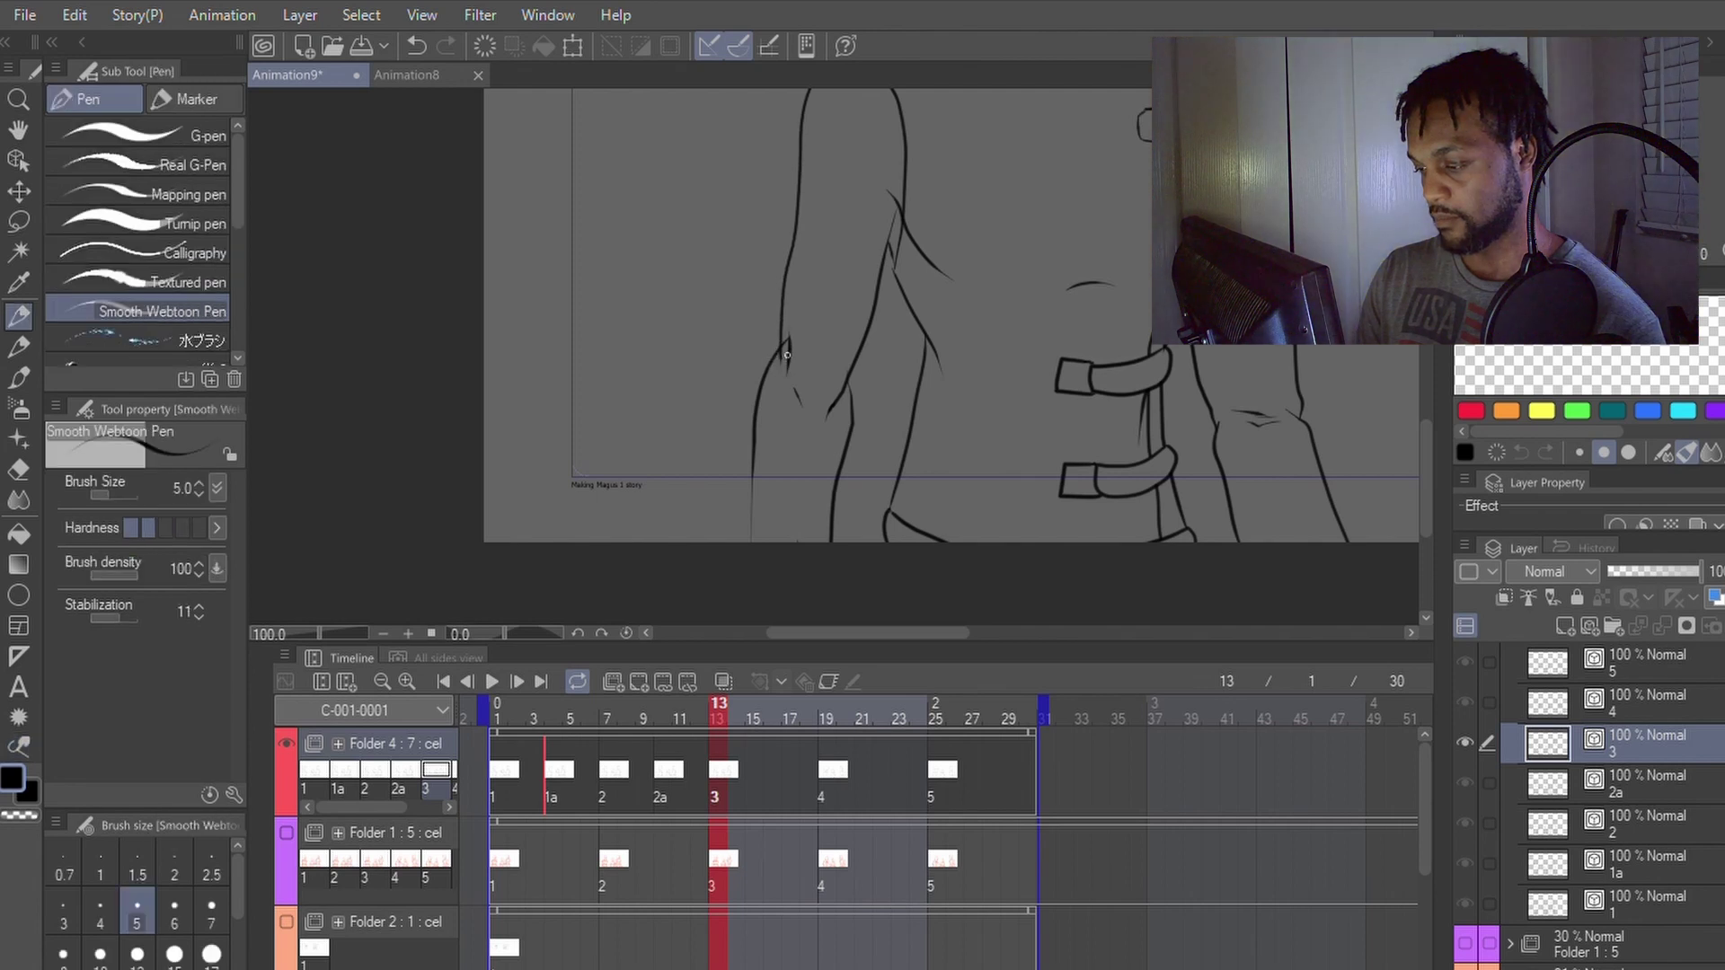
{"action": "key", "text": "e"}
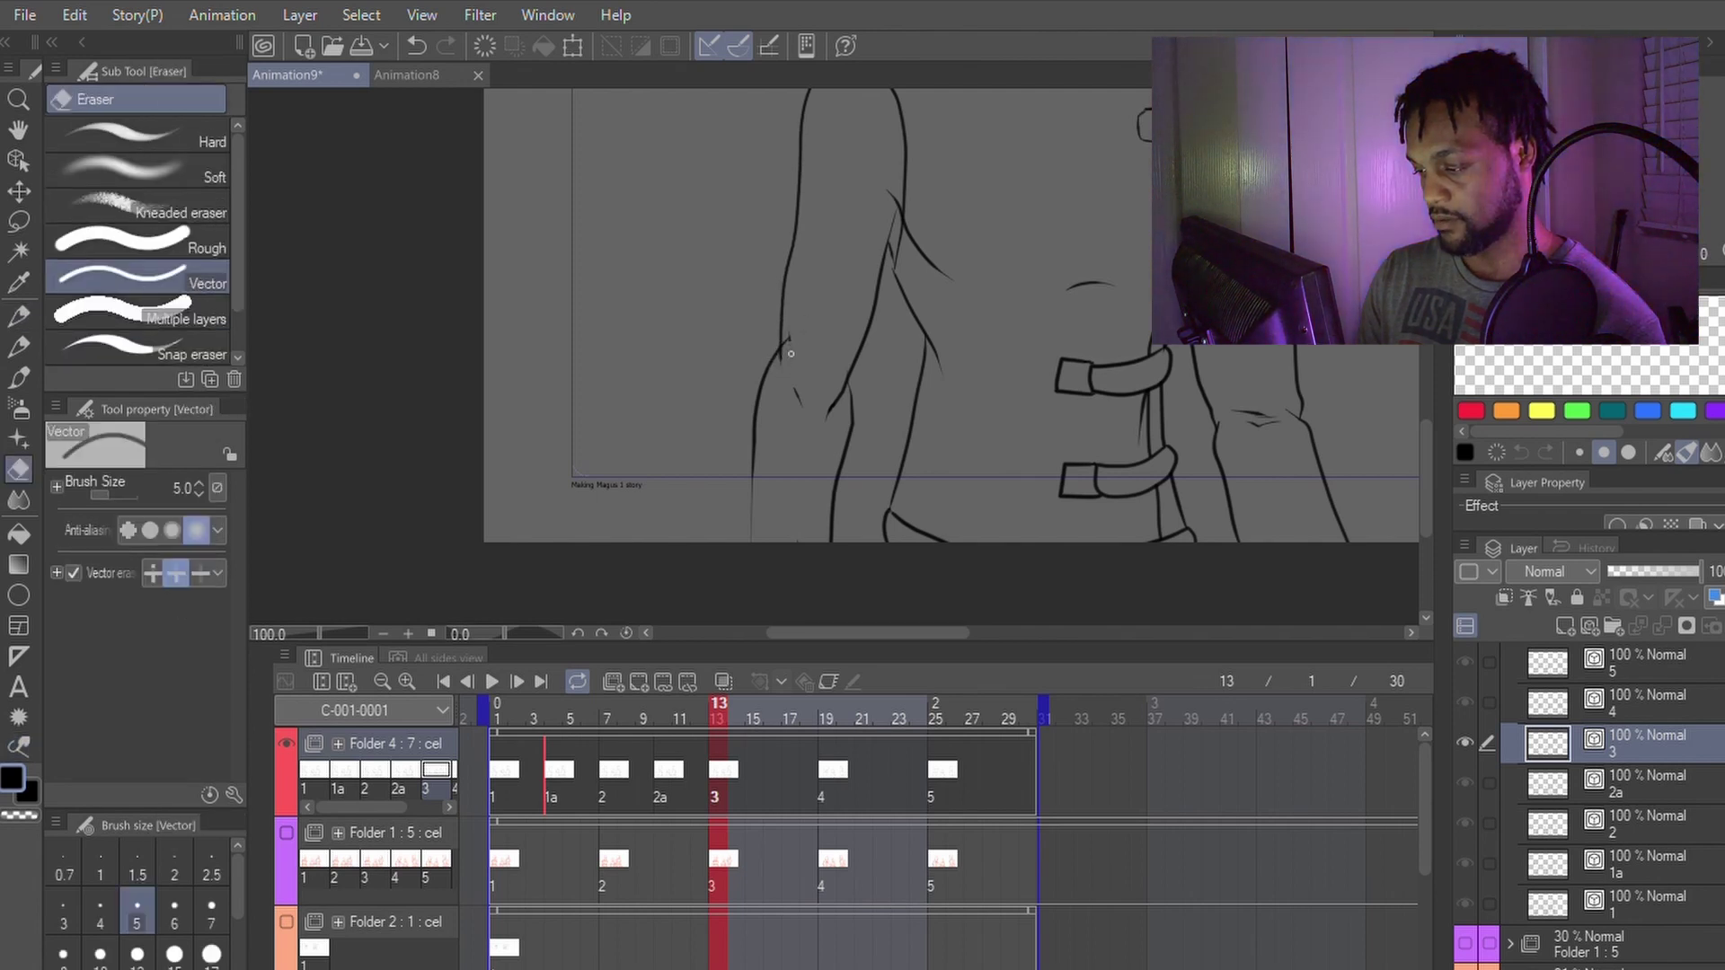
Step: Replace the small crease mark inside the elbow on cel 3 with a new short pen stroke
{"action": "key", "text": "p"}
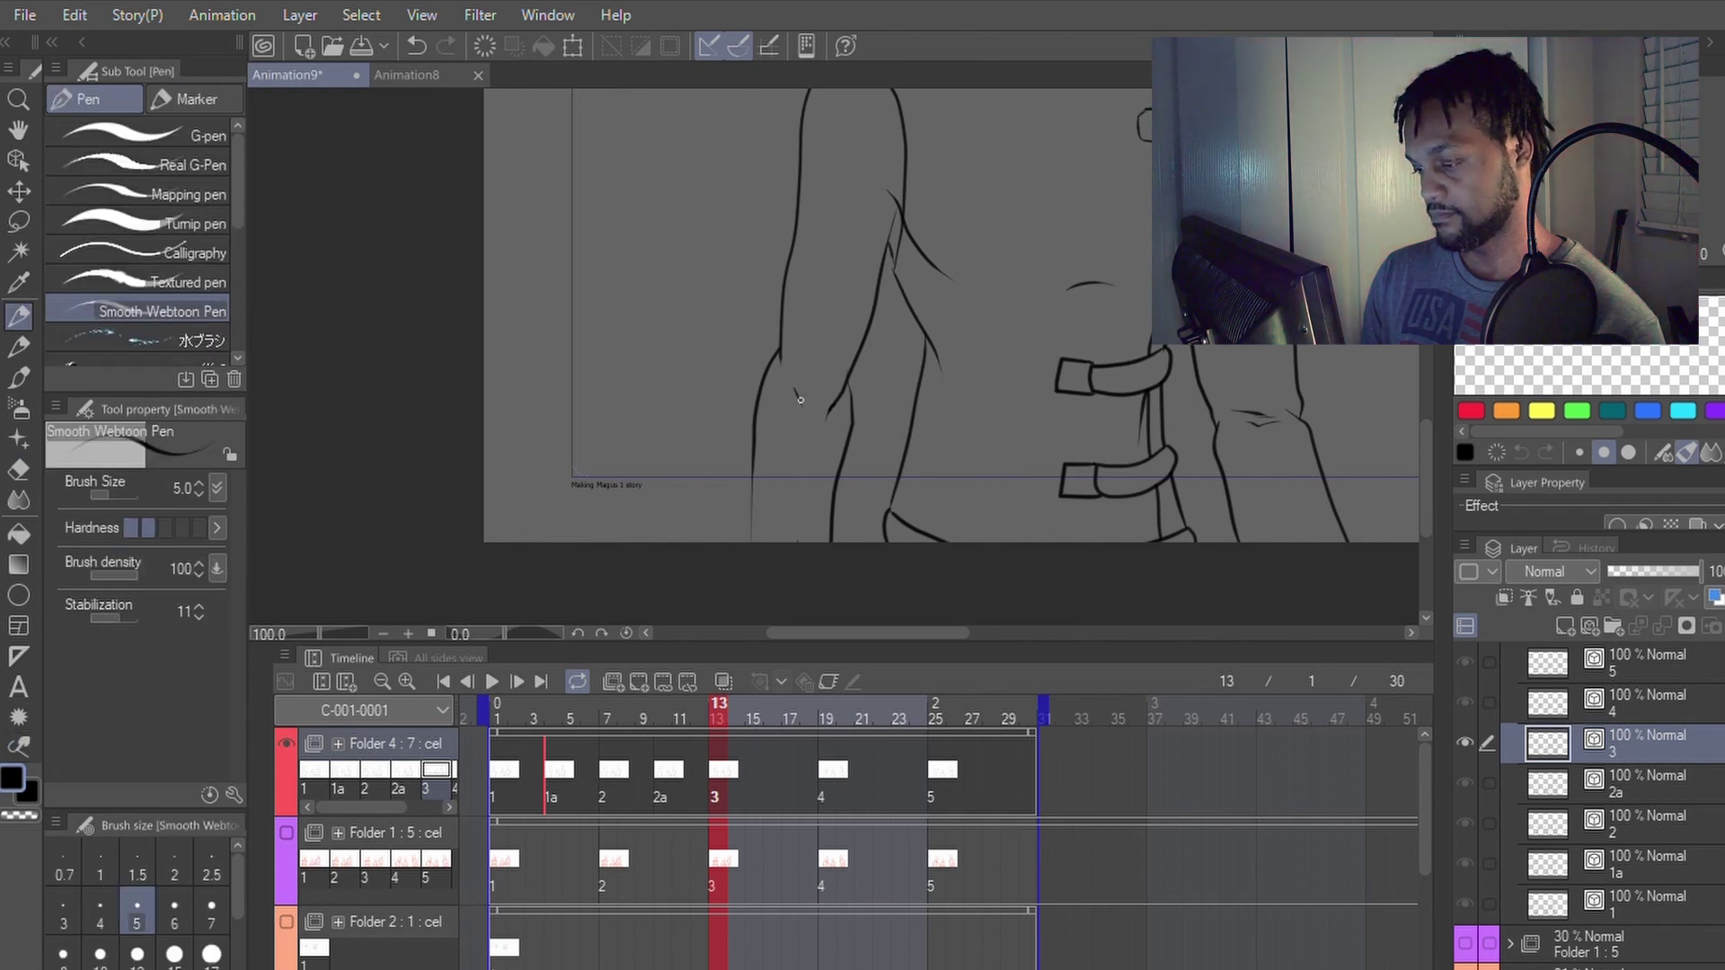
{"action": "key", "text": "e"}
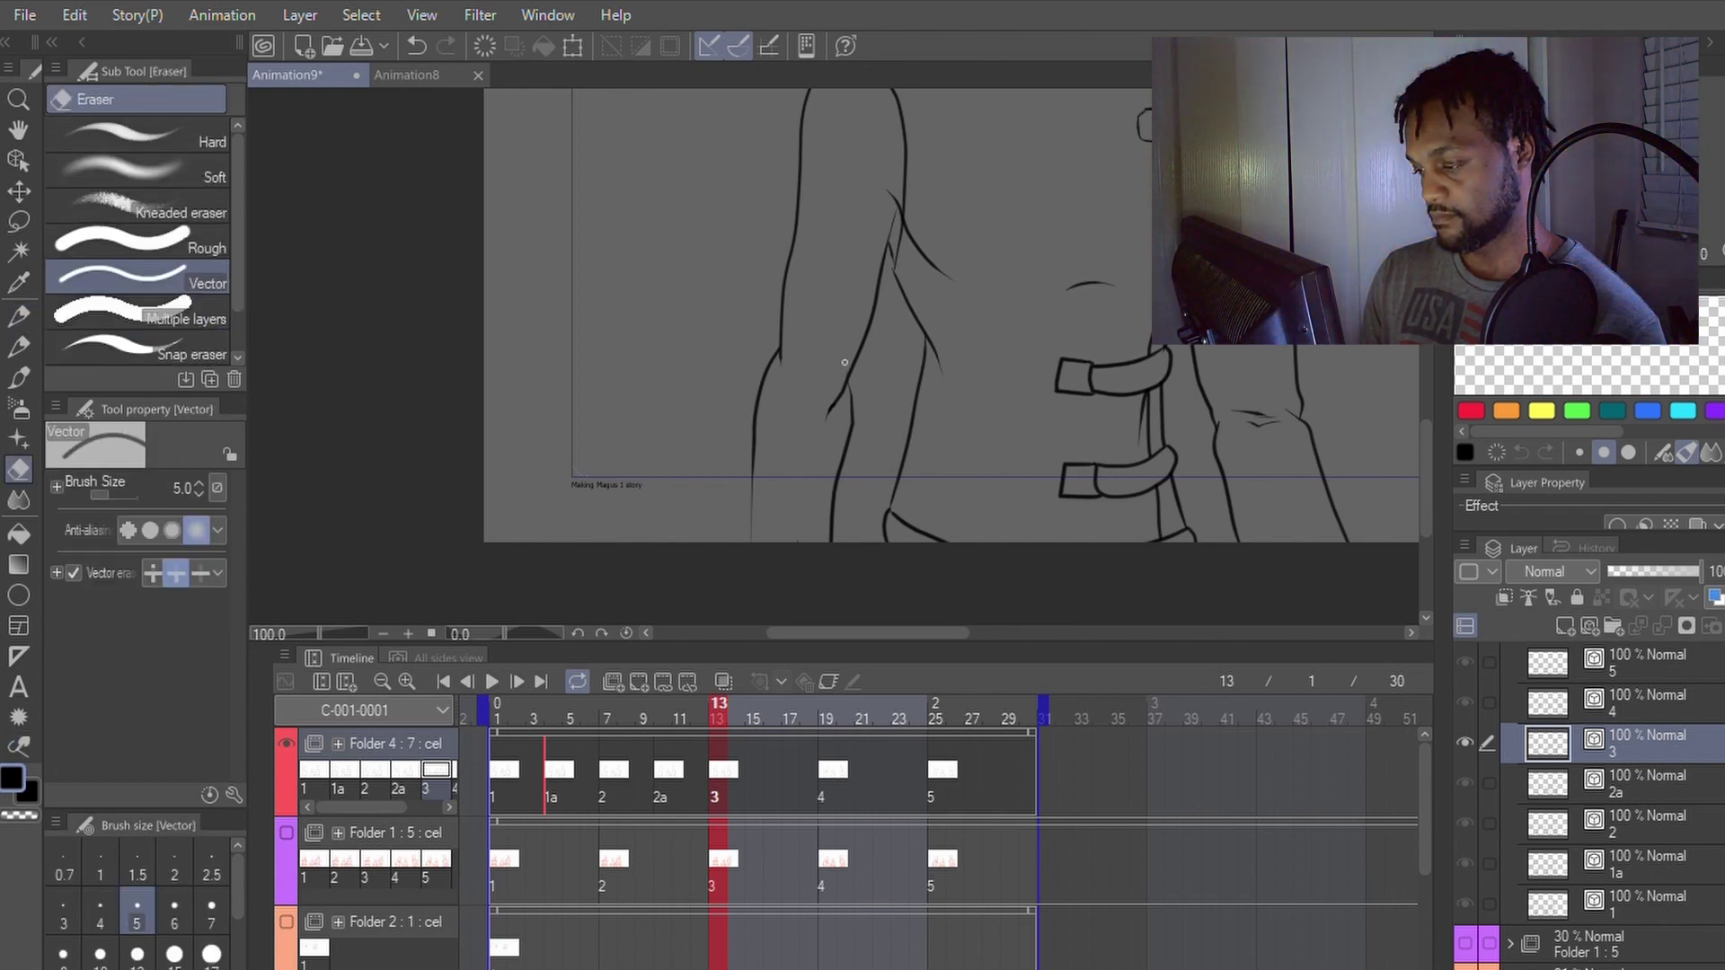
{"action": "key", "text": "p"}
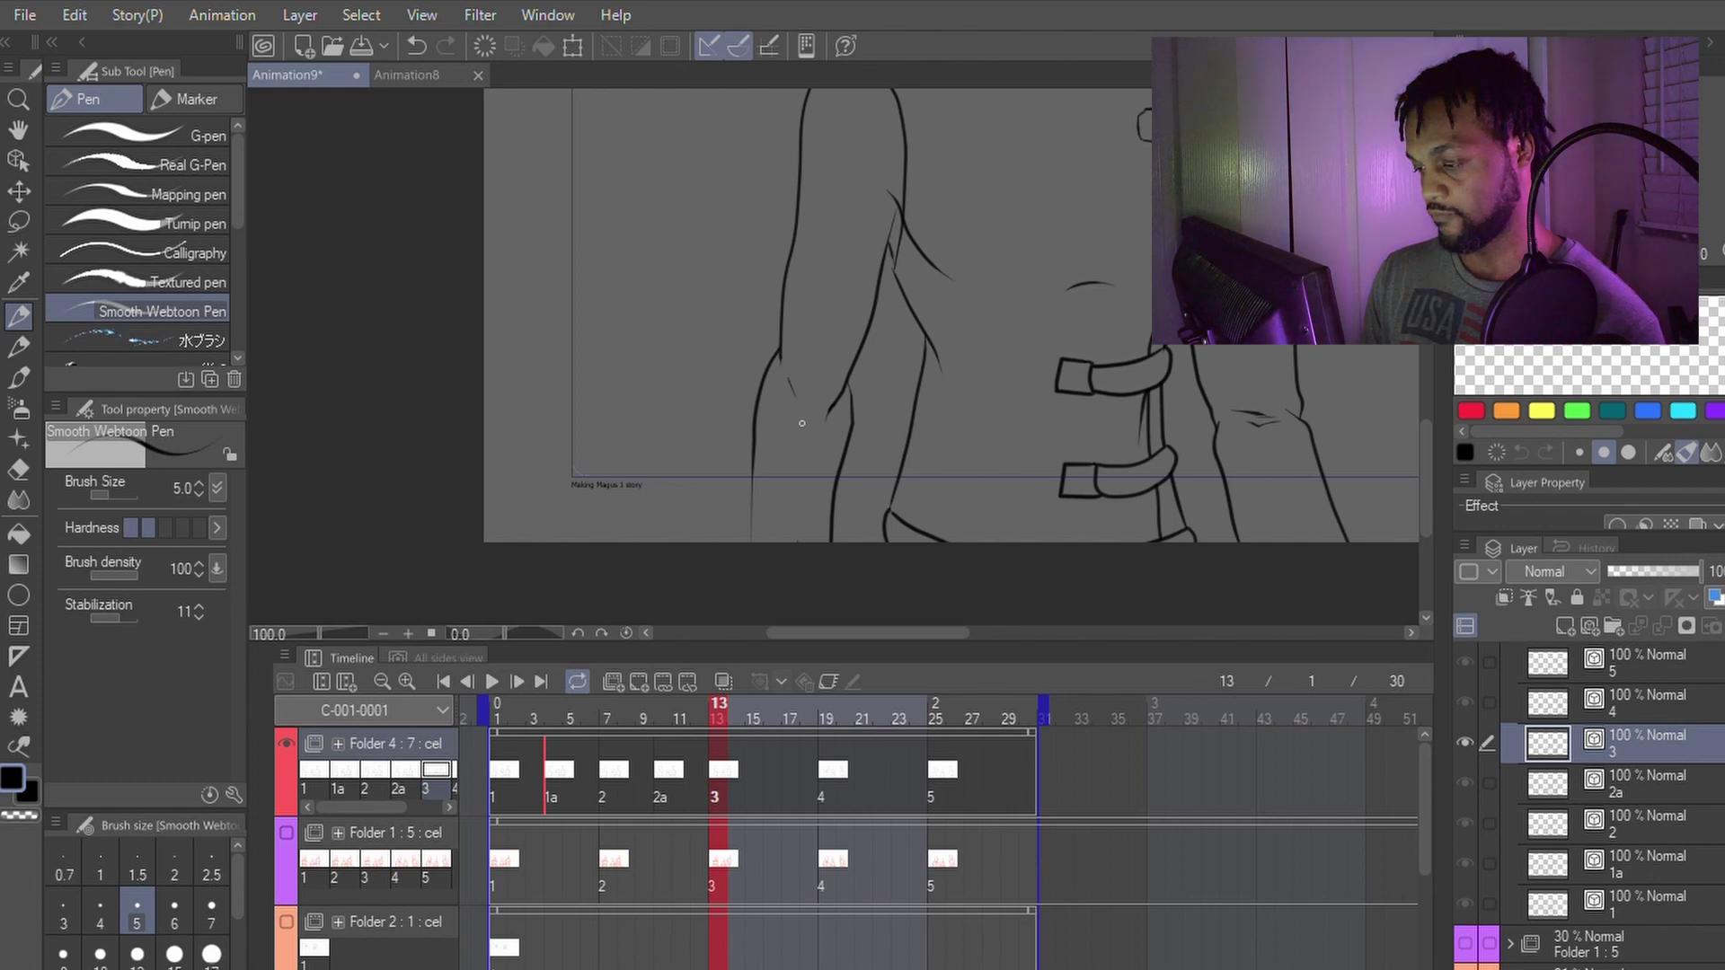
Step: Extend the outer forearm line on cel 3 with a full-weight stroke down to the canvas edge and erase the overlap
{"action": "left_click_drag", "start_coordinate": [752, 468], "coordinate": [758, 577]}
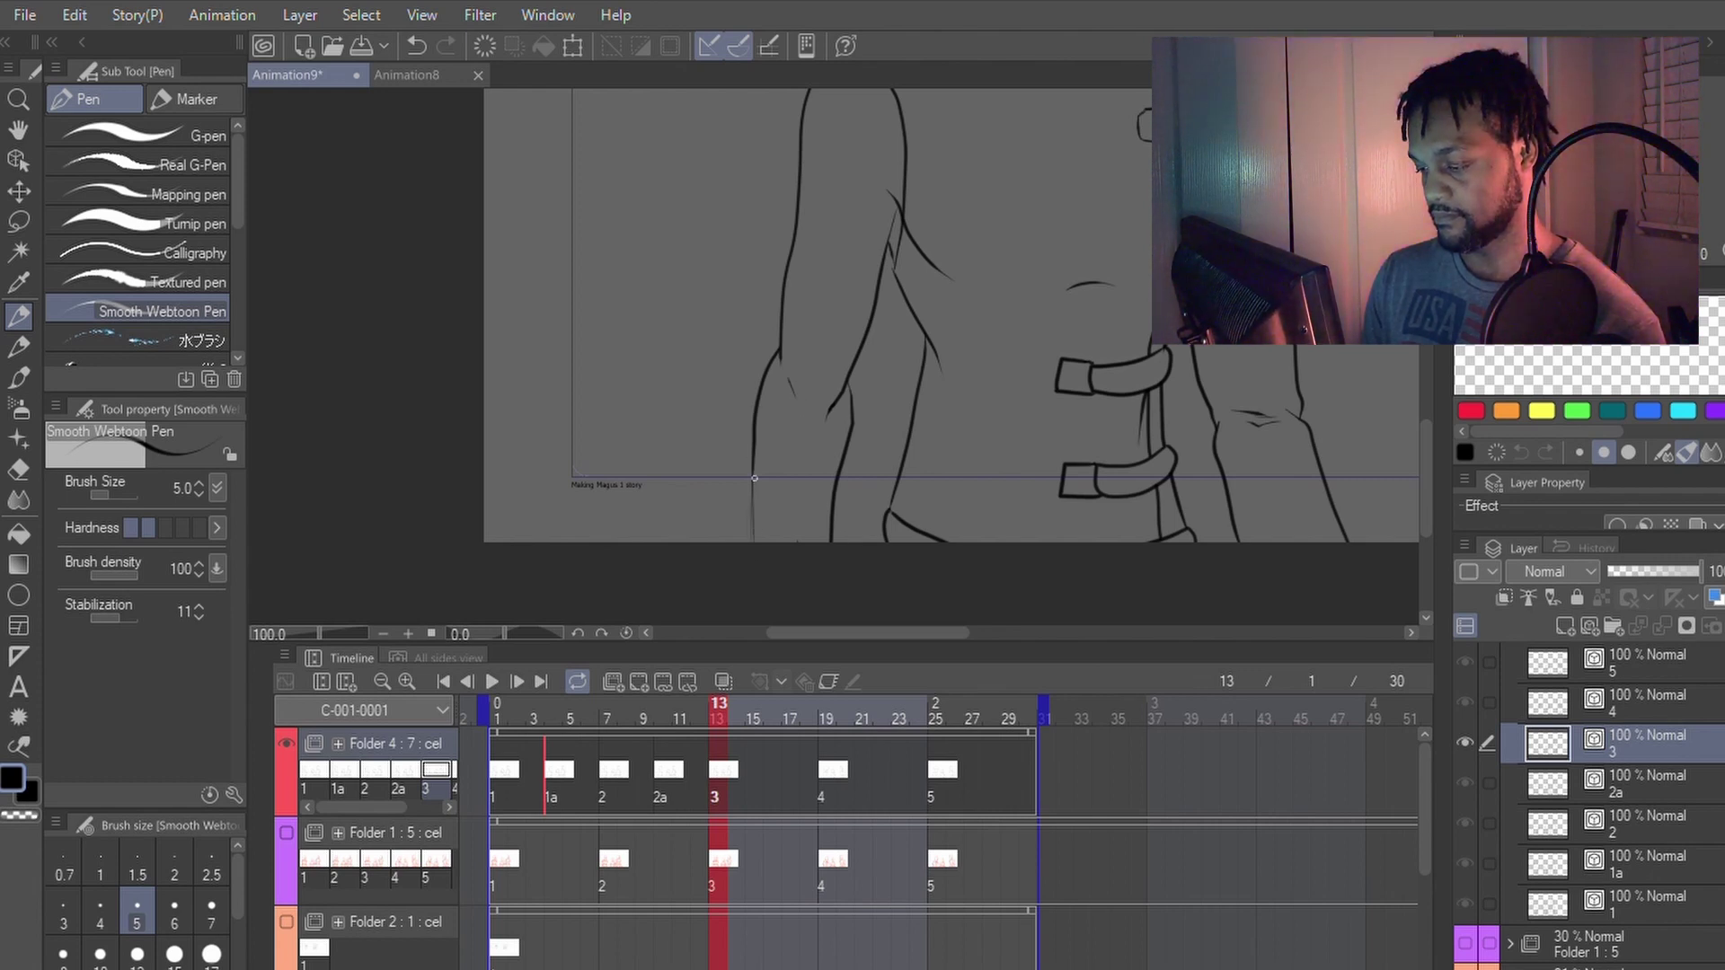
{"action": "key", "text": "ctrl+z"}
{"action": "left_click_drag", "start_coordinate": [753, 451], "coordinate": [750, 553]}
{"action": "key", "text": "y"}
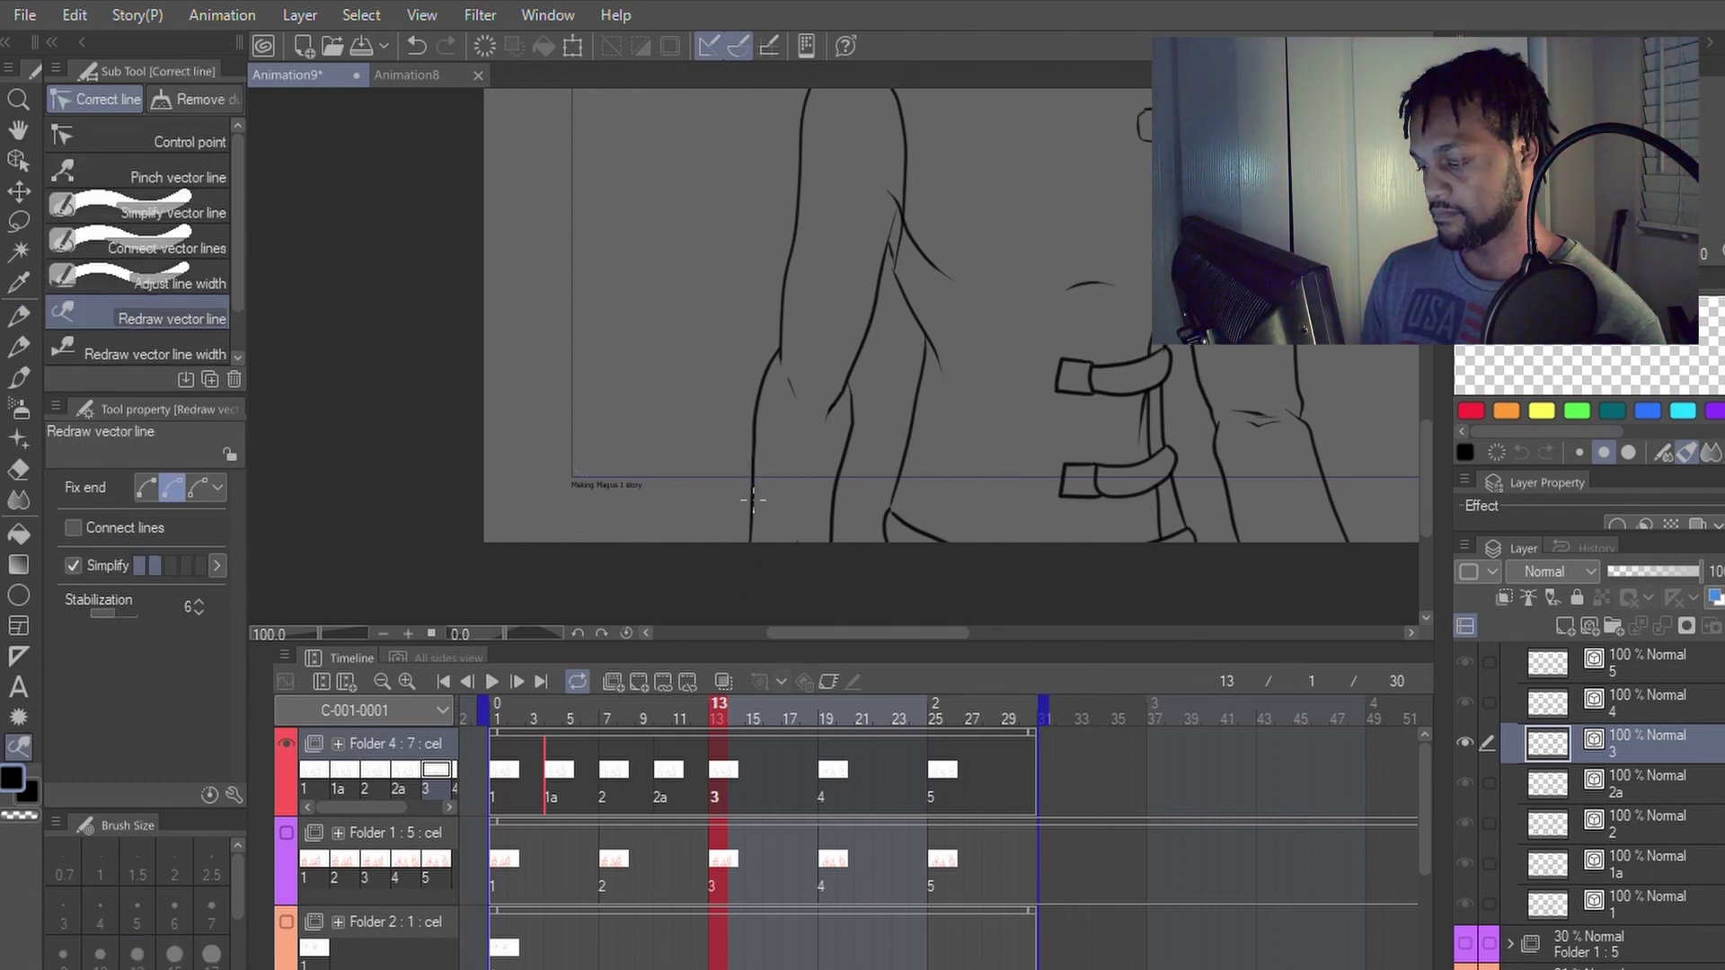
{"action": "left_click_drag", "start_coordinate": [753, 488], "coordinate": [754, 602]}
{"action": "key", "text": "p"}
{"action": "key", "text": "e"}
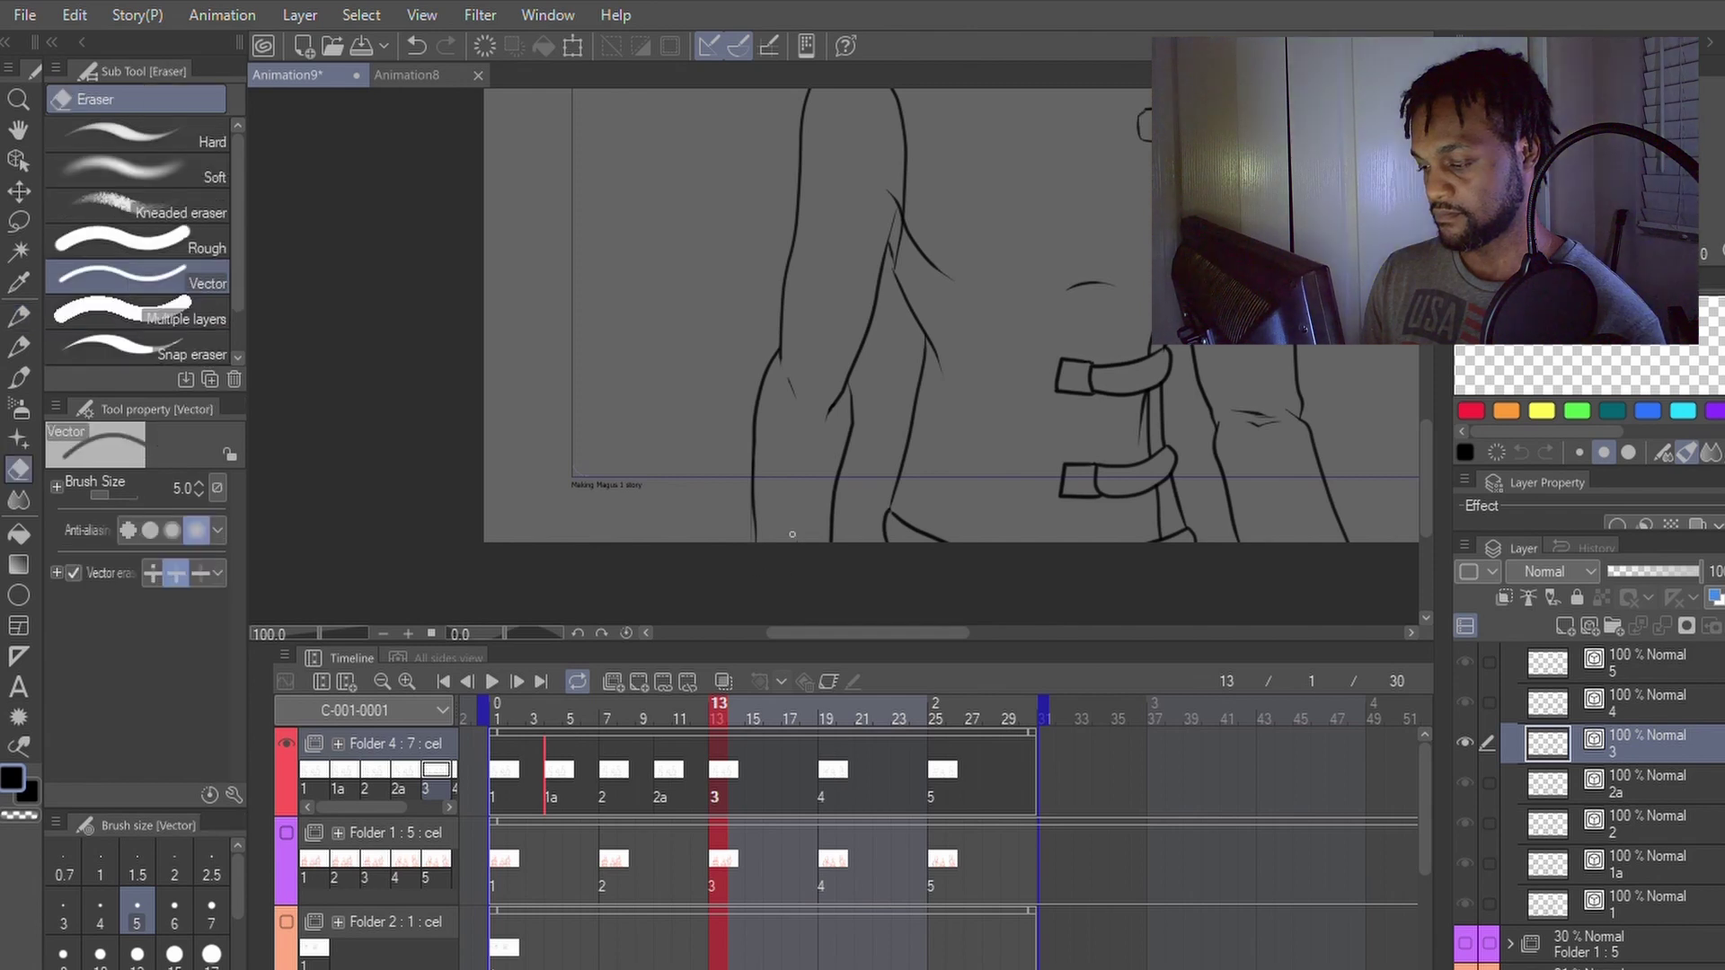
{"action": "key", "text": "p"}
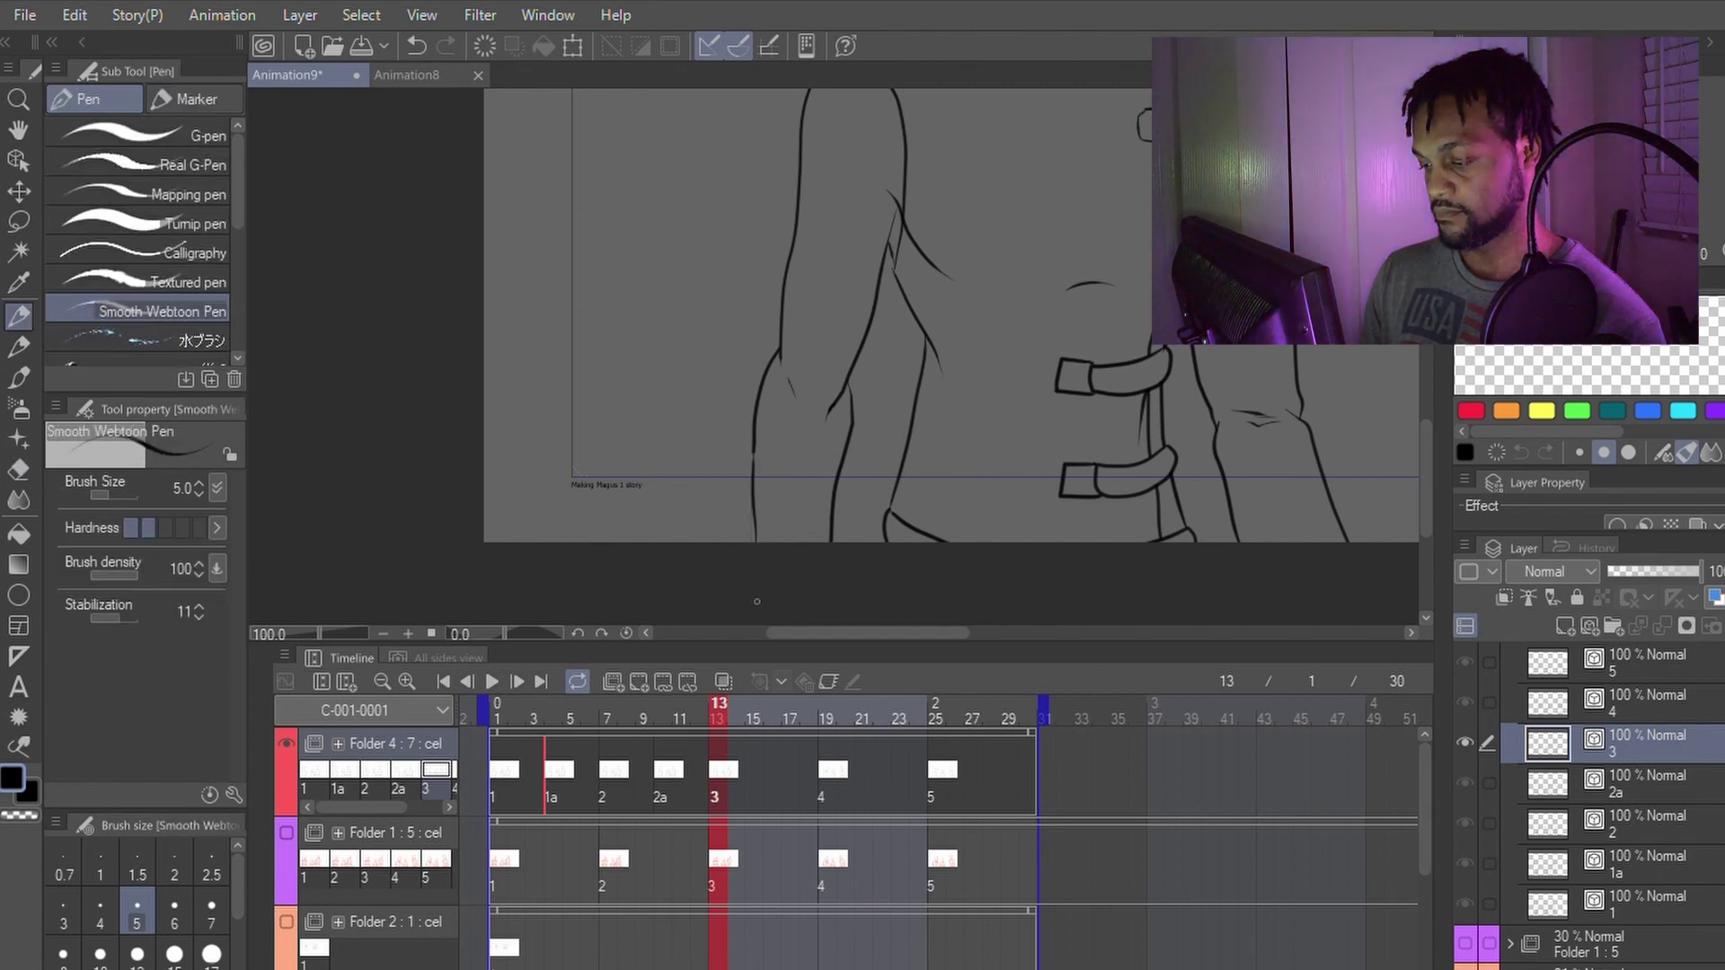
{"action": "key", "text": "ctrl+z"}
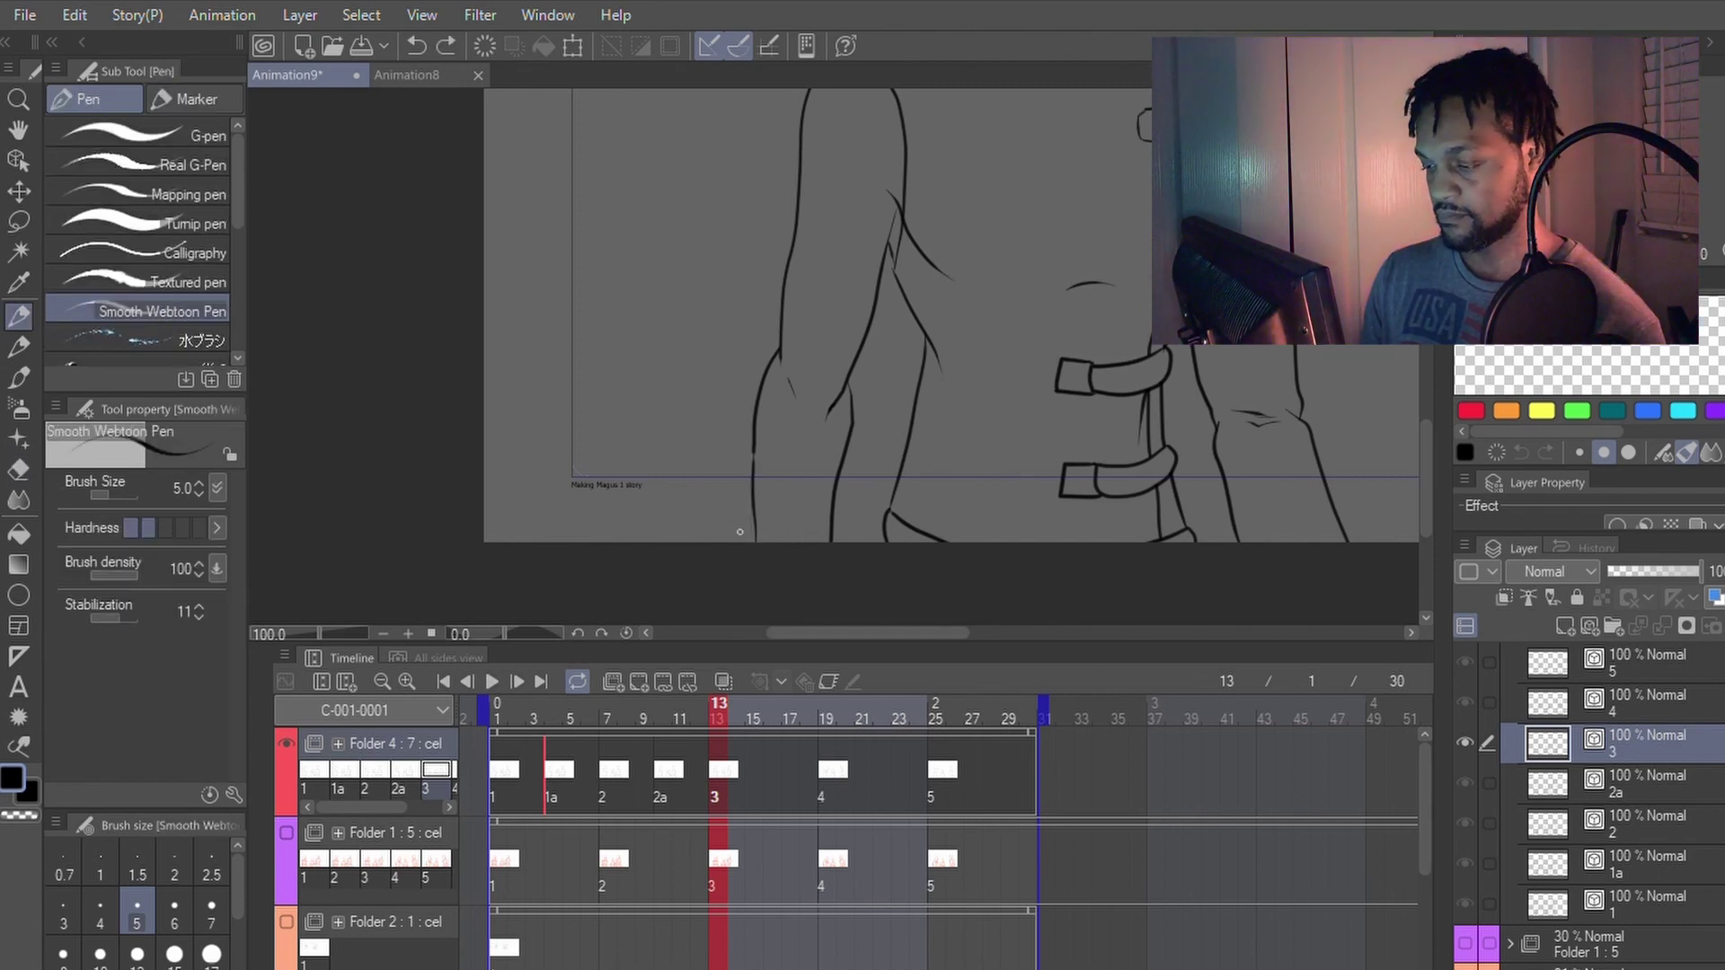
Step: Join the broken outer forearm line on cel 3 with Connect vector lines and correct its lower end with Redraw vector line
{"action": "key", "text": "y"}
{"action": "left_click", "coordinate": [210, 252]}
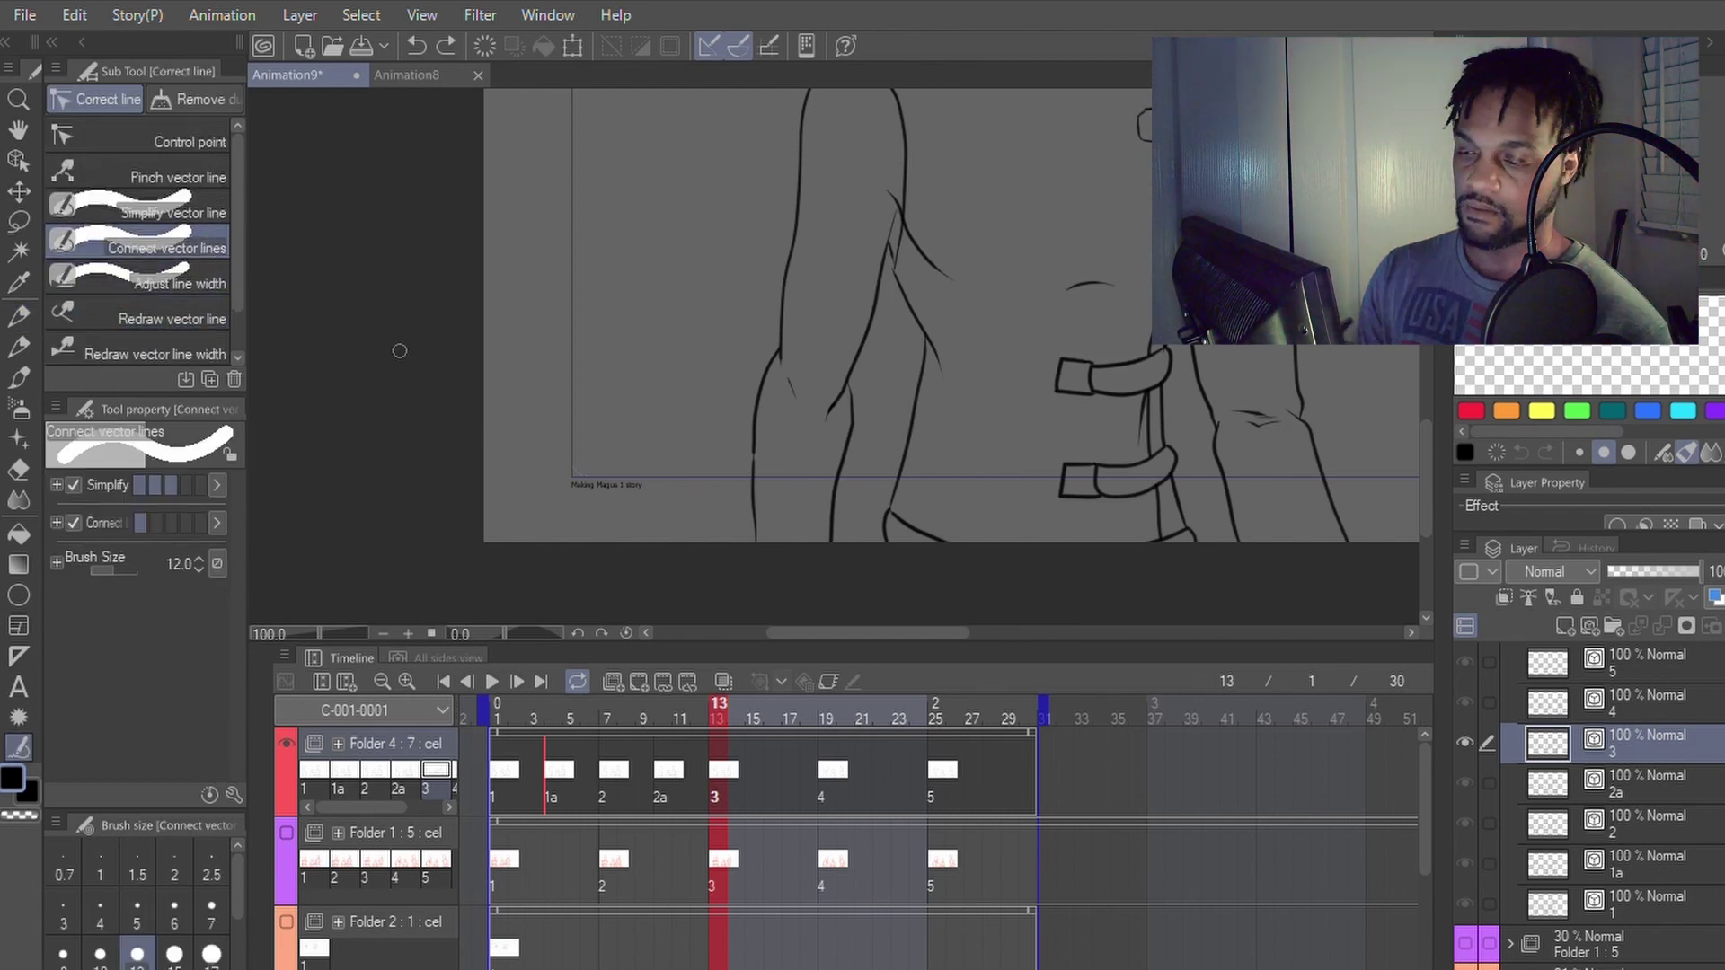
{"action": "left_click_drag", "start_coordinate": [758, 458], "coordinate": [755, 435]}
{"action": "key", "text": "p"}
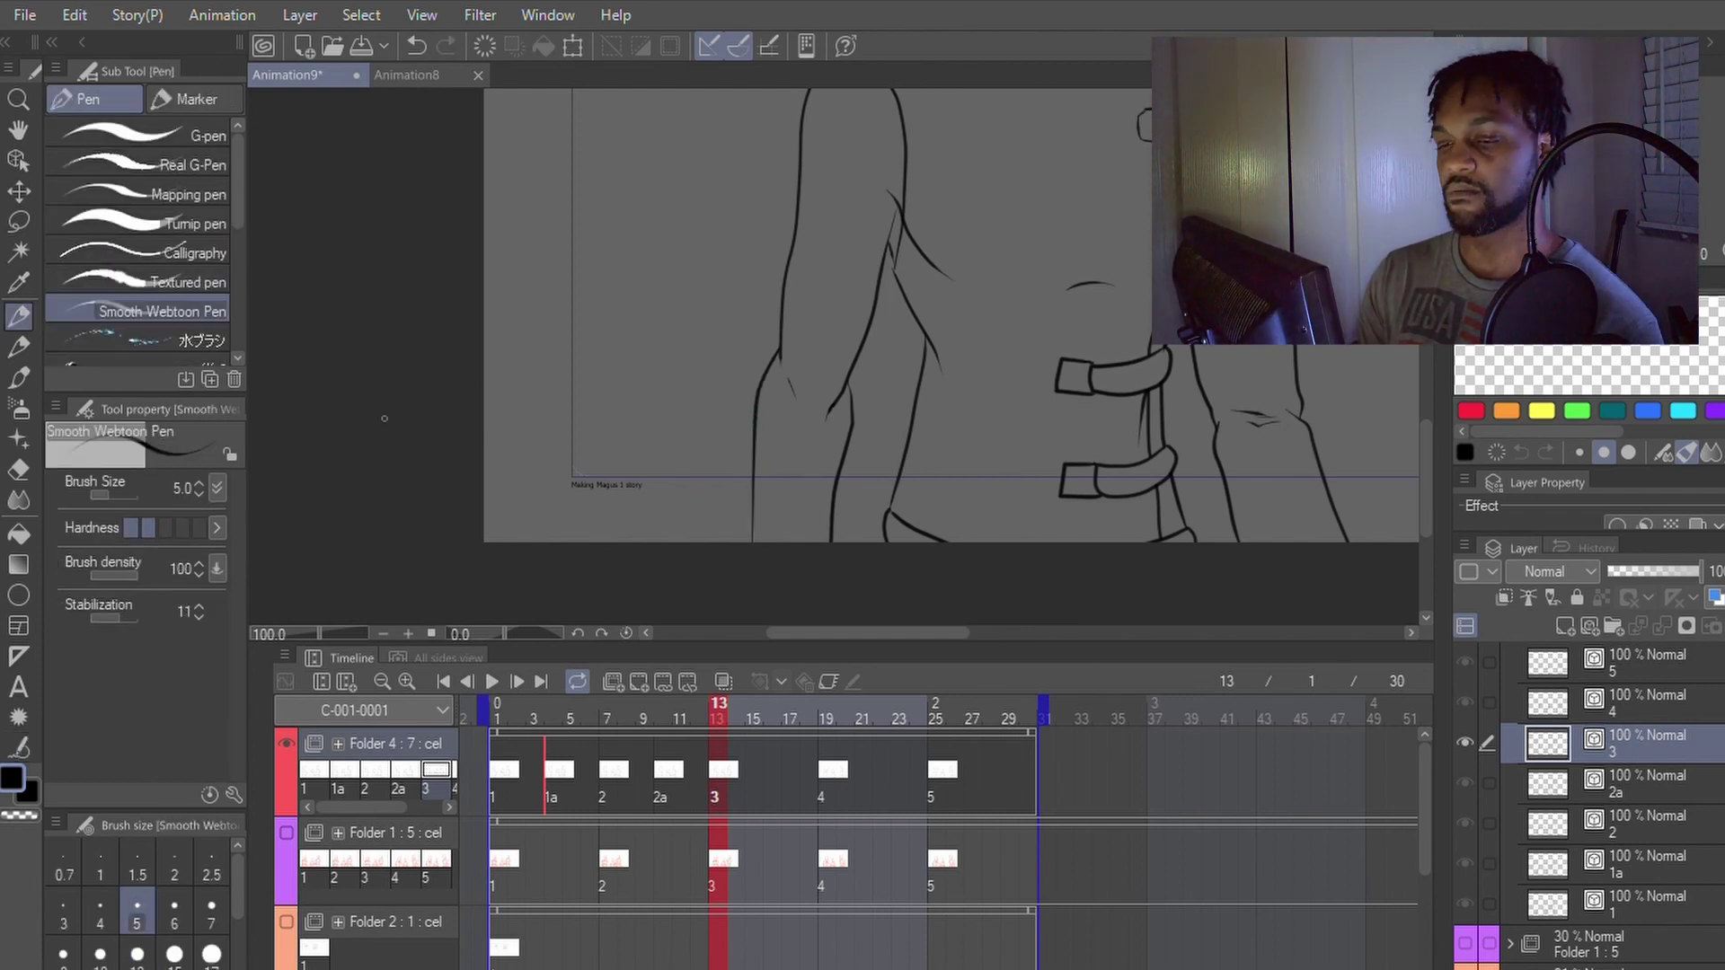
{"action": "key", "text": "y"}
{"action": "left_click_drag", "start_coordinate": [761, 481], "coordinate": [751, 493]}
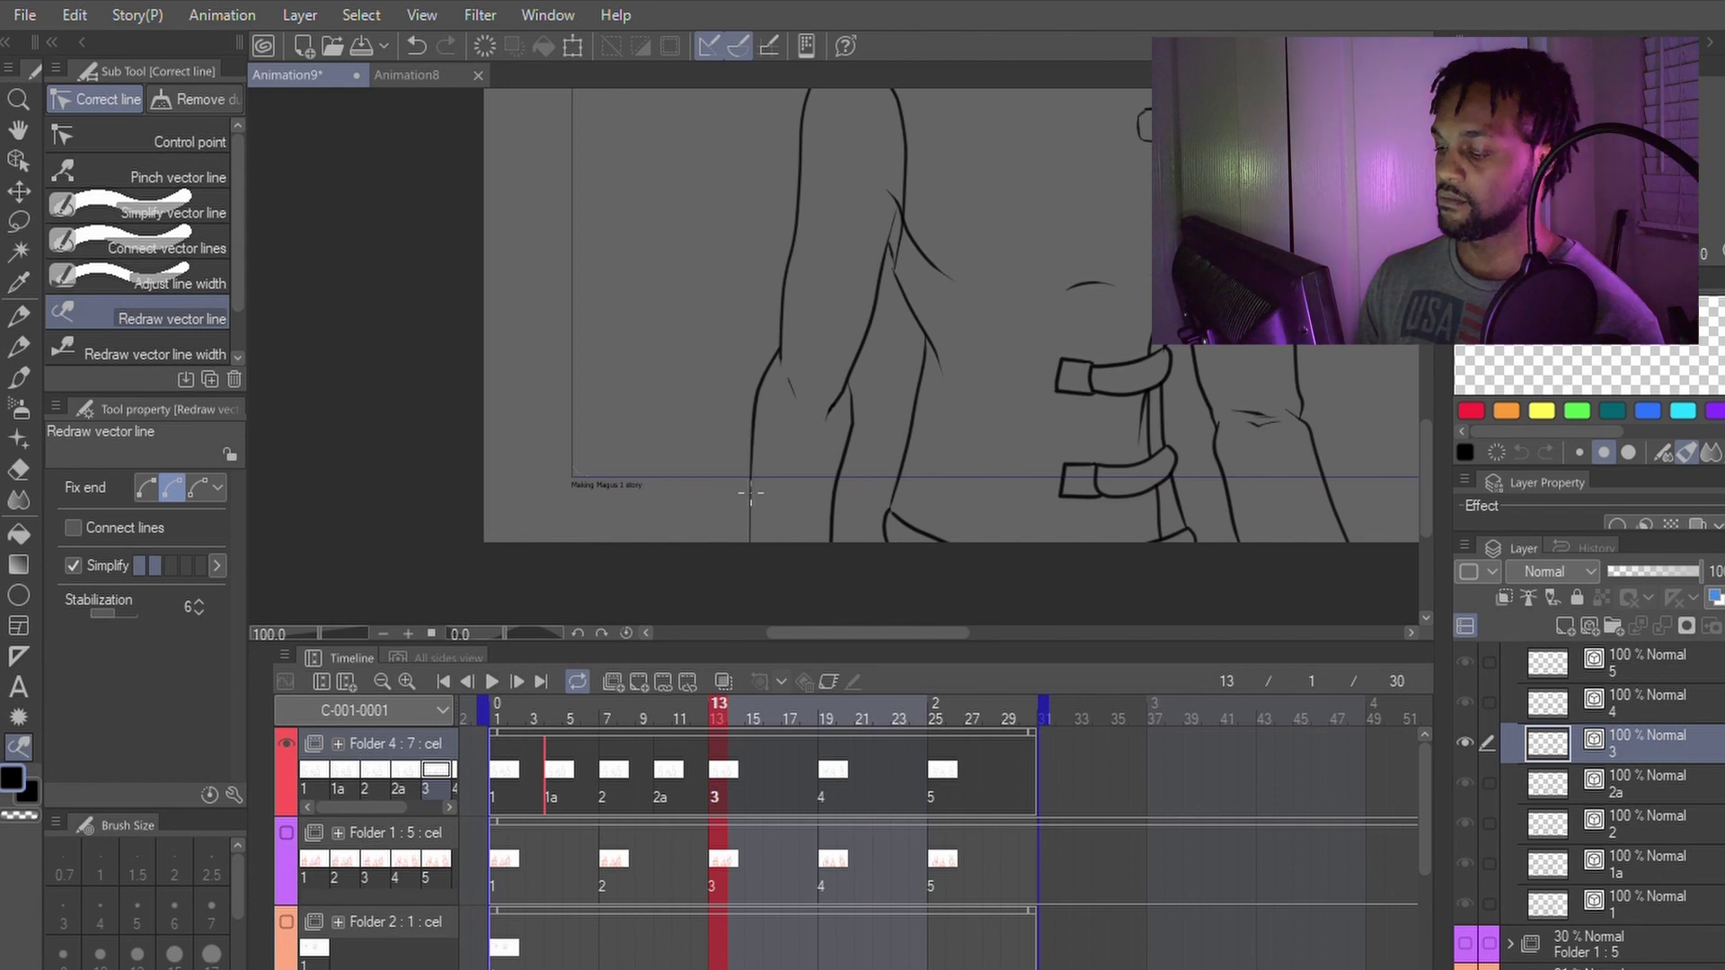
{"action": "key", "text": "p"}
Step: Step back and forth through the frames between 3 and 15 to compare the arm poses across cels 1 to 3
{"action": "scroll", "coordinate": [766, 617], "scroll_direction": "down", "scroll_amount": 3}
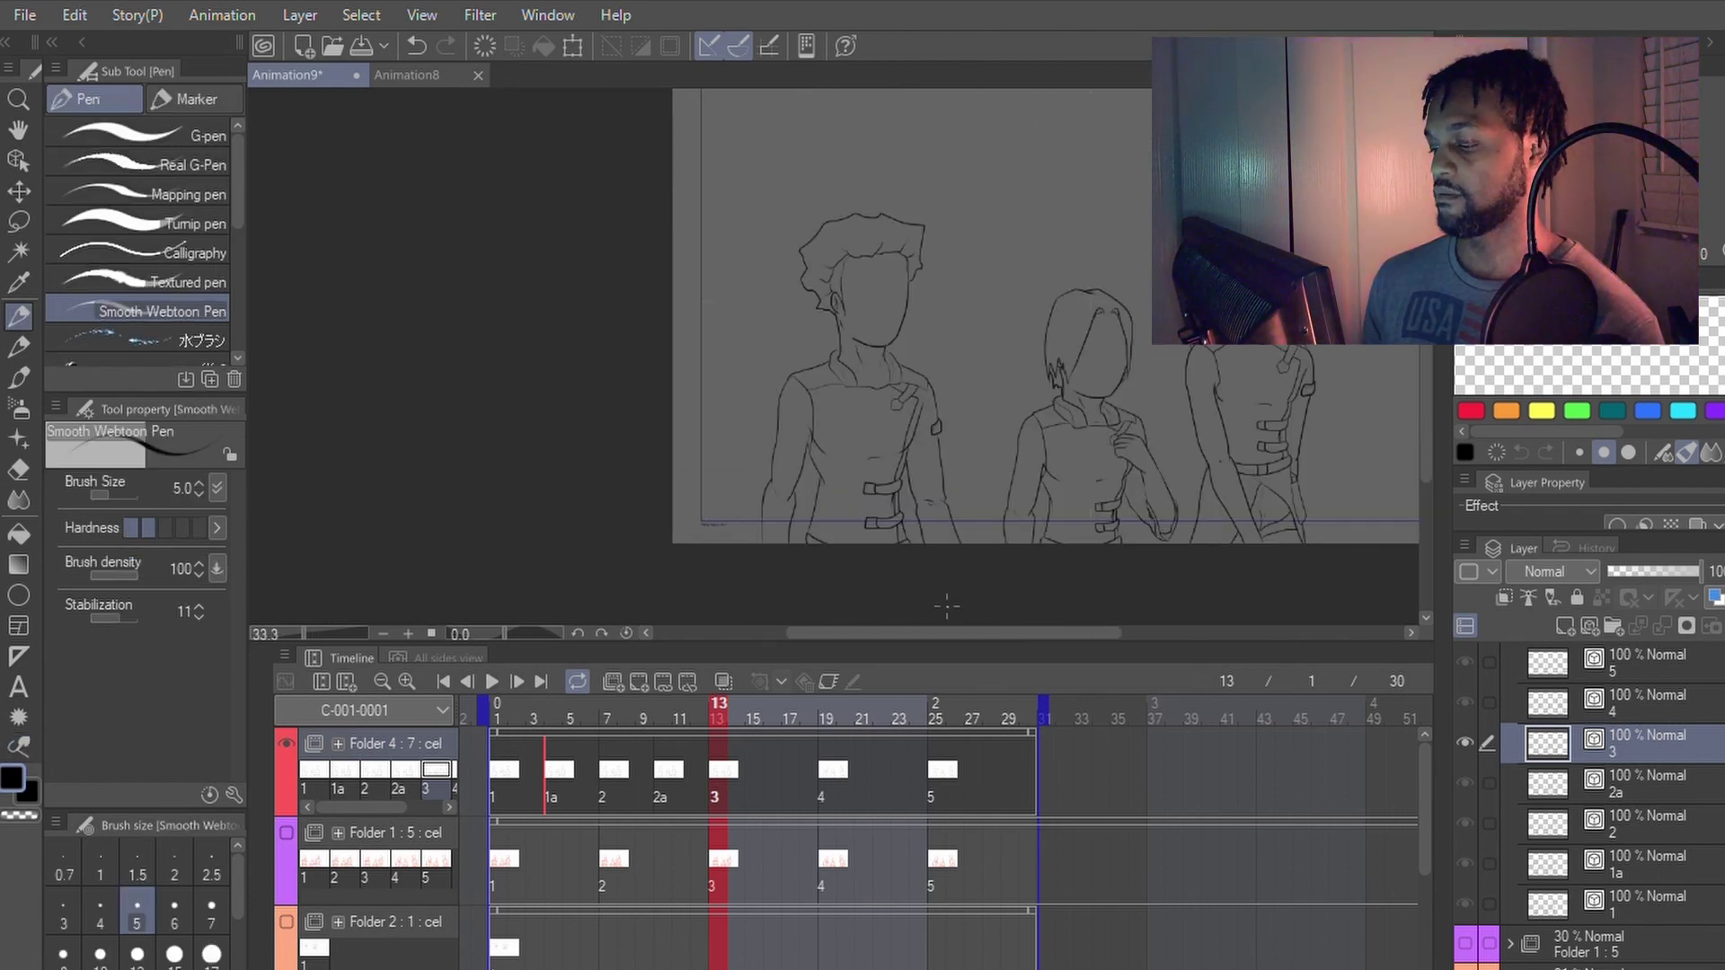
{"action": "key", "text": "Left"}
{"action": "key", "text": "Left"}
{"action": "key", "text": "Left"}
{"action": "key", "text": "Left"}
{"action": "key", "text": "Left"}
{"action": "key", "text": "Left"}
{"action": "key", "text": "Left"}
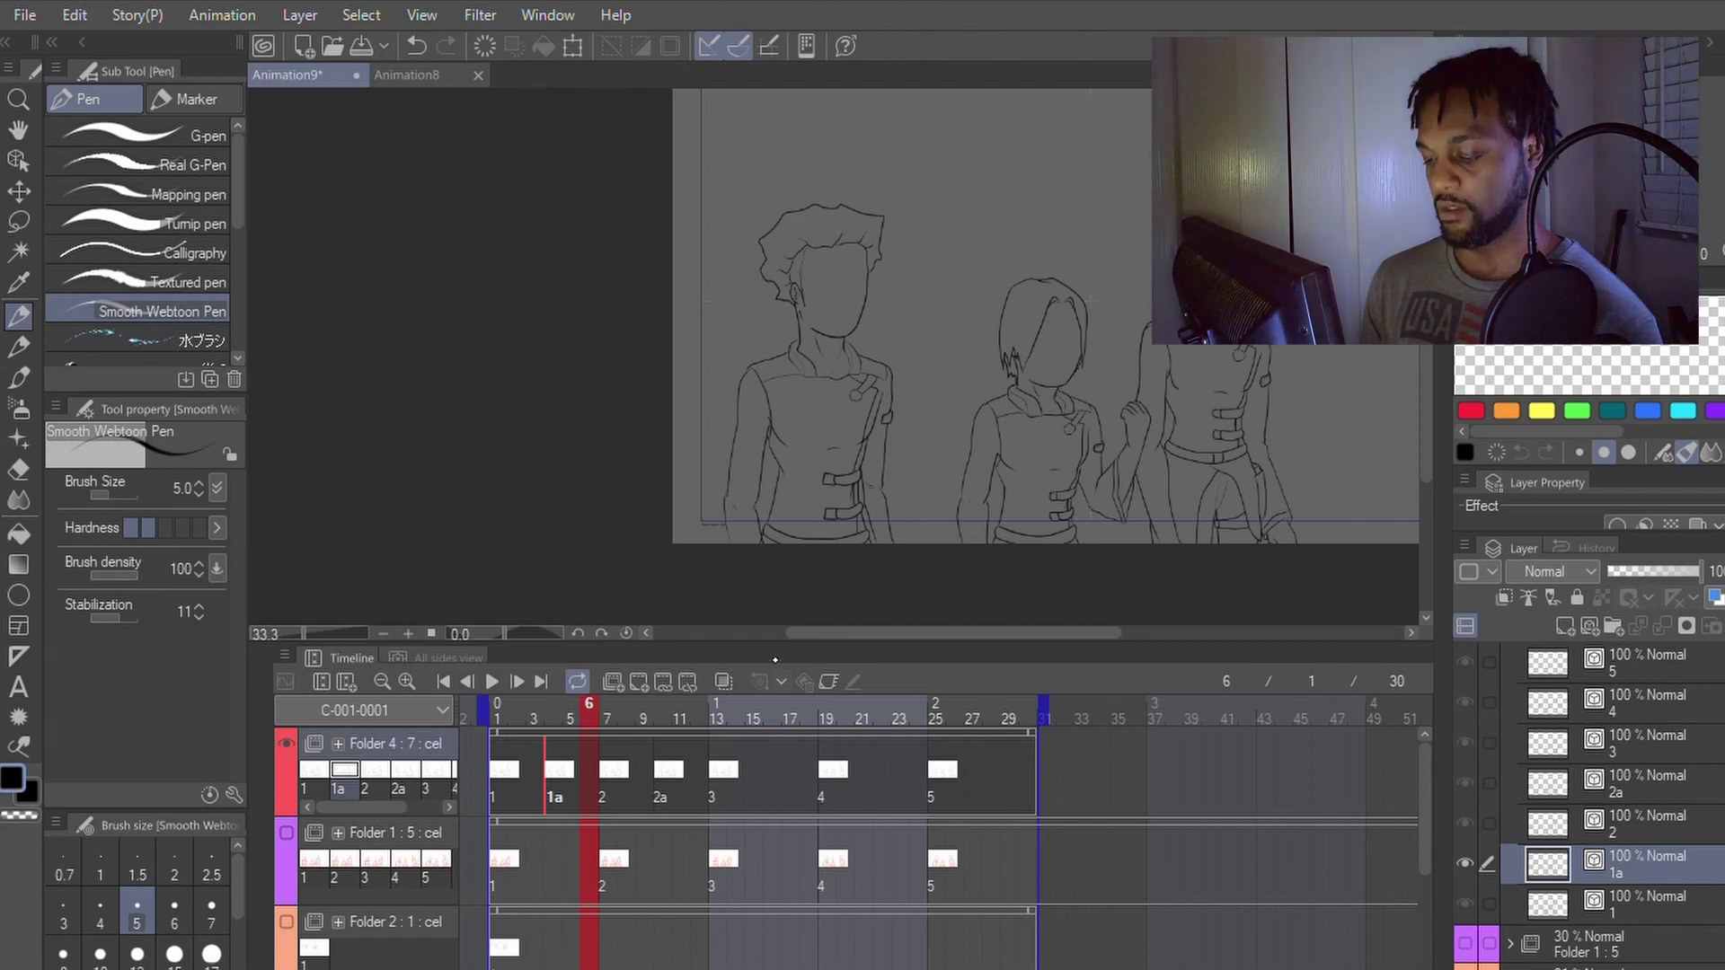
{"action": "key", "text": "Right"}
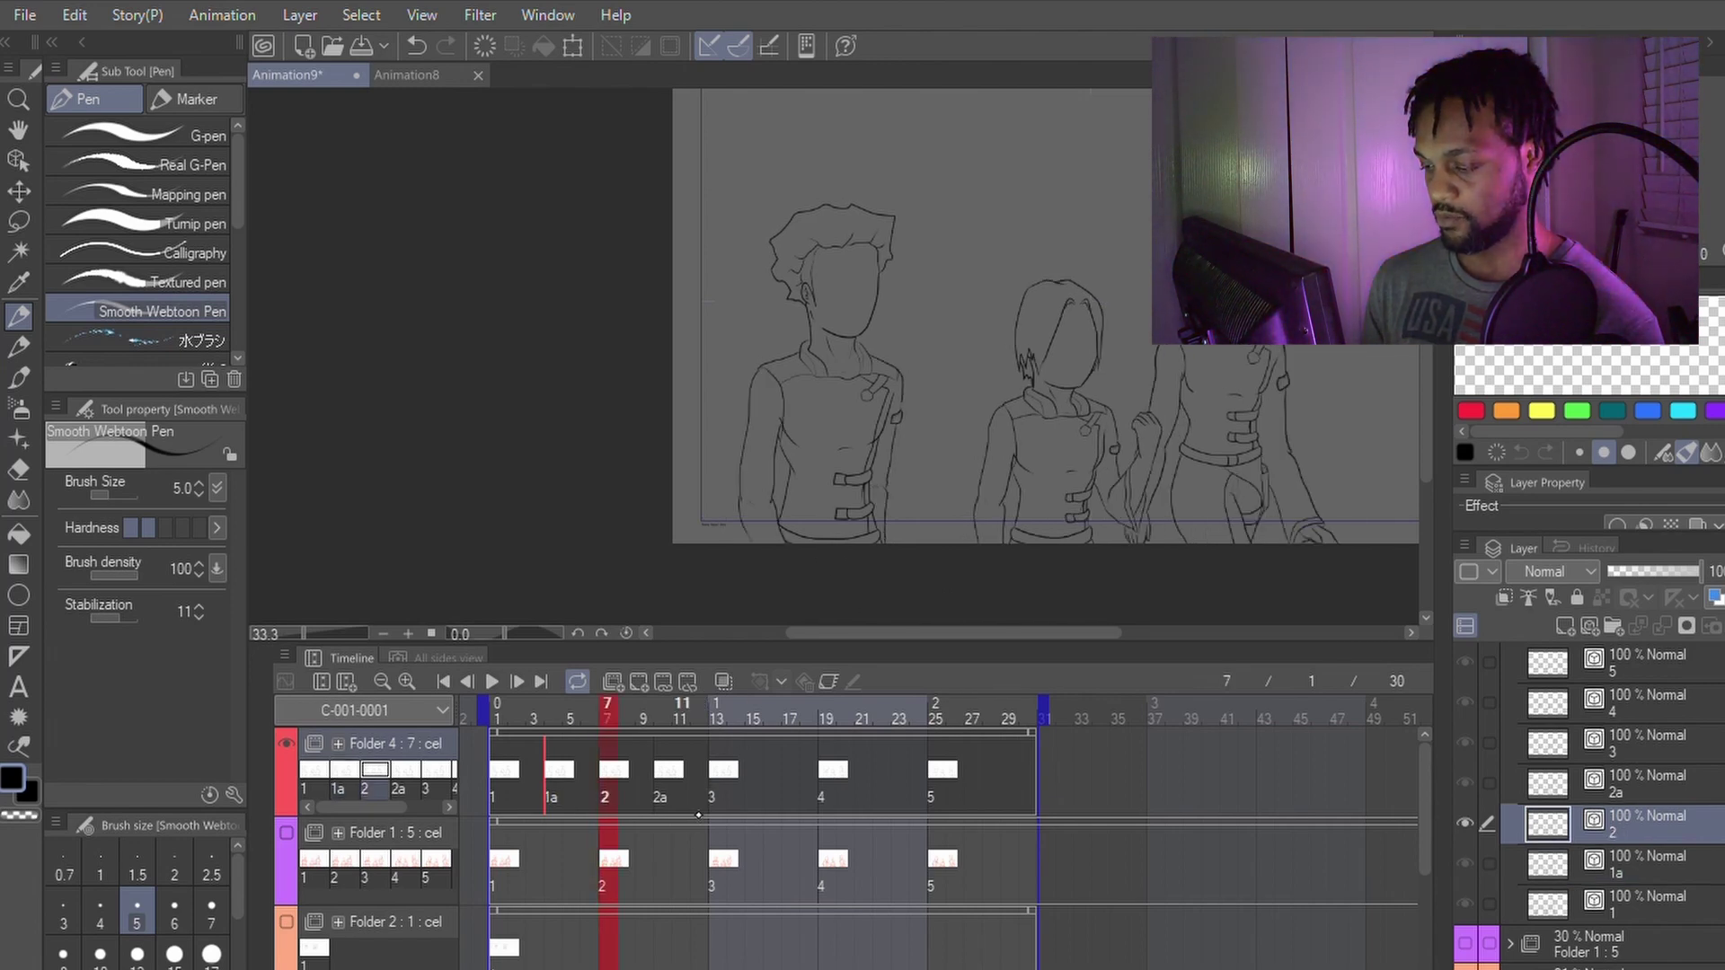
{"action": "key", "text": "Left"}
{"action": "key", "text": "Left"}
{"action": "key", "text": "Left"}
{"action": "key", "text": "Left"}
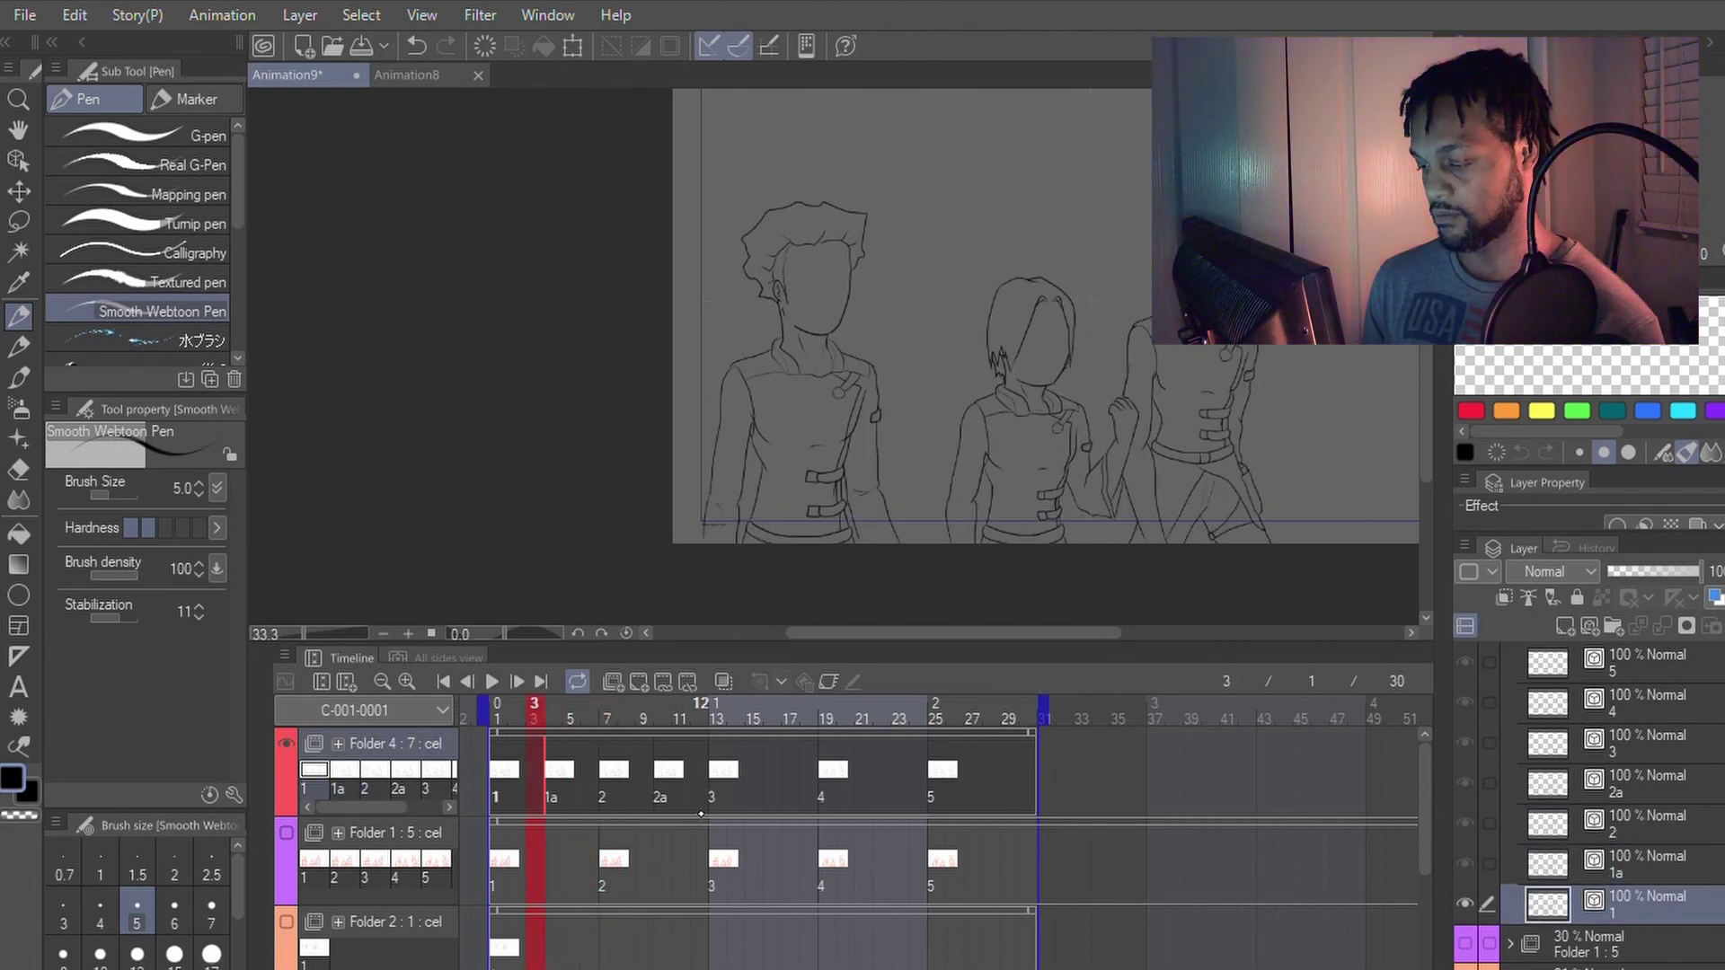
{"action": "key", "text": "Right"}
{"action": "key", "text": "Right"}
{"action": "key", "text": "Right"}
{"action": "key", "text": "Right"}
{"action": "key", "text": "Right"}
{"action": "key", "text": "Right"}
{"action": "key", "text": "Right"}
{"action": "key", "text": "Right"}
{"action": "key", "text": "Right"}
{"action": "key", "text": "Right"}
{"action": "key", "text": "Right"}
{"action": "key", "text": "Right"}
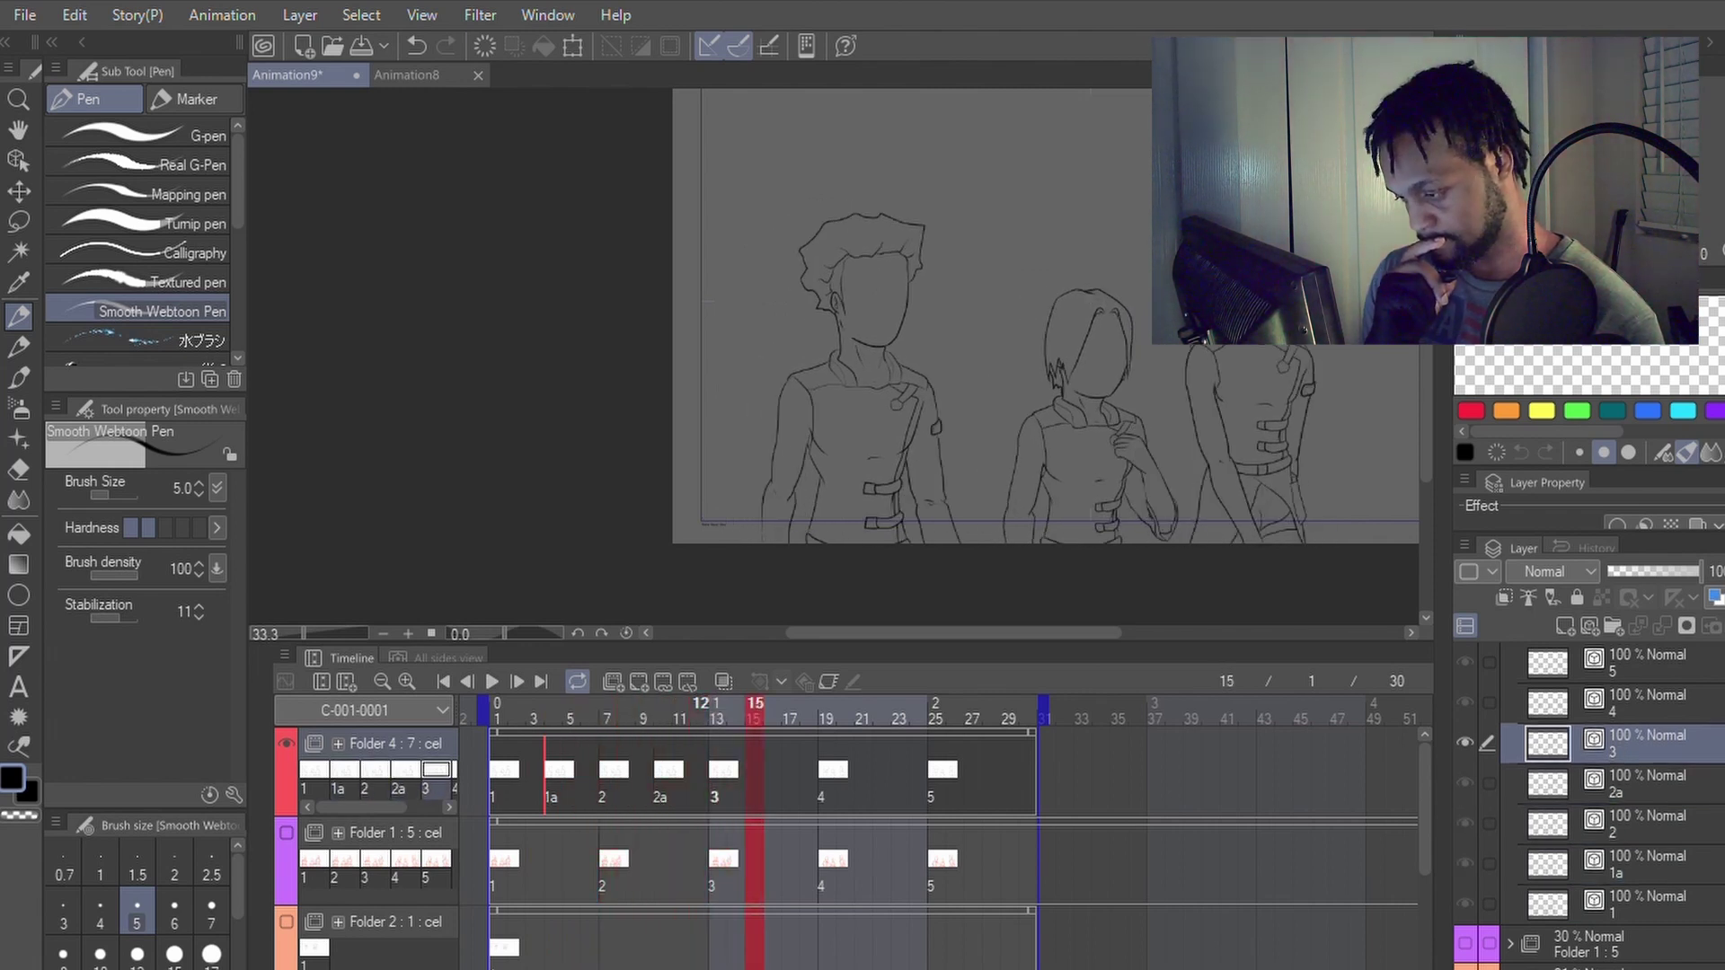
{"action": "key", "text": "Left"}
{"action": "key", "text": "Left"}
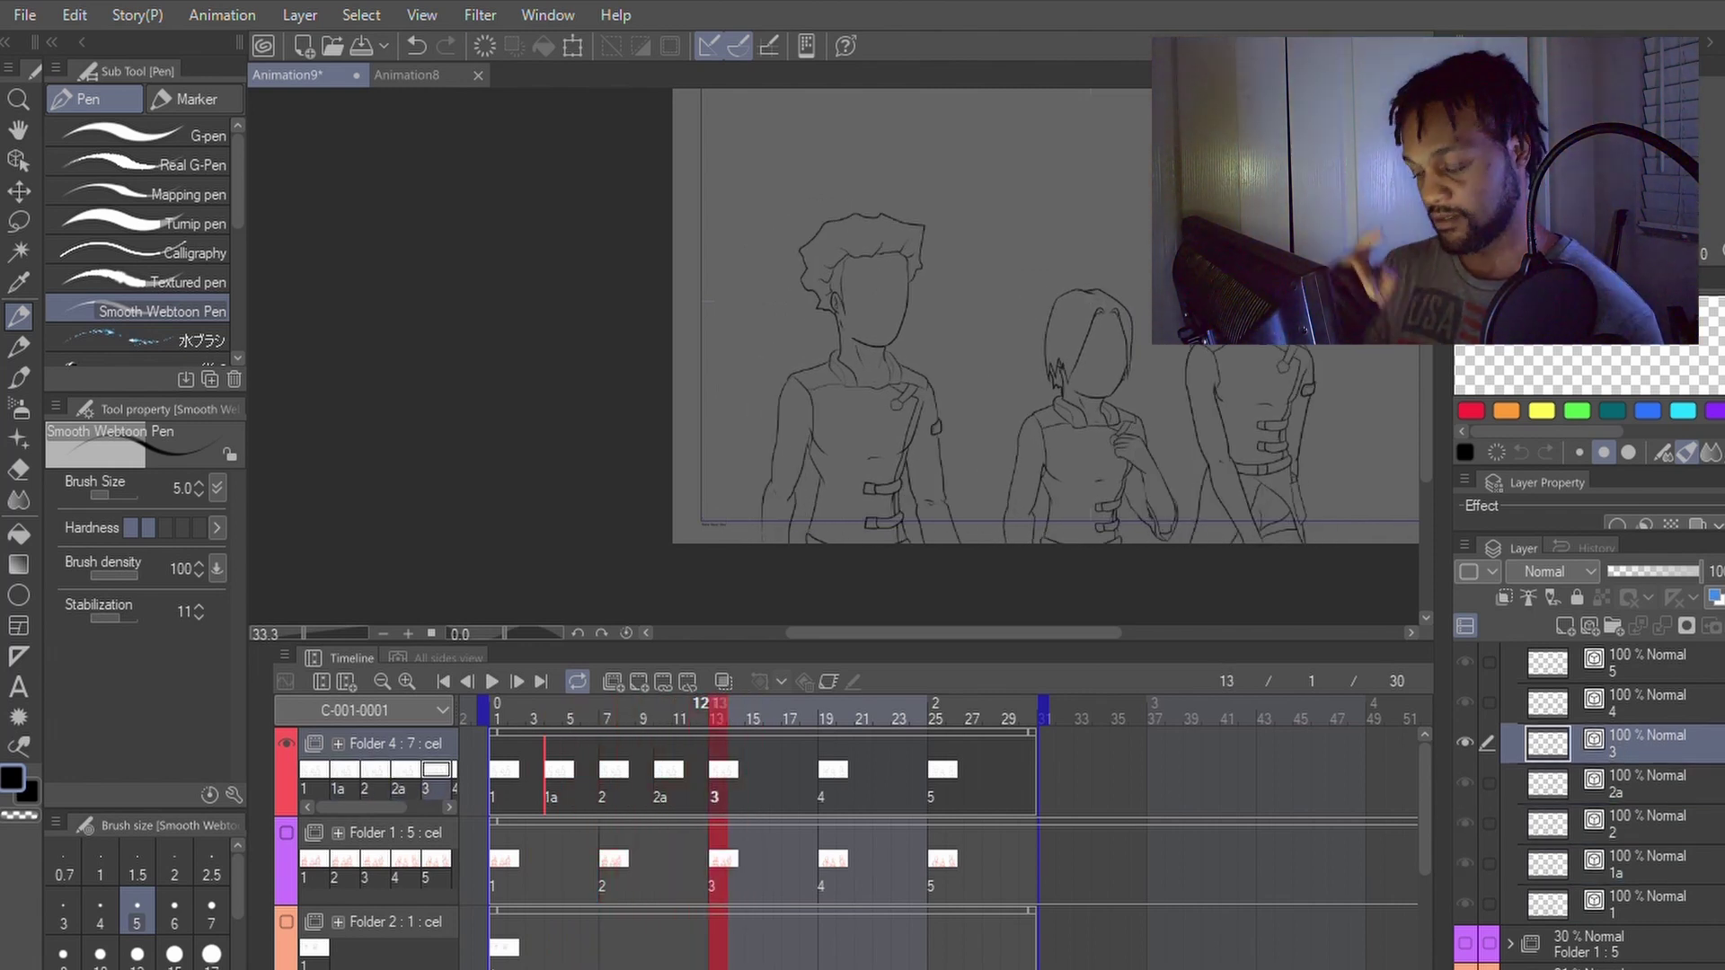
{"action": "key", "text": "Left"}
{"action": "key", "text": "Left"}
{"action": "key", "text": "Left"}
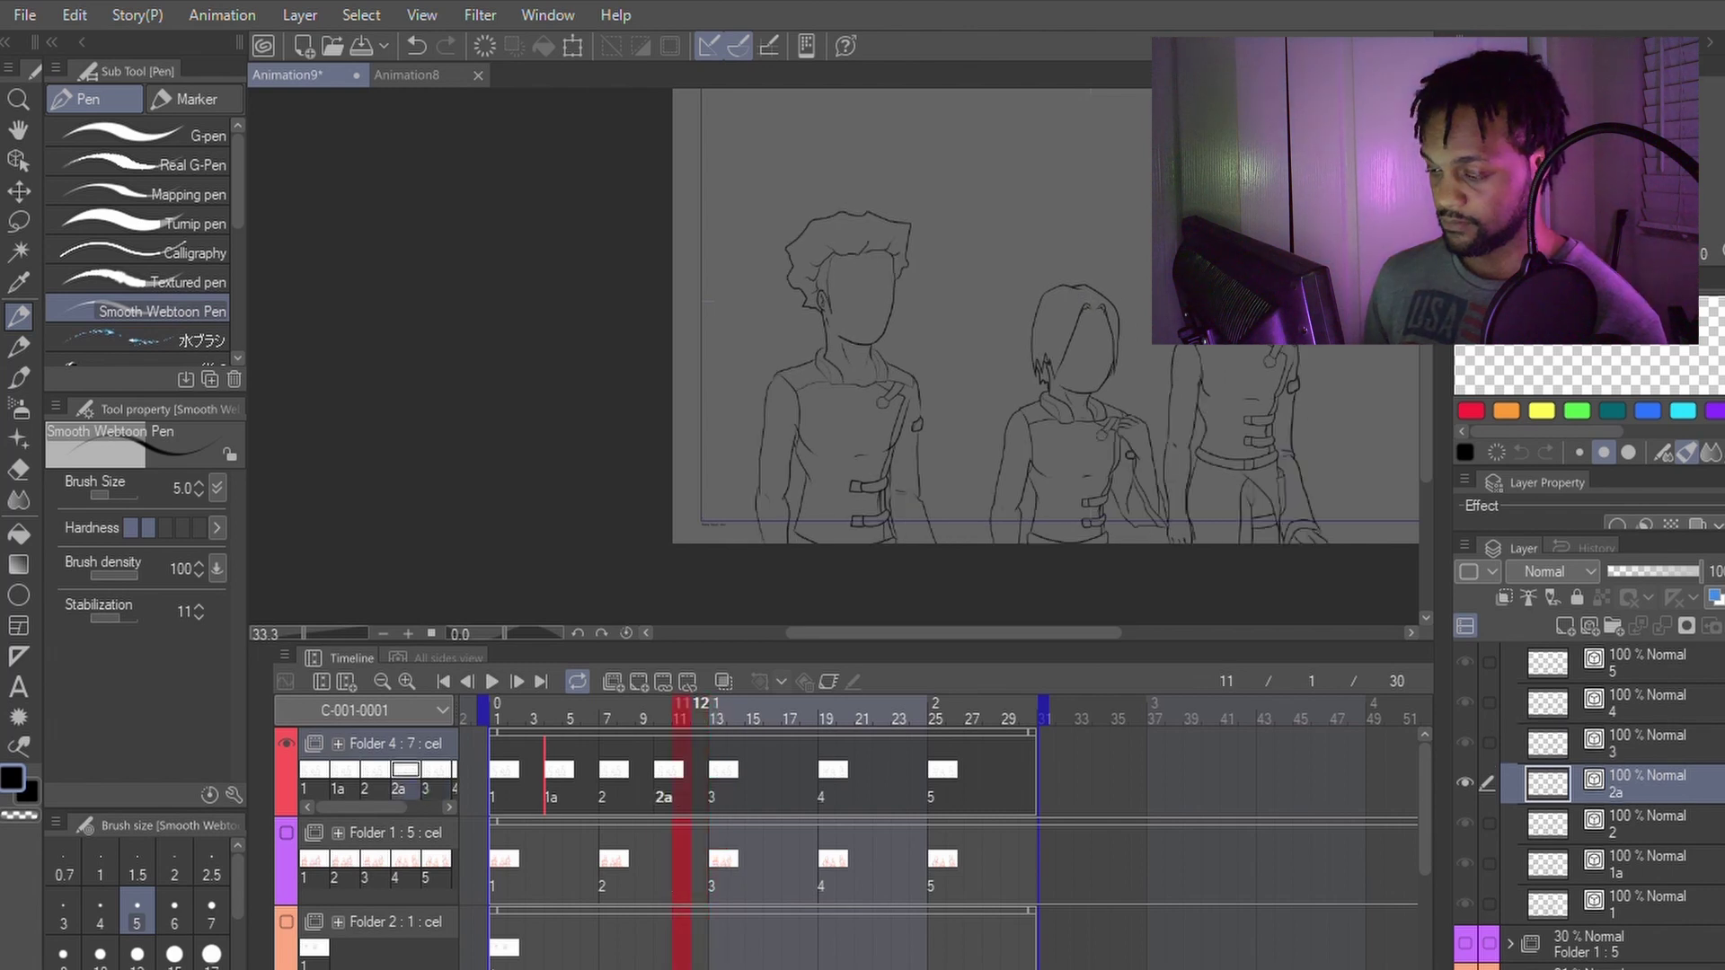
Step: On cel 2a, redraw the tall figure's outer upper-arm and forearm lines around the elbow and erase the overlap where they meet
{"action": "scroll", "coordinate": [784, 491], "scroll_direction": "up", "scroll_amount": 2}
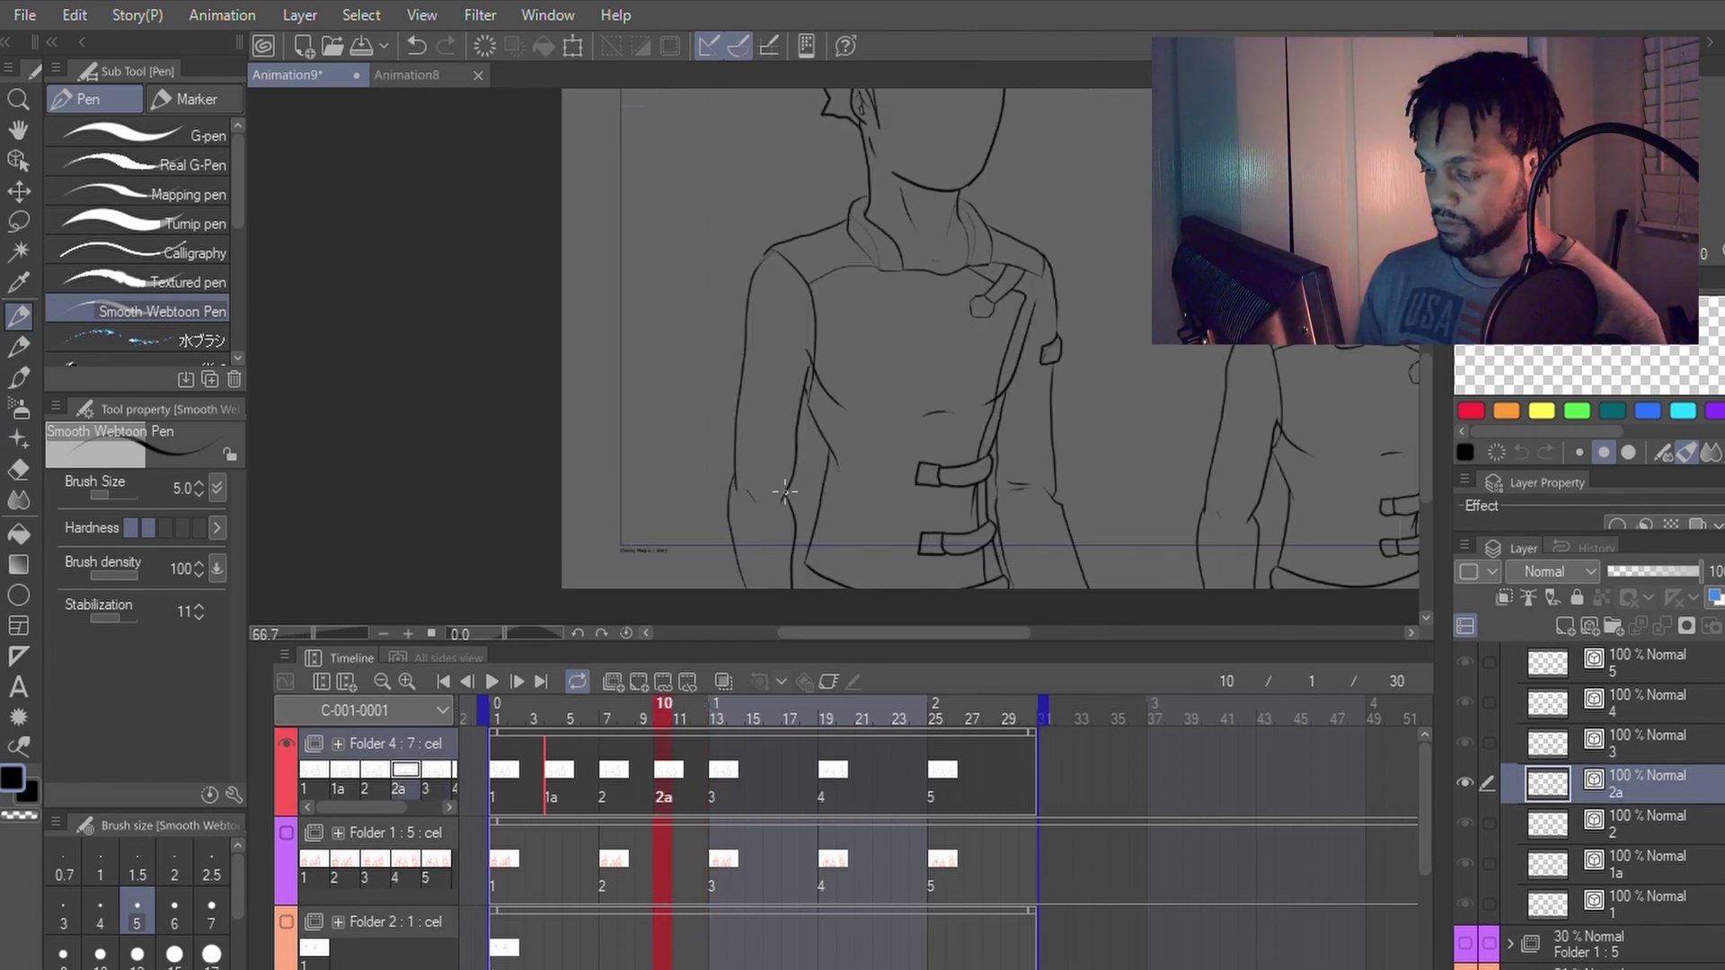
{"action": "scroll", "coordinate": [749, 494], "scroll_direction": "up", "scroll_amount": 2}
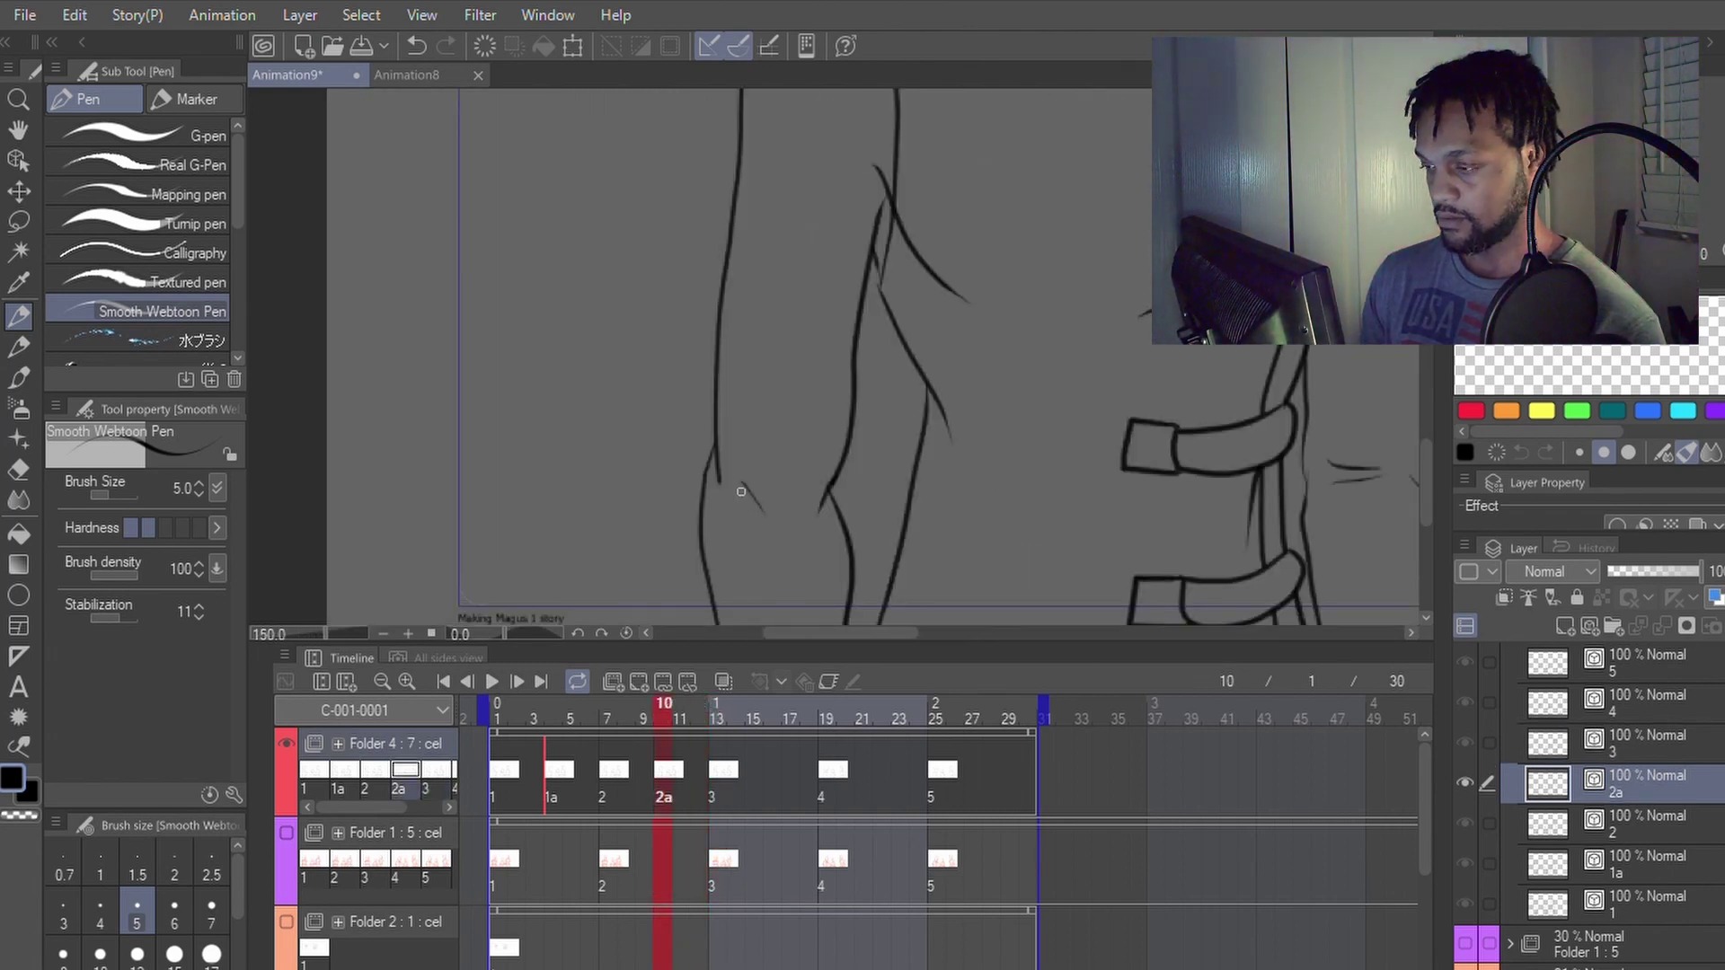
{"action": "scroll", "coordinate": [744, 493], "scroll_direction": "down", "scroll_amount": 2}
{"action": "key", "text": "Left"}
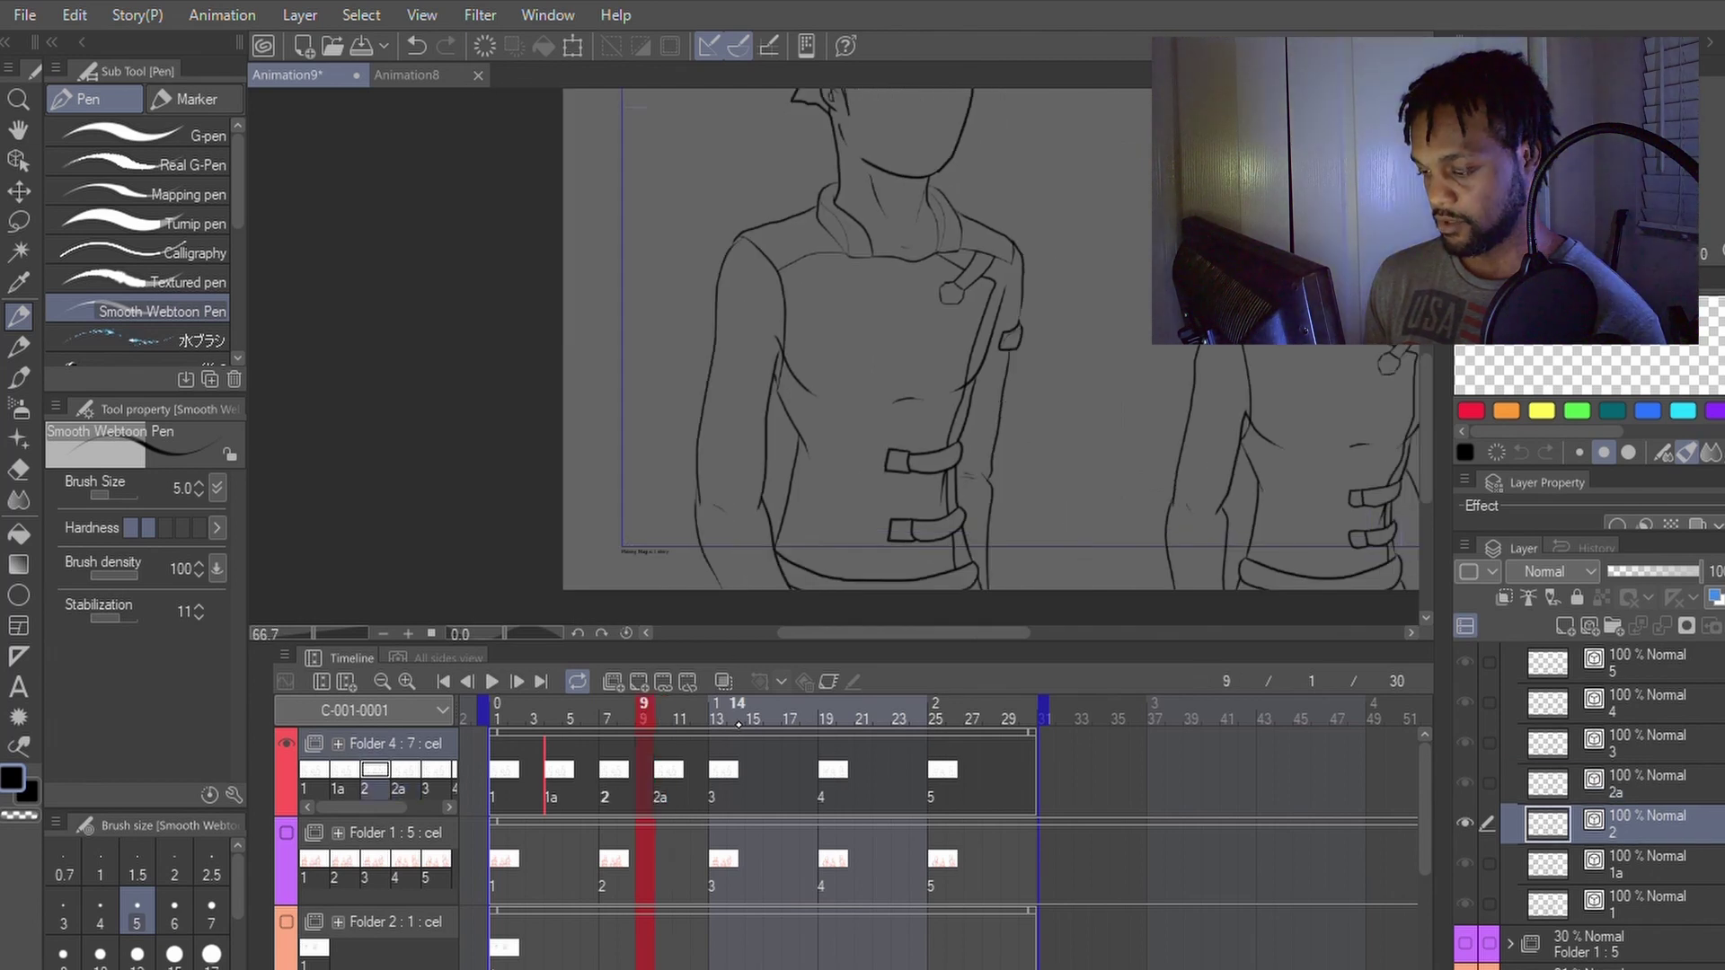
{"action": "key", "text": "Right"}
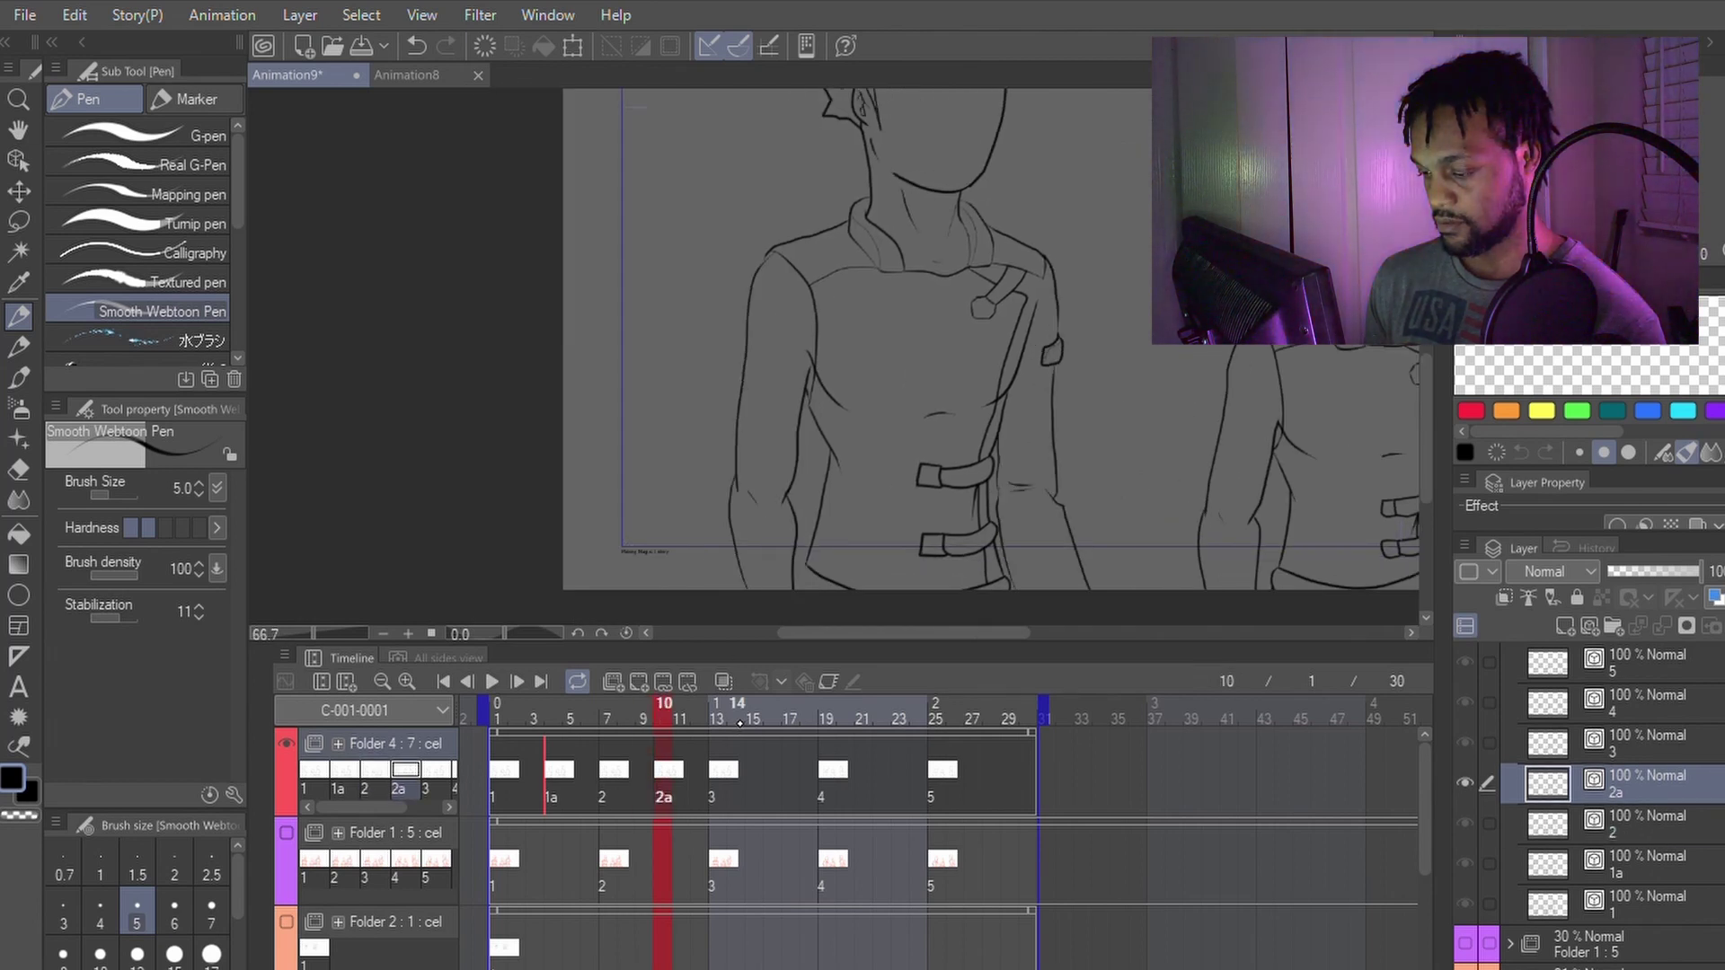
{"action": "scroll", "coordinate": [742, 490], "scroll_direction": "up", "scroll_amount": 2}
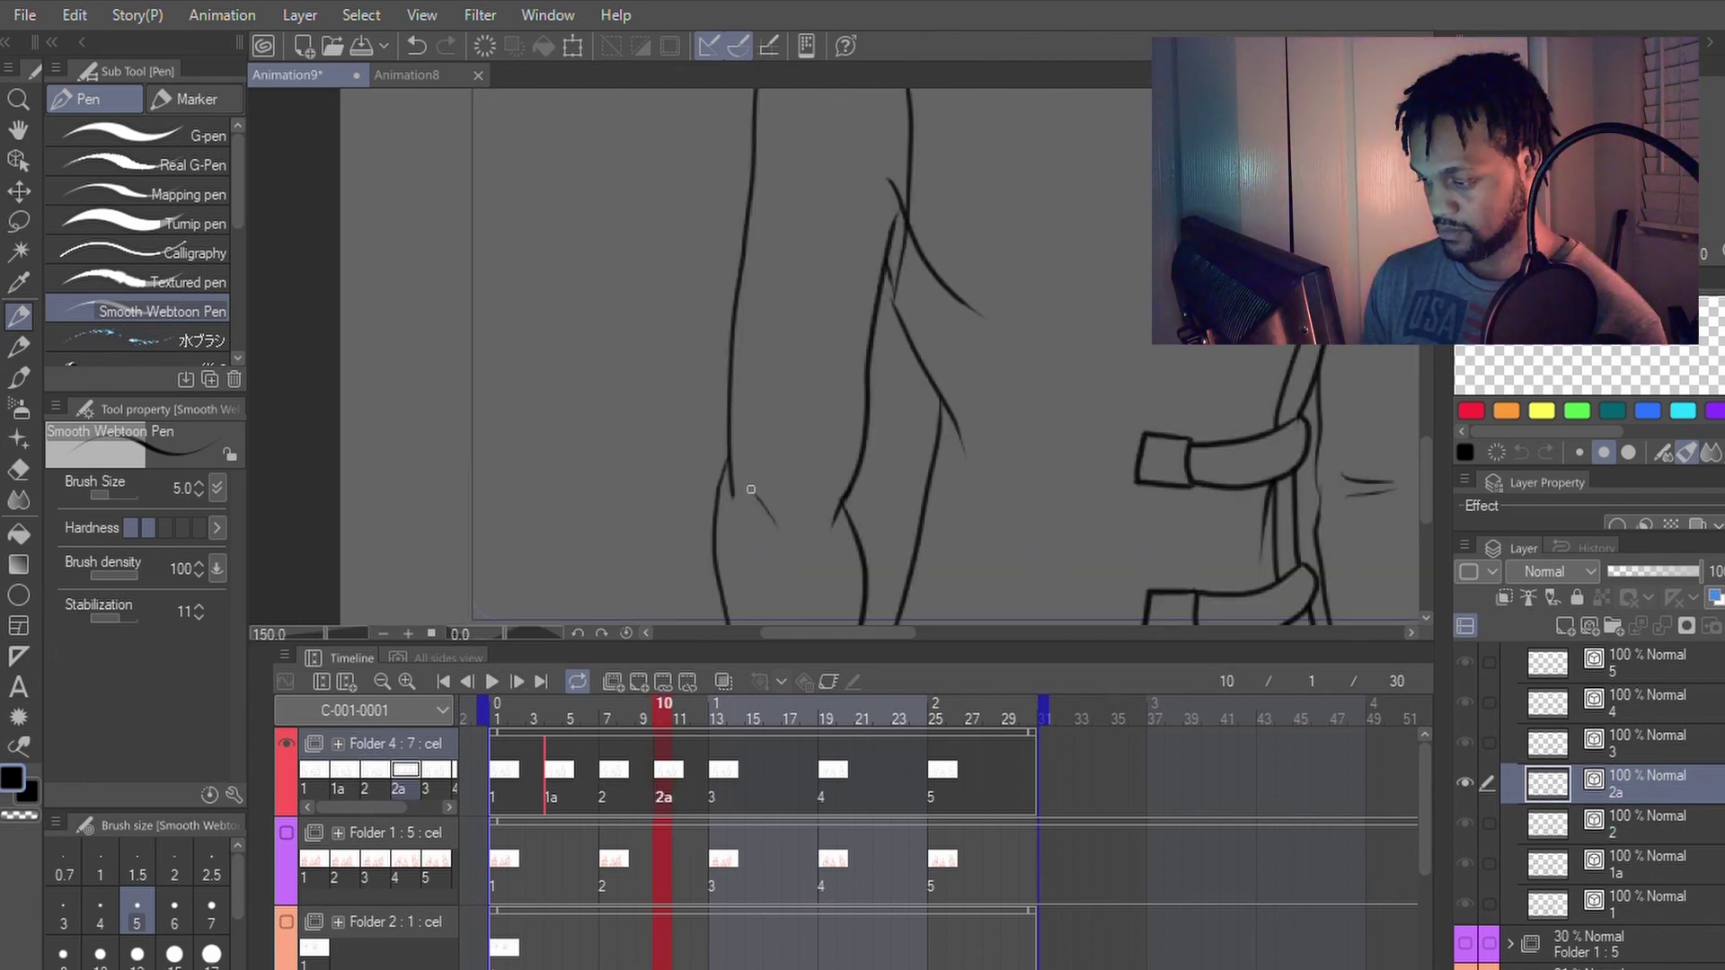
{"action": "scroll", "coordinate": [795, 466], "scroll_direction": "down", "scroll_amount": 1}
{"action": "key", "text": "y"}
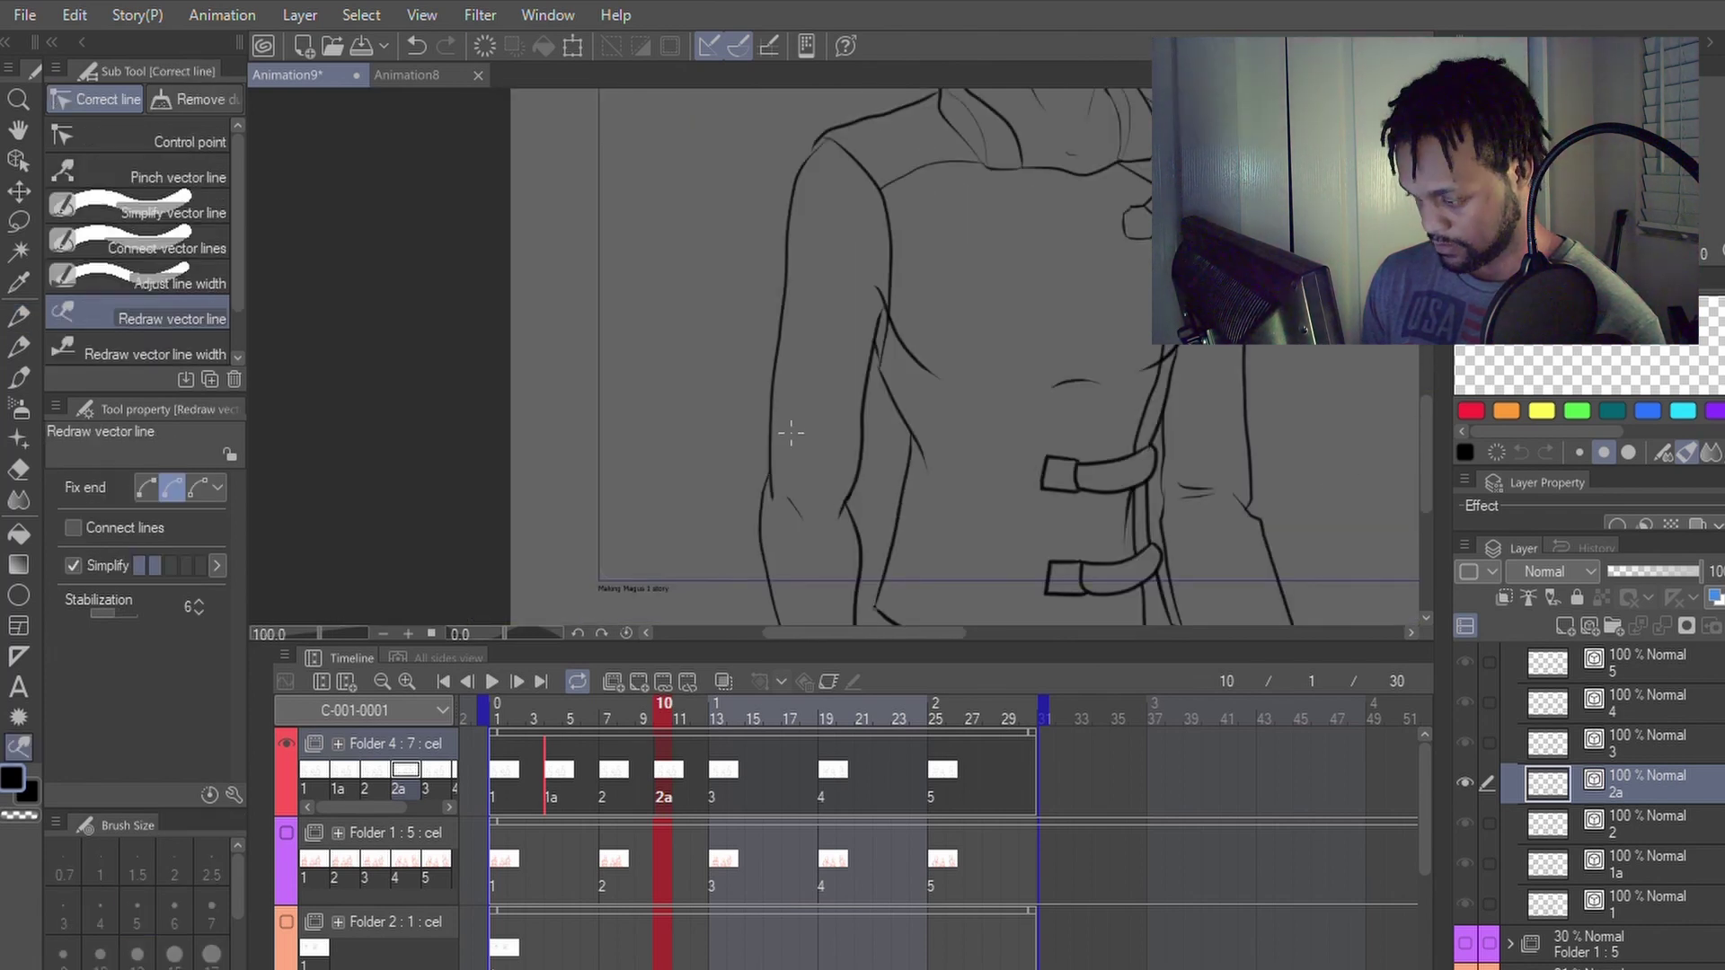
{"action": "key", "text": "p"}
{"action": "key", "text": "y"}
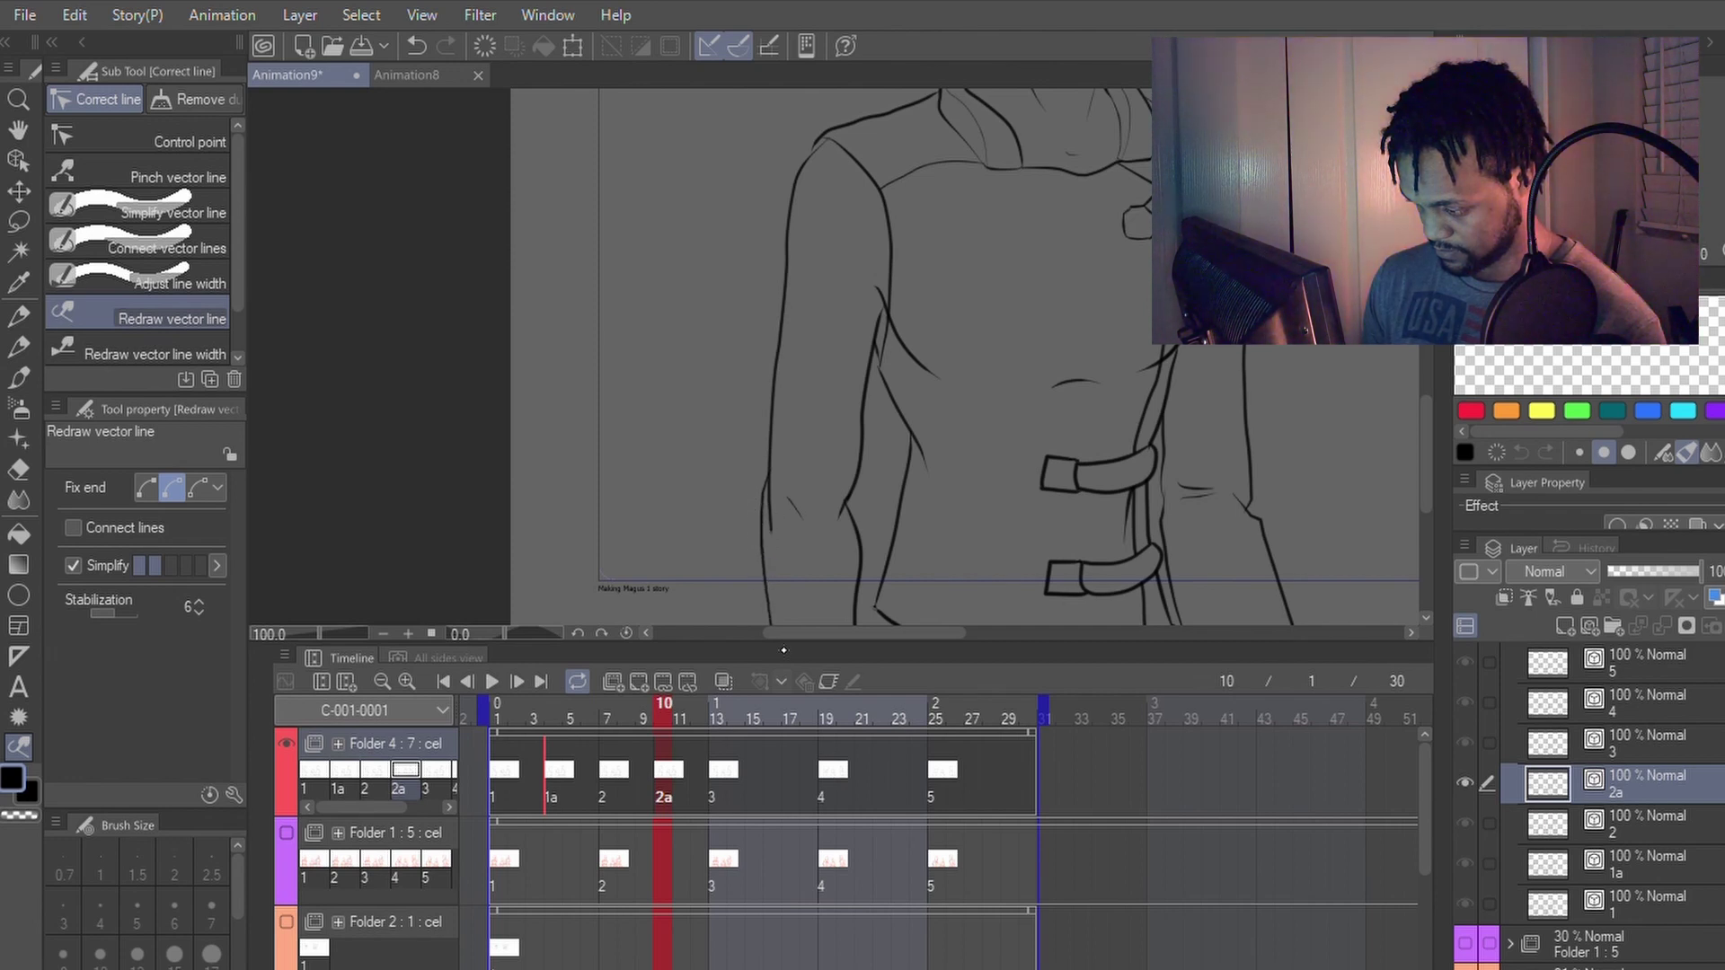
{"action": "key", "text": "e"}
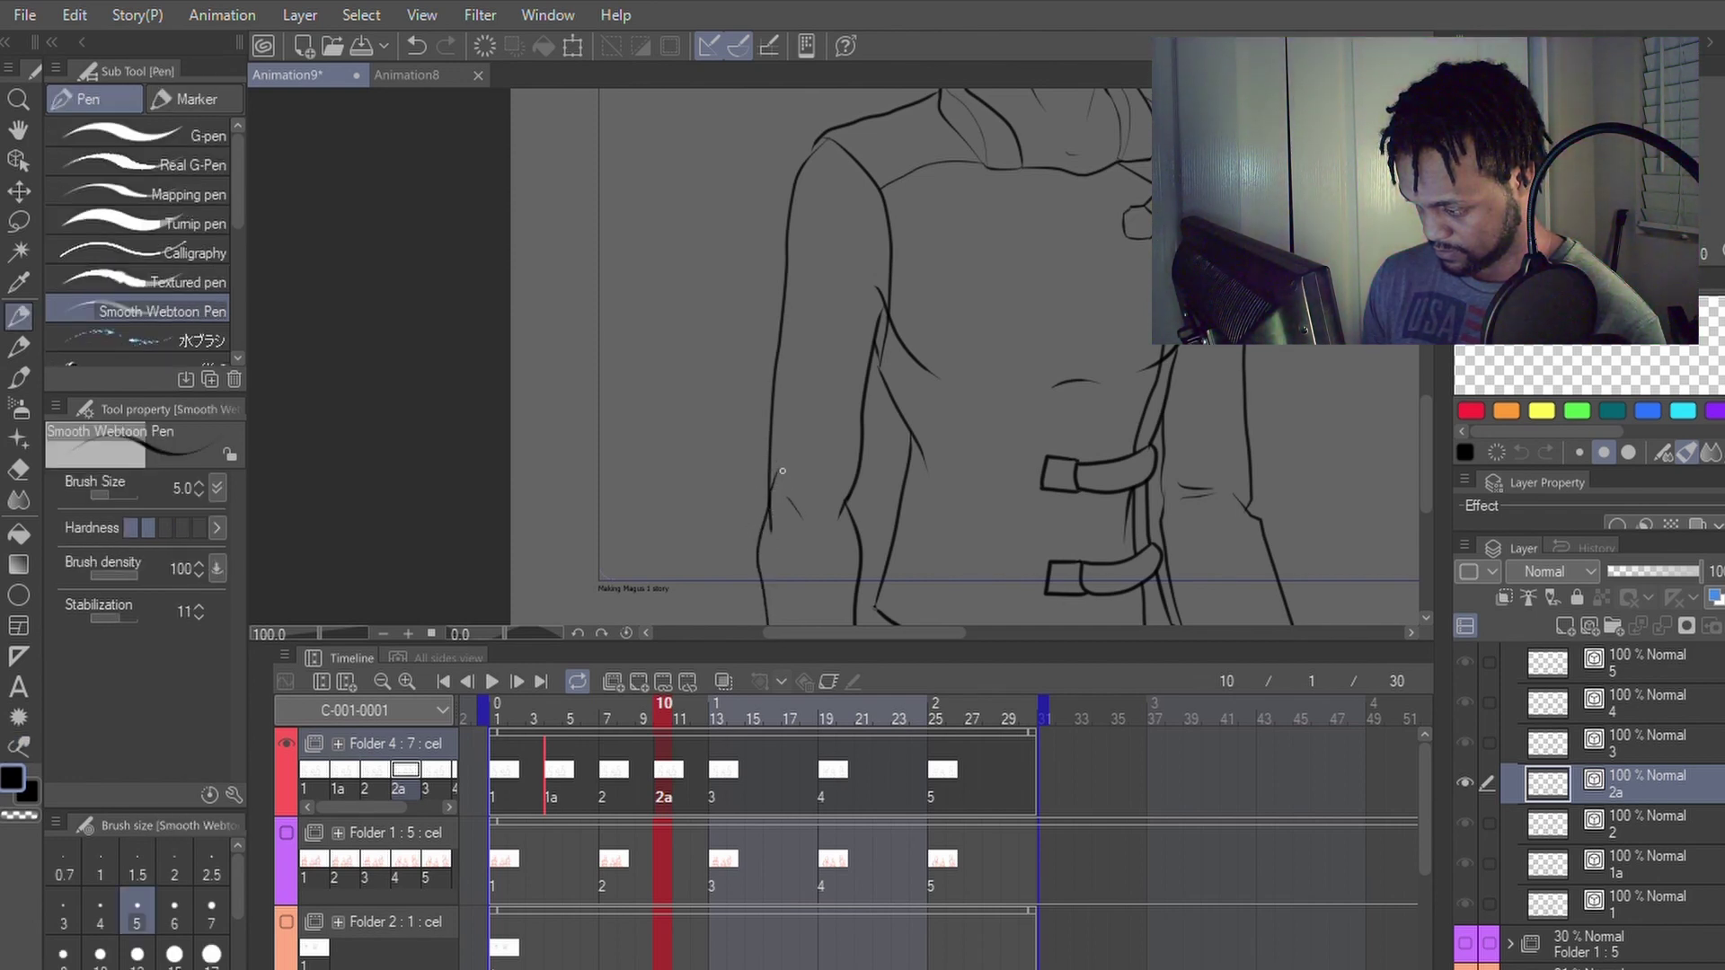
{"action": "key", "text": "p"}
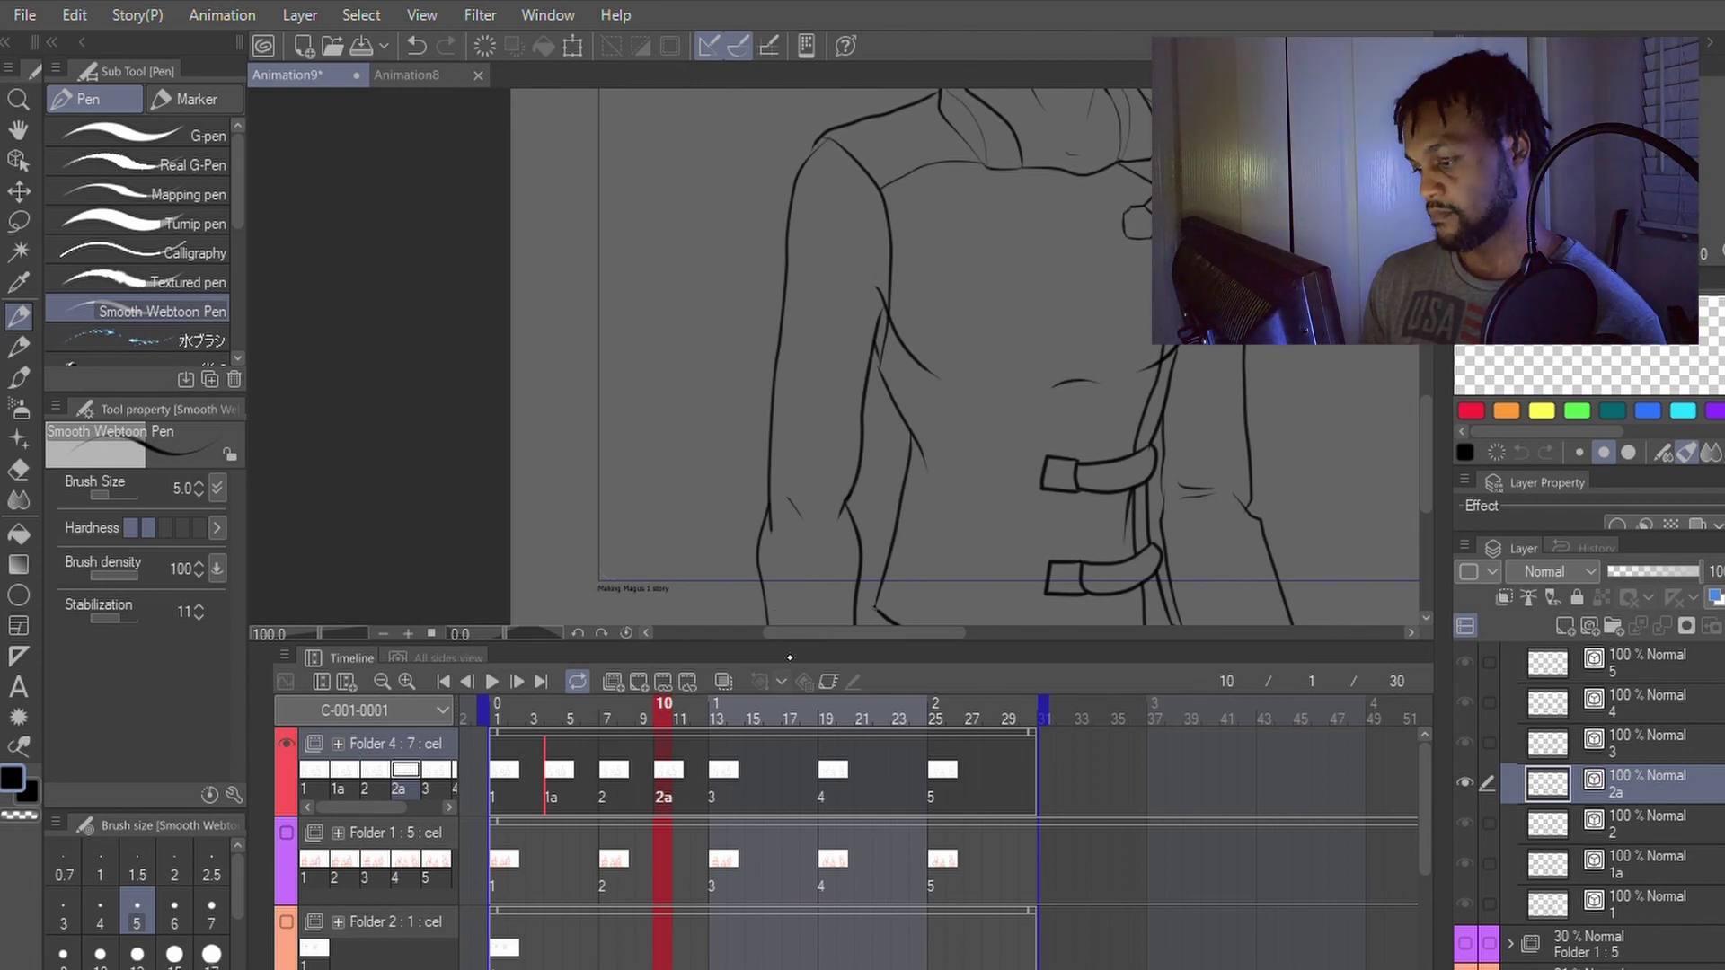
{"action": "key", "text": "ctrl+Left"}
{"action": "key", "text": "ctrl+Right"}
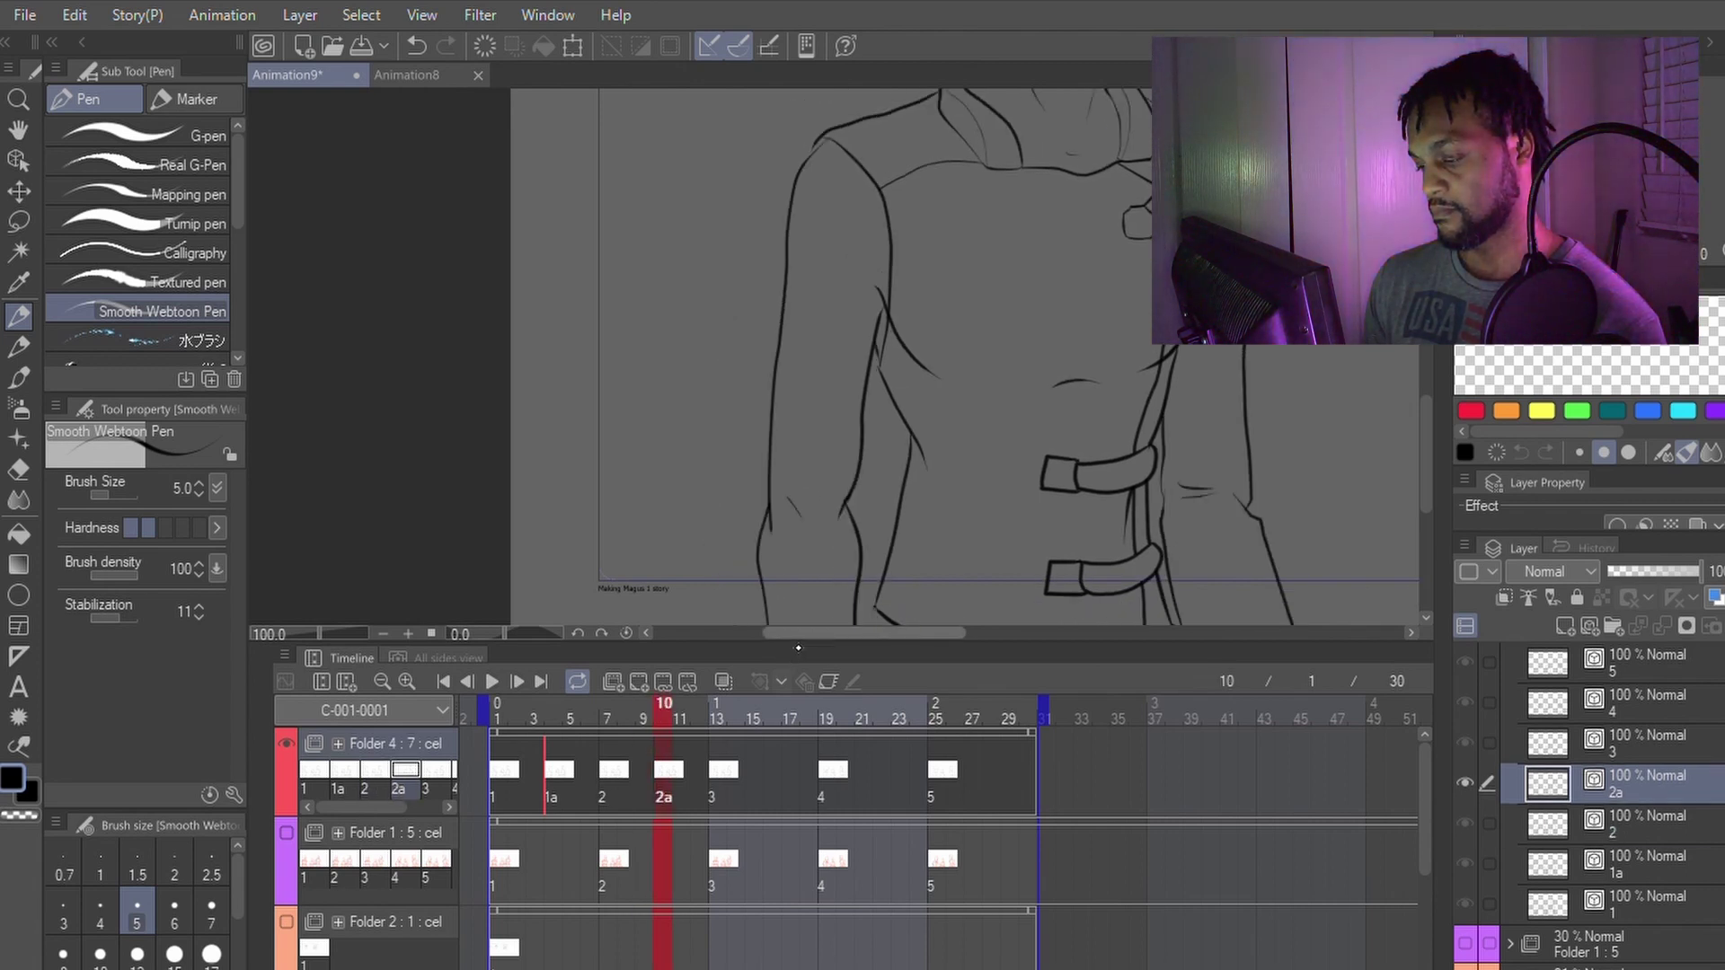
Step: On cel 2a, redraw the outer upper-arm line so it overlaps the elbow, and clean up where it meets the forearm
{"action": "key", "text": "y"}
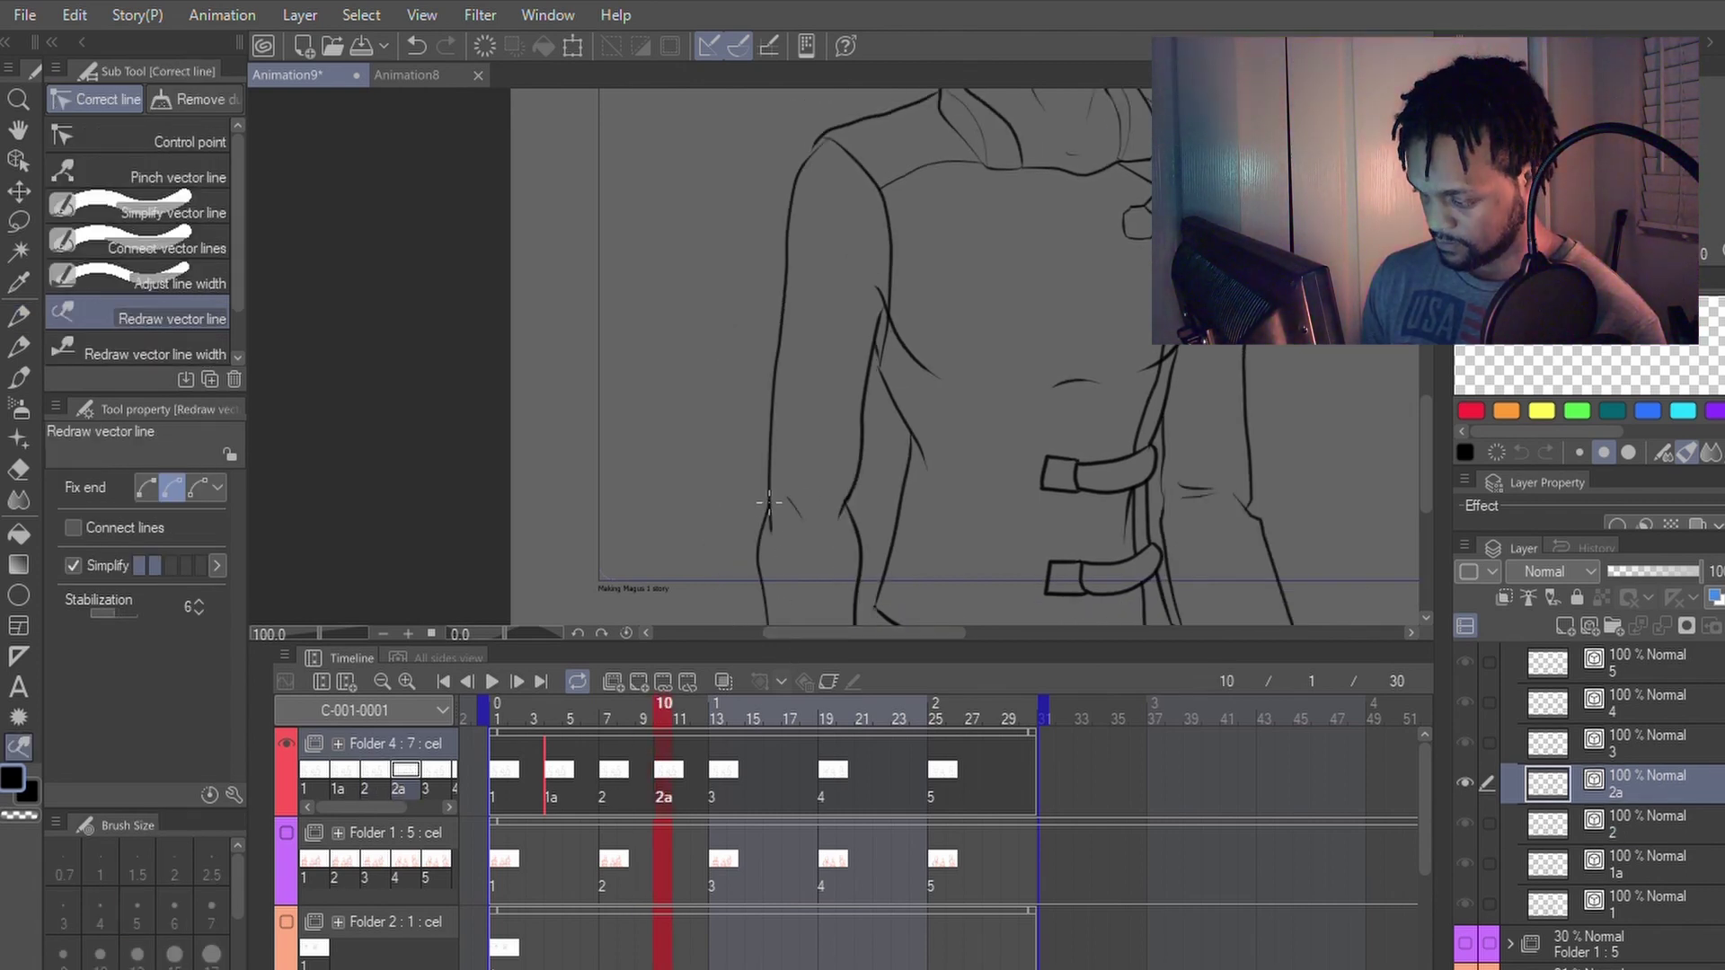
{"action": "key", "text": "p"}
{"action": "key", "text": "y"}
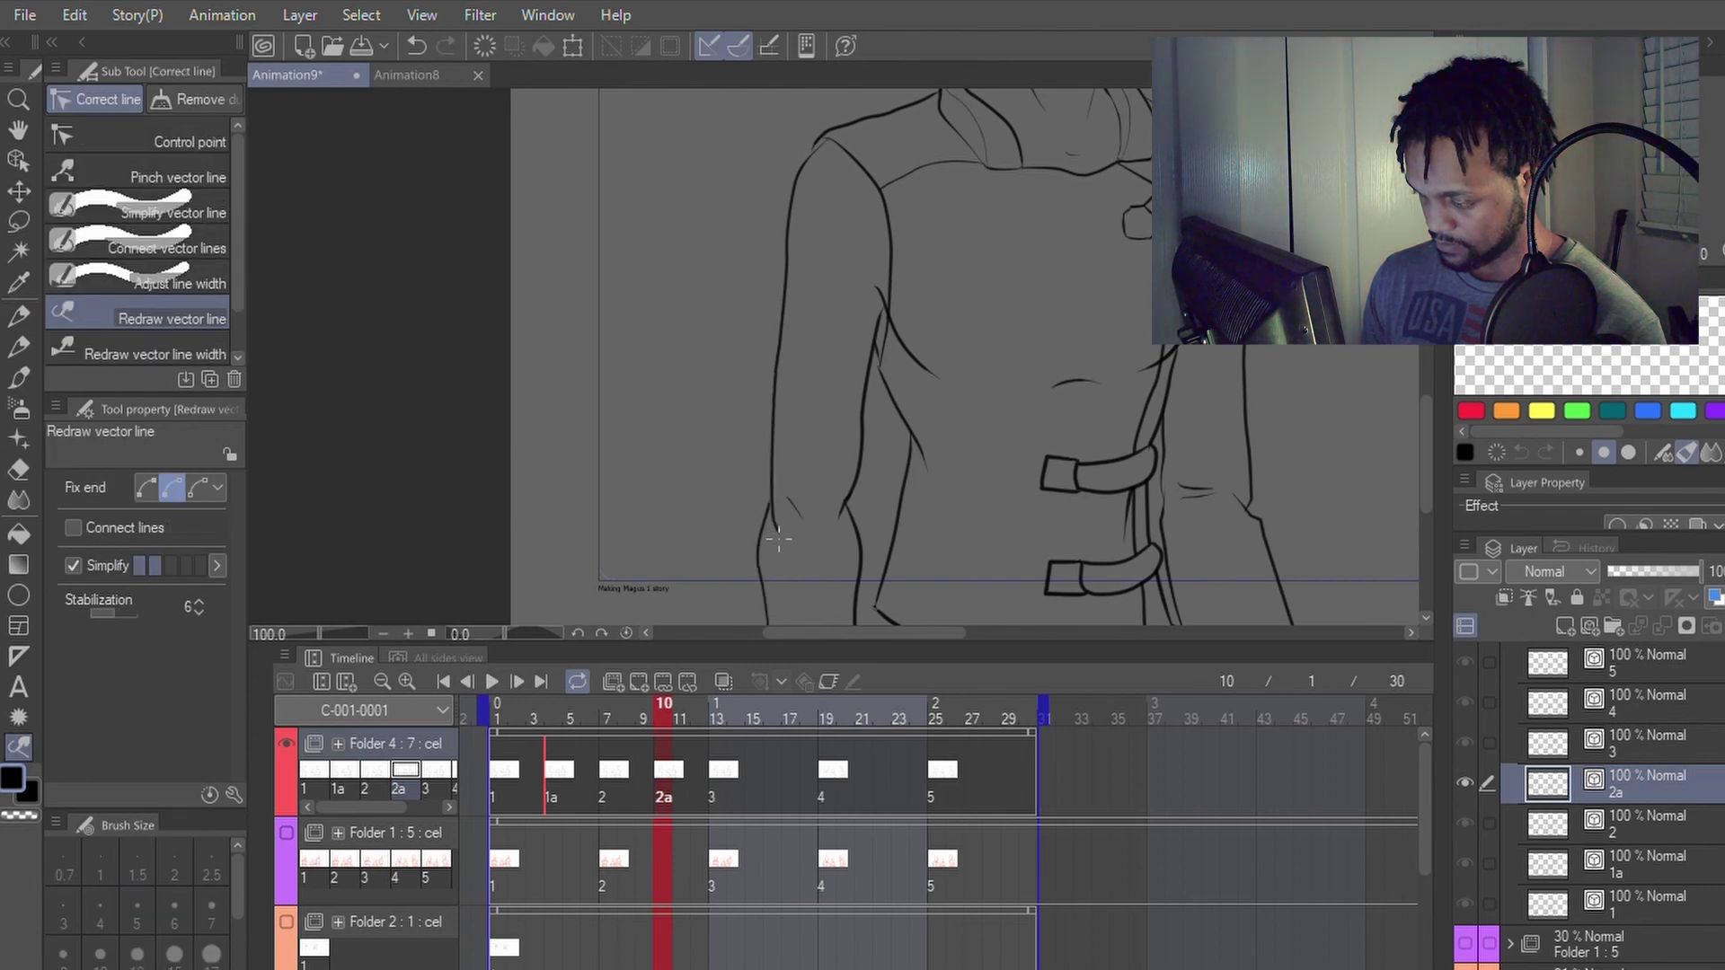
{"action": "key", "text": "p"}
{"action": "key", "text": "y"}
{"action": "left_click_drag", "start_coordinate": [773, 378], "coordinate": [780, 528]}
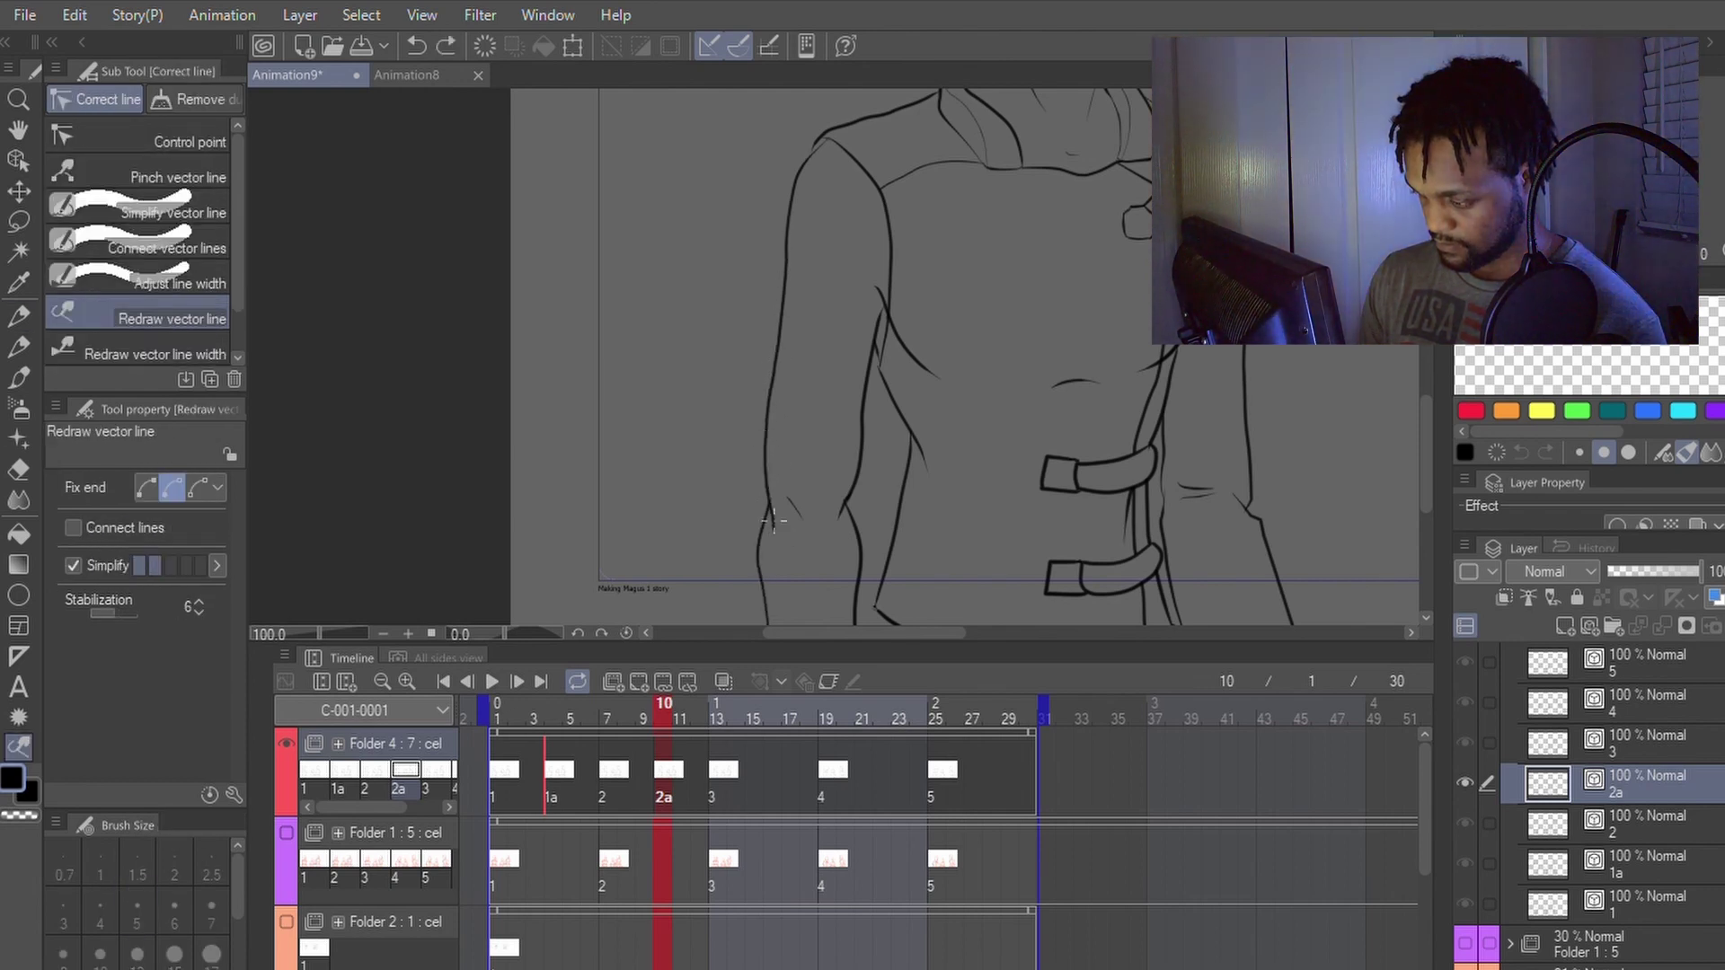
{"action": "key", "text": "p"}
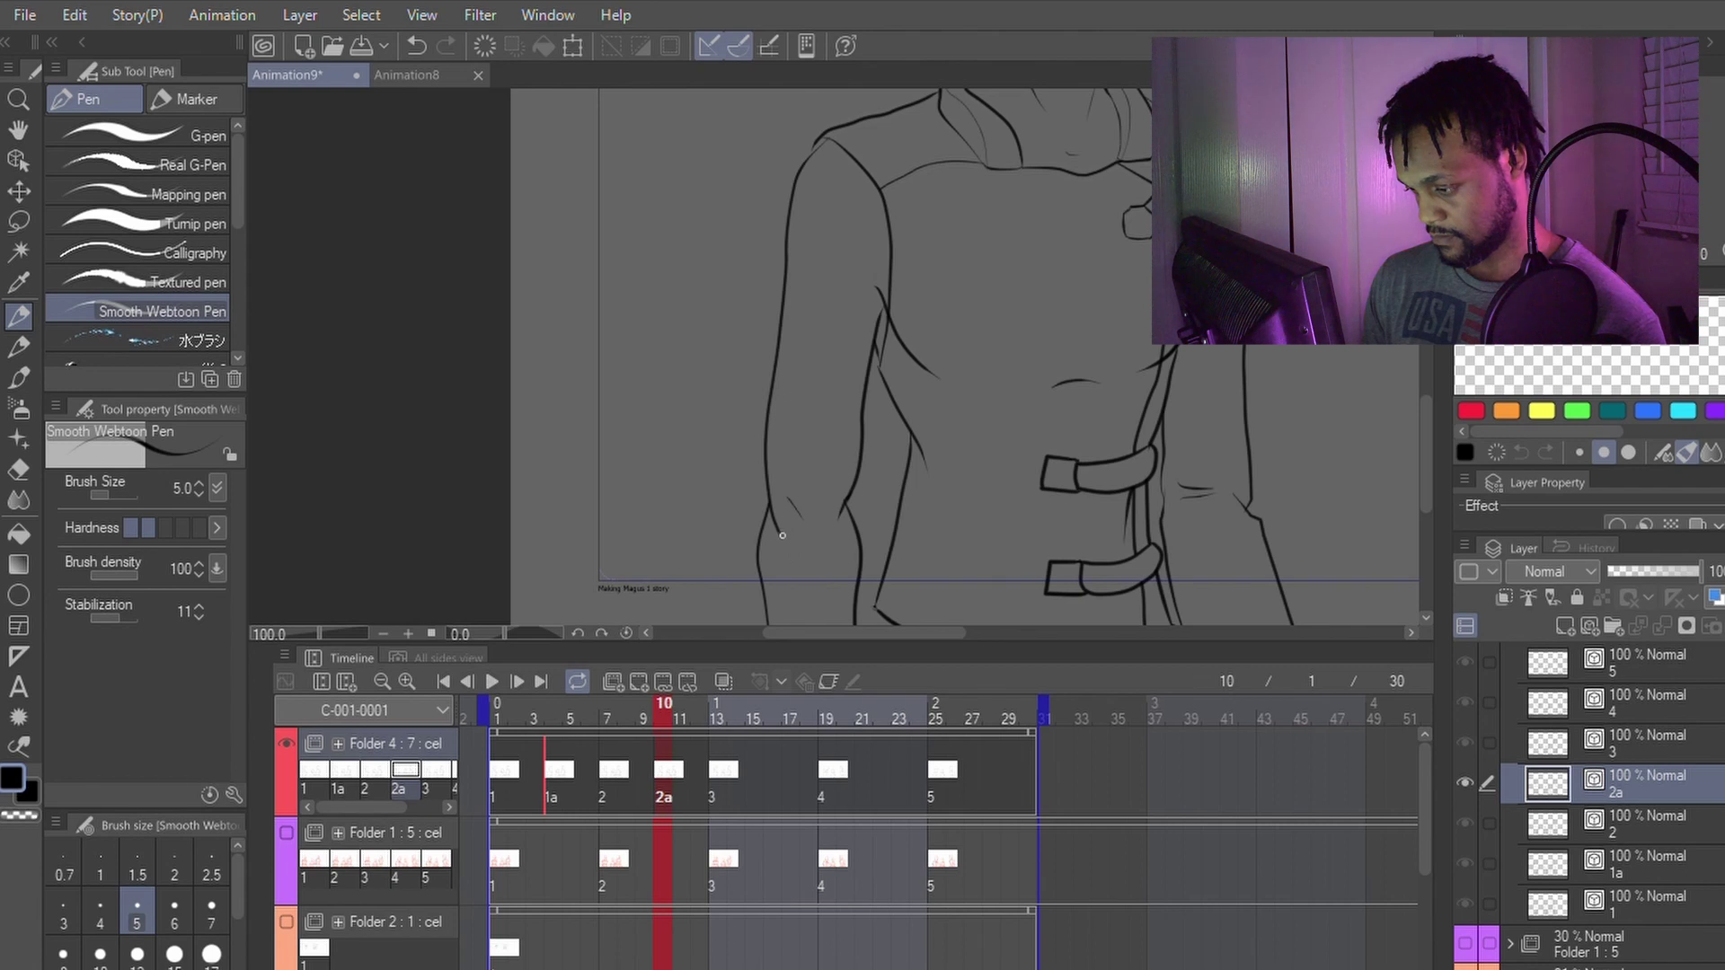
{"action": "key", "text": "y"}
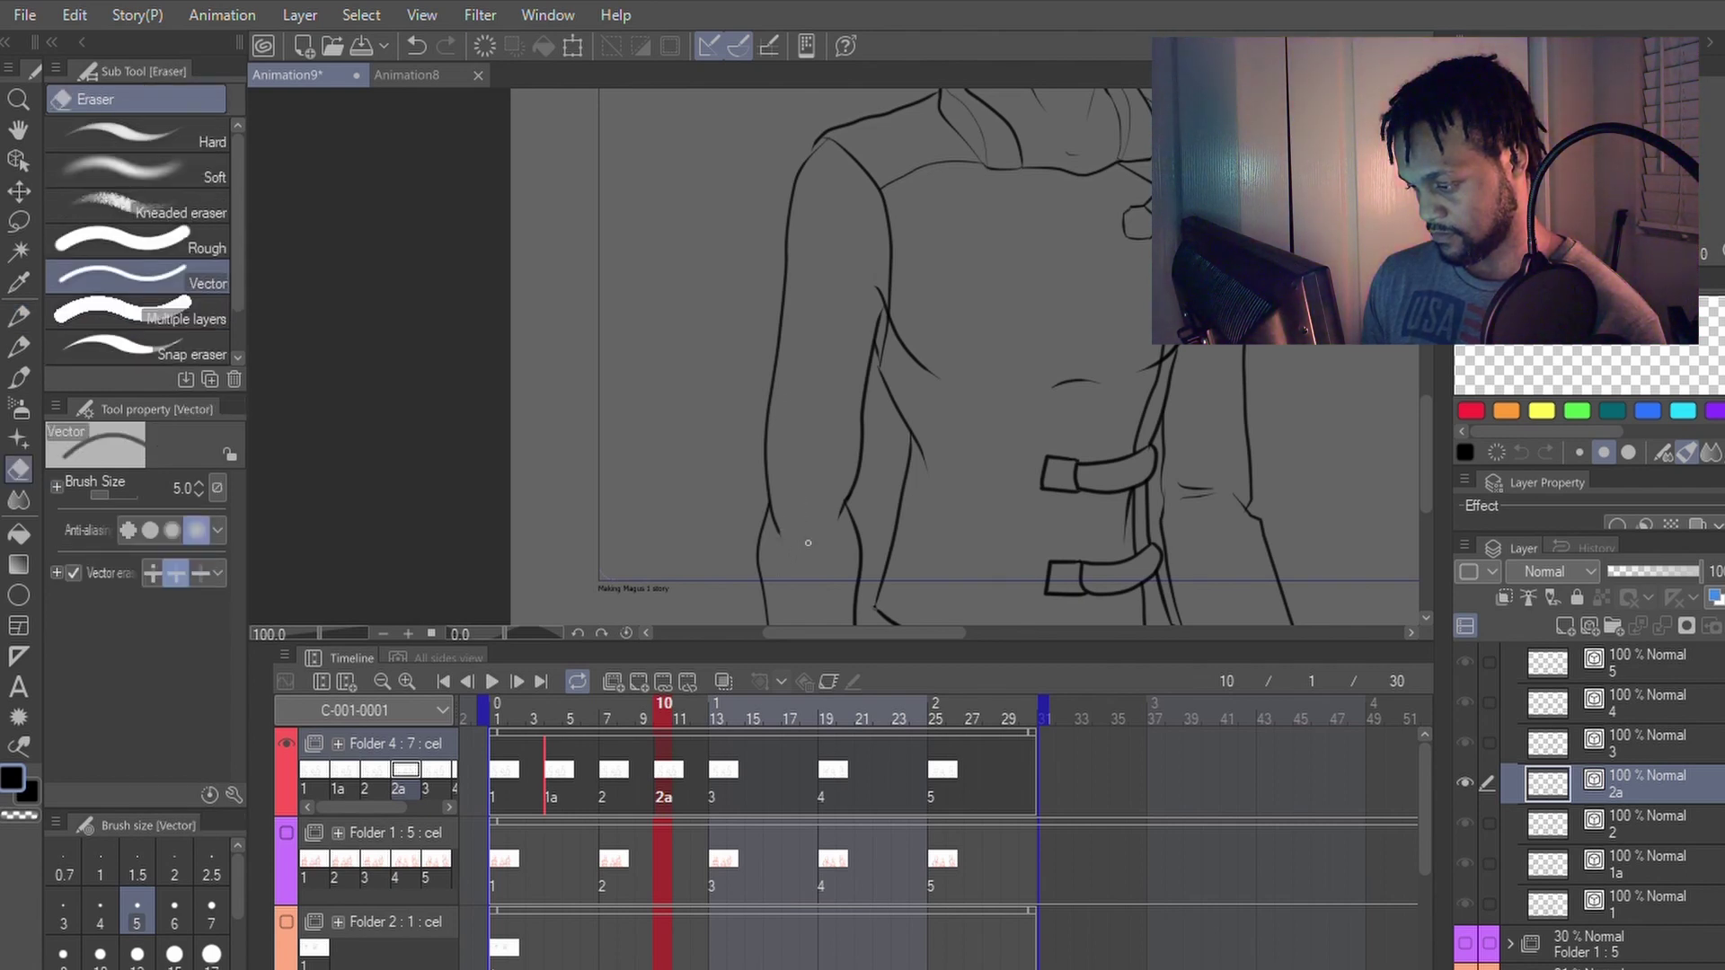
{"action": "key", "text": "p"}
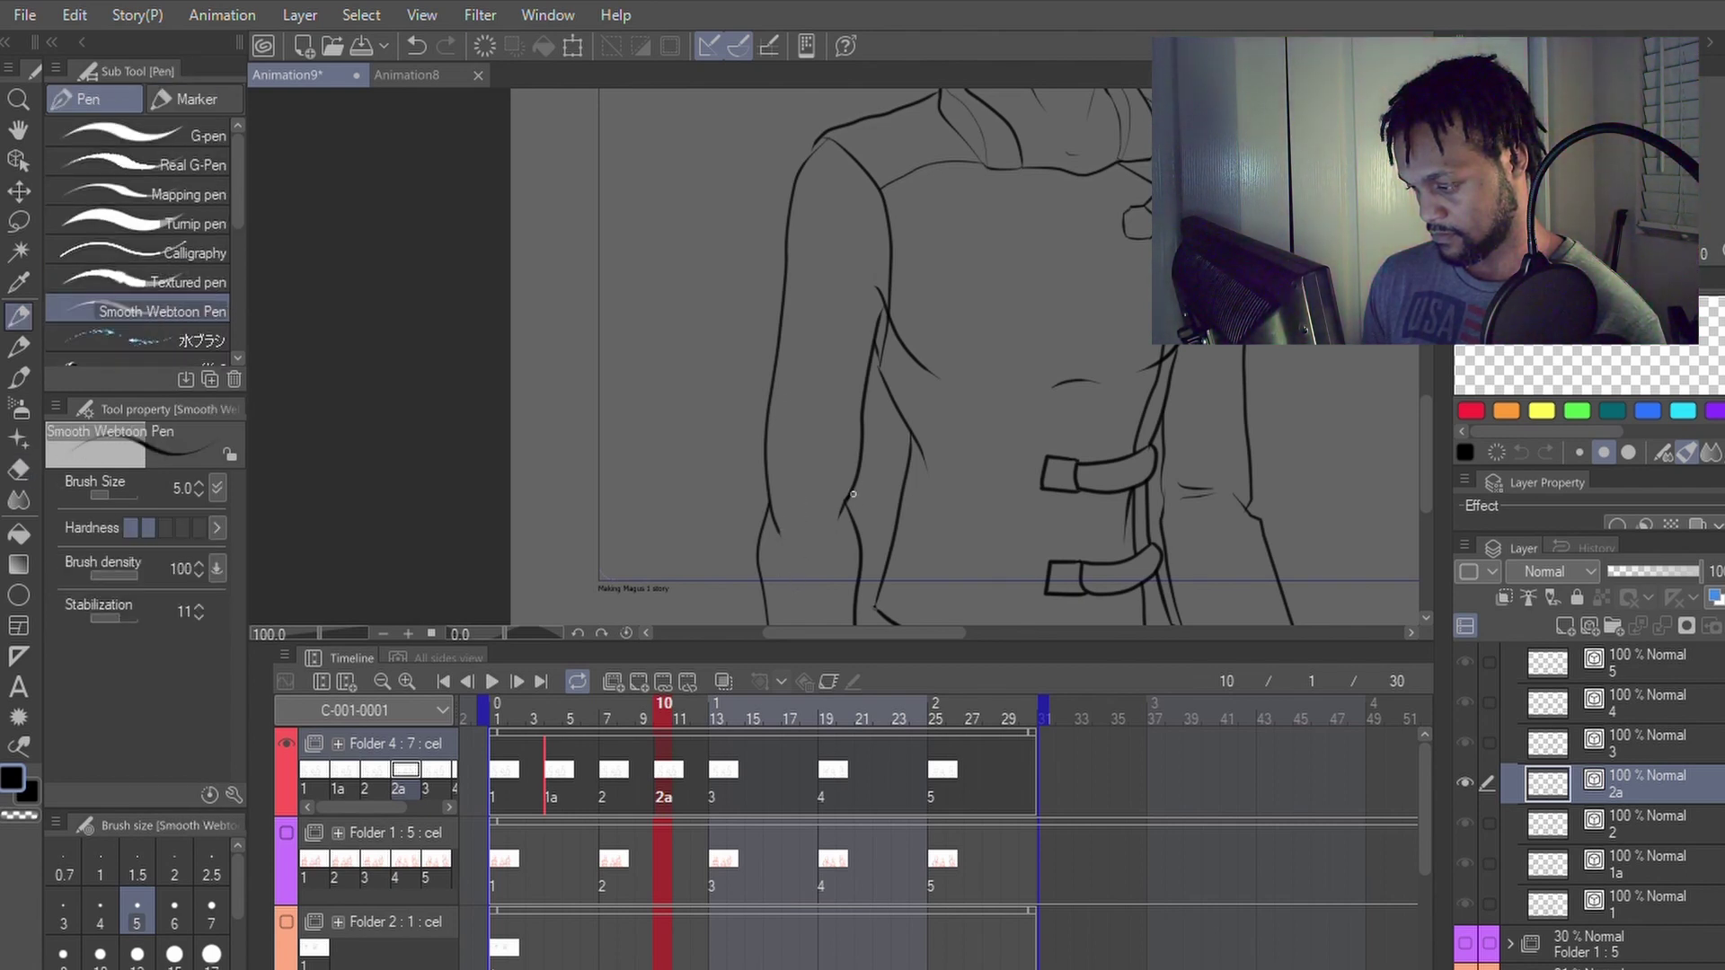
Step: Step back and forth between frames 10 and 13 to compare the elbow shapes on cels 2a and 3
{"action": "key", "text": "Left"}
{"action": "key", "text": "Right"}
{"action": "key", "text": "Right"}
{"action": "key", "text": "Right"}
{"action": "key", "text": "Right"}
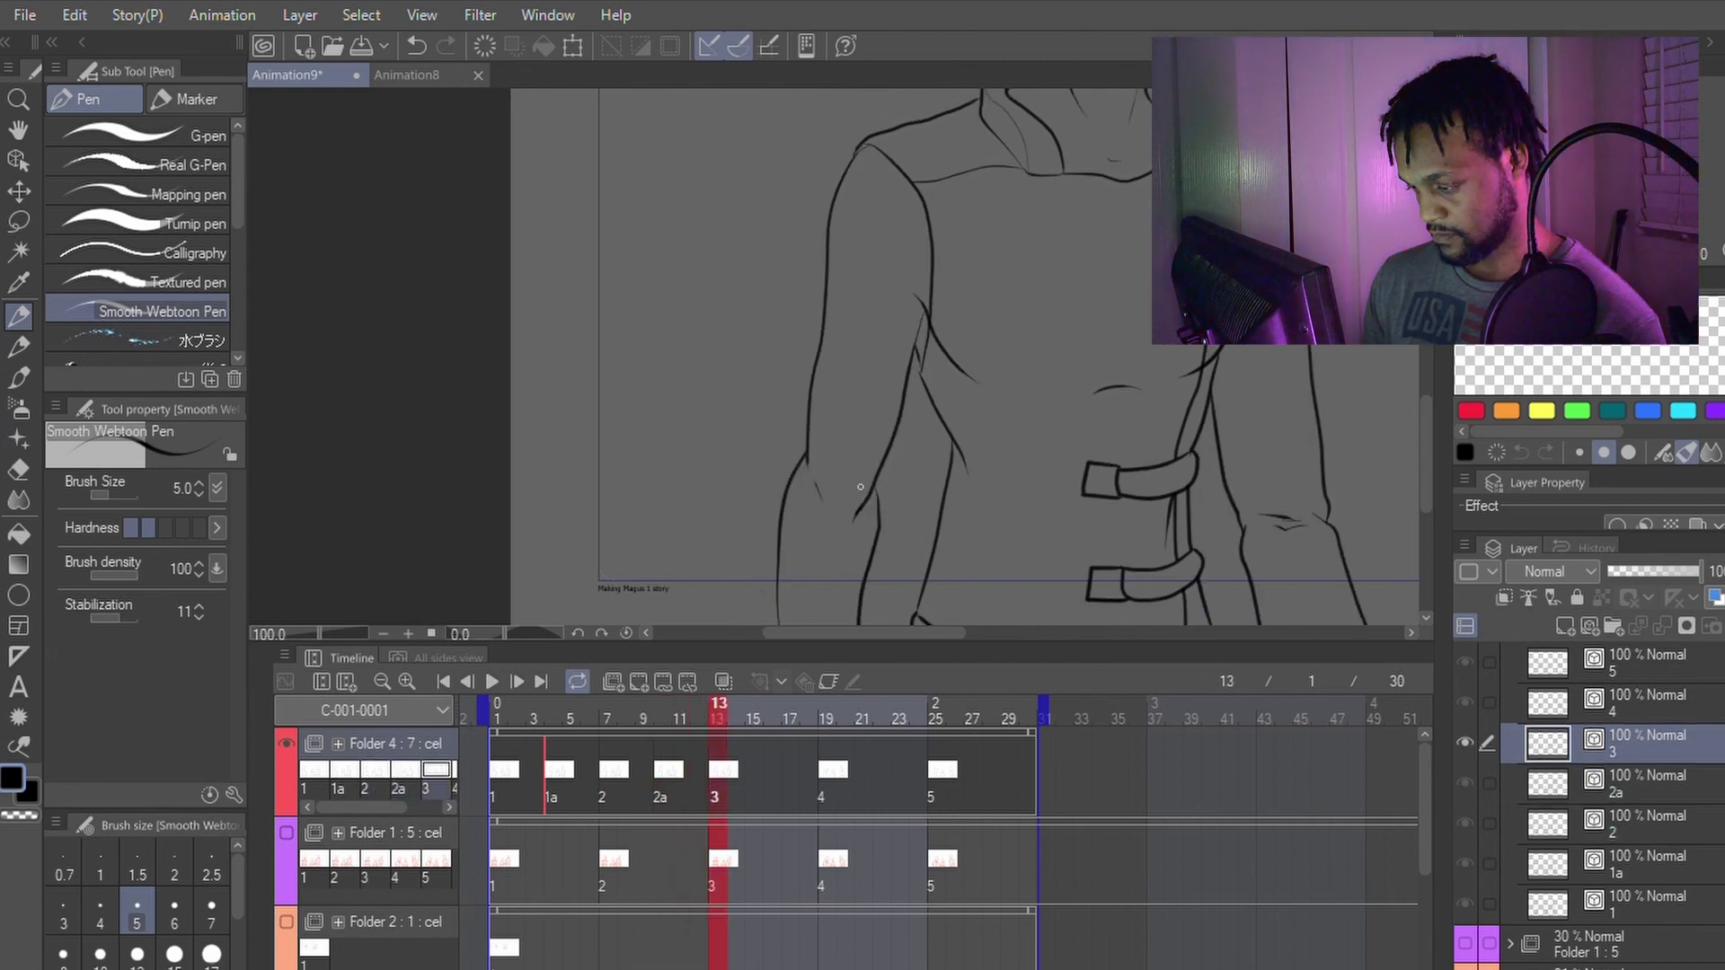
{"action": "key", "text": "Left"}
{"action": "key", "text": "Left"}
{"action": "key", "text": "Left"}
{"action": "key", "text": "Left"}
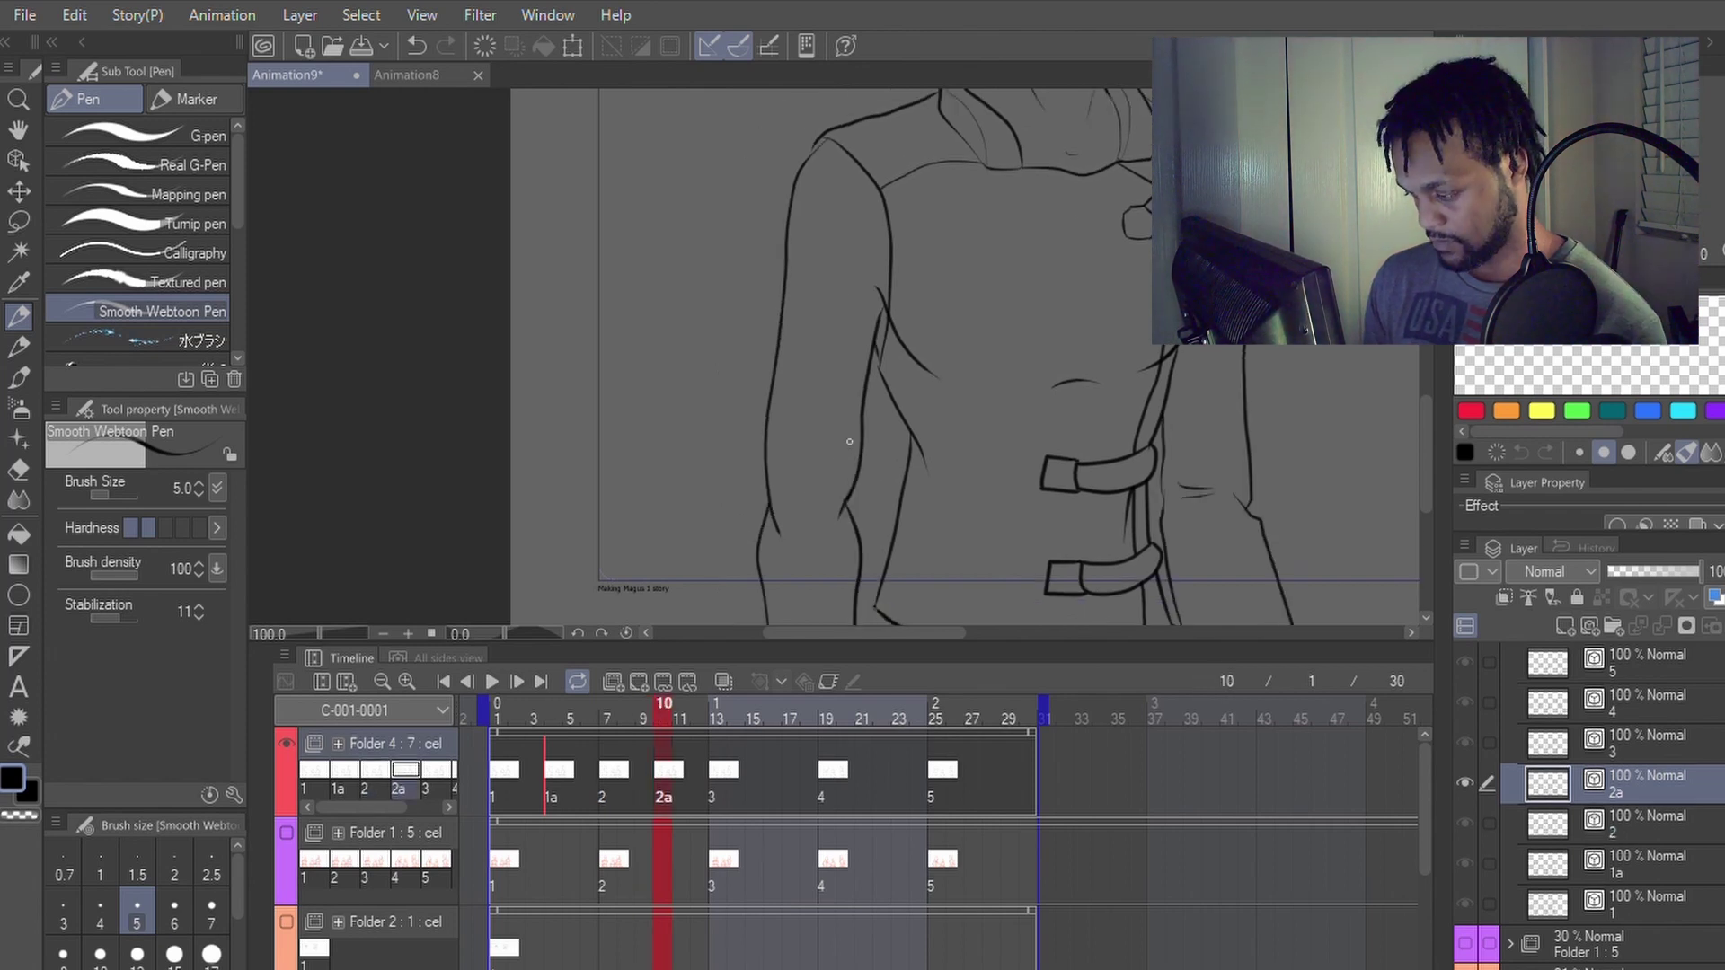
{"action": "key", "text": "Right"}
Step: Redraw the inner upper-arm line on cel 2a with Redraw vector line so it runs past the elbow, and tidy the overlap
{"action": "key", "text": "y"}
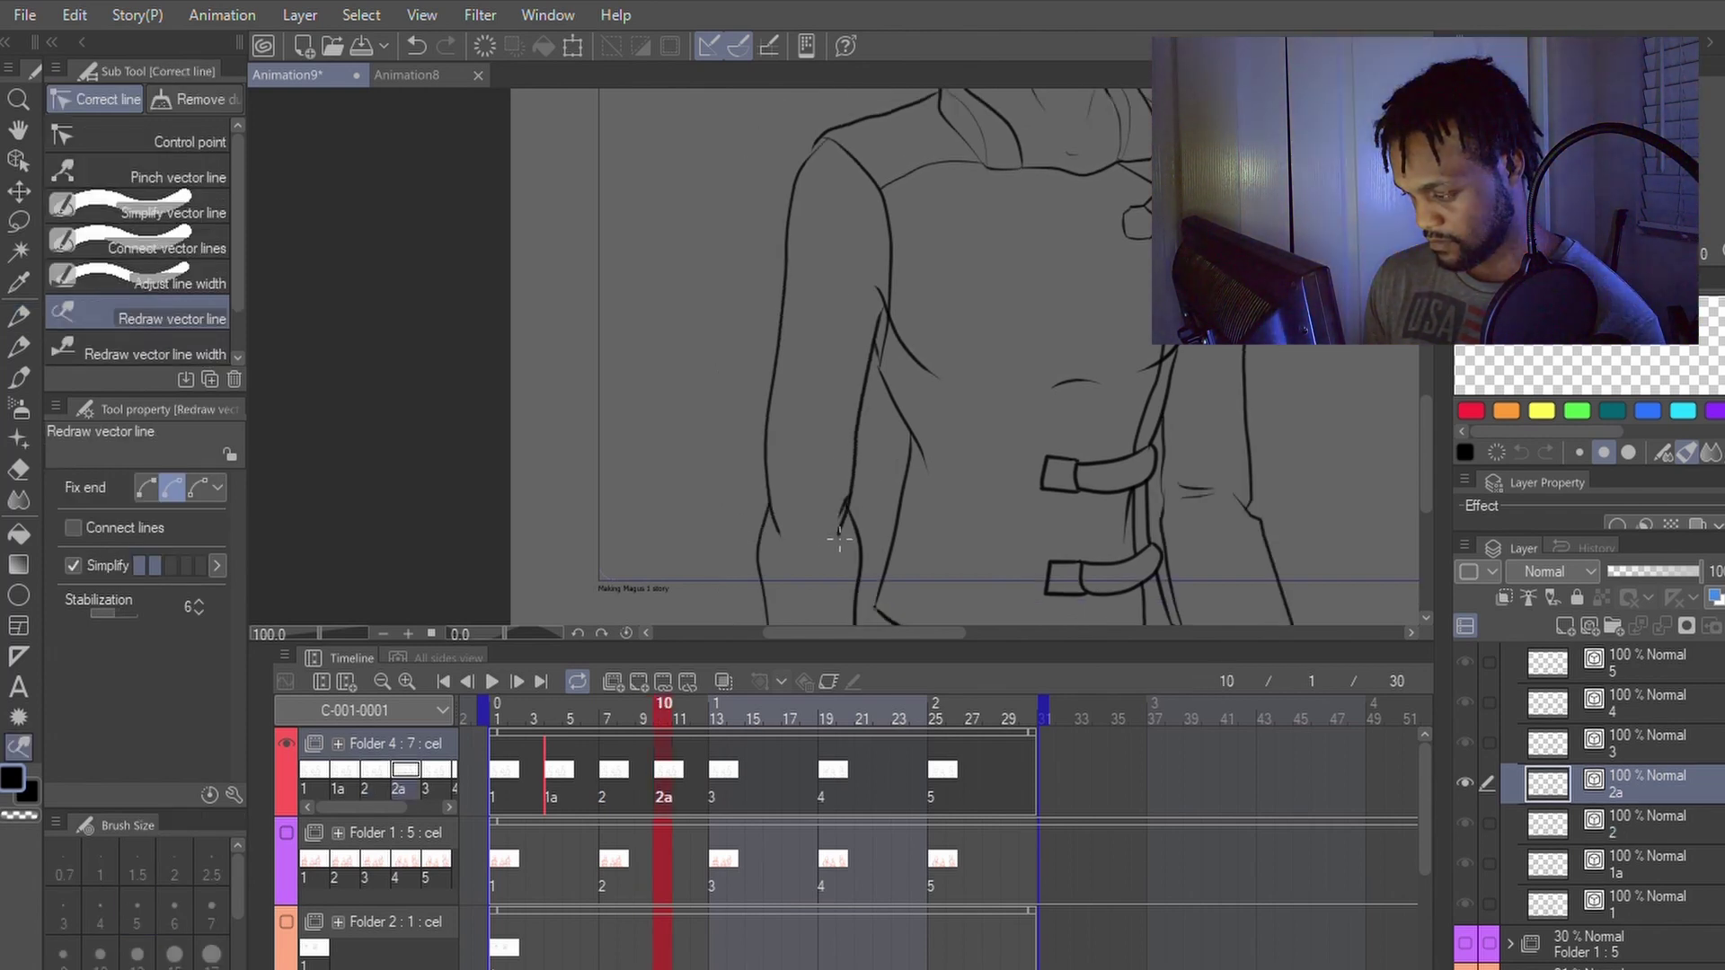
{"action": "left_click_drag", "start_coordinate": [845, 539], "coordinate": [841, 546]}
{"action": "key", "text": "e"}
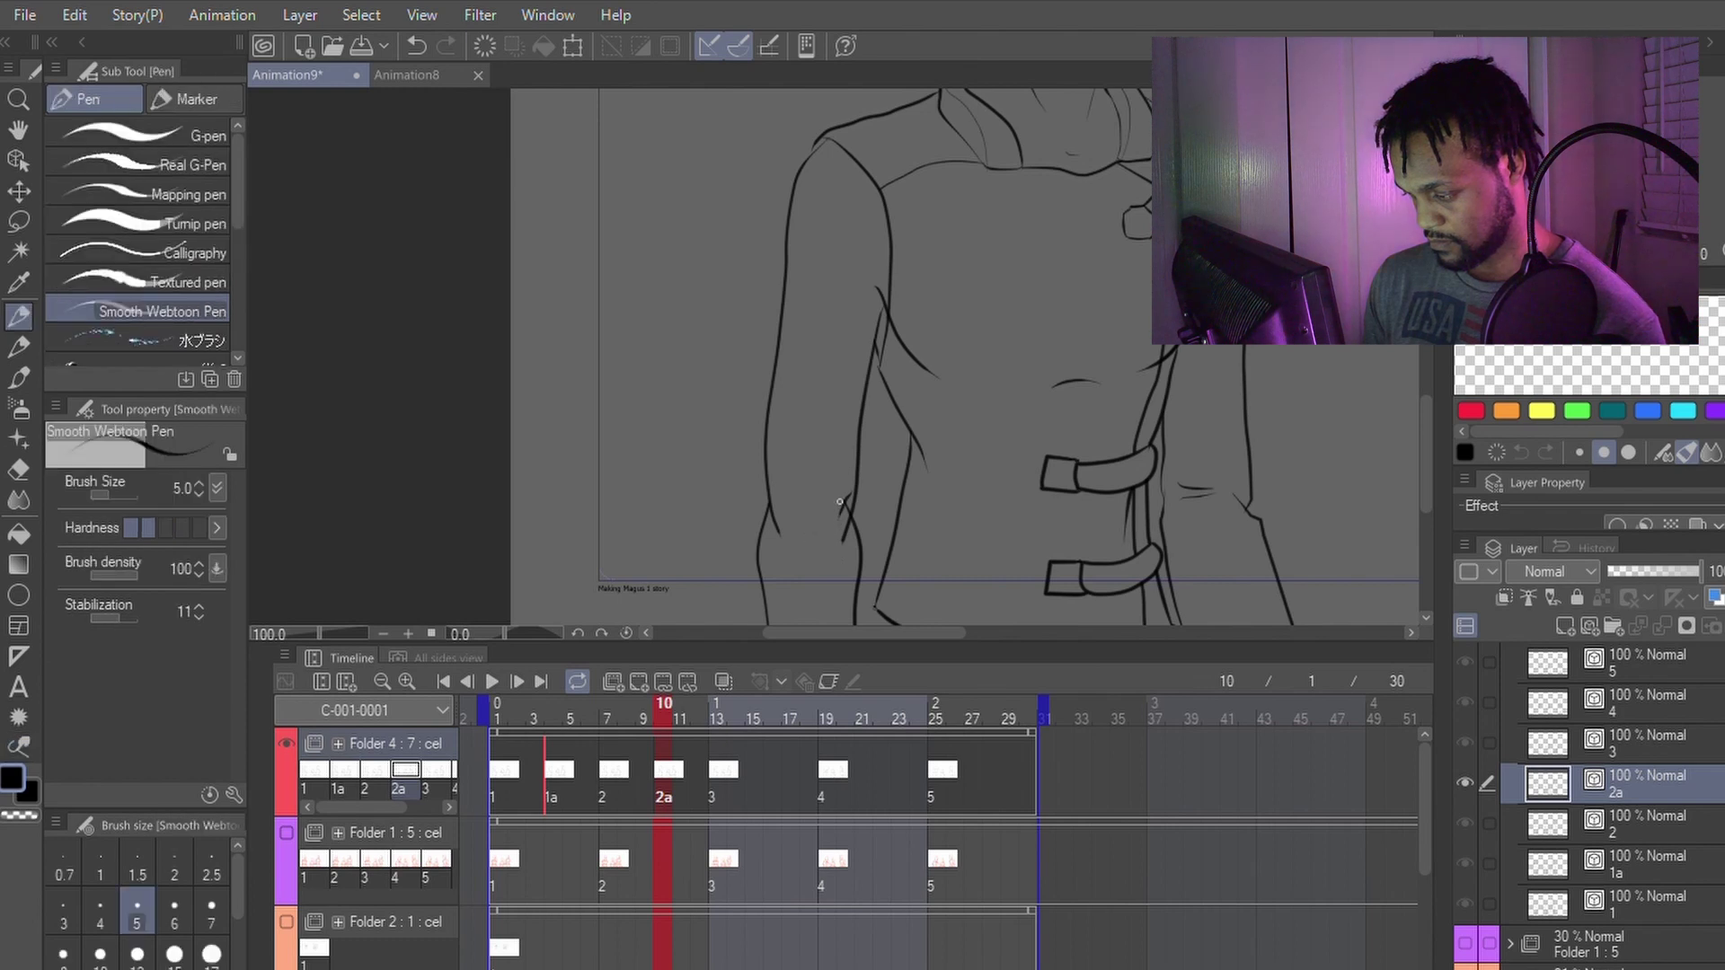
{"action": "key", "text": "p"}
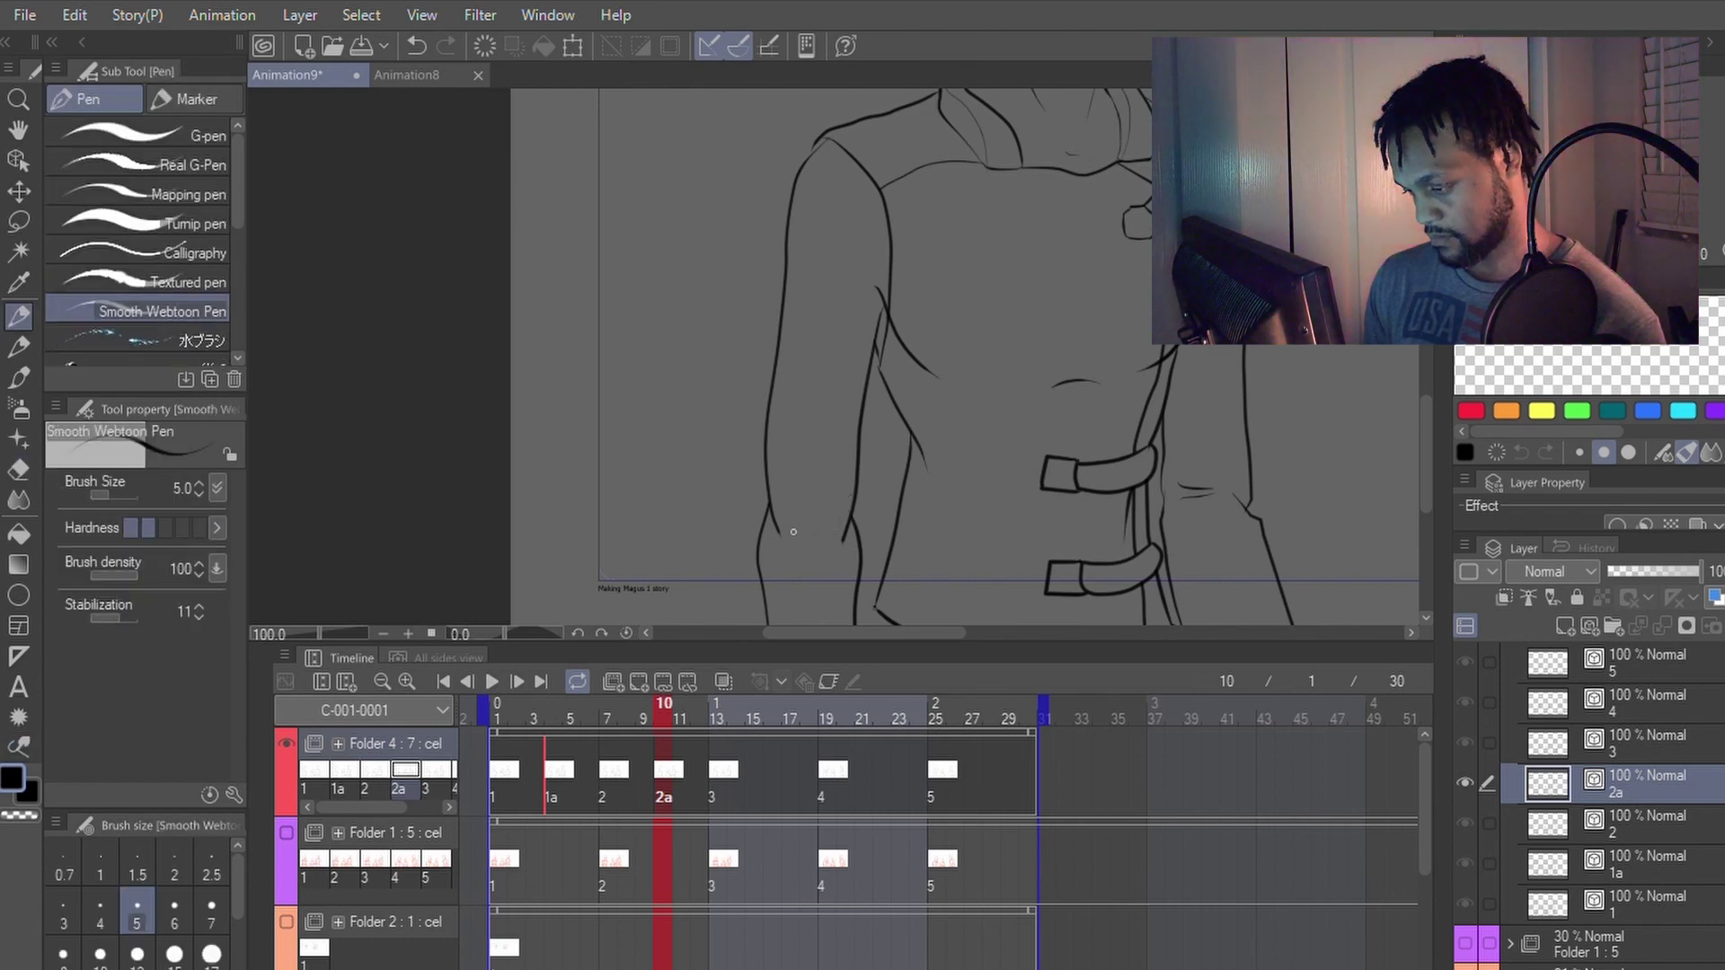
Step: Erase the outer line's overlapping end at the elbow on cel 2a and redraw the short crease slightly lower
{"action": "key", "text": "e"}
{"action": "left_click_drag", "start_coordinate": [773, 531], "coordinate": [803, 530]}
{"action": "key", "text": "p"}
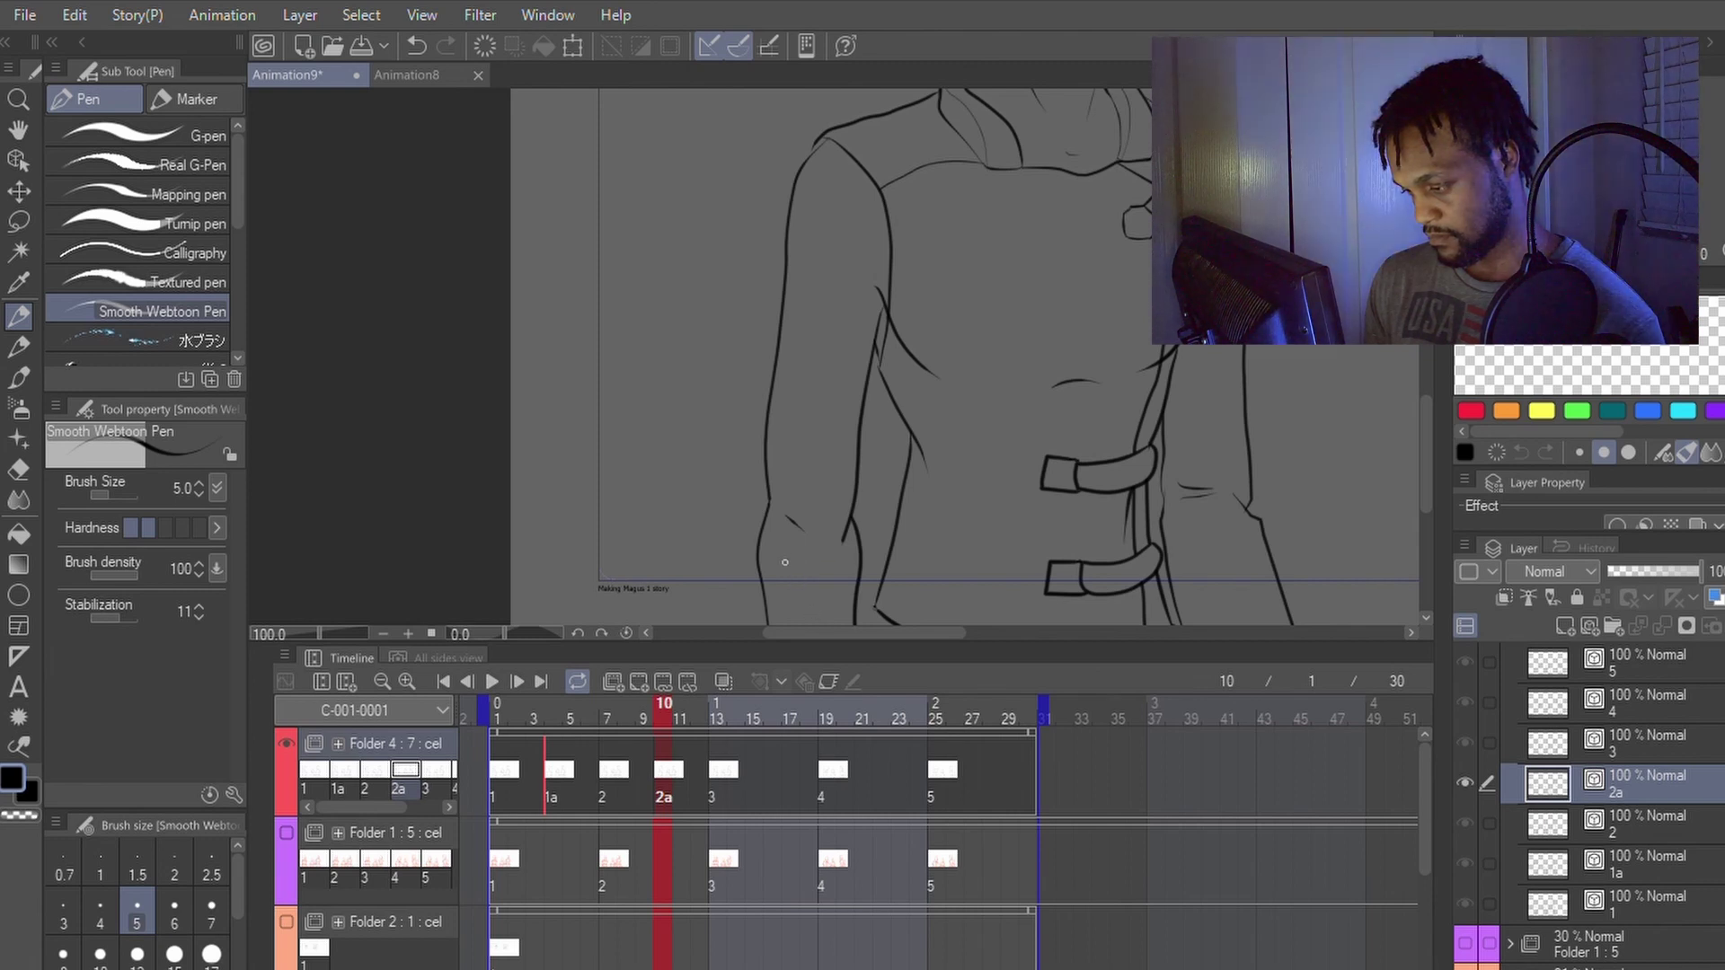
Step: Step through frames 5 to 12 to compare the arm's elbow position across cels 1a, 2 and 2a
{"action": "key", "text": "Left"}
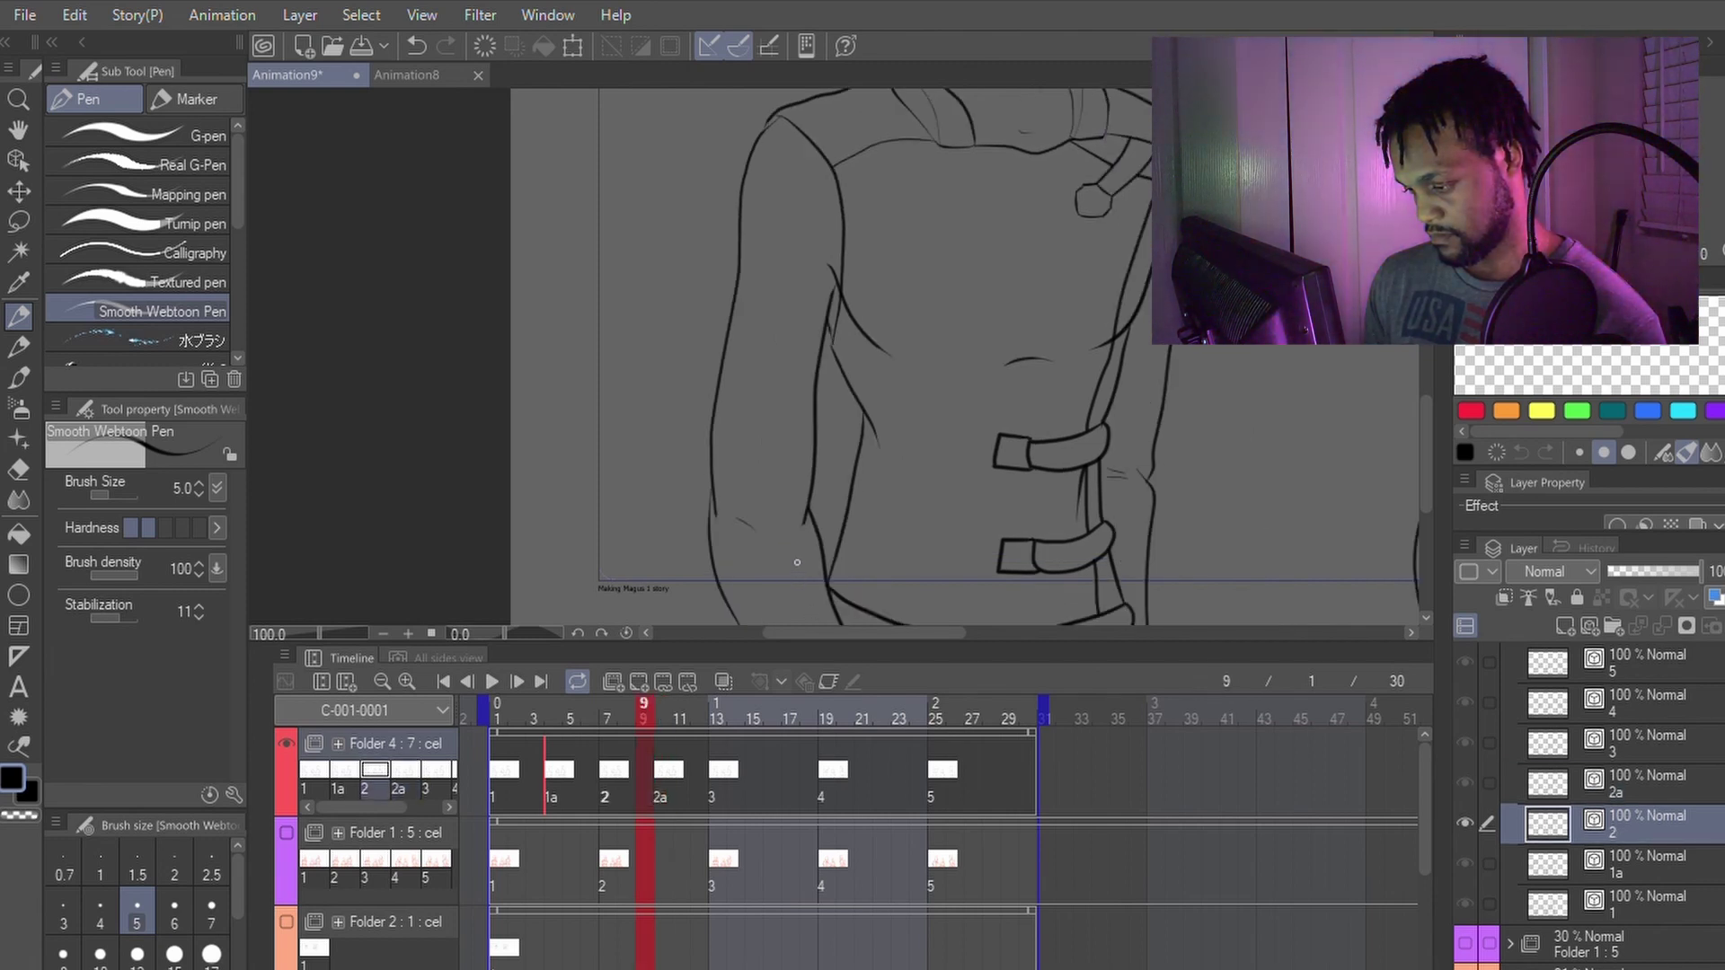
{"action": "key", "text": "Right"}
{"action": "key", "text": "Left"}
{"action": "key", "text": "Left"}
{"action": "key", "text": "Left"}
{"action": "key", "text": "Left"}
{"action": "key", "text": "Left"}
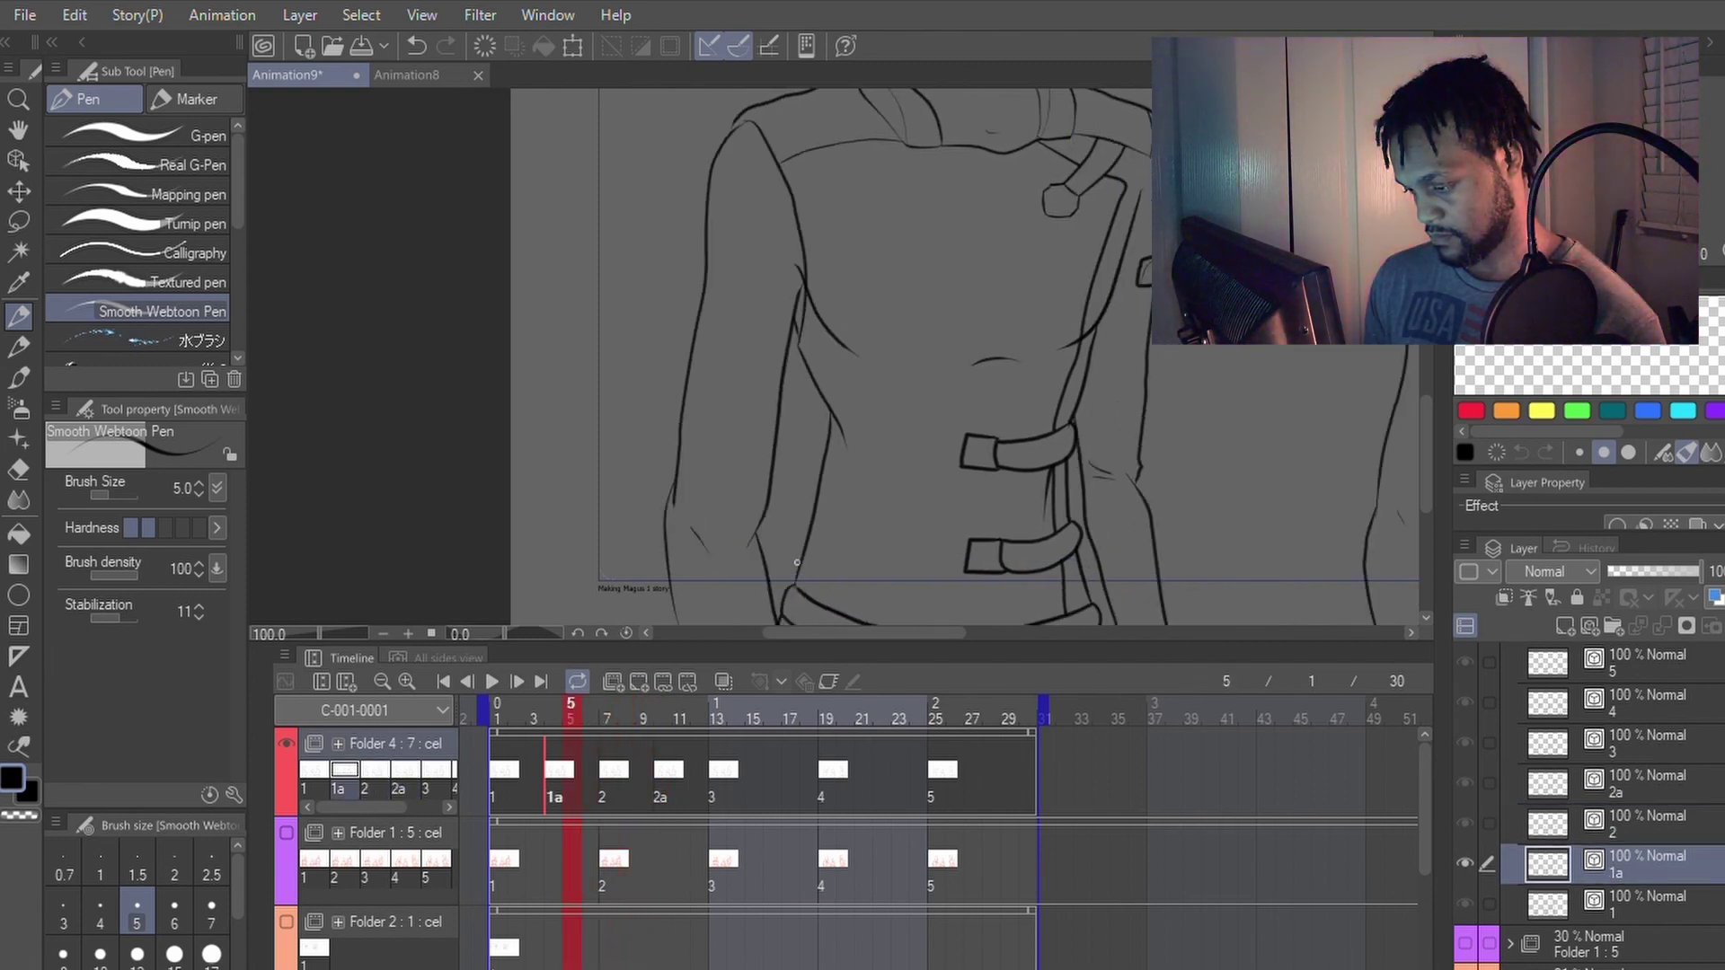
{"action": "key", "text": "Right"}
{"action": "key", "text": "Right"}
{"action": "key", "text": "Right"}
{"action": "key", "text": "Right"}
{"action": "key", "text": "Right"}
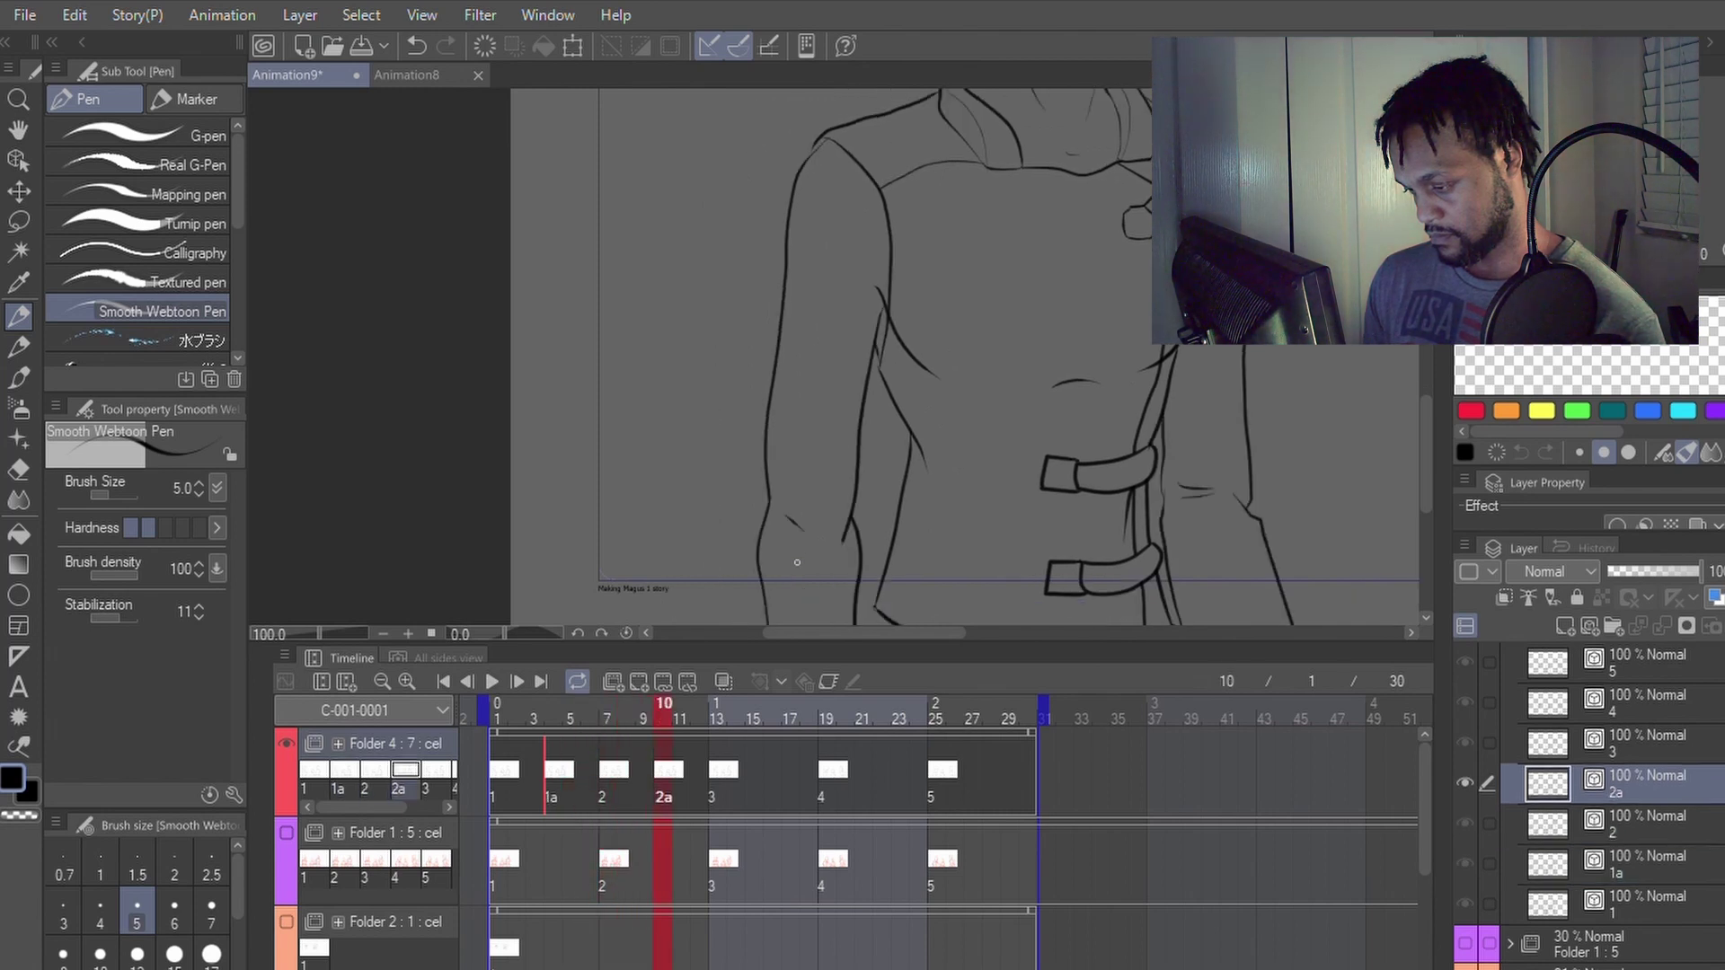
{"action": "key", "text": "Right"}
{"action": "key", "text": "Right"}
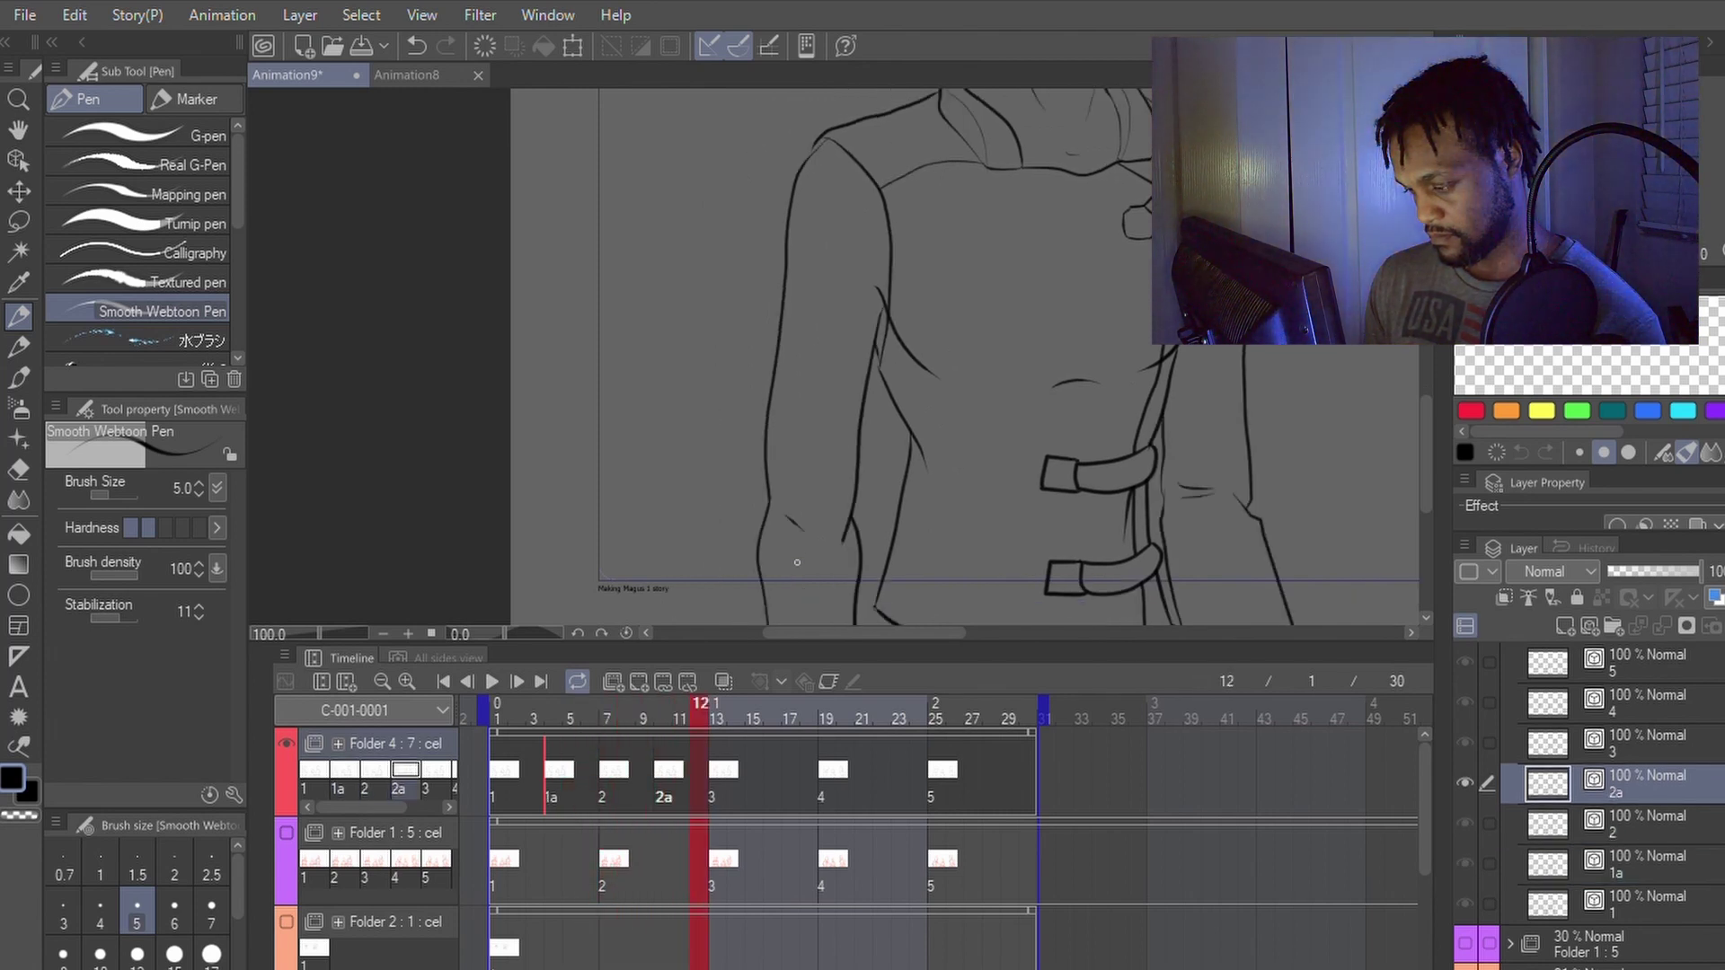
Step: On cel 3, redraw the inner upper-arm line with Redraw vector line so it runs past the elbow, and erase the forearm overlap
{"action": "key", "text": "Right"}
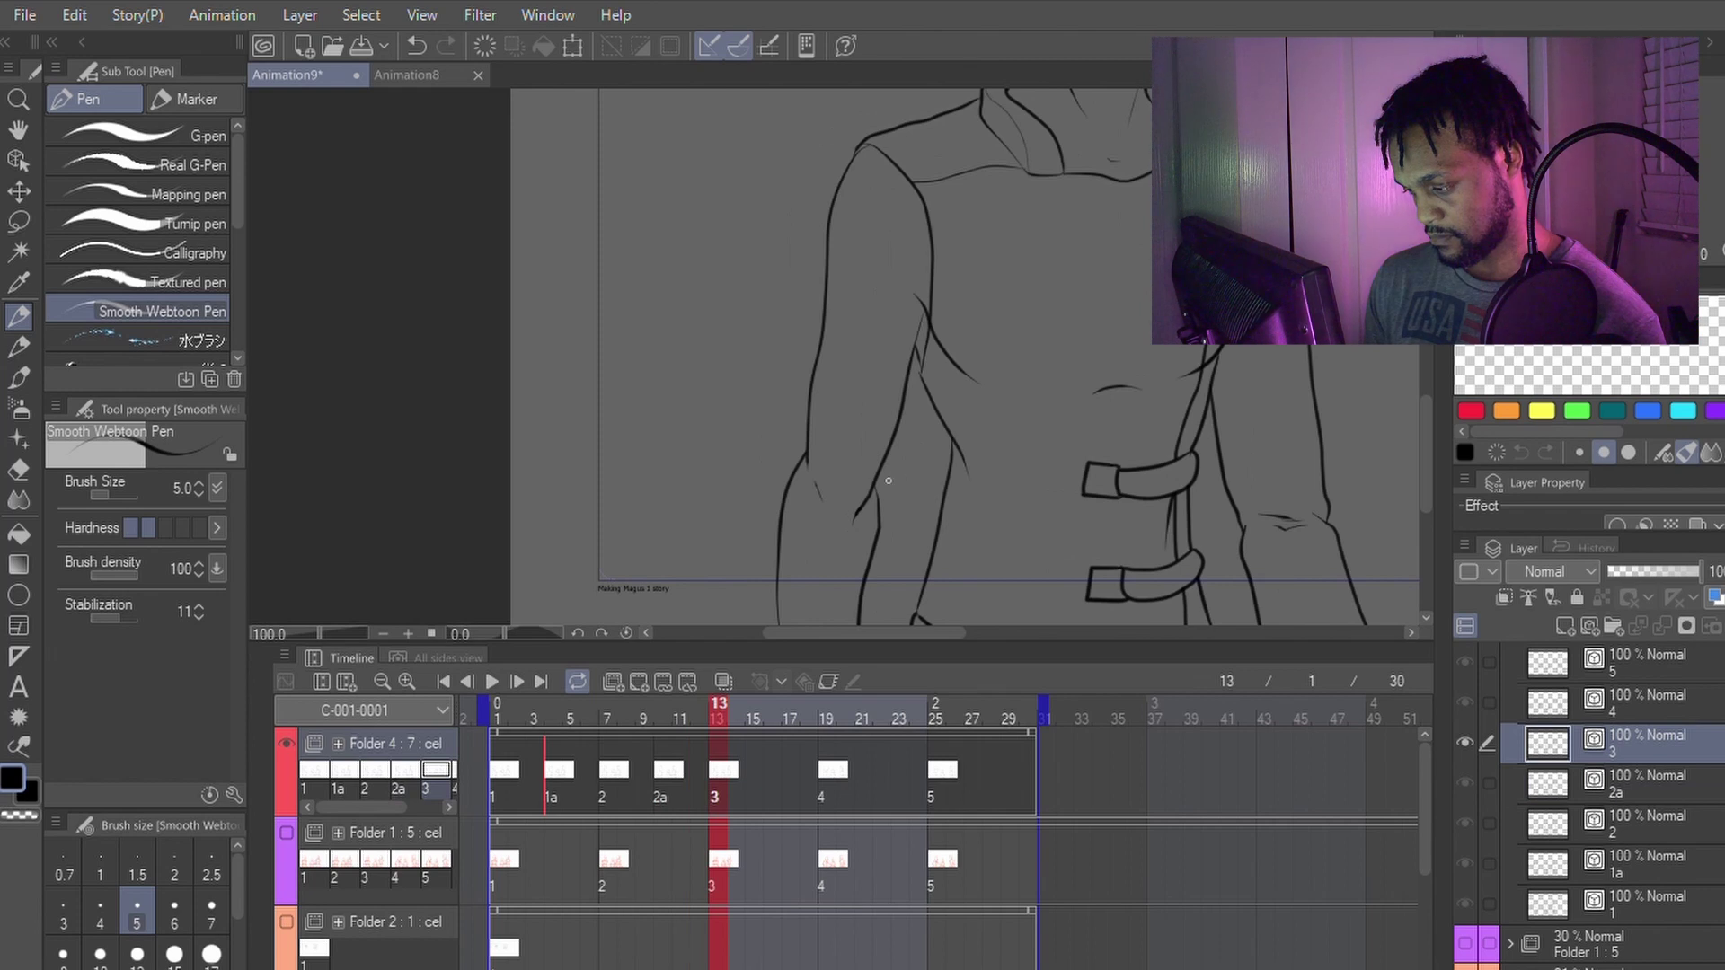
{"action": "key", "text": "y"}
{"action": "left_click_drag", "start_coordinate": [876, 471], "coordinate": [852, 550]}
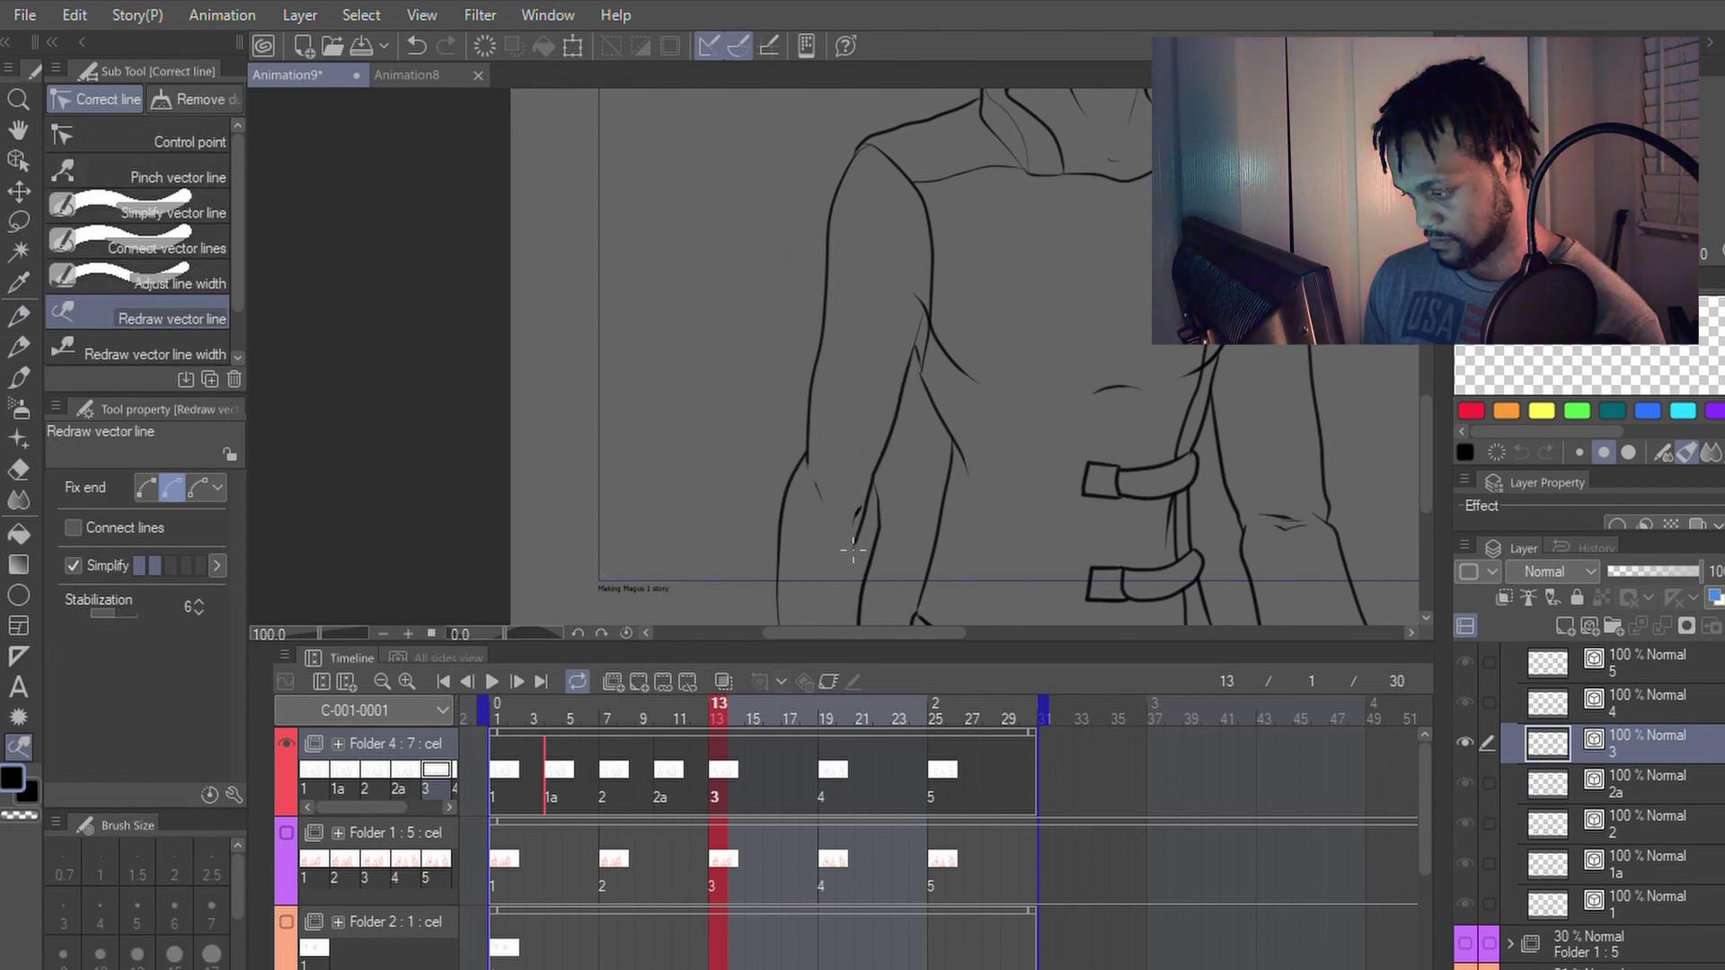
{"action": "key", "text": "ctrl+z"}
{"action": "mouse_move", "coordinate": [889, 435]}
{"action": "left_mouse_down"}
{"action": "mouse_move", "coordinate": [850, 546]}
{"action": "mouse_move", "coordinate": [851, 525]}
{"action": "left_mouse_up"}
{"action": "key", "text": "p"}
{"action": "key", "text": "e"}
{"action": "key", "text": "p"}
{"action": "key", "text": "y"}
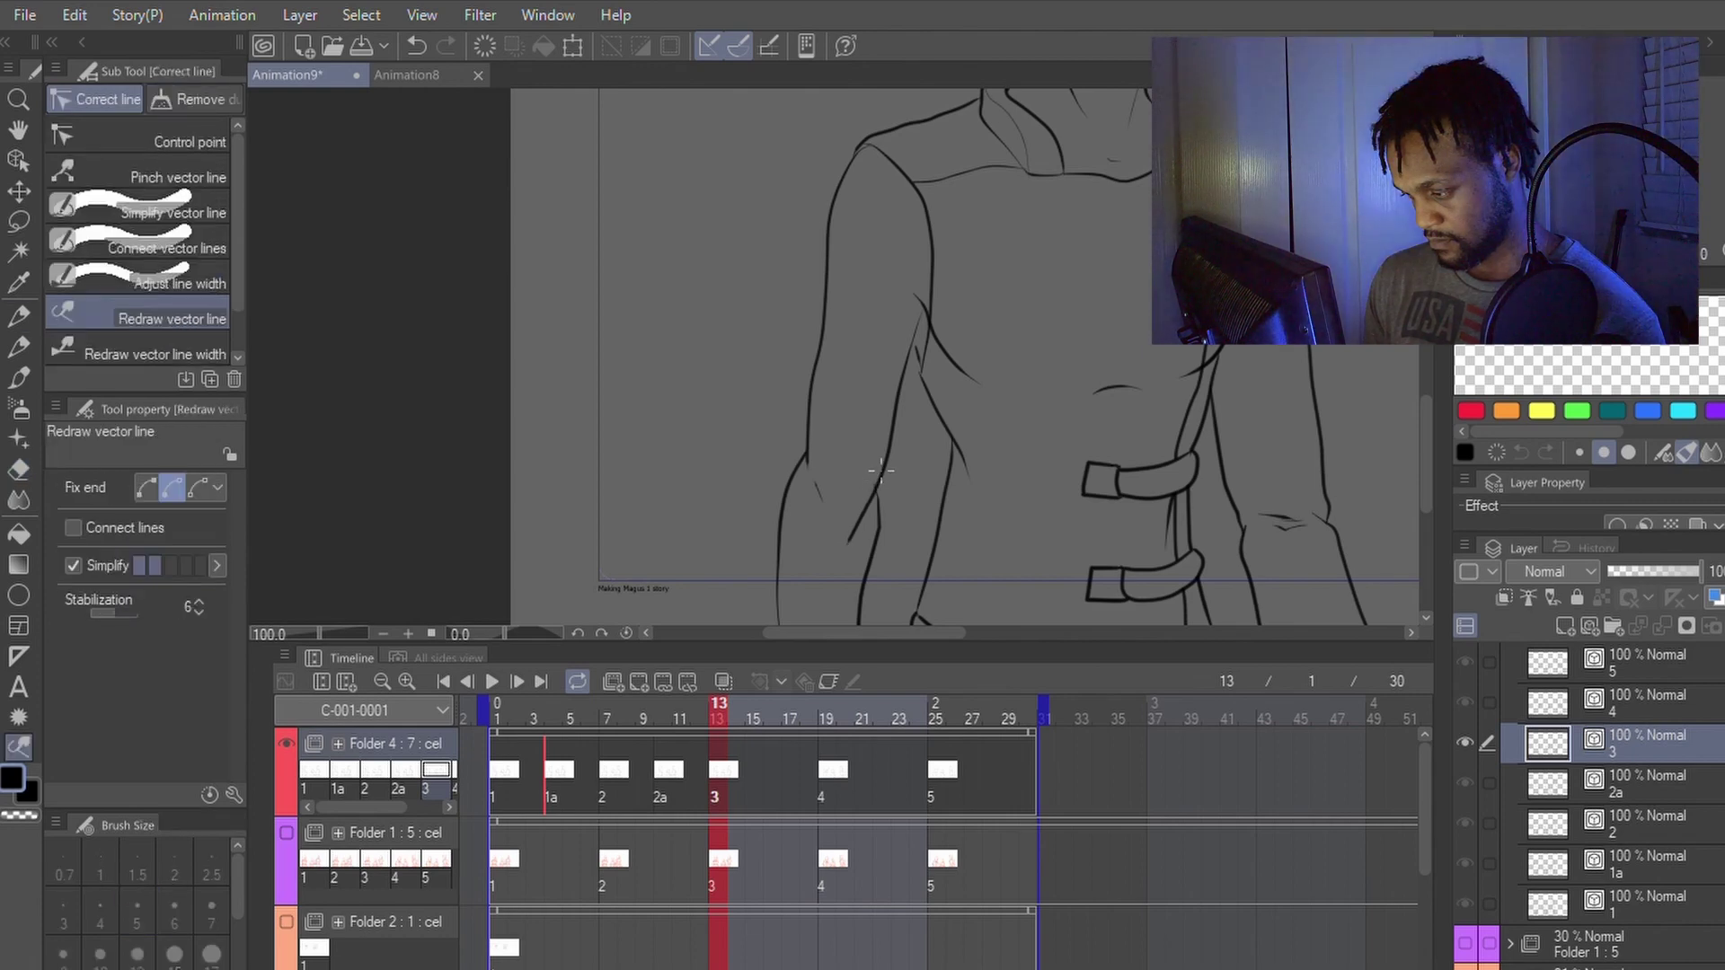
{"action": "key", "text": "p"}
Step: Redraw the upper part of the inner forearm line on cel 3 to meet the upper arm at the elbow, and erase the excess
{"action": "key", "text": "y"}
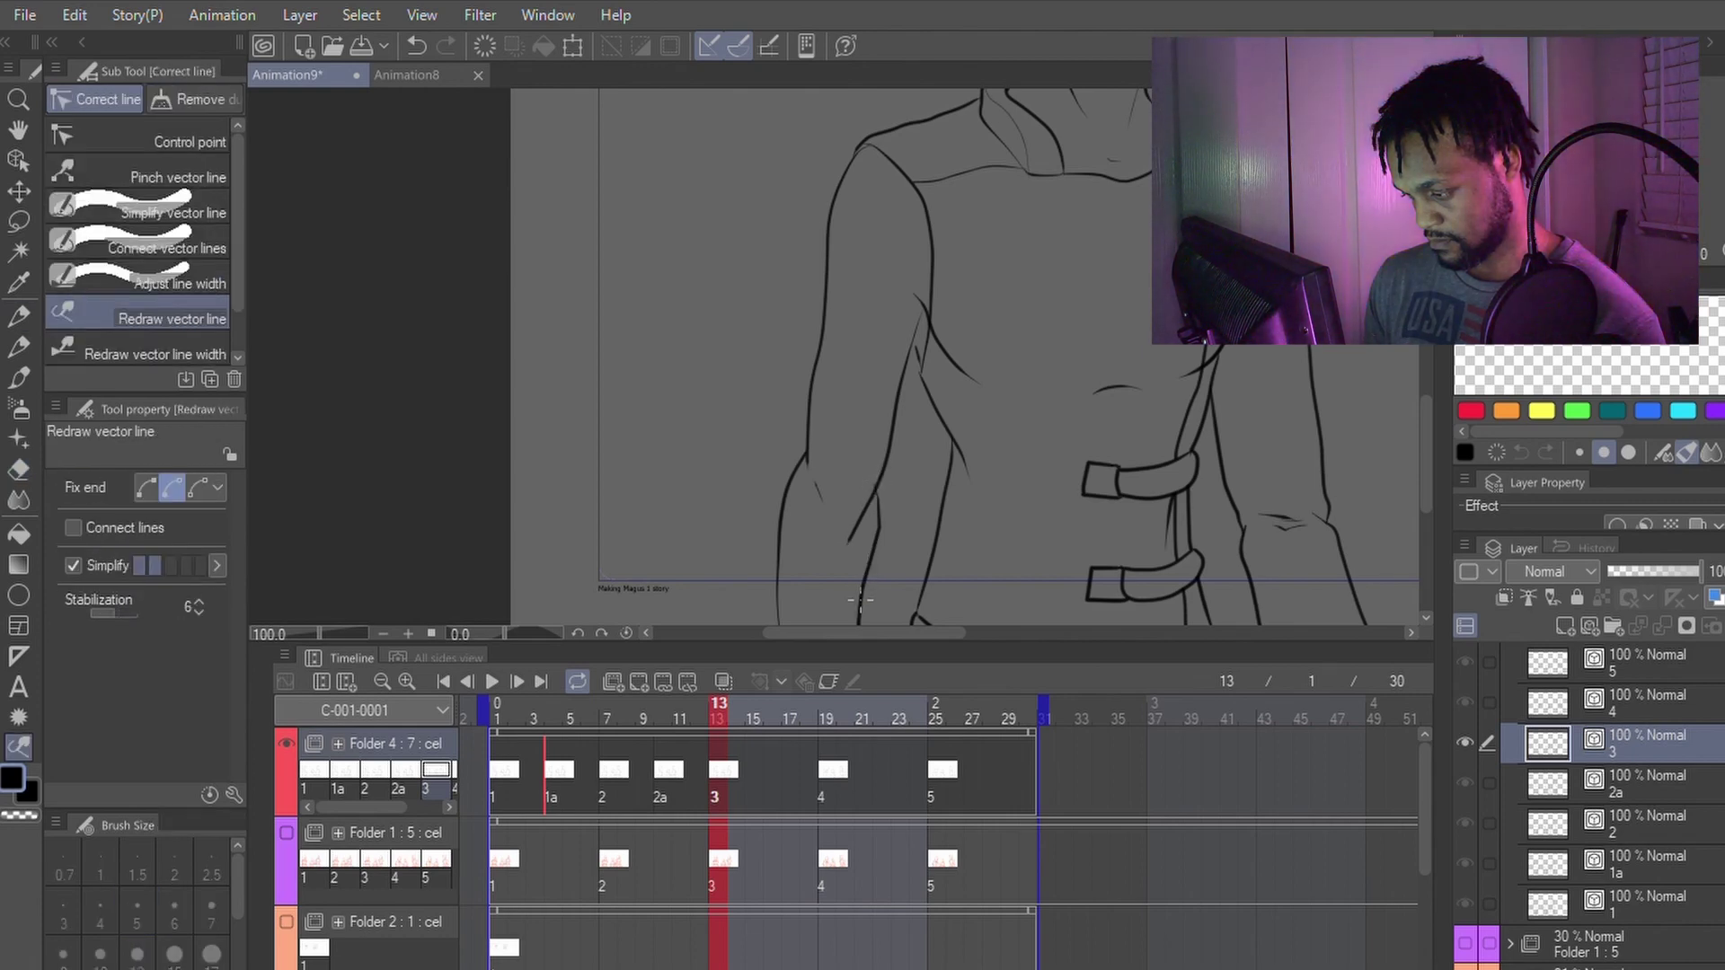
{"action": "left_click_drag", "start_coordinate": [861, 600], "coordinate": [876, 494]}
{"action": "key", "text": "ctrl+z"}
{"action": "left_click_drag", "start_coordinate": [861, 616], "coordinate": [864, 499]}
{"action": "key", "text": "p"}
{"action": "key", "text": "e"}
{"action": "key", "text": "p"}
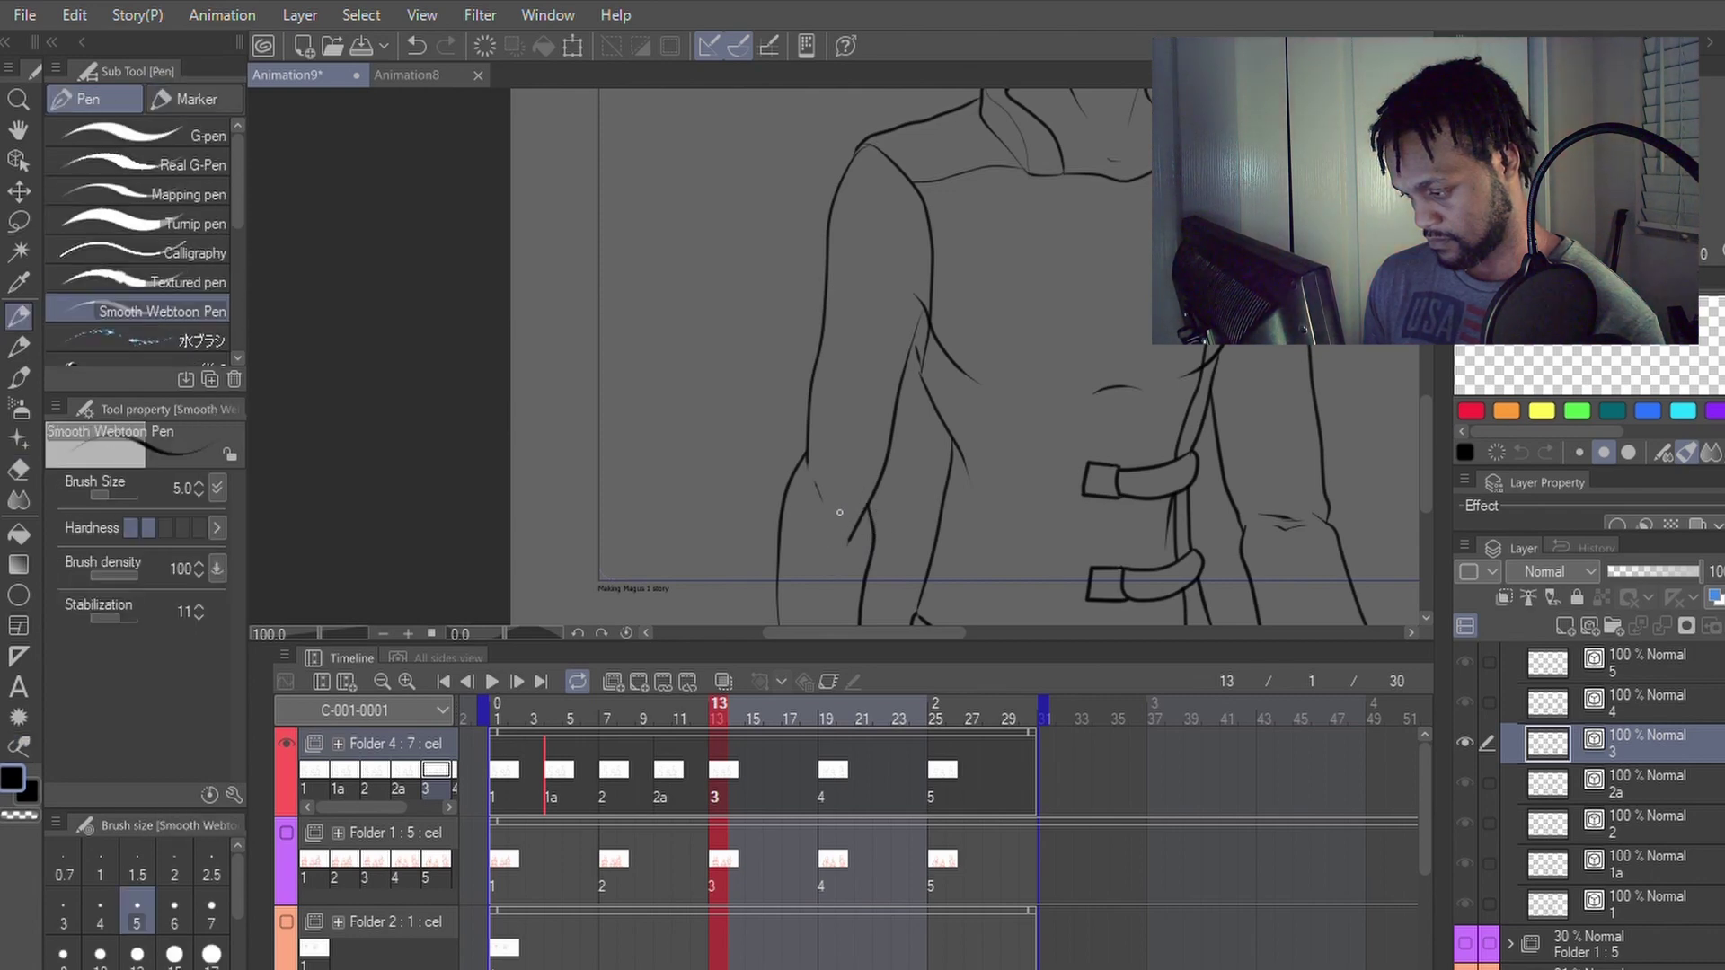
Step: Redraw the outer upper-arm line on cel 3 so it extends lower over the elbow
{"action": "key", "text": "y"}
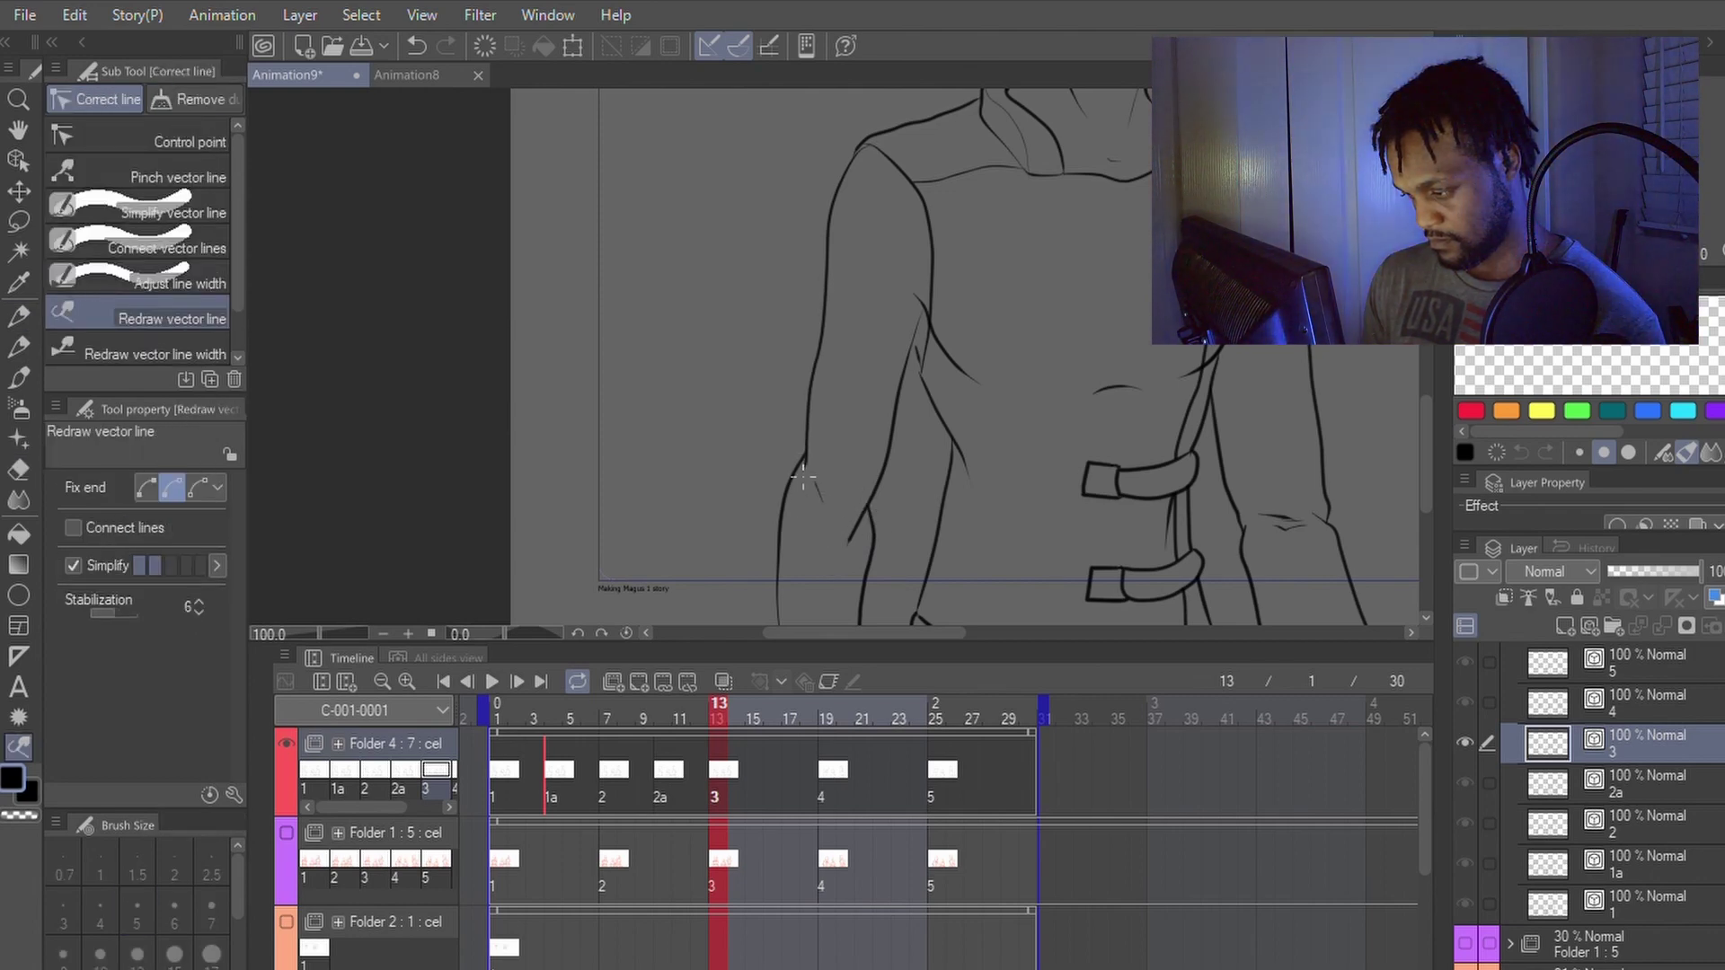
{"action": "key", "text": "e"}
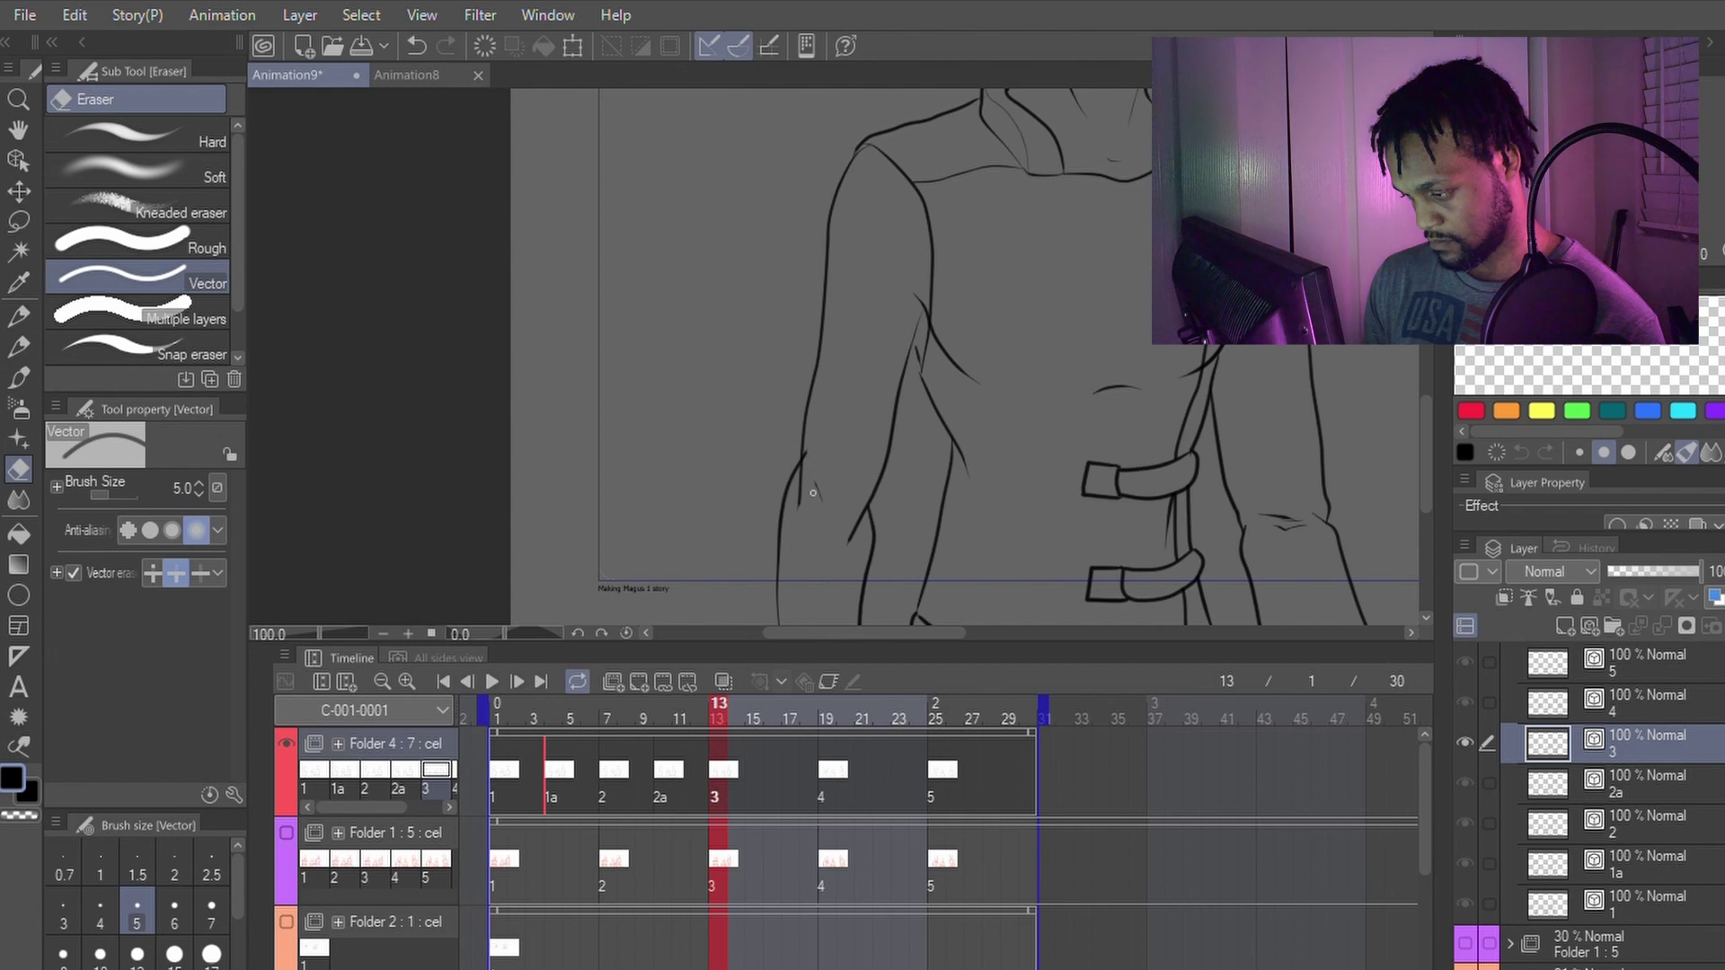
{"action": "key", "text": "p"}
Step: Redraw the top of the outer forearm line on cel 3 to meet the upper arm, erase the overlap and lower the elbow crease
{"action": "key", "text": "y"}
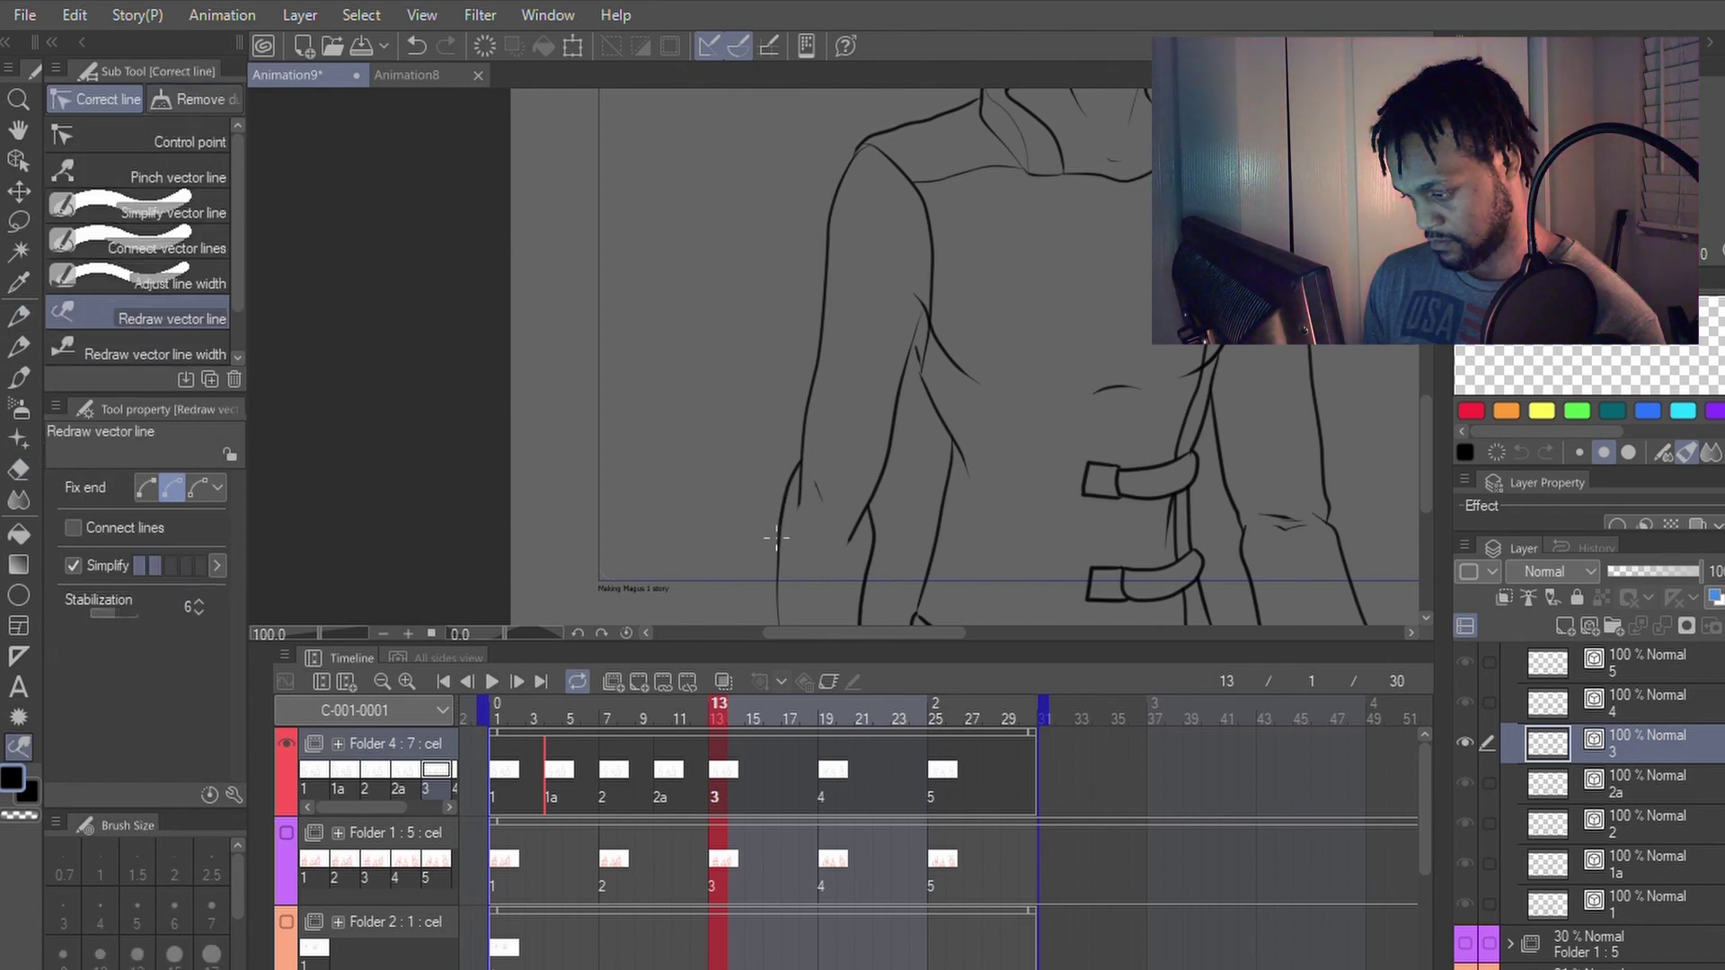
{"action": "key", "text": "e"}
{"action": "key", "text": "p"}
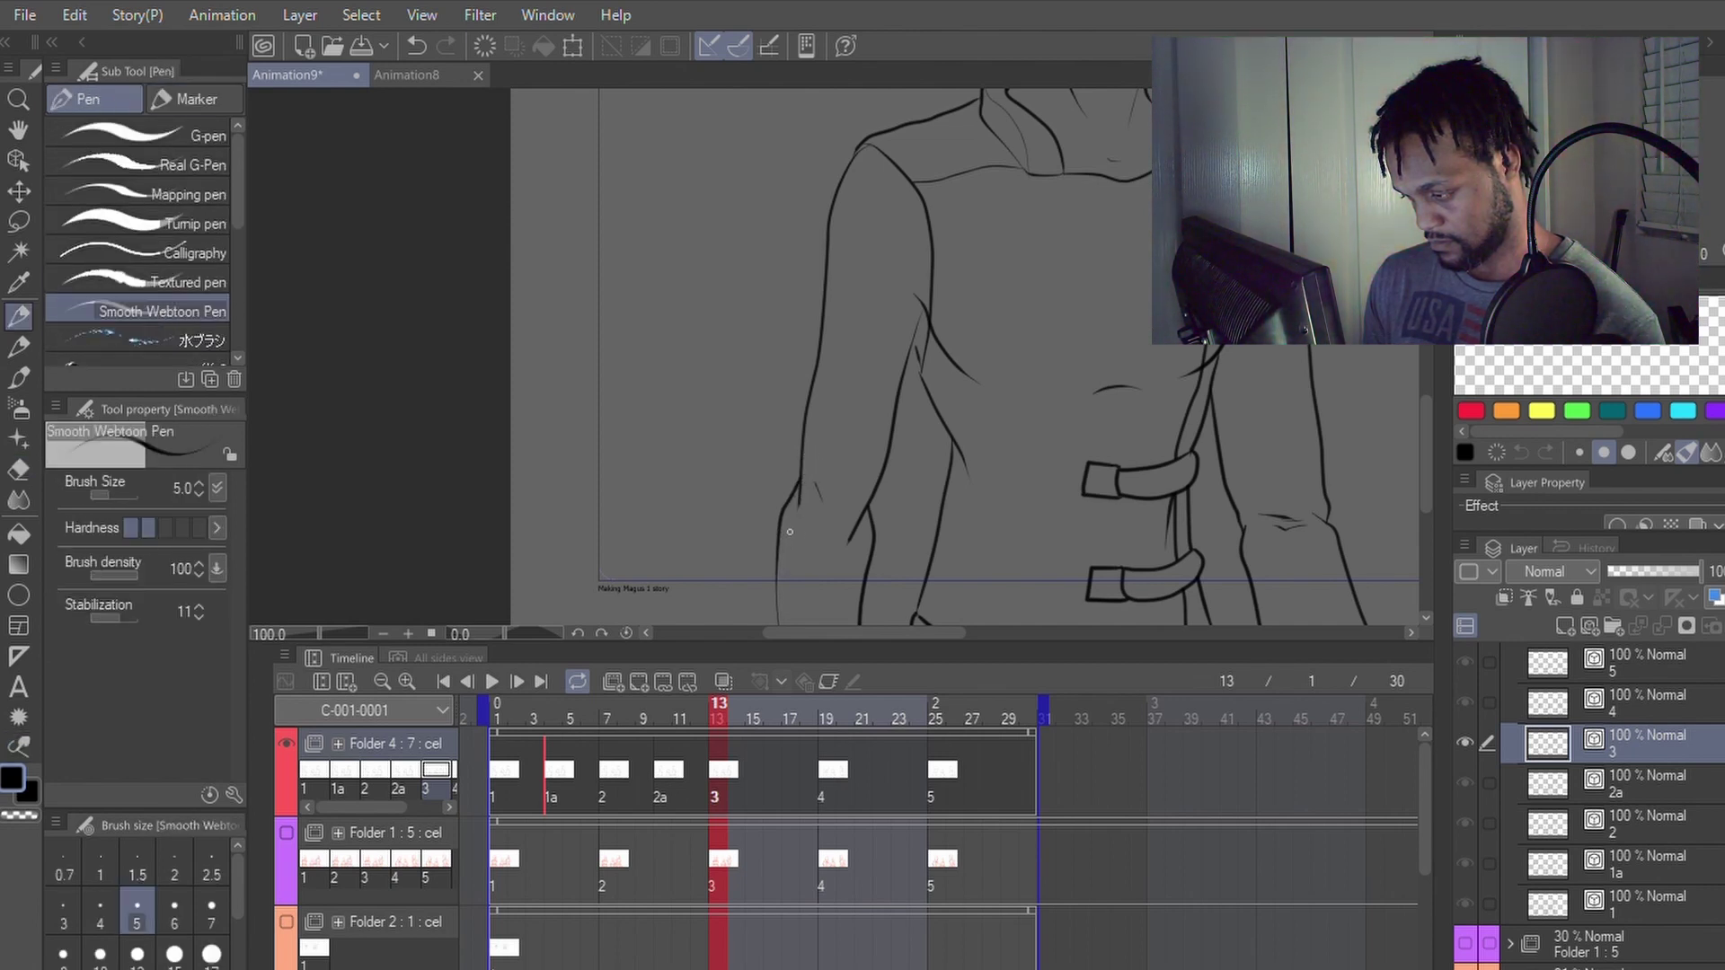
{"action": "key", "text": "y"}
{"action": "left_click_drag", "start_coordinate": [807, 484], "coordinate": [778, 590]}
{"action": "key", "text": "p"}
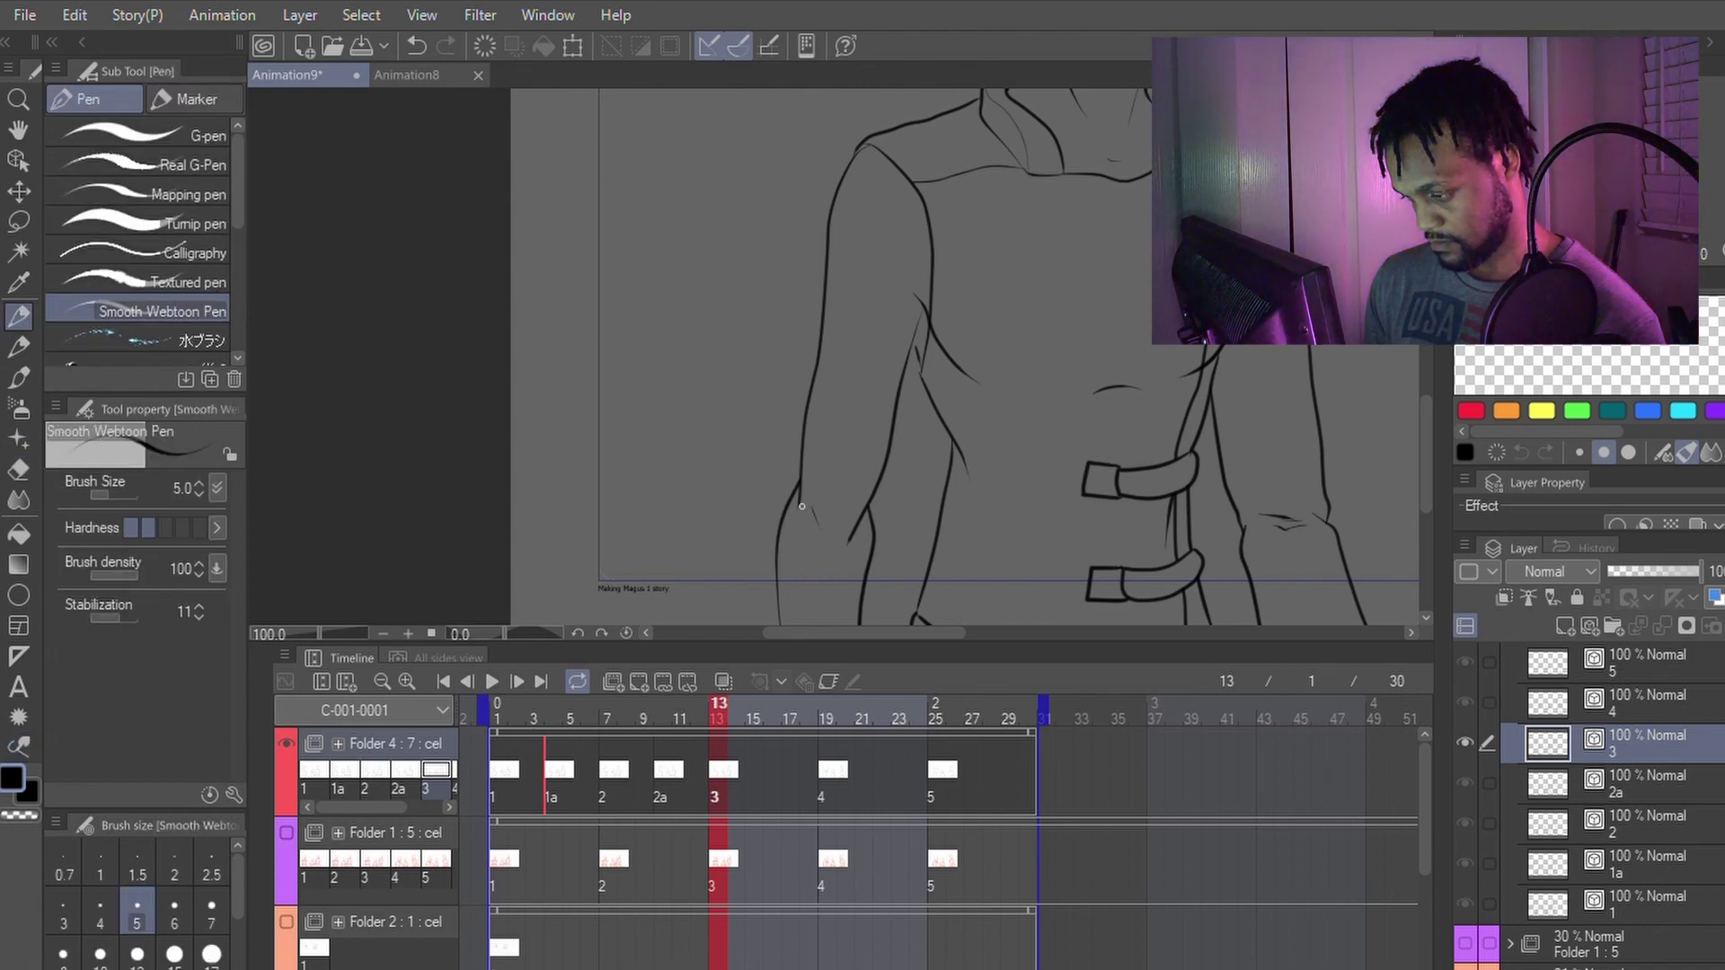
{"action": "key", "text": "e"}
{"action": "key", "text": "p"}
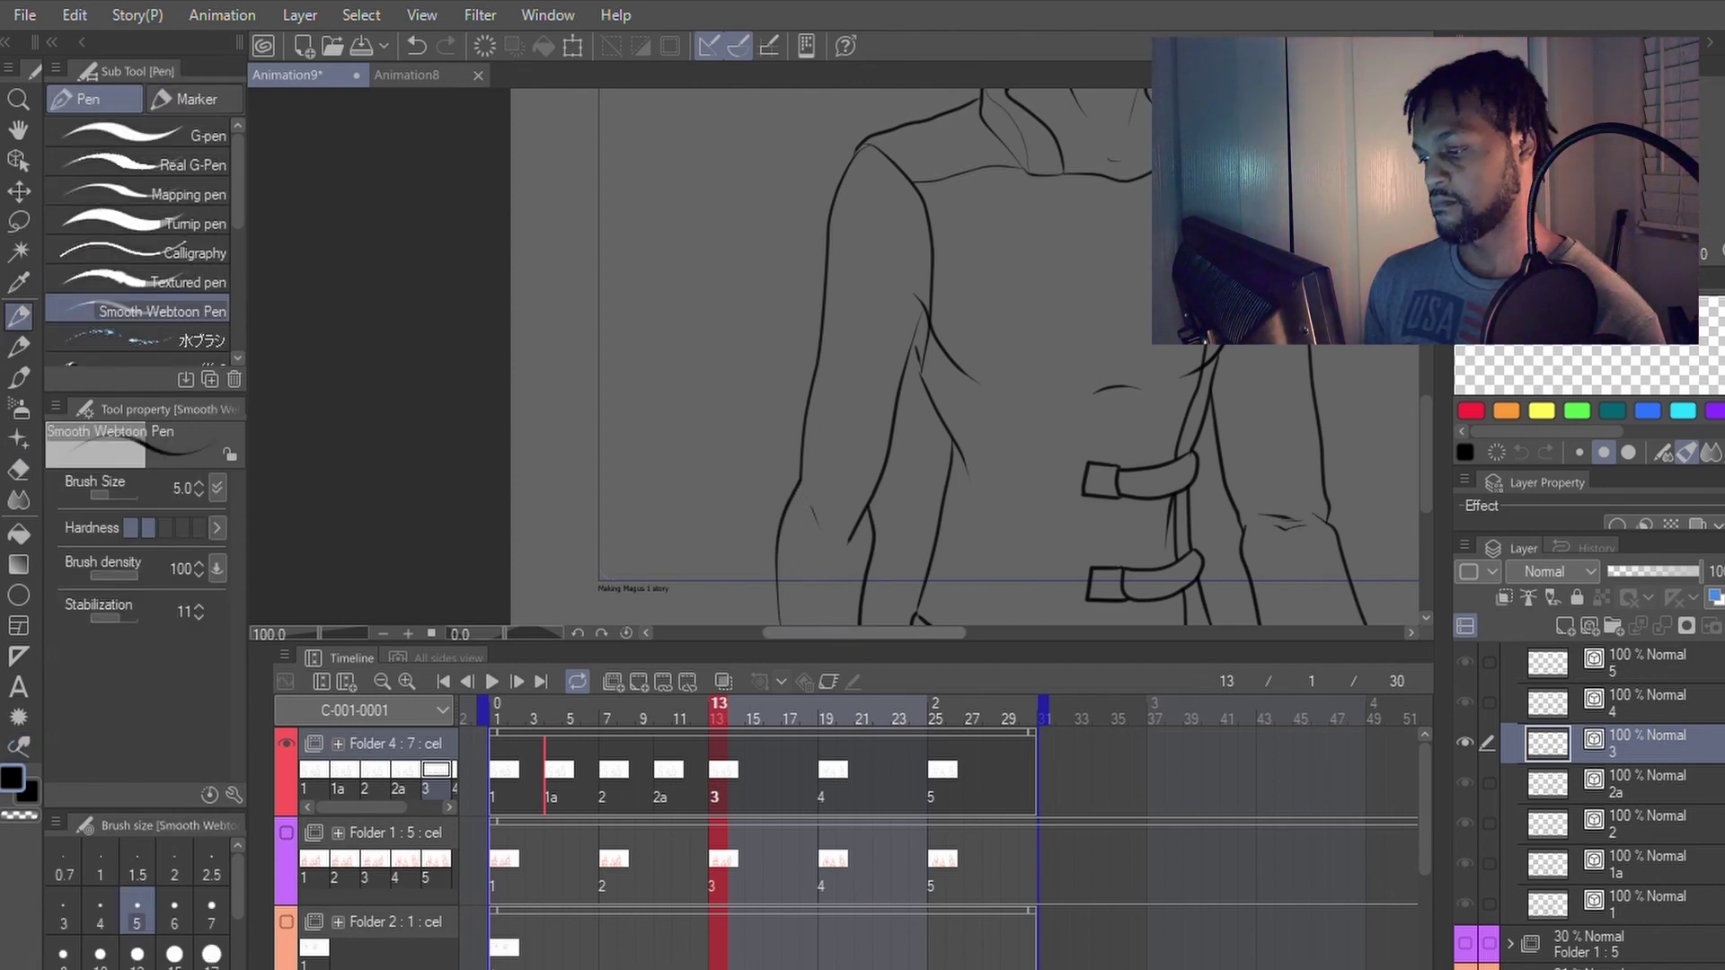
Step: Step back and forth between frames 9 and 15 to check the corrected arm on cels 2, 2a and 3
{"action": "key", "text": "Left"}
{"action": "key", "text": "Left"}
{"action": "key", "text": "Left"}
{"action": "key", "text": "Left"}
{"action": "key", "text": "Right"}
{"action": "key", "text": "Right"}
{"action": "key", "text": "Right"}
{"action": "key", "text": "Right"}
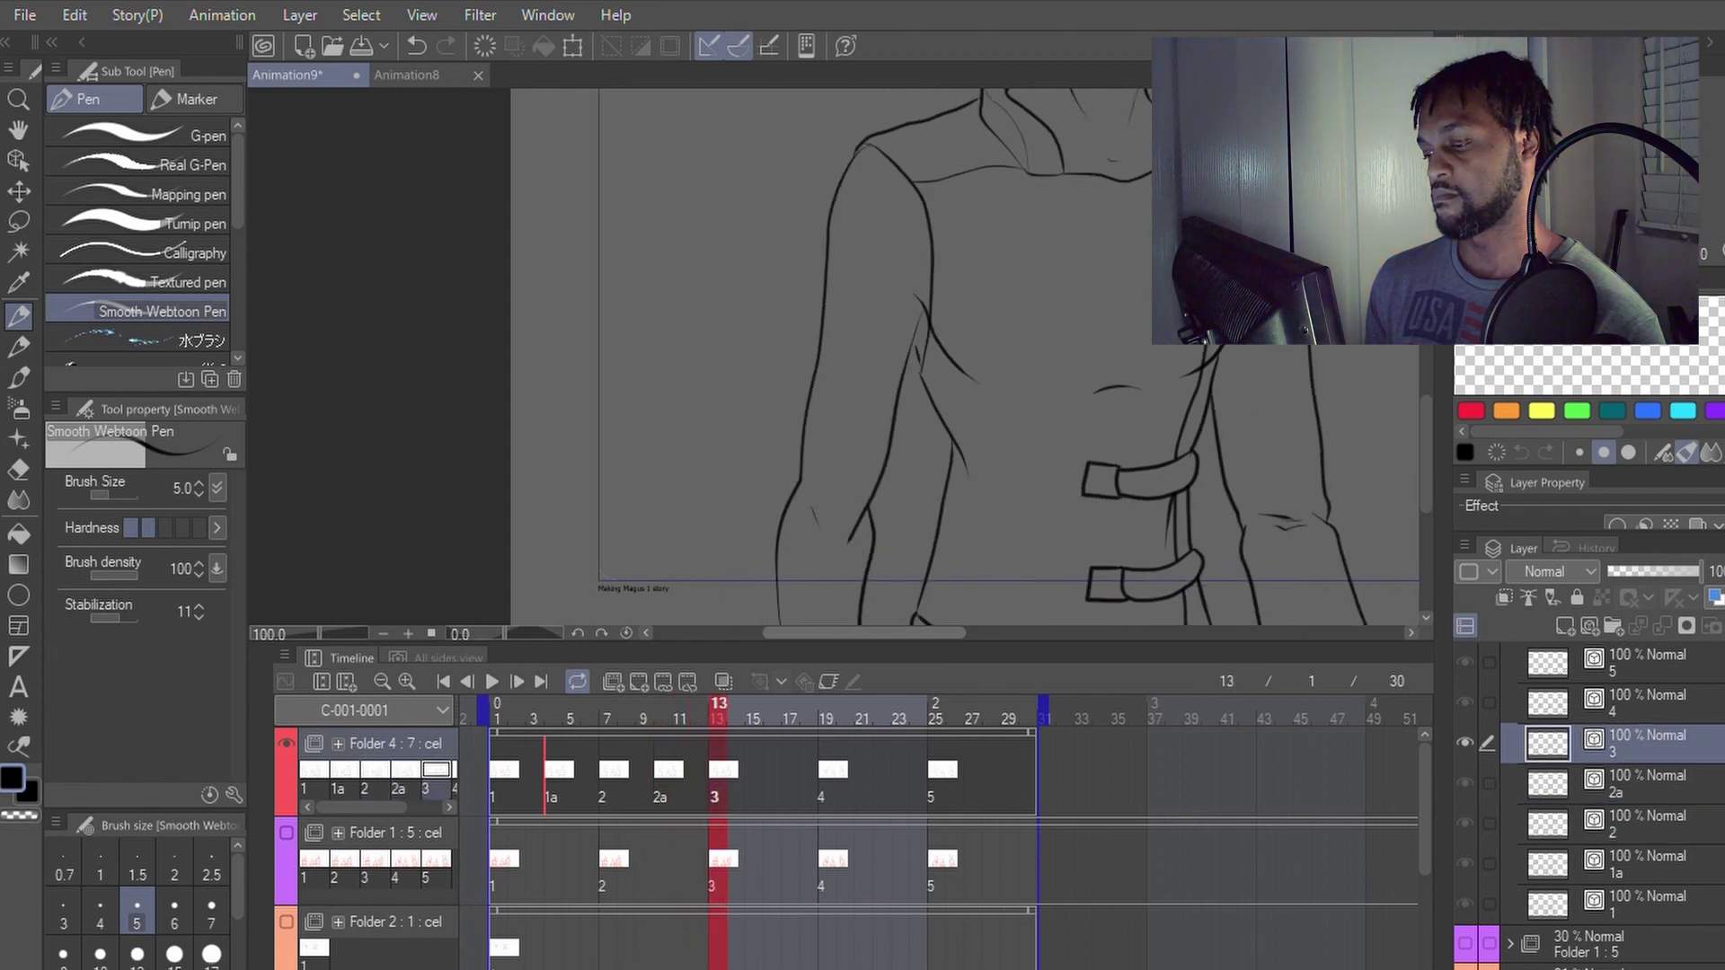
{"action": "key", "text": "Right"}
{"action": "key", "text": "Right"}
{"action": "key", "text": "Left"}
{"action": "key", "text": "Left"}
{"action": "key", "text": "Left"}
{"action": "key", "text": "Left"}
{"action": "key", "text": "Left"}
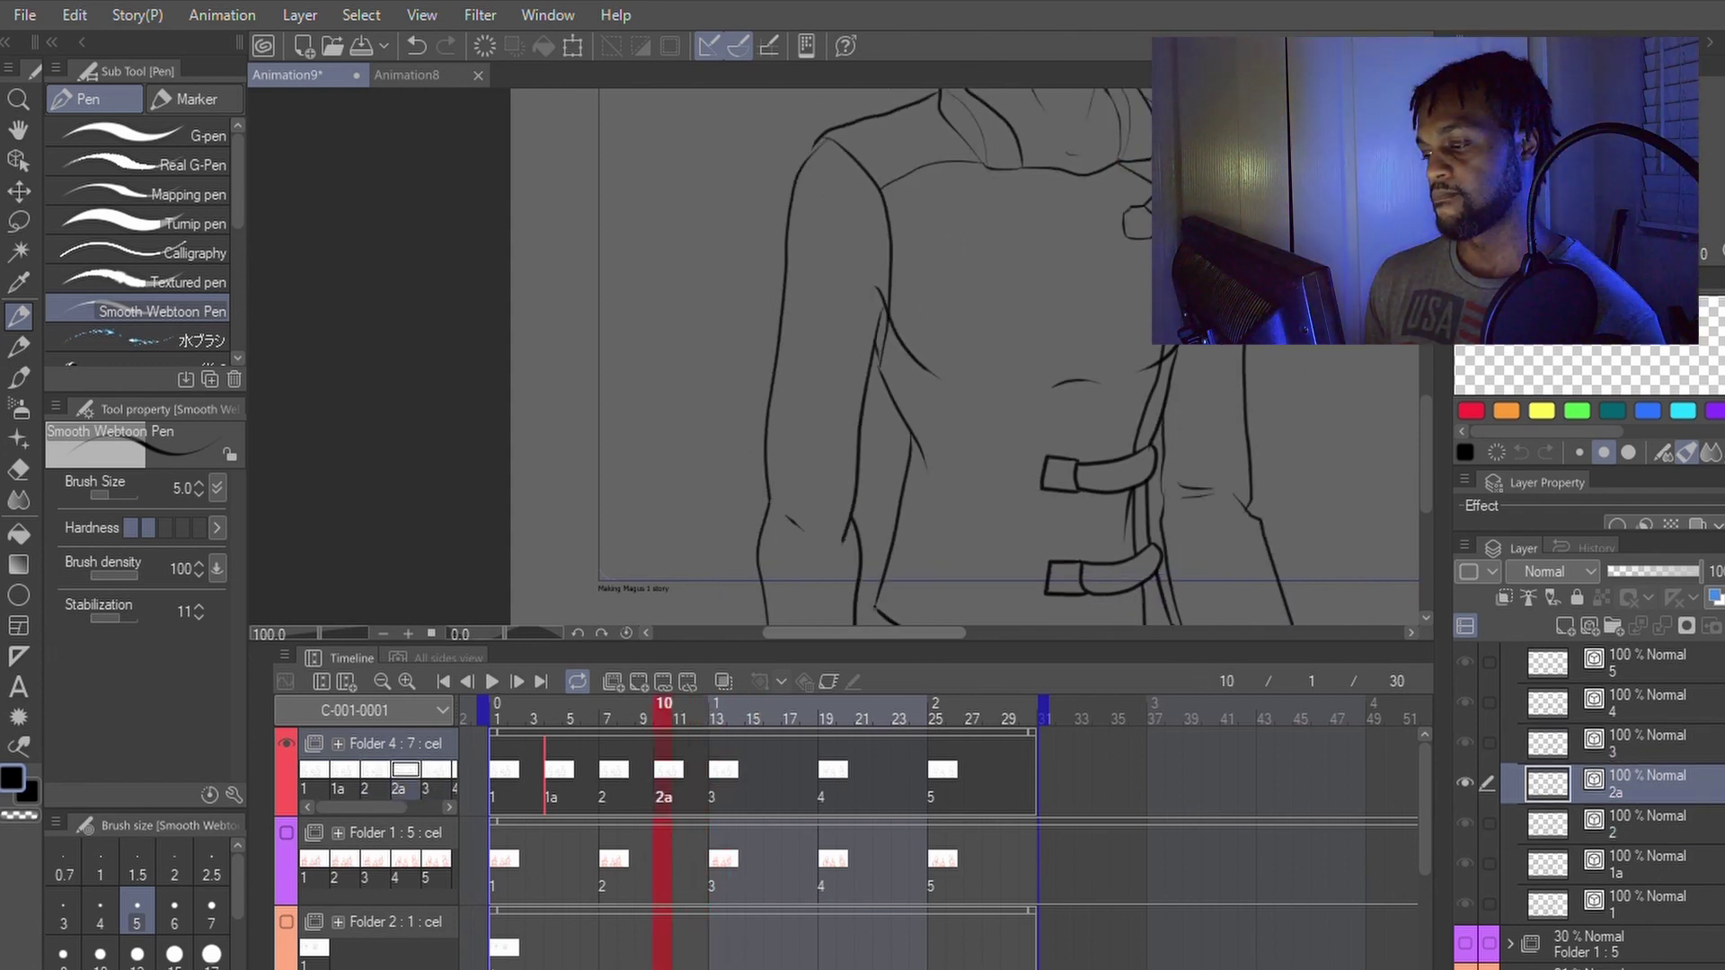
{"action": "key", "text": "Left"}
Step: With the whole canvas in view, step through frames 1 to 17 to check all three figures' motion
{"action": "key", "text": "ctrl+0"}
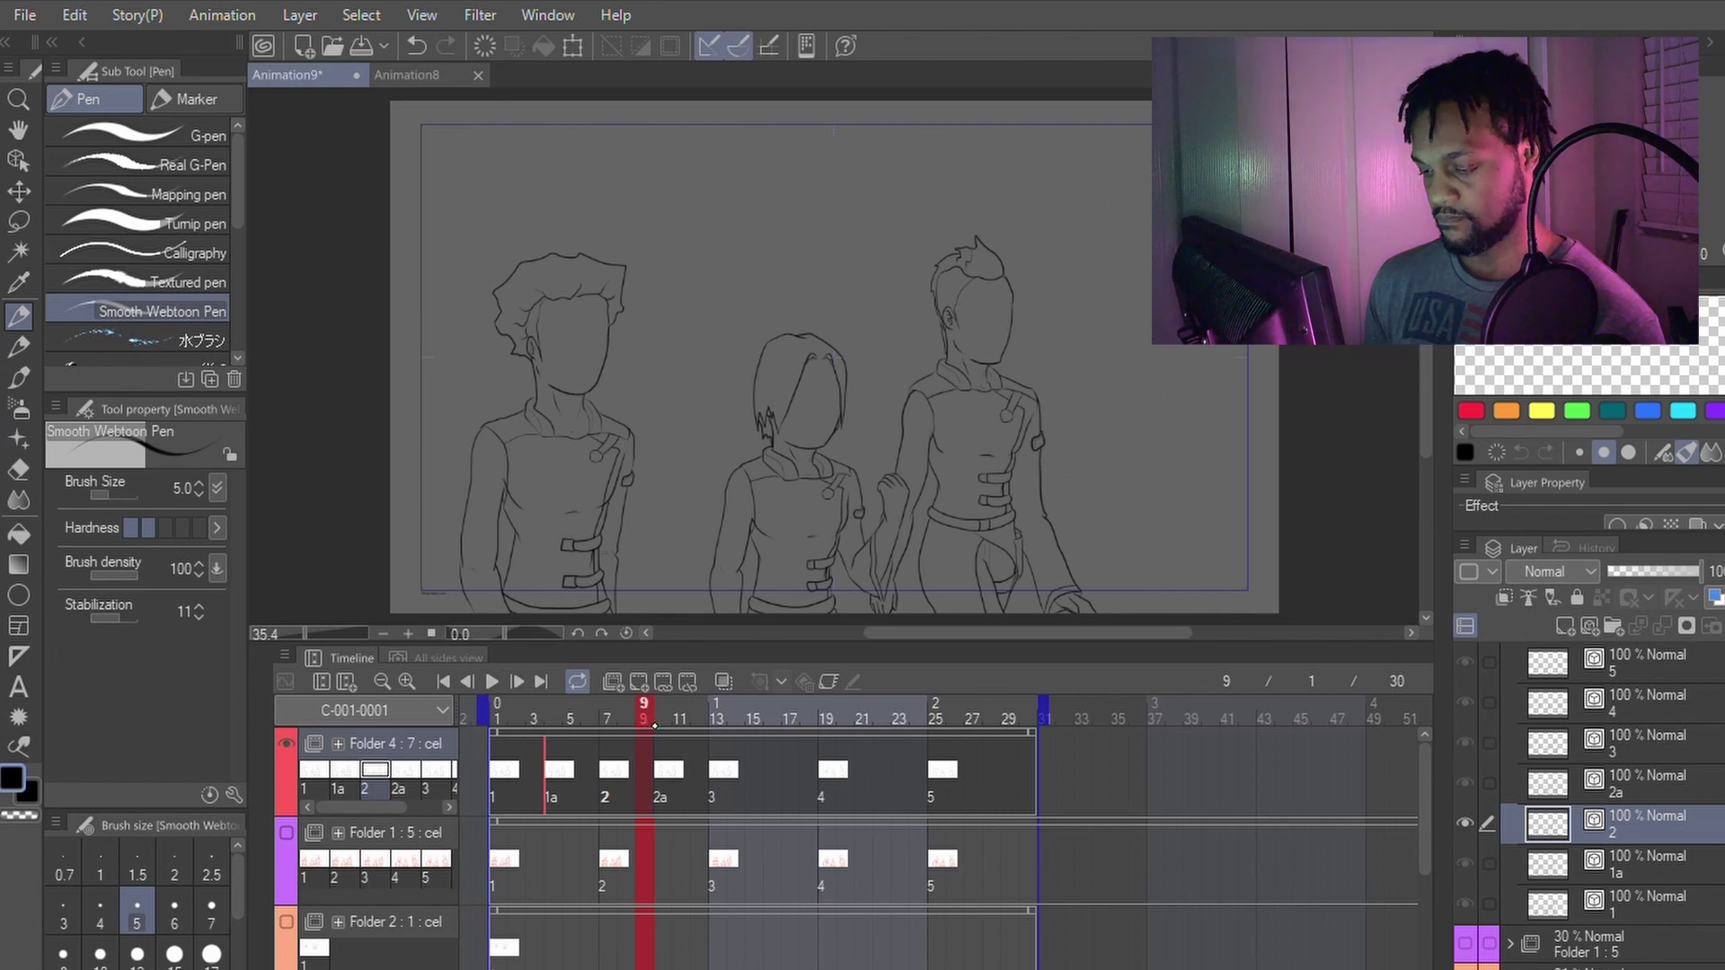
{"action": "key", "text": "Left"}
{"action": "key", "text": "Left"}
{"action": "key", "text": "Left"}
{"action": "key", "text": "Left"}
{"action": "key", "text": "Left"}
{"action": "key", "text": "Left"}
{"action": "key", "text": "Left"}
{"action": "key", "text": "Left"}
{"action": "key", "text": "Right"}
{"action": "key", "text": "Right"}
{"action": "key", "text": "Right"}
{"action": "key", "text": "Right"}
{"action": "key", "text": "Right"}
{"action": "key", "text": "Right"}
{"action": "key", "text": "Right"}
{"action": "key", "text": "Right"}
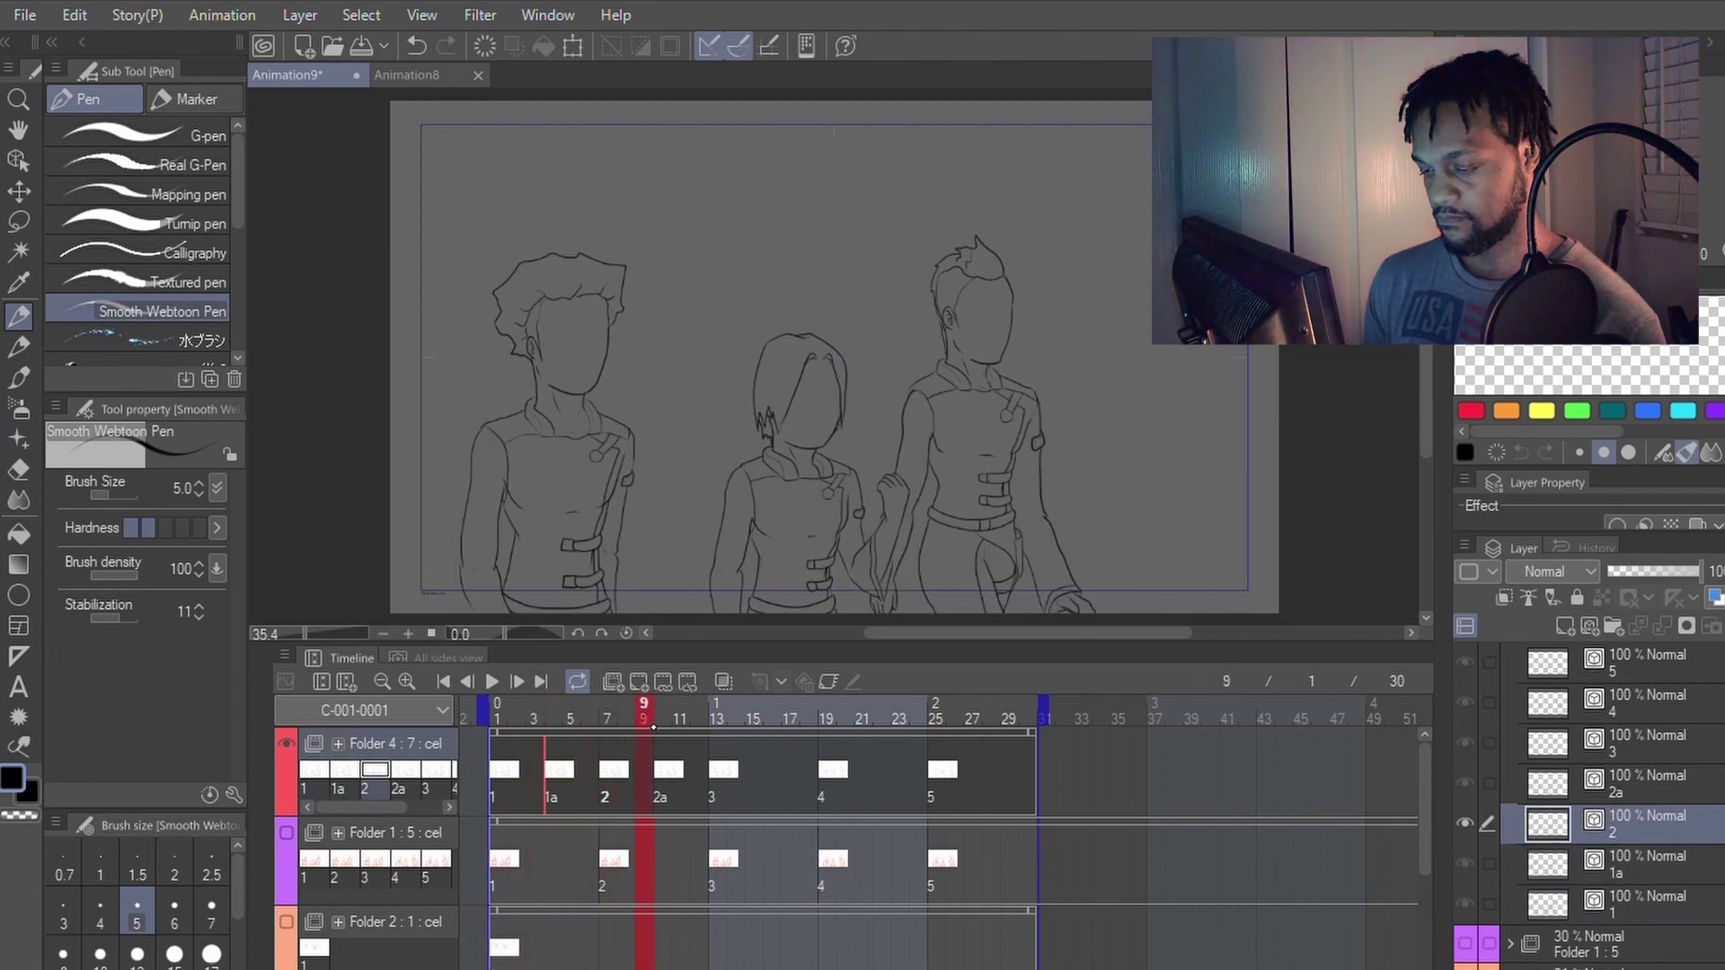
{"action": "key", "text": "Right"}
{"action": "key", "text": "Right"}
{"action": "key", "text": "Right"}
{"action": "key", "text": "Right"}
{"action": "key", "text": "Right"}
{"action": "key", "text": "Right"}
{"action": "key", "text": "Right"}
{"action": "key", "text": "Right"}
{"action": "key", "text": "Left"}
{"action": "key", "text": "Left"}
{"action": "key", "text": "Left"}
{"action": "key", "text": "Left"}
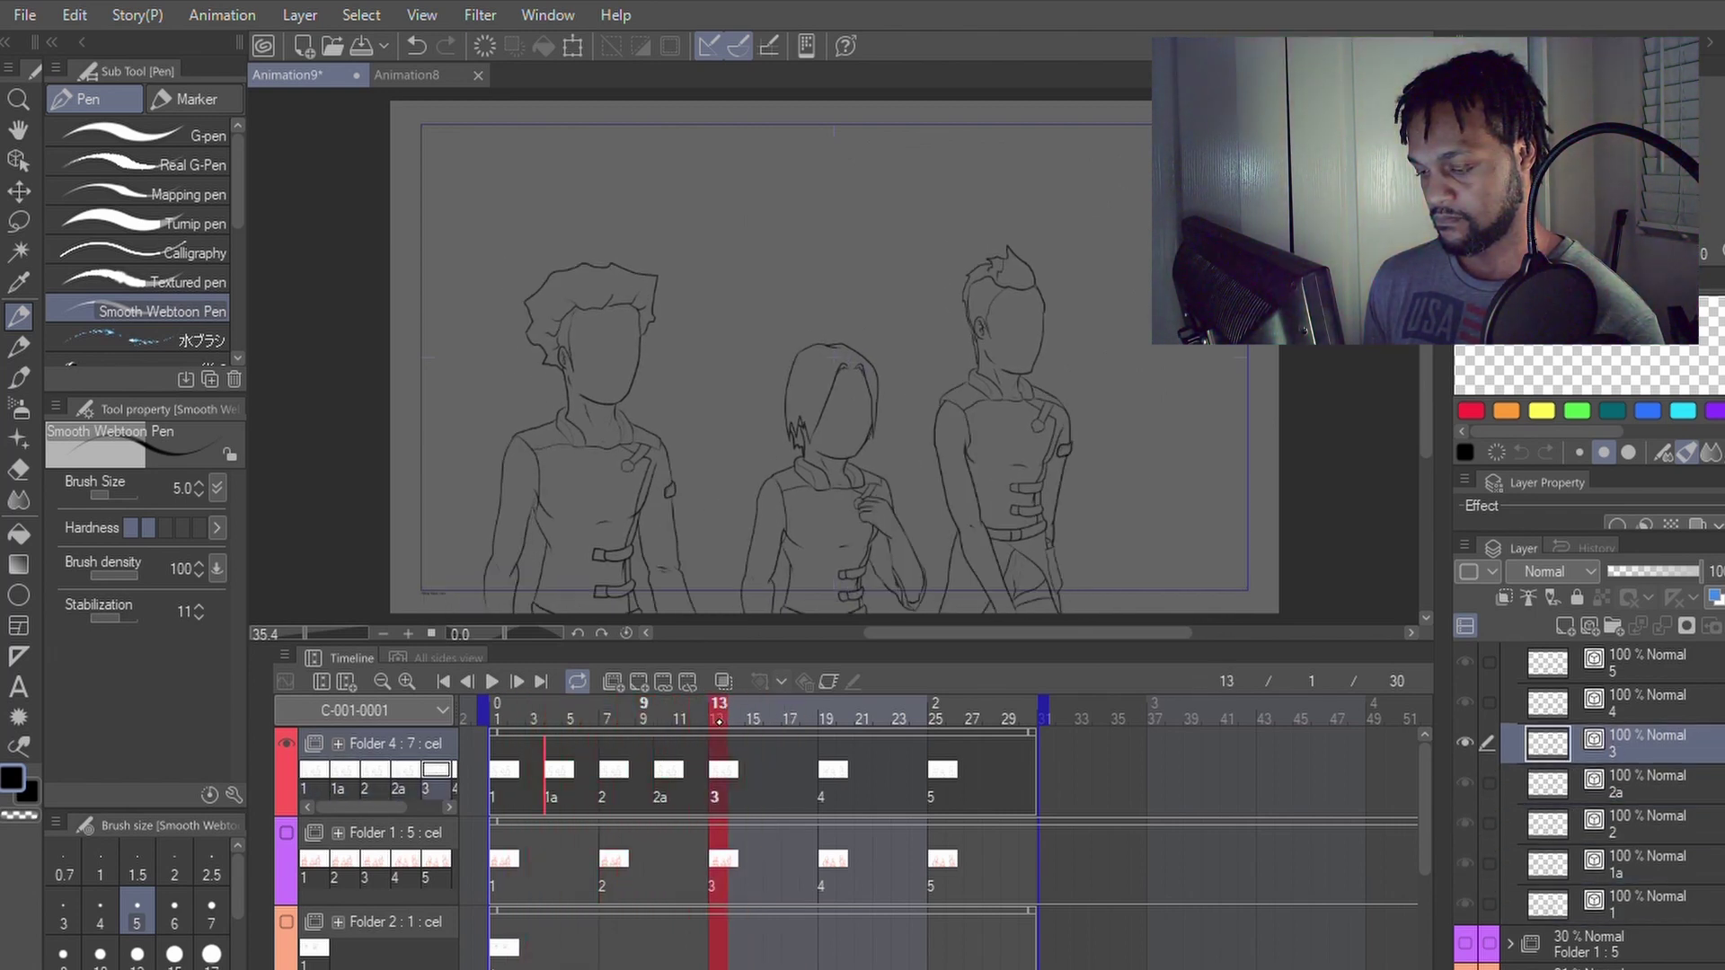
{"action": "key", "text": "Left"}
{"action": "key", "text": "Left"}
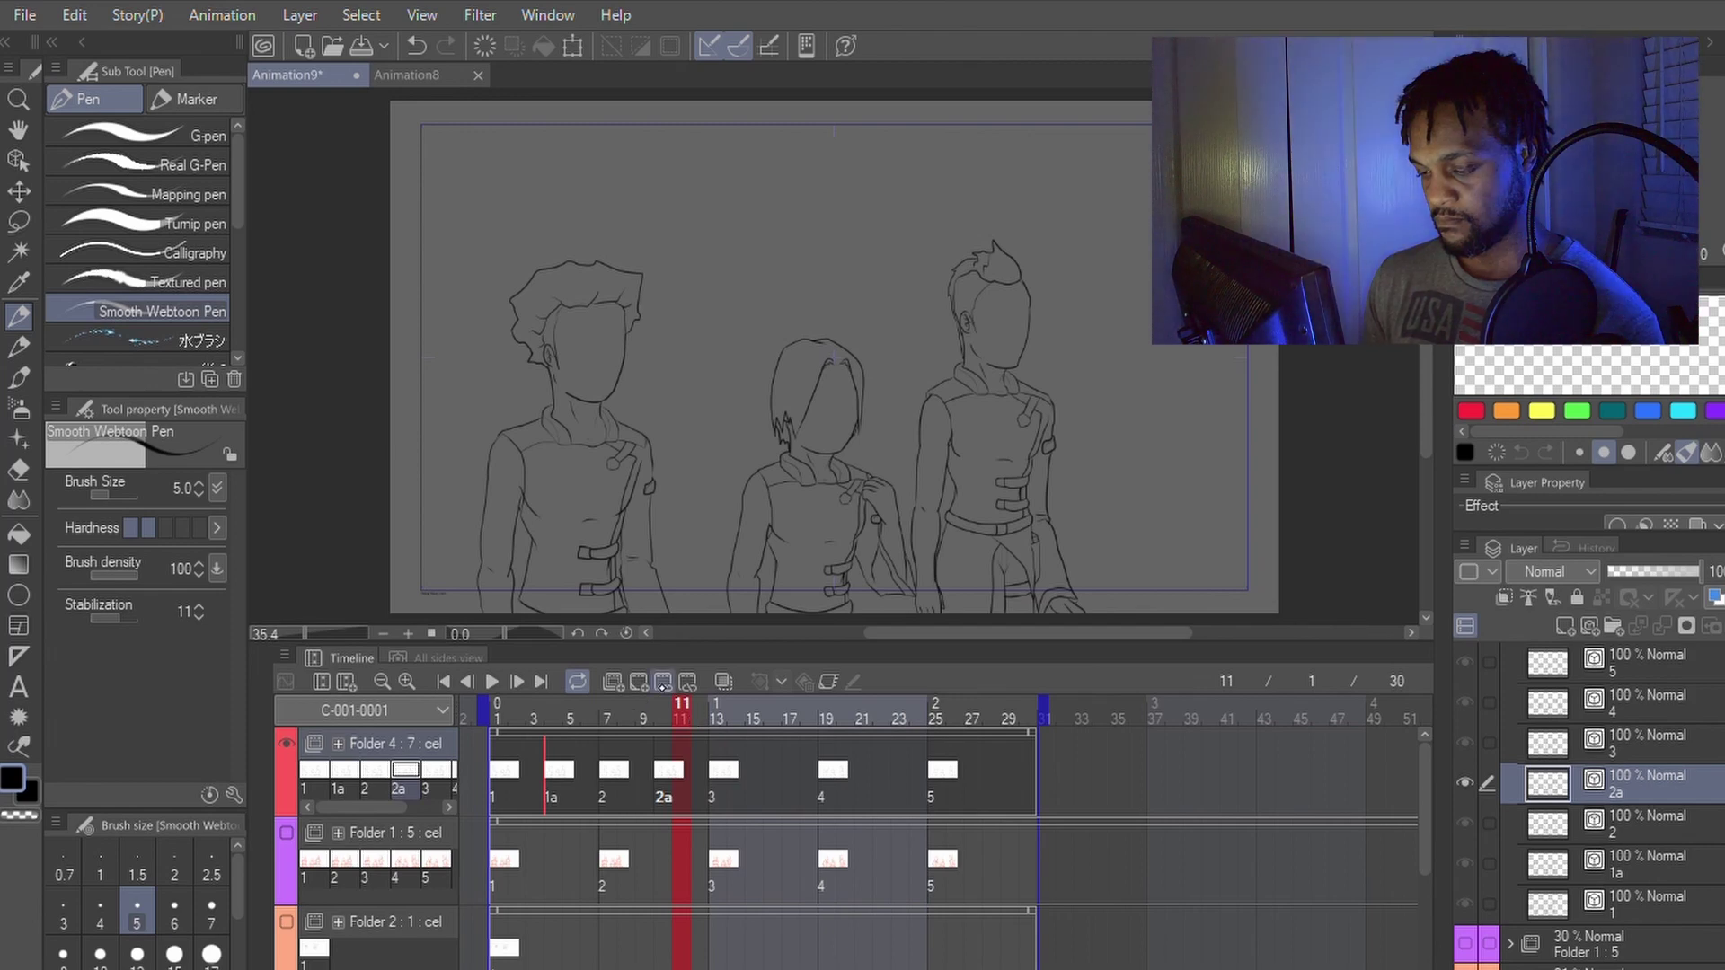
Step: Adjust the left figure's outer forearm line below the elbow on cel 2a so it runs smoothly to the canvas edge
{"action": "scroll", "coordinate": [507, 583], "scroll_direction": "up", "scroll_amount": 3}
{"action": "scroll", "coordinate": [501, 584], "scroll_direction": "down", "scroll_amount": 2}
{"action": "scroll", "coordinate": [487, 593], "scroll_direction": "up", "scroll_amount": 3}
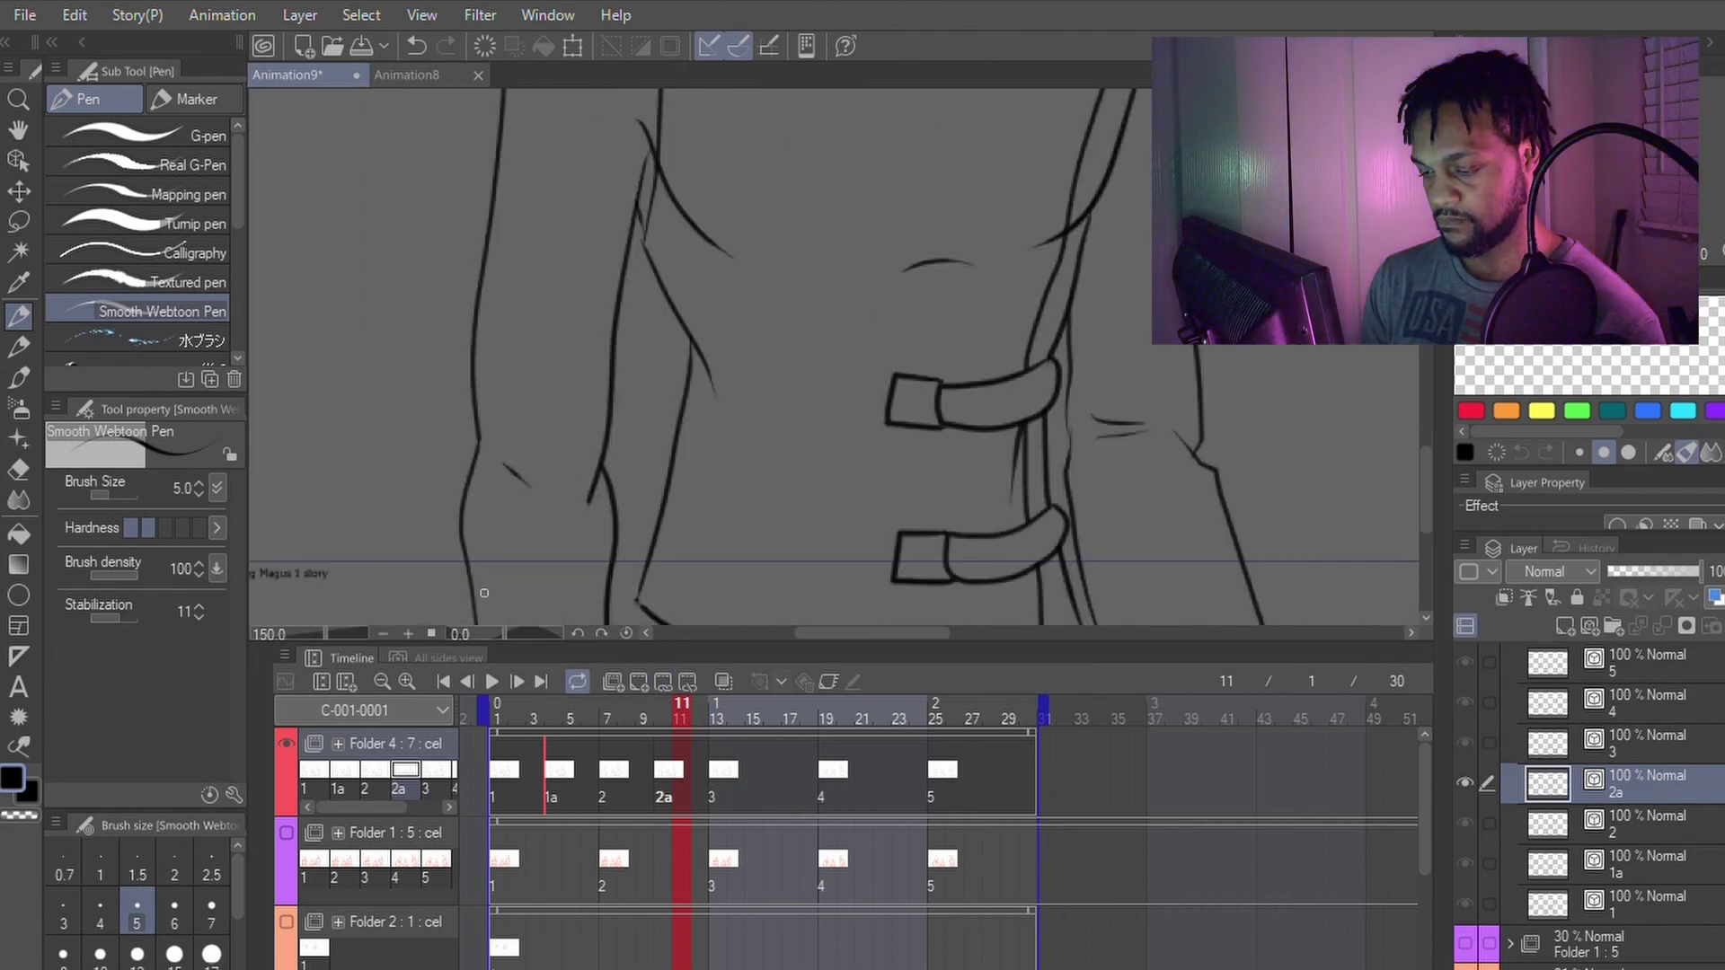
{"action": "left_click_drag", "start_coordinate": [570, 569], "coordinate": [709, 431]}
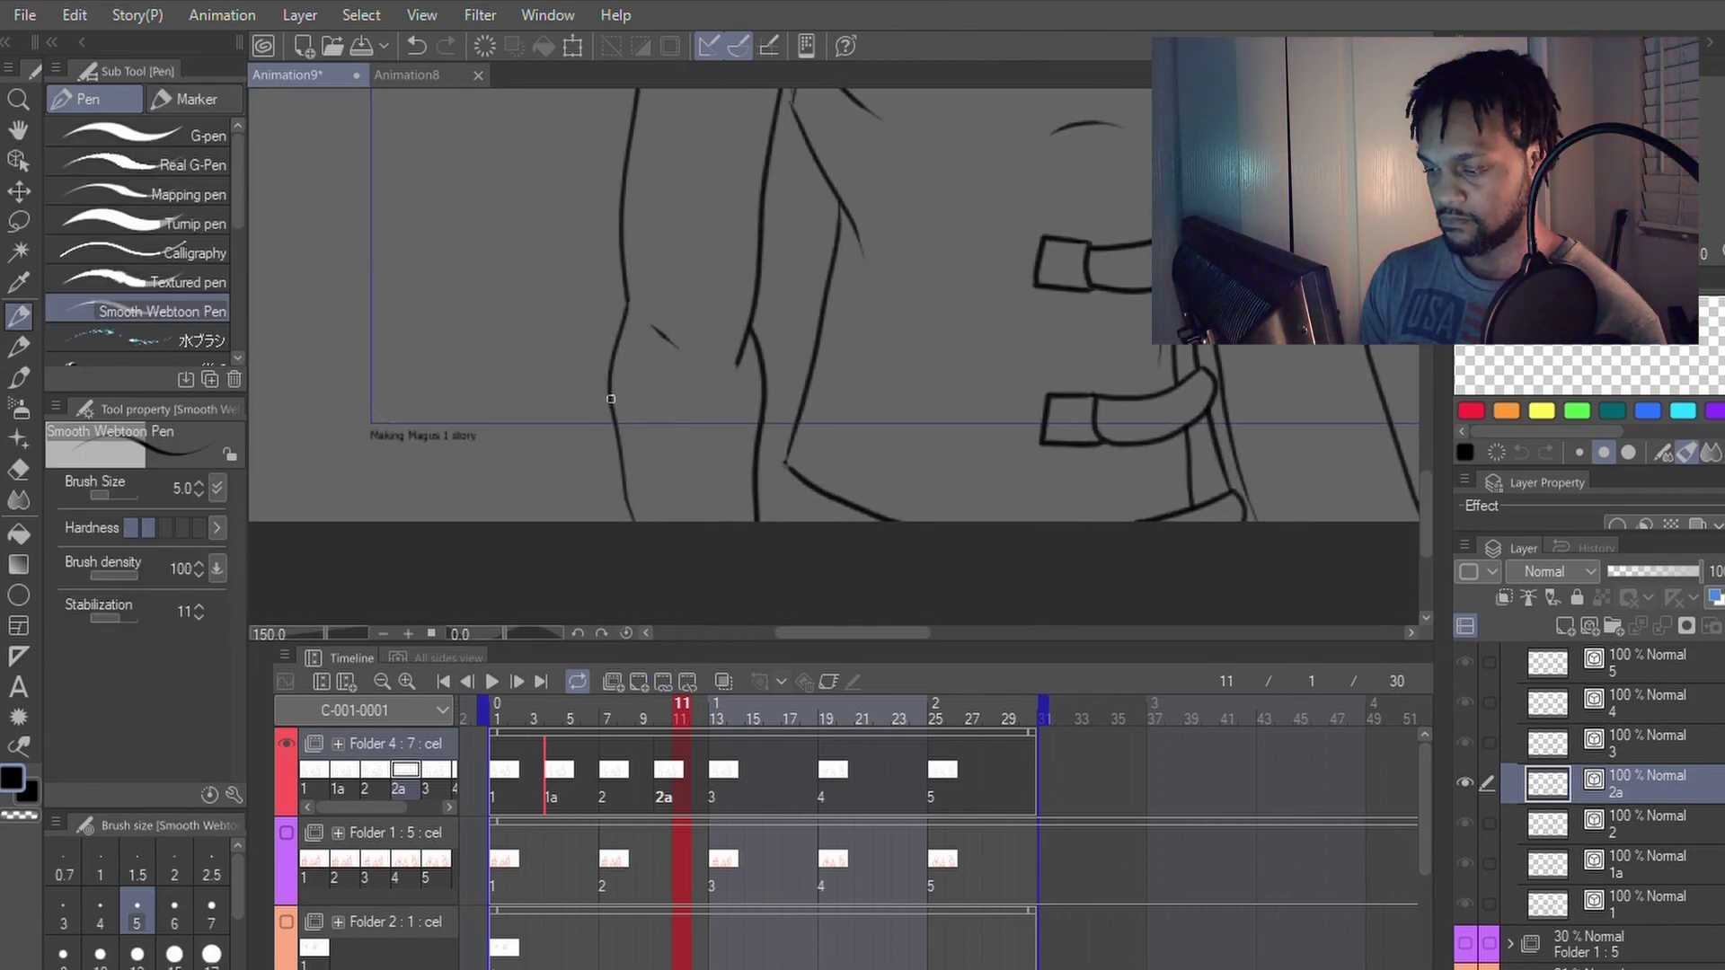
{"action": "key", "text": "y"}
{"action": "left_click_drag", "start_coordinate": [611, 399], "coordinate": [628, 512]}
{"action": "key", "text": "p"}
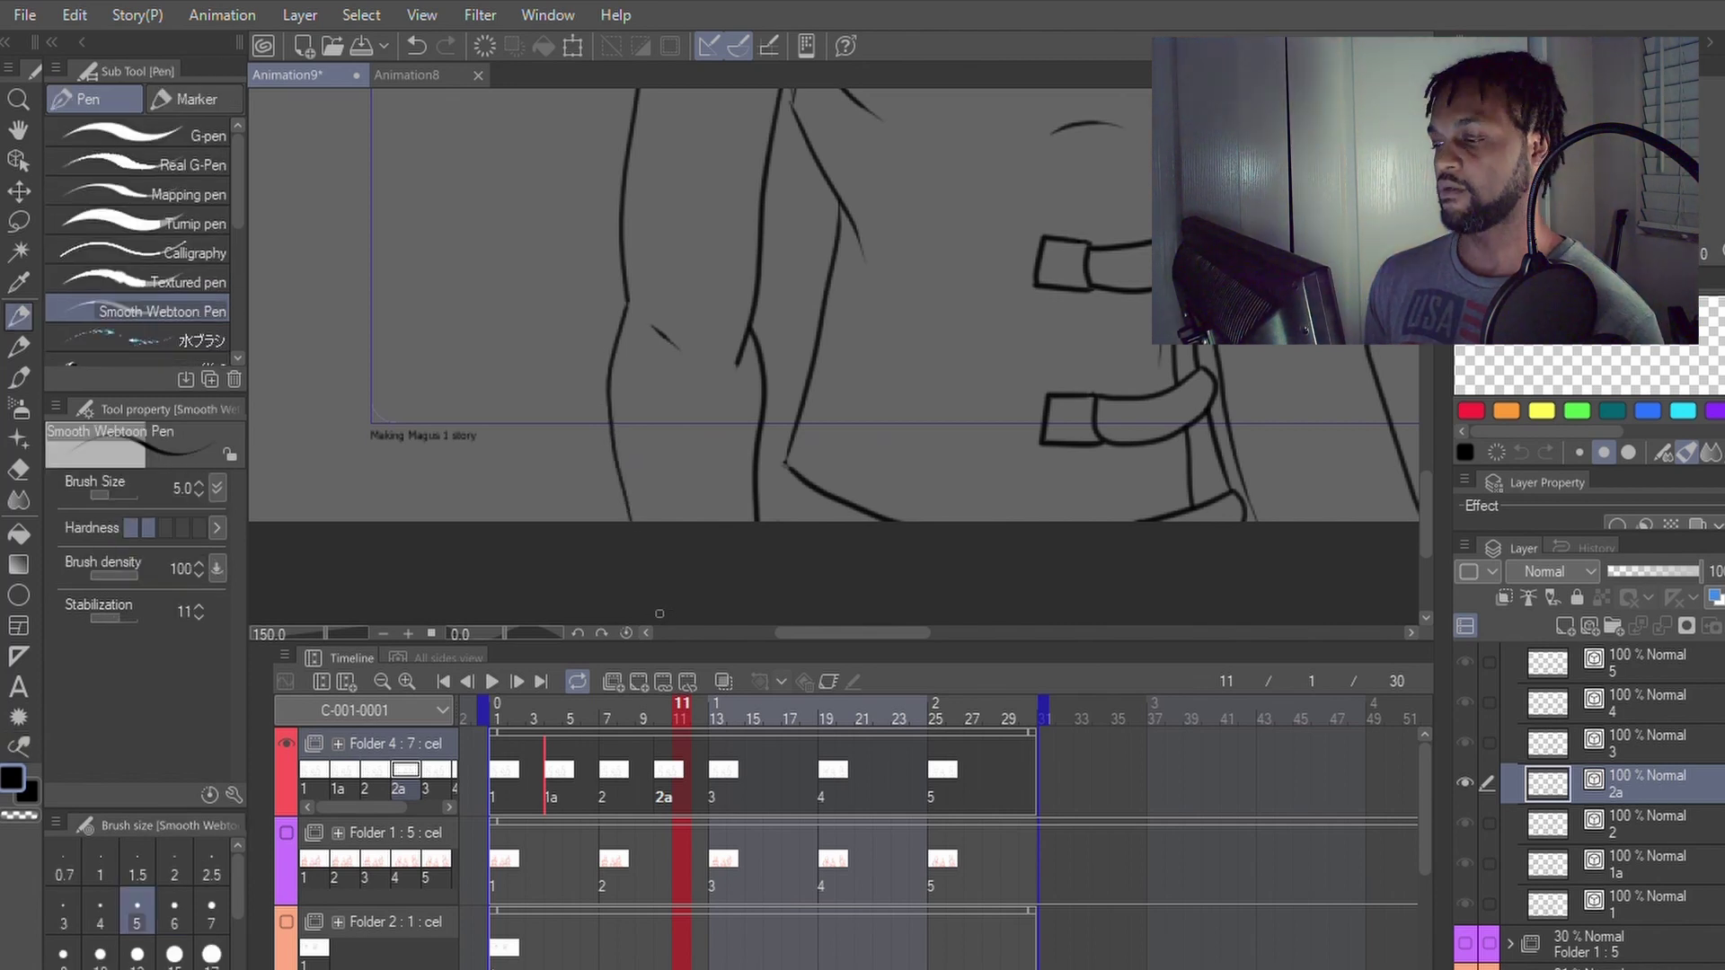
{"action": "scroll", "coordinate": [660, 613], "scroll_direction": "down", "scroll_amount": 4}
{"action": "scroll", "coordinate": [659, 614], "scroll_direction": "down", "scroll_amount": 2}
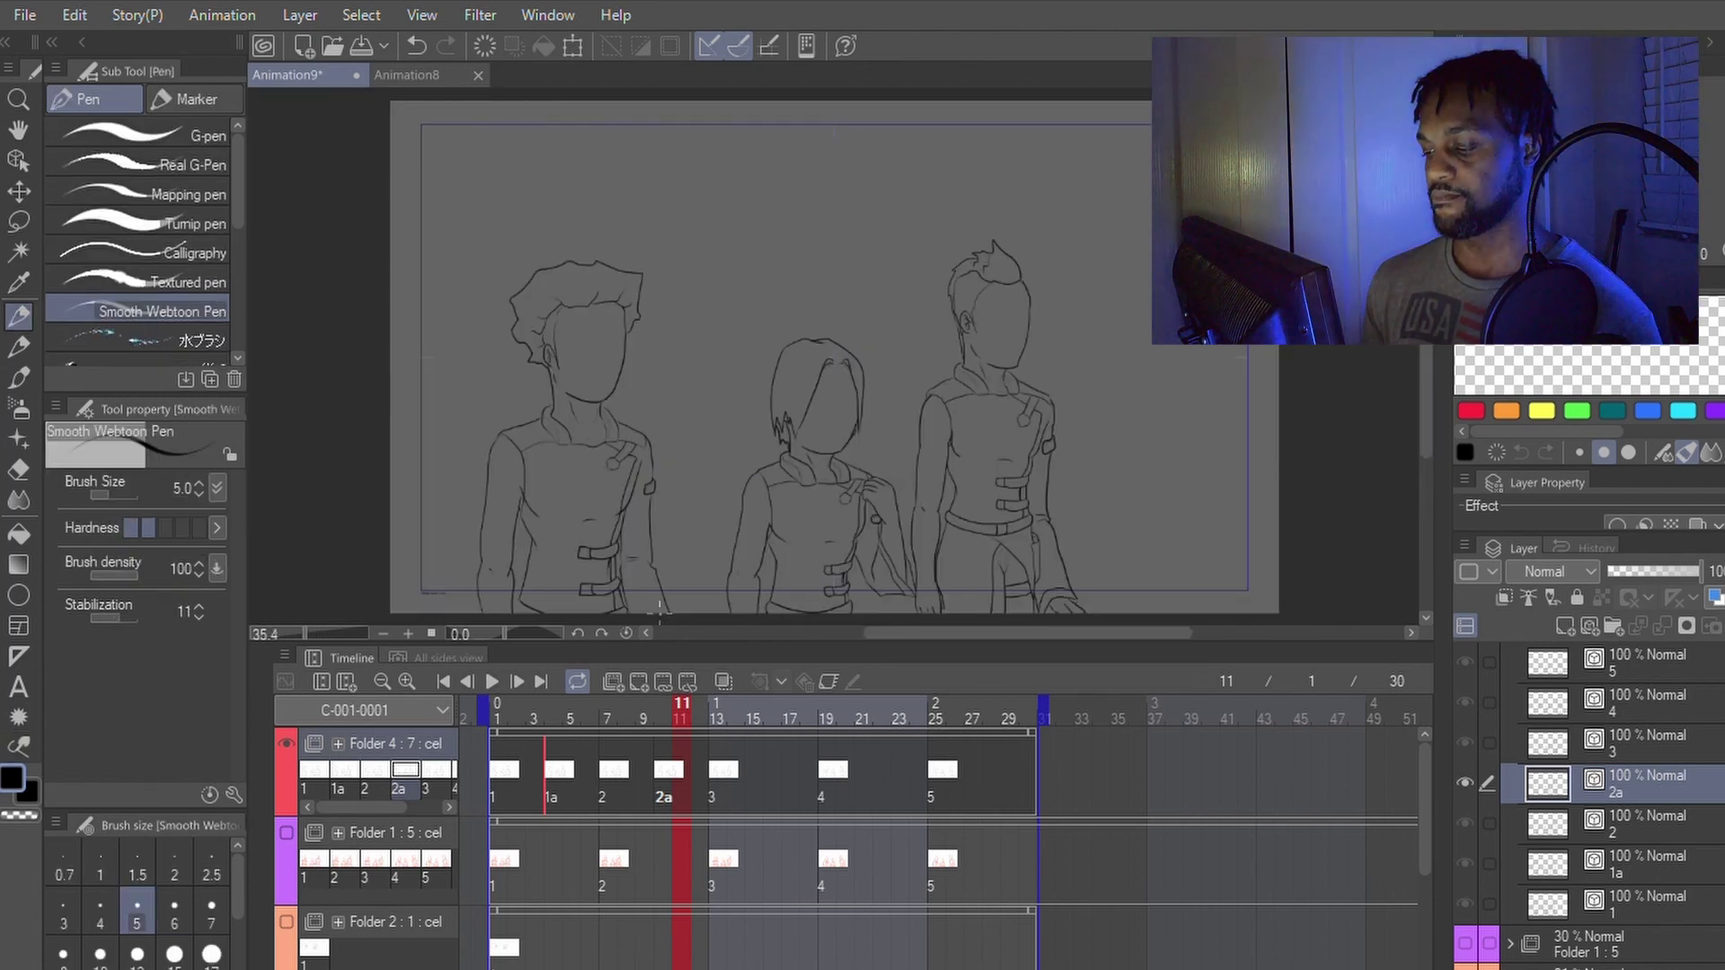
Step: Scrub the timeline to frame 16 and briefly show the background in Folder 2 to review the scene
{"action": "key", "text": "ctrl+Left"}
{"action": "left_click_drag", "start_coordinate": [663, 719], "coordinate": [784, 691]}
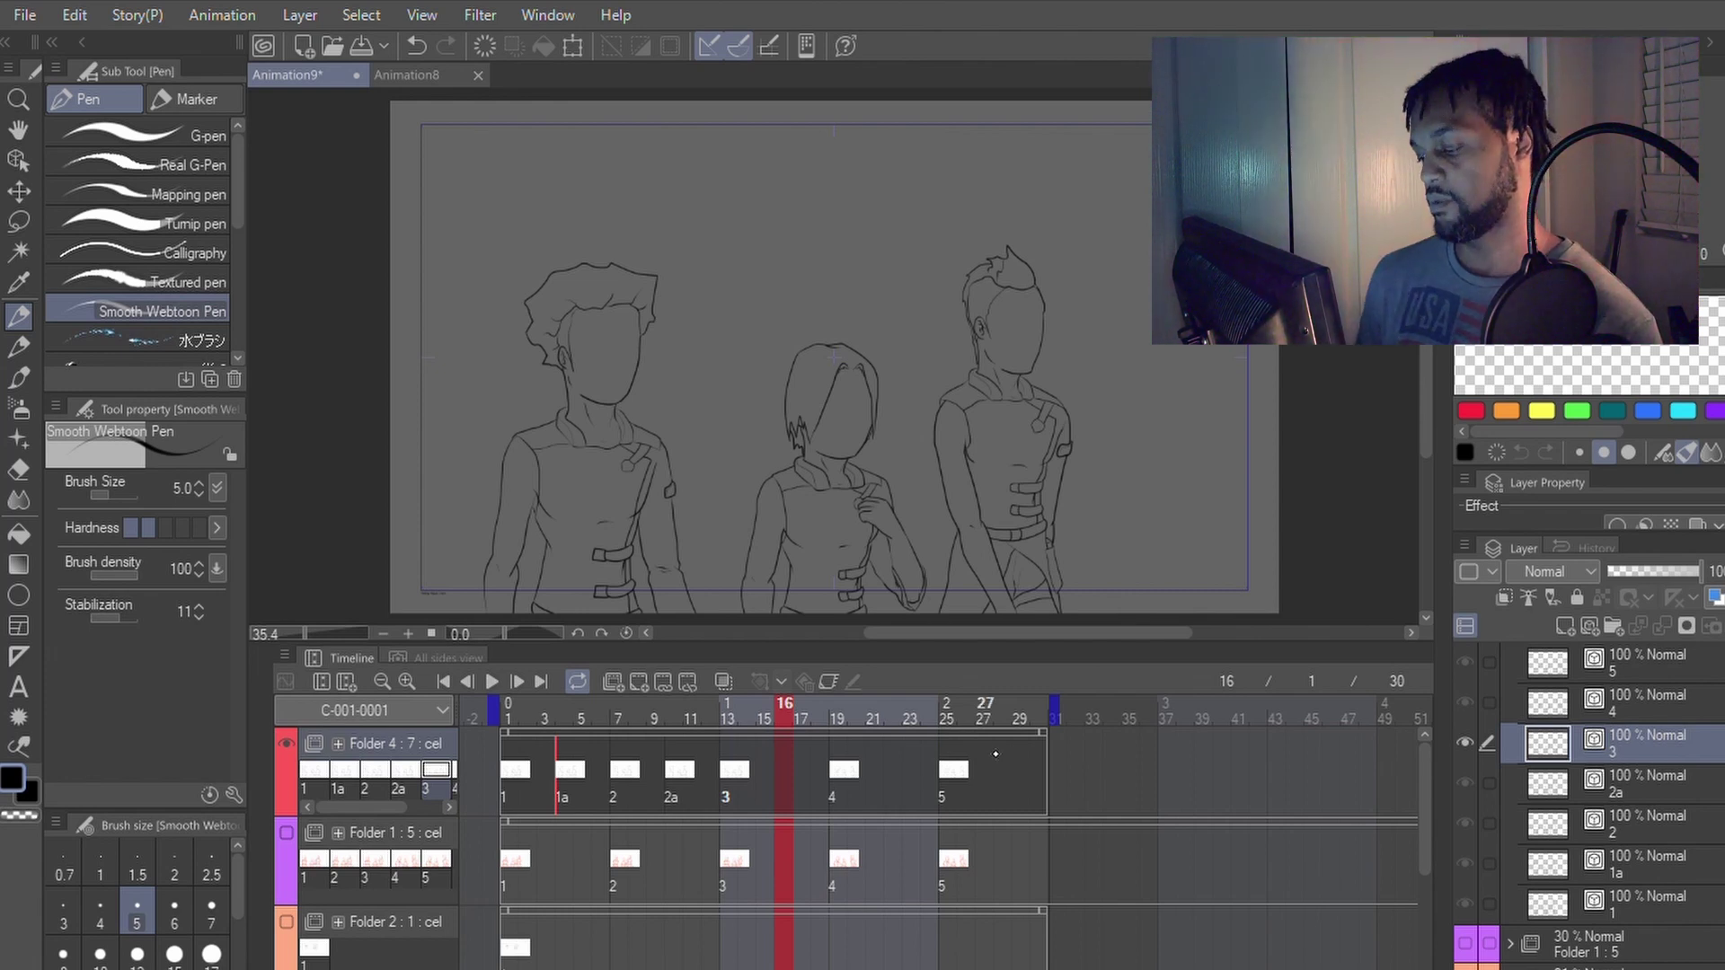
{"action": "left_click_drag", "start_coordinate": [953, 716], "coordinate": [794, 781]}
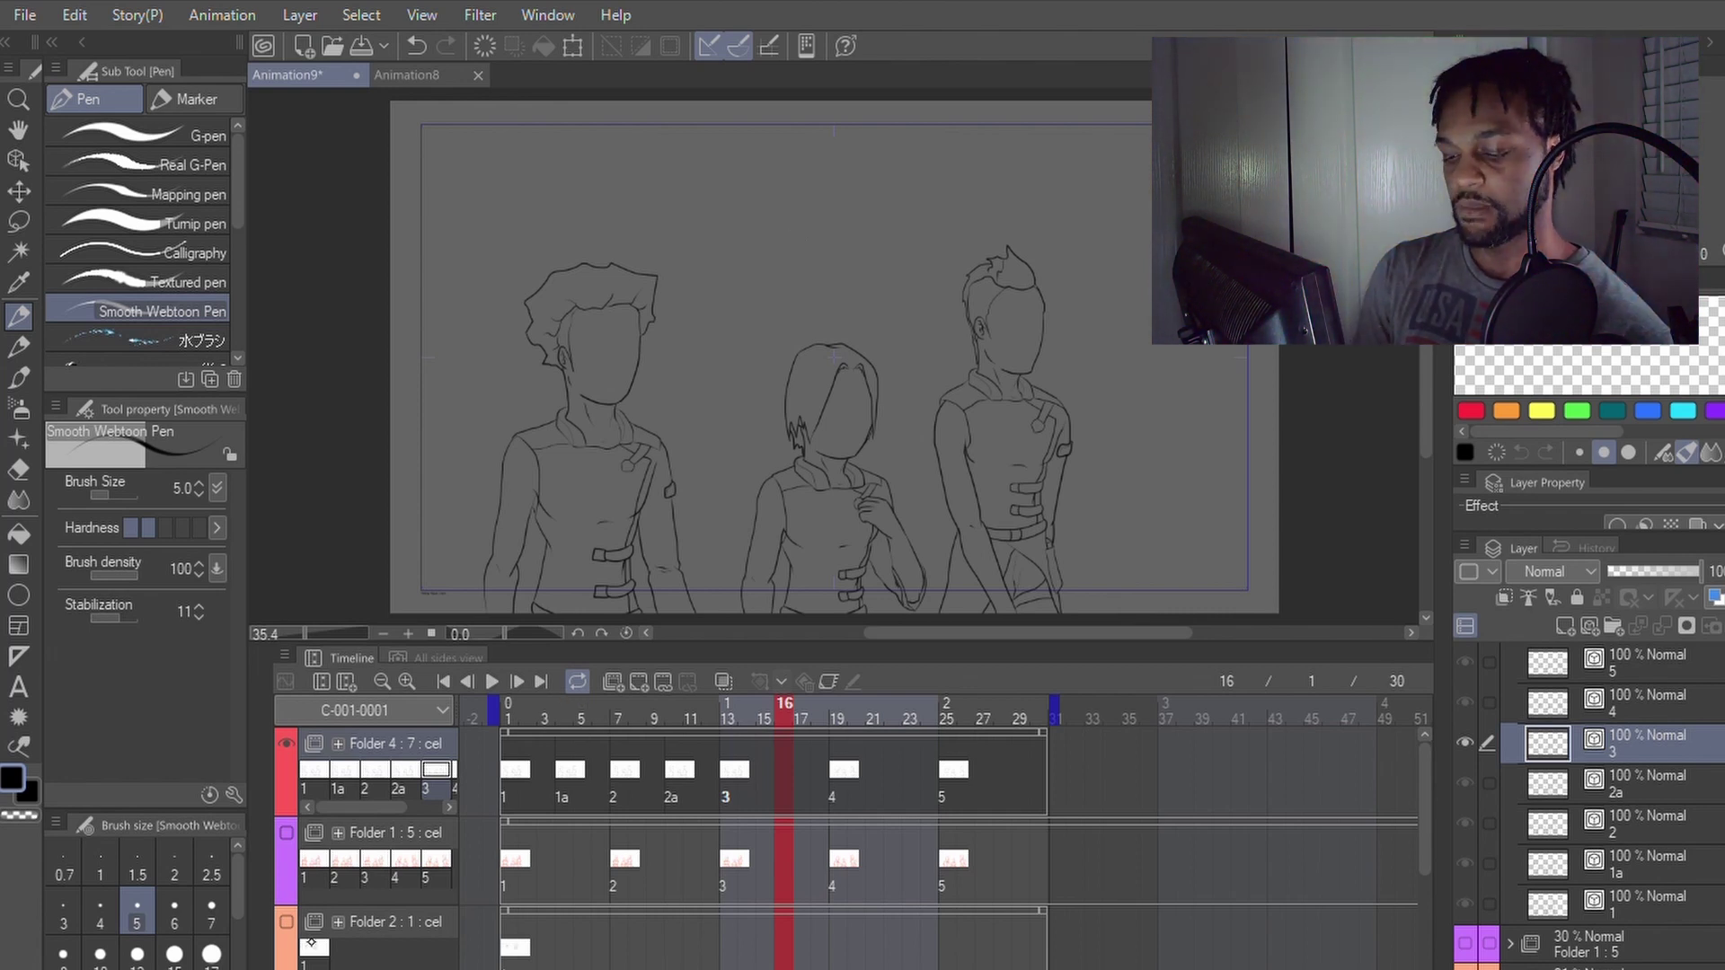
{"action": "left_click", "coordinate": [287, 927]}
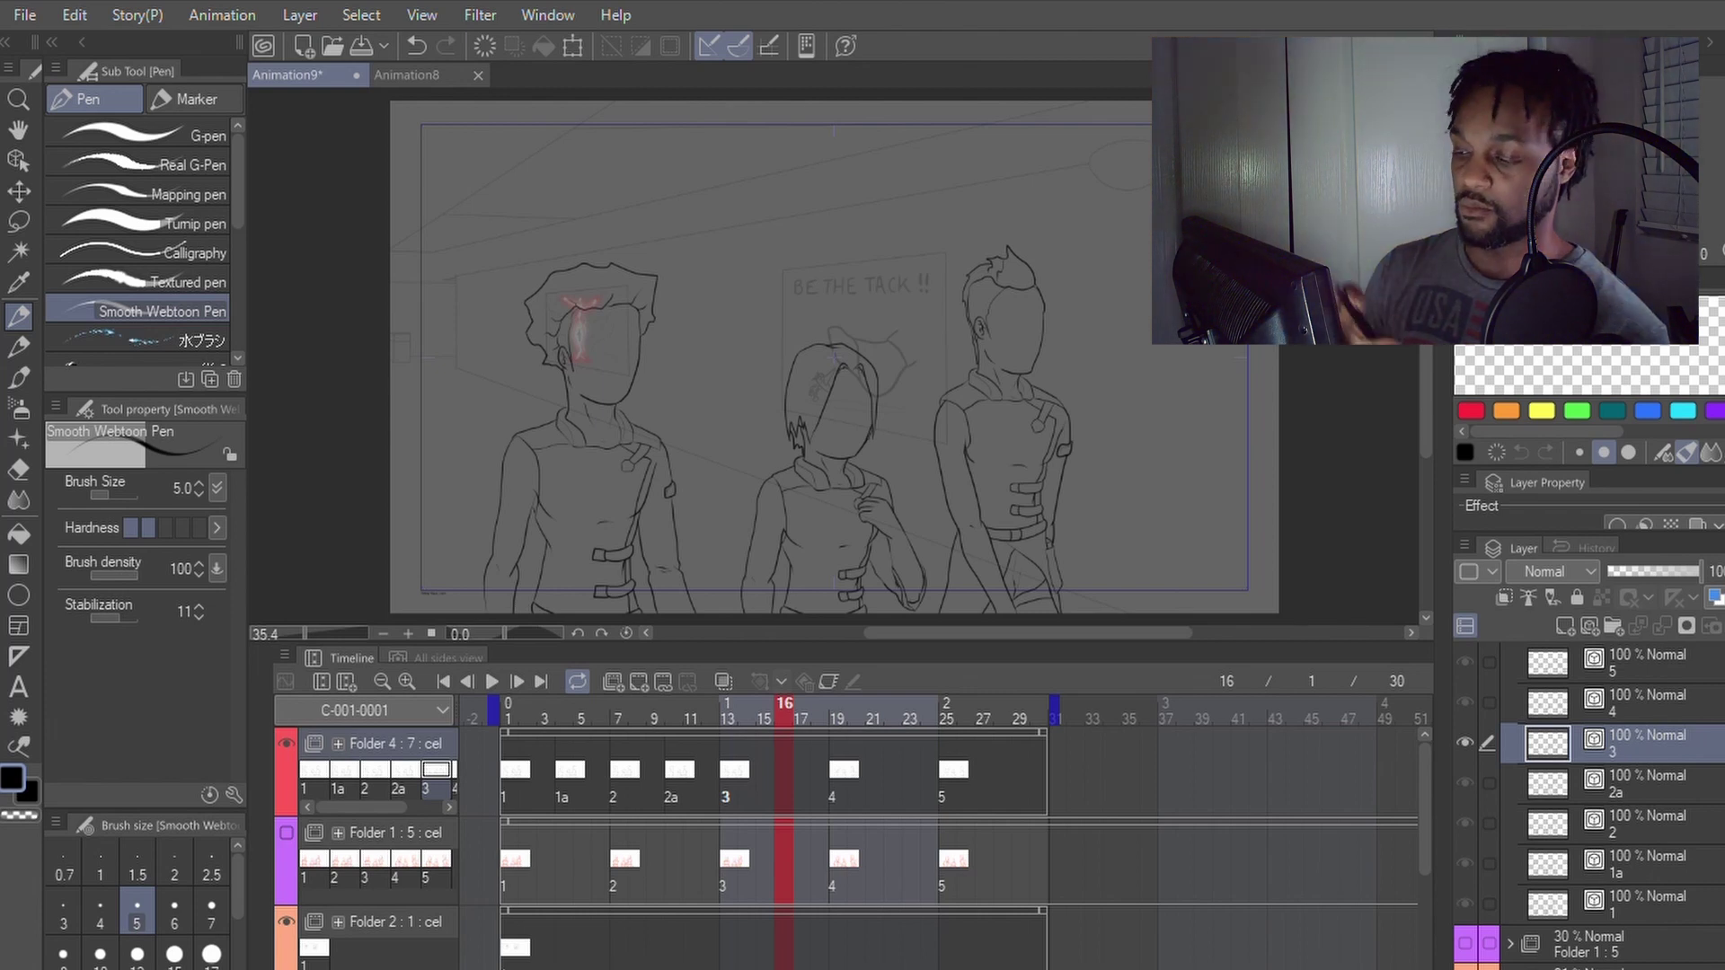
{"action": "left_click", "coordinate": [286, 921]}
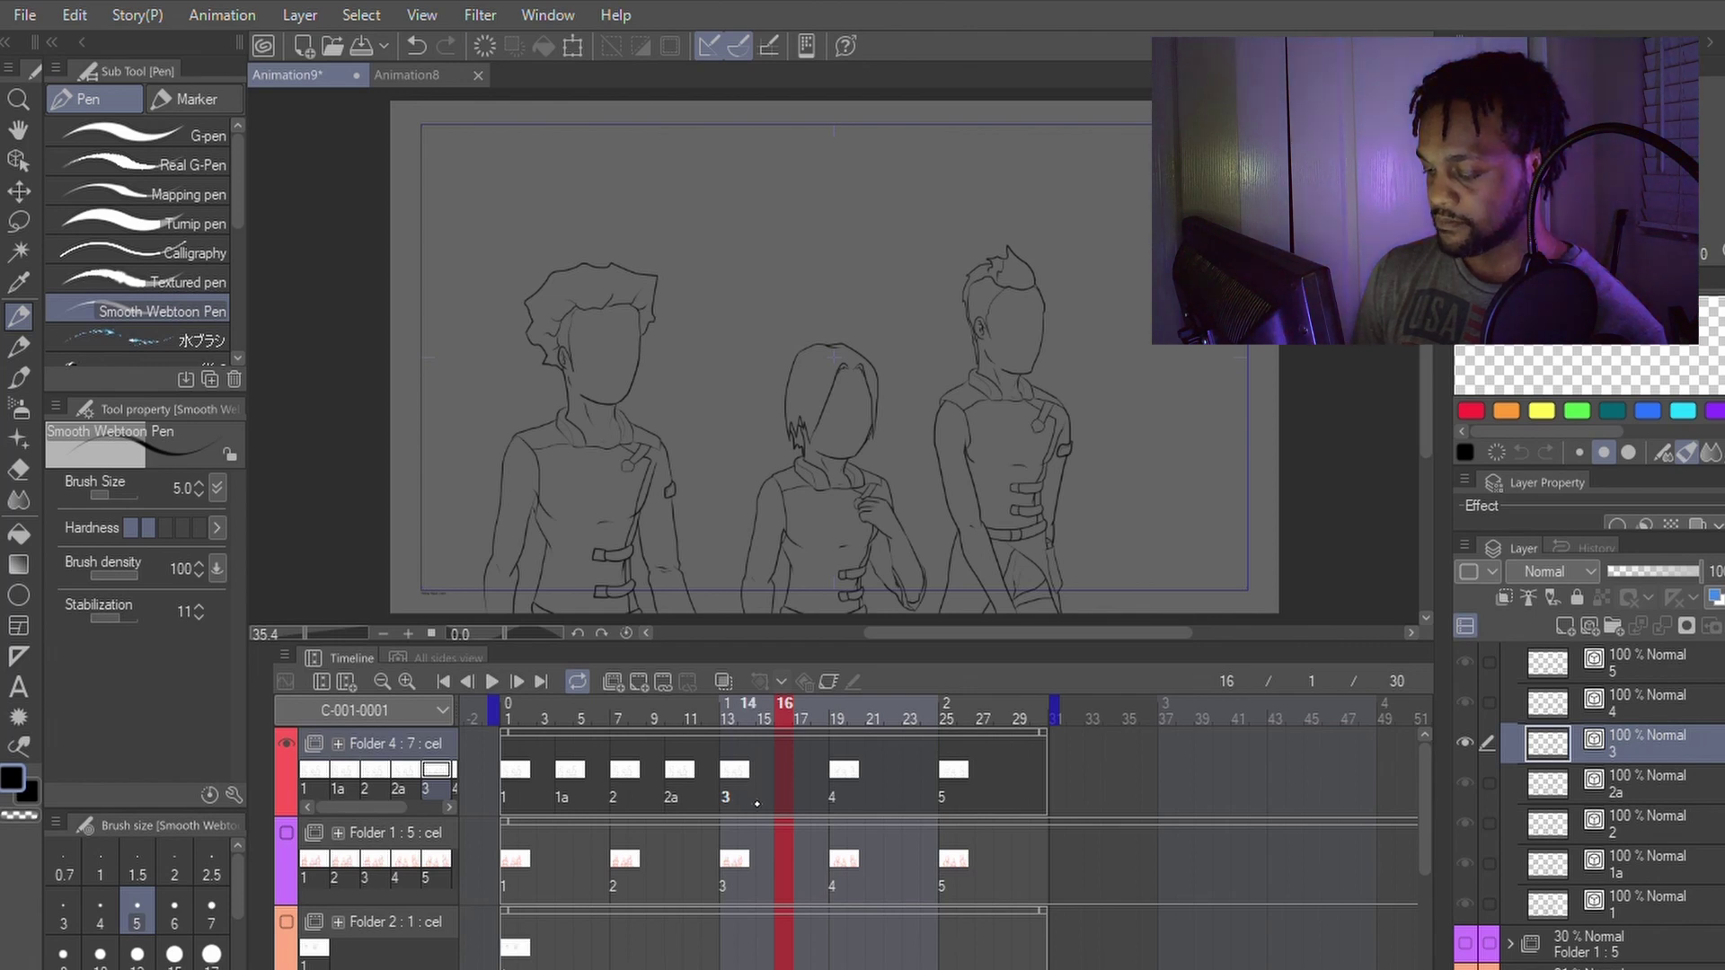
Step: Turn on the onion skin, compare frames 19 and 16, and add a duplicate of cel 3 at frame 16
{"action": "left_click", "coordinate": [724, 681]}
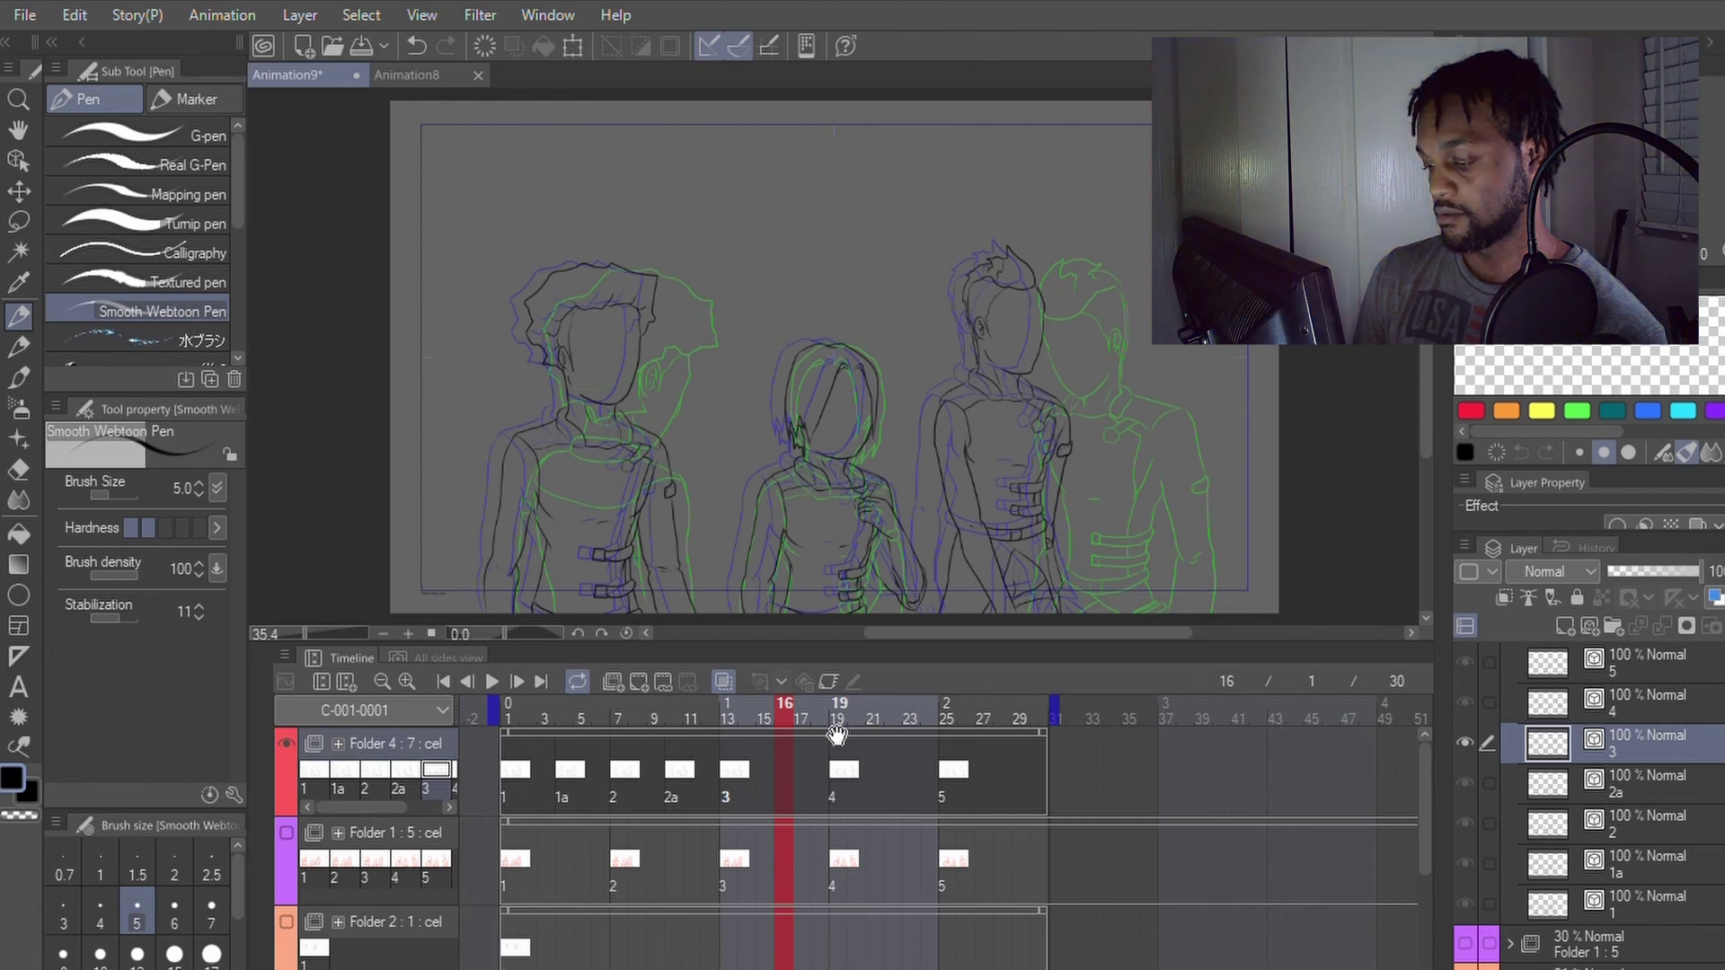
{"action": "left_click", "coordinate": [839, 772]}
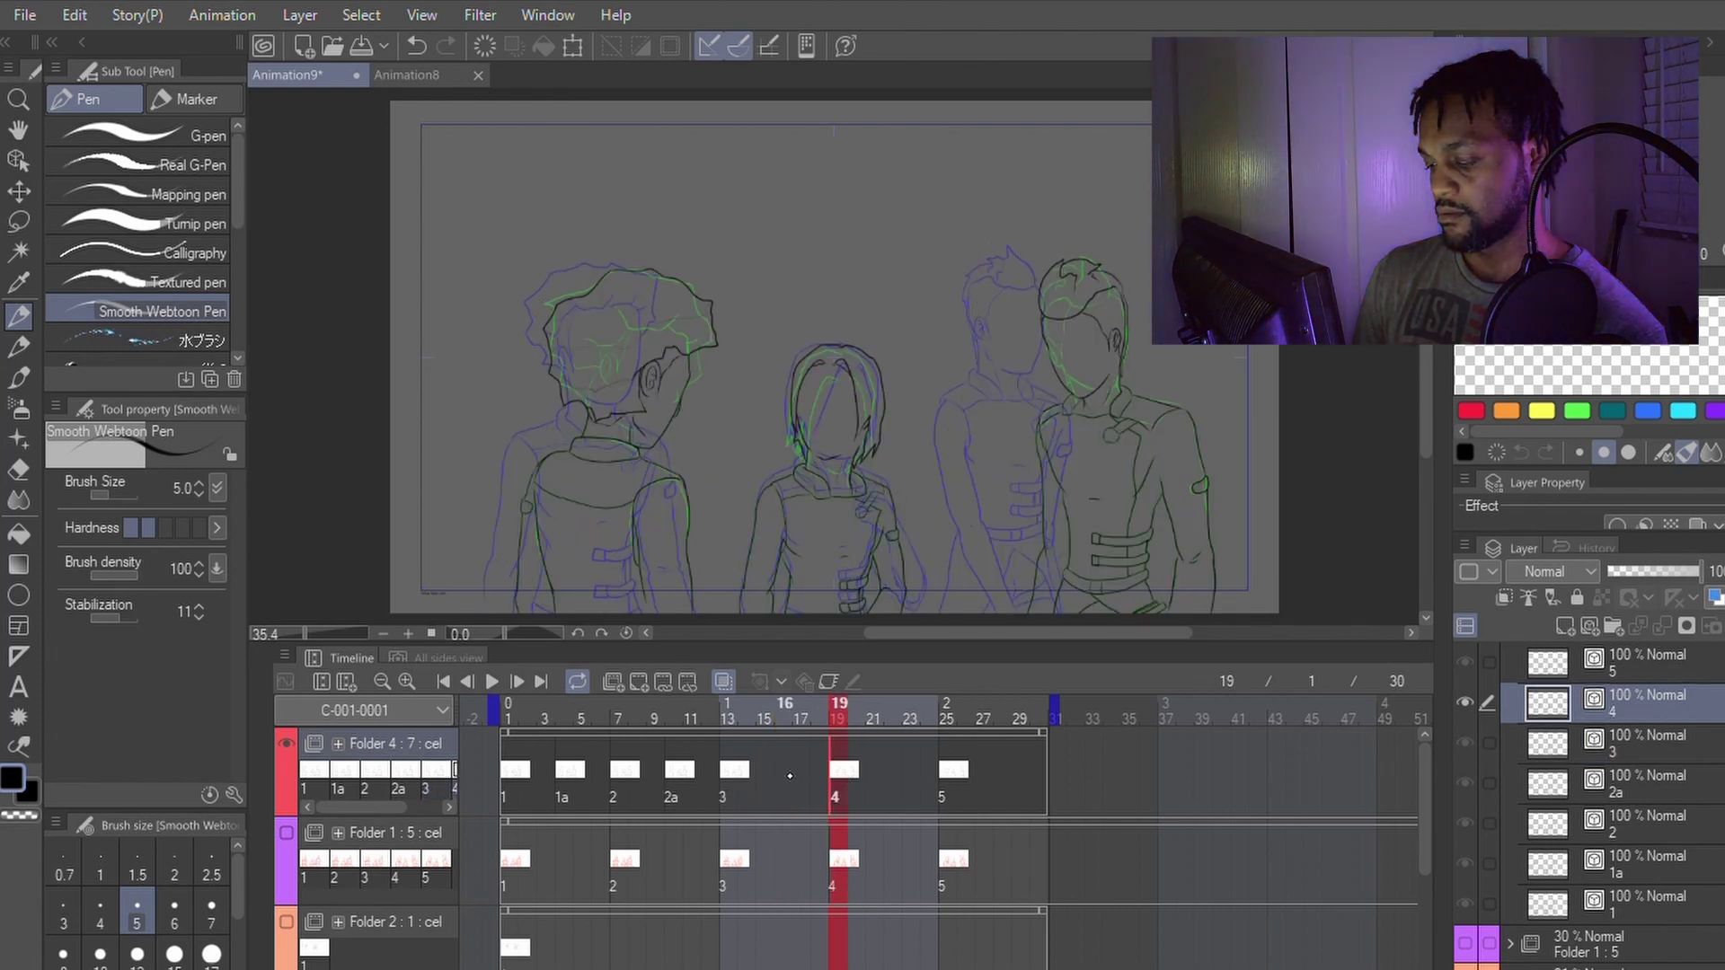
{"action": "left_click", "coordinate": [784, 773]}
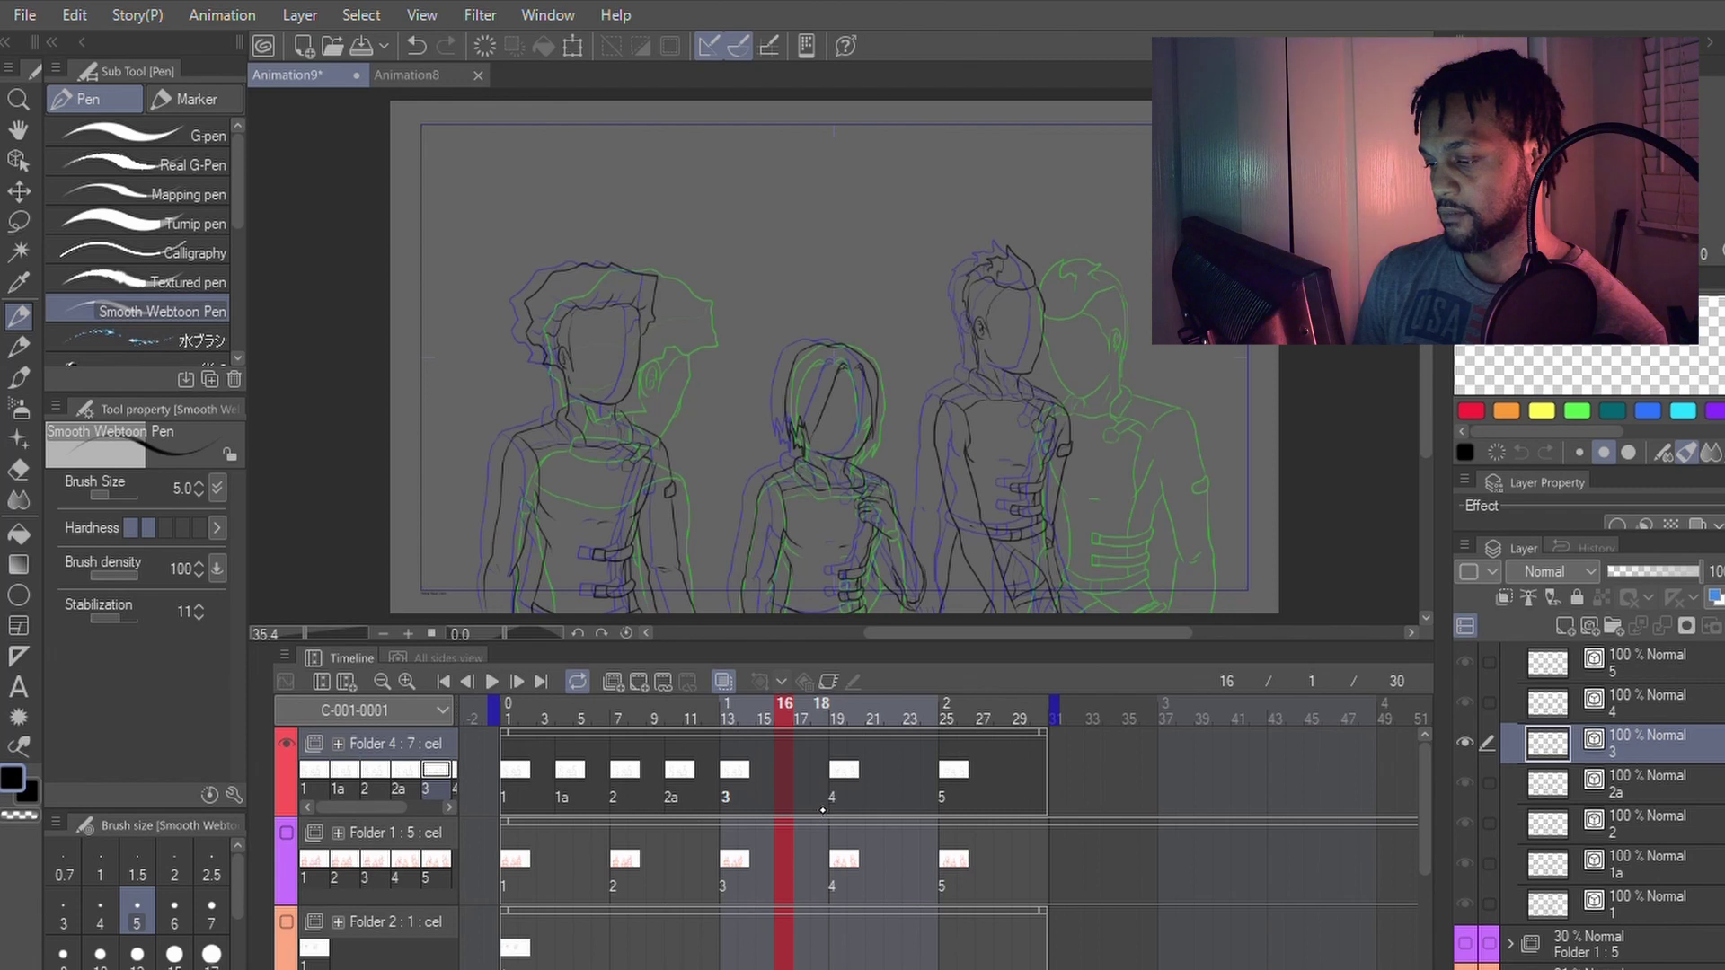
{"action": "key", "text": "ctrl+shift+n"}
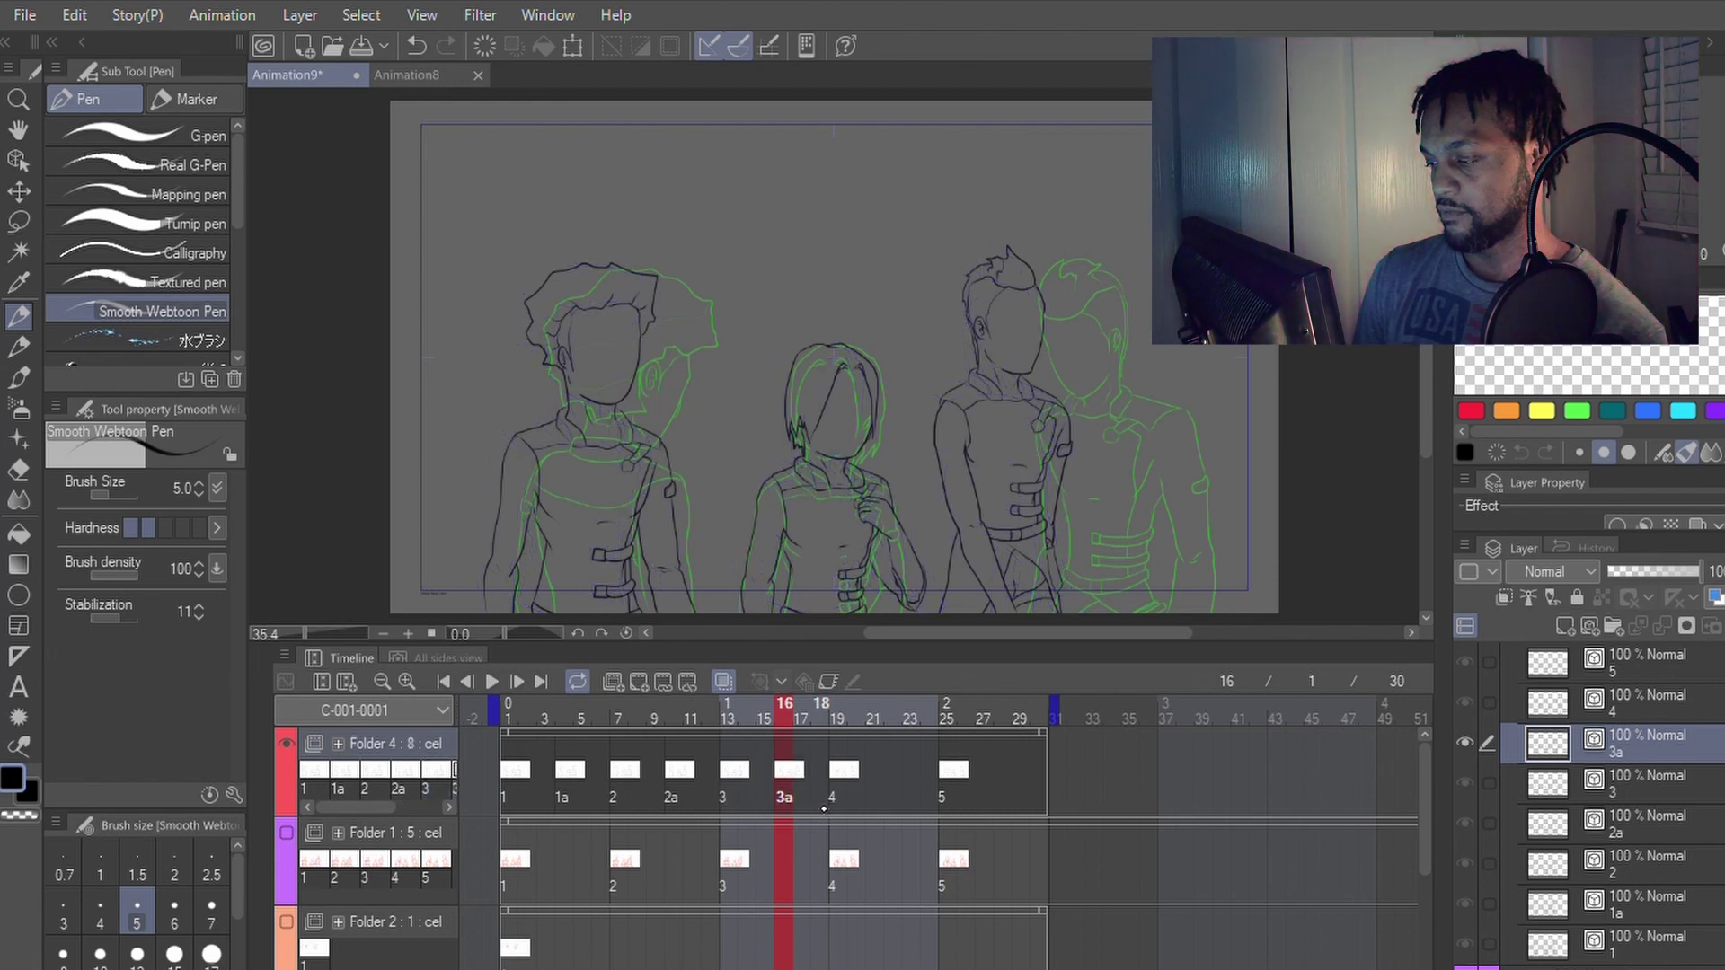
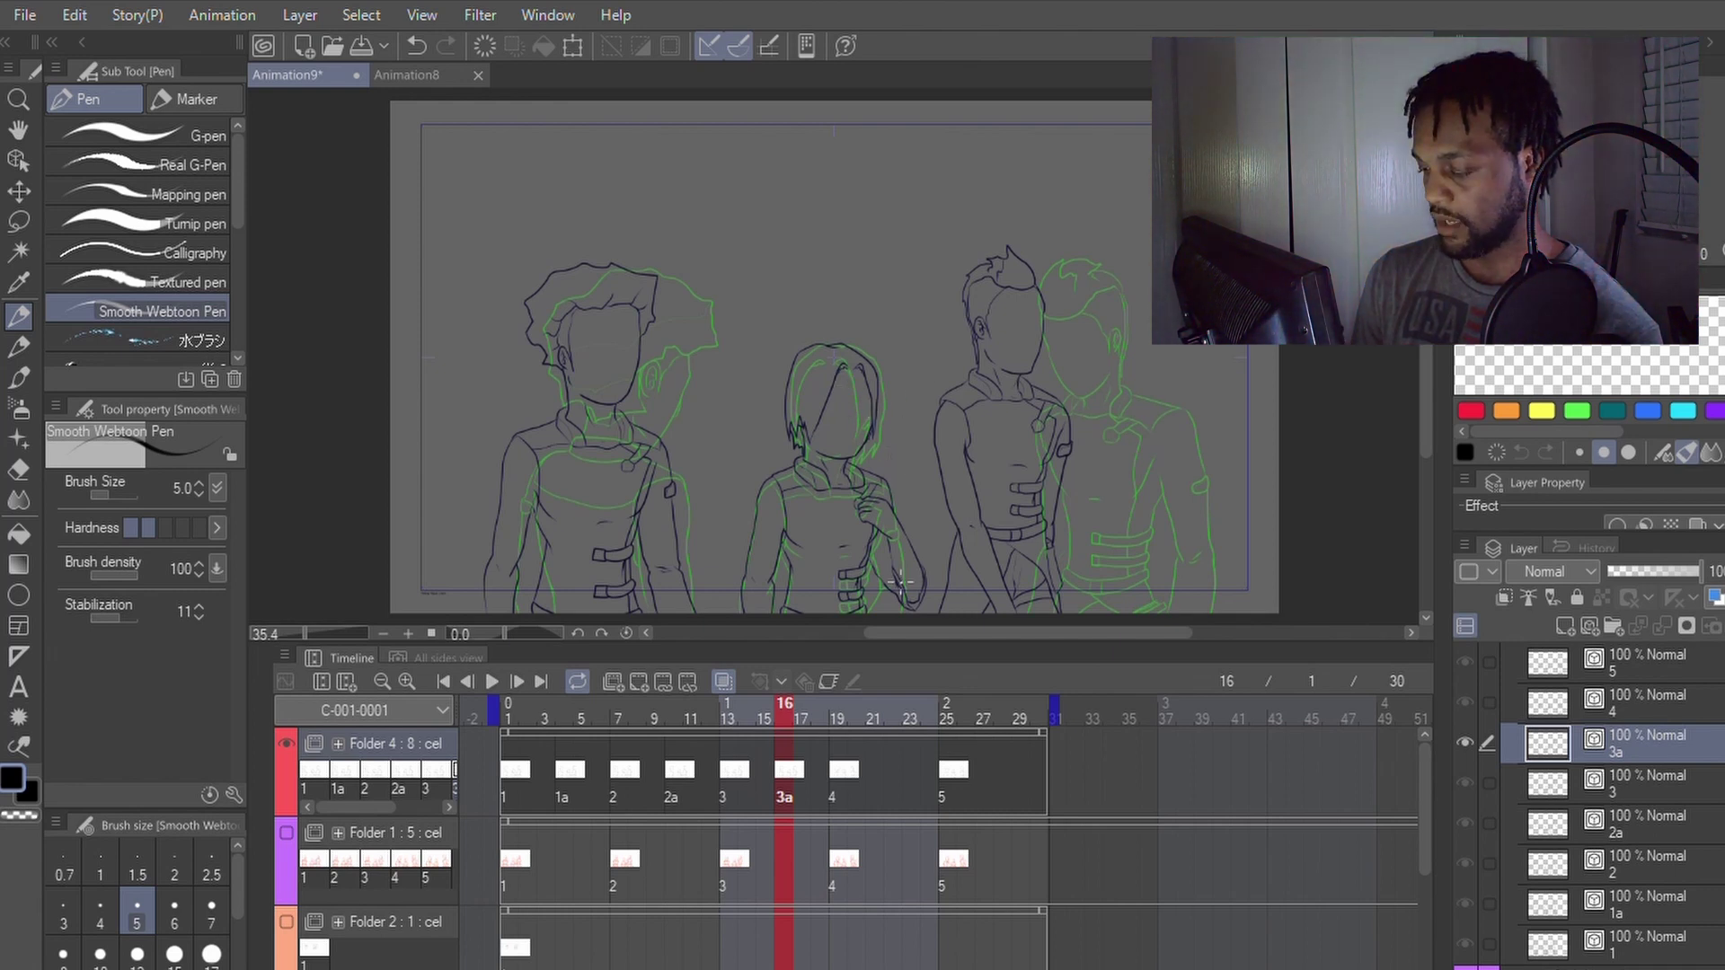
Step: Turn off the onion skin and lasso the middle figure's raised hand and forearm on cel 3a
{"action": "key", "text": "h"}
{"action": "left_click_drag", "start_coordinate": [924, 500], "coordinate": [895, 368]}
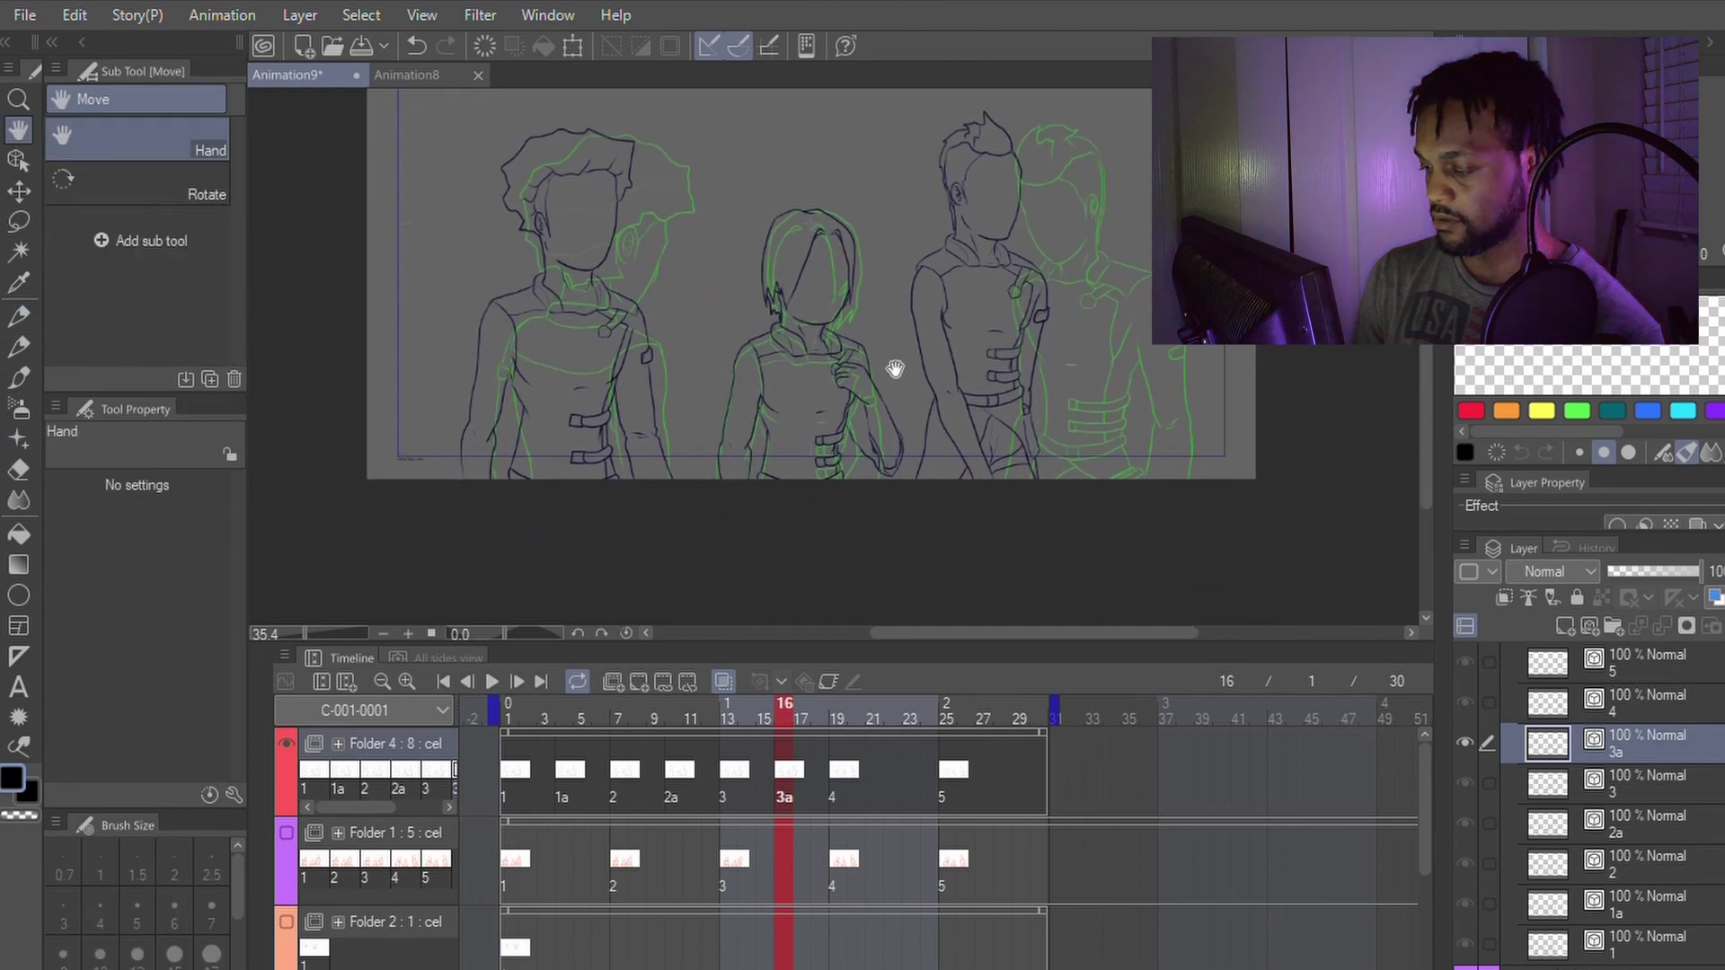
{"action": "key", "text": "p"}
{"action": "scroll", "coordinate": [895, 368], "scroll_direction": "up", "scroll_amount": 3}
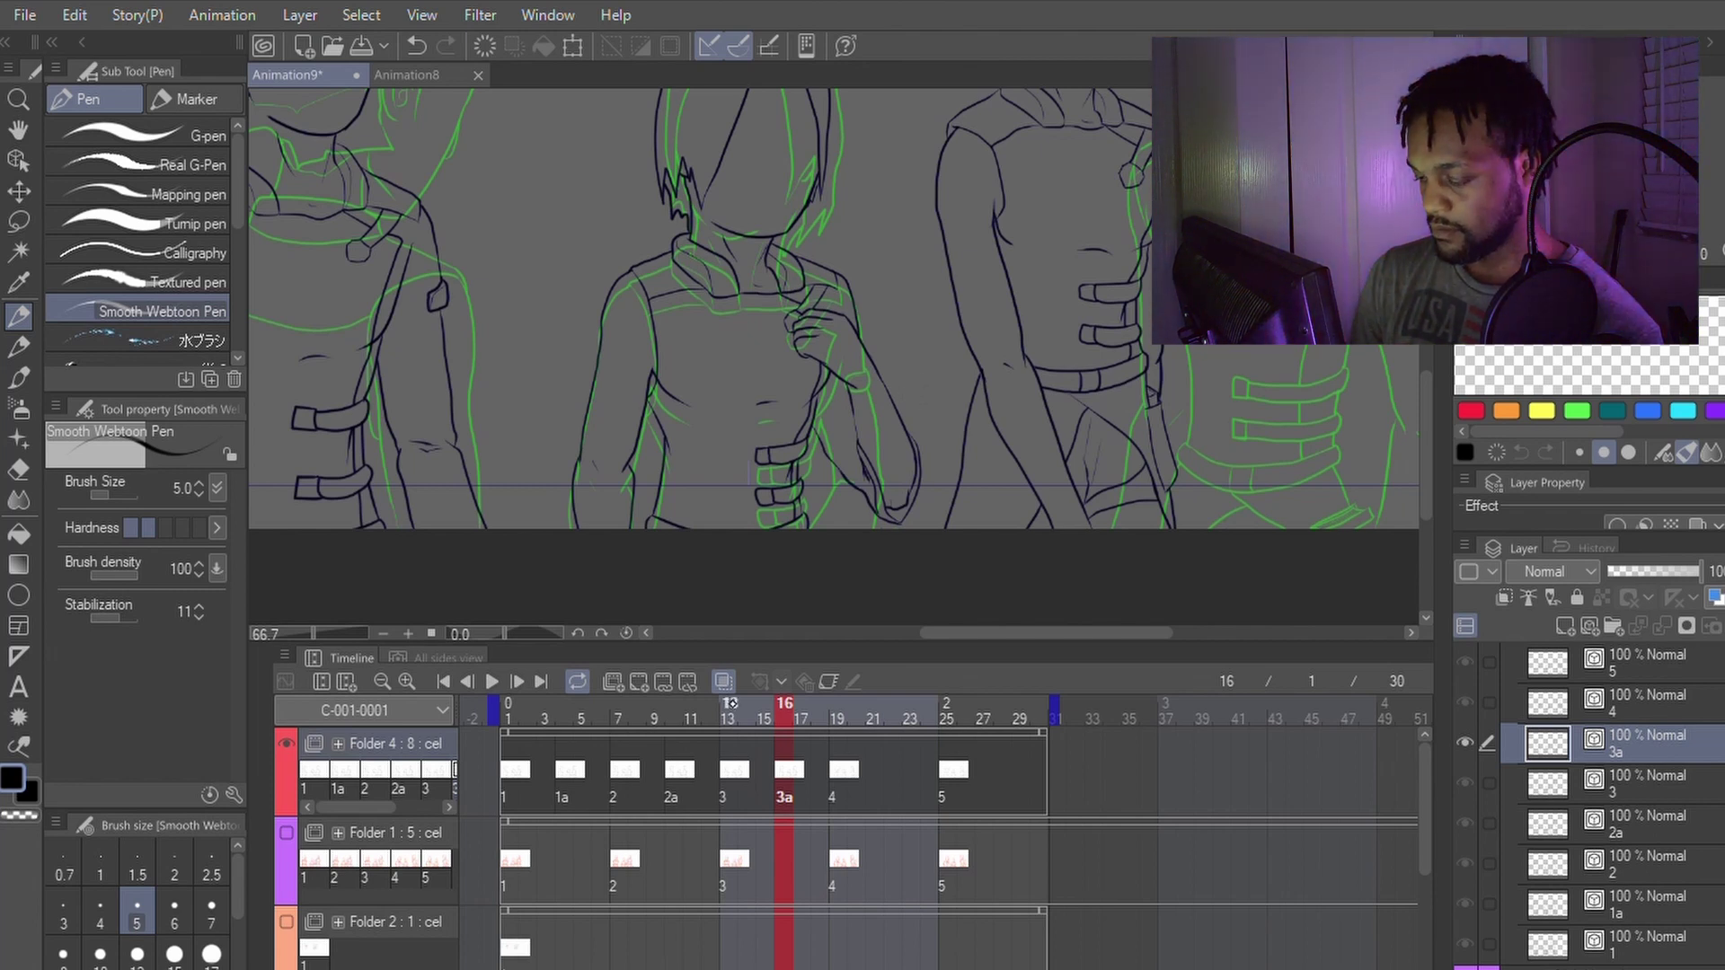
{"action": "left_click", "coordinate": [723, 681]}
{"action": "key", "text": "m"}
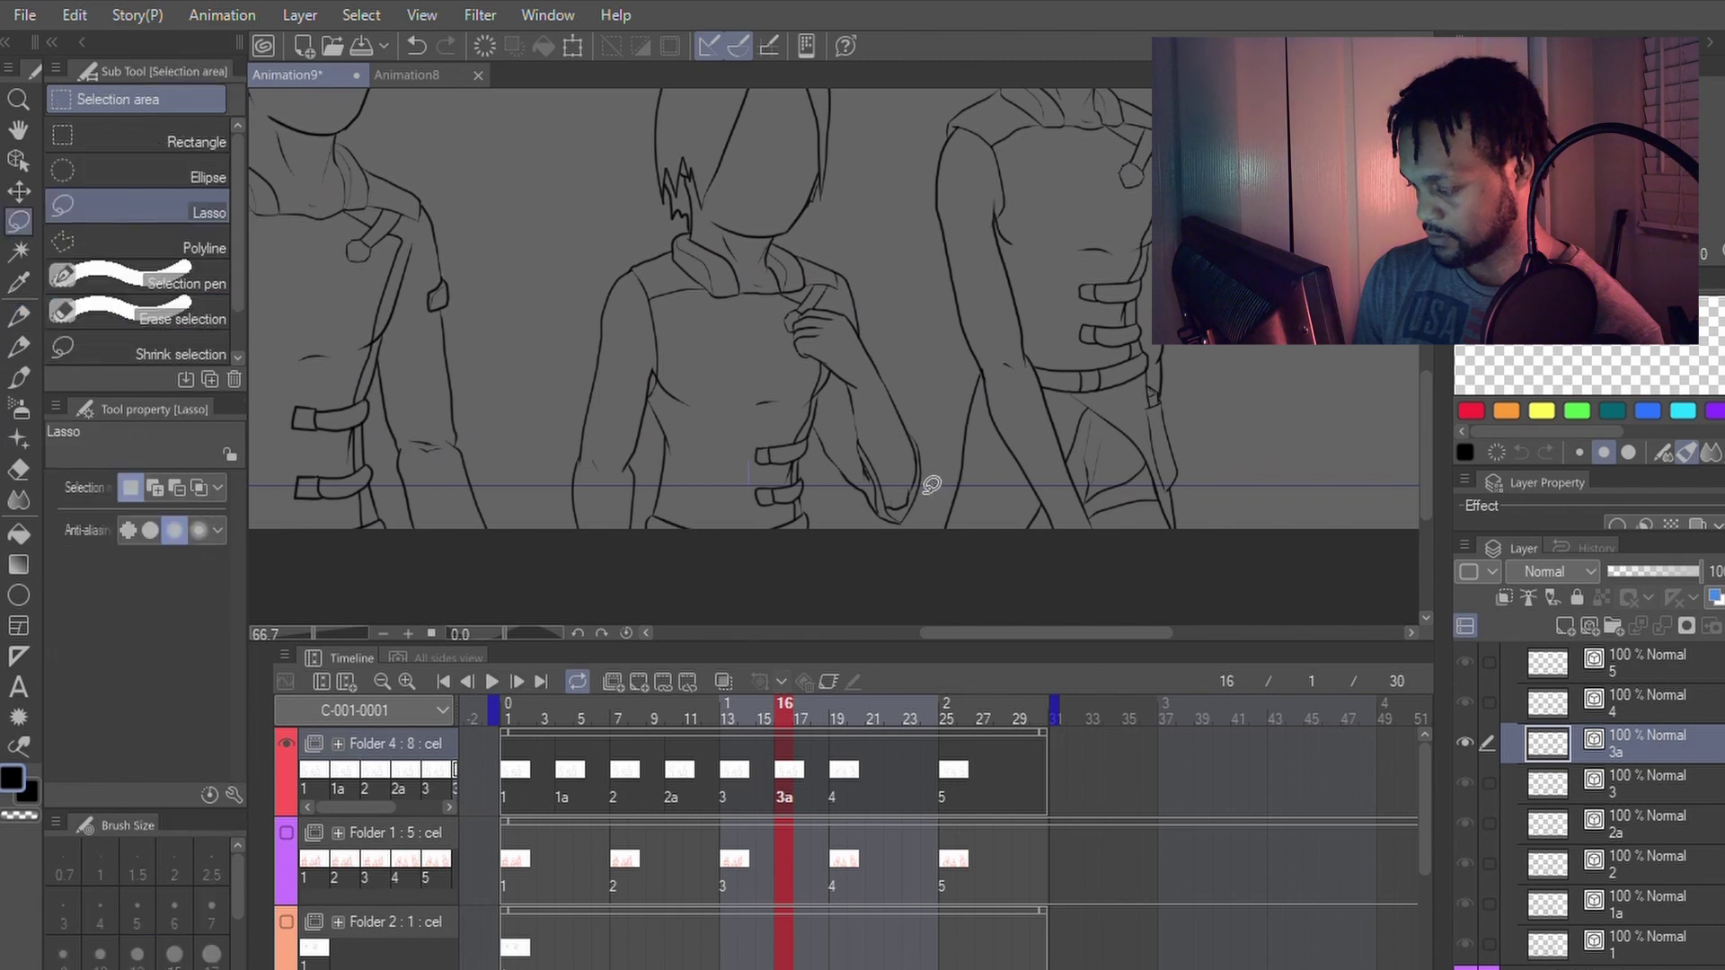
{"action": "mouse_move", "coordinate": [932, 485]}
{"action": "left_mouse_down"}
{"action": "mouse_move", "coordinate": [864, 342]}
{"action": "mouse_move", "coordinate": [799, 311]}
{"action": "mouse_move", "coordinate": [791, 356]}
{"action": "mouse_move", "coordinate": [831, 388]}
{"action": "mouse_move", "coordinate": [867, 538]}
{"action": "mouse_move", "coordinate": [894, 542]}
{"action": "mouse_move", "coordinate": [934, 478]}
{"action": "left_mouse_up"}
{"action": "key", "text": "p"}
Step: With the onion skin back on, rotate the selected hand and forearm by -40.3° and shift them so the hand lowers across the torso
{"action": "key", "text": "ctrl+t"}
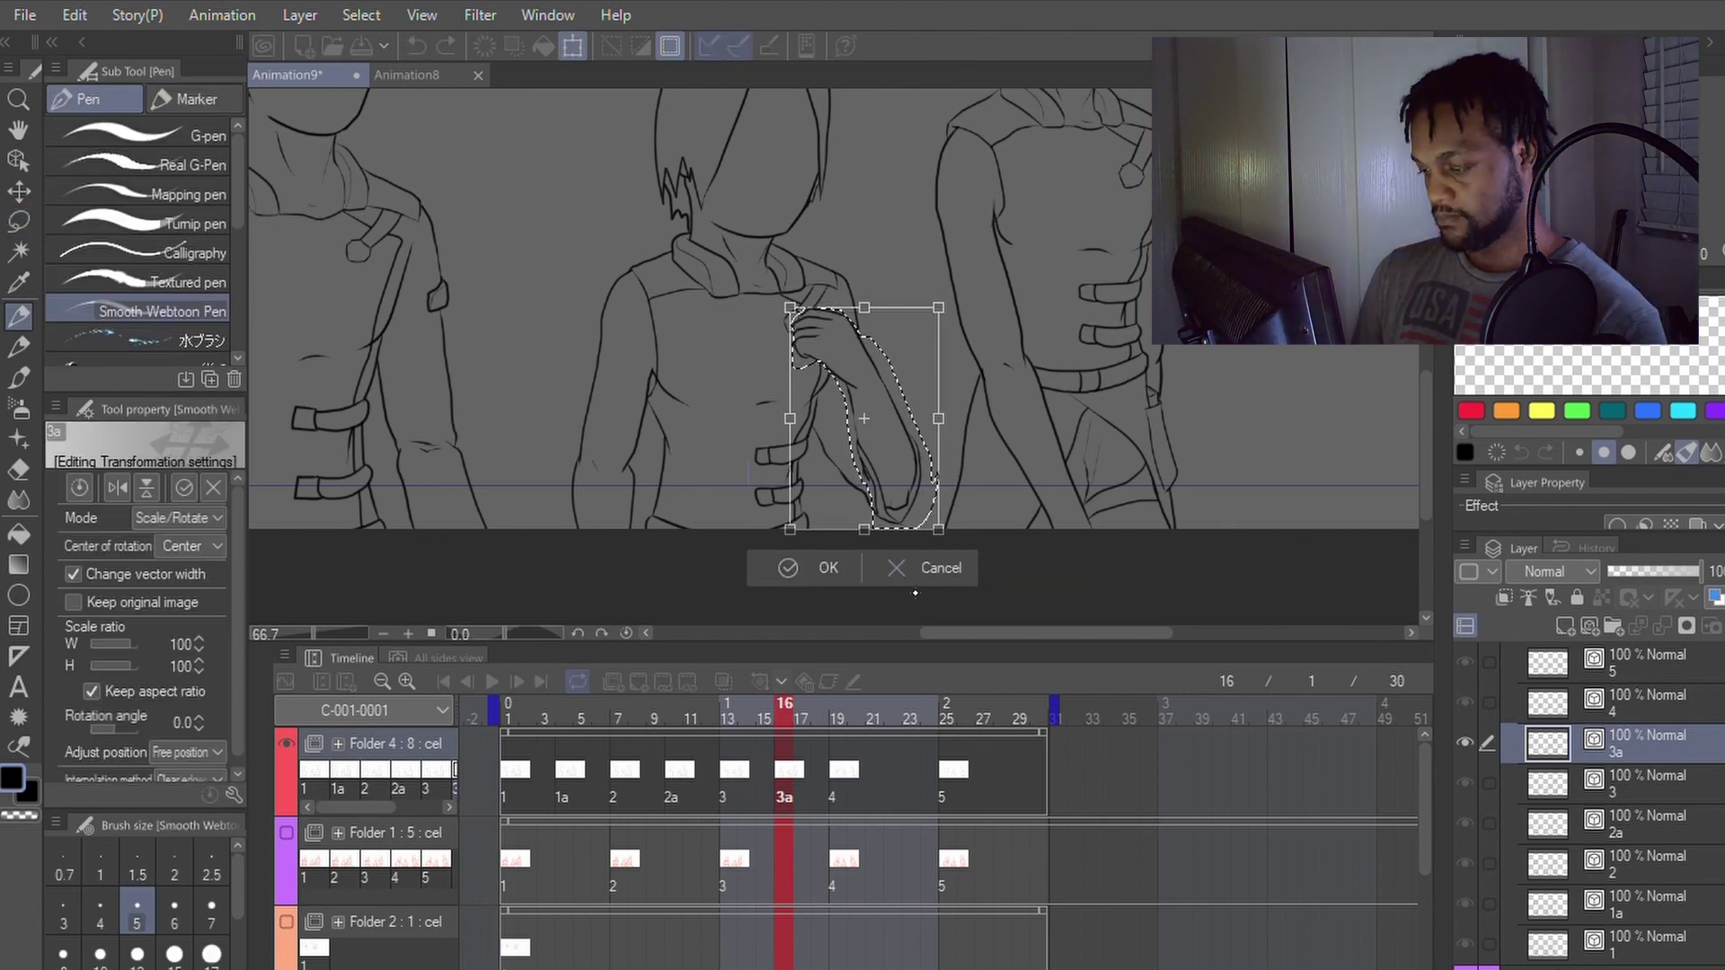
{"action": "key", "text": "Return"}
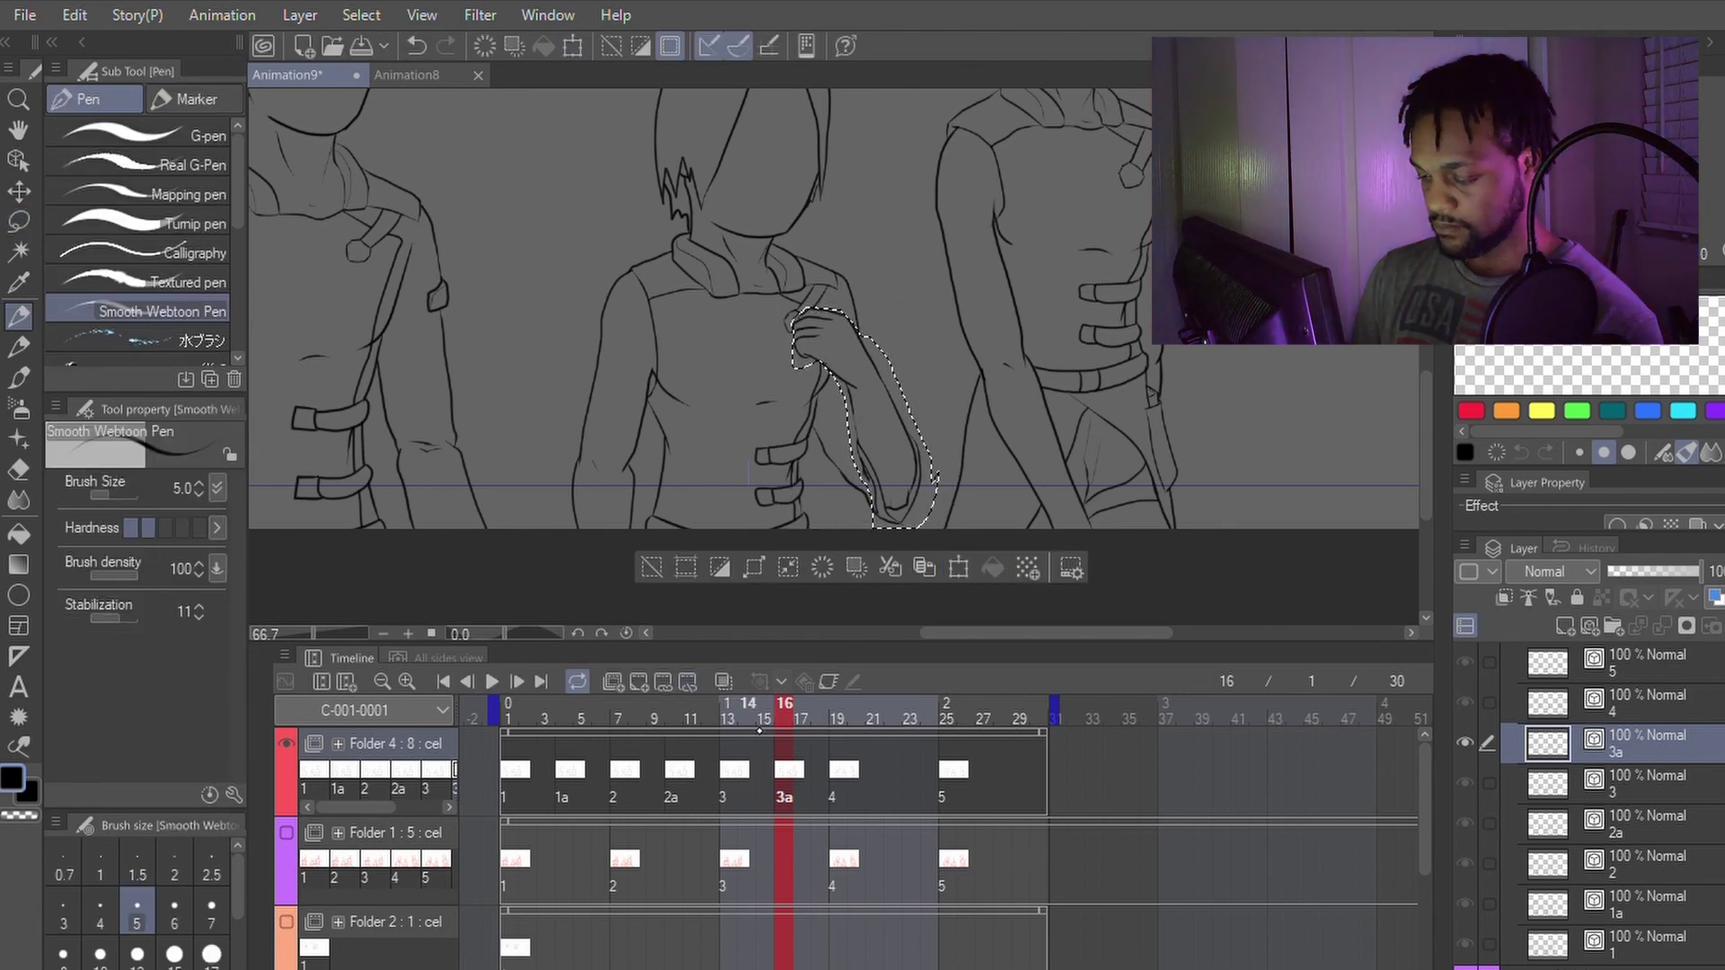
{"action": "left_click", "coordinate": [723, 680]}
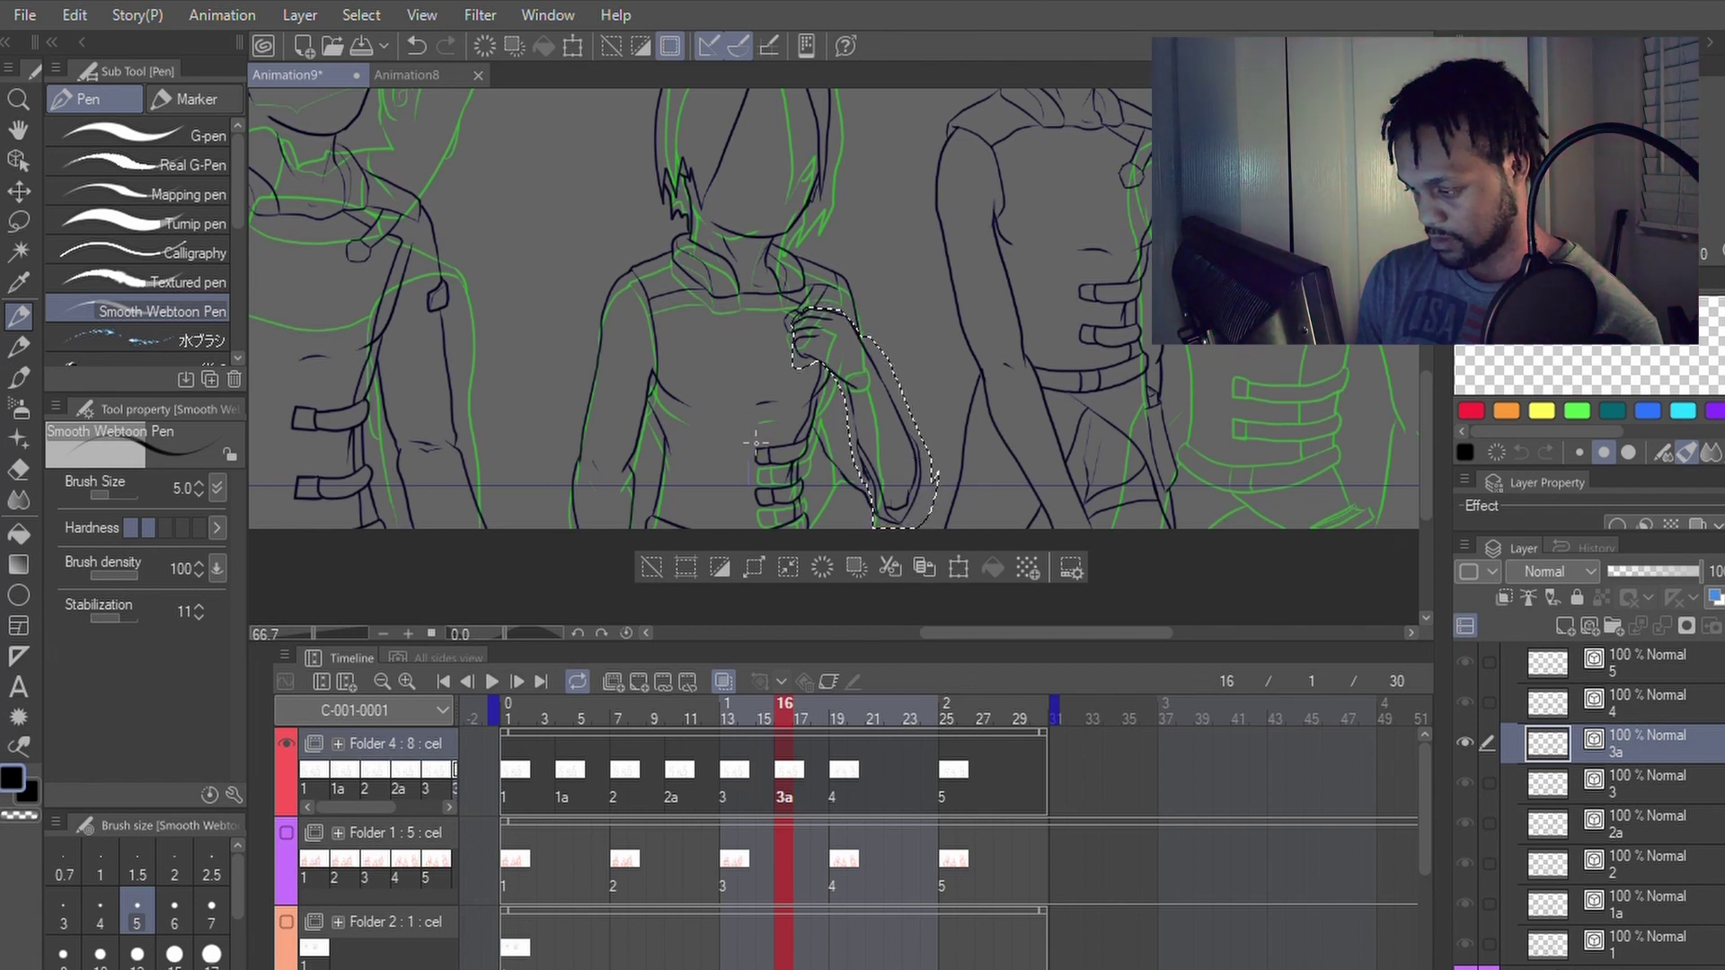
{"action": "left_click", "coordinate": [960, 569]}
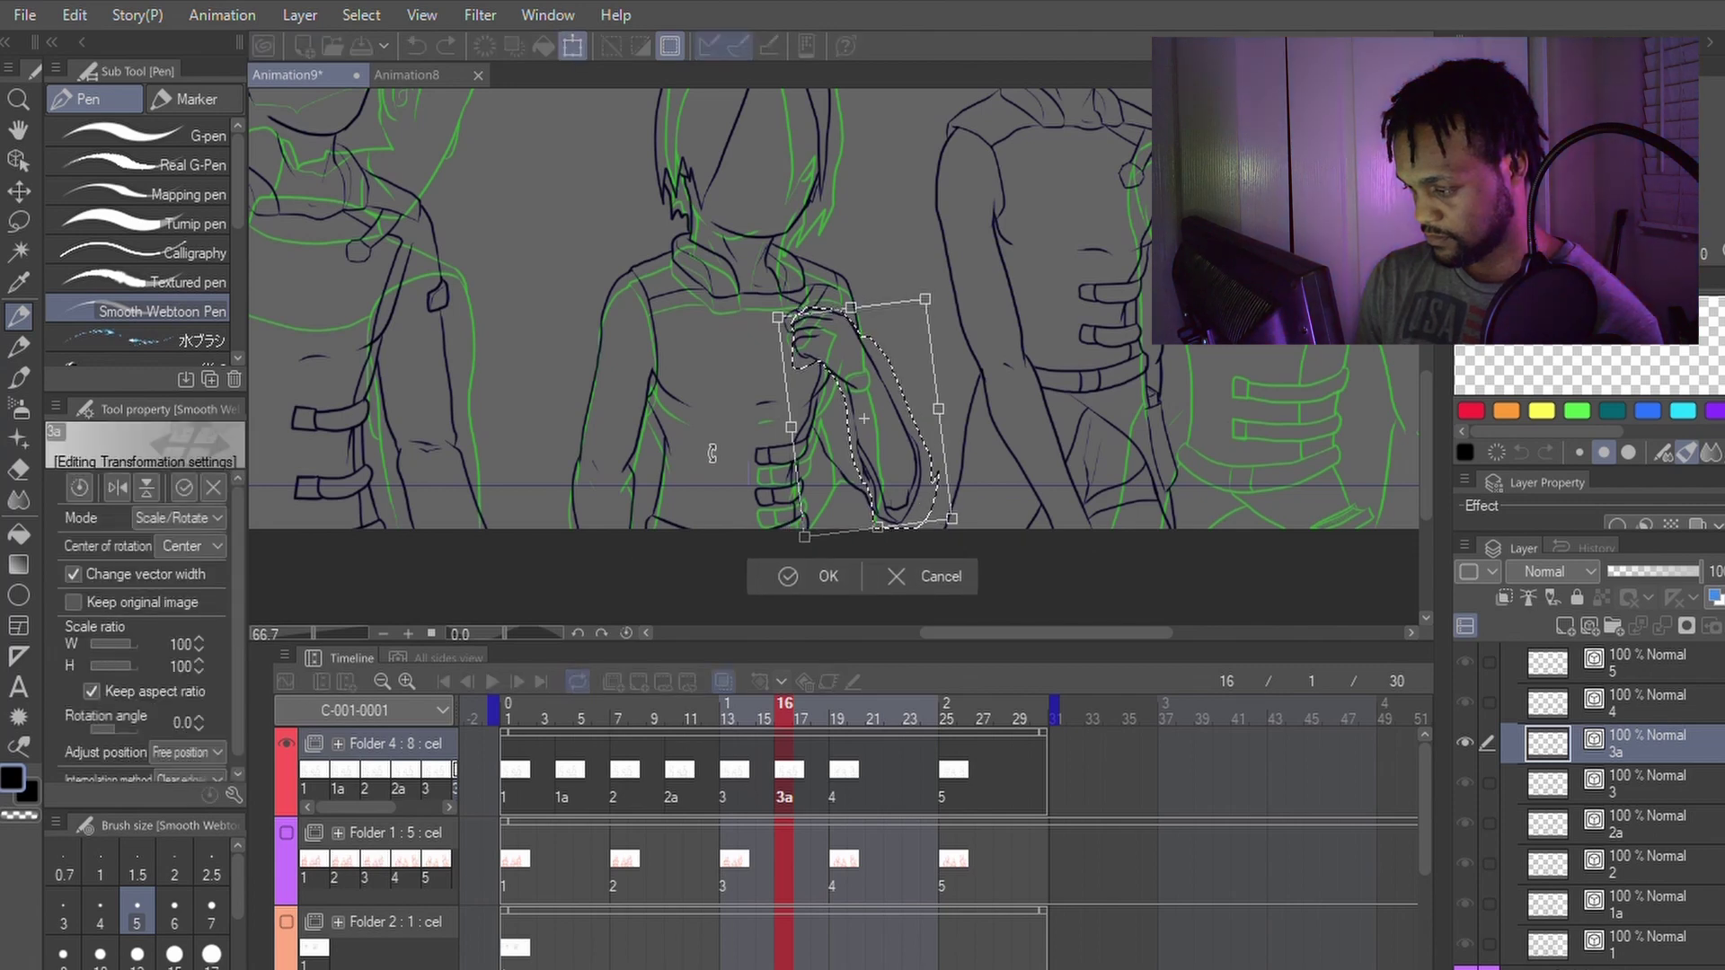
{"action": "left_click_drag", "start_coordinate": [711, 453], "coordinate": [710, 469]}
{"action": "mouse_move", "coordinate": [902, 460]}
{"action": "left_mouse_down"}
{"action": "mouse_move", "coordinate": [874, 481]}
{"action": "mouse_move", "coordinate": [940, 413]}
{"action": "mouse_move", "coordinate": [911, 490]}
{"action": "mouse_move", "coordinate": [897, 479]}
{"action": "left_mouse_up"}
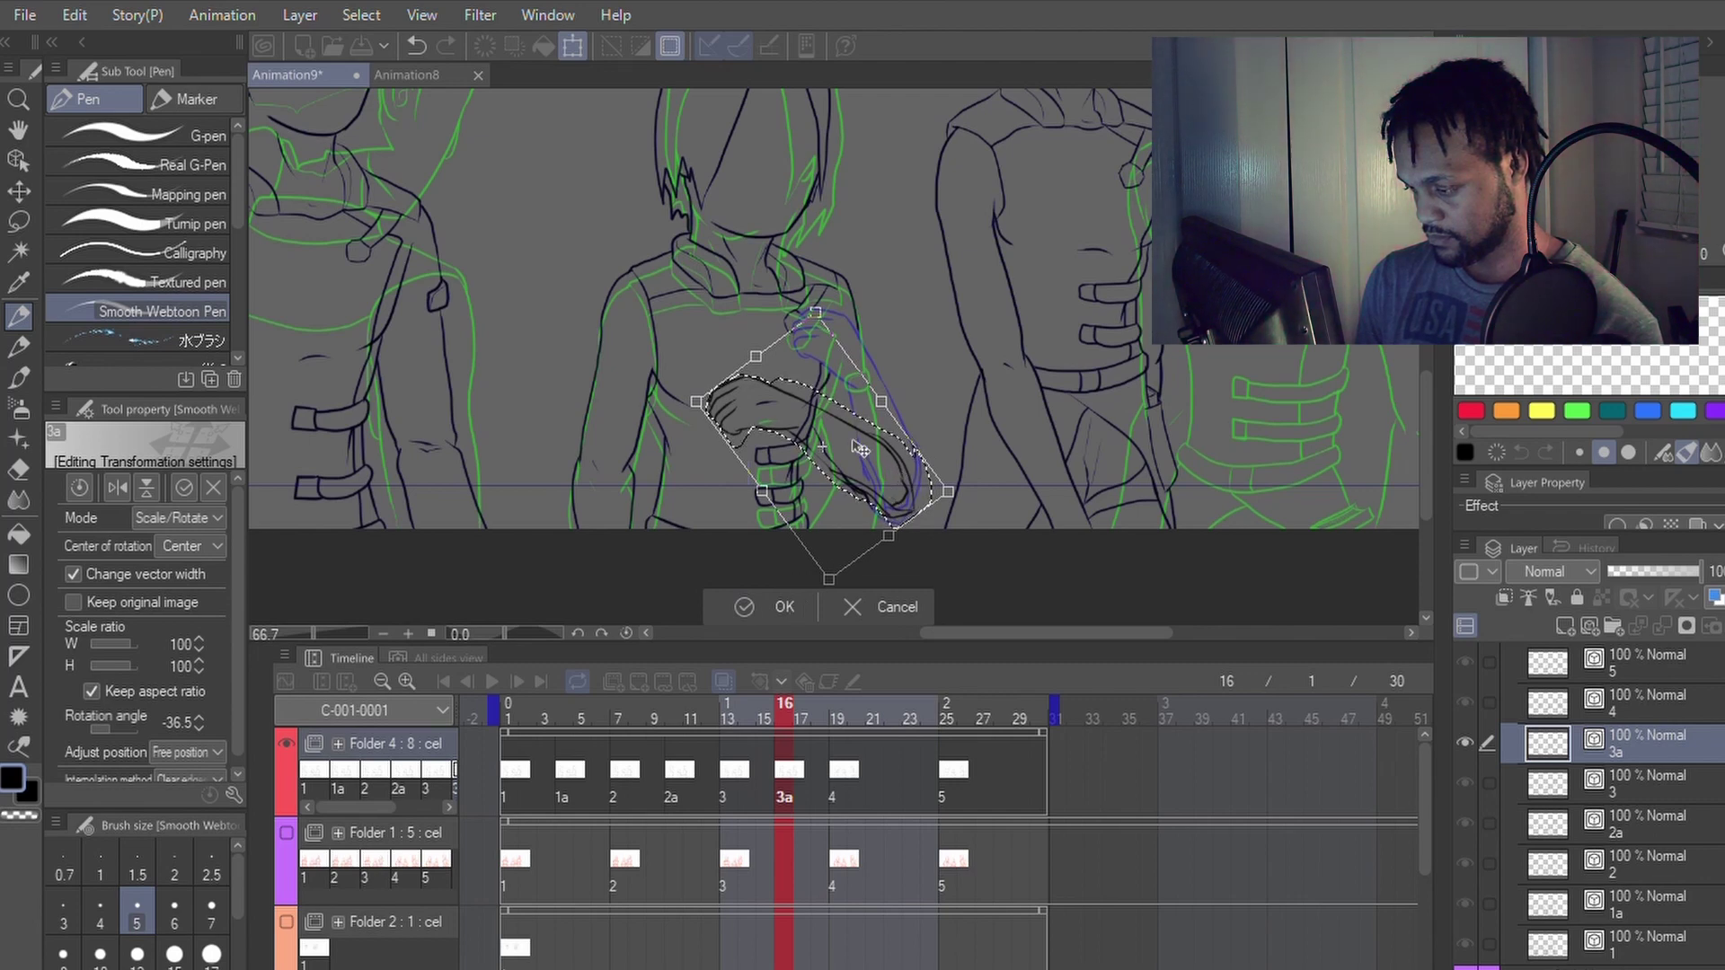
{"action": "left_click_drag", "start_coordinate": [940, 436], "coordinate": [940, 427]}
{"action": "left_click_drag", "start_coordinate": [868, 537], "coordinate": [865, 541]}
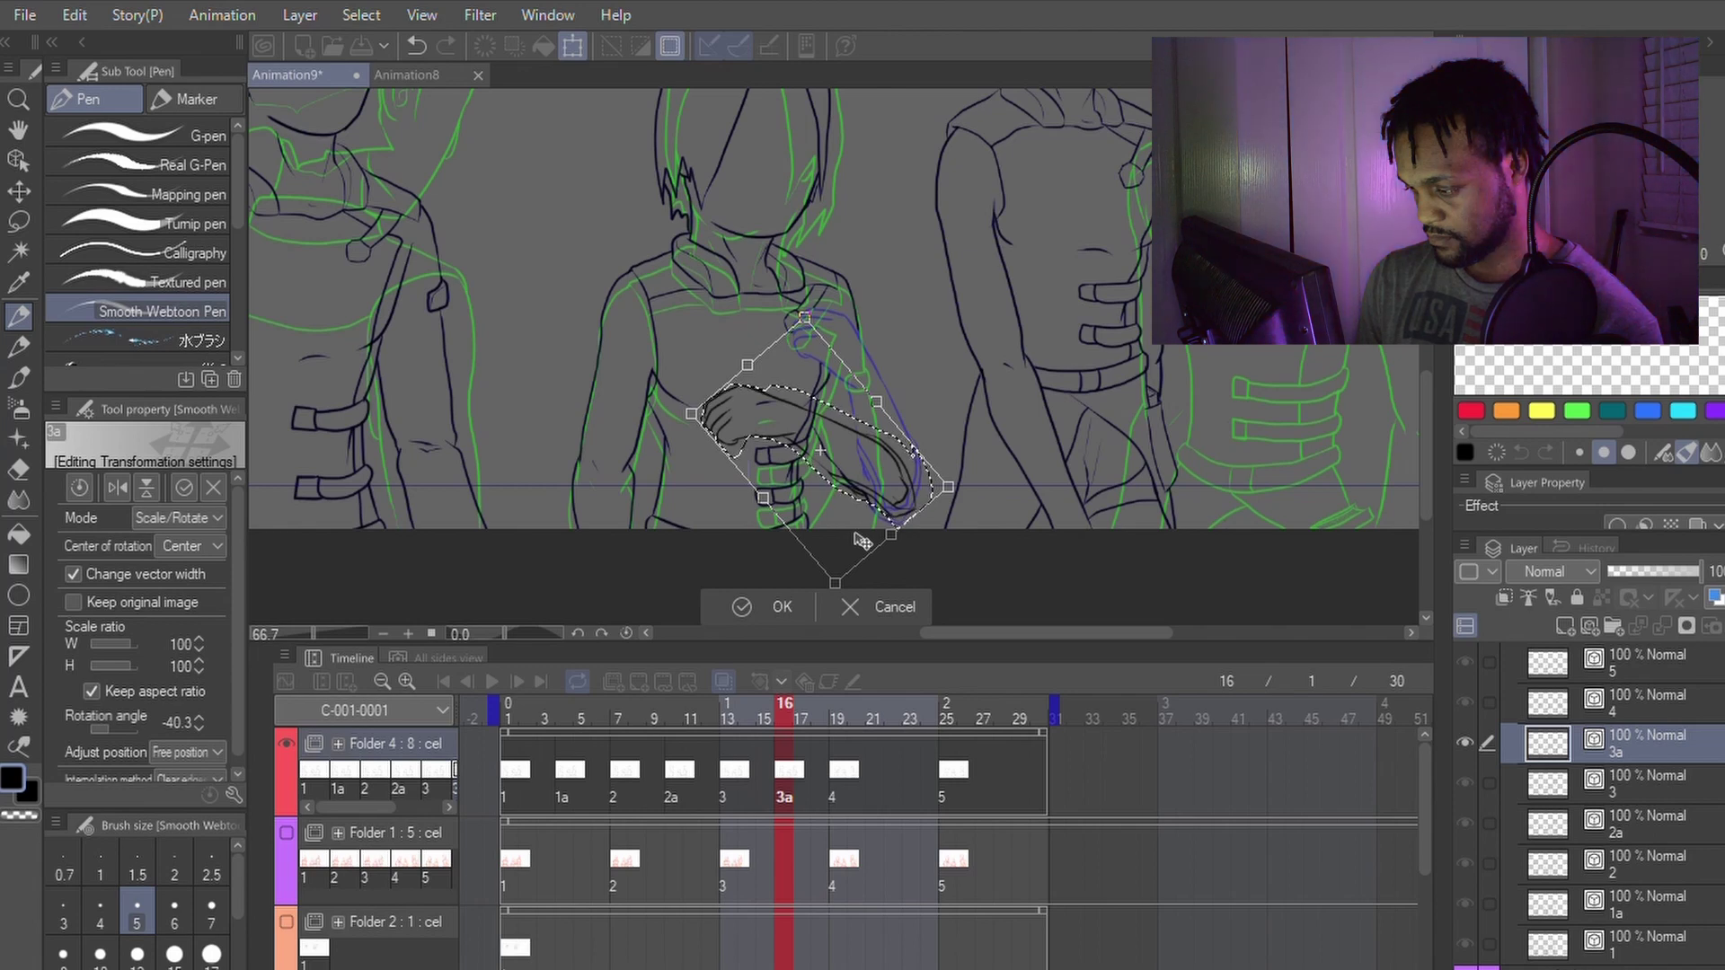
{"action": "left_click_drag", "start_coordinate": [897, 490], "coordinate": [901, 490]}
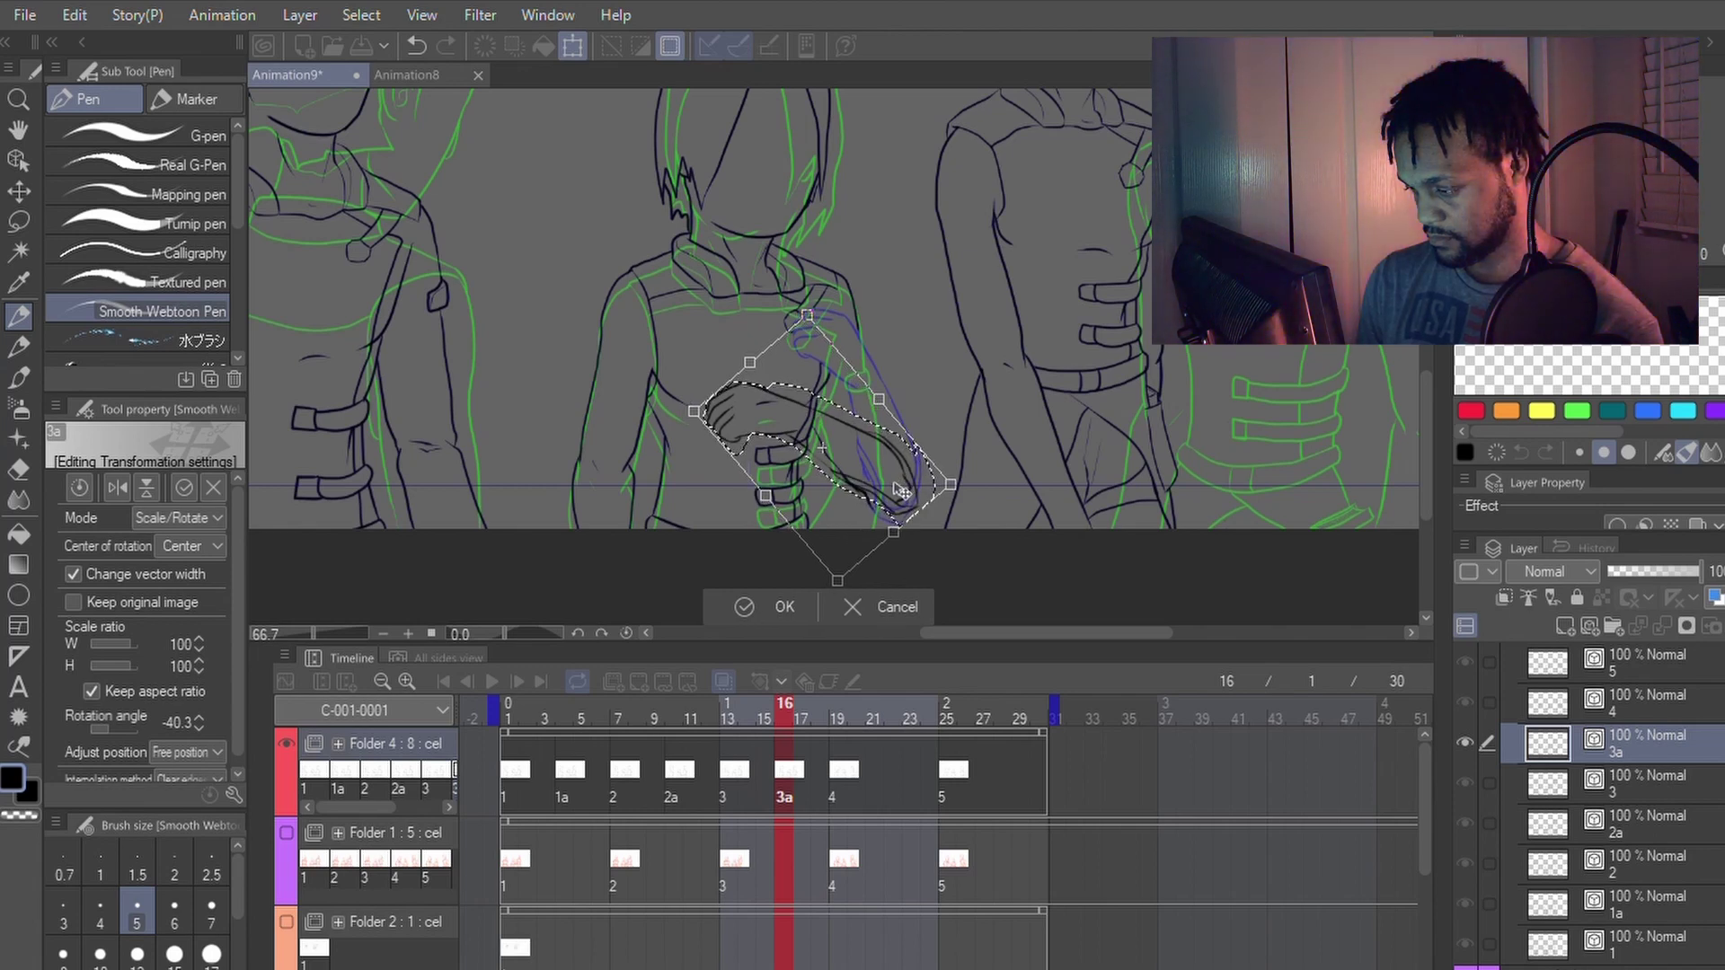
{"action": "key", "text": "Return"}
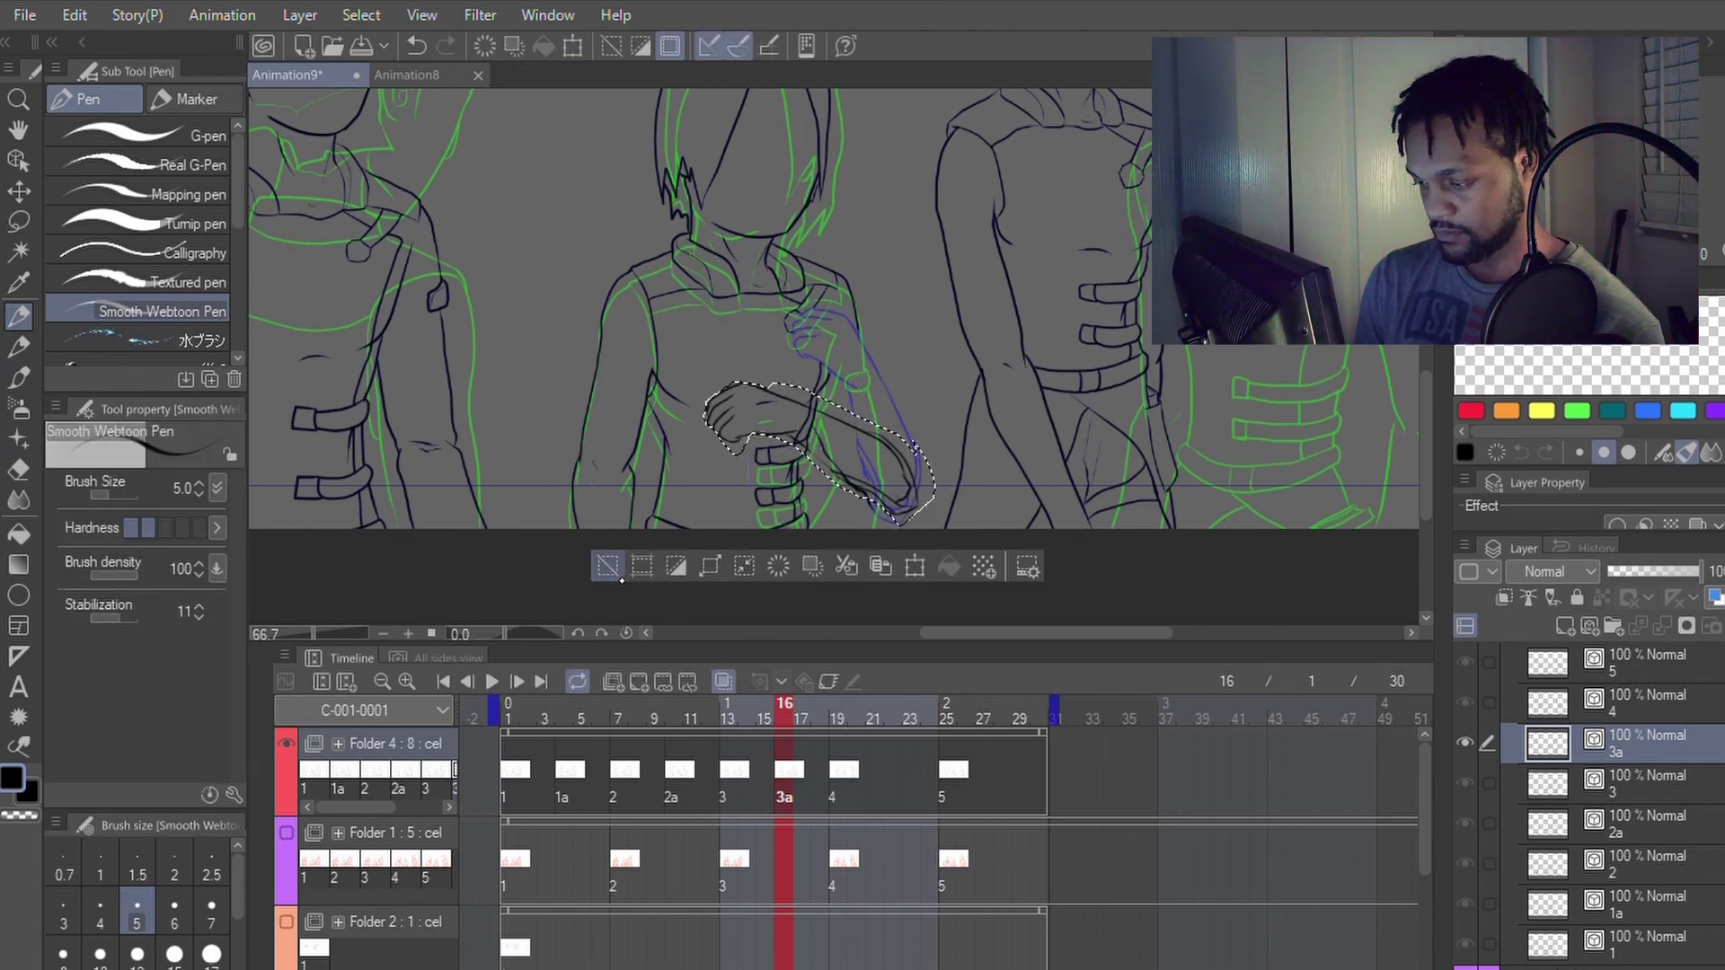
Step: Draw the middle figure's outer upper-arm line and armband on cel 3a, continuing the line down to the rotated elbow
{"action": "scroll", "coordinate": [899, 457], "scroll_direction": "up", "scroll_amount": 2}
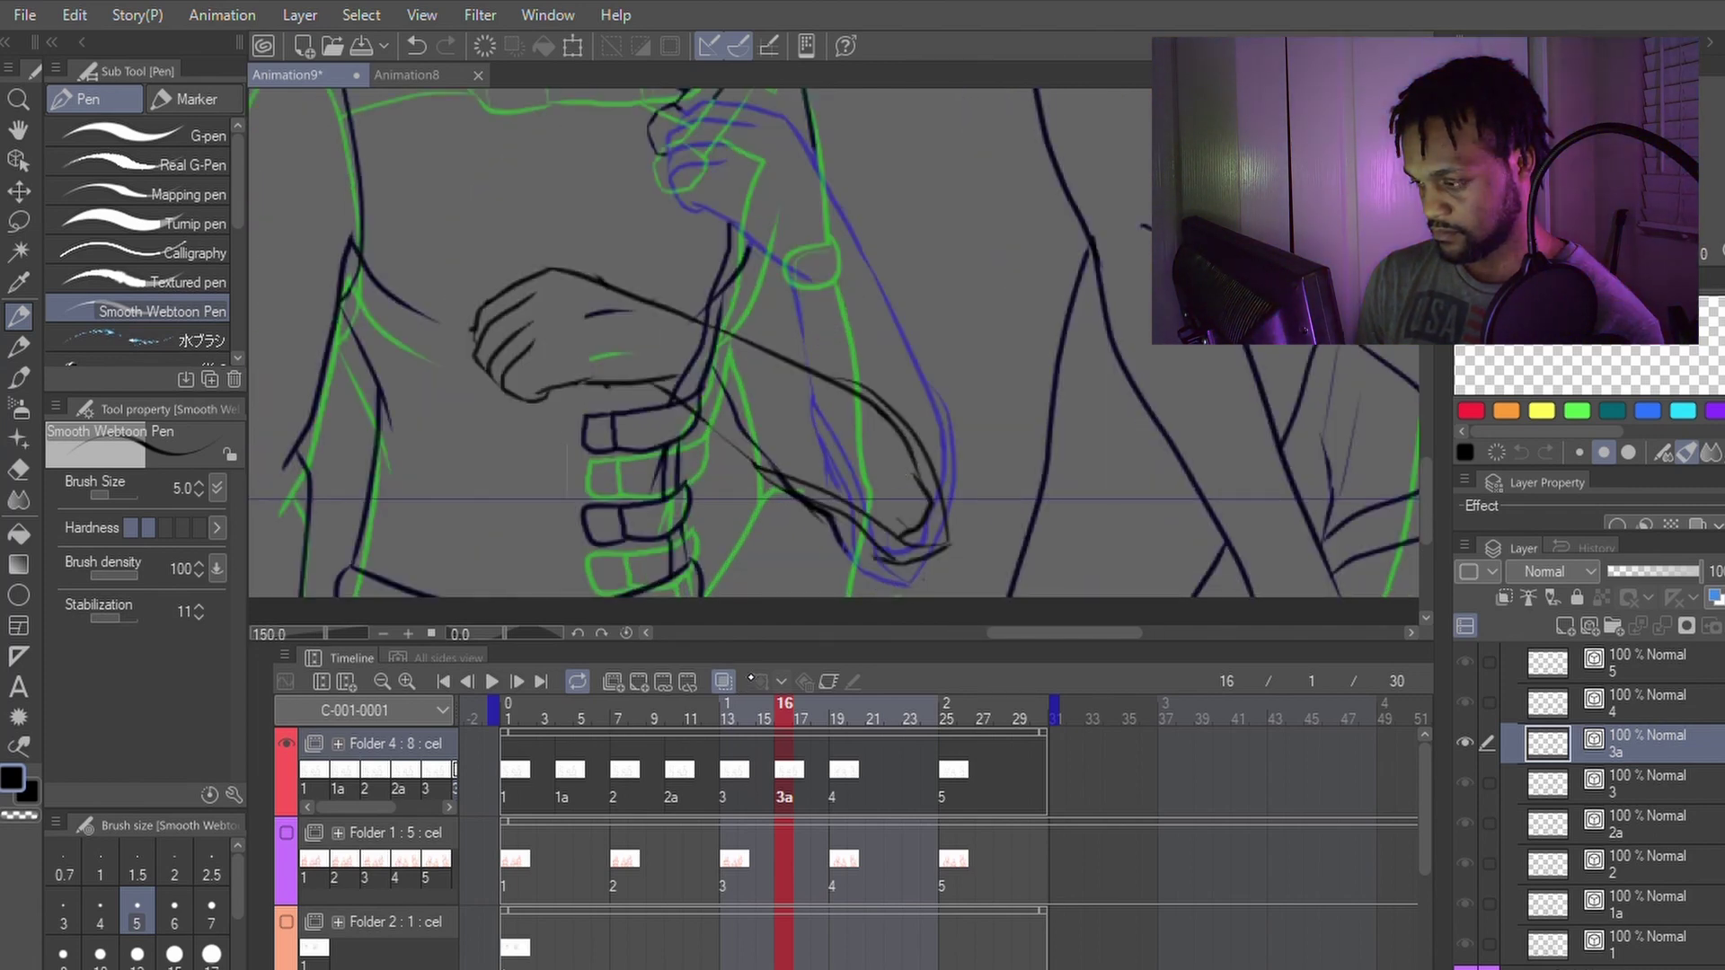
{"action": "scroll", "coordinate": [817, 144], "scroll_direction": "down", "scroll_amount": 1}
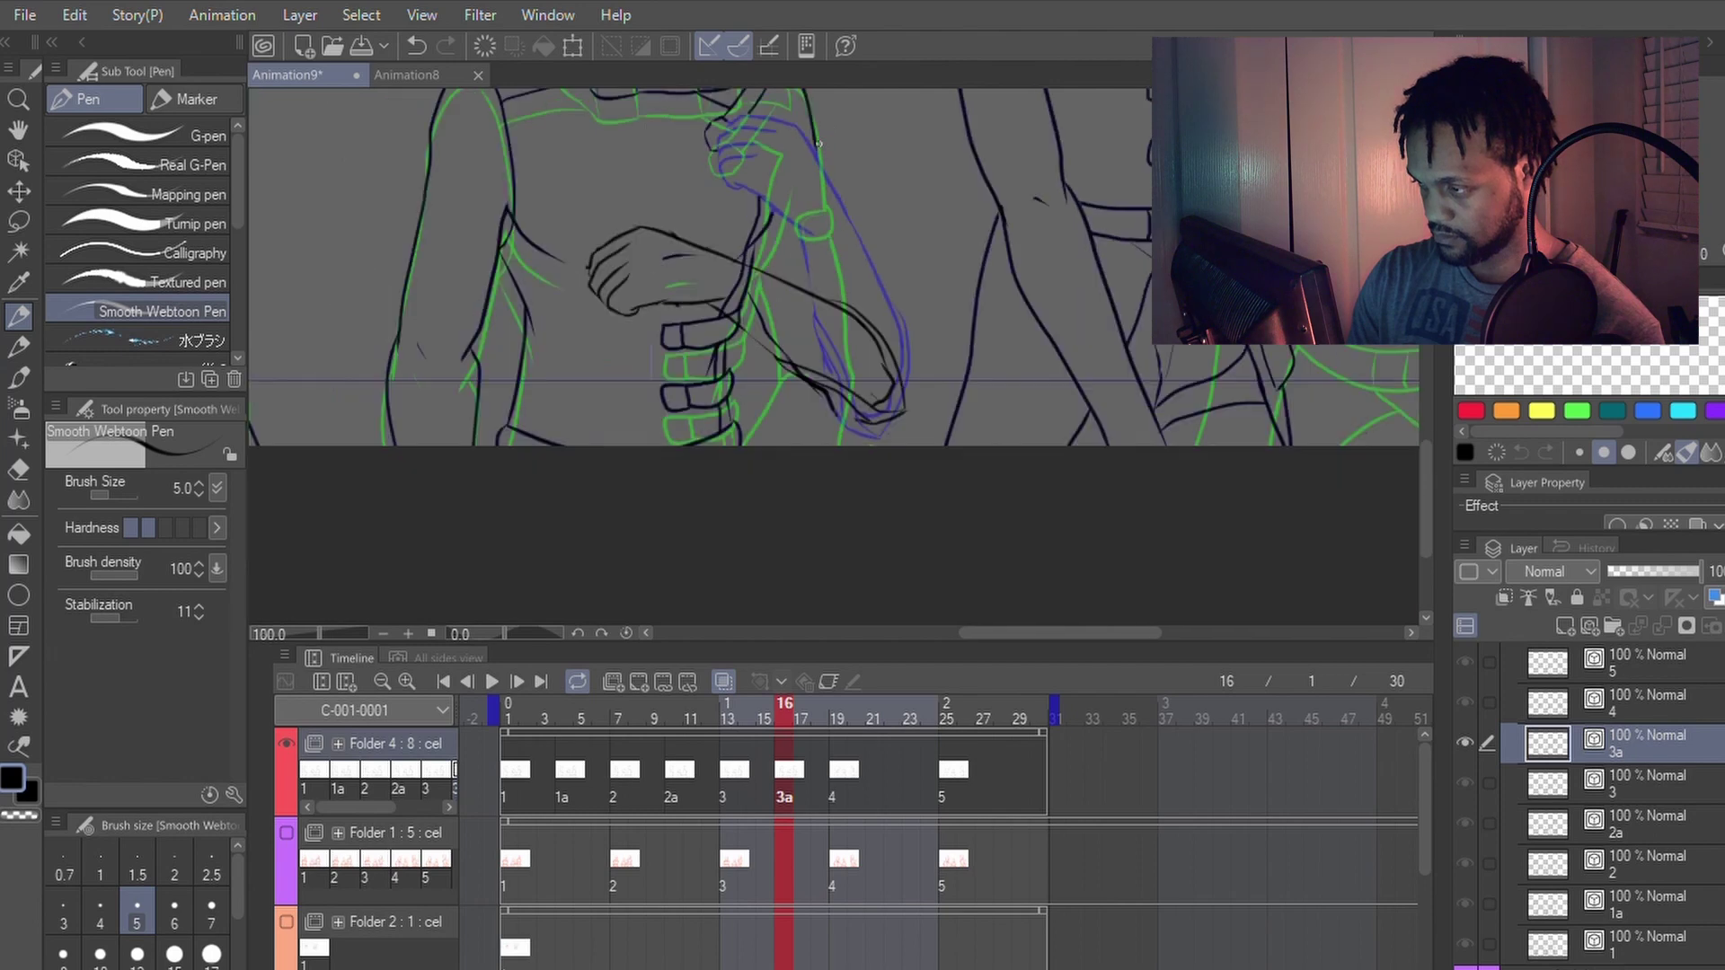
{"action": "scroll", "coordinate": [820, 140], "scroll_direction": "up", "scroll_amount": 1}
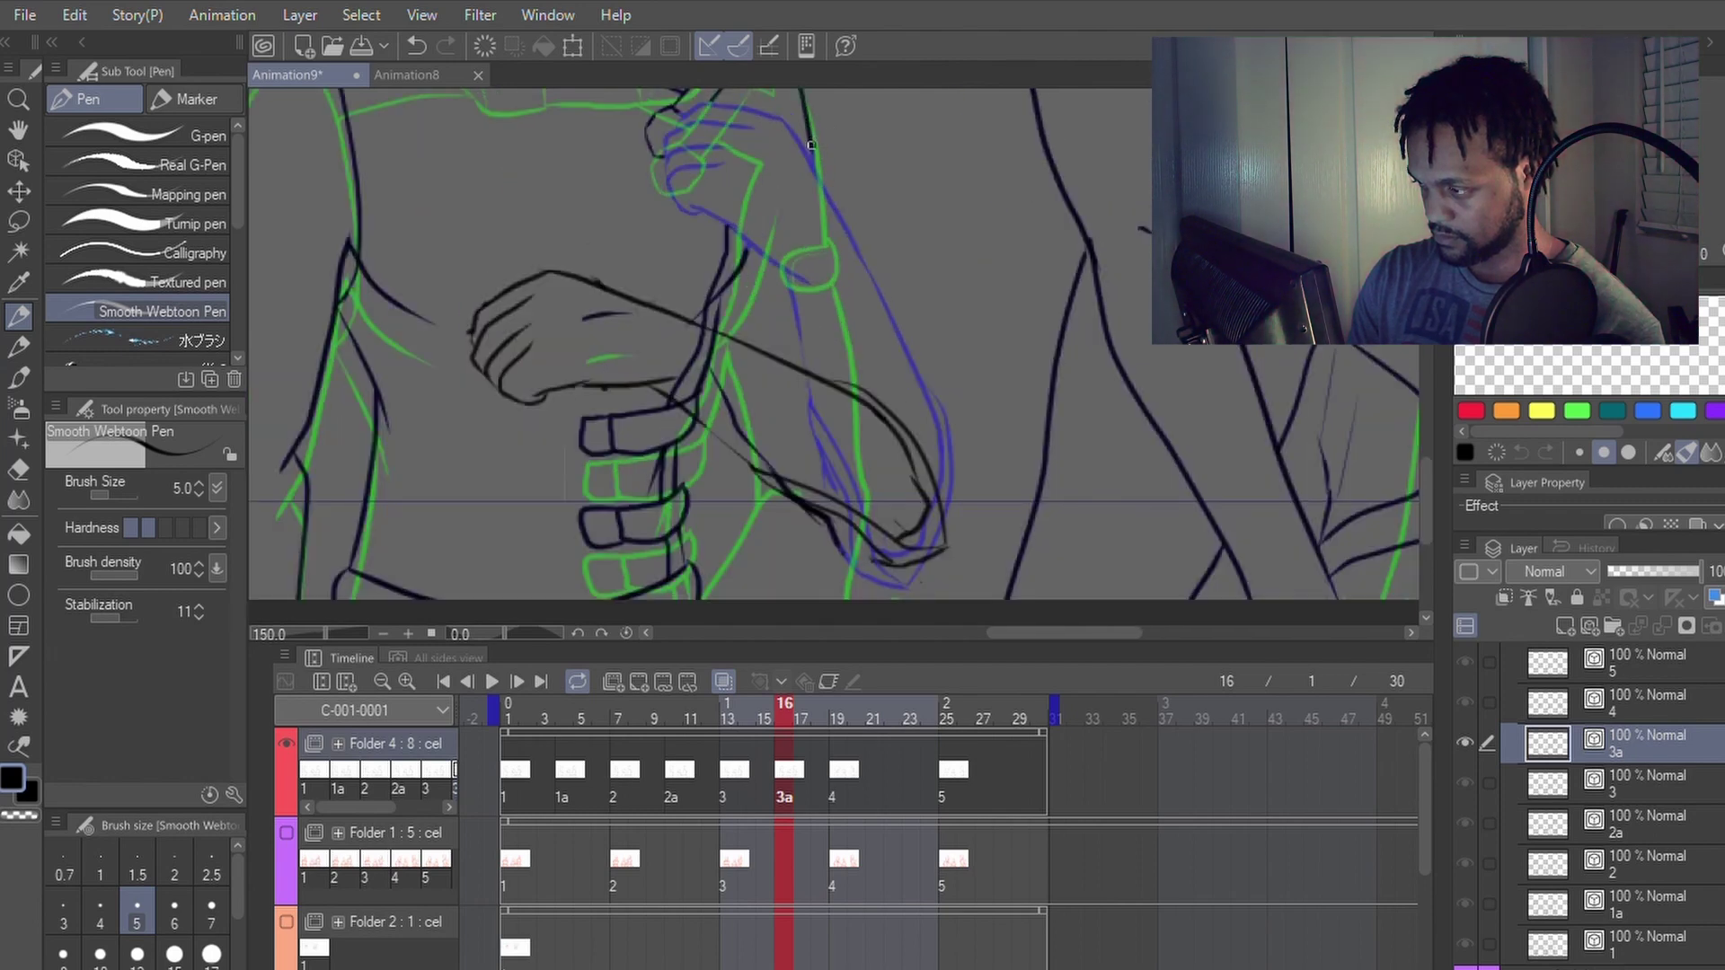
{"action": "left_click_drag", "start_coordinate": [813, 158], "coordinate": [827, 242]}
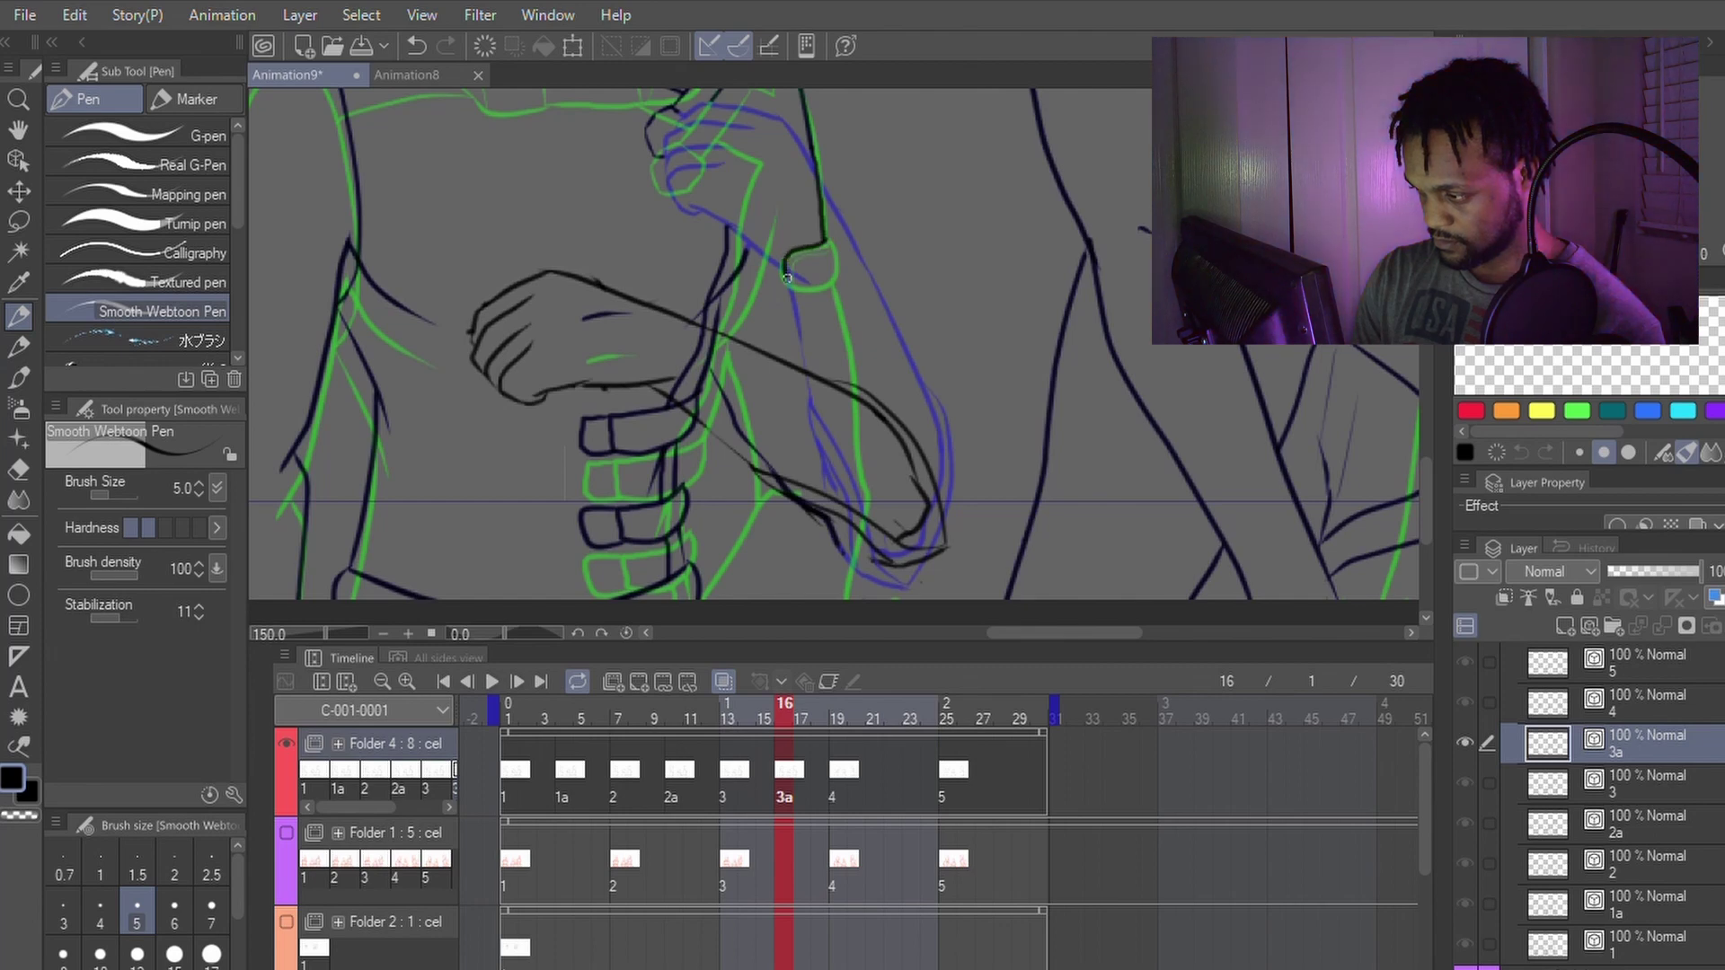
{"action": "key", "text": "ctrl+z"}
{"action": "mouse_move", "coordinate": [825, 238]}
{"action": "left_mouse_down"}
{"action": "mouse_move", "coordinate": [784, 259]}
{"action": "mouse_move", "coordinate": [784, 287]}
{"action": "mouse_move", "coordinate": [834, 279]}
{"action": "mouse_move", "coordinate": [832, 241]}
{"action": "mouse_move", "coordinate": [785, 286]}
{"action": "mouse_move", "coordinate": [904, 412]}
{"action": "left_mouse_up"}
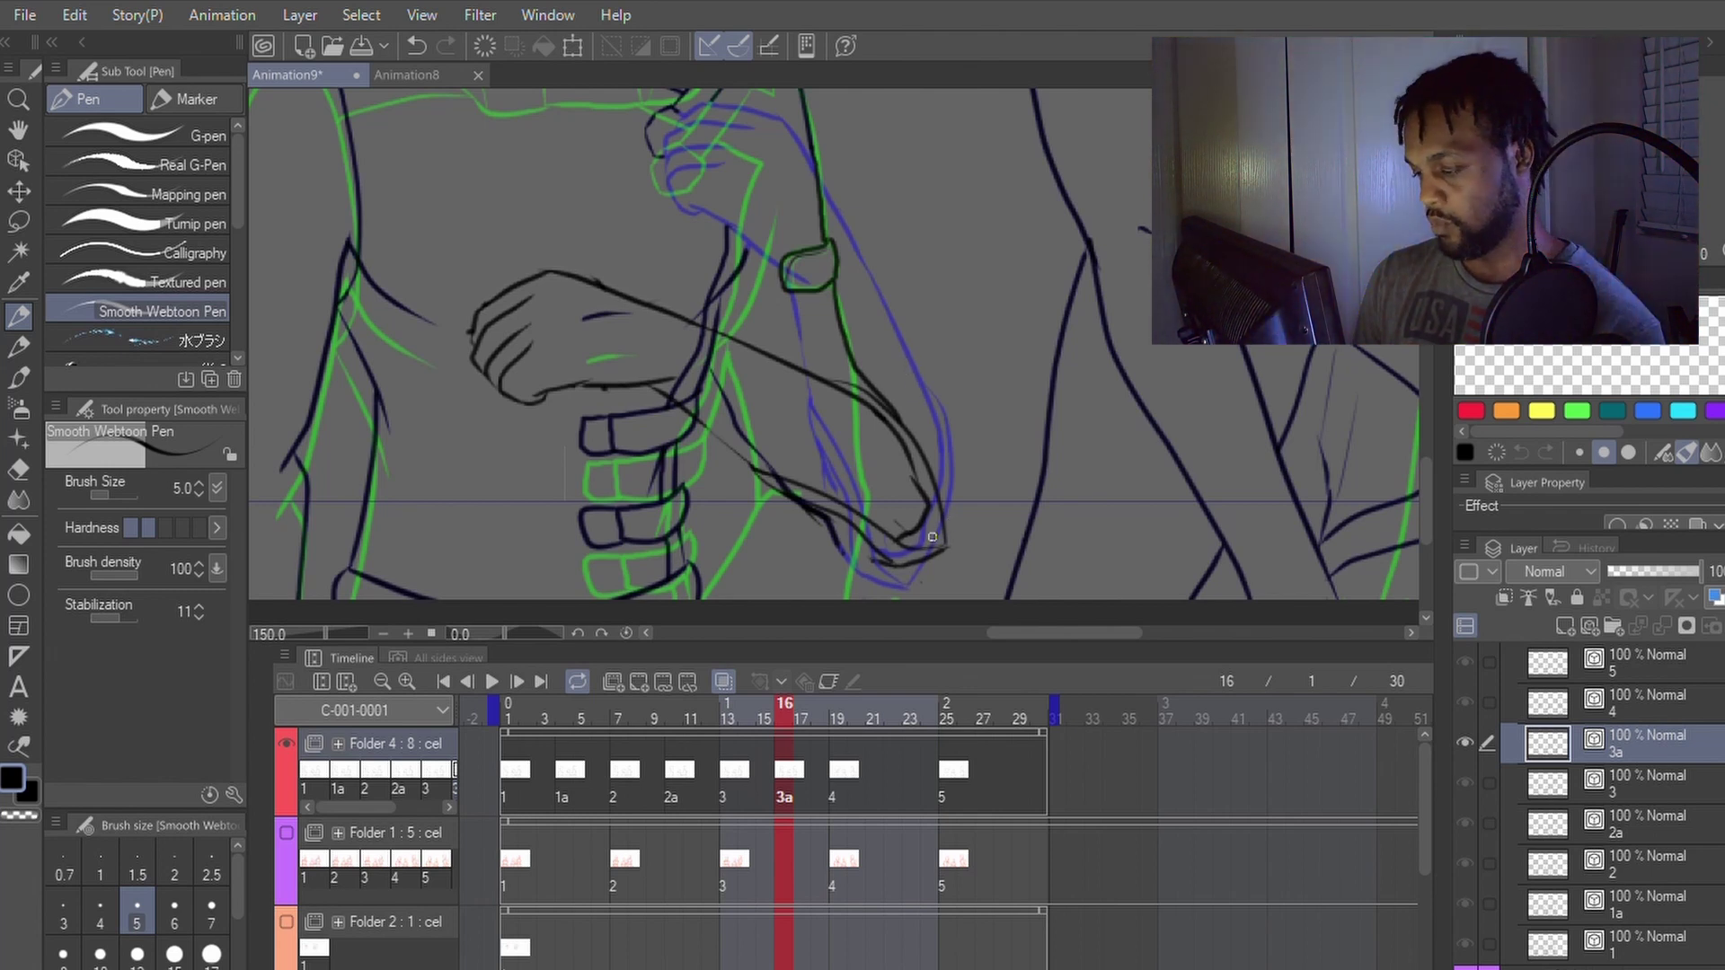
Step: Erase the leftover sleeve lines under the middle figure's forearm and redraw its underside to the elbow
{"action": "key", "text": "e"}
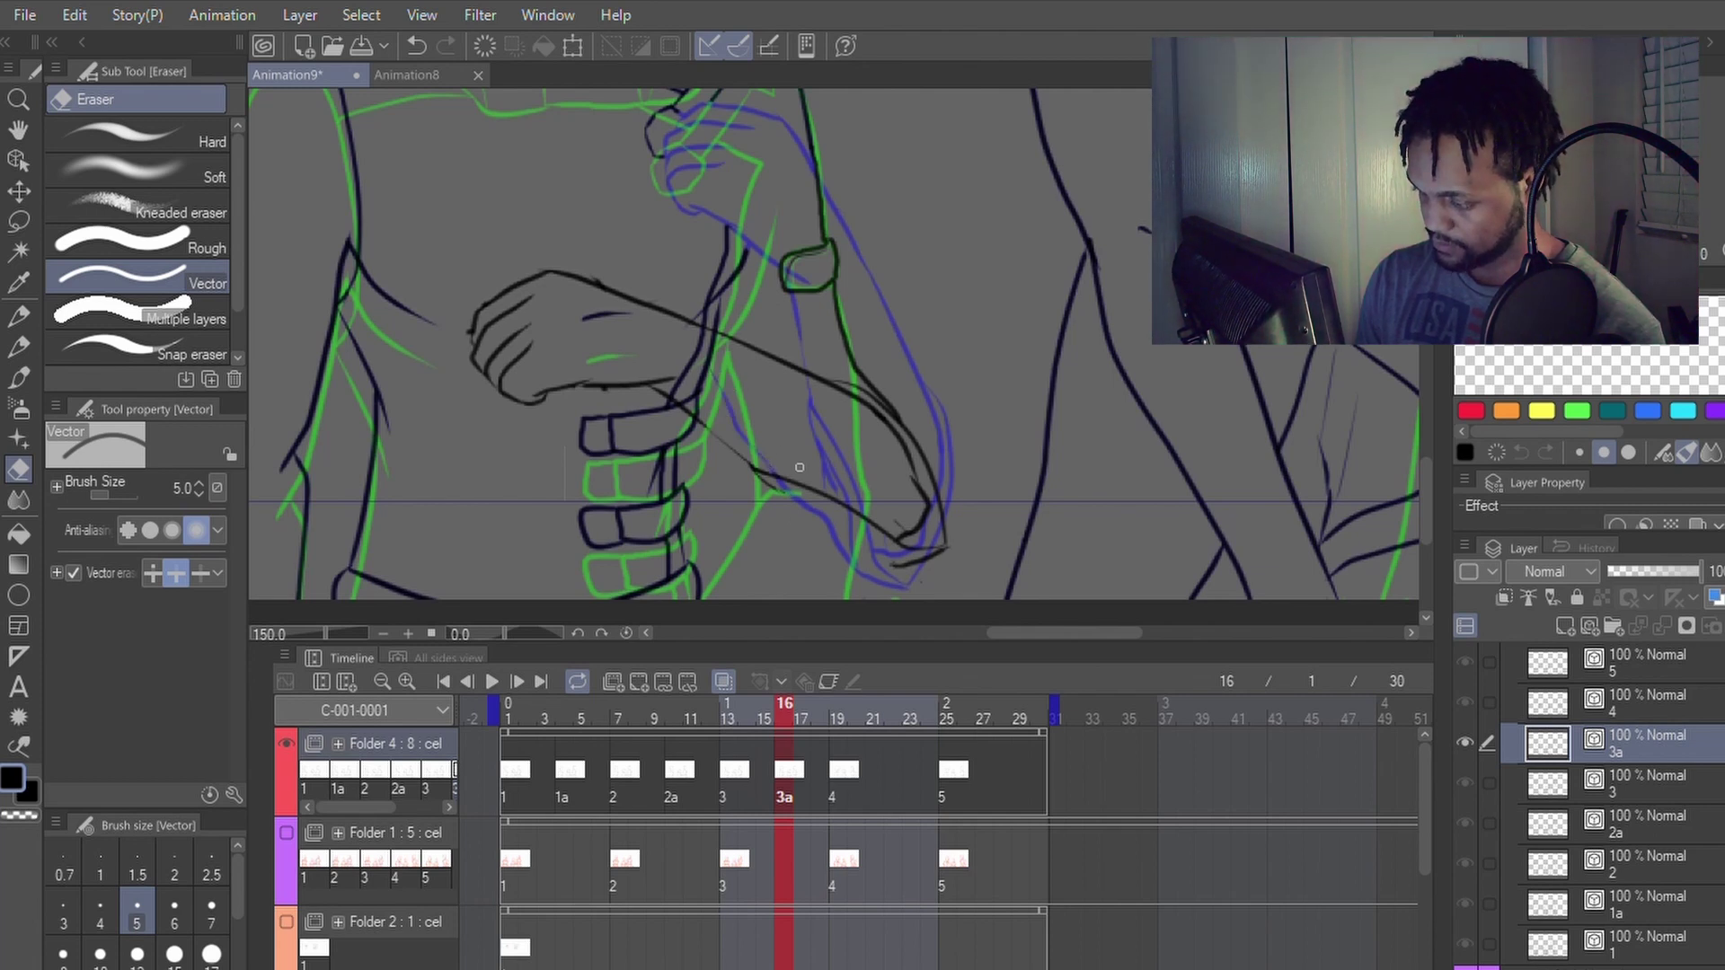
{"action": "key", "text": "p"}
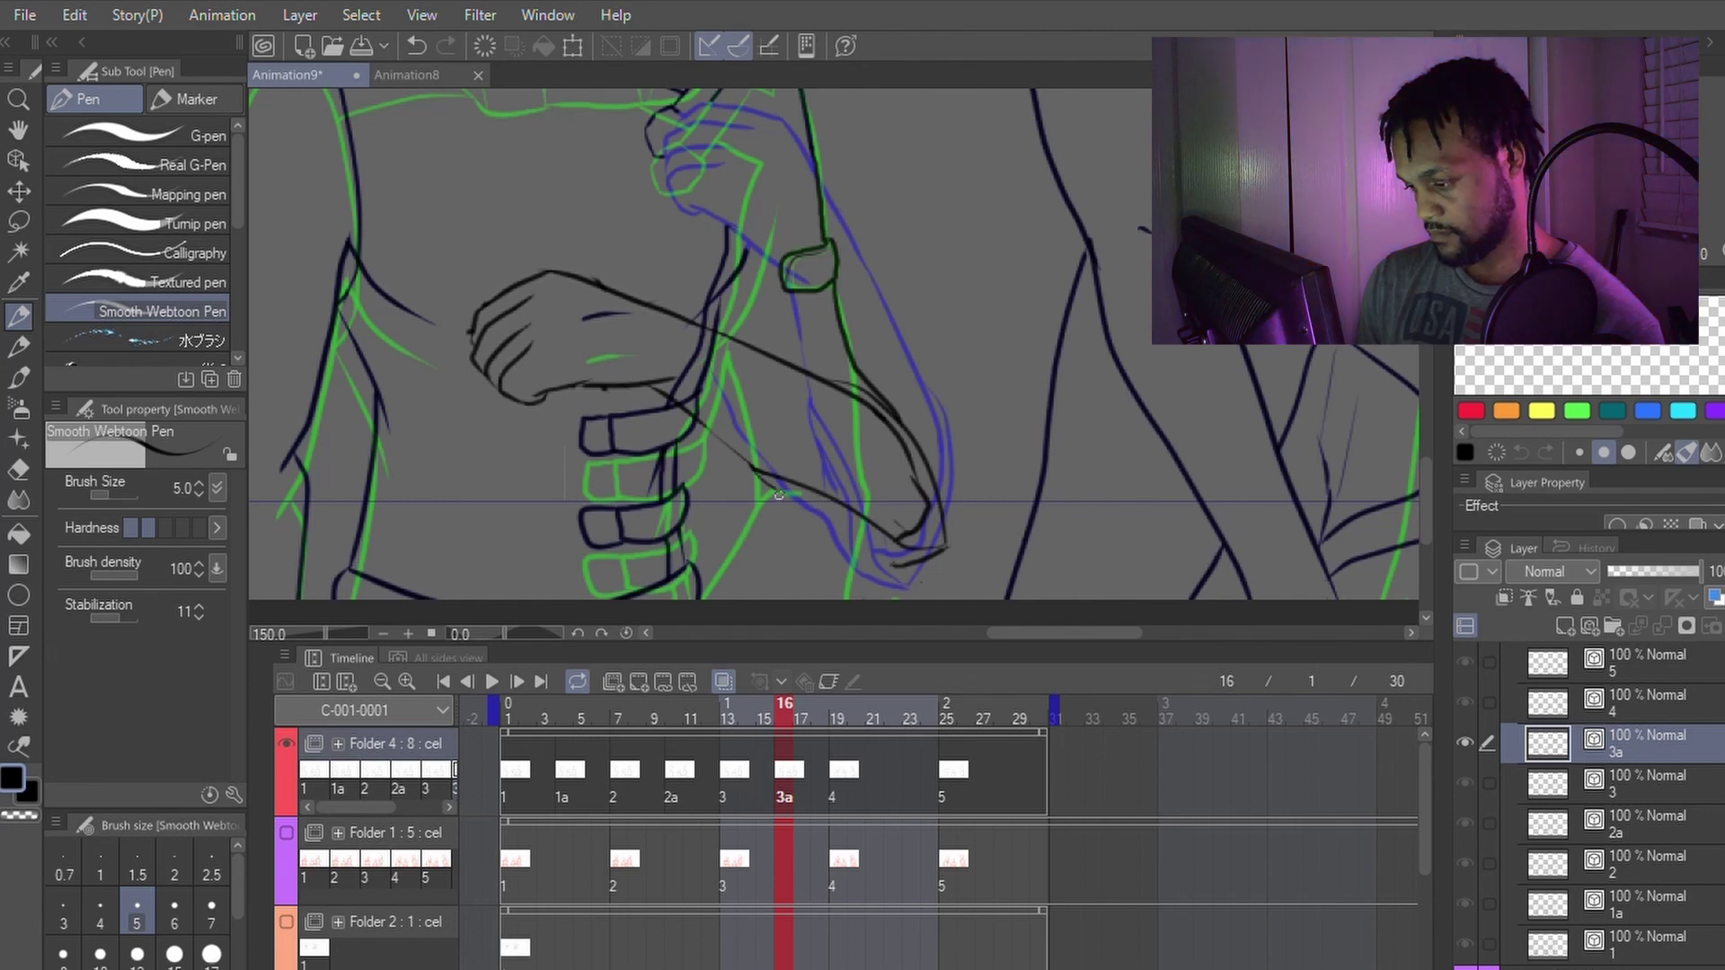
{"action": "key", "text": "e"}
{"action": "mouse_move", "coordinate": [784, 499]}
{"action": "left_mouse_down"}
{"action": "mouse_move", "coordinate": [821, 534]}
{"action": "mouse_move", "coordinate": [773, 475]}
{"action": "mouse_move", "coordinate": [831, 539]}
{"action": "mouse_move", "coordinate": [934, 548]}
{"action": "left_mouse_up"}
{"action": "key", "text": "p"}
{"action": "key", "text": "y"}
{"action": "key", "text": "p"}
{"action": "key", "text": "ctrl+z"}
{"action": "key", "text": "y"}
{"action": "key", "text": "p"}
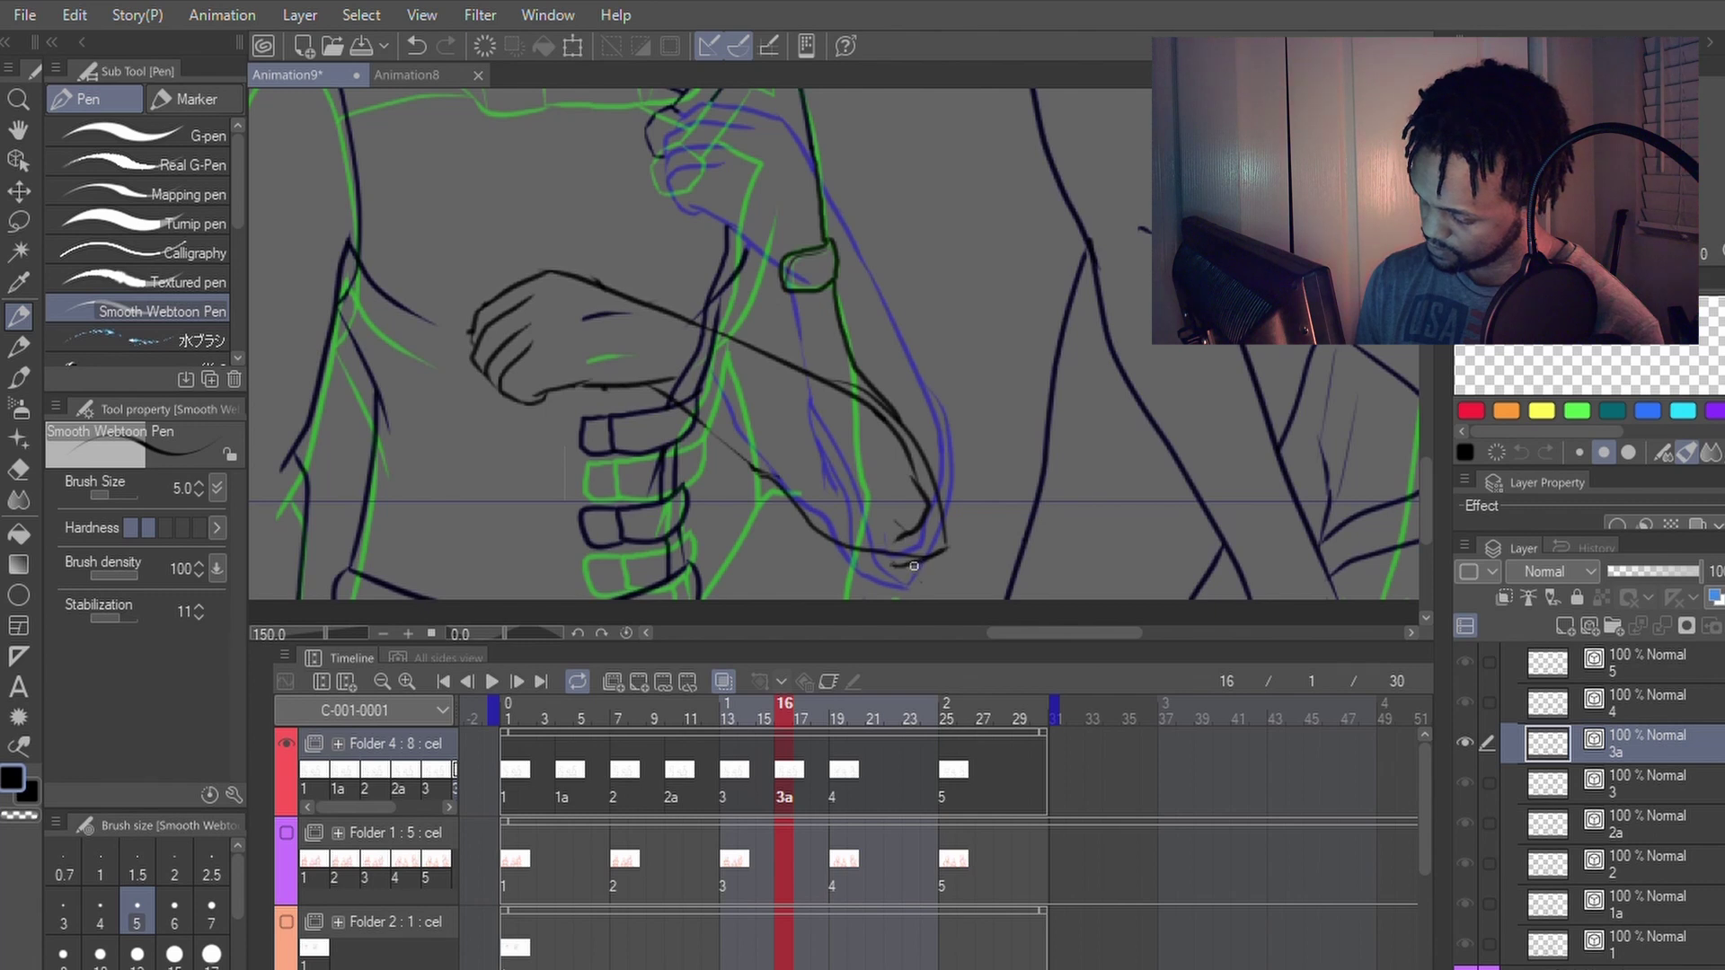
Step: Erase the stray mark below the elbow and reshape the forearm's underside line to curve lower into the elbow tip
{"action": "key", "text": "e"}
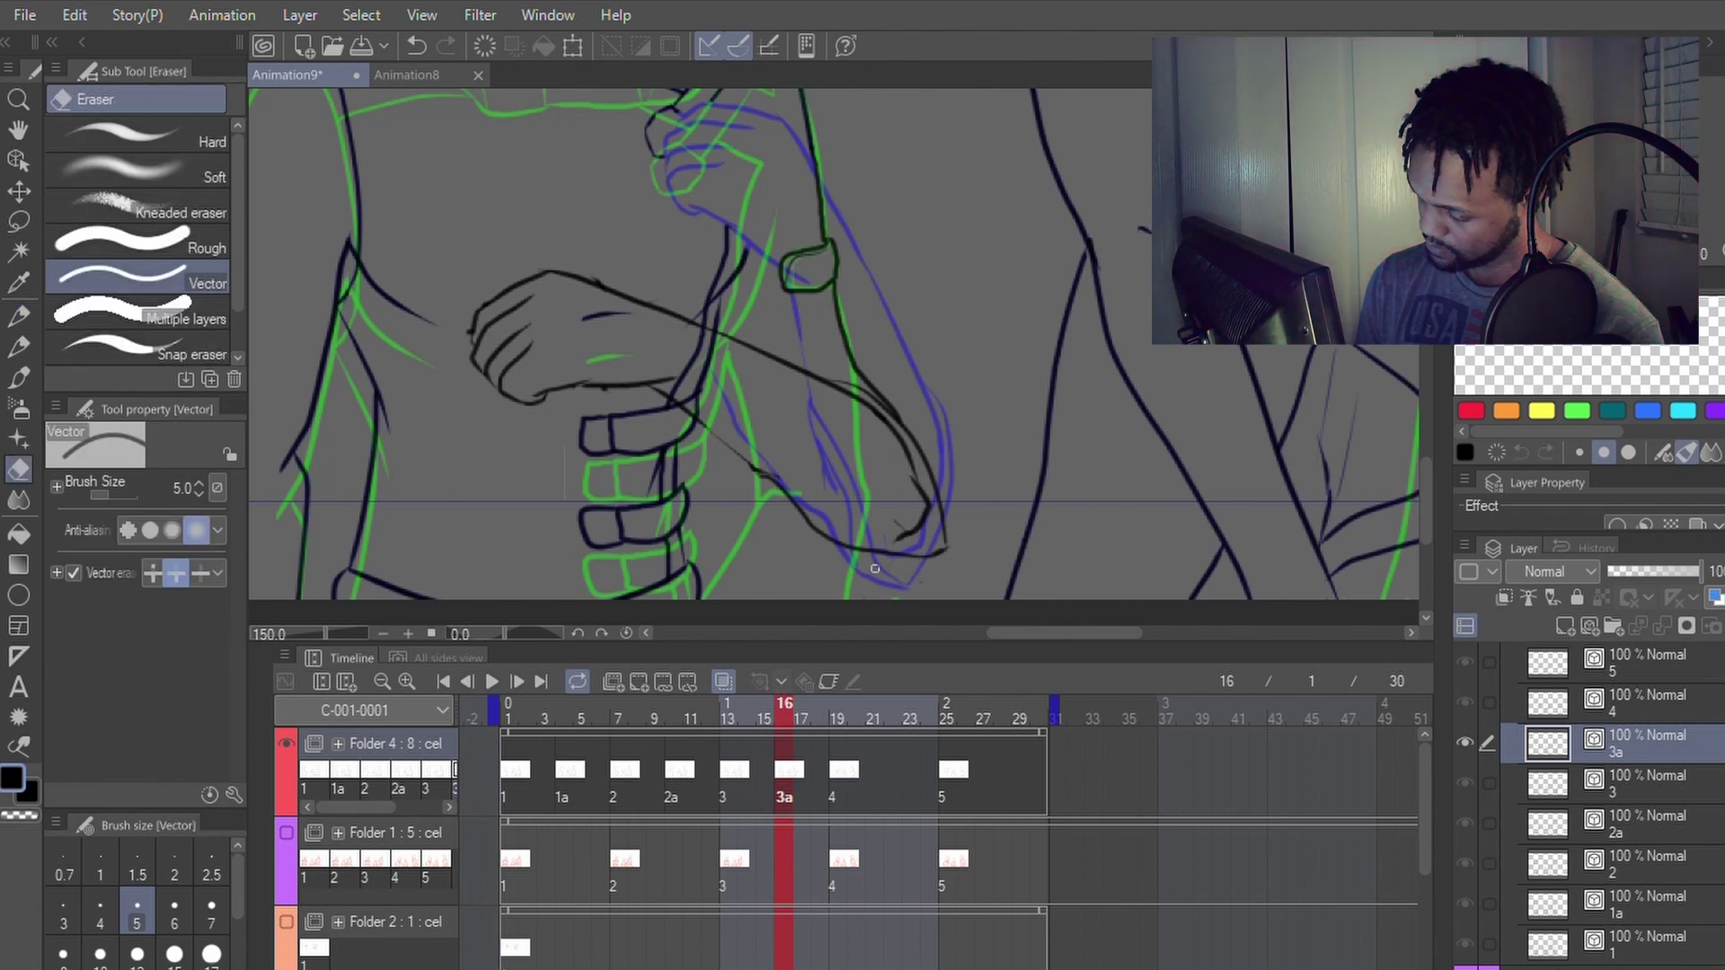
{"action": "key", "text": "p"}
{"action": "key", "text": "y"}
{"action": "mouse_move", "coordinate": [781, 492]}
{"action": "left_mouse_down"}
{"action": "mouse_move", "coordinate": [858, 556]}
{"action": "mouse_move", "coordinate": [952, 550]}
{"action": "left_mouse_up"}
{"action": "key", "text": "p"}
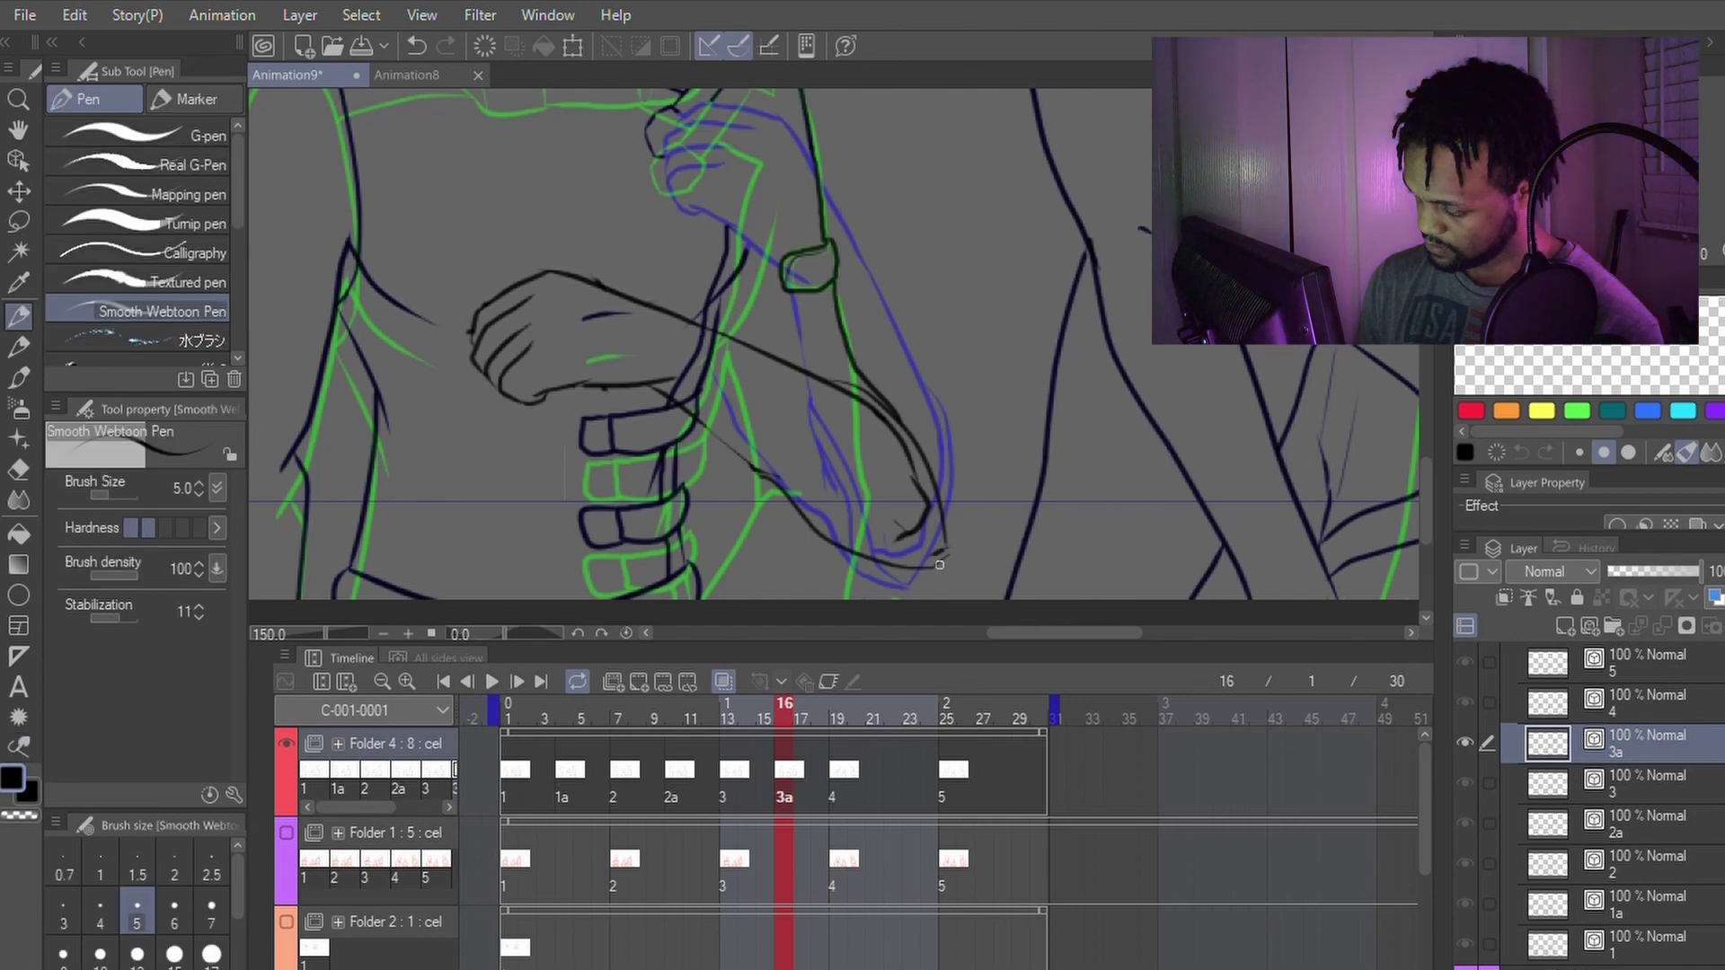
{"action": "key", "text": "y"}
{"action": "key", "text": "p"}
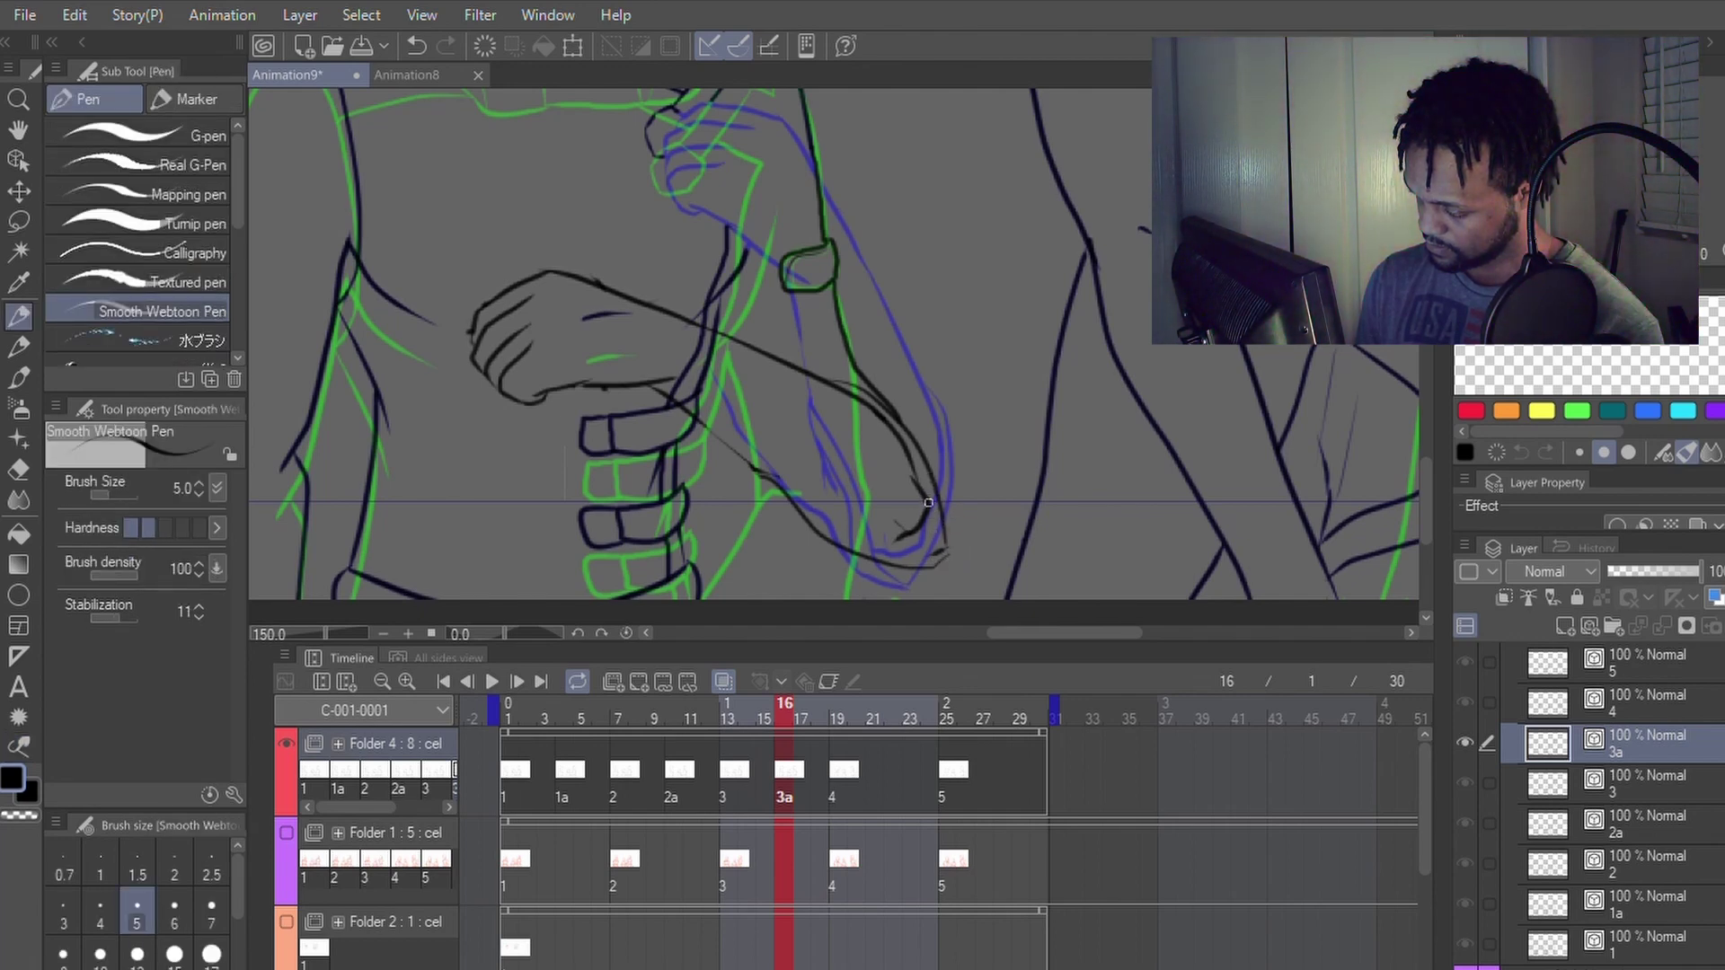
Step: Refine the inner line leading down to the middle figure's elbow on cel 3a with pen strokes and Redraw vector line
{"action": "key", "text": "y"}
{"action": "key", "text": "p"}
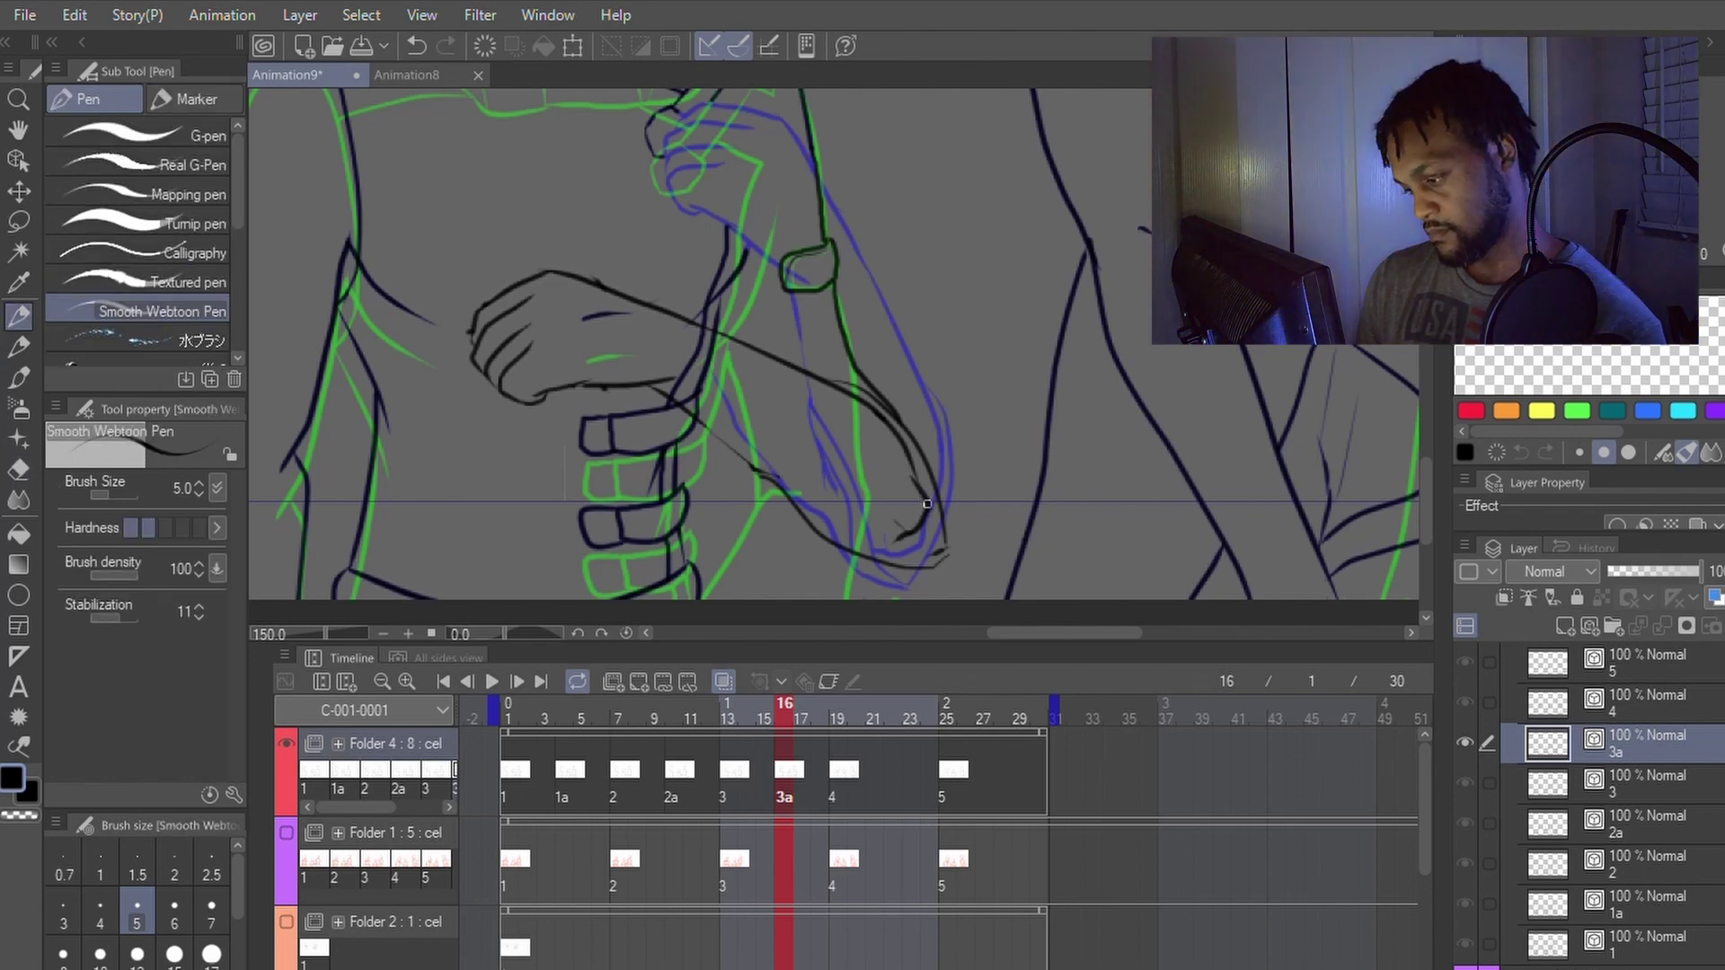
{"action": "key", "text": "y"}
{"action": "key", "text": "p"}
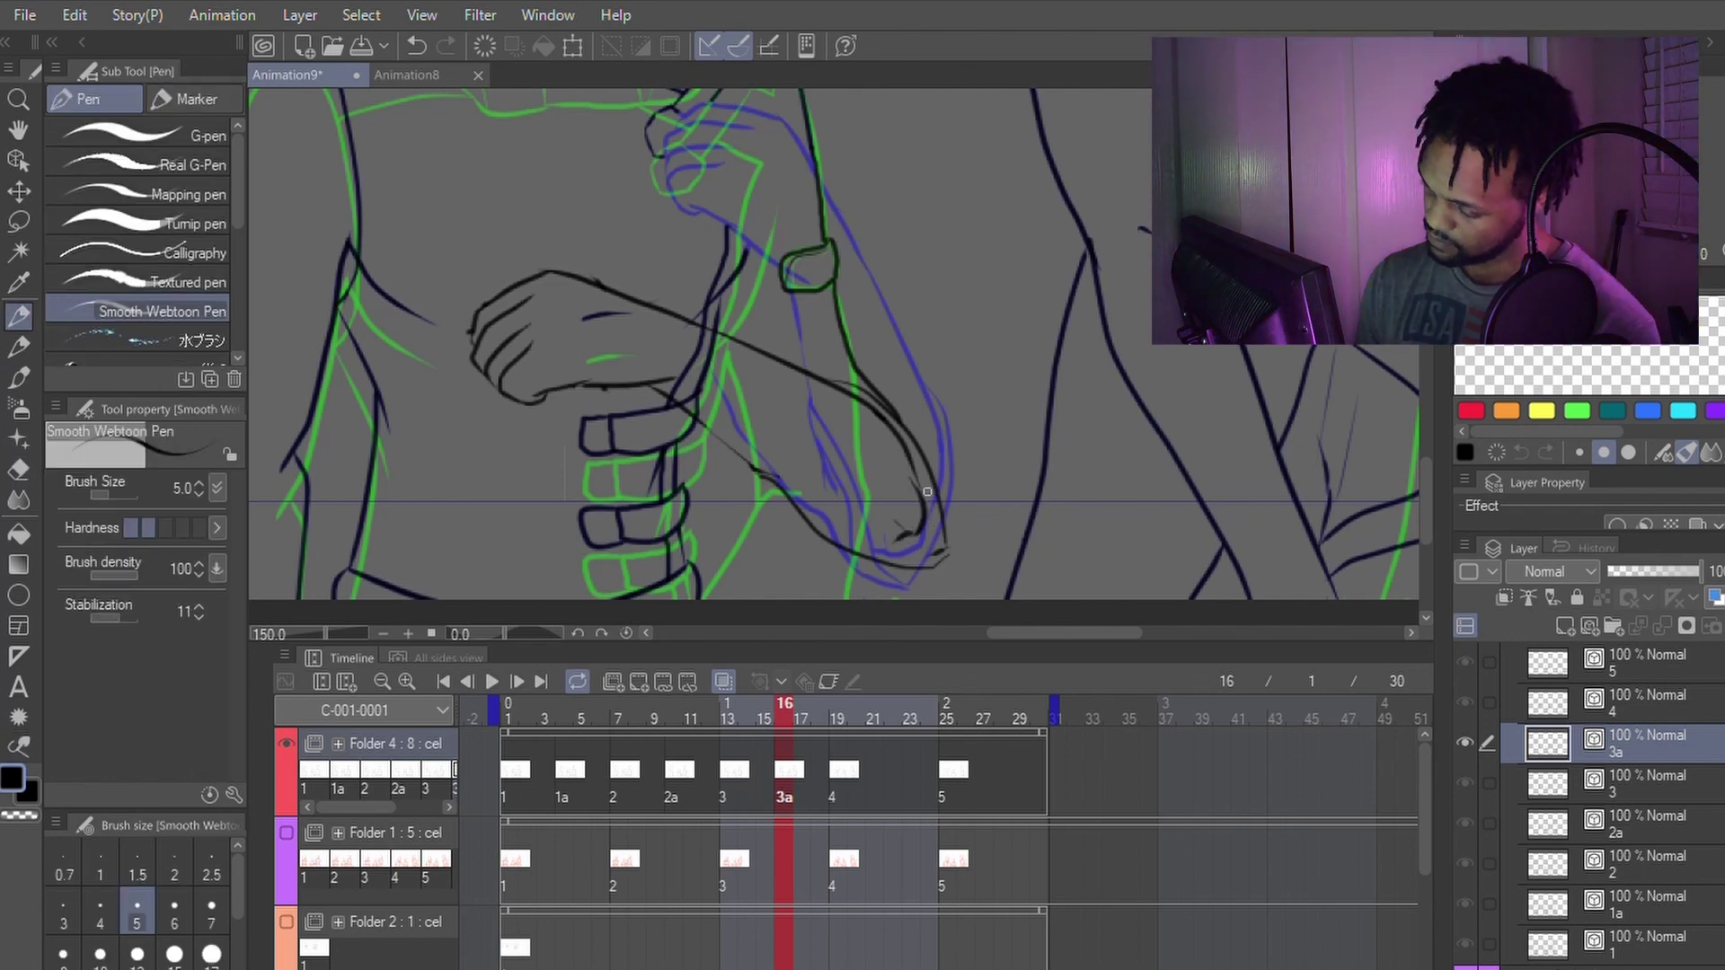
{"action": "key", "text": "y"}
{"action": "key", "text": "p"}
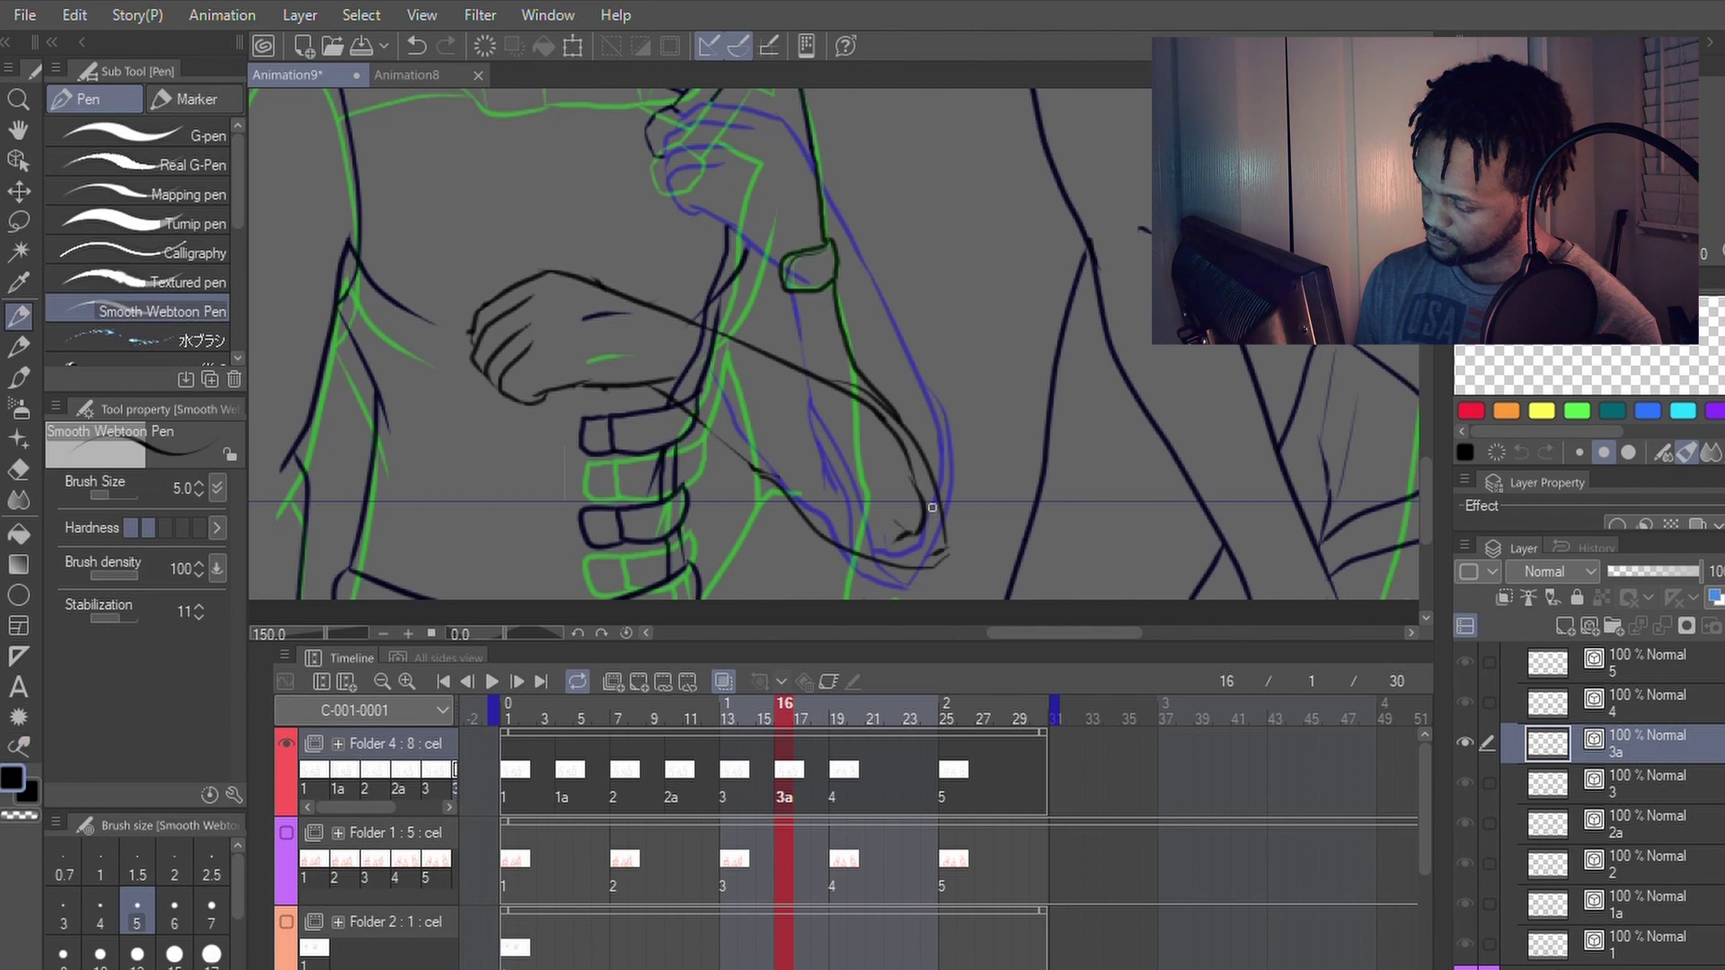
Step: Trim the overshooting line end at the elbow tip, keeping the forearm's underside line intact
{"action": "key", "text": "e"}
{"action": "key", "text": "p"}
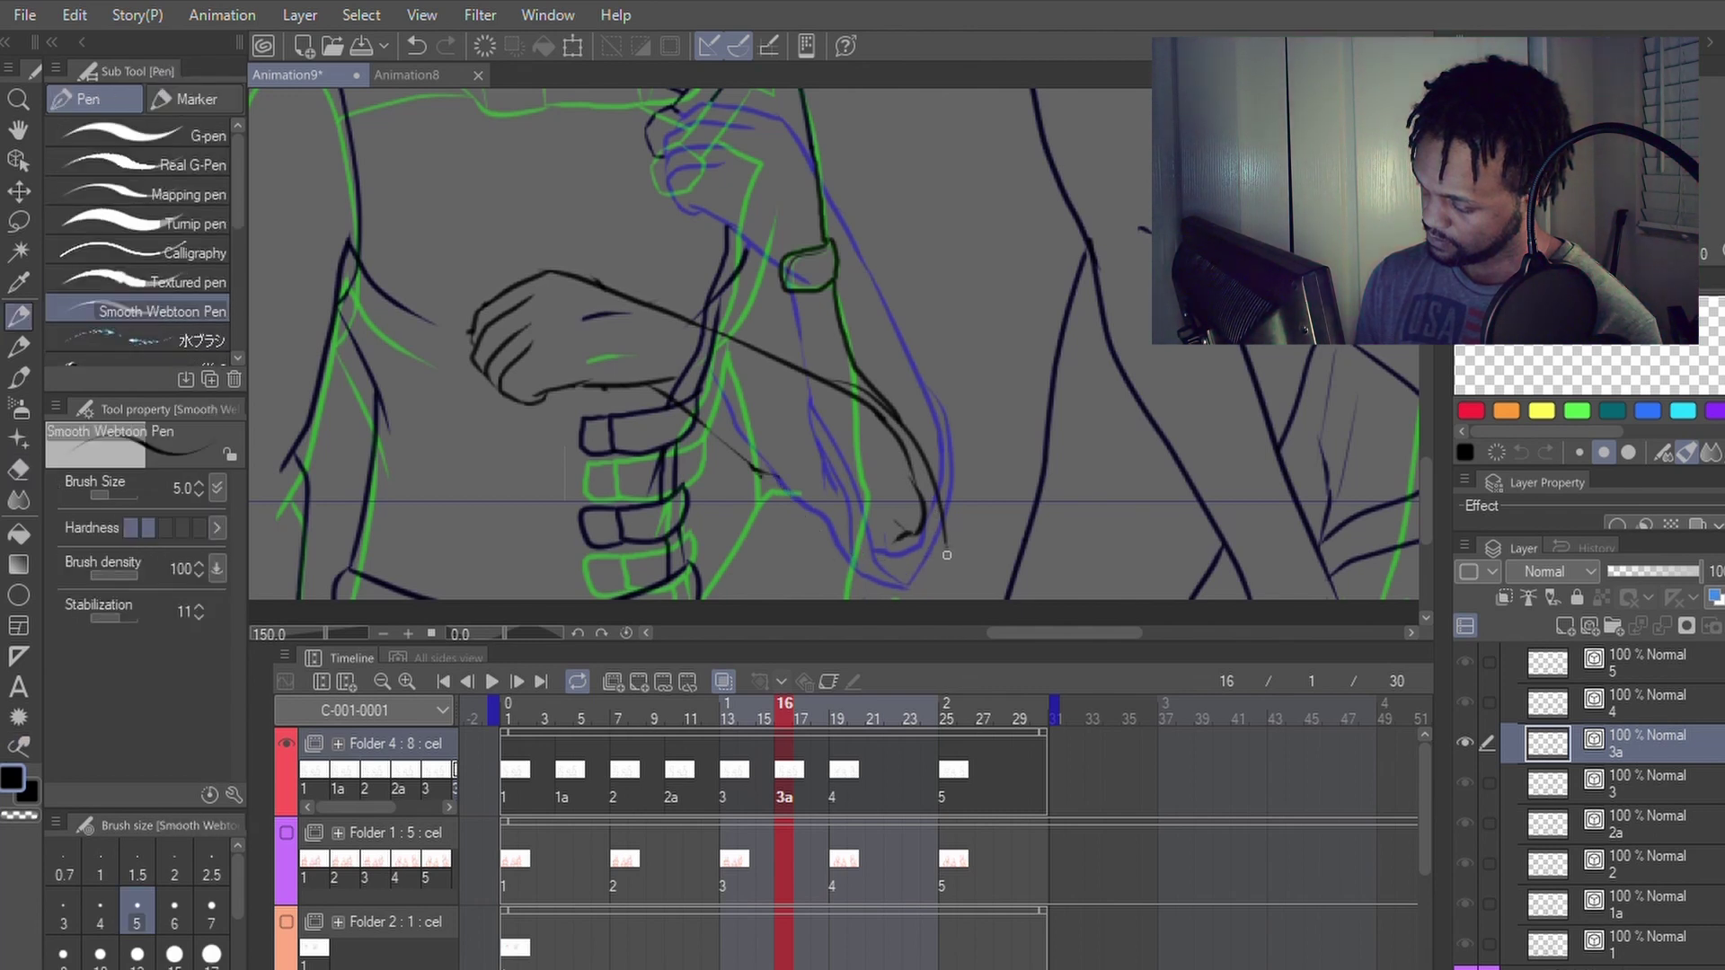
{"action": "key", "text": "e"}
{"action": "key", "text": "p"}
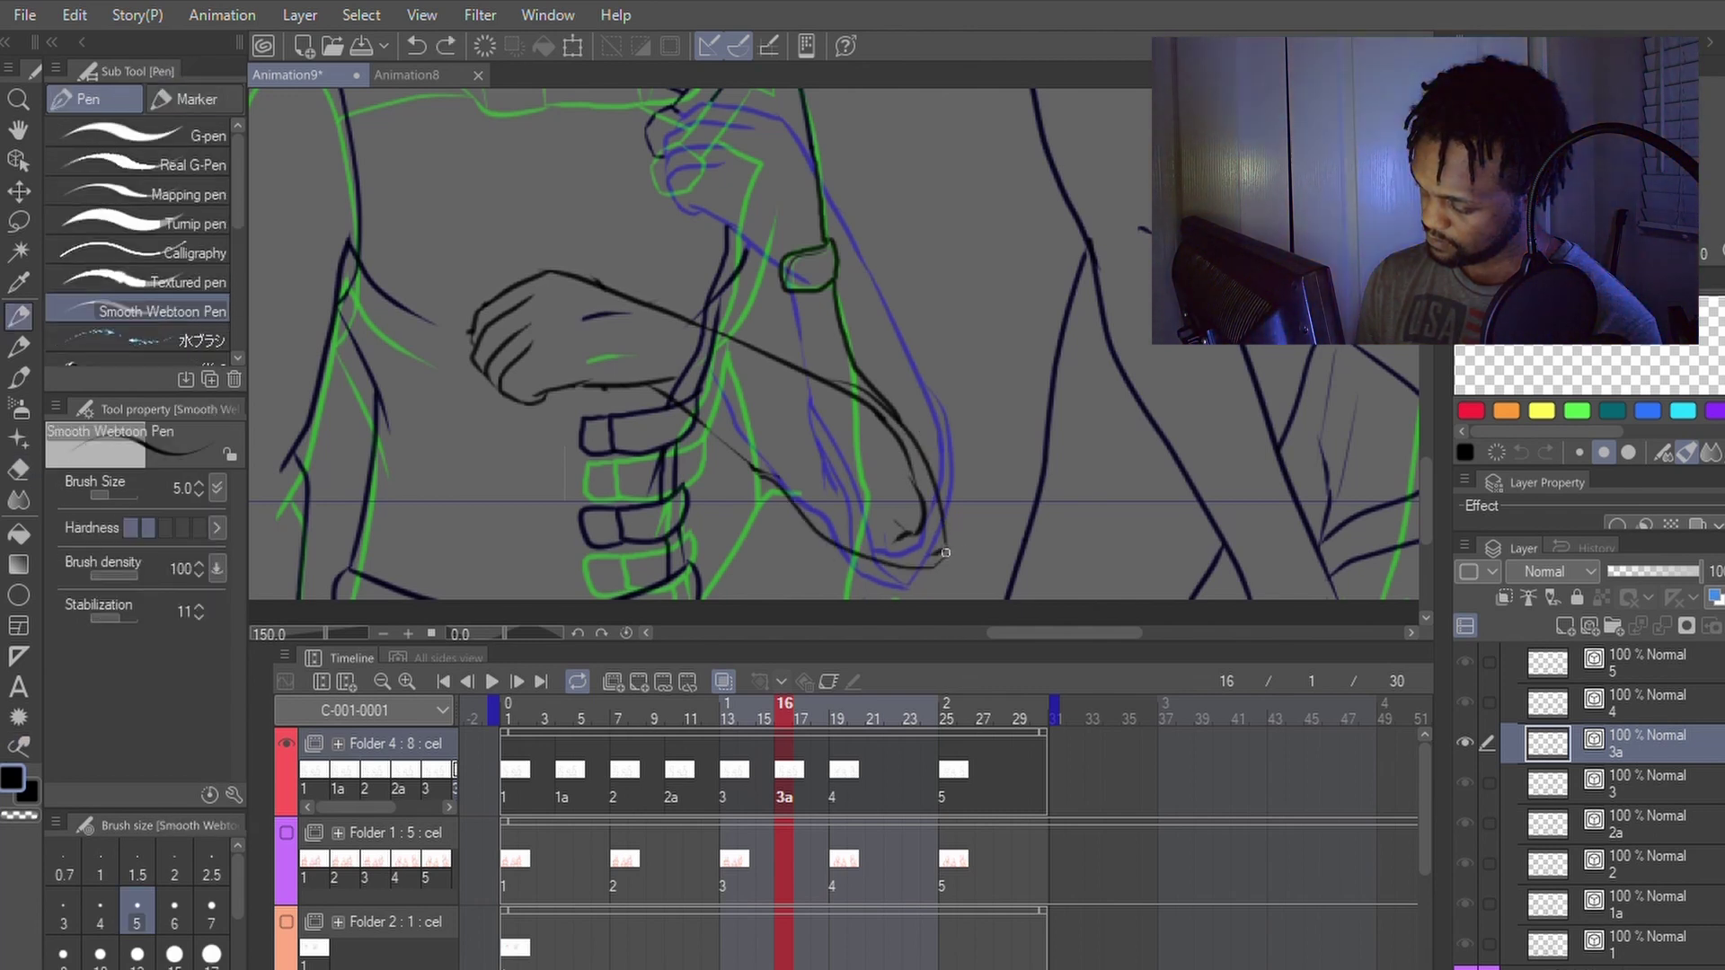
{"action": "key", "text": "e"}
{"action": "left_click_drag", "start_coordinate": [940, 554], "coordinate": [945, 554]}
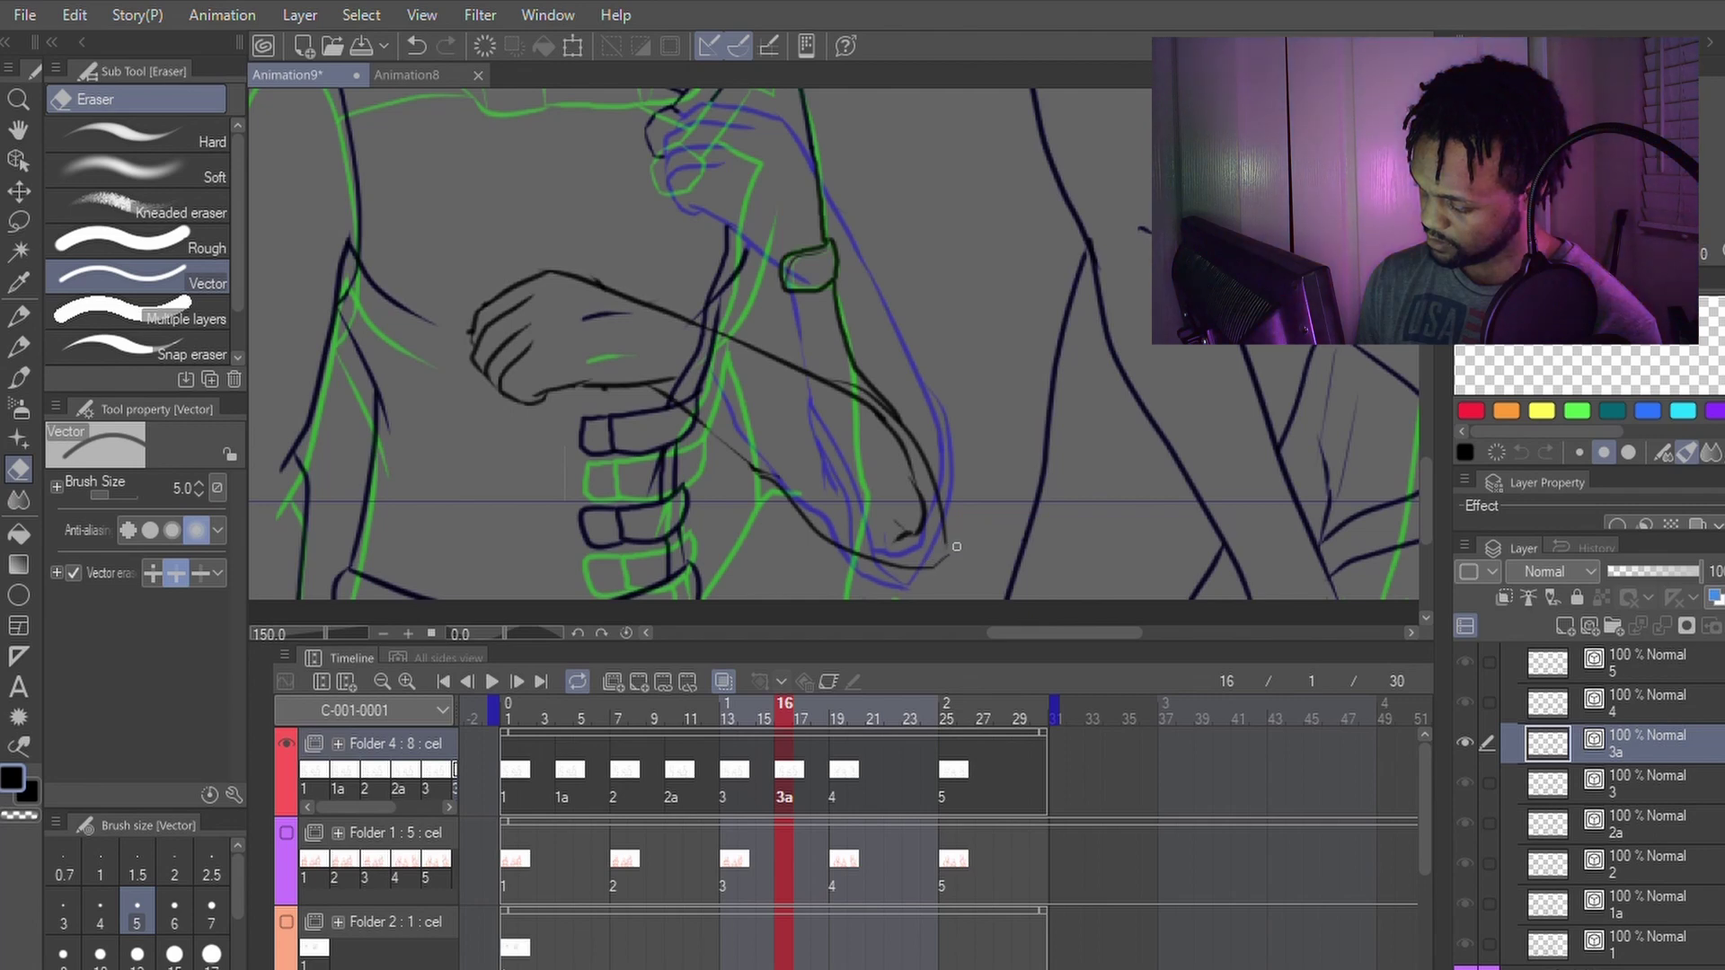
Step: Draw the elbow's outer line down to the tip and close the corner with the forearm's underside line
{"action": "key", "text": "p"}
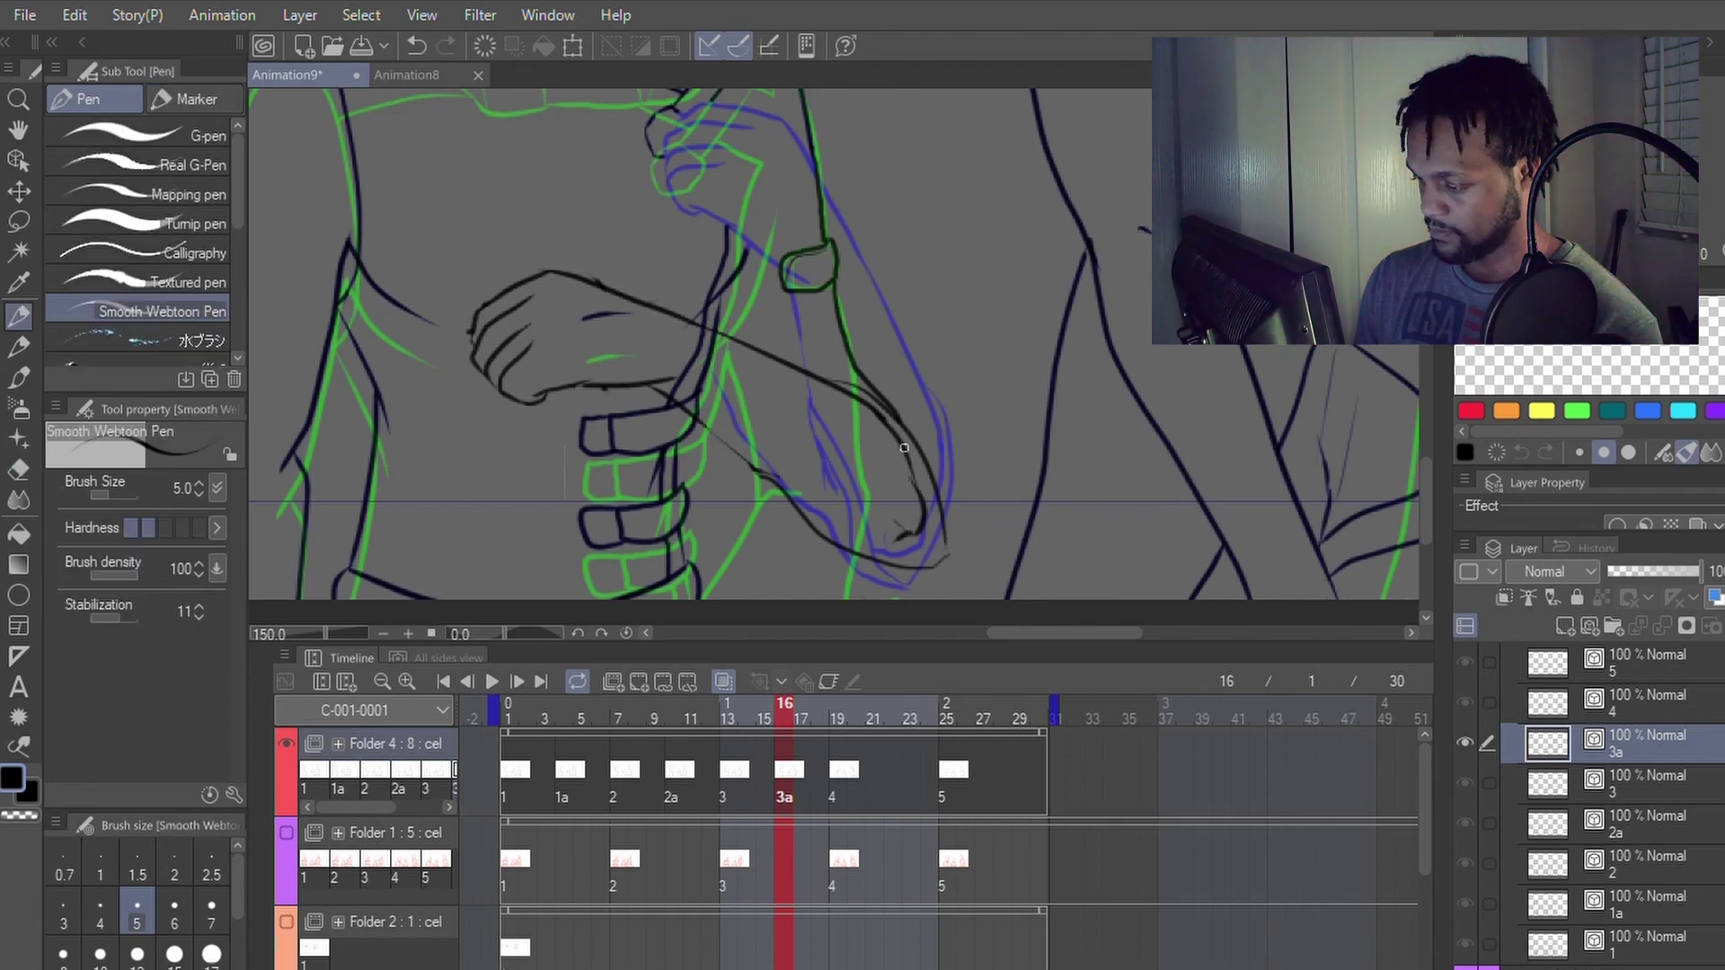
{"action": "mouse_move", "coordinate": [905, 460]}
{"action": "left_mouse_down"}
{"action": "mouse_move", "coordinate": [945, 586]}
{"action": "mouse_move", "coordinate": [953, 554]}
{"action": "left_mouse_up"}
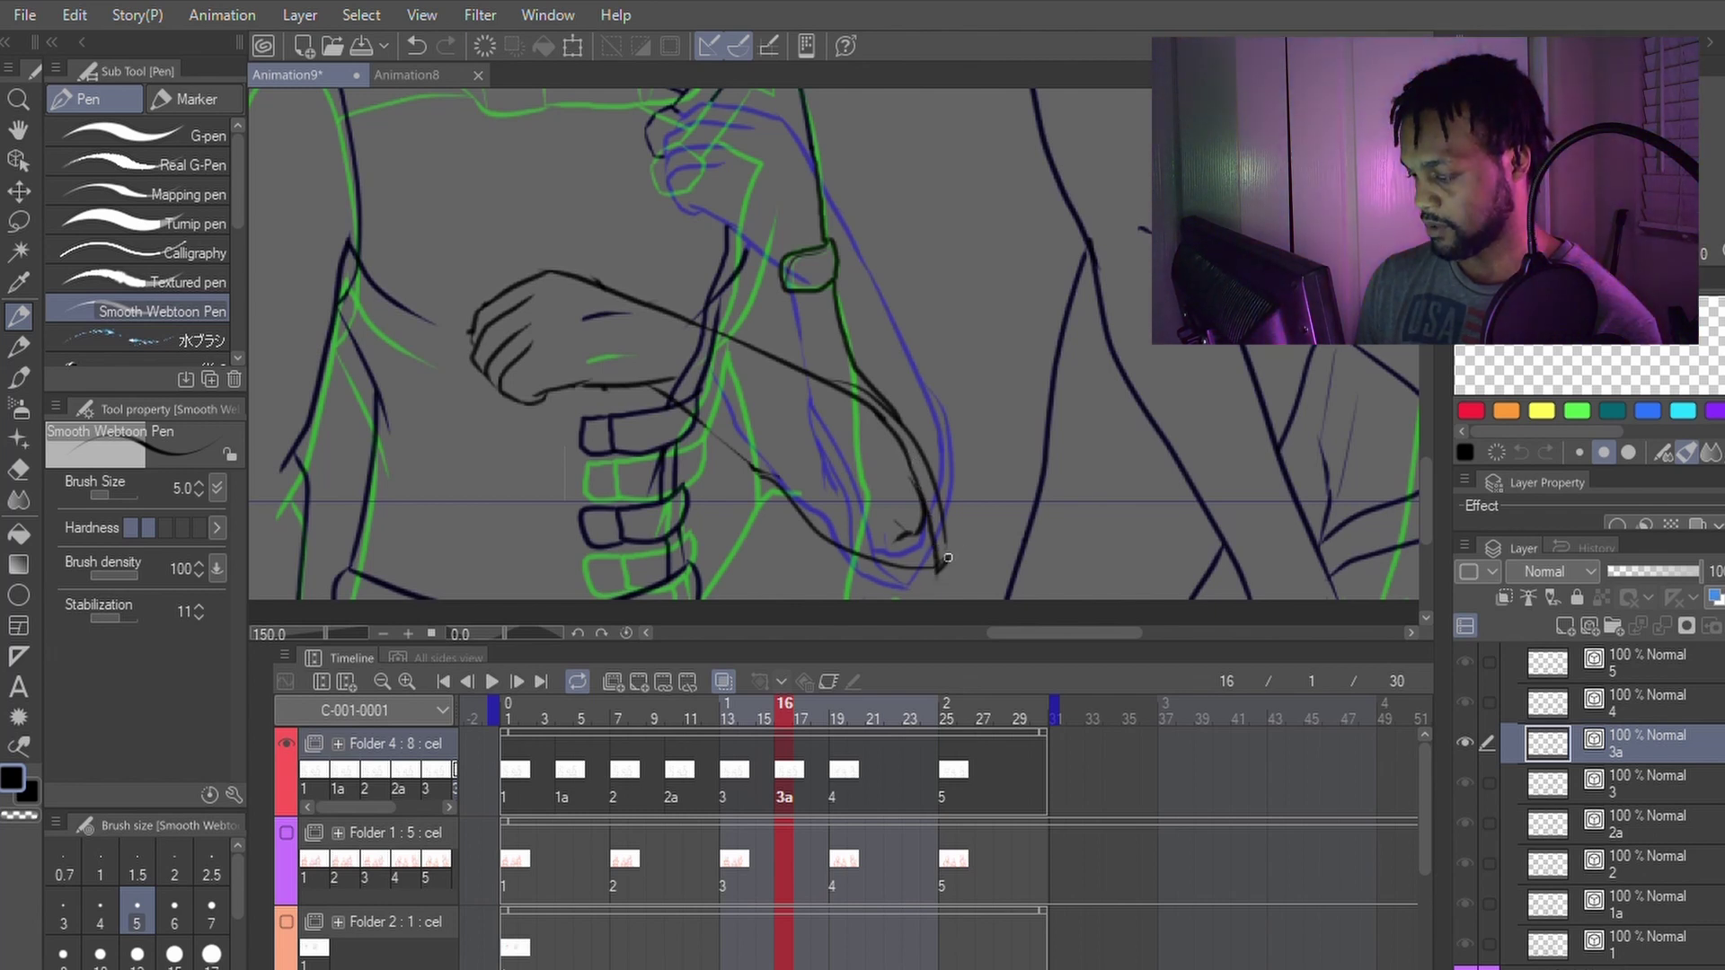
{"action": "key", "text": "e"}
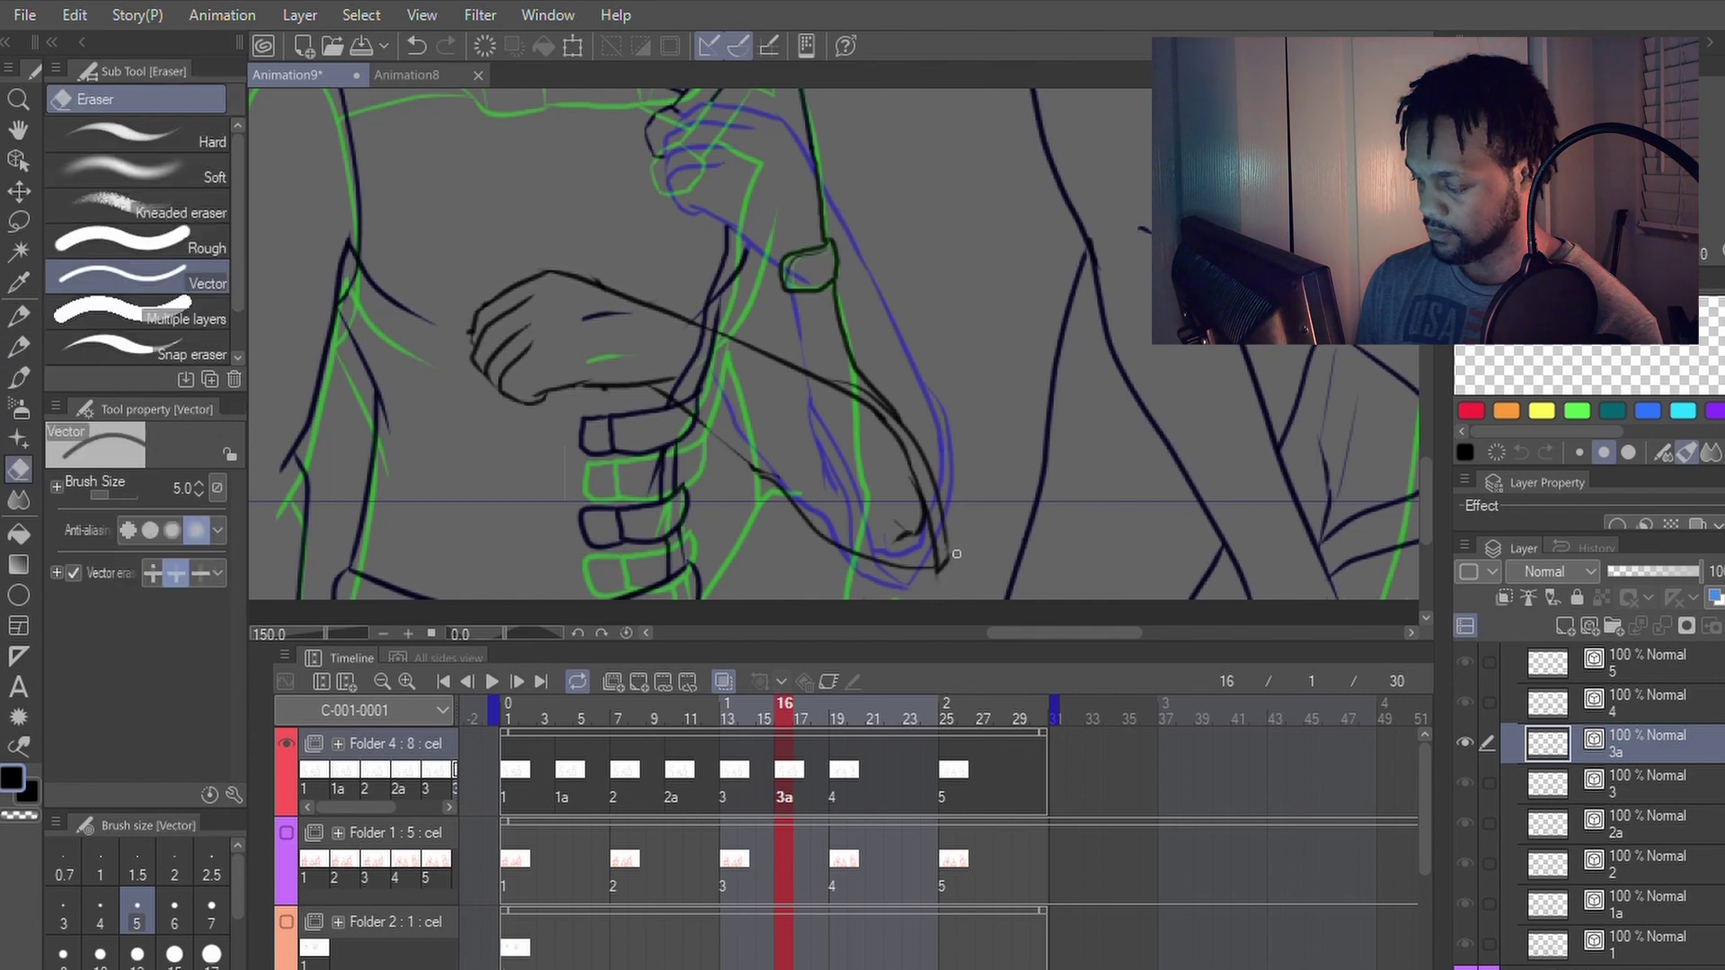
{"action": "key", "text": "p"}
{"action": "key", "text": "p"}
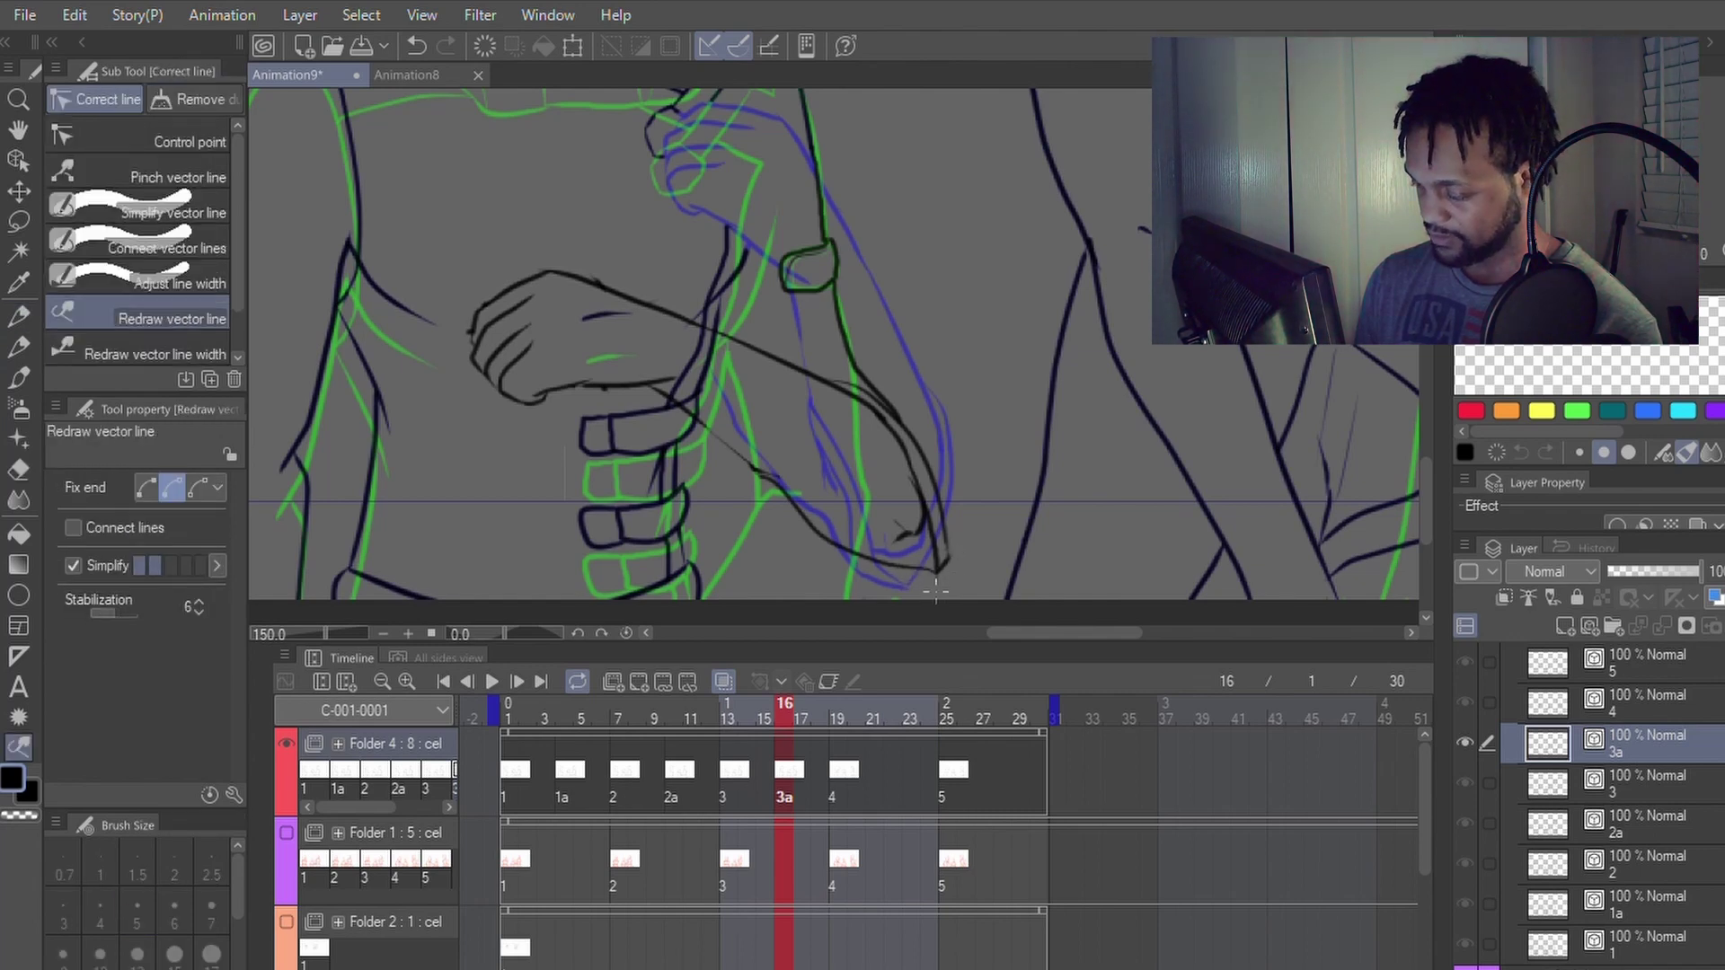
{"action": "key", "text": "p"}
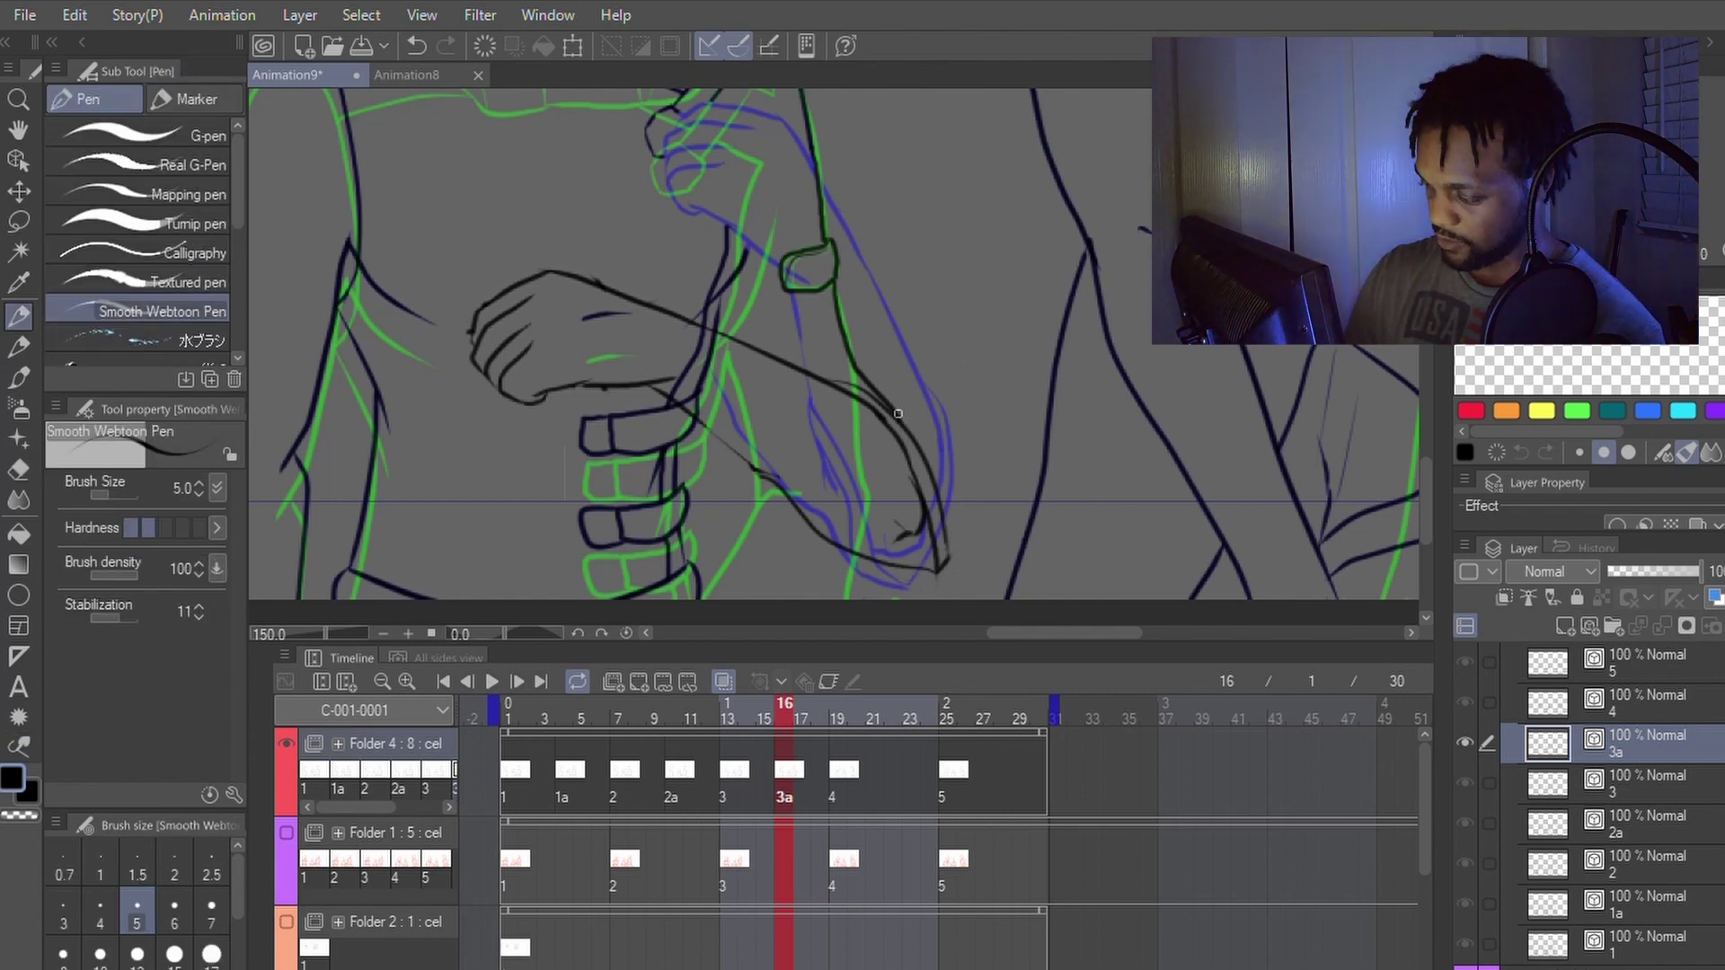
Step: Redraw the outer arm line from the upper bend down to the elbow tip and erase the small crease mark inside
{"action": "key", "text": "ctrl+z"}
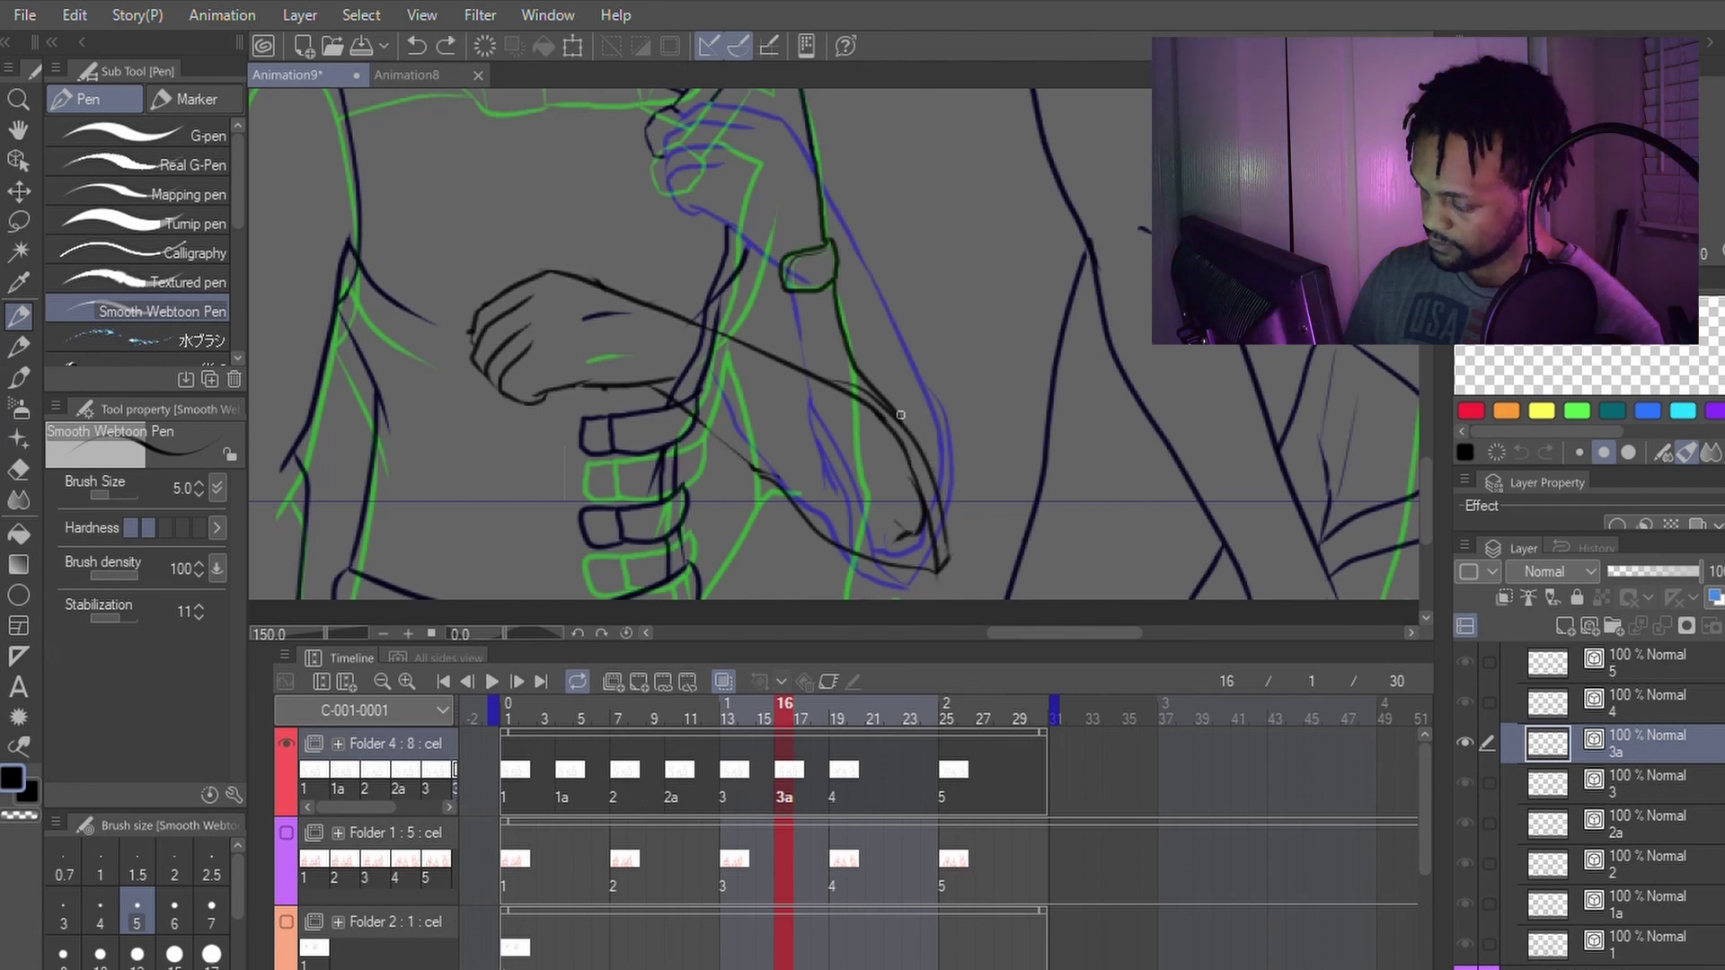
{"action": "mouse_move", "coordinate": [900, 416]}
{"action": "left_mouse_down"}
{"action": "mouse_move", "coordinate": [930, 448]}
{"action": "mouse_move", "coordinate": [927, 433]}
{"action": "mouse_move", "coordinate": [909, 427]}
{"action": "mouse_move", "coordinate": [947, 553]}
{"action": "left_mouse_up"}
{"action": "key", "text": "ctrl+z"}
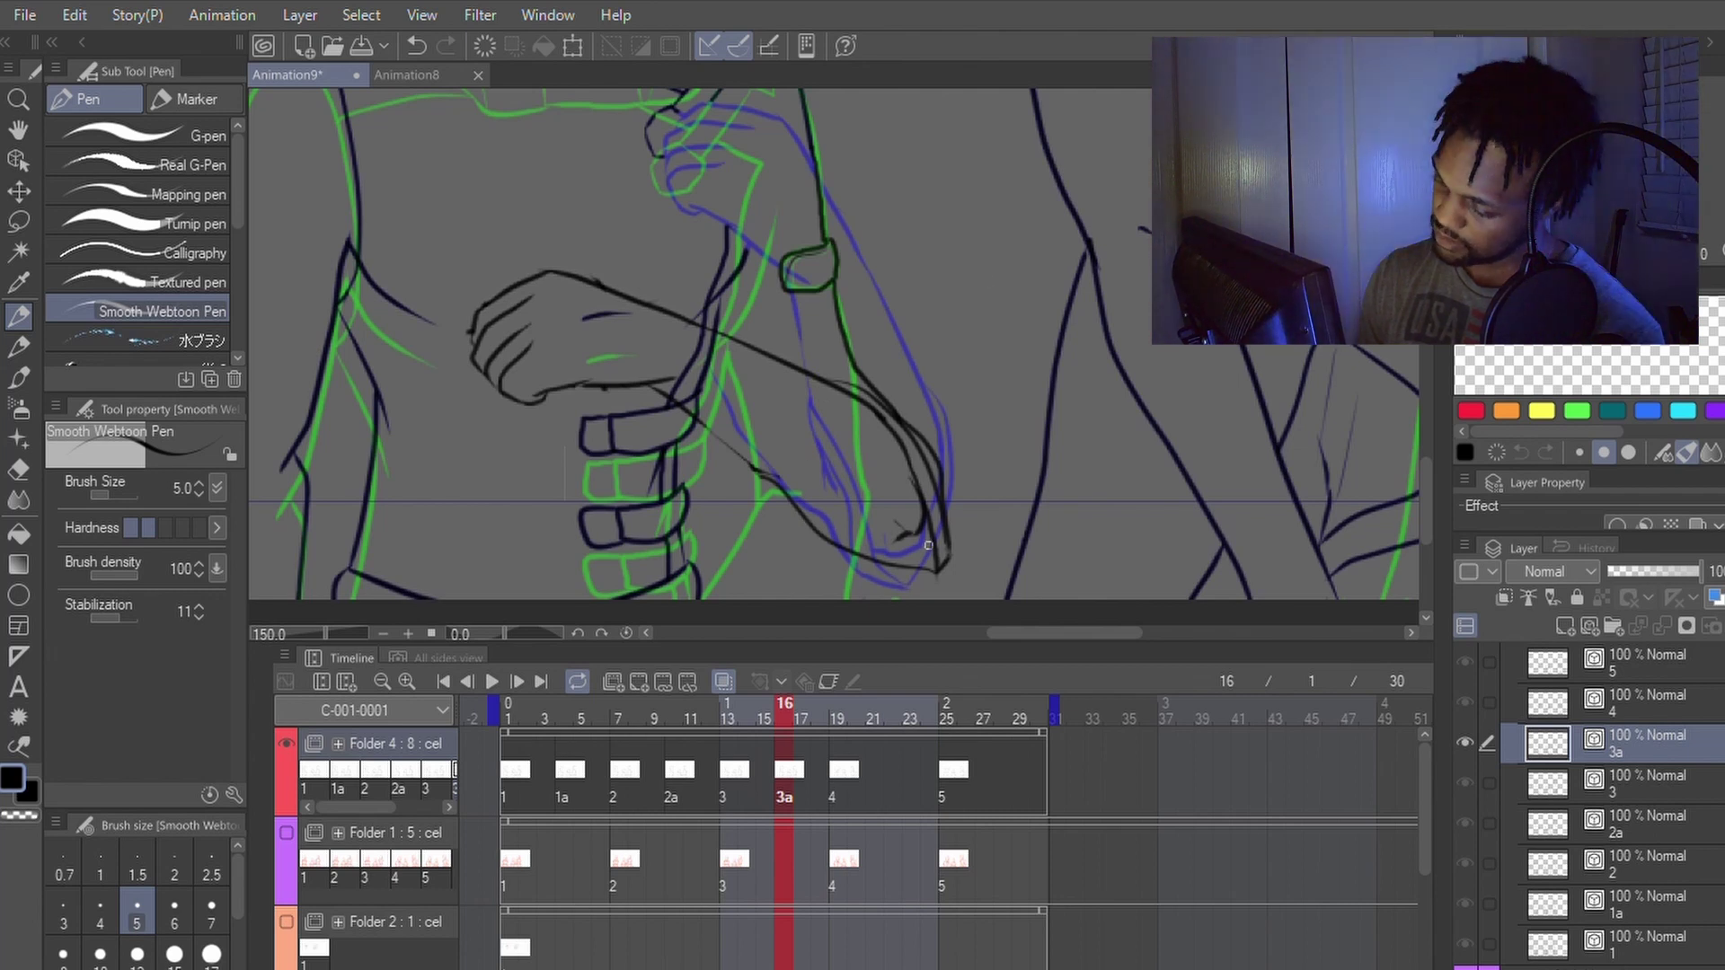
{"action": "key", "text": "e"}
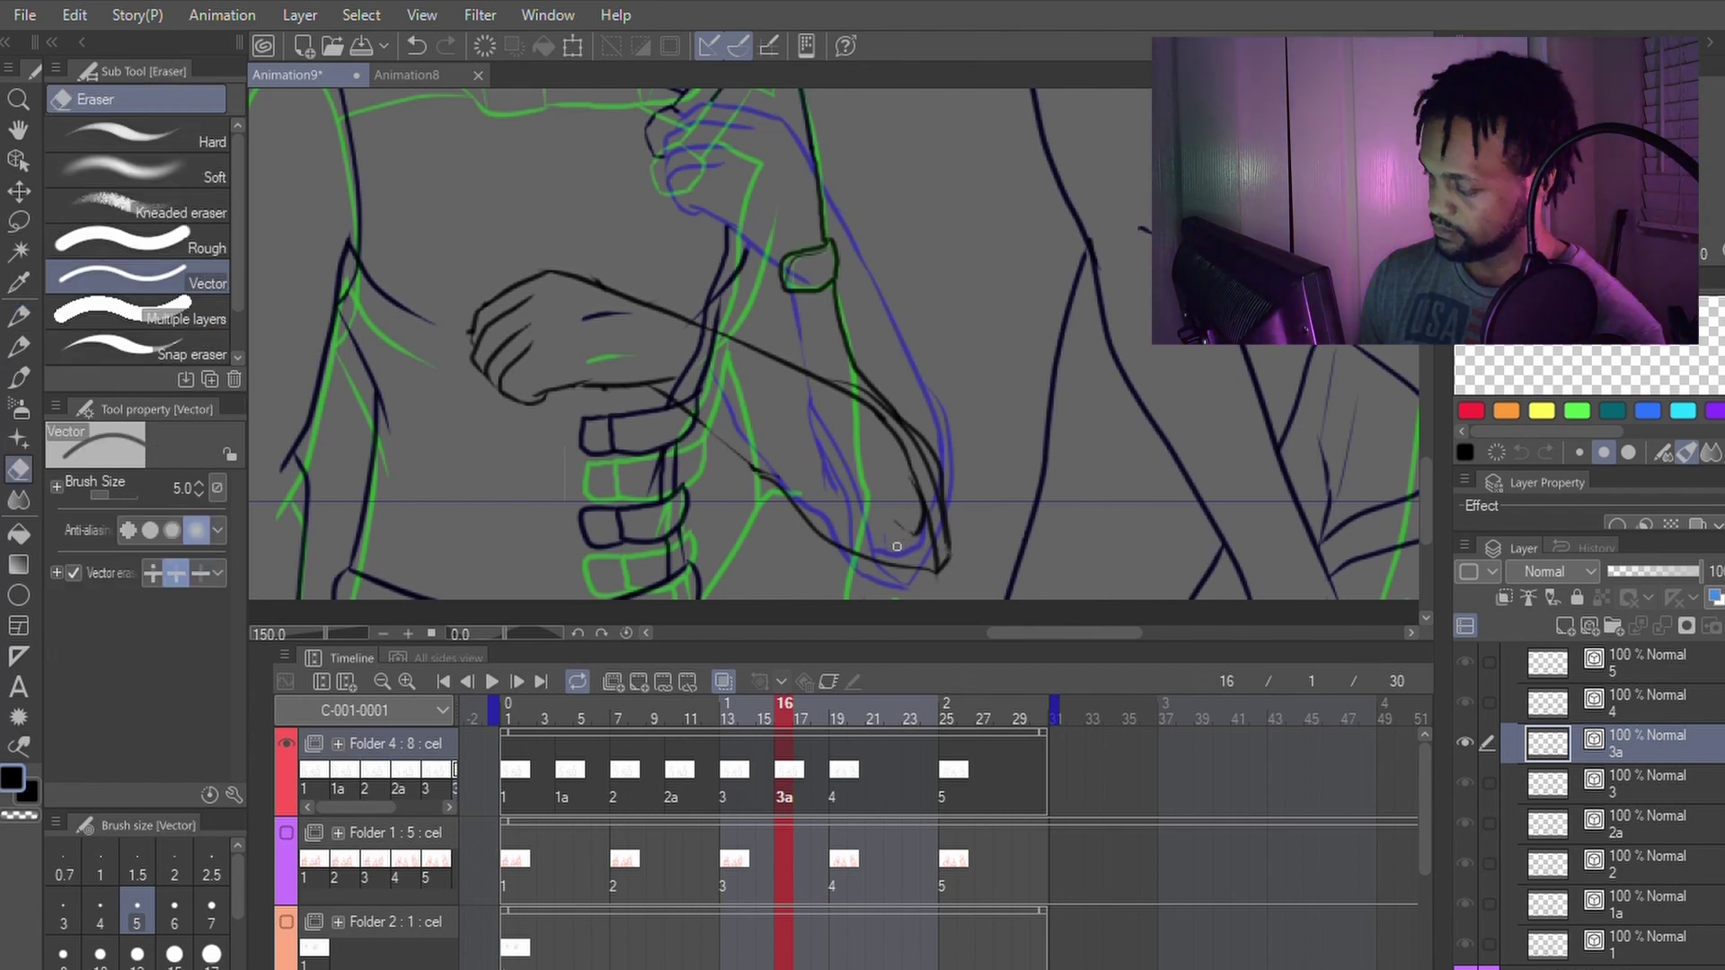
{"action": "key", "text": "p"}
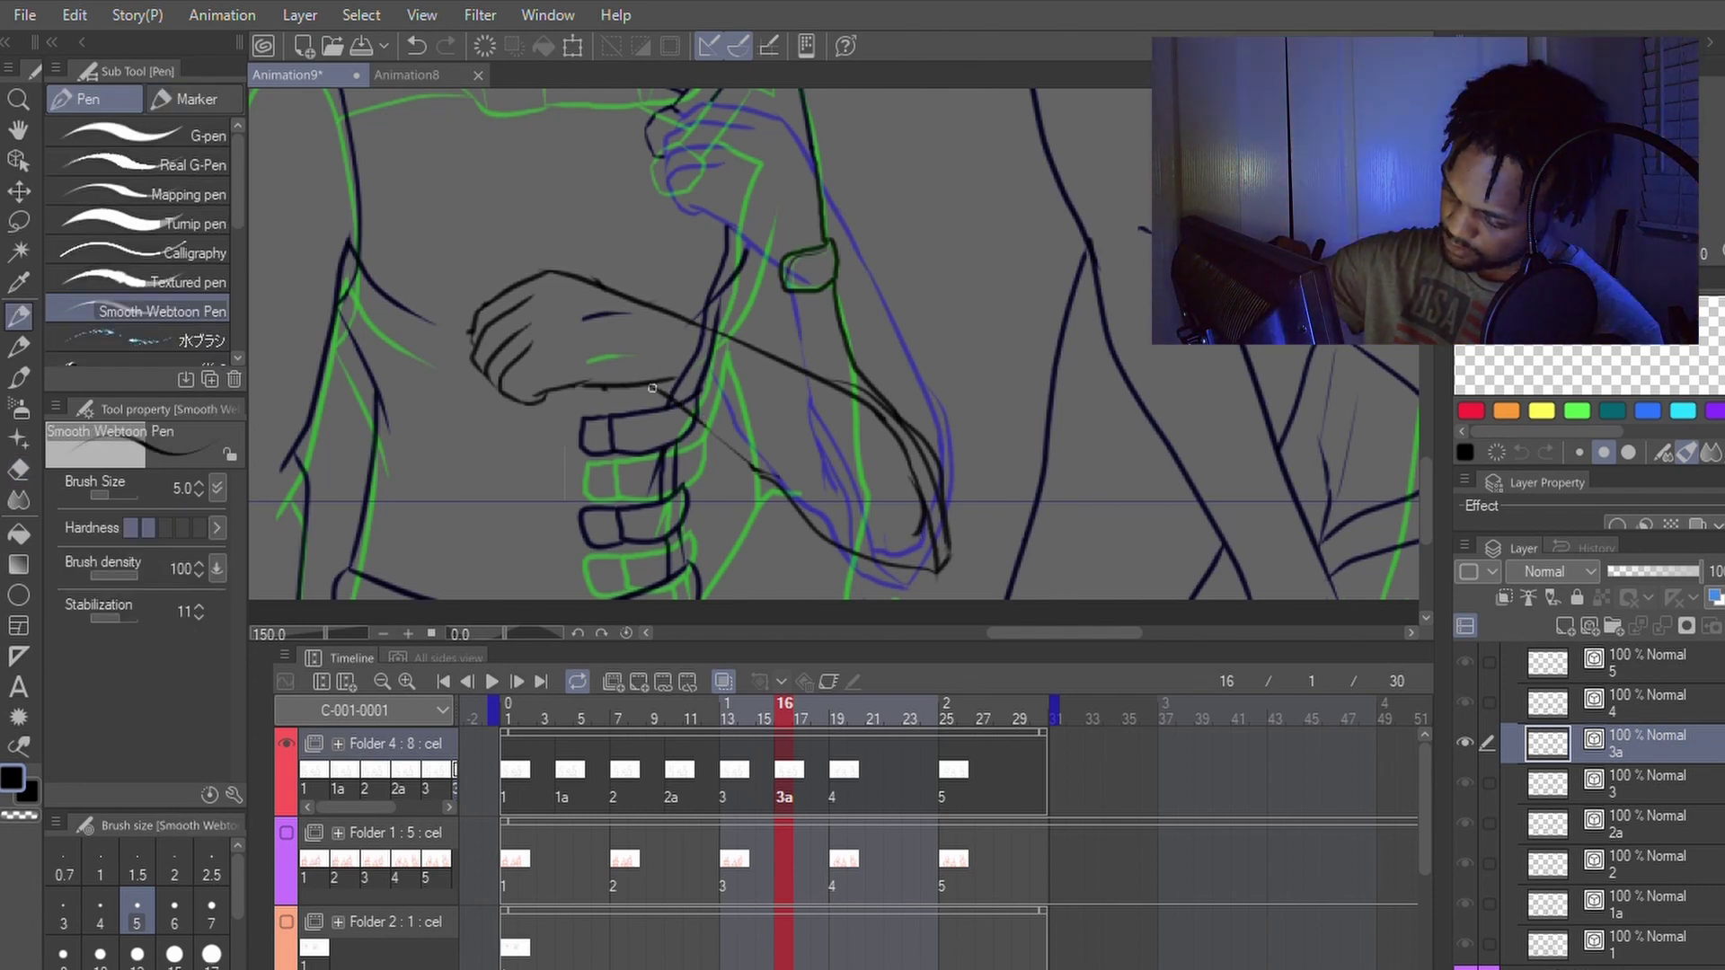
{"action": "left_click_drag", "start_coordinate": [693, 414], "coordinate": [896, 542]}
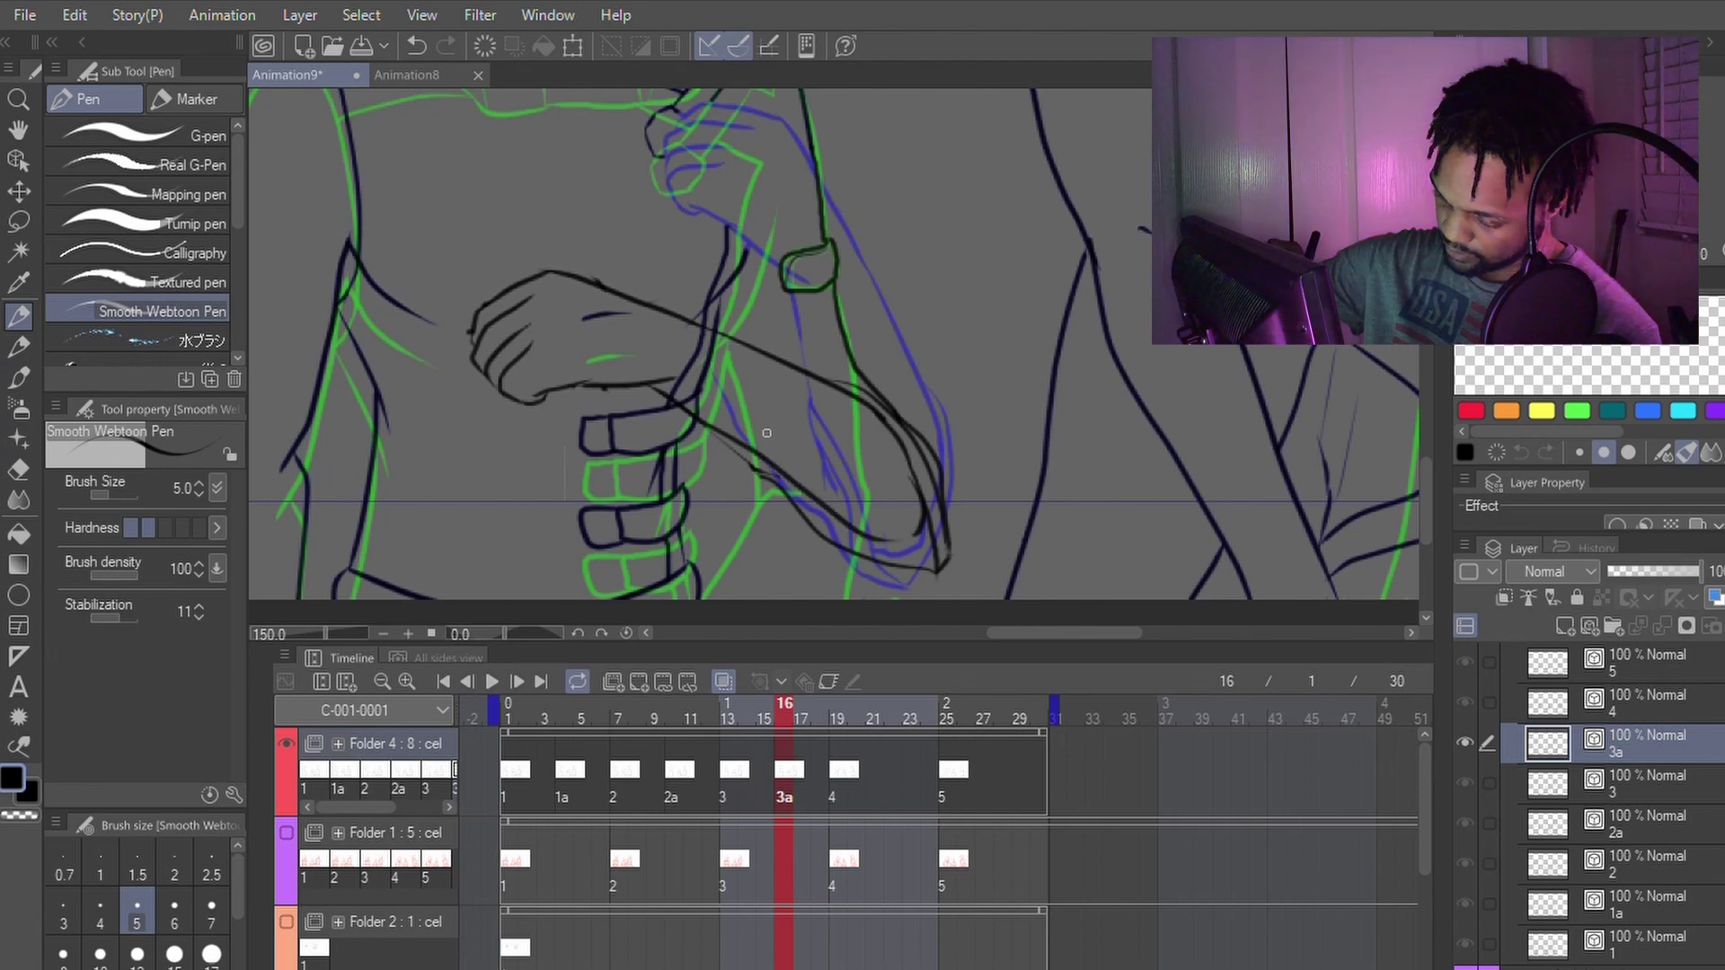
{"action": "key", "text": "ctrl+z"}
{"action": "left_click_drag", "start_coordinate": [709, 431], "coordinate": [790, 489]}
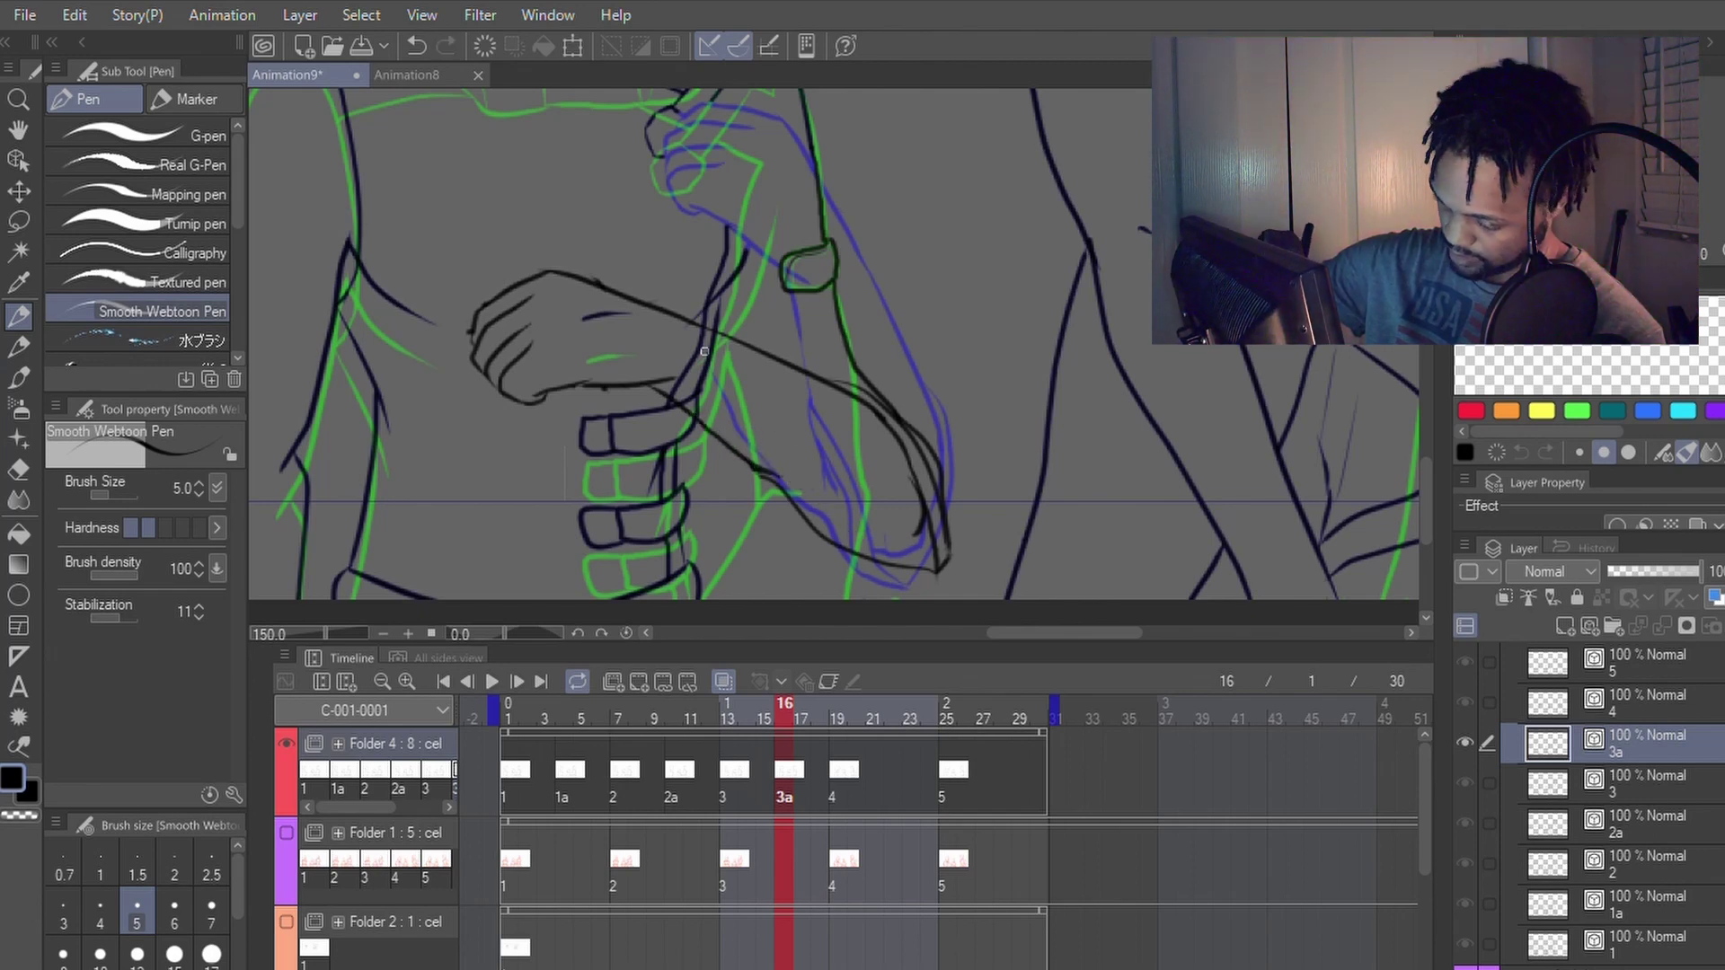
{"action": "key", "text": "e"}
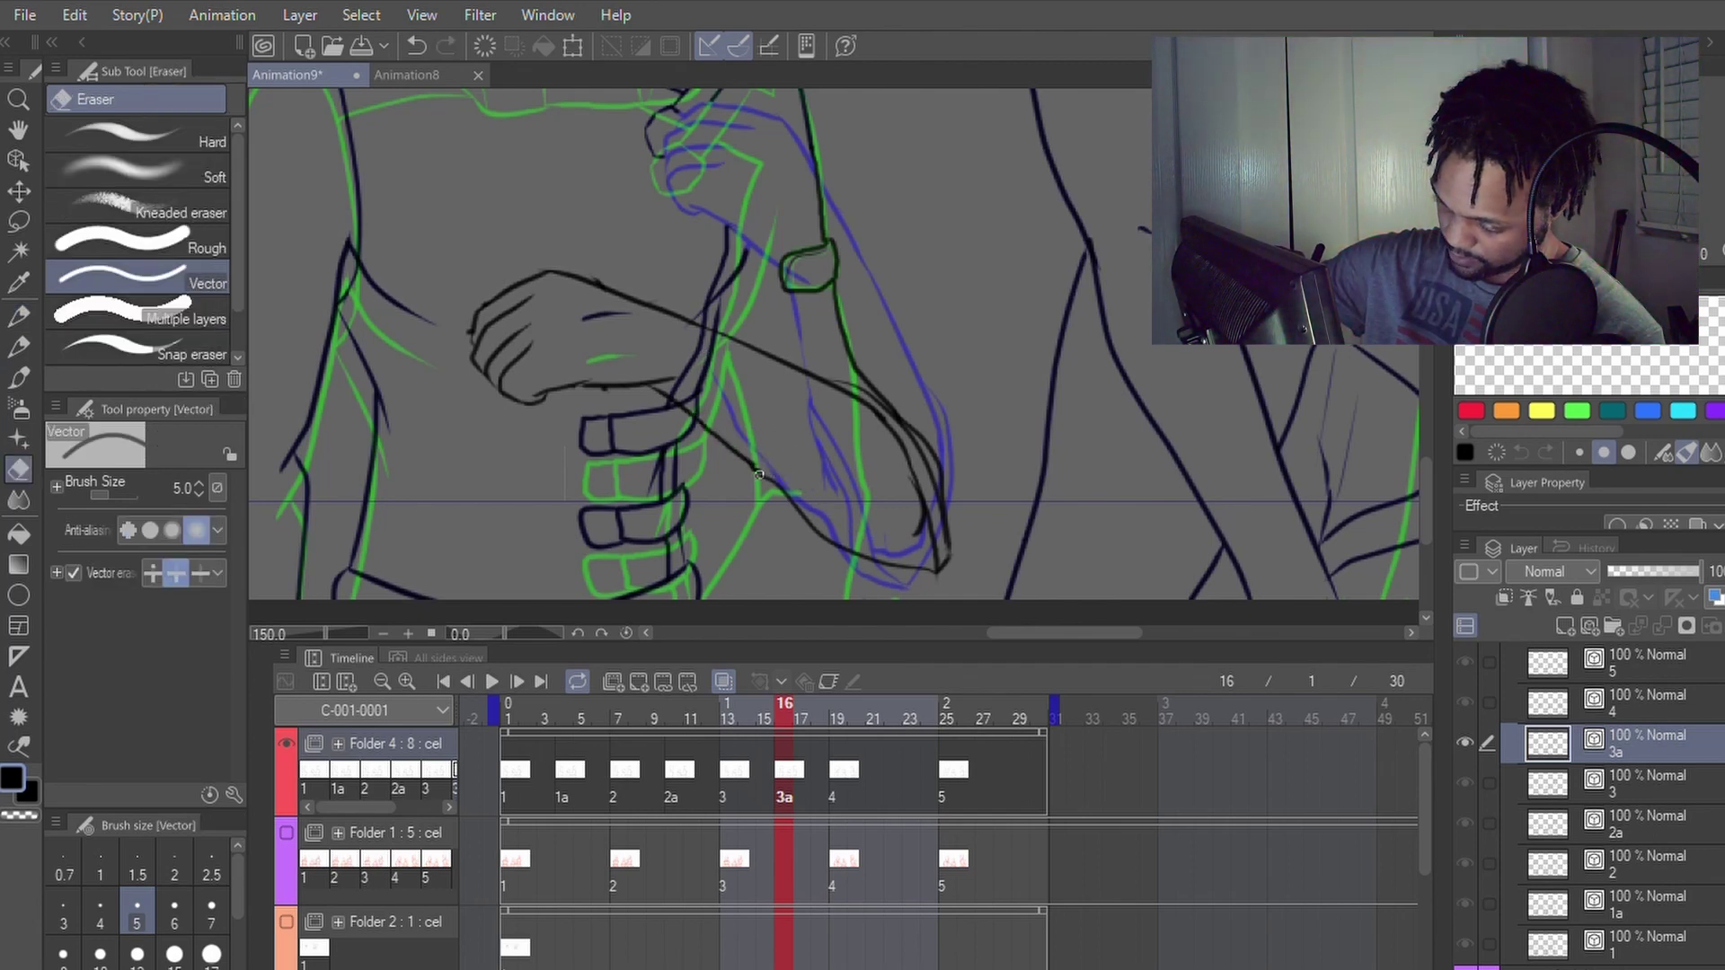
{"action": "left_click", "coordinate": [767, 483]}
{"action": "key", "text": "p"}
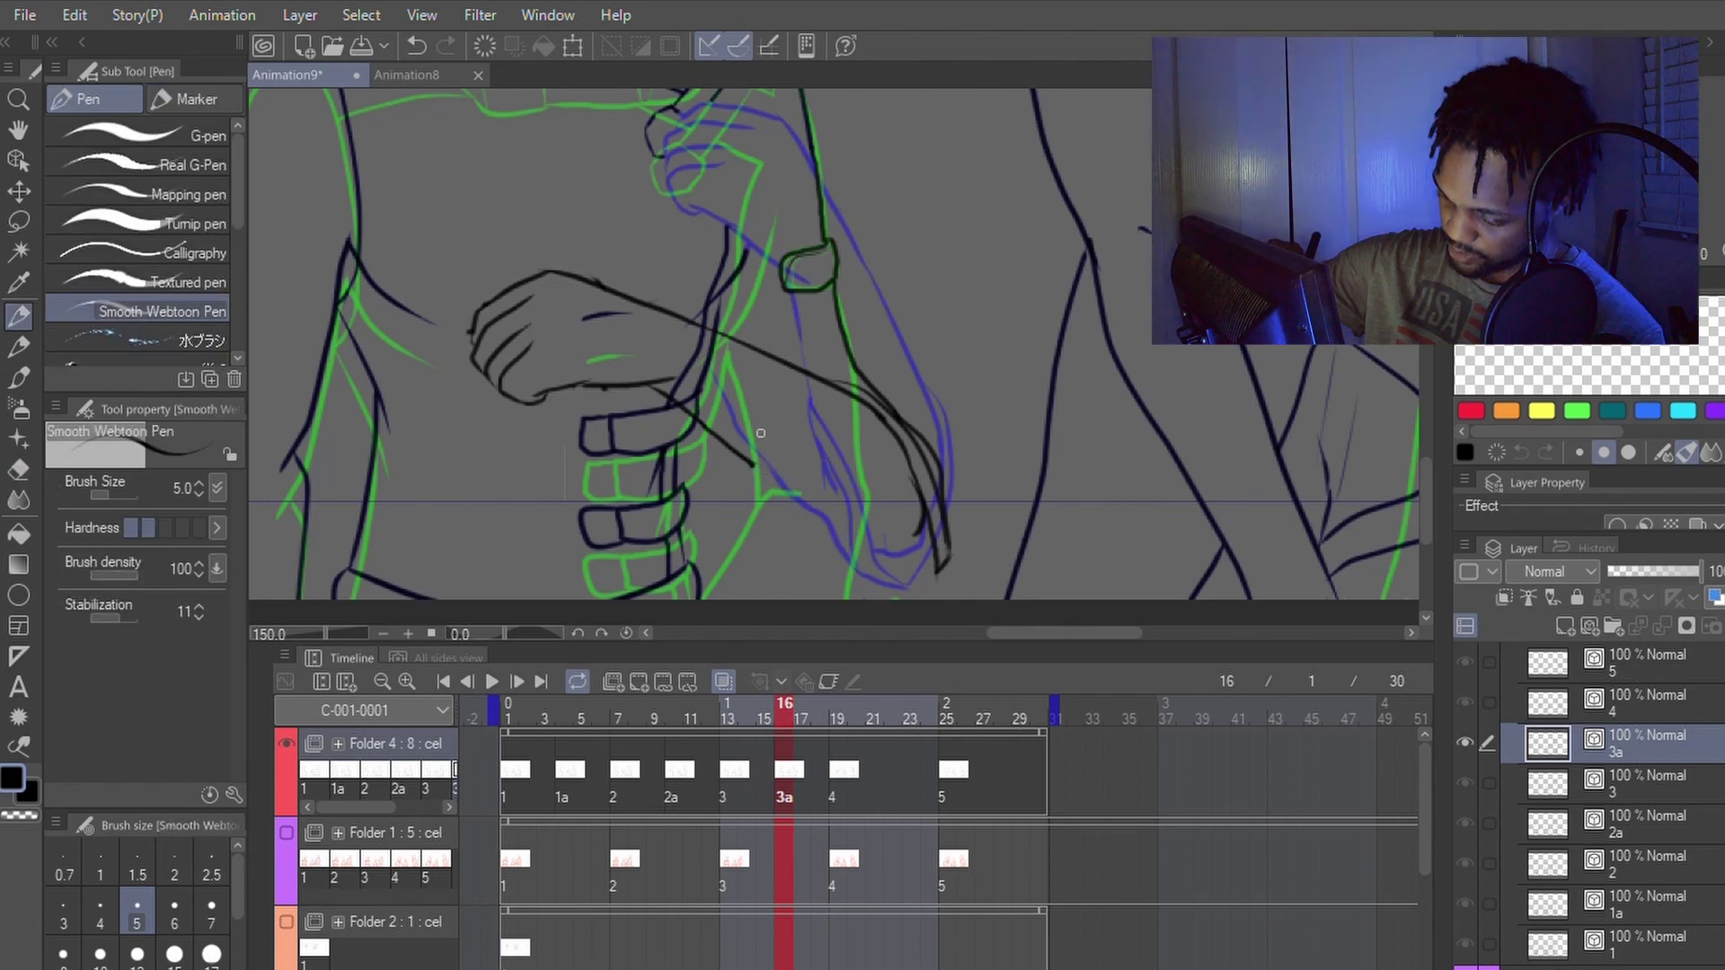
{"action": "key", "text": "ctrl+z"}
Step: Erase a short section in the middle of the forearm's underside and reconnect it with a smoother curve toward the elbow
{"action": "key", "text": "e"}
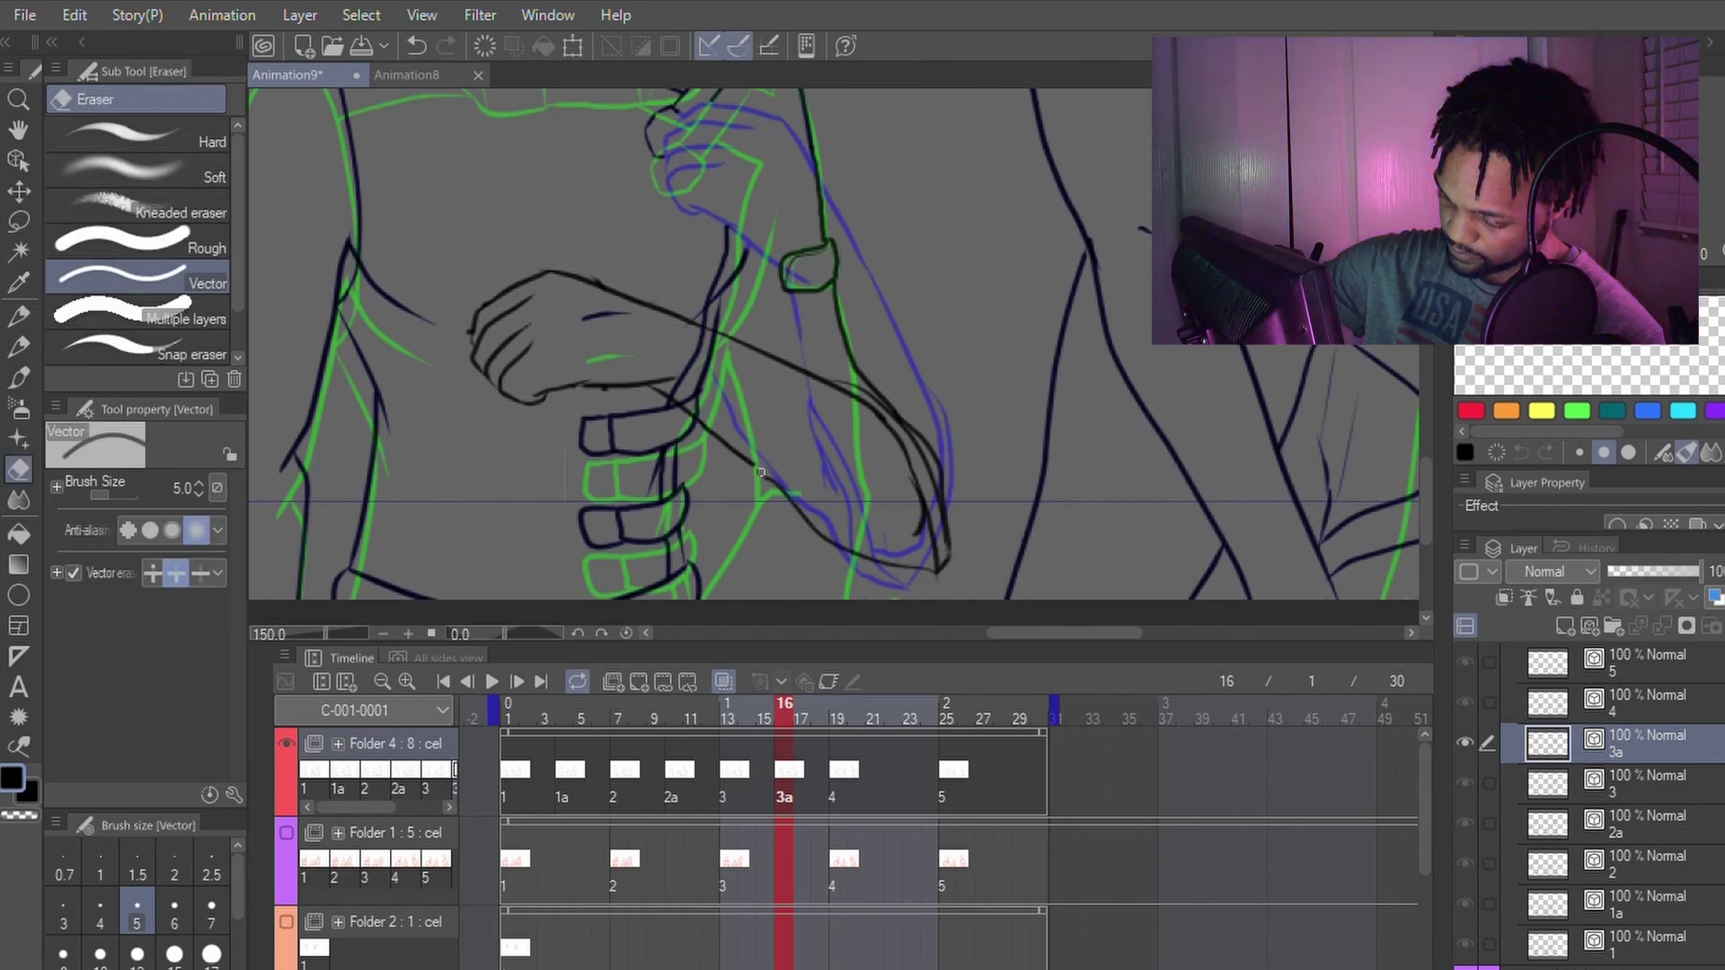
{"action": "key", "text": "p"}
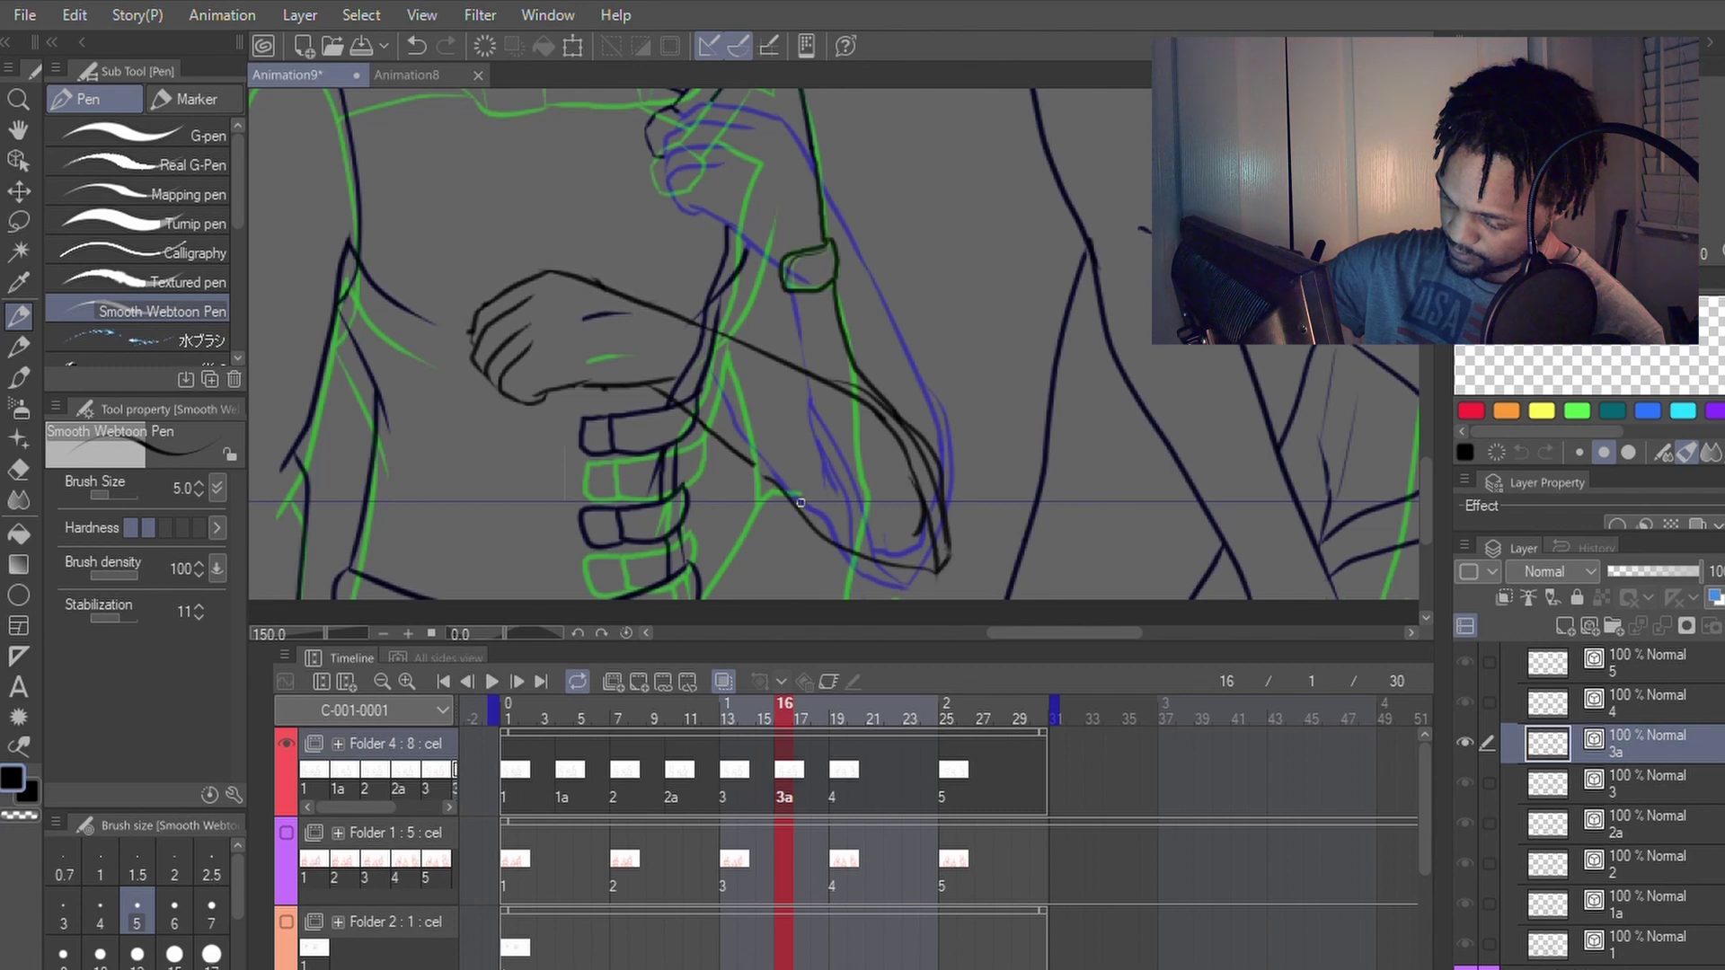
{"action": "key", "text": "y"}
{"action": "key", "text": "p"}
{"action": "key", "text": "y"}
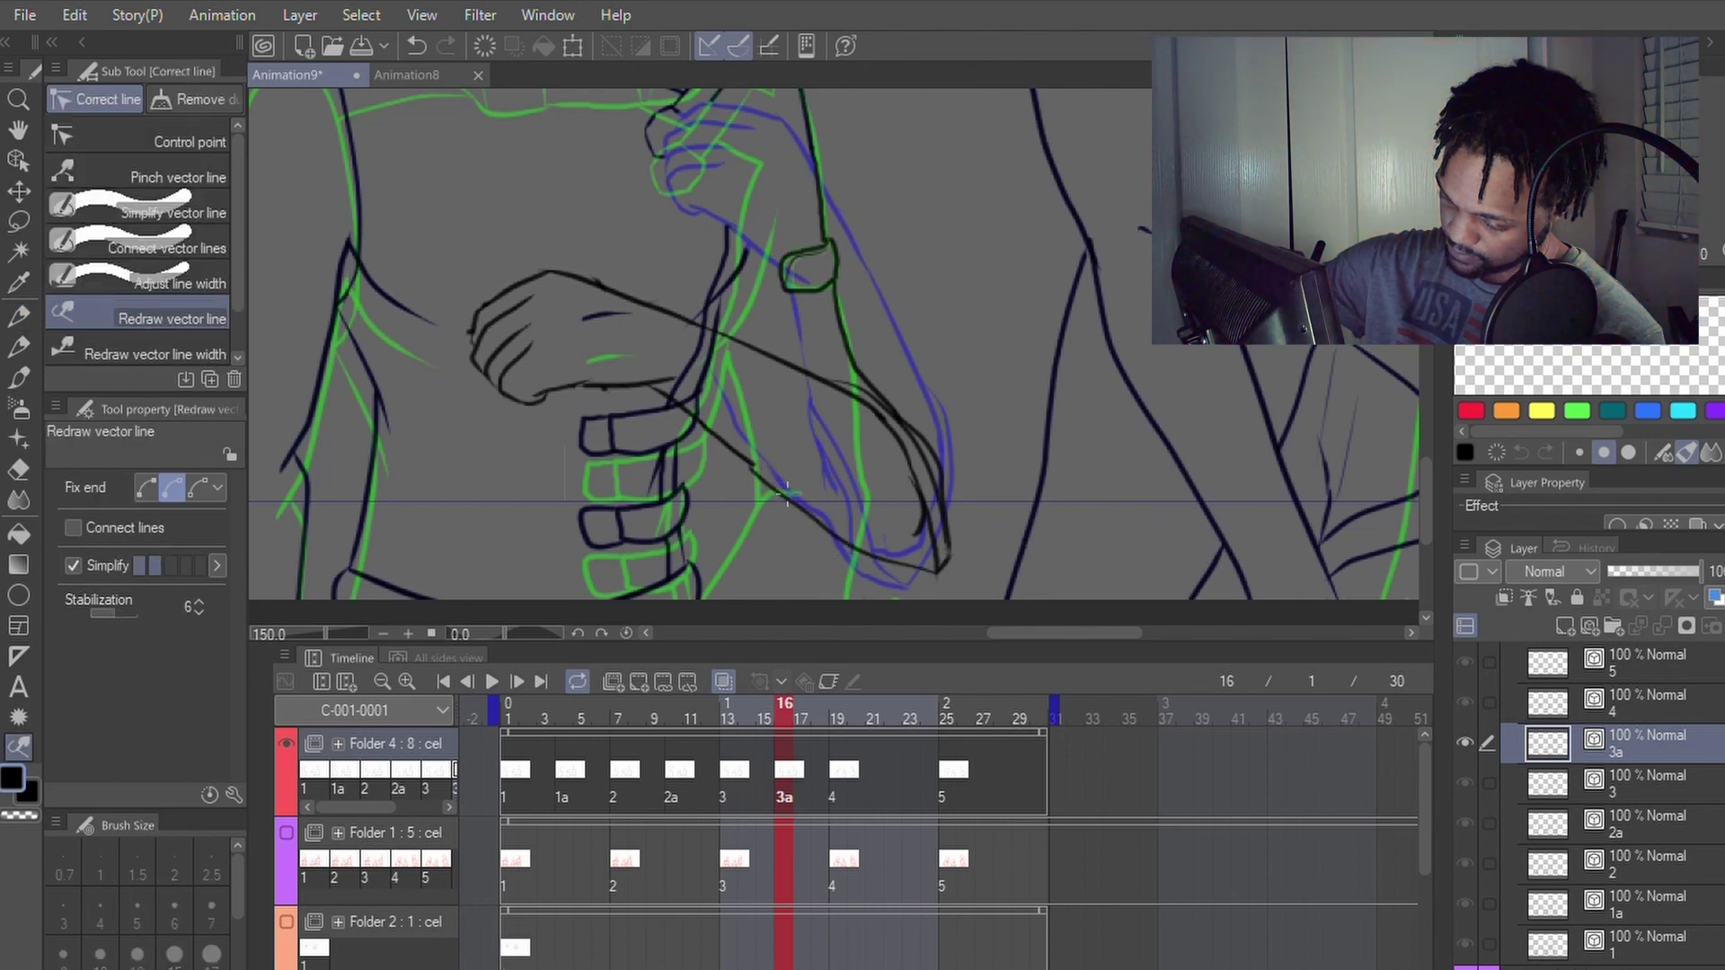
{"action": "key", "text": "p"}
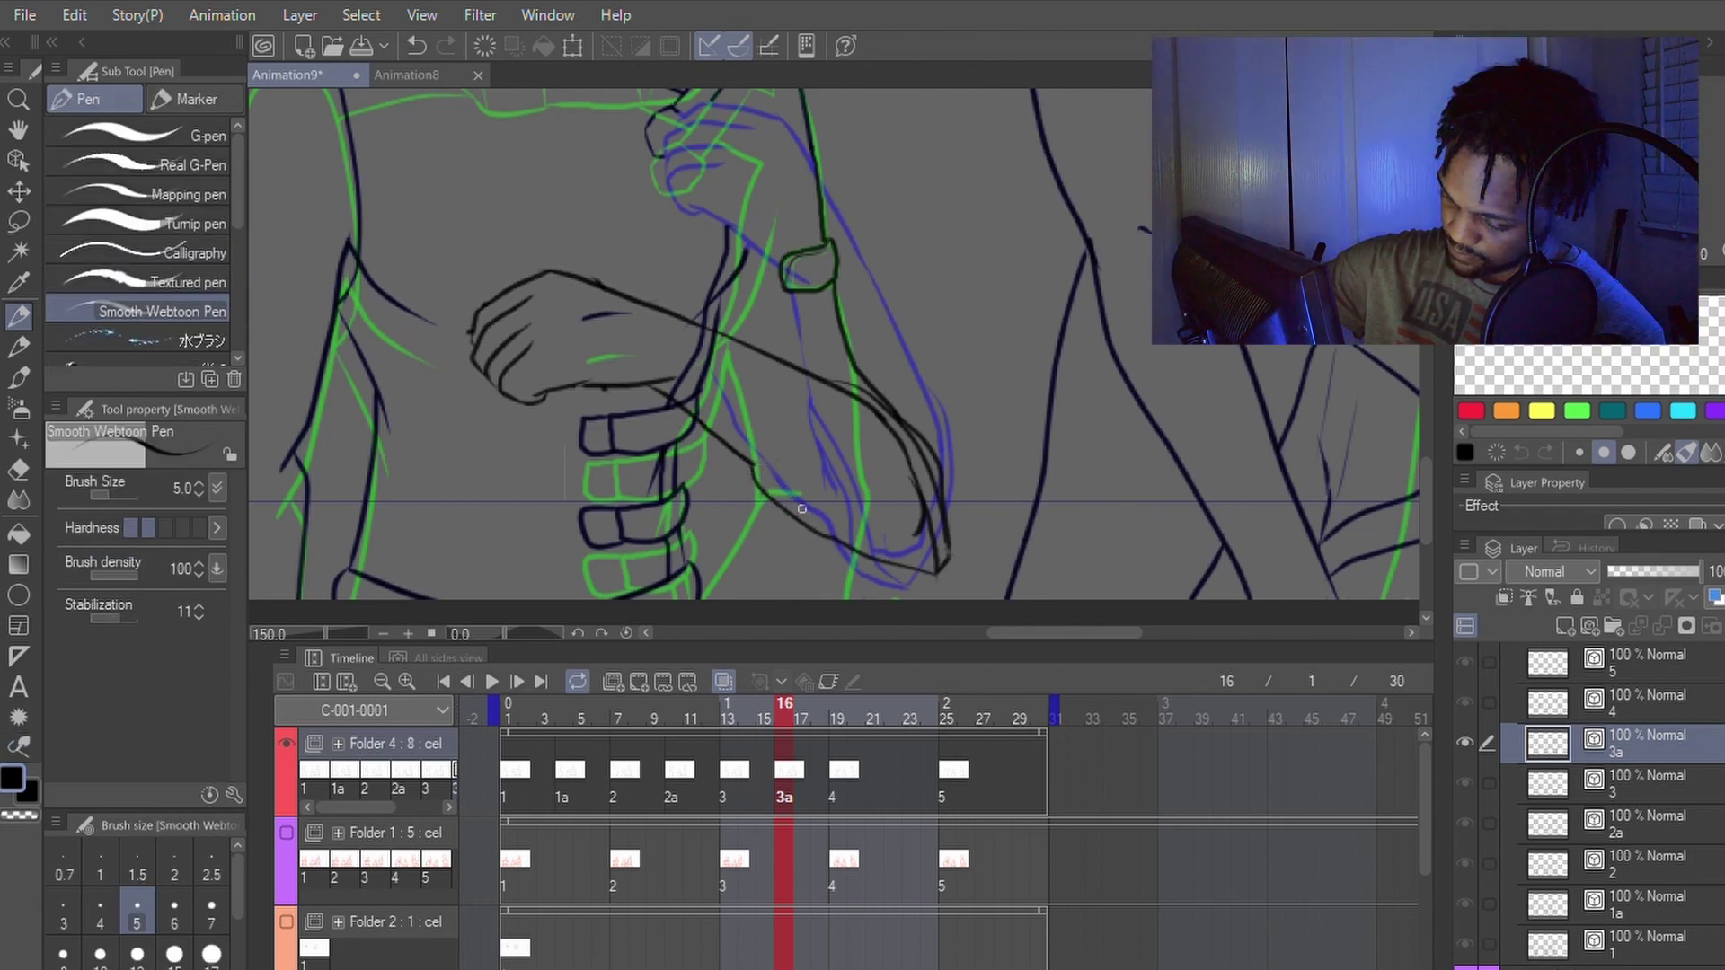
{"action": "key", "text": "y"}
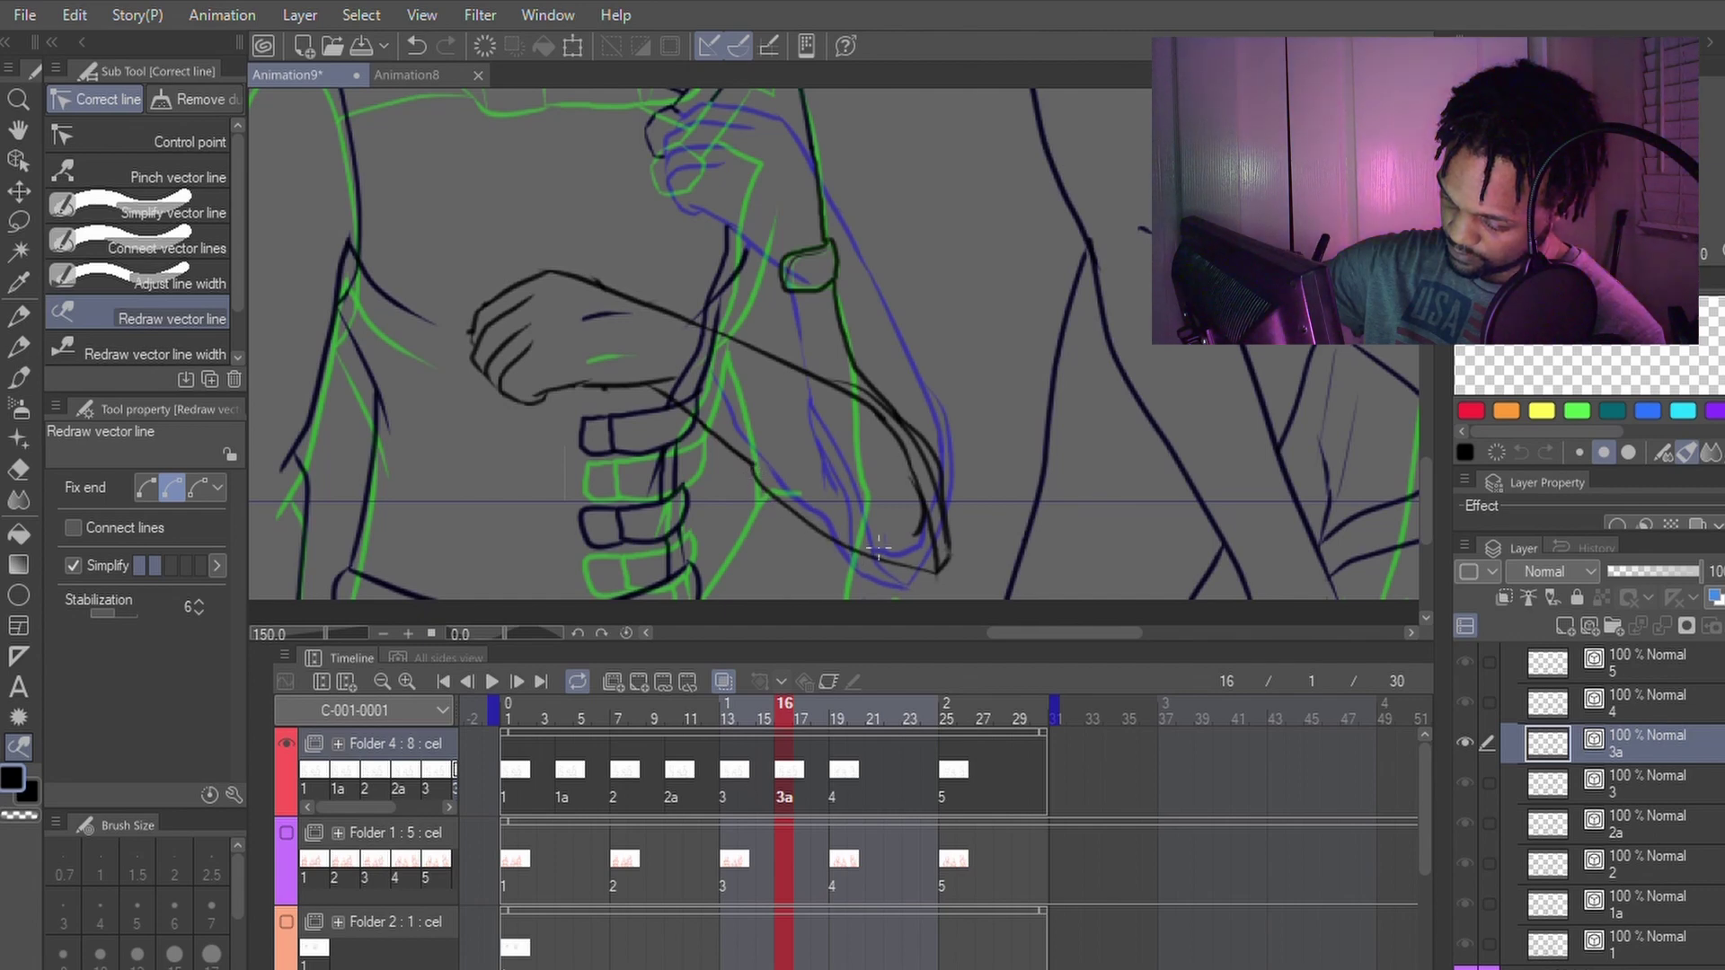
Step: Draw an inner line parallel to the forearm's underside, curving it up into the inner elbow line
{"action": "key", "text": "p"}
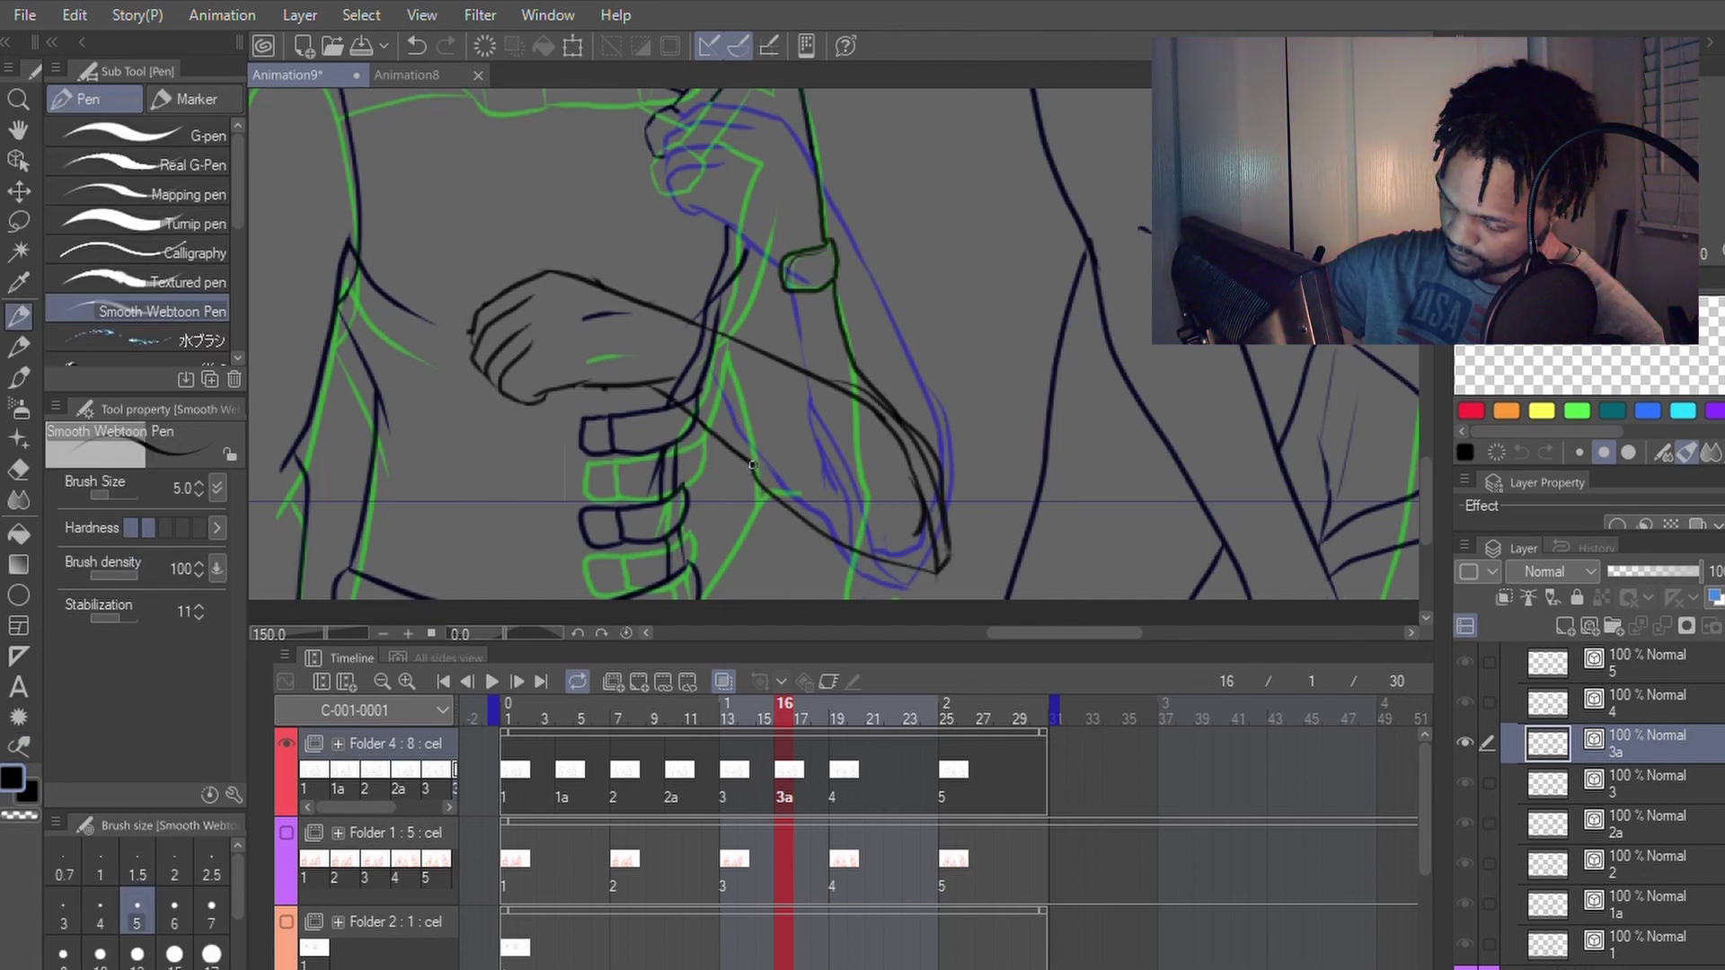
{"action": "mouse_move", "coordinate": [768, 478]}
{"action": "left_mouse_down"}
{"action": "mouse_move", "coordinate": [859, 540]}
{"action": "mouse_move", "coordinate": [916, 539]}
{"action": "left_mouse_up"}
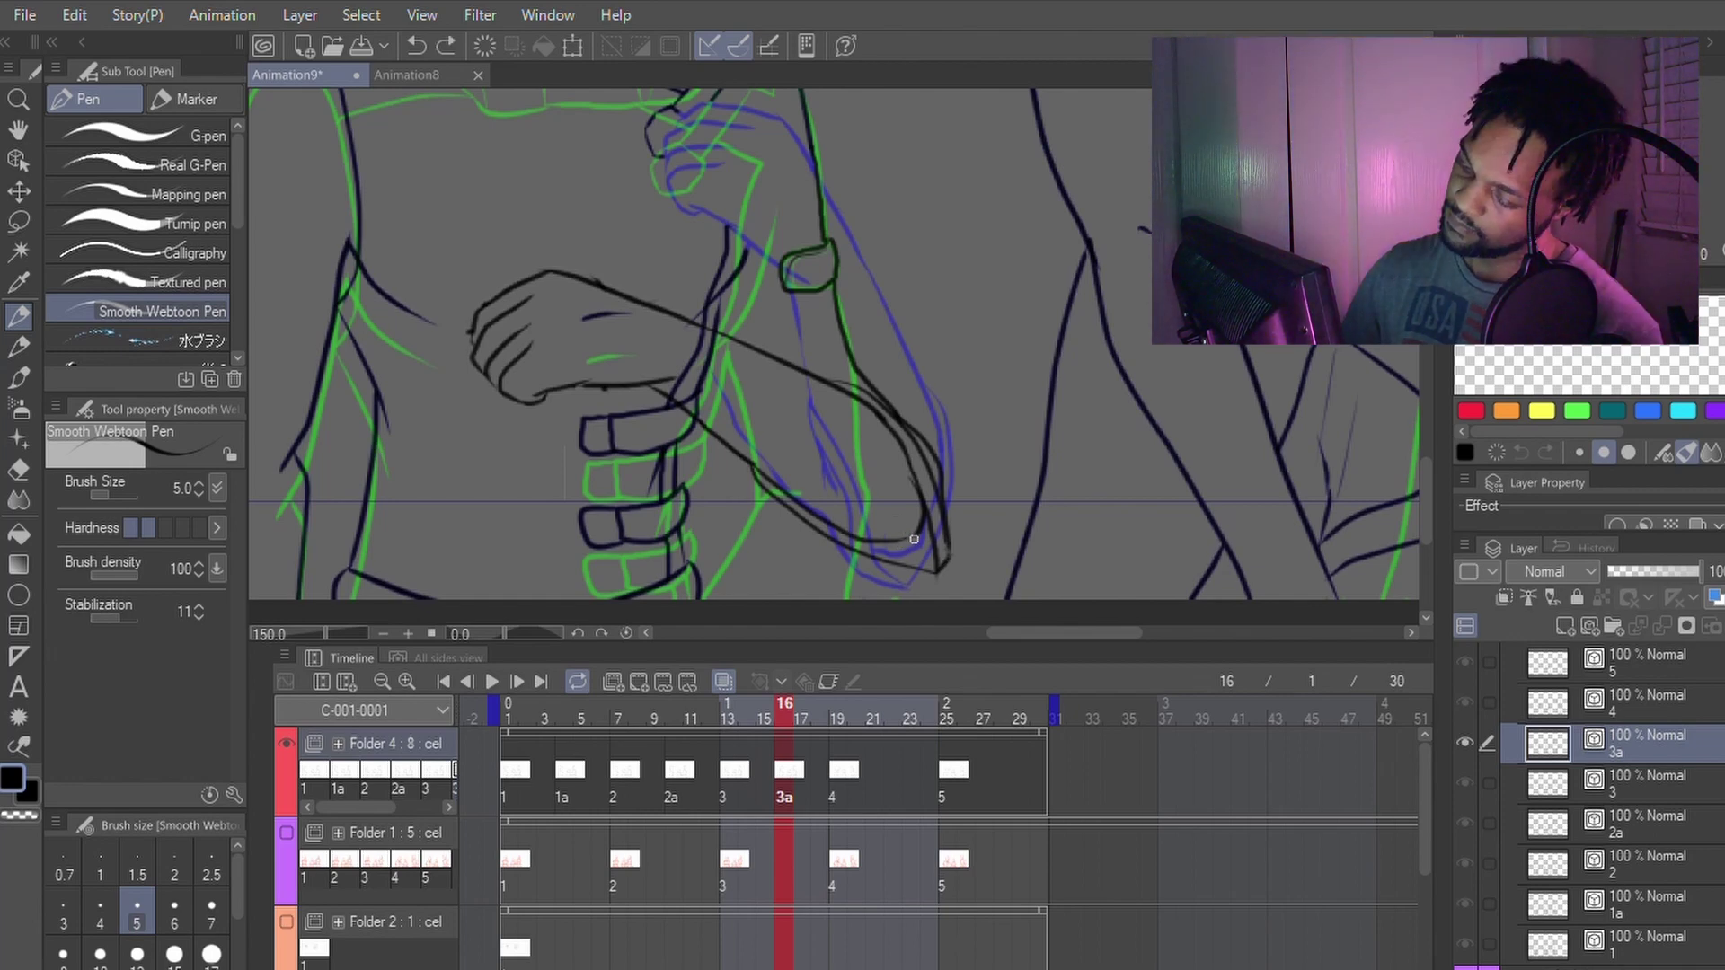
{"action": "left_click_drag", "start_coordinate": [914, 537], "coordinate": [889, 539]}
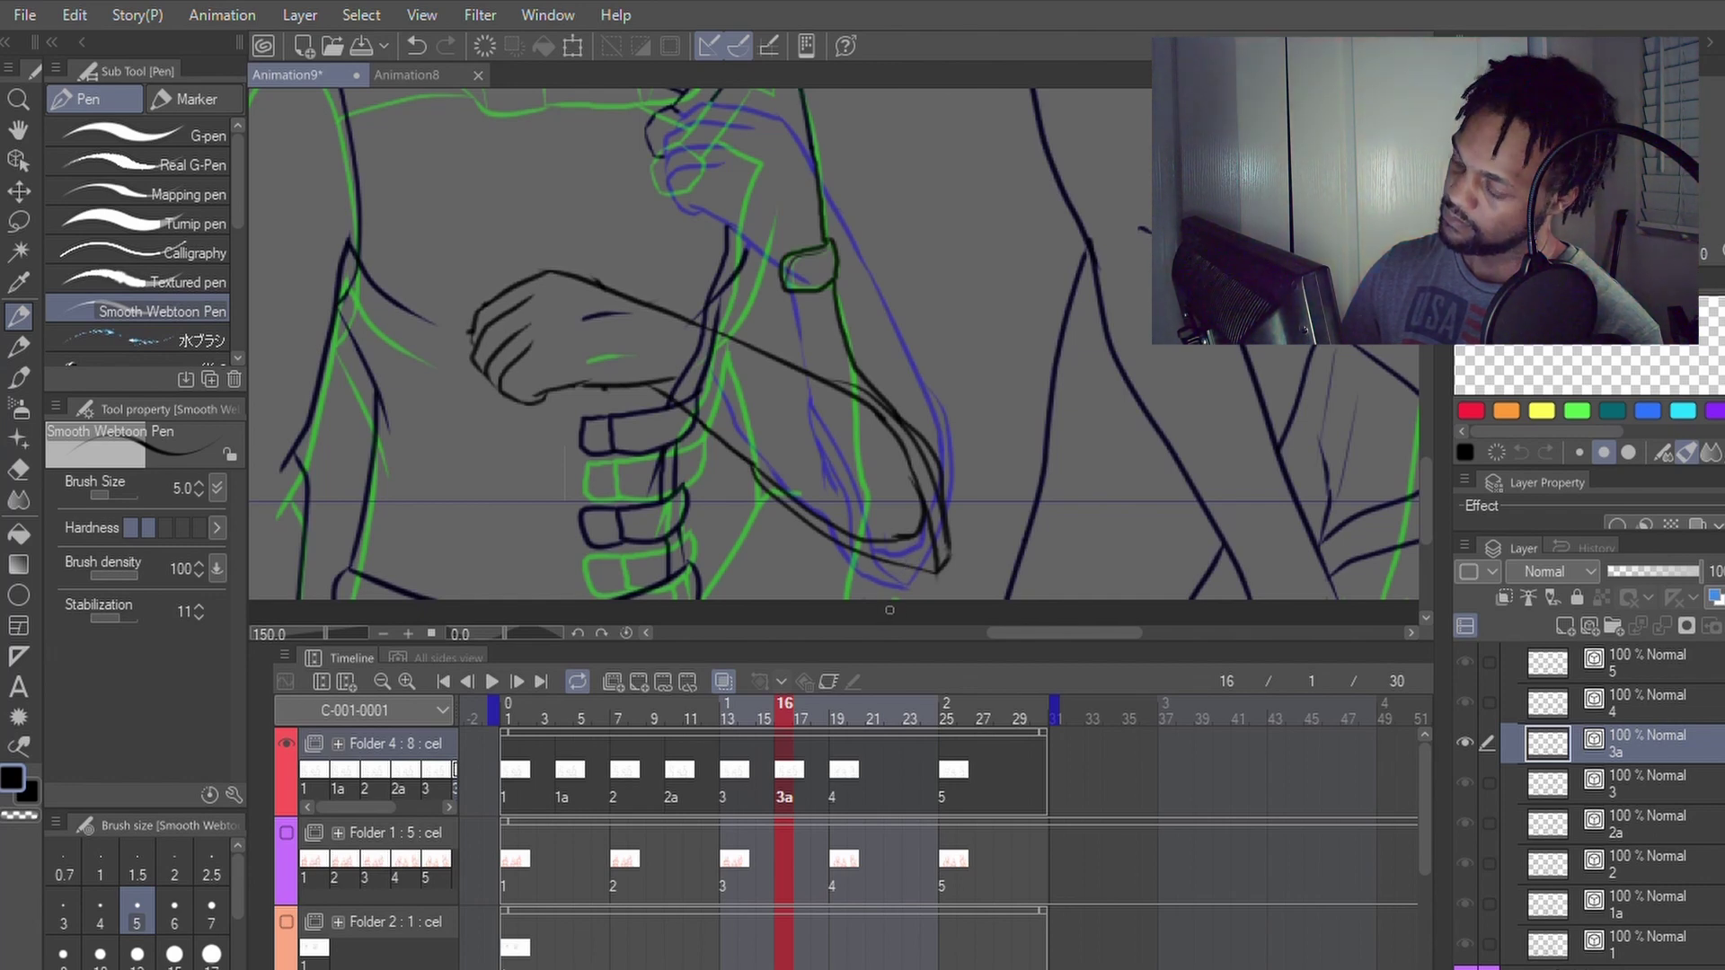
Step: Erase the torso side line crossing the middle figure's forearm and the small detail mark on the back of the hand
{"action": "key", "text": "e"}
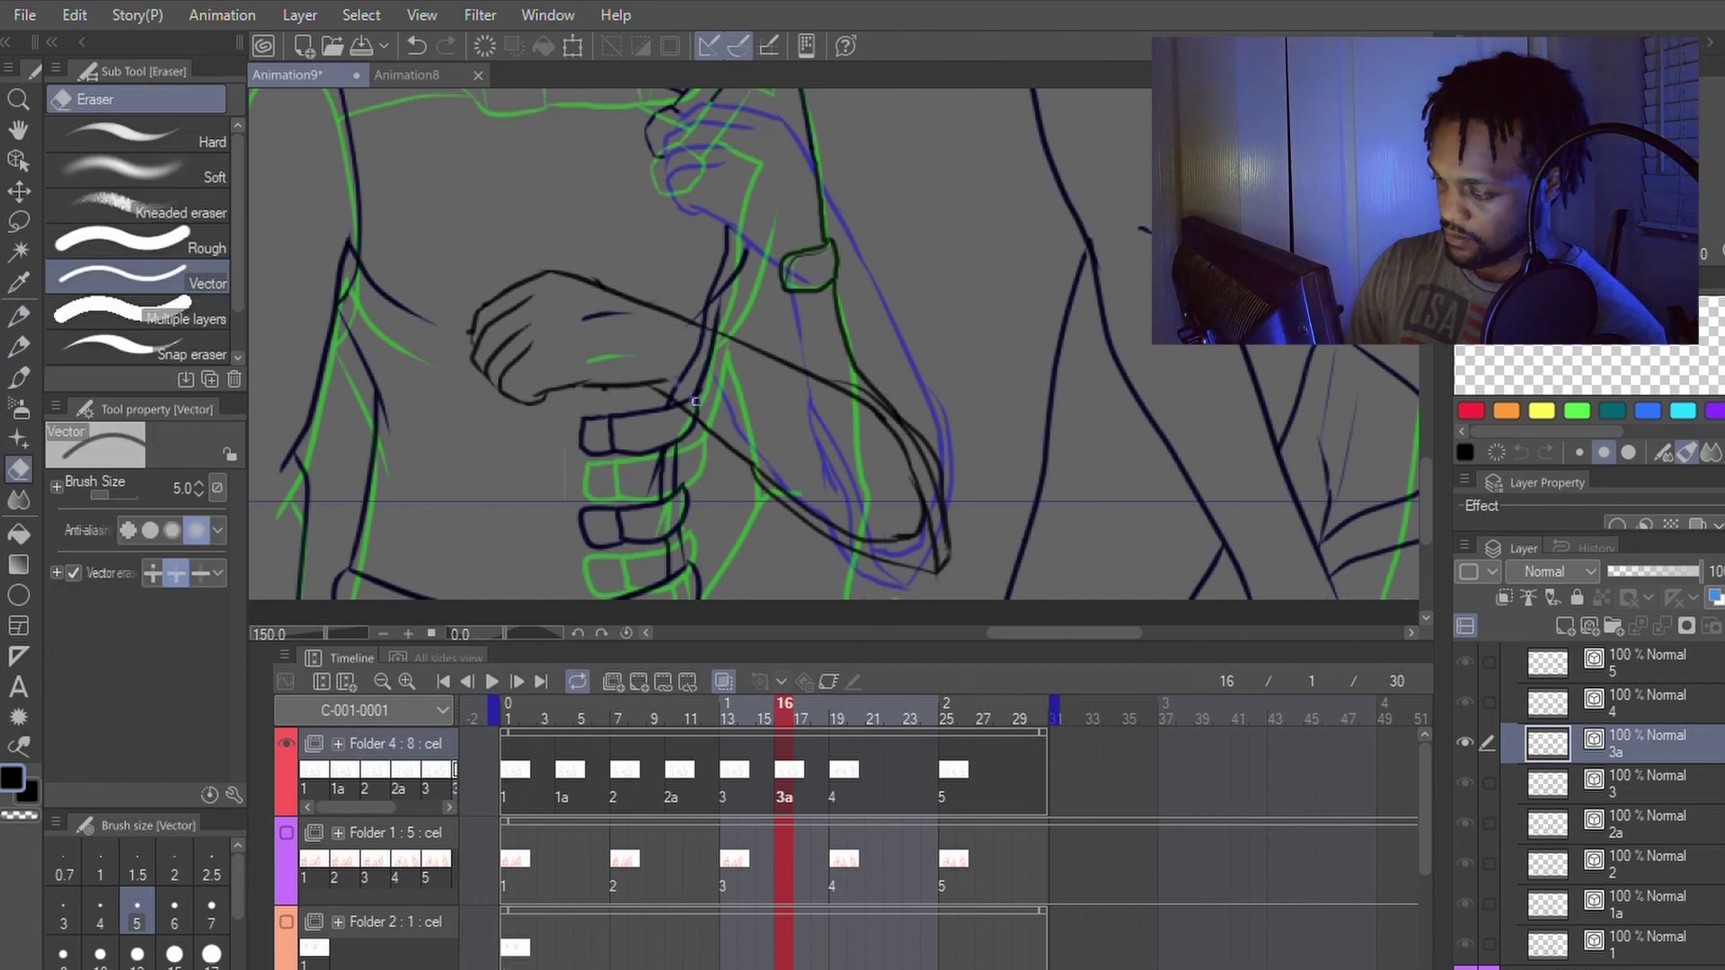
{"action": "mouse_move", "coordinate": [672, 380]}
{"action": "left_mouse_down"}
{"action": "mouse_move", "coordinate": [690, 406]}
{"action": "mouse_move", "coordinate": [705, 359]}
{"action": "left_mouse_up"}
{"action": "key", "text": "p"}
{"action": "key", "text": "ctrl+z"}
{"action": "key", "text": "e"}
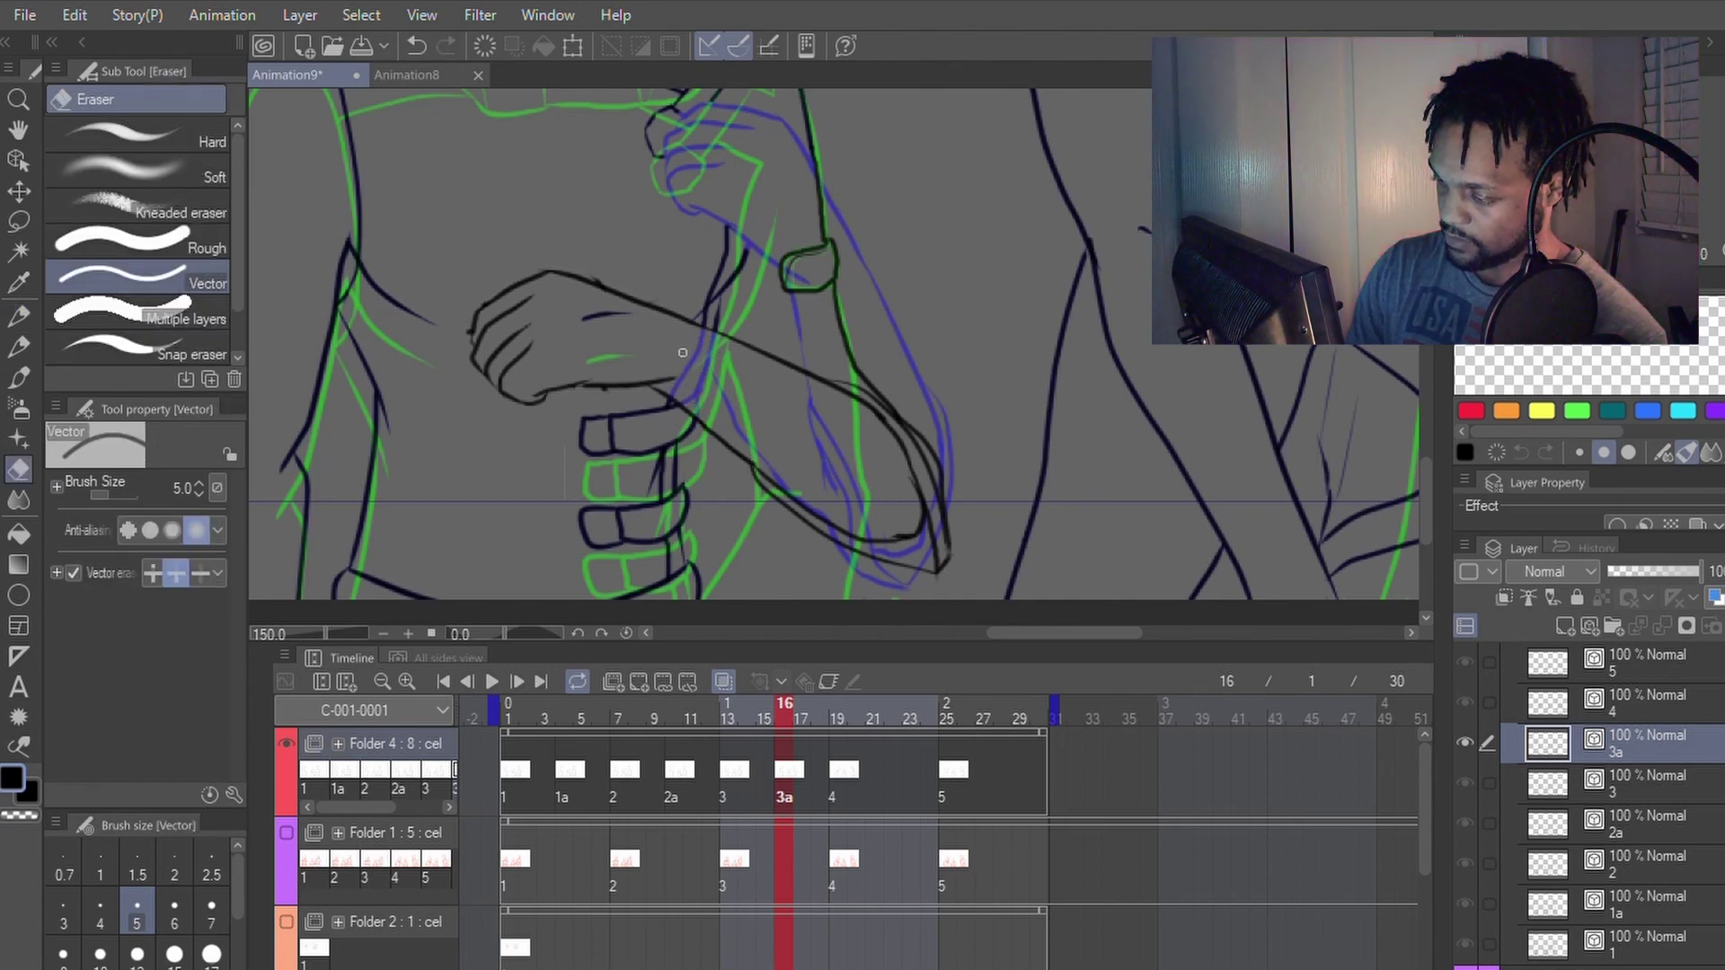
{"action": "left_click_drag", "start_coordinate": [629, 316], "coordinate": [530, 374]}
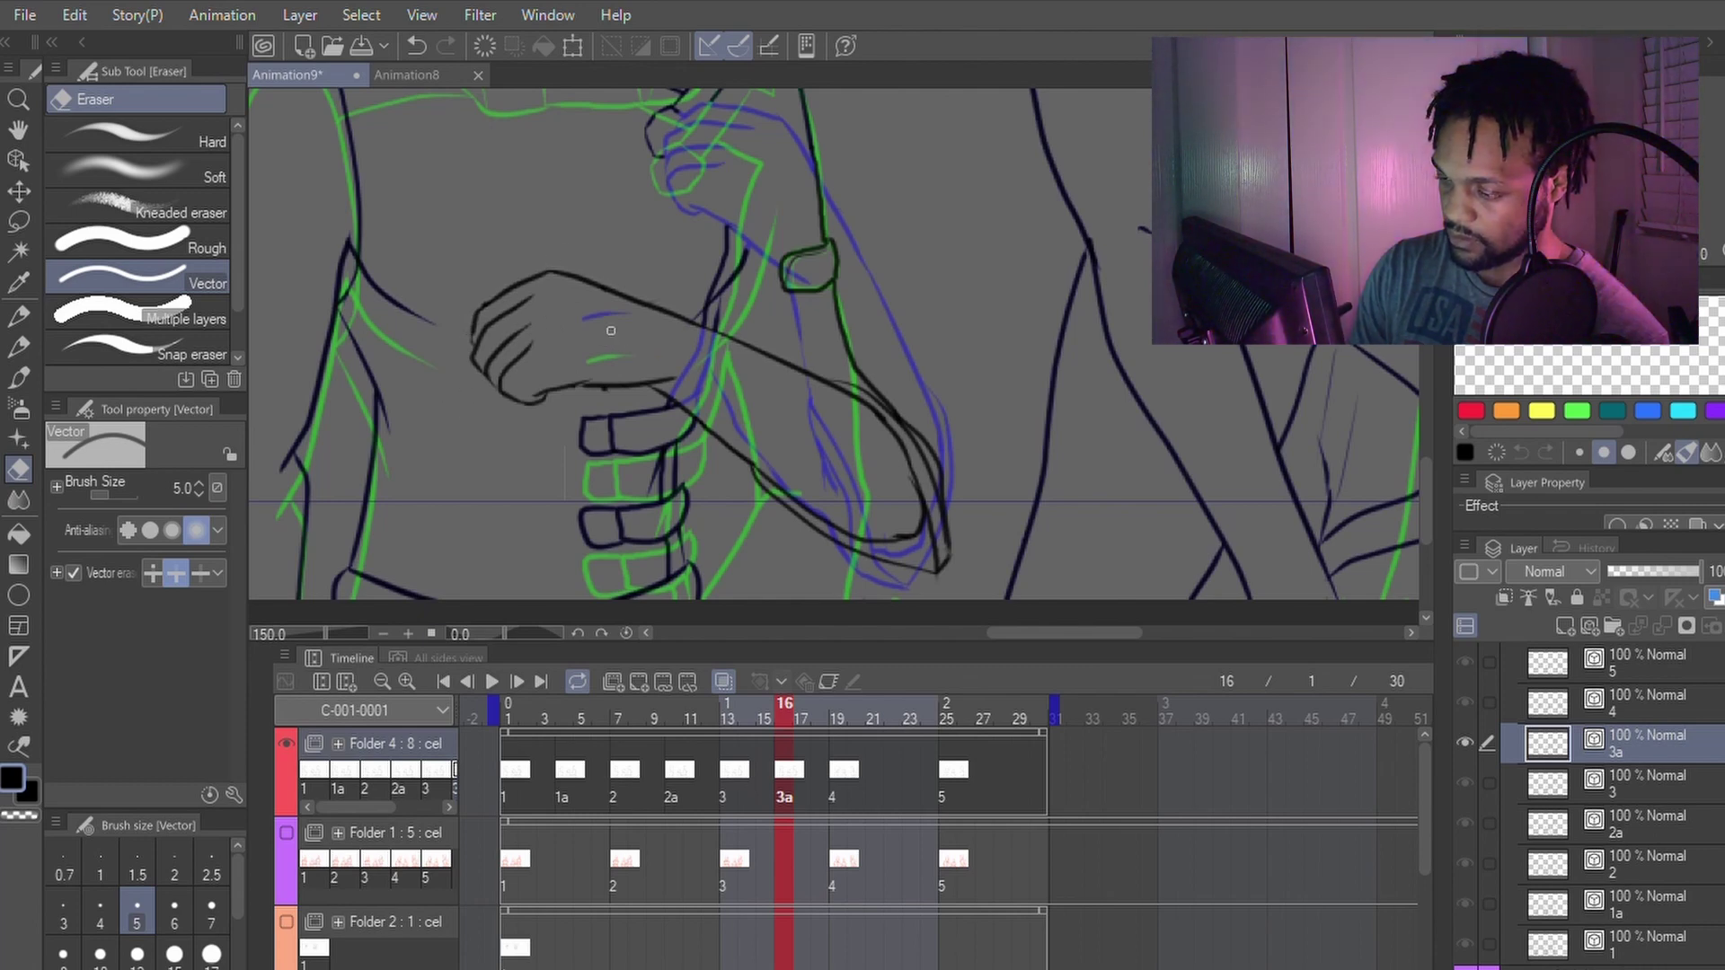
Step: Join and smooth the line along the underside of the hand and wrist with pen strokes and Redraw vector line
{"action": "key", "text": "p"}
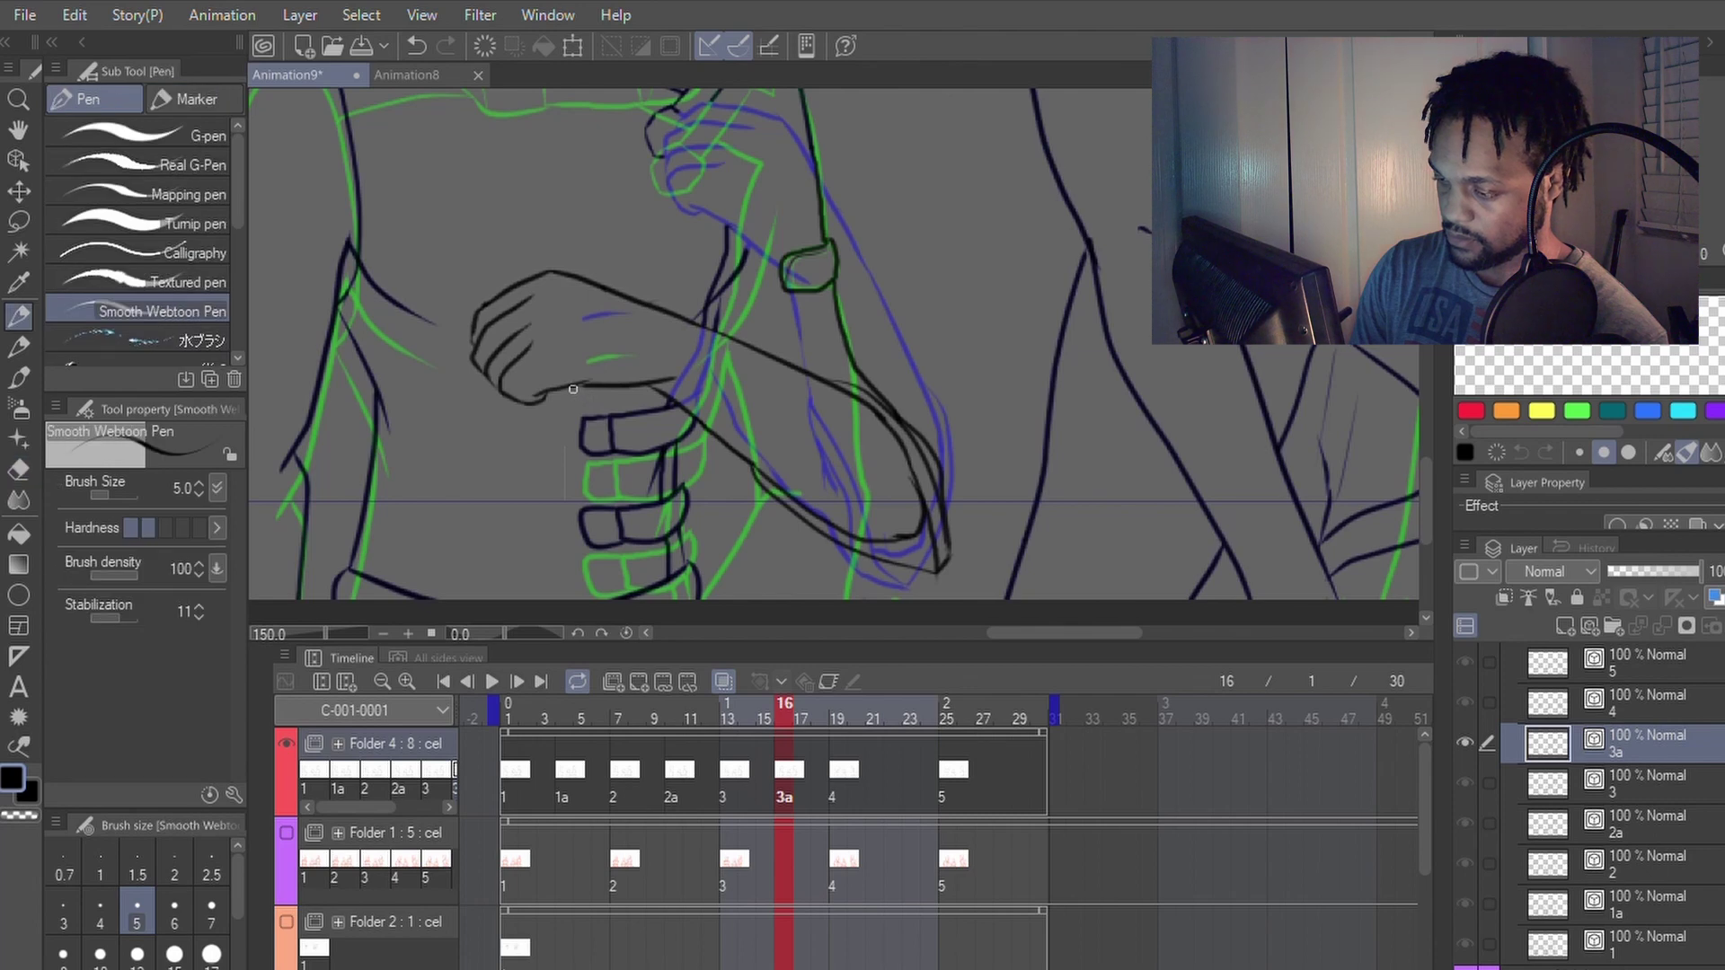
{"action": "key", "text": "y"}
{"action": "key", "text": "e"}
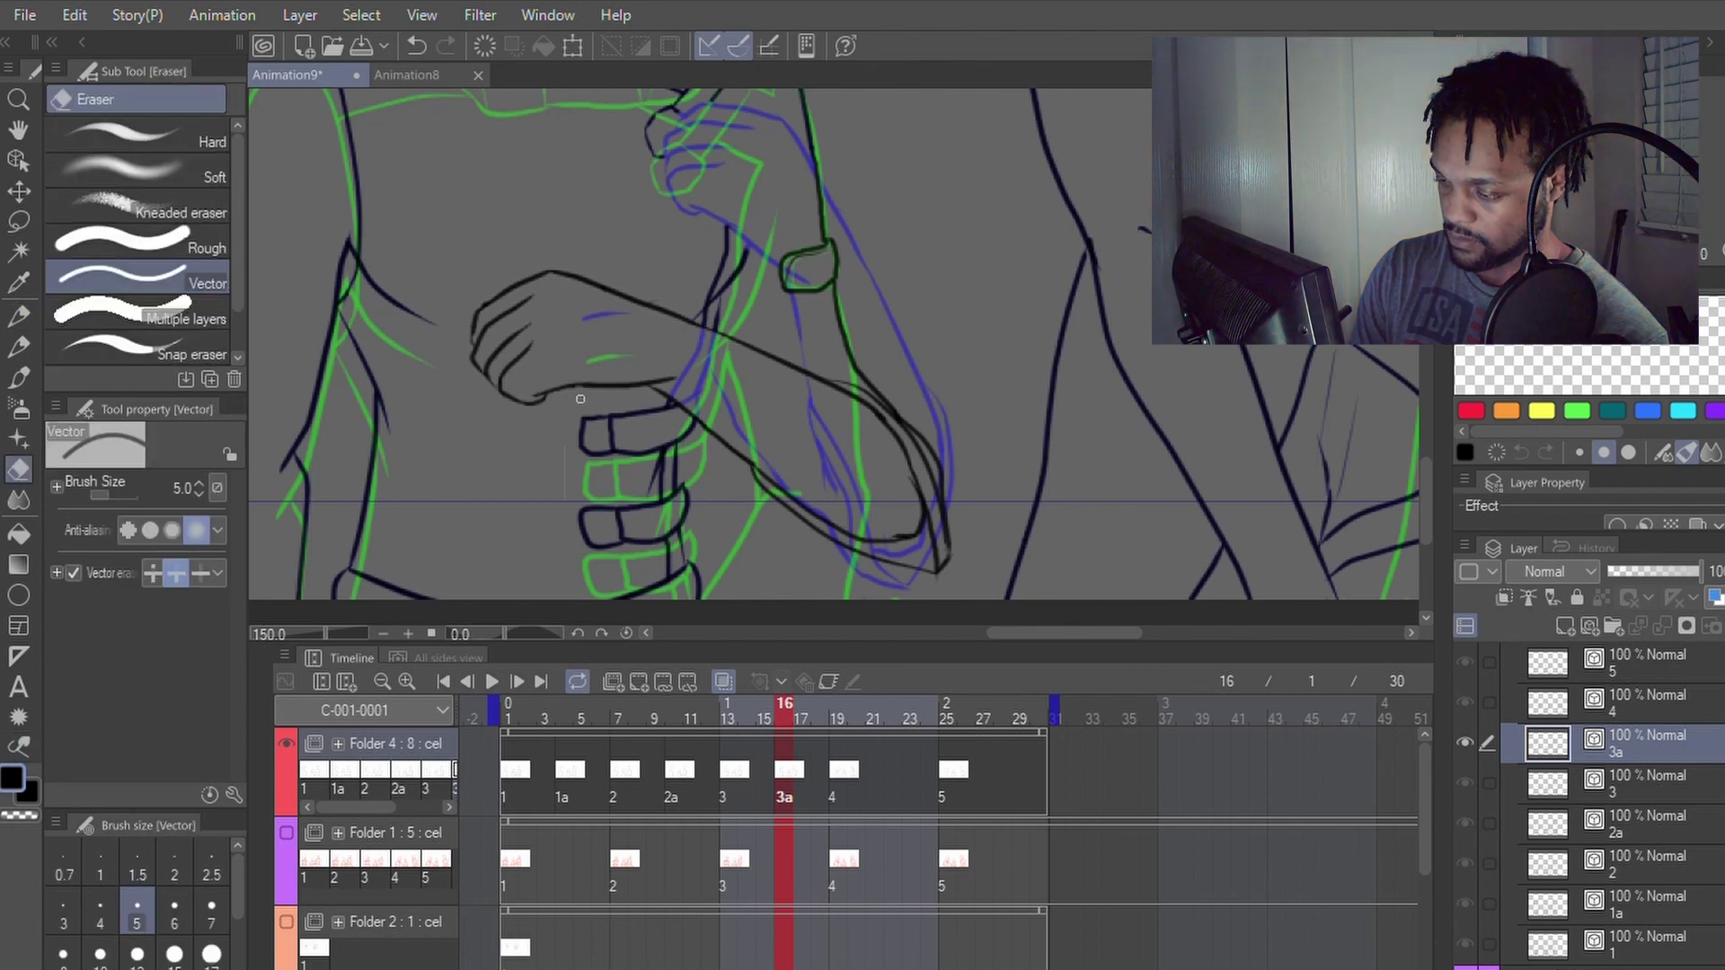
{"action": "key", "text": "y"}
{"action": "key", "text": "e"}
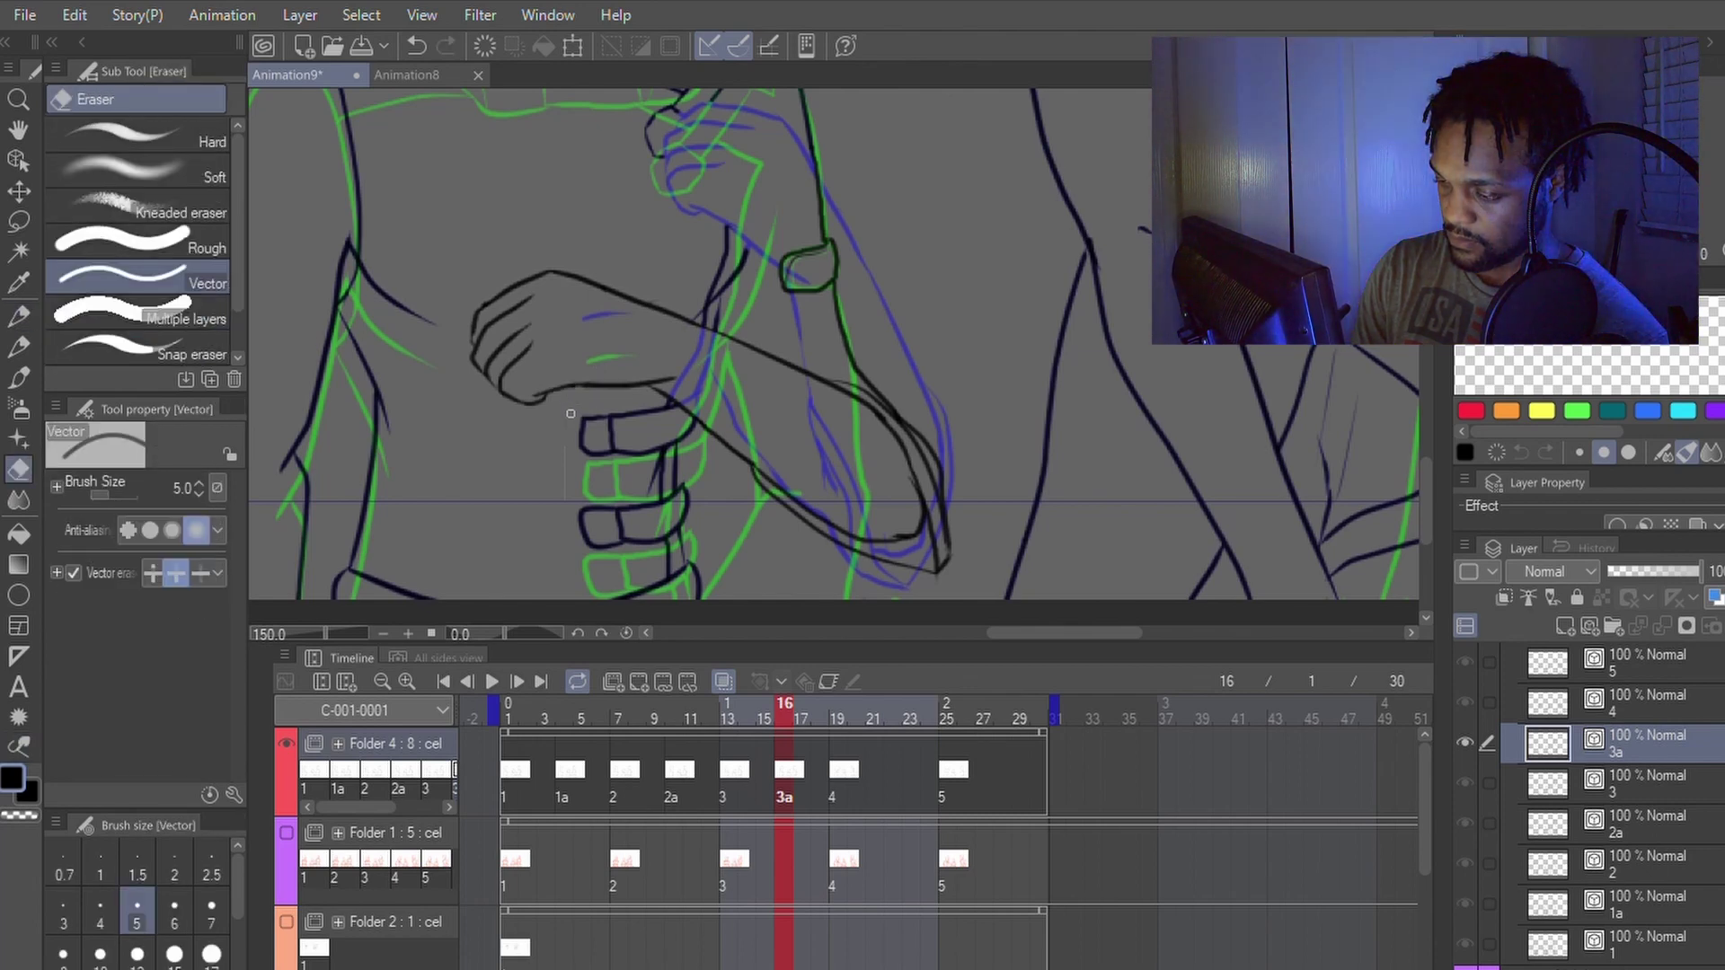
{"action": "key", "text": "p"}
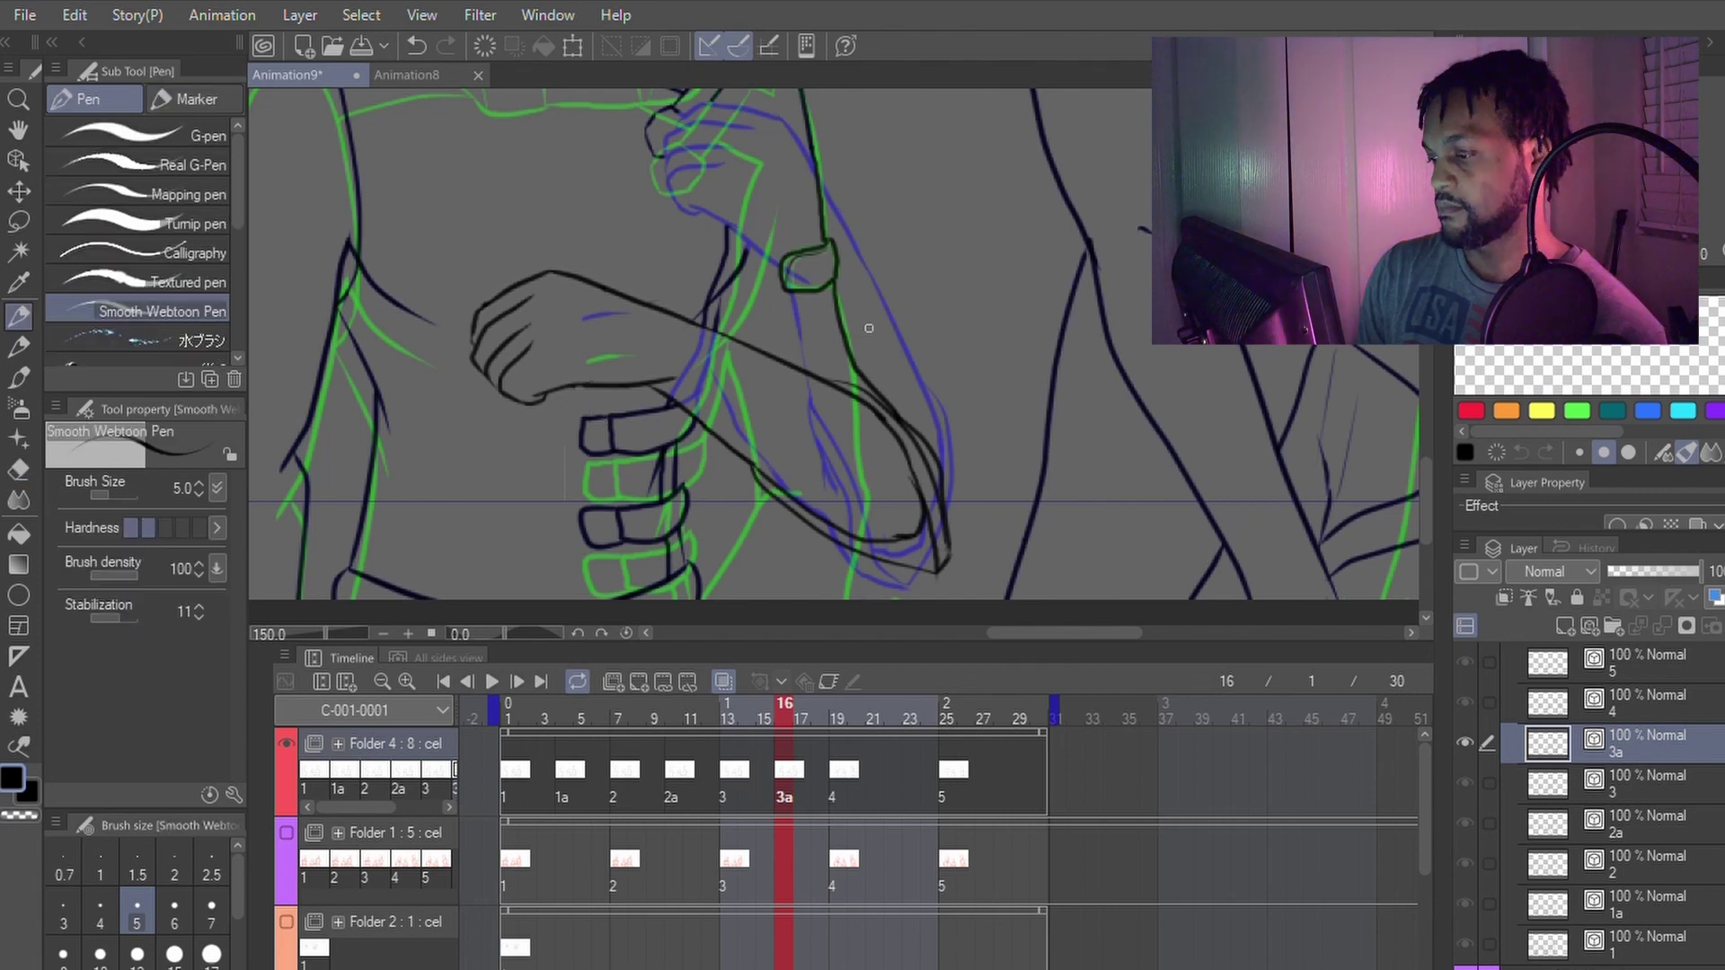
{"action": "scroll", "coordinate": [831, 345], "scroll_direction": "down", "scroll_amount": 1}
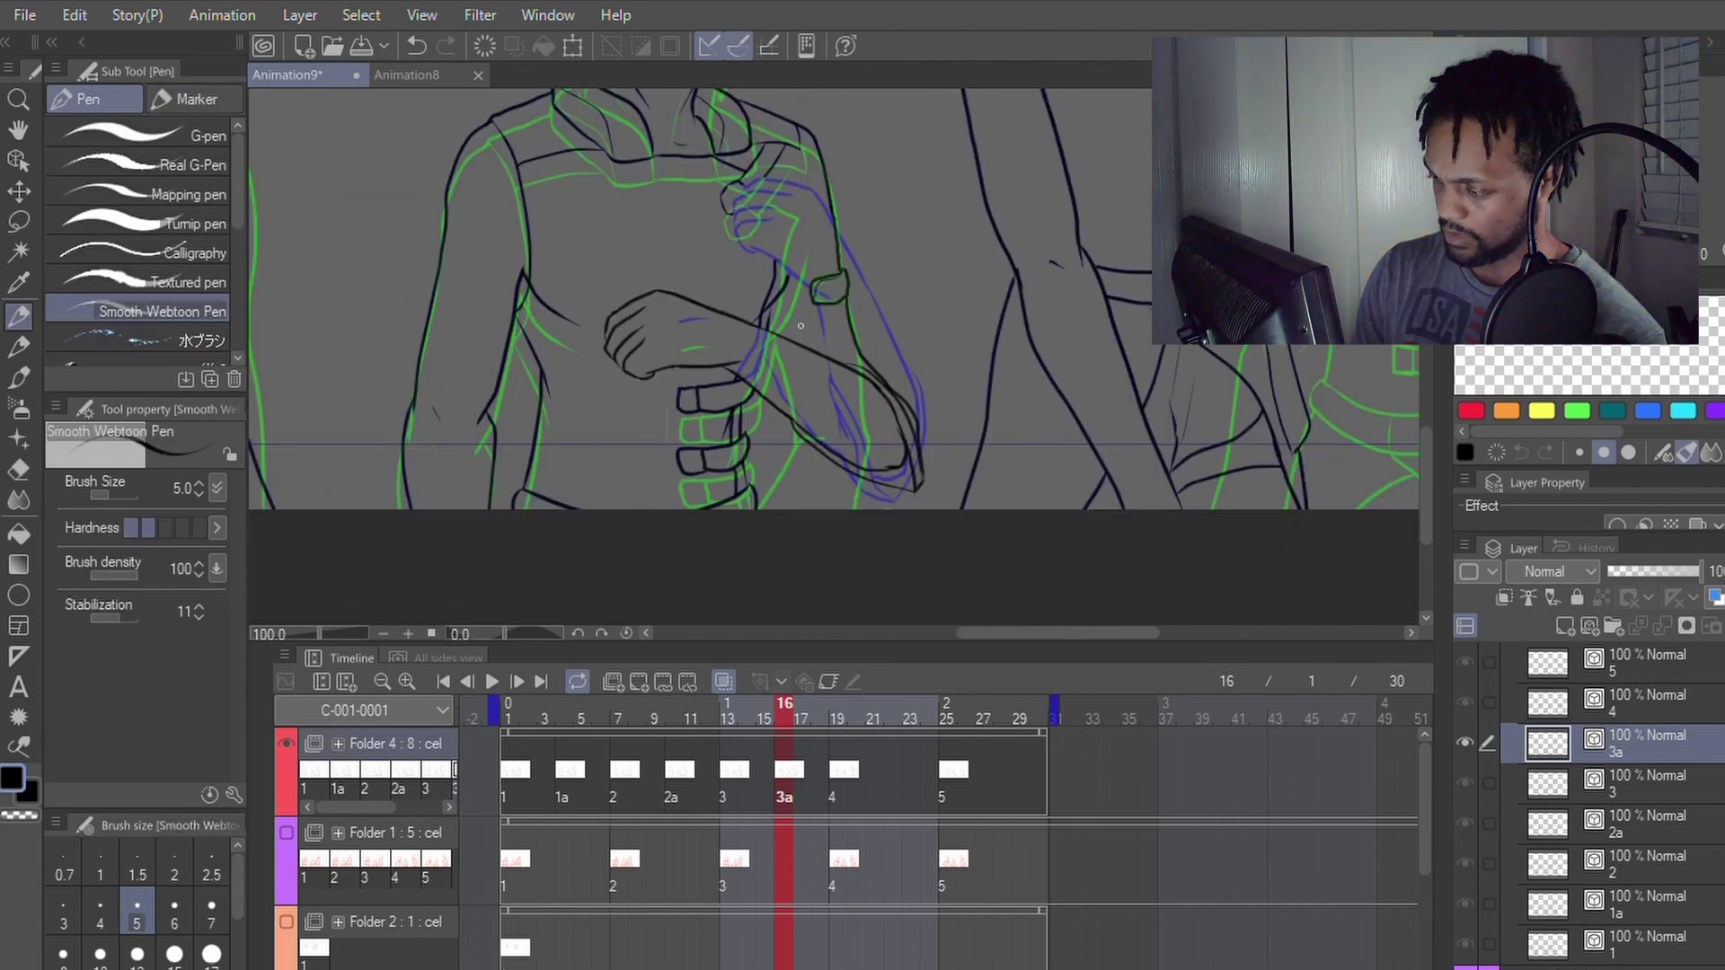
Step: Draw the middle figure's jacket edge on cel 3a, running up from above the forearm toward the shoulder strap
{"action": "scroll", "coordinate": [784, 332], "scroll_direction": "up", "scroll_amount": 2}
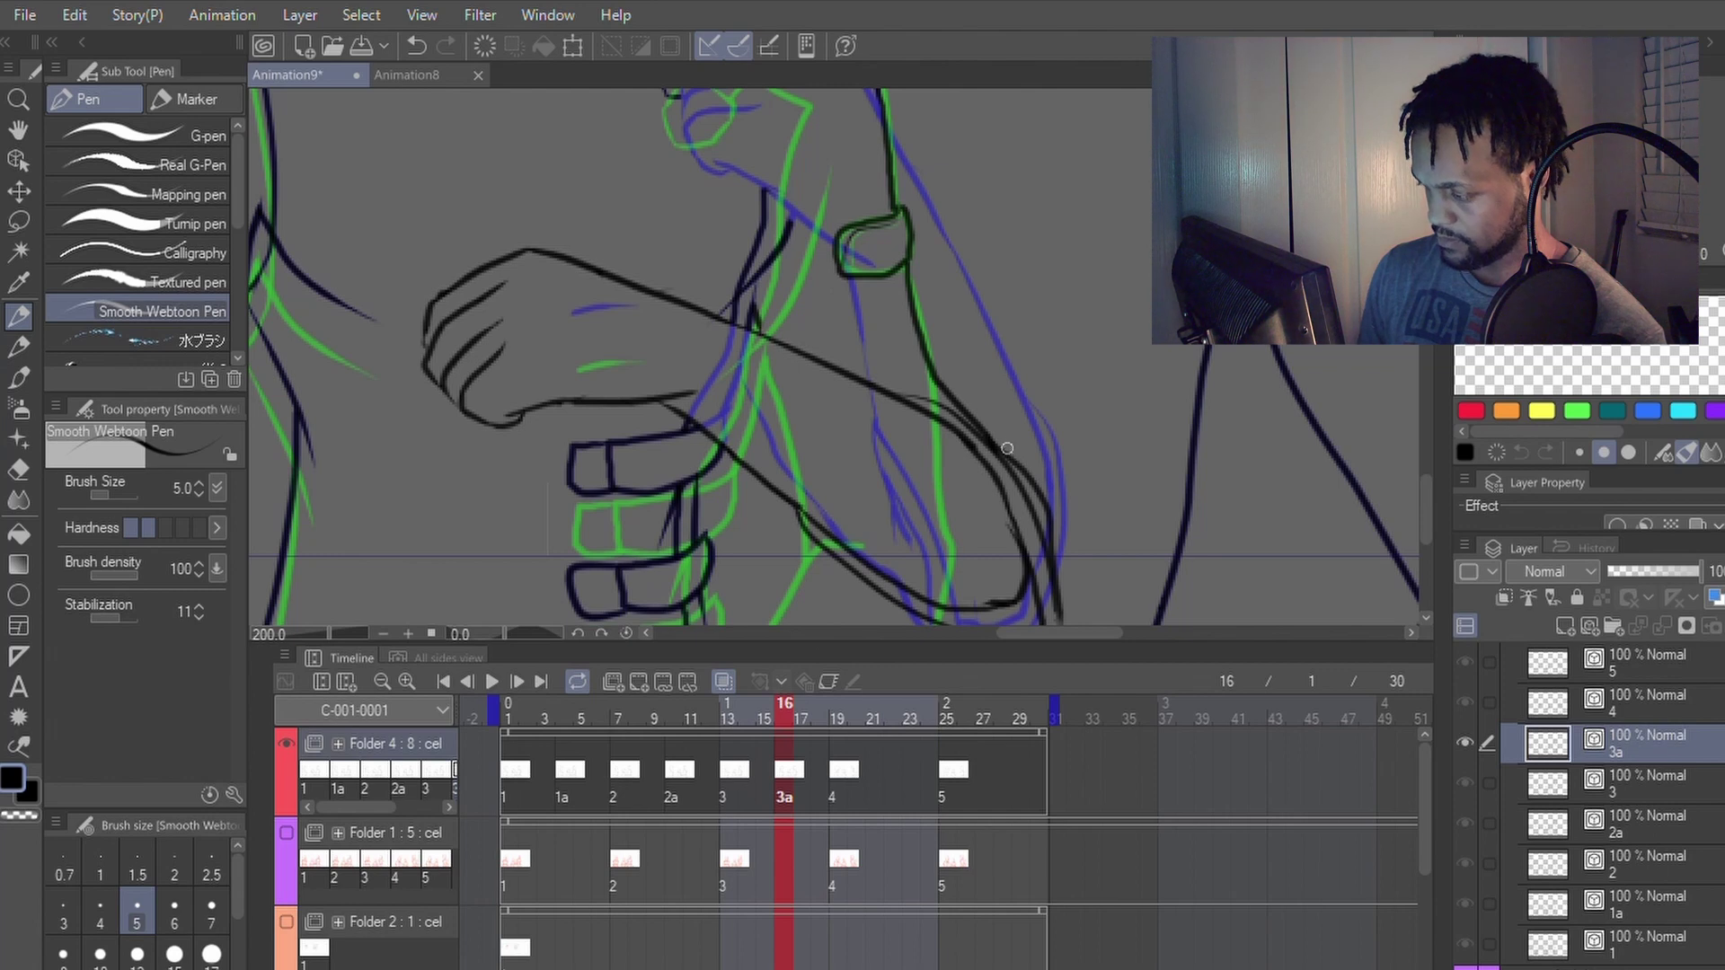
{"action": "key", "text": "space"}
{"action": "mouse_move", "coordinate": [952, 426]}
{"action": "left_mouse_down"}
{"action": "mouse_move", "coordinate": [992, 200]}
{"action": "mouse_move", "coordinate": [978, 231]}
{"action": "mouse_move", "coordinate": [988, 404]}
{"action": "left_mouse_up"}
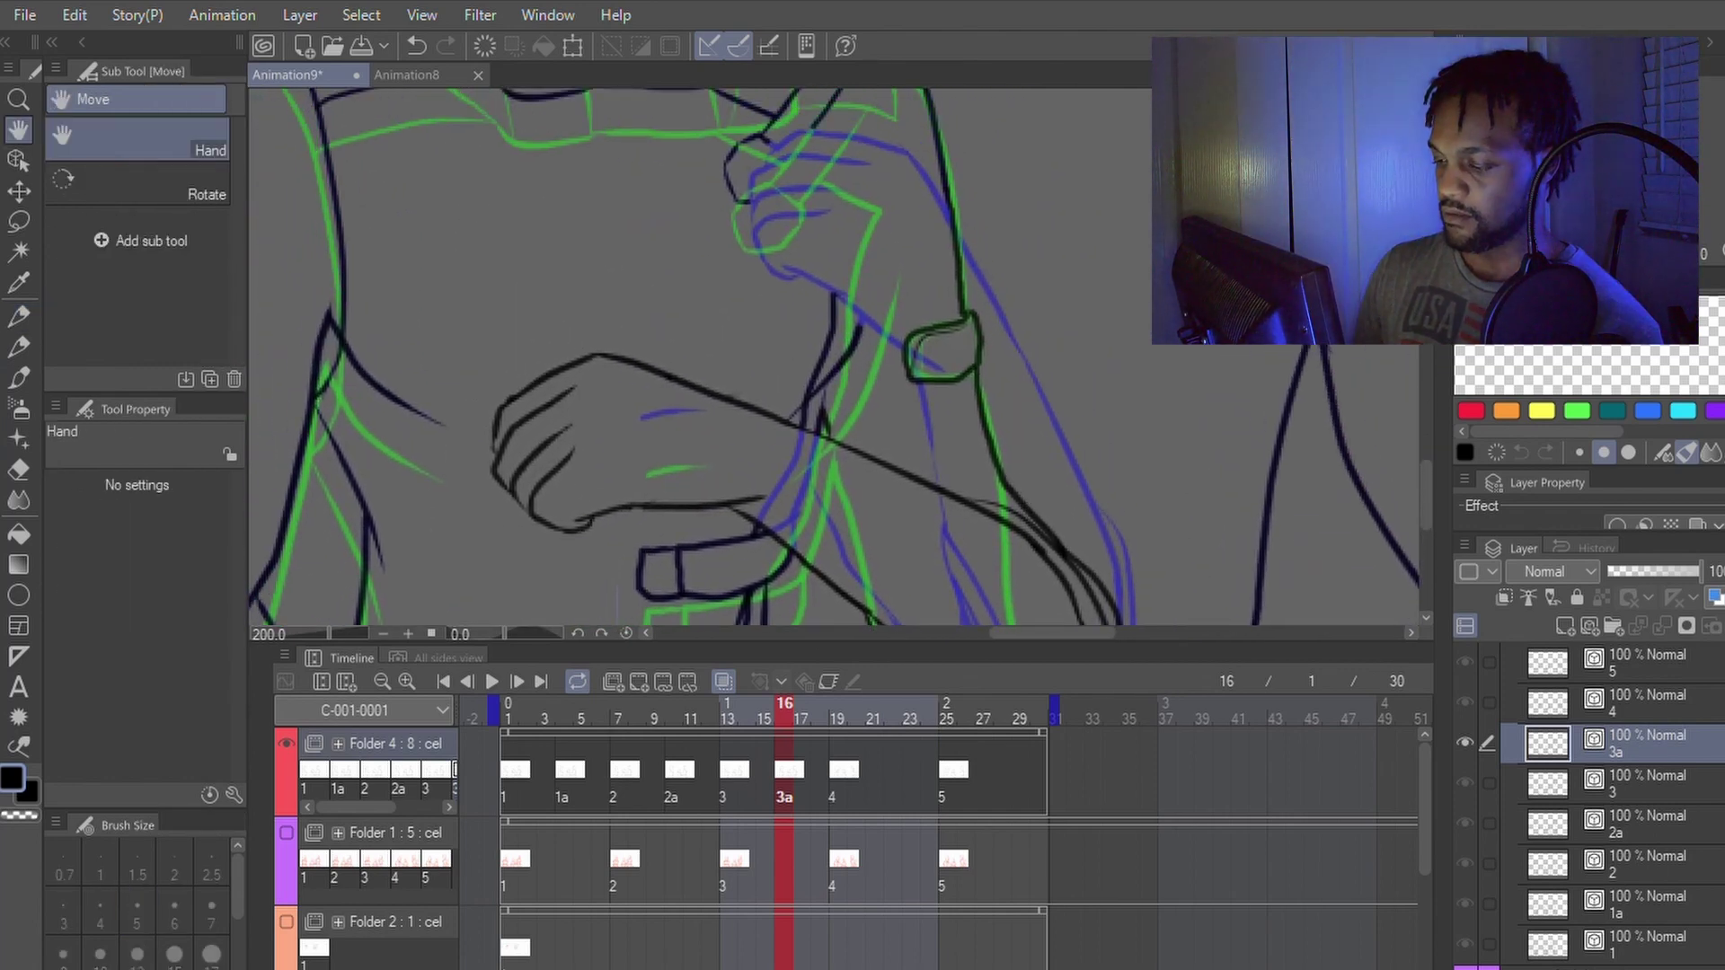
{"action": "left_click_drag", "start_coordinate": [993, 288], "coordinate": [971, 371]}
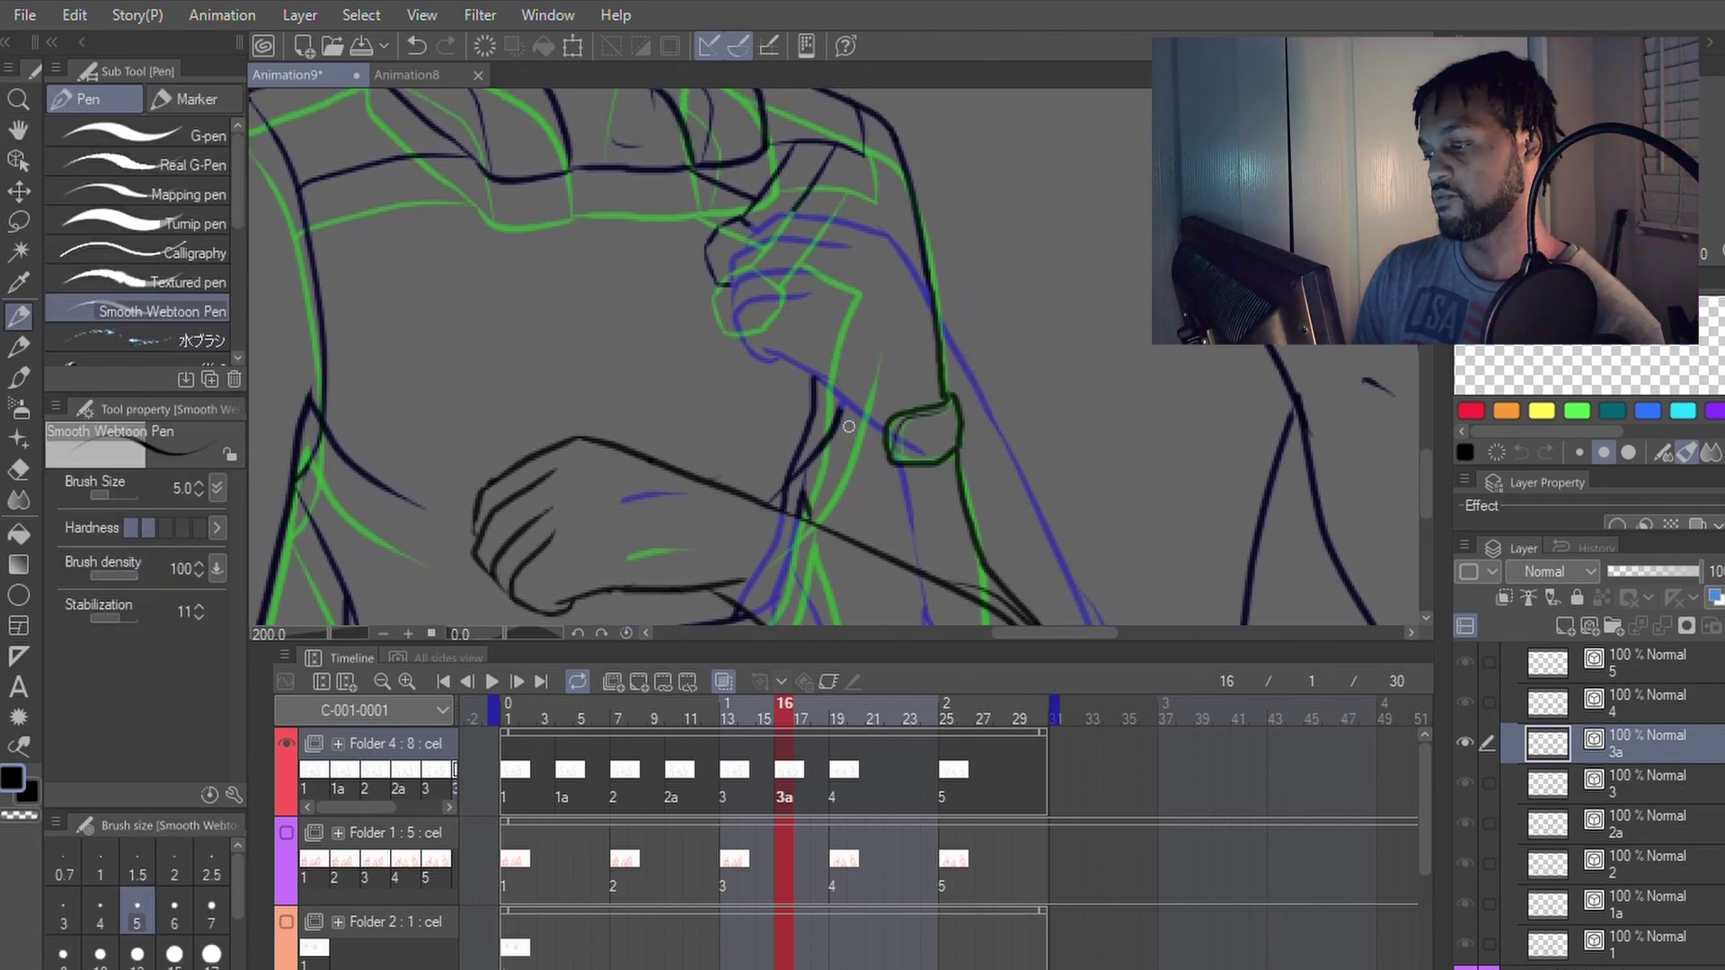
{"action": "left_click_drag", "start_coordinate": [838, 417], "coordinate": [834, 266]}
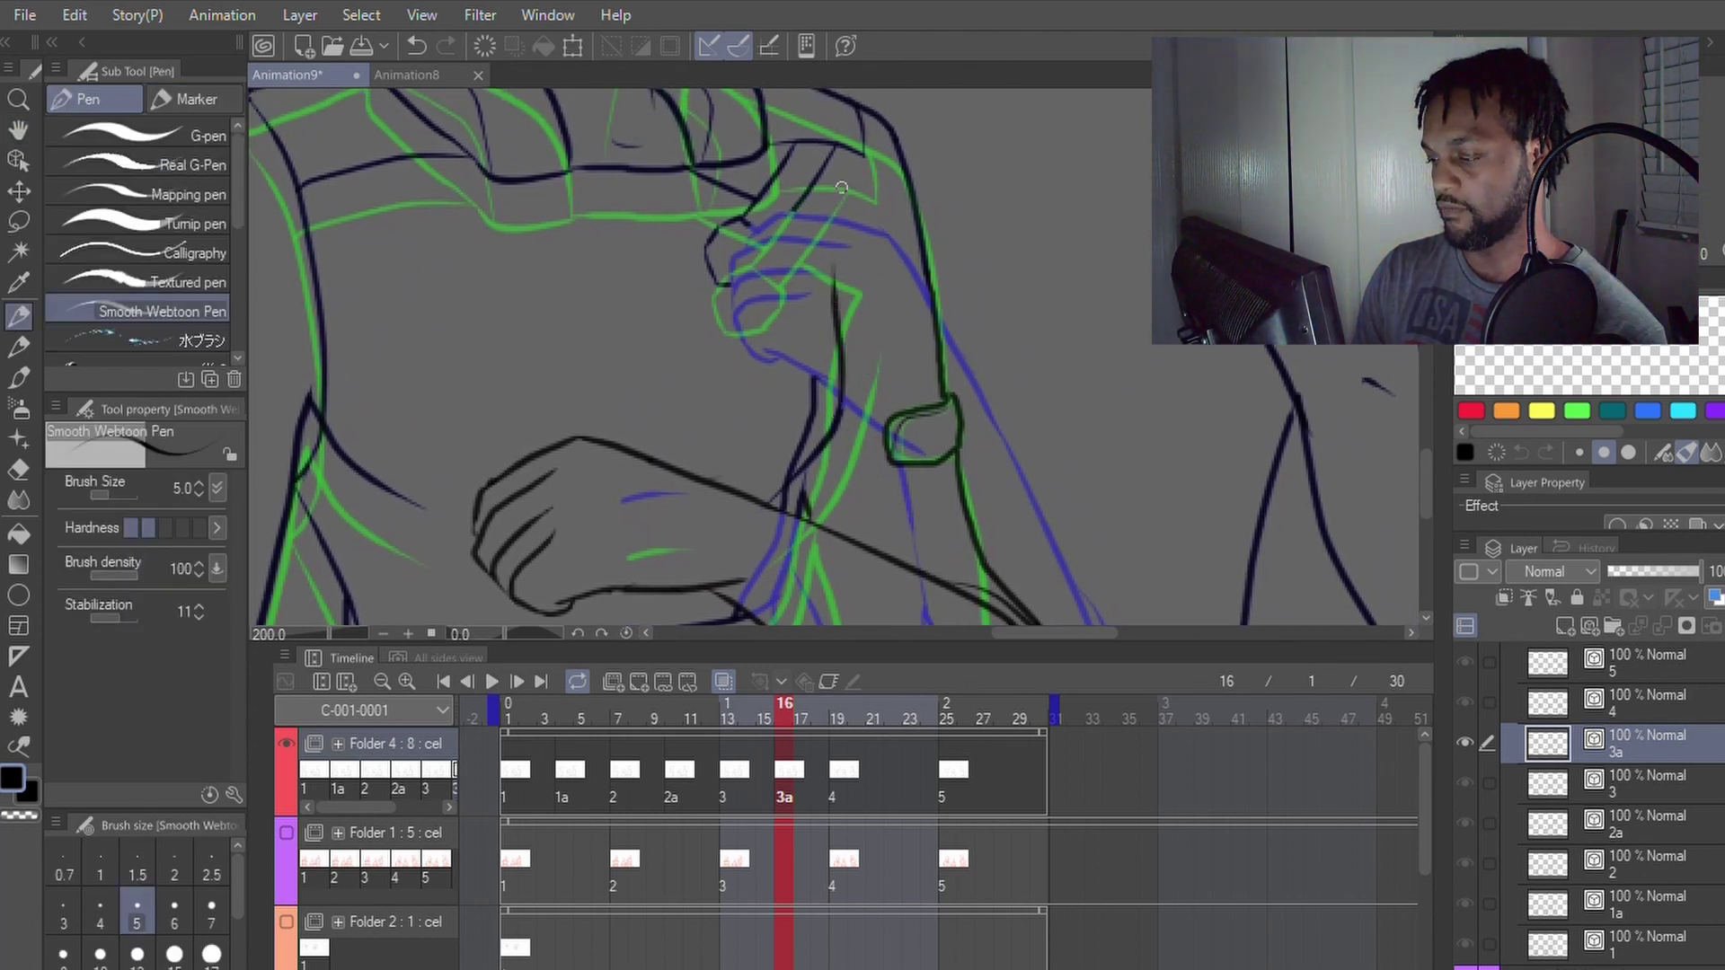
{"action": "key", "text": "ctrl+z"}
{"action": "left_click_drag", "start_coordinate": [837, 429], "coordinate": [860, 274]}
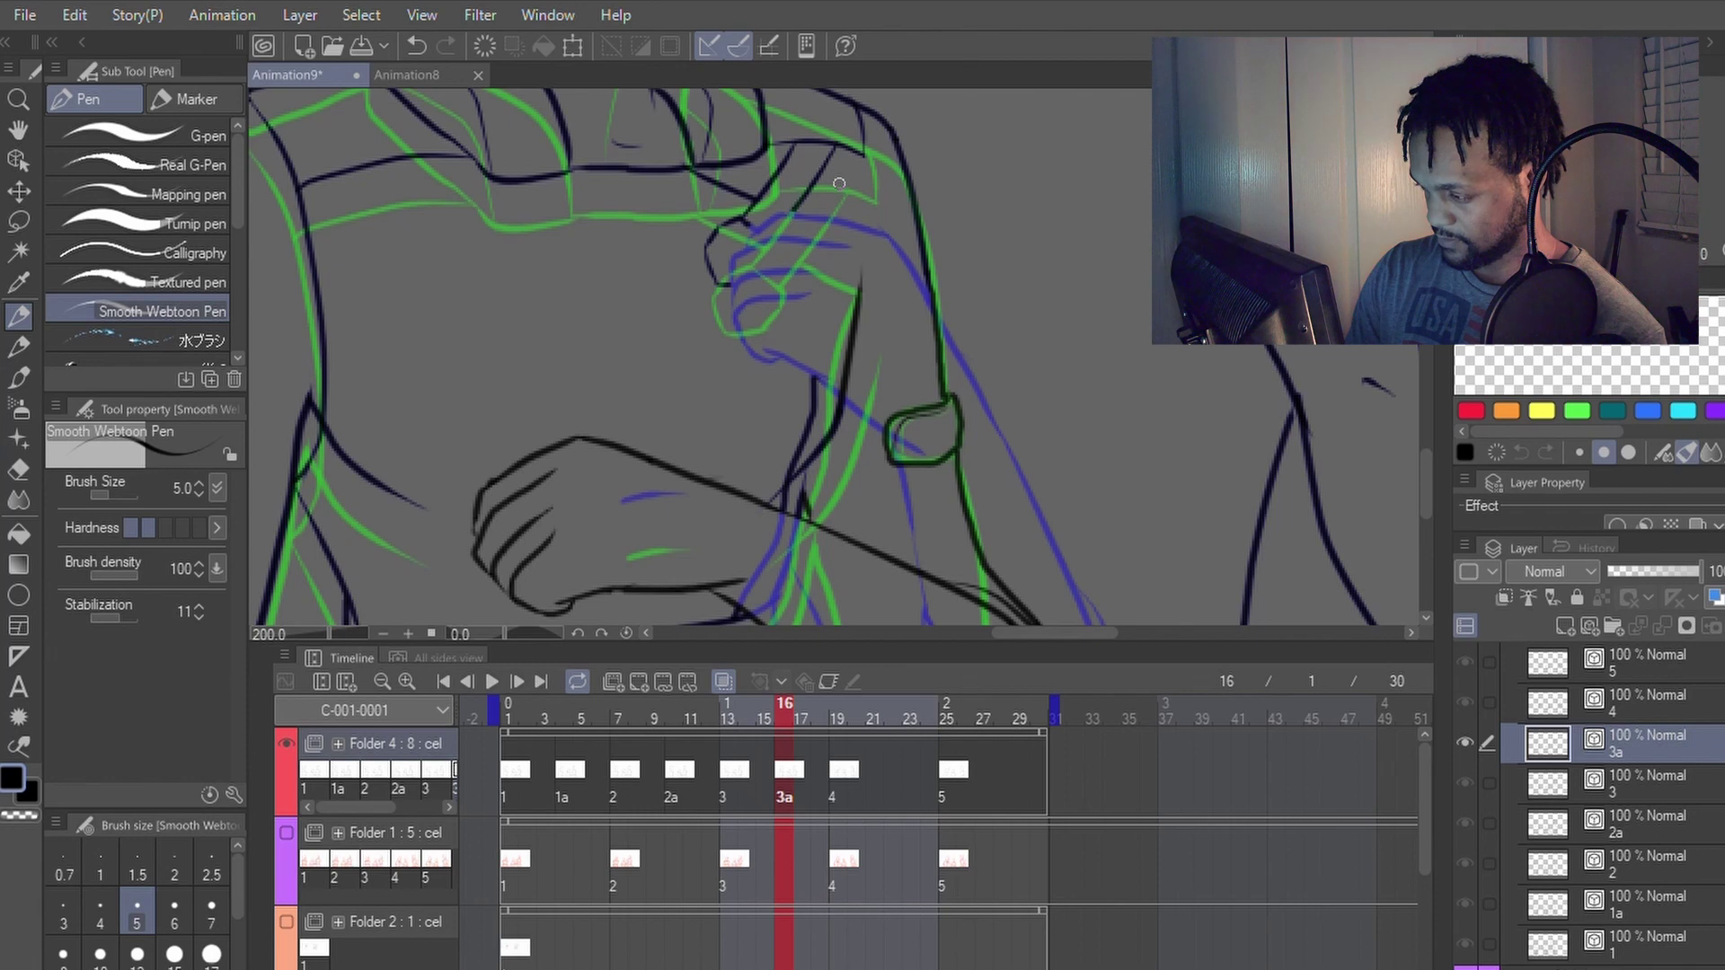
Step: Draw the missing strap edge and close the strap's rounded end on the middle figure's chest
{"action": "scroll", "coordinate": [784, 224], "scroll_direction": "up", "scroll_amount": 4}
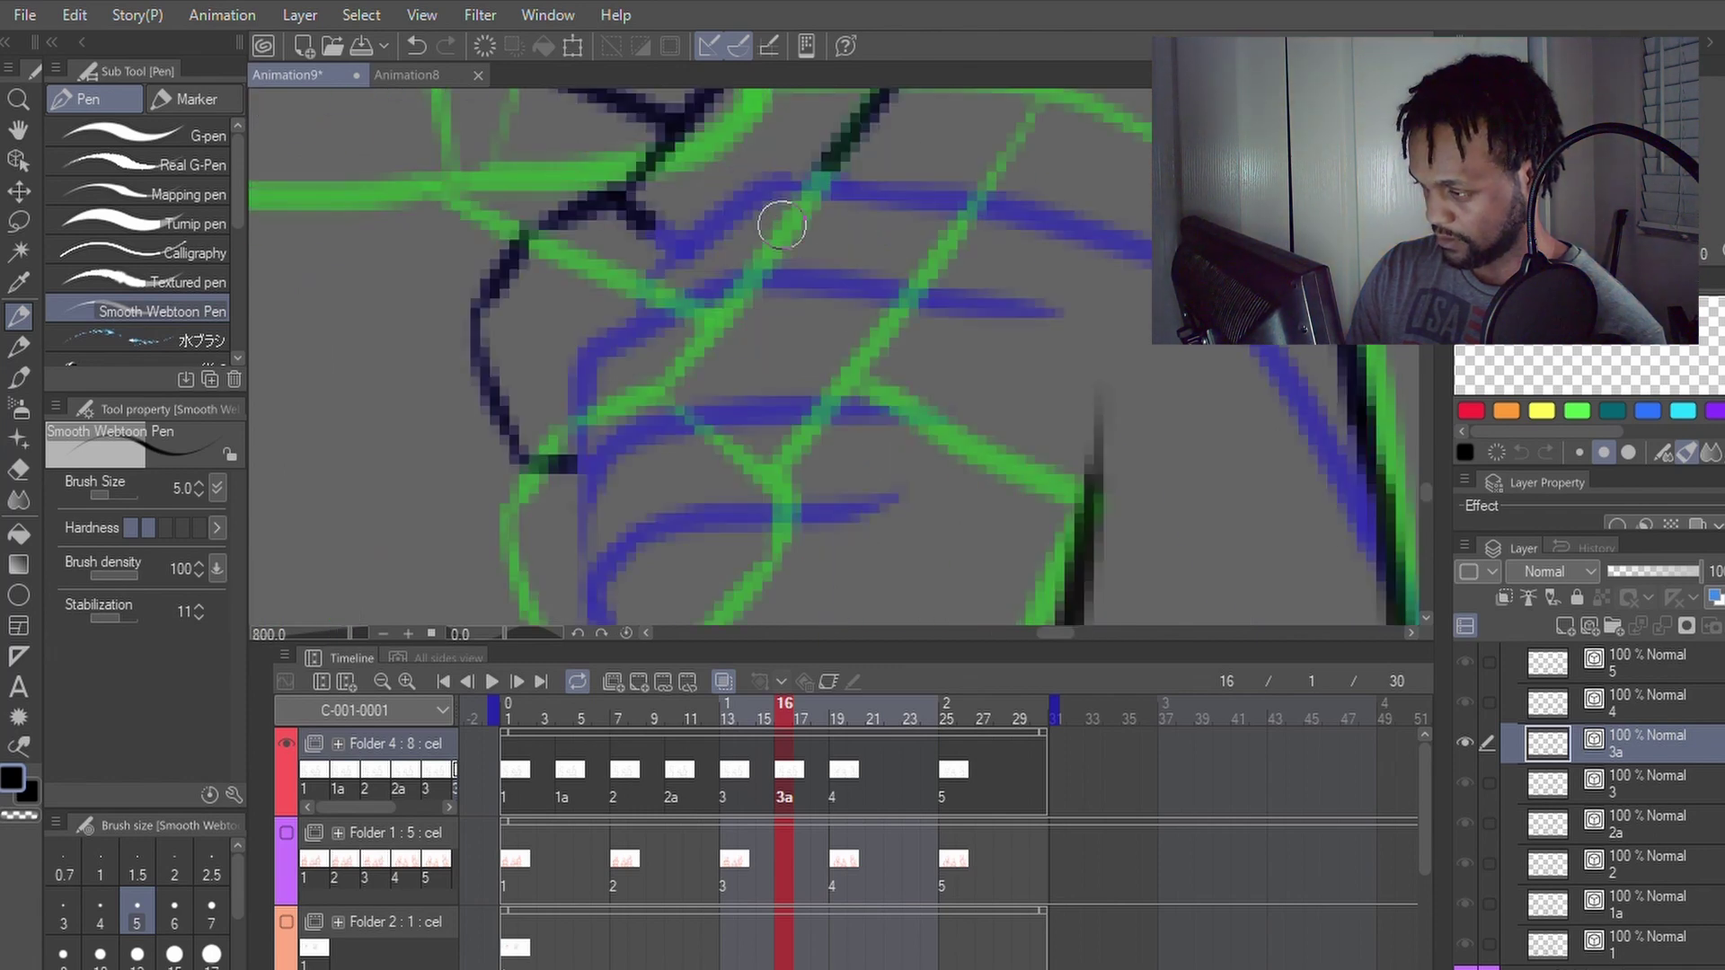
{"action": "key", "text": "space"}
{"action": "mouse_move", "coordinate": [881, 201]}
{"action": "left_mouse_down"}
{"action": "mouse_move", "coordinate": [866, 275]}
{"action": "mouse_move", "coordinate": [873, 216]}
{"action": "mouse_move", "coordinate": [907, 288]}
{"action": "mouse_move", "coordinate": [826, 294]}
{"action": "mouse_move", "coordinate": [788, 334]}
{"action": "mouse_move", "coordinate": [740, 311]}
{"action": "mouse_move", "coordinate": [793, 342]}
{"action": "mouse_move", "coordinate": [790, 385]}
{"action": "mouse_move", "coordinate": [748, 426]}
{"action": "mouse_move", "coordinate": [688, 429]}
{"action": "left_mouse_up"}
{"action": "scroll", "coordinate": [886, 235], "scroll_direction": "down", "scroll_amount": 4}
{"action": "scroll", "coordinate": [888, 230], "scroll_direction": "up", "scroll_amount": 4}
{"action": "scroll", "coordinate": [872, 220], "scroll_direction": "down", "scroll_amount": 2}
{"action": "key", "text": "space"}
{"action": "key", "text": "p"}
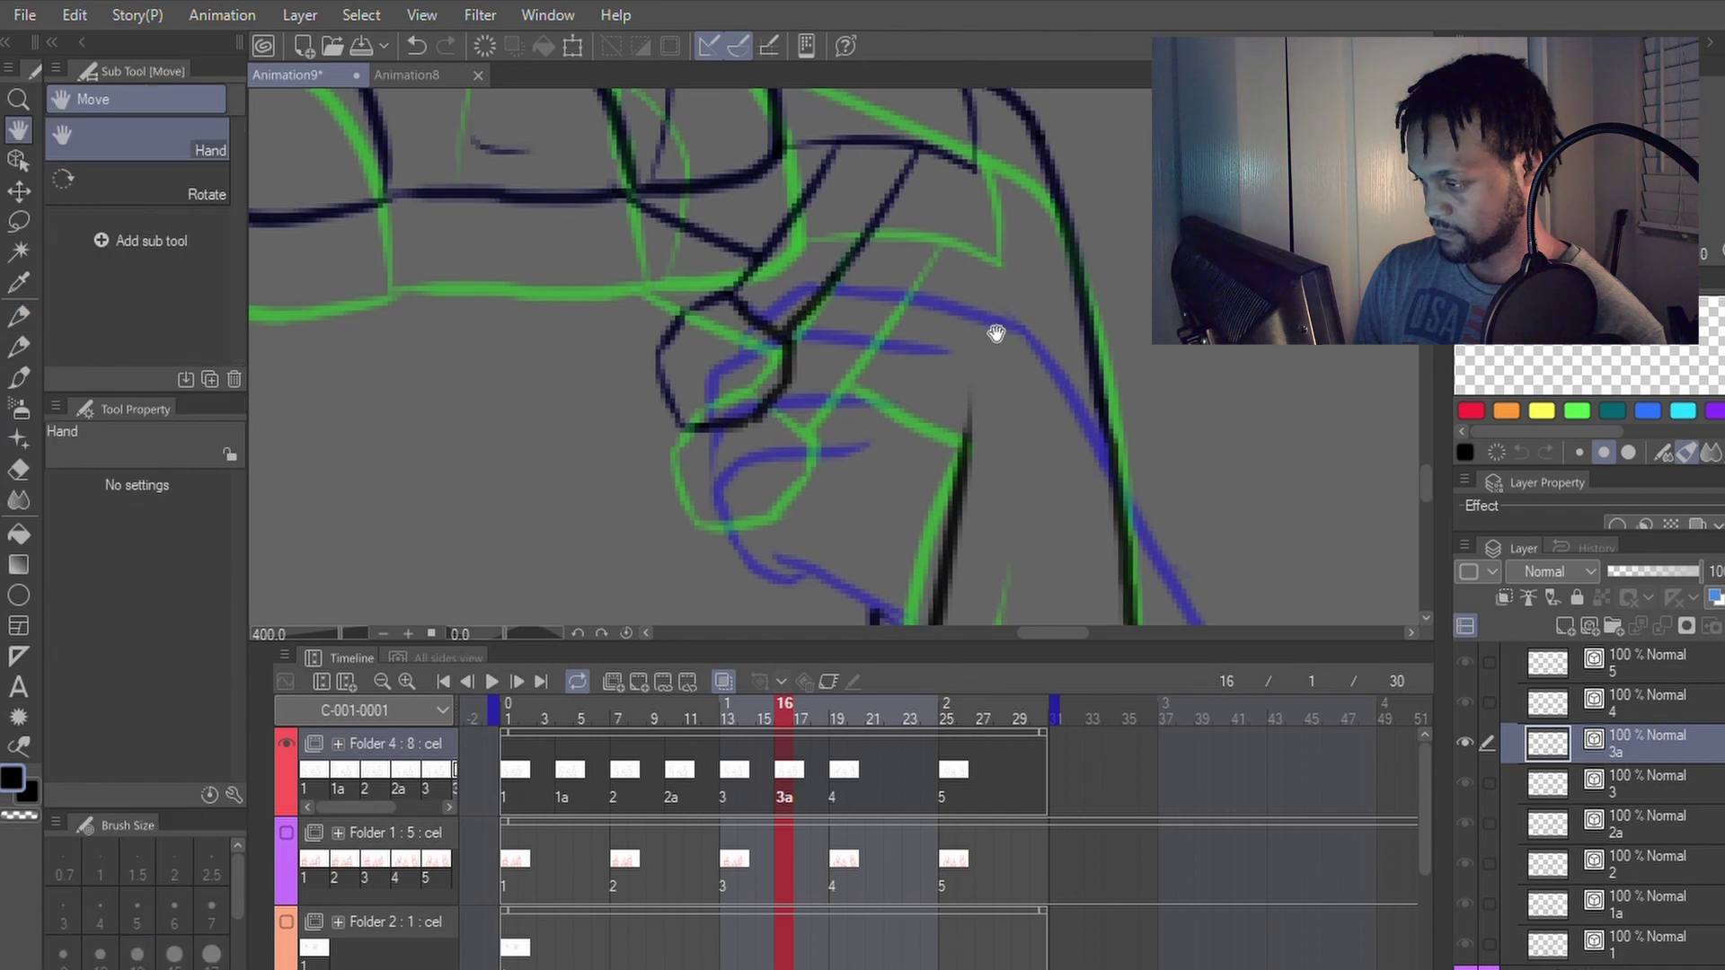
Step: Draw the jacket flap's corner from the strap down to the torso line and refine it with Redraw vector line
{"action": "left_click_drag", "start_coordinate": [994, 335], "coordinate": [993, 212]}
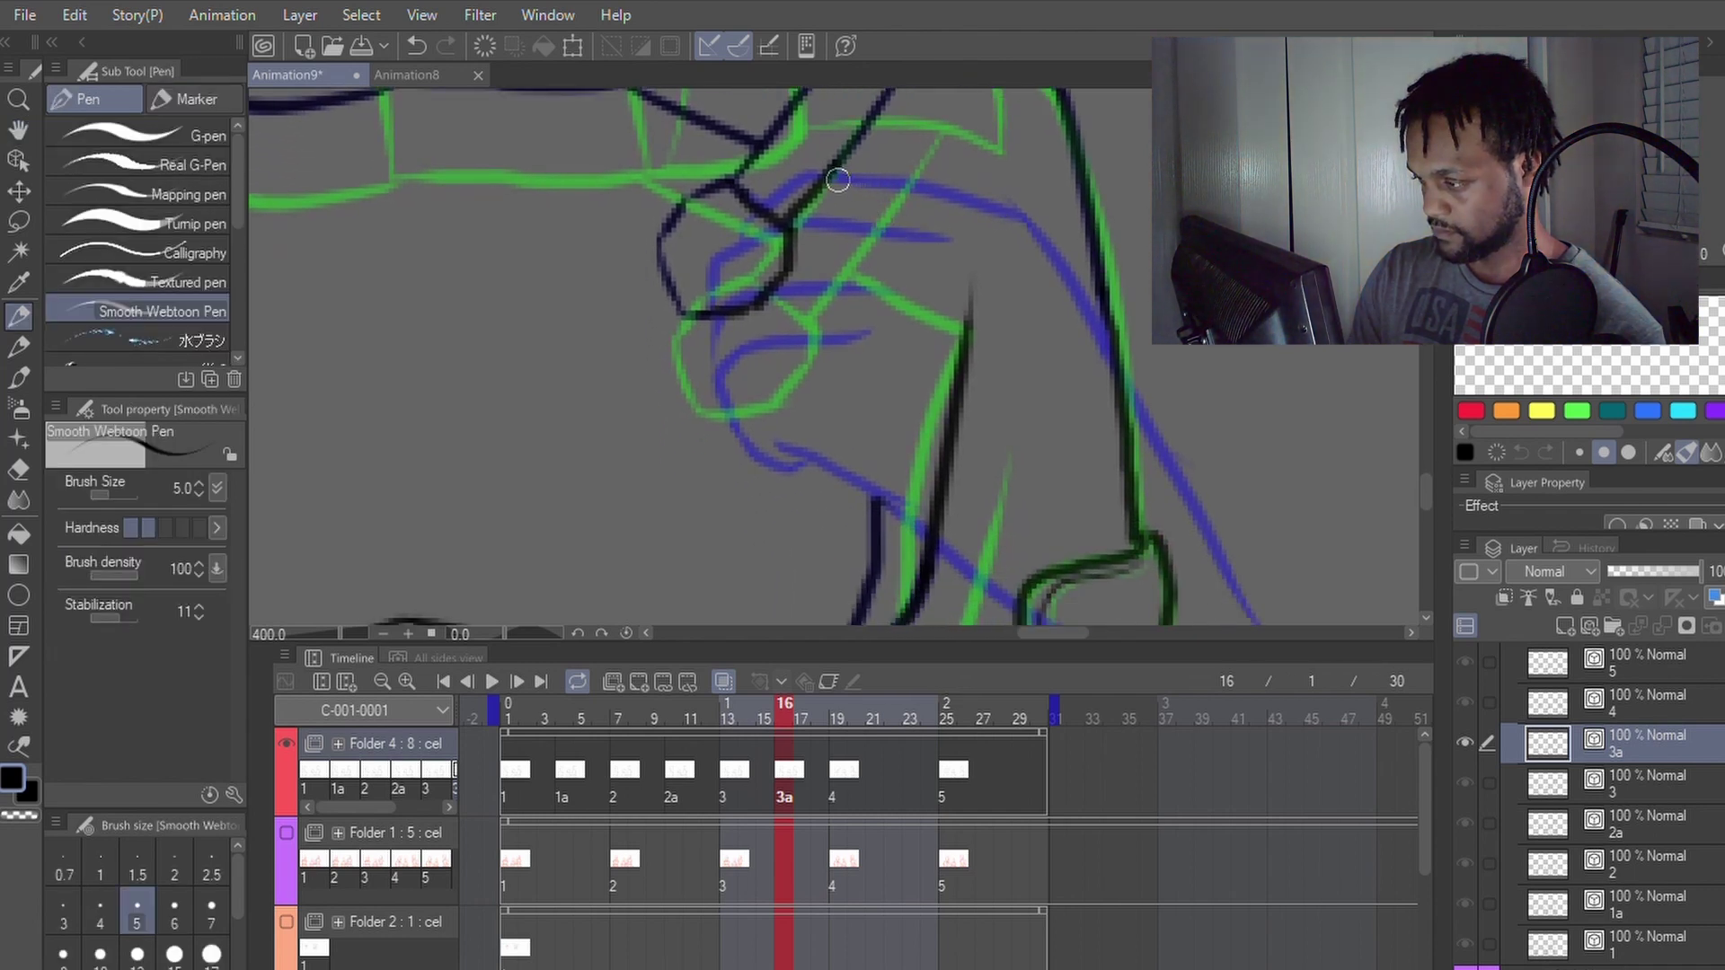
{"action": "mouse_move", "coordinate": [835, 177]}
{"action": "left_mouse_down"}
{"action": "mouse_move", "coordinate": [929, 241]}
{"action": "mouse_move", "coordinate": [876, 470]}
{"action": "mouse_move", "coordinate": [879, 559]}
{"action": "left_mouse_up"}
{"action": "key", "text": "y"}
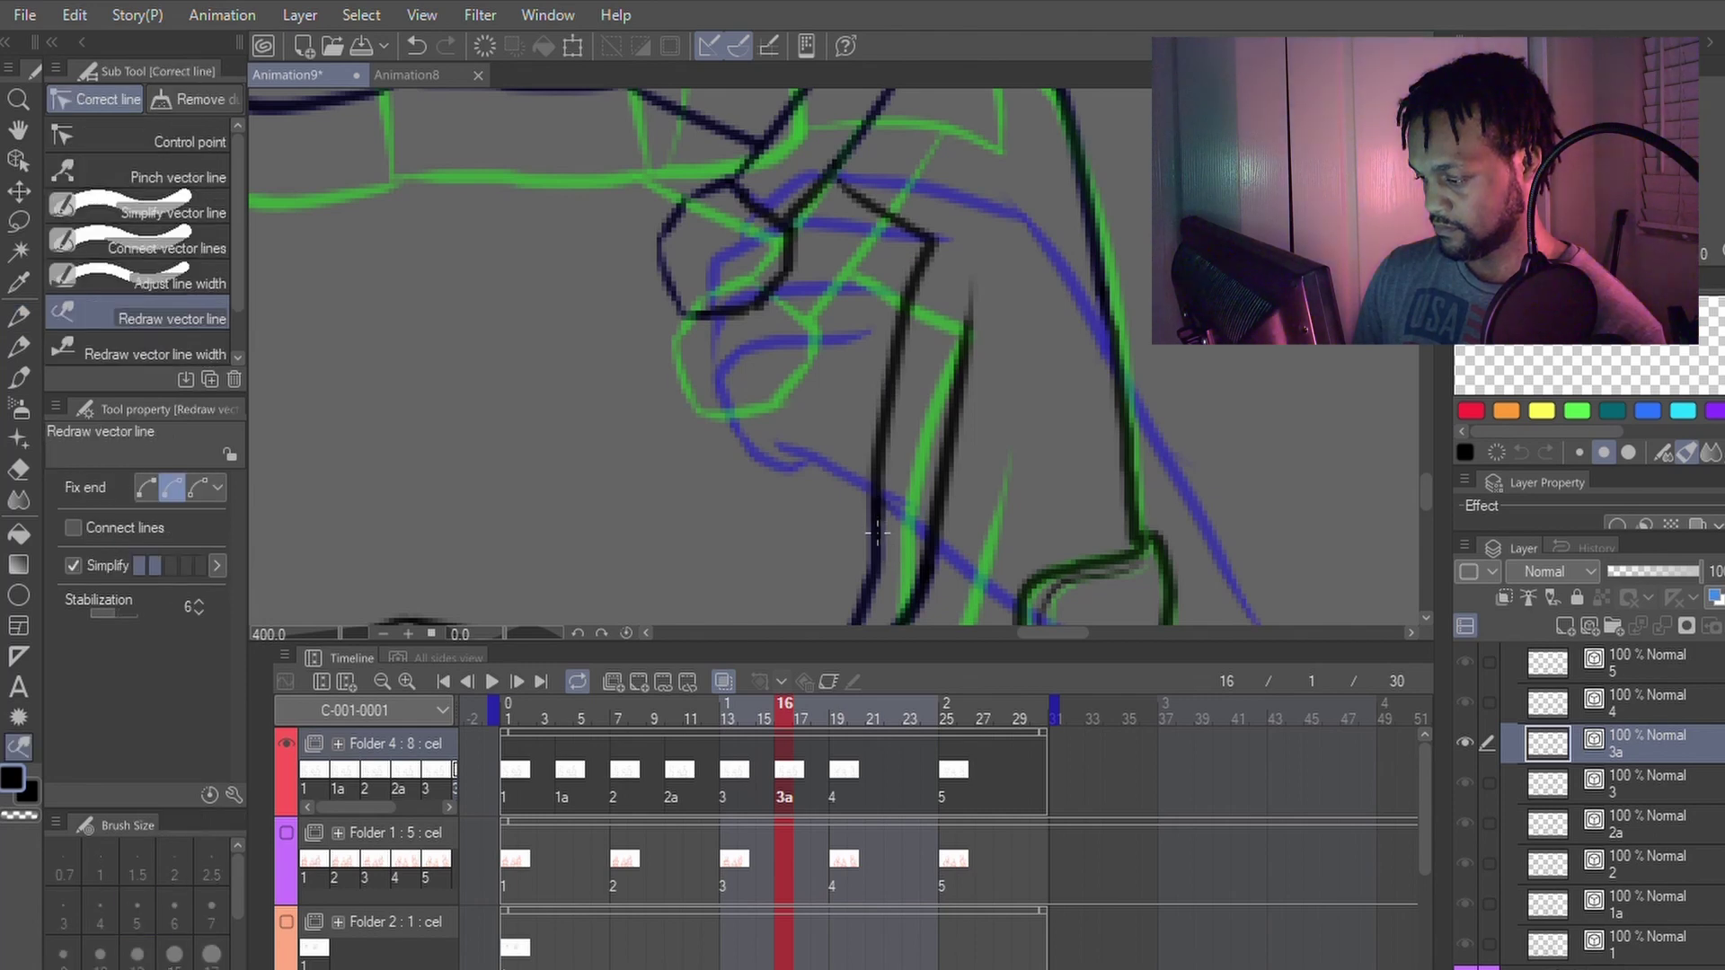
{"action": "key", "text": "p"}
{"action": "scroll", "coordinate": [974, 359], "scroll_direction": "down", "scroll_amount": 3}
{"action": "scroll", "coordinate": [972, 277], "scroll_direction": "up", "scroll_amount": 5}
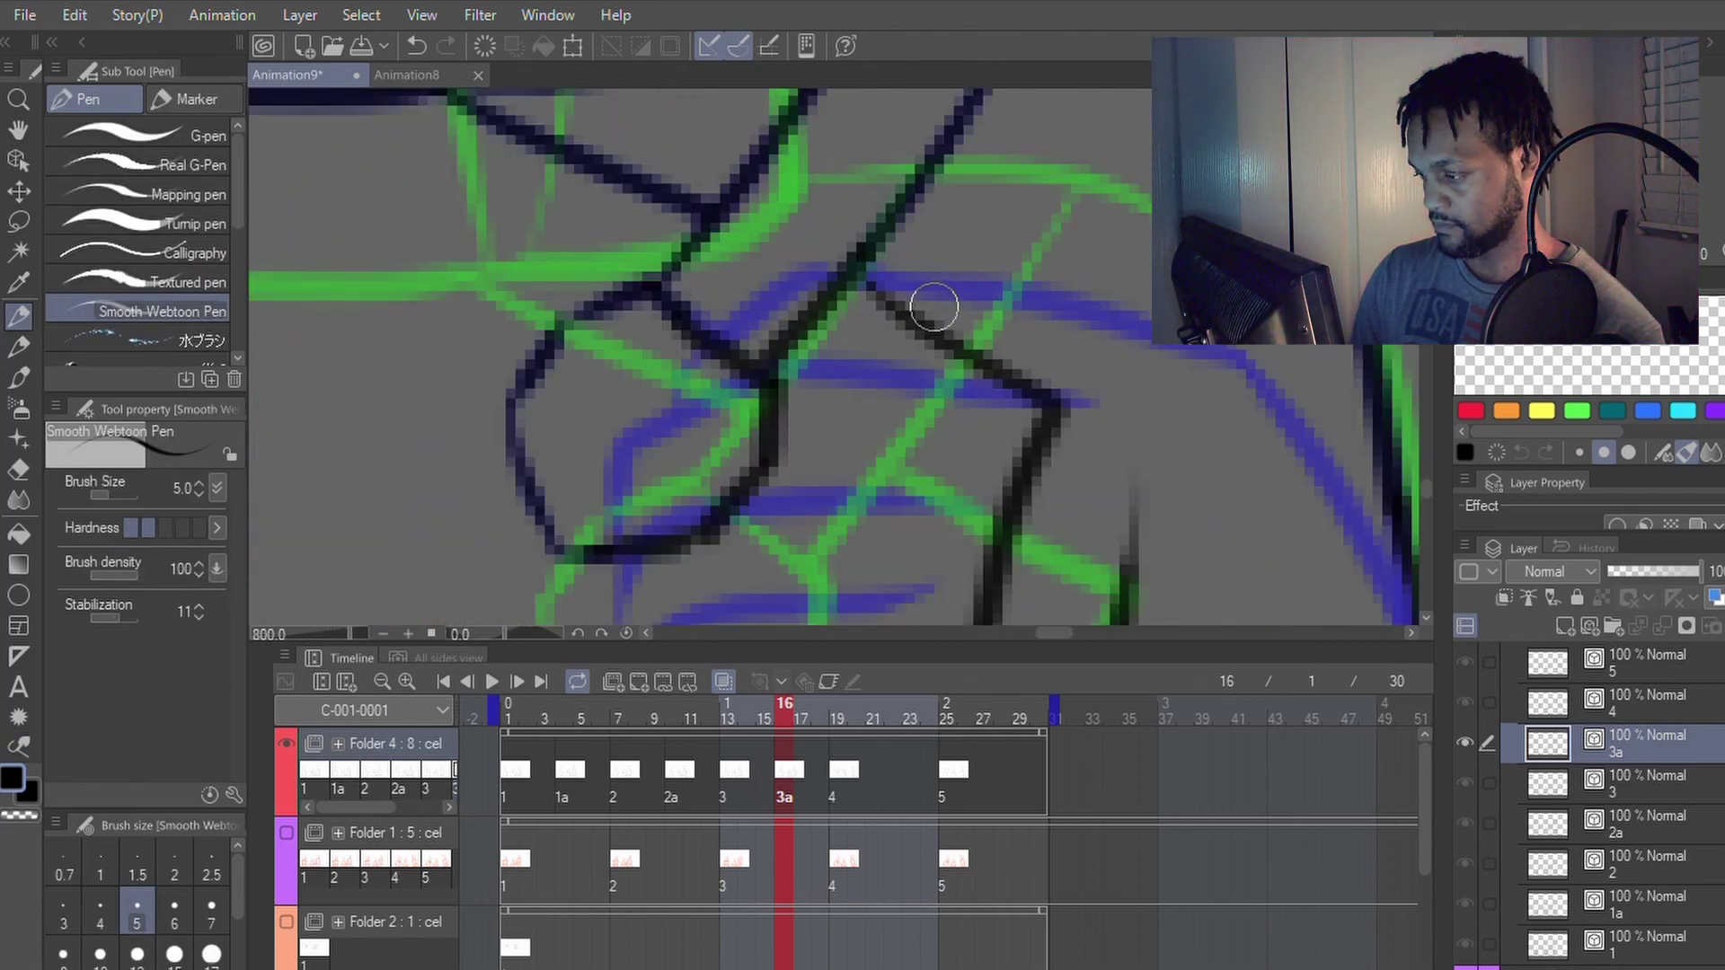
{"action": "key", "text": "y"}
{"action": "key", "text": "p"}
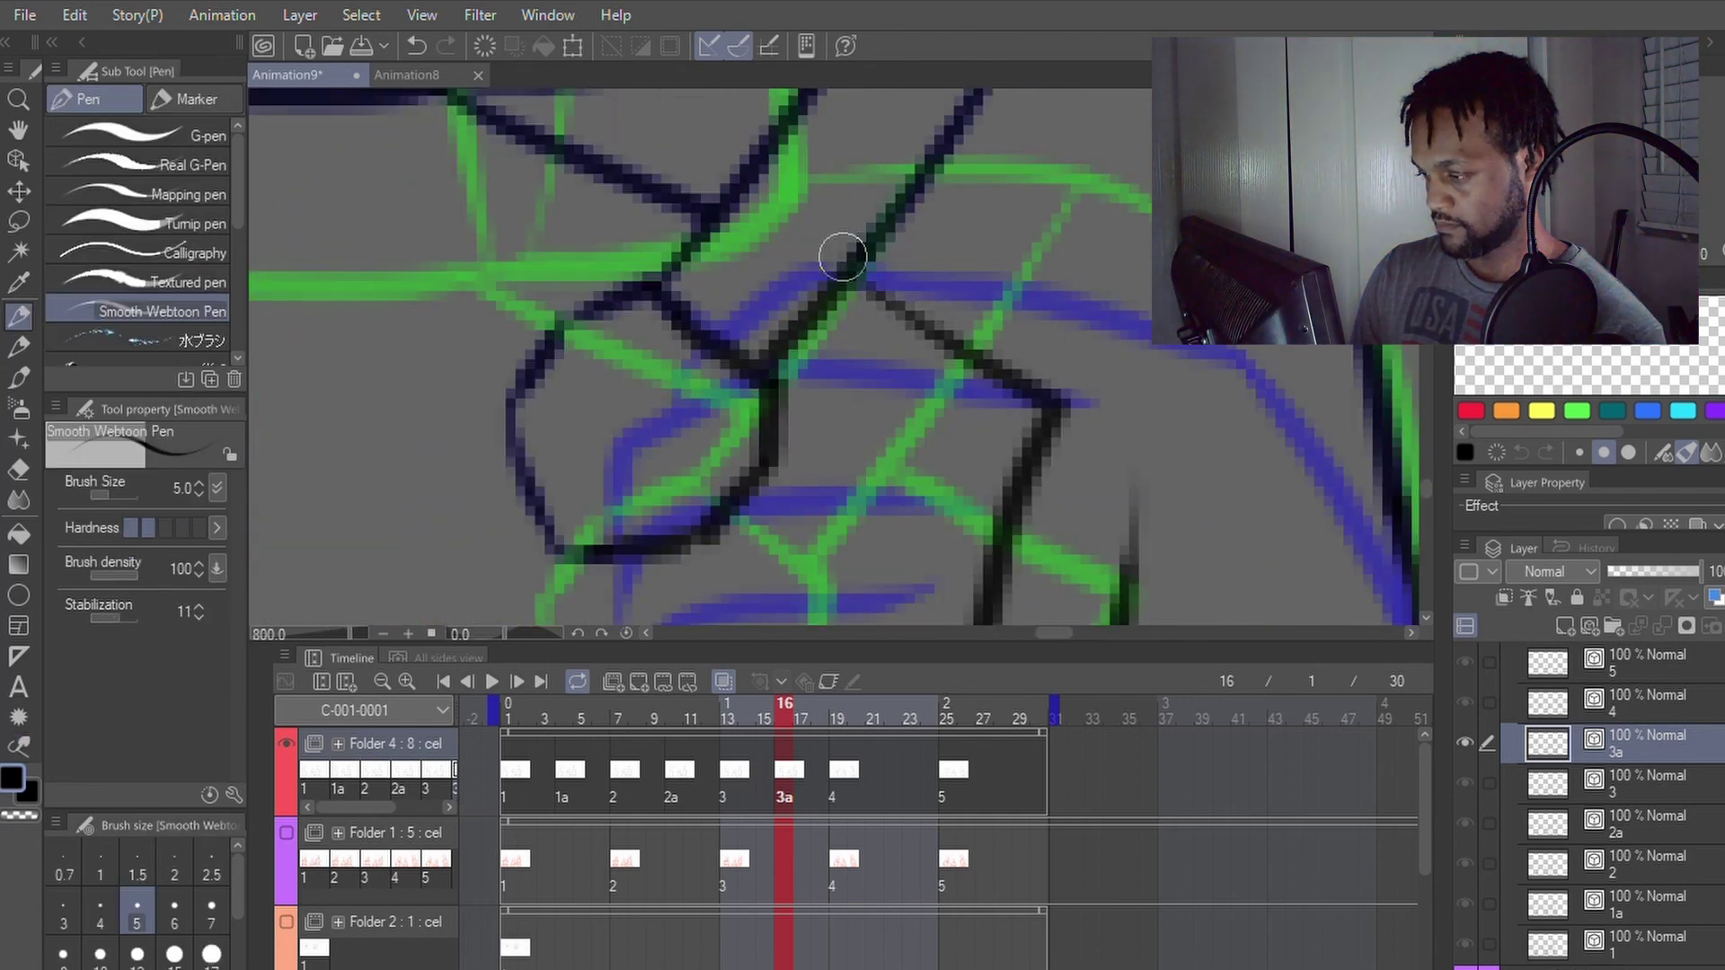
Step: Flip between frames 15 and 16 to compare the middle figure's arm and body on cels 3 and 3a
{"action": "scroll", "coordinate": [840, 257], "scroll_direction": "down", "scroll_amount": 6}
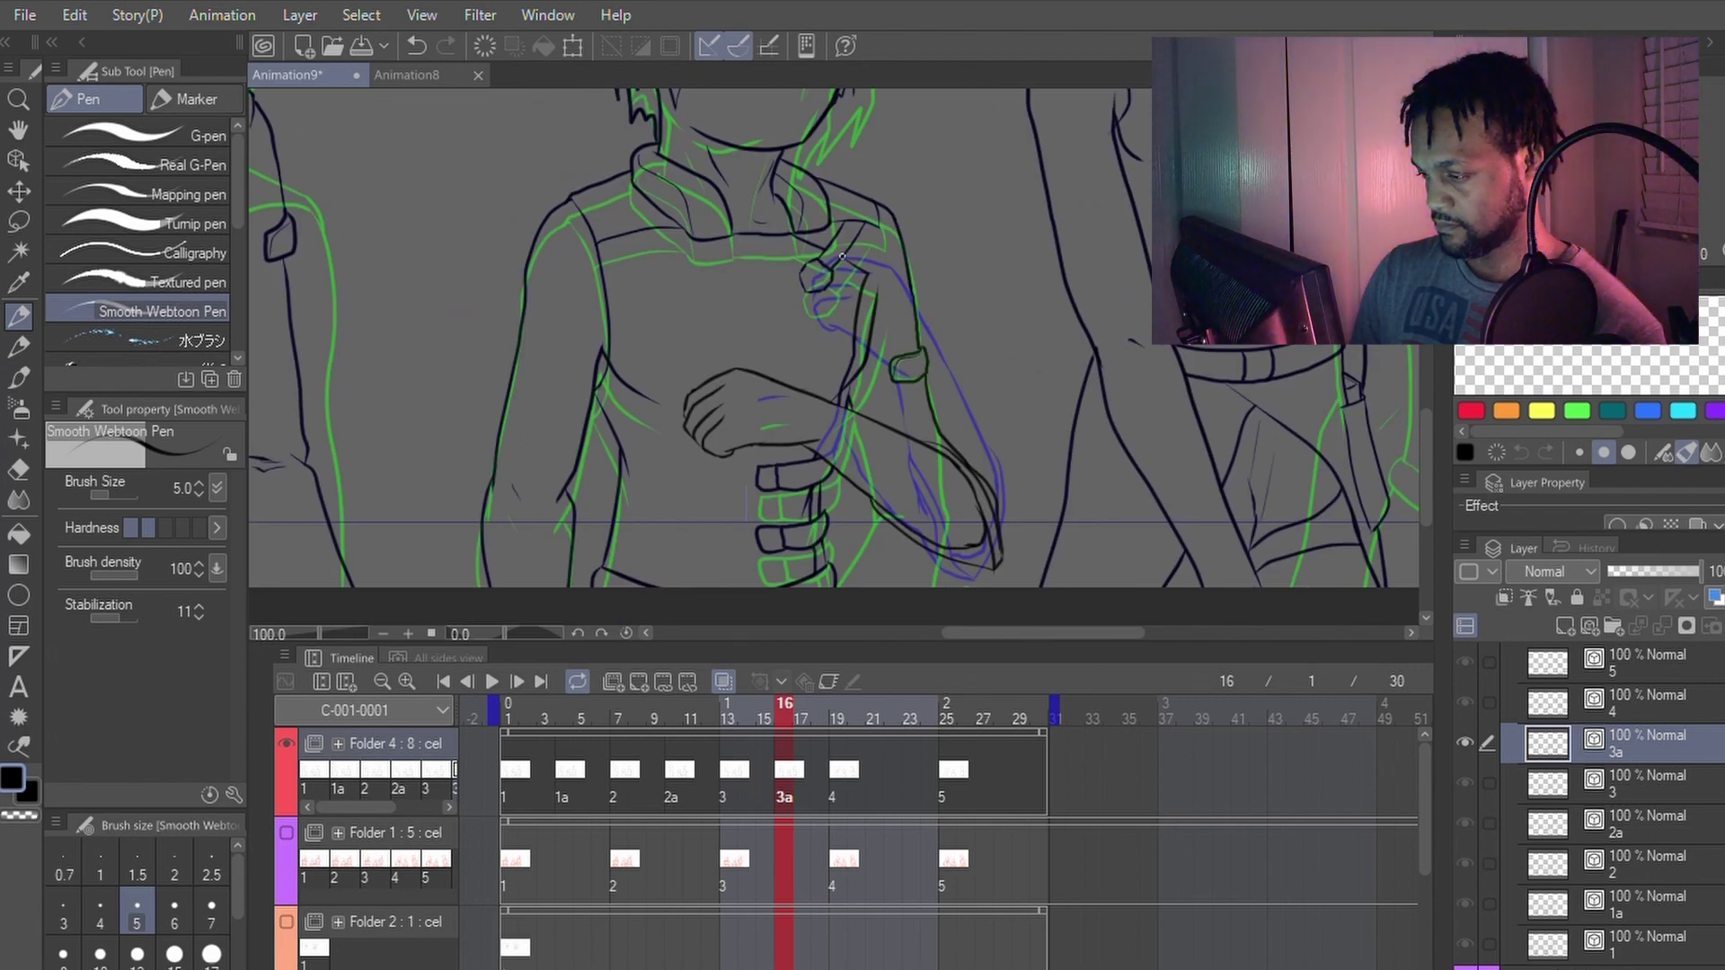
{"action": "key", "text": "ctrl+Left"}
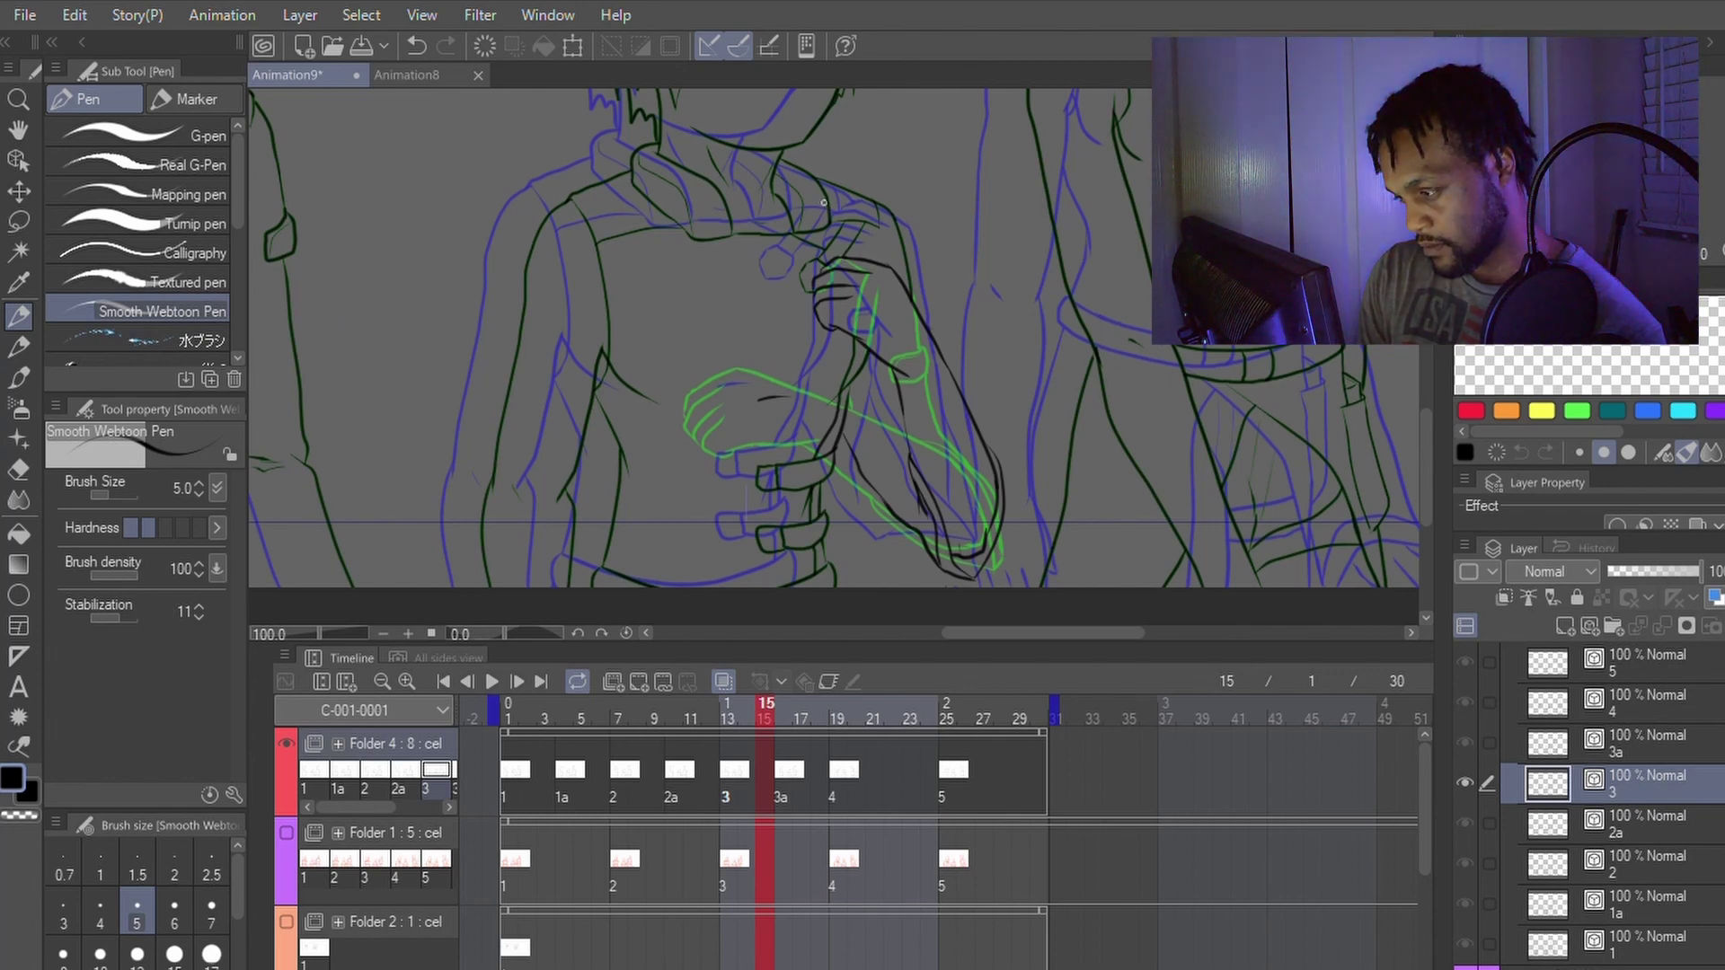
{"action": "key", "text": "ctrl+Right"}
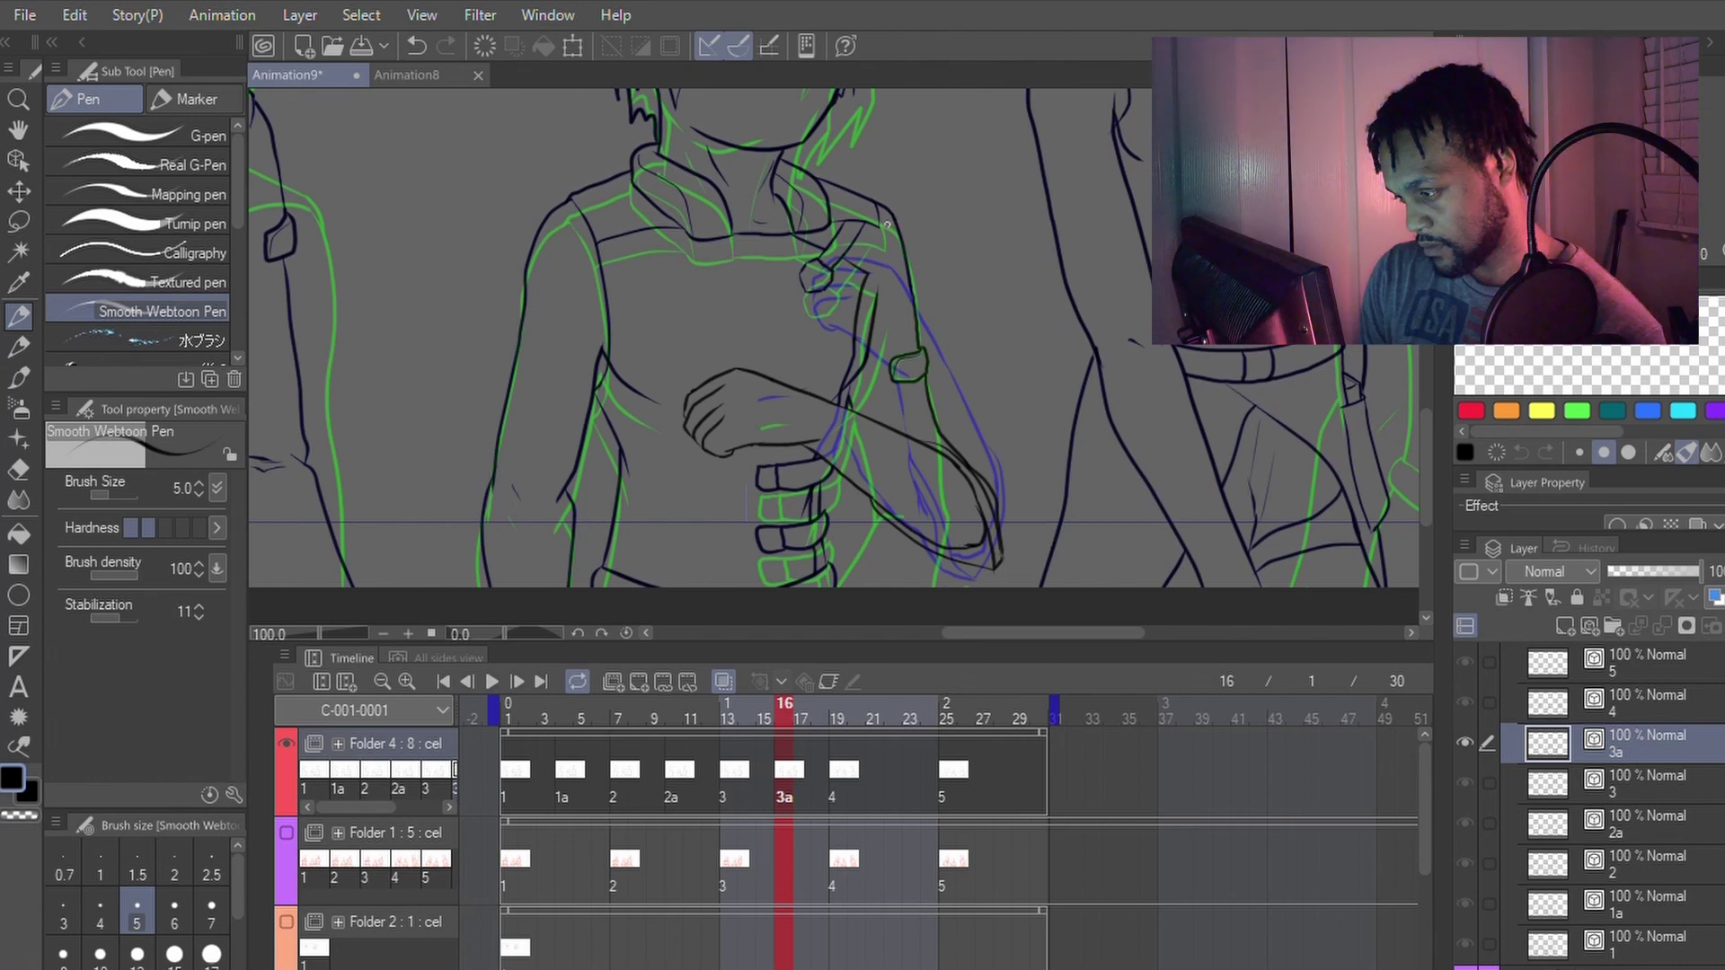
{"action": "key", "text": "ctrl+Left"}
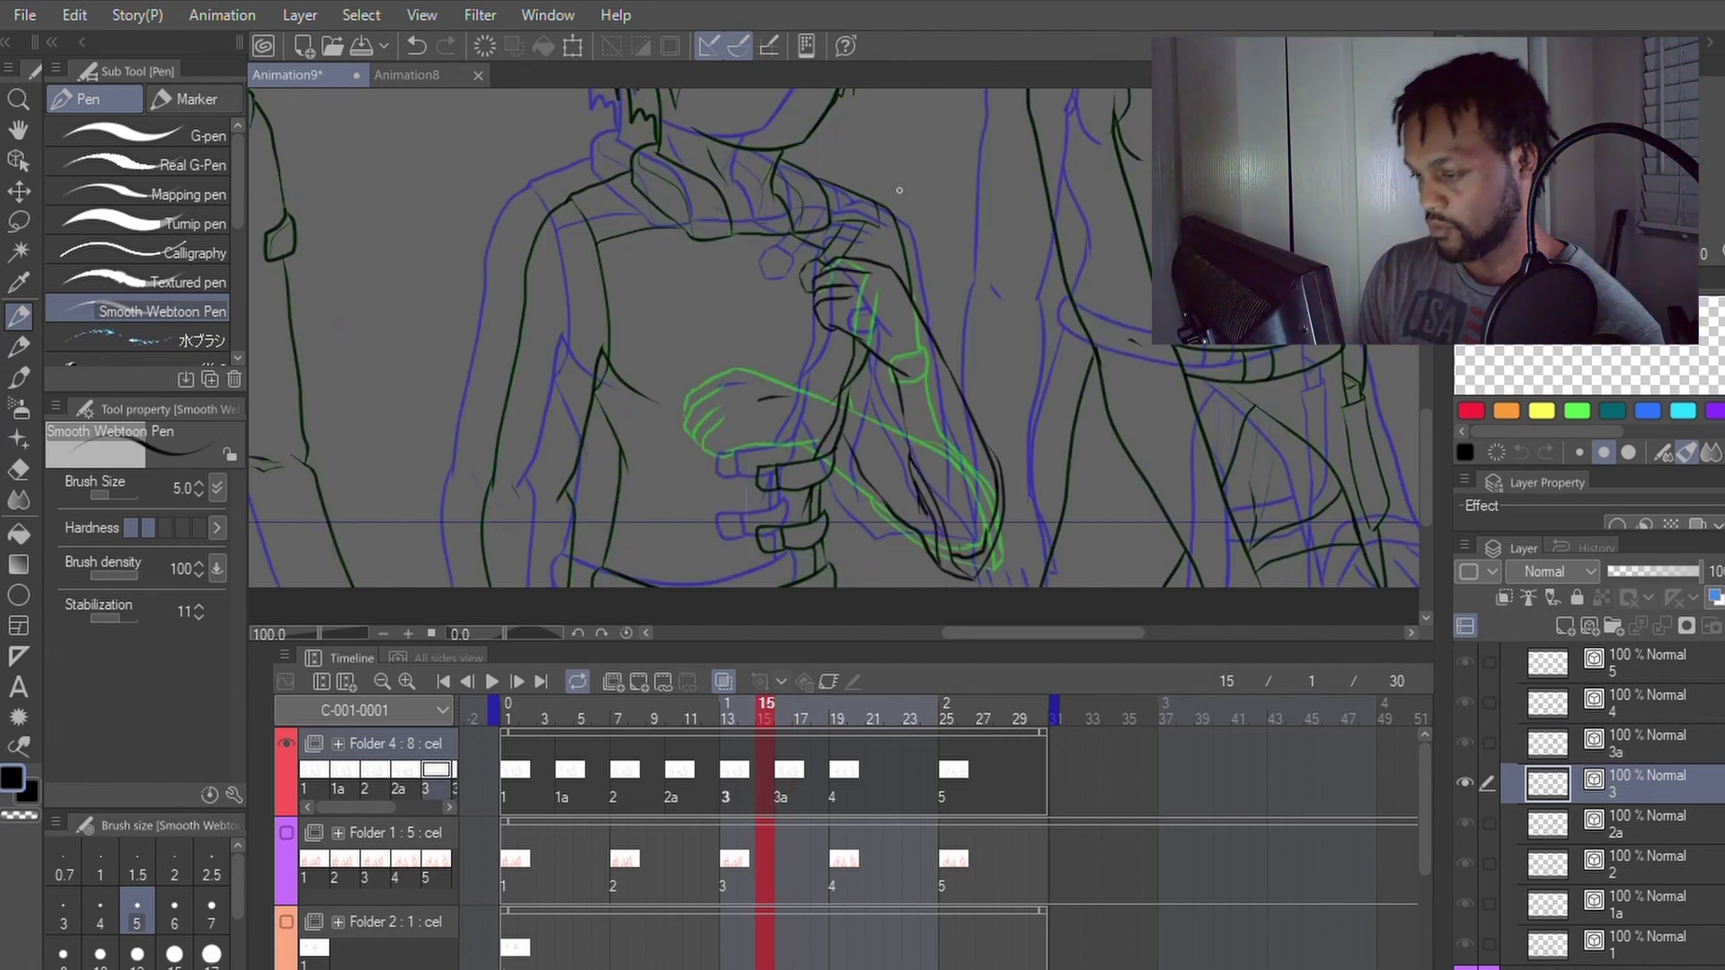
{"action": "key", "text": "ctrl+Right"}
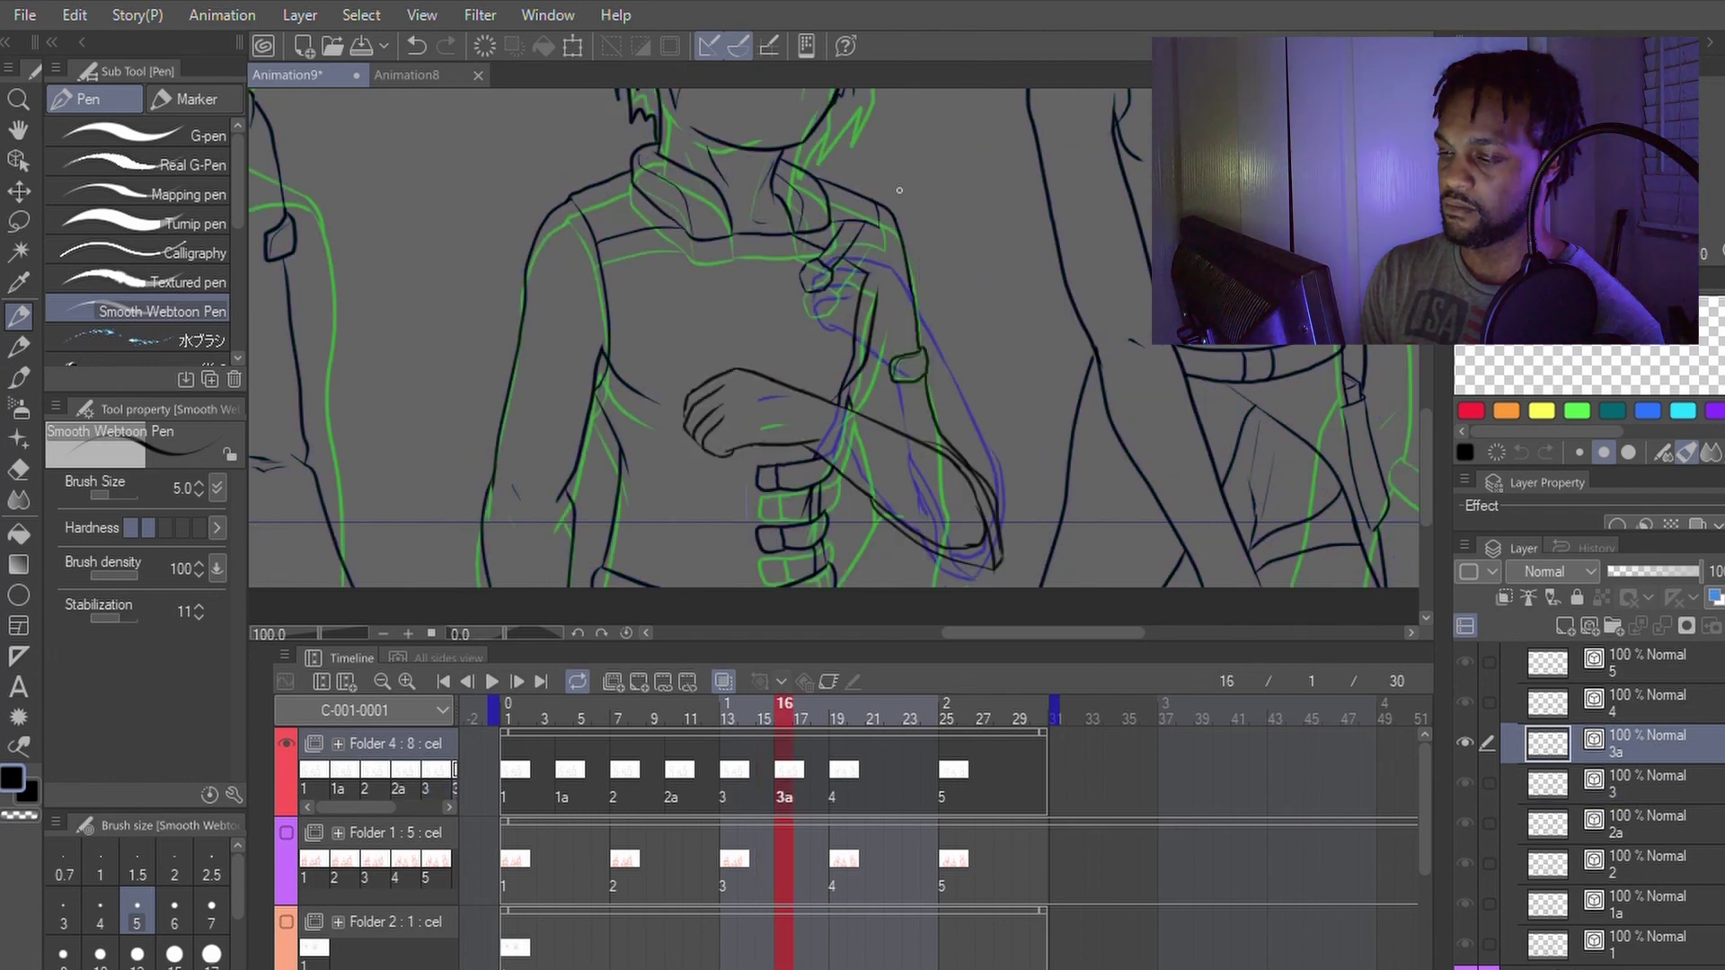
{"action": "key", "text": "ctrl+Left"}
{"action": "key", "text": "ctrl+Right"}
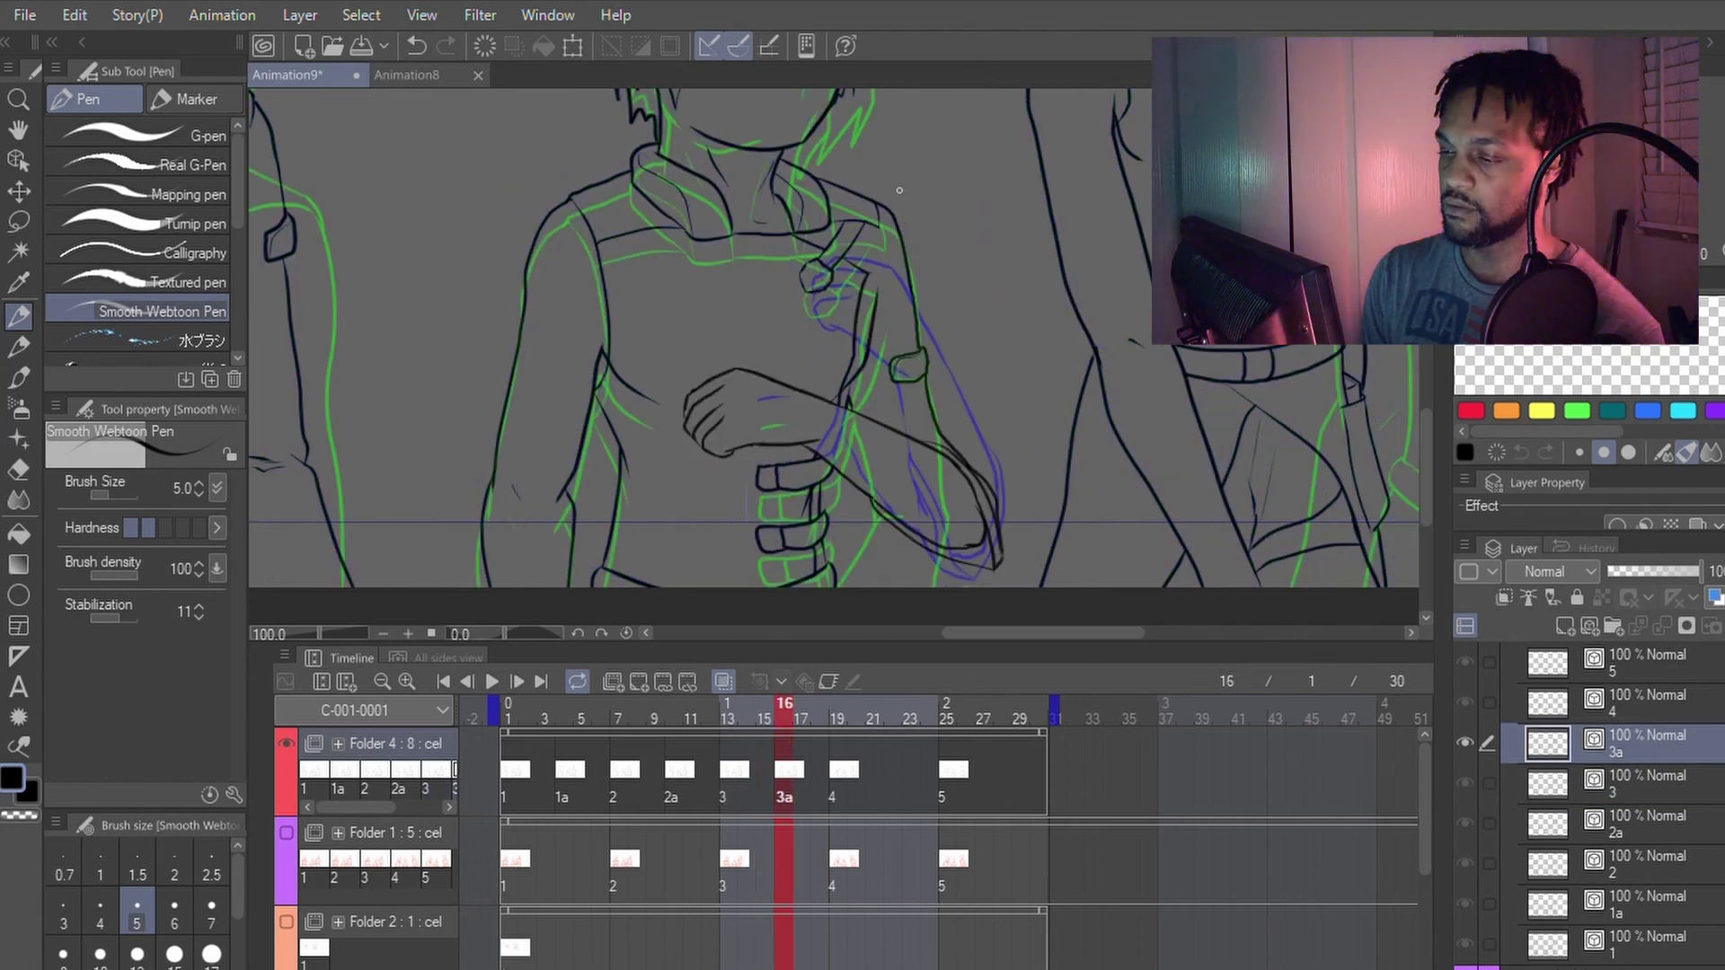
{"action": "scroll", "coordinate": [899, 190], "scroll_direction": "down", "scroll_amount": 2}
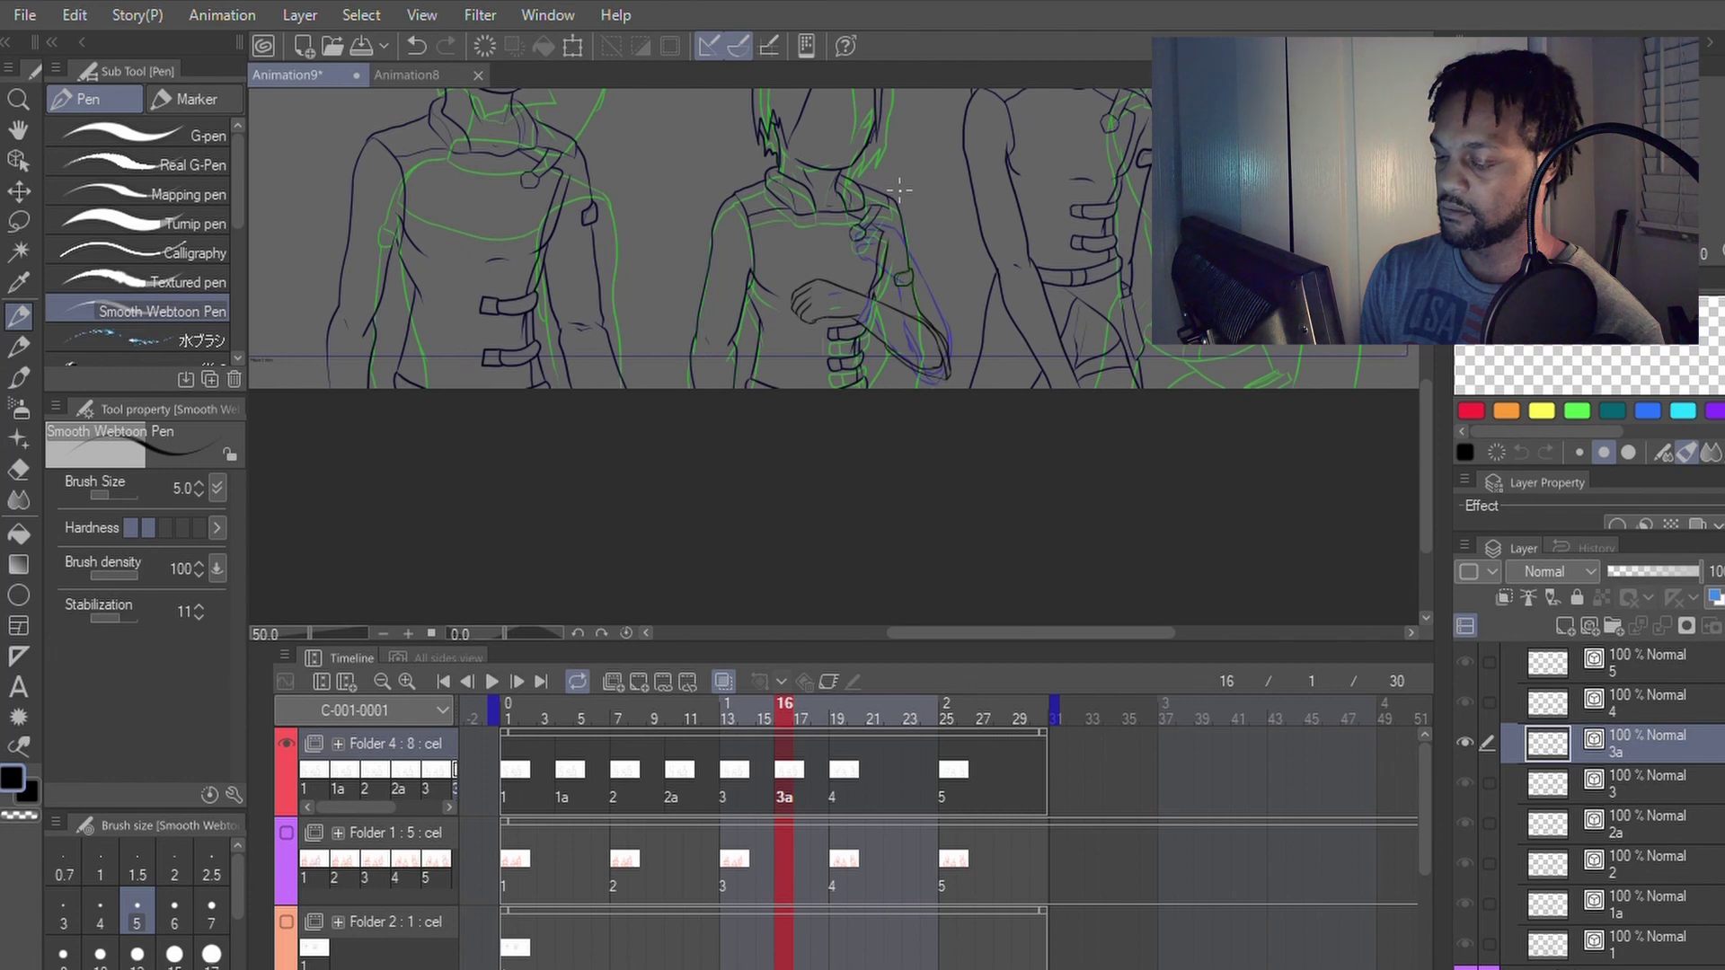
{"action": "key", "text": "ctrl+Left"}
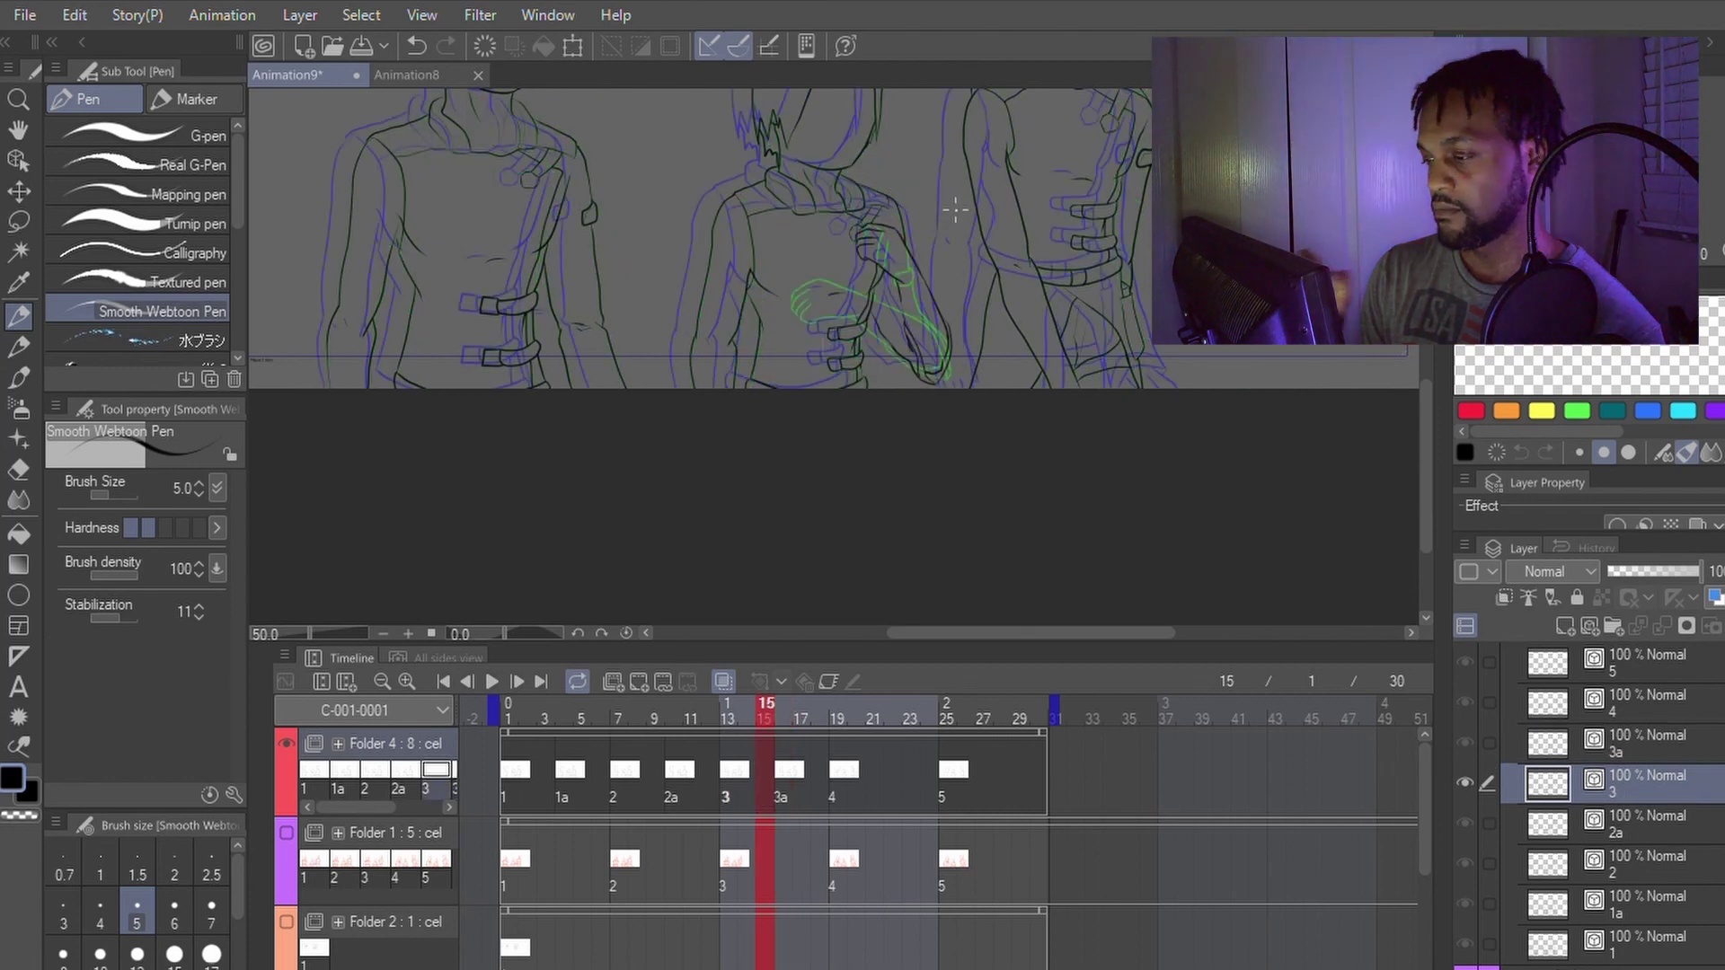
{"action": "key", "text": "ctrl+Right"}
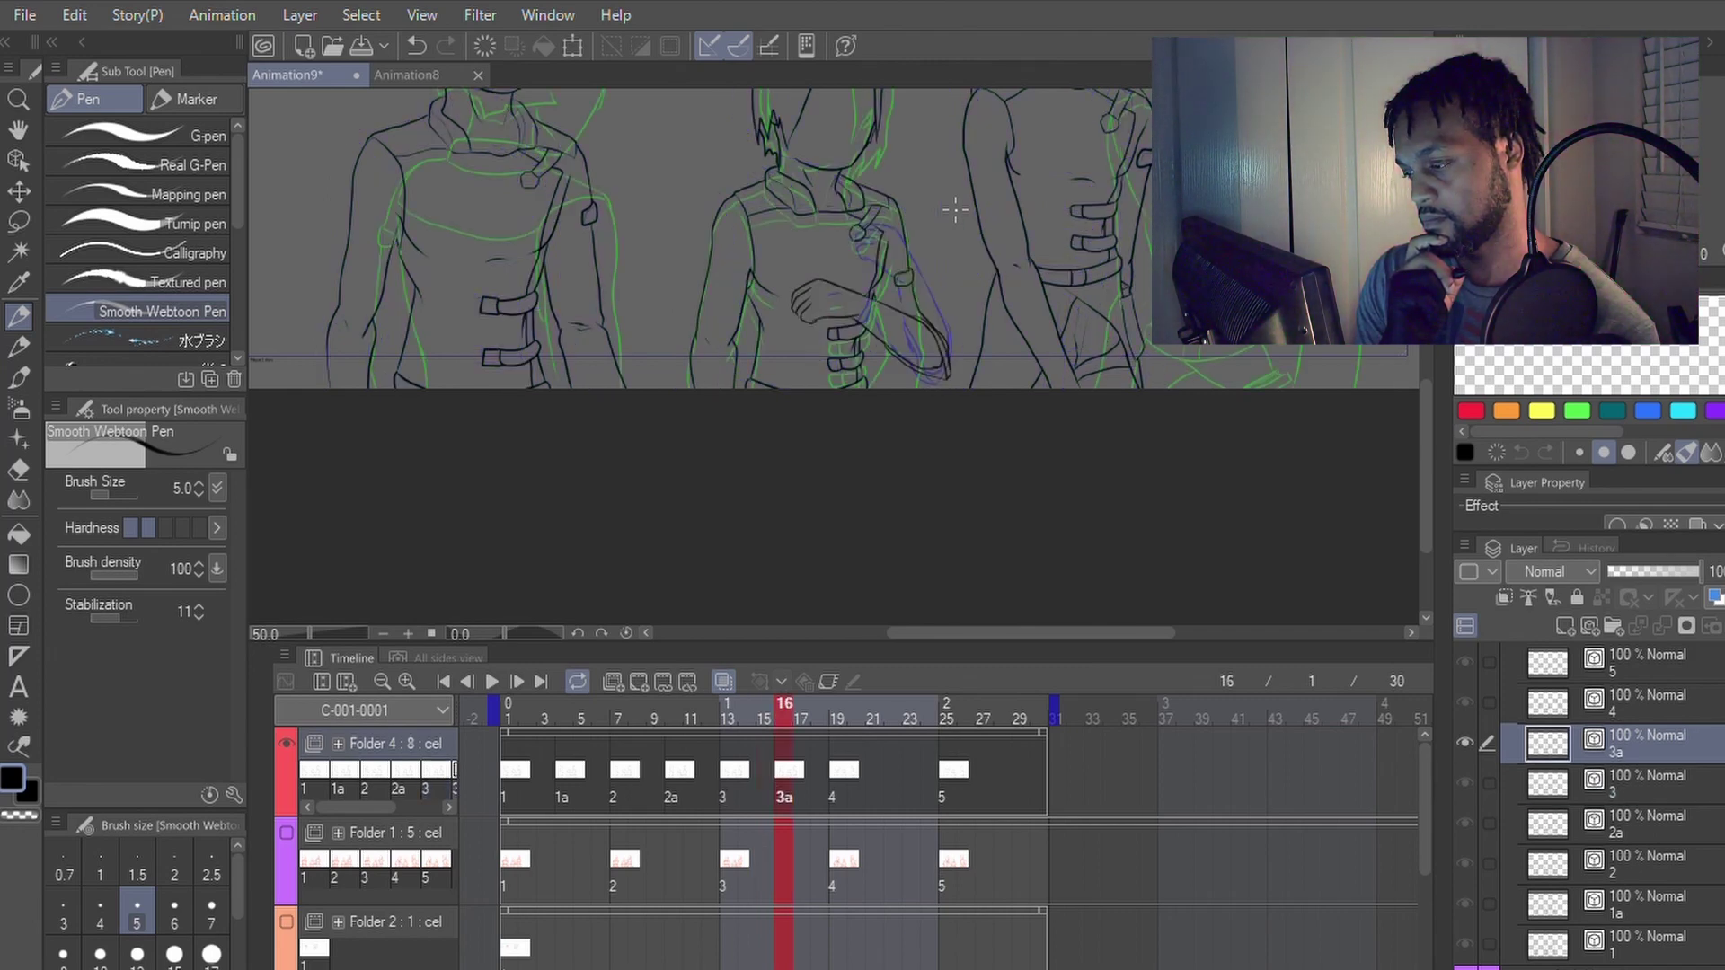
Step: Step back to cel 2a at frame 12 and forward to frame 16 to examine the motion leading into cel 3a
{"action": "key", "text": "ctrl+Left"}
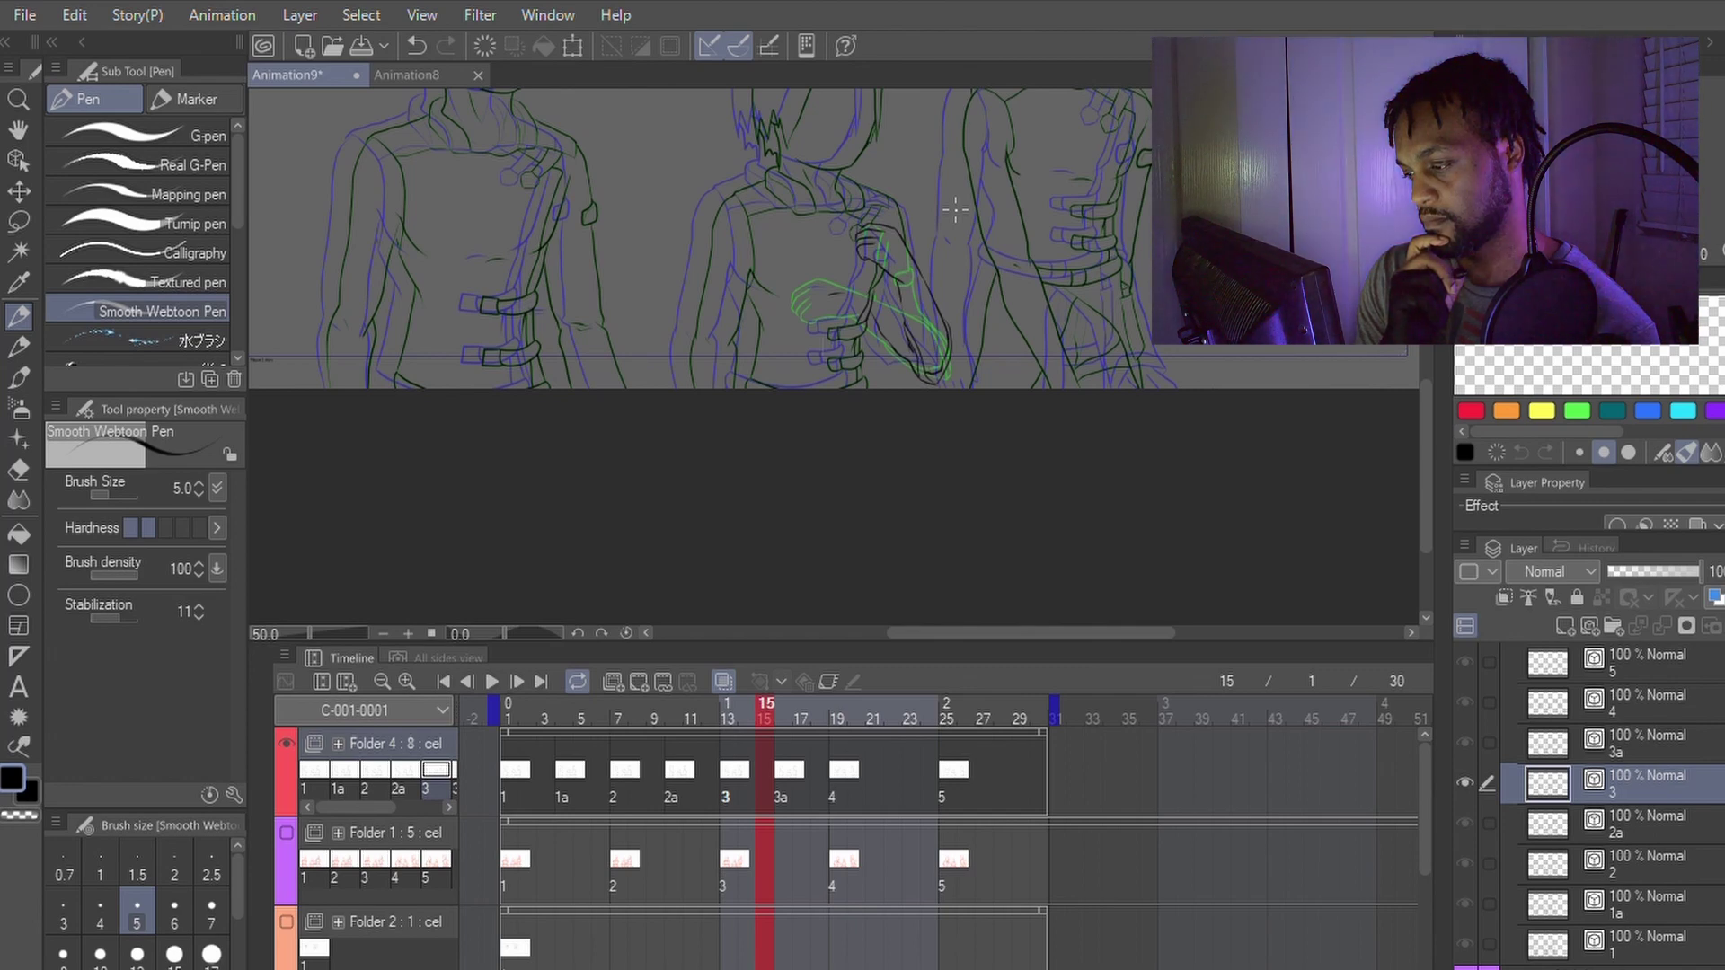
{"action": "key", "text": "ctrl+Left"}
{"action": "key", "text": "ctrl+Left"}
{"action": "key", "text": "ctrl+Left"}
{"action": "key", "text": "ctrl+Left"}
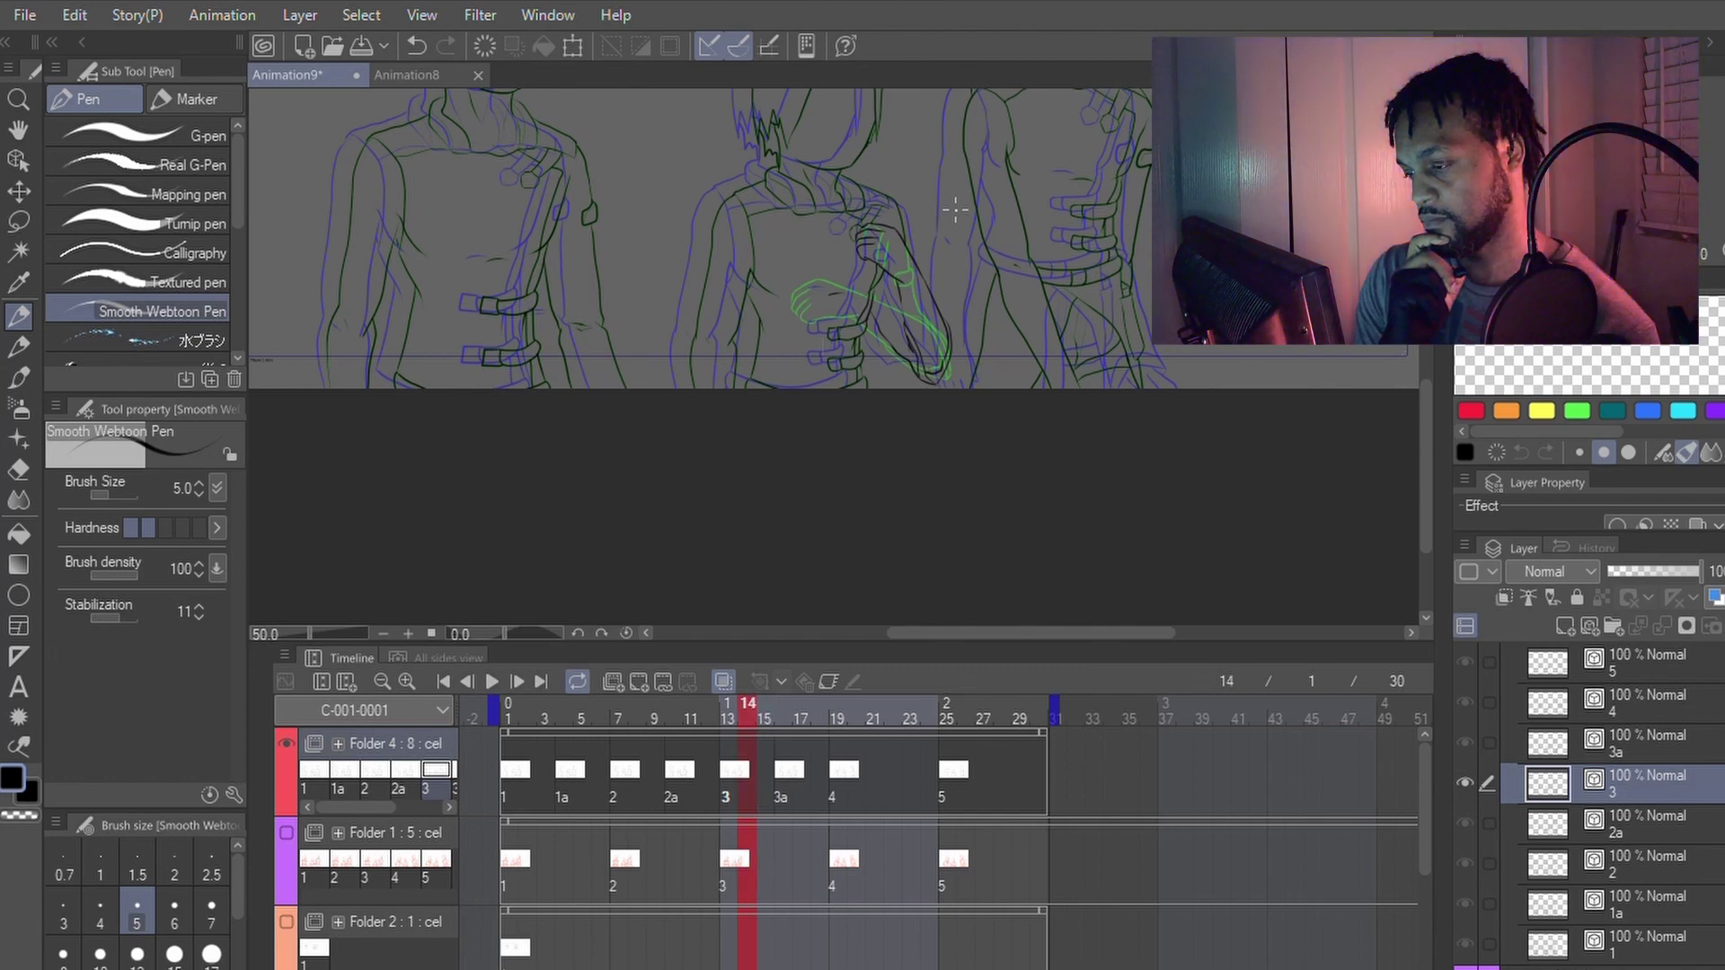
{"action": "key", "text": "ctrl+Right"}
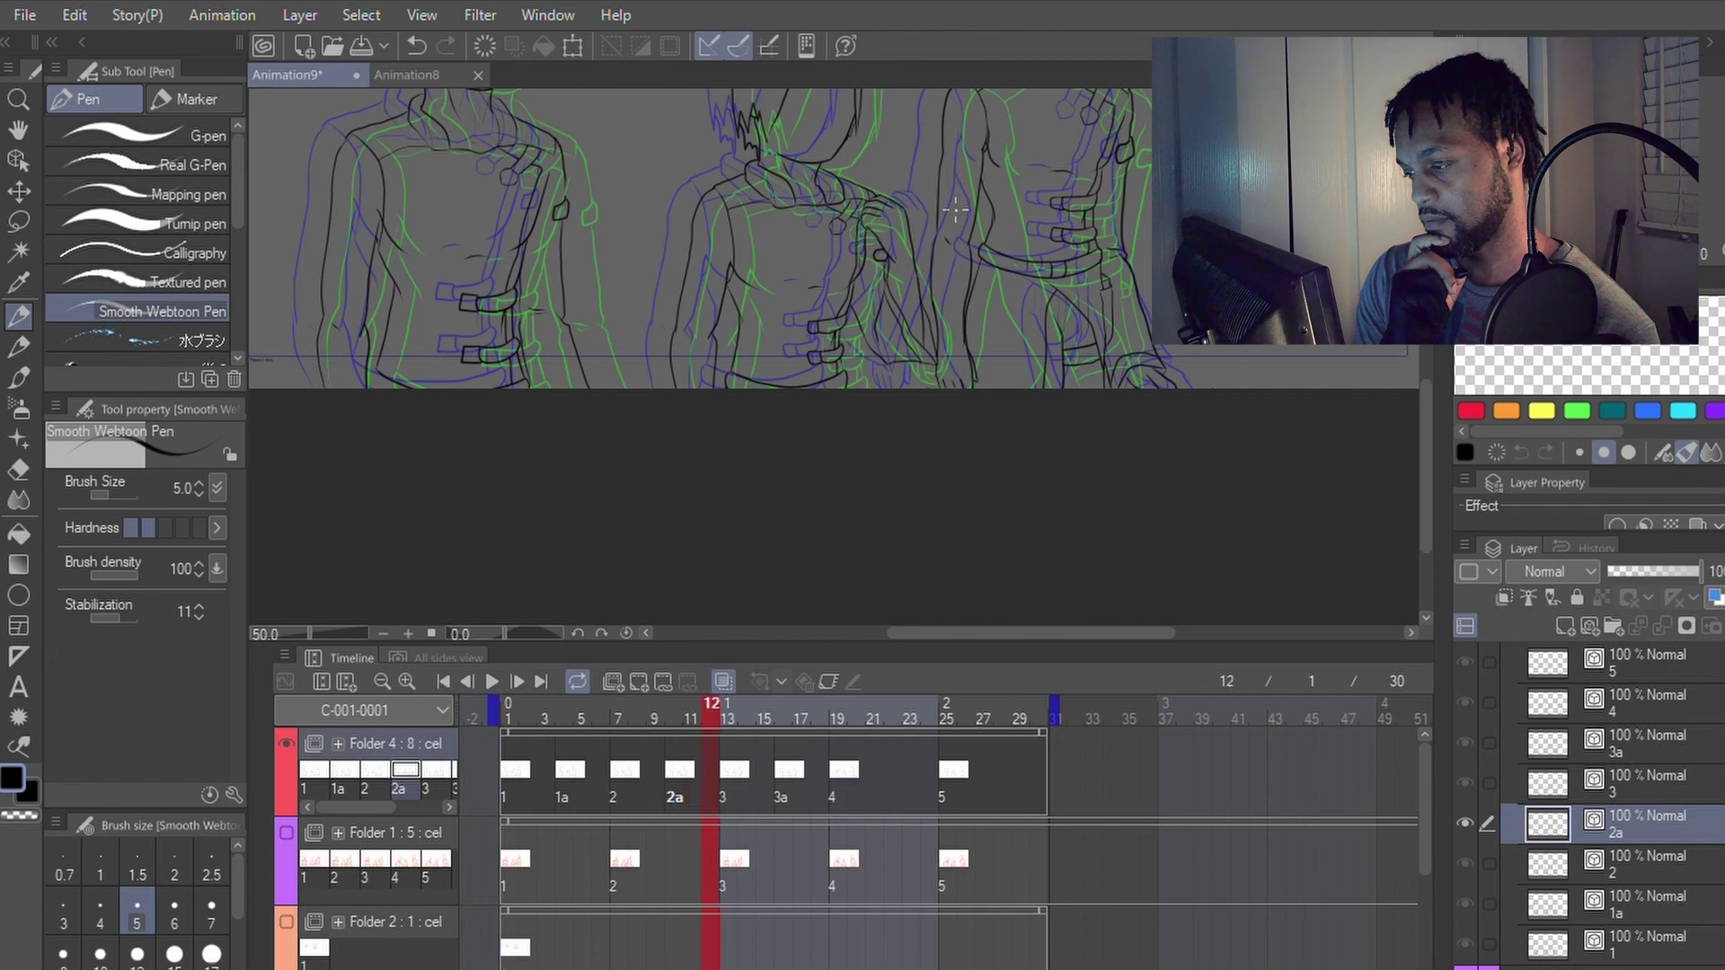
{"action": "key", "text": "ctrl+Right"}
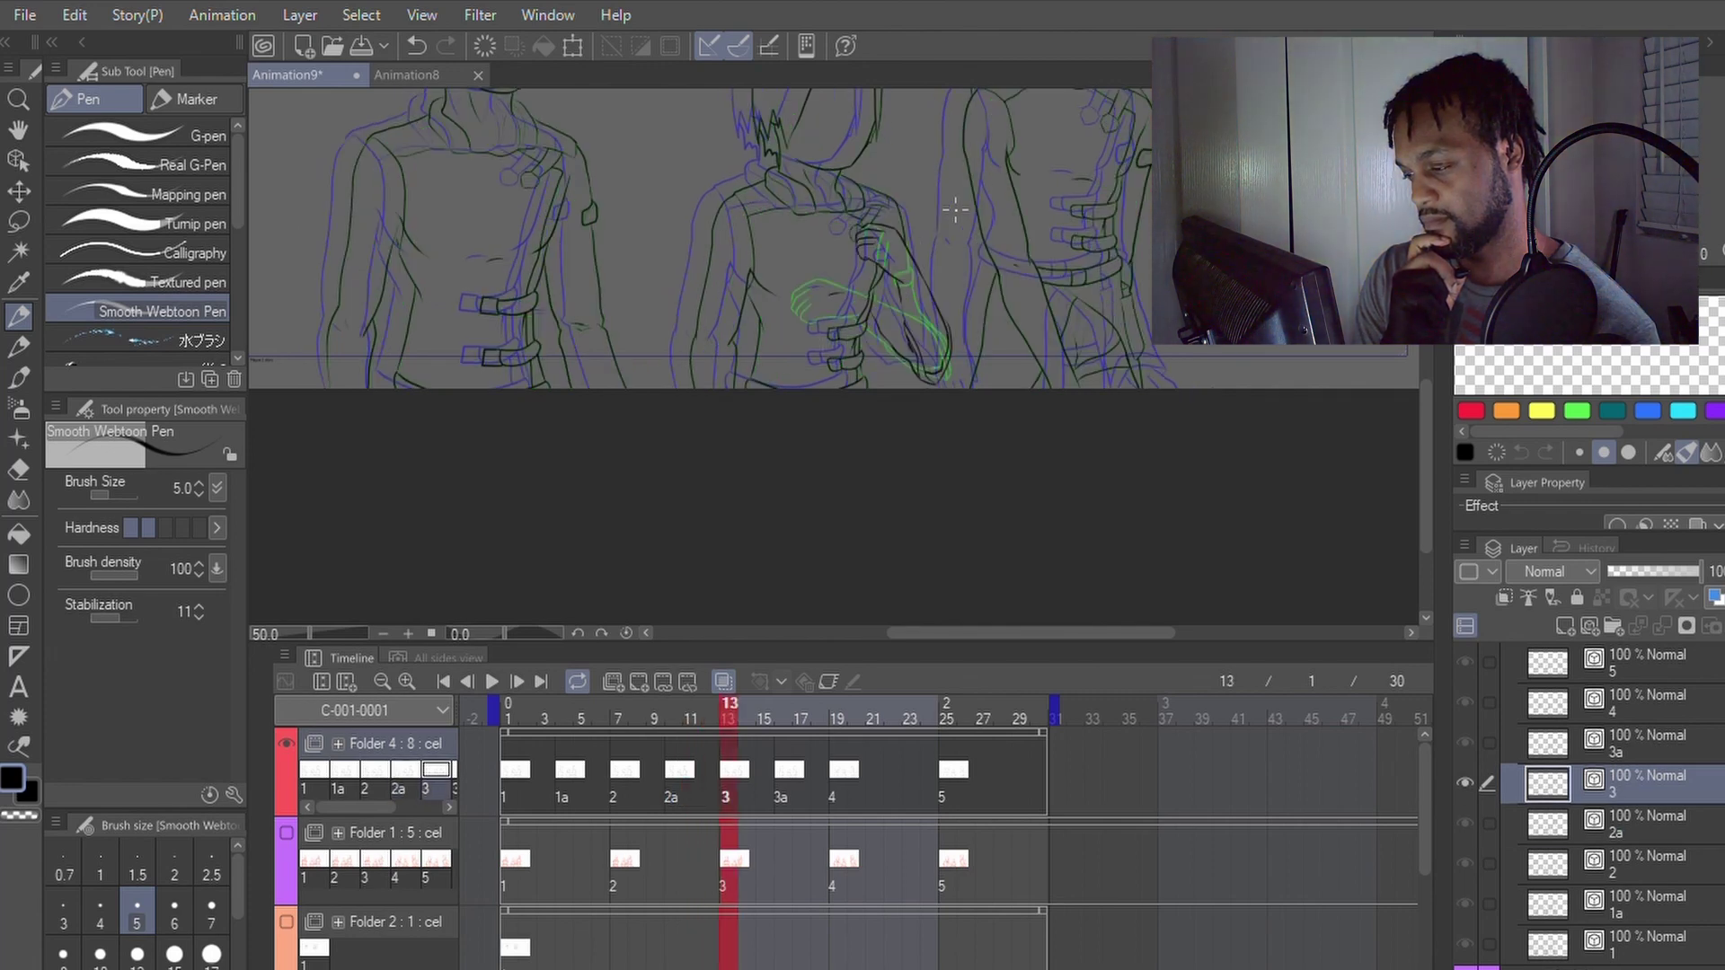
{"action": "key", "text": "ctrl+Right"}
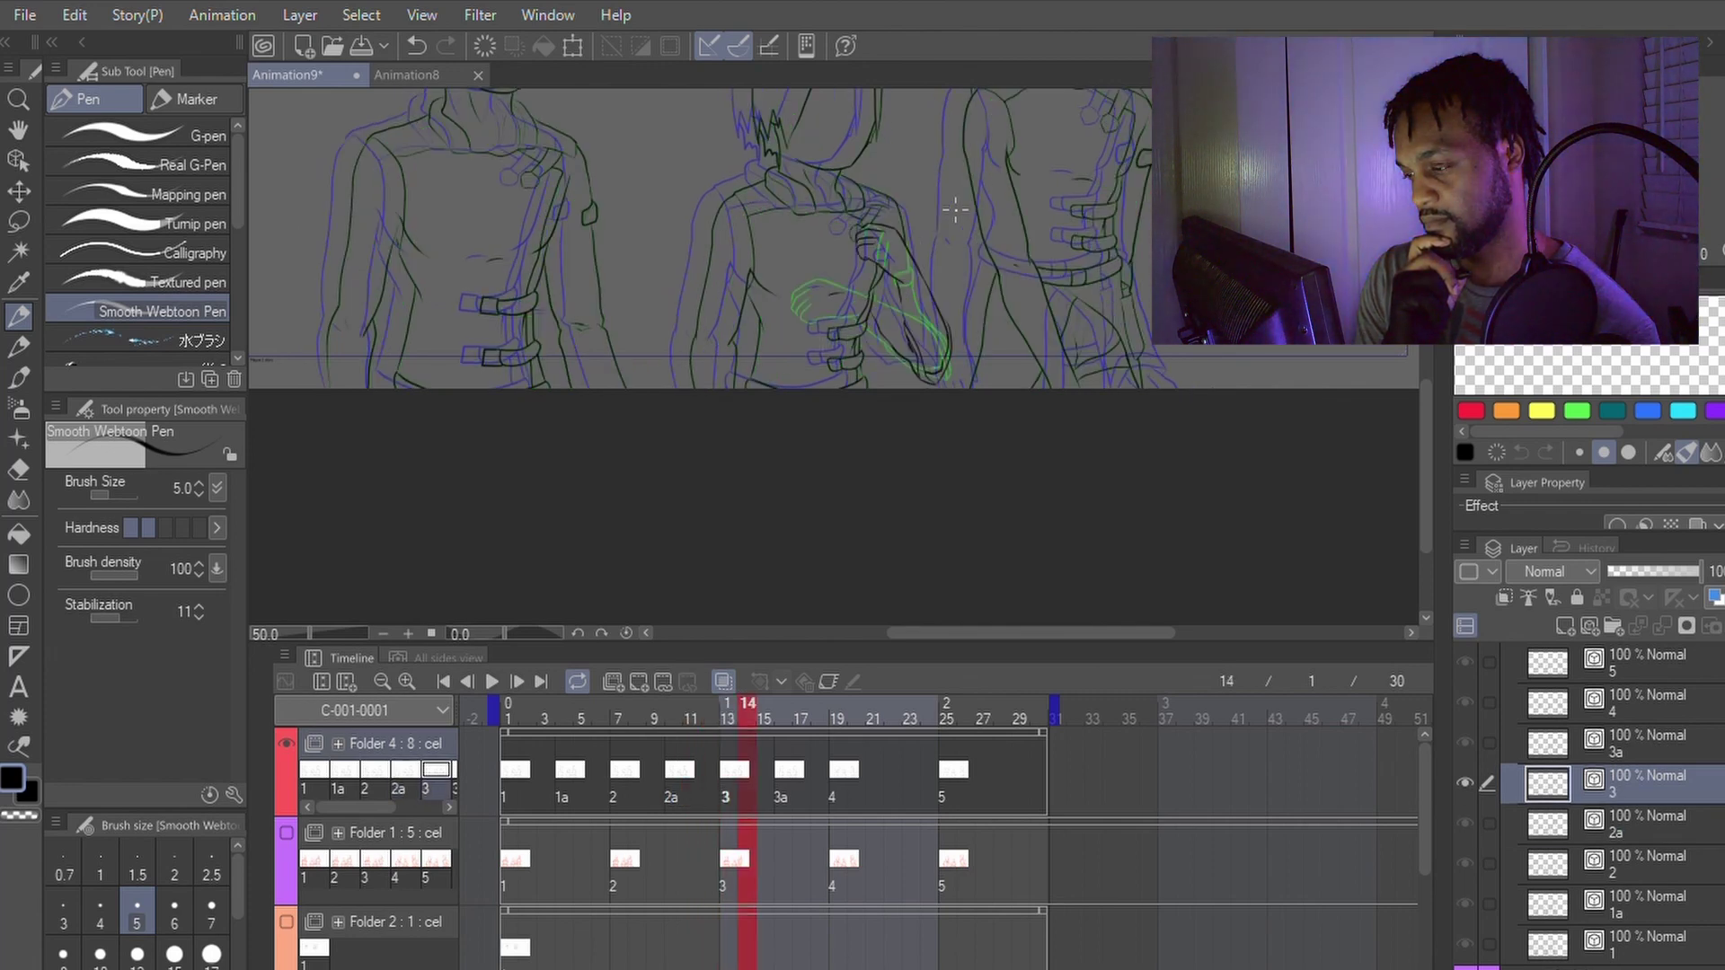
{"action": "key", "text": "ctrl+Right"}
{"action": "key", "text": "ctrl+Right"}
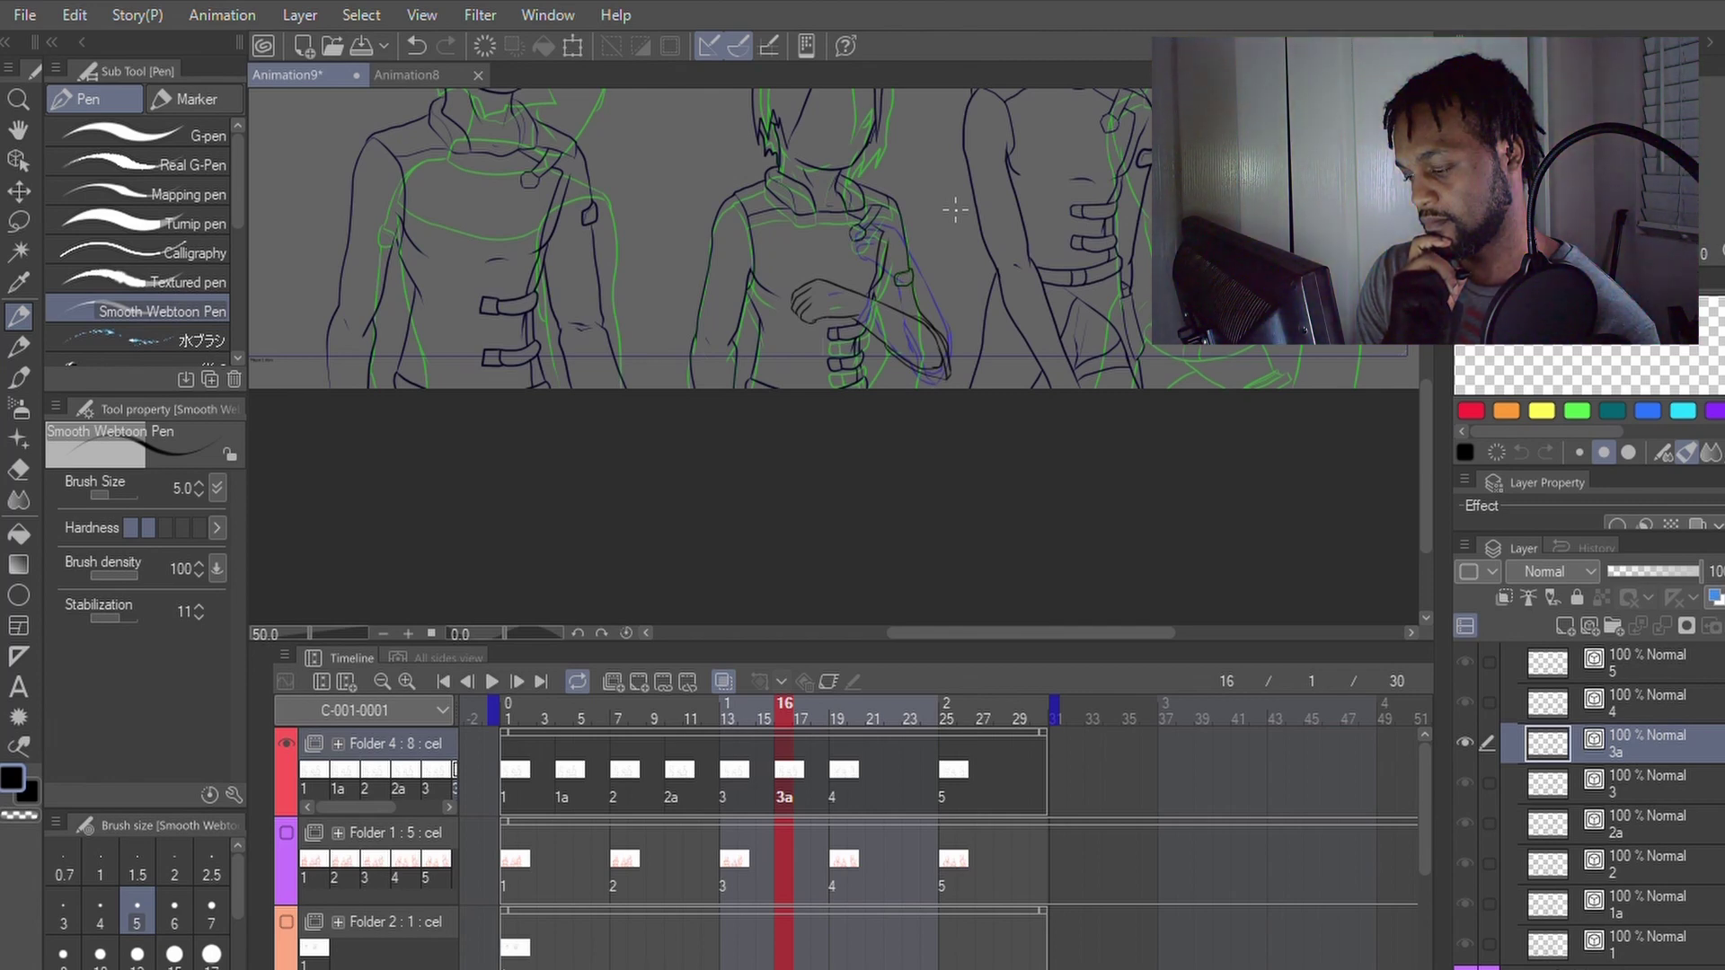
{"action": "key", "text": "ctrl+Left"}
{"action": "key", "text": "ctrl+Right"}
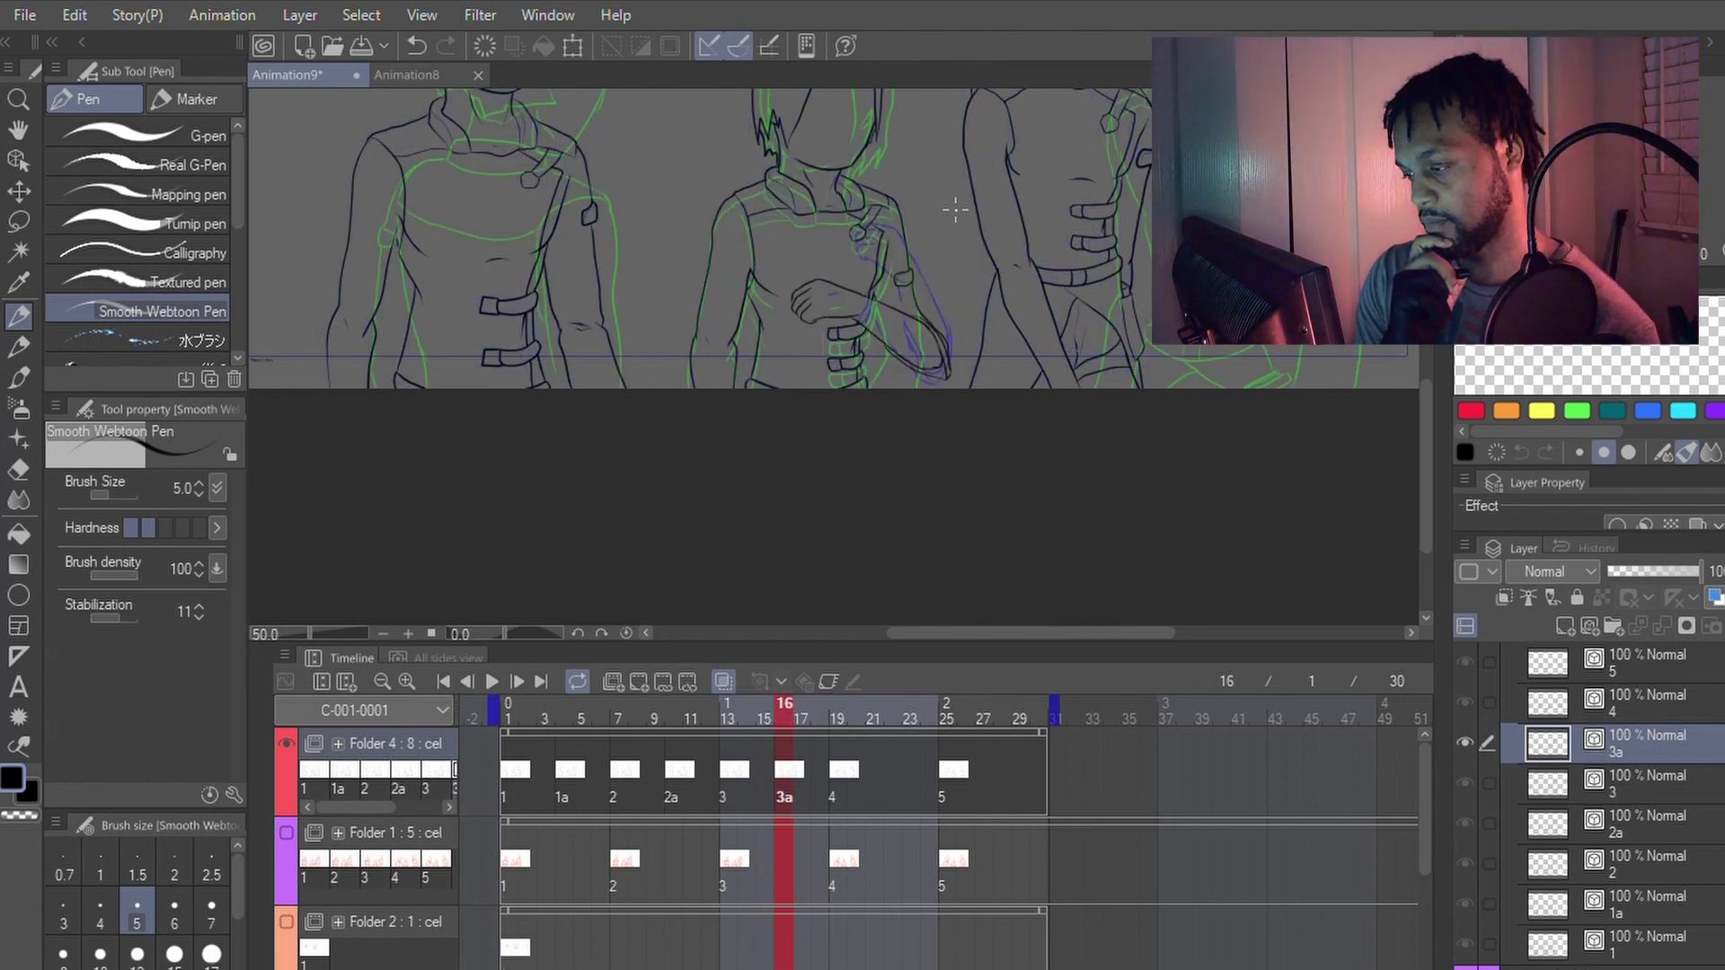
Step: Select the whole middle figure on cel 3a, move it slightly down with Scale/Rotate, and clear the selection
{"action": "key", "text": "space"}
{"action": "mouse_move", "coordinate": [935, 212]}
{"action": "left_mouse_down"}
{"action": "mouse_move", "coordinate": [917, 308]}
{"action": "mouse_move", "coordinate": [896, 151]}
{"action": "mouse_move", "coordinate": [821, 93]}
{"action": "mouse_move", "coordinate": [689, 170]}
{"action": "mouse_move", "coordinate": [632, 476]}
{"action": "mouse_move", "coordinate": [646, 537]}
{"action": "mouse_move", "coordinate": [765, 583]}
{"action": "mouse_move", "coordinate": [889, 572]}
{"action": "mouse_move", "coordinate": [934, 534]}
{"action": "mouse_move", "coordinate": [925, 334]}
{"action": "left_mouse_up"}
{"action": "key", "text": "m"}
{"action": "key", "text": "p"}
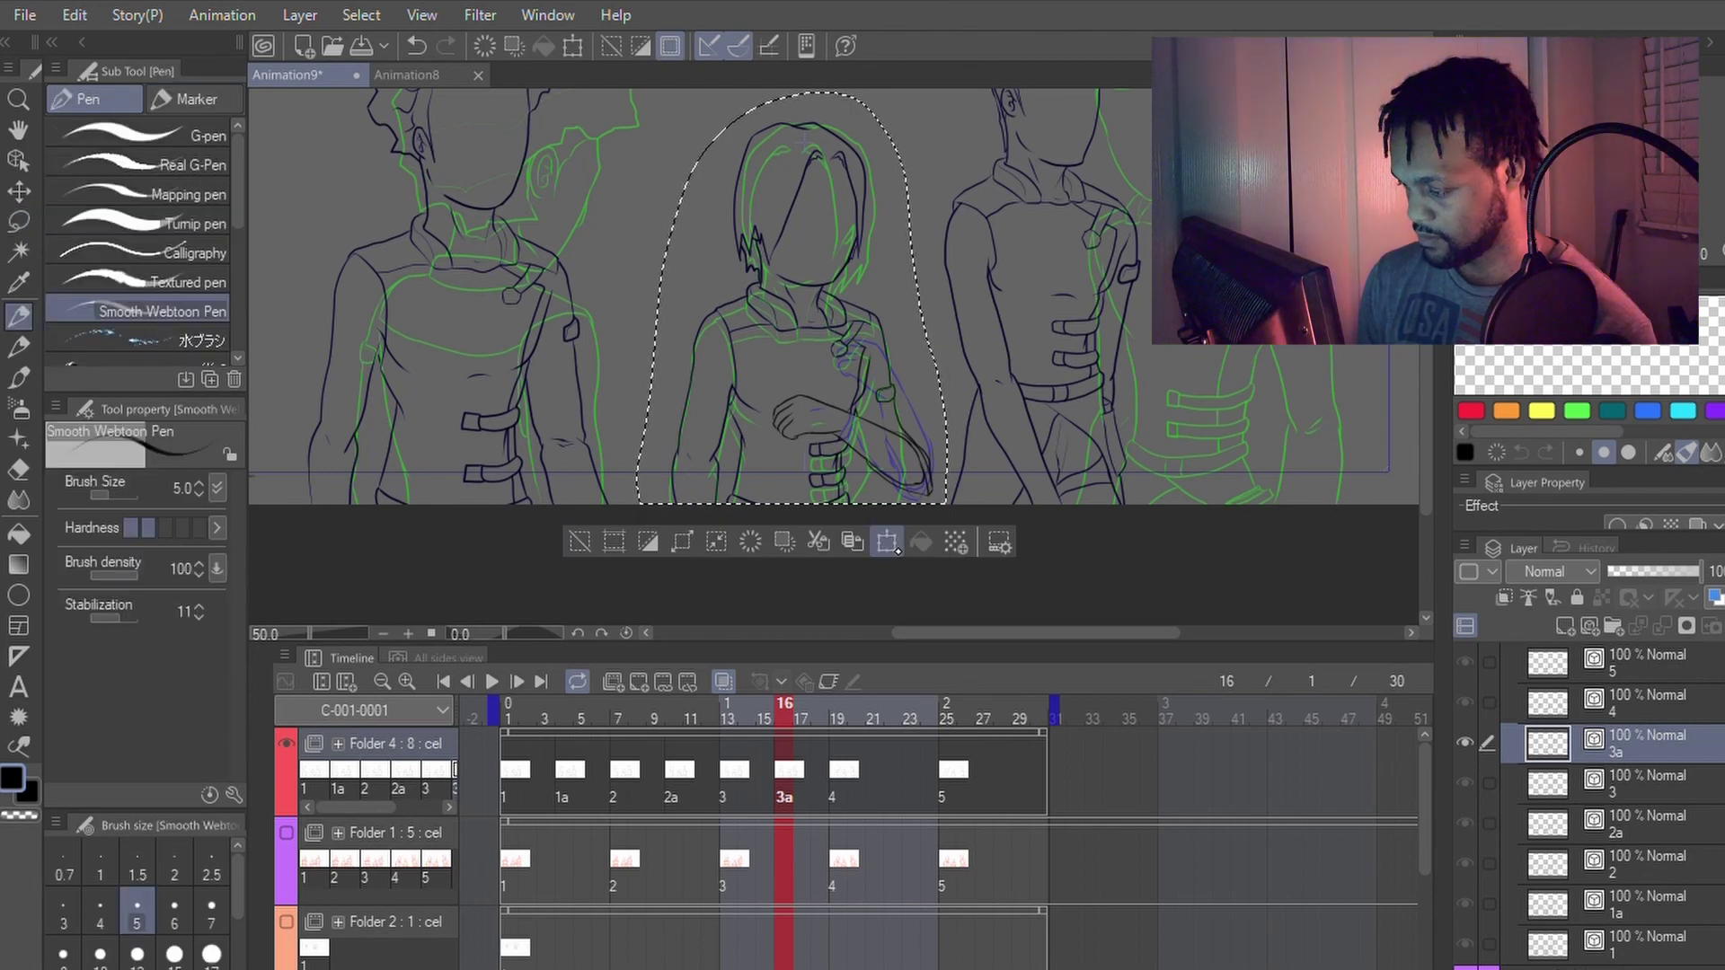
{"action": "left_click", "coordinate": [887, 541]}
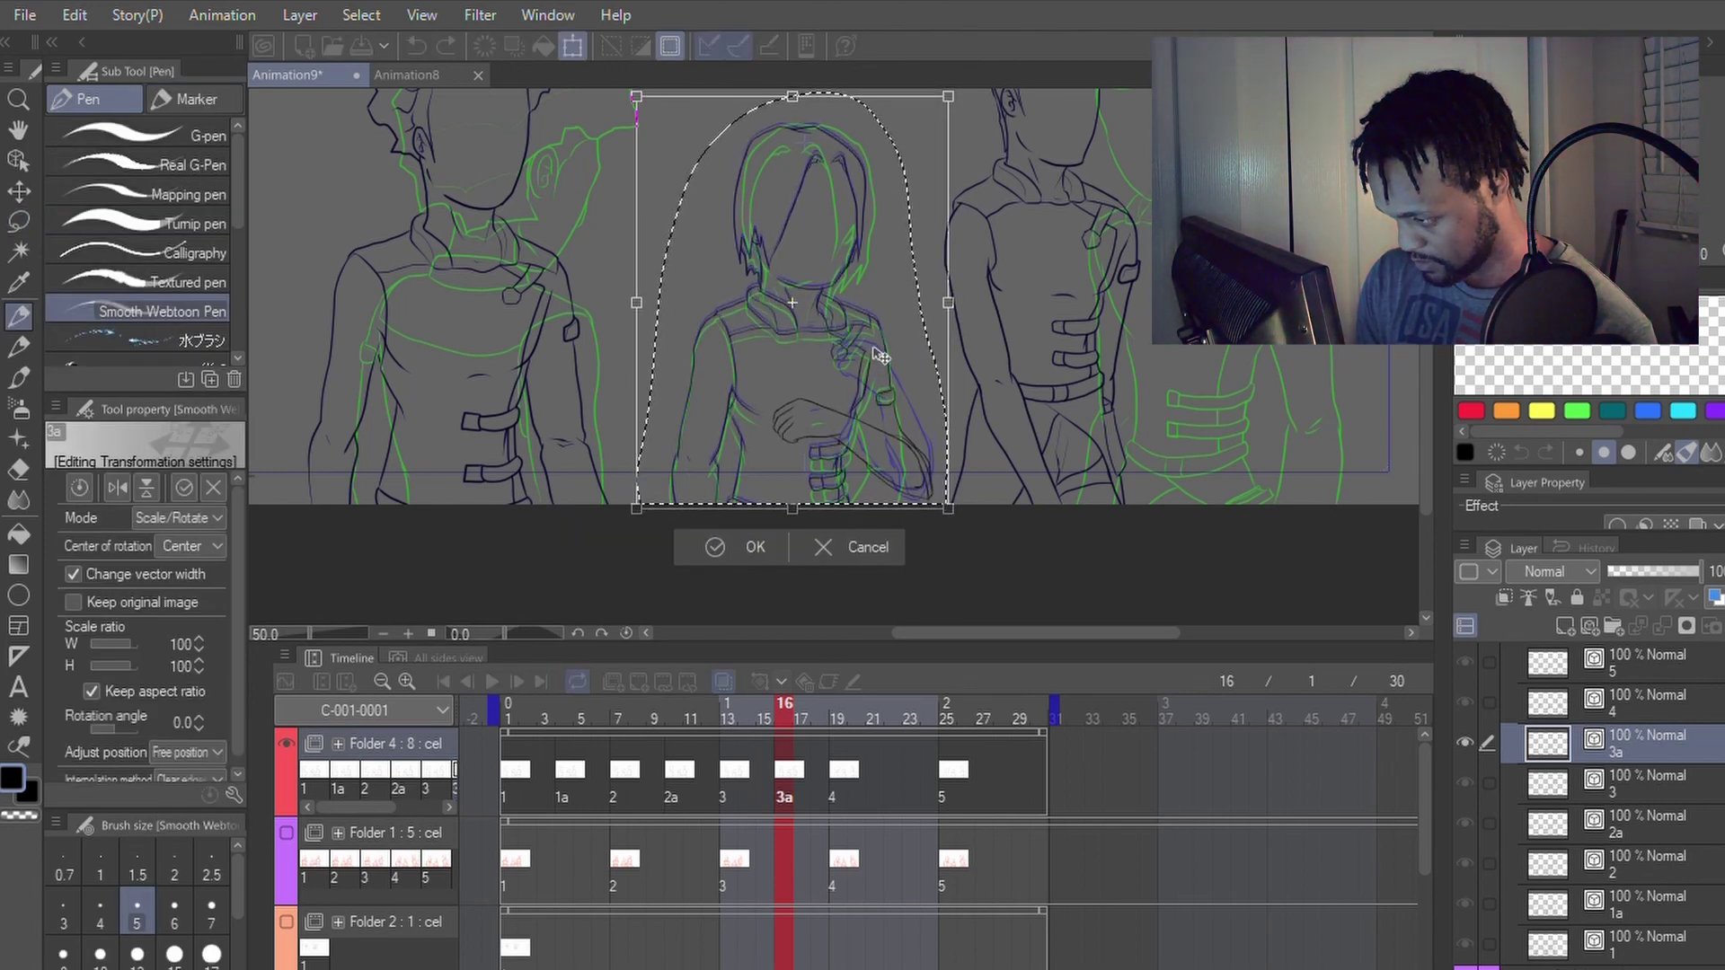
{"action": "left_click_drag", "start_coordinate": [873, 348], "coordinate": [873, 352]}
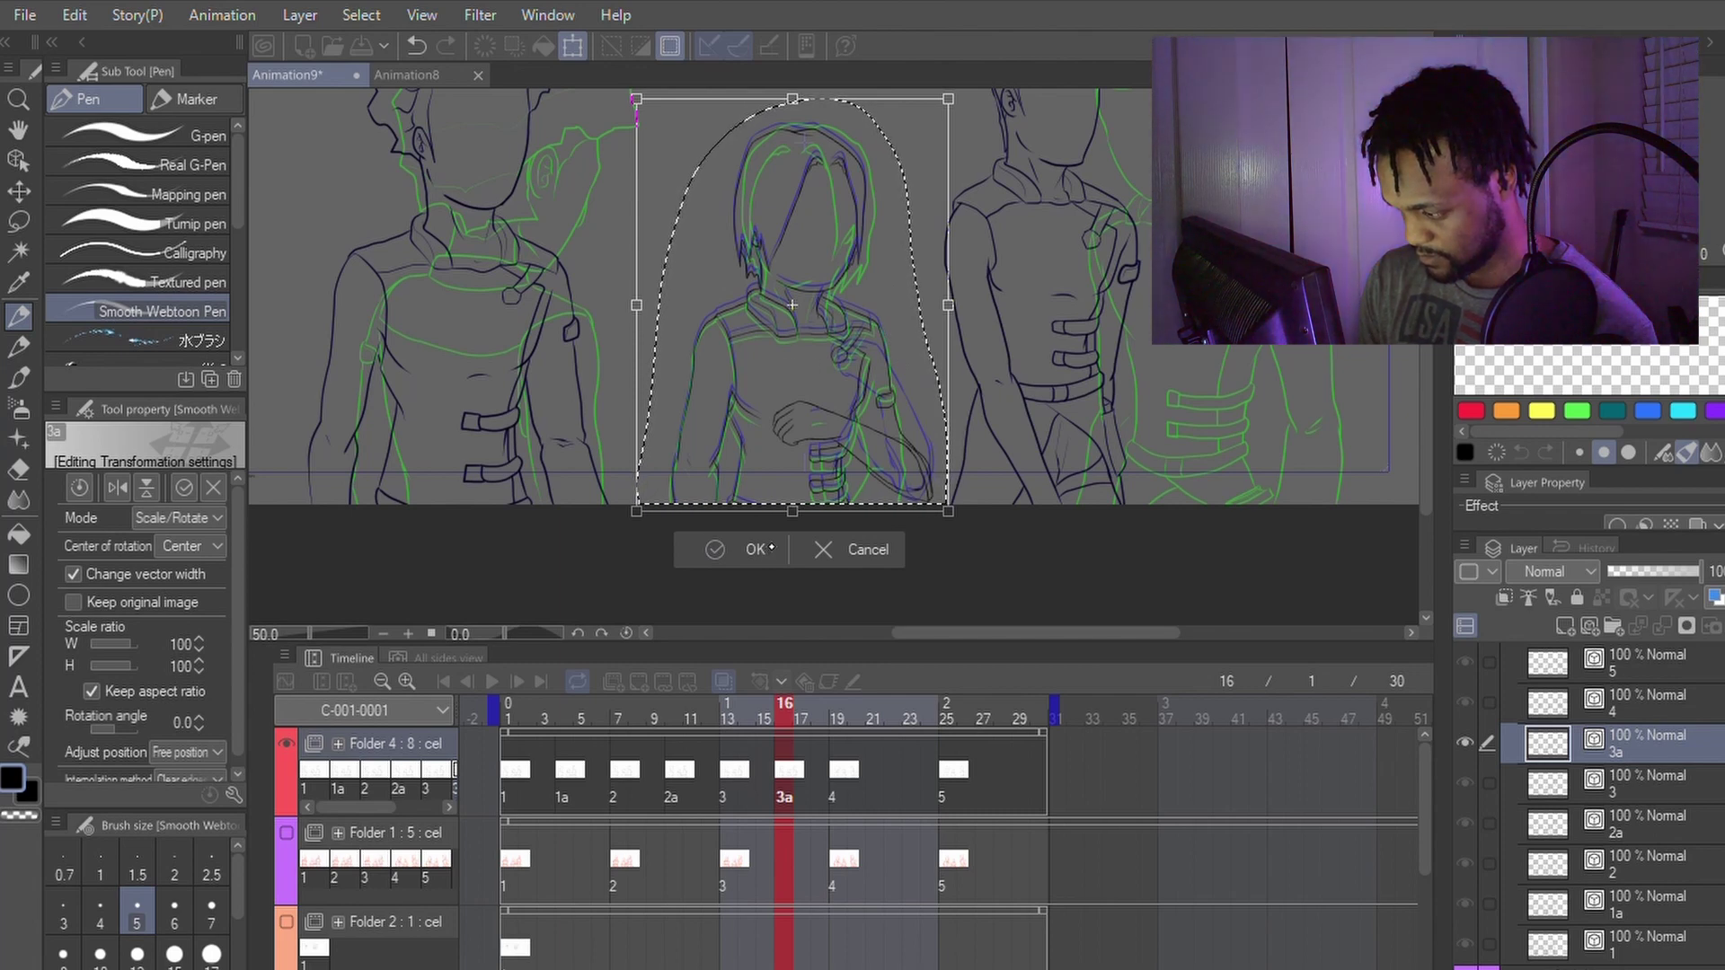
{"action": "left_click", "coordinate": [757, 548]}
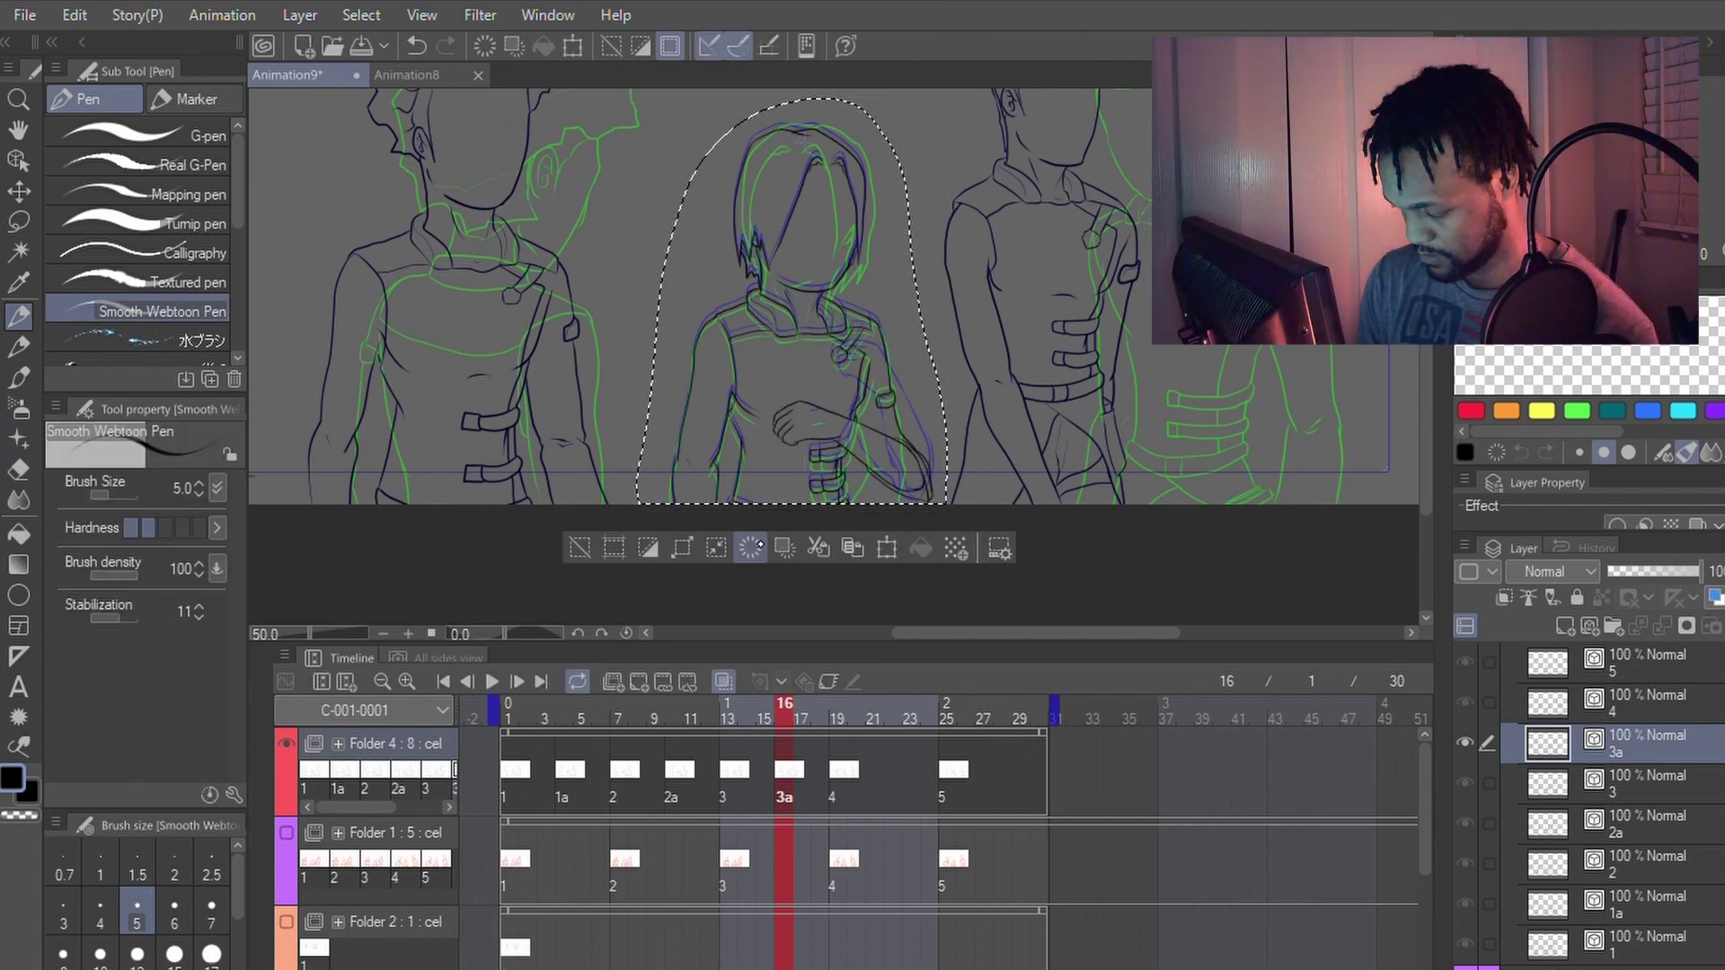
{"action": "left_click", "coordinate": [580, 547]}
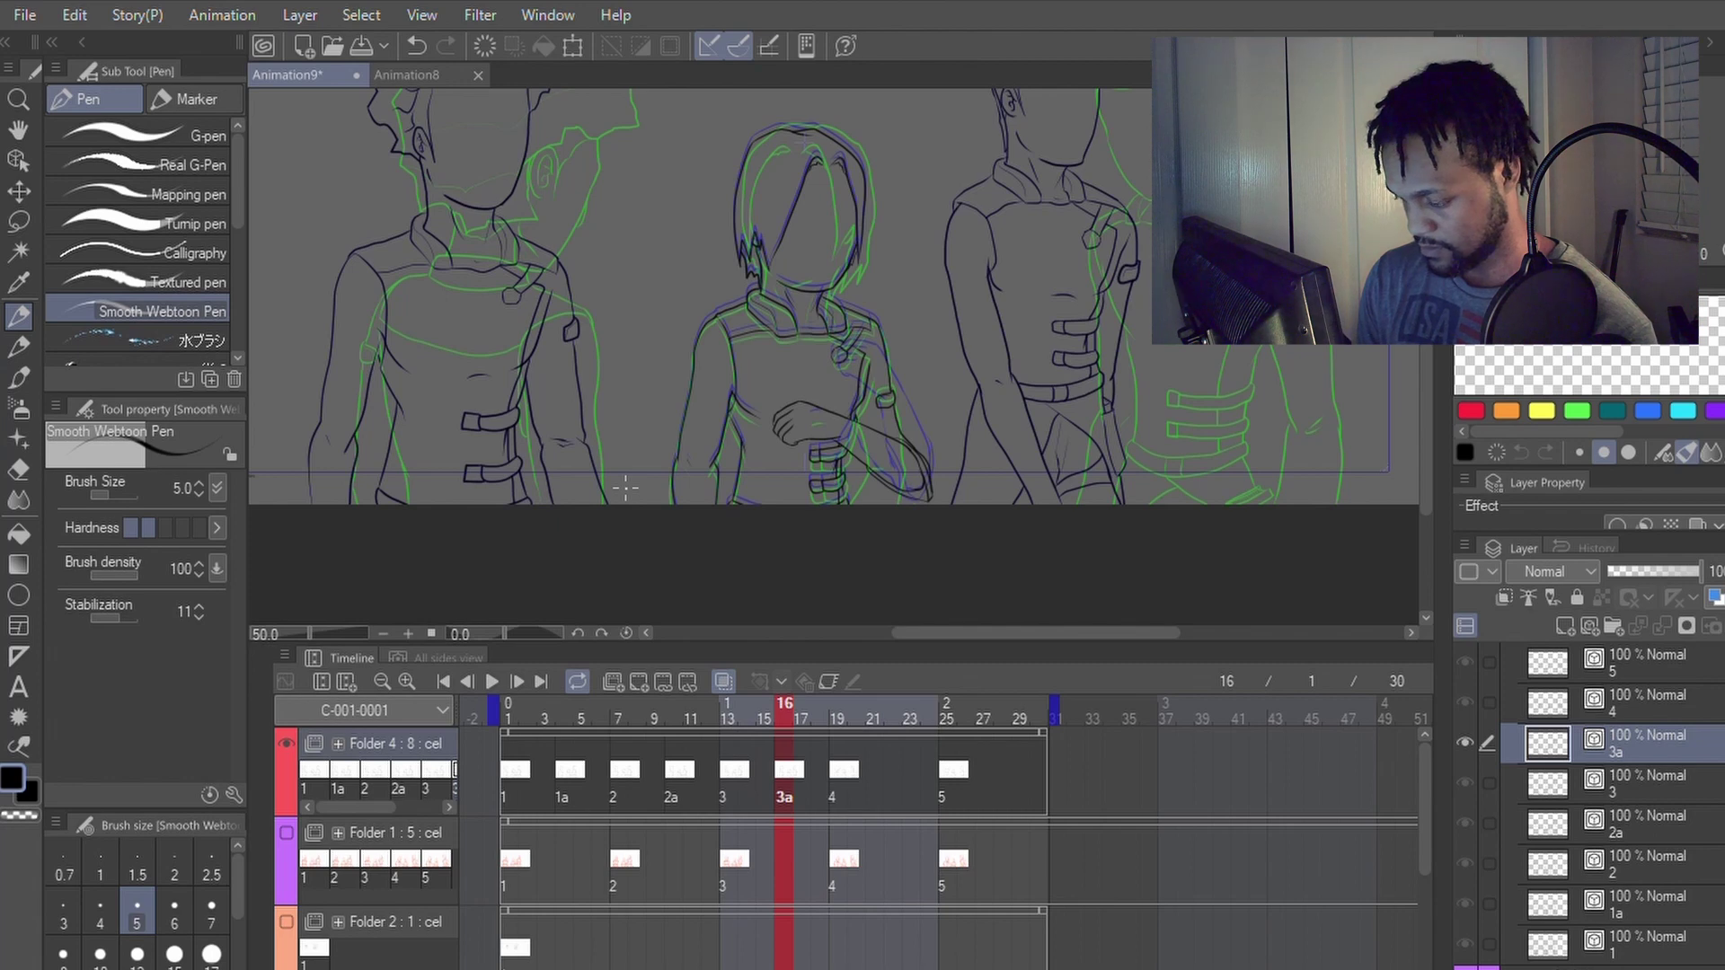
Step: Step through the frames around cel 3a, up to cel 4 at frame 19, to examine the middle figure's repositioned motion
{"action": "key", "text": "Right"}
{"action": "key", "text": "Right"}
{"action": "key", "text": "Right"}
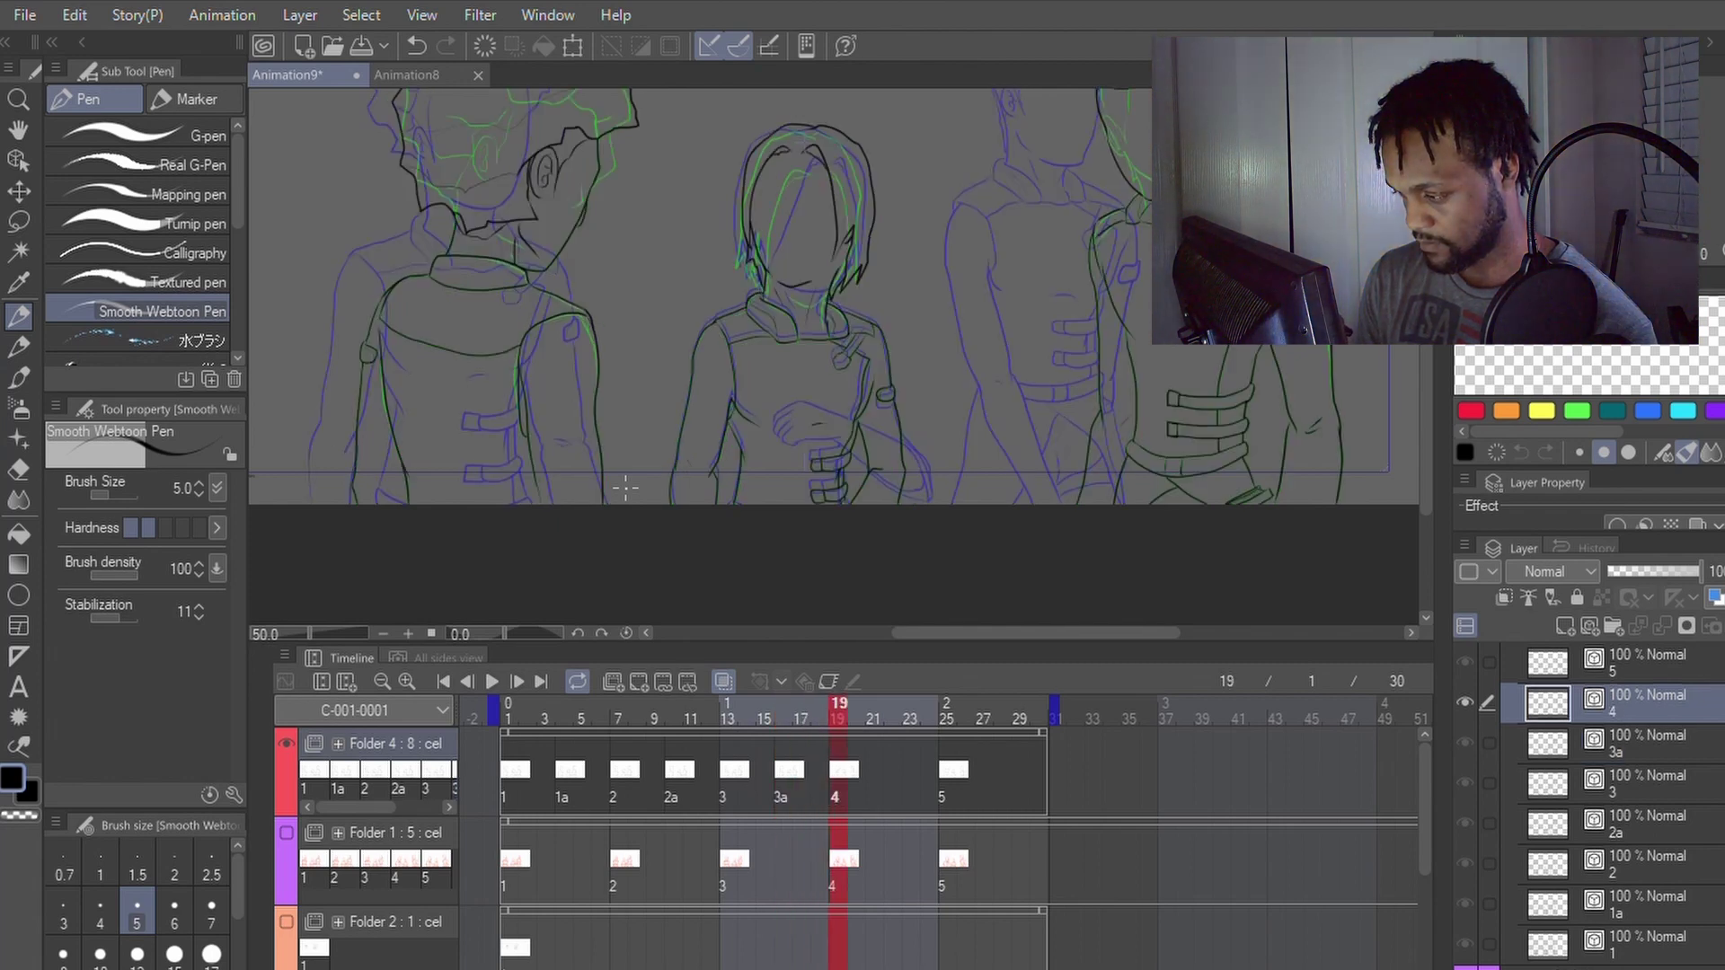
{"action": "key", "text": "Left"}
{"action": "key", "text": "Left"}
{"action": "key", "text": "Left"}
{"action": "key", "text": "Left"}
{"action": "key", "text": "Right"}
{"action": "key", "text": "Right"}
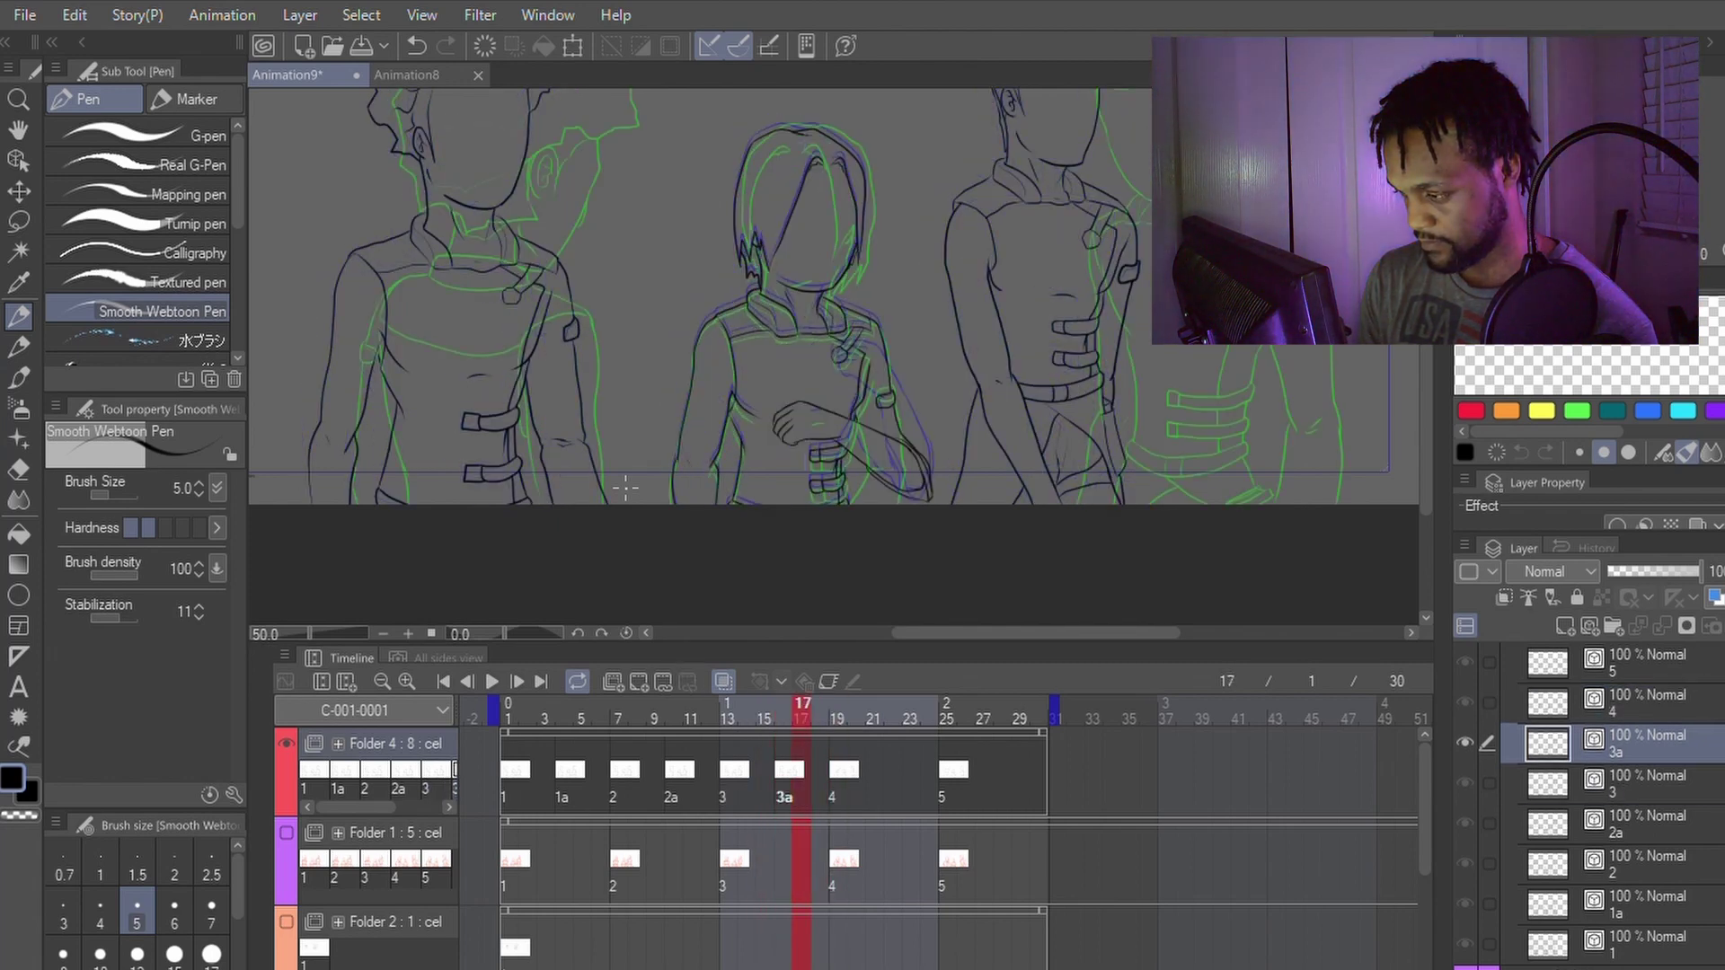
{"action": "key", "text": "Left"}
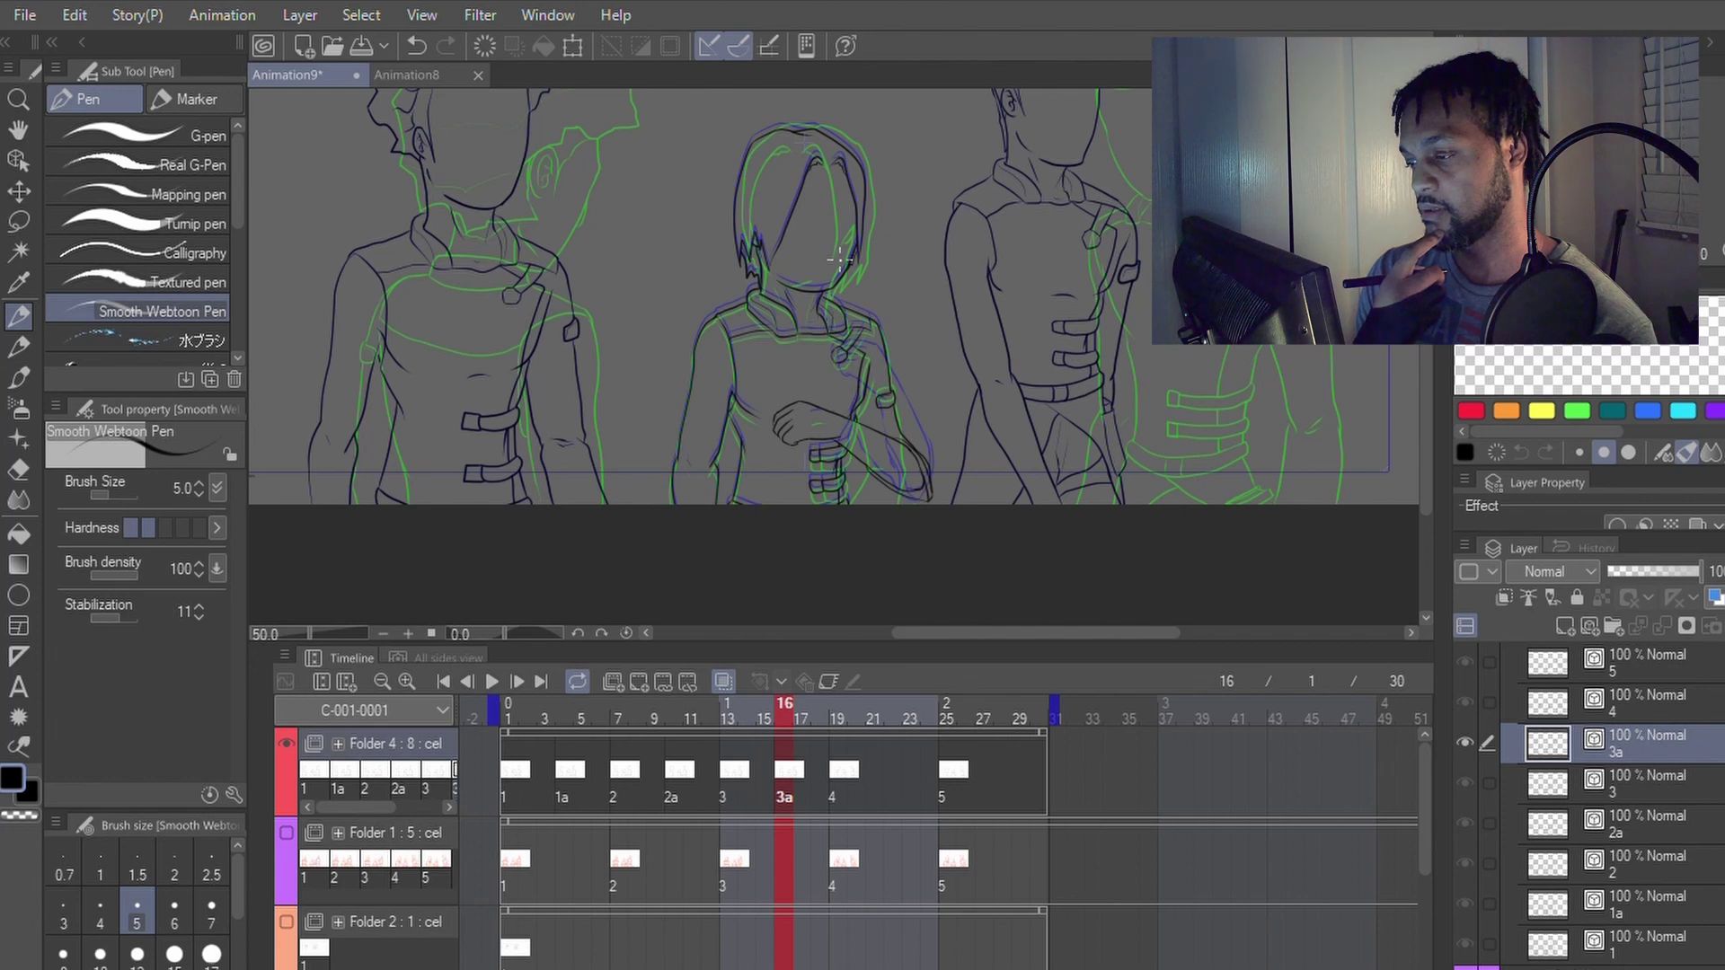
Step: Erase the middle figure's hair and face outline on cel 3a with the Vector eraser at size 12
{"action": "scroll", "coordinate": [851, 188], "scroll_direction": "up", "scroll_amount": 1}
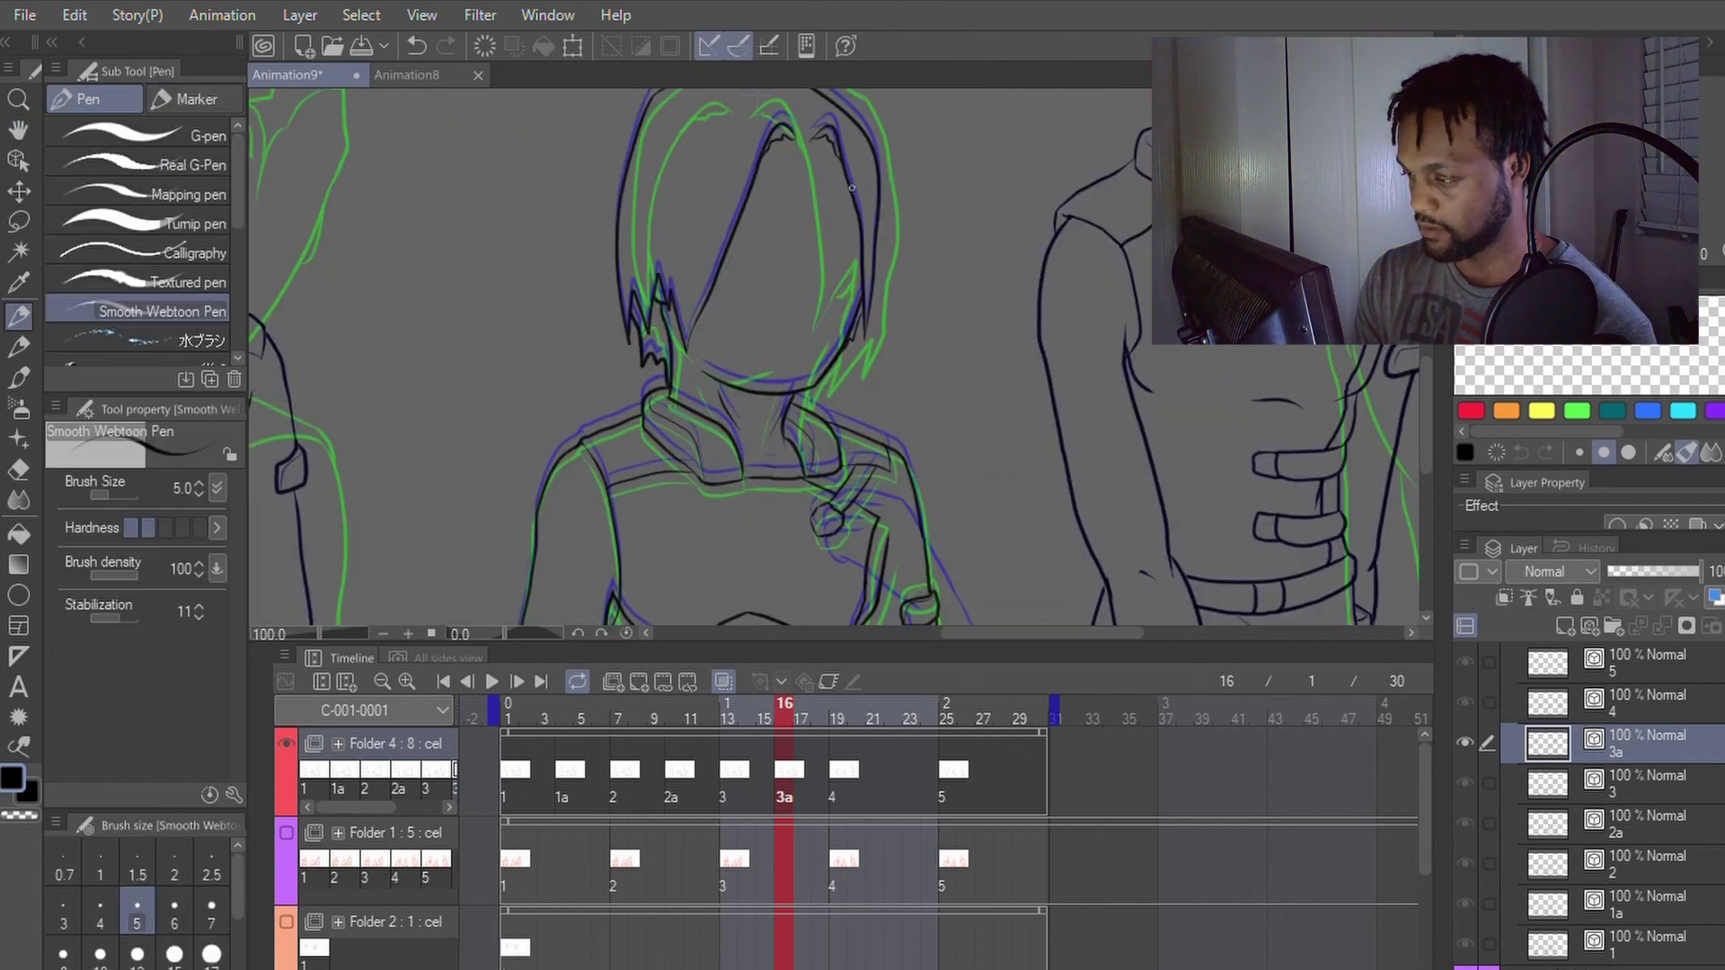
{"action": "left_click_drag", "start_coordinate": [915, 150], "coordinate": [887, 339]}
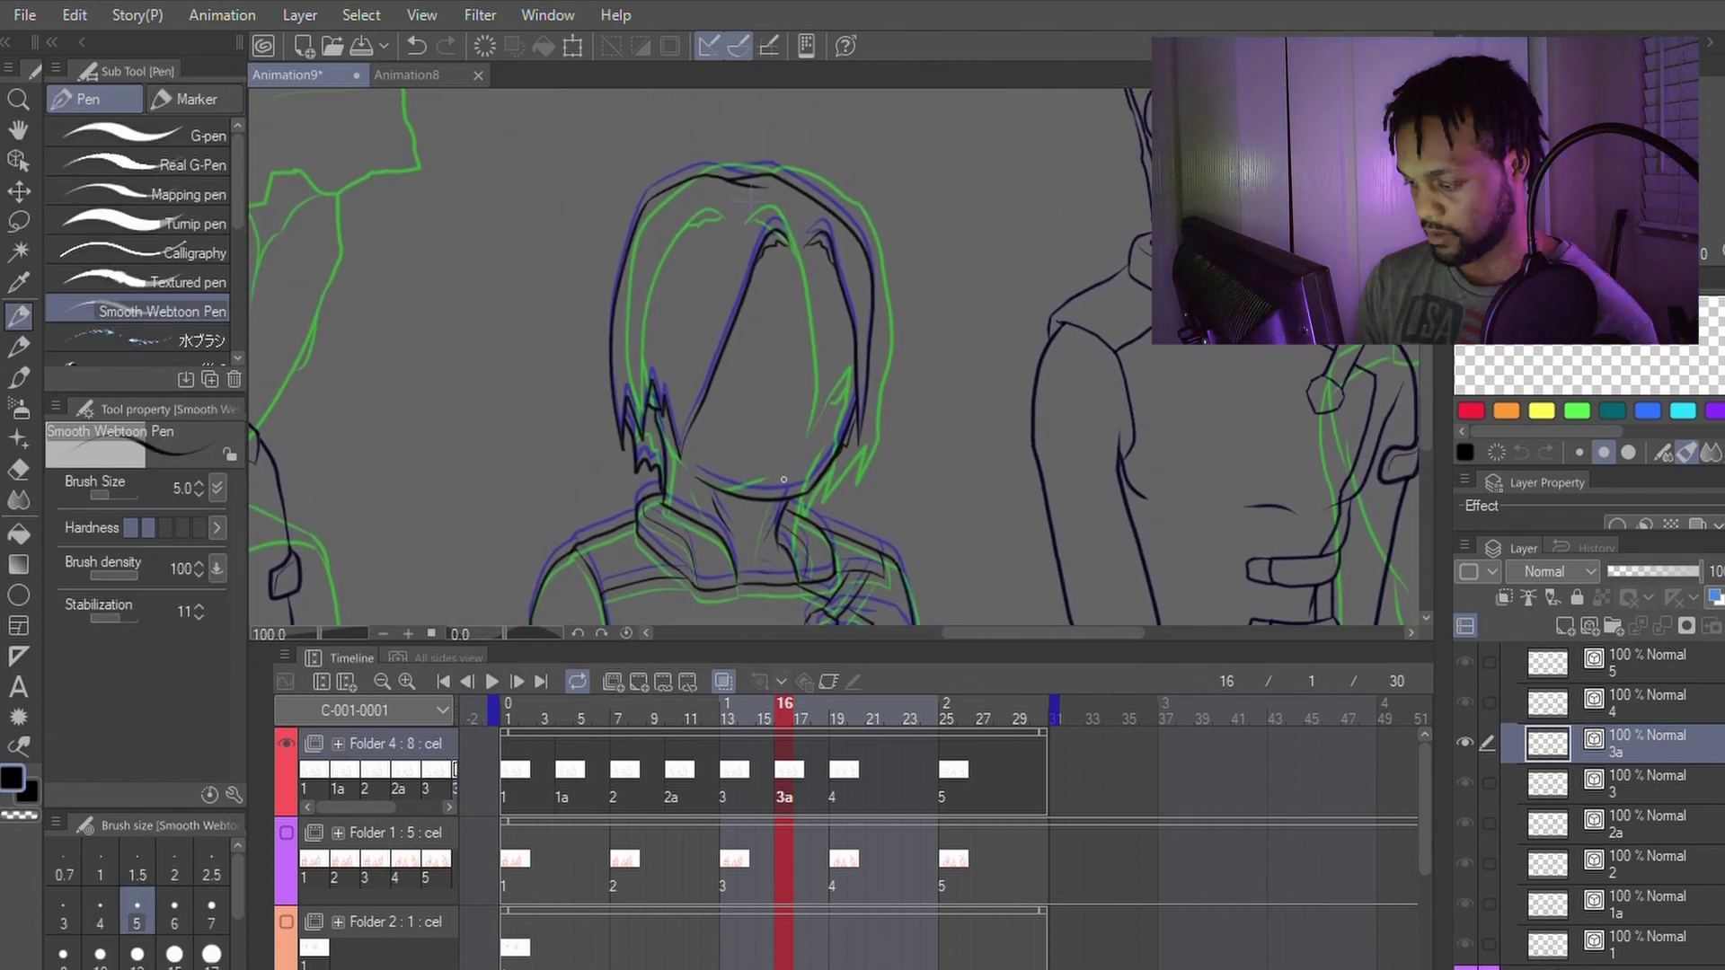
{"action": "key", "text": "e"}
{"action": "key", "text": "bracketright"}
{"action": "key", "text": "bracketright"}
{"action": "key", "text": "bracketright"}
{"action": "key", "text": "bracketright"}
{"action": "key", "text": "bracketright"}
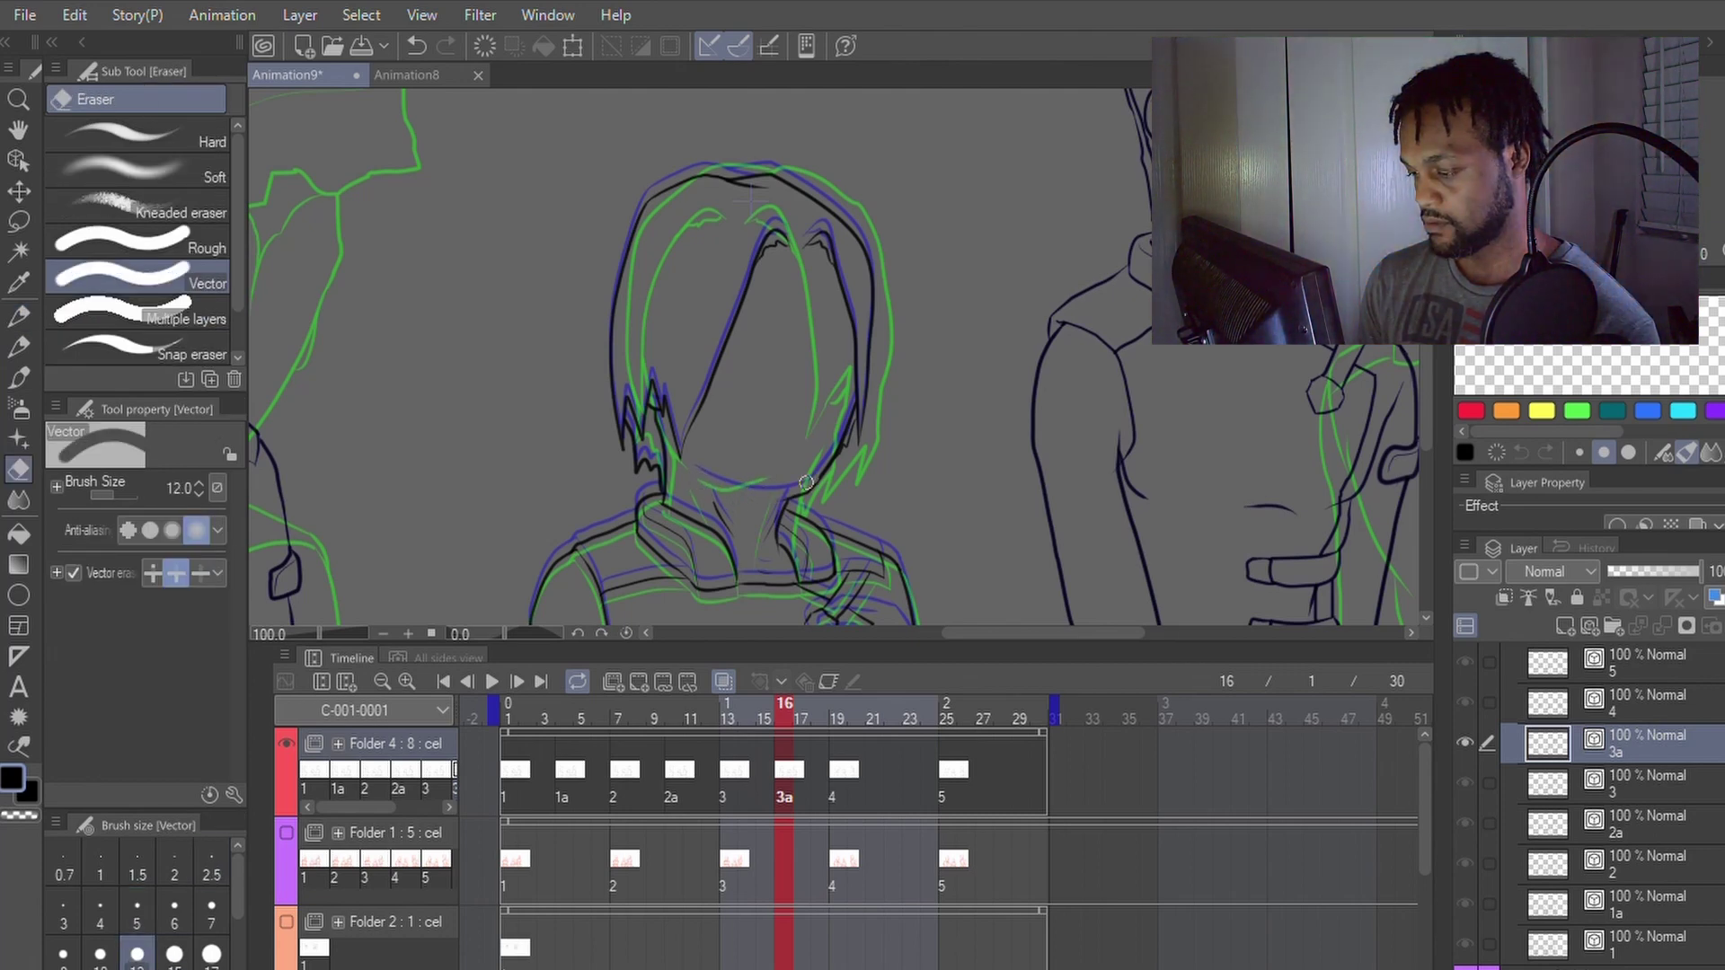
{"action": "mouse_move", "coordinate": [806, 483]}
{"action": "left_mouse_down"}
{"action": "mouse_move", "coordinate": [830, 464]}
{"action": "mouse_move", "coordinate": [863, 261]}
{"action": "left_mouse_up"}
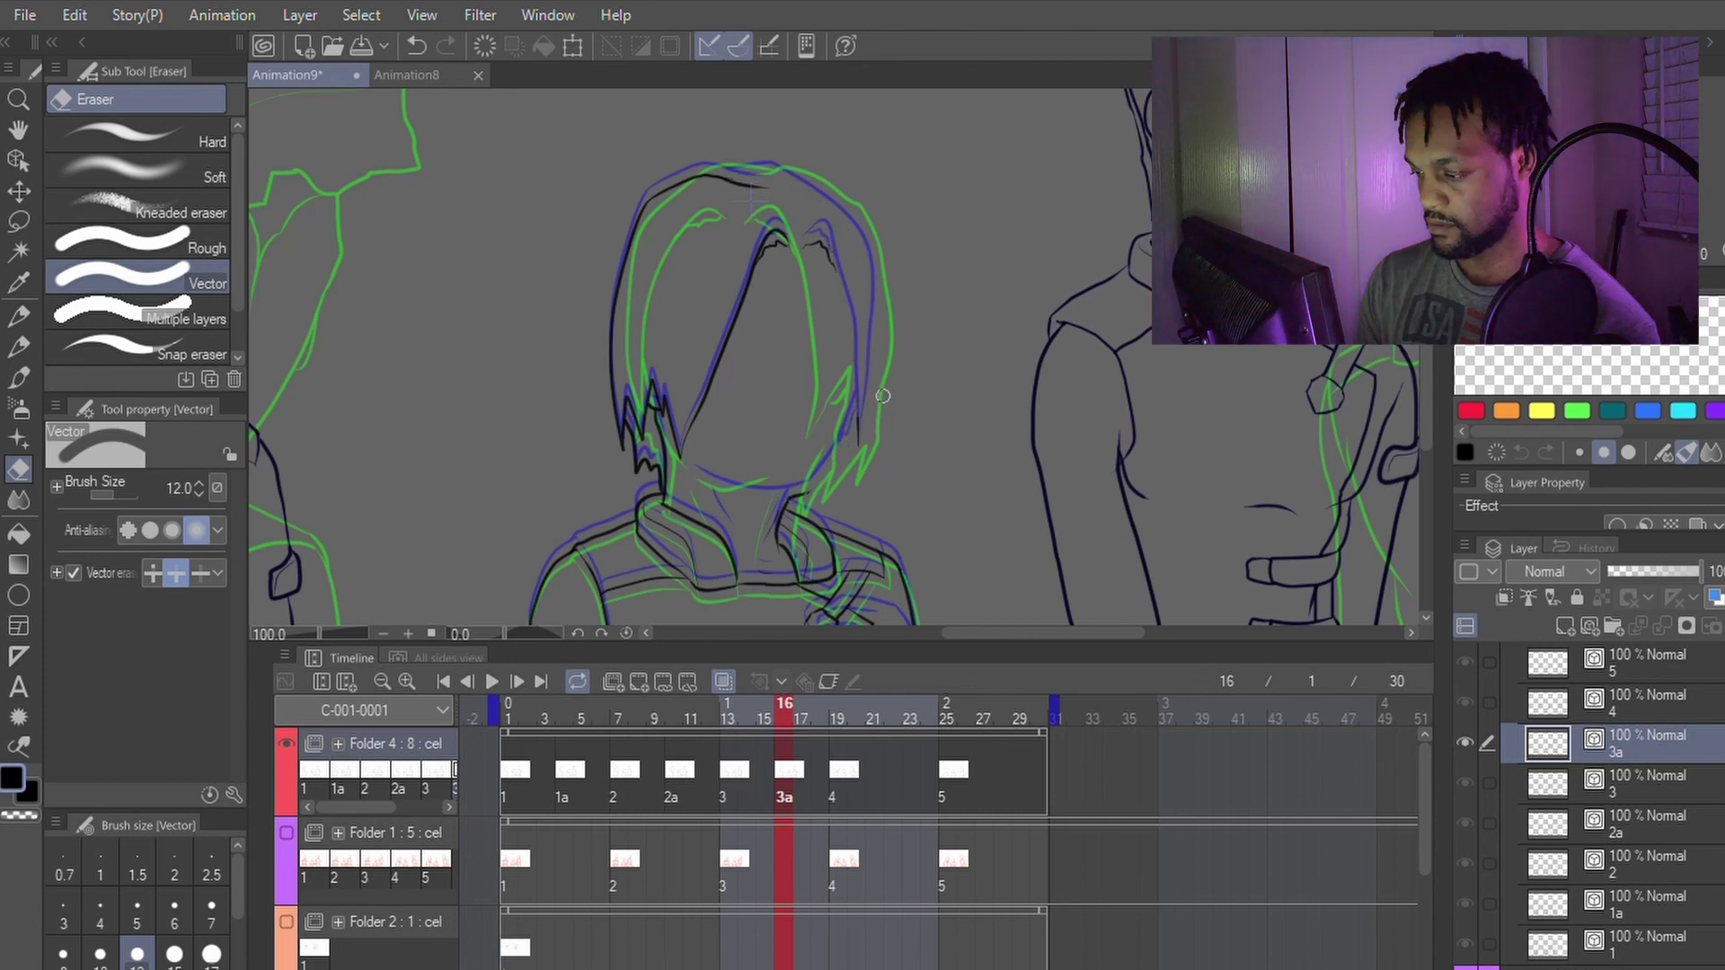
{"action": "mouse_move", "coordinate": [864, 435]}
{"action": "left_mouse_down"}
{"action": "mouse_move", "coordinate": [850, 311]}
{"action": "mouse_move", "coordinate": [825, 251]}
{"action": "mouse_move", "coordinate": [759, 244]}
{"action": "mouse_move", "coordinate": [786, 237]}
{"action": "mouse_move", "coordinate": [736, 300]}
{"action": "mouse_move", "coordinate": [746, 291]}
{"action": "mouse_move", "coordinate": [696, 409]}
{"action": "left_mouse_up"}
{"action": "mouse_move", "coordinate": [820, 235]}
{"action": "left_mouse_down"}
{"action": "mouse_move", "coordinate": [648, 215]}
{"action": "mouse_move", "coordinate": [679, 184]}
{"action": "mouse_move", "coordinate": [658, 241]}
{"action": "left_mouse_up"}
{"action": "mouse_move", "coordinate": [704, 393]}
{"action": "left_mouse_down"}
{"action": "mouse_move", "coordinate": [670, 393]}
{"action": "mouse_move", "coordinate": [655, 356]}
{"action": "mouse_move", "coordinate": [637, 449]}
{"action": "mouse_move", "coordinate": [673, 350]}
{"action": "left_mouse_up"}
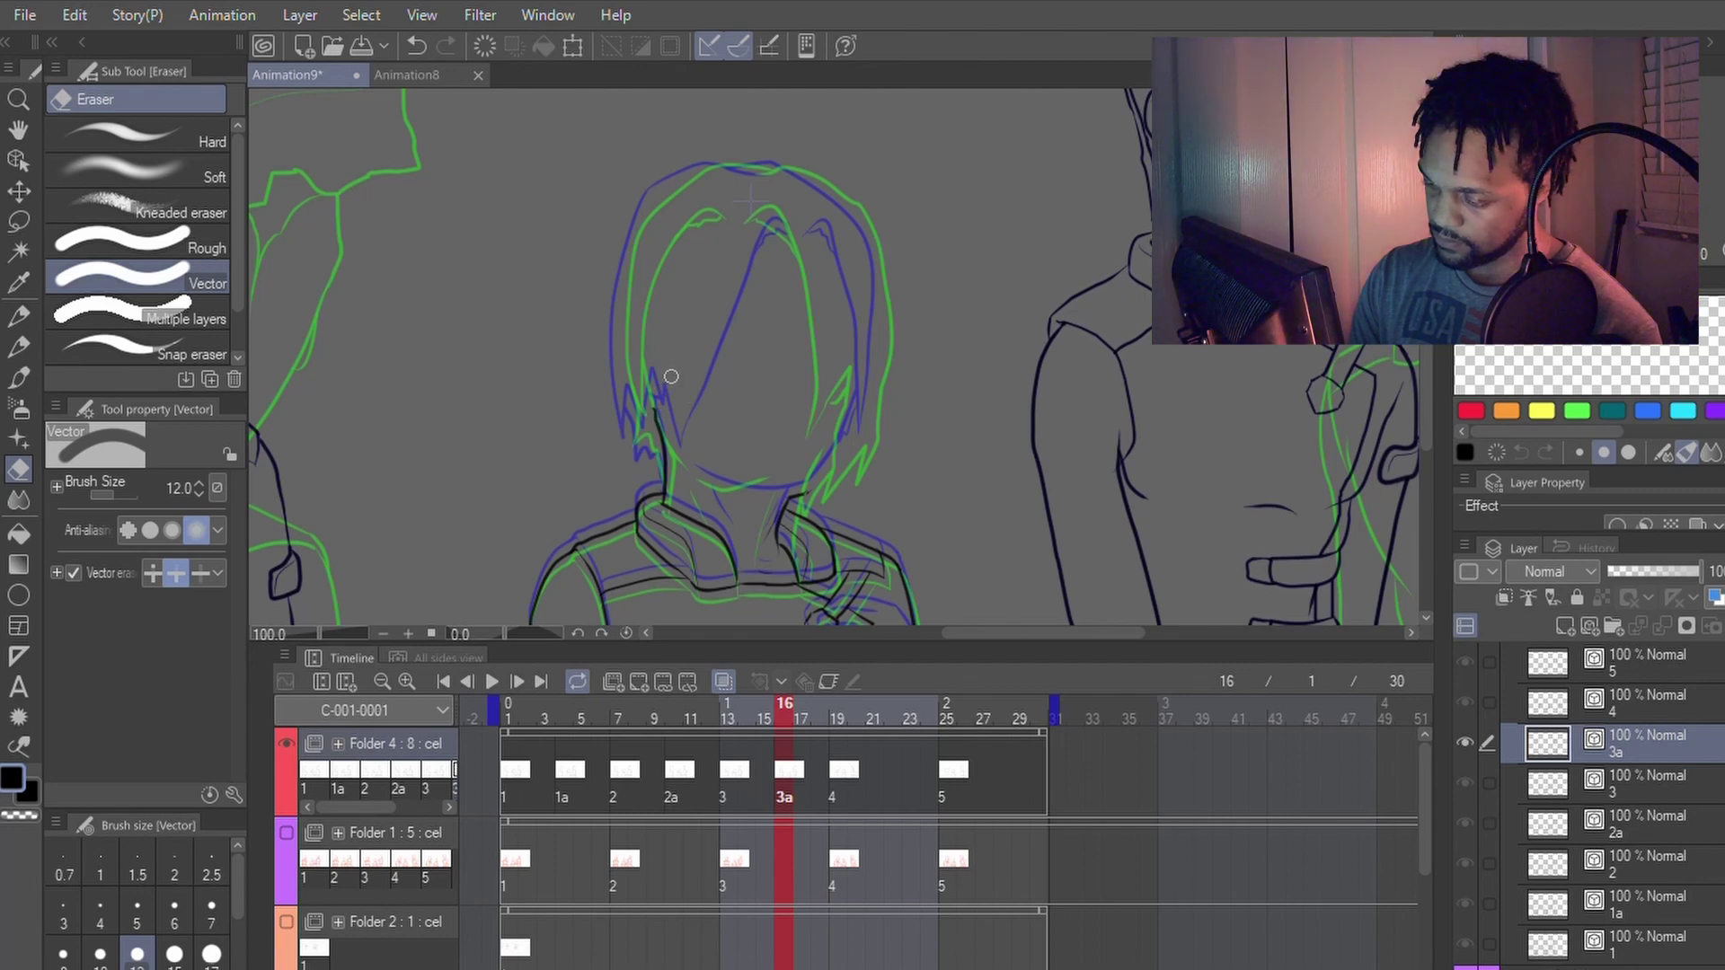
{"action": "left_click_drag", "start_coordinate": [672, 431], "coordinate": [688, 465]}
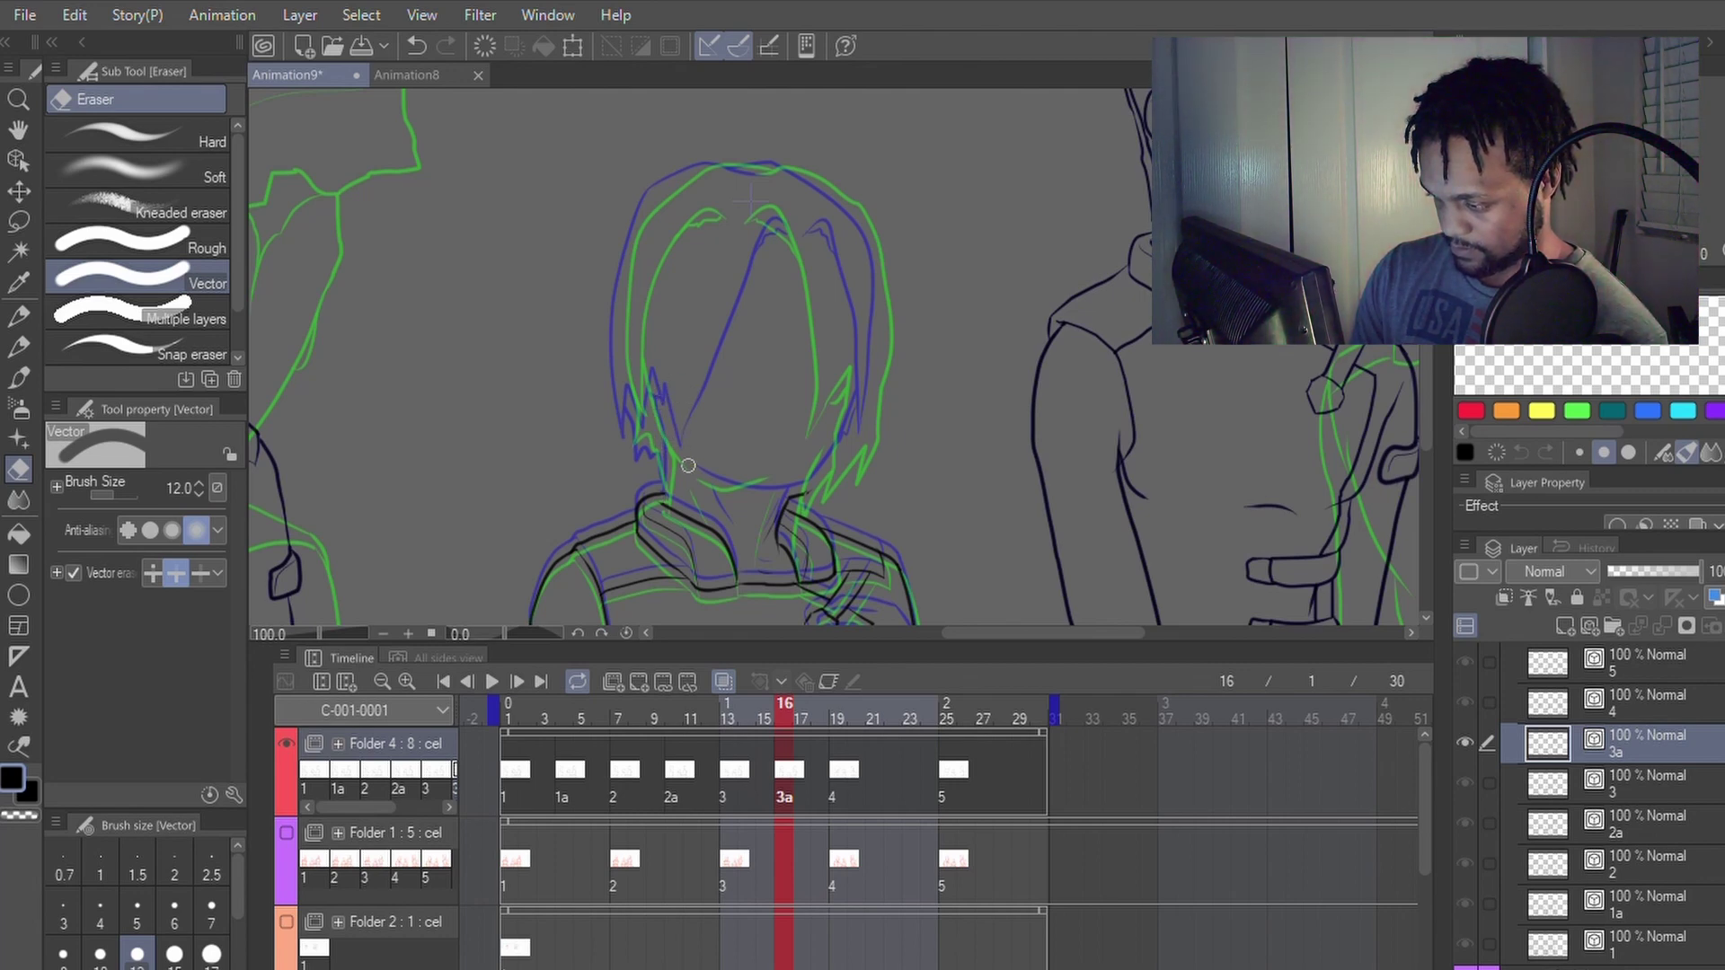
Step: Erase the stray line end above the right side of the collar and correct the collar's inner edge with Redraw vector line
{"action": "key", "text": "p"}
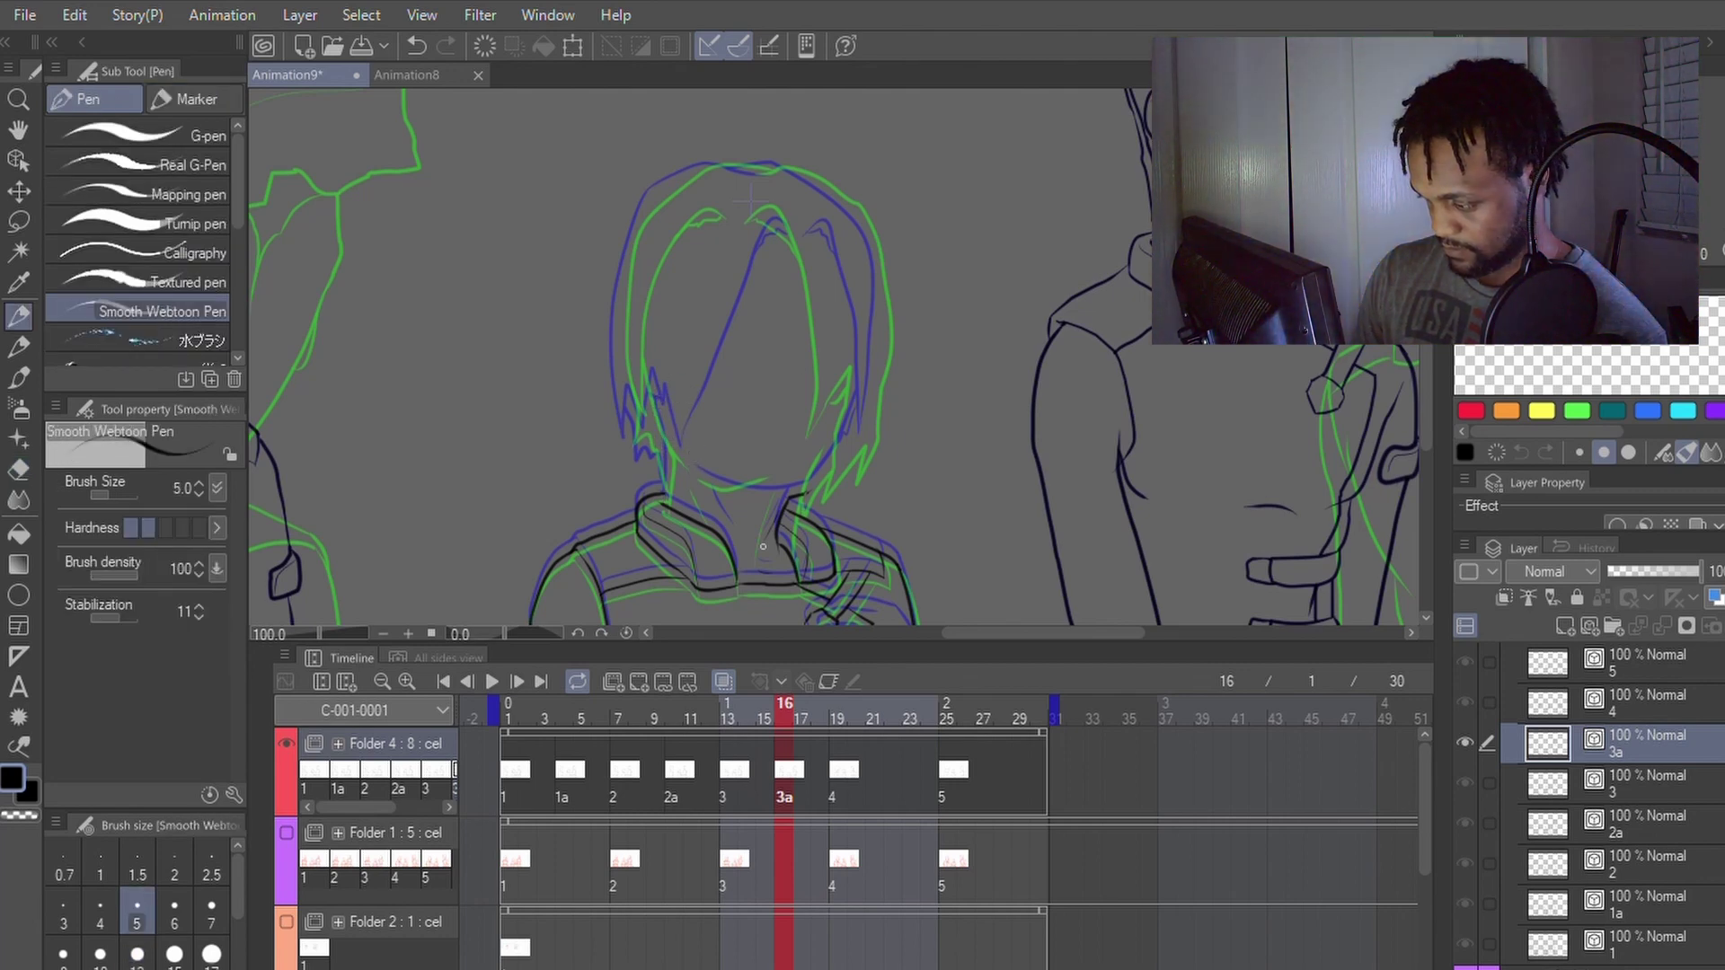
{"action": "key", "text": "e"}
{"action": "key", "text": "p"}
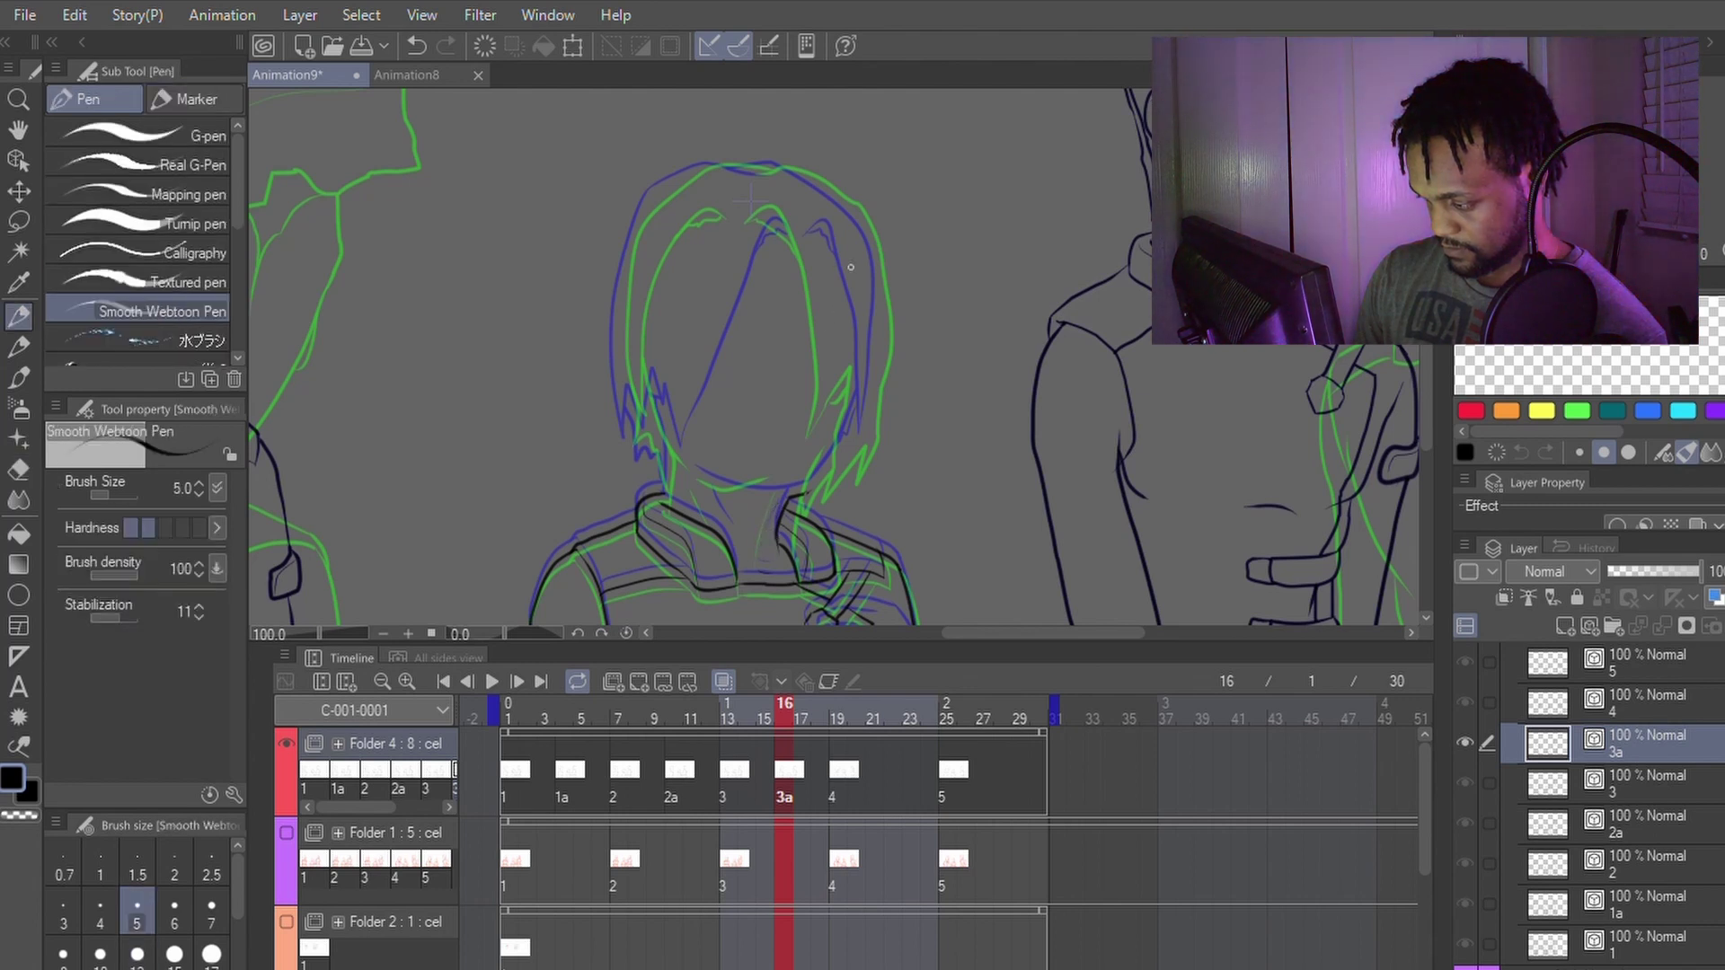
{"action": "key", "text": "e"}
{"action": "left_click_drag", "start_coordinate": [808, 501], "coordinate": [798, 492]}
{"action": "key", "text": "p"}
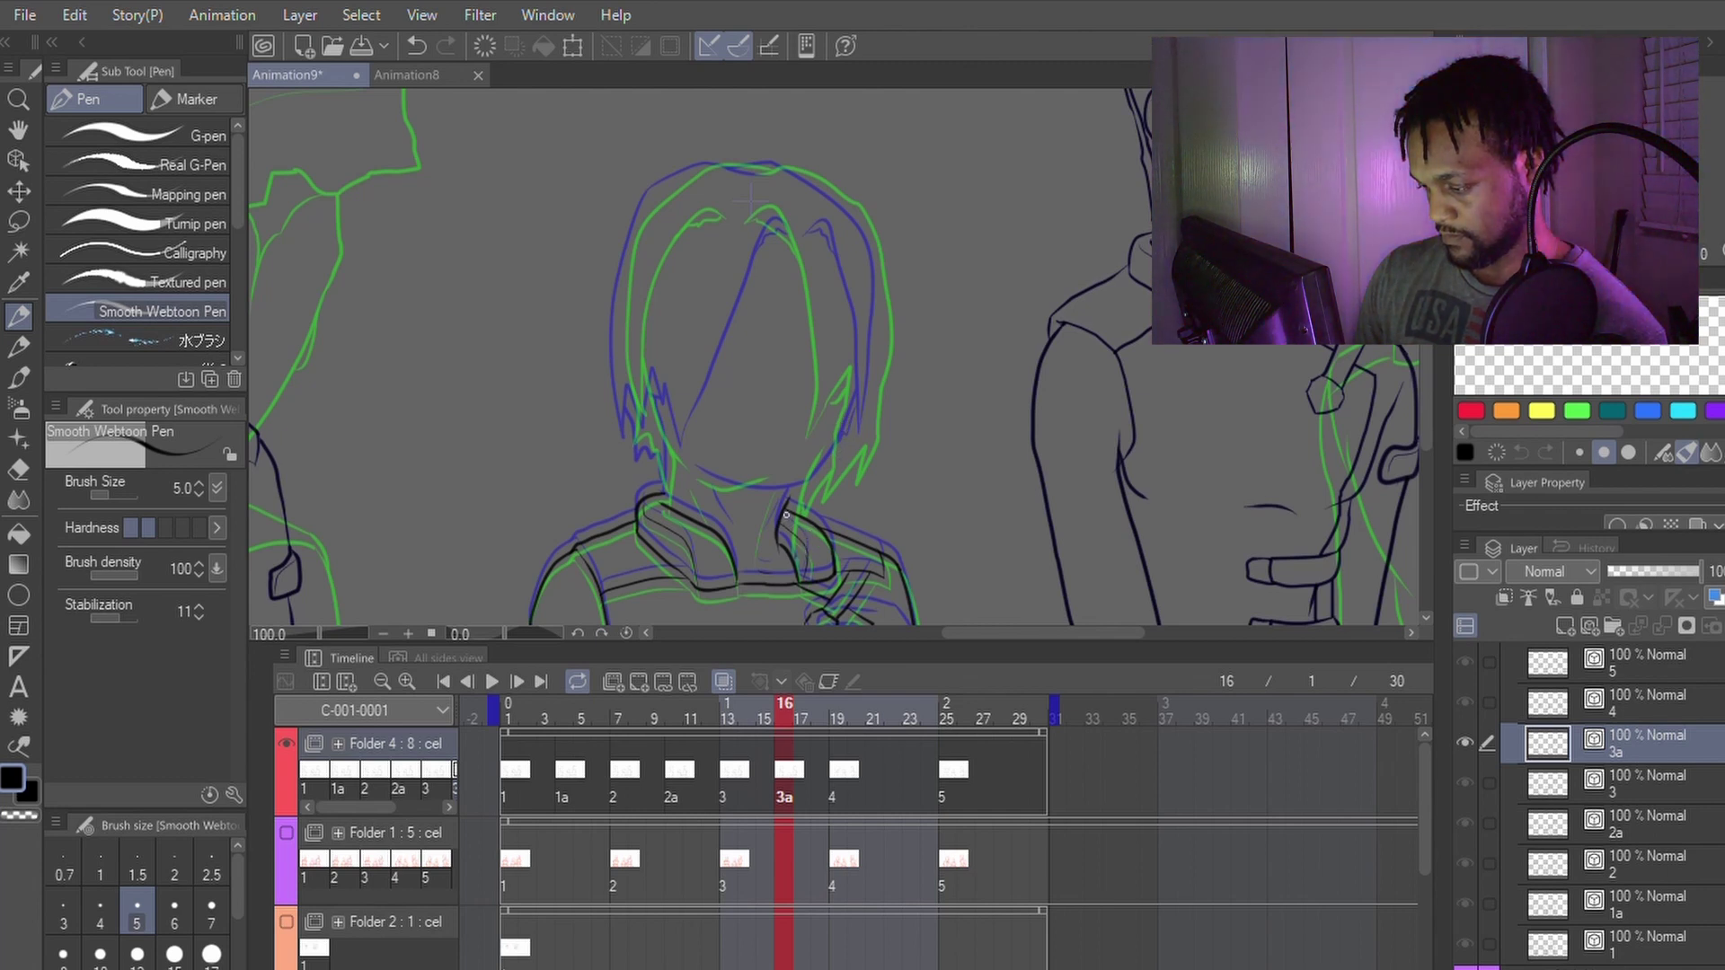
{"action": "key", "text": "y"}
{"action": "left_click_drag", "start_coordinate": [782, 526], "coordinate": [786, 564]}
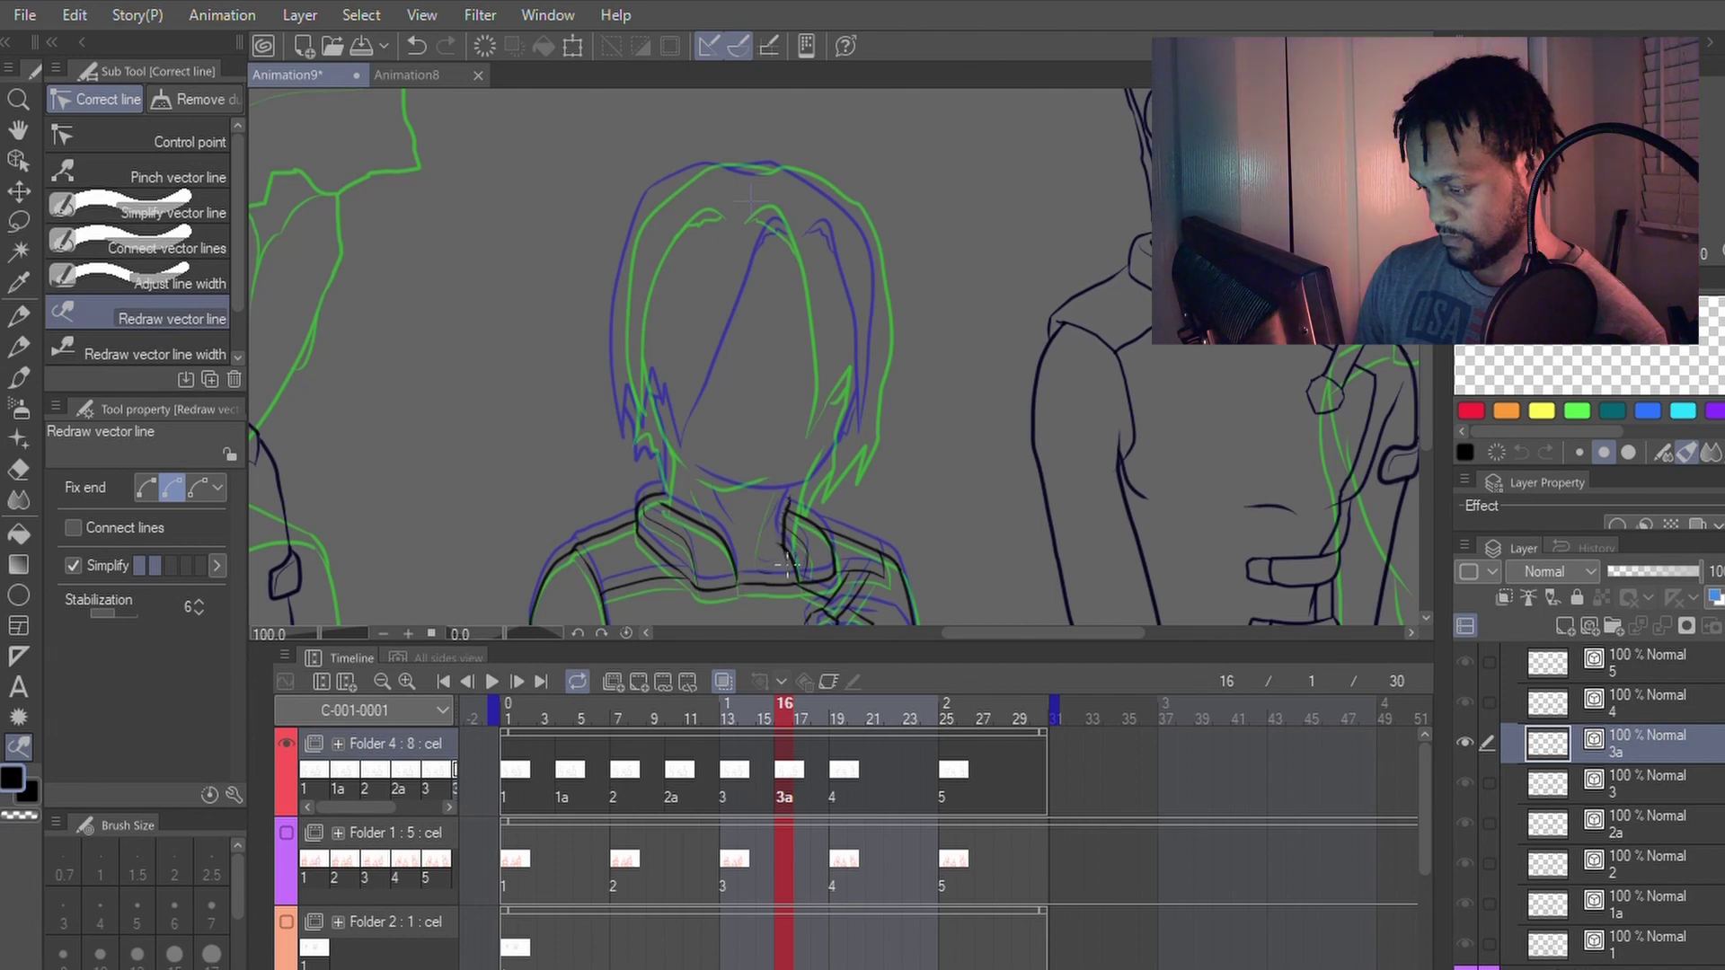
{"action": "key", "text": "p"}
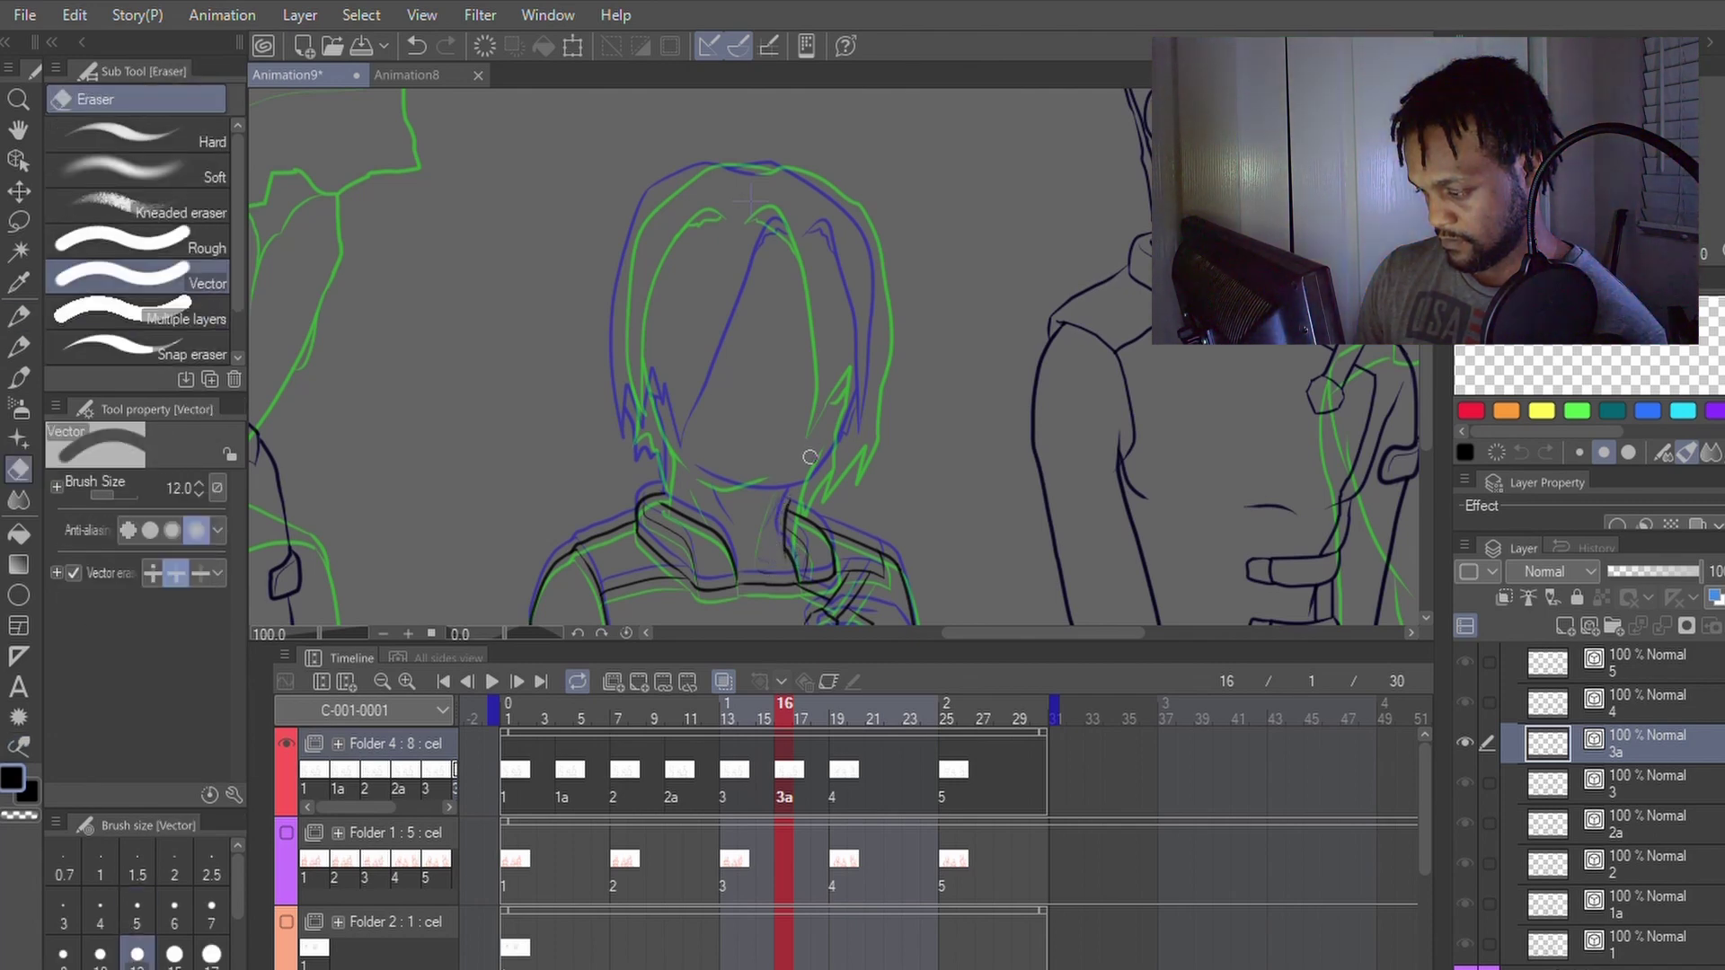
Step: Draw the right neck line from the collar up to the jaw with the Smooth Webtoon Pen
{"action": "scroll", "coordinate": [773, 521], "scroll_direction": "up", "scroll_amount": 3}
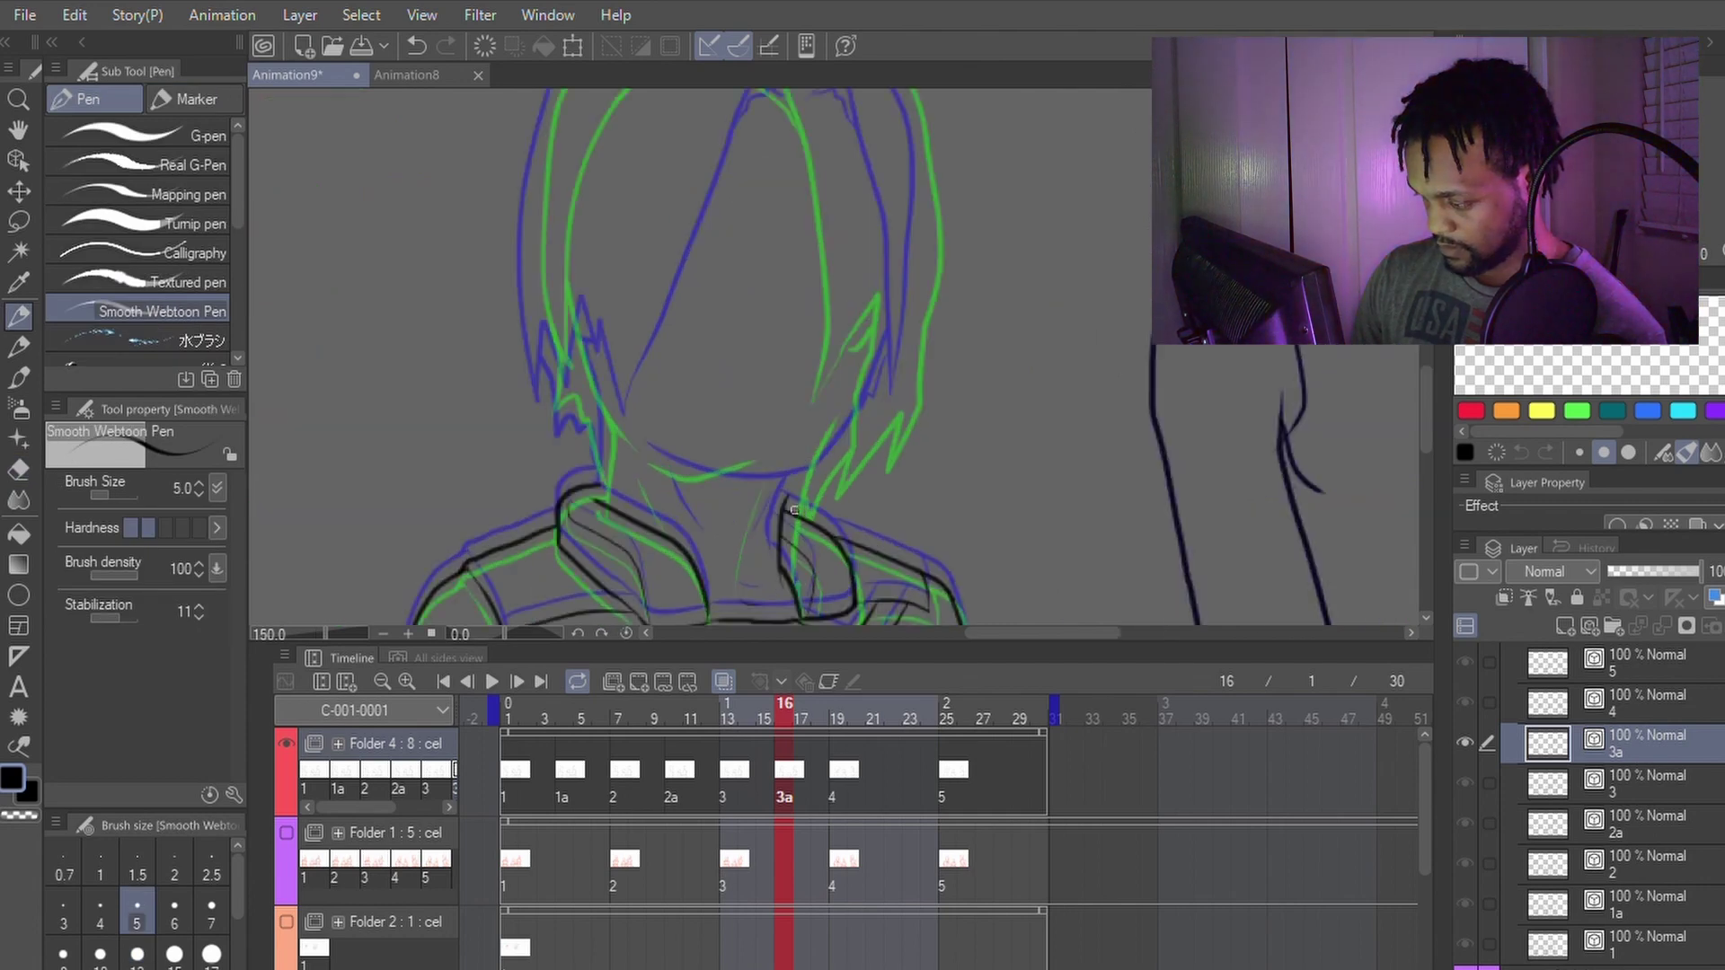
{"action": "key", "text": "y"}
{"action": "left_click_drag", "start_coordinate": [784, 485], "coordinate": [807, 429]}
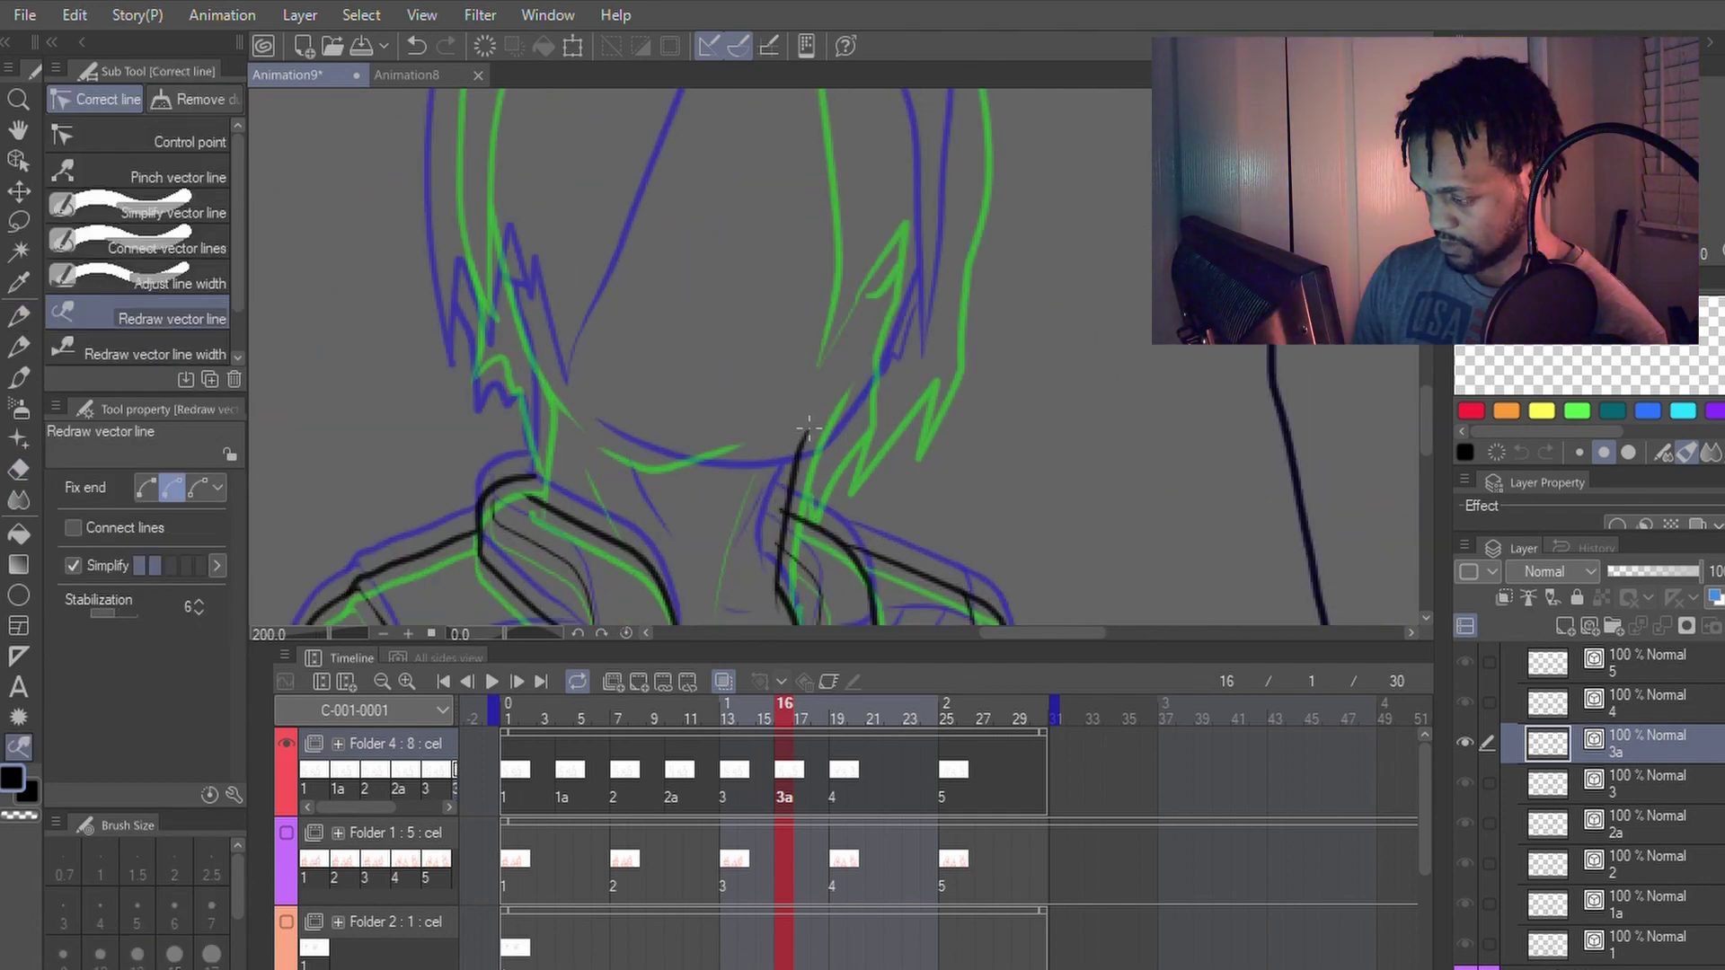
{"action": "key", "text": "ctrl+z"}
{"action": "key", "text": "p"}
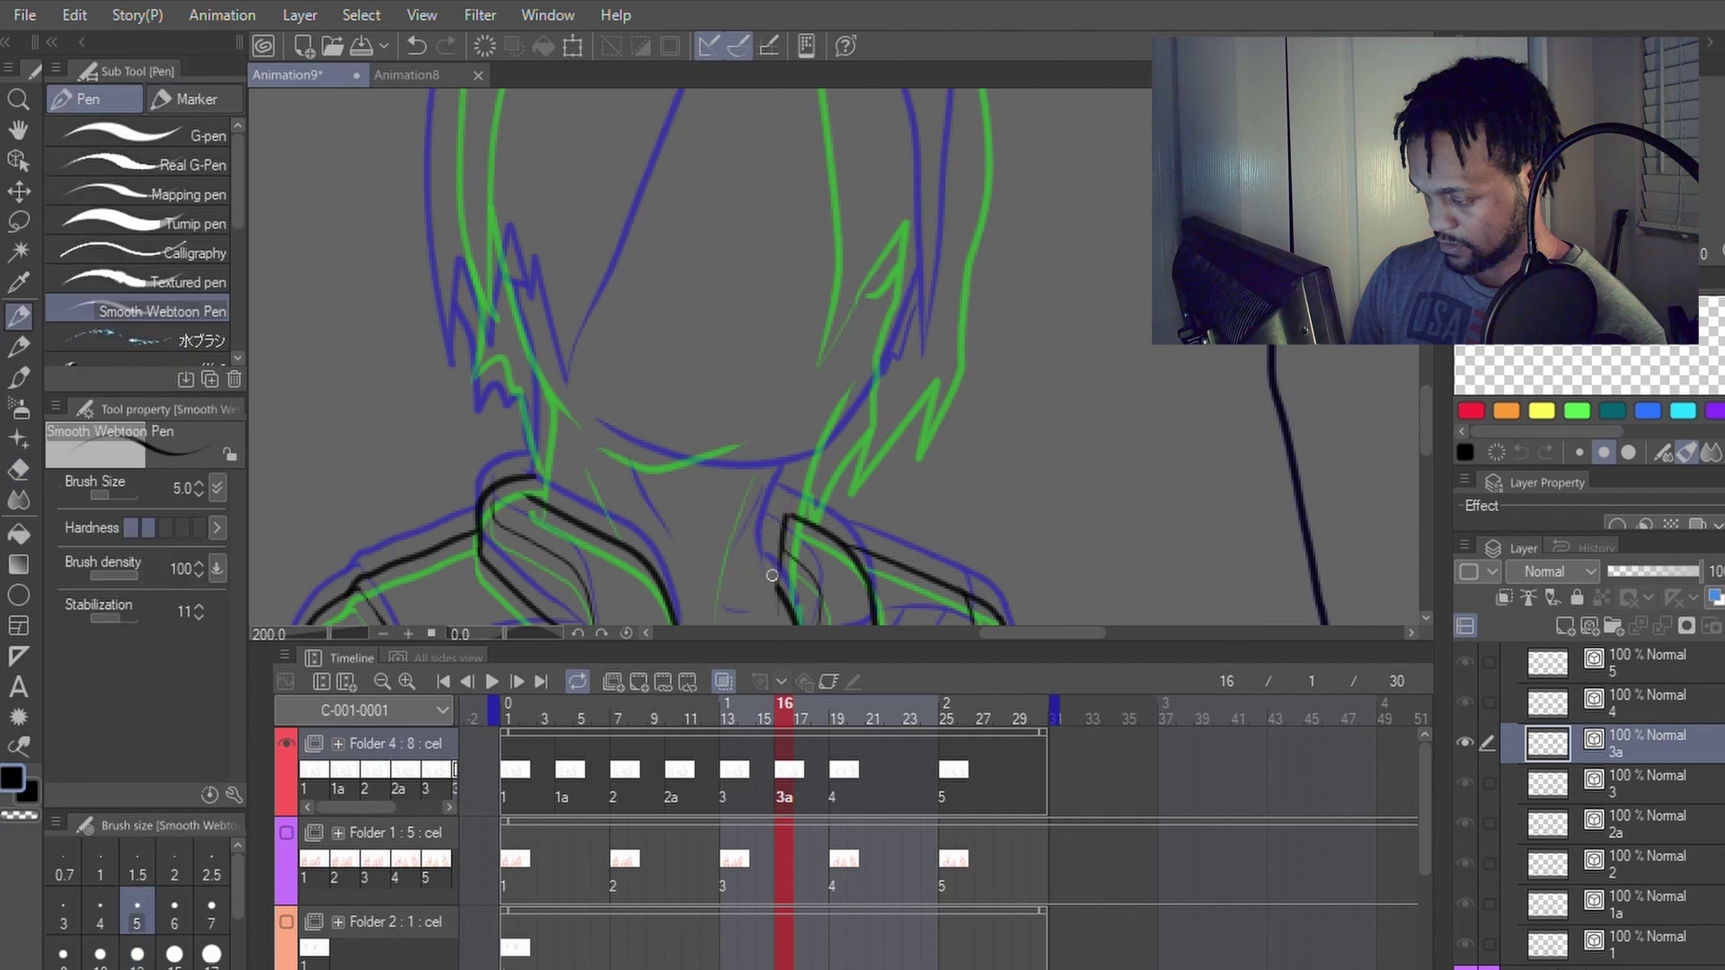
{"action": "left_click_drag", "start_coordinate": [778, 571], "coordinate": [808, 429]}
{"action": "key", "text": "e"}
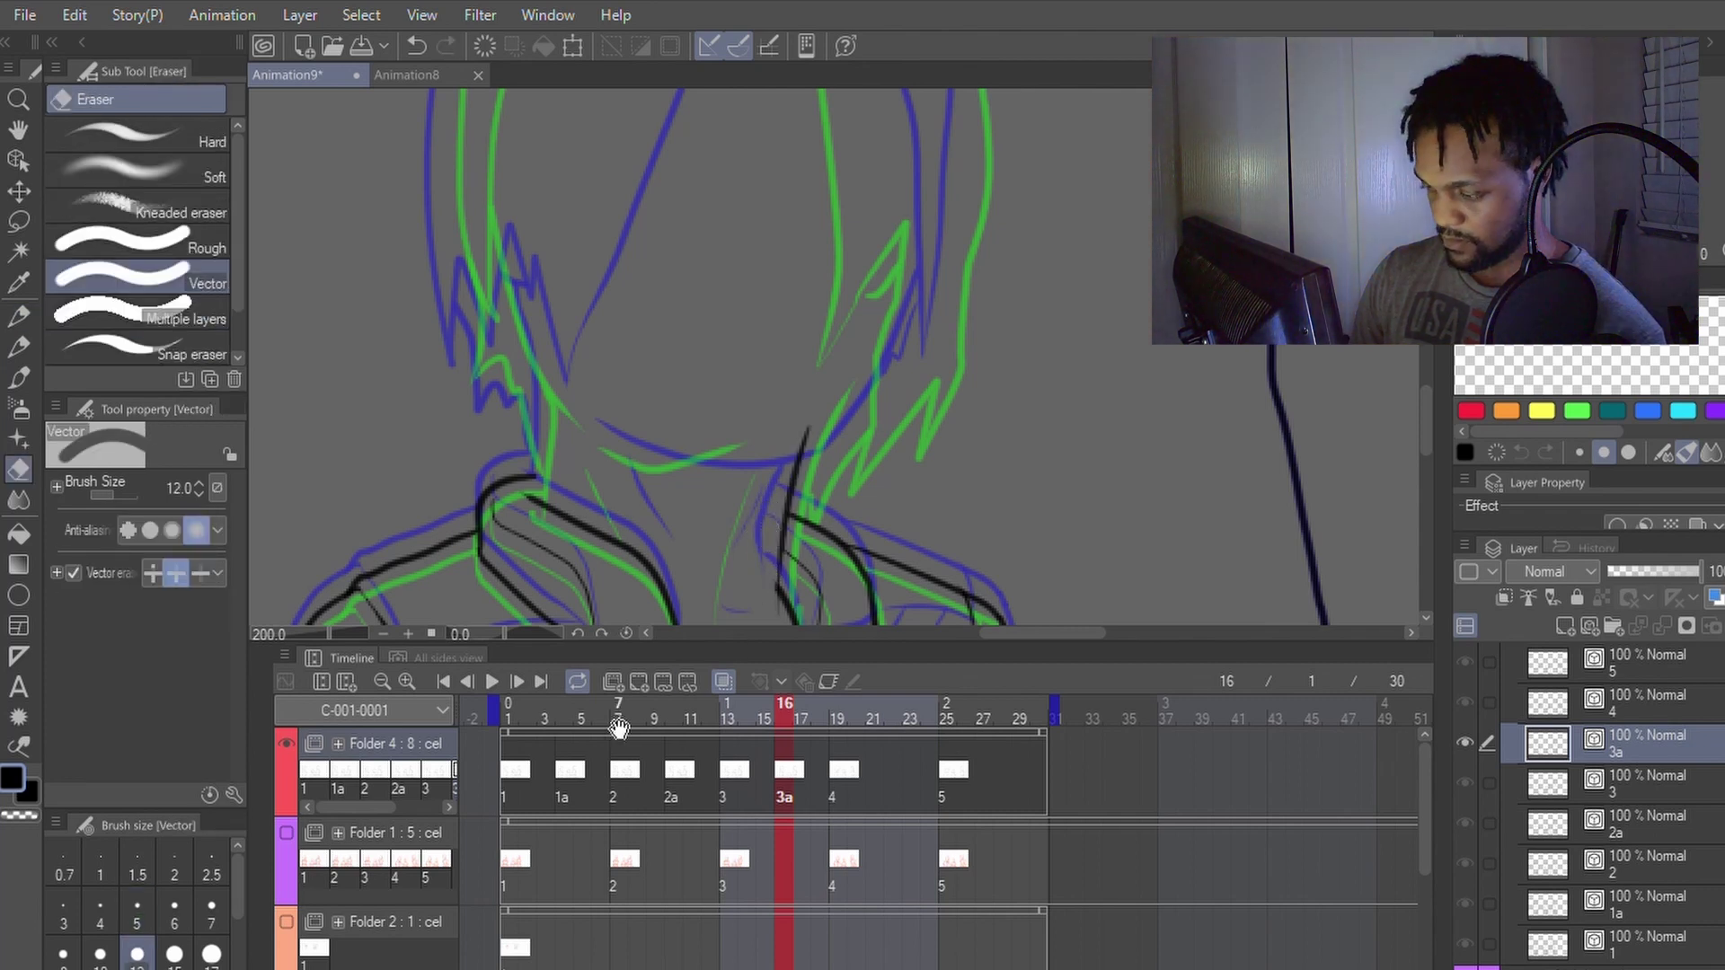
{"action": "key", "text": "p"}
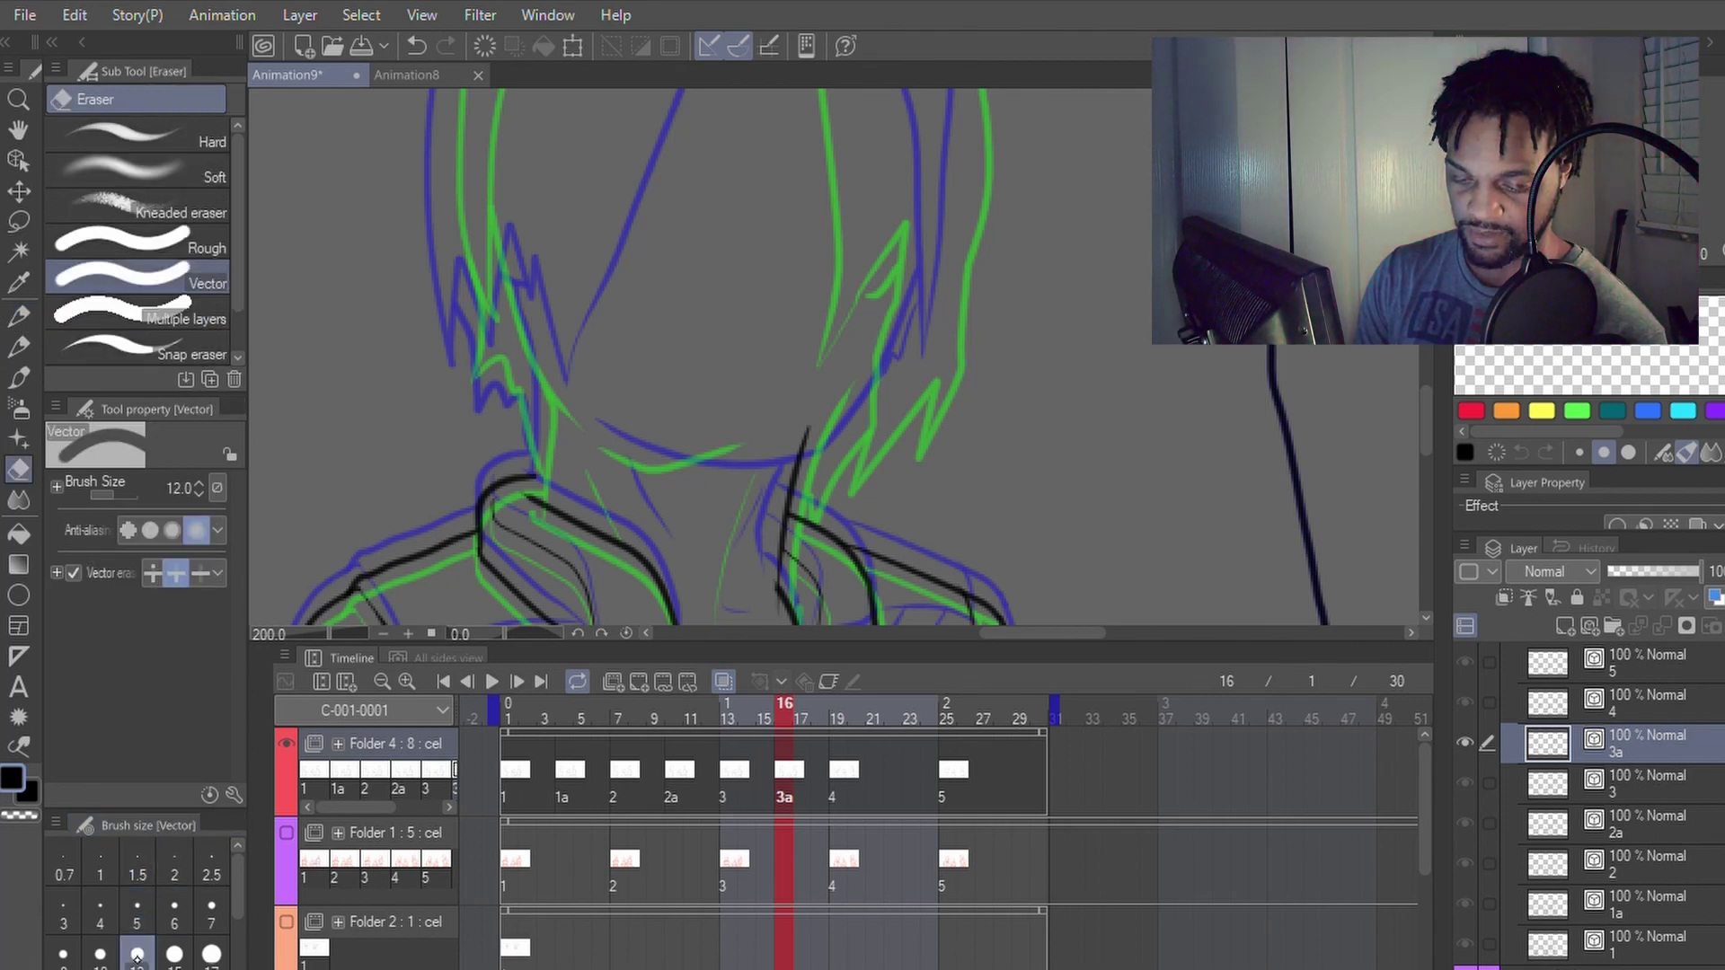
{"action": "key", "text": "p"}
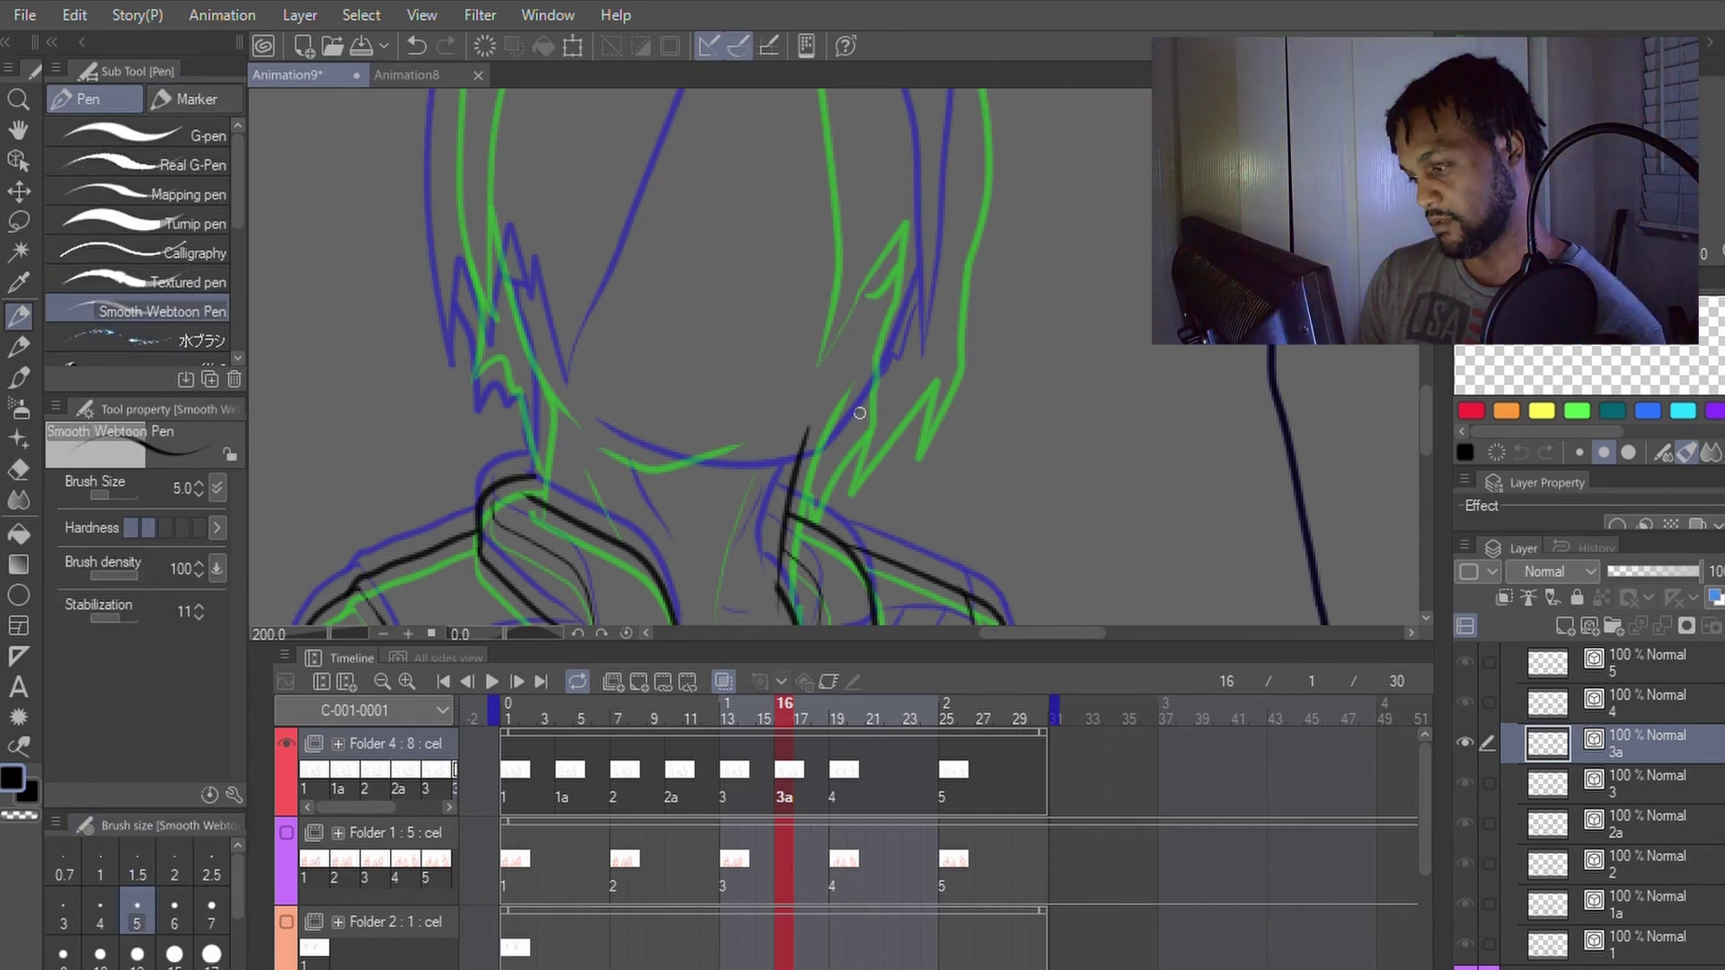
Step: Reshape the upper end of the right neck line with Redraw vector line so it curves toward the jaw
{"action": "scroll", "coordinate": [837, 446], "scroll_direction": "down", "scroll_amount": 1}
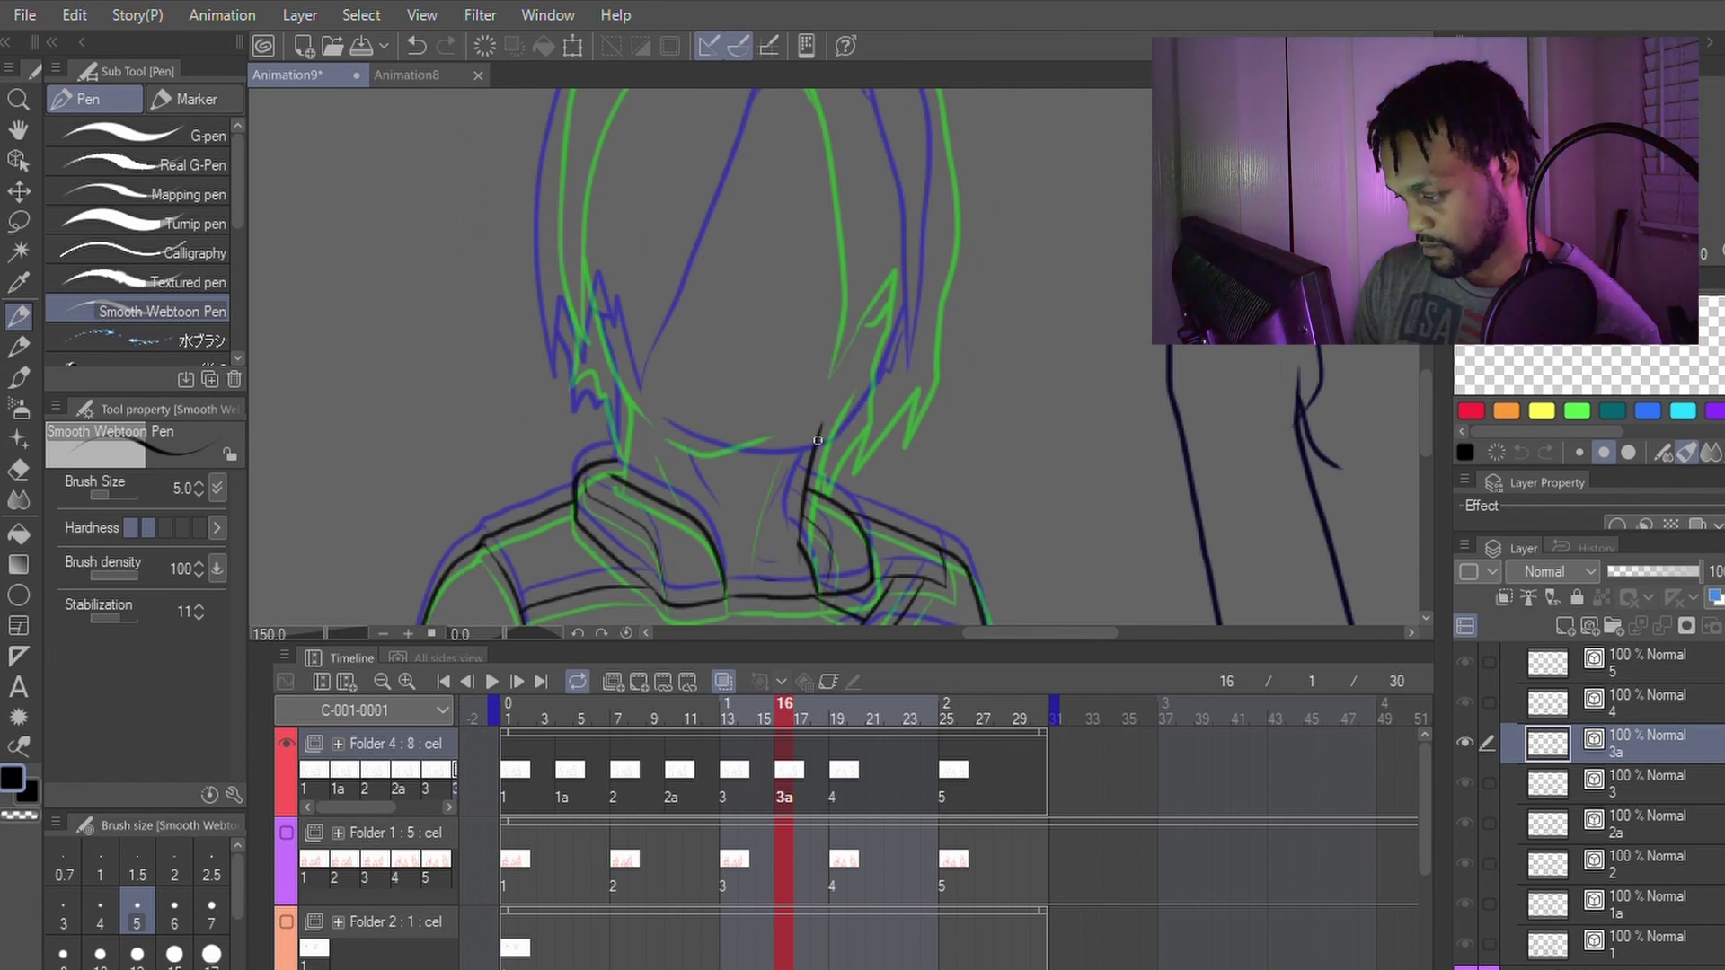
{"action": "left_click_drag", "start_coordinate": [820, 429], "coordinate": [839, 412]}
{"action": "key", "text": "ctrl+z"}
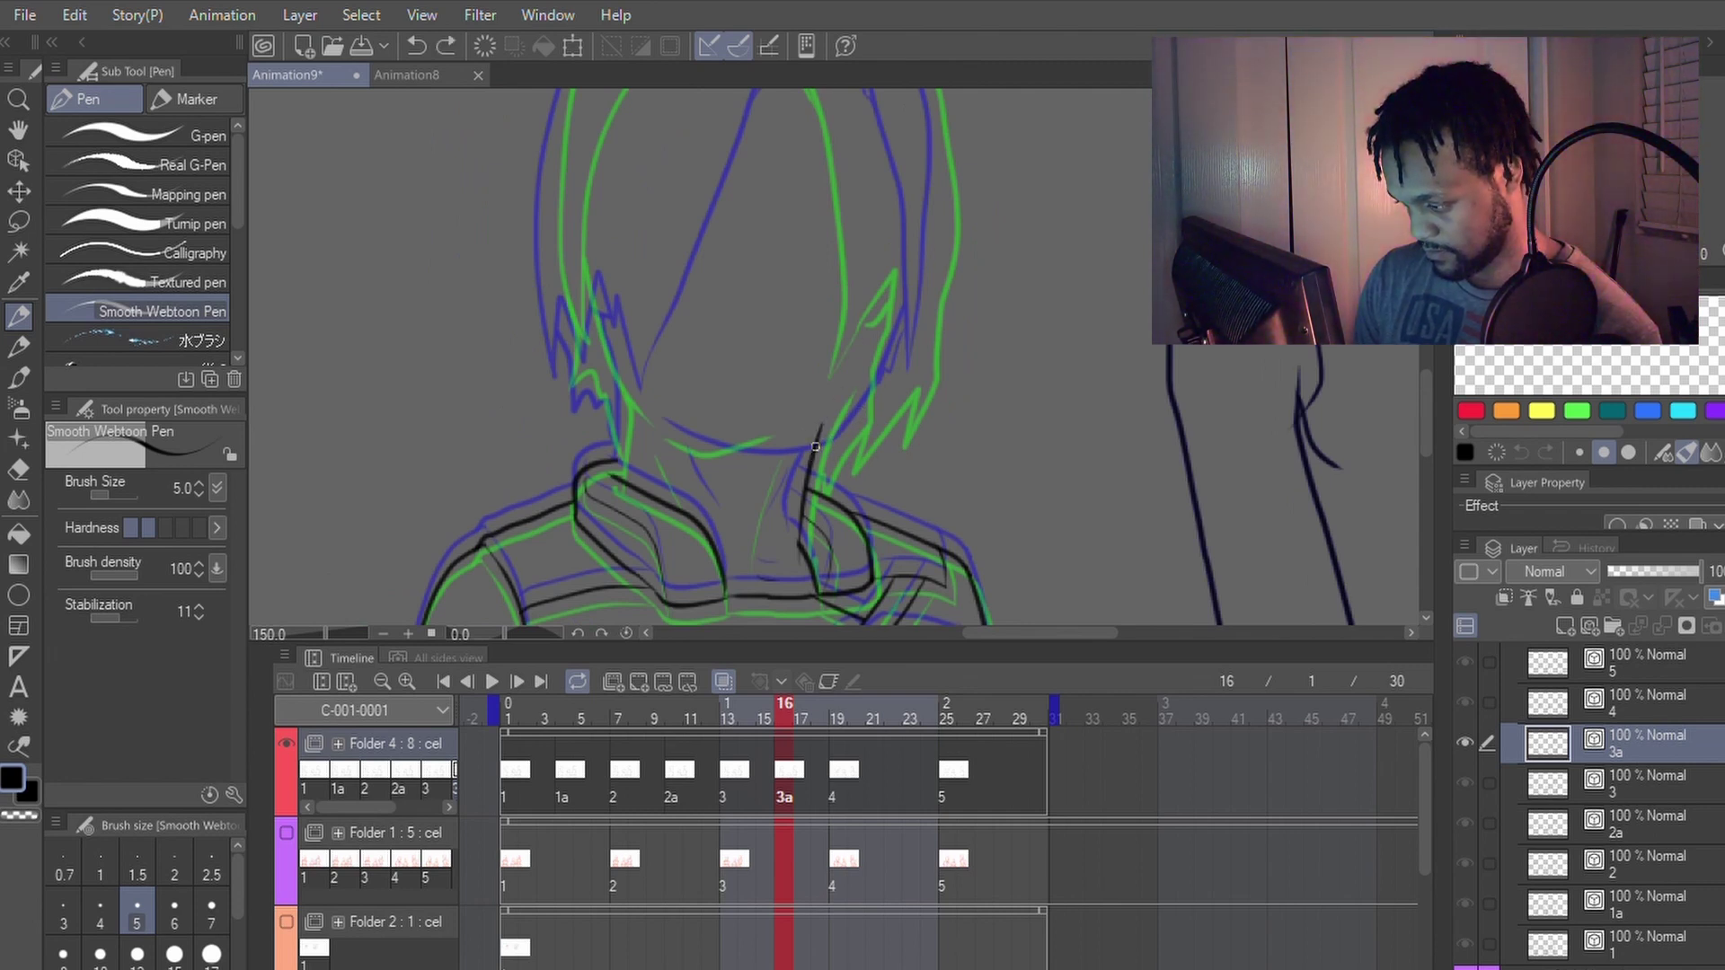
{"action": "key", "text": "y"}
{"action": "left_click_drag", "start_coordinate": [806, 503], "coordinate": [827, 429]}
{"action": "key", "text": "p"}
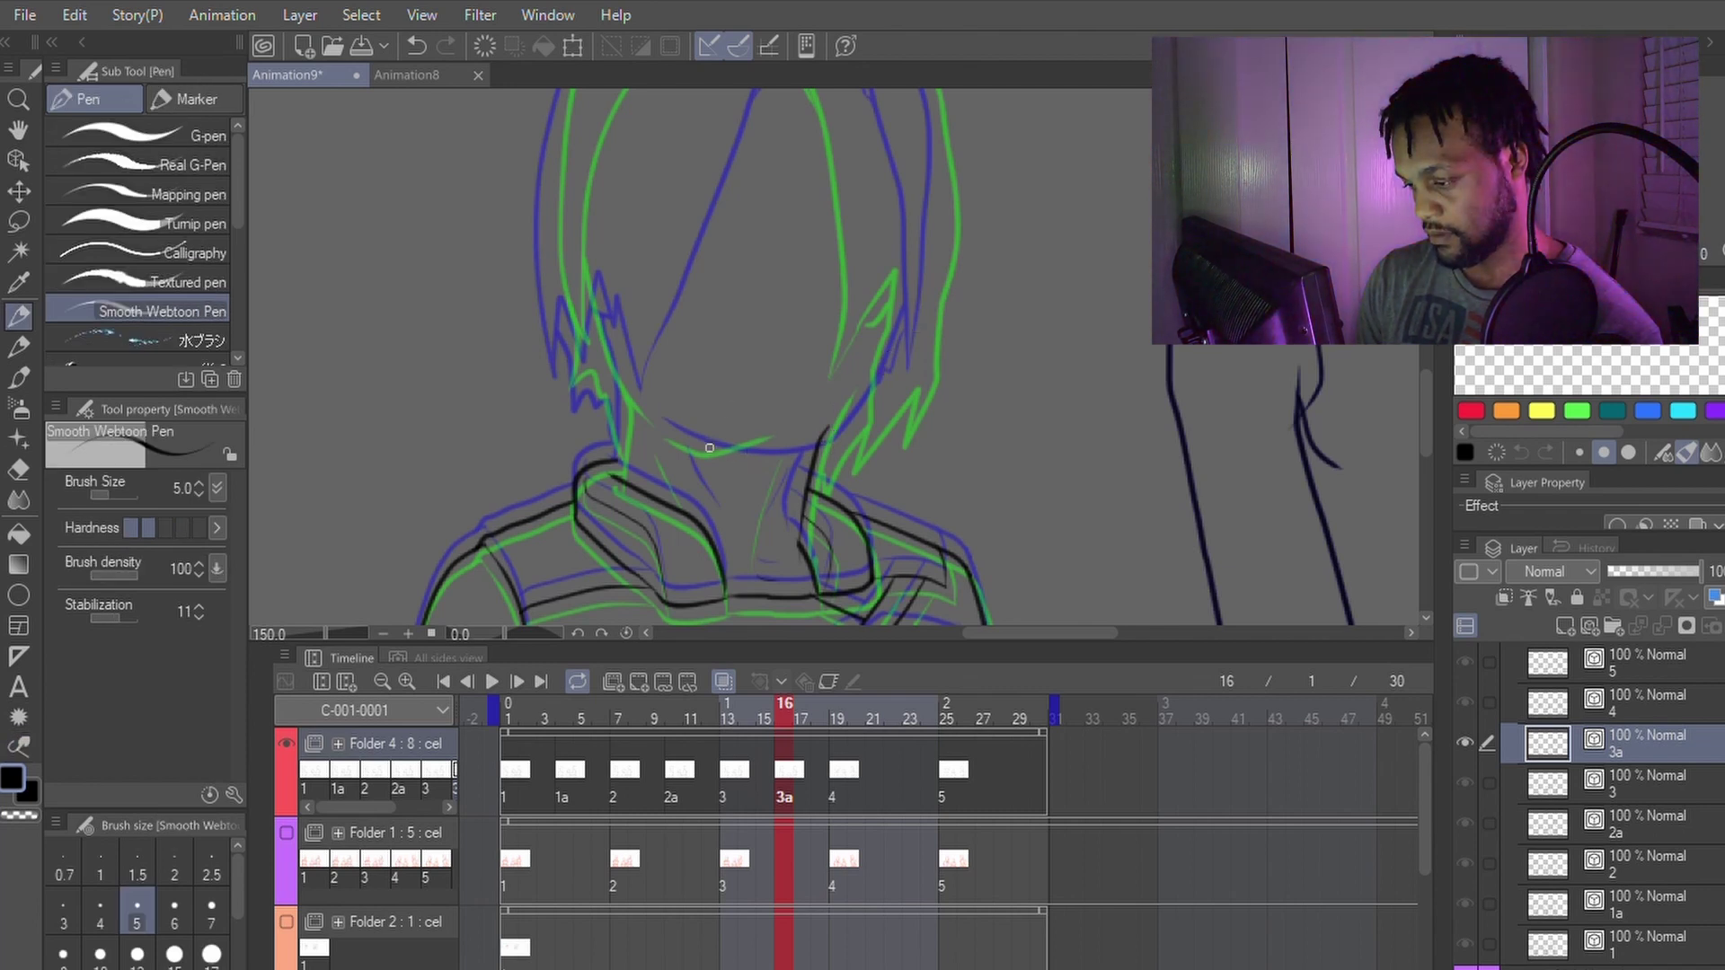
Step: Draw the middle figure's chin and the right side of the jaw up to the hair with the Smooth Webtoon Pen
{"action": "left_click_drag", "start_coordinate": [709, 447], "coordinate": [817, 430]}
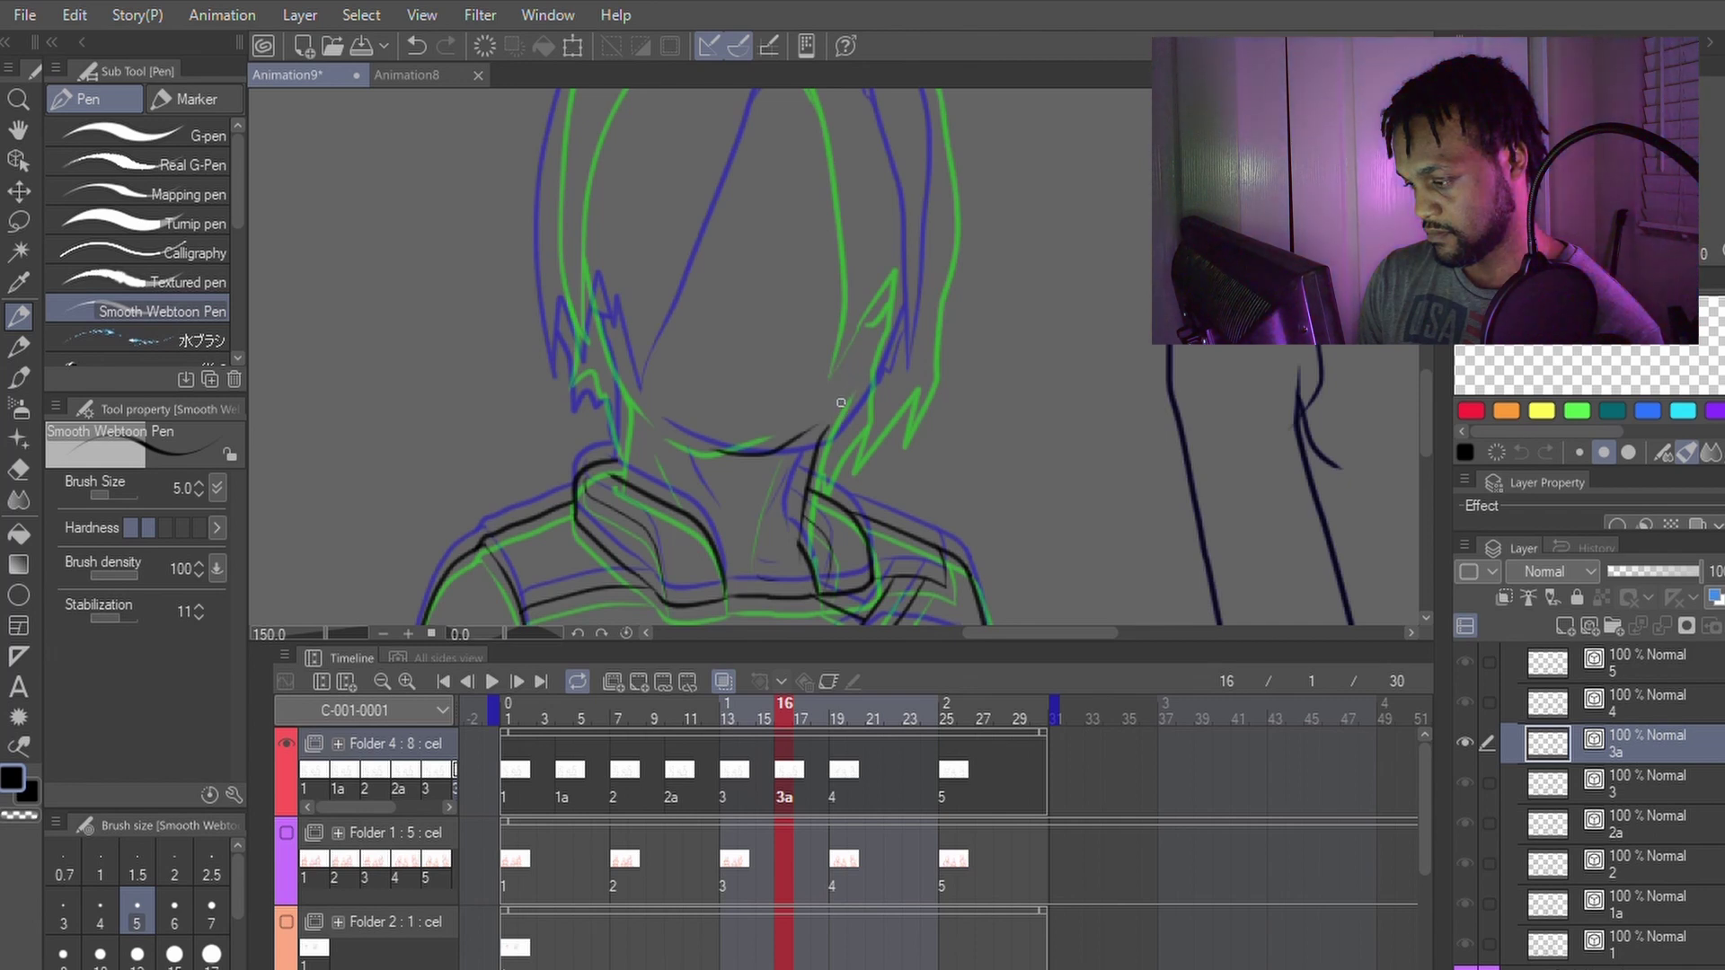
{"action": "left_click_drag", "start_coordinate": [816, 433], "coordinate": [865, 377]}
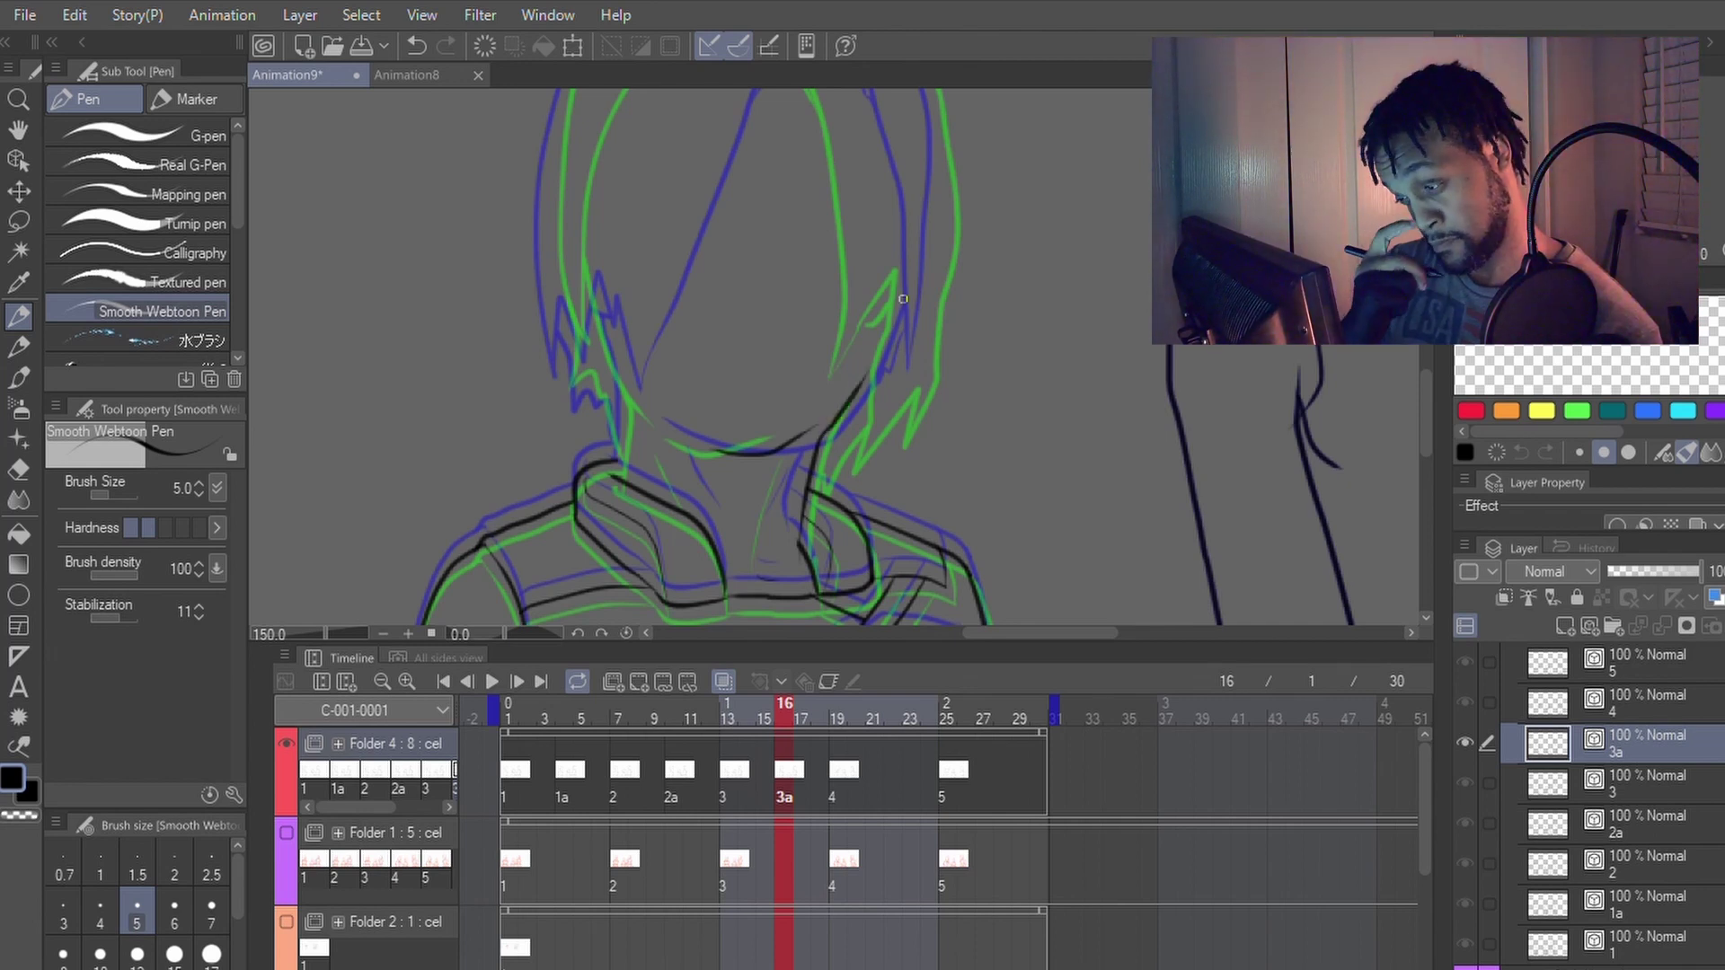
{"action": "key", "text": "ctrl+z"}
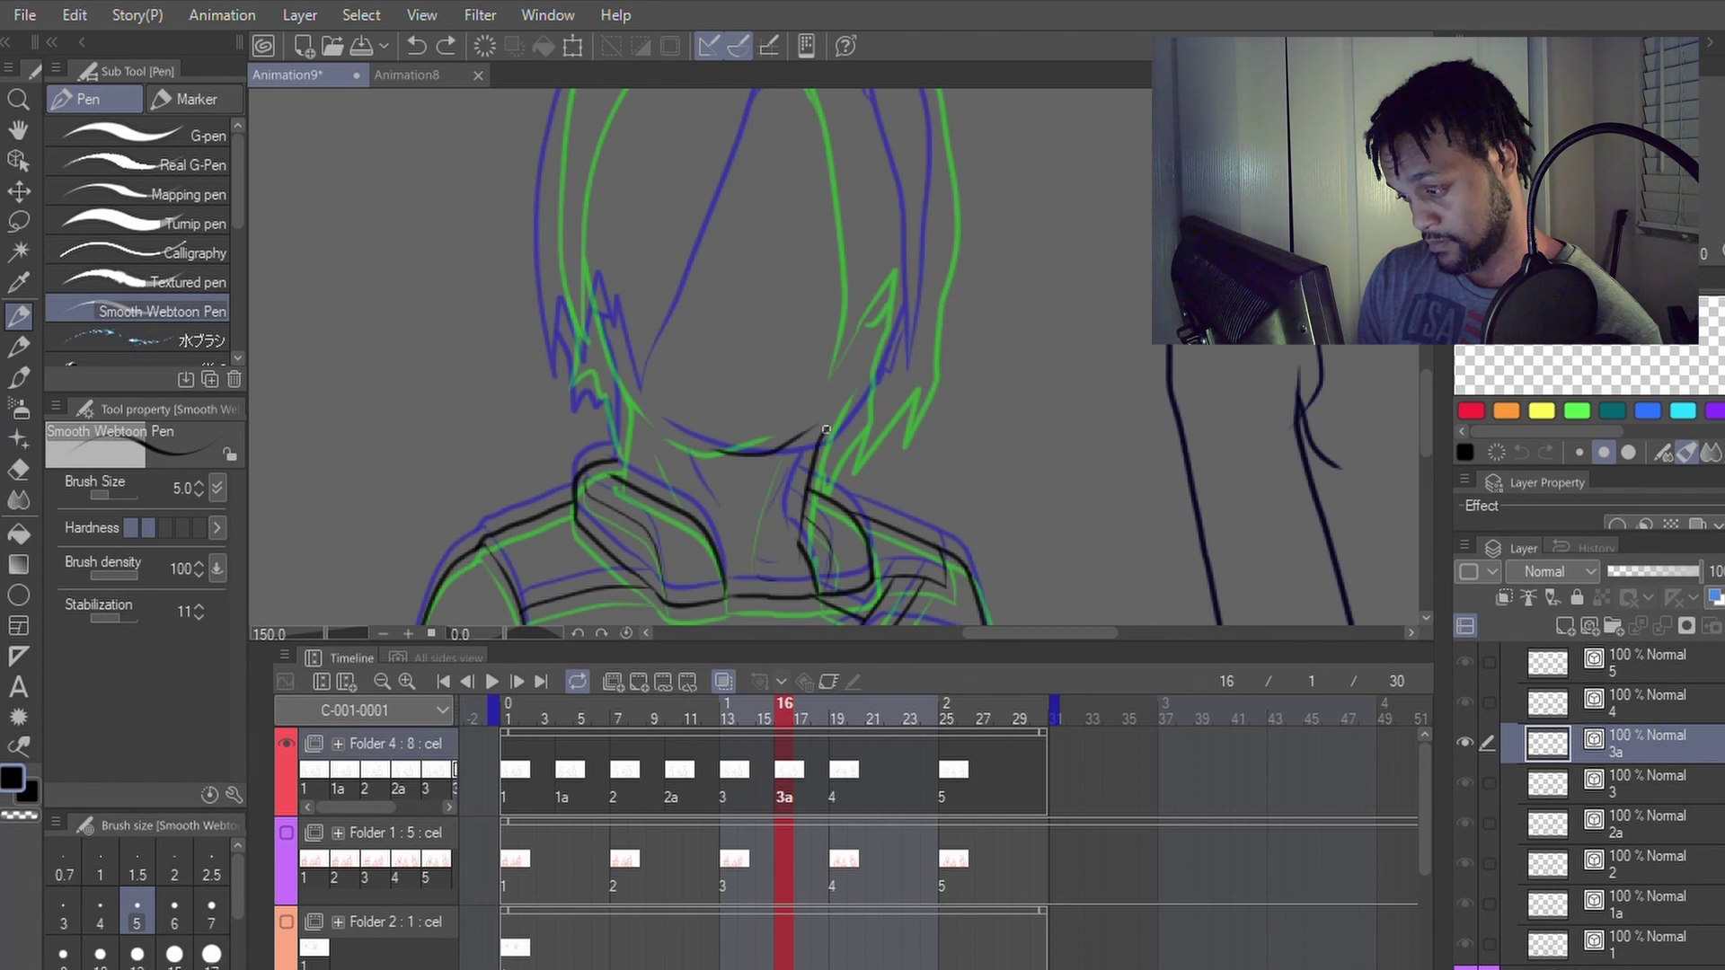
{"action": "left_click_drag", "start_coordinate": [815, 433], "coordinate": [862, 378]}
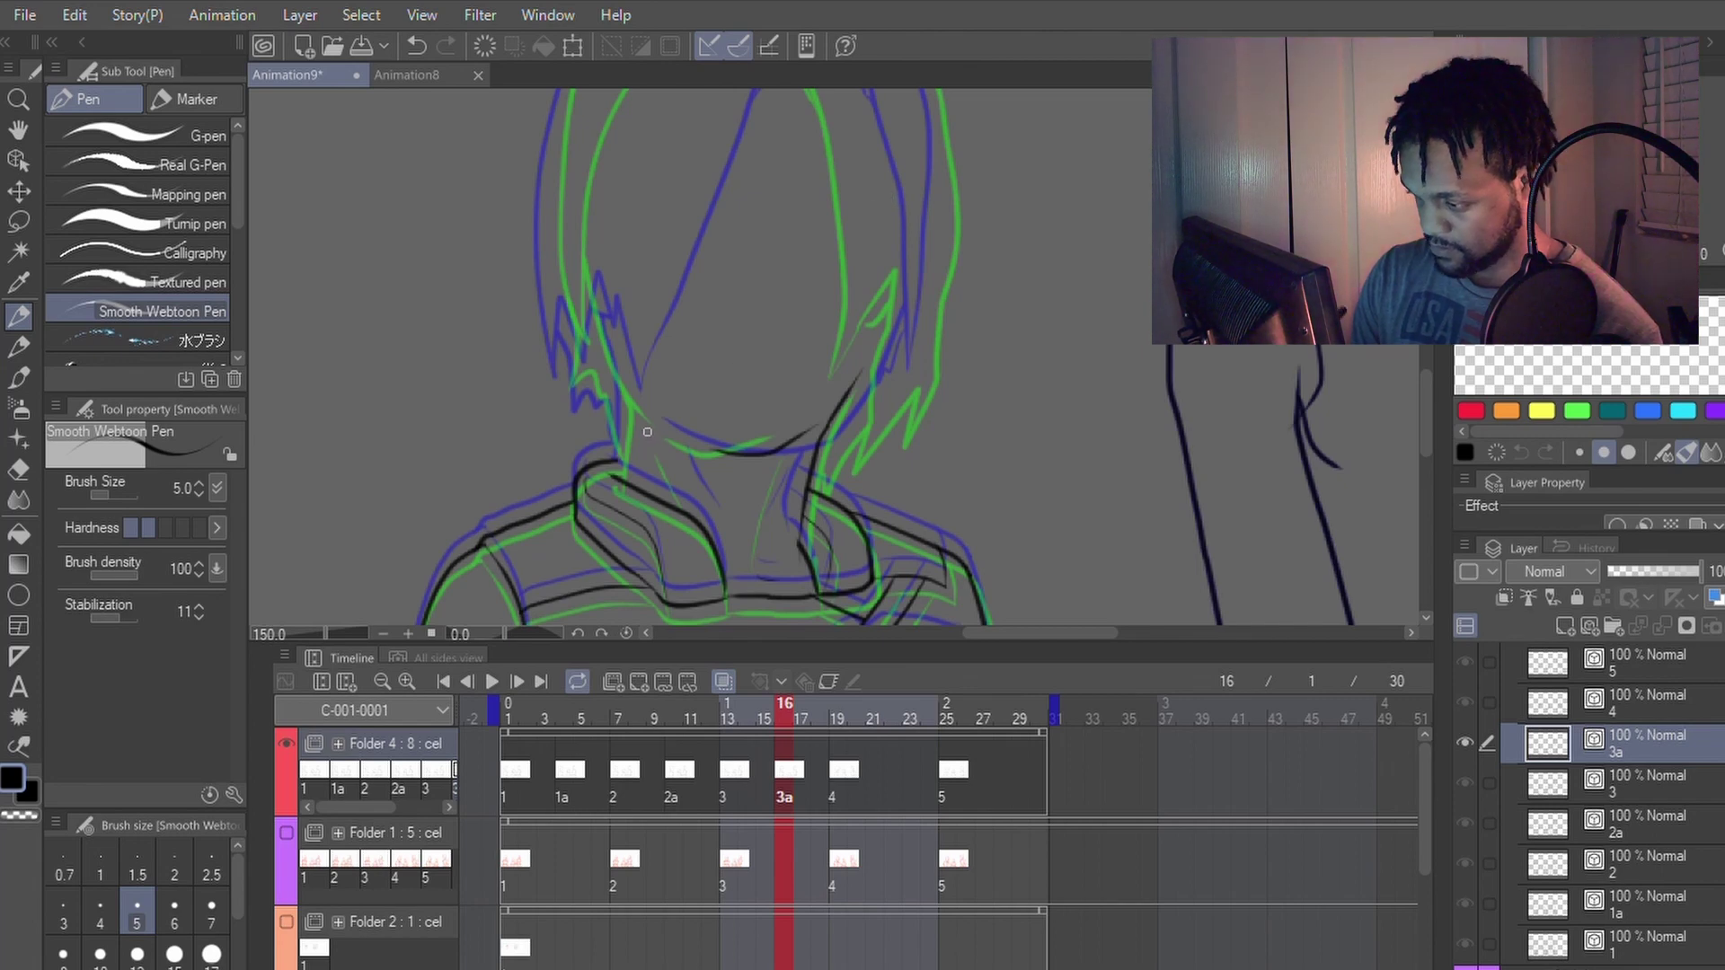
Step: Draw the left side of the jaw from the chin up toward the hair tips
{"action": "left_click_drag", "start_coordinate": [688, 442], "coordinate": [640, 387]}
{"action": "key", "text": "ctrl+z"}
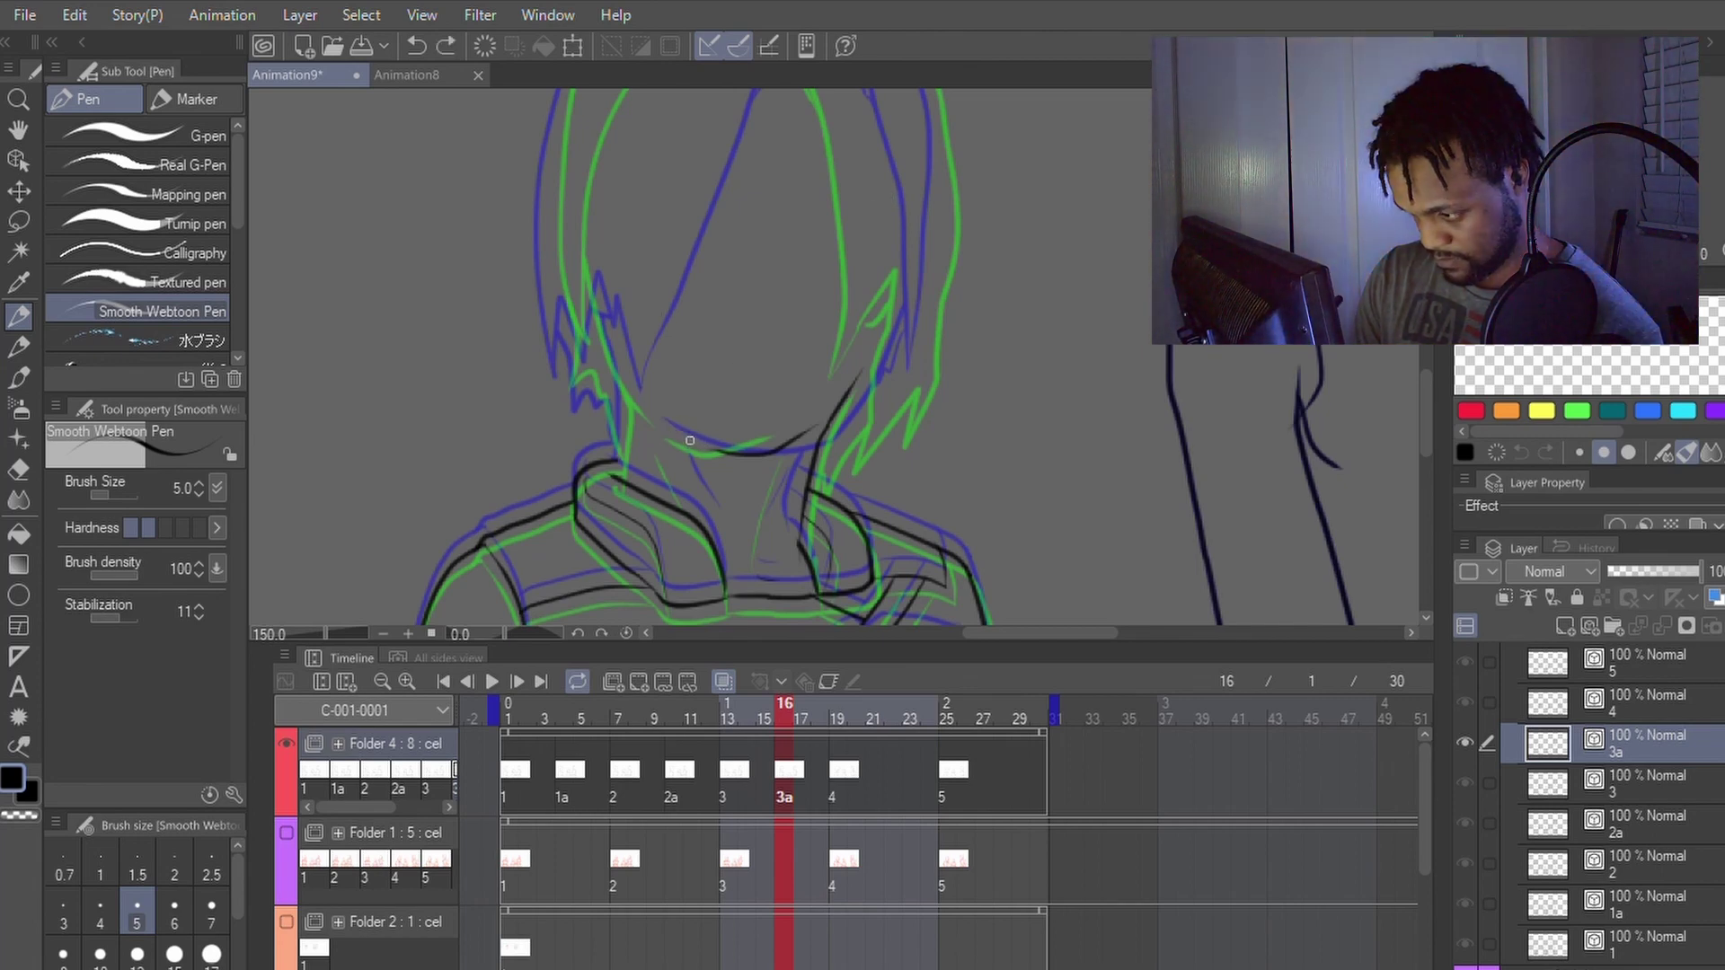
{"action": "left_click_drag", "start_coordinate": [688, 442], "coordinate": [633, 375]}
{"action": "key", "text": "ctrl+z"}
{"action": "left_click_drag", "start_coordinate": [693, 444], "coordinate": [634, 364]}
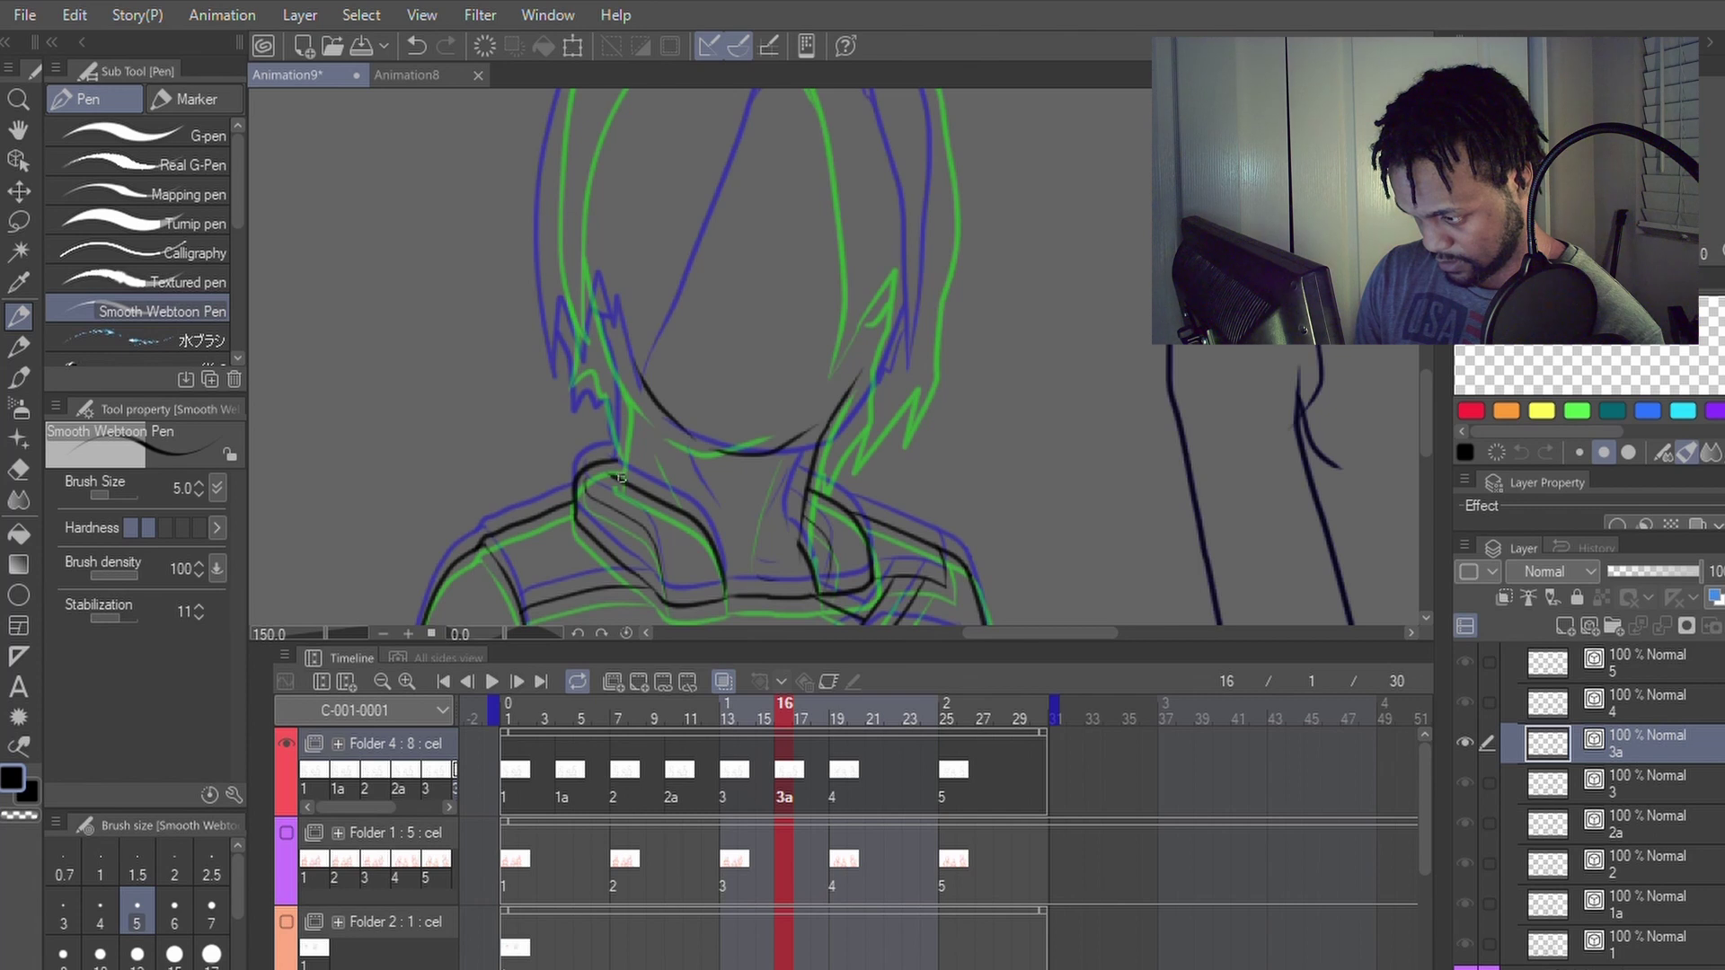
Step: Draw the left neck line from the collar up past the jaw into the hair
{"action": "left_click_drag", "start_coordinate": [621, 478], "coordinate": [628, 377]}
{"action": "key", "text": "ctrl+z"}
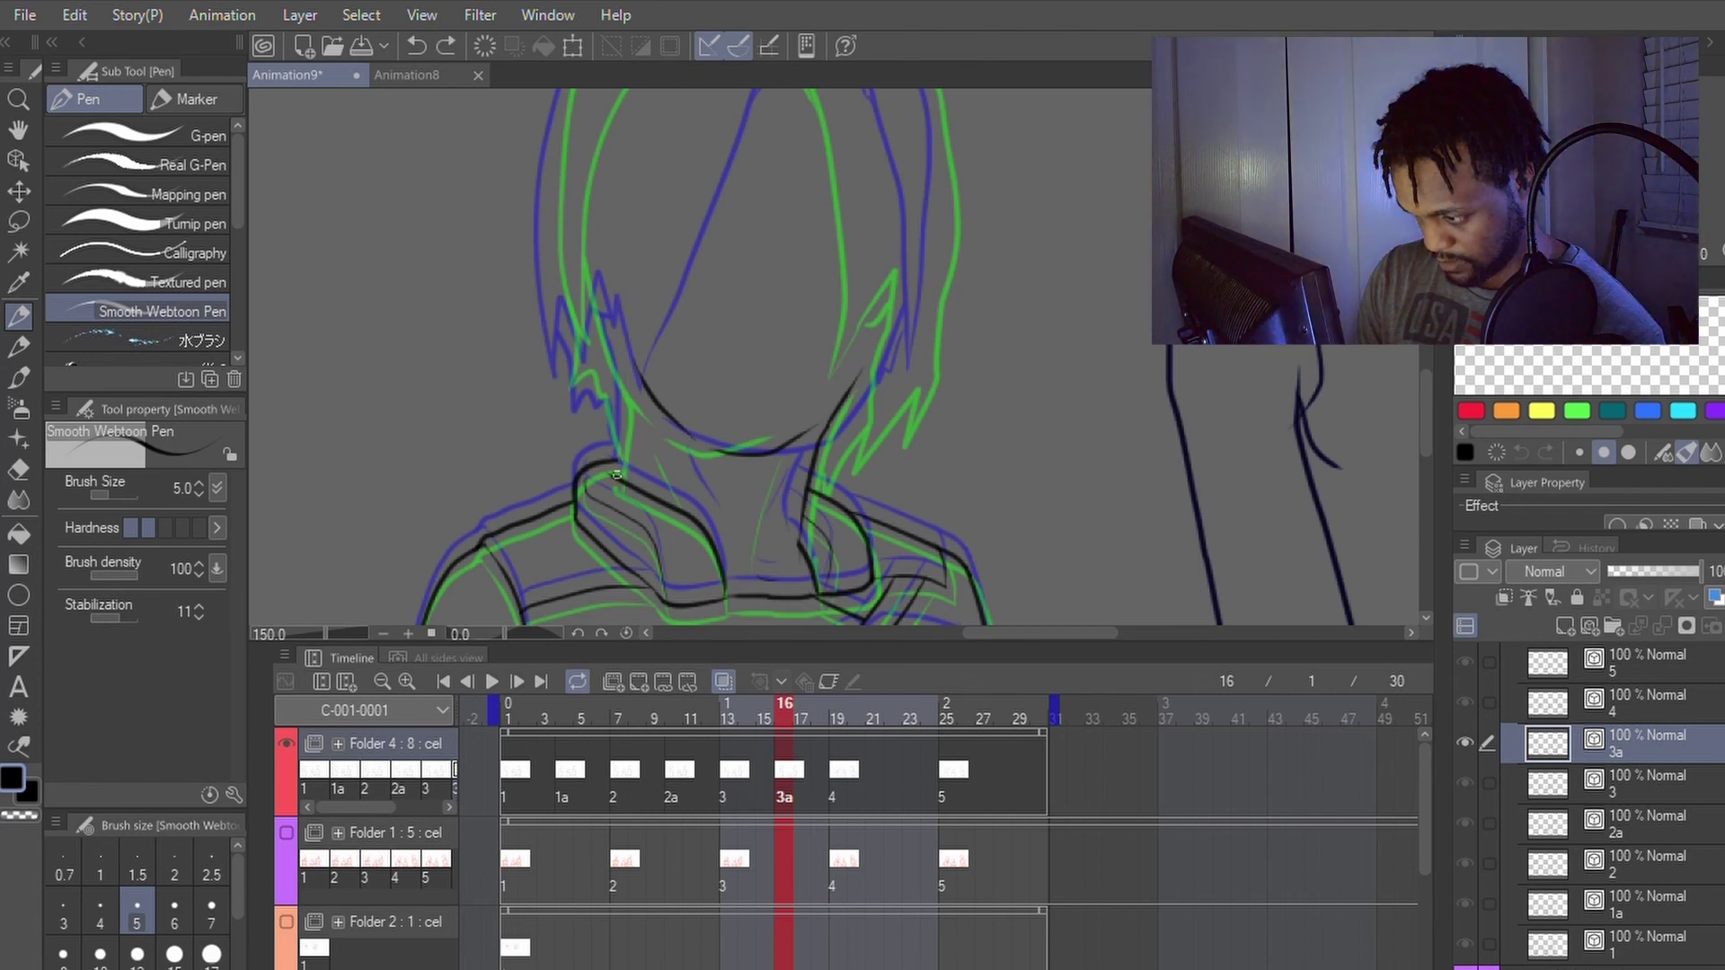
{"action": "left_click_drag", "start_coordinate": [616, 474], "coordinate": [623, 370]}
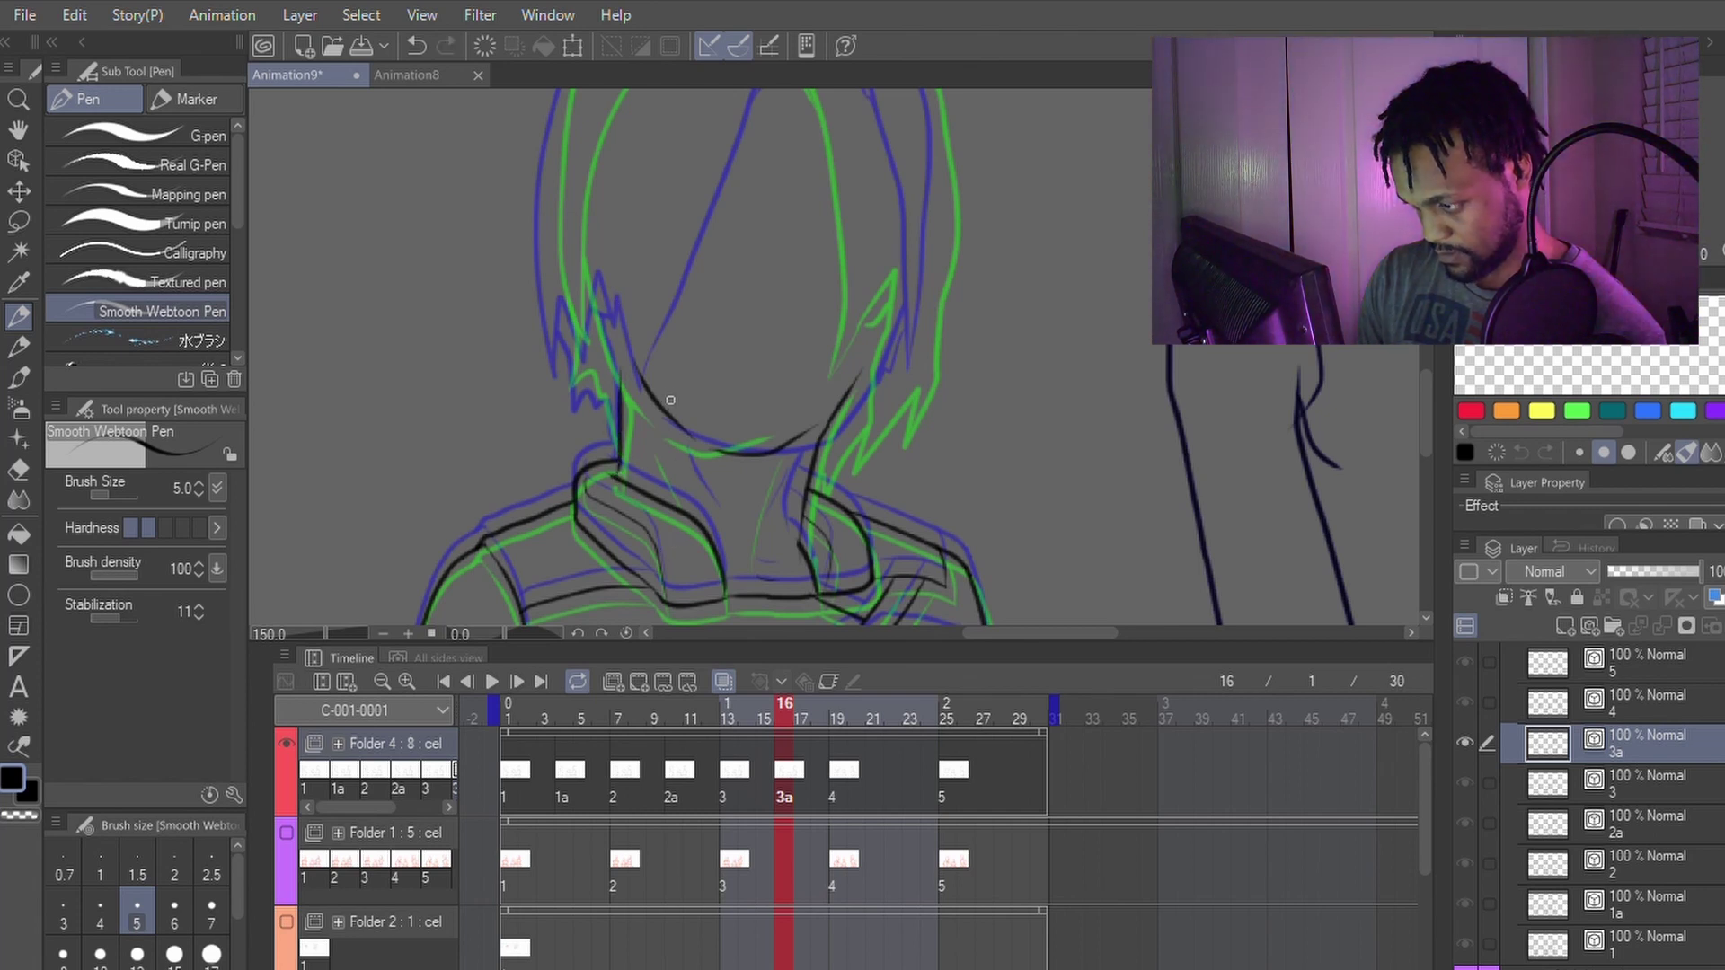
{"action": "key", "text": "ctrl+z"}
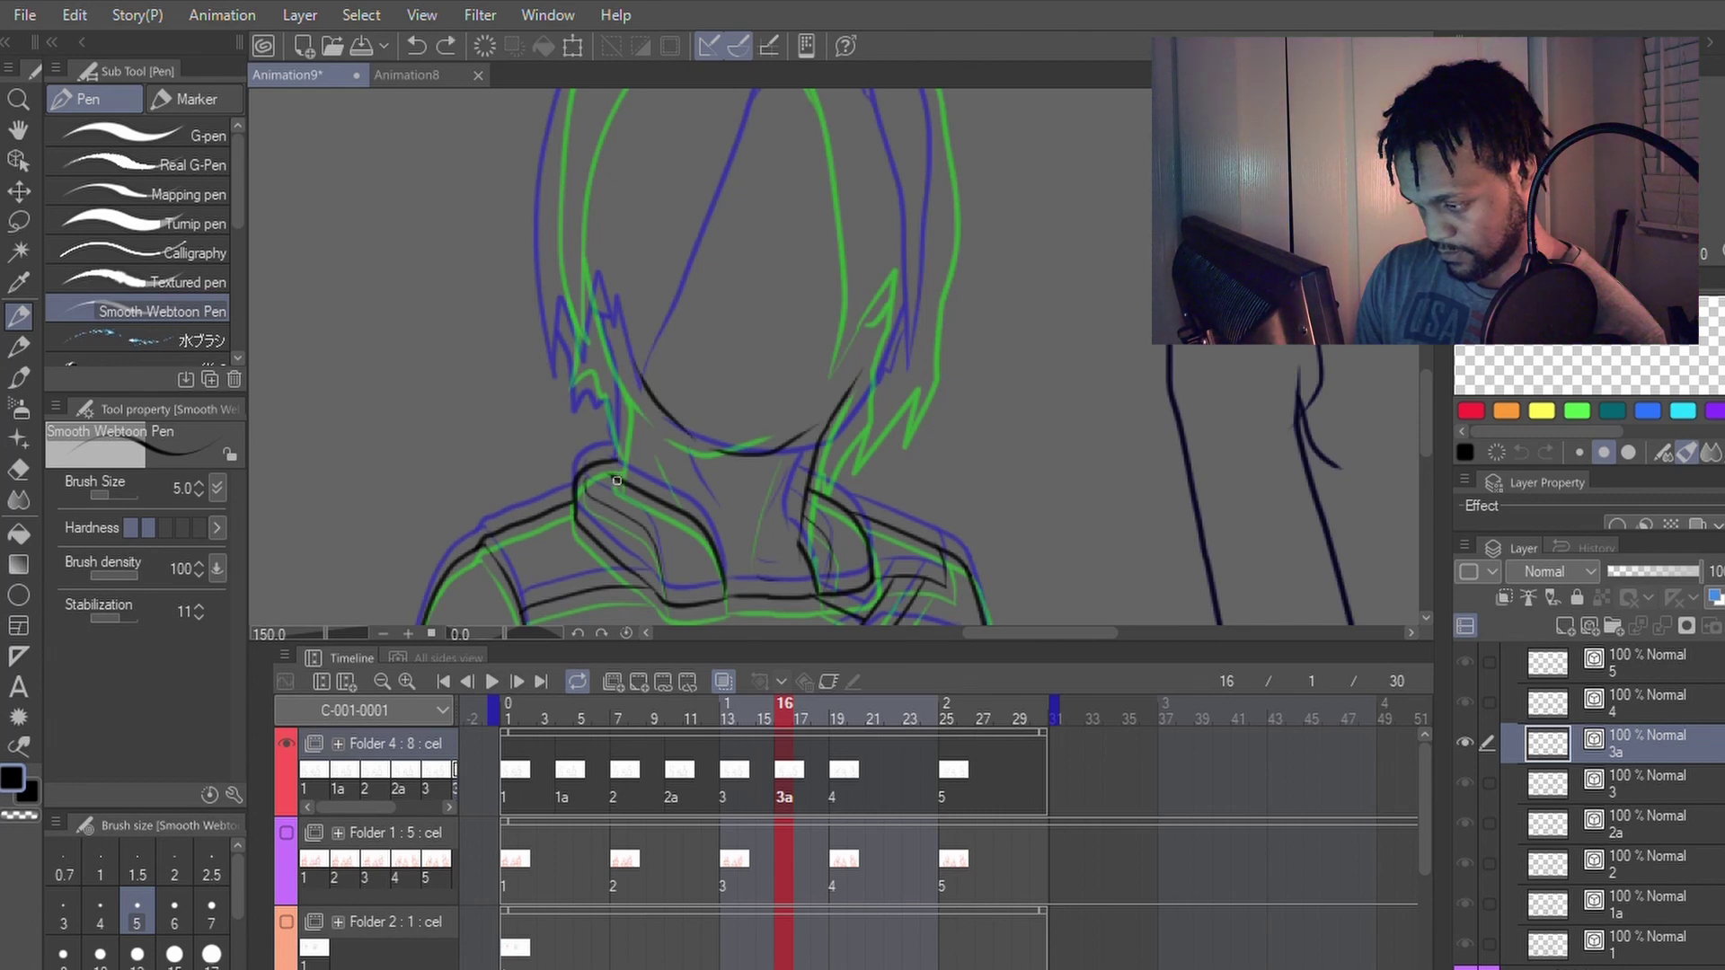
{"action": "left_click_drag", "start_coordinate": [616, 481], "coordinate": [617, 312]}
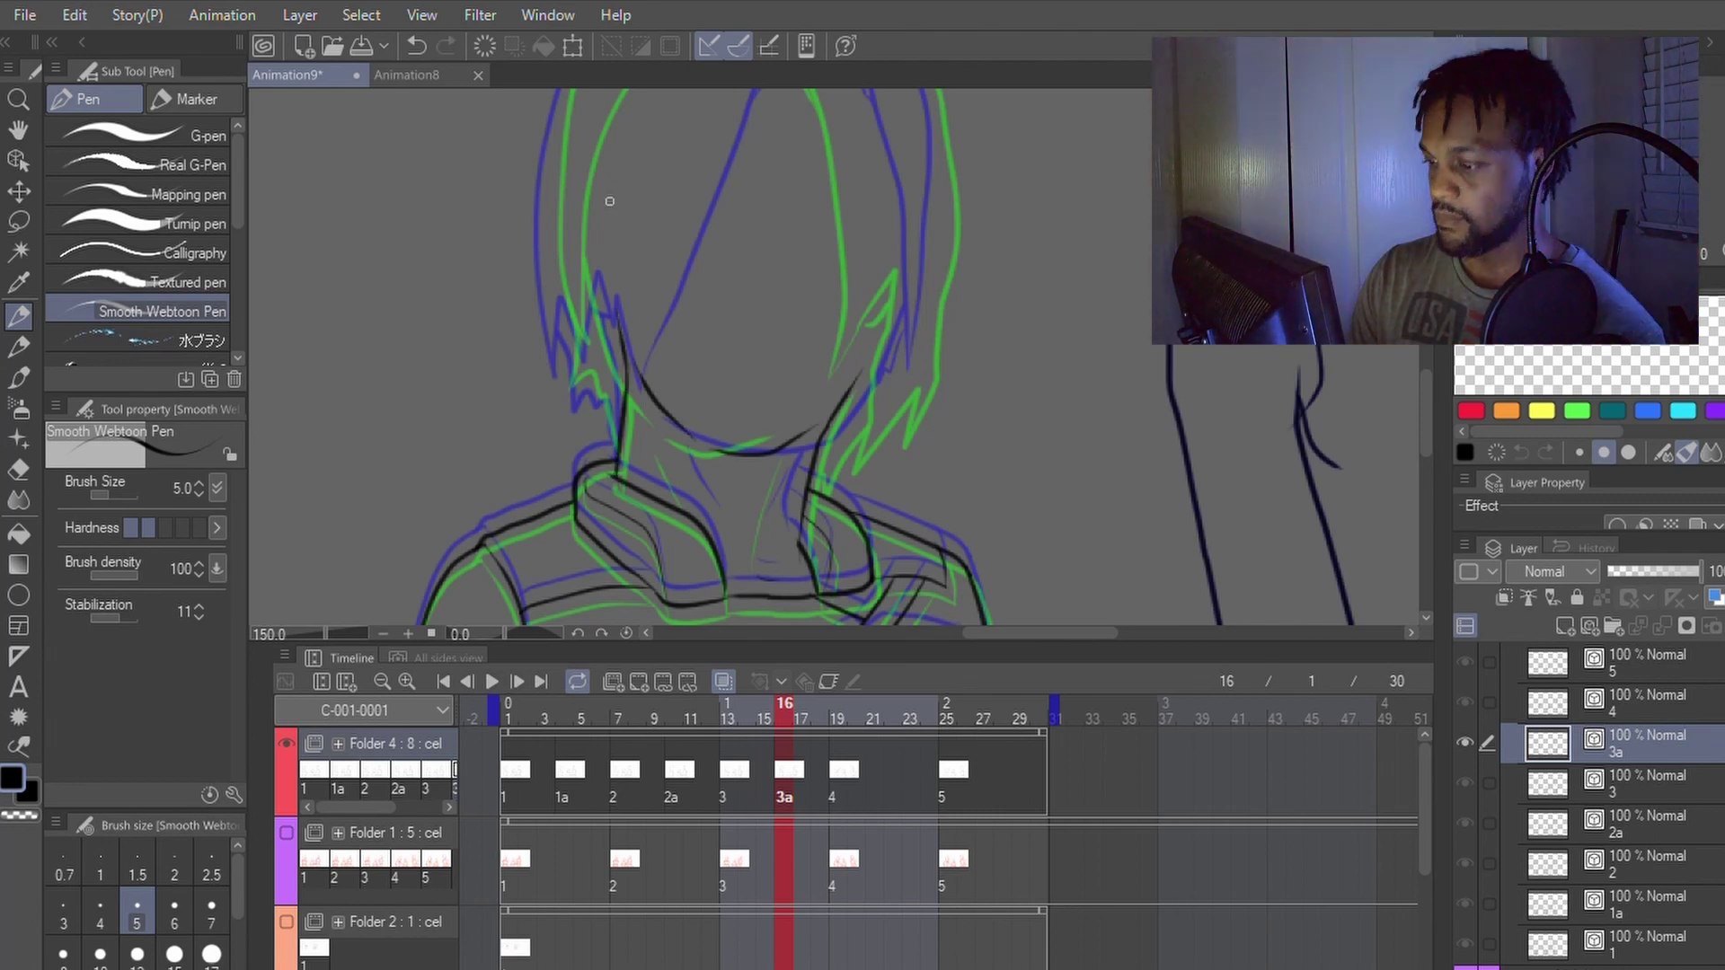
Step: Draw the inner hair line from the parting down the left side of the face, between the onion-skin guides
{"action": "scroll", "coordinate": [808, 334], "scroll_direction": "down", "scroll_amount": 2}
{"action": "left_click_drag", "start_coordinate": [807, 274], "coordinate": [802, 377]}
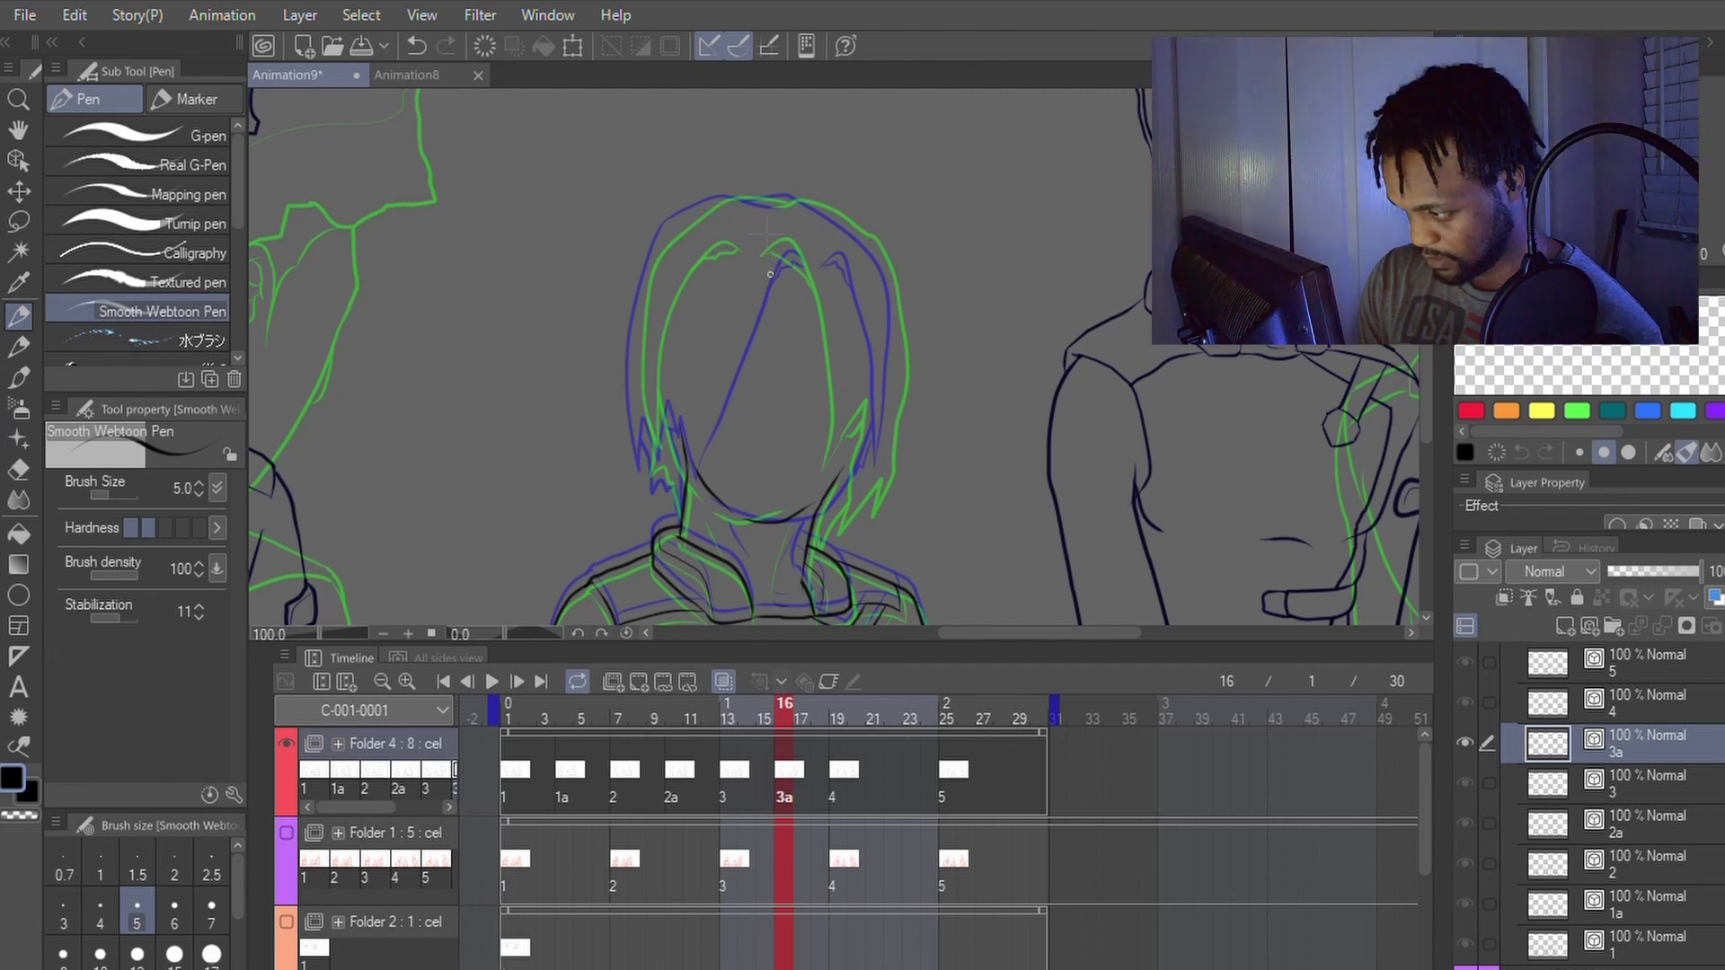
{"action": "mouse_move", "coordinate": [774, 270]}
{"action": "left_mouse_down"}
{"action": "mouse_move", "coordinate": [754, 258]}
{"action": "mouse_move", "coordinate": [639, 506]}
{"action": "left_mouse_up"}
{"action": "key", "text": "ctrl+z"}
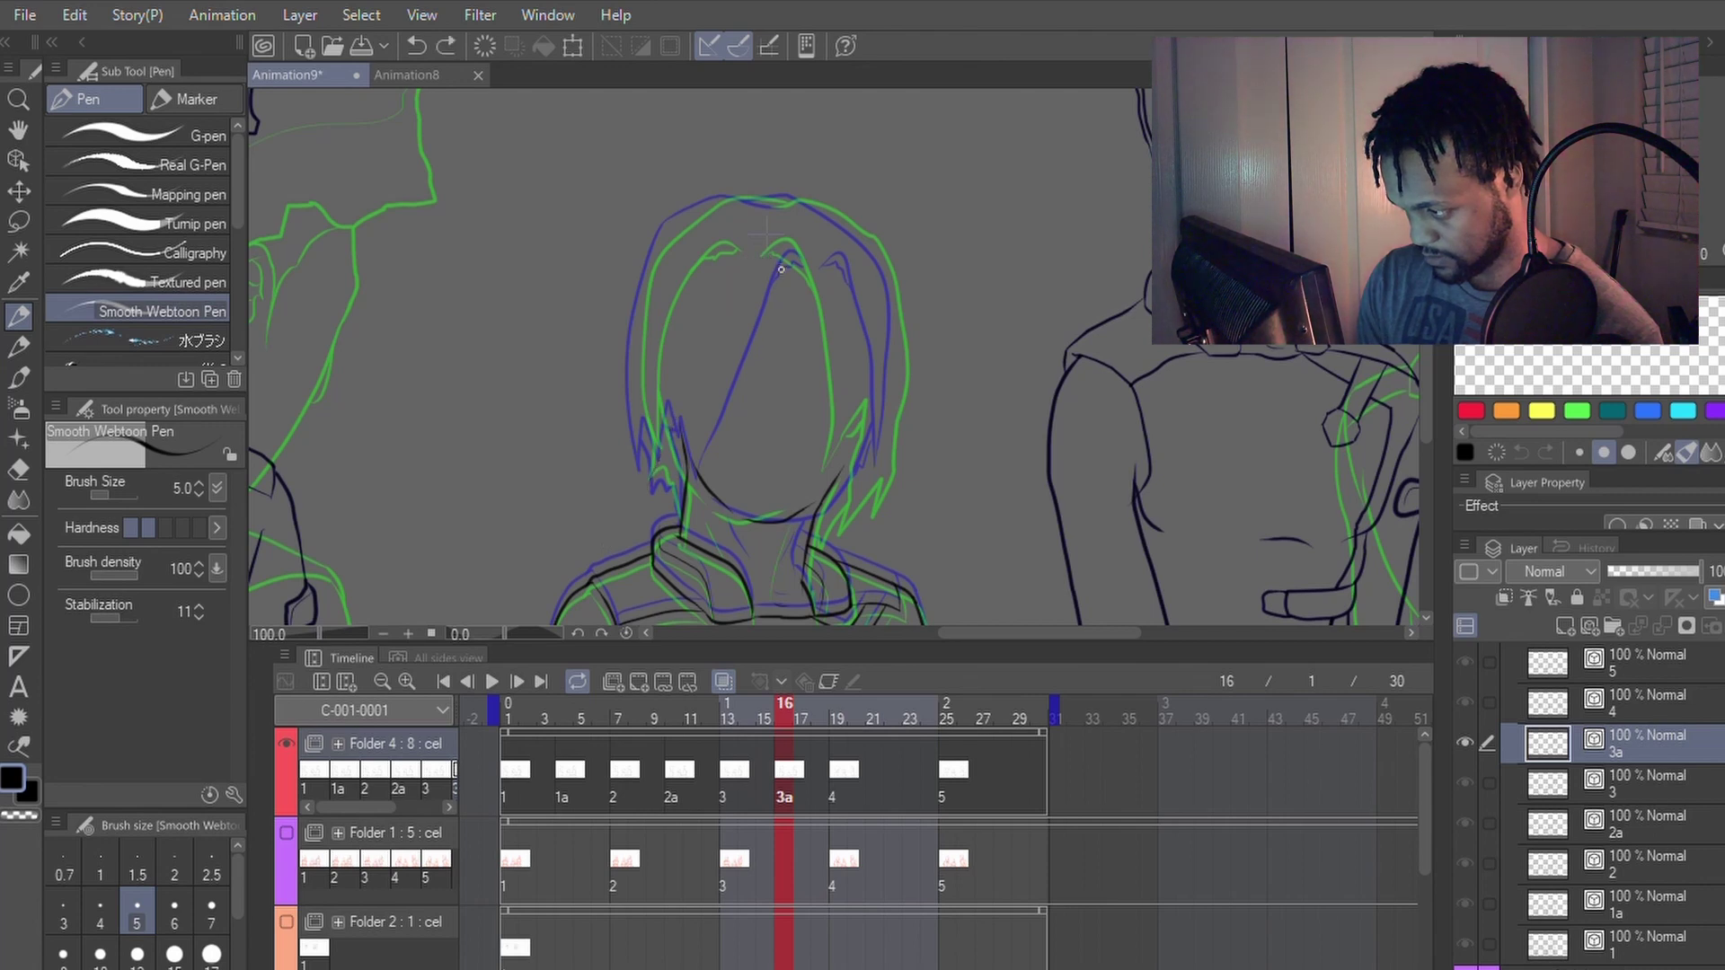
{"action": "mouse_move", "coordinate": [776, 260]}
{"action": "left_mouse_down"}
{"action": "mouse_move", "coordinate": [716, 322]}
{"action": "mouse_move", "coordinate": [675, 438]}
{"action": "mouse_move", "coordinate": [681, 533]}
{"action": "left_mouse_up"}
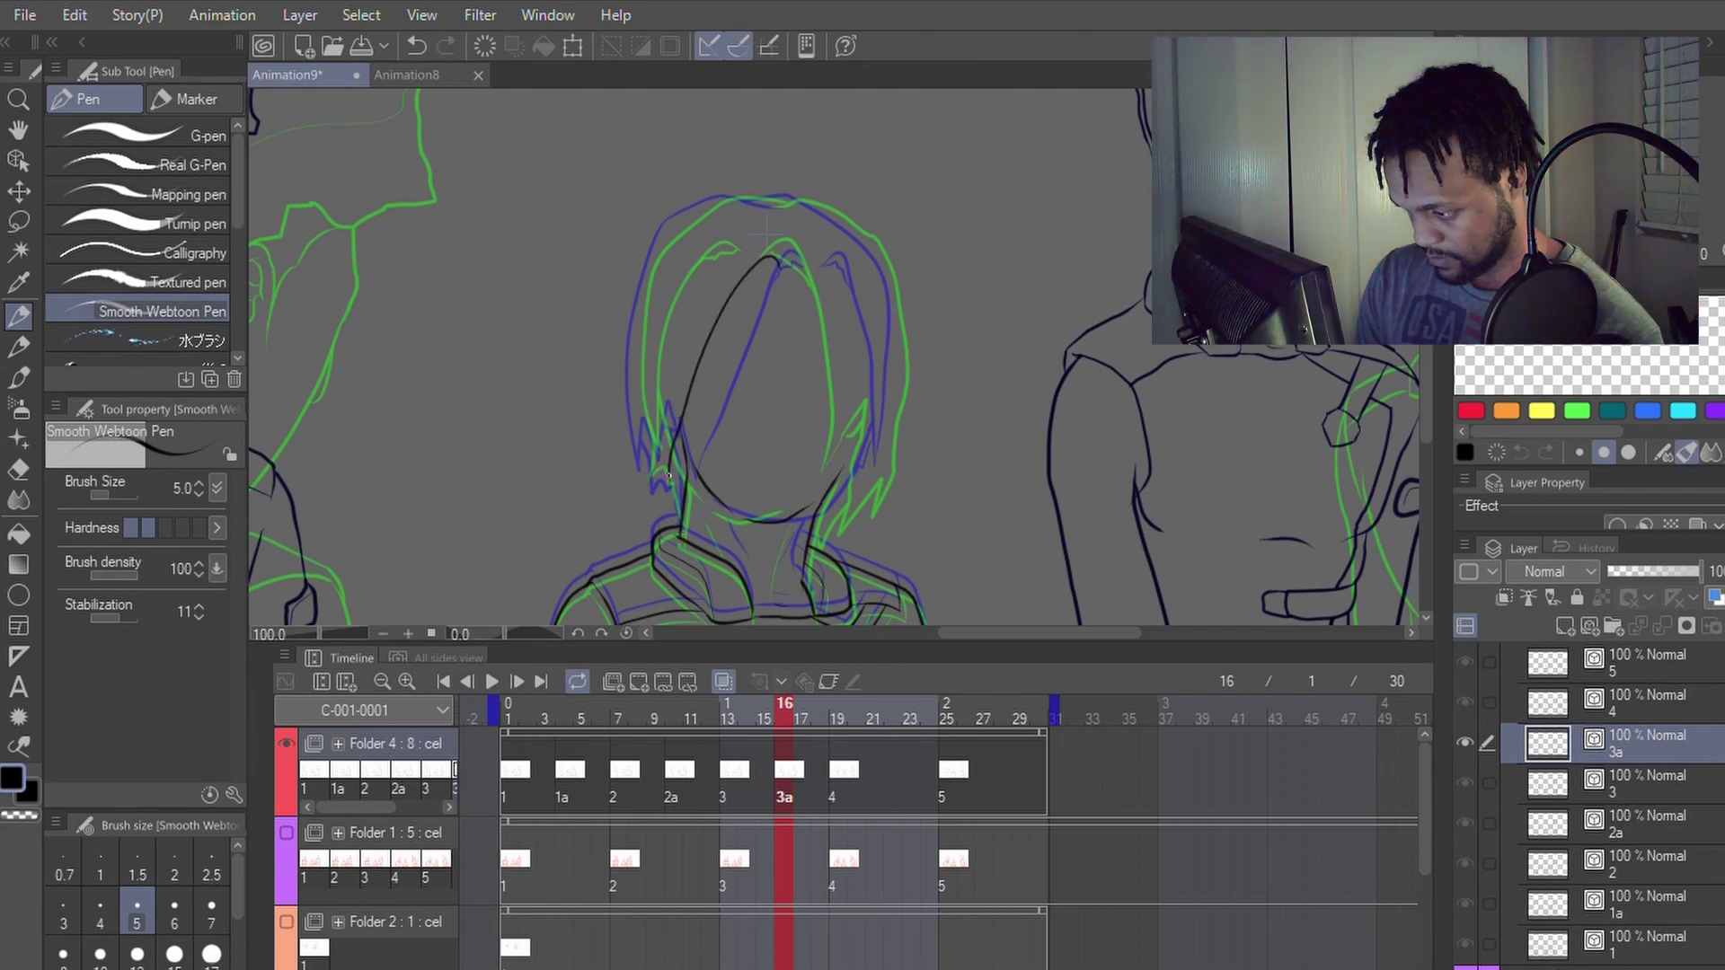
Step: Draw the hair's outer contour from the left tips up to the crown of the head
{"action": "left_click_drag", "start_coordinate": [669, 469], "coordinate": [701, 235]}
{"action": "key", "text": "ctrl+z"}
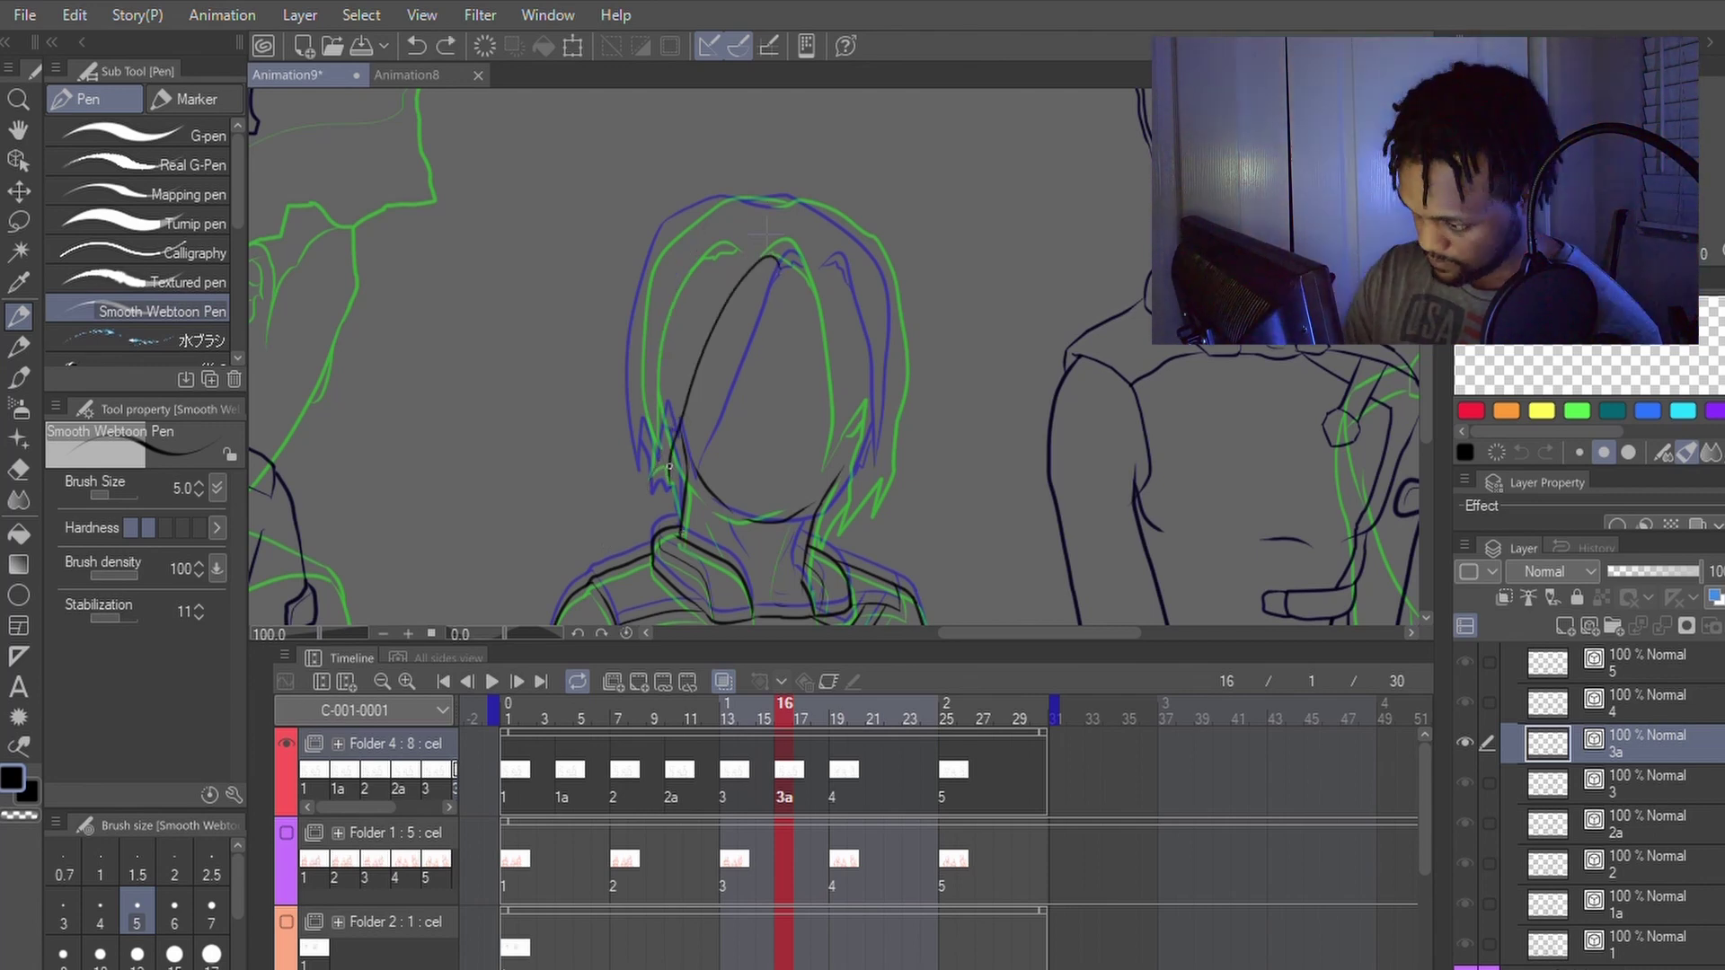
{"action": "mouse_move", "coordinate": [667, 474]}
{"action": "left_mouse_down"}
{"action": "mouse_move", "coordinate": [676, 261]}
{"action": "mouse_move", "coordinate": [722, 218]}
{"action": "left_mouse_up"}
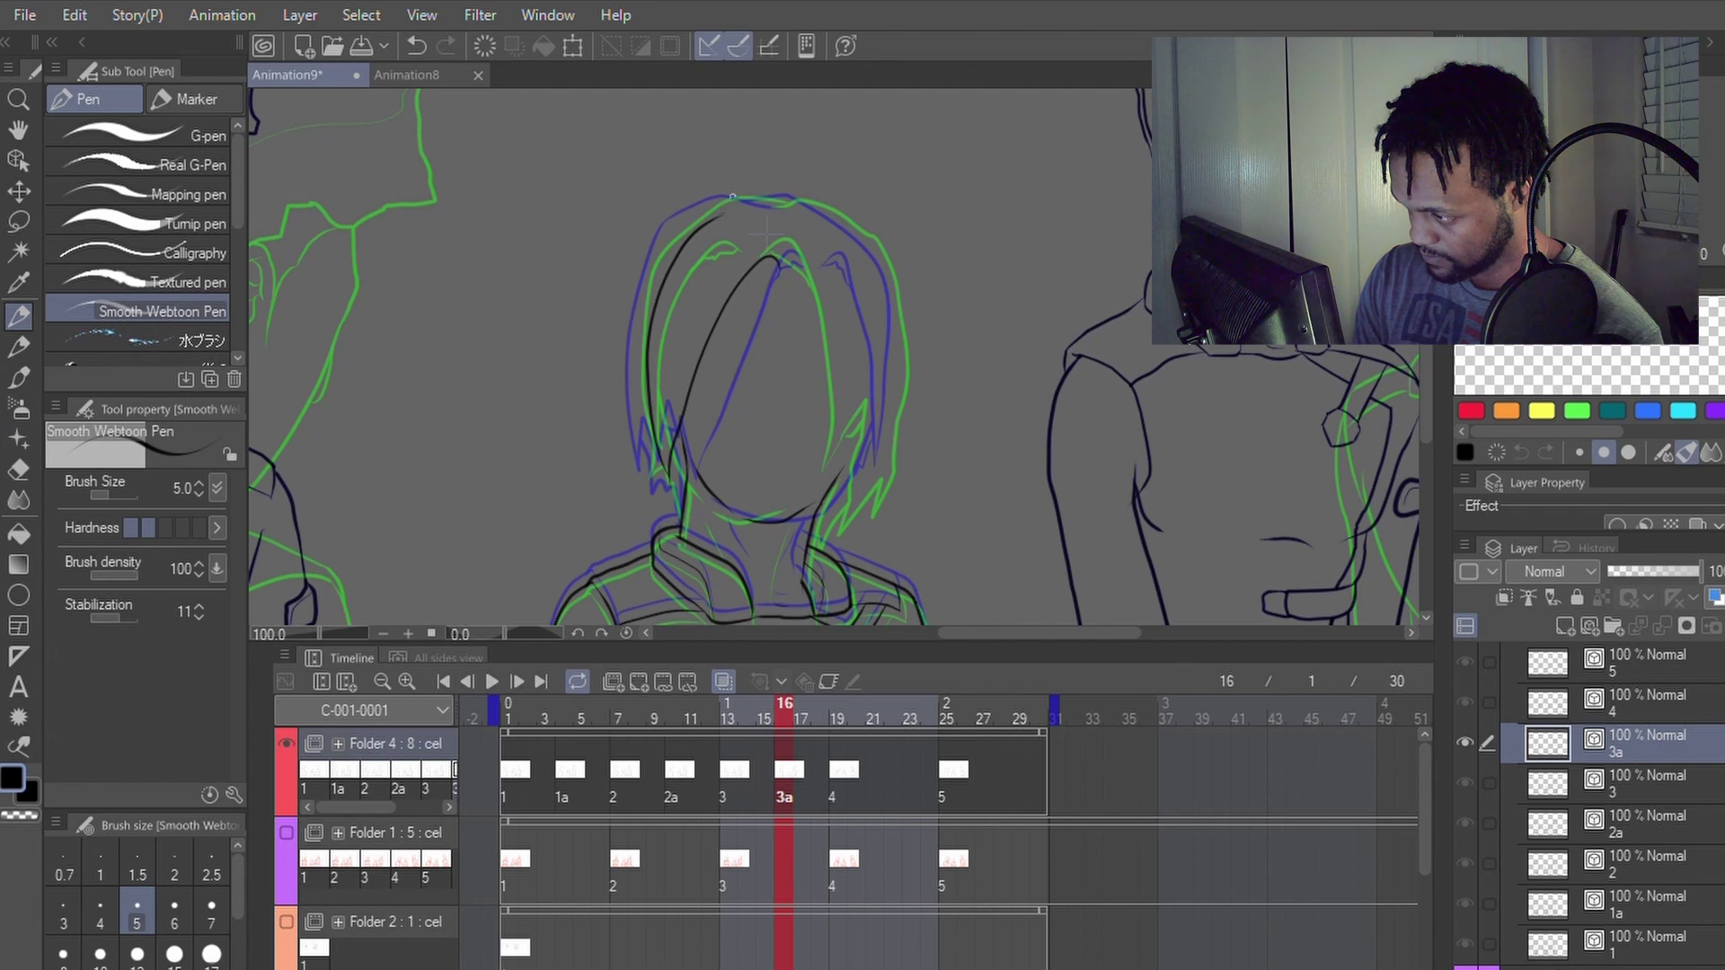
Step: Redraw the top of the hair outline on cel 3a, carrying the outer contour across the crown to the parting
{"action": "key", "text": "ctrl+z"}
{"action": "mouse_move", "coordinate": [718, 215]}
{"action": "left_mouse_down"}
{"action": "mouse_move", "coordinate": [786, 190]}
{"action": "mouse_move", "coordinate": [800, 209]}
{"action": "left_mouse_up"}
{"action": "key", "text": "ctrl+z"}
{"action": "key", "text": "ctrl+z"}
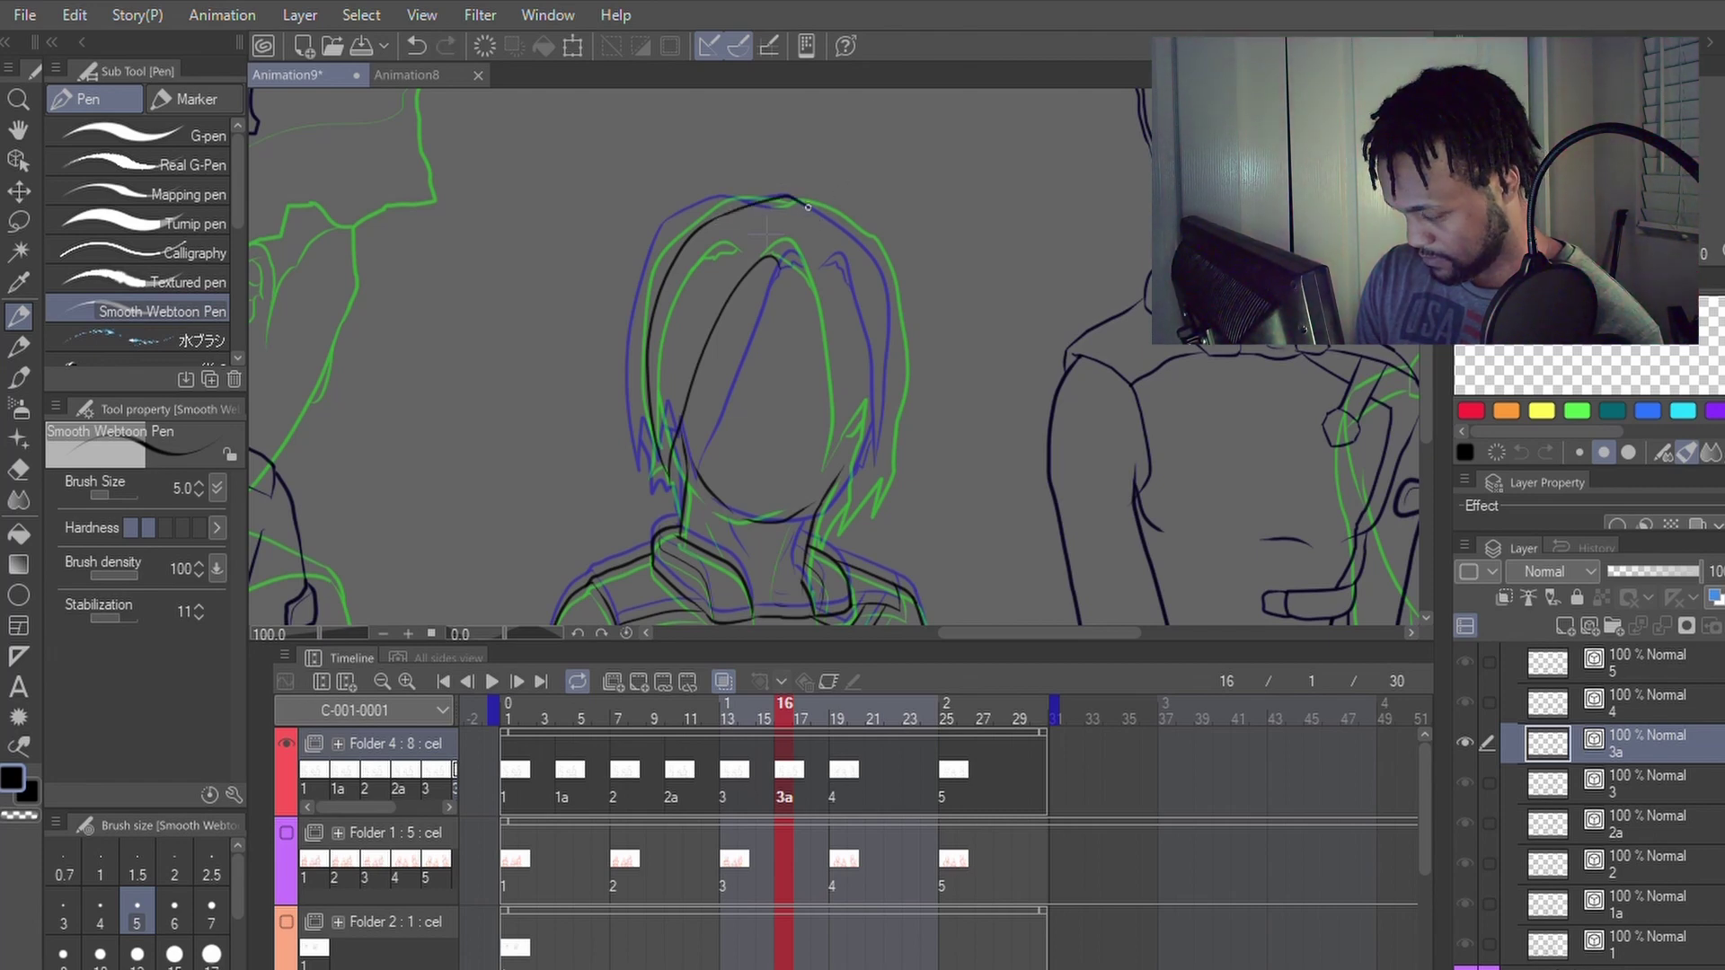
{"action": "mouse_move", "coordinate": [799, 202]}
{"action": "left_mouse_down"}
{"action": "mouse_move", "coordinate": [870, 241]}
{"action": "mouse_move", "coordinate": [887, 299]}
{"action": "mouse_move", "coordinate": [881, 485]}
{"action": "left_mouse_up"}
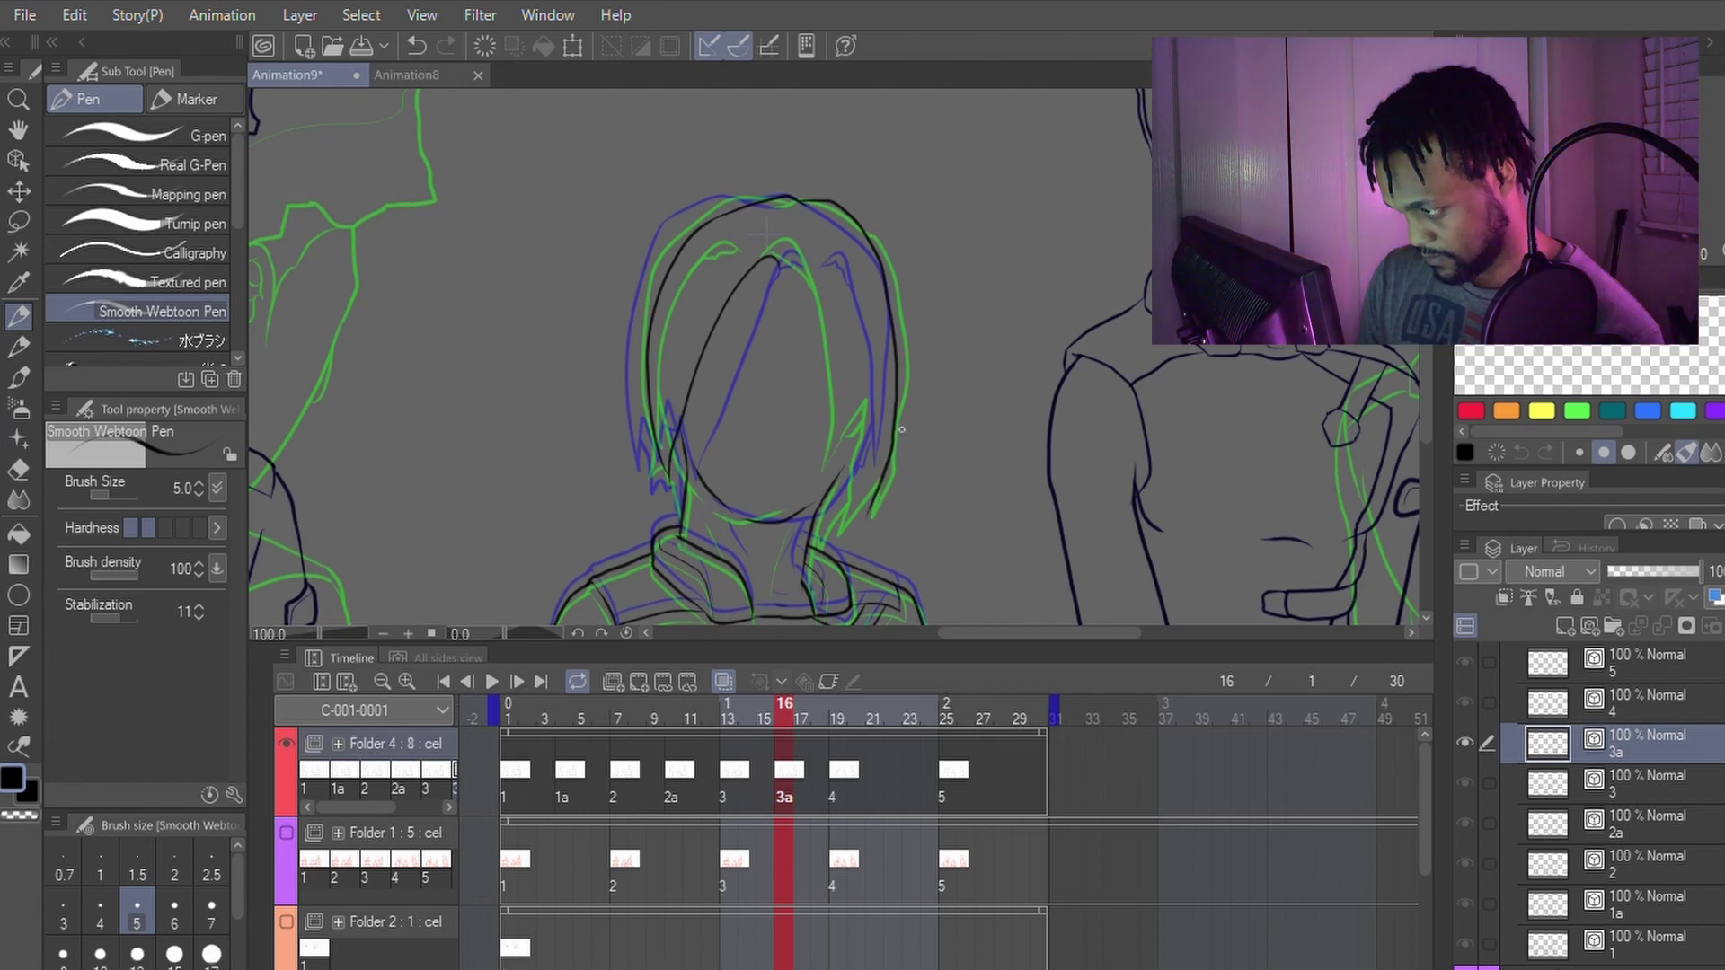
{"action": "key", "text": "ctrl+z"}
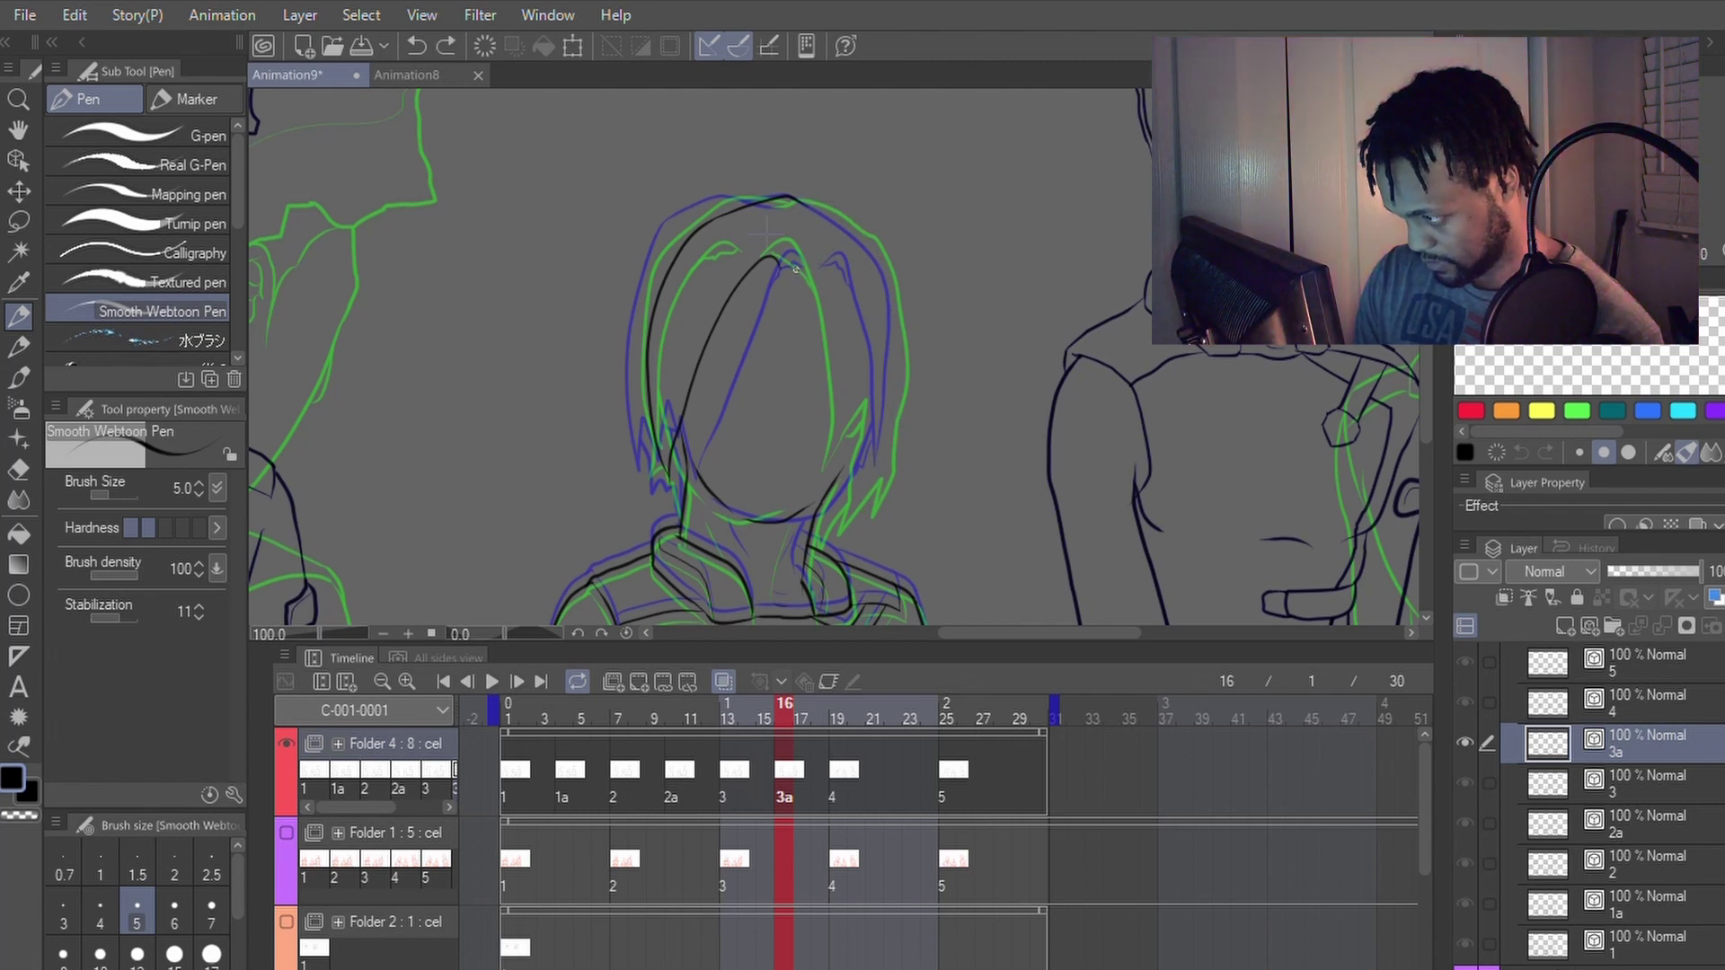
Step: Draw the inner hair line from the parting down the right side of the face, plus the outer hair contour beside it
{"action": "left_click_drag", "start_coordinate": [778, 257], "coordinate": [693, 377]}
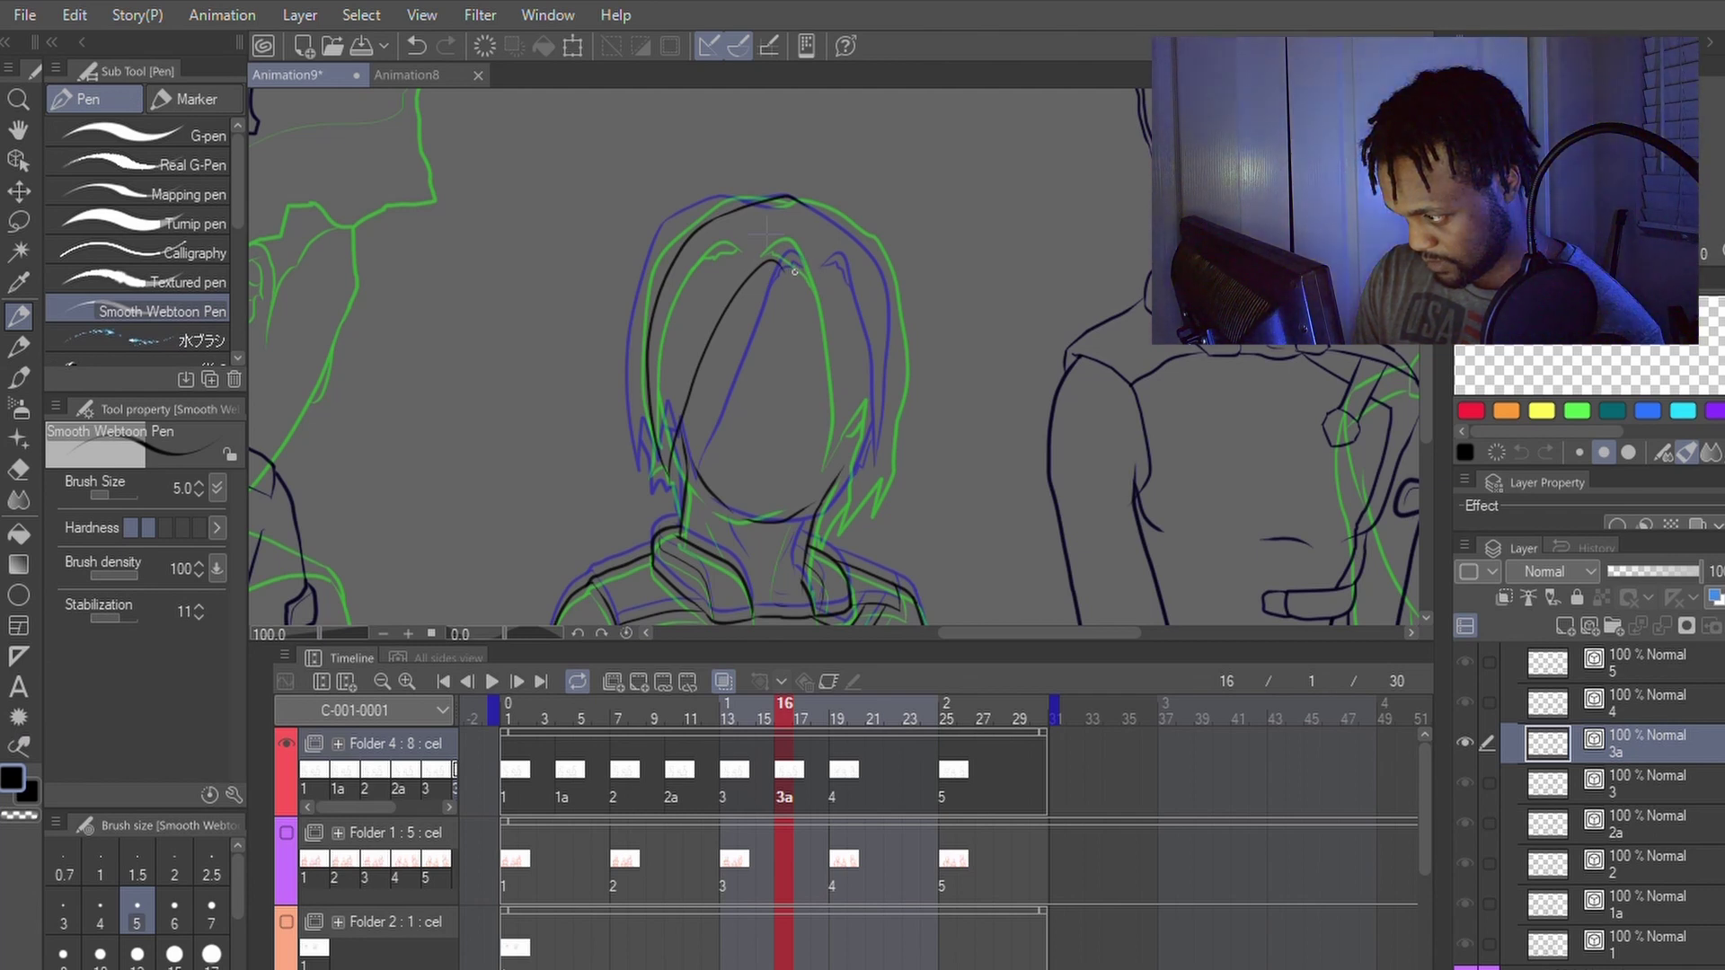
{"action": "mouse_move", "coordinate": [802, 266]}
{"action": "left_mouse_down"}
{"action": "mouse_move", "coordinate": [836, 368]}
{"action": "mouse_move", "coordinate": [847, 519]}
{"action": "left_mouse_up"}
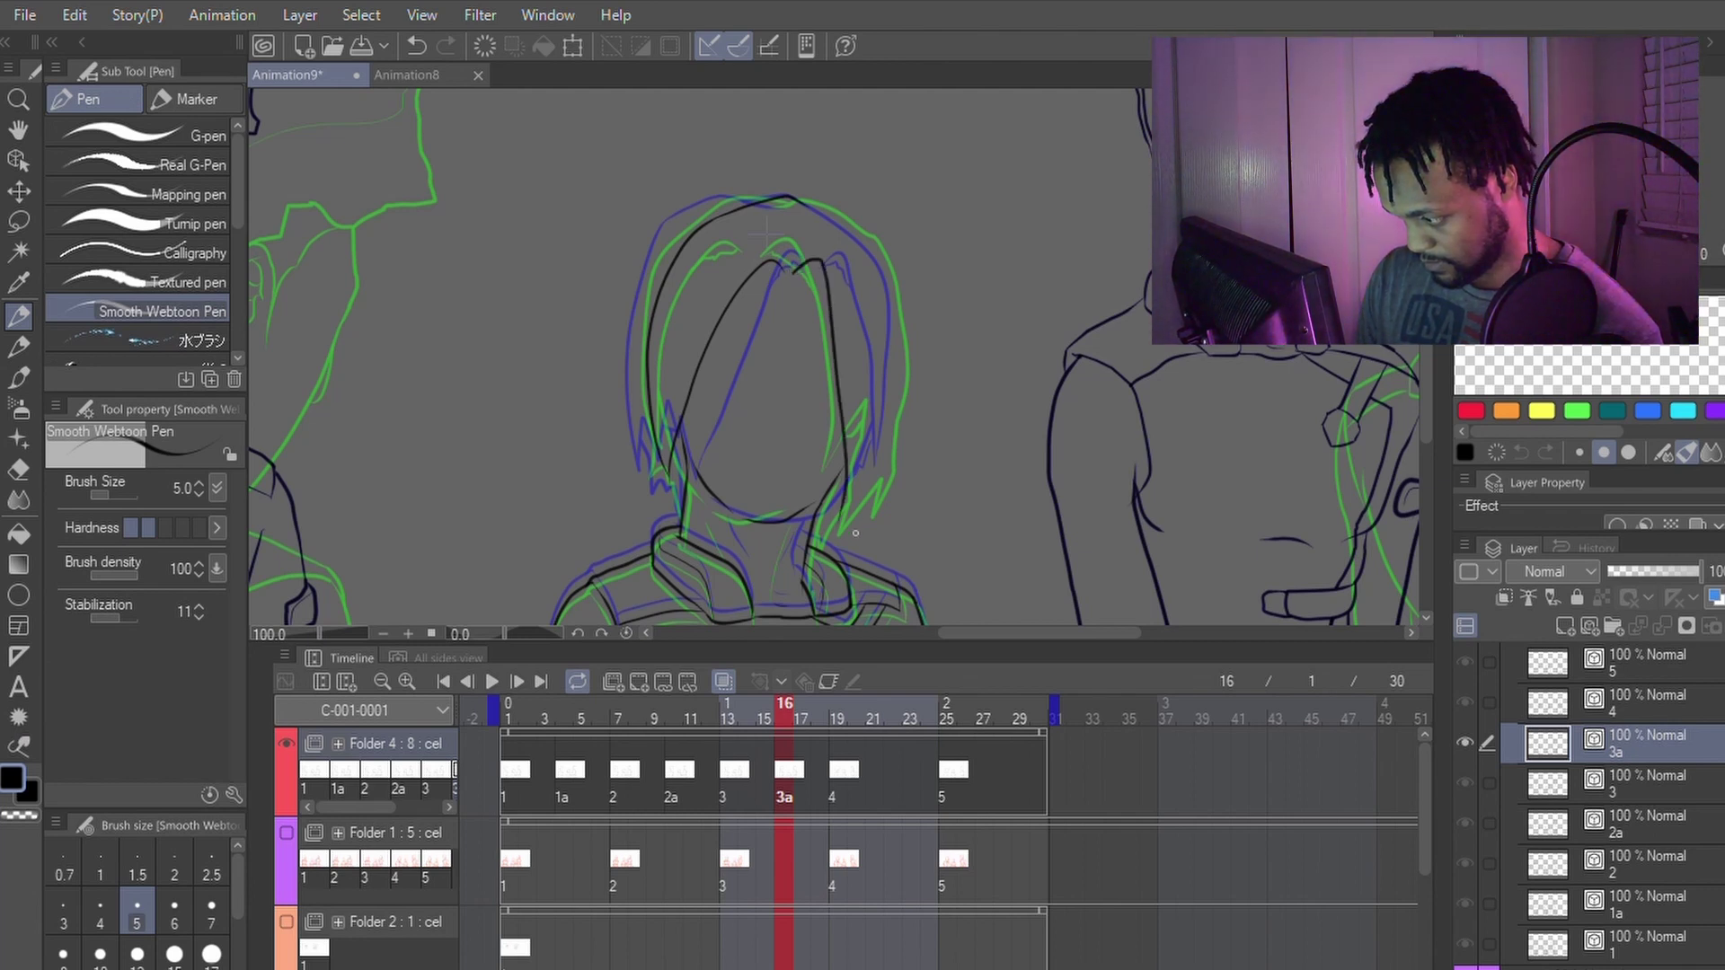
{"action": "key", "text": "ctrl+z"}
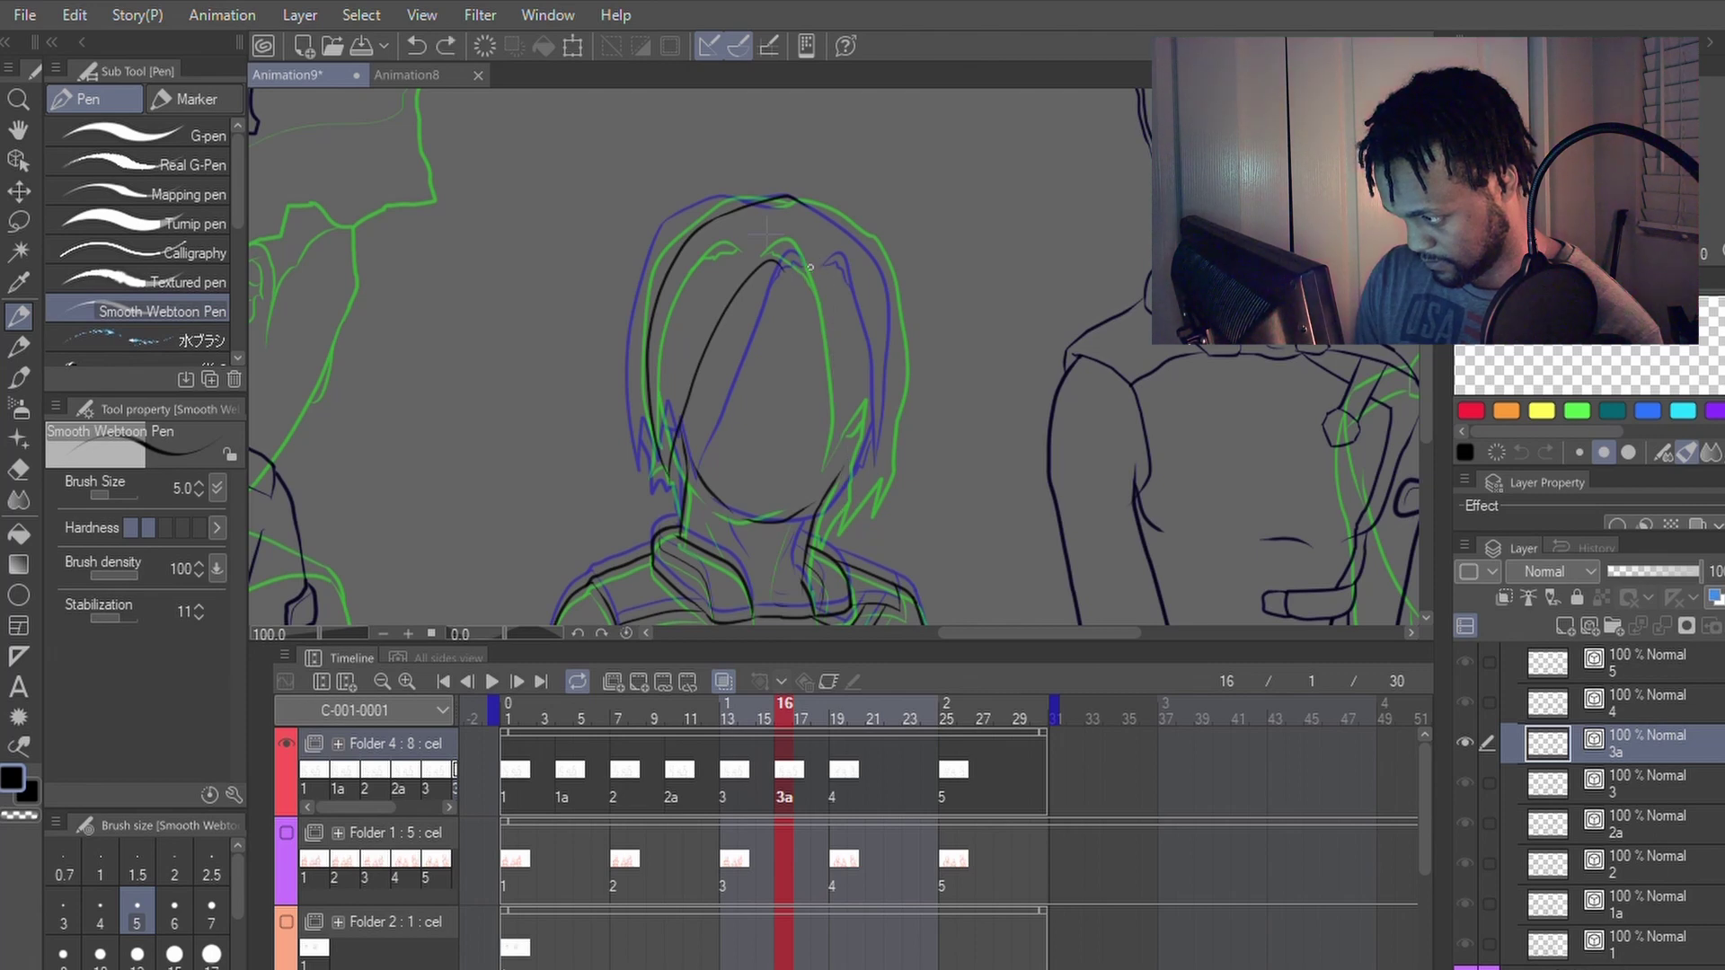
{"action": "mouse_move", "coordinate": [794, 273]}
{"action": "left_mouse_down"}
{"action": "mouse_move", "coordinate": [831, 274]}
{"action": "mouse_move", "coordinate": [847, 474]}
{"action": "mouse_move", "coordinate": [884, 252]}
{"action": "left_mouse_up"}
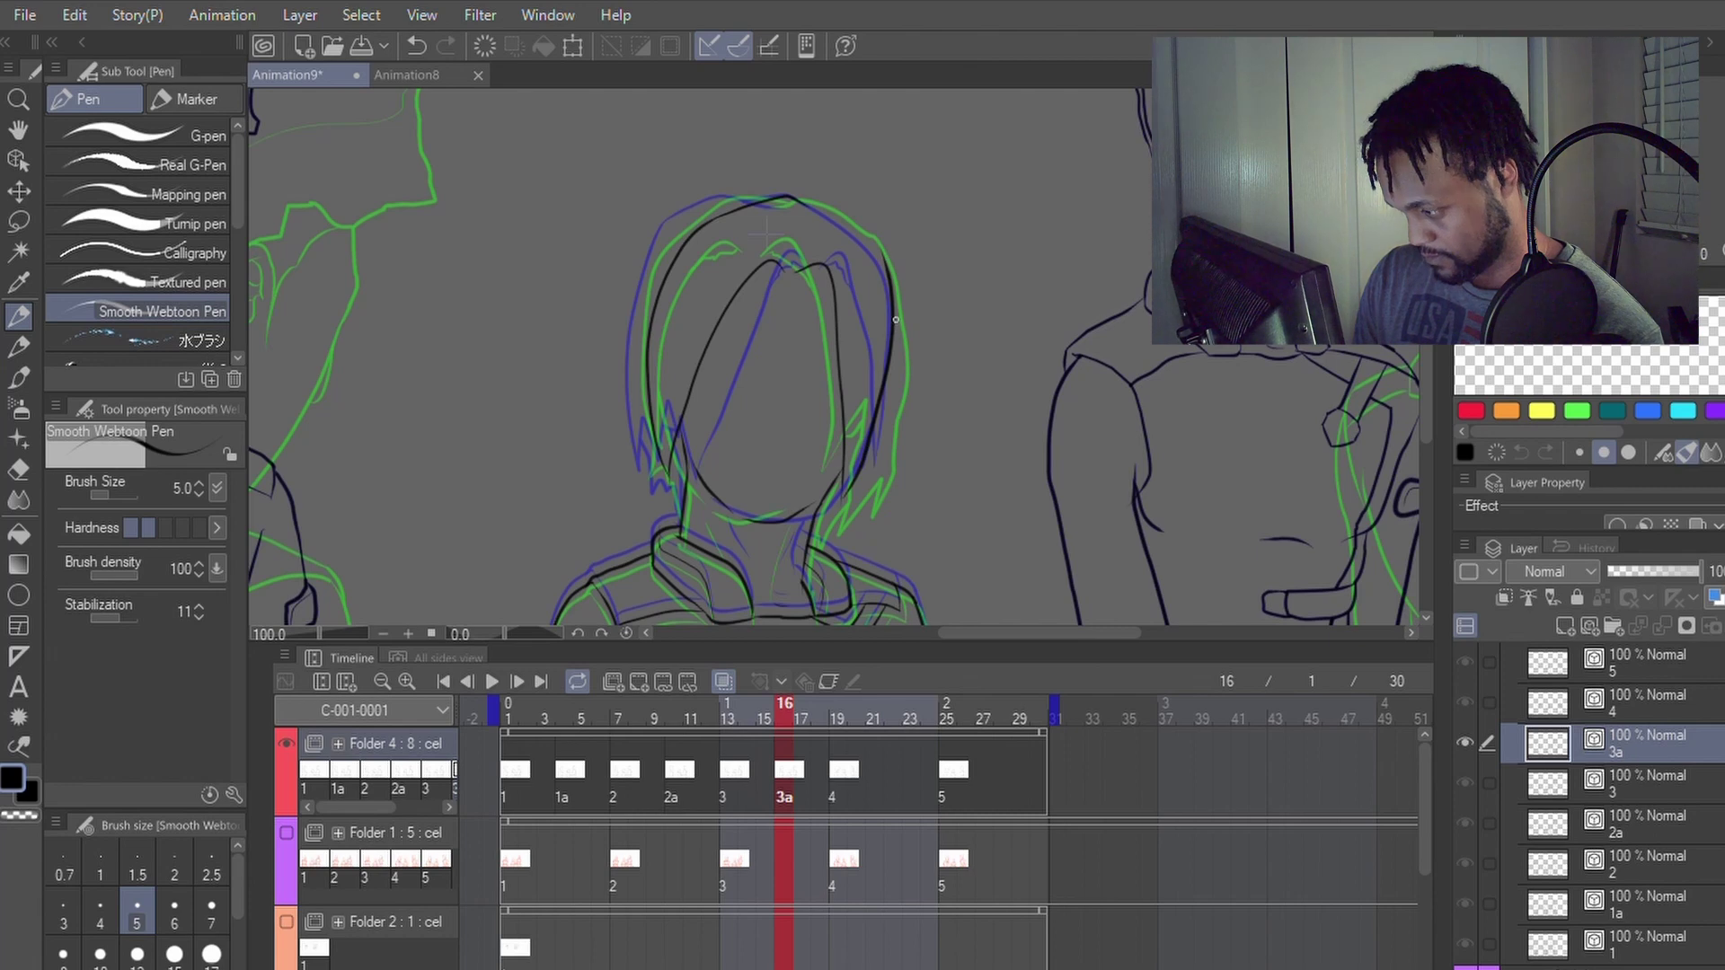
Step: Use Redraw vector line to adjust the lower part of the right outer contour and the inner hair line beside the face
{"action": "key", "text": "y"}
{"action": "left_click_drag", "start_coordinate": [878, 404], "coordinate": [873, 469]}
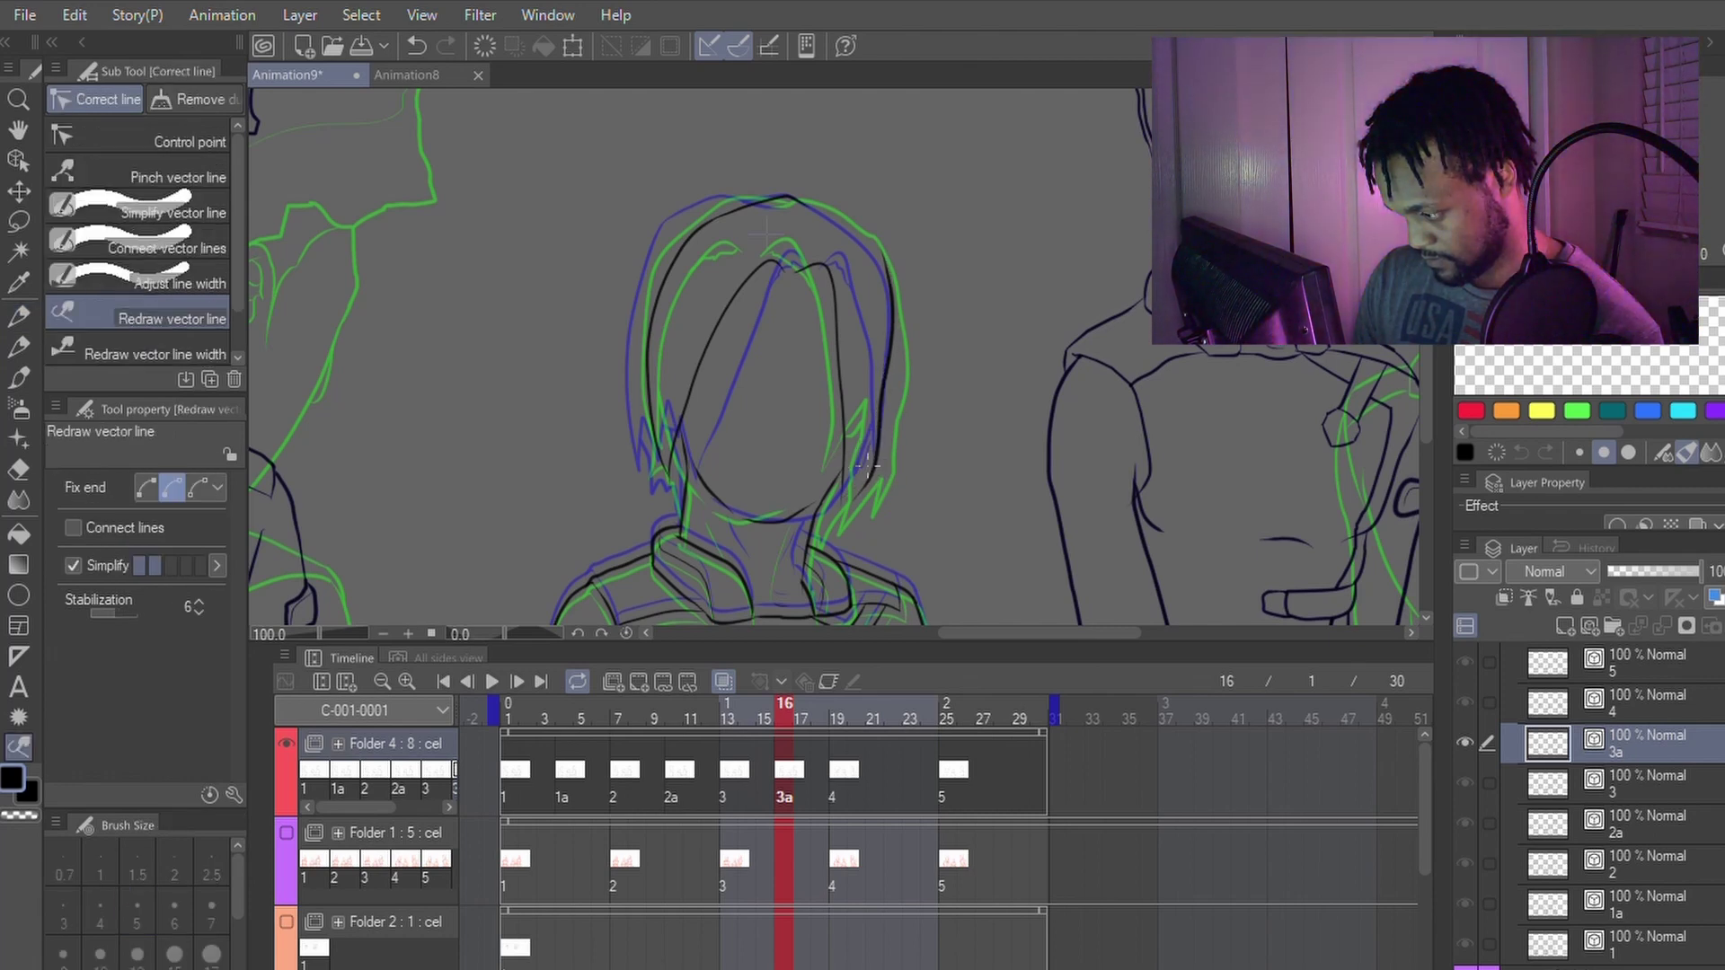
{"action": "key", "text": "p"}
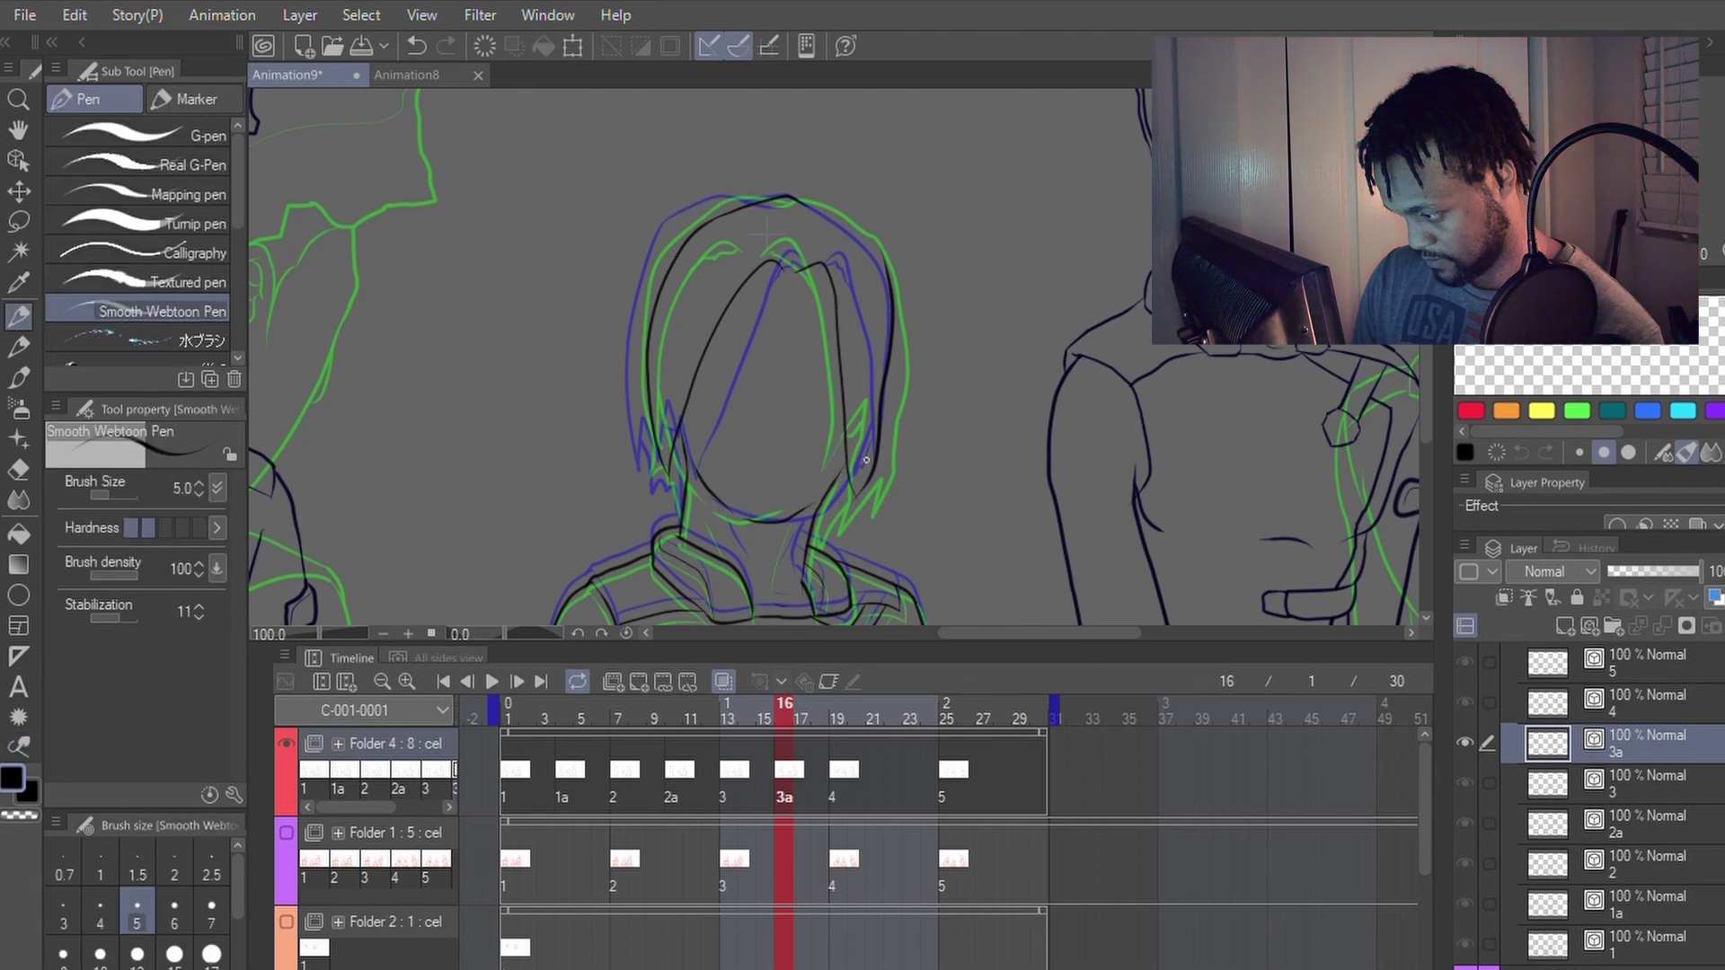
{"action": "key", "text": "ctrl+z"}
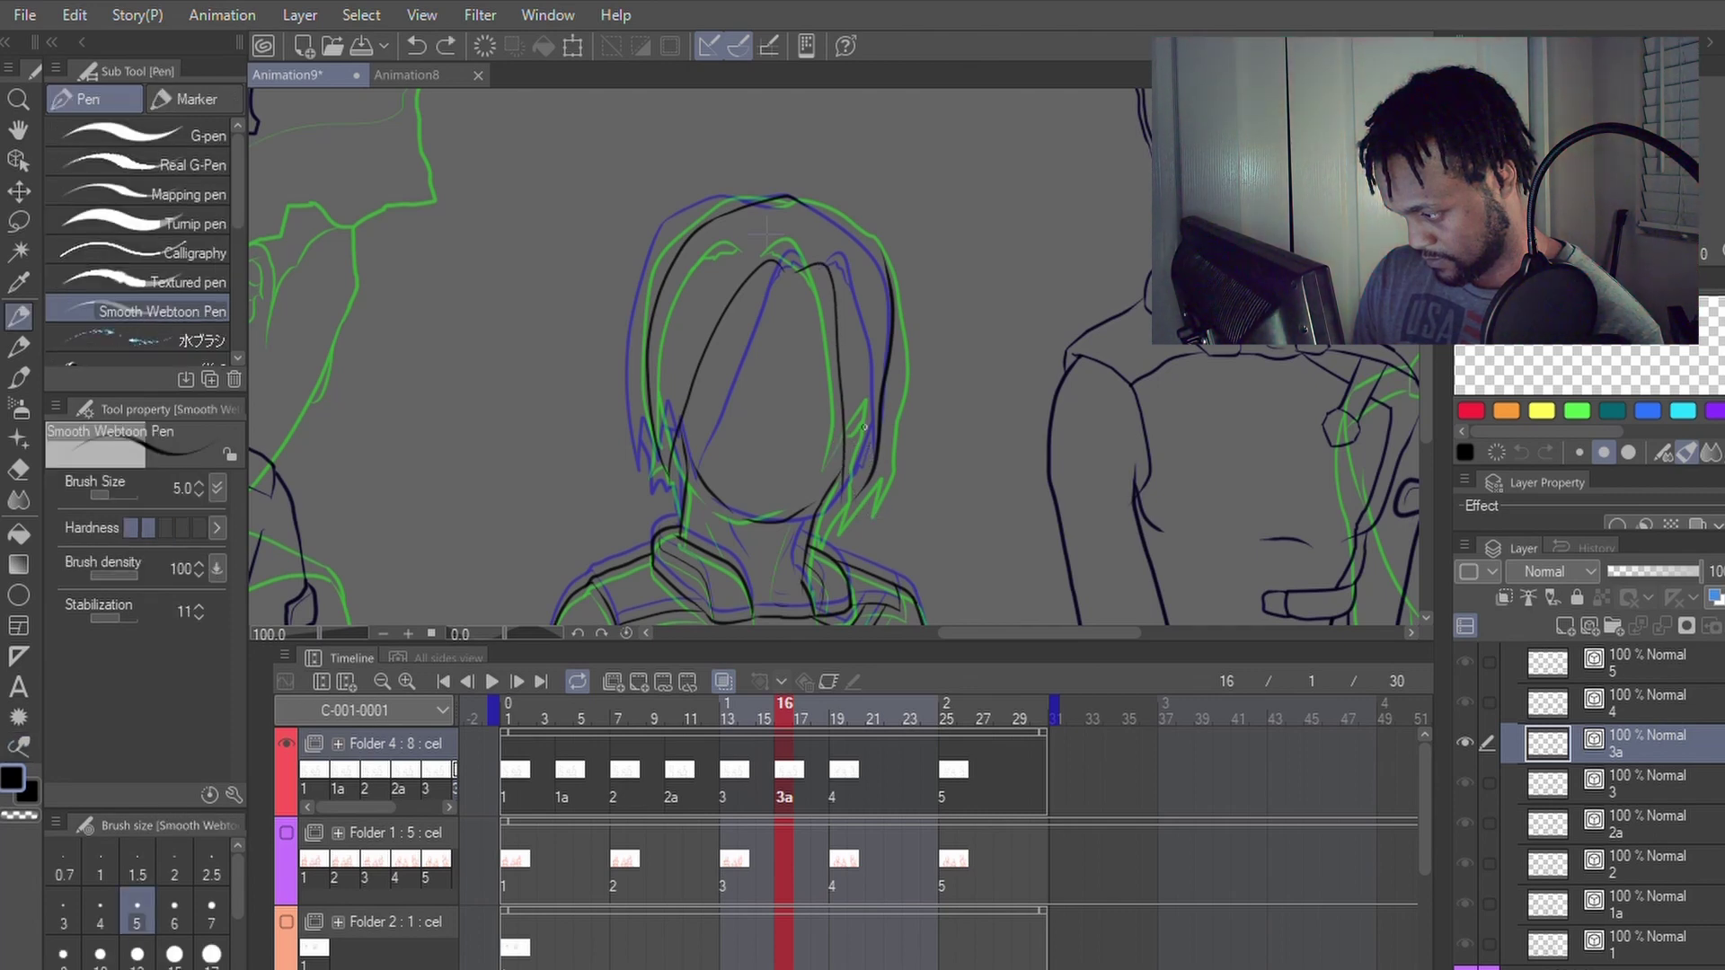
{"action": "key", "text": "y"}
{"action": "left_click_drag", "start_coordinate": [836, 314], "coordinate": [861, 499]}
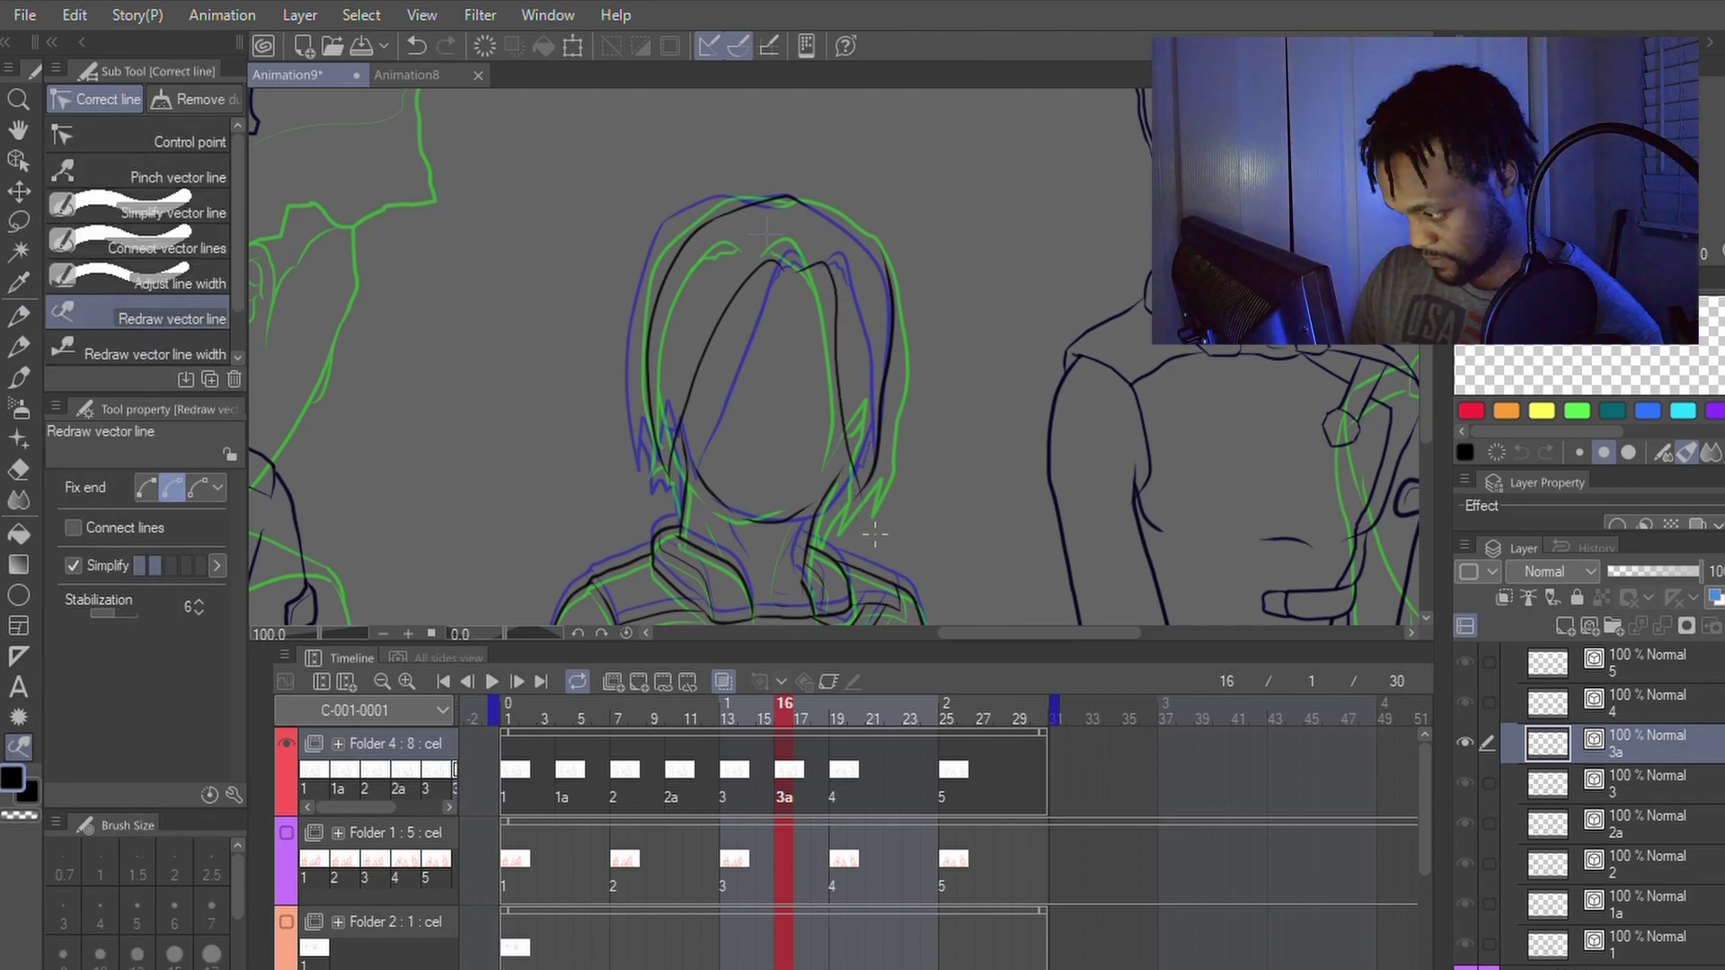
Step: Reshape the lower ends of the right outer and inner hair lines so they converge toward a tip beside the jaw
{"action": "key", "text": "p"}
{"action": "key", "text": "y"}
{"action": "left_click_drag", "start_coordinate": [886, 314], "coordinate": [864, 497]}
{"action": "key", "text": "p"}
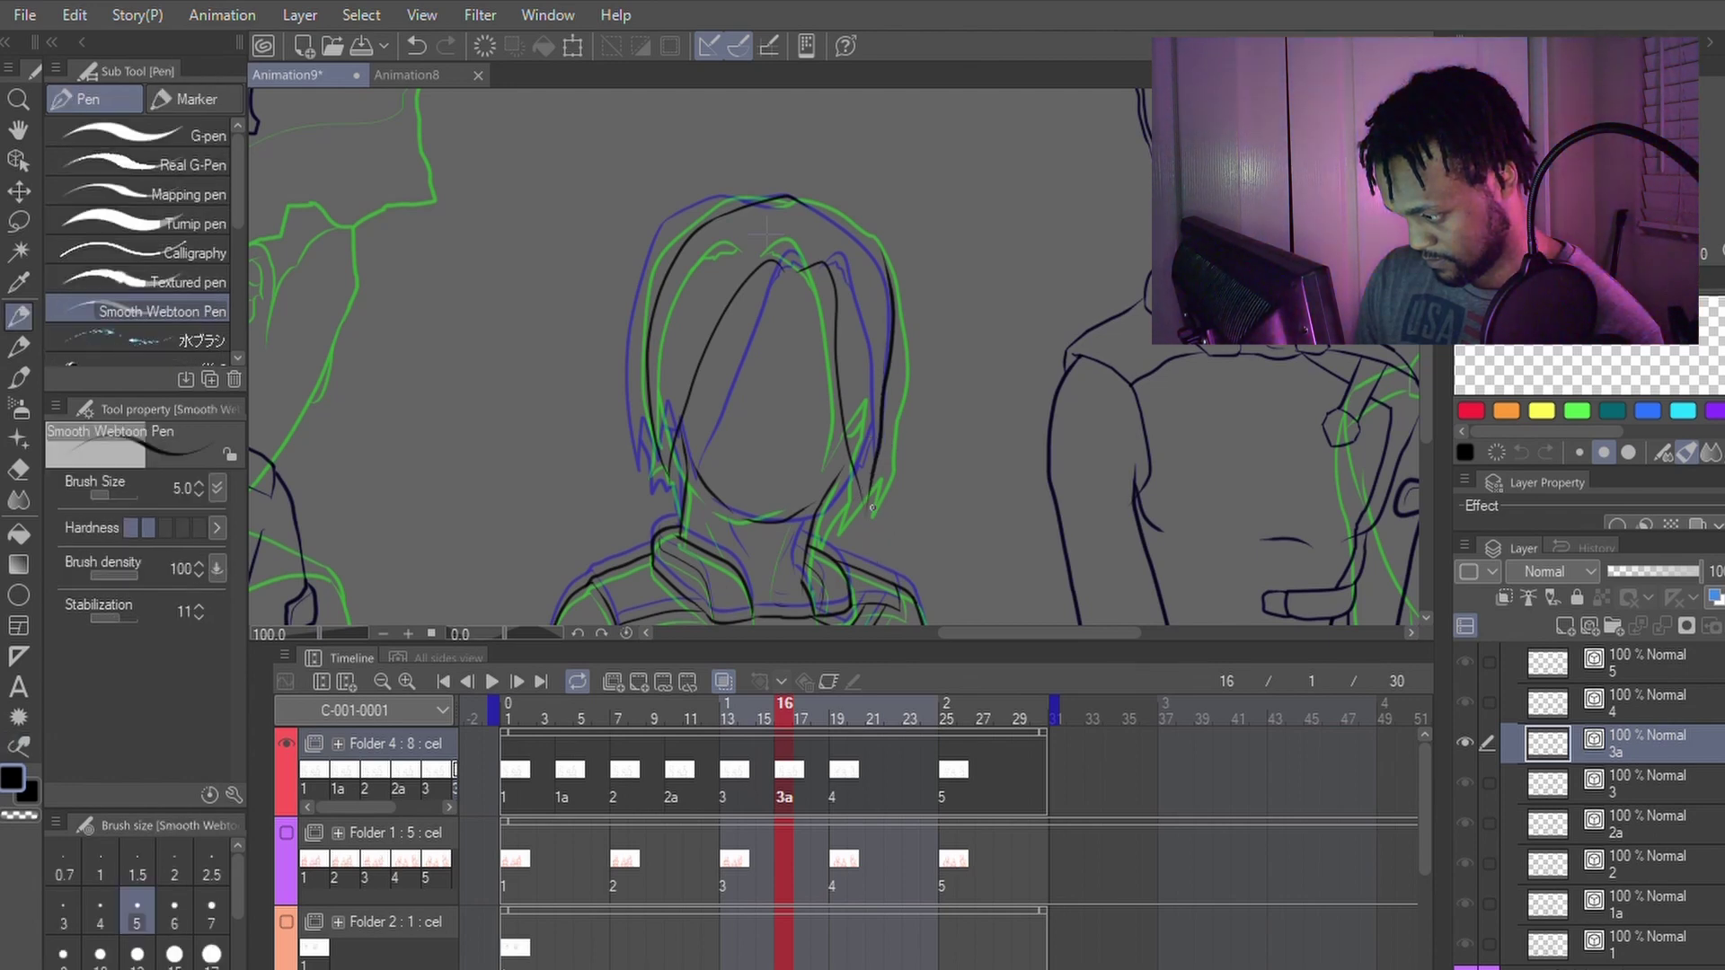
{"action": "key", "text": "y"}
{"action": "left_click_drag", "start_coordinate": [842, 419], "coordinate": [862, 500]}
{"action": "key", "text": "p"}
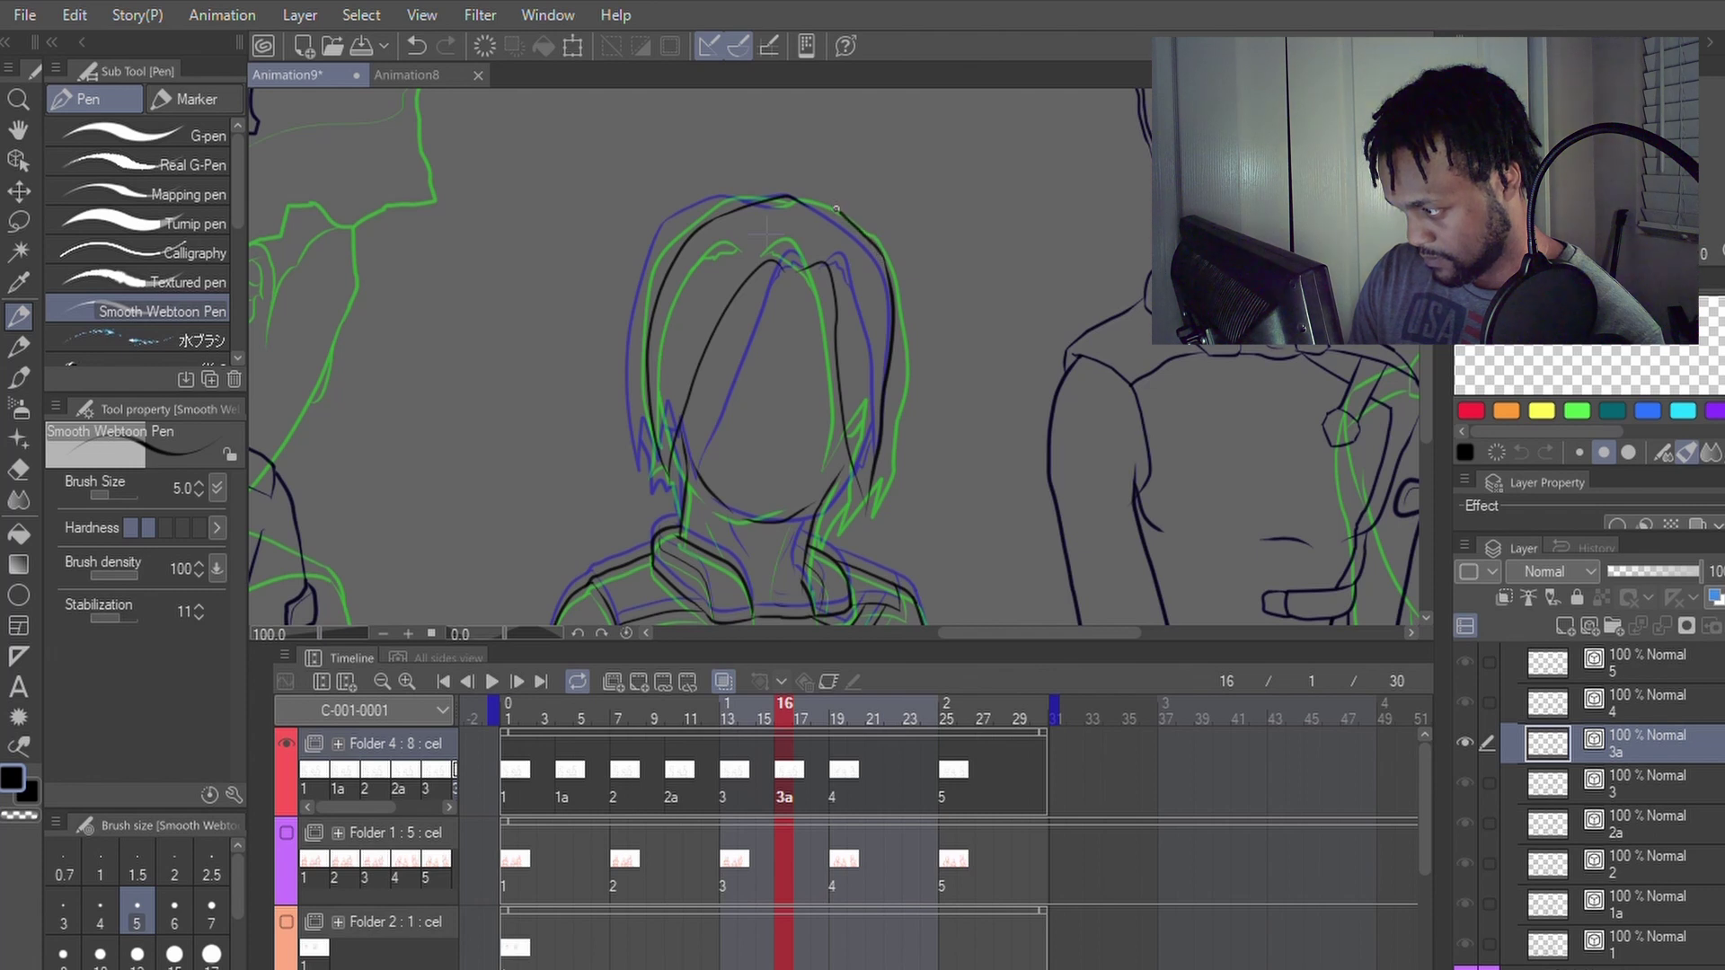
Step: Draw the upper right curve of the hair, joining the side contour to the crown
{"action": "key", "text": "ctrl+z"}
{"action": "left_click_drag", "start_coordinate": [885, 250], "coordinate": [805, 193]}
{"action": "key", "text": "ctrl+z"}
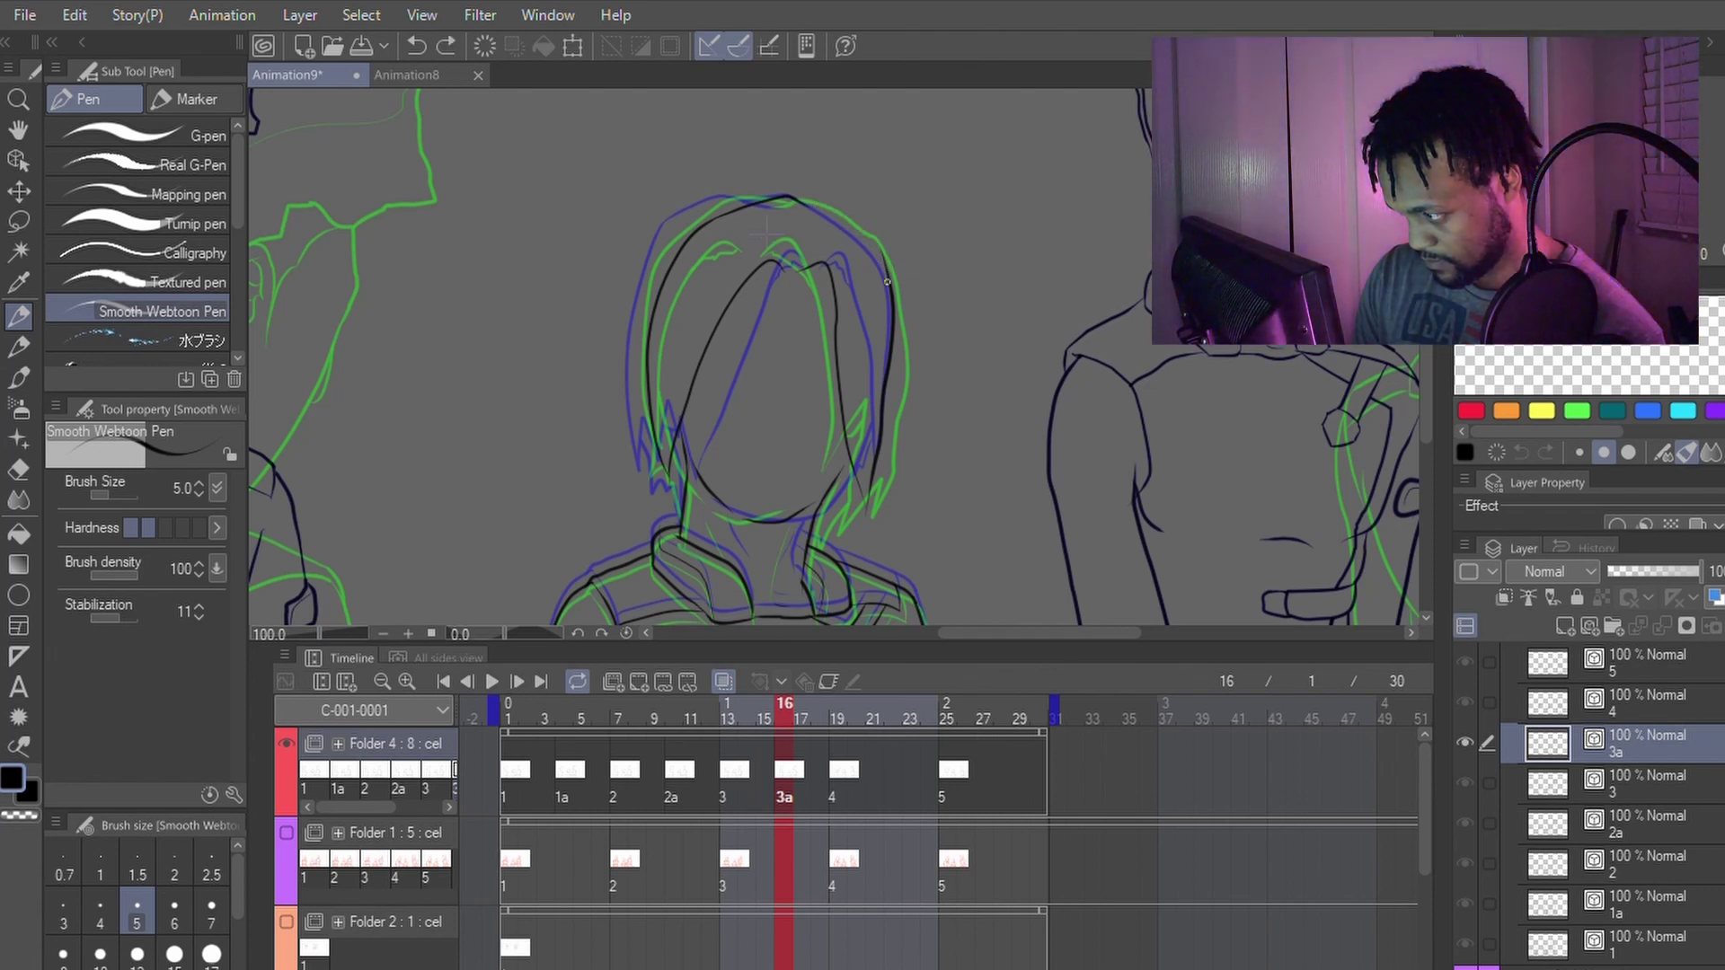
{"action": "mouse_move", "coordinate": [889, 256]}
{"action": "left_mouse_down"}
{"action": "mouse_move", "coordinate": [825, 207]}
{"action": "mouse_move", "coordinate": [780, 205]}
{"action": "left_mouse_up"}
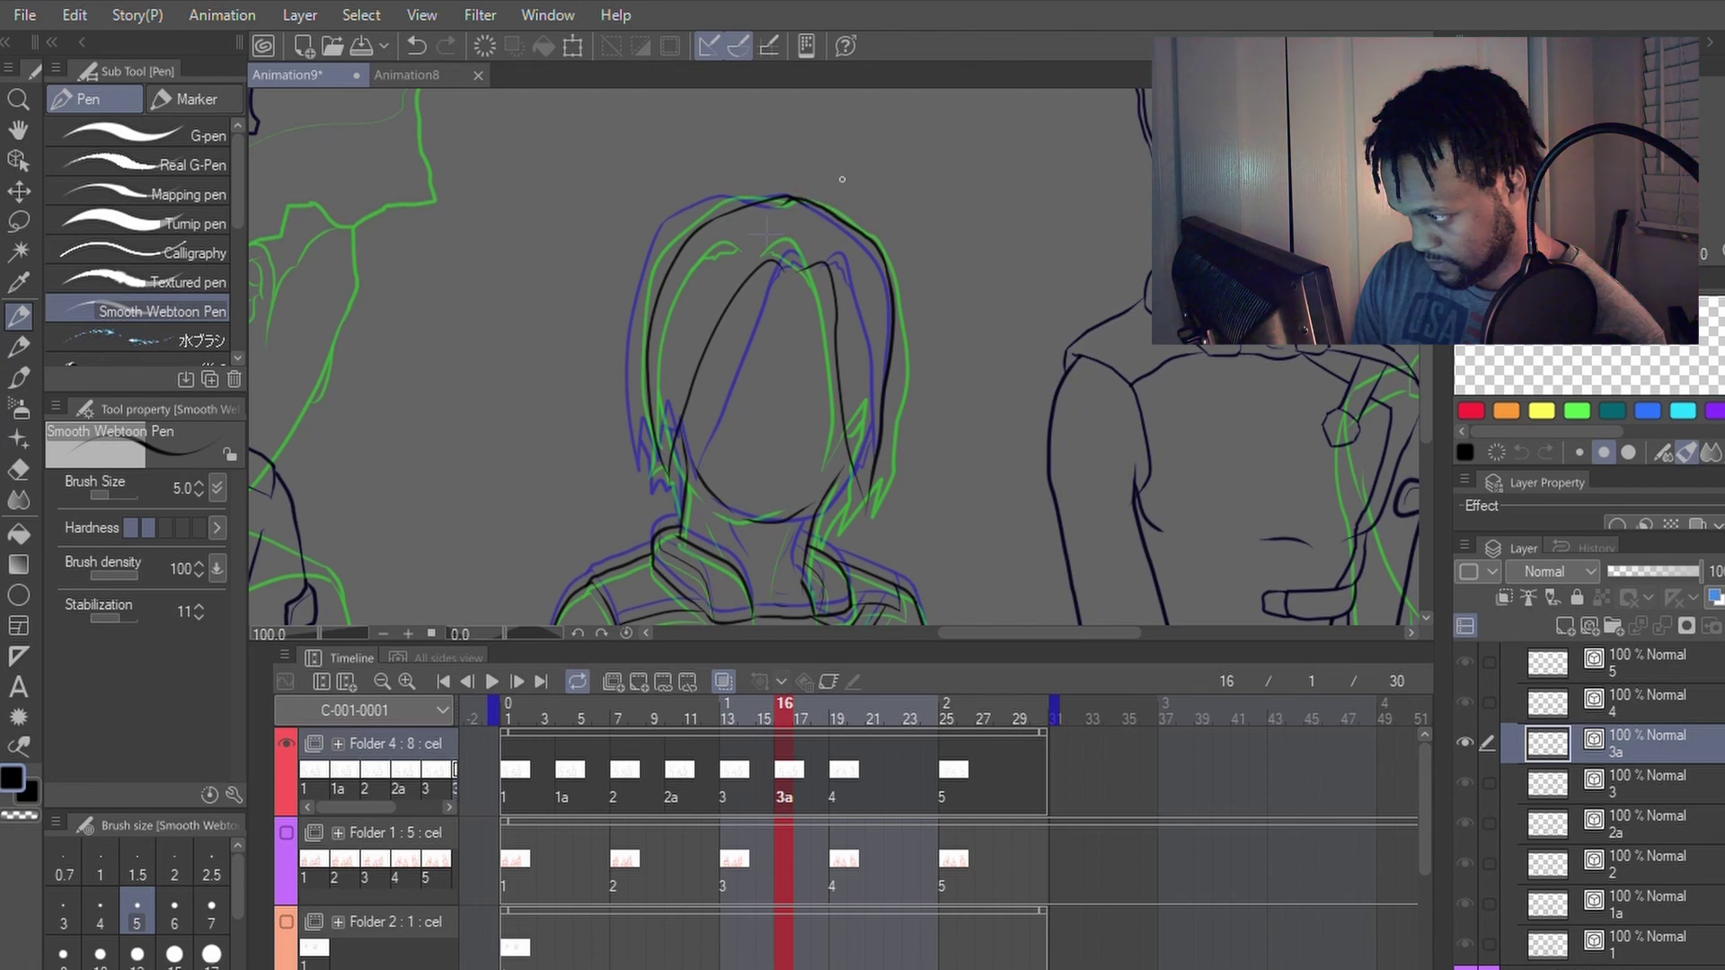
Step: Clean up the join of the hair contours at the crown, leaving a small notch at the parting
{"action": "key", "text": "e"}
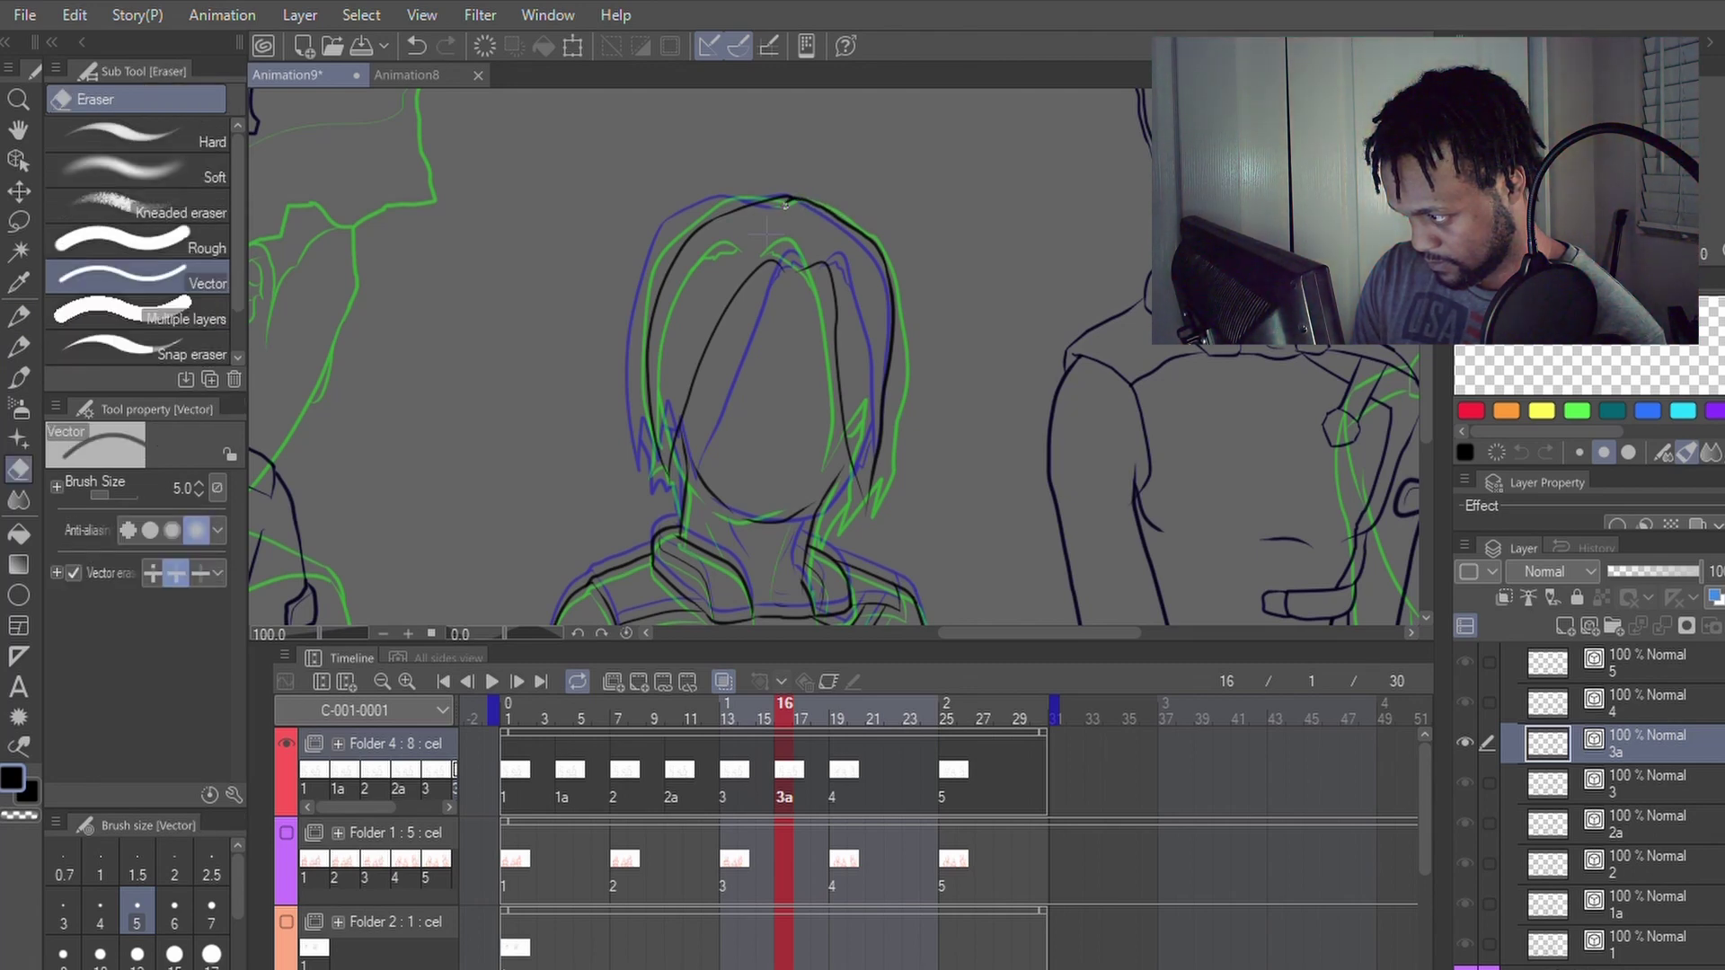
{"action": "key", "text": "p"}
{"action": "key", "text": "y"}
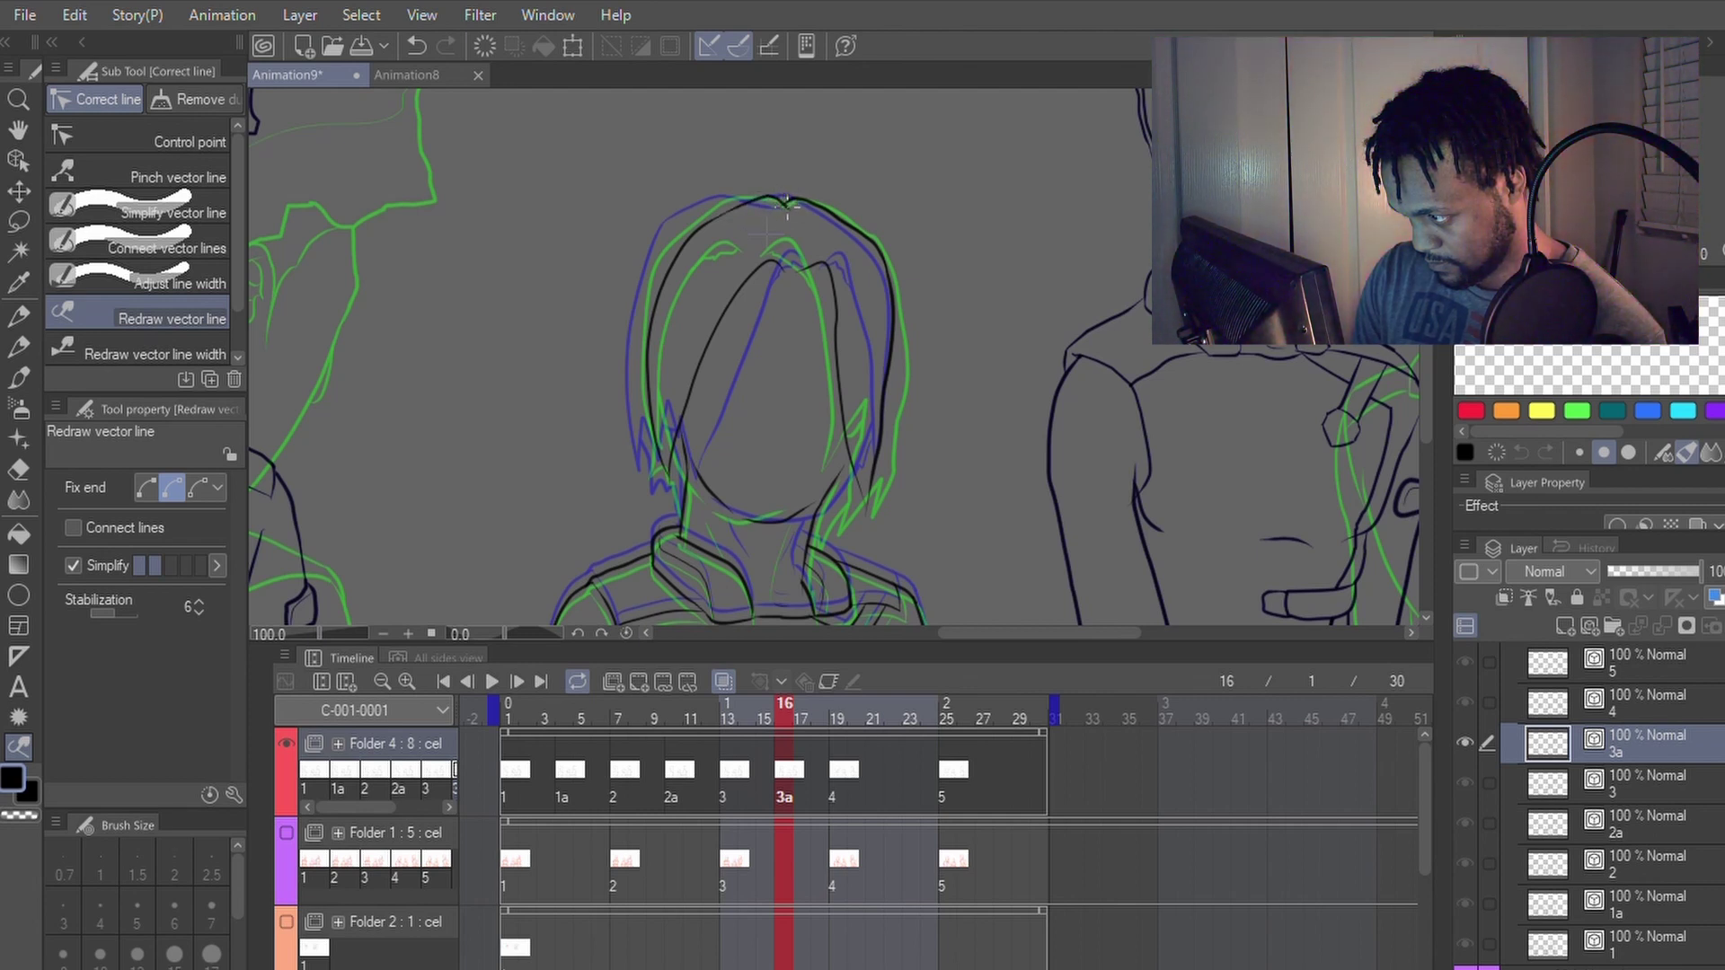
{"action": "key", "text": "p"}
{"action": "key", "text": "e"}
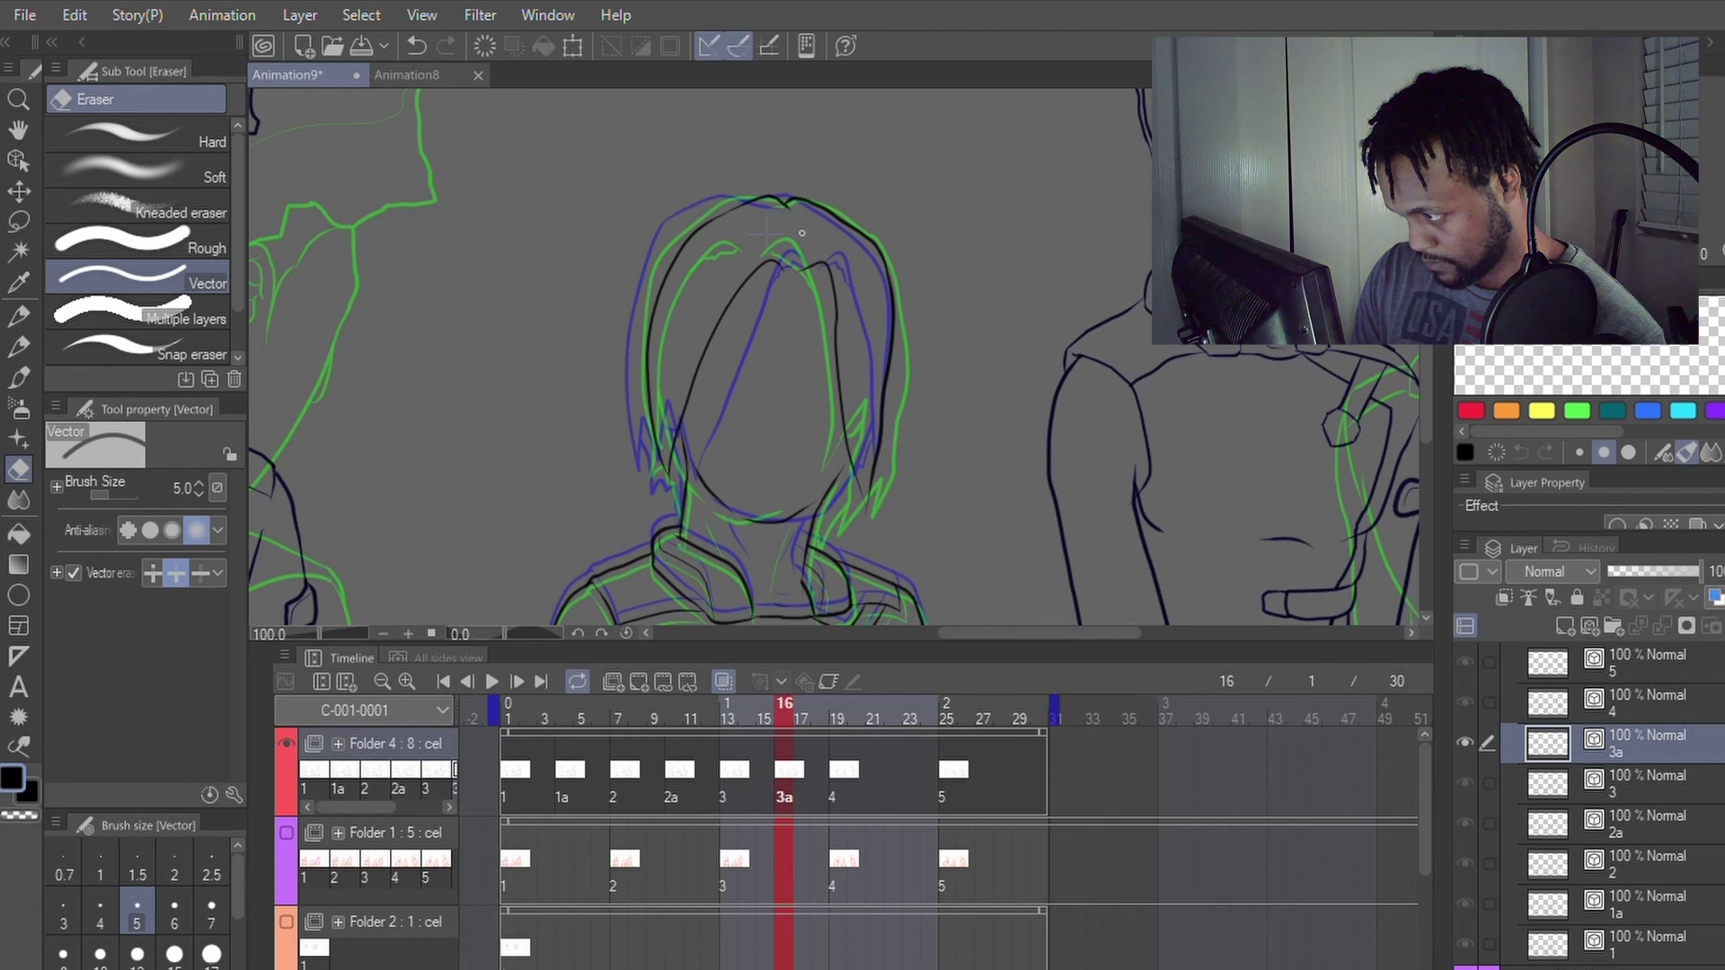
{"action": "key", "text": "p"}
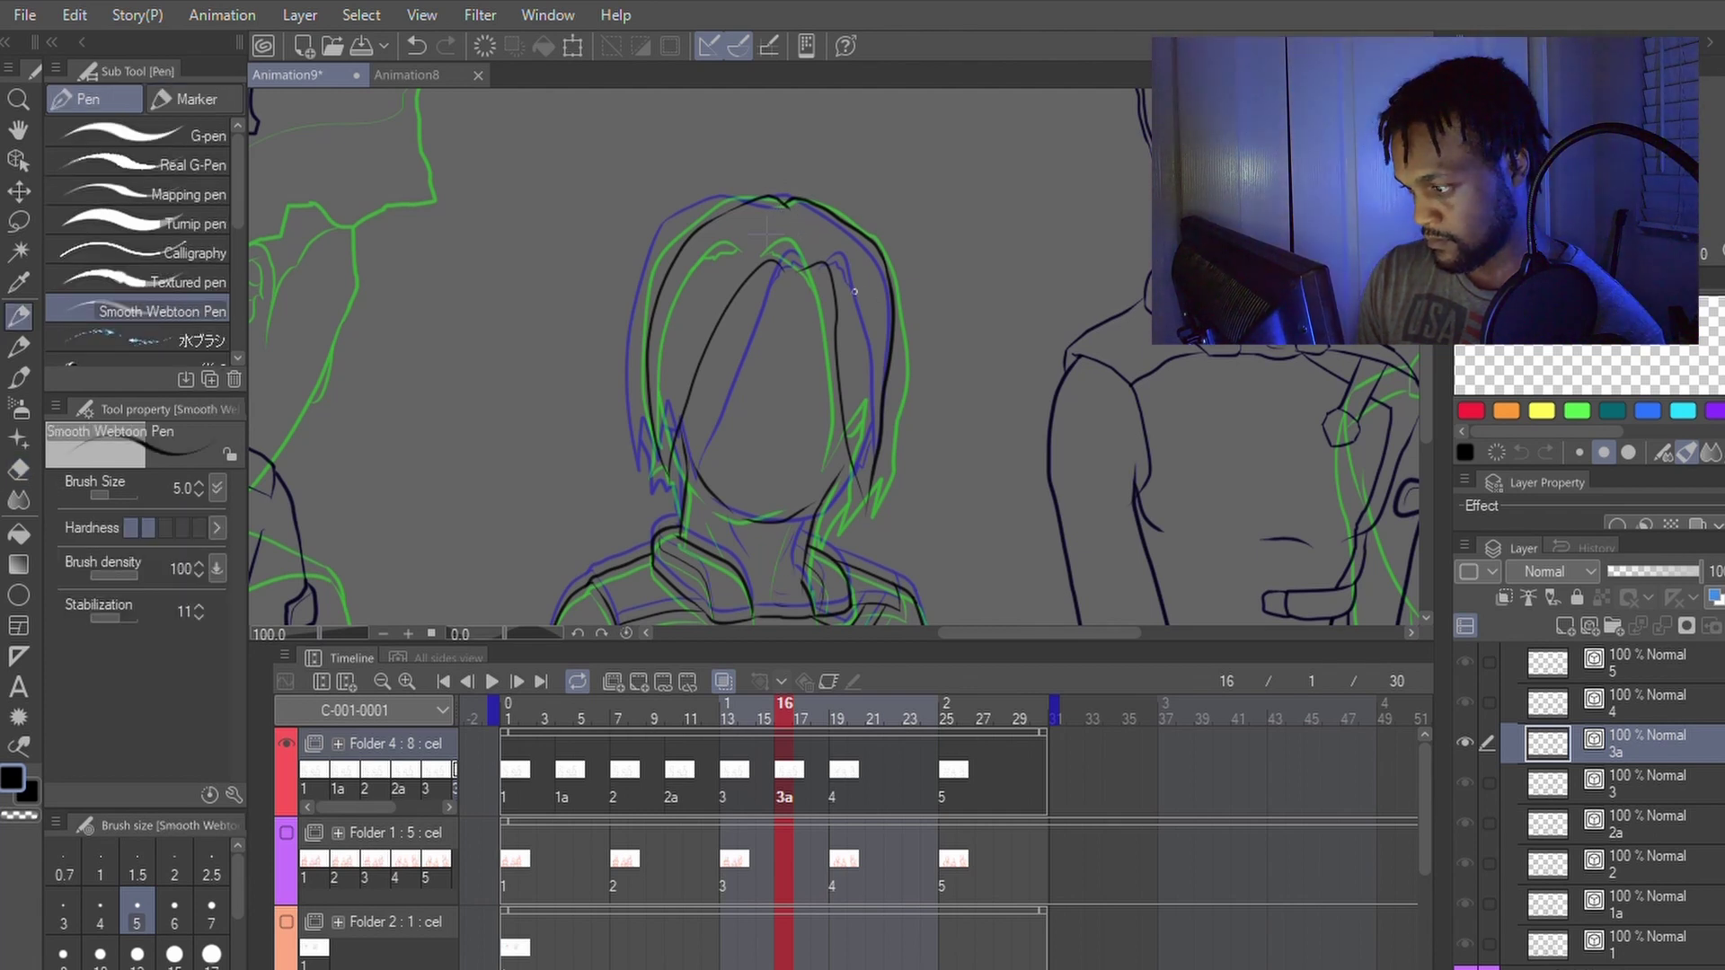
{"action": "key", "text": "e"}
{"action": "key", "text": "p"}
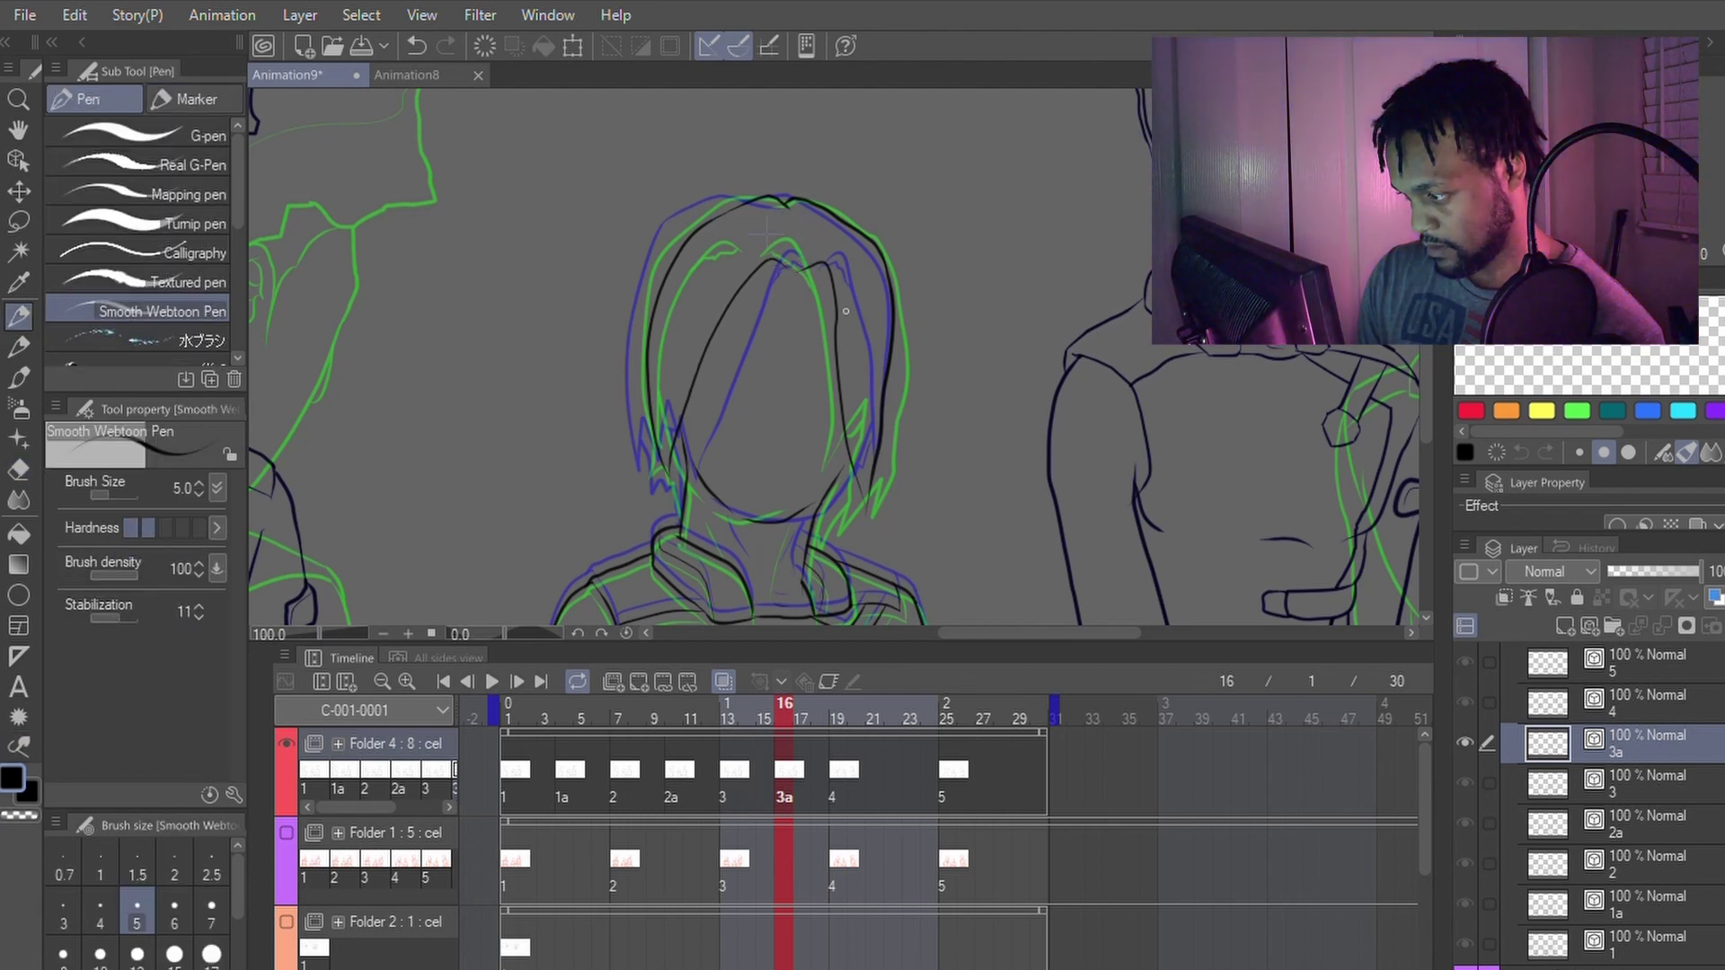
Step: Redraw the lower part of the right inner hair line so it bends outward toward the outer contour
{"action": "scroll", "coordinate": [845, 311], "scroll_direction": "up", "scroll_amount": 5}
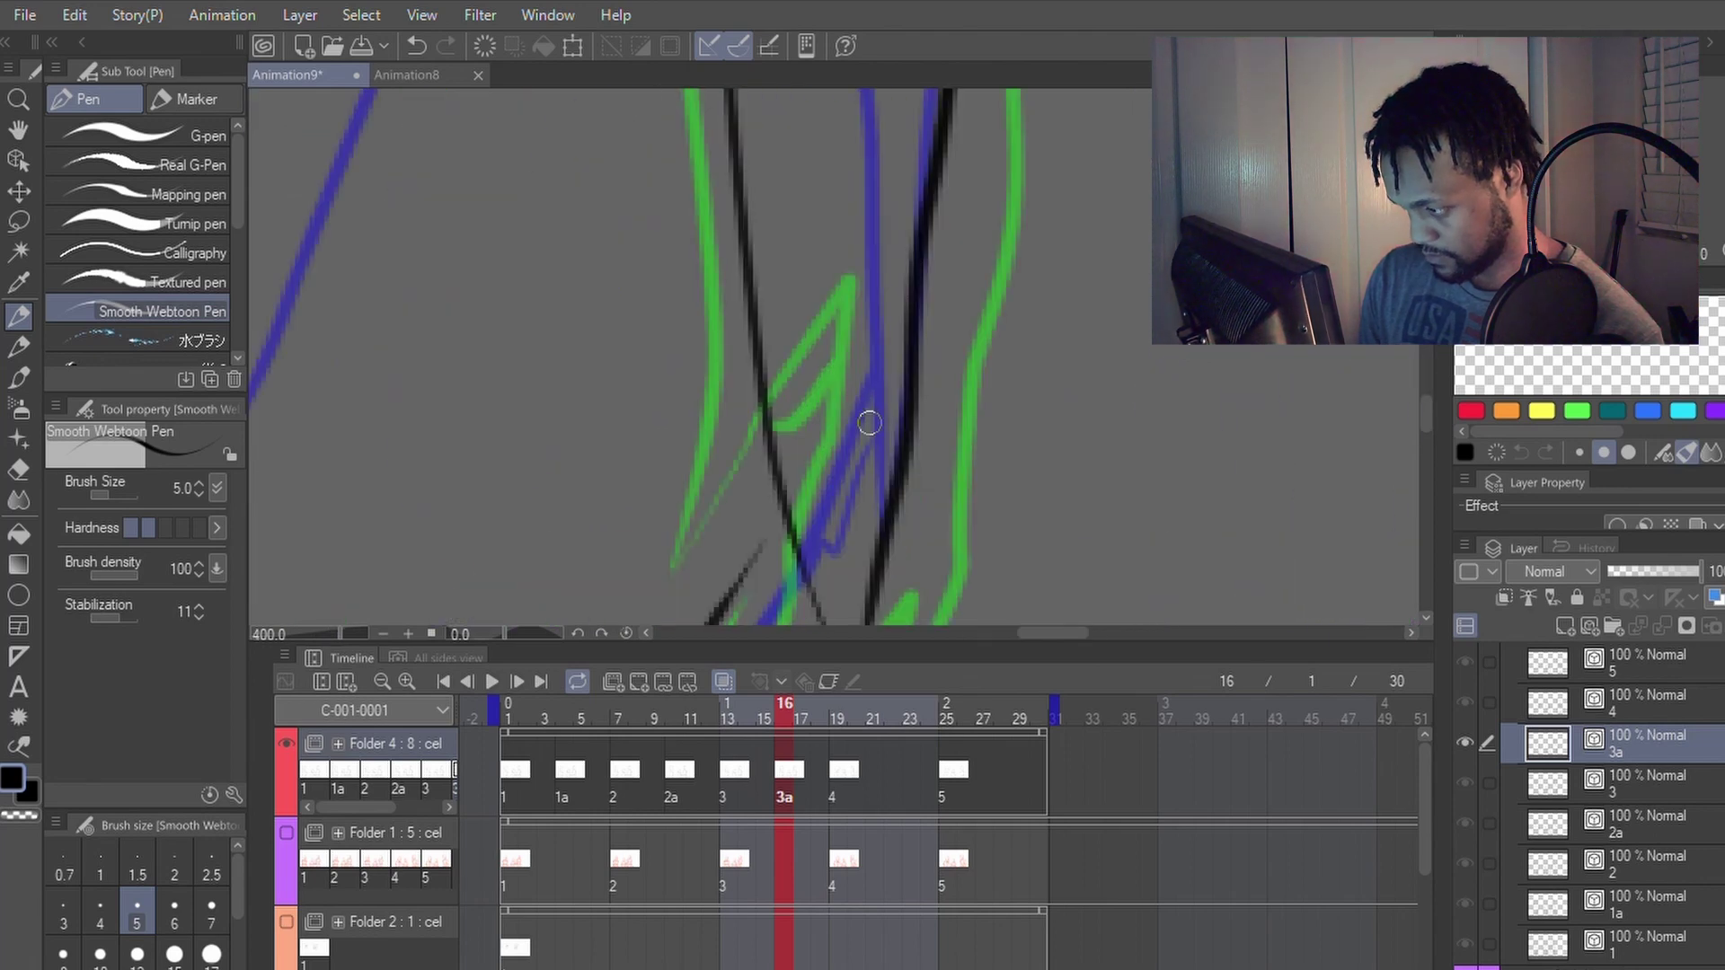
{"action": "scroll", "coordinate": [869, 423], "scroll_direction": "down", "scroll_amount": 5}
{"action": "key", "text": "y"}
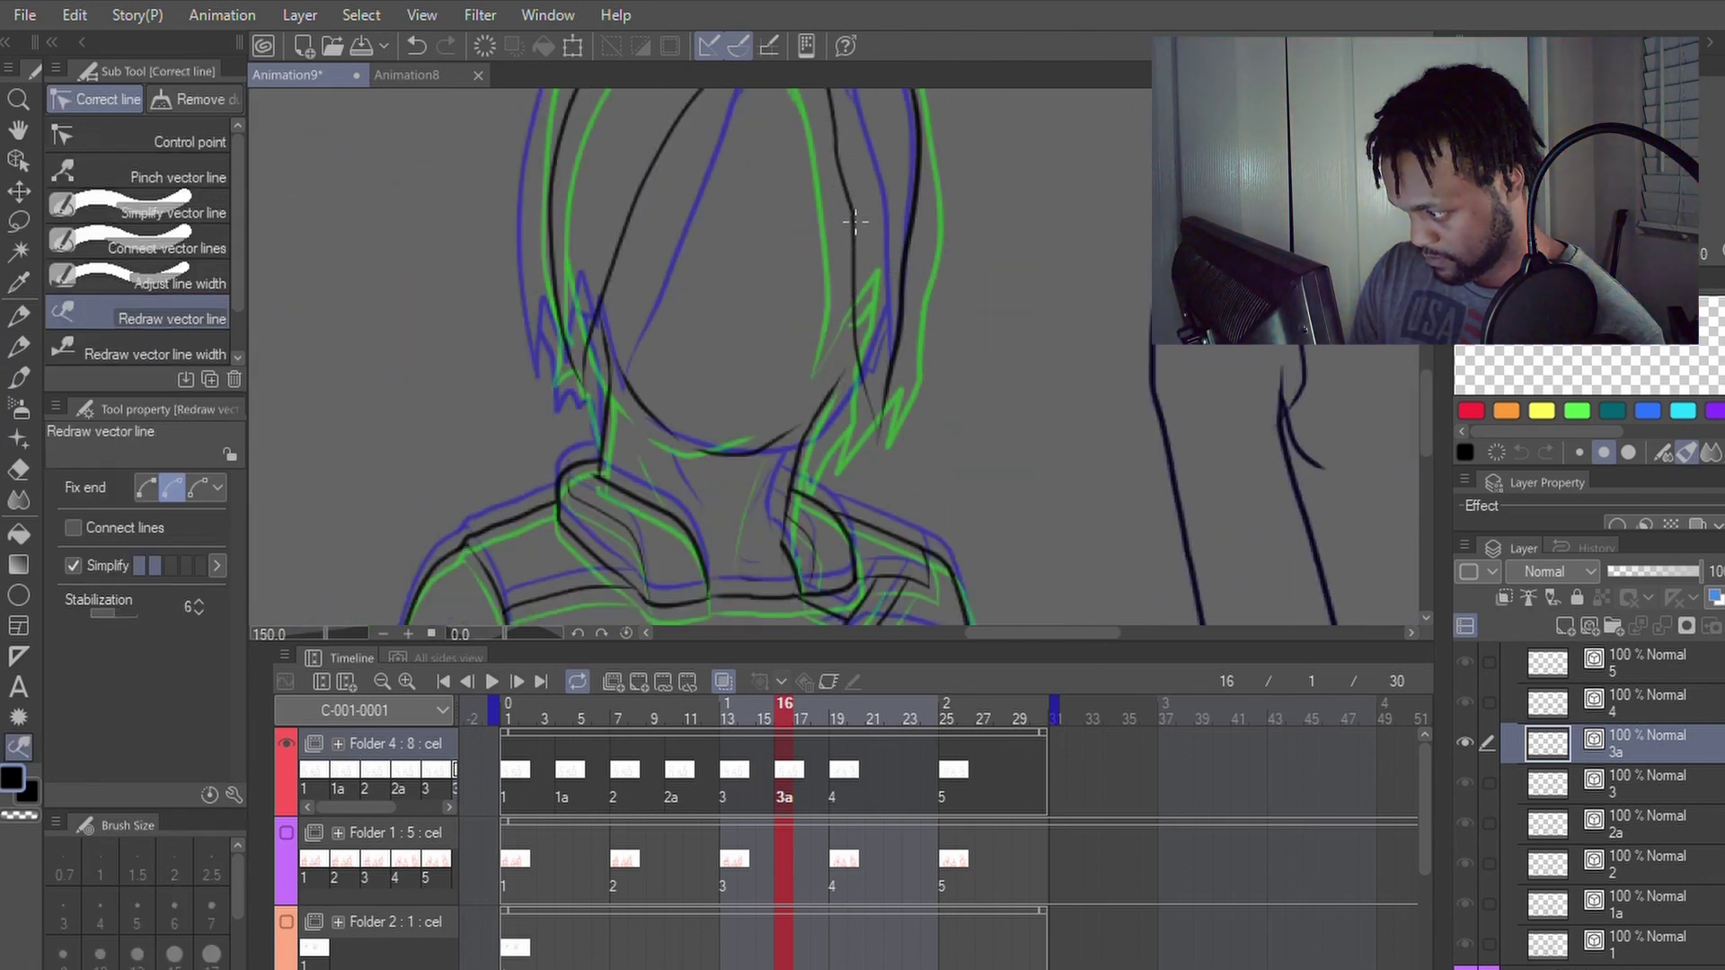
{"action": "left_click_drag", "start_coordinate": [855, 223], "coordinate": [871, 450]}
{"action": "key", "text": "p"}
{"action": "key", "text": "y"}
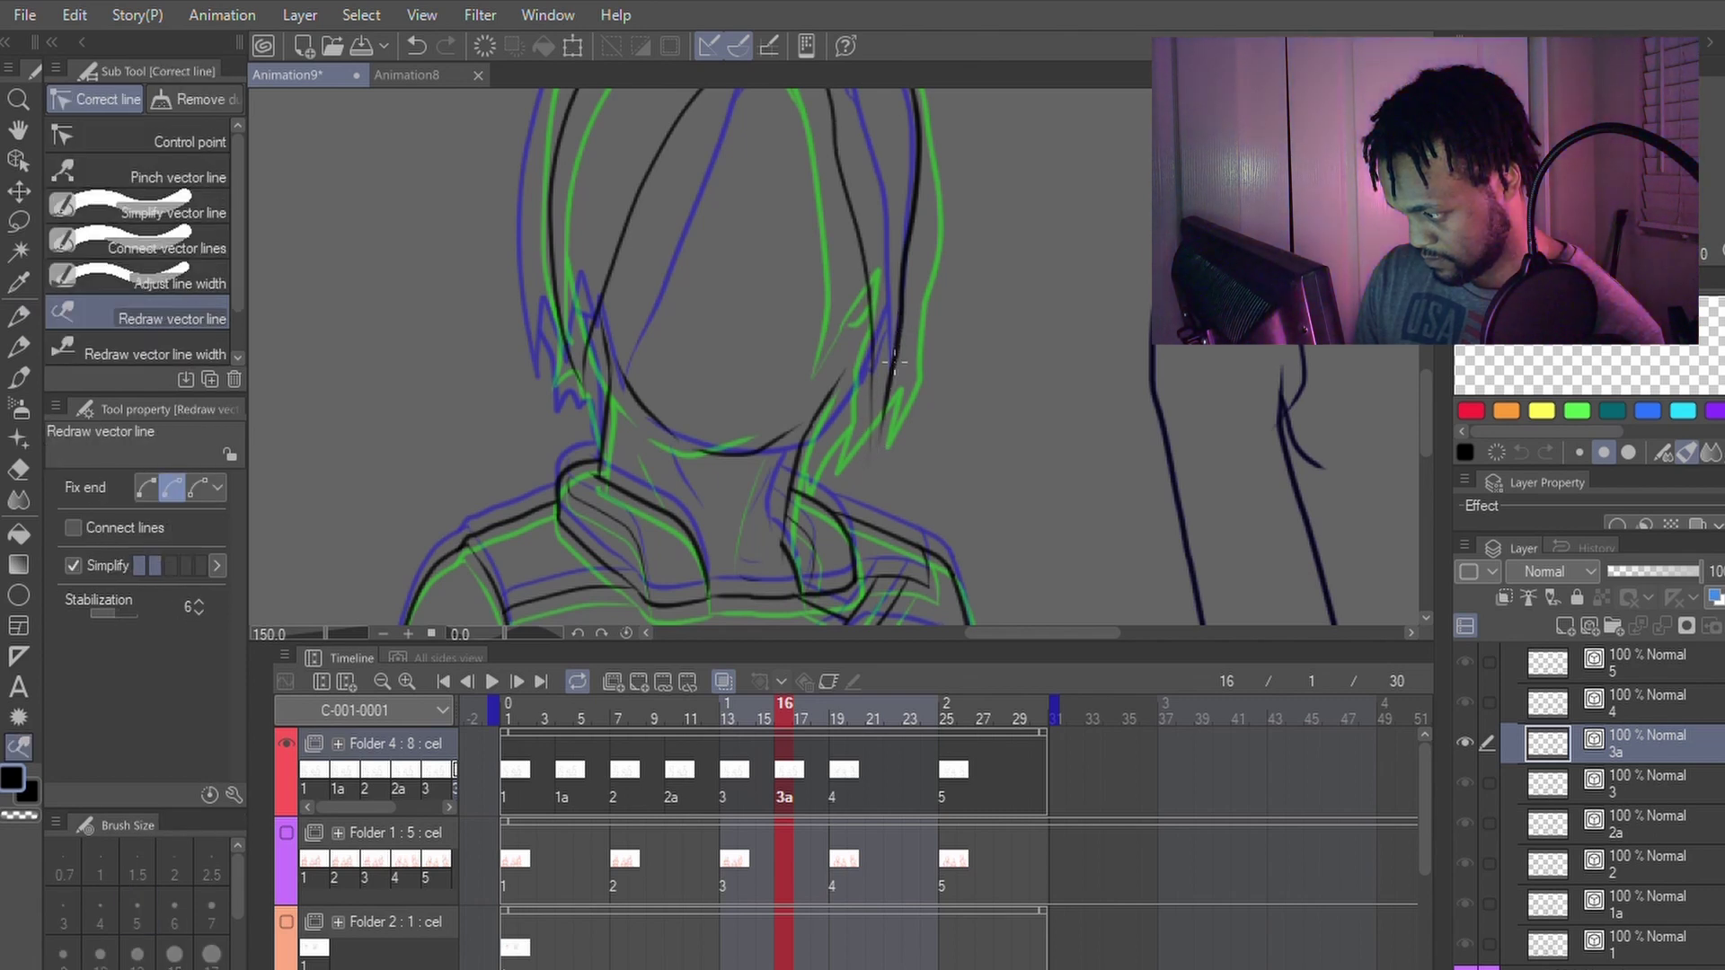
Step: Trim the end of the right inner hair line and redraw it closer to the face
{"action": "key", "text": "p"}
{"action": "key", "text": "e"}
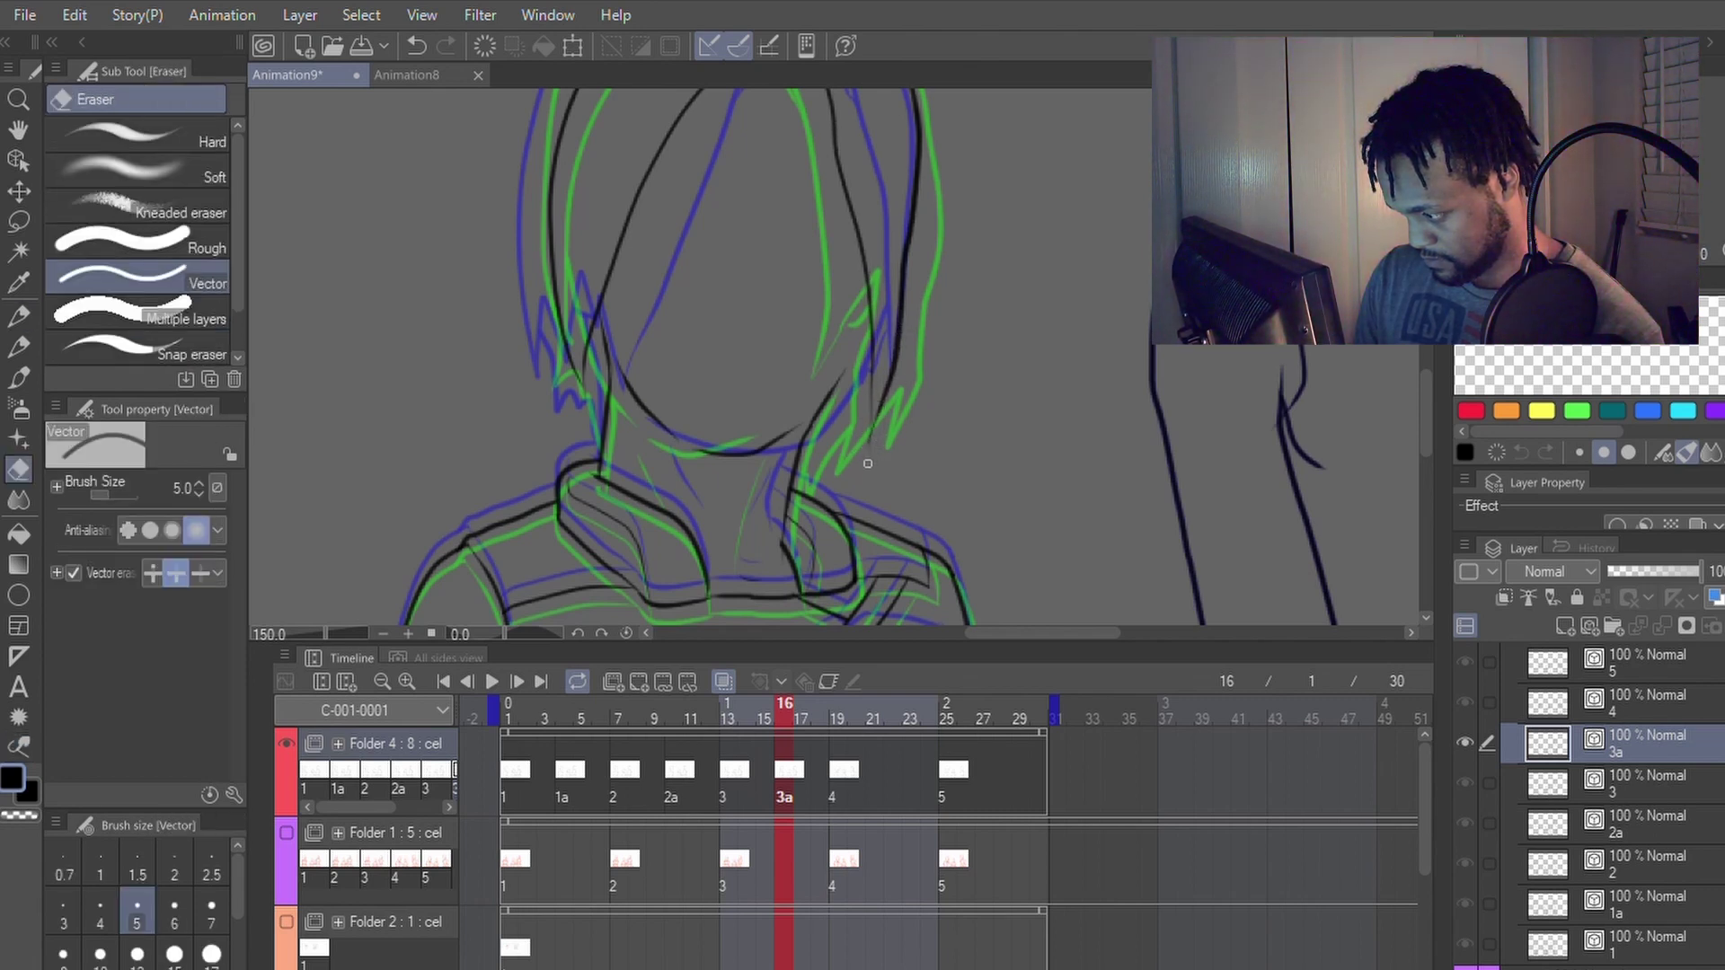
{"action": "key", "text": "p"}
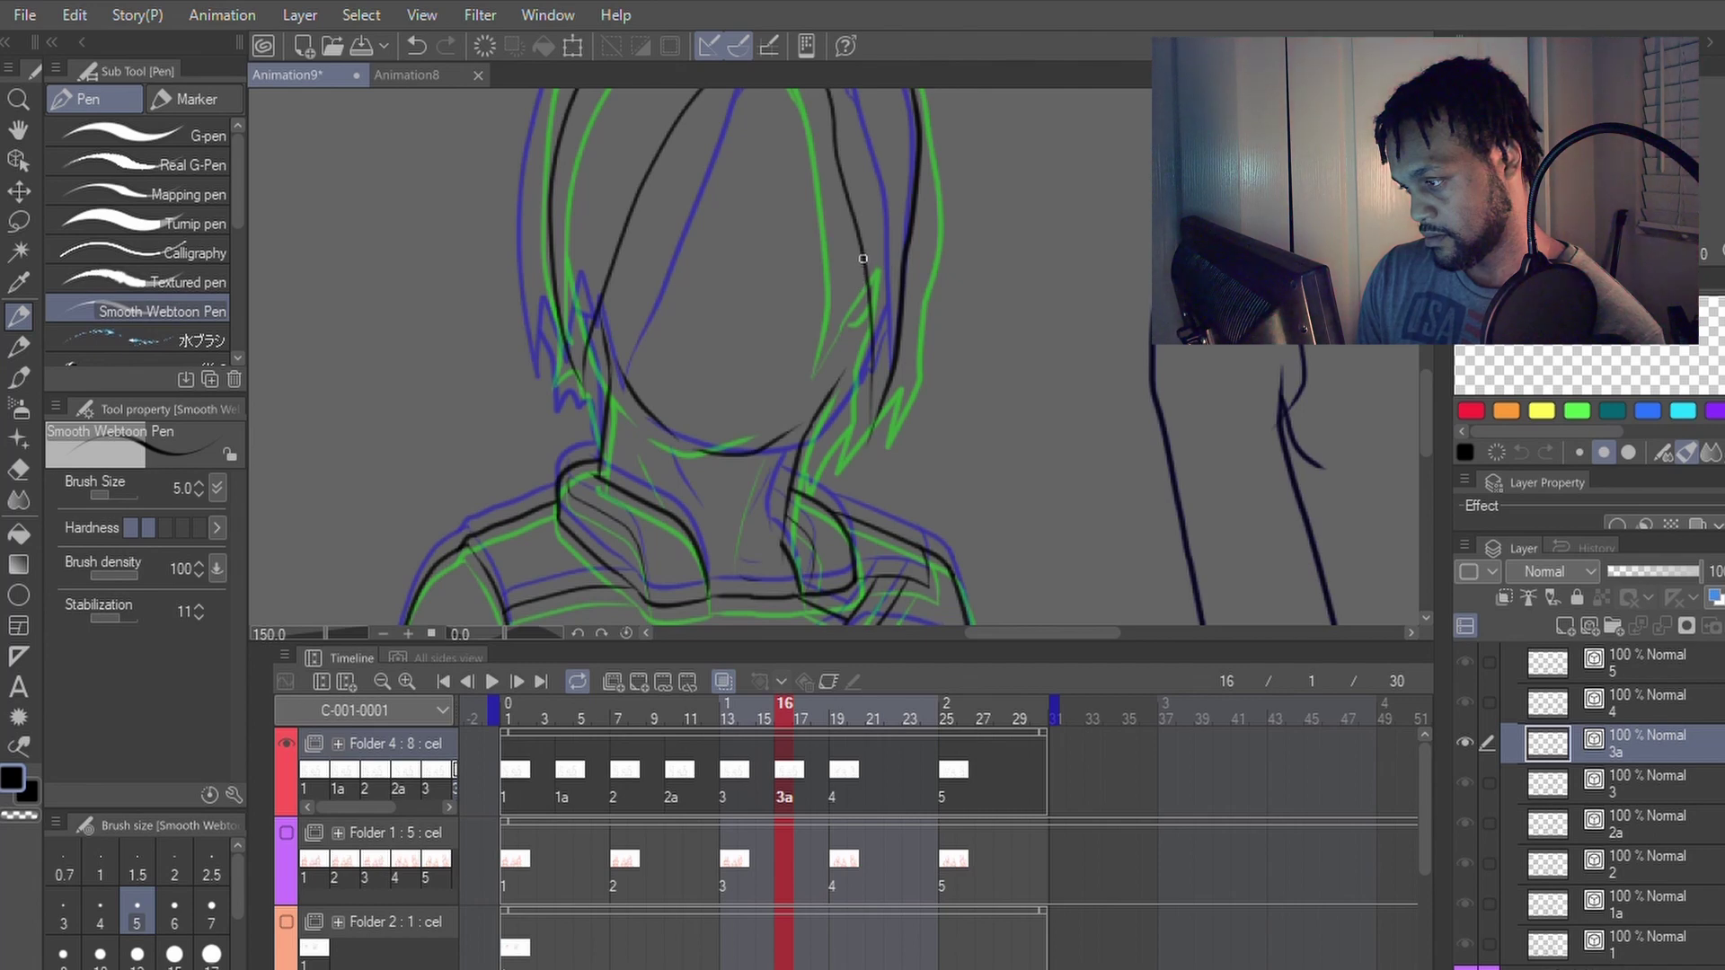
{"action": "key", "text": "y"}
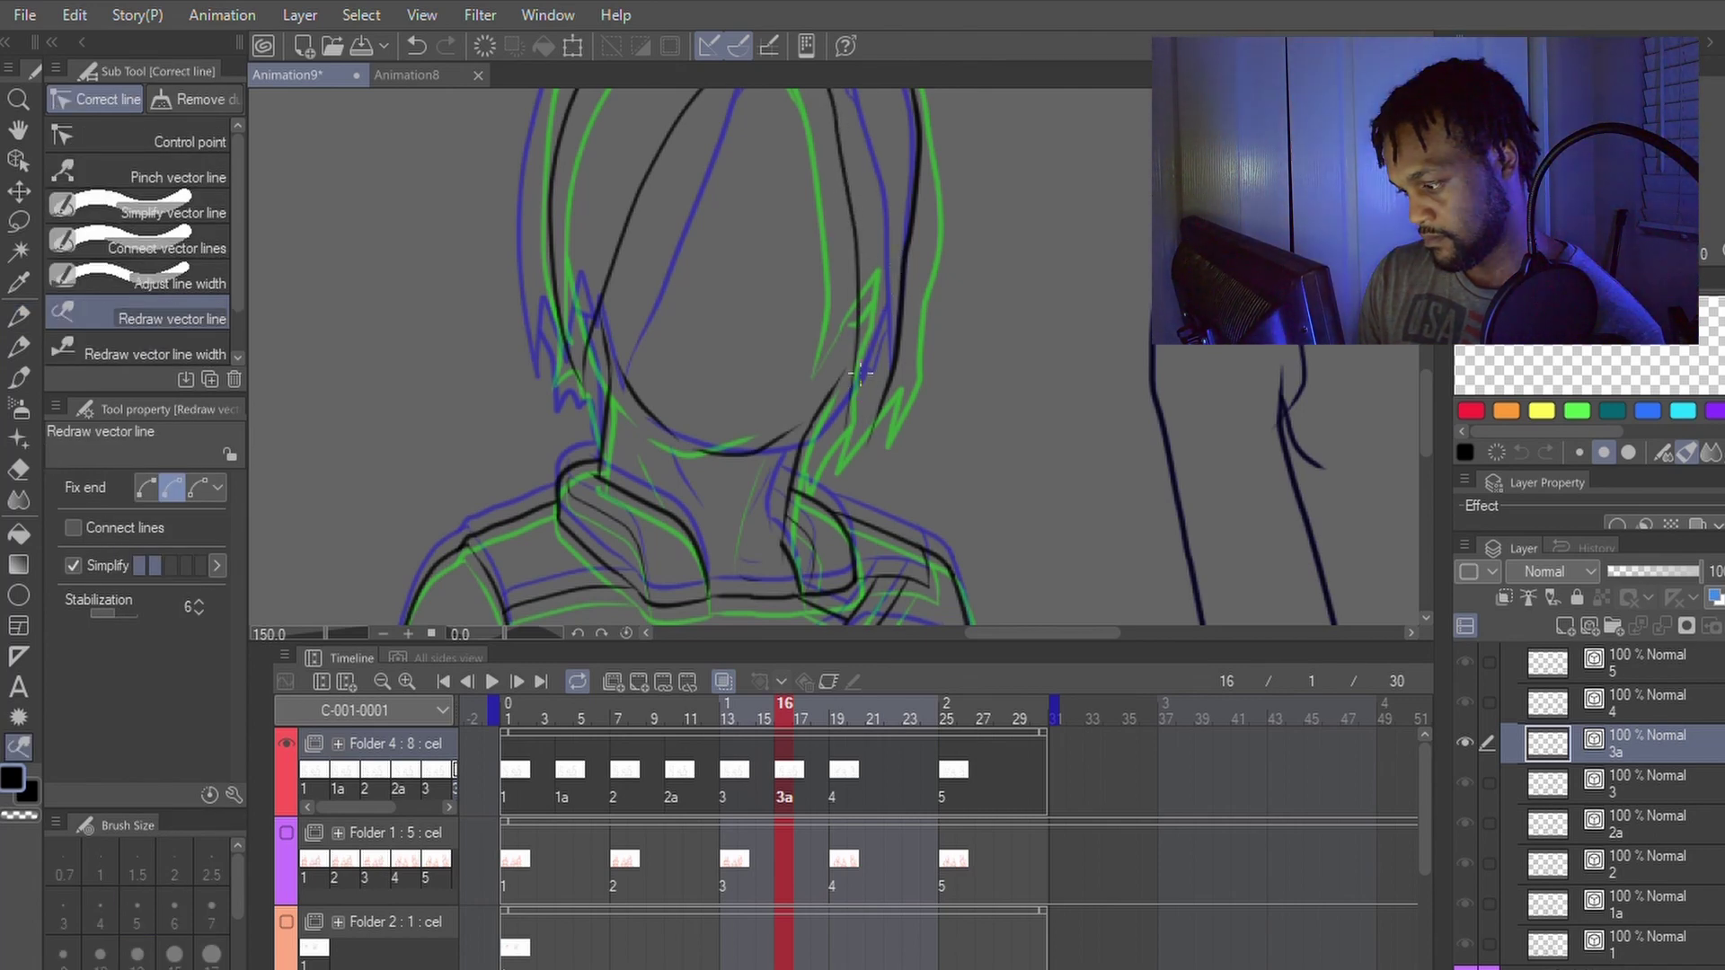
{"action": "key", "text": "p"}
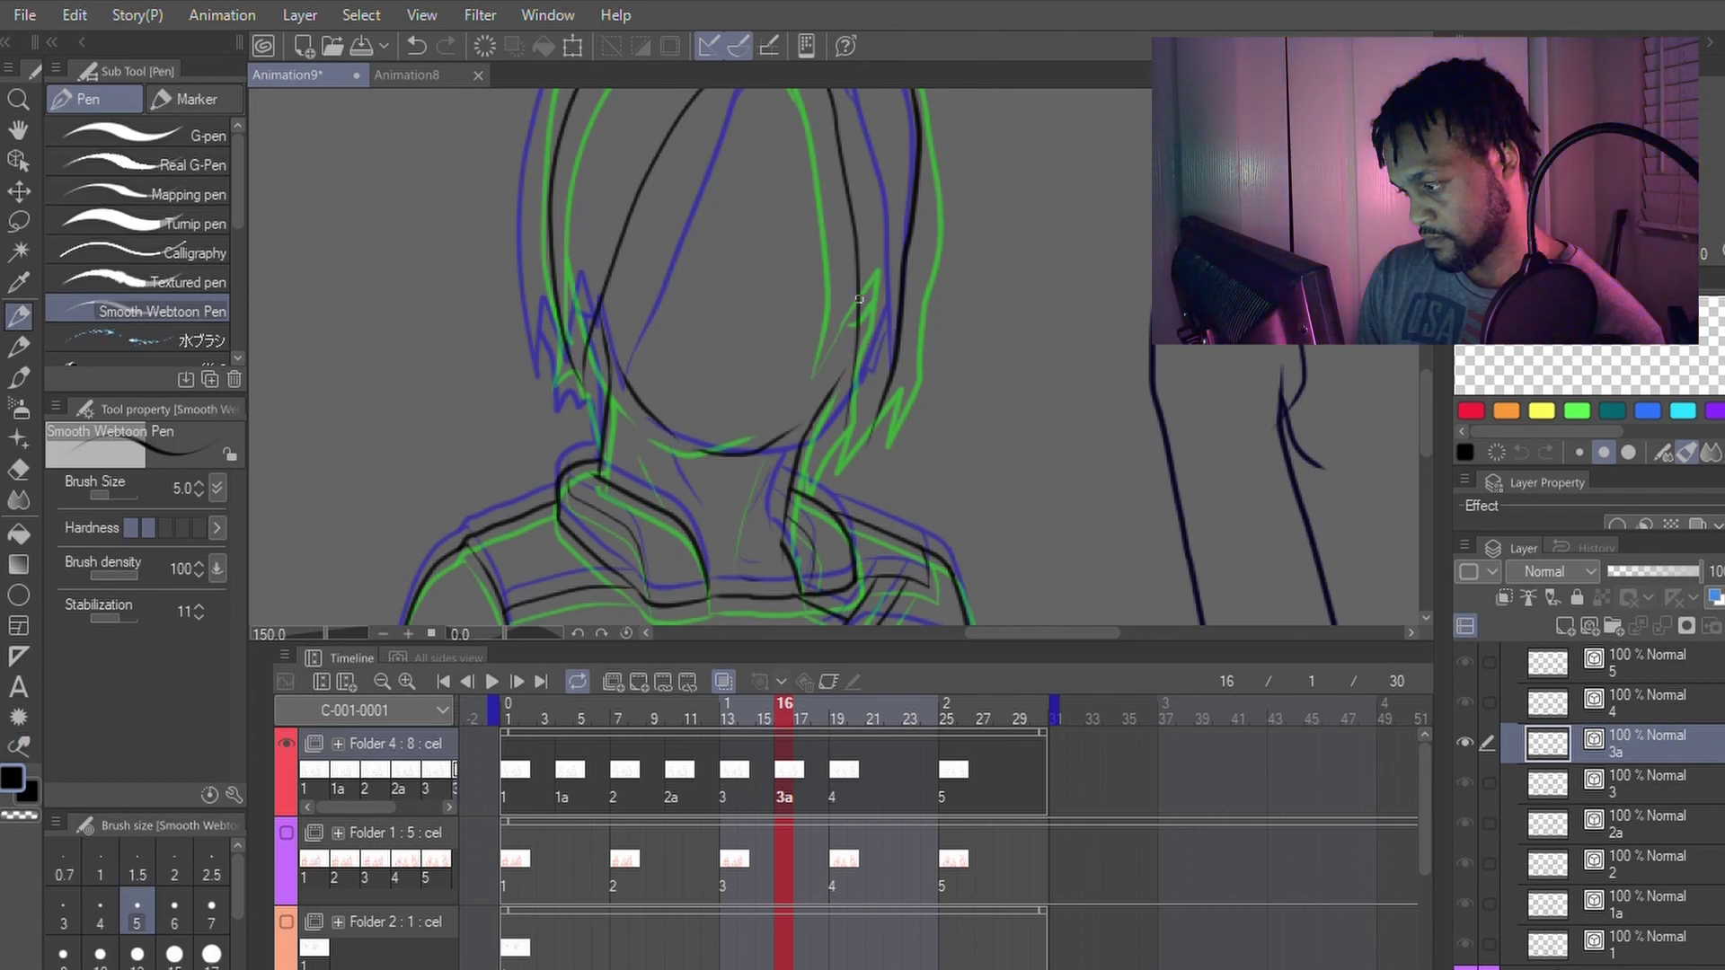
Step: Draw the jagged hair tips on the right side, from the end of the inner hair line down to the collar
{"action": "mouse_move", "coordinate": [858, 310]}
{"action": "left_mouse_down"}
{"action": "mouse_move", "coordinate": [843, 450]}
{"action": "mouse_move", "coordinate": [885, 327]}
{"action": "left_mouse_up"}
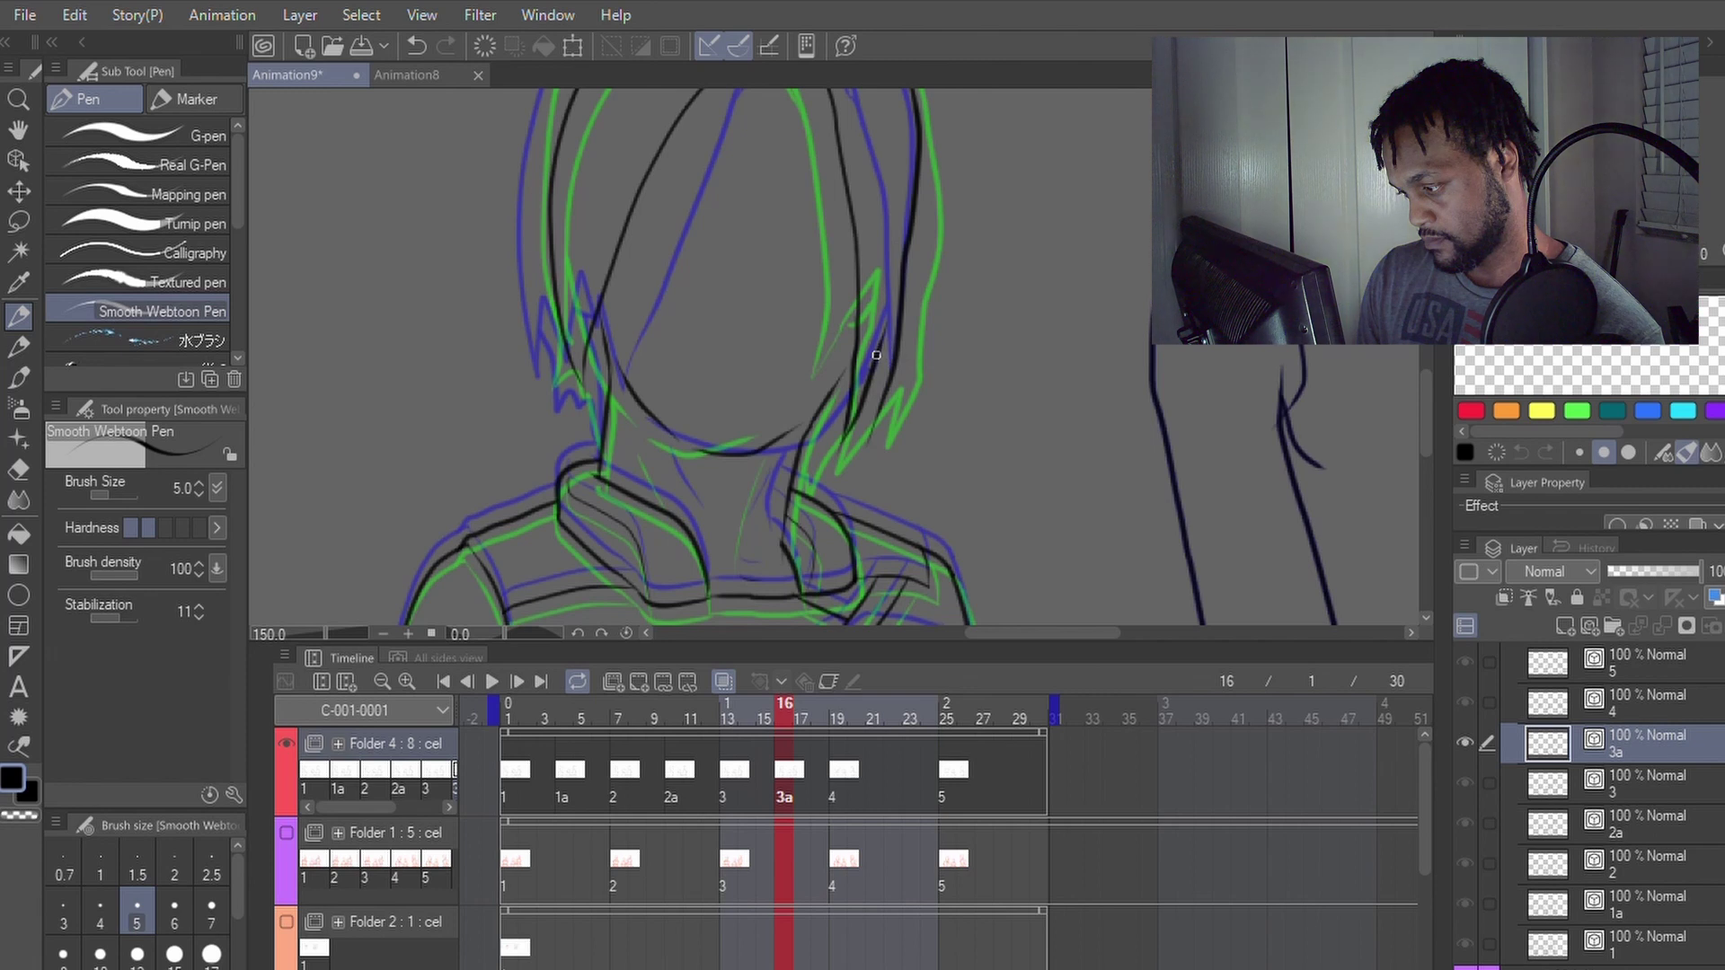
{"action": "key", "text": "e"}
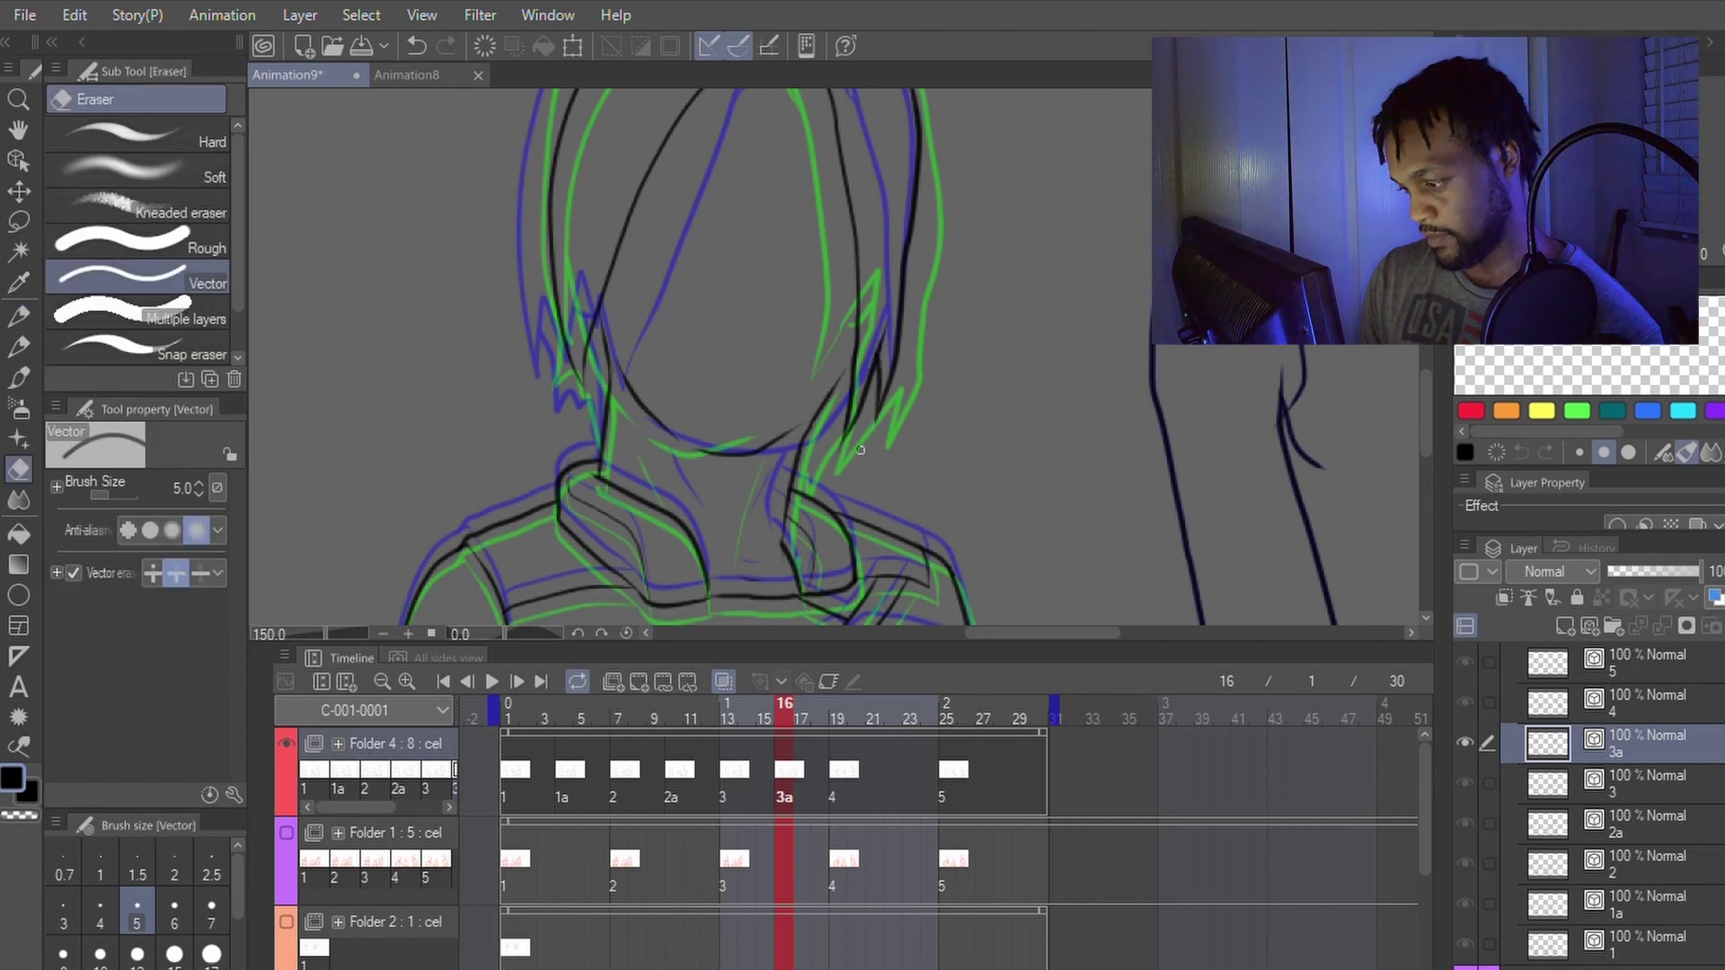
{"action": "key", "text": "p"}
{"action": "mouse_move", "coordinate": [878, 392]}
{"action": "left_mouse_down"}
{"action": "mouse_move", "coordinate": [840, 476]}
{"action": "mouse_move", "coordinate": [816, 469]}
{"action": "left_mouse_up"}
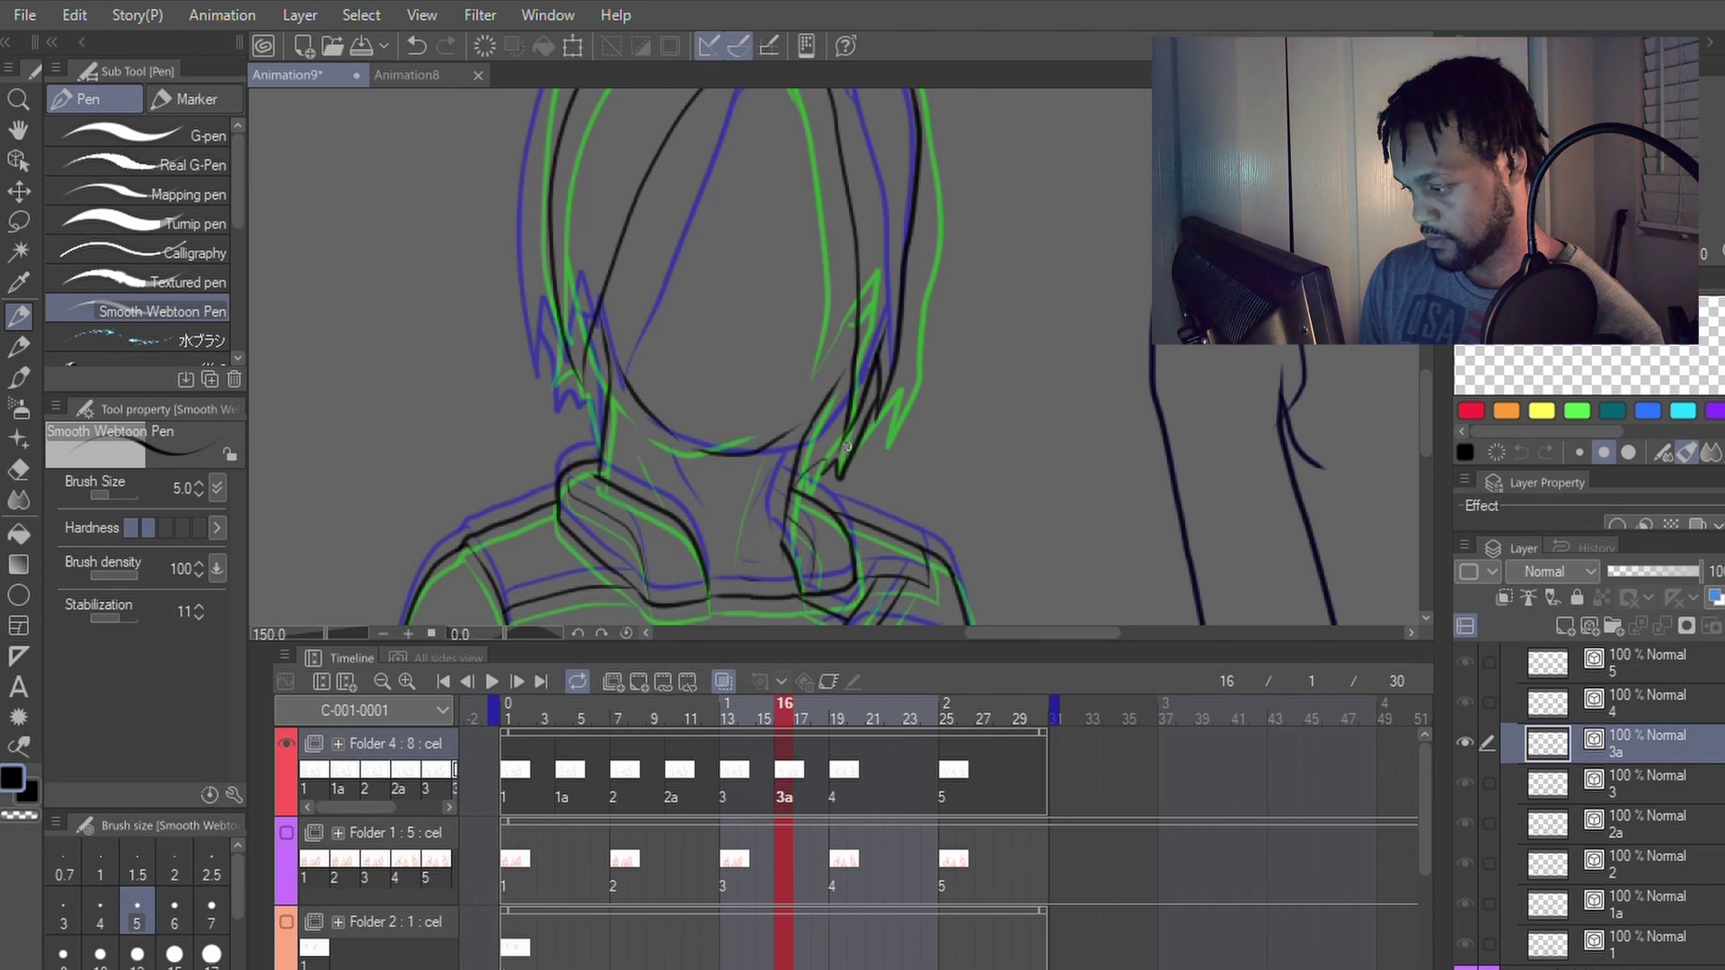
{"action": "key", "text": "ctrl+z"}
{"action": "left_click_drag", "start_coordinate": [827, 465], "coordinate": [795, 485]}
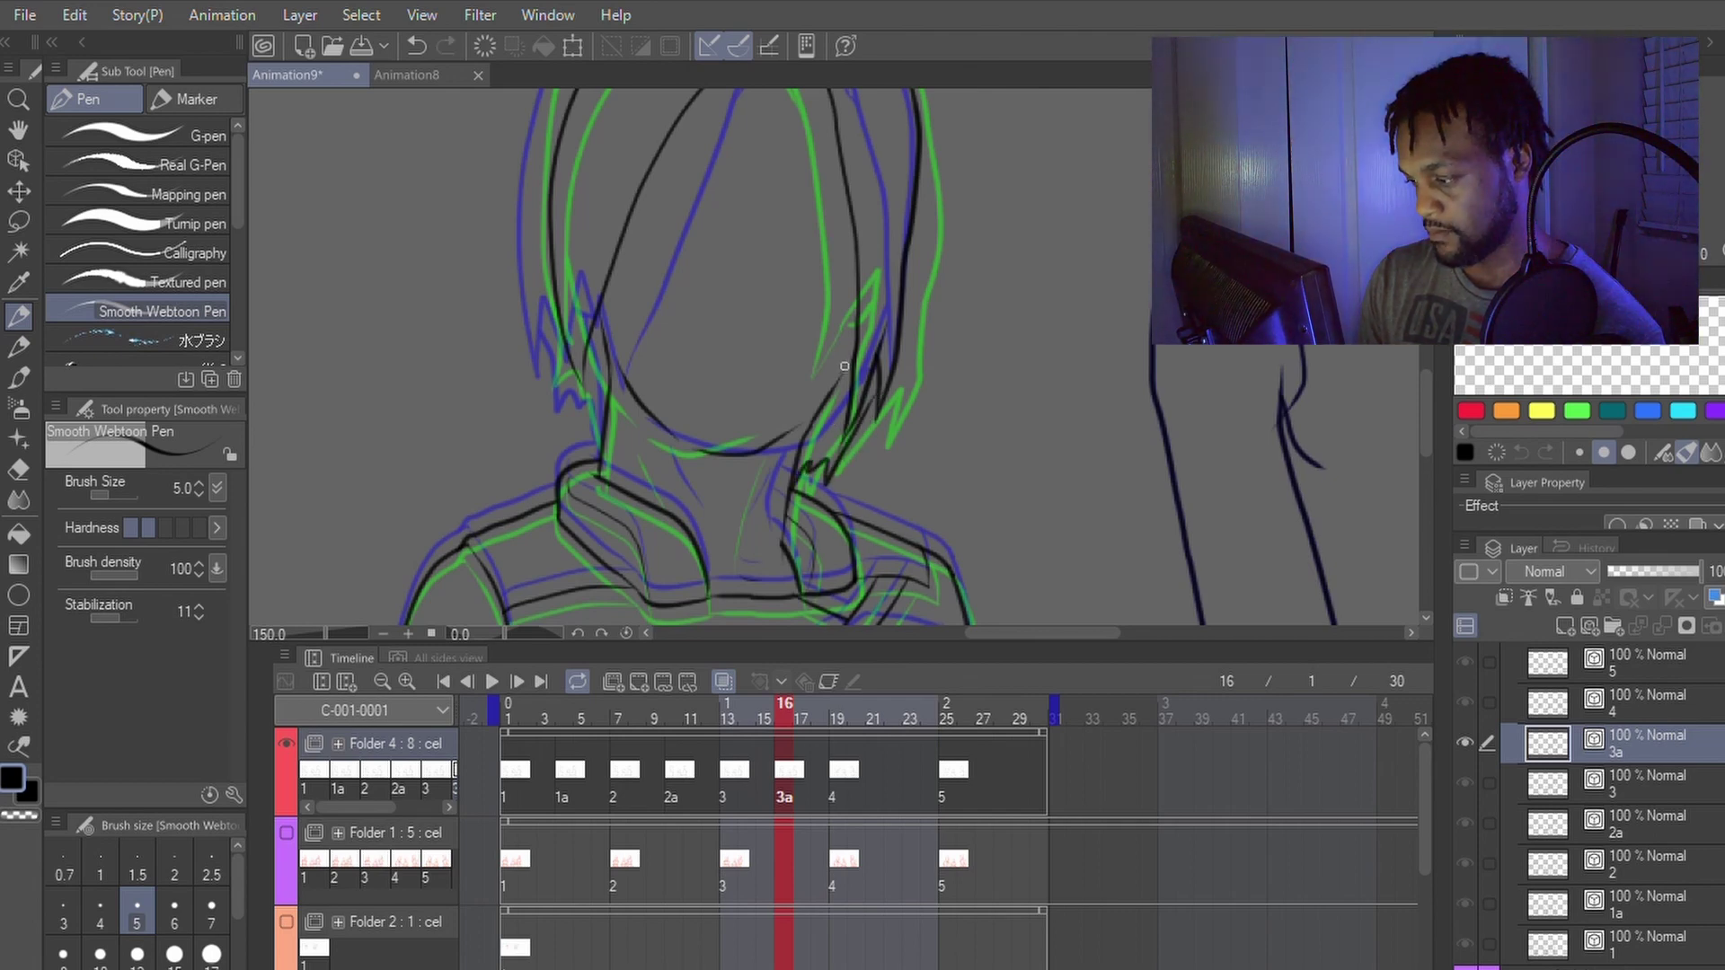
{"action": "key", "text": "y"}
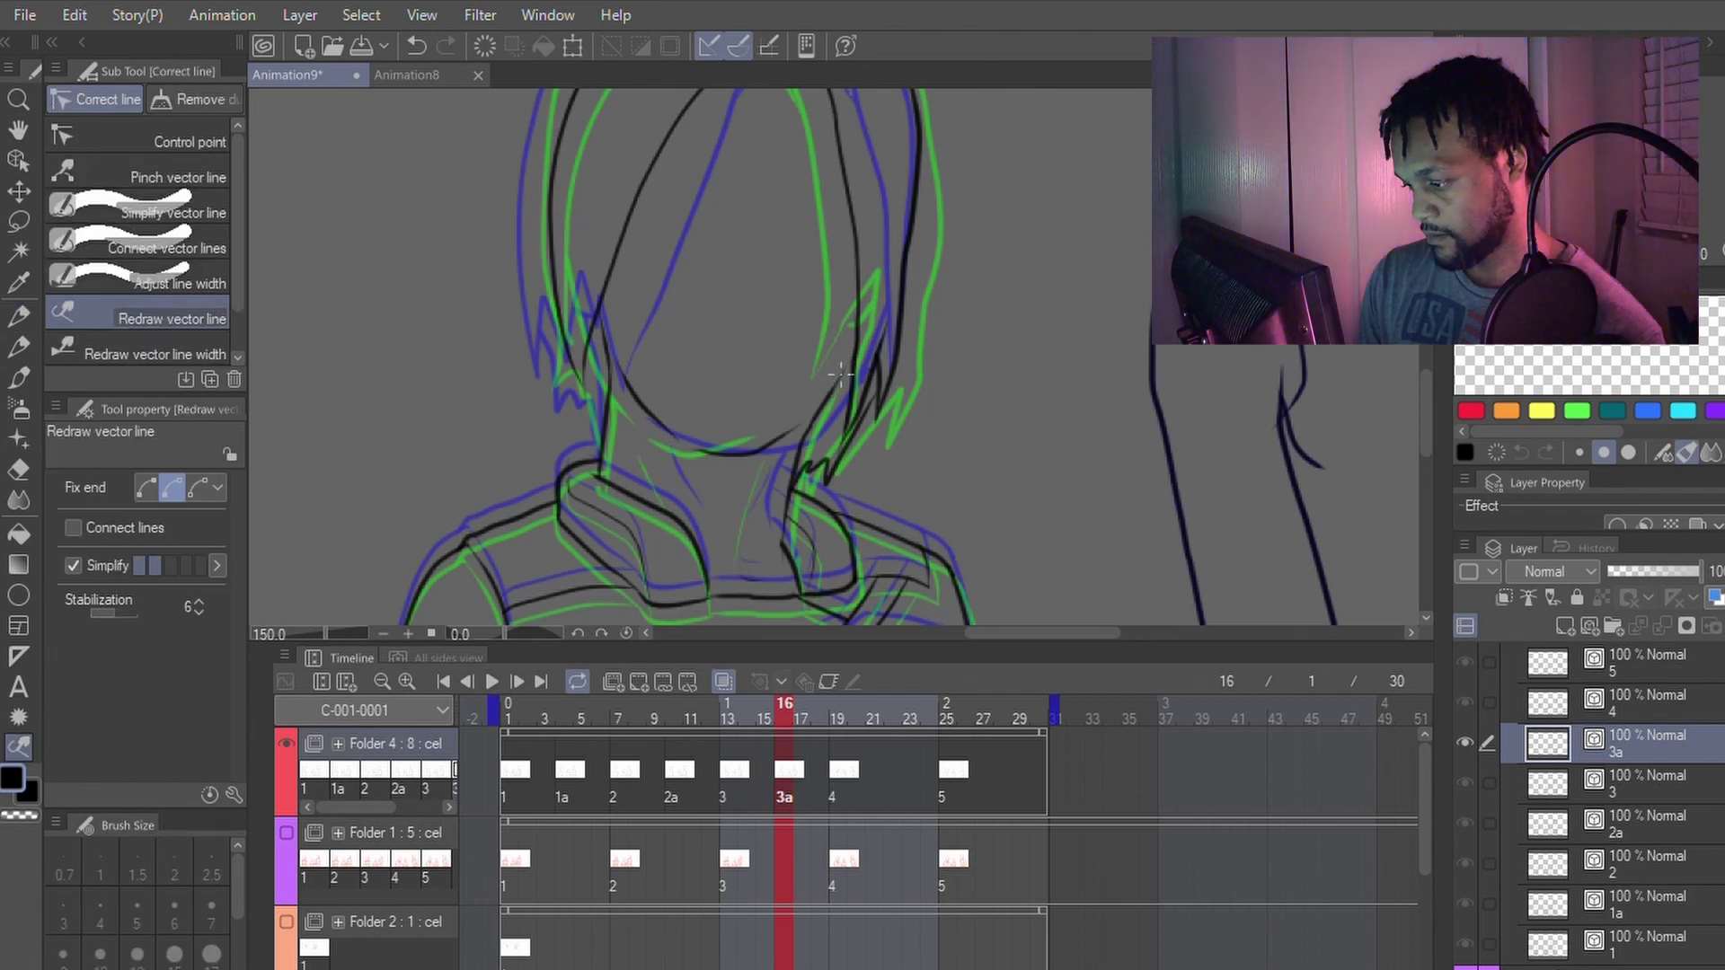
{"action": "key", "text": "p"}
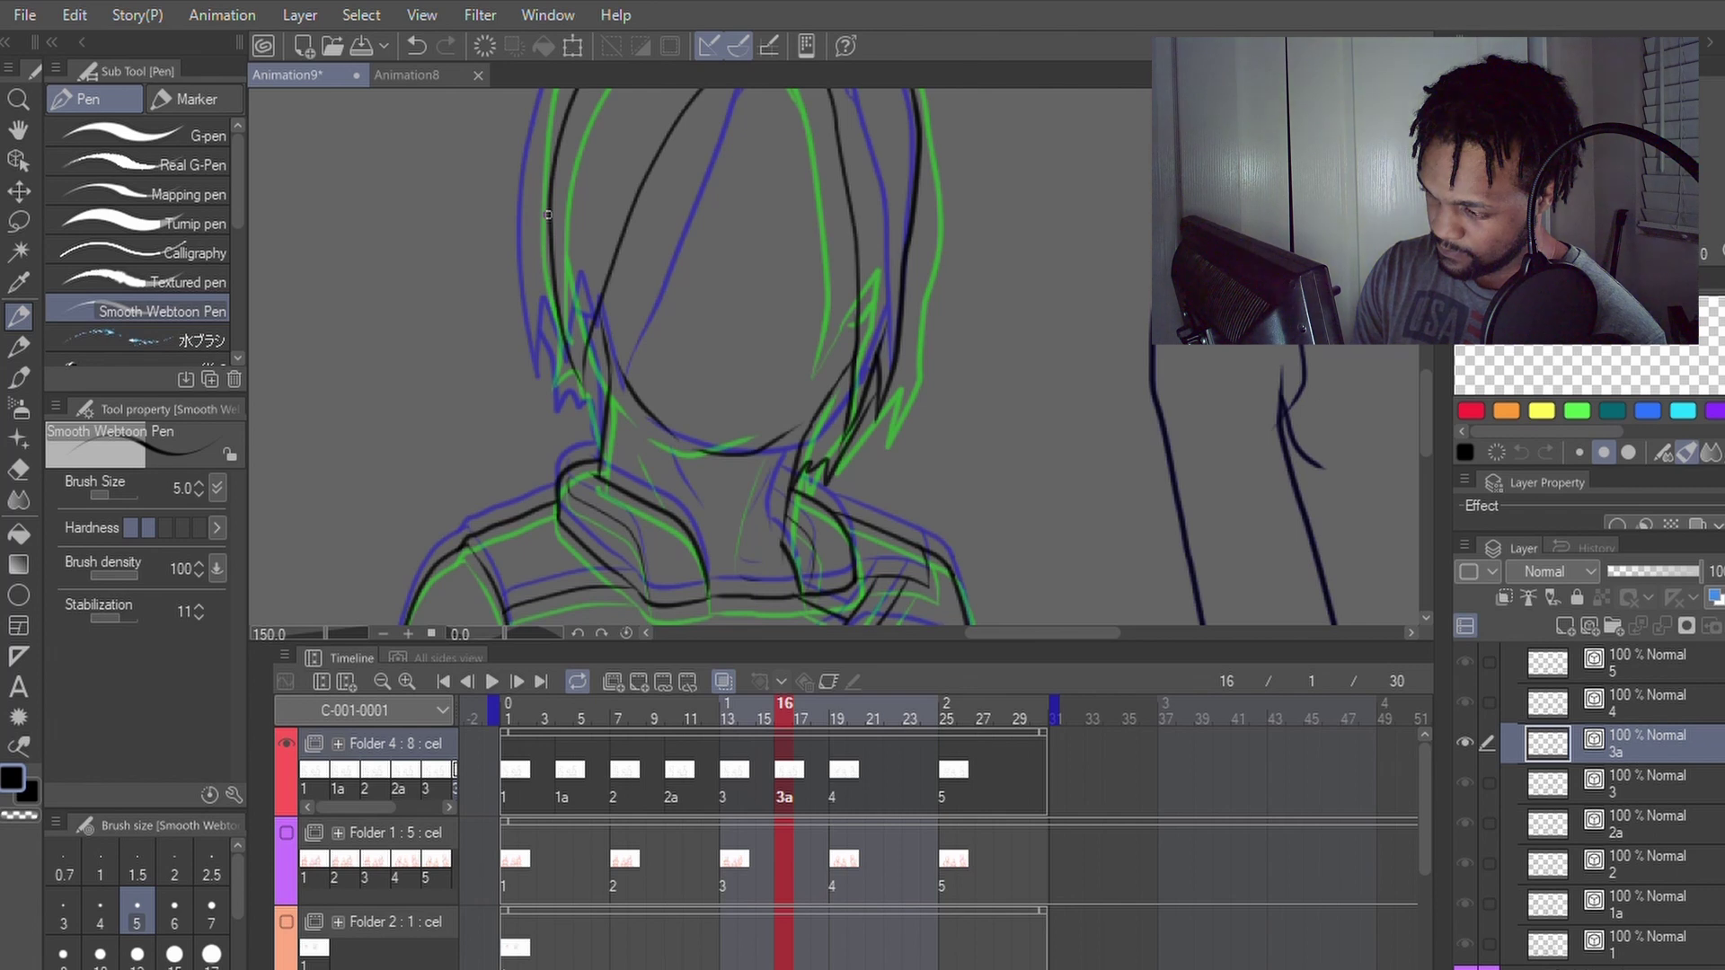
Step: Redraw the lower end of the left outer hair contour so it curves inward toward the hair tips
{"action": "left_click_drag", "start_coordinate": [551, 238], "coordinate": [547, 386]}
{"action": "key", "text": "ctrl+z"}
{"action": "key", "text": "y"}
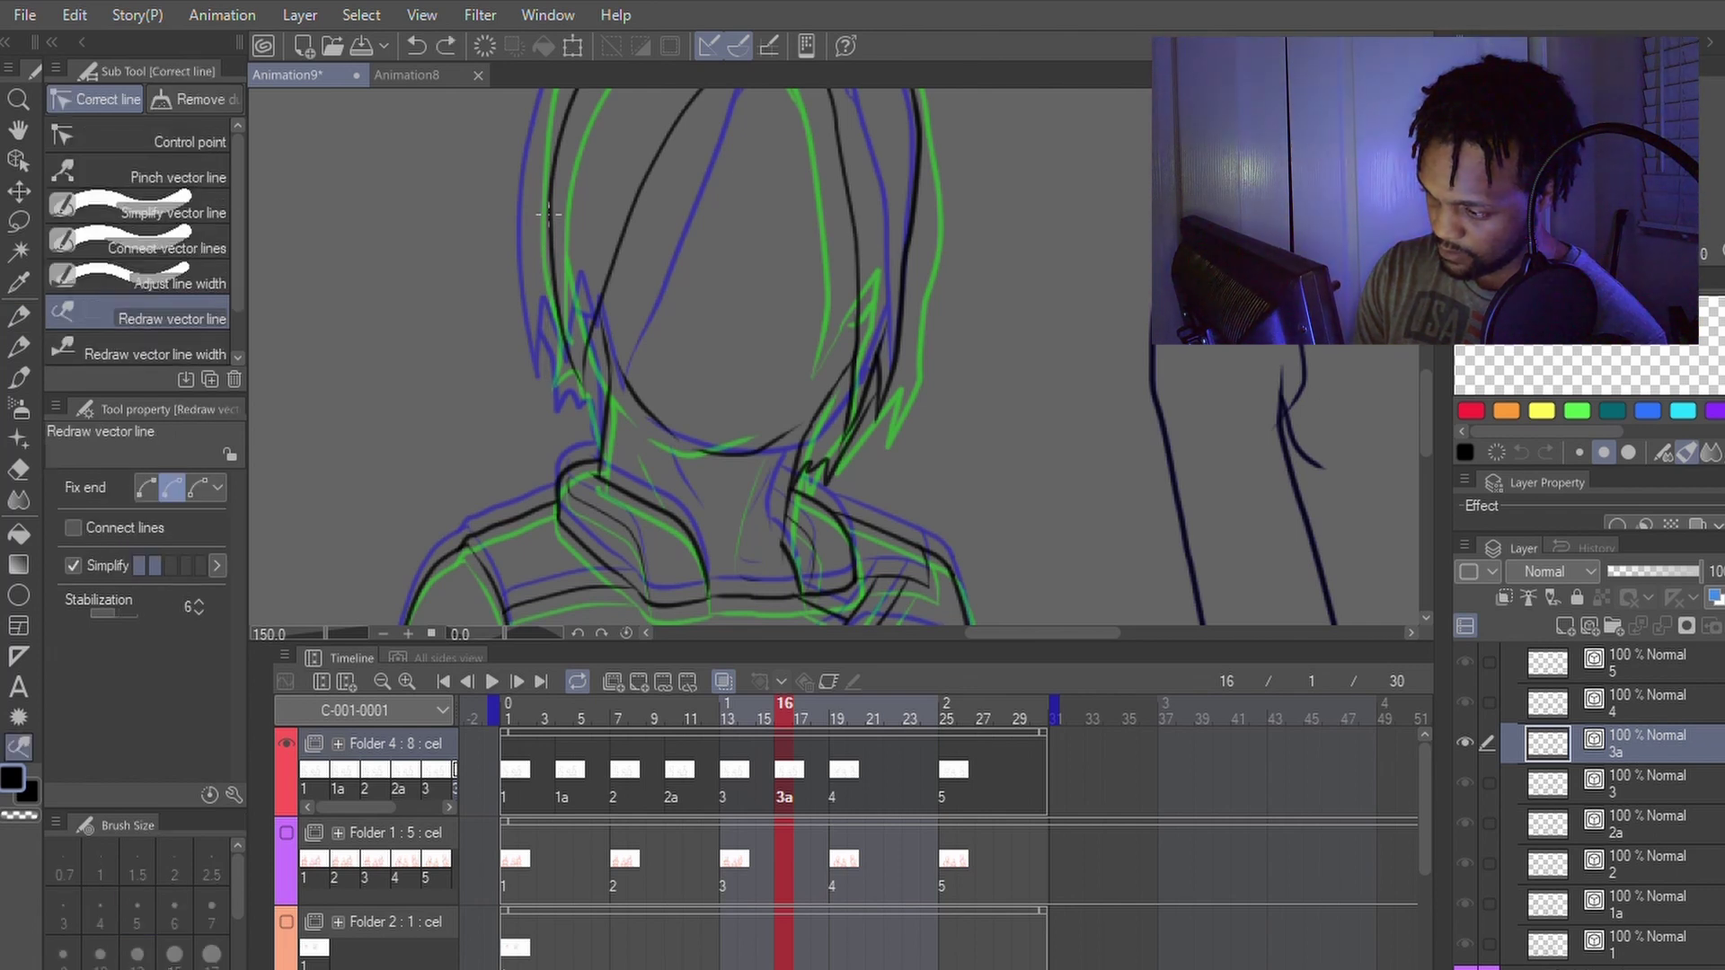
{"action": "left_click_drag", "start_coordinate": [549, 268], "coordinate": [564, 387]}
{"action": "key", "text": "p"}
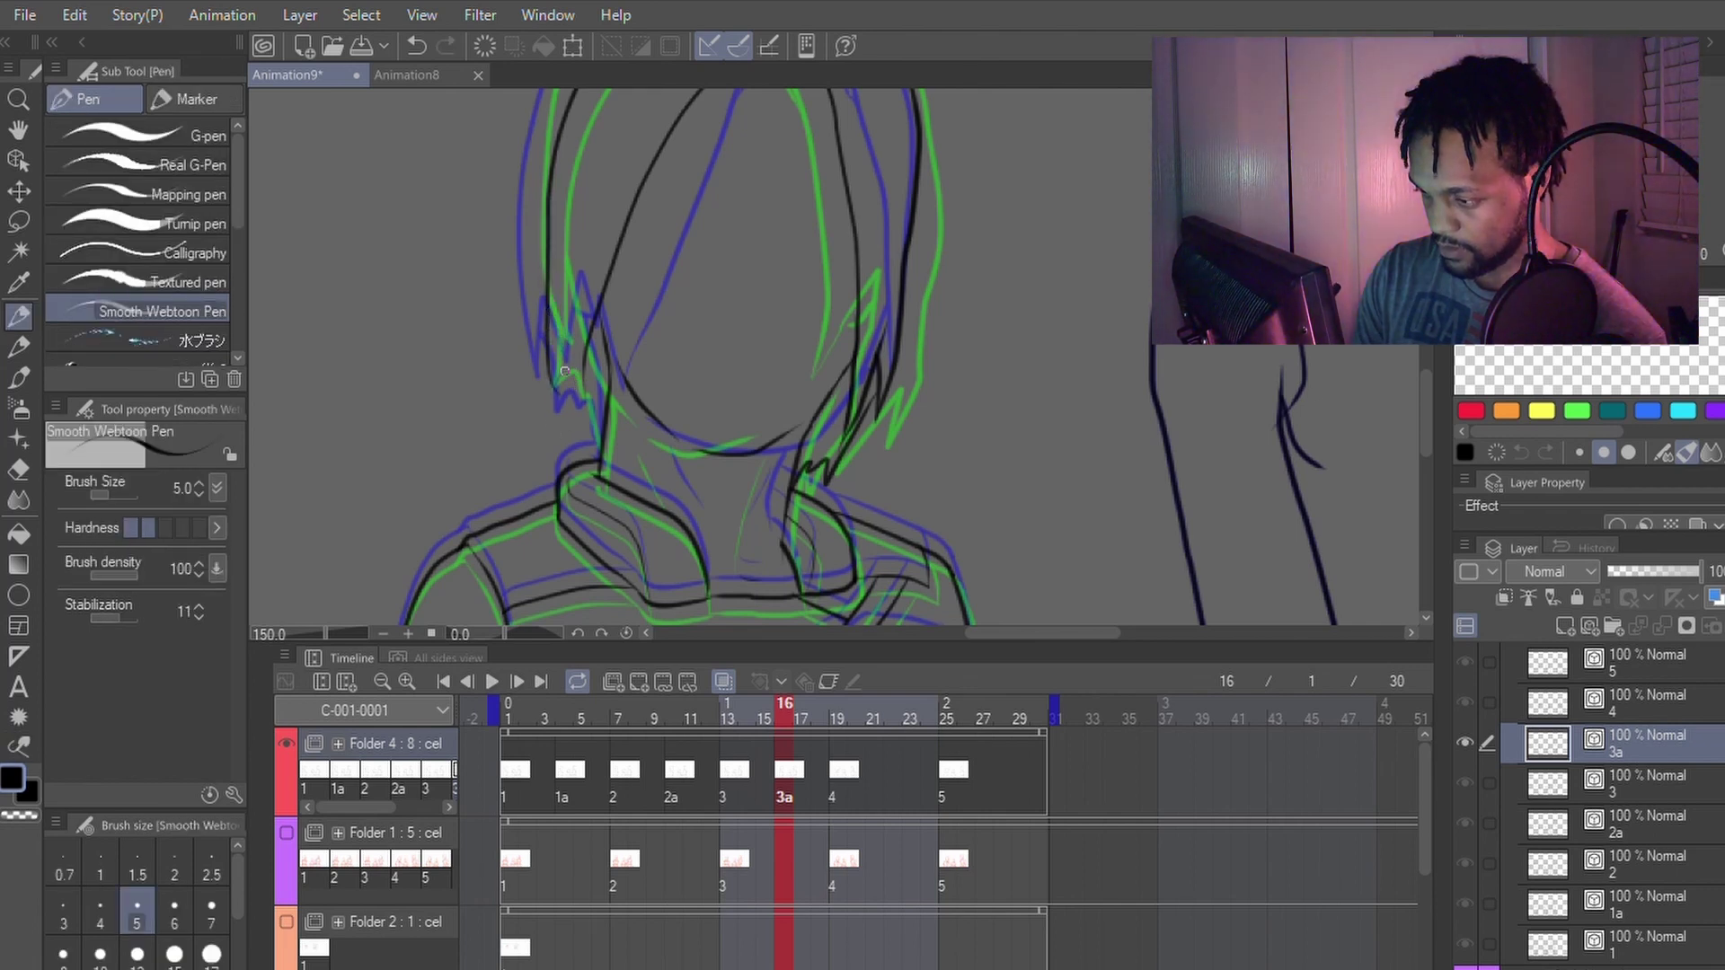
Step: Redraw the left outer hair contour on cel 3a and draw the jagged hair tips from its lower end down to the collar
{"action": "key", "text": "ctrl+z"}
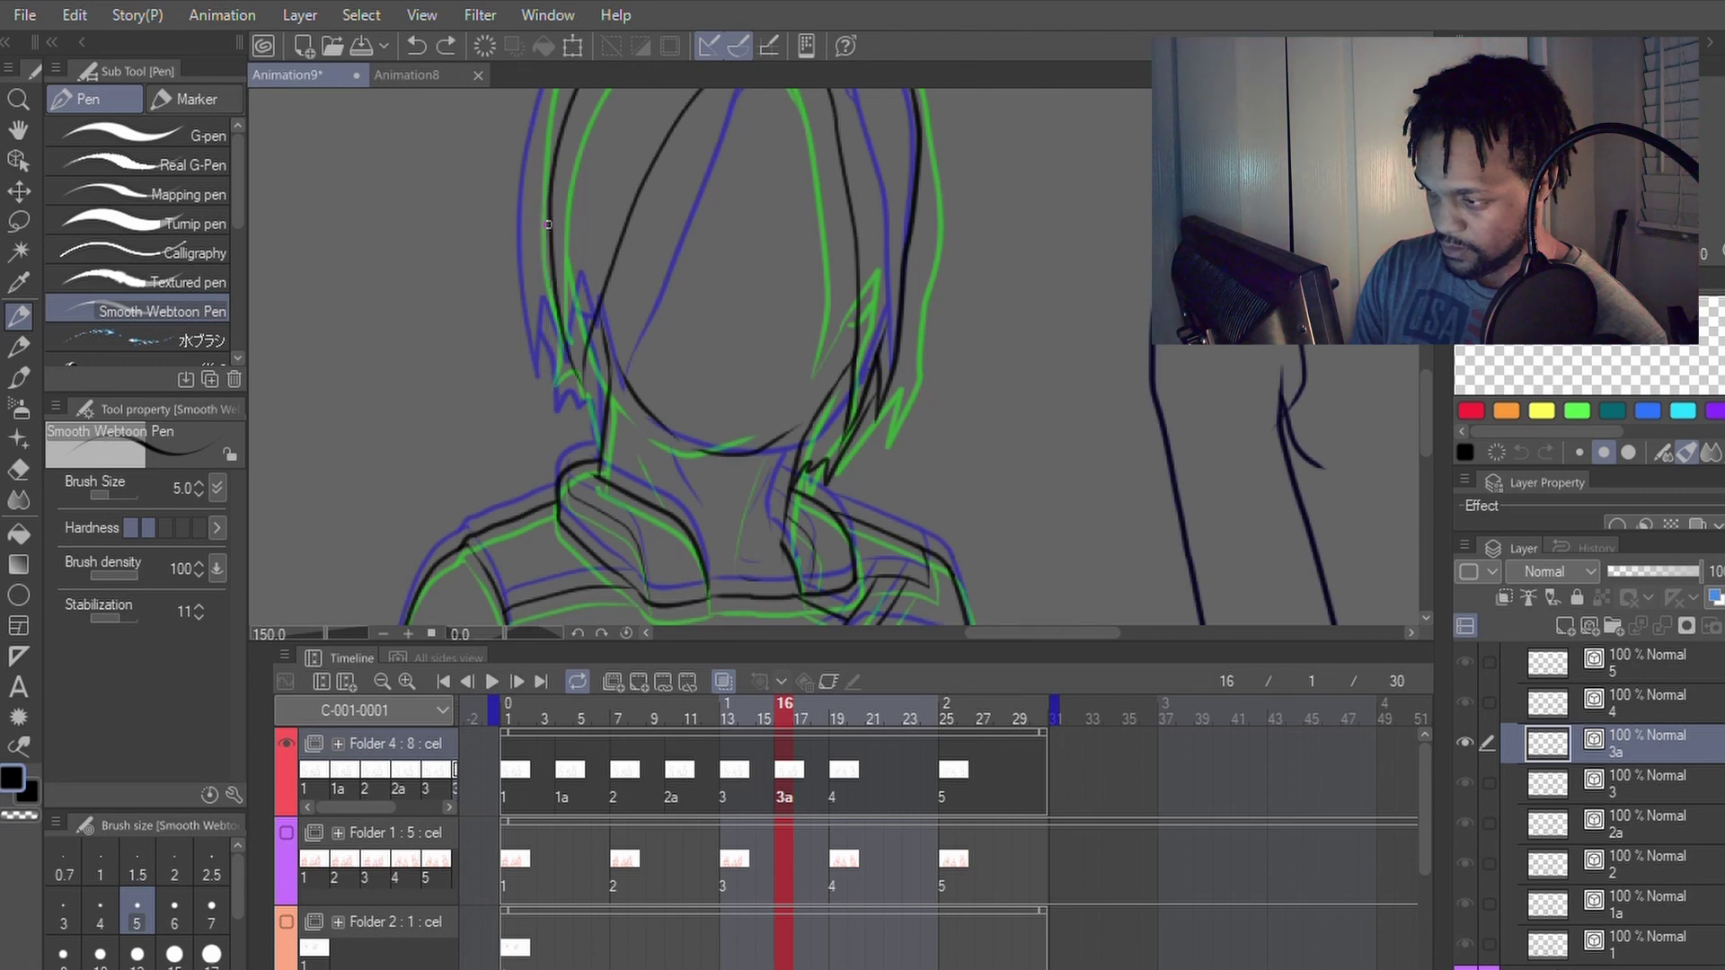
{"action": "key", "text": "y"}
{"action": "left_click_drag", "start_coordinate": [550, 99], "coordinate": [567, 393]}
{"action": "key", "text": "p"}
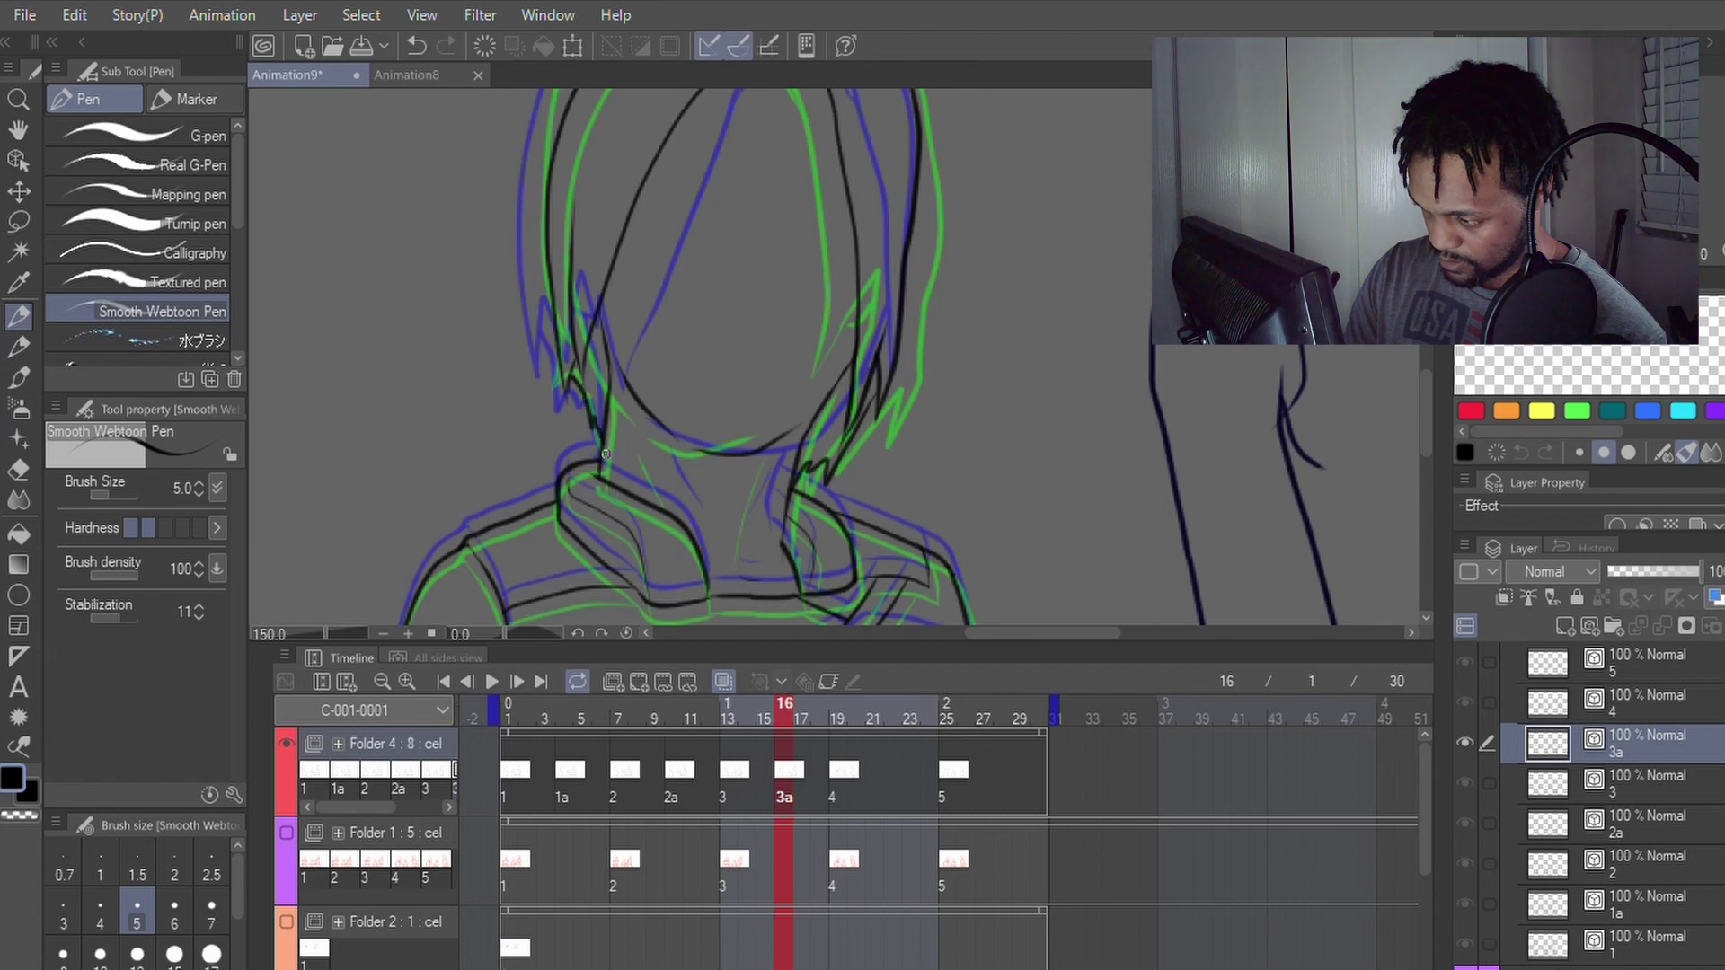
{"action": "key", "text": "ctrl+z"}
{"action": "left_click_drag", "start_coordinate": [600, 416], "coordinate": [604, 452]}
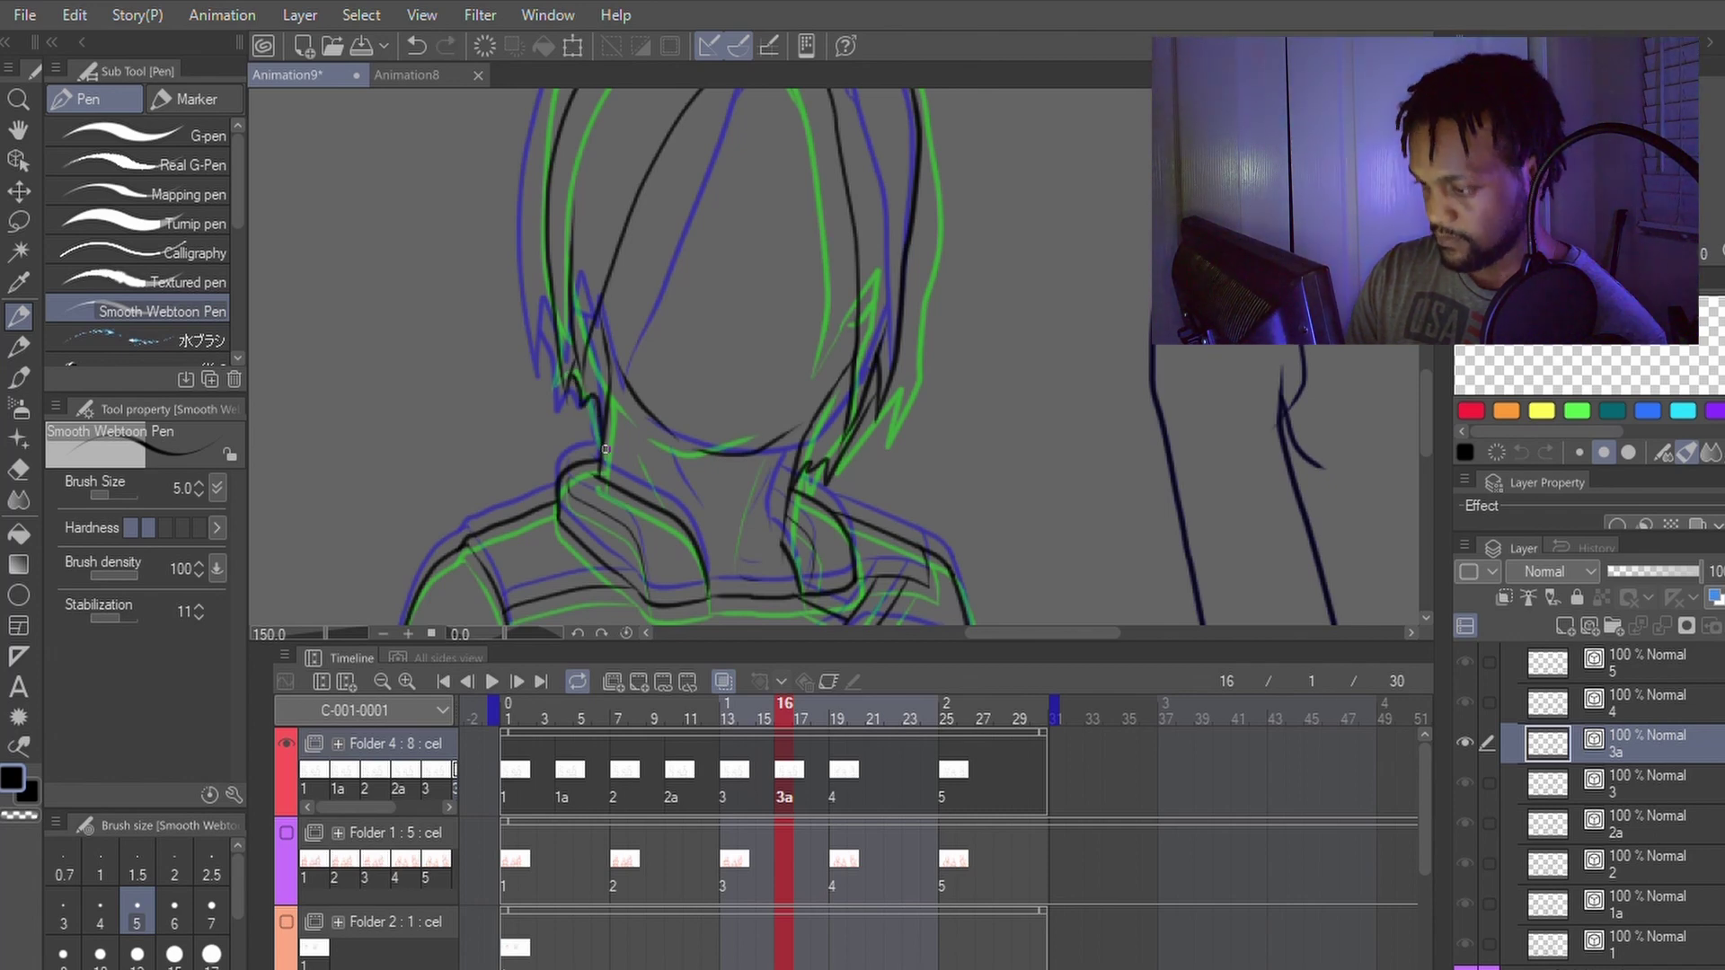
Step: Step back and forth through frames 15 to 19 with onion skin on to compare the middle figure's head across cels 3, 3a and 4
{"action": "scroll", "coordinate": [939, 297], "scroll_direction": "down", "scroll_amount": 2}
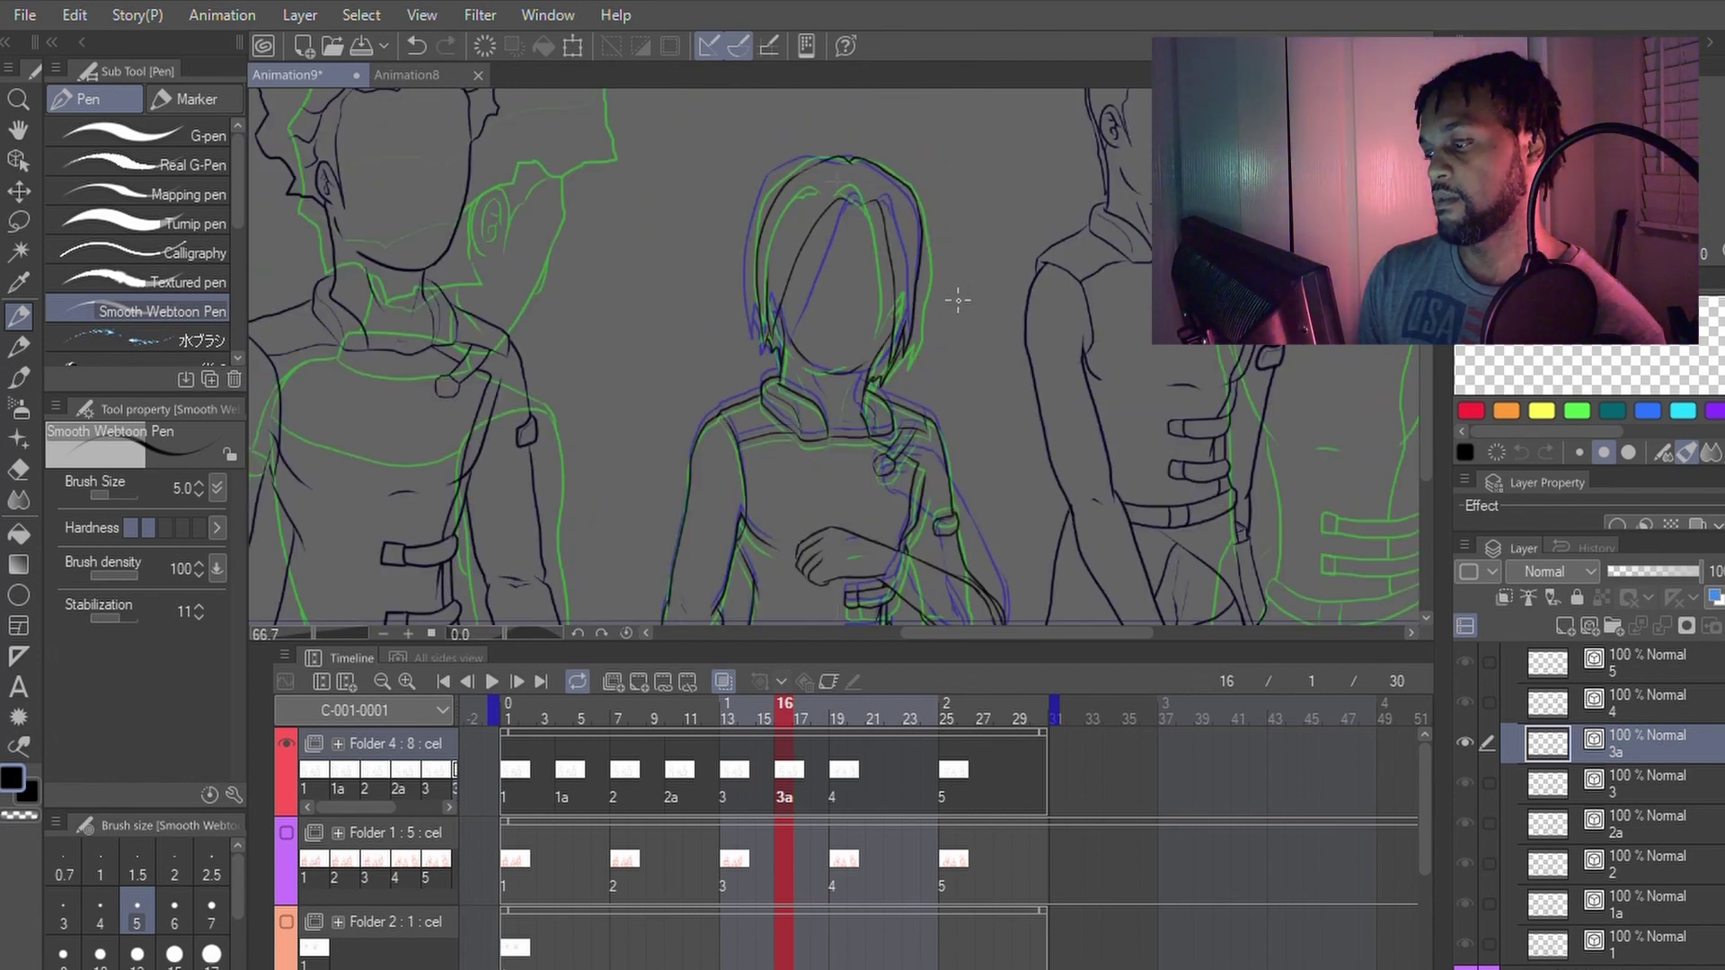
{"action": "key", "text": "Left"}
{"action": "key", "text": "Right"}
{"action": "key", "text": "Right"}
{"action": "key", "text": "Right"}
{"action": "key", "text": "Right"}
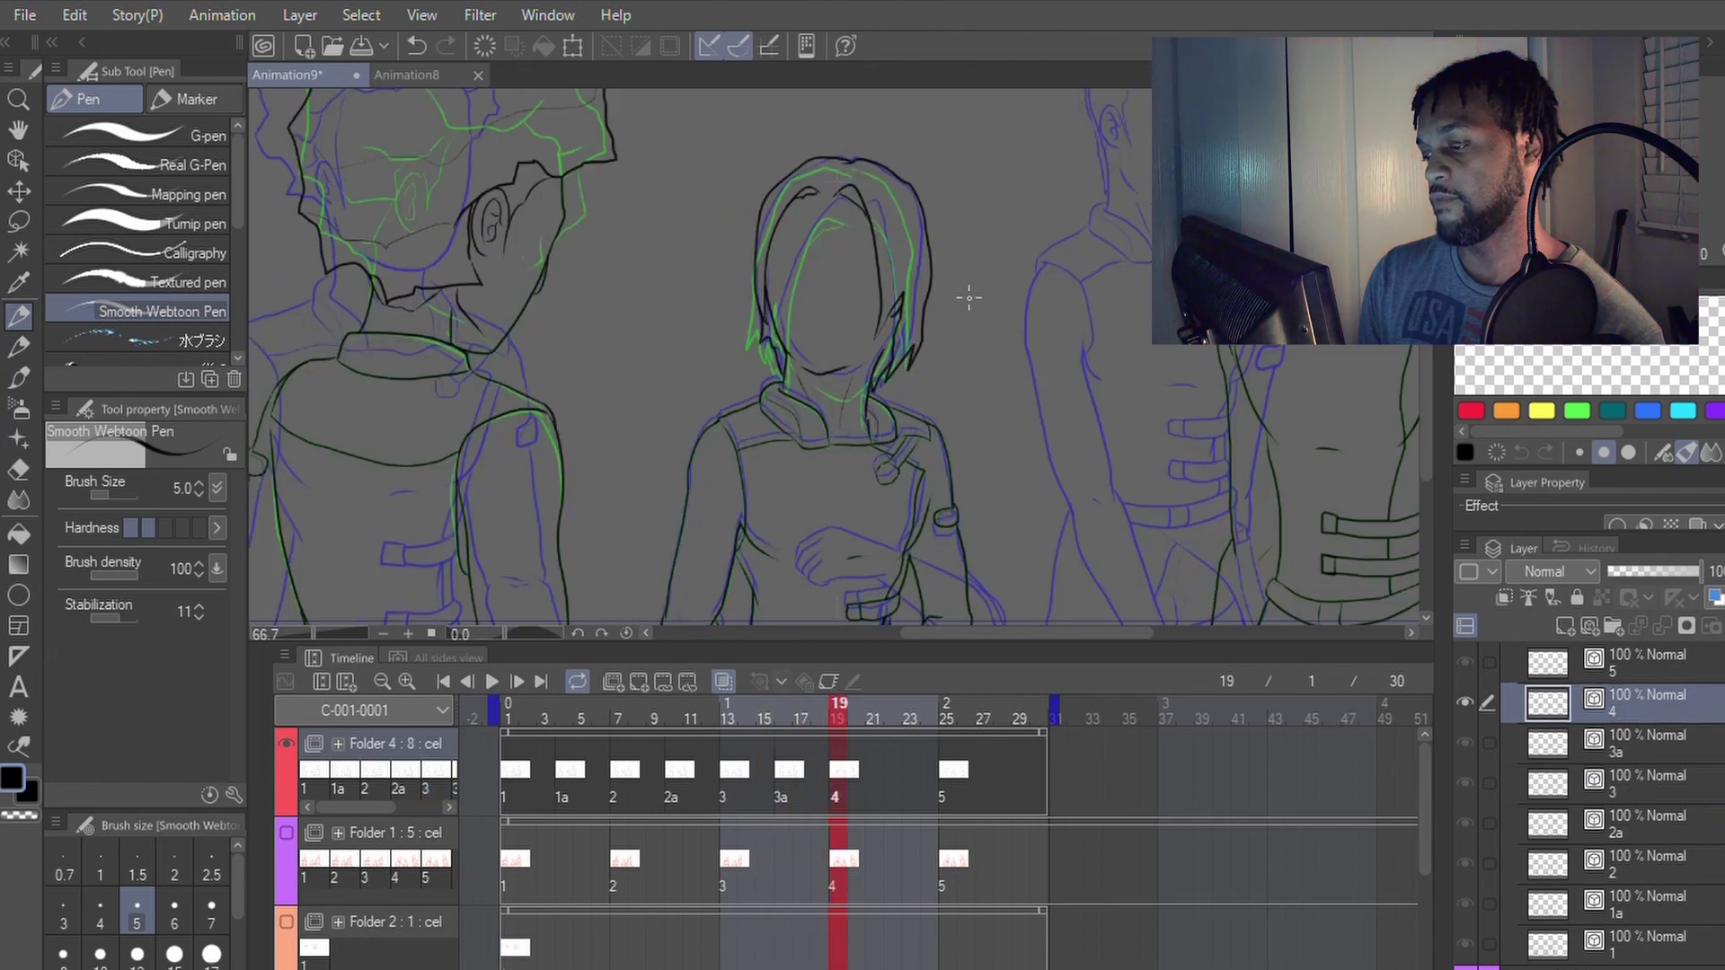
{"action": "key", "text": "Left"}
{"action": "key", "text": "Left"}
{"action": "key", "text": "Left"}
{"action": "key", "text": "Left"}
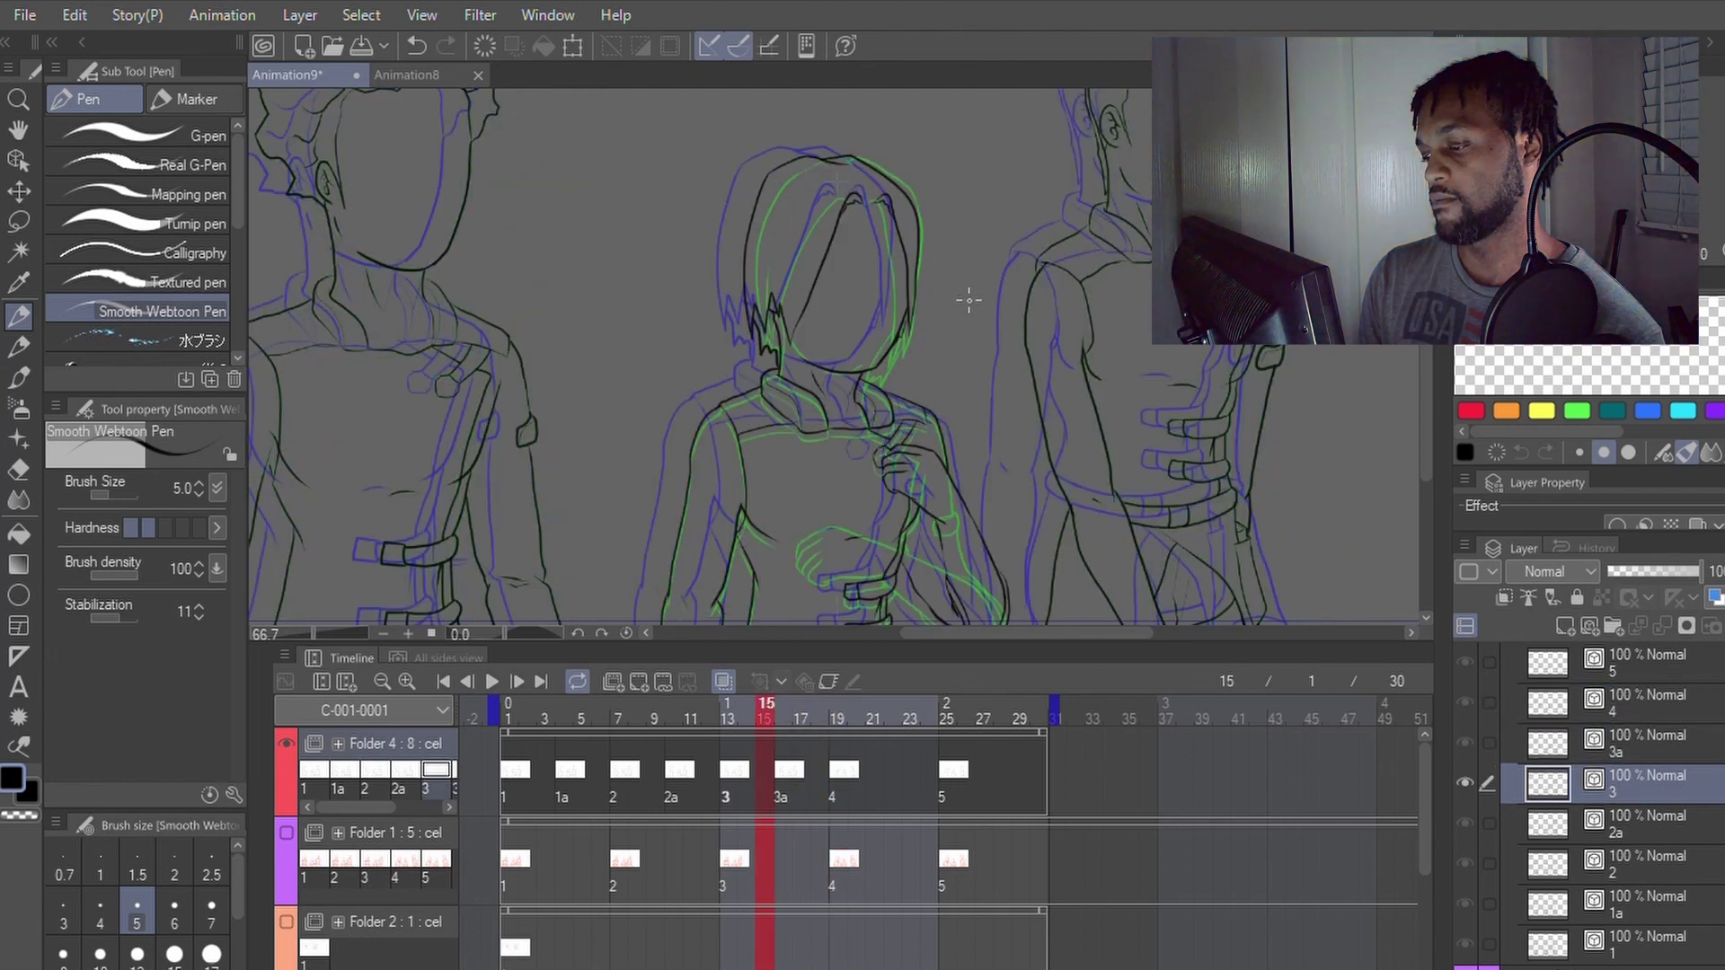
{"action": "key", "text": "Right"}
{"action": "key", "text": "Right"}
{"action": "key", "text": "Right"}
{"action": "key", "text": "Right"}
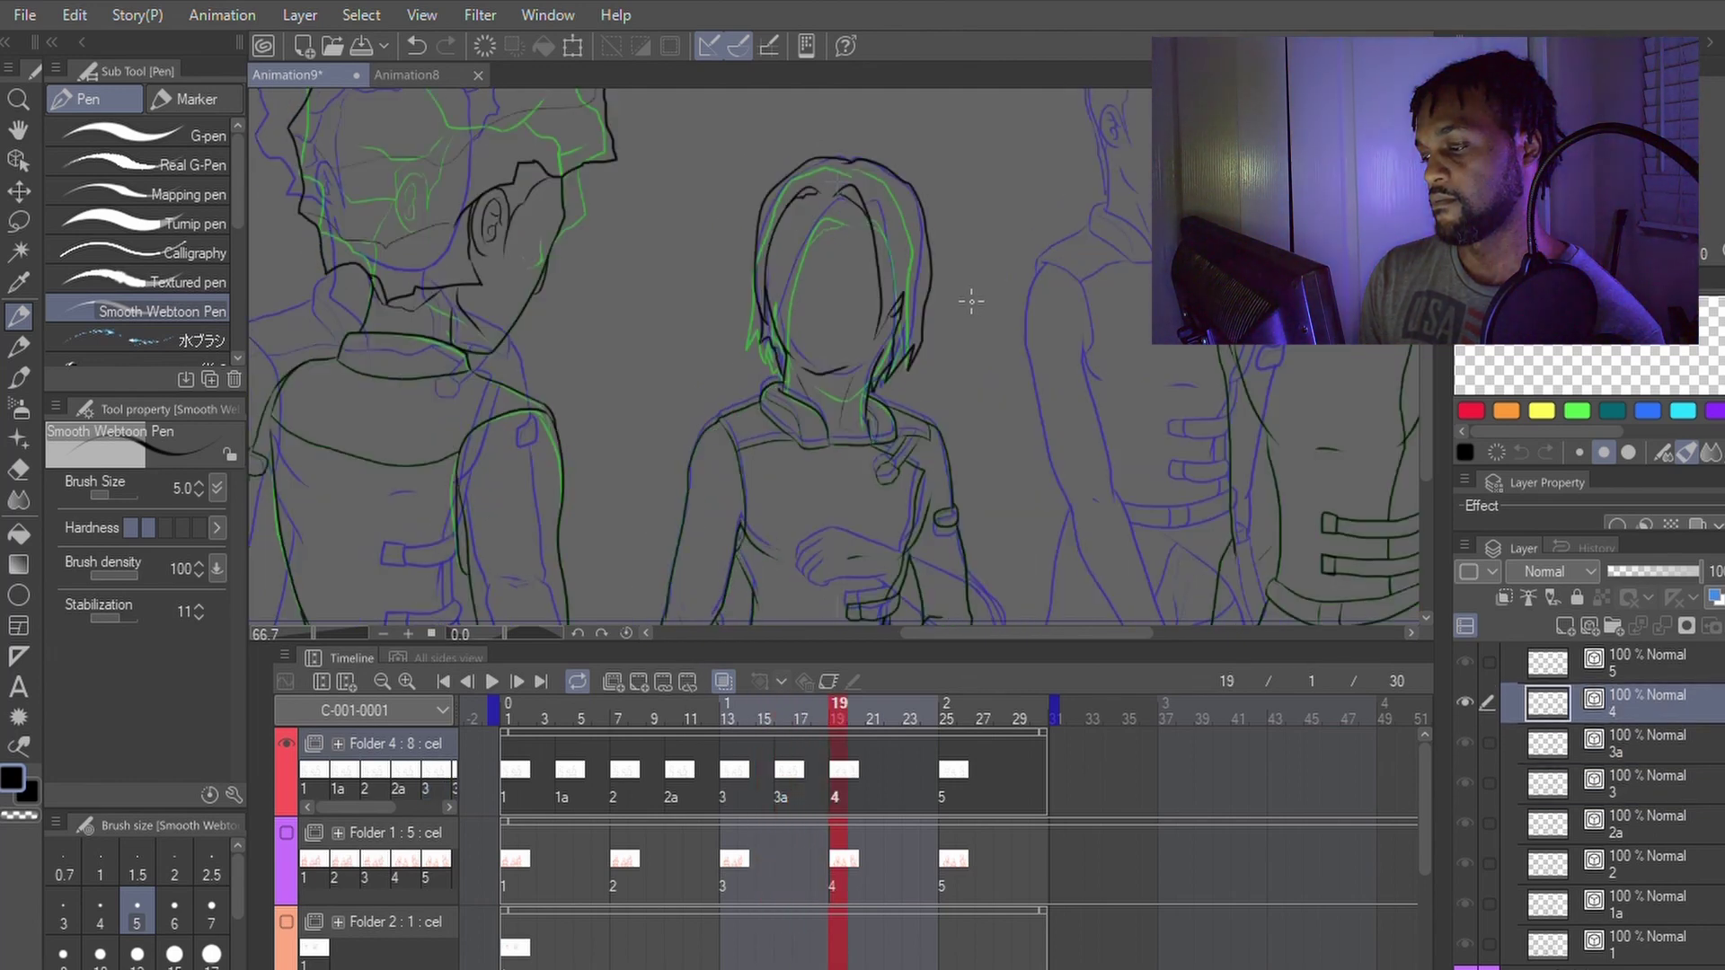
{"action": "key", "text": "Left"}
{"action": "key", "text": "Left"}
{"action": "key", "text": "Left"}
{"action": "key", "text": "Right"}
{"action": "key", "text": "Right"}
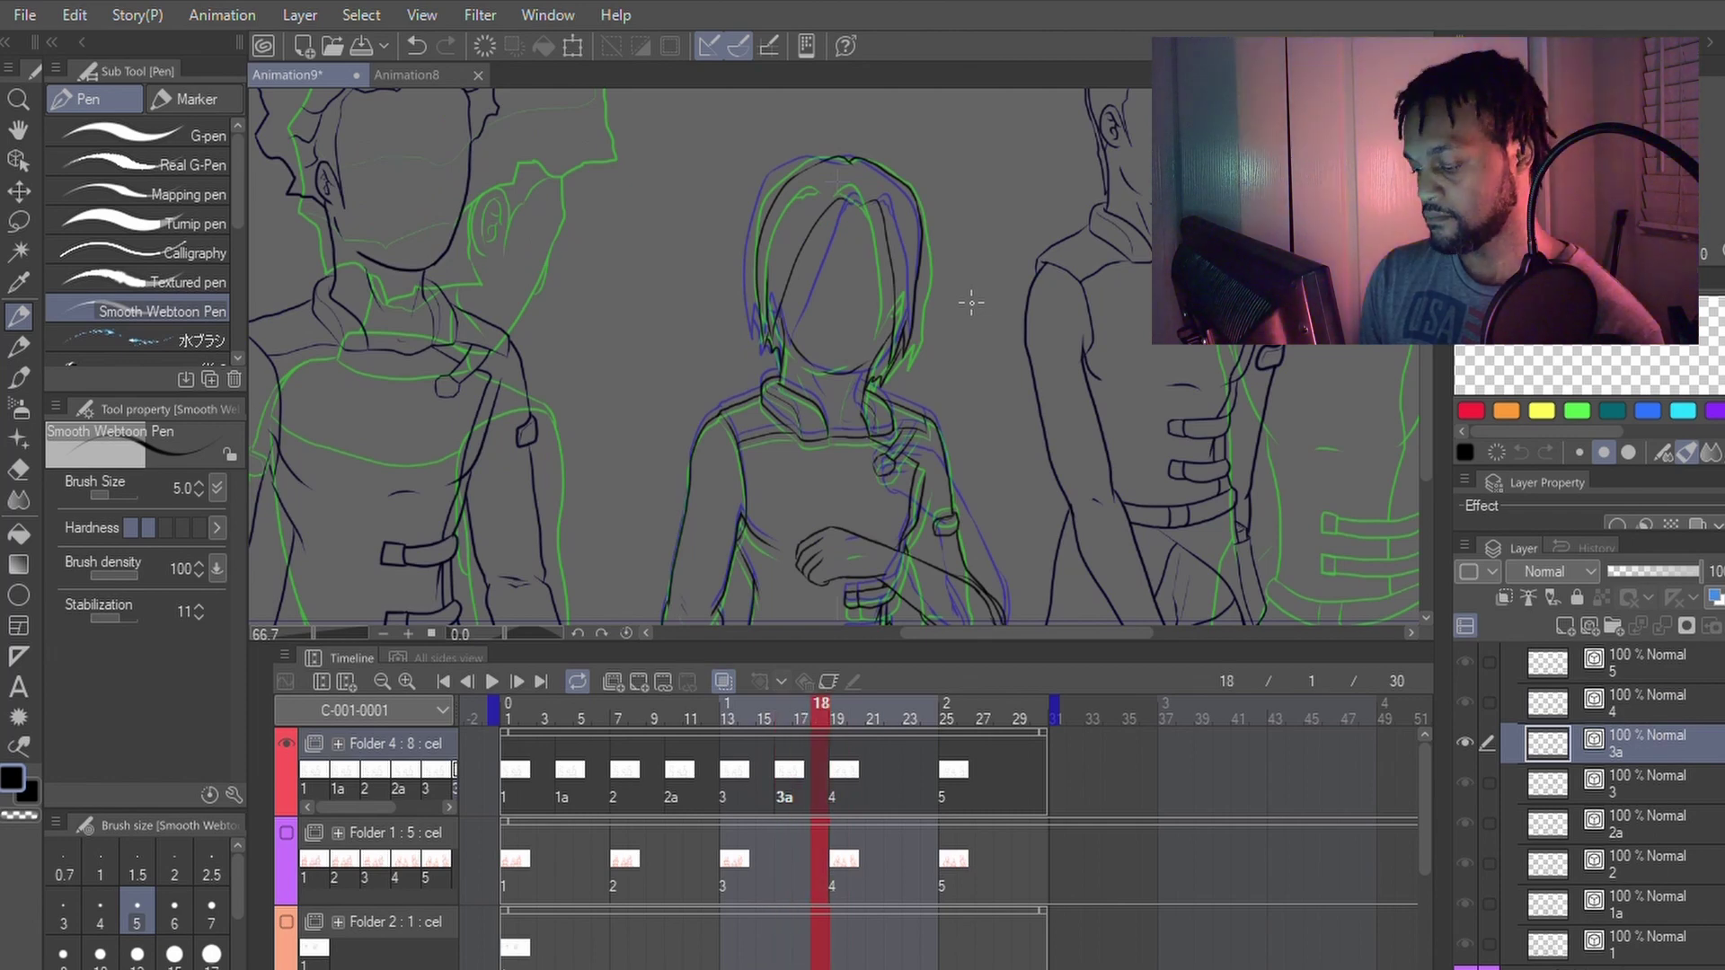
{"action": "key", "text": "Left"}
{"action": "key", "text": "Left"}
{"action": "key", "text": "Left"}
{"action": "key", "text": "Right"}
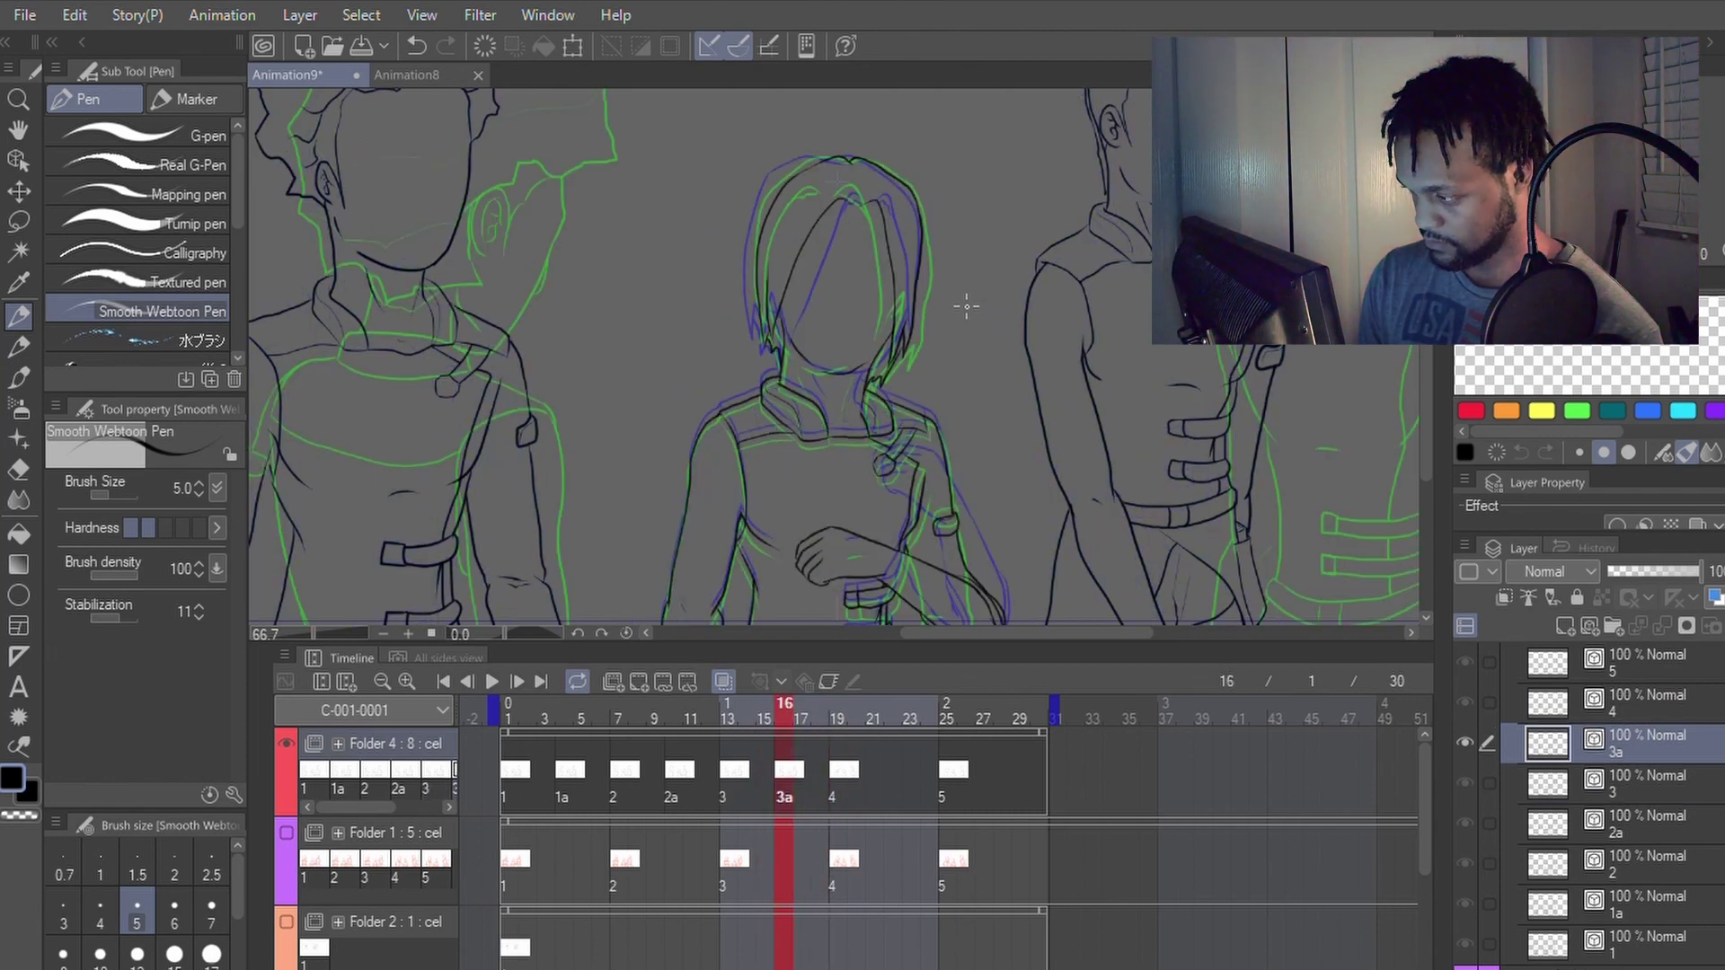
Step: Redraw the upper end of the right inner hair line near the parting on cel 3a
{"action": "scroll", "coordinate": [890, 191], "scroll_direction": "up", "scroll_amount": 3}
{"action": "left_click_drag", "start_coordinate": [879, 192], "coordinate": [925, 240]}
{"action": "key", "text": "ctrl+z"}
{"action": "key", "text": "ctrl+z"}
{"action": "key", "text": "y"}
{"action": "key", "text": "p"}
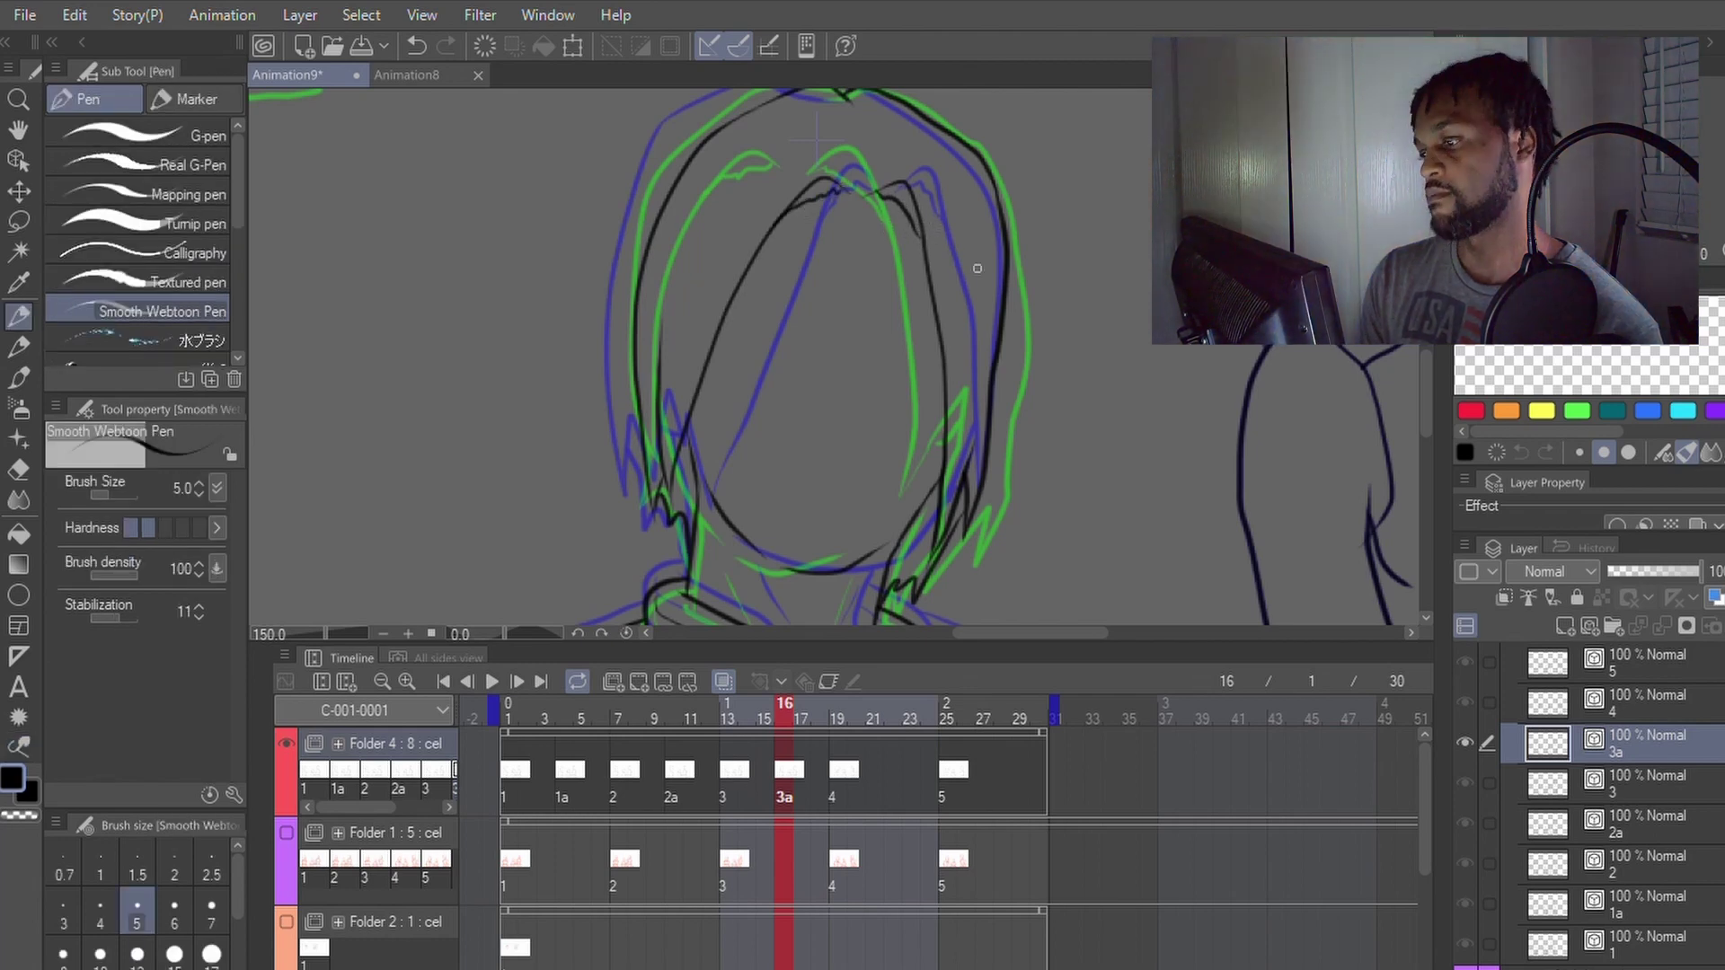
{"action": "scroll", "coordinate": [862, 189], "scroll_direction": "up", "scroll_amount": 4}
{"action": "scroll", "coordinate": [865, 189], "scroll_direction": "down", "scroll_amount": 5}
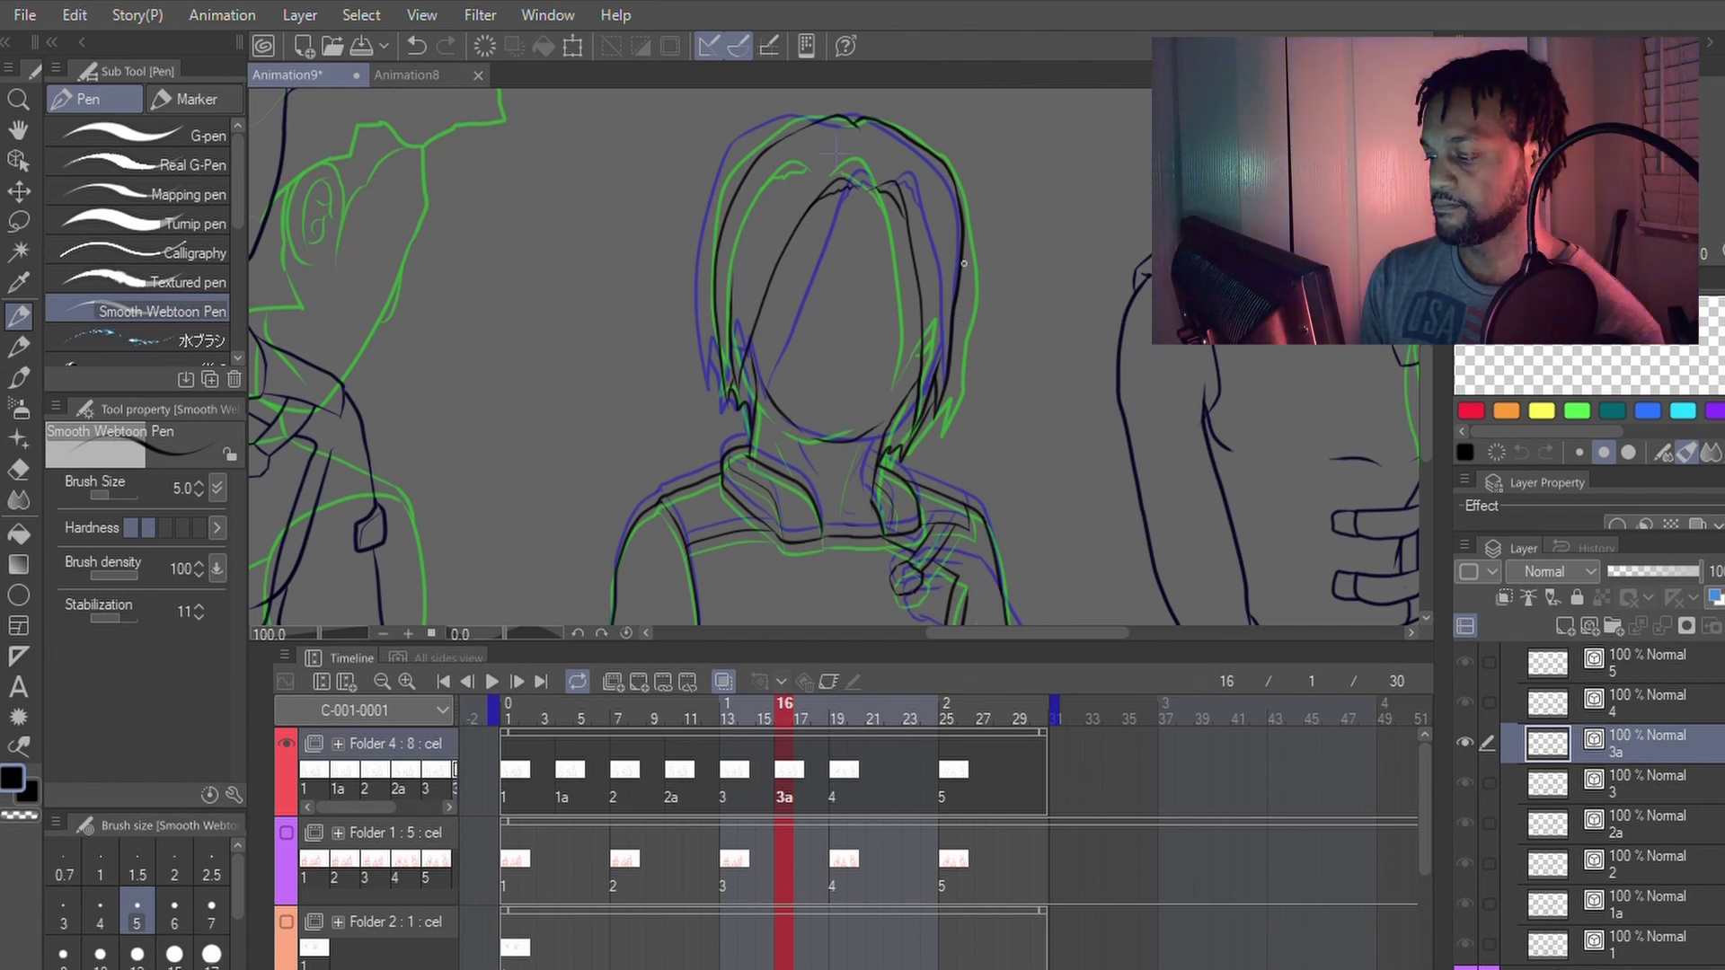
Step: Turn off onion skin and step through the frames around cel 3a to check the figures' motion with the whole canvas in view
{"action": "key", "text": "ctrl+0"}
{"action": "left_click", "coordinate": [723, 681]}
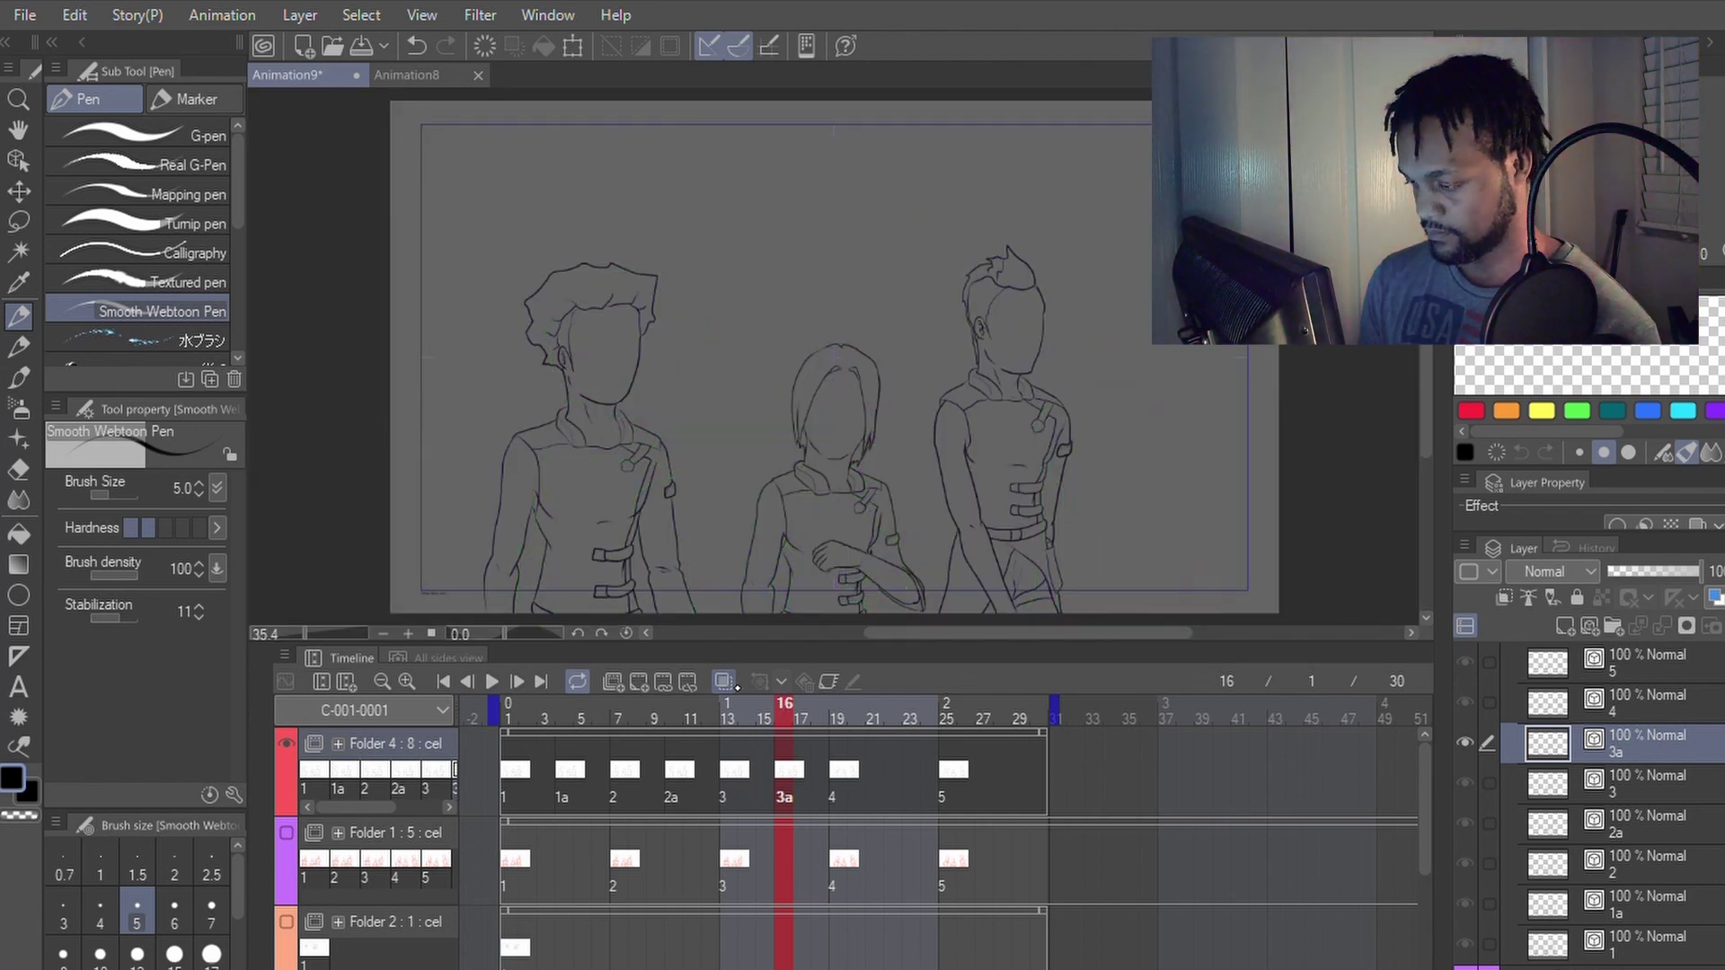
{"action": "key", "text": "Left"}
{"action": "key", "text": "Left"}
{"action": "key", "text": "Left"}
{"action": "key", "text": "Right"}
{"action": "key", "text": "Right"}
{"action": "key", "text": "Right"}
{"action": "key", "text": "Right"}
{"action": "key", "text": "Right"}
{"action": "key", "text": "Right"}
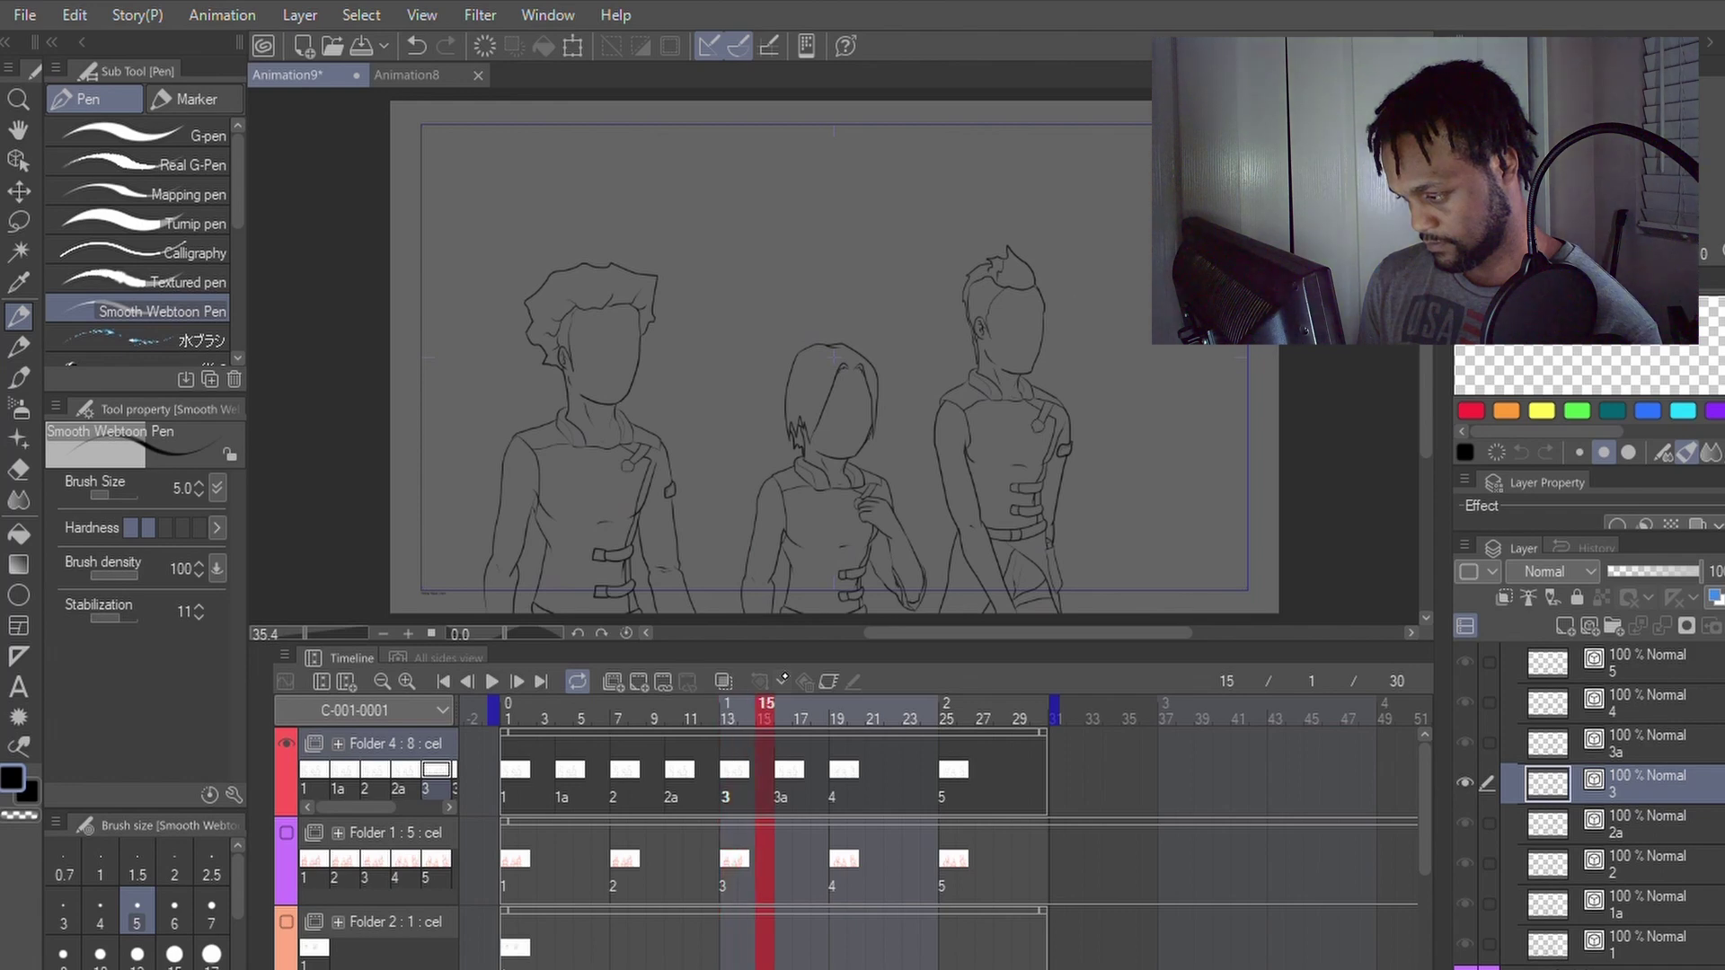
{"action": "key", "text": "Right"}
{"action": "key", "text": "Left"}
{"action": "key", "text": "Left"}
{"action": "key", "text": "Left"}
{"action": "key", "text": "Left"}
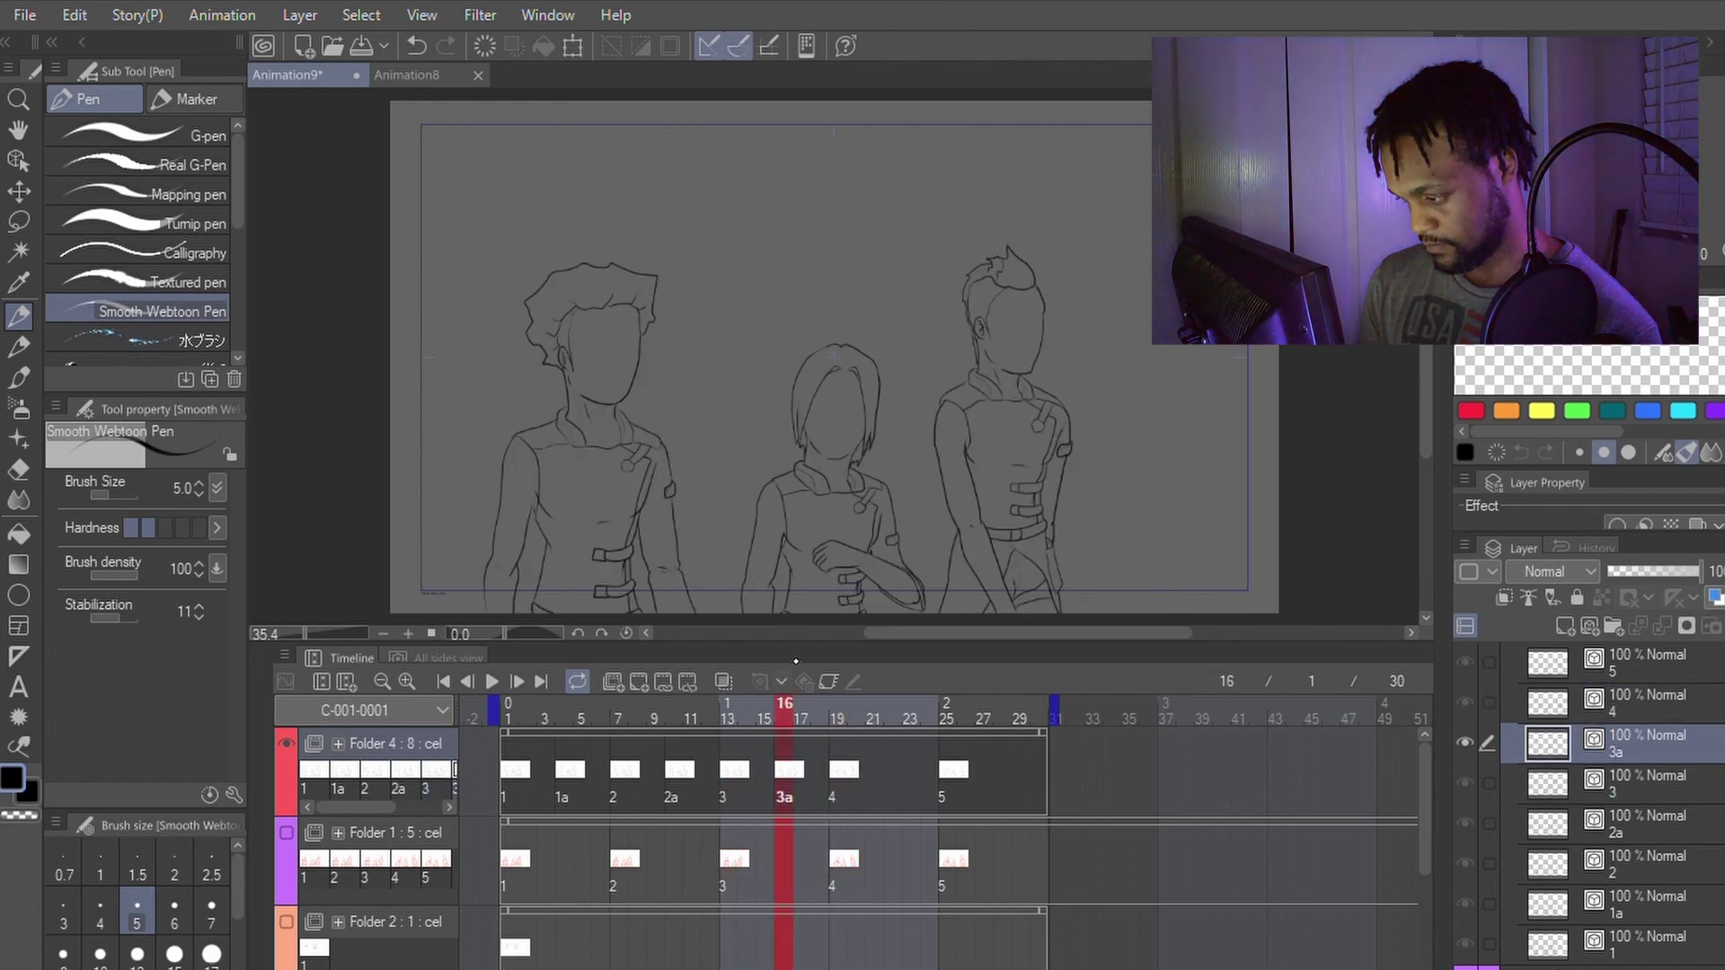
Step: Erase the old neck line under the chin and replace it with a shorter, more slanted line on the neck's right side
{"action": "scroll", "coordinate": [844, 464], "scroll_direction": "up", "scroll_amount": 3}
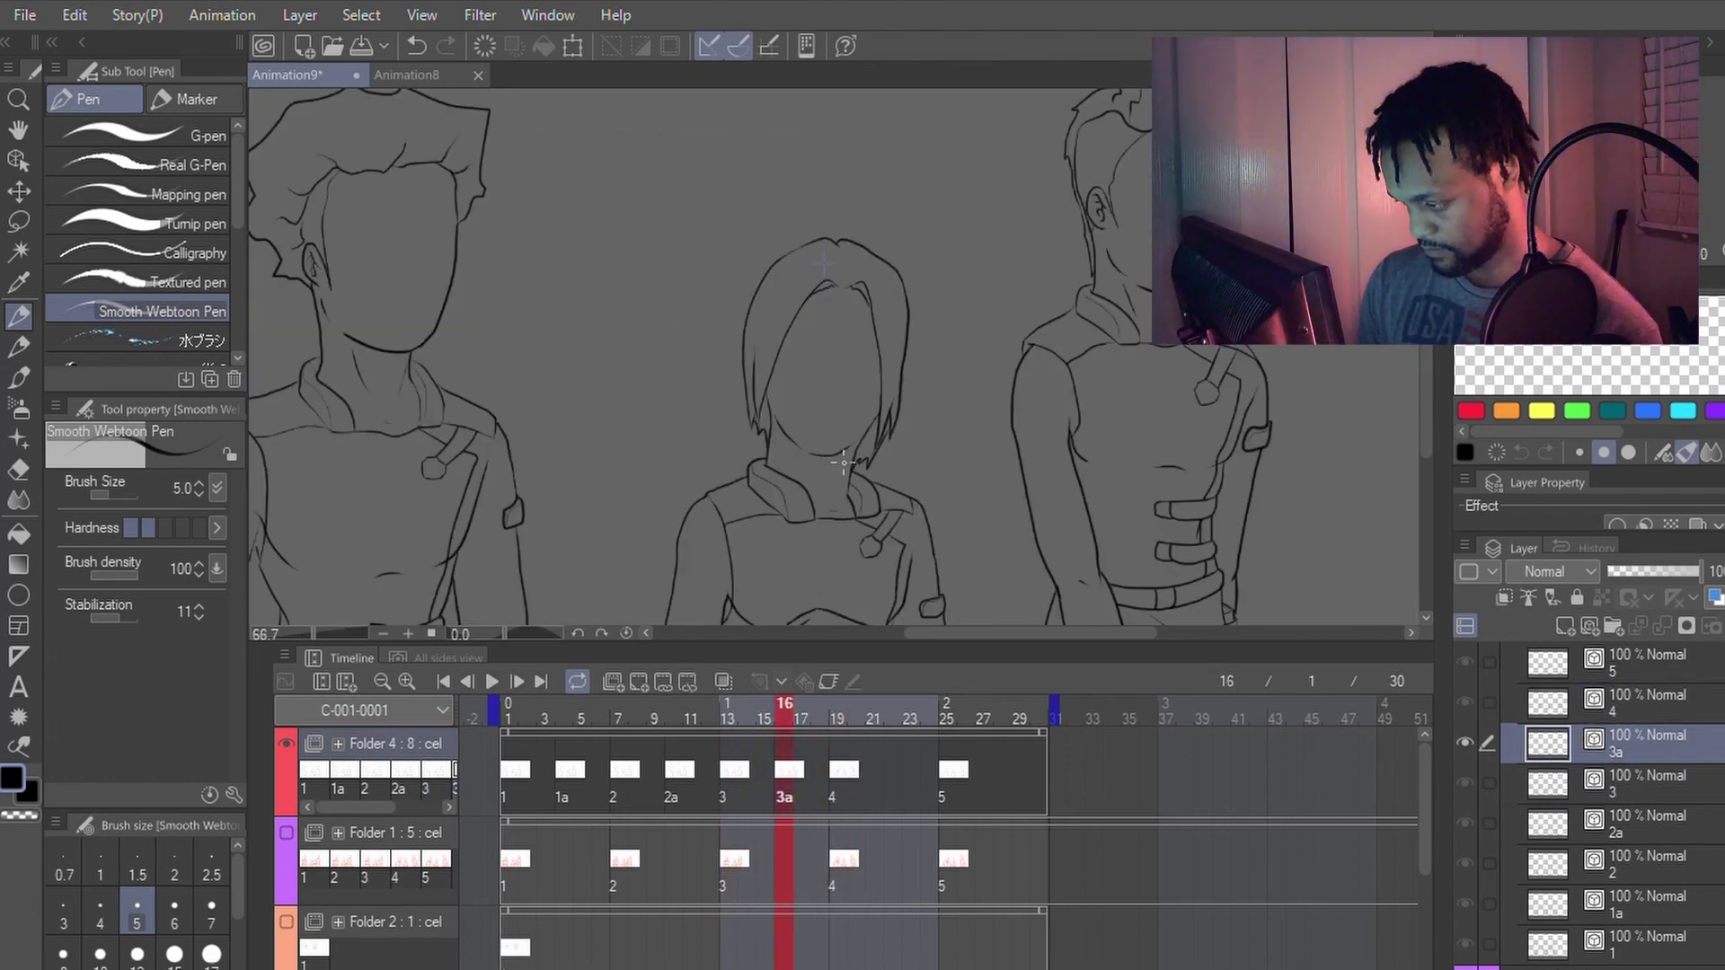
{"action": "scroll", "coordinate": [840, 510], "scroll_direction": "up", "scroll_amount": 3}
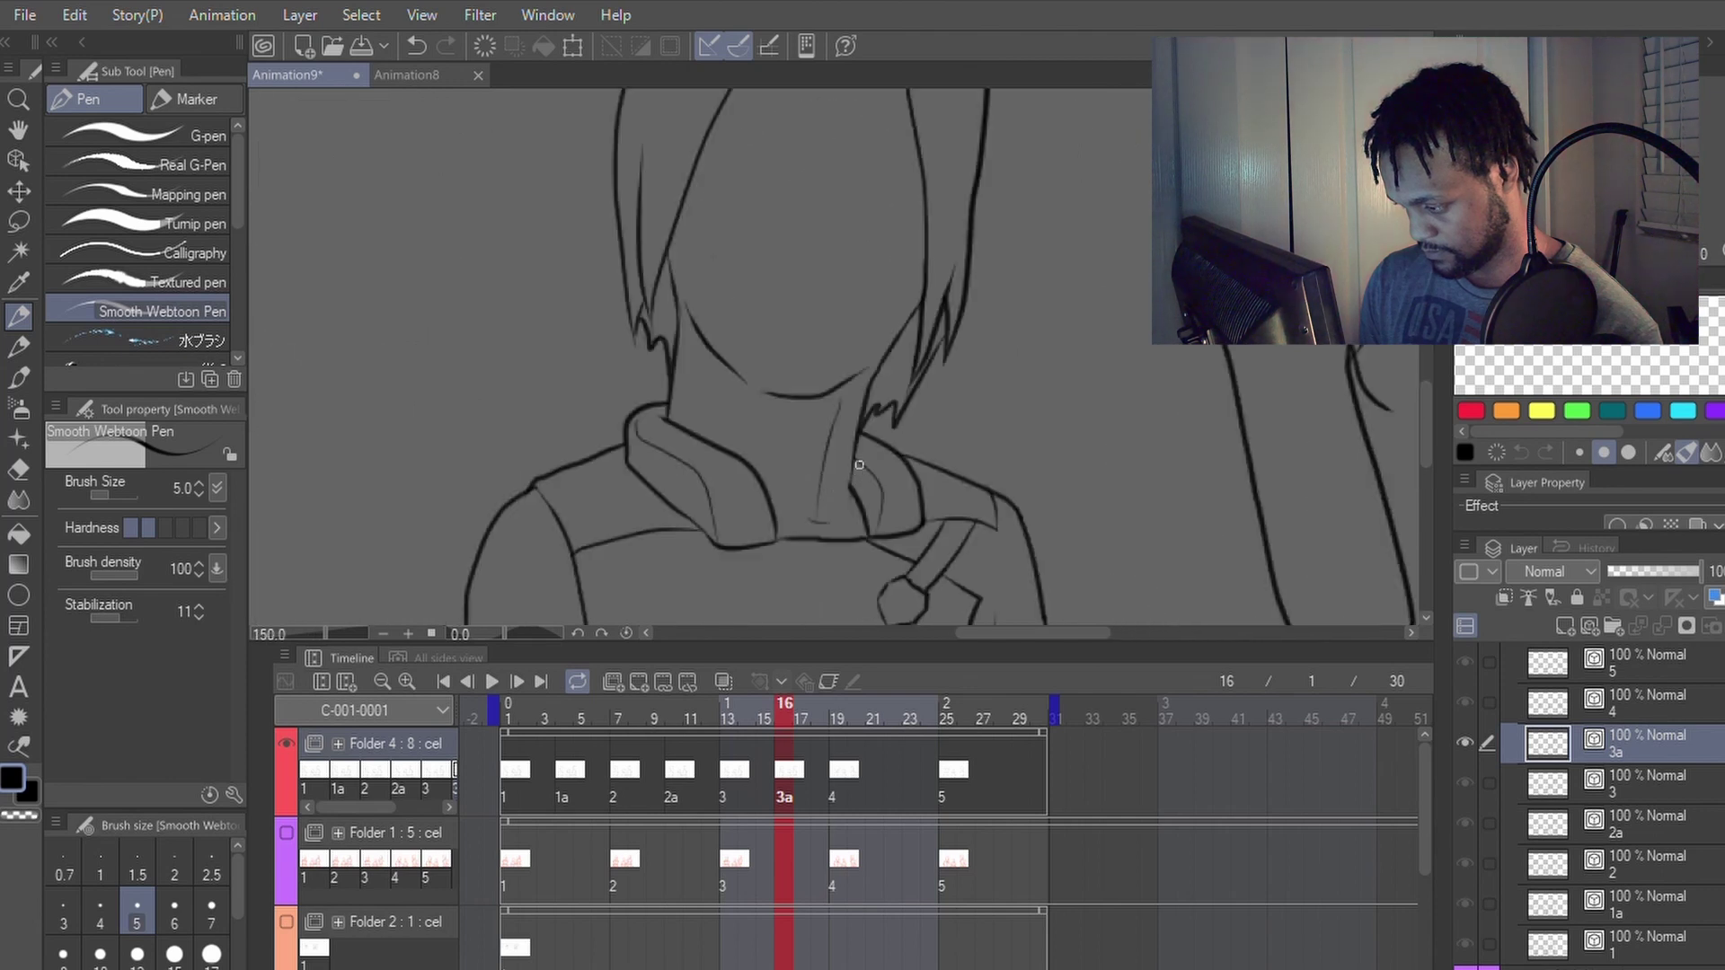
{"action": "key", "text": "e"}
{"action": "key", "text": "p"}
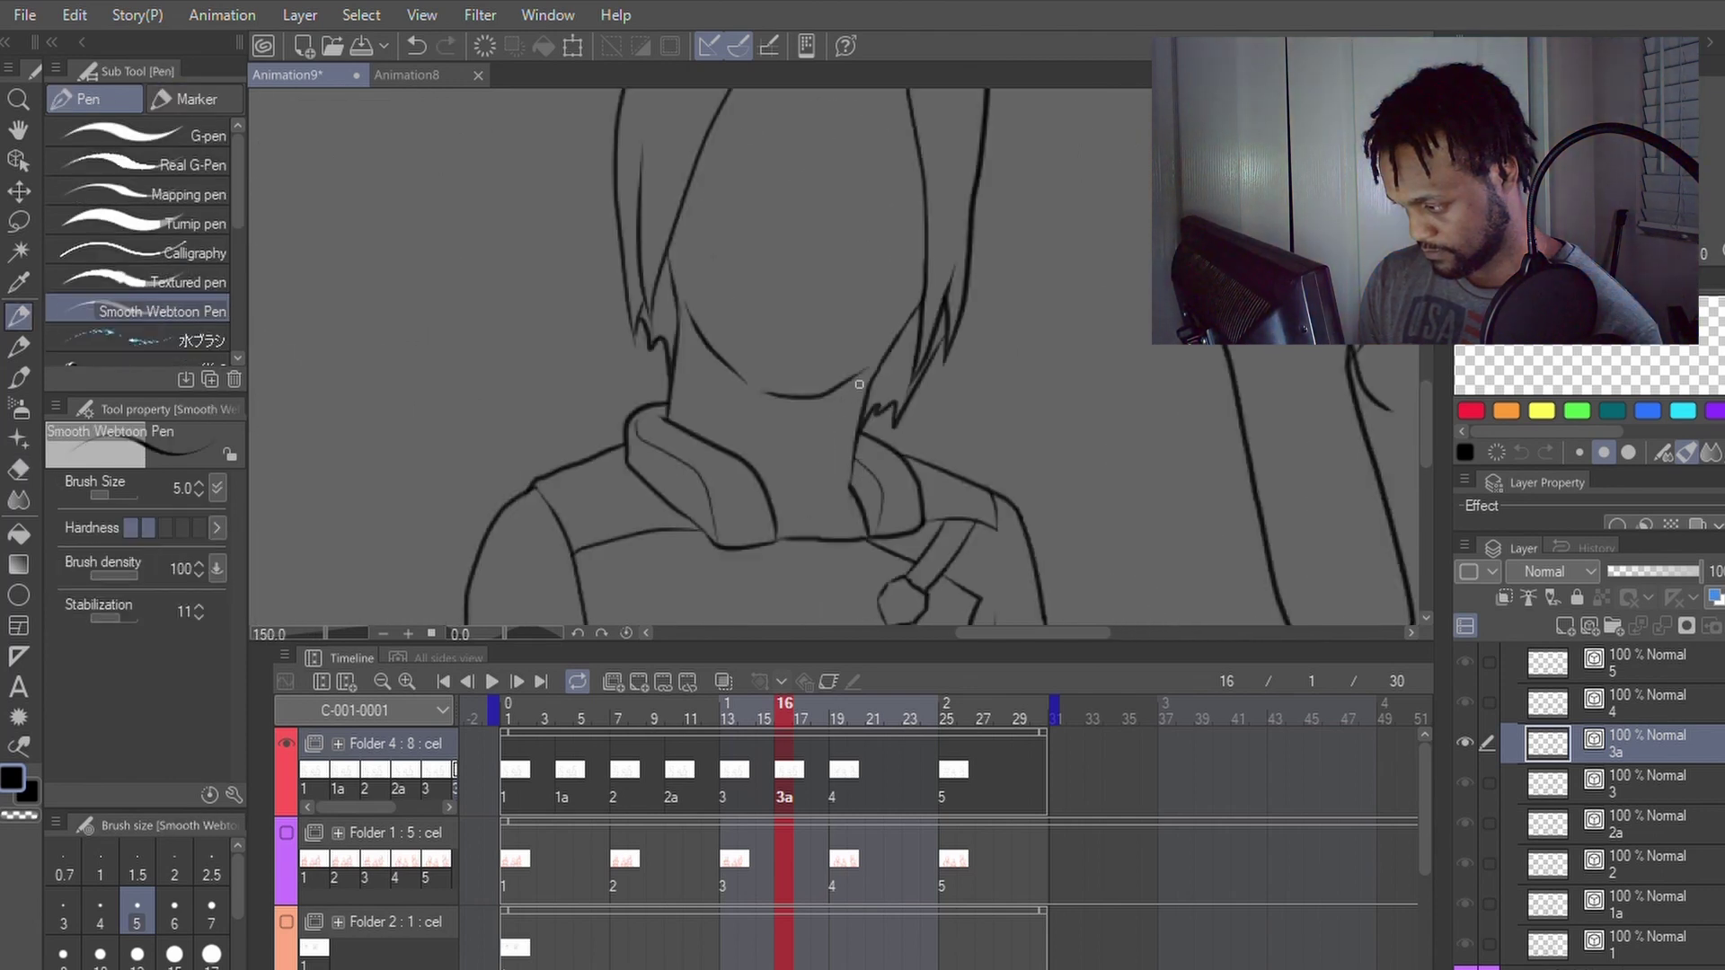
{"action": "left_click_drag", "start_coordinate": [858, 384], "coordinate": [820, 476]}
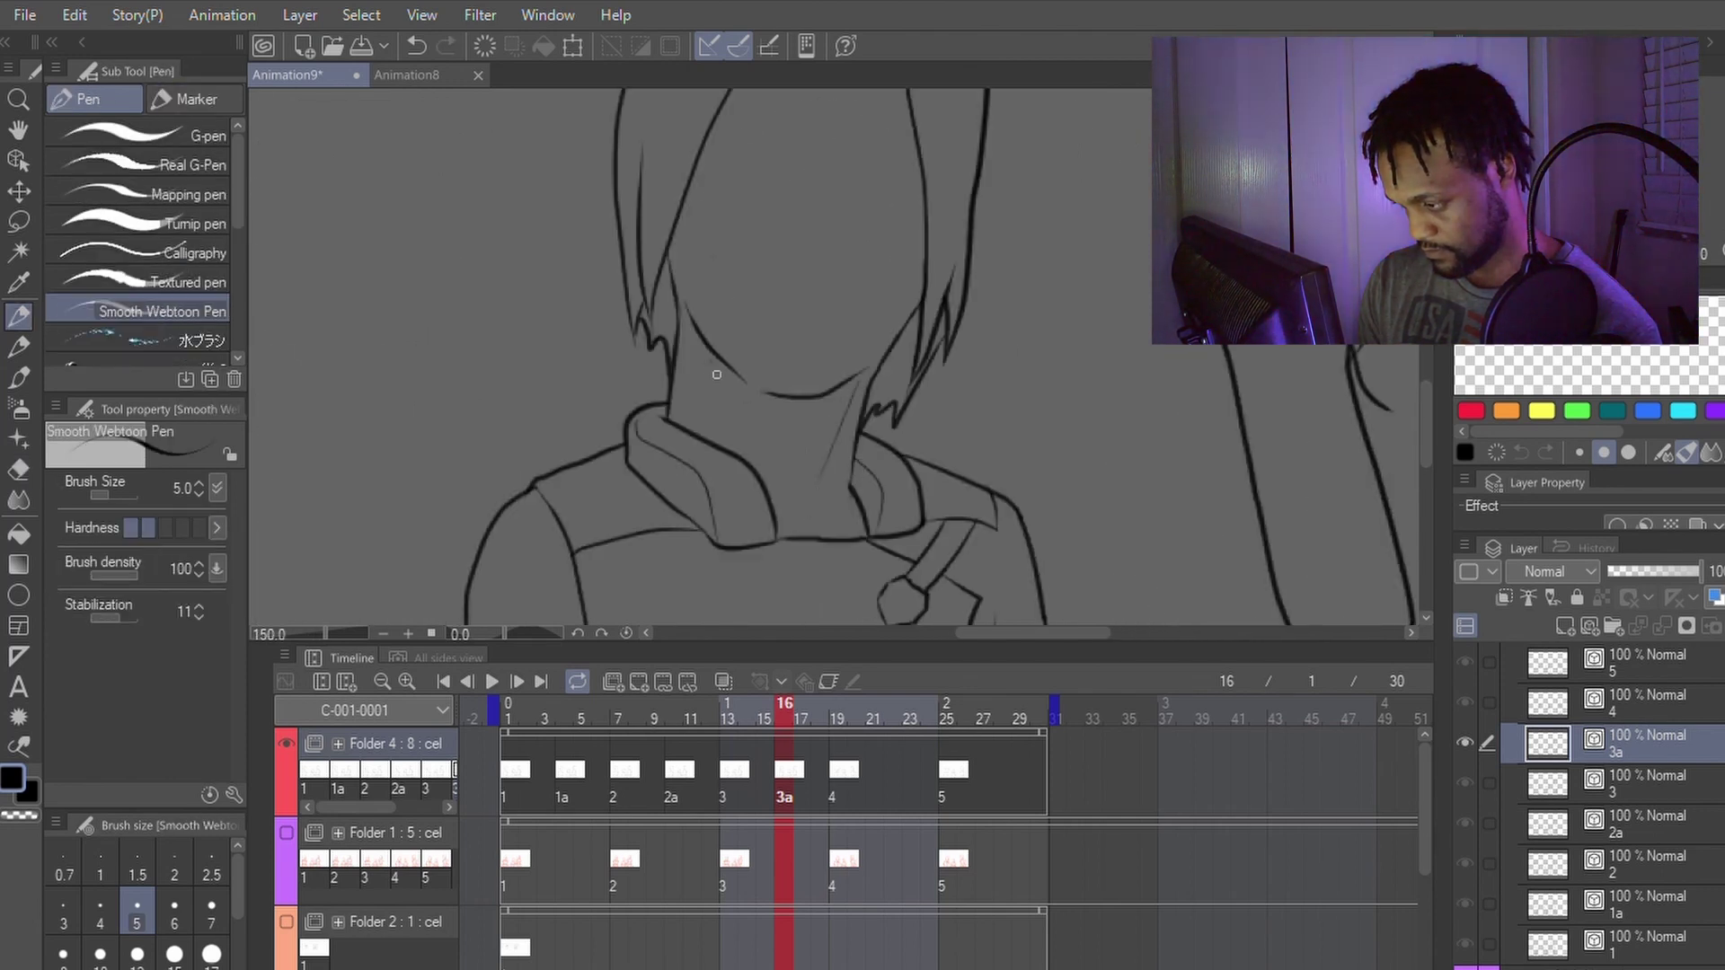
{"action": "left_click_drag", "start_coordinate": [716, 374], "coordinate": [745, 459]}
{"action": "key", "text": "ctrl+z"}
{"action": "key", "text": "ctrl+z"}
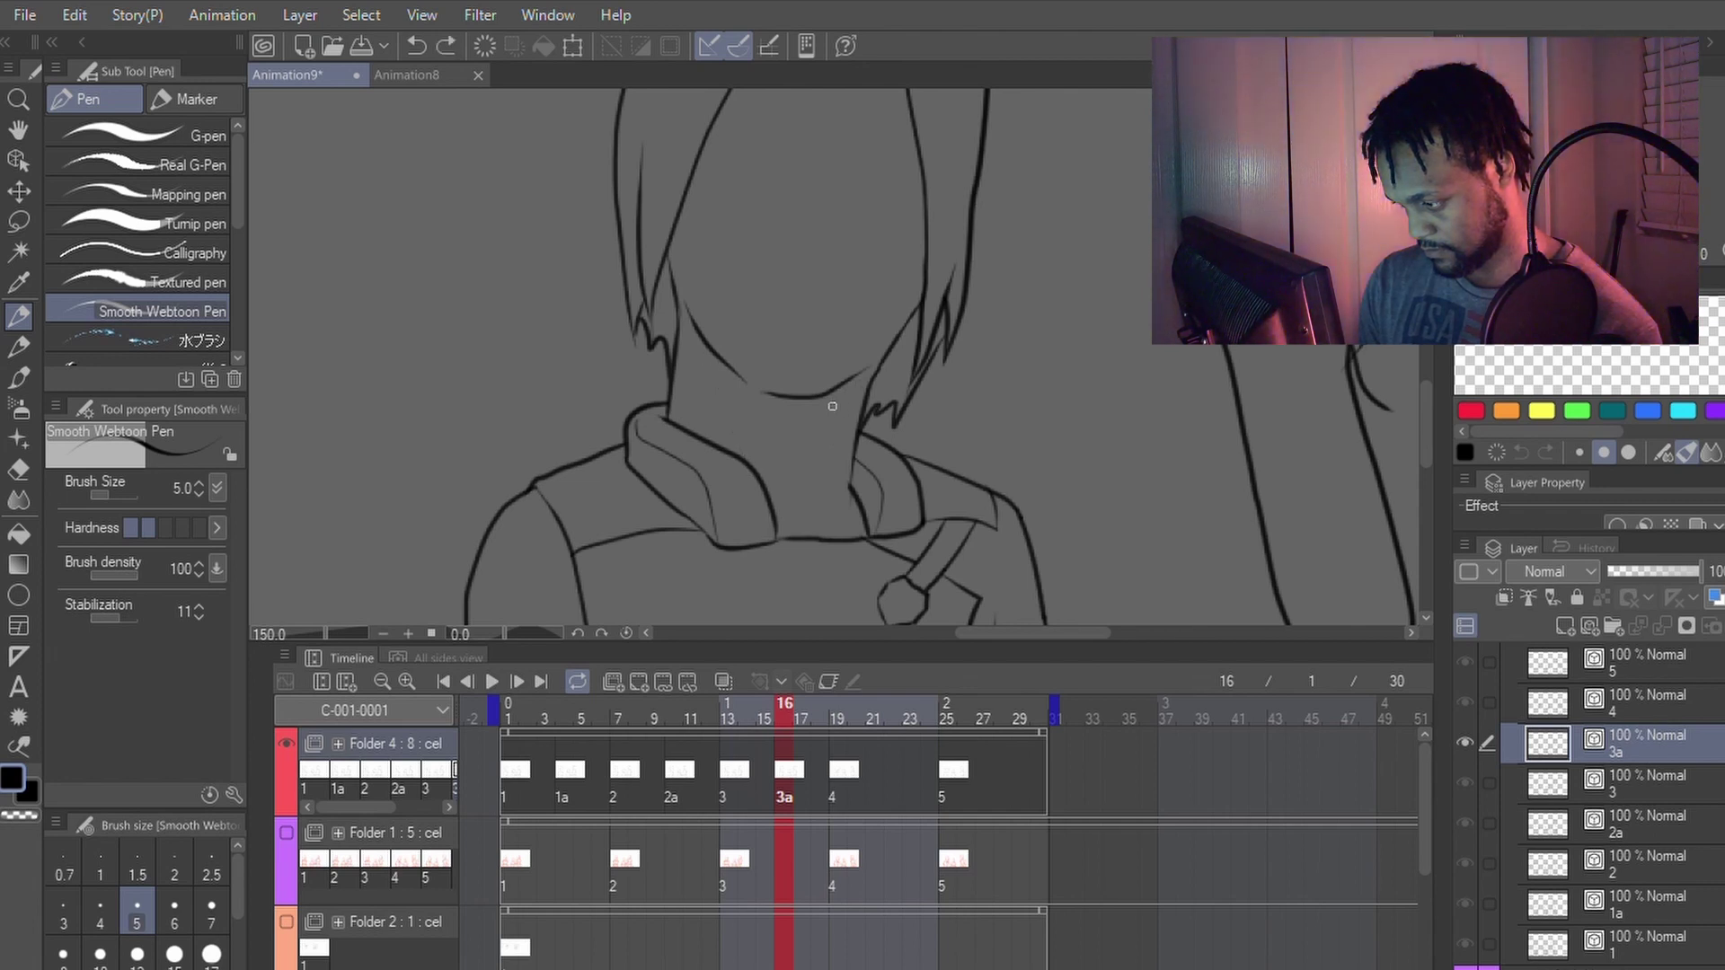
{"action": "left_click_drag", "start_coordinate": [831, 406], "coordinate": [799, 461]}
Step: Draw a short slanted line on the left side of the neck, running down from below the jaw
{"action": "left_click_drag", "start_coordinate": [714, 377], "coordinate": [741, 451]}
{"action": "key", "text": "ctrl+z"}
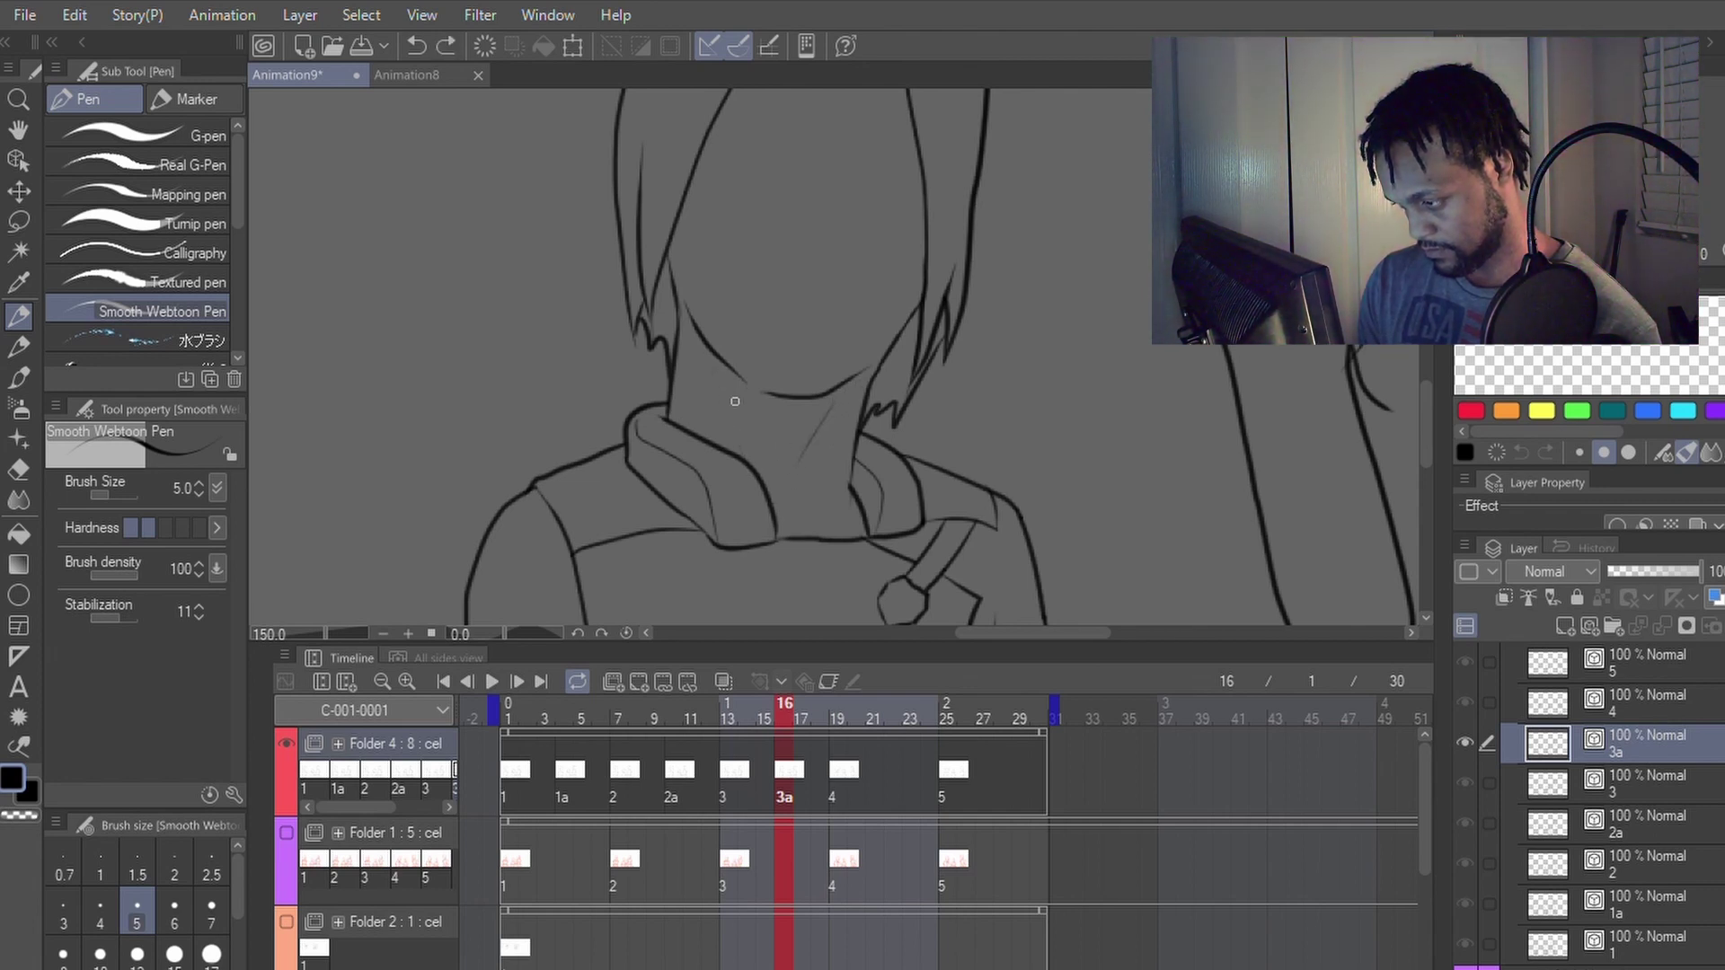
{"action": "left_click_drag", "start_coordinate": [728, 385], "coordinate": [756, 458]}
{"action": "key", "text": "ctrl+z"}
{"action": "left_click_drag", "start_coordinate": [716, 374], "coordinate": [741, 444]}
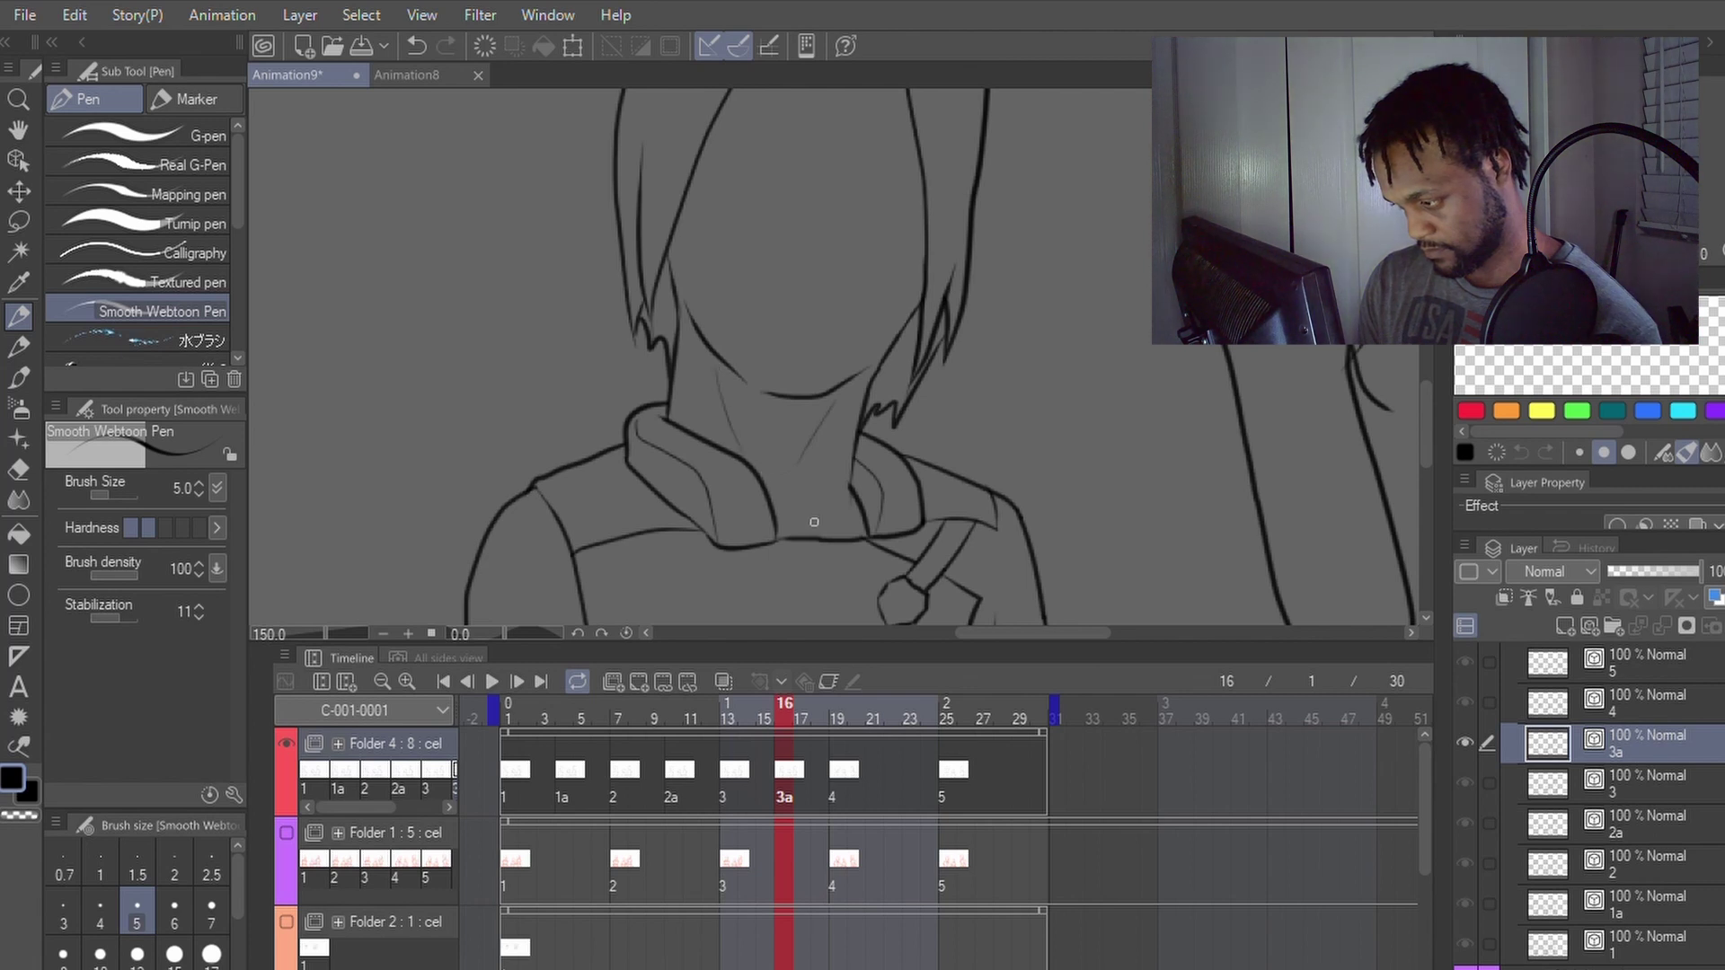
Step: Draw a short horizontal line at the base of the neck above the collar and reshape the right neck line
{"action": "left_click_drag", "start_coordinate": [796, 529], "coordinate": [819, 521]}
{"action": "key", "text": "ctrl+z"}
{"action": "key", "text": "y"}
{"action": "left_click_drag", "start_coordinate": [820, 430], "coordinate": [811, 472]}
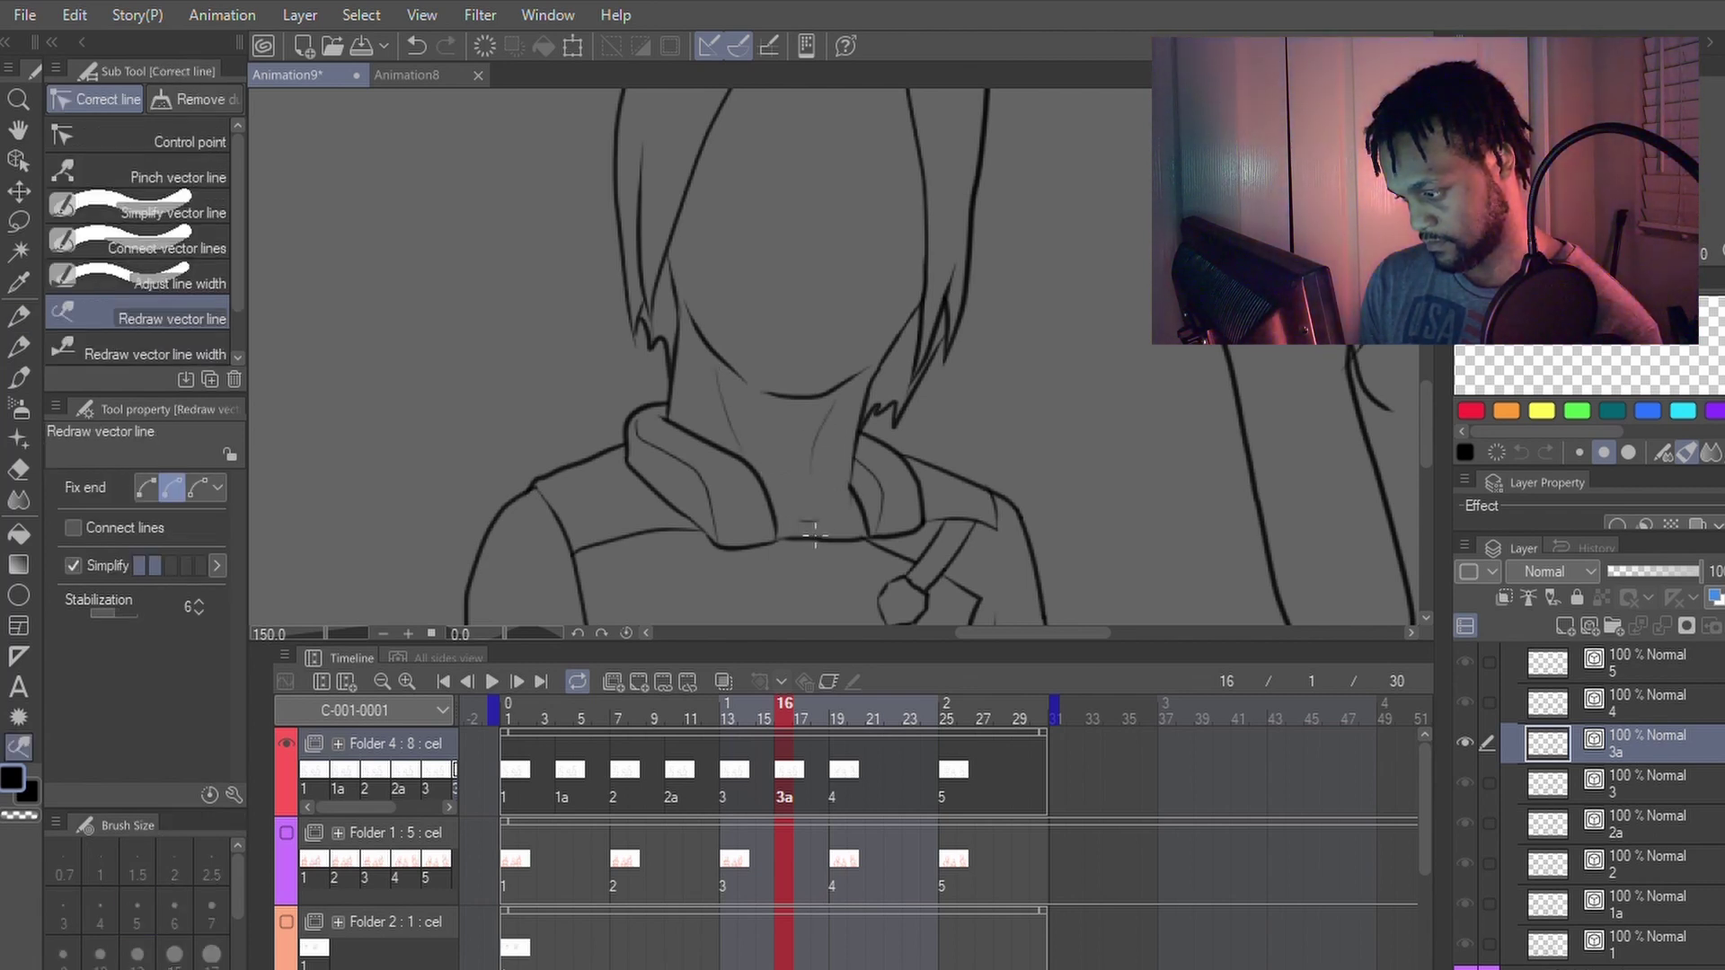
{"action": "key", "text": "p"}
{"action": "key", "text": "y"}
{"action": "key", "text": "p"}
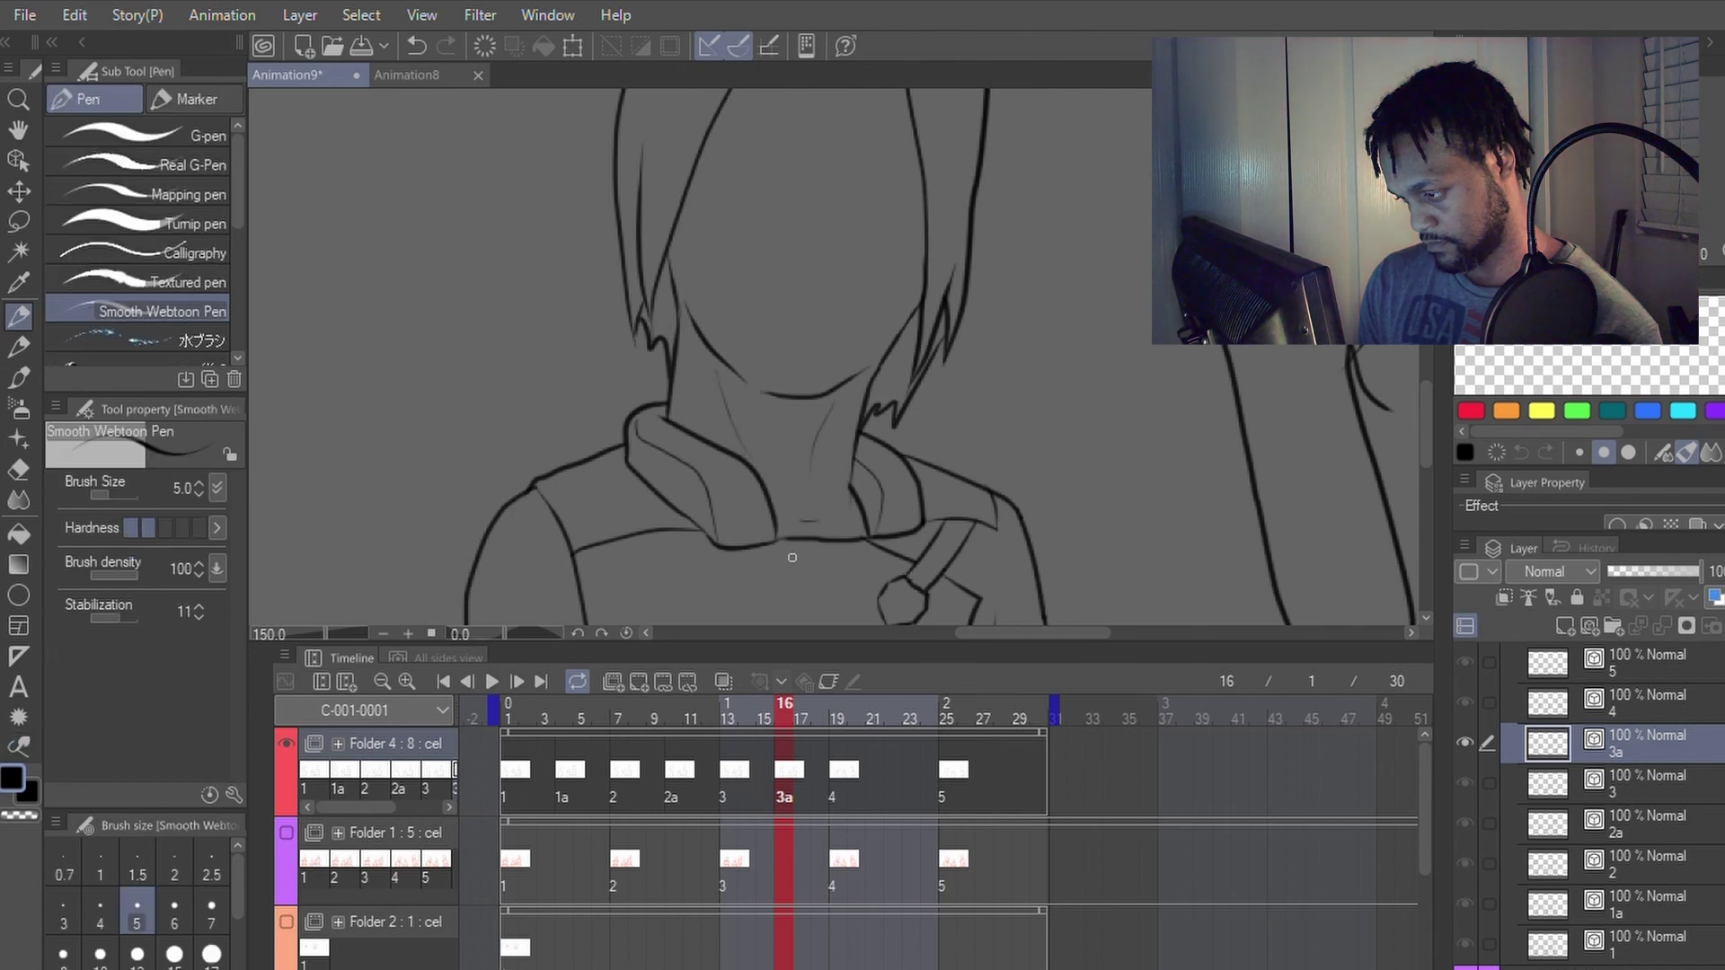
Step: Step back and forth through frames 14 to 21 to compare the middle figure's neck and hair on cels 3, 3a and 4
{"action": "scroll", "coordinate": [832, 558], "scroll_direction": "down", "scroll_amount": 3}
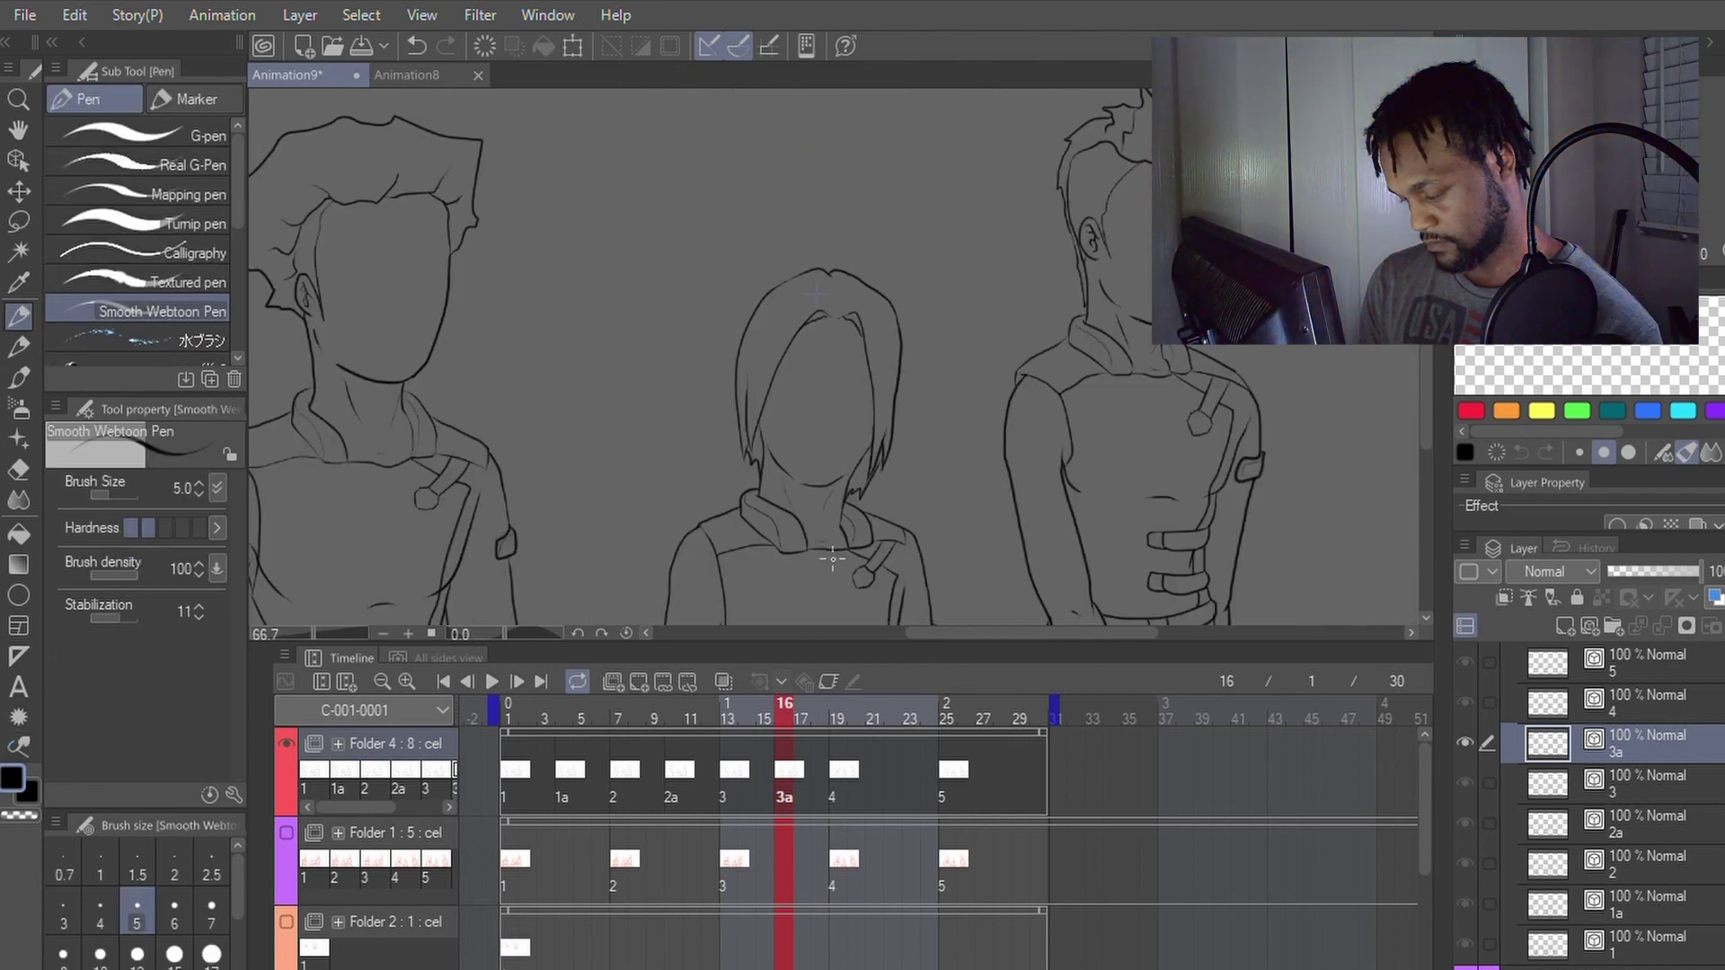
{"action": "key", "text": "Left"}
{"action": "key", "text": "Right"}
{"action": "key", "text": "Right"}
{"action": "key", "text": "Right"}
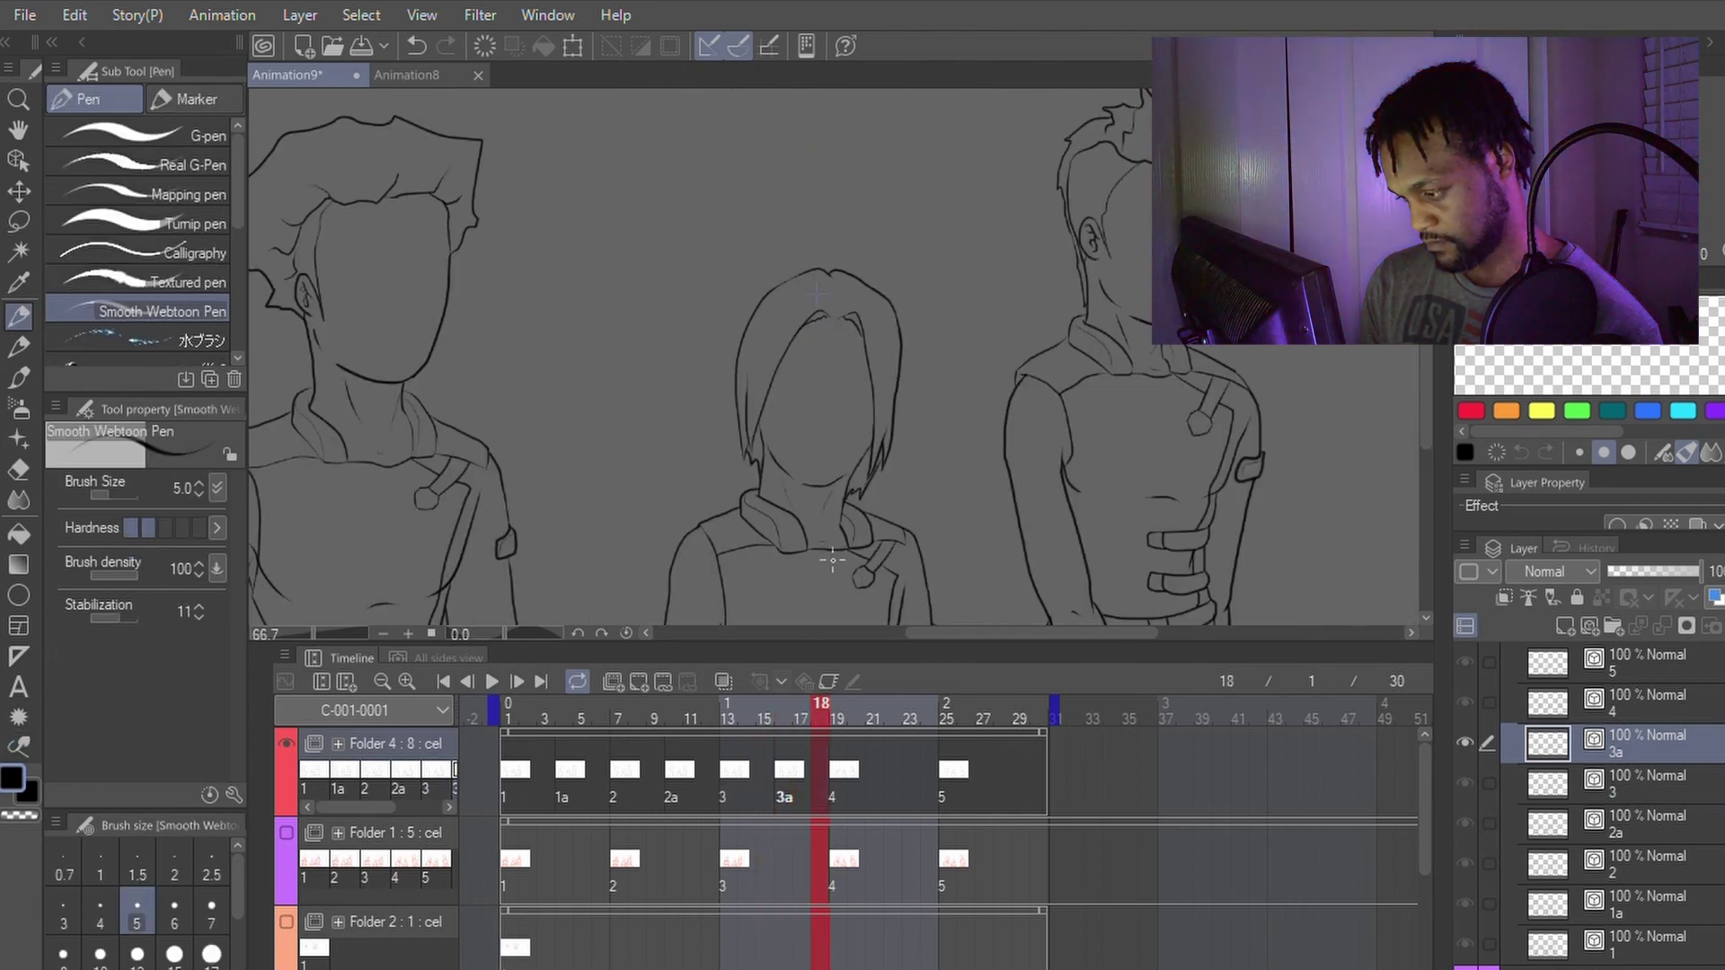
{"action": "key", "text": "Right"}
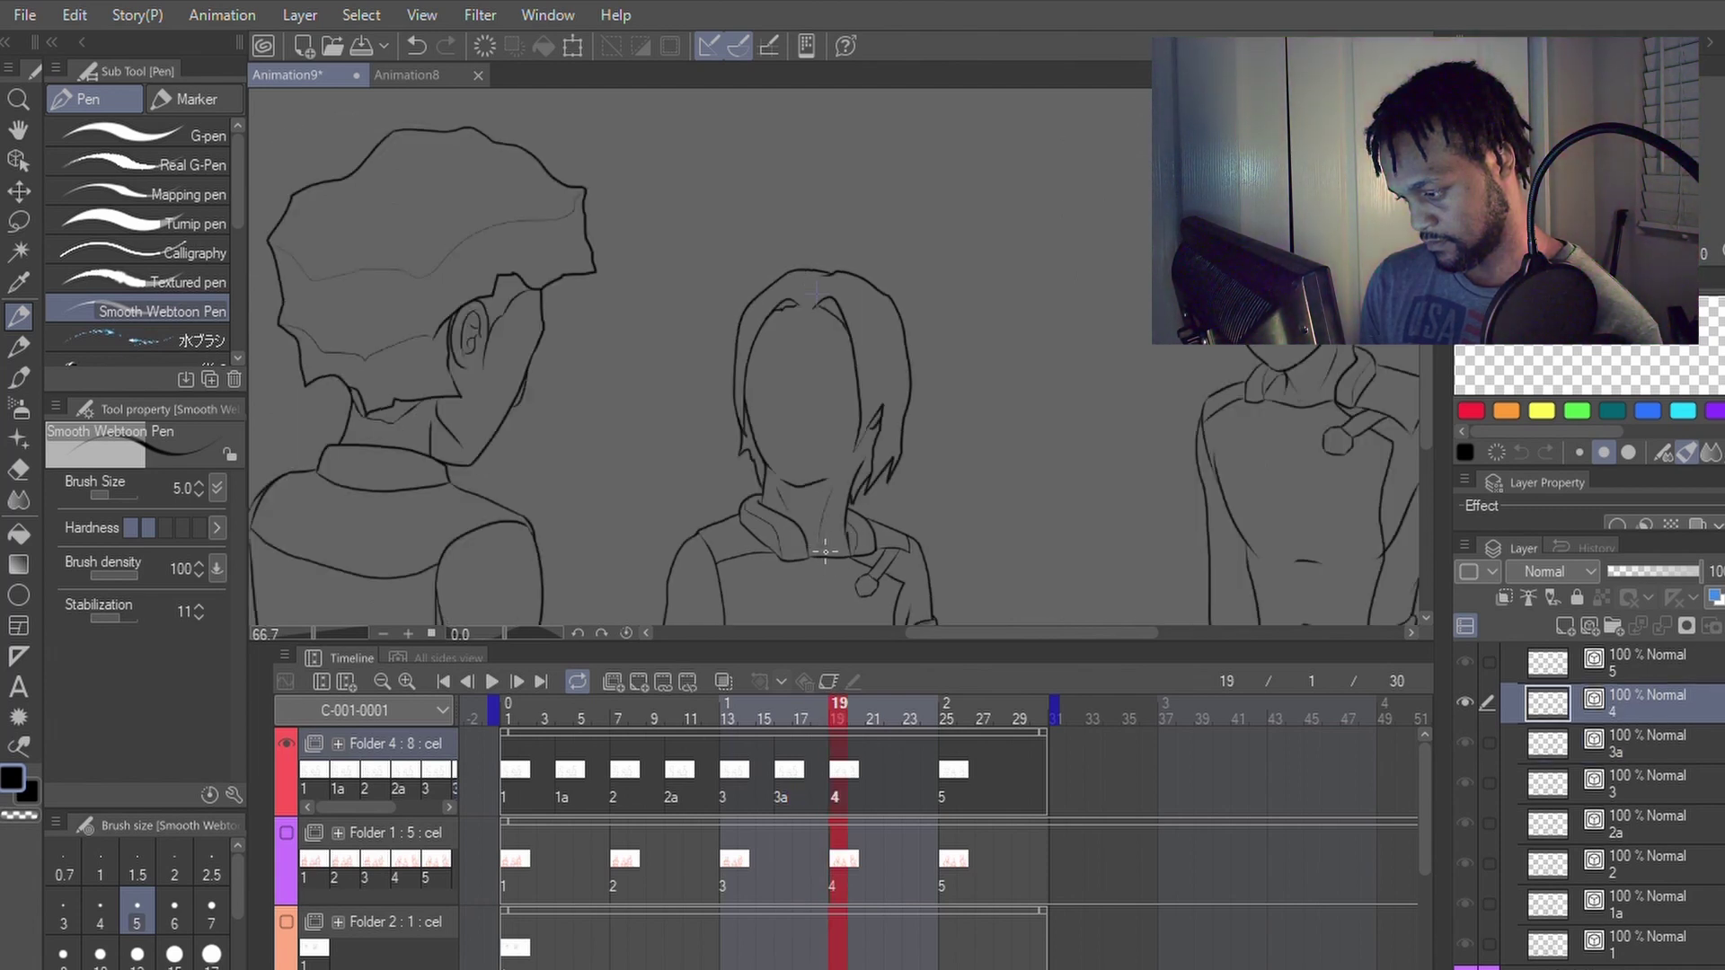
{"action": "key", "text": "ctrl+z"}
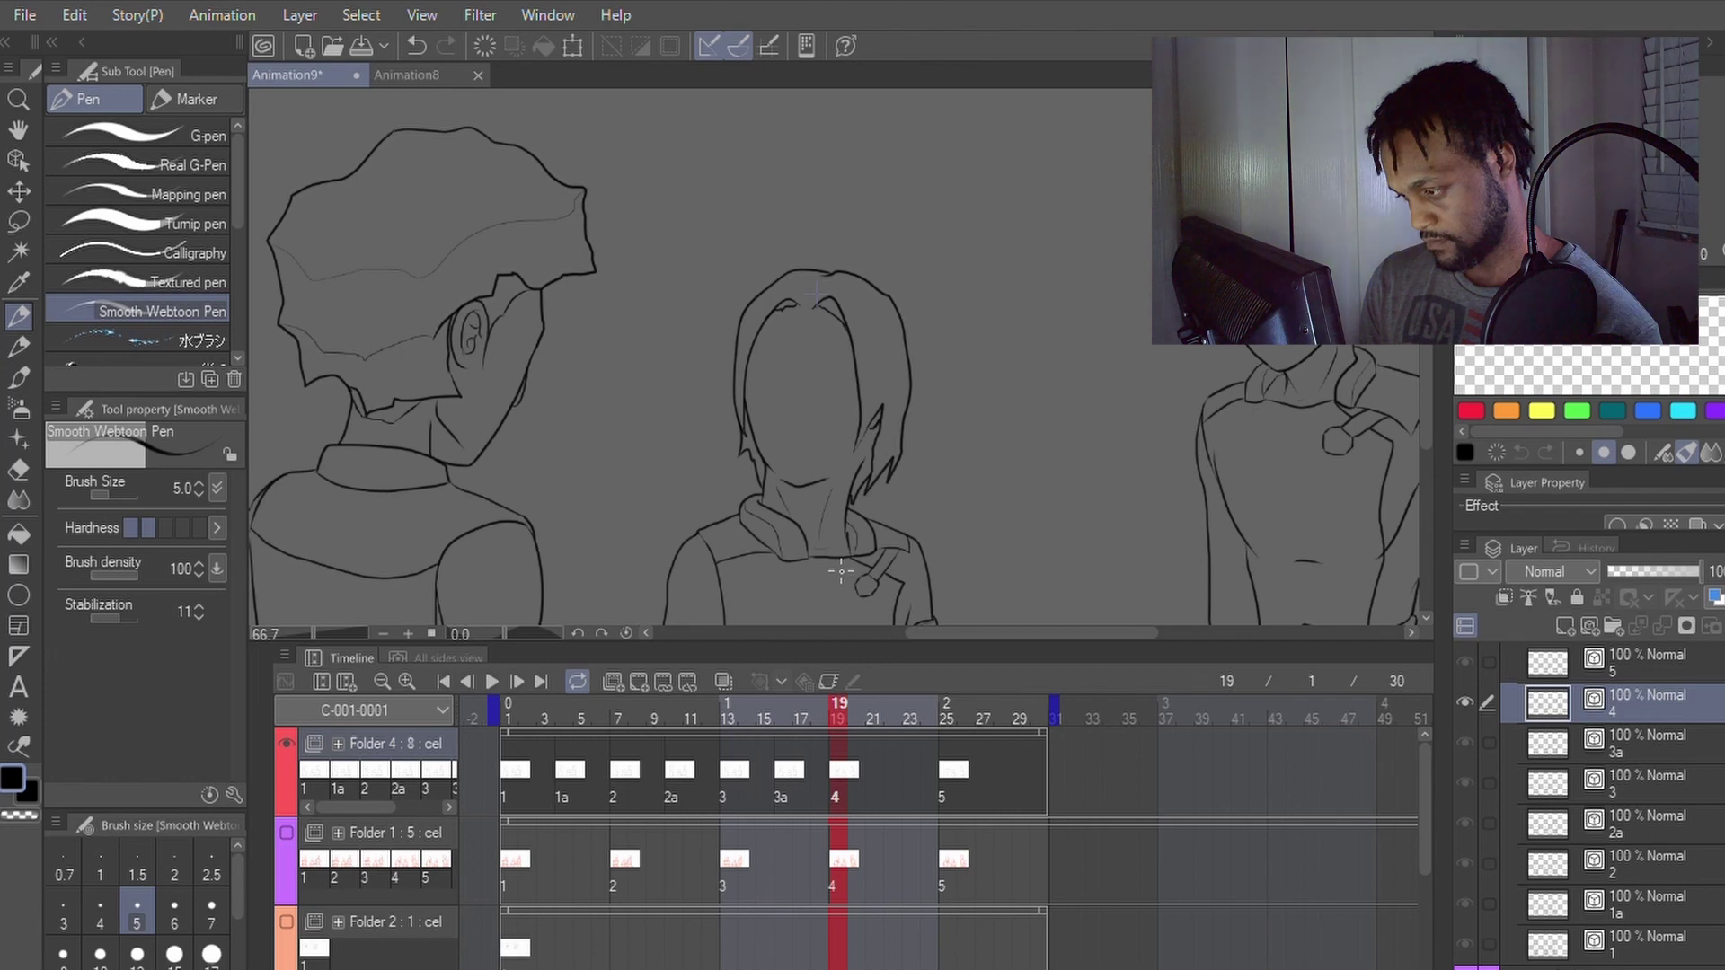
{"action": "key", "text": "Left"}
{"action": "key", "text": "Right"}
{"action": "key", "text": "Right"}
{"action": "key", "text": "Right"}
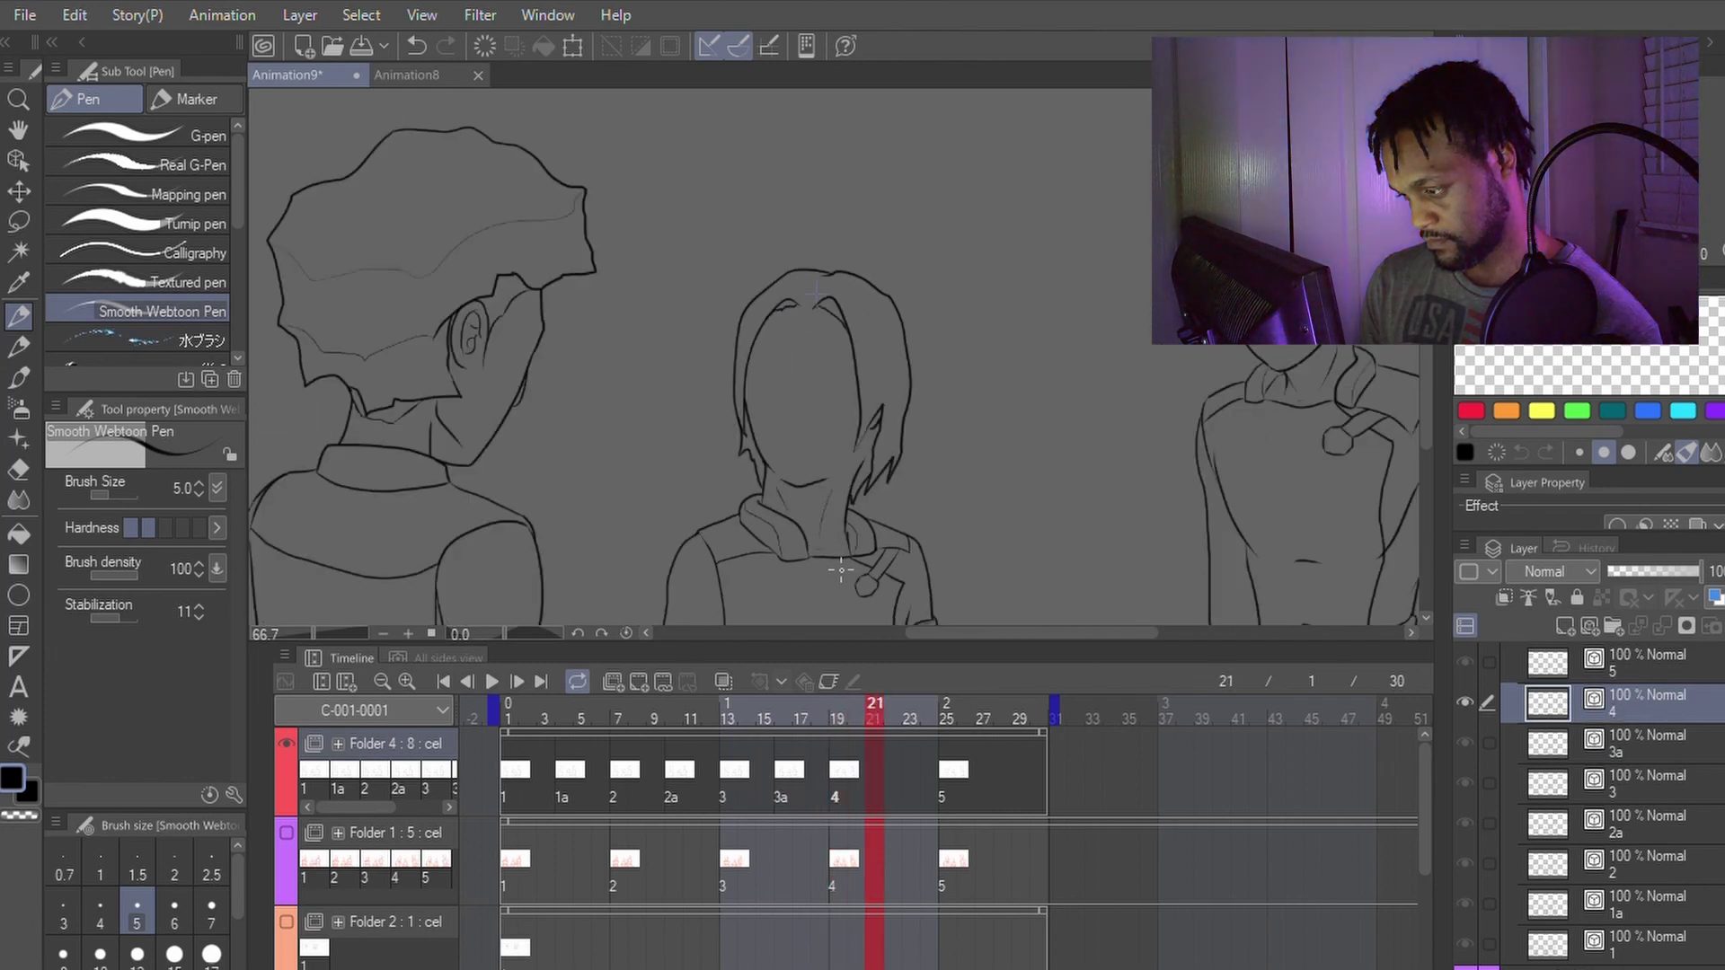
{"action": "key", "text": "Left"}
{"action": "key", "text": "Left"}
{"action": "key", "text": "Left"}
{"action": "key", "text": "Left"}
{"action": "key", "text": "Left"}
{"action": "key", "text": "Left"}
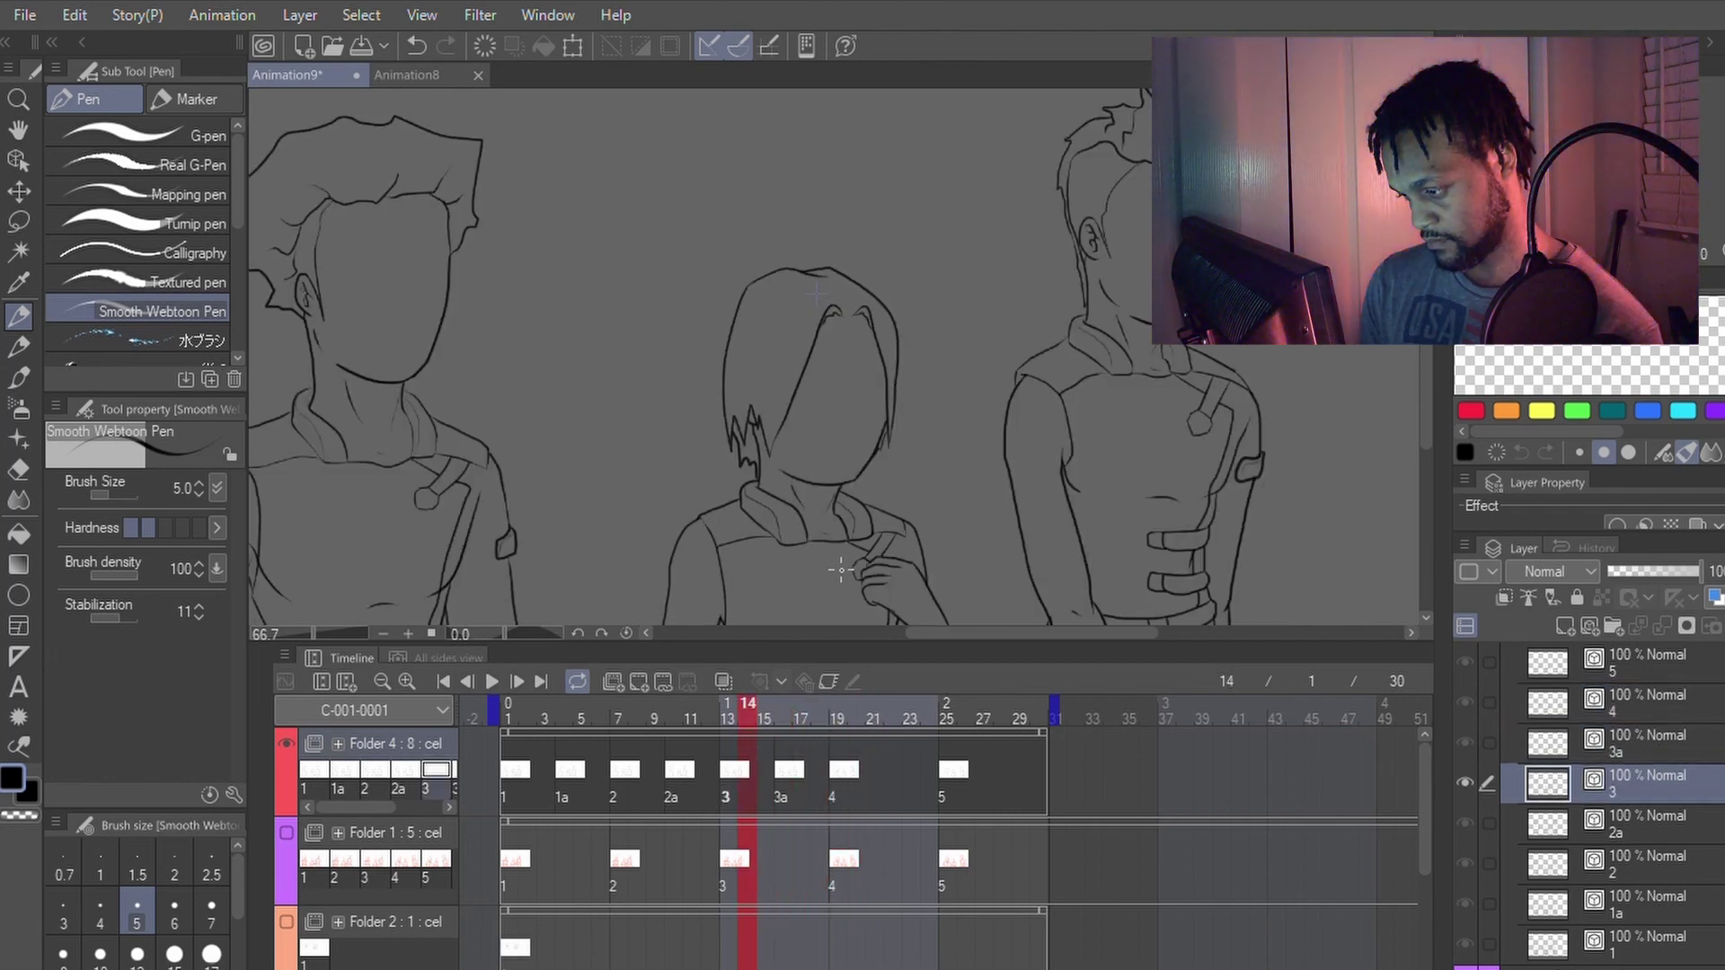
{"action": "key", "text": "Right"}
{"action": "key", "text": "Right"}
{"action": "key", "text": "Right"}
{"action": "key", "text": "Right"}
{"action": "key", "text": "Right"}
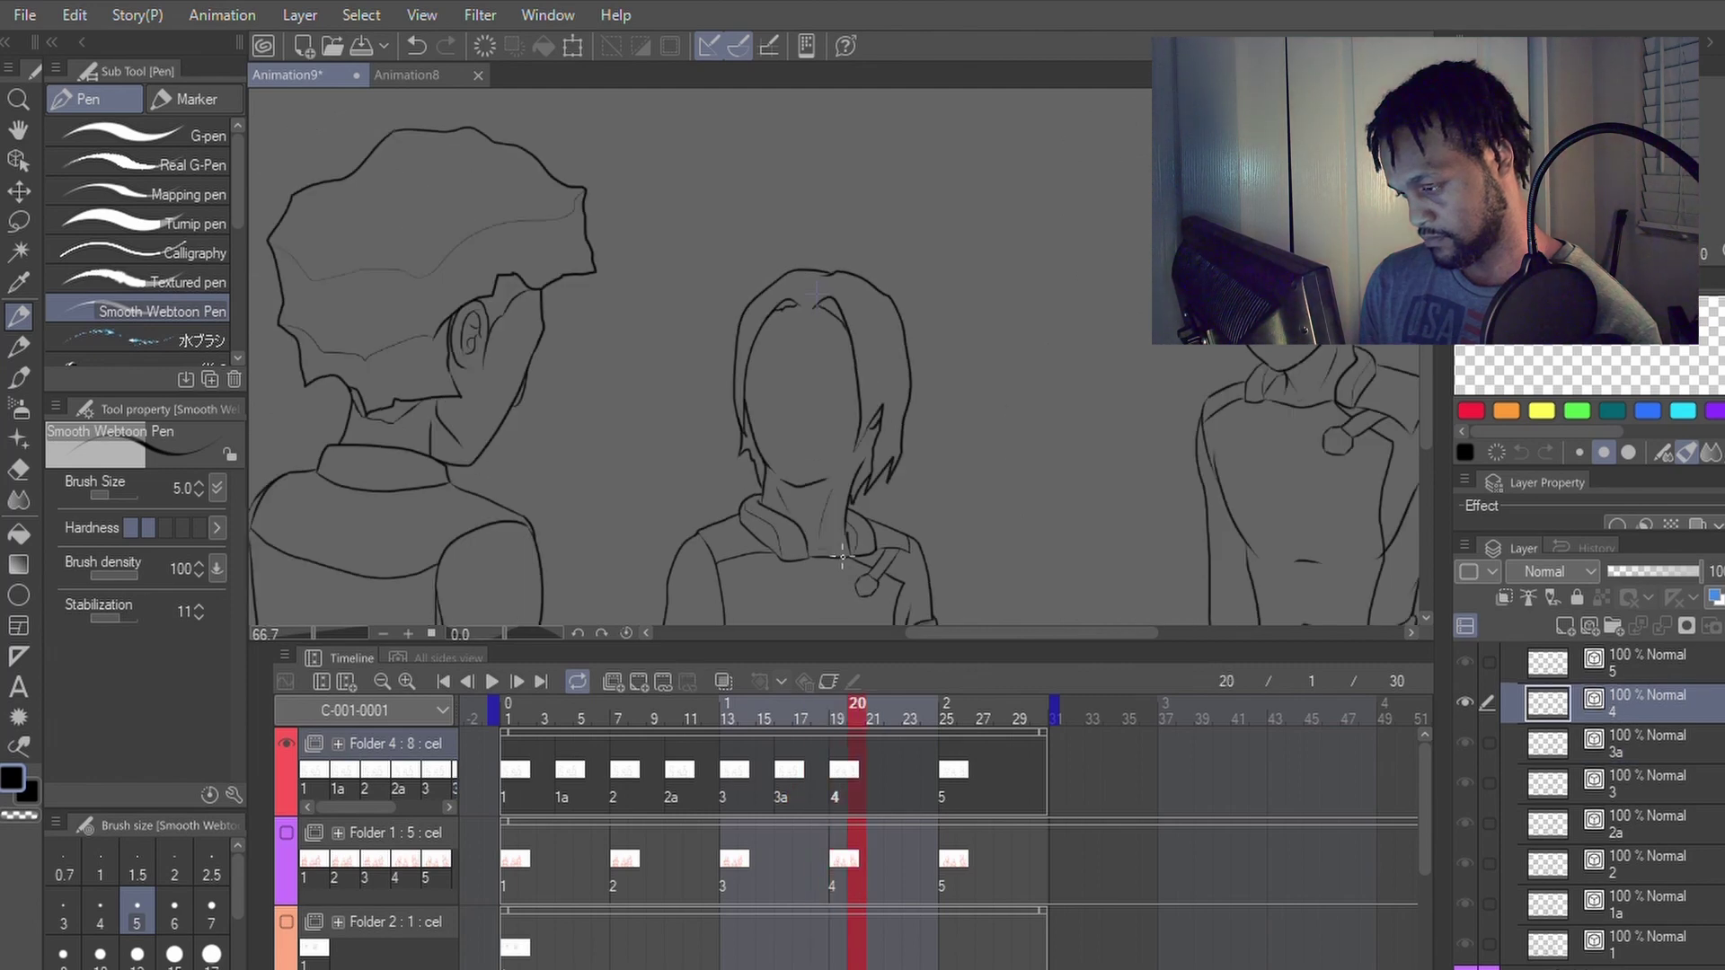
Step: Play the animation from frame 1, stop playback and fit the whole canvas in view
{"action": "left_click_drag", "start_coordinate": [856, 702], "coordinate": [512, 702]}
{"action": "left_click", "coordinate": [491, 681]}
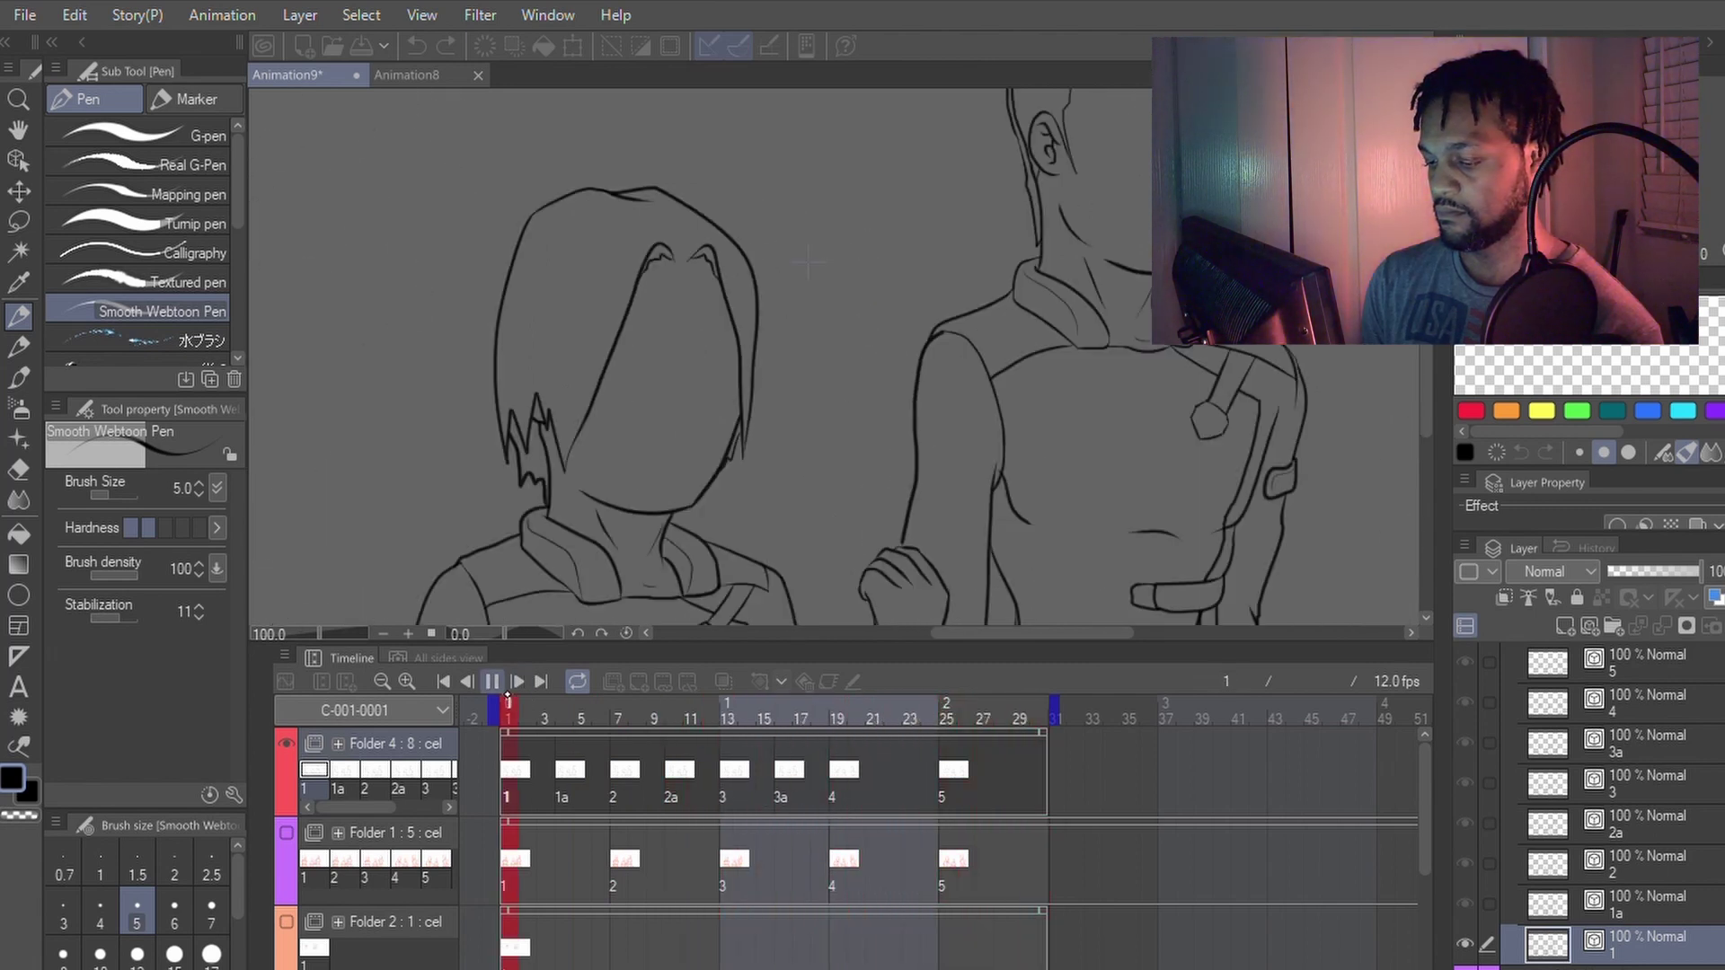
{"action": "key", "text": "space"}
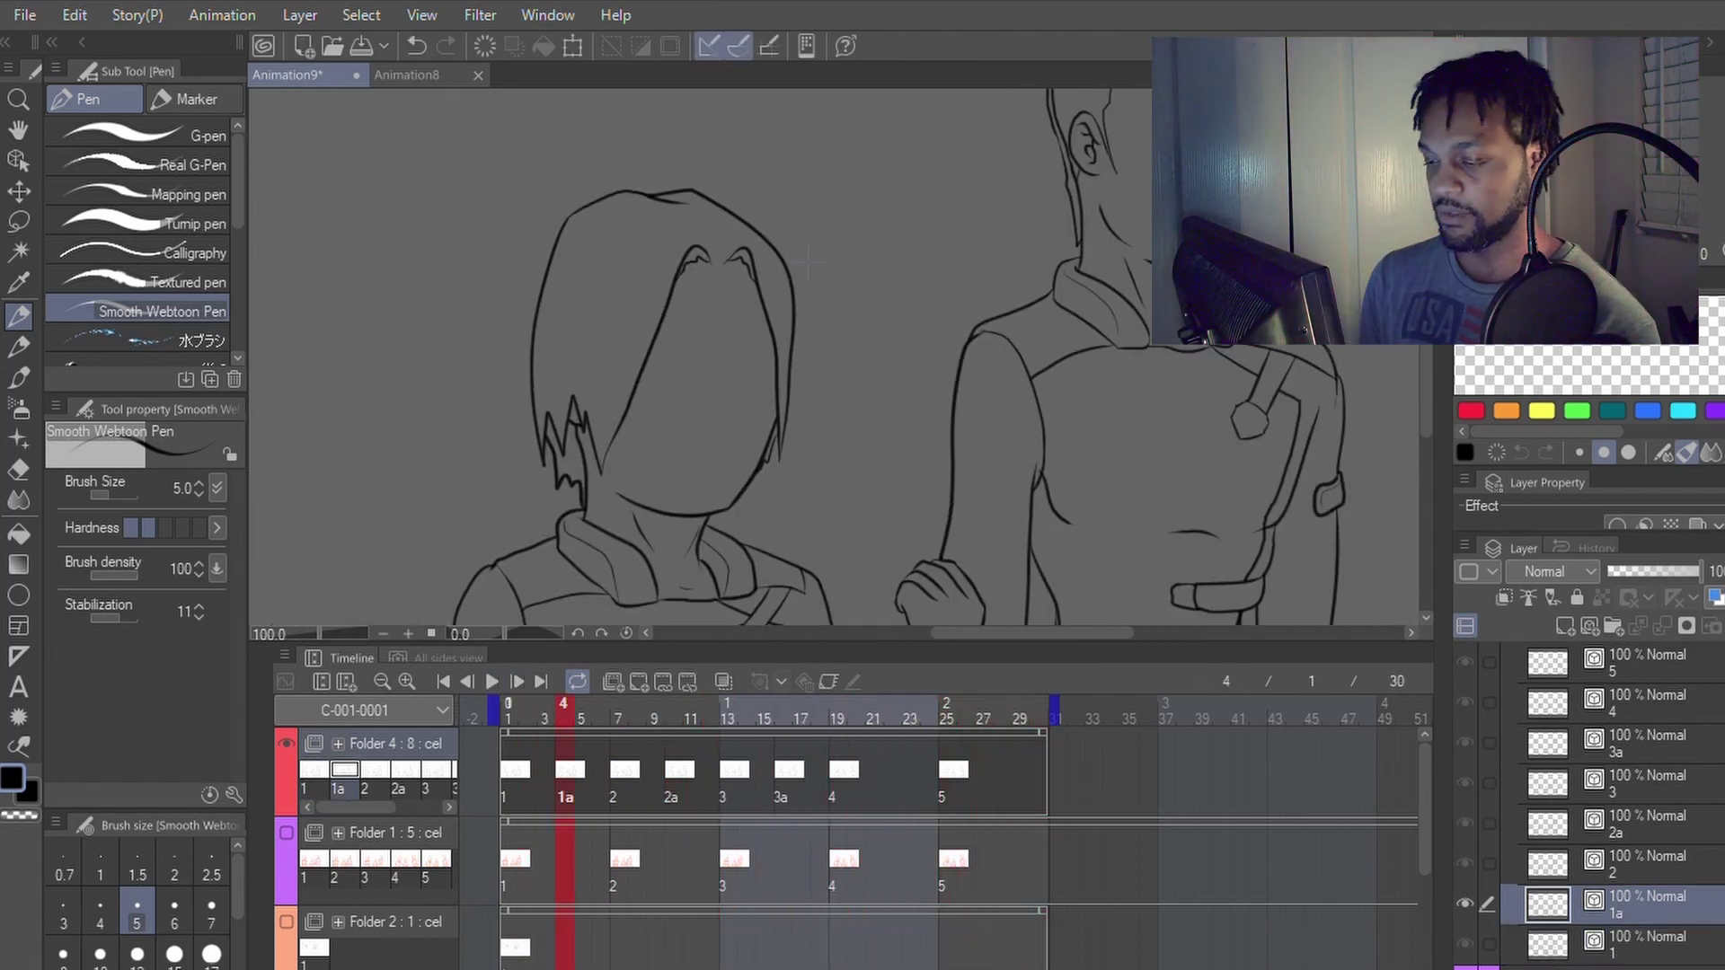
{"action": "key", "text": "ctrl+0"}
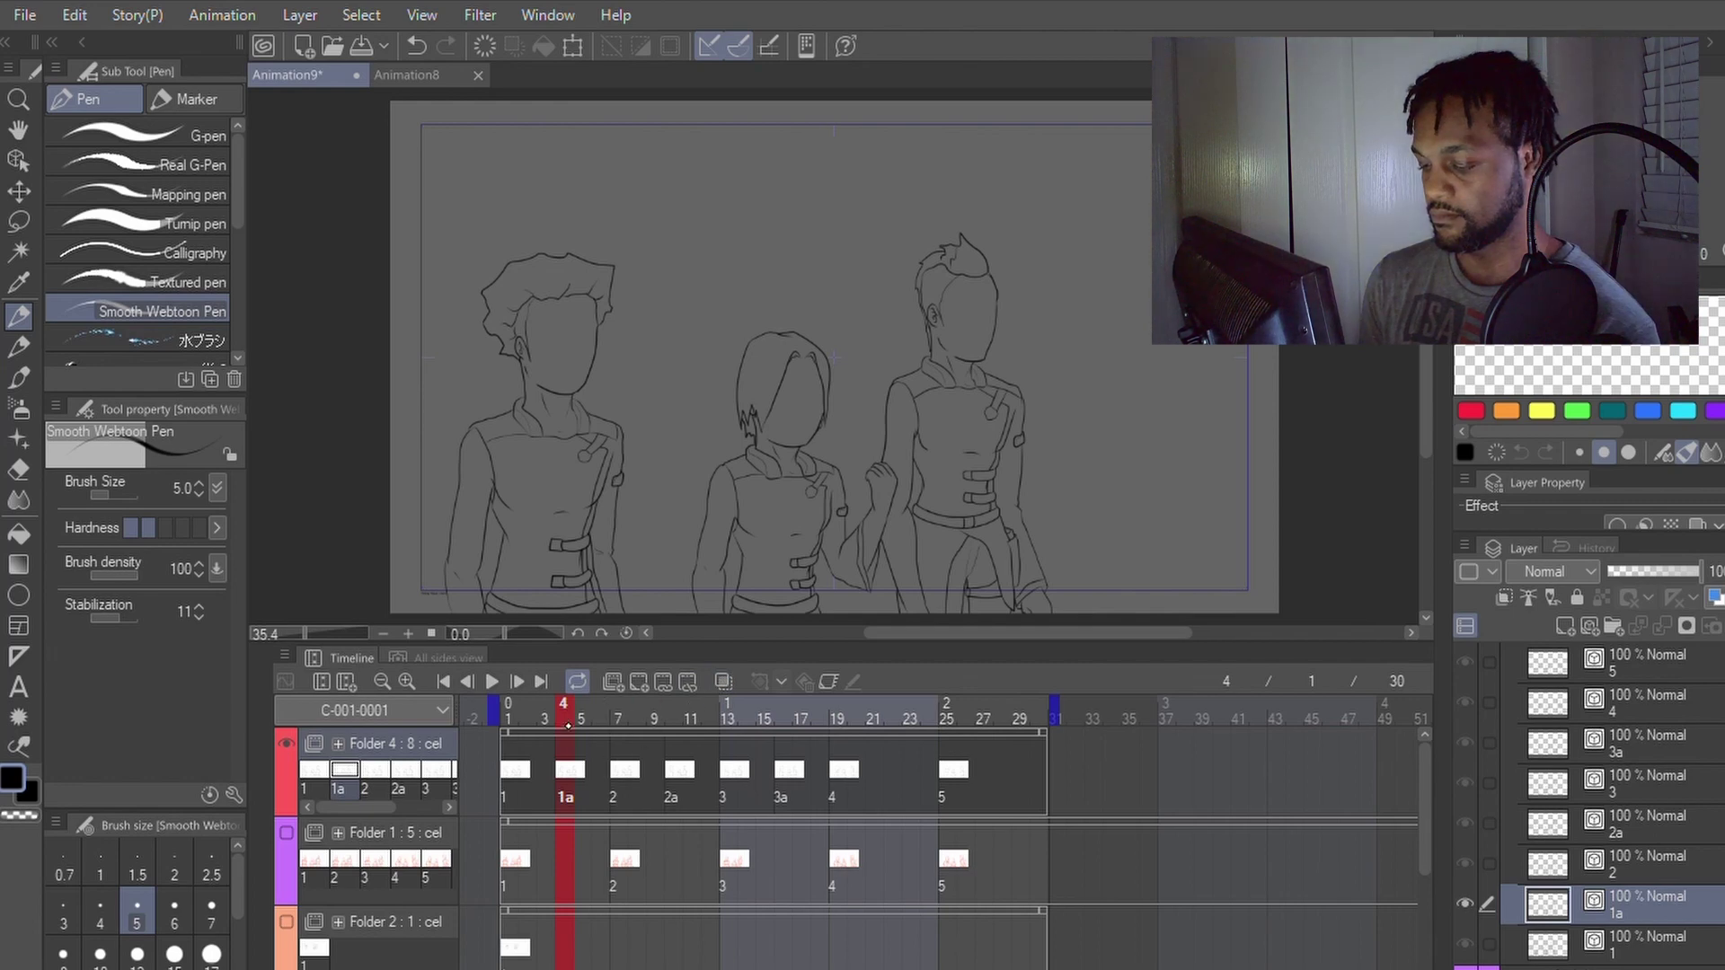
Step: Scrub the timeline through the animation to cel 4 and return to frame 16 on cel 3a
{"action": "left_click", "coordinate": [528, 711]}
{"action": "mouse_move", "coordinate": [529, 711]}
{"action": "left_mouse_down"}
{"action": "mouse_move", "coordinate": [854, 712]}
{"action": "mouse_move", "coordinate": [539, 709]}
{"action": "mouse_move", "coordinate": [832, 709]}
{"action": "mouse_move", "coordinate": [802, 711]}
{"action": "mouse_move", "coordinate": [813, 744]}
{"action": "mouse_move", "coordinate": [730, 741]}
{"action": "mouse_move", "coordinate": [862, 749]}
{"action": "mouse_move", "coordinate": [496, 746]}
{"action": "mouse_move", "coordinate": [988, 762]}
{"action": "mouse_move", "coordinate": [617, 774]}
{"action": "mouse_move", "coordinate": [863, 781]}
{"action": "left_mouse_up"}
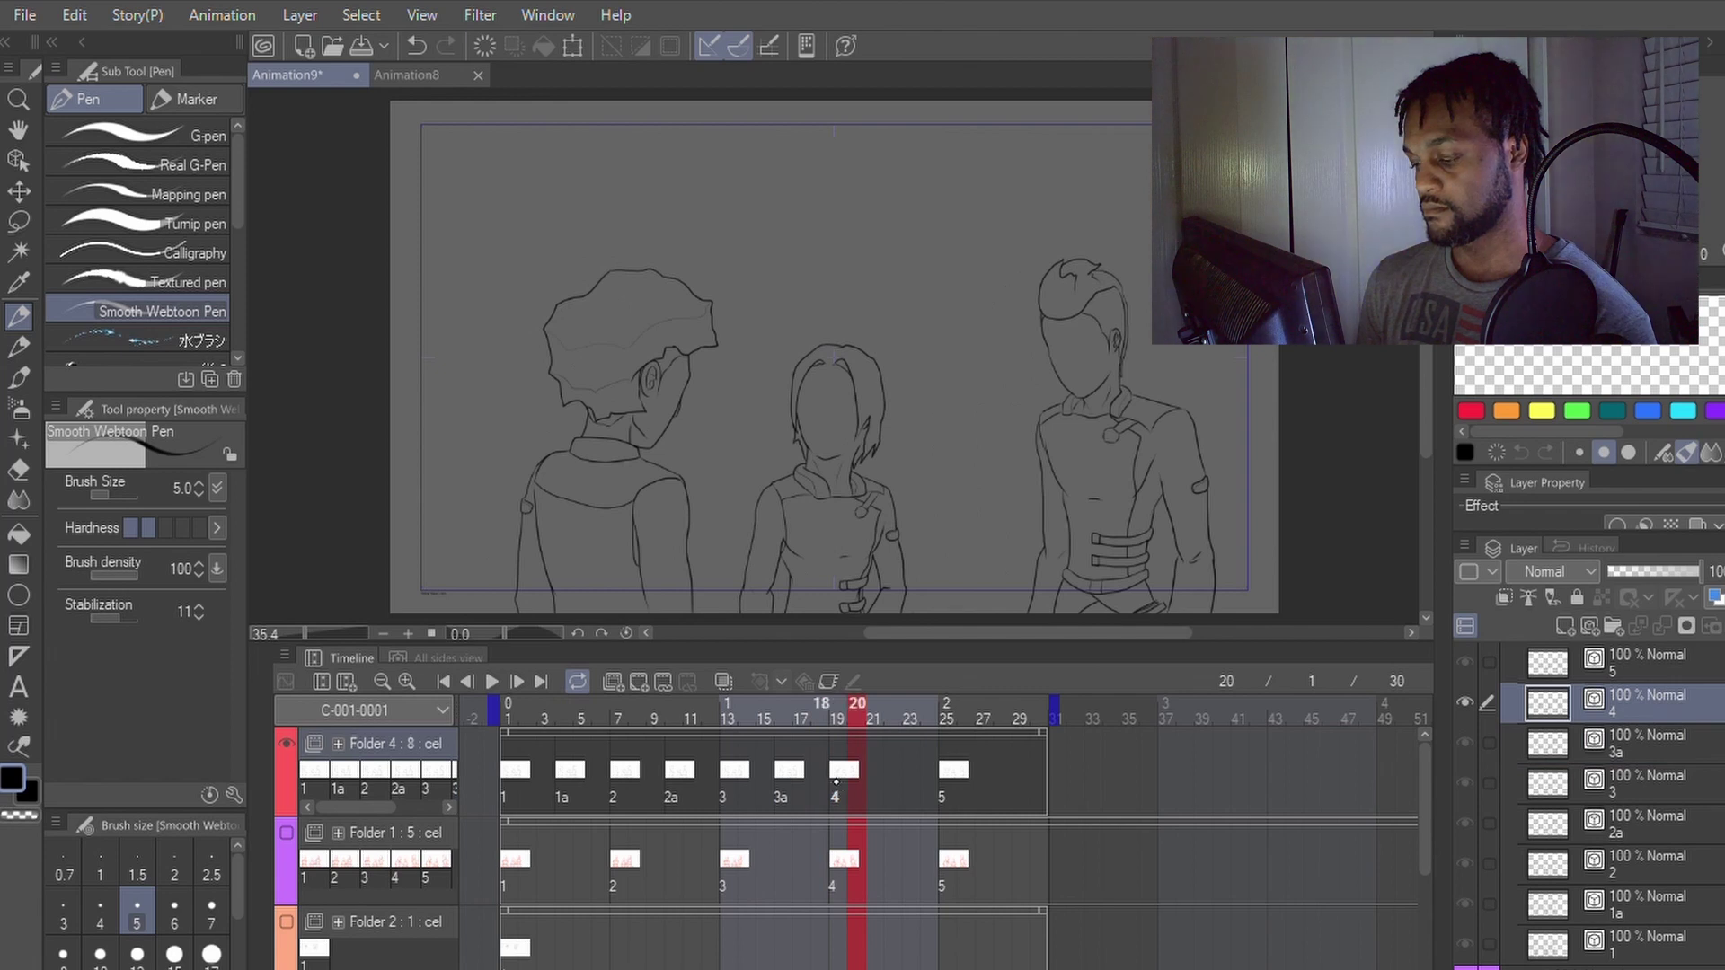
{"action": "left_click", "coordinate": [832, 719]}
{"action": "left_click_drag", "start_coordinate": [832, 719], "coordinate": [784, 708]}
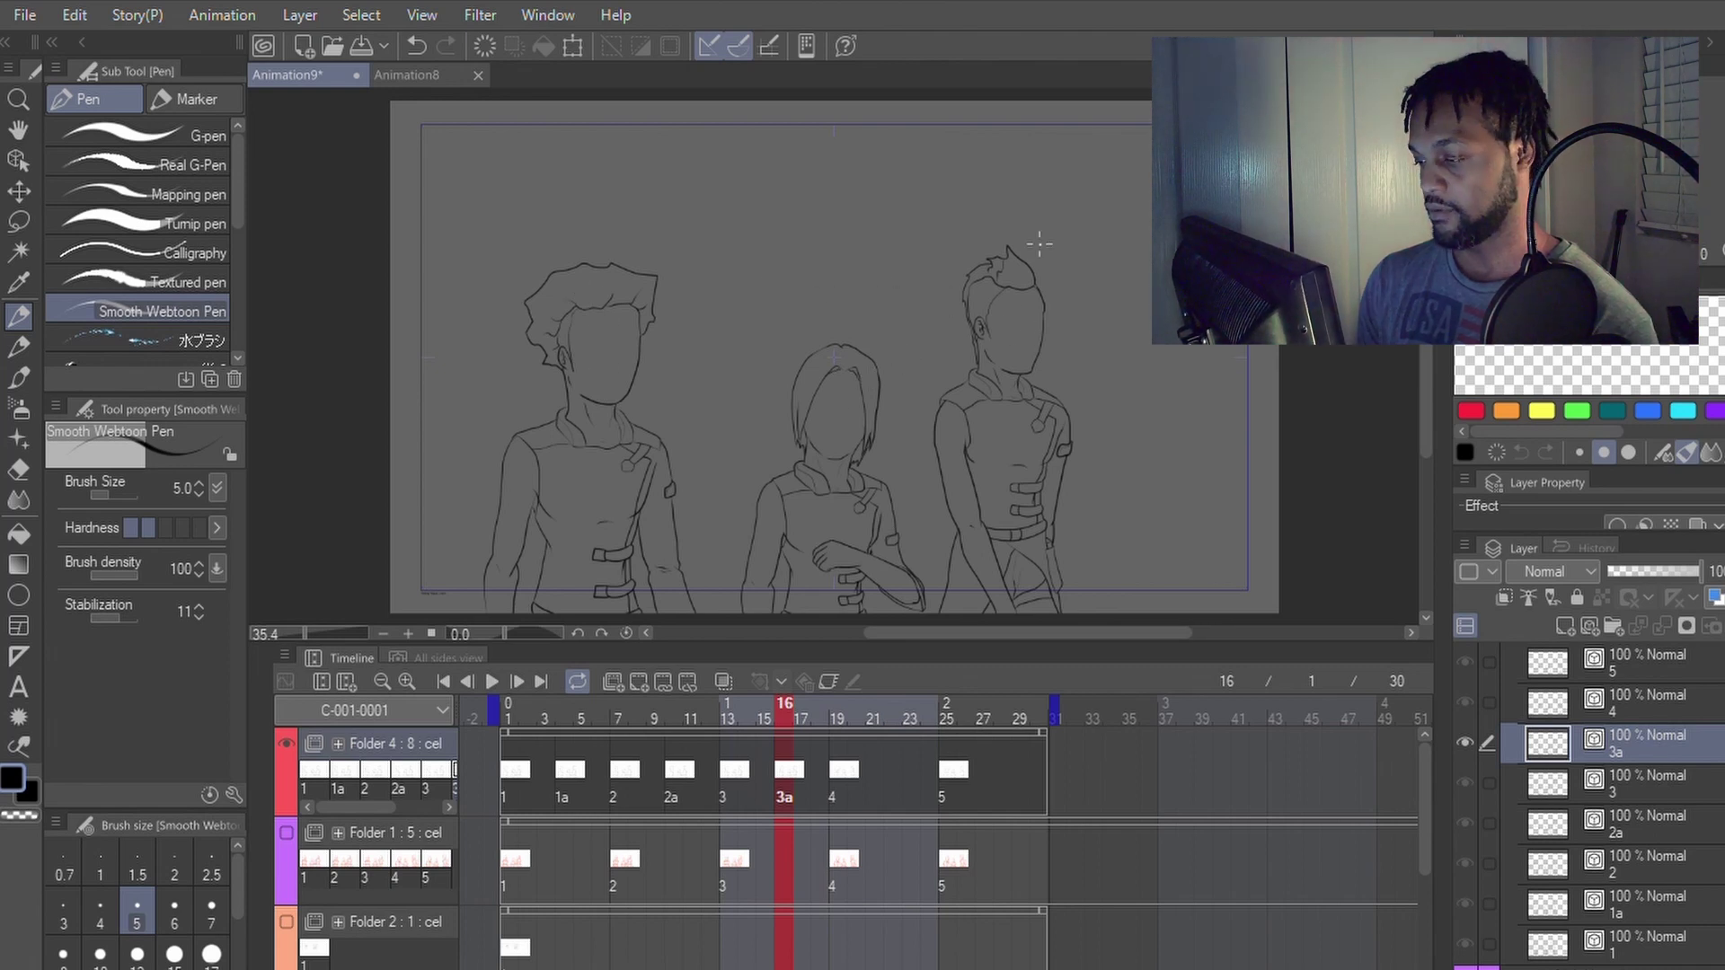
Step: Erase the whole right figure from cel 3a using the Vector eraser at brush size 50
{"action": "key", "text": "e"}
{"action": "left_click", "coordinate": [137, 968]}
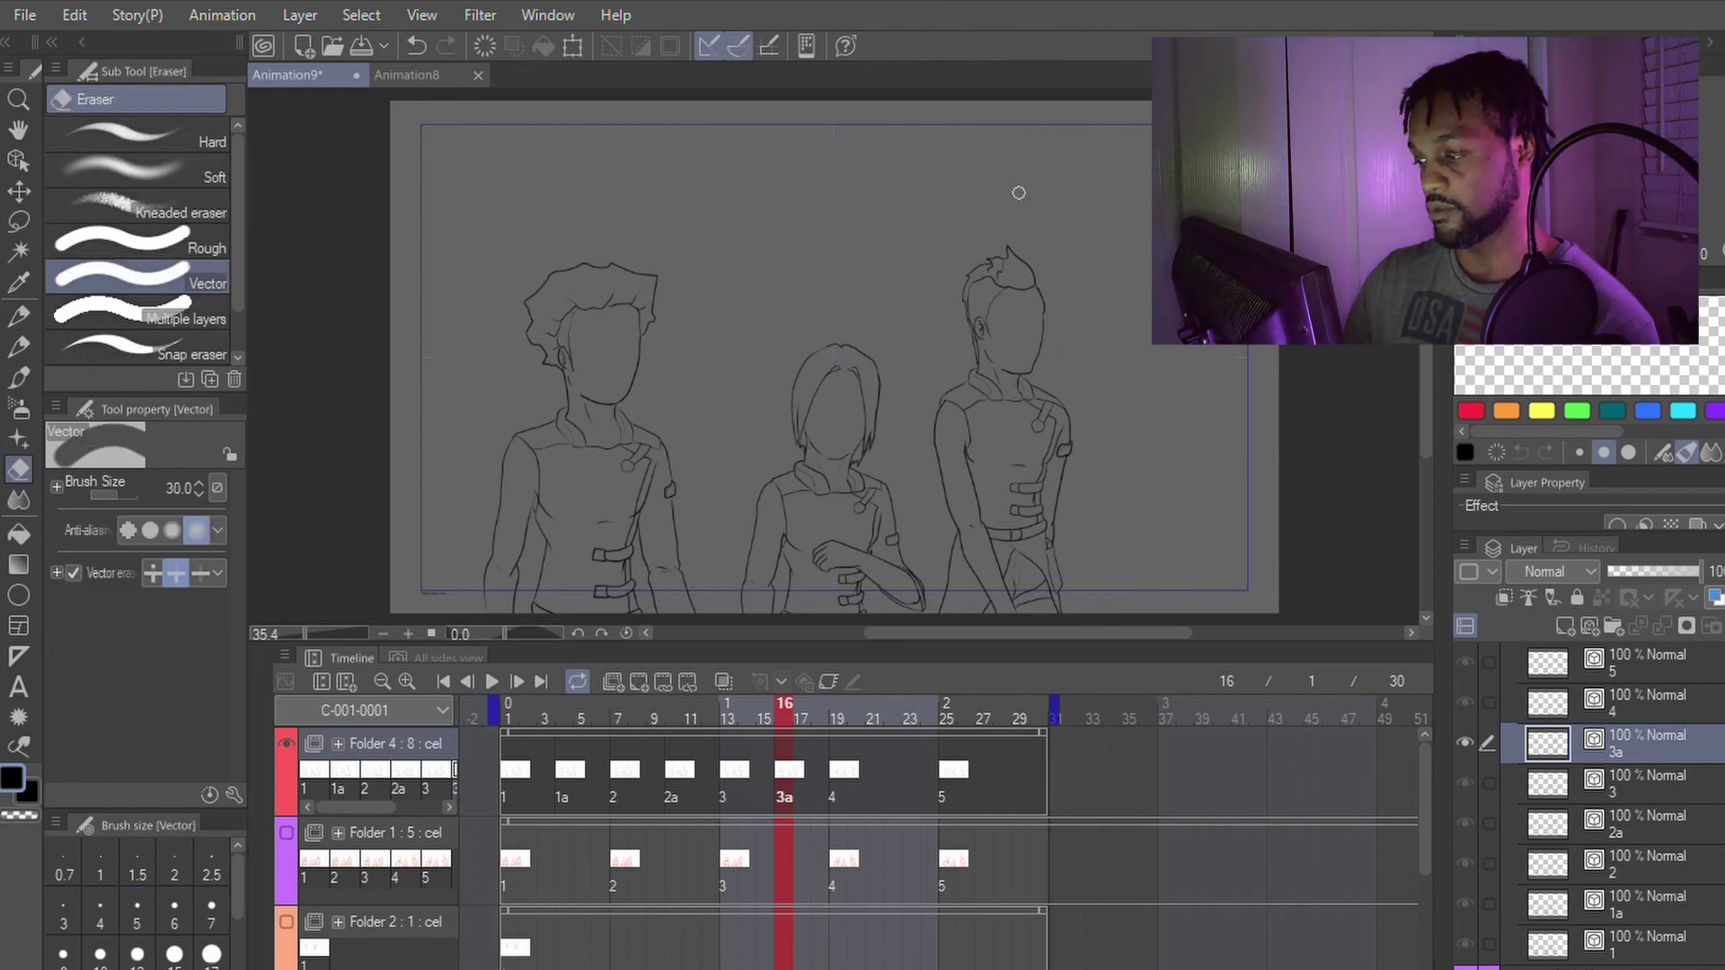
{"action": "mouse_move", "coordinate": [1018, 192]}
{"action": "left_mouse_down"}
{"action": "mouse_move", "coordinate": [1074, 485]}
{"action": "mouse_move", "coordinate": [1052, 268]}
{"action": "mouse_move", "coordinate": [1061, 575]}
{"action": "mouse_move", "coordinate": [1043, 359]}
{"action": "mouse_move", "coordinate": [1022, 393]}
{"action": "mouse_move", "coordinate": [1034, 468]}
{"action": "mouse_move", "coordinate": [1043, 273]}
{"action": "mouse_move", "coordinate": [1057, 620]}
{"action": "mouse_move", "coordinate": [1047, 362]}
{"action": "mouse_move", "coordinate": [1062, 437]}
{"action": "mouse_move", "coordinate": [1064, 397]}
{"action": "mouse_move", "coordinate": [1029, 421]}
{"action": "mouse_move", "coordinate": [1018, 379]}
{"action": "mouse_move", "coordinate": [983, 446]}
{"action": "mouse_move", "coordinate": [968, 295]}
{"action": "left_mouse_up"}
{"action": "left_click", "coordinate": [212, 952]}
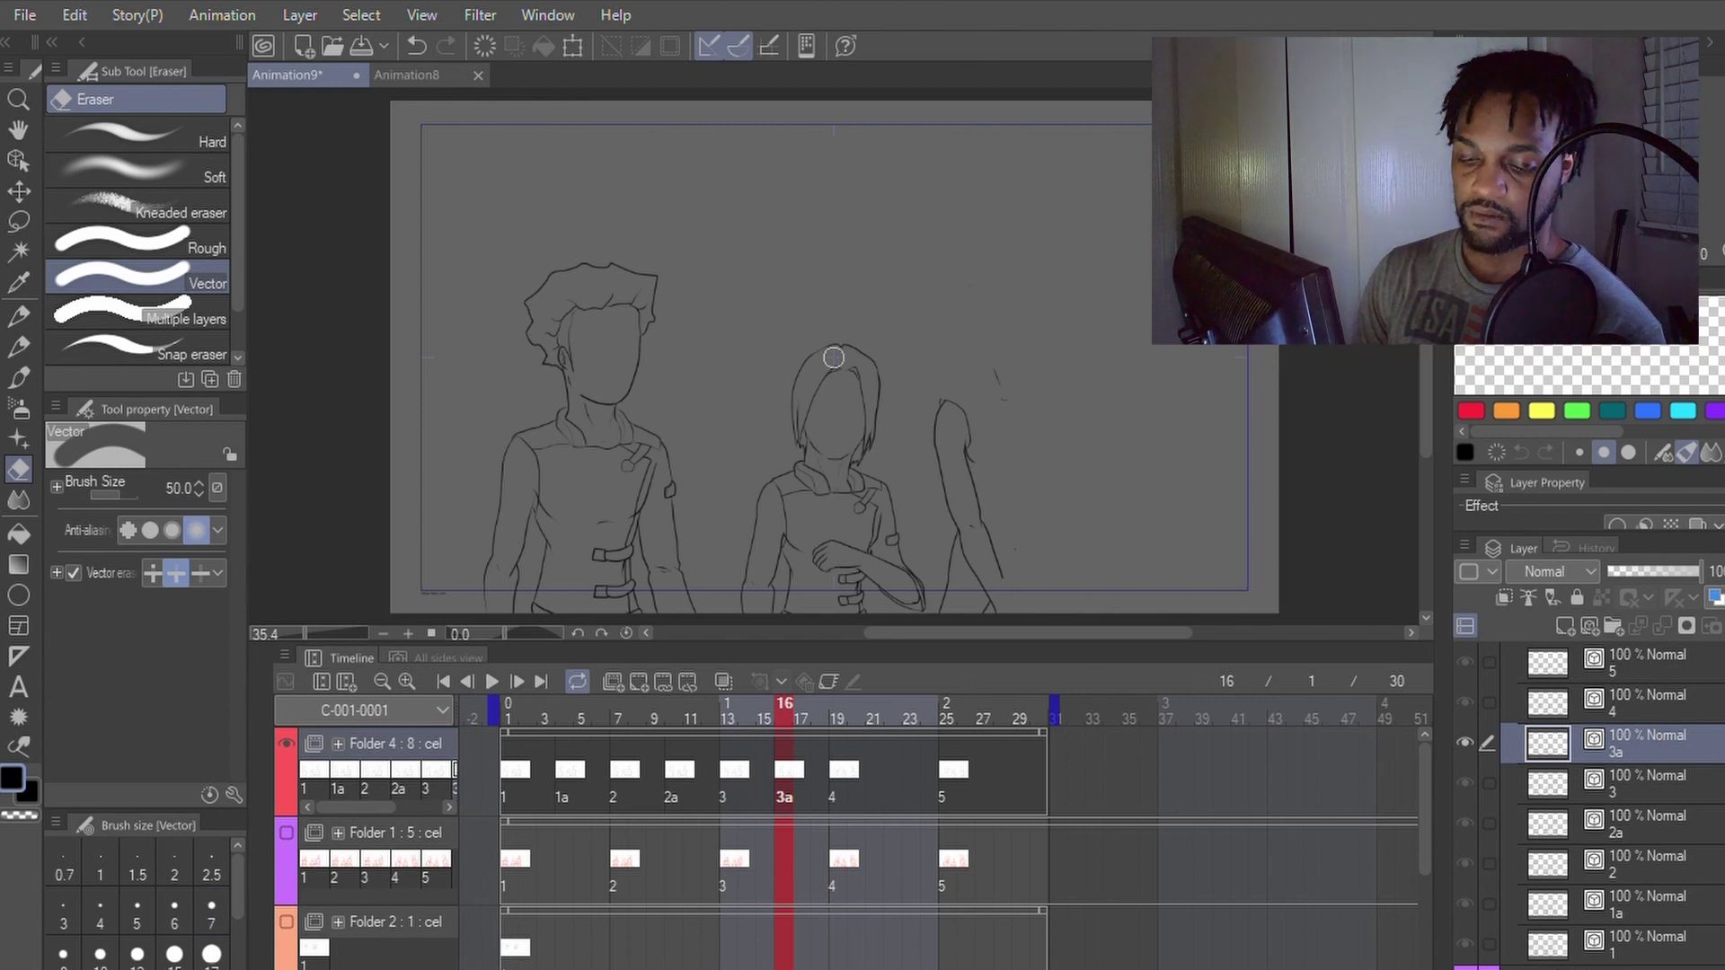
{"action": "mouse_move", "coordinate": [1002, 393]}
{"action": "left_mouse_down"}
{"action": "mouse_move", "coordinate": [1053, 561]}
{"action": "mouse_move", "coordinate": [1046, 493]}
{"action": "mouse_move", "coordinate": [1005, 592]}
{"action": "mouse_move", "coordinate": [1073, 483]}
{"action": "mouse_move", "coordinate": [1020, 590]}
{"action": "mouse_move", "coordinate": [984, 589]}
{"action": "mouse_move", "coordinate": [974, 451]}
{"action": "left_mouse_up"}
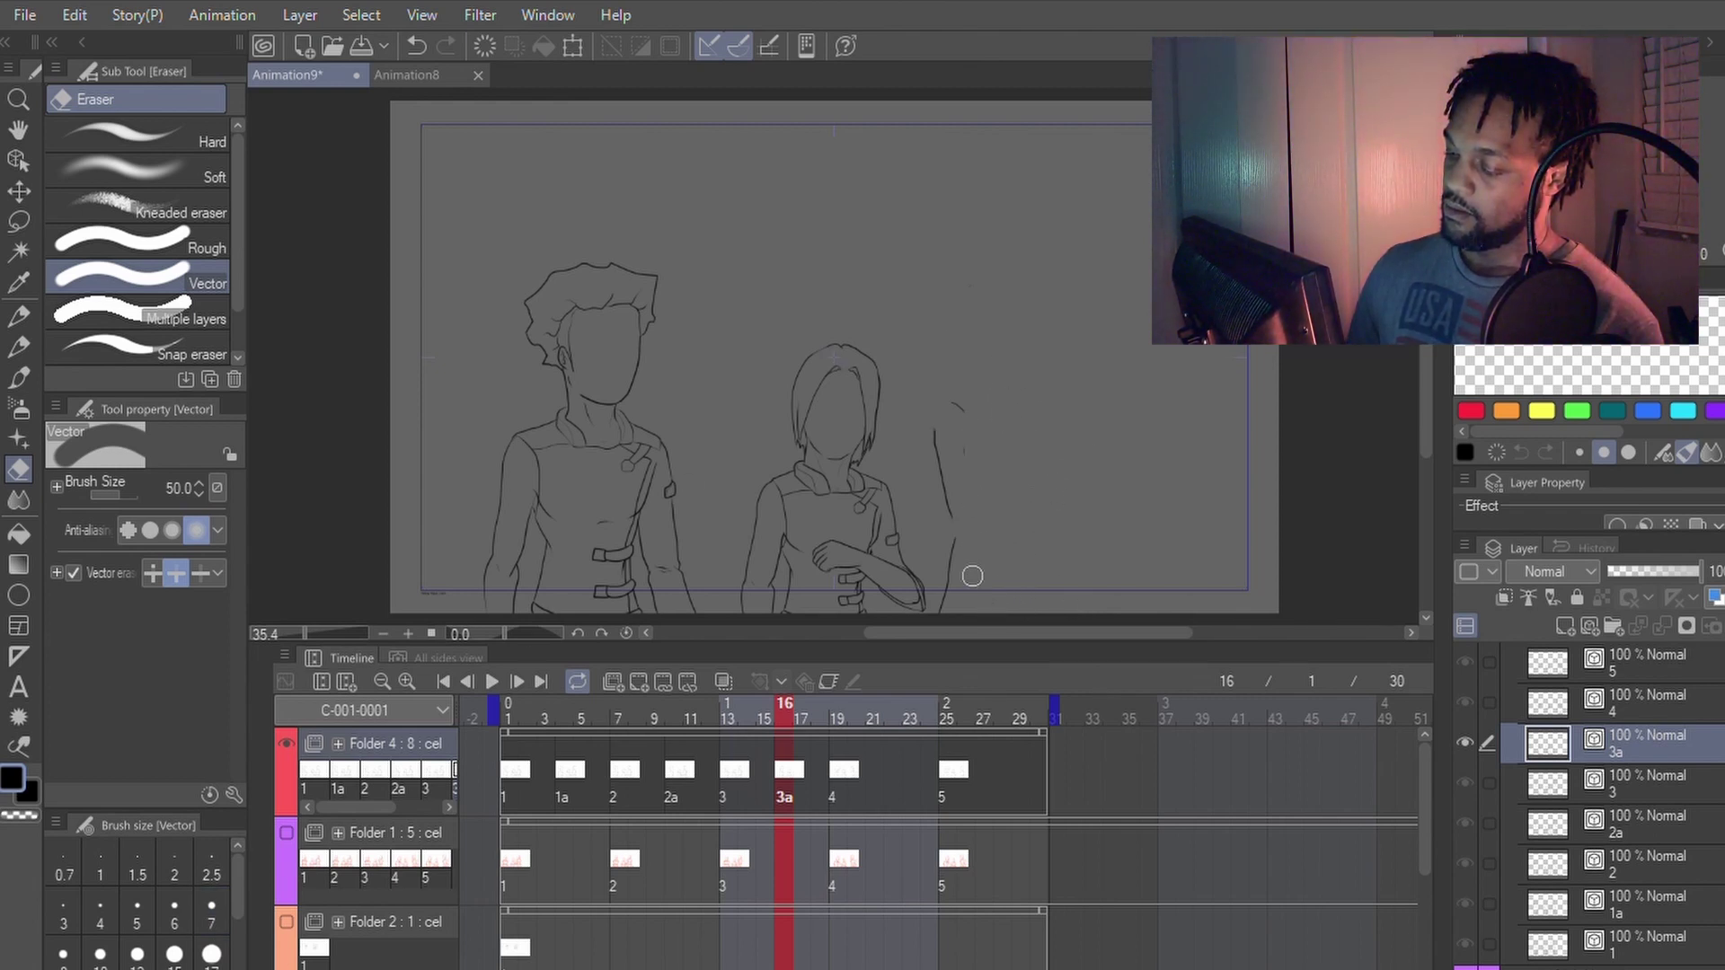
{"action": "left_click_drag", "start_coordinate": [970, 578], "coordinate": [967, 416]}
Step: Redraw the end of the middle figure's inner elbow line down to the canvas's lower edge
{"action": "key", "text": "p"}
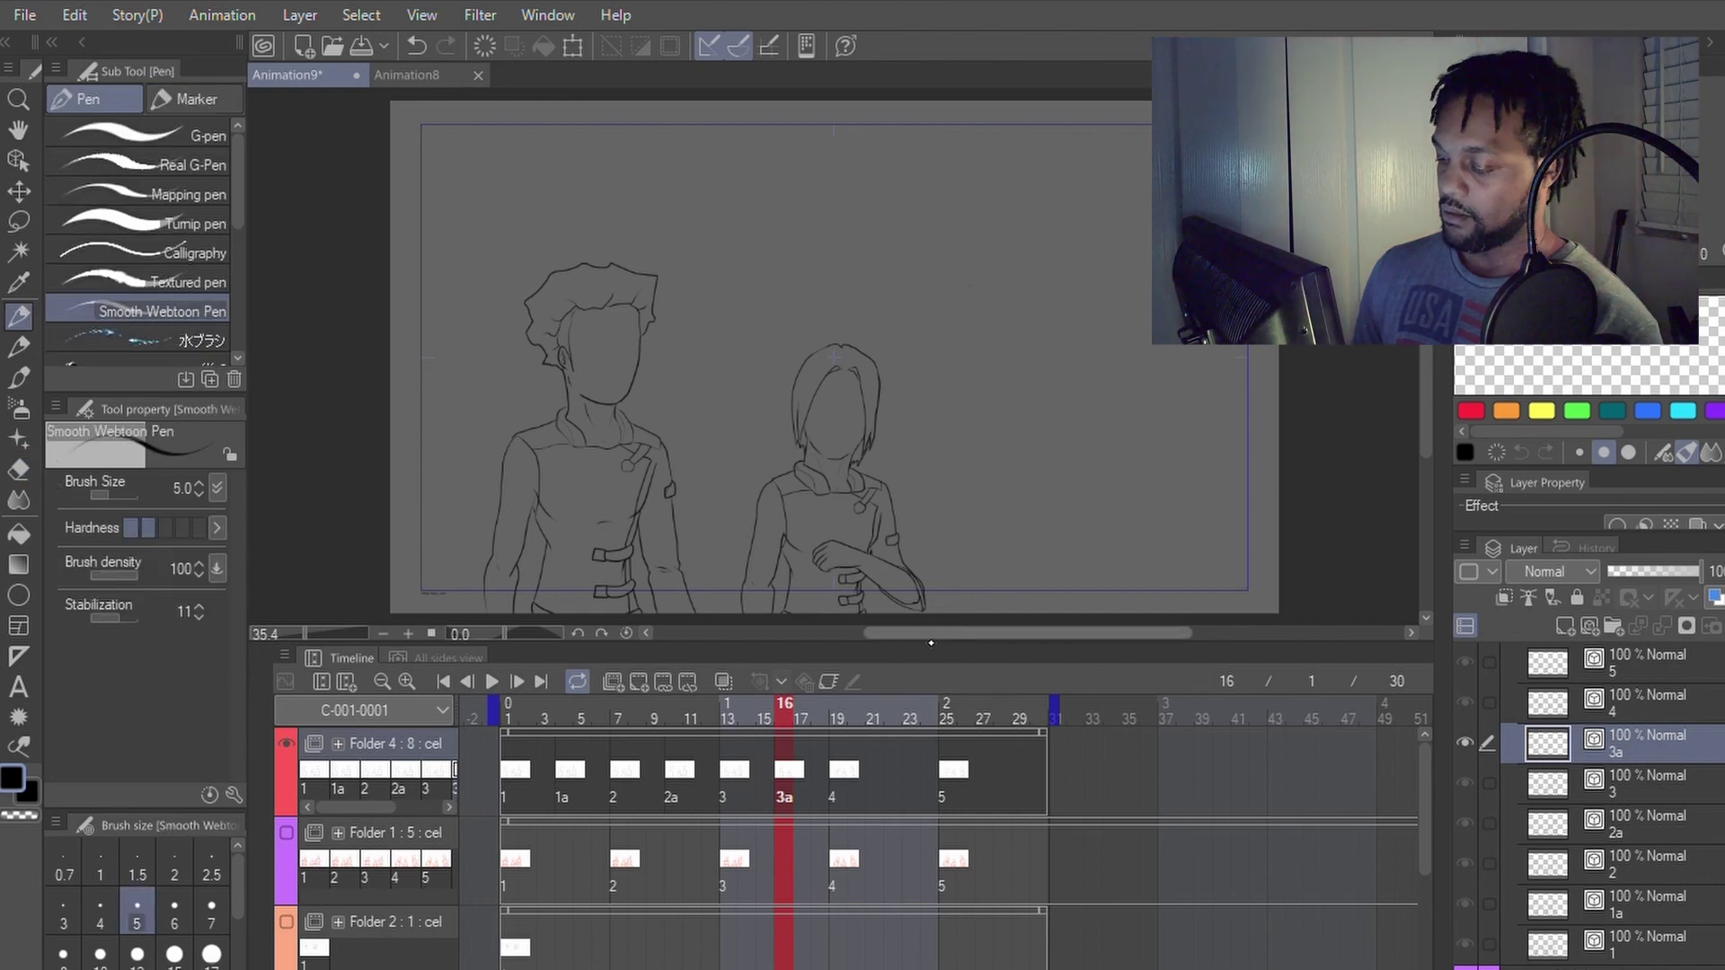
{"action": "key", "text": "ctrl+plus"}
{"action": "key", "text": "ctrl+plus"}
{"action": "key", "text": "ctrl+plus"}
{"action": "key", "text": "ctrl+minus"}
{"action": "key", "text": "ctrl+minus"}
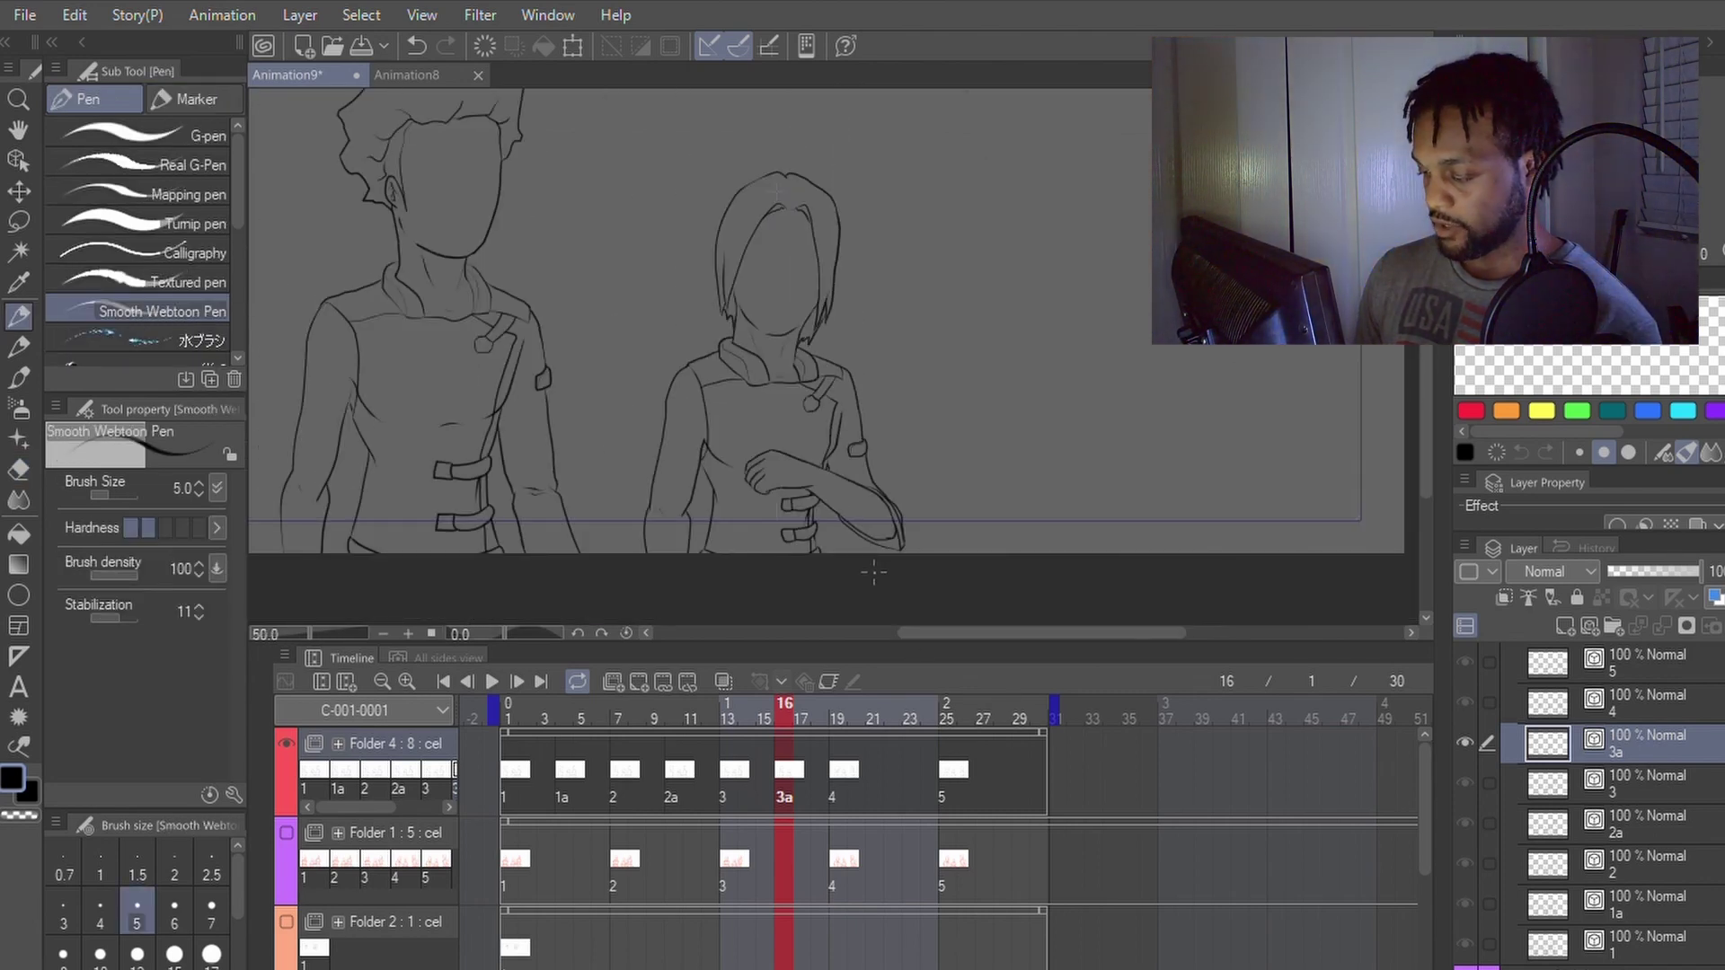
{"action": "scroll", "coordinate": [865, 564], "scroll_direction": "up", "scroll_amount": 2}
{"action": "key", "text": "y"}
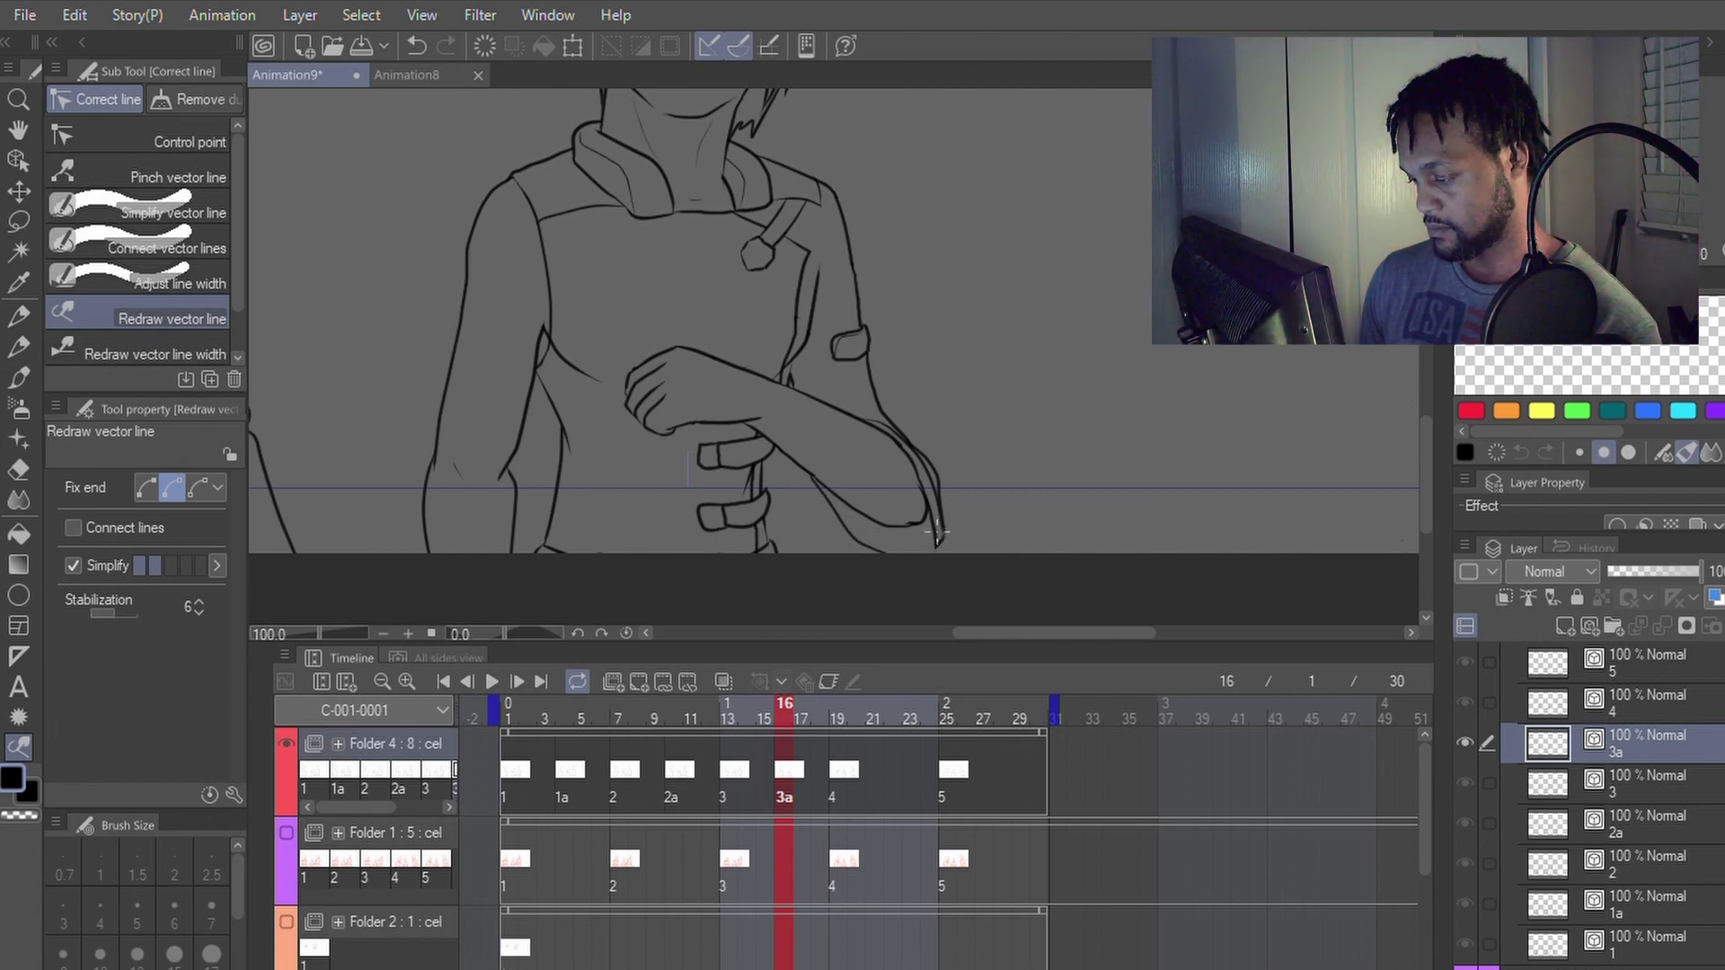
{"action": "left_click_drag", "start_coordinate": [936, 531], "coordinate": [924, 572]}
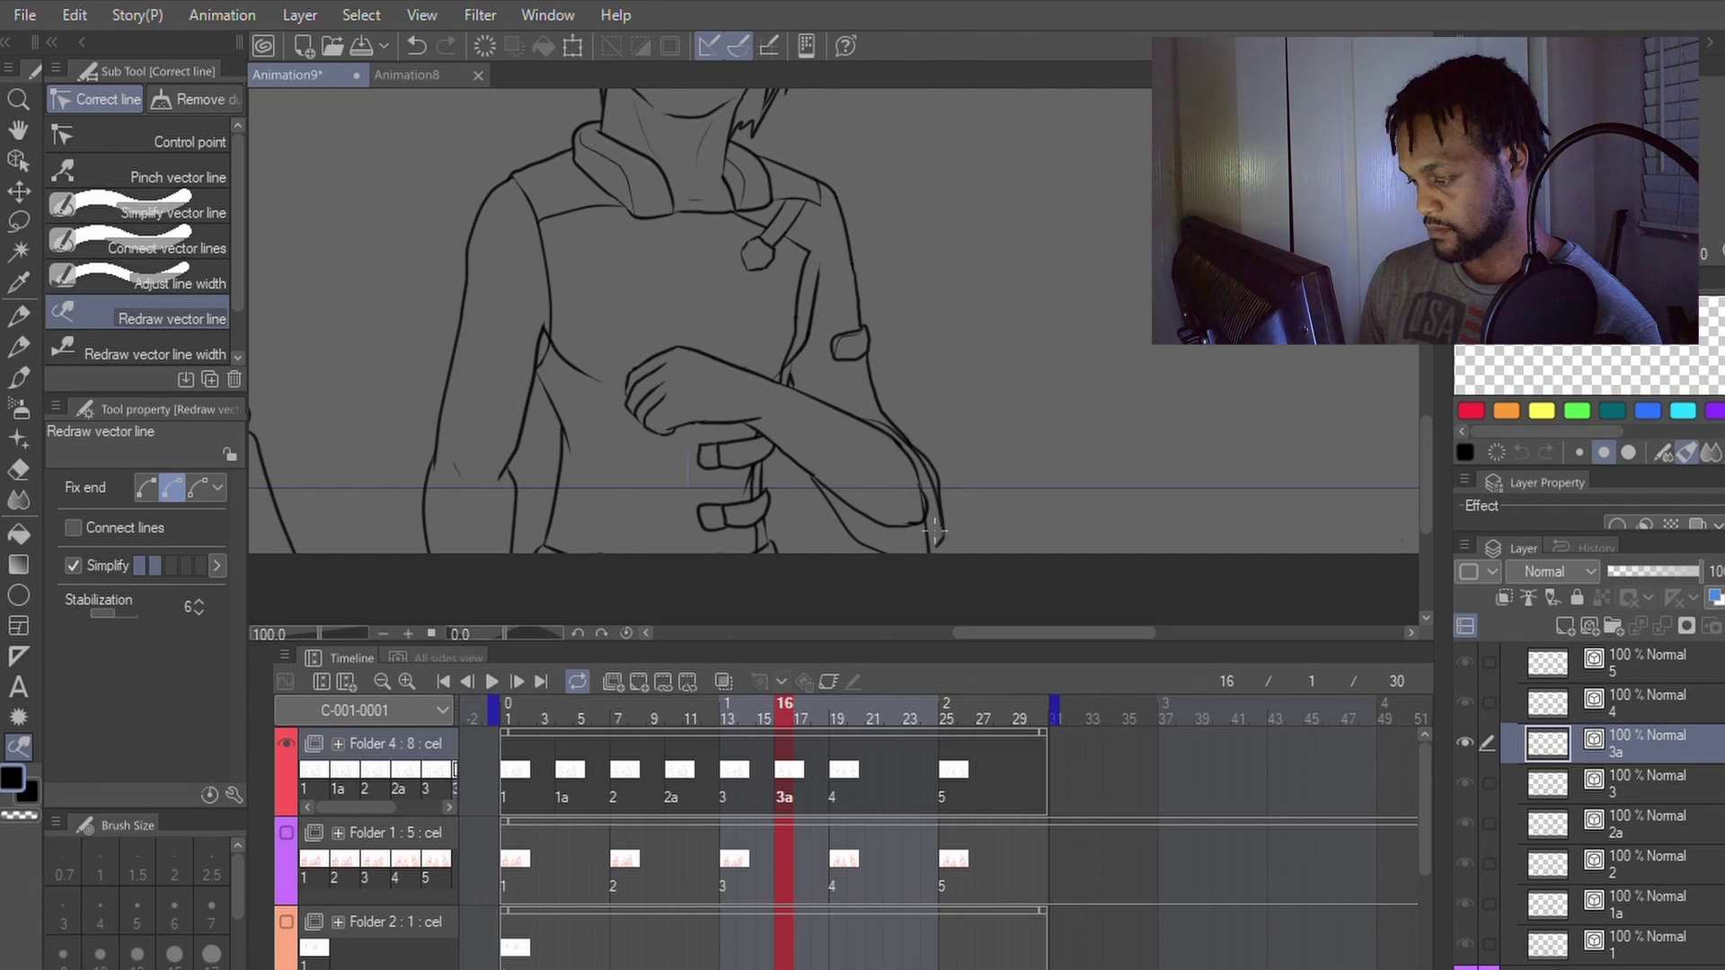
{"action": "key", "text": "p"}
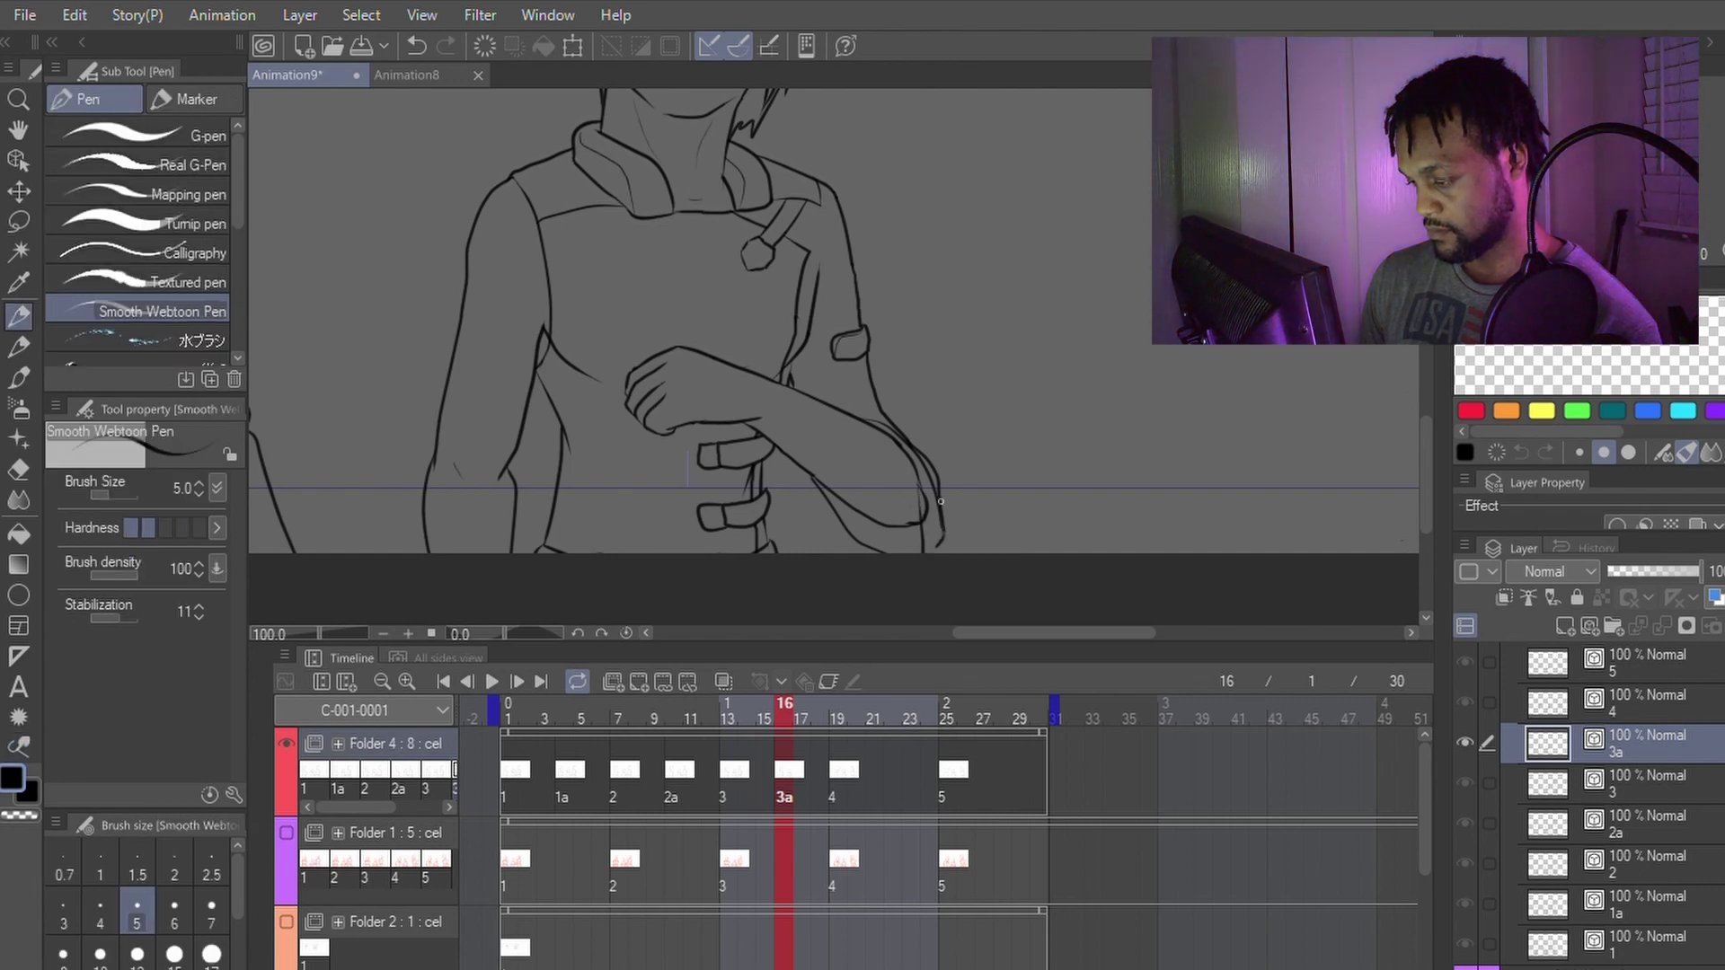
Step: Try to erase the overlapping lines at the middle figure's elbow with the large Vector eraser and undo the erasure
{"action": "key", "text": "y"}
{"action": "key", "text": "p"}
{"action": "key", "text": "e"}
{"action": "left_click", "coordinate": [928, 504]}
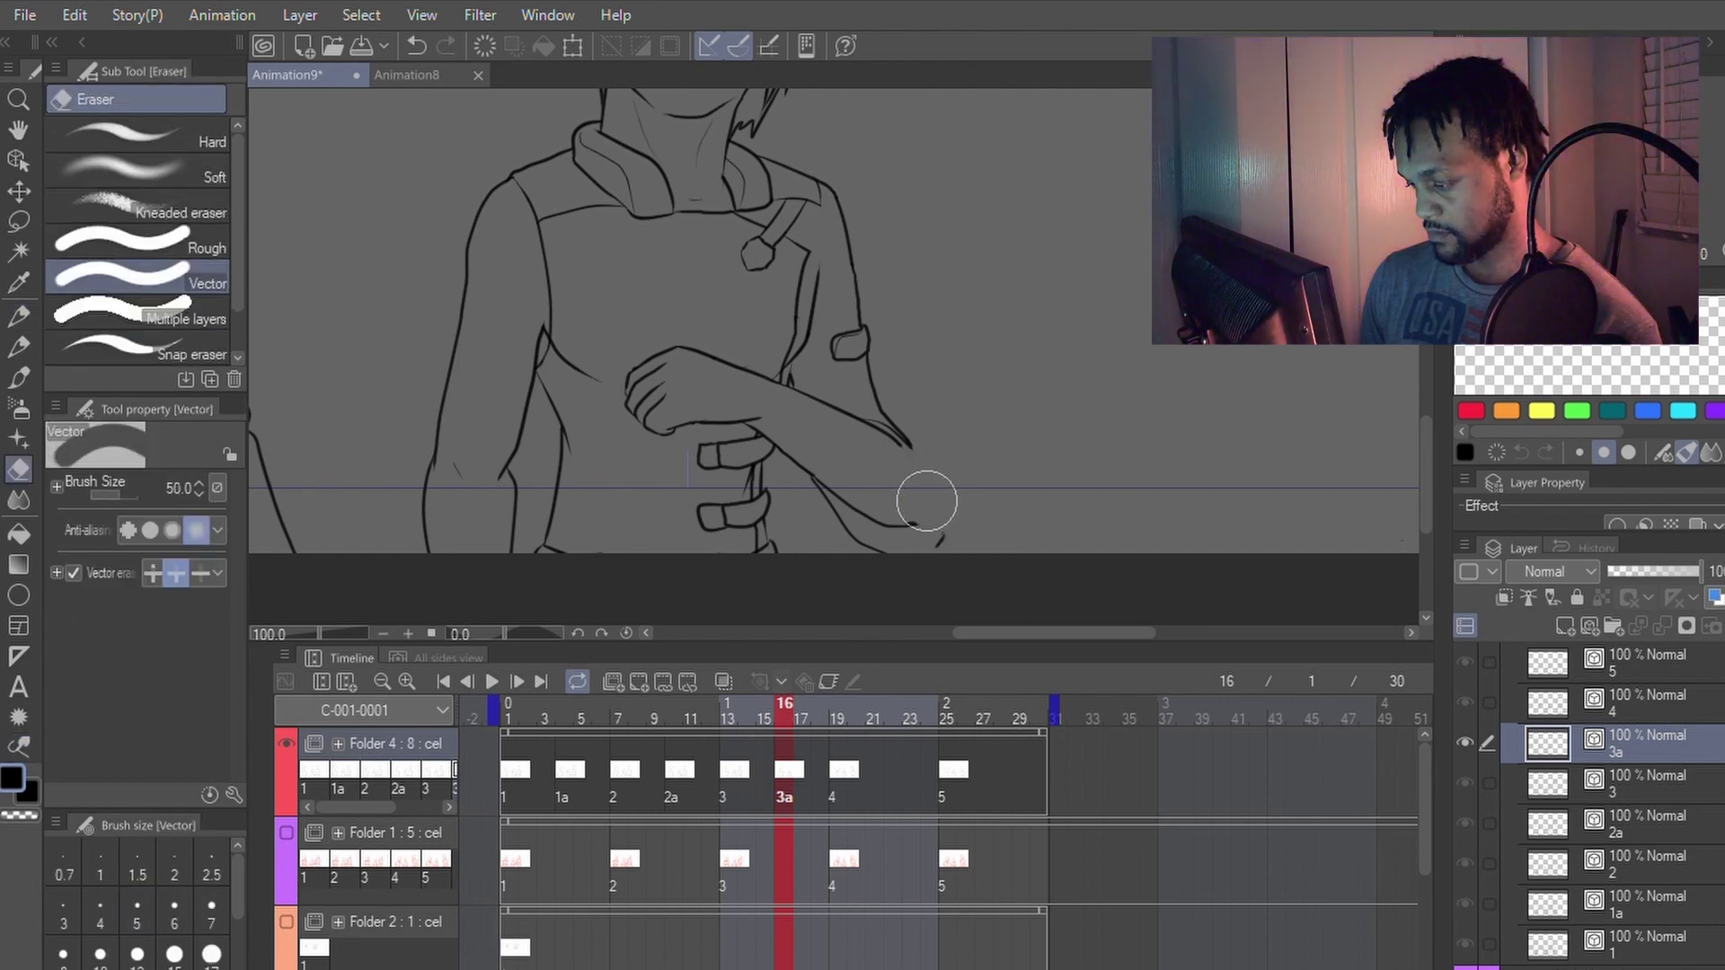
{"action": "key", "text": "p"}
{"action": "key", "text": "ctrl+z"}
Step: Set the Vector eraser to size 5, redraw the middle figure's outer elbow line and extend it to the canvas's lower edge
{"action": "key", "text": "e"}
{"action": "left_click", "coordinate": [137, 909]}
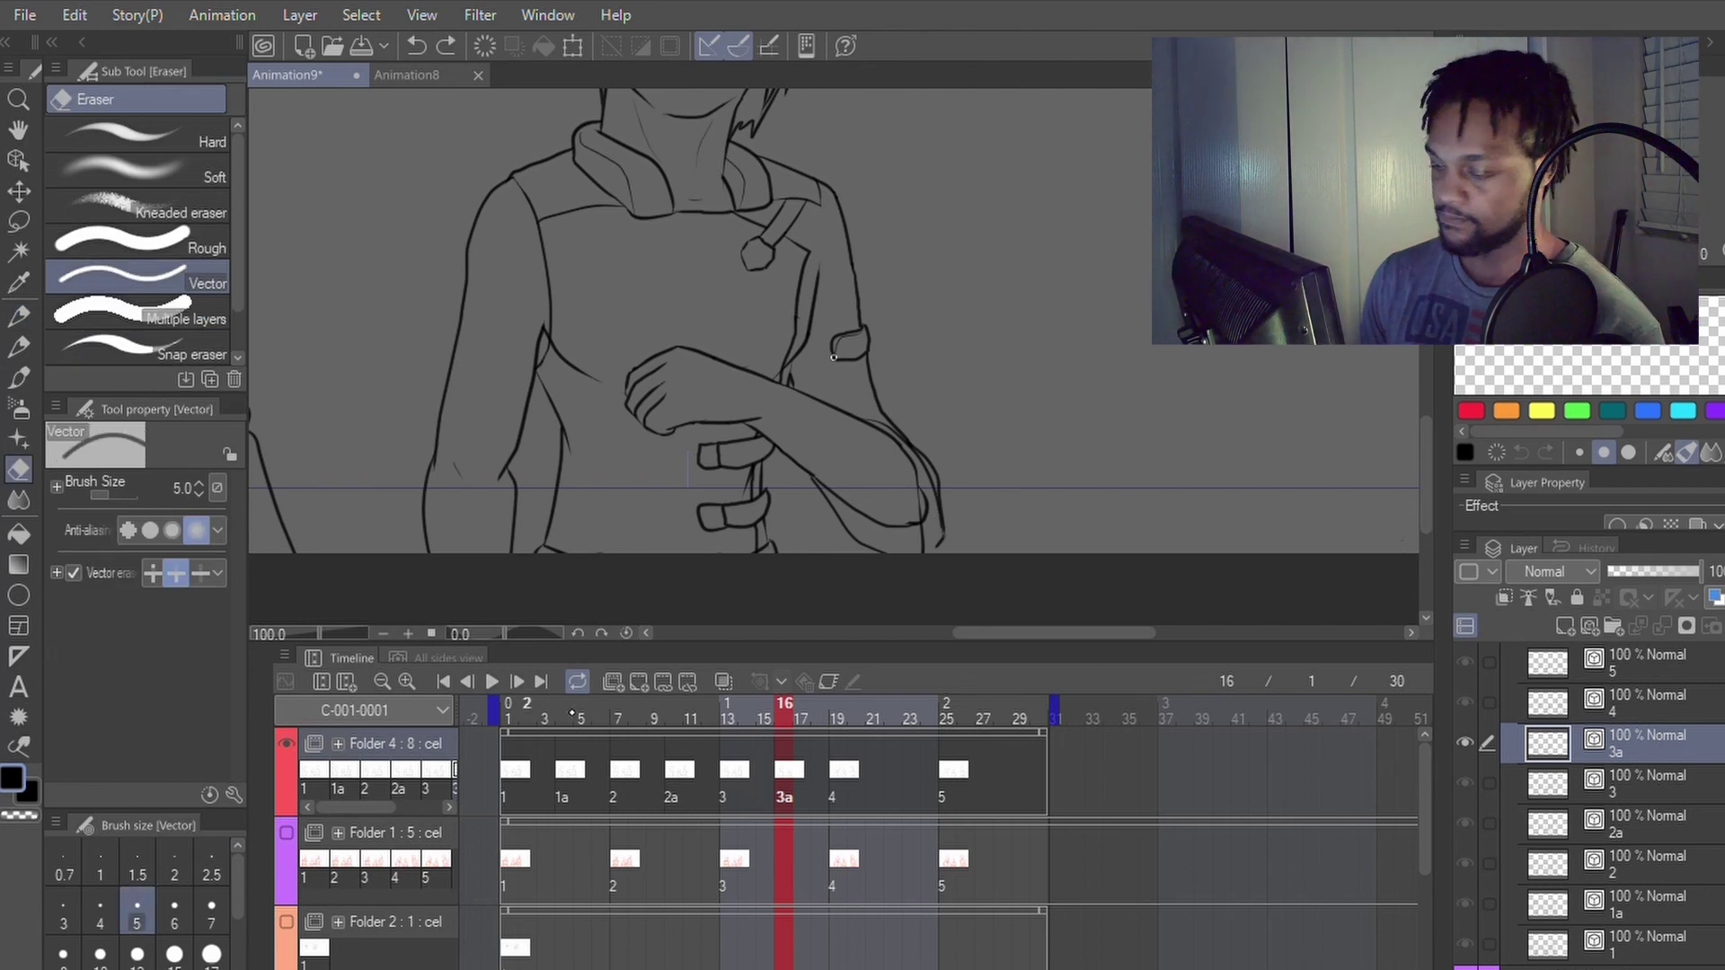
{"action": "key", "text": "y"}
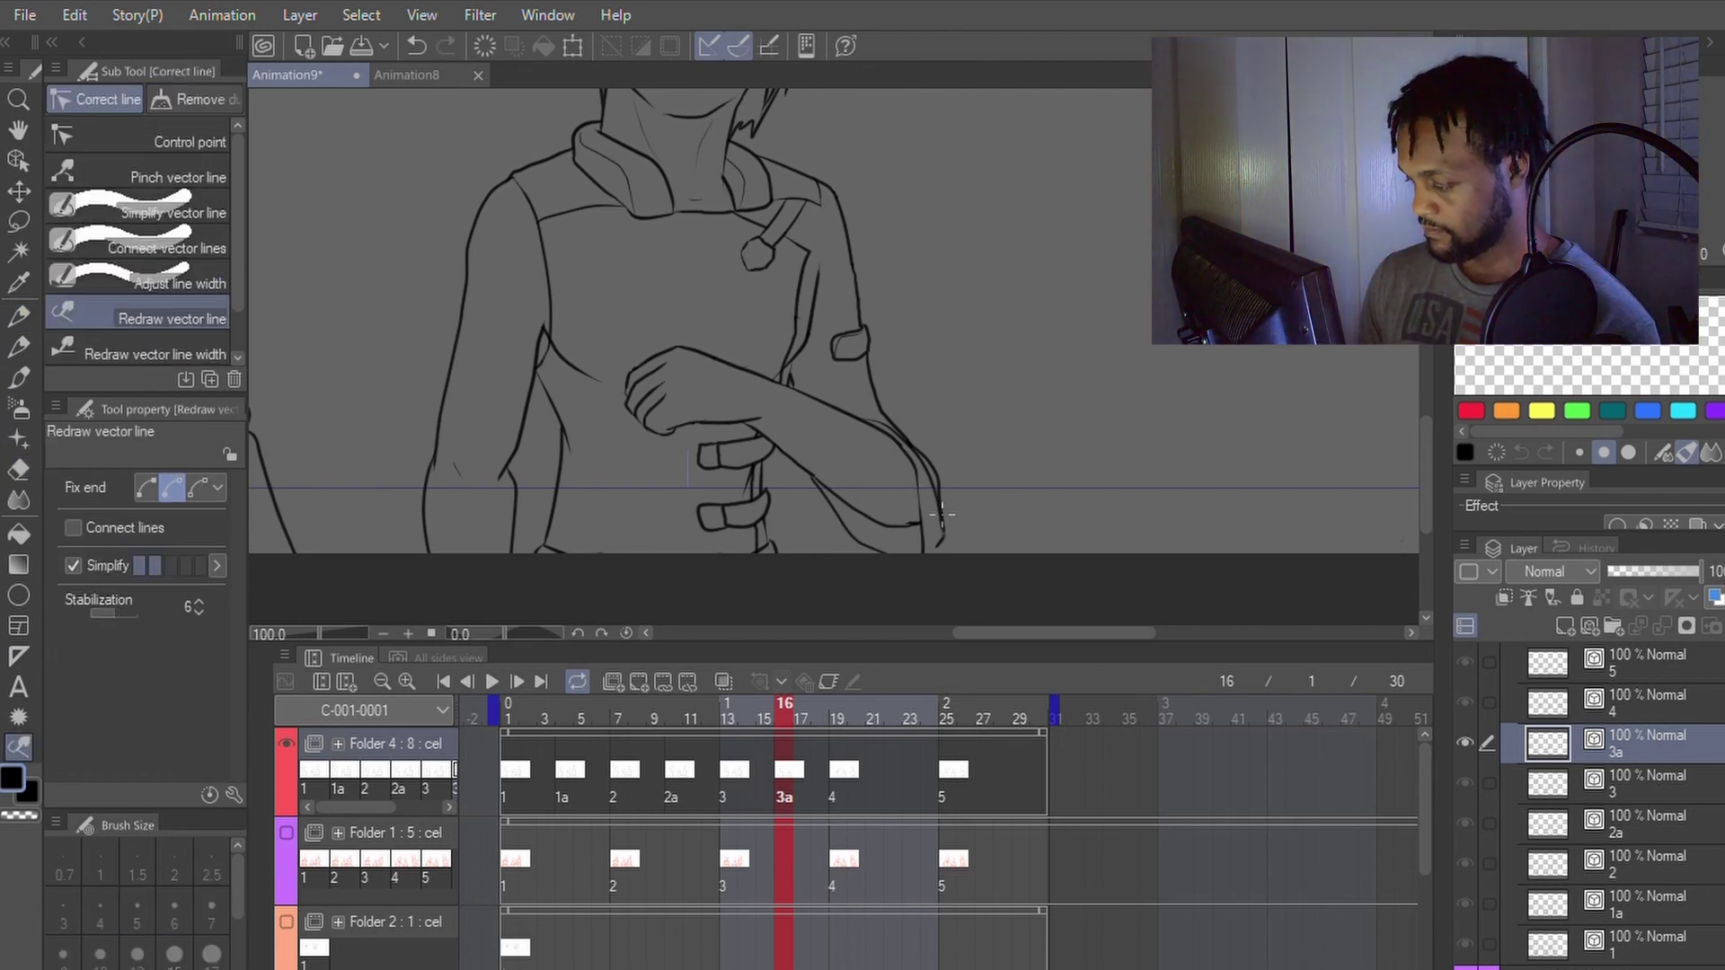
{"action": "left_click_drag", "start_coordinate": [936, 552], "coordinate": [937, 542]}
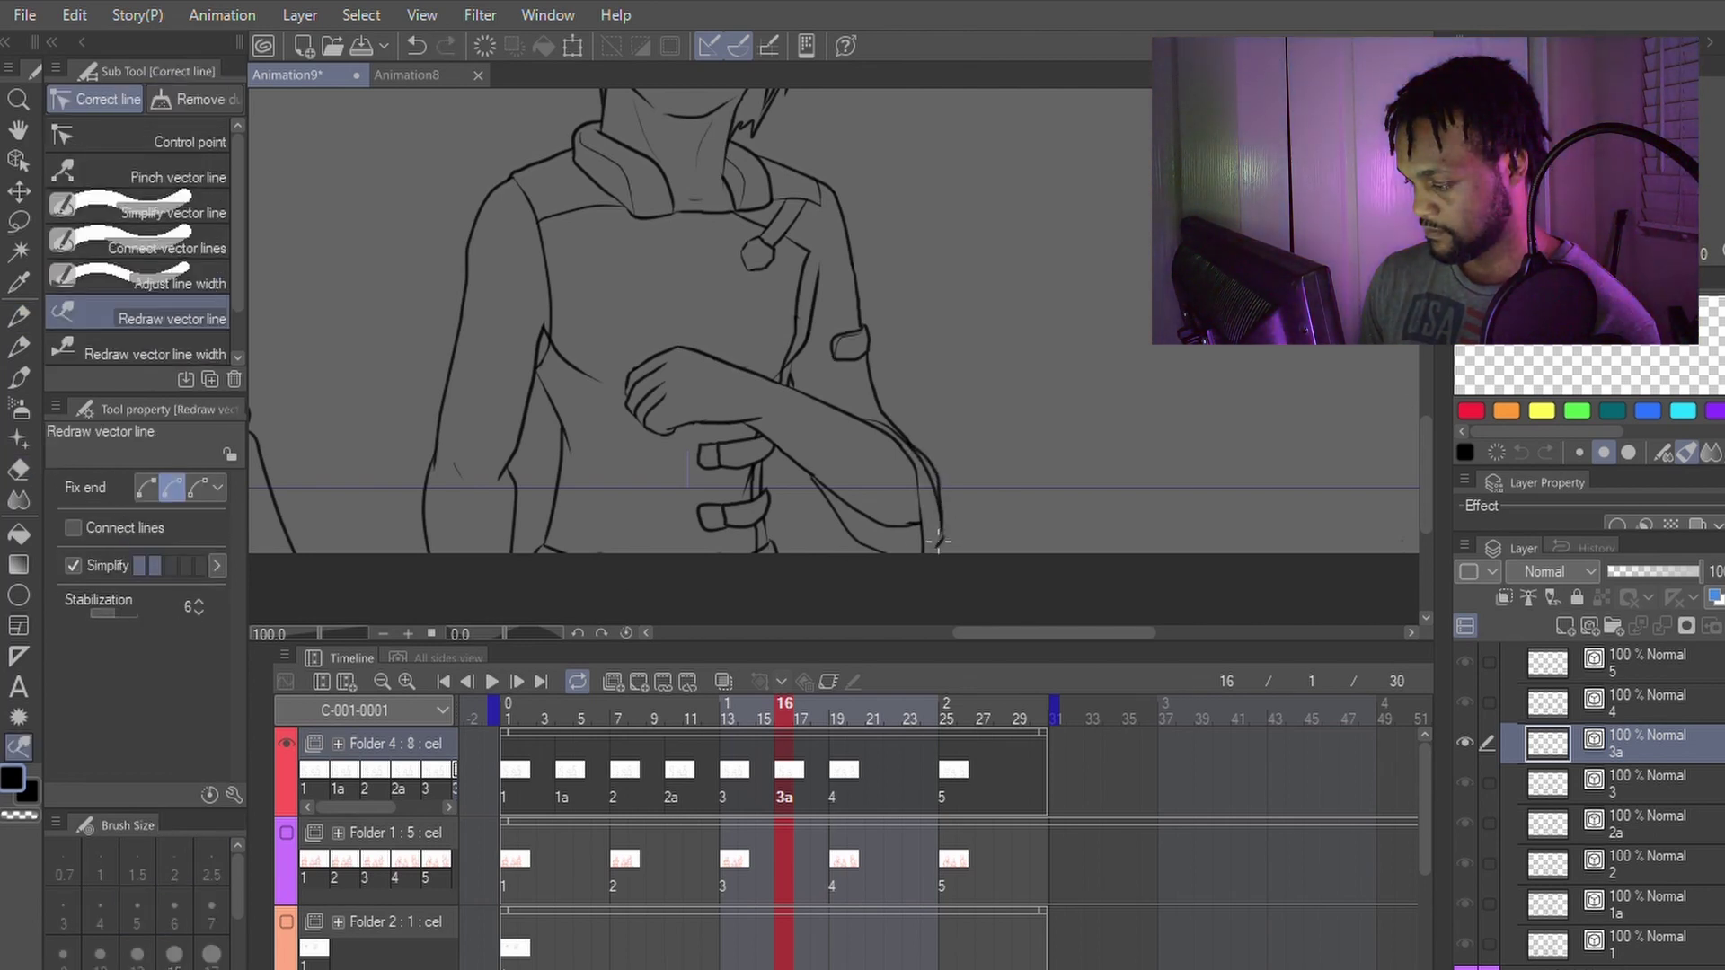
{"action": "key", "text": "ctrl+z"}
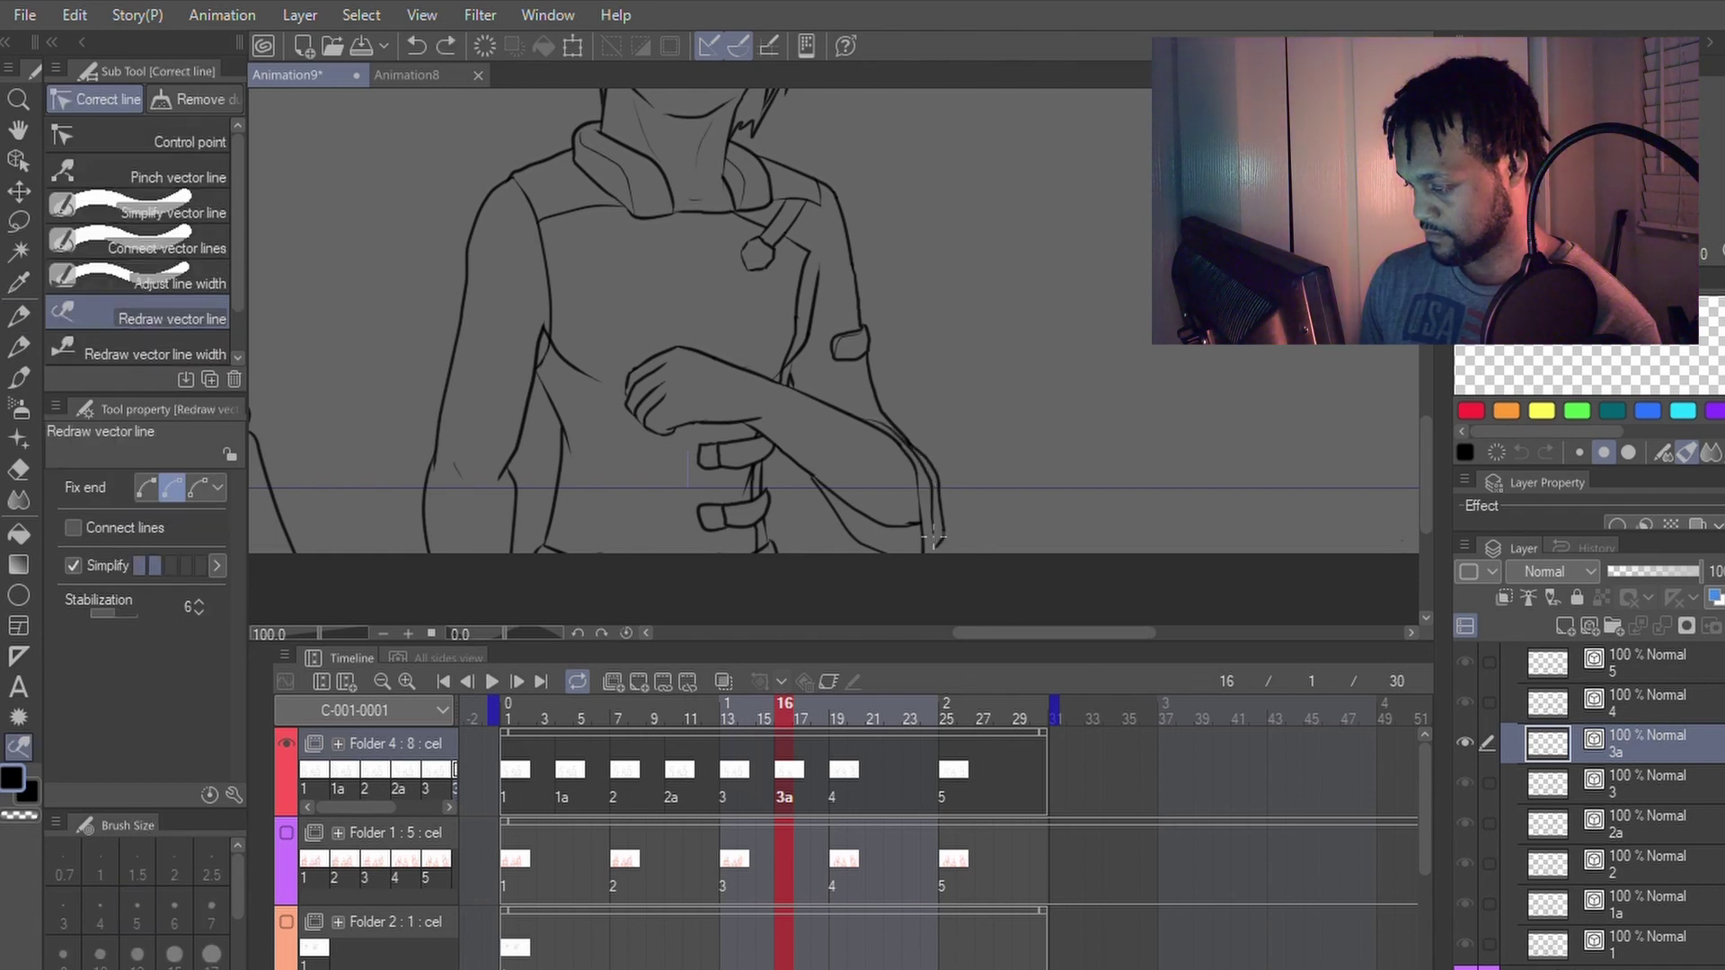
{"action": "left_click_drag", "start_coordinate": [934, 541], "coordinate": [935, 528]}
{"action": "key", "text": "p"}
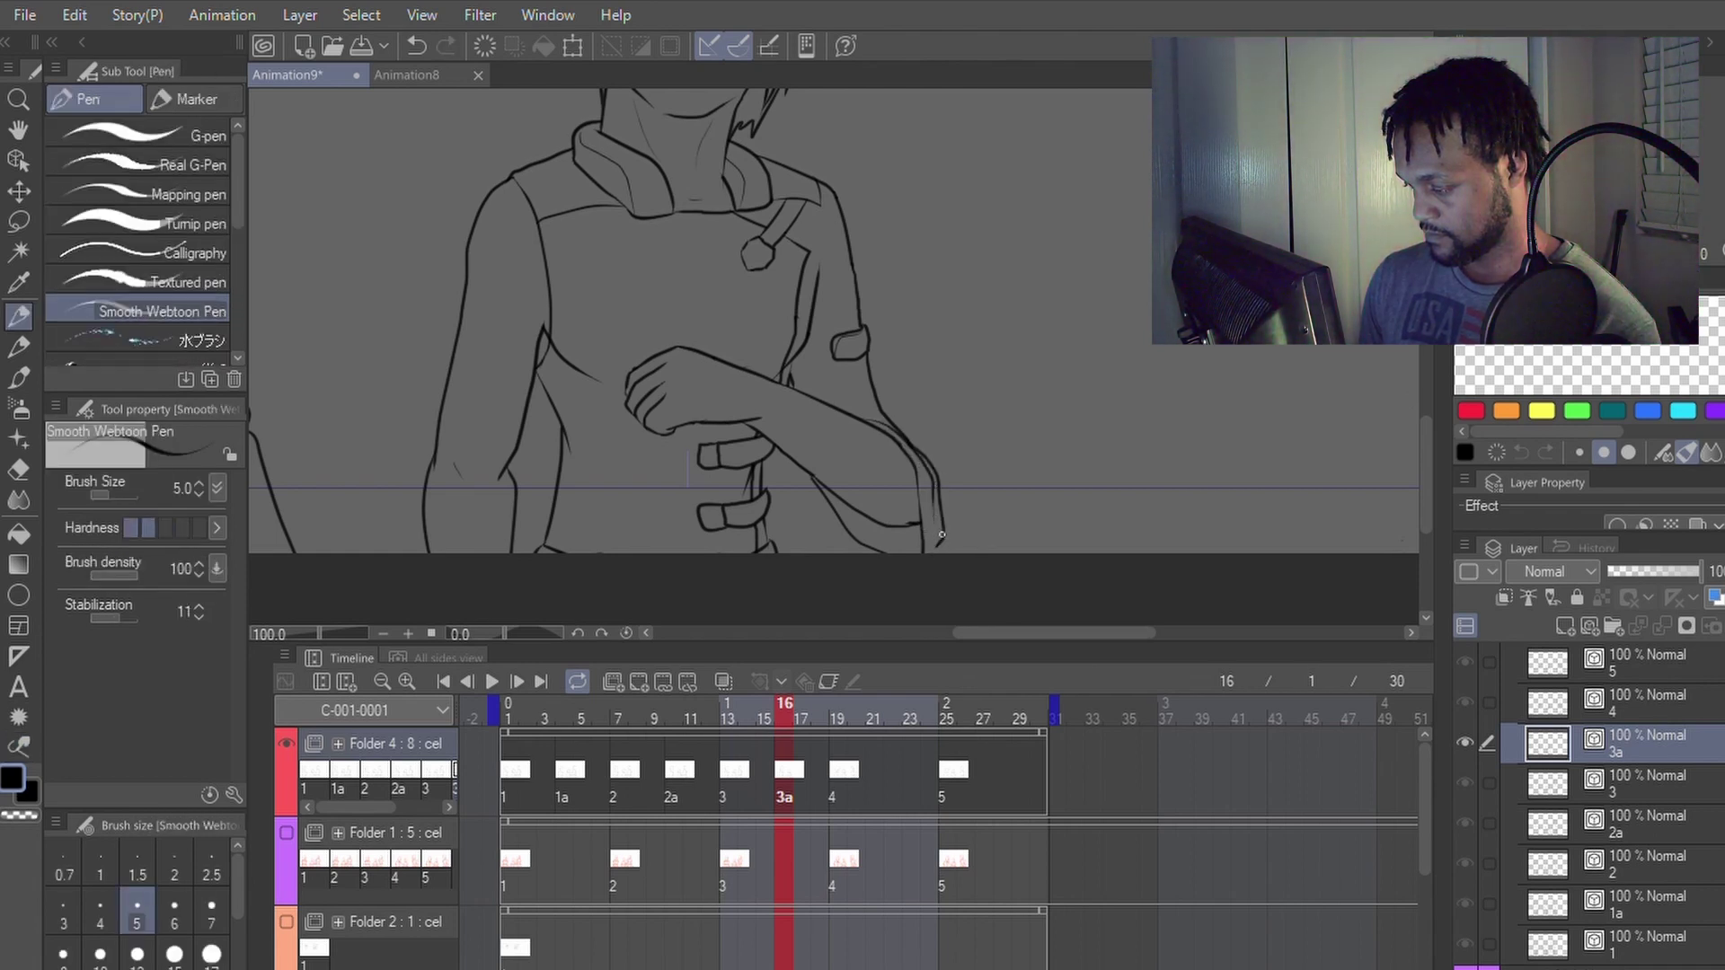
{"action": "left_click_drag", "start_coordinate": [934, 503], "coordinate": [939, 553]}
Step: Compare the middle figure's elbow on cel 3a with the previous frame and return to frame 16
{"action": "scroll", "coordinate": [970, 555], "scroll_direction": "down", "scroll_amount": 4}
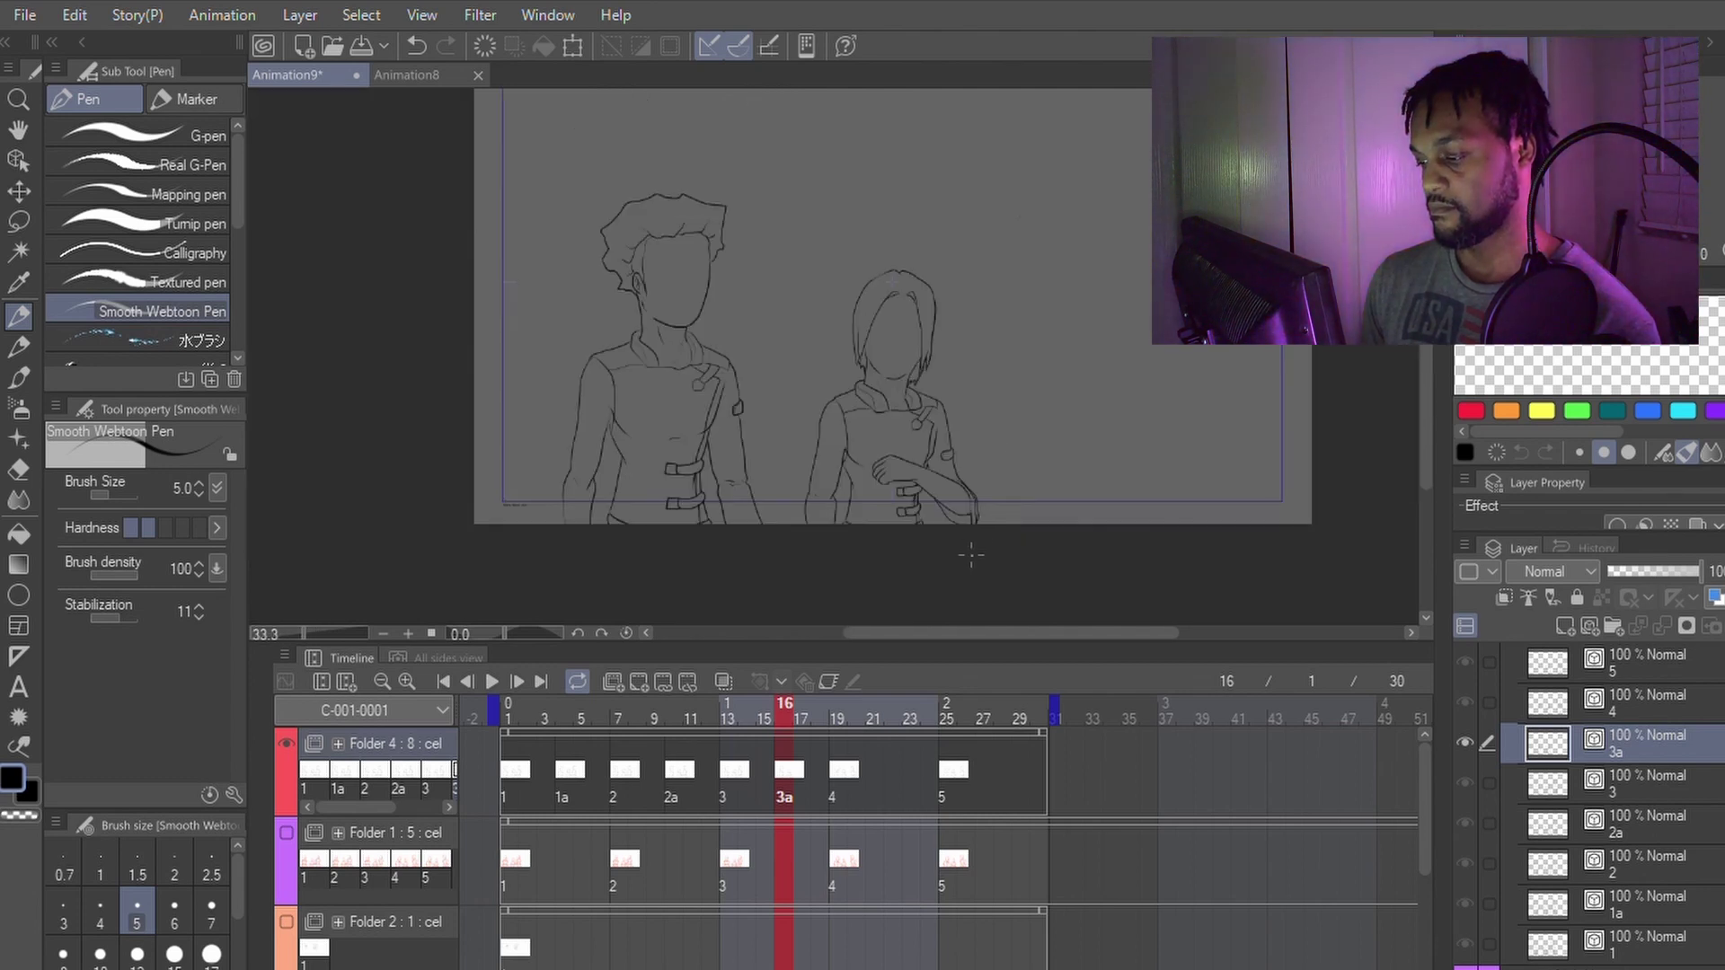
{"action": "key", "text": "Left"}
{"action": "key", "text": "Right"}
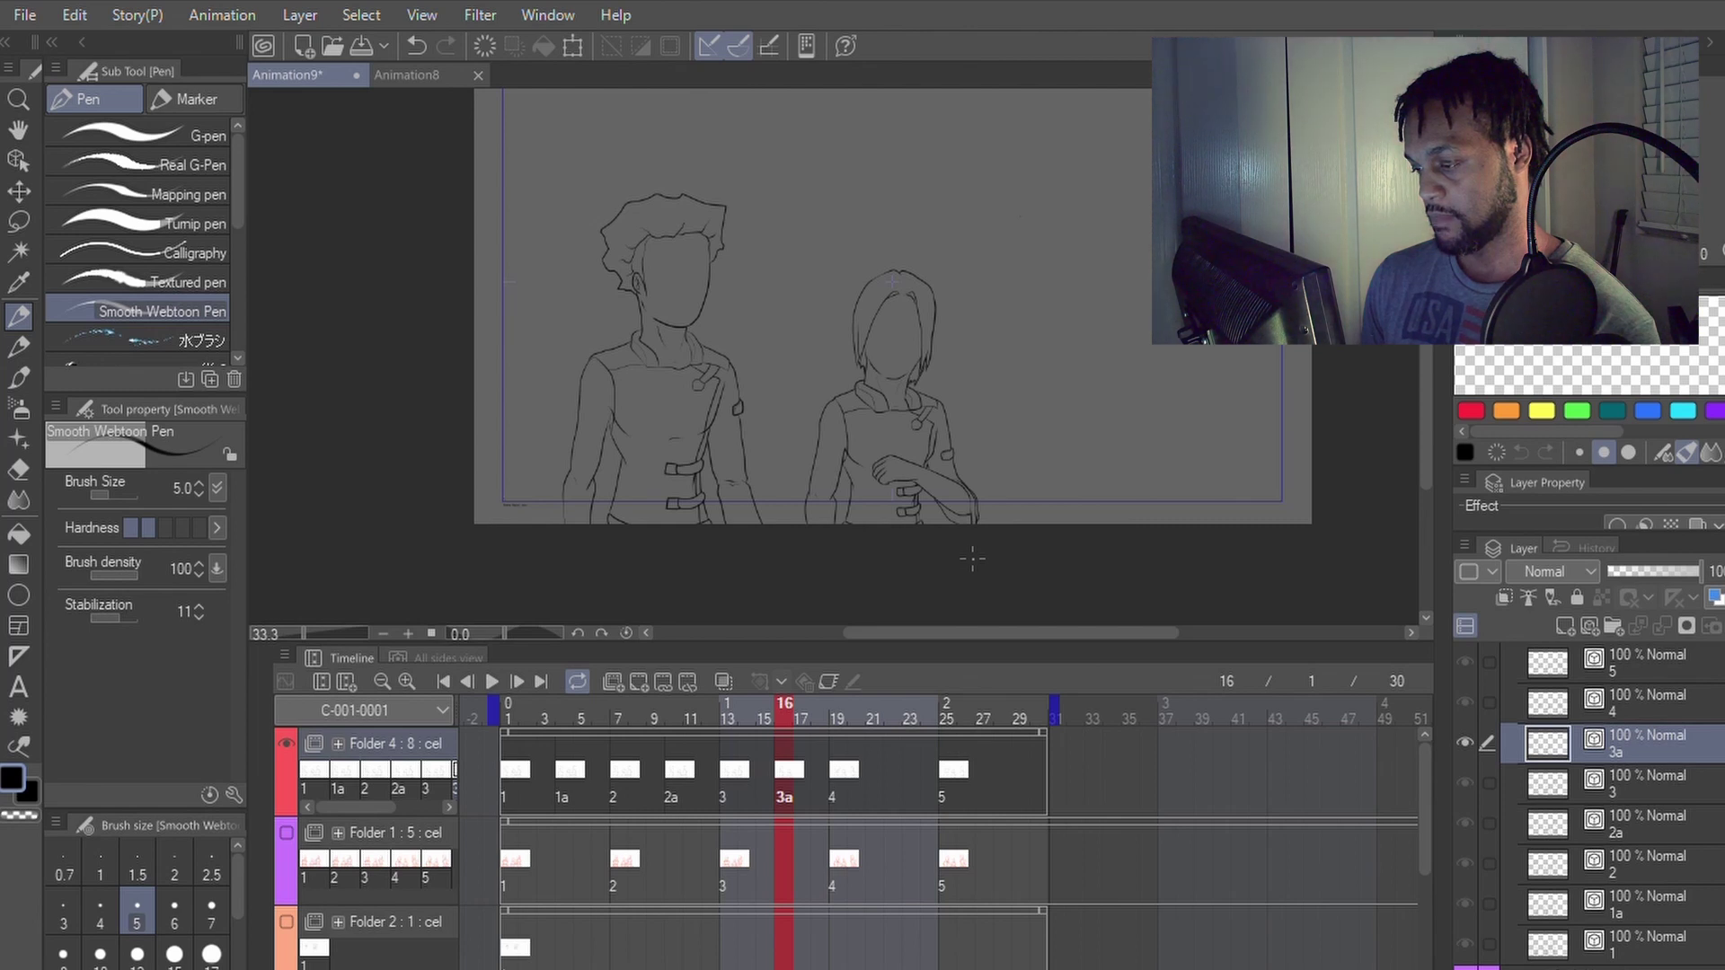
Step: Erase the whole left figure from cel 3a with the size 50 Vector eraser
{"action": "key", "text": "e"}
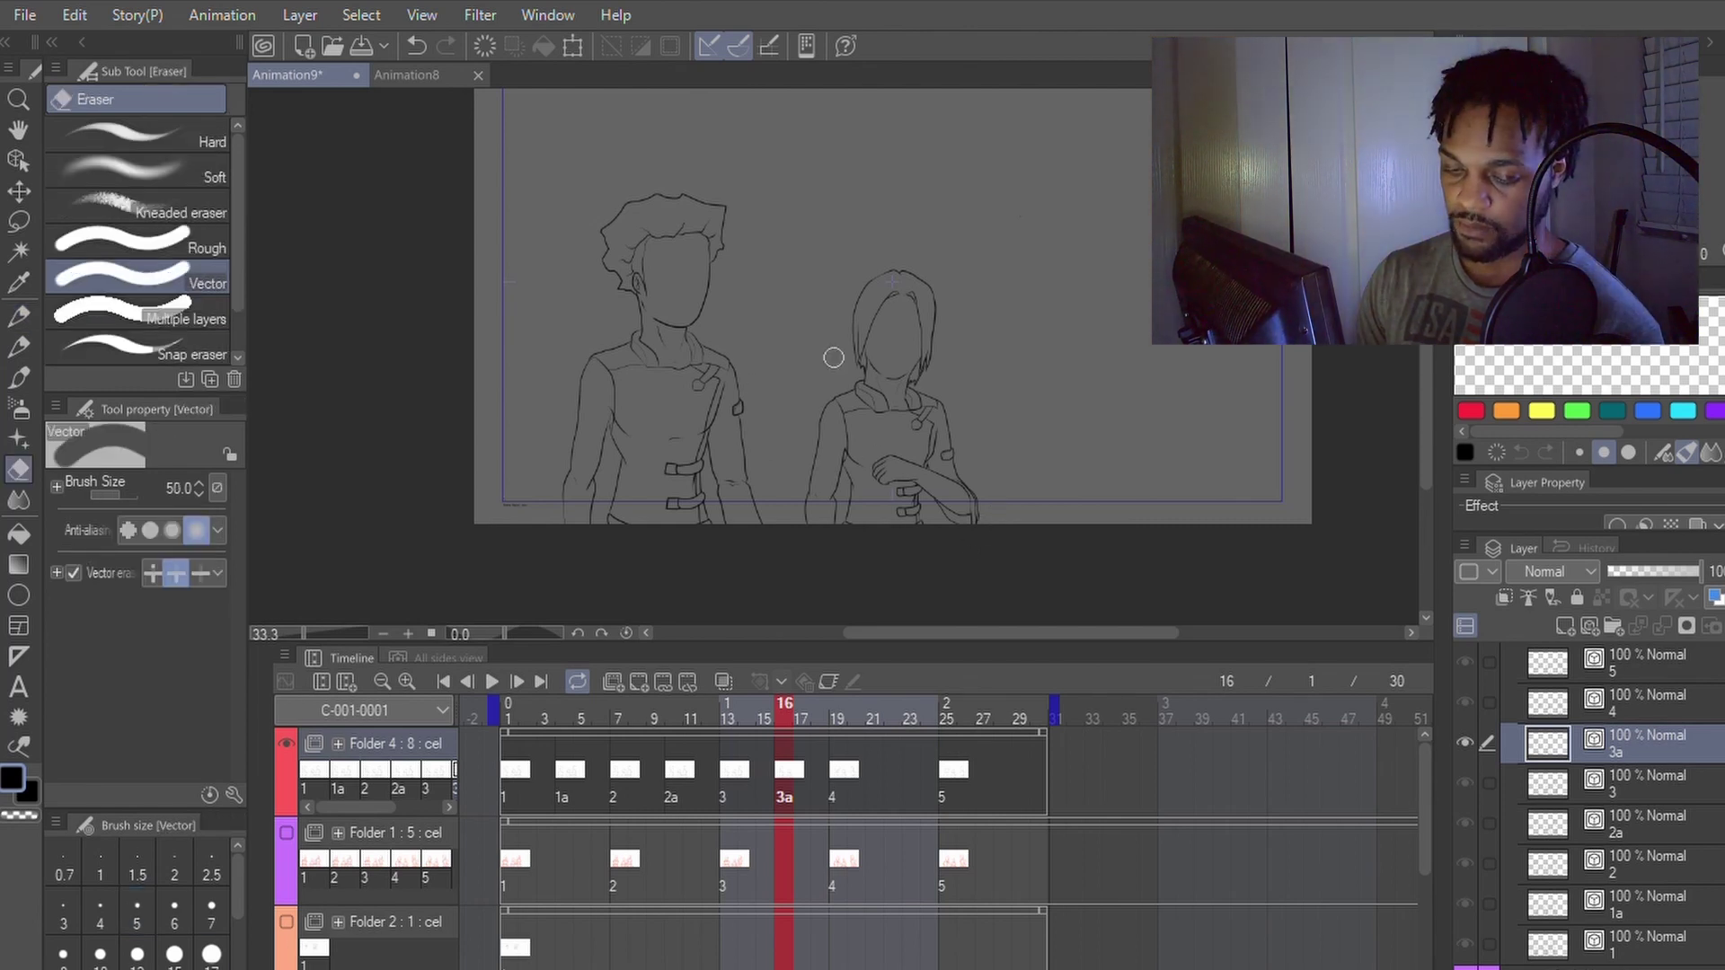
{"action": "mouse_move", "coordinate": [708, 213]}
{"action": "left_mouse_down"}
{"action": "mouse_move", "coordinate": [711, 401]}
{"action": "mouse_move", "coordinate": [748, 576]}
{"action": "mouse_move", "coordinate": [732, 370]}
{"action": "mouse_move", "coordinate": [724, 513]}
{"action": "mouse_move", "coordinate": [697, 336]}
{"action": "mouse_move", "coordinate": [708, 555]}
{"action": "mouse_move", "coordinate": [697, 227]}
{"action": "mouse_move", "coordinate": [708, 379]}
{"action": "mouse_move", "coordinate": [729, 362]}
{"action": "mouse_move", "coordinate": [709, 212]}
{"action": "mouse_move", "coordinate": [673, 440]}
{"action": "mouse_move", "coordinate": [692, 226]}
{"action": "mouse_move", "coordinate": [690, 556]}
{"action": "mouse_move", "coordinate": [666, 224]}
{"action": "mouse_move", "coordinate": [626, 519]}
{"action": "mouse_move", "coordinate": [663, 208]}
{"action": "mouse_move", "coordinate": [666, 519]}
{"action": "mouse_move", "coordinate": [677, 427]}
{"action": "mouse_move", "coordinate": [645, 242]}
{"action": "mouse_move", "coordinate": [609, 581]}
{"action": "mouse_move", "coordinate": [610, 348]}
{"action": "mouse_move", "coordinate": [562, 612]}
{"action": "left_mouse_up"}
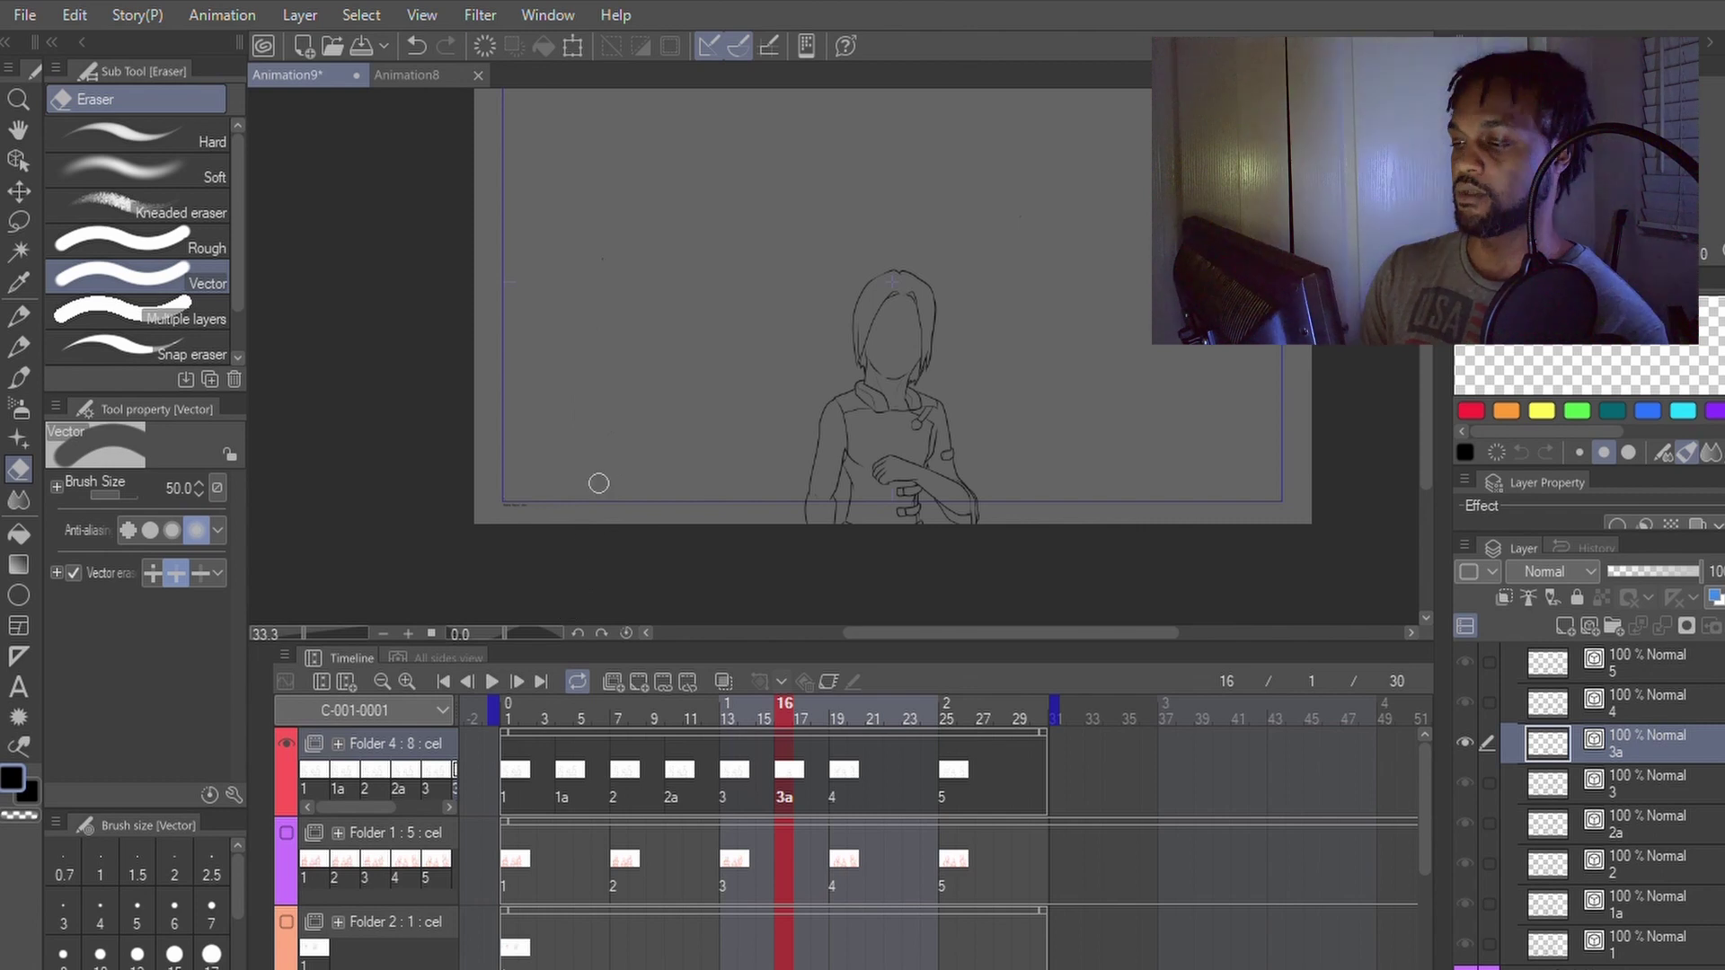
Step: Return to the Smooth Webtoon Pen, turn on onion skin around cel 3a and save the Animation9 file
{"action": "key", "text": "p"}
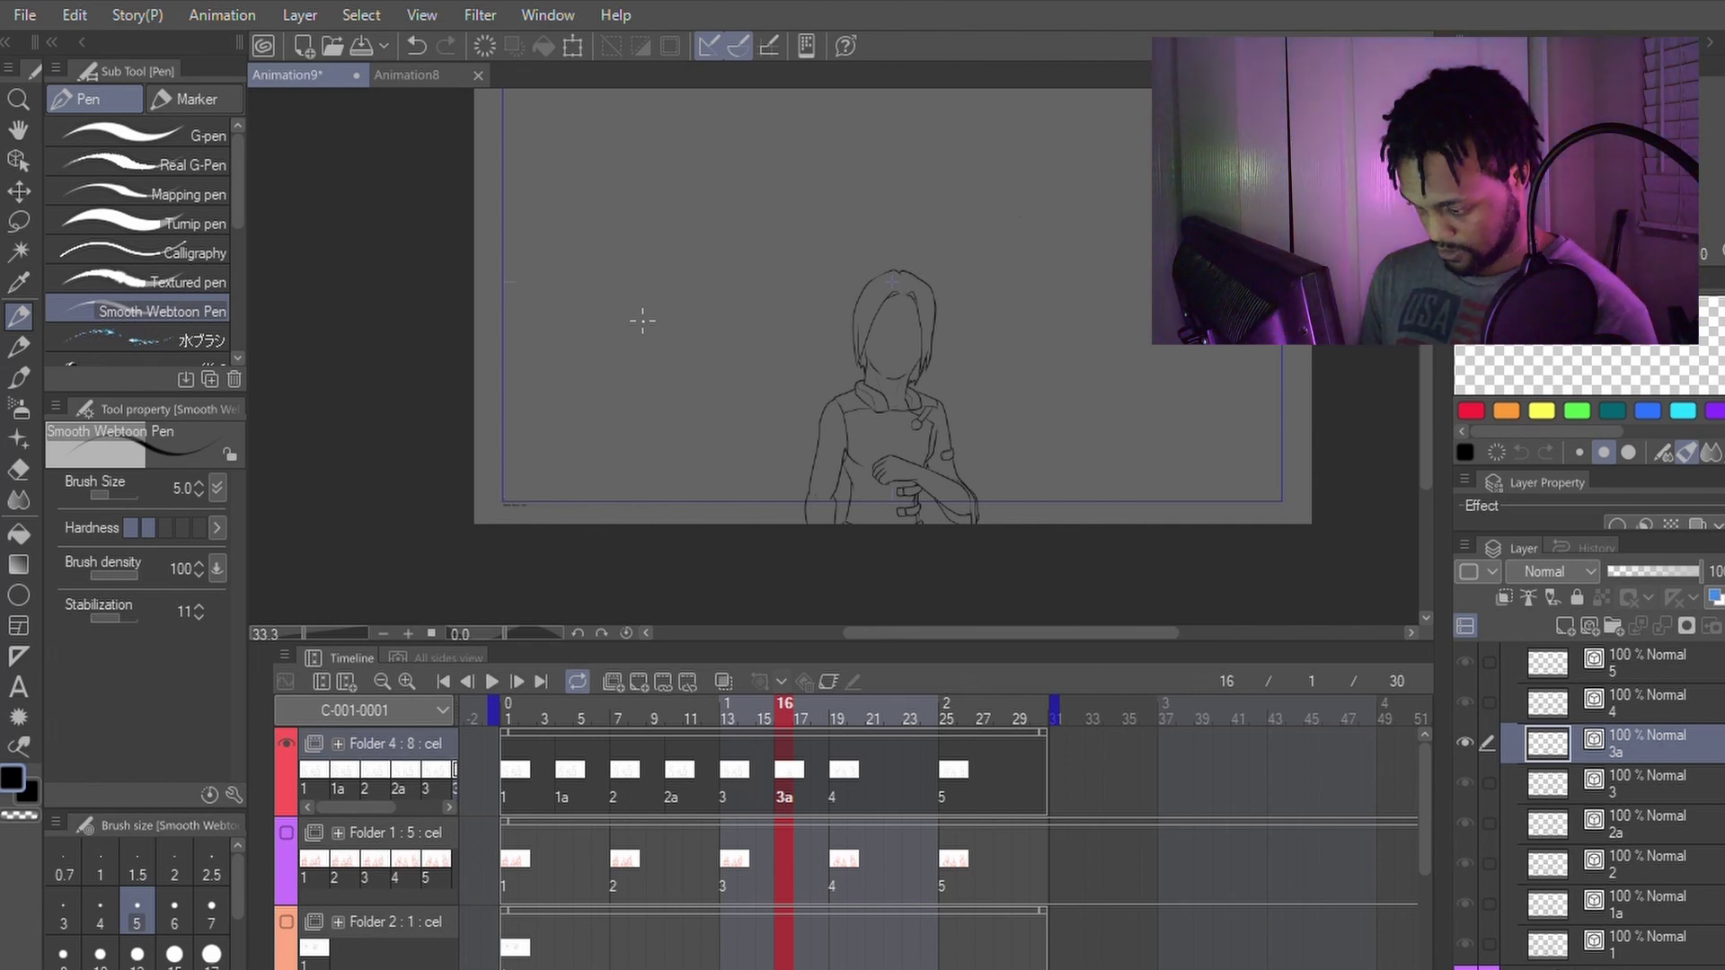
{"action": "left_click", "coordinate": [723, 681]}
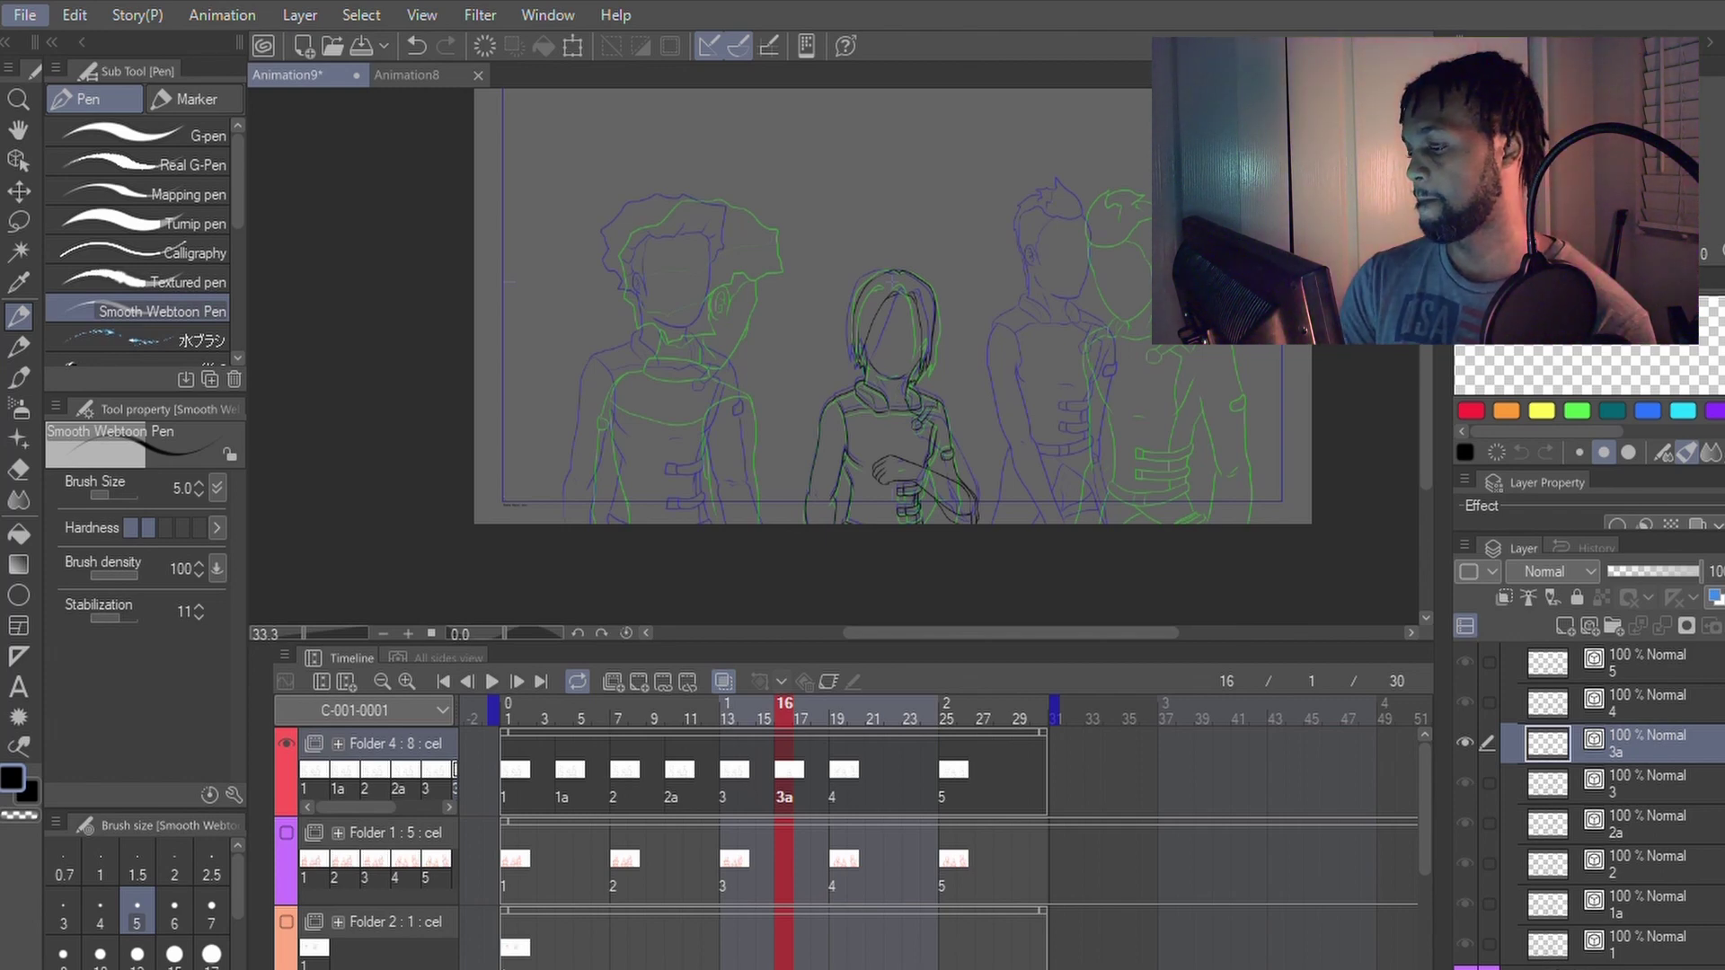
{"action": "key", "text": "ctrl+s"}
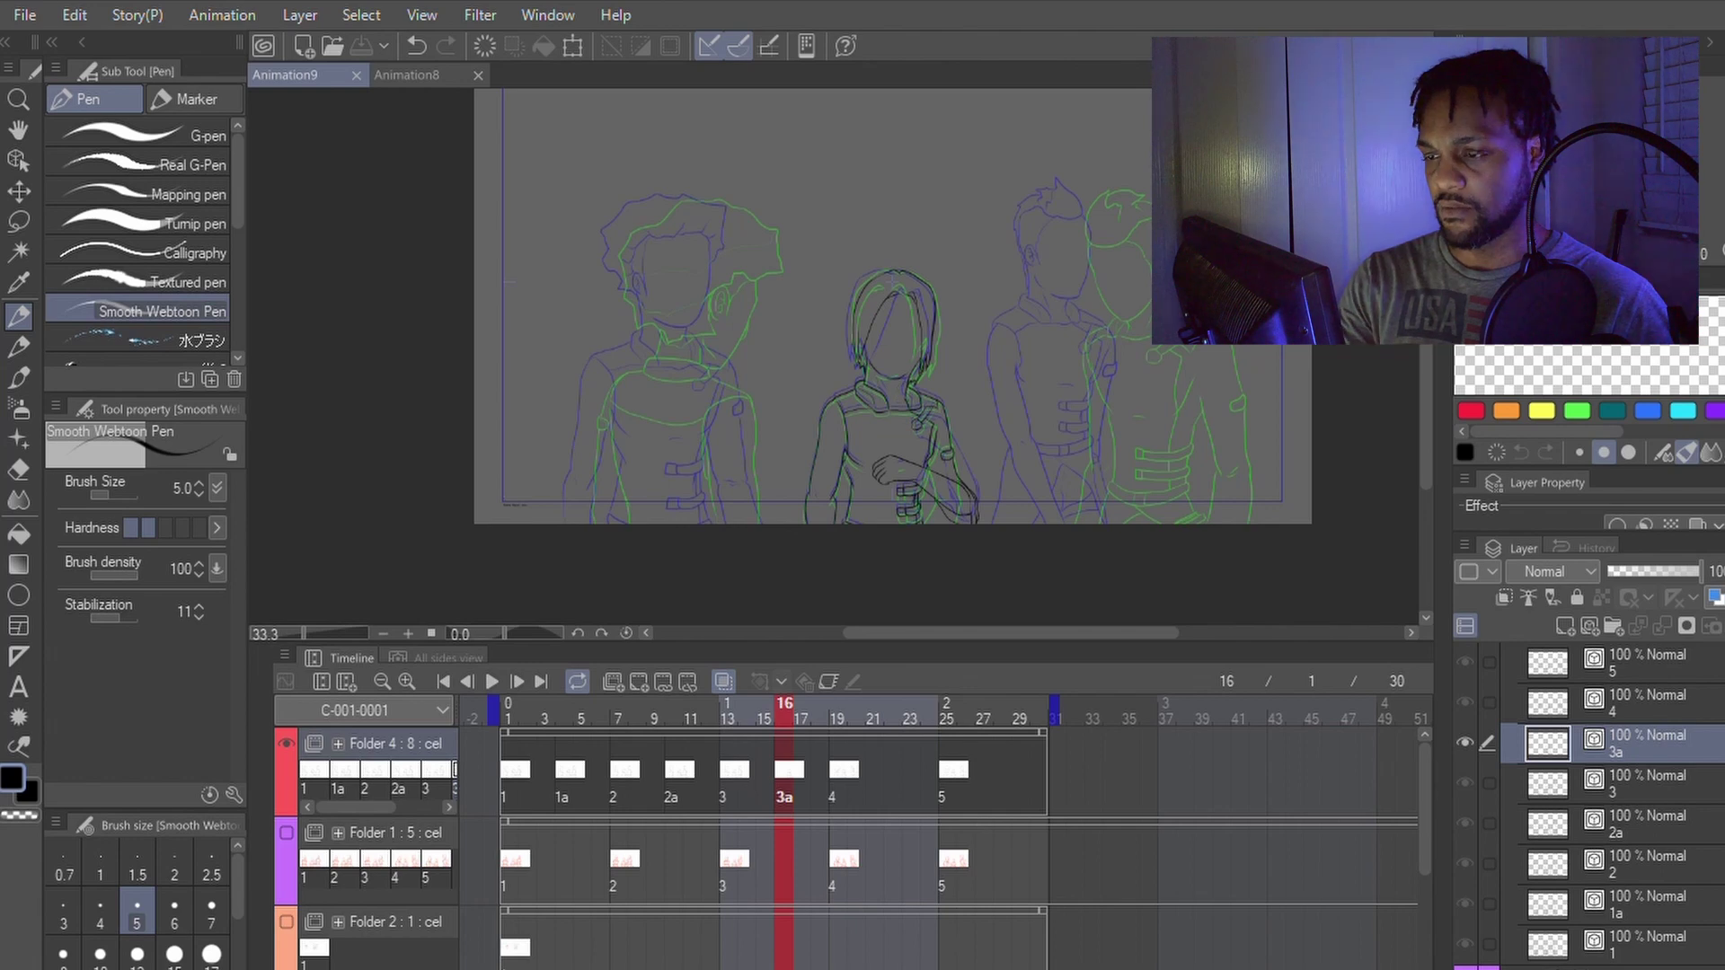
Step: View the Animation8 document, return to Animation9 and inspect the onion-skinned figures around cel 3a
{"action": "left_click", "coordinate": [408, 77]}
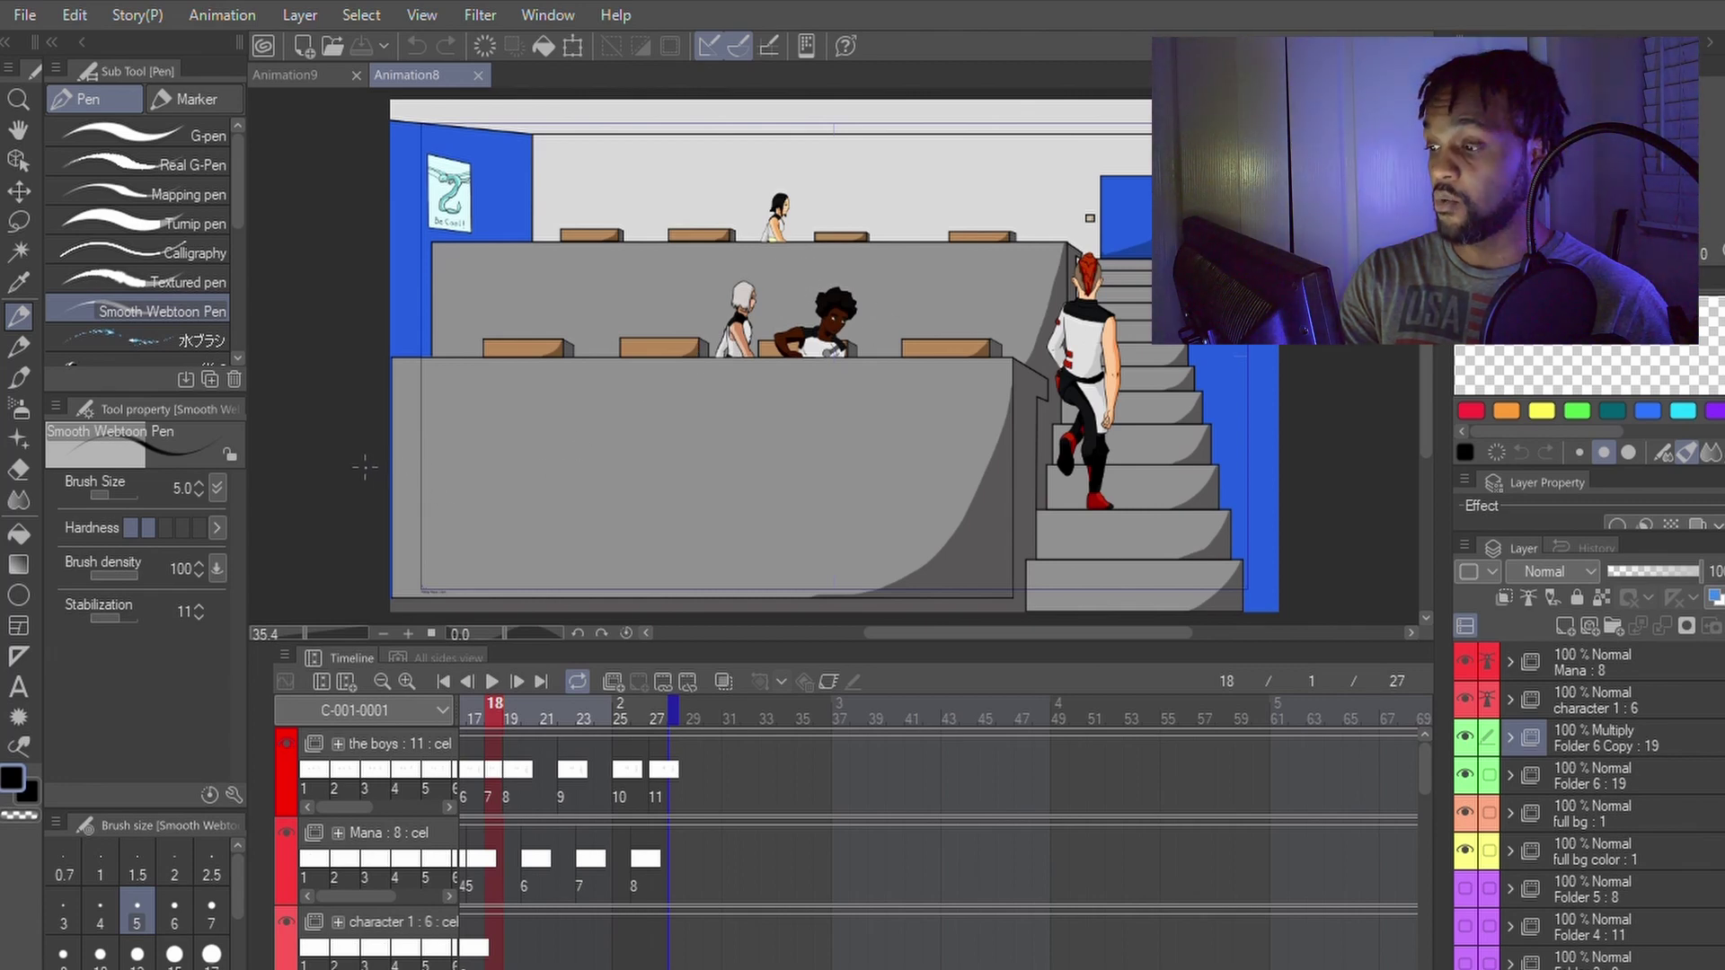
{"action": "left_click", "coordinate": [297, 67]}
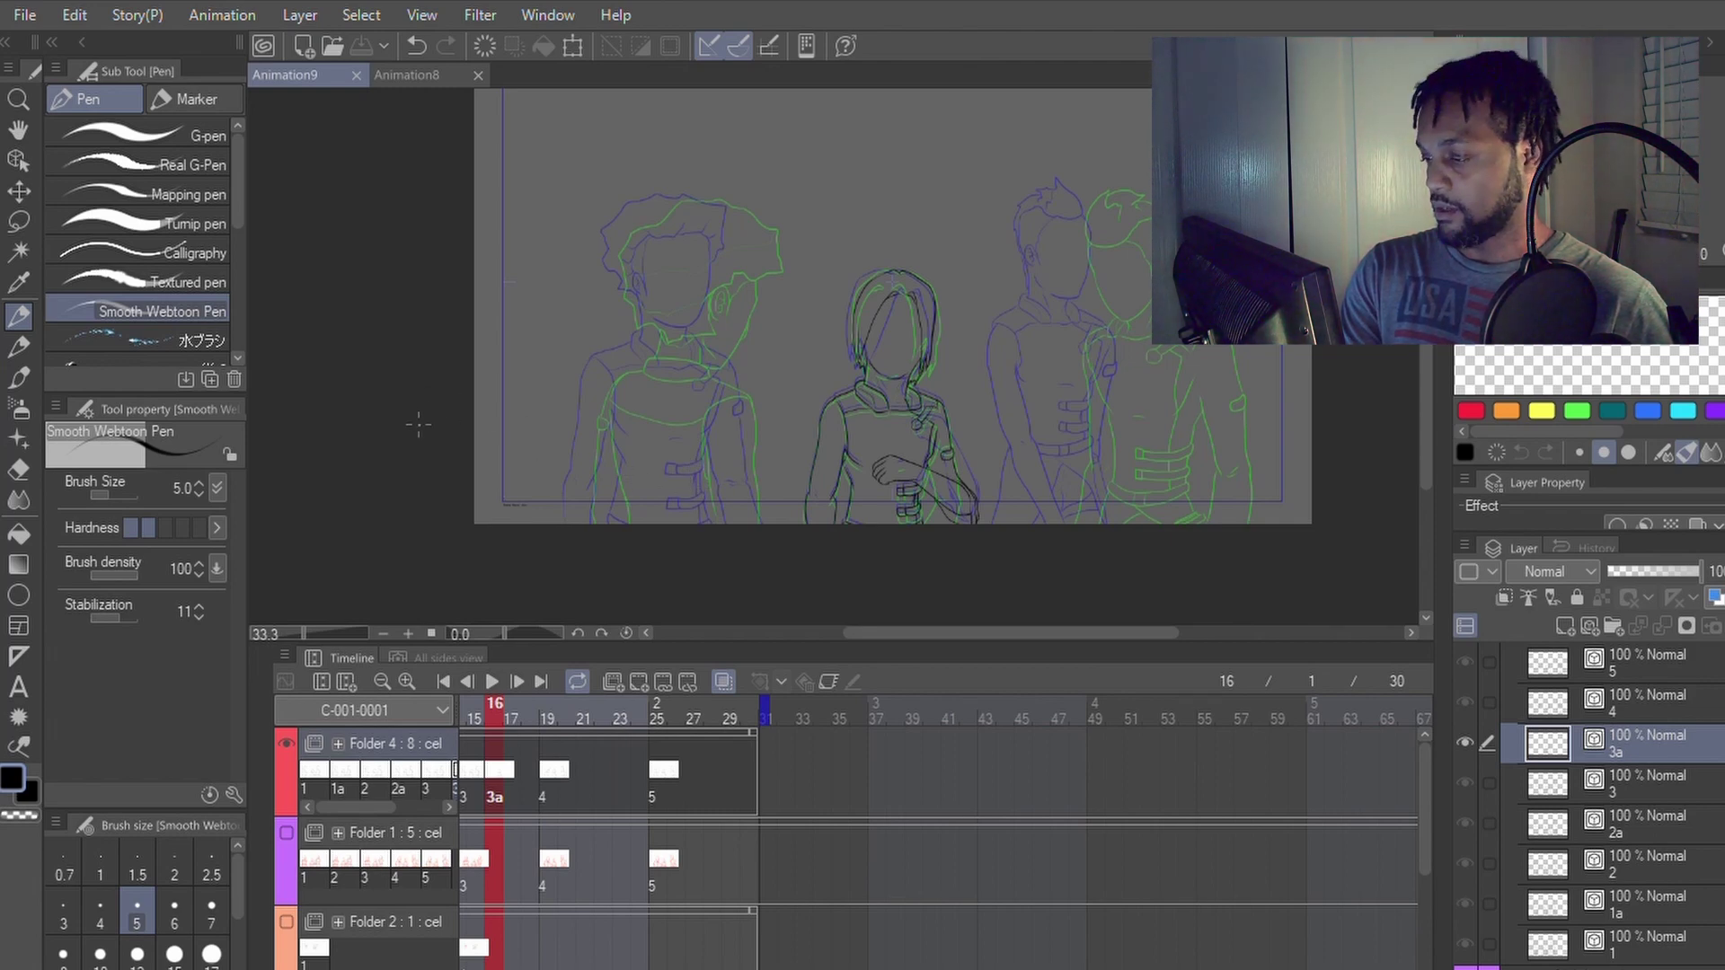
{"action": "scroll", "coordinate": [875, 343], "scroll_direction": "up", "scroll_amount": 4}
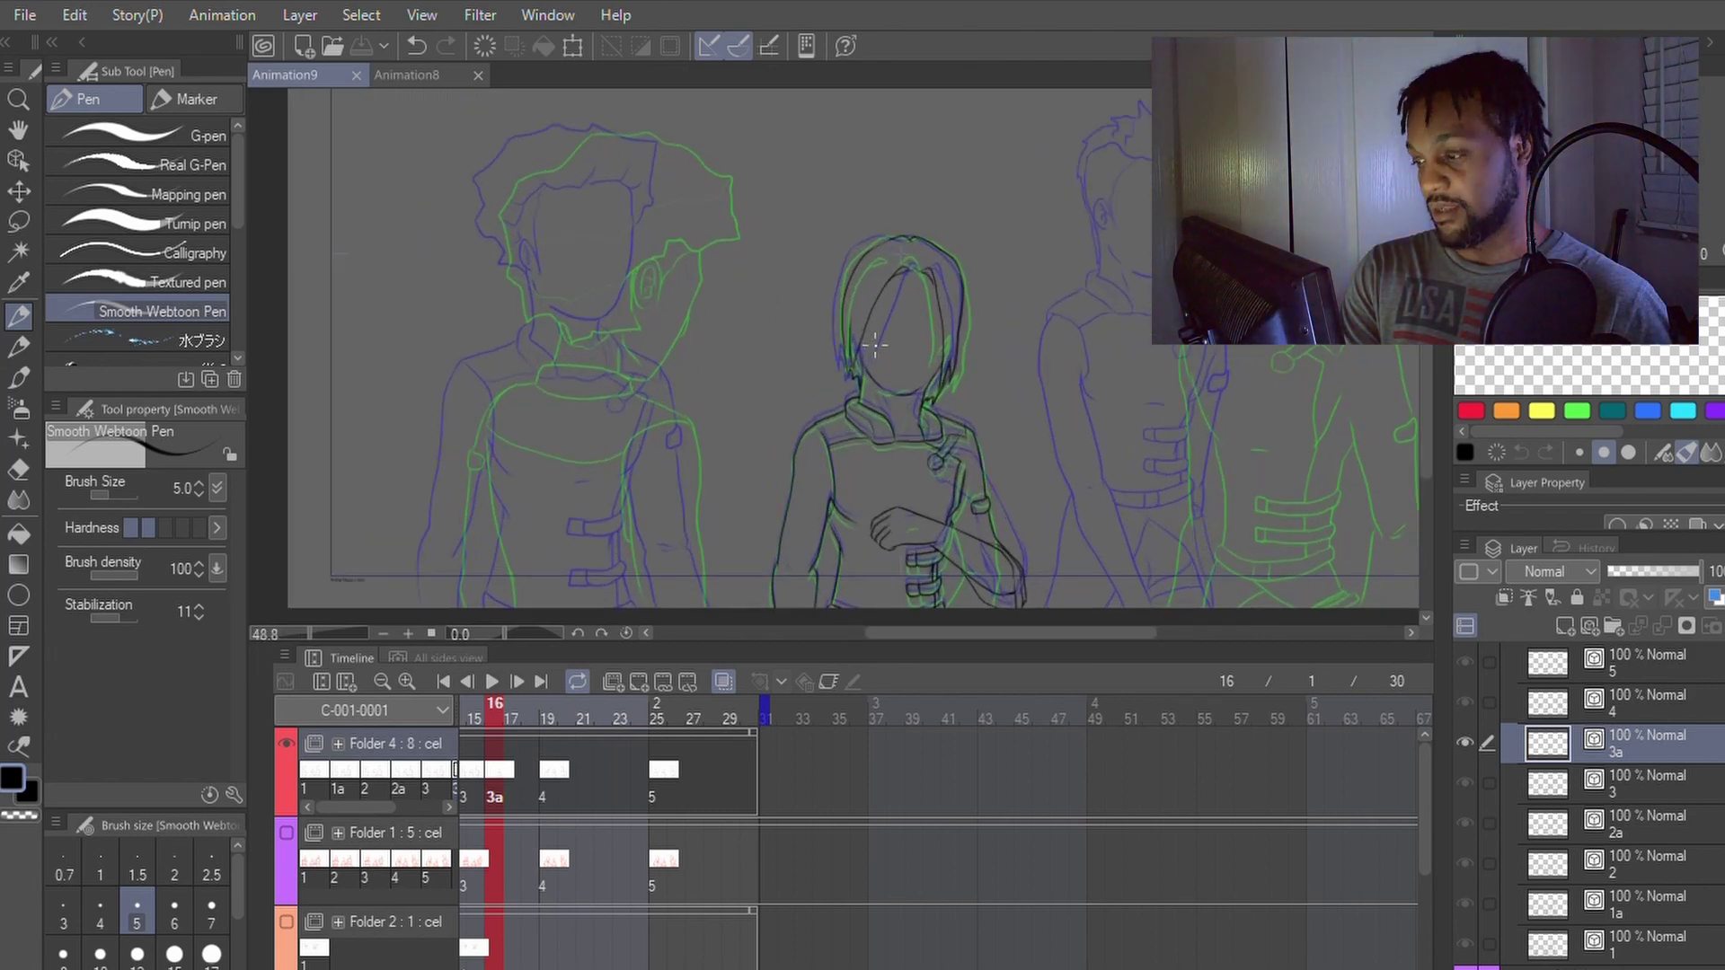
{"action": "scroll", "coordinate": [874, 343], "scroll_direction": "down", "scroll_amount": 3}
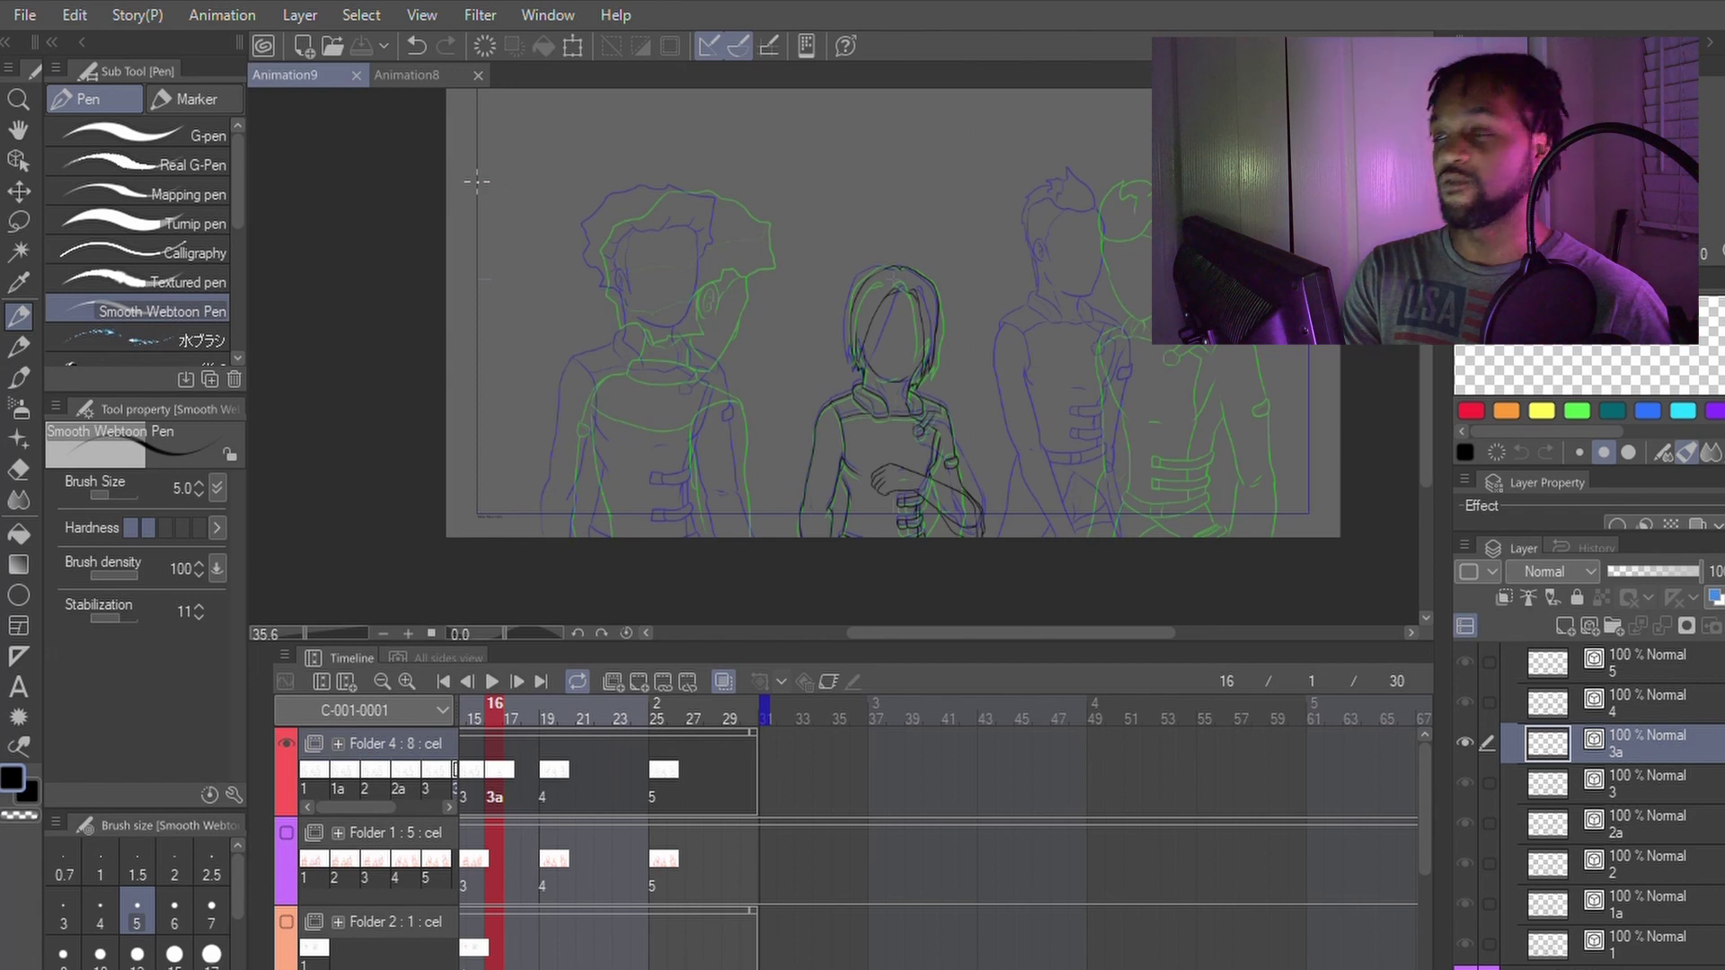